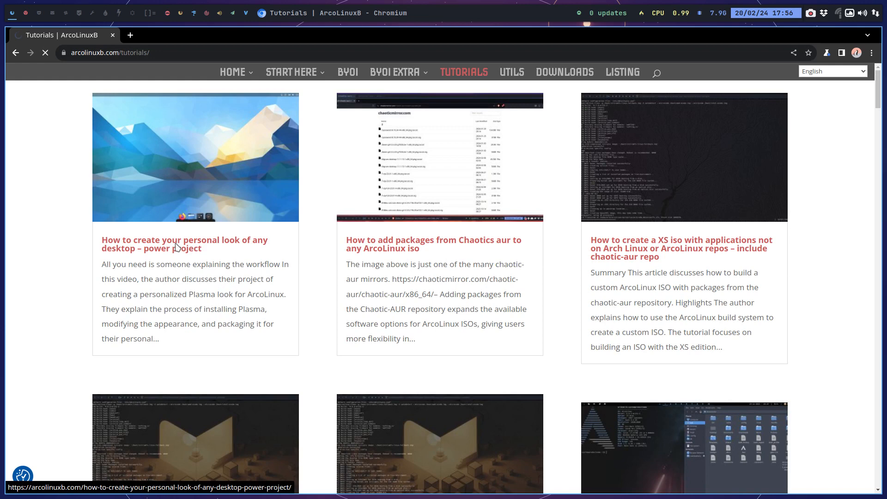
Open the tutorial "How to create your personal look of any desktop – power project" and examine its screenshots, workflow outline and video section.
click(203, 244)
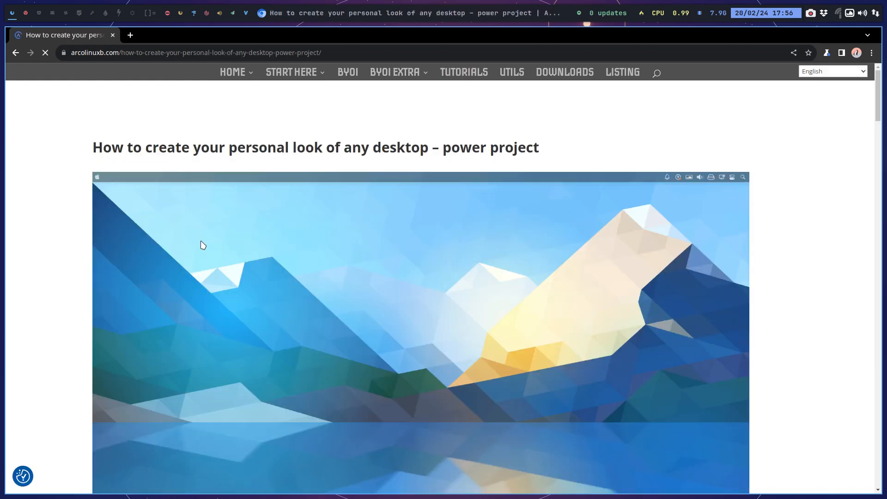
scroll(203, 244, down, 13)
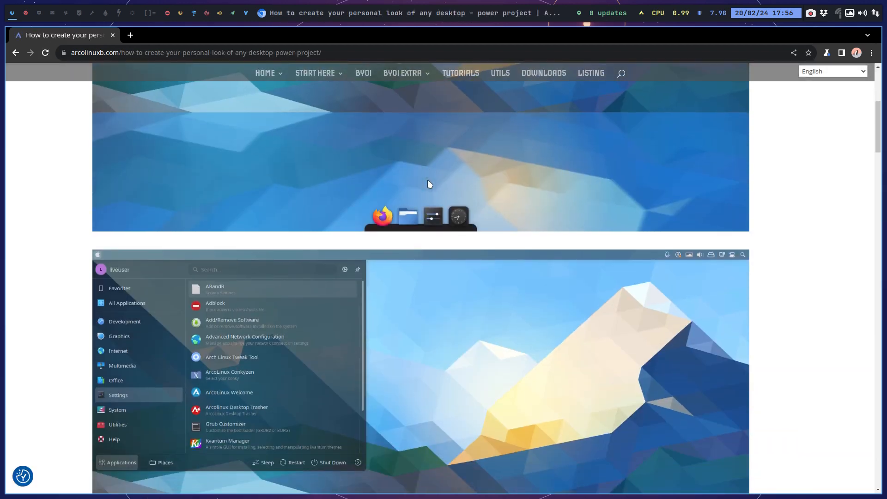
scroll(427, 180, down, 3)
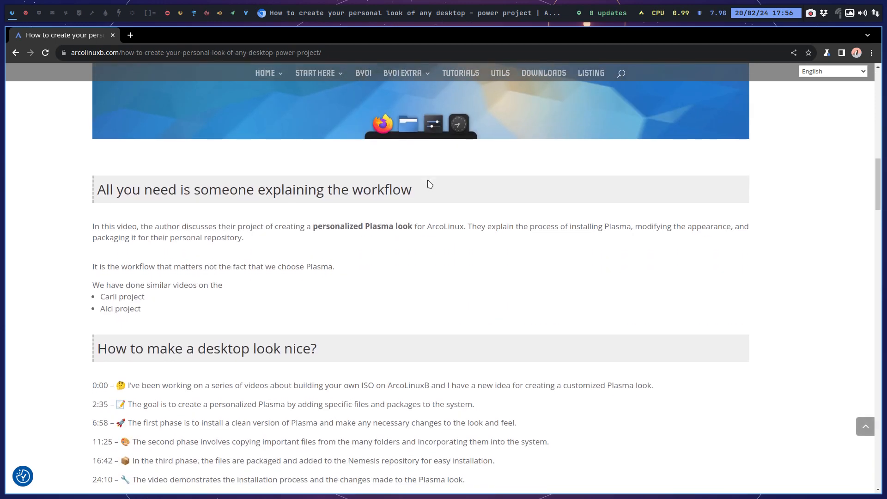
scroll(429, 184, down, 2)
scroll(429, 184, down, 3)
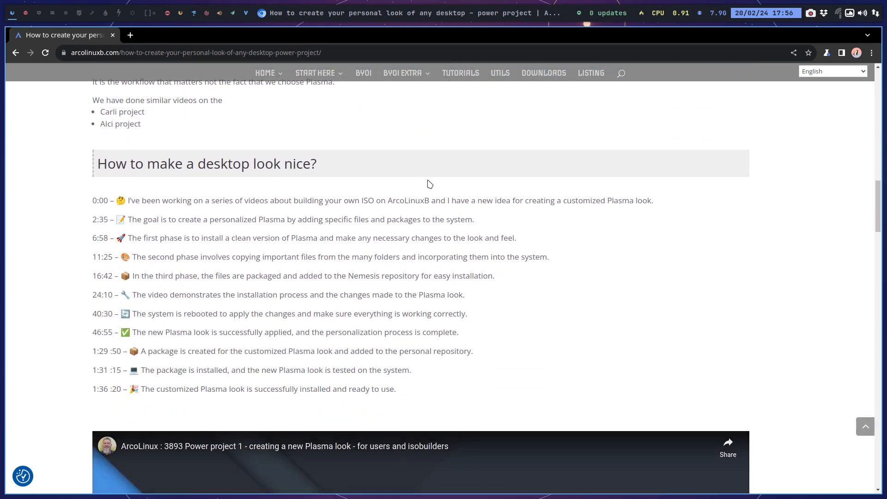
scroll(429, 184, down, 3)
scroll(427, 179, down, 1)
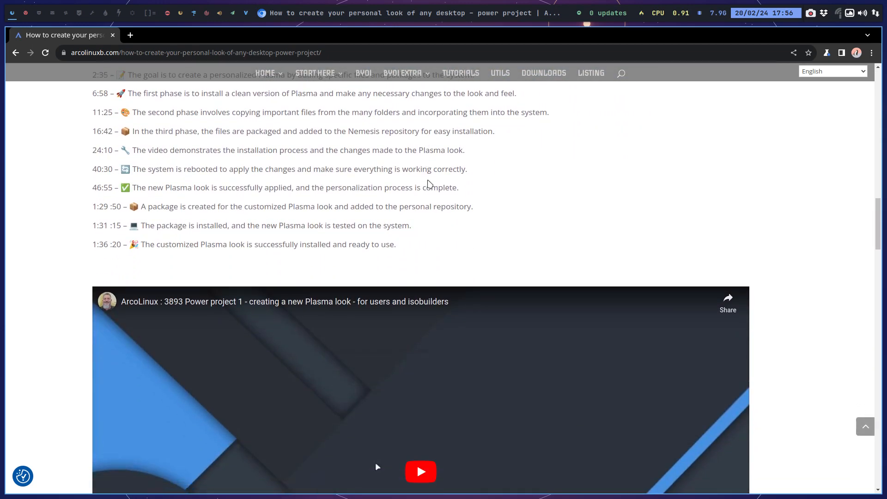
scroll(429, 184, down, 4)
scroll(429, 184, down, 8)
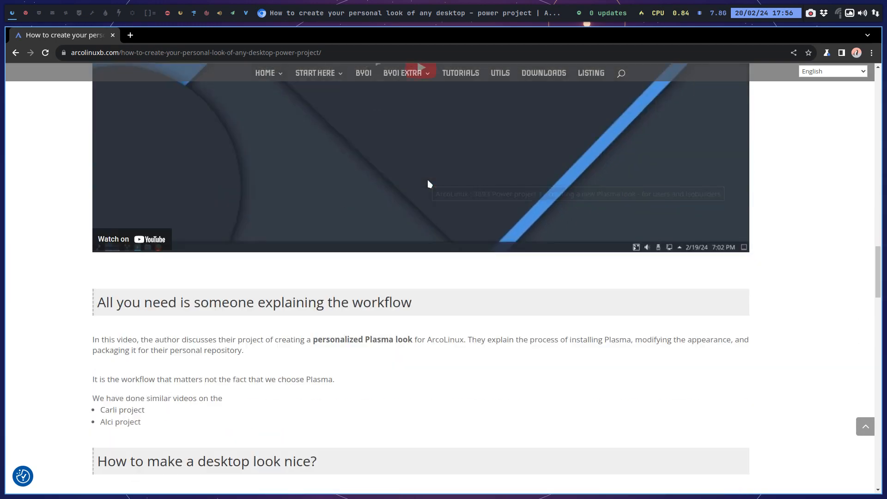
scroll(429, 184, up, 7)
scroll(429, 184, up, 12)
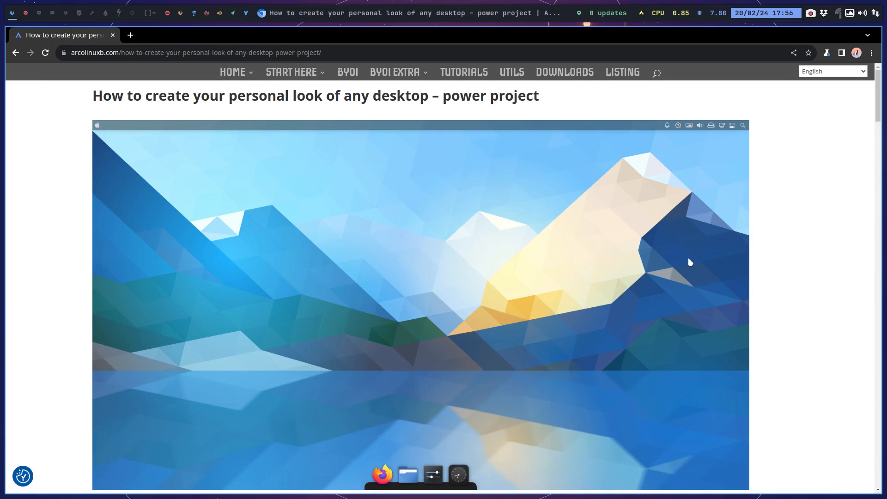
scroll(544, 317, down, 5)
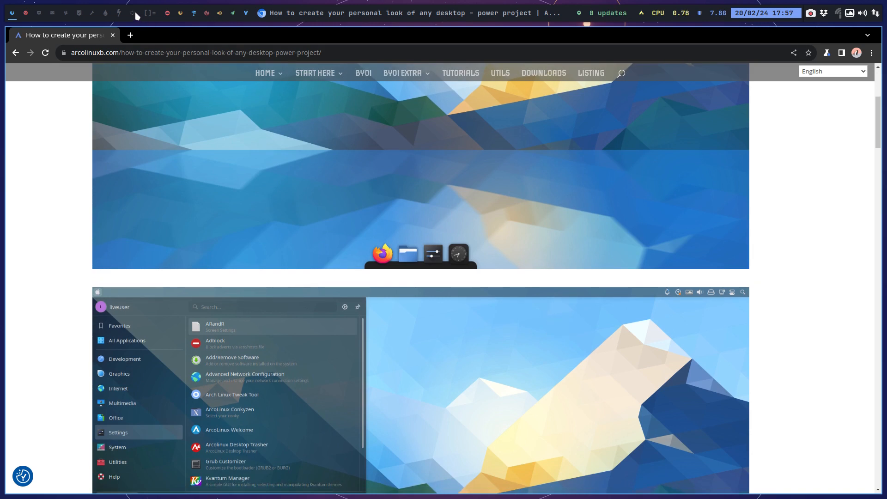
Switch to the second workspace and close the terminal and the file manager window showing the Wallpapers folder.
click(25, 14)
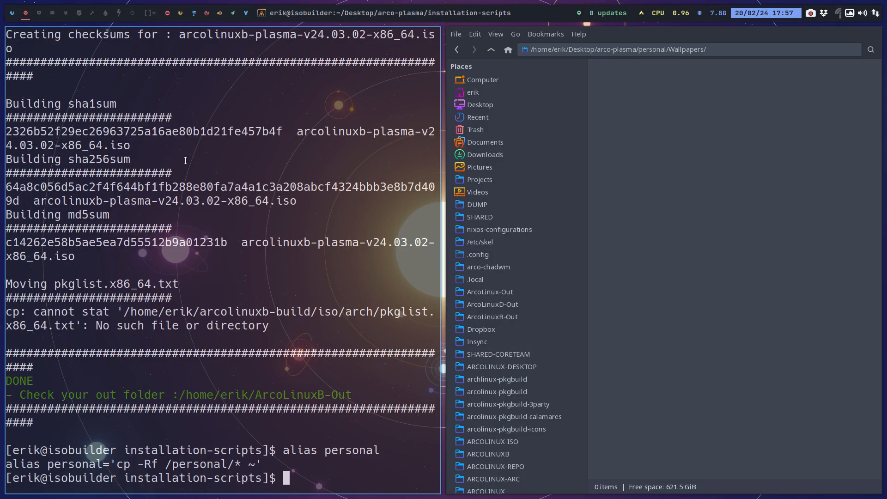
key(super+q)
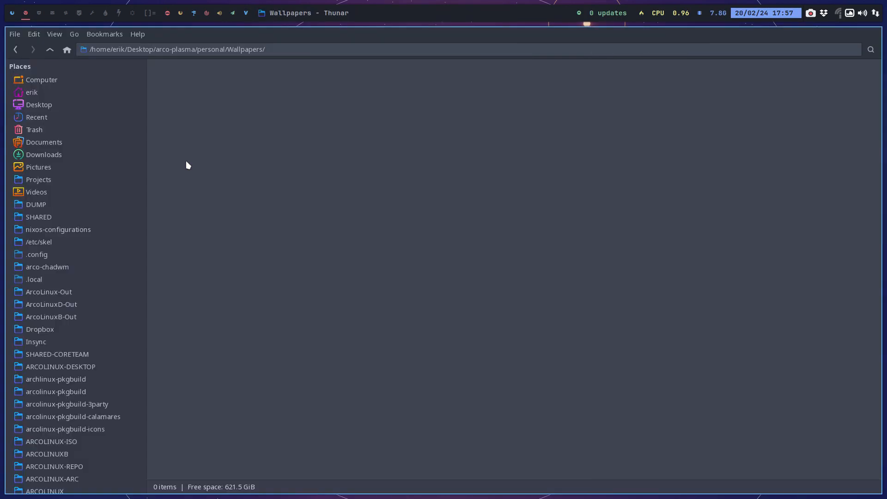
key(super+q)
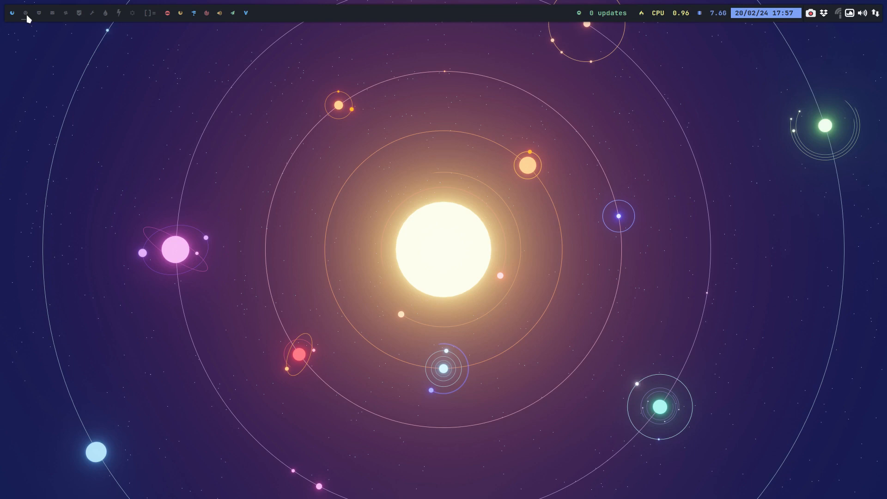
In a new file manager window, delete the arco-plasma folder from the Desktop and look inside the arco-plasma-power folder.
key(super+shift+Return)
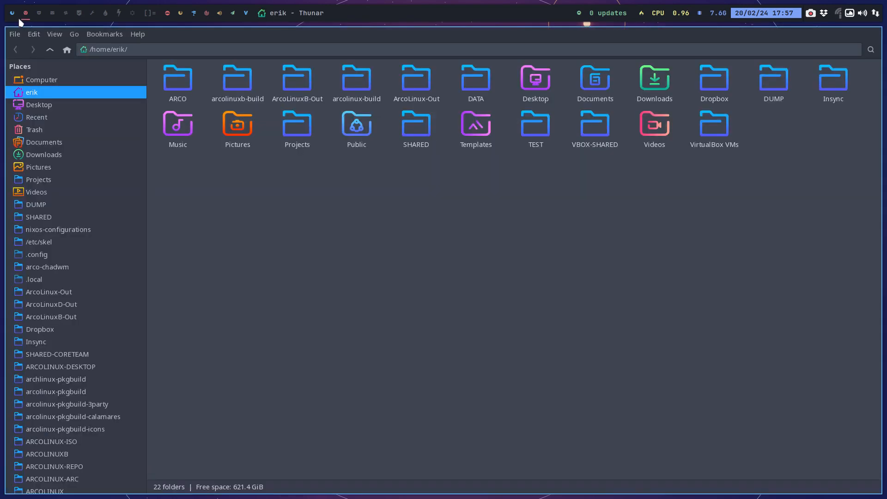
click(47, 104)
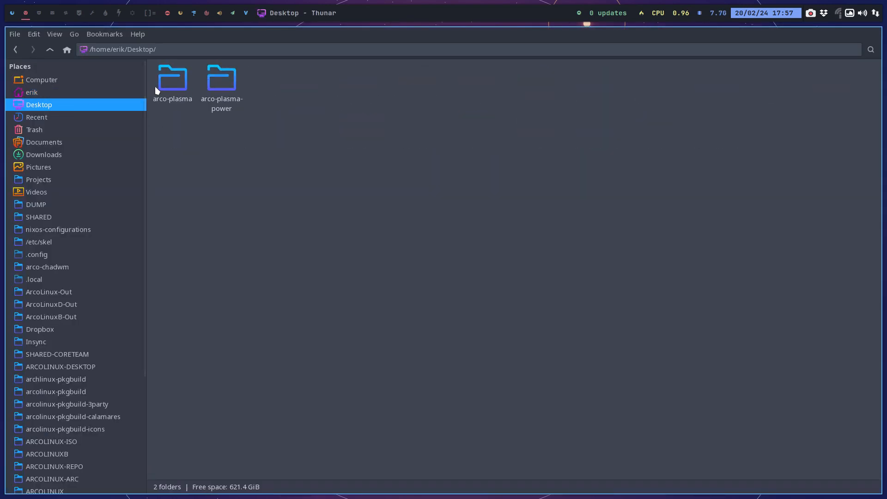
click(168, 97)
key(Delete)
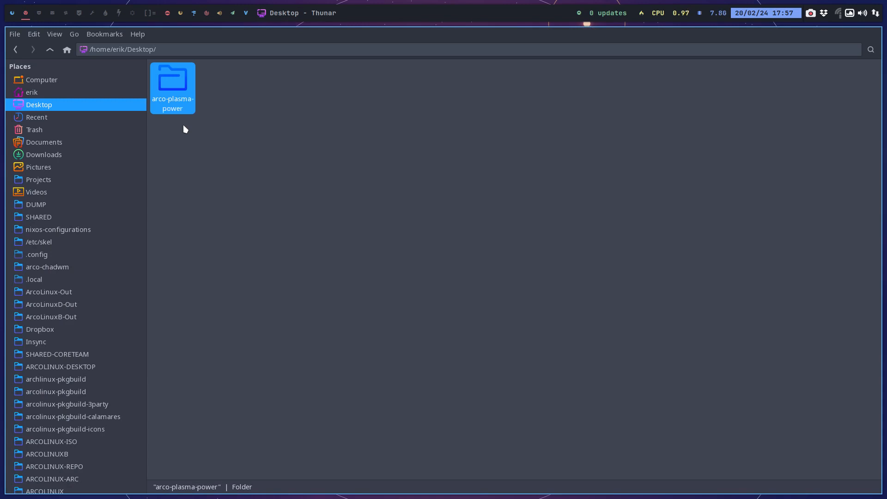
double_click(176, 82)
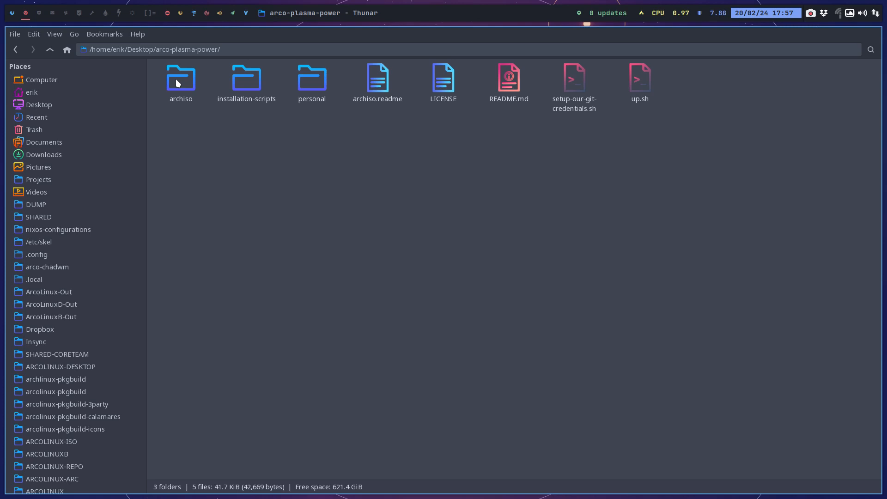
click(50, 51)
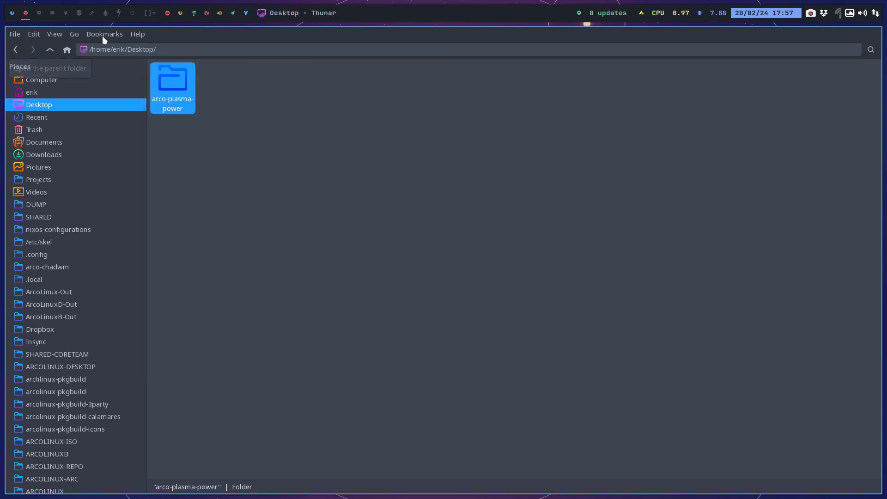
Launch the Vivaldi browser on another workspace and load the account's own GitHub page.
click(132, 13)
key(super+w)
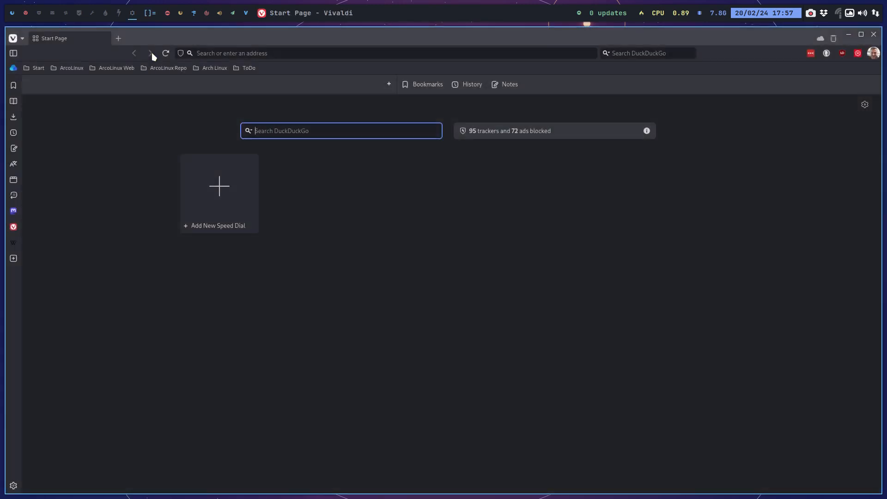
key(super+q)
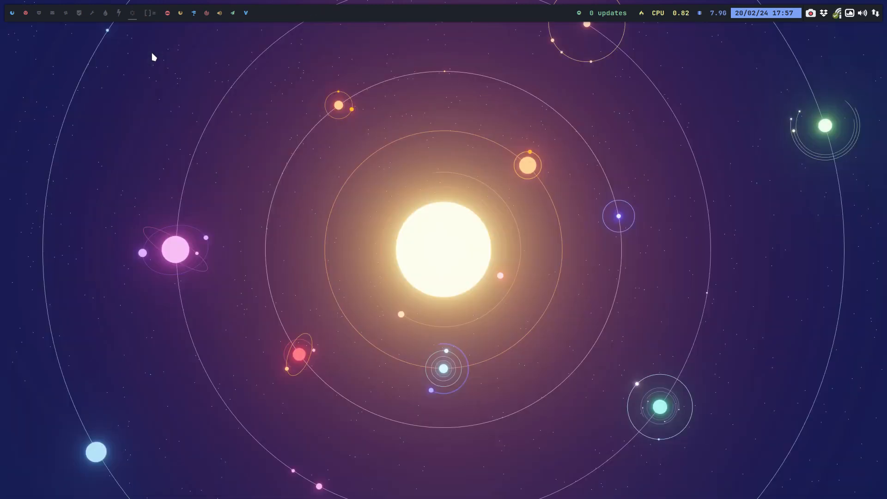
key(super+w)
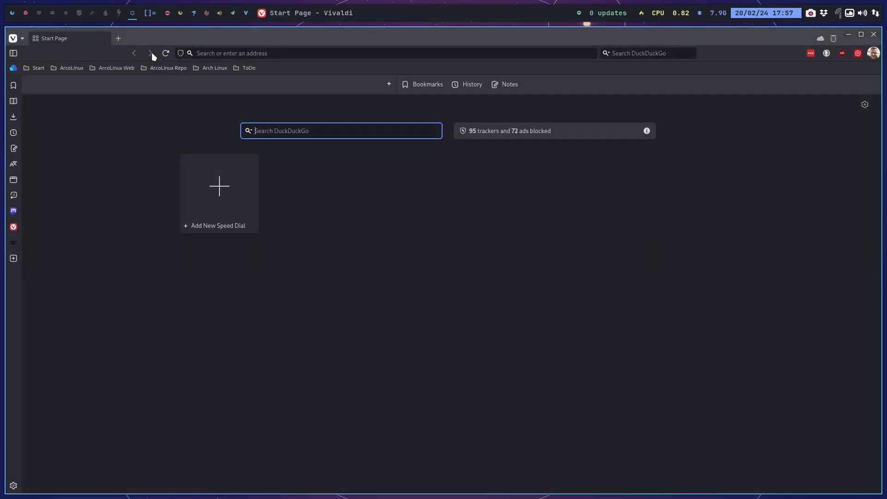
click(232, 50)
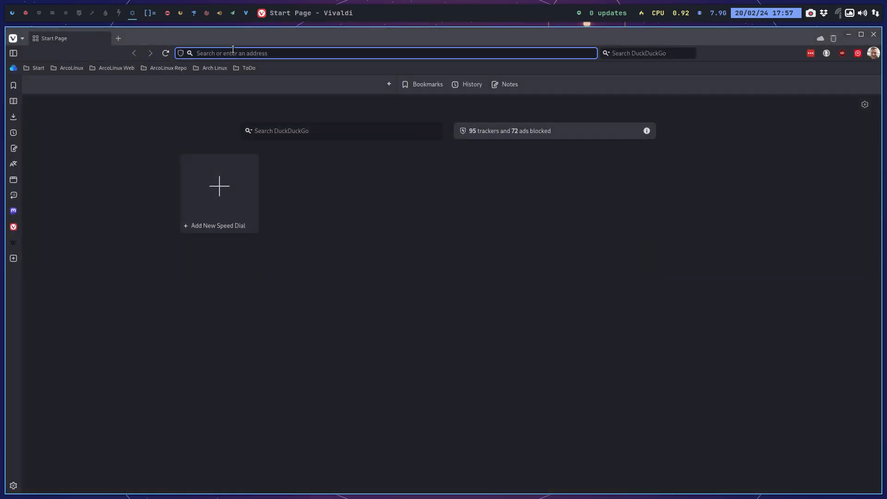
text(github.com)
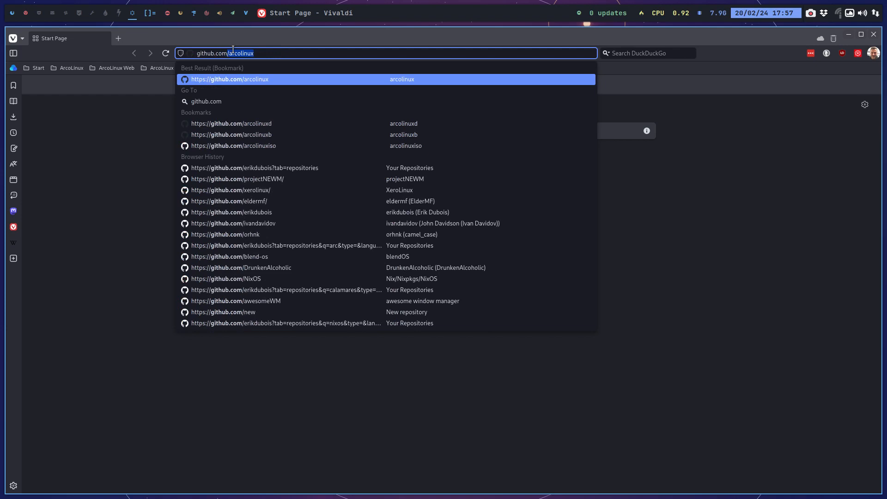
text(/erikdubois)
key(Return)
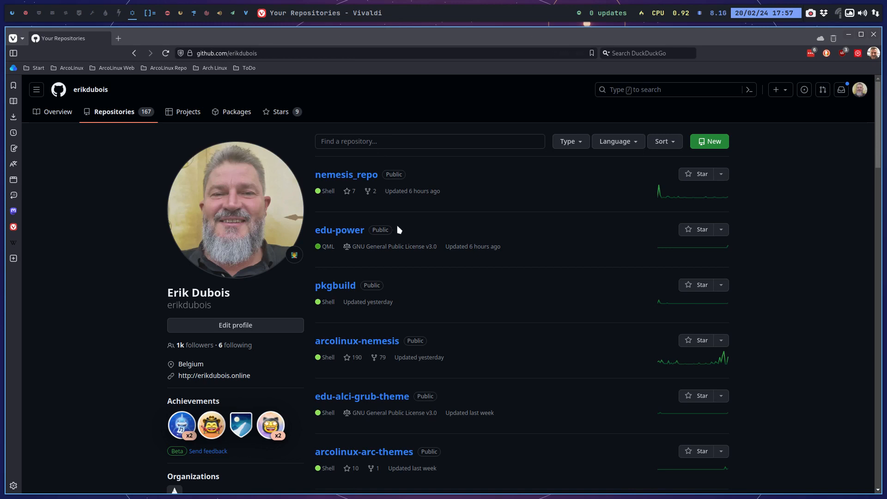
Look through the account's existing repositories and open the form for creating a new repository.
scroll(399, 229, down, 5)
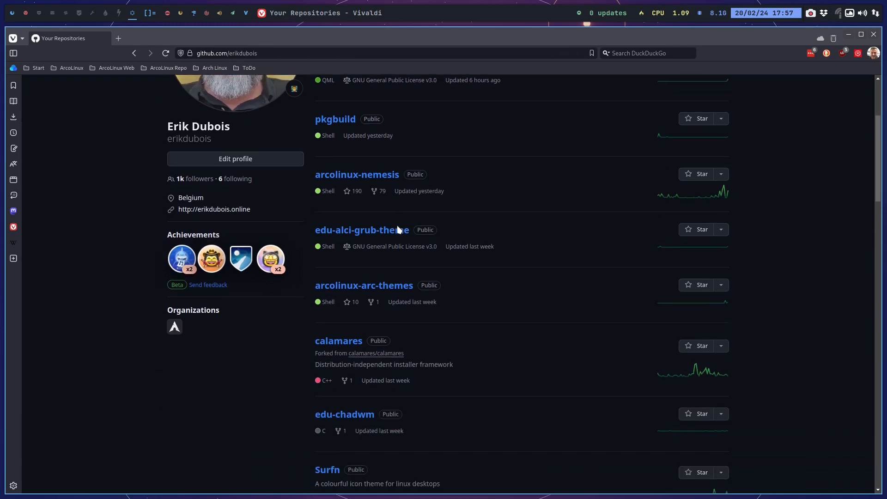
scroll(399, 230, down, 2)
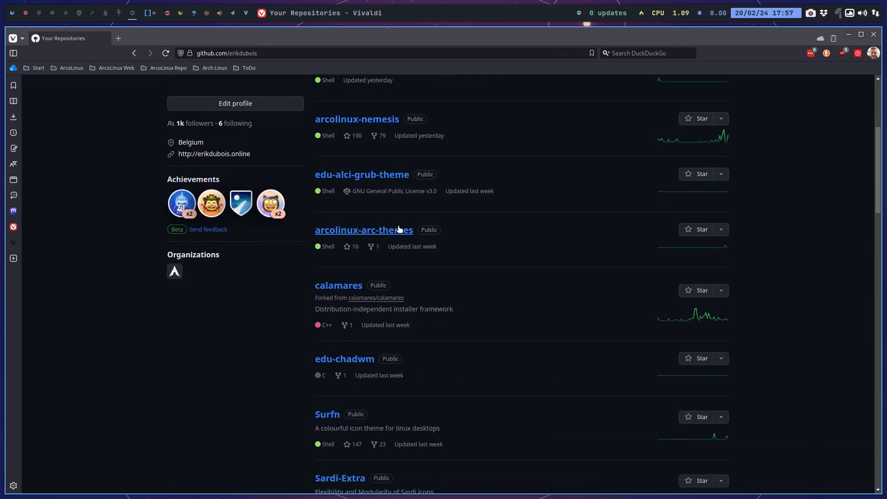
scroll(399, 230, up, 7)
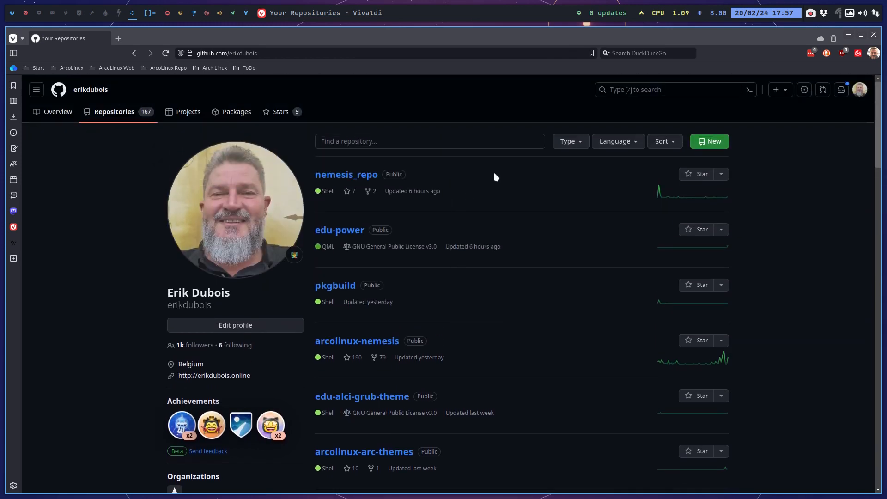
click(700, 144)
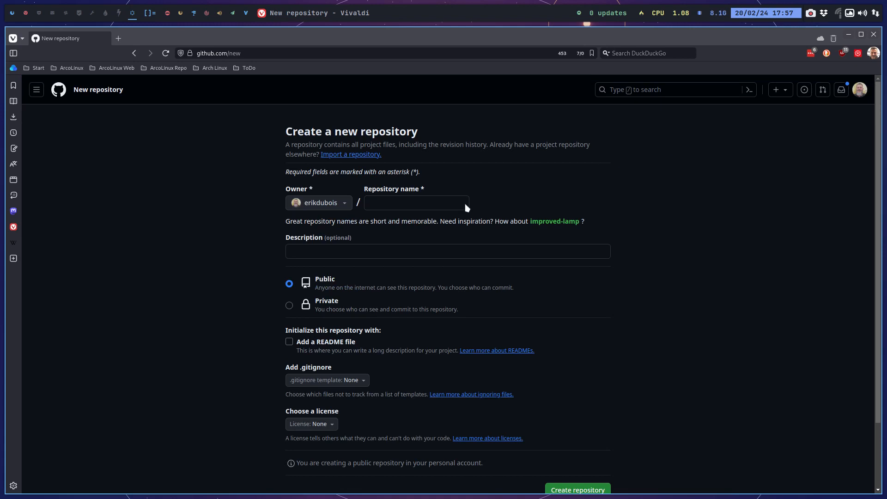
Name the new repository arco-plasma-power and create it as public, without a README, .gitignore or license.
click(385, 201)
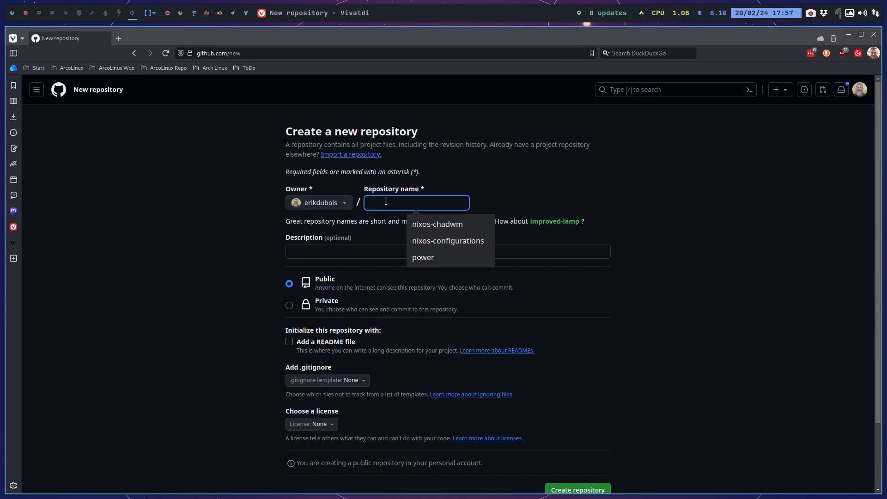
text(arc)
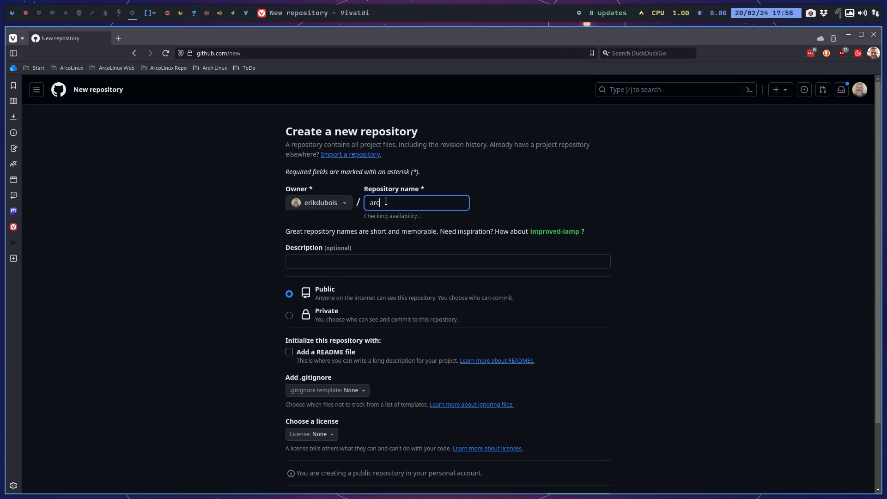
text(o-blasma)
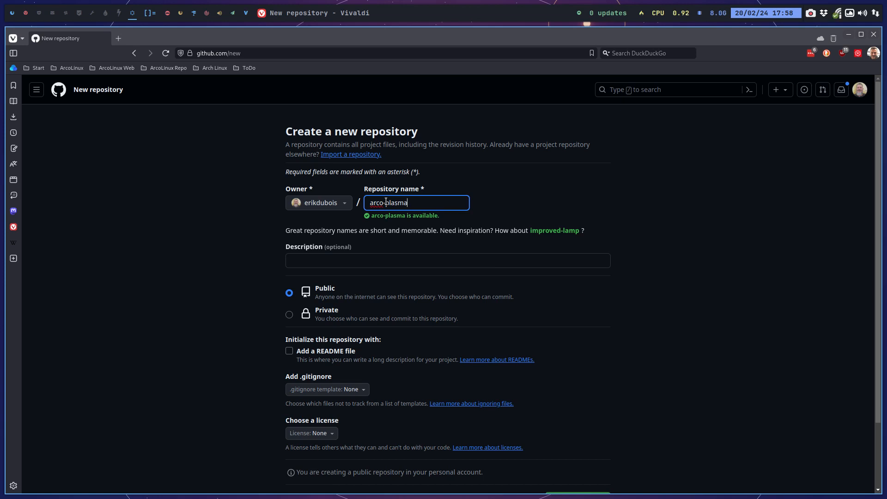
text(-)
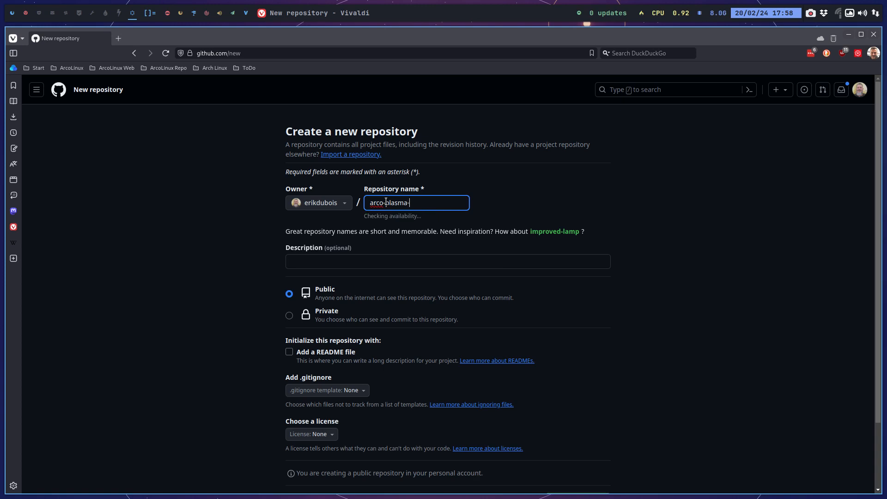
text(power)
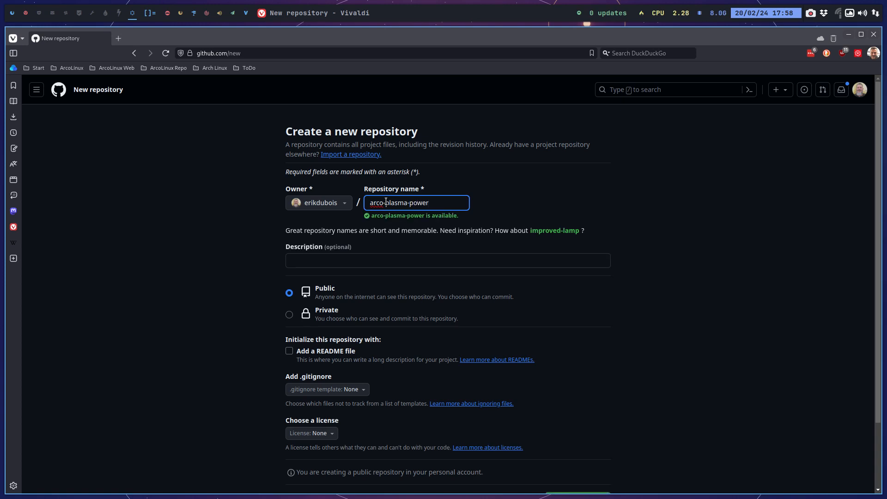
scroll(251, 234, down, 3)
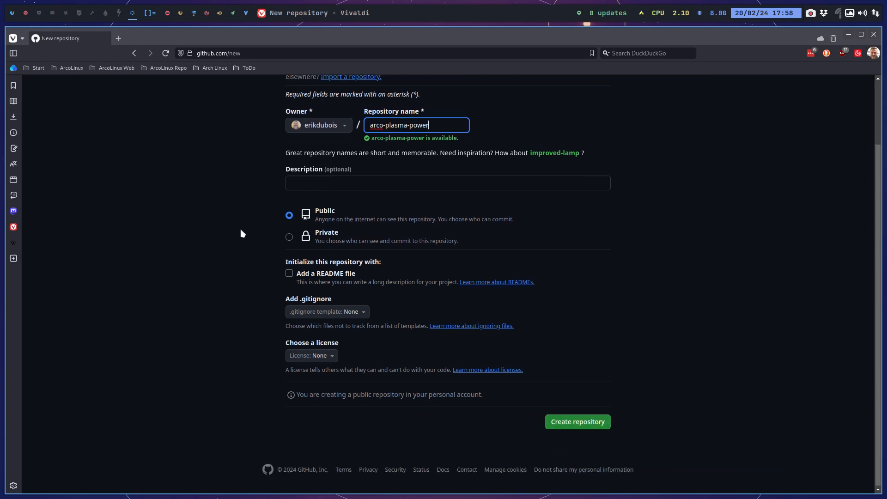
scroll(241, 233, up, 2)
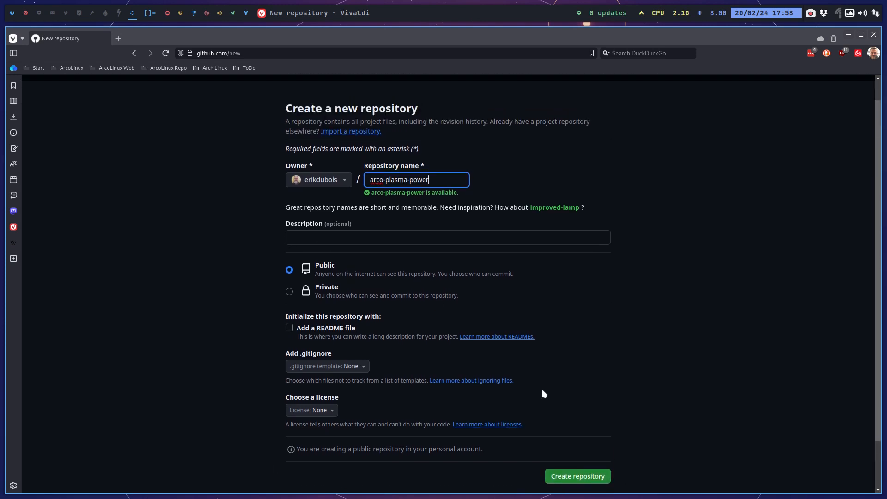
click(568, 475)
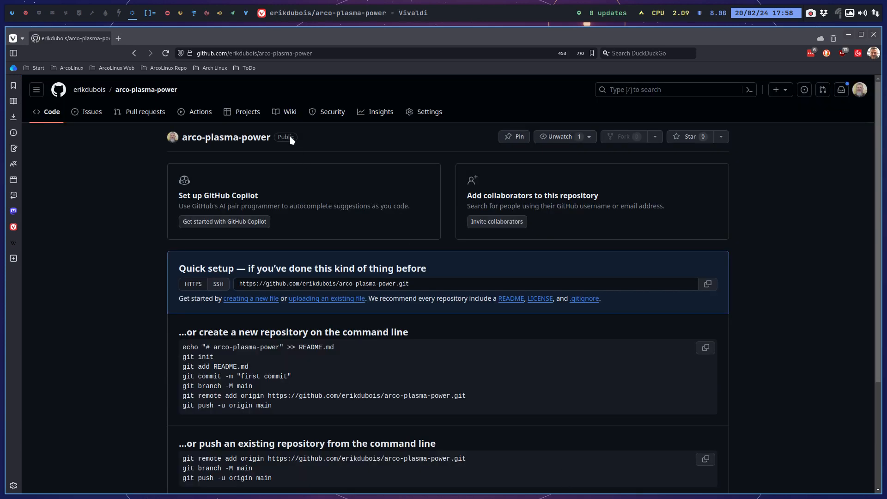
Select the repository name arco-plasma-power in the page address, and open the DATA folder in a new file manager on another workspace.
double_click(257, 51)
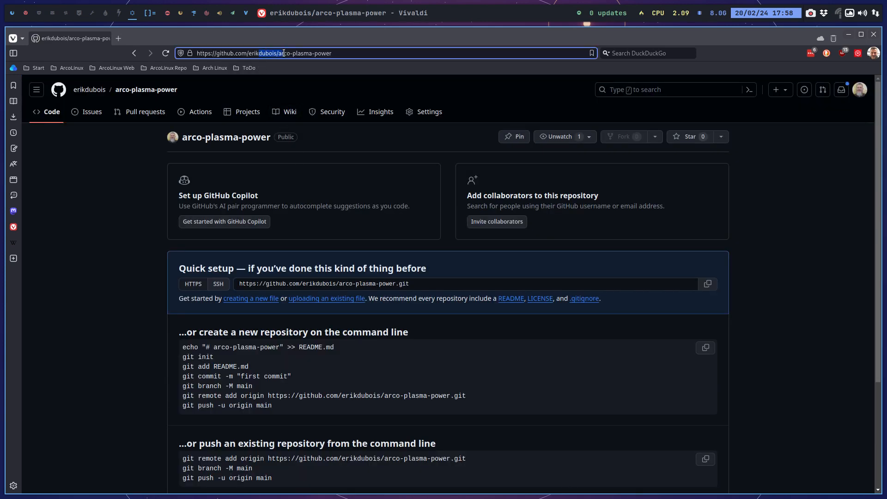
drag(331, 54, 277, 54)
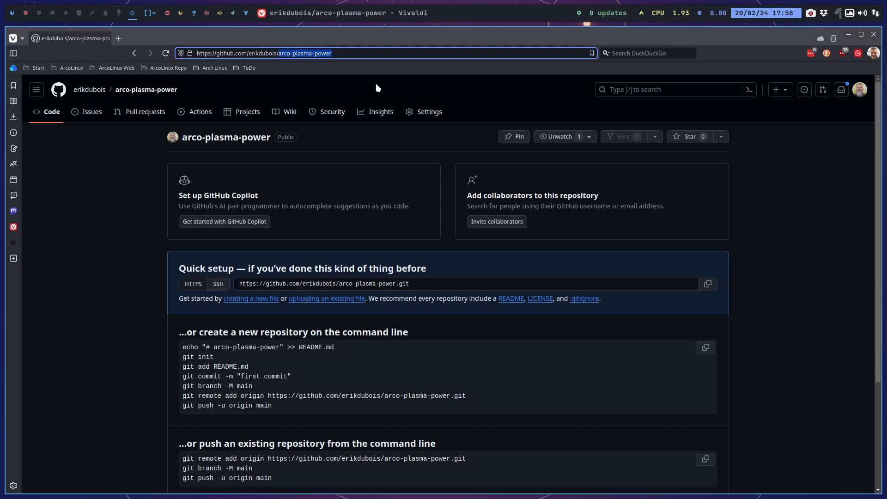
click(39, 13)
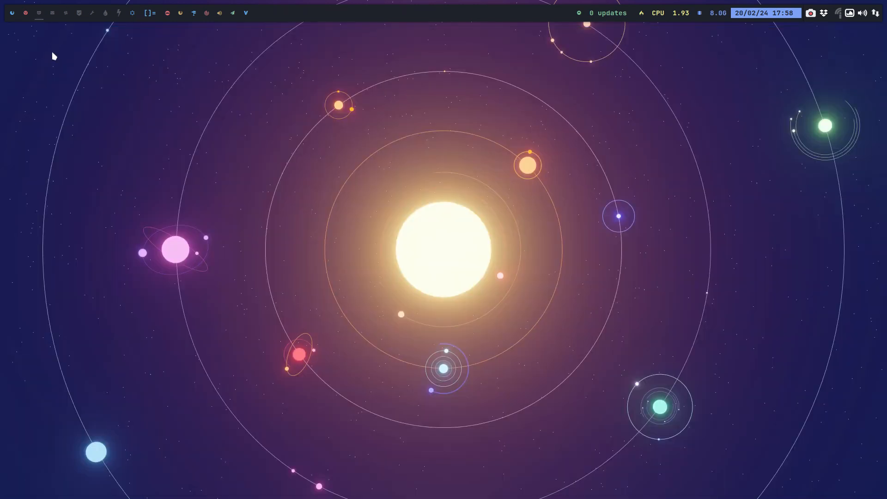
key(super+shift+Return)
scroll(70, 192, down, 5)
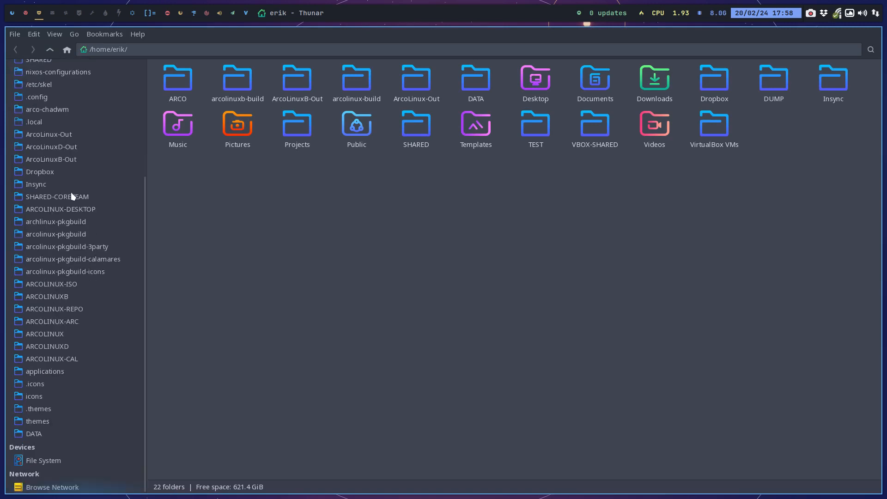
click(89, 433)
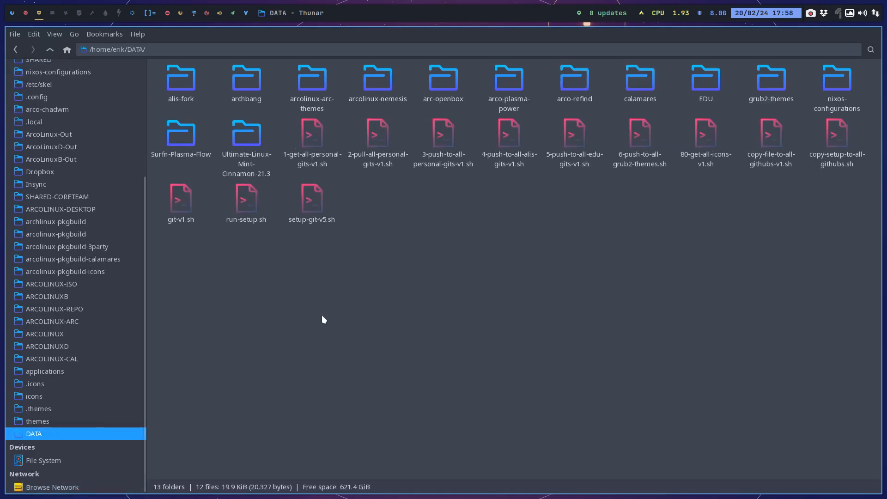
Add arco-plasma-power/ after pkgbuild/ in the EDU directories list of 1-get-all-personal-gits-v1.sh, save the script and close the editor.
double_click(312, 134)
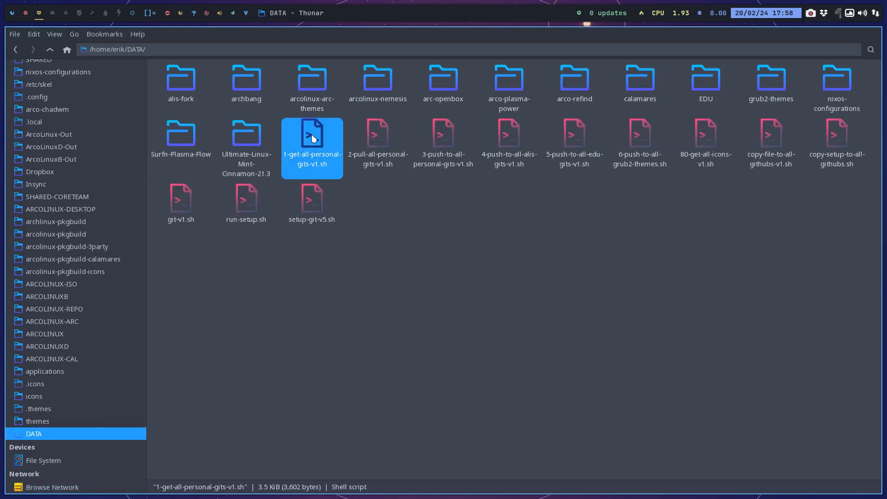
scroll(275, 284, down, 20)
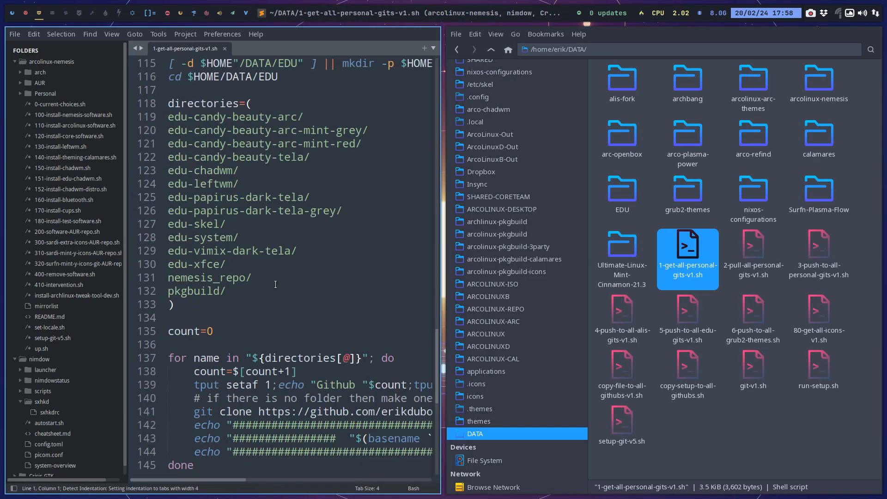
scroll(276, 284, up, 2)
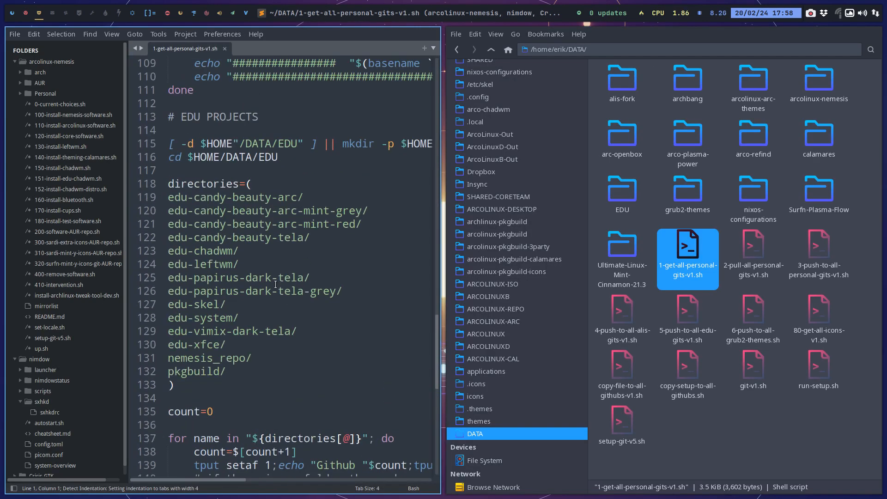
click(269, 366)
key(Return)
text(arco-plasma-power)
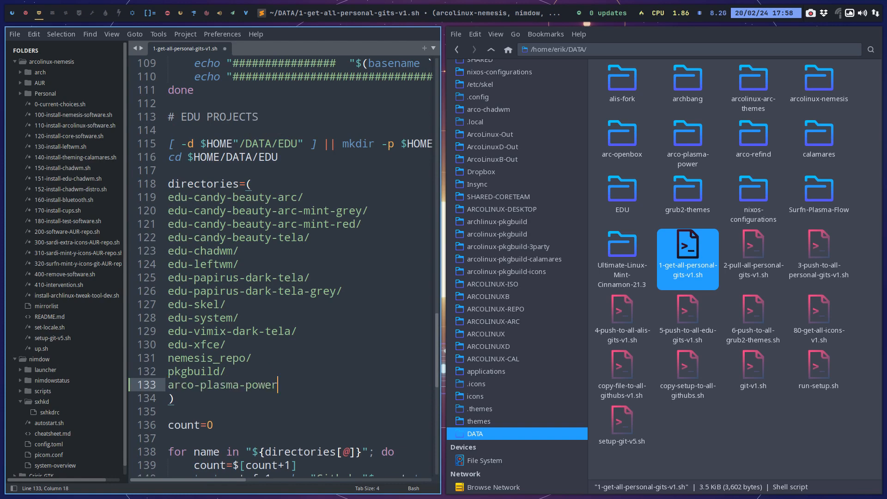
text(/)
key(ctrl+s)
key(super+q)
Run ./1-get-all-personal-gits-v1.sh in a terminal opened in the DATA folder, and close the terminal once it finishes.
right_click(452, 294)
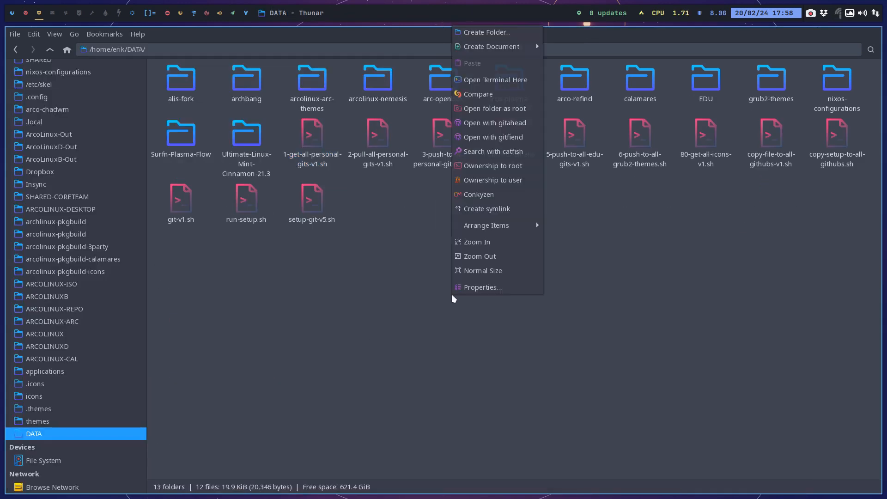
click(502, 80)
text(./1)
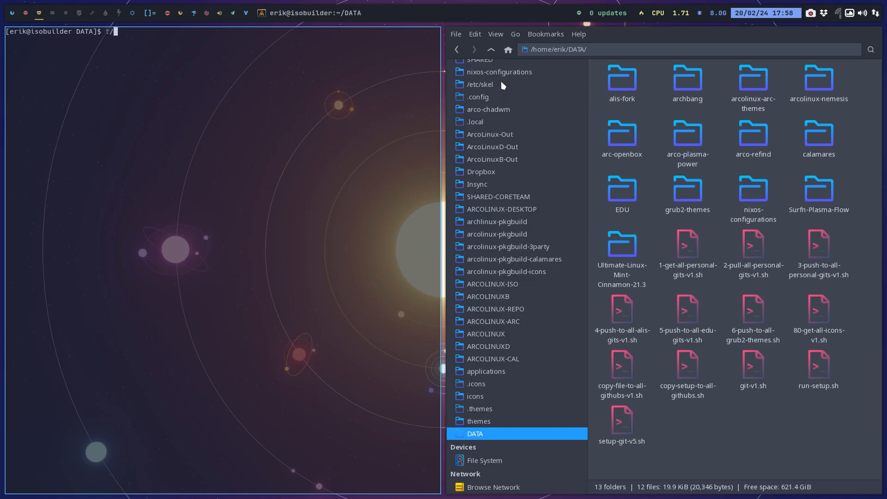
key(Tab)
key(Return)
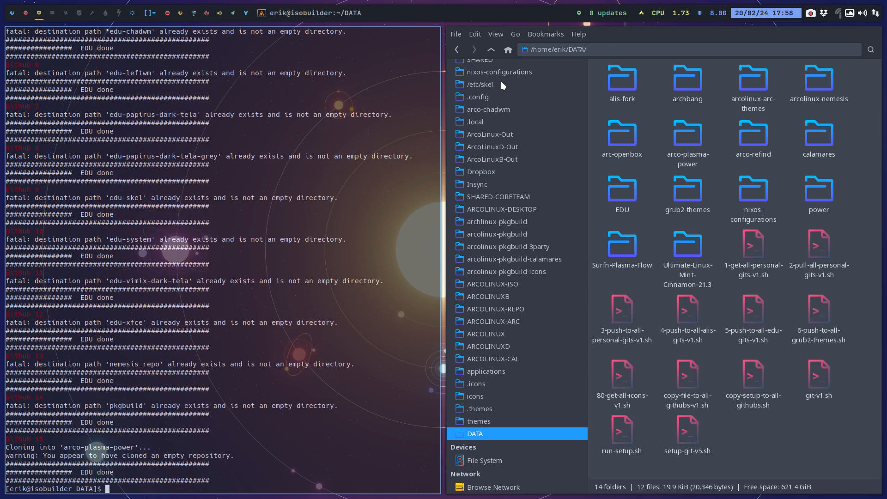
key(super+q)
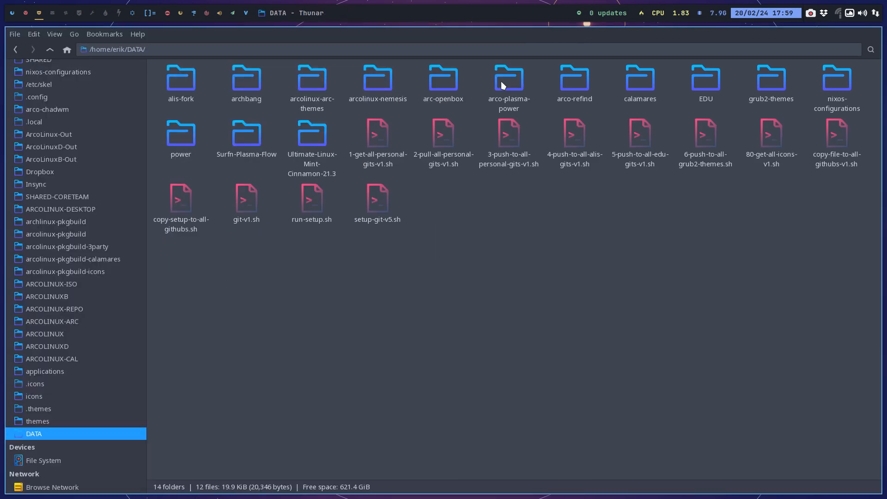
Delete the power folder from DATA and remove the power entry from the first directories list in 1-get-all-personal-gits-v1.sh.
double_click(376, 135)
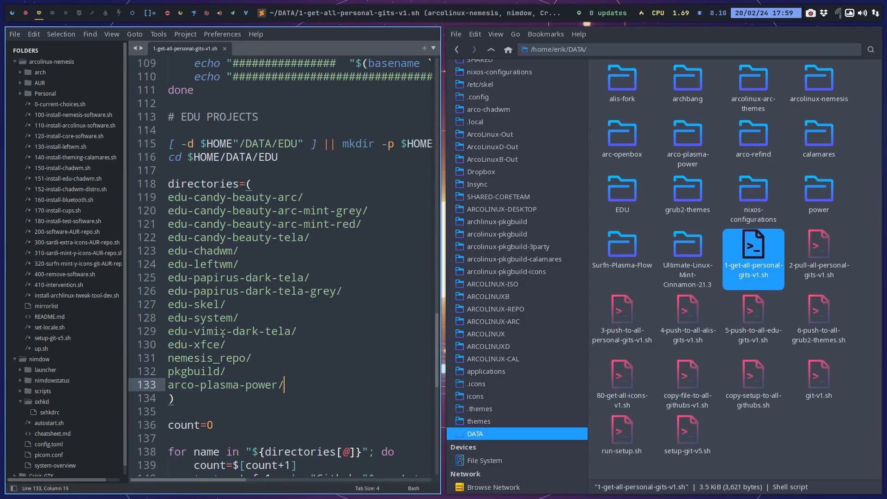
scroll(223, 333, up, 8)
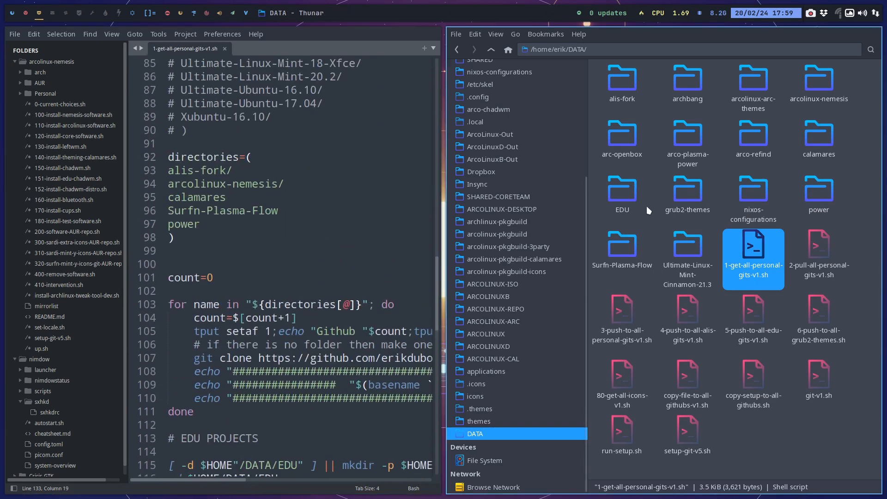
click(819, 193)
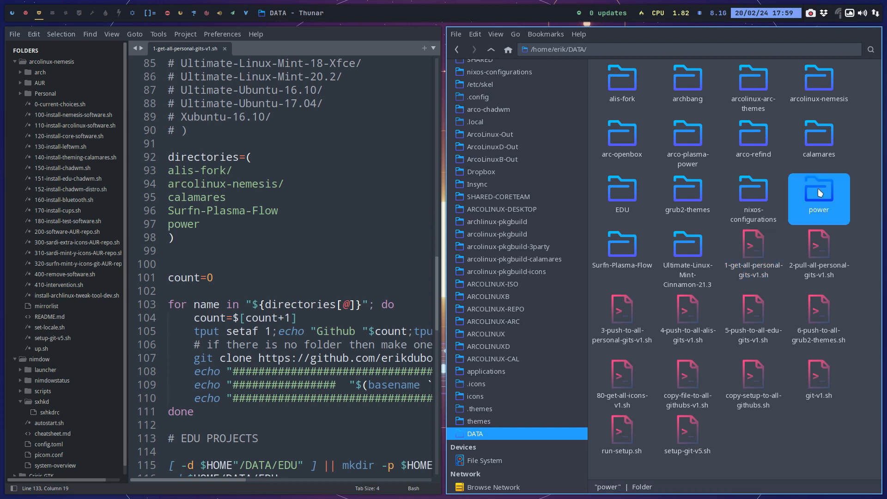
key(Delete)
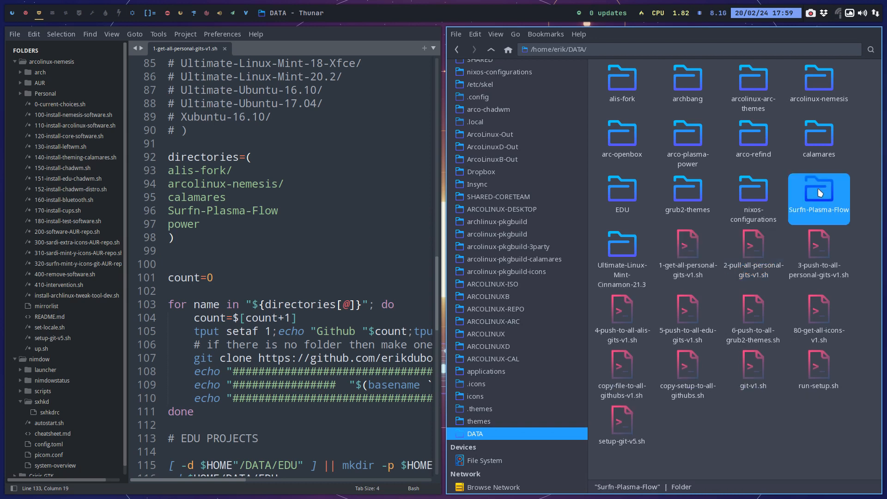
drag(200, 224, 152, 223)
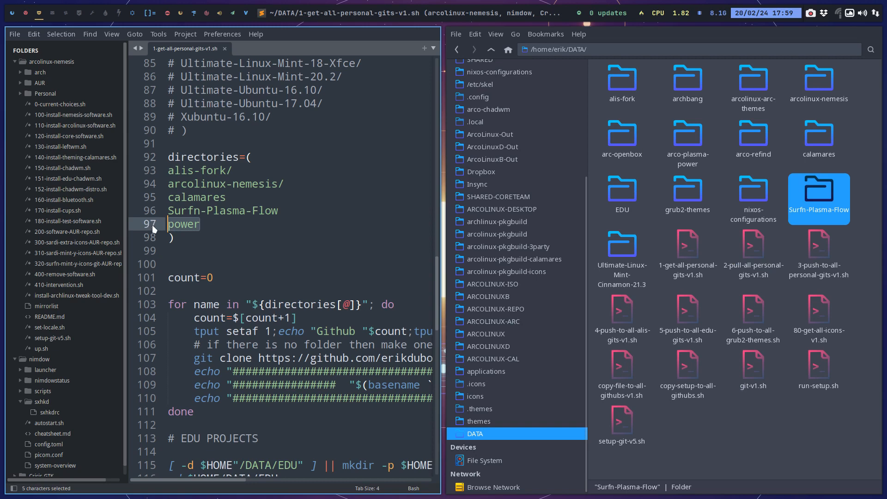
key(BackSpace)
key(BackSpace)
Find the edu-power folder inside EDU, add edu-power/ above edu-skel/ in the script's EDU list, save and close the editor.
scroll(283, 266, down, 9)
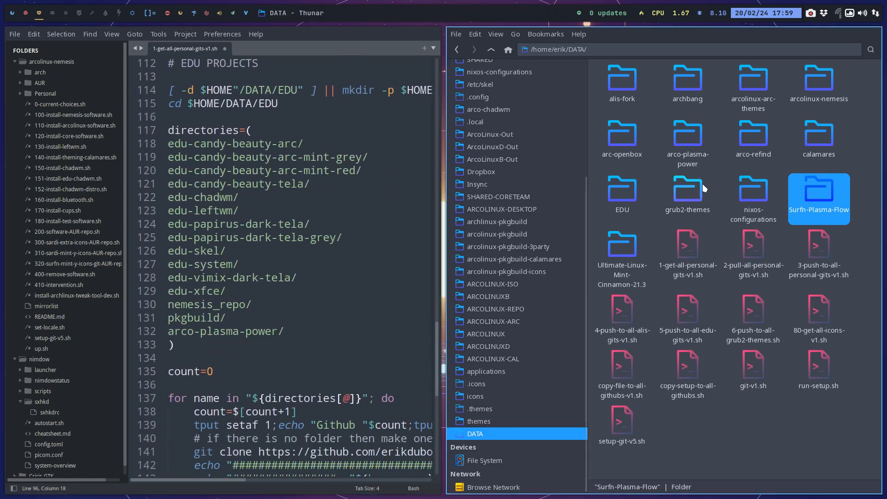
double_click(619, 181)
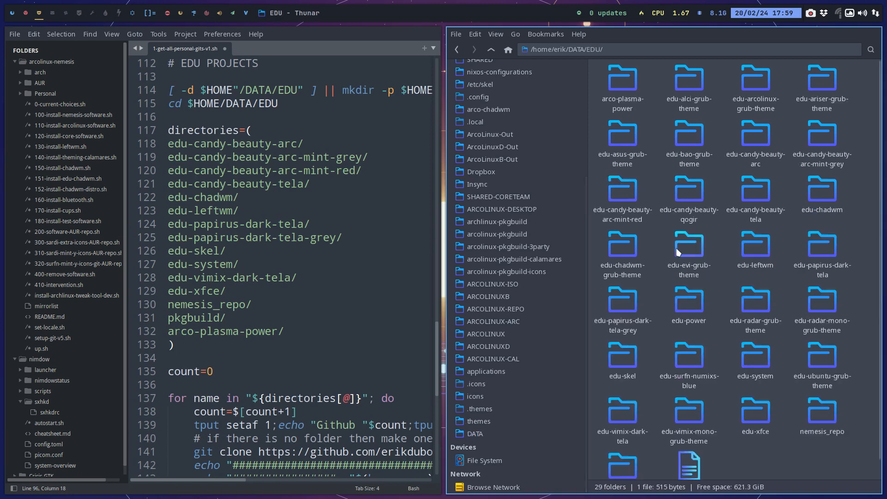
click(686, 295)
click(246, 250)
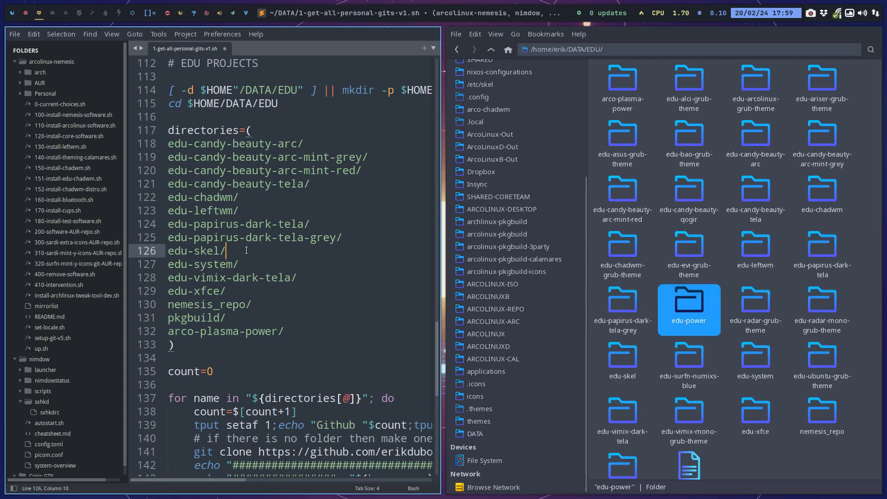
key(ctrl+shift+Return)
text(e)
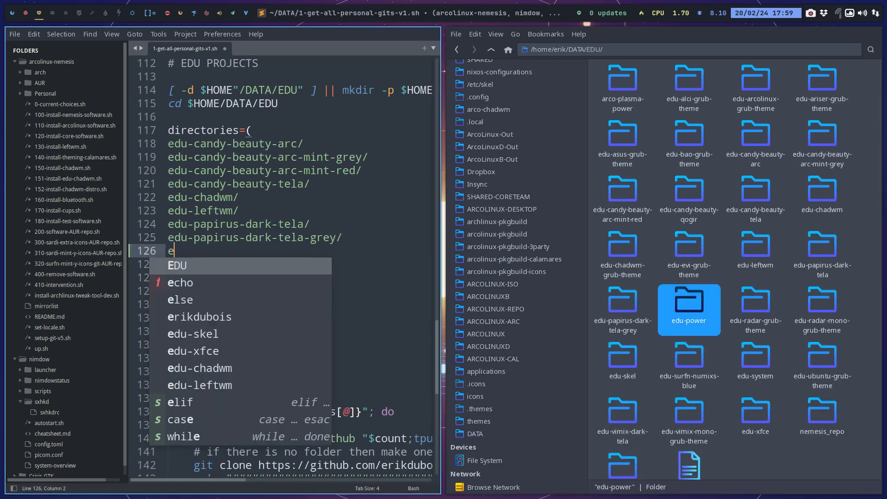
text(du-power/)
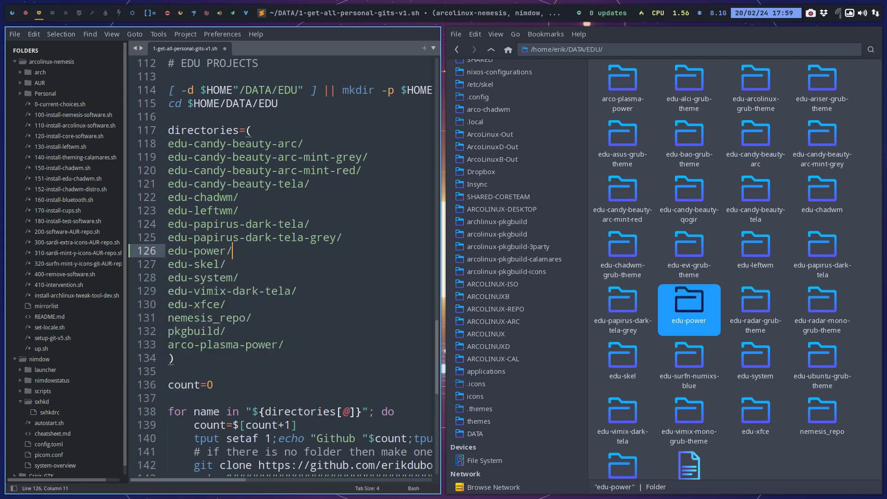
key(ctrl+s)
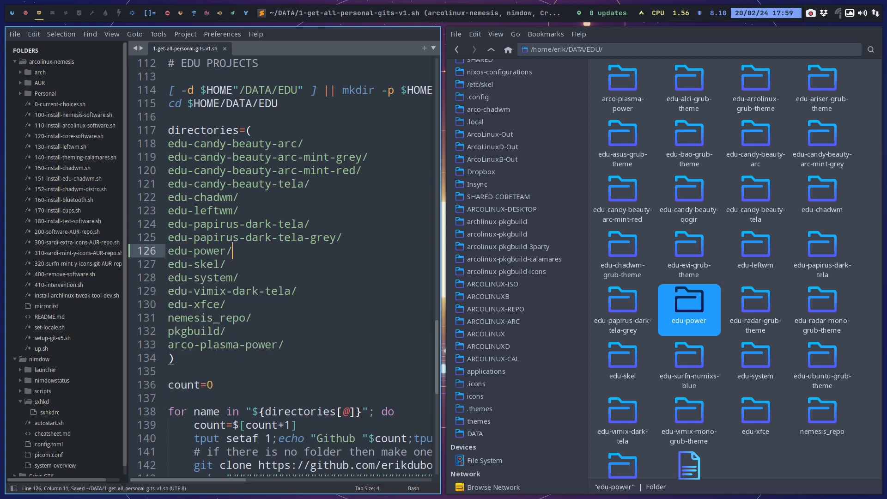
key(super+q)
Go back up to the DATA folder and open a terminal there.
right_click(453, 273)
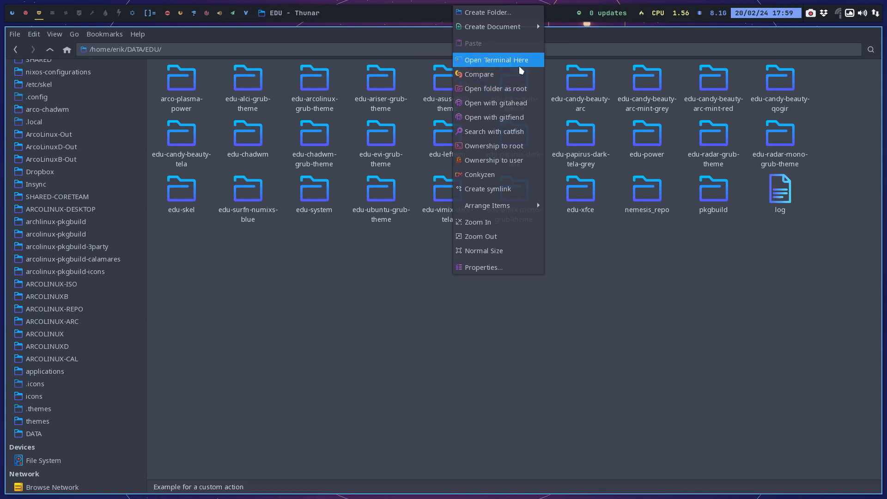
key(Escape)
click(50, 49)
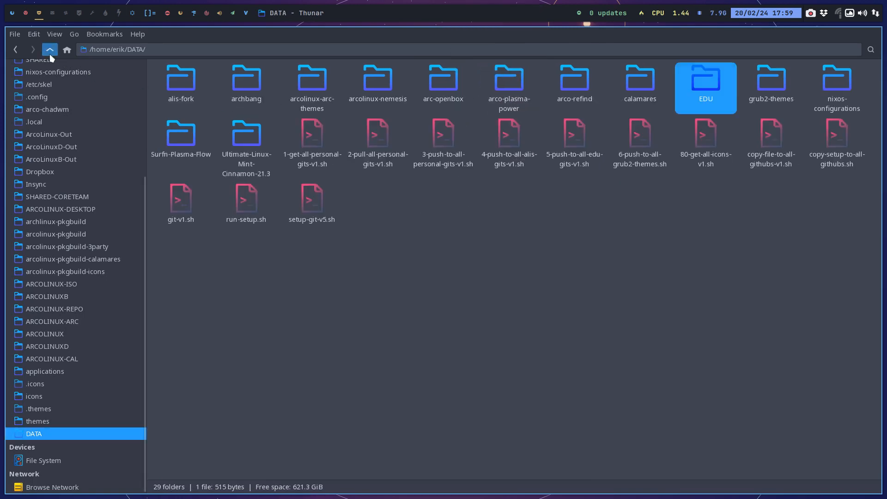
right_click(471, 292)
click(521, 76)
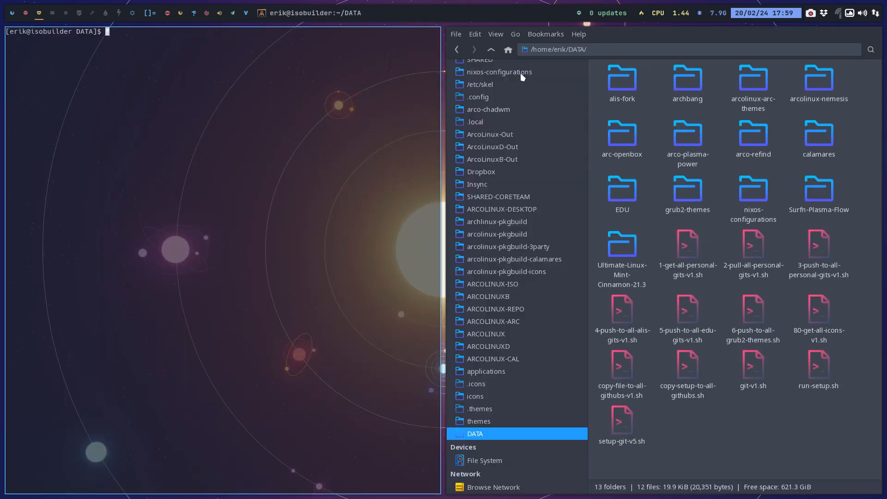
text(.:1)
key(Tab)
key(Return)
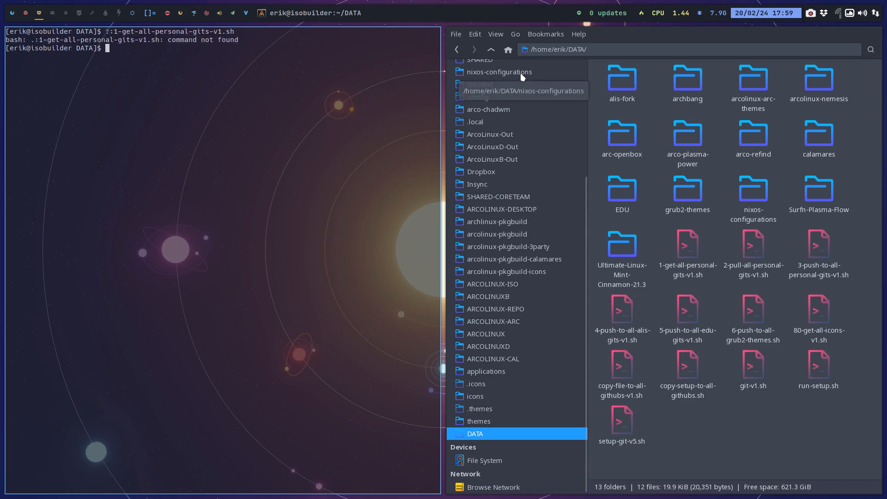
Run the updated ./1-get-all-personal-gits-v1.sh script and close the terminal when it is done.
text(./1)
key(Tab)
key(Return)
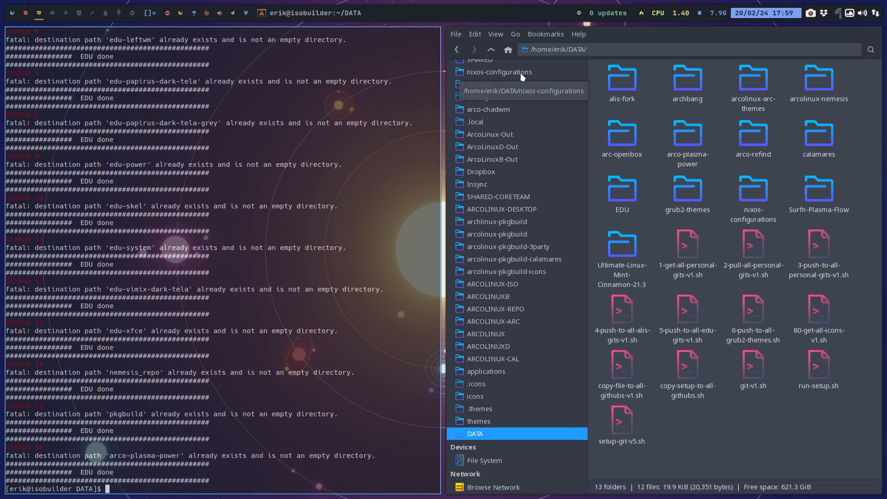
key(super+q)
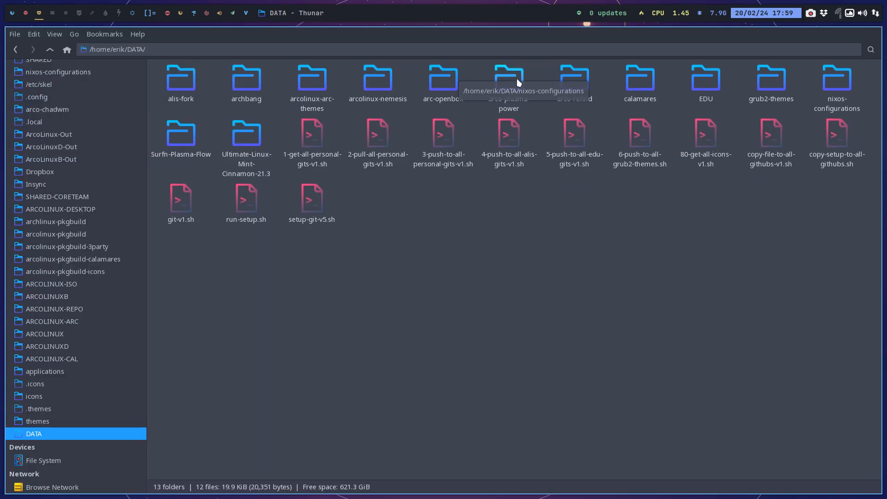
Look inside the edu-power folder in EDU, return to DATA and examine the contents of its arco-plasma-power folder.
double_click(701, 97)
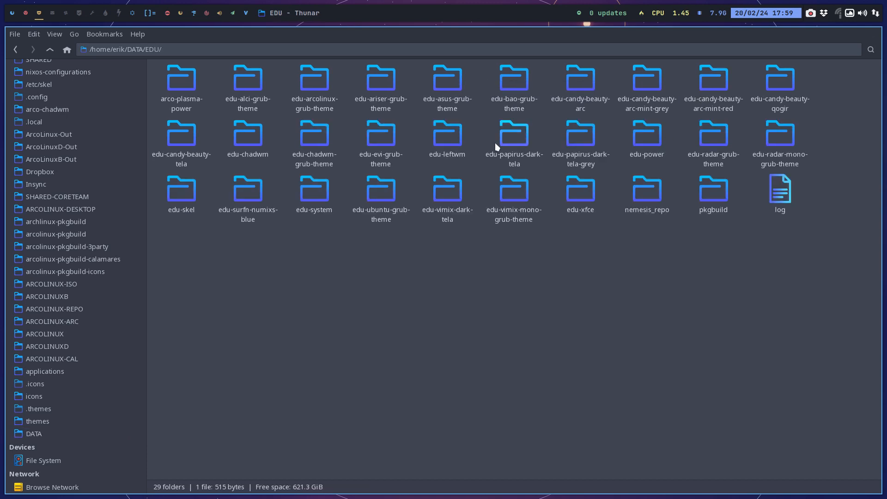
double_click(651, 138)
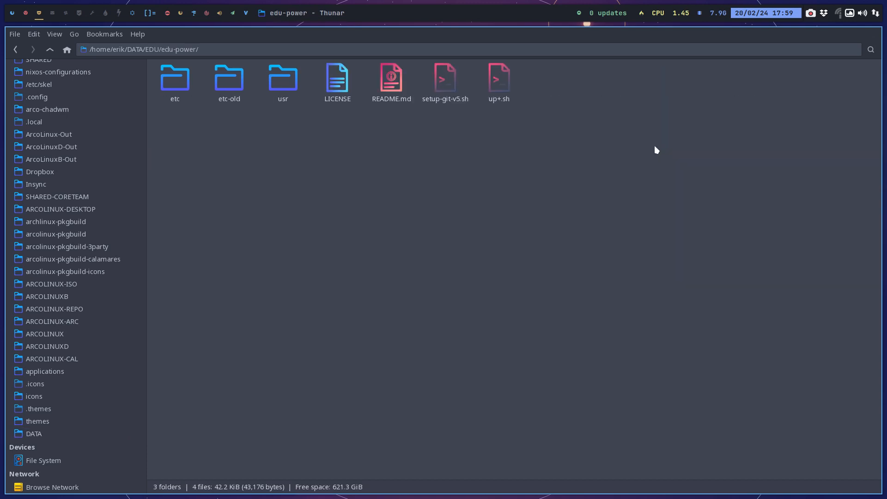
click(49, 49)
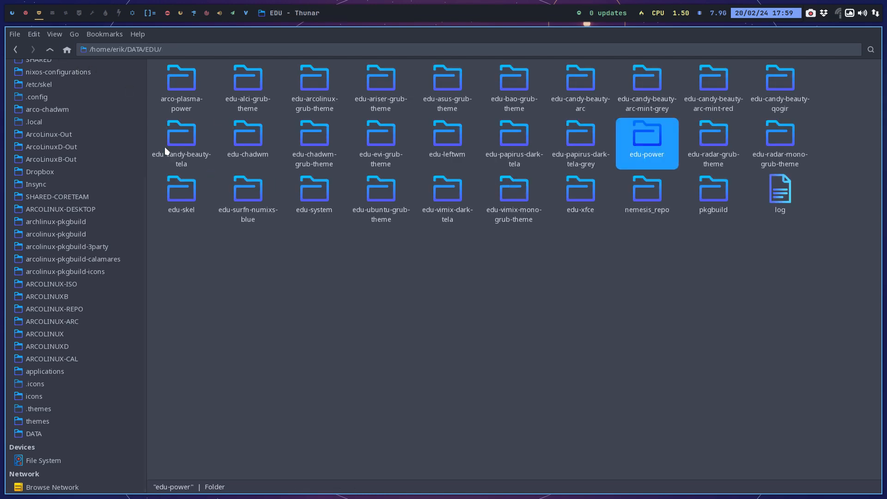
click(50, 49)
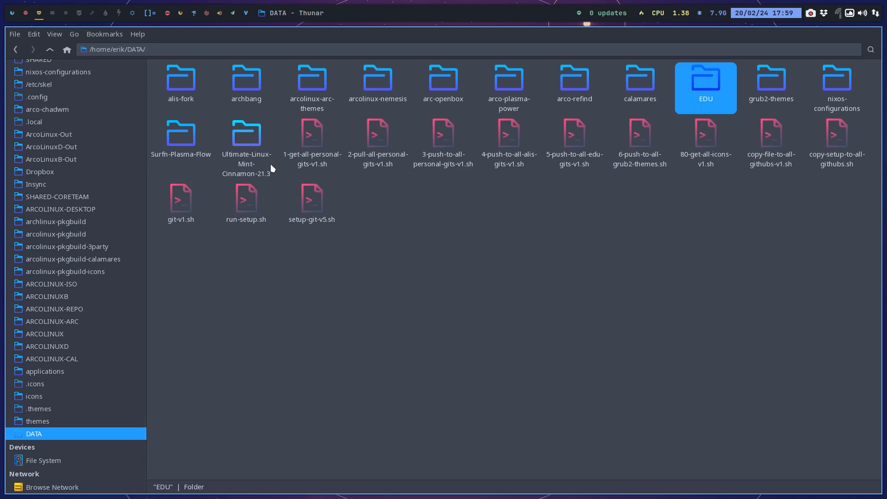
double_click(506, 87)
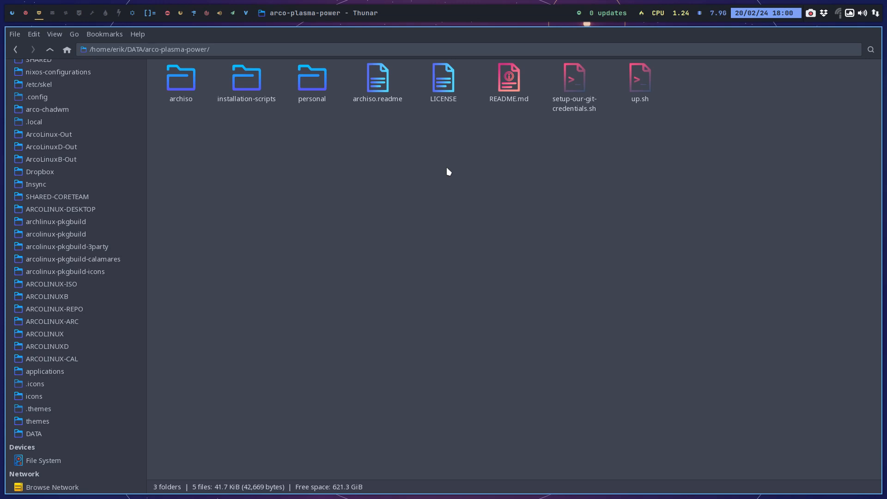
Switch to the browser and reload the arco-plasma-power repository page on GitHub.
scroll(117, 200, up, 5)
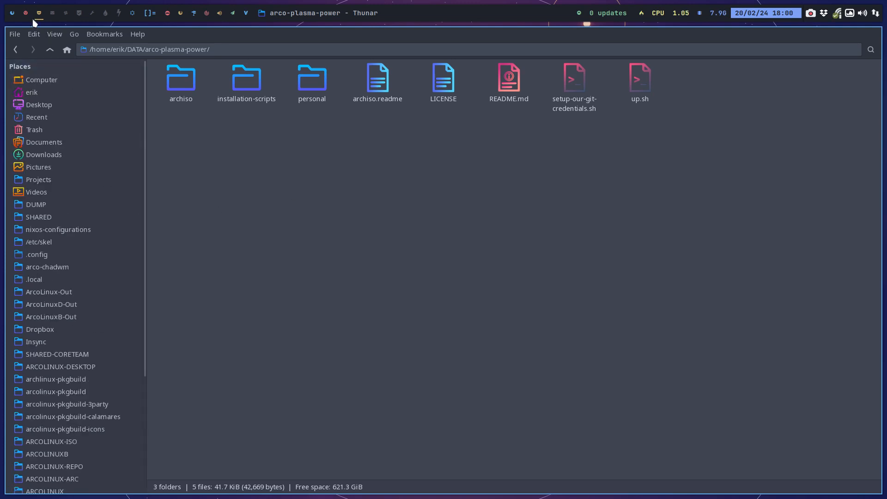
click(131, 16)
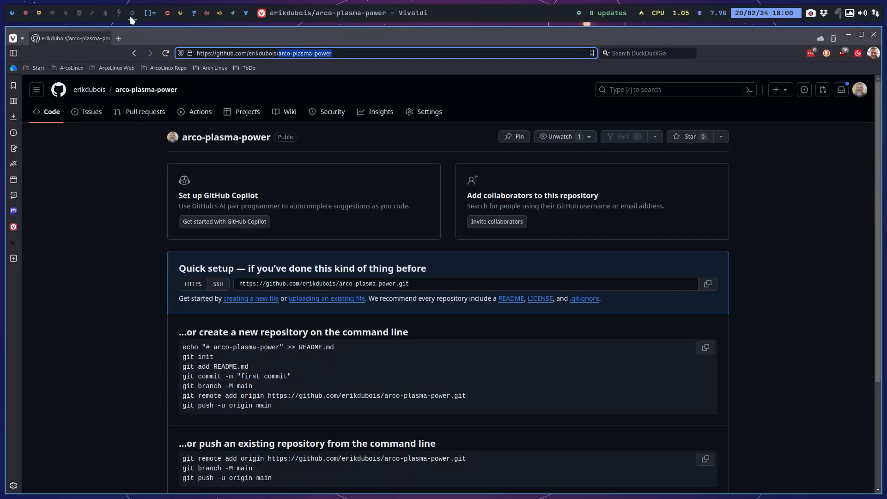
click(166, 54)
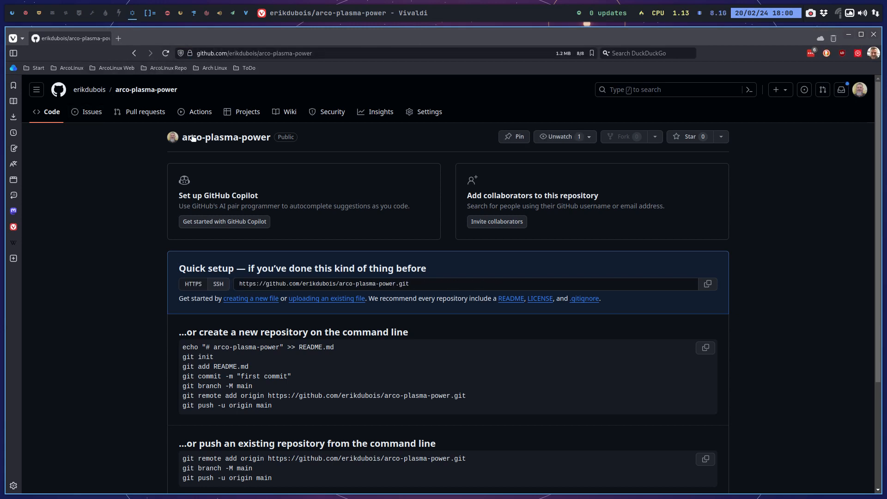
Return to the file manager showing the Desktop folder, deselect arco-plasma-power and open a second file manager window beside it.
click(14, 16)
click(24, 16)
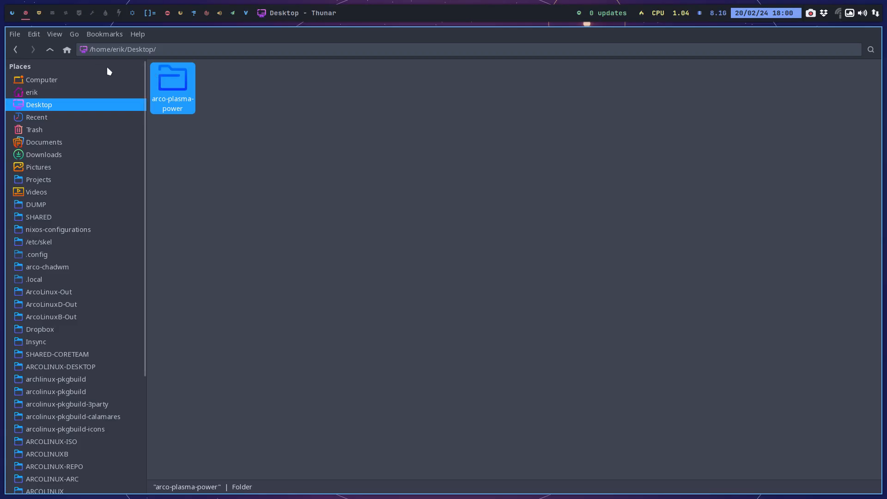
click(418, 263)
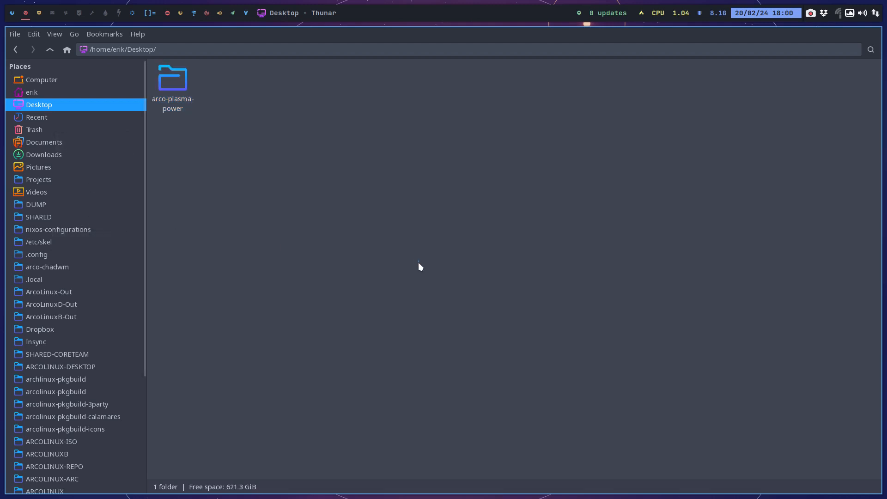
key(super+shift+Return)
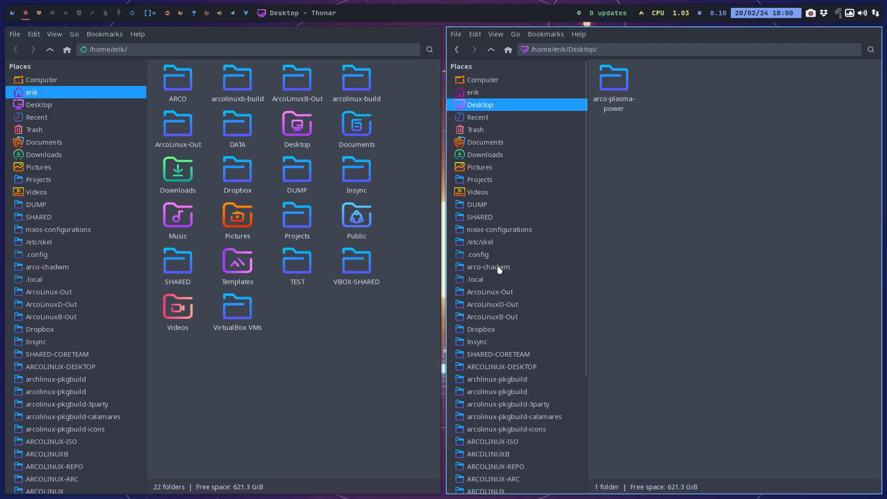
Open the config file in the hidden .git folder of DATA/arco-plasma-power and examine the remote origin url.
scroll(499, 270, down, 5)
click(497, 430)
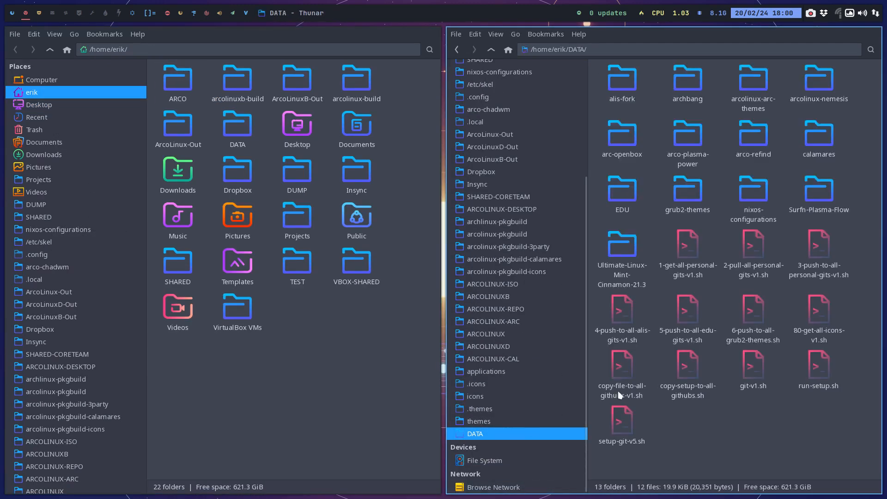
double_click(691, 138)
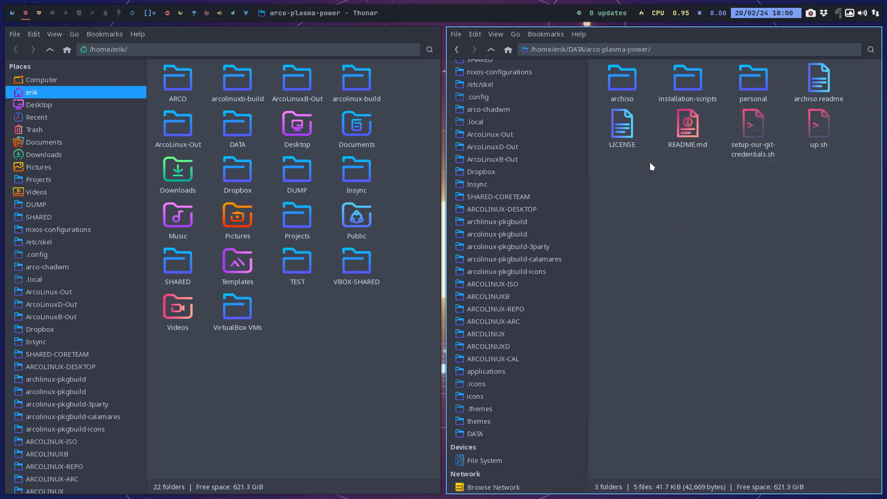
key(ctrl+h)
double_click(622, 79)
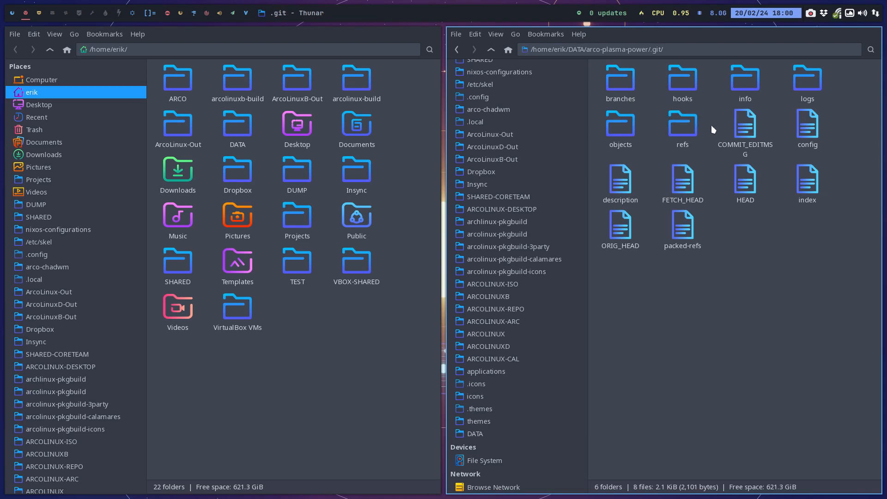
double_click(806, 124)
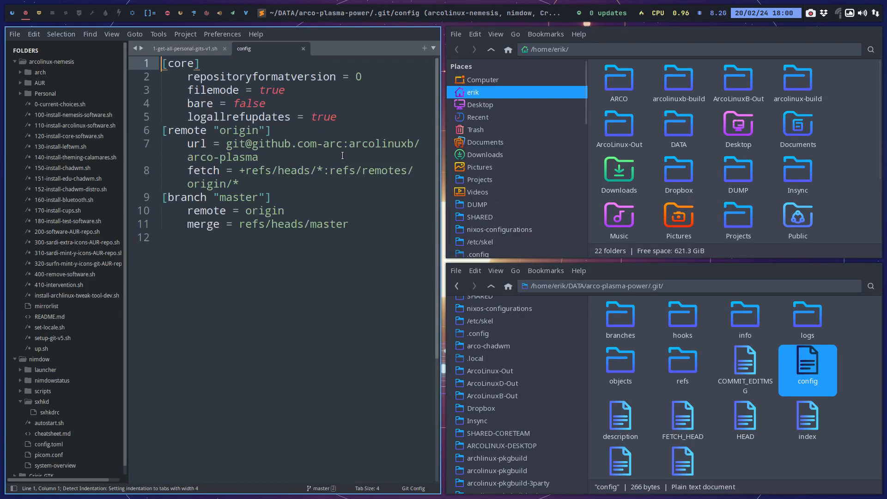
drag(349, 143, 403, 150)
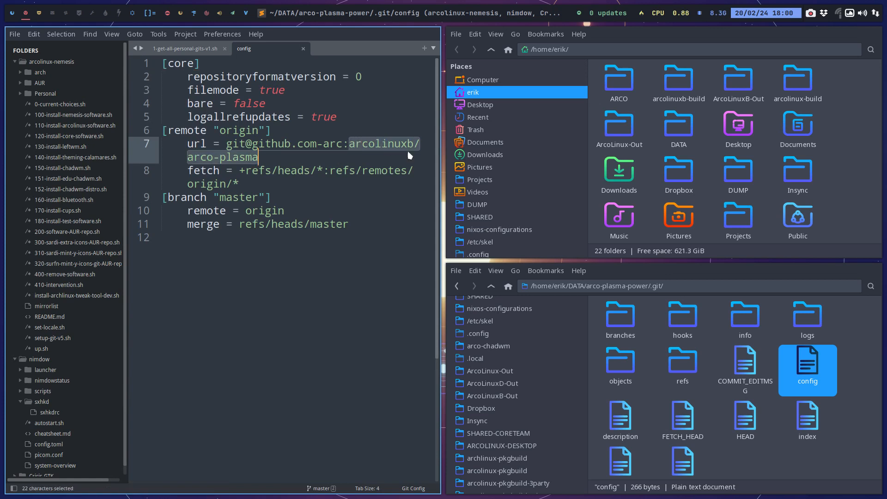
click(362, 317)
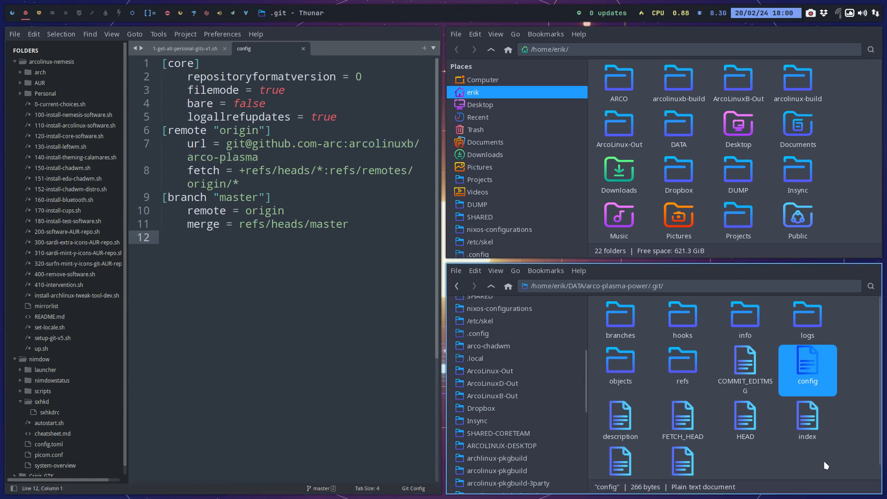
Go back up to DATA and delete its arco-plasma-power folder.
click(799, 465)
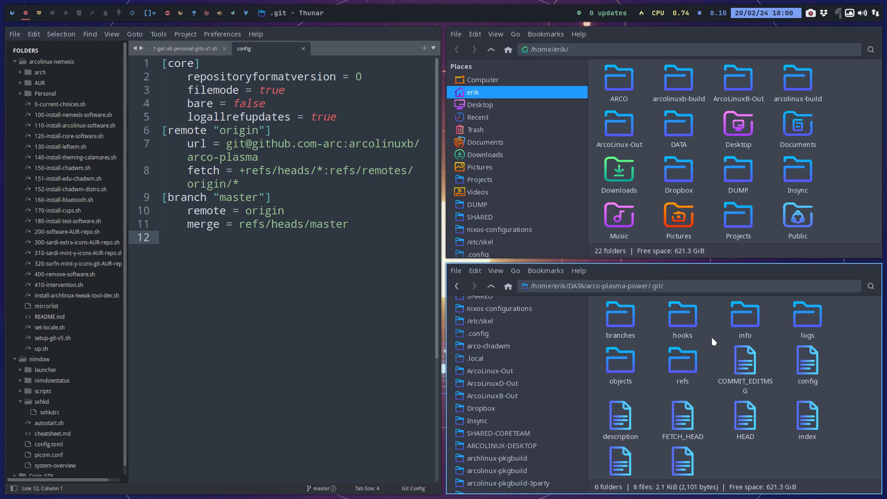
click(490, 287)
click(490, 287)
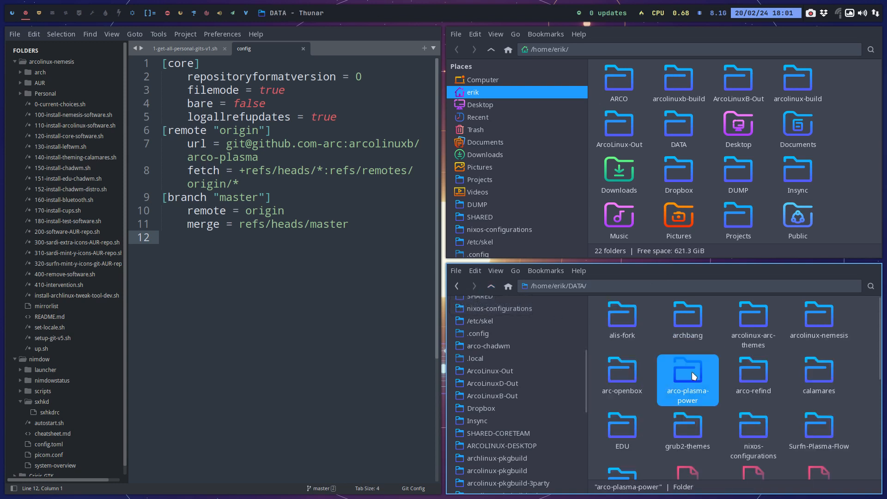
key(Delete)
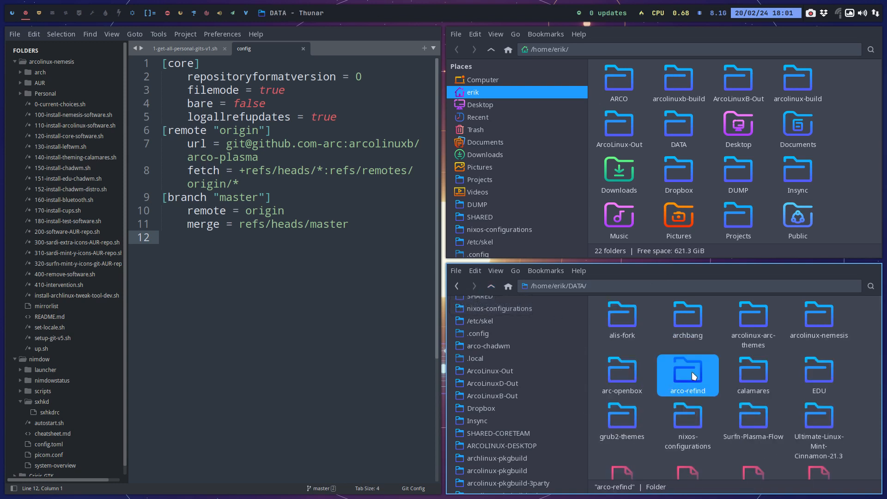
Open 1-get-all-personal-gits-v1.sh full screen in the editor and examine the account in the EDU loop's git clone line.
scroll(693, 375, down, 3)
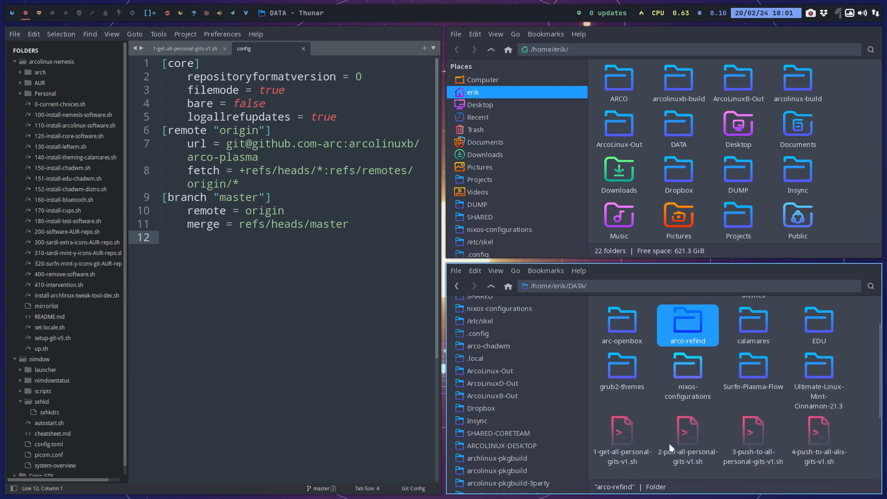
double_click(622, 388)
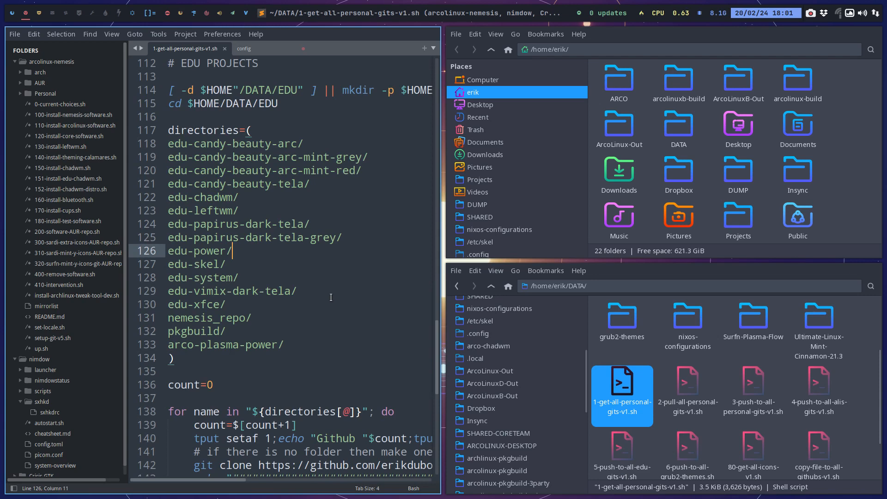
key(F11)
scroll(377, 337, down, 4)
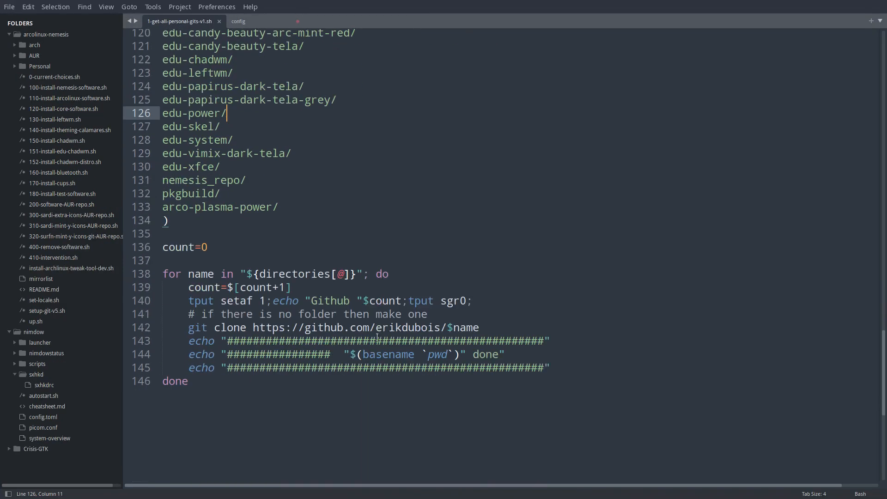
drag(375, 278, 441, 277)
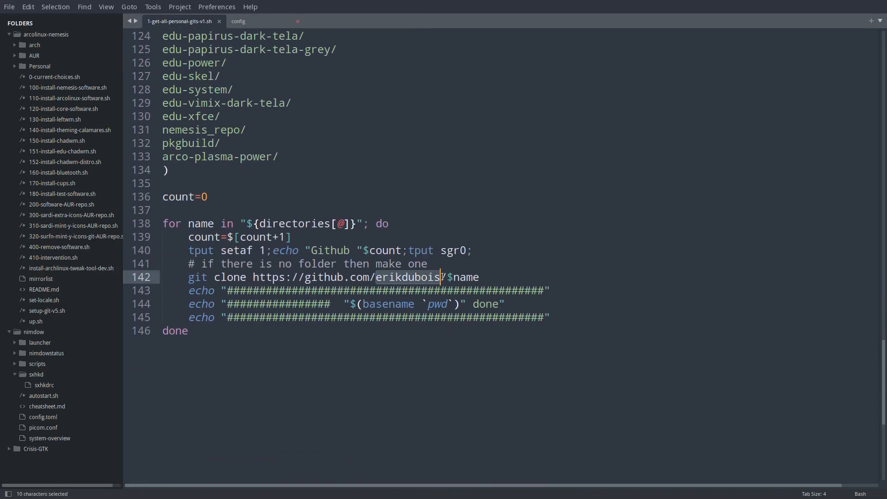
Review the script's directories lists up to the arco-plasma-power/ entry under EDU PROJECTS, save the script and close the editor.
scroll(384, 281, up, 11)
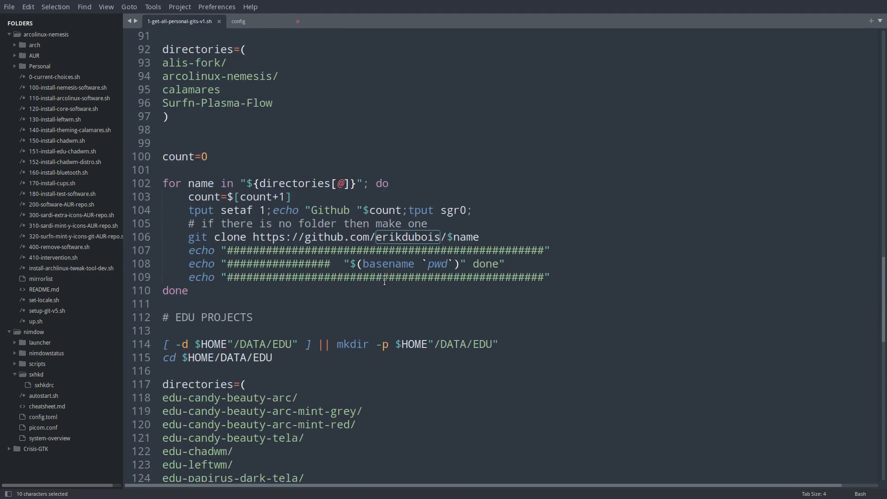
scroll(384, 282, up, 3)
scroll(384, 282, up, 1)
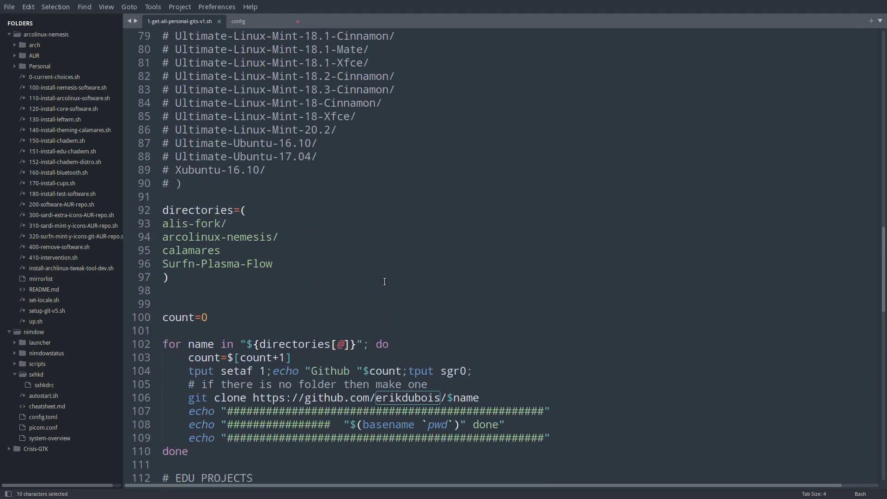
scroll(384, 282, up, 20)
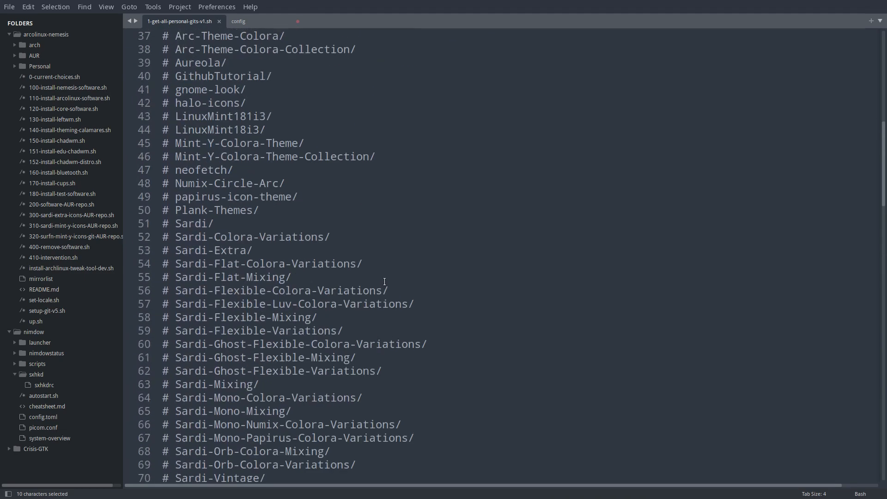
scroll(383, 281, up, 1)
scroll(385, 282, down, 20)
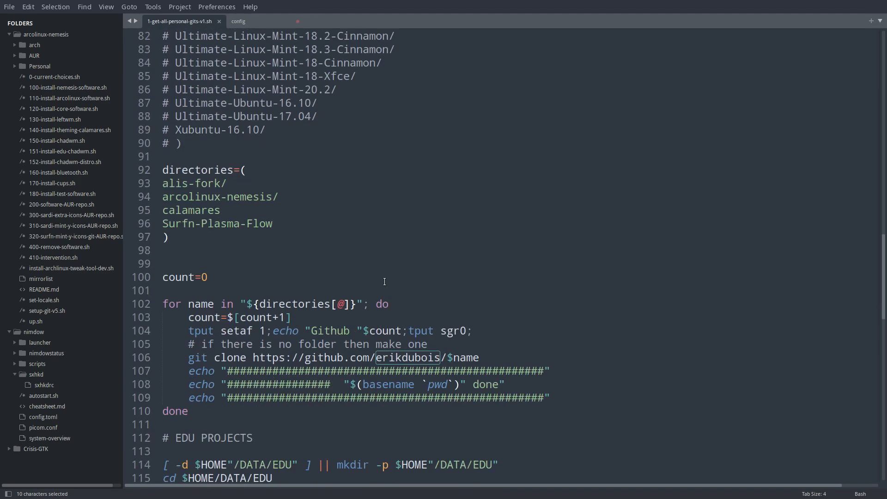
scroll(385, 281, down, 10)
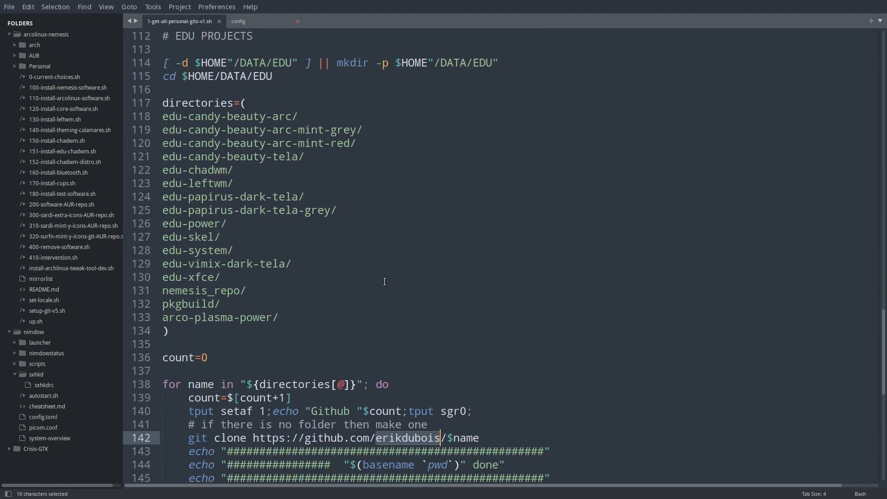
click(246, 319)
key(ctrl+s)
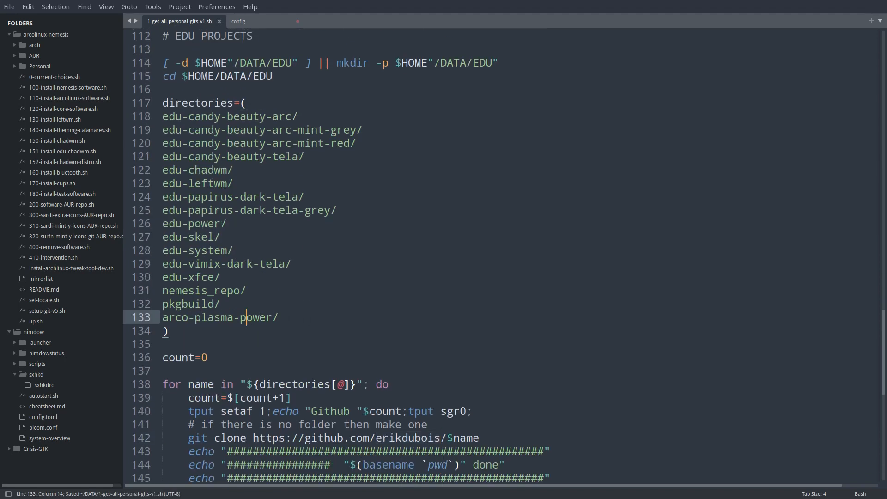
key(super+q)
Open a terminal in the DATA folder and run ./1-get-all-personal-gits-v1.sh.
right_click(656, 425)
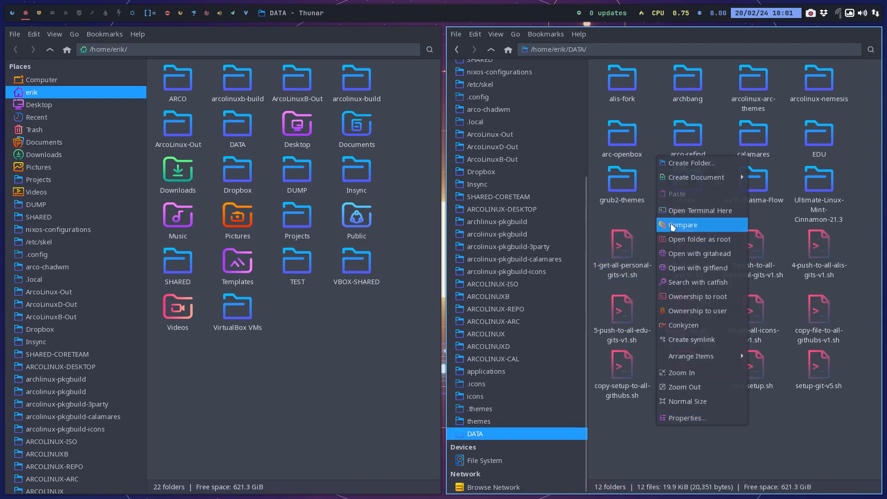
click(682, 212)
text(./1-get-all-personal-gits-v1.sh)
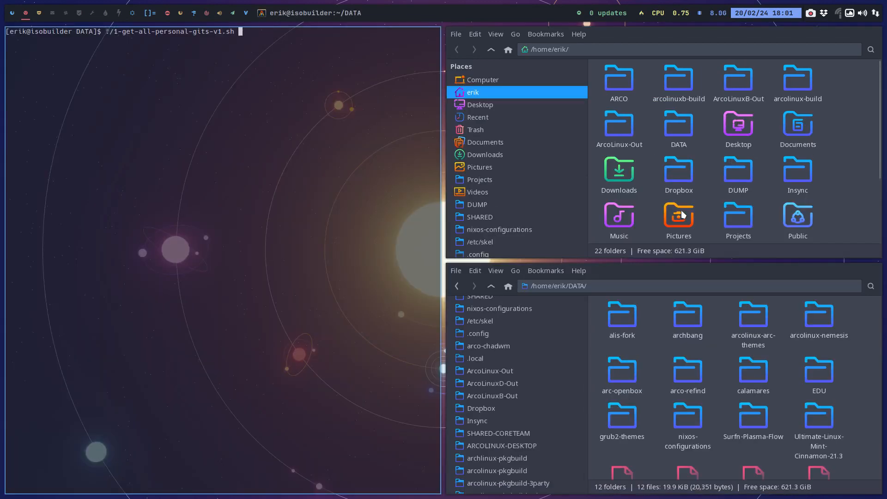
key(Return)
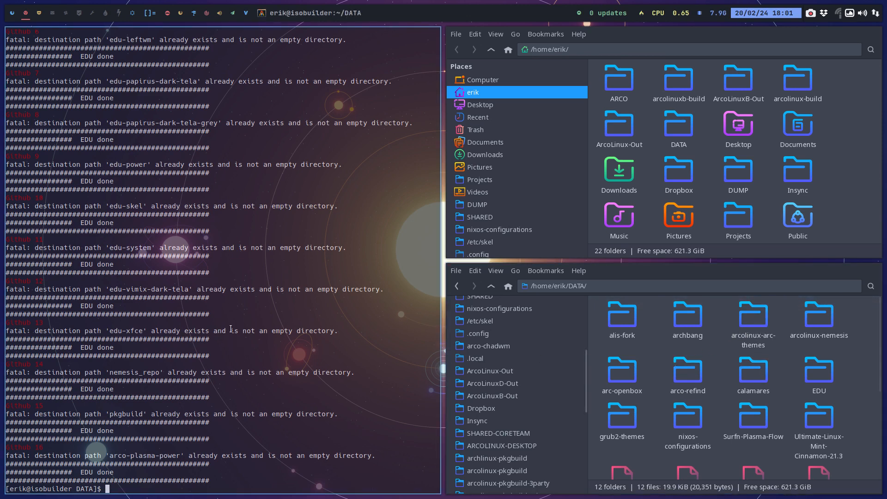
Examine the script's output for arco-plasma-power and locate the folder of that name inside EDU.
drag(113, 456, 247, 456)
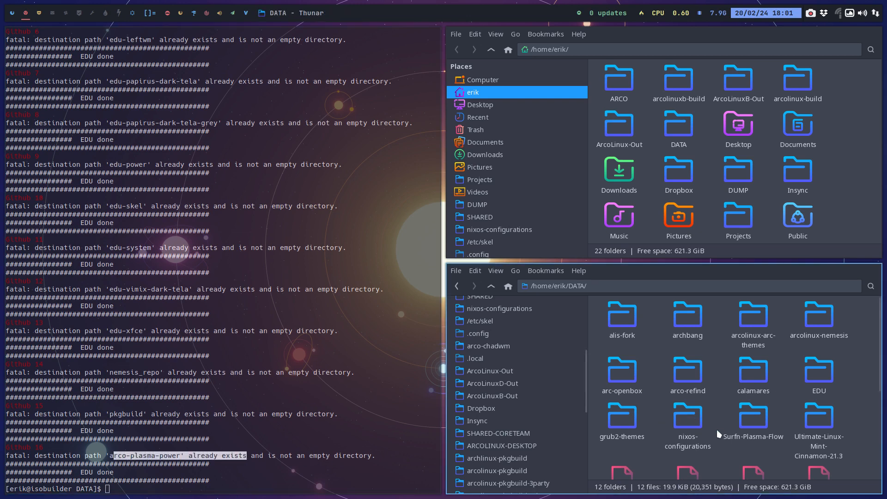
double_click(814, 373)
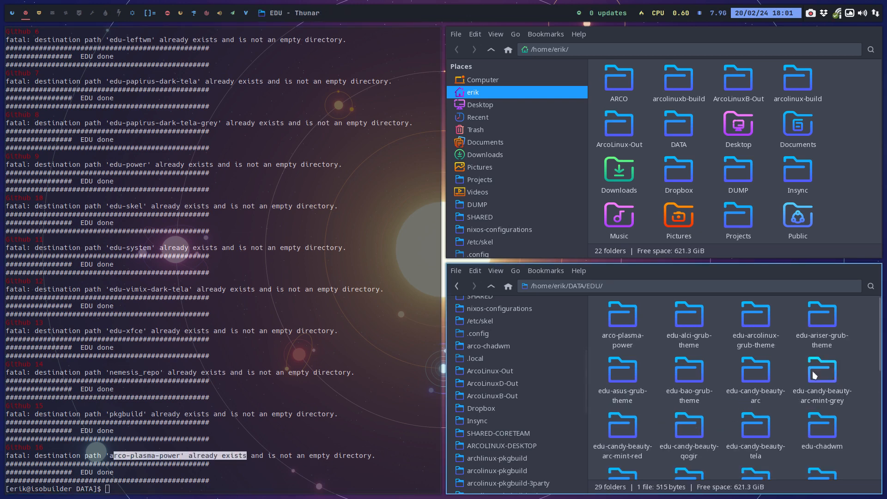
scroll(754, 393, down, 2)
scroll(755, 393, down, 2)
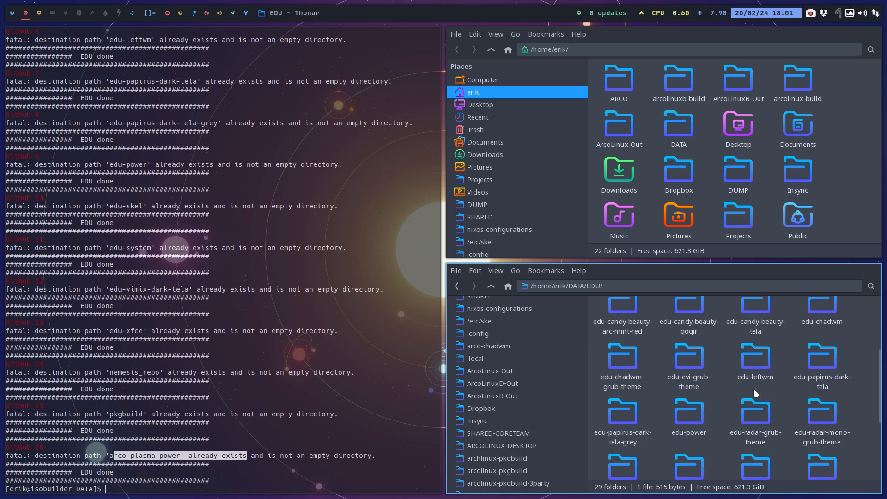
scroll(753, 389, up, 5)
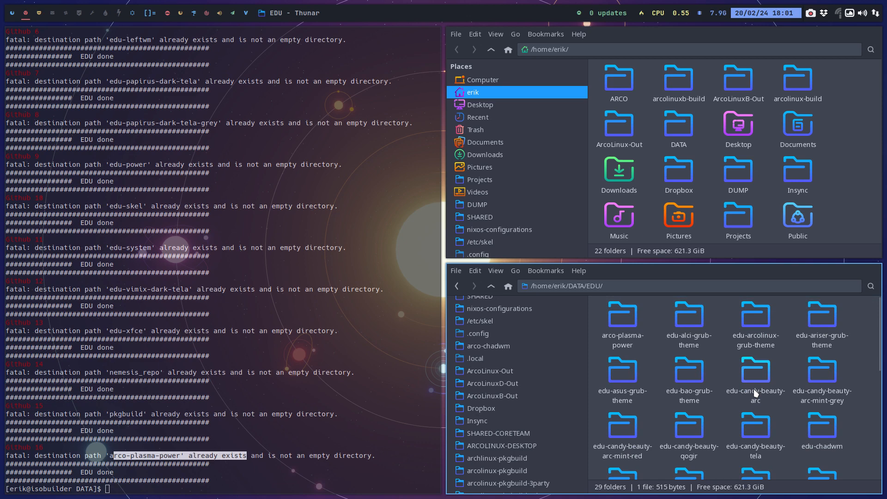
click(627, 322)
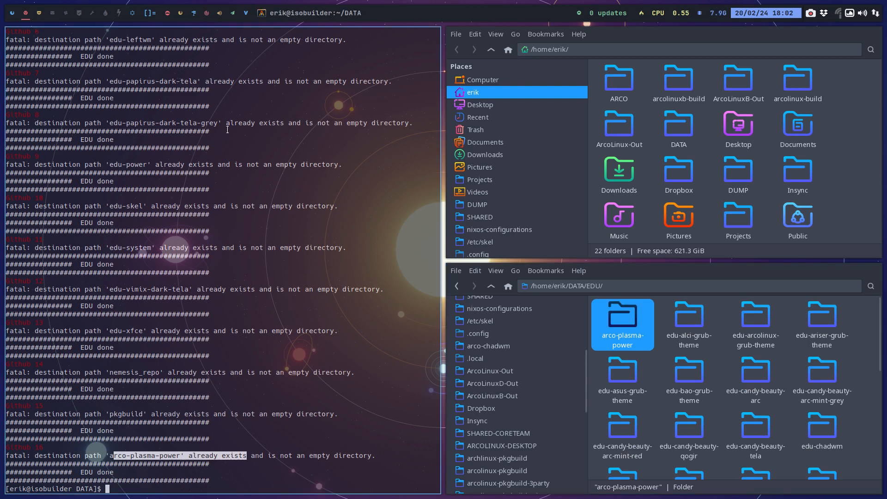
Rename the arco-plasma-power repository on GitHub to edu-plasma-power in the browser.
click(132, 13)
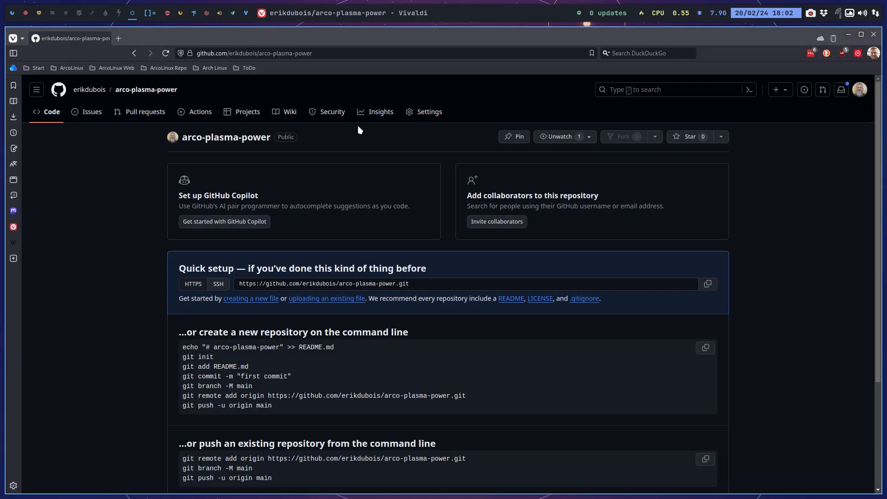
click(429, 112)
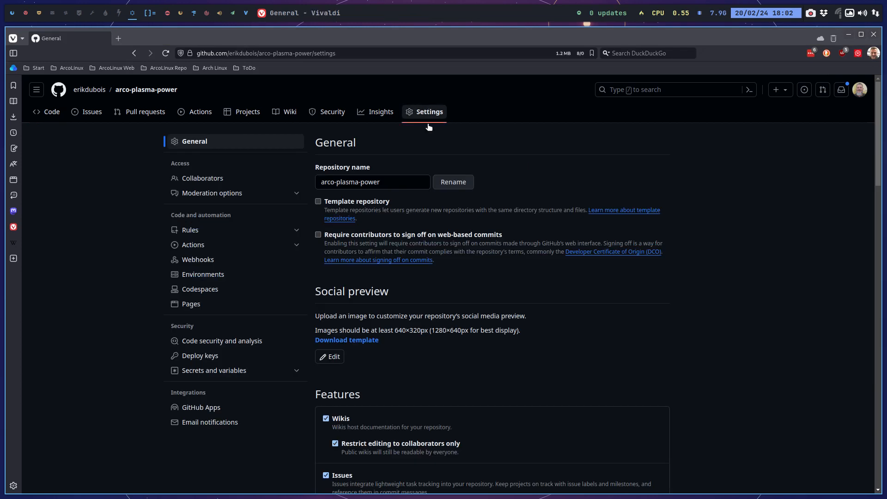
drag(334, 182, 269, 184)
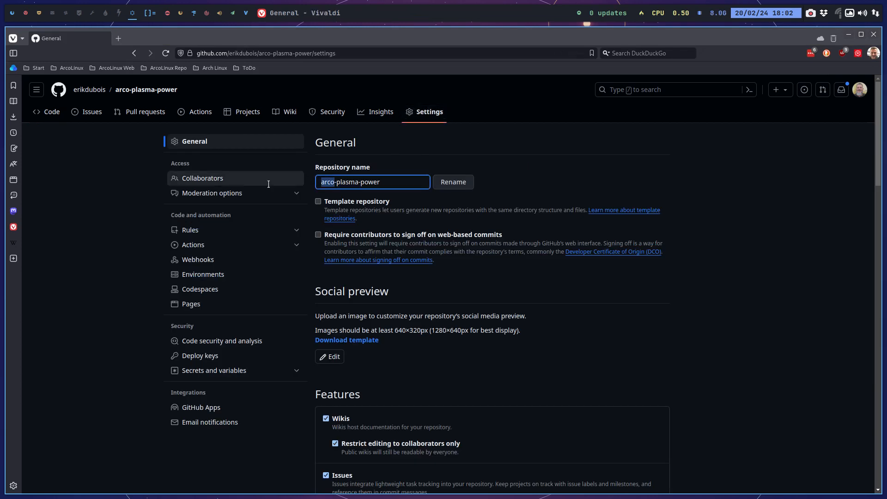
text(edu)
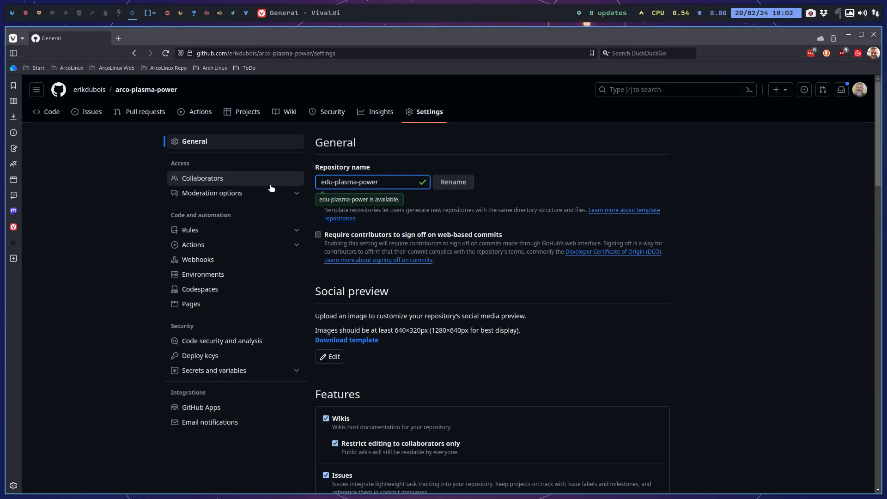
click(466, 191)
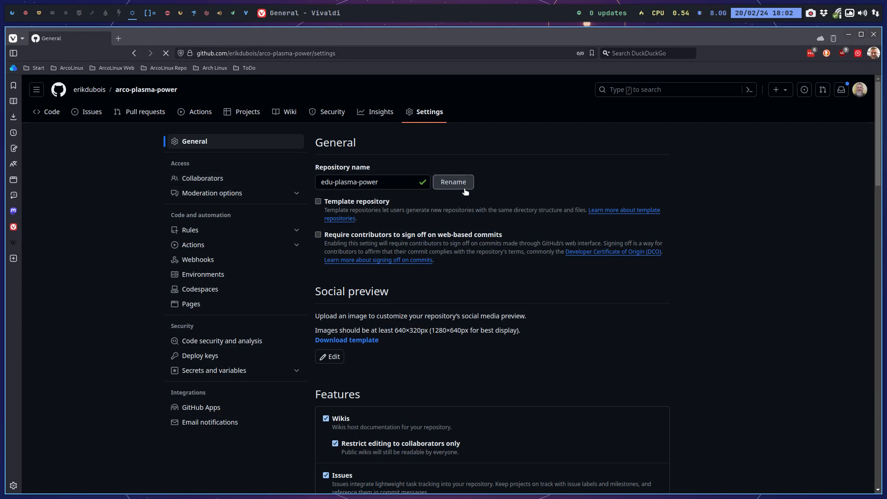
In the file manager, rename the arco-plasma-power folder inside DATA/EDU to edu-plasma-power.
click(40, 14)
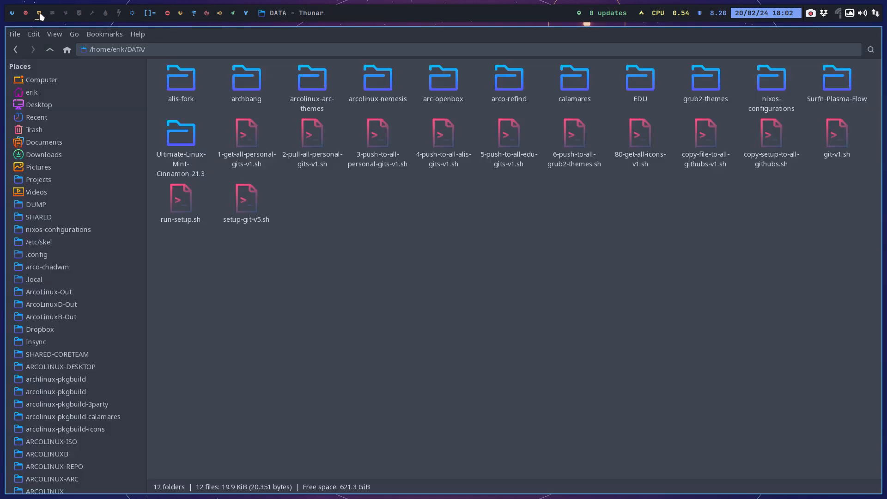
double_click(640, 80)
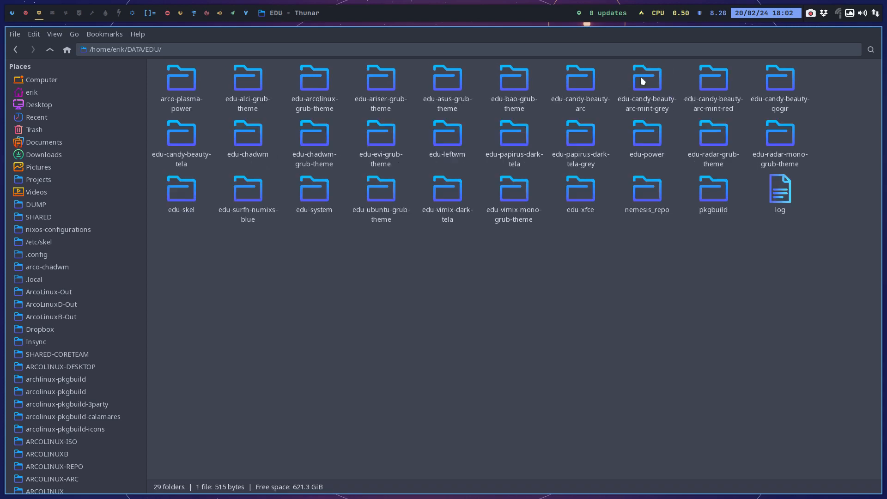
click(179, 82)
key(F2)
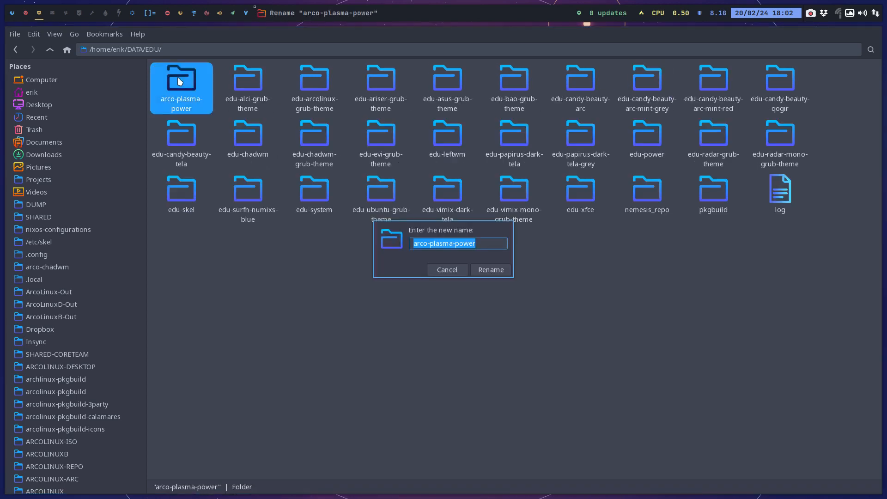
key(Home)
key(Delete)
key(Delete)
key(Delete)
key(Delete)
text(edu)
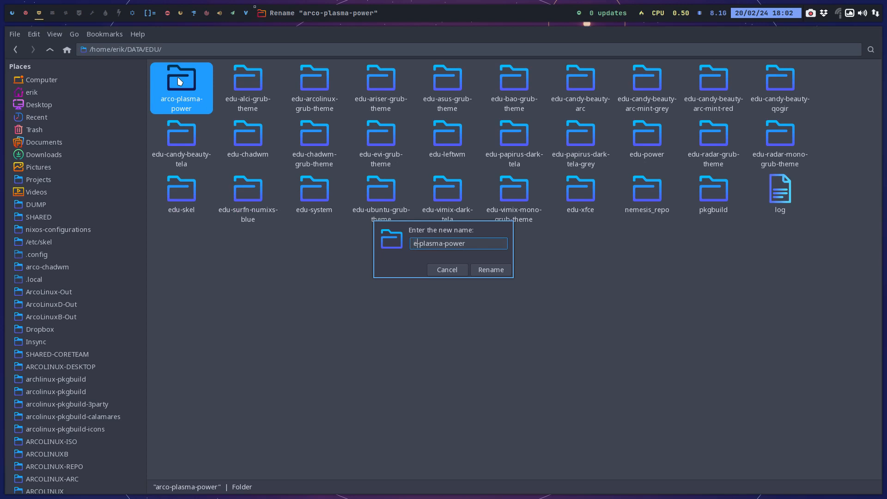
key(Return)
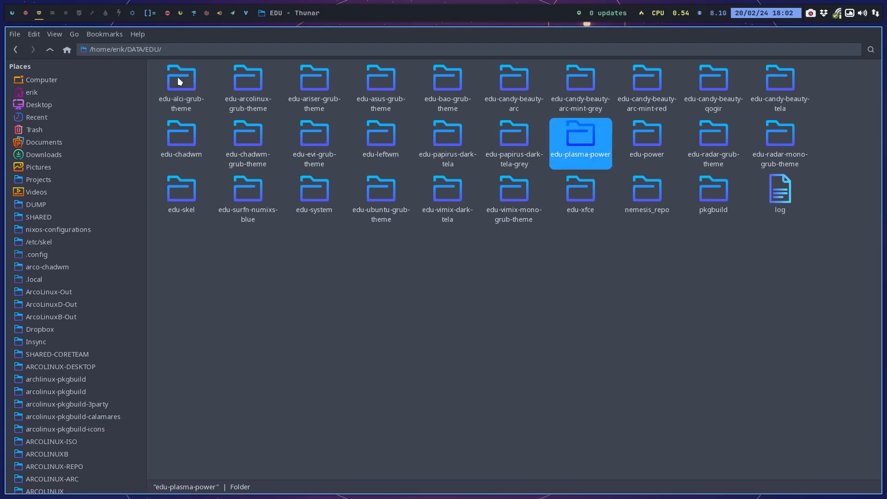
Show hidden files in edu-plasma-power, change the remote URL's repository name in .git/config to edu-plasma-power, save and close the editor.
double_click(590, 140)
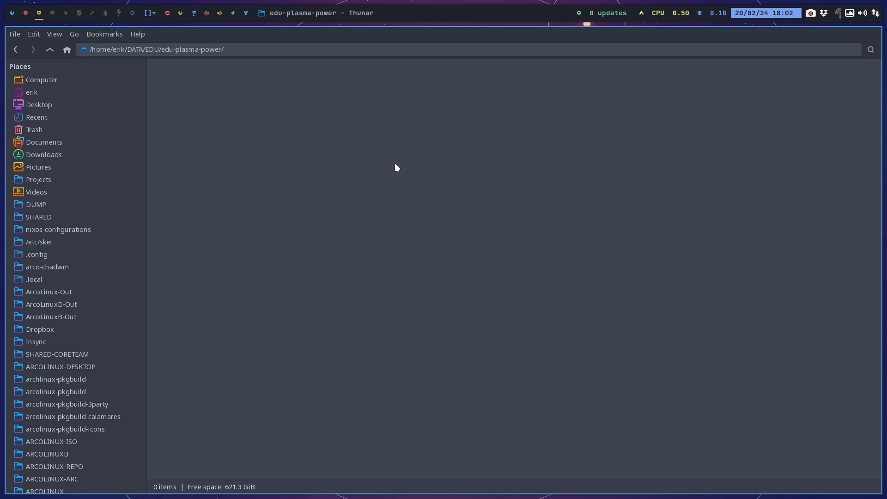
key(ctrl+h)
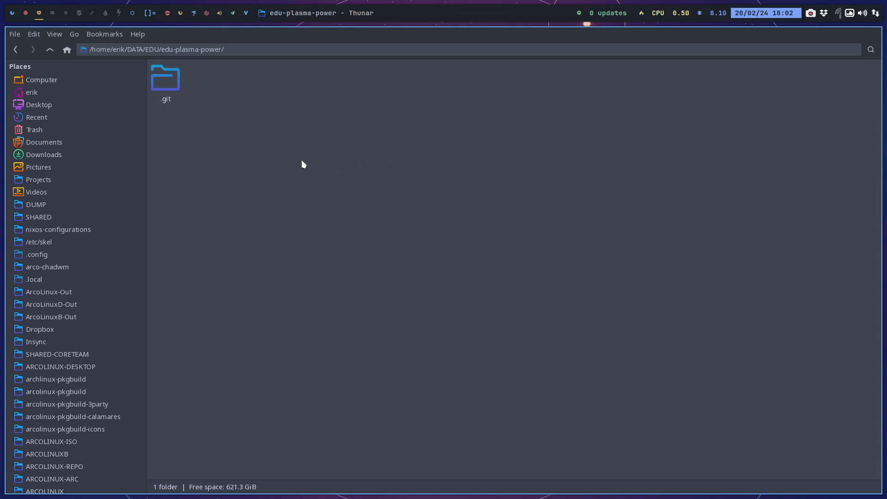
double_click(177, 76)
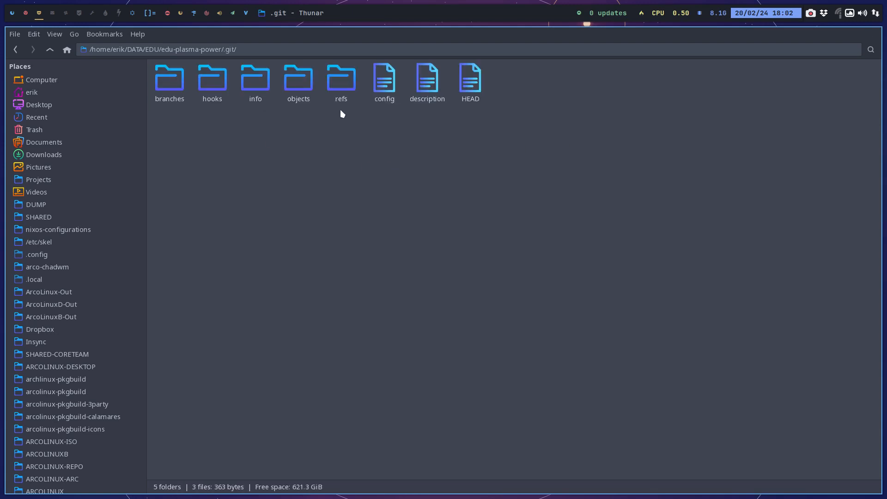
click(396, 89)
double_click(395, 87)
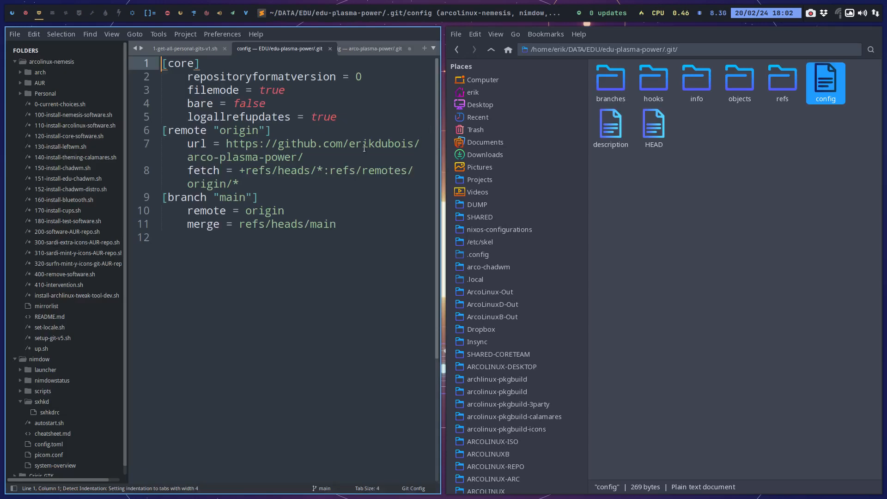
drag(190, 159, 214, 158)
text(edu)
key(ctrl+s)
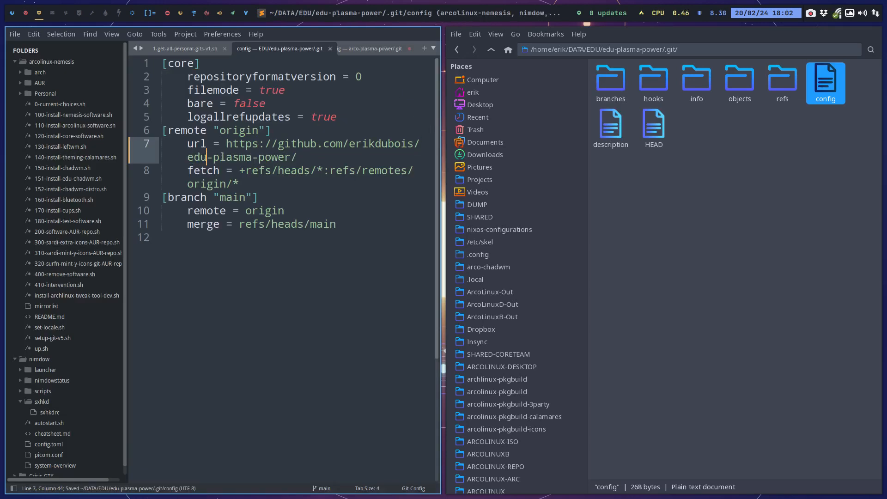
key(super+q)
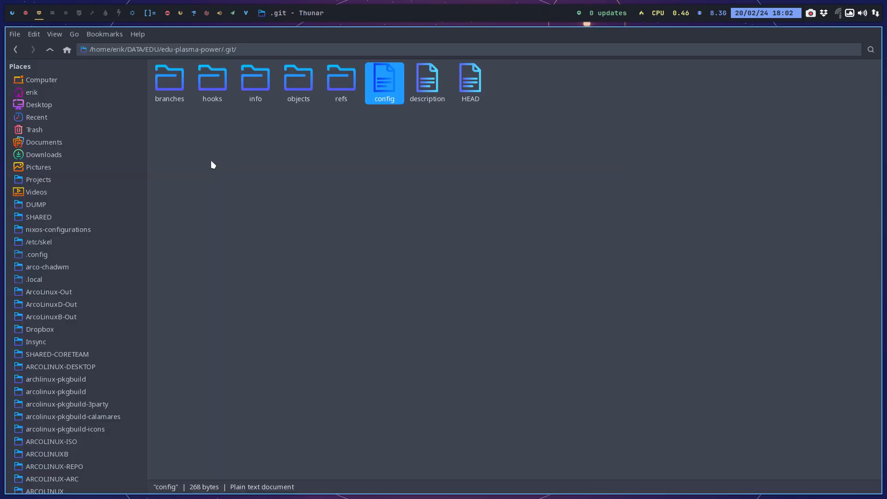
Copy LICENSE, README.md, setup-git-v5.sh and up+.sh from the edu-power folder into edu-plasma-power.
click(51, 47)
click(51, 45)
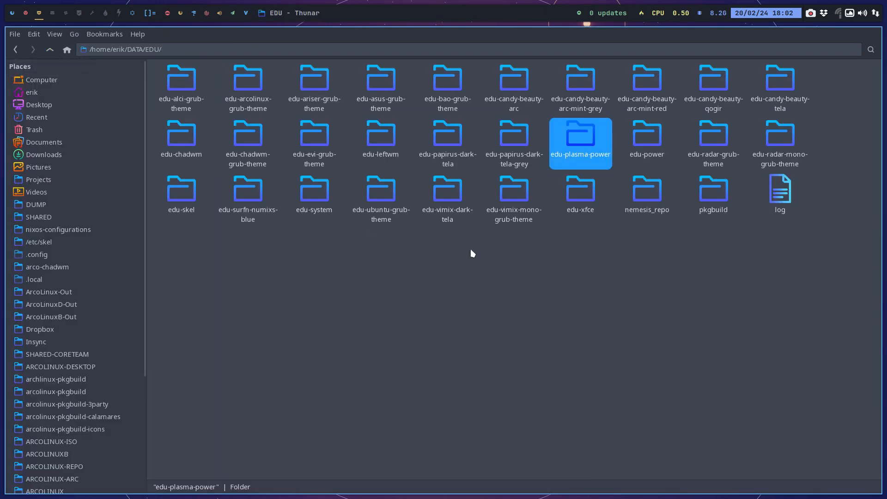
double_click(651, 140)
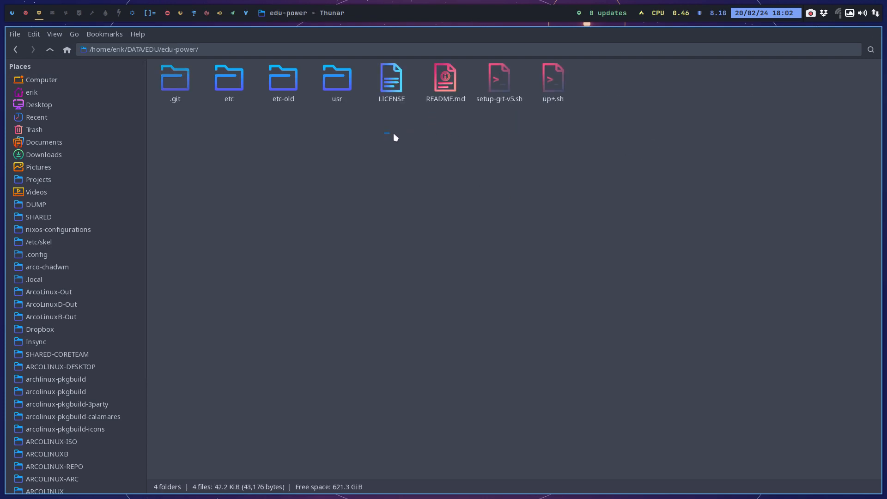
drag(393, 133, 586, 102)
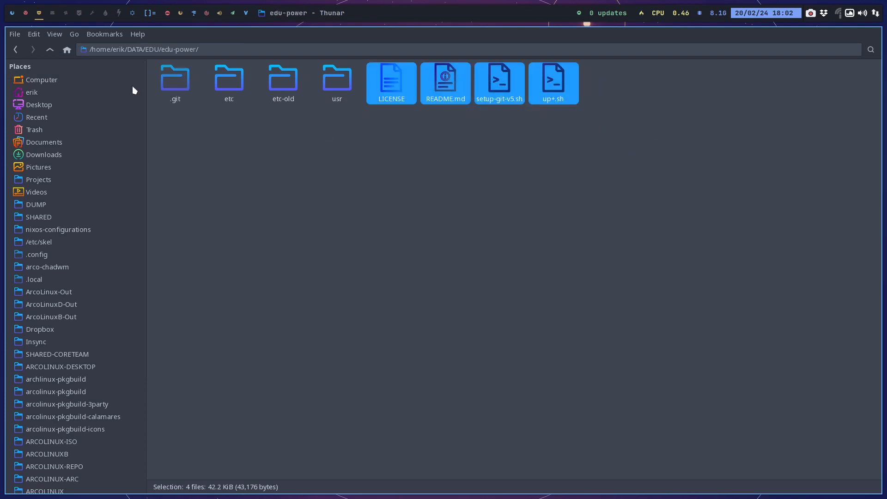
click(50, 49)
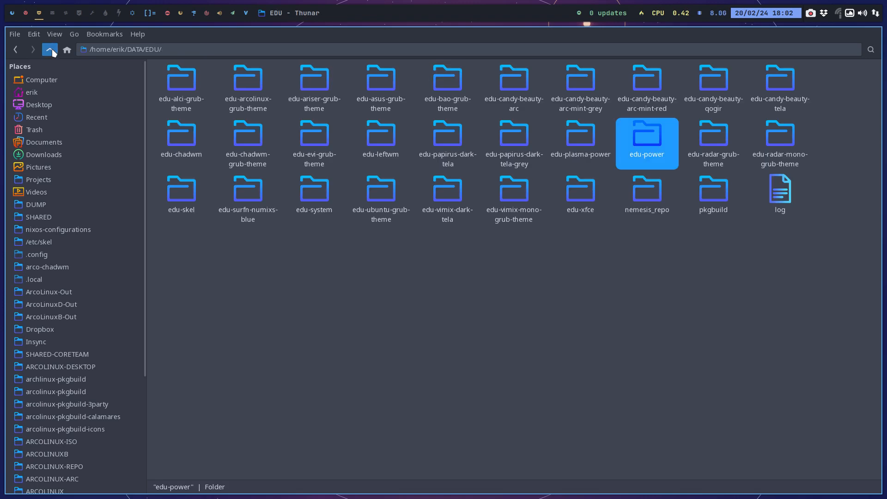
click(571, 143)
double_click(585, 139)
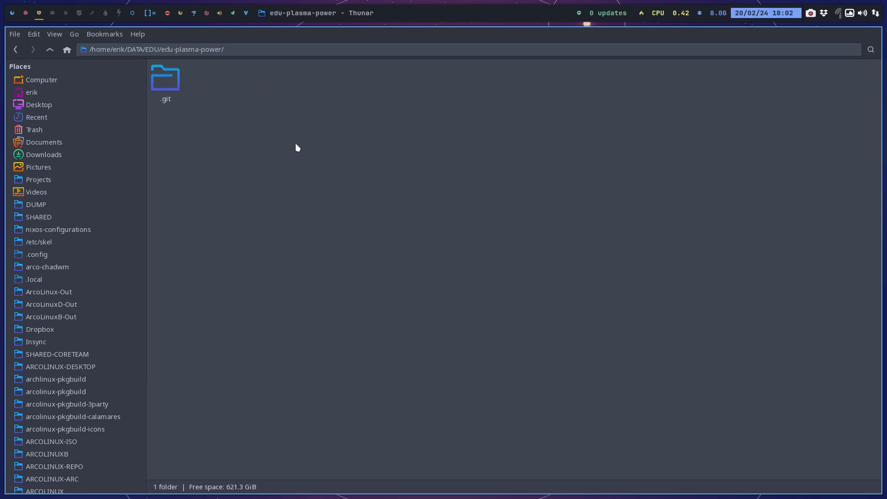
click(52, 48)
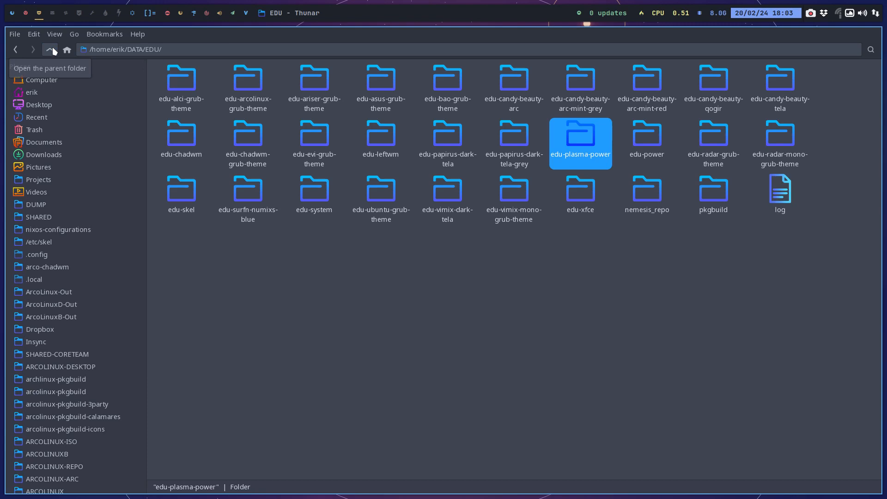
click(645, 137)
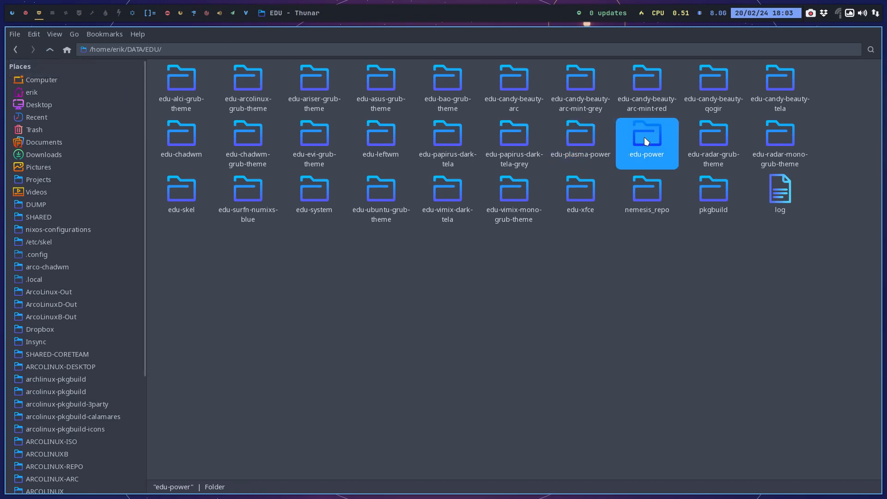
click(580, 133)
double_click(581, 133)
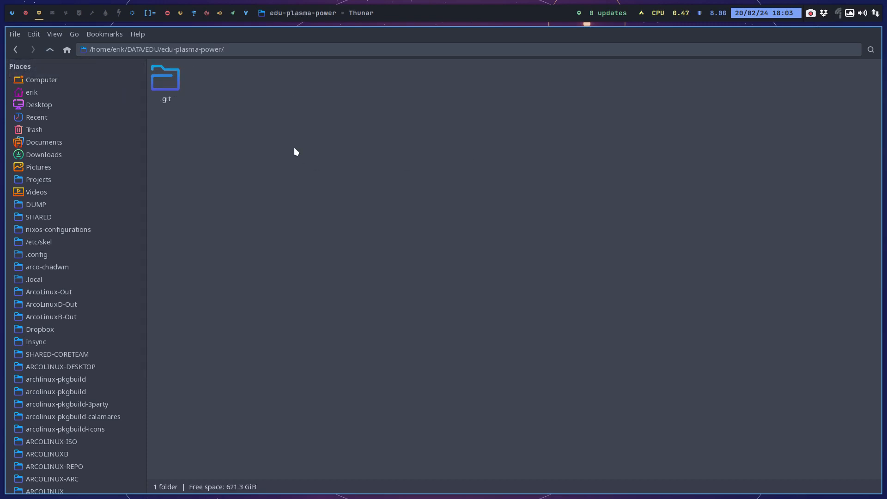
key(ctrl+v)
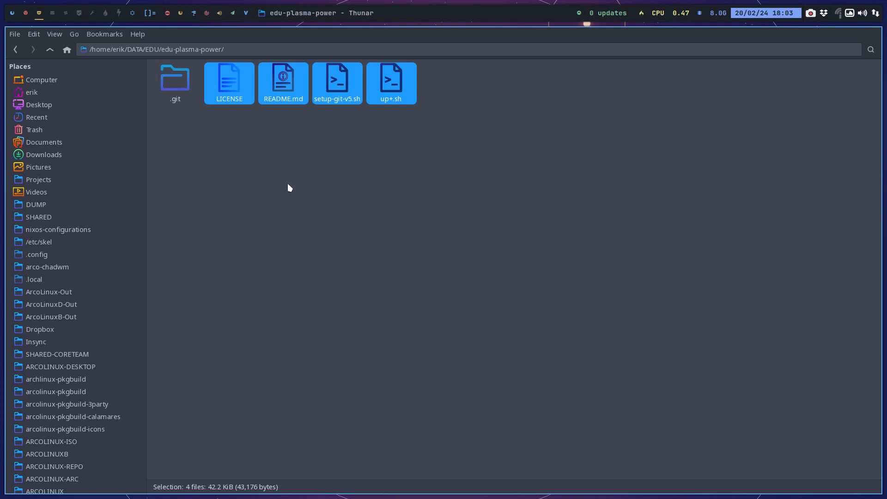
Open a second file manager window showing the arco-plasma-power folder on the Desktop.
key(ctrl+n)
key(alt+Home)
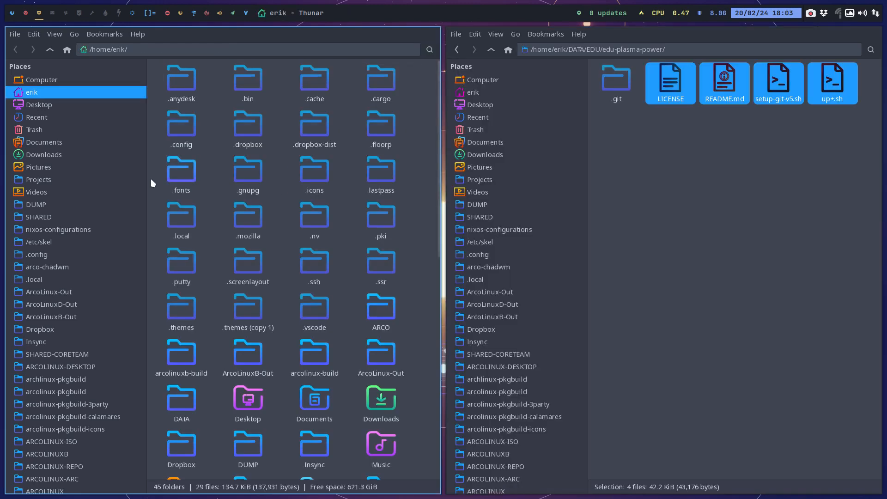
click(49, 106)
click(166, 87)
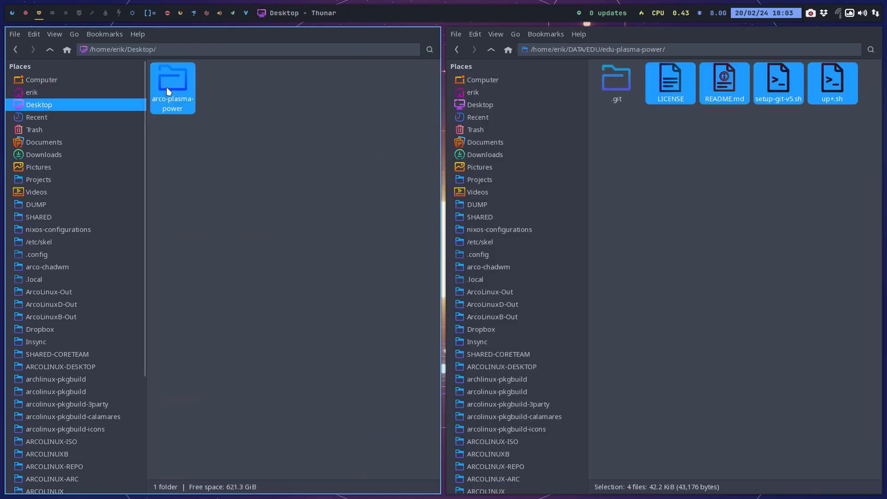
double_click(166, 87)
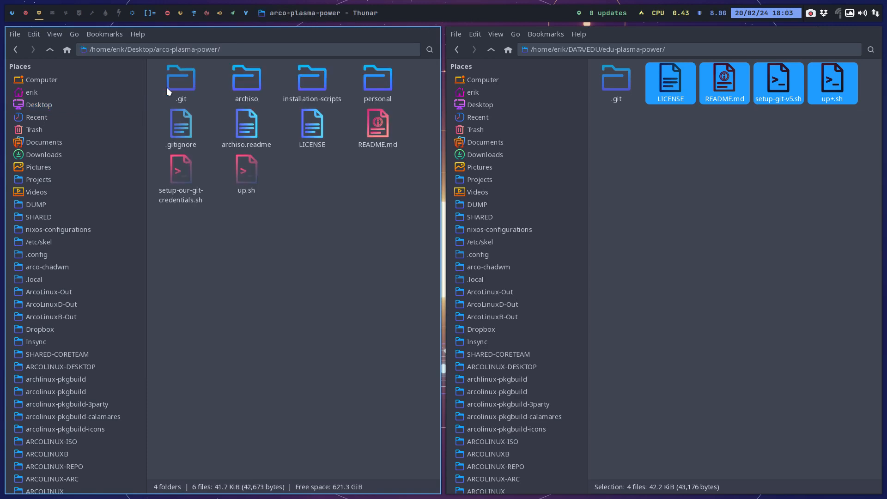
click(233, 79)
ctrl+click(323, 78)
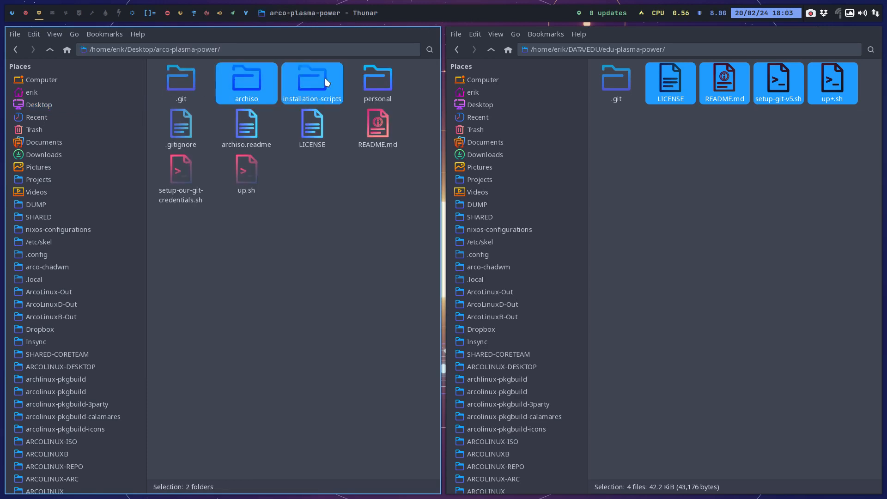
ctrl+click(367, 82)
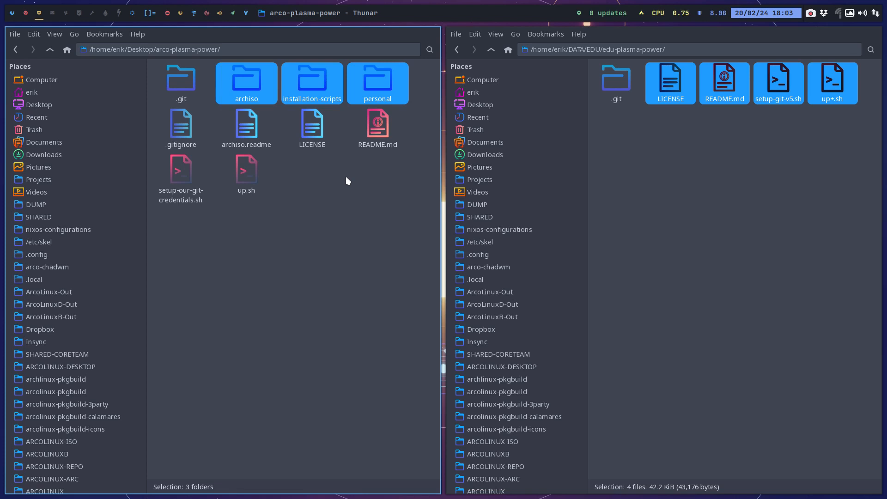
click(656, 128)
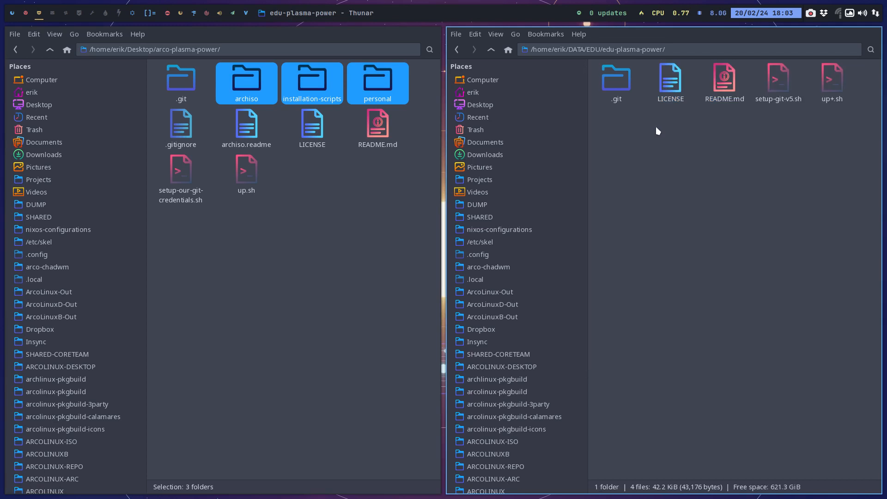
key(ctrl+v)
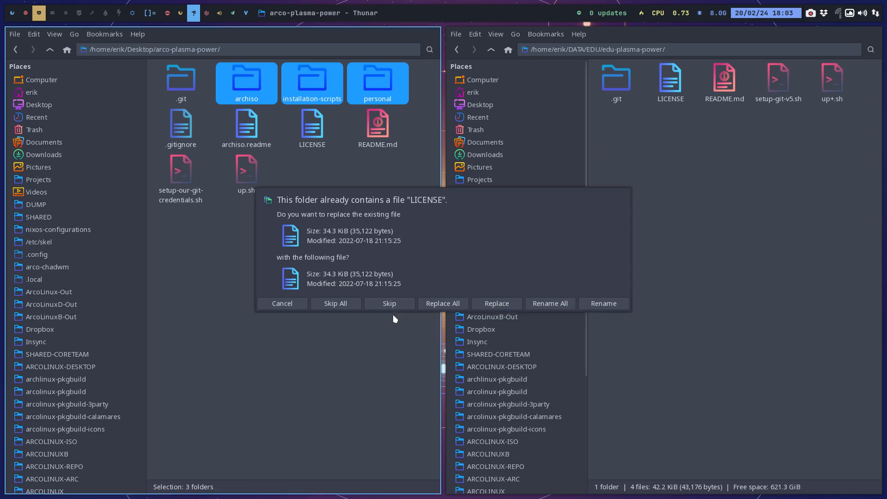
click(381, 303)
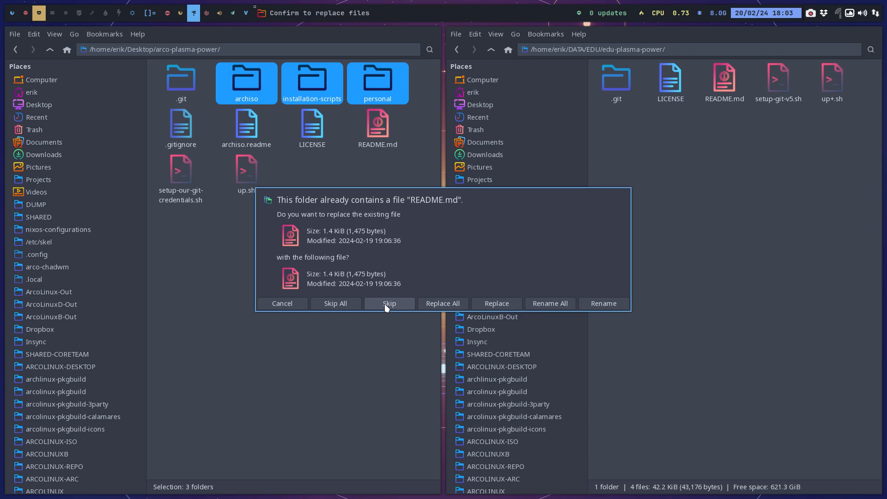
click(494, 305)
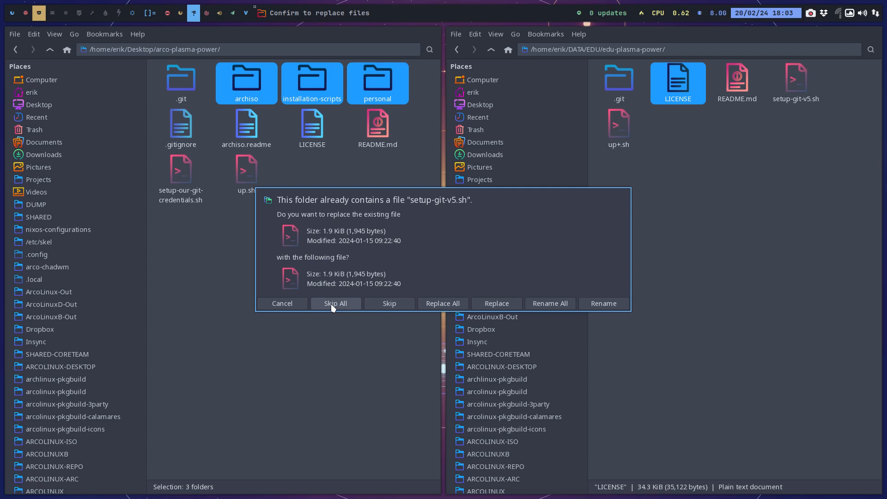
click(378, 304)
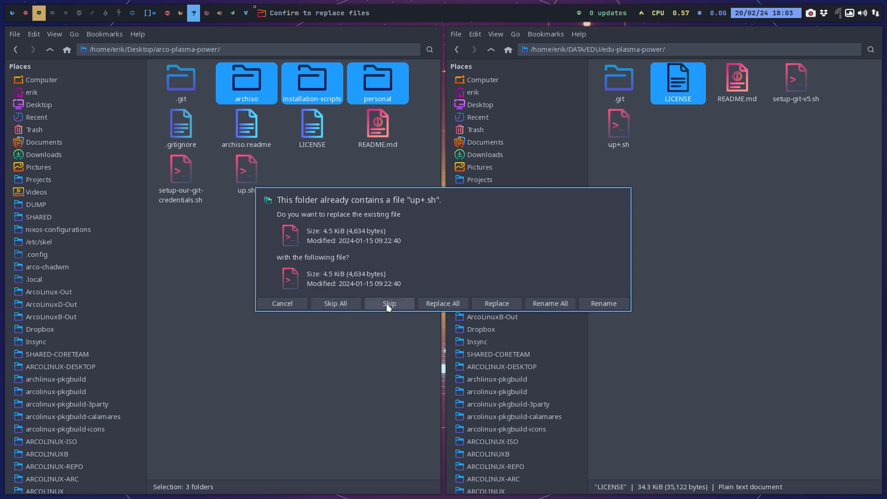
click(390, 306)
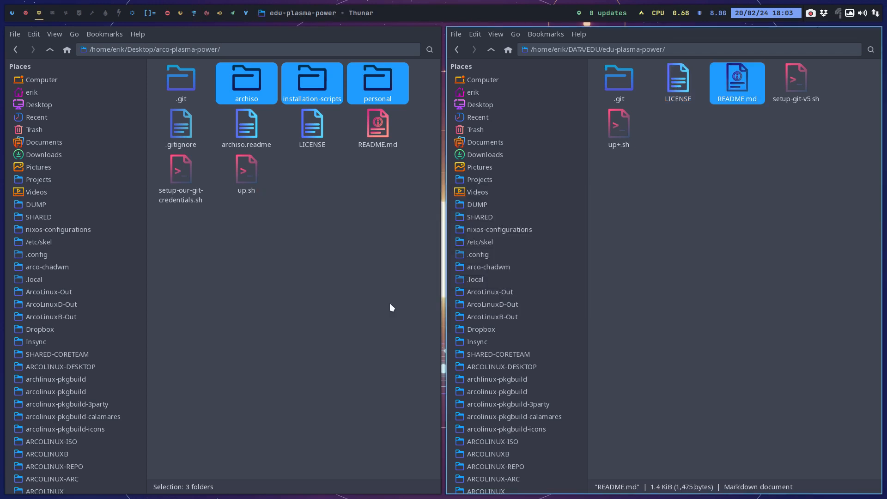
Copy the archiso, installation-scripts and personal folders from the Desktop's arco-plasma-power folder into edu-plasma-power.
click(304, 215)
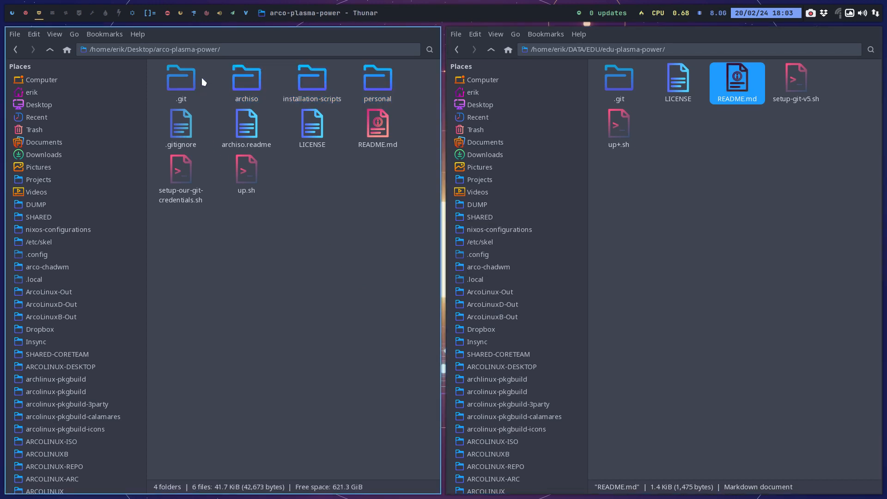
drag(215, 78, 376, 85)
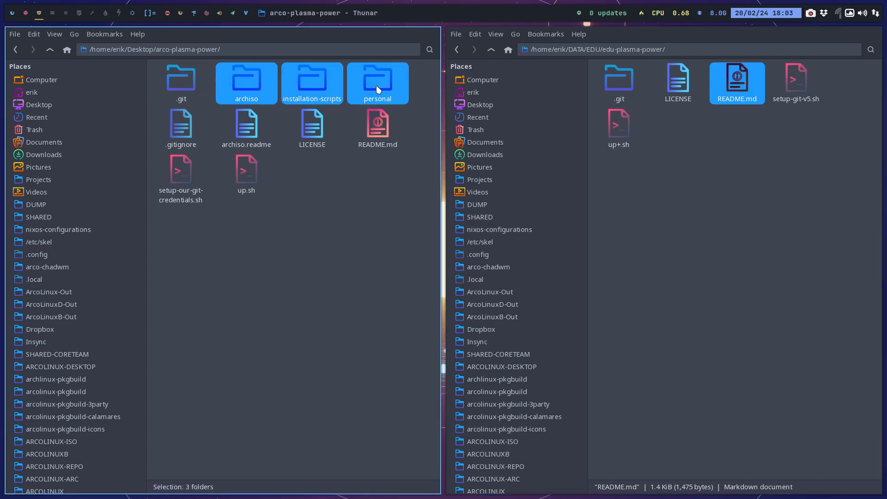
click(702, 207)
key(ctrl+v)
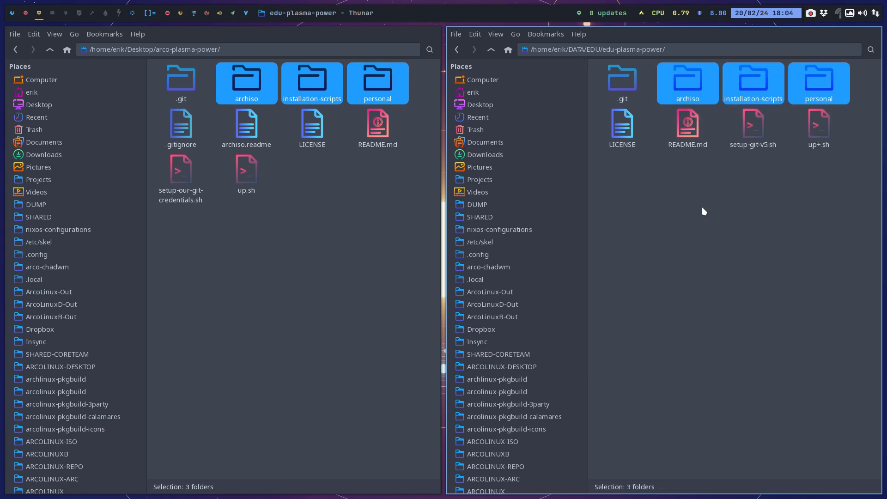
click(702, 206)
Open a terminal in edu-plasma-power, run ./setup-git-v5.sh and enter the sudo password.
right_click(663, 223)
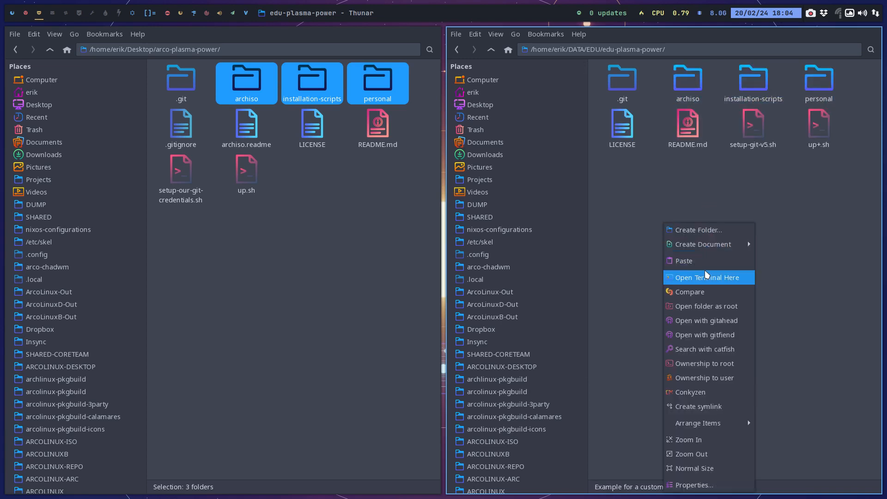
click(688, 277)
text(./setup-git-v5.sh)
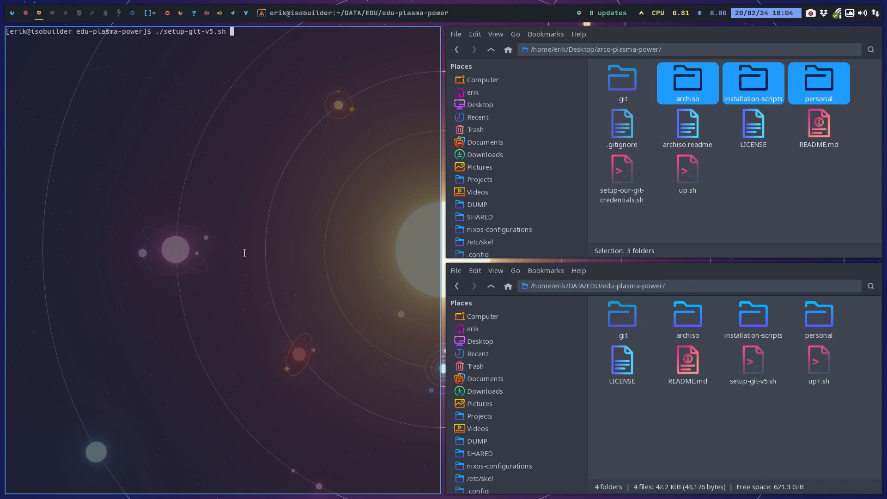
key(Return)
Run ./up+.sh with the commit comment "first commit" to push the project, and close the terminal.
key(Return)
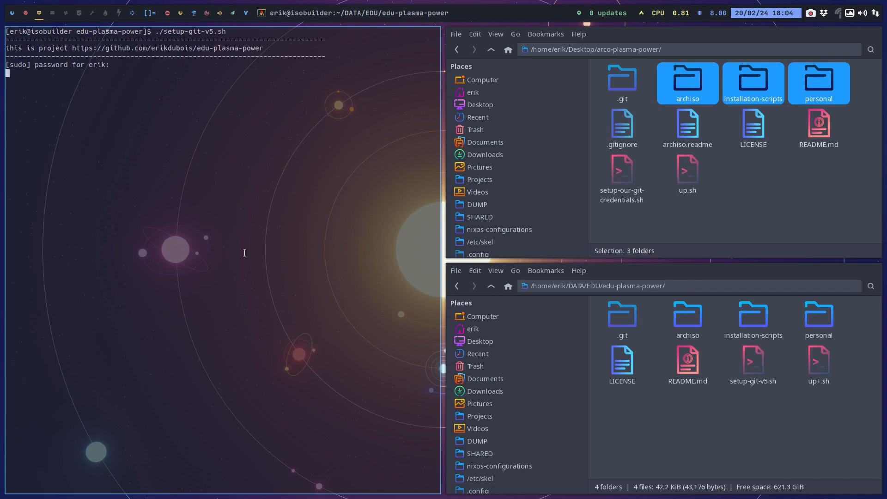
text(./up+.sh)
key(Return)
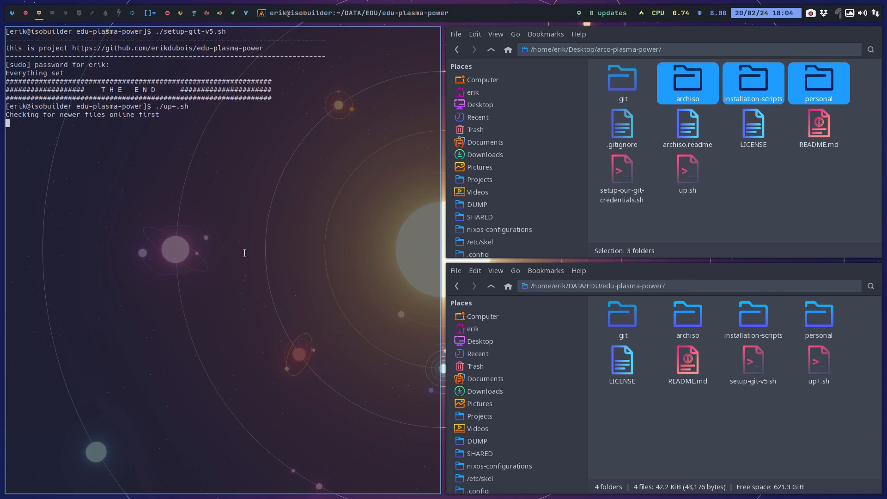
text(first )
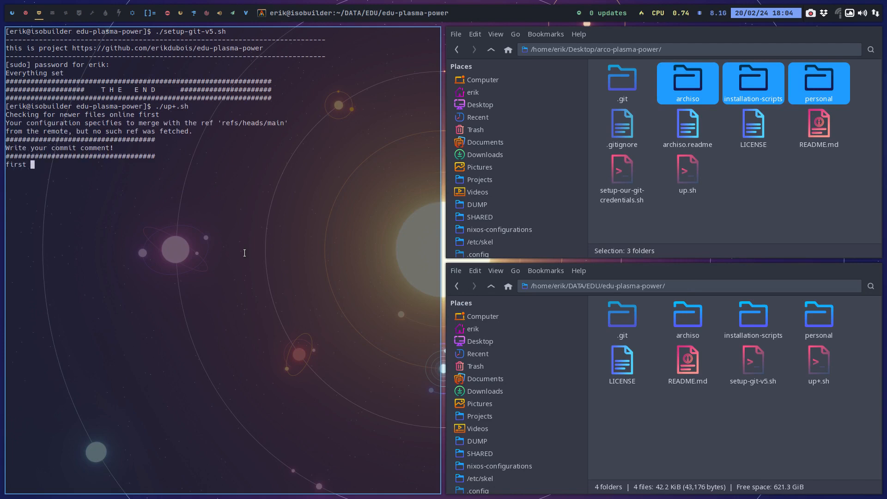
text(commit)
key(Return)
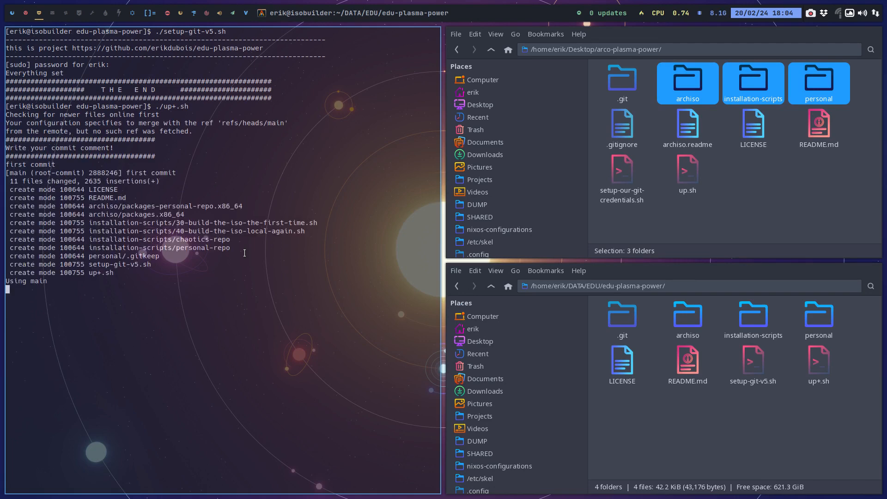
key(super+q)
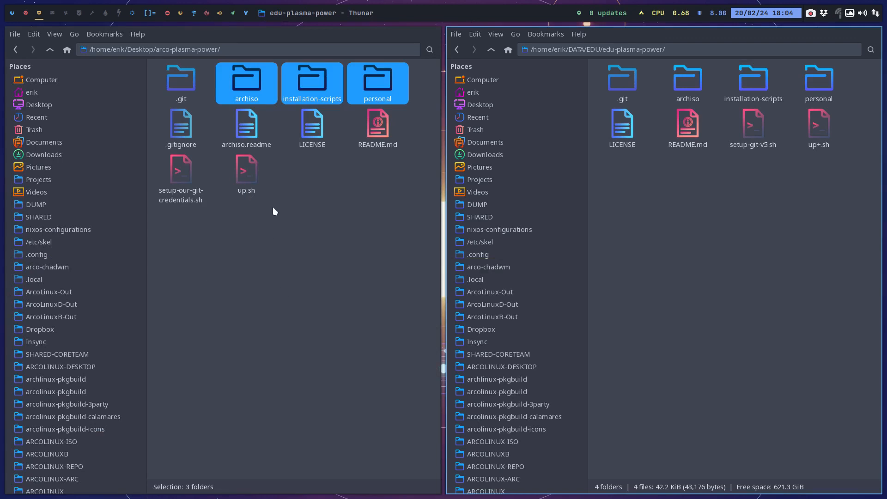
Copy archiso.readme and .gitignore from arco-plasma-power into the edu-plasma-power folder.
click(253, 139)
key(ctrl+c)
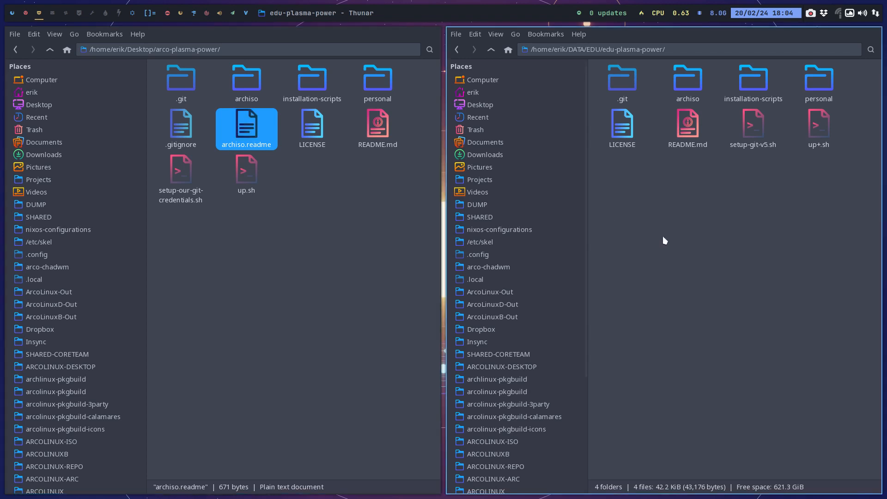
key(ctrl+v)
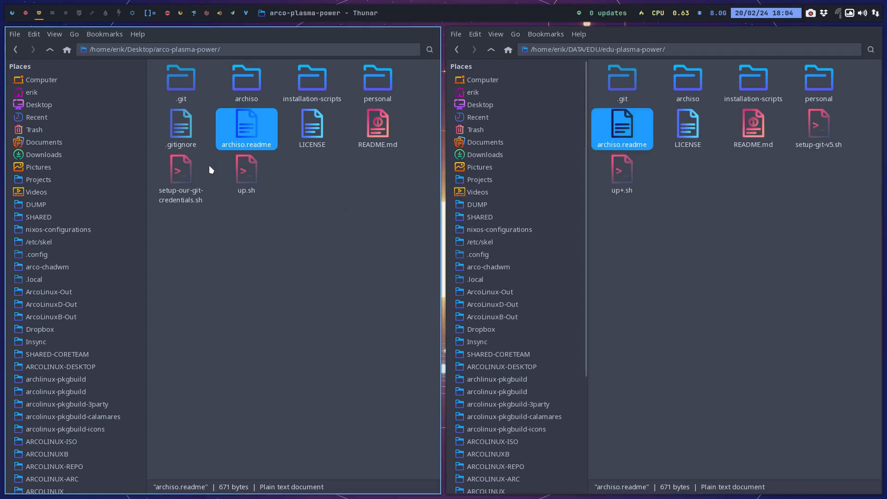
click(182, 138)
key(ctrl+c)
click(682, 260)
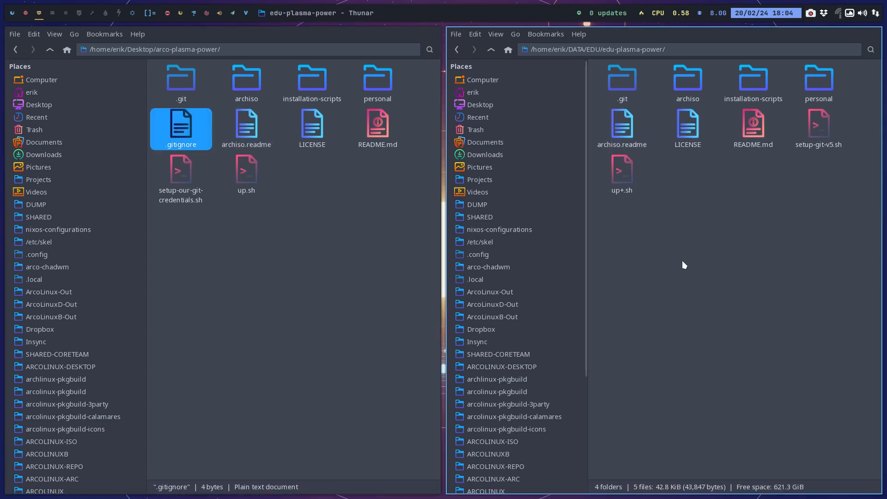
key(ctrl+v)
Compare .gitignore with README.md in edu-plasma-power using the comparison tool, then close it and clear the selection.
click(318, 129)
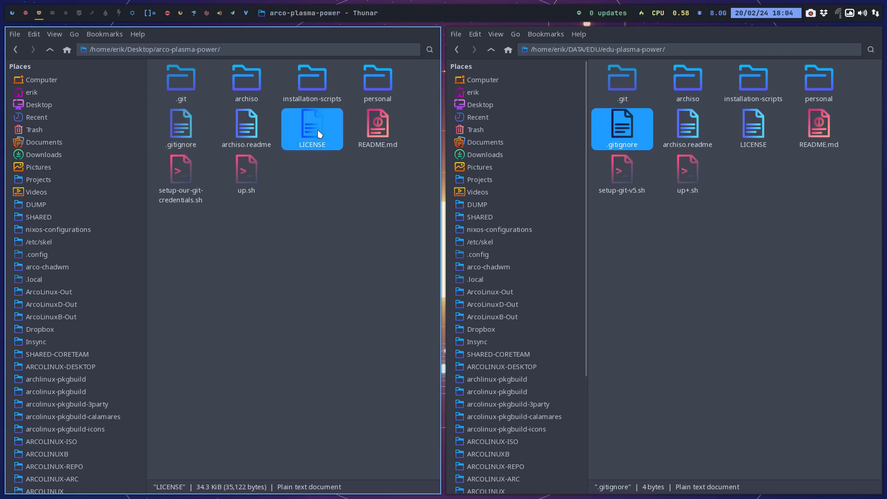
click(378, 124)
ctrl+click(810, 139)
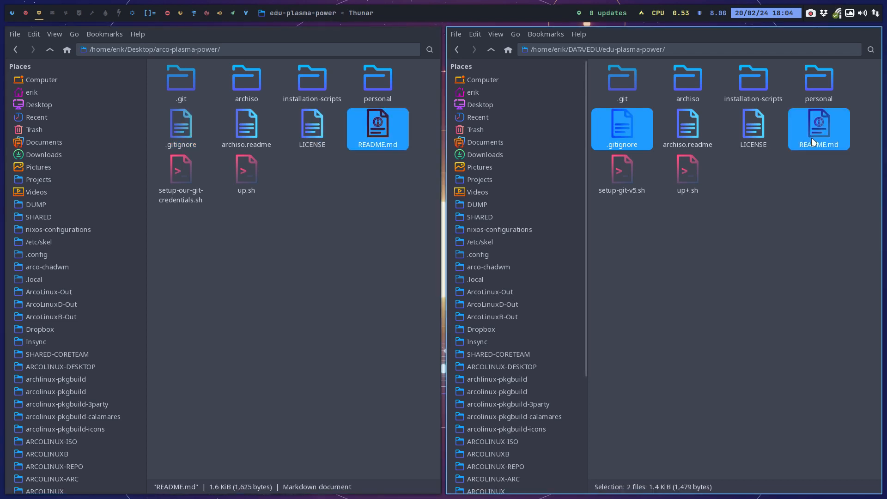
right_click(810, 138)
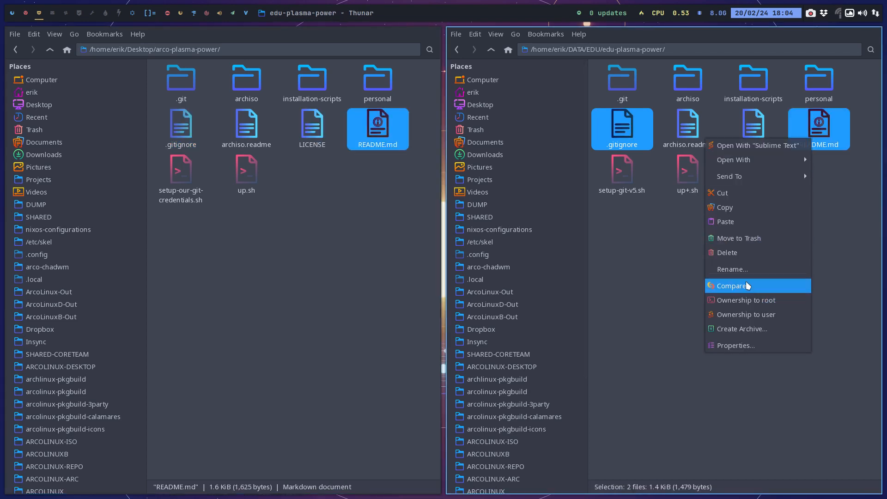
click(747, 283)
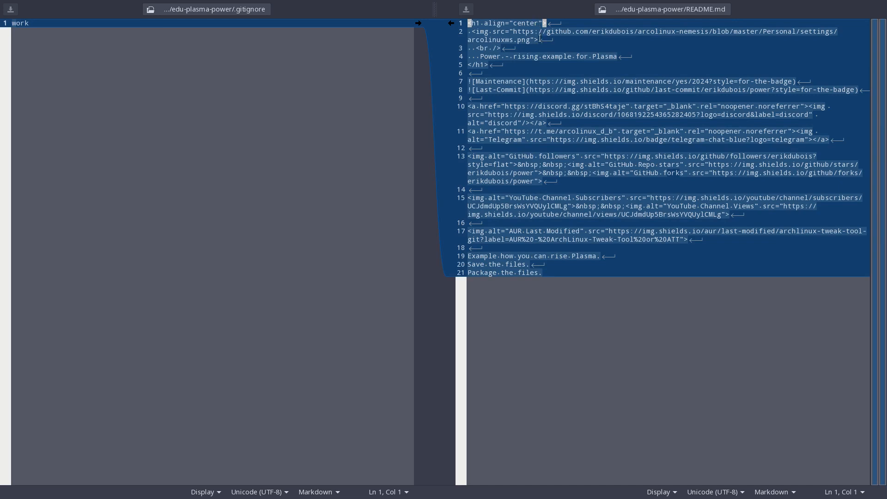
click(566, 342)
key(super+q)
click(781, 279)
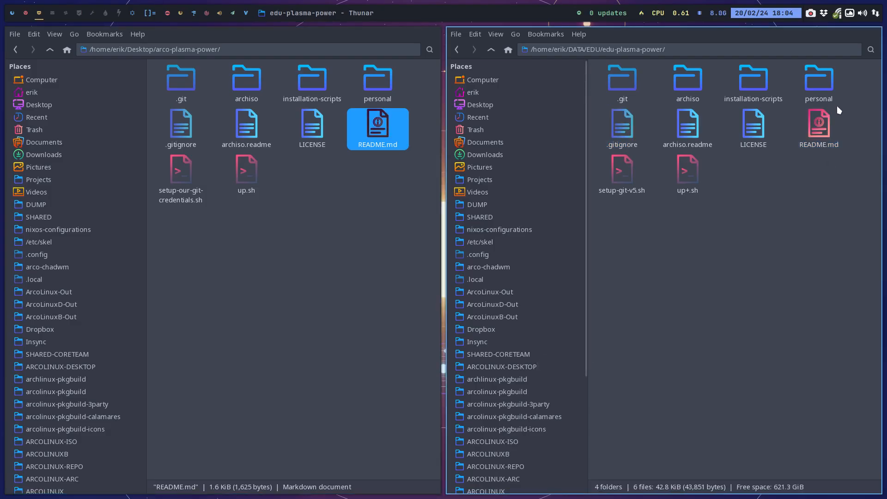
View arco-plasma-power's README.md in the text editor and copy the file into edu-plasma-power, replacing the existing README.md.
double_click(384, 131)
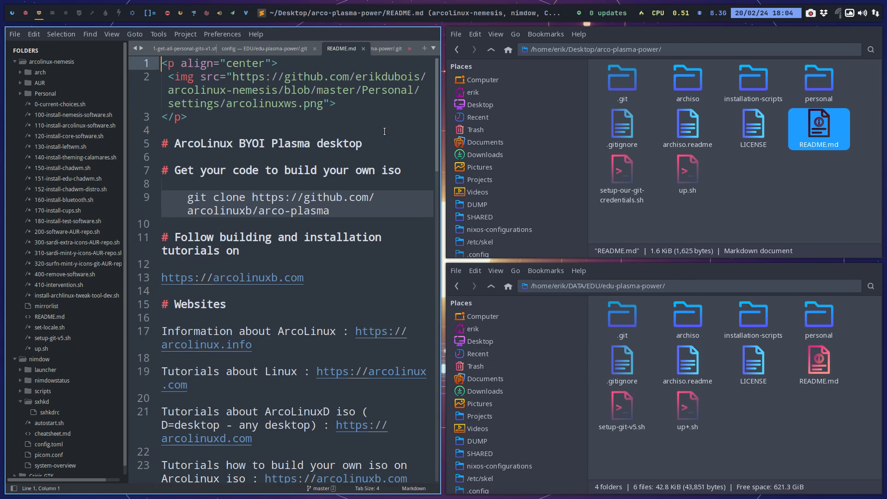
click(802, 171)
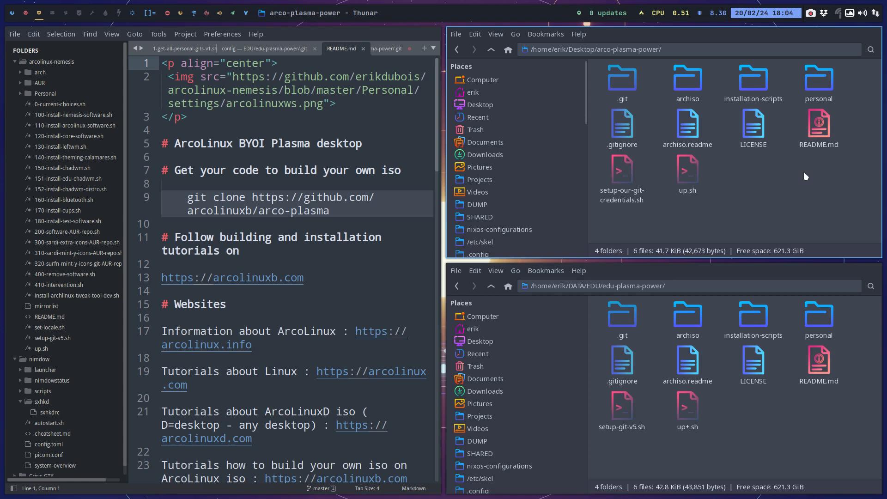
click(818, 129)
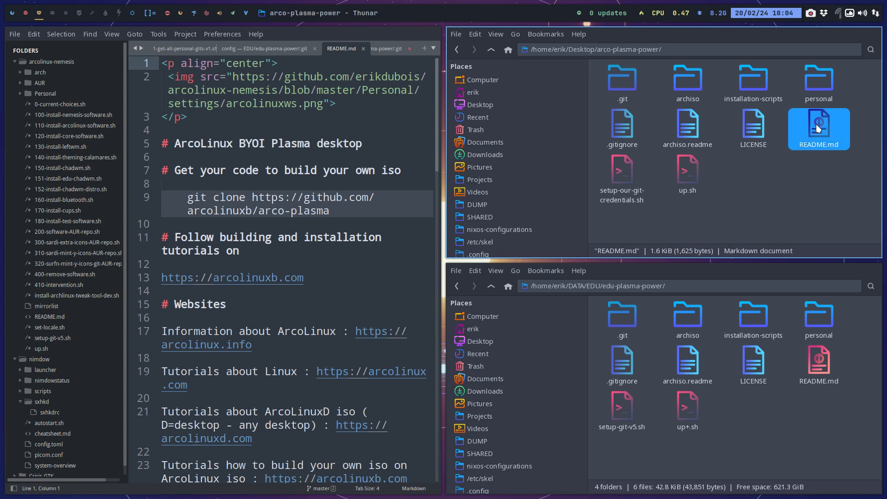
key(ctrl+v)
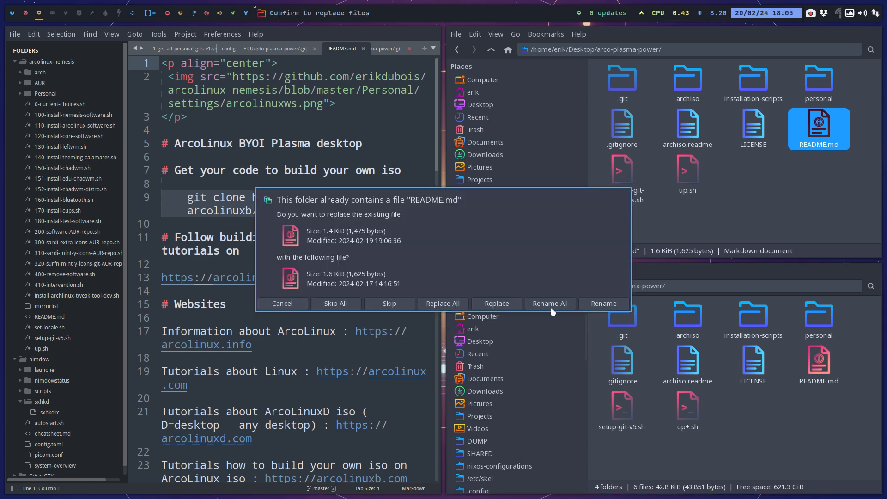
click(483, 301)
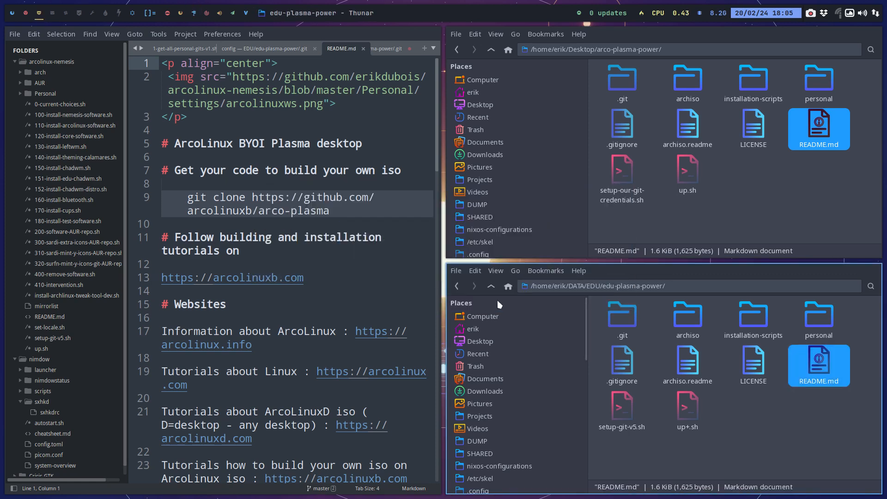
Open up+.sh from edu-plasma-power in the text editor and examine its git clone, commit and push commands.
click(633, 175)
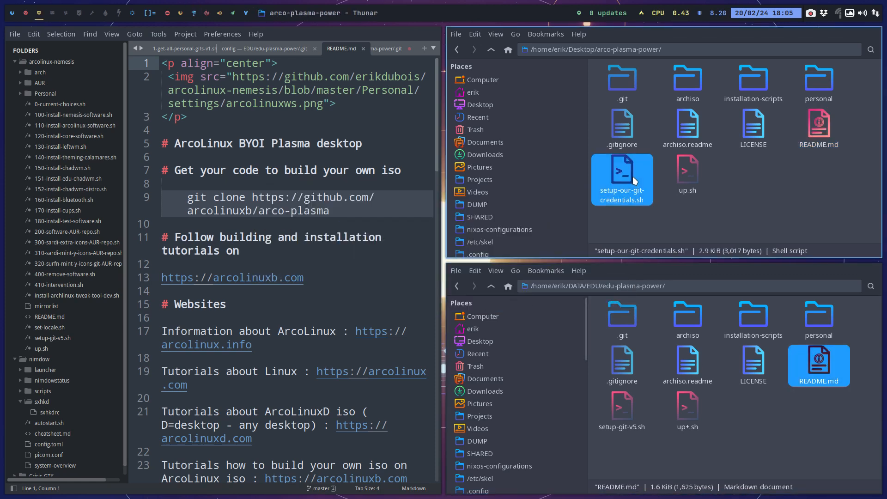
click(678, 173)
double_click(684, 406)
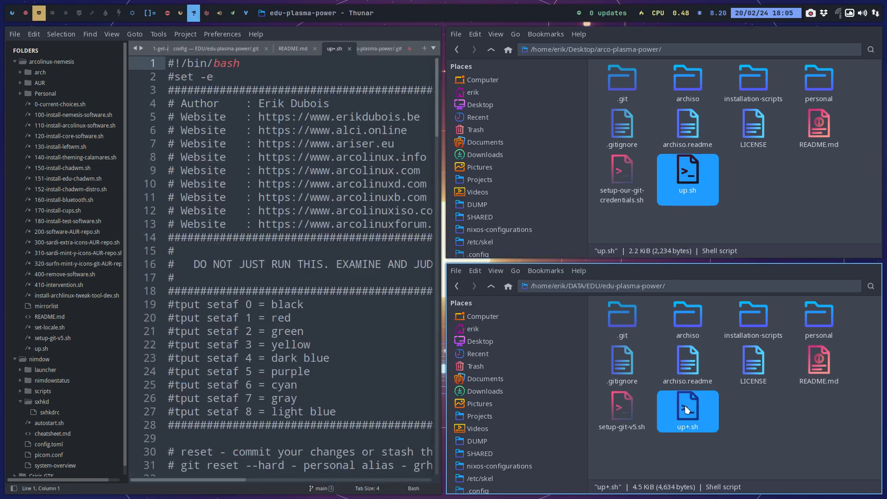
scroll(298, 314, down, 20)
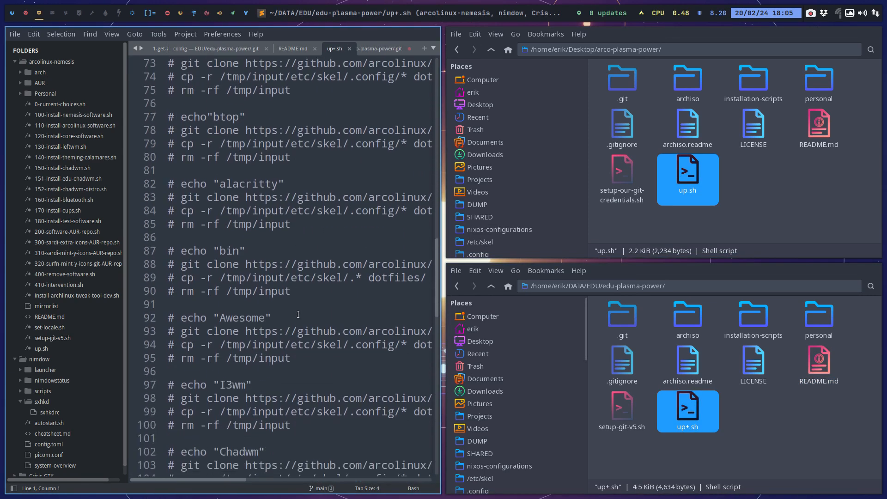
scroll(298, 314, down, 20)
scroll(298, 314, up, 9)
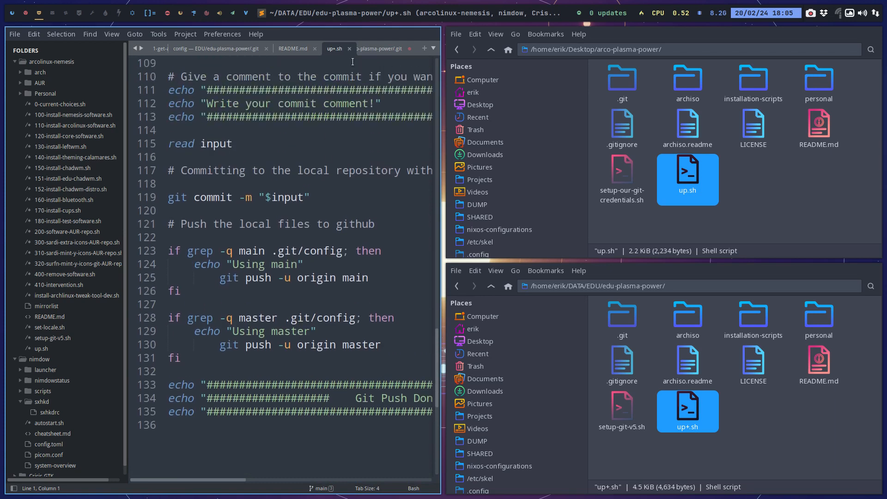
Close all files in the text editor without saving, quit the editor and close the arco-plasma-power folder window.
click(15, 34)
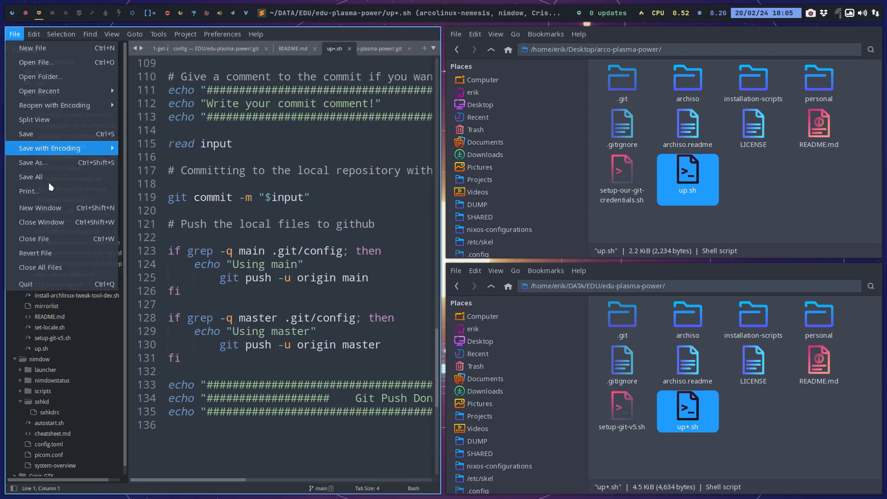
click(84, 267)
click(387, 266)
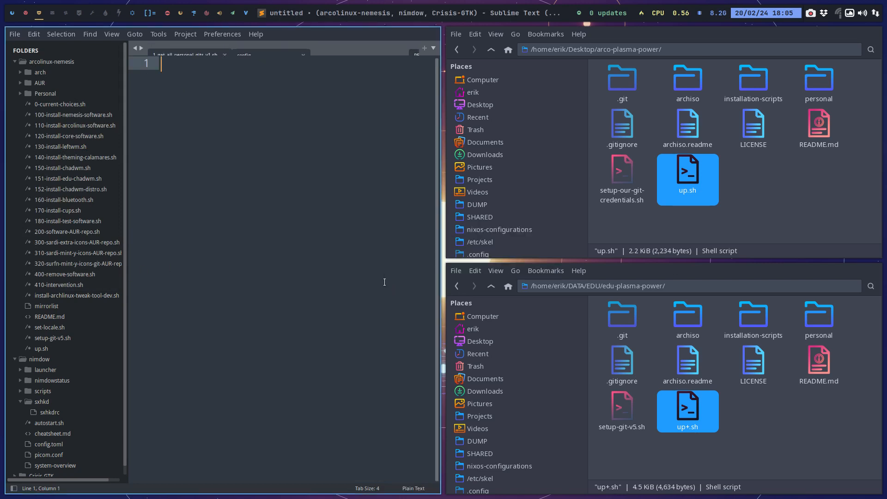
key(super+q)
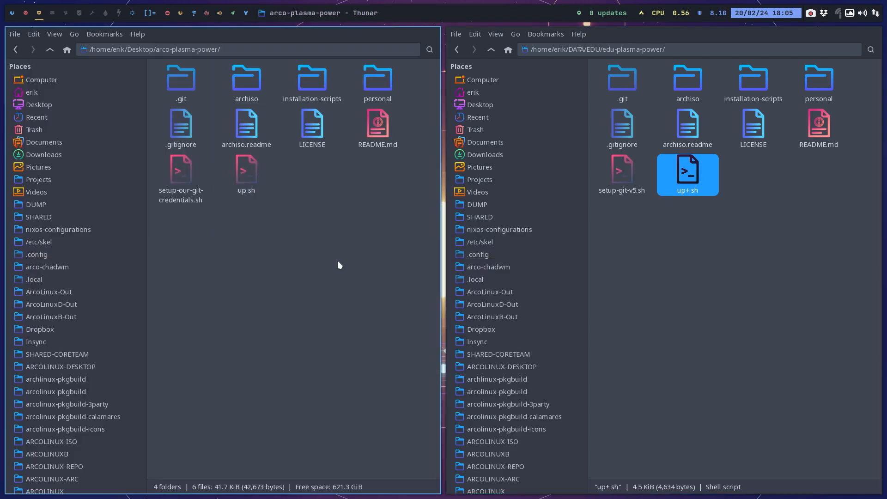
key(super+q)
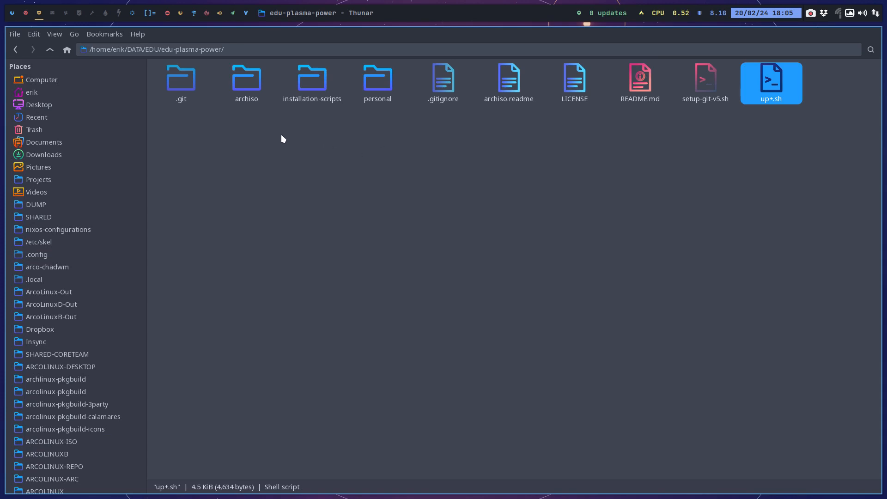
Check edu-plasma-power and its neighbour edu-power in the parent EDU folder, and reopen edu-plasma-power.
click(50, 49)
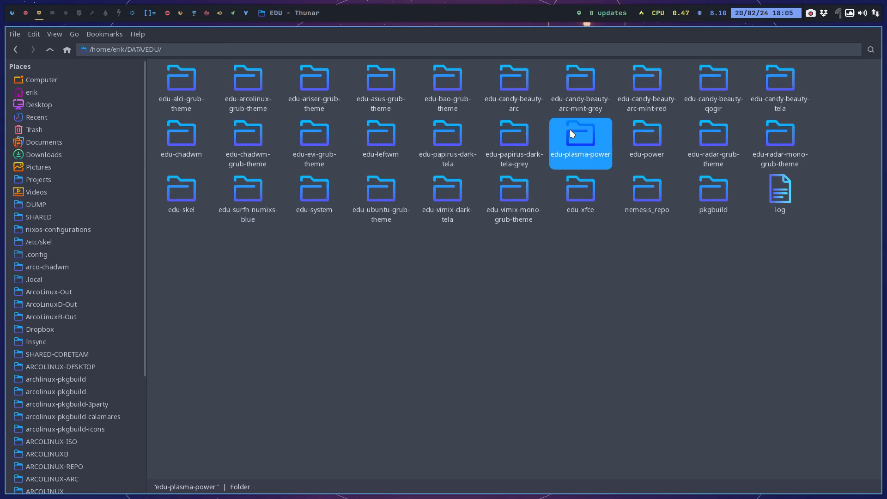
click(647, 136)
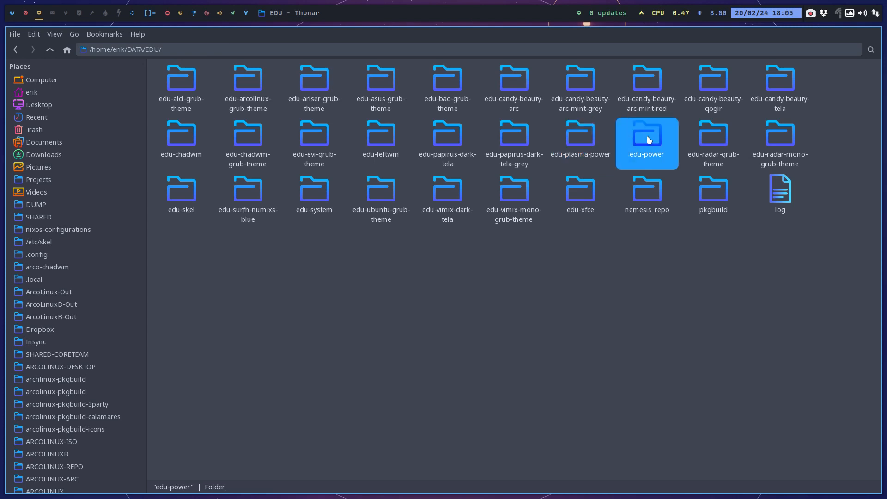
click(586, 129)
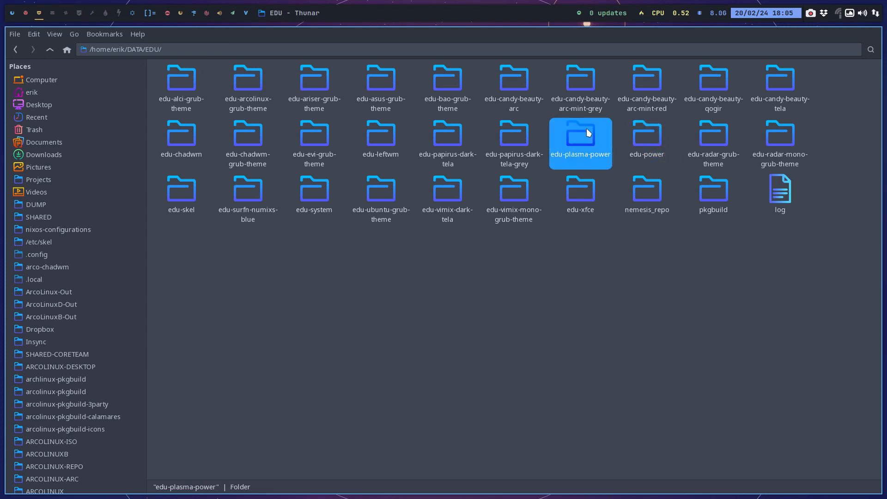
double_click(586, 129)
Run ./up+.sh in a terminal in edu-plasma-power with the commit comment "update", then close the terminal.
right_click(403, 187)
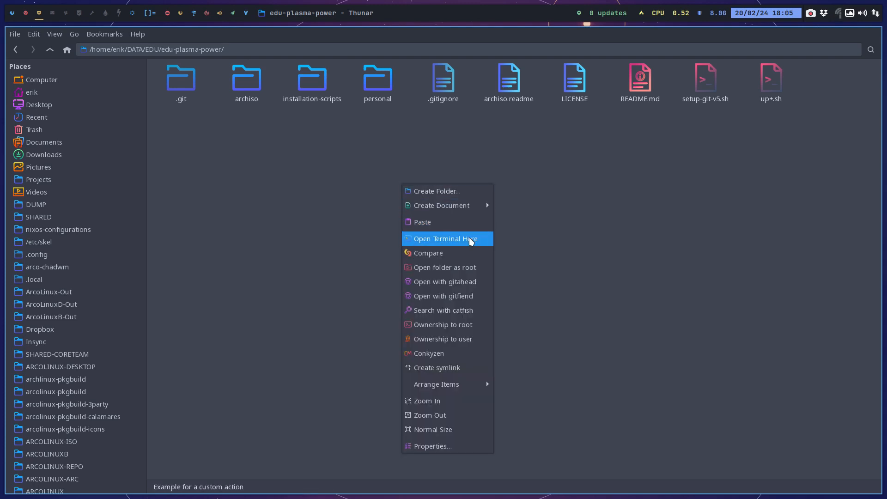
click(470, 237)
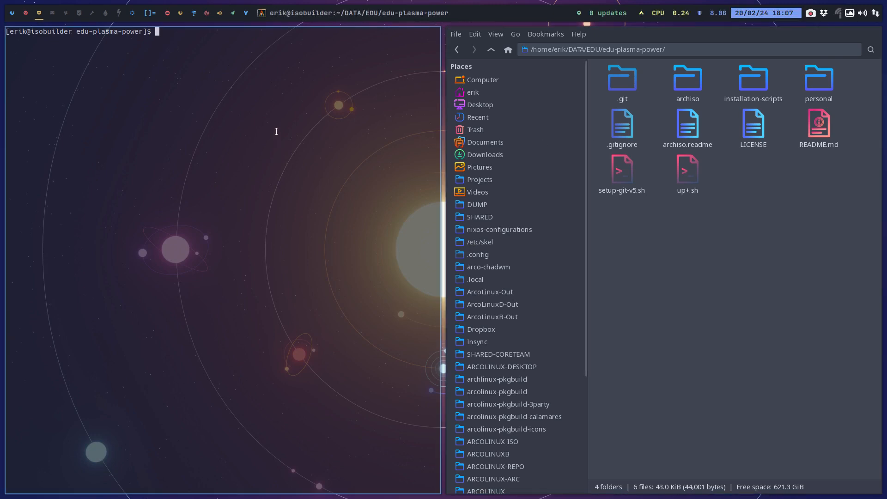
text(./up+.sh)
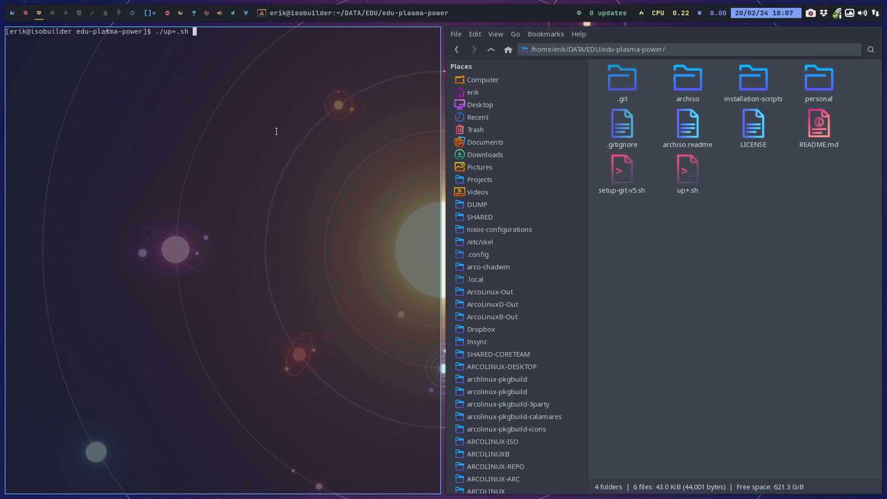
key(Return)
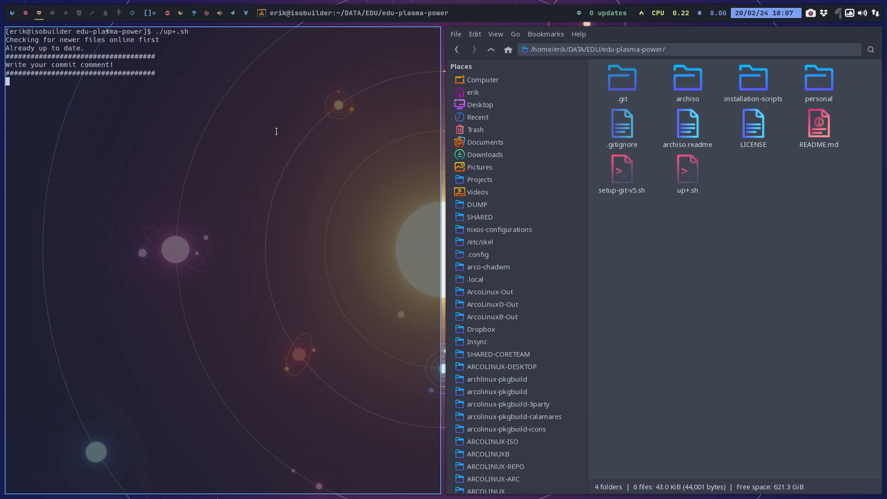
text(update)
key(Return)
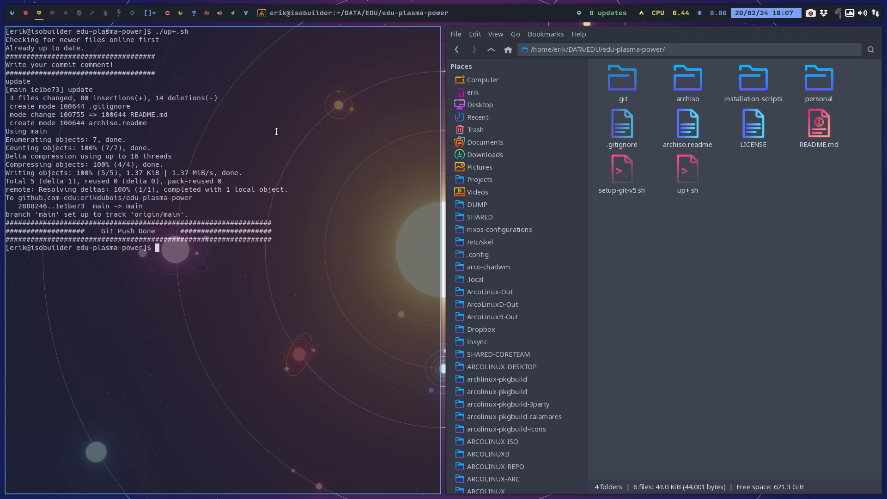
key(super+q)
View the edu-plasma-power repository's first commit in GitAhead and close it.
right_click(339, 135)
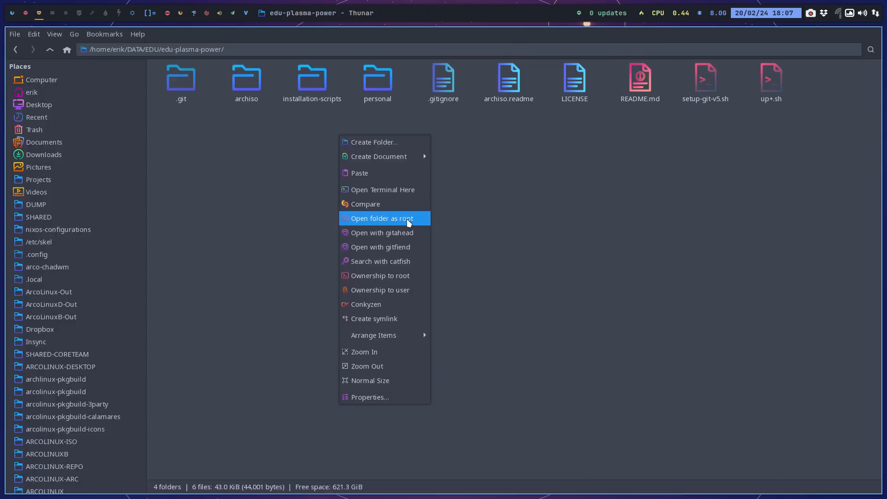
click(411, 234)
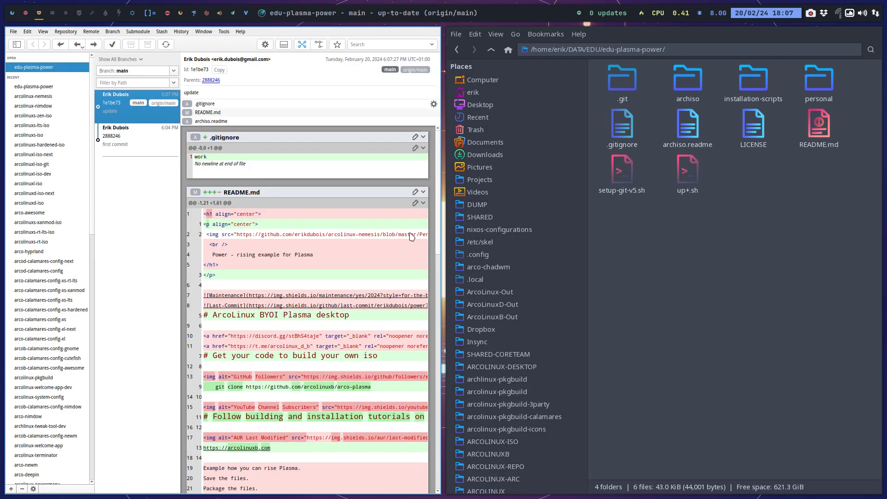
click(143, 146)
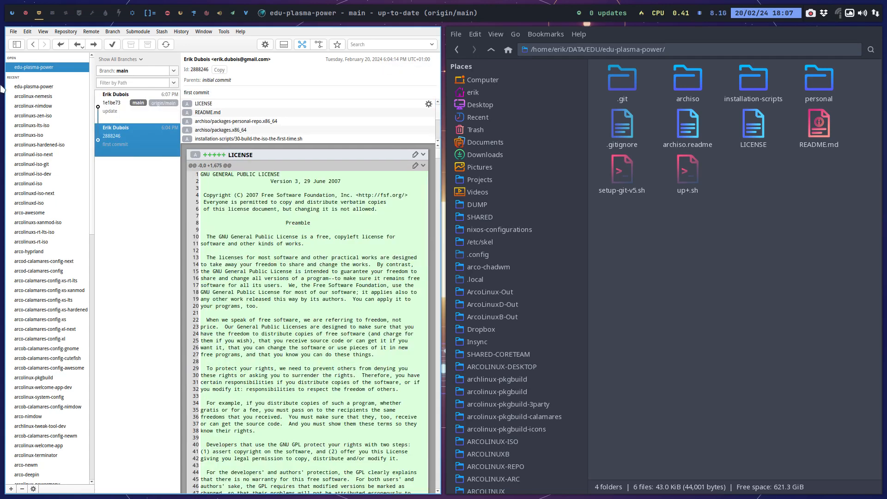
click(58, 87)
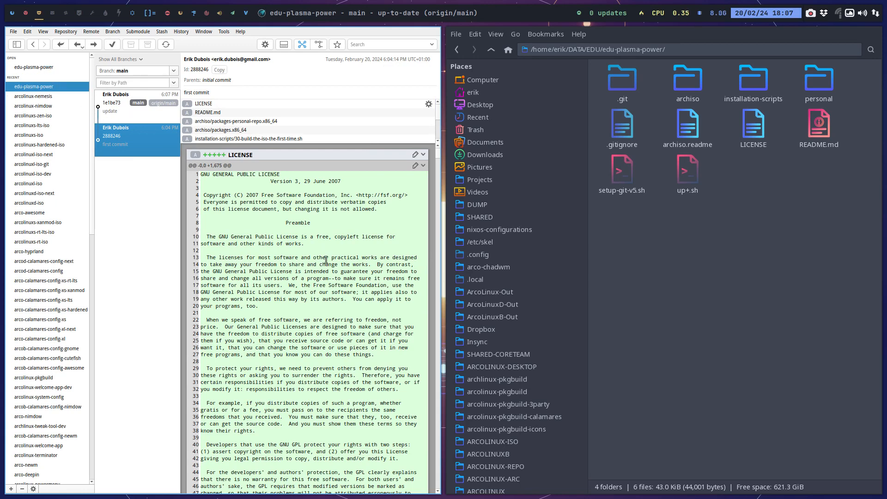
key(super+q)
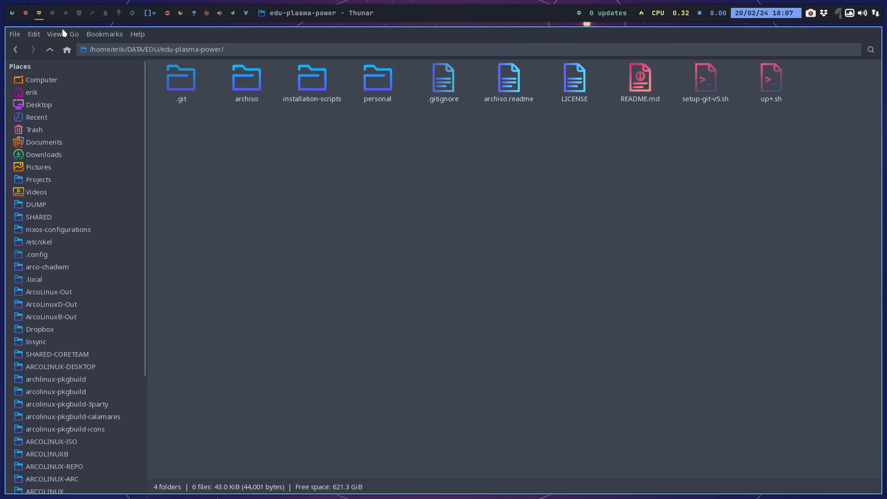
Reload the edu-plasma-power GitHub page in the browser, view its installation-scripts folder and return to the file manager.
click(132, 13)
click(165, 54)
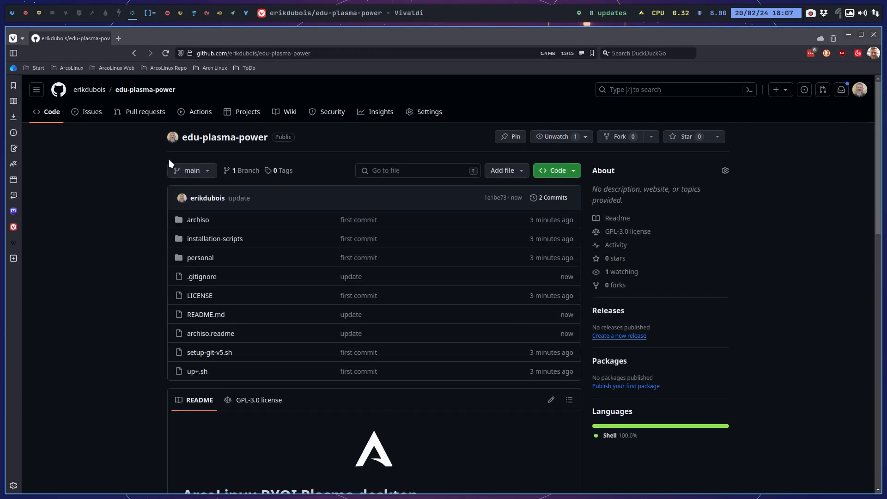
click(228, 239)
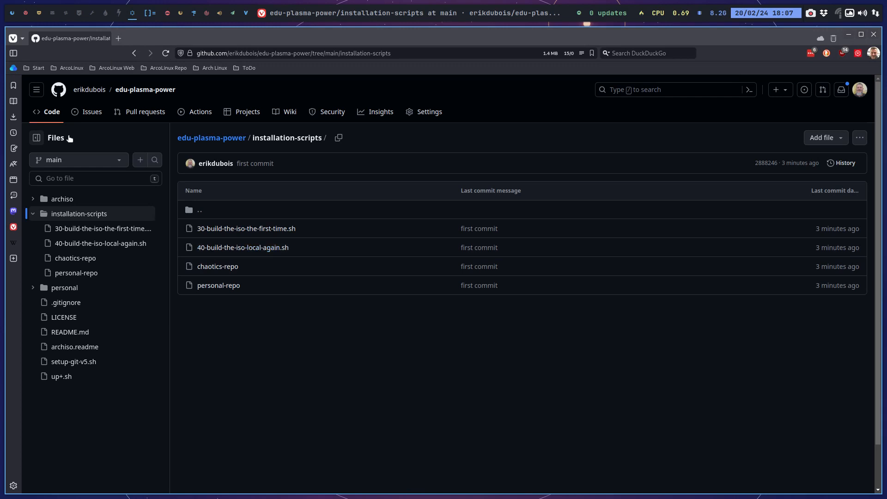
click(134, 53)
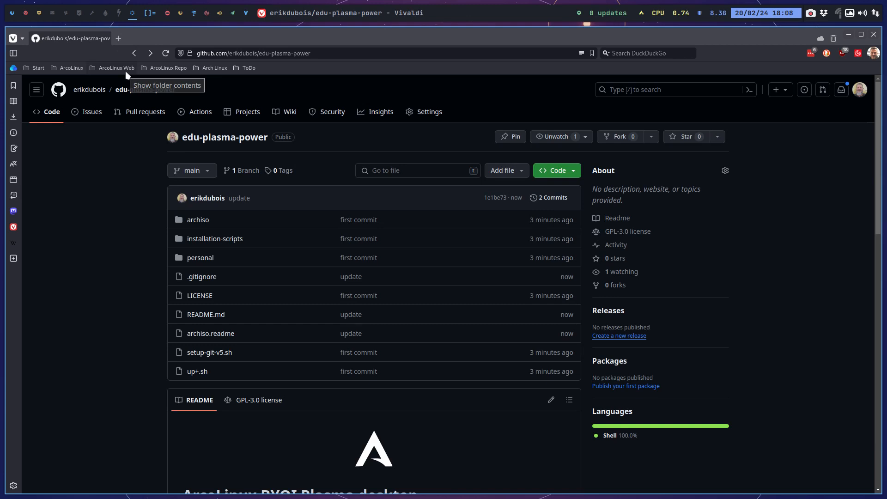
click(39, 14)
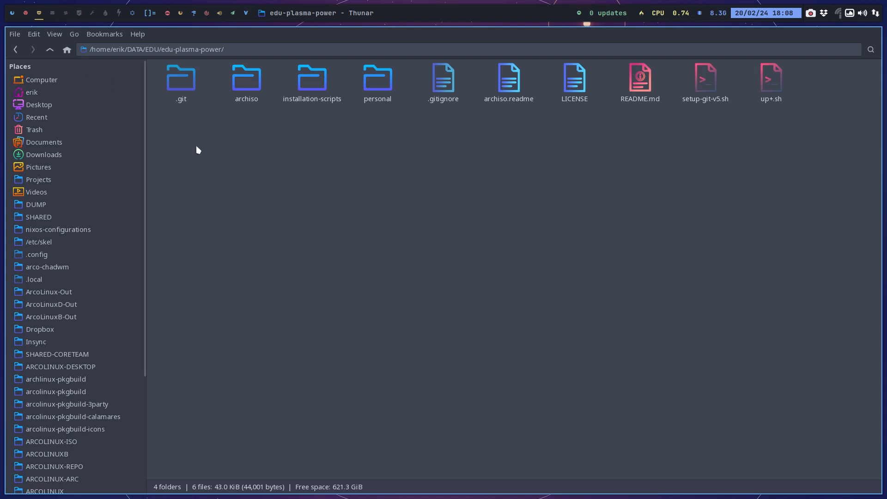
Close the terminal and both file manager windows on the second workspace, plus the edu-plasma-power window on the third.
click(26, 14)
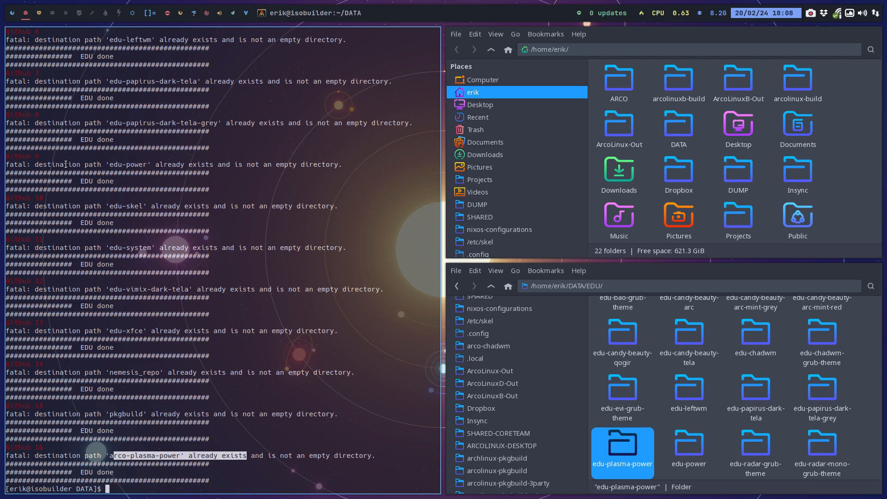
key(super+q)
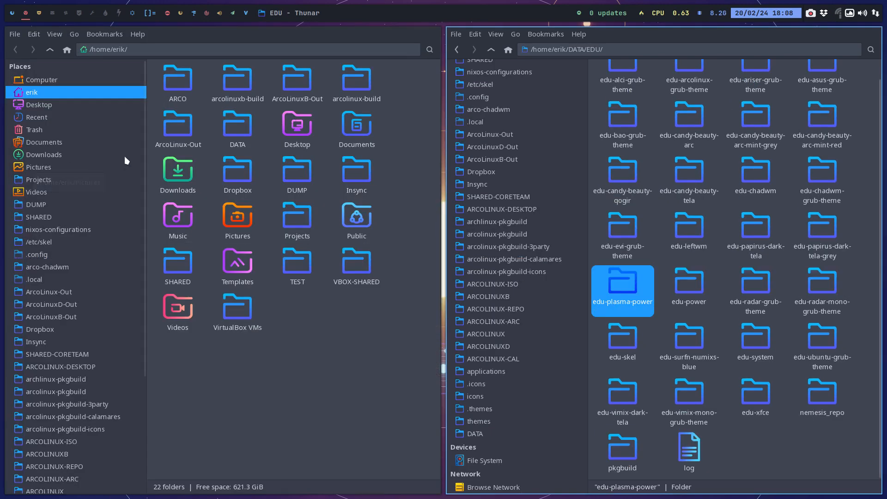
key(super+q)
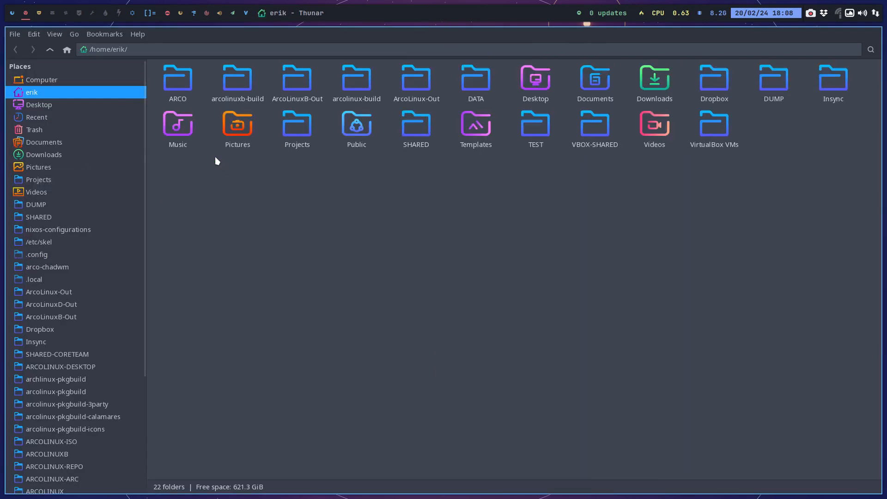
key(super+q)
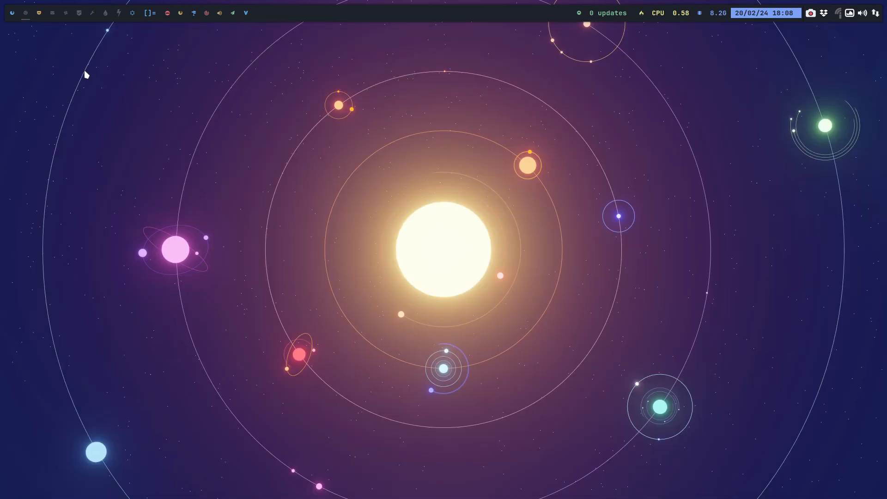
click(38, 14)
key(super+q)
Start a folder comparison in Meld with the Desktop's arco-plasma-power as the first folder.
key(super+m)
click(447, 141)
key(super+f)
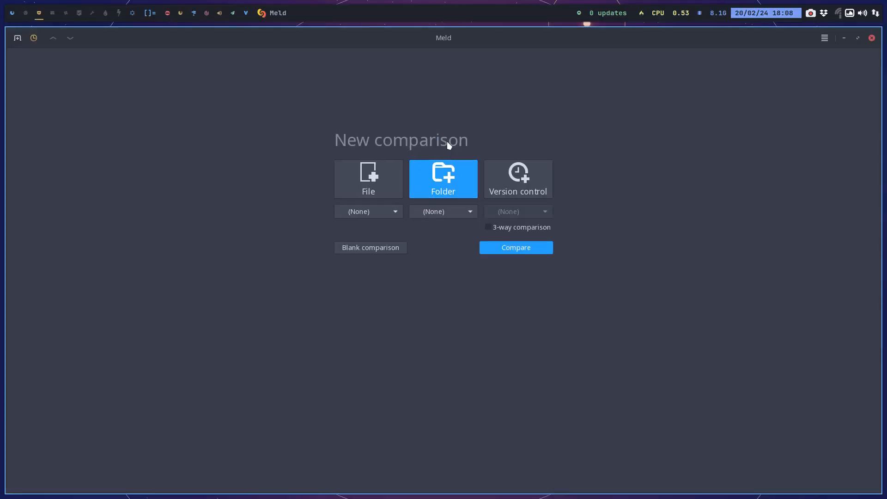
key(super+shift+Return)
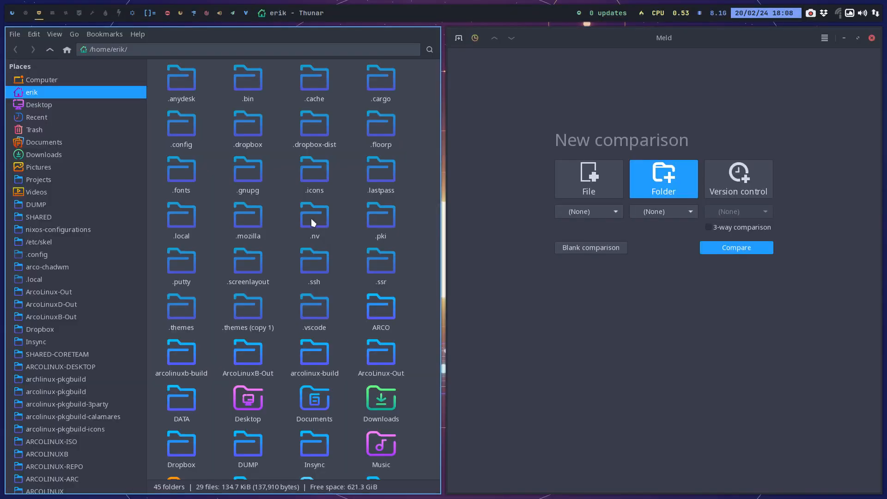
click(104, 105)
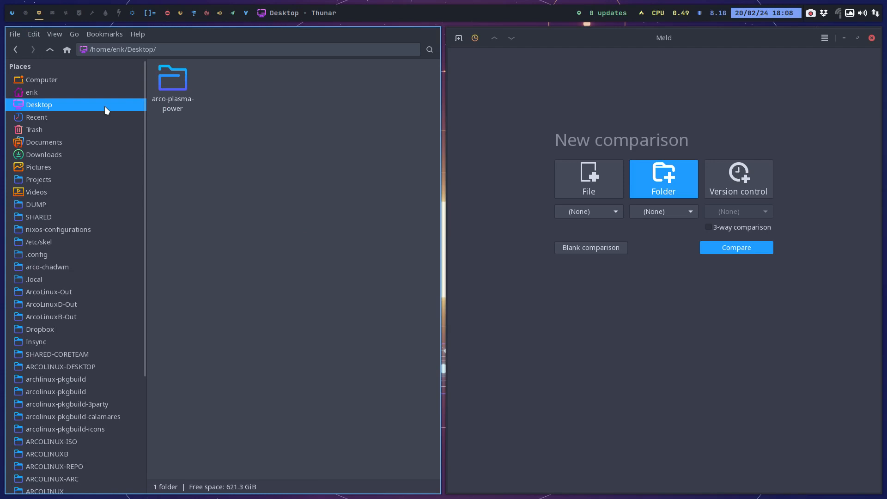
click(171, 79)
drag(171, 79, 574, 209)
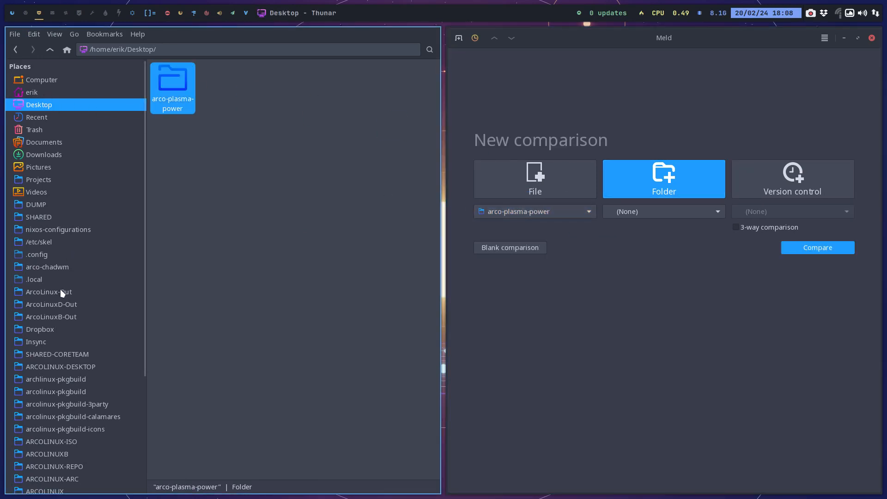
Compare arco-plasma-power with edu-plasma-power from DATA/EDU and select arco-plasma-power's up.sh among the differences.
scroll(61, 291, down, 5)
click(50, 433)
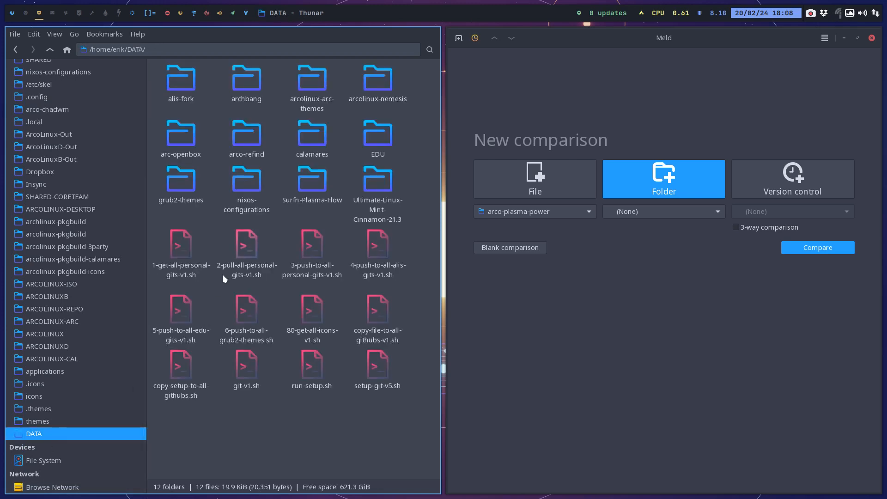
click(375, 141)
double_click(375, 142)
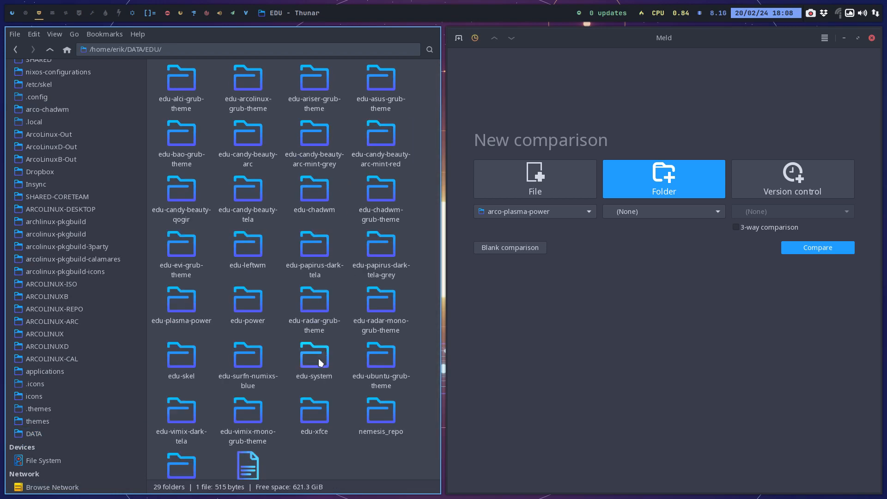
click(177, 307)
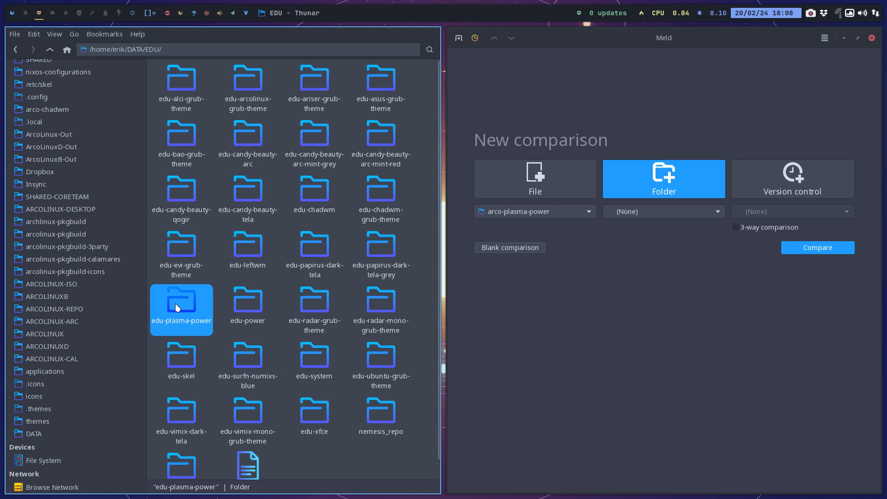
click(253, 309)
drag(181, 301, 637, 209)
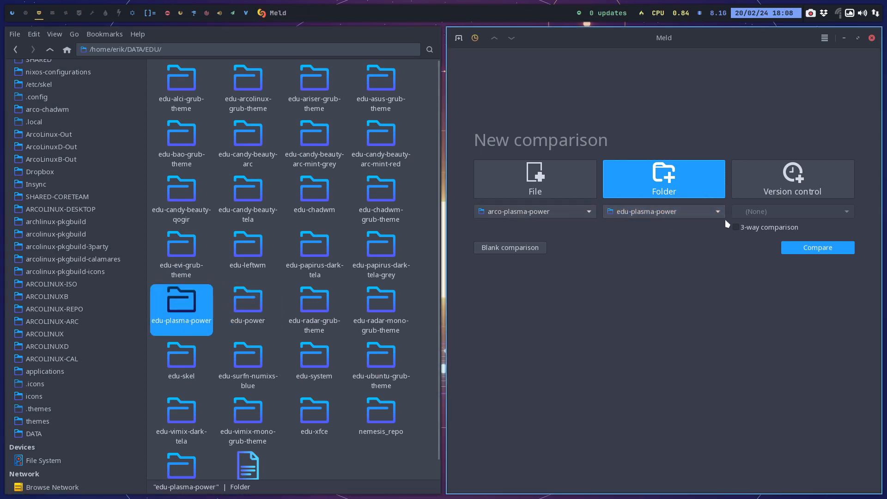
click(809, 247)
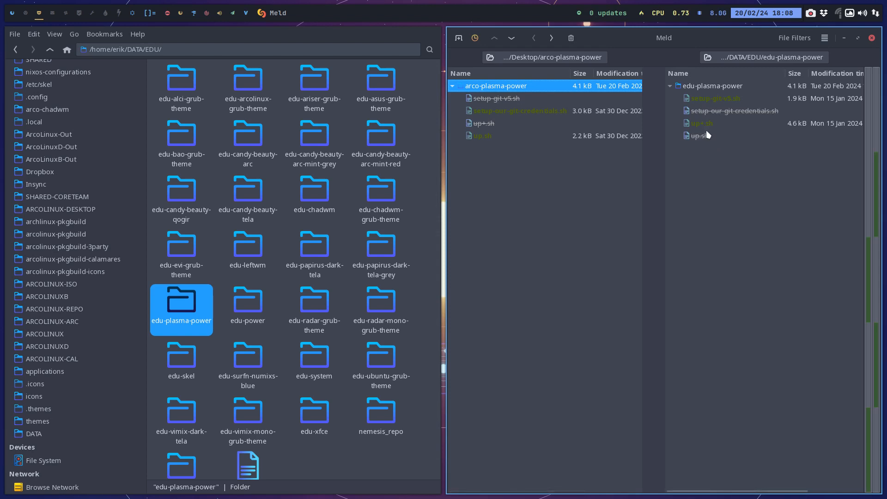
click(492, 136)
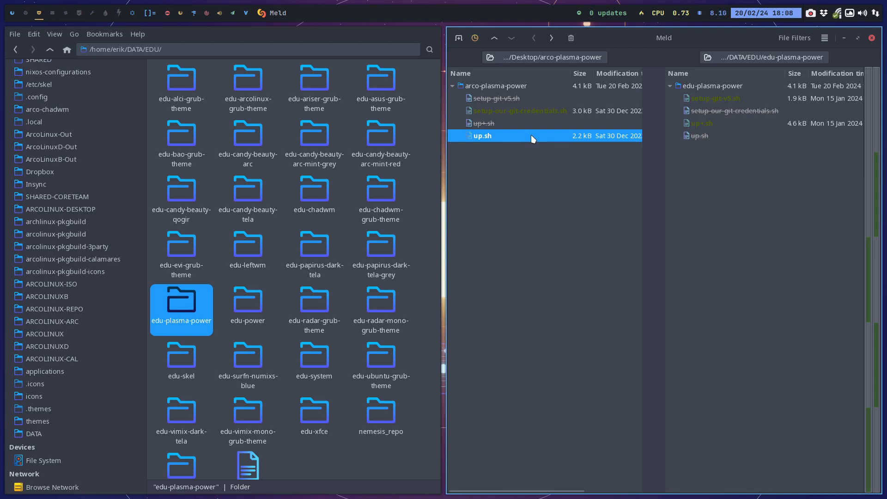
Delete up.sh and setup-our-git-credentials.sh from the arco-plasma-power side of the comparison.
key(Delete)
click(518, 112)
key(Delete)
Copy setup-git-v5.sh and up+.sh from edu-plasma-power into arco-plasma-power.
click(704, 101)
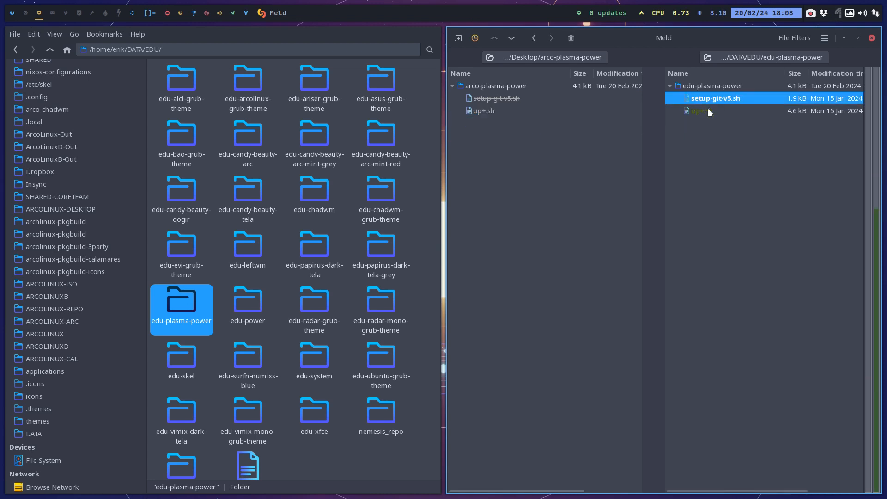
click(705, 111)
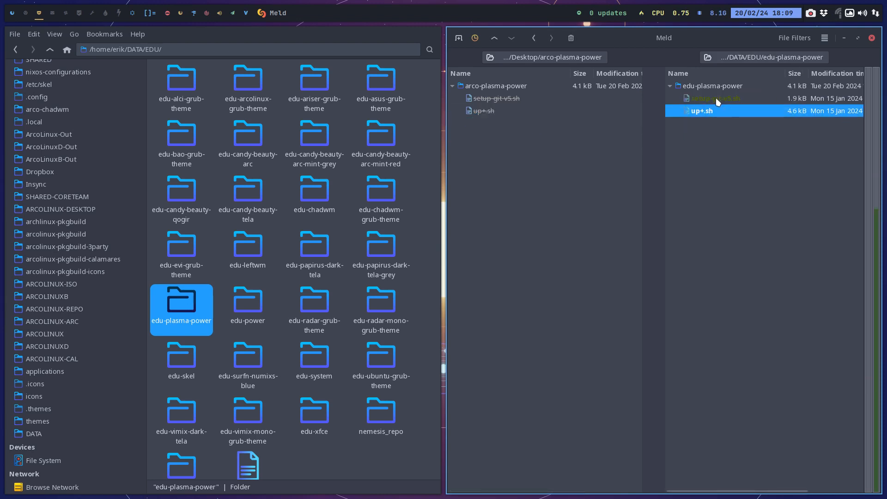
shift+click(716, 97)
right_click(717, 99)
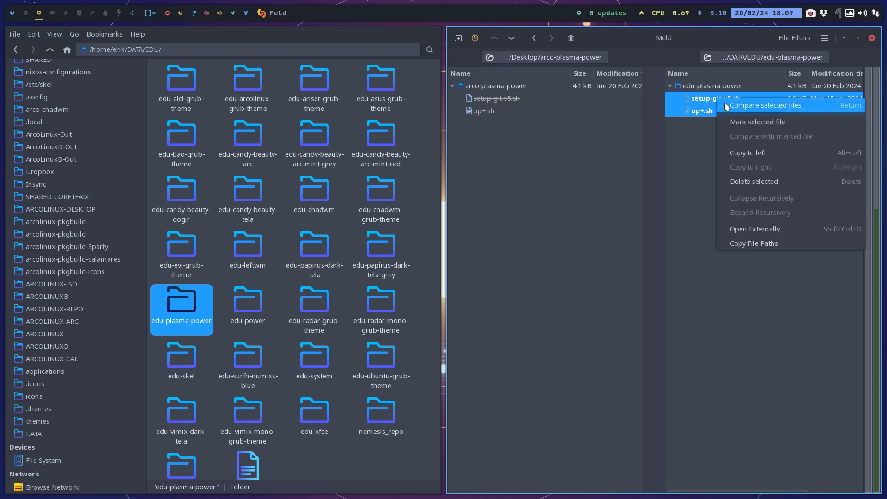
click(754, 152)
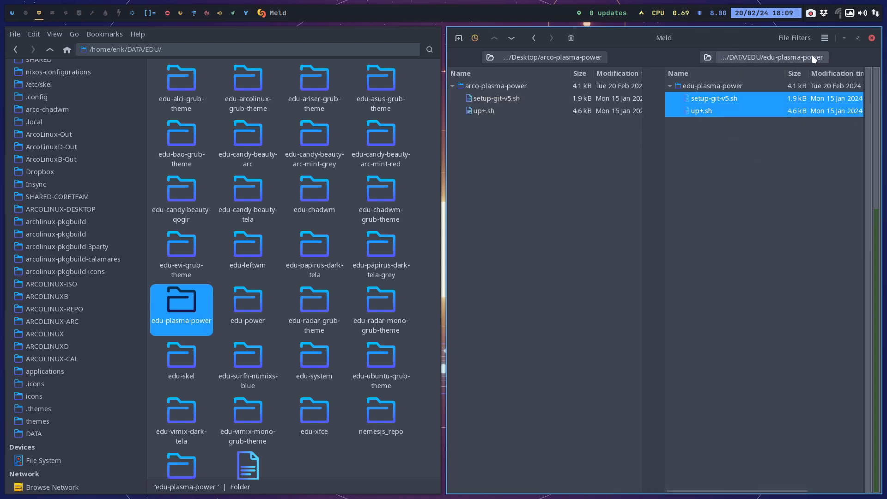
Refresh the folder comparison to check for remaining differences and close Meld.
click(823, 41)
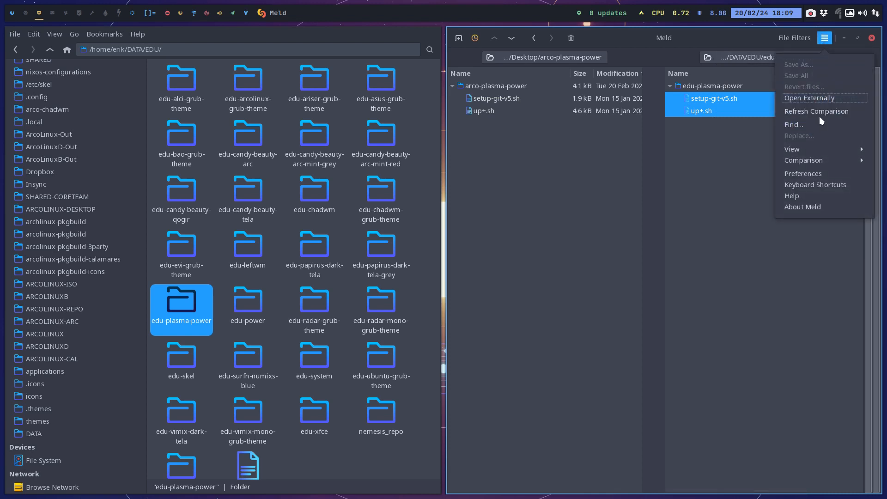
click(807, 111)
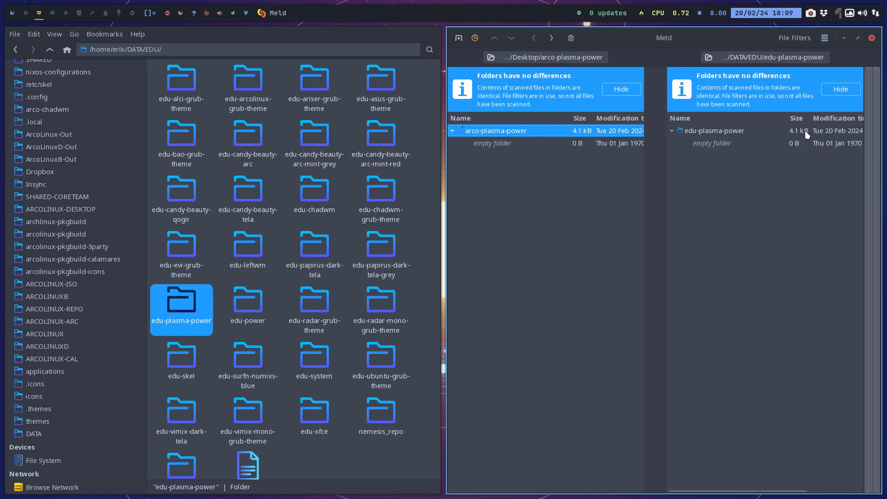
click(871, 38)
View the Desktop folder in the file manager and point out its arco-plasma-power folder.
scroll(70, 107, up, 5)
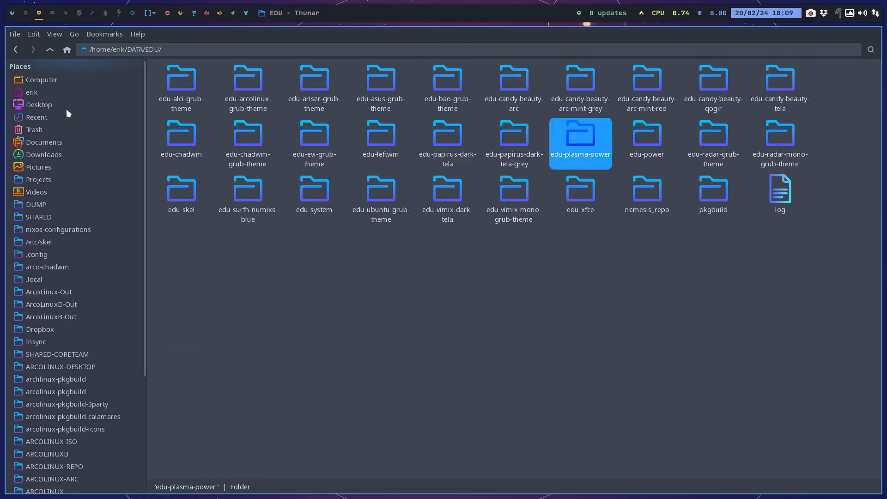
click(46, 106)
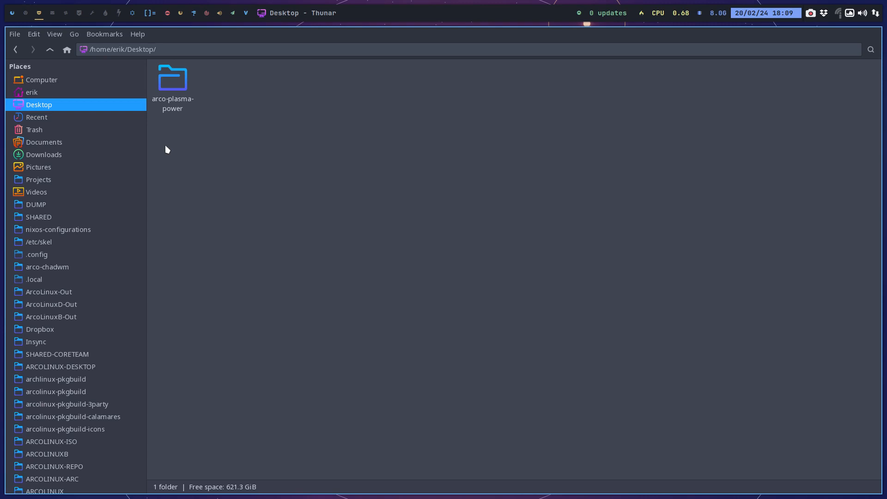
click(173, 86)
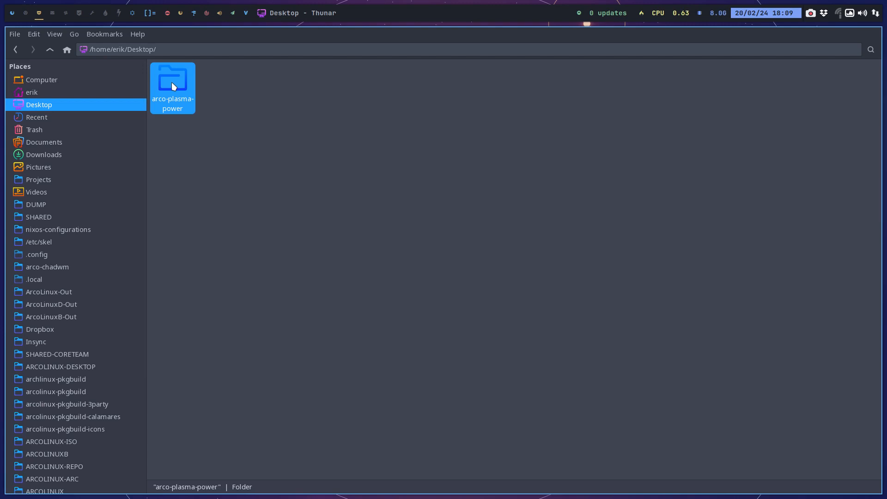
click(199, 170)
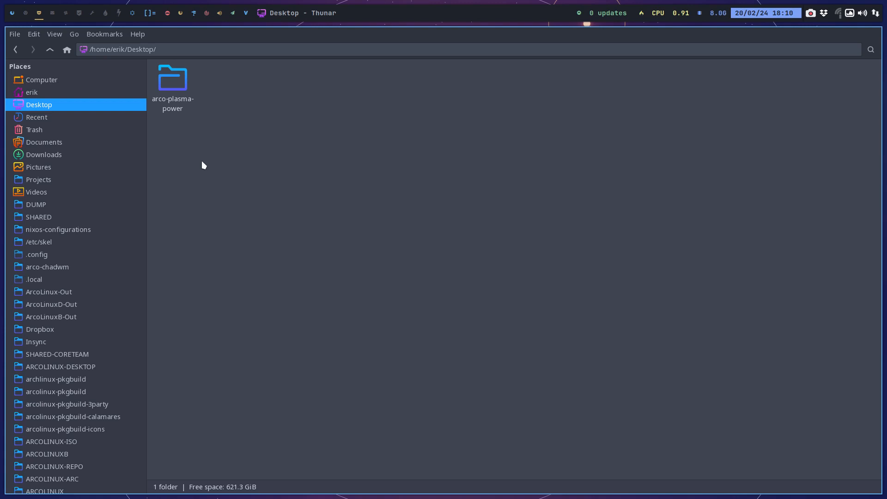
click(13, 14)
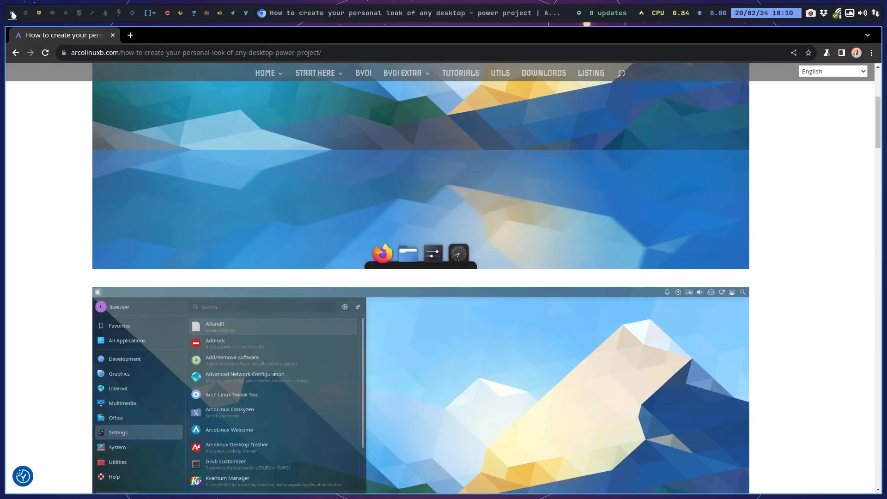
click(25, 16)
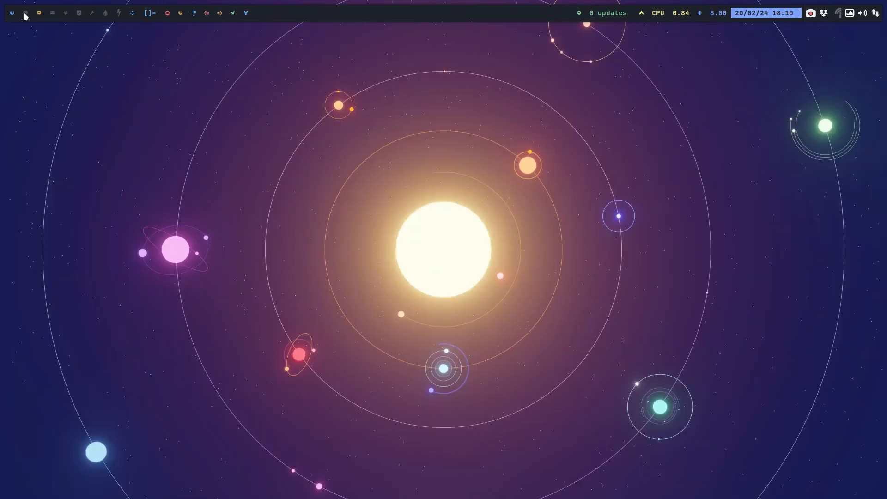
key(super+F7)
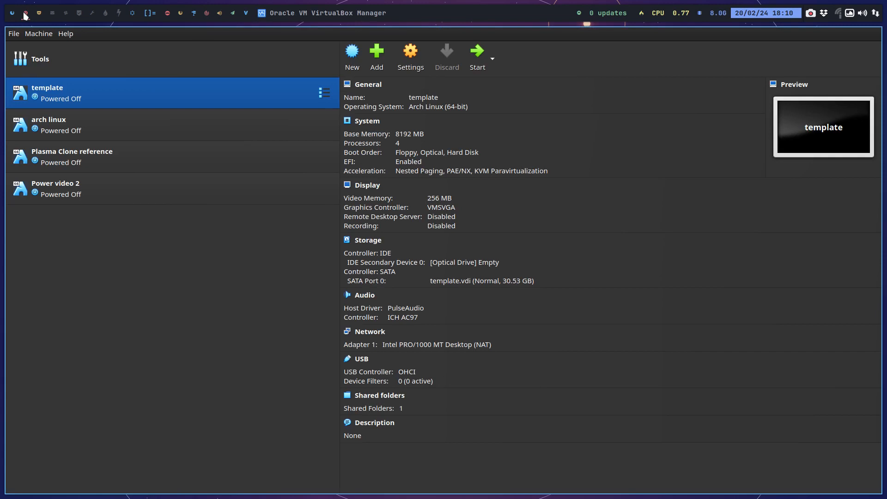
key(super+q)
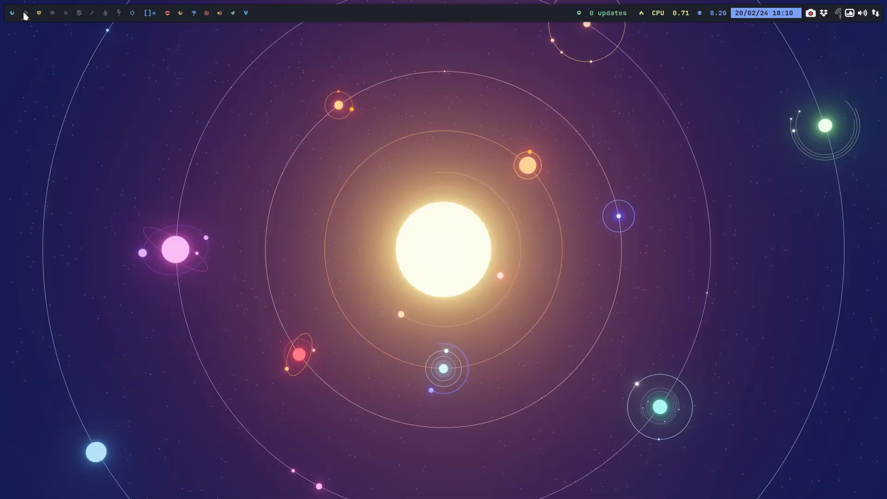
Open a file manager on the second workspace and go to the installation-scripts folder of the Desktop's arco-plasma-power.
key(super+F8)
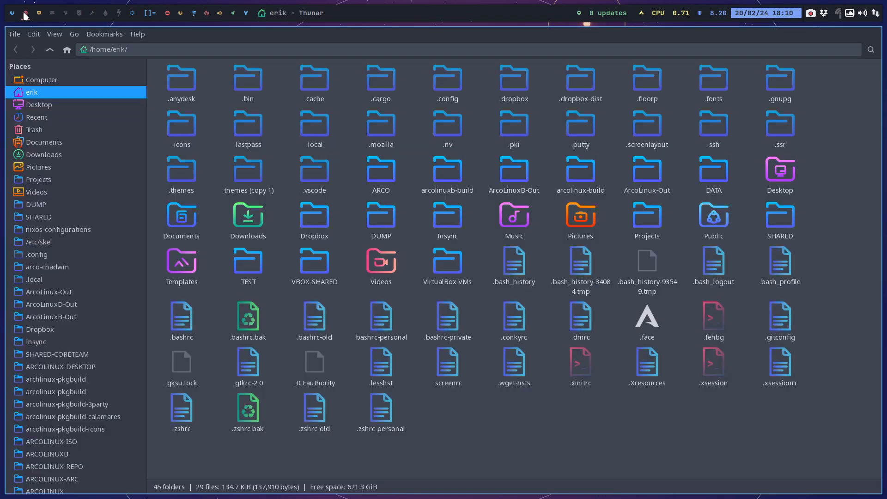
click(55, 104)
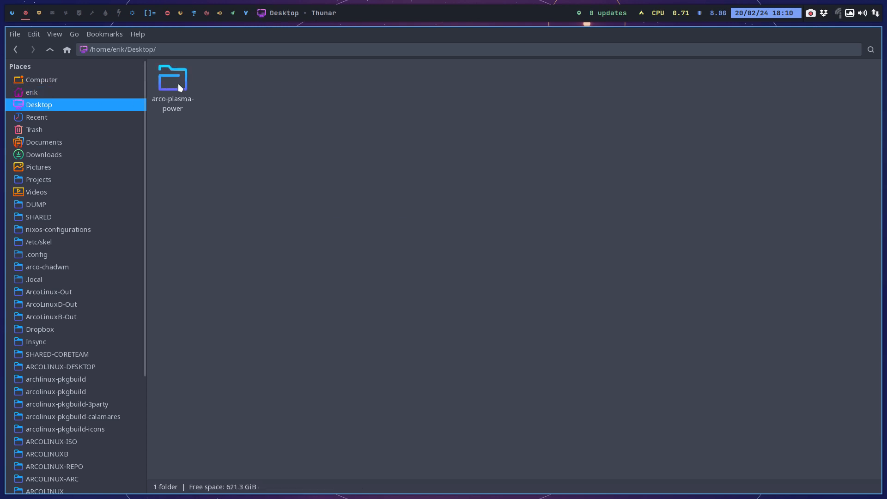
double_click(178, 83)
click(252, 86)
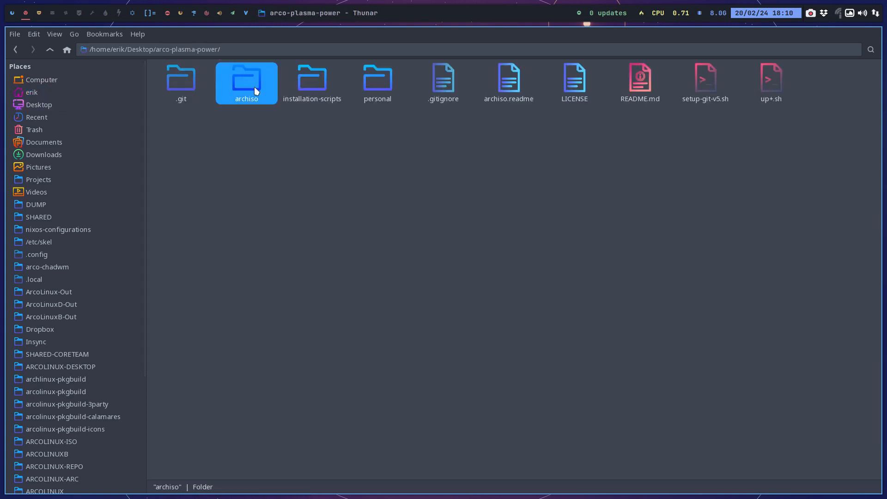
double_click(313, 83)
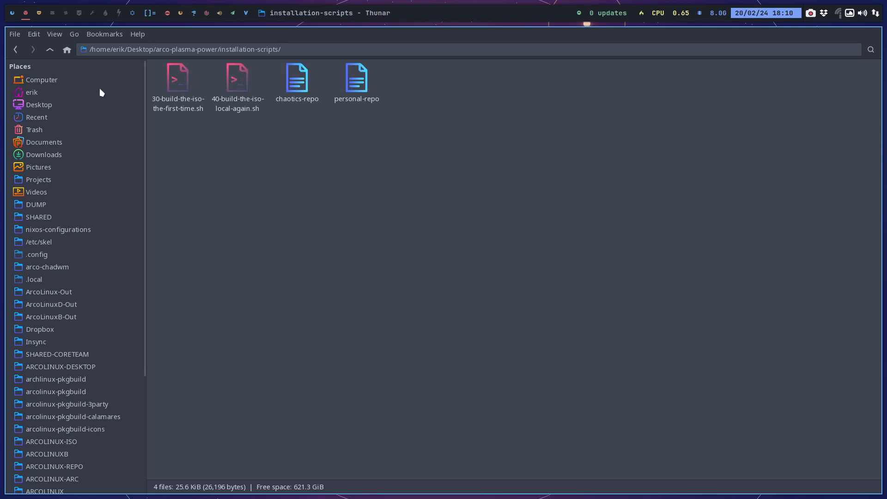
Close the Desktop file manager window on the third workspace and launch VirtualBox there.
click(39, 13)
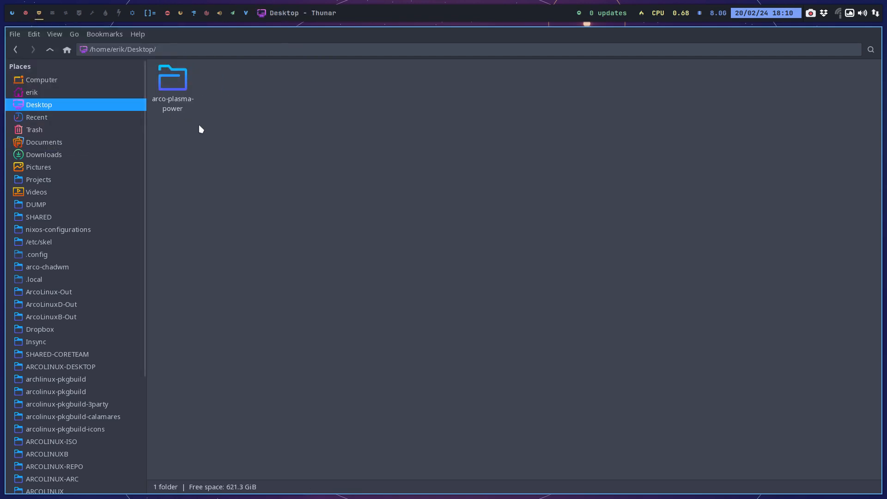
key(super+q)
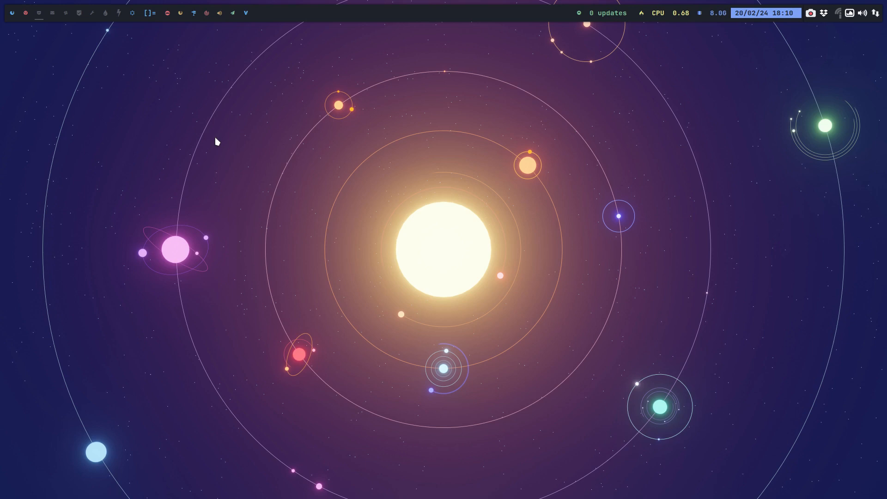
key(super+F7)
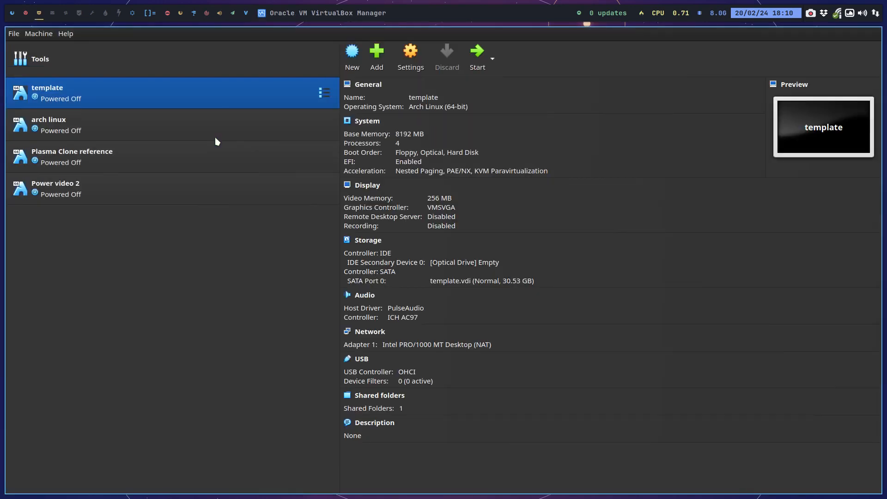
Remove the Power video 2 virtual machine and delete all its files.
click(163, 192)
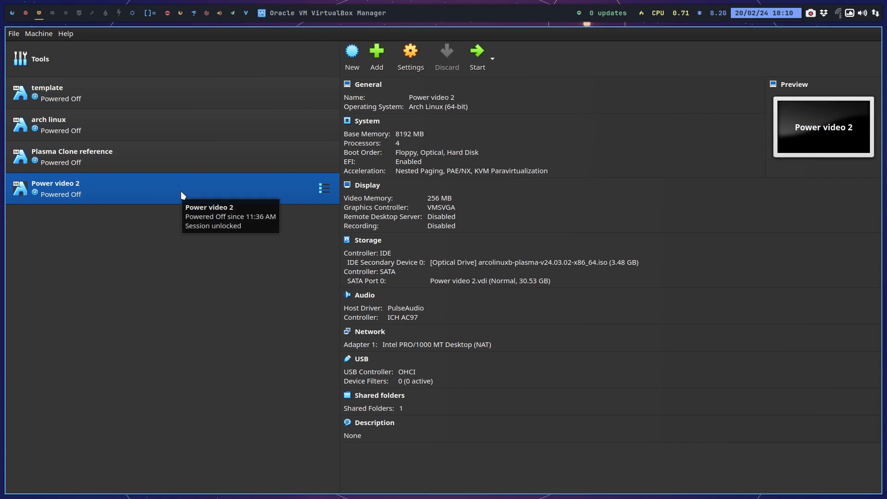
right_click(106, 188)
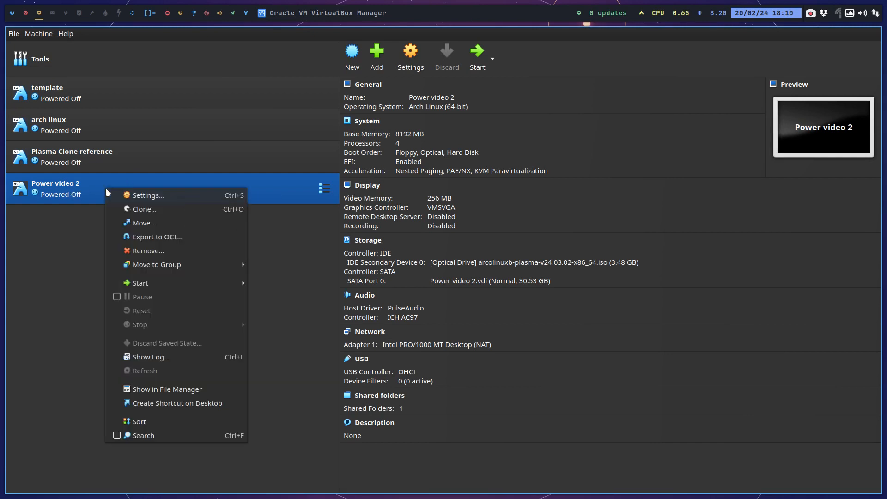
click(156, 252)
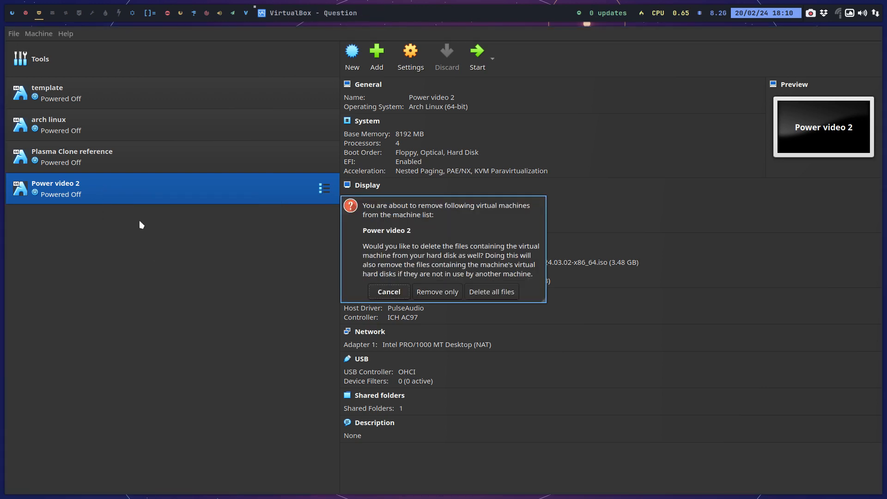
click(495, 299)
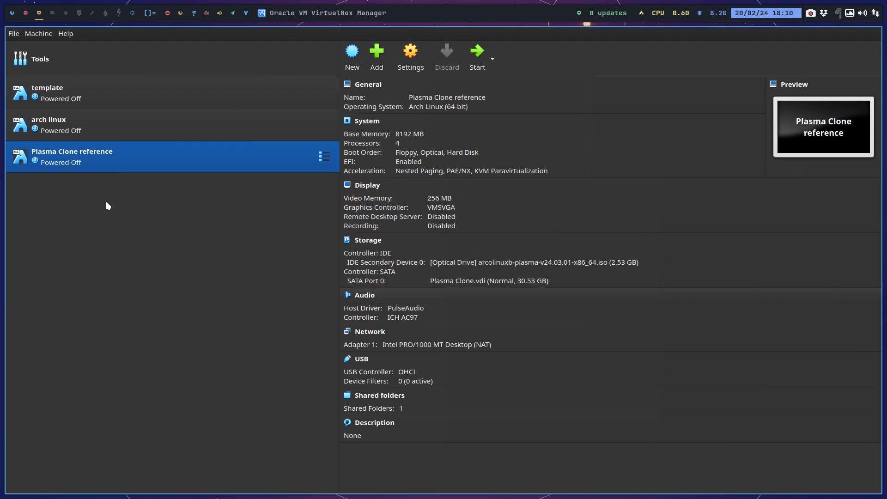
Create a full clone of the template virtual machine named Power.
click(73, 96)
right_click(74, 92)
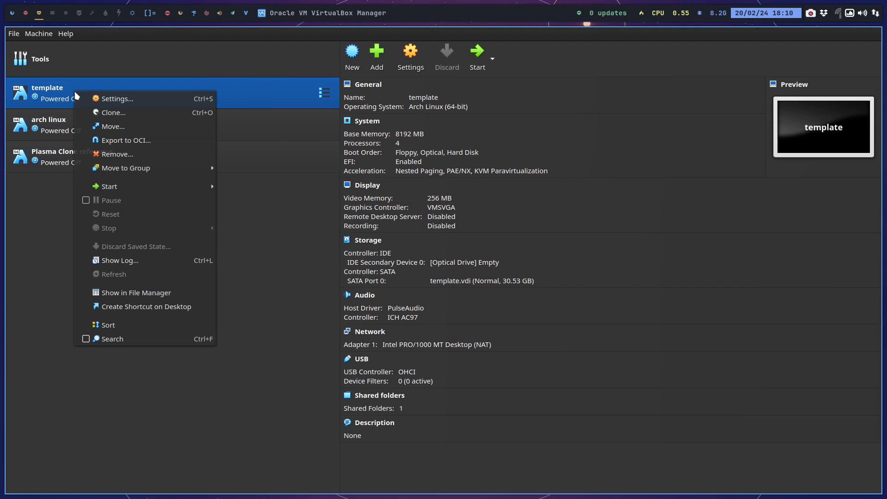
click(104, 112)
key(ctrl+a)
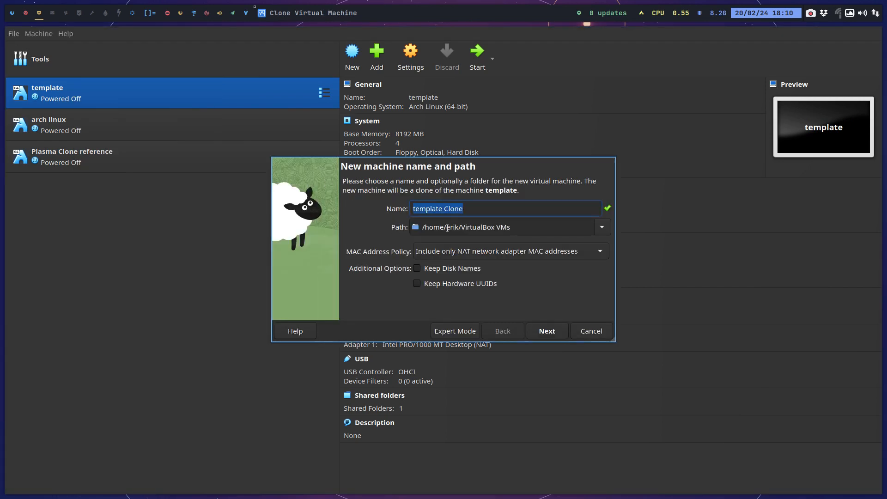
text(Power)
key(Return)
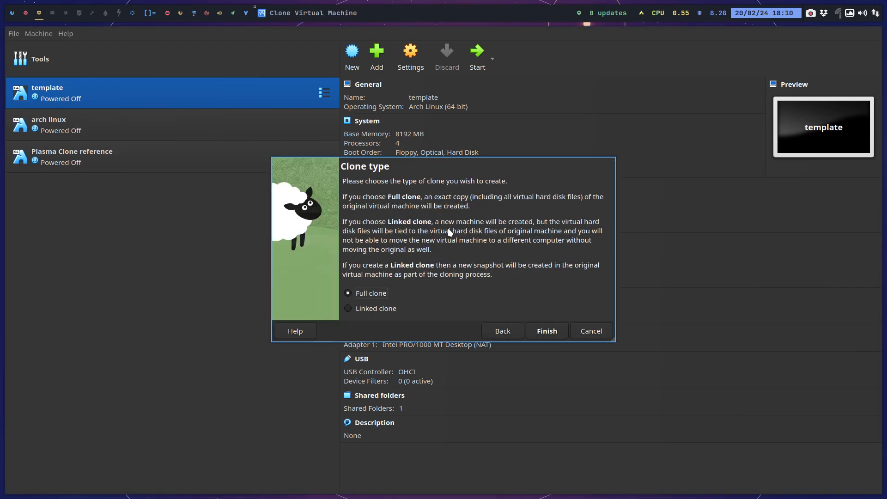
key(Return)
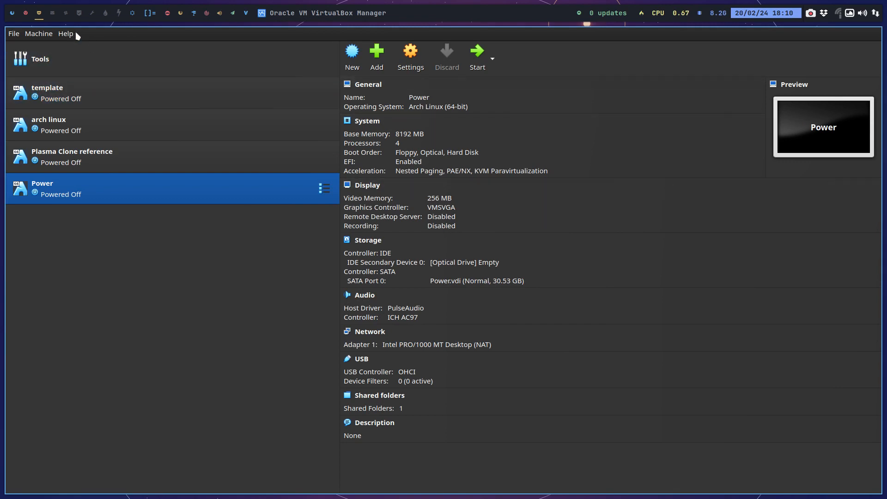
Run 40-build-the-iso-local-again.sh in a terminal in installation-scripts on the second workspace, entering the sudo password, and highlight the total installed size.
click(26, 14)
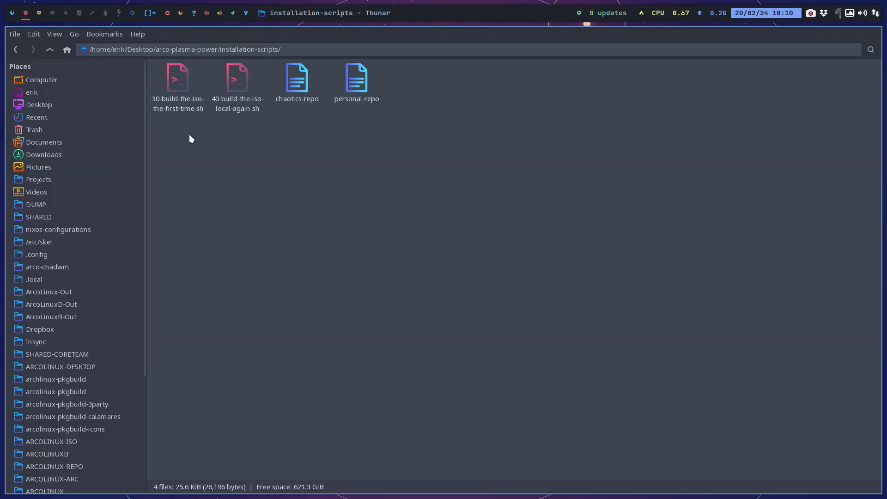
right_click(227, 159)
click(247, 216)
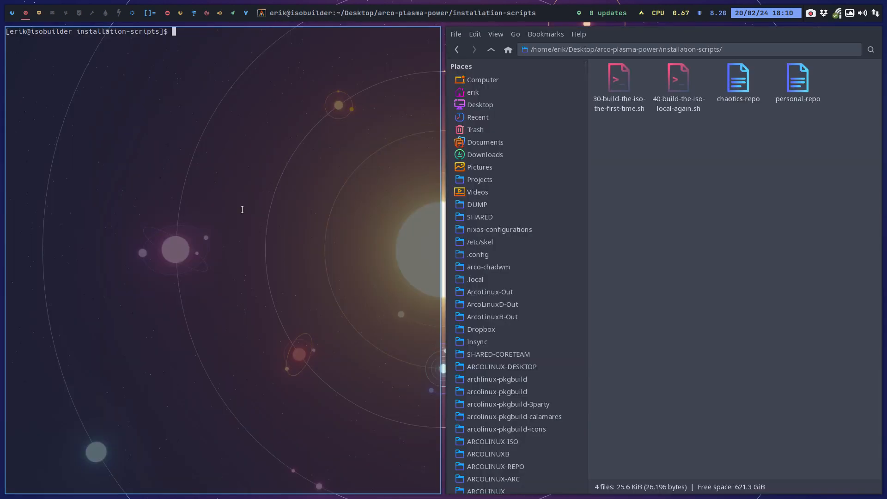
text(./4)
key(Tab)
key(Return)
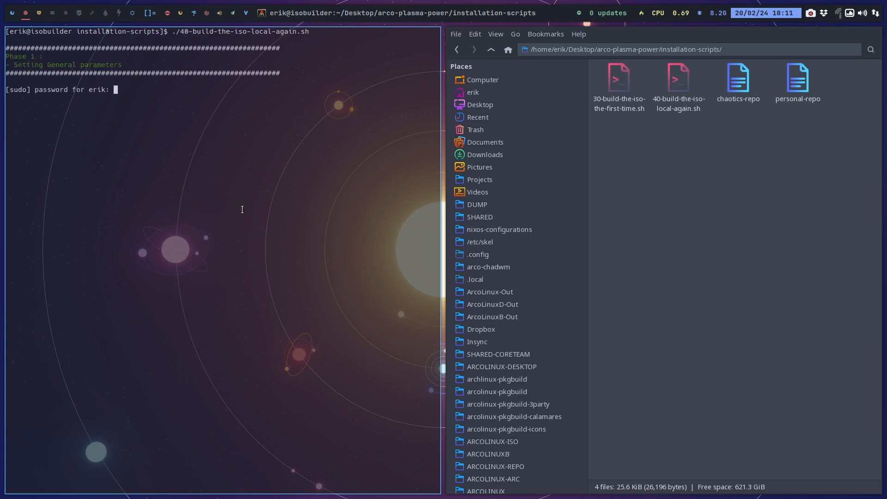
key(Return)
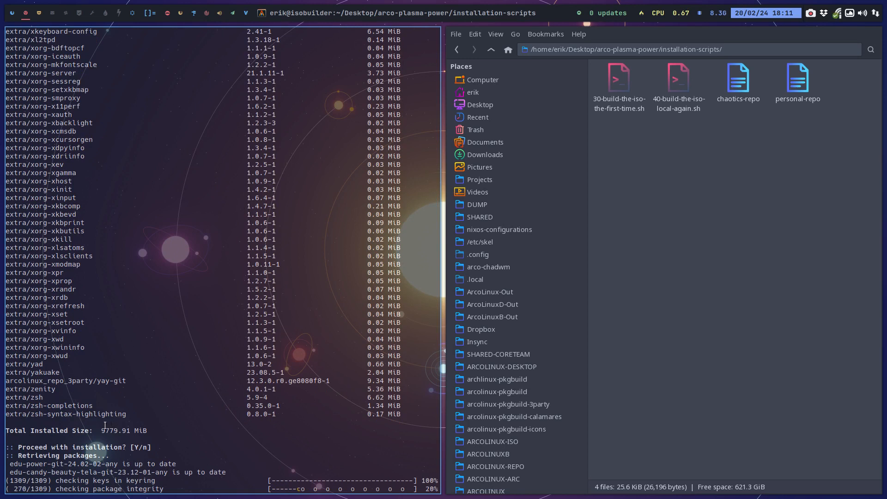
drag(103, 430, 147, 430)
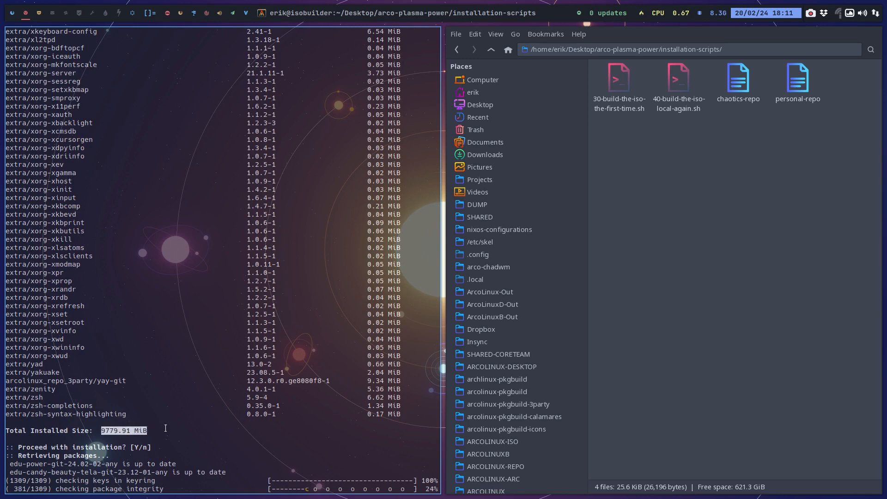
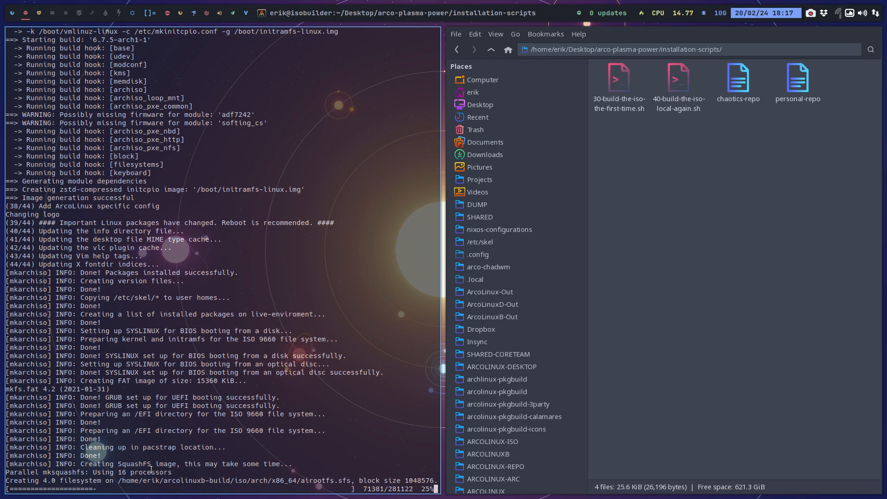
Open a file manager window on the empty fourth workspace and go to the DATA/EDU folder.
click(41, 13)
click(50, 14)
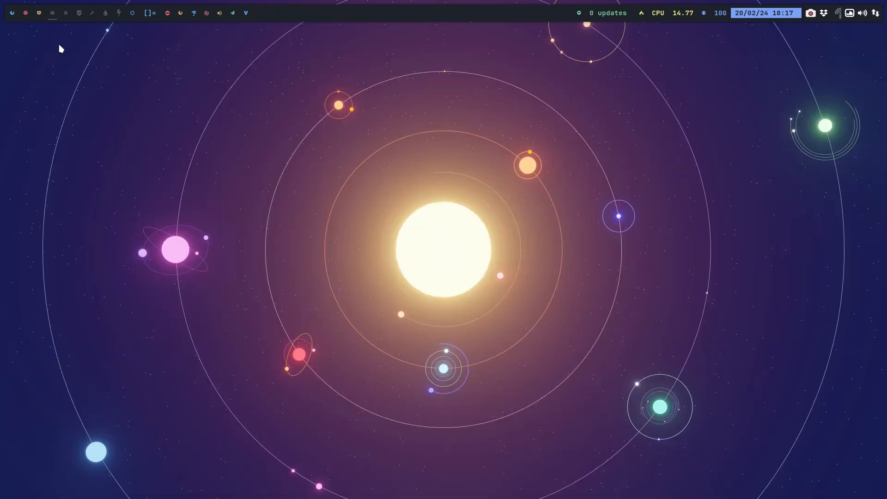
key(super+shift+Return)
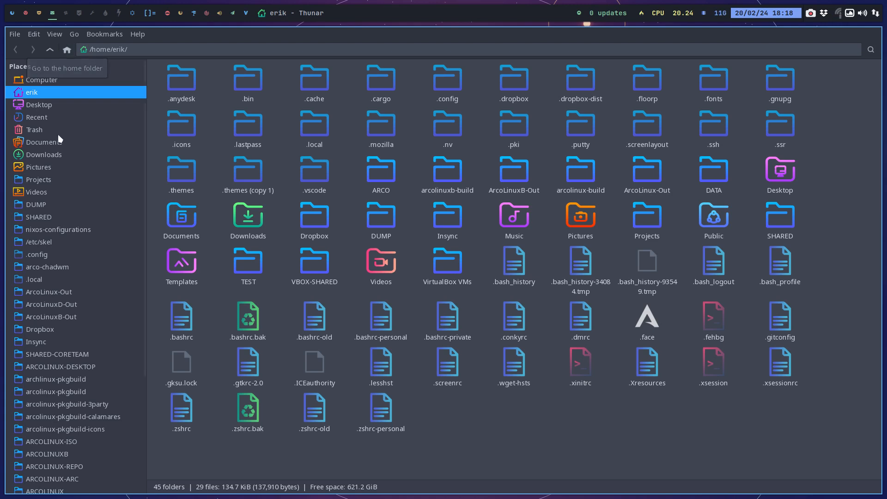
scroll(61, 148, down, 4)
click(62, 433)
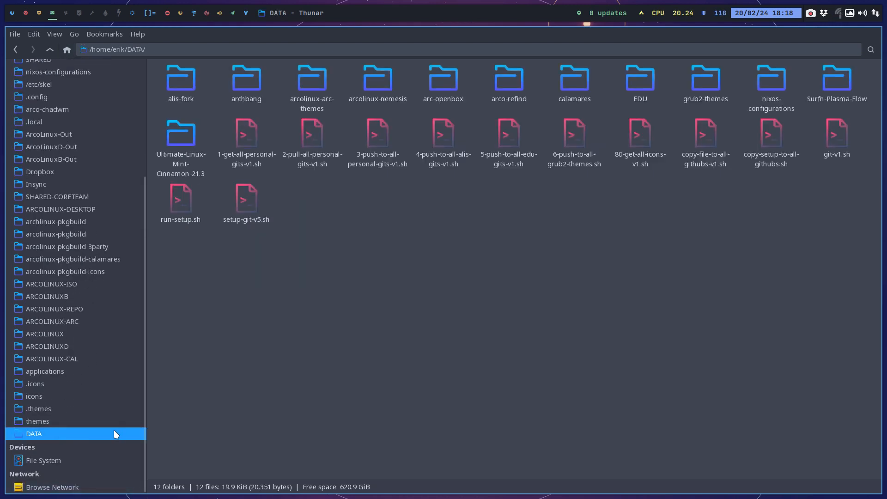
double_click(641, 79)
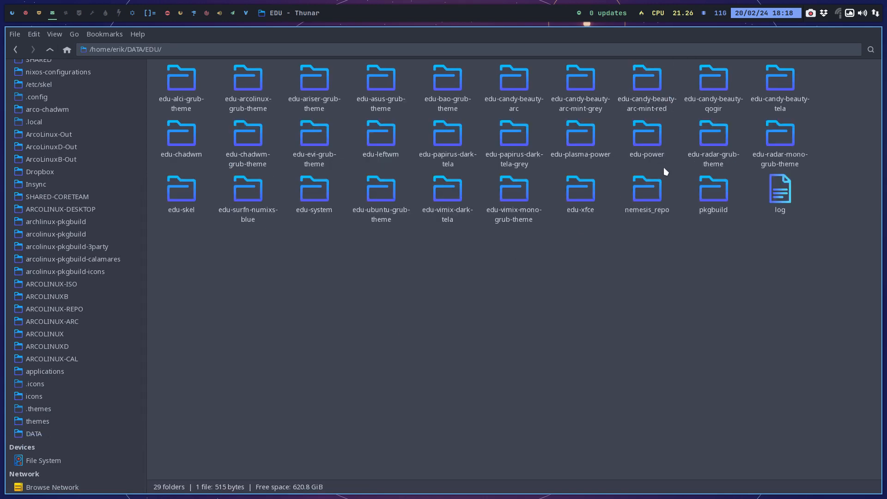
Look inside the edu-power folder, select its etc-old folder, and return to EDU.
double_click(652, 147)
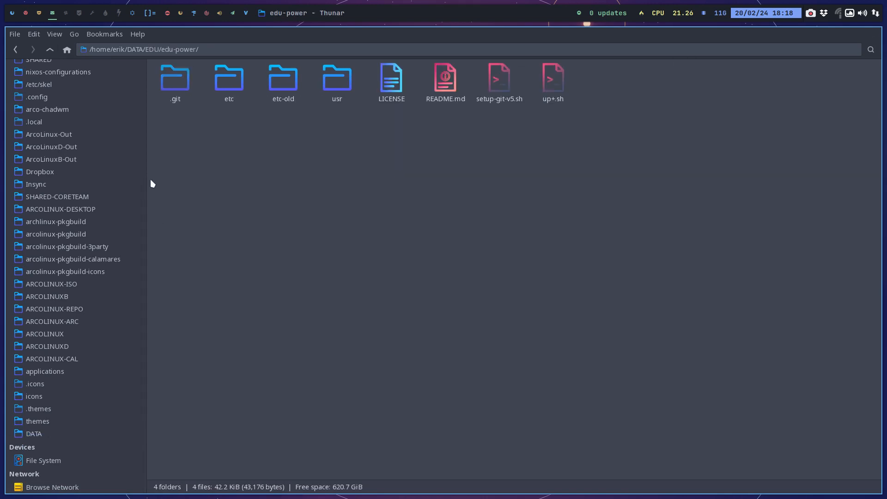
click(296, 85)
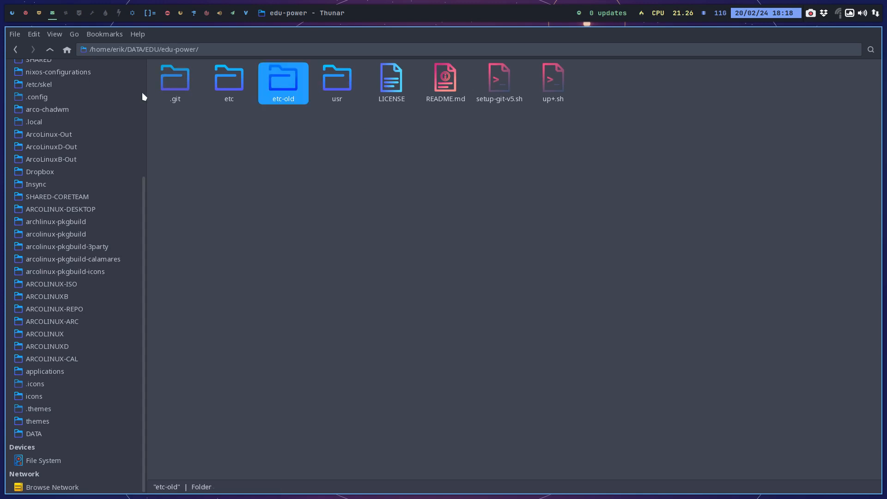
click(51, 49)
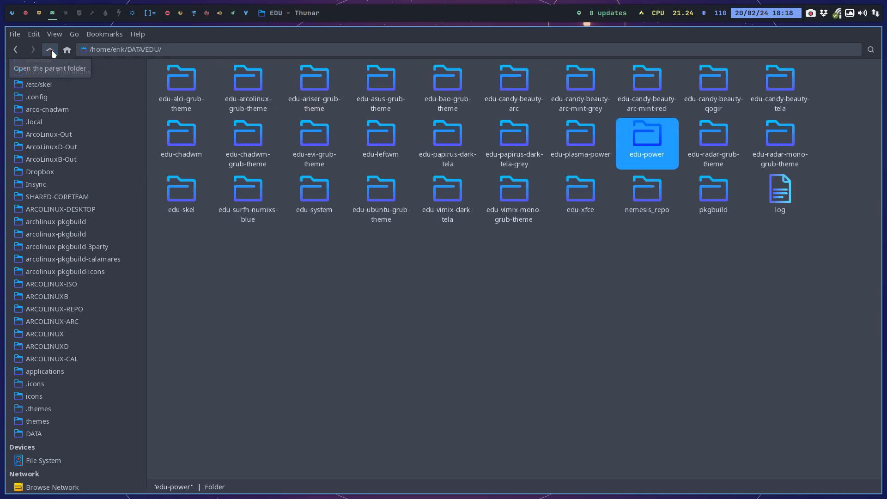
Open PKGBUILD from pkgbuild/edu-power-git in a full-screen editor and highlight the package name while reviewing the file.
double_click(711, 187)
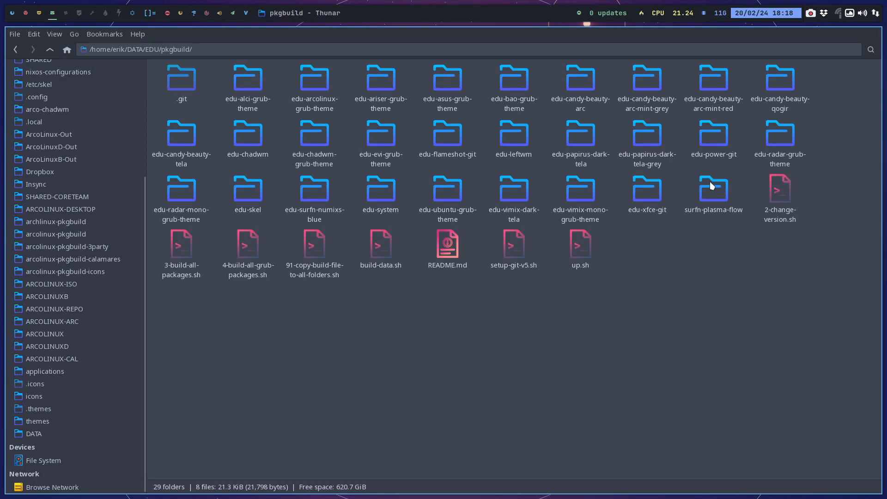
double_click(710, 135)
double_click(227, 74)
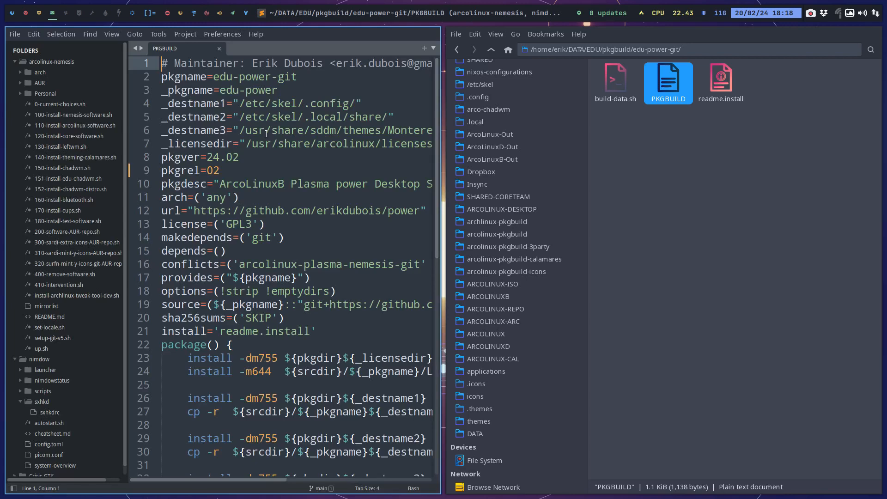
key(super+f)
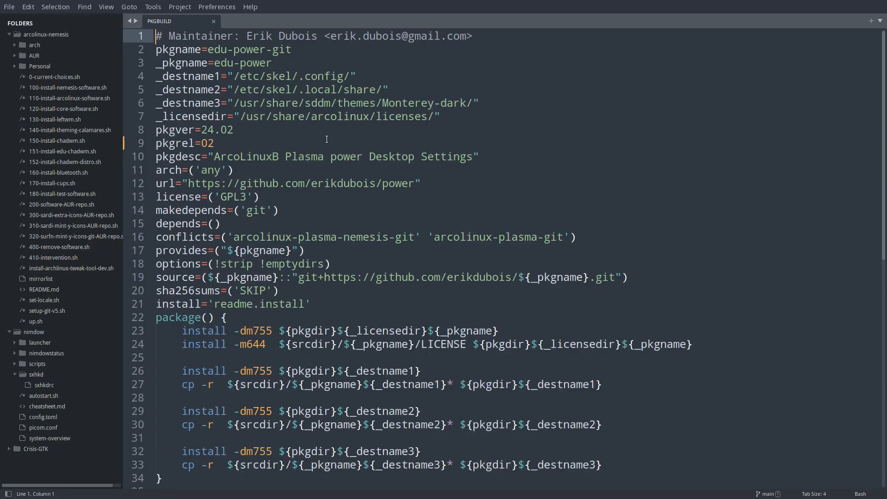
scroll(327, 139, down, 2)
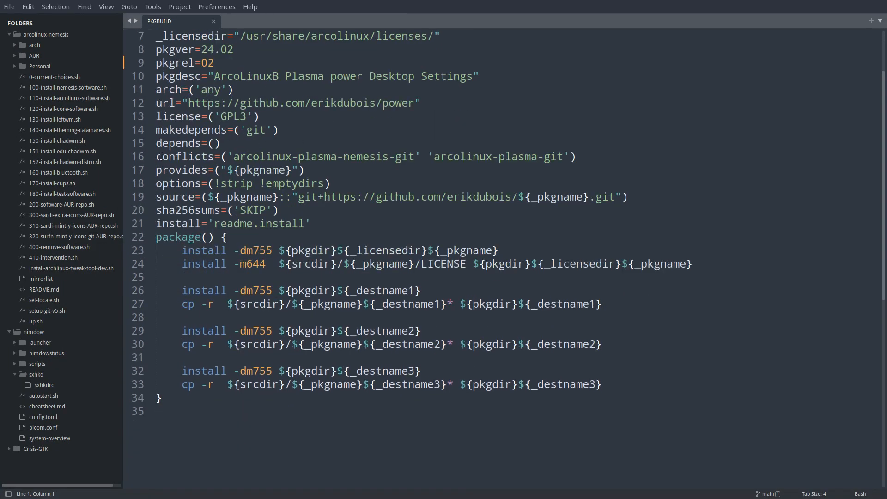
scroll(187, 153, up, 2)
drag(214, 49, 320, 51)
scroll(348, 165, down, 3)
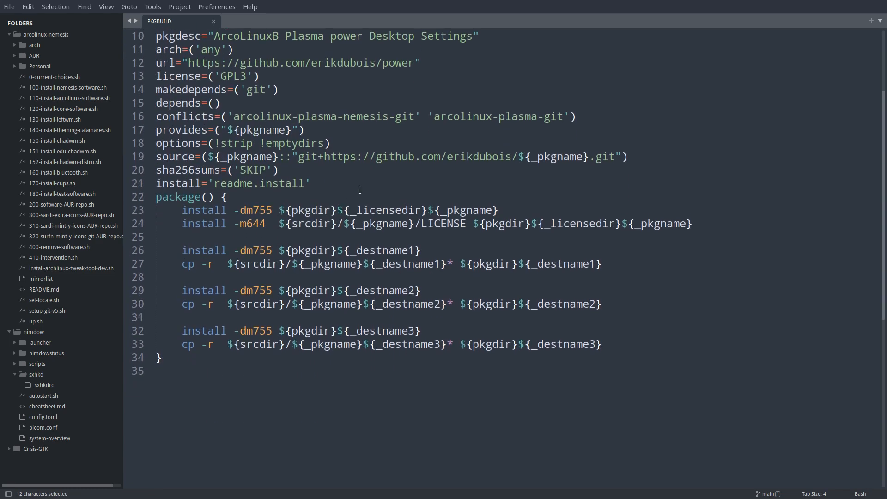
Put the conflicts entries 'arcolinux-plasma-nemesis-git' and 'arcolinux-plasma-git' on separate indented lines below the opening parenthesis.
click(420, 119)
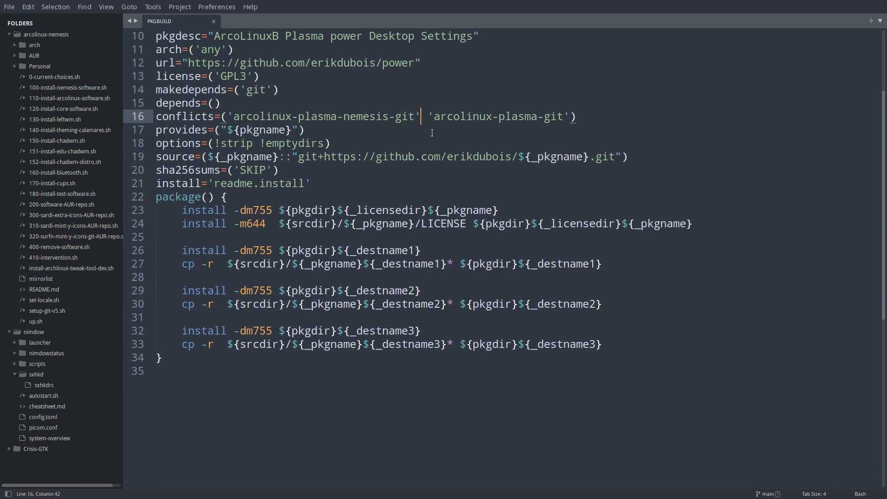
click(228, 115)
key(Return)
key(Tab)
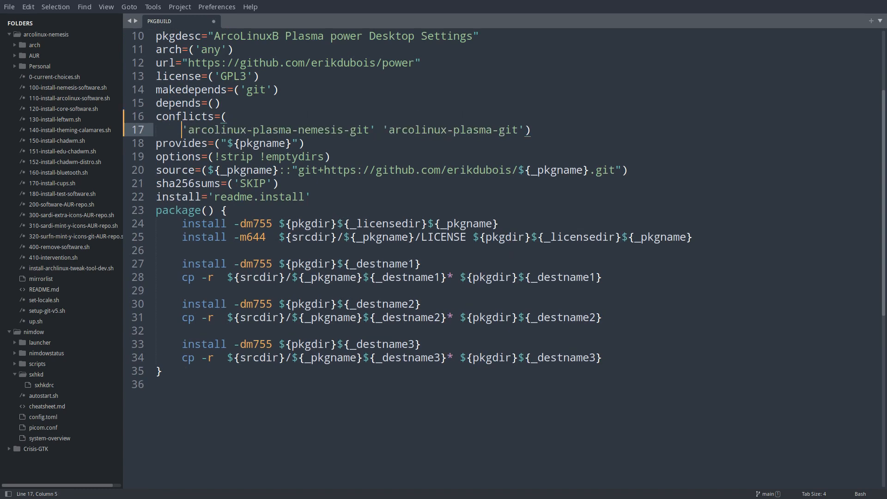
key(Right)
key(Right)
key(Right)
key(Right)
key(Right)
key(Right)
key(Right)
key(Right)
key(Right)
key(Right)
key(Right)
key(Right)
key(Right)
key(Right)
key(Right)
key(Right)
key(Right)
key(Right)
key(Right)
key(Right)
key(Right)
key(Right)
key(Right)
key(Right)
key(Return)
key(BackSpace)
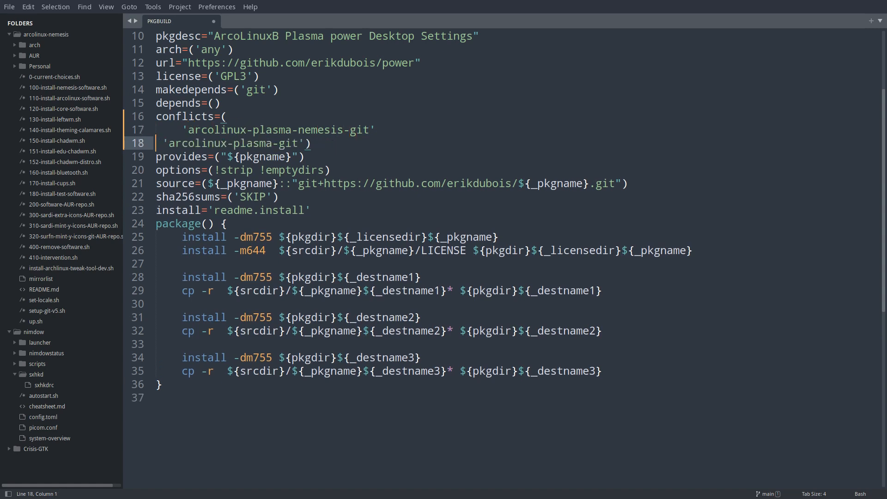
key(Tab)
key(Delete)
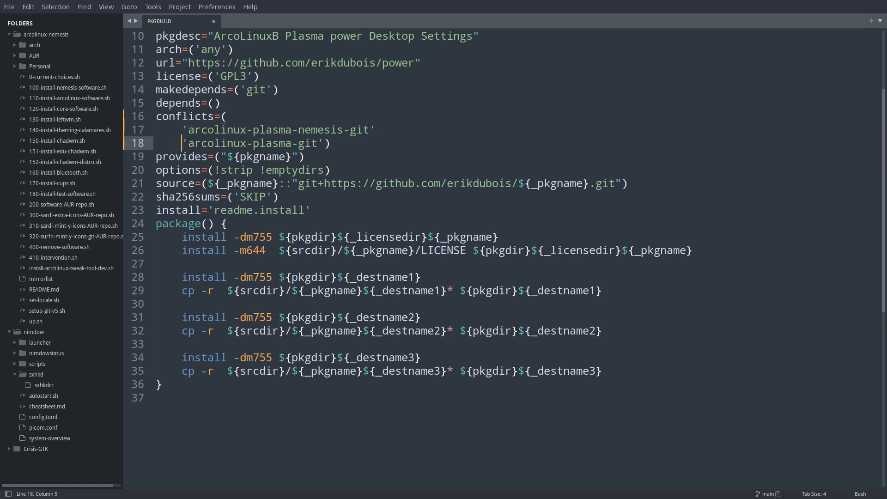
Move the closing parenthesis of conflicts to its own unindented line, leaving four blank lines above it for more entries.
key(Right)
key(Right)
key(Right)
key(Right)
key(Right)
key(Right)
key(Right)
key(Right)
key(Right)
key(Right)
key(Right)
key(Right)
key(Right)
key(Right)
key(Right)
key(Right)
key(Right)
key(Right)
key(Right)
key(Right)
key(Return)
key(Return)
key(Return)
key(Return)
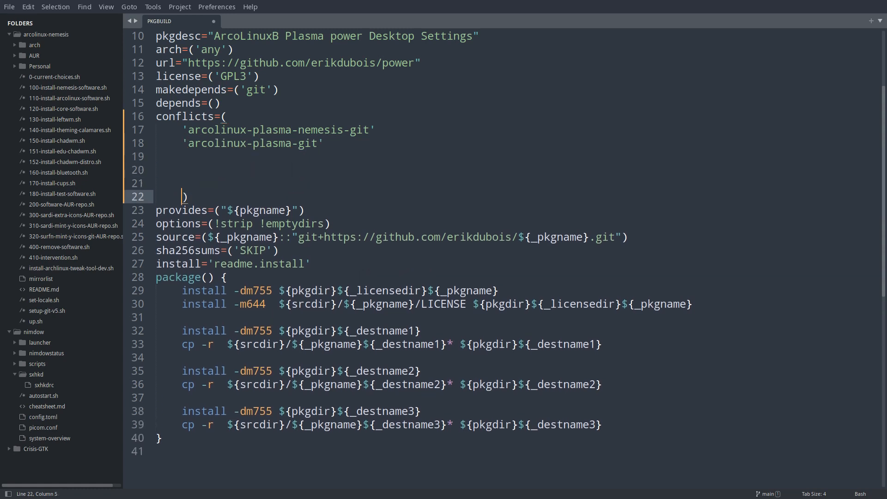
key(BackSpace)
key(Return)
key(Up)
key(Up)
key(Up)
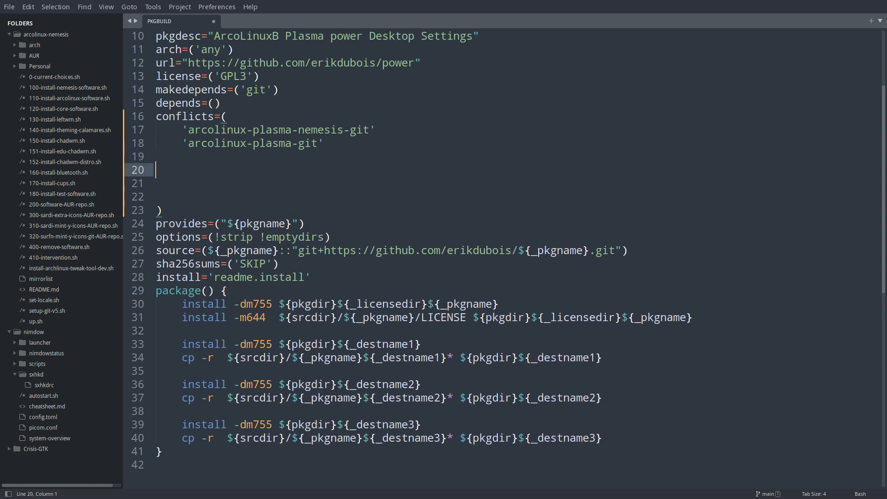
key(Up)
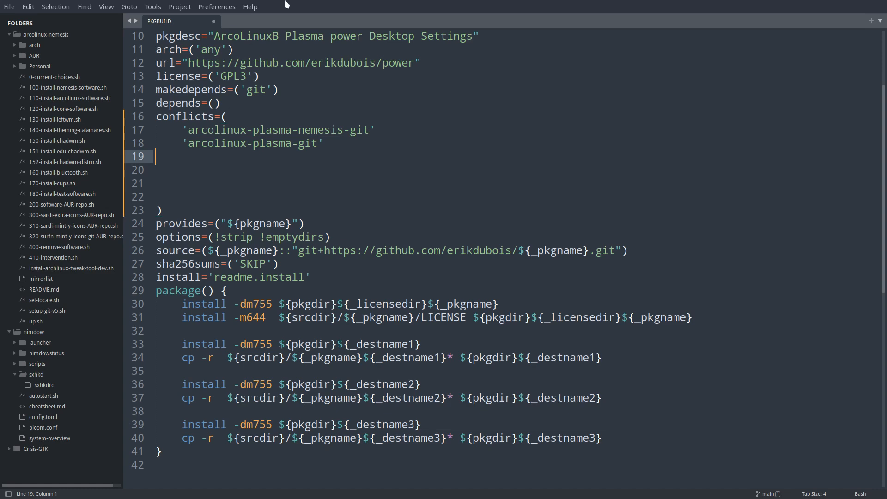
Leave full screen, open the Desktop's arco-plasma-power repository in GitAhead, and review the uncommitted package changes in archiso/packages.x86_64.
key(super+f)
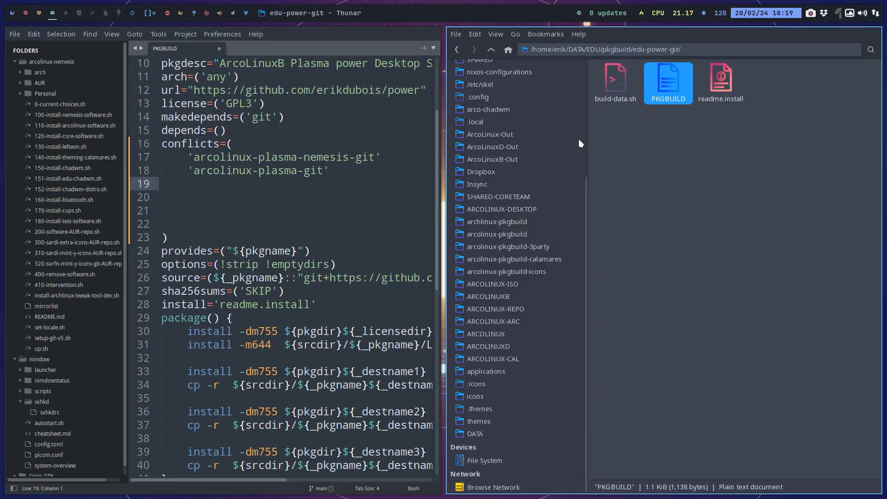
scroll(491, 107, up, 5)
click(492, 105)
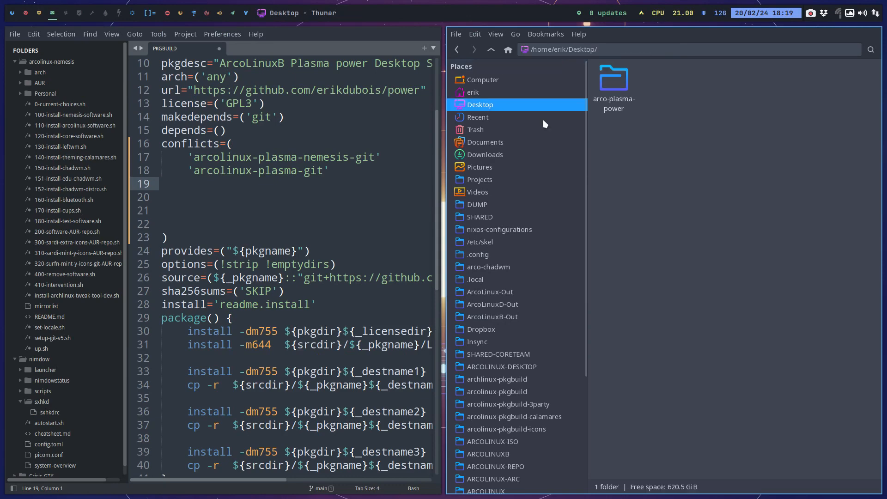
double_click(610, 97)
right_click(648, 230)
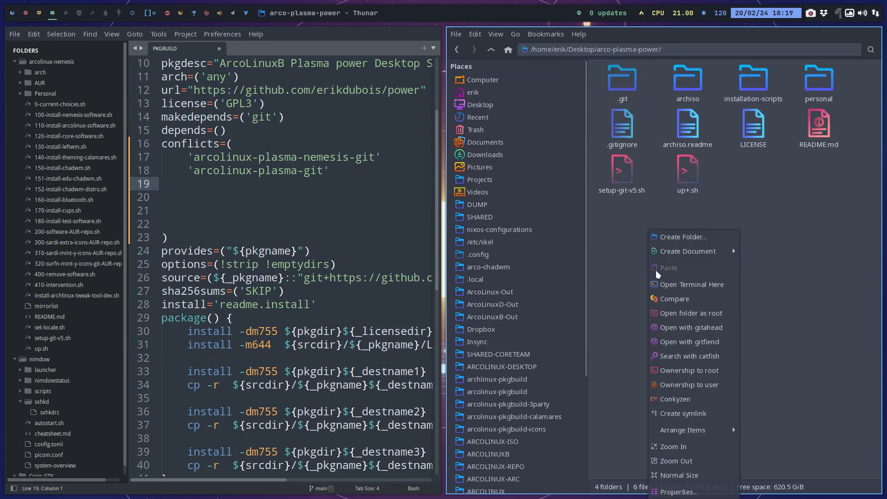
click(703, 331)
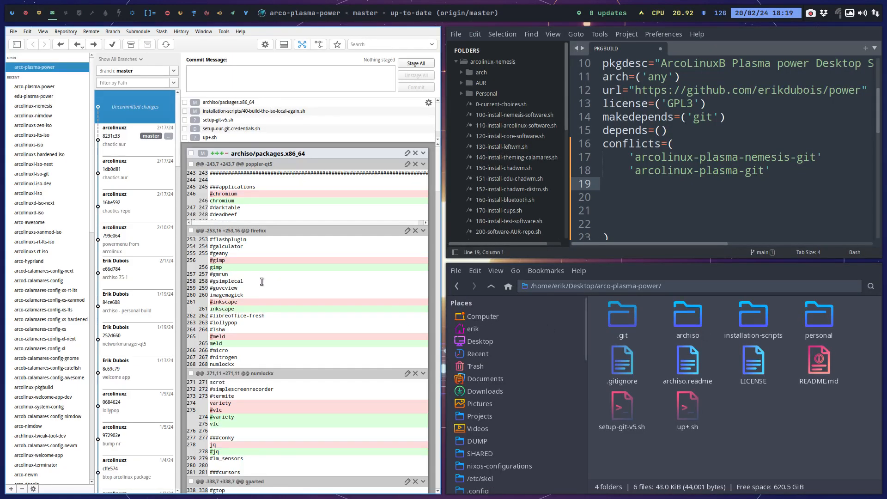
scroll(262, 281, down, 15)
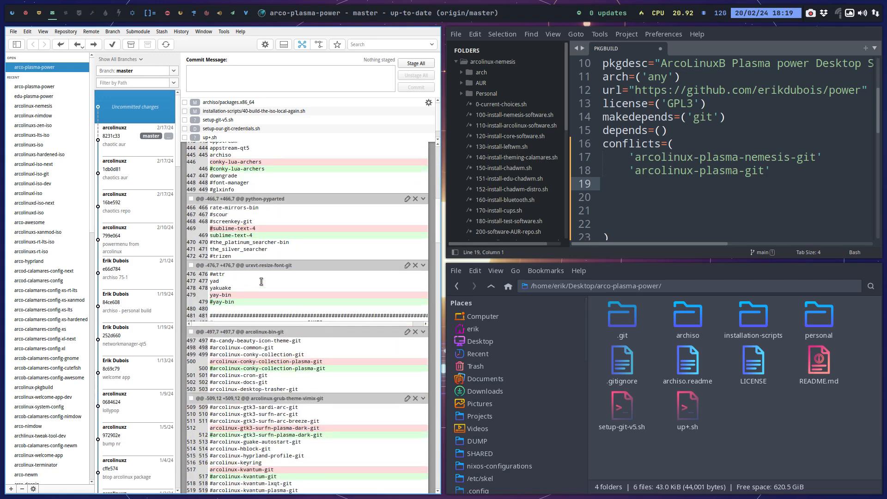
scroll(261, 281, down, 5)
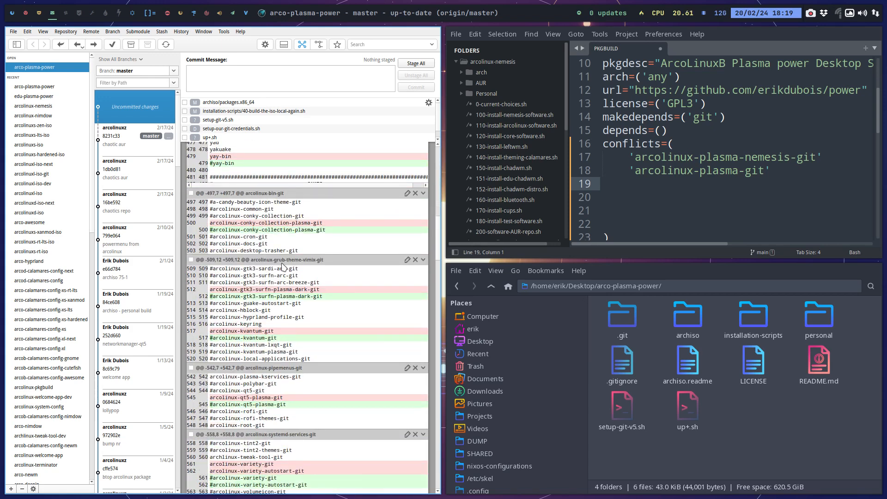
scroll(326, 235, down, 3)
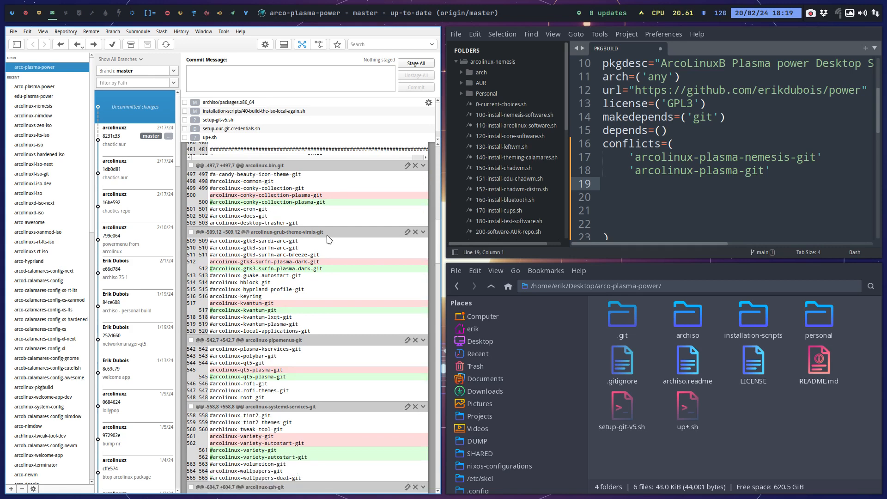
scroll(326, 235, down, 1)
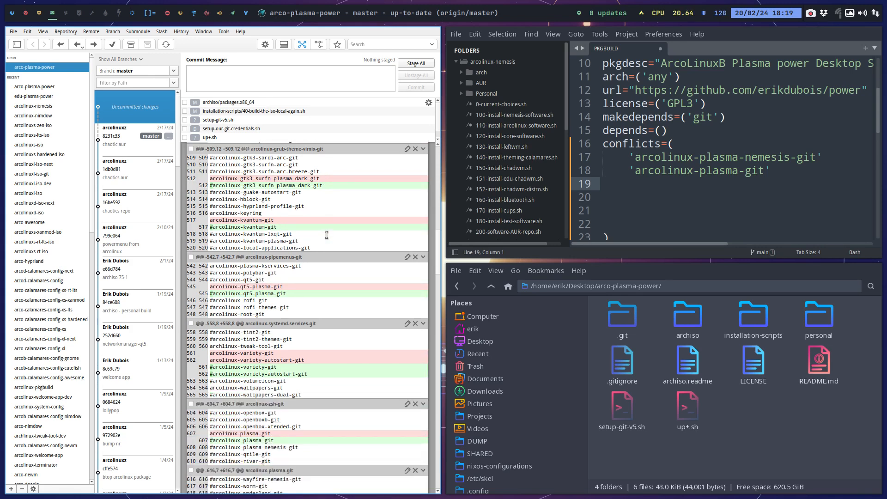
scroll(326, 235, down, 2)
scroll(326, 235, down, 4)
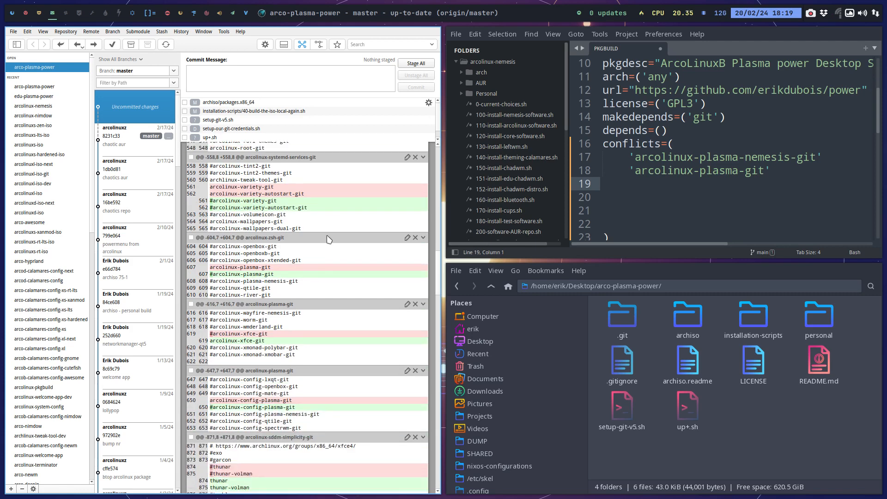
Add an 'arcolinux-plasma-git' entry on a new indented line below the last conflicts entry in PKGBUILD.
click(776, 175)
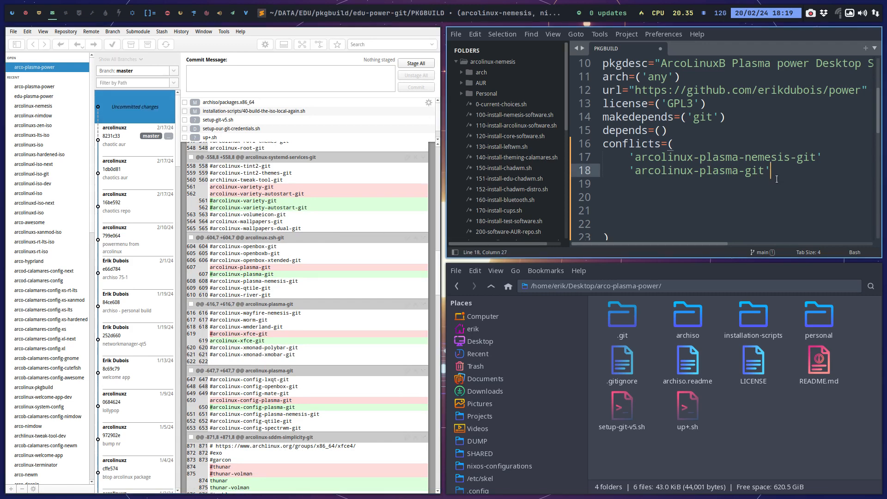
key(Return)
text(")
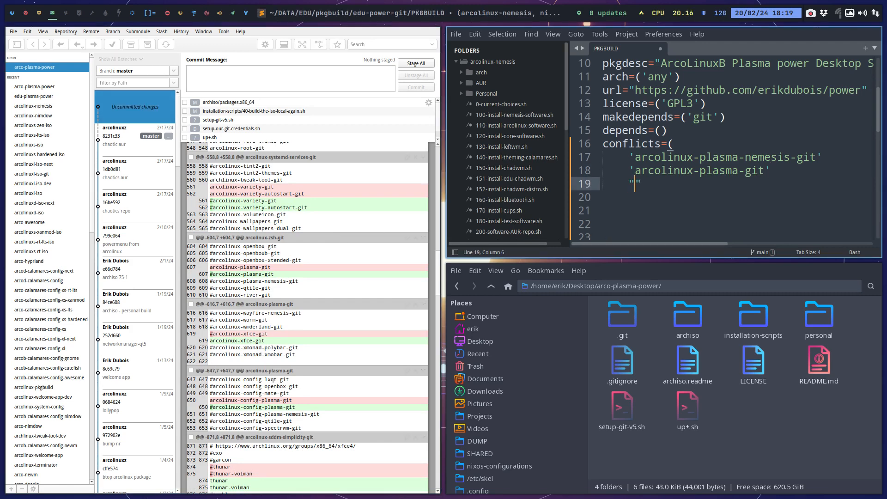
key(BackSpace)
text('arcolinu)
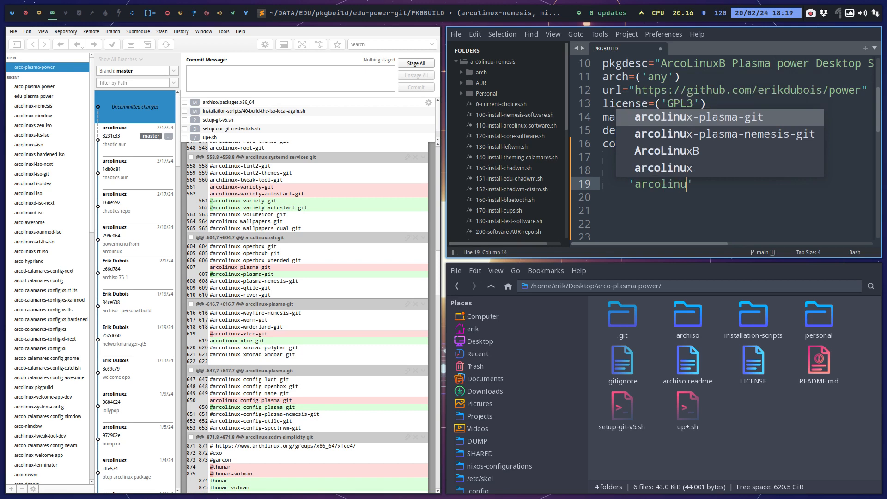
text(x-plasma)
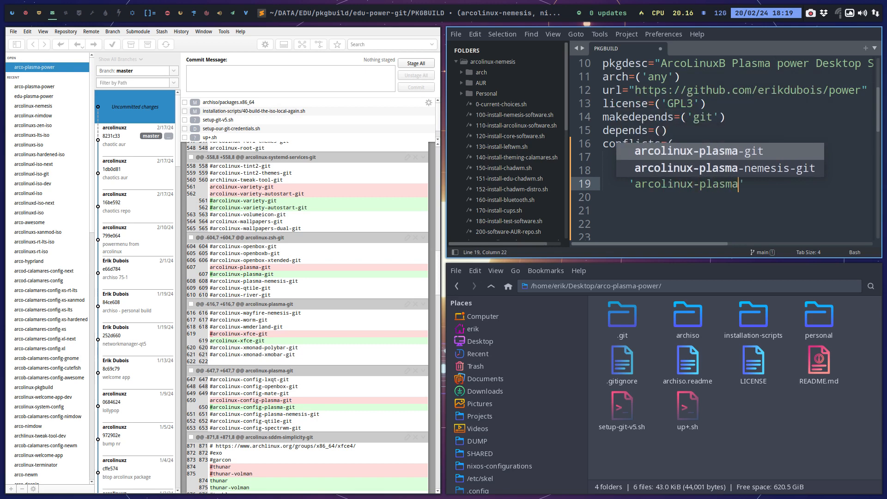
text(-git)
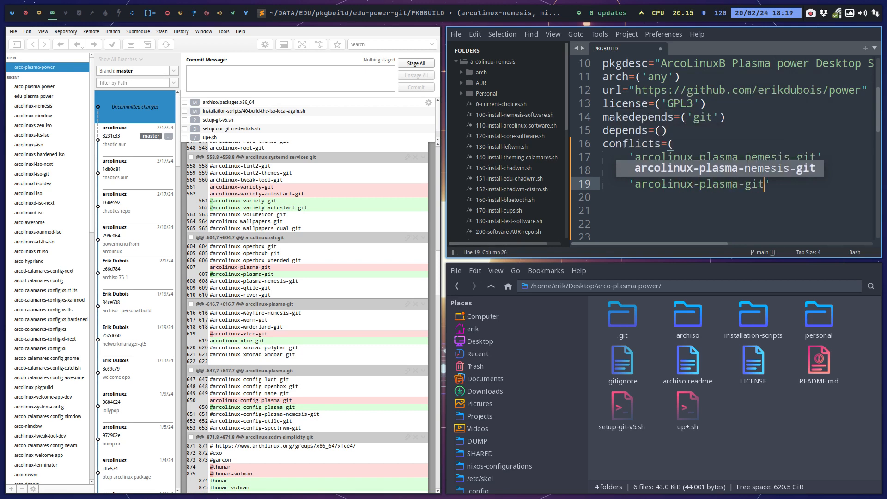
text(')
Add the entry 'arcolinux-config-plasma-git' on its own indented line at the end of the conflicts list.
key(Return)
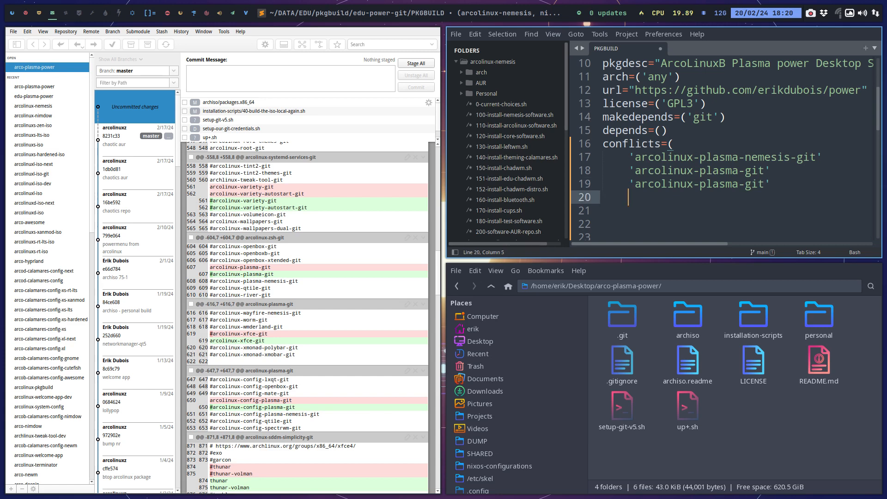
text('arcolinux)
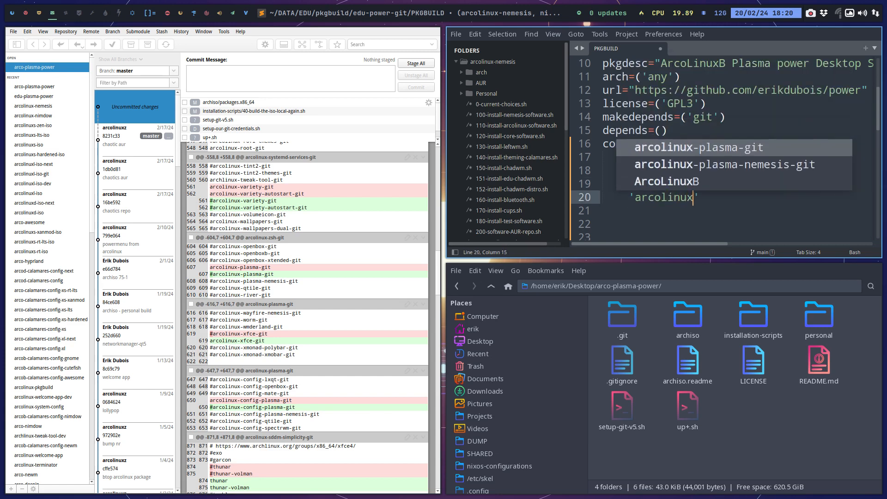
text(-config-)
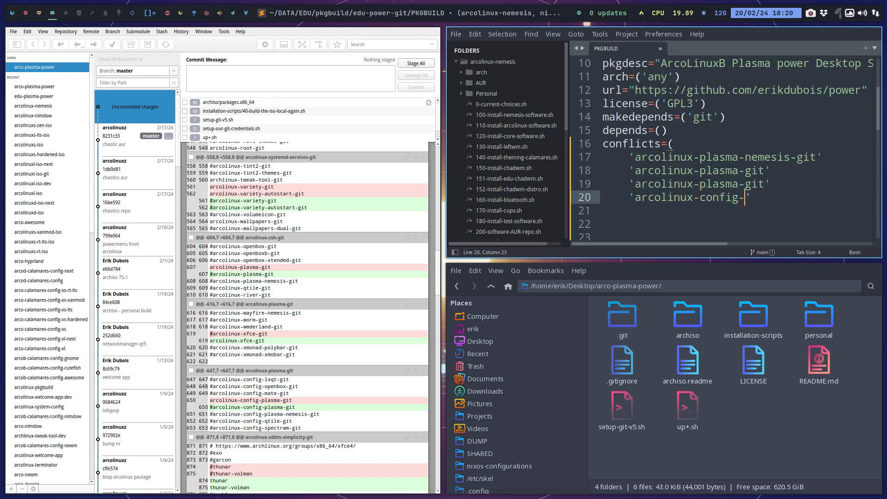
text(plasm)
key(BackSpace)
key(BackSpace)
text(sma-git)
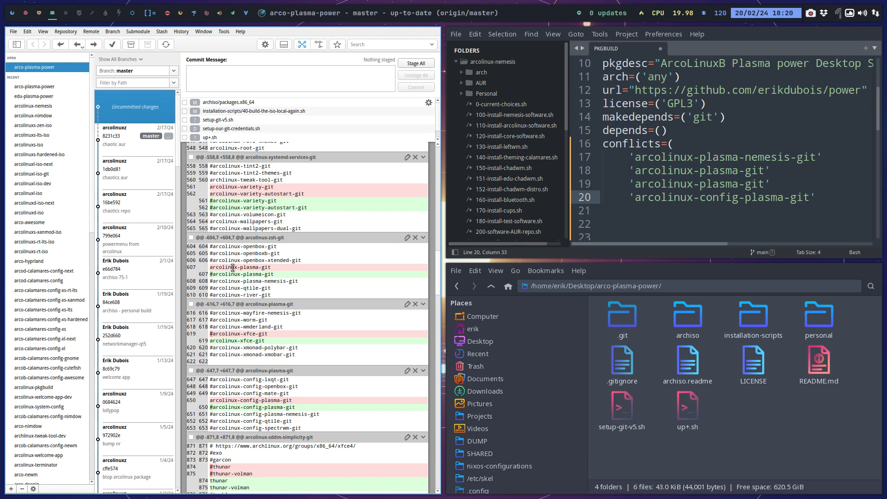
Compare the conflicts entries with the package diff and delete the duplicate 'arcolinux-plasma-git' line.
drag(271, 267, 211, 266)
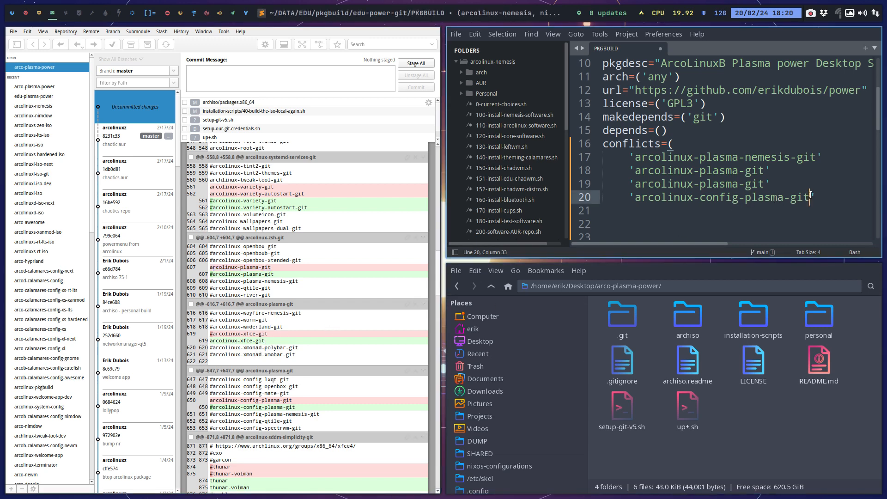
scroll(248, 322, down, 3)
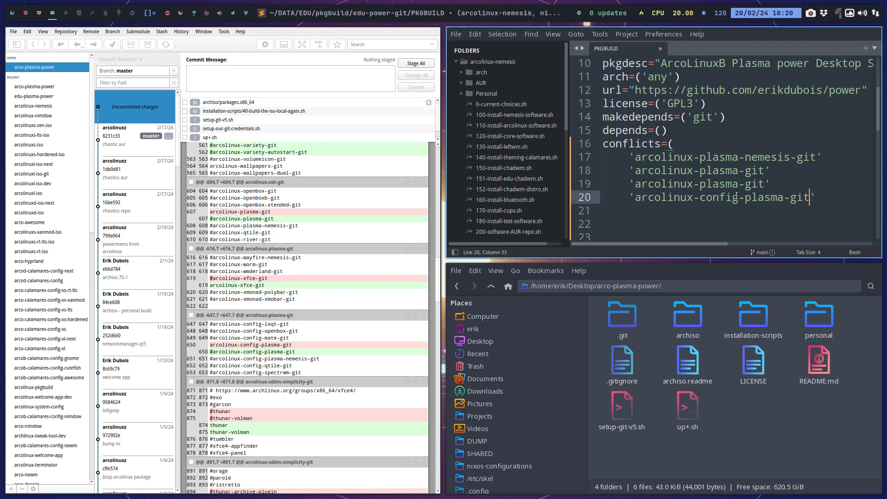
drag(770, 181, 583, 189)
key(BackSpace)
key(BackSpace)
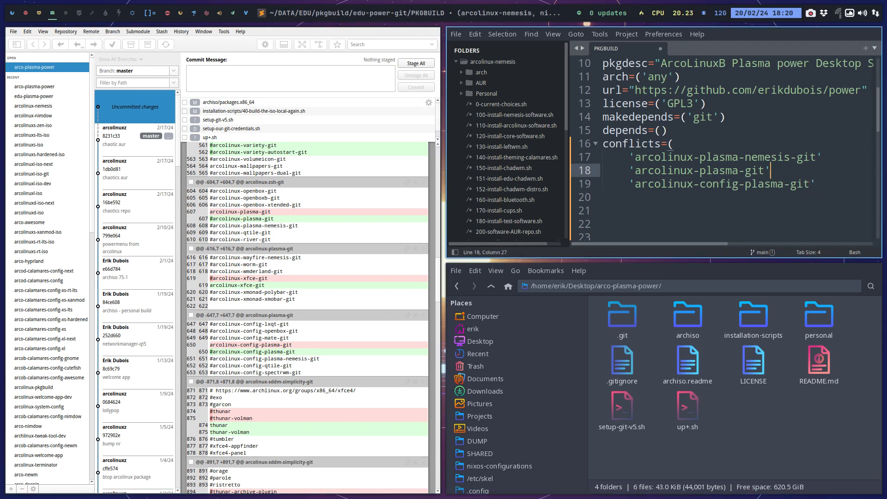
Examine the remaining changes in the archiso/packages.x86_64 diff and the PKGBUILD lines below the conflicts entries.
scroll(243, 330, down, 3)
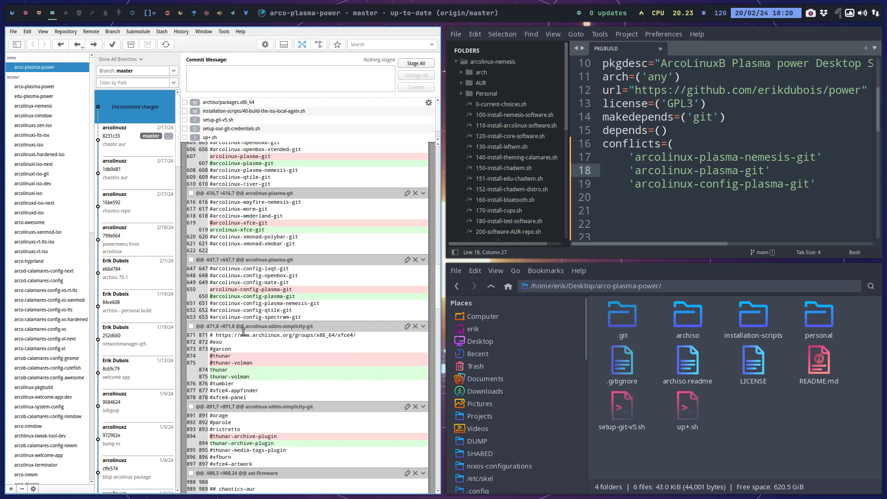
scroll(243, 331, down, 2)
scroll(245, 336, down, 5)
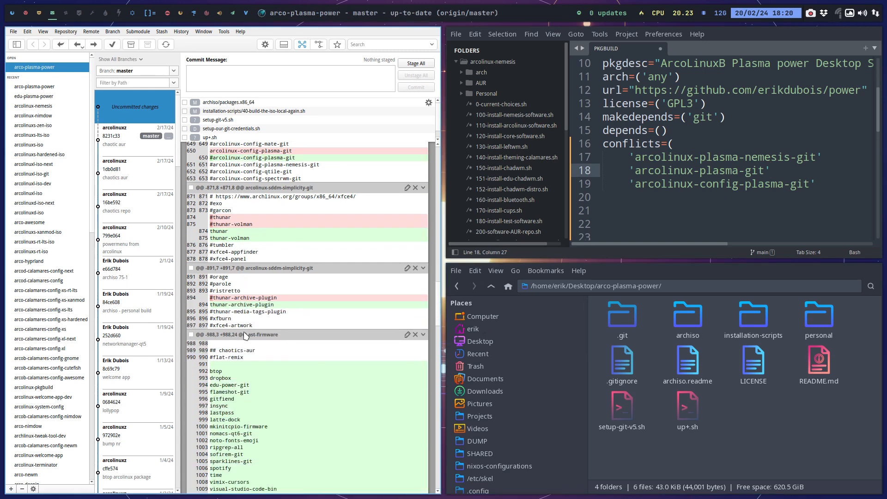
scroll(245, 336, down, 4)
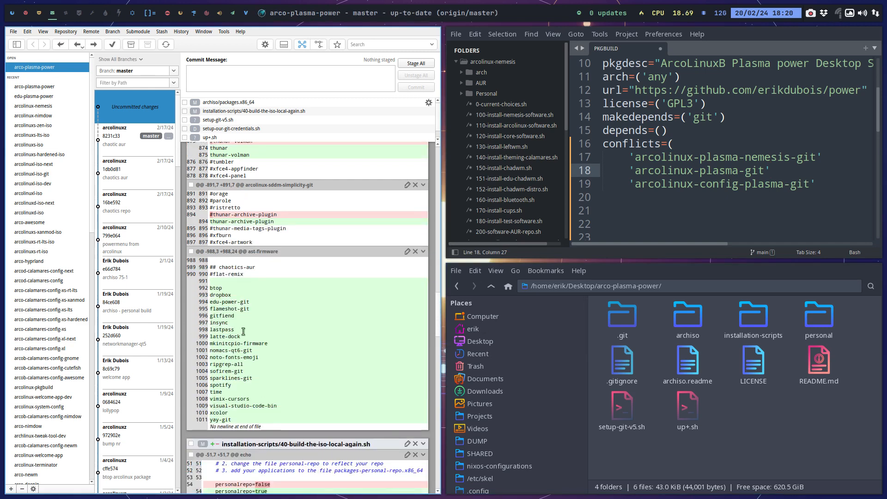
click(700, 197)
scroll(690, 207, down, 3)
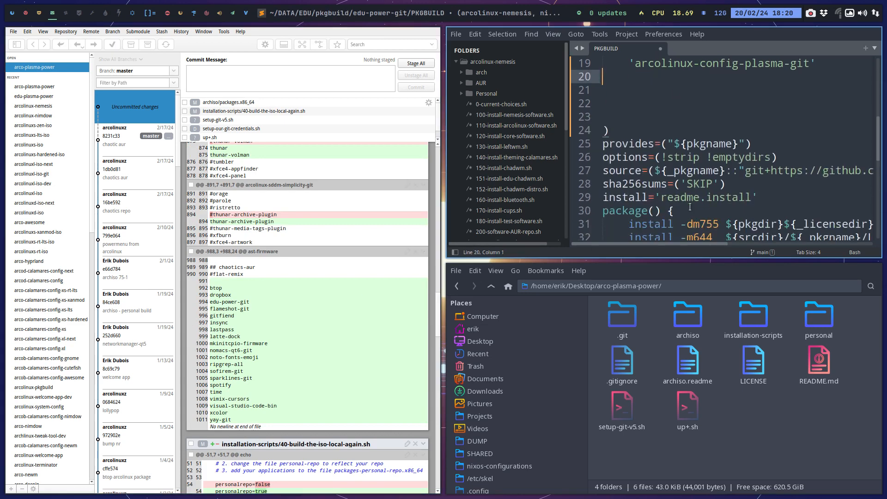
scroll(689, 206, up, 2)
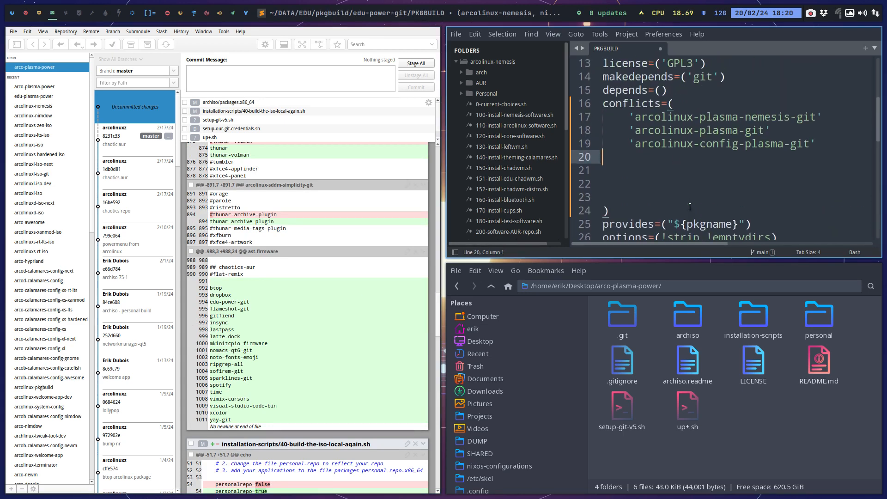
On the next workspace, open the Thunar file manager and go to the edu-power folder inside DATA/EDU.
click(67, 13)
key(super+shift+Return)
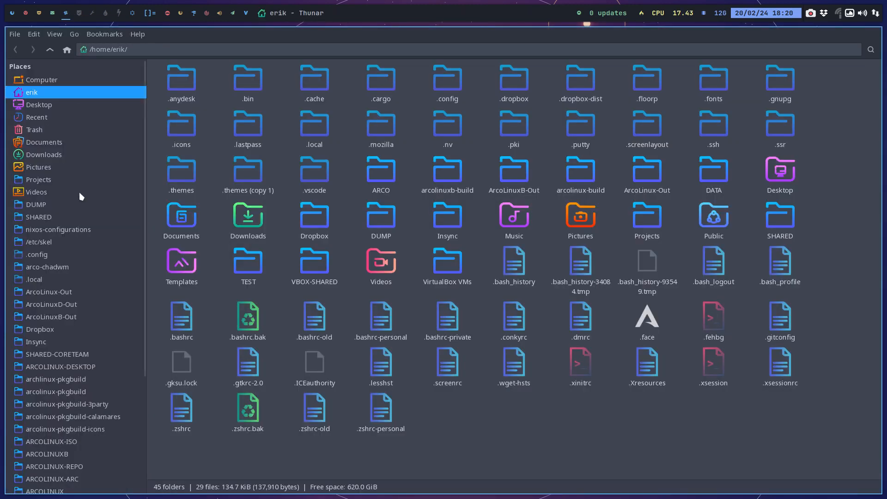
scroll(51, 459, down, 5)
click(46, 446)
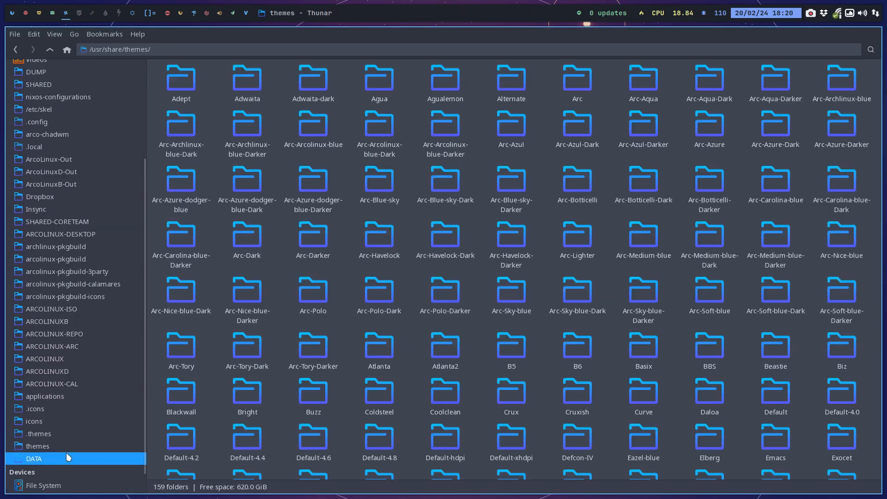
click(65, 456)
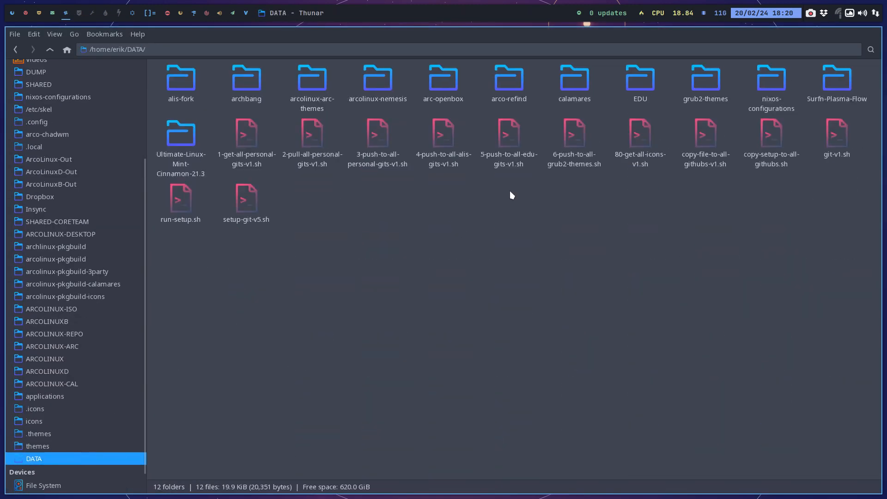
click(633, 77)
click(656, 131)
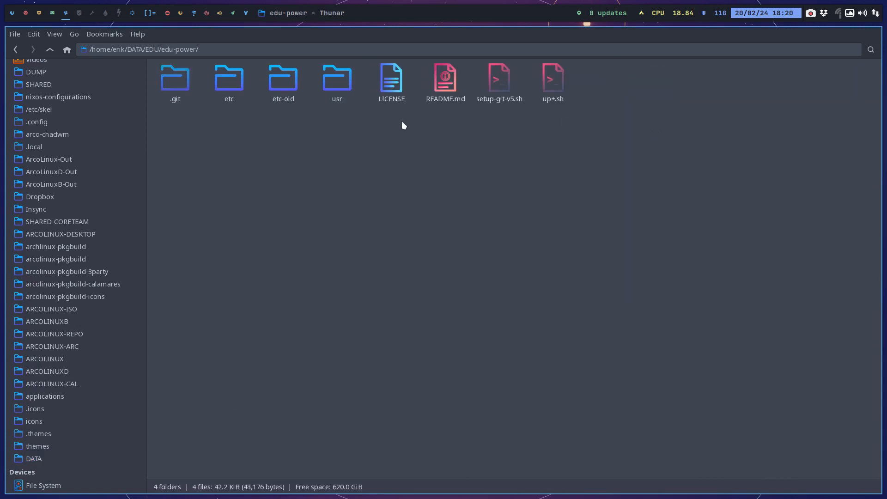
Inspect the autostart entries in edu-power's etc/skel/.config/autostart folder, and return to the .config folder.
click(225, 83)
click(160, 95)
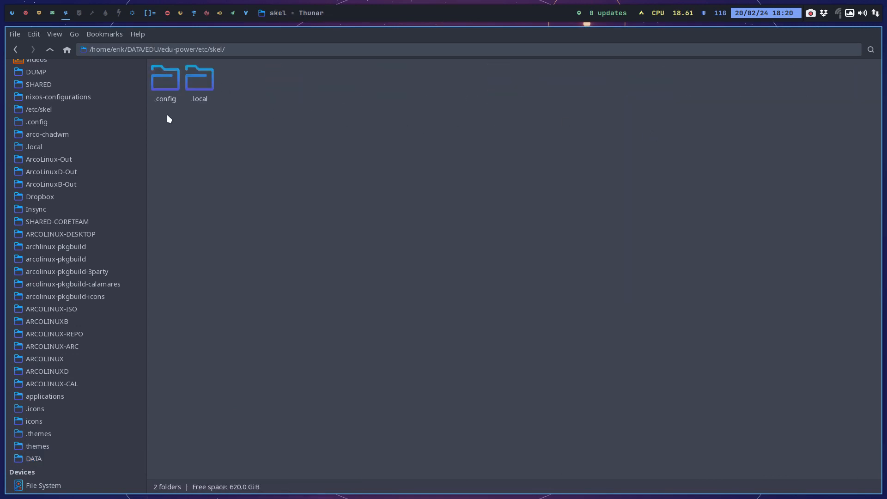
click(159, 68)
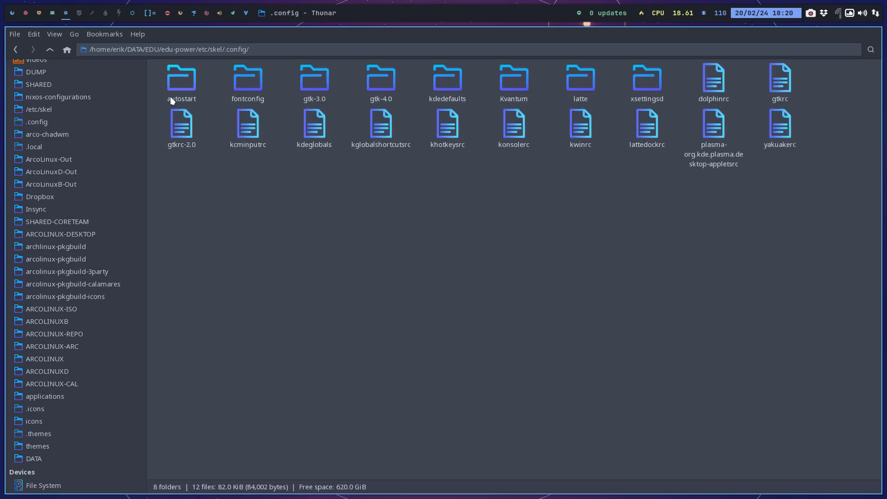
click(179, 85)
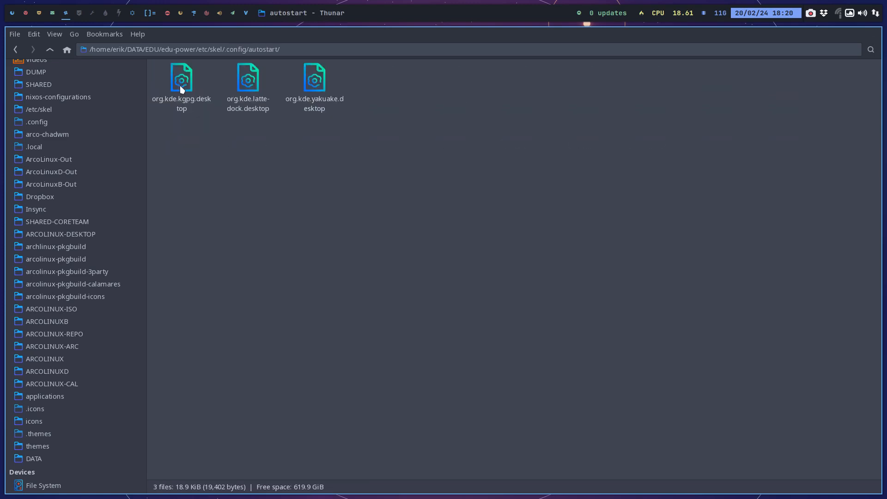
click(50, 48)
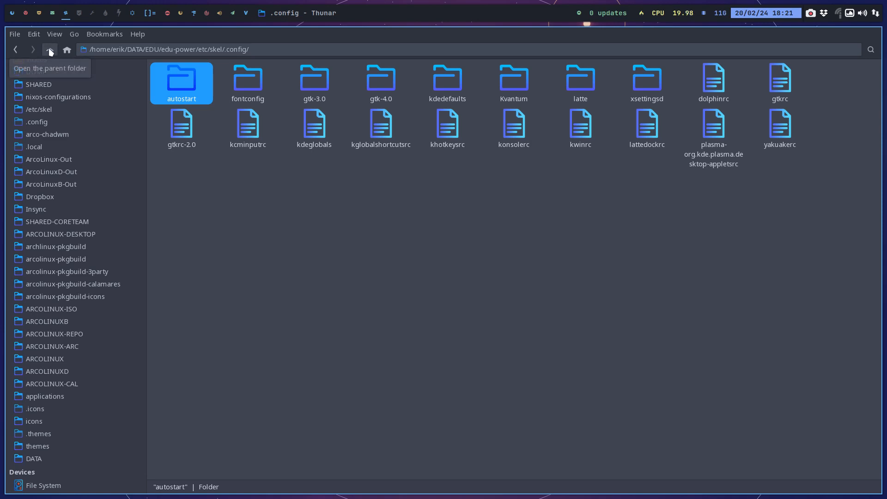
Return to the GitAhead and PKGBUILD workspace and review the uncommitted diff again for disabled packages that belong in conflicts.
click(52, 15)
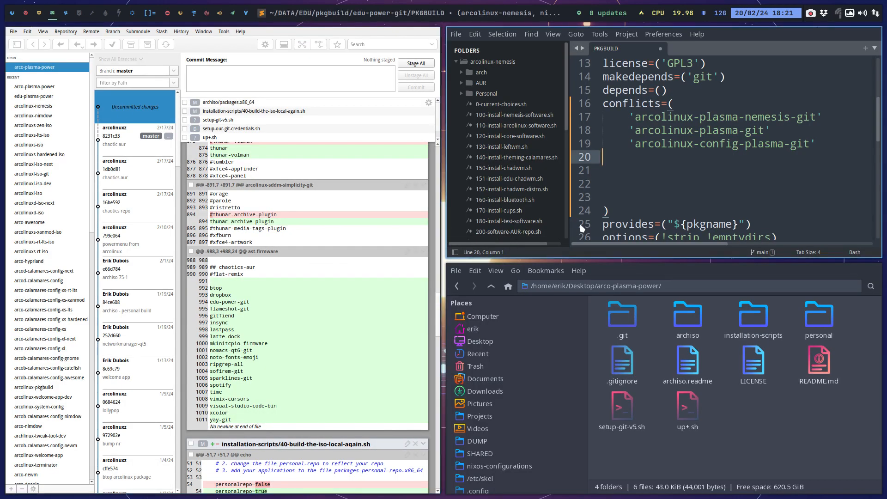
click(631, 208)
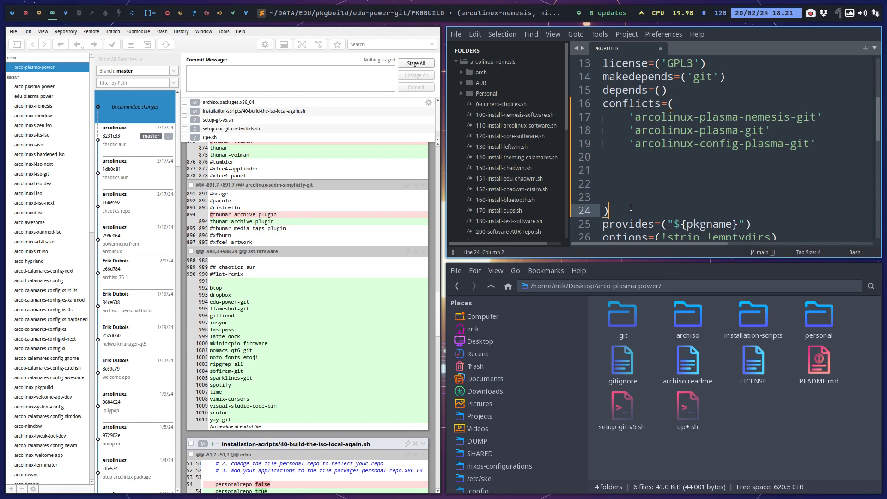
scroll(218, 317, down, 5)
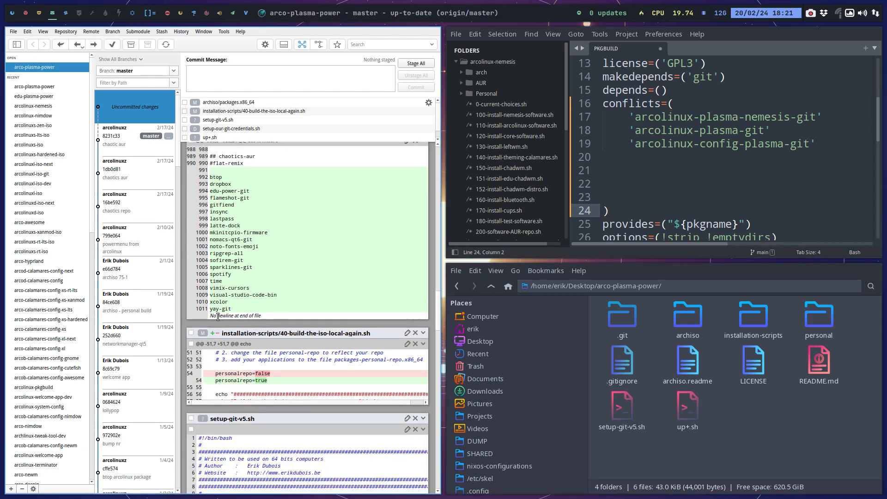
scroll(218, 316, down, 20)
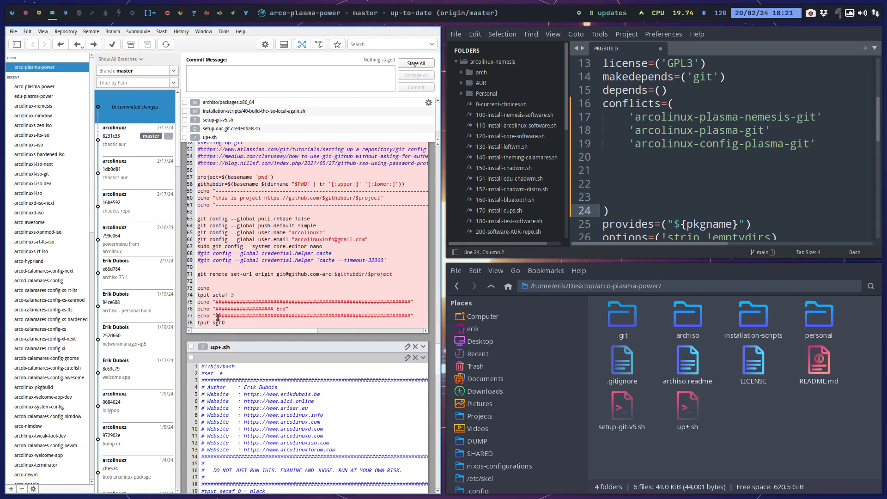
scroll(218, 317, down, 20)
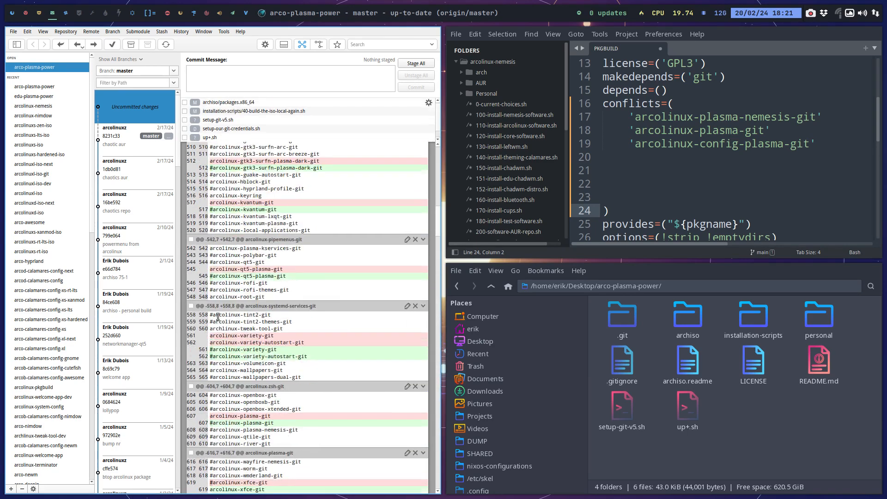
scroll(218, 317, up, 7)
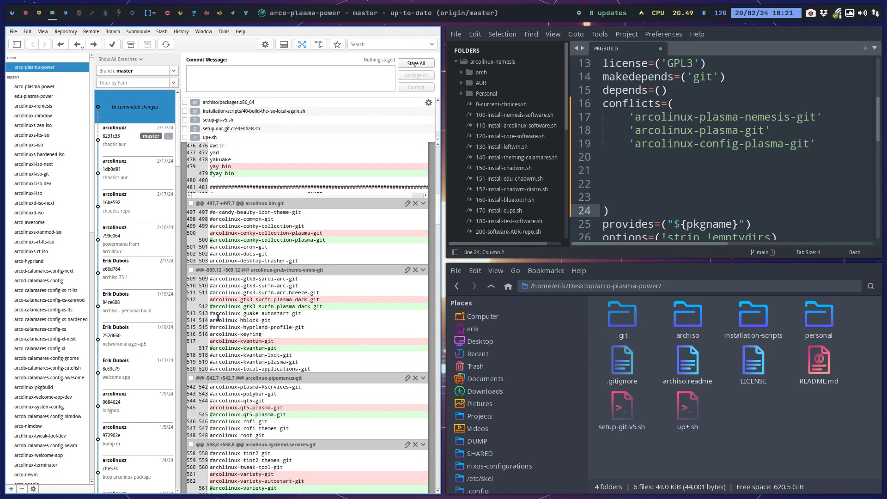
scroll(218, 317, down, 10)
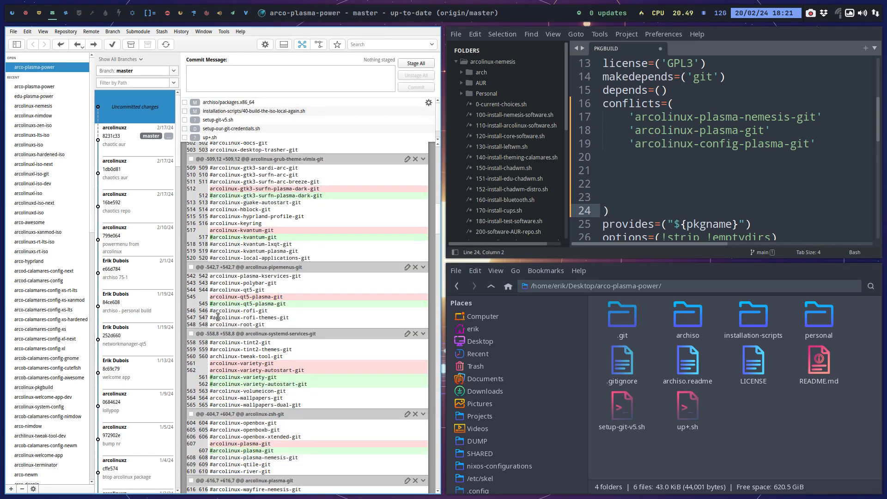
scroll(217, 317, down, 4)
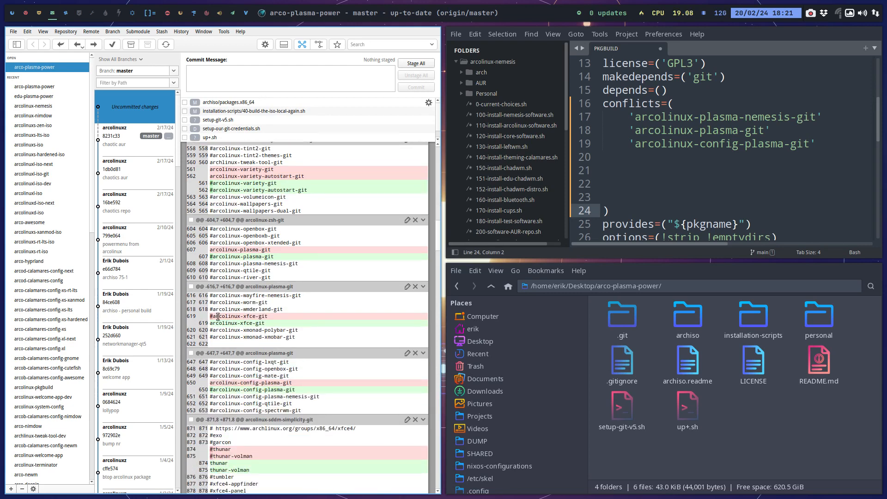
scroll(218, 317, down, 1)
scroll(217, 317, down, 5)
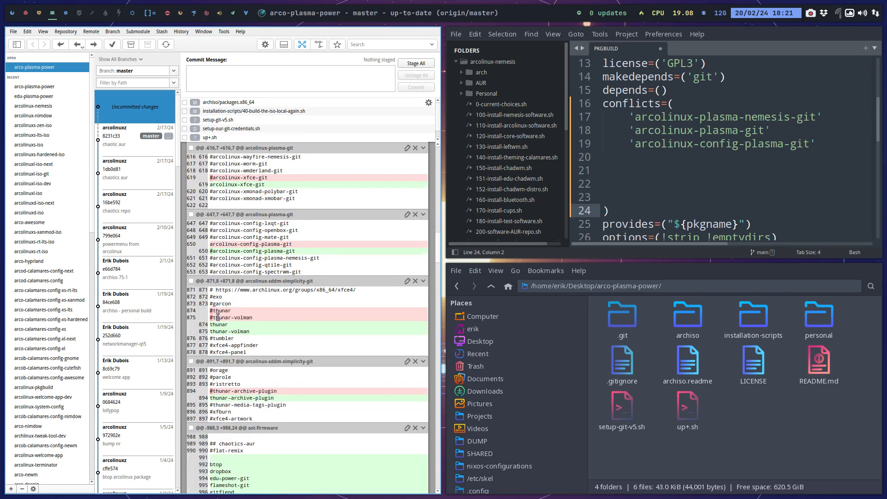
scroll(218, 317, down, 4)
scroll(217, 317, down, 4)
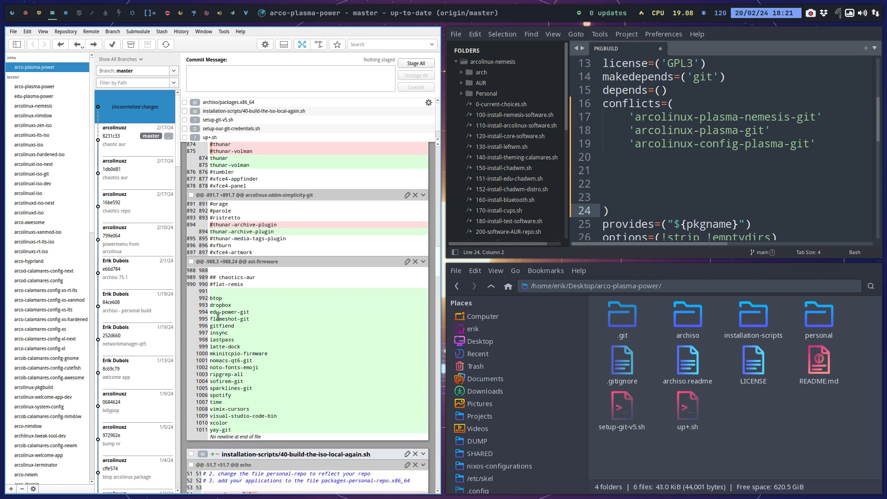
Close GitAhead, remove the empty lines at the end of the PKGBUILD conflicts list, and save the file.
key(super+q)
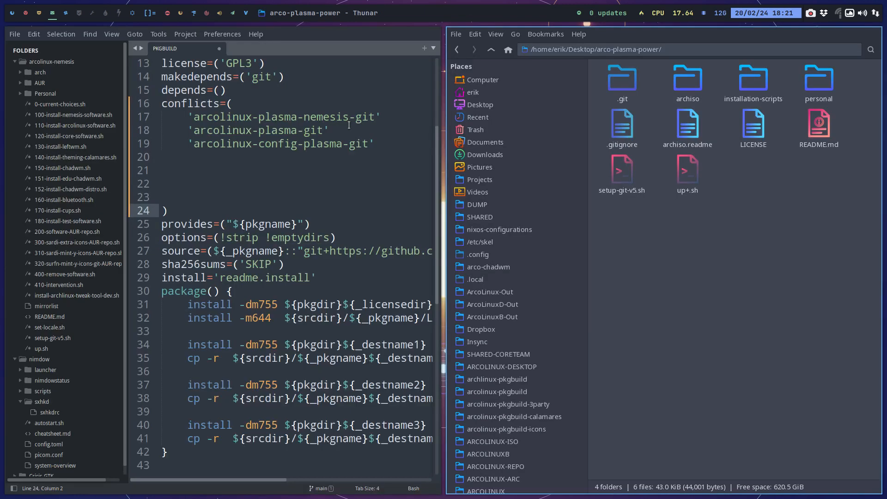
click(182, 161)
key(Delete)
key(Delete)
key(Delete)
key(Delete)
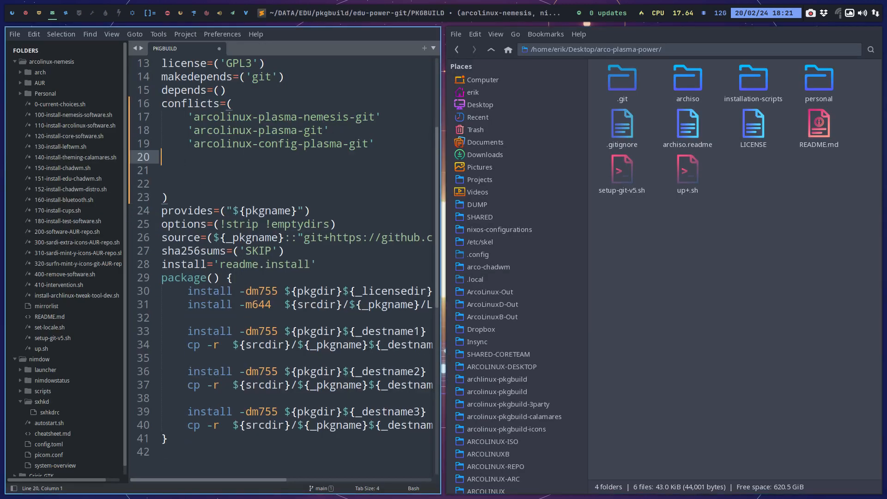
key(ctrl+s)
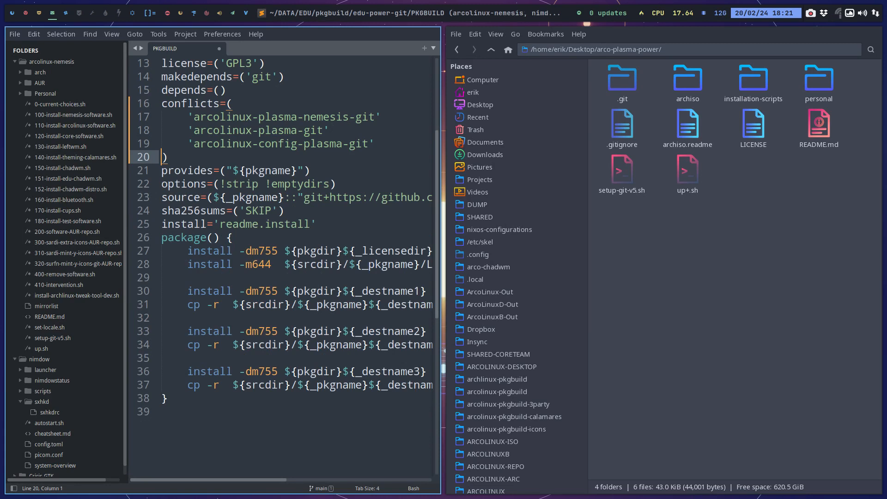
Review the three arcolinux plasma entries in the PKGBUILD conflicts list one by one and save the file again.
scroll(268, 146, up, 1)
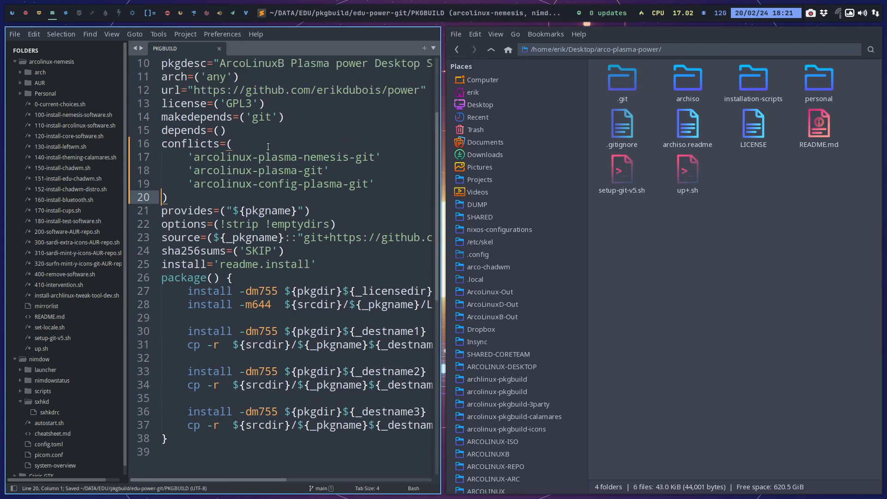
drag(187, 157, 379, 161)
click(186, 170)
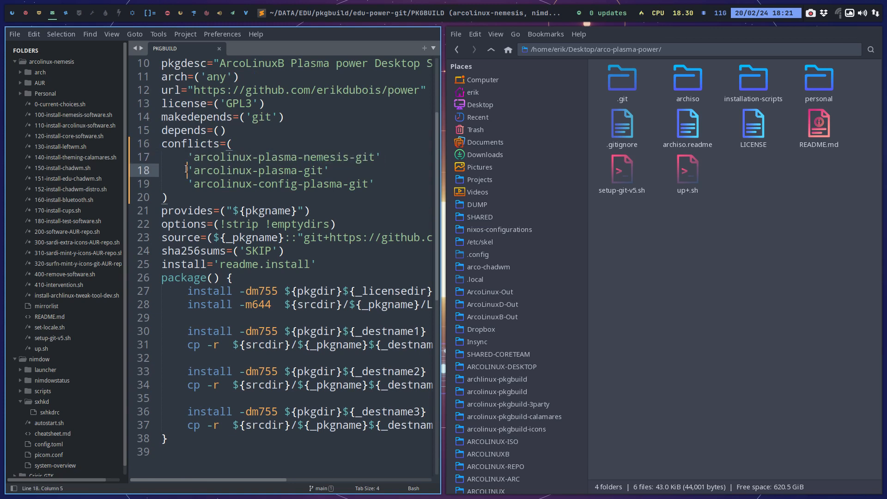
drag(186, 170, 327, 175)
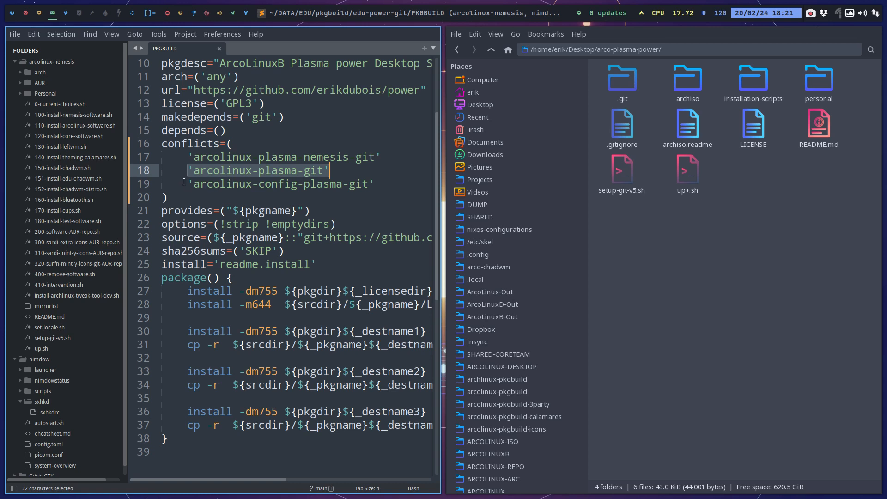
drag(188, 184, 374, 180)
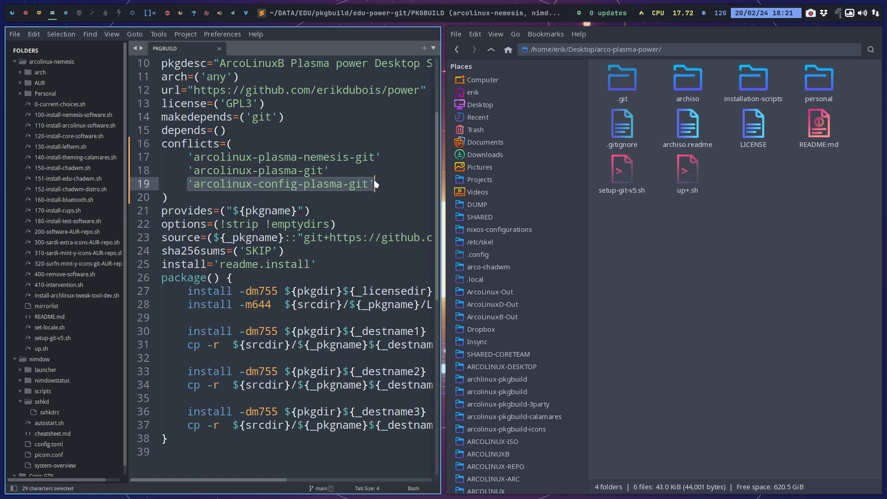
key(ctrl+s)
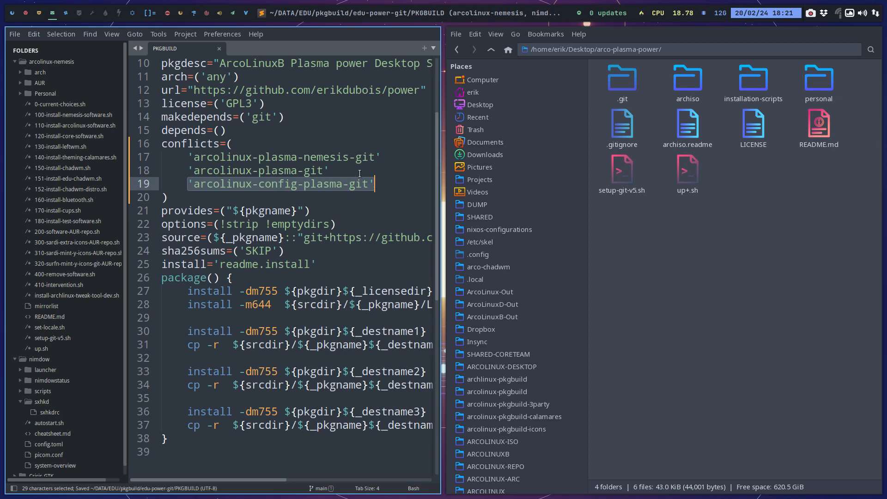
Check the ISO build progress in the terminal workspace, glance at VirtualBox, and return to the PKGBUILD workspace.
click(24, 15)
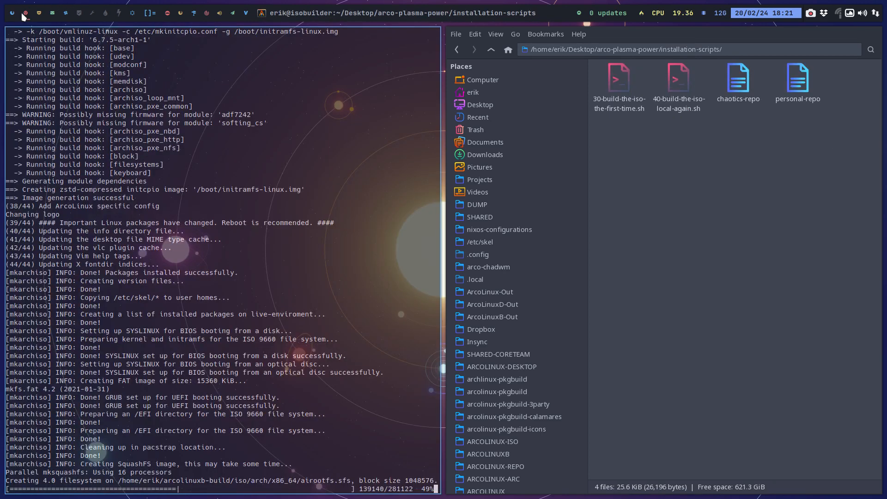
click(40, 14)
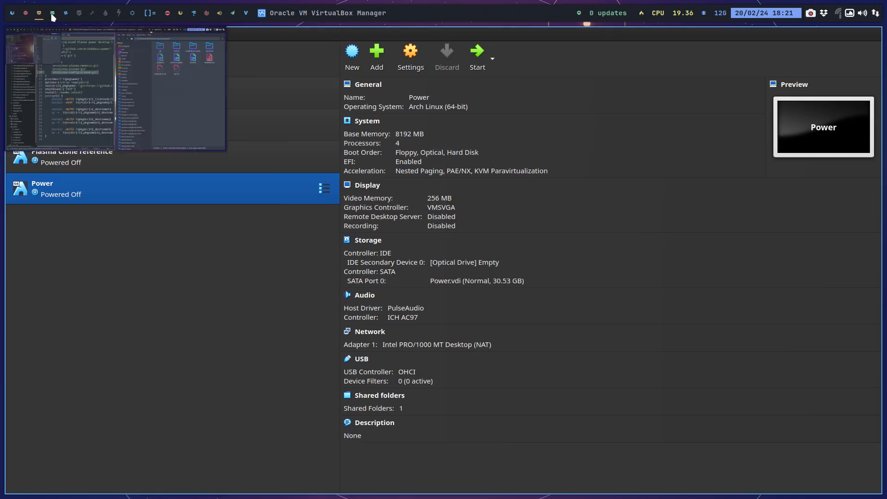
click(53, 16)
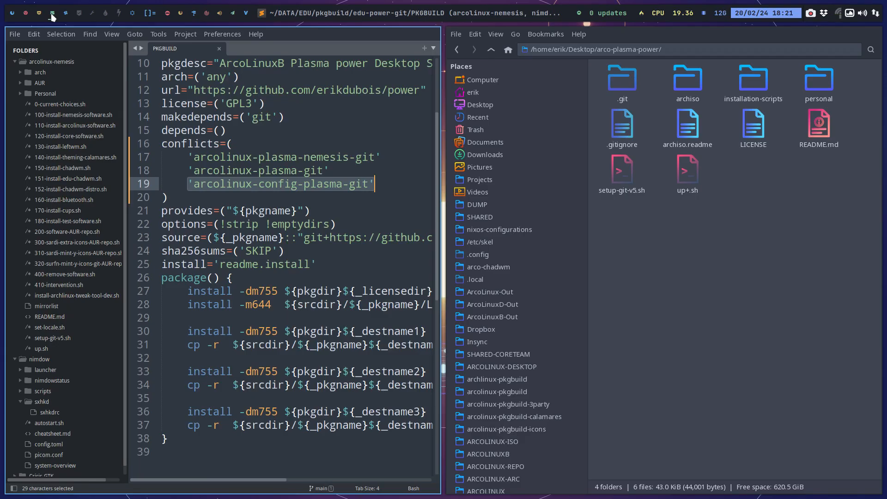
Run btop in a new terminal on an empty workspace to check the system load, and close the terminal.
mouse_move(64, 16)
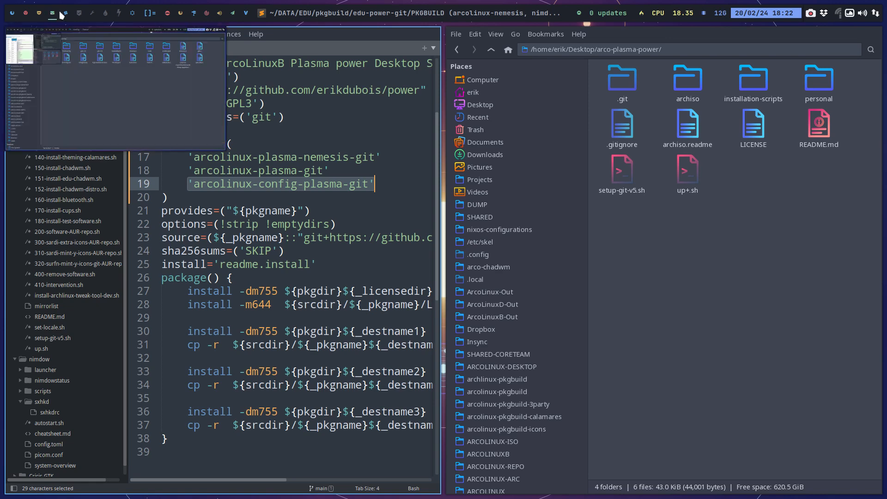
click(80, 17)
key(super+Return)
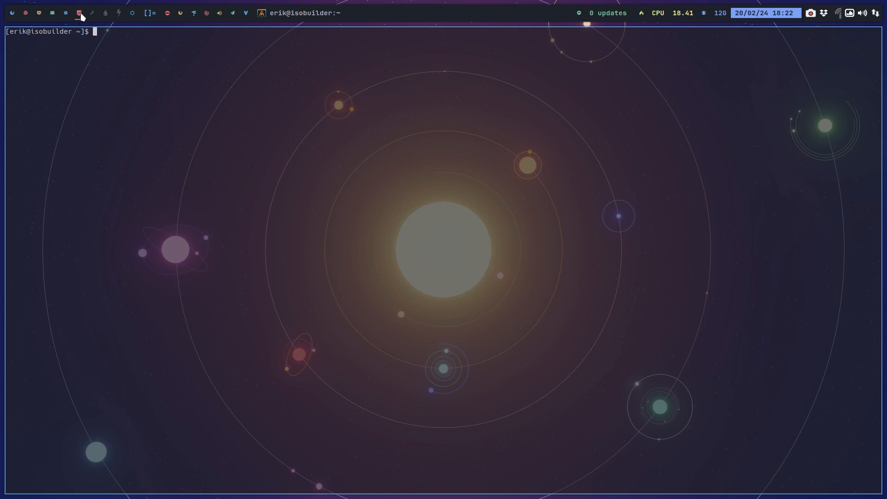
text(btop)
key(Return)
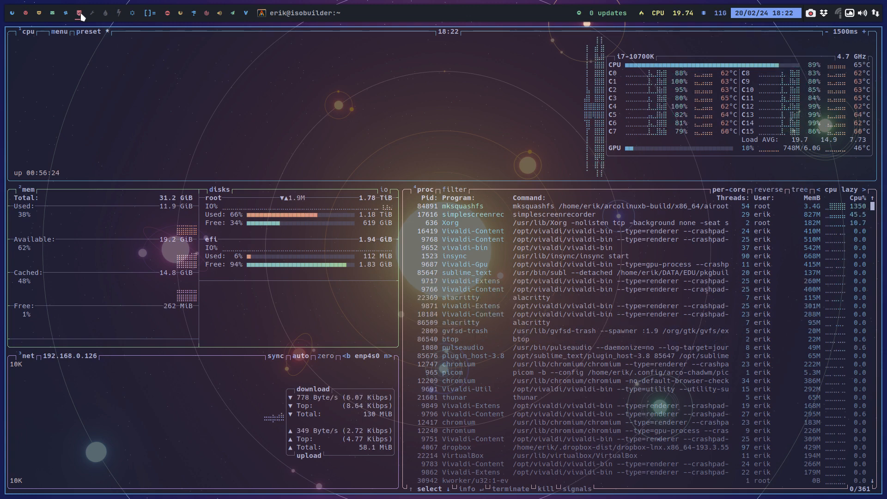
key(super+q)
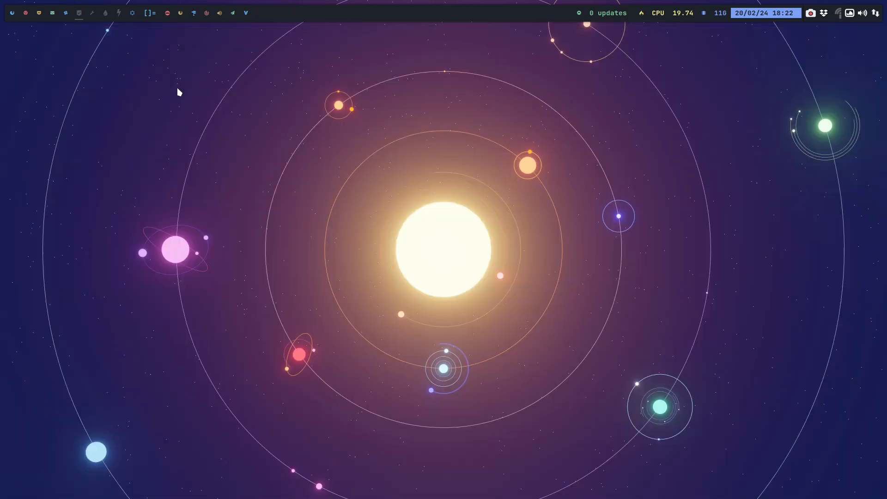
Inspect the contents of the Kvantum folder in edu-power's etc/skel/.config, including kvantum.kvconfig.
click(67, 14)
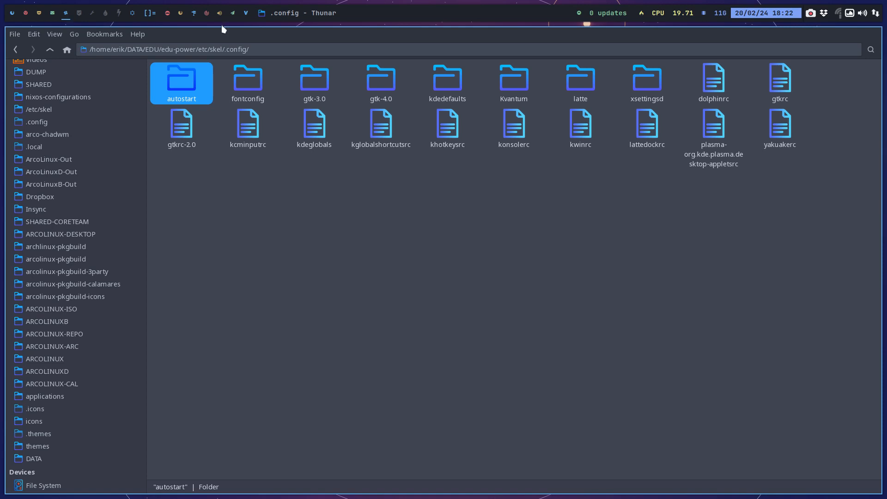
double_click(518, 79)
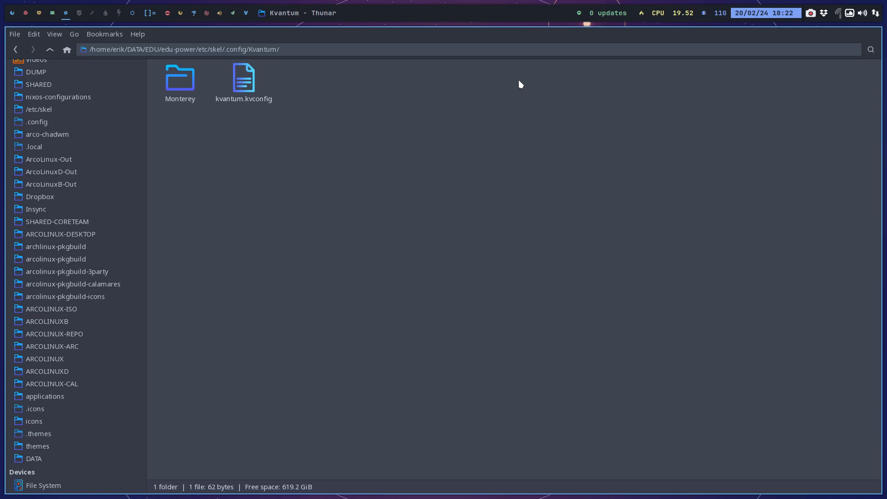
click(250, 77)
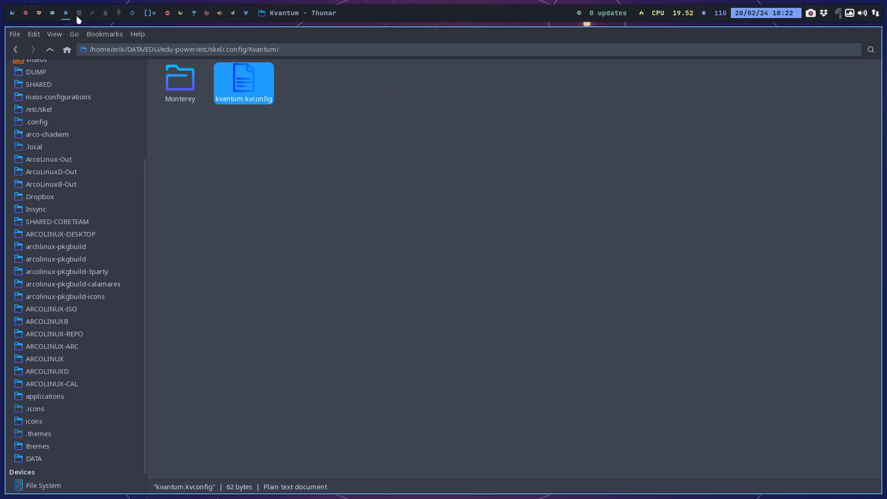
On the PKGBUILD workspace, open a terminal and list the completions for "sudo pacman -S arcolinux-kvantum-".
click(52, 15)
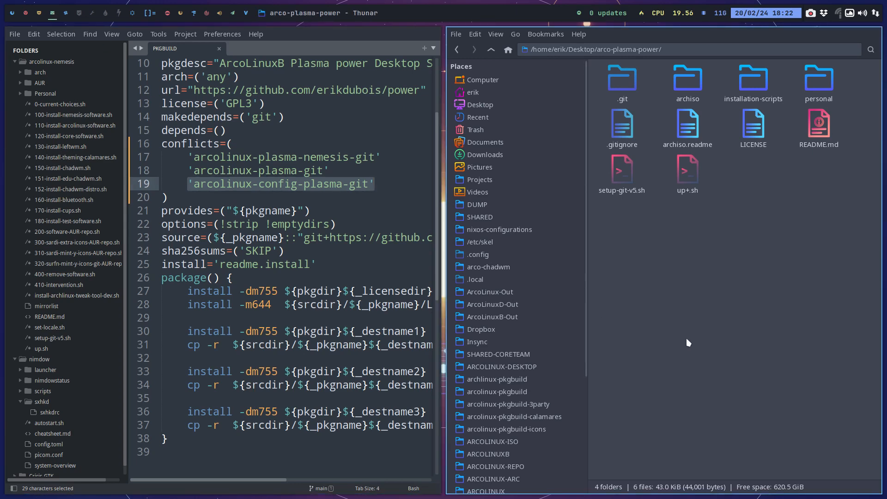
key(super+Return)
text(s)
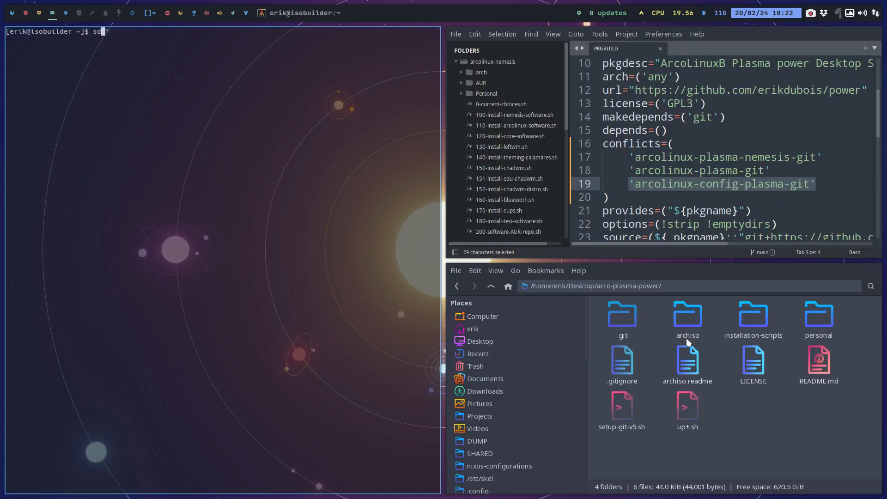
text(udo pacman ))
key(BackSpace)
text(-S arcolinux-kc)
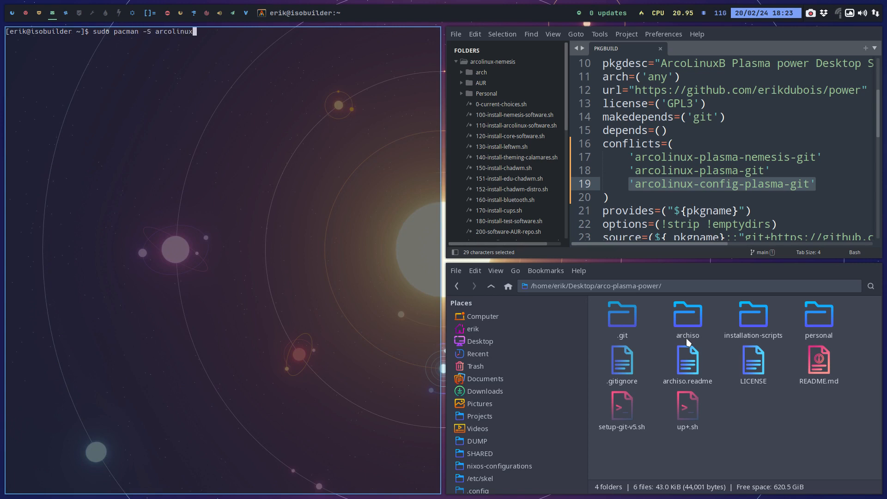
key(BackSpace)
text(vantum-)
key(Tab)
key(Tab)
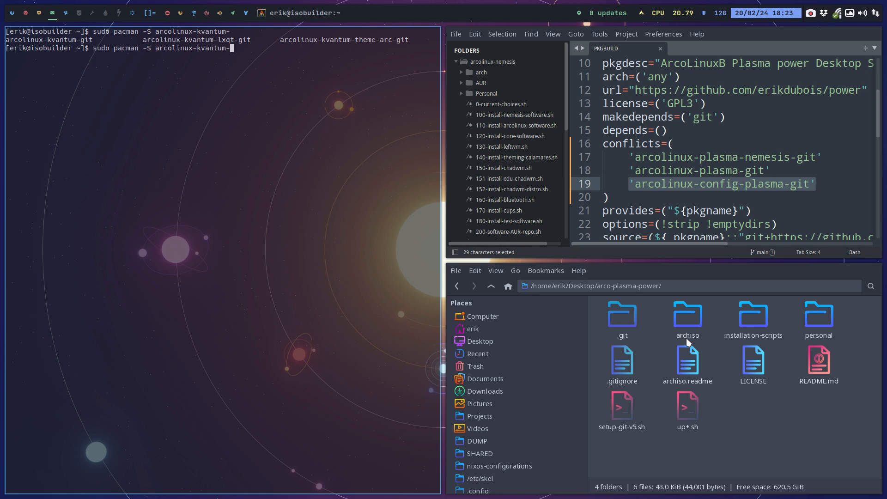
Add 'arcolinux-kvantum-git' as a new last entry in the PKGBUILD conflicts list, save the file, and close the terminal.
click(825, 184)
key(Return)
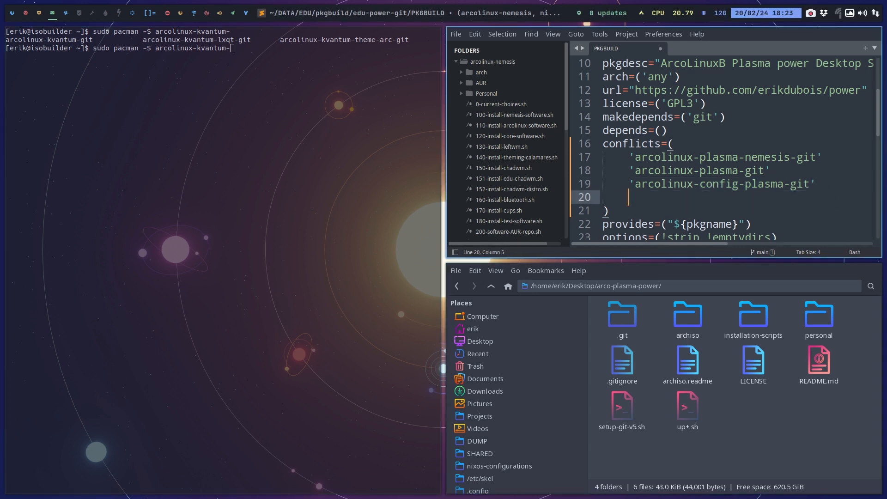
text('arcolinux)
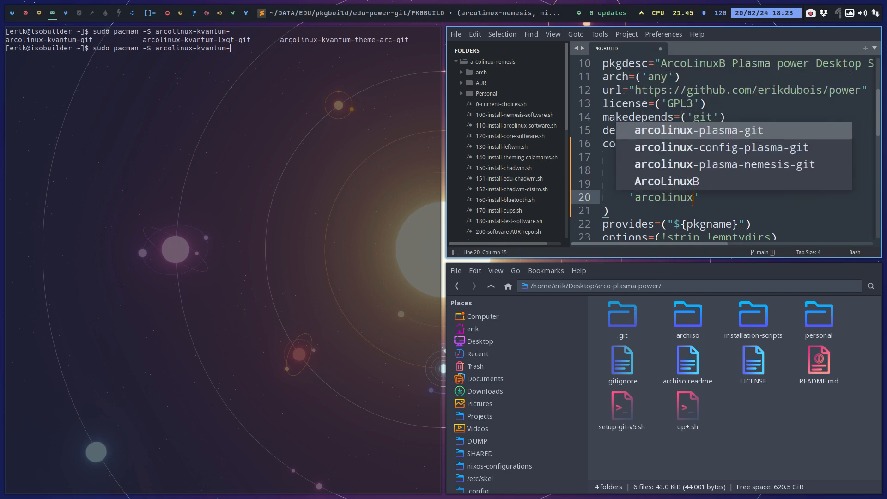
text(-)
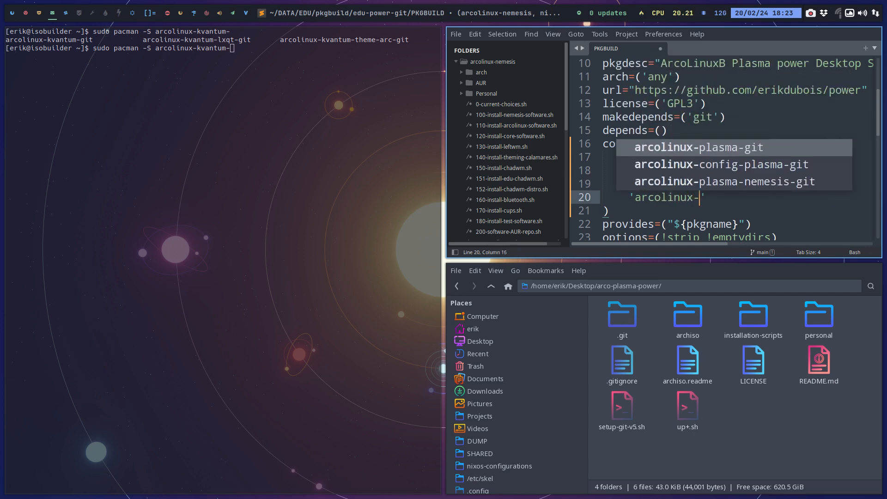
text(kvantum)
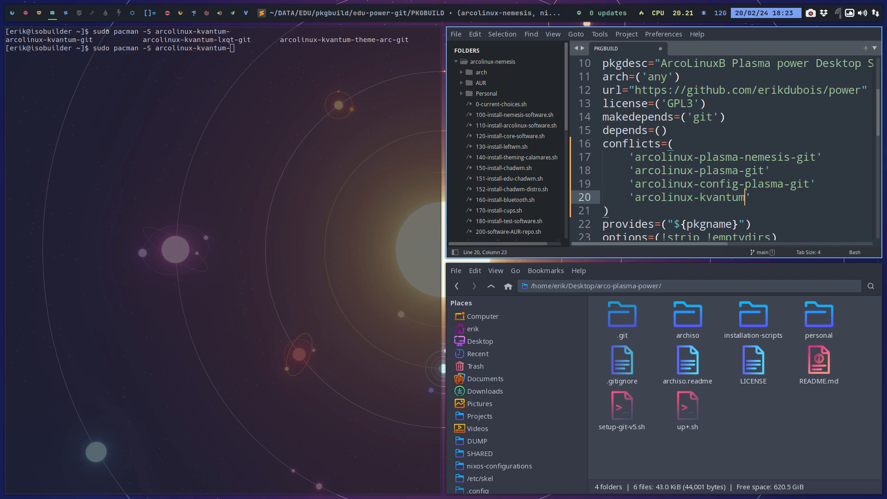
text(-git)
key(ctrl+s)
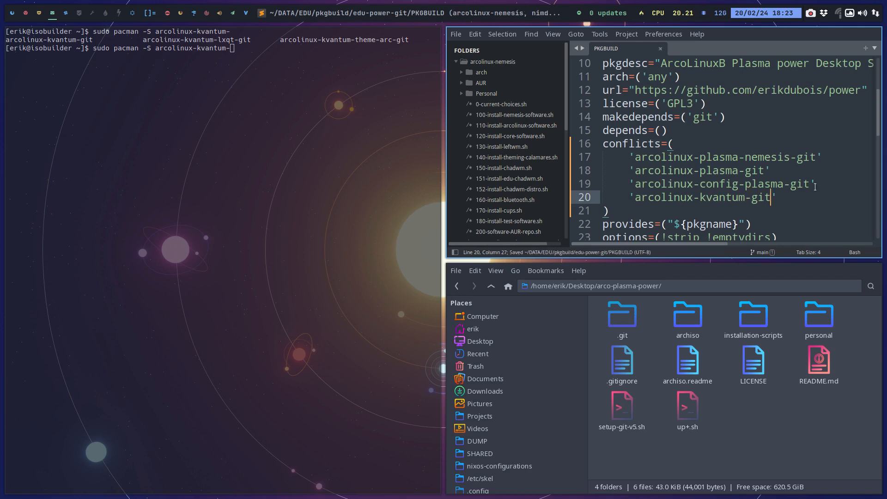
key(super+q)
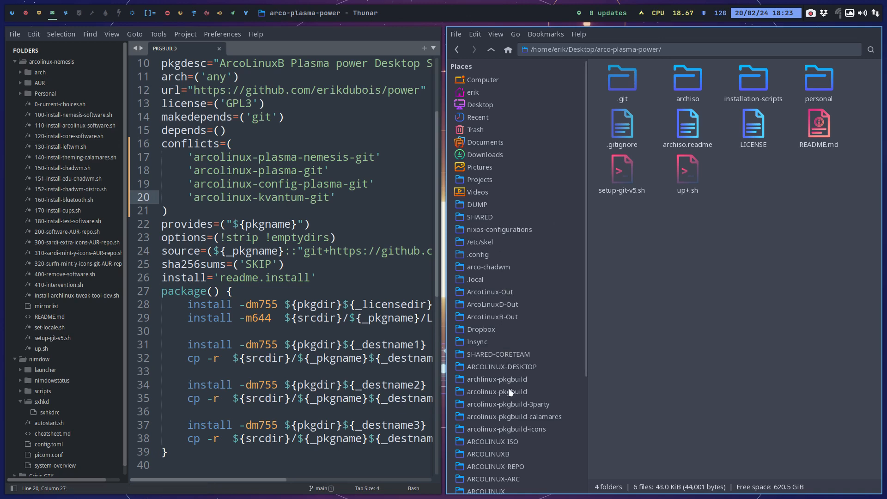
Open the packages.x86_64 file from the arco-plasma/archiso folder of ARCOLINUXB in the text editor.
click(525, 454)
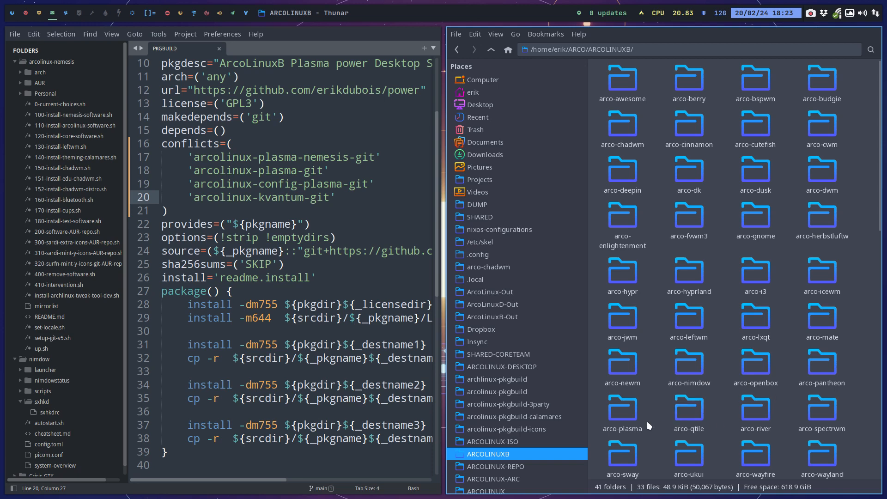
double_click(634, 414)
double_click(678, 104)
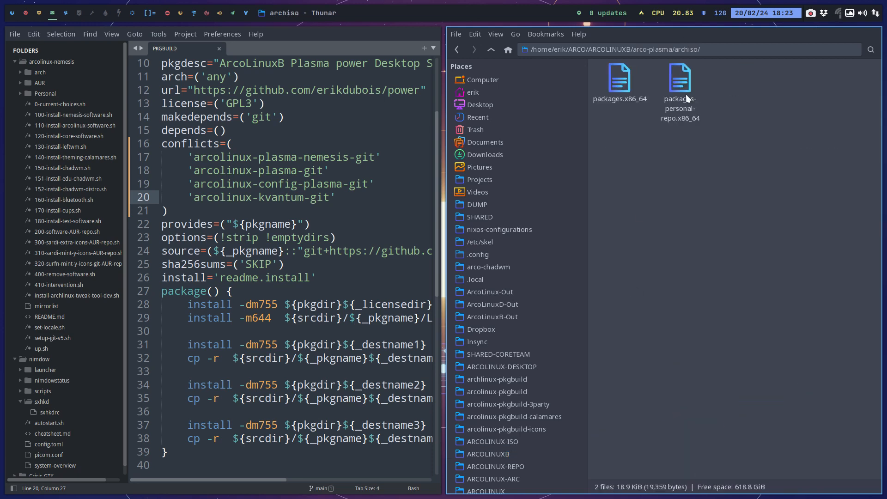
double_click(618, 83)
Search packages.x86_64 for "kvantum" and go through the matches up to the arcolinux-kvantum entries.
key(ctrl+f)
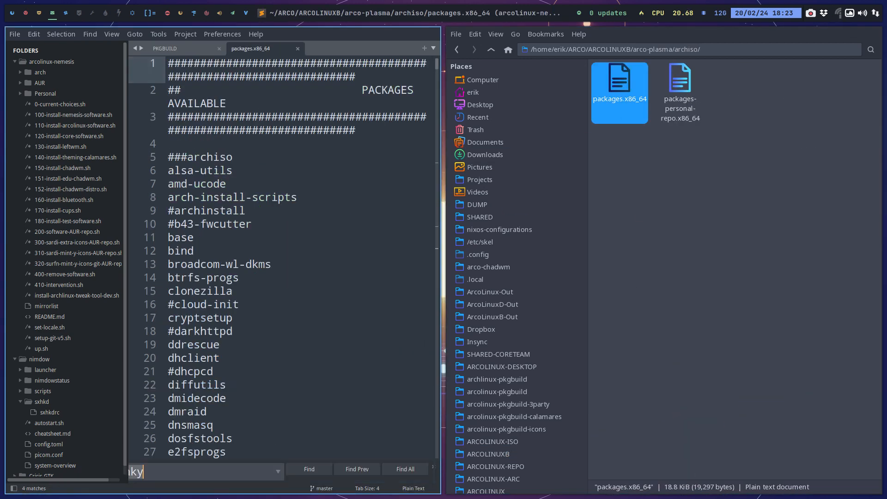
text(kvan)
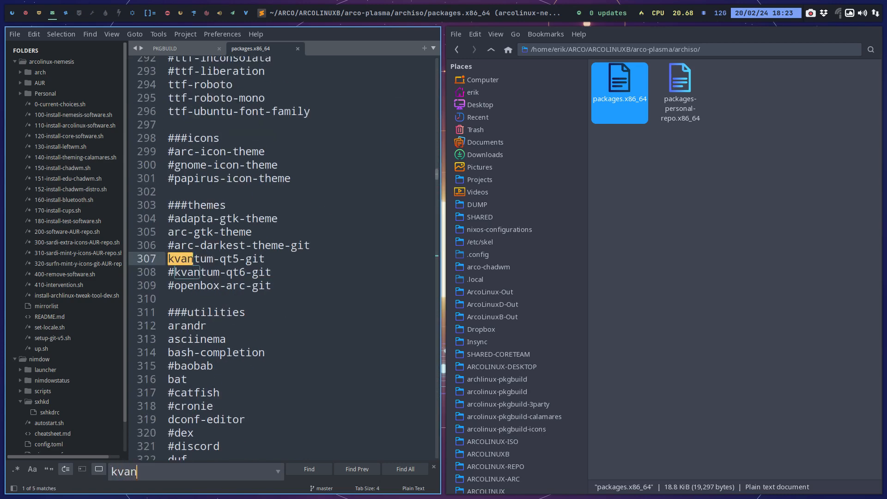
text(tum)
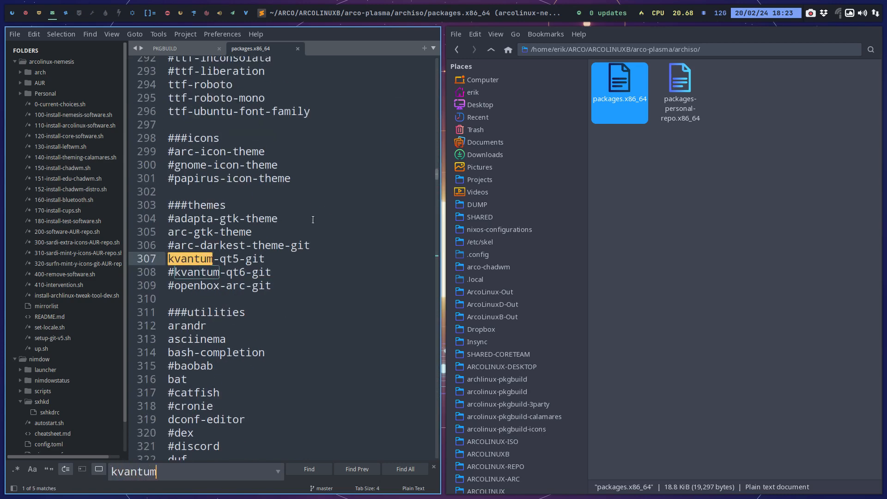
click(318, 471)
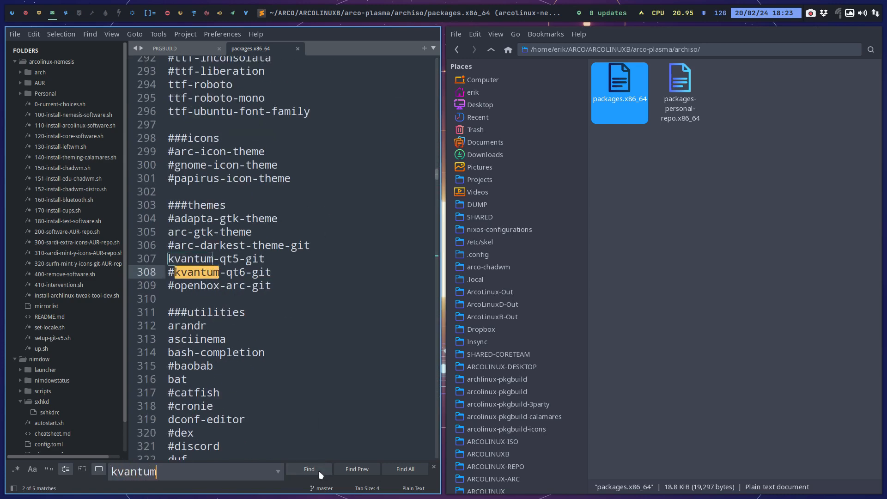
click(318, 470)
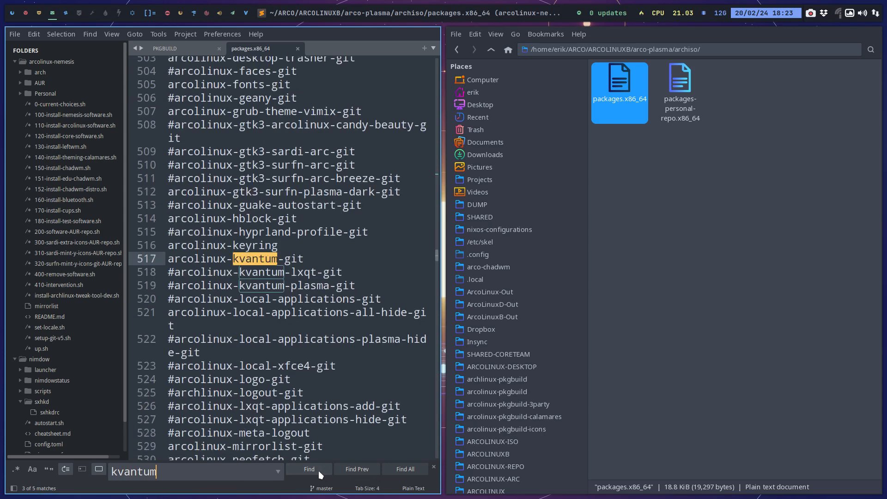
Compare the PKGBUILD conflicts list with the arcolinux-kvantum entries in packages.x86_64.
click(182, 47)
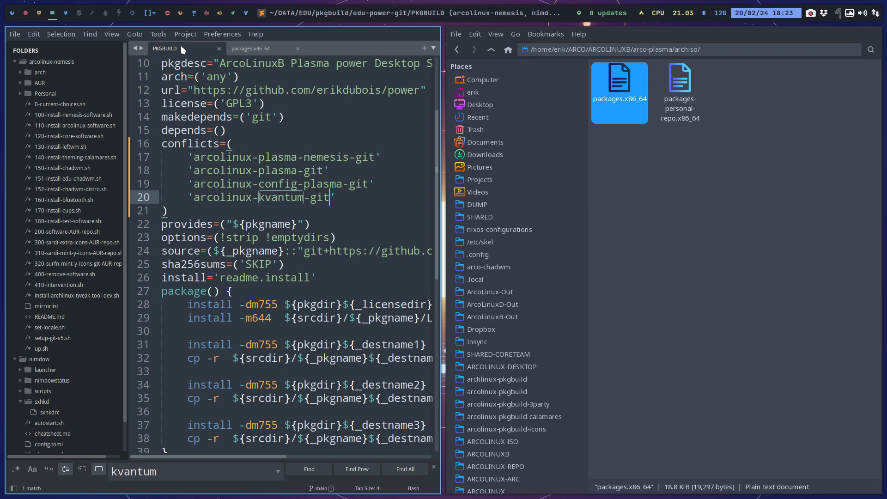
click(259, 44)
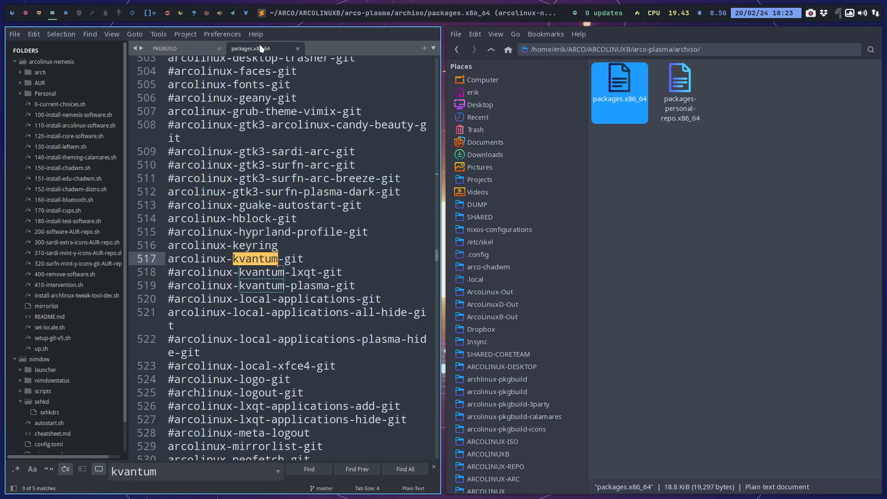
click(199, 49)
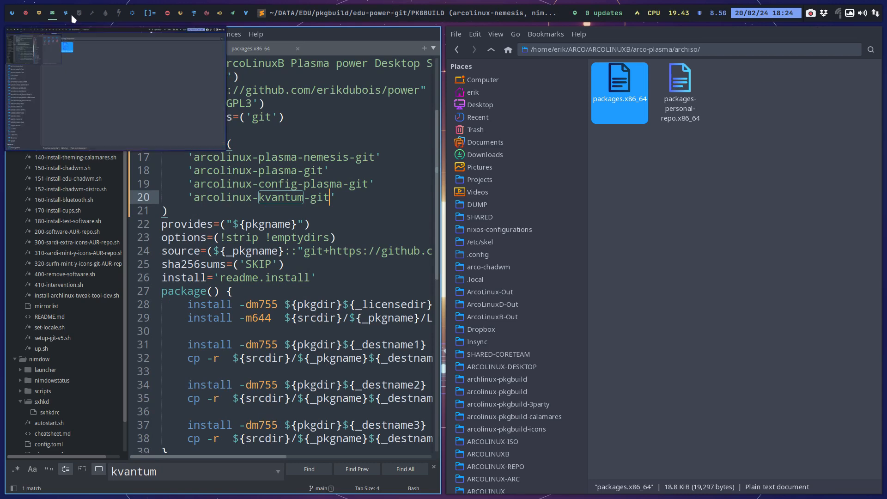
Check the ISO build's progress in its terminal workspace, glancing at the power project web page in between.
click(40, 15)
click(26, 16)
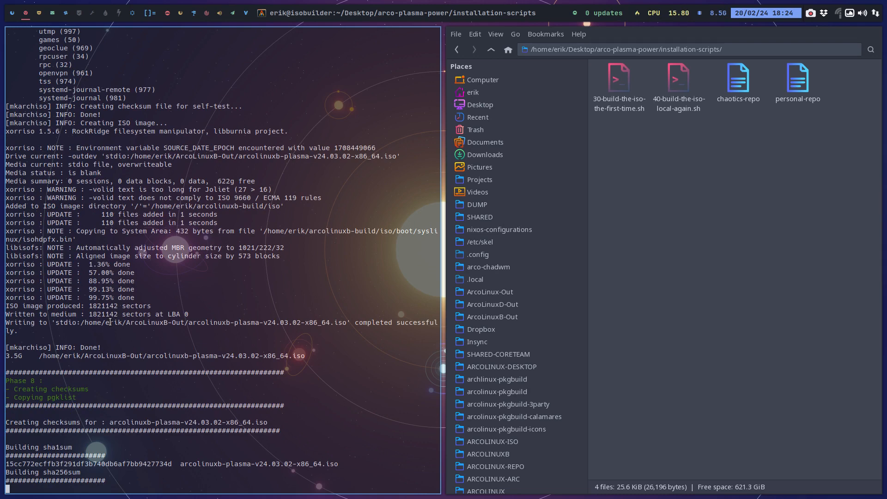
click(12, 16)
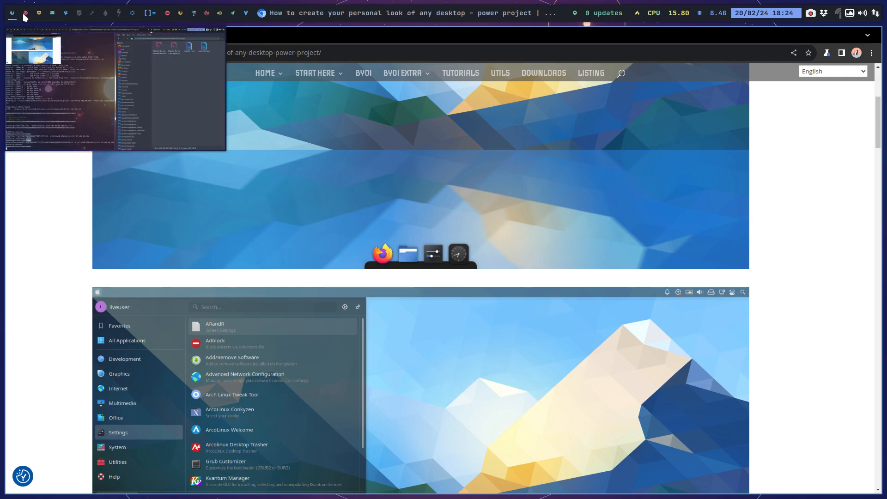
click(25, 16)
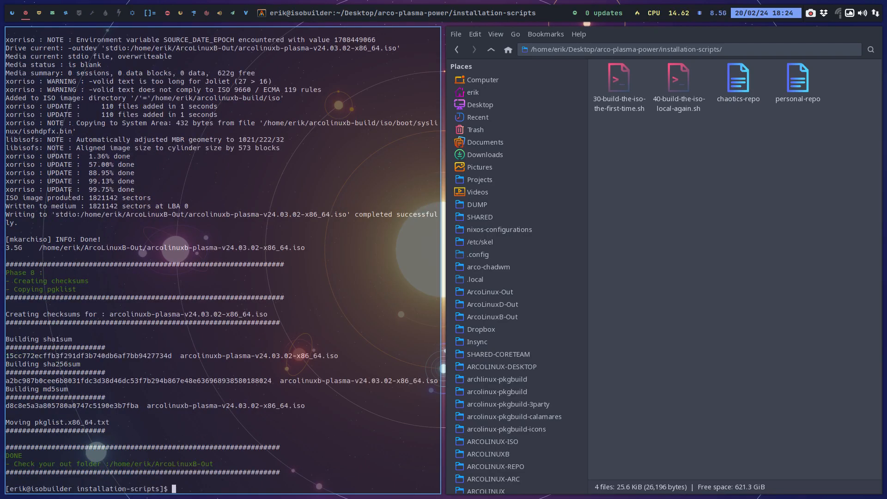
In VirtualBox, insert arcolinuxb-plasma-v24.03.02-x86_64.iso into the Power machine's optical drive and boot the machine.
click(39, 13)
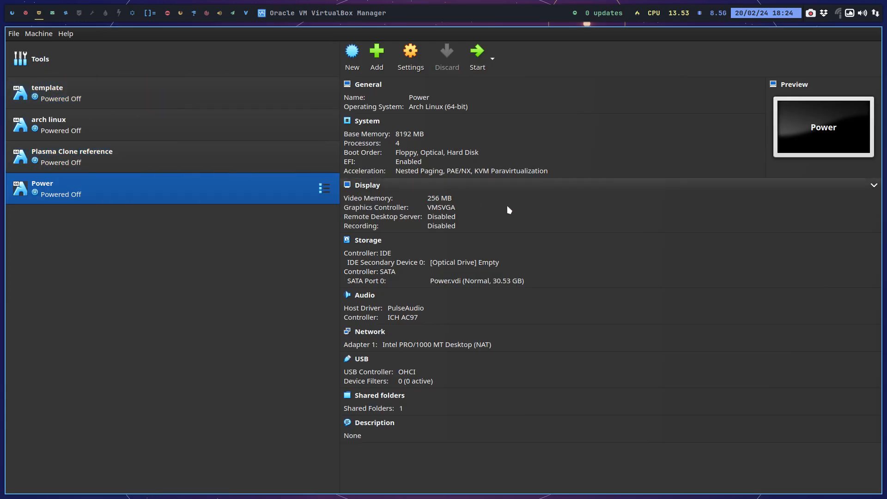
click(492, 262)
click(566, 284)
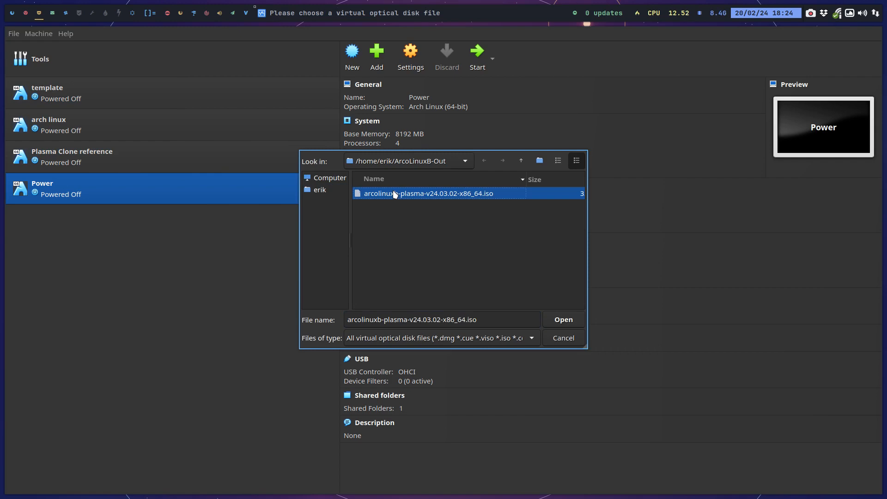
click(566, 322)
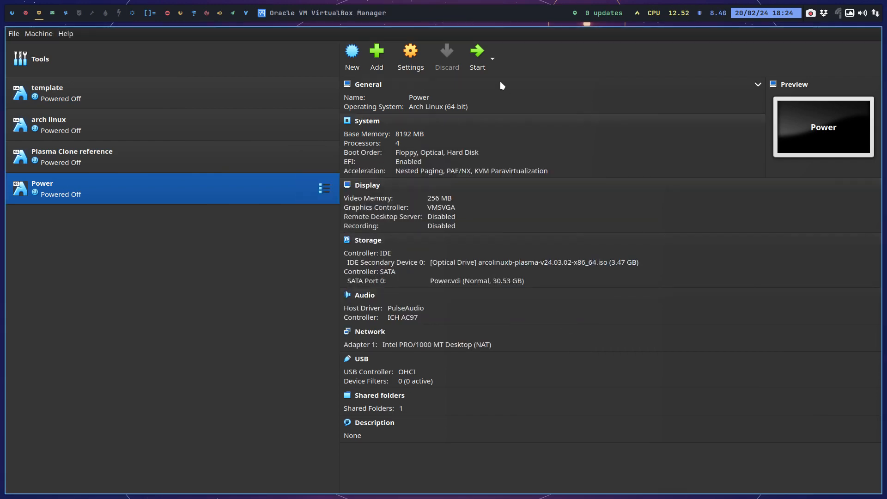
click(477, 51)
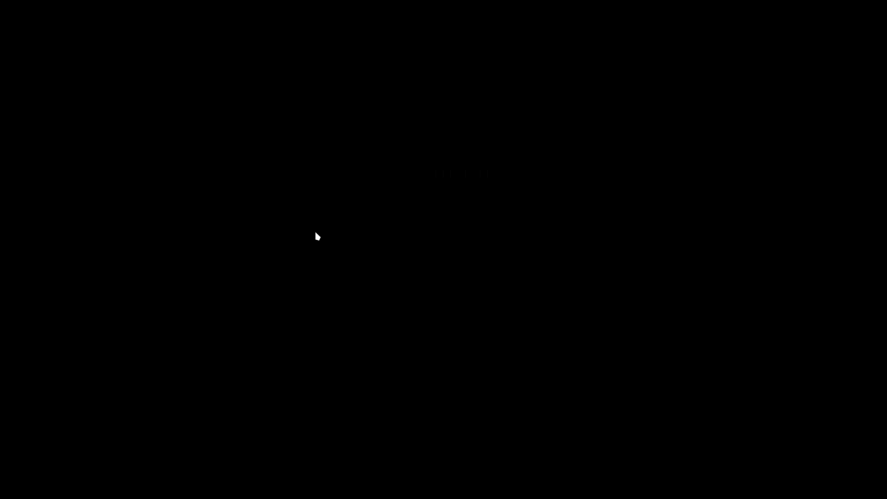
key(Return)
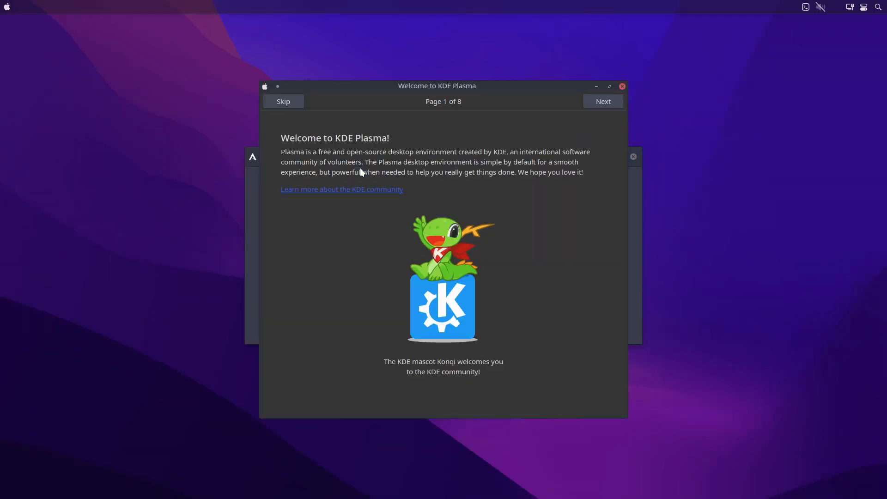
Skip the KDE Plasma welcome and launch the Easy Installation (Offline) with the Grub bootloader.
click(290, 100)
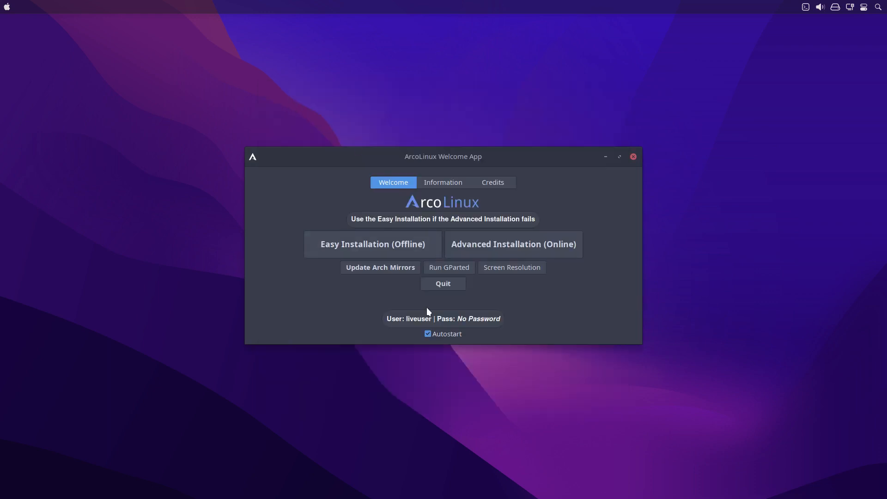
click(423, 243)
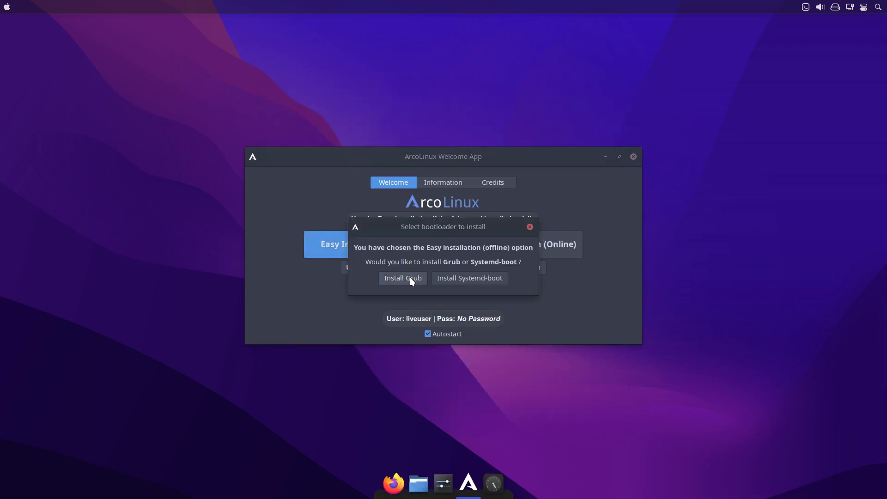
click(409, 278)
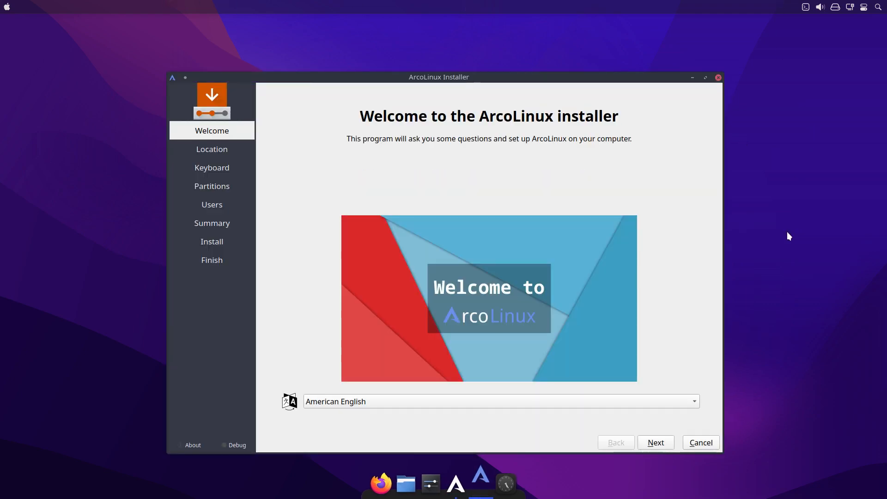
Keep American English and the Europe/Brussels location, and set the keyboard layout to Belgian, Default.
click(660, 443)
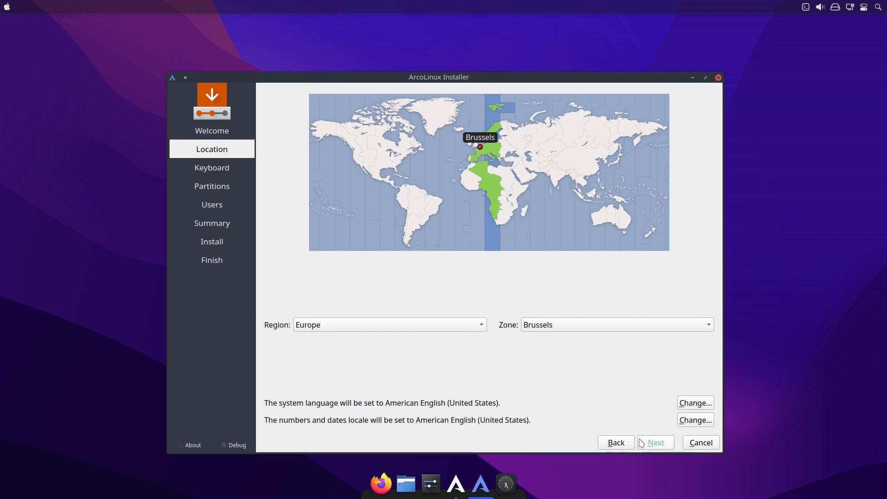
click(654, 442)
scroll(372, 291, up, 4)
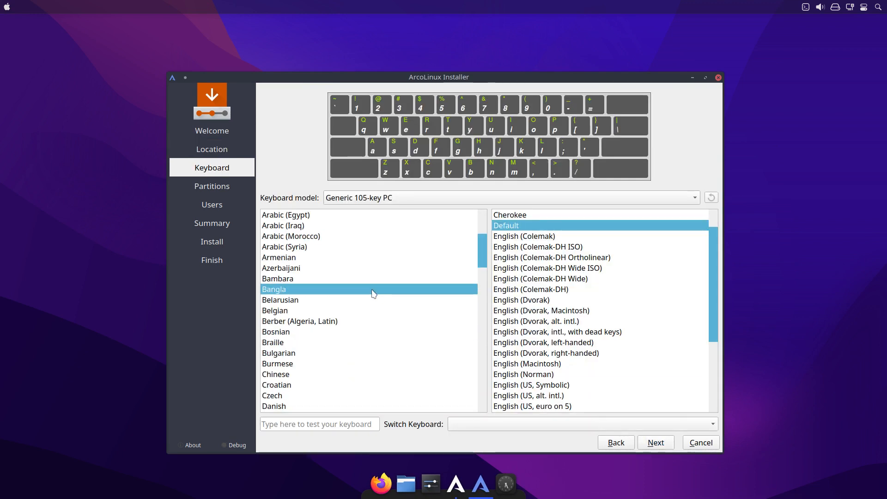
click(288, 310)
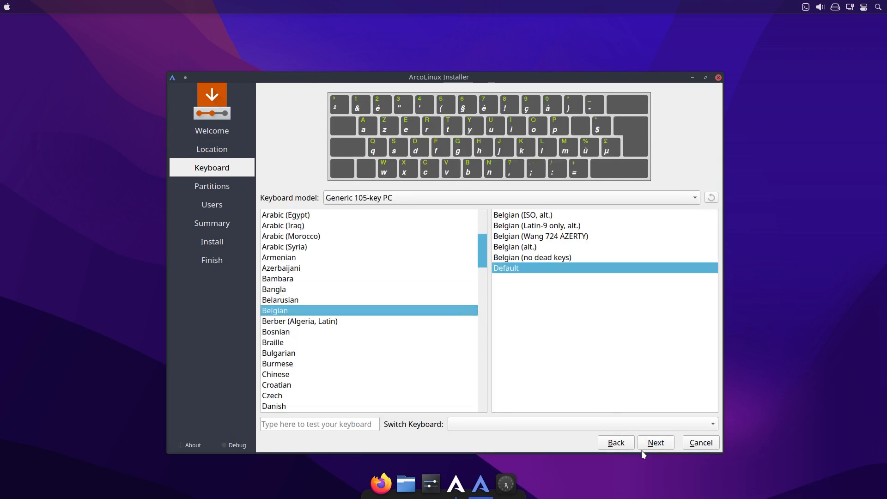
click(655, 442)
Choose to erase the VBOX HARDDISK, keeping the no swap and ext4 options.
click(320, 116)
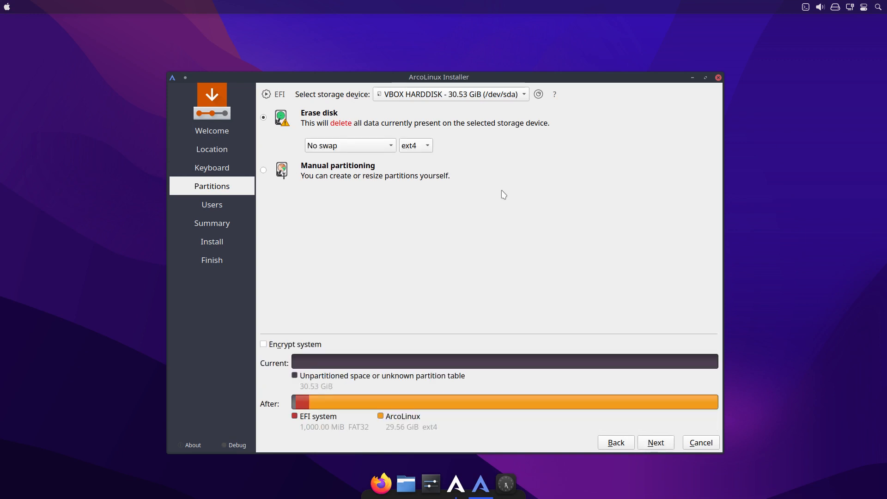
click(671, 442)
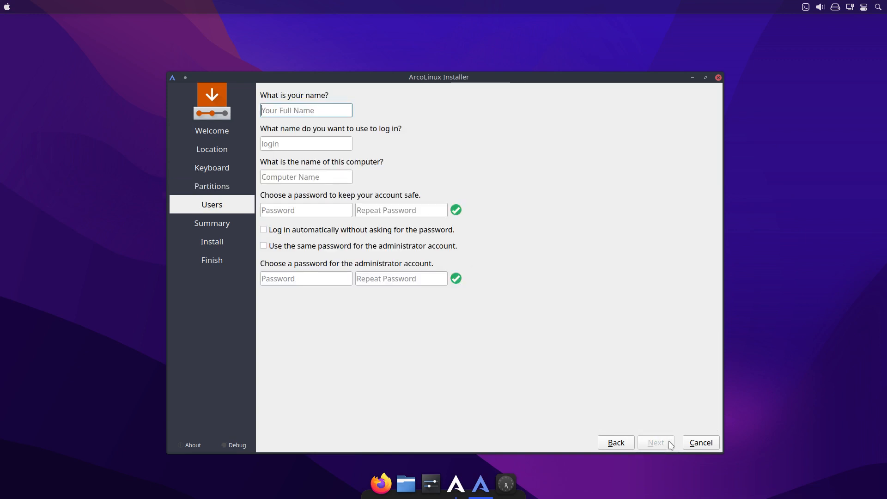
Fill in the user's name and the account password twice, enabling automatic login and the same password for the administrator account.
key(Tab)
key(Tab)
key(Tab)
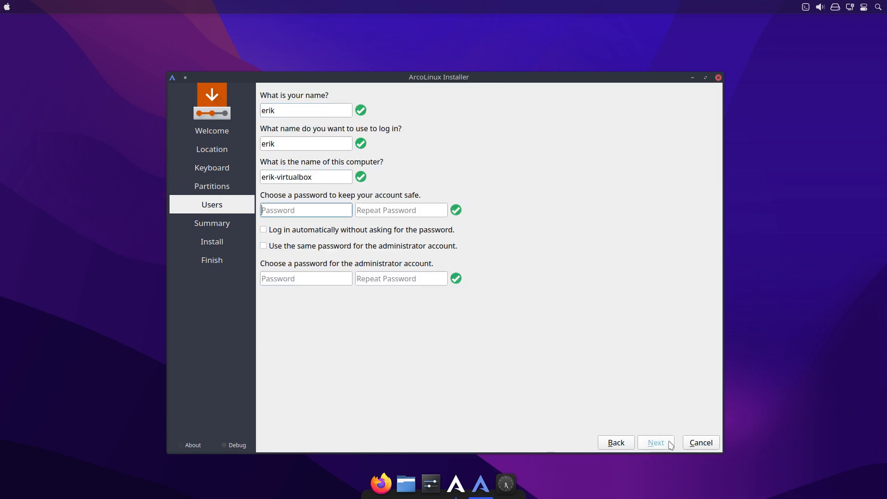
key(Tab)
key(Tab)
key(Tab)
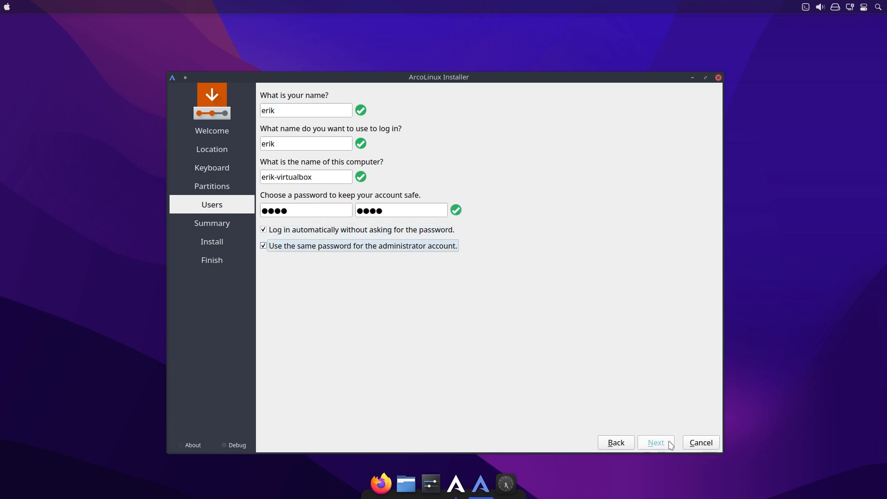
Confirm the installation summary to install ArcoLinux, and restart into the installed system.
click(670, 443)
click(670, 444)
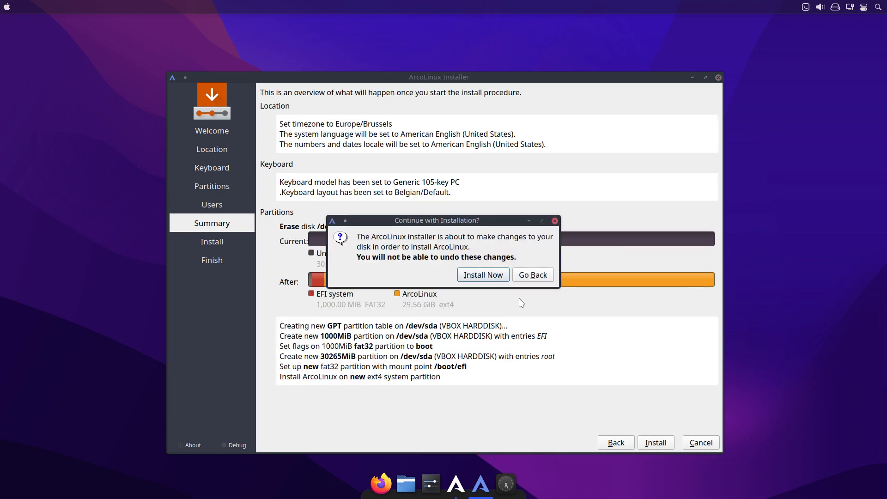
click(484, 276)
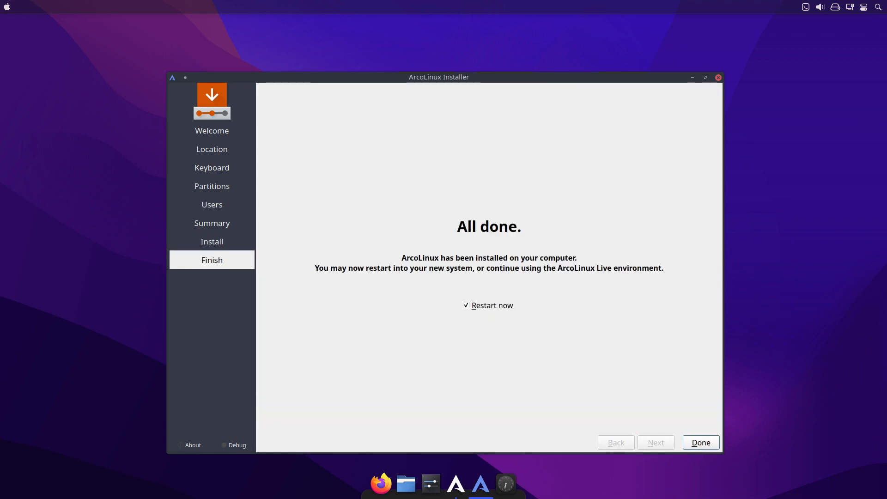
click(700, 442)
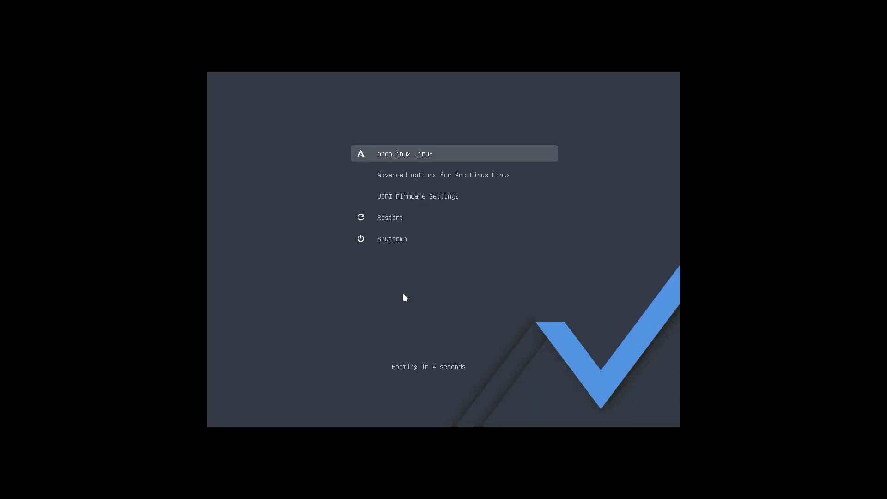
key(Return)
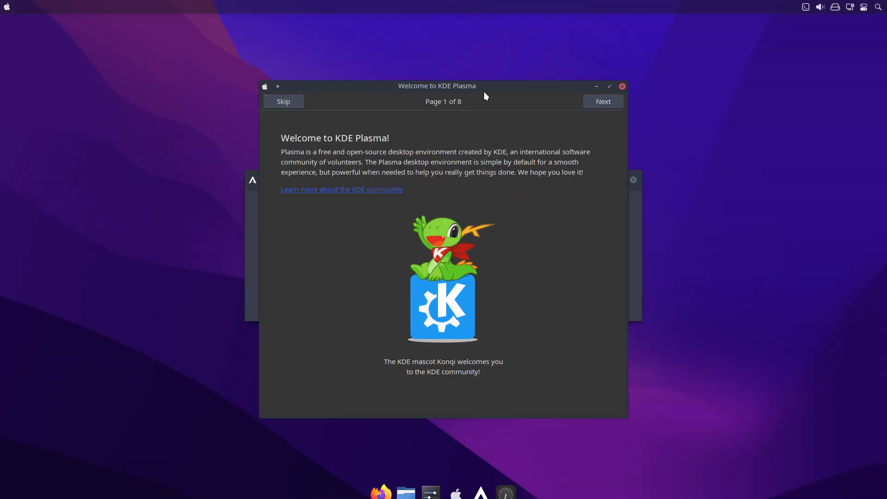
Close the KDE Plasma welcome window, turn off the ArcoLinux Welcome App's autostart, and quit it.
click(622, 87)
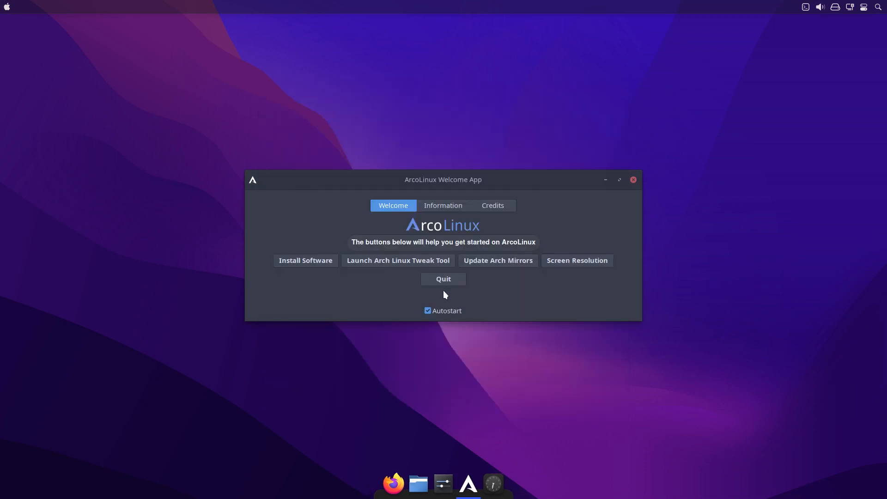
click(431, 312)
click(453, 280)
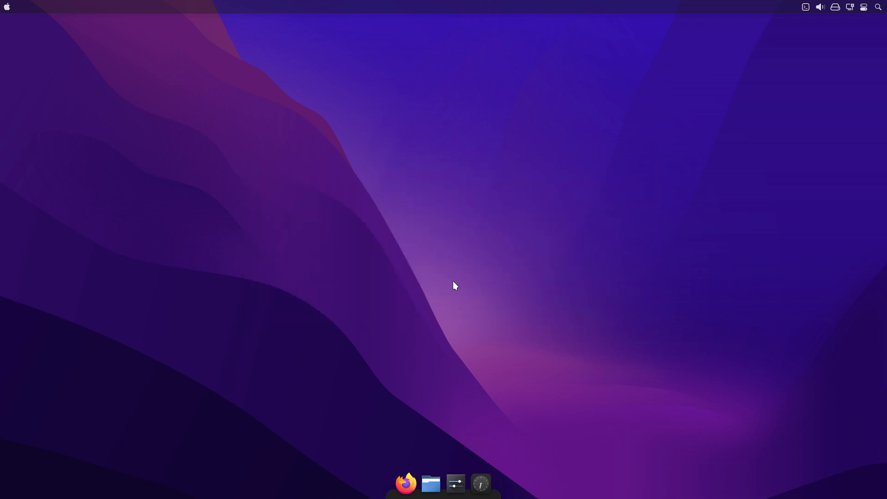
Look over the Plasma application launcher's favorites and categories, and close it.
click(5, 7)
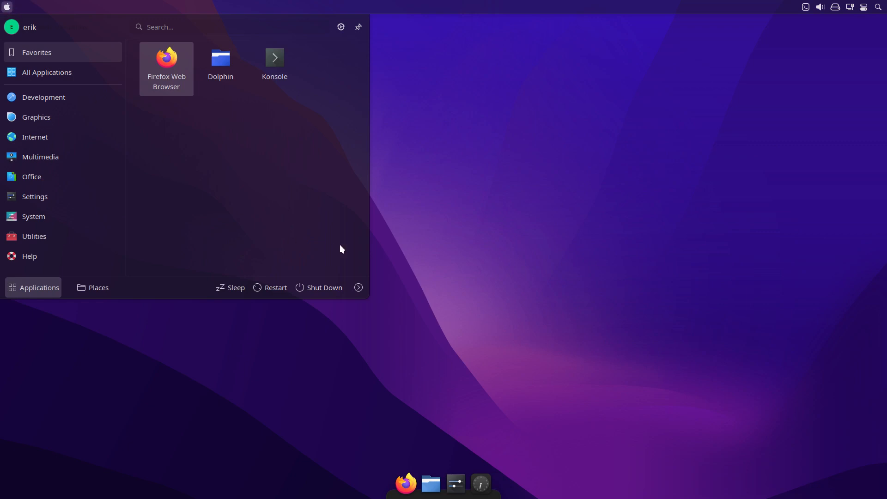
click(439, 239)
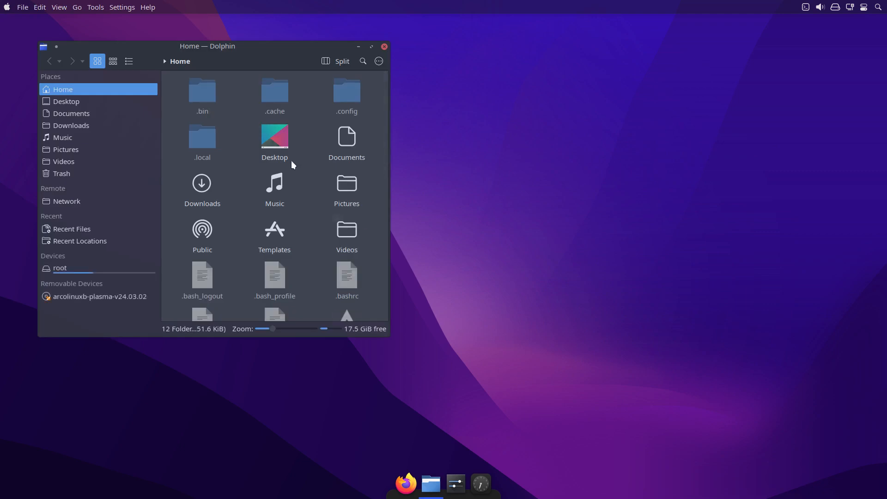
In the maximized Dolphin window, duplicate the .config folder within Home as .config-backup.
double_click(278, 47)
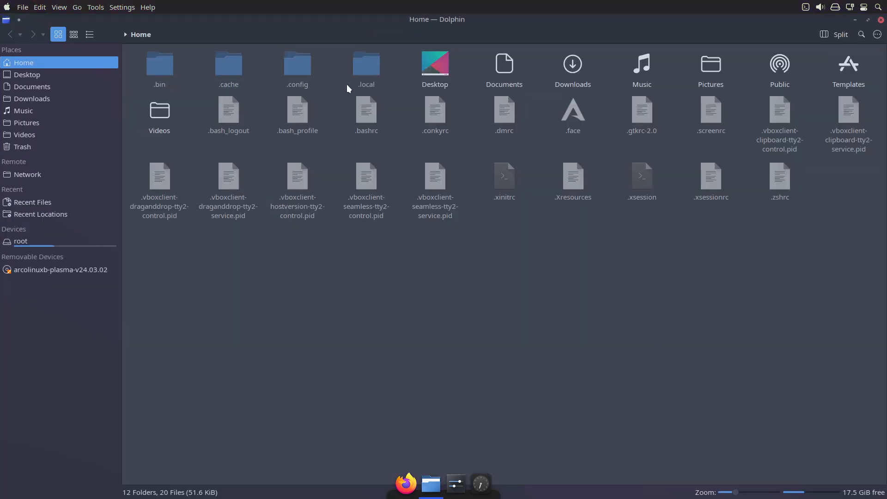
click(295, 63)
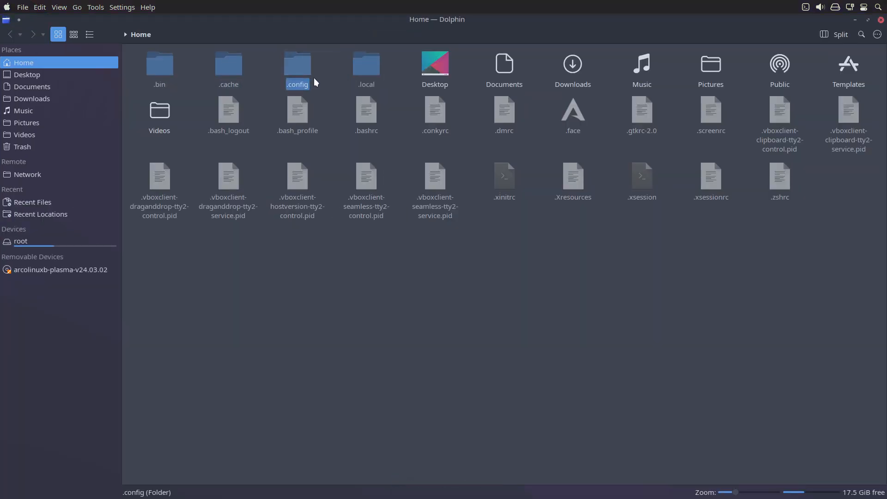
key(ctrl+c)
key(ctrl+v)
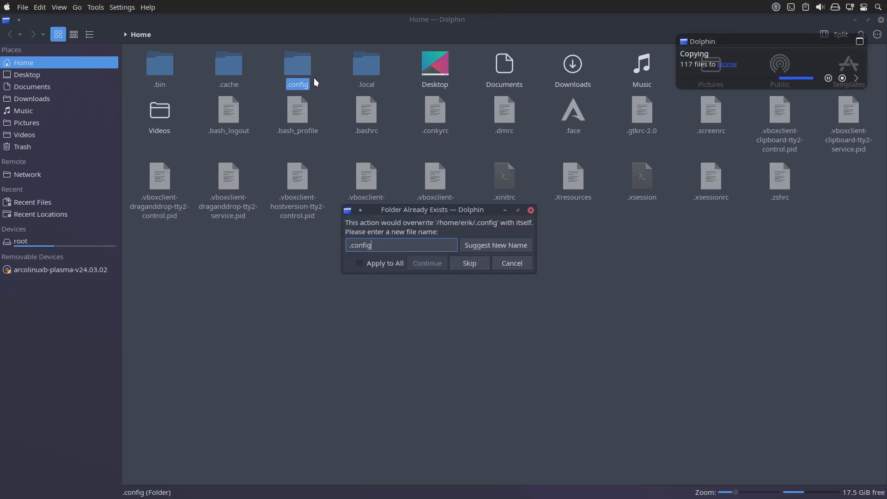
text(-backup)
key(Return)
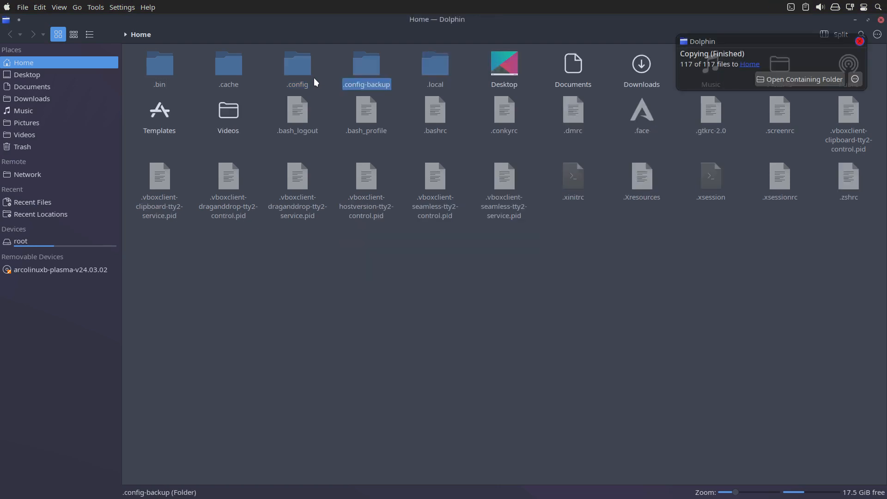
Duplicate the .local folder within Home as .local-backup, and close Dolphin.
click(424, 69)
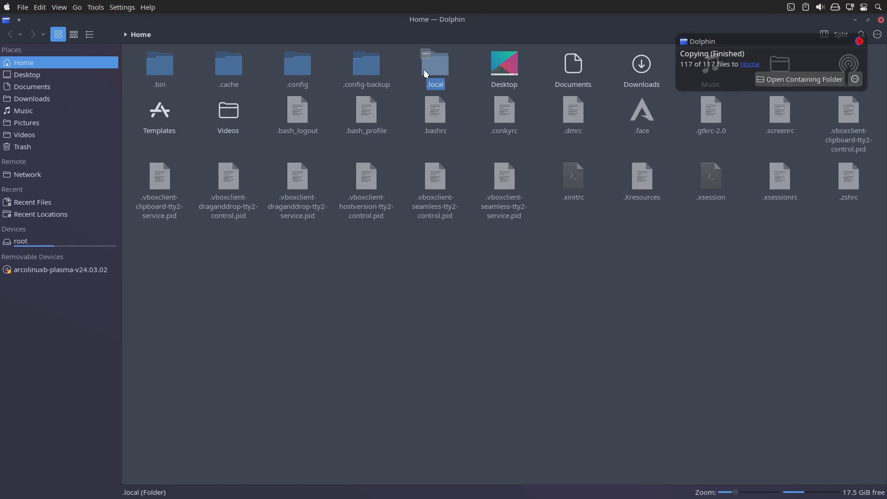
key(ctrl+c)
key(ctrl+v)
key(End)
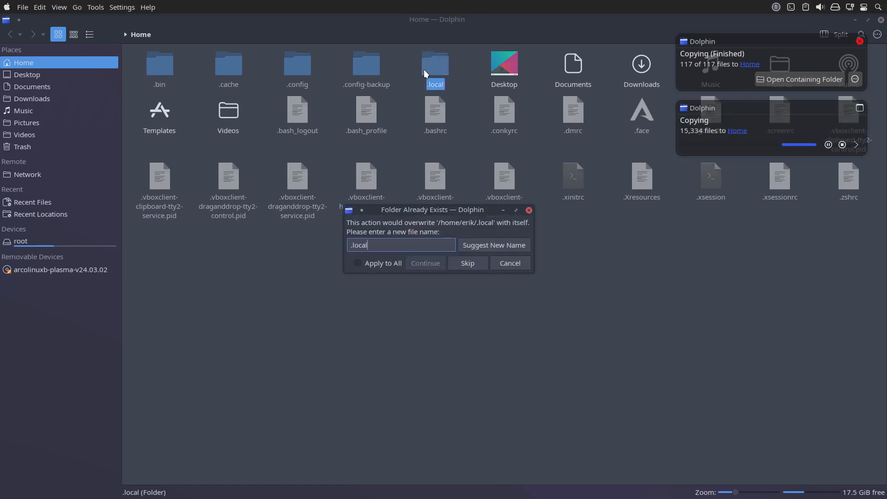
text(-w)
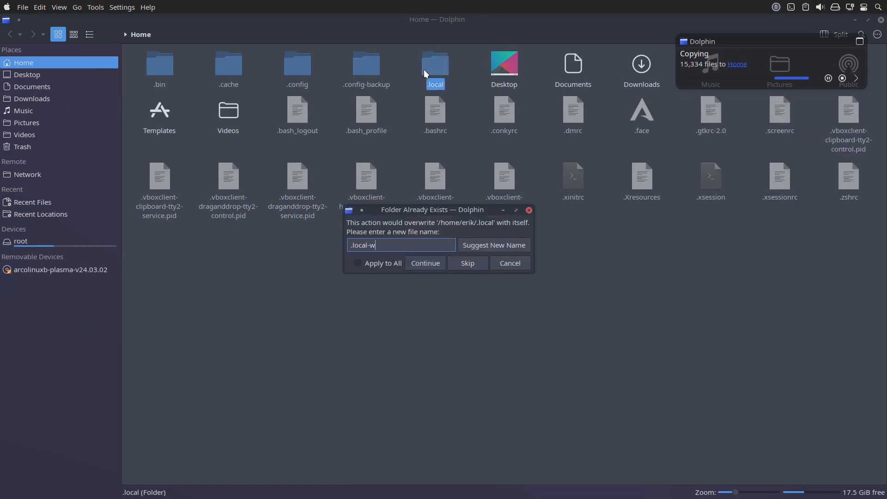
key(BackSpace)
text(backup)
key(Return)
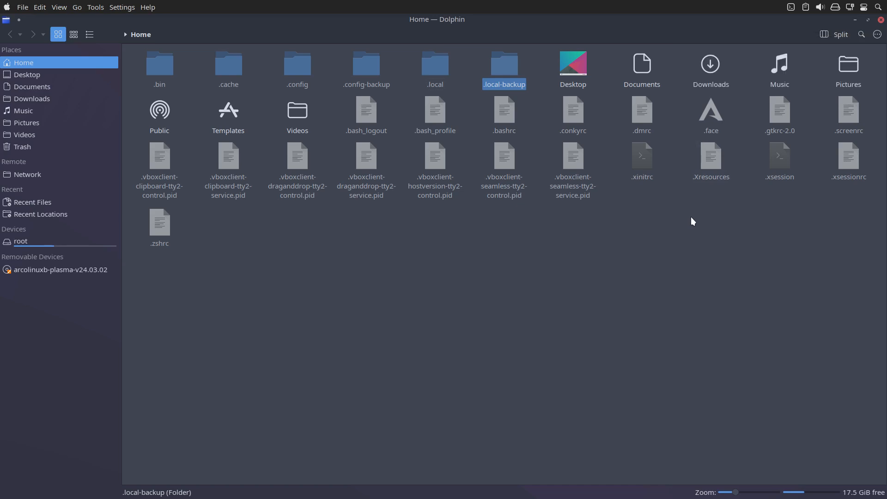
click(630, 270)
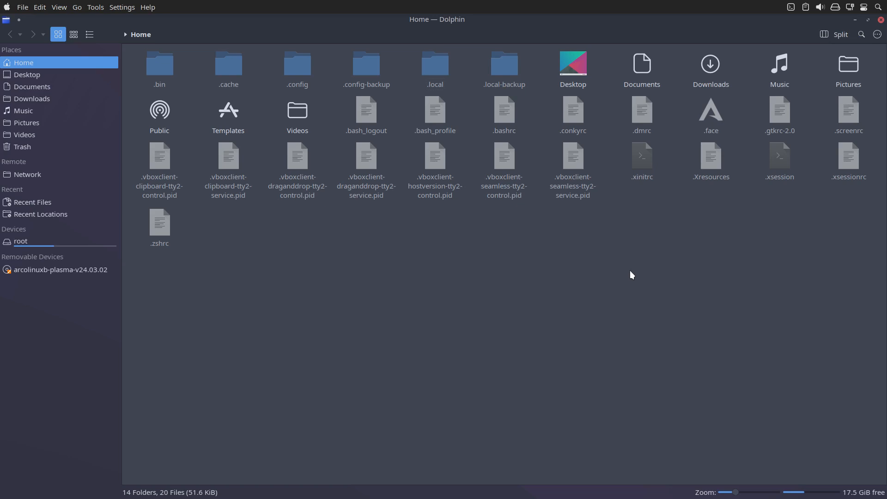
click(881, 21)
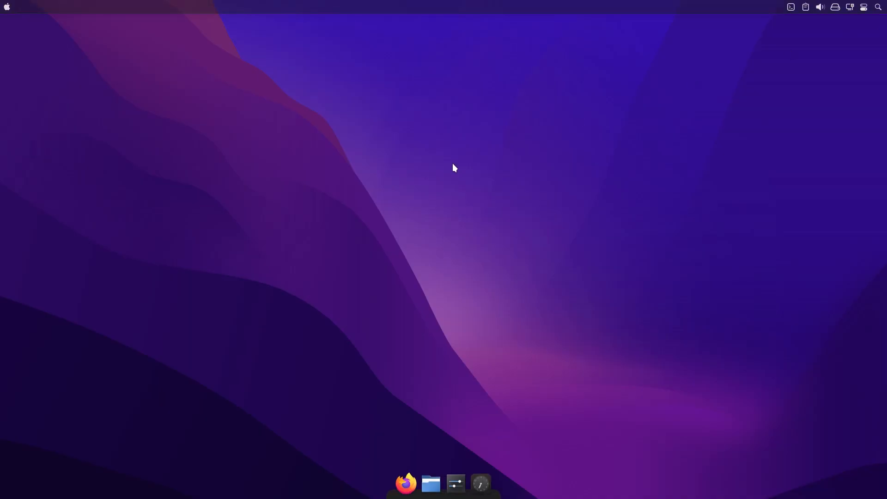
Open the Yakuake drop-down terminal and set Power as its default profile.
key(F12)
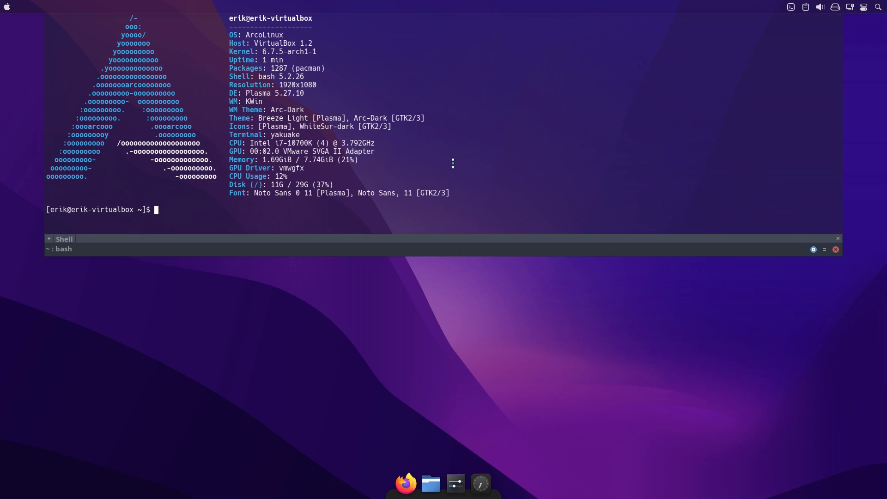
click(825, 249)
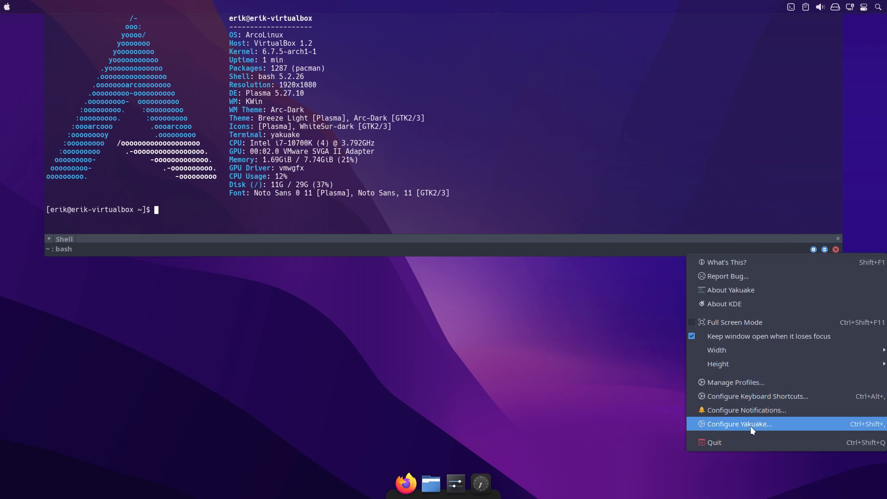
click(752, 379)
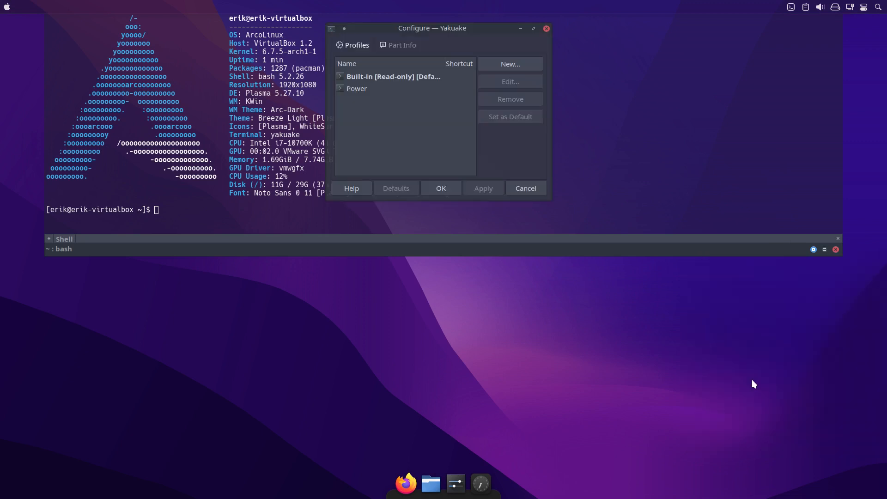
click(404, 77)
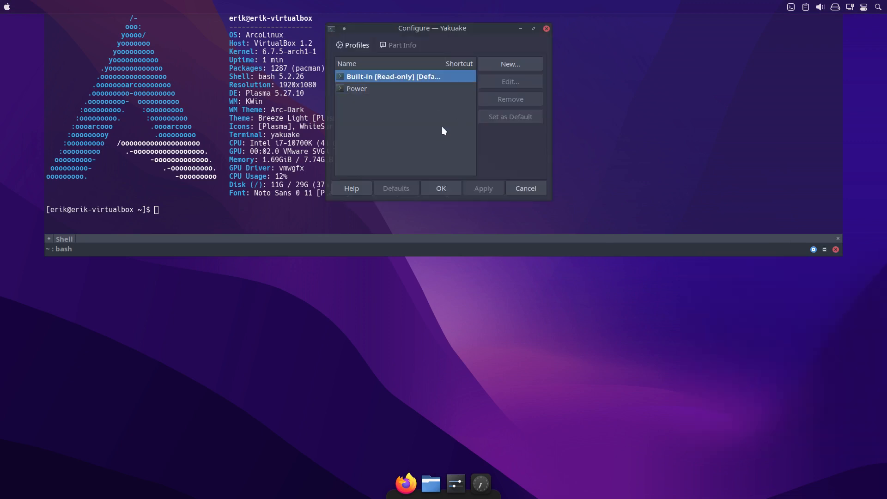
click(368, 88)
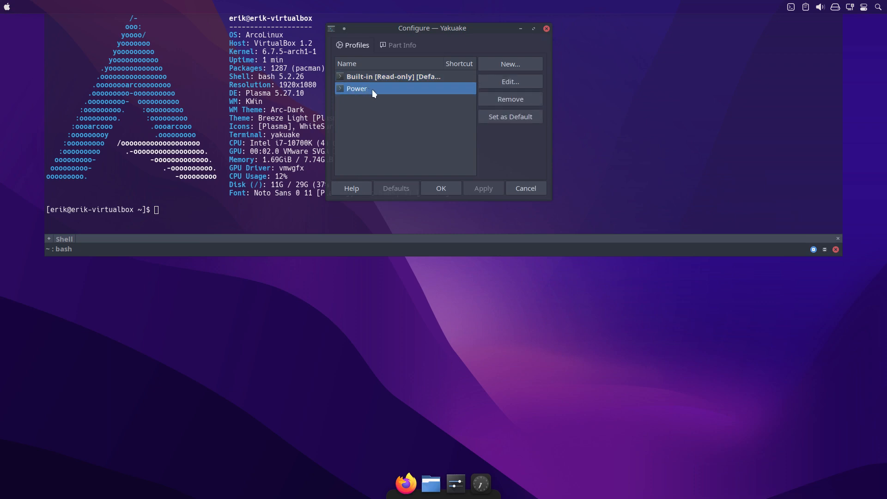
click(514, 121)
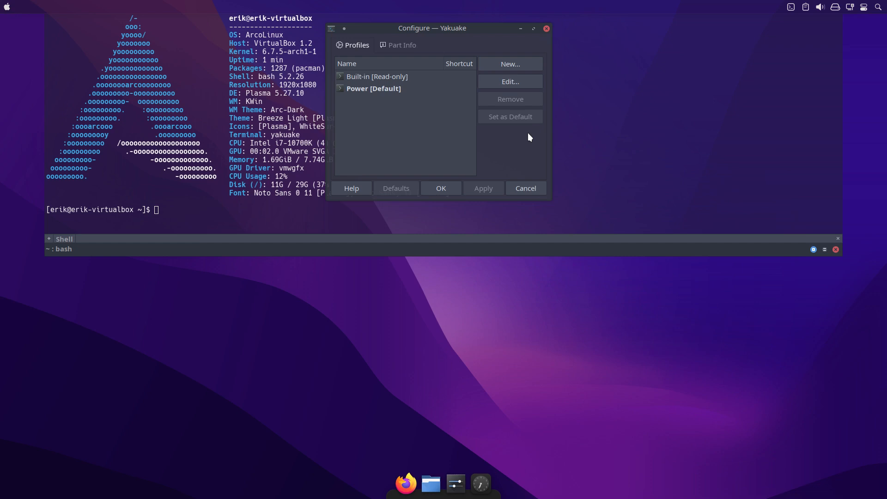
Edit Yakuake's Power profile to raise the background color transparency of its selected Arc Dark color scheme slightly.
click(409, 89)
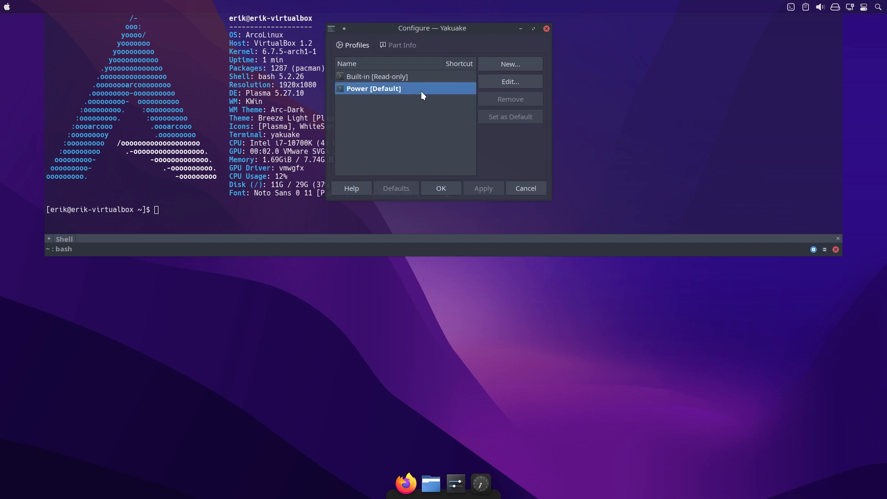
click(513, 82)
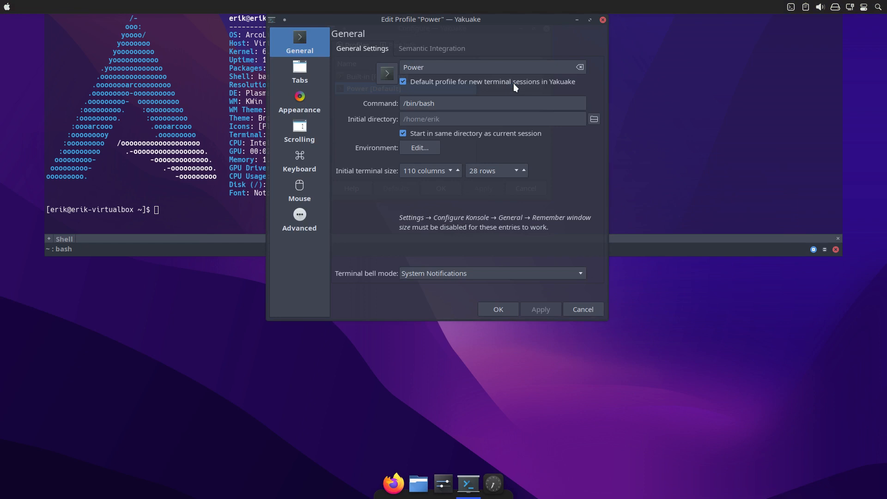
click(306, 68)
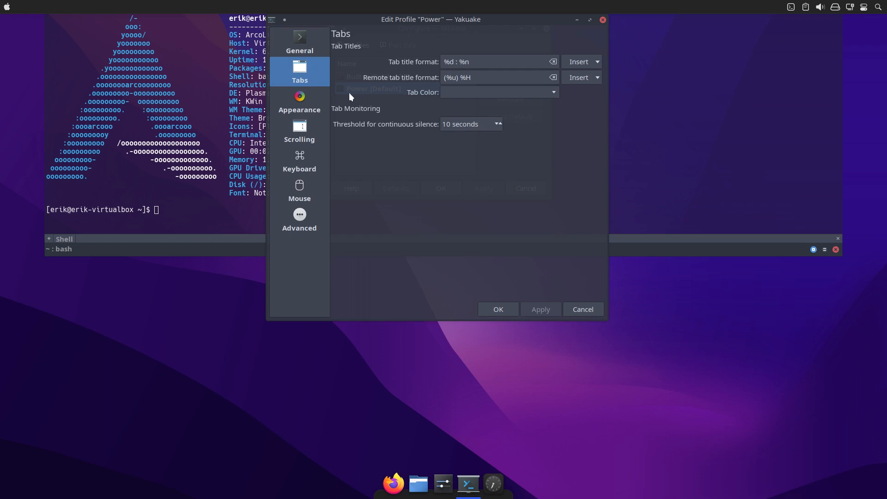
click(314, 103)
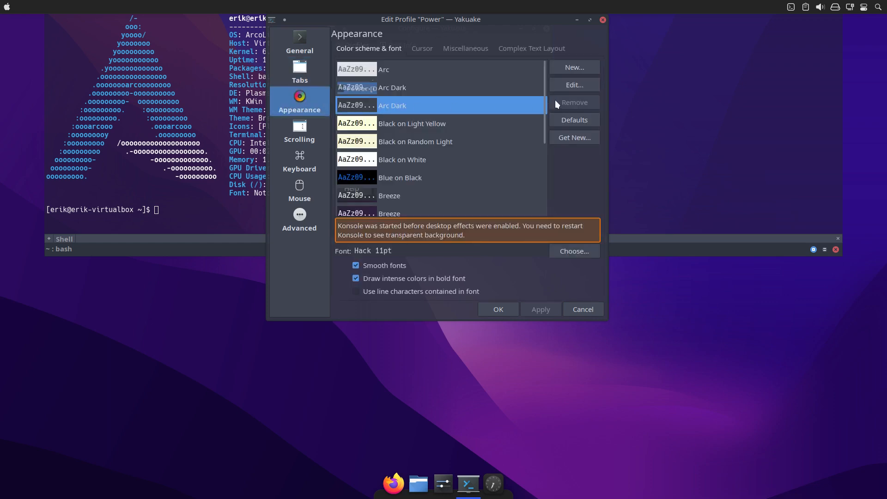
click(580, 83)
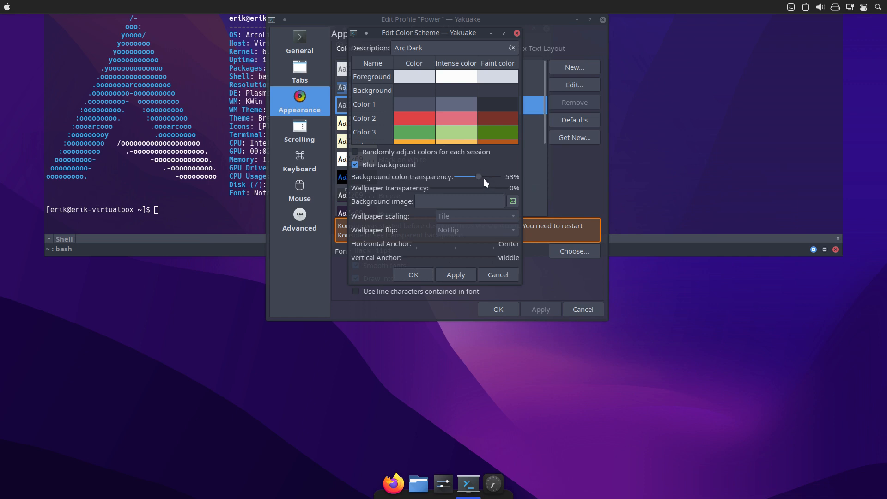
drag(478, 176, 486, 175)
click(421, 274)
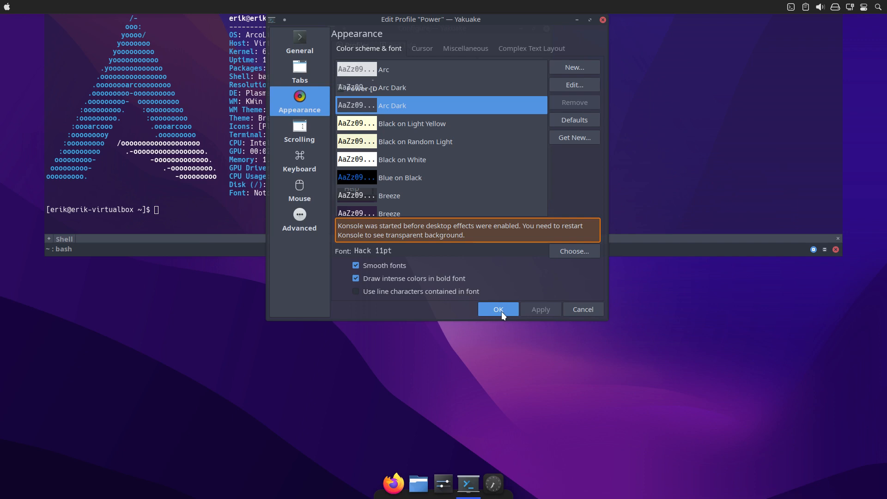
Review the Power profile's scrolling, keyboard, mouse and advanced settings, accept the configuration, and hide Yakuake.
click(289, 126)
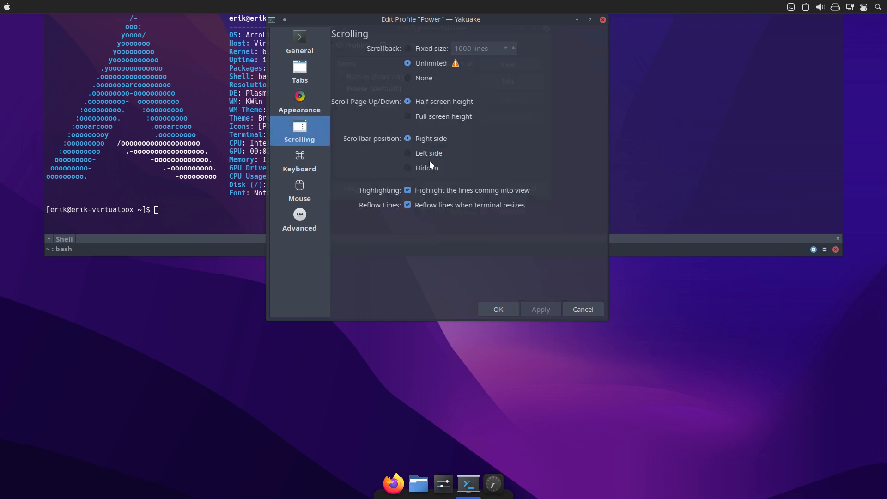
click(309, 157)
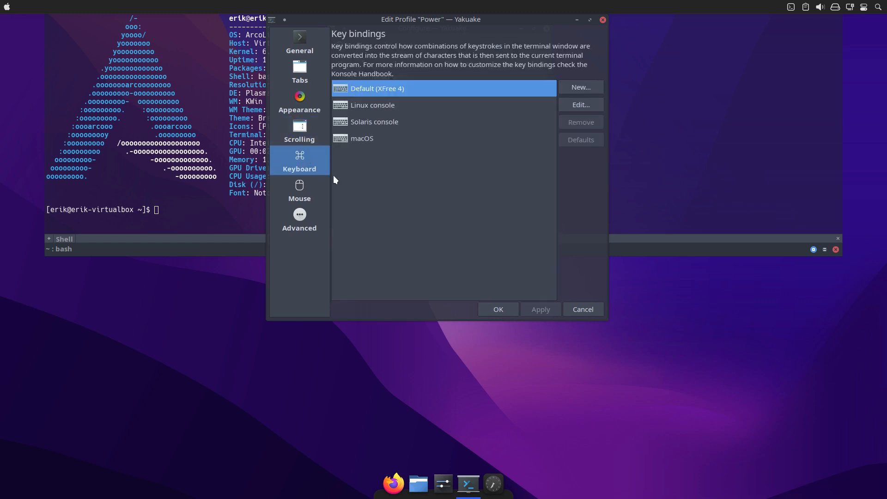
click(311, 191)
click(307, 219)
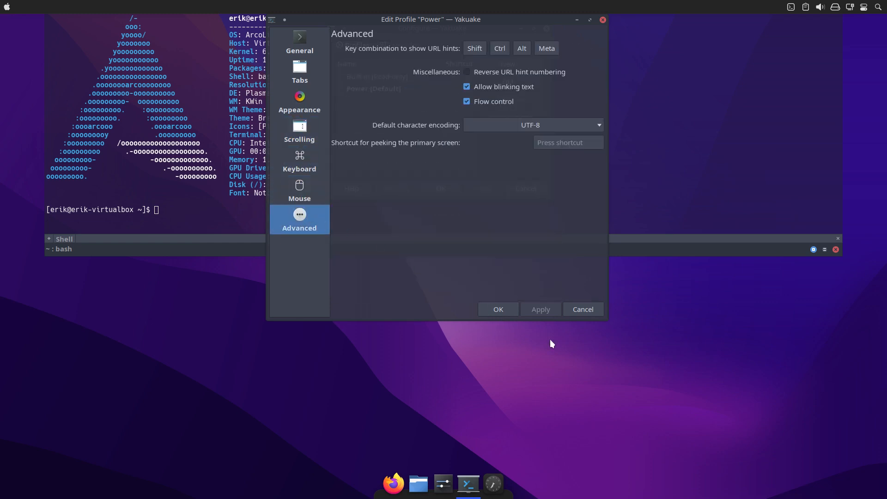
click(504, 308)
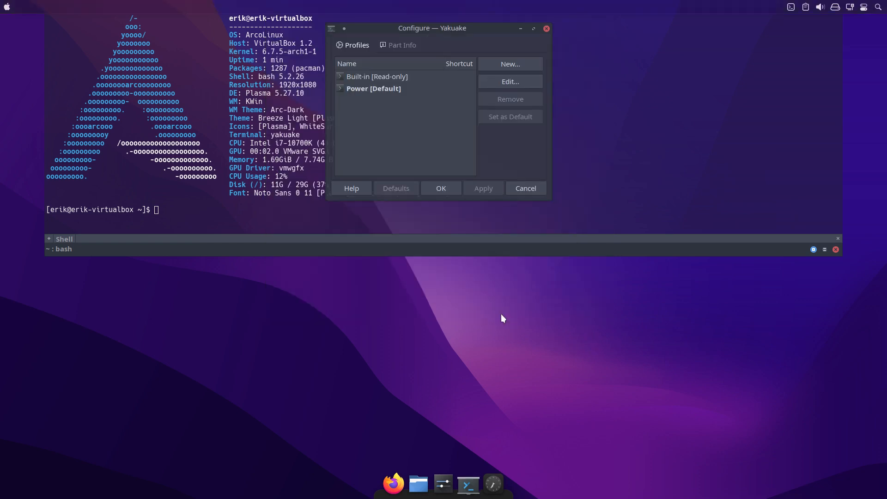
click(413, 91)
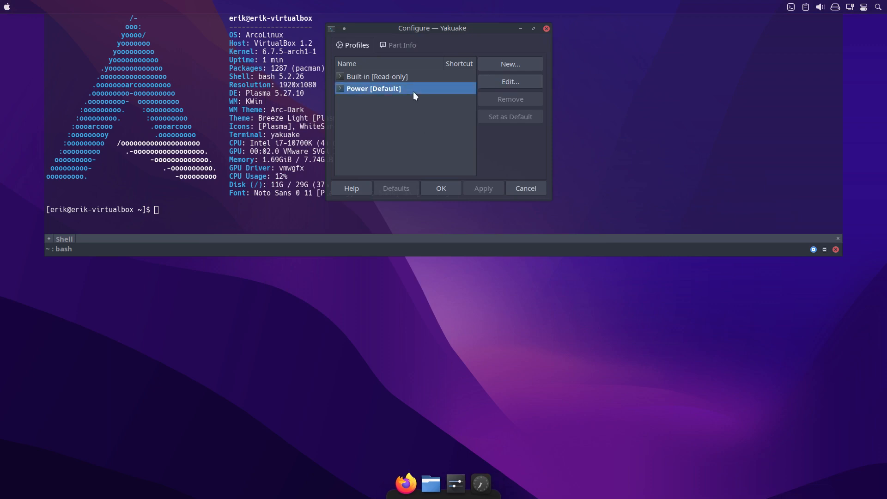
click(436, 187)
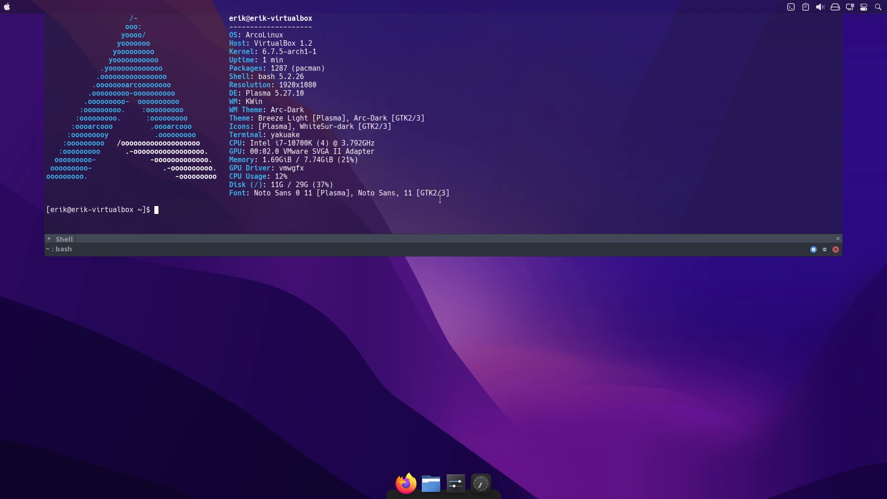
key(F12)
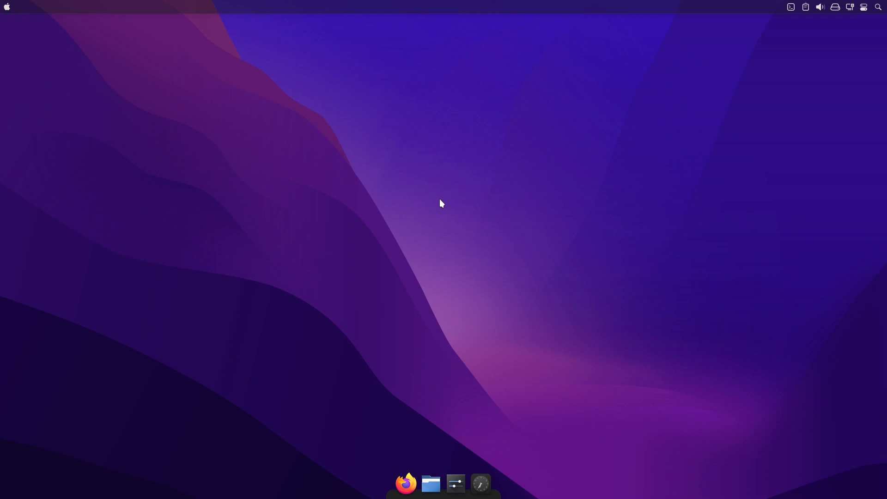
Open Konsole and set Power as the default profile in its configuration.
key(ctrl+alt+t)
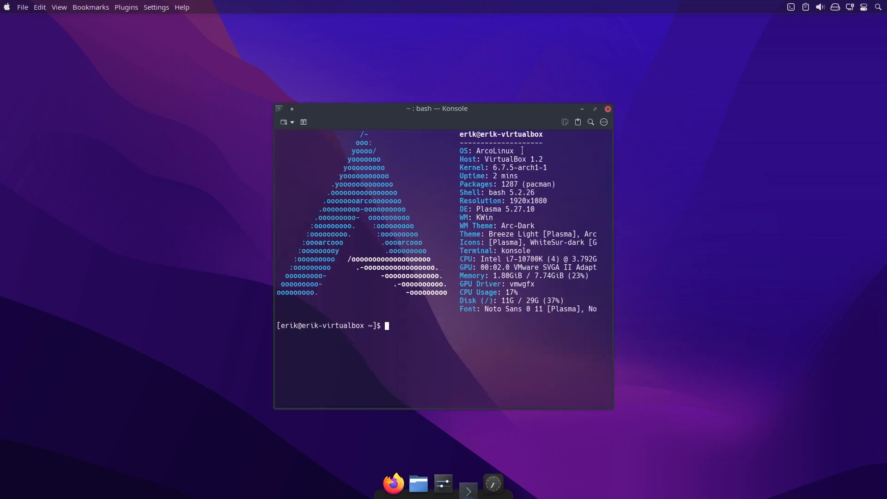
click(603, 123)
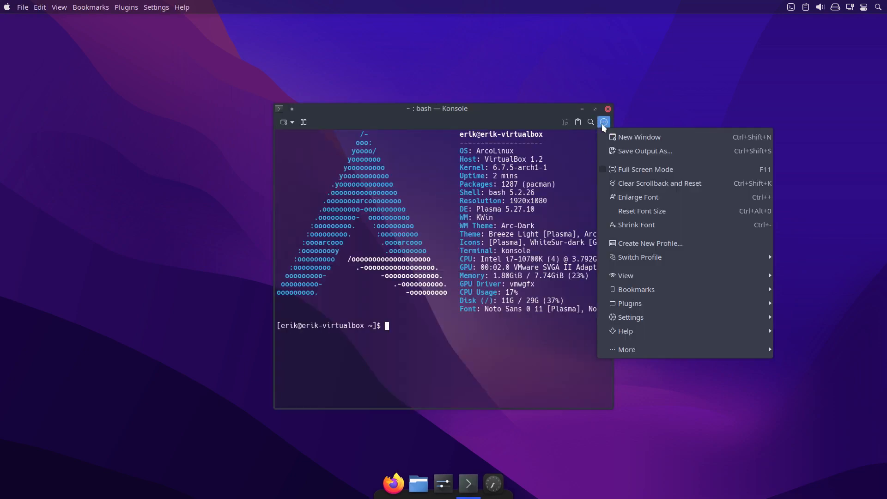
mouse_move(663, 317)
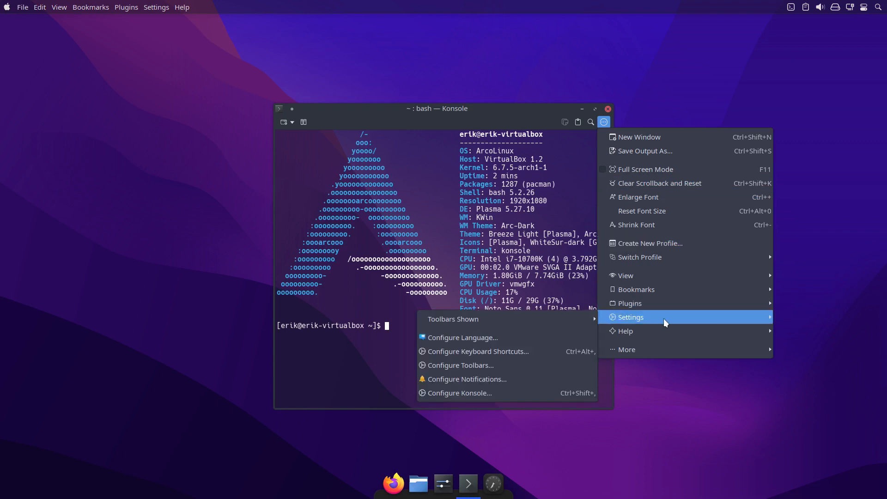
click(503, 389)
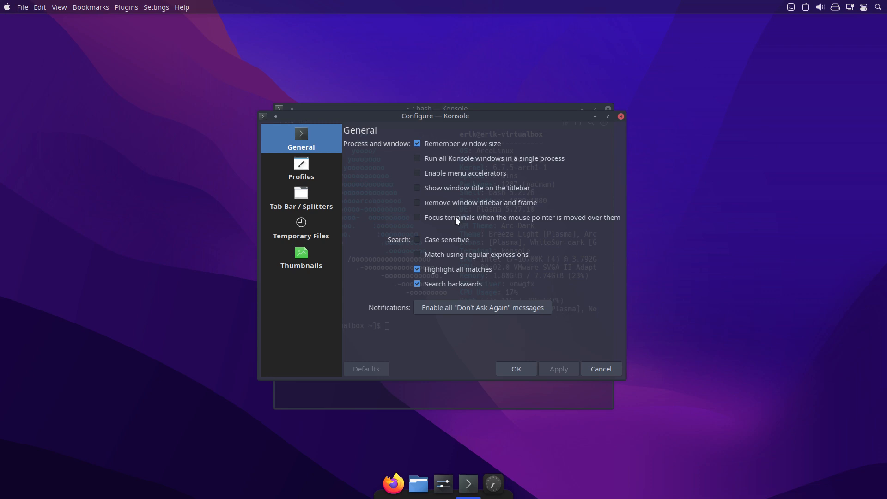
click(314, 178)
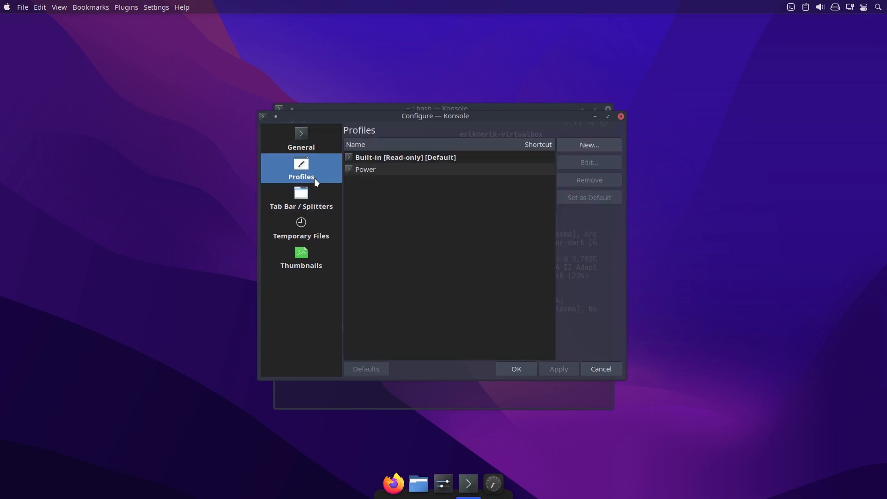
click(426, 157)
click(427, 170)
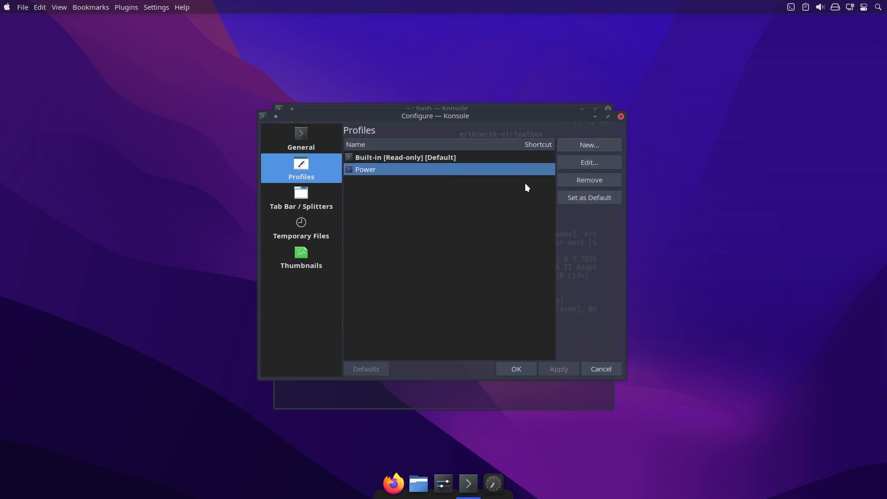
click(592, 196)
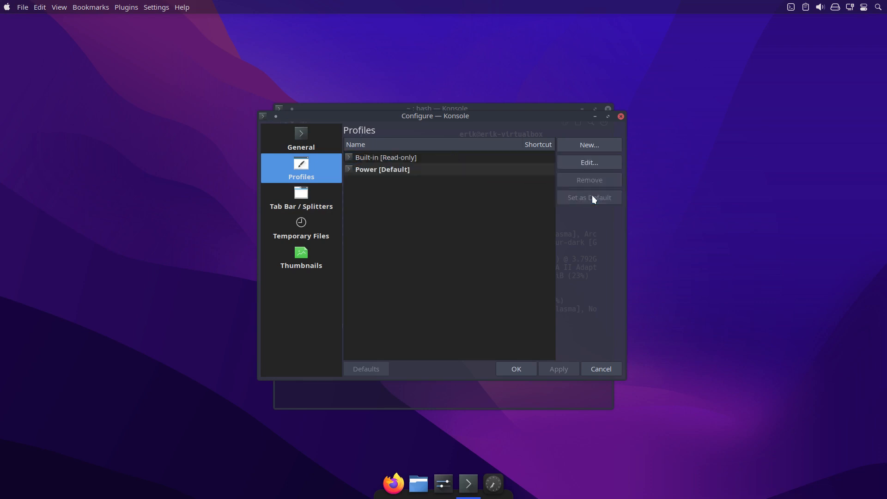
Review Konsole's tab bar, splitter, temporary file and thumbnail settings, accept the configuration, and close Konsole.
click(313, 193)
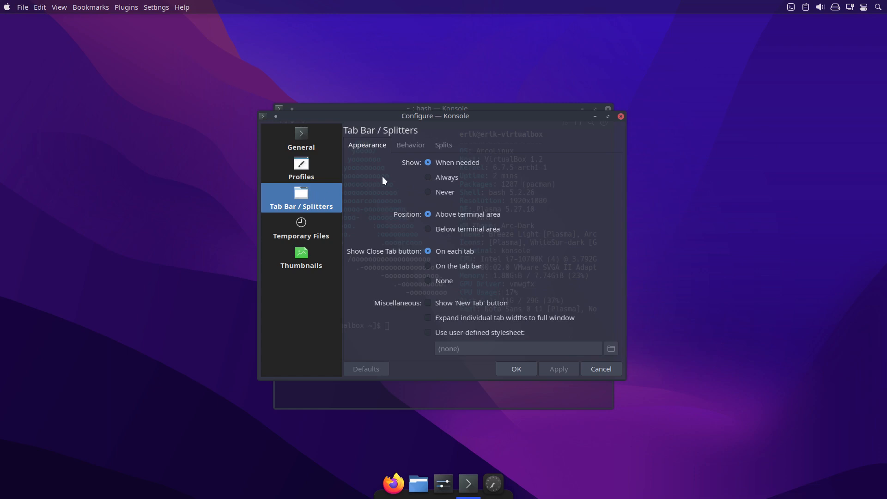
click(400, 146)
click(440, 148)
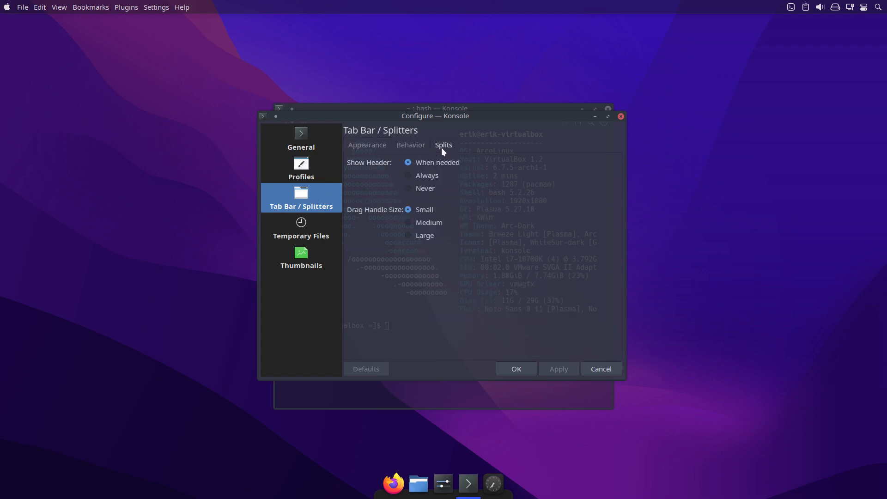
click(363, 147)
click(289, 227)
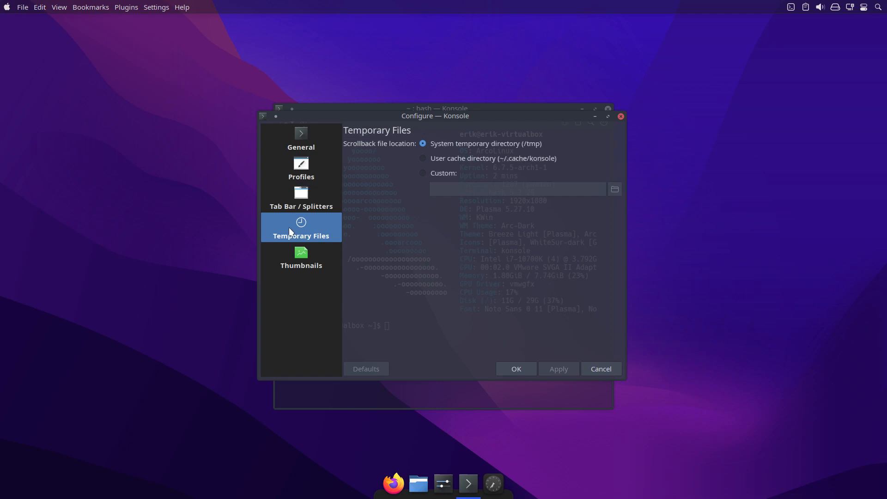
click(319, 261)
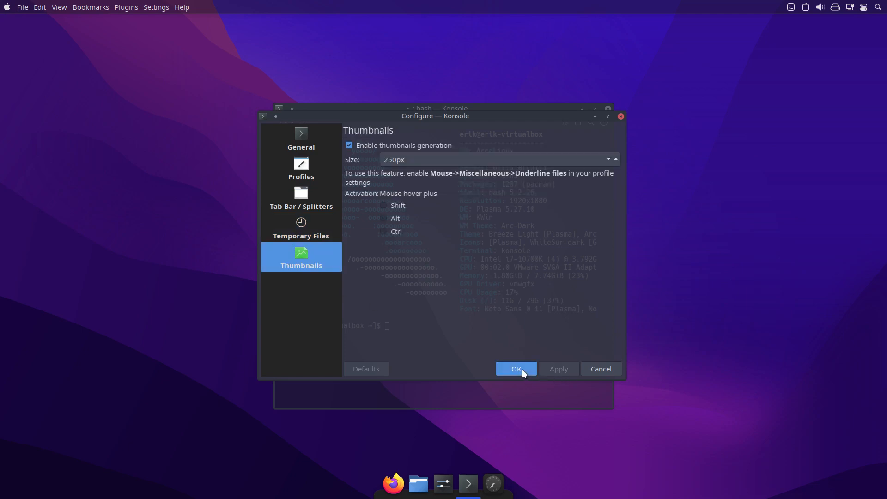
click(522, 369)
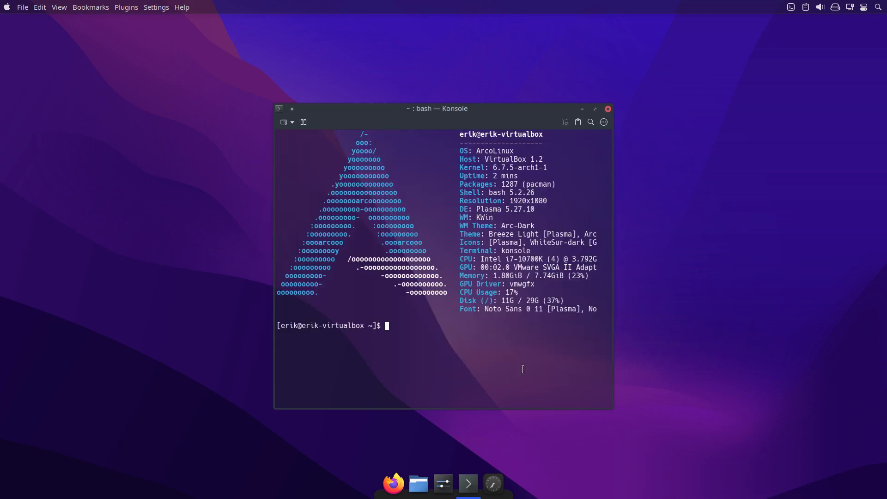
click(608, 109)
Open the current Power profile's appearance settings from a new Konsole window and arrange both windows side by side.
key(ctrl+alt+t)
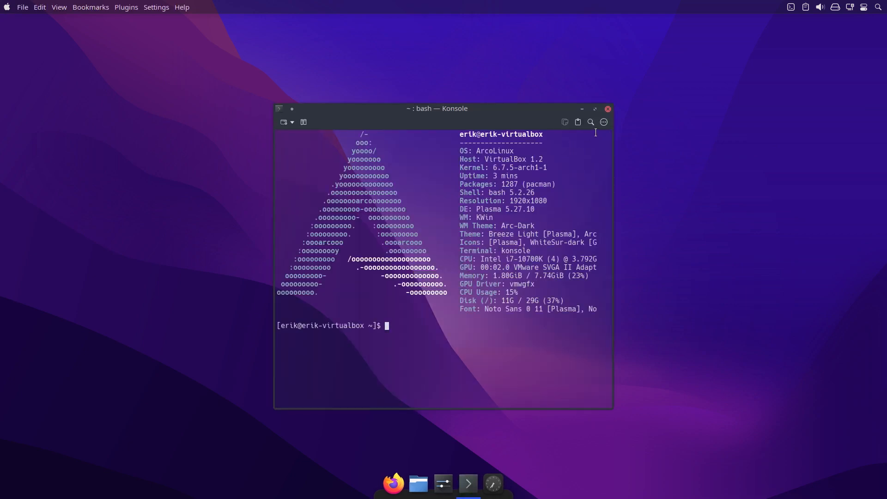
click(604, 121)
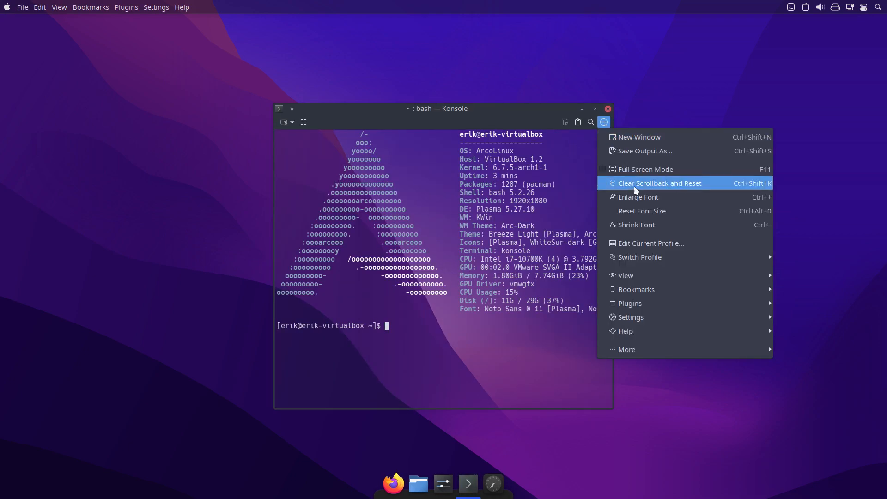
click(656, 240)
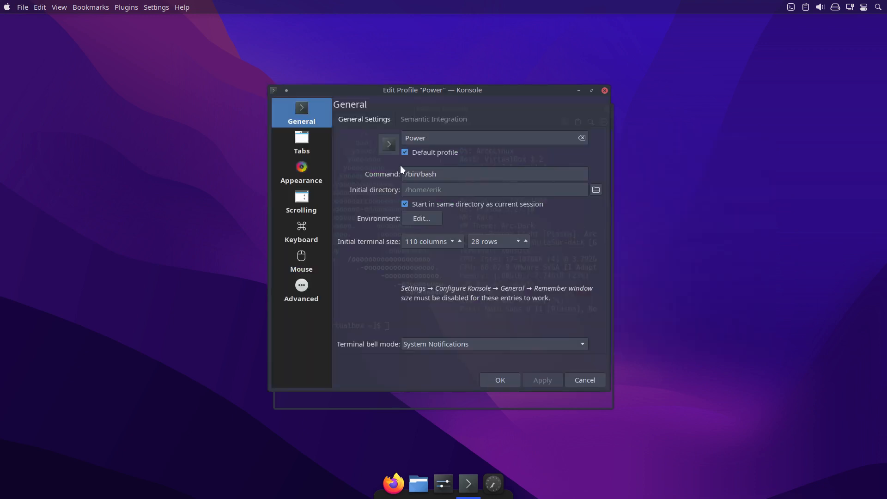
click(301, 172)
drag(451, 90, 245, 80)
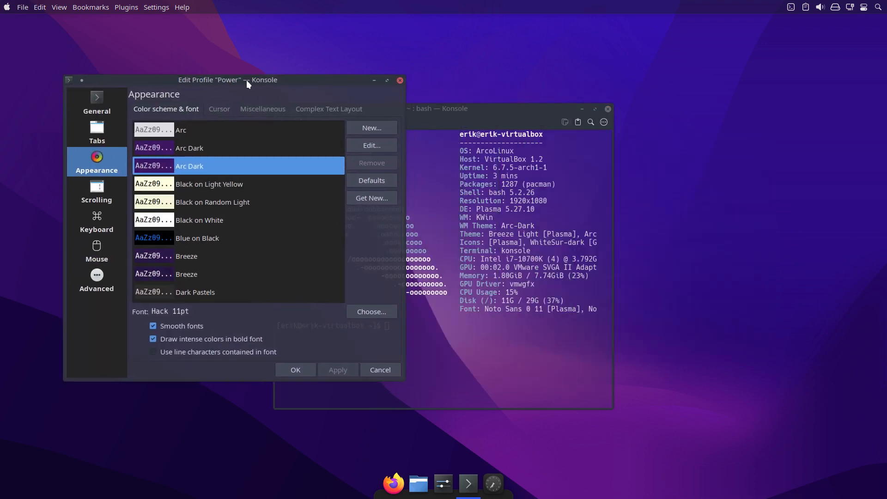
drag(454, 110, 666, 94)
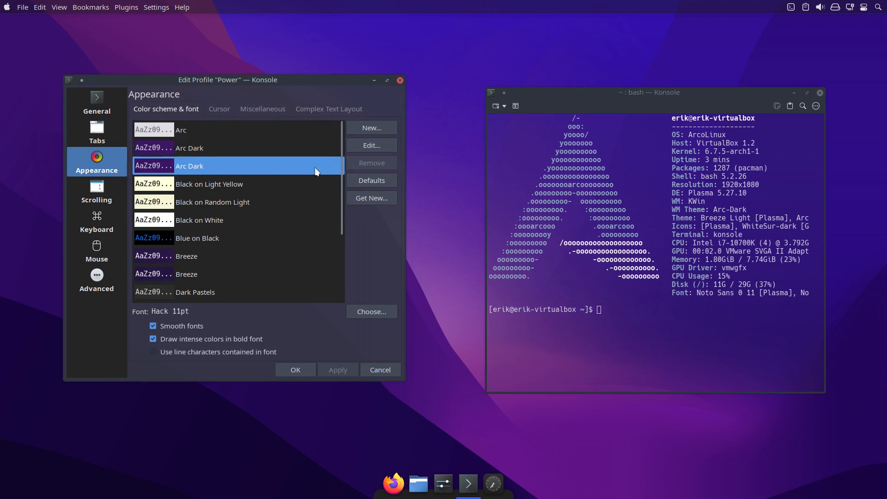
Check the selected Arc Dark color scheme's background transparency, accept it, and compare it in a temporary new Konsole window.
click(365, 144)
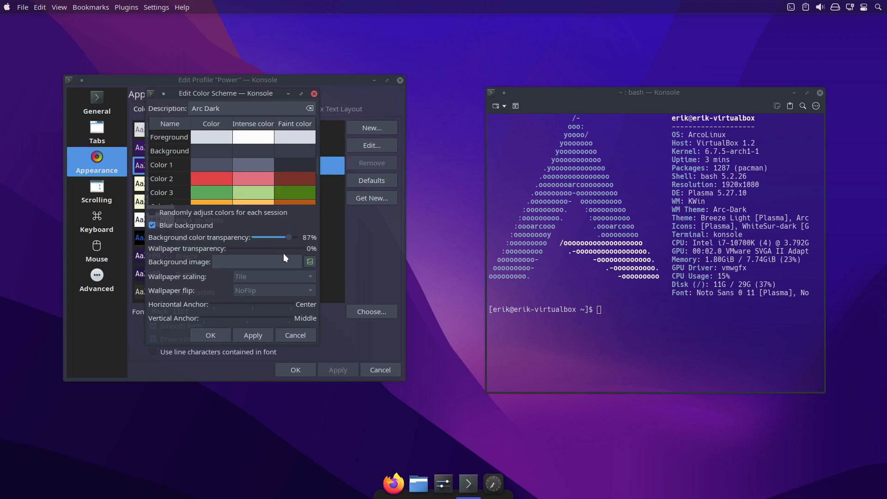
click(218, 339)
key(ctrl+alt+t)
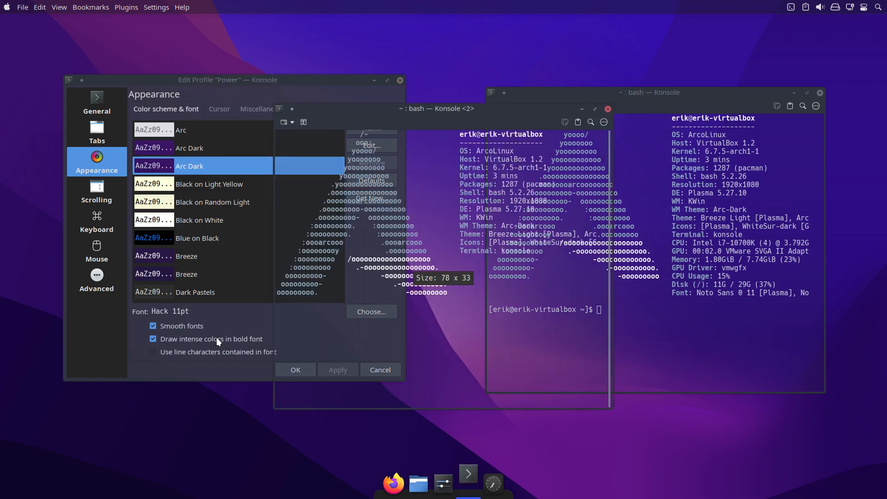
click(607, 109)
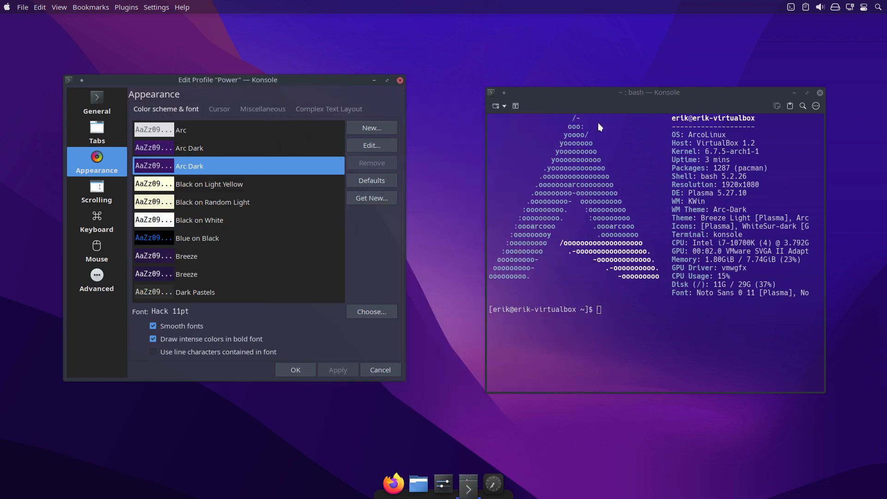
Lower the Arc Dark scheme's background color transparency to 36%, apply it, then reduce it slightly further and accept.
click(374, 148)
drag(291, 238, 269, 238)
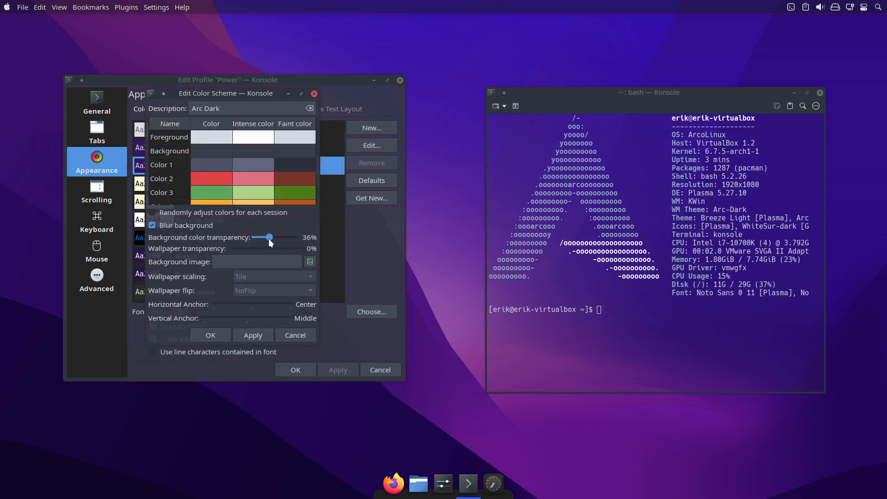
click(260, 337)
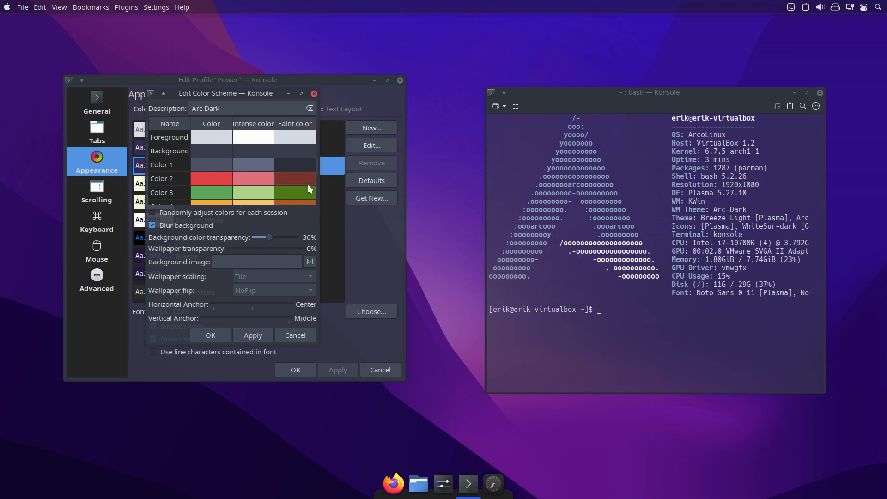
drag(268, 236, 263, 238)
click(225, 337)
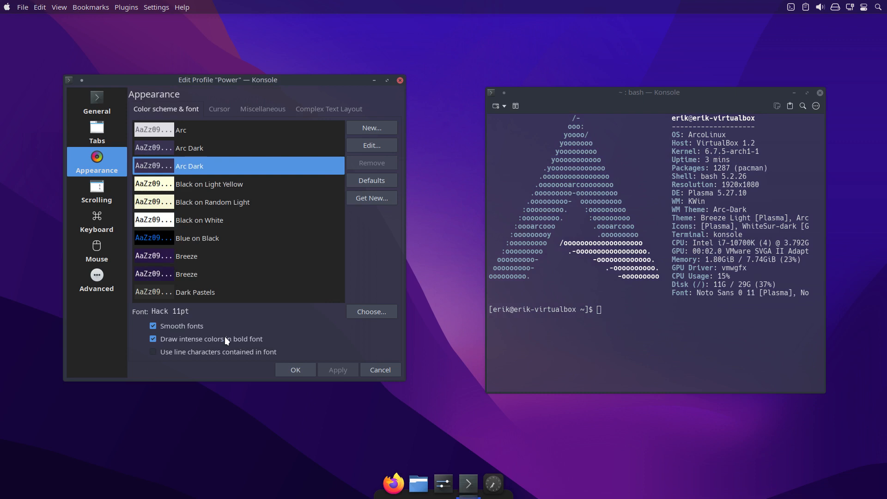
Fine-tune the Arc Dark scheme's background color transparency to just under 40% and accept the Power profile changes.
click(370, 148)
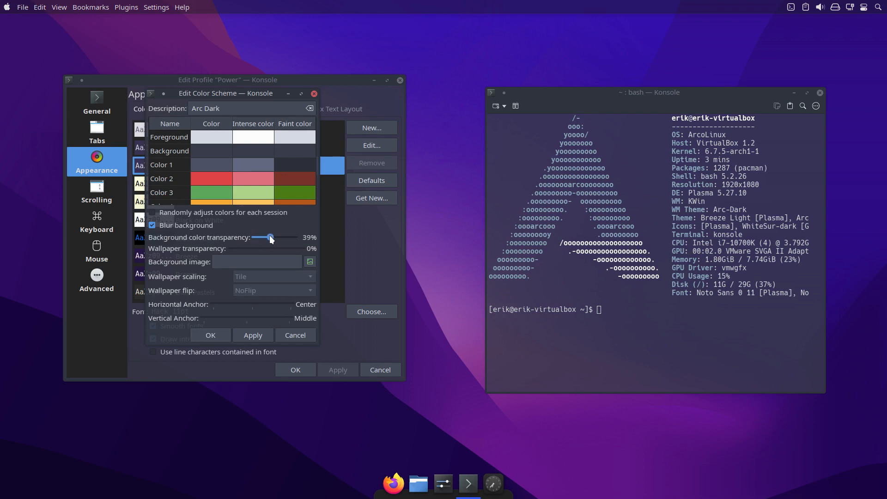
drag(269, 237, 269, 236)
click(298, 371)
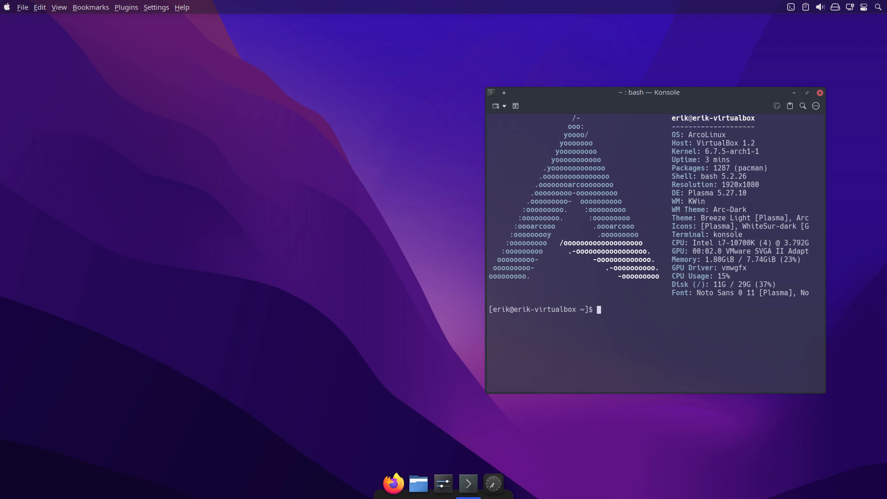
Check the new transparency in a second Konsole window, and close both Konsole windows.
key(ctrl+shift+n)
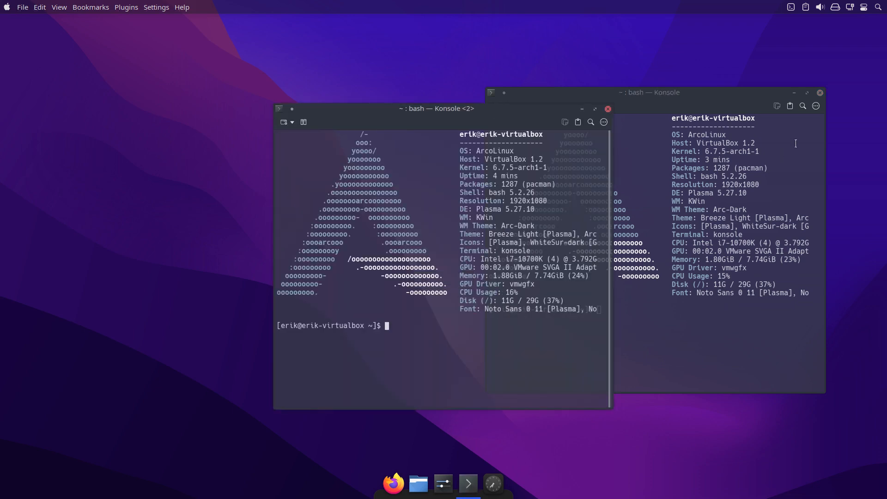
click(818, 97)
click(450, 106)
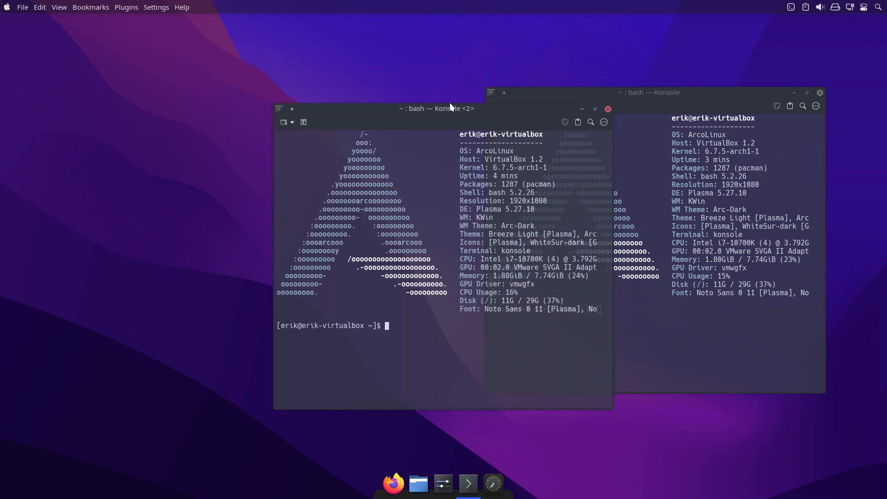
click(607, 109)
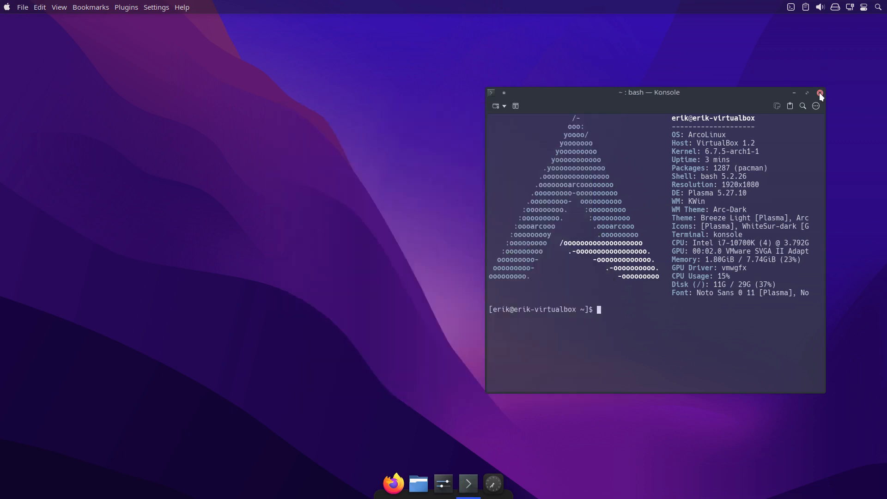
click(819, 93)
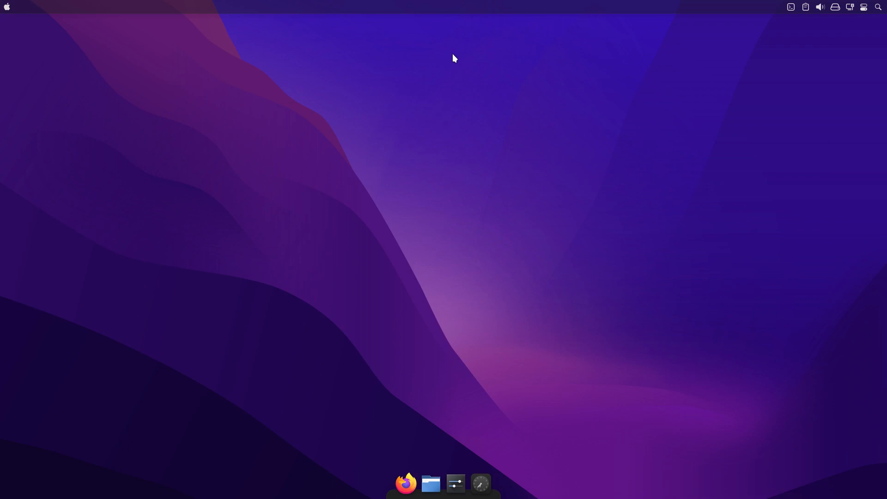
Open Yakuake, review its behavior, window and appearance configuration, and leave it without changes.
key(F12)
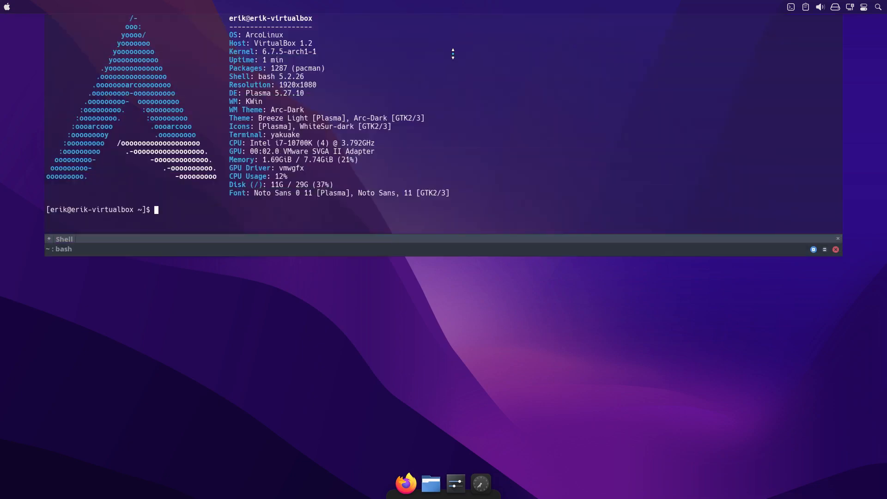
click(825, 249)
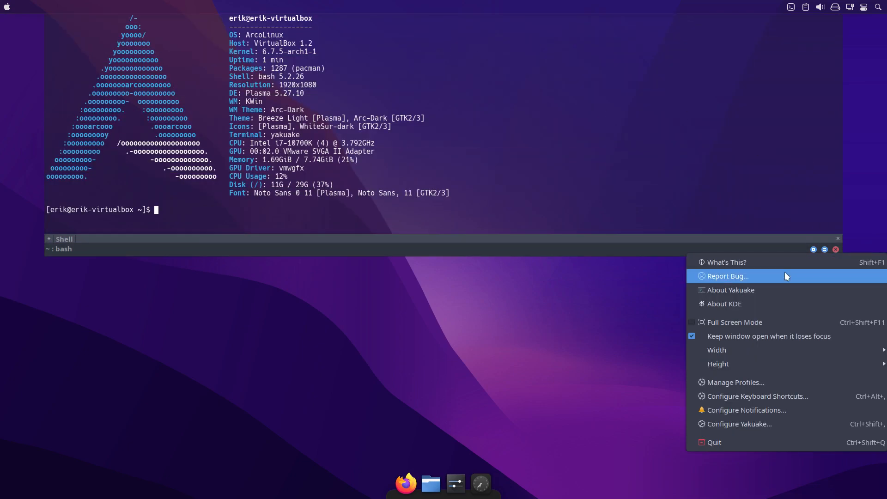
click(752, 423)
click(328, 72)
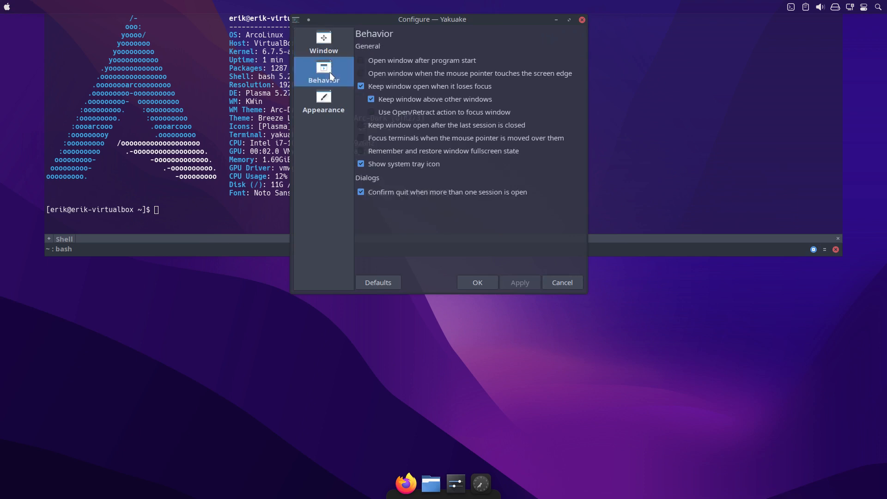
click(326, 45)
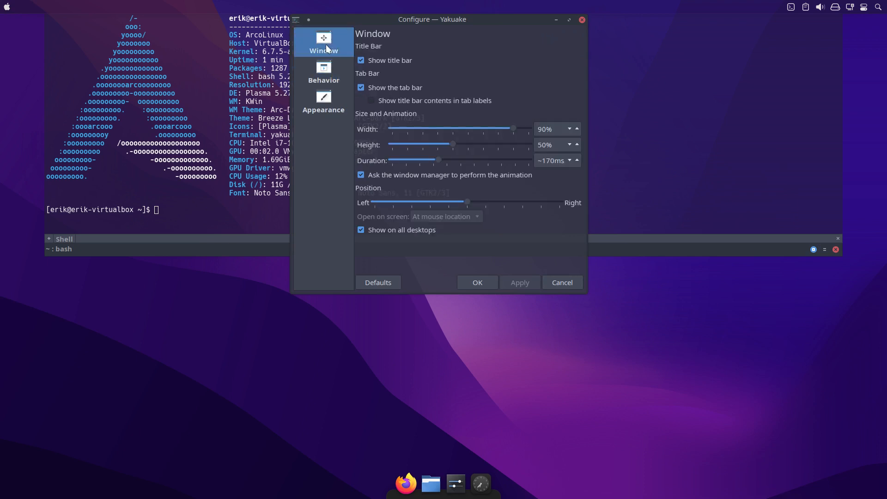
click(332, 111)
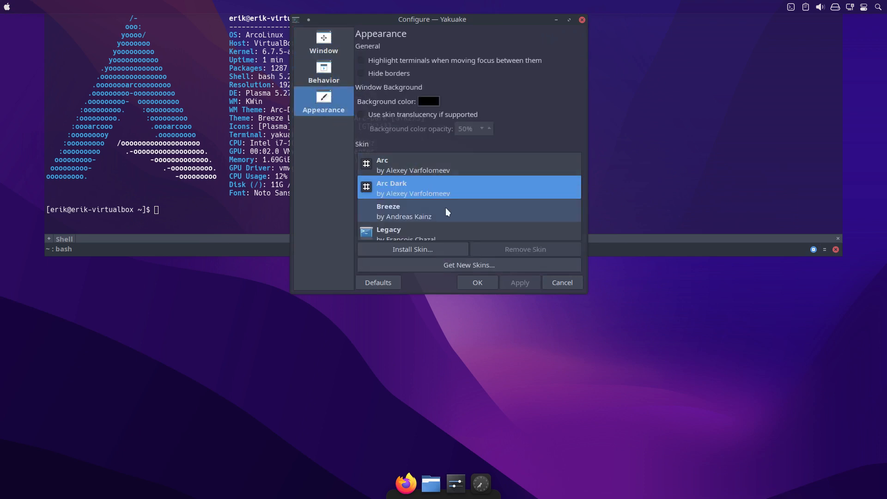
click(554, 281)
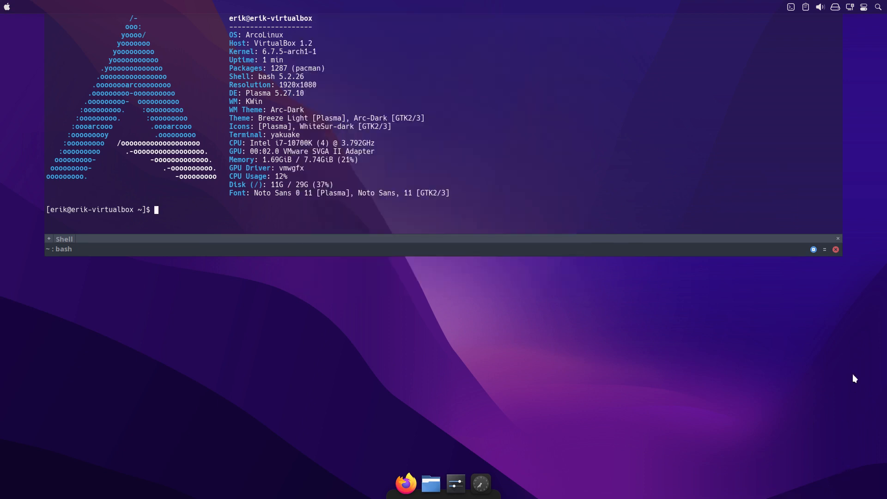
Edit Yakuake's Power profile to raise the Arc Dark scheme's background color transparency above 20%, accept the configuration, and quit Yakuake.
click(825, 249)
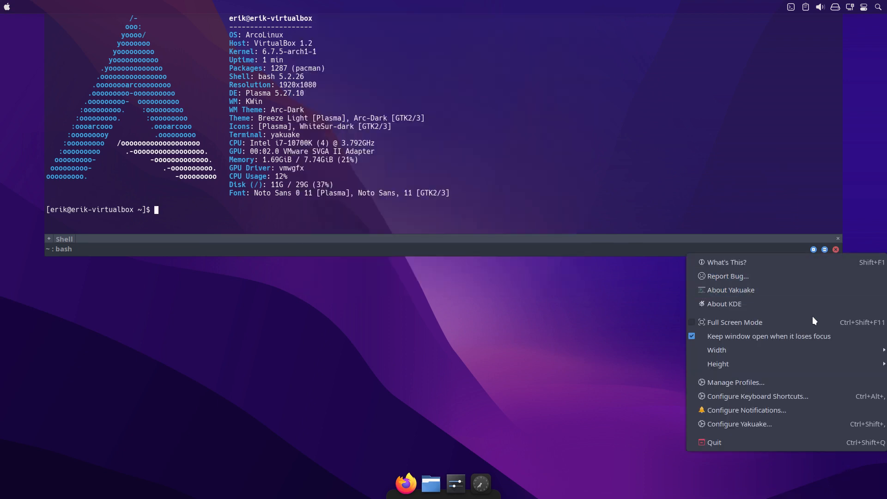
click(786, 384)
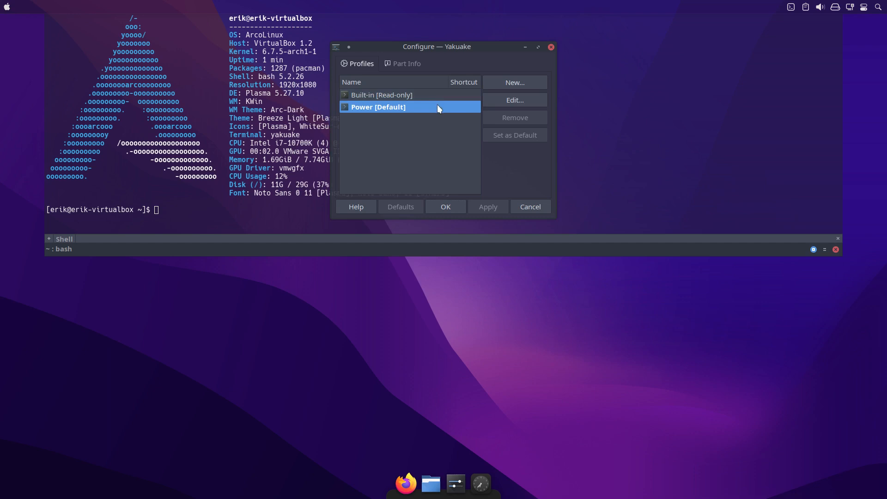
click(499, 98)
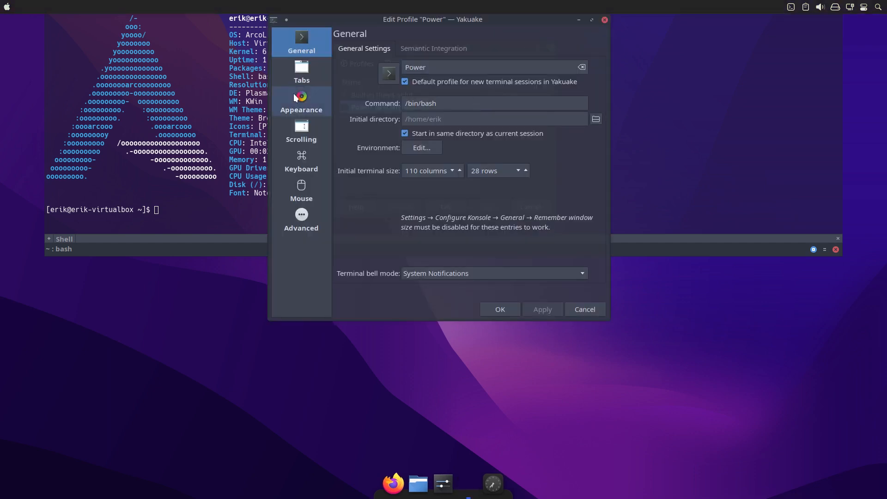
click(306, 95)
click(578, 85)
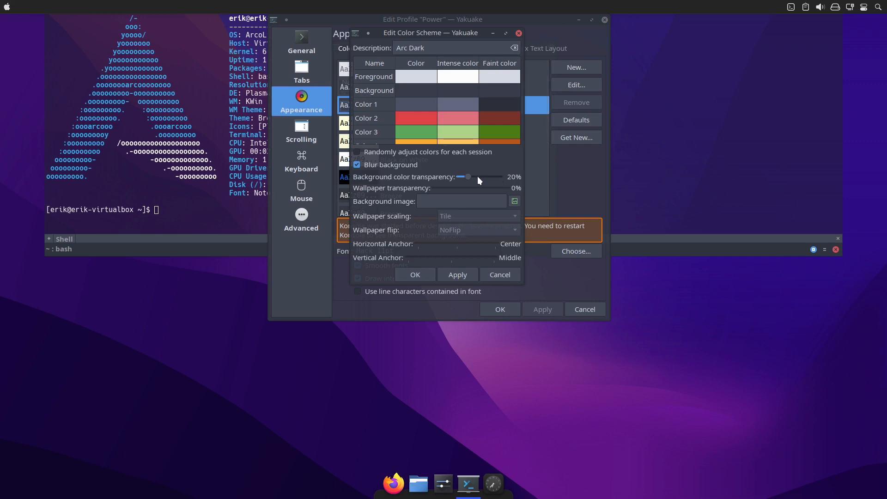
drag(472, 176, 474, 176)
click(424, 275)
click(501, 310)
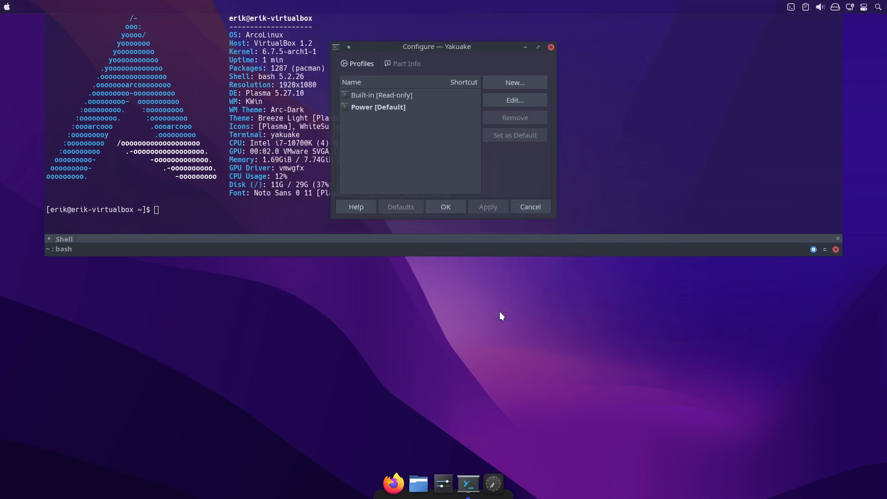
click(462, 206)
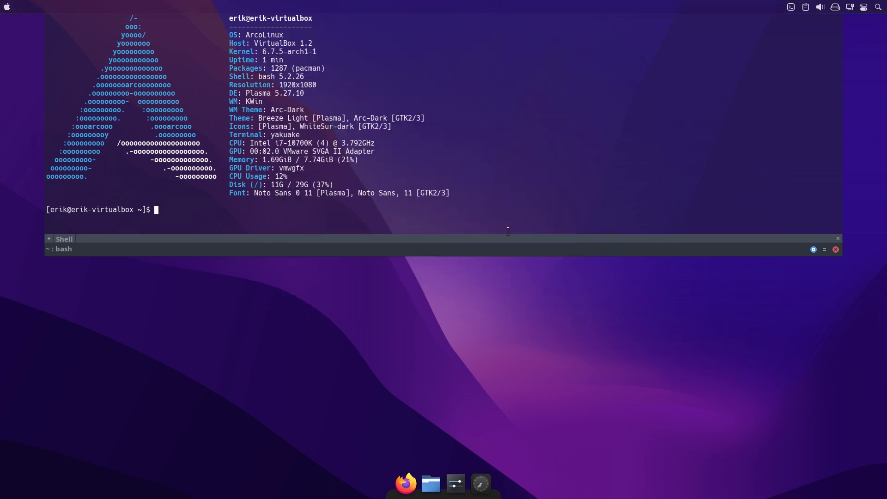
click(835, 249)
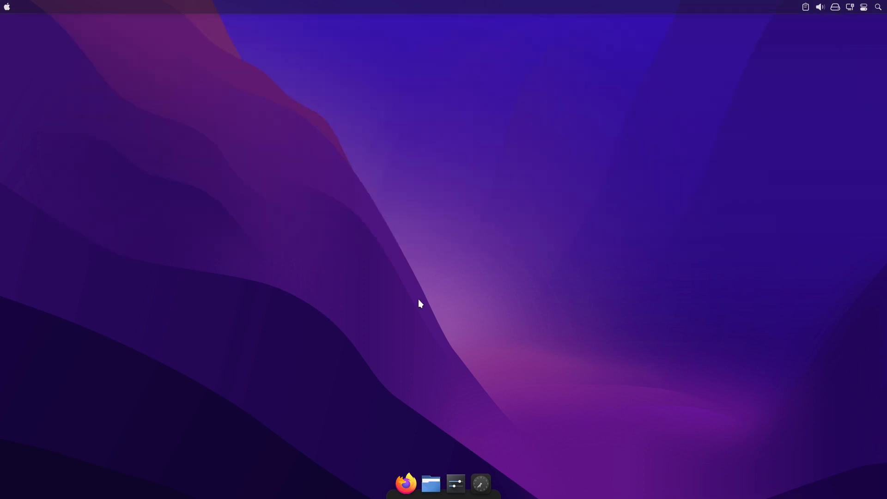
Open Dolphin's toolbar configuration, filter the available actions by "up", and add the Up action to the current toolbar actions.
key(super+e)
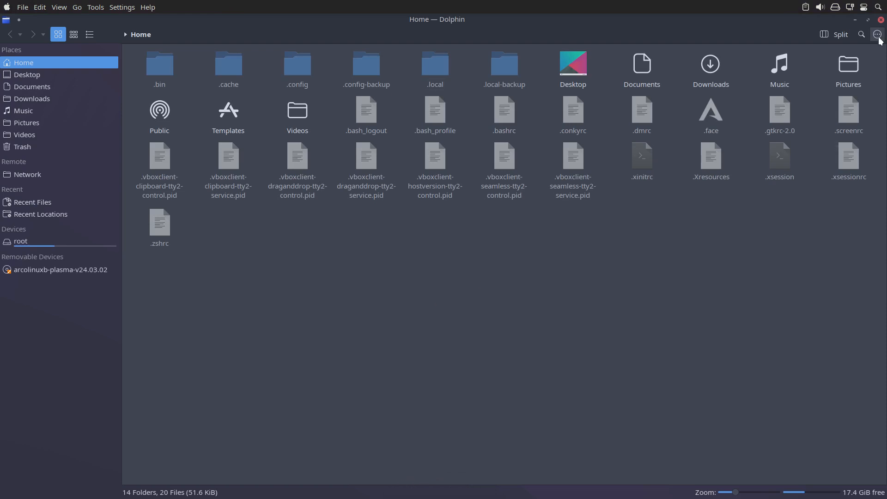
click(878, 35)
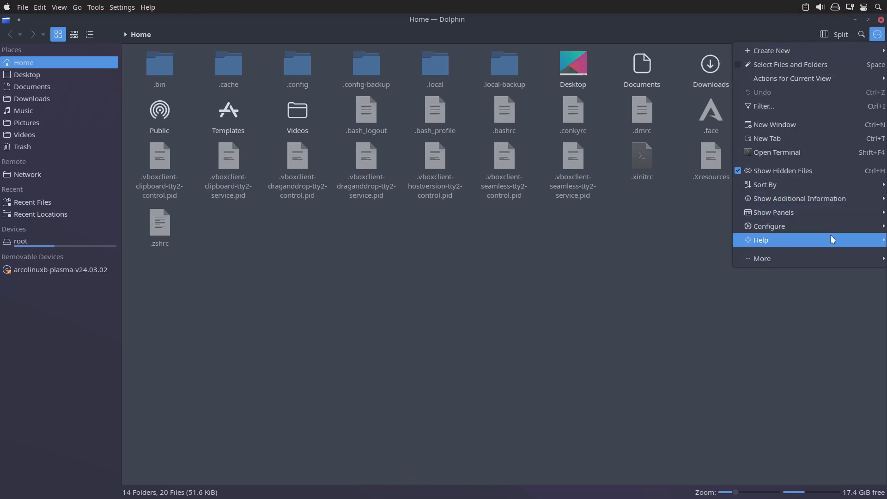
mouse_move(830, 223)
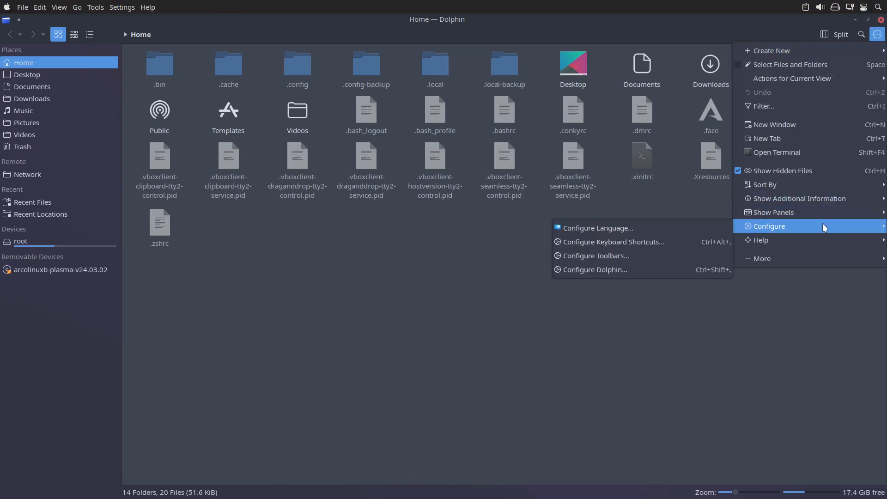
click(650, 256)
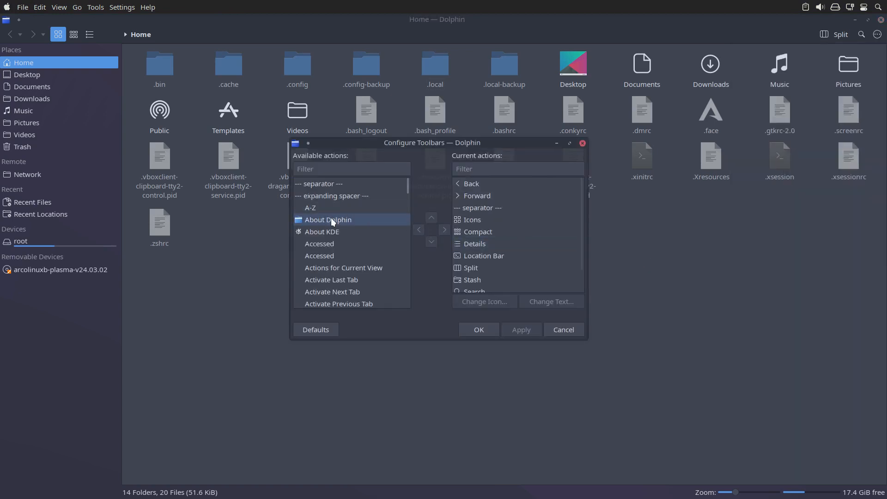
click(325, 171)
text(up)
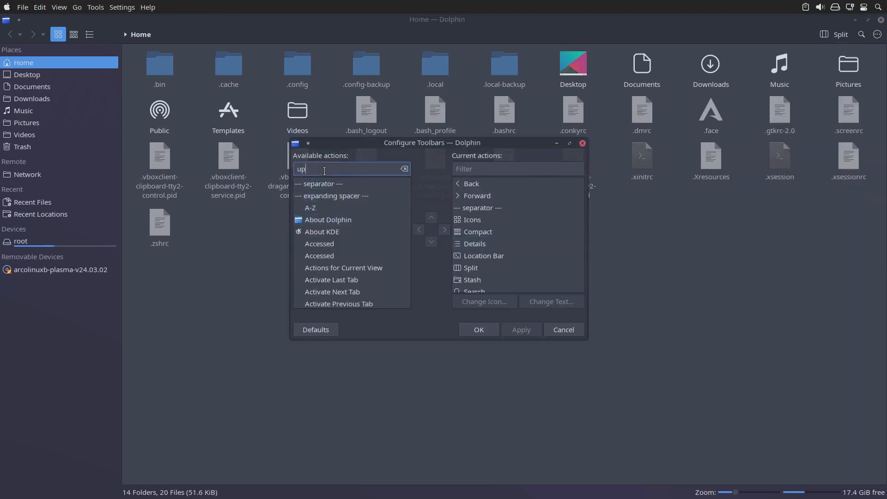
click(325, 207)
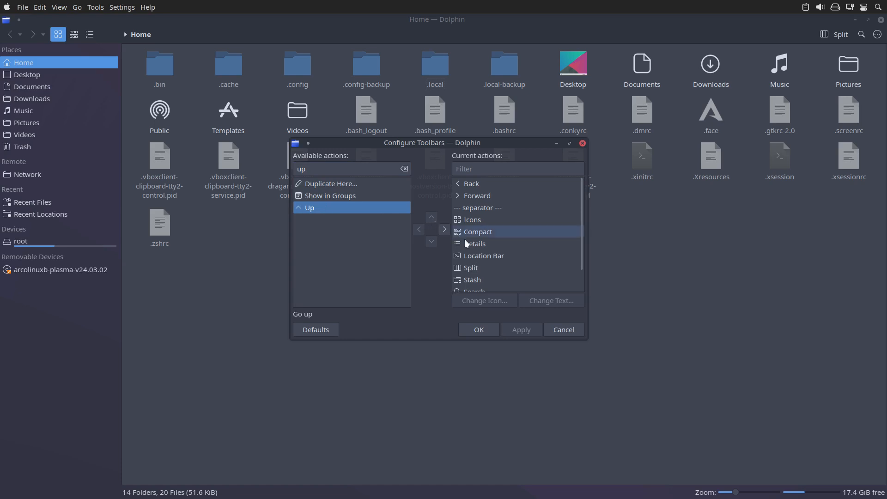
scroll(480, 284, down, 1)
scroll(486, 281, up, 1)
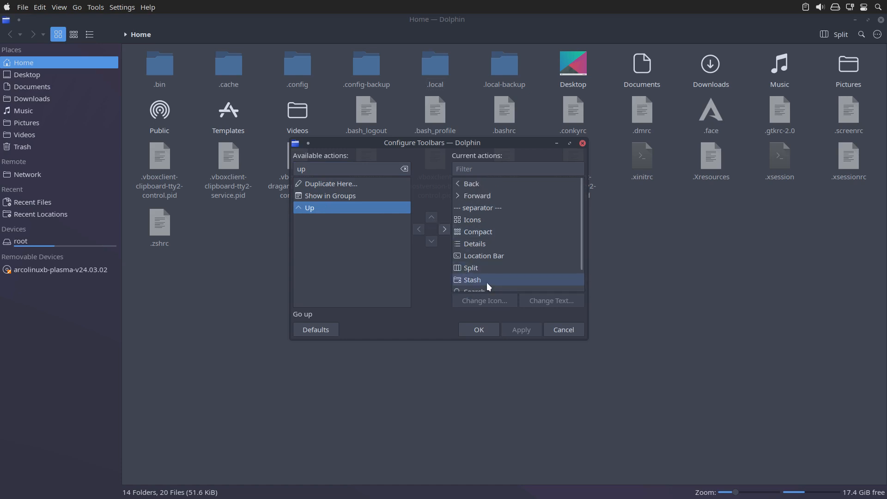
click(444, 229)
Move the Up action ahead of Back at the start of the toolbar, accept the configuration, and close Dolphin.
click(431, 218)
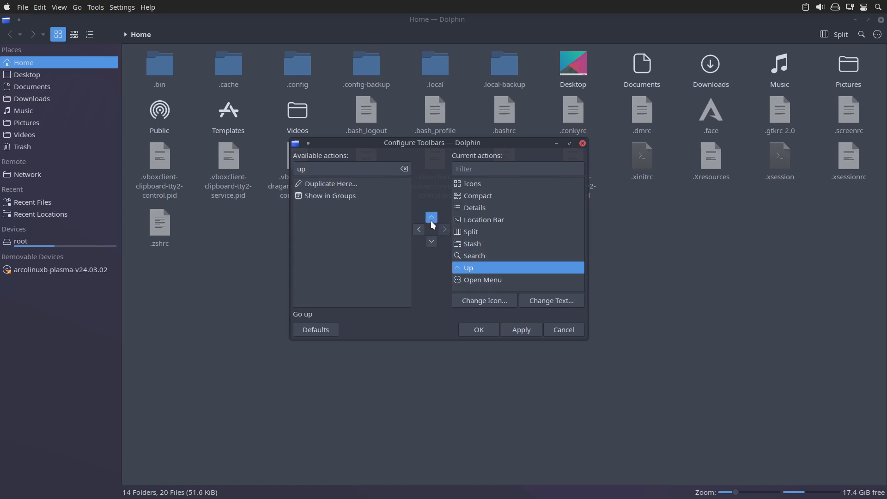
click(431, 220)
click(431, 220)
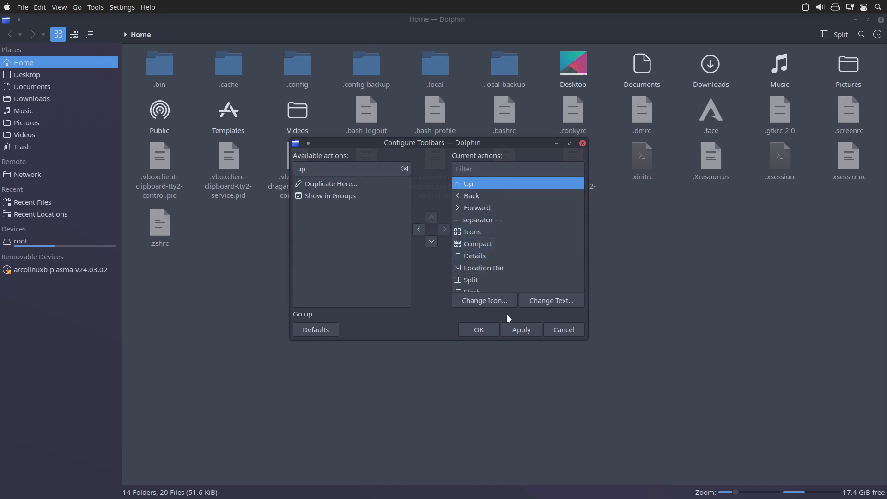
click(512, 330)
click(484, 331)
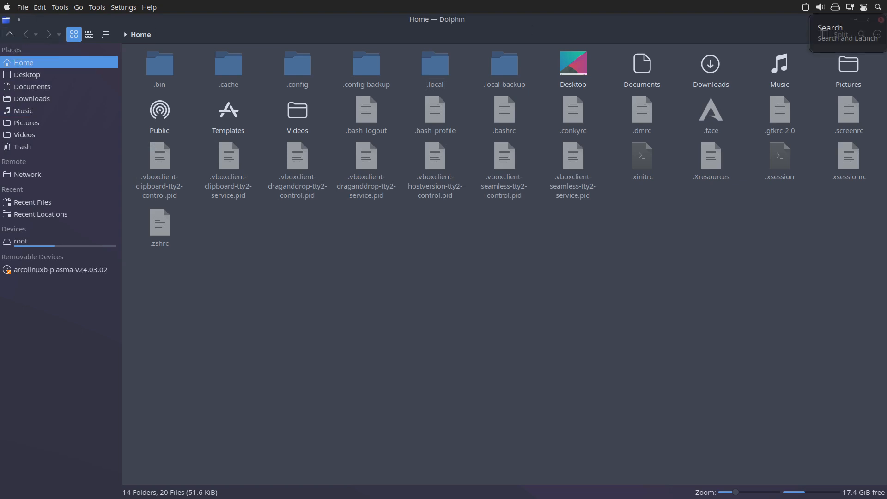
click(881, 20)
Change the desktop's wallpaper type to Slideshow and accept the desktop folder settings.
right_click(441, 99)
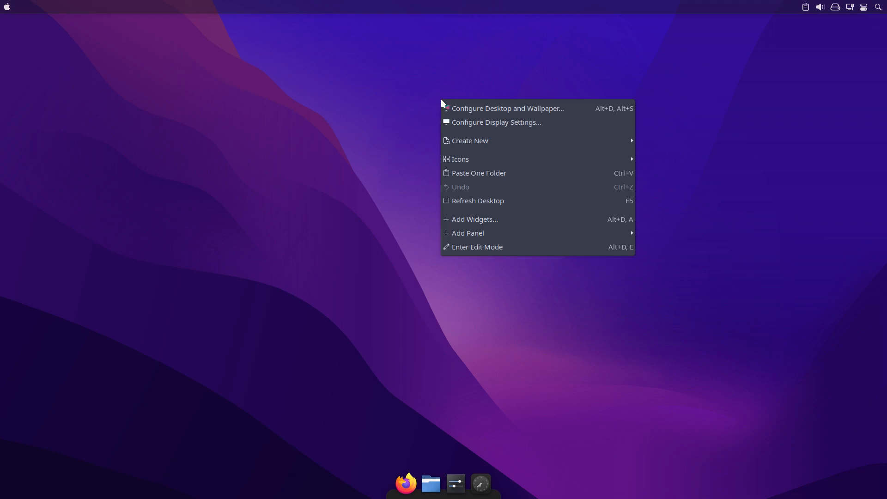
click(478, 107)
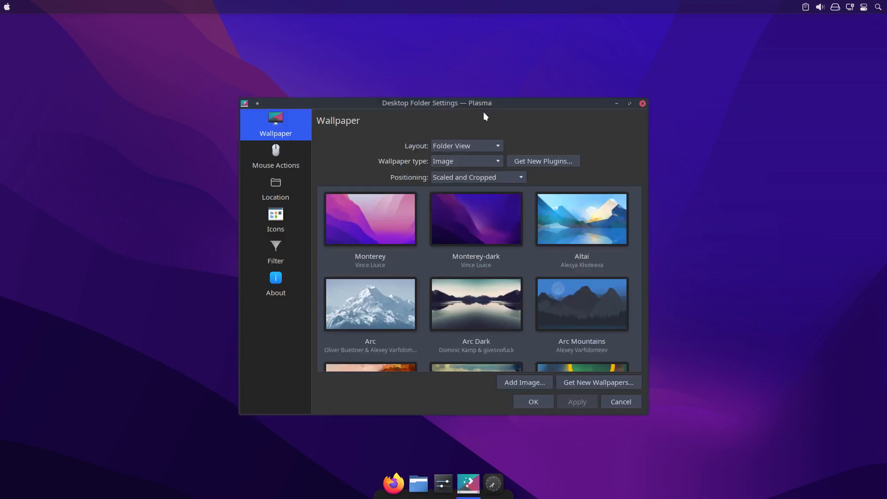
click(486, 143)
click(486, 142)
click(478, 159)
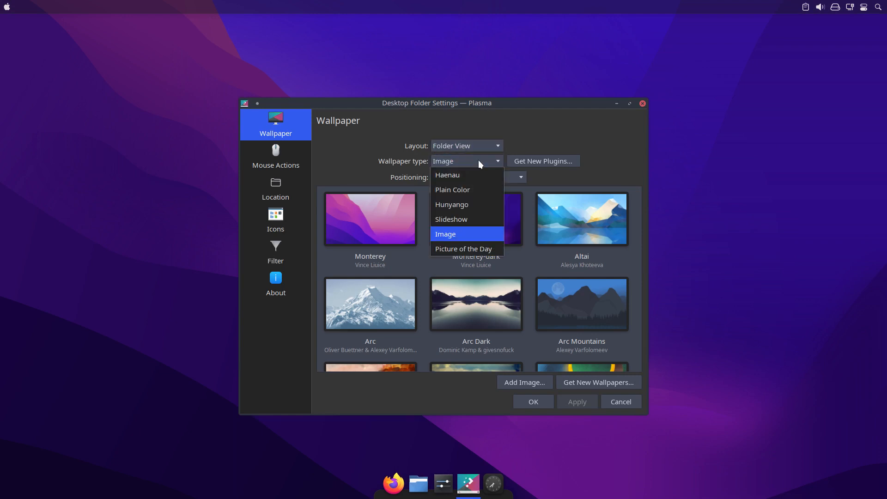
click(470, 218)
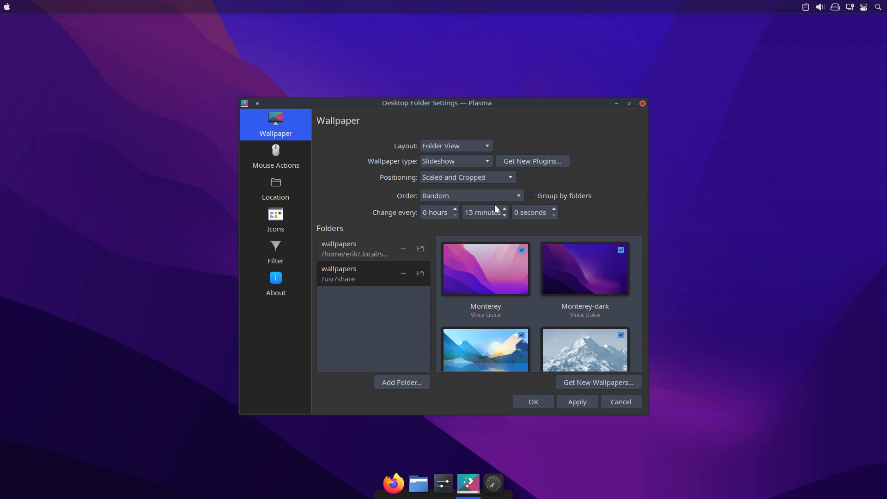
click(578, 403)
click(534, 402)
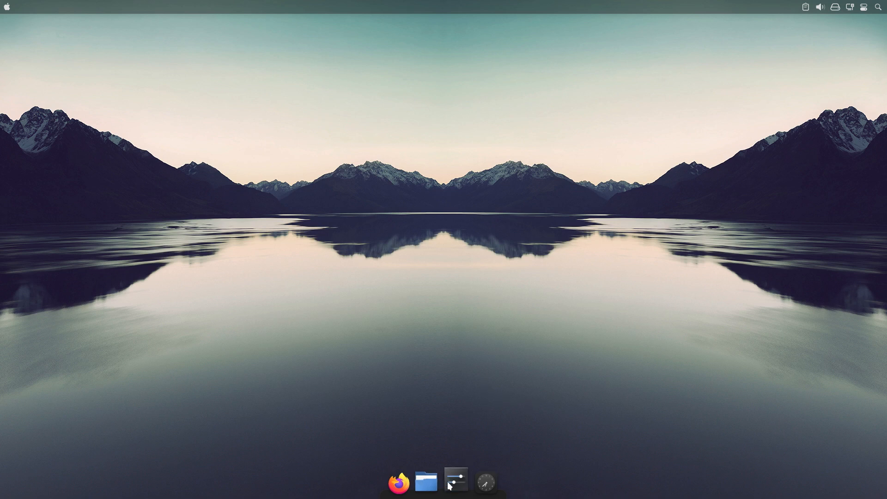
Open the file manager, inspect the .config-backup folder and its dconf settings subfolder, and close the file manager.
drag(426, 480, 433, 428)
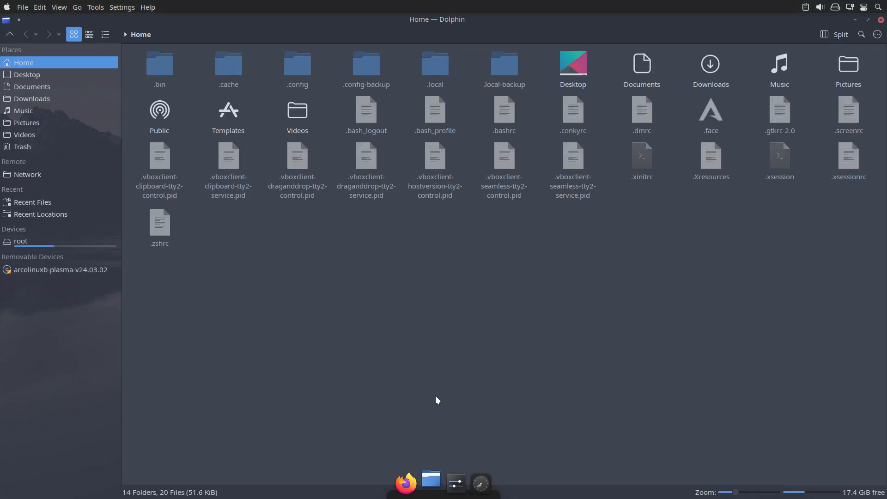
click(370, 68)
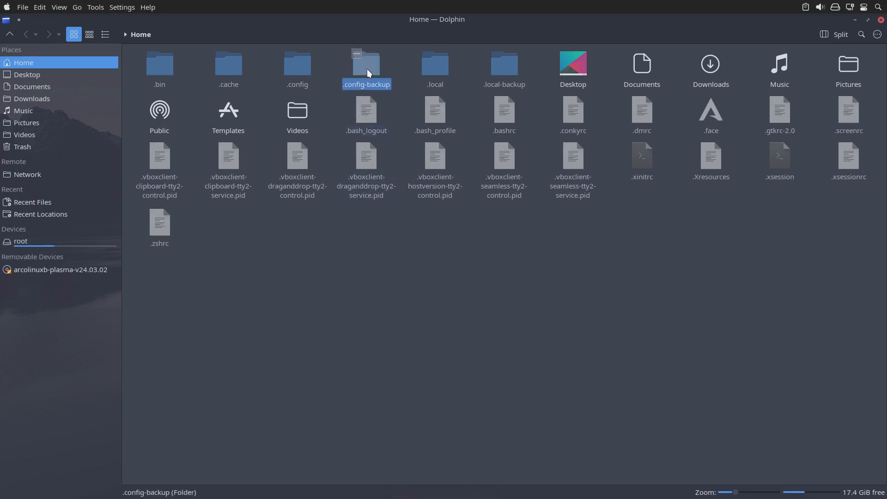
double_click(368, 68)
click(368, 67)
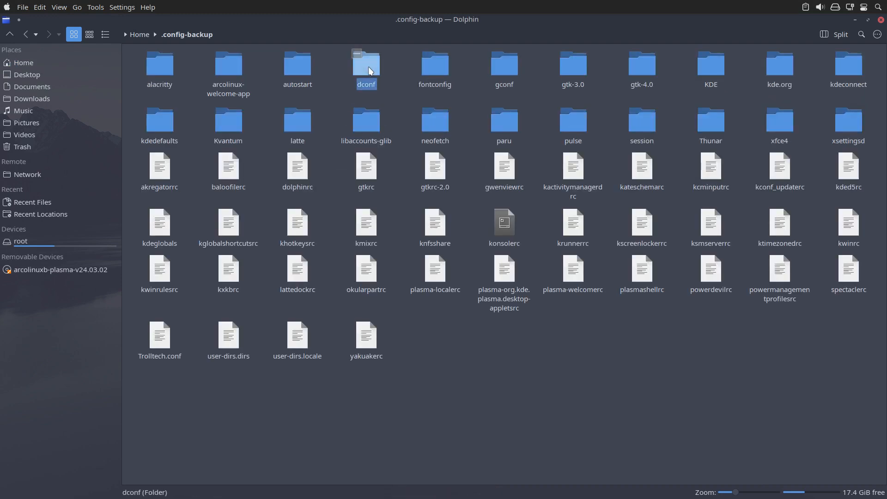
double_click(368, 67)
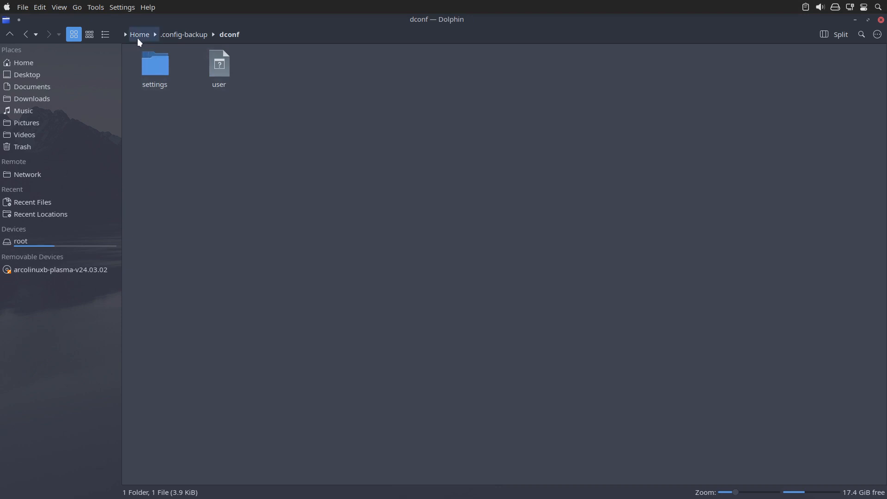
double_click(154, 59)
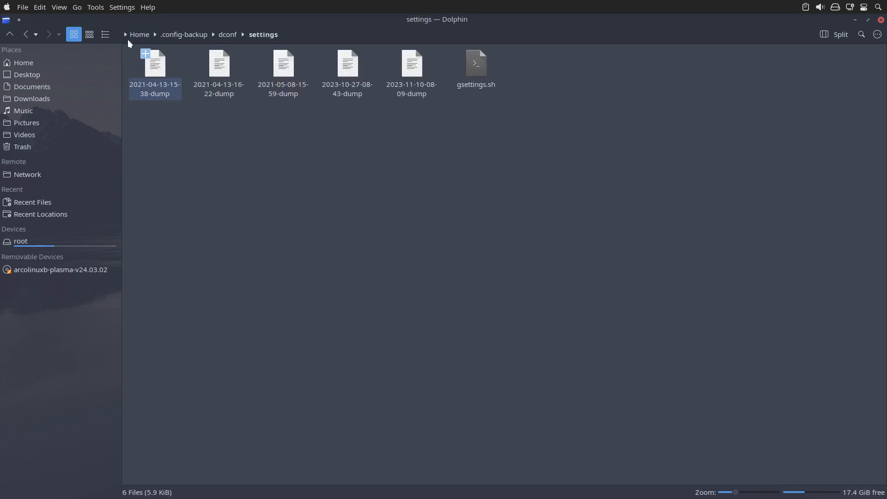
click(193, 34)
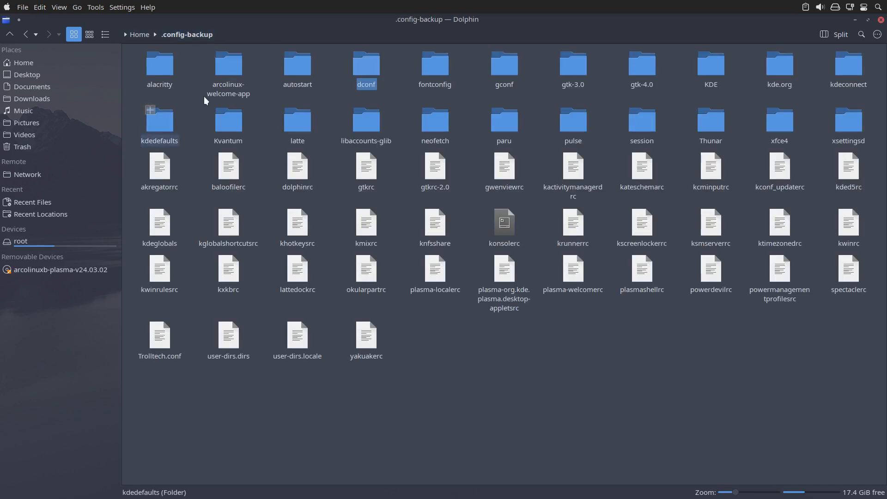
click(880, 20)
Open System Settings maximized and search the Desktop Effects for "wobbl" with unsupported effects included.
mouse_move(414, 459)
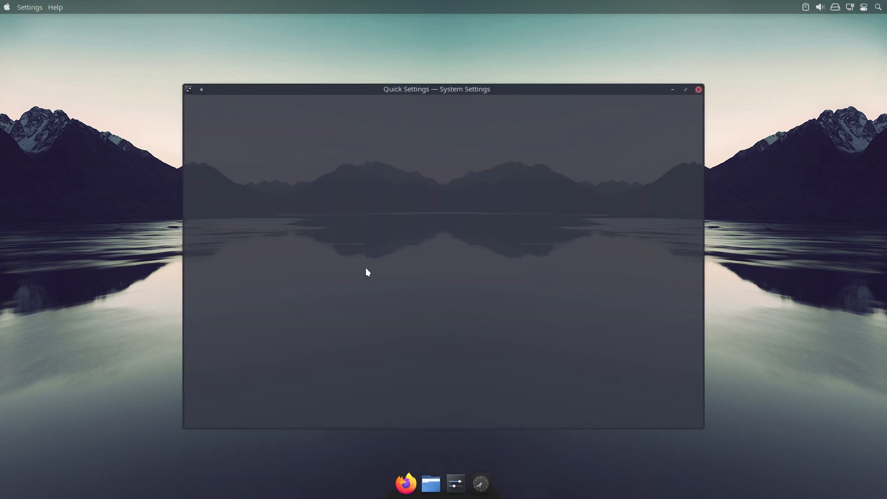
click(269, 128)
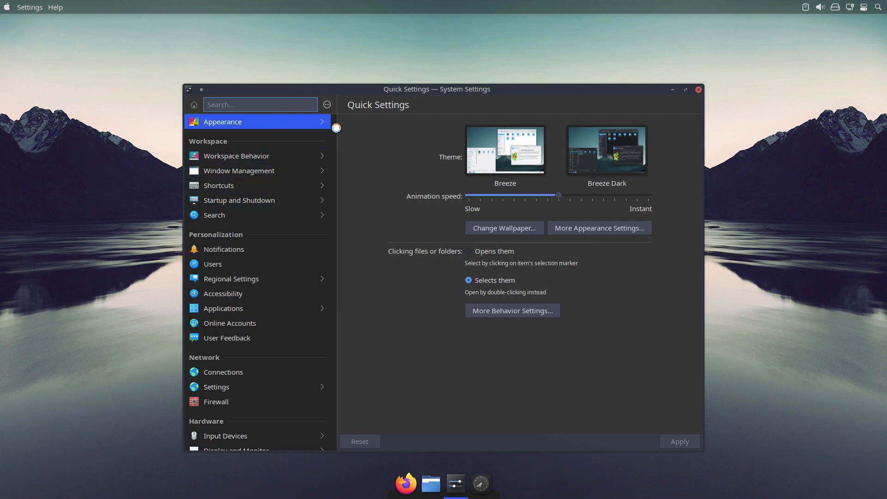
click(686, 89)
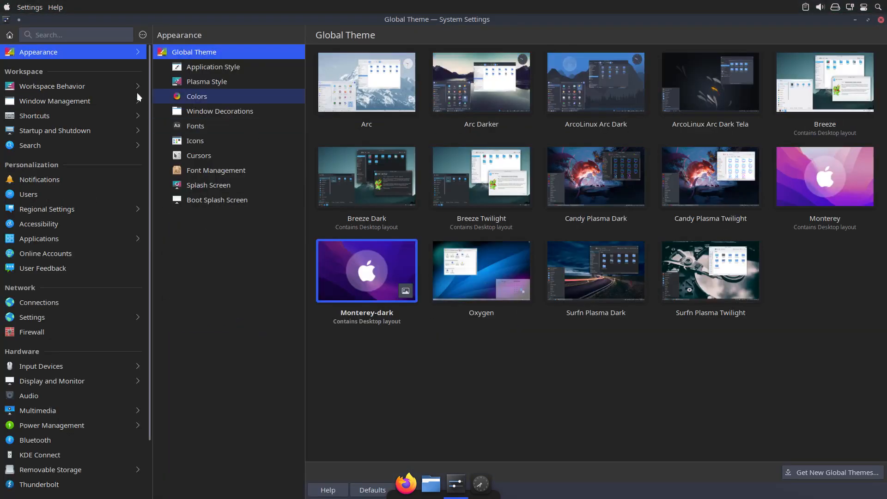
click(80, 84)
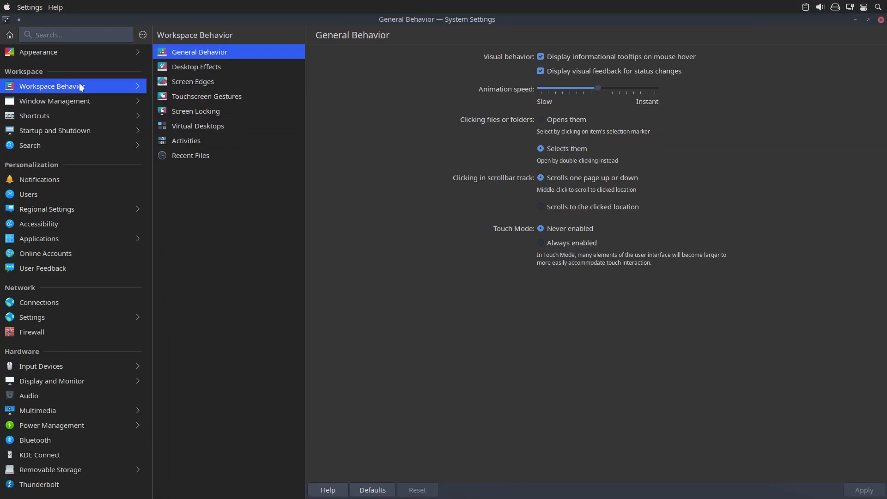
click(204, 68)
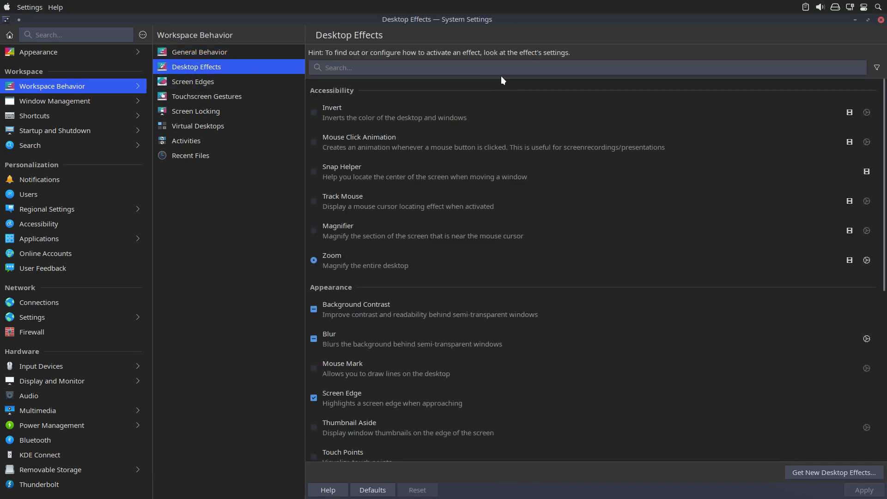
click(376, 67)
text(wobbl)
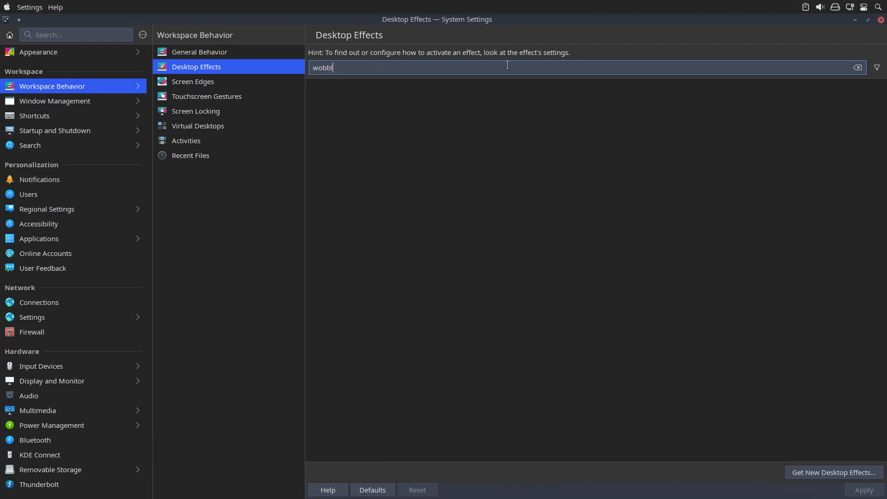
click(874, 70)
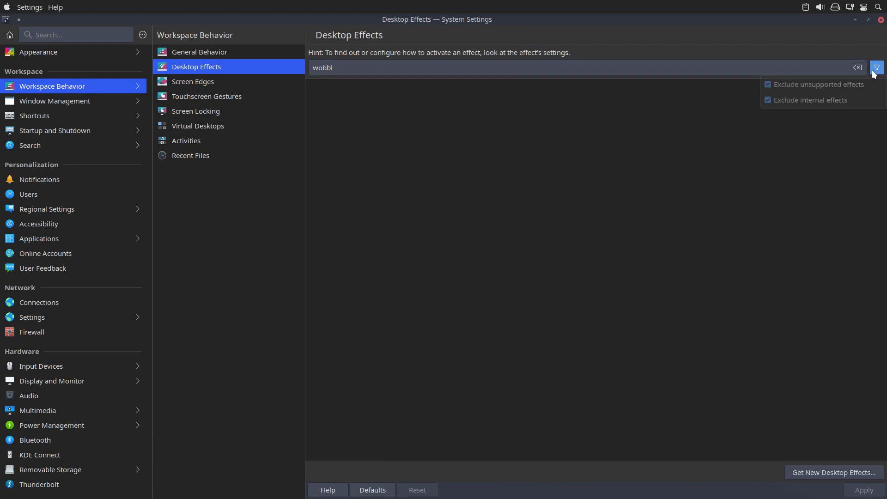
click(837, 86)
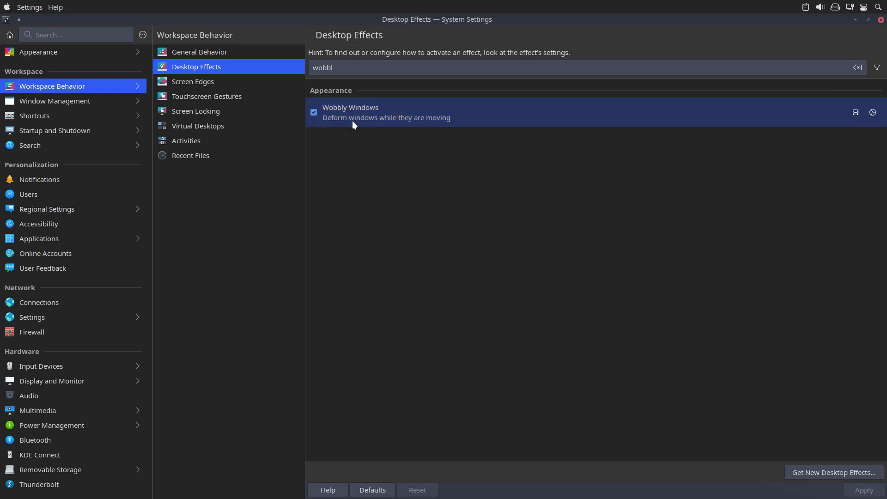
Review the Wobbly Windows effect's configuration, leave it without changes, and close System Settings.
click(877, 128)
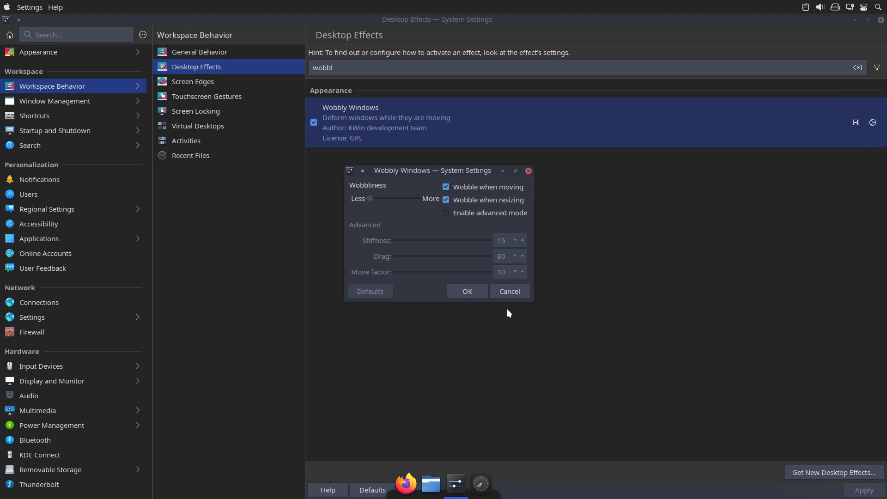
click(511, 291)
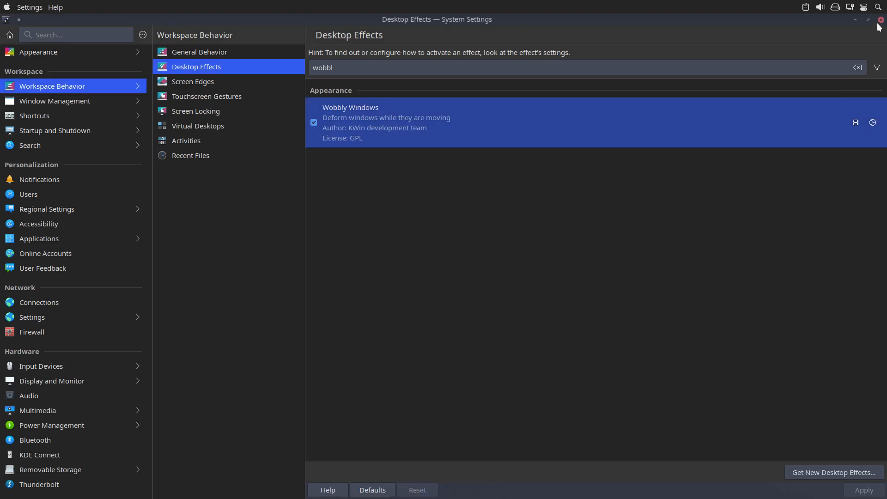
click(880, 20)
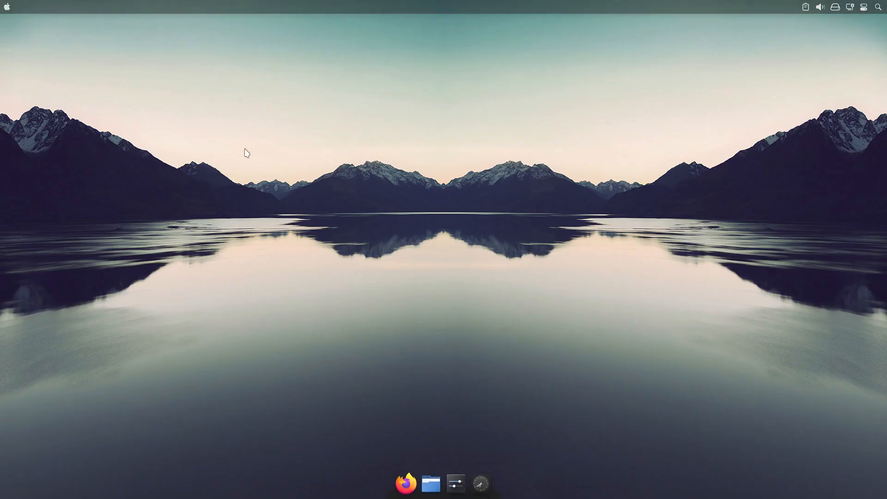
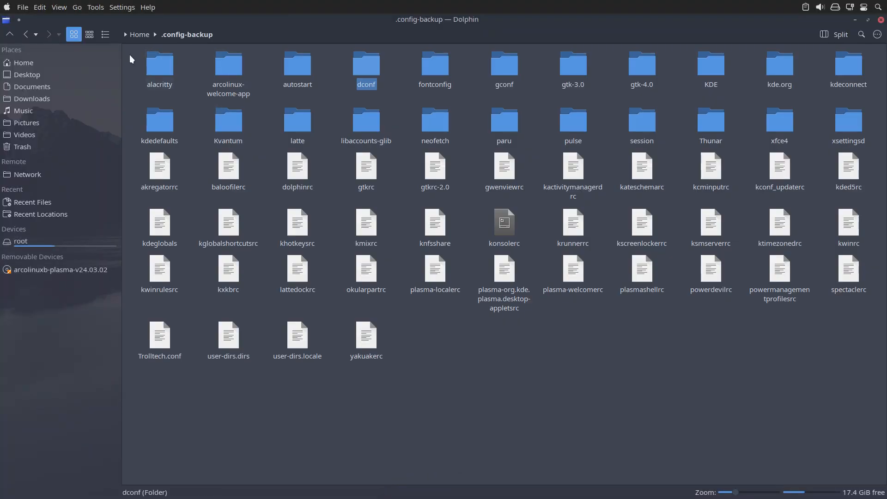
Return to the Home folder and compare the .config and .config-backup folders with each other in Meld.
click(139, 35)
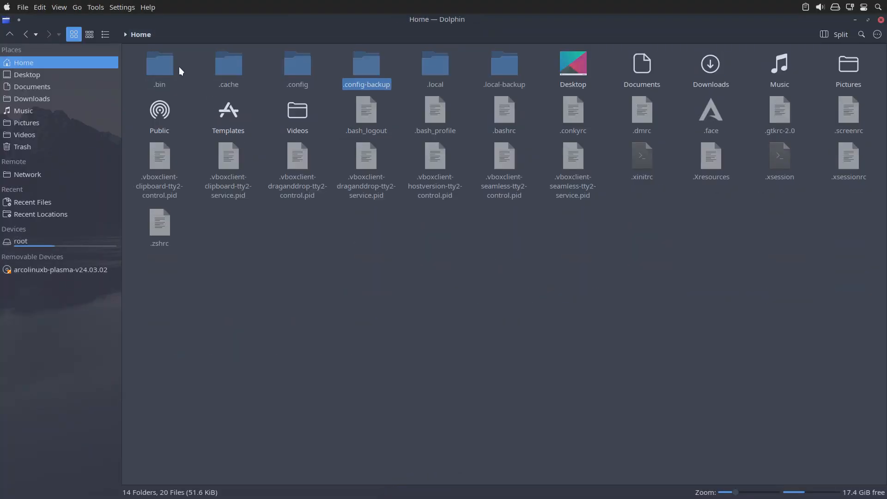
click(304, 71)
ctrl+click(369, 67)
right_click(369, 66)
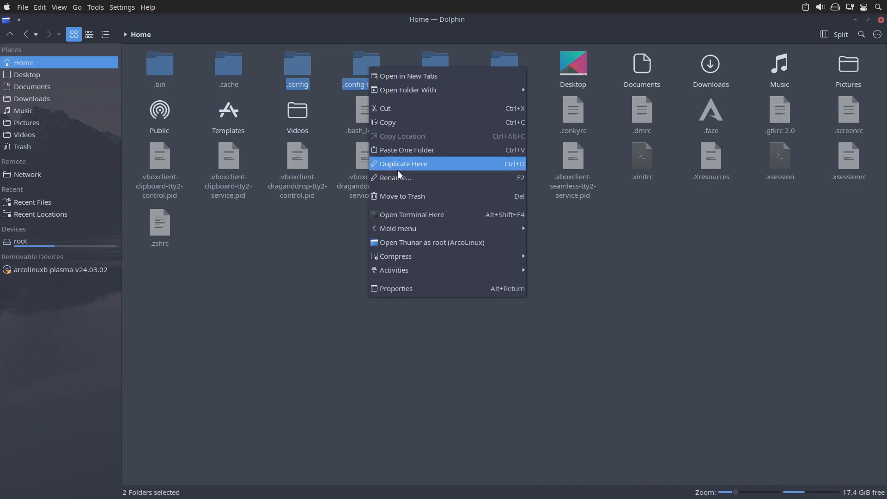
mouse_move(442, 231)
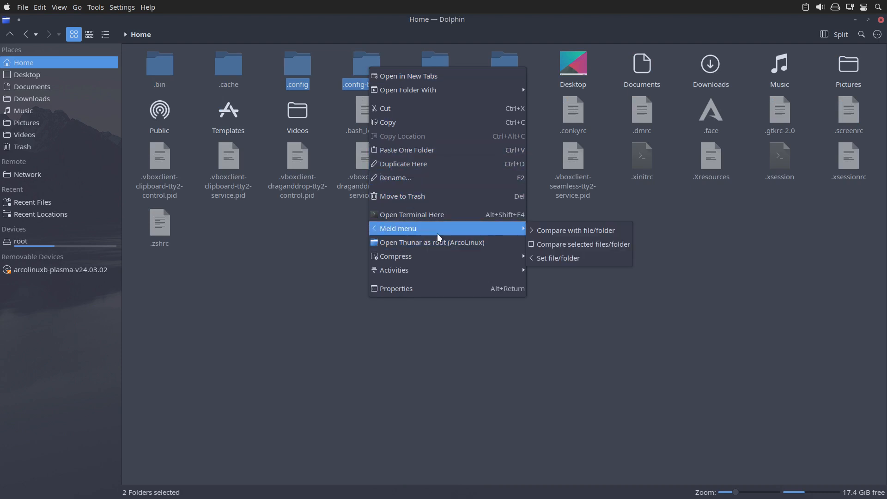
click(572, 242)
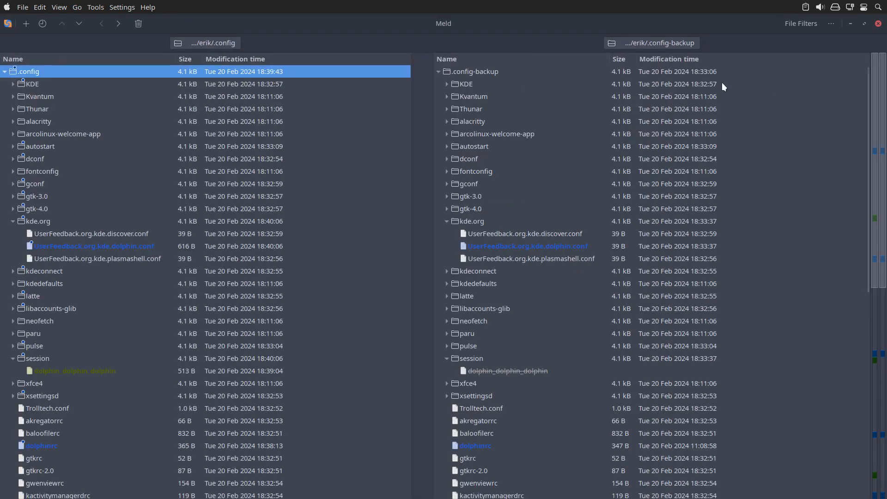
Filter identical files out of the folder comparison and select the dconf user file in .config.
click(785, 28)
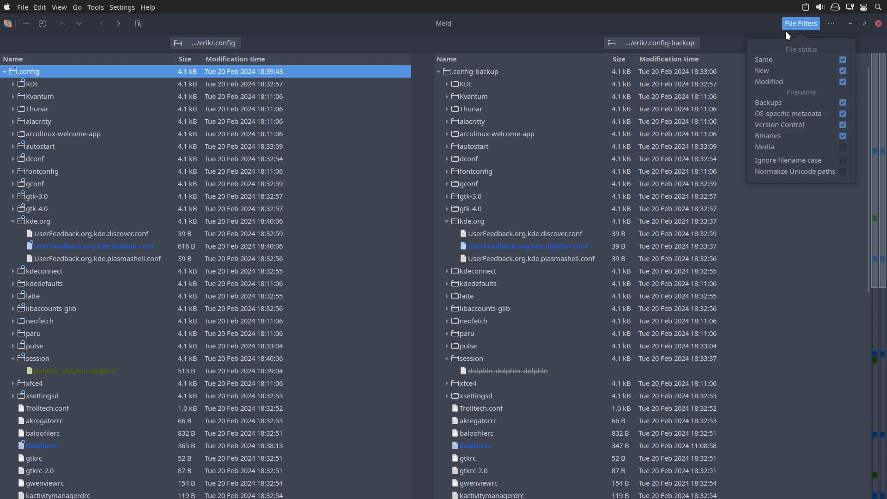
click(842, 62)
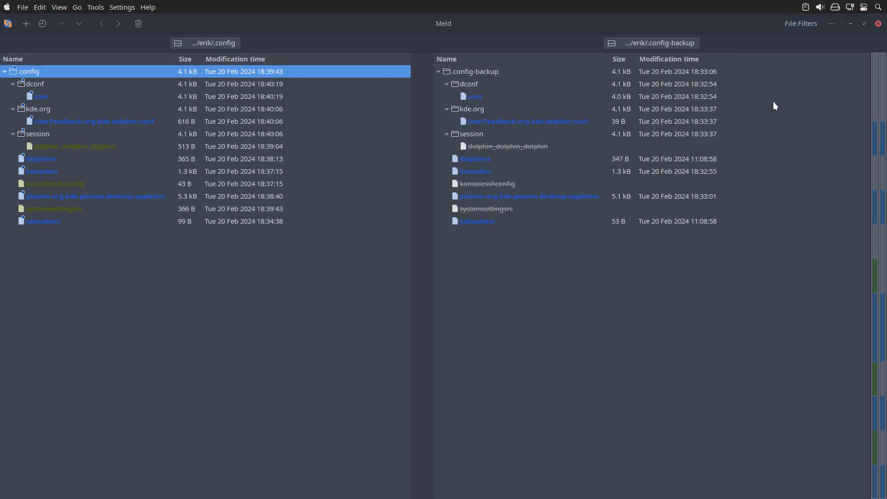
click(42, 97)
click(62, 123)
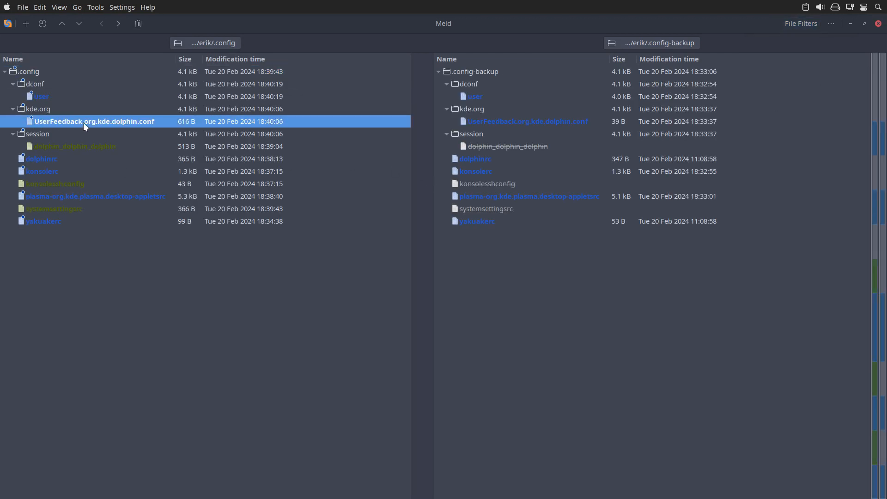
click(41, 98)
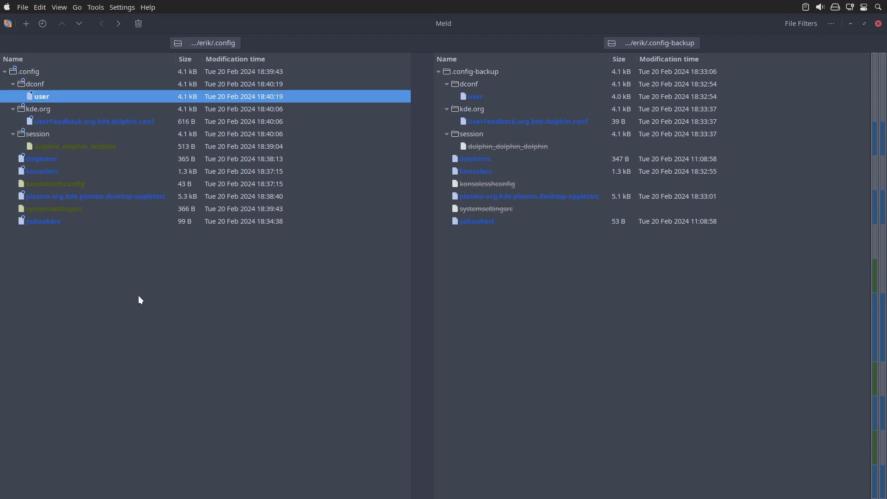
Launch dconf Editor and browse to the settings folder under org/gtk/gtk4.
key(super)
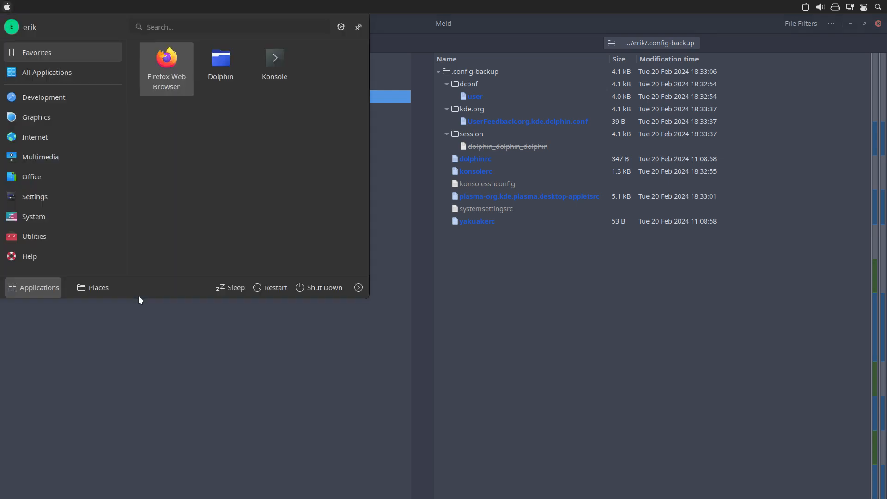
text(dconf)
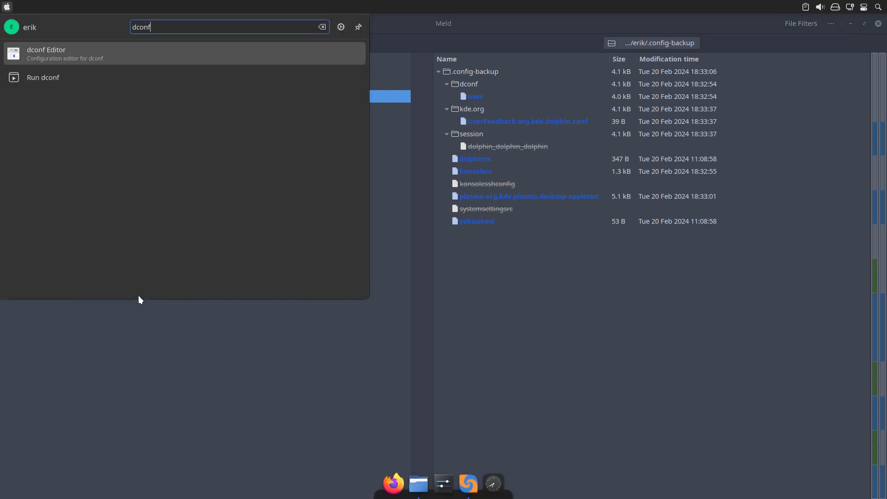
key(Return)
click(200, 205)
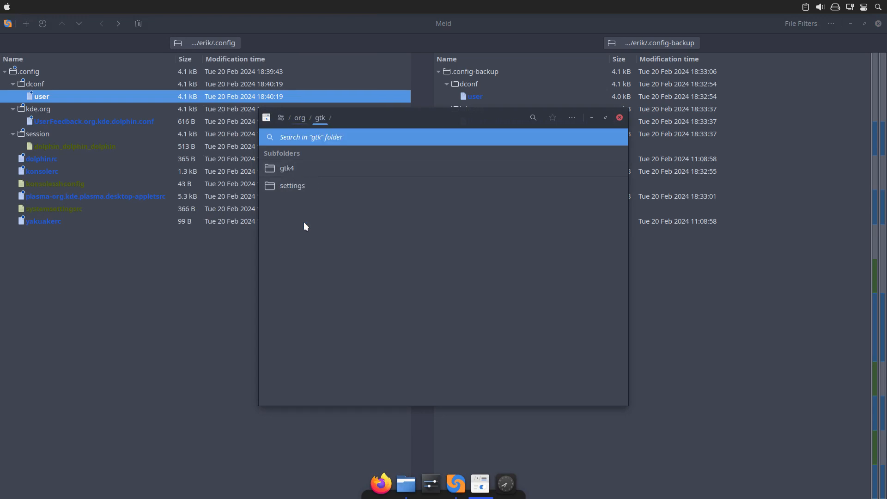
click(308, 174)
click(314, 174)
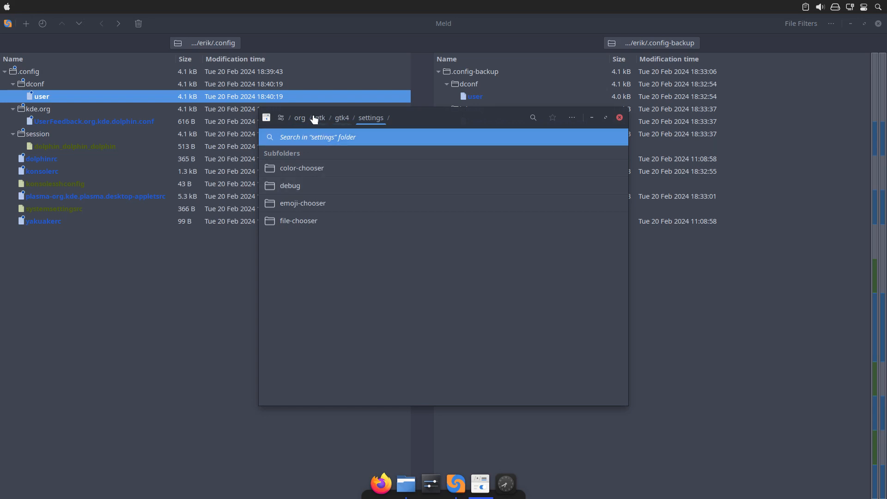
Go back to the org folder and inspect the mate-panel-applet settings under org/x/apps.
click(300, 119)
click(297, 239)
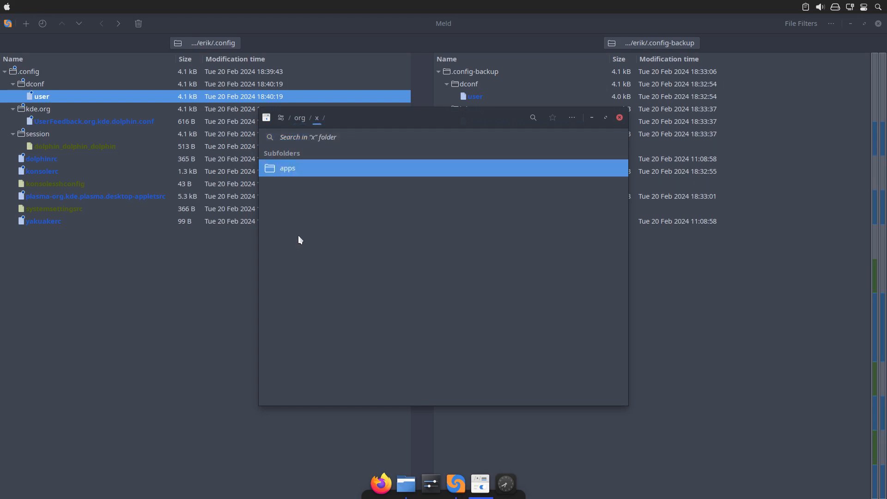
click(307, 166)
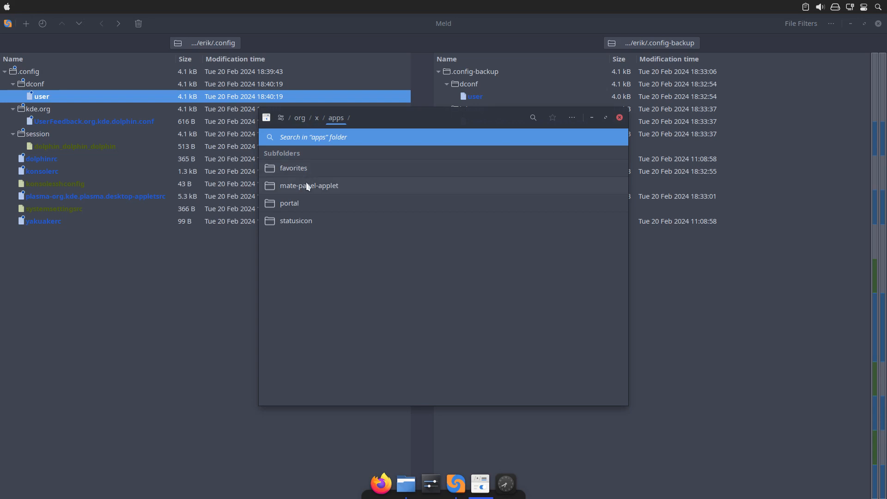
click(306, 184)
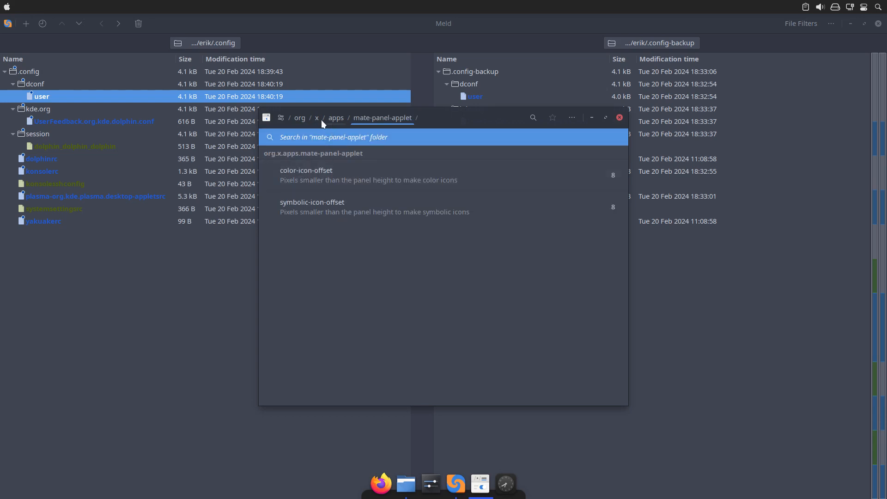
Return to the org folder, look into its freedesktop folder, and close dconf Editor.
click(303, 122)
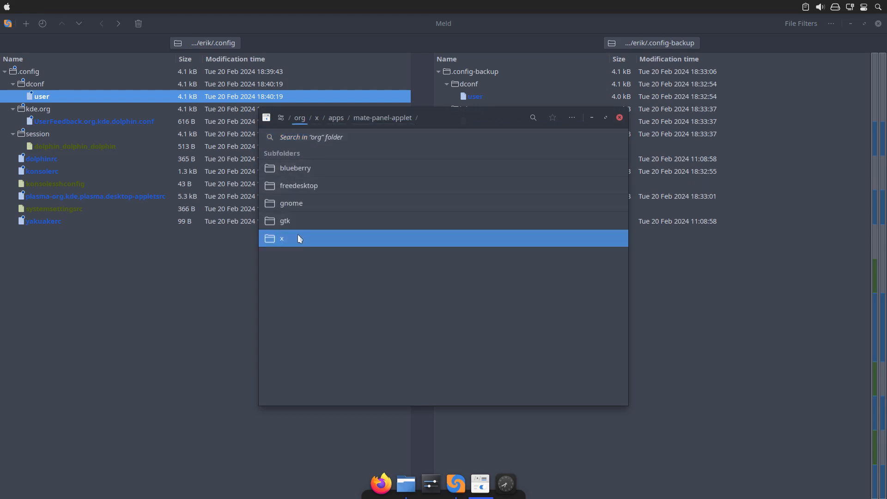
click(296, 186)
click(295, 187)
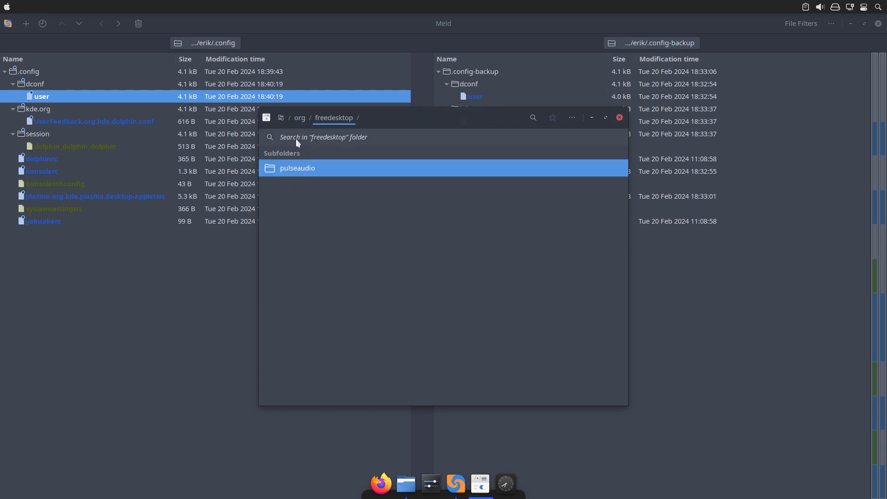
click(295, 138)
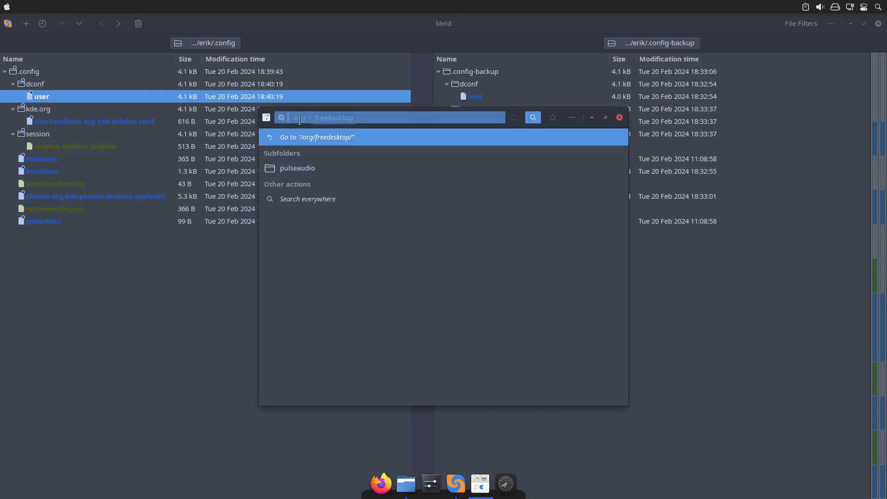
click(619, 117)
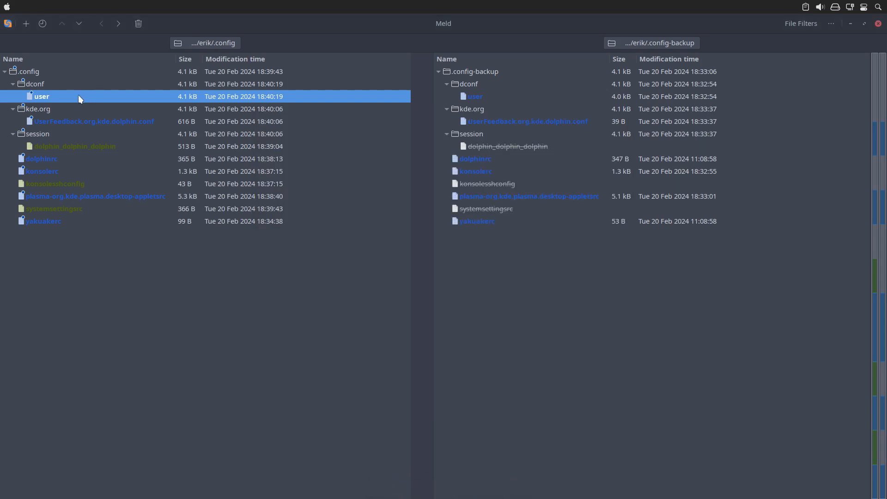
Review the differences in UserFeedback.org.kde.dolphin.conf and the dolphin_dolphin_dolphin session file, closing each file comparison.
click(89, 121)
double_click(134, 123)
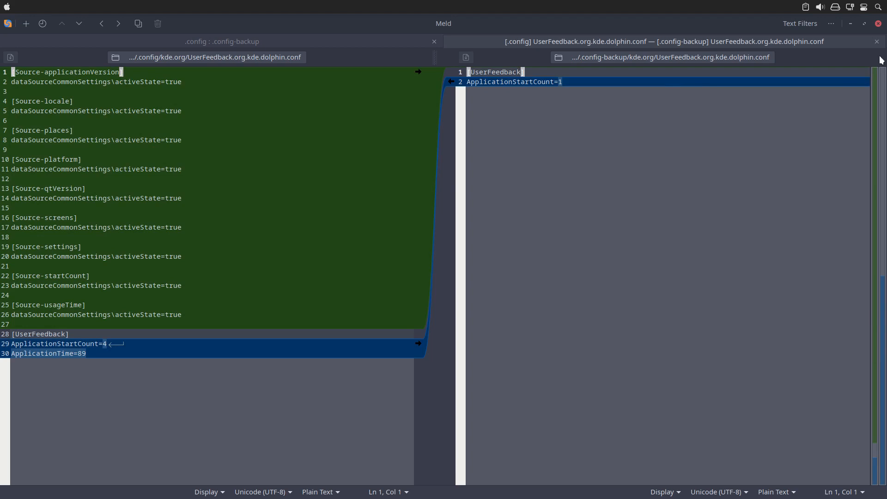
click(877, 41)
click(70, 147)
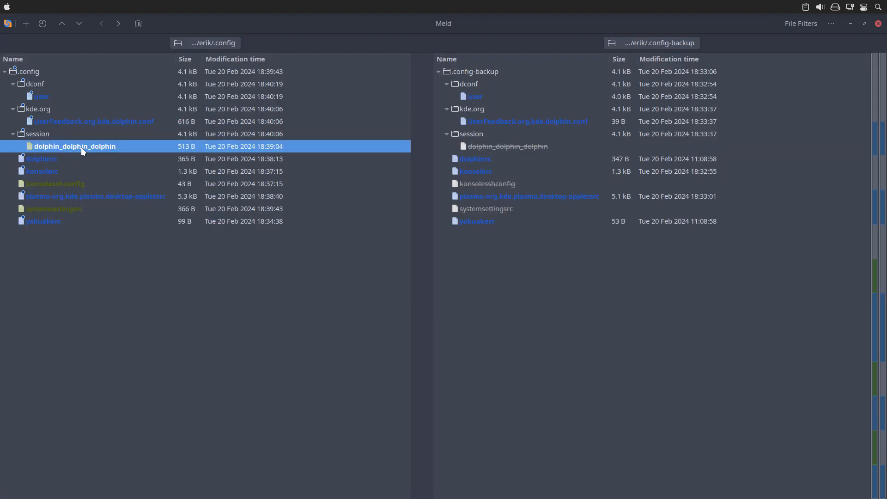
double_click(81, 147)
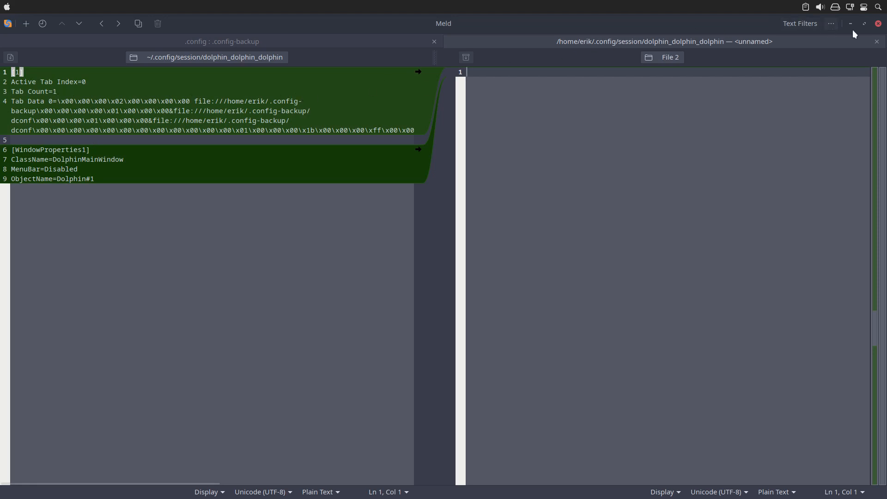
click(877, 41)
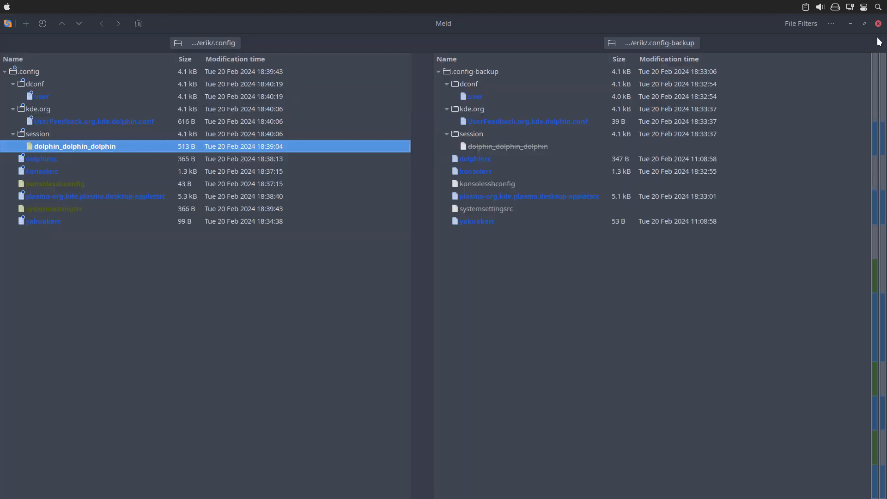
Compare dolphinrc with its backup copy, examine the first MenuBar line, and close Meld.
click(75, 157)
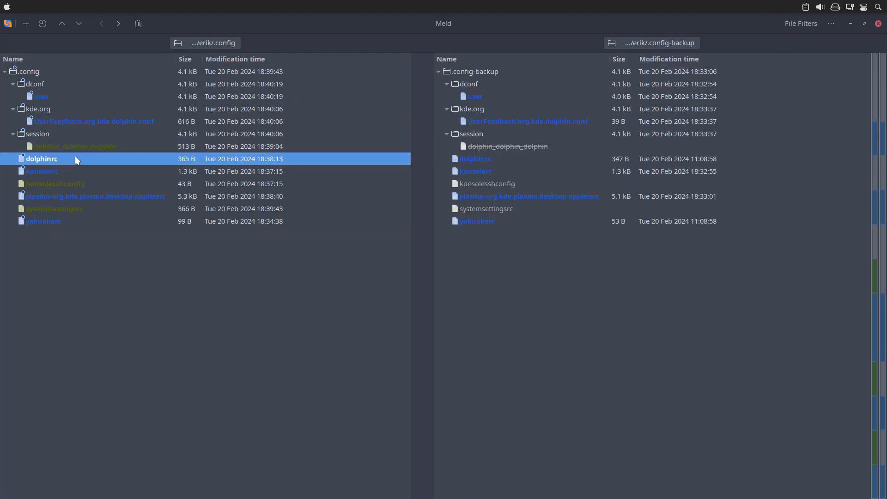
double_click(75, 156)
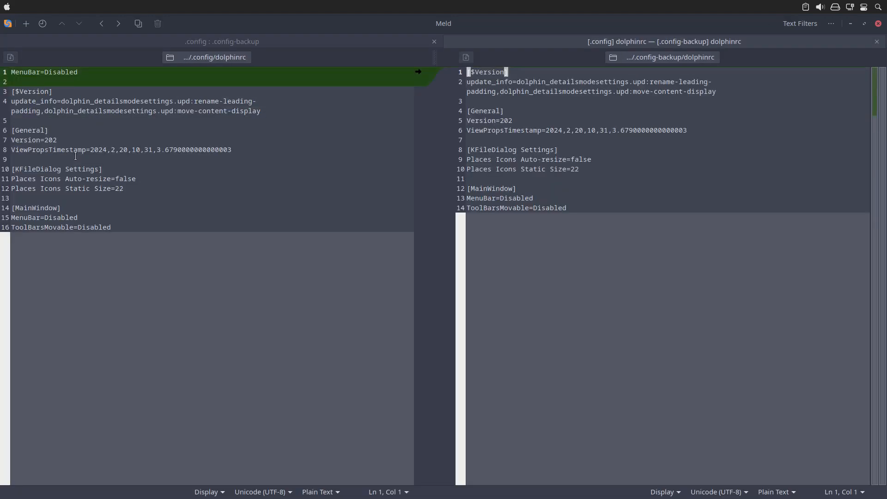
click(77, 72)
click(878, 23)
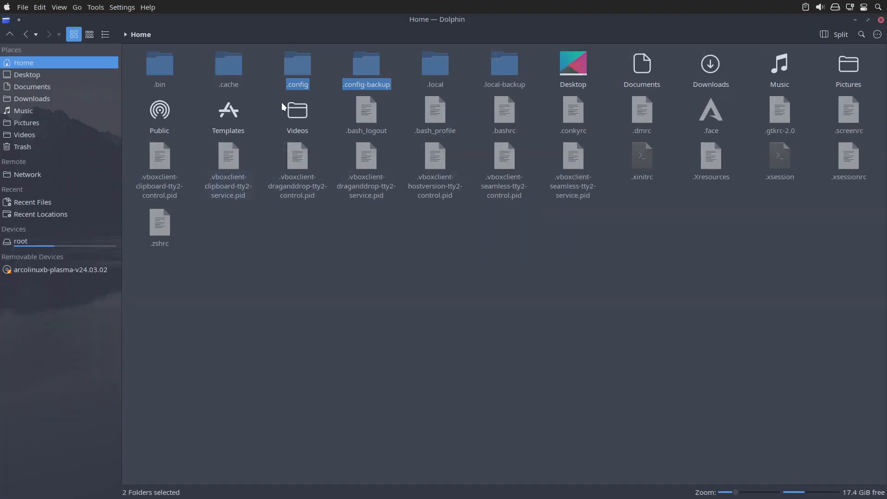
Reopen the Meld comparison of the selected .config and .config-backup folders.
right_click(295, 71)
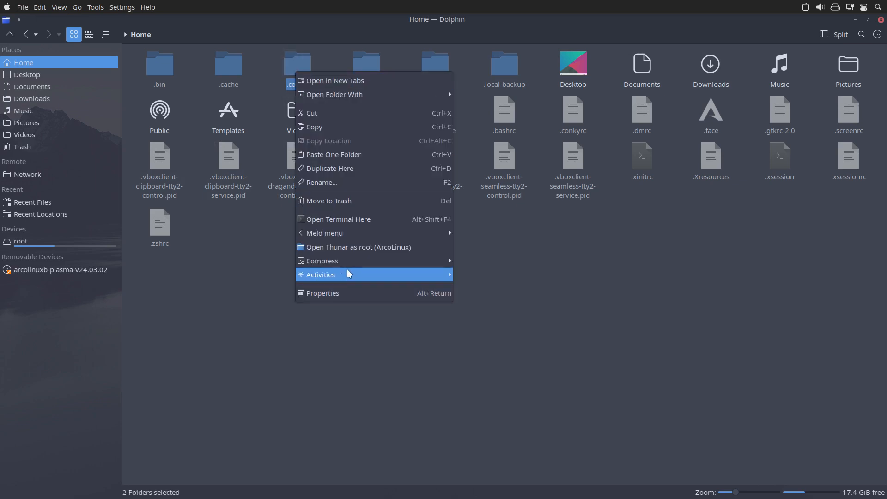
mouse_move(376, 233)
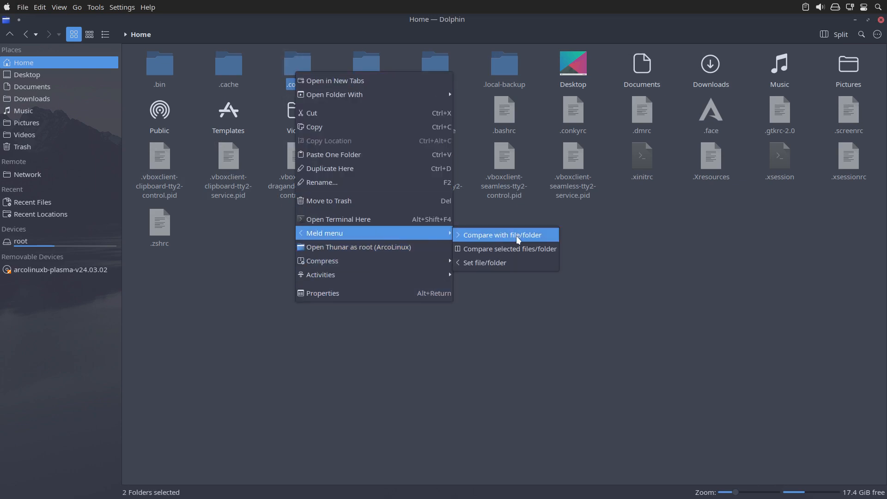
click(514, 251)
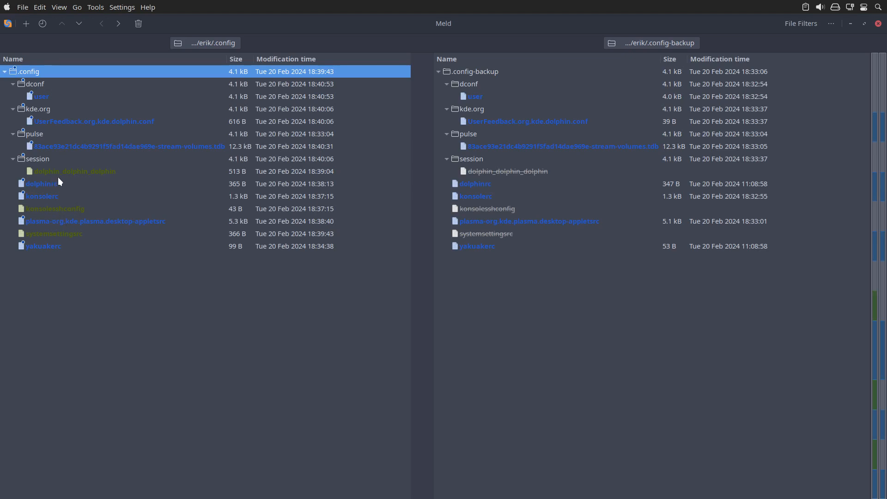
Review the differences in konsolerc and the contents of konsolesshconfig, closing each file comparison.
click(57, 177)
click(59, 185)
double_click(57, 193)
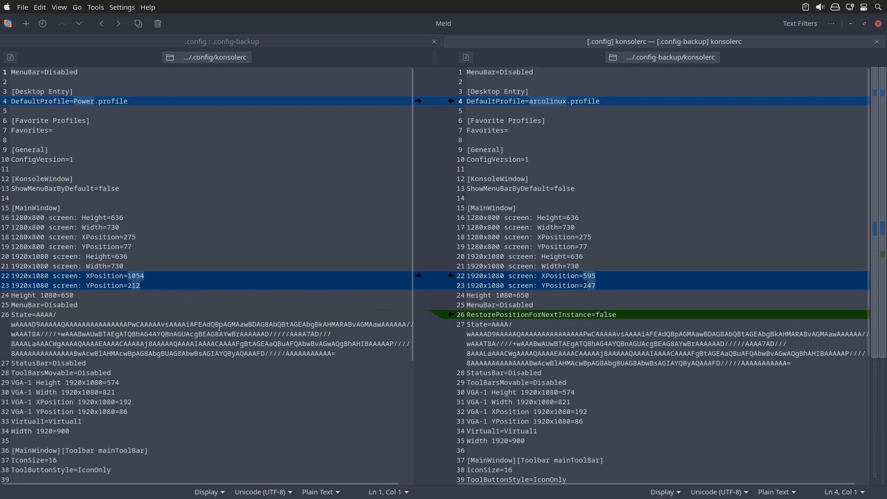
click(877, 41)
double_click(71, 209)
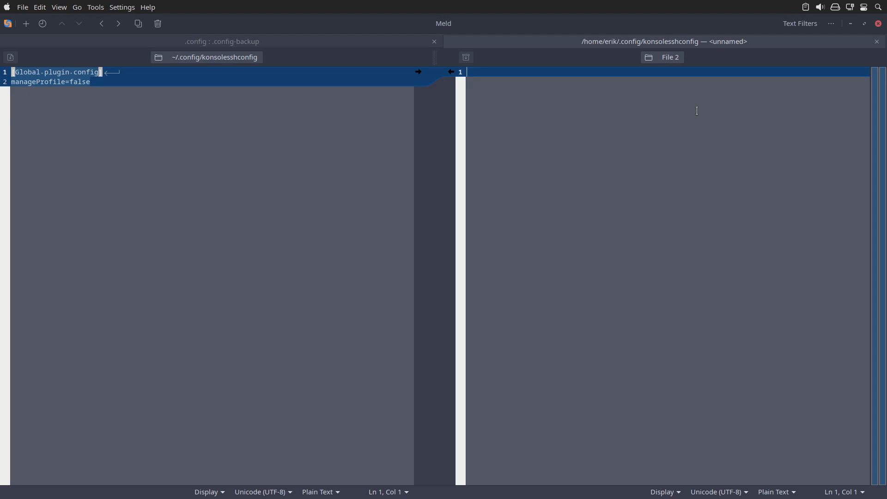
click(876, 42)
Compare plasma-org.kde.plasma.desktop-appletsrc with its backup, highlight the wallpaperplugin entries in both versions, and close the file comparison.
double_click(170, 222)
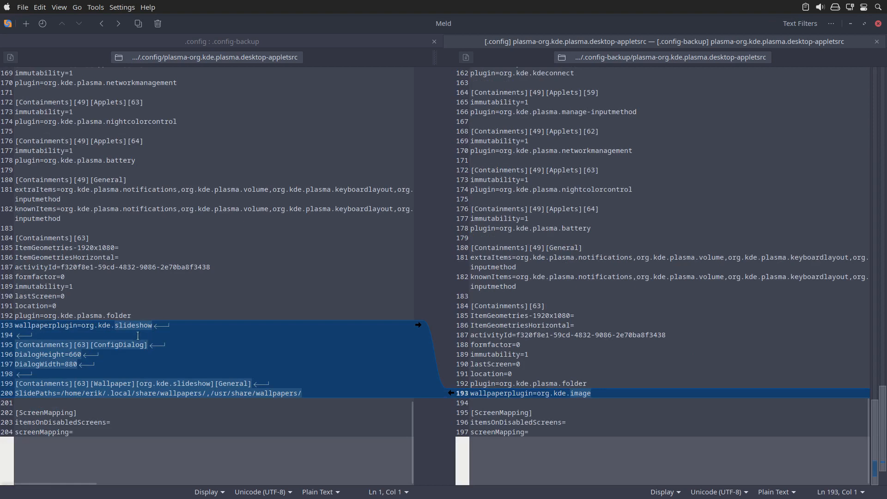
click(154, 331)
drag(155, 330, 100, 328)
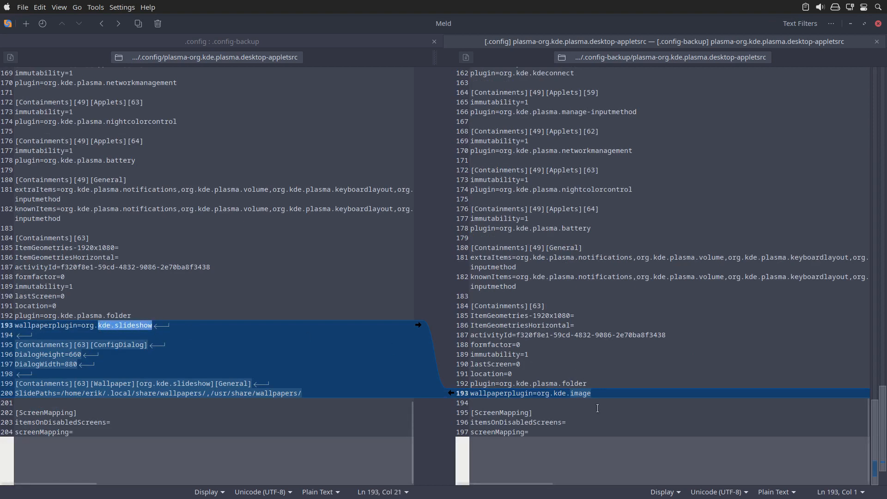
drag(600, 393, 447, 389)
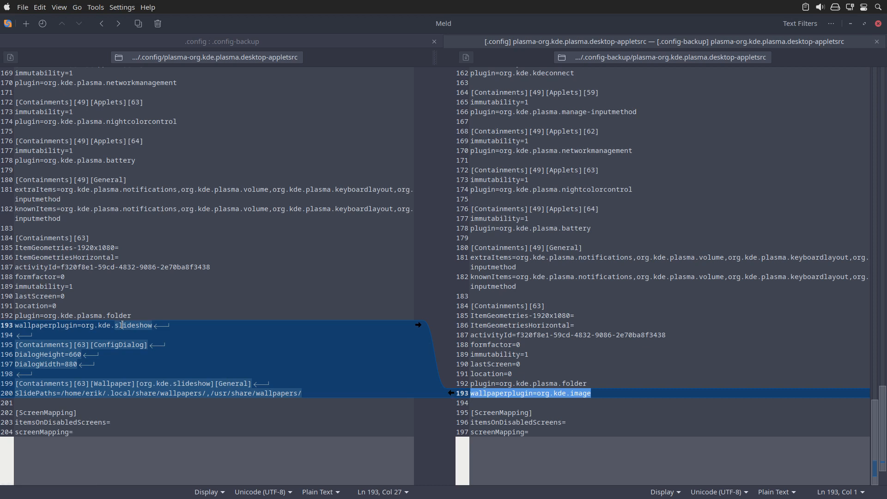
click(876, 41)
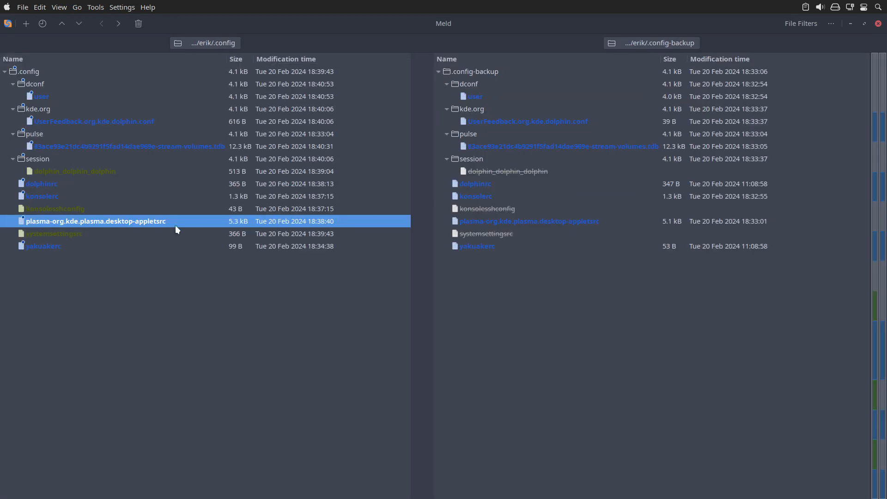
Review the contents of systemsettingsrc and the differences in yakuakerc against the backup, and close Meld.
click(123, 244)
double_click(127, 234)
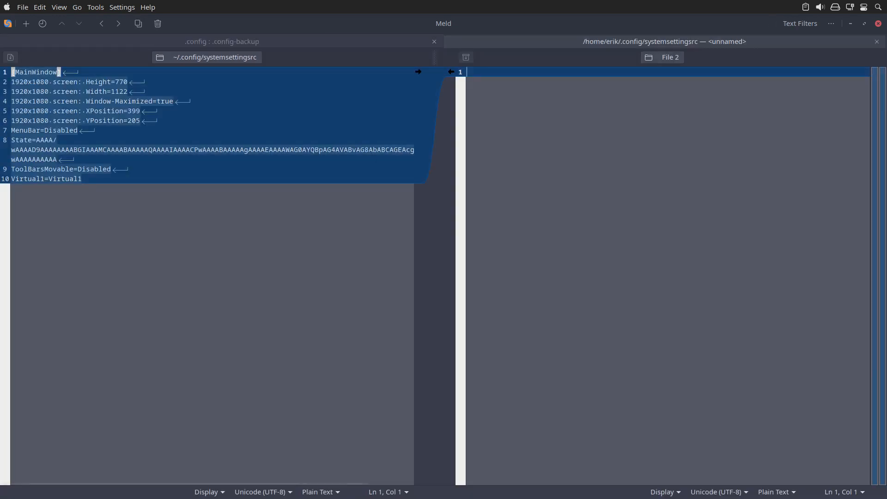
mouse_move(493, 489)
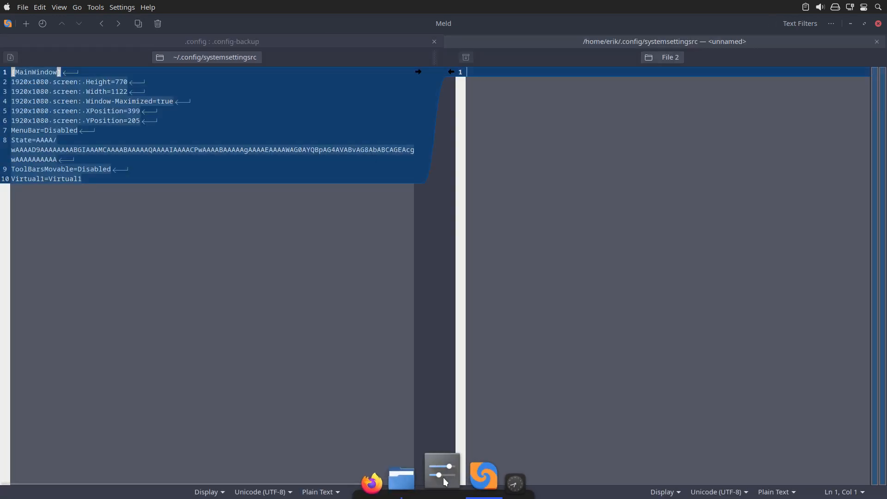
click(877, 41)
double_click(57, 248)
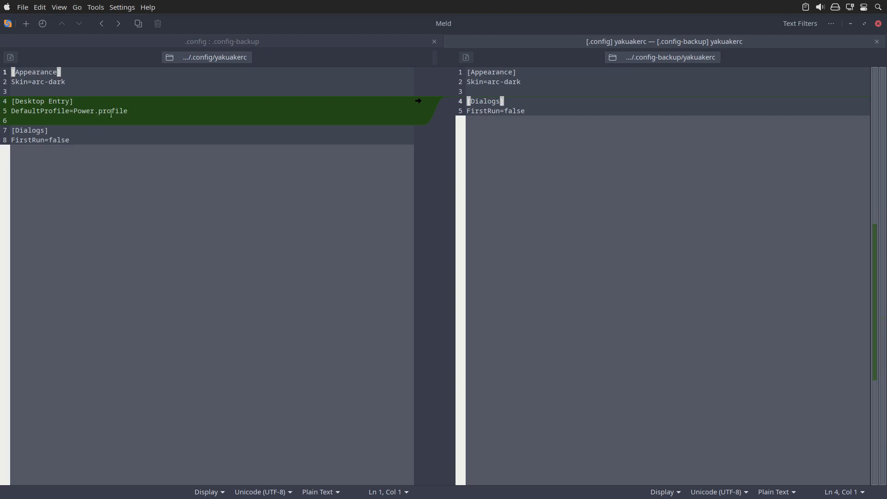
click(878, 23)
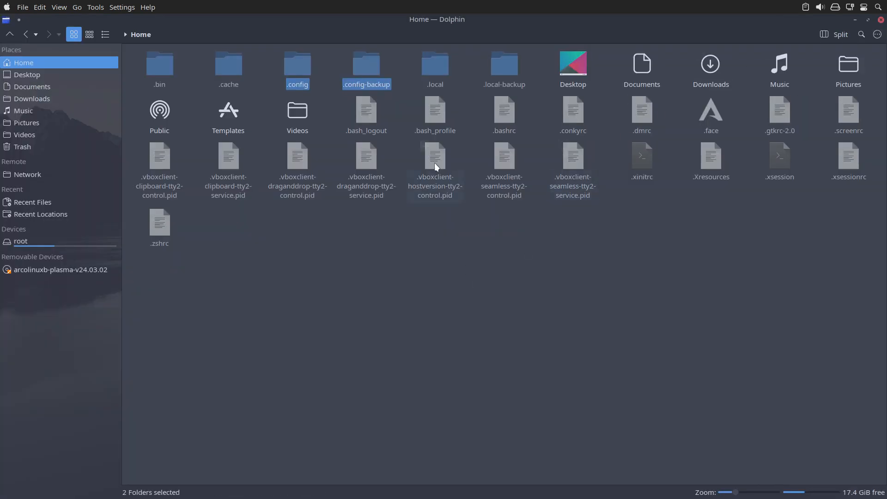
Select the .local and .local-backup folders in the home directory and compare them in Meld.
click(436, 61)
ctrl+click(497, 60)
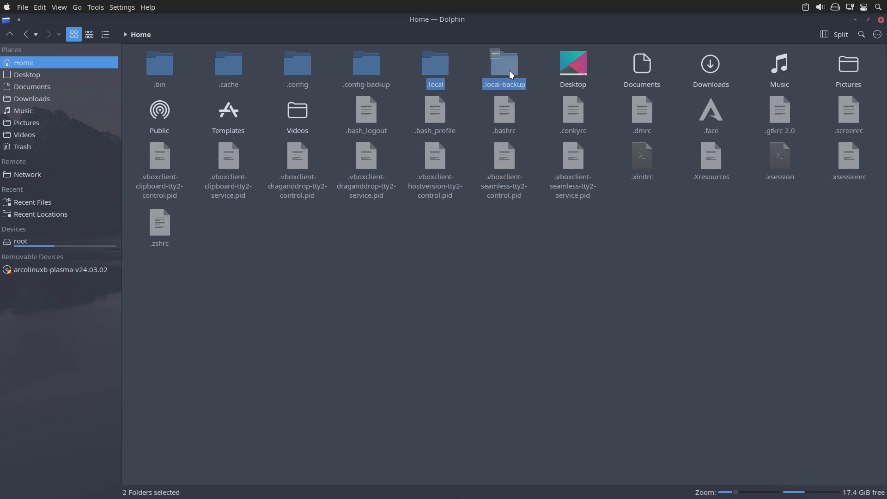
right_click(508, 69)
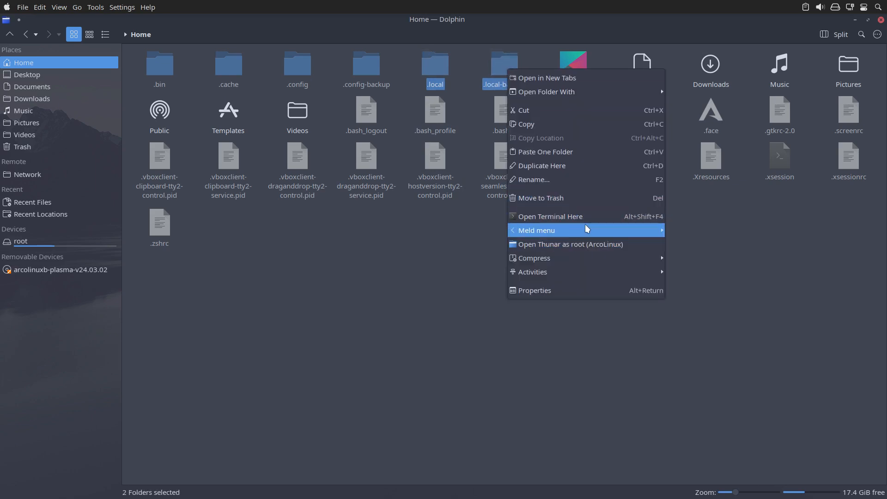
mouse_move(586, 229)
click(692, 244)
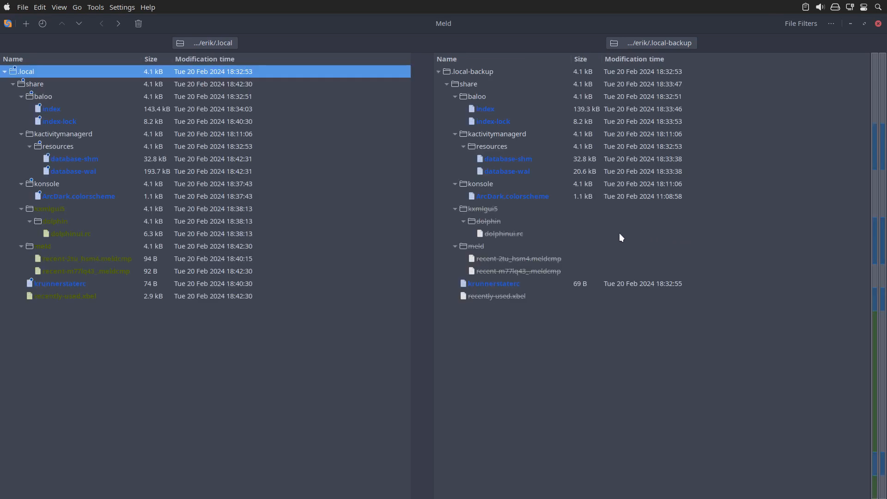
Review the differences in konsole's ArcDark.colorscheme and the contents of dolphinui.rc, closing each file comparison.
double_click(79, 196)
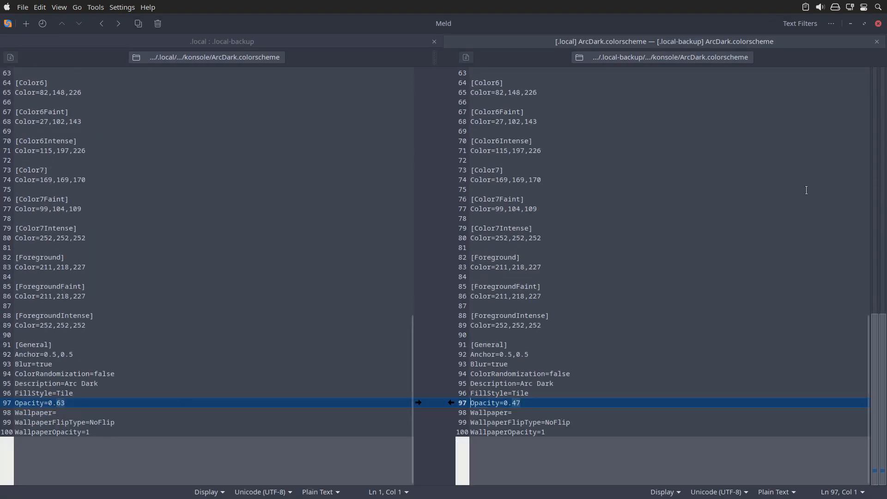
click(877, 43)
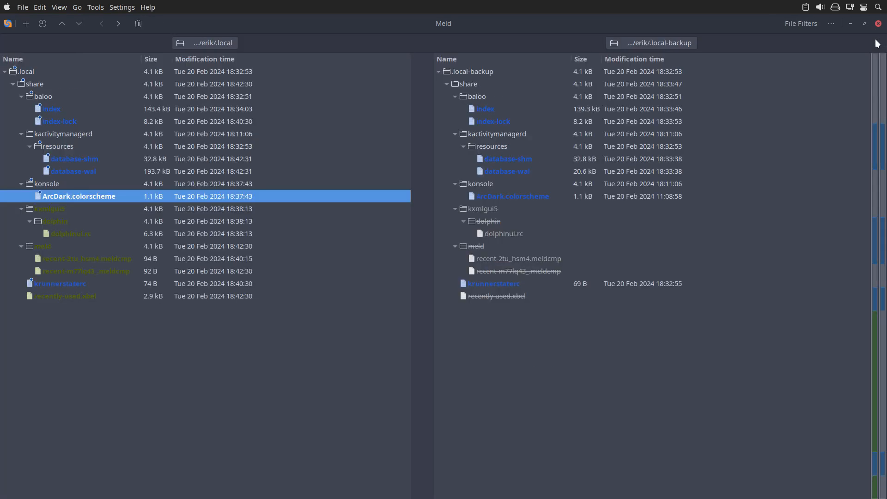
click(84, 213)
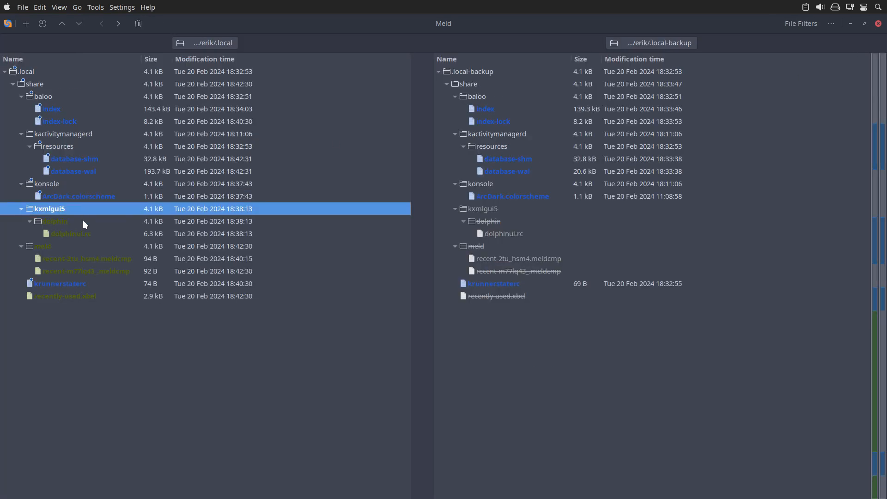
click(84, 225)
click(90, 239)
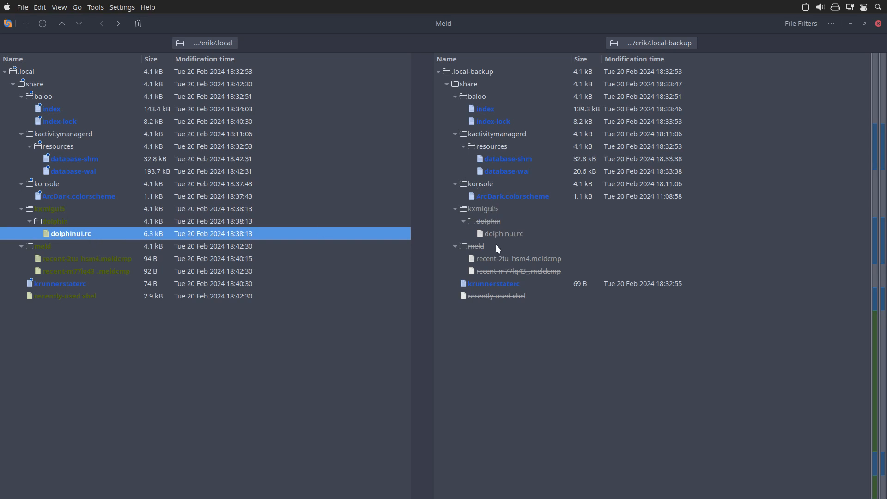
double_click(98, 234)
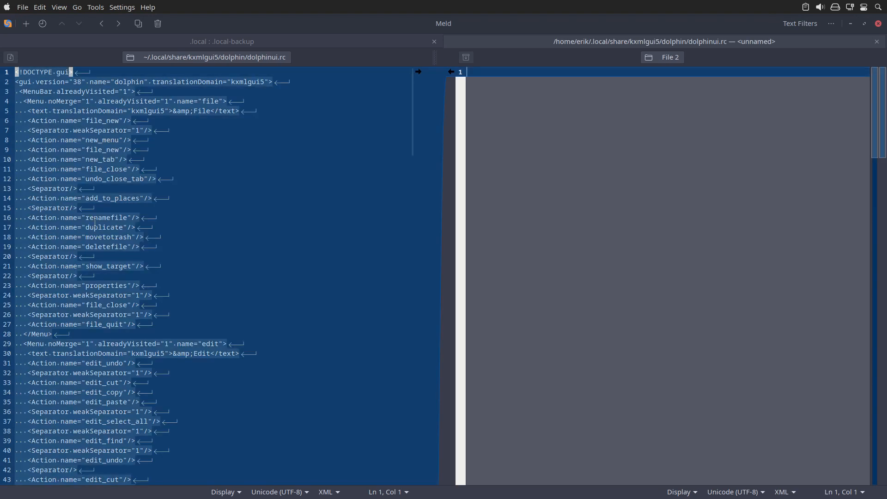
click(92, 139)
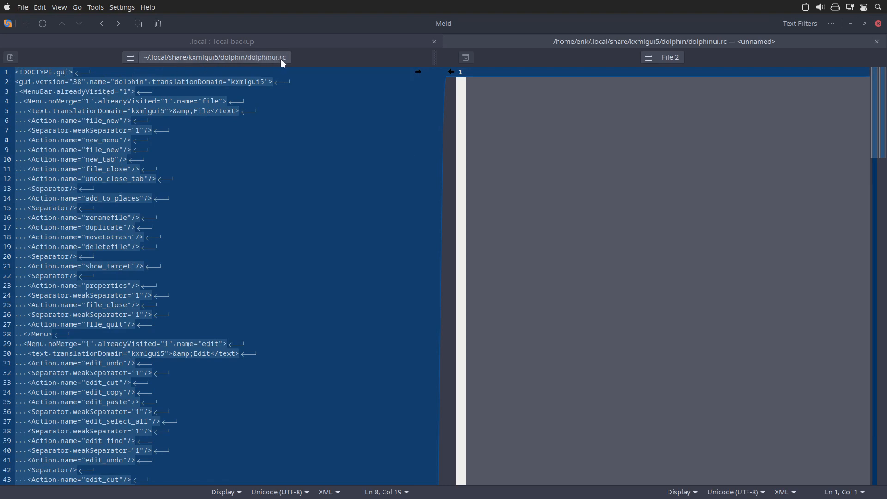
scroll(250, 277, down, 3)
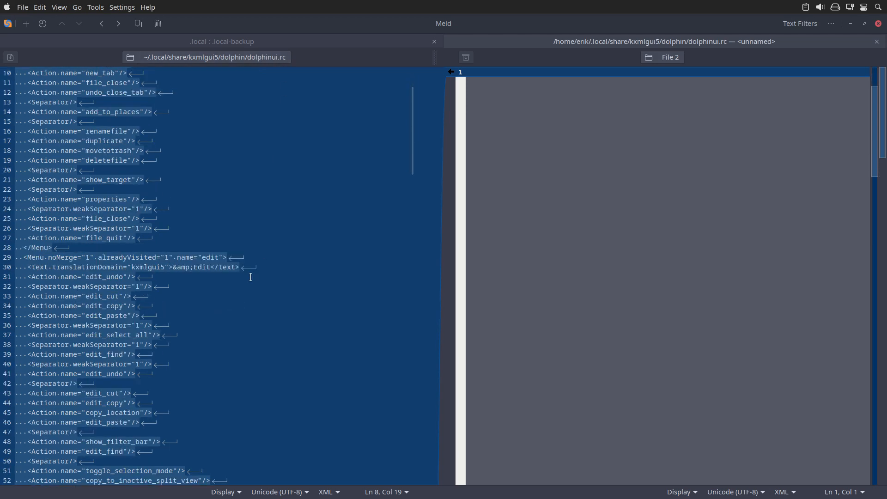
scroll(251, 277, down, 13)
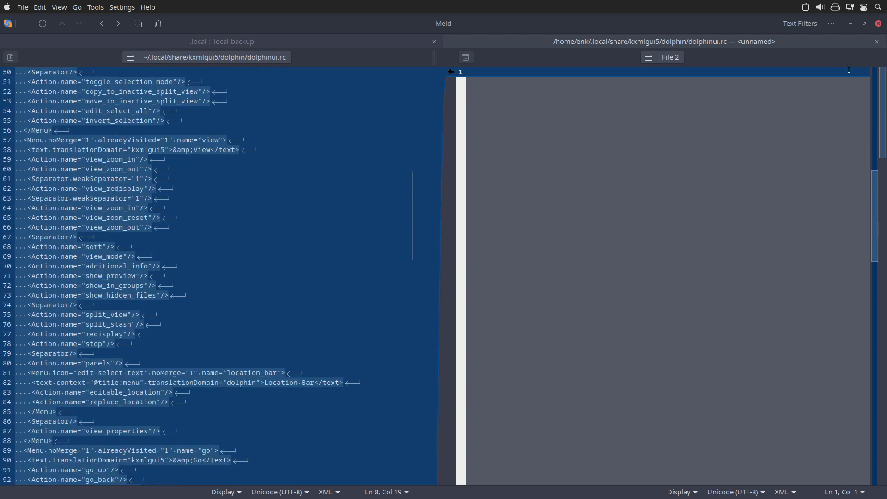
click(877, 41)
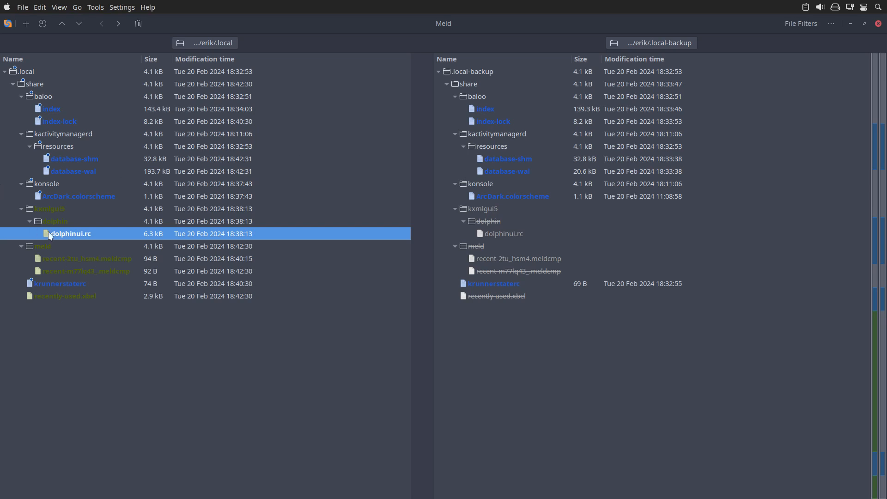
Compare krunnerstaterc with its backup, highlight the dconf history entry, and close the file comparison and Meld.
click(73, 245)
click(87, 285)
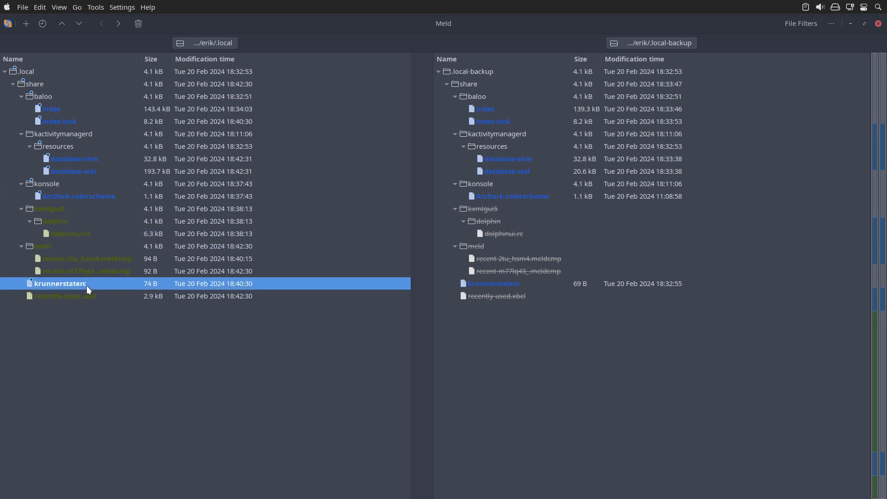
double_click(115, 286)
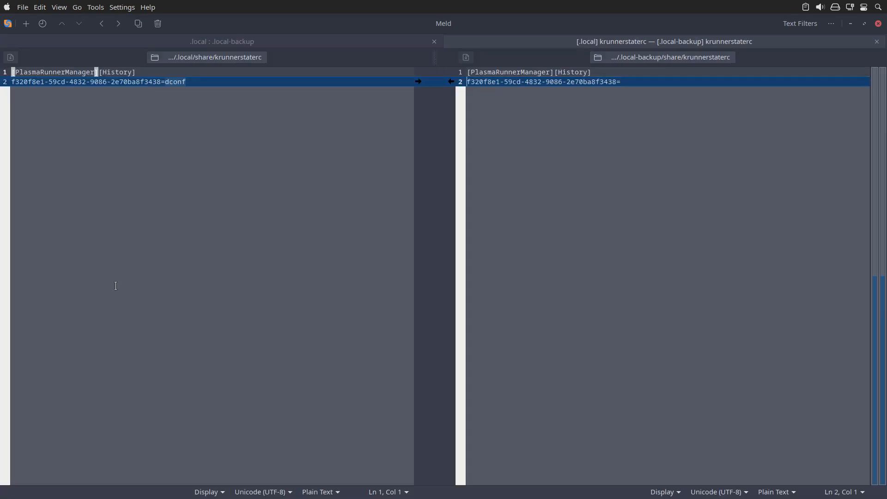
click(200, 96)
double_click(184, 82)
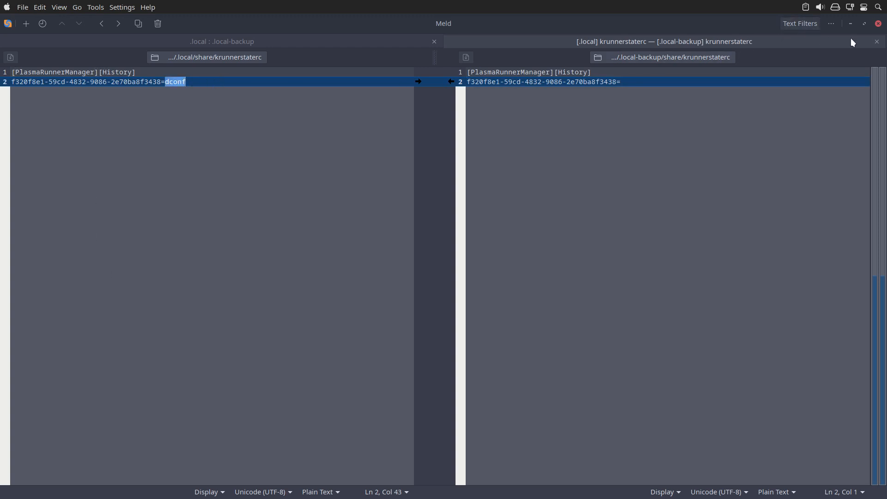
click(876, 42)
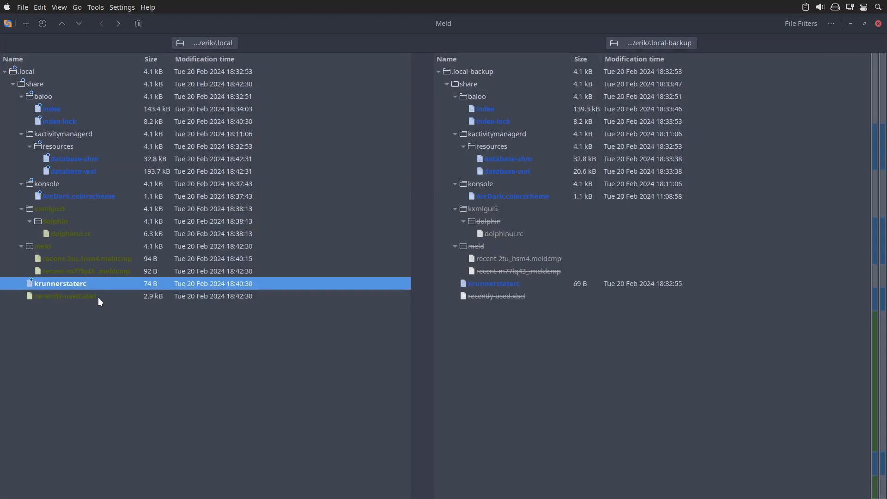
click(98, 300)
click(714, 196)
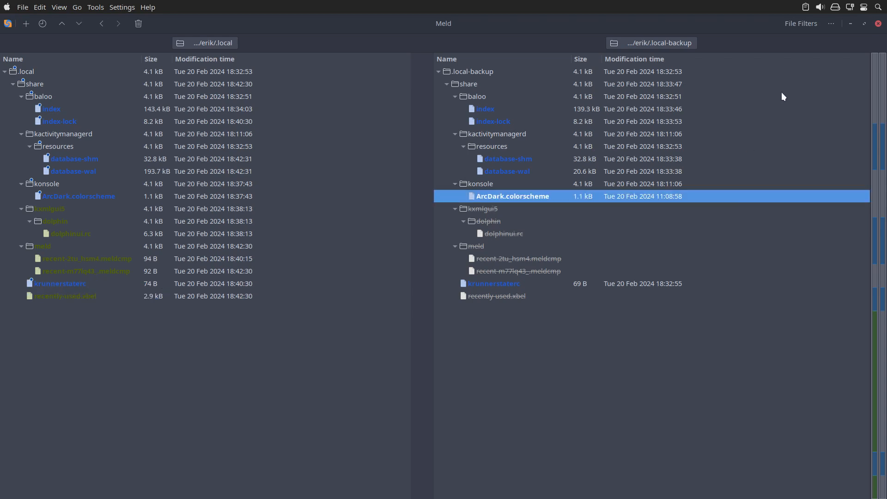
click(878, 23)
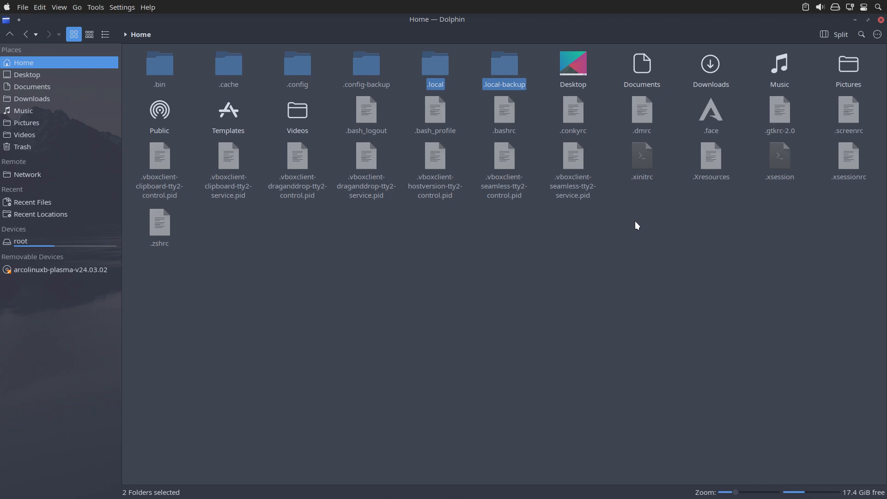
Run vbm in a new Konsole terminal and enter the sudo password to authorize it.
key(ctrl+alt+t)
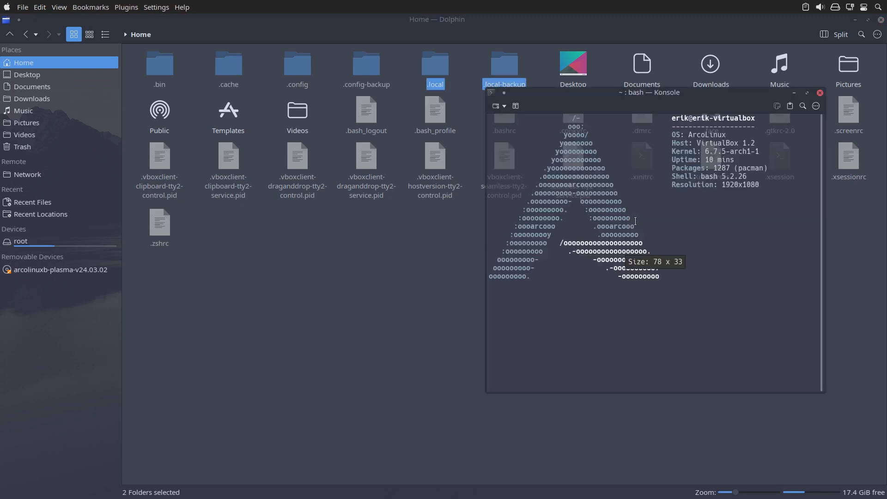
text(vbm)
key(Return)
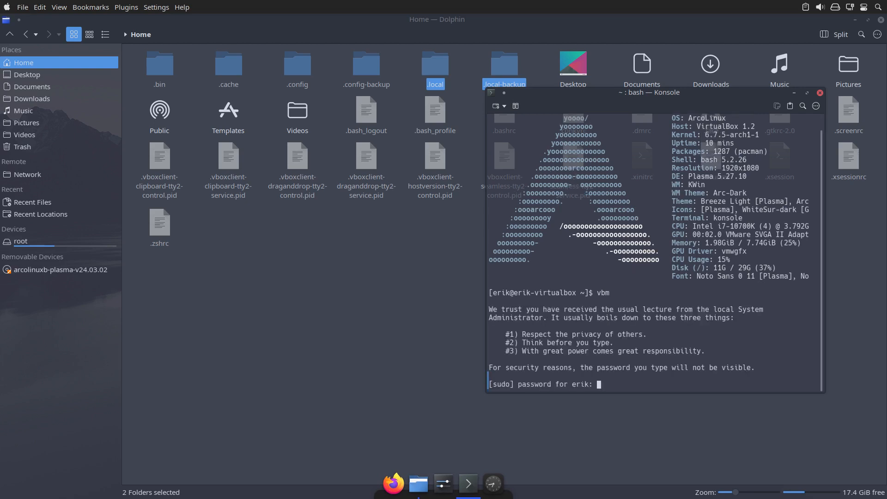
key(Return)
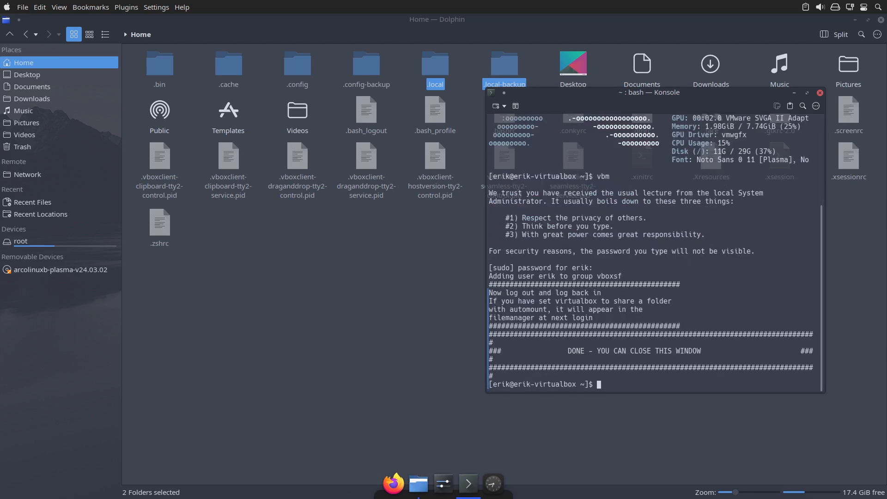
Log out of the Plasma session and log back in by entering the account password.
key(ctrl+alt+Delete)
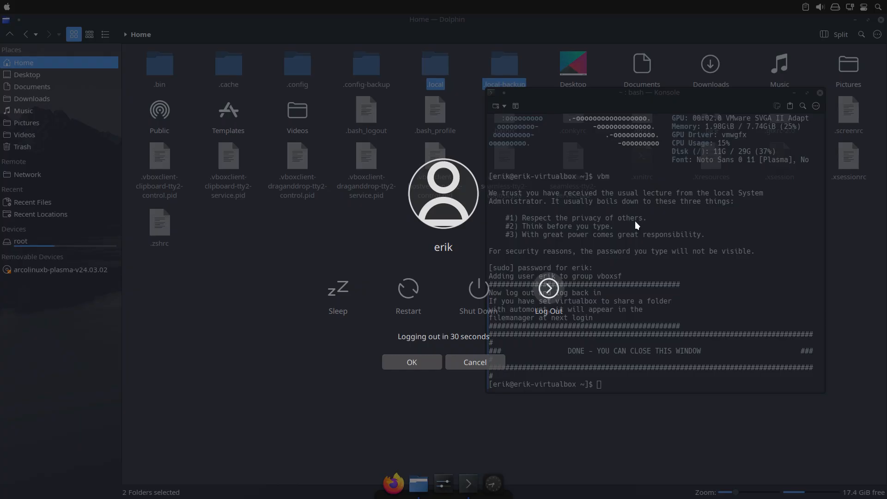
click(538, 286)
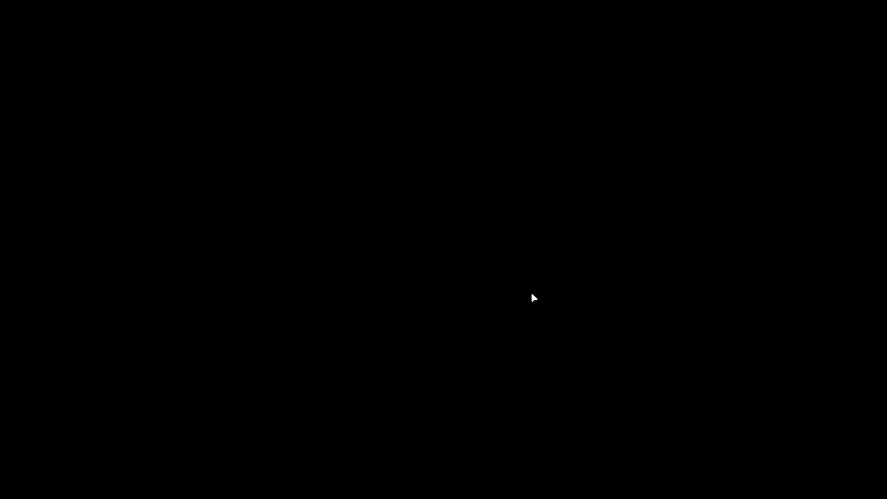
text(••••)
key(Return)
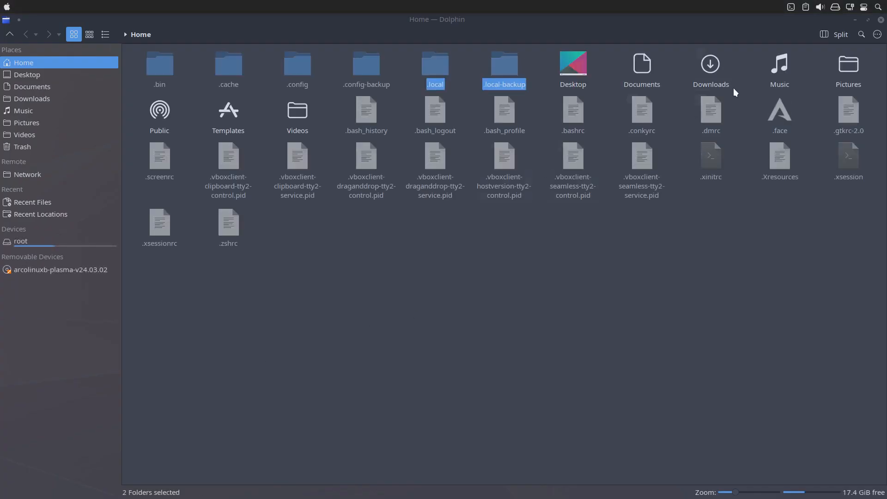
Close the restored Dolphin window, launch Thunar, and show the hidden files in the home folder.
click(880, 20)
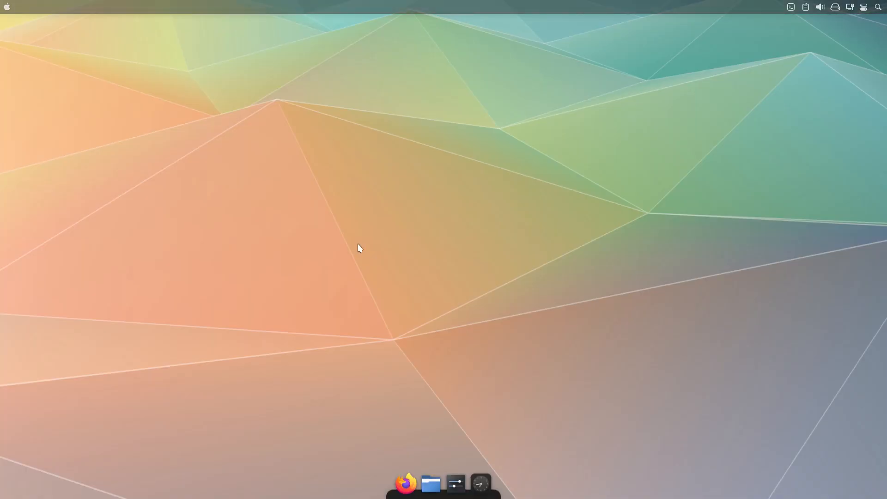
key(super)
text(thun)
key(Return)
key(ctrl+h)
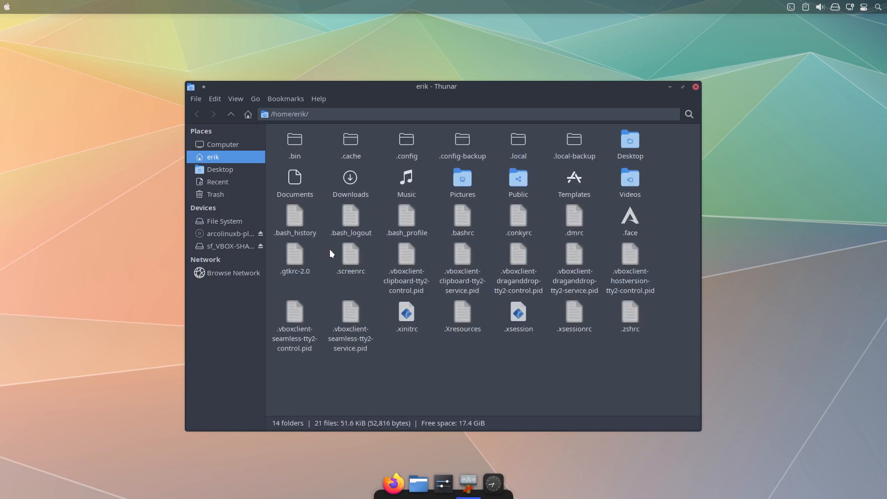
Reposition and enlarge the Thunar window, and widen its side pane until the sf_VBOX-SHARED name fits.
drag(388, 88, 349, 63)
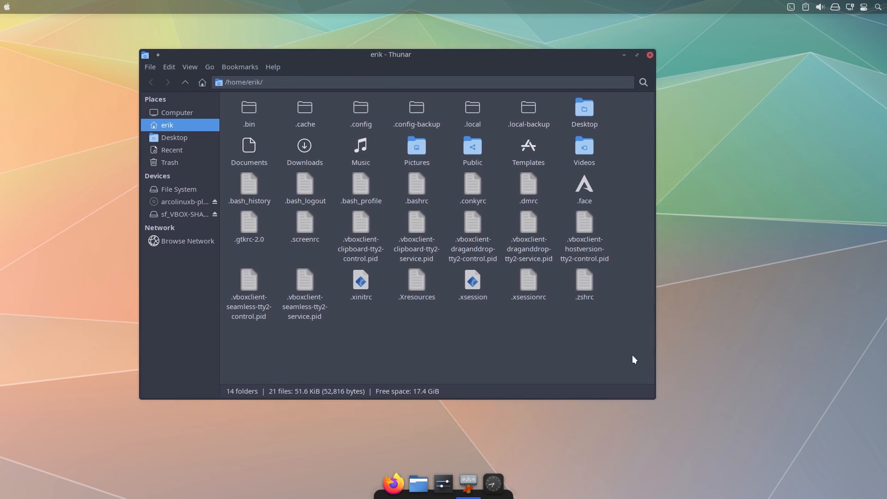
drag(656, 399, 743, 409)
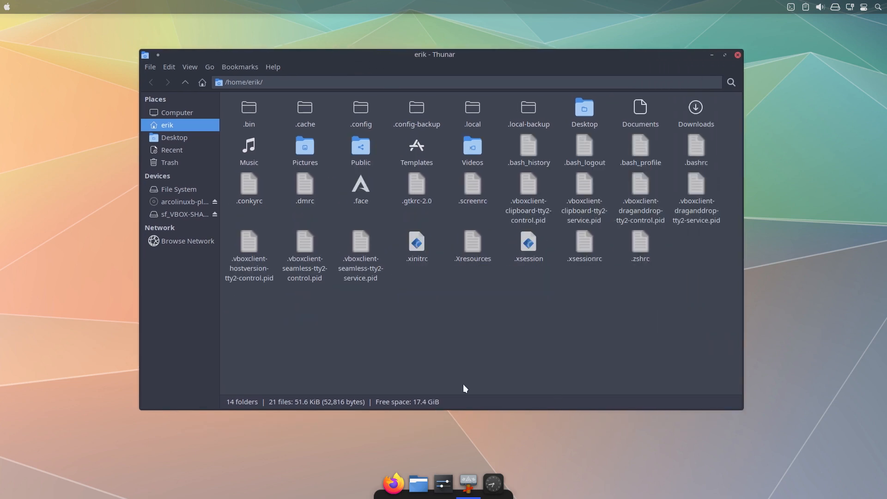
drag(219, 320, 258, 321)
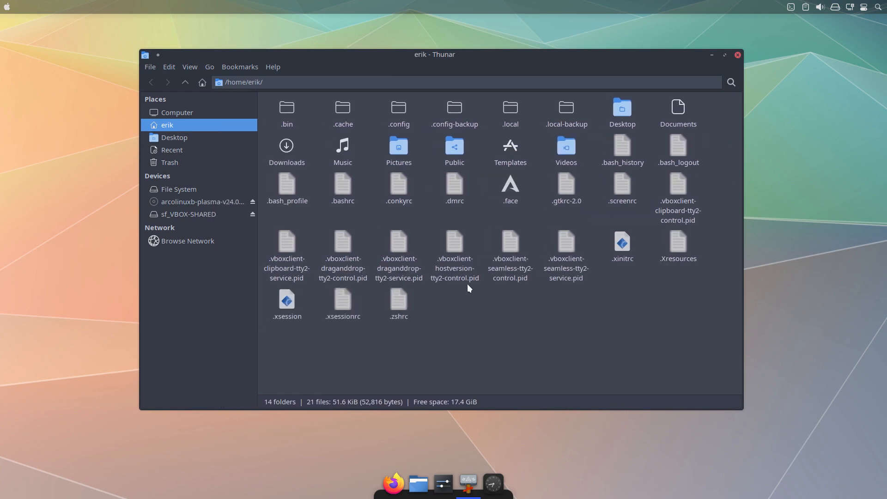
scroll(478, 289, up, 1)
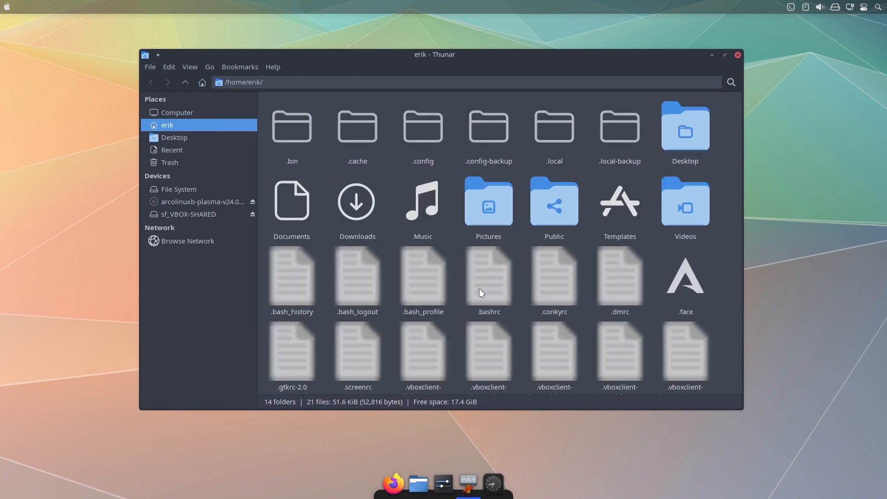
scroll(479, 289, down, 2)
scroll(478, 288, down, 1)
scroll(478, 288, up, 3)
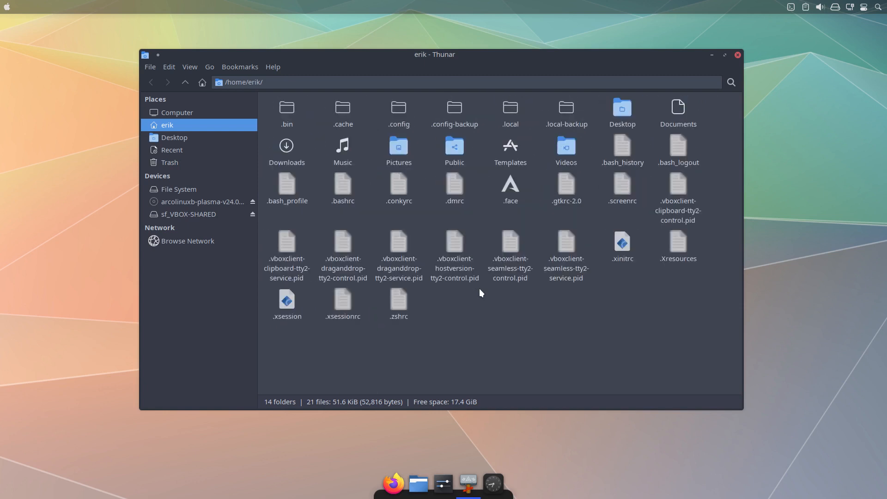
Try to open sf_VBOX-SHARED in Thunar, and run vbm again in a new Konsole terminal, authorizing it with the sudo password.
click(204, 215)
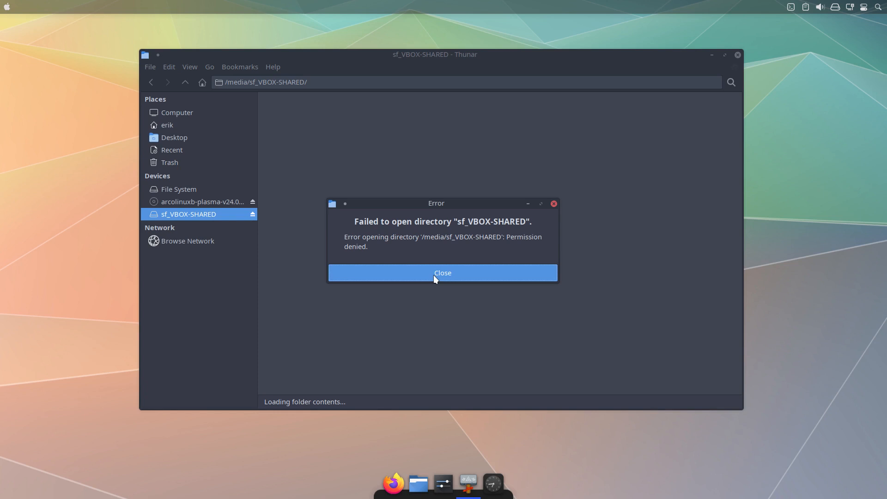
click(434, 276)
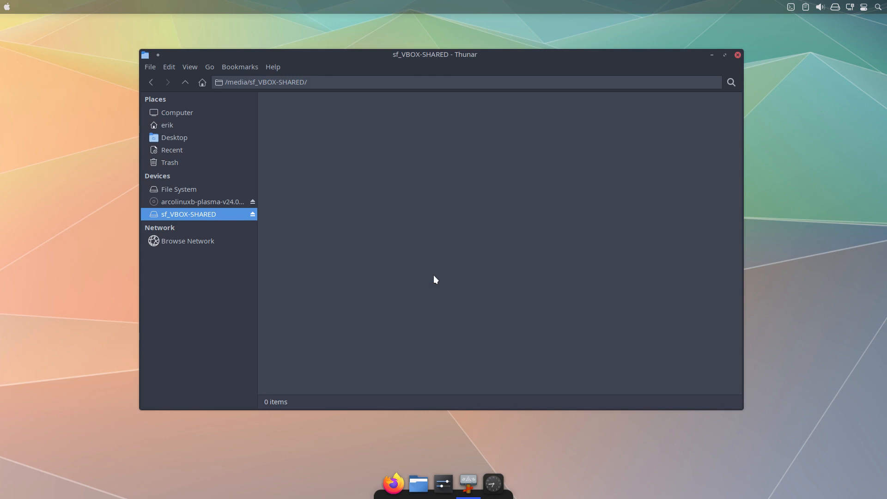
key(ctrl+alt+t)
text(vbm)
key(Return)
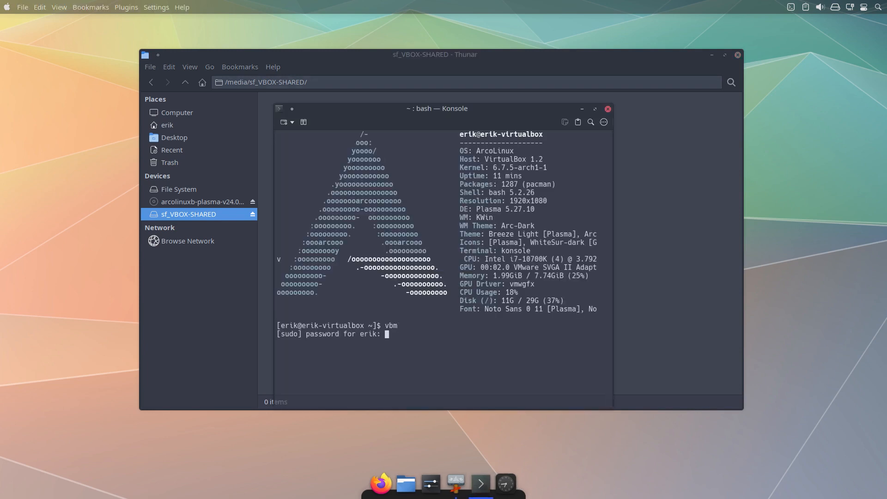
key(Return)
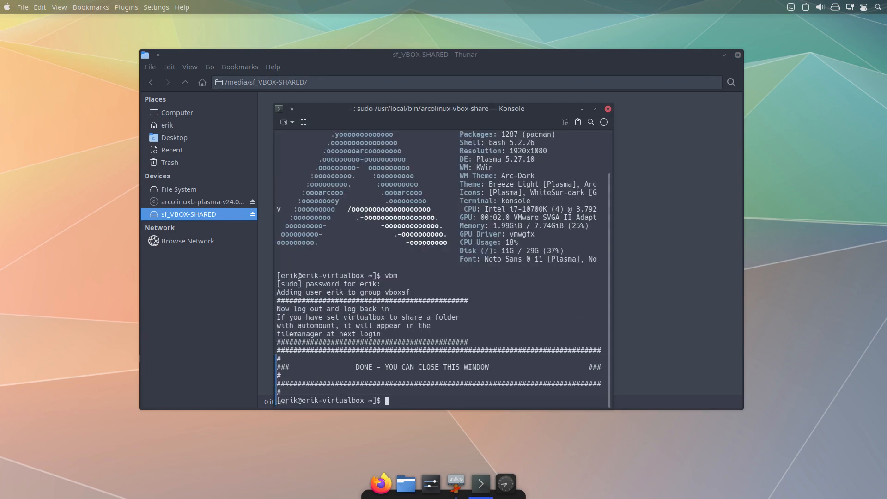
Reboot the virtual machine from the terminal with the reboot command.
text(restb)
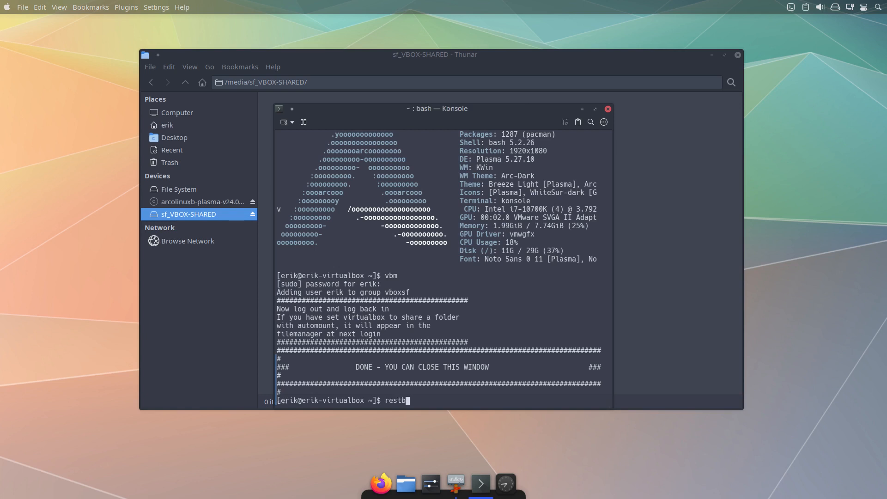
key(BackSpace)
key(BackSpace)
key(BackSpace)
text(boot)
key(Return)
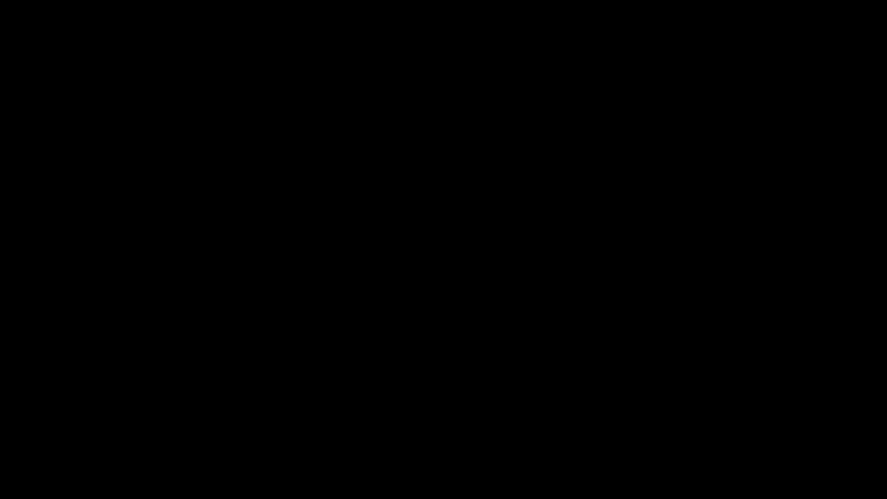
key(Return)
Leave the virtual machine's full-screen view and inspect the host's VBOX-SHARED home subfolder in Thunar with hidden files turned off.
key(ctrl+f)
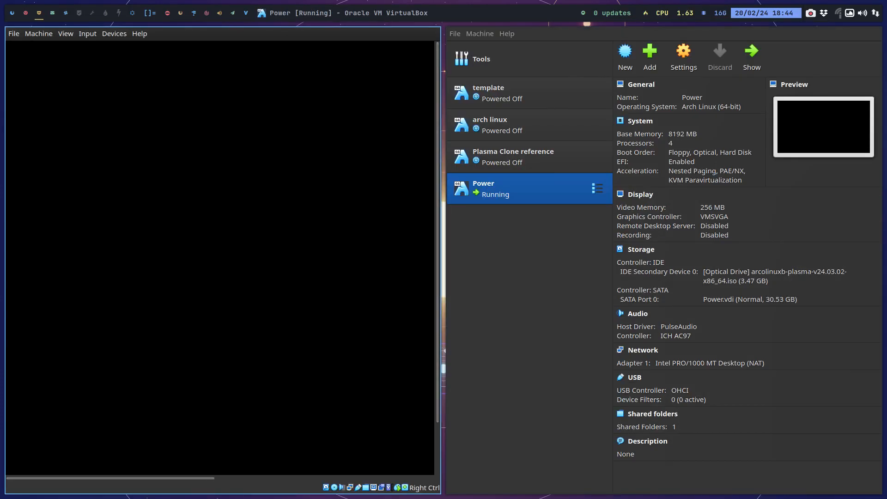
click(82, 13)
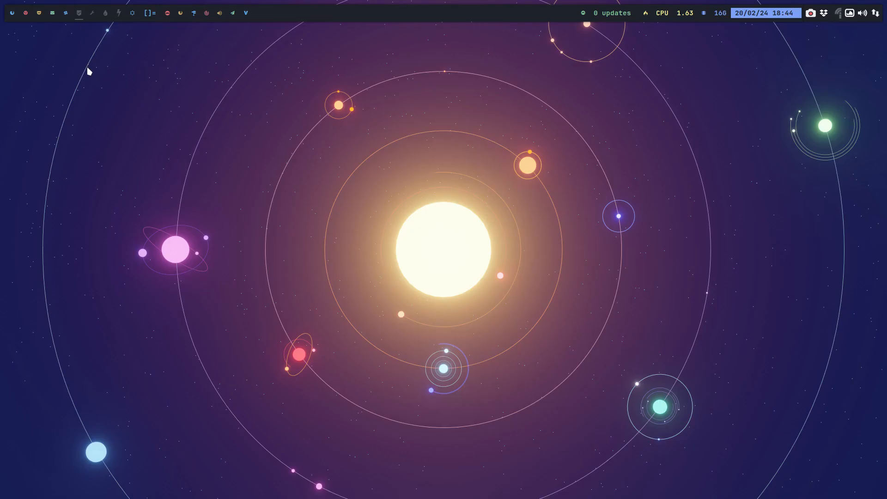
key(super+shift+Return)
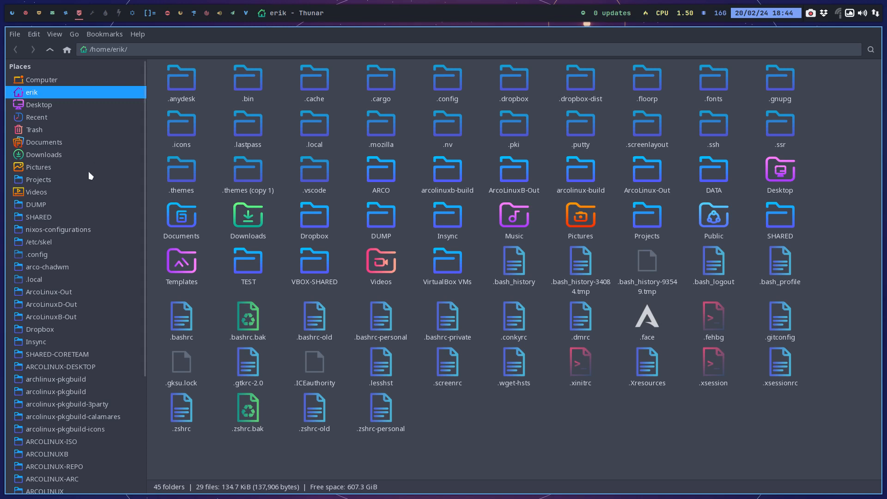
key(ctrl+h)
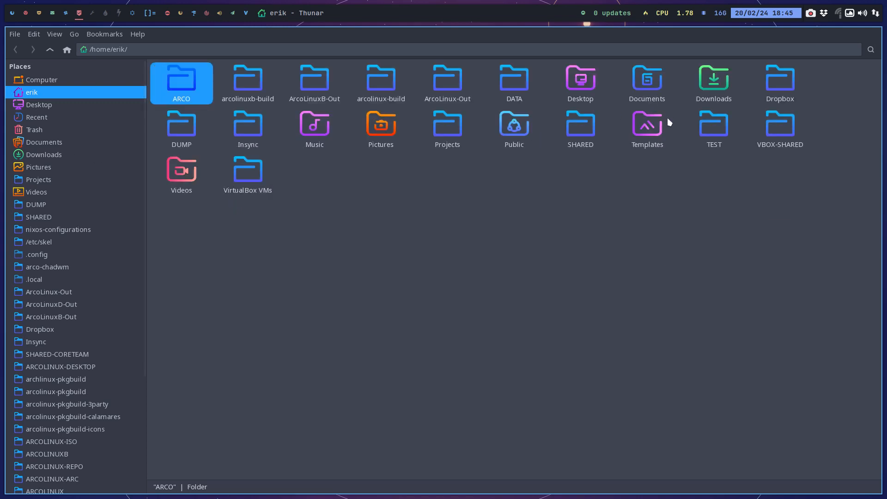
double_click(791, 125)
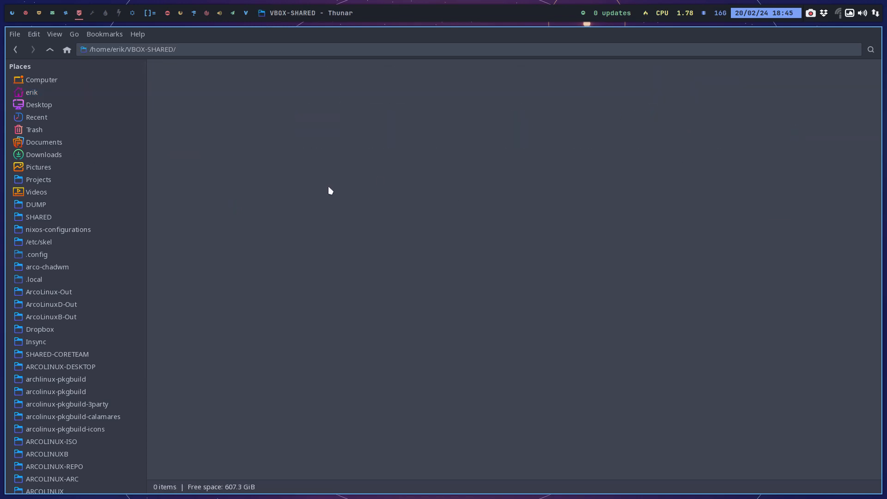
Return to the Power virtual machine in full-screen view and close the restored Dolphin window.
click(65, 13)
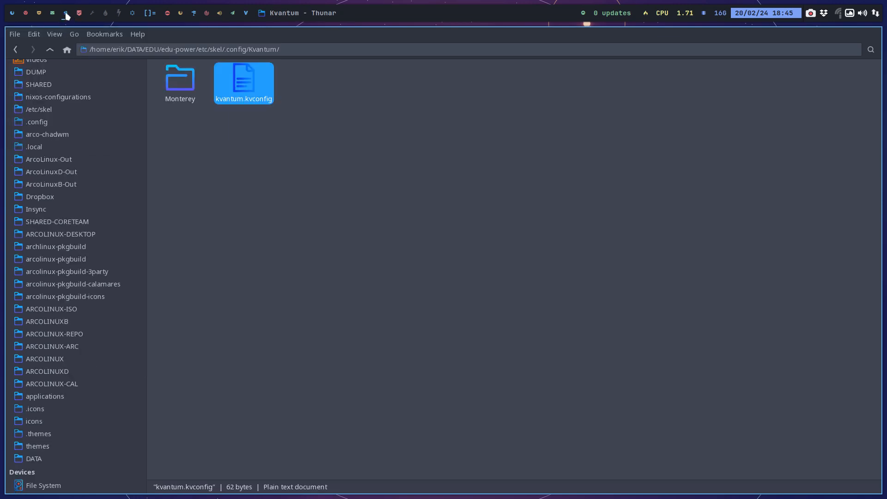
click(39, 13)
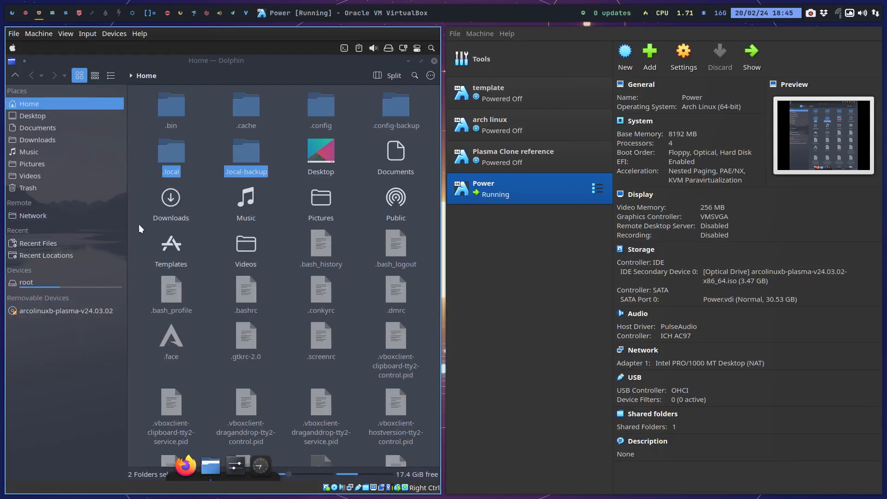
key(Control_R+f)
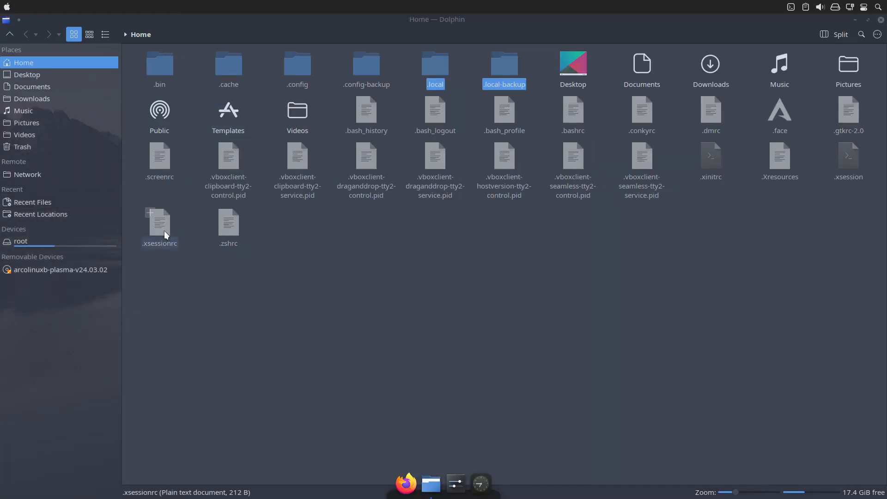
click(881, 21)
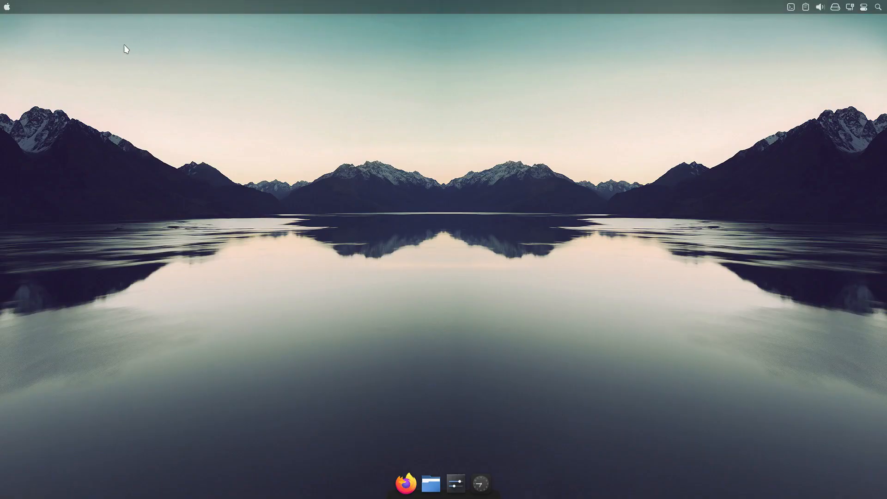
Set the Desktop Session restore option in System Settings to start with an empty session, apply it, and close the window.
click(7, 6)
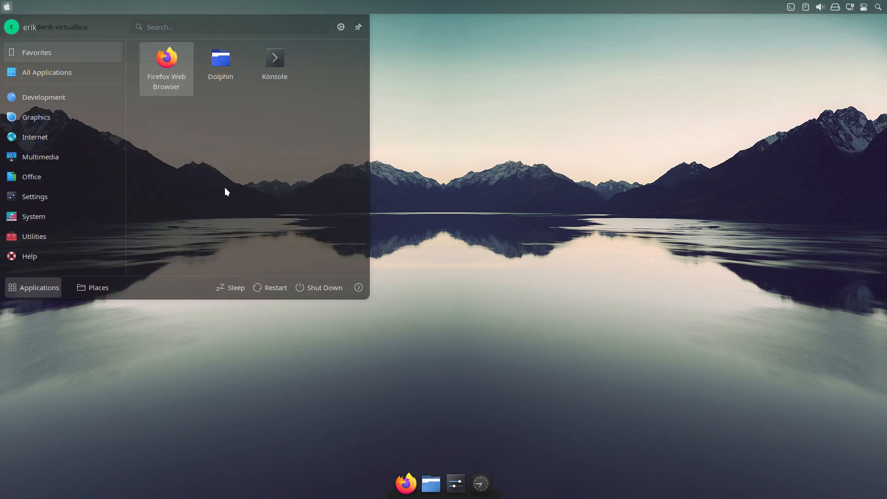
click(374, 417)
click(456, 484)
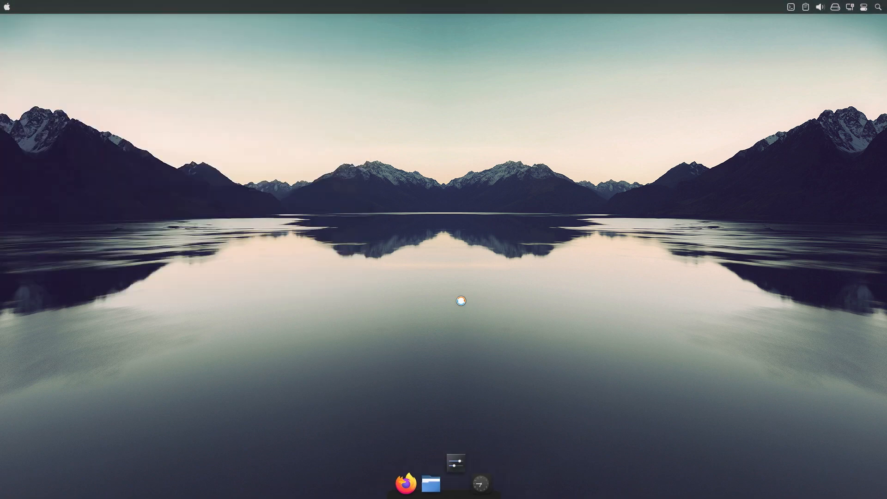
text(sess)
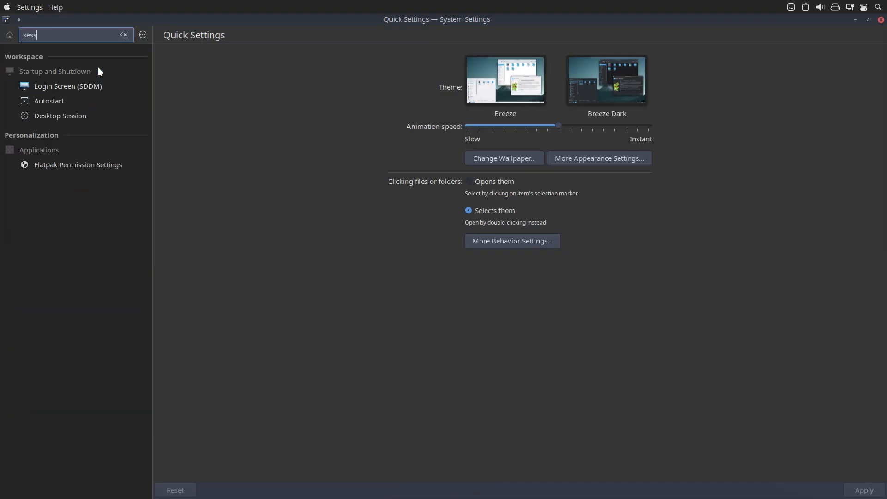
text(ion)
click(87, 116)
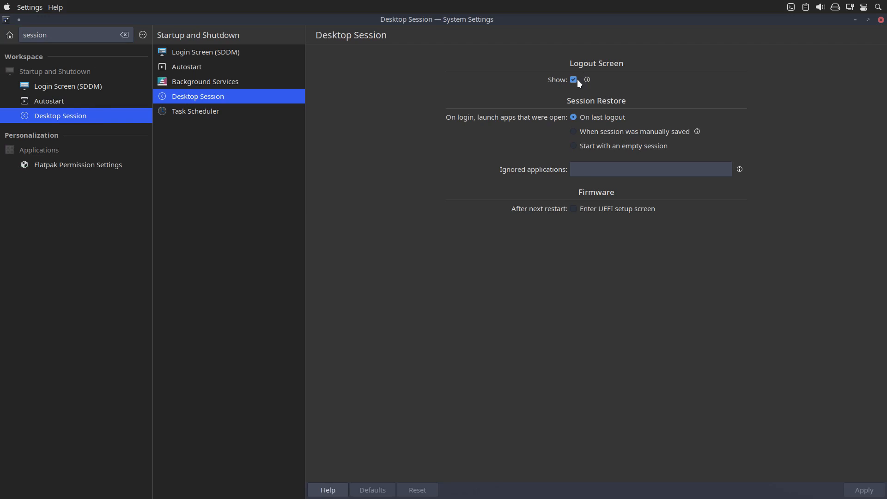
mouse_move(589, 78)
click(589, 147)
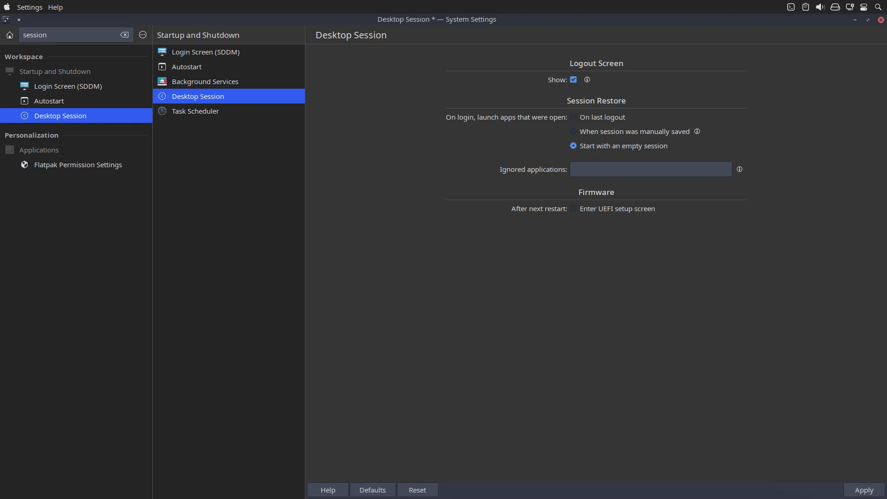
click(863, 489)
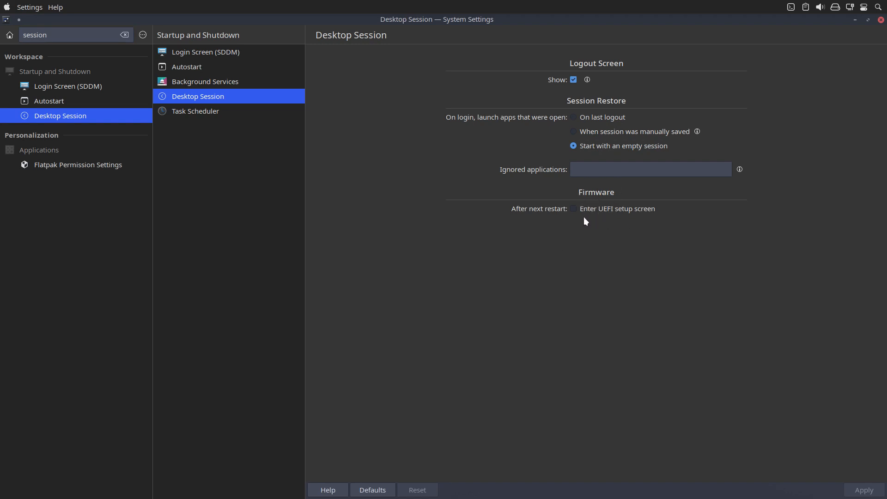
click(881, 22)
Launch Thunar, open the sf_VBOX-SHARED device, and move the window aside to make room for a second one.
key(super)
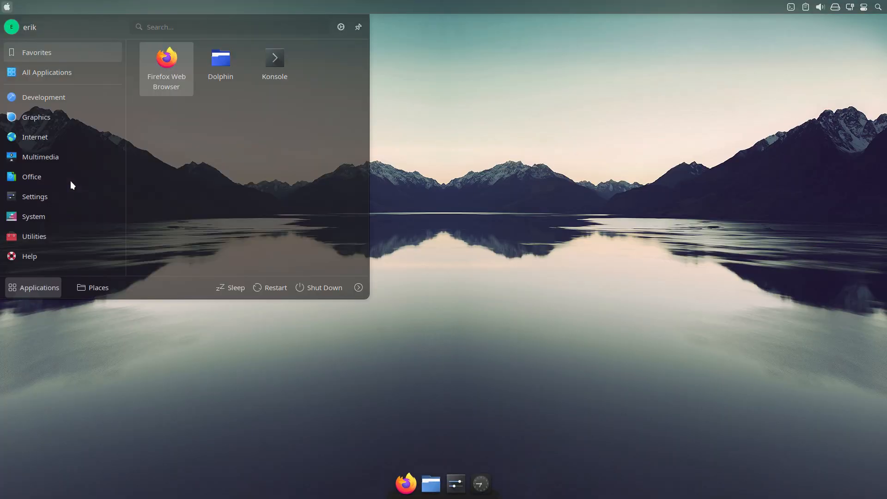
text(thu)
key(Return)
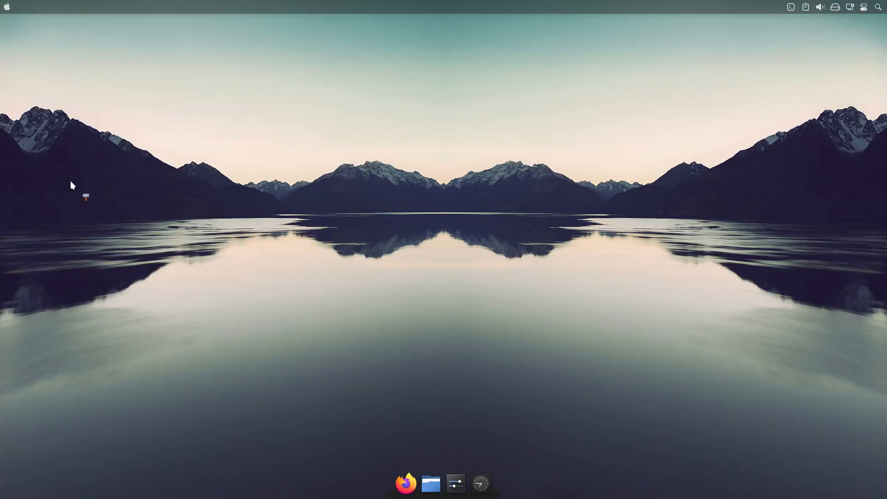
click(185, 241)
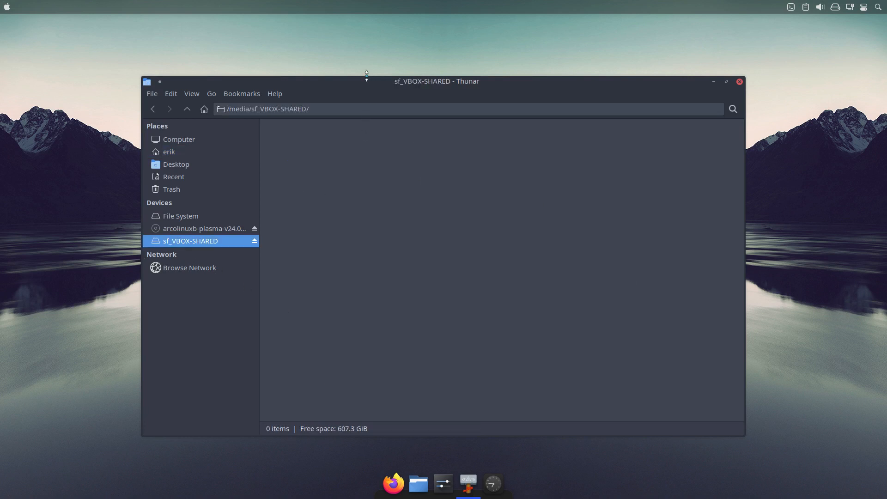
drag(366, 76, 228, 75)
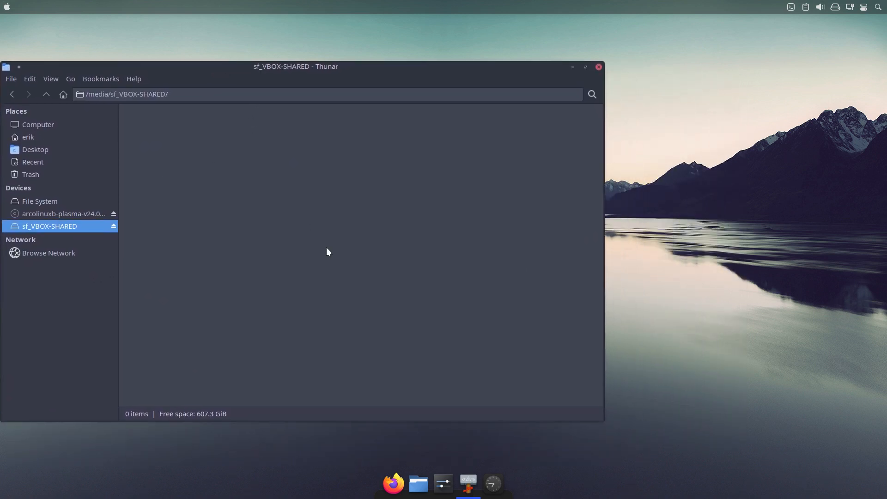
Open a second Thunar window on the home folder and offset it from the sf_VBOX-SHARED window so both are reachable.
key(super)
text(thu)
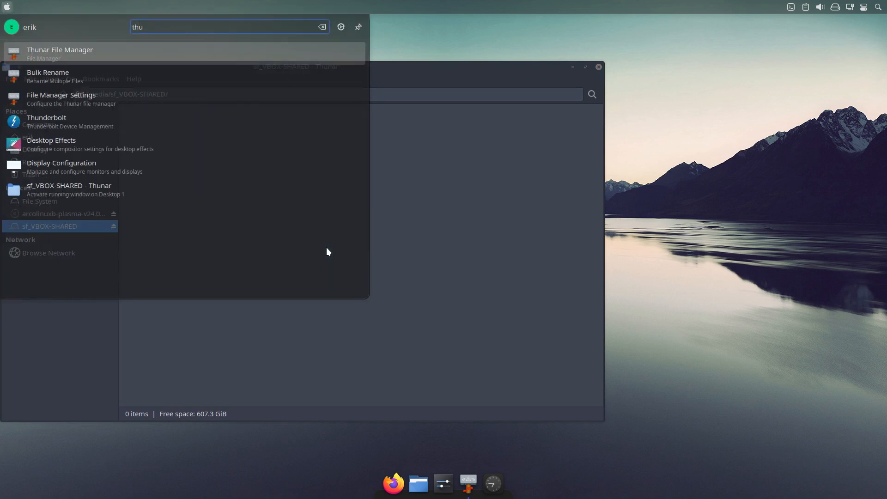
key(Return)
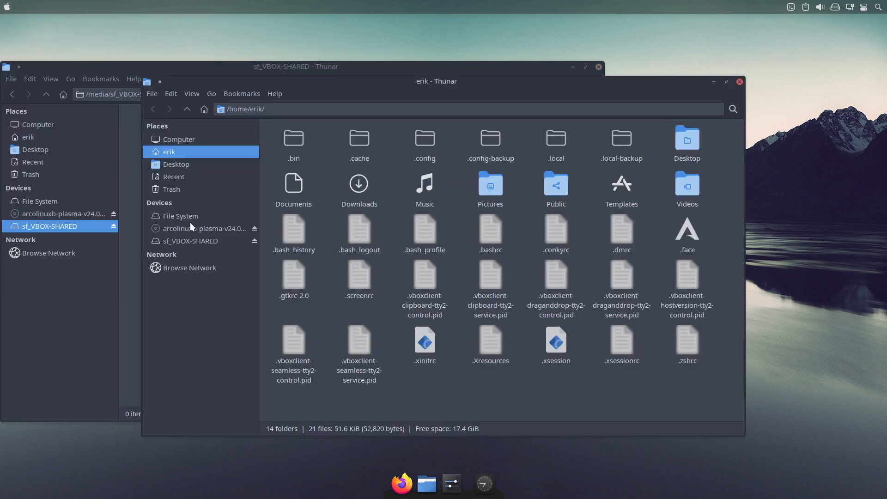
click(420, 137)
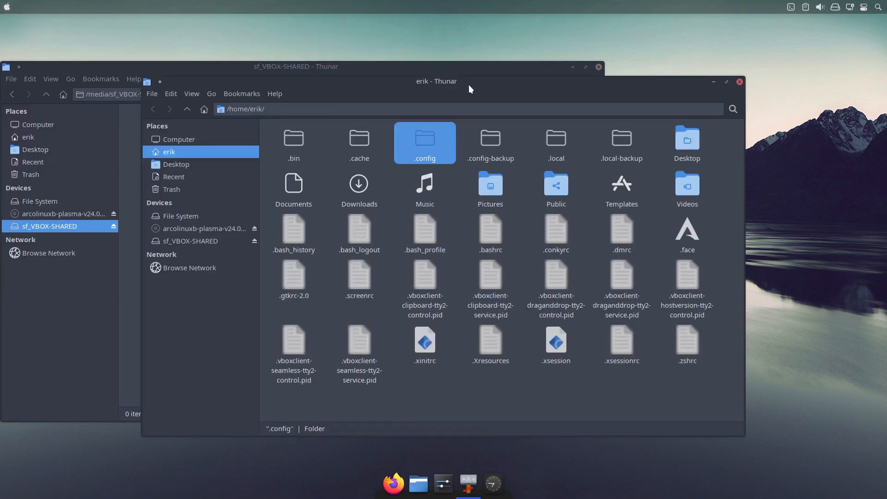
drag(469, 84, 610, 99)
click(198, 200)
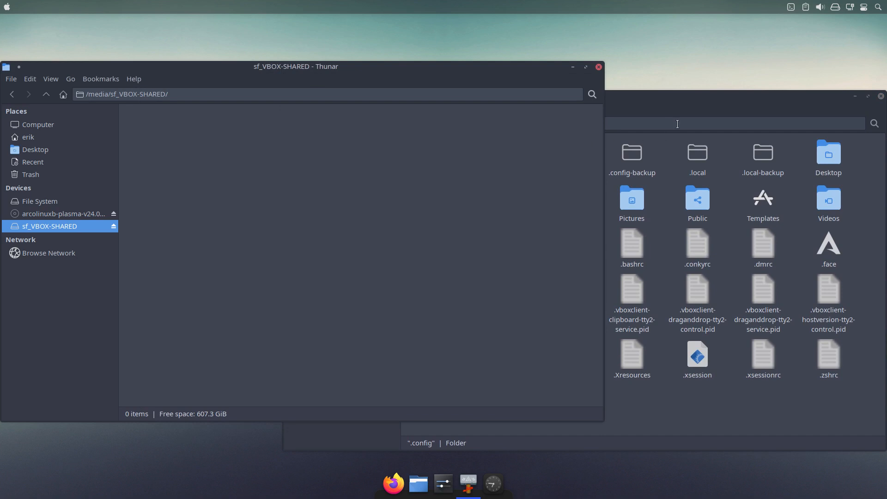
click(677, 124)
click(207, 143)
click(691, 96)
Copy the .config and .local folders from the home folder into sf_VBOX-SHARED, and close the home folder window.
click(563, 159)
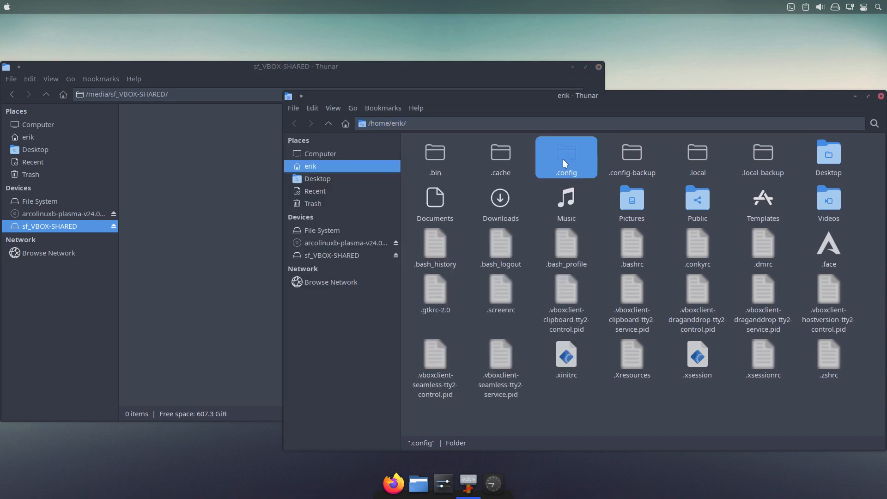
drag(564, 156, 168, 188)
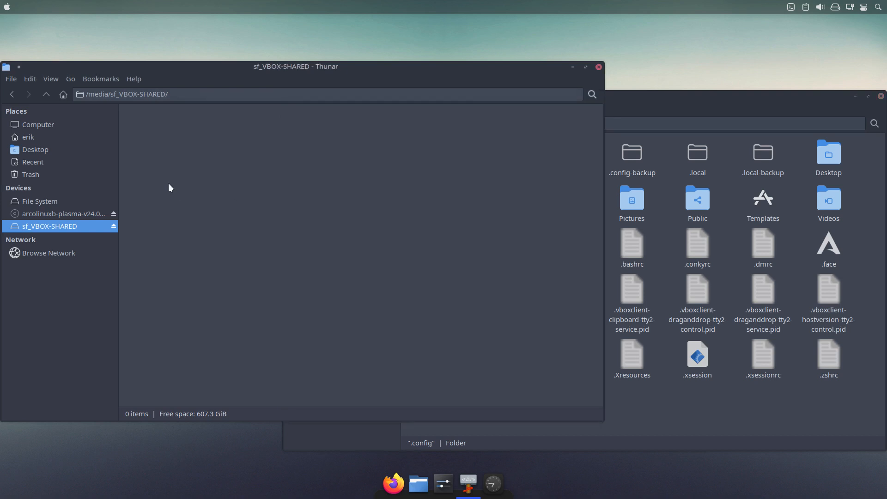
click(699, 156)
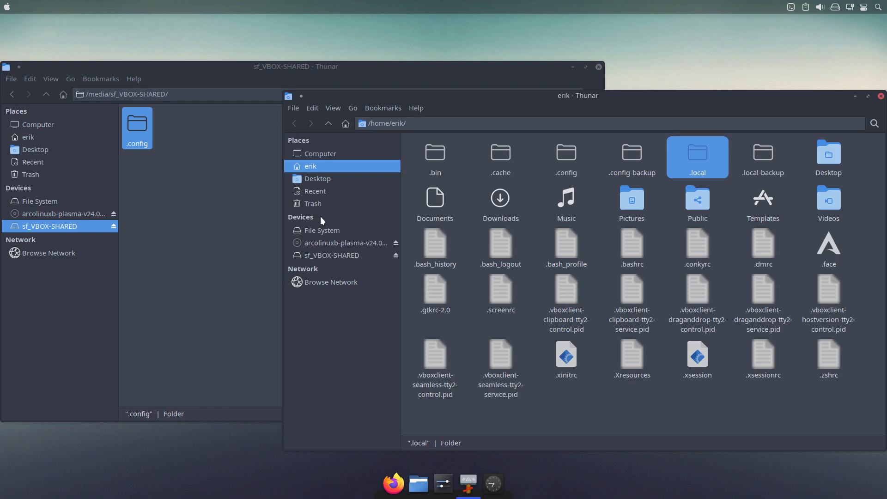
click(236, 199)
key(ctrl+v)
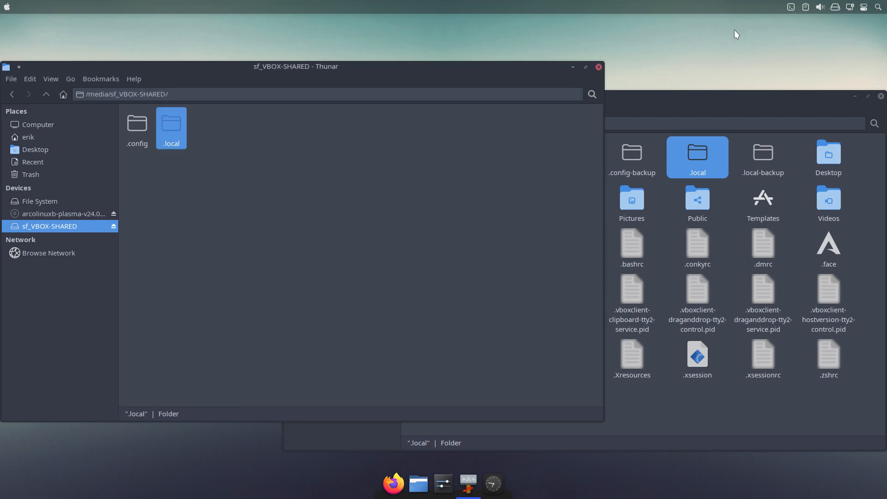
click(792, 102)
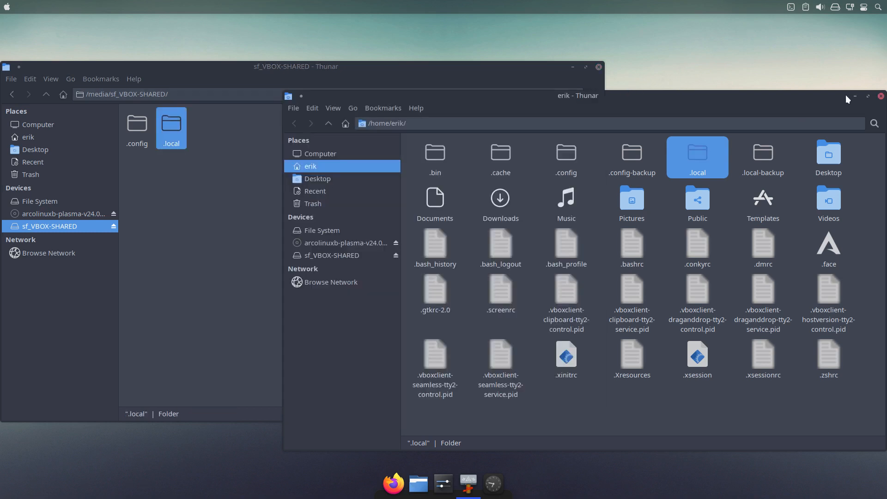
click(880, 96)
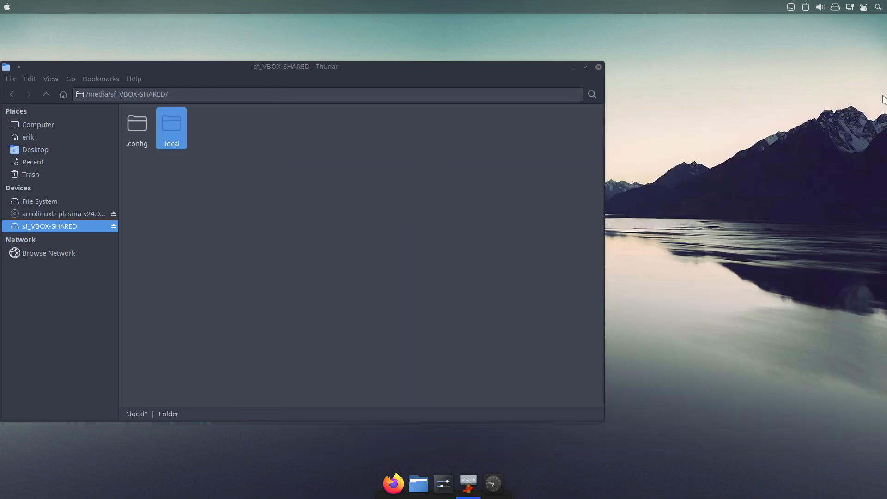
Shut down the virtual machine.
right_click(592, 484)
click(611, 481)
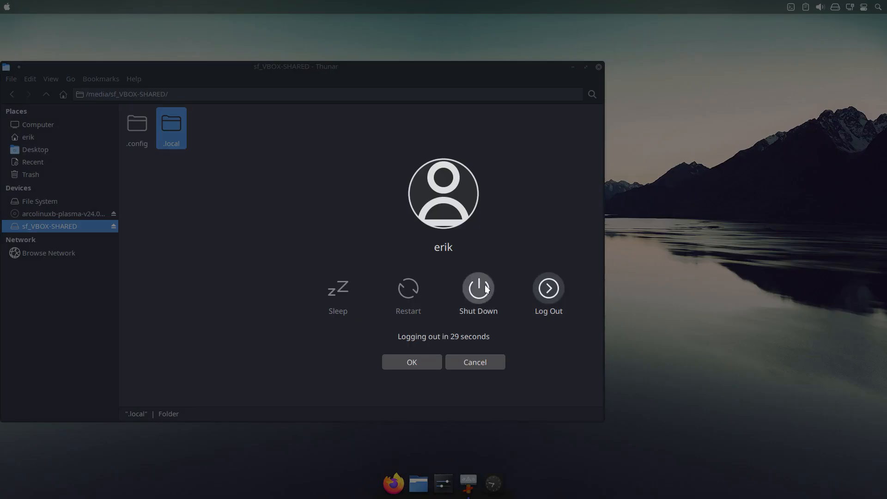
click(480, 287)
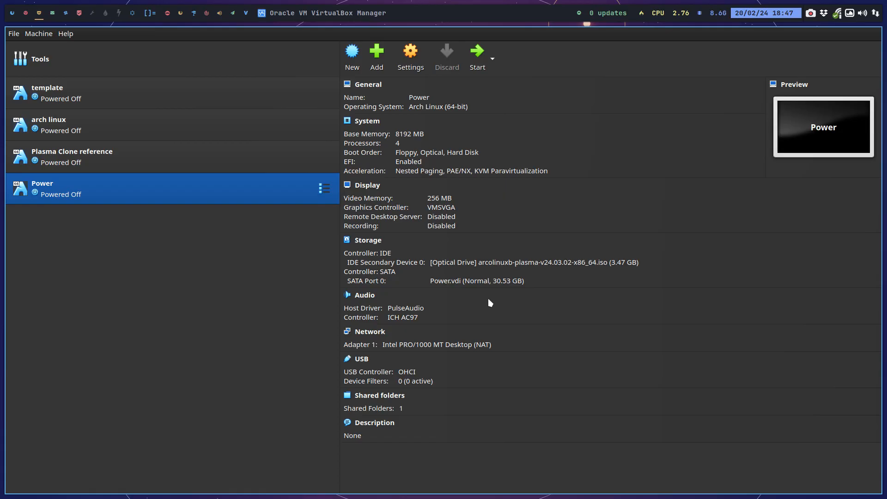
Close the leftover terminal, Sublime Text and Thunar windows on the second and third host workspaces.
key(super+3)
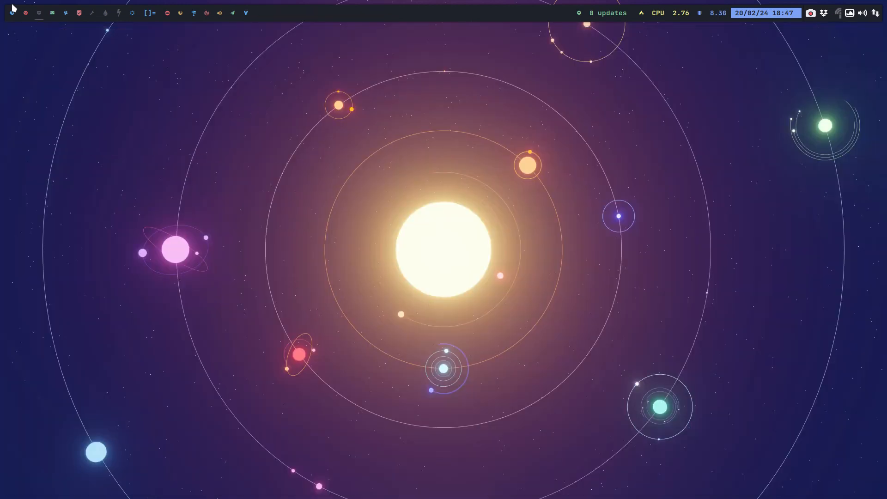
click(12, 13)
click(25, 13)
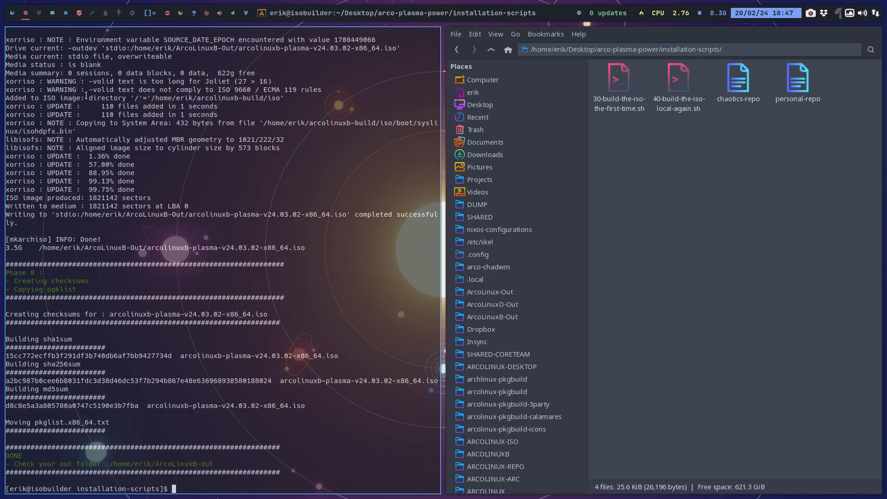
key(super+q)
key(super+q)
click(51, 14)
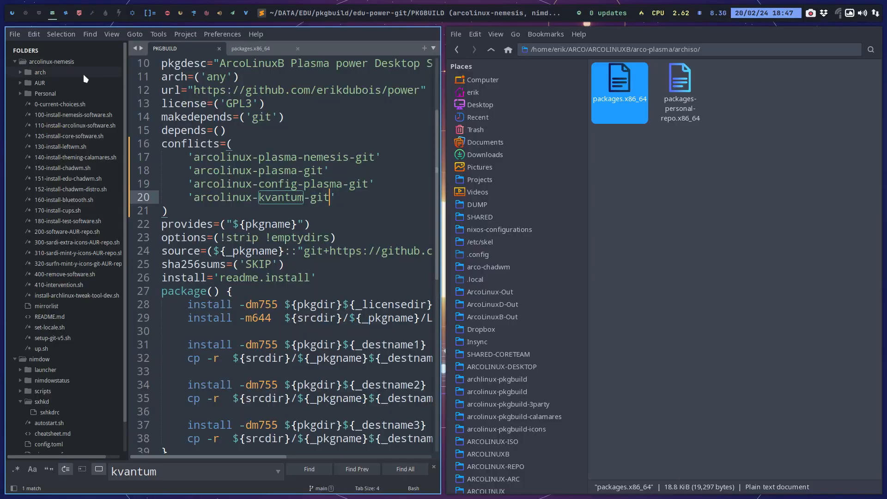
key(super+q)
key(super+q)
Open the VBOX-SHARED folder from the home folder in the host's Thunar window and show its hidden files.
click(65, 13)
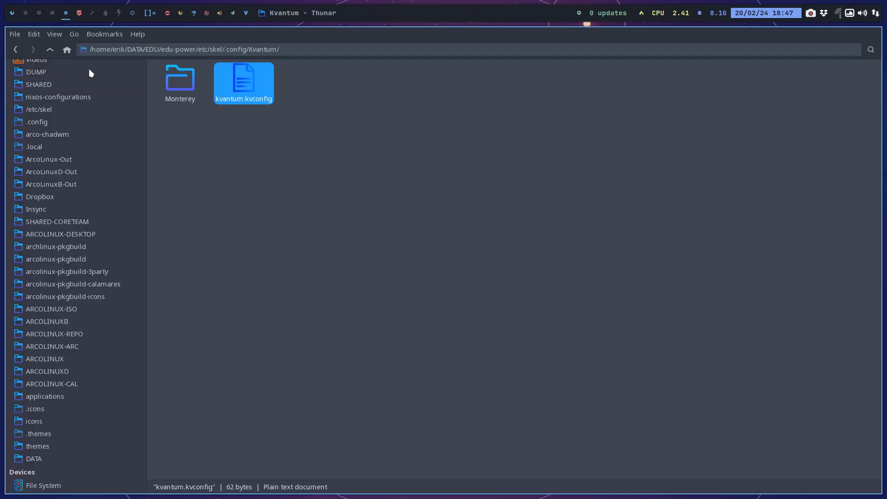
scroll(63, 114, up, 4)
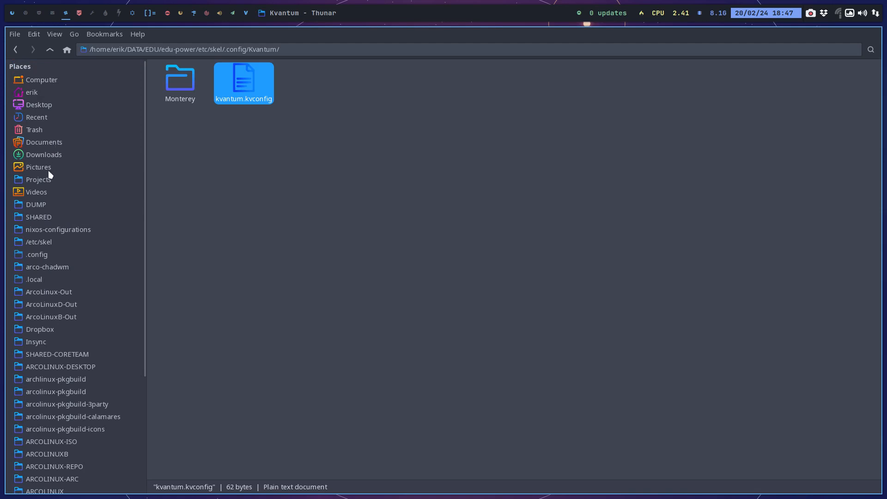
click(35, 94)
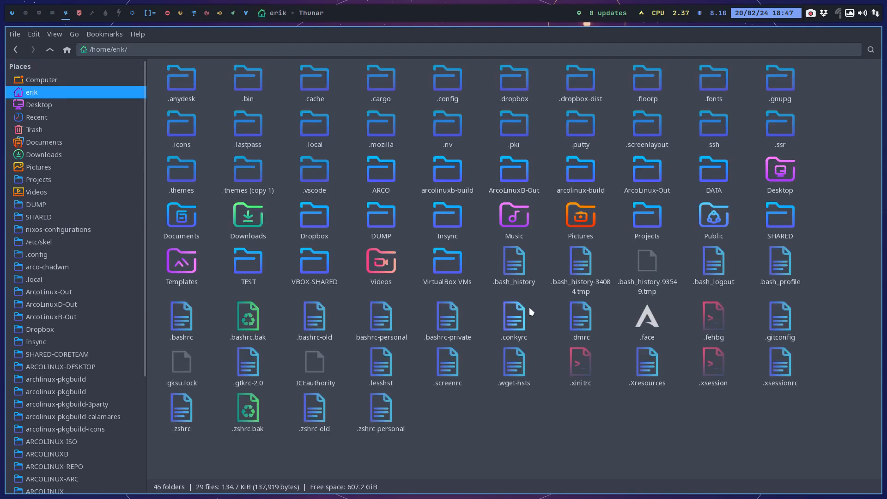
key(ctrl+h)
double_click(780, 127)
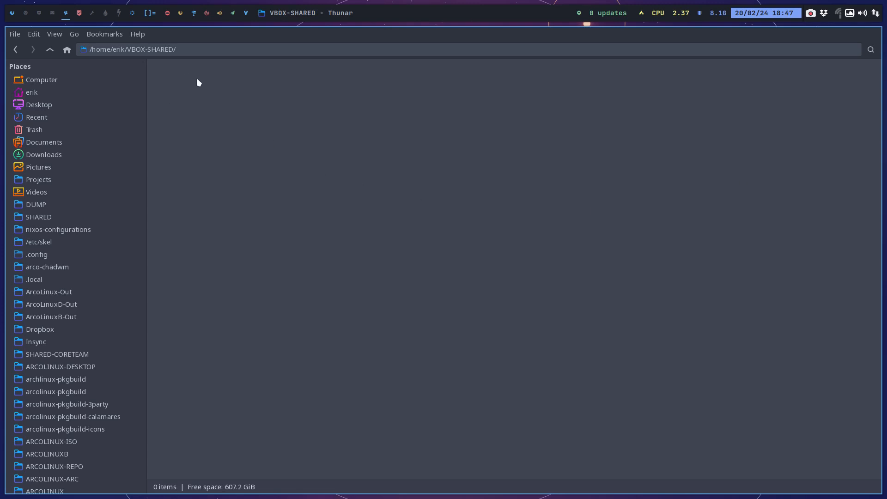
key(ctrl+h)
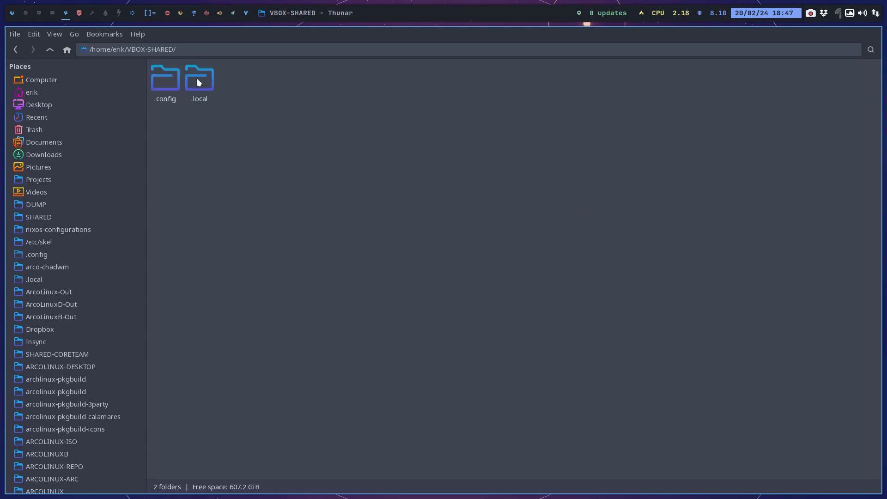
Close the spare Thunar window on the neighbouring workspace and launch Meld beside the VBOX-SHARED folder.
click(79, 13)
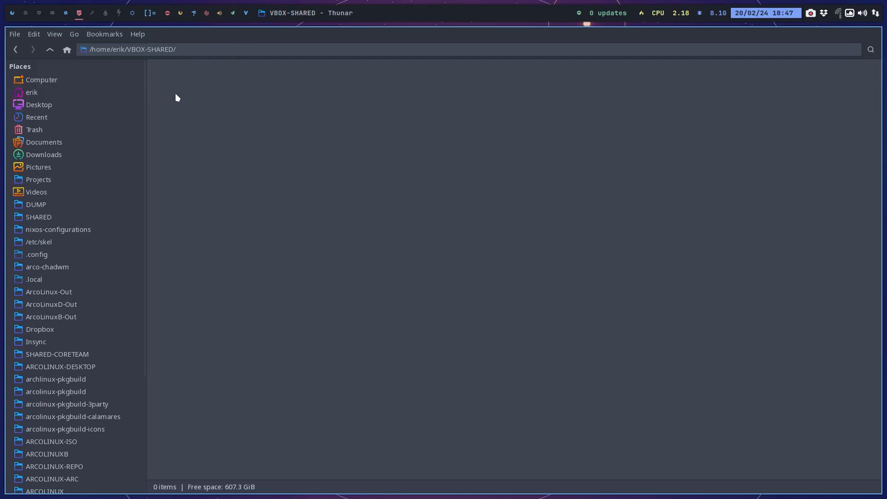
key(super+q)
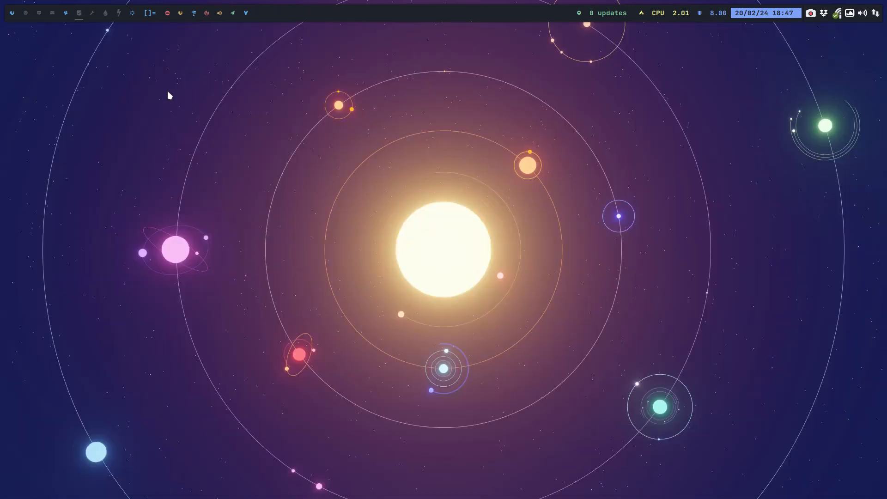
click(69, 17)
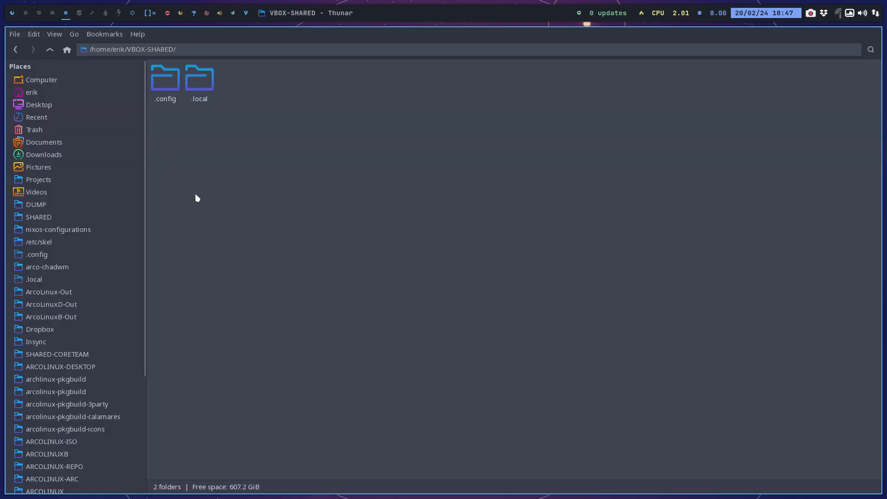
key(super+F5)
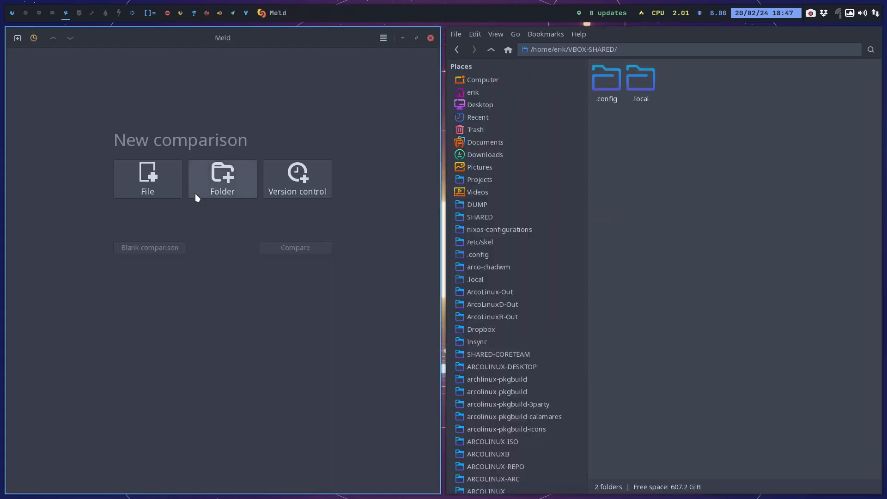
click(35, 43)
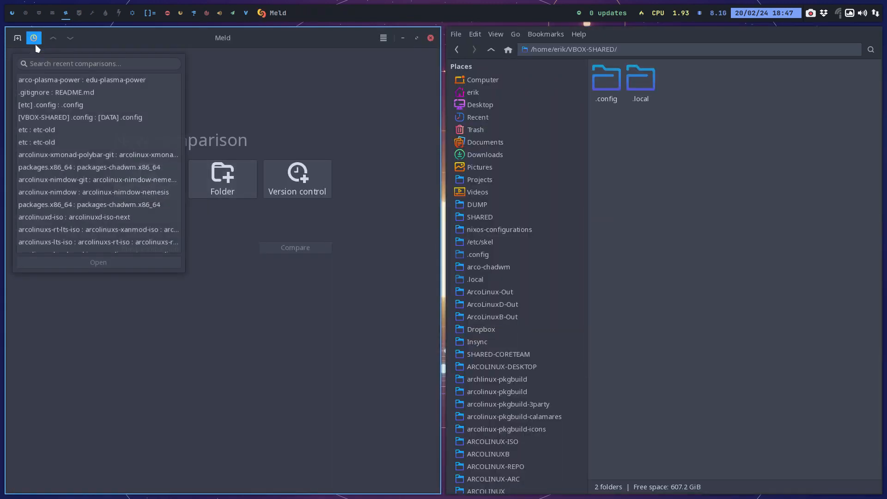
click(94, 117)
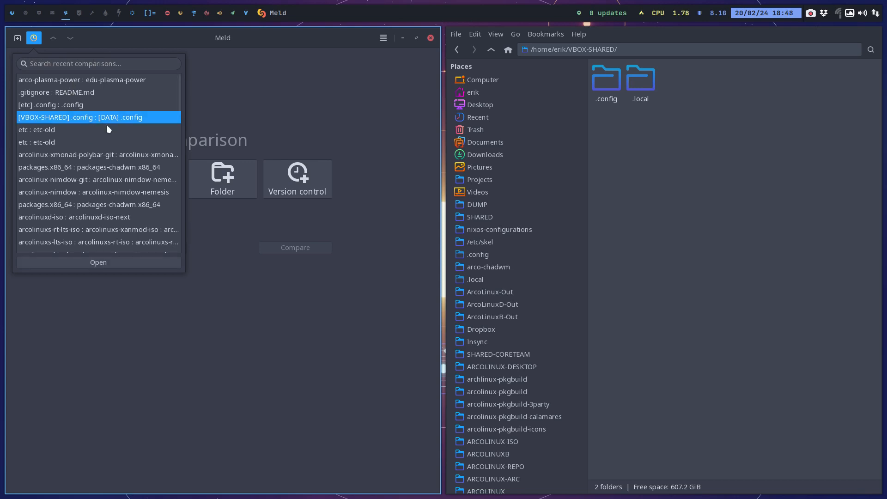
click(120, 268)
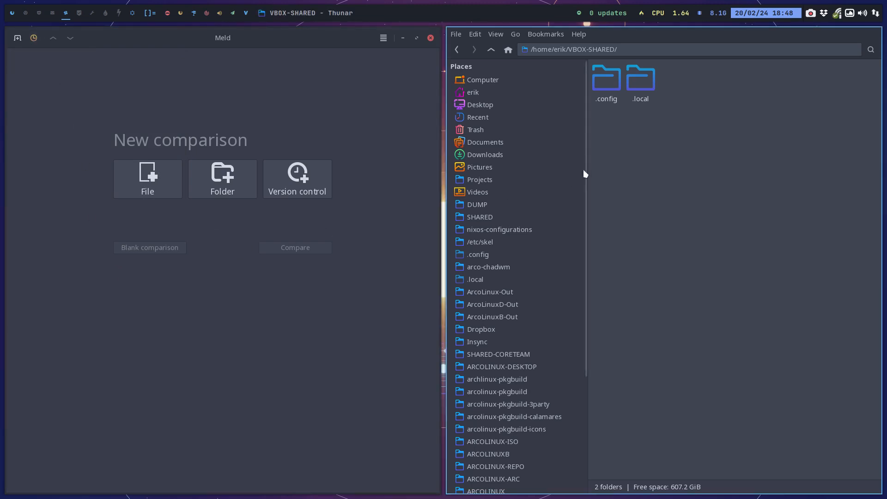
Start a new folder comparison in Meld with the .config folder from VBOX-SHARED as the first folder.
drag(606, 81, 615, 121)
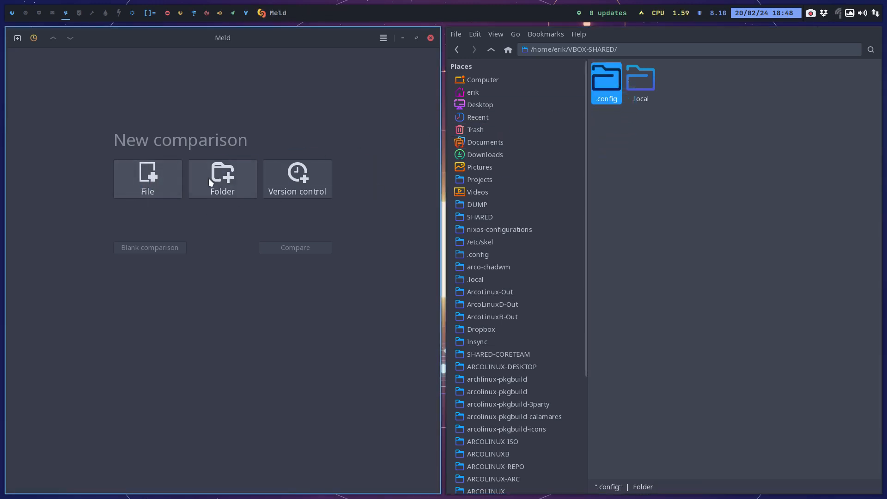
click(222, 179)
drag(608, 83, 127, 207)
click(628, 215)
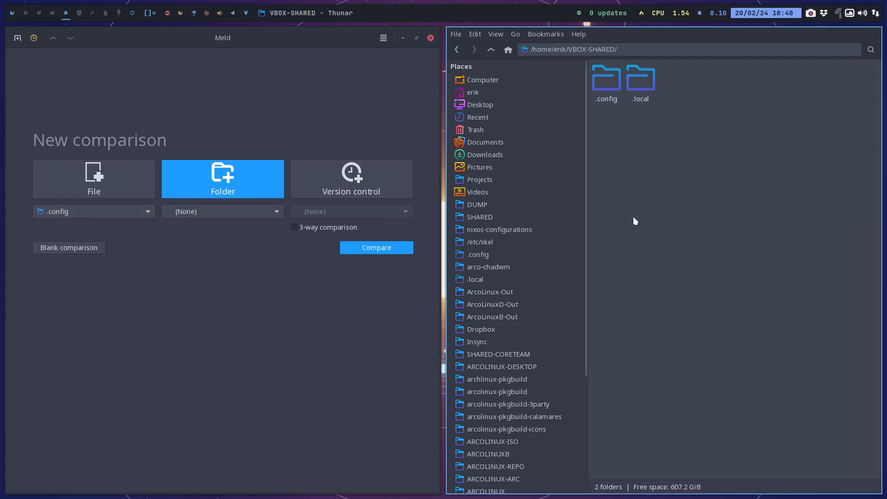
Open another Thunar window and browse to the EDU folder inside DATA.
key(super+shift+Return)
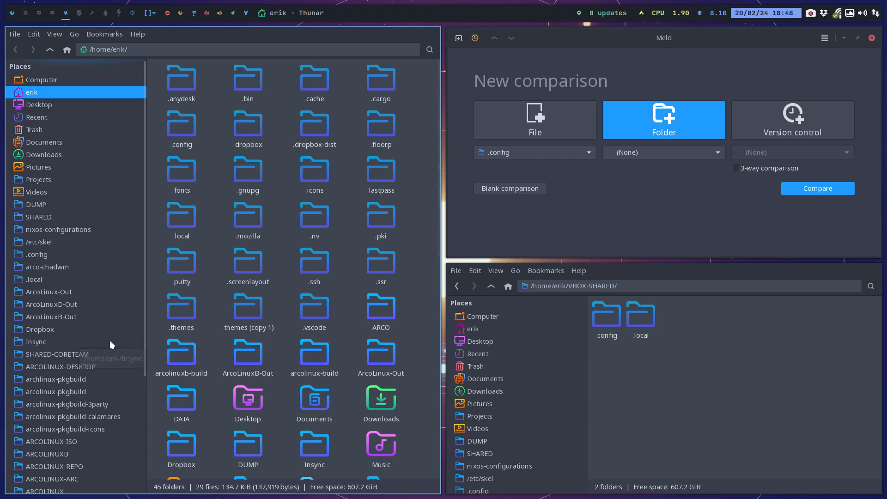
click(59, 104)
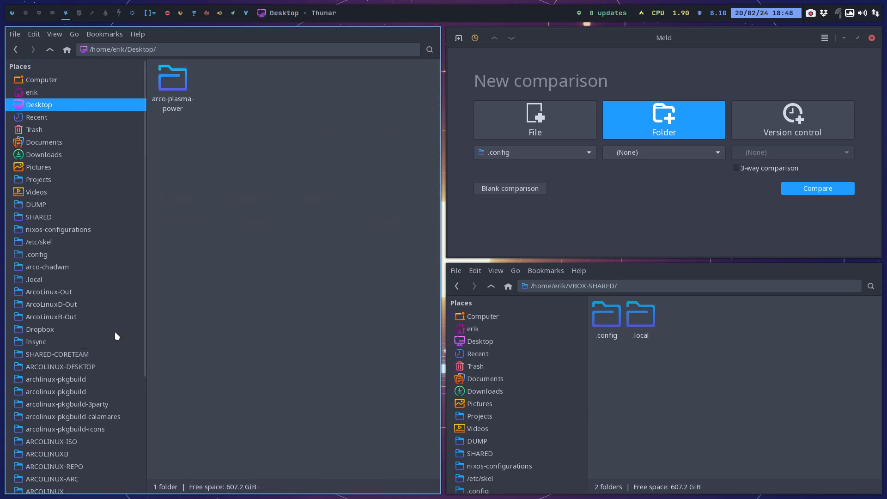
scroll(115, 336, down, 5)
click(63, 434)
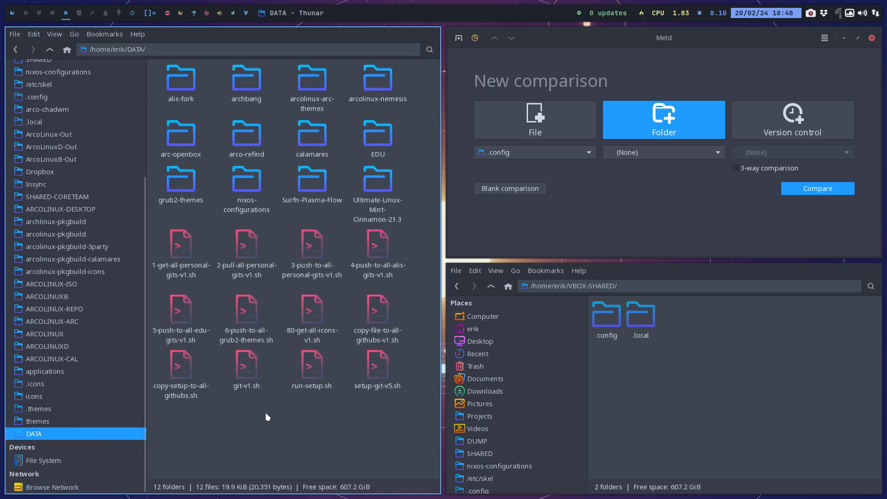
click(379, 150)
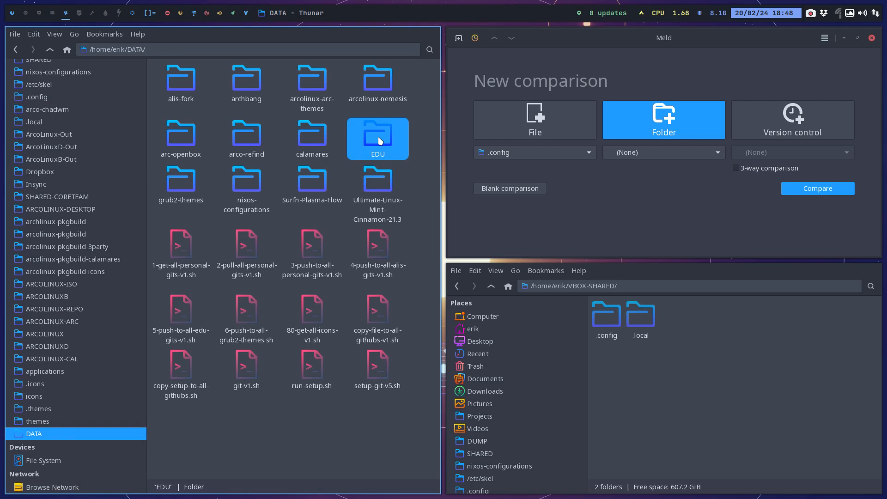
double_click(378, 137)
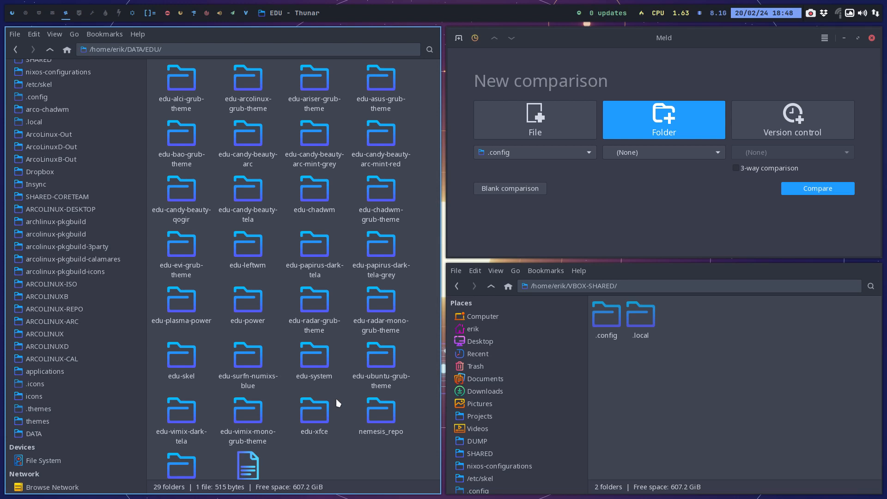
Browse to the etc/skel folder inside edu-power.
double_click(187, 301)
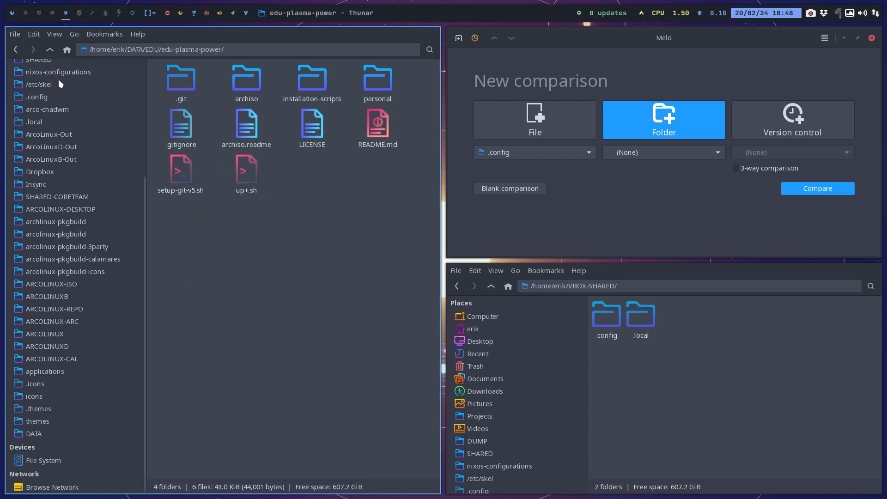
click(50, 50)
double_click(248, 299)
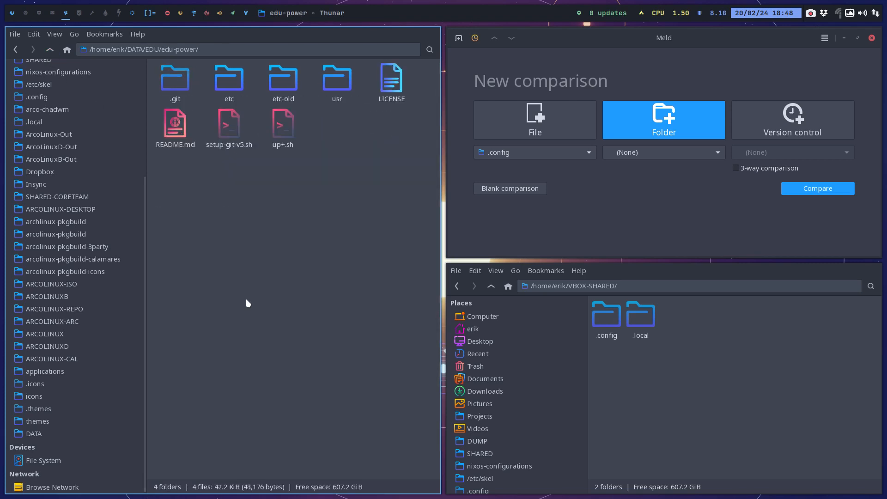
double_click(228, 92)
double_click(164, 85)
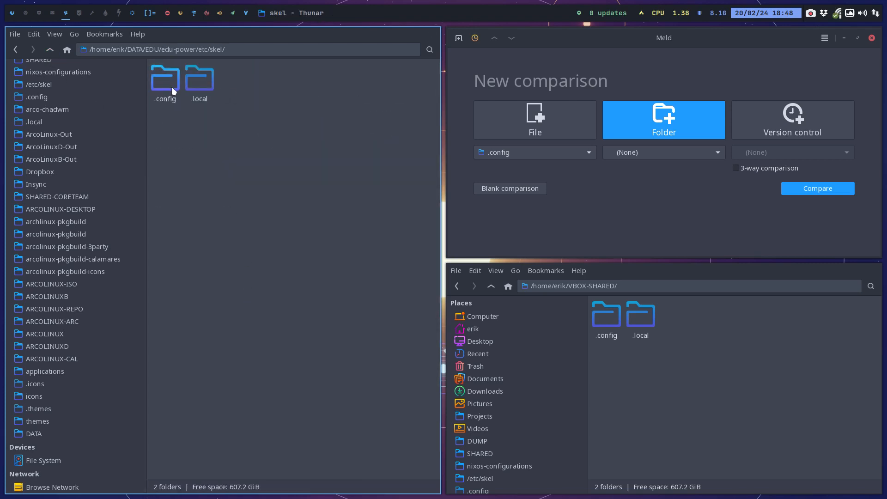
Set the .config folder from edu-power/etc/skel as Meld's second folder, run the comparison, and show it full screen.
click(171, 86)
drag(167, 93, 660, 155)
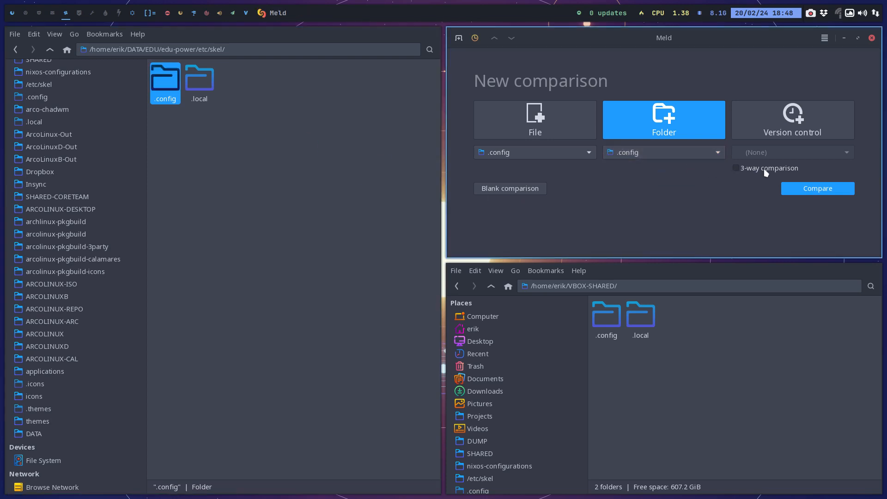
click(817, 188)
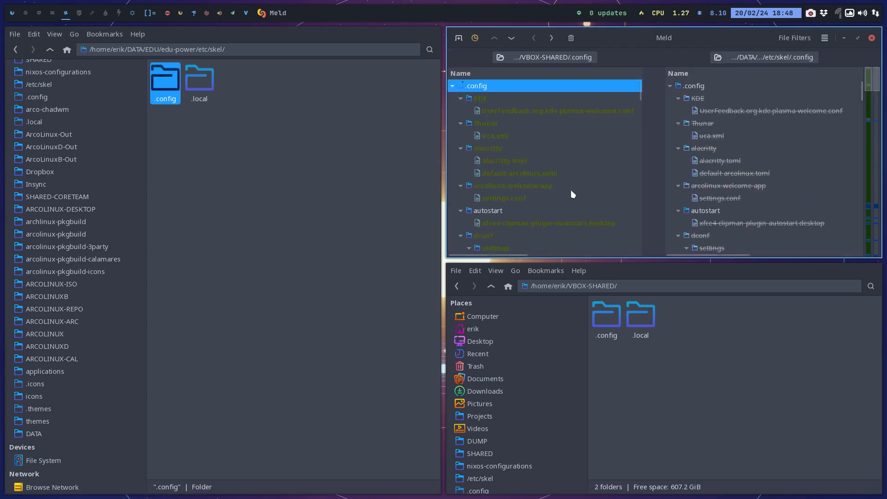
key(F11)
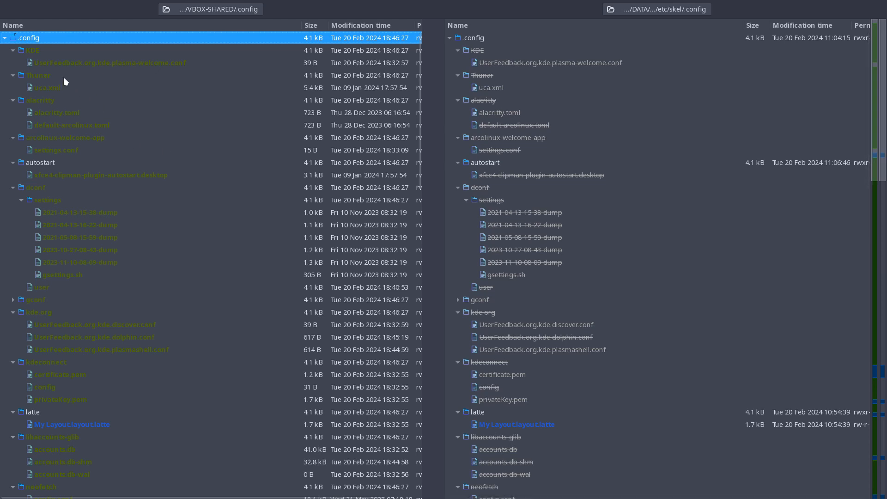
Examine the Thunar, alacritty, arcolinux-welcome-app and autostart entries in the VBOX-SHARED .config tree for differences.
click(46, 76)
click(55, 87)
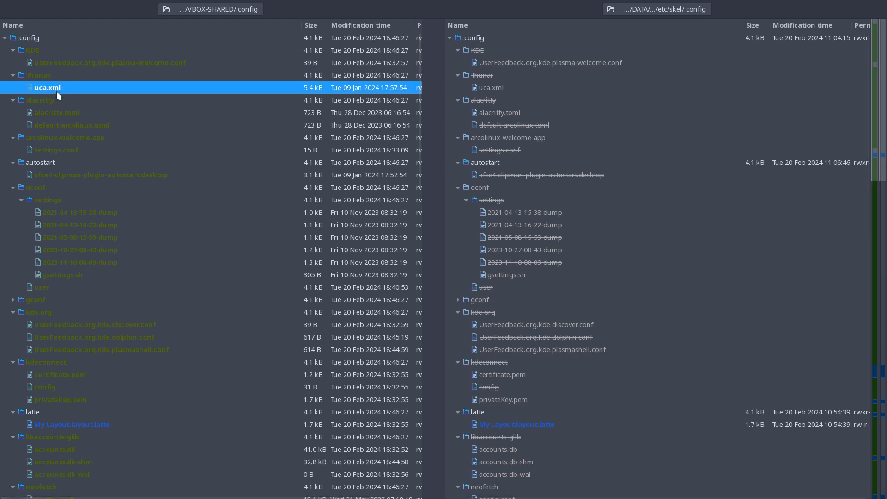
click(52, 99)
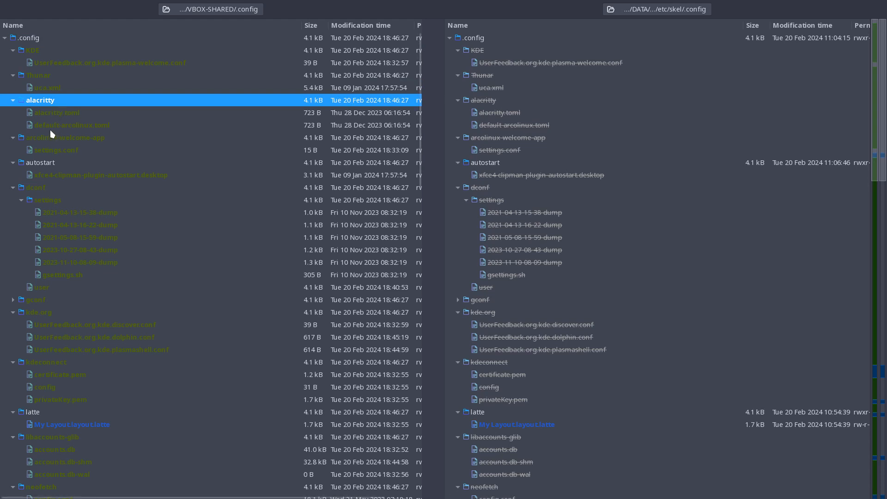
click(61, 128)
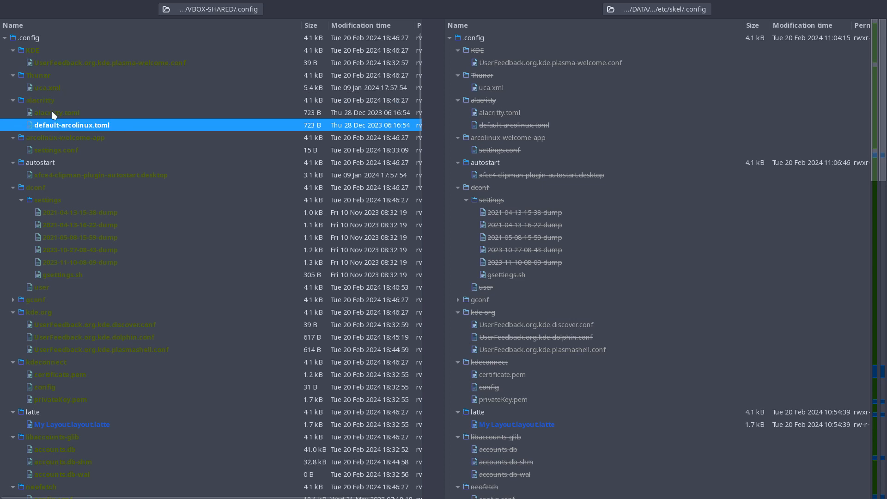
click(48, 102)
click(62, 139)
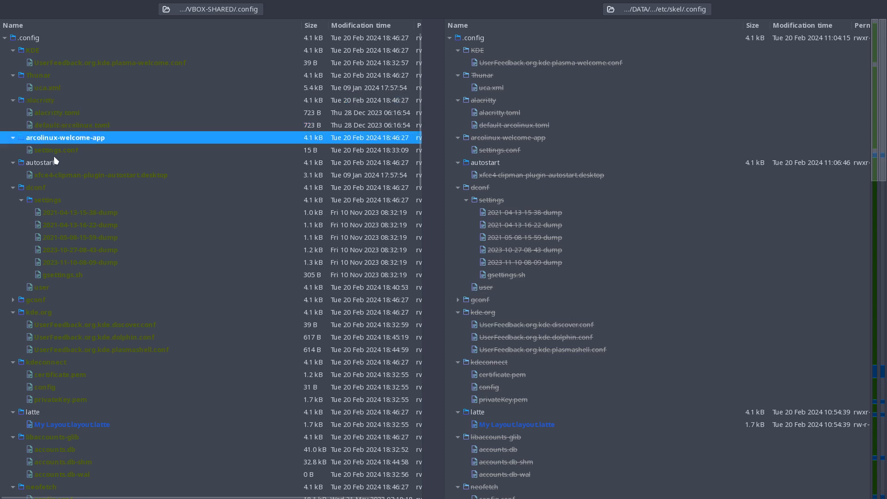
click(58, 154)
click(58, 178)
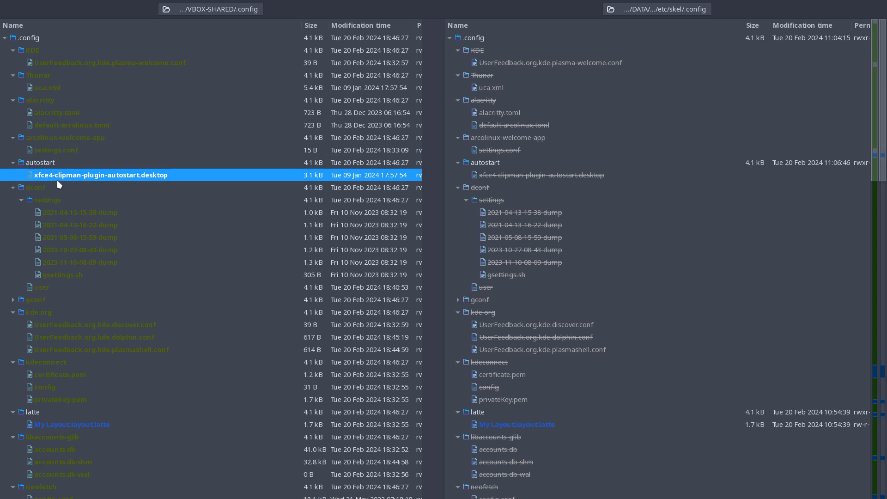
Copy the differing lastUsedActivity line in latte's My Layout.layout.latte from VBOX-SHARED to edu-power, save it and close the comparison.
click(46, 300)
scroll(86, 259, down, 5)
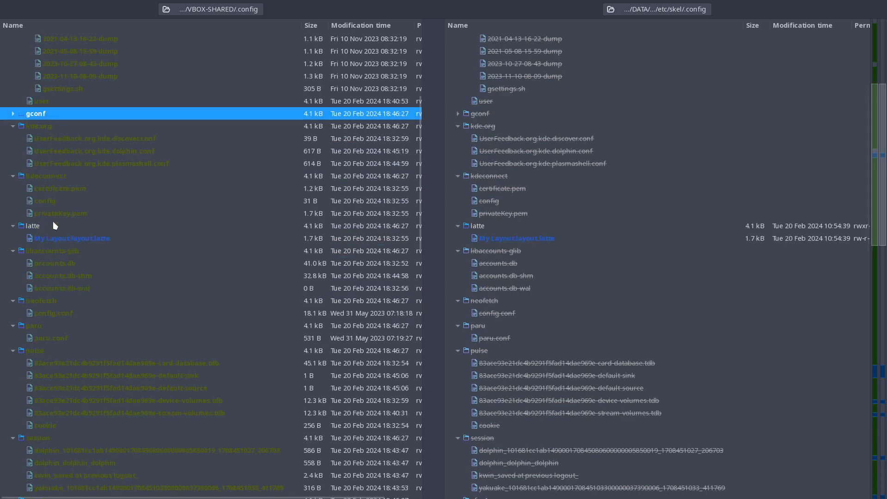
double_click(54, 239)
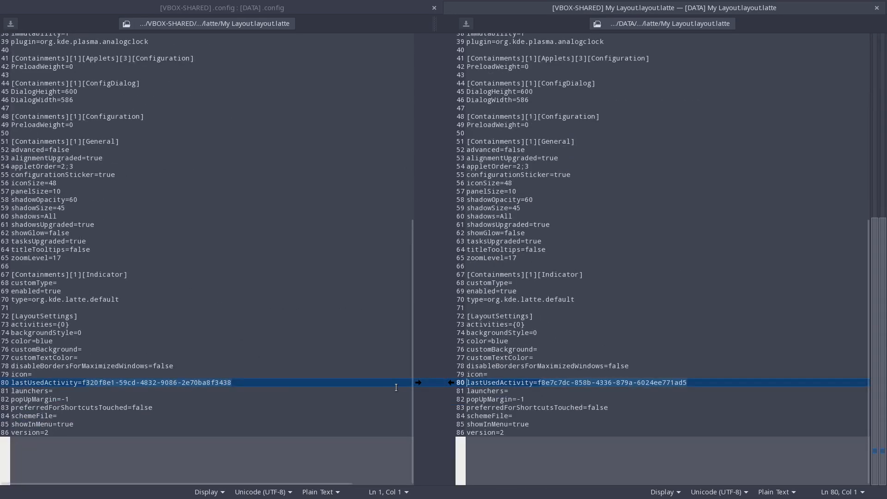
click(418, 383)
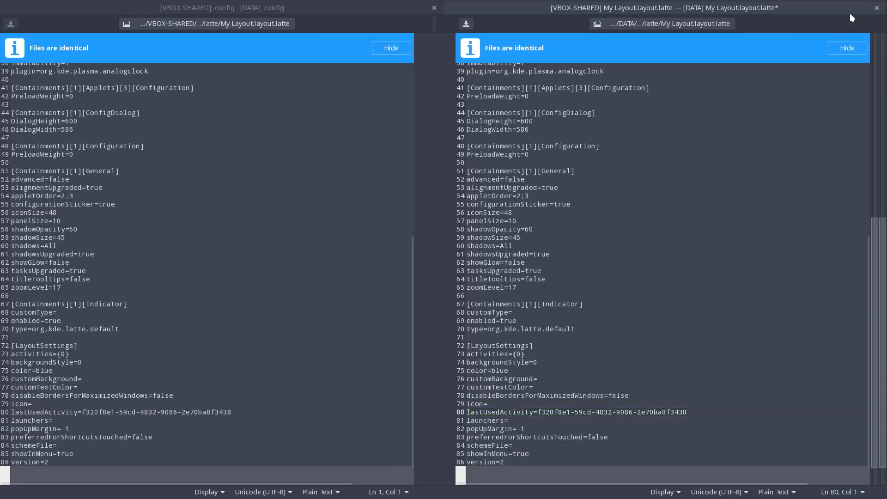
click(876, 7)
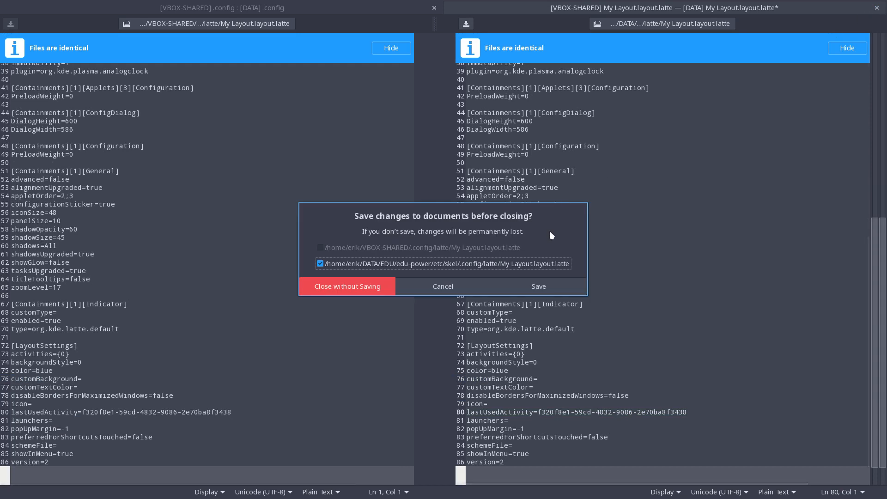
click(536, 284)
Examine the libaccounts-glib, neofetch, paru, pulse and session entries in the VBOX-SHARED tree and collapse the xfce4 folder.
click(58, 253)
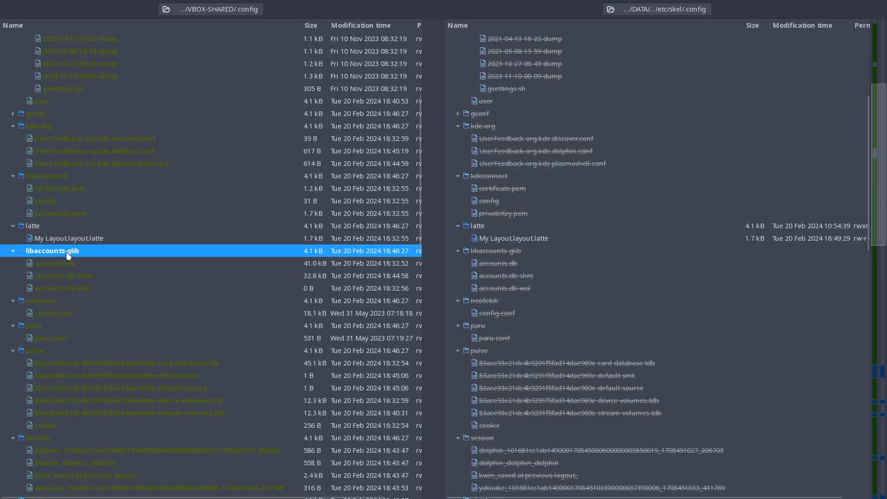
click(68, 300)
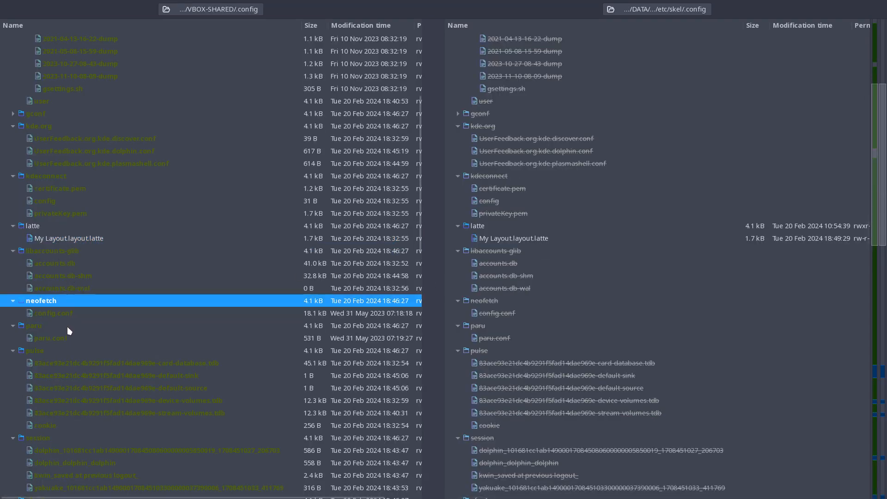
click(66, 325)
click(60, 350)
scroll(157, 302, down, 7)
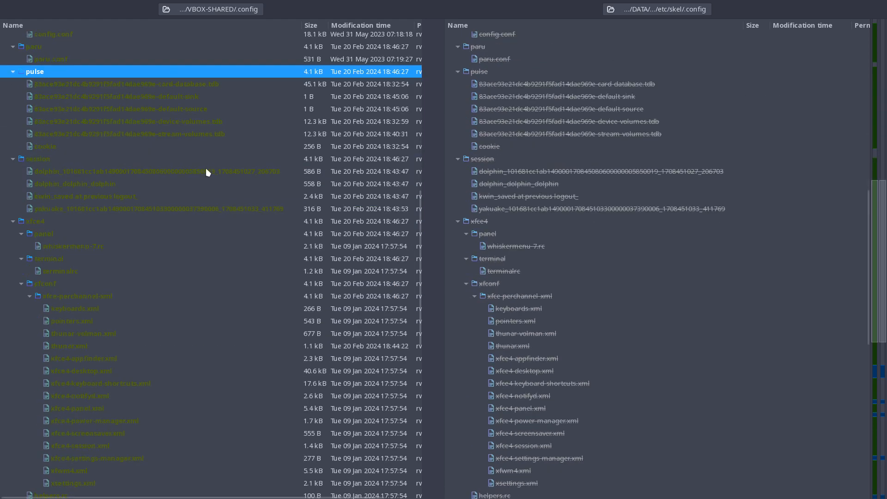
click(50, 159)
click(71, 171)
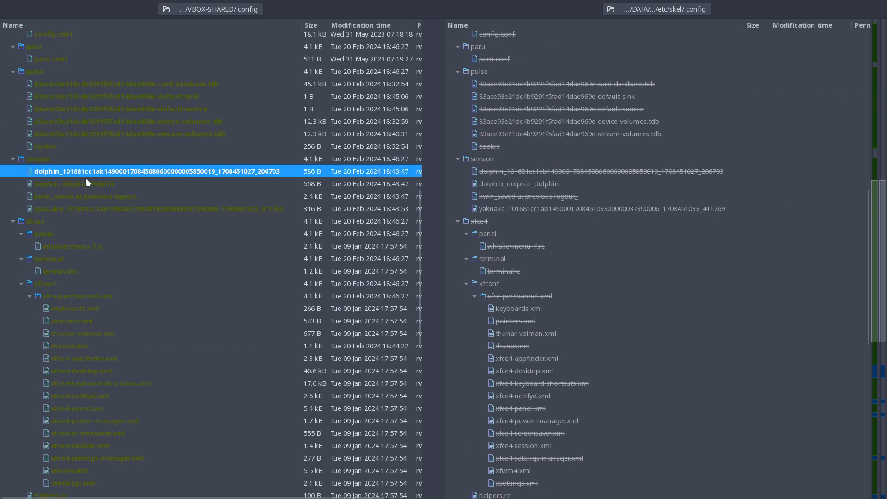
click(50, 222)
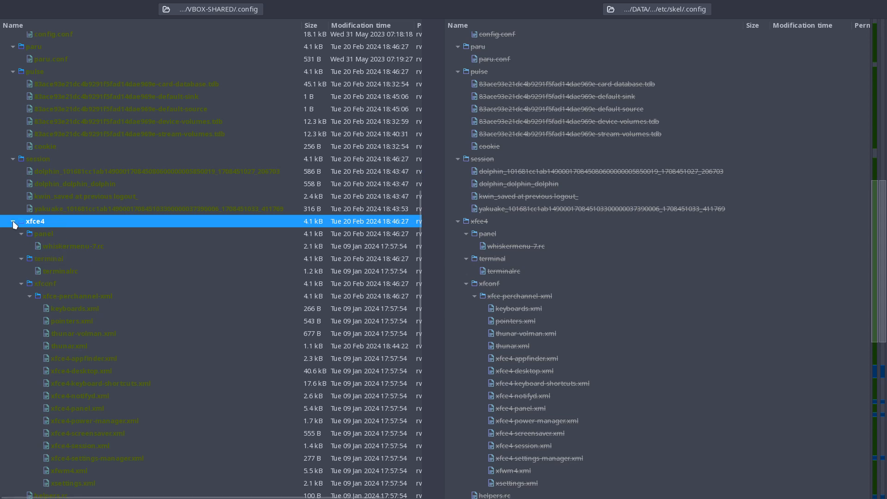
click(13, 222)
Review the contents of Trolltech.conf and copy the file from VBOX-SHARED into edu-power's .config folder.
click(61, 237)
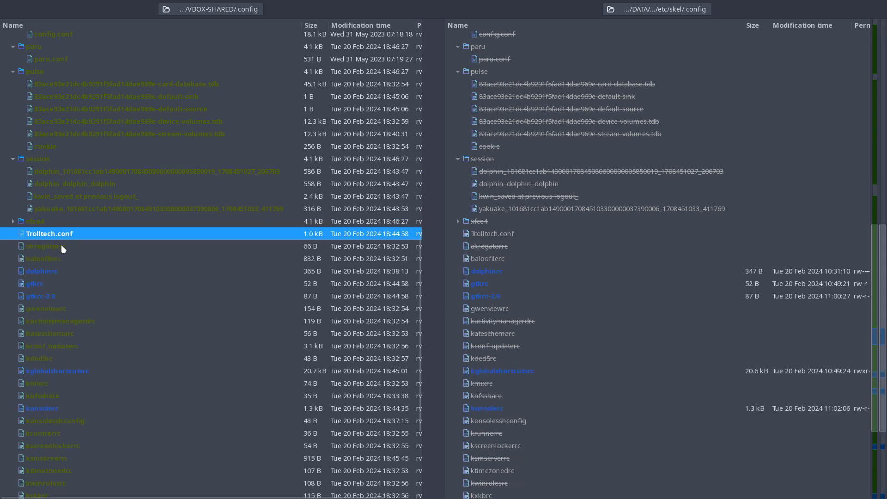
double_click(67, 234)
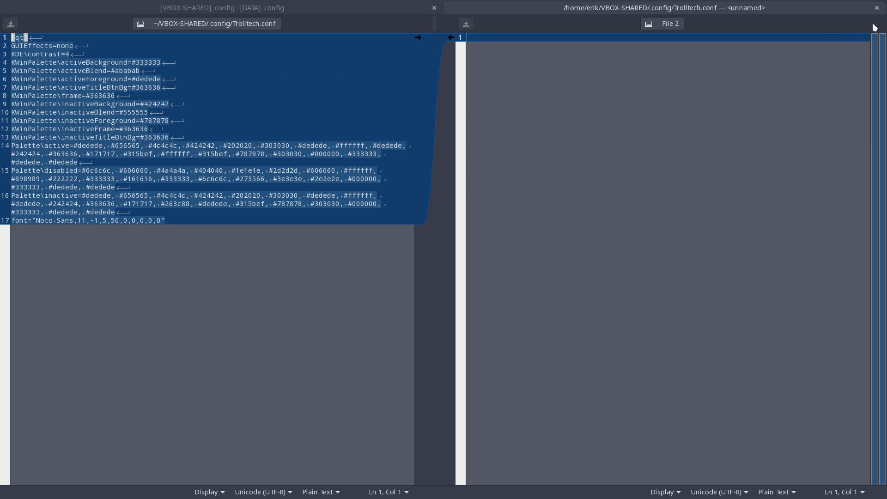
click(876, 8)
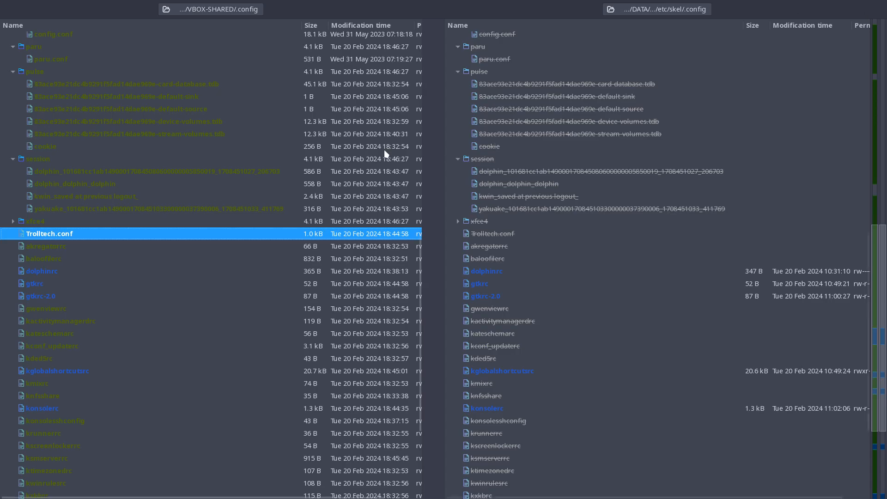
right_click(140, 234)
click(201, 296)
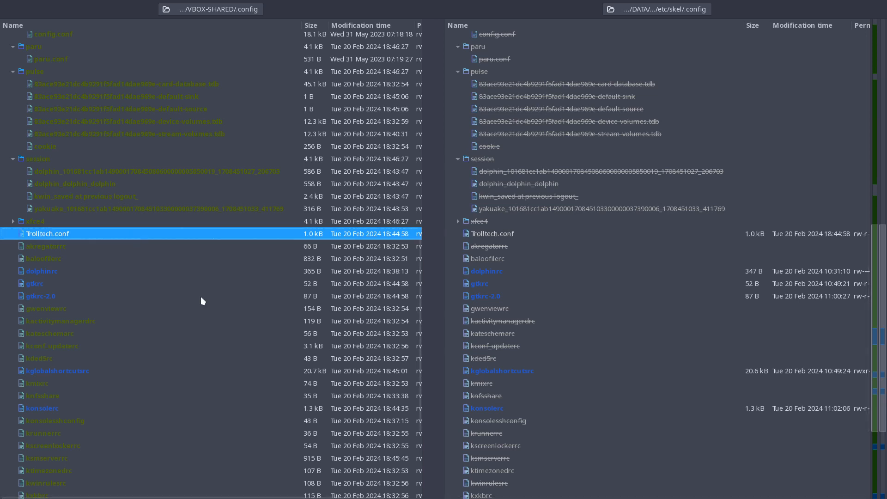
Copy the leading MenuBar=Disabled block of dolphinrc from VBOX-SHARED to edu-power's version, save it and close the comparison.
click(86, 247)
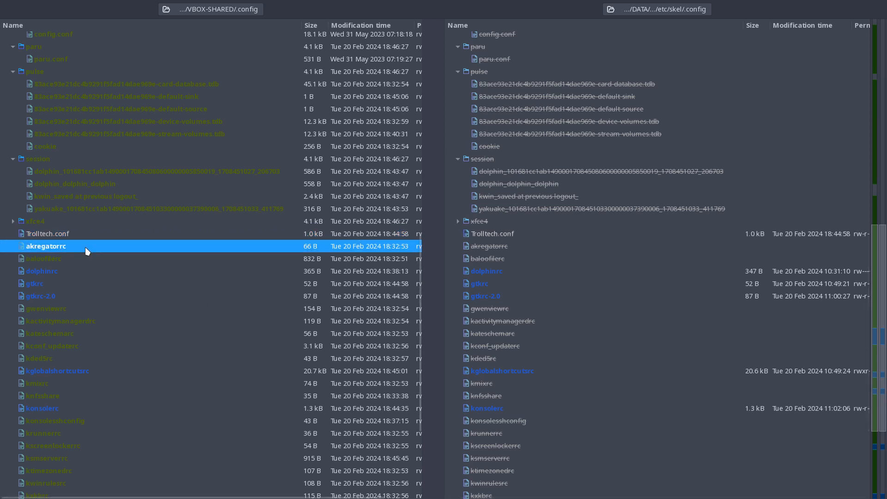
double_click(87, 271)
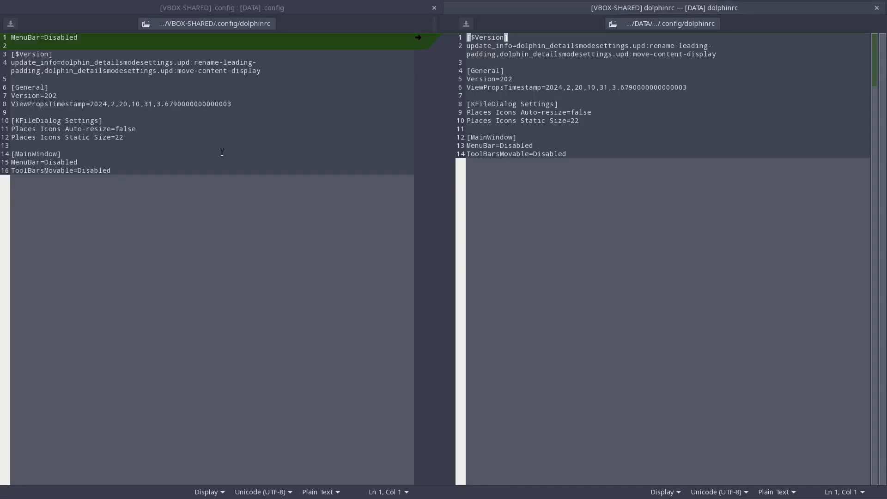
click(419, 39)
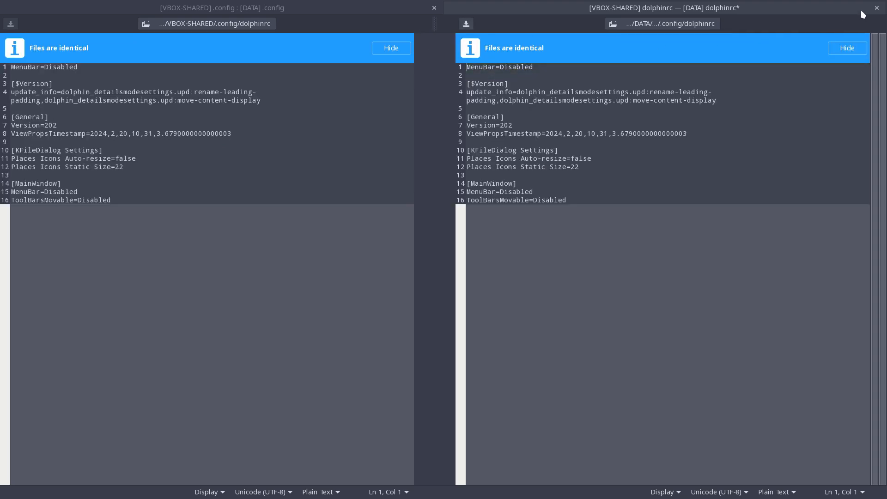
click(876, 8)
click(520, 285)
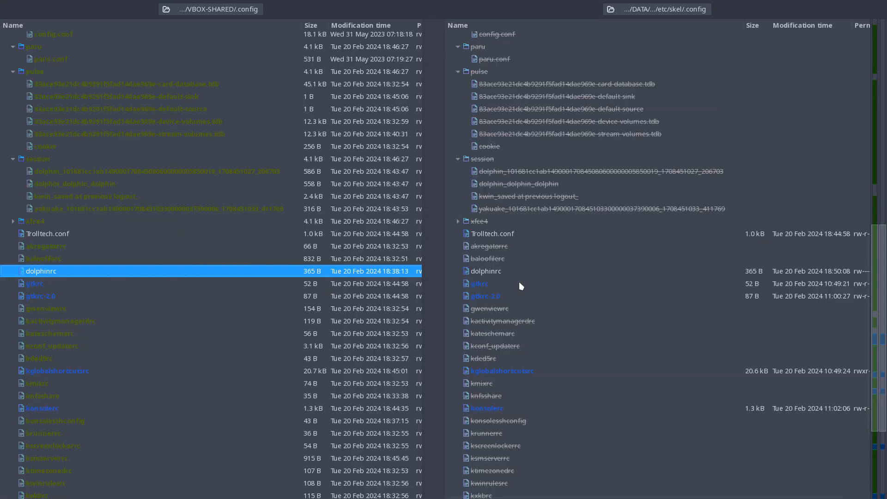
Compare the gtkrc and gtkrc-2.0 files of both .config folders for differences and close each comparison.
double_click(91, 283)
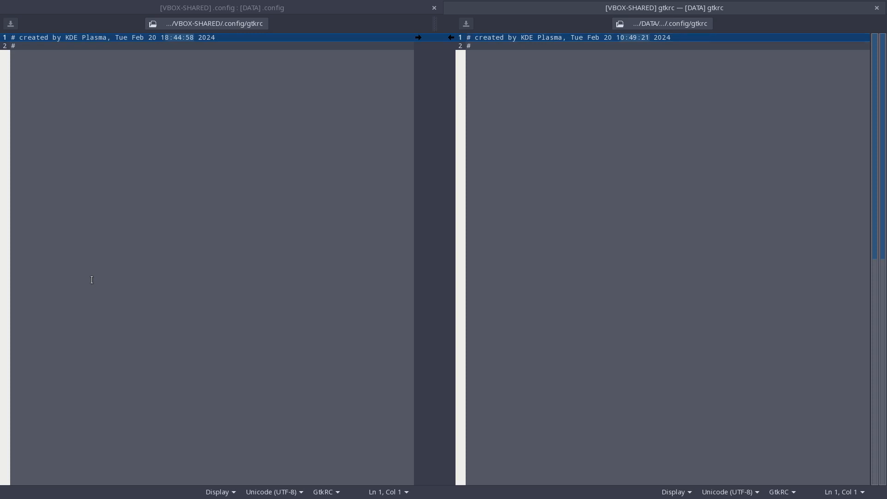
click(877, 8)
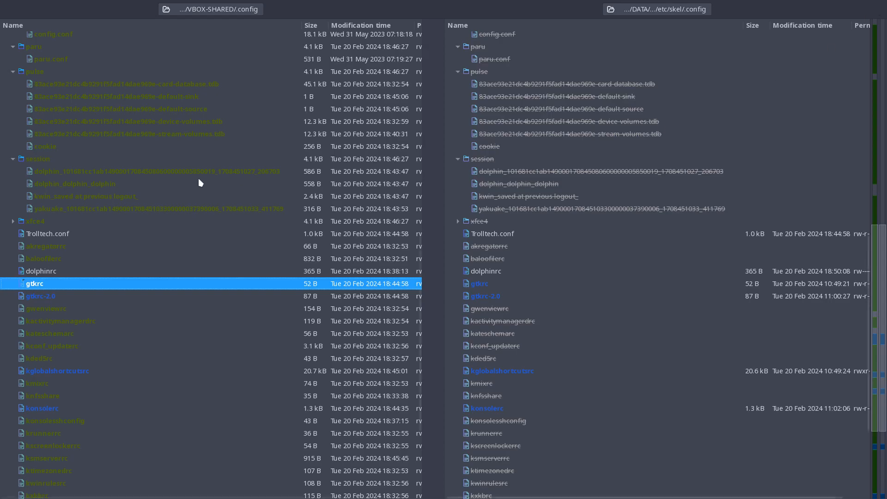
double_click(95, 292)
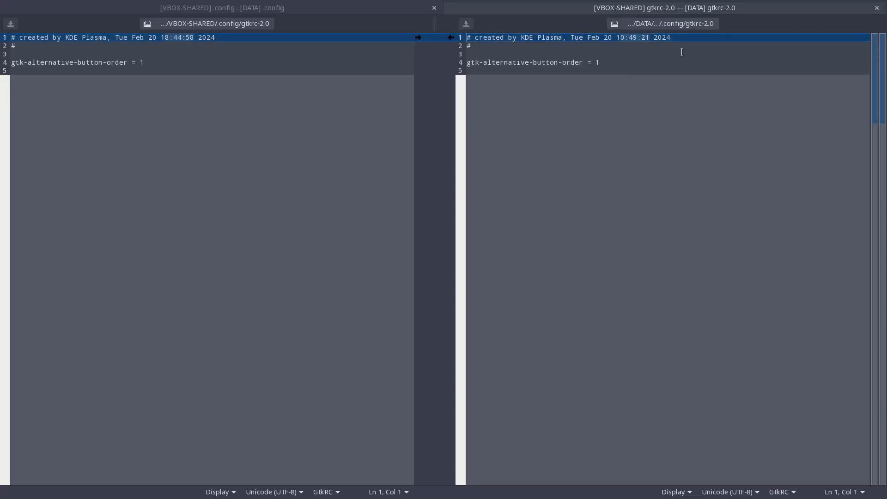
click(876, 8)
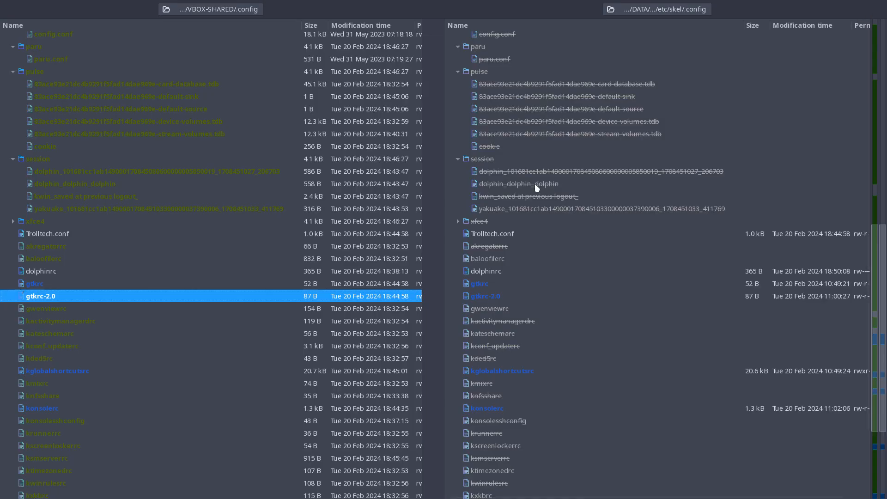
Check the gwenviewrc and kconf_updaterc entries and inspect the contents of kactivitymanagerdrc and kded5rc in VBOX-SHARED.
click(89, 308)
click(82, 320)
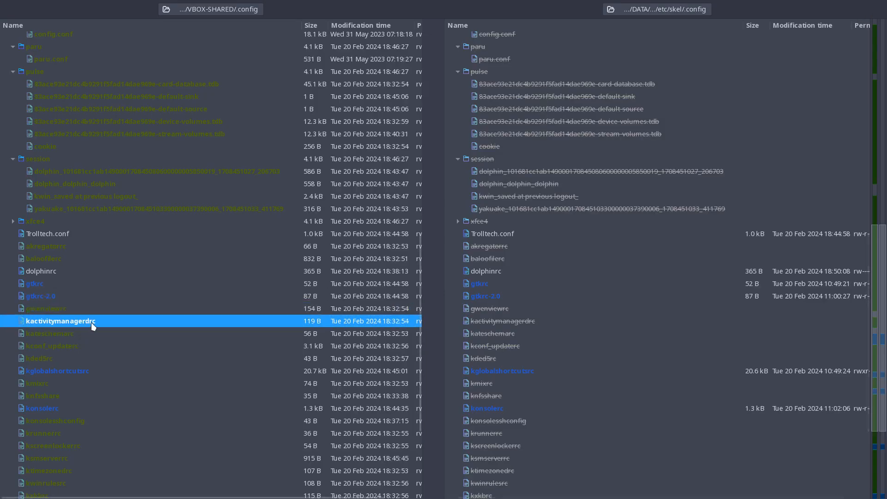
double_click(94, 325)
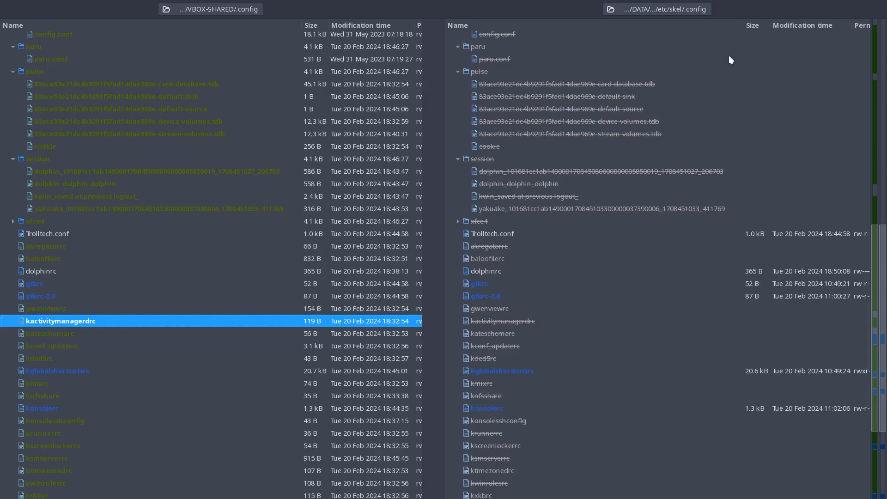
click(876, 8)
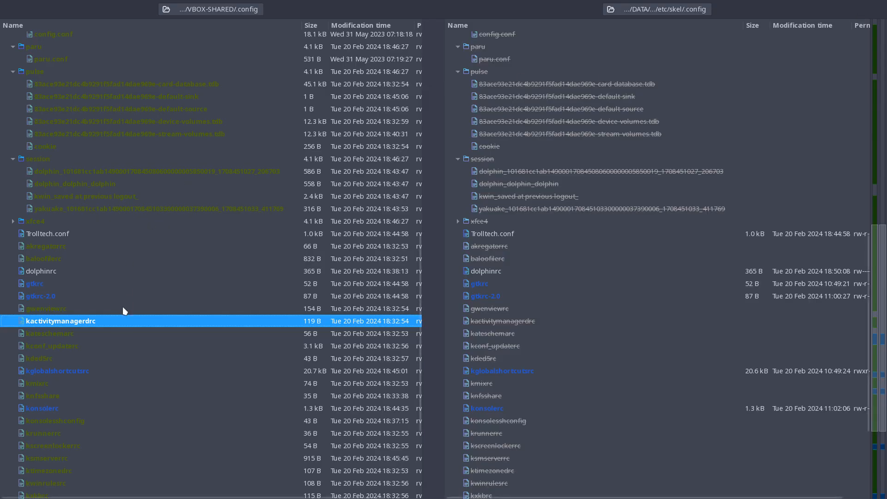
click(97, 329)
click(88, 341)
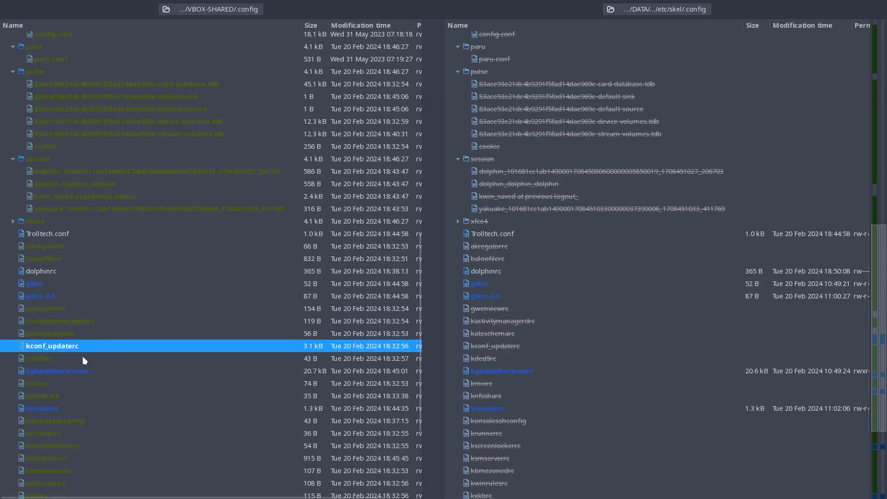
click(85, 359)
double_click(84, 358)
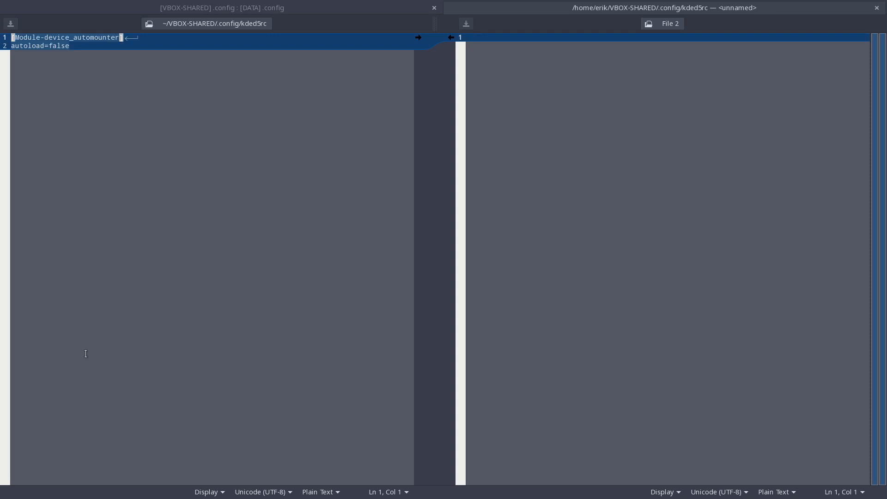
click(876, 8)
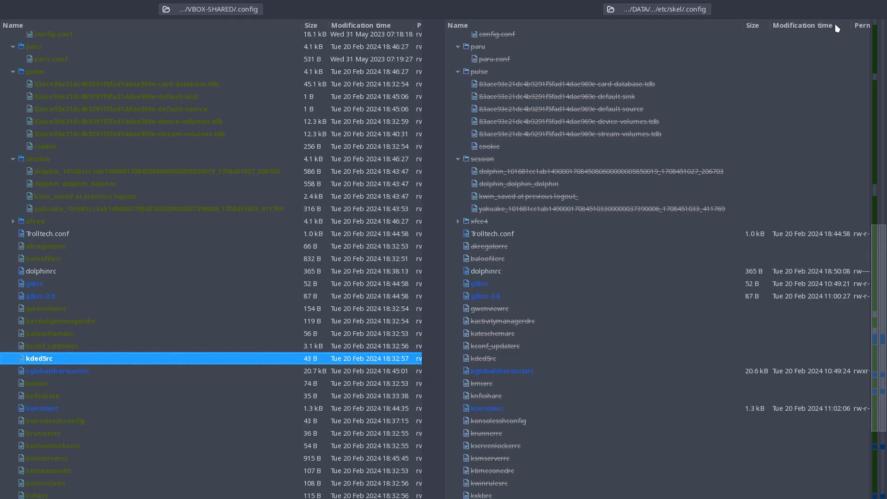
Copy the missing switch-to-activity line under ActivityManager into edu-power's kglobalshortcutsrc, save it and close the comparison.
click(110, 371)
double_click(109, 371)
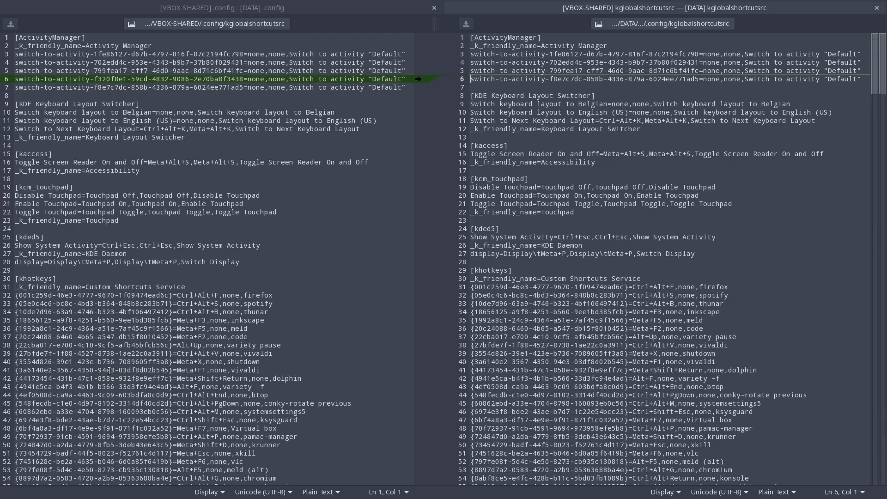
click(418, 80)
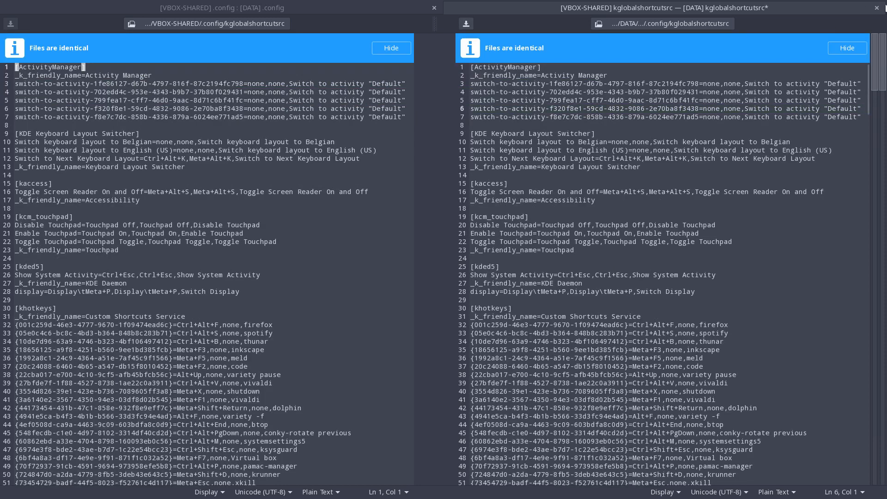
click(876, 7)
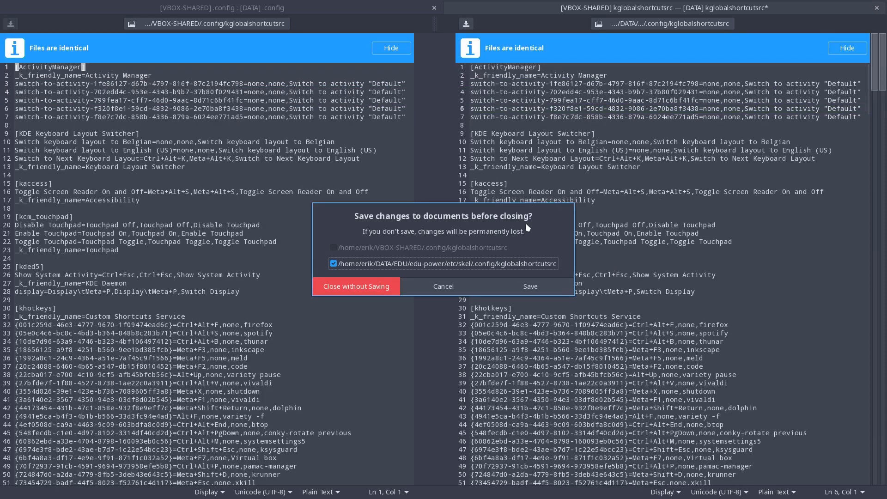
click(490, 289)
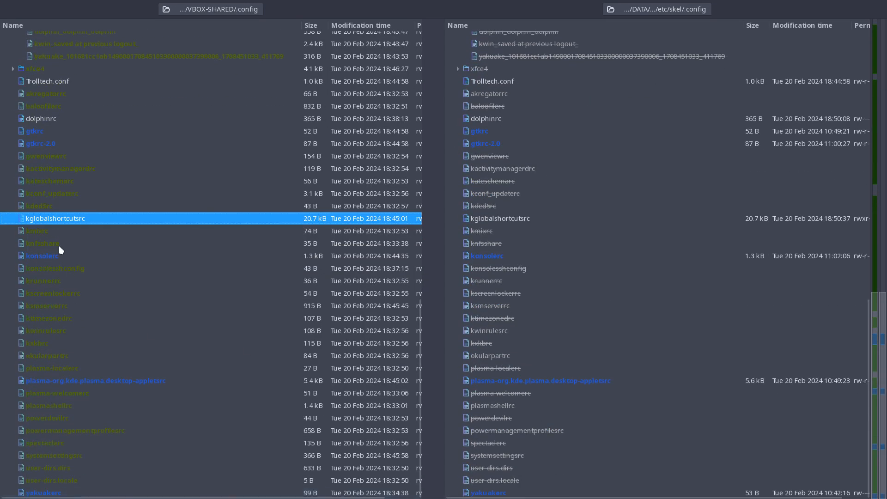
Inspect the contents of VBOX-SHARED's kmixrc, close it and check the knfsshare entry.
double_click(55, 230)
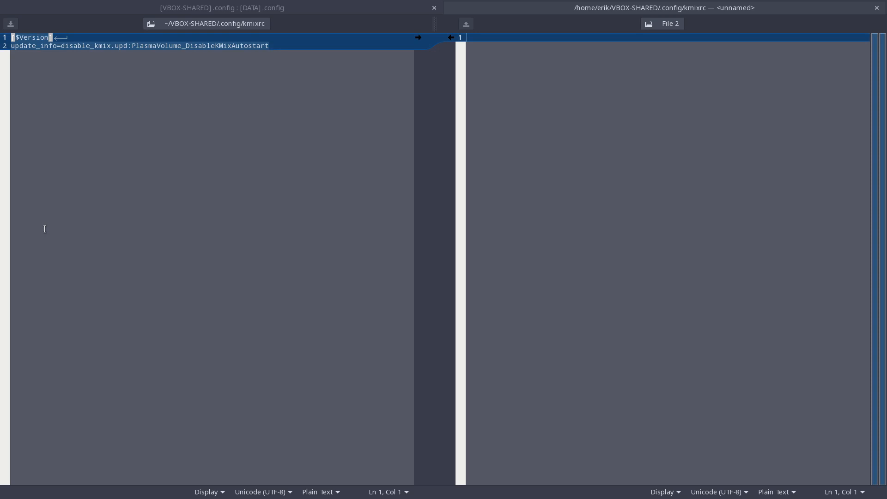
click(877, 8)
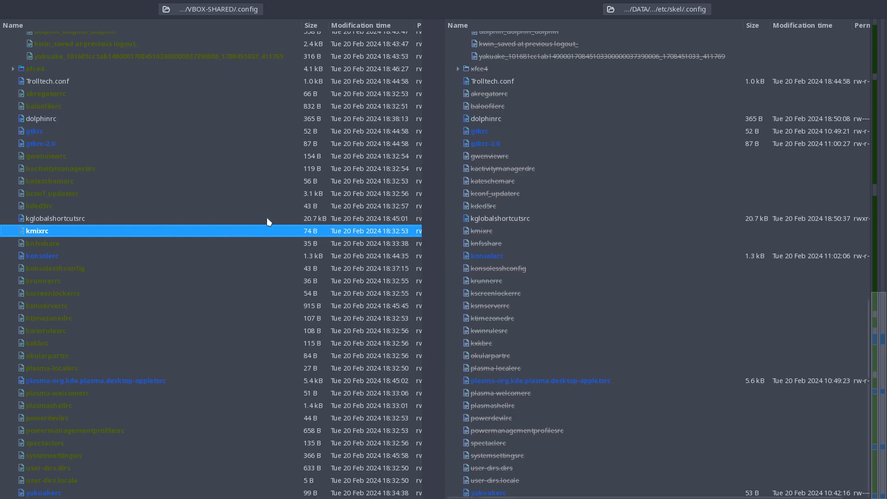
click(34, 245)
Copy DefaultProfile=Power.profile and the RestorePositionForNextInstance=false line into edu-power's konsolerc, save it and close the comparison.
click(50, 257)
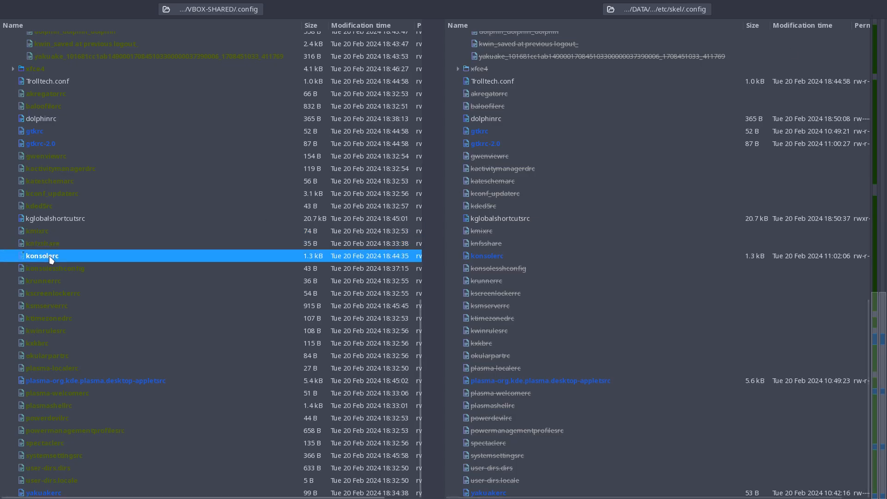
double_click(51, 259)
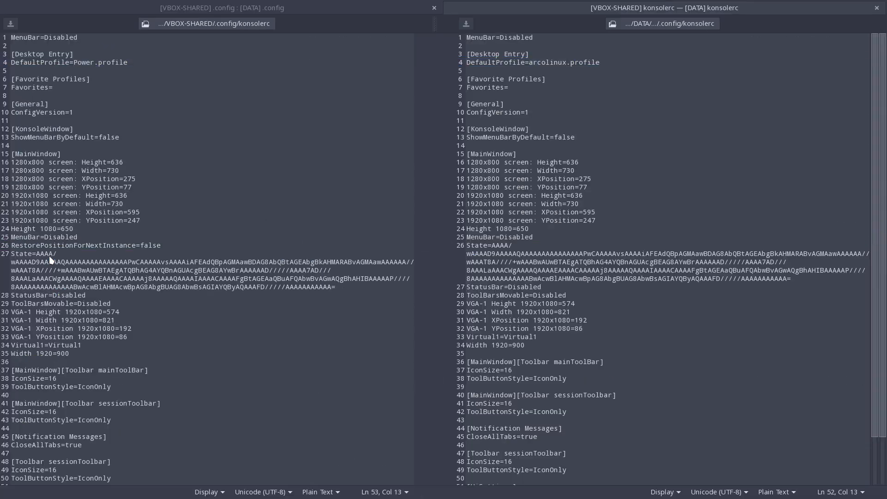
click(418, 63)
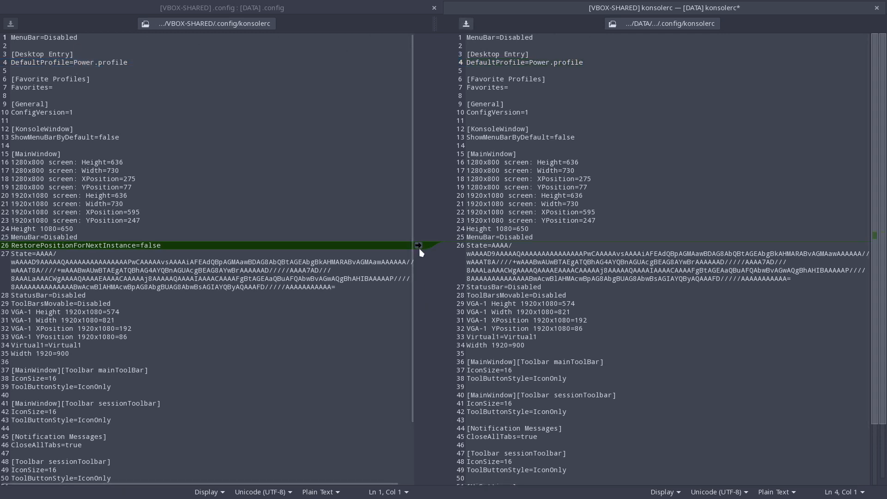
click(418, 244)
click(876, 8)
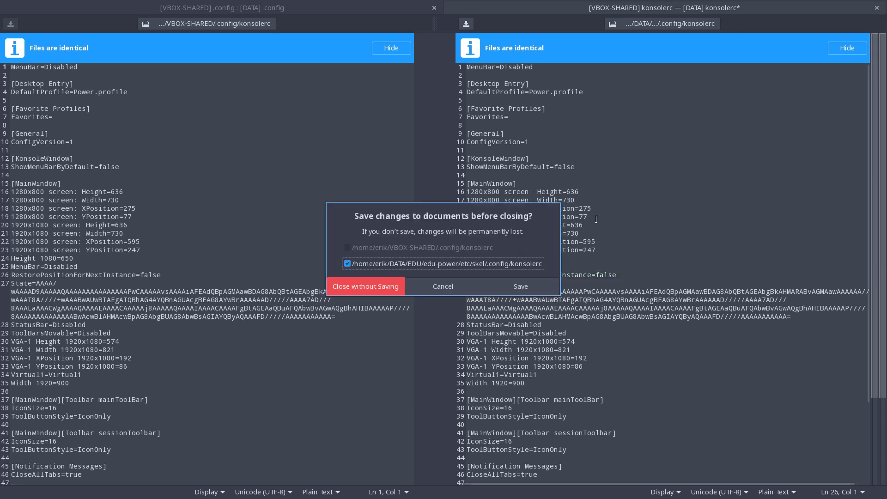
click(521, 286)
Inspect the contents of konsolesshconfig and krunnerrc in VBOX-SHARED and close each file.
click(95, 272)
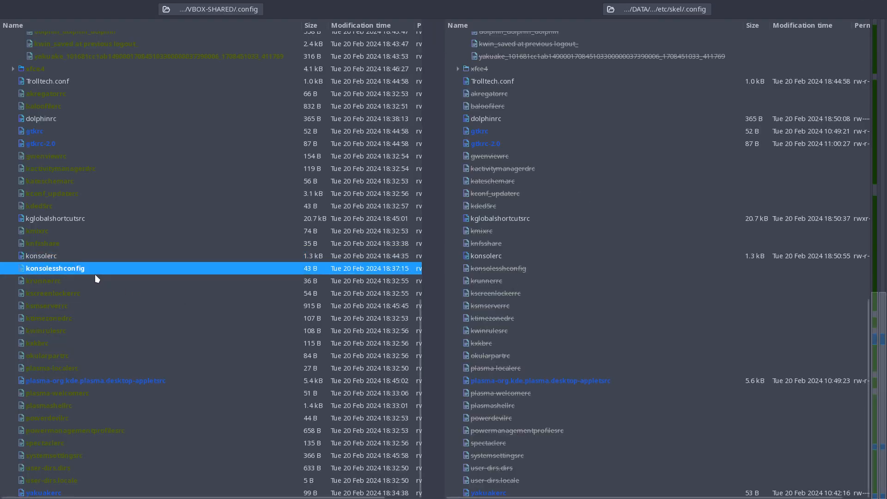
double_click(95, 273)
click(876, 7)
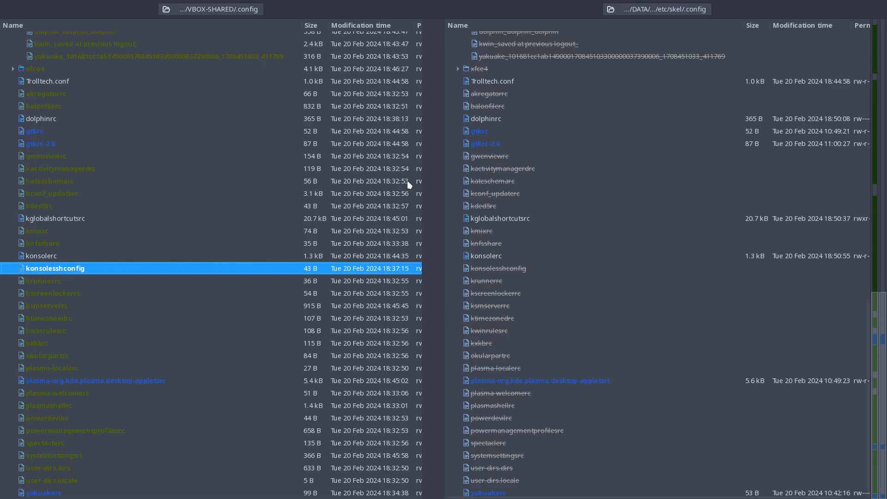
double_click(94, 284)
click(94, 284)
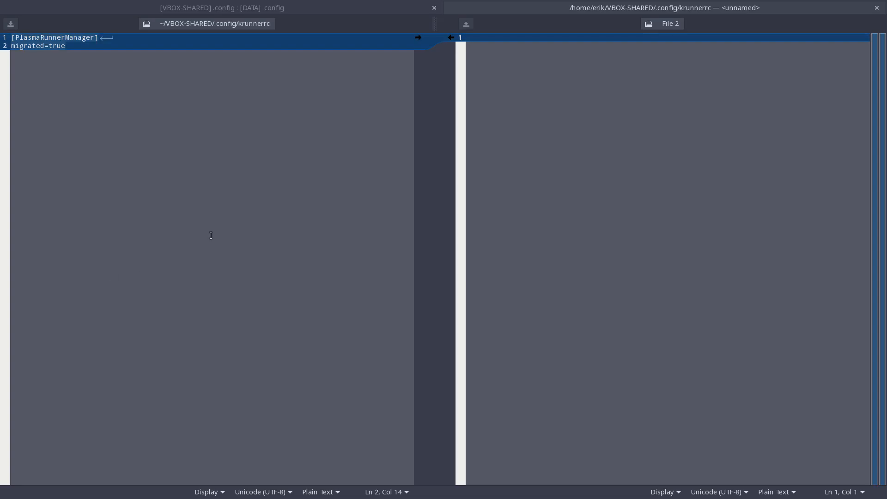
click(875, 7)
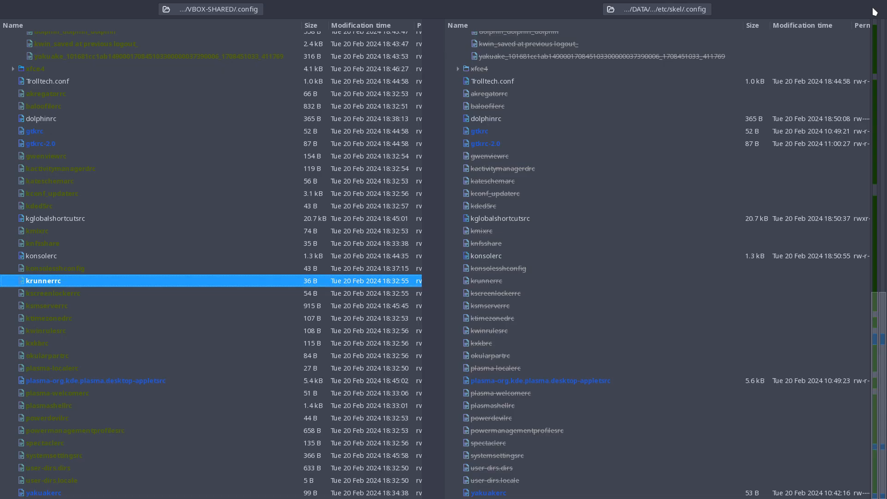
Inspect VBOX-SHARED's kscreenlockerrc, check the actions available for it, and look through its contents once more.
click(66, 294)
double_click(65, 295)
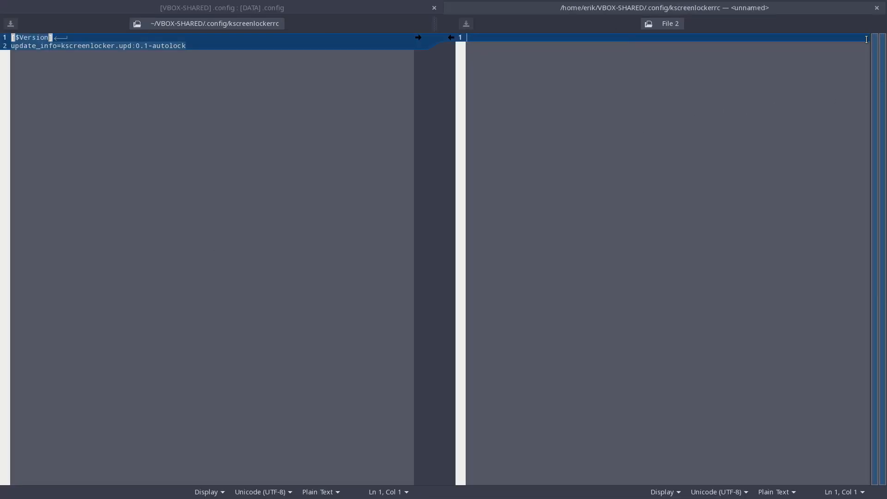
click(877, 8)
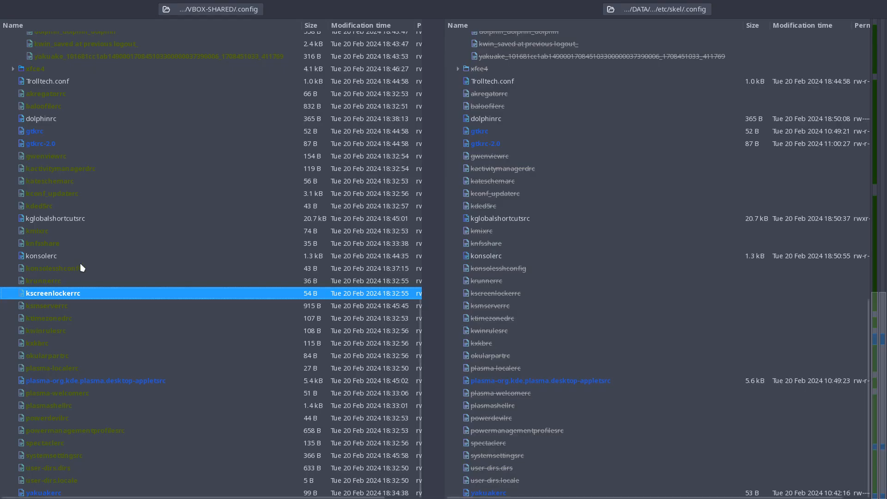
right_click(72, 294)
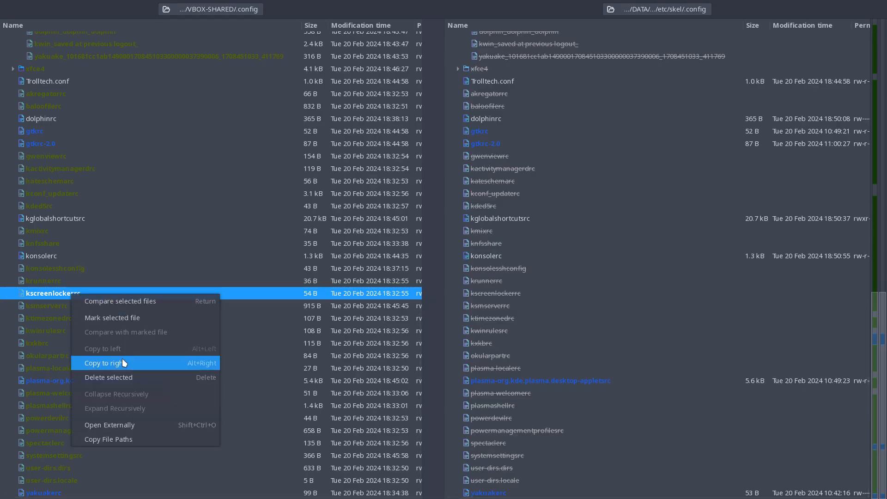
click(53, 293)
double_click(52, 293)
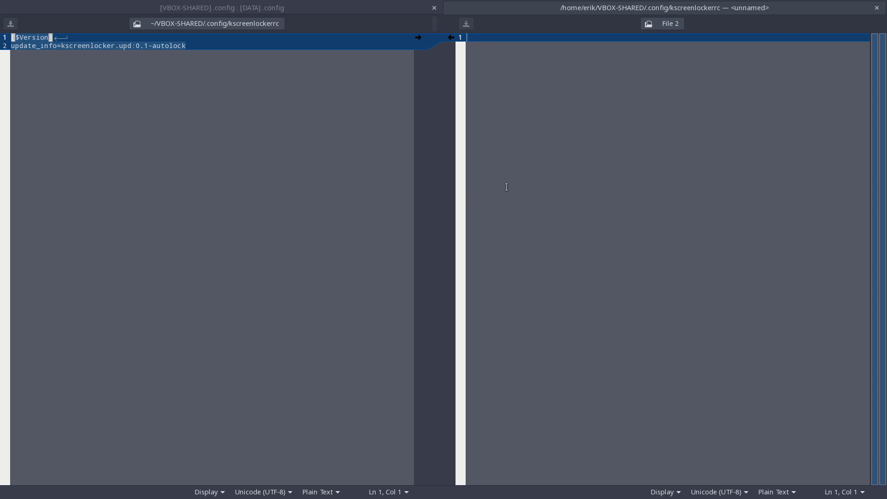
click(876, 8)
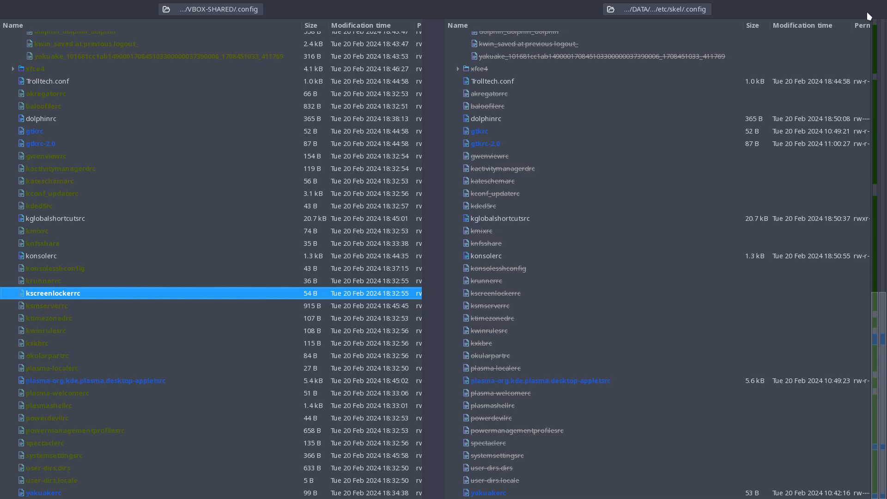
Inspect the contents of ksmserverrc and kwinrulesrc in VBOX-SHARED, checking the ktimezonedrc entry in between.
click(79, 306)
double_click(79, 305)
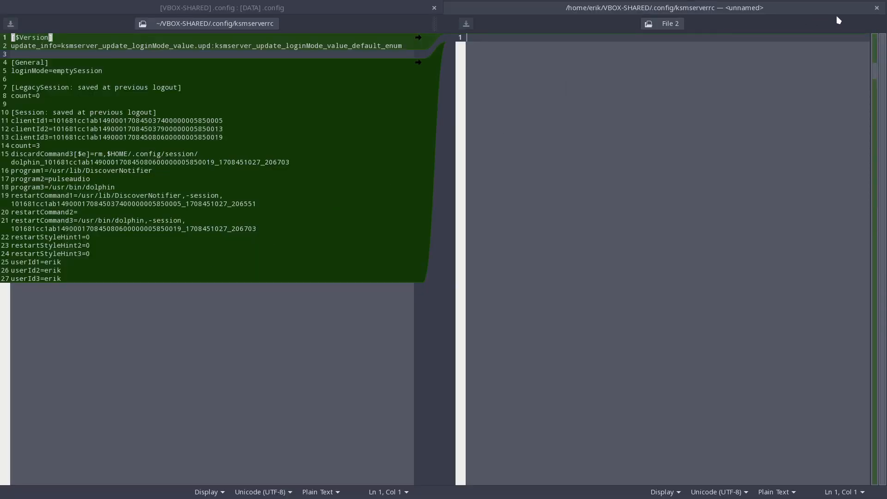
click(876, 8)
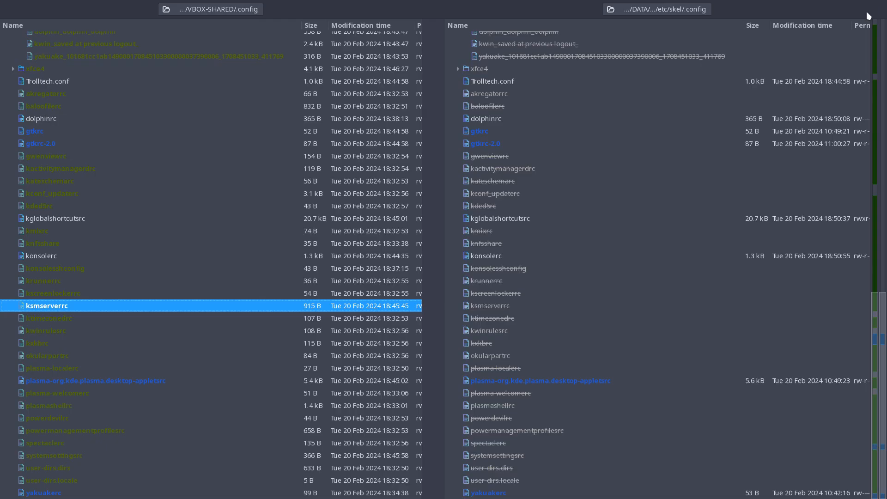
click(79, 317)
click(80, 331)
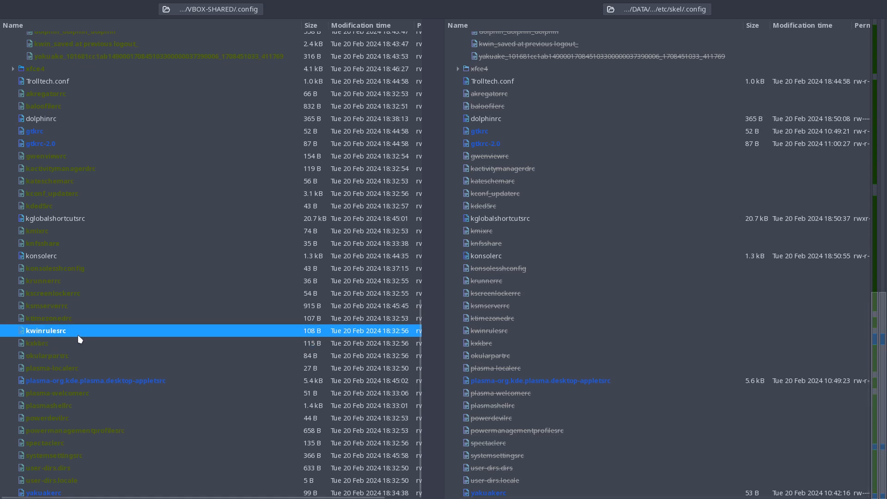
double_click(78, 335)
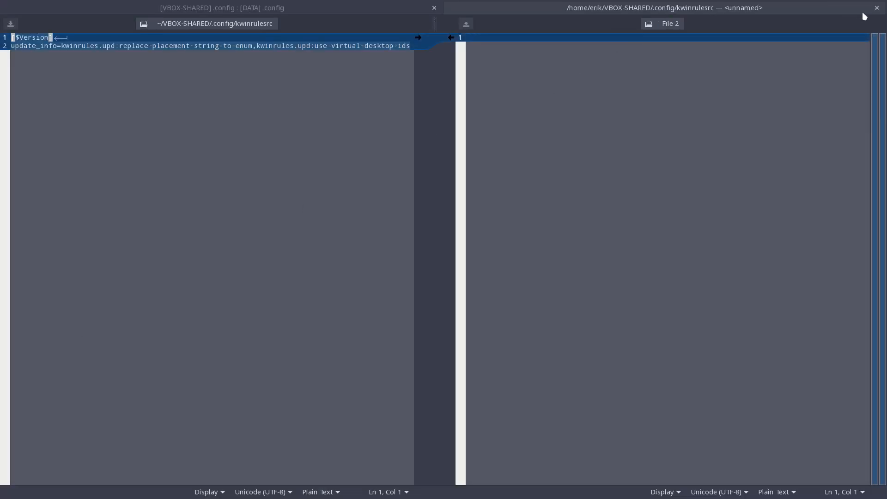
click(876, 8)
Inspect the contents of VBOX-SHARED's kxkbrc, close it and check the okularpartrc and plasma-localerc entries.
click(78, 344)
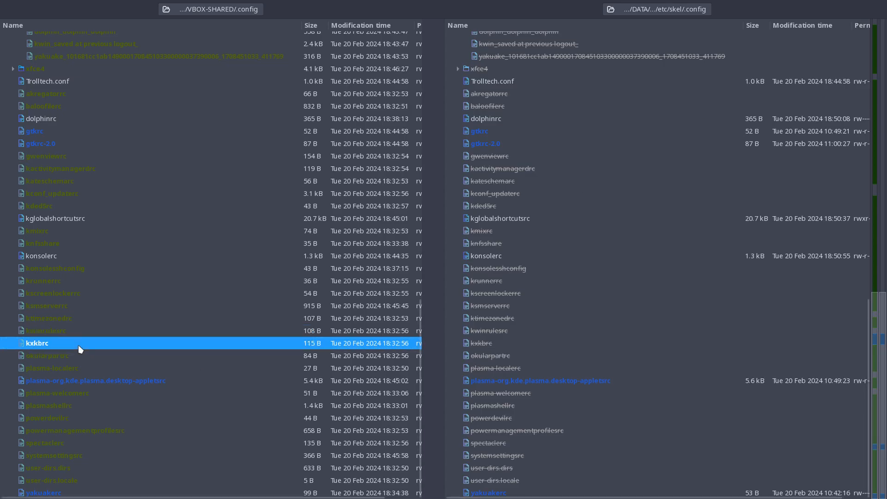
double_click(78, 344)
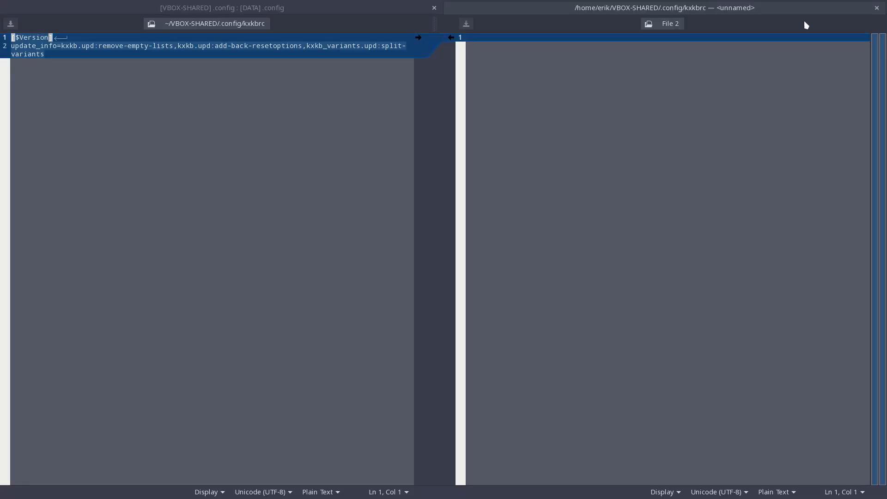
click(876, 8)
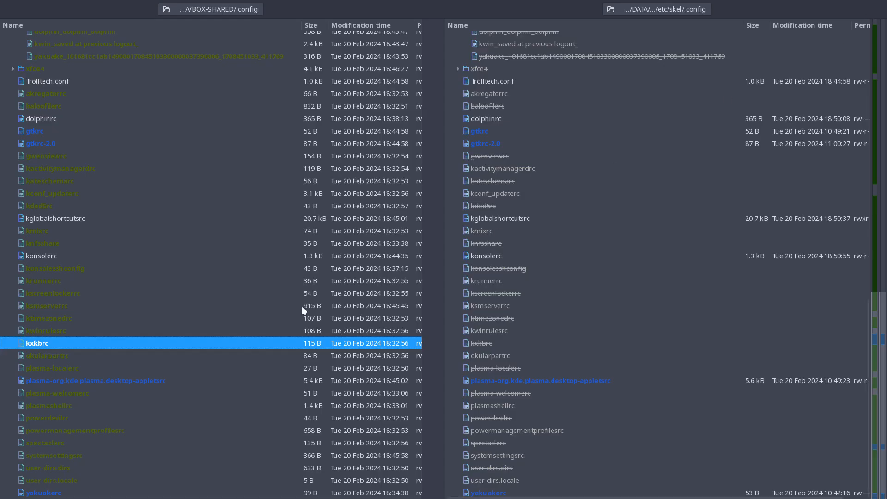
click(68, 359)
click(71, 372)
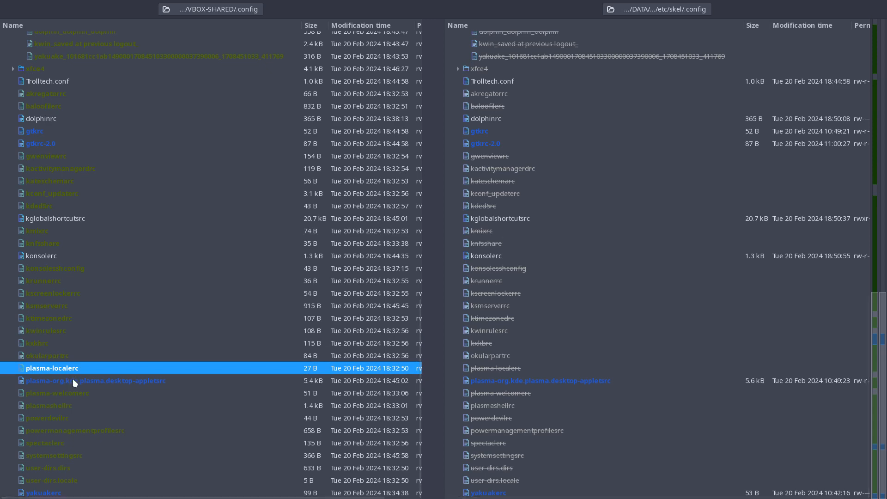
Carry the Containments 63, activityId and Arc-Dark slideshow wallpaper differences into edu-power's plasma-org.kde.plasma.desktop-appletsrc, then save and close it.
click(74, 381)
double_click(75, 381)
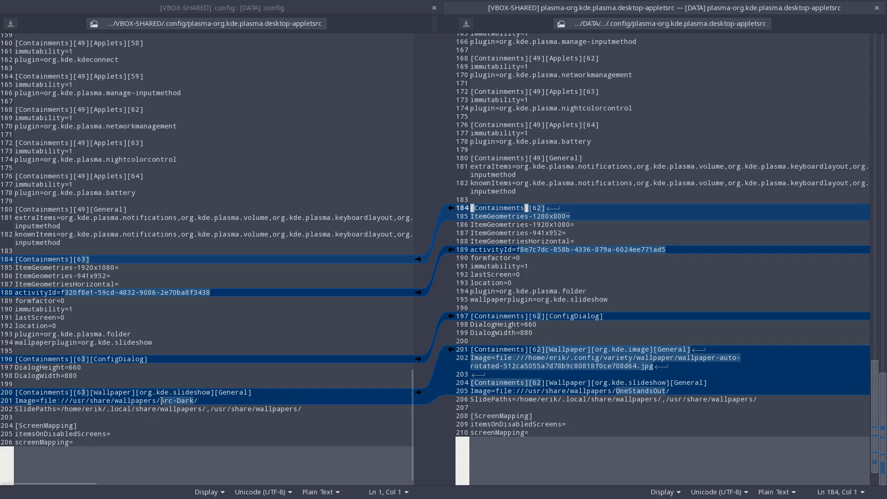
drag(160, 400, 212, 400)
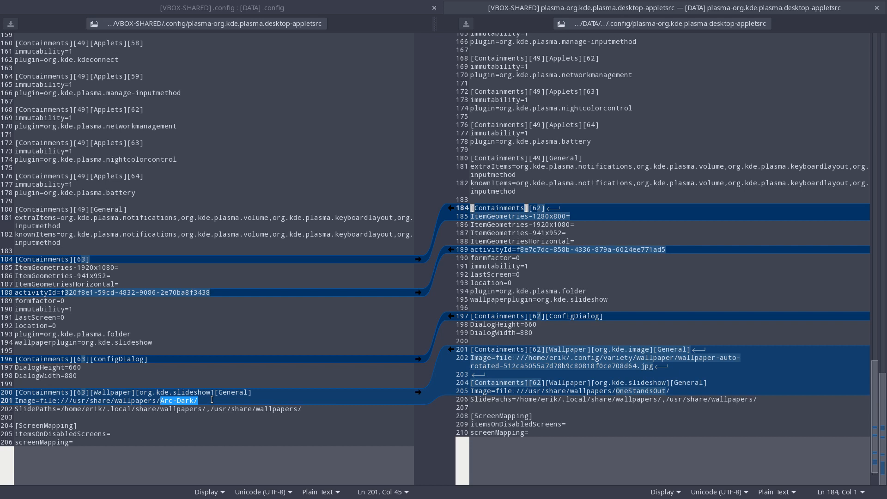
drag(152, 392, 270, 389)
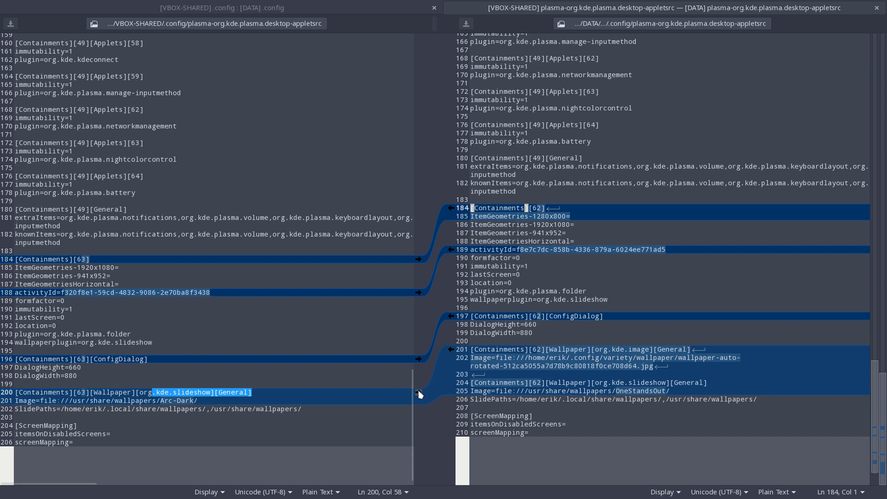
click(418, 392)
click(418, 349)
click(418, 282)
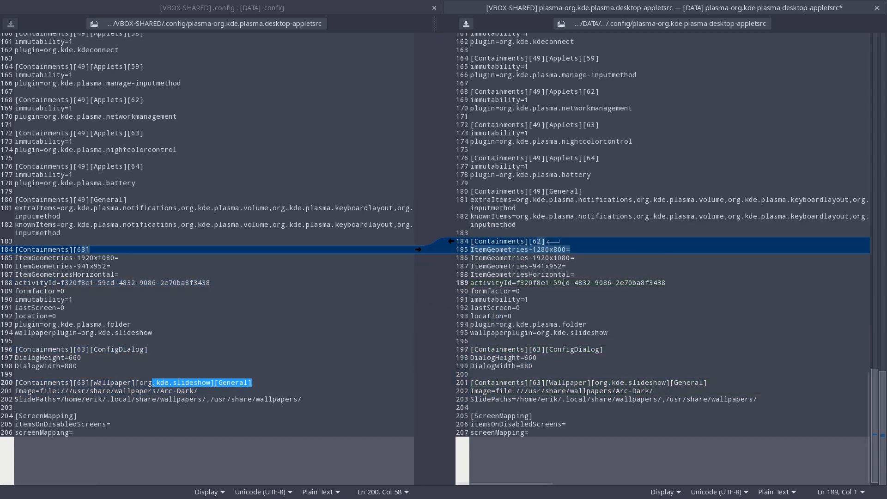
click(418, 250)
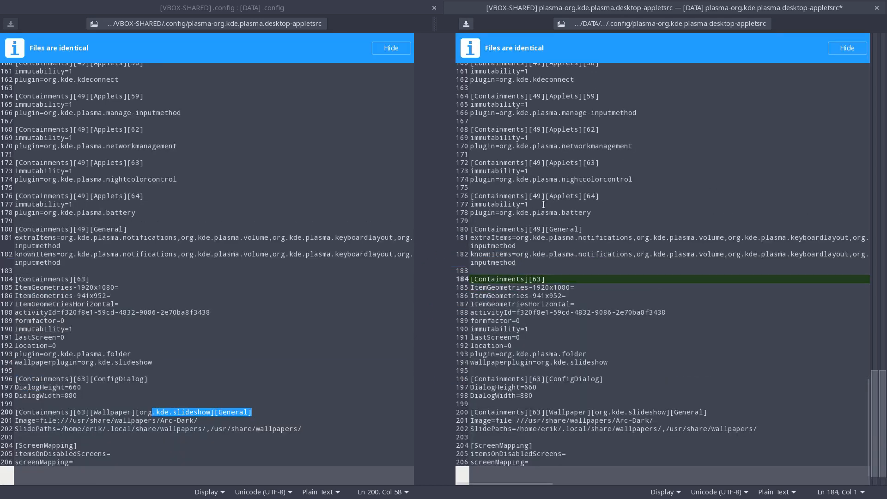
click(876, 8)
click(566, 292)
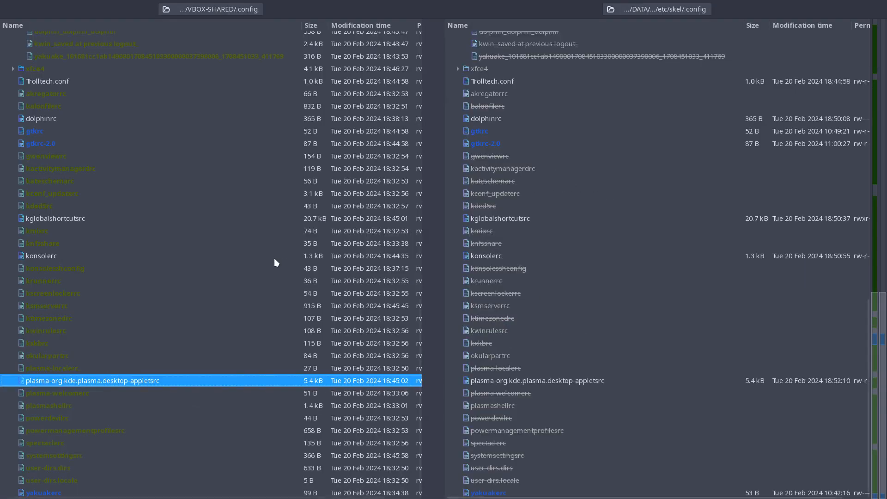
Inspect VBOX-SHARED's plasma-welcomerc, close it and copy the whole file into edu-power's .config folder.
click(99, 394)
double_click(99, 394)
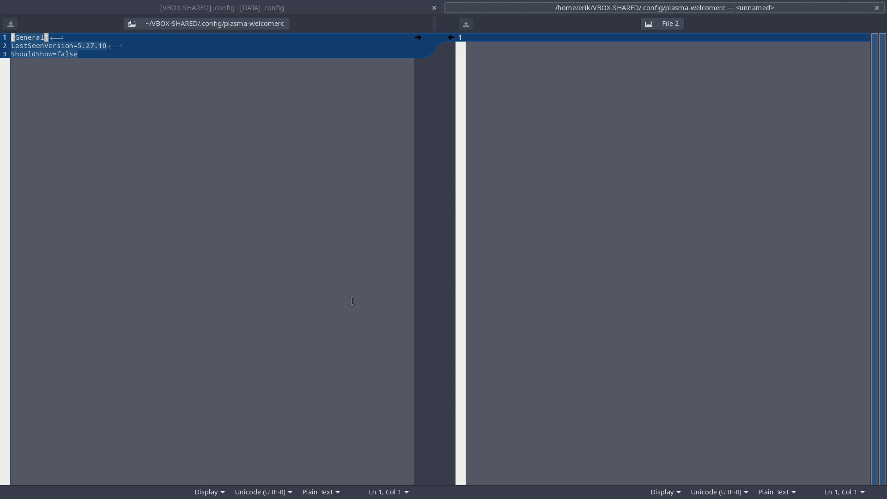
click(876, 8)
right_click(96, 392)
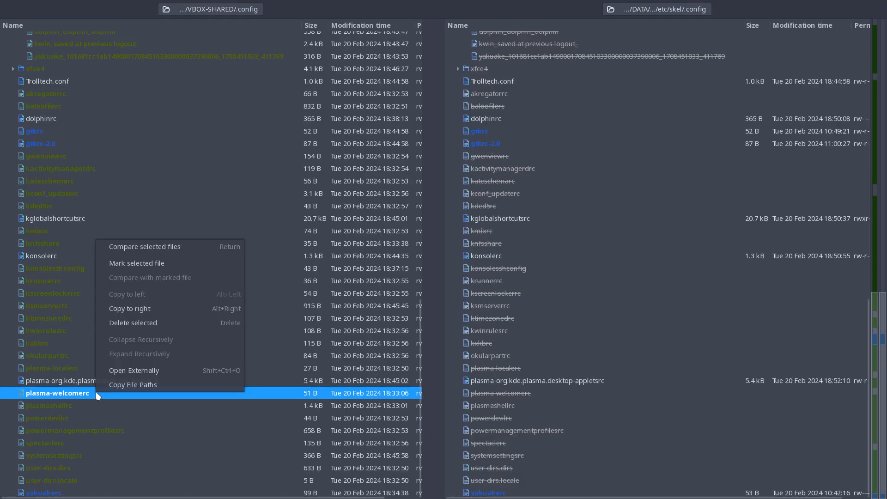
click(154, 311)
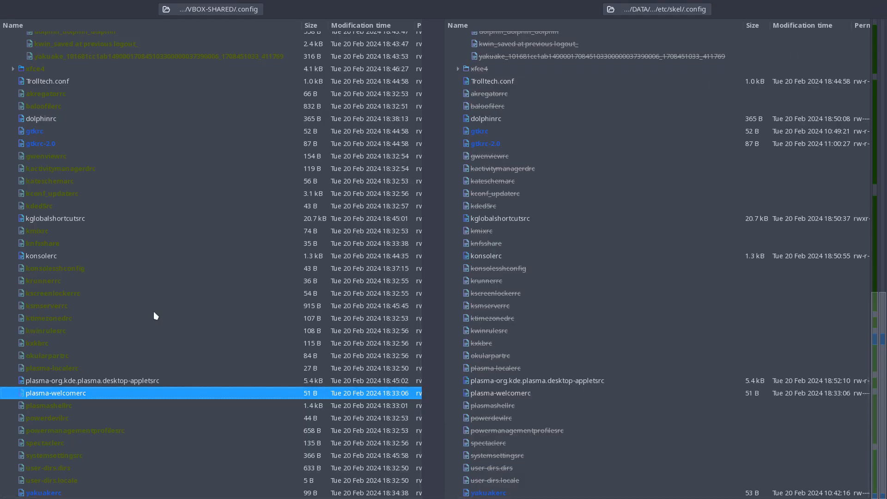
Inspect the contents of VBOX-SHARED's plasmashellrc, powerdevilrc and powermanagementprofilesrc, closing each file after viewing.
click(72, 406)
double_click(71, 406)
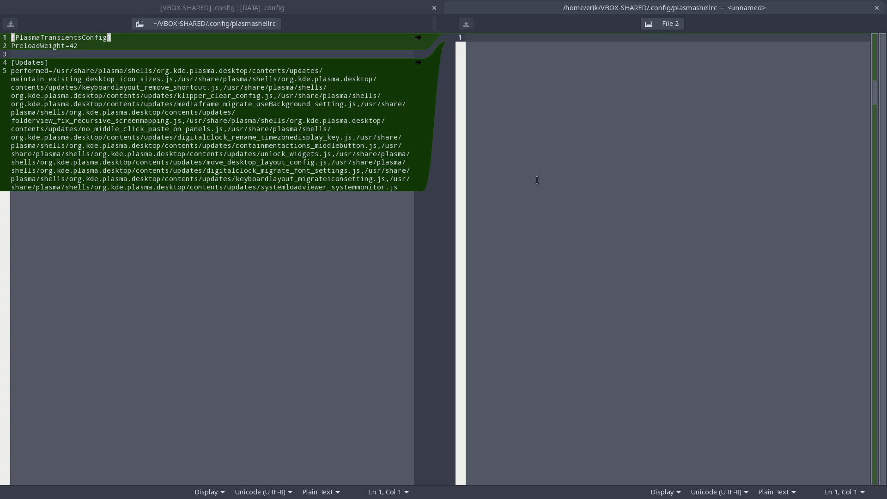
click(877, 8)
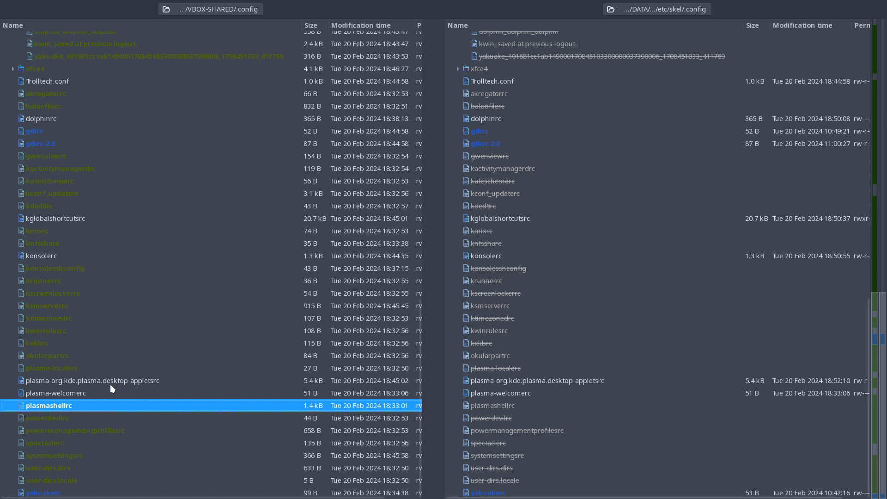
double_click(86, 414)
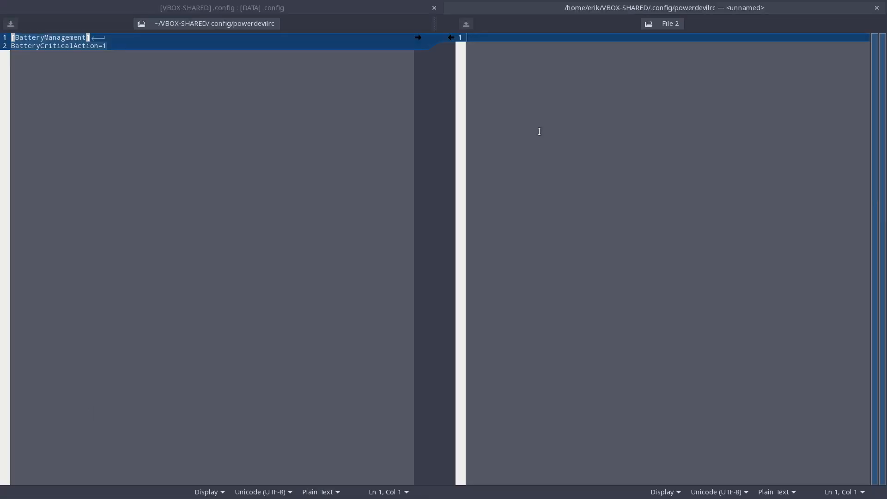
click(876, 8)
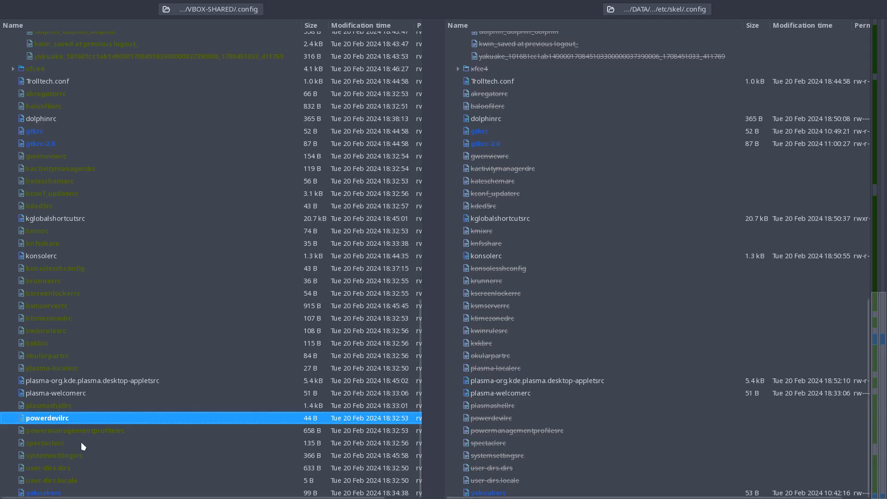
double_click(90, 429)
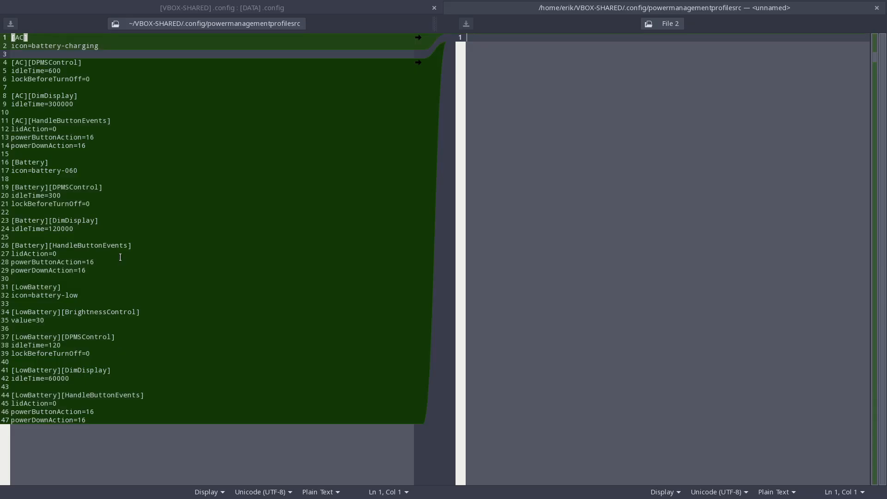
click(877, 9)
Inspect the contents of systemsettingsrc in VBOX-SHARED and check the spectaclerc, user-dirs.dirs and user-dirs.locale entries.
click(57, 443)
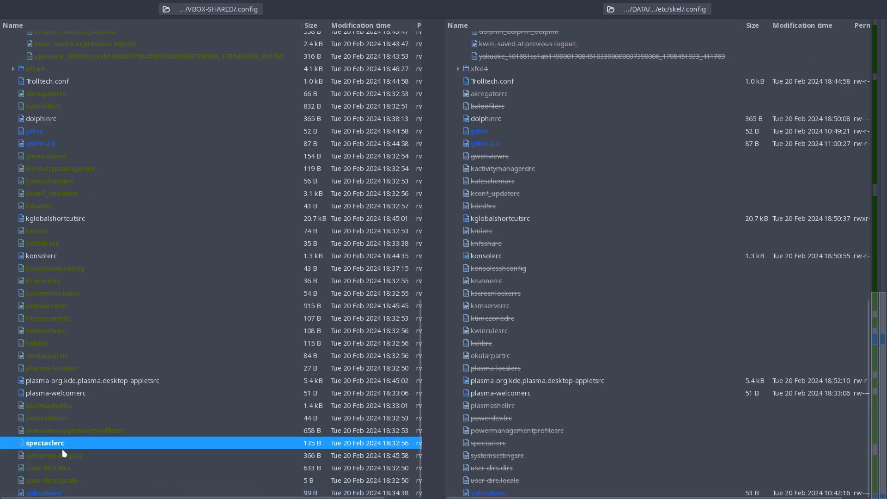
double_click(64, 455)
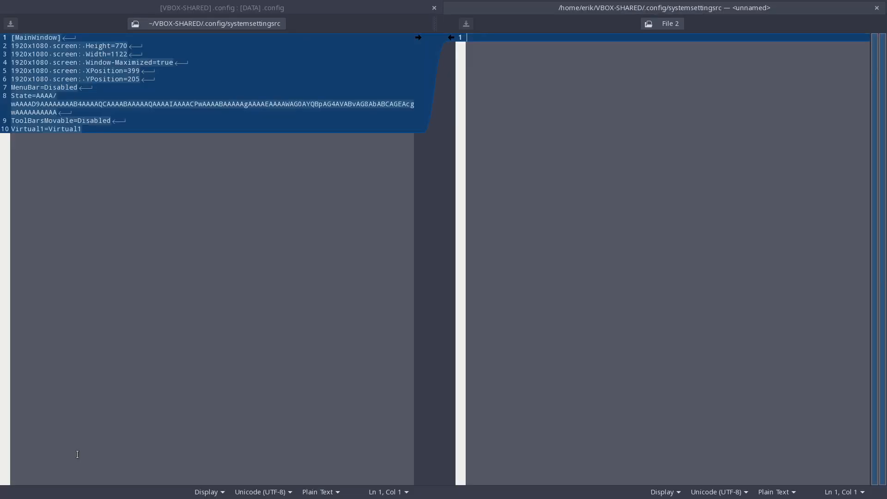
click(877, 8)
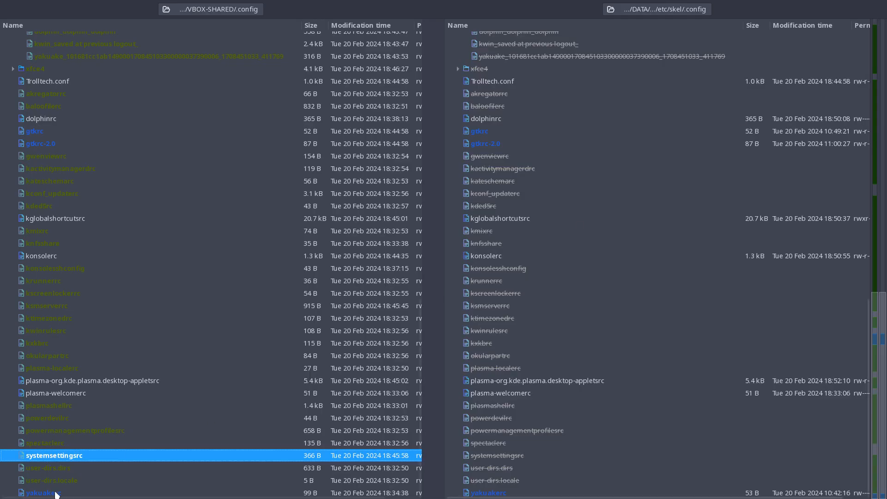
click(52, 468)
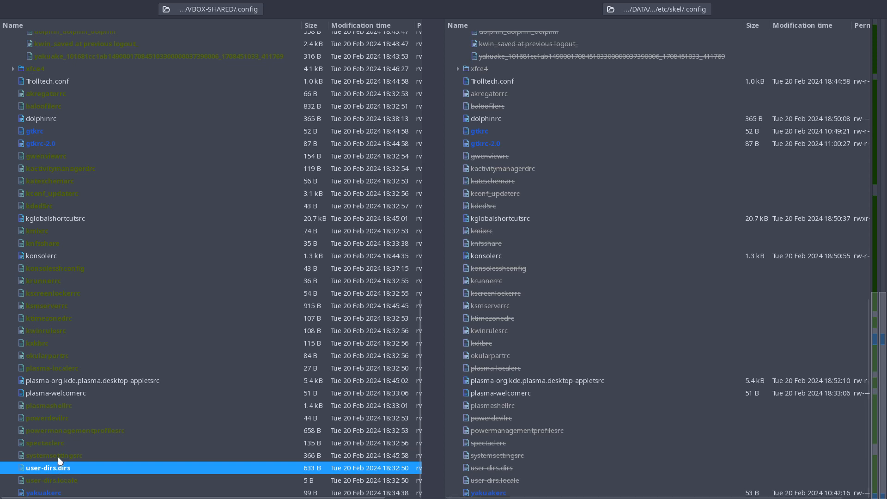
double_click(59, 456)
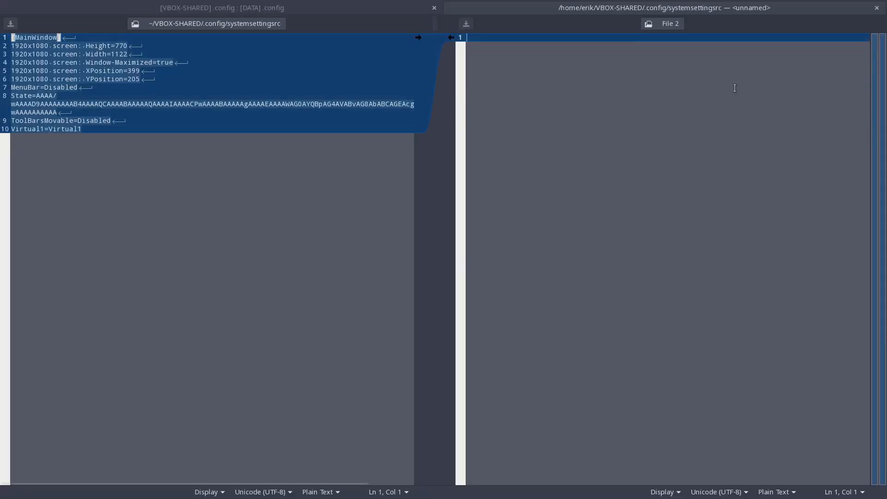
click(873, 11)
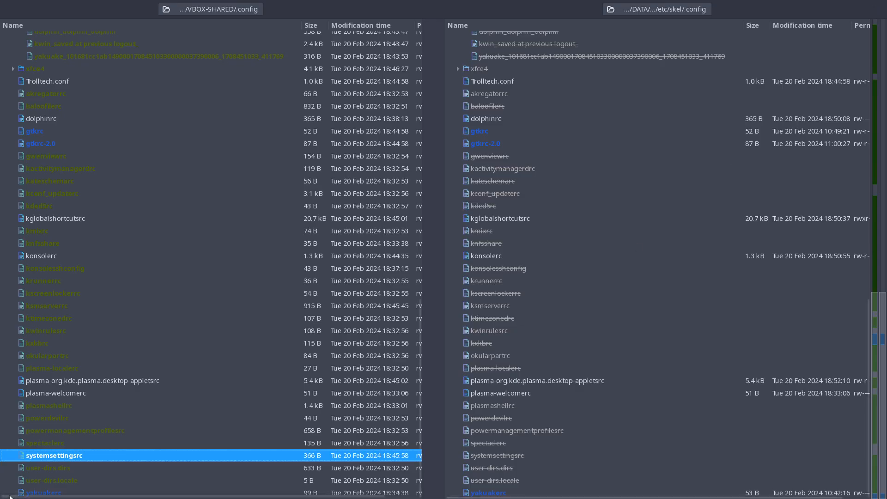
click(41, 469)
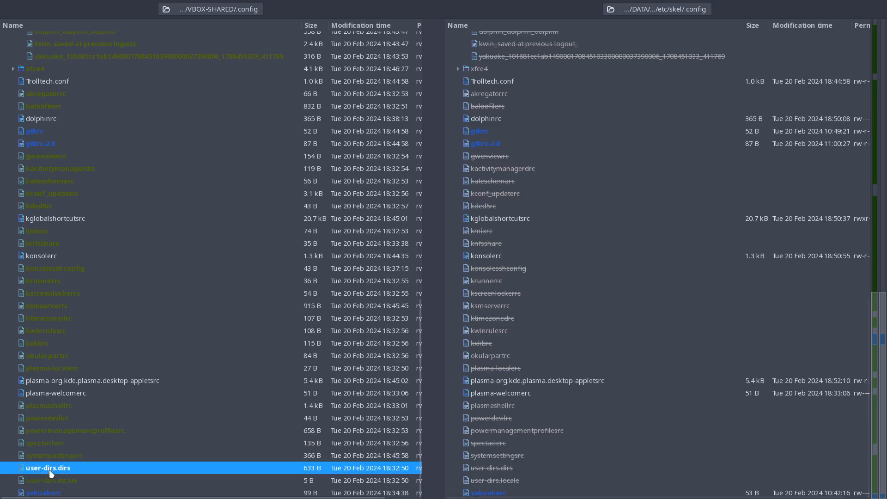
click(51, 481)
Carry the Desktop Entry section with DefaultProfile=Power.profile into edu-power's yakuakerc, then save and close it.
click(59, 493)
double_click(59, 493)
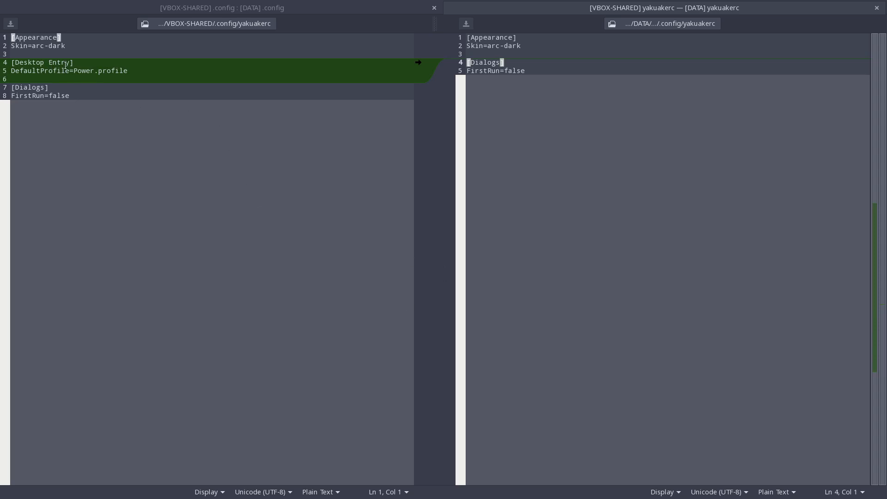
drag(65, 62, 139, 71)
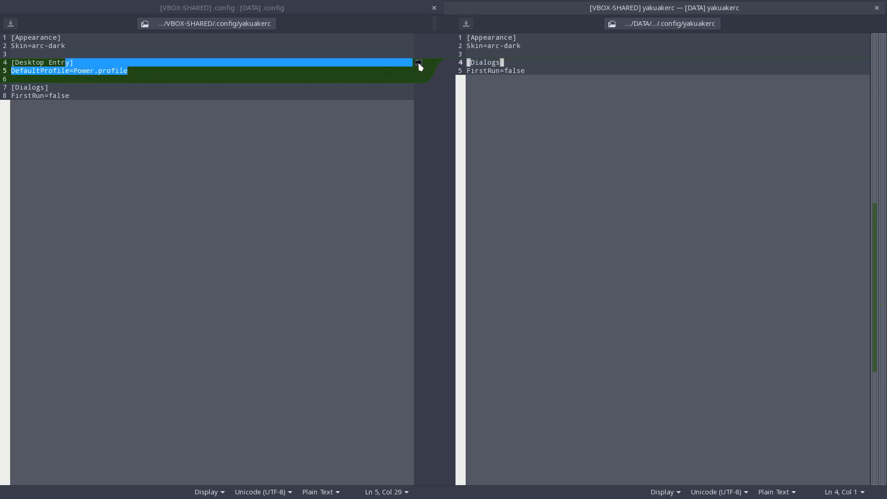
click(417, 62)
click(877, 8)
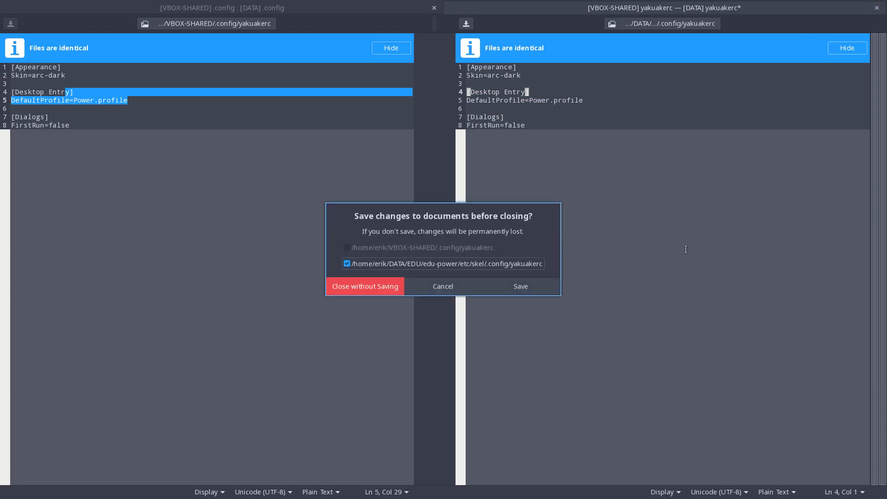
click(520, 287)
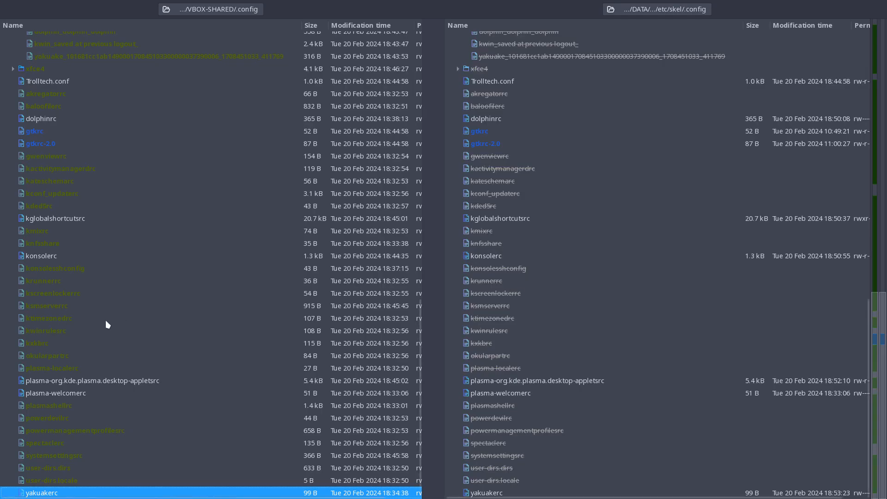
Compare dolphinrc in both folders, close it and check the baloofilerc, akregatorrc, gtkrc and gtkrc-2.0 entries.
scroll(106, 324, up, 4)
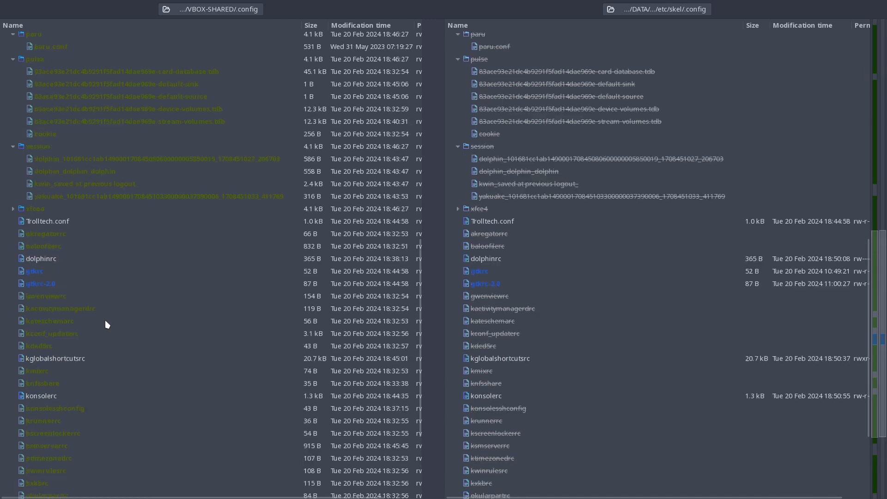
double_click(54, 258)
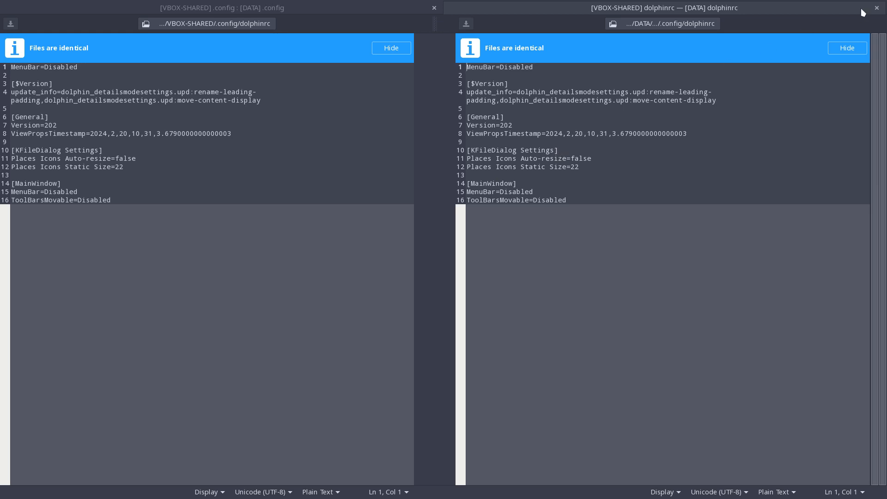
click(876, 8)
click(84, 246)
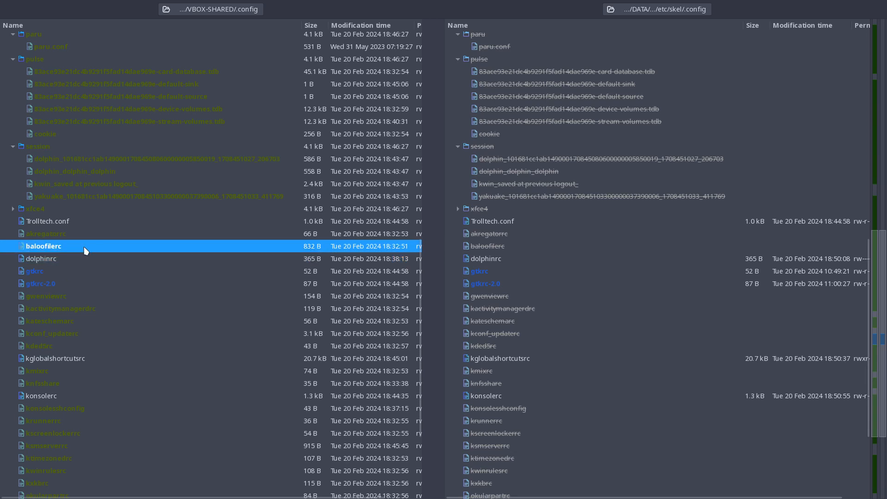
click(84, 235)
click(82, 271)
click(82, 283)
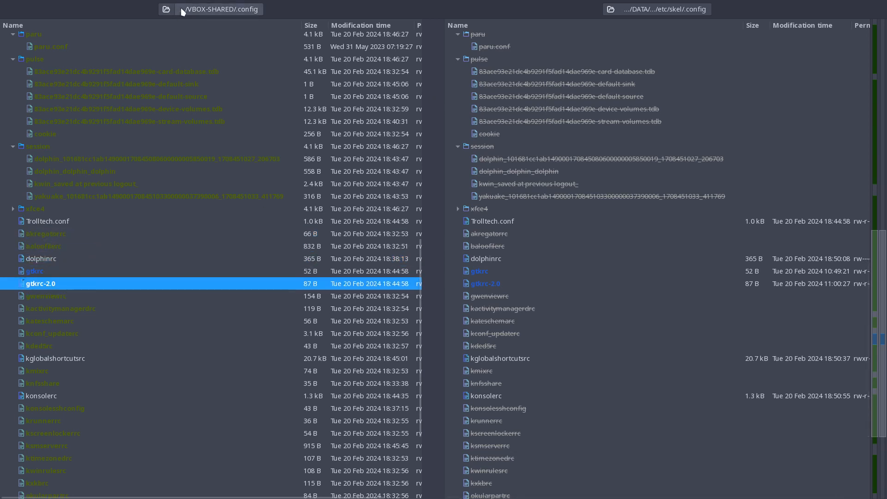
Switch the folder comparison to VBOX-SHARED's .local against edu-power's etc/skel/.local.
click(167, 11)
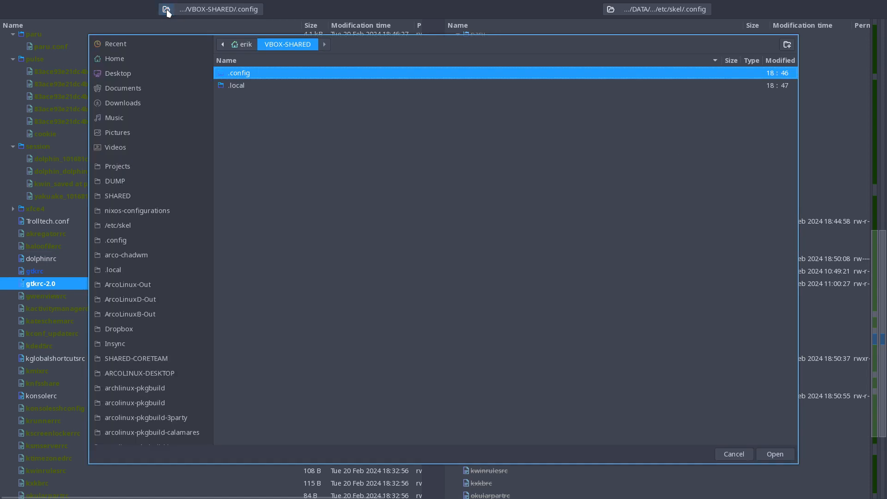
click(230, 85)
click(776, 452)
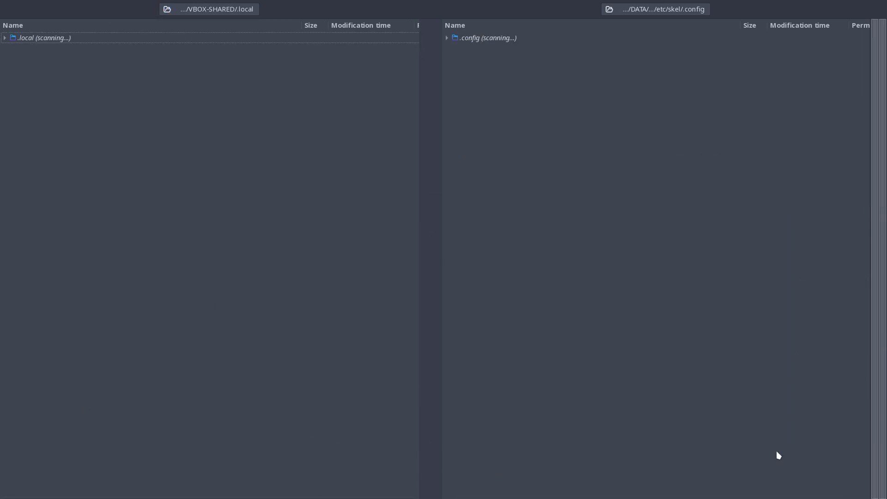
click(609, 9)
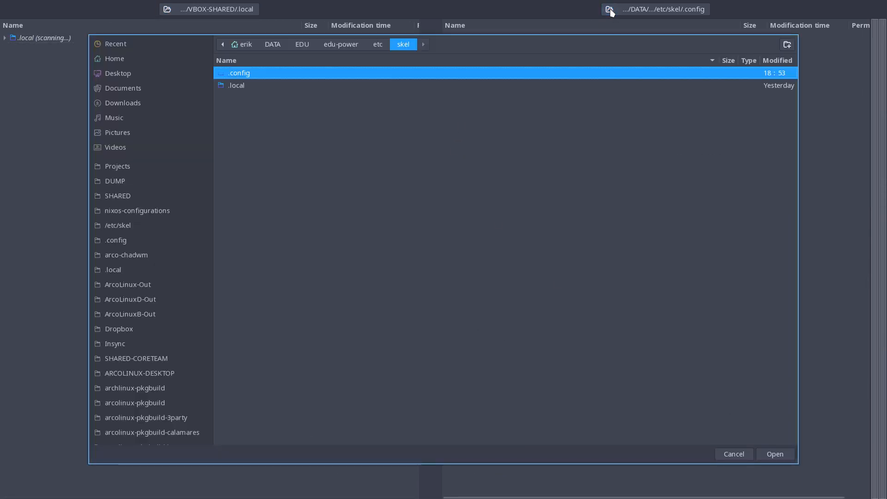
click(276, 89)
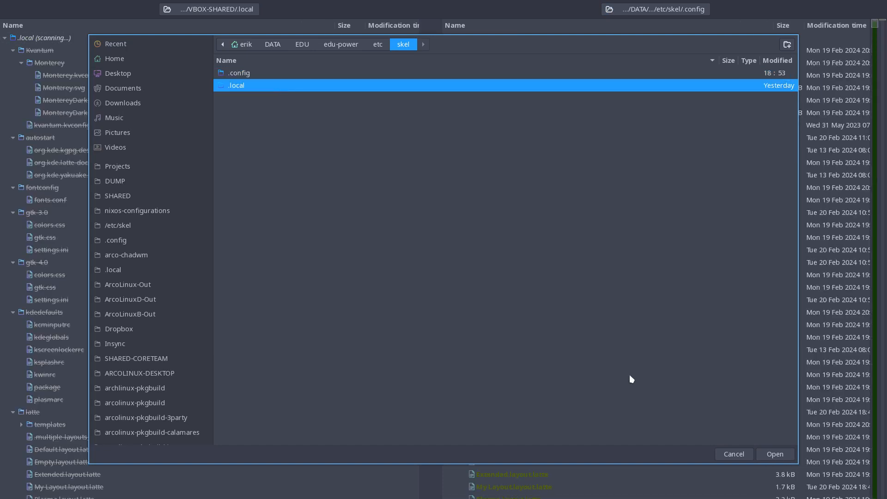
click(775, 454)
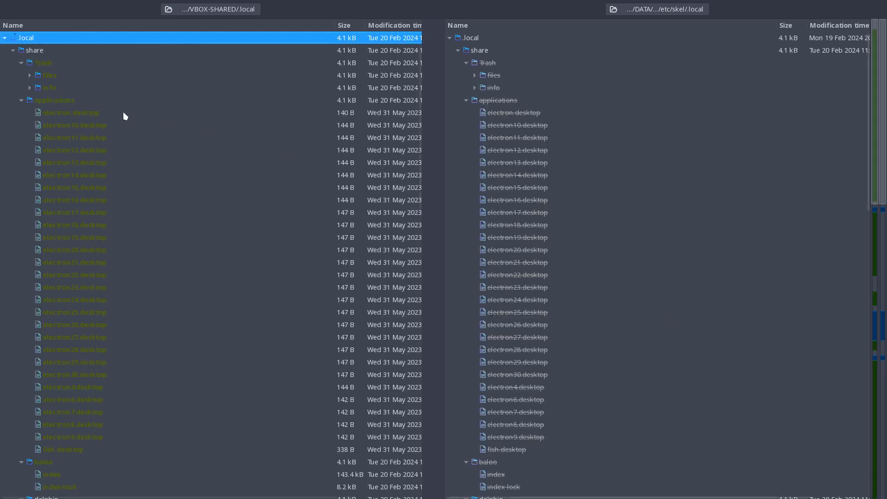
Collapse the Trash and applications folders under .local/share and check the baloo folder entry.
key(alt+Down)
key(alt+Down)
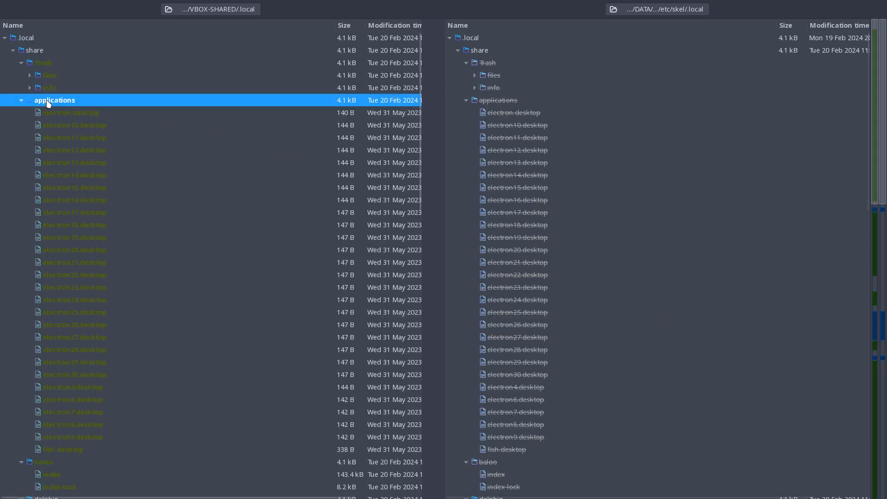
key(Left)
click(21, 62)
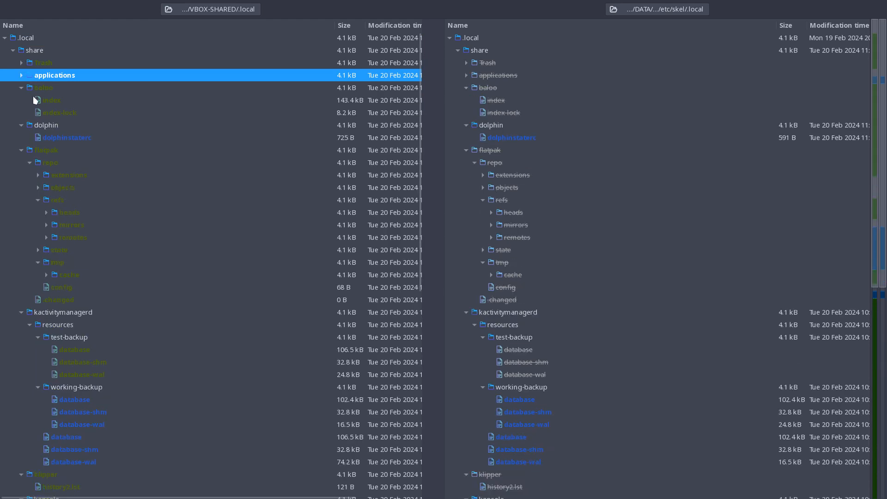
click(38, 87)
Carry the State, 941x952 screen and 1920x1080 Window-Maximized=true differences into edu-power's dolphinstaterc, then save and close it.
double_click(67, 137)
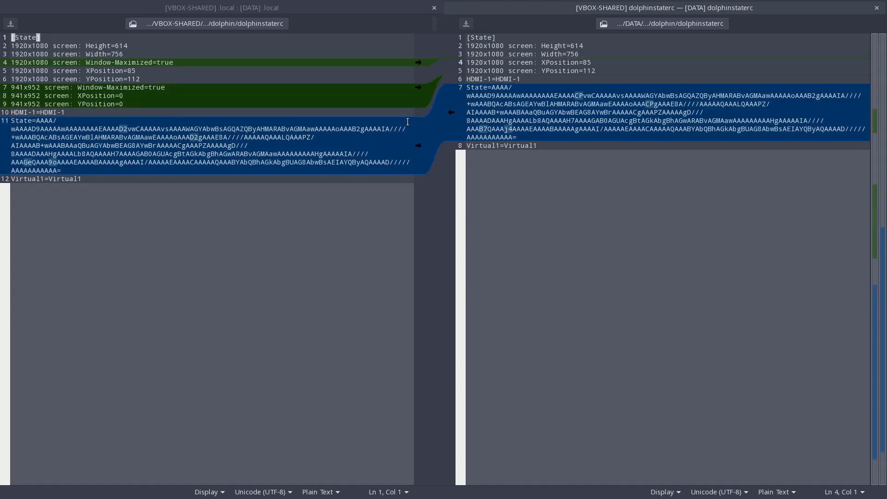
click(419, 147)
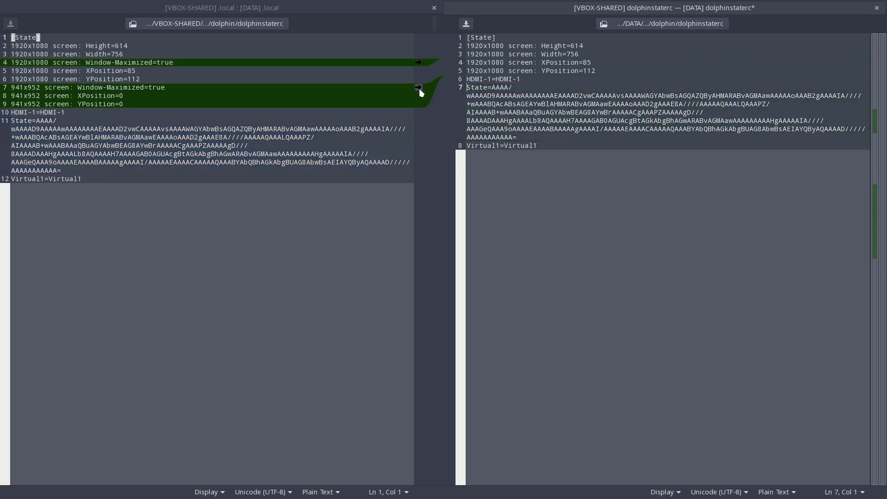
click(419, 87)
click(418, 62)
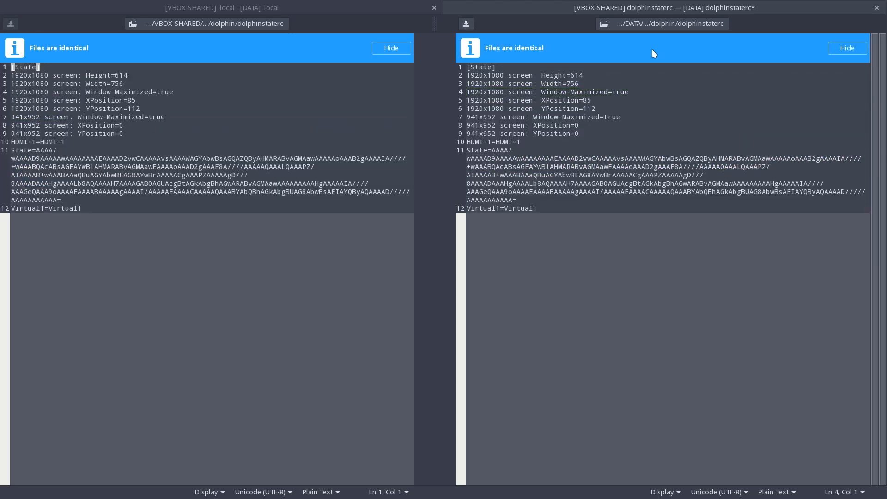
click(877, 8)
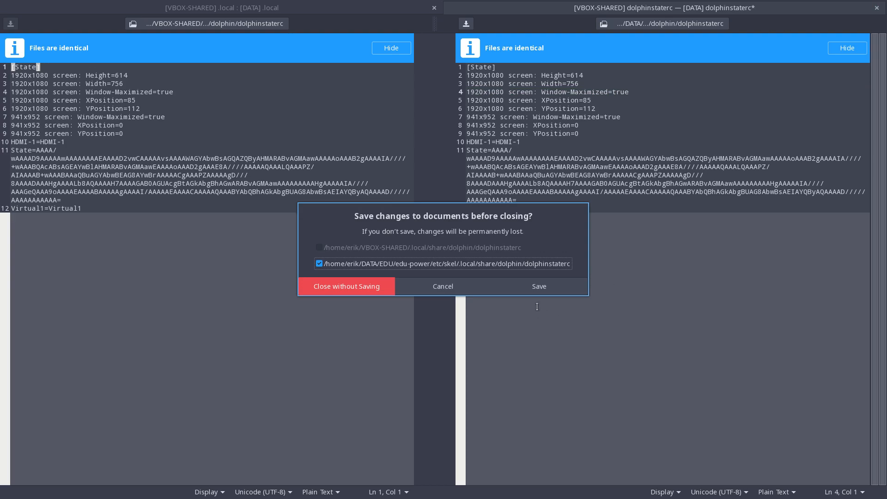
click(548, 293)
Collapse the flatpak folder and replace edu-power's kactivitymanagerd folder with the one from VBOX-SHARED.
click(59, 150)
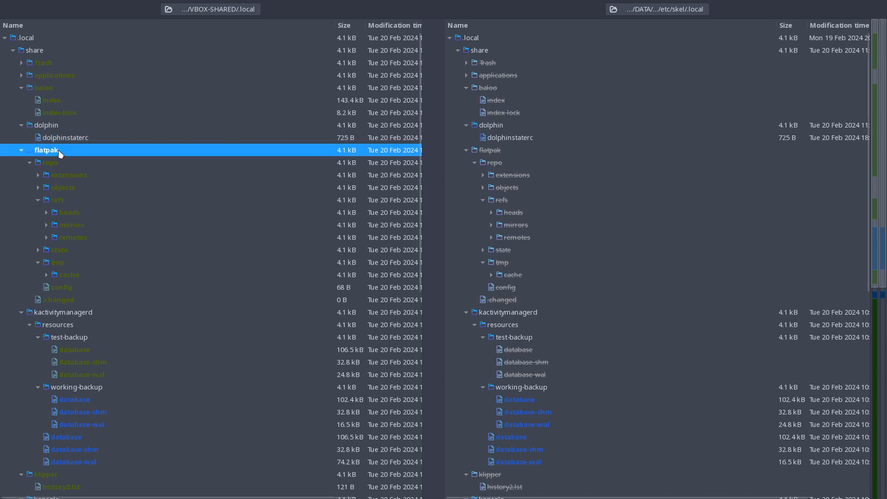
click(21, 150)
click(73, 203)
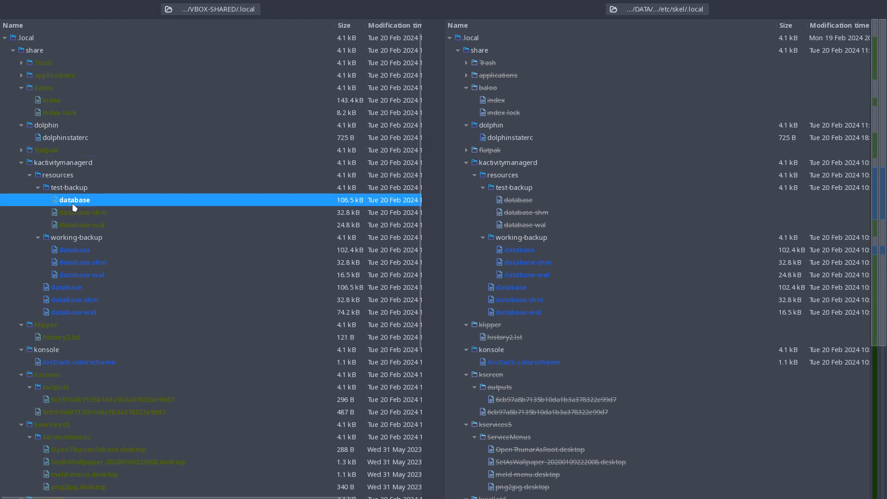
right_click(78, 162)
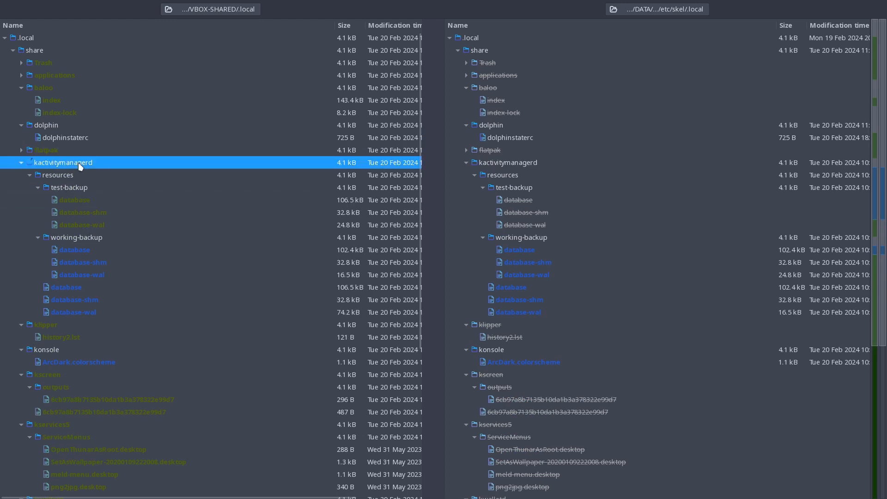
click(127, 237)
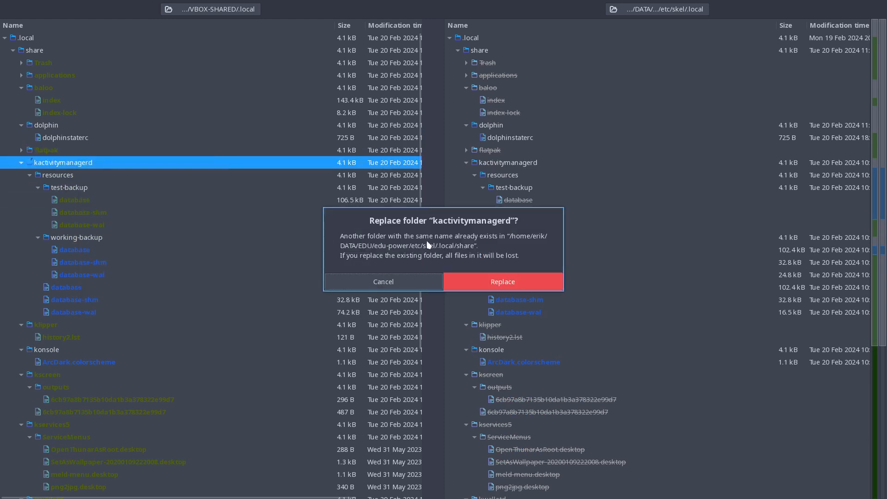
click(527, 280)
Carry Opacity=0.63 from VBOX-SHARED's konsole ArcDark.colorscheme into edu-power's copy, then save and close the file comparison.
click(68, 200)
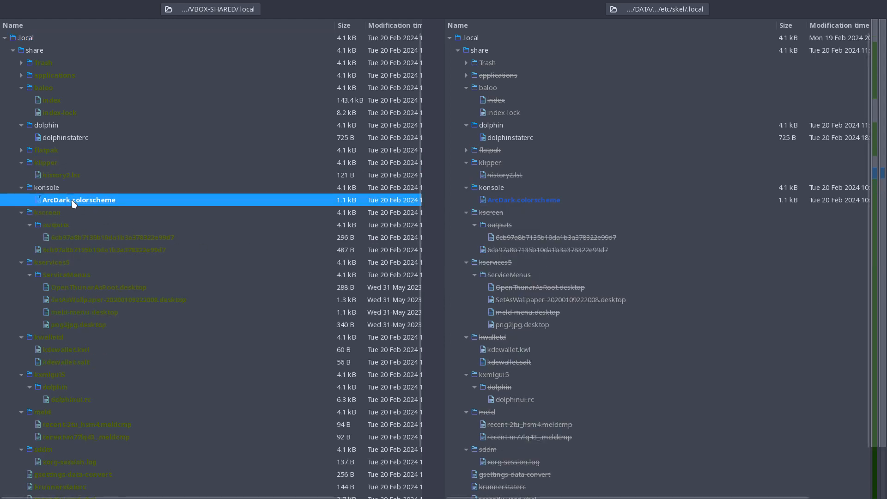
double_click(115, 203)
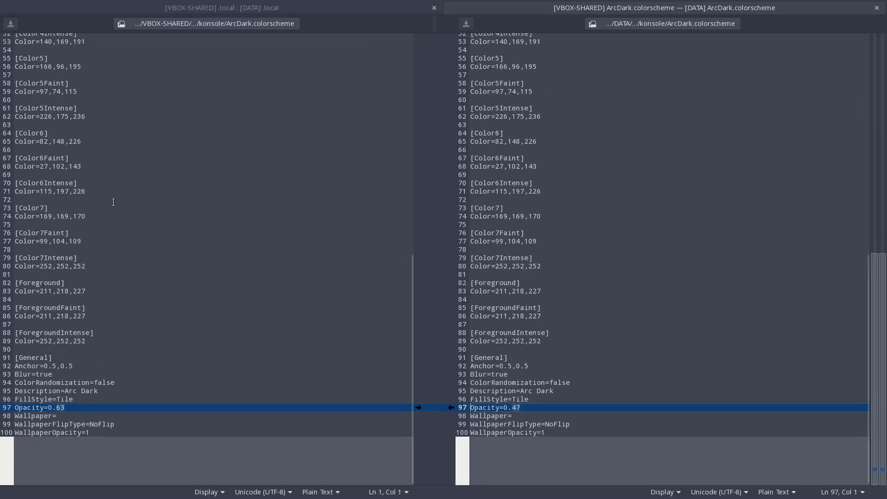
click(418, 407)
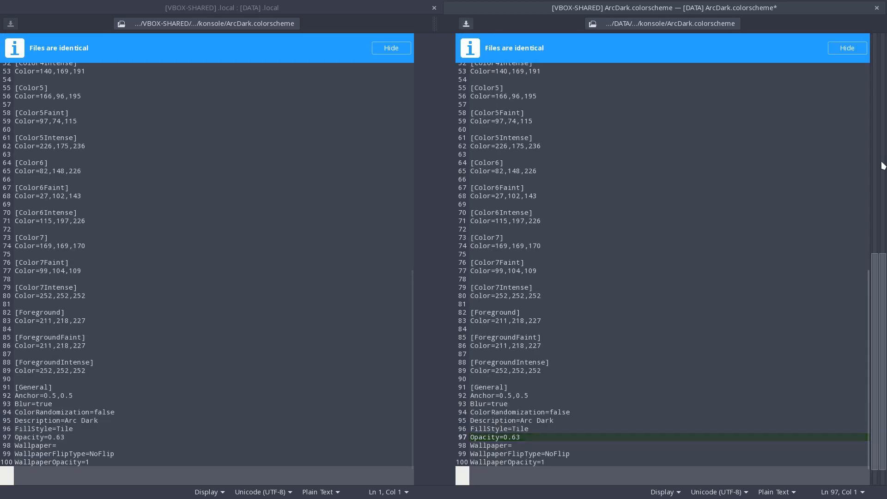
click(876, 8)
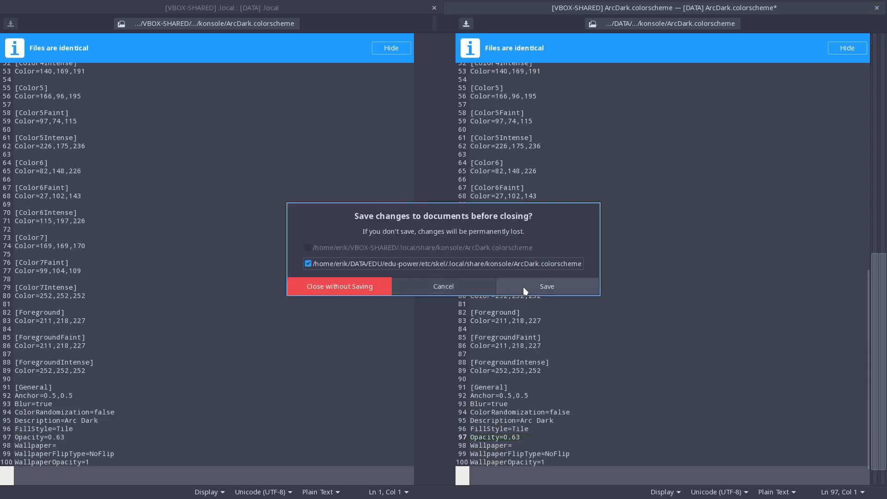
click(542, 285)
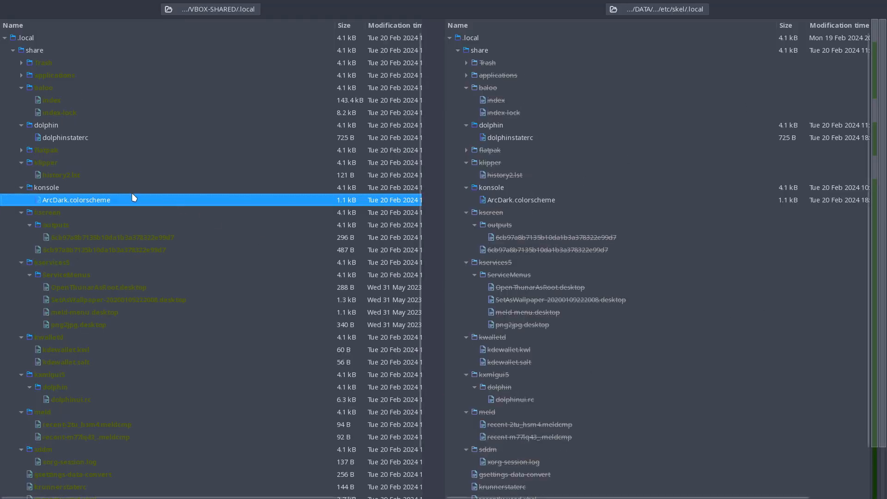
Open the display settings file under kscreen/outputs to examine its contents, then close it.
click(57, 215)
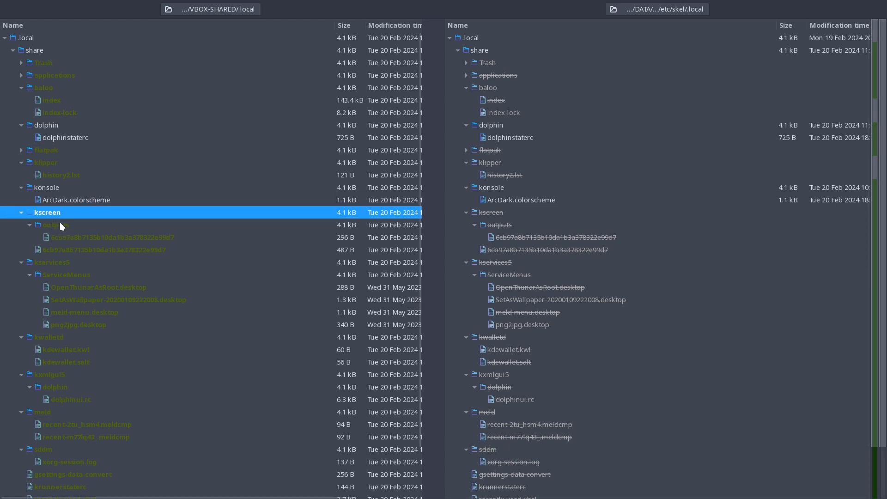
double_click(71, 238)
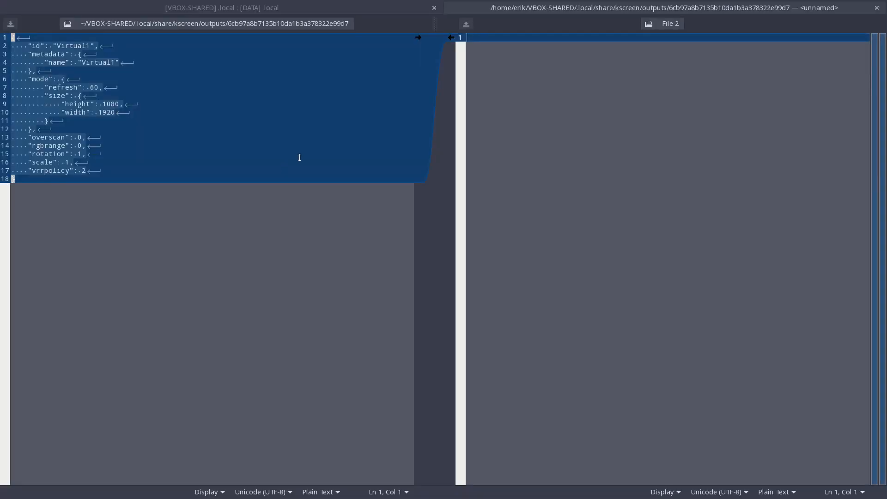
click(877, 9)
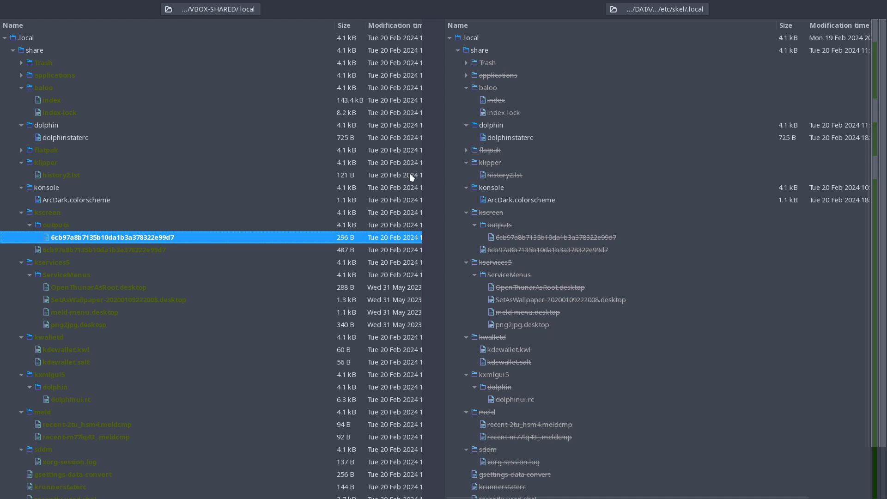
Check the kservices5 ServiceMenus desktop files and the kwalletd folder entry.
click(56, 263)
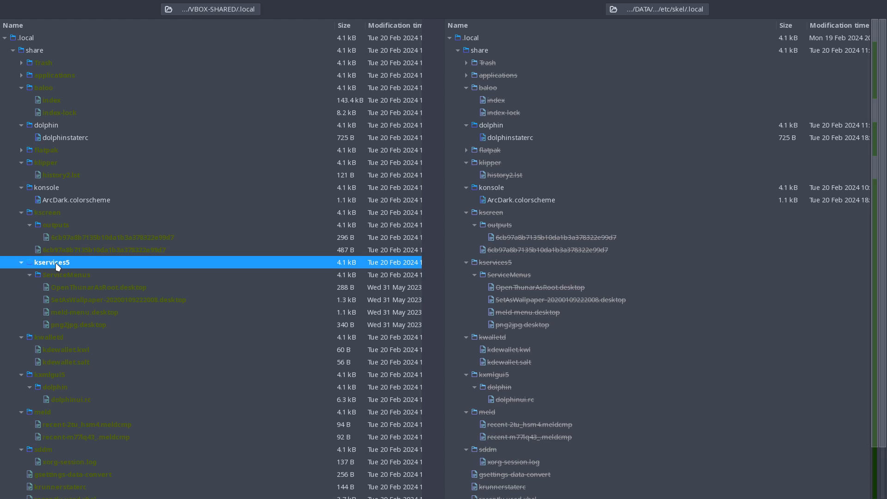
click(60, 275)
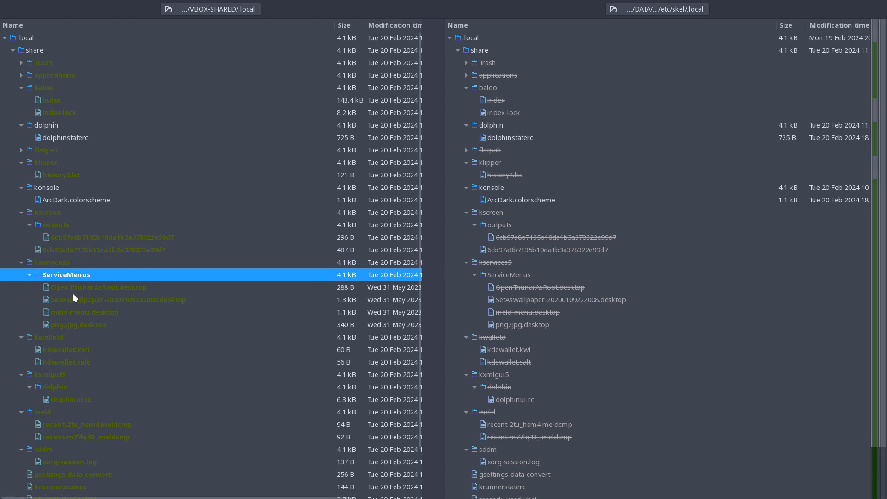
key(Down)
key(Down)
key(Down)
key(Down)
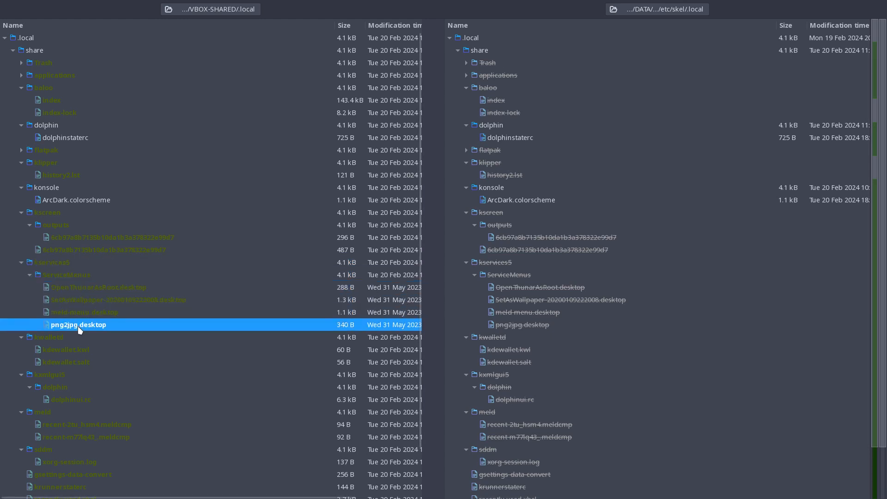
click(60, 339)
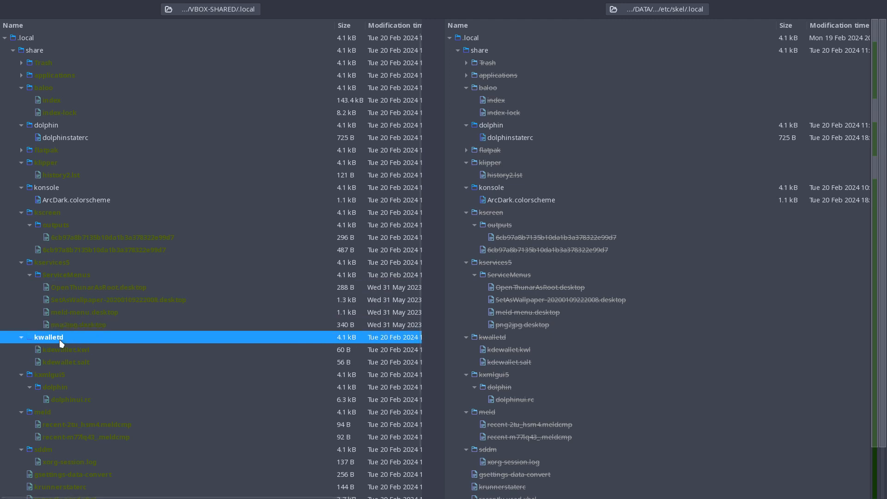
Inspect dolphinui.rc under kxmlgui5/dolphin, close it and copy the kxmlgui5 folder into edu-power's .local/share.
click(62, 375)
click(67, 389)
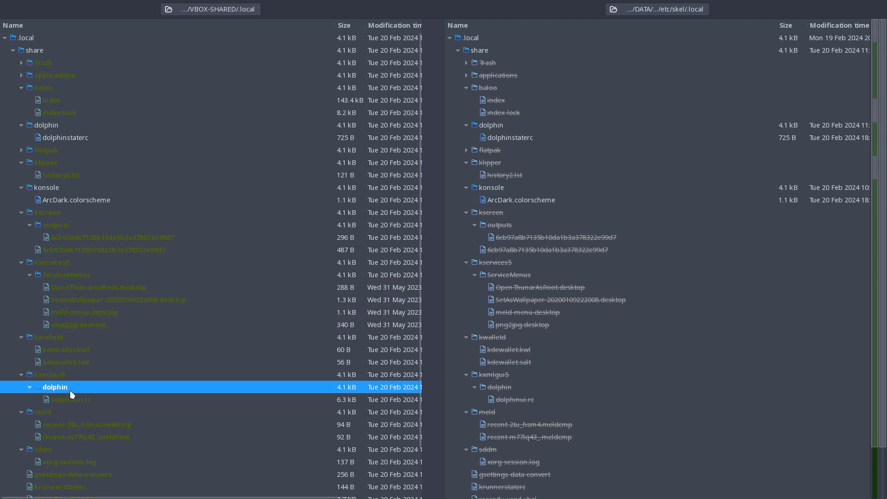
click(74, 398)
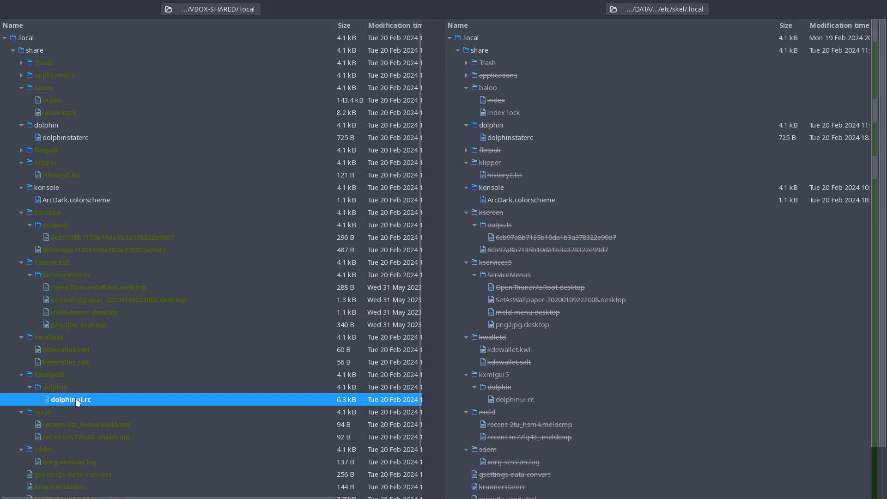
double_click(76, 399)
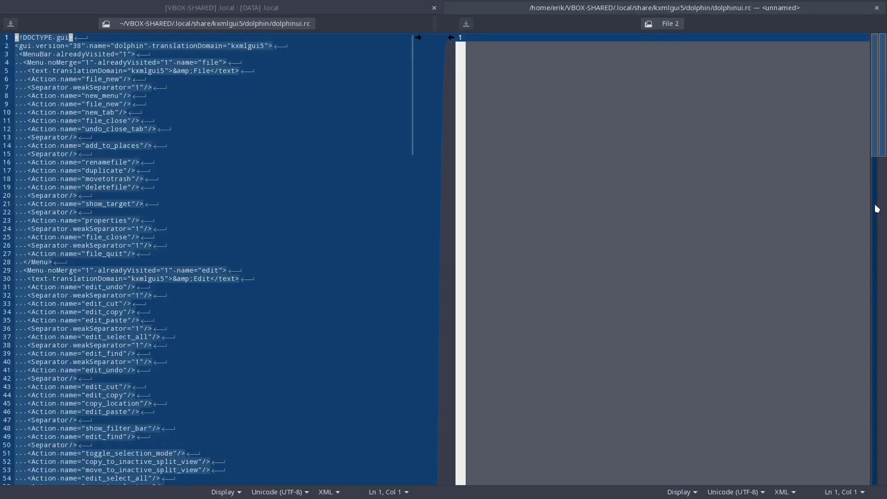
click(876, 10)
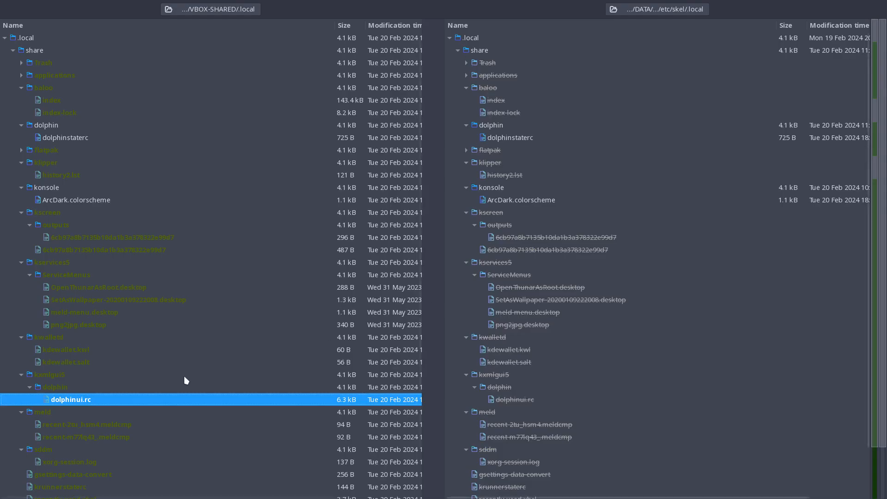
click(66, 377)
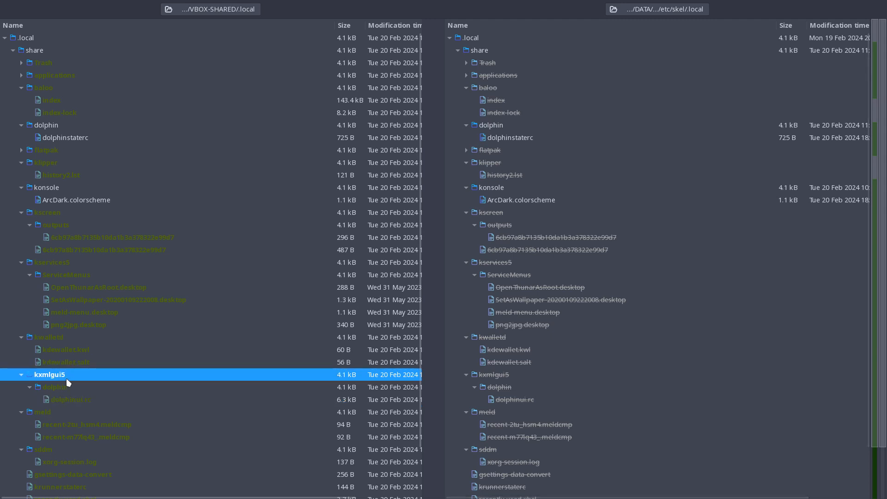
right_click(70, 376)
click(123, 293)
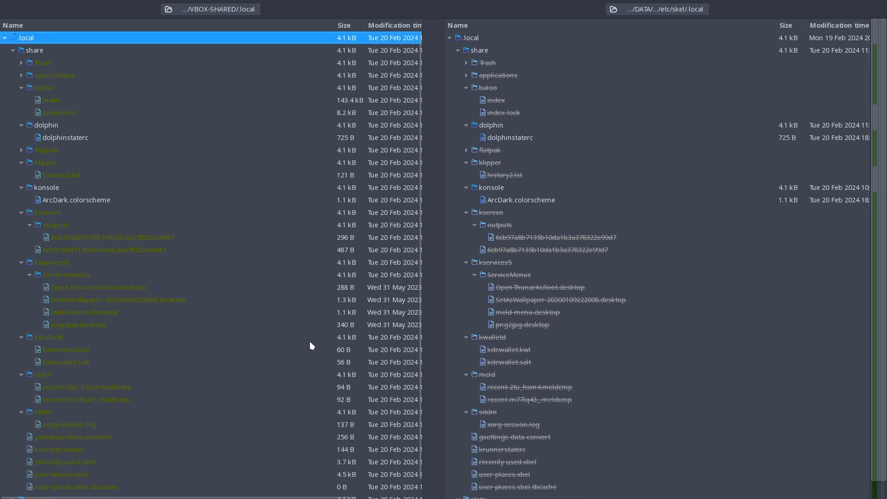
Check the remaining .local entries from meld and xorg-session.log through gsettings-data-convert, krunnerstaterc, recently-used.xbel and user-places.xbel to wireplumber.
click(49, 378)
click(61, 423)
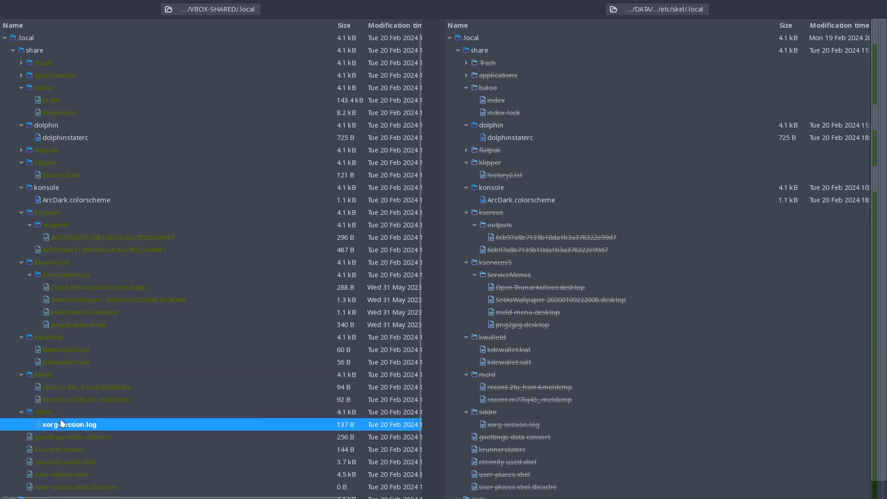
scroll(87, 429, down, 1)
click(77, 418)
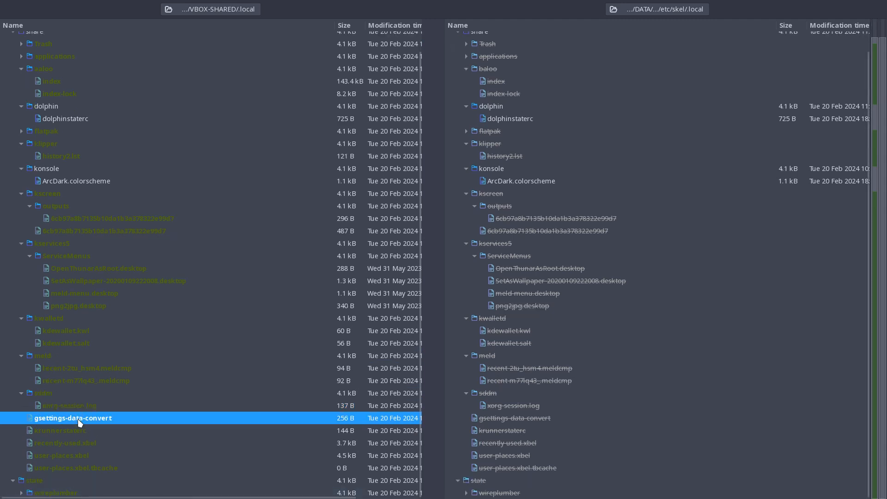
click(76, 430)
click(72, 444)
click(73, 456)
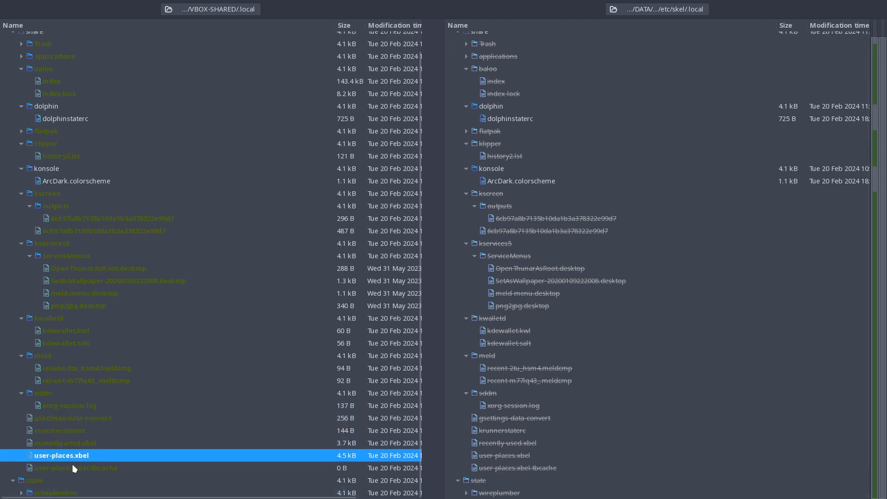
click(74, 466)
click(73, 492)
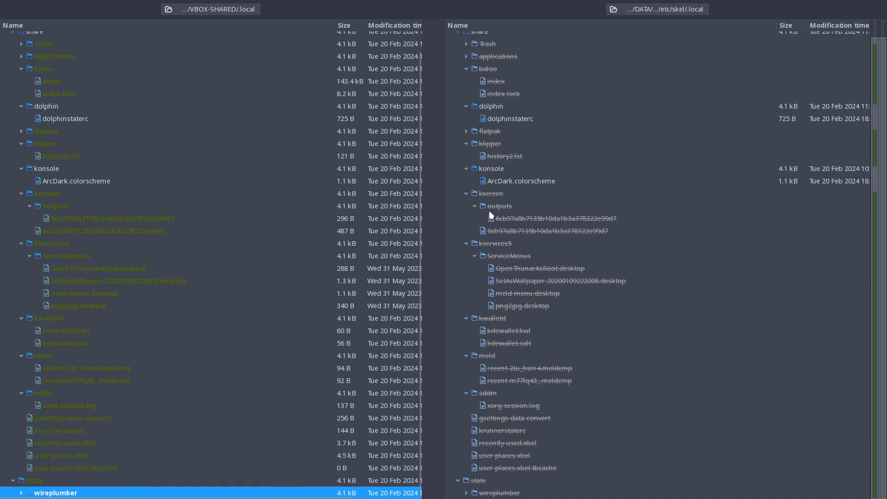
Close Meld, delete the .config and .local folders from VBOX-SHARED in Thunar and close that folder's window.
key(super+q)
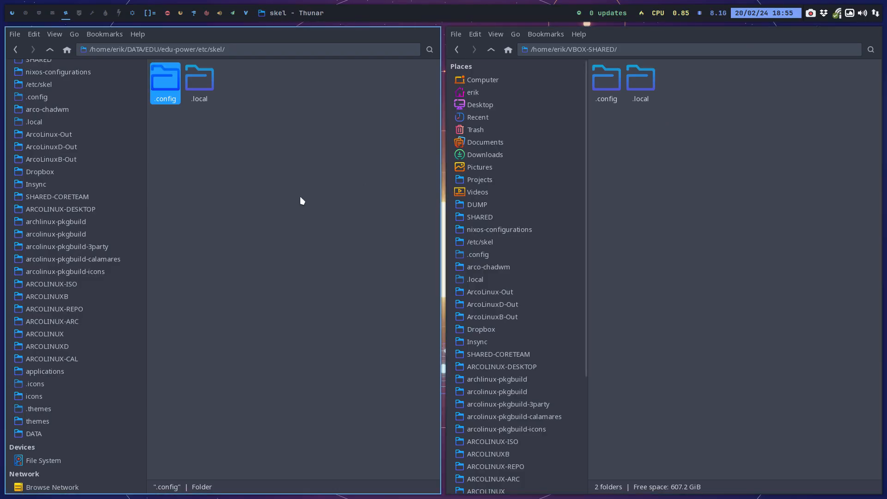
drag(603, 135, 639, 76)
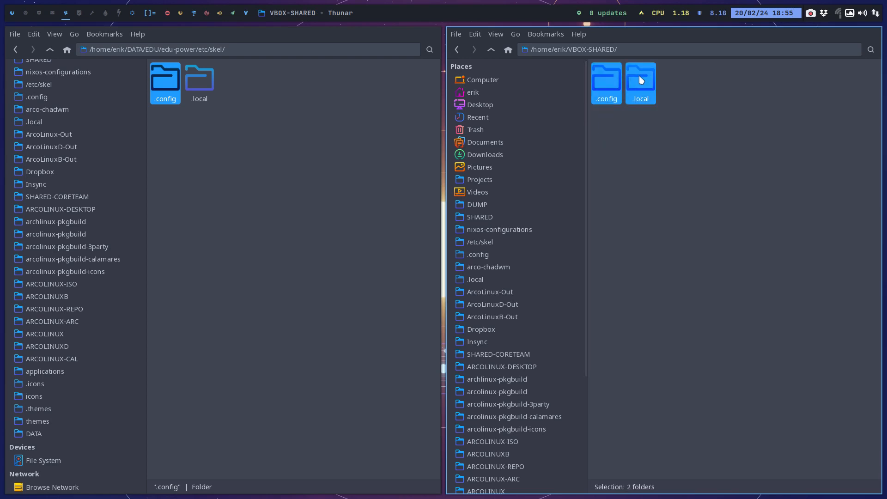
key(Delete)
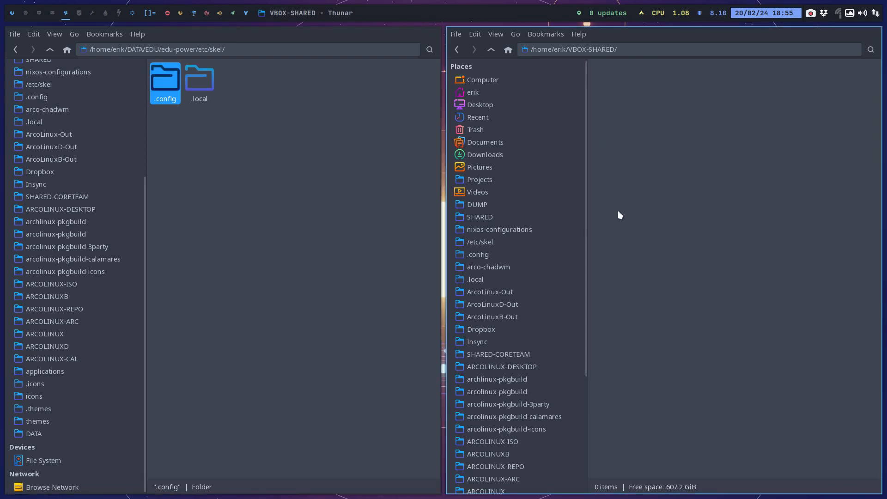
key(super+q)
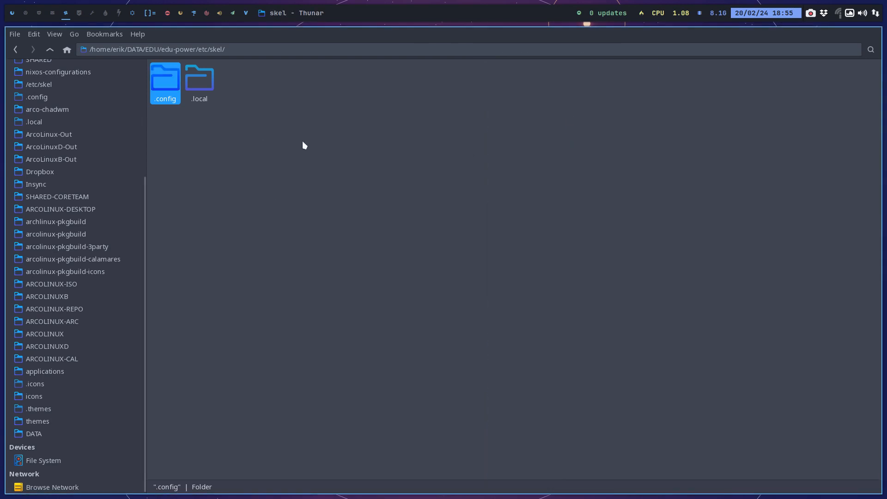
Go up to the edu-power root folder and delete the etc-old folder.
click(50, 50)
click(51, 51)
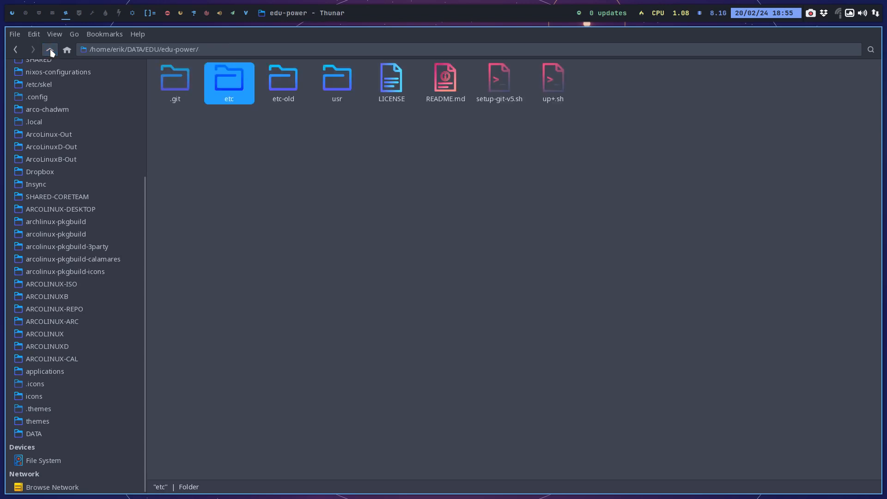
click(289, 90)
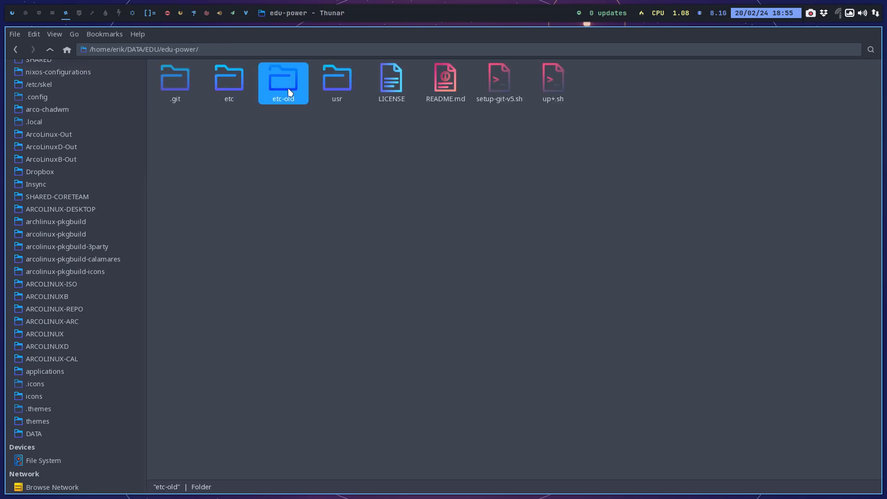
Open a terminal in edu-power, run ./up+.sh with a short commit comment to push the changes, and close the terminal.
right_click(278, 143)
click(329, 196)
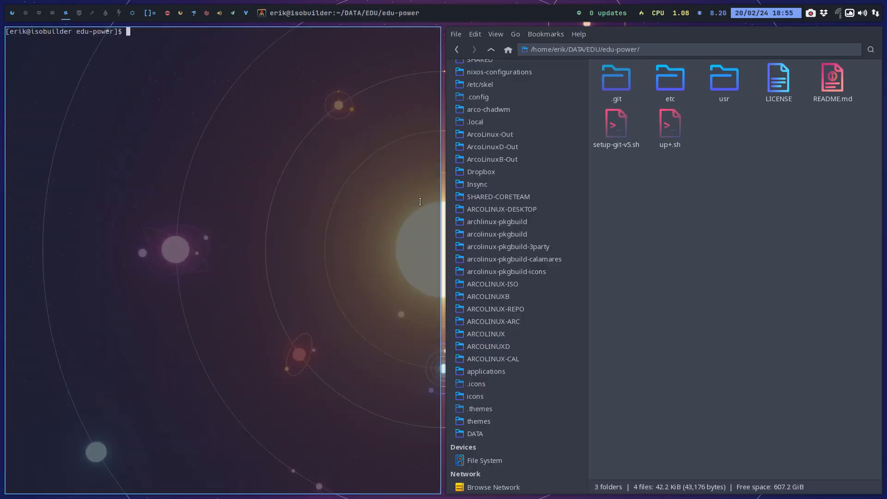
text(./up+.sh)
key(Return)
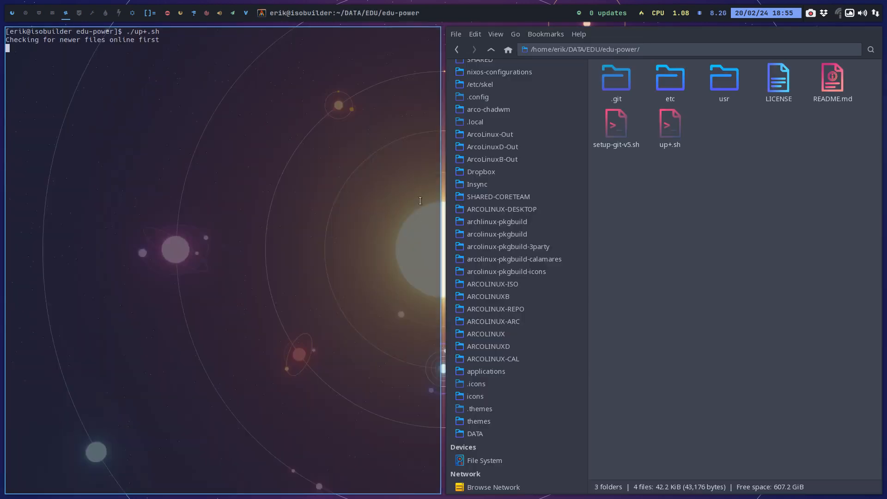
text(vide)
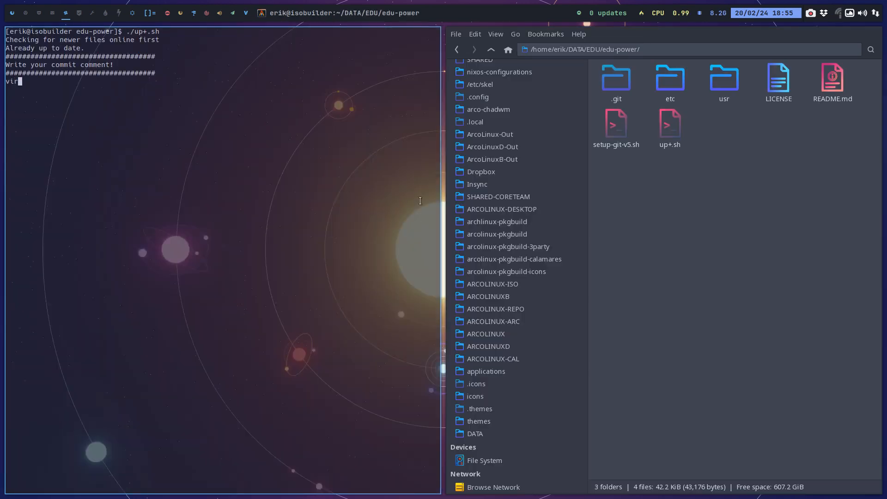
text(o 4)
key(Return)
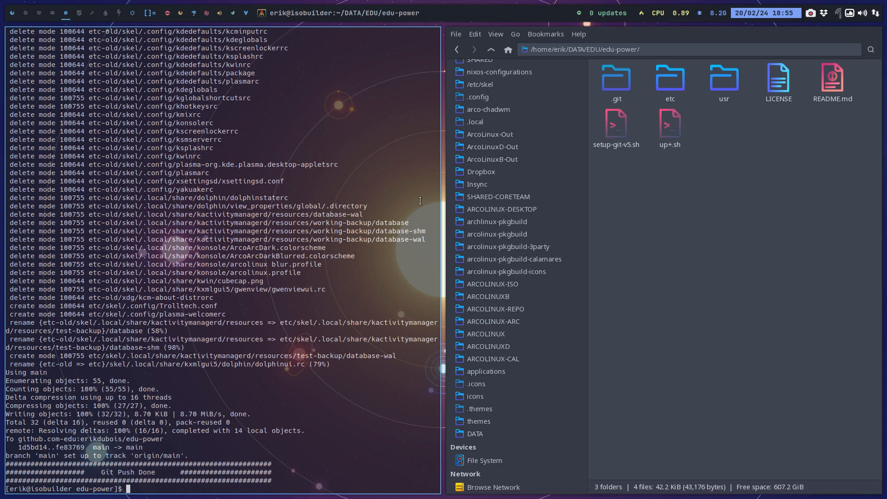
key(super+q)
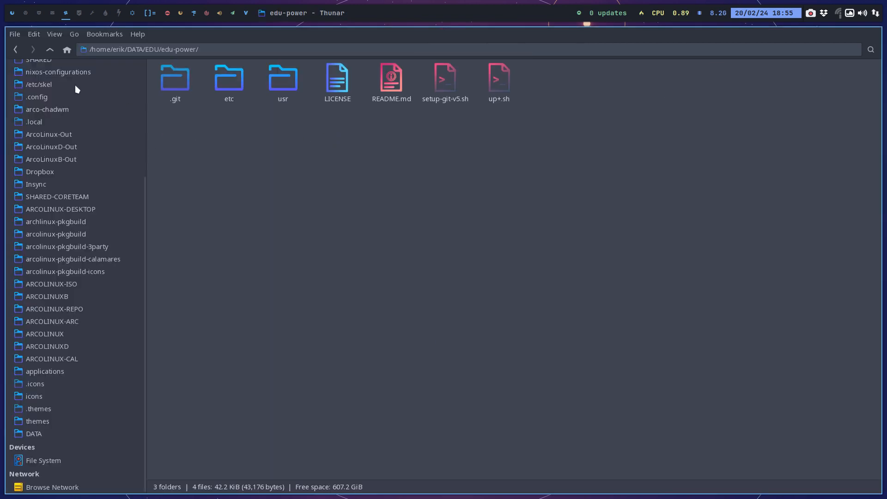
Go up to the EDU folder and open the PKGBUILD file from pkgbuild/edu-power-git in the text editor.
click(51, 53)
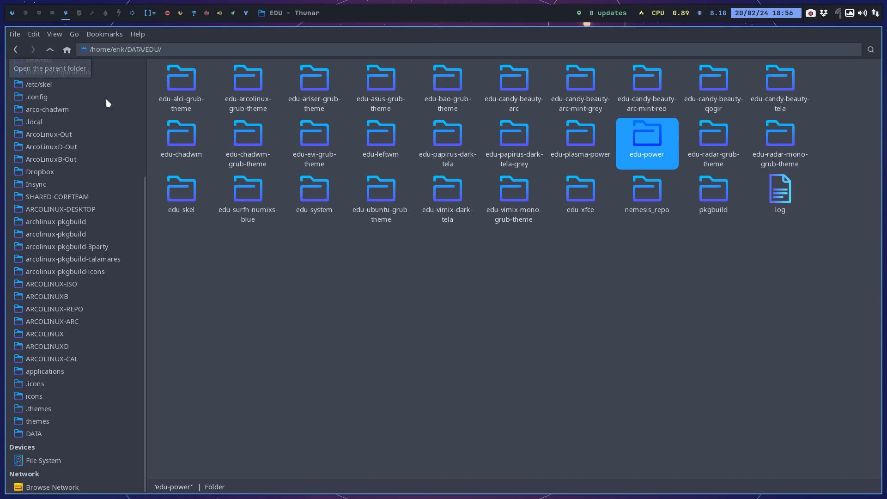
click(714, 205)
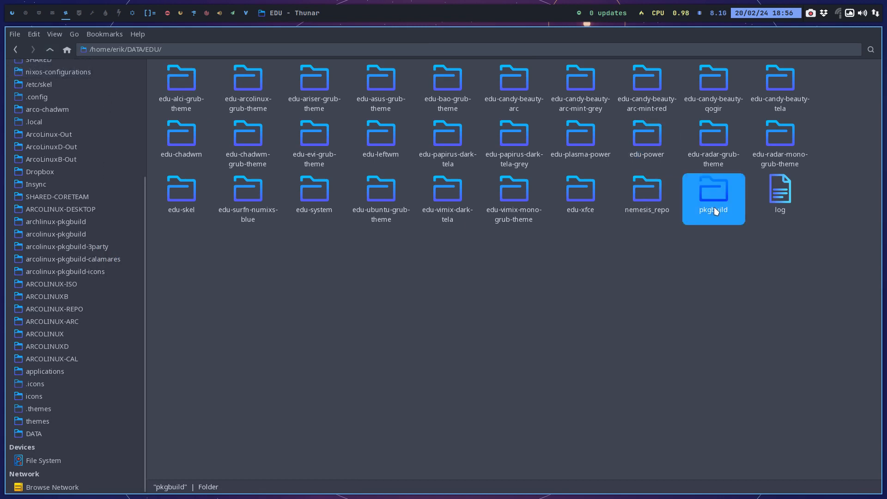
double_click(646, 138)
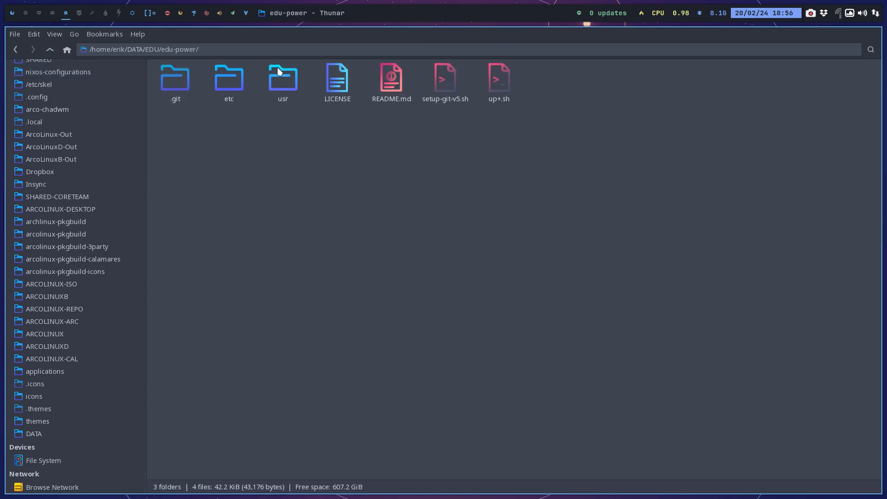
click(50, 49)
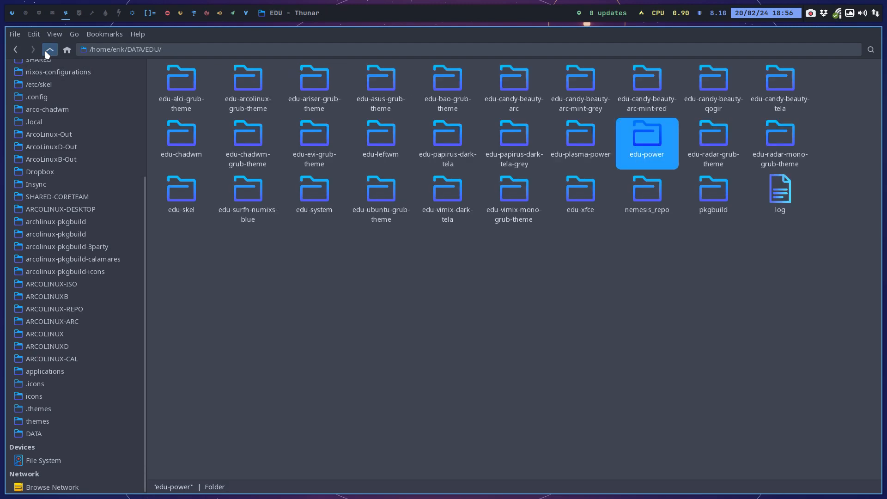
double_click(719, 192)
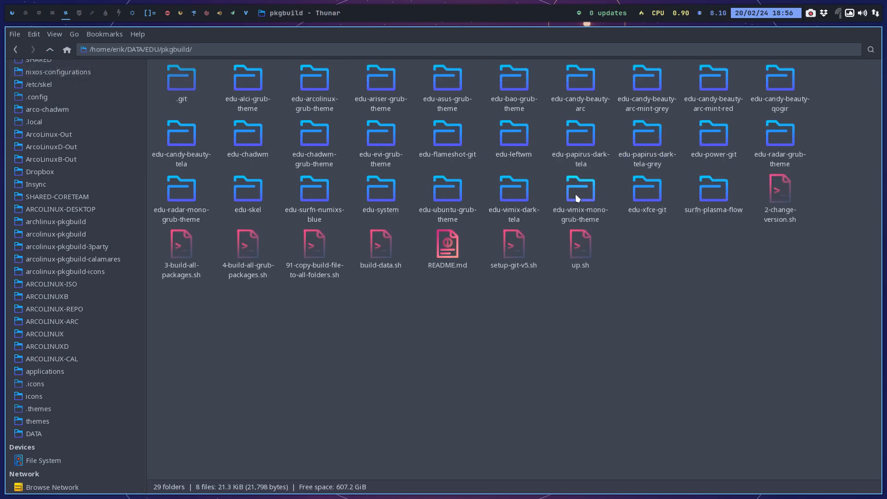
double_click(711, 129)
double_click(227, 79)
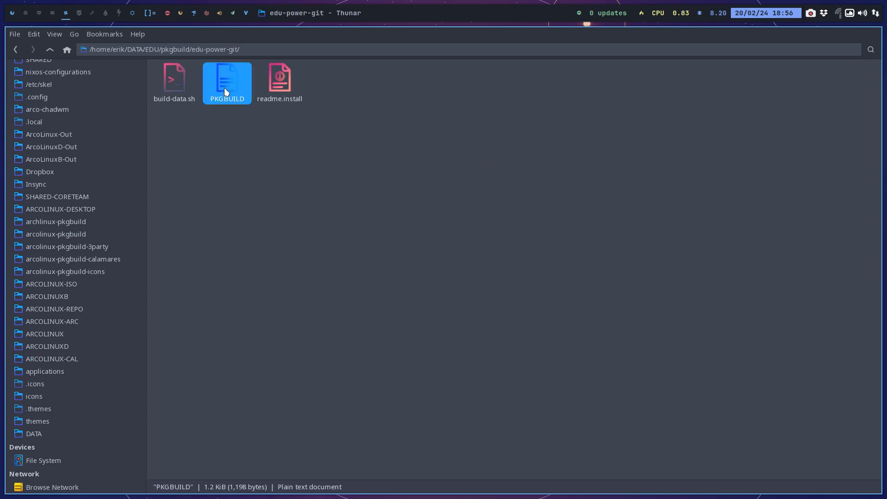
scroll(263, 158, up, 3)
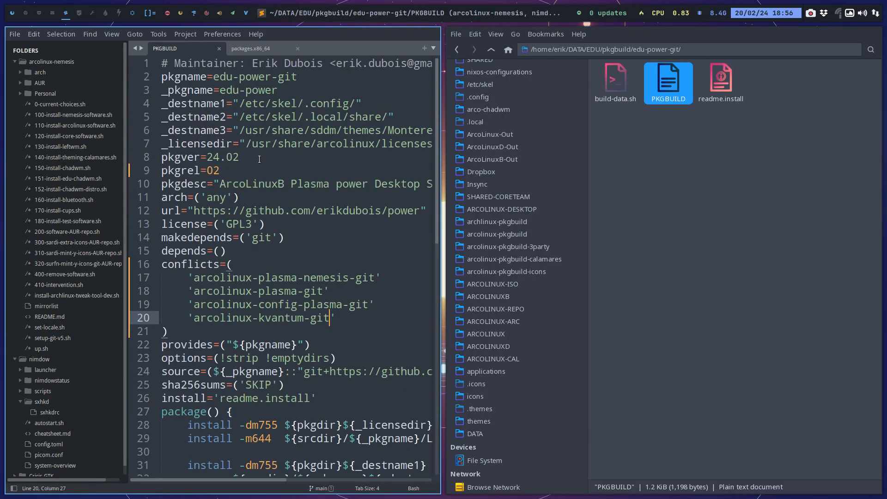
Set pkgrel to 03 in the edu-power-git PKGBUILD, save the file and close the editor.
click(242, 170)
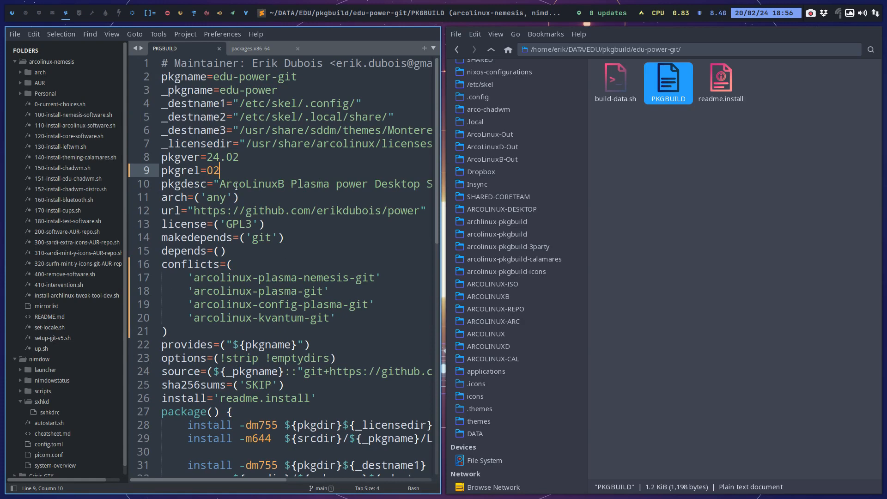
key(BackSpace)
text(3)
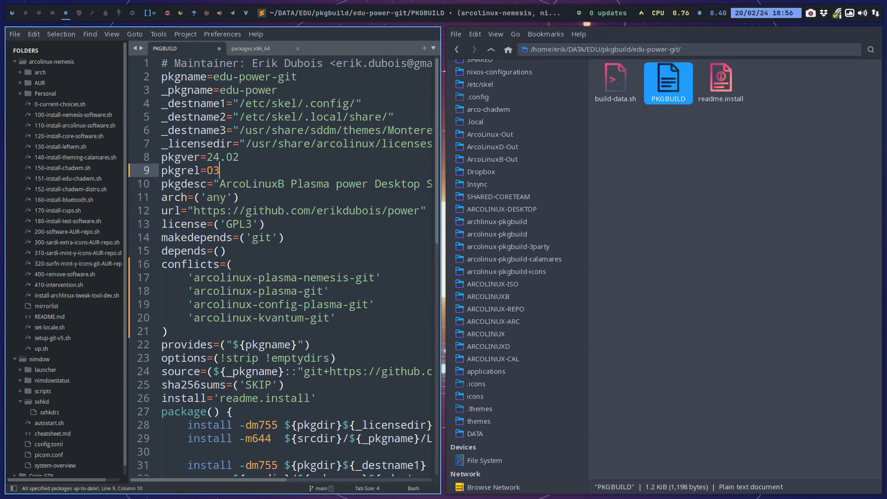
key(ctrl+s)
key(super+q)
Open a terminal in edu-power-git, run ./build-data.sh to build the package and enter the sudo password.
right_click(241, 176)
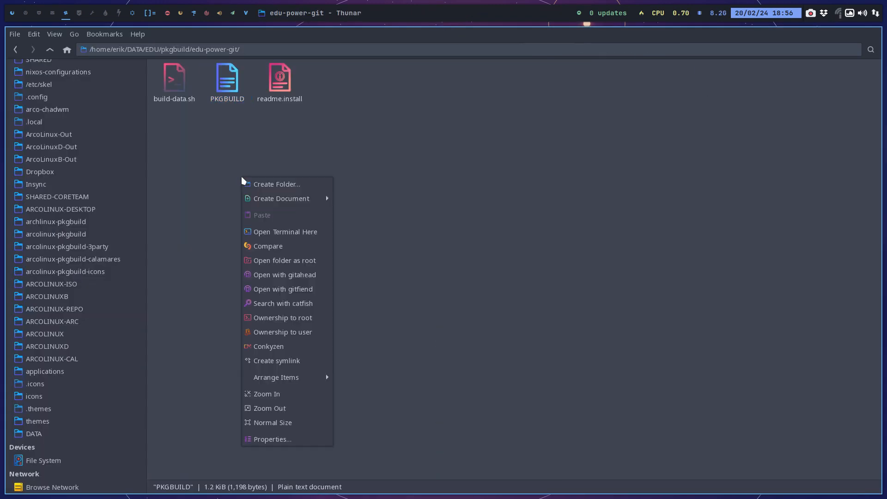
click(290, 232)
text(./)
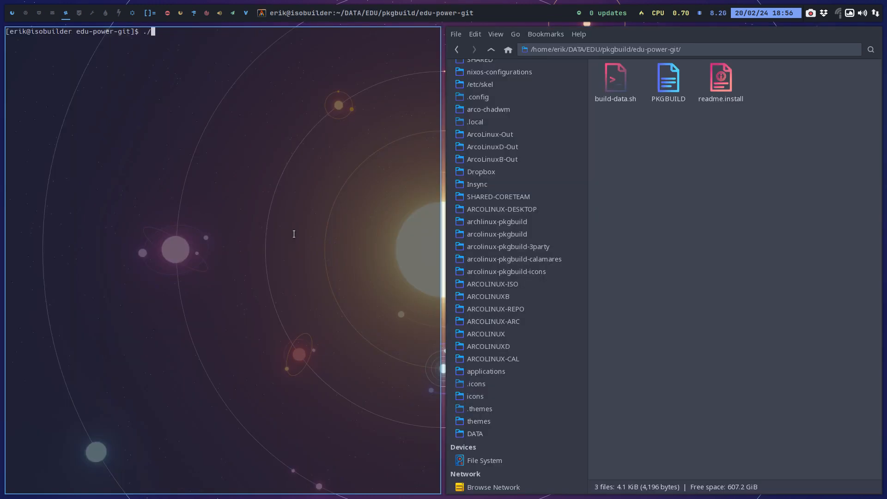
text(build-data.sh)
key(Return)
key(Return)
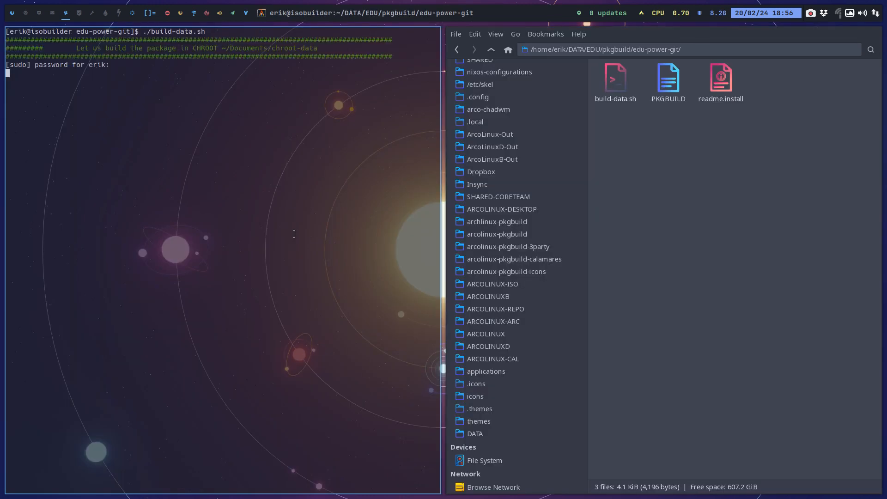
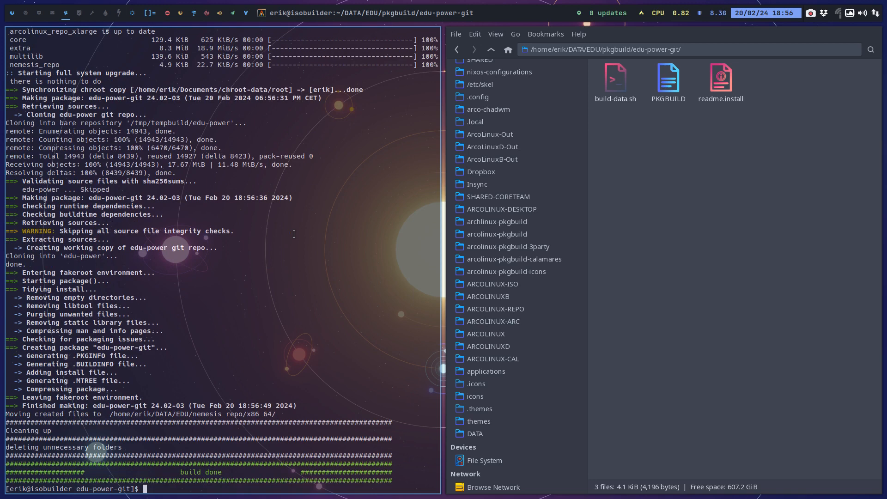
Close the build terminal, go to the nemesis_repo folder in EDU and run ./up.sh from a terminal there.
key(super+q)
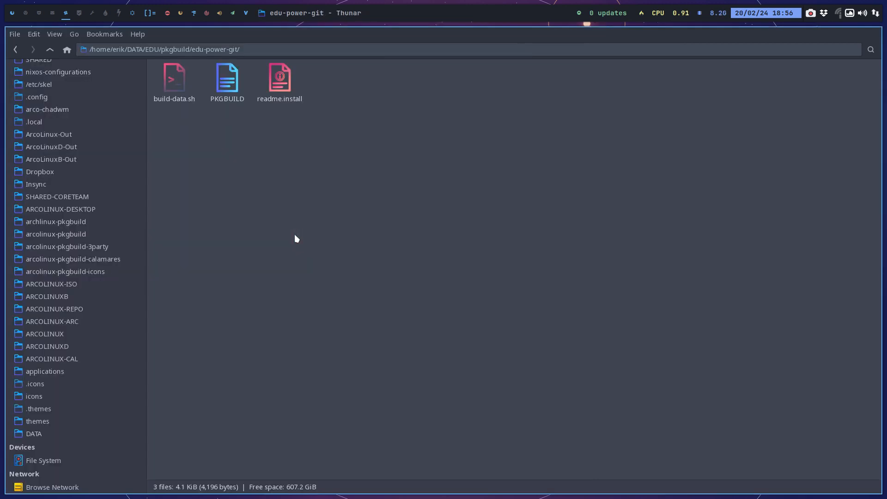
click(50, 49)
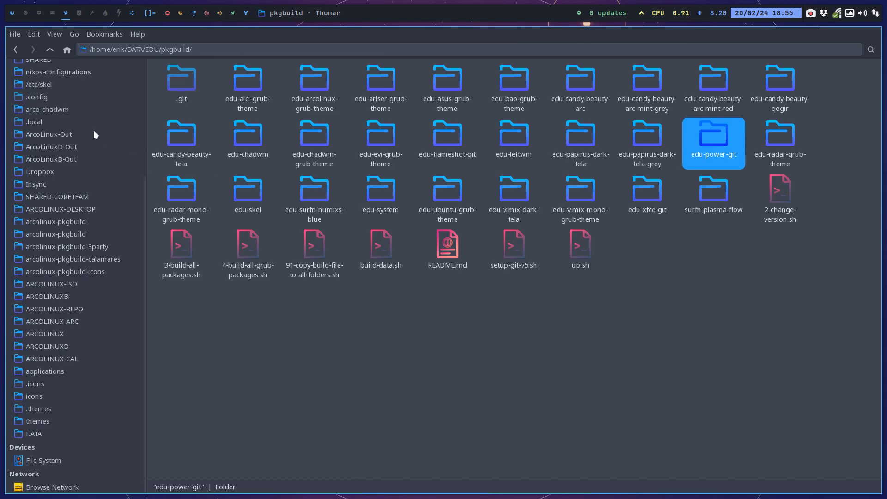
click(51, 50)
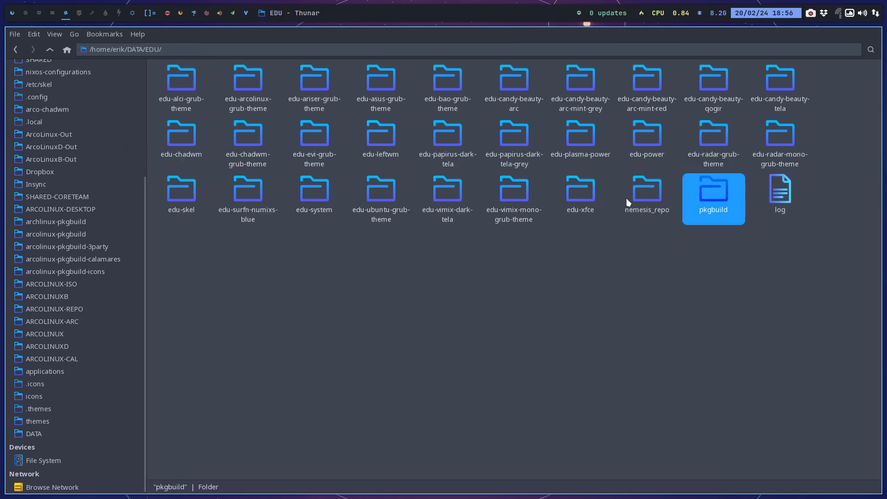
double_click(640, 199)
right_click(357, 190)
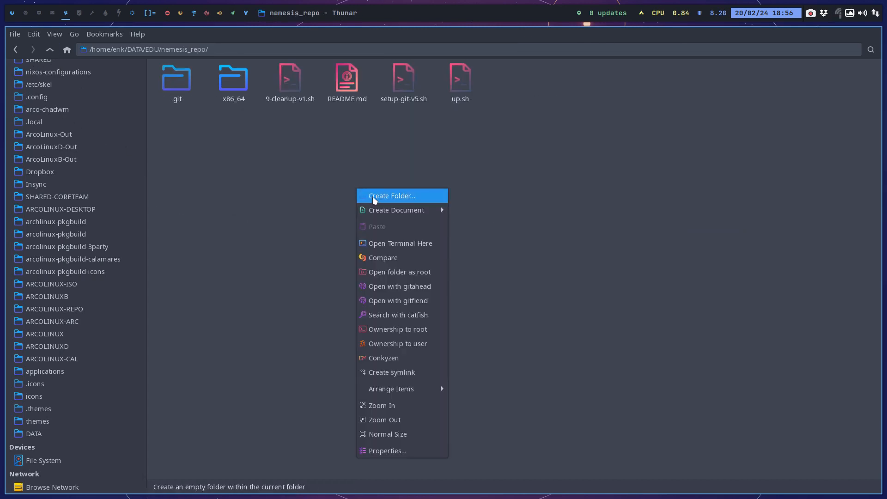
click(388, 241)
text(./up.sh)
key(Return)
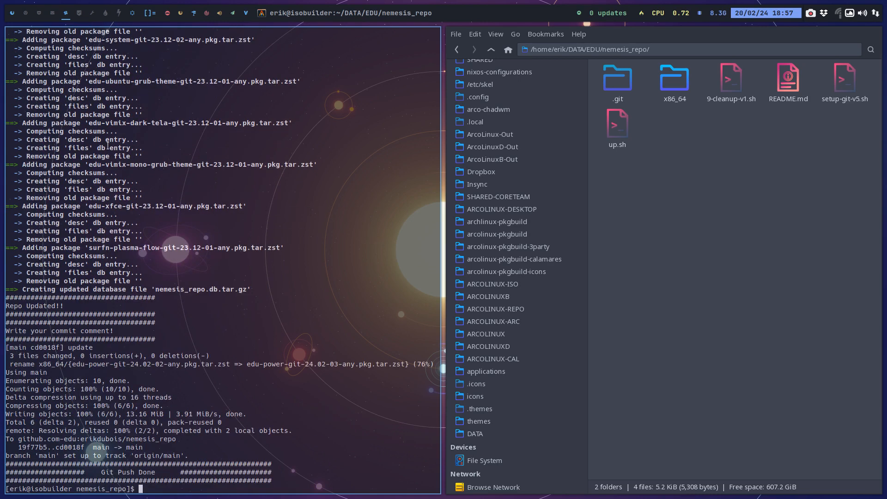
Open a file manager on an empty workspace and select the arco-plasma-power folder on the Desktop.
click(25, 13)
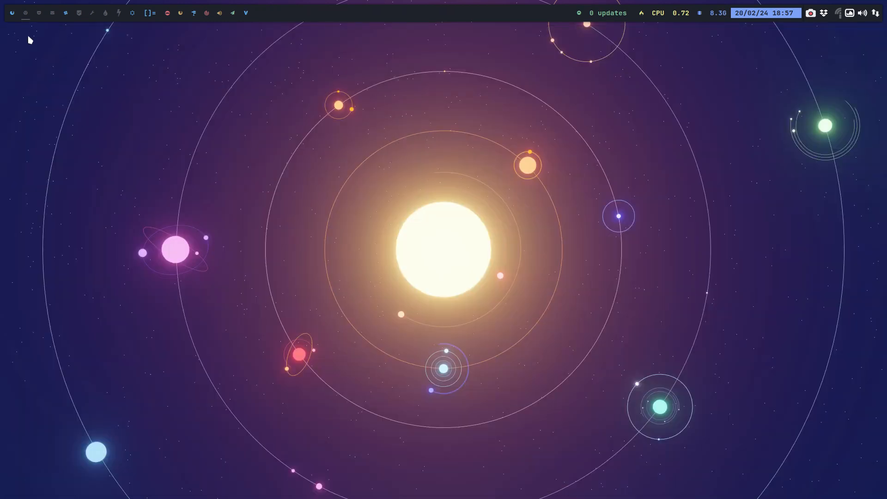
key(super+shift+Return)
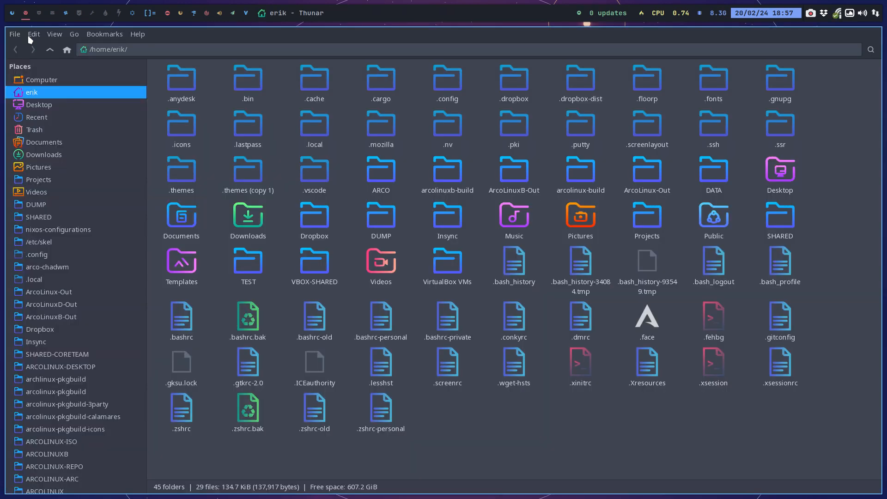
click(40, 104)
click(164, 104)
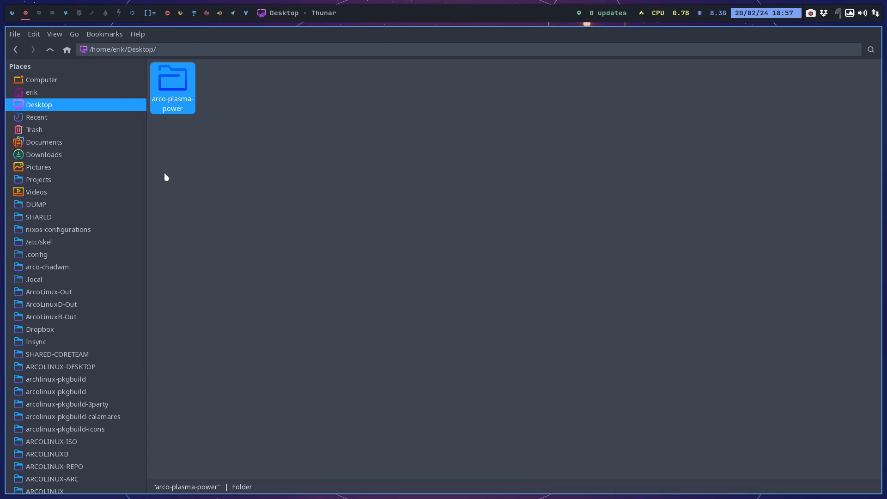
Reopen the recent arco-plasma-power : edu-plasma-power comparison in Meld to check the folders for differences, and close Meld.
key(super+5)
click(440, 143)
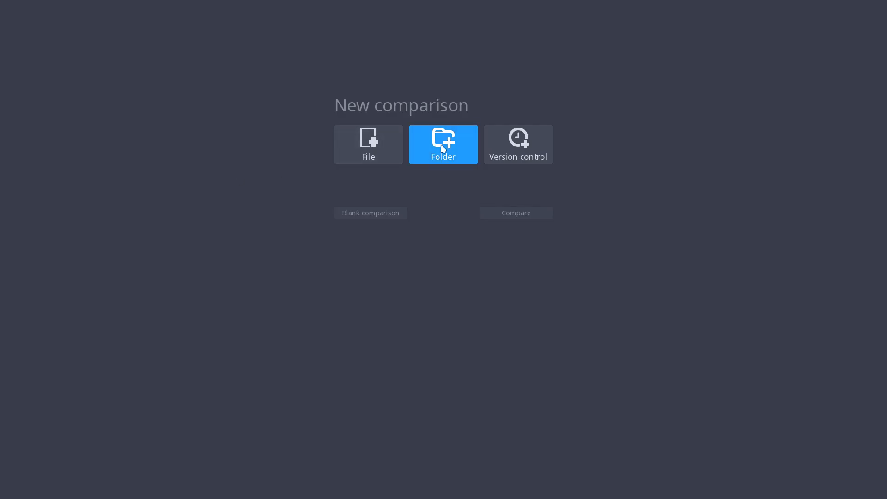
key(super+f)
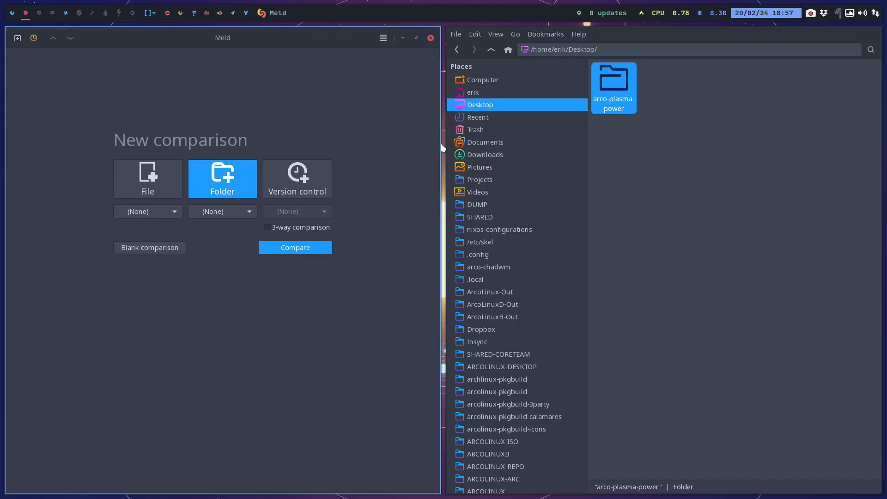
click(34, 38)
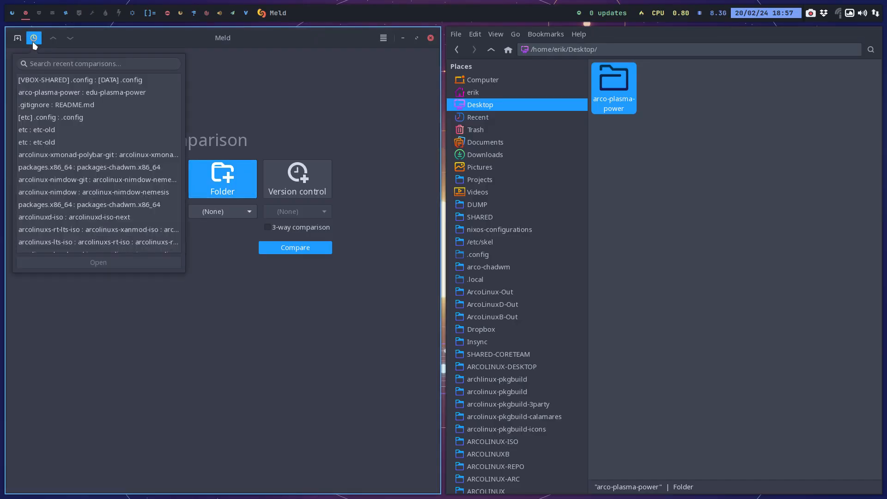
click(81, 91)
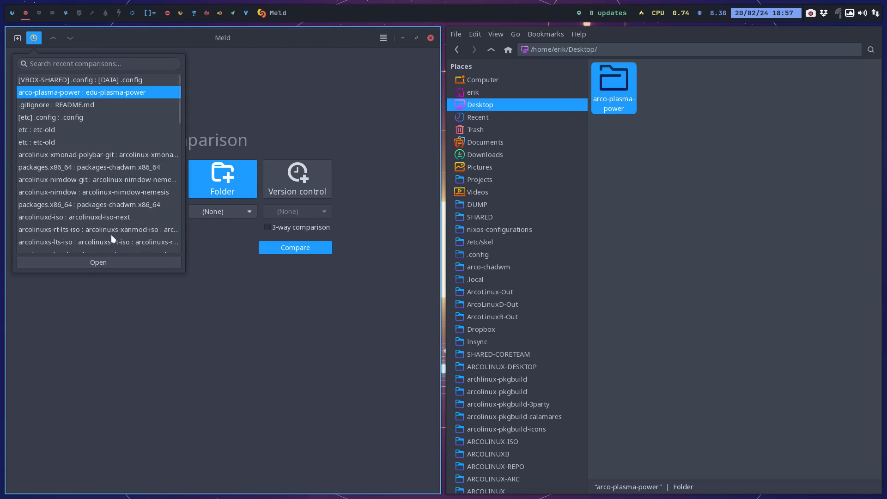
click(109, 264)
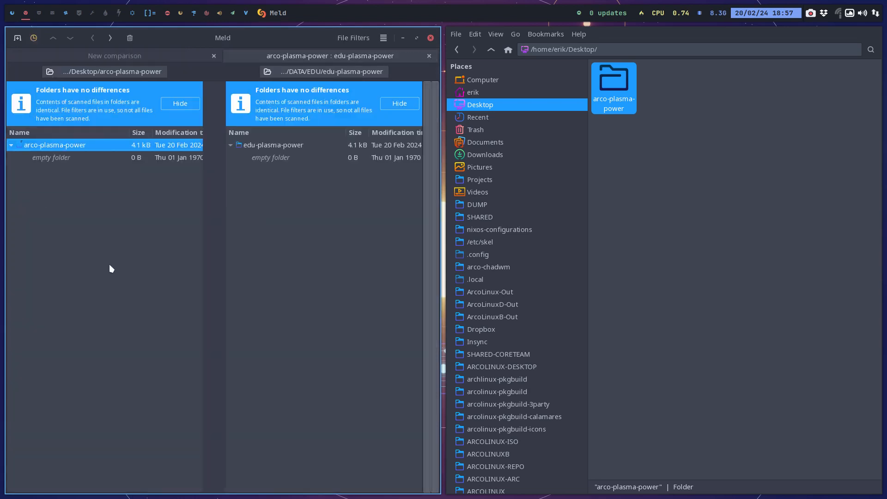
key(super+q)
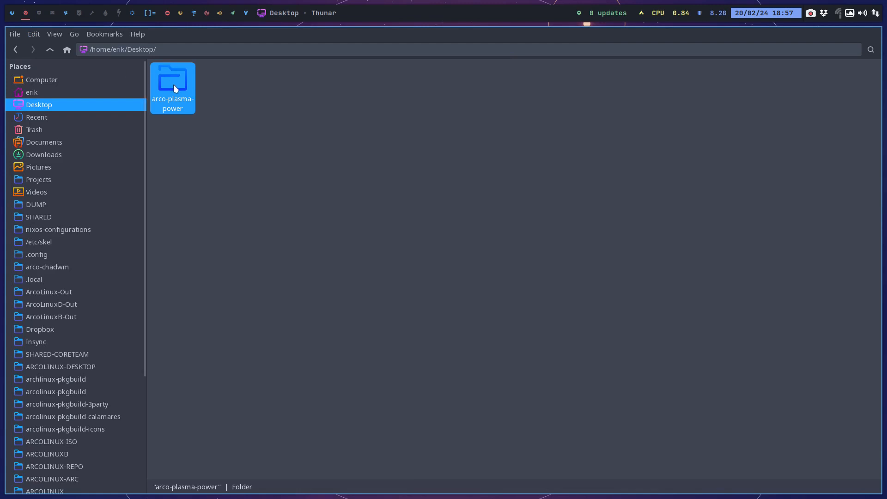
Rename the arco-plasma-power folder on the Desktop to edu-plasma-power.
key(F2)
key(Home)
key(Delete)
key(Delete)
key(Delete)
key(Delete)
text(edu)
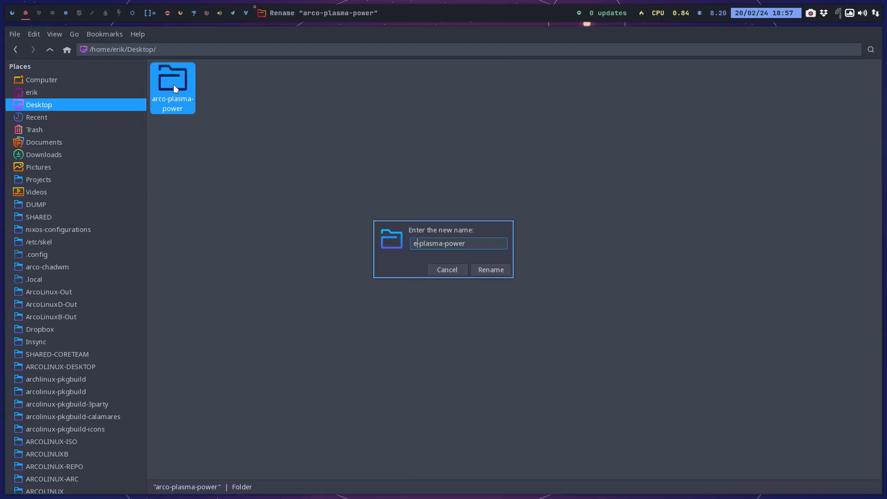
key(Return)
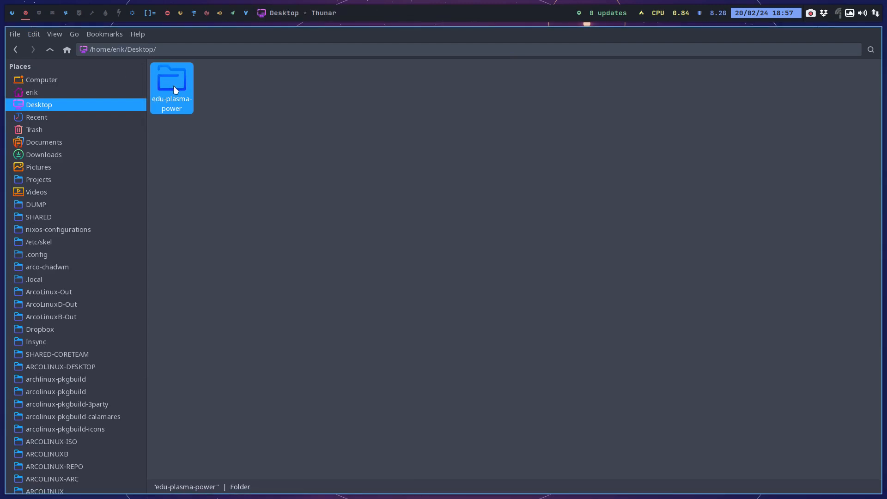
Open a terminal in edu-plasma-power/installation-scripts and enter ./40-build-the-iso-local-again.sh at the prompt without running it.
double_click(173, 86)
click(309, 83)
double_click(310, 83)
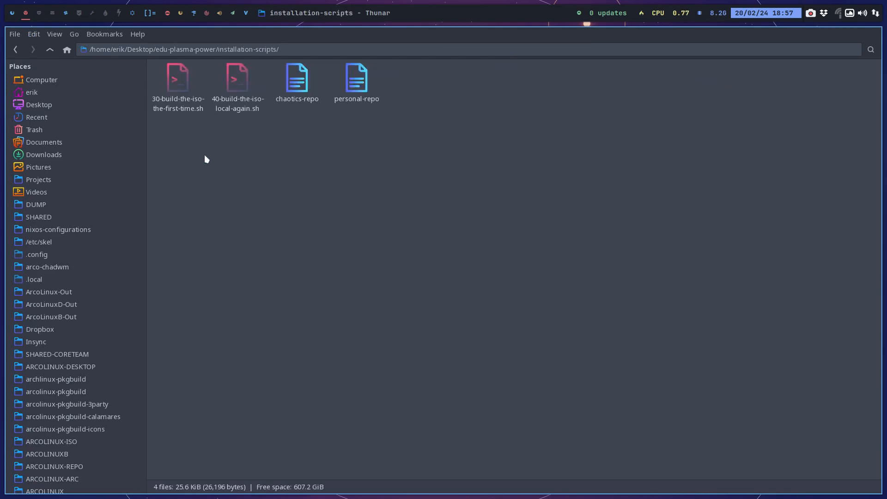
right_click(204, 155)
click(261, 209)
text(./4)
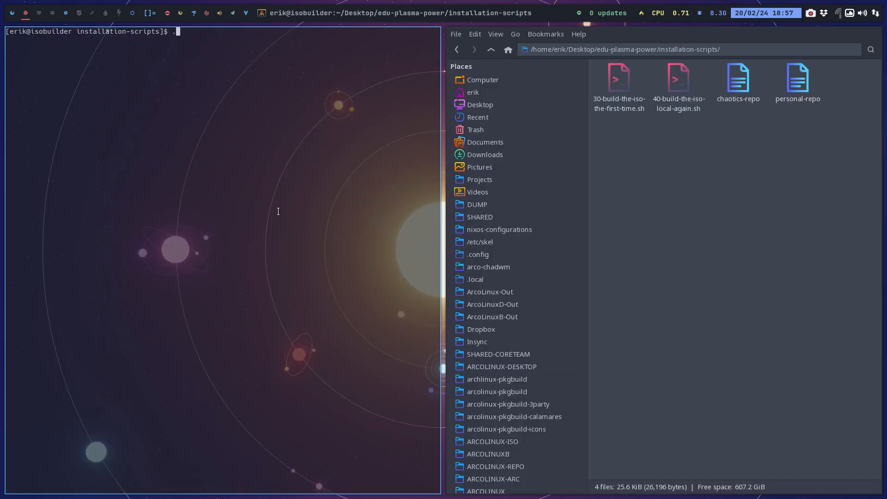
key(Tab)
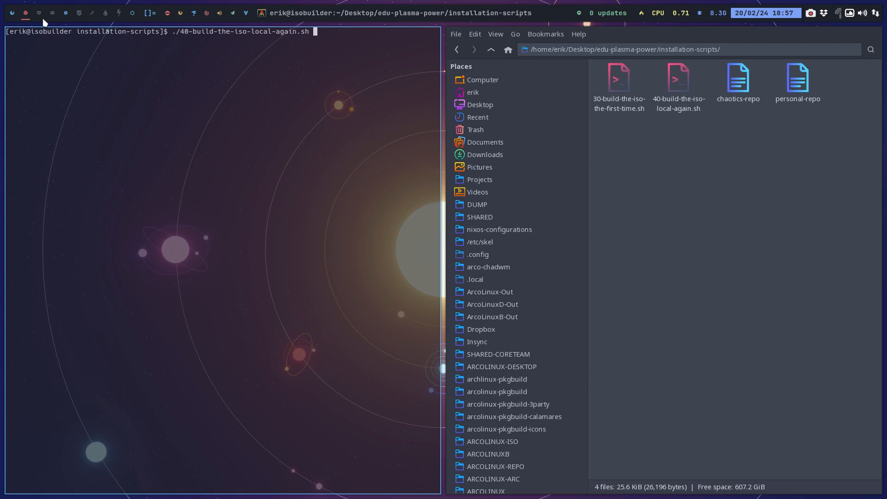
Return to the nemesis_repo terminal and run ./up.sh once more.
click(65, 13)
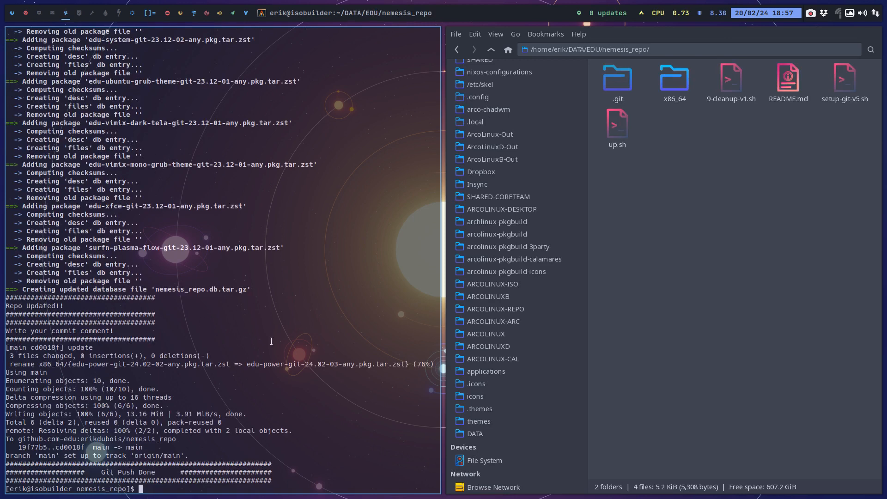
key(Up)
key(Return)
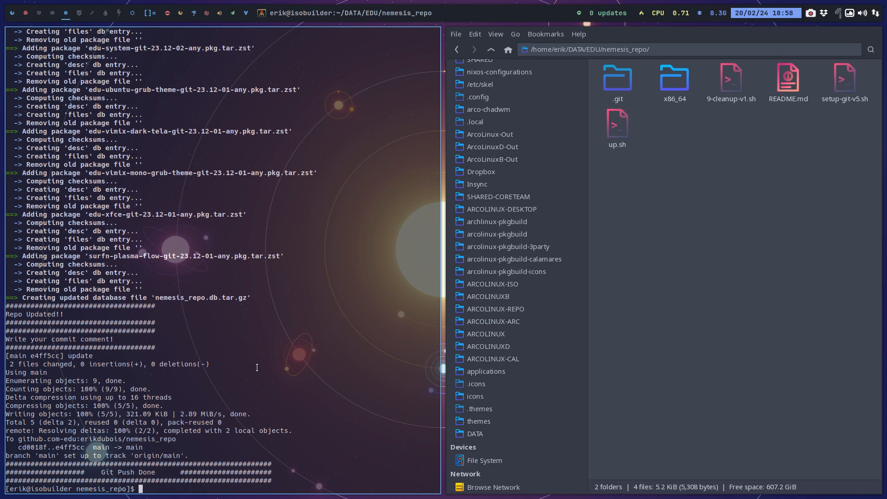
Run ./40-build-the-iso-local-again.sh with the sudo password, close the file manager and highlight the retrieved edu-power-git package in the output.
click(26, 12)
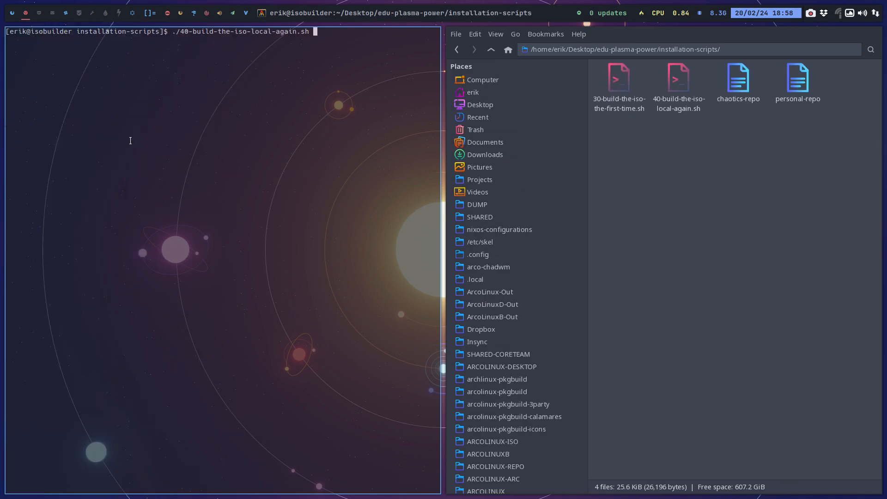
key(Return)
key(Return)
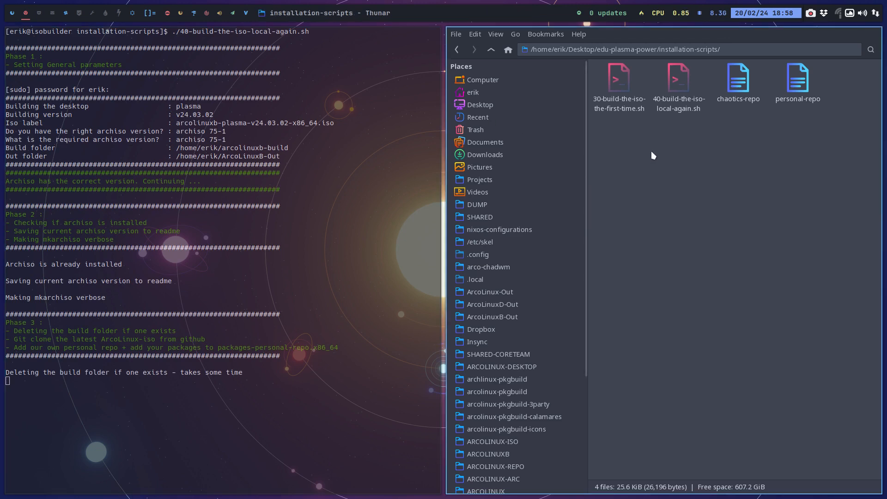
key(super+q)
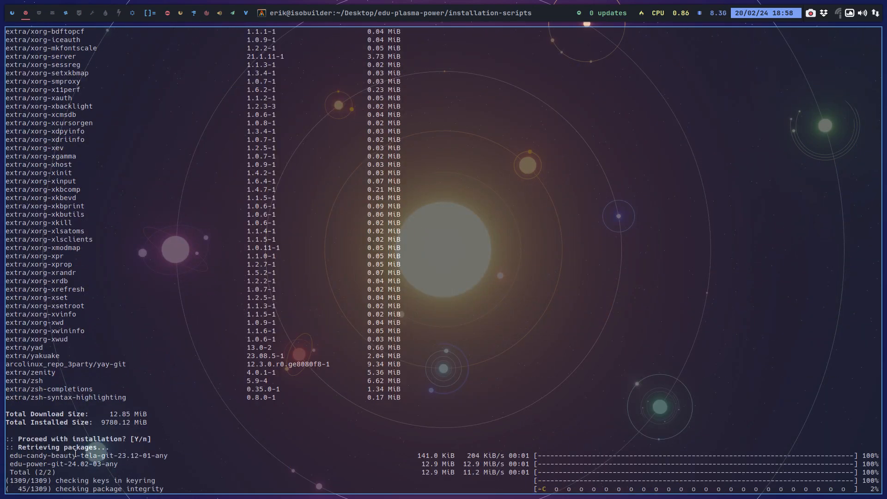
drag(61, 464, 138, 464)
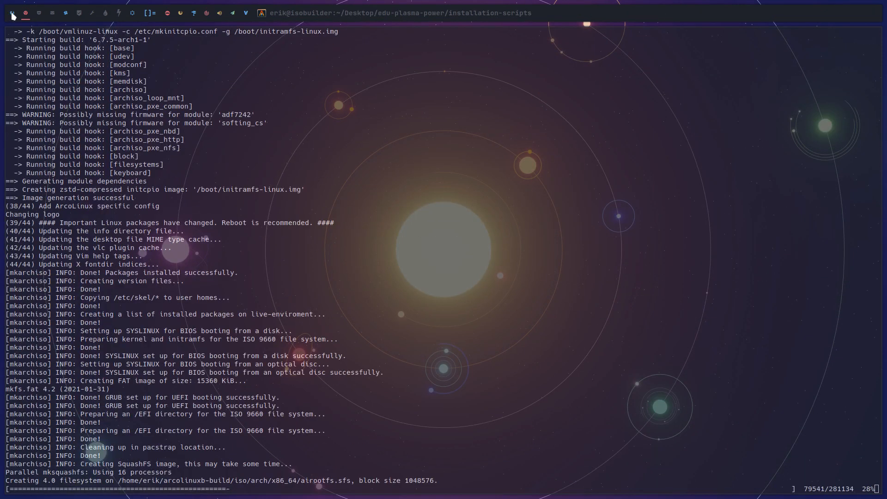
In a new file manager on an empty workspace, go to DATA/EDU/edu-plasma-power/archiso and open packages.x86_64 in the text editor.
click(121, 15)
click(131, 15)
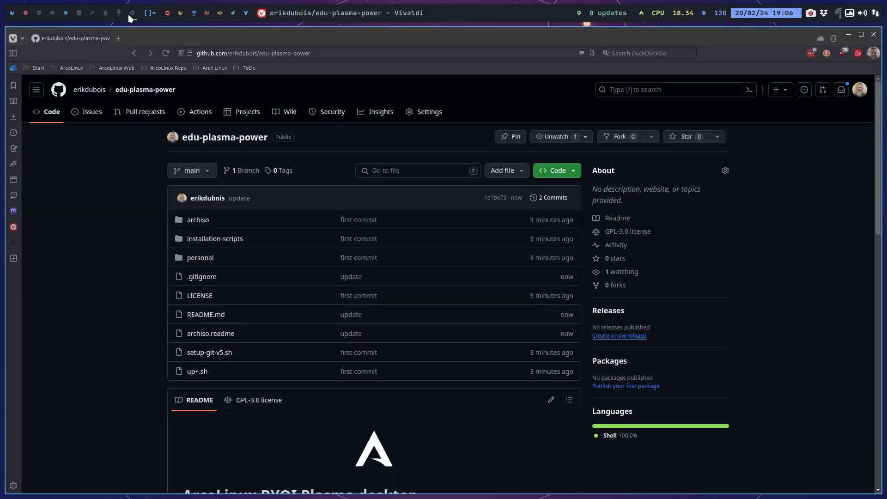
click(119, 16)
key(super+shift+Return)
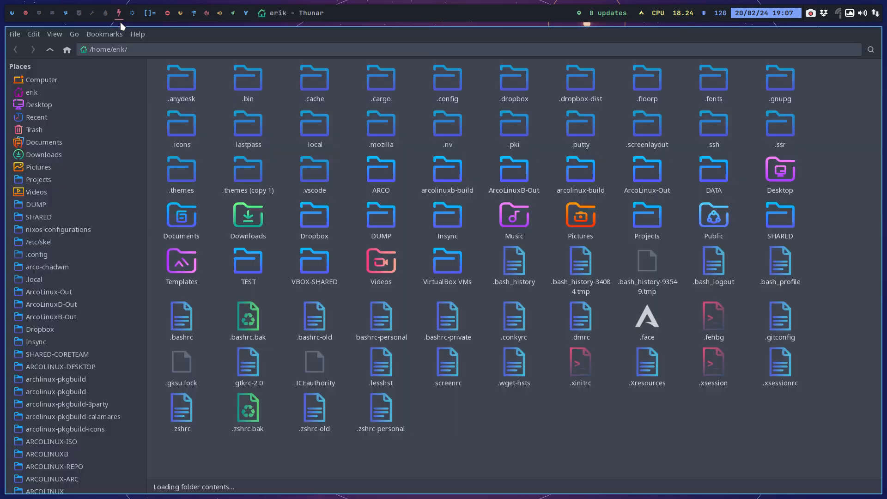
scroll(67, 365, down, 4)
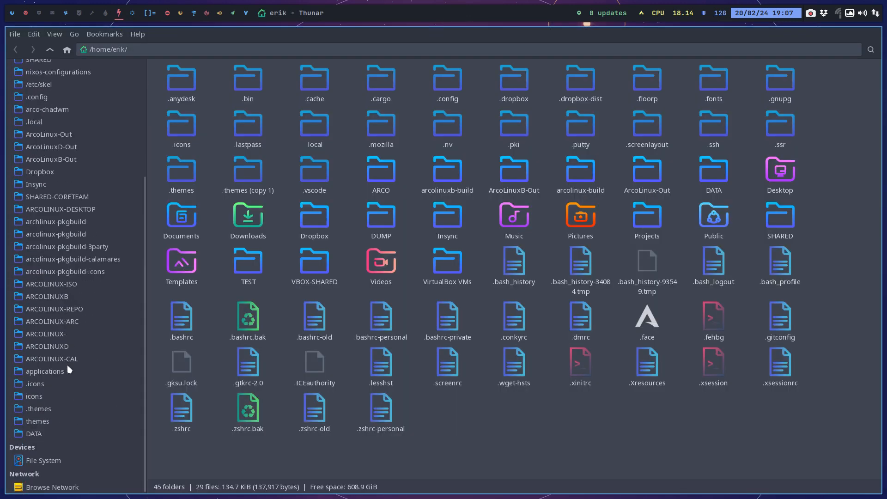
click(53, 434)
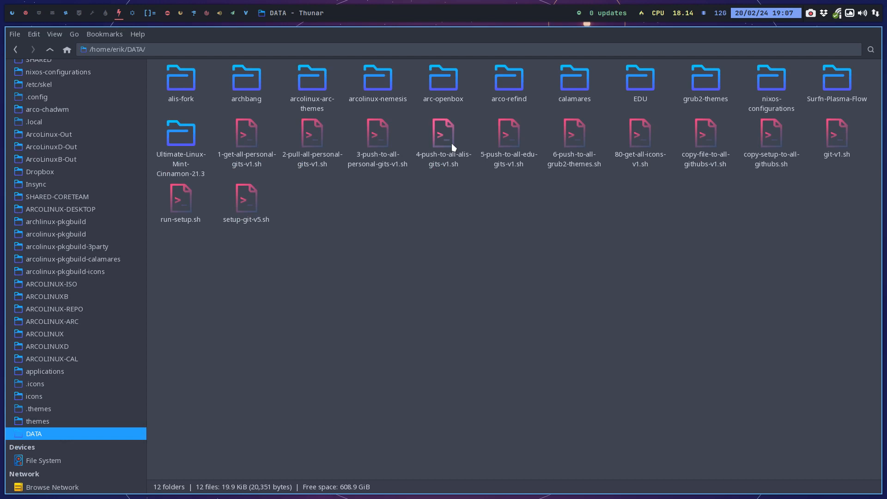
double_click(646, 79)
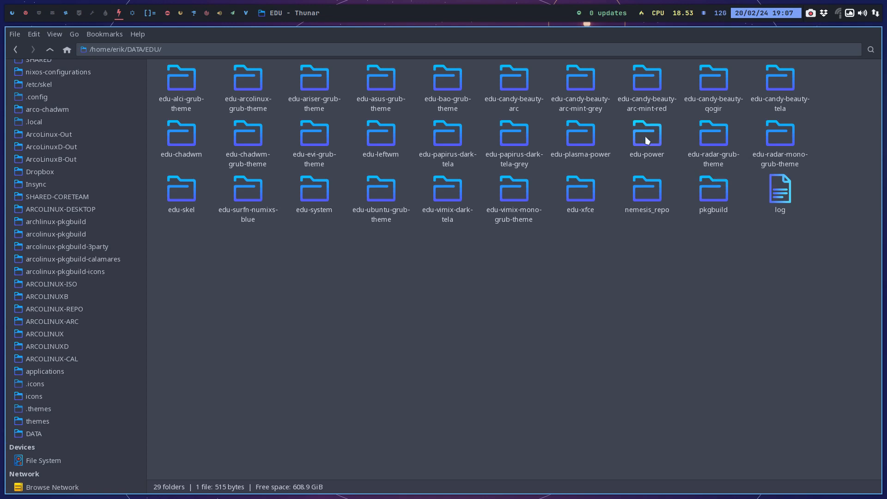
double_click(585, 138)
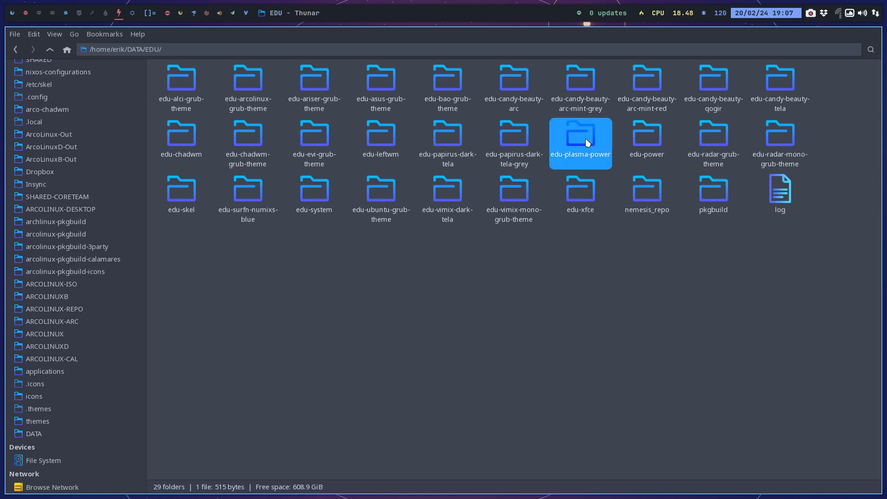
double_click(244, 85)
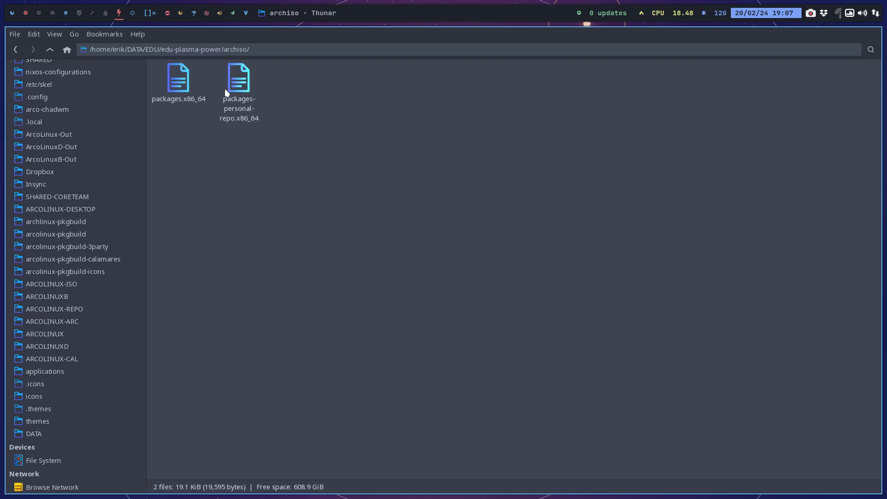
click(185, 82)
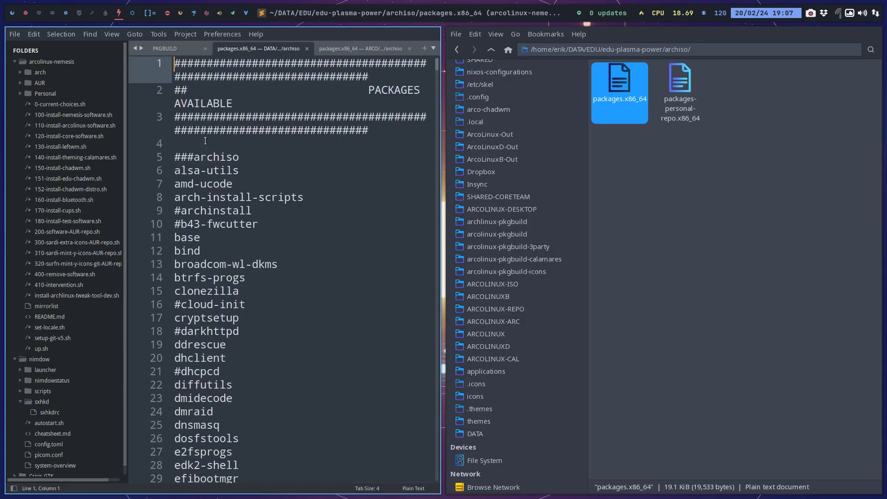
click(205, 140)
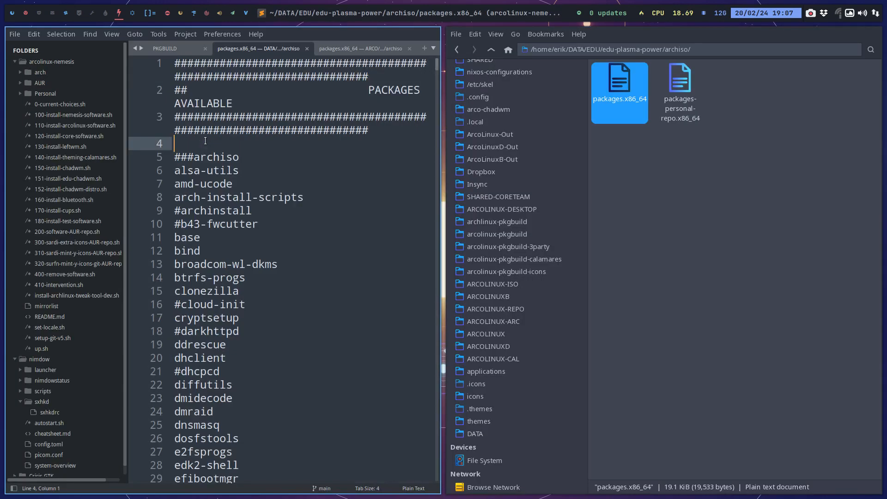
Find simplescreenrecorder in packages.x86_64, uncomment it, save the file and switch to the ISO build terminal.
key(ctrl+f)
text(simple)
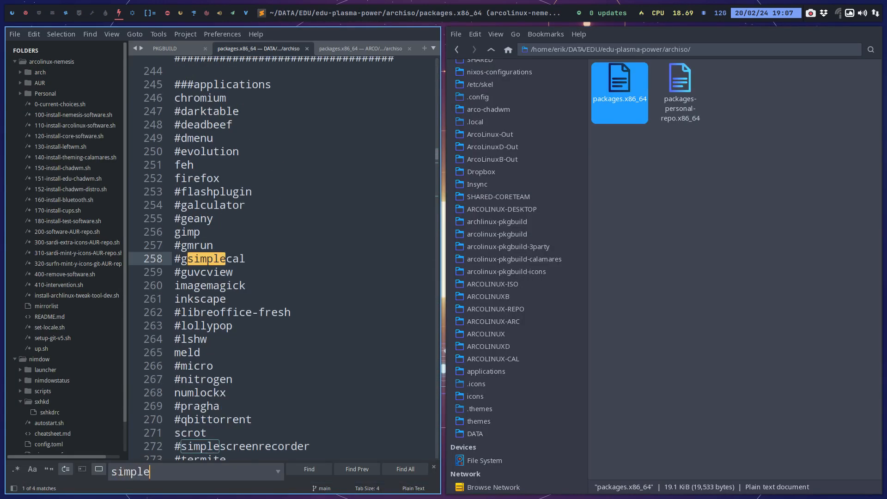
text(sc)
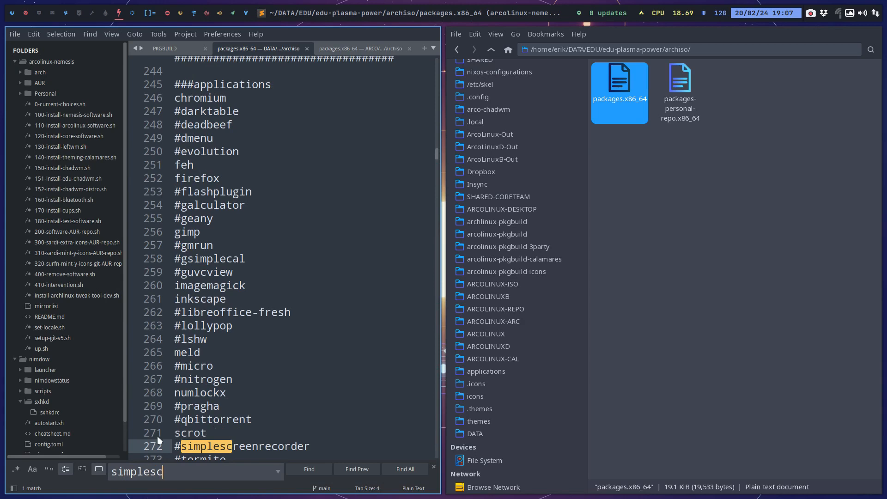
click(175, 446)
key(Delete)
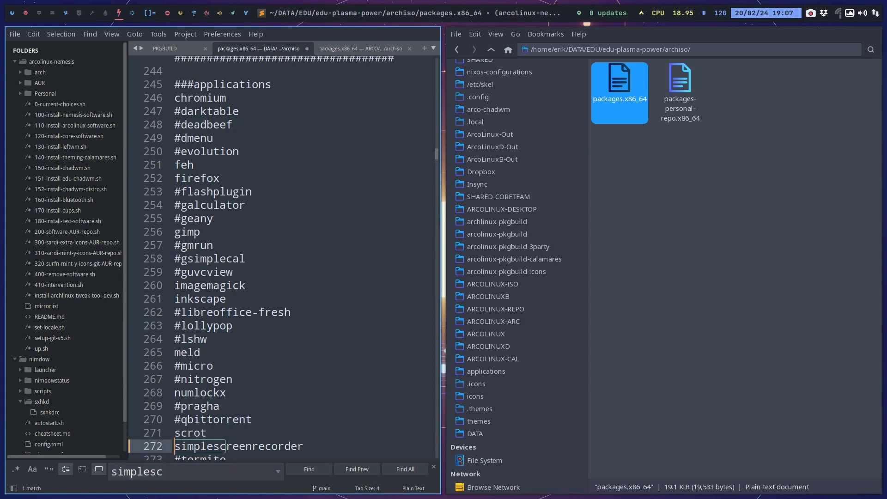
key(ctrl+s)
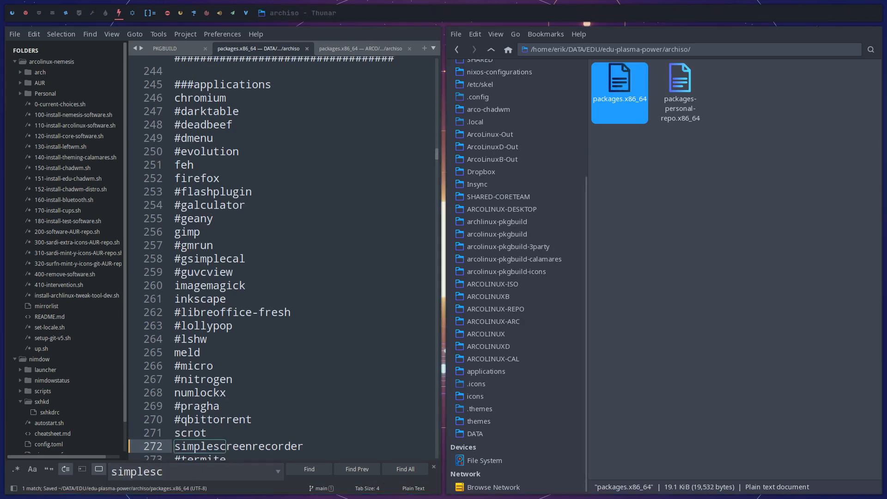
key(super+2)
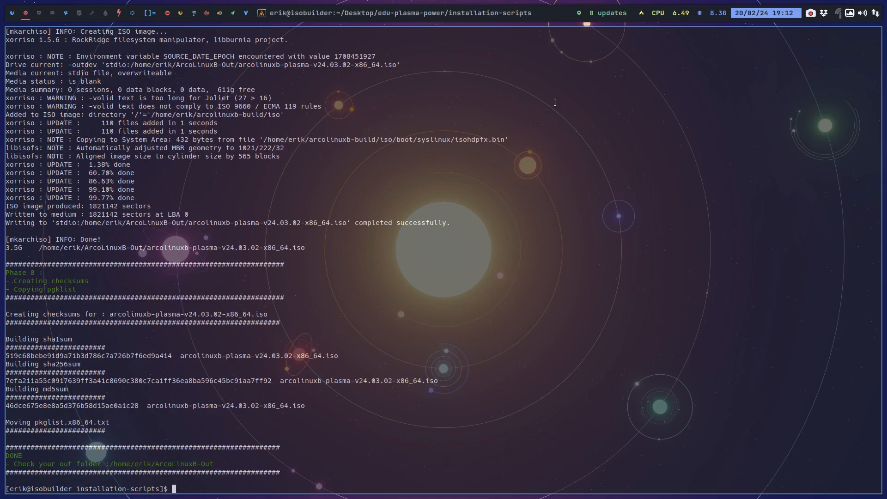
Return to packages.x86_64, find pavucontrol in the audio section, uncomment it and save the file.
click(118, 13)
click(205, 254)
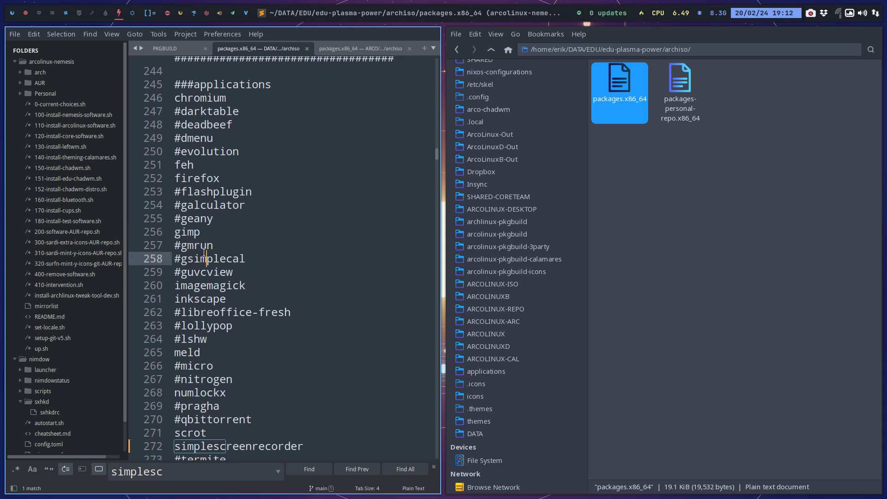
key(ctrl+f)
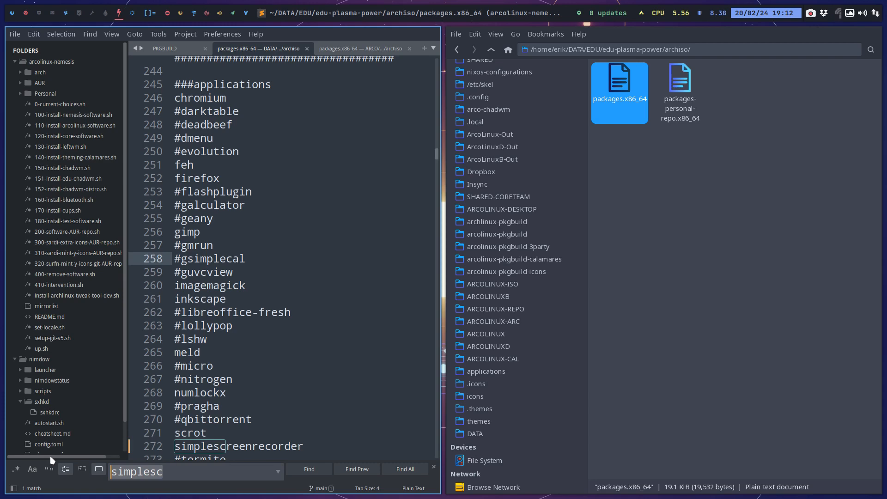
text(v)
key(BackSpace)
text(paca)
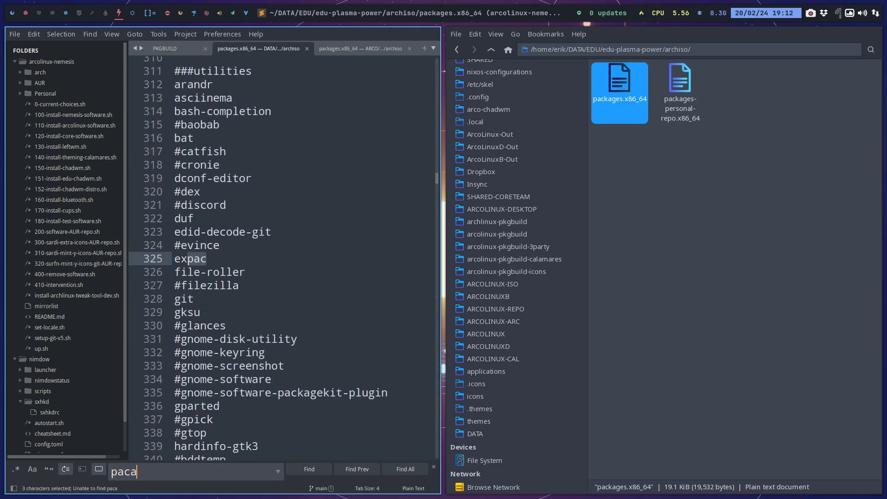
key(BackSpace)
key(BackSpace)
text(v)
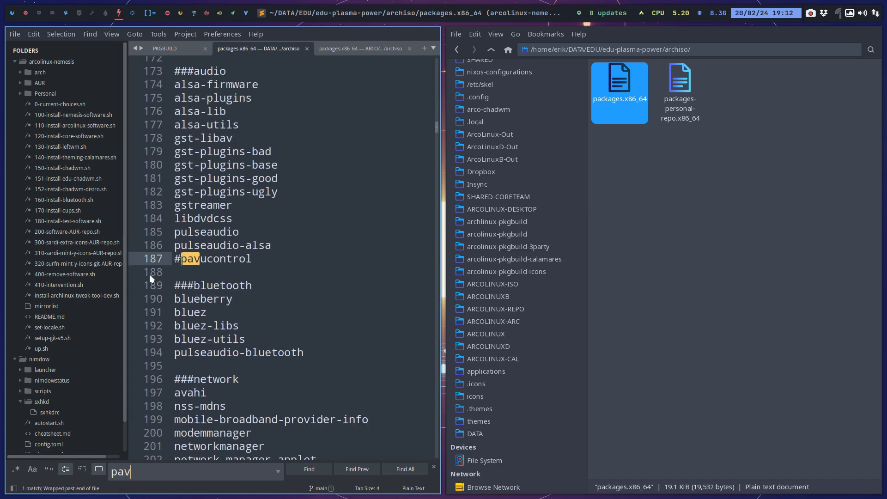
click(180, 260)
key(BackSpace)
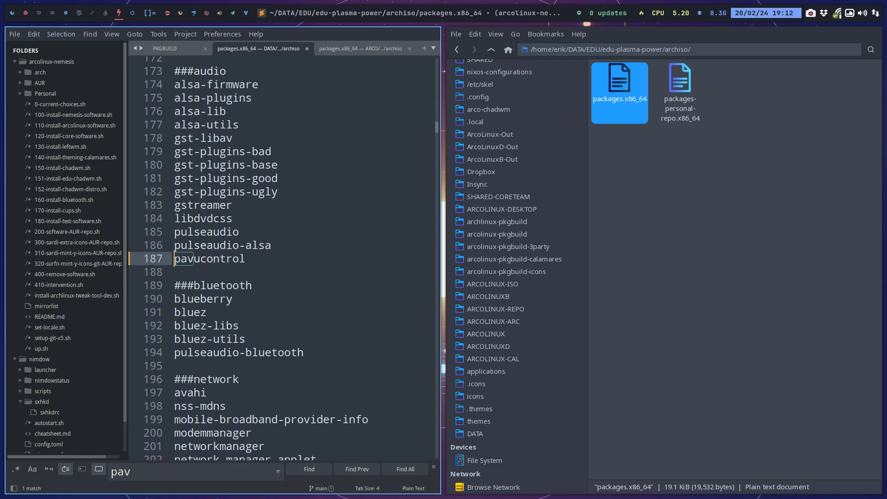
key(ctrl+s)
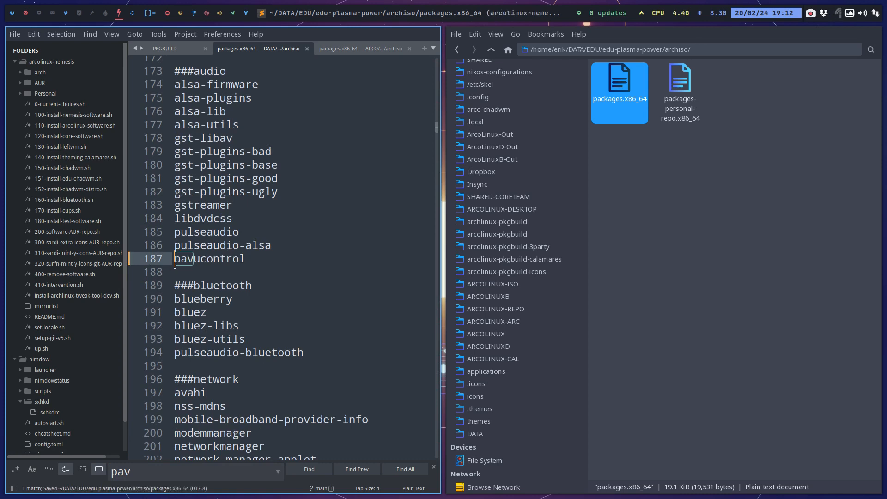
Close the text editor, check the new arcolinuxb-plasma-v24.03.02-x86_64.iso in the ArcoLinuxB-Out folder and close that file manager.
key(super+q)
click(233, 215)
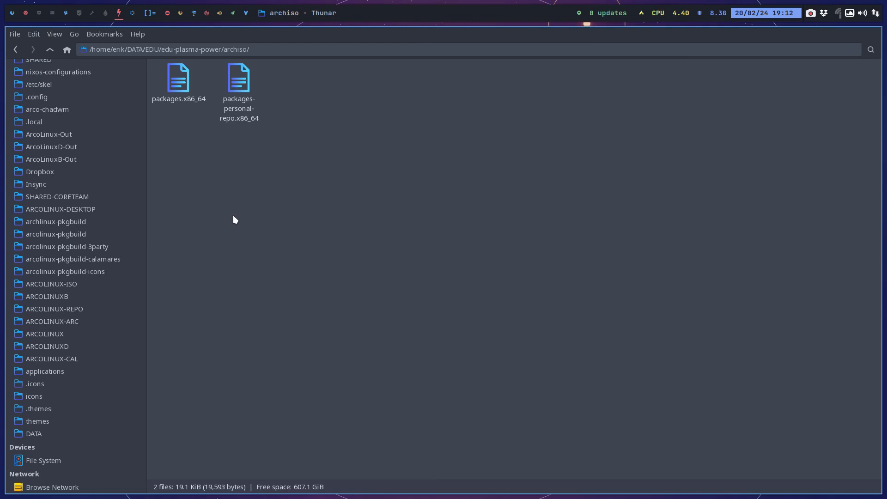
click(25, 16)
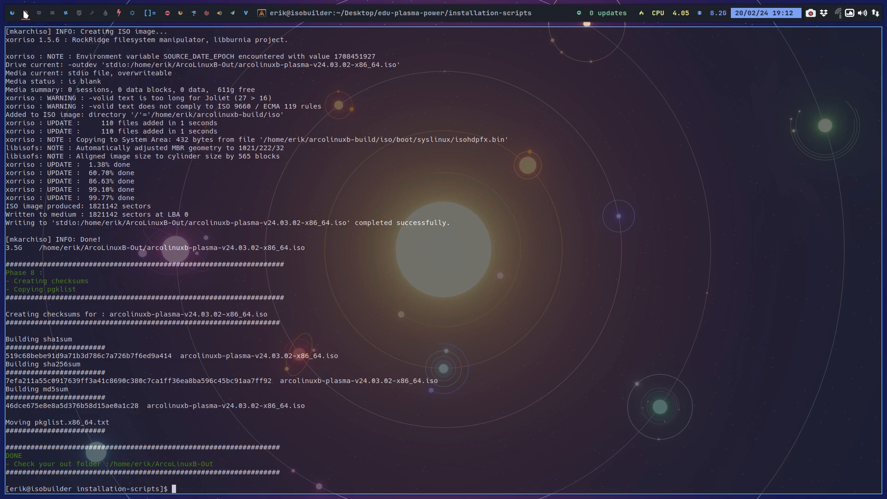
click(39, 14)
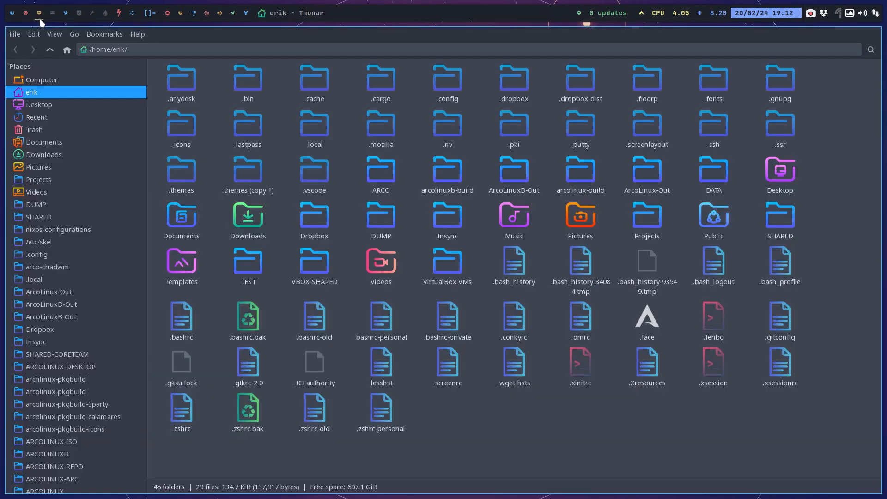
click(69, 318)
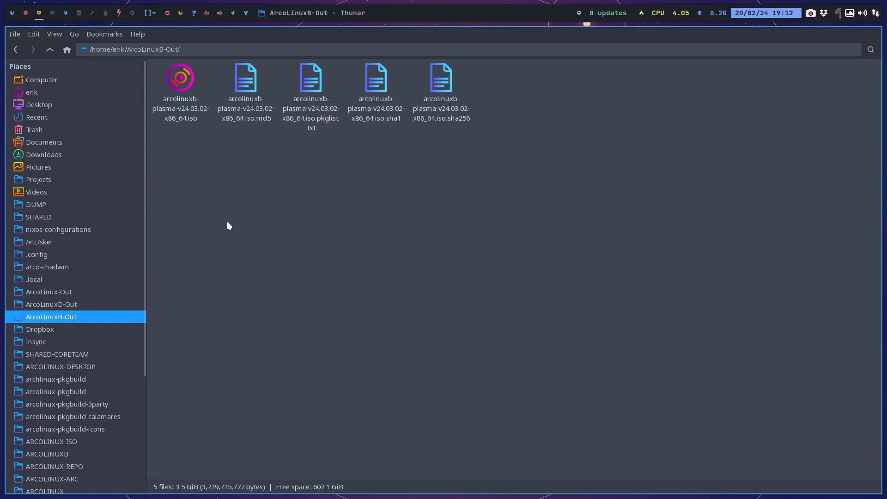
click(188, 84)
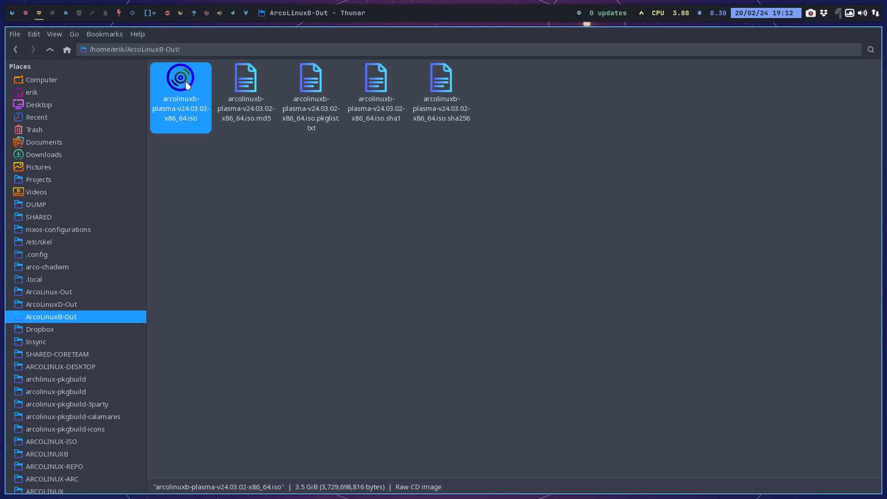
key(super+q)
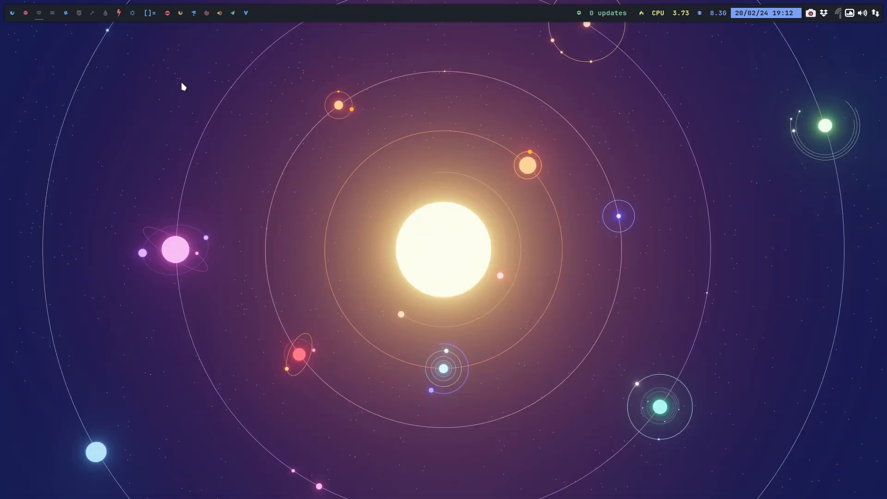
Open VirtualBox and attach arcolinuxb-plasma-v24.03.02-x86_64.iso from ArcoLinuxB-Out to the Power machine's optical drive.
key(super+F7)
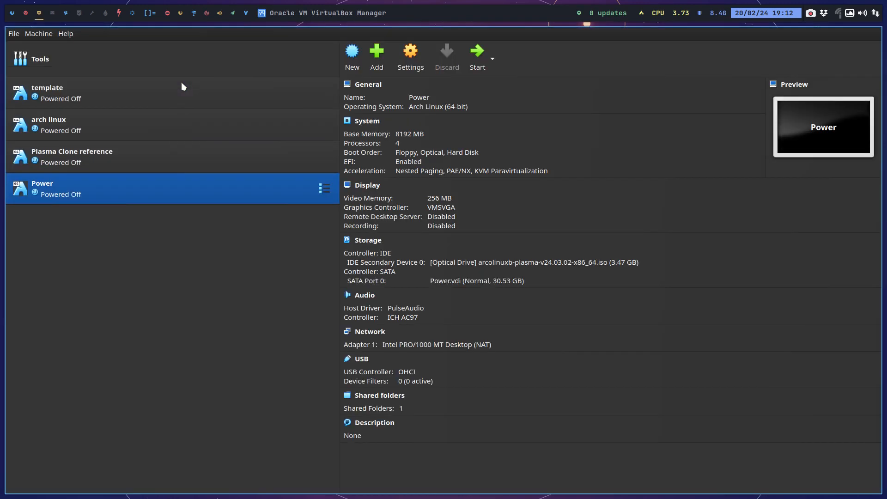
click(518, 264)
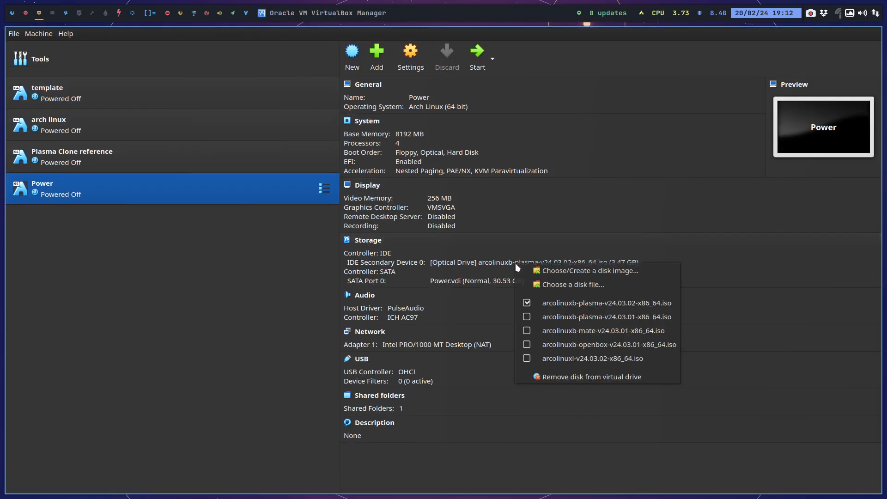
click(564, 284)
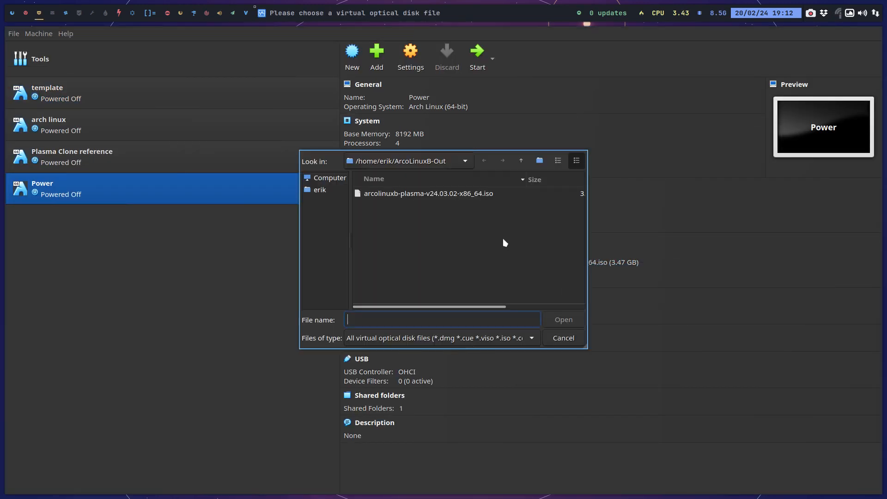
click(429, 194)
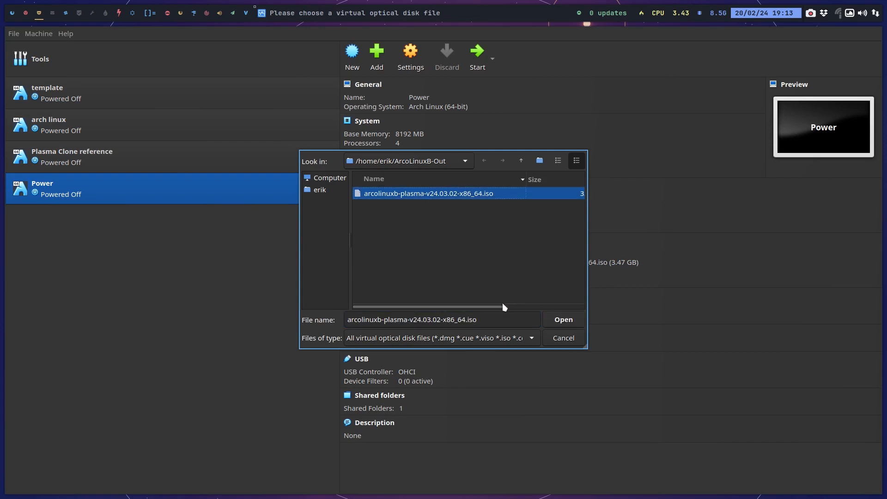
drag(502, 306, 586, 306)
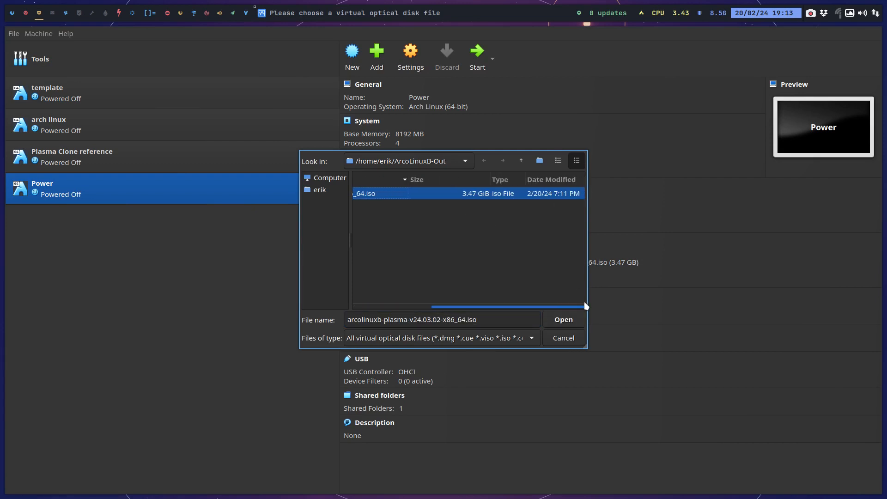
click(570, 321)
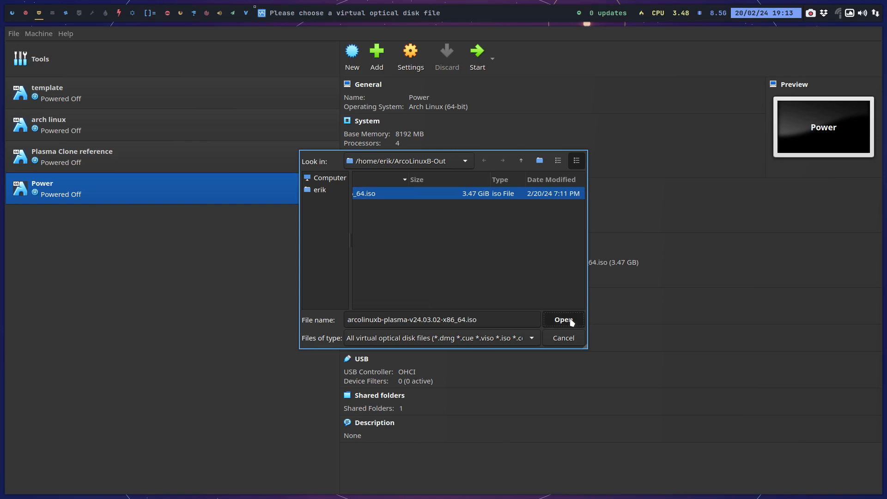
Start the Power machine, go through its UEFI Firmware Settings and boot the ArcoLinuxB-plasma install medium with the open source entry.
click(476, 52)
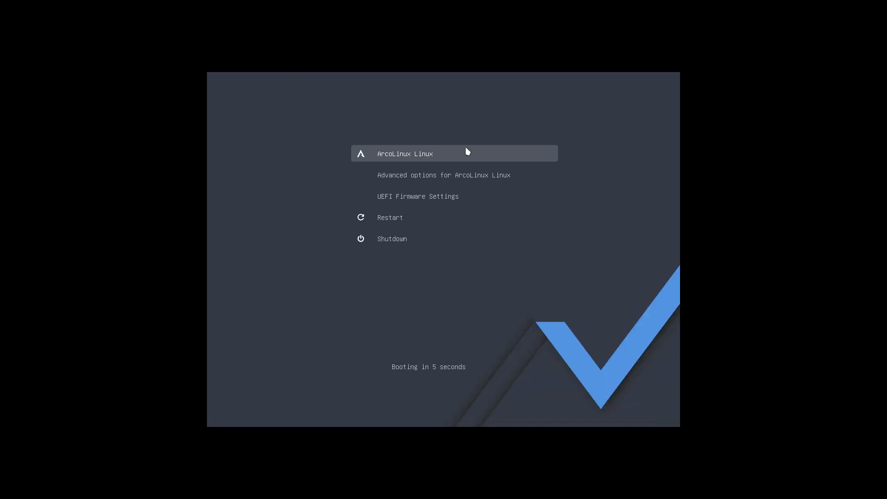
key(Down)
key(Down)
key(Return)
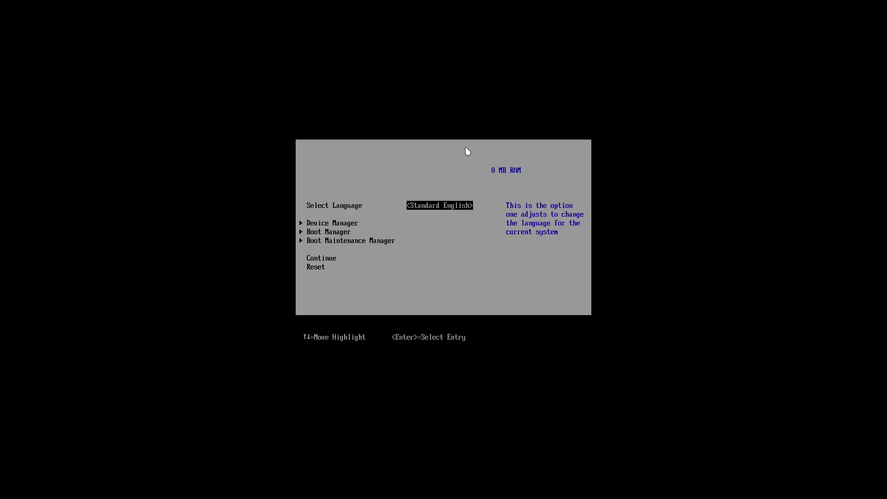
key(Down)
key(Return)
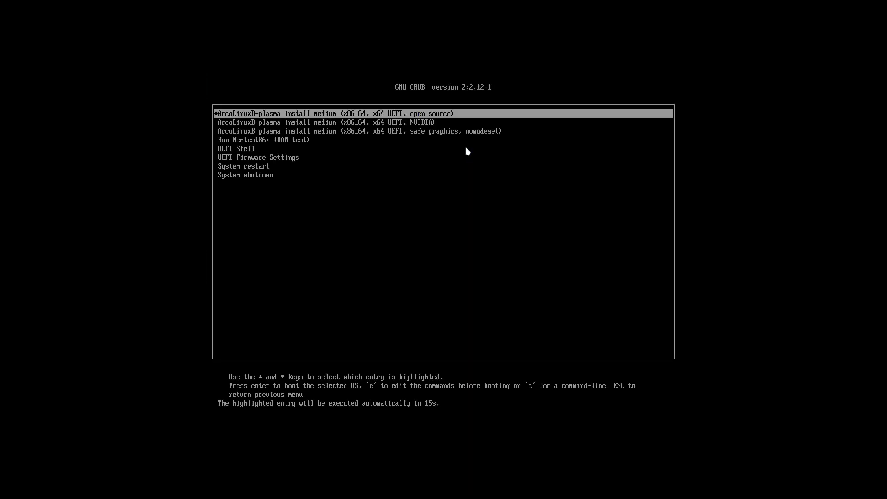
key(Return)
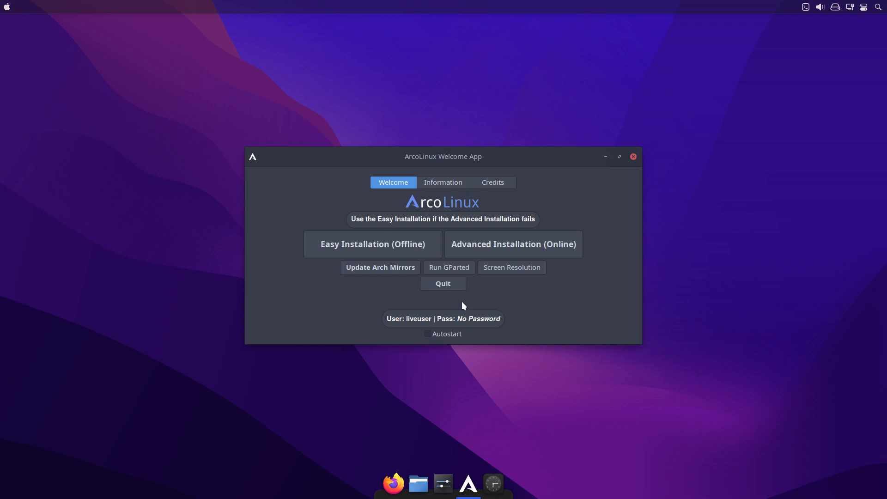
Quit the ArcoLinux Welcome App, open a terminal and set the keyboard layout with setxkbmap be.
click(448, 288)
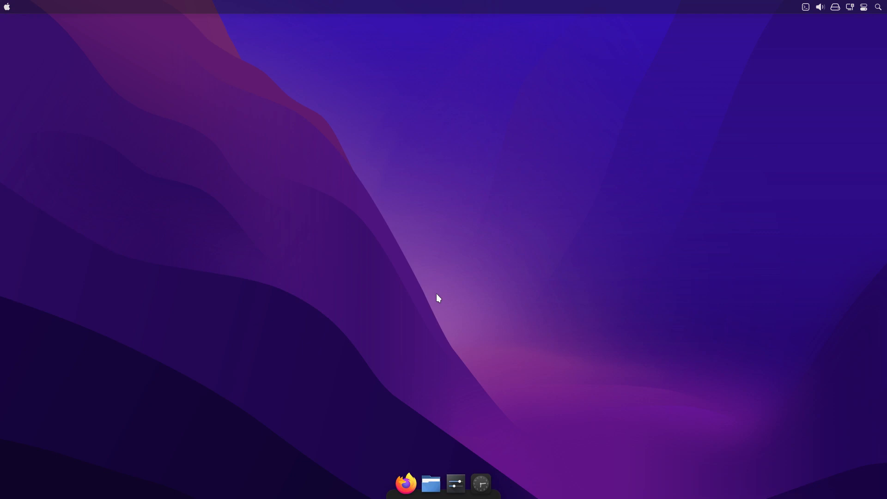
key(ctrl+alt+t)
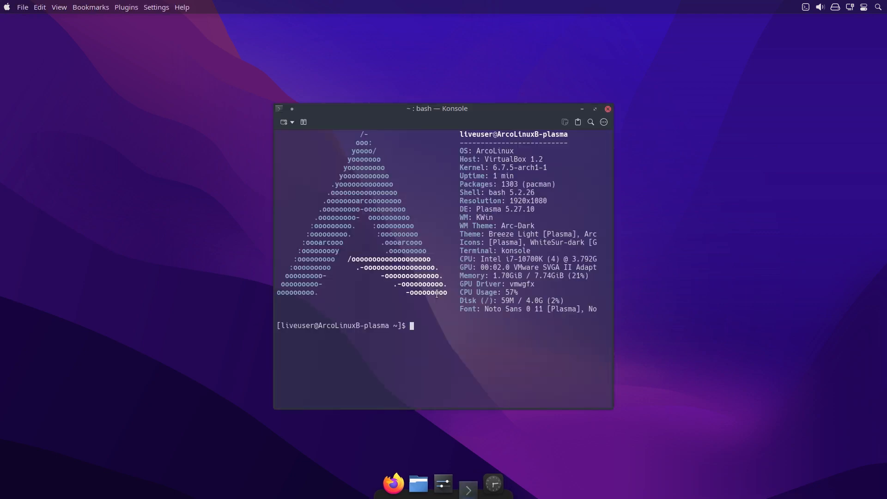
text(vb)
key(BackSpace)
key(BackSpace)
text(setxkbmap )
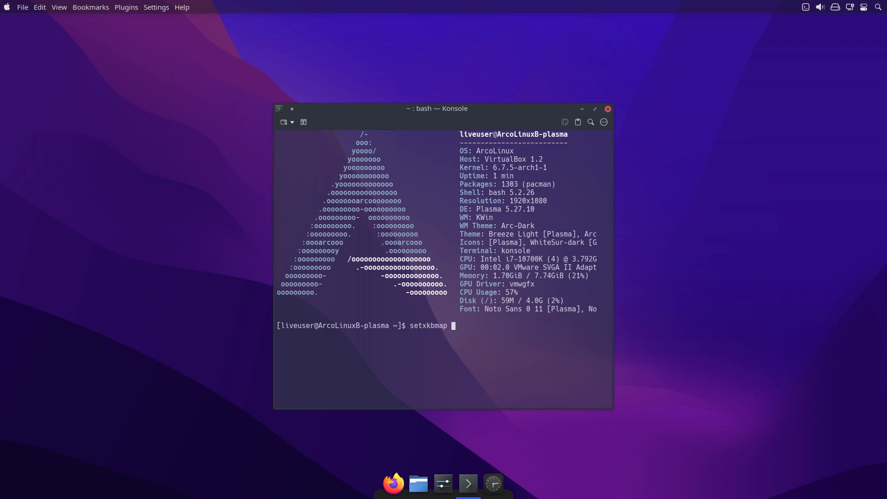
text(be)
key(Return)
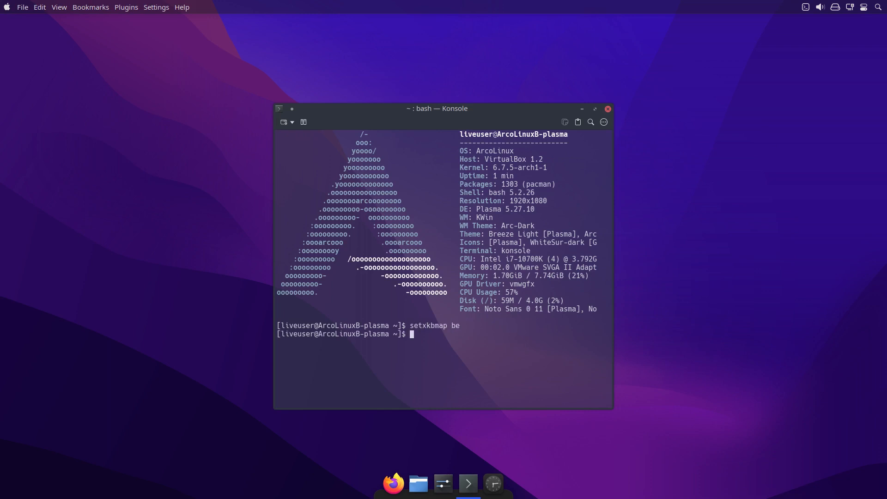
Run vbm, log out of the live session and hide the drop-down terminal in the new session.
text(vbm)
key(Return)
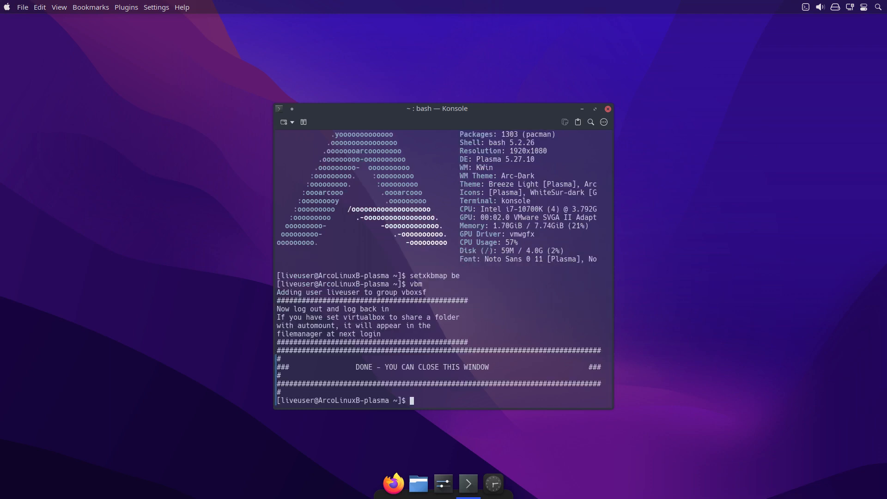
key(ctrl+alt+Delete)
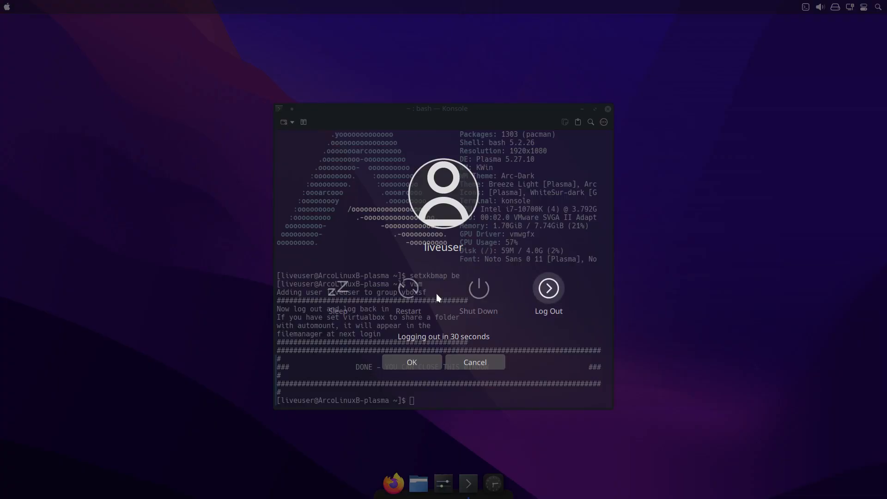
click(551, 304)
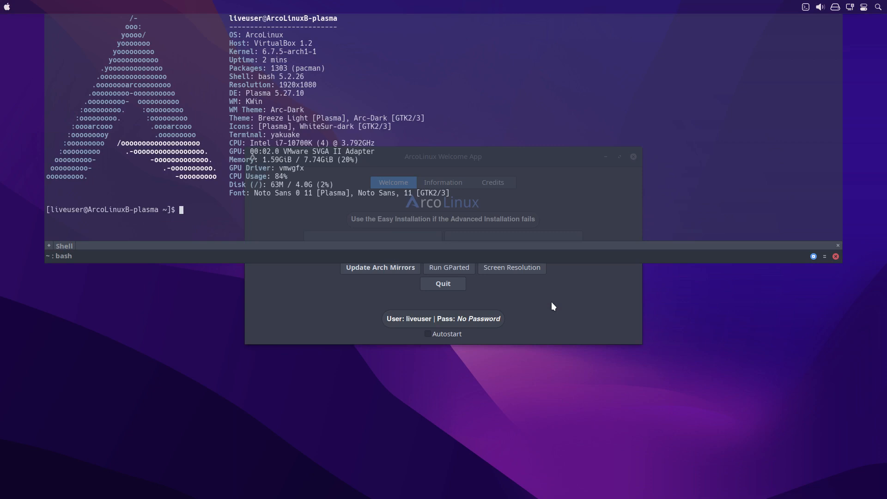
key(F12)
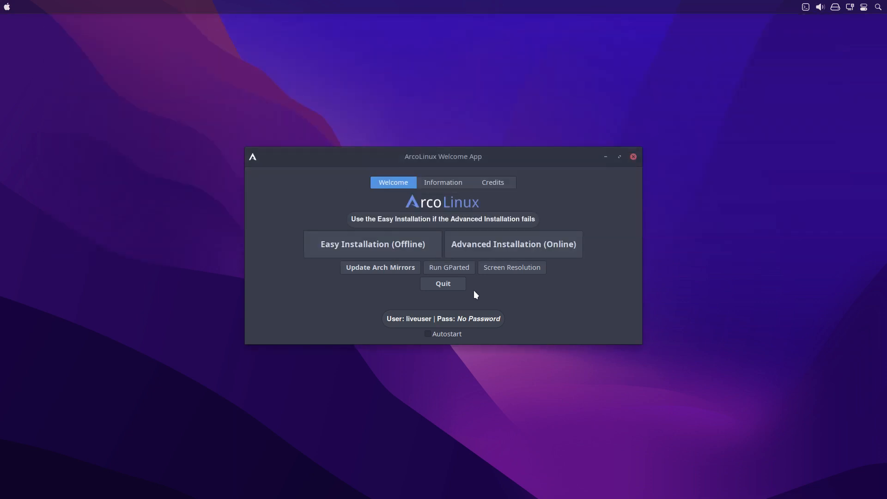
Quit the ArcoLinux Welcome App and open the home folder in Dolphin.
click(452, 284)
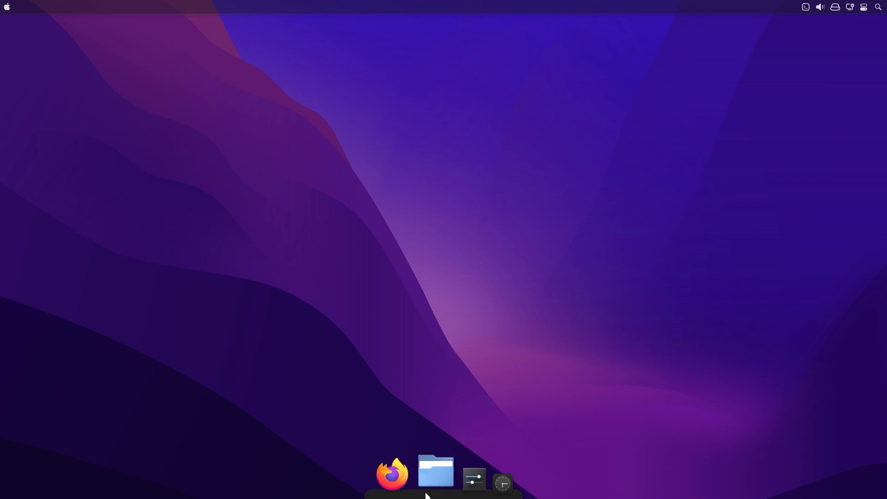
click(433, 476)
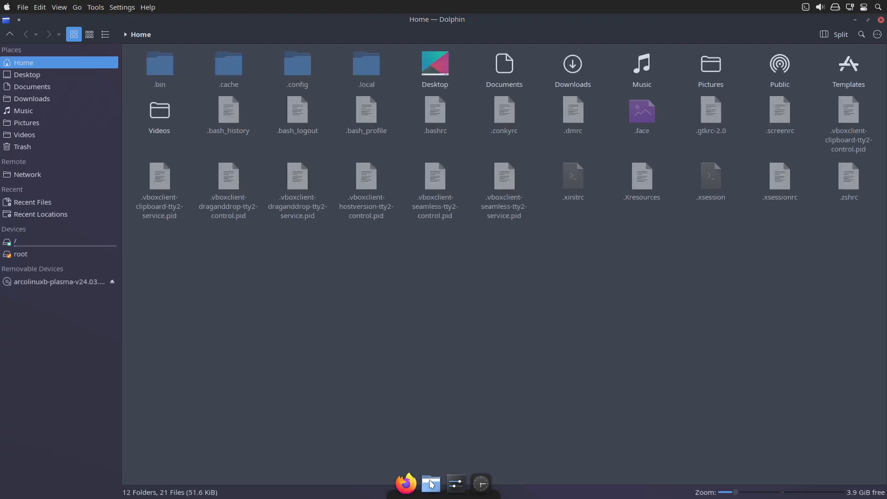
Duplicate the .config folder in Home under the name .config-backup.
click(301, 75)
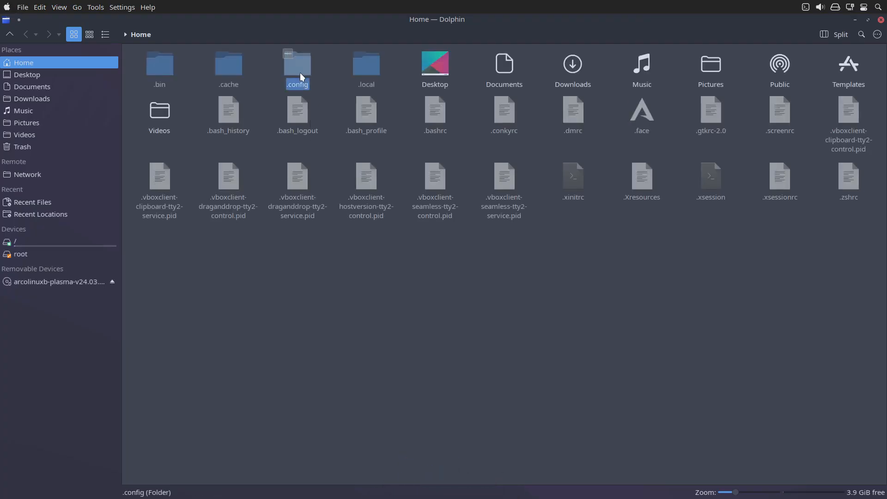
key(ctrl+c)
key(ctrl+v)
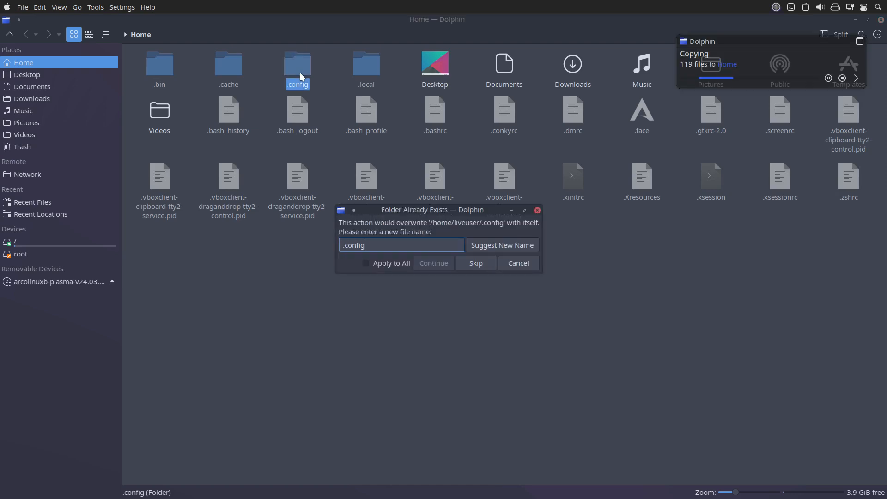
text(=backup)
key(BackSpace)
key(BackSpace)
key(BackSpace)
key(BackSpace)
key(BackSpace)
key(BackSpace)
key(BackSpace)
text(-backup)
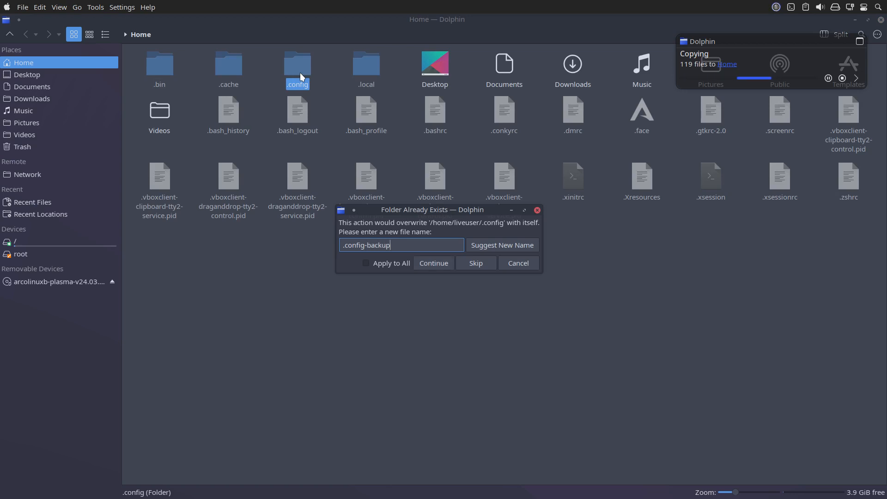
key(Return)
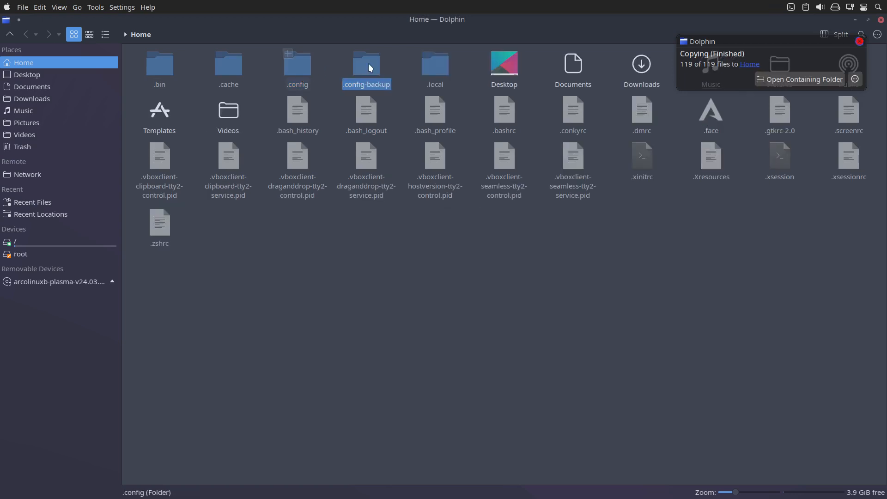
click(449, 64)
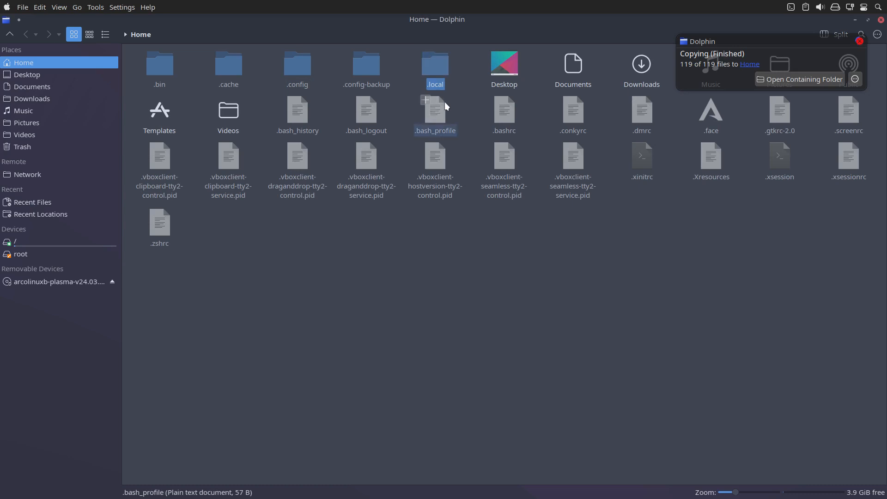
key(ctrl+v)
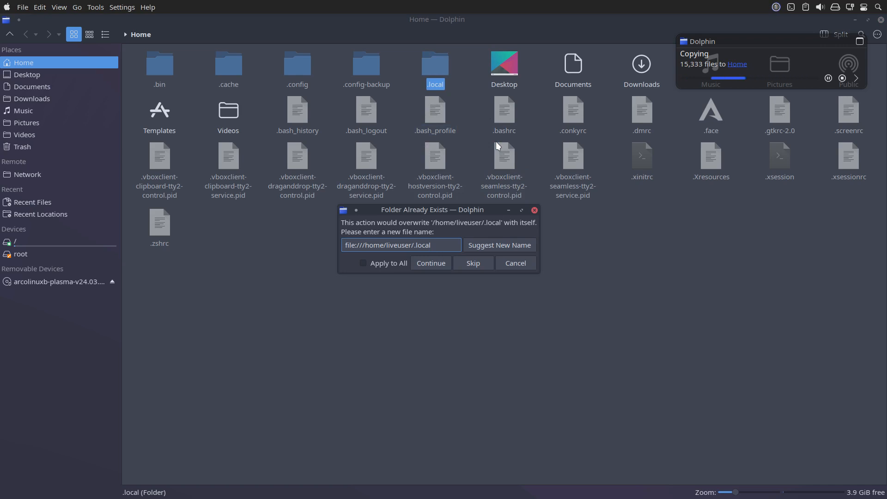
click(479, 262)
click(525, 261)
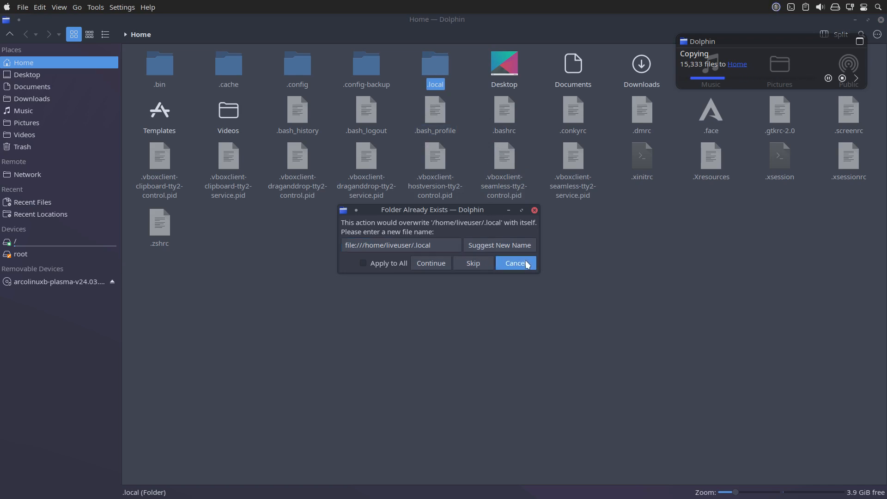
Delete the .config-backup folder and make a fresh copy of .config named .config-backup.
click(366, 65)
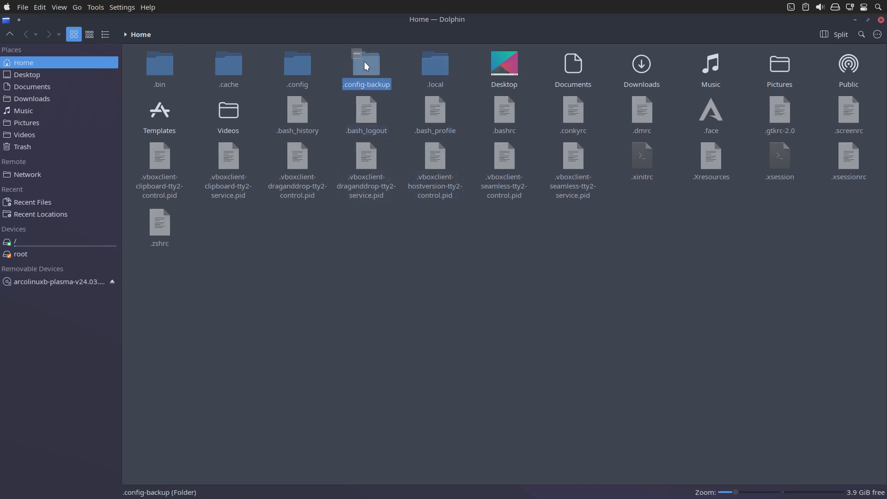
key(Delete)
click(306, 67)
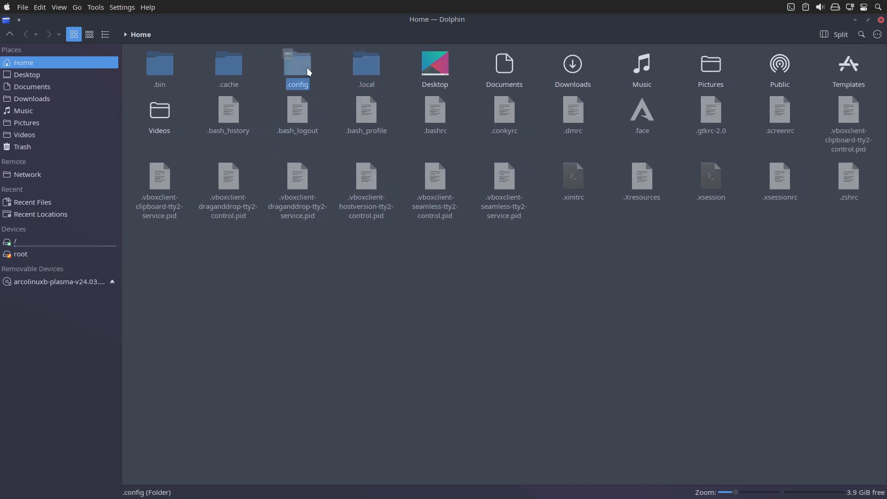
key(ctrl+v)
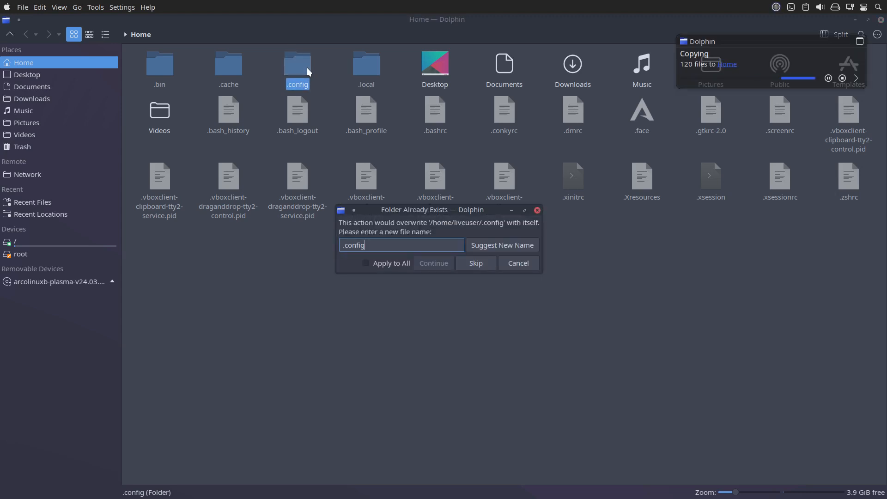
text(=bq)
key(BackSpace)
key(BackSpace)
key(BackSpace)
text(-backup)
key(Return)
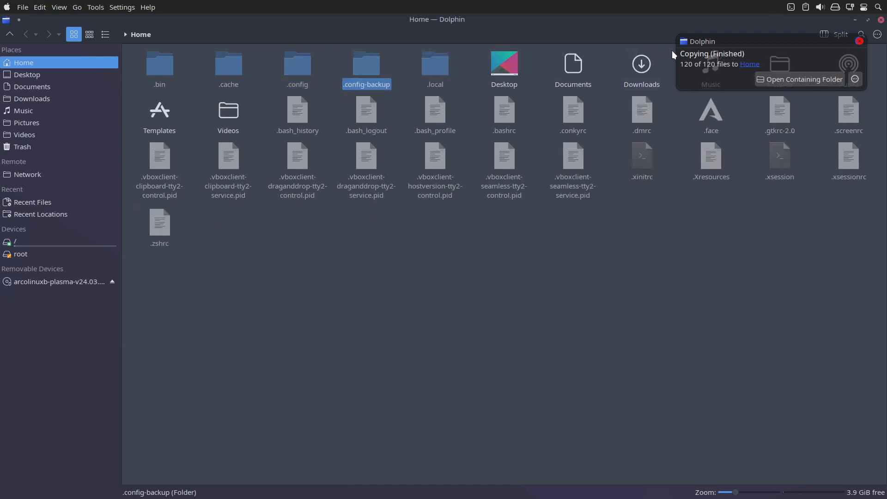
Duplicate the .local folder in Home under the name .local-backup.
click(428, 64)
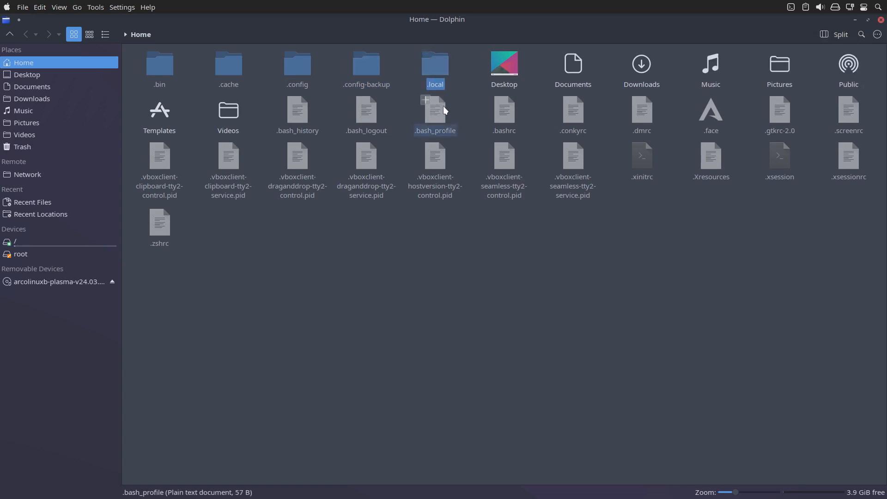
key(ctrl+c)
key(ctrl+v)
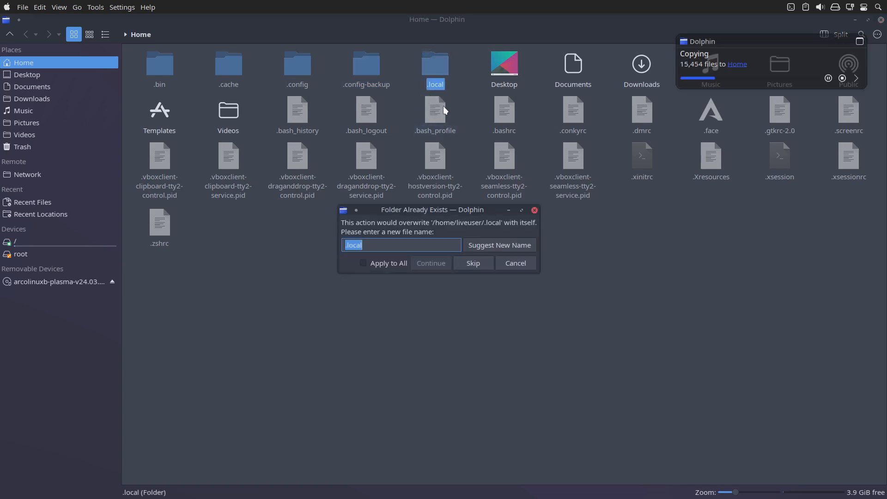
text(=bqckup)
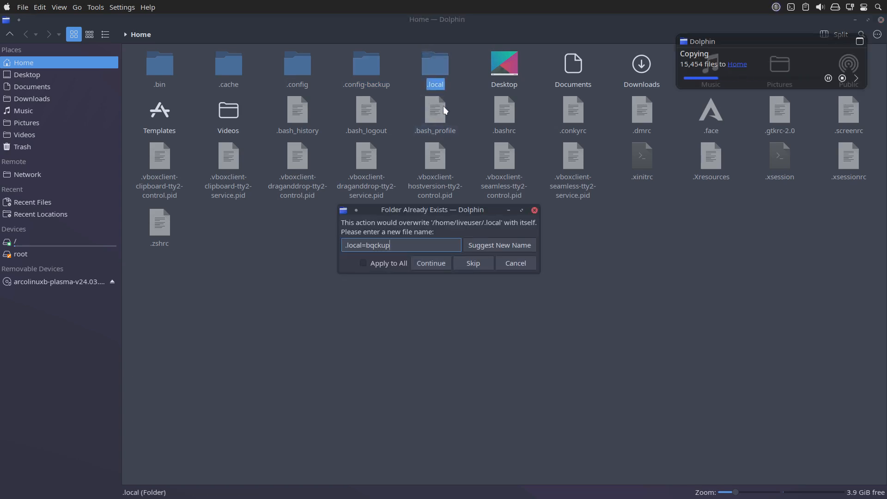
key(BackSpace)
key(BackSpace)
key(BackSpace)
text(-backup)
key(Return)
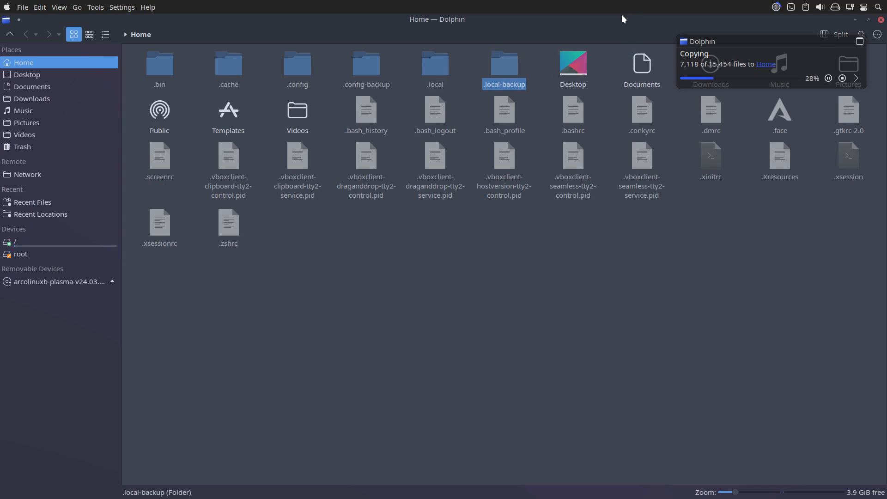
Shrink the Dolphin window, launch Thunar and try to open the sf_VBOX-SHARED device.
drag(622, 15, 609, 101)
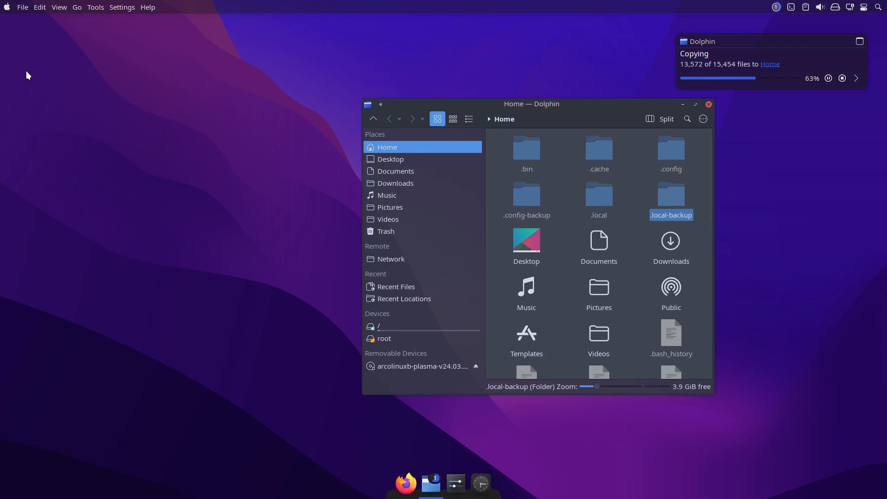
click(9, 13)
text(t)
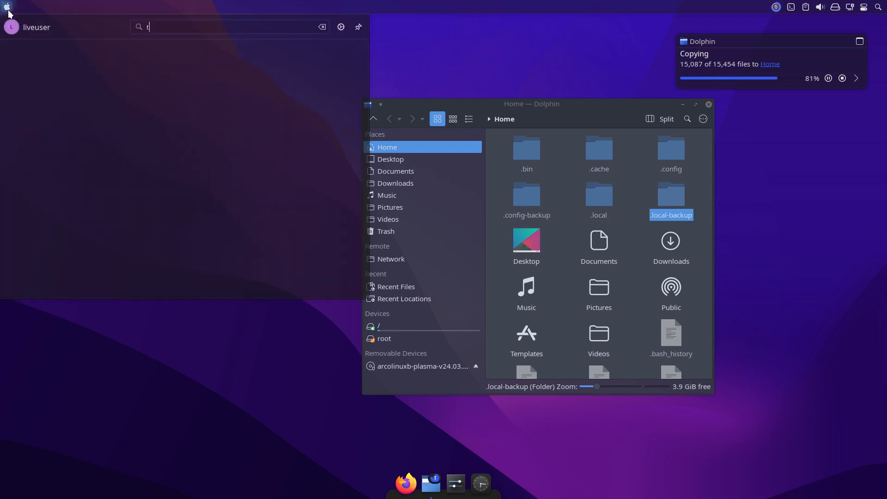
text(hunar)
key(Return)
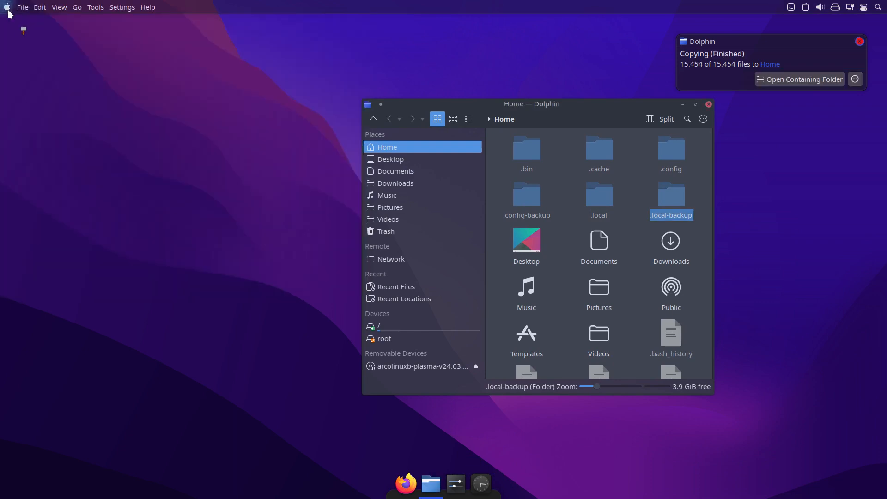
click(231, 247)
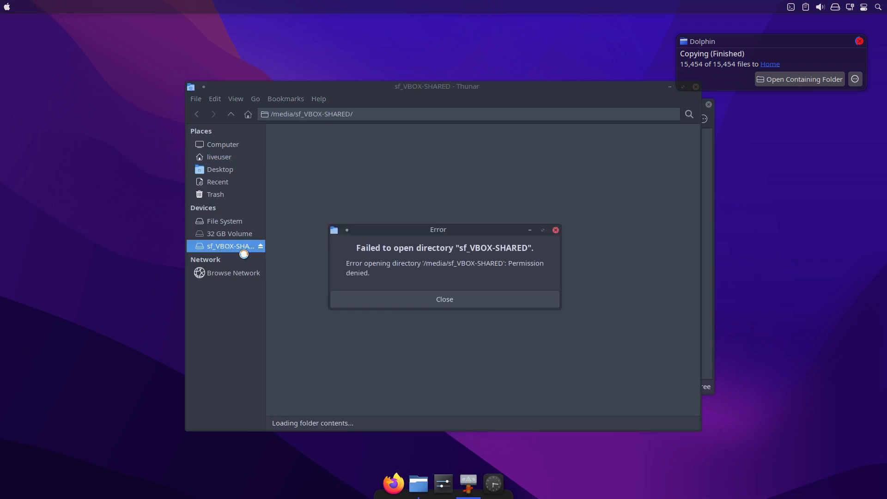
click(453, 296)
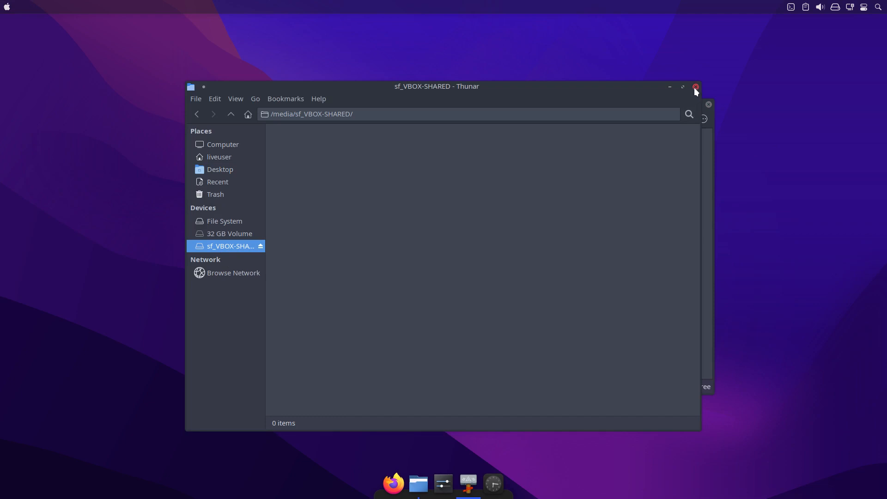
Move the Thunar window aside and try to open a terminal in /media/sf_VBOX-SHARED.
drag(485, 93, 325, 61)
right_click(274, 254)
click(307, 283)
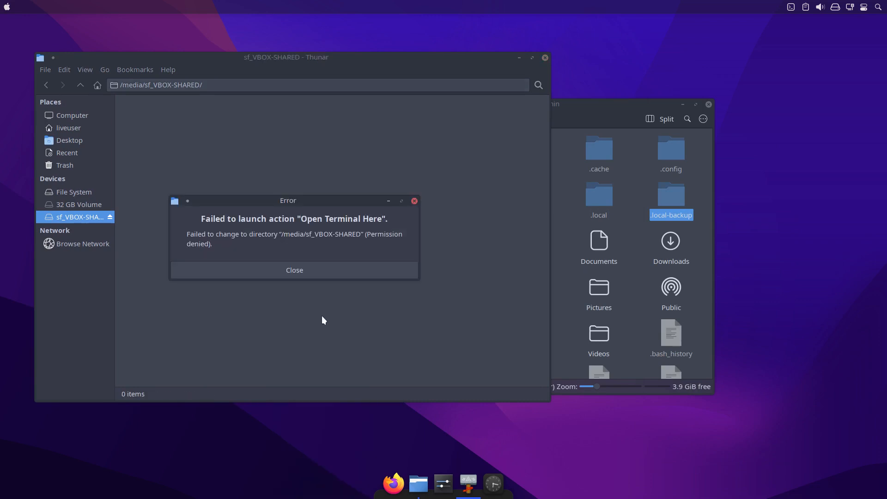
click(317, 271)
Open a terminal in the liveuser home folder and run sudo thunar to start Thunar as root.
click(68, 129)
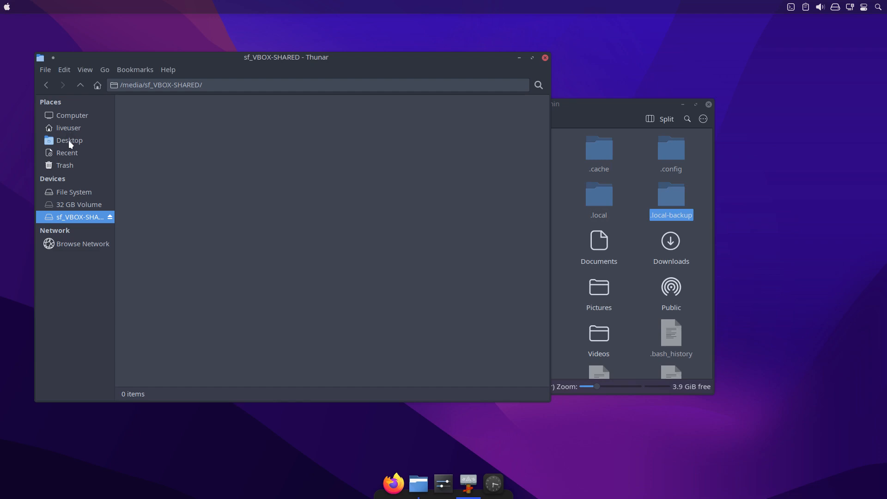
right_click(238, 228)
click(279, 283)
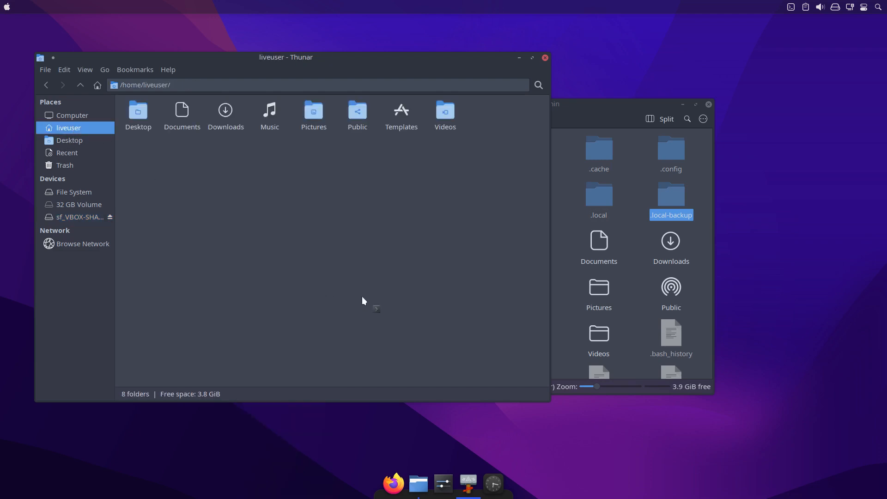
text(sudo thunqr)
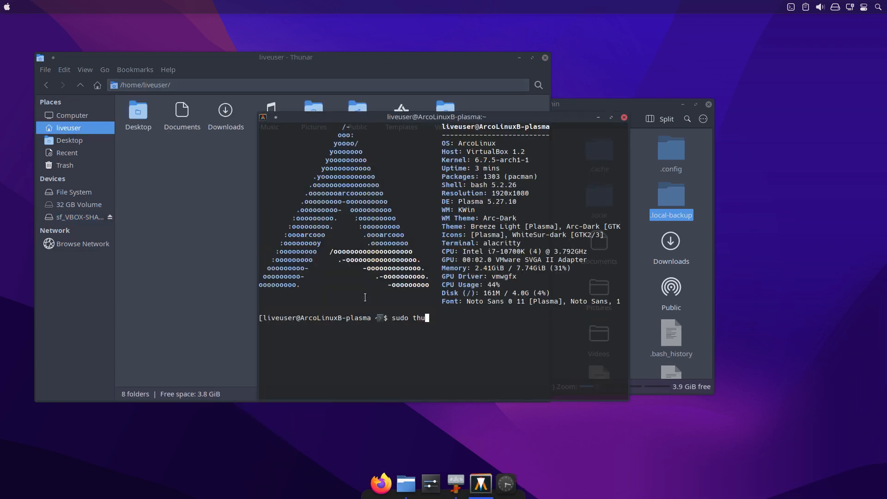
key(Return)
key(Up)
key(BackSpace)
key(BackSpace)
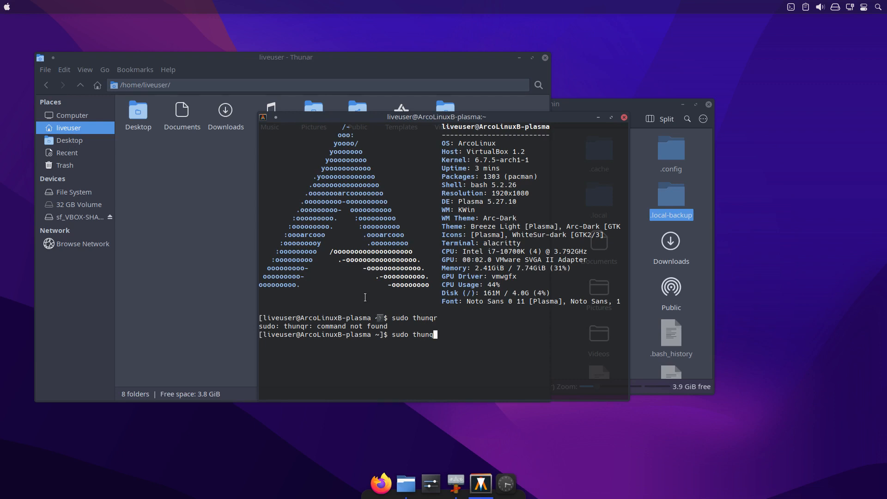
text(ar)
key(Return)
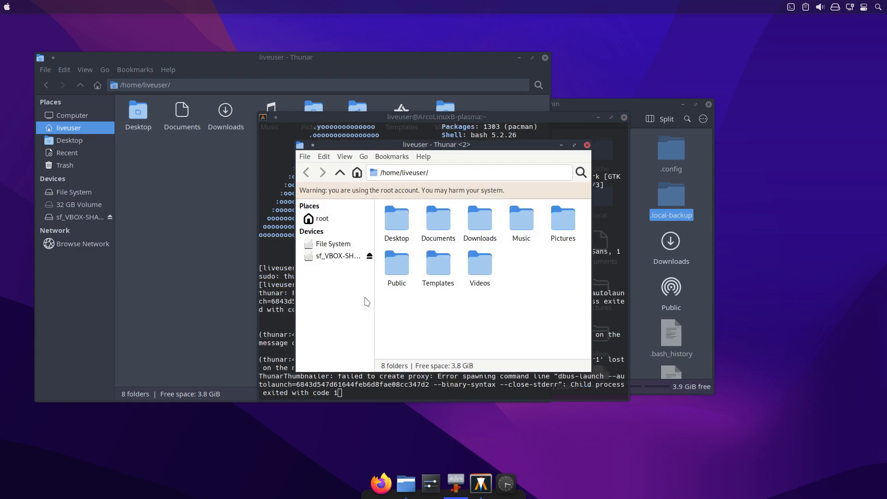
Open sf_VBOX-SHARED in the root Thunar, minimize the terminal and the other Thunar window, and place Dolphin above the root Thunar.
click(341, 257)
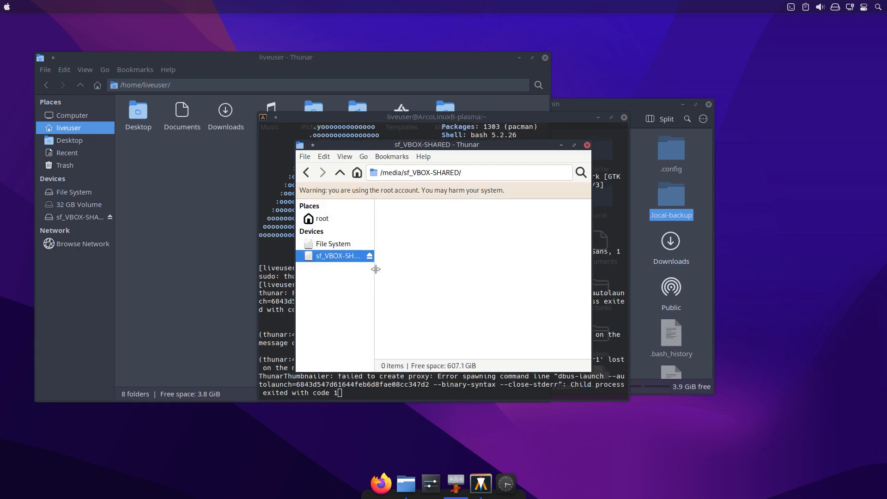
drag(460, 151, 230, 251)
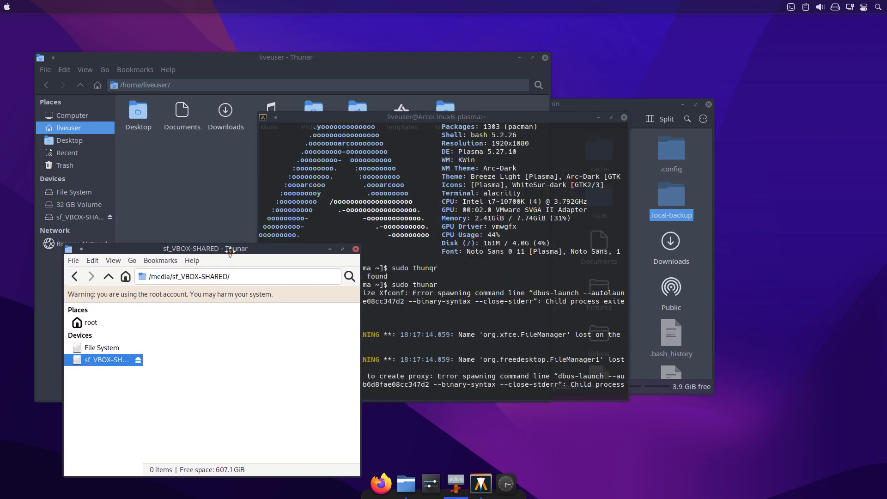
click(598, 118)
click(577, 116)
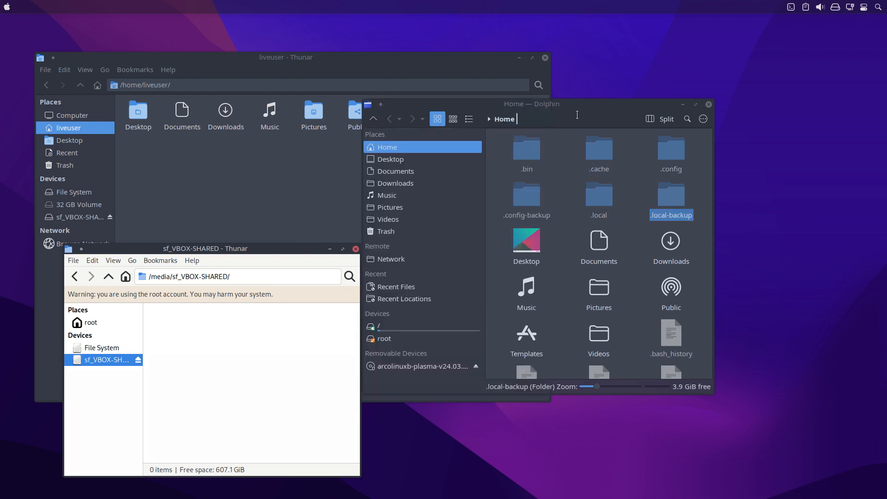
click(518, 57)
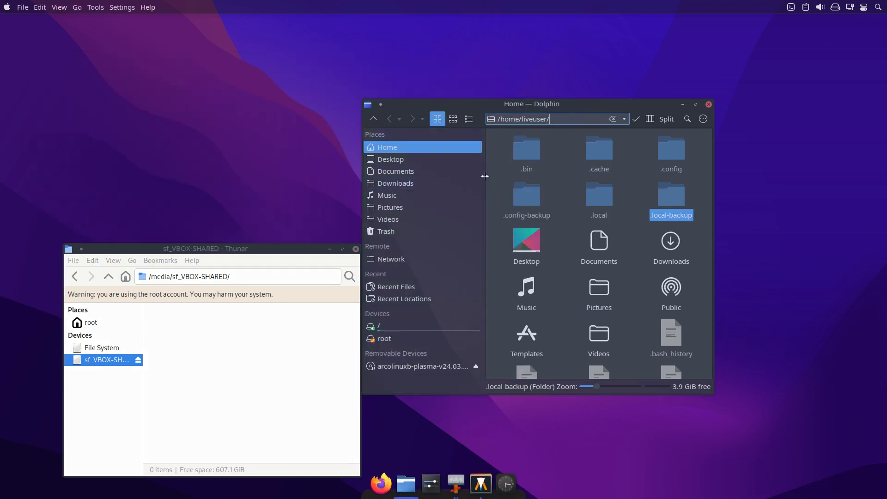
drag(580, 104, 329, 54)
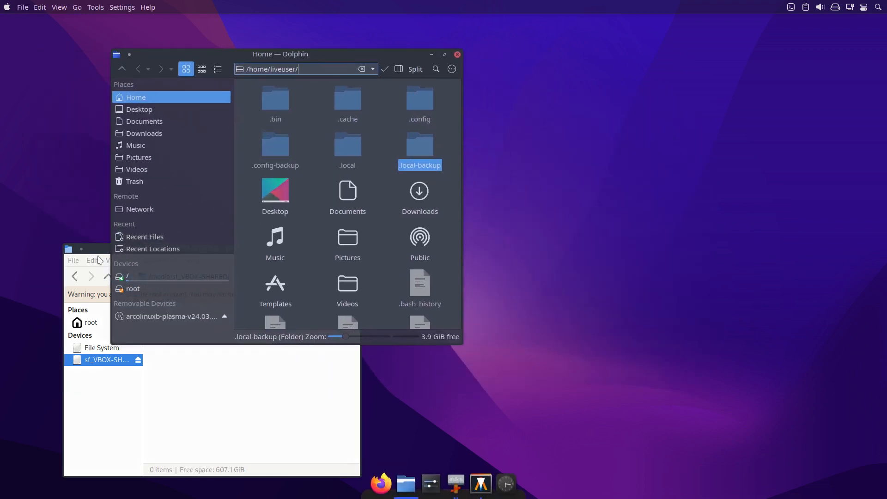
drag(88, 277, 32, 424)
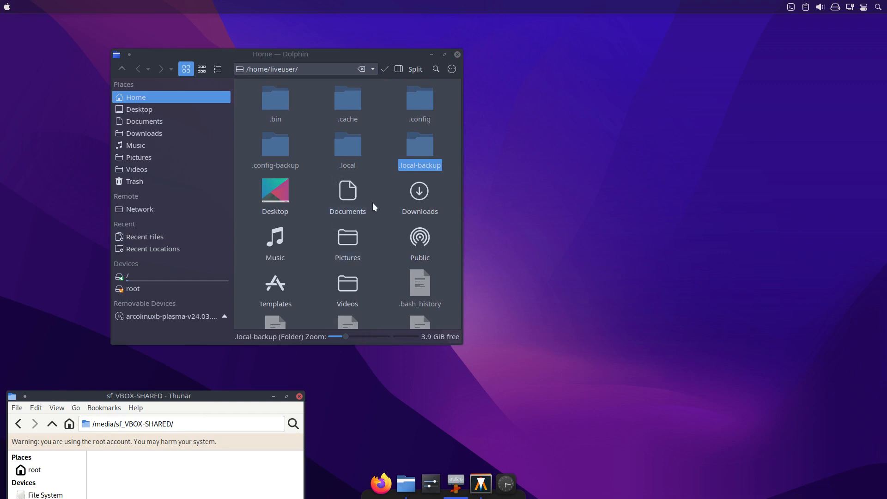
Set the desktop wallpaper type to Slideshow and apply it.
right_click(578, 104)
click(625, 110)
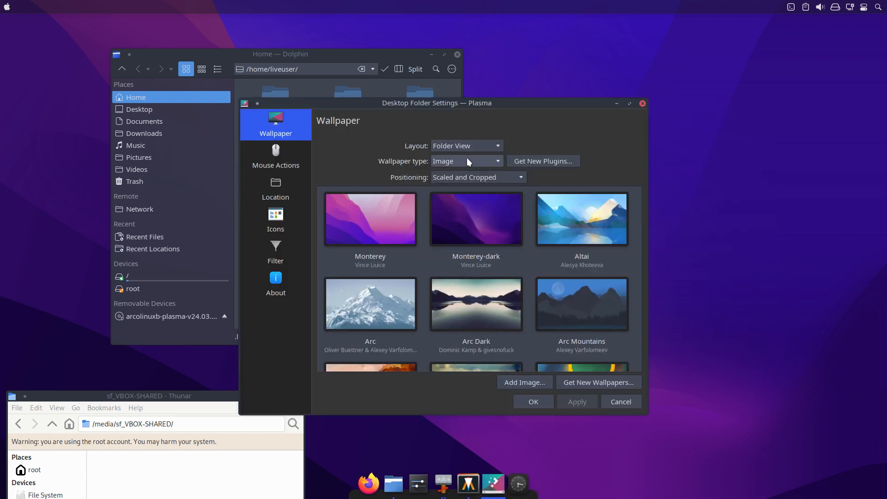
click(467, 158)
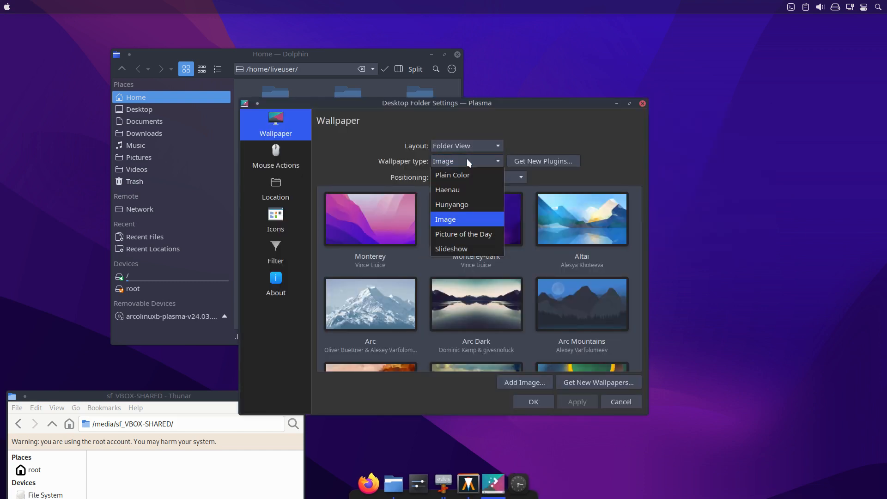
click(472, 244)
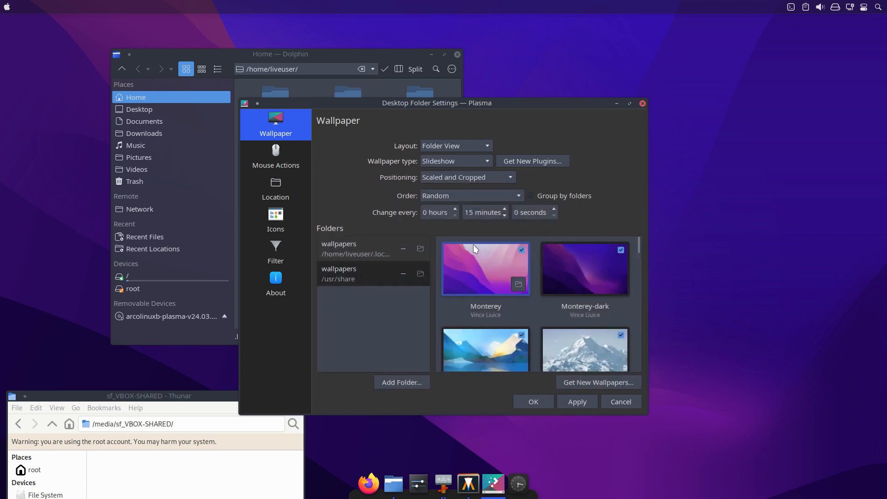
click(583, 401)
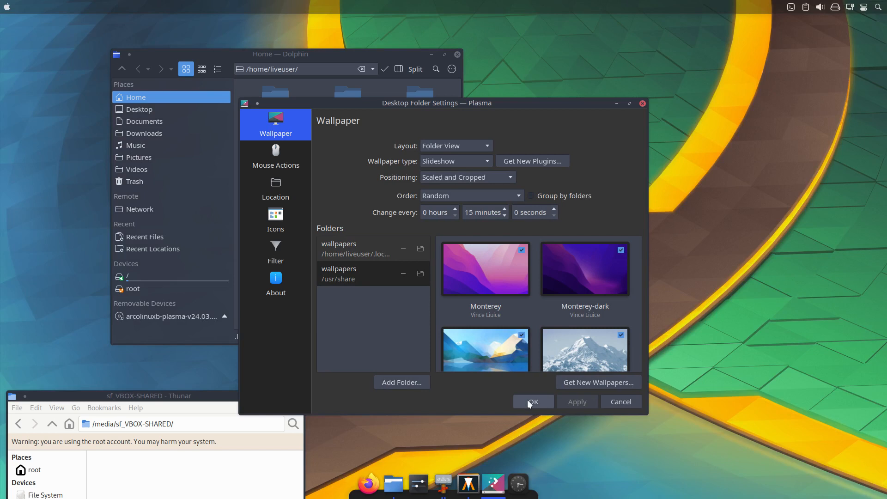
click(528, 400)
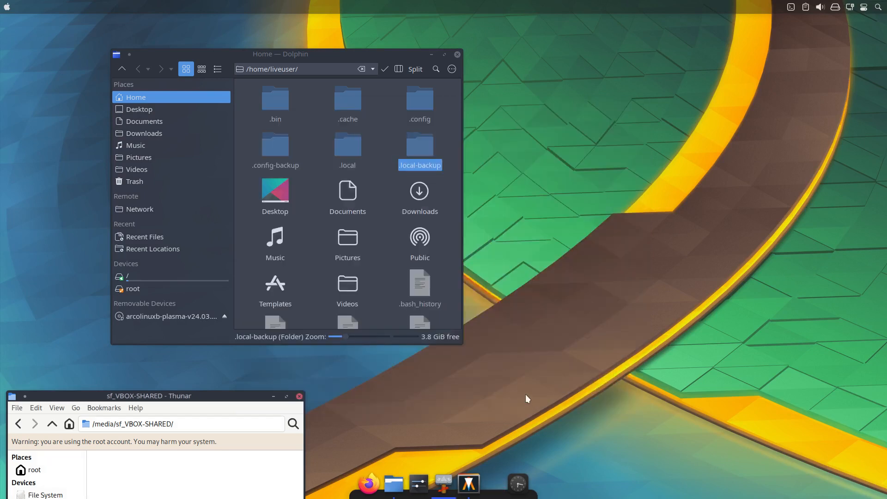
Compare the .config and .config-backup folders in Meld and filter out files with the status Same.
click(411, 101)
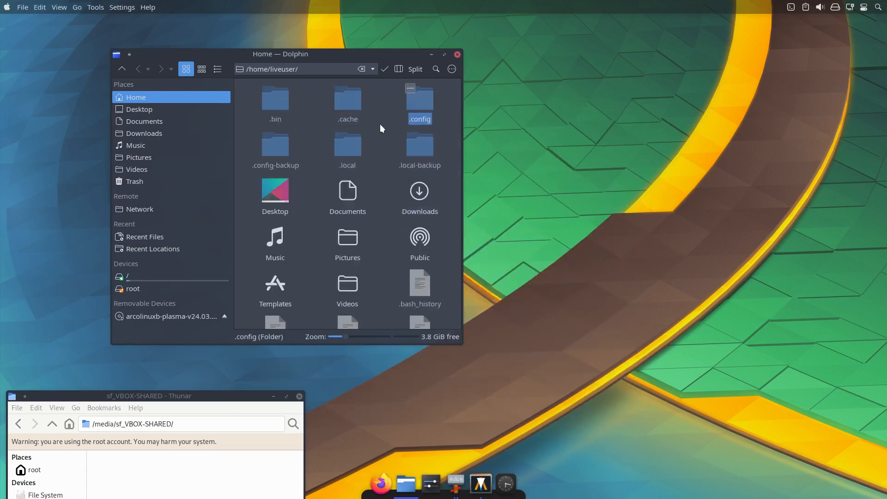
right_click(281, 151)
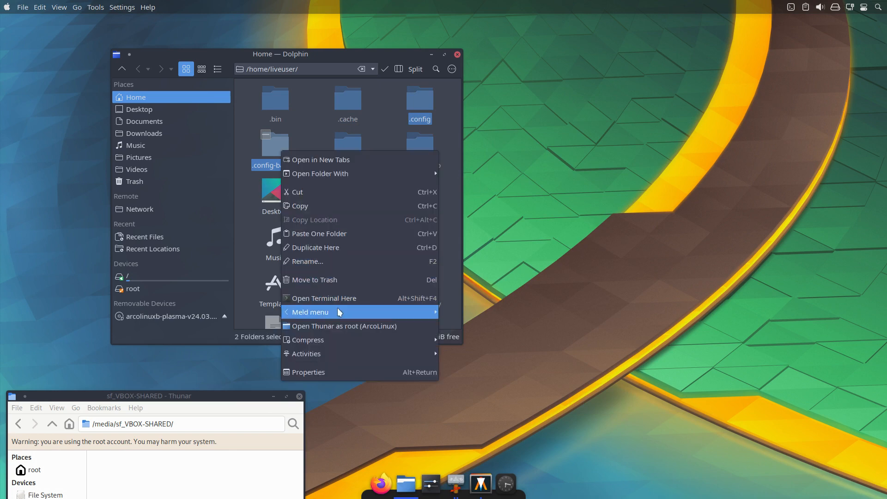
mouse_move(340, 313)
click(492, 328)
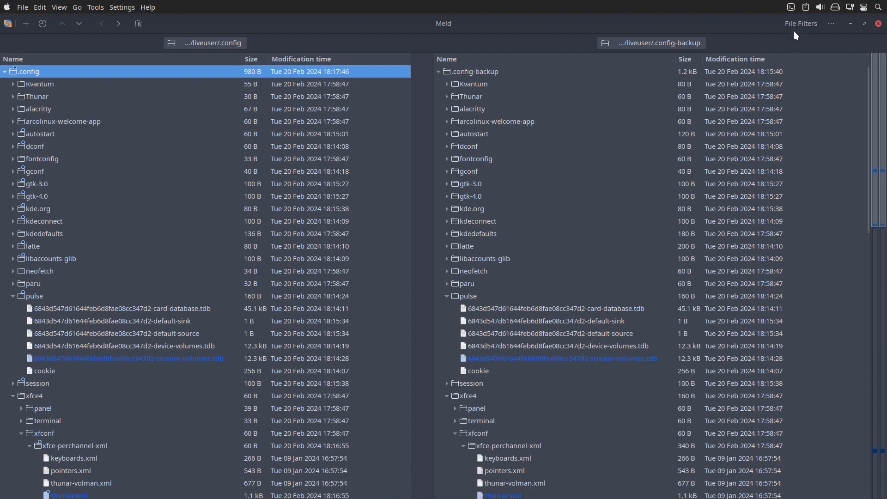
click(801, 25)
click(842, 61)
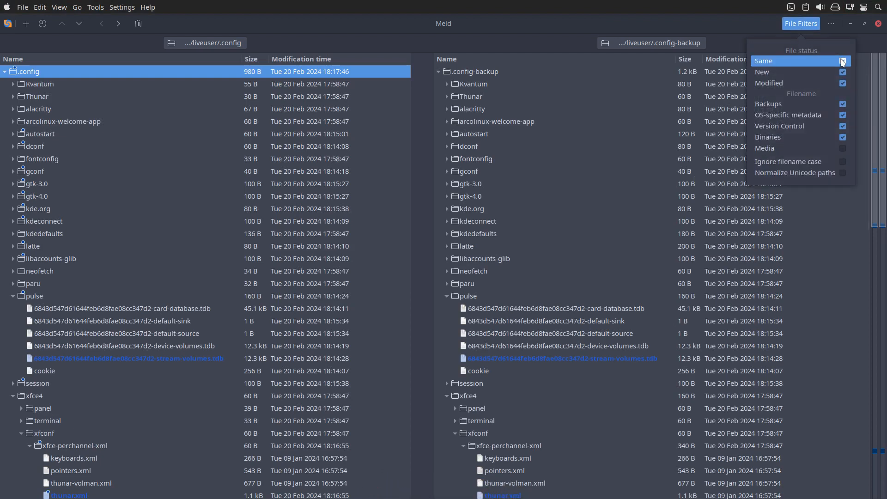
key(Escape)
Examine the wallpaperplugin difference in plasma-org.kde.plasma.desktop-appletsrc, close that file comparison and minimize Meld.
click(477, 121)
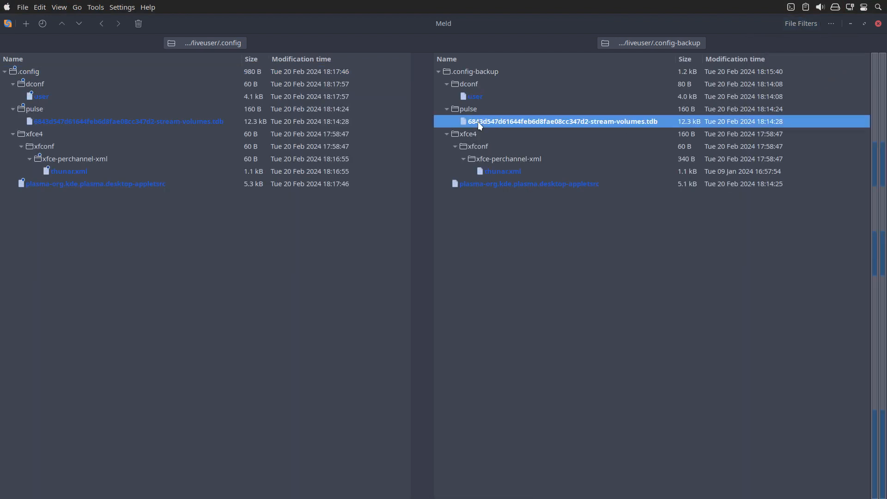
click(477, 97)
click(508, 173)
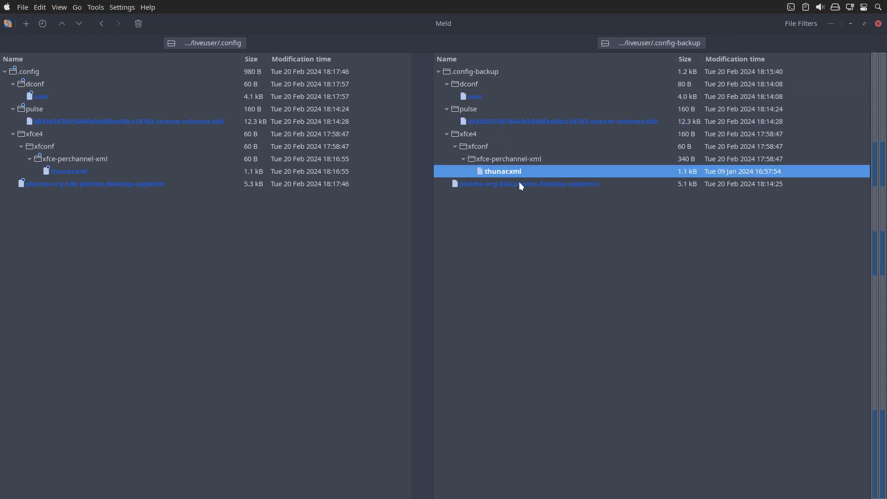
click(539, 184)
double_click(539, 185)
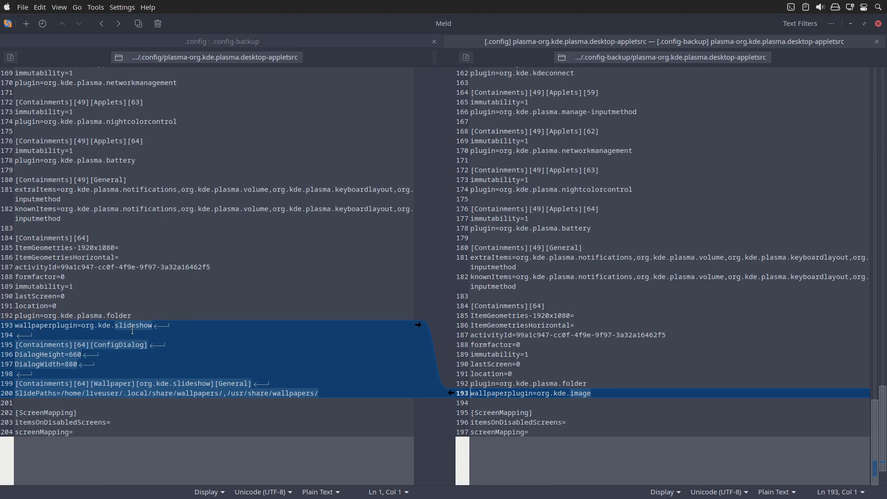
drag(114, 325, 162, 323)
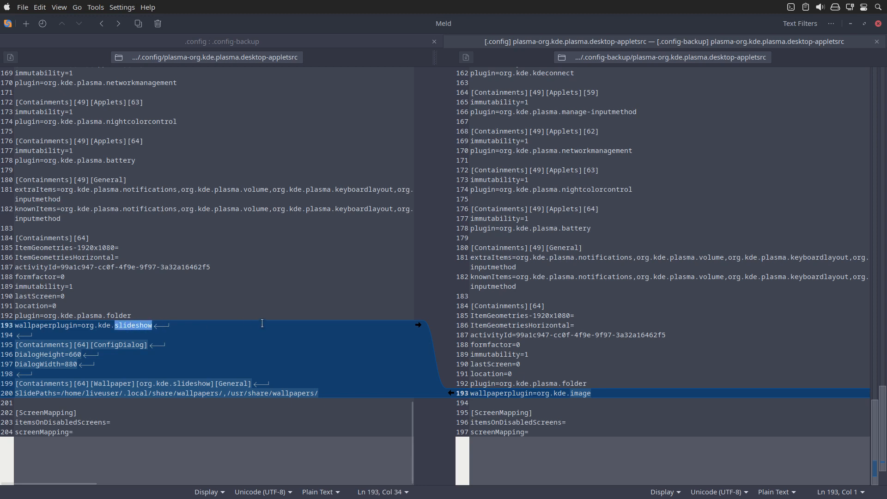
click(876, 42)
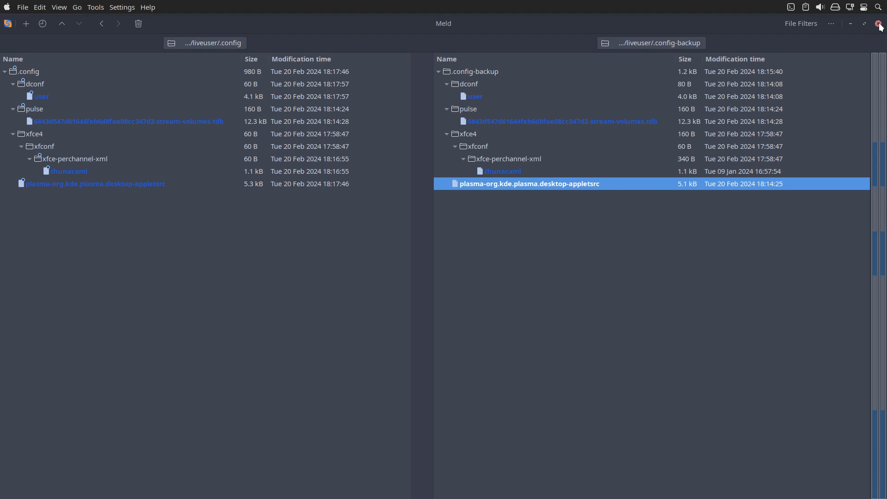
click(850, 24)
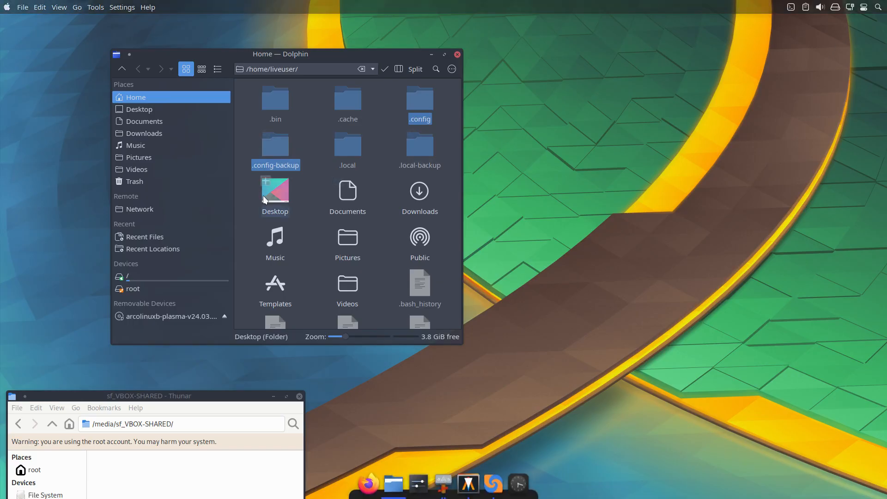
Compare the .local and .local-backup folders in Meld.
click(354, 147)
ctrl+click(421, 143)
right_click(422, 143)
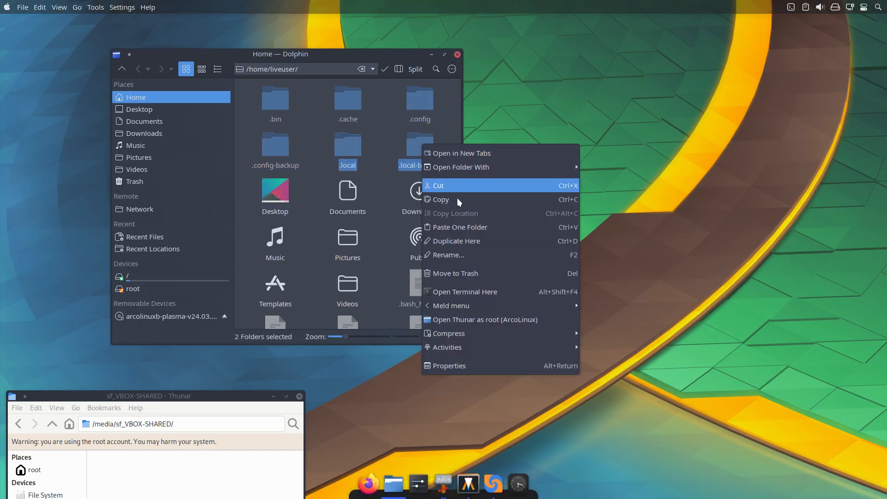
mouse_move(517, 302)
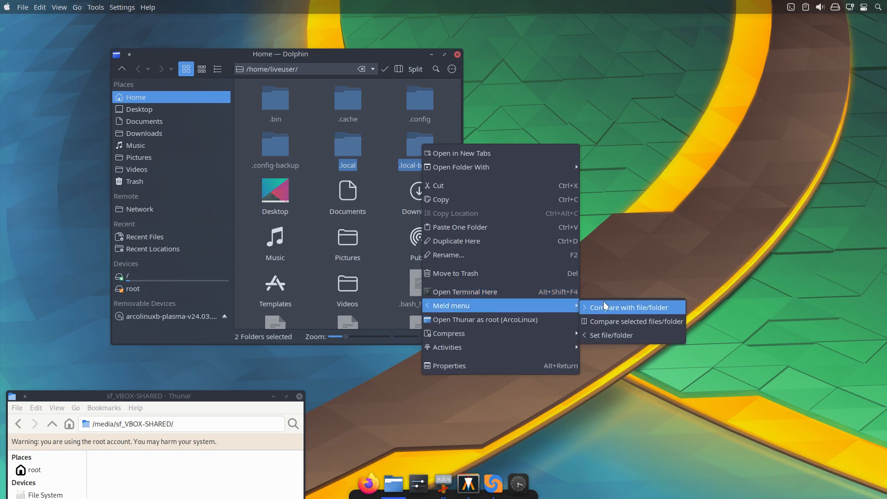
click(618, 324)
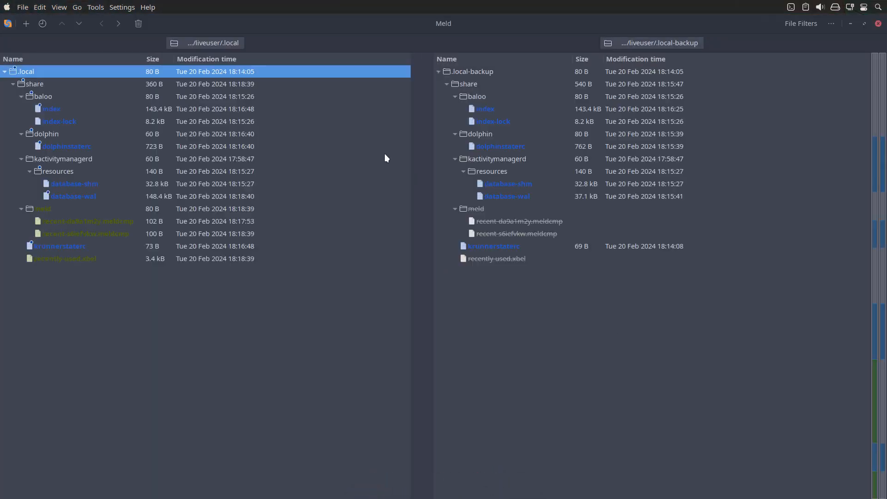
Examine the differing entries under .local/share, from the baloo index files through kactivitymanagerd and meld to krunnerstaterc.
click(56, 111)
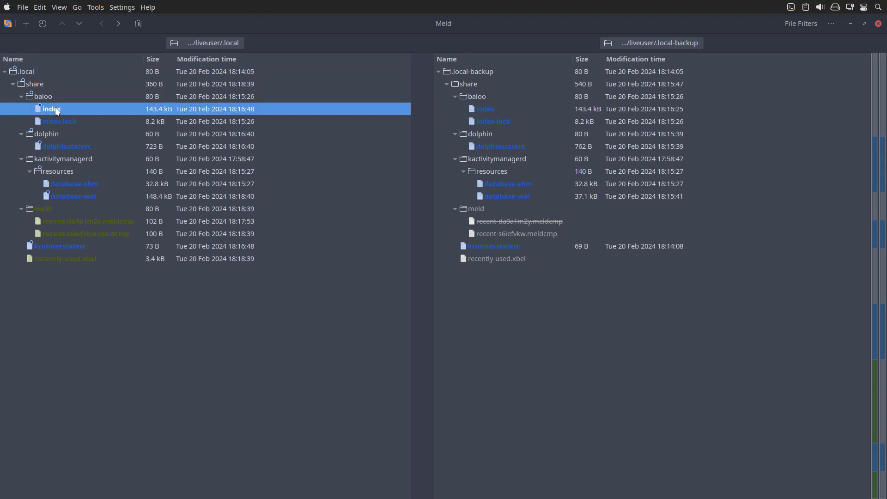
click(63, 126)
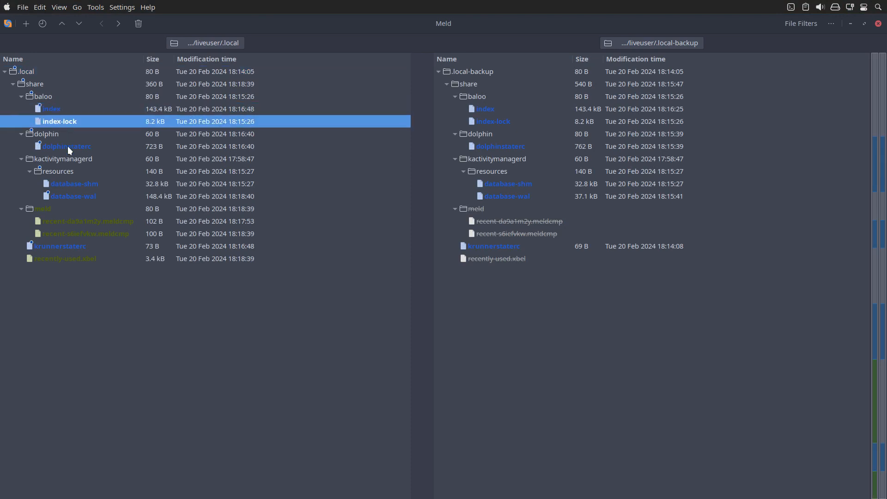
click(68, 146)
click(100, 187)
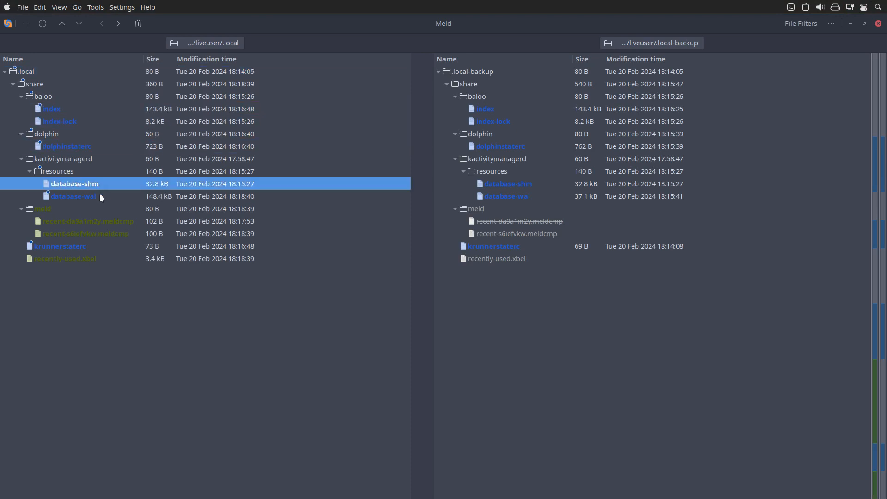
click(101, 196)
click(102, 186)
click(101, 197)
click(111, 224)
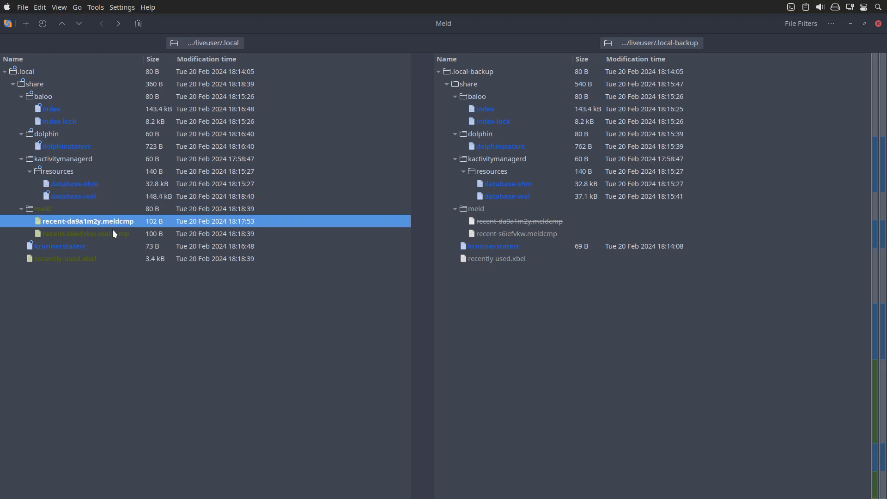
click(112, 235)
click(103, 248)
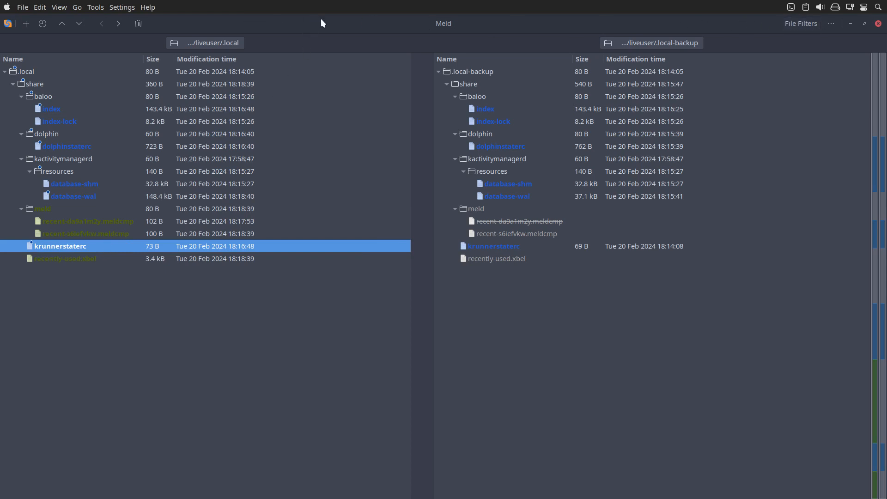
Tile Meld on the right half of the desktop and move Dolphin beside it, above the root Thunar window.
drag(426, 19, 865, 162)
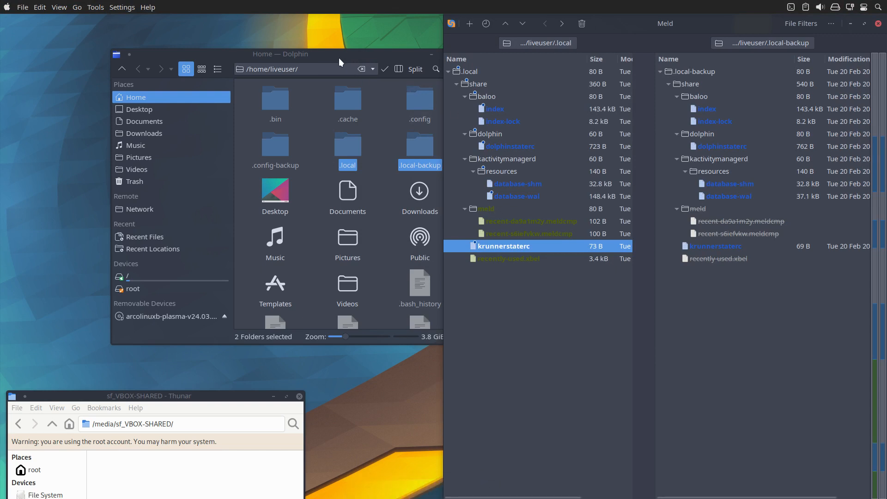
drag(339, 58, 249, 38)
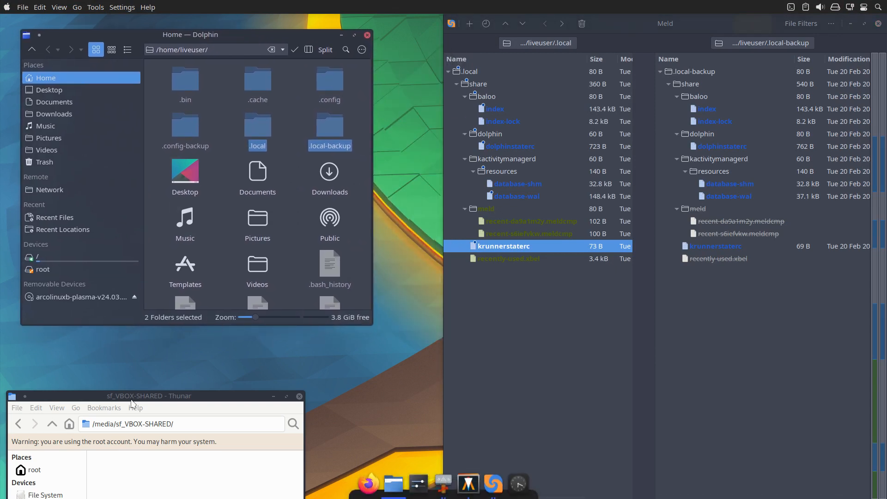
click(148, 469)
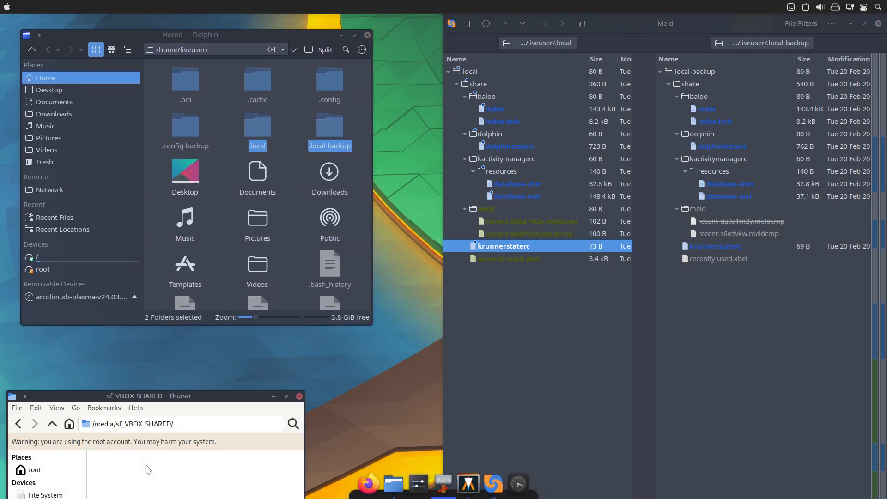
Open the .local folder in Dolphin, and review the dolphinstaterc file comparison in Meld before closing it.
double_click(255, 129)
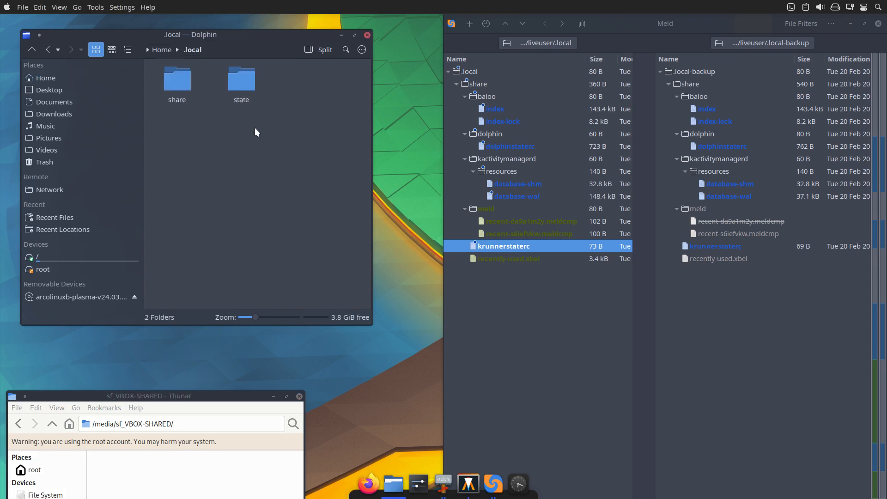
double_click(508, 146)
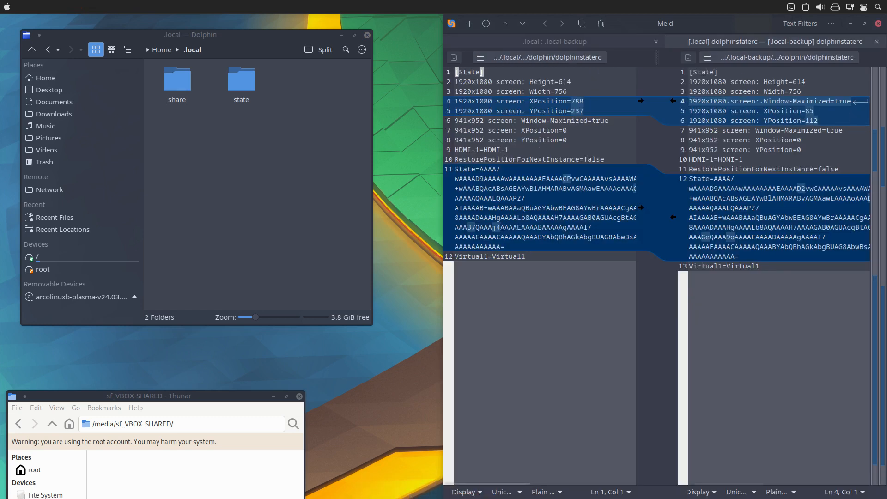
click(877, 42)
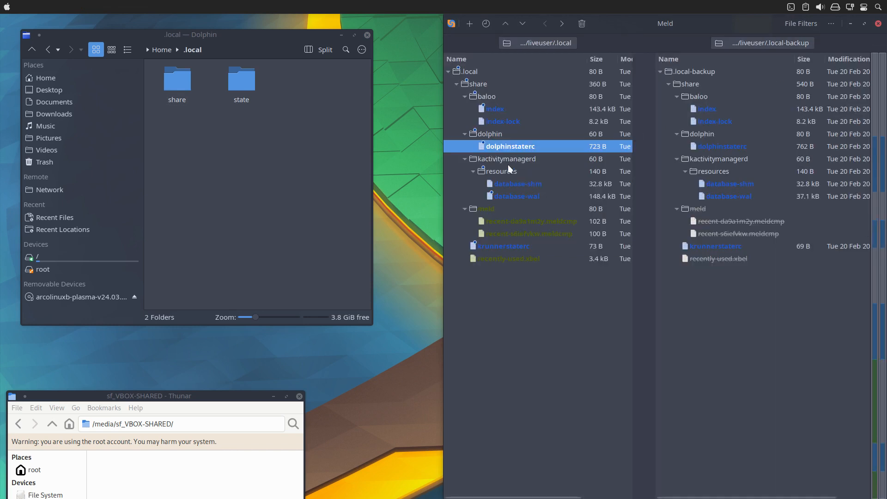
Try to copy the kactivitymanagerd folder from .local/share into sf_VBOX-SHARED in the root Thunar, and close Dolphin.
double_click(165, 94)
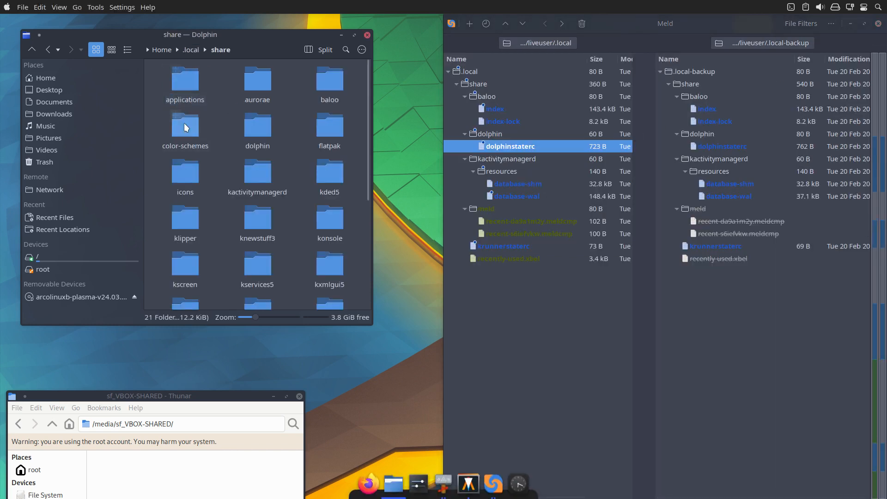
click(262, 171)
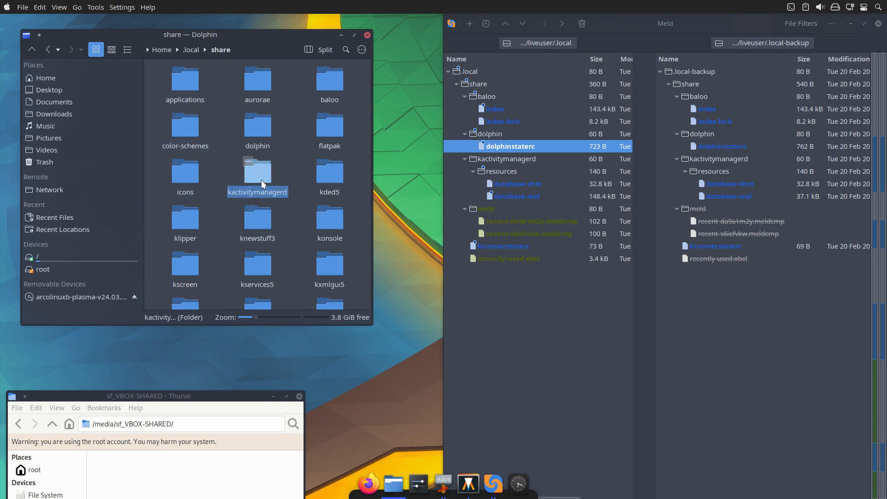
click(145, 488)
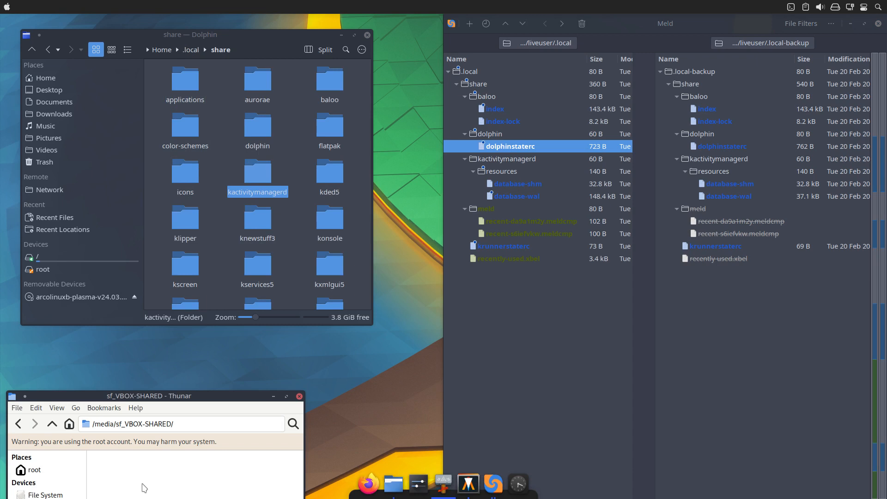
key(ctrl+v)
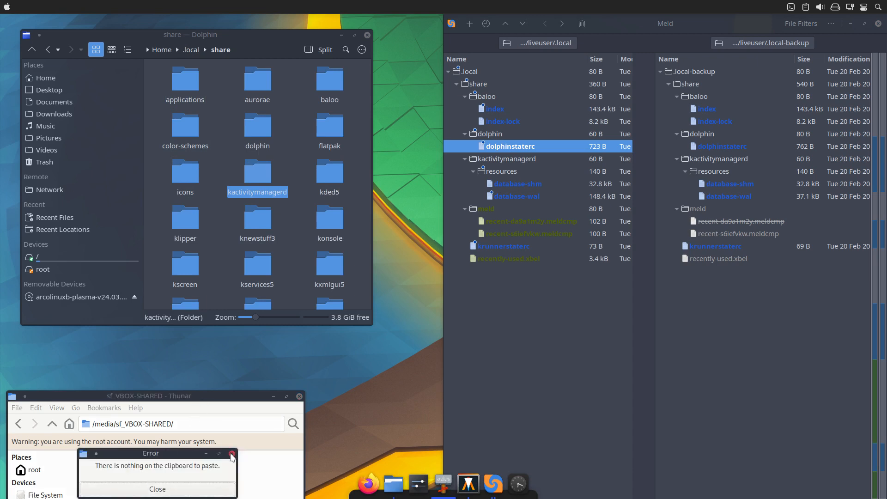
click(232, 456)
click(228, 39)
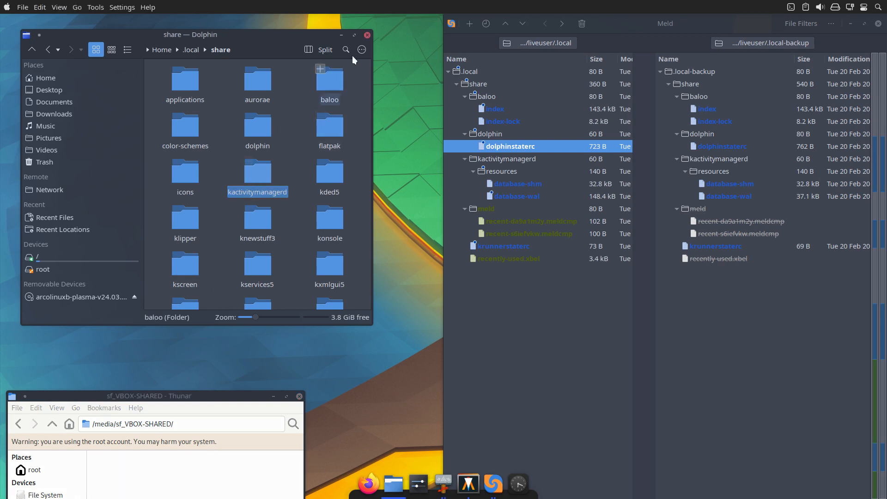
click(366, 34)
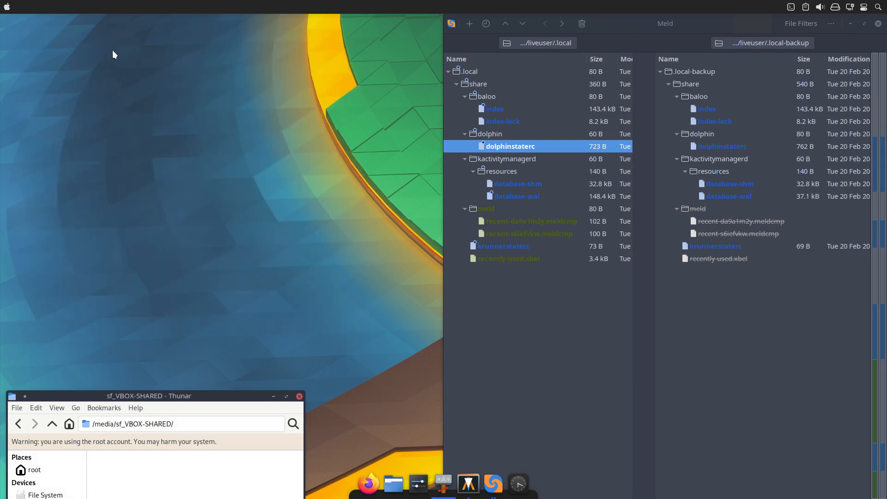
Open a regular Thunar window with hidden files shown, tile it beside Meld and enlarge it downwards above the root Thunar.
click(6, 8)
text(th)
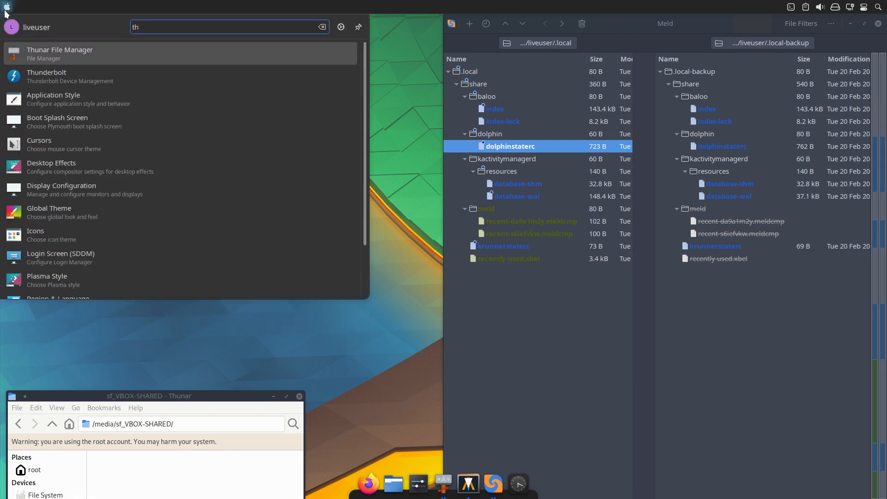
key(Return)
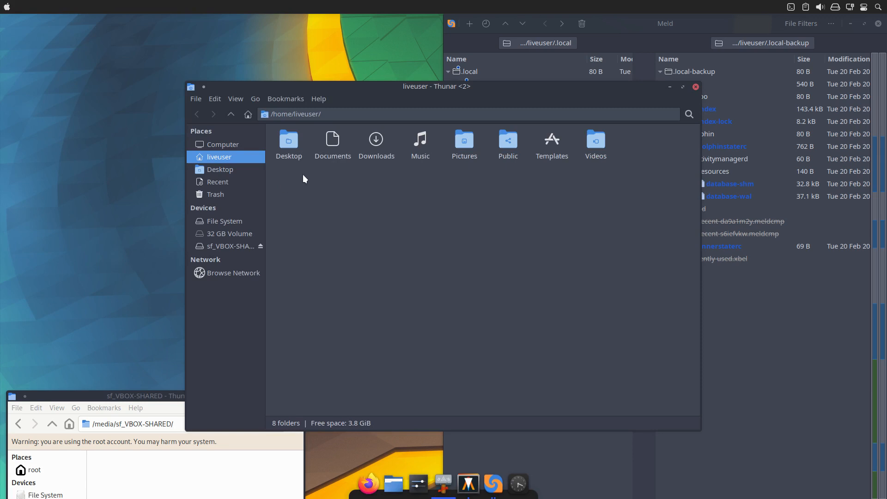
key(ctrl+h)
drag(397, 85, 2, 1)
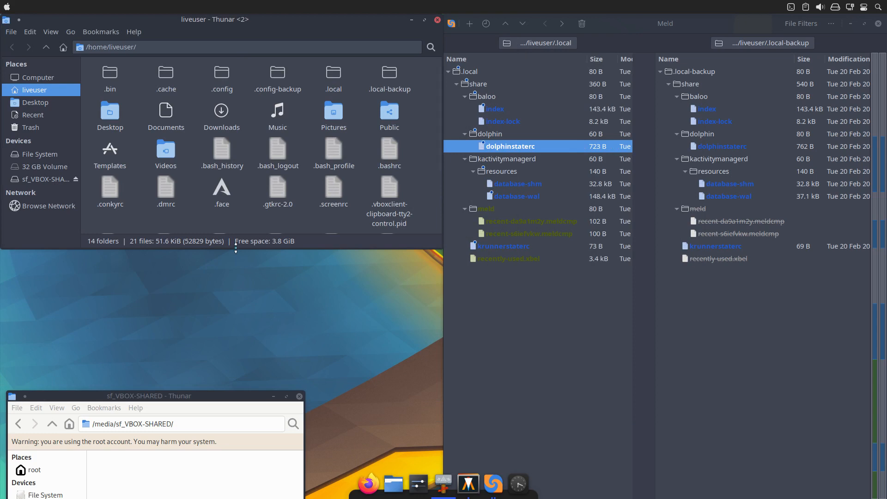
drag(235, 250, 222, 350)
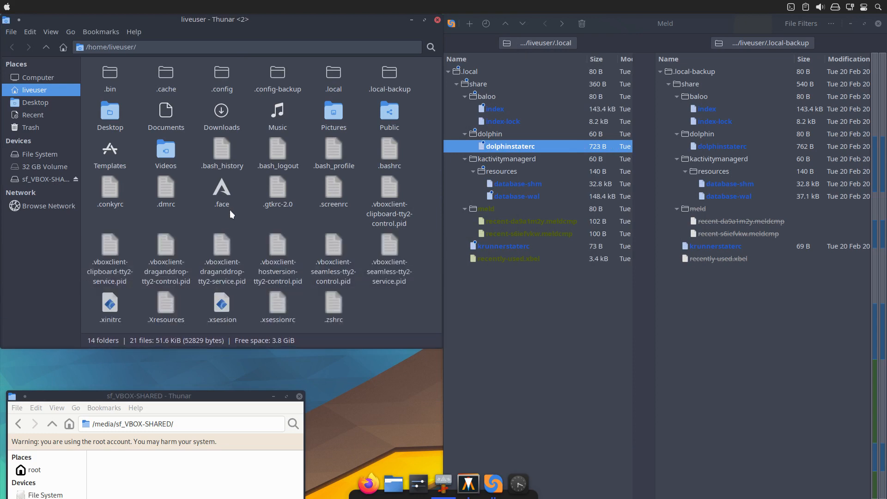
Copy the kactivitymanagerd folder from .local/share into sf_VBOX-SHARED in the root Thunar window.
double_click(334, 74)
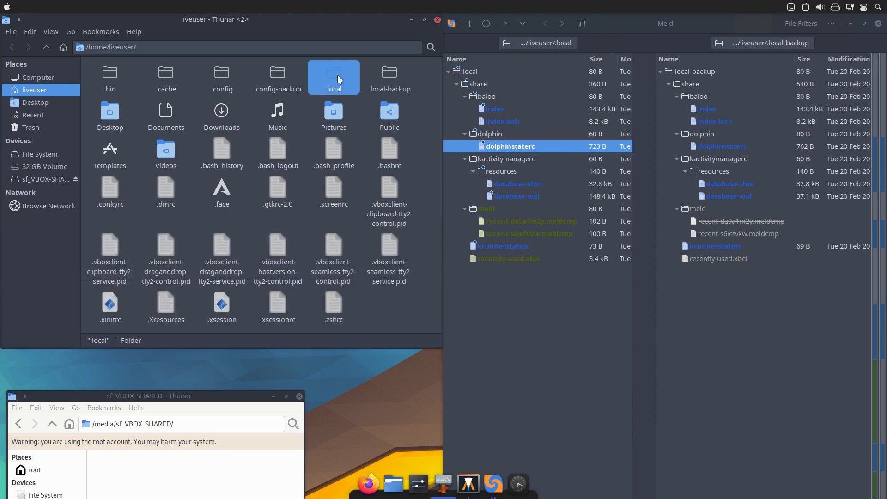
click(97, 78)
double_click(97, 78)
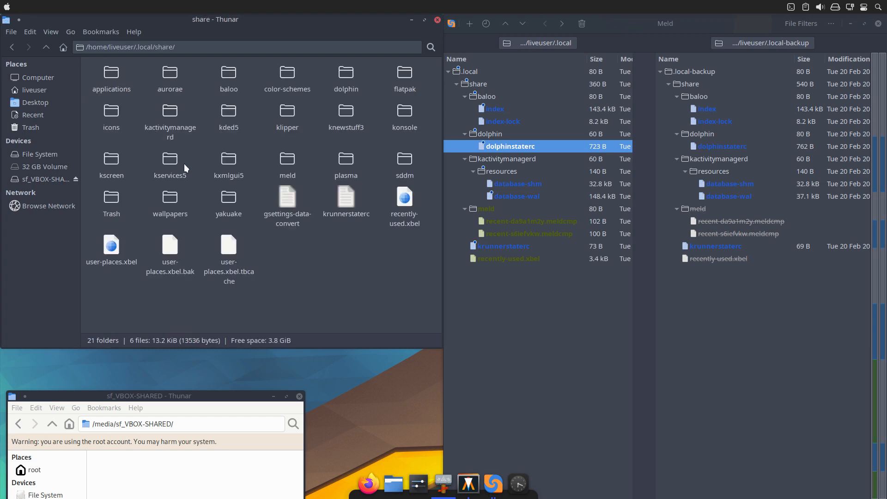
click(173, 134)
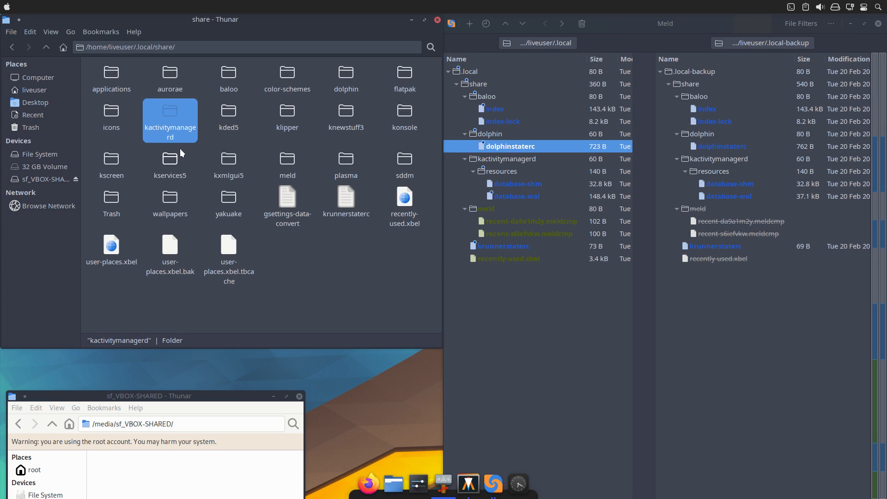
click(123, 490)
key(ctrl+v)
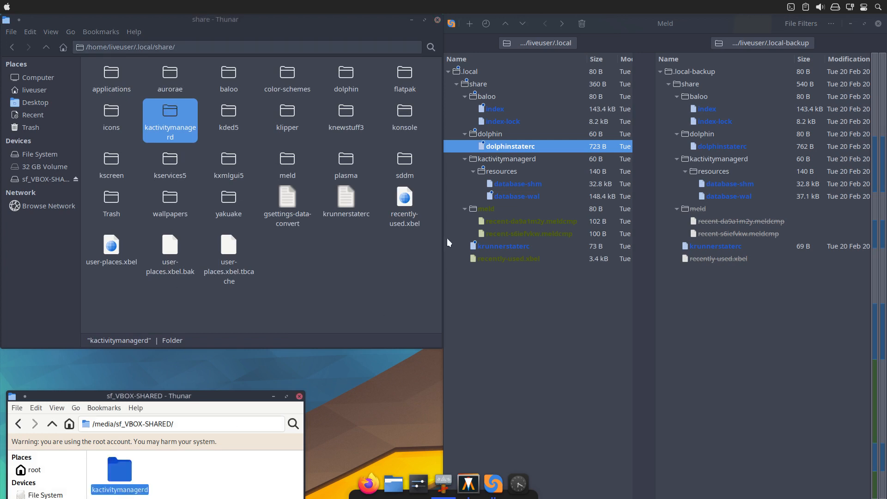
Review the krunnerstaterc comparison and the other differing .local entries in Meld, and close that comparison window.
click(505, 164)
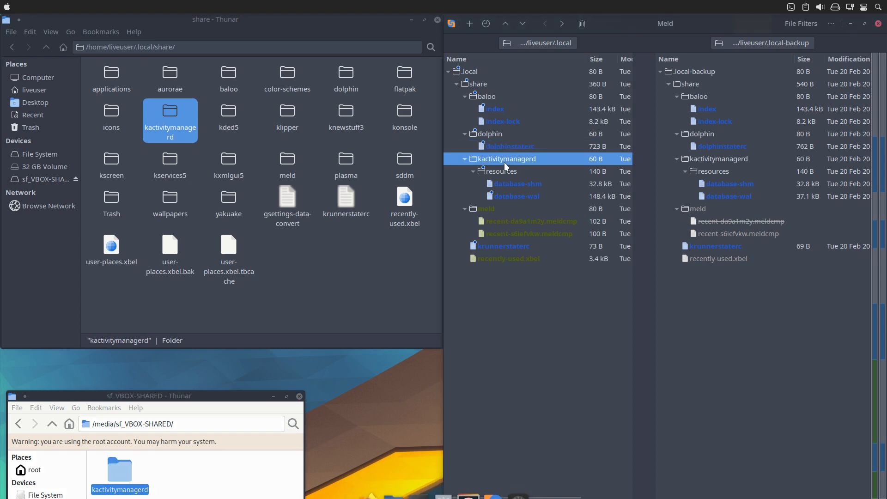
double_click(506, 245)
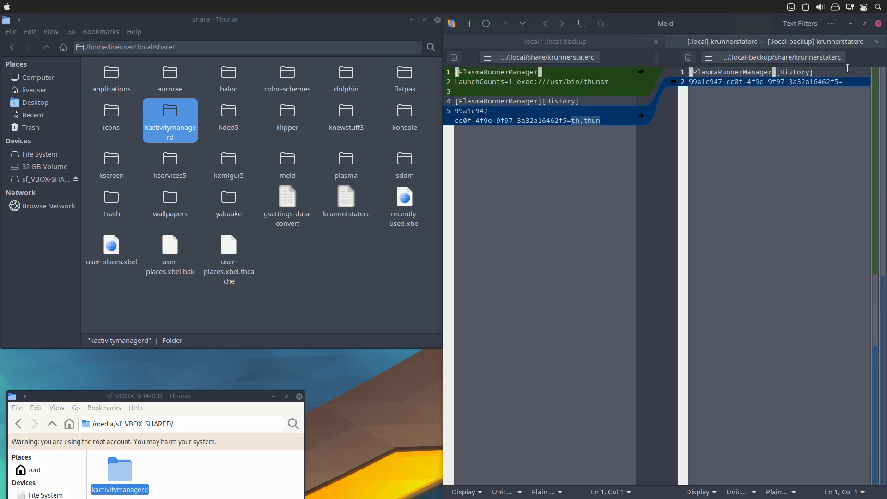
click(876, 47)
click(549, 257)
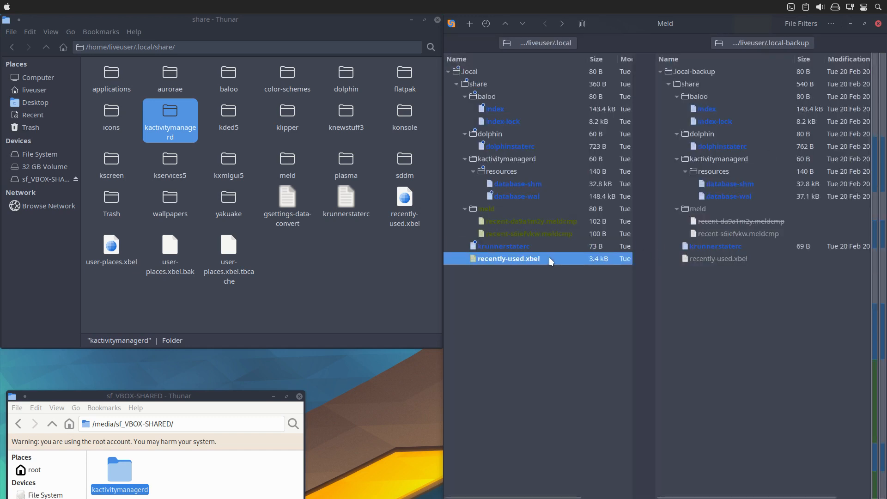
click(539, 249)
click(537, 233)
click(526, 209)
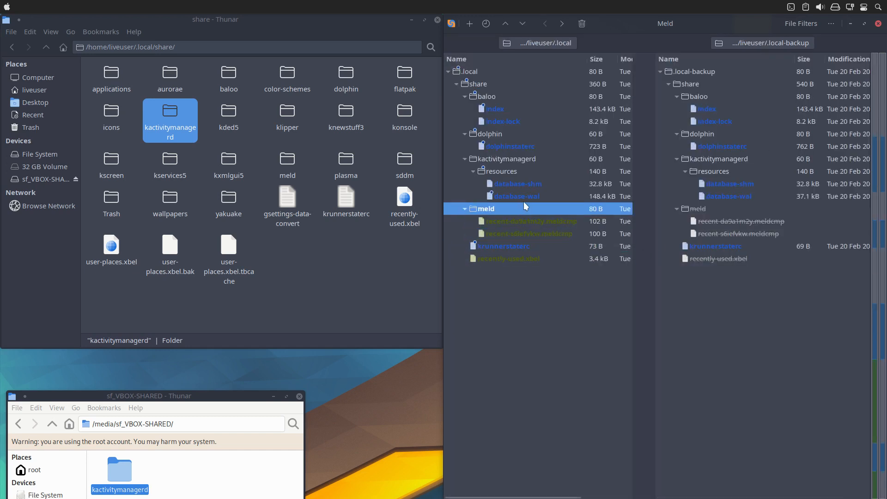
click(523, 197)
click(512, 149)
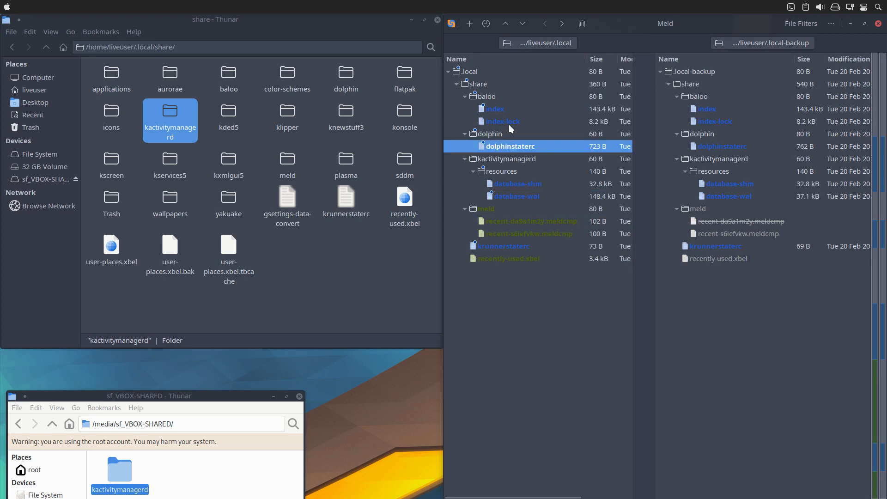
click(510, 123)
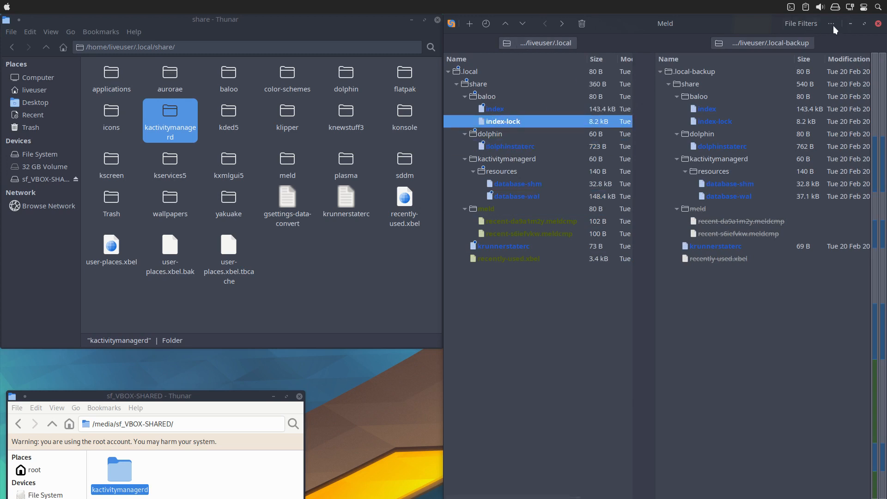
click(878, 24)
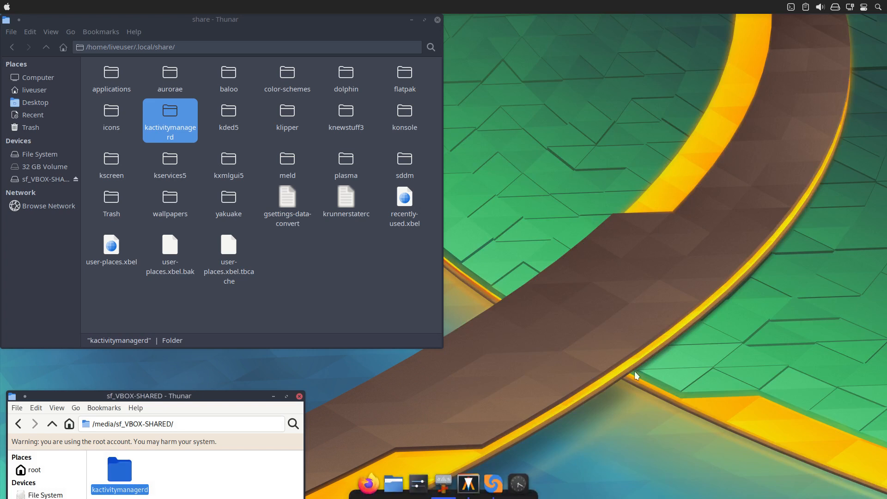
Bring up Meld's .config comparison, tile it on the right half of the desktop, and open the .config folder in Thunar.
click(492, 484)
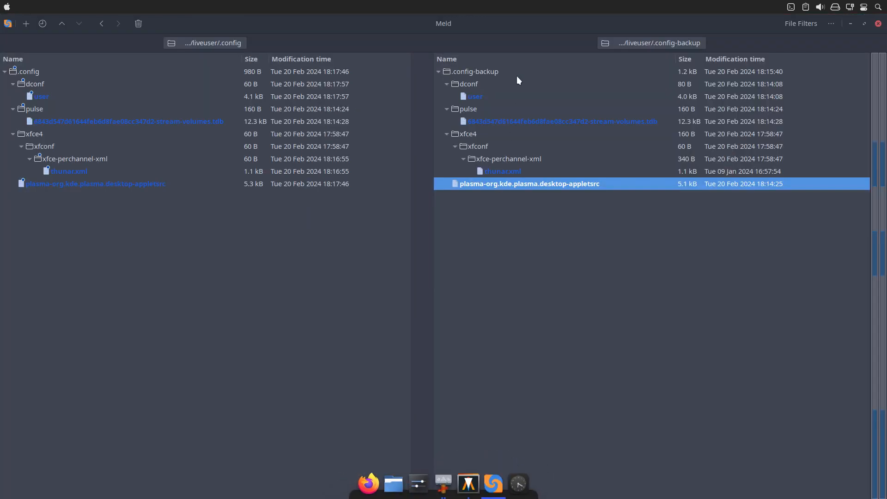
drag(505, 21, 884, 196)
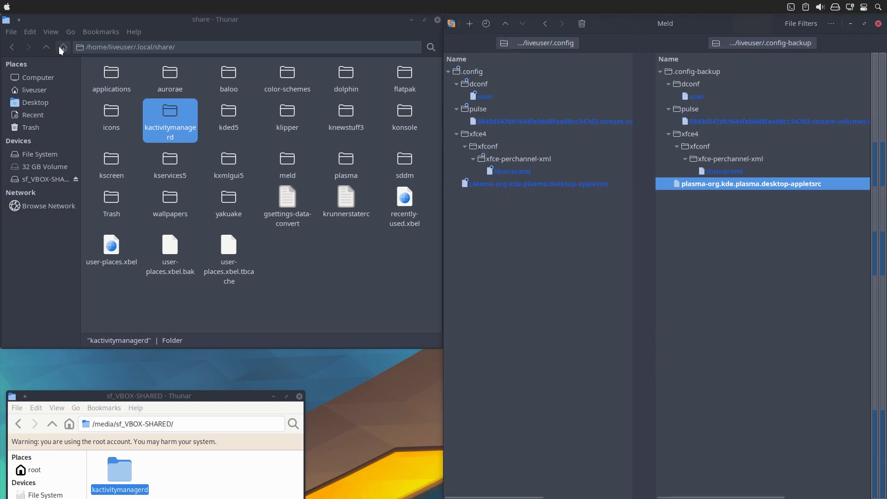
click(45, 45)
click(45, 45)
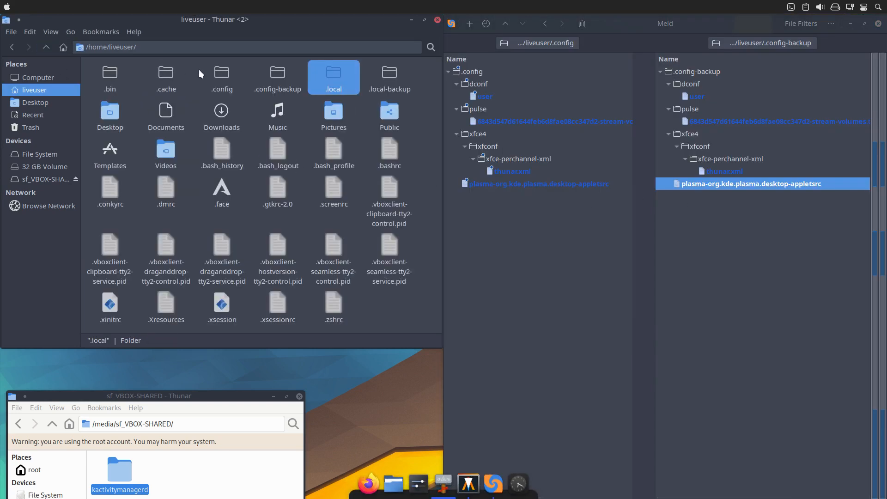
double_click(218, 69)
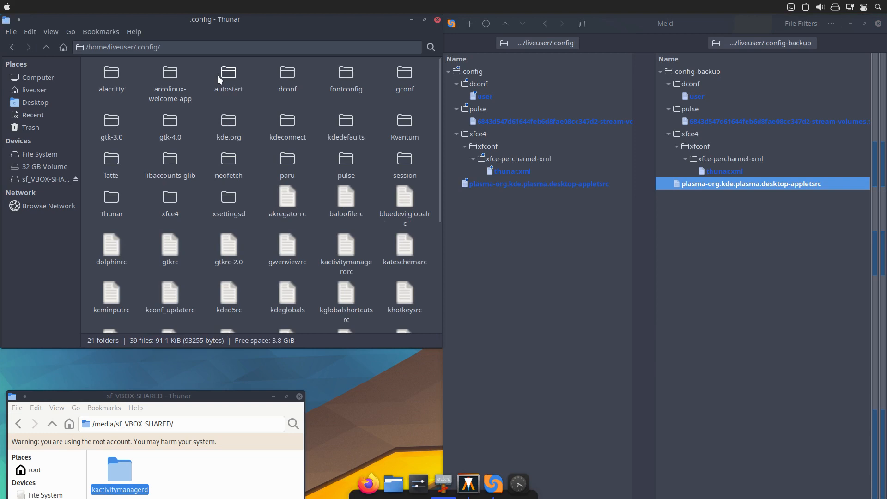
click(289, 80)
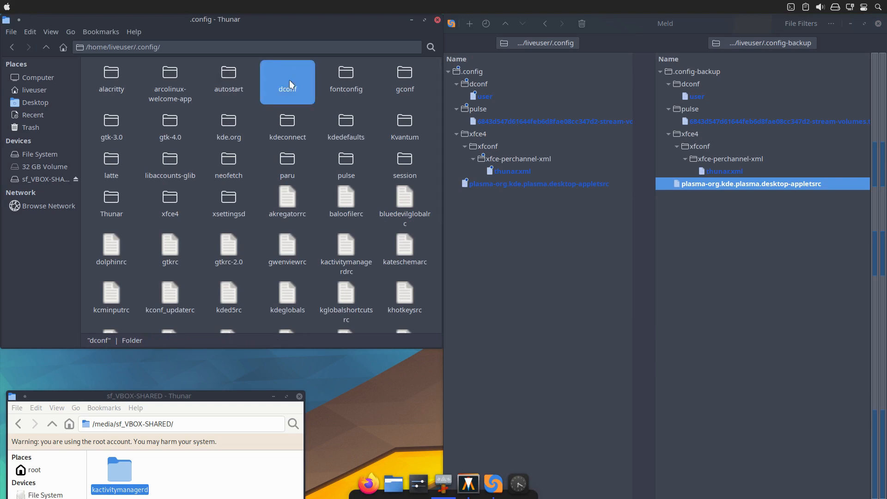
Copy plasma-org.kde.plasma.desktop-appletsrc from .config into sf_VBOX-SHARED in the root Thunar window.
click(501, 184)
scroll(344, 249, down, 4)
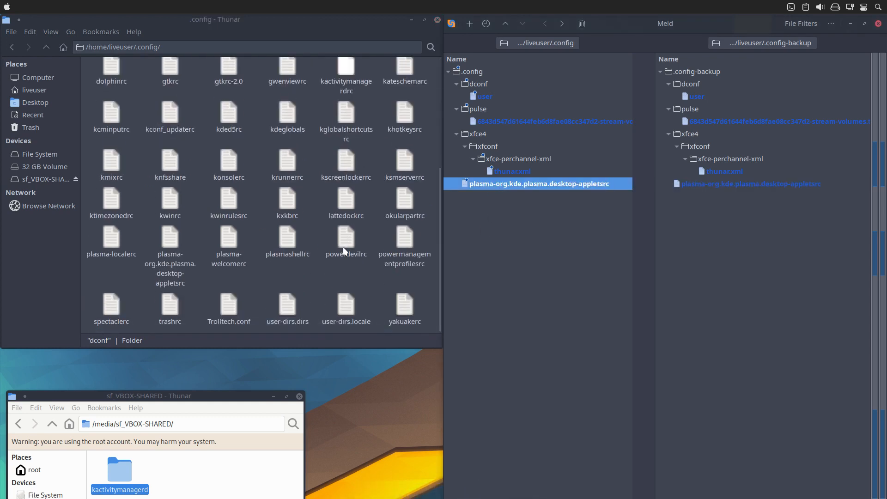
click(174, 276)
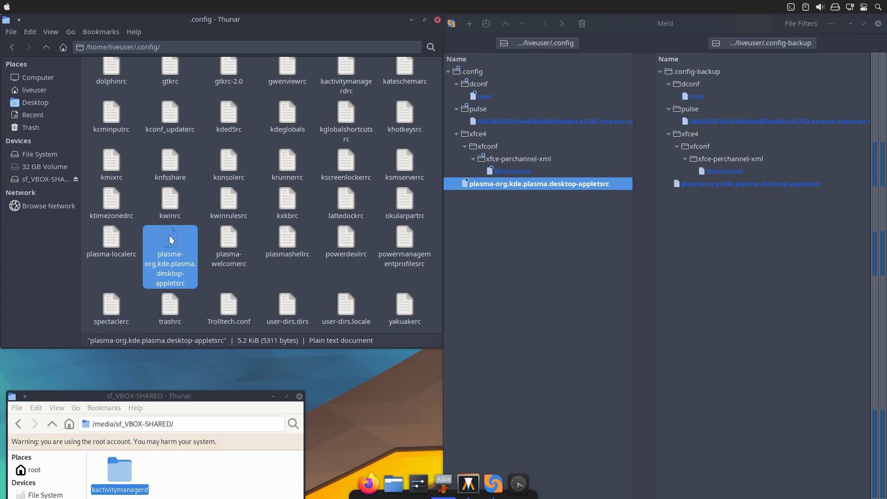
drag(169, 234, 194, 474)
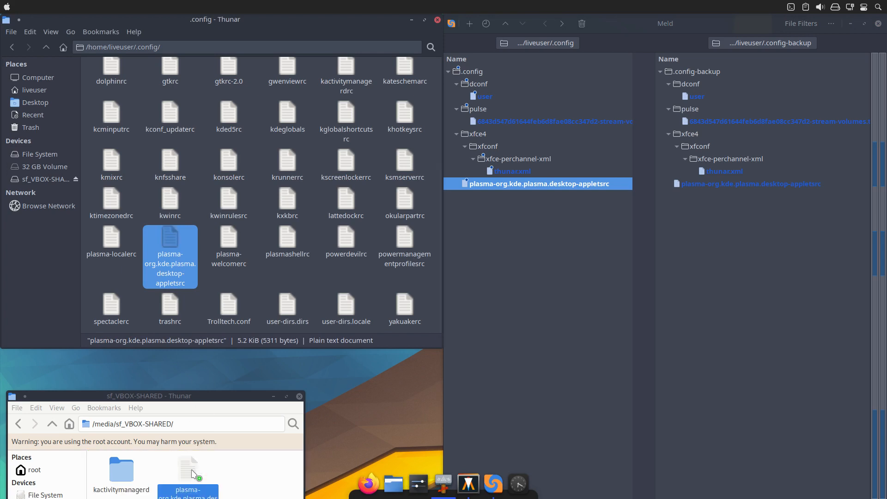
click(233, 473)
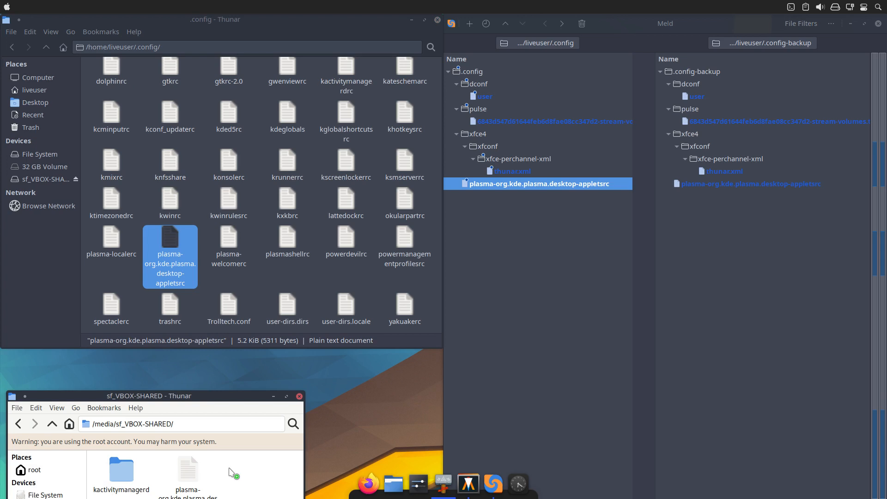
Take the virtual machine out of full screen and open the host's VBOX-SHARED folder in Thunar on an empty workspace, with hidden files off.
key(Control_R+f)
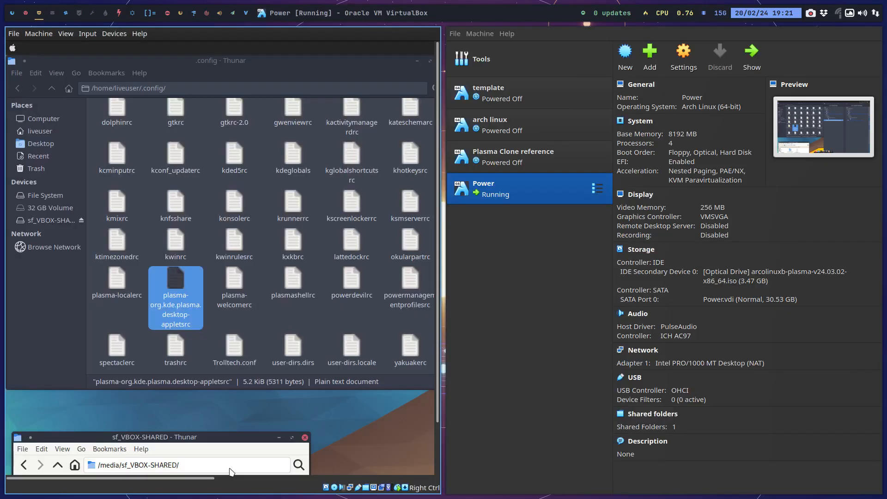
click(52, 13)
key(super+shift+Return)
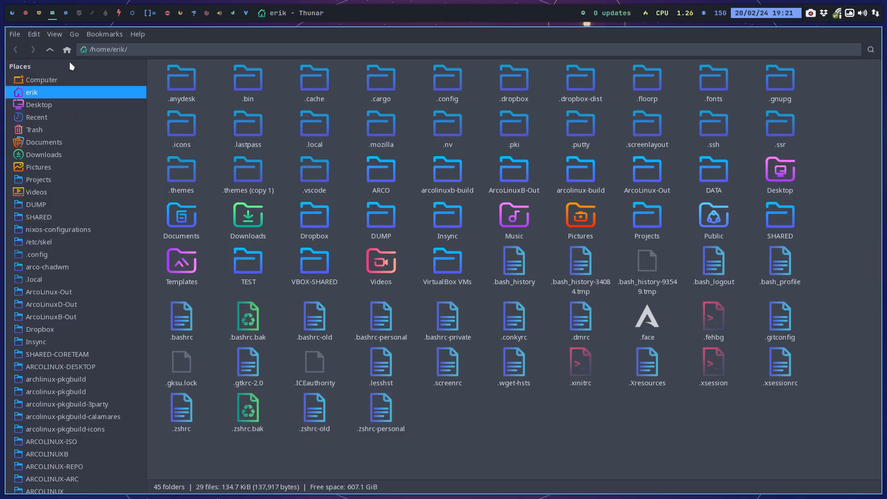
key(ctrl+h)
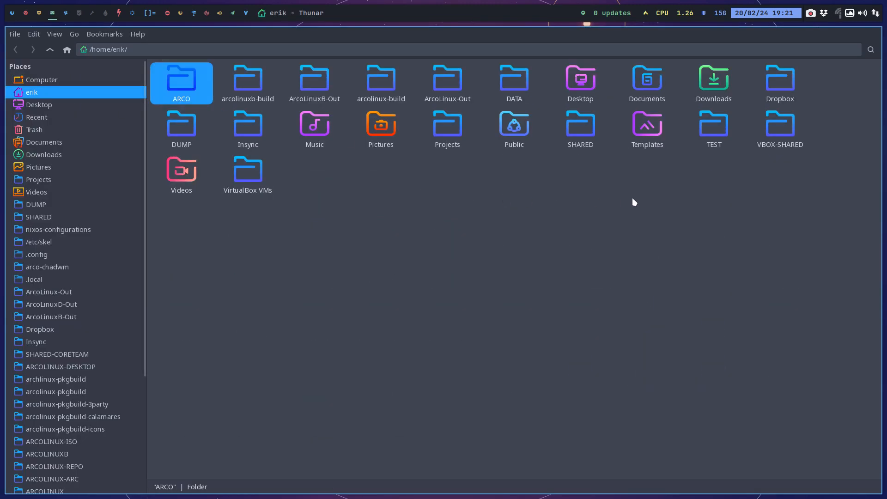
double_click(778, 123)
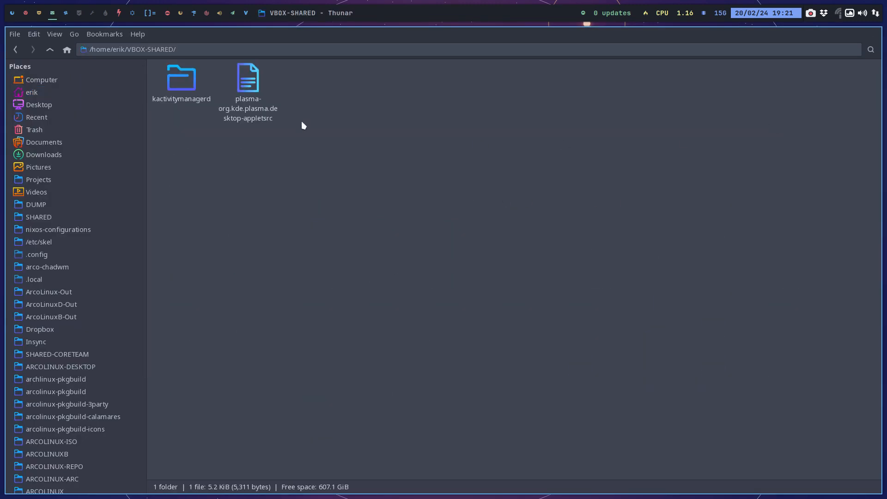
Open a second Thunar window beside VBOX-SHARED and go to DATA/EDU/edu-power/etc/skel/.config.
key(super+shift+Return)
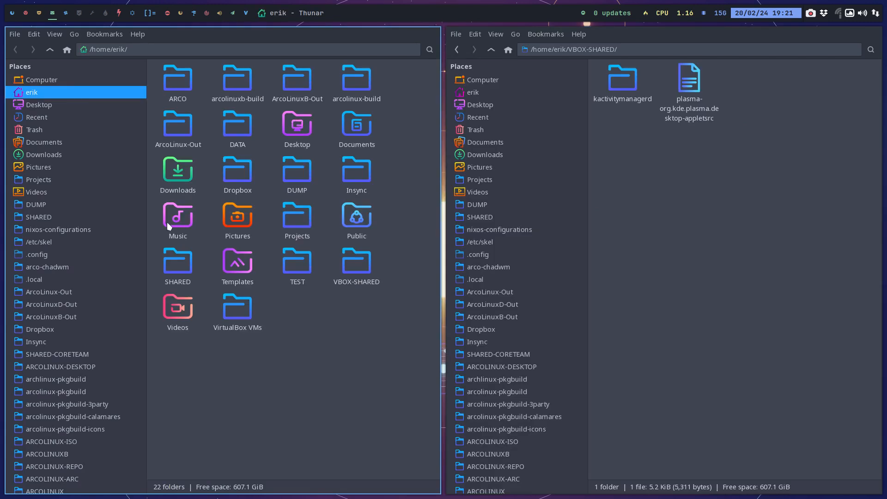
scroll(121, 409, down, 5)
click(53, 434)
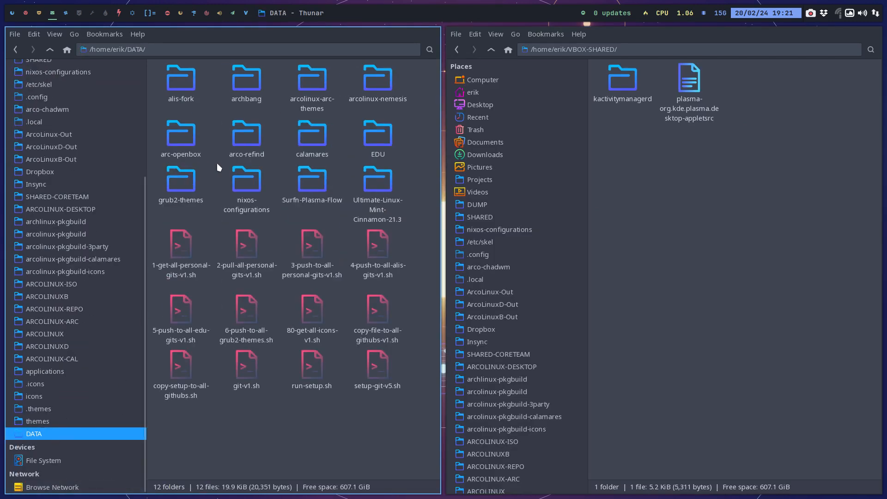
double_click(375, 142)
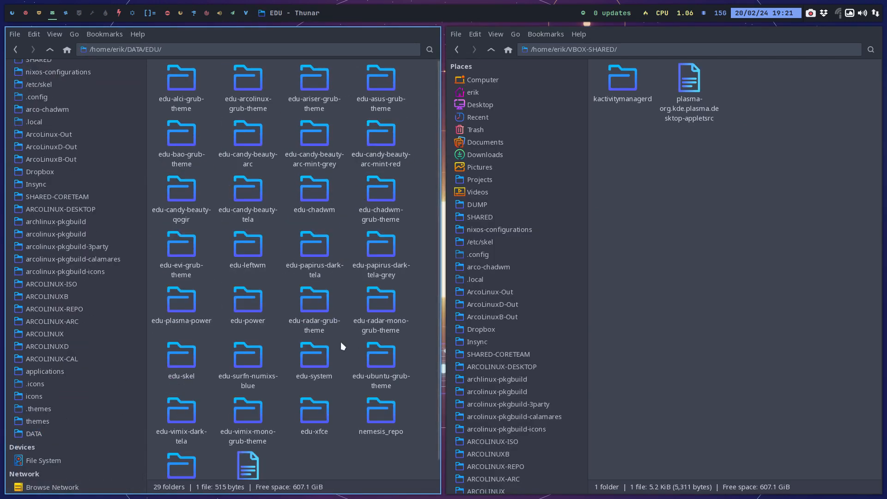
click(255, 307)
double_click(253, 304)
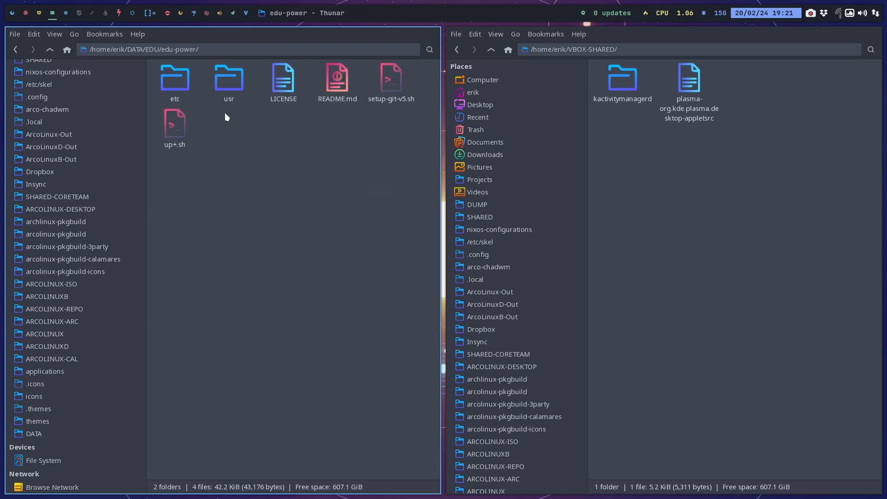
click(170, 81)
double_click(170, 82)
click(175, 82)
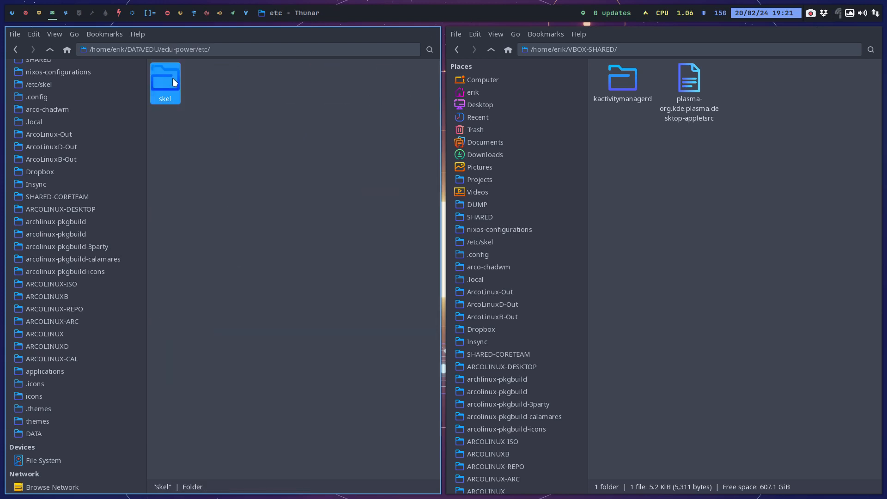
double_click(172, 80)
click(168, 82)
double_click(169, 80)
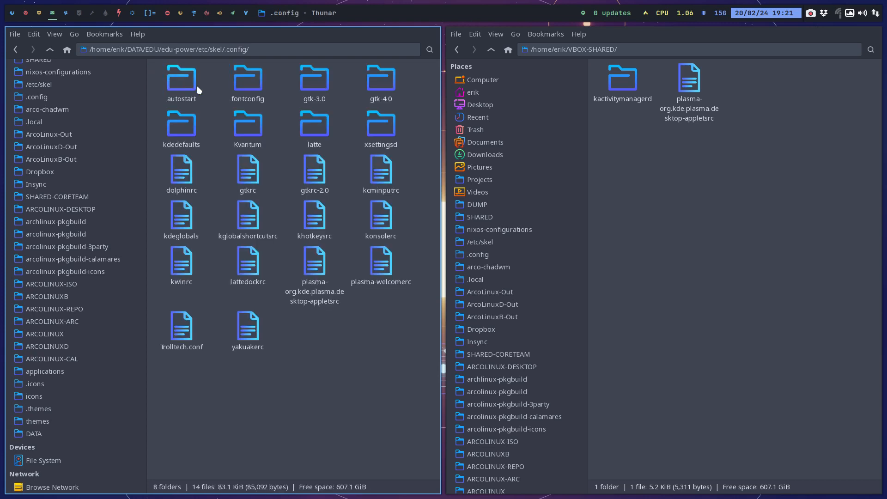
Move plasma-org.kde.plasma.desktop-appletsrc from VBOX-SHARED into edu-power's etc/skel/.config, replacing the existing file.
click(674, 88)
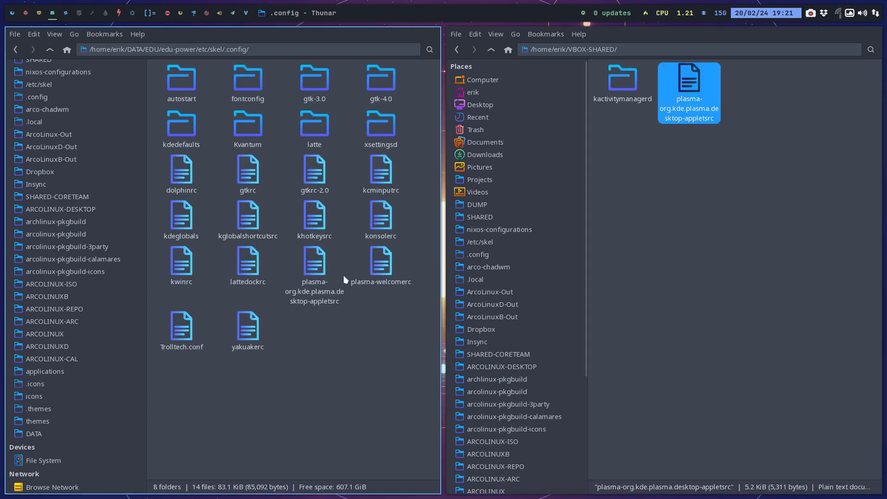
click(314, 263)
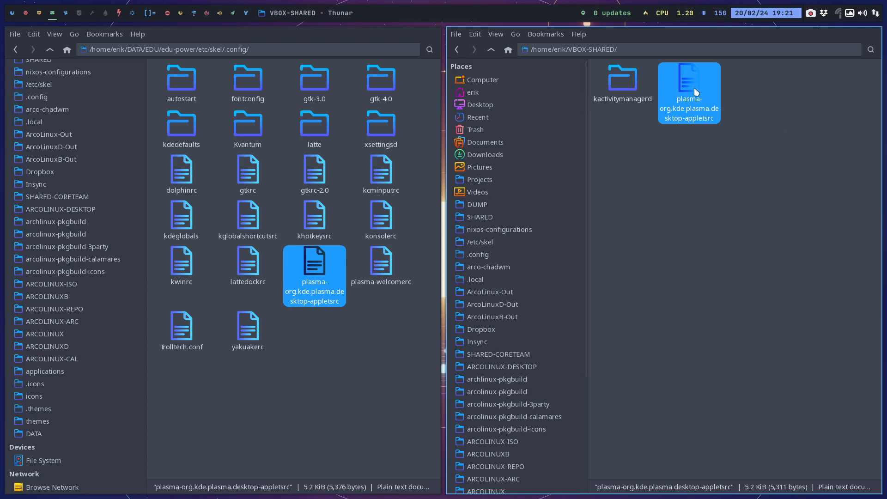
drag(694, 87, 398, 369)
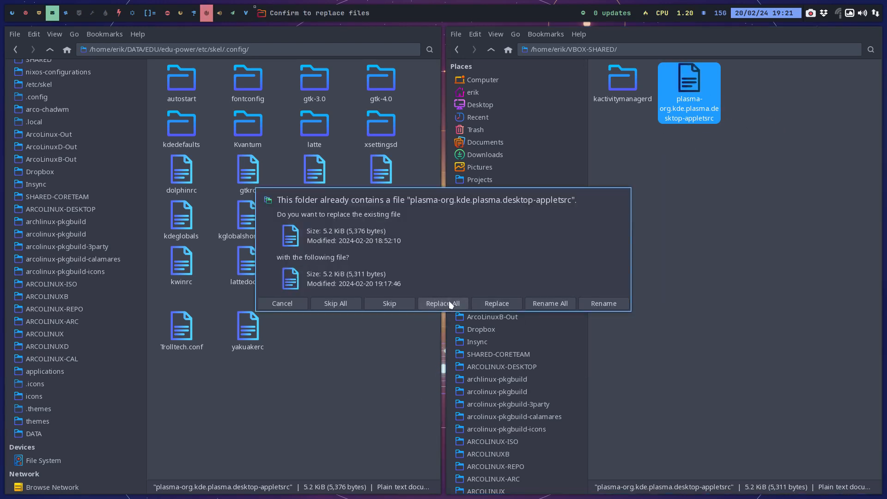
click(490, 304)
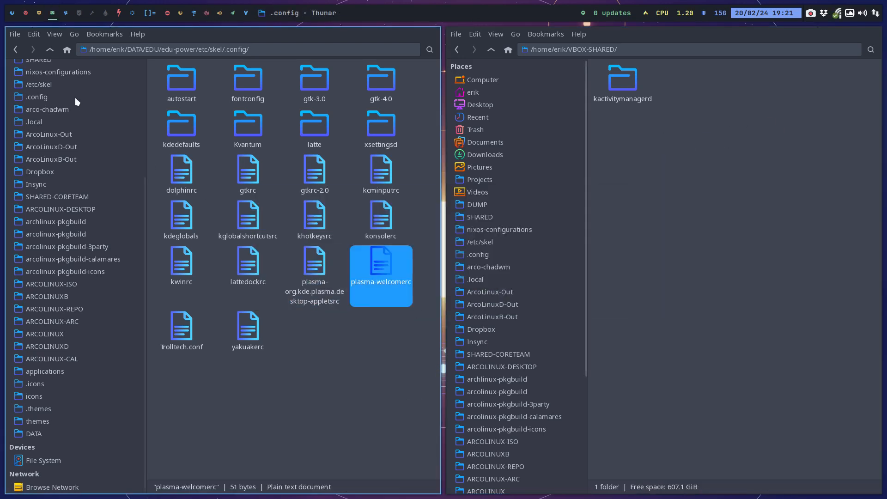
Replace the kactivitymanagerd folder in edu-power/etc/skel/.local/share with the one from VBOX-SHARED, deleting the existing folder first.
click(53, 49)
click(53, 49)
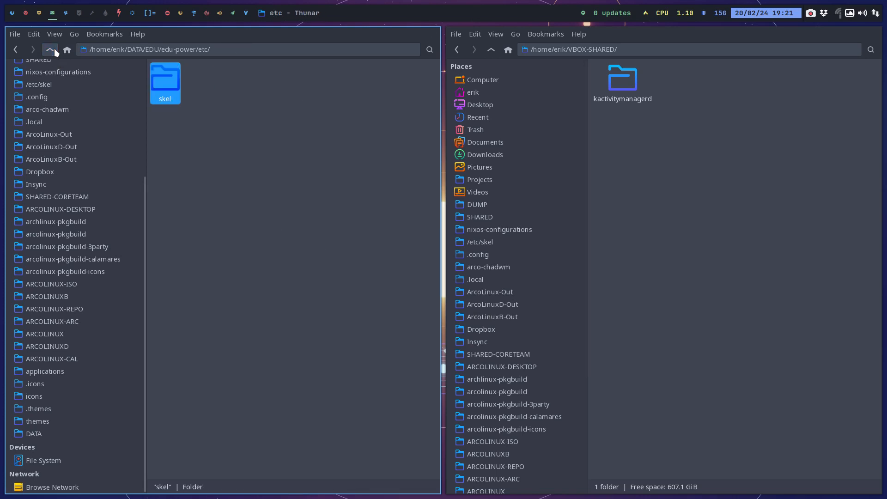
double_click(159, 96)
double_click(196, 83)
double_click(175, 88)
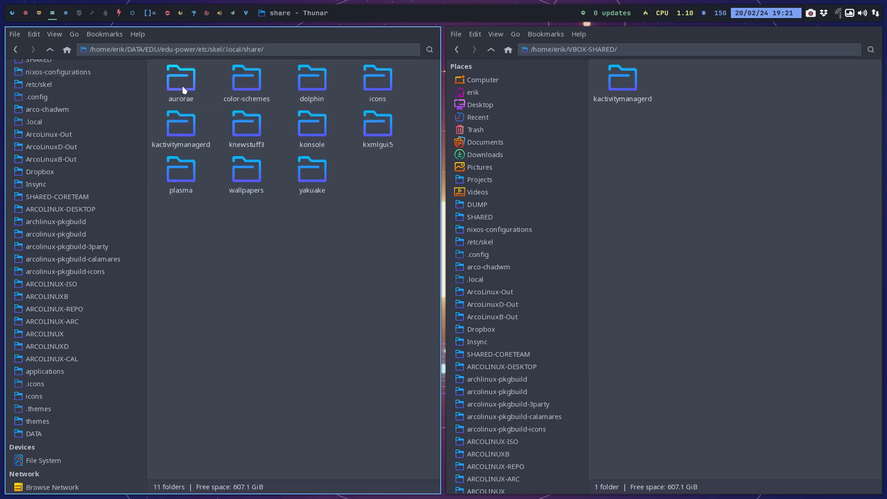
click(628, 83)
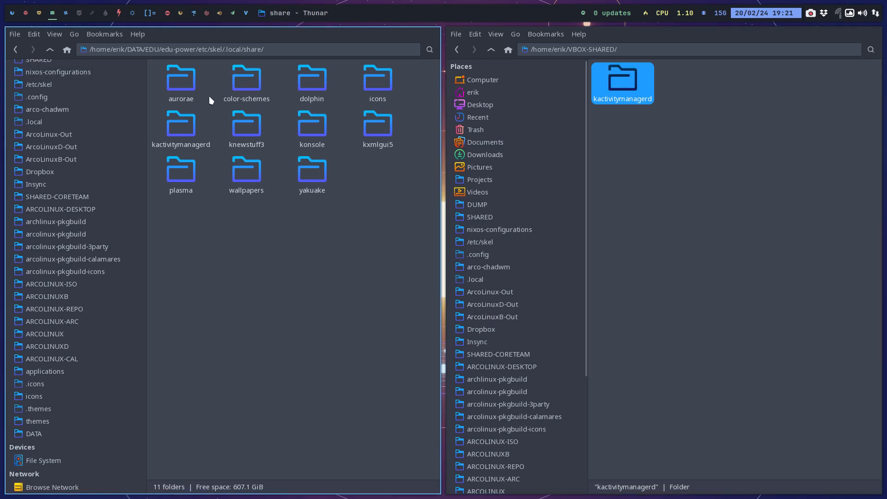
click(189, 121)
key(Delete)
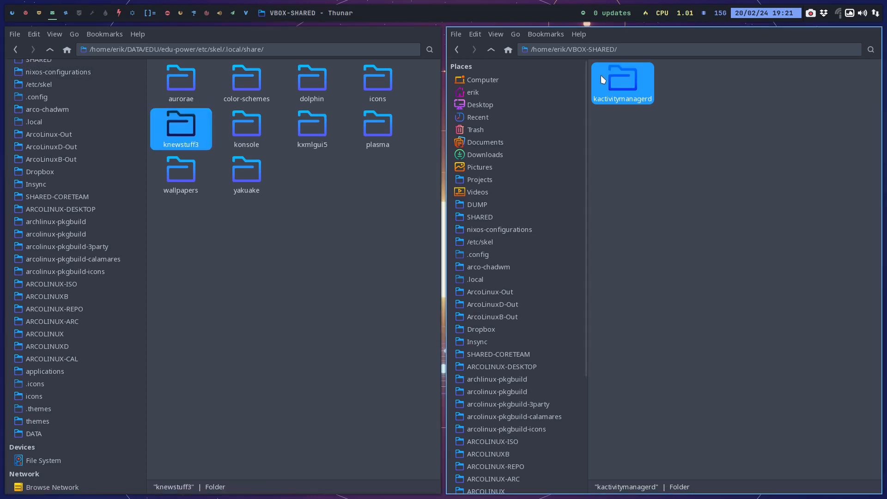
drag(635, 85, 318, 185)
click(309, 270)
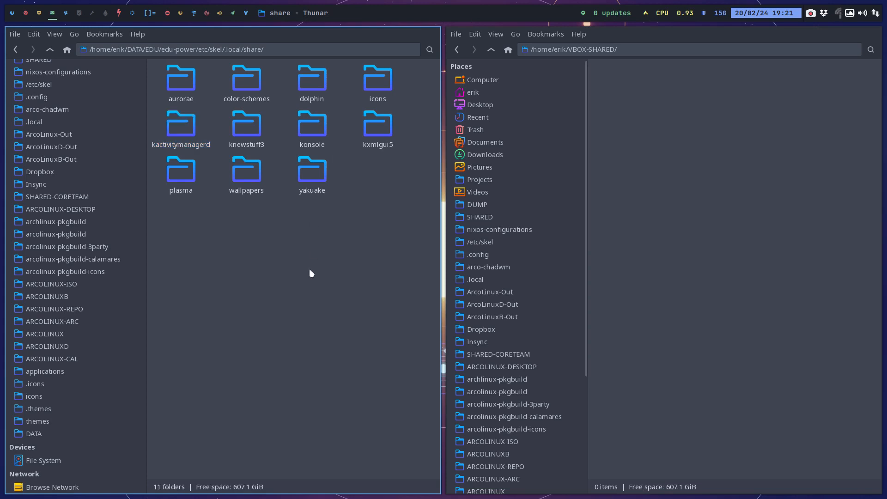
Go back up to the edu-power project folder and close the VBOX-SHARED window.
click(50, 49)
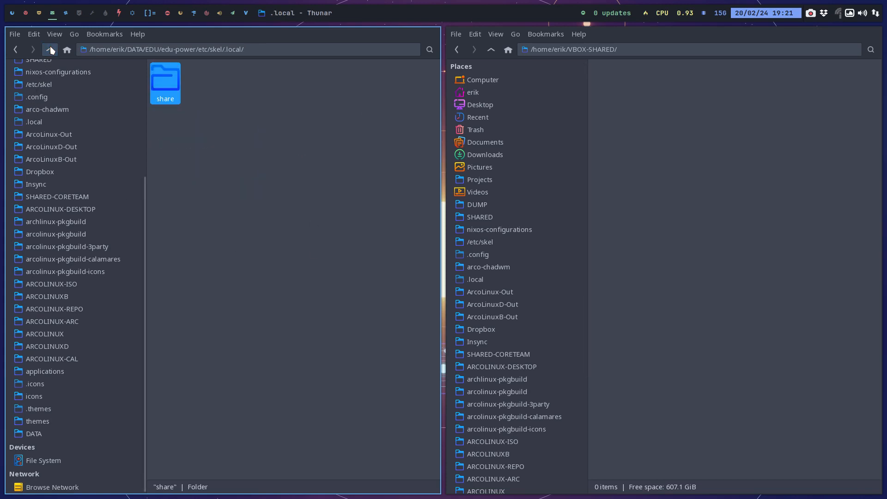
click(50, 49)
click(50, 49)
click(49, 50)
click(616, 153)
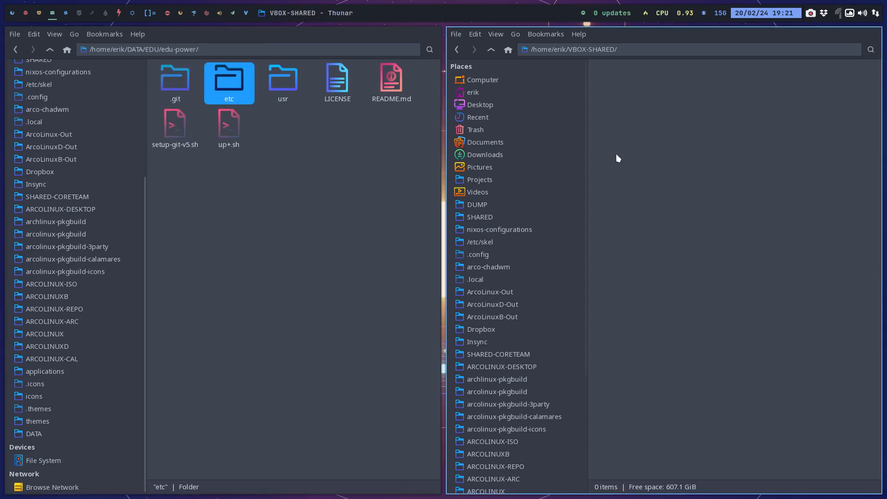
key(F3)
Run ./up+.sh from a terminal in edu-power with the commit comment "wallpapers...", and close the terminal.
right_click(422, 195)
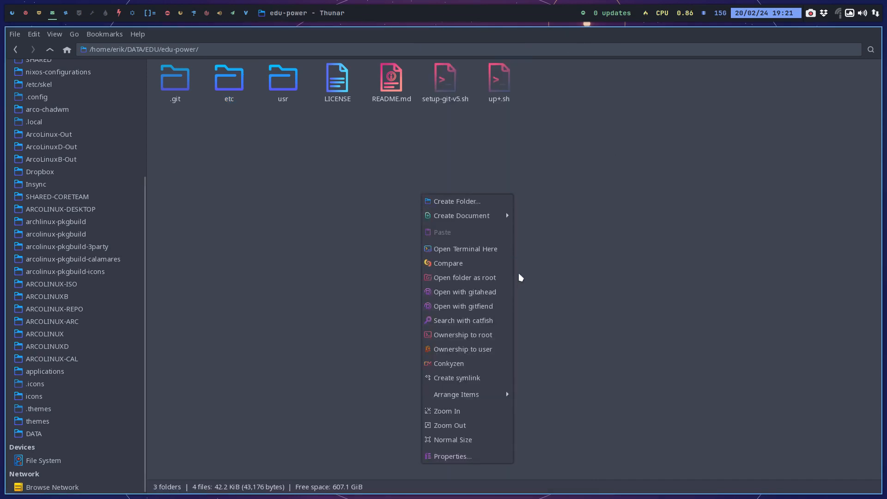
click(489, 247)
text(./up)
key(Tab)
key(Return)
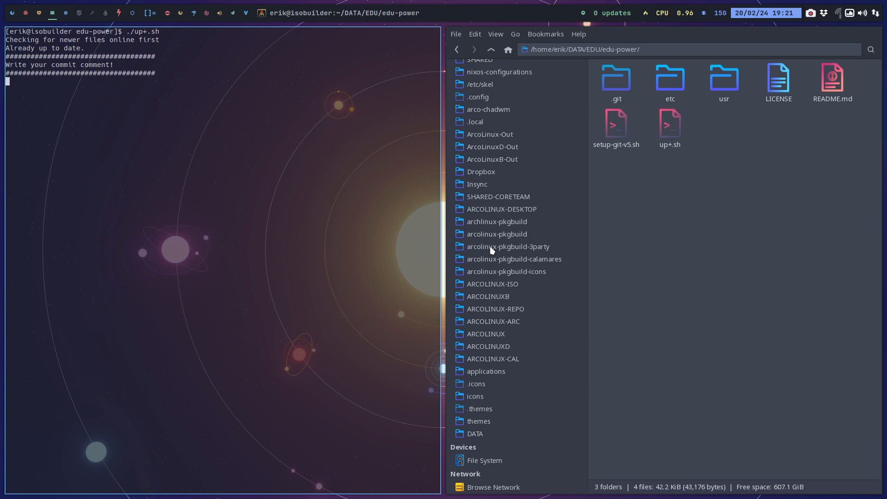
text(wallpapers...)
key(Return)
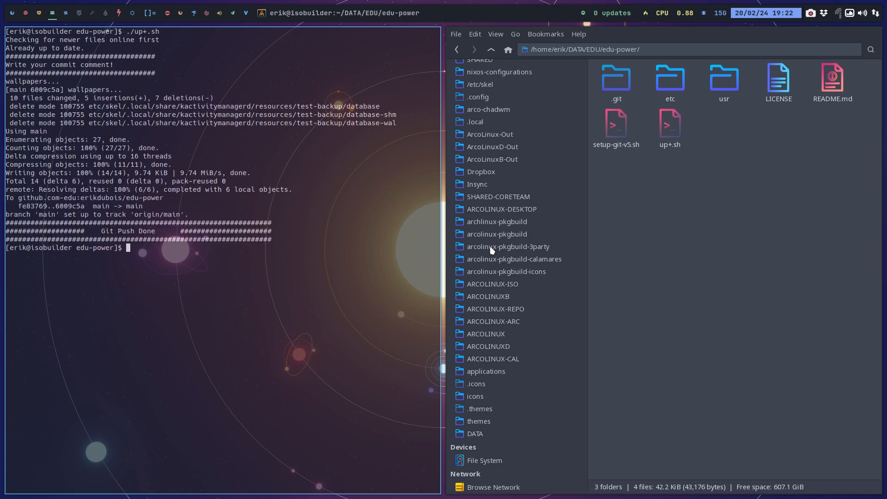
key(super+q)
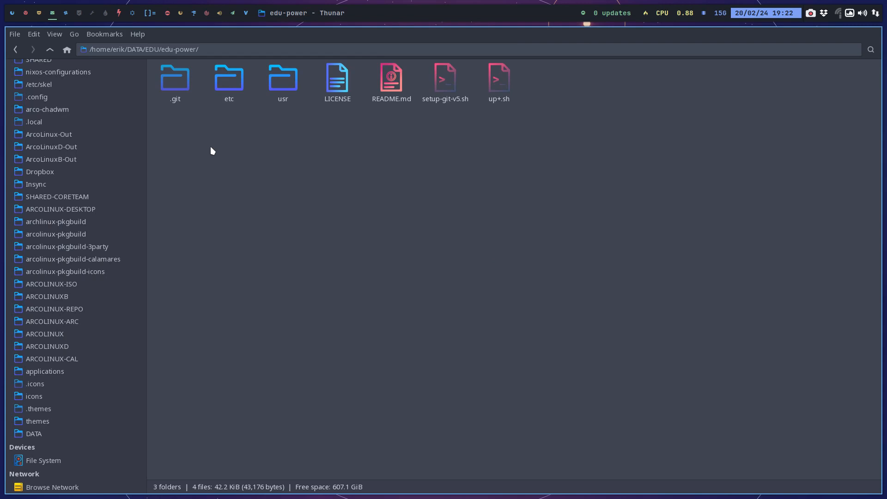
Set pkgrel to 04 in the PKGBUILD of DATA/EDU/pkgbuild/edu-power-git, save it and close the editor.
click(47, 50)
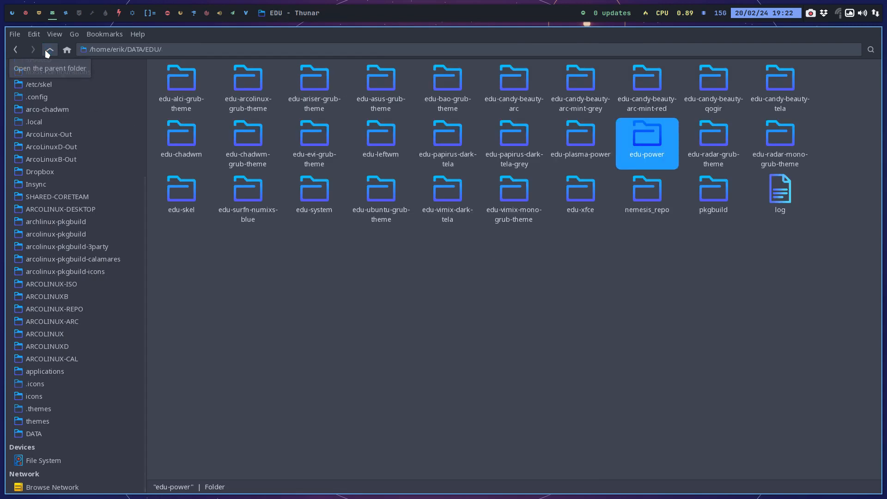
double_click(714, 194)
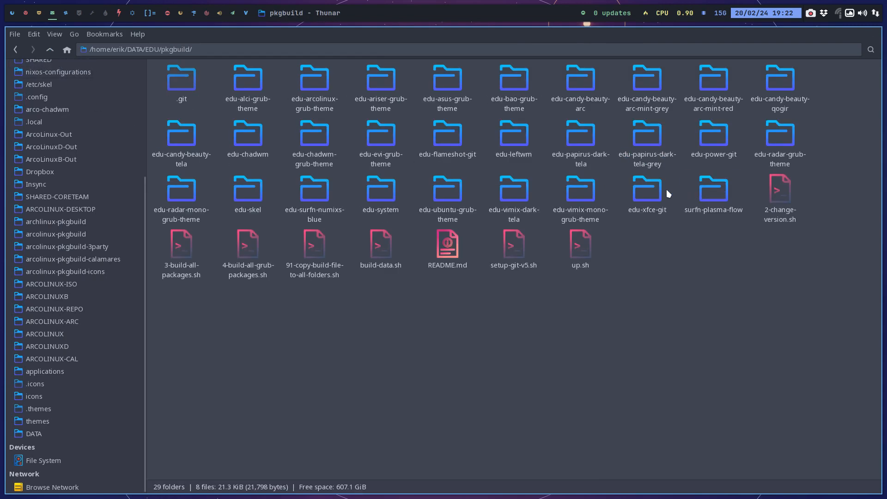
double_click(712, 154)
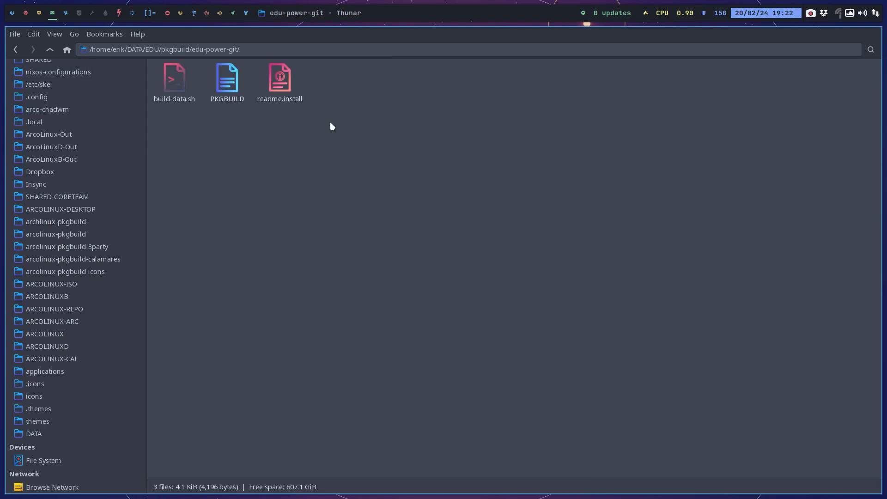
click(225, 84)
double_click(225, 85)
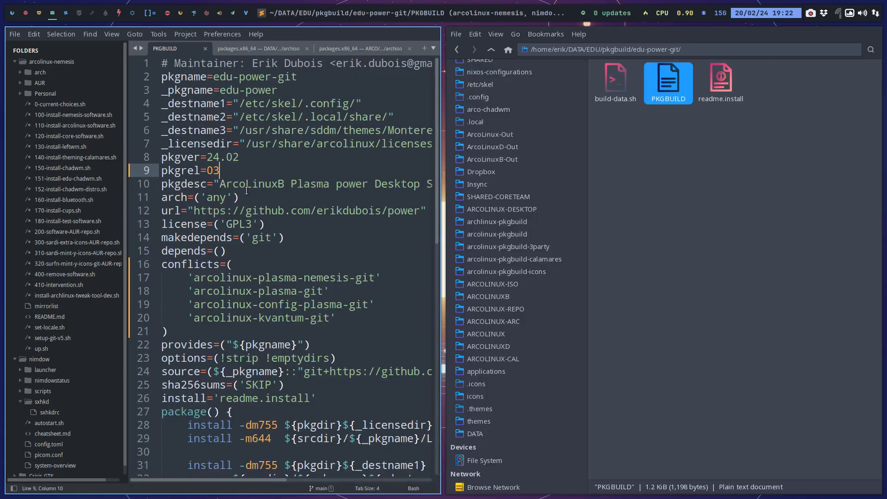
key(BackSpace)
text(4)
key(ctrl+s)
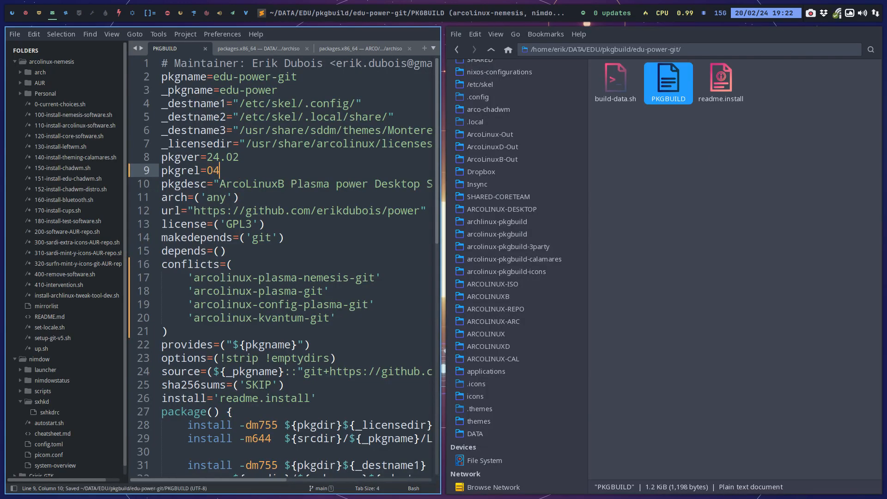
key(super+q)
Run ./build-data.sh from a terminal in edu-power-git, entering the sudo password.
right_click(238, 179)
click(268, 232)
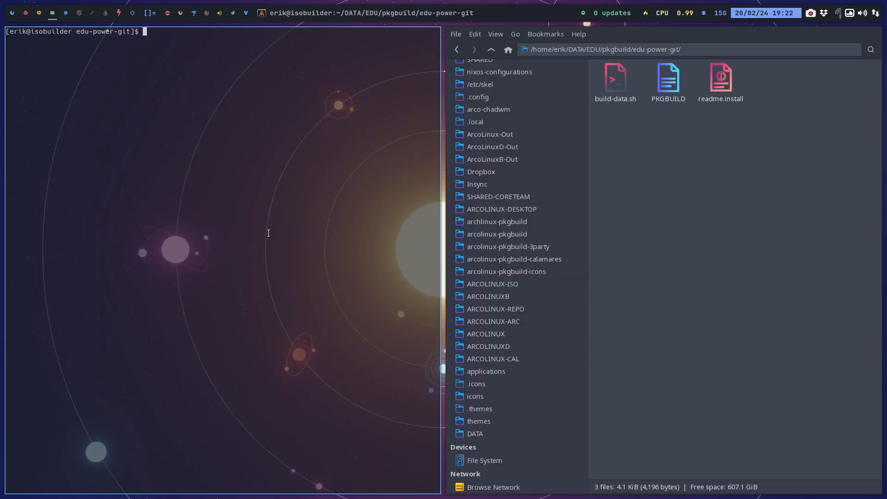
text(./build-data.sh)
key(Return)
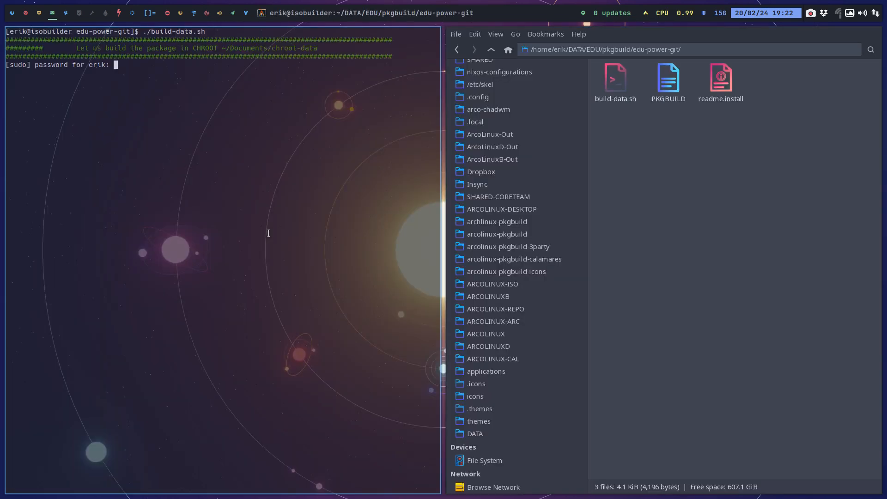
key(Return)
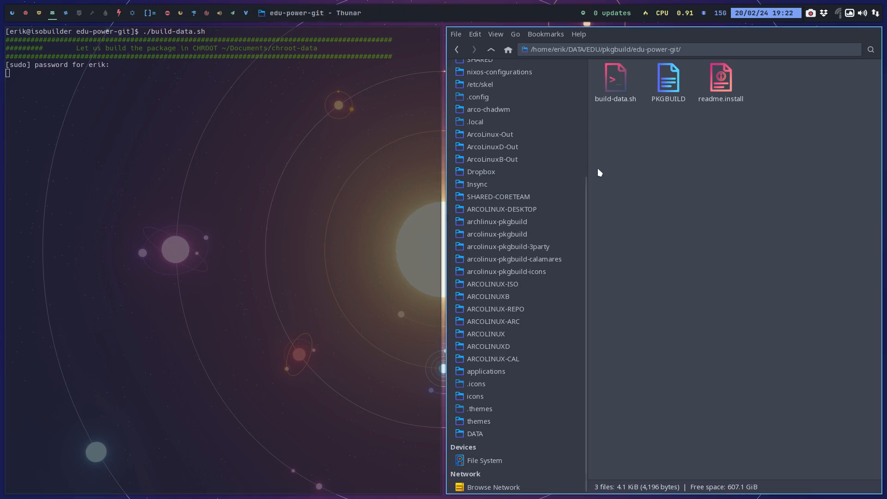
Open a terminal in DATA/EDU/nemesis_repo and run ./up.sh to update and push the repository.
click(497, 49)
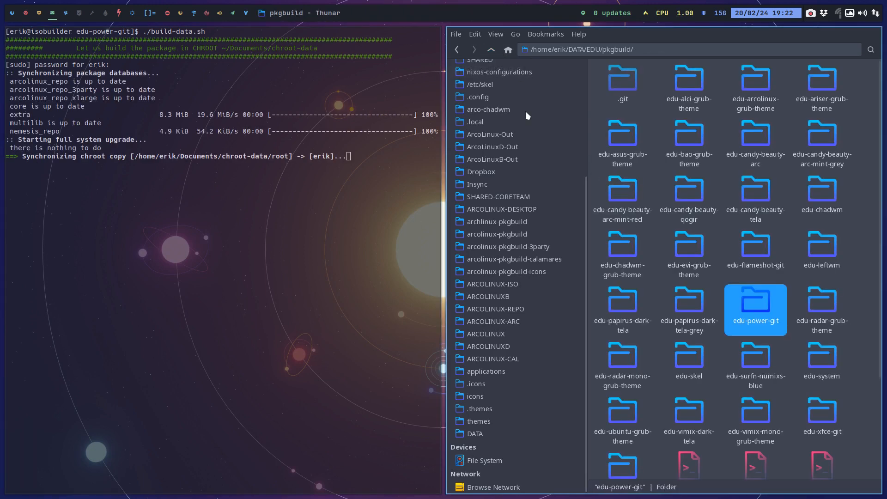
click(489, 48)
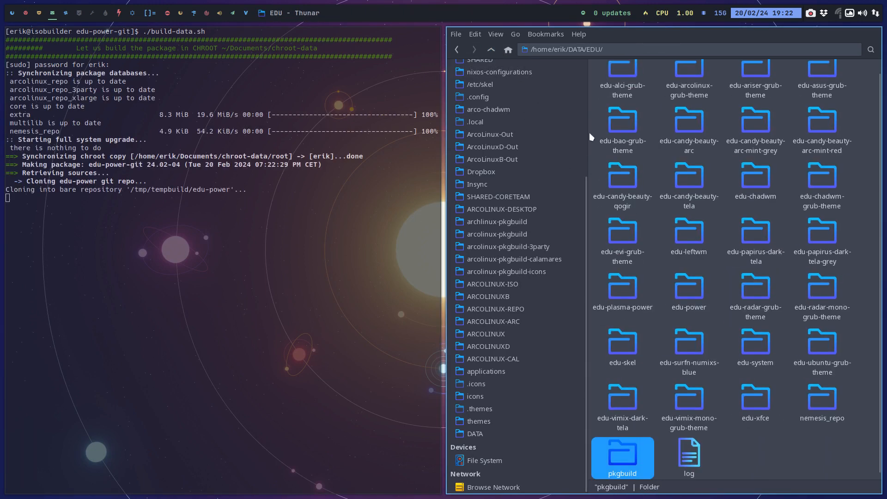
double_click(822, 394)
right_click(735, 176)
click(775, 231)
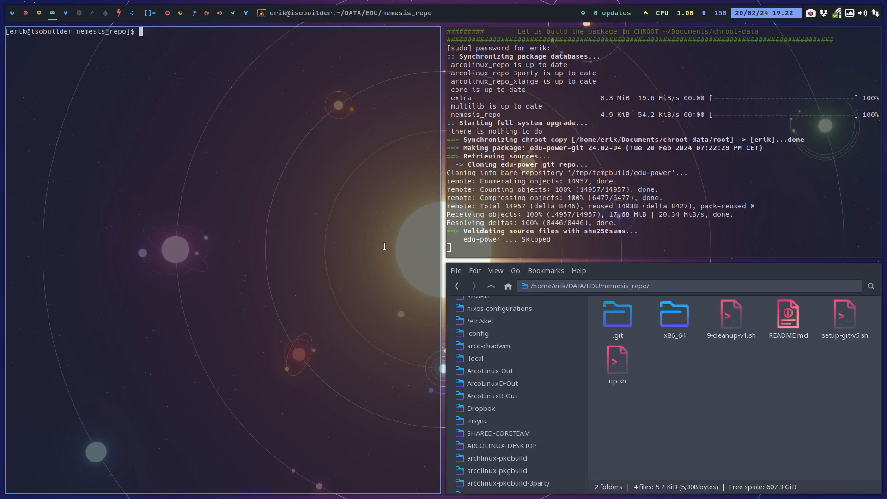
text(./up)
key(Tab)
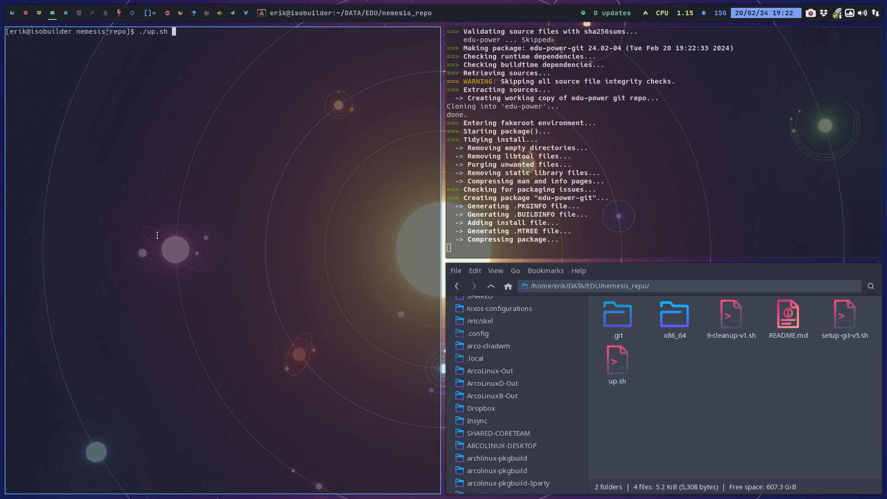
key(Return)
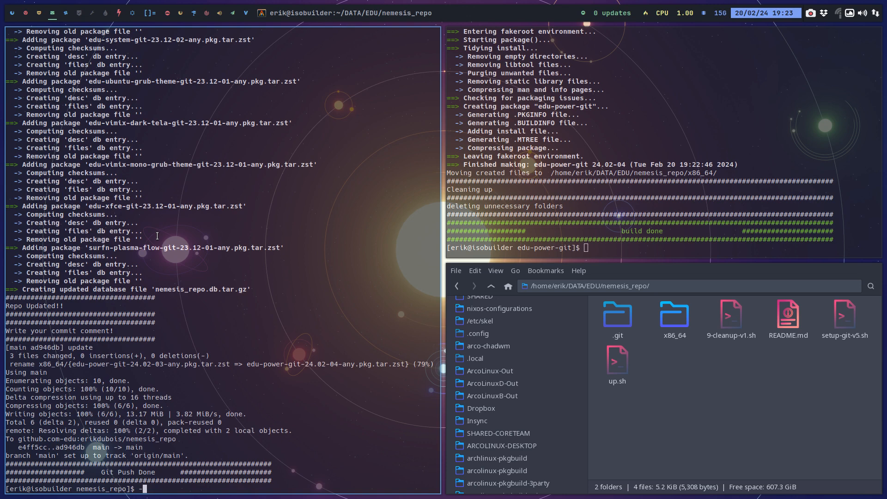
key(BackSpace)
Look up the pavucontrol package variants by completing "sudo pacman -S pavucontrol" in a terminal on an empty workspace, and close it without installing.
click(81, 14)
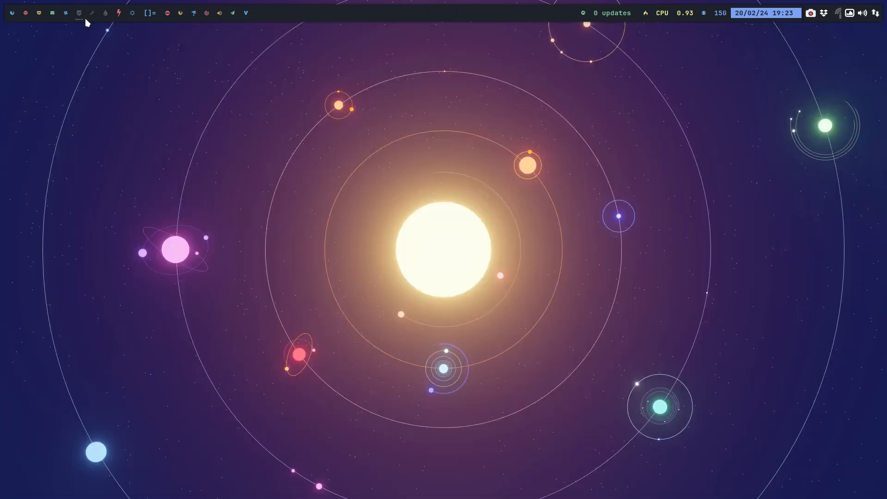
key(super+Return)
text(sudo apcman)
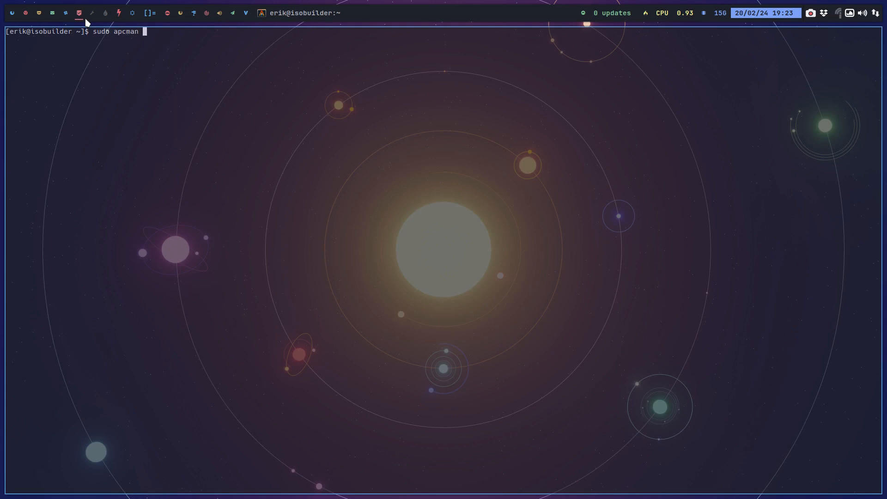
key(BackSpace)
key(BackSpace)
key(BackSpace)
key(BackSpace)
key(BackSpace)
key(BackSpace)
text(pacman -S pacvucontrol)
key(Tab)
key(Tab)
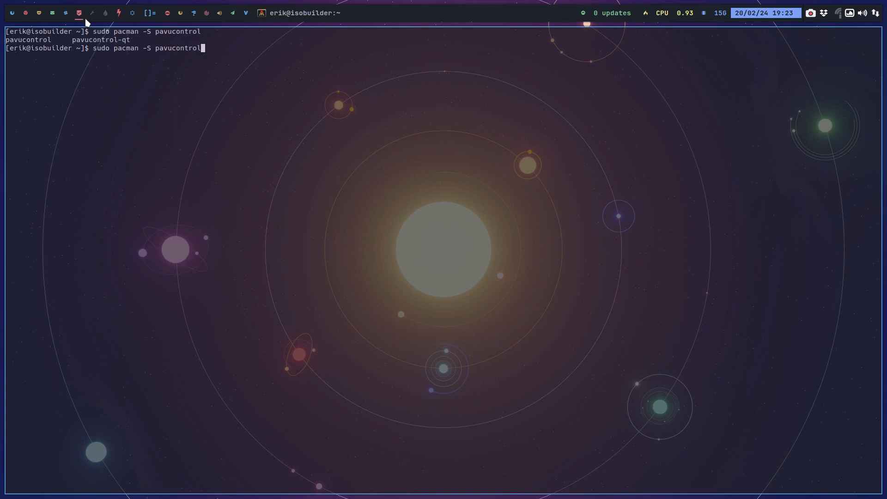
text(-qt)
key(super+q)
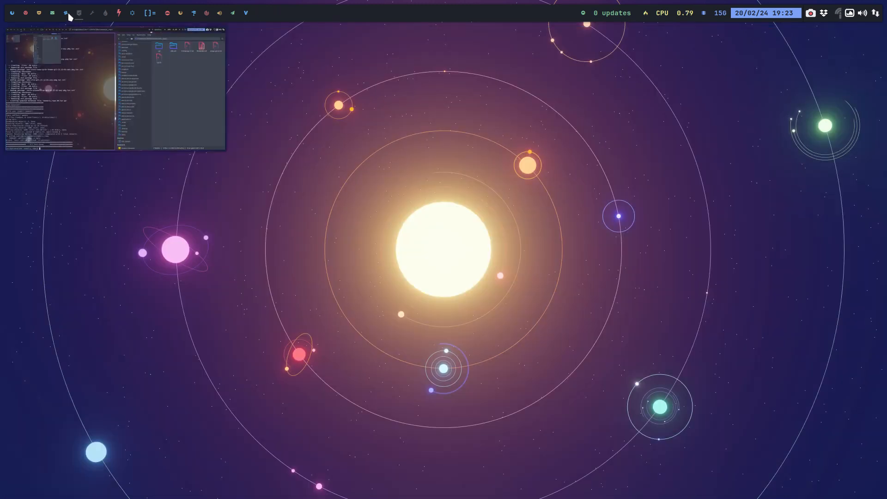
Switch to the workspace with the edu-plasma-power/archiso folder and open packages.x86_64 in the text editor.
click(66, 14)
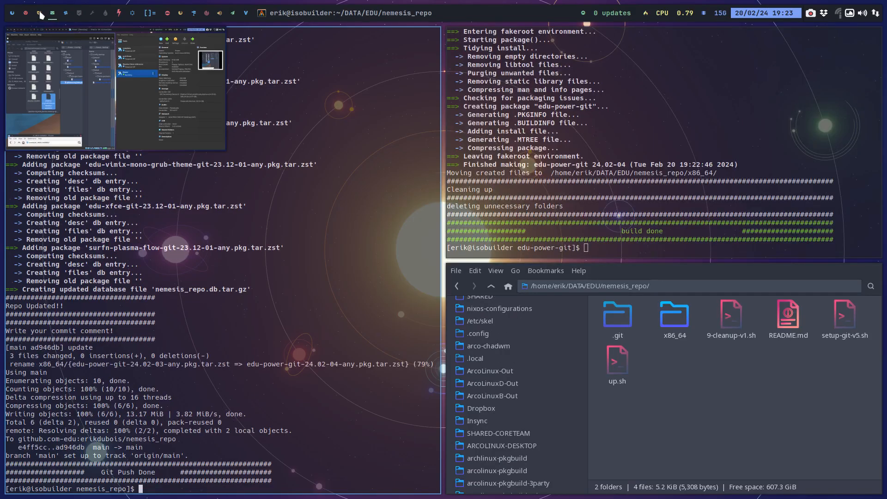
click(41, 15)
click(123, 17)
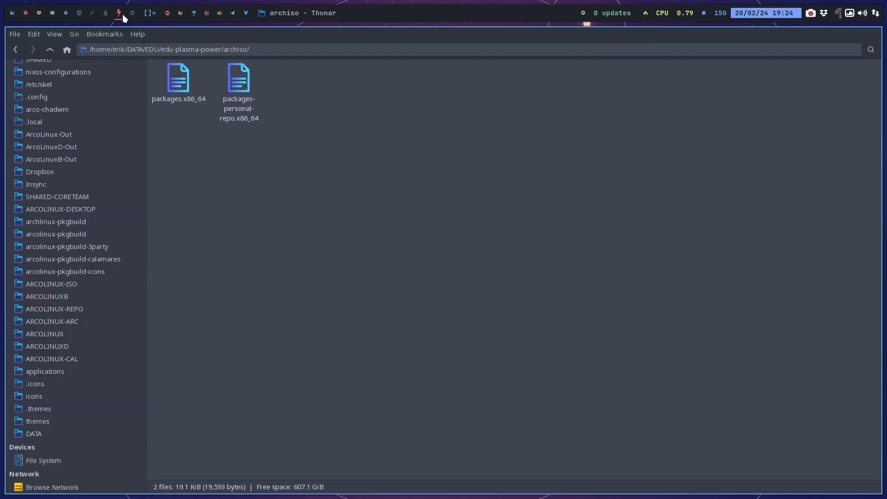
double_click(181, 77)
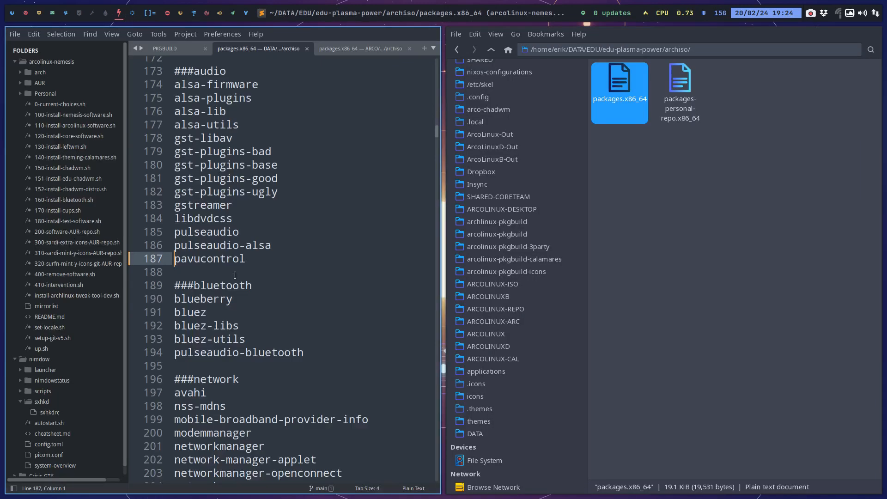
Comment out the pavucontrol line in the audio section of packages.x86_64 with a # and save the file.
click(252, 262)
click(174, 258)
text(#)
key(ctrl+s)
Search packages.x86_64 for other occurrences of pavucontrol.
click(198, 258)
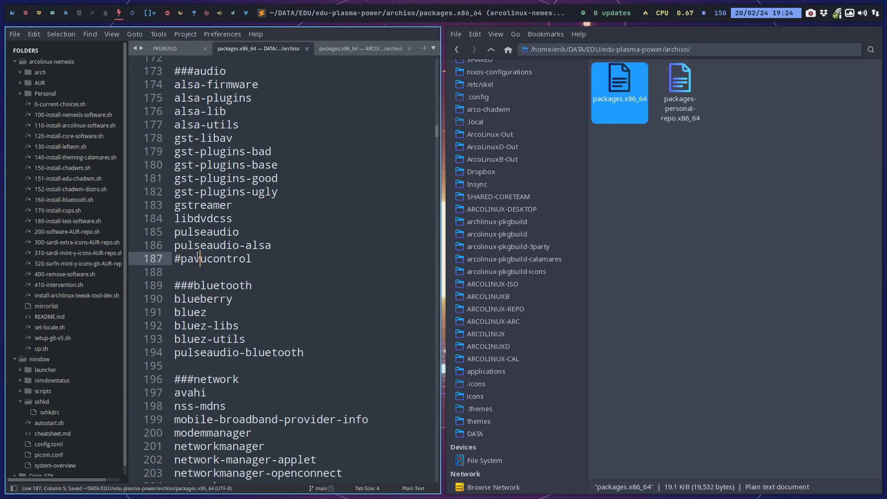
double_click(198, 258)
key(ctrl+f)
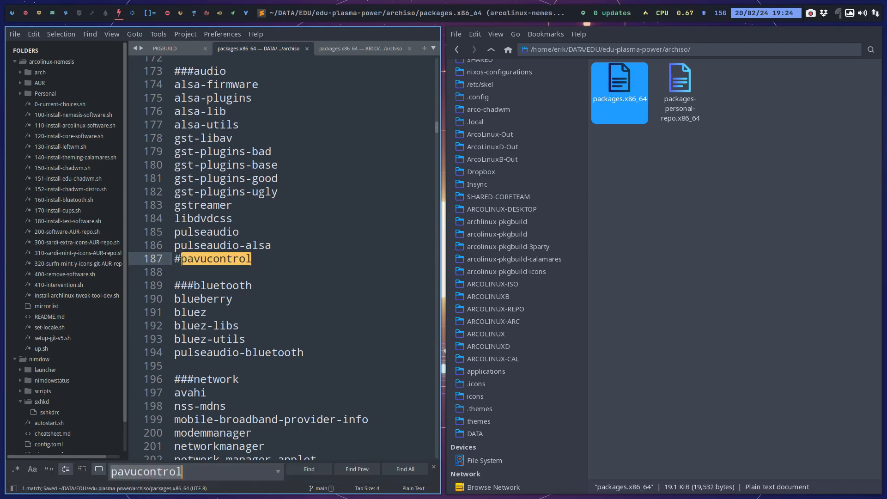
click(309, 469)
Add pavucontrol-qt on a new line after noto-fonts-emoji in the package list at the end of packages.x86_64 and save.
scroll(298, 400, down, 20)
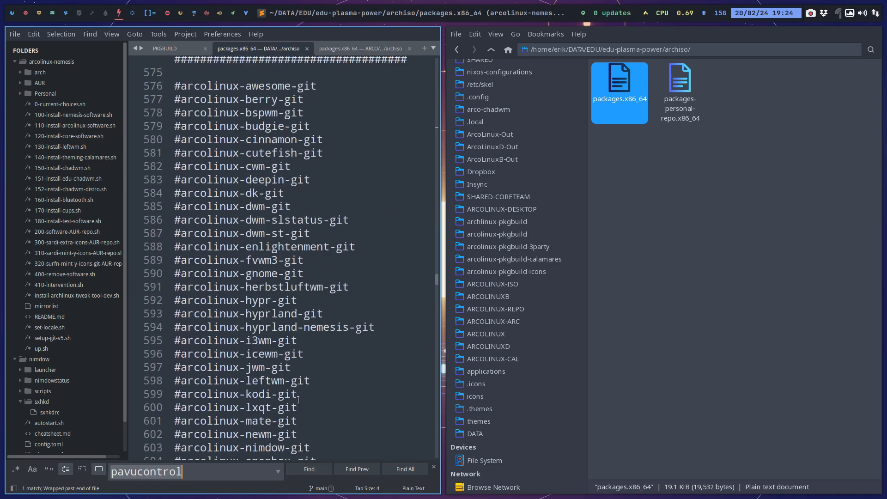
scroll(298, 400, down, 20)
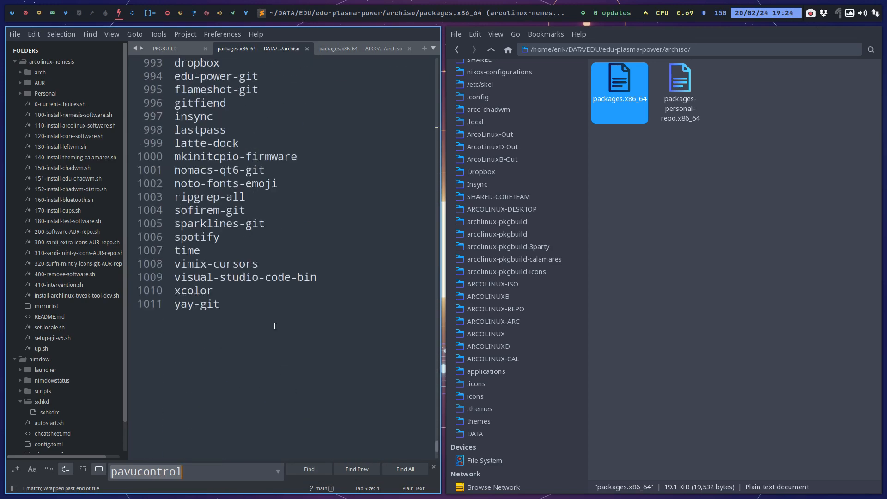
scroll(274, 326, up, 3)
click(298, 303)
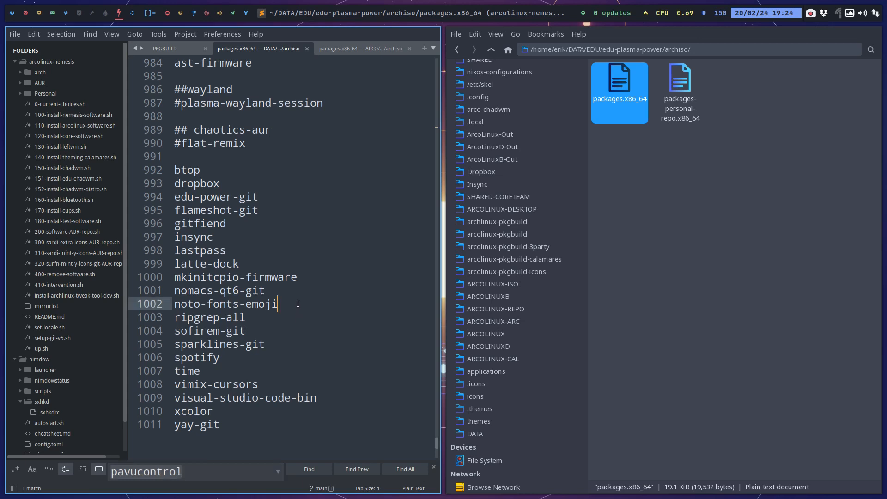
key(Return)
text(pa)
key(BackSpace)
key(BackSpace)
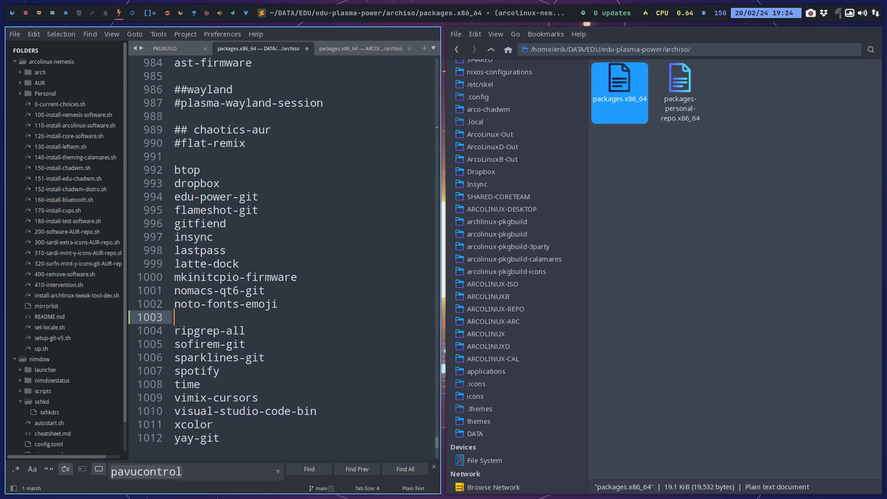
text(pavucontrol)
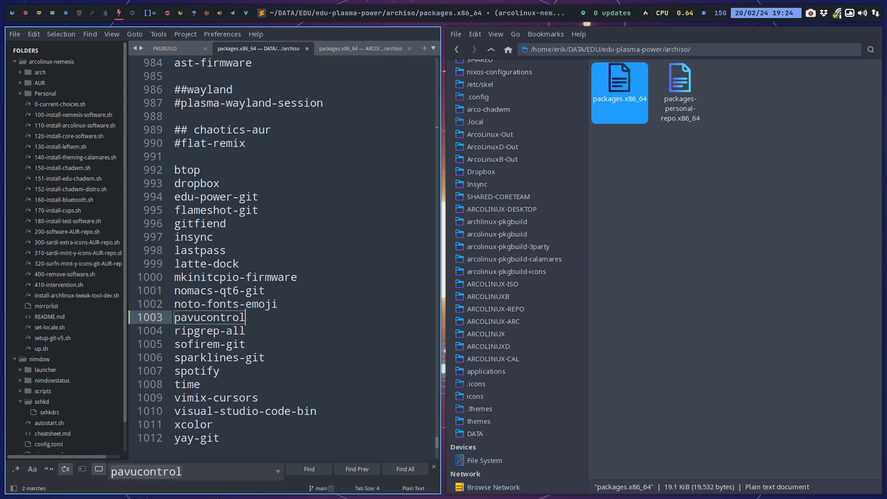
text(-qt)
key(ctrl+s)
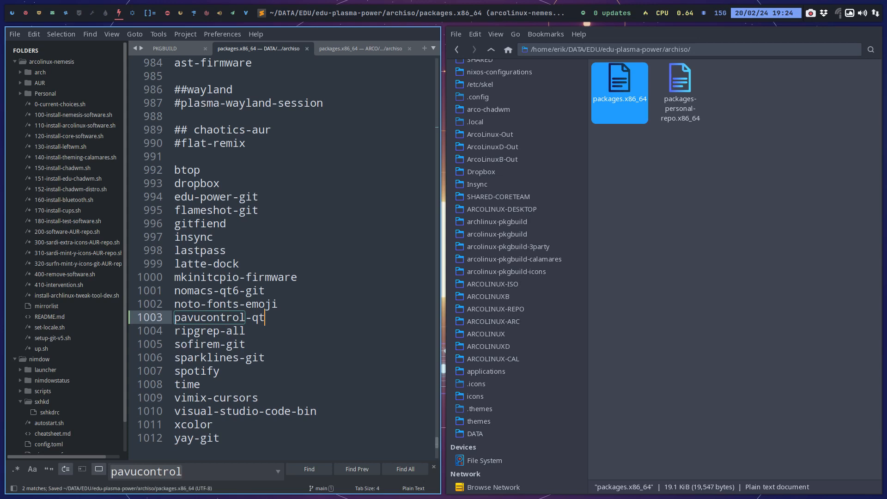
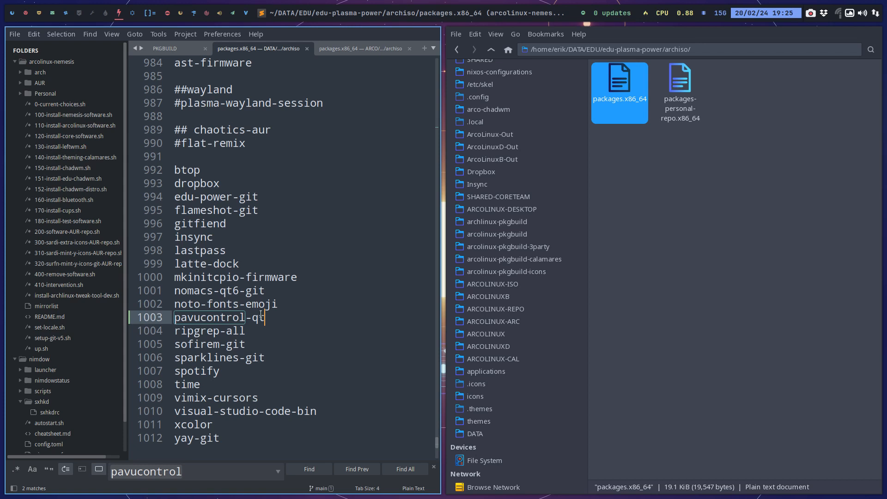
Save the packages.x86_64 package list and bring the running Power virtual machine up in full screen.
click(261, 315)
key(ctrl+s)
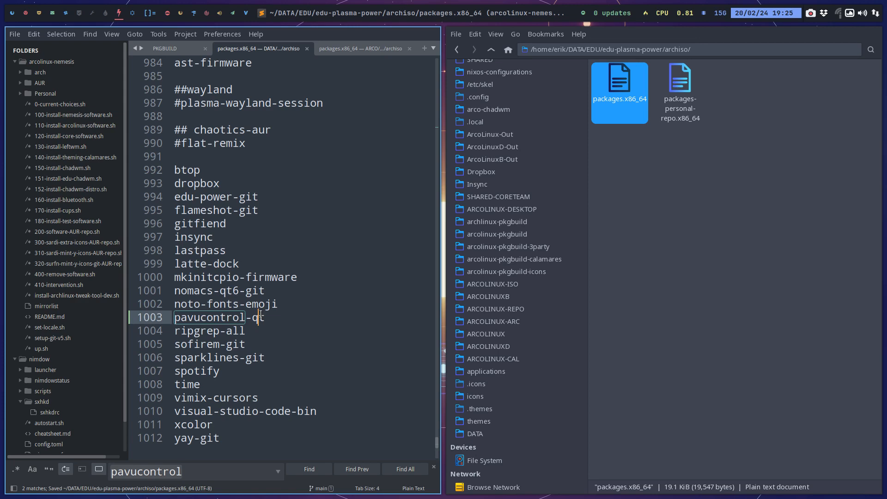
click(40, 16)
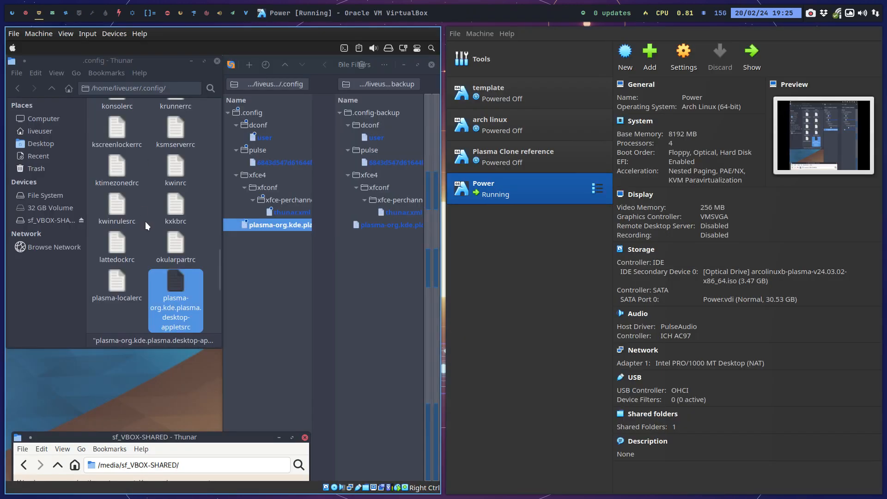
key(Control_R+f)
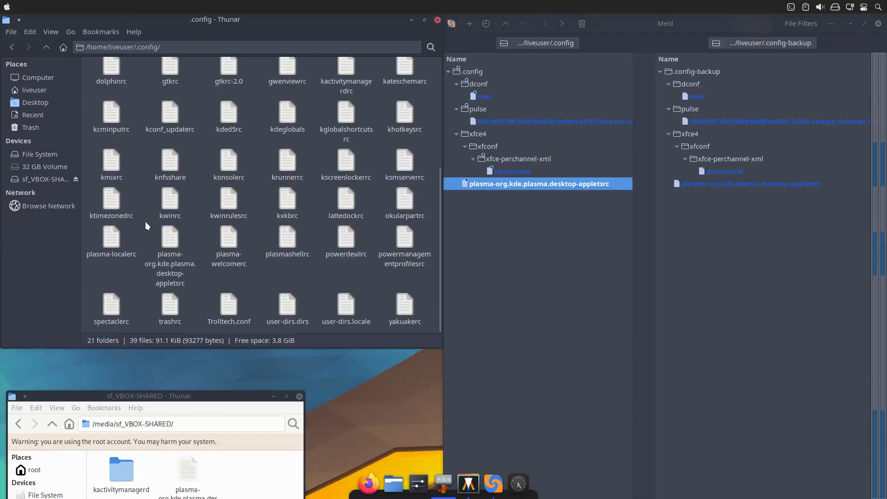
Run updqte in a new terminal and accept the upgrade of edu-power-git.
key(ctrl+alt+t)
text(updqte)
key(Return)
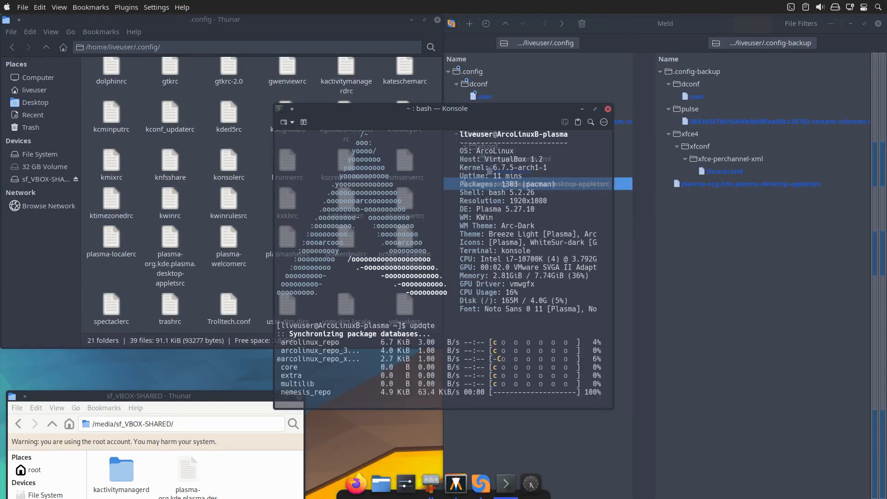
key(Return)
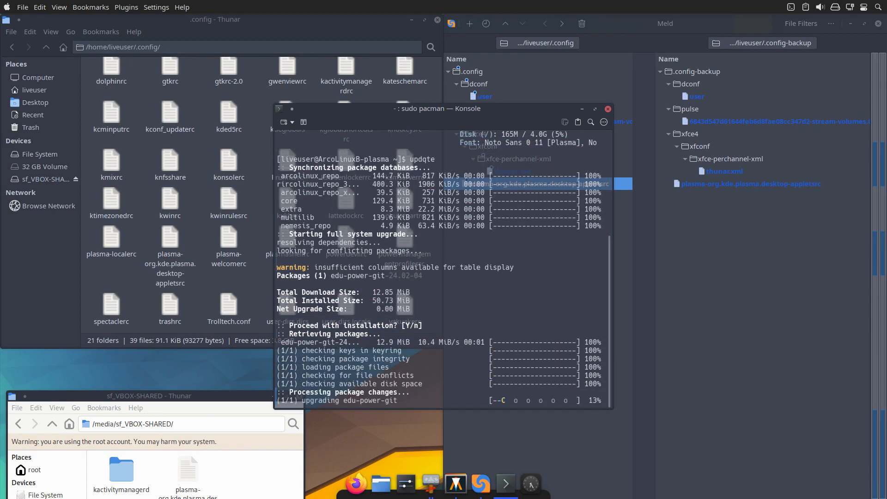
Run skel twice, agreeing each time to copy the /etc/skel content to the home directory.
text(skel)
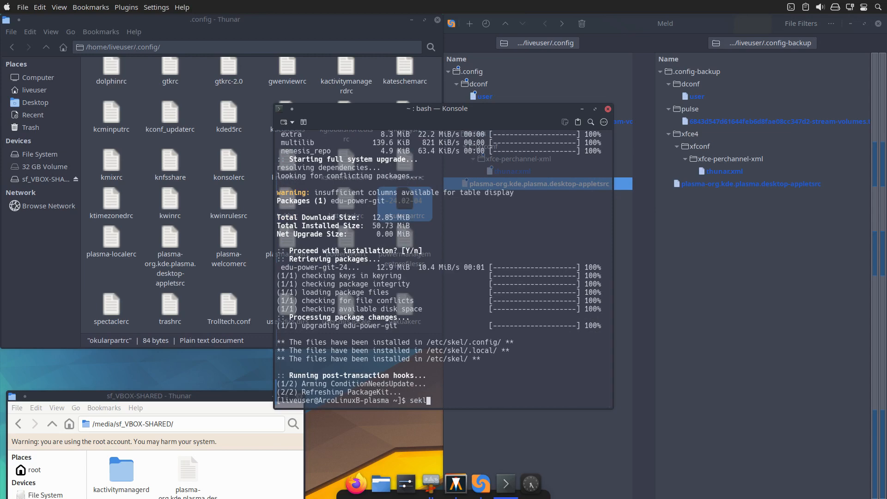
key(Return)
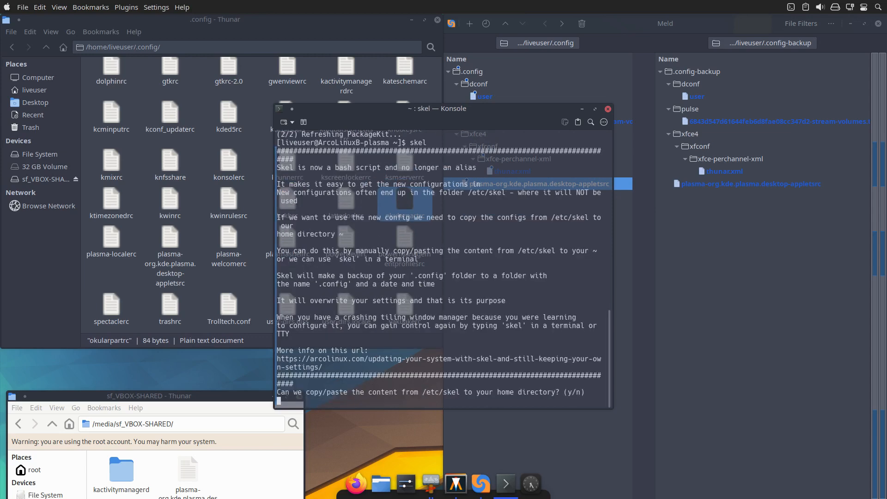
text(y)
key(Return)
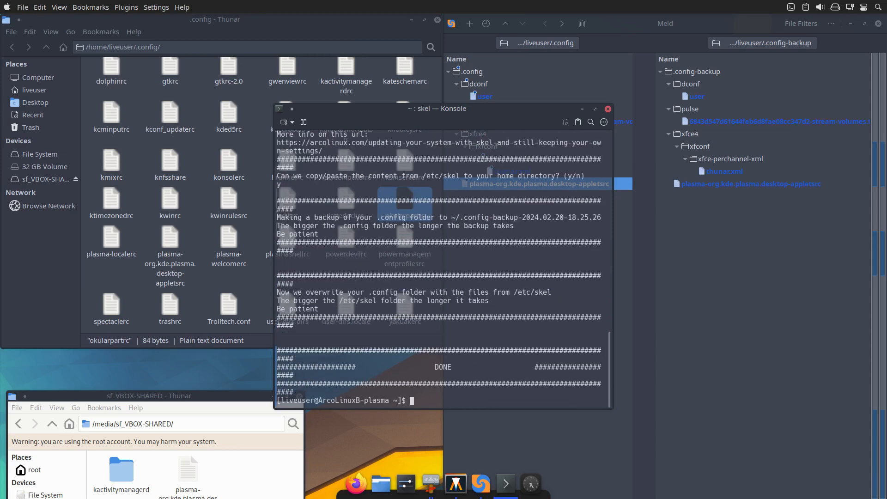
text(skel)
key(Return)
text(y)
key(Return)
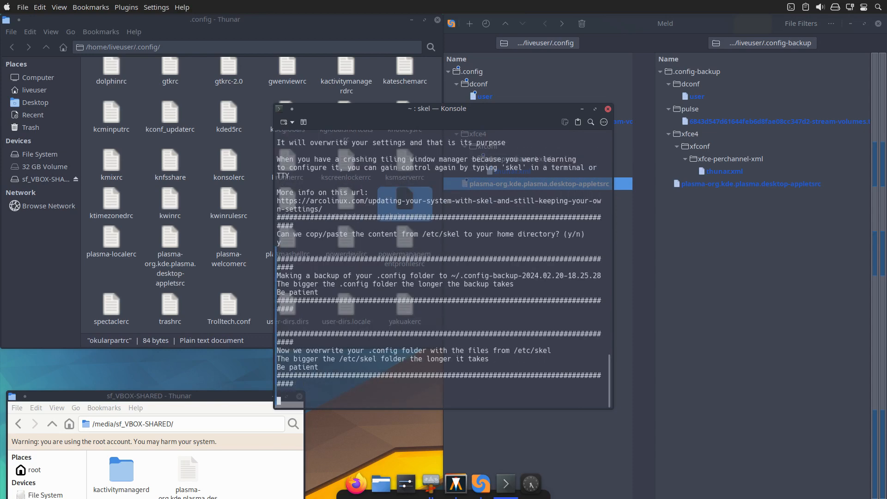
Reboot the virtual machine with sr and continue into the installed system's desktop.
text(sr)
key(Return)
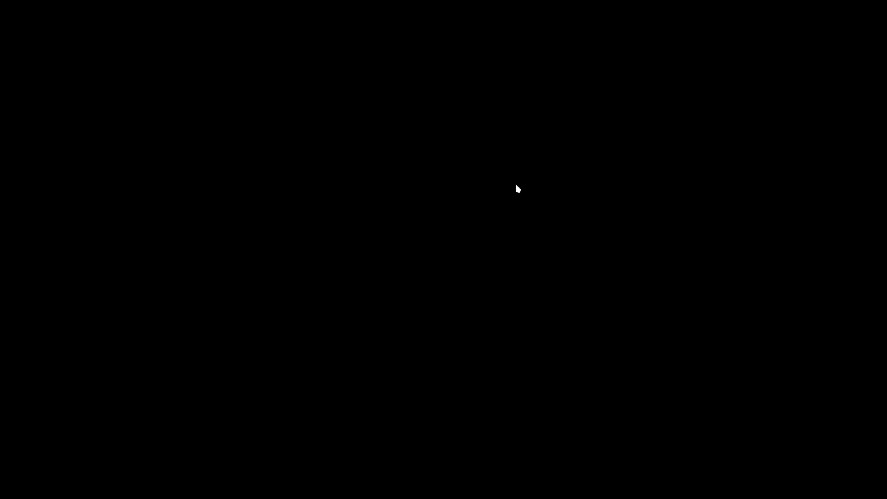
key(Return)
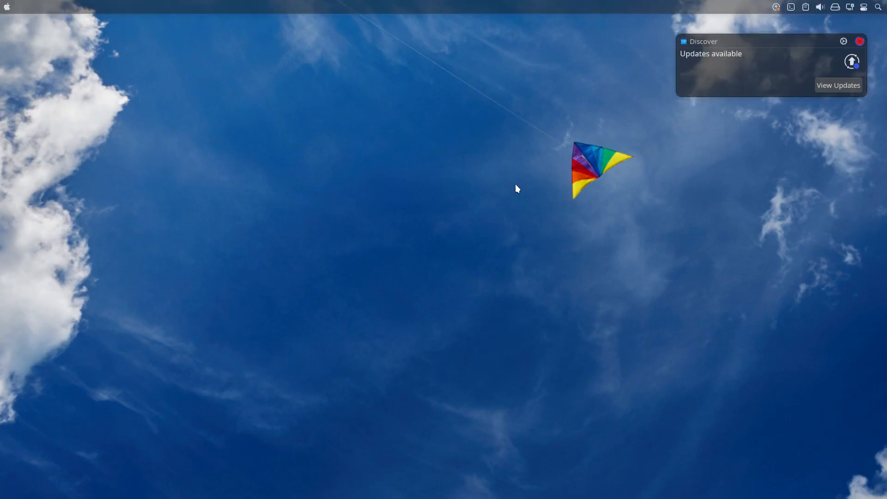
Advance the desktop background to the next wallpaper image three times.
right_click(379, 158)
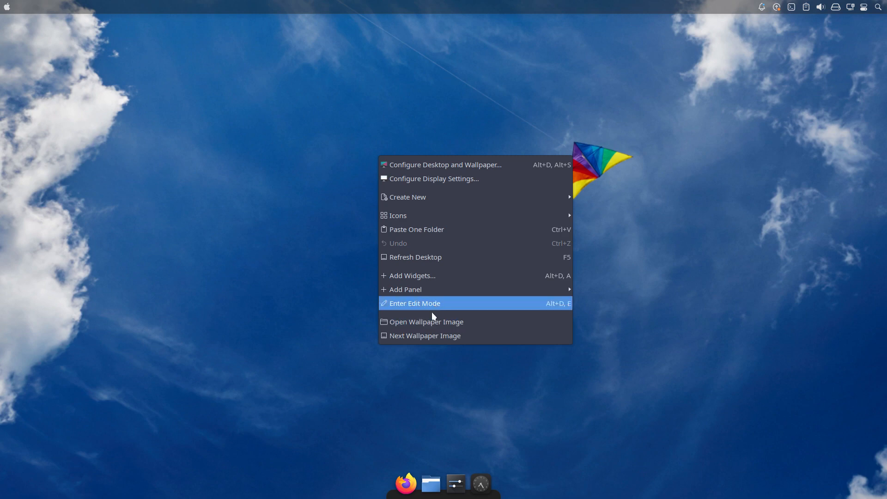
click(425, 333)
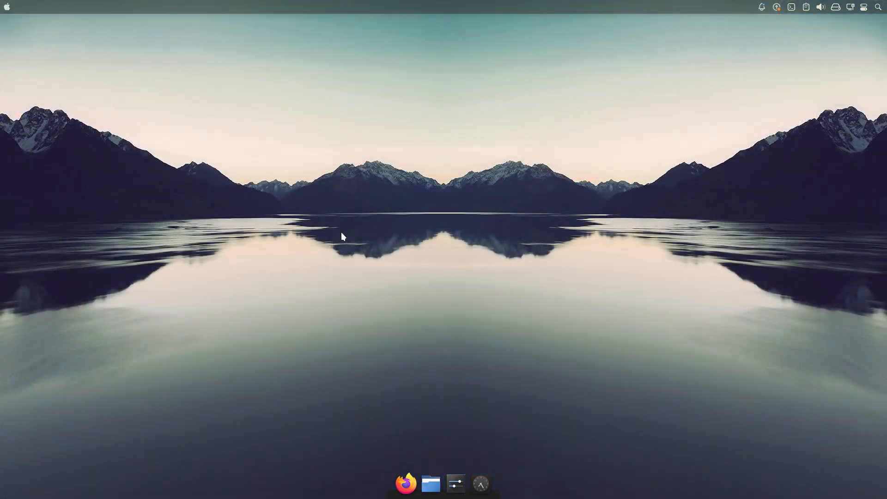
right_click(341, 232)
click(401, 414)
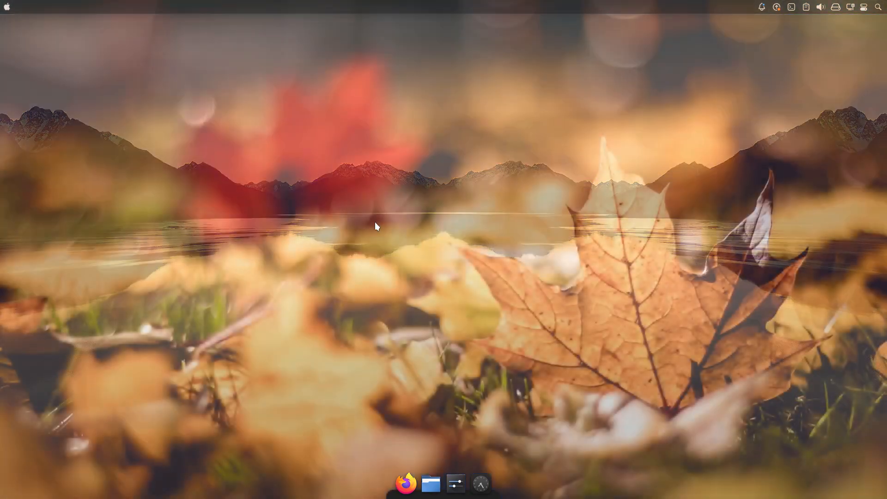
right_click(376, 221)
click(440, 400)
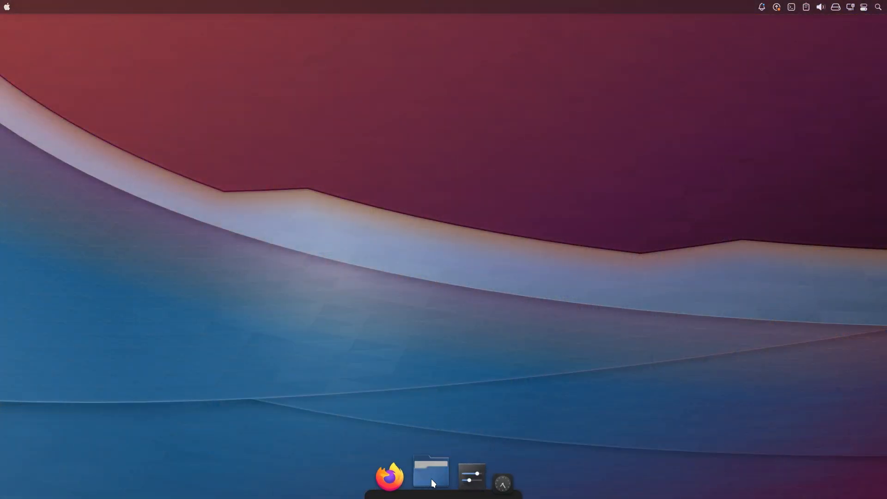
Open the .local/share/wallpapers folder of the home directory in the file manager.
click(431, 481)
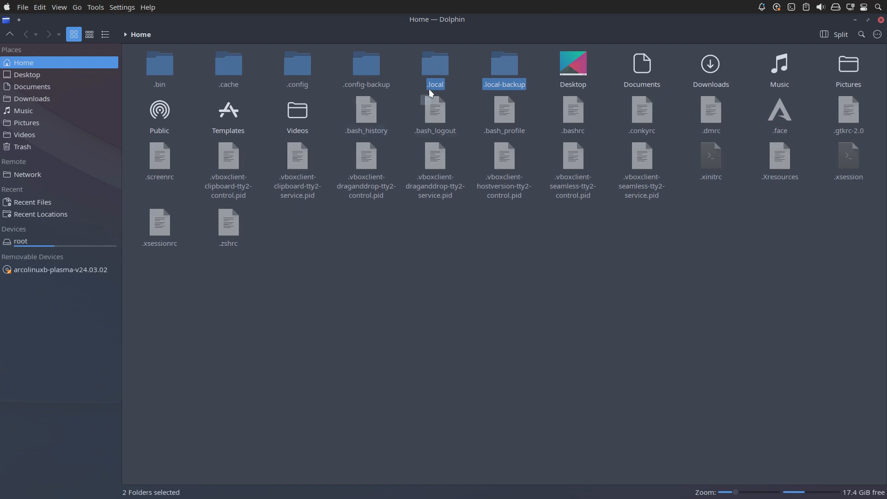
double_click(432, 73)
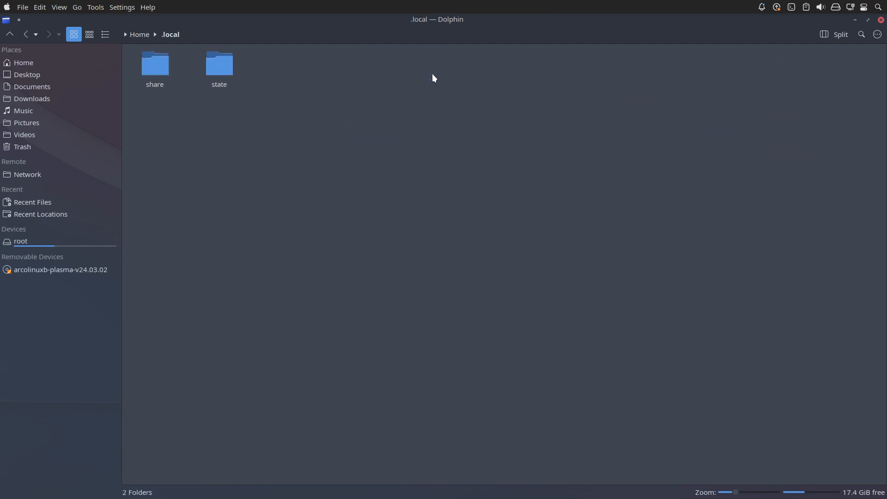
double_click(150, 72)
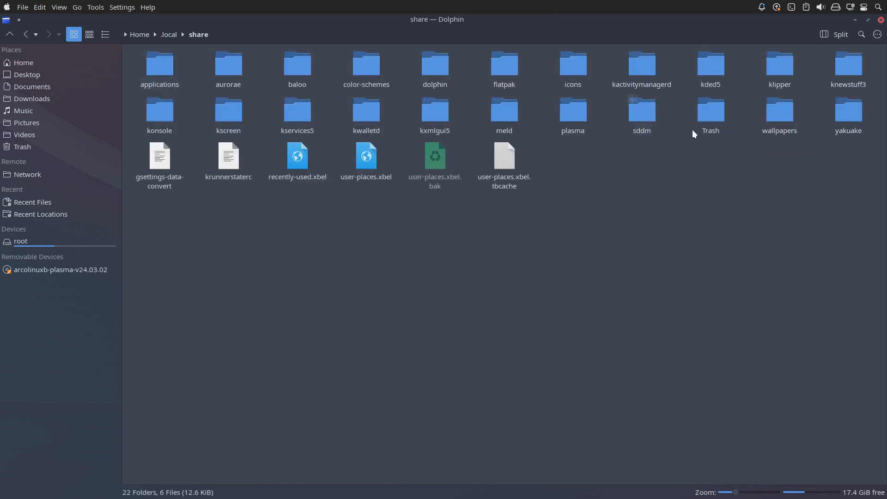
double_click(772, 119)
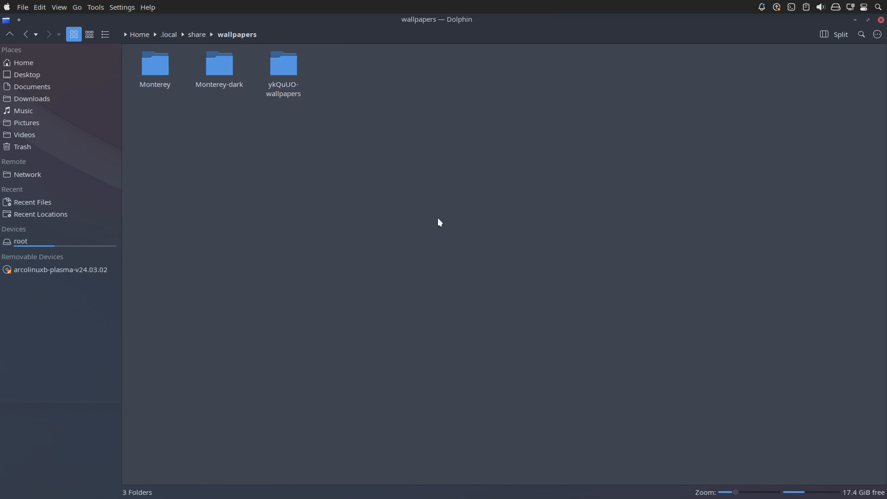
Inspect the Monterey, Monterey-dark and ykQuUO-wallpapers folders and close the file manager.
double_click(157, 69)
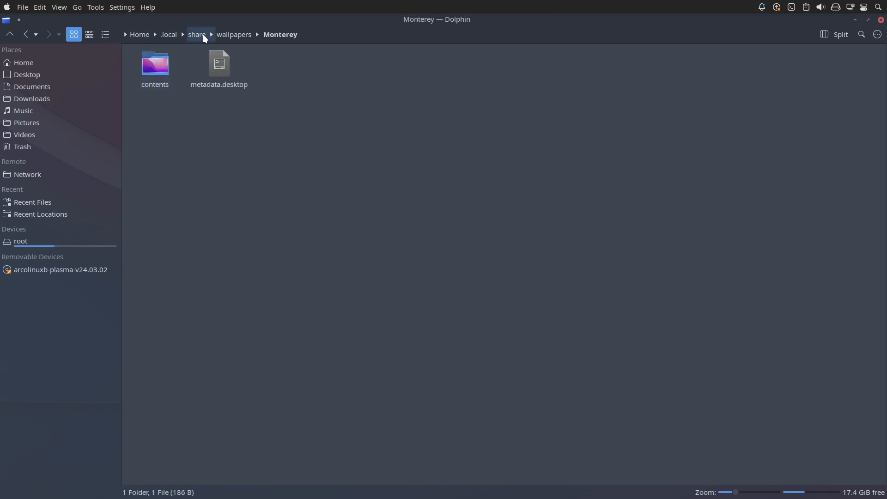
click(227, 34)
double_click(218, 65)
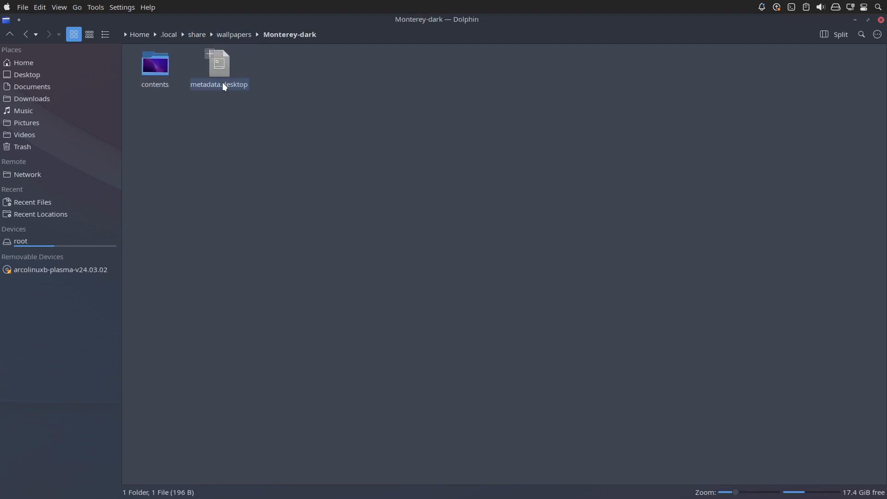
click(236, 34)
click(283, 68)
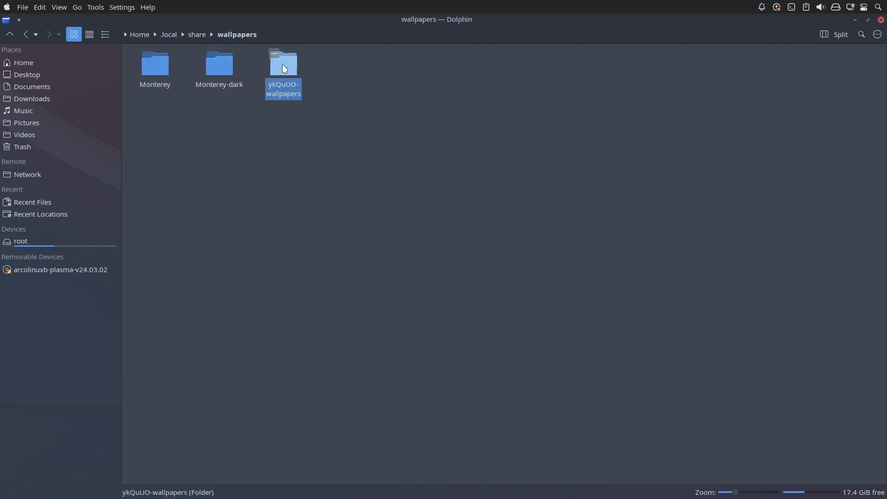
double_click(284, 69)
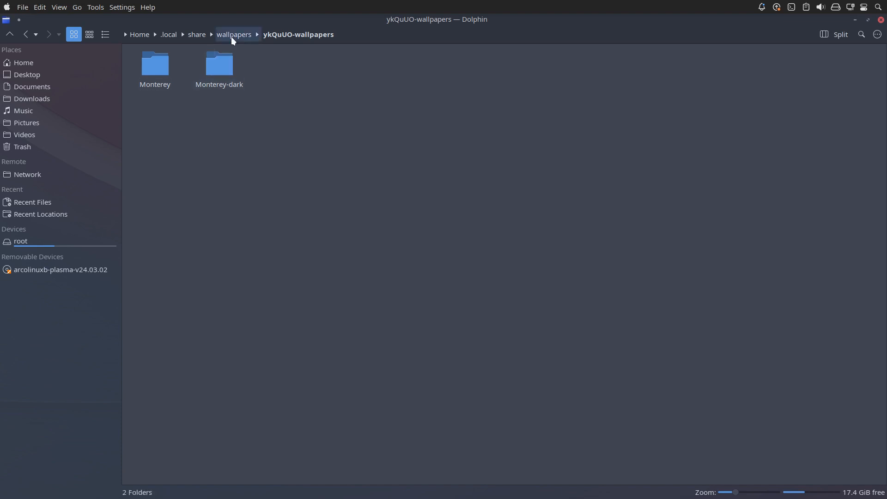
click(881, 20)
Review the slideshow images and the .local/share wallpapers source folder in the desktop wallpaper settings, and close them.
right_click(431, 123)
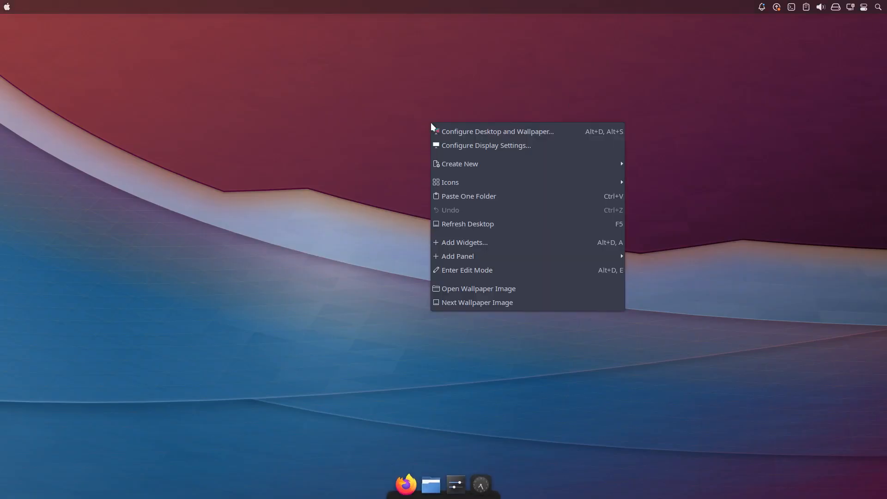
click(481, 132)
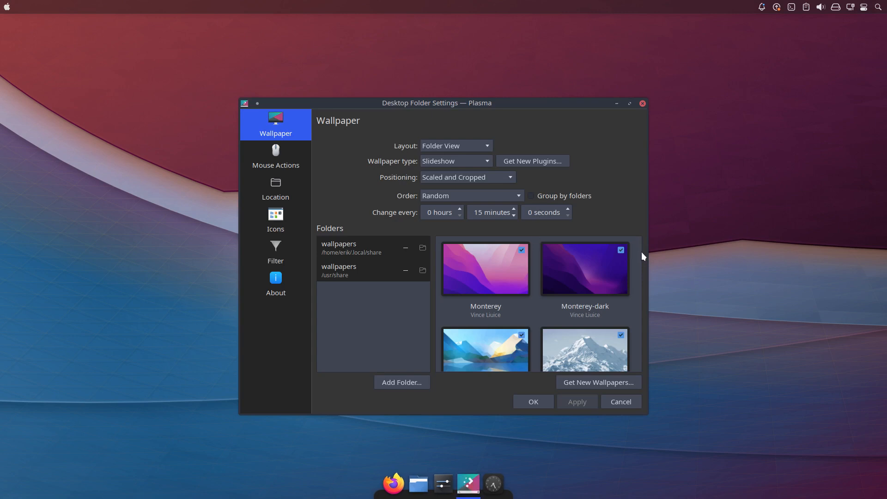
drag(638, 245, 636, 263)
drag(637, 272, 636, 379)
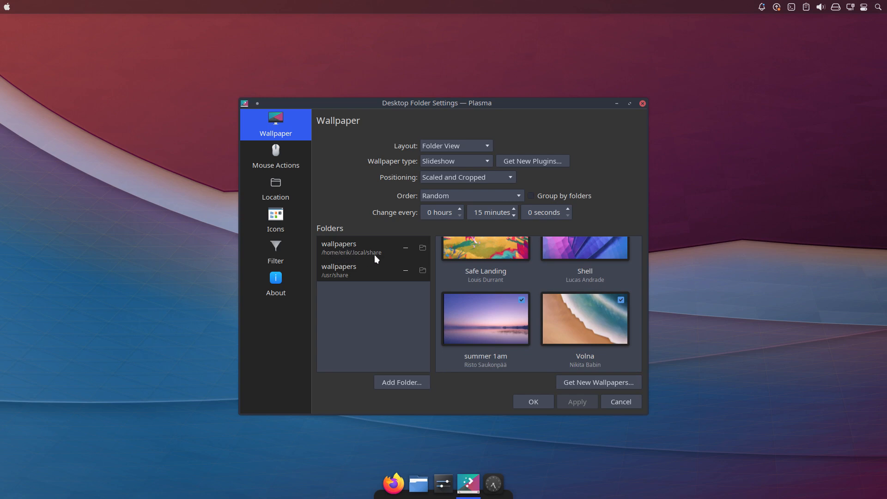
click(423, 249)
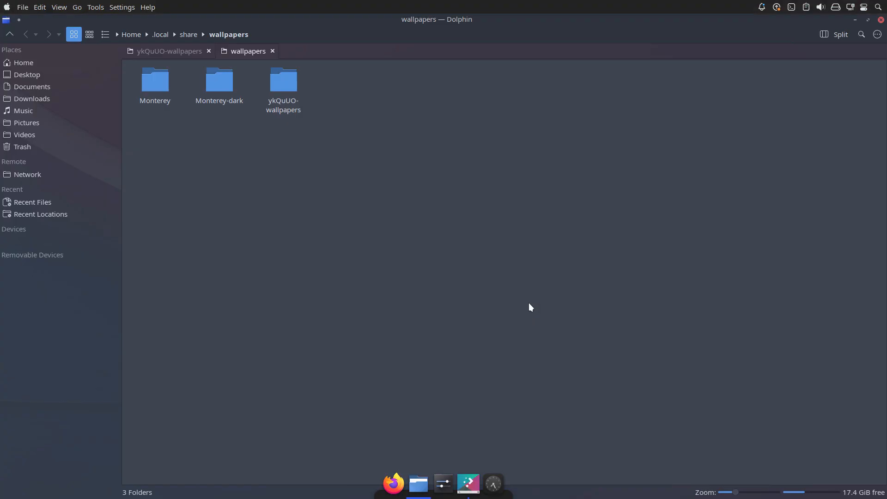
click(880, 20)
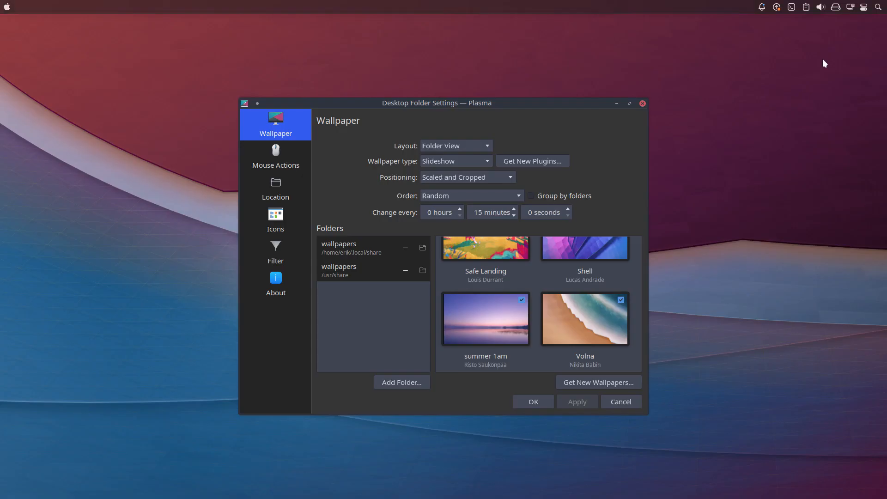
click(642, 103)
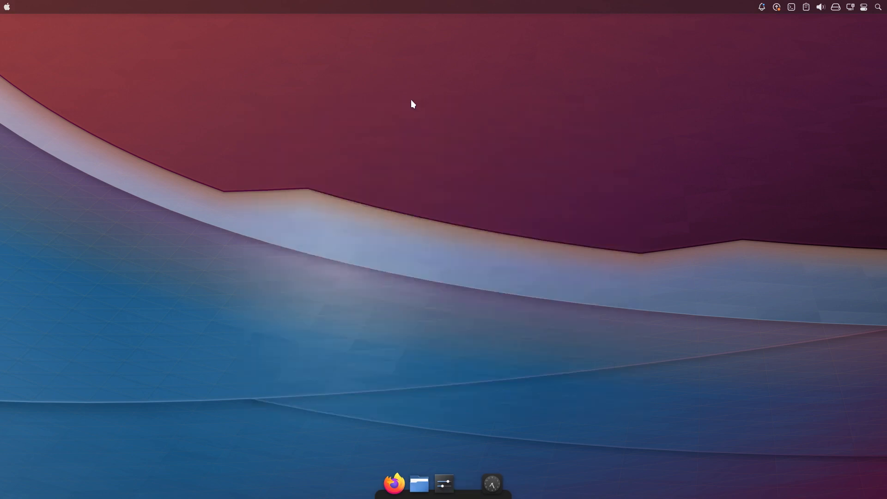
Run update in a new terminal, enter the sudo password and accept the upgrade of edu-power-git.
key(ctrl+alt+t)
text(update)
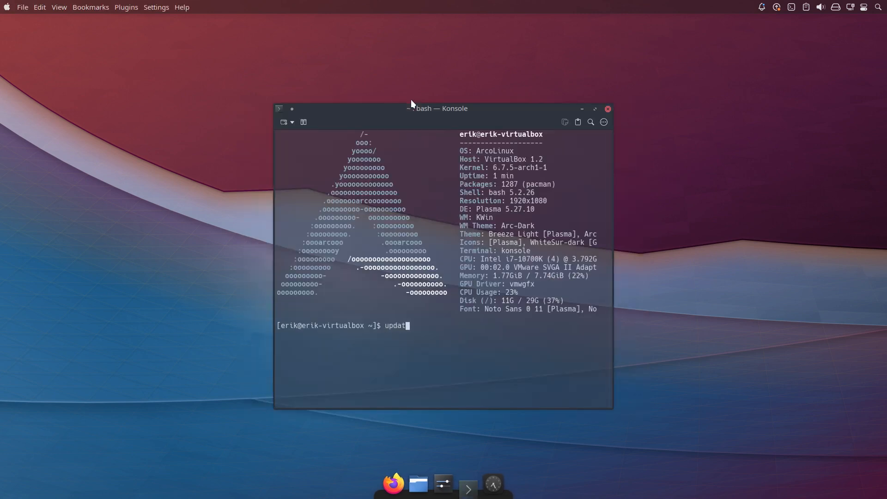
key(Return)
key(Return)
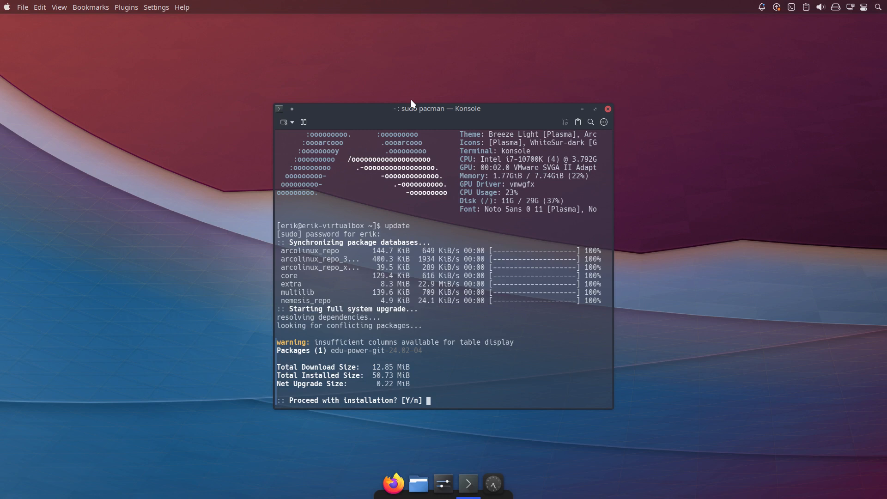
key(Return)
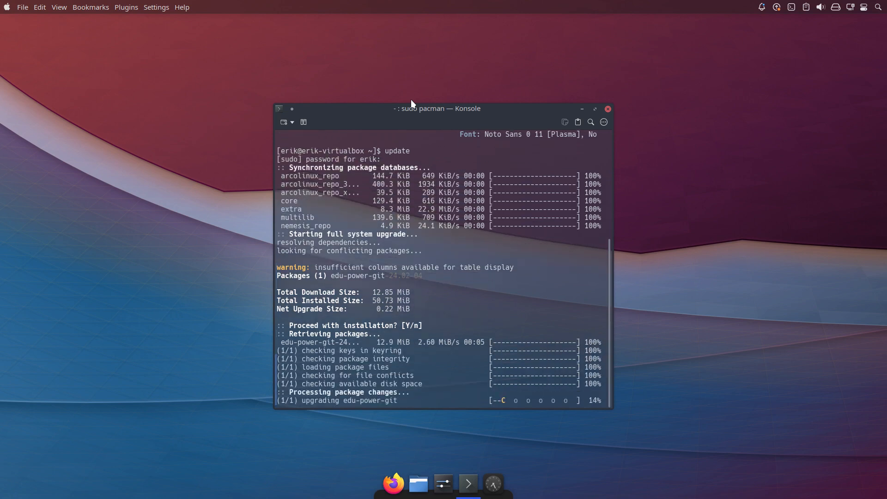
List the recently installed packages with rip and close the terminal.
text(ri)
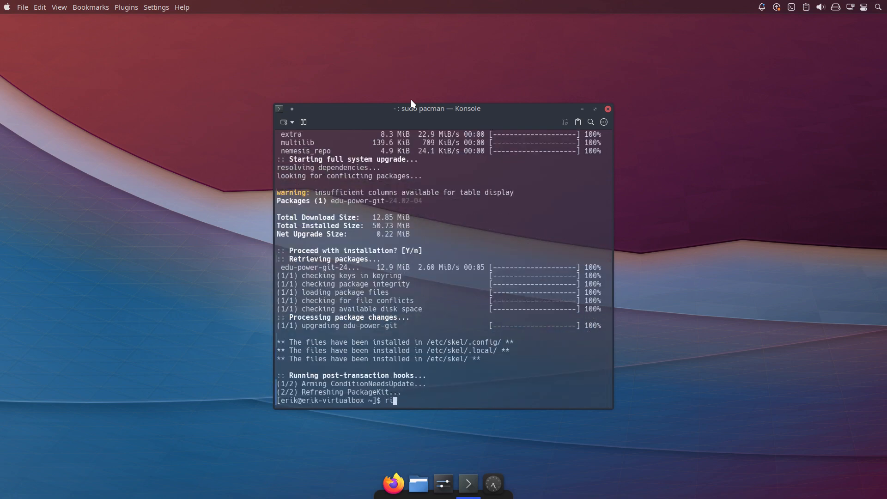
text(p)
key(Return)
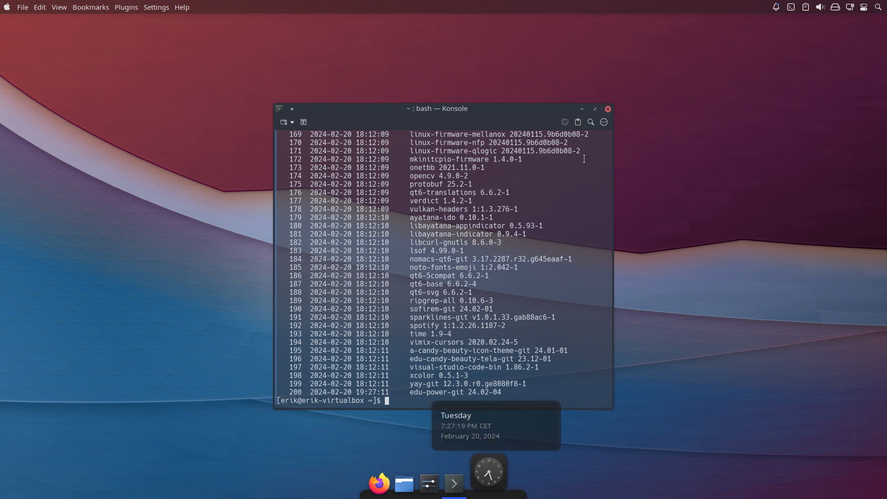
click(608, 109)
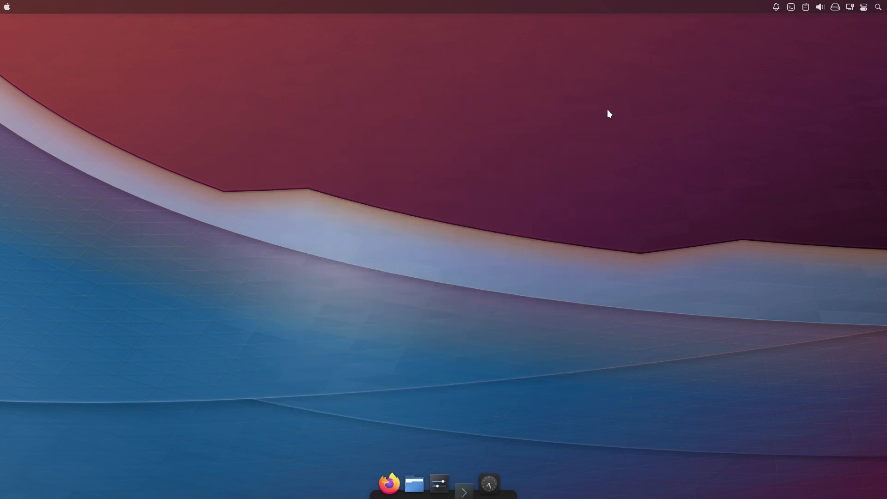
Search the widgets for time, add three Digital Clock widgets to the top panel and close the widget list.
right_click(650, 6)
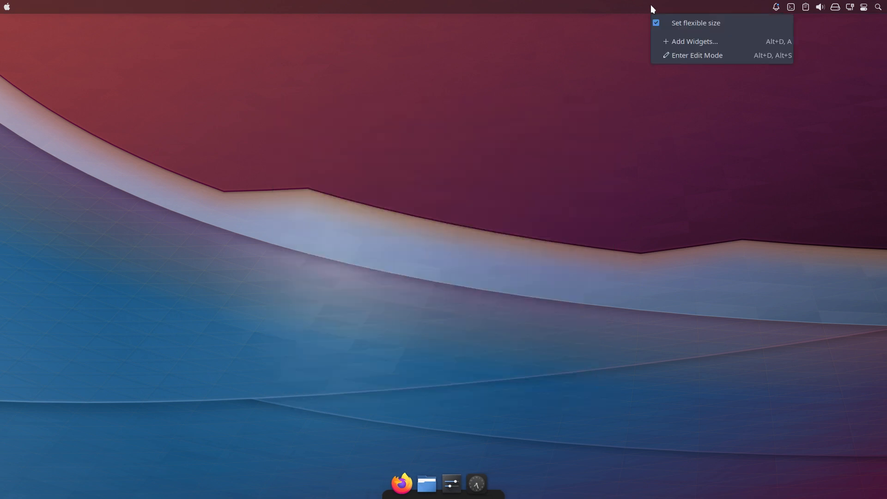
click(729, 46)
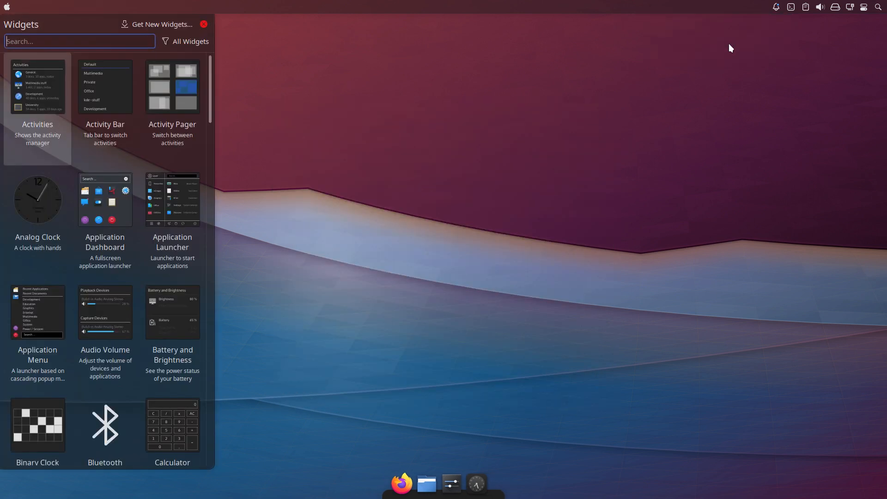
text(time)
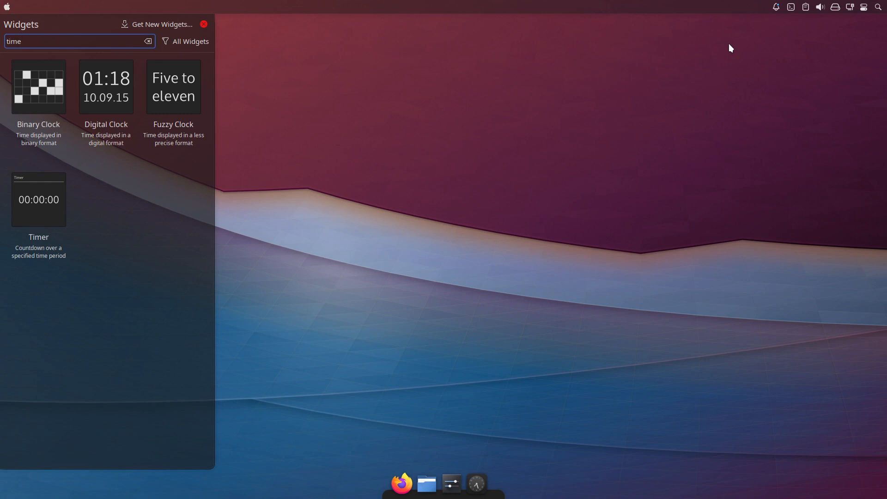
double_click(118, 95)
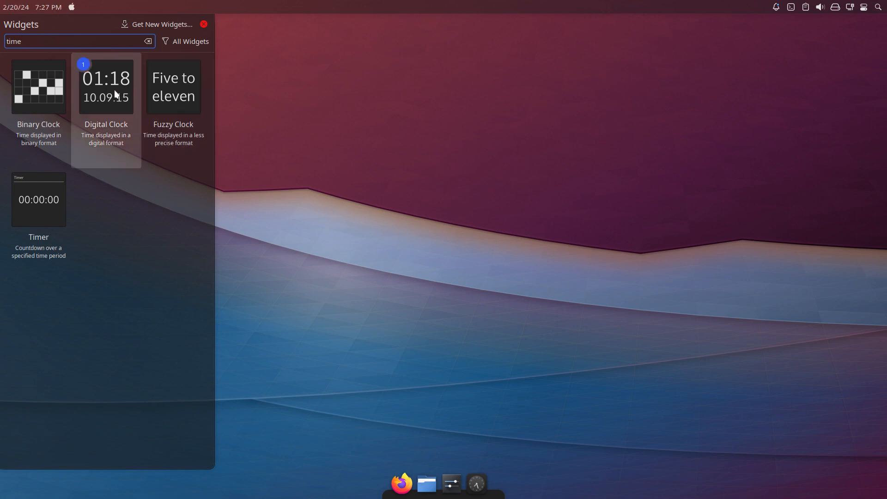
double_click(117, 94)
double_click(115, 94)
click(60, 7)
click(339, 147)
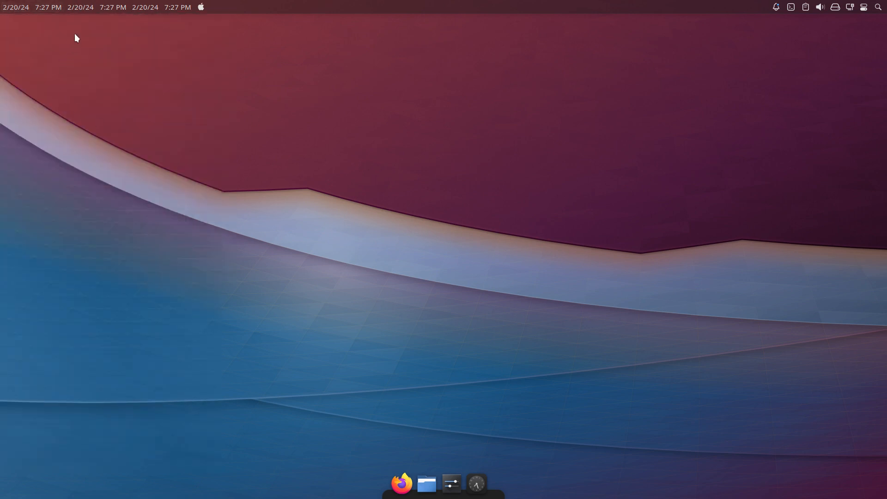
Enter the top panel's edit mode and remove two of the three Digital Clock widgets.
right_click(83, 10)
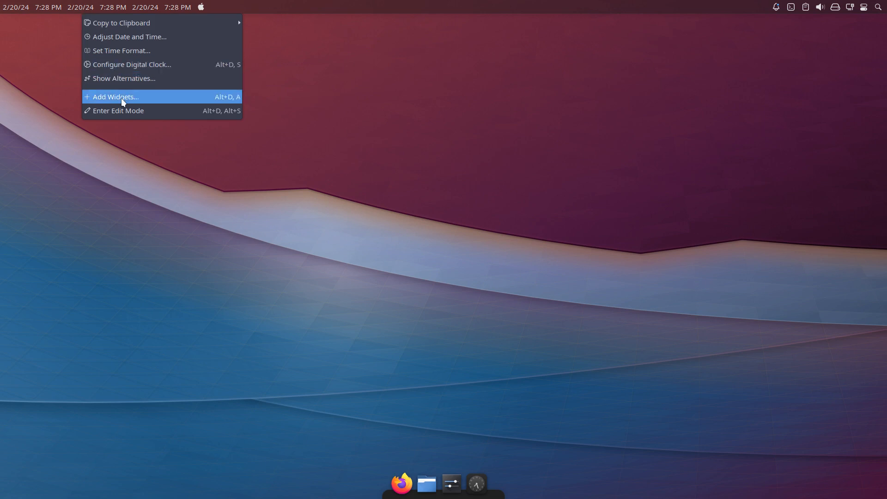
click(139, 112)
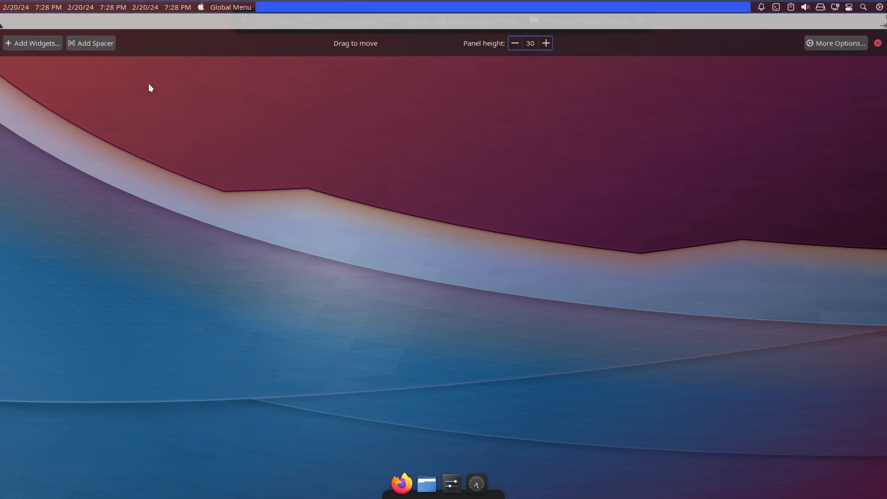
click(177, 8)
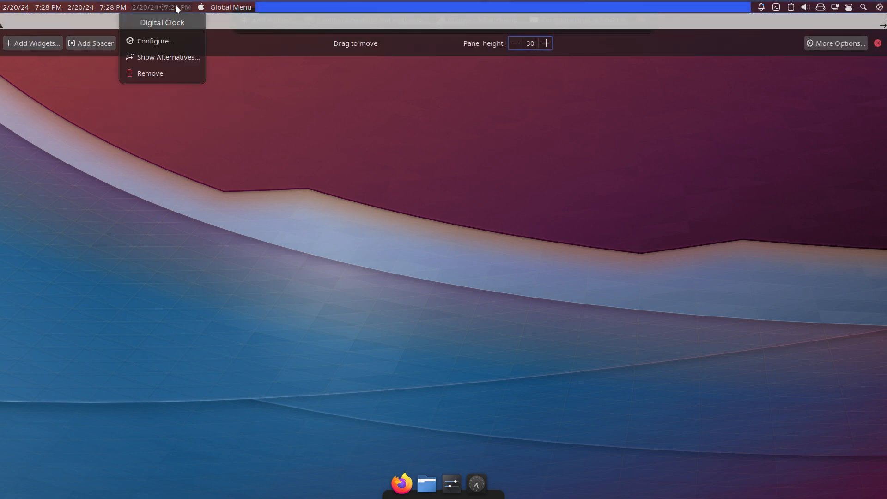
click(157, 72)
mouse_move(105, 9)
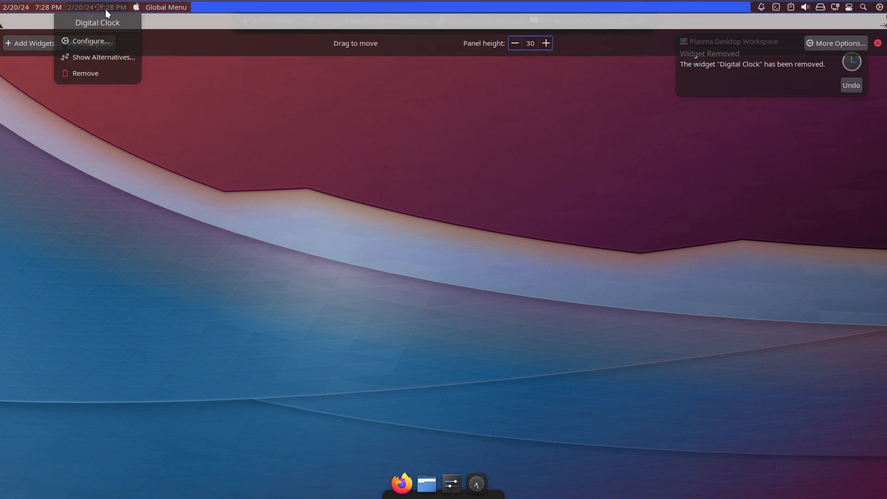
click(90, 72)
Move the remaining digital clock to the panel's end after the search icon, leave edit mode and dismiss the removal notifications.
mouse_move(34, 7)
drag(31, 7, 841, 4)
mouse_move(842, 6)
click(689, 335)
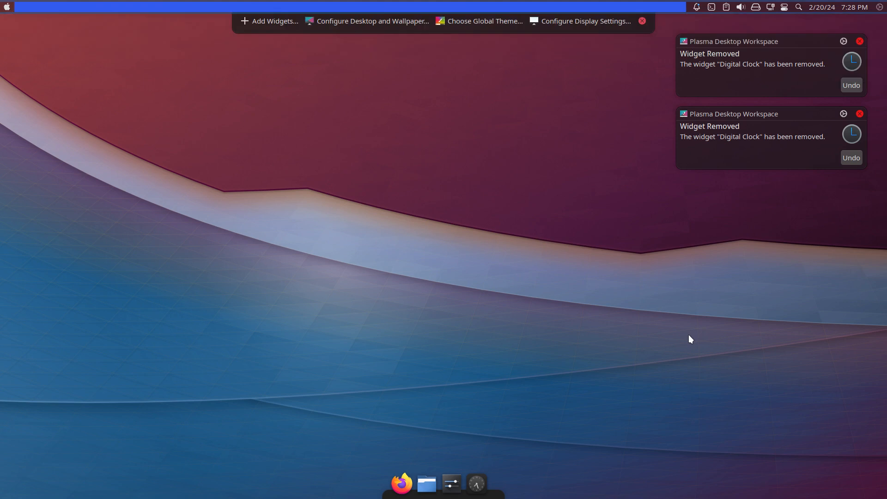
click(642, 21)
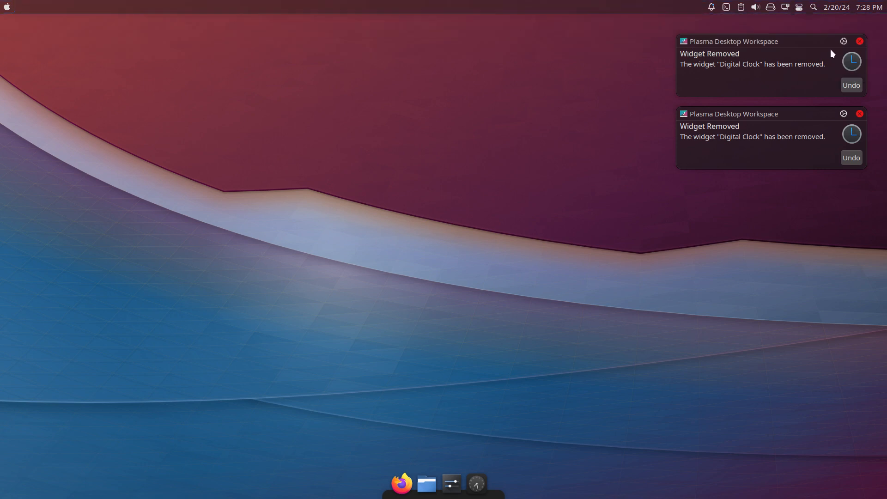
click(859, 41)
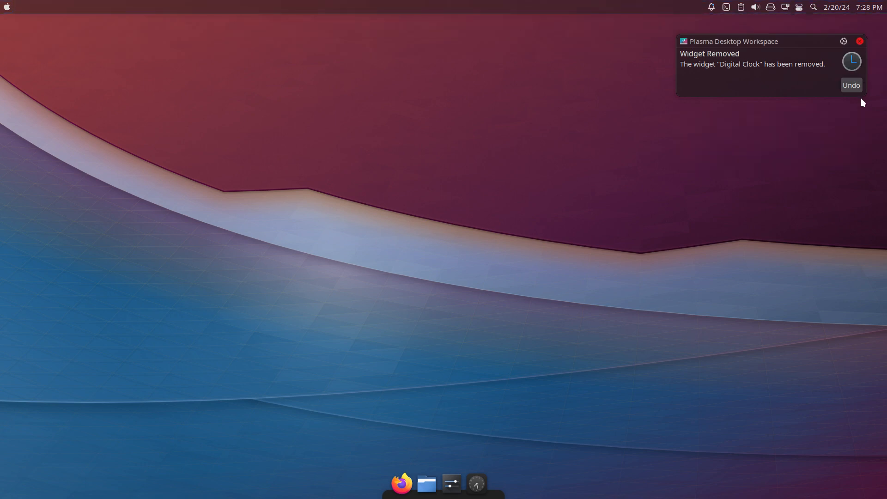
click(859, 41)
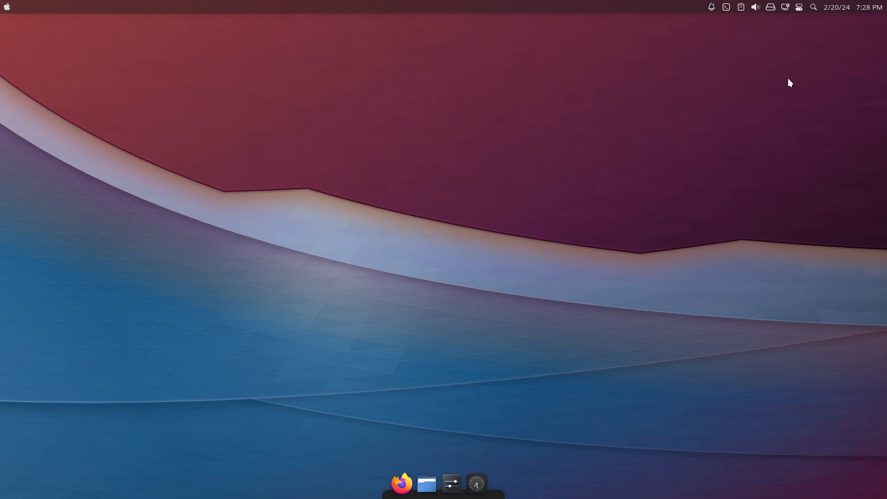
Move the digital clock in the top panel to just before the notification bell and leave edit mode.
right_click(840, 6)
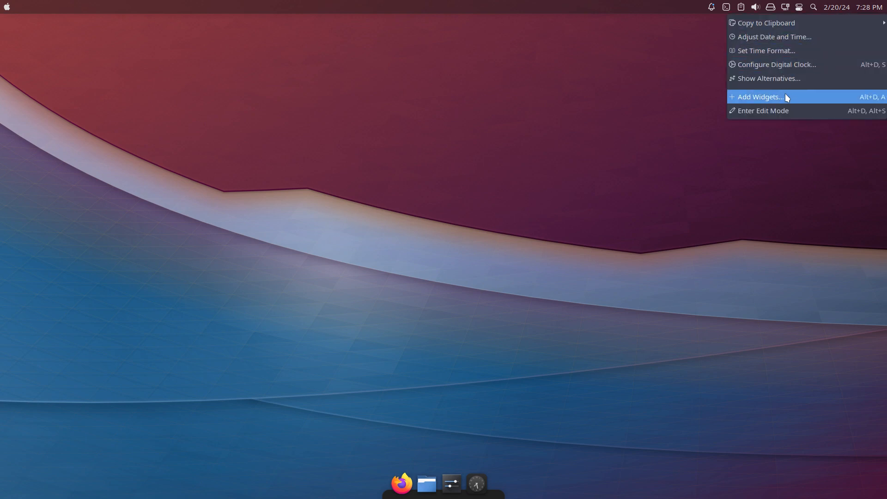
click(787, 109)
mouse_move(827, 7)
drag(827, 8, 699, 13)
click(761, 199)
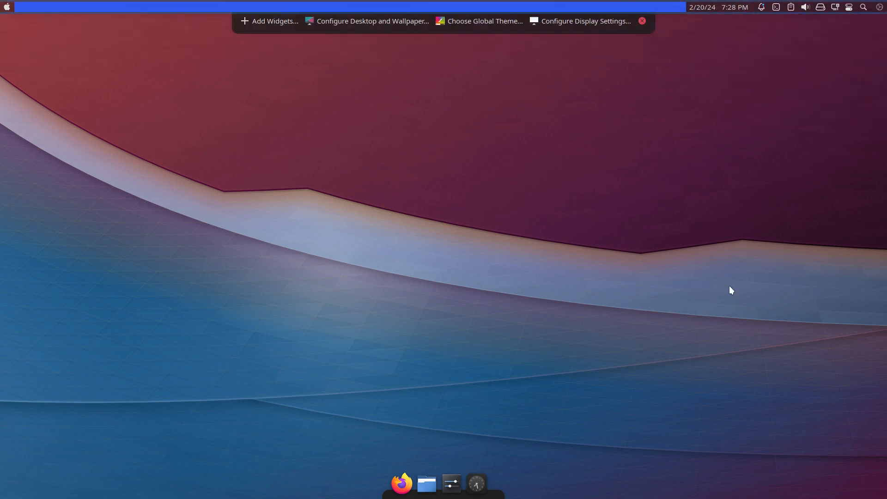
click(642, 21)
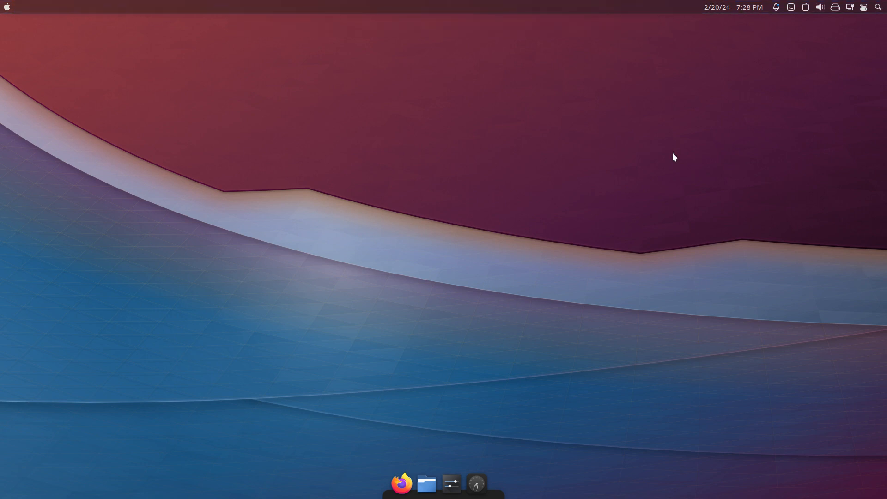
Try to move the digital clock to the middle of the top panel in edit mode.
right_click(737, 11)
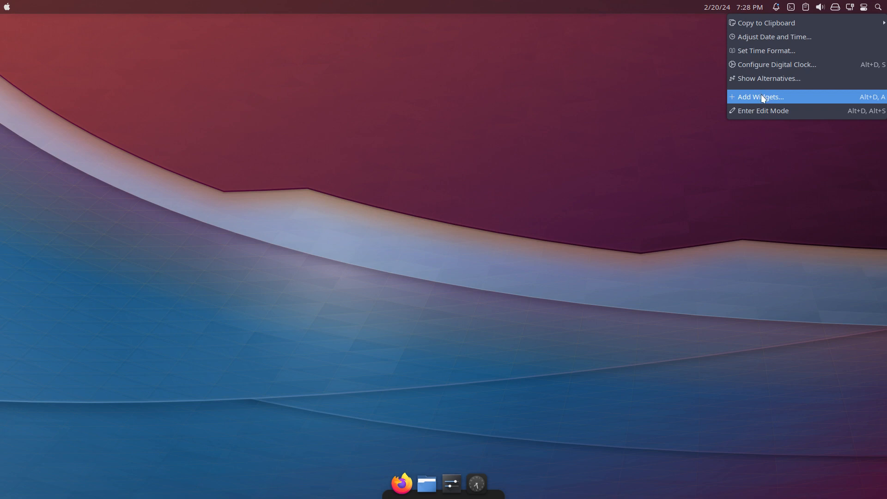
click(766, 109)
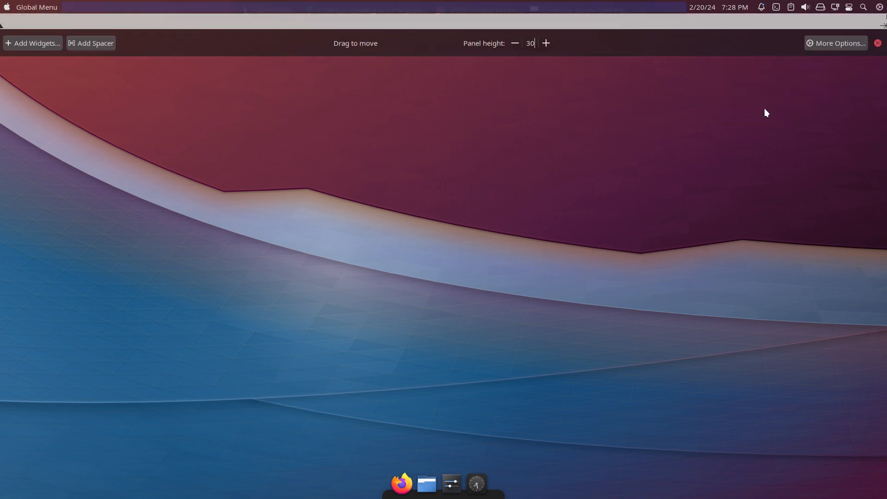
mouse_move(713, 6)
drag(713, 7, 452, 7)
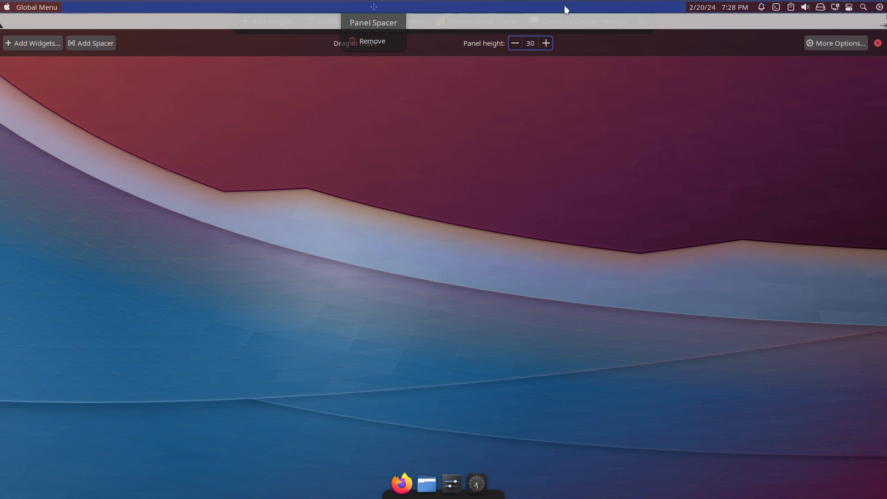
click(623, 190)
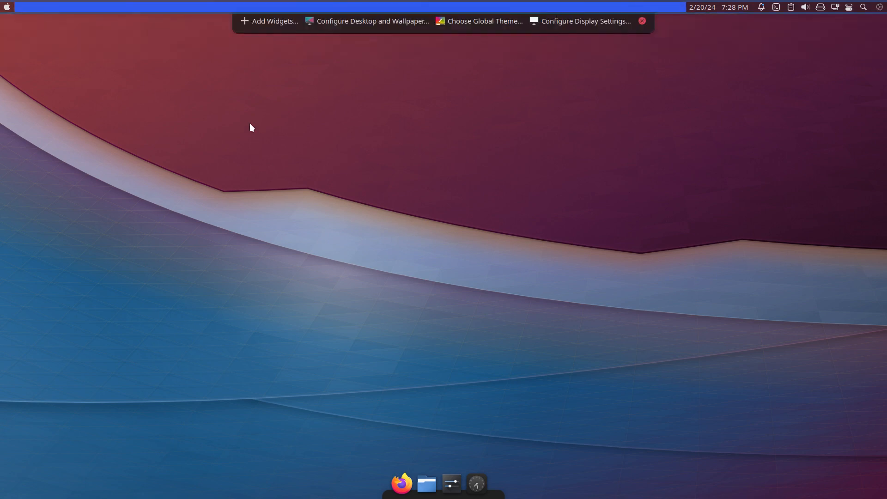
Look through the full list of available panel widgets, then close the list and leave edit mode.
right_click(387, 8)
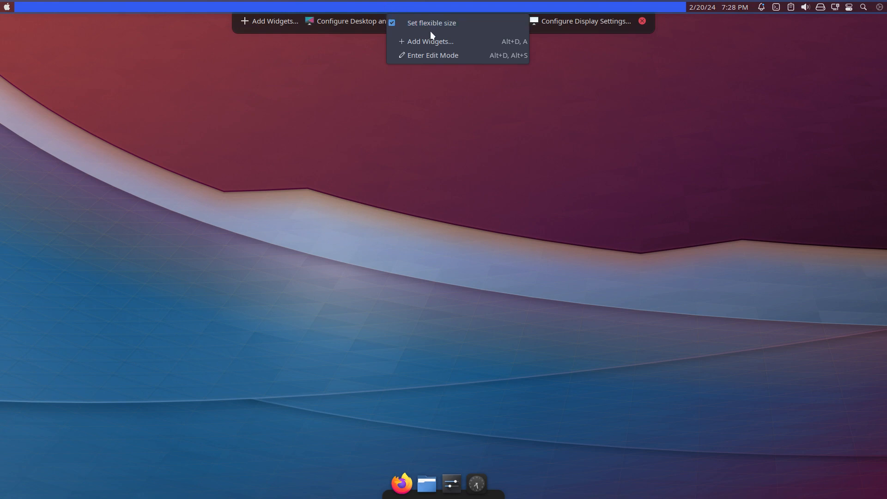
click(434, 43)
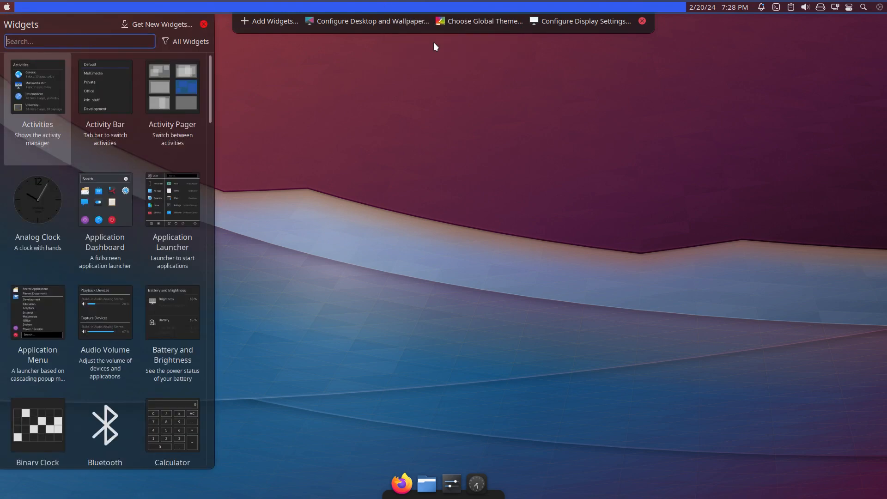
scroll(156, 249, down, 3)
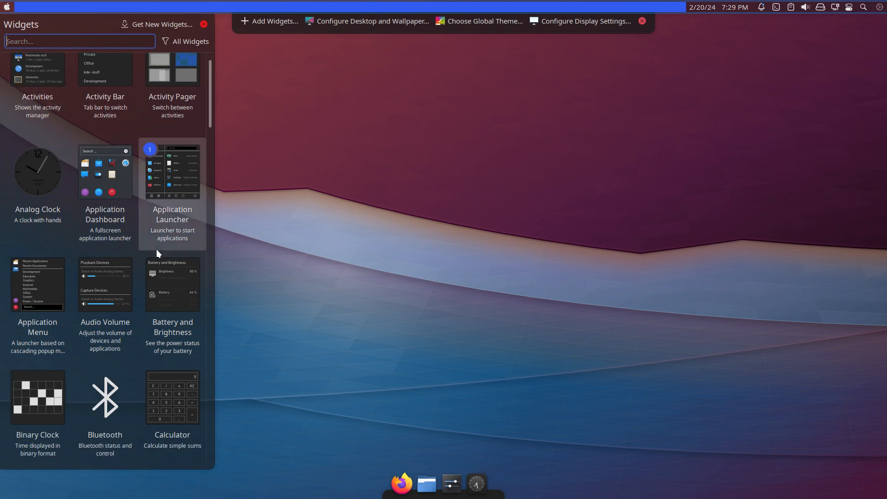
scroll(156, 249, down, 2)
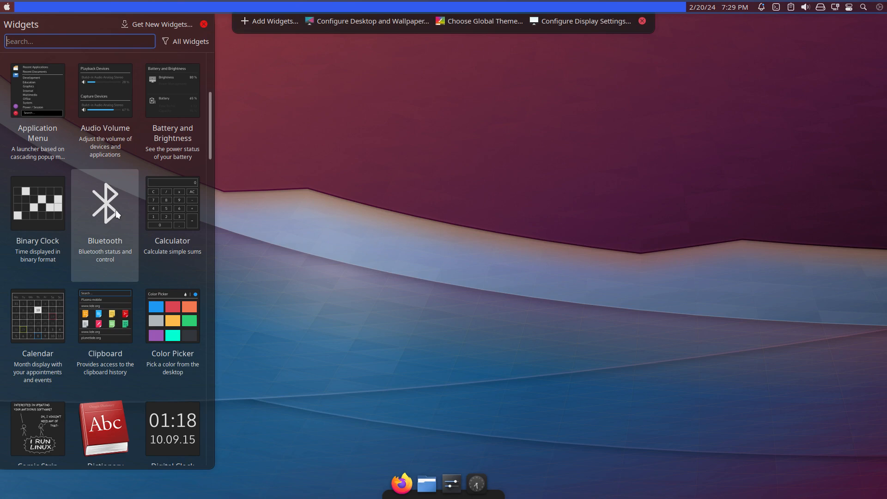
scroll(116, 210, down, 6)
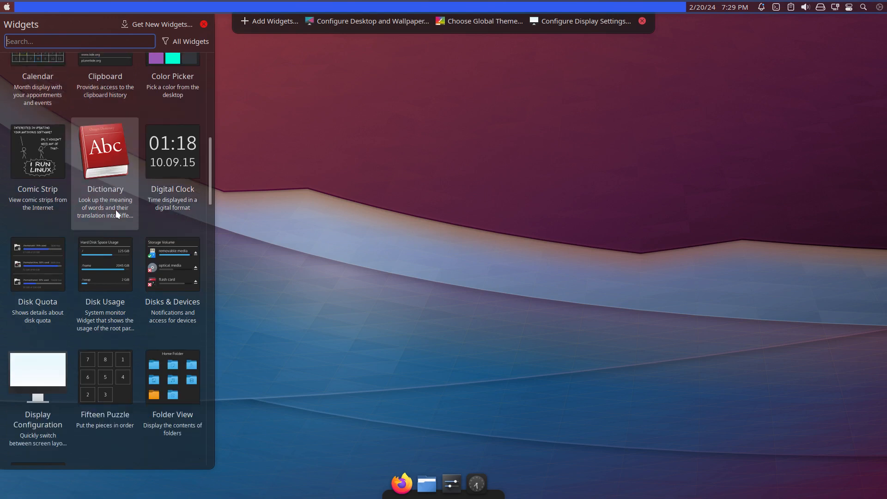
scroll(115, 210, down, 4)
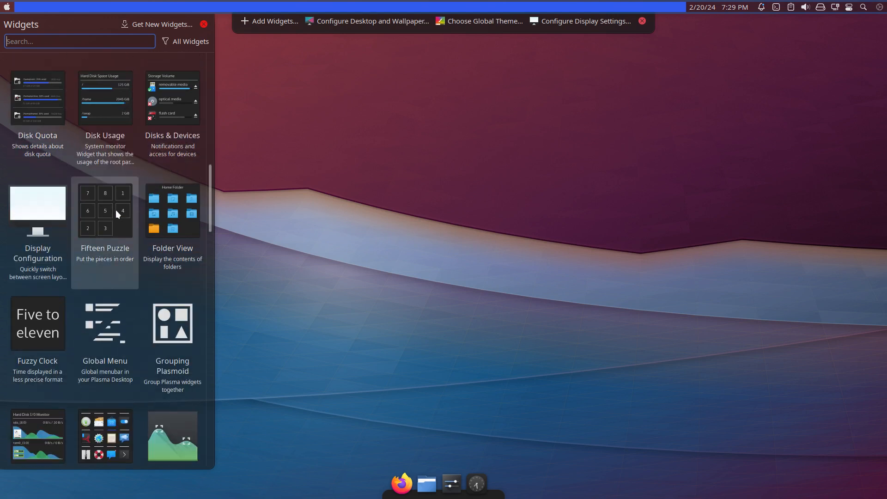
scroll(115, 209, down, 5)
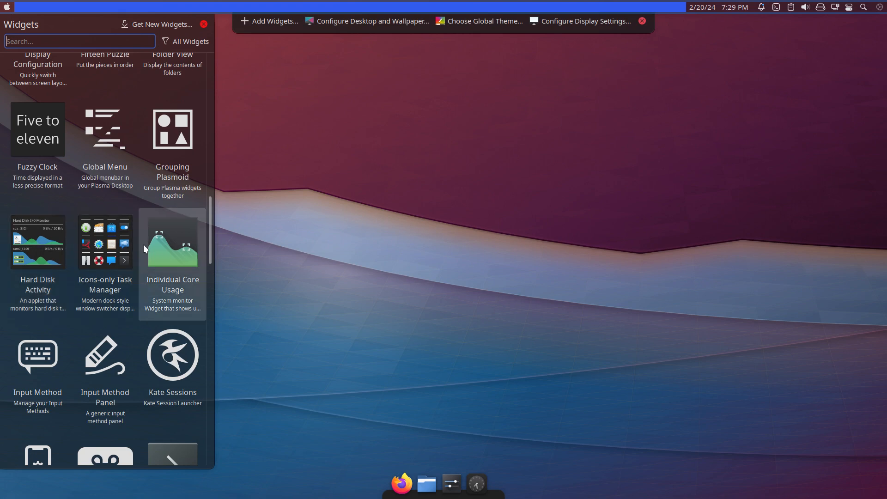
scroll(168, 253, down, 12)
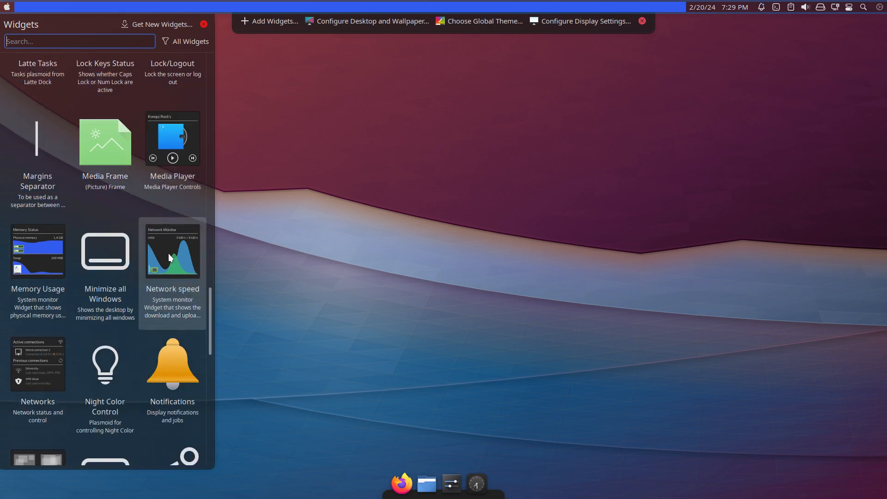
scroll(169, 257, down, 4)
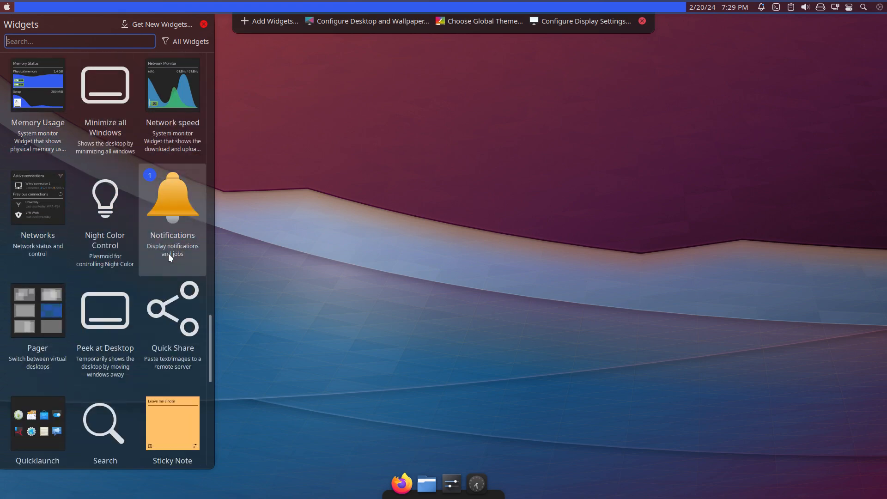
scroll(168, 253, down, 5)
scroll(168, 253, down, 1)
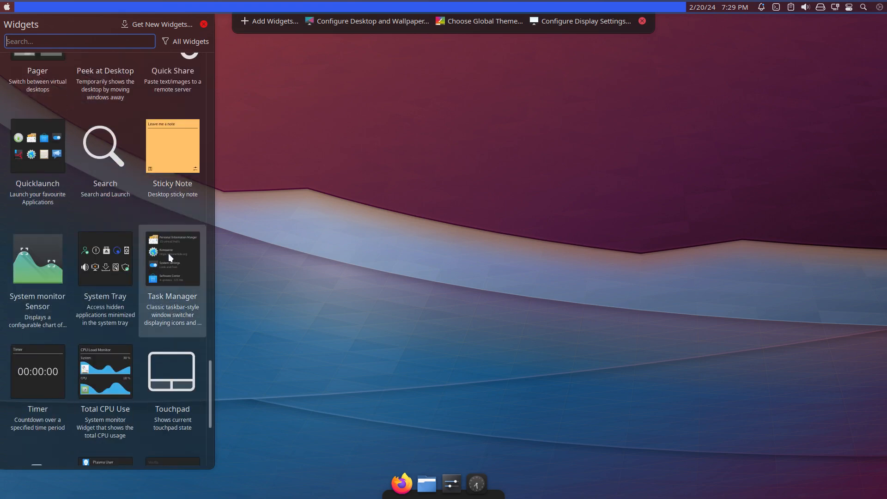
scroll(168, 253, down, 1)
scroll(169, 253, down, 4)
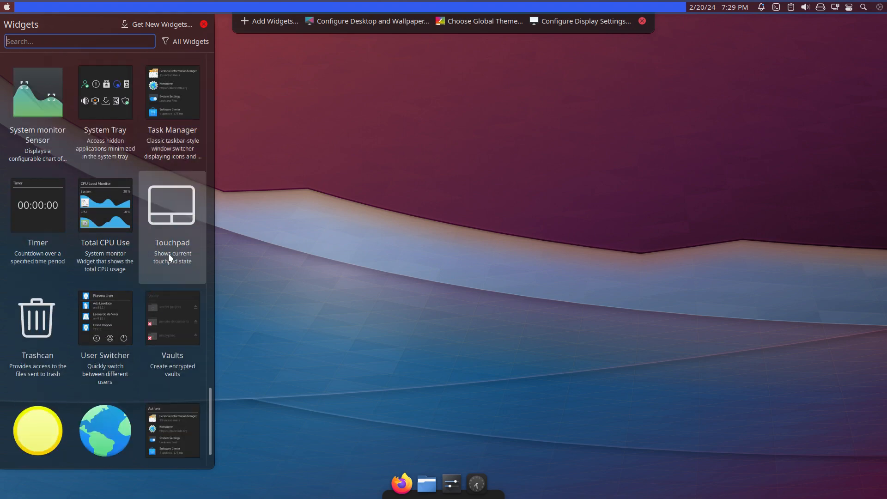
scroll(168, 253, up, 1)
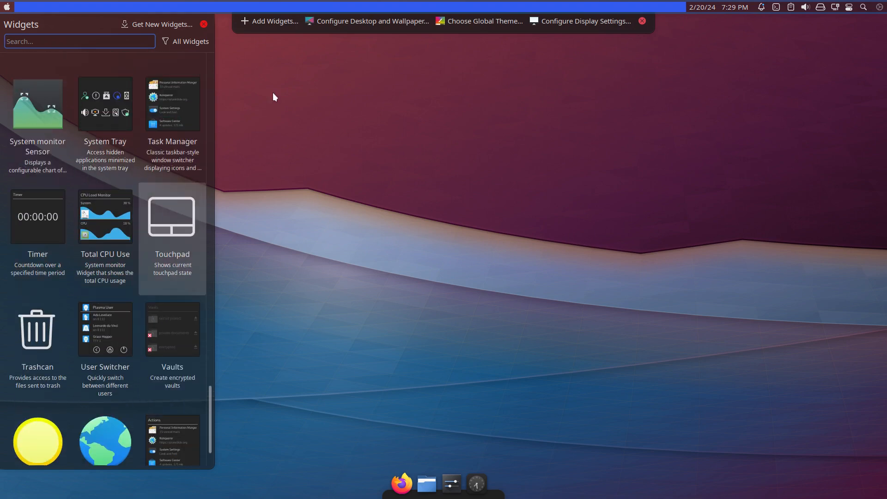
click(199, 26)
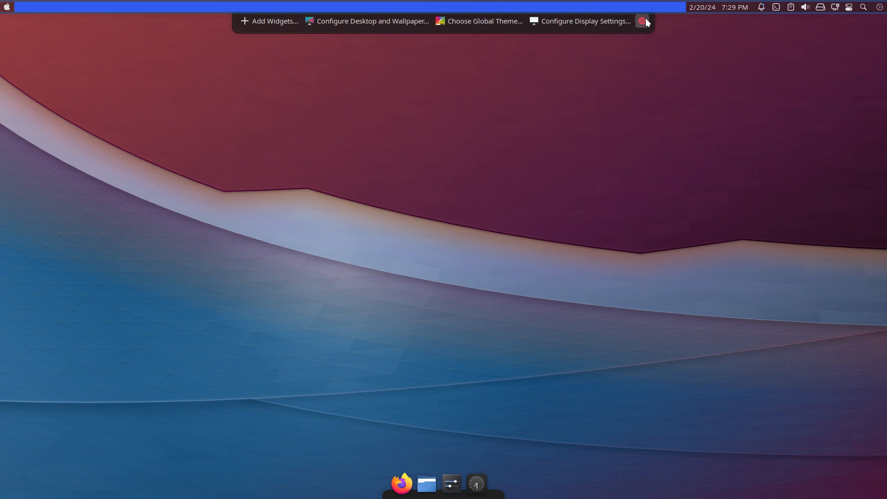
click(643, 21)
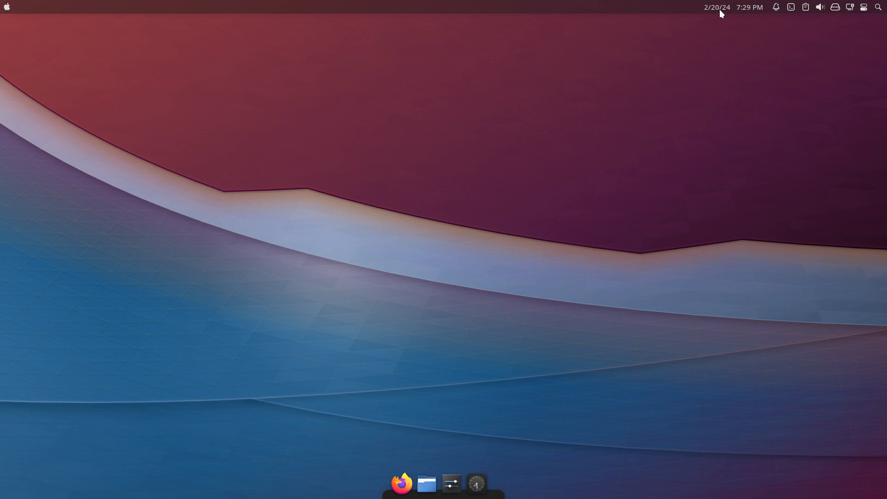
Open the Dolphin file manager.
mouse_move(720, 9)
key(super+e)
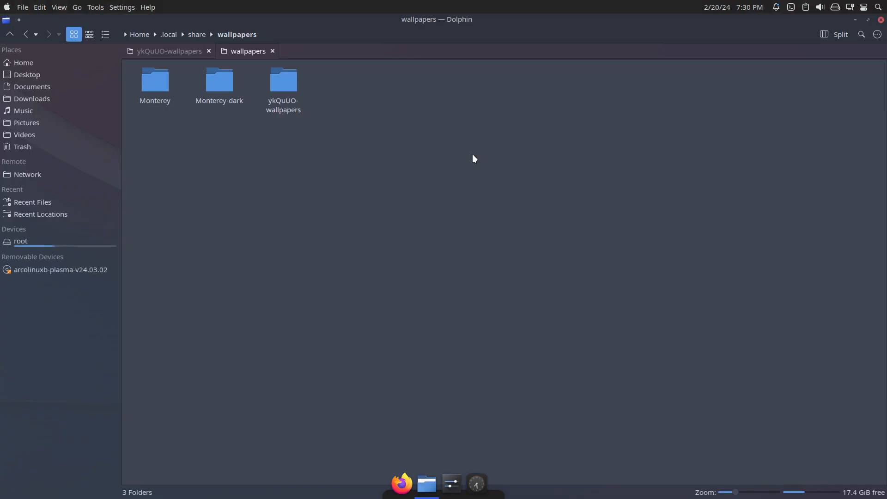
Select the .config and .config-backup folders in the home folder and compare them in Meld.
click(34, 59)
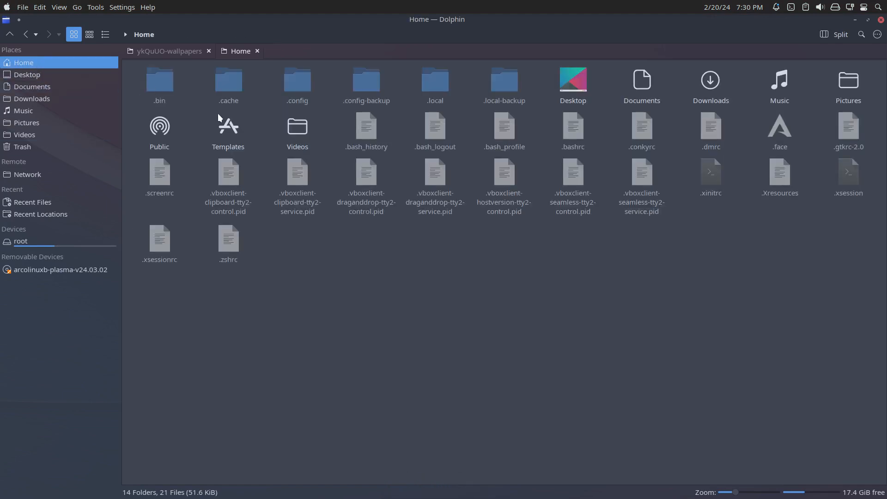
ctrl+click(367, 83)
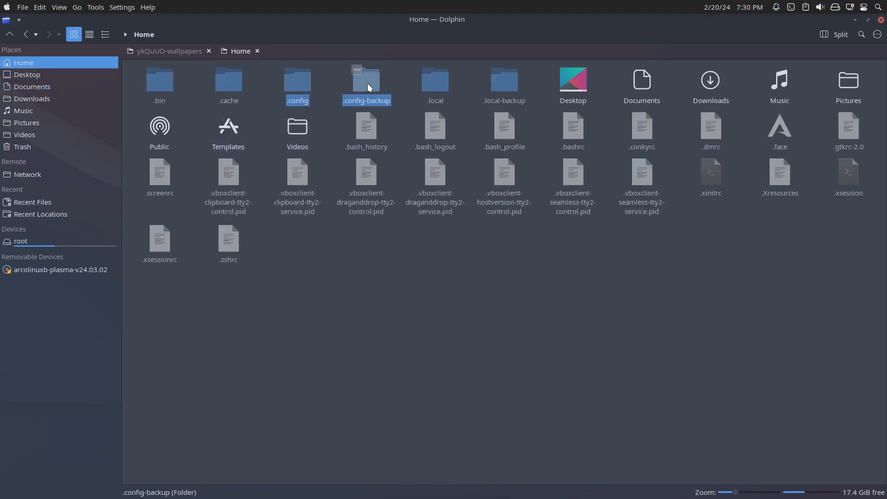
right_click(367, 83)
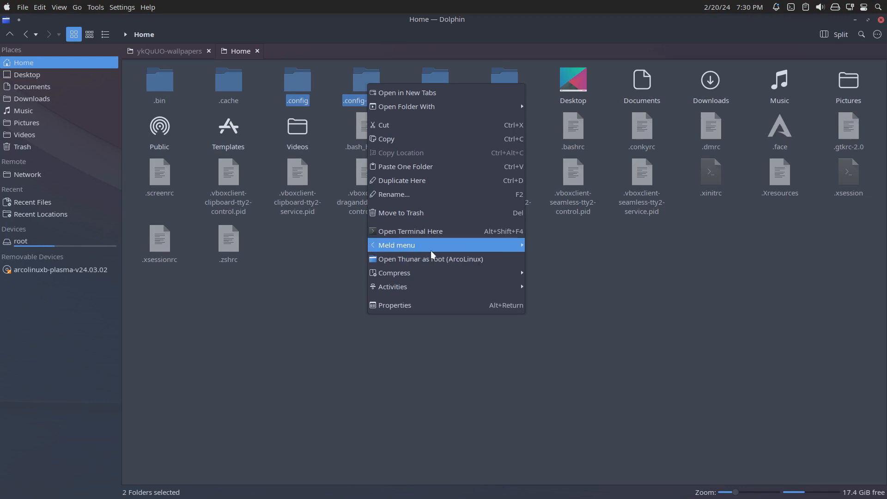
mouse_move(517, 252)
click(539, 261)
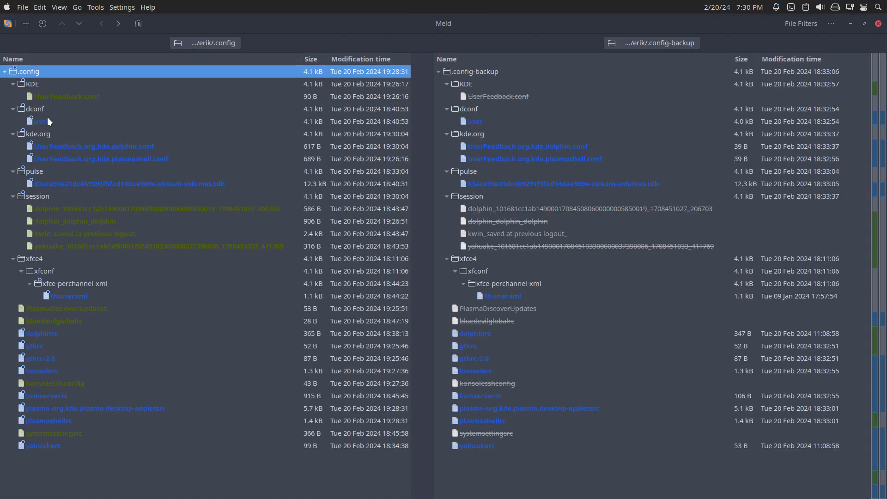
Check the changed files under kde.org and pulse, inspect the contents of bluedevilglobalrc, and close Meld.
click(69, 147)
click(106, 158)
click(117, 184)
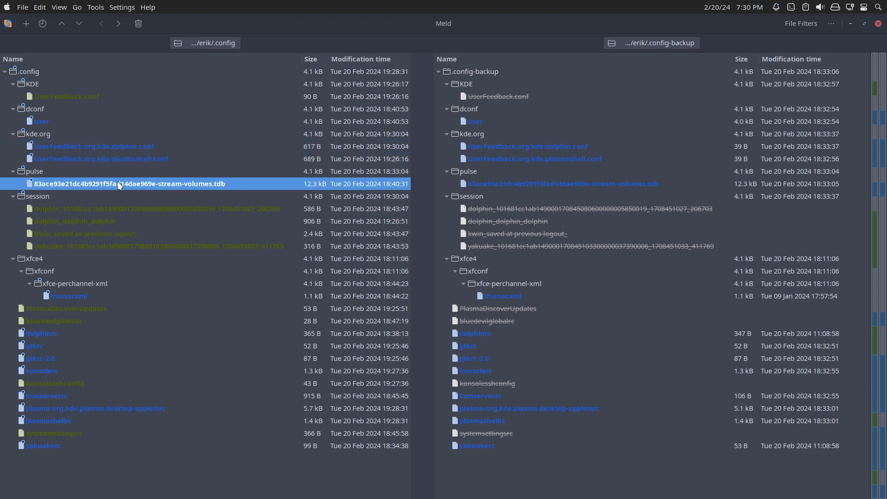
click(77, 308)
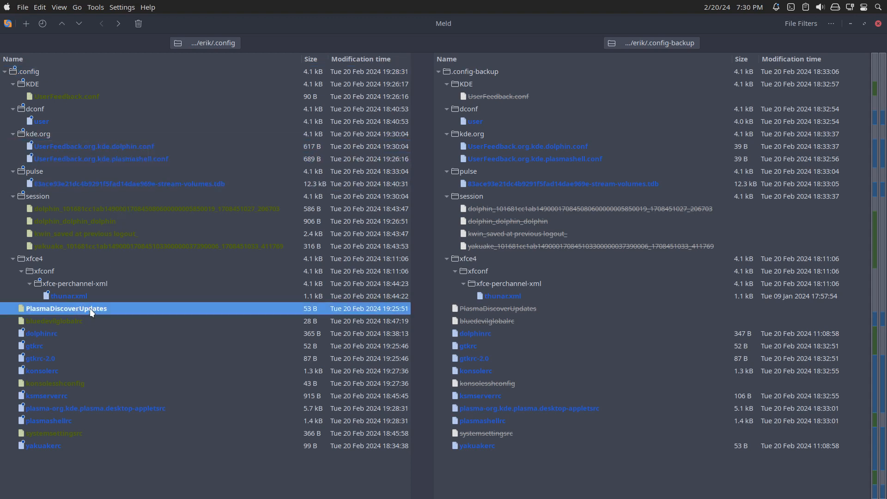
click(74, 319)
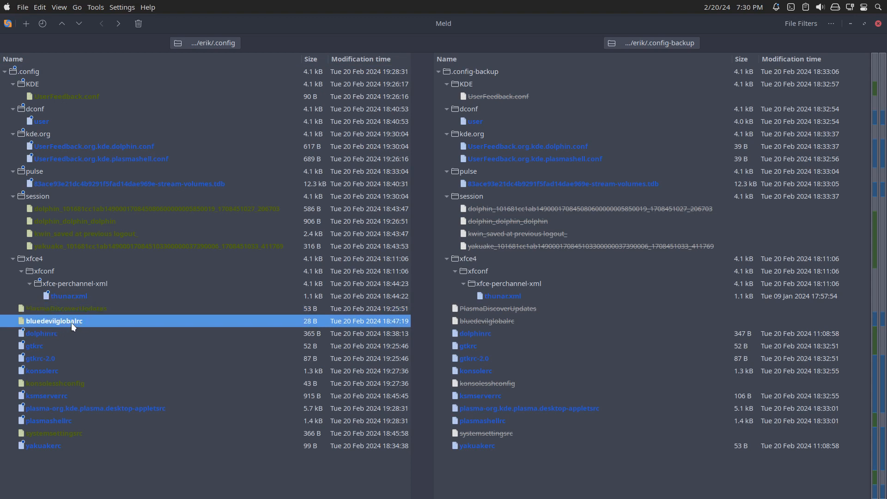
double_click(71, 322)
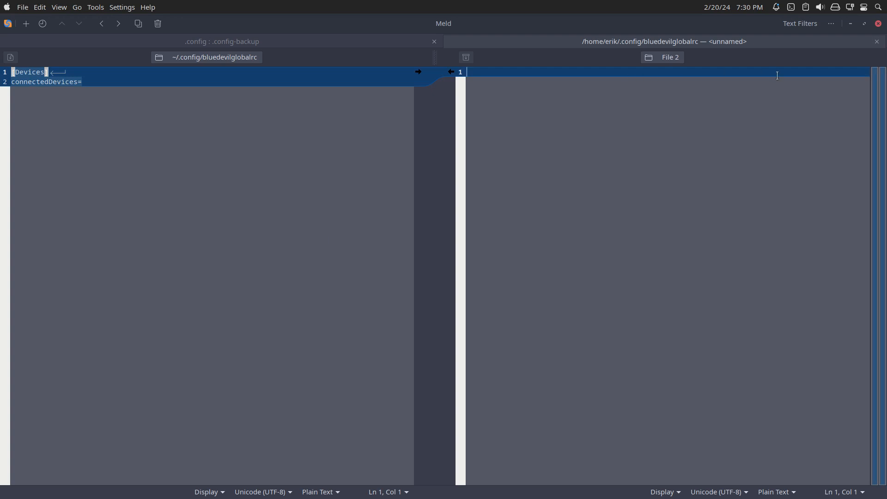
click(878, 23)
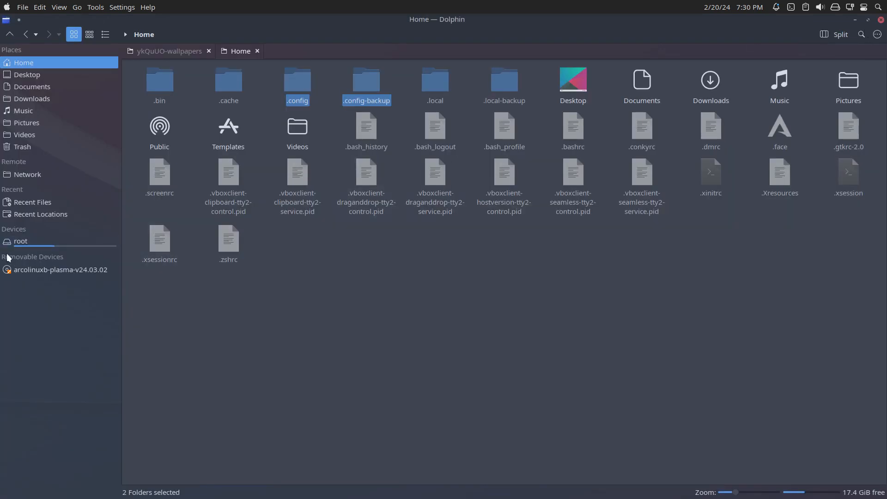
Compare .config with .config-backup in Meld again and go through the changed files from dolphinrc to ksmserverrc.
right_click(363, 86)
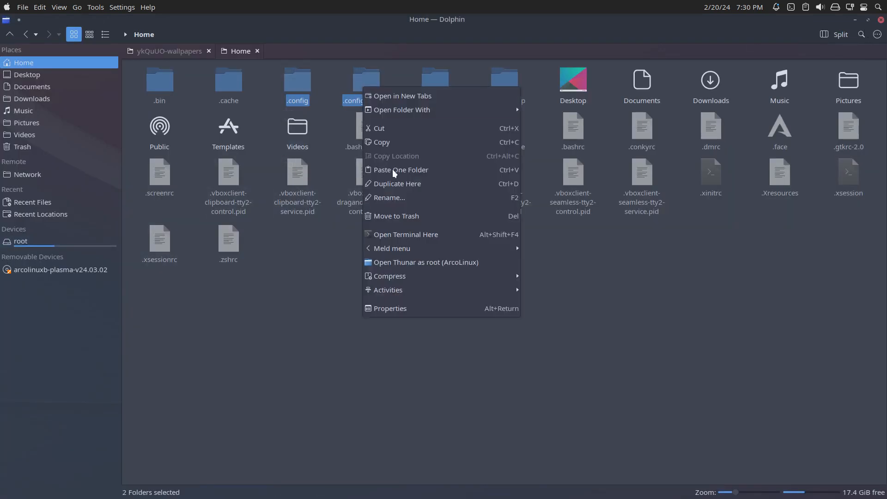
mouse_move(456, 246)
click(553, 259)
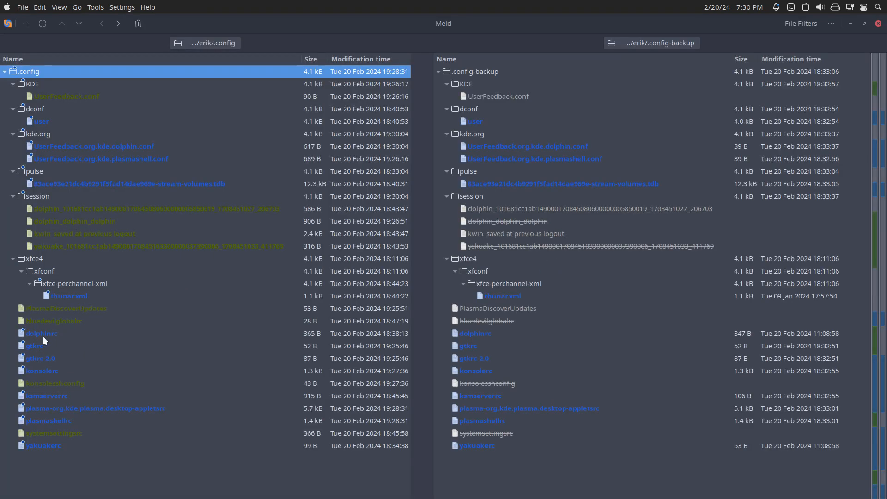
click(42, 335)
click(69, 350)
click(65, 360)
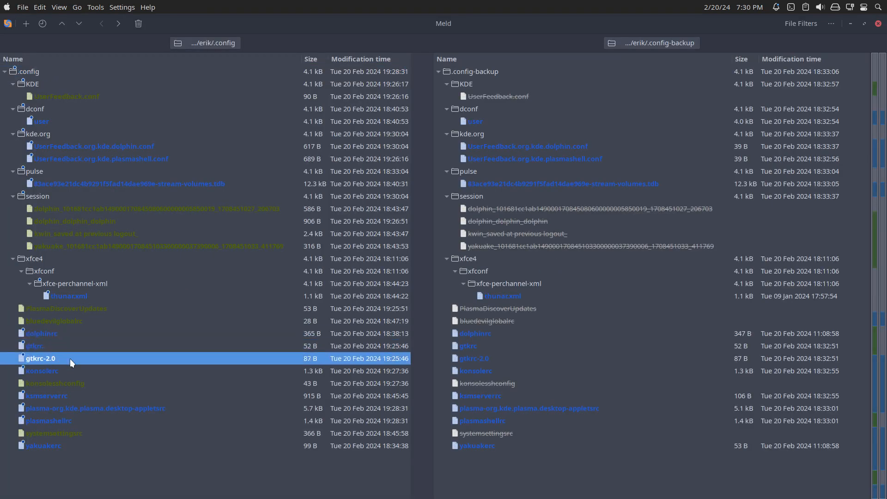
click(64, 373)
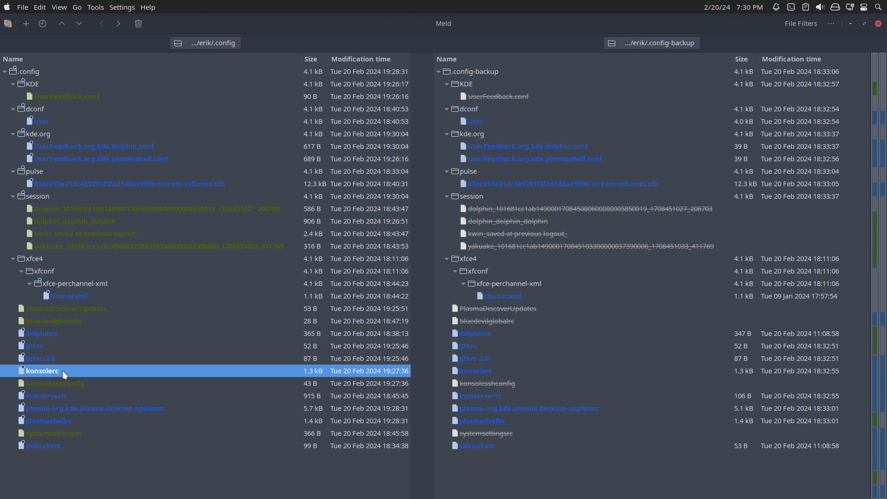
click(64, 387)
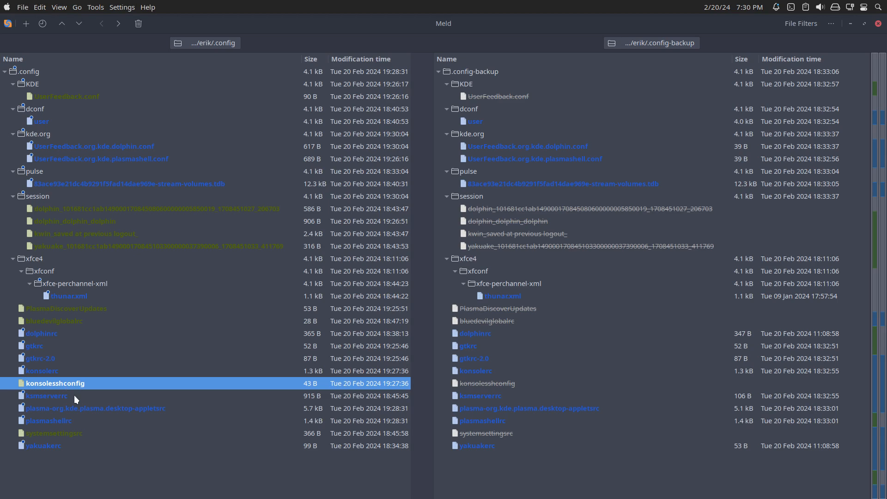
click(74, 395)
Compare both versions of plasma-org.kde.plasma.desktop-appletsrc for the digital clock changes, then close Meld.
click(76, 410)
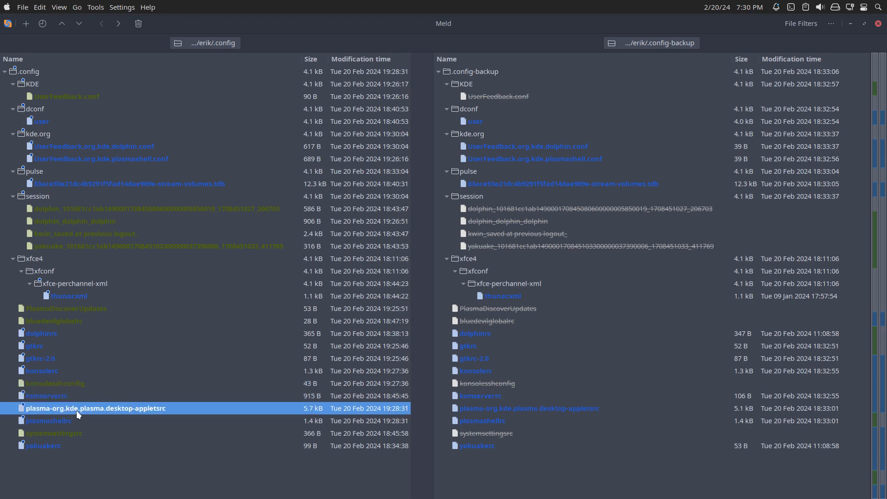
double_click(81, 410)
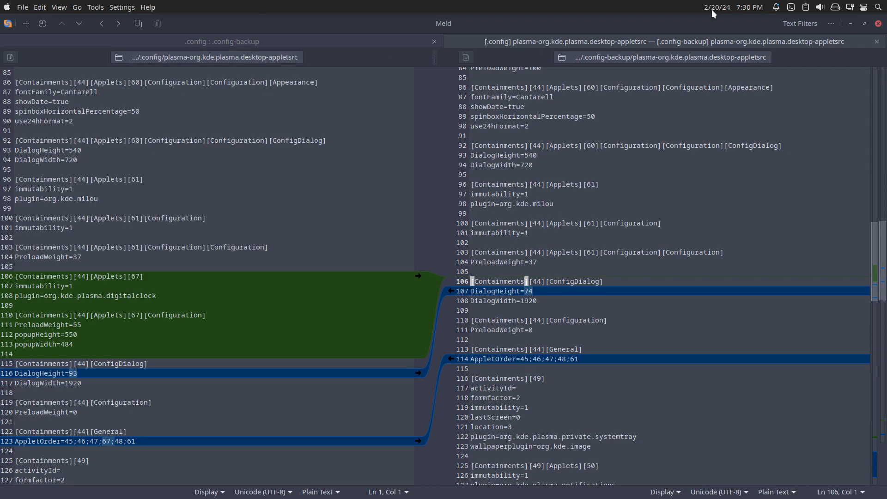
click(878, 23)
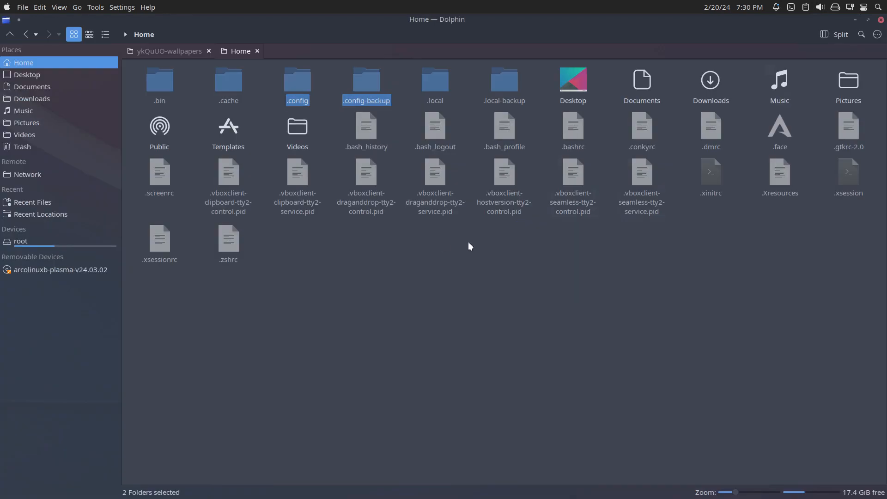
Open a terminal in the .config folder and search its files with "rg clock".
double_click(293, 81)
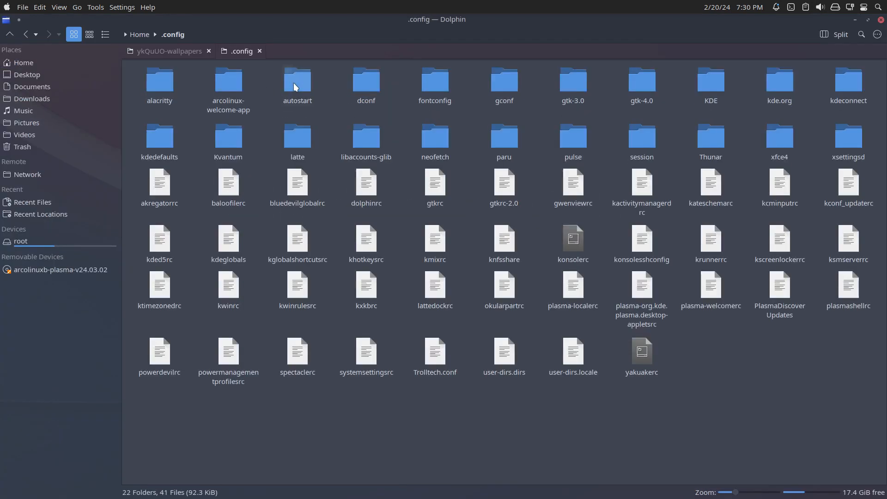
right_click(396, 456)
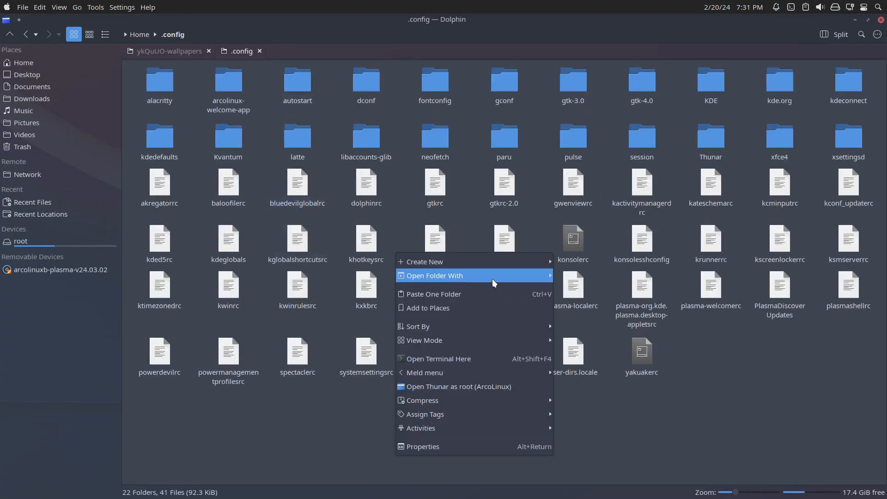
click(438, 358)
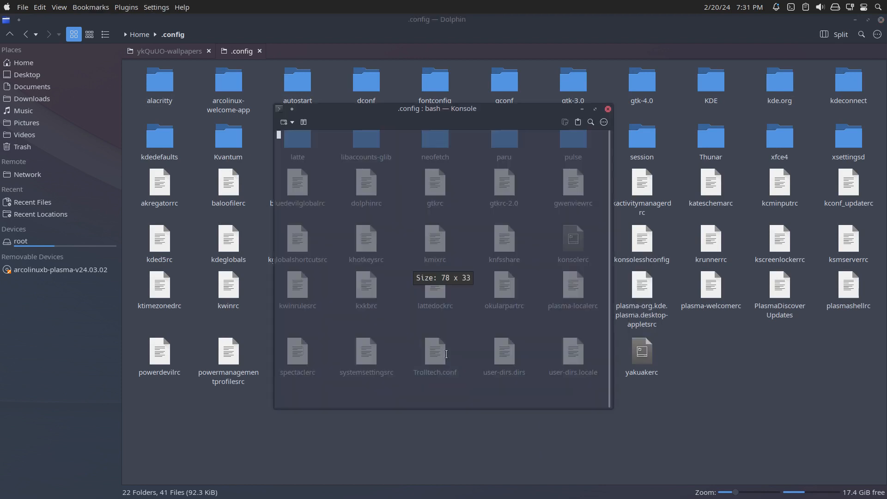
text(rg clock)
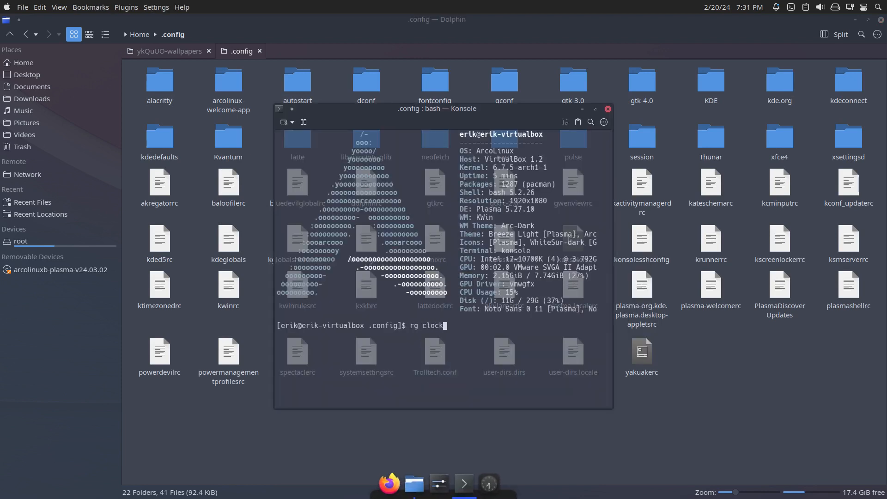
key(Return)
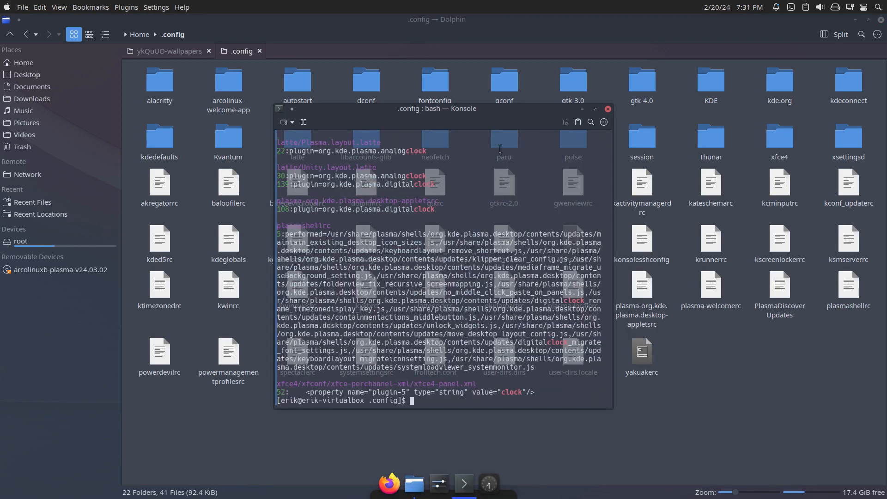
Maximize the terminal, examine the clock matches for plasmashellrc and plasma-org.kde.plasma.desktop-appletsrc, then close Konsole and Dolphin.
double_click(495, 107)
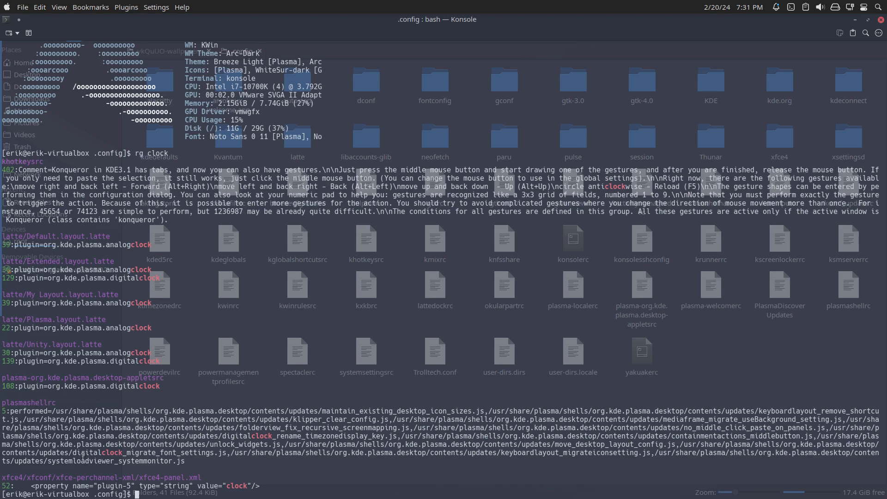
drag(222, 436, 397, 436)
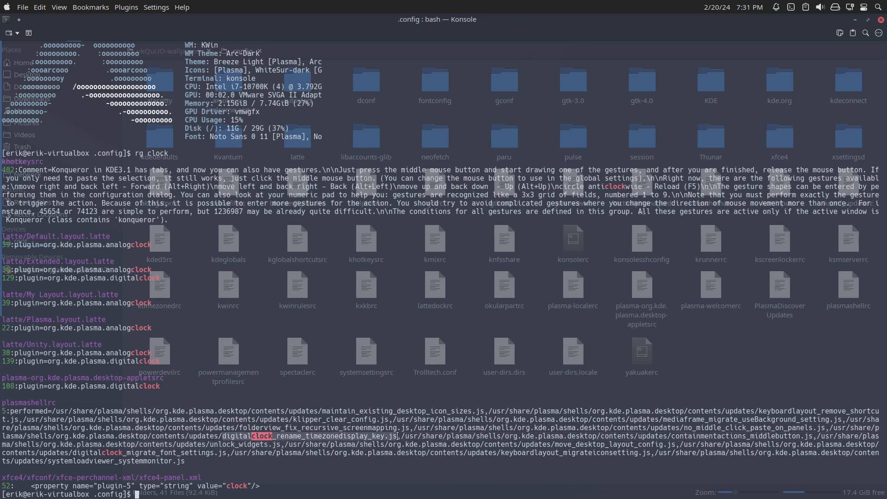
triple_click(63, 401)
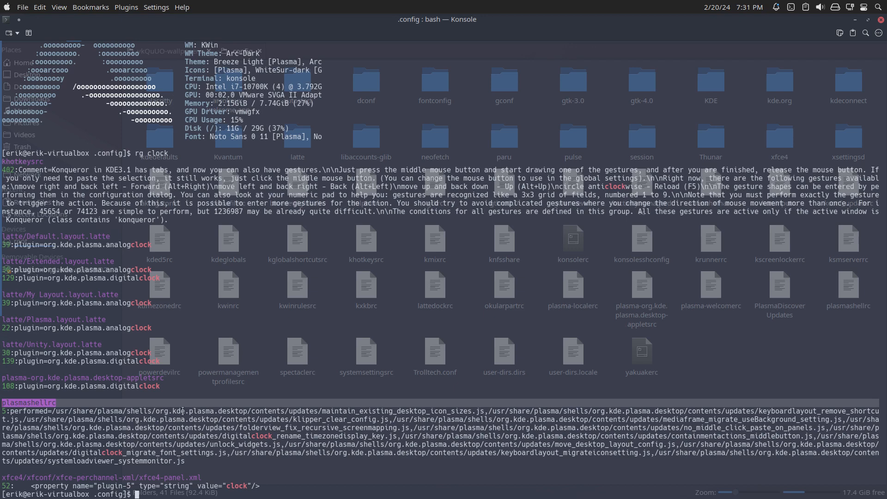
drag(169, 389, 2, 380)
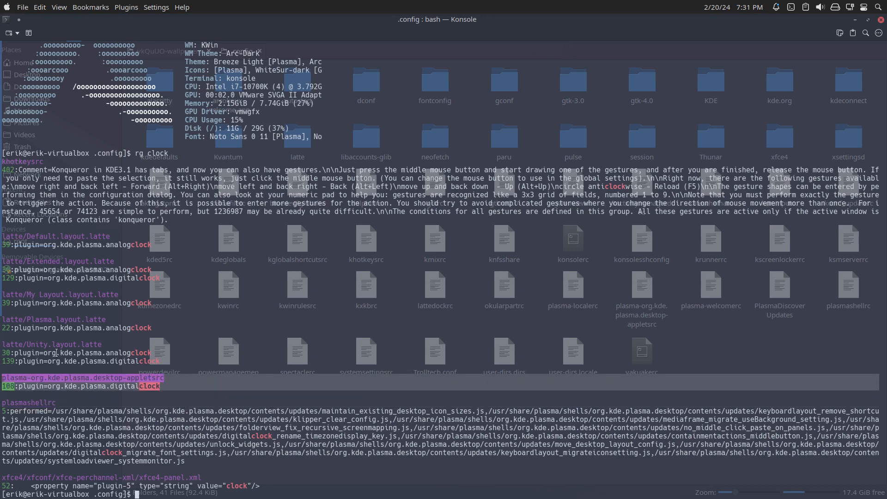
click(881, 20)
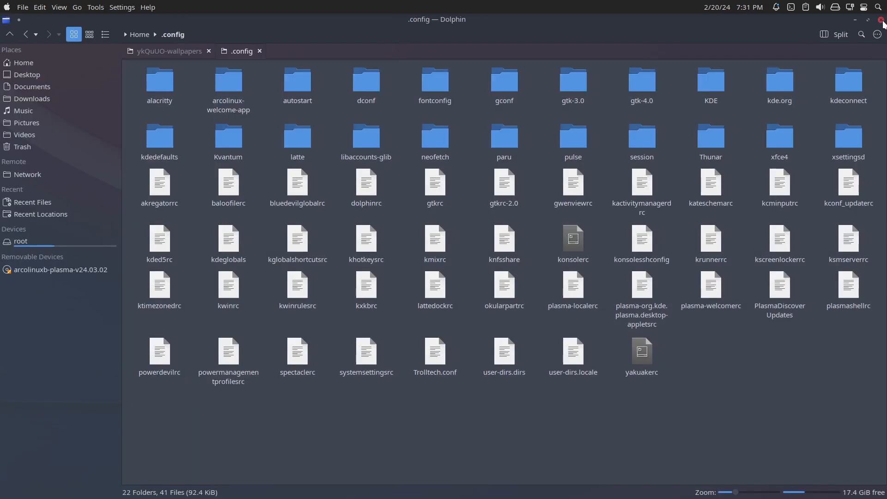
click(881, 19)
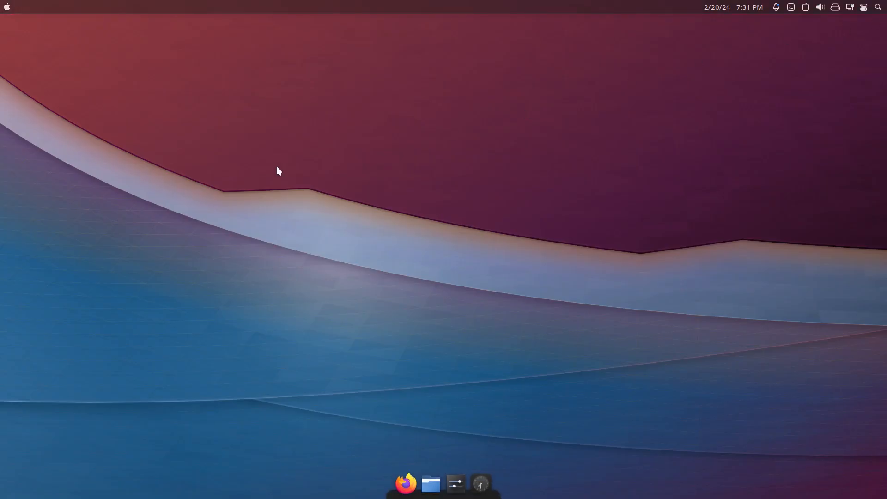
Find the Thunar file manager in the application launcher and start it.
key(super)
text(thau)
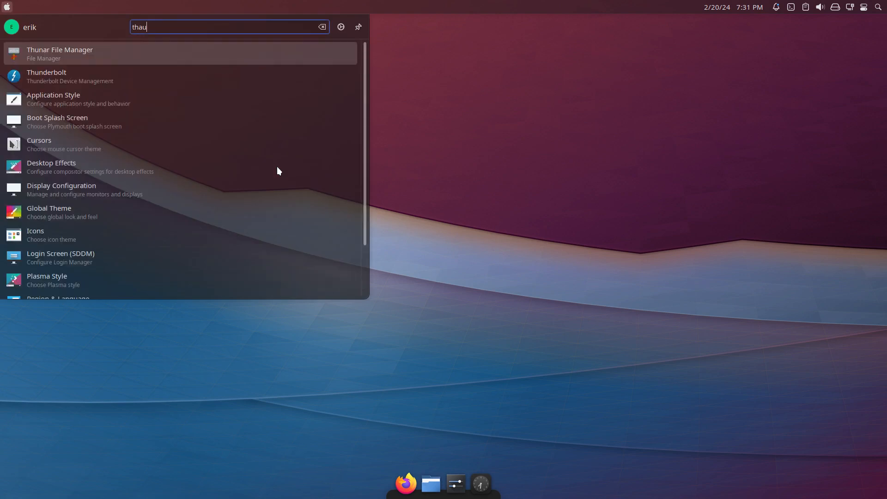
key(BackSpace)
key(BackSpace)
text(unar)
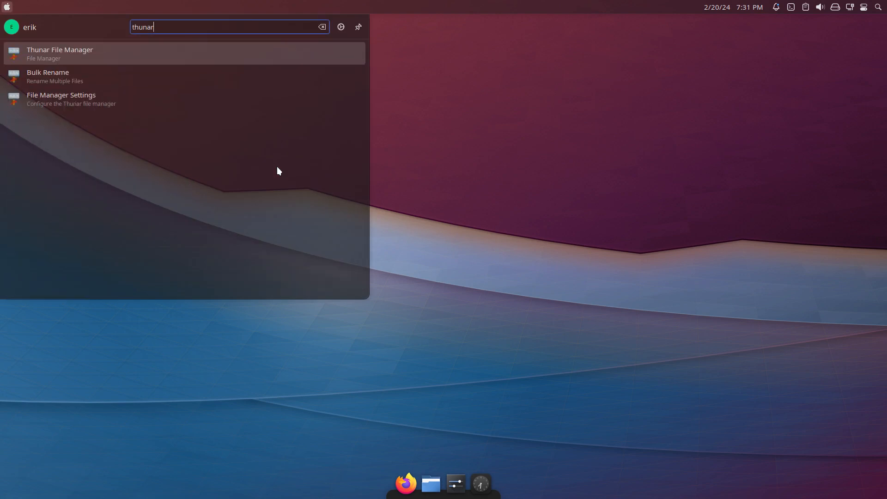
key(Return)
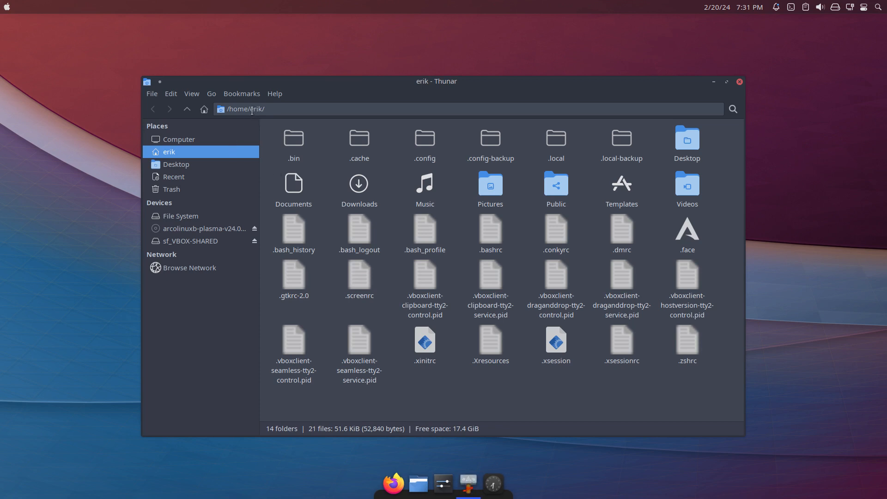
Check the home folder path, then open the sf_VBOX-SHARED device in Thunar.
drag(254, 109, 266, 109)
click(468, 408)
click(190, 245)
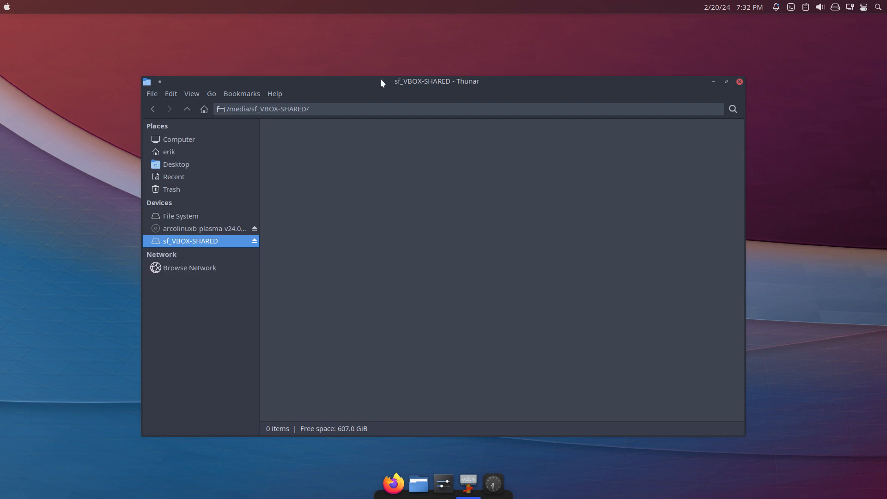
Open a second Thunar window, arrange it so both windows are accessible, and show the home folder in it.
drag(381, 83, 160, 48)
click(96, 57)
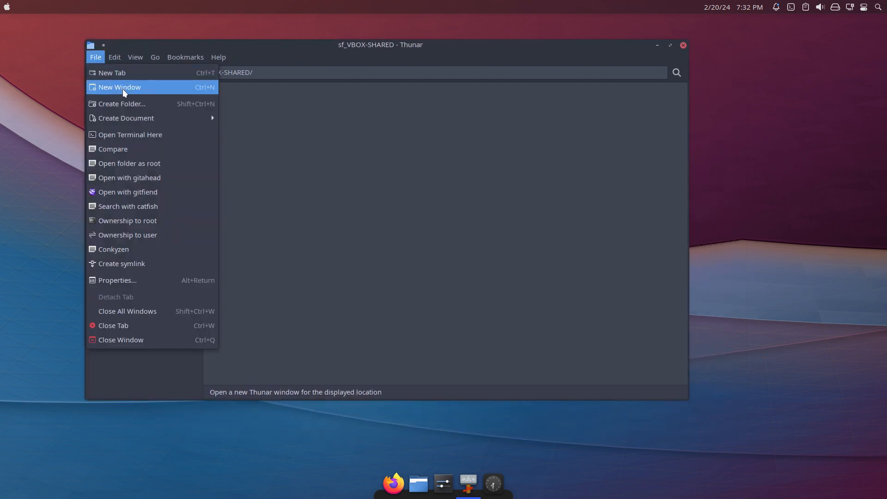
click(150, 87)
drag(456, 91, 625, 135)
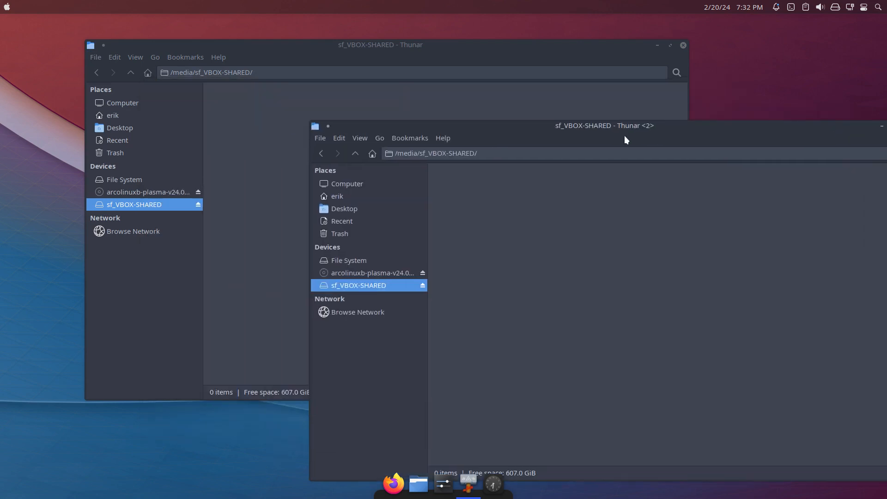
click(394, 196)
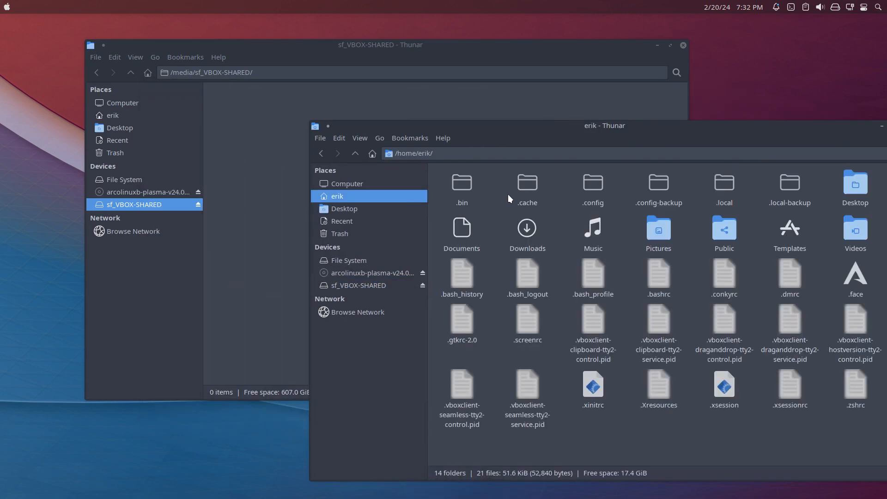
Copy plasma-org.kde.plasma.desktop-appletsrc from the home .config folder into the sf_VBOX-SHARED folder.
double_click(589, 183)
scroll(589, 392, down, 5)
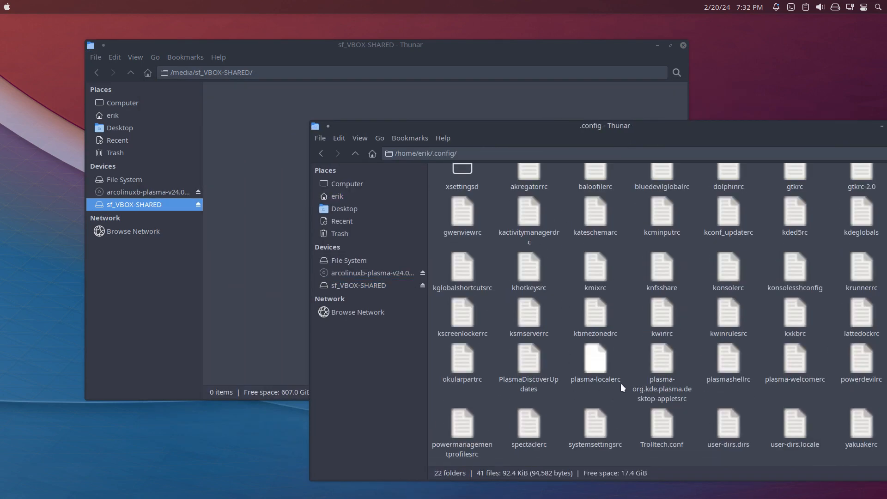
click(664, 367)
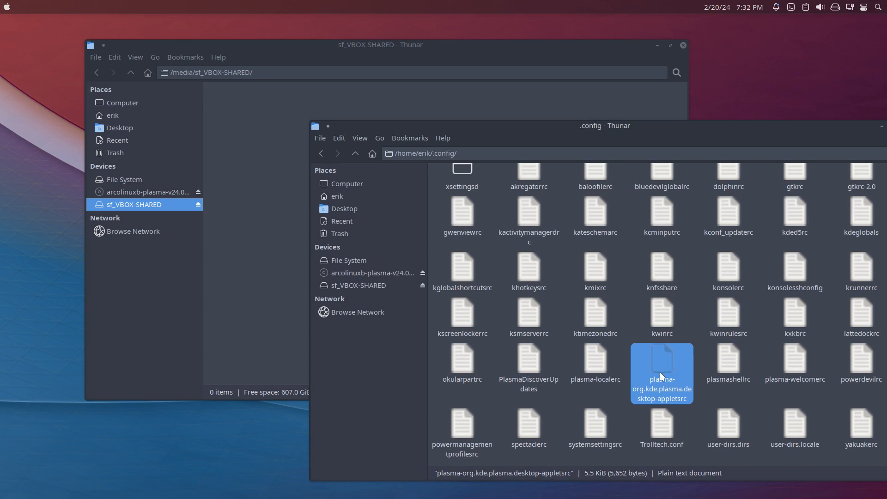
click(260, 132)
key(ctrl+v)
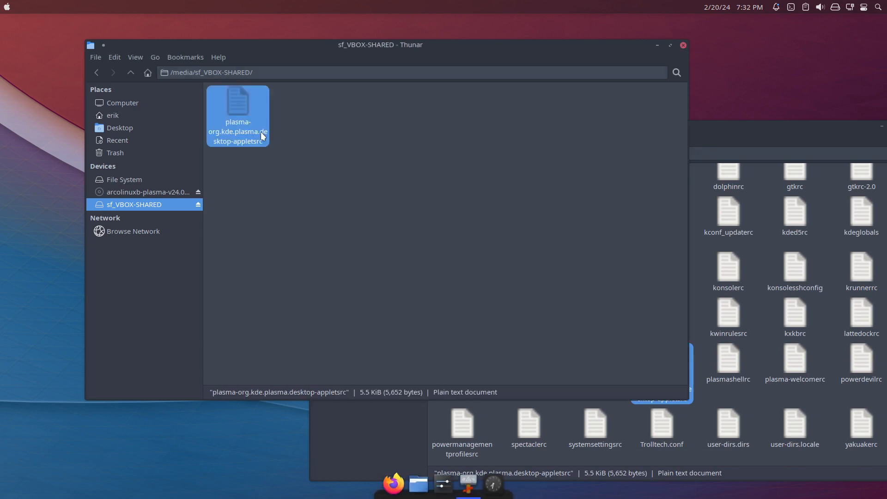
Return the second Thunar window to the home folder and compare .local with .local-backup in Meld.
click(755, 123)
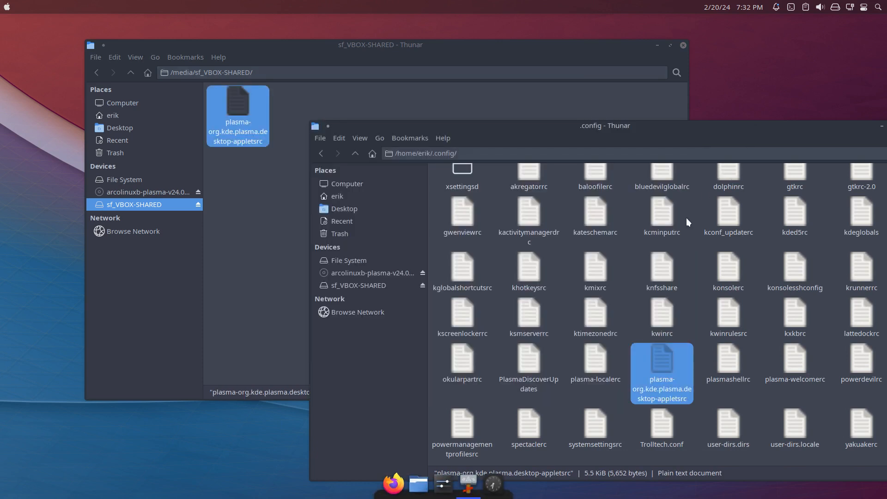
scroll(685, 217, up, 5)
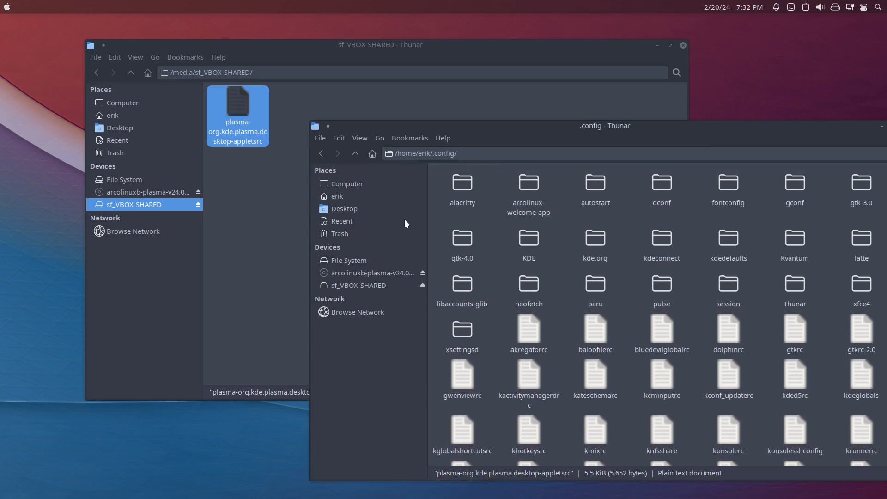
click(364, 196)
click(724, 193)
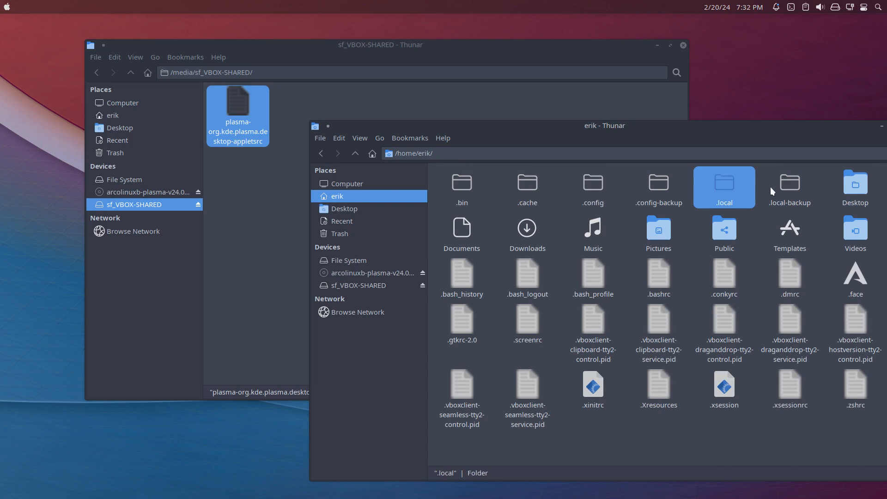
ctrl+click(793, 184)
right_click(793, 186)
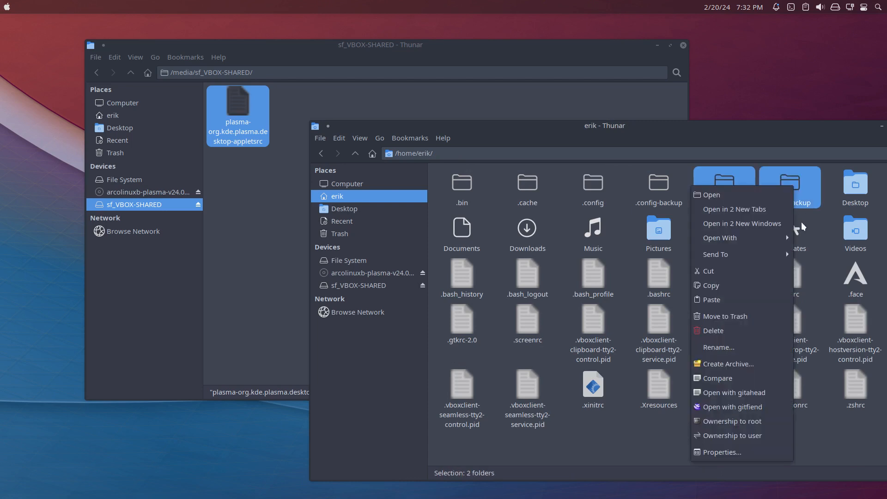
click(751, 380)
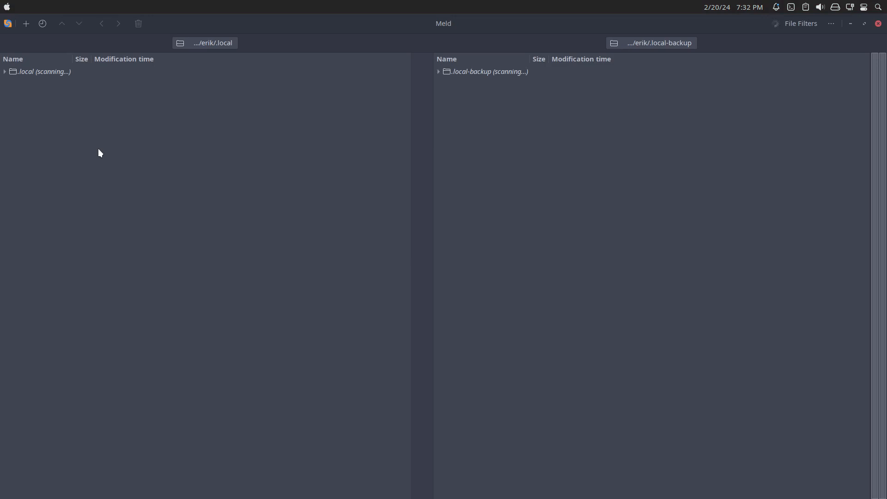
Examine the file filters and the .local differences, including dolphinstaterc, layout_memory.xml, kwalletd and kactivitymanagerd, then close Meld.
click(4, 72)
click(5, 71)
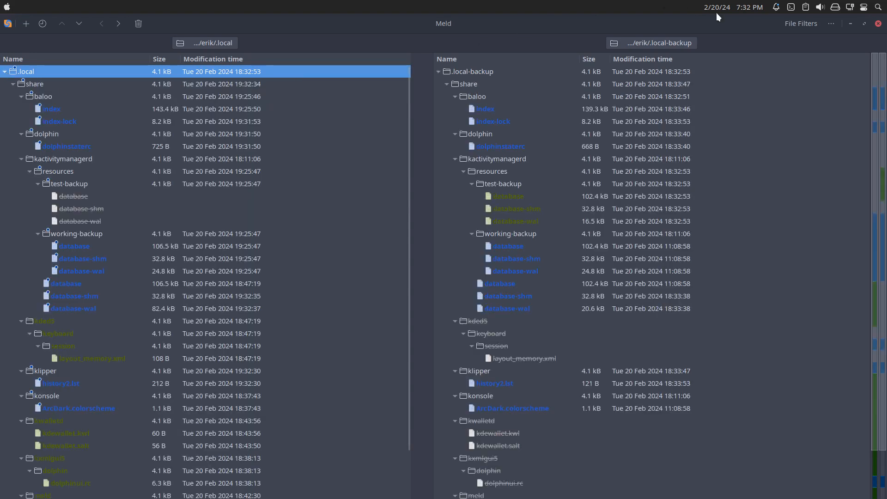
click(808, 24)
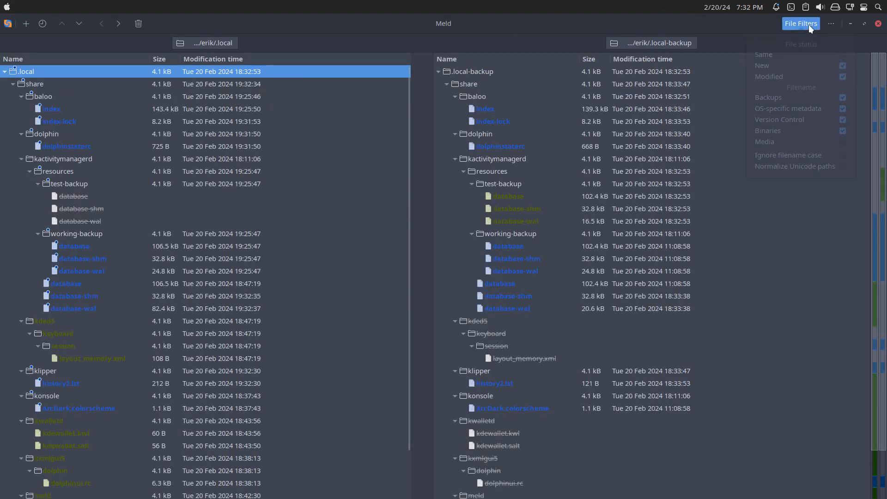
click(699, 22)
click(59, 146)
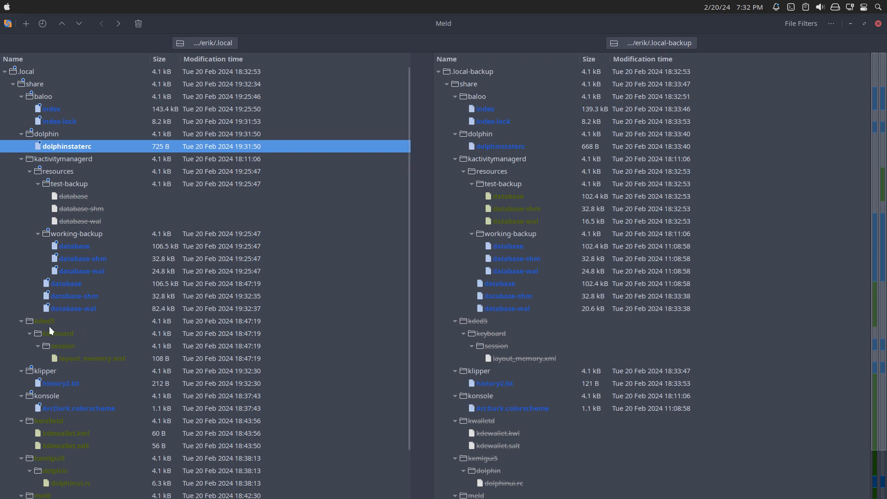
click(101, 356)
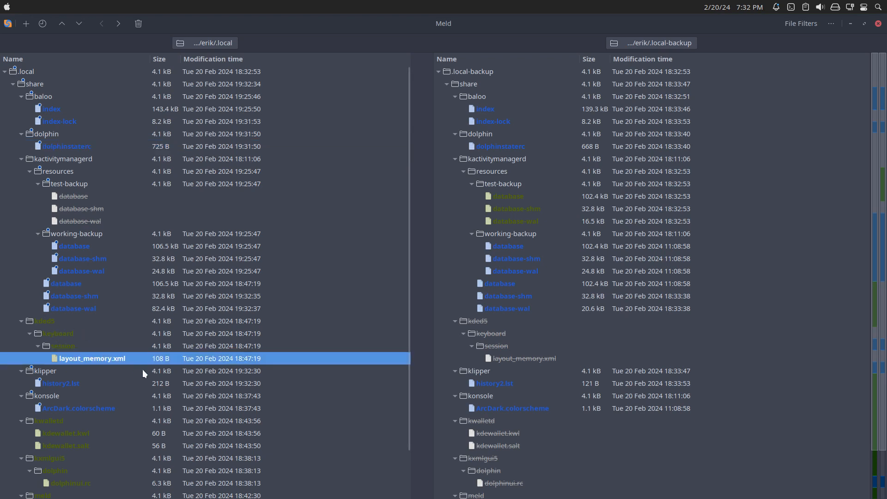
click(104, 384)
click(87, 411)
click(87, 427)
scroll(87, 427, down, 2)
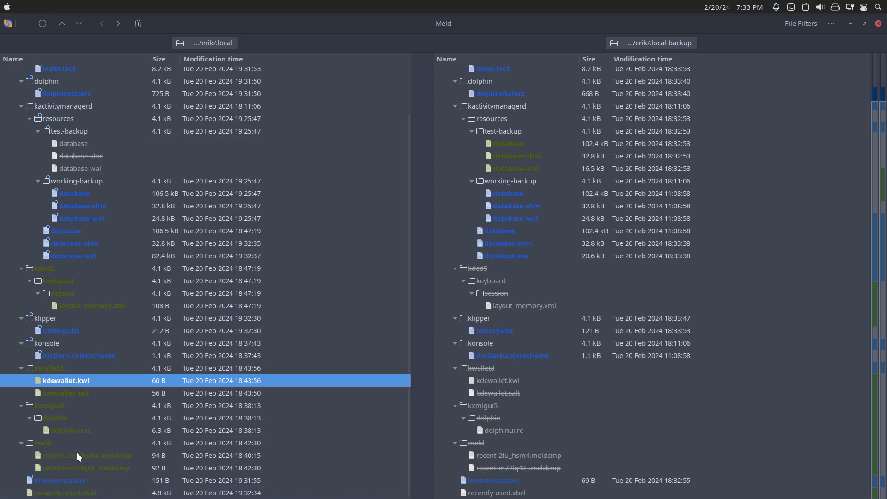
click(52, 107)
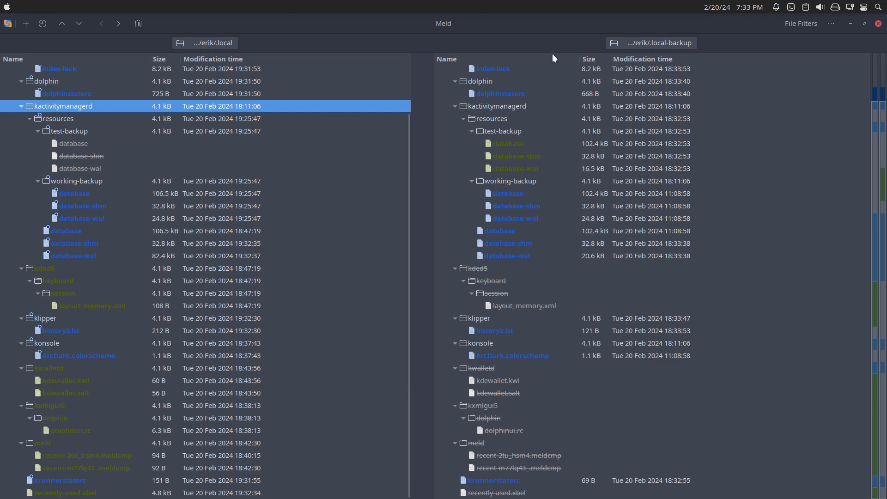
click(878, 23)
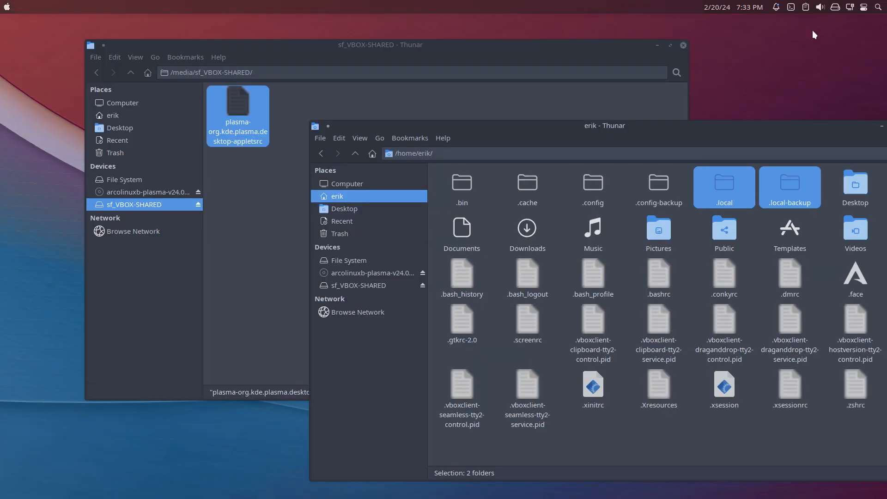
Copy the kactivitymanagerd folder from .local/share into the sf_VBOX-SHARED folder.
double_click(725, 189)
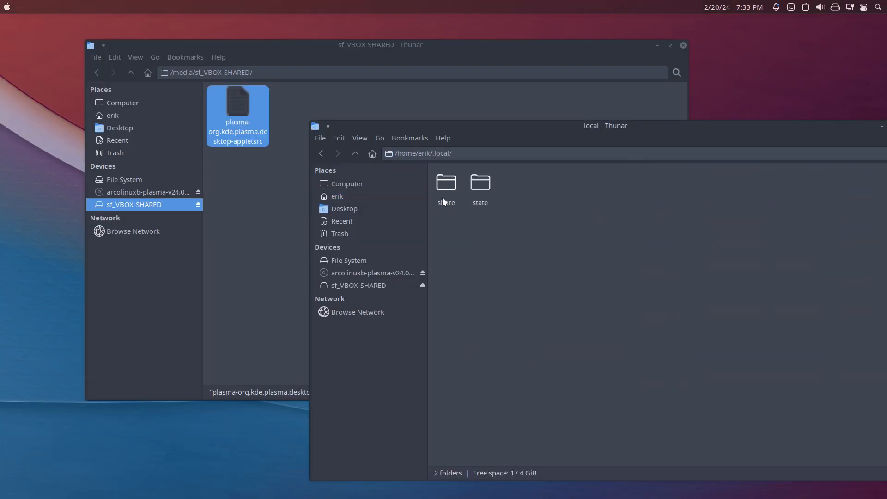
double_click(442, 178)
click(460, 235)
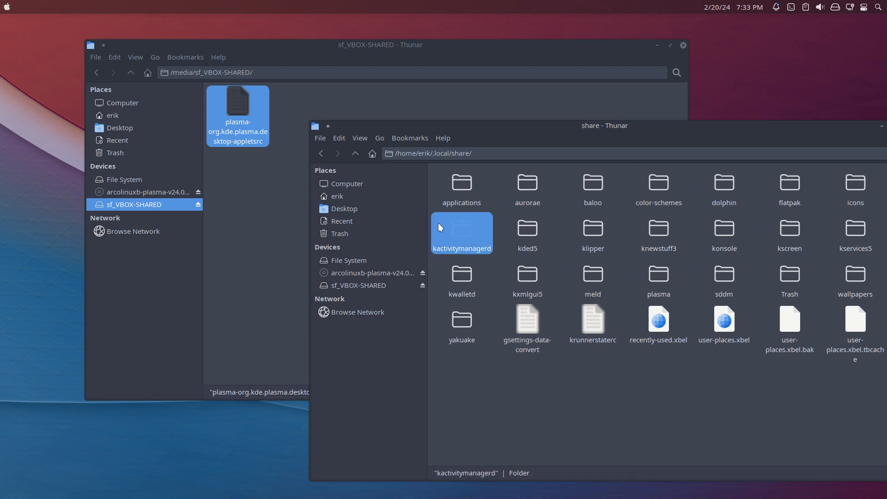
click(332, 106)
key(ctrl+v)
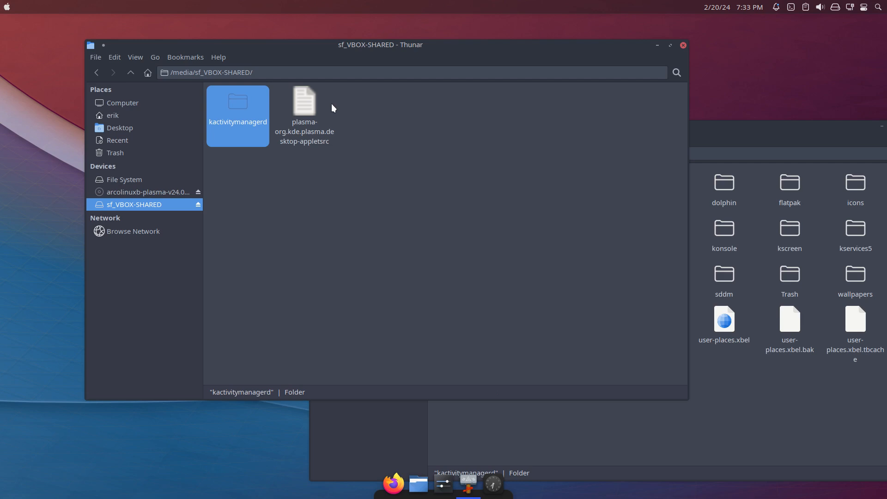
Leave the virtual machine's full-screen mode and switch to an empty workspace on the host desktop.
key(Control_R+f)
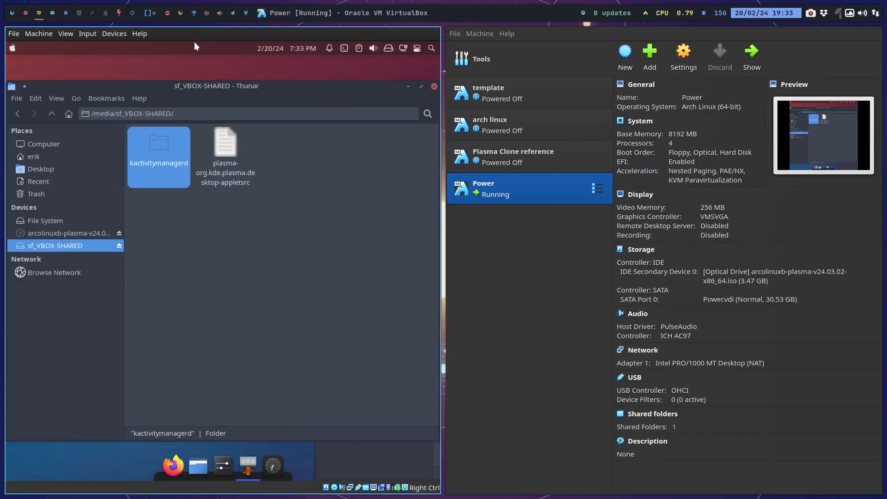
click(66, 13)
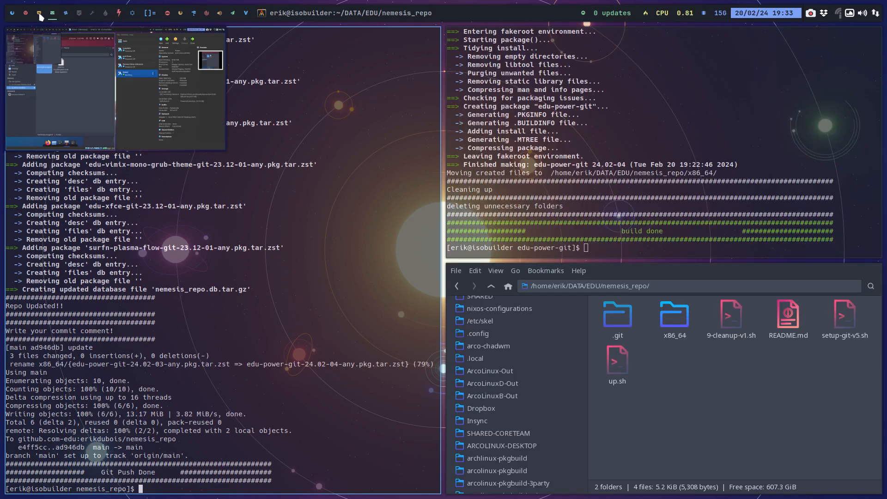
click(40, 17)
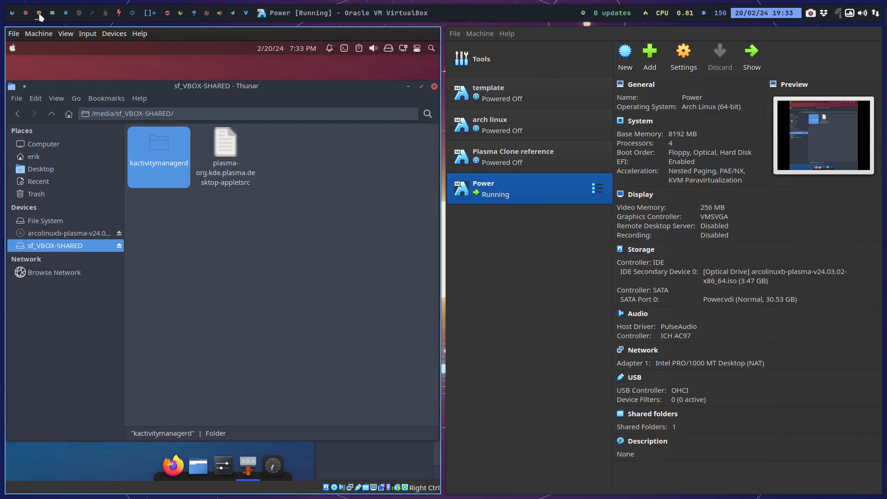
click(28, 16)
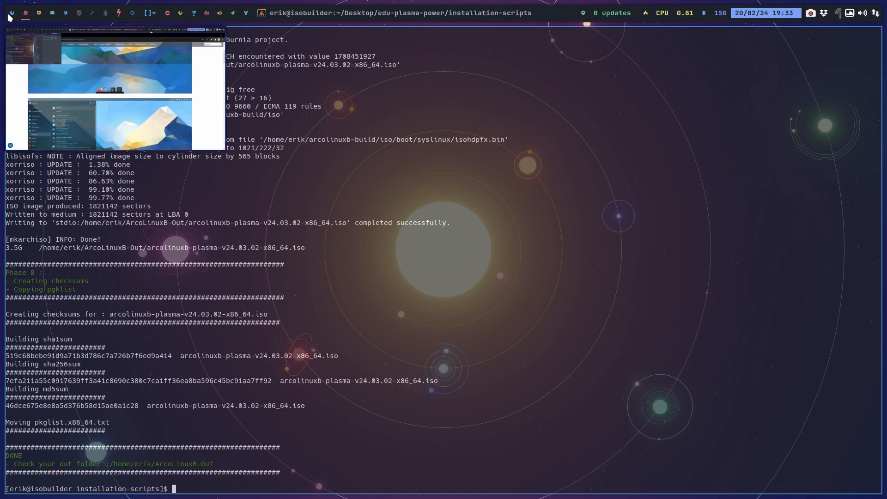
click(12, 13)
click(80, 17)
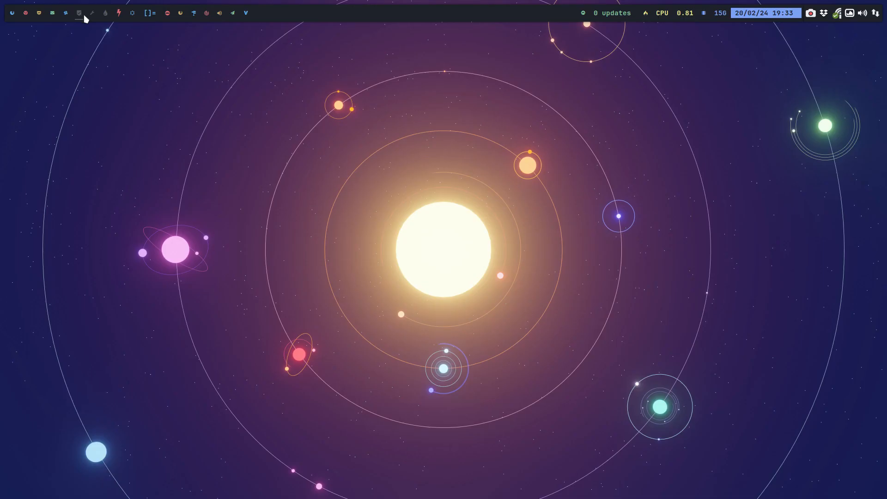
Start Thunar on the host, stop showing hidden files, and open the VBOX-SHARED folder.
key(super+shift+Return)
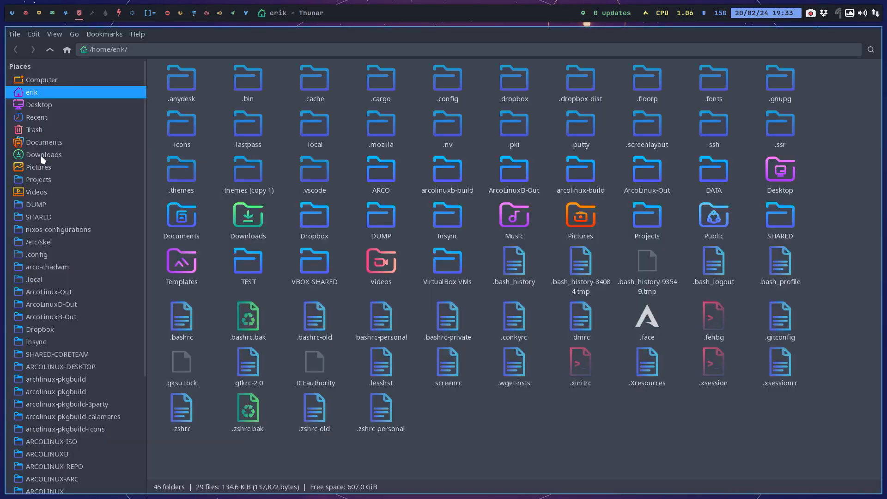
key(ctrl+h)
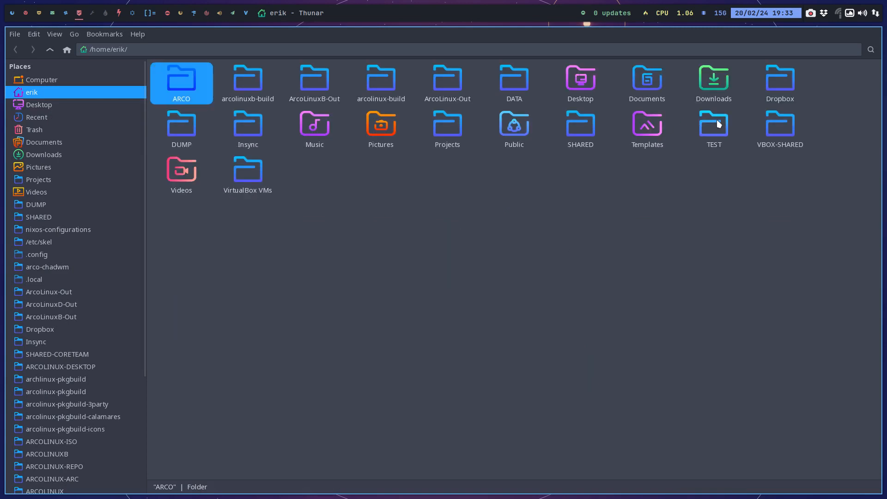
double_click(780, 125)
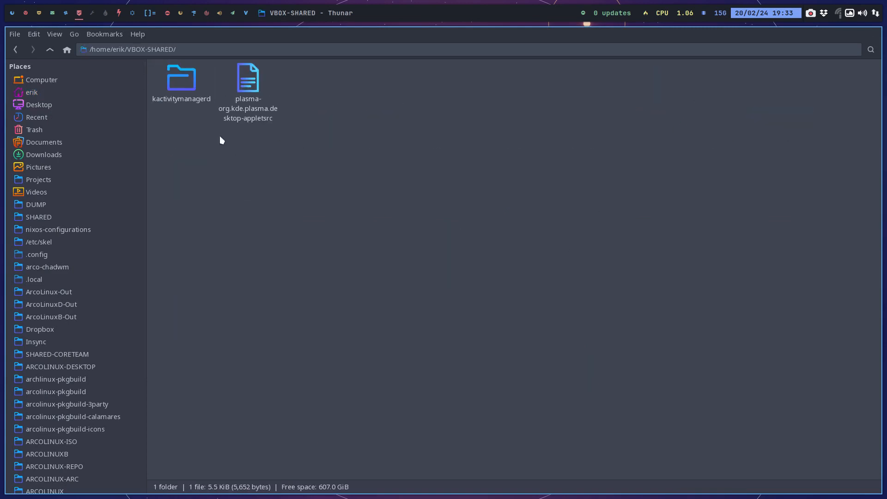
Open a second Thunar window and show DATA/EDU/edu-power/etc/skel/.config in it.
key(super+shift+Return)
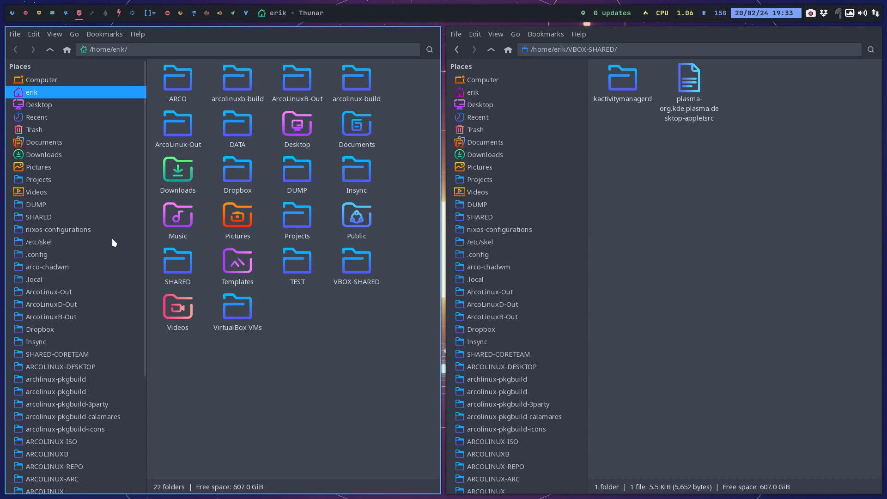
scroll(79, 237, down, 6)
click(56, 434)
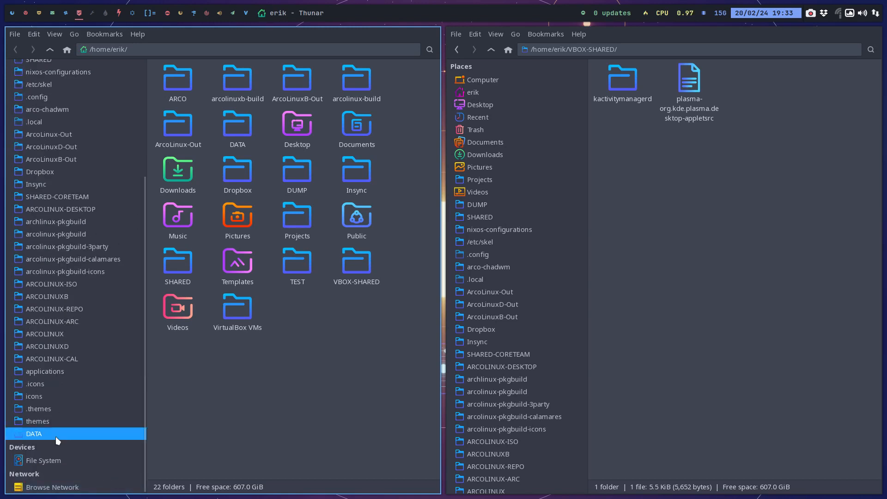
double_click(375, 131)
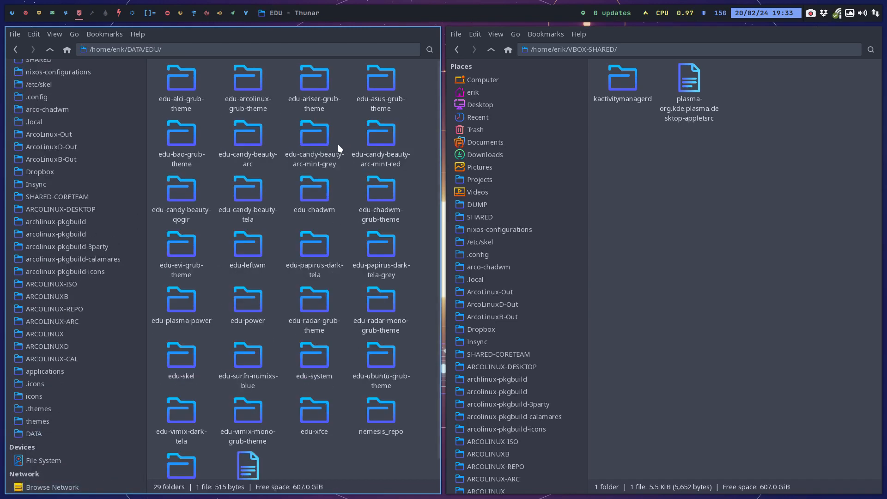
double_click(249, 301)
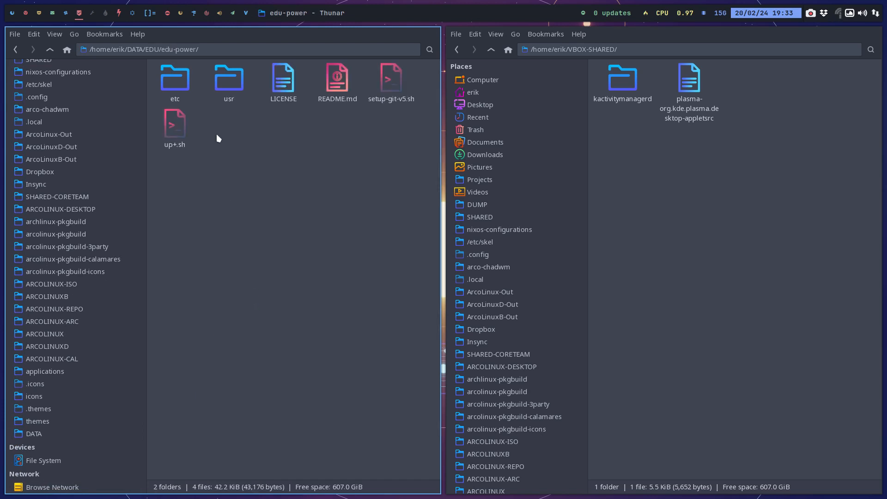
double_click(177, 81)
double_click(170, 76)
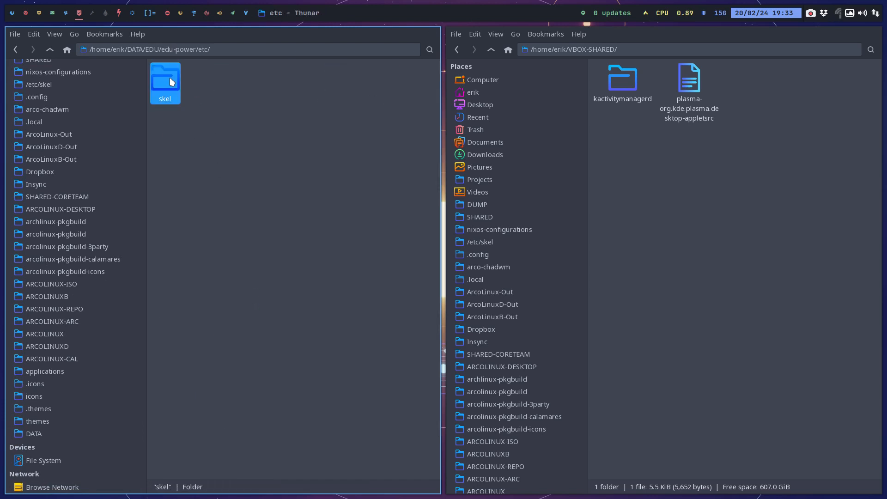
double_click(175, 78)
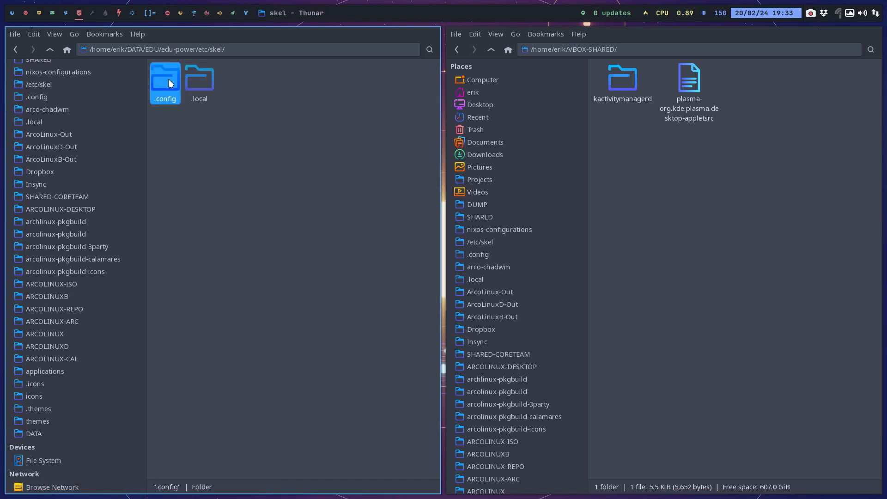
Move plasma-org.kde.plasma.desktop-appletsrc from VBOX-SHARED into the edu-power skel .config folder, replacing the existing file.
click(573, 121)
click(618, 94)
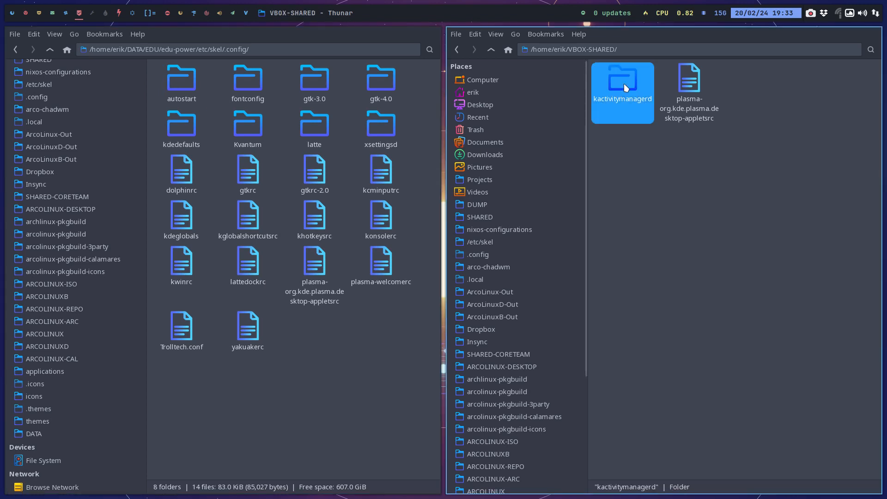
click(688, 81)
drag(689, 81, 348, 317)
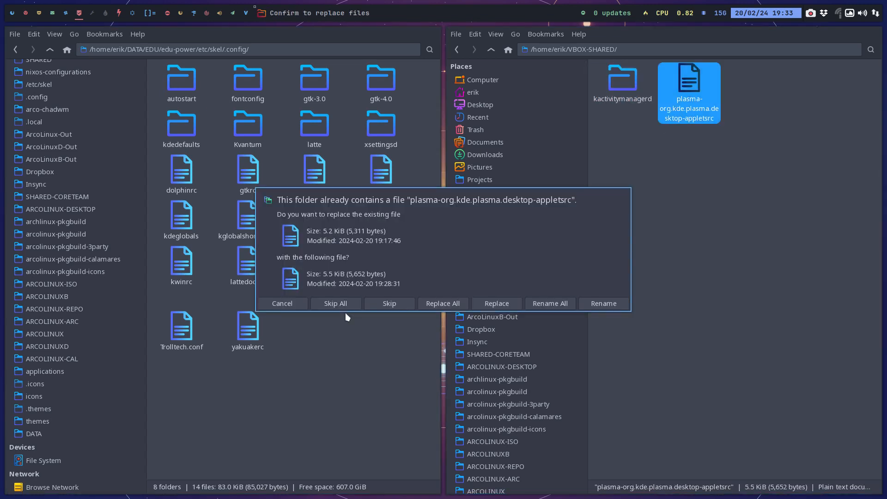
click(431, 304)
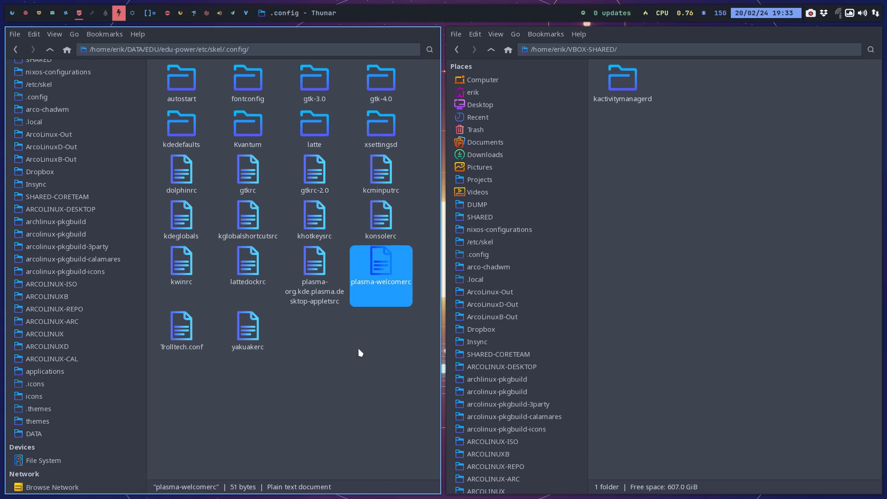
Check the ShouldShow setting in plasma-welcomerc in the text editor, close the file, and return to the file manager workspace.
click(119, 15)
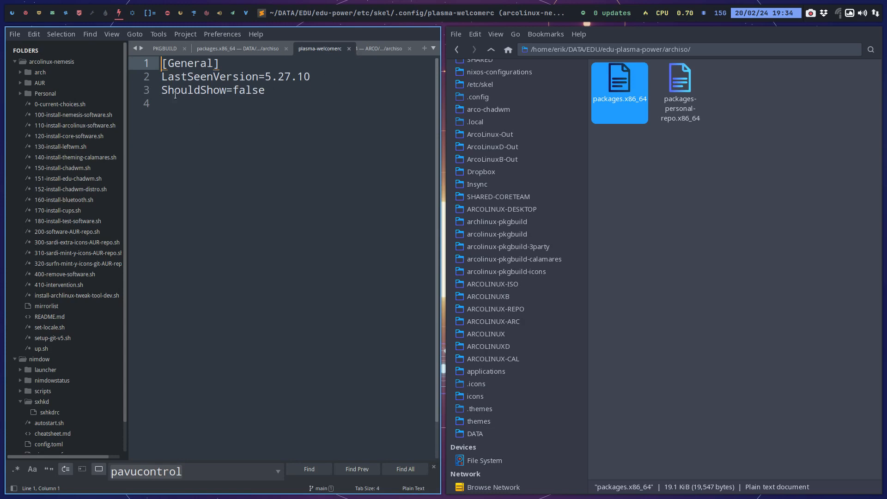
drag(169, 91, 265, 90)
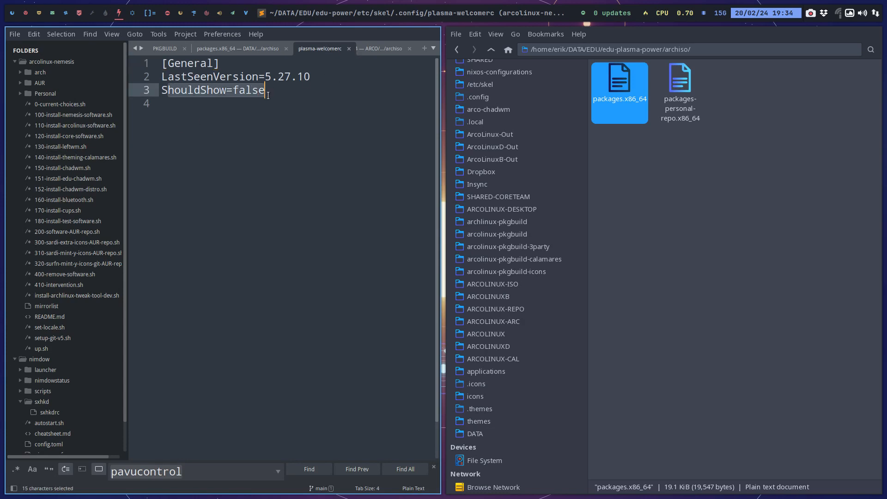
click(349, 48)
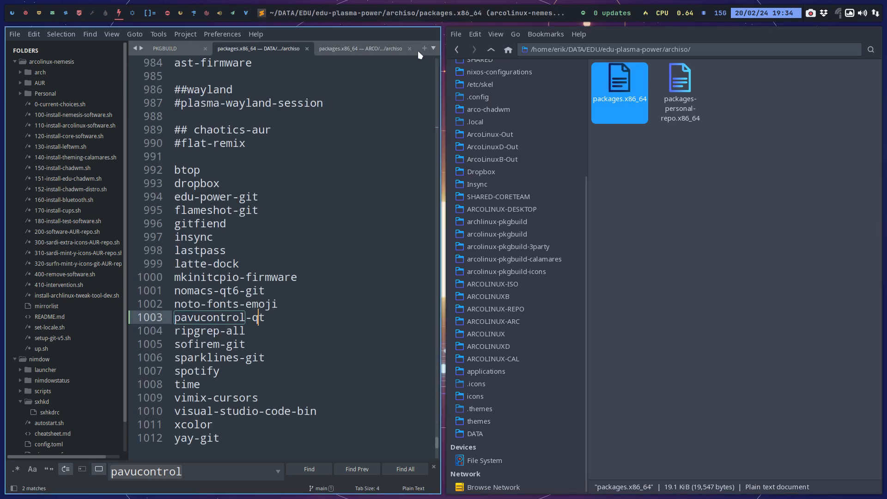
click(80, 16)
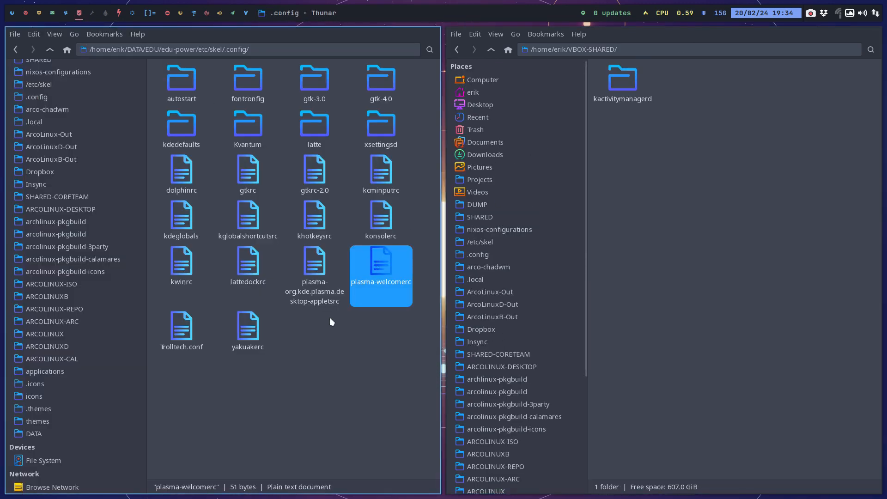
Open the skel plasma-org.kde.plasma.desktop-appletsrc, search it for "clock", and close the editor and the archiso folder window.
click(321, 267)
double_click(321, 268)
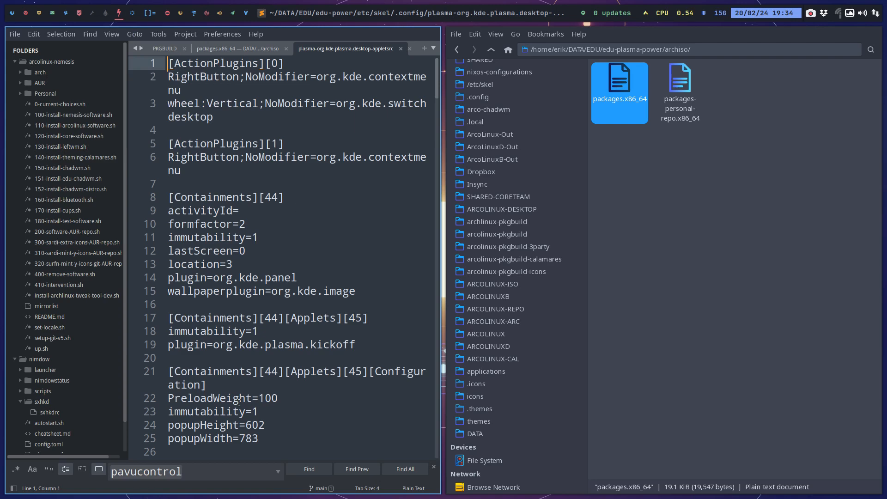
drag(189, 464, 108, 471)
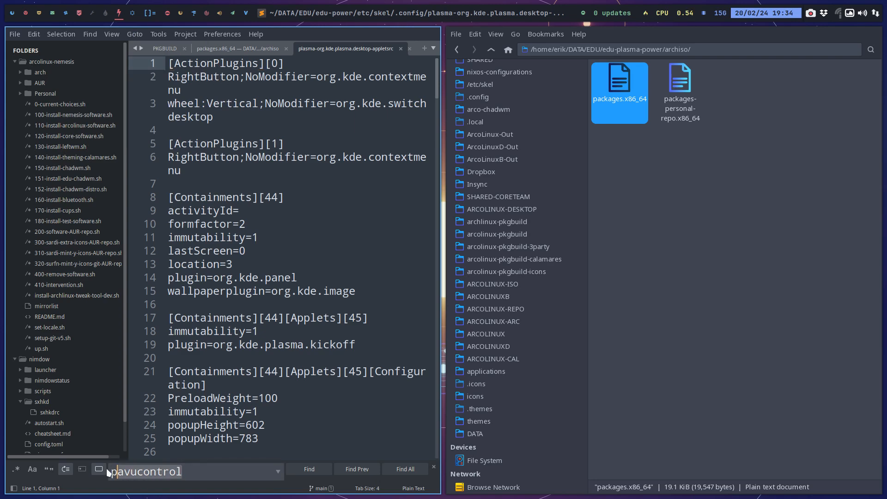
text(clock)
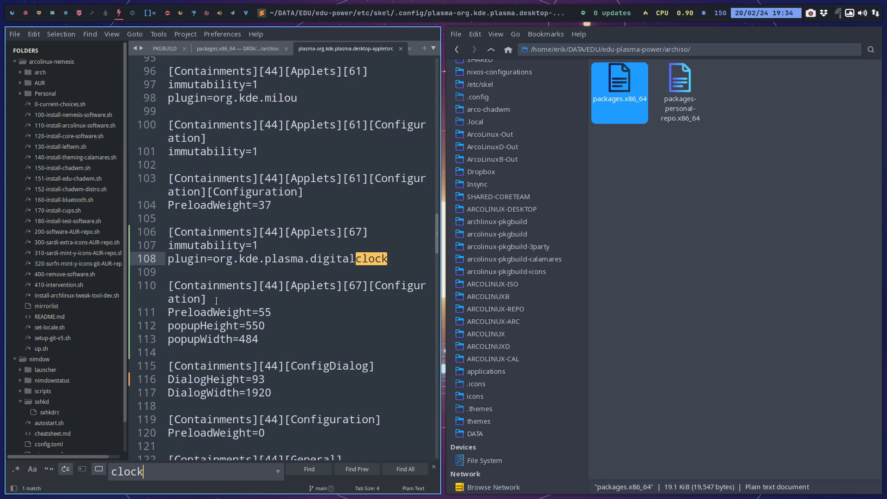
key(super+q)
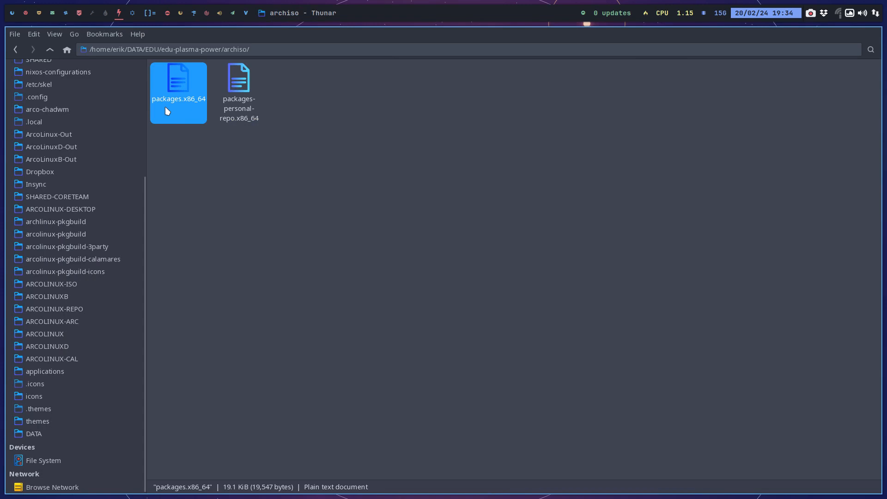
key(super+q)
click(80, 17)
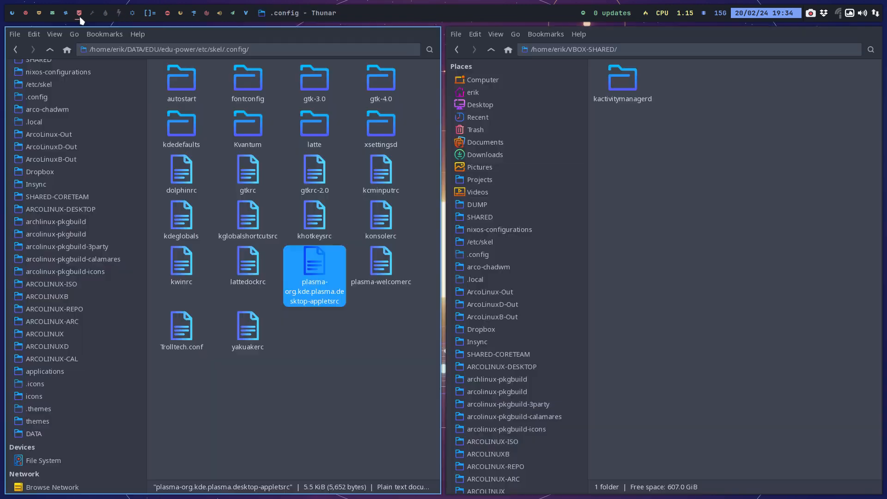
Move the kactivitymanagerd folder from VBOX-SHARED into the edu-power skel .local/share folder, deleting the old copy there first.
click(619, 82)
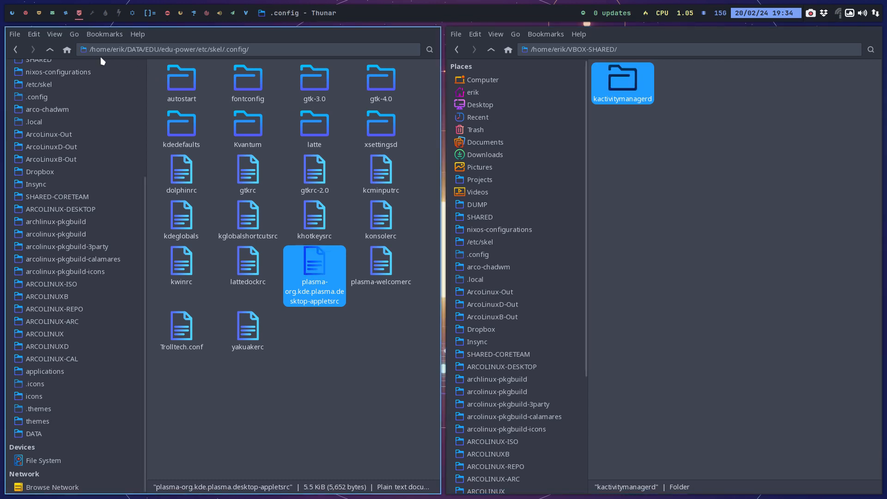
click(49, 49)
double_click(195, 85)
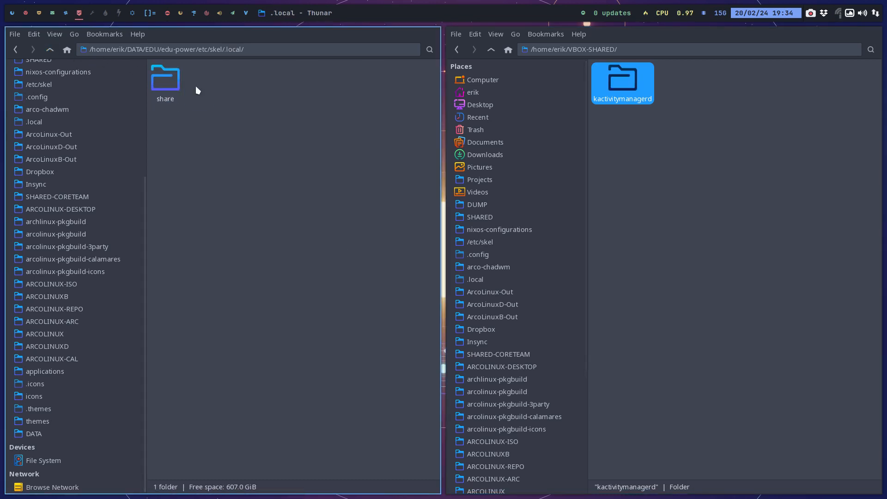
click(171, 84)
double_click(160, 78)
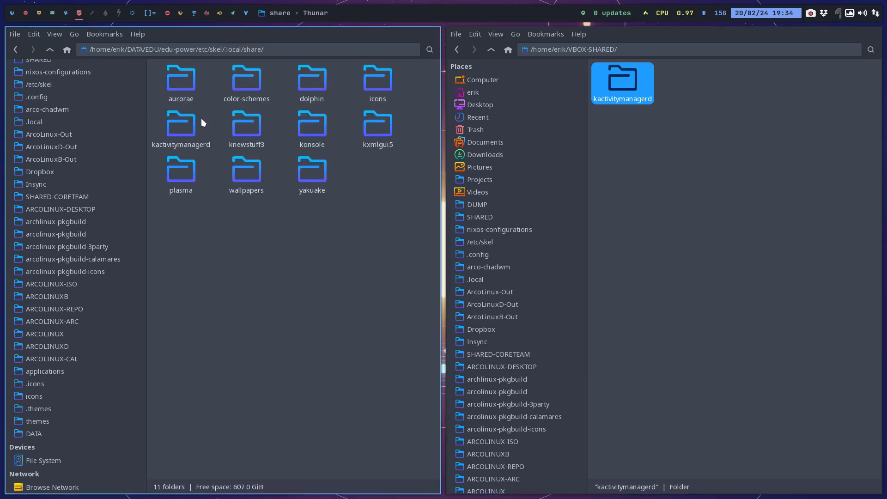
click(177, 129)
key(Delete)
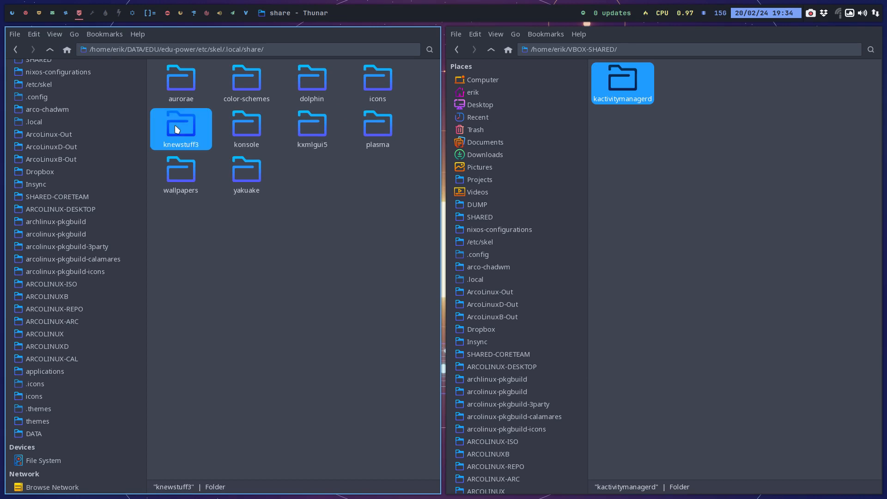
key(ctrl+z)
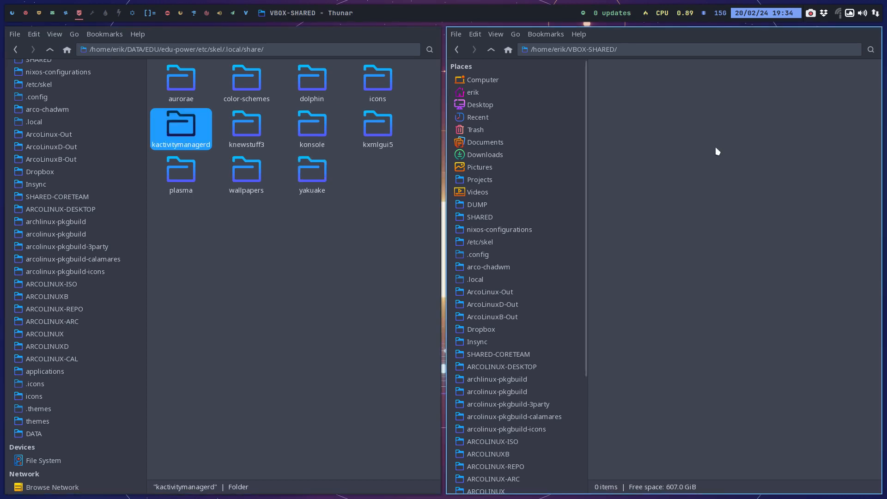
Close the VBOX-SHARED window and open a terminal in the edu-power root folder.
key(super+q)
click(49, 50)
click(50, 50)
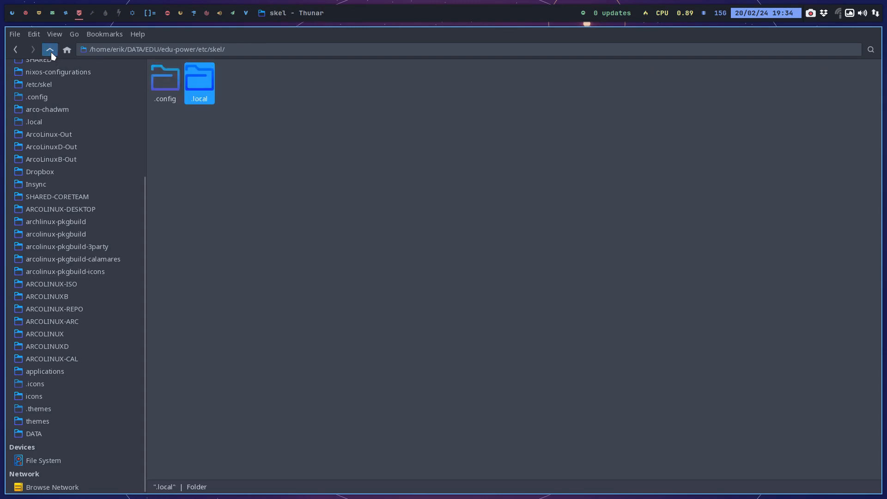
click(49, 50)
click(50, 50)
right_click(279, 165)
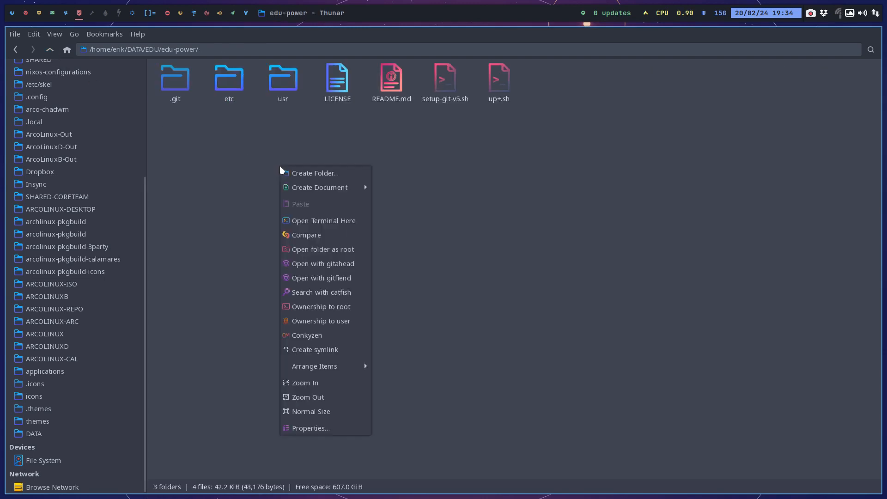
click(333, 219)
Run ./up+.sh to push edu-power to GitHub with the commit comment "added a clock", and close the terminal.
text(./up+.sh)
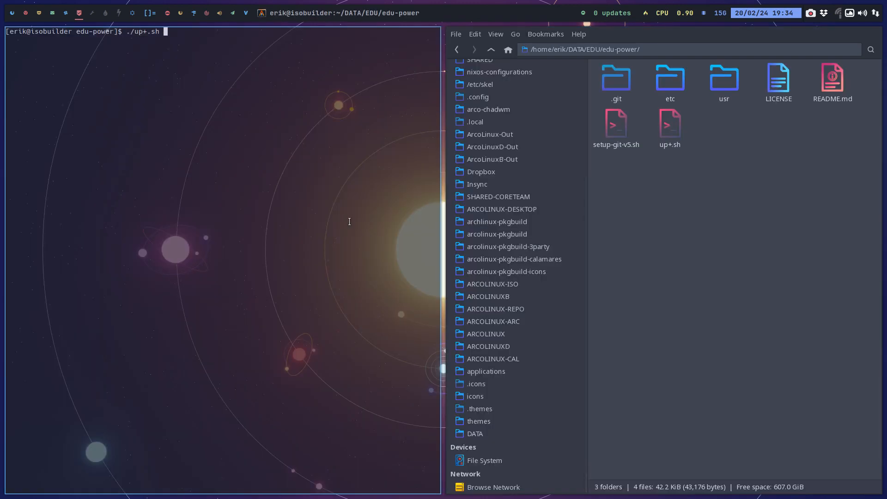
key(Return)
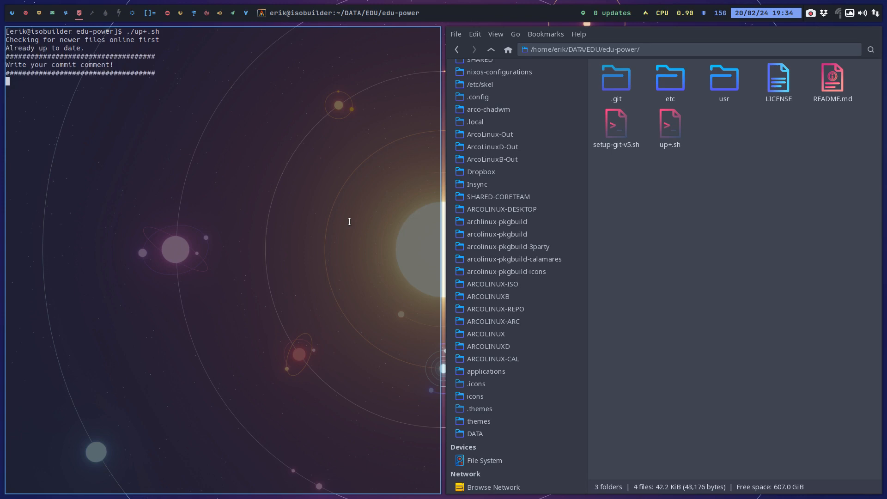
text(added a clock)
key(Return)
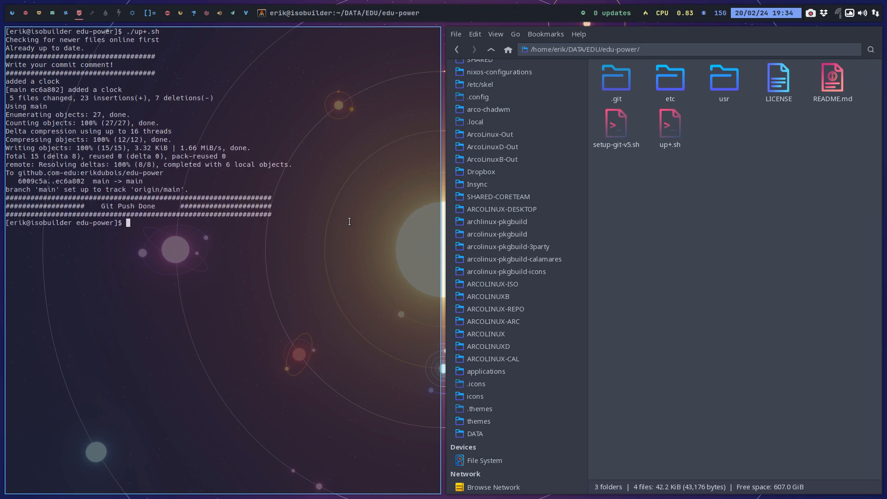
key(super+q)
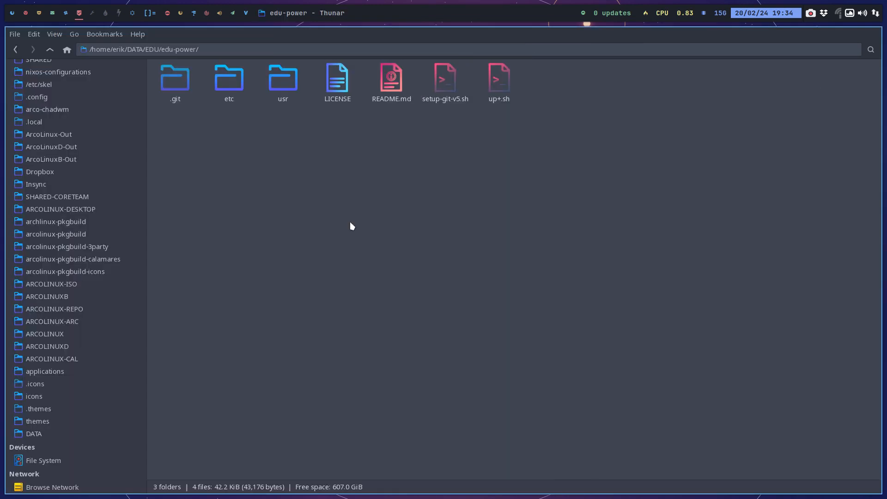
Open the PKGBUILD in EDU/pkgbuild/edu-power-git, set pkgrel to 05, save it, and close the editor.
click(48, 50)
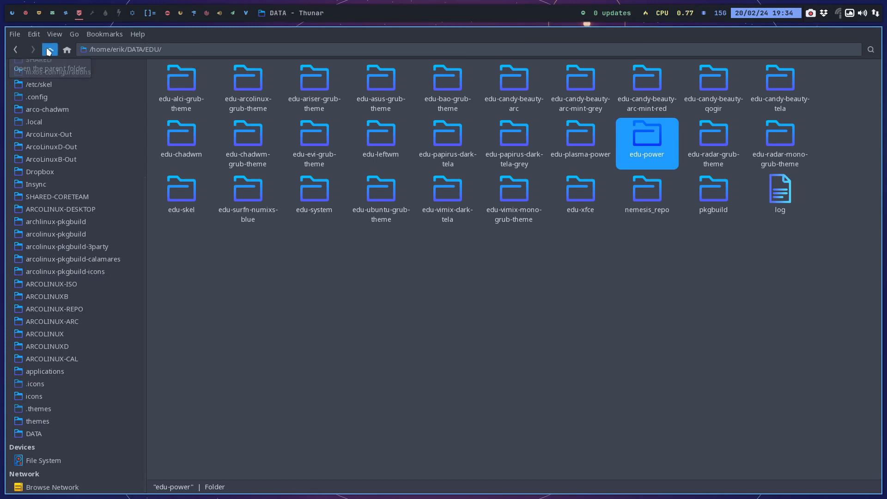
click(49, 50)
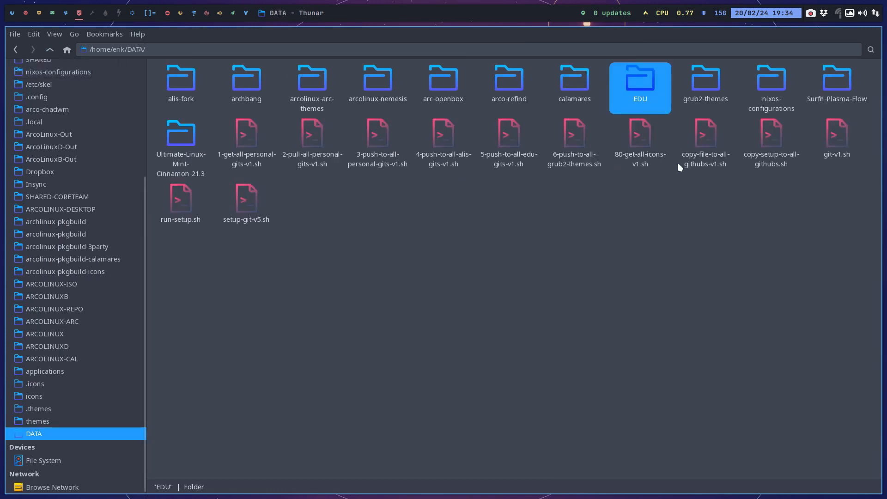
double_click(641, 84)
double_click(641, 85)
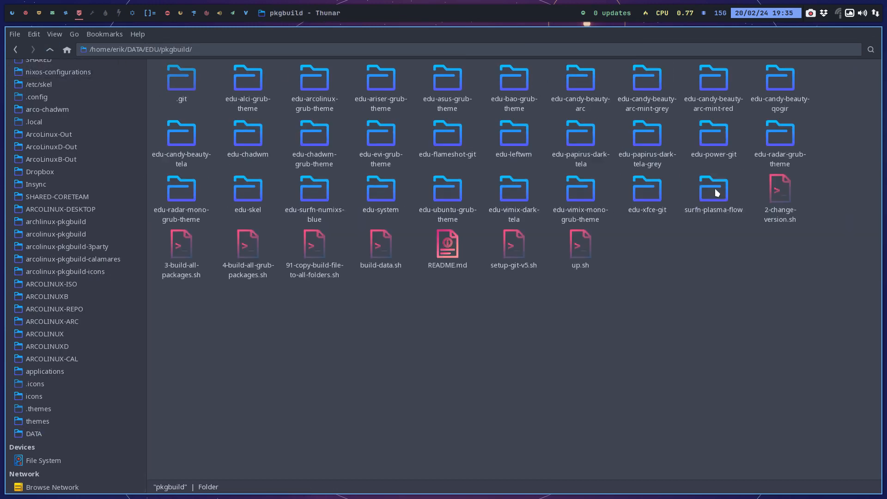
double_click(706, 136)
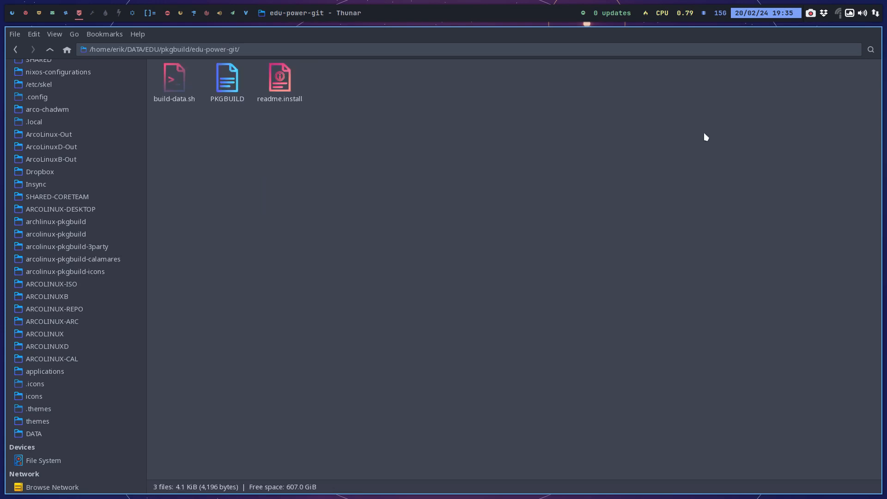
double_click(238, 82)
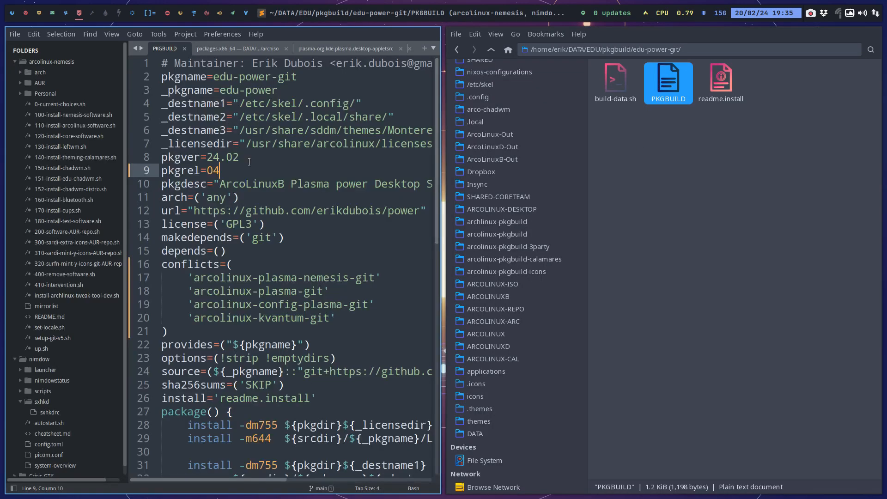
key(BackSpace)
text(5)
key(ctrl+s)
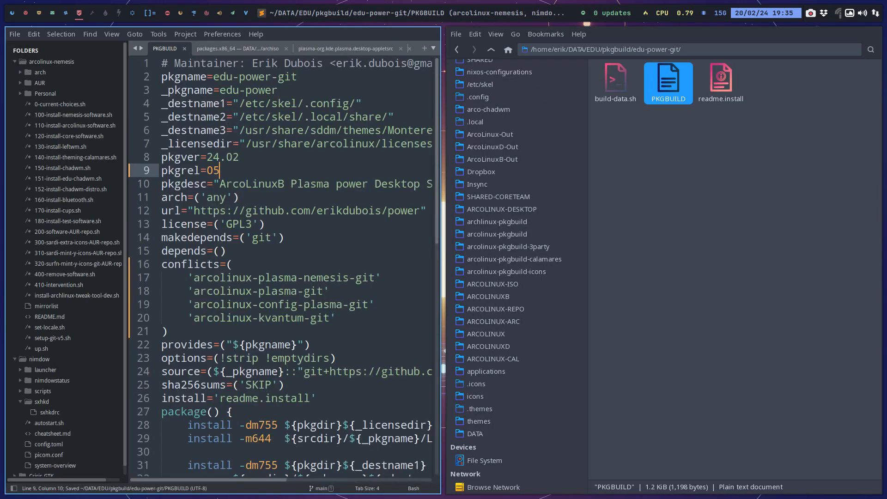
key(super+q)
Open a terminal in edu-power-git, run ./build-data.sh to build the package, and submit the sudo password.
right_click(233, 159)
click(318, 207)
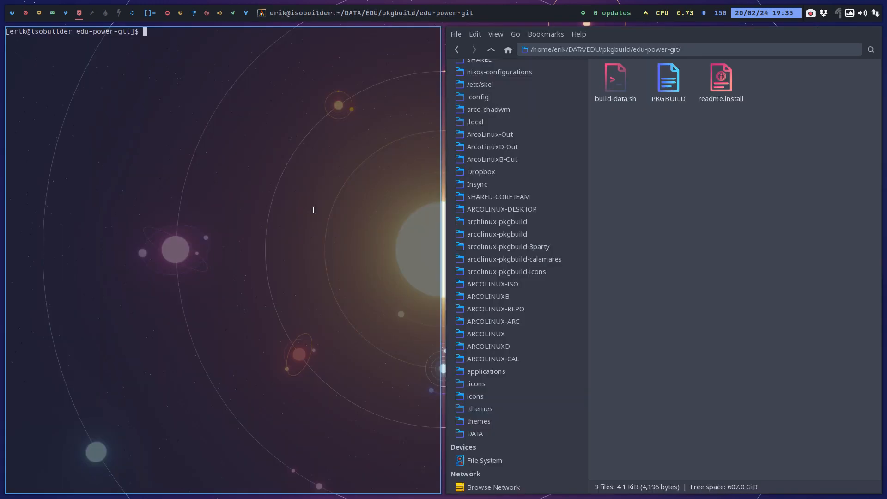
text(./build-data.sh)
key(Return)
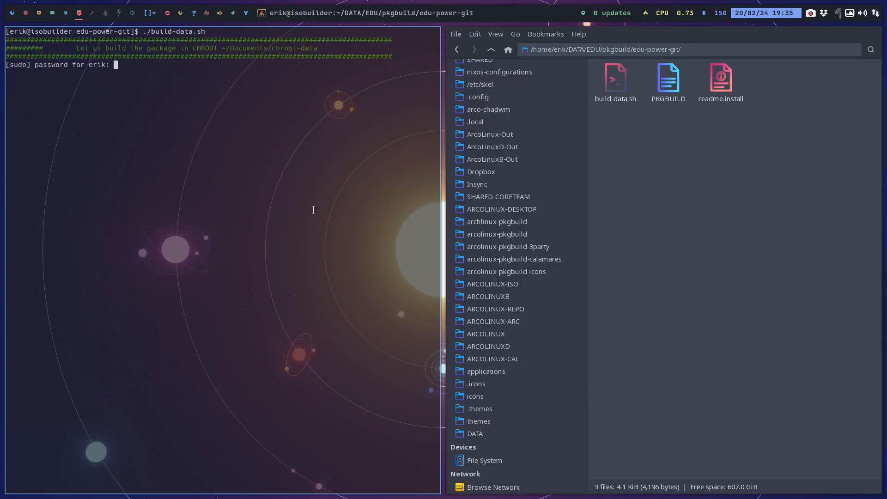
key(Return)
Open a terminal in EDU/nemesis_repo and run ./up.sh to update and push the package repository.
click(492, 50)
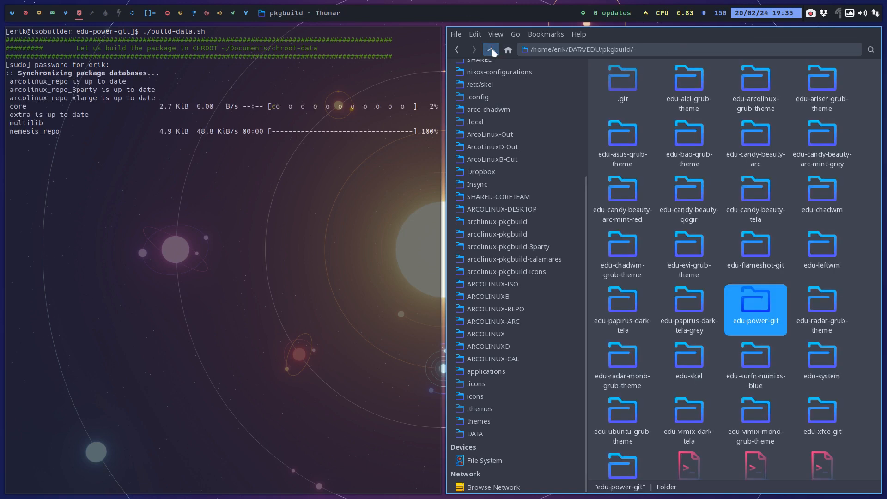
click(493, 51)
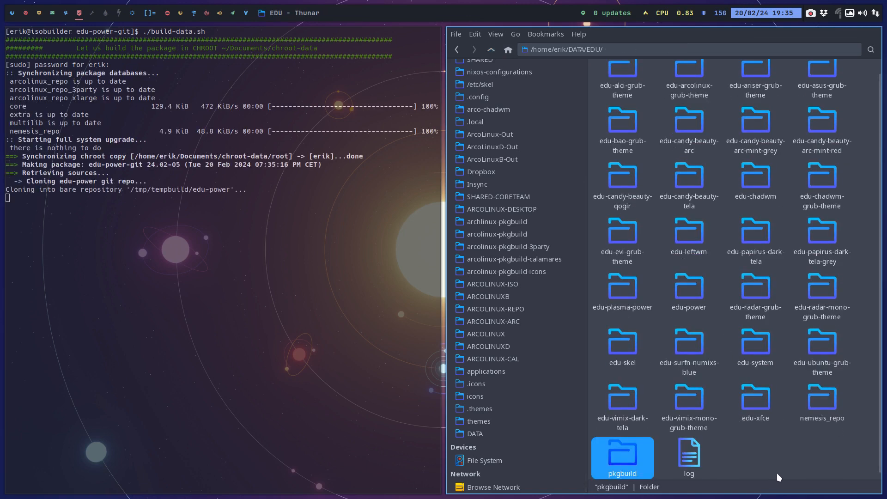
double_click(824, 406)
right_click(659, 149)
click(684, 204)
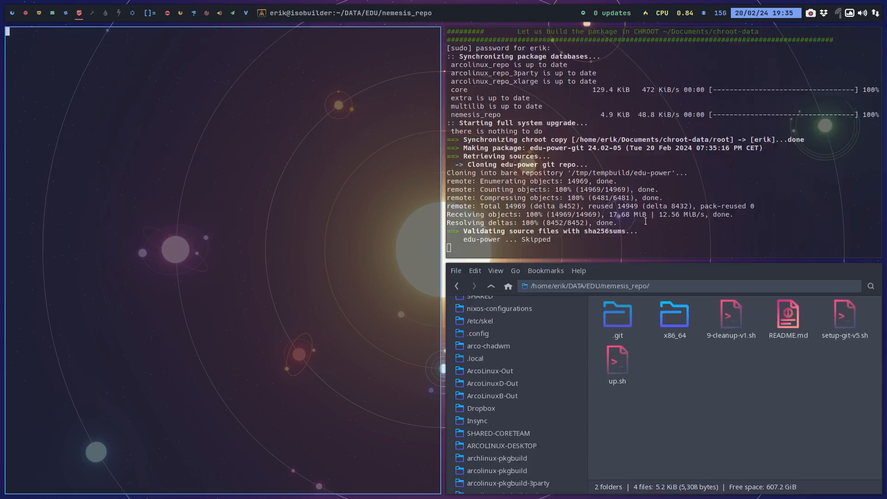
text(./up)
key(Tab)
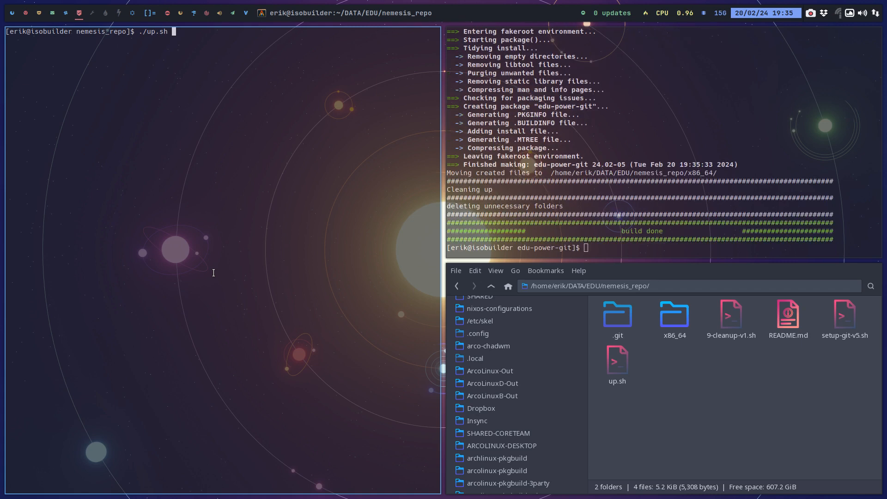
key(Return)
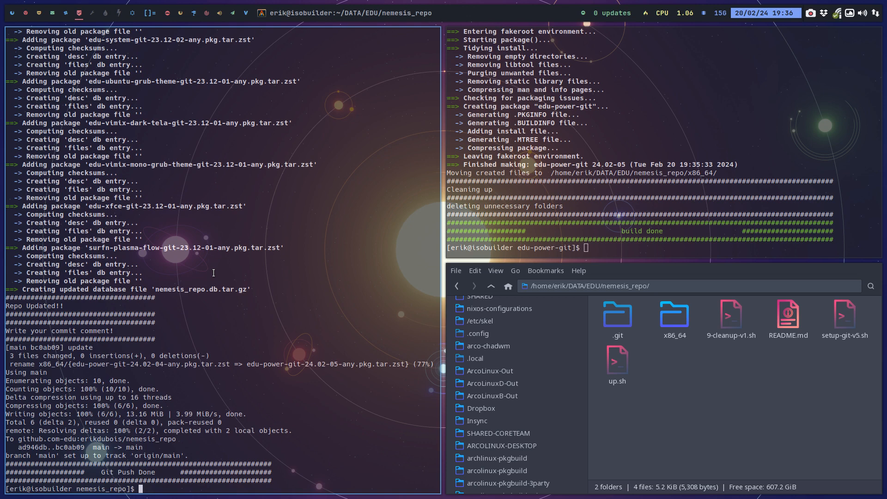
Switch to the Power virtual machine in full screen, run update in a terminal, submit the sudo password, and accept the edu-power-git upgrade.
mouse_move(27, 19)
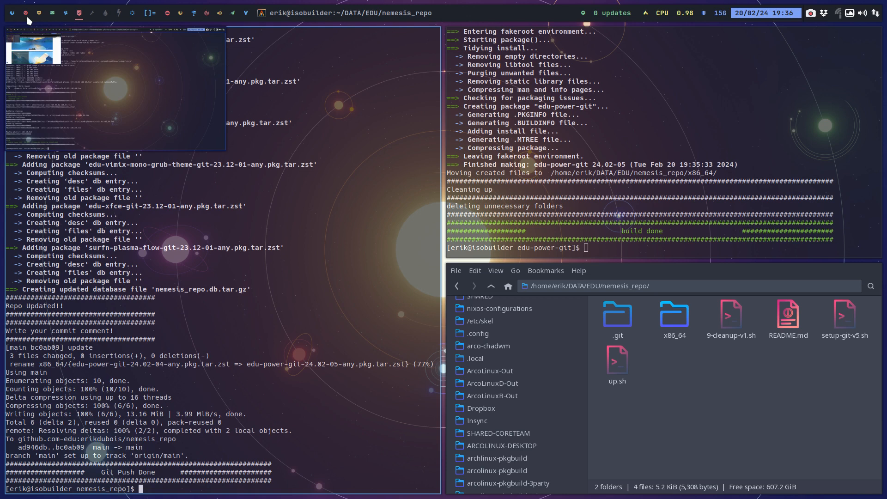
click(26, 15)
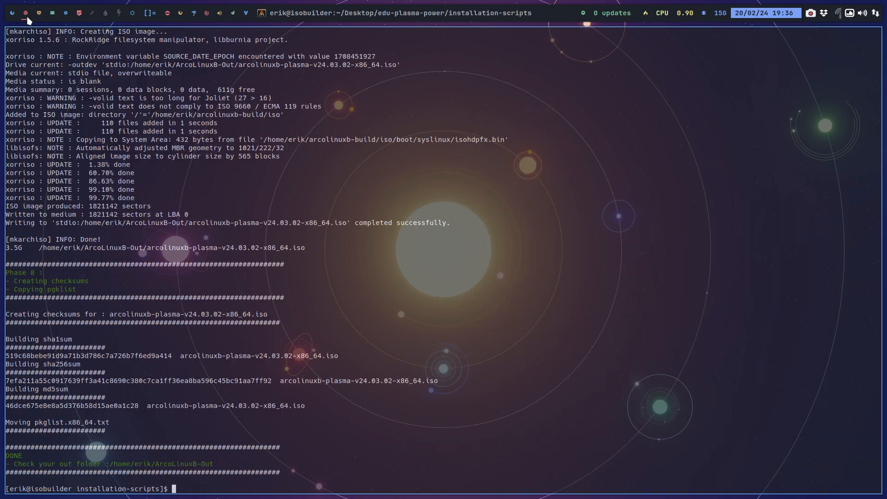
click(40, 17)
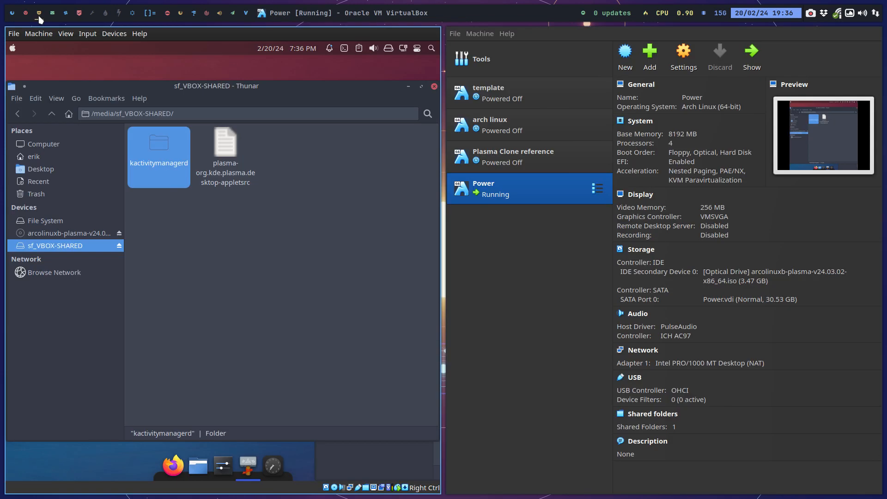
click(214, 249)
key(ctrl+f)
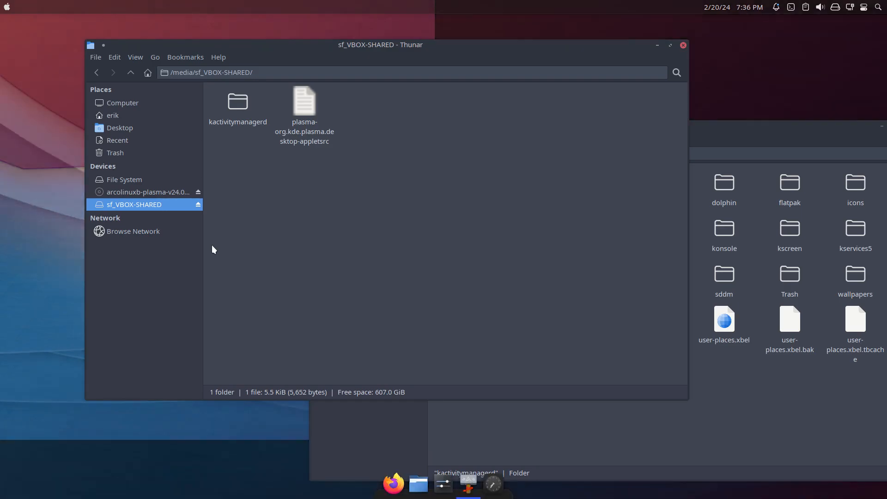
key(F12)
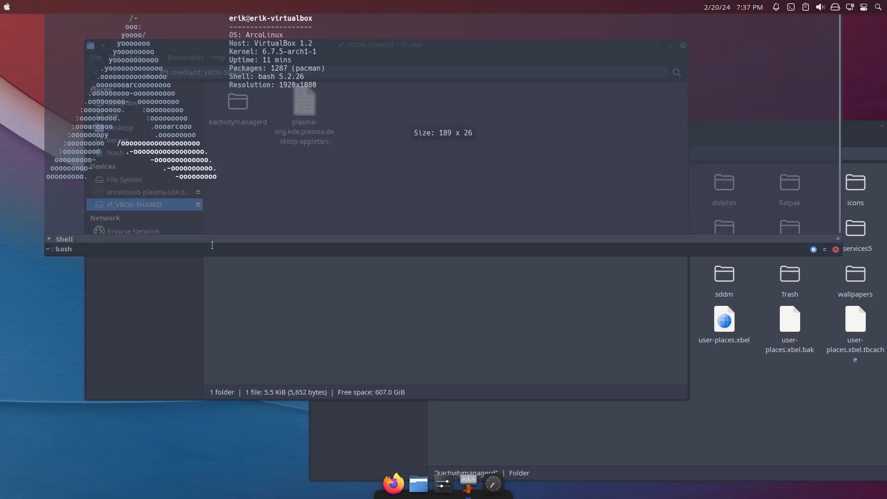
text(update)
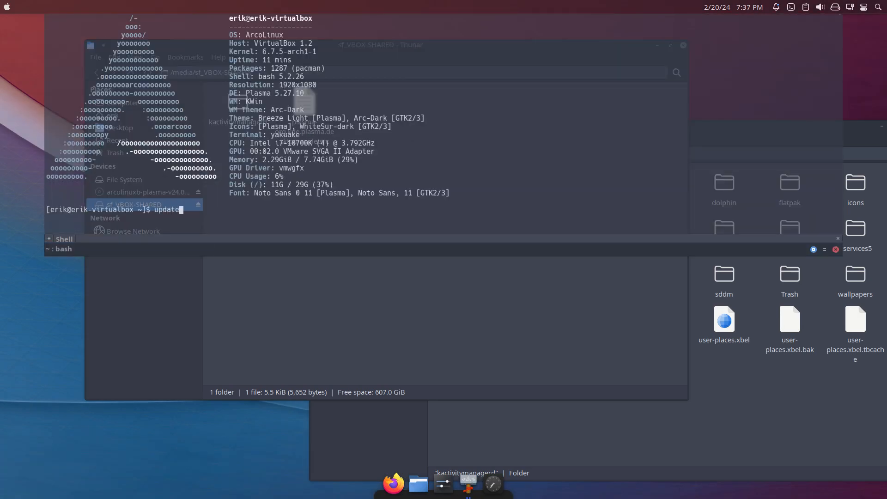
key(Return)
key(Return)
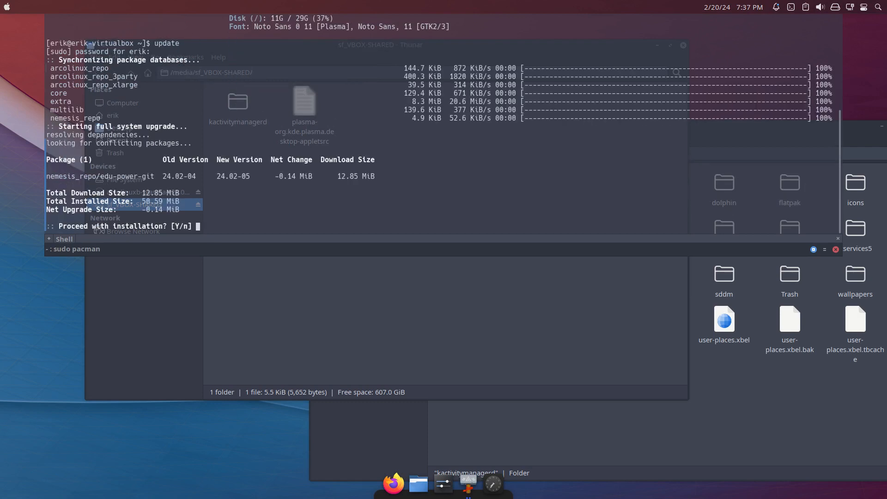
key(Return)
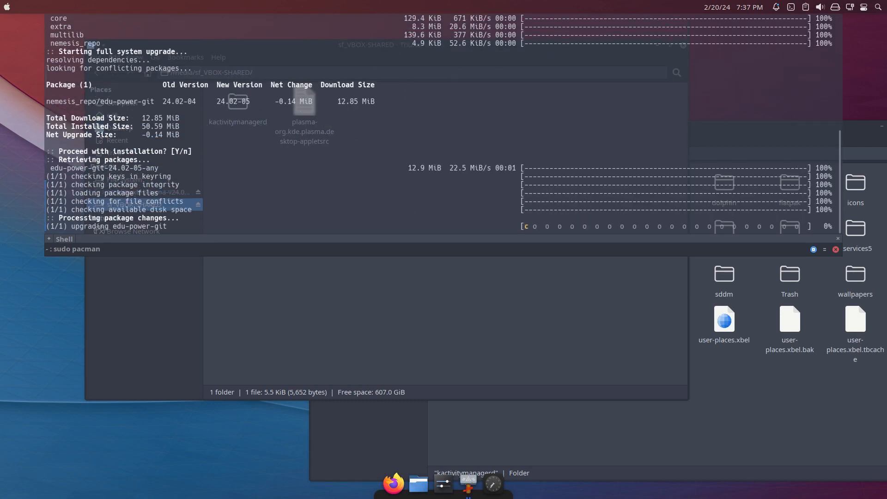
Run skel and answer y to copy the /etc/skel content to the home directory.
text(slem)
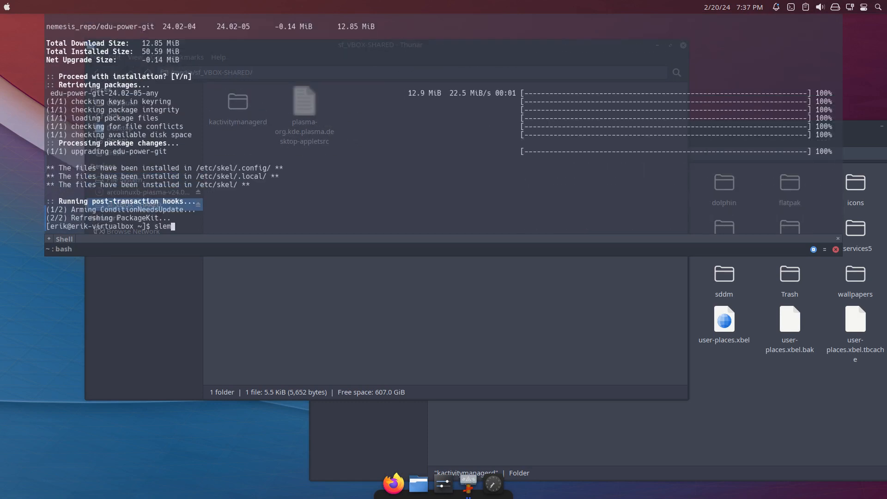
key(BackSpace)
key(BackSpace)
text(kel)
key(Return)
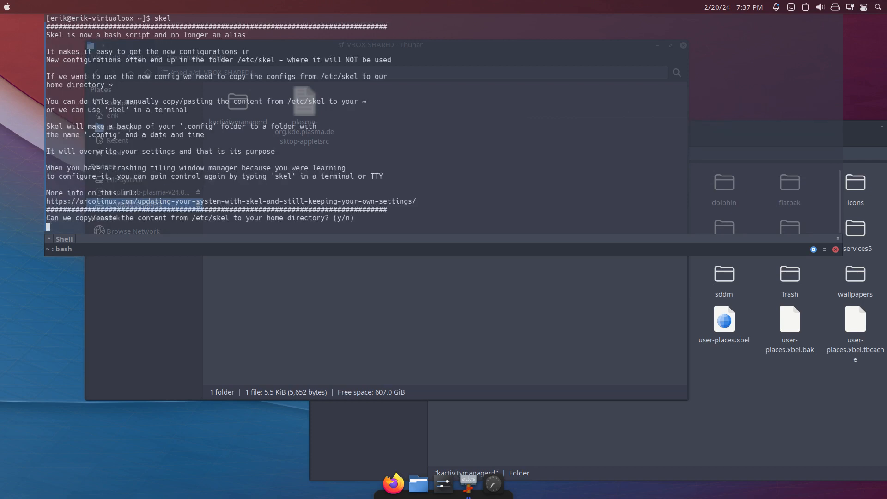
text(y)
key(Return)
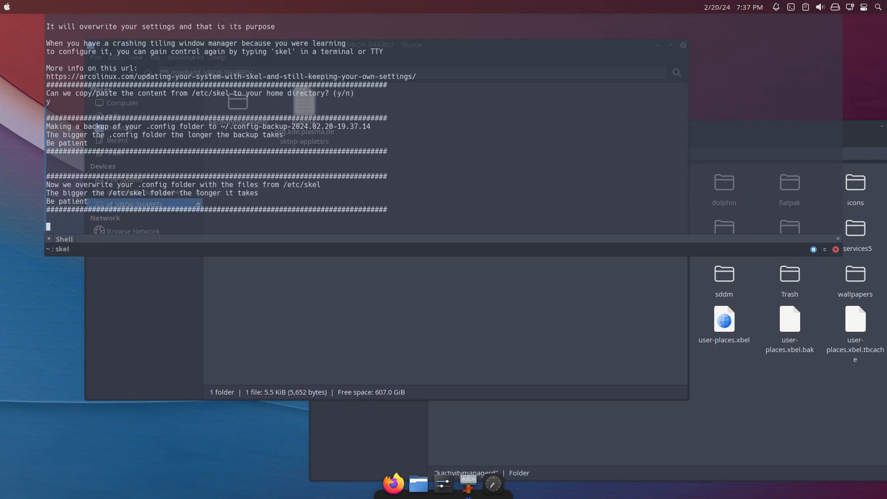
Reboot the virtual machine from the terminal and log back in to the Plasma desktop.
text(re)
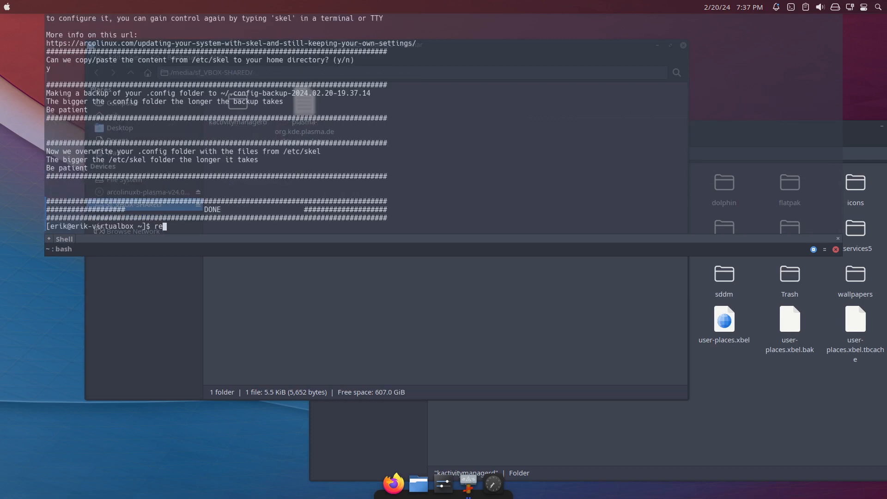
text(boot)
key(Return)
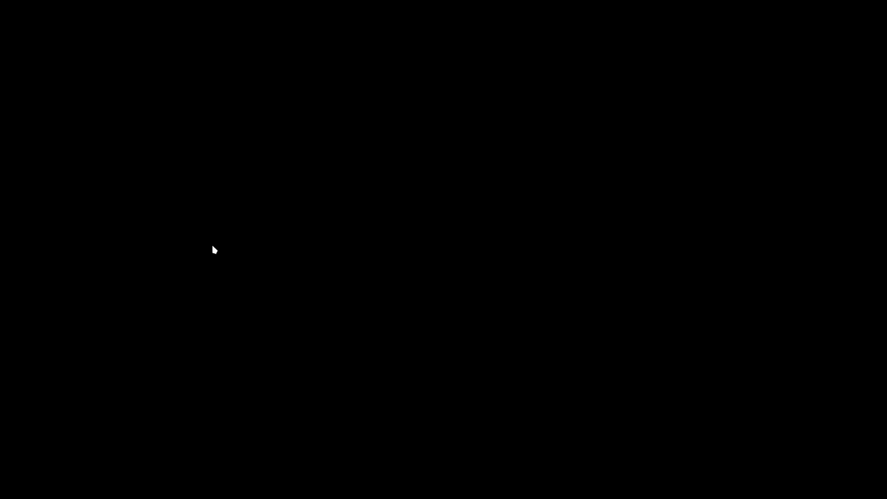
key(Return)
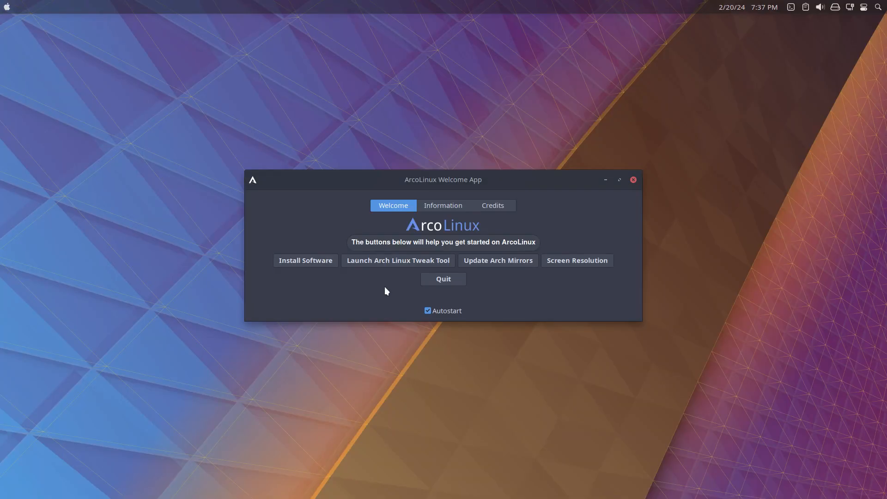
Turn off Autostart in the ArcoLinux Welcome App and quit it.
click(440, 313)
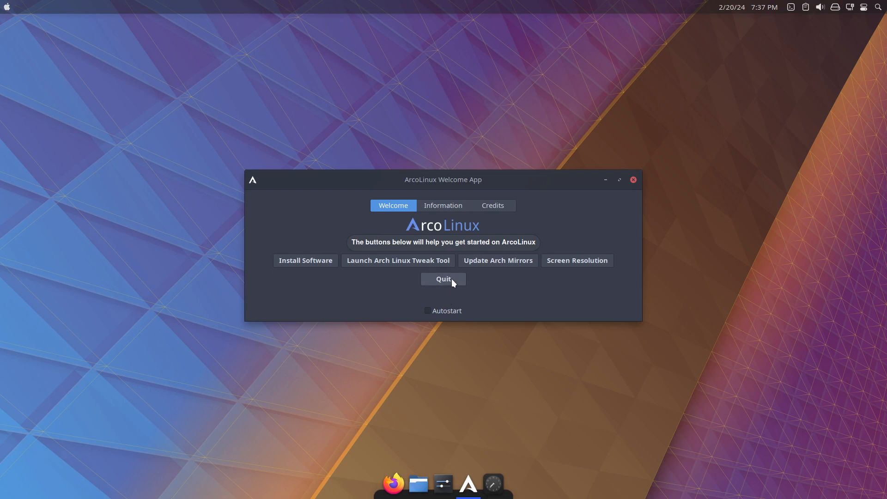
click(451, 280)
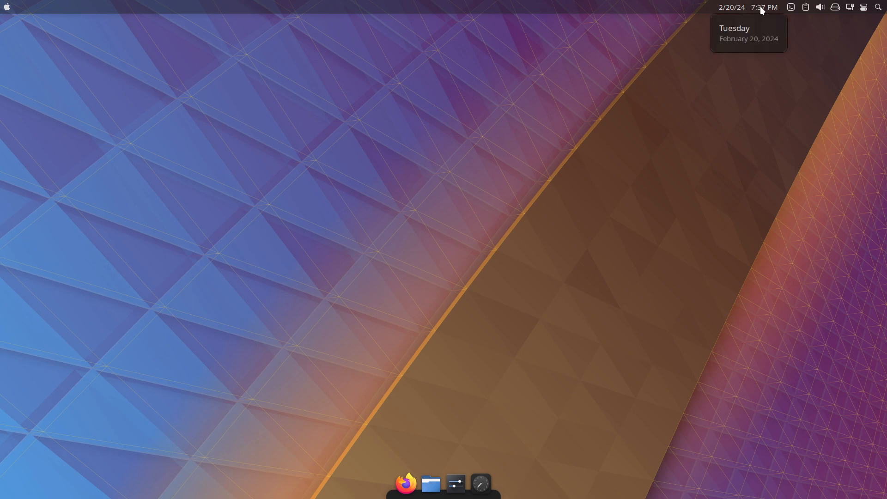
click(7, 8)
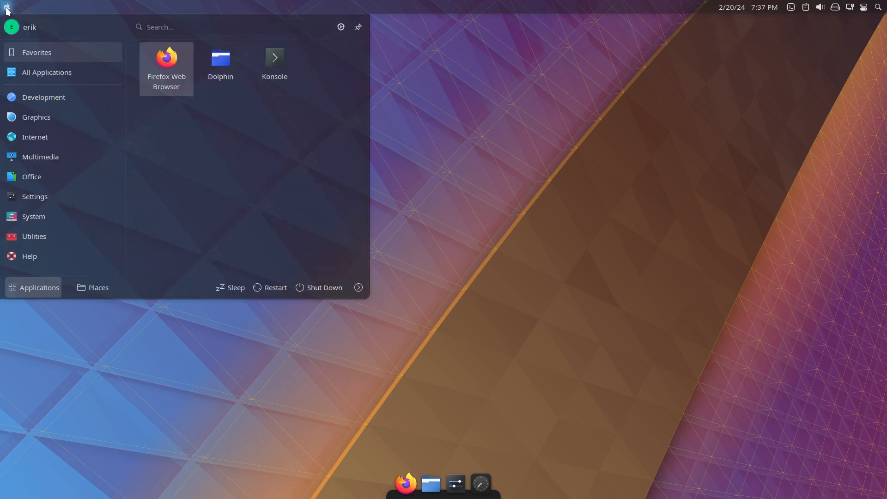
click(7, 8)
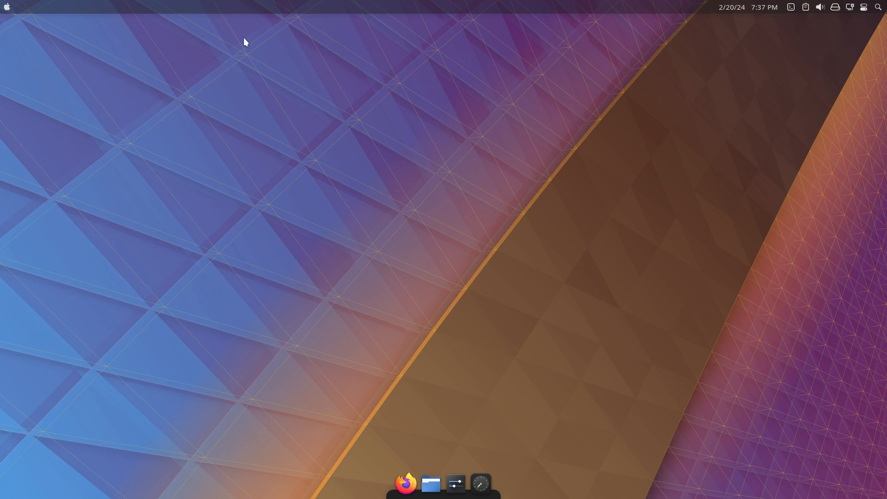
right_click(71, 6)
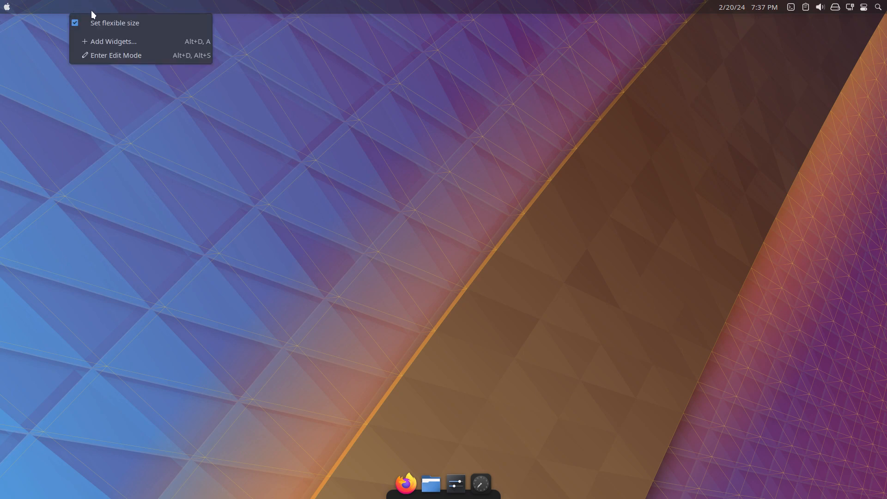
click(583, 307)
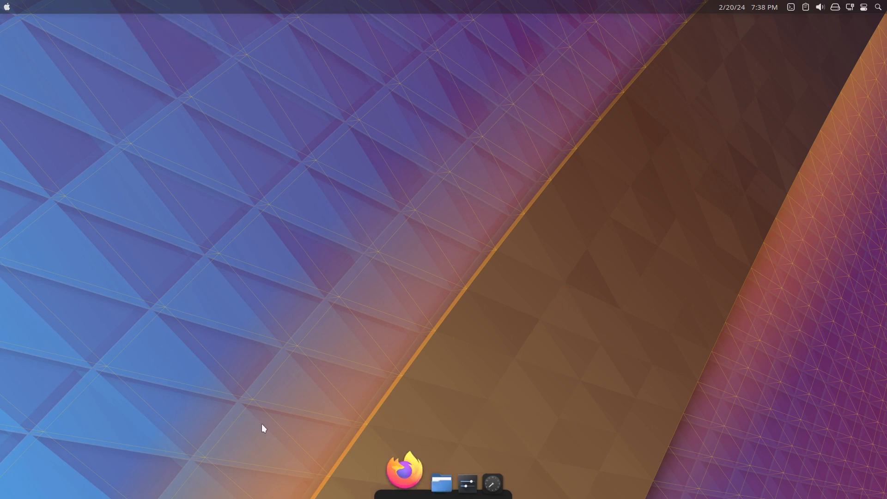
Launch Sublime Text from the Development applications and pin its launcher to the dock.
click(3, 14)
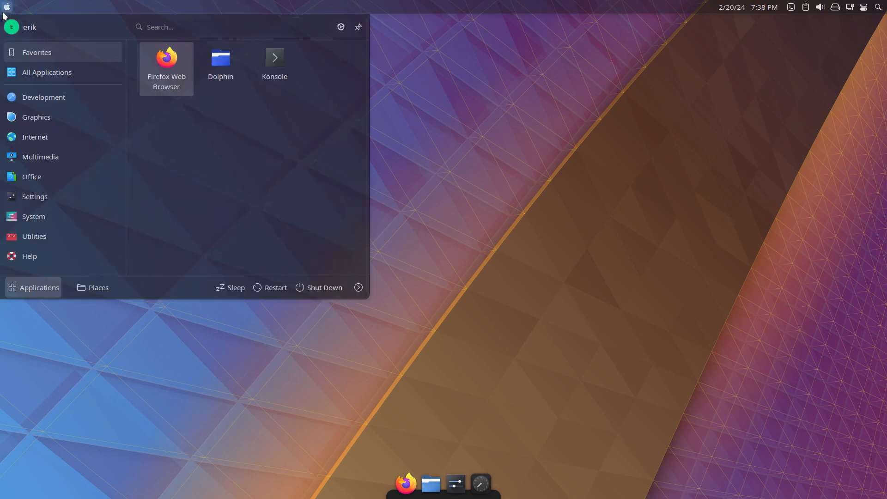
mouse_move(41, 96)
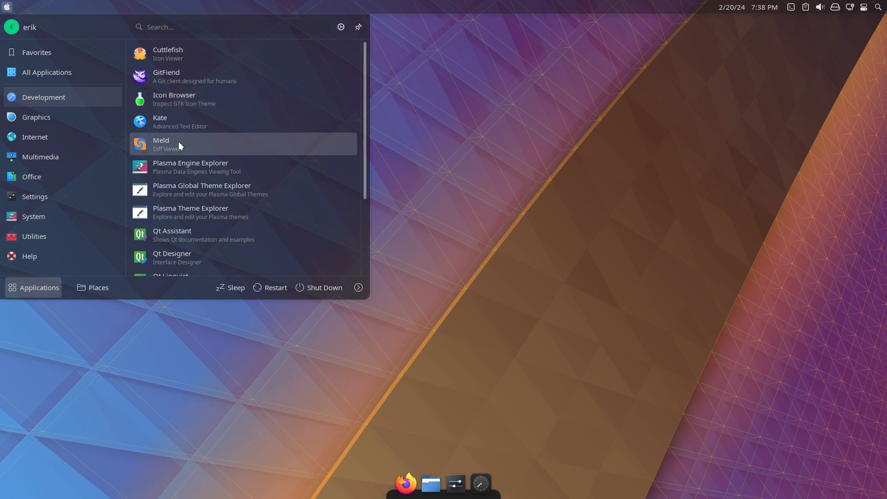
scroll(206, 188, down, 5)
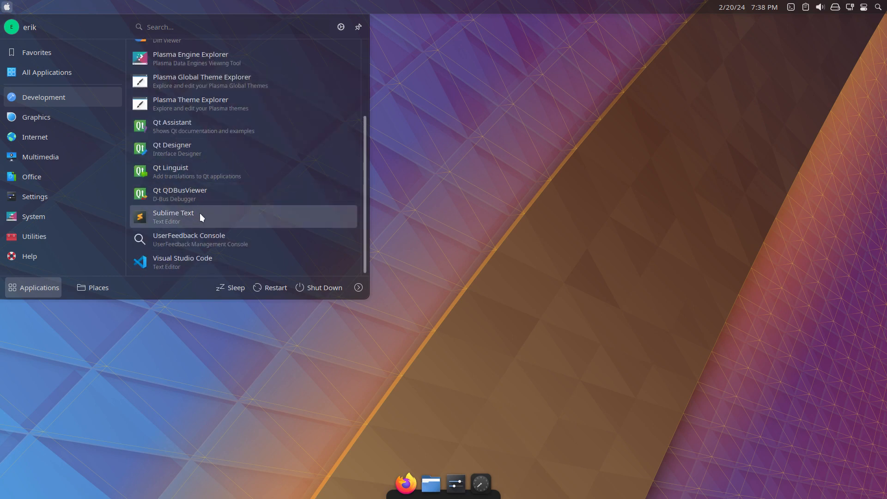
click(200, 215)
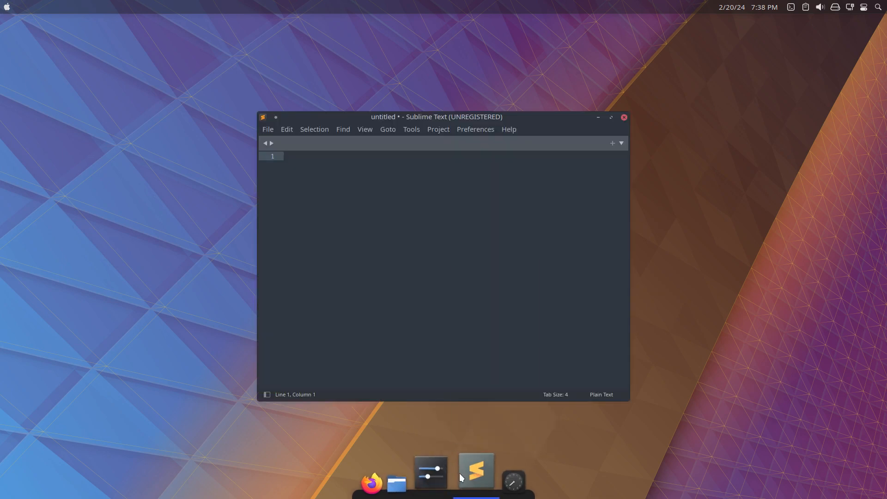
right_click(459, 473)
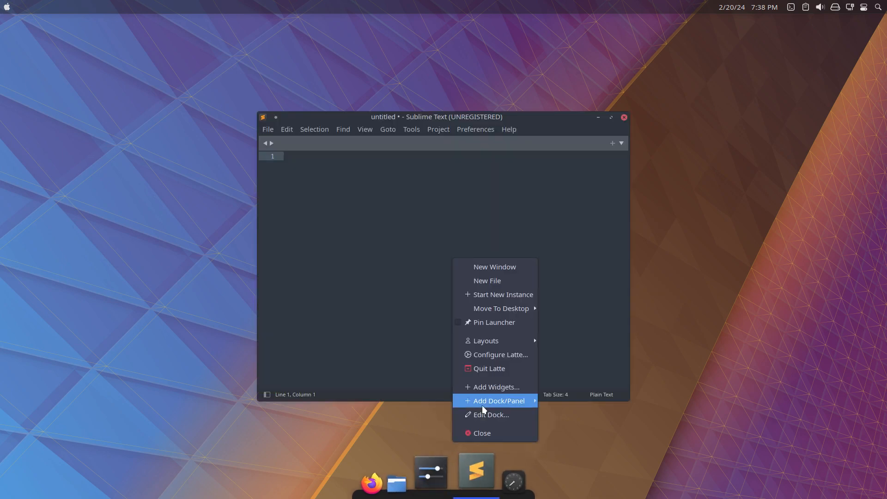
click(510, 319)
Launch Visual Studio Code and pin its launcher to the dock, and close both editor windows.
click(8, 8)
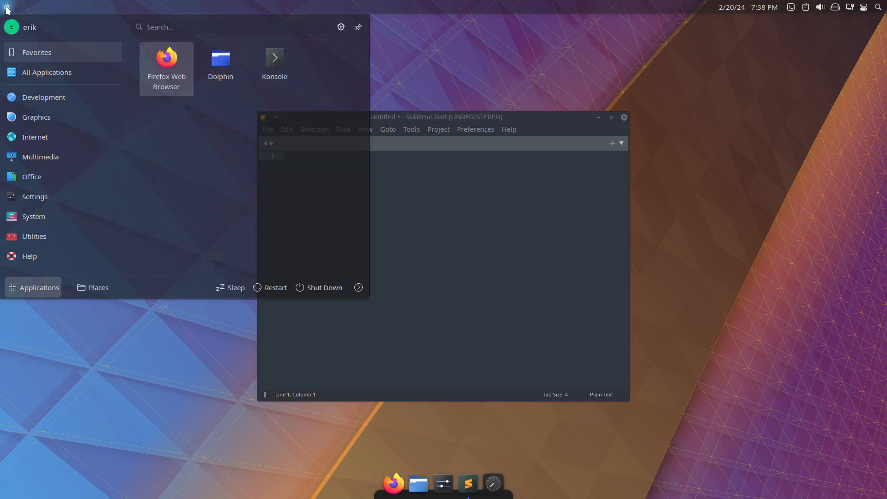
right_click(8, 7)
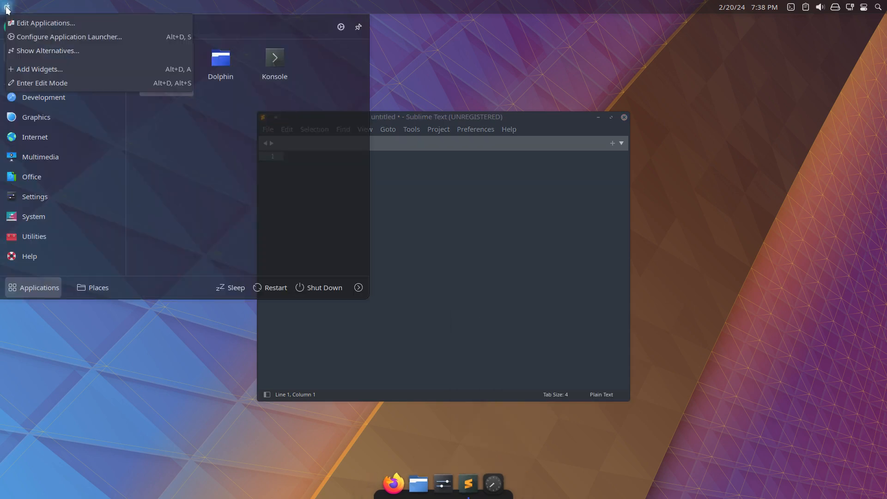
click(160, 159)
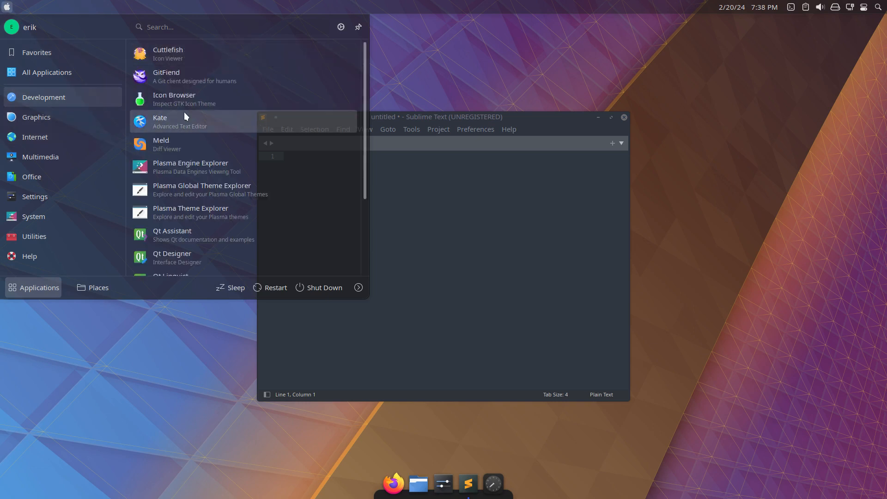
scroll(184, 113, down, 3)
click(167, 260)
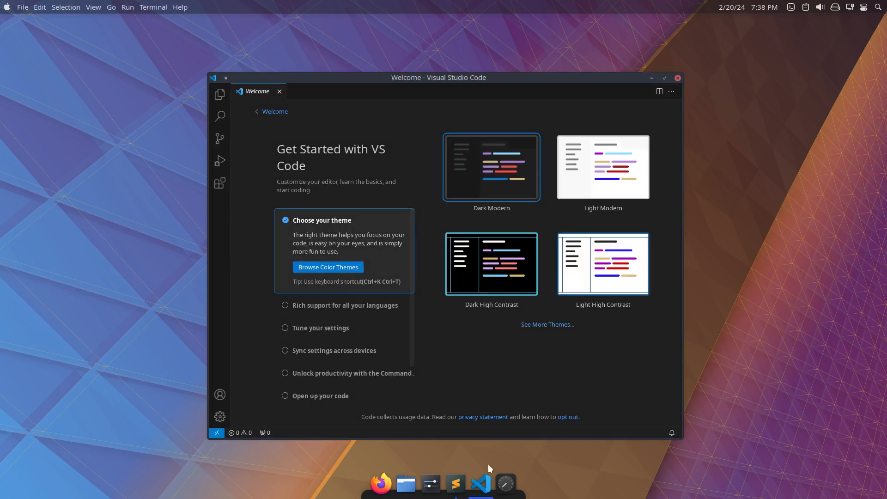
right_click(480, 483)
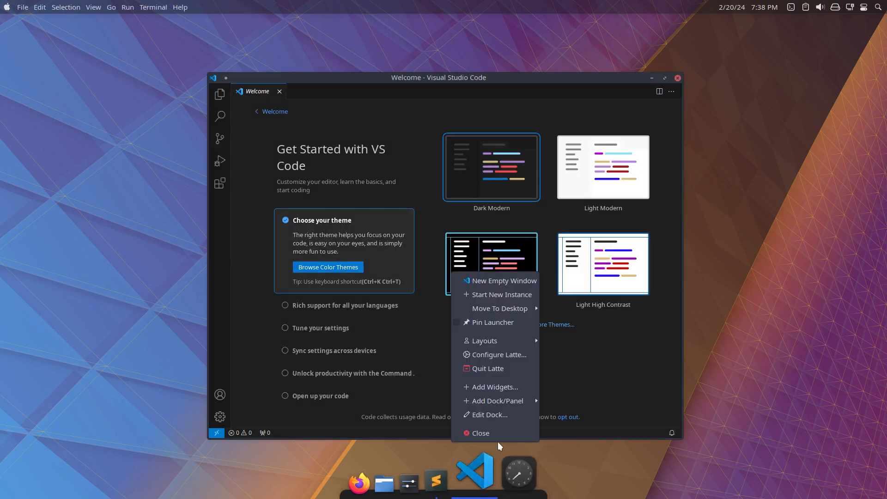
click(503, 323)
click(676, 78)
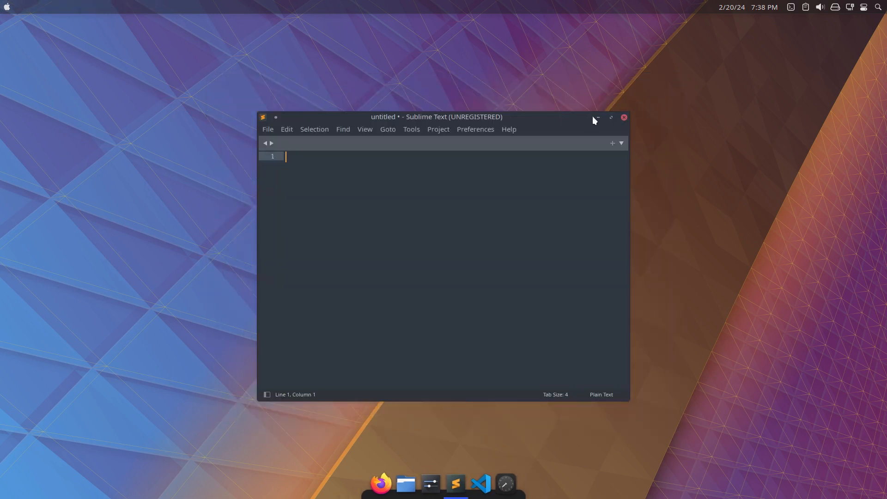
click(624, 117)
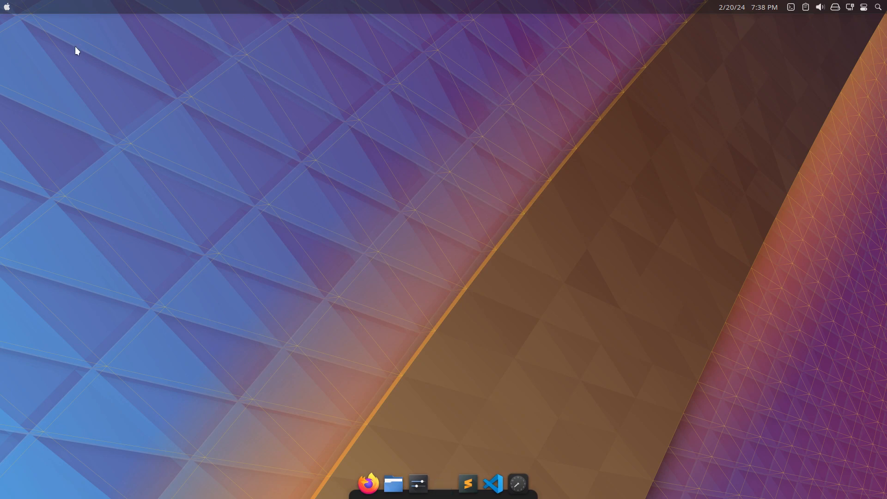
Launch GNU Image Manipulation Program from the Graphics applications, pin its launcher to the dock and close it.
click(3, 8)
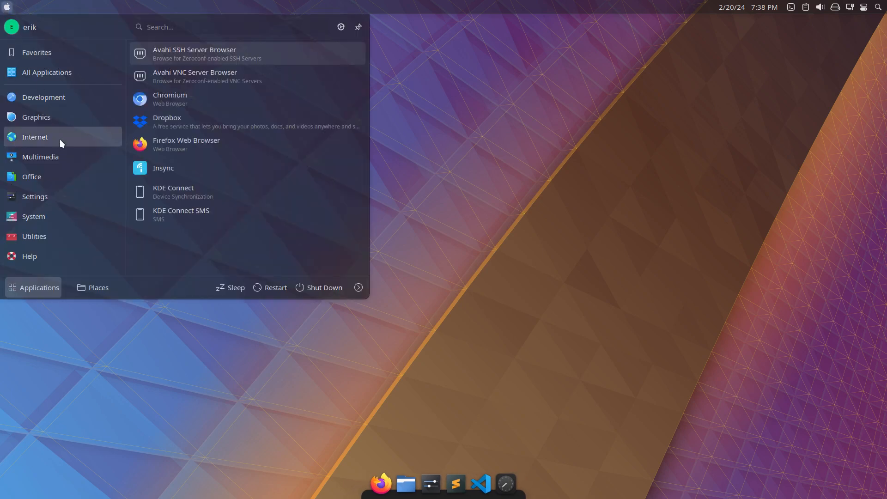
mouse_move(62, 124)
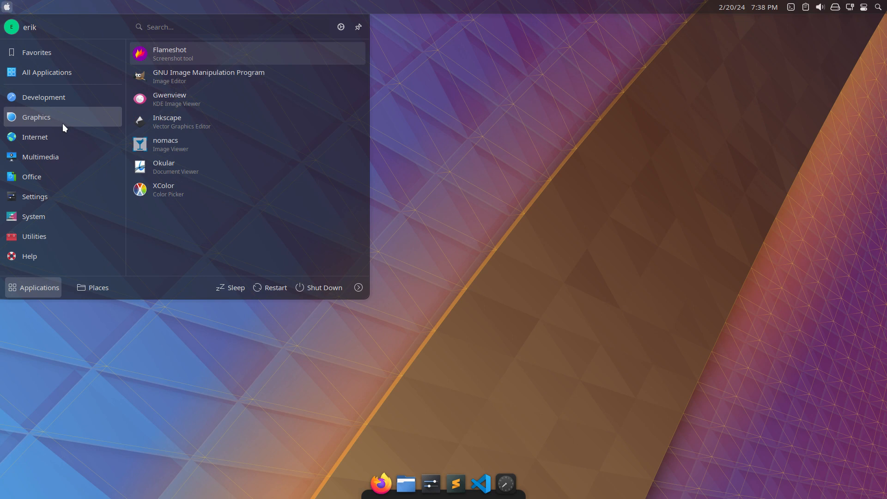
mouse_move(79, 92)
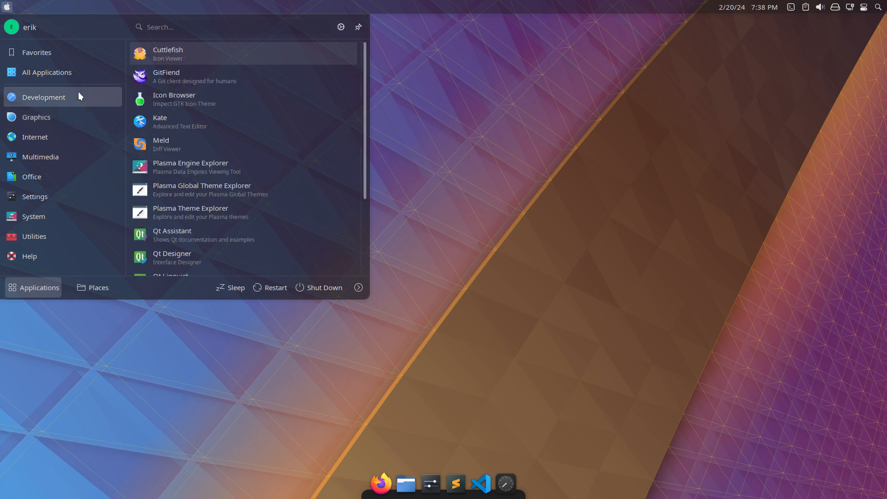
scroll(225, 119, down, 3)
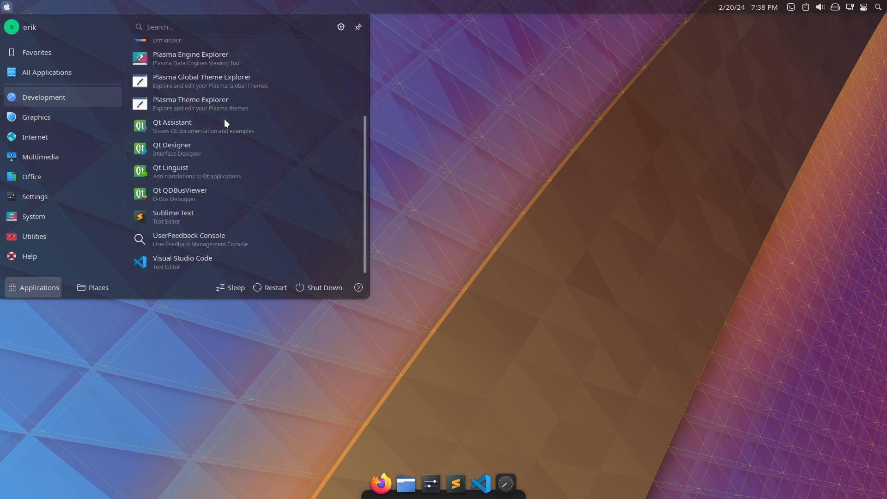
mouse_move(109, 116)
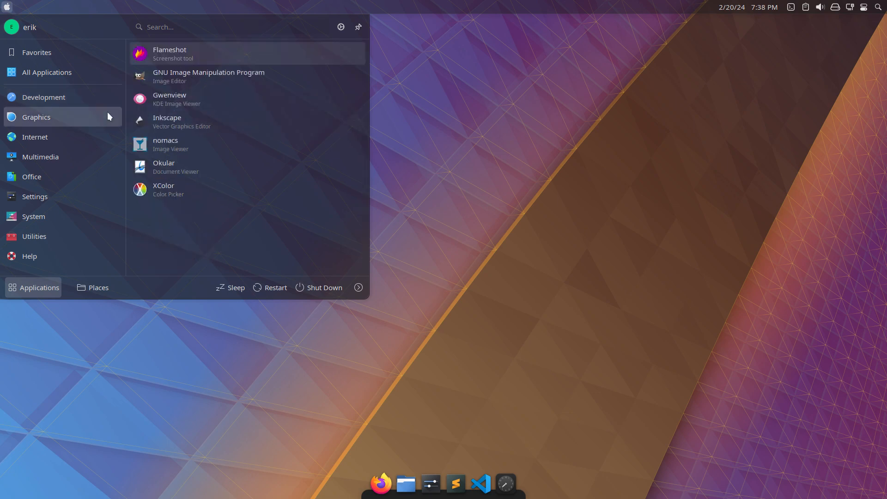
click(168, 77)
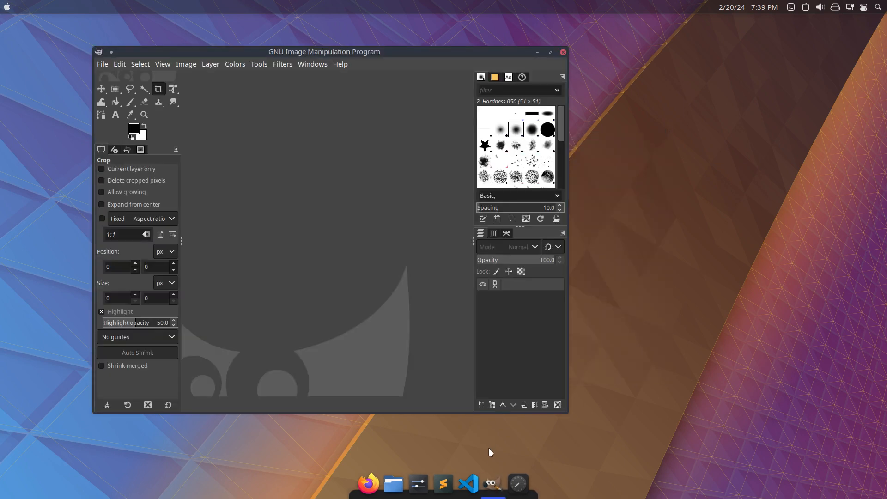
right_click(495, 472)
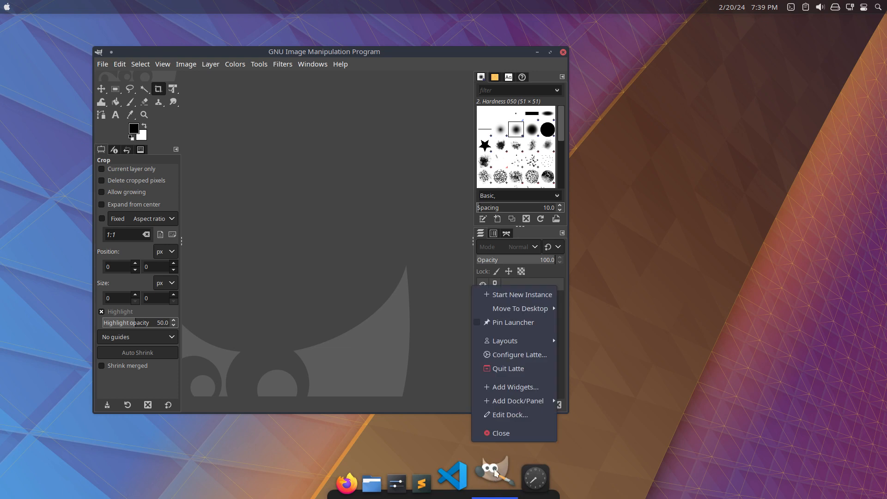
click(514, 322)
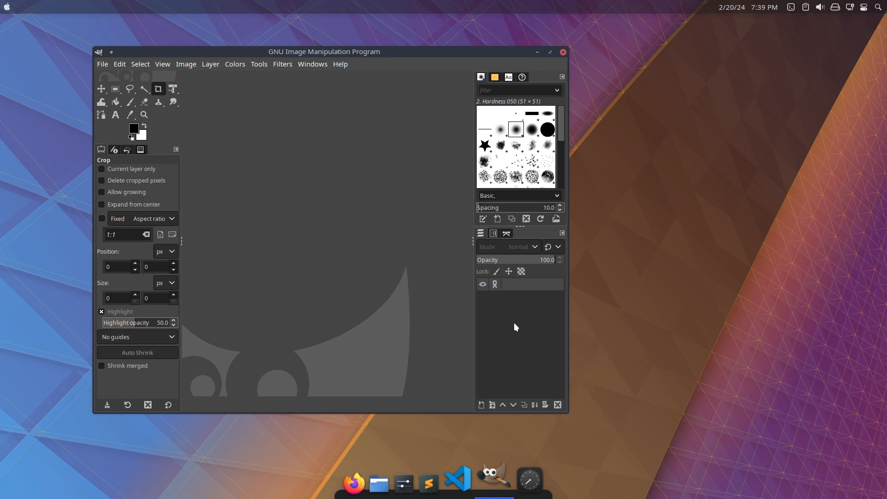
click(563, 52)
Find Inkscape by searching for "ink", launch it and pin its launcher to the dock.
click(6, 7)
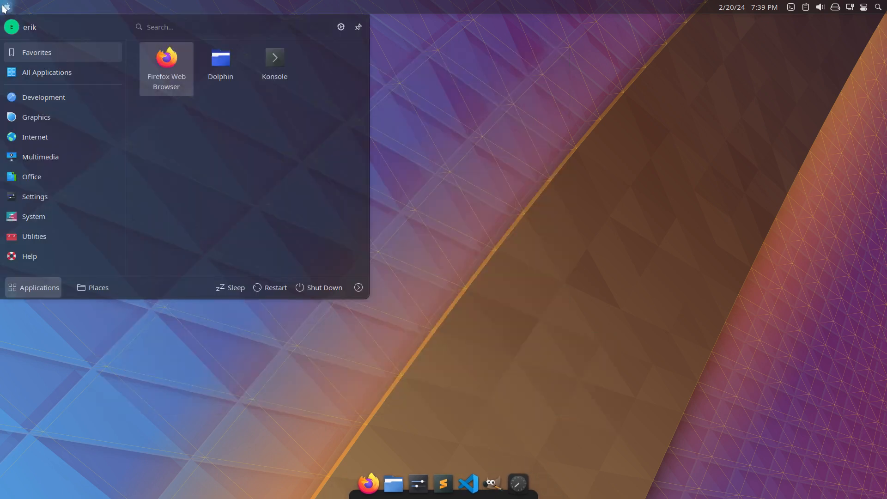
text(ink)
key(Return)
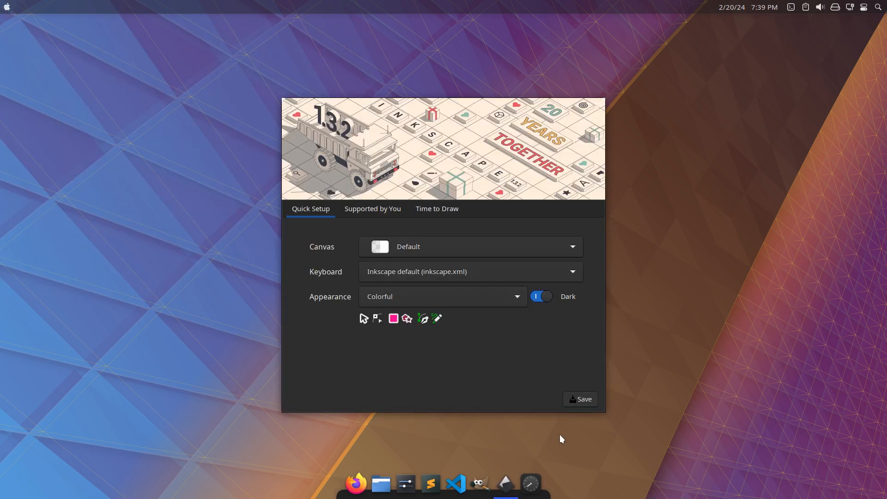
right_click(503, 475)
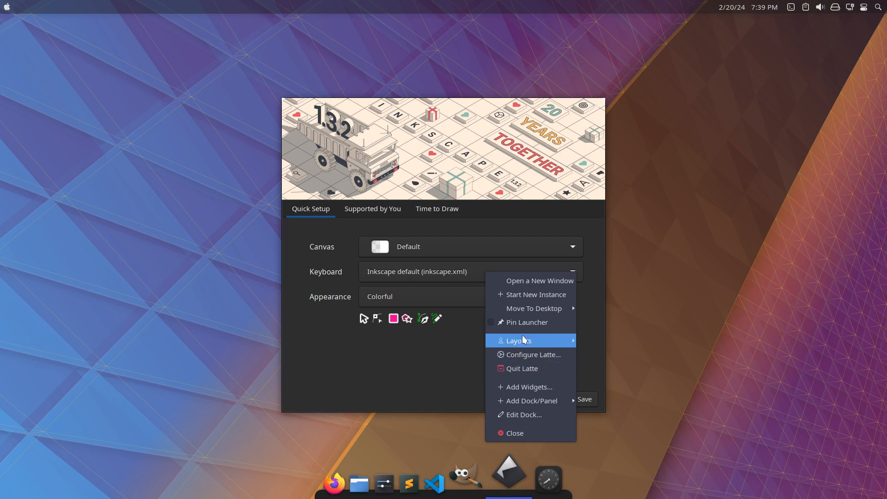
click(522, 322)
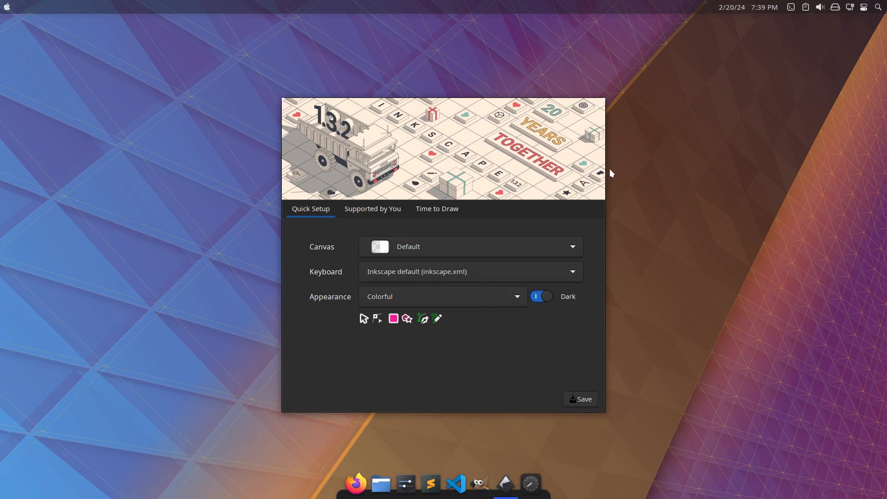
Save Inkscape's default quick setup, create a new document from the welcome dialog and close Inkscape.
click(585, 399)
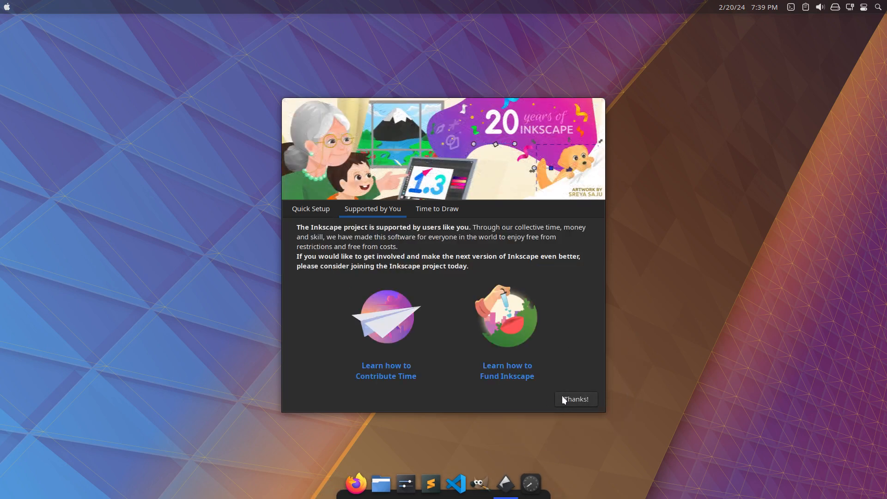
click(564, 398)
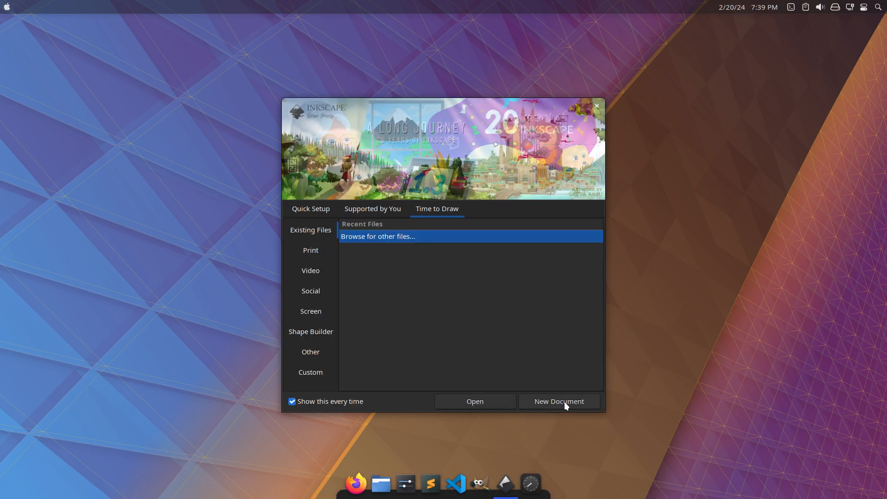
click(497, 398)
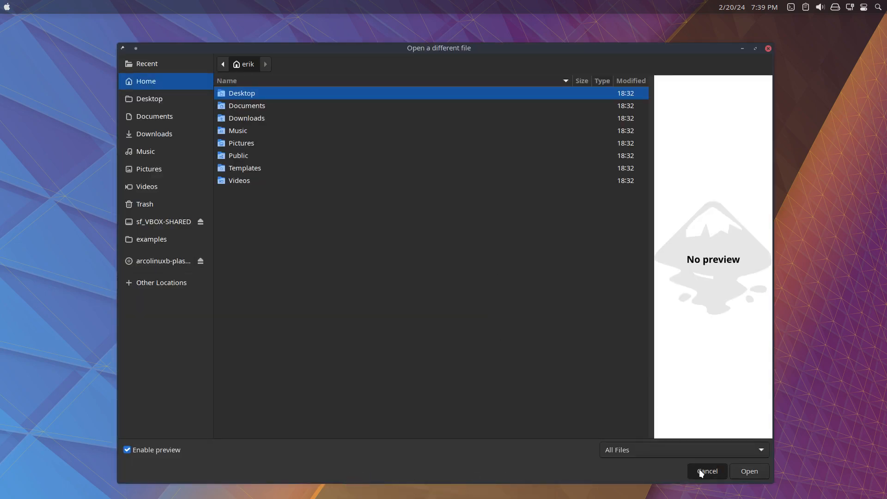
click(699, 470)
click(567, 403)
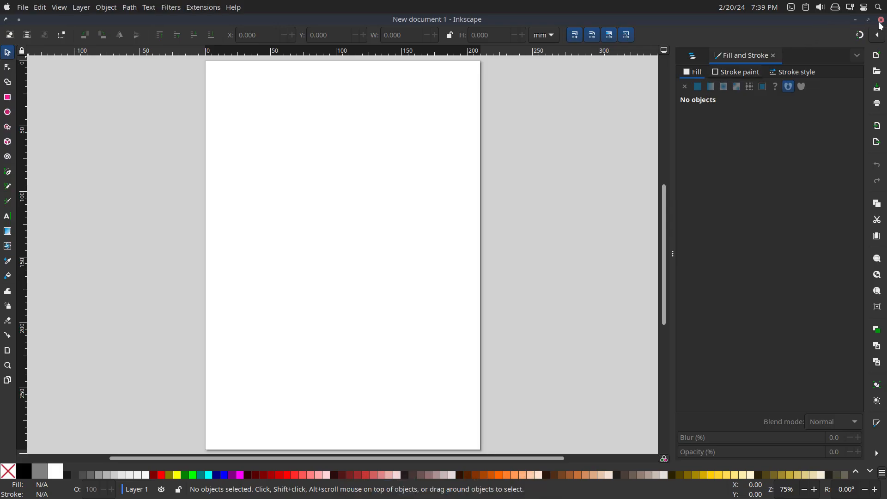
click(881, 21)
Launch Chromium from the Internet applications and unlock kdewallet with the wallet password.
click(7, 12)
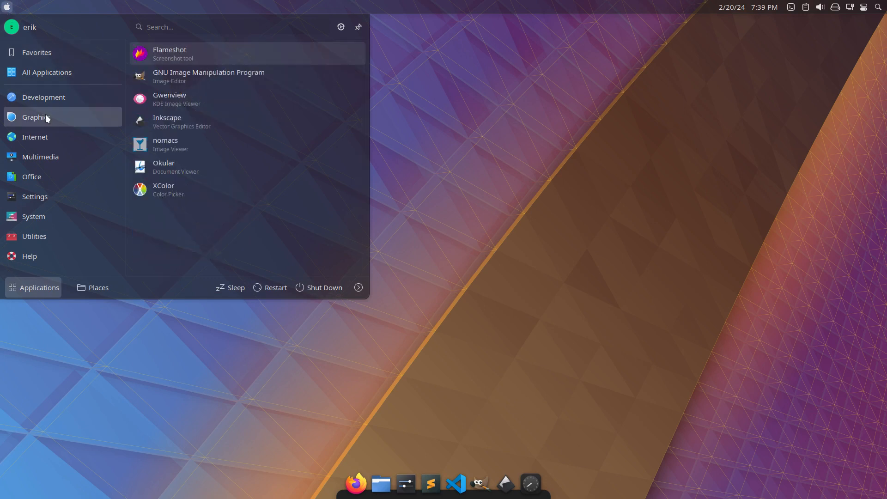
mouse_move(45, 139)
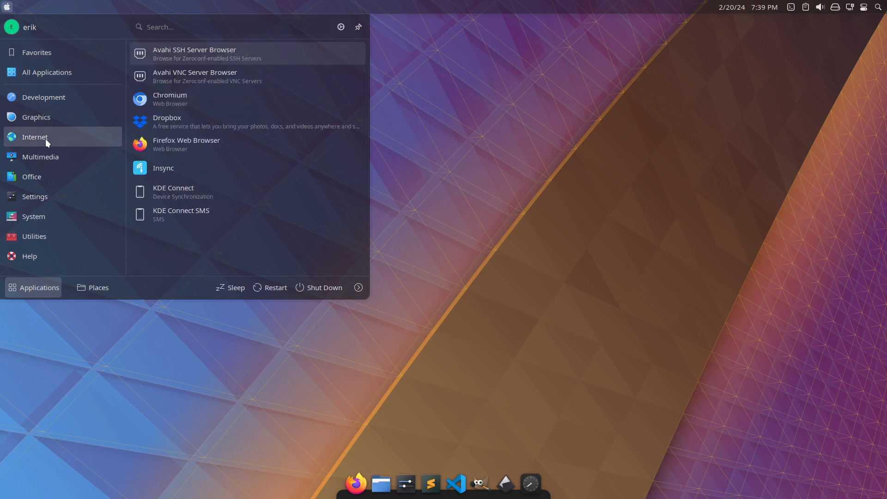
click(200, 97)
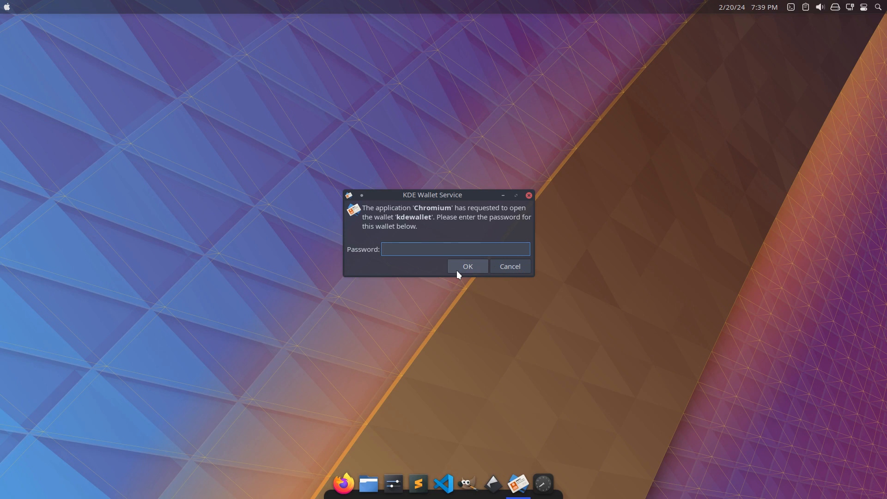
text(***)
key(Return)
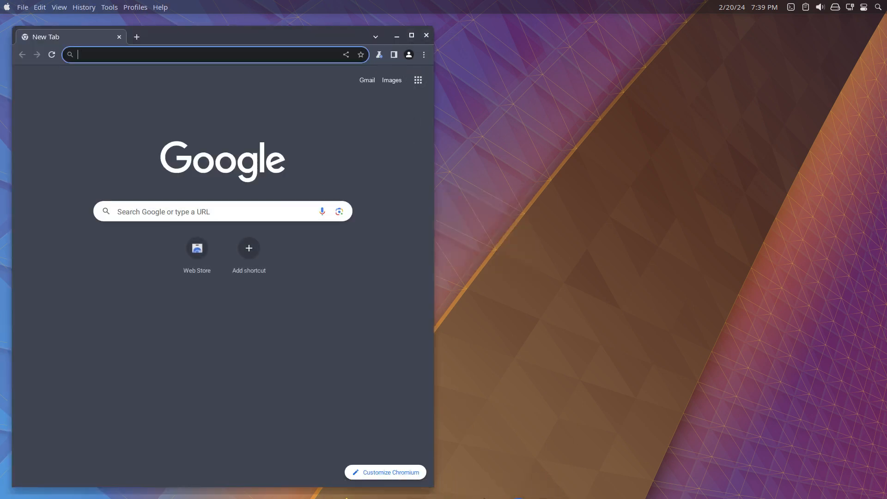
Pin the Chromium launcher to the dock and close the browser window.
mouse_move(500, 476)
right_click(517, 489)
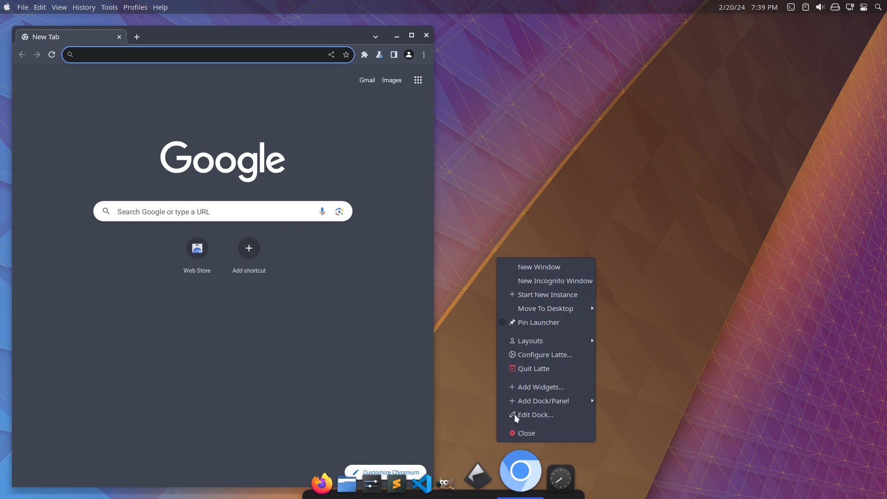
click(534, 324)
click(427, 35)
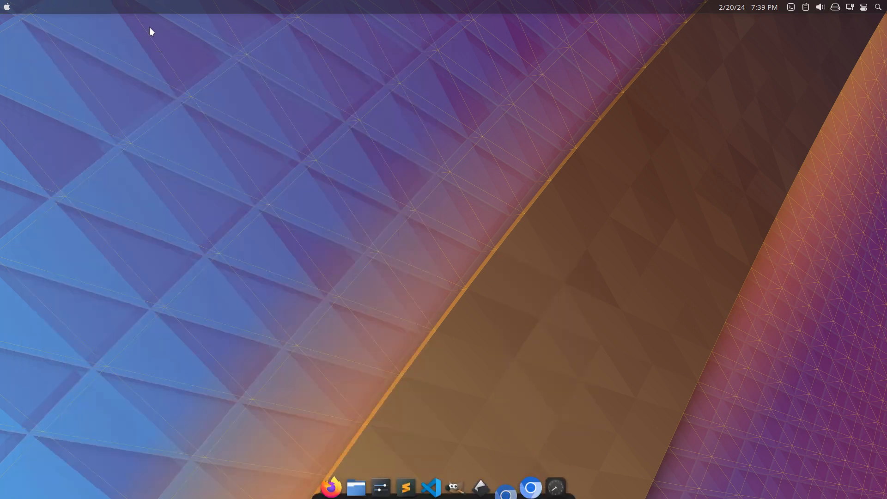
Launch Spotify from the Multimedia applications, pin its launcher to the dock and close its window.
click(6, 8)
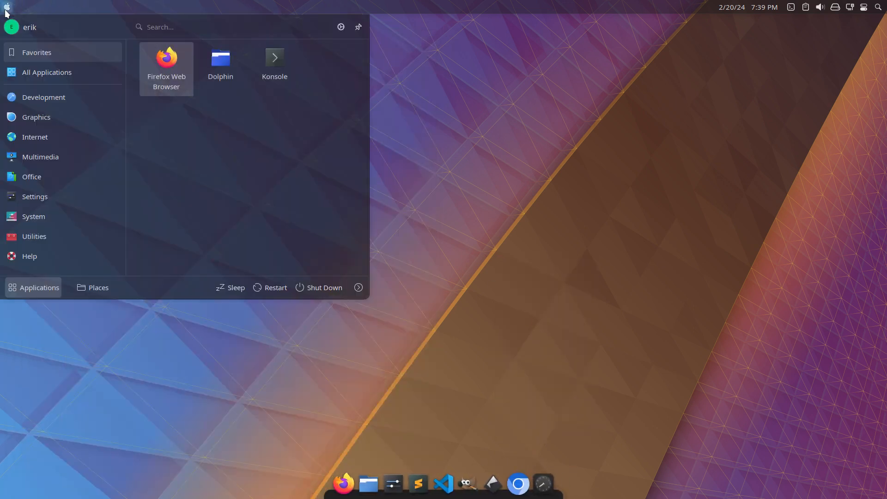
mouse_move(43, 137)
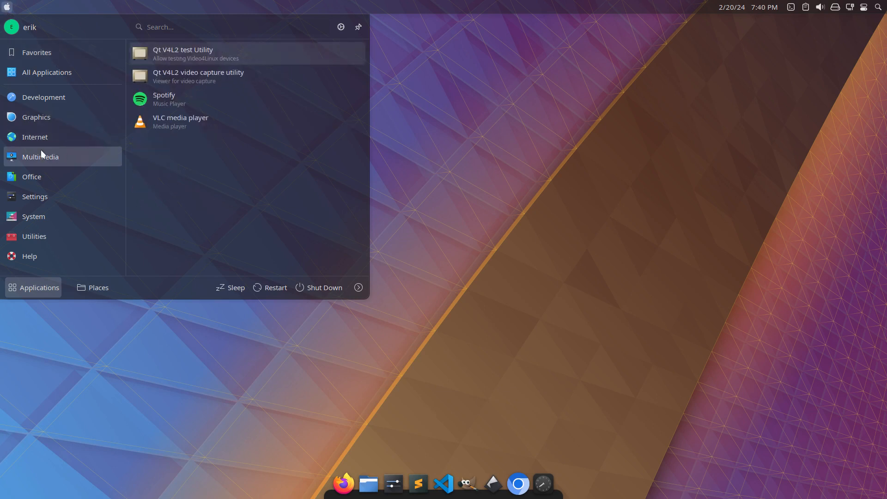
right_click(171, 102)
click(155, 99)
click(154, 99)
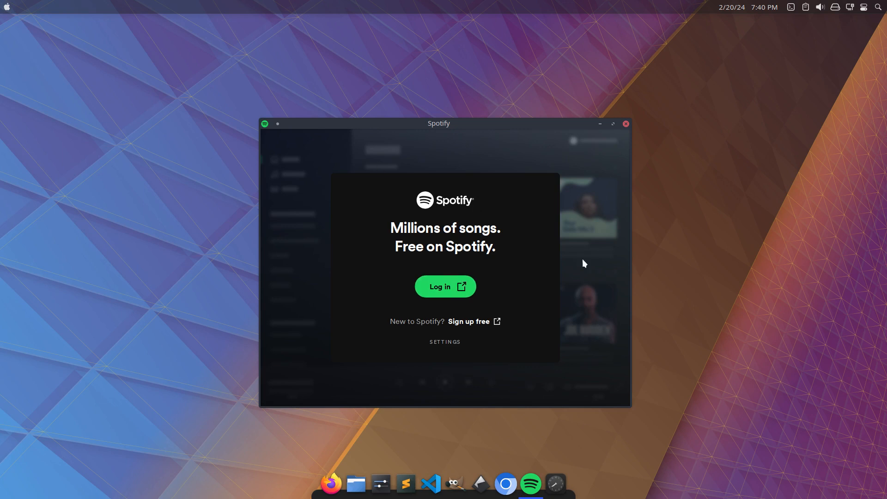
right_click(528, 484)
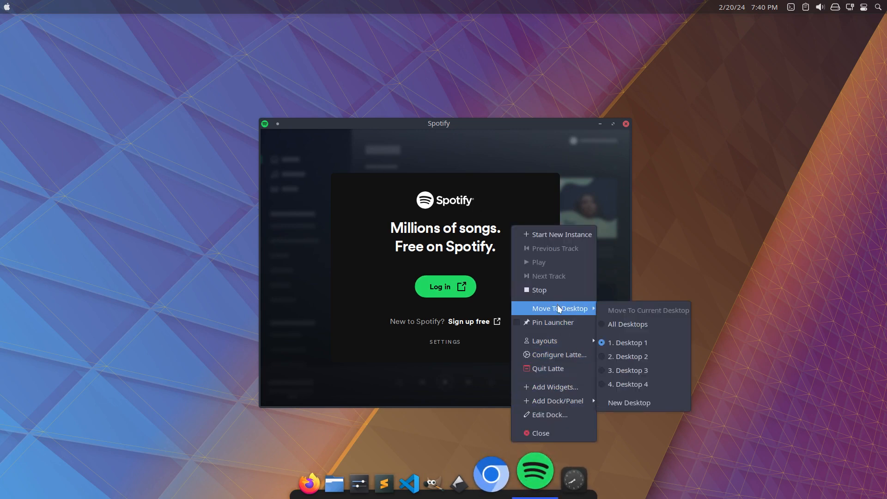
click(559, 322)
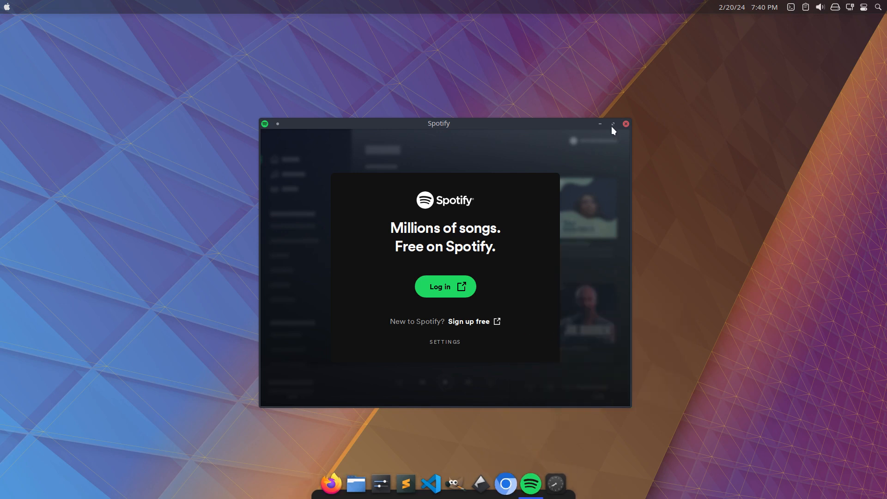
click(626, 124)
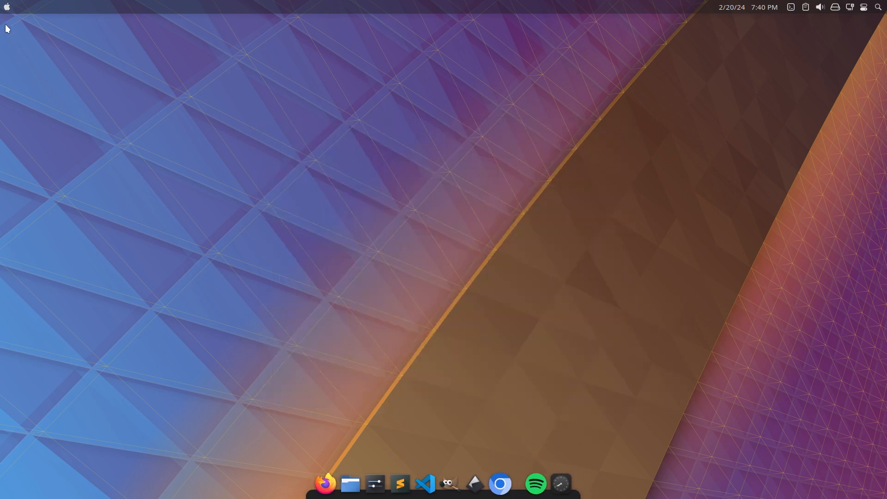
Search the applications for "spo" and add Spotify to the desktop's upper panel as a widget.
click(3, 10)
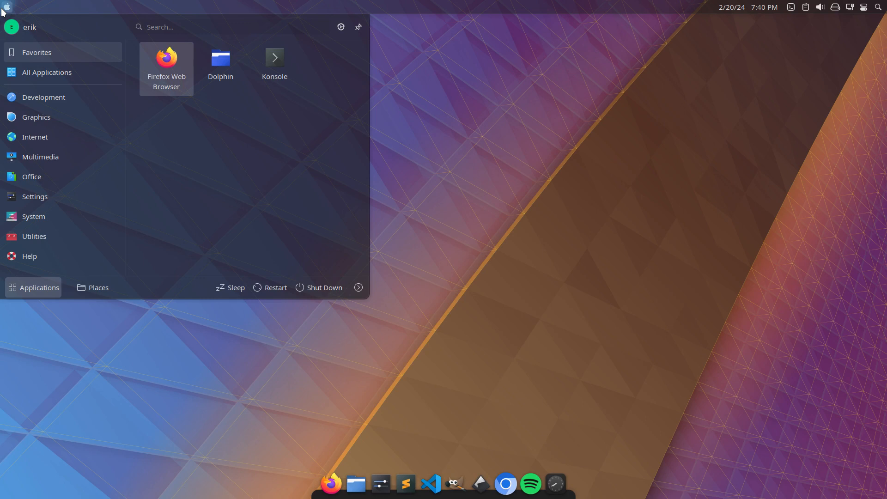
text(spo)
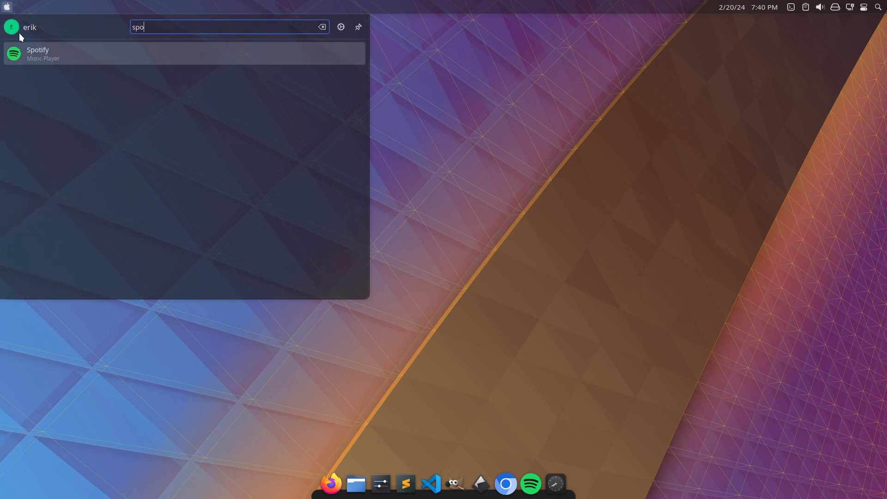
right_click(44, 49)
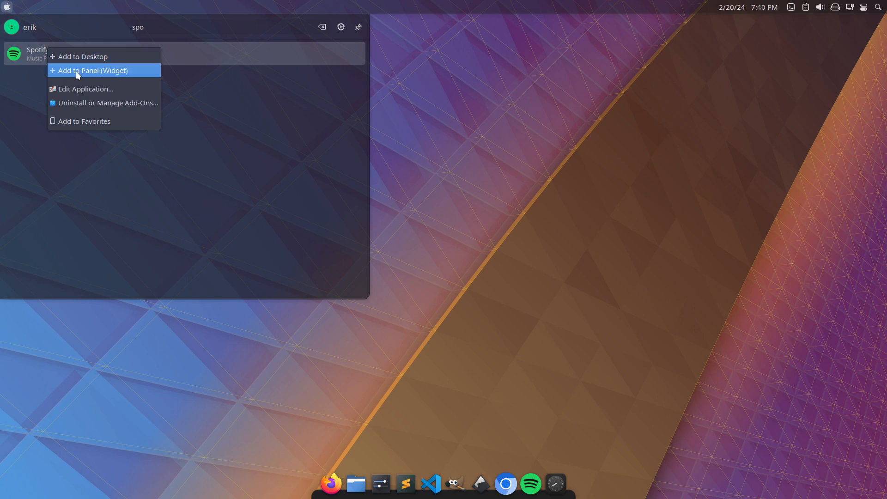
click(105, 71)
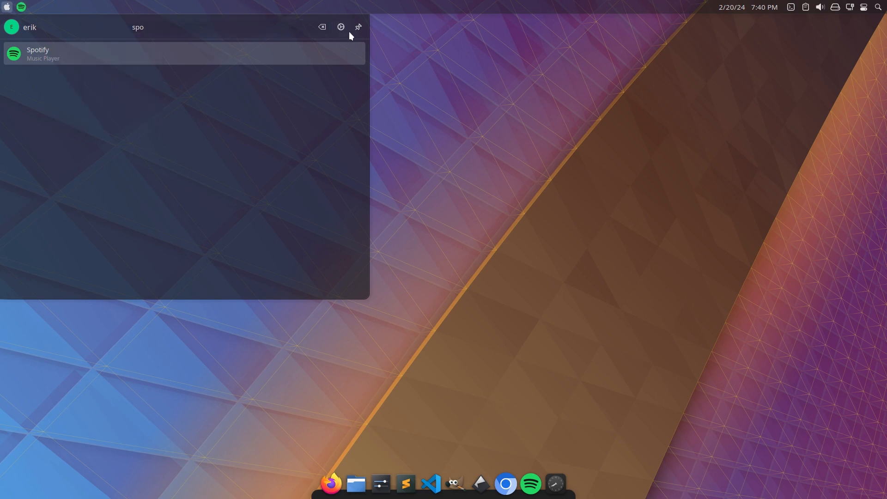
click(410, 189)
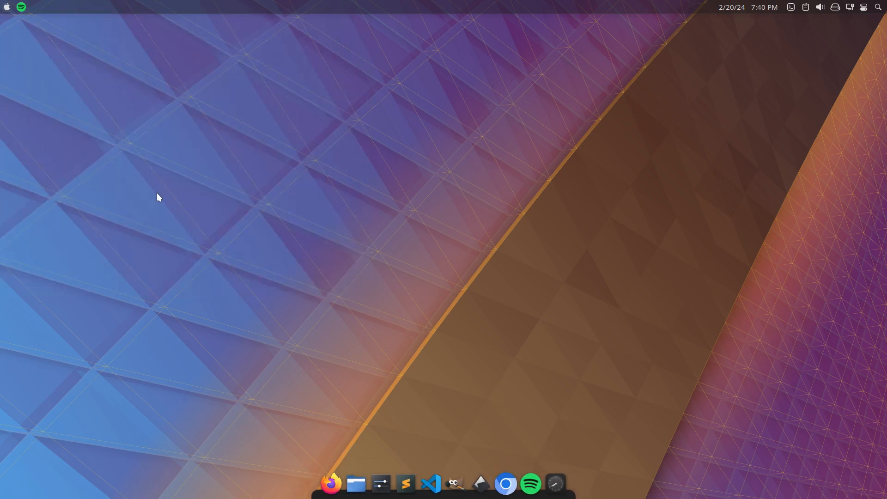
Remove the Spotify widget from the upper panel, dismiss the removal notification and leave edit mode.
right_click(22, 13)
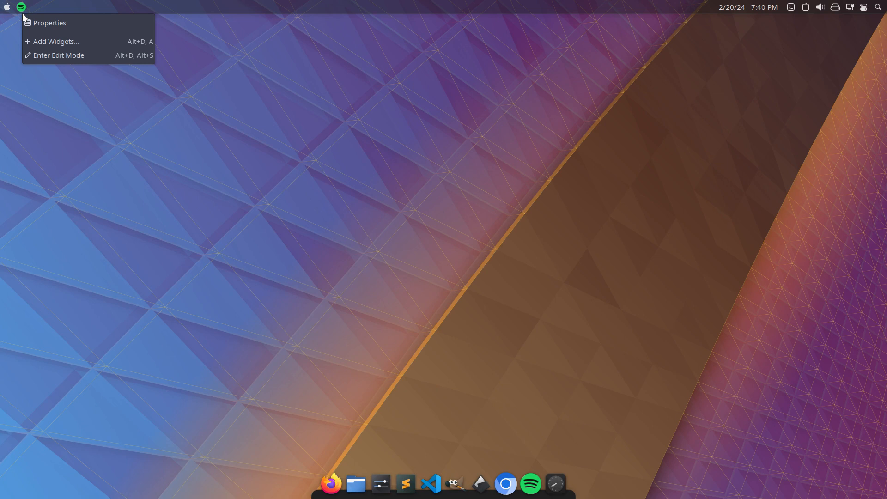
click(62, 59)
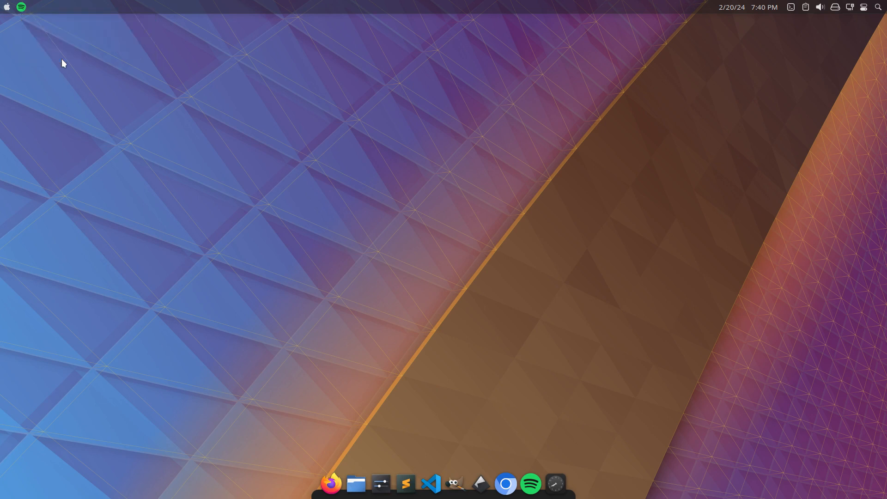
mouse_move(68, 8)
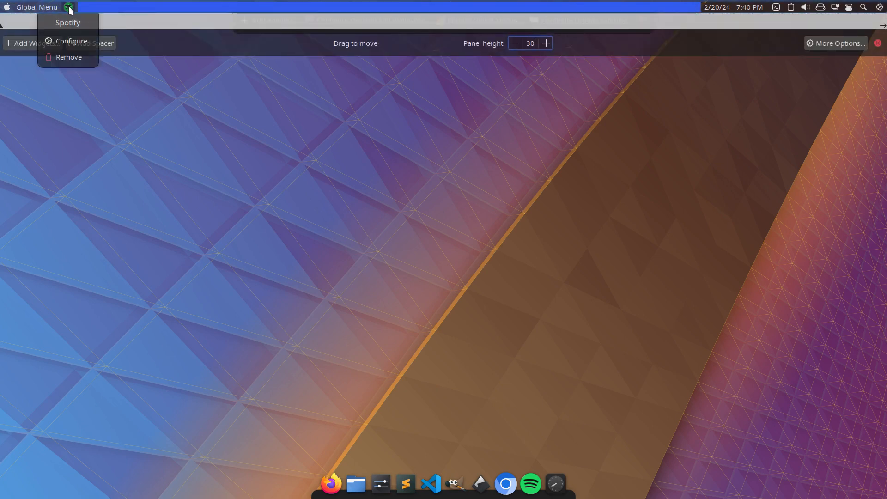
click(71, 56)
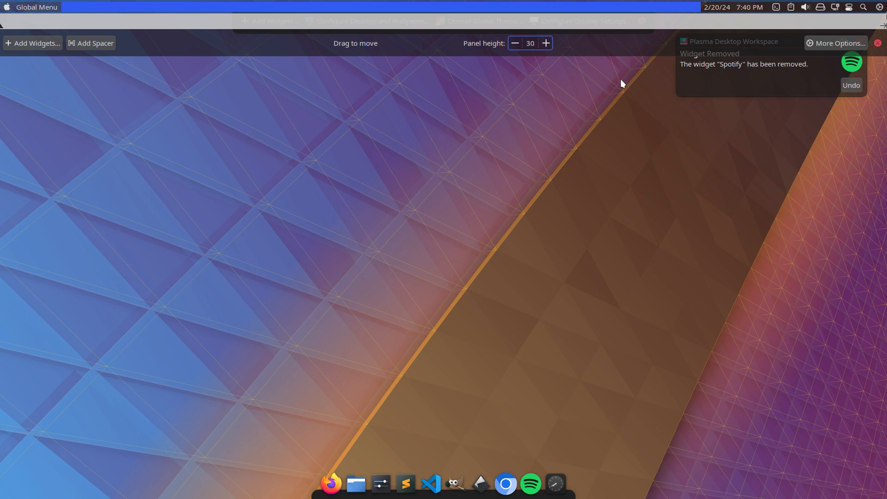
click(877, 44)
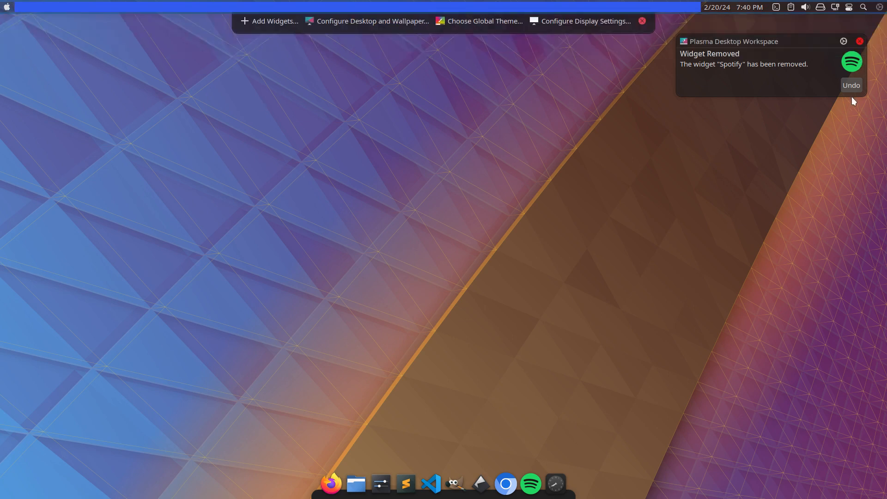
click(859, 42)
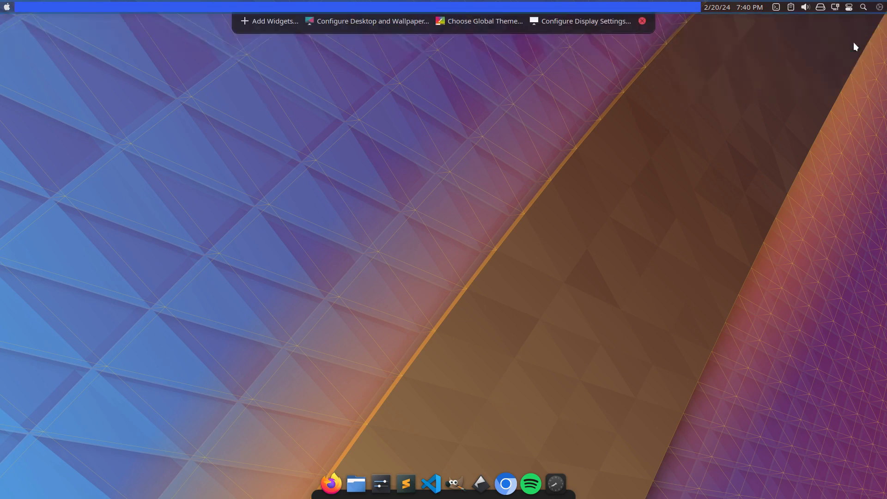
click(641, 23)
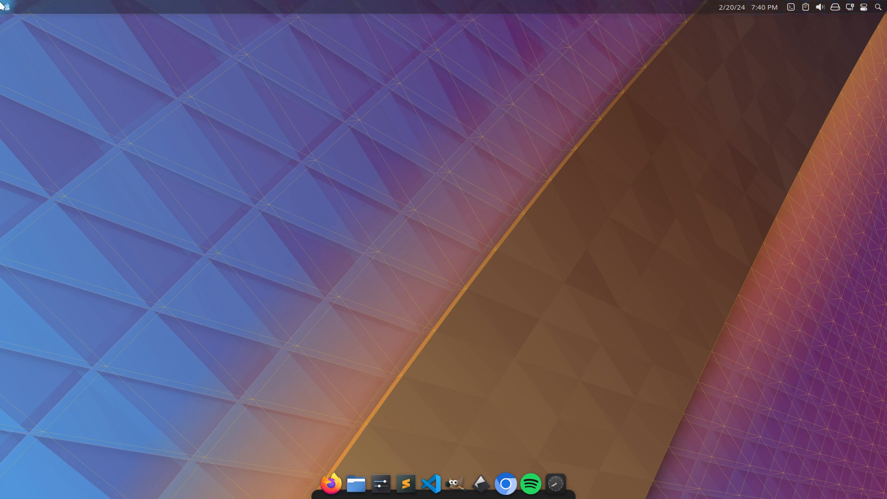
Launch Arch Linux Tweak Tool from the Settings applications and authenticate with the account password.
click(7, 6)
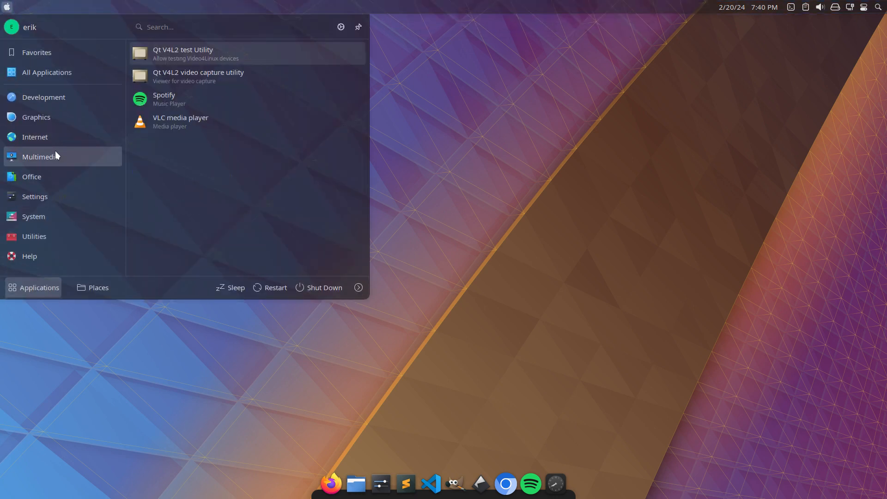
mouse_move(51, 172)
mouse_move(52, 191)
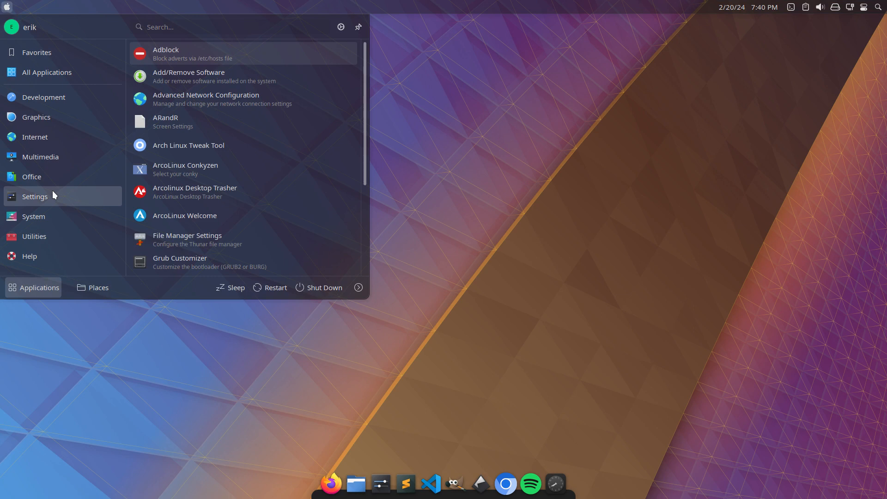
scroll(247, 187, down, 2)
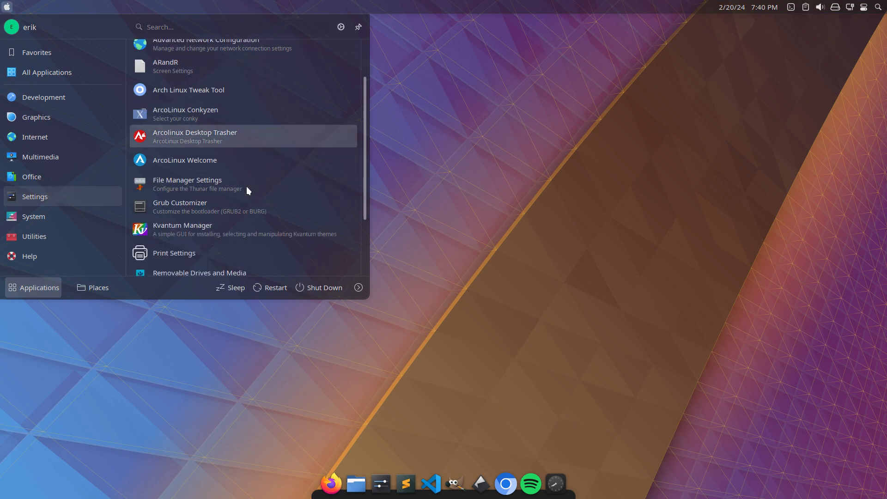
click(219, 91)
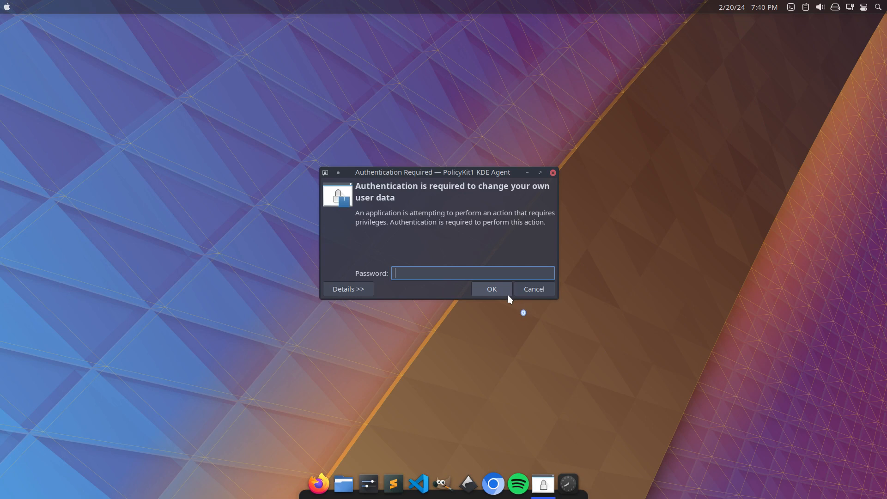
text(***)
key(Return)
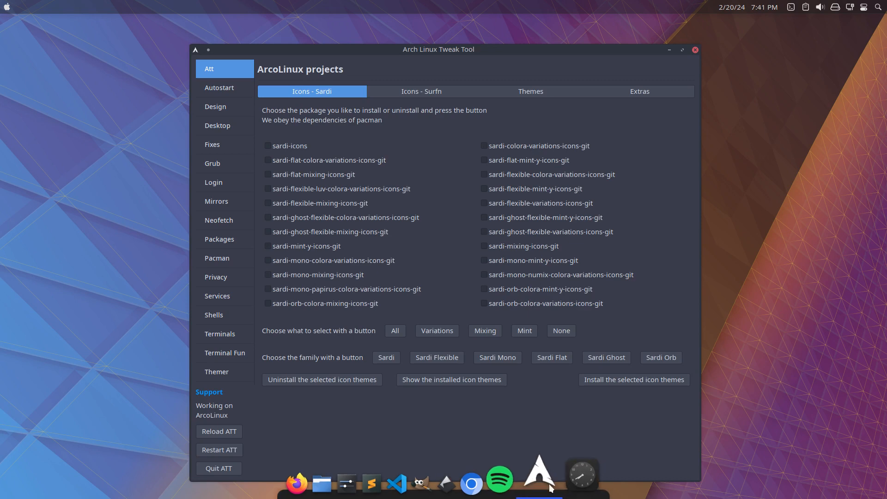
Pin the Arch Linux Tweak Tool launcher to the dock and close its window.
right_click(543, 475)
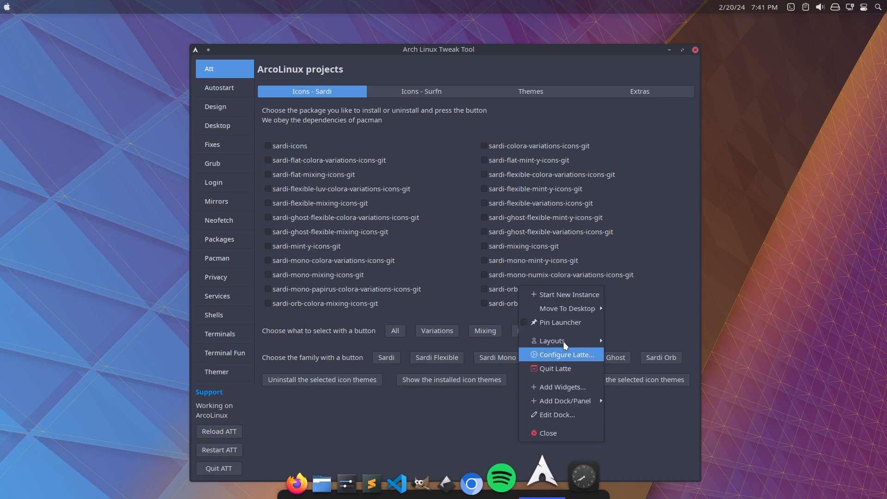
click(560, 321)
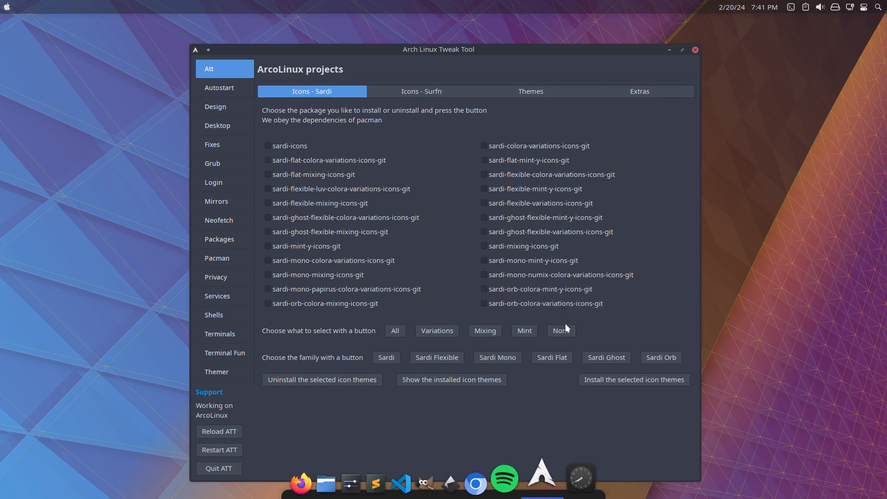
click(696, 50)
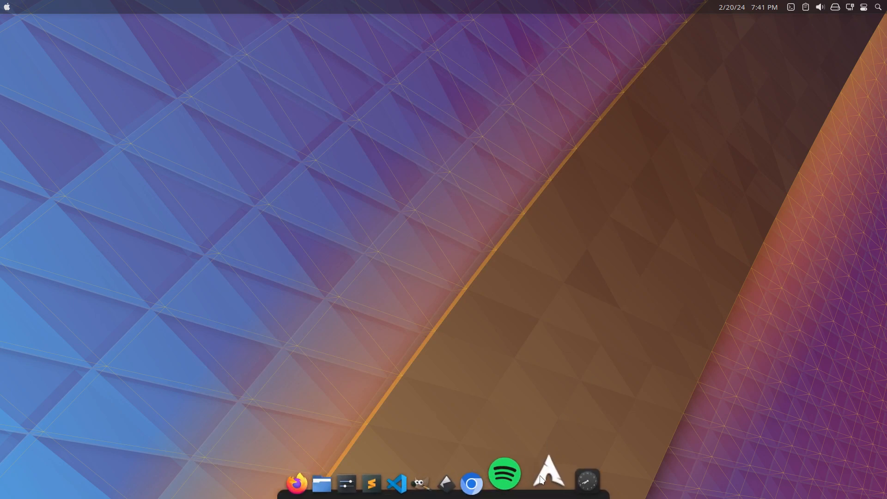
Try to start Arch Linux Tweak Tool from its dock launcher, dismiss the notification and unpin the launcher.
click(540, 475)
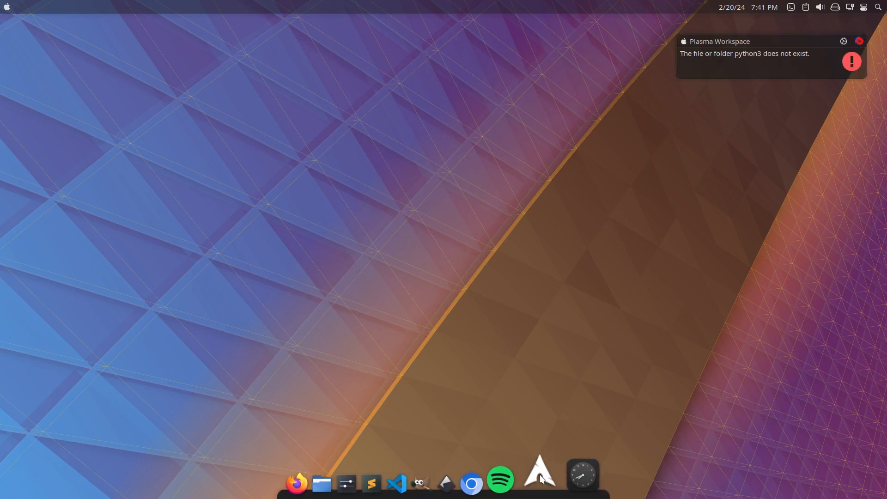
click(863, 42)
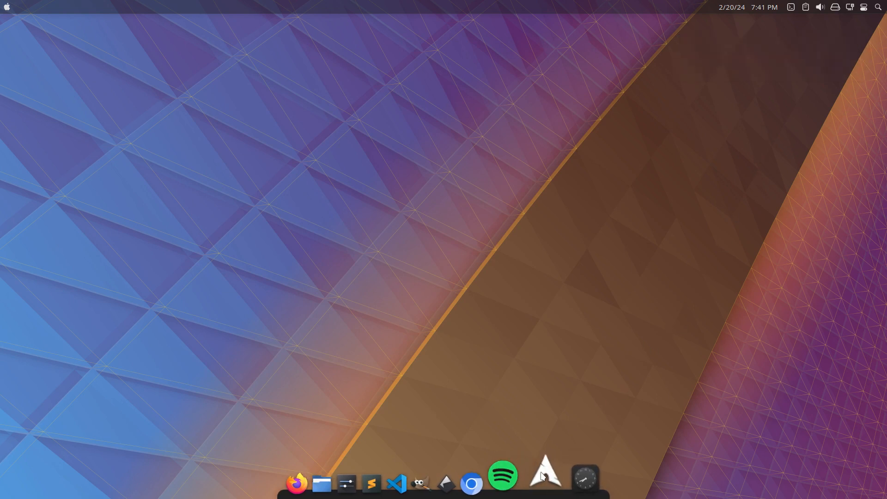
right_click(542, 476)
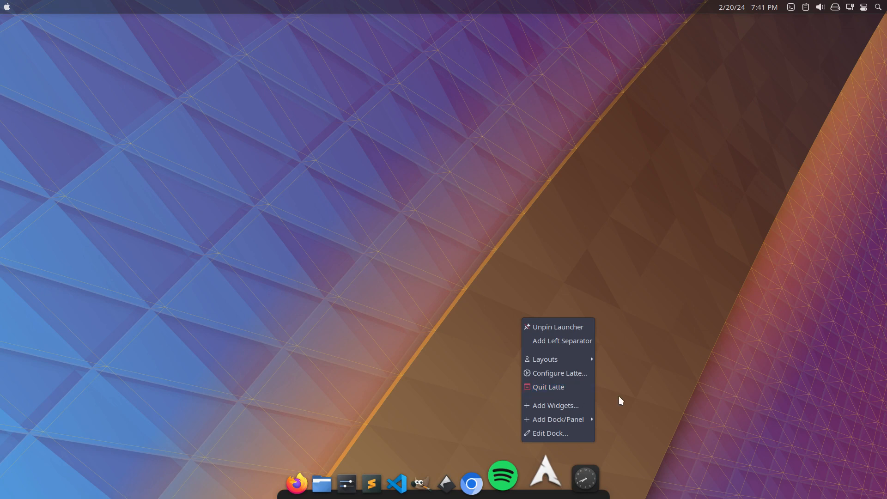
click(565, 329)
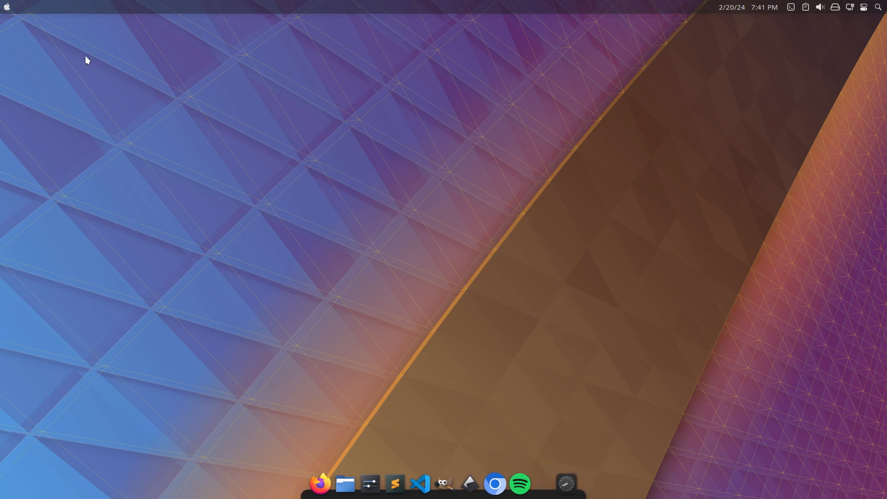
Open the application launcher and browse the System applications.
click(6, 7)
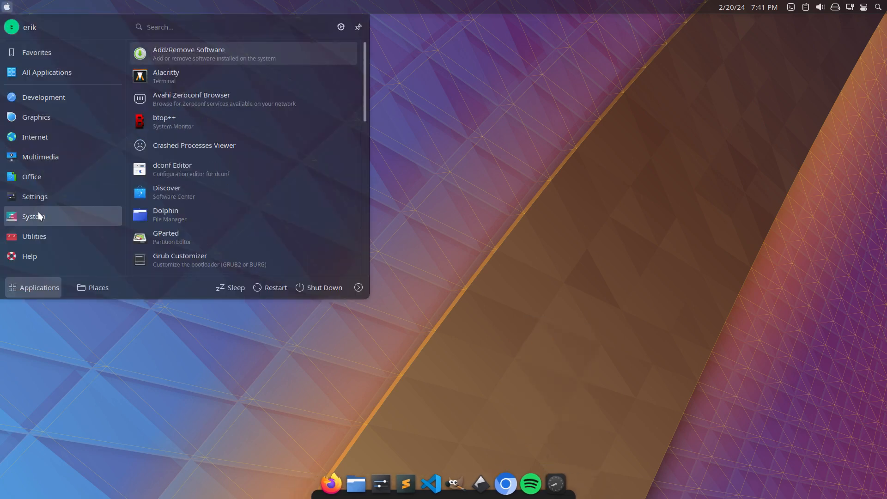
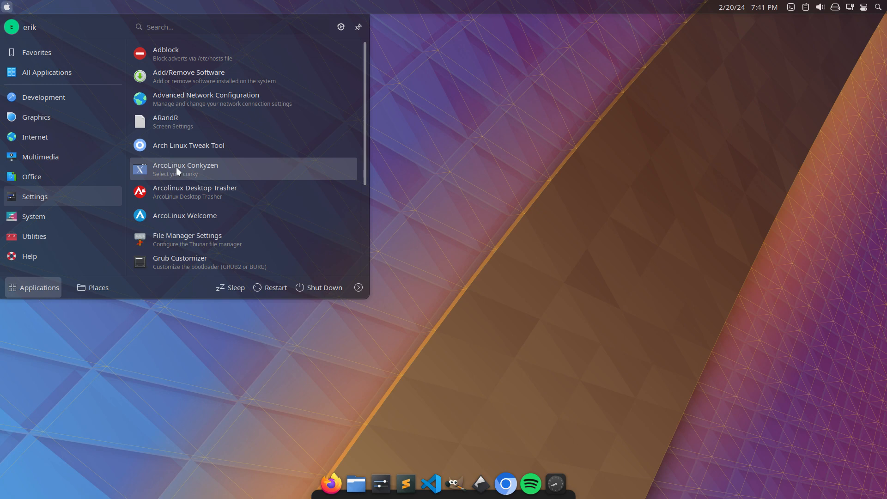
Close the application launcher, leave the virtual machine's full-screen view and look through the host workspaces for the package list editor.
click(459, 119)
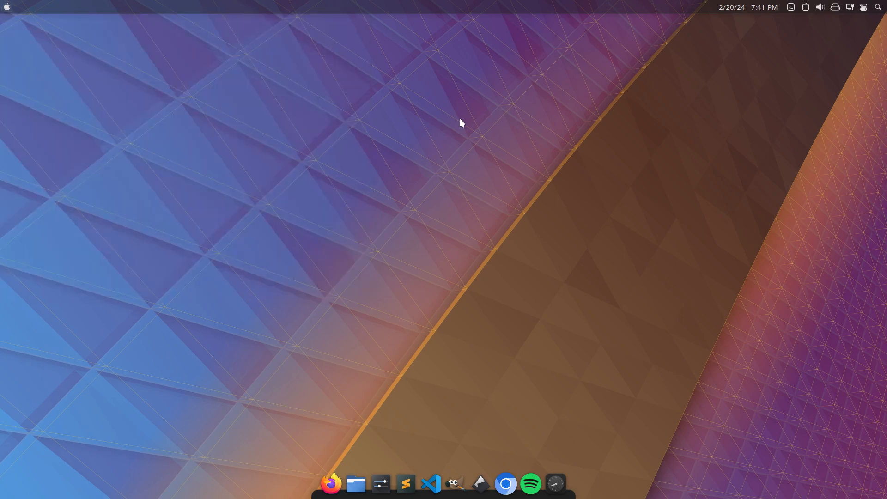
key(Control_R+f)
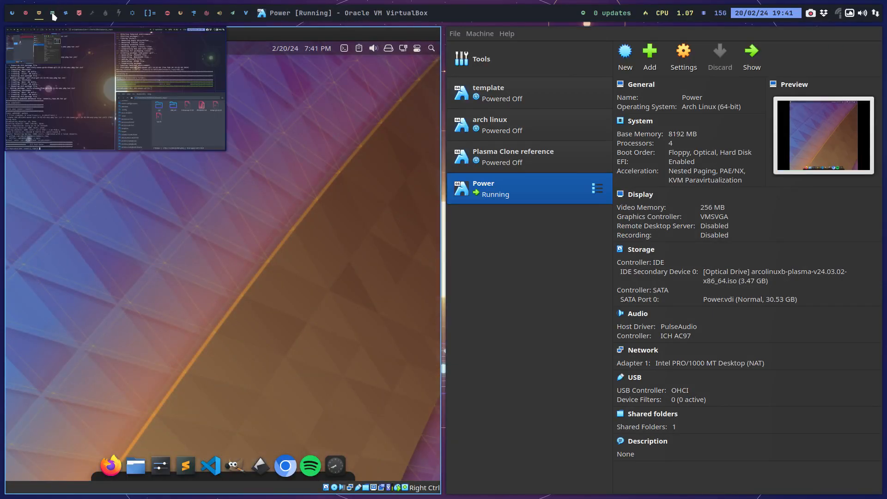
click(52, 14)
mouse_move(129, 17)
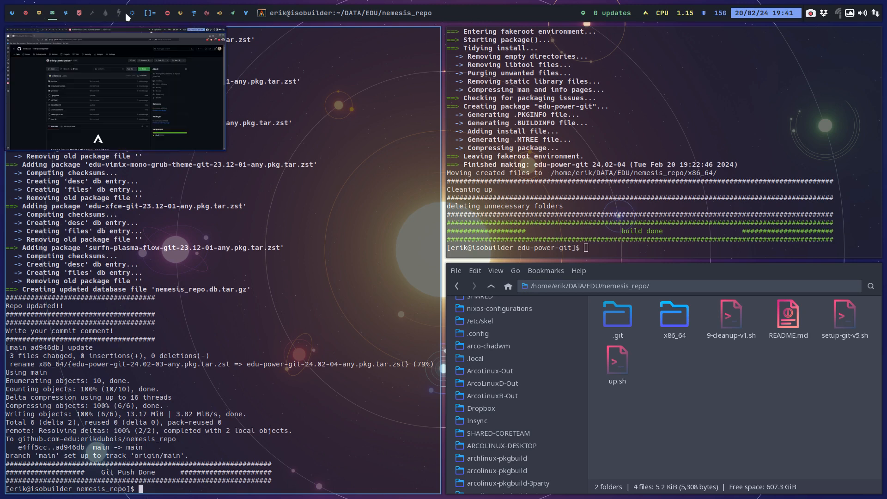
click(24, 16)
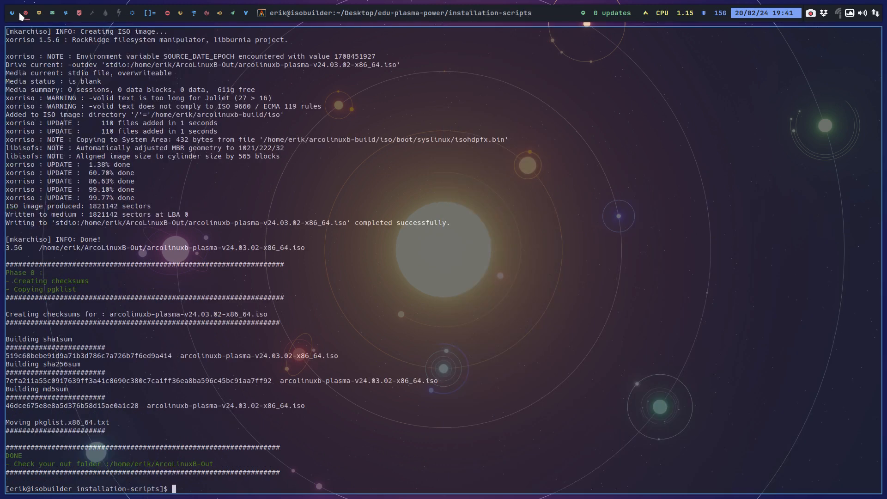
click(13, 17)
click(26, 14)
click(39, 13)
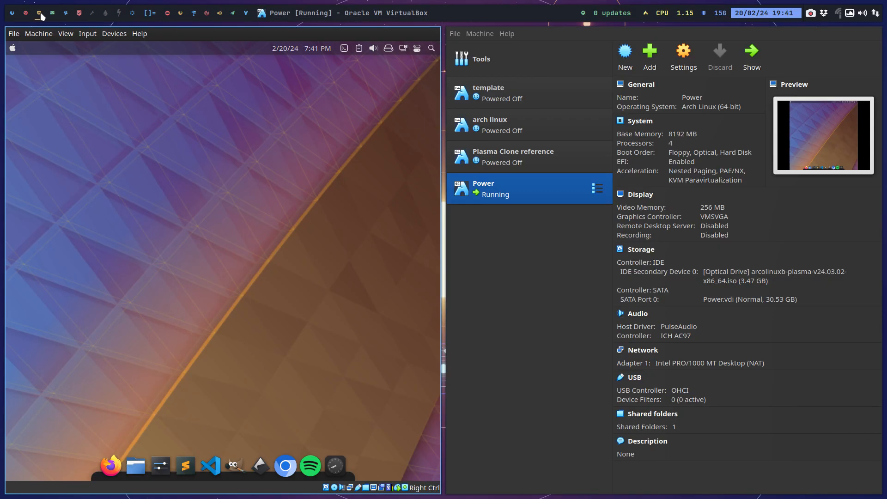
click(54, 17)
click(66, 18)
click(78, 18)
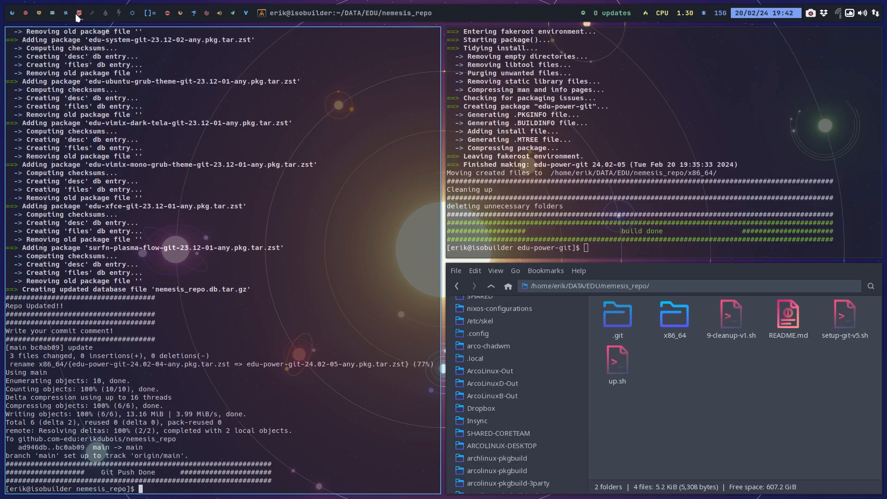
Launch Sublime Text with subl on an empty host workspace and close the PKGBUILD file.
click(92, 18)
key(super+shift+d)
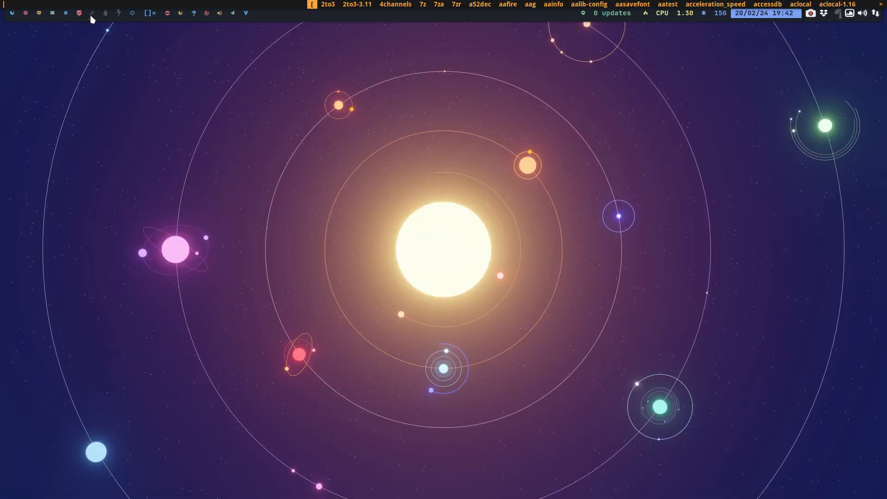
text(subl)
key(Return)
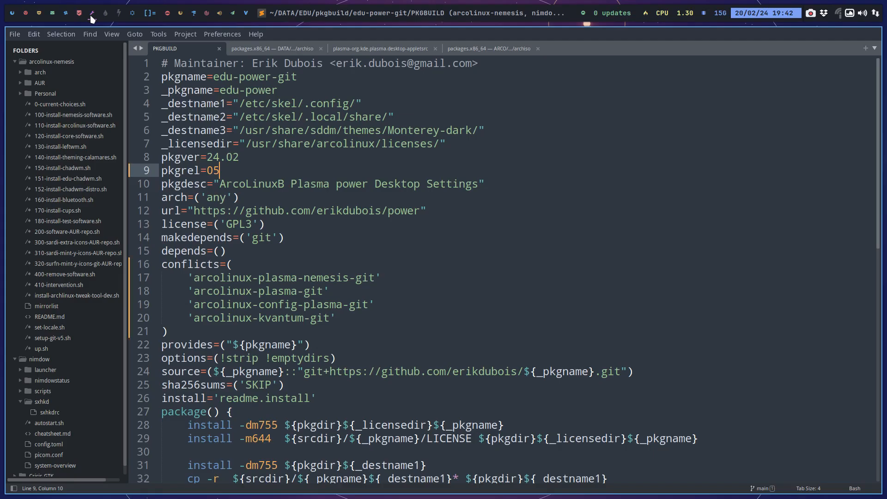
click(219, 48)
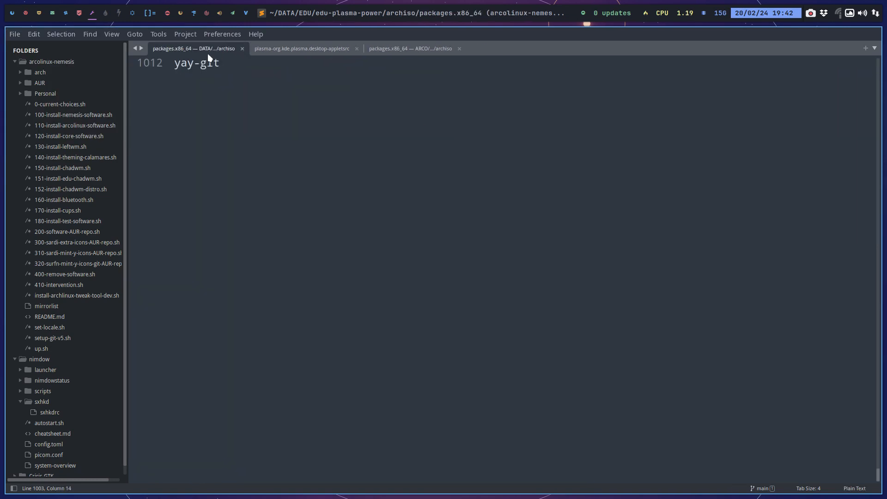
Search the edu-plasma-power packages.x86_64 list for conky and step through the matches to the ArcoLinux folder section.
scroll(236, 103, up, 3)
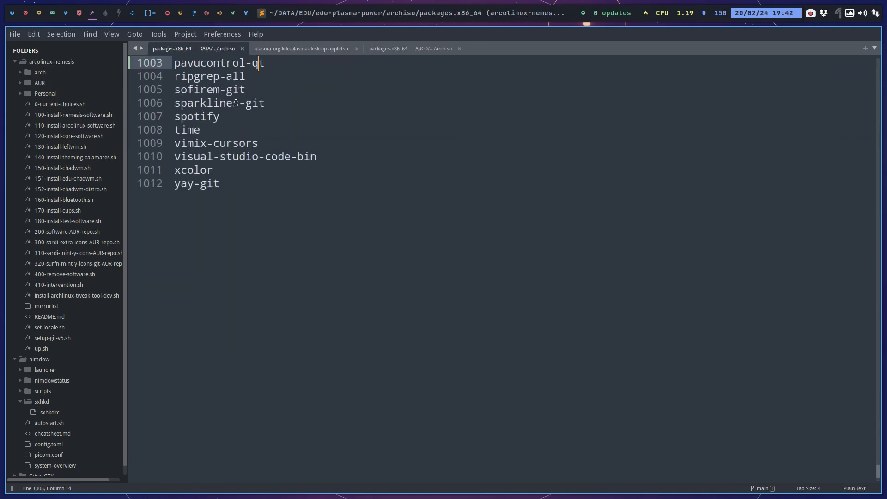
click(236, 134)
key(ctrl+f)
text(conky)
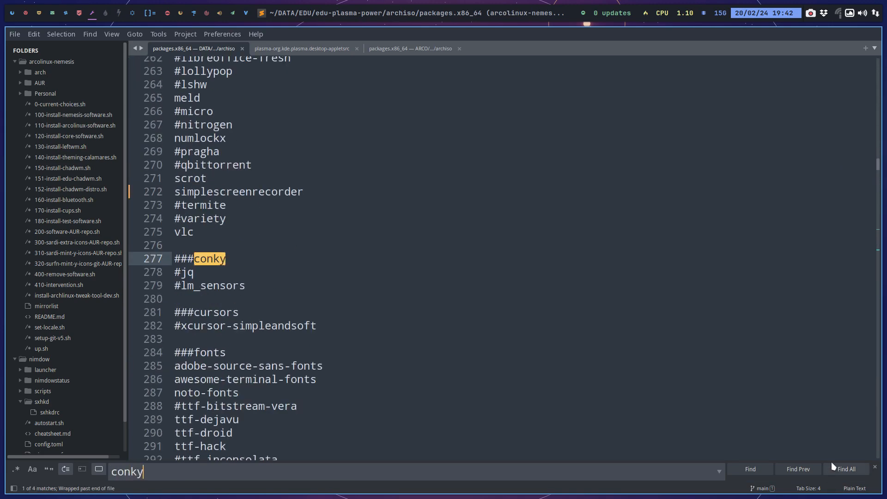
click(750, 469)
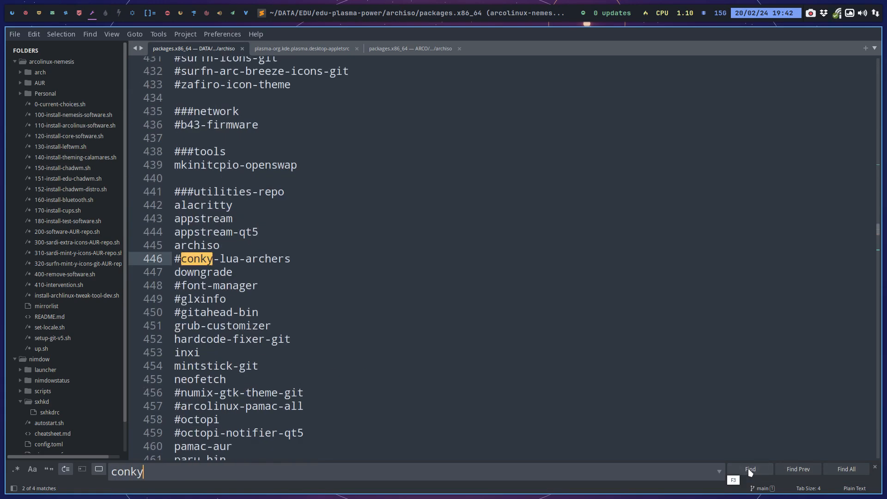
click(749, 469)
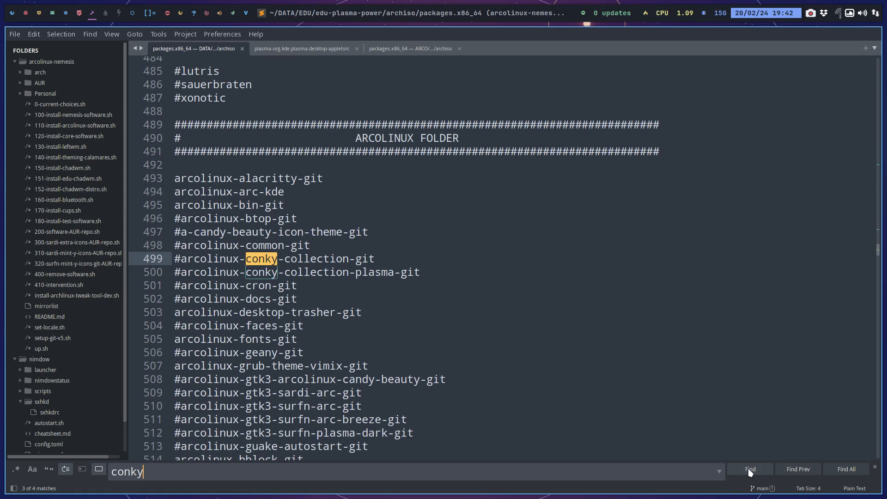
Comment out arcolinux-pipemenus-git in the packages.x86_64 list and save the file.
scroll(384, 341, down, 6)
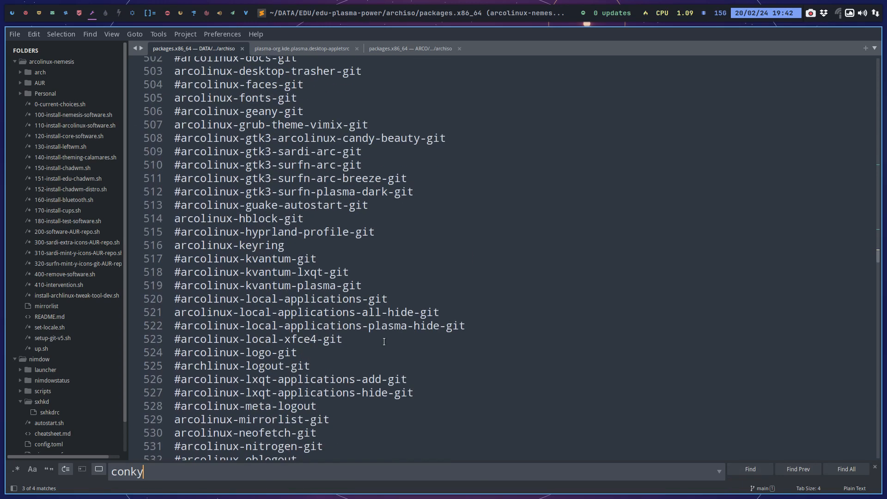
scroll(384, 341, down, 5)
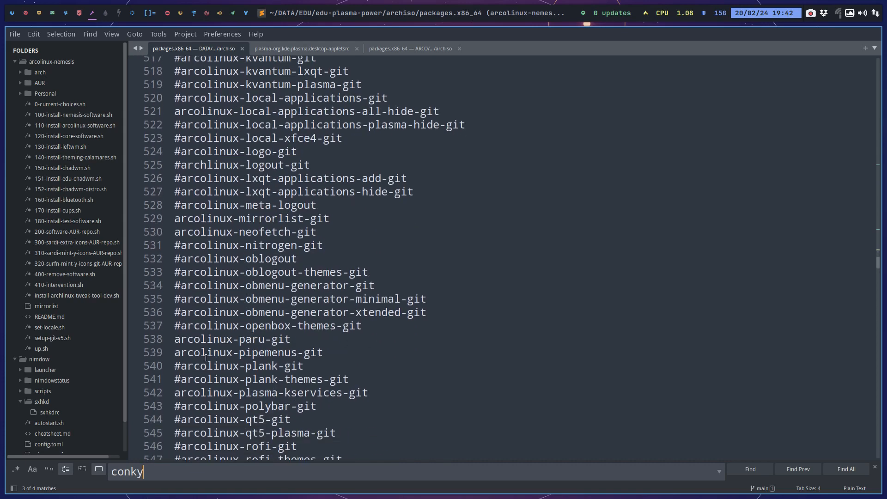
click(175, 353)
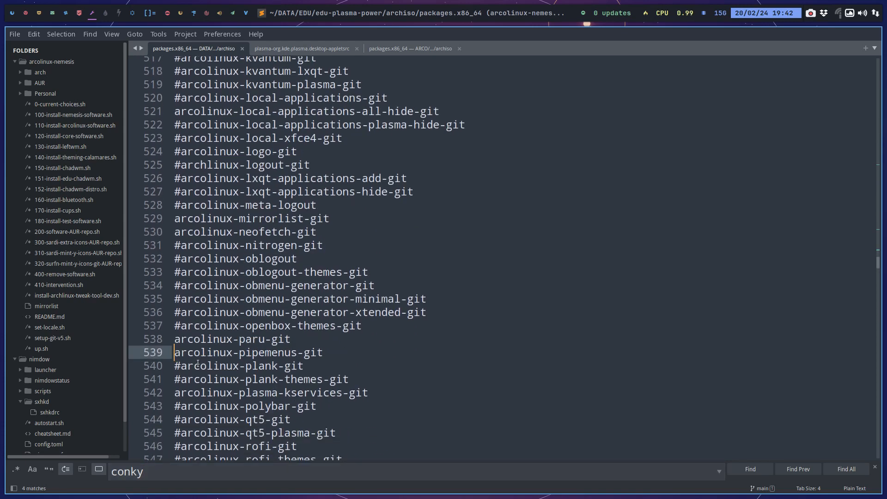
text(#)
key(ctrl+s)
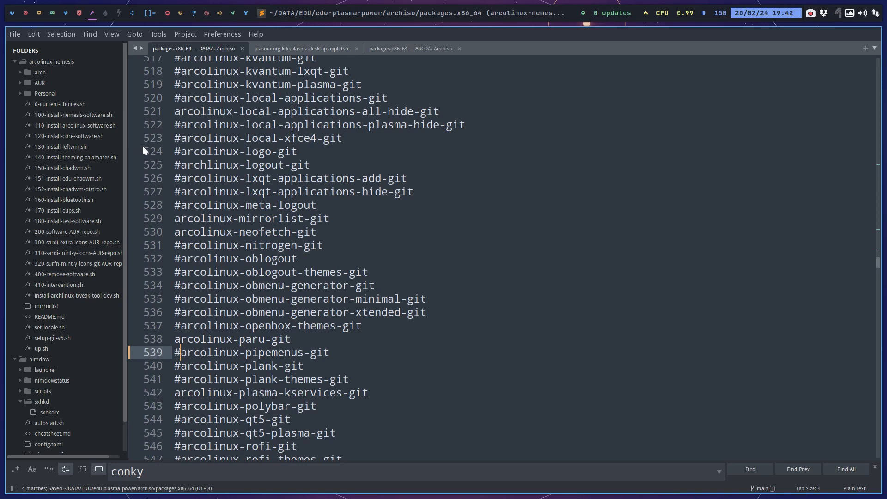
Return to the Power virtual machine in full screen and launch btop++ from the System applications.
click(25, 14)
click(39, 14)
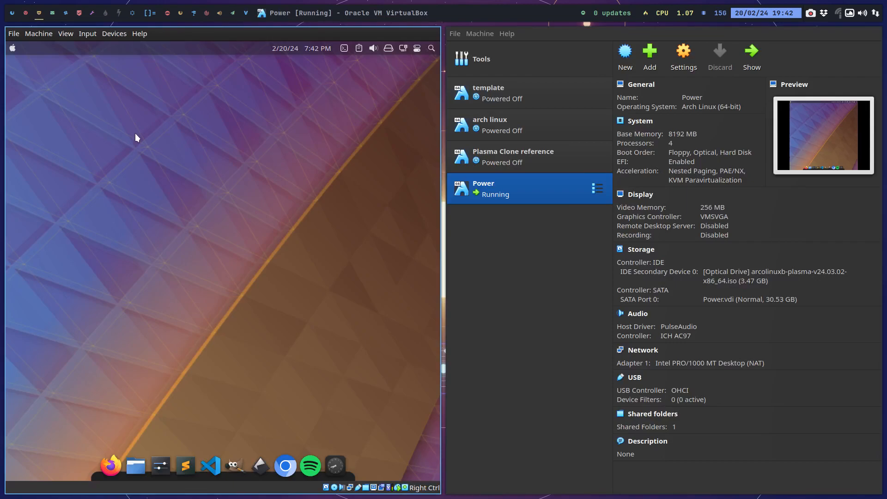
key(ctrl+f)
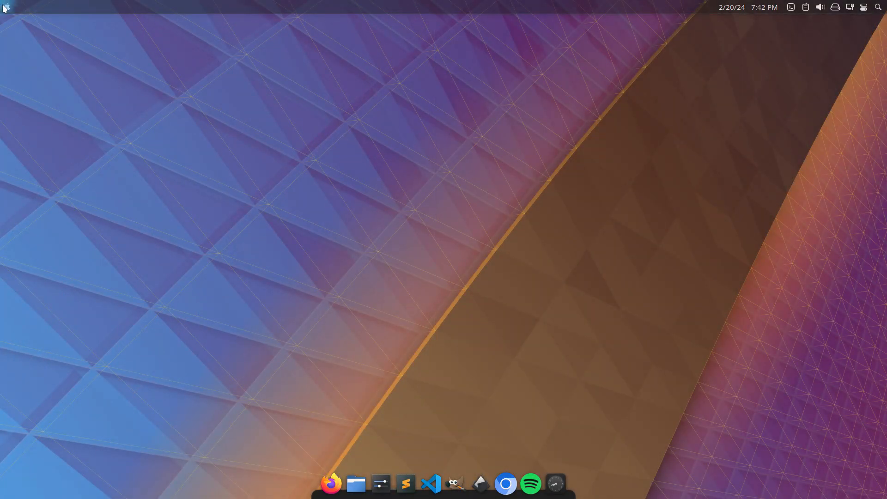
click(5, 7)
mouse_move(58, 237)
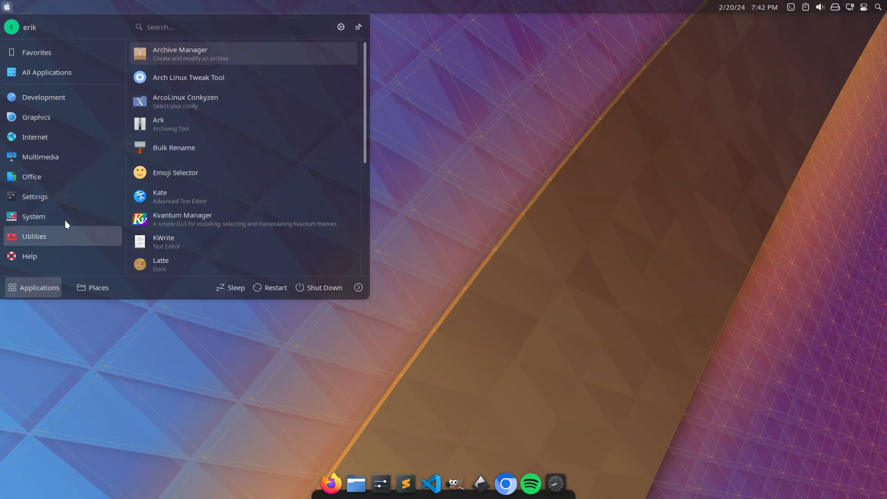
mouse_move(65, 218)
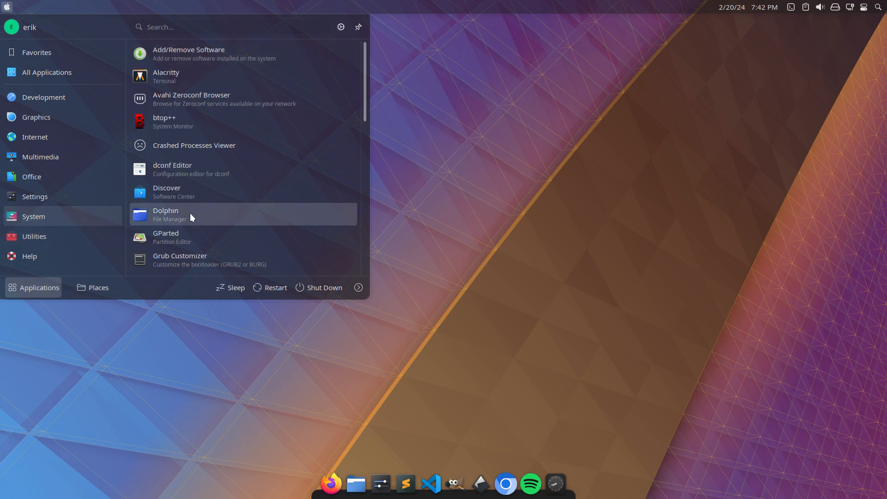
click(500, 123)
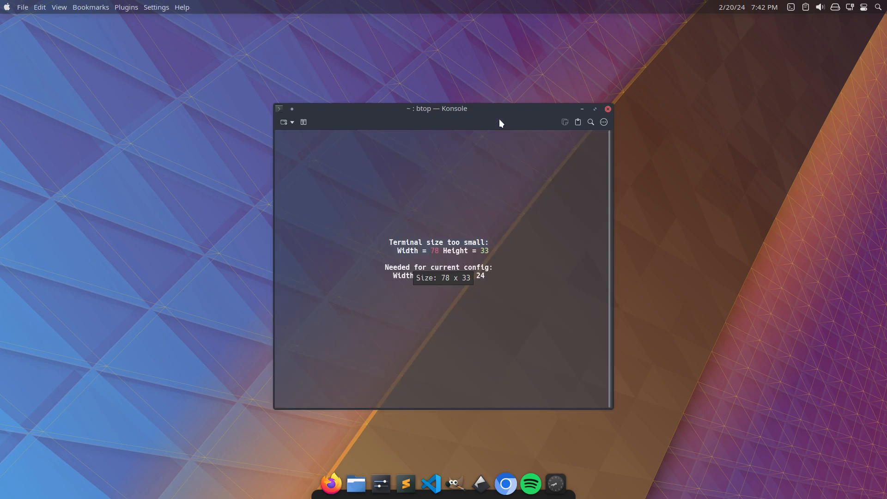
Reposition and enlarge the btop terminal window so the monitor fits, and close it.
drag(432, 119, 358, 81)
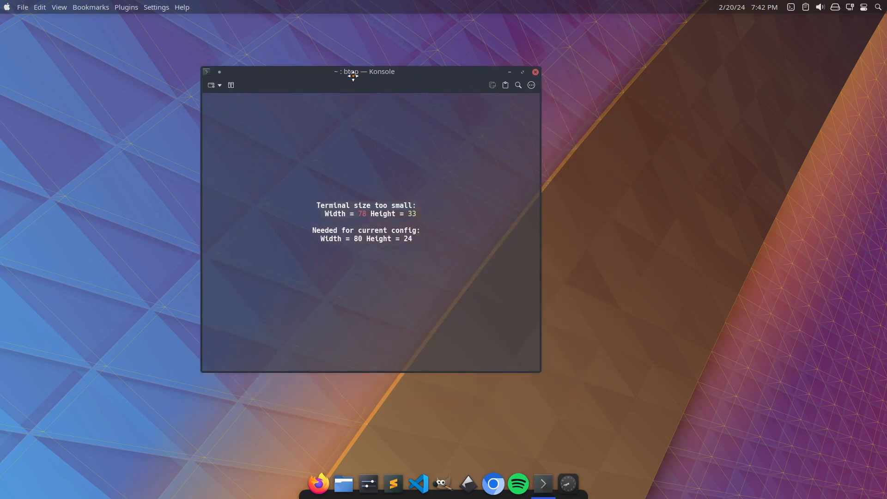
drag(539, 370, 661, 401)
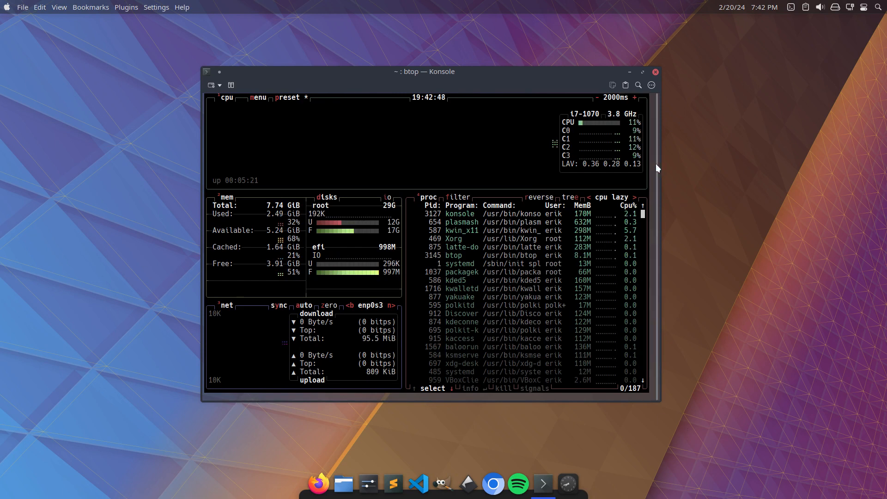
click(655, 72)
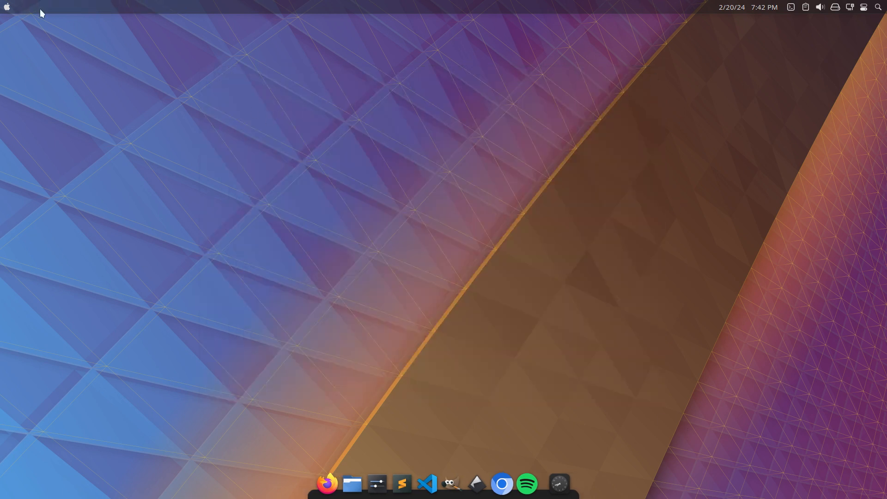
Examine the entries in the launcher's Utilities and System application categories.
click(8, 7)
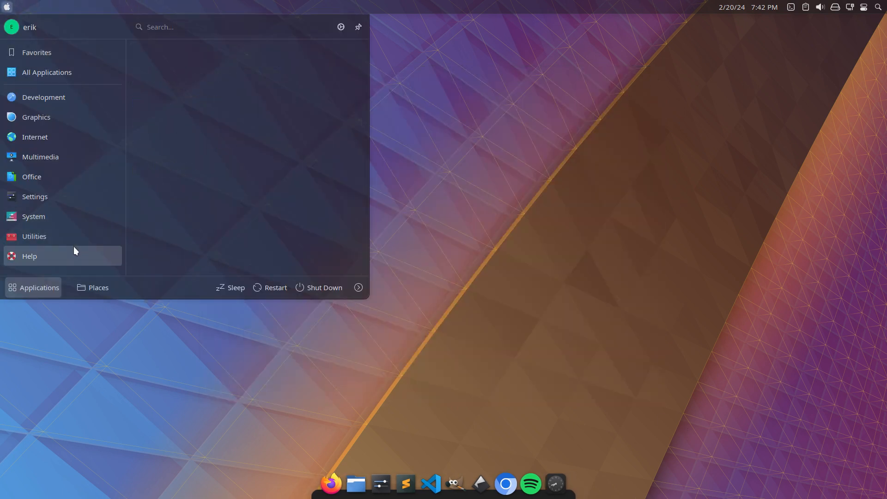
mouse_move(80, 236)
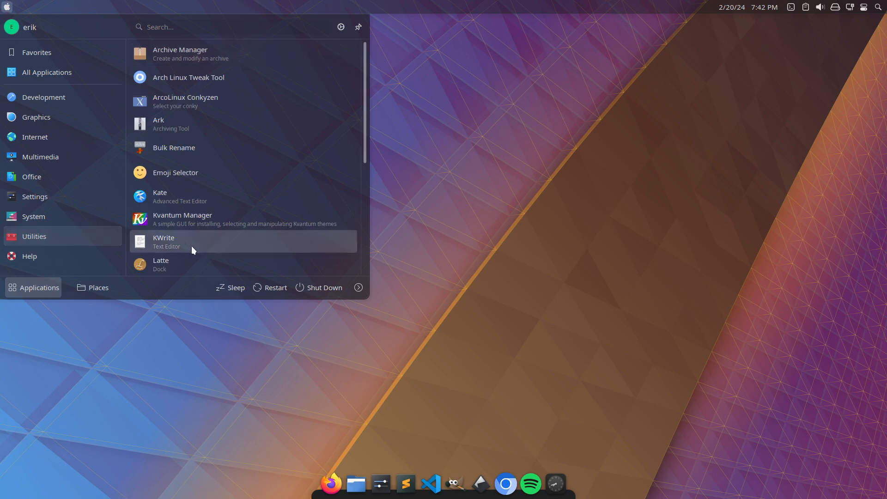
scroll(192, 246, down, 2)
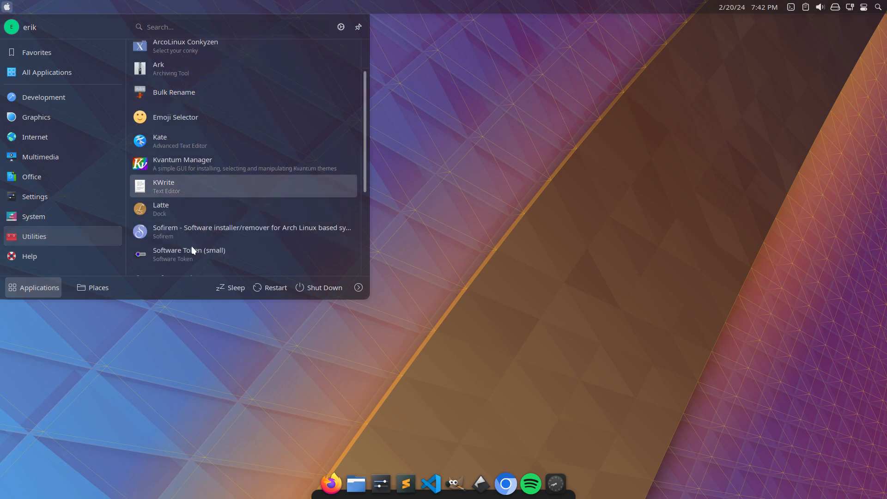
scroll(191, 250, down, 1)
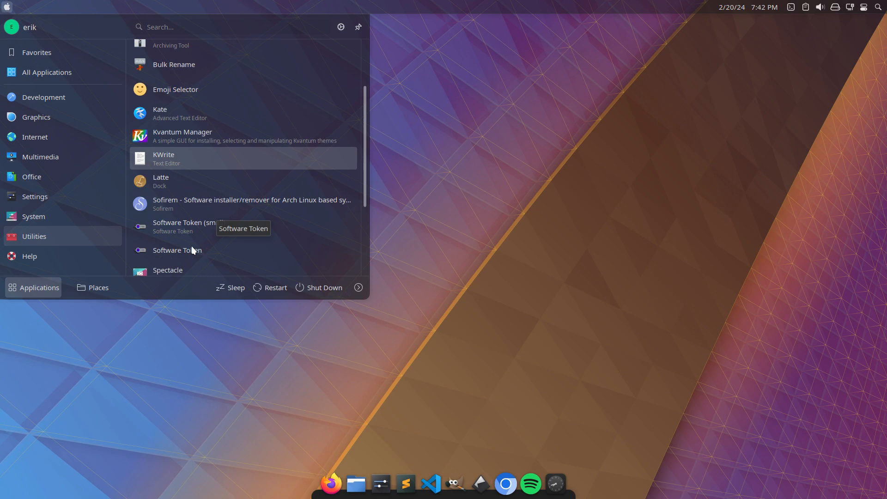
scroll(193, 250, down, 2)
scroll(192, 249, down, 2)
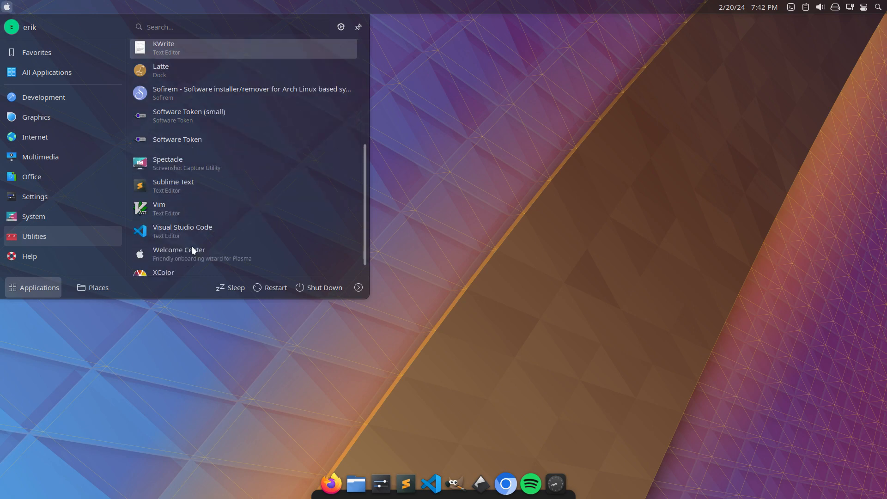
scroll(193, 250, down, 1)
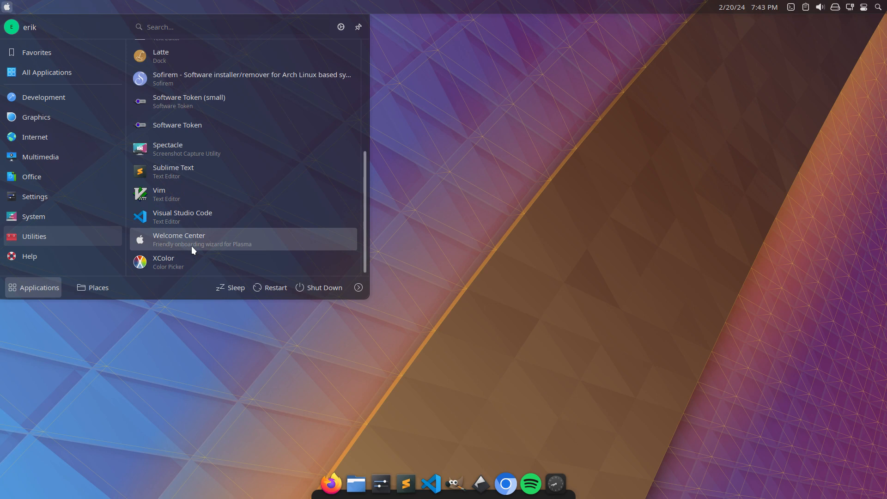
click(82, 220)
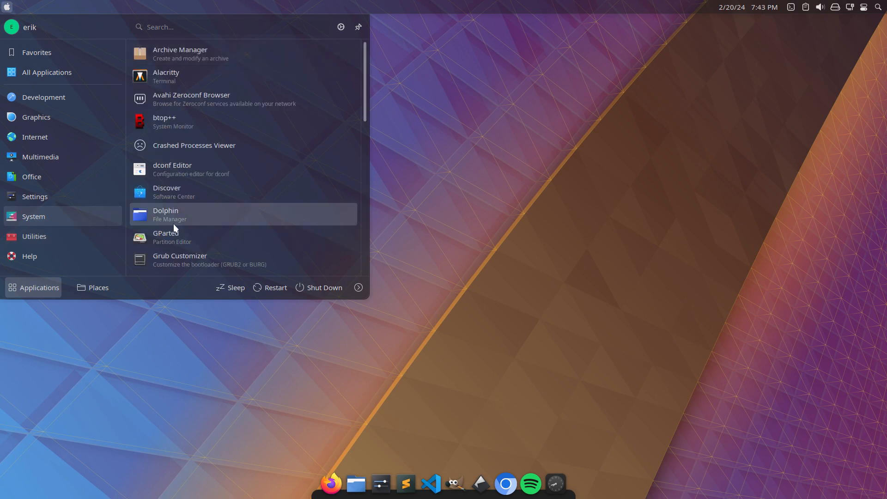
scroll(200, 228, down, 6)
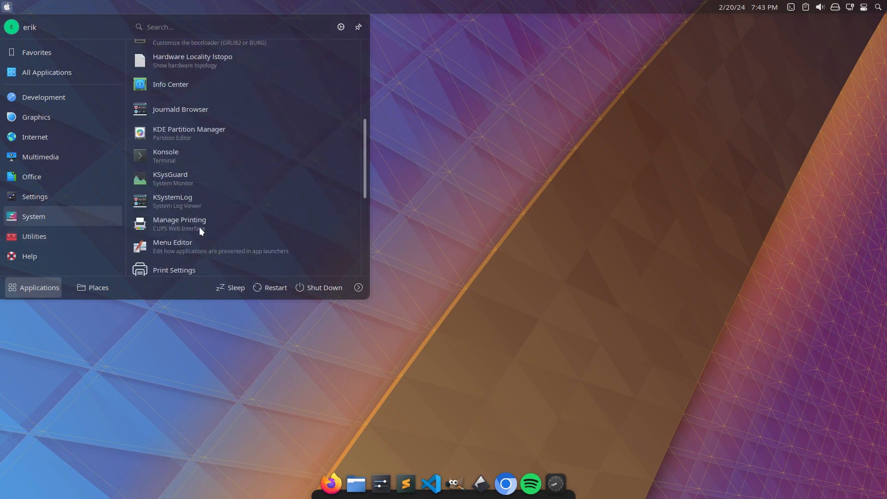
scroll(200, 229, down, 3)
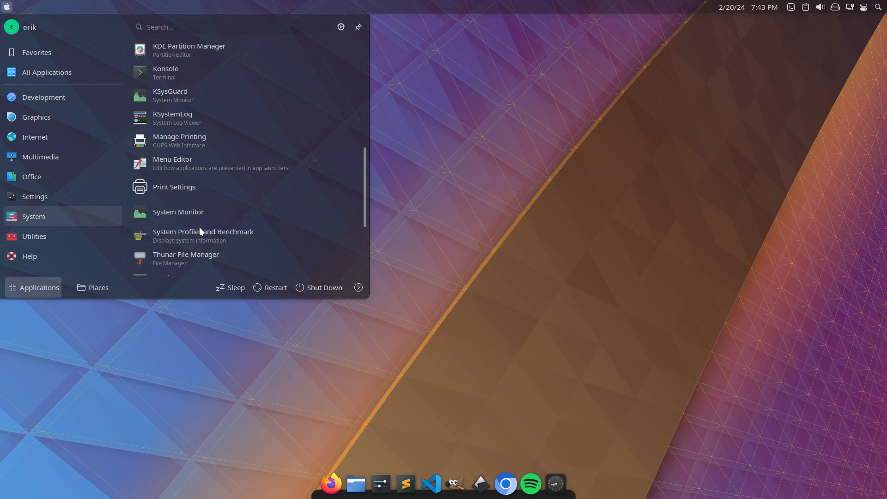
scroll(200, 230, down, 4)
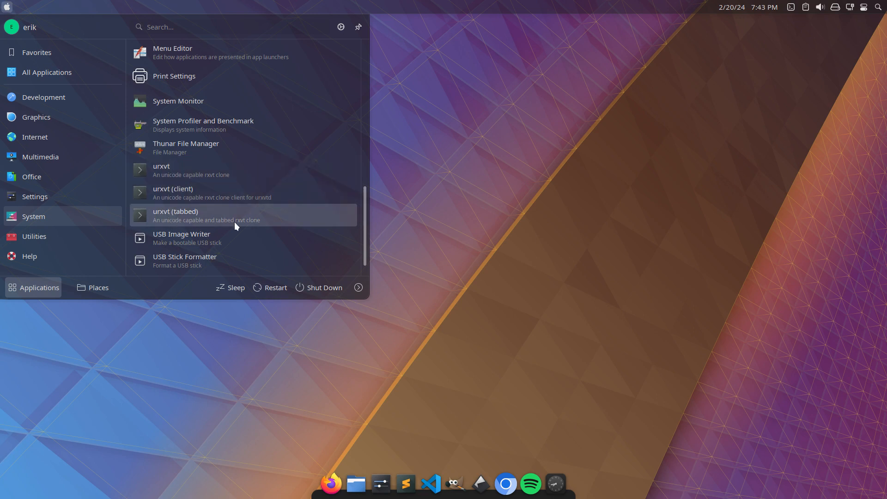
Close the launcher, take the virtual machine out of full screen, and switch to the packages.x86_64 list in Sublime Text.
click(451, 242)
key(ctrl+f)
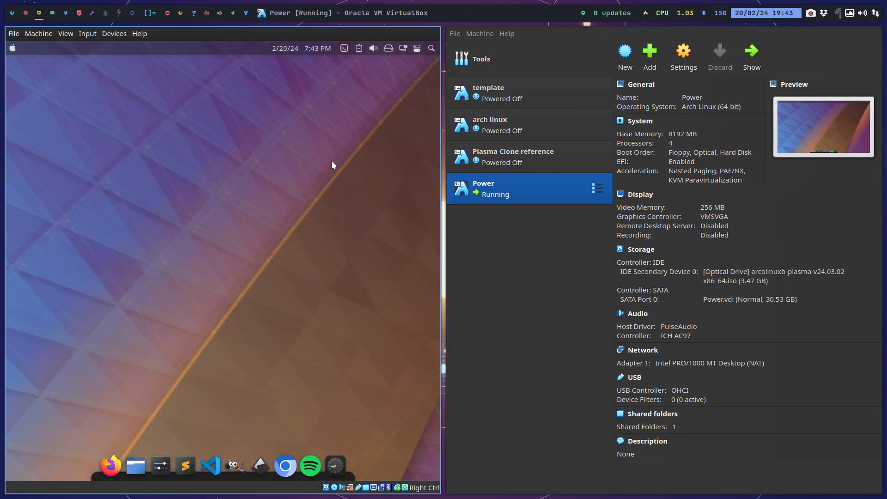
mouse_move(136, 15)
click(89, 17)
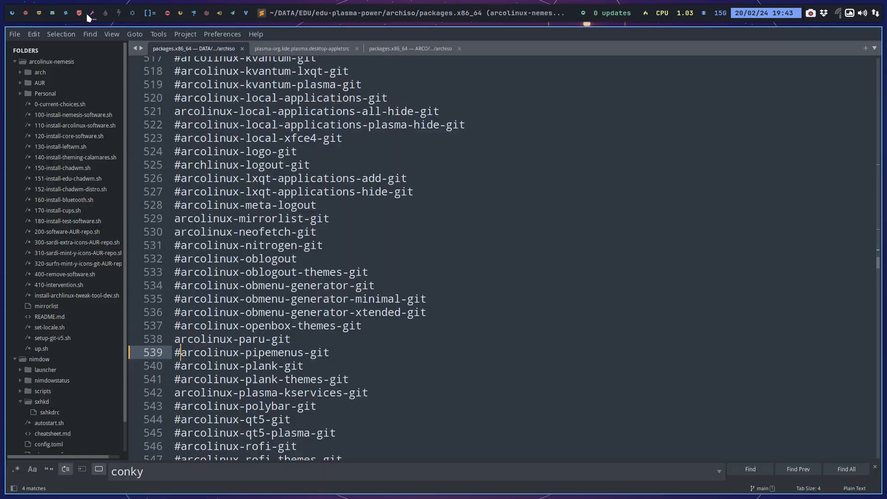
click(193, 138)
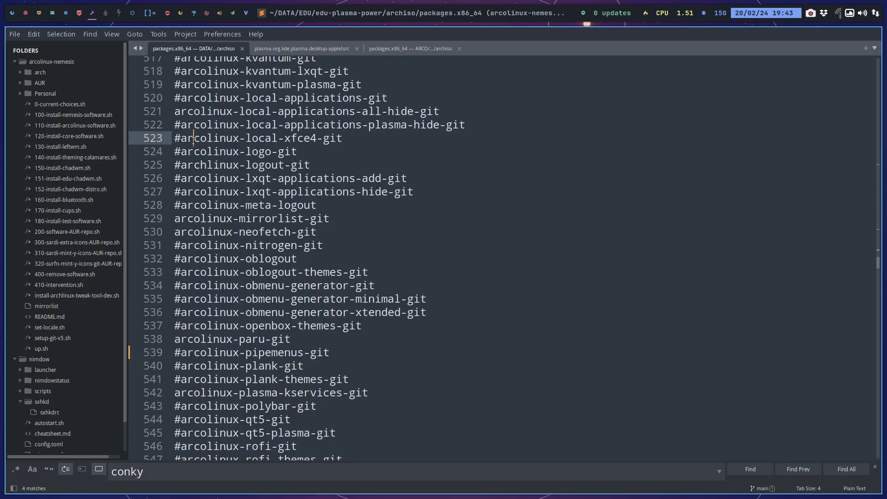
Search the package list for rxvt, comment out rxvt-unicode-terminfo, and save the file.
click(157, 471)
key(ctrl+a)
text(ur)
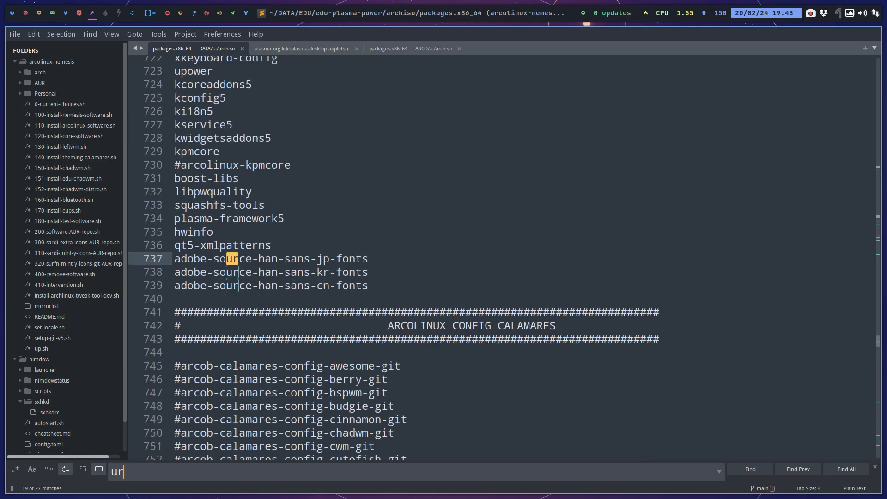
key(BackSpace)
key(BackSpace)
text(rxvt)
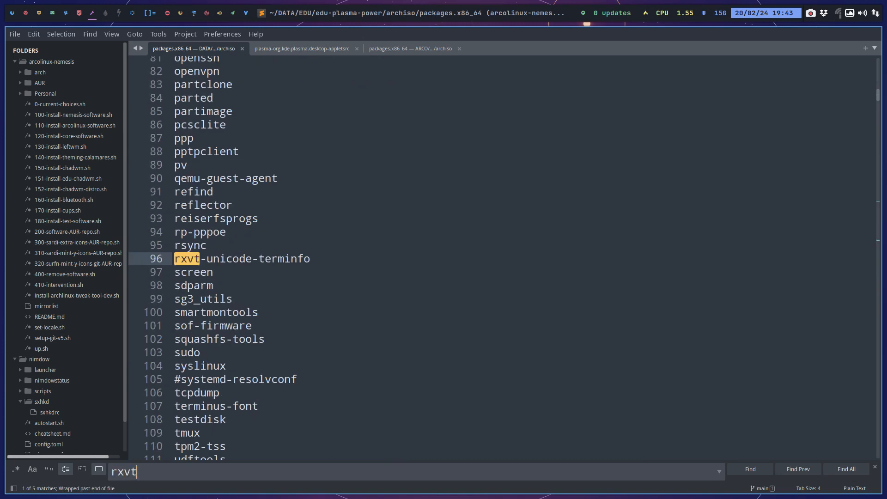
click(181, 260)
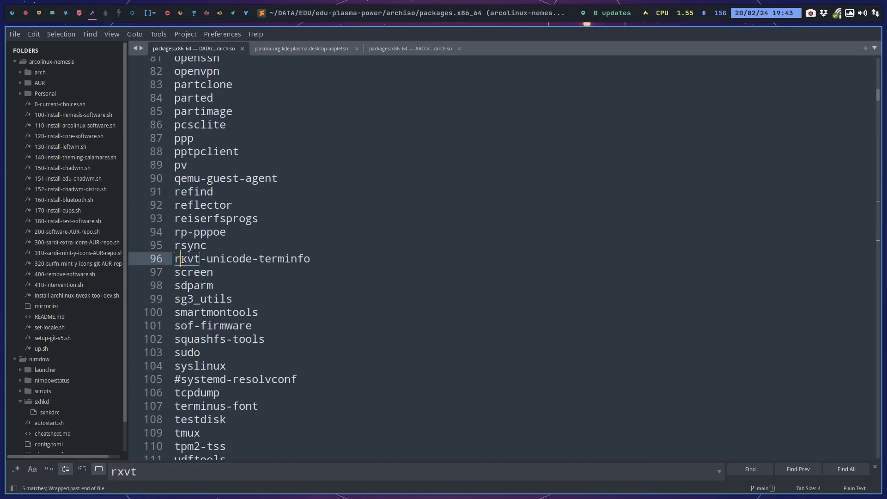
click(176, 259)
text(#)
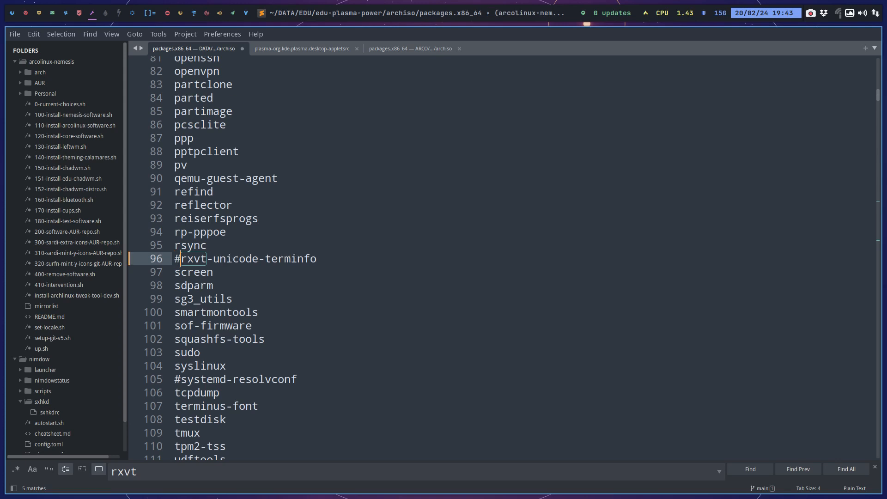
key(ctrl+s)
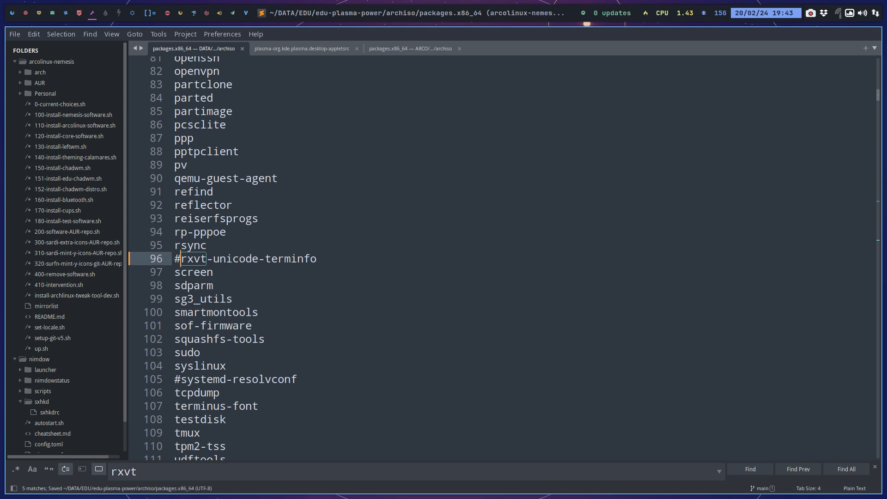
Change the search term to urxvt to locate its entries in the package list.
click(113, 471)
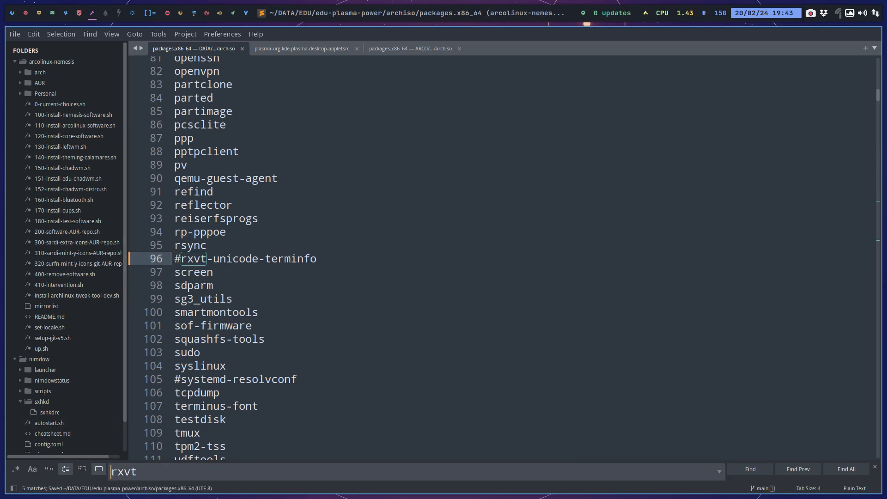
text(u)
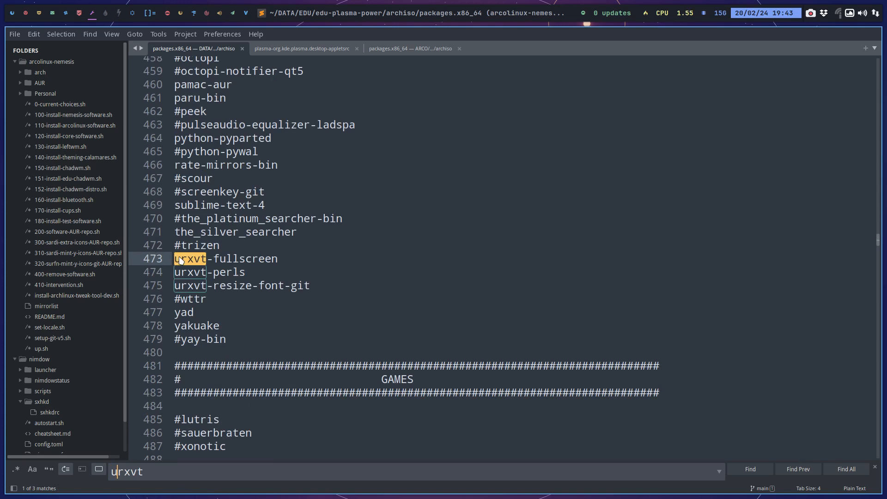
click(20, 35)
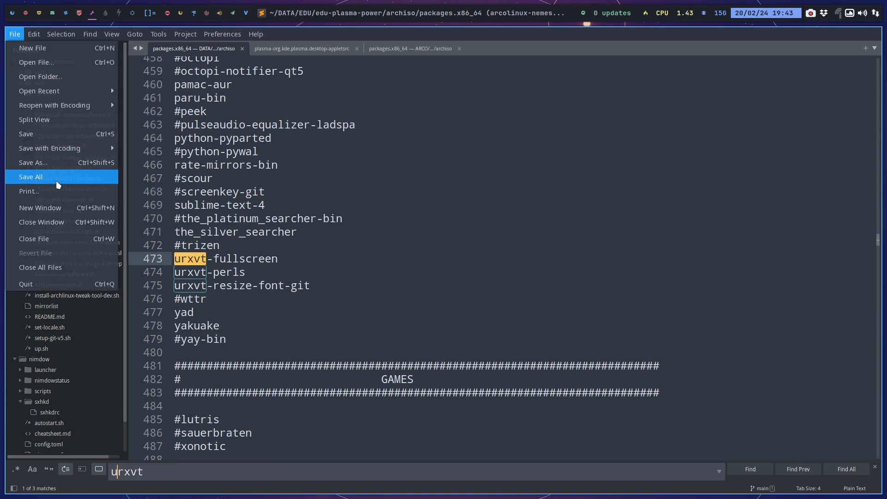
click(33, 162)
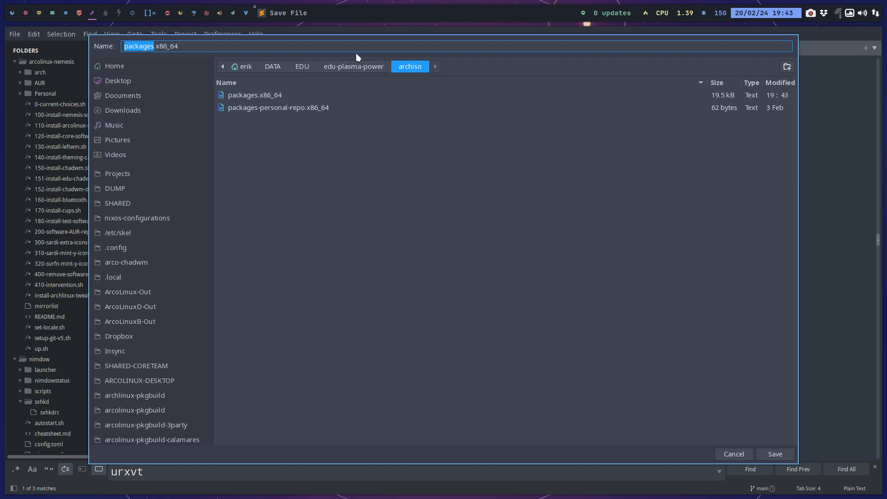
click(732, 455)
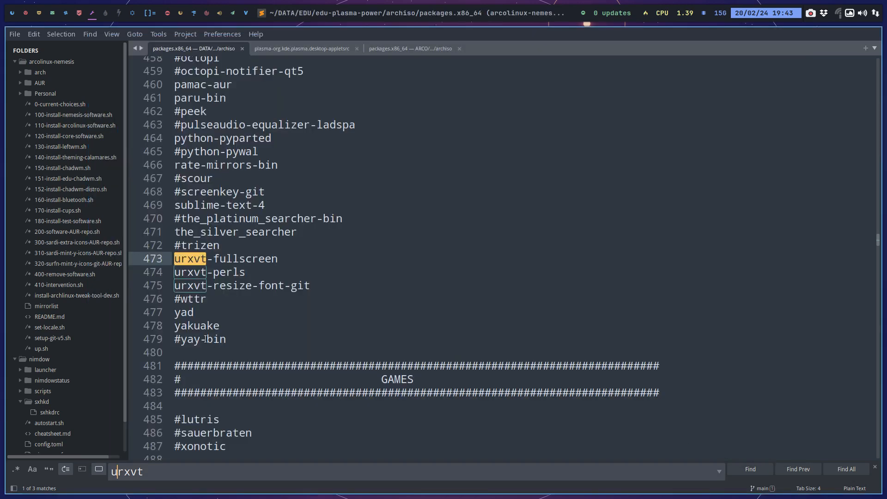
Comment out urxvt-fullscreen, urxvt-perls and urxvt-resize-font-git, and save the package list.
click(190, 259)
key(Home)
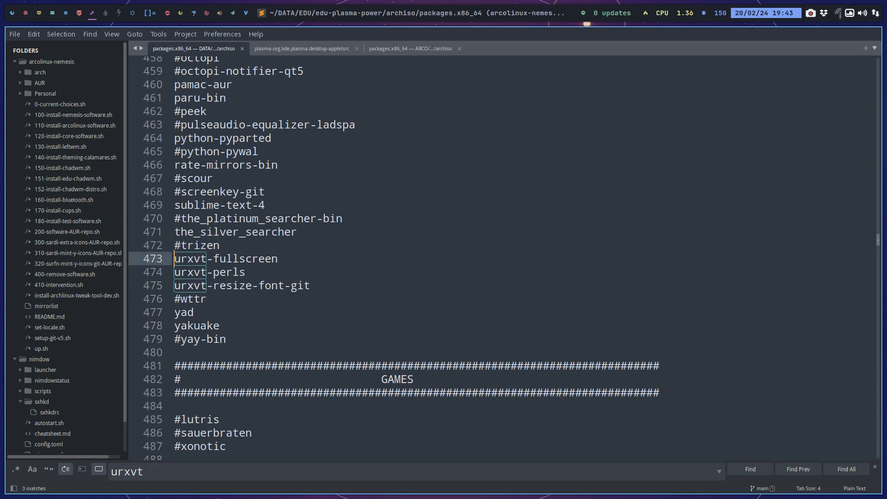
text(#)
key(Down)
key(Home)
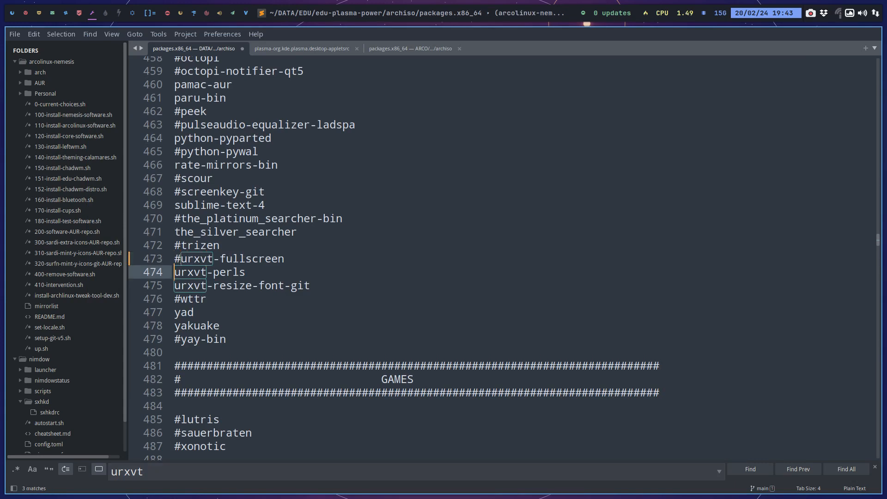
text(#)
key(Down)
key(Home)
text(#)
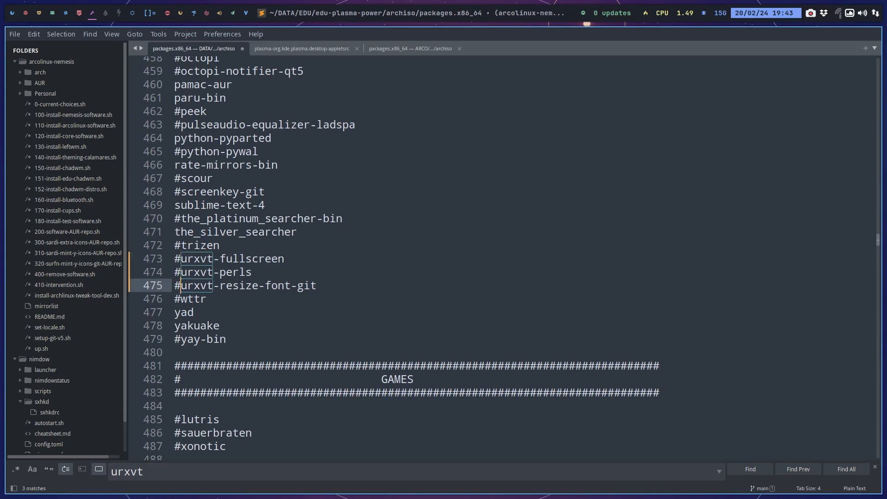
key(ctrl+s)
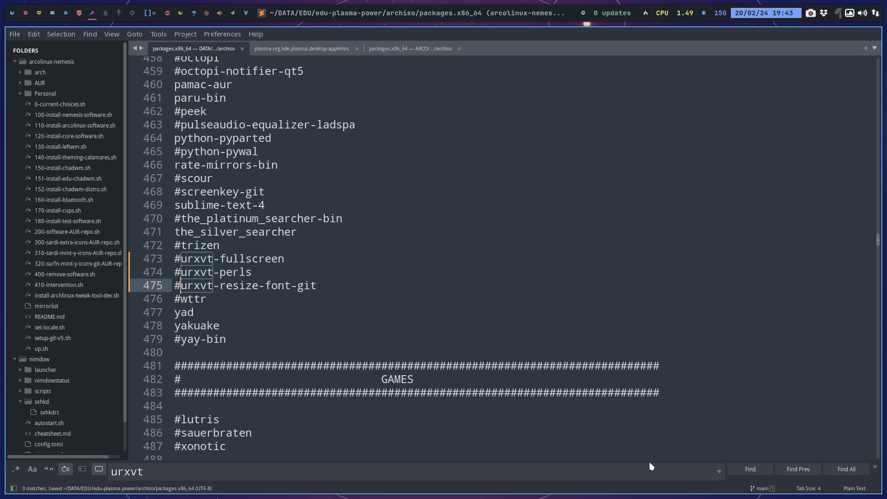
Step through all urxvt matches in the package list to check for entries that are still active.
click(749, 469)
click(749, 469)
click(749, 469)
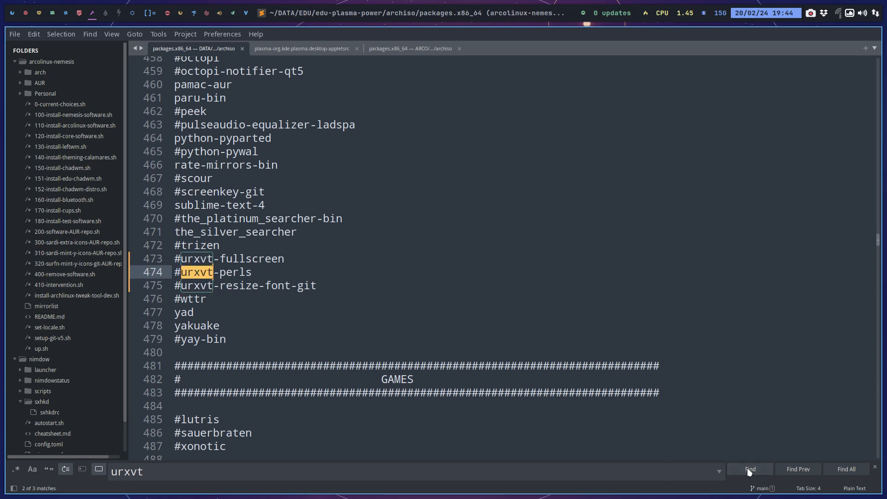
click(749, 469)
click(749, 469)
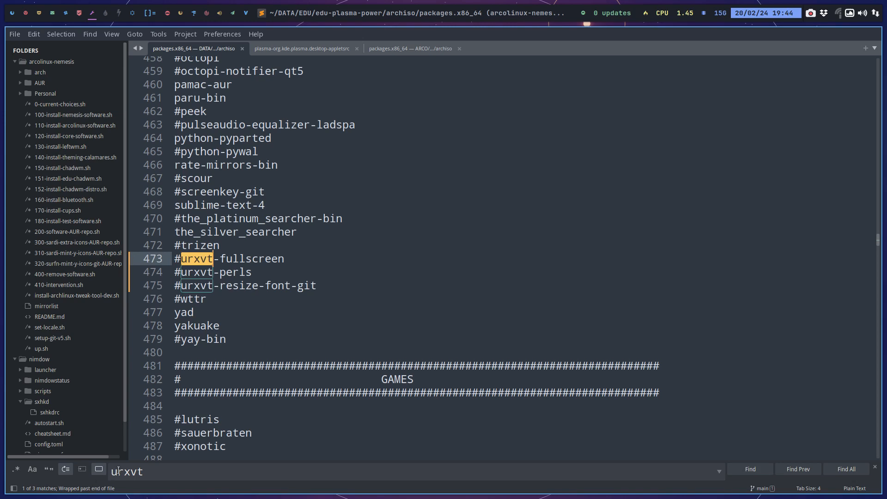
Search the list for rxvt again, comment out rxvt-unicode, save the file, and go through the remaining matches.
click(119, 471)
key(BackSpace)
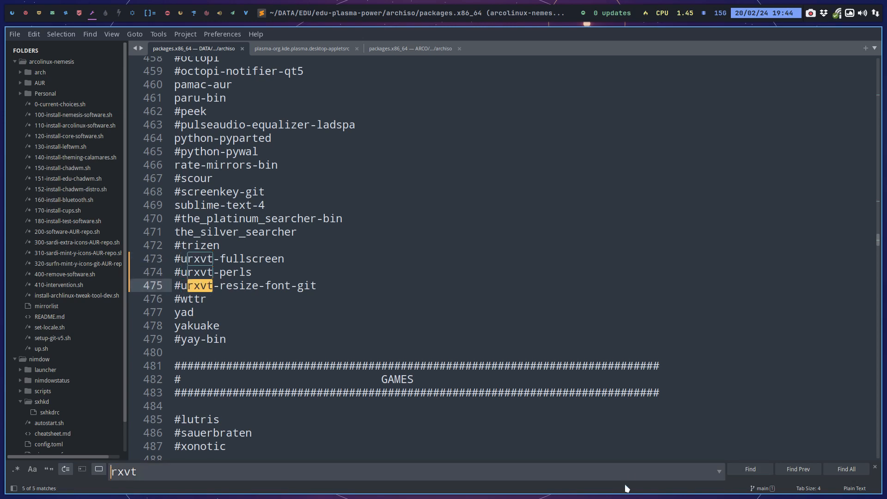
click(751, 469)
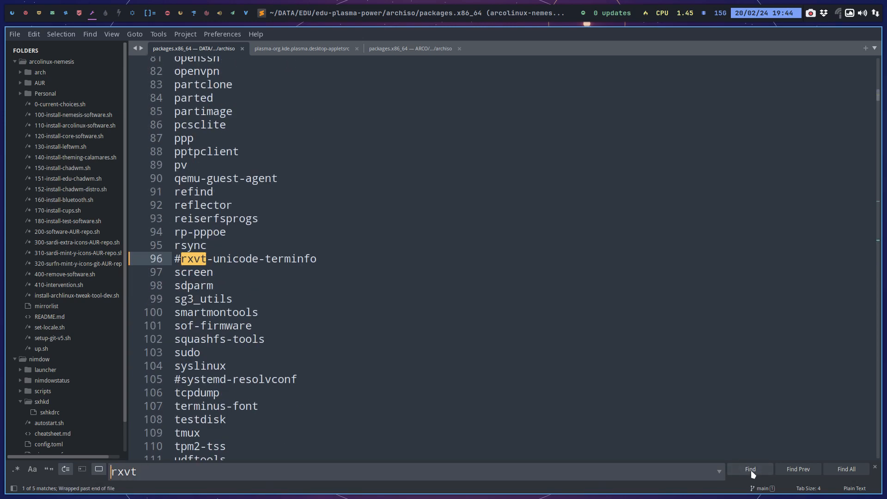
click(750, 470)
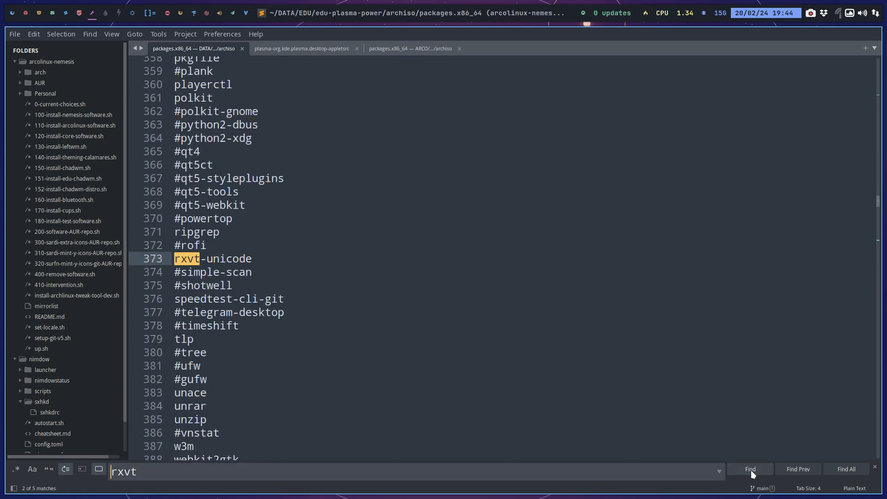
click(174, 260)
text(#)
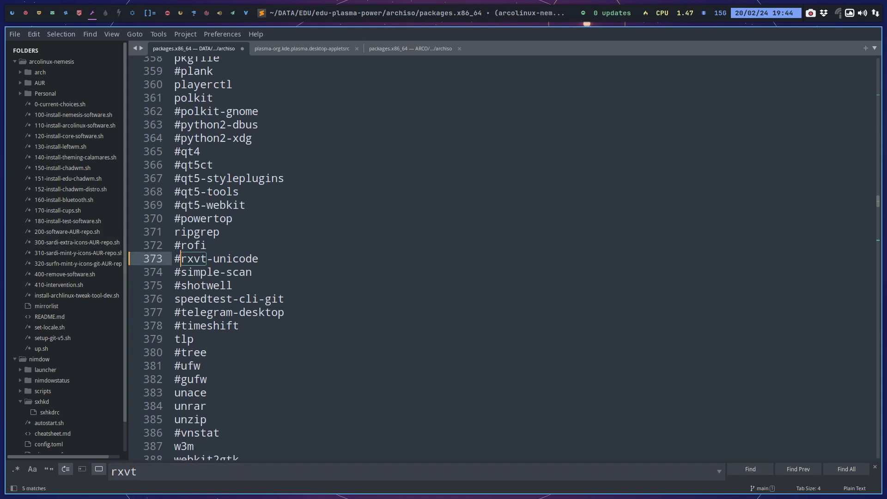
key(ctrl+s)
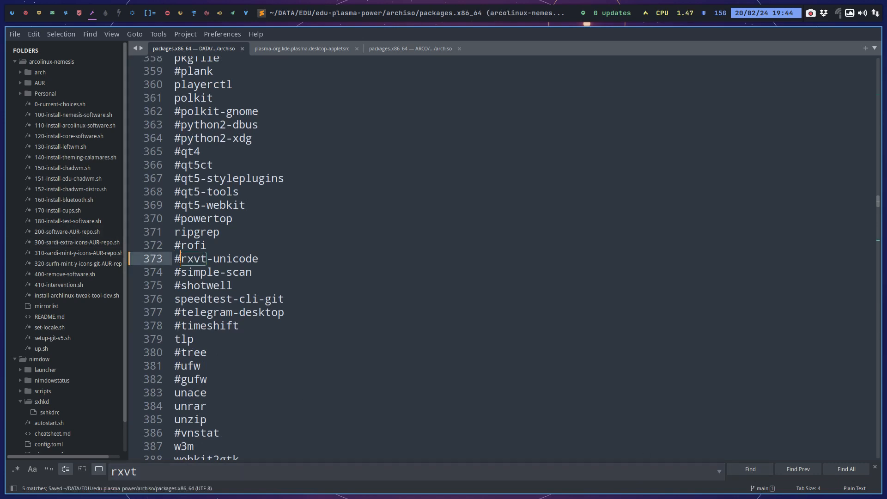
click(750, 469)
click(750, 469)
click(750, 470)
click(750, 470)
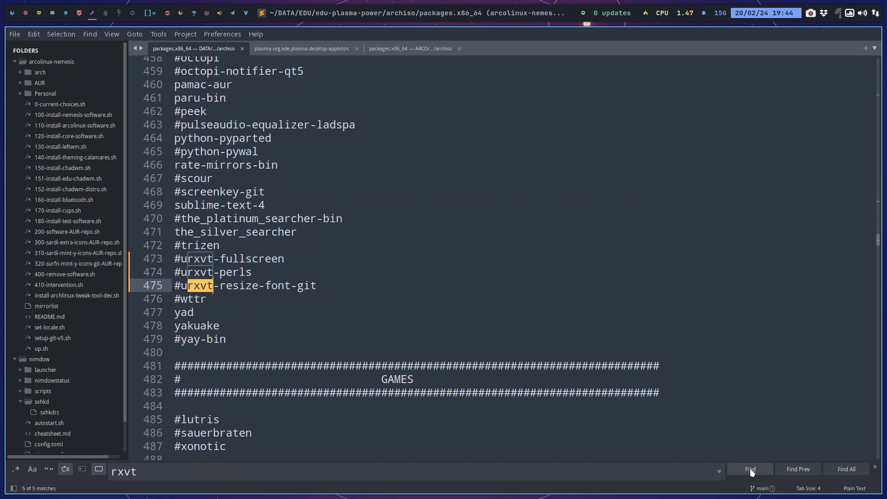
Return to the Power virtual machine in full screen and open the application launcher.
click(27, 13)
click(41, 13)
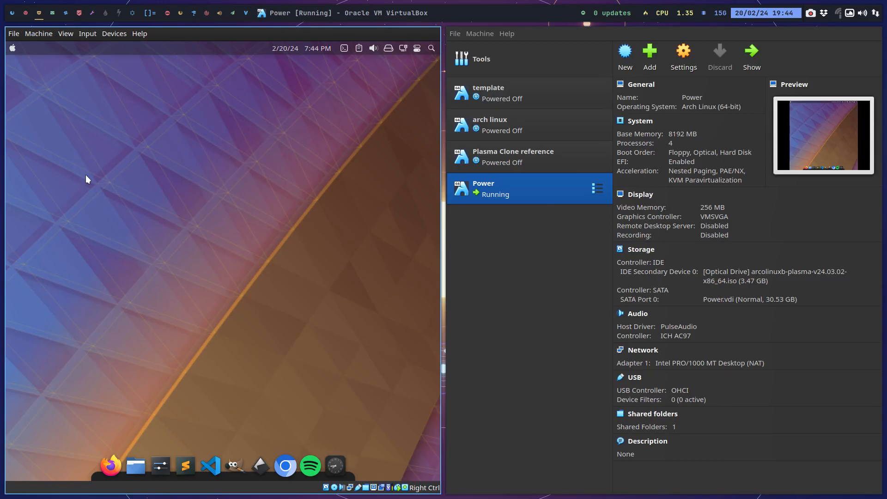
key(ctrl+f)
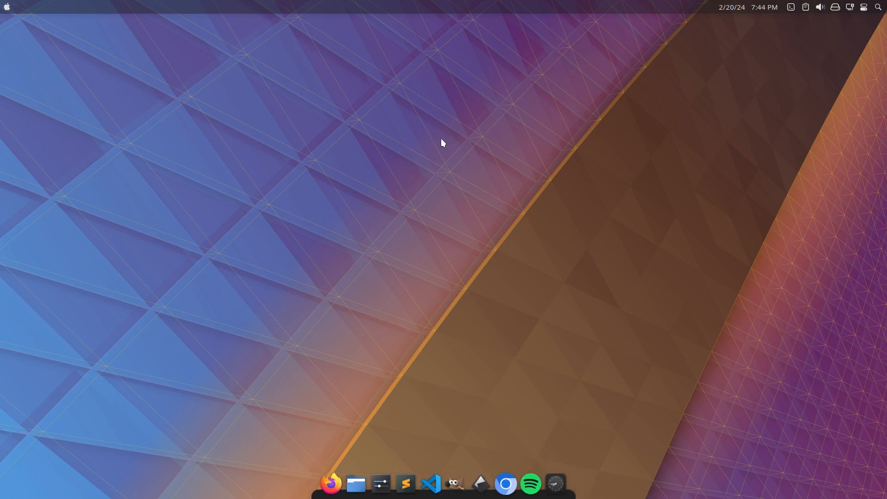
click(7, 7)
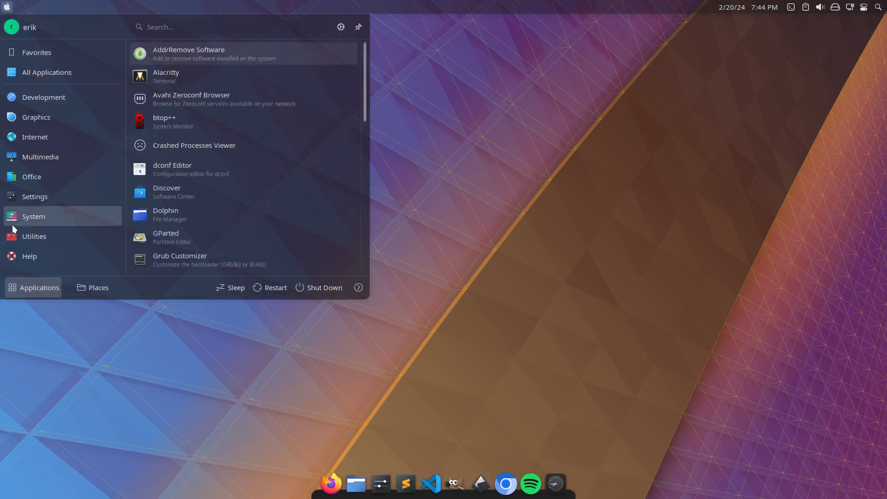
Examine all entries in the launcher's System category and those in the Settings category.
mouse_move(46, 217)
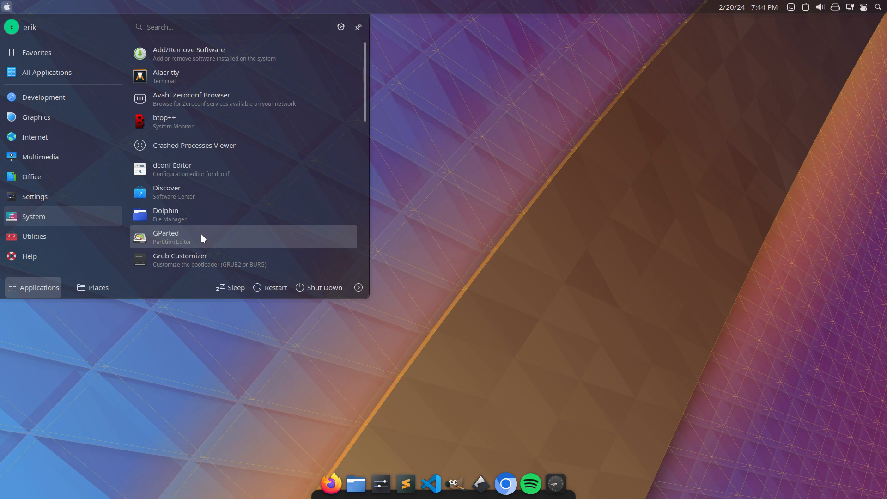
scroll(201, 234, down, 3)
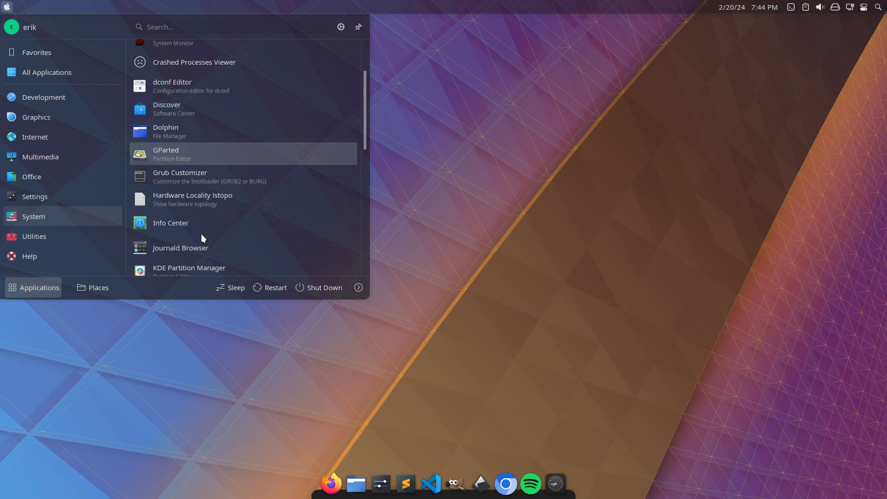
scroll(201, 234, down, 1)
scroll(201, 233, down, 2)
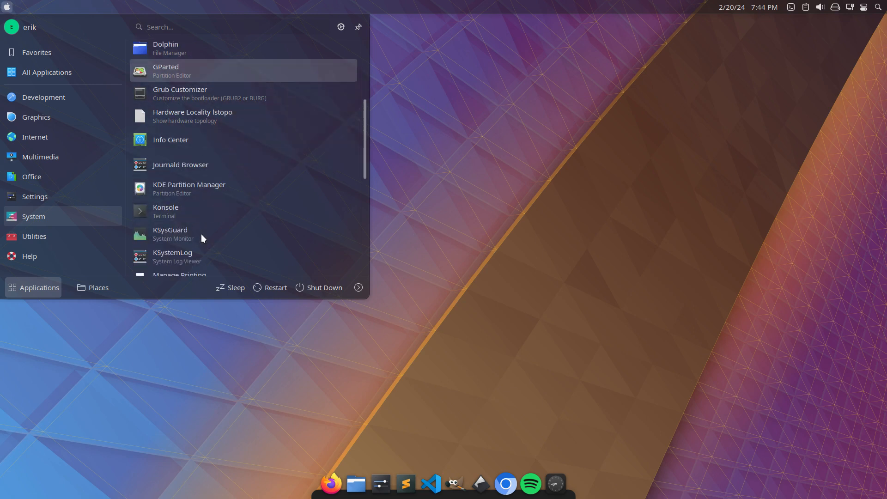
scroll(201, 233, down, 3)
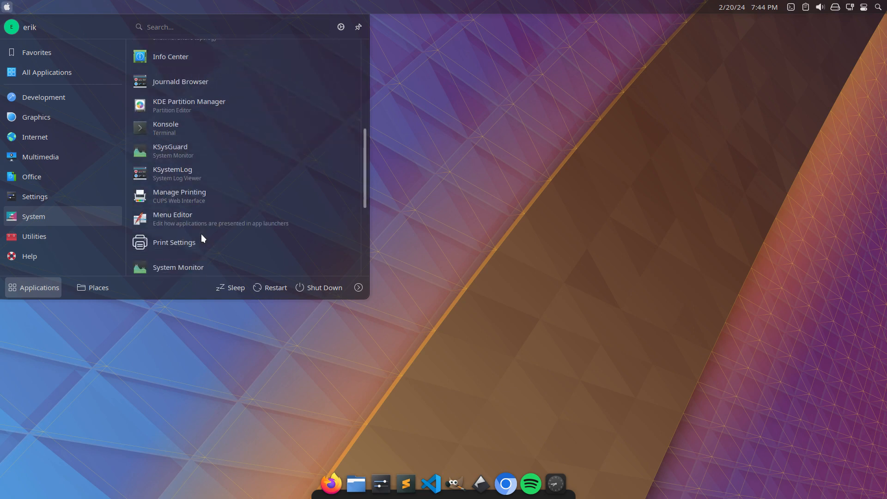
scroll(201, 234, down, 5)
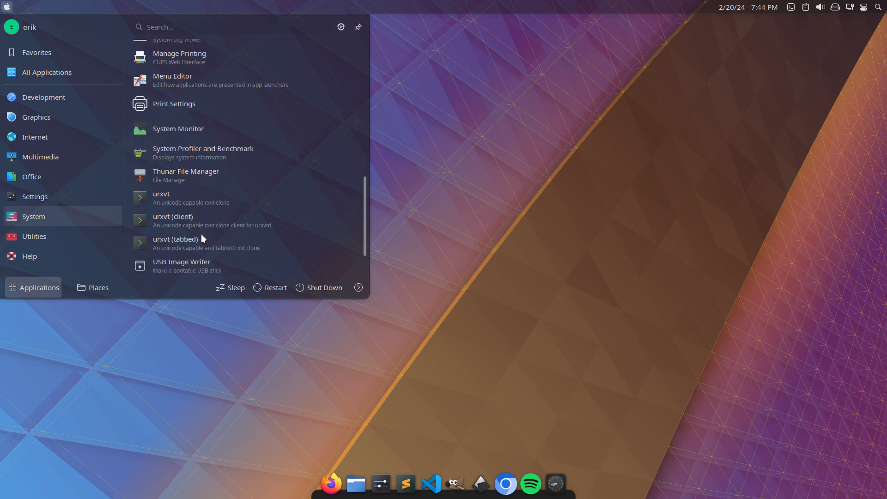
scroll(201, 233, down, 2)
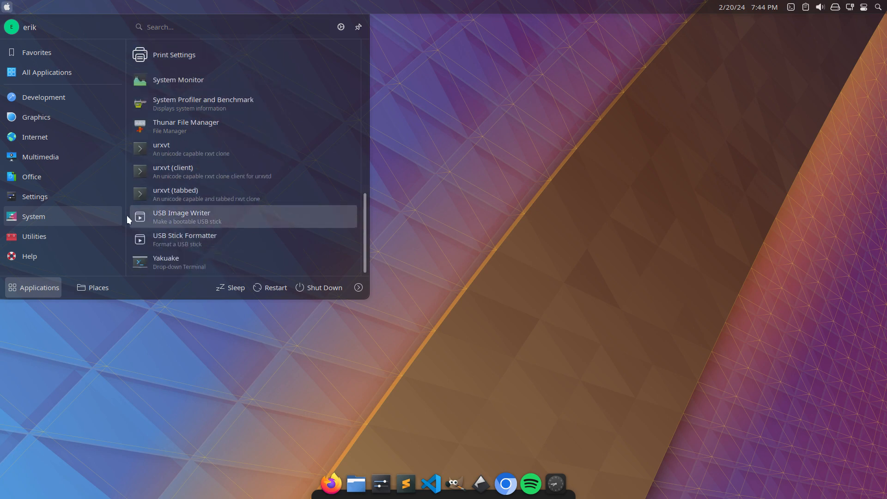
mouse_move(91, 203)
scroll(243, 214, down, 5)
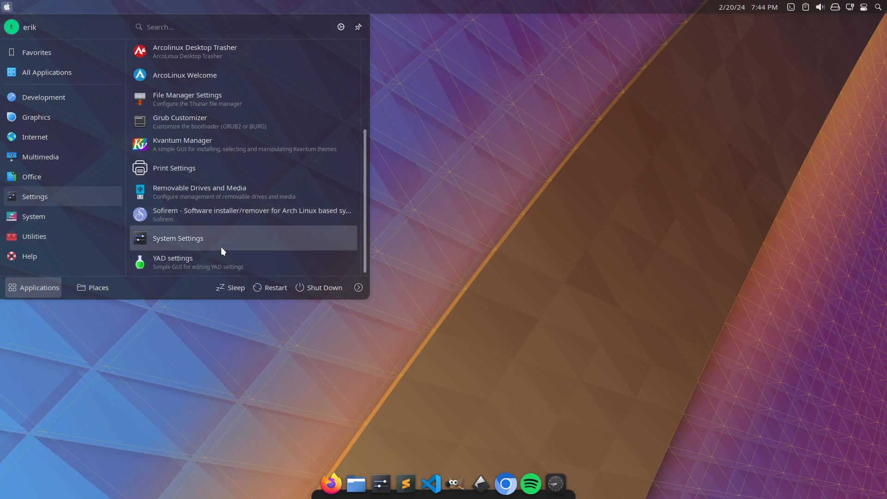
Look back through the upper entries of the launcher's Settings category and close the launcher.
scroll(221, 247, up, 3)
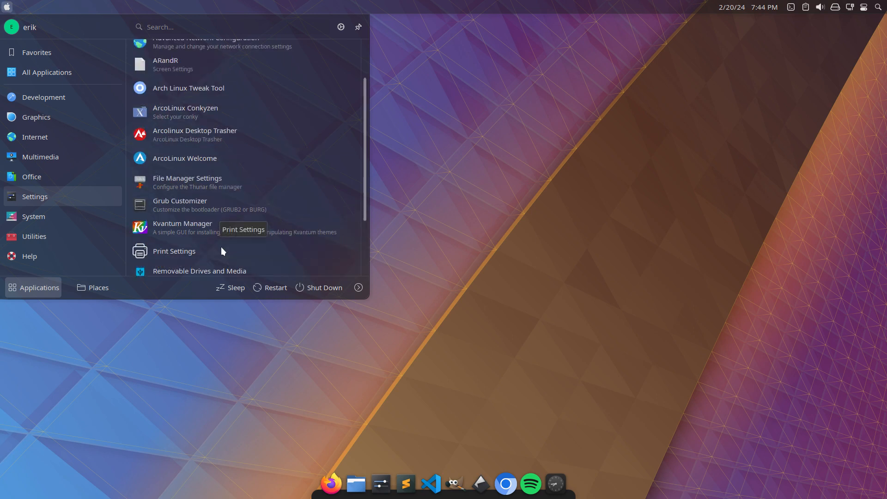
scroll(221, 247, up, 2)
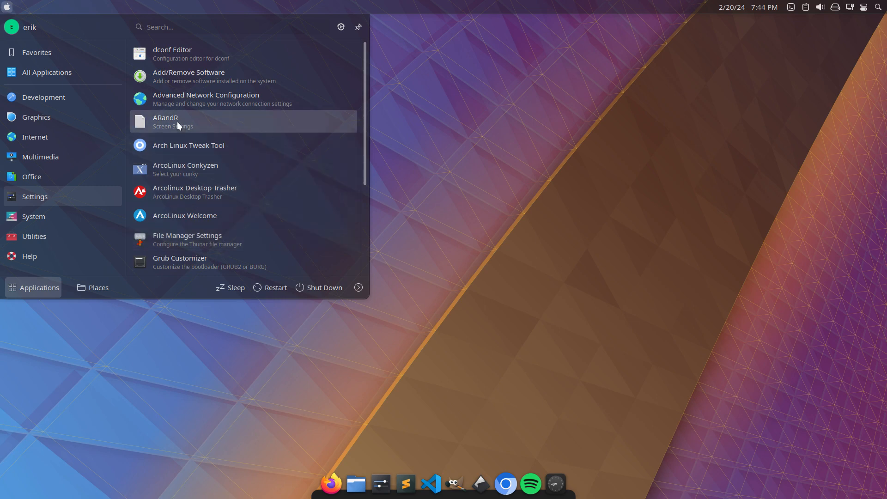
click(466, 185)
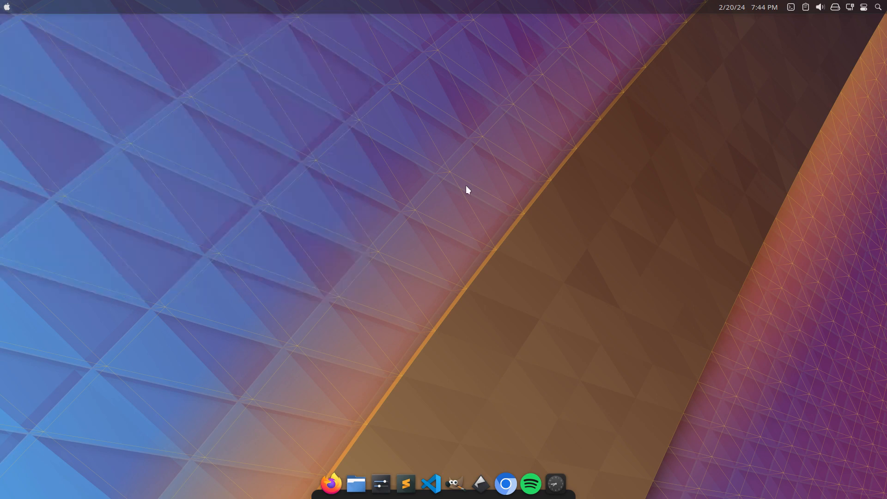
Run xd in a terminal to list the desktop sessions, and close the terminal.
key(ctrl+alt+t)
text(xd)
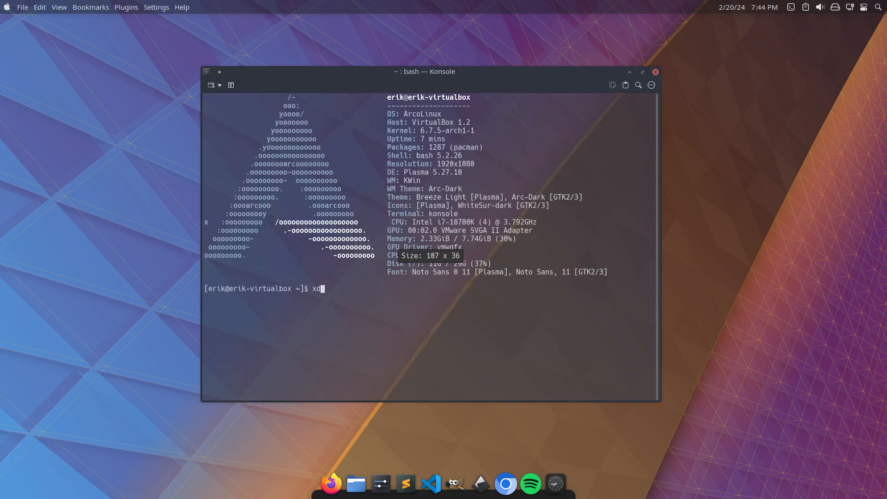
key(Return)
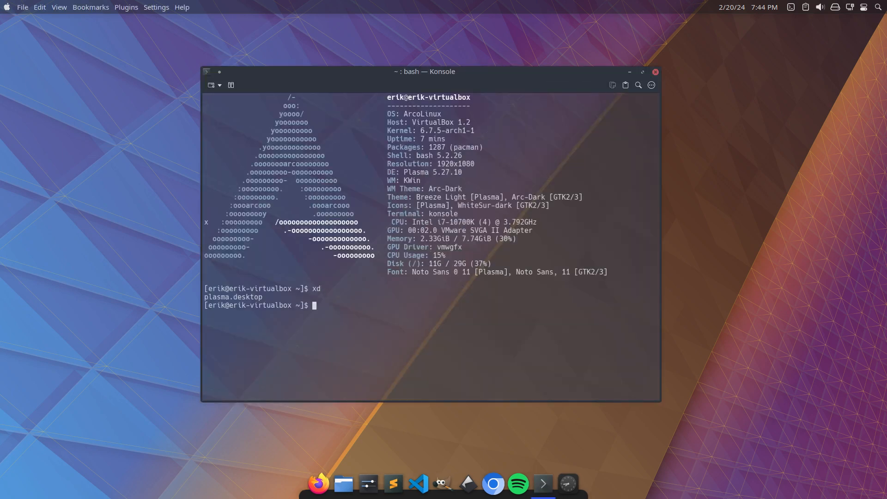
key(alt+F4)
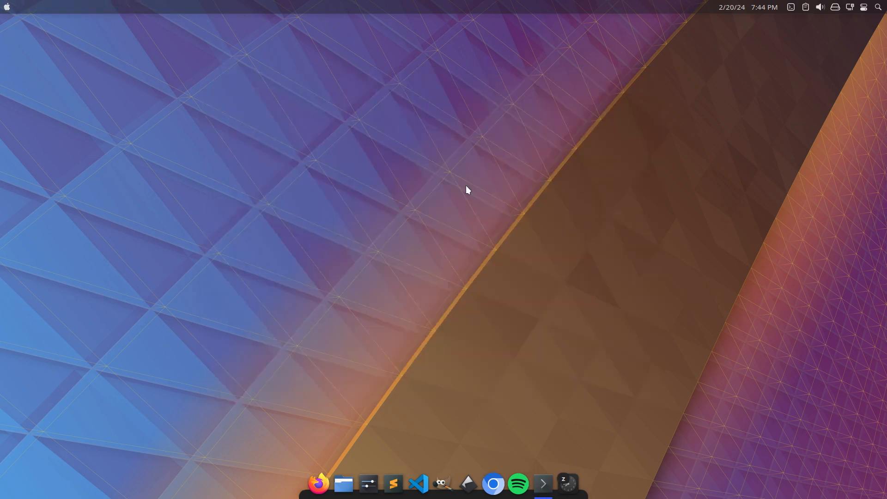
Look briefly at the launcher and shut down the virtual machine from the session's logout screen.
click(7, 7)
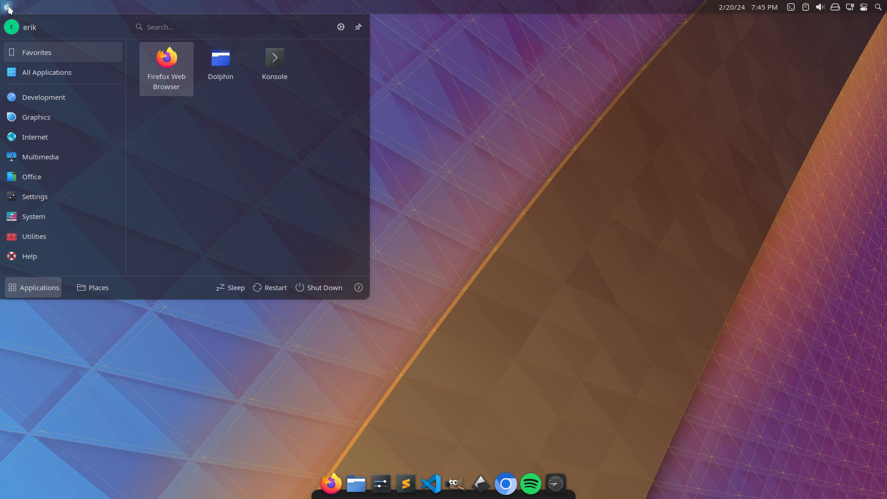
click(592, 170)
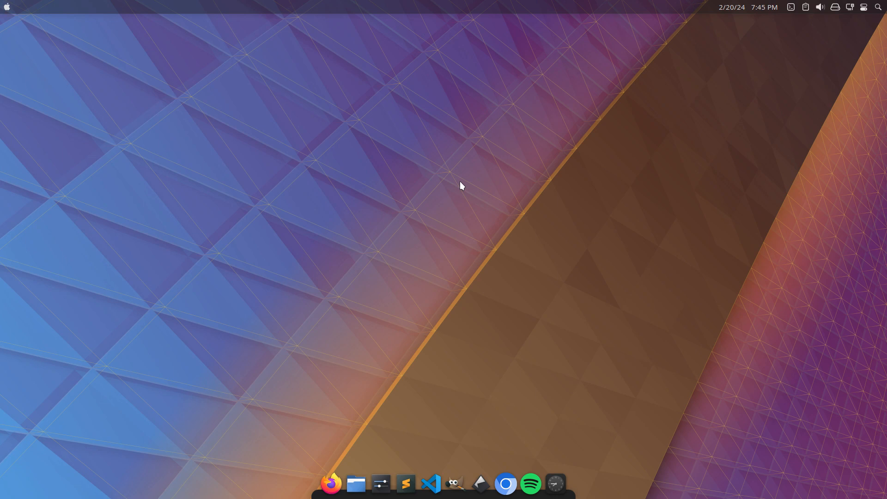
right_click(417, 170)
click(360, 170)
key(ctrl+alt+Delete)
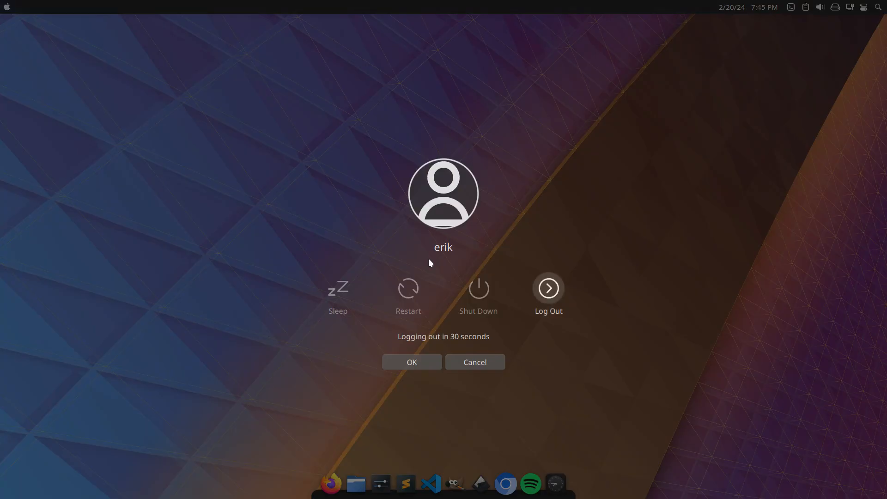
click(464, 292)
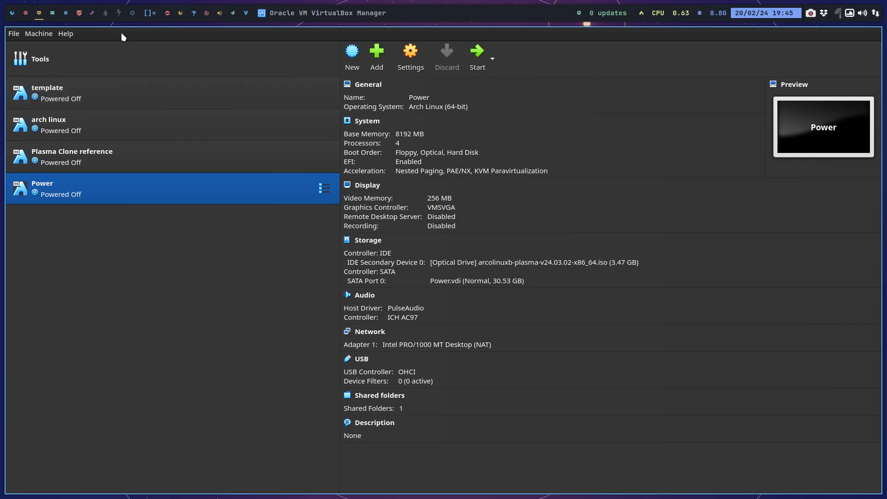
Open a host file manager at DATA/arcolinux-nemesis/Personal/settings/ArcoLinuXL-Prime and select packages.x86_64.
mouse_move(58, 17)
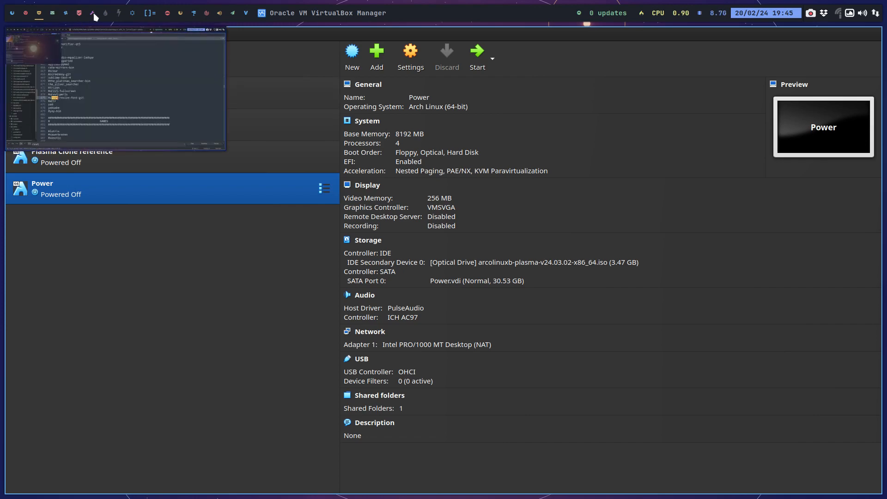
click(106, 16)
key(super+shift+Return)
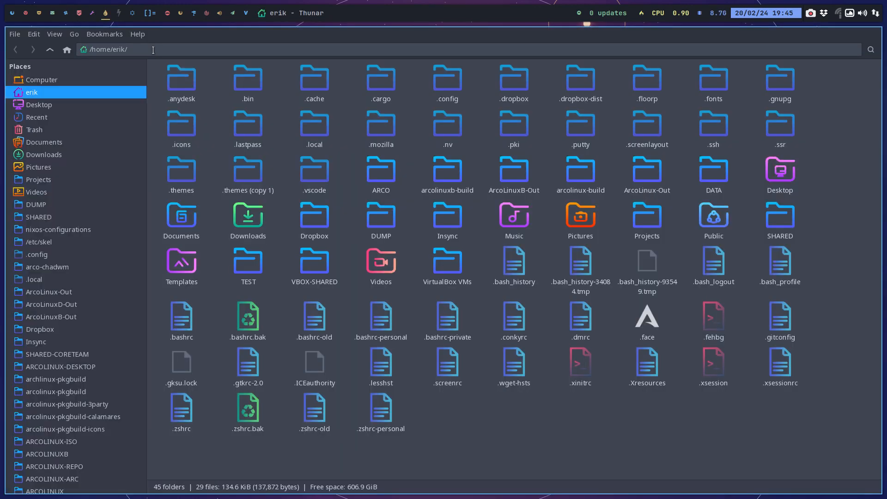
scroll(34, 451, down, 5)
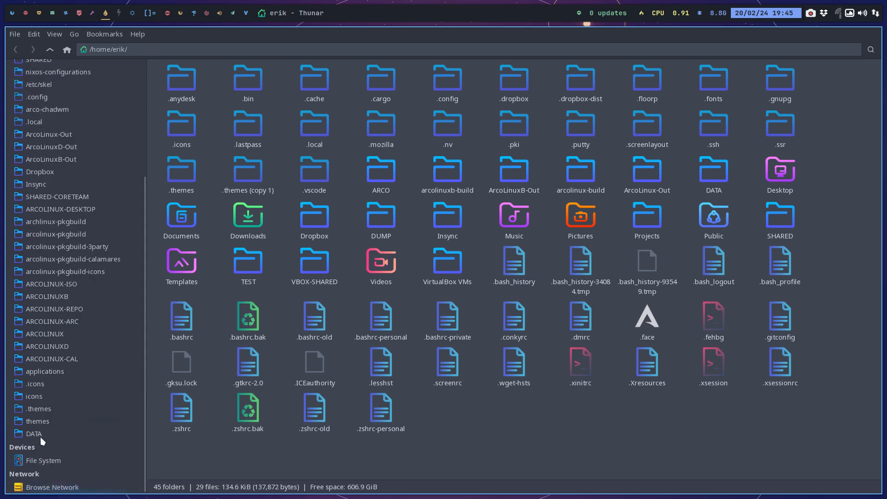
click(56, 433)
click(310, 85)
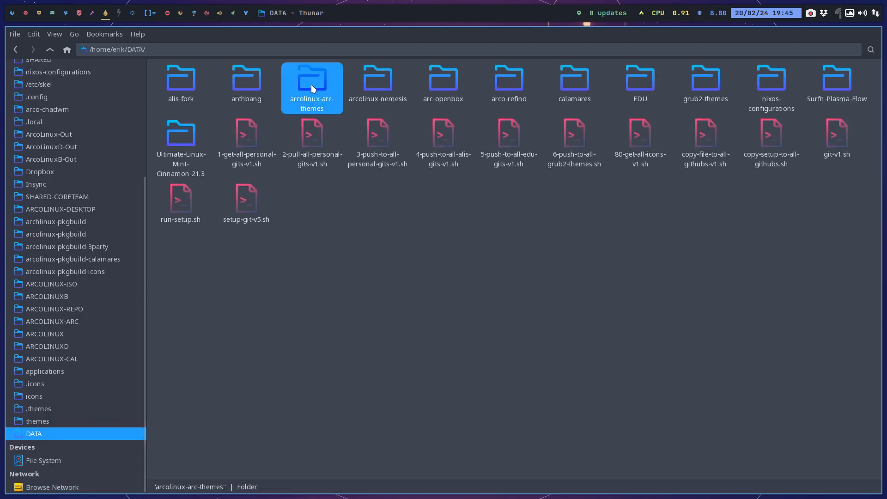
double_click(359, 80)
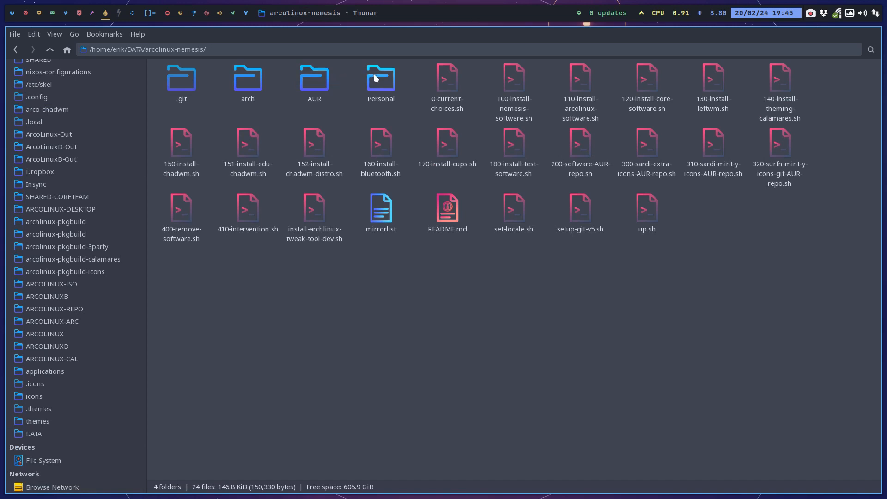
double_click(375, 77)
double_click(180, 80)
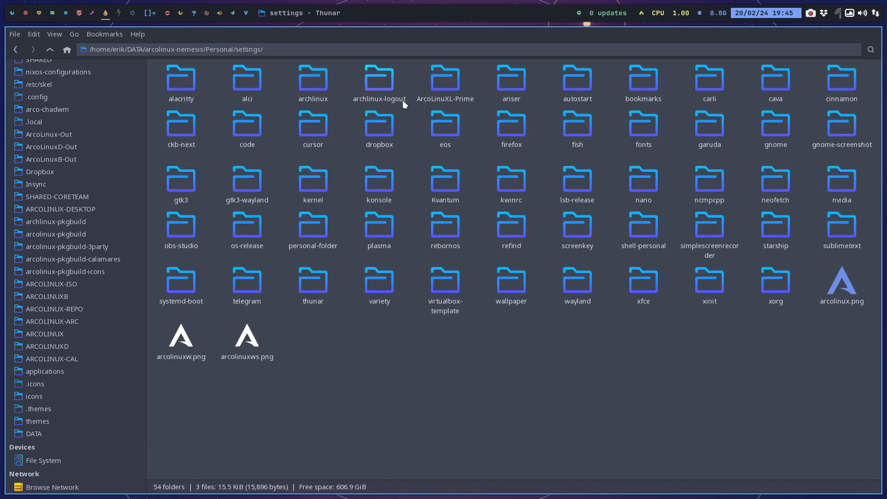
double_click(463, 103)
click(182, 86)
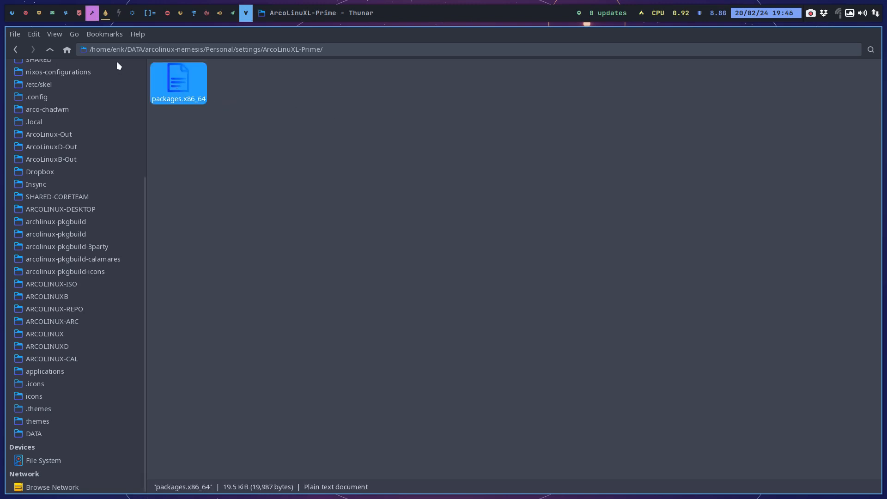
Examine the ArcoLinuXL-Prime package list in the text editor, especially arcolinux-chadwm-git in its CHADWM SPECIFIC section, and close the editor.
click(96, 18)
scroll(288, 143, down, 20)
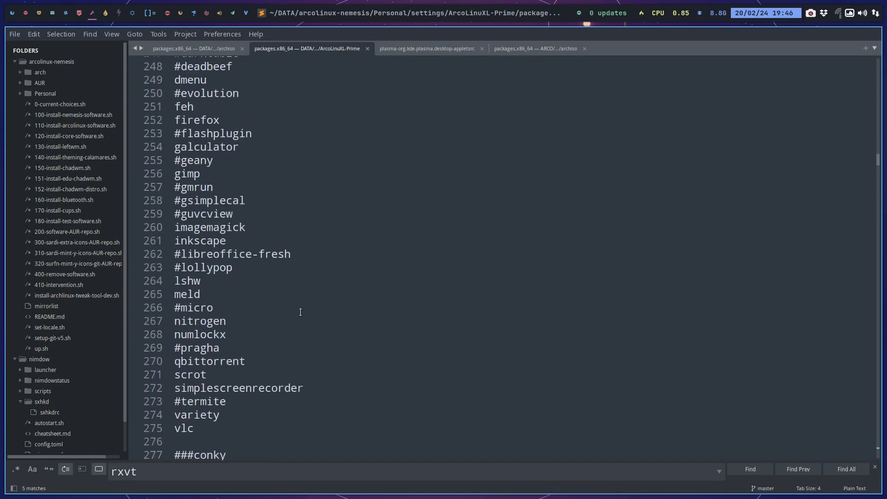
scroll(304, 313, down, 20)
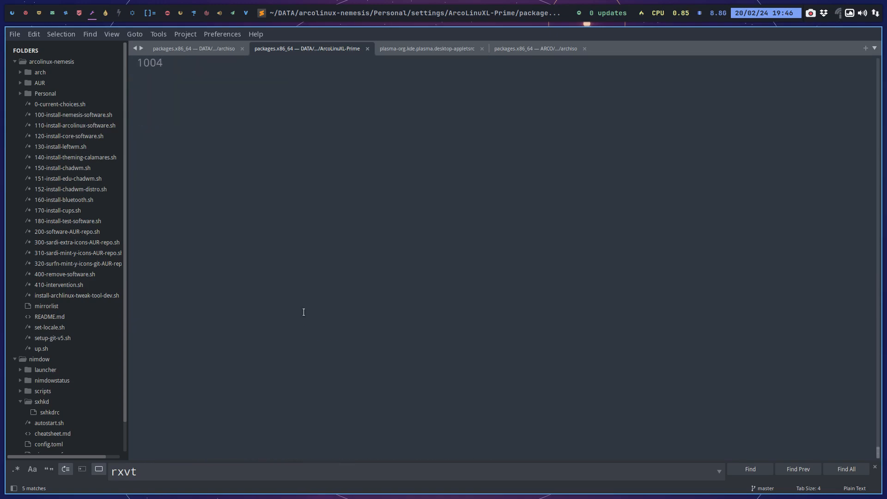
scroll(303, 312, up, 4)
scroll(304, 312, up, 10)
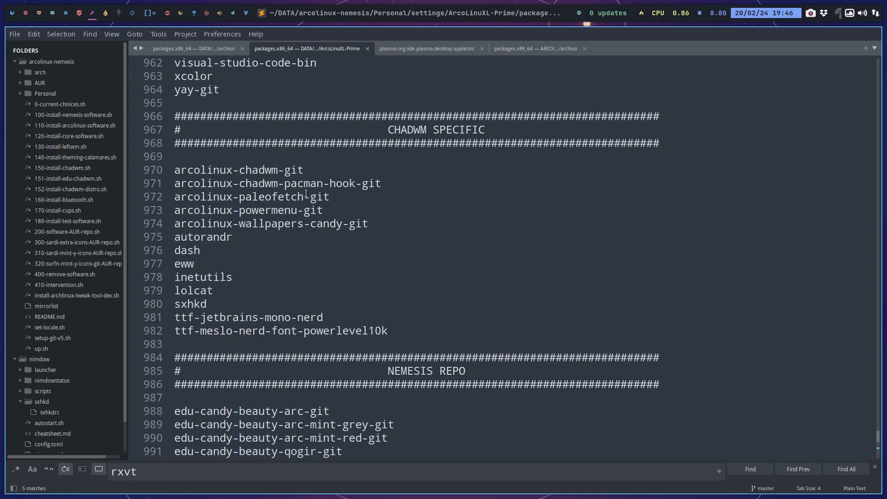
drag(303, 169, 174, 170)
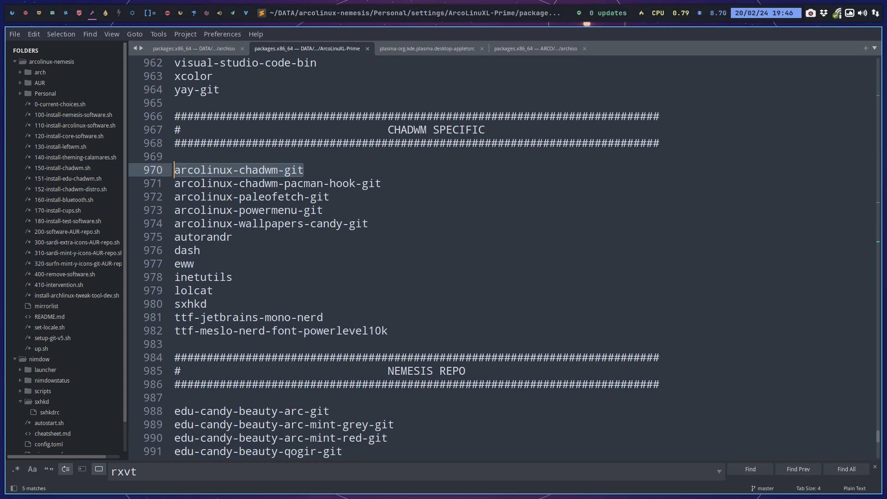
key(super+q)
Copy packages.x86_64 from the ArcoLinuXL-Prime folder into the Desktop's edu-plasma-power folder.
click(106, 14)
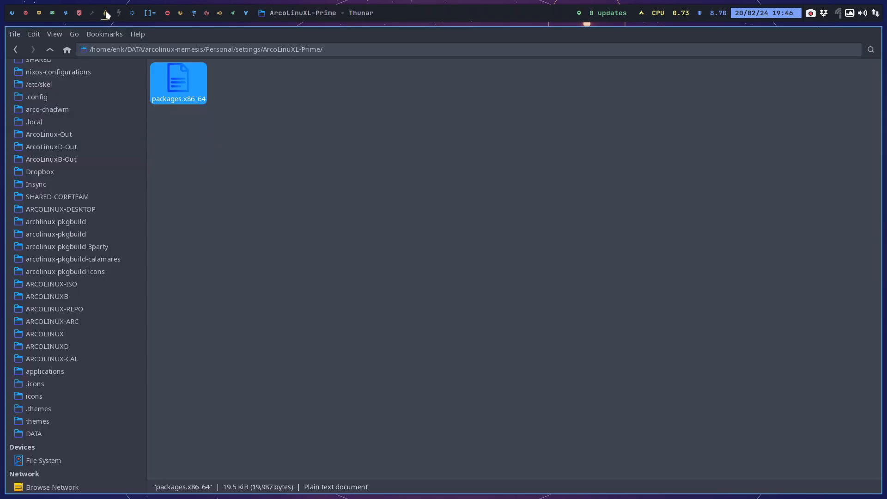
click(251, 142)
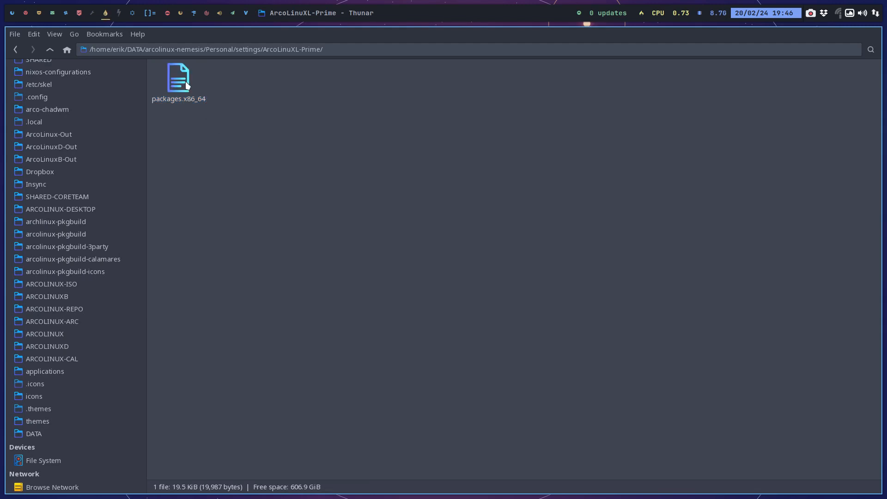
click(190, 90)
scroll(61, 104, up, 4)
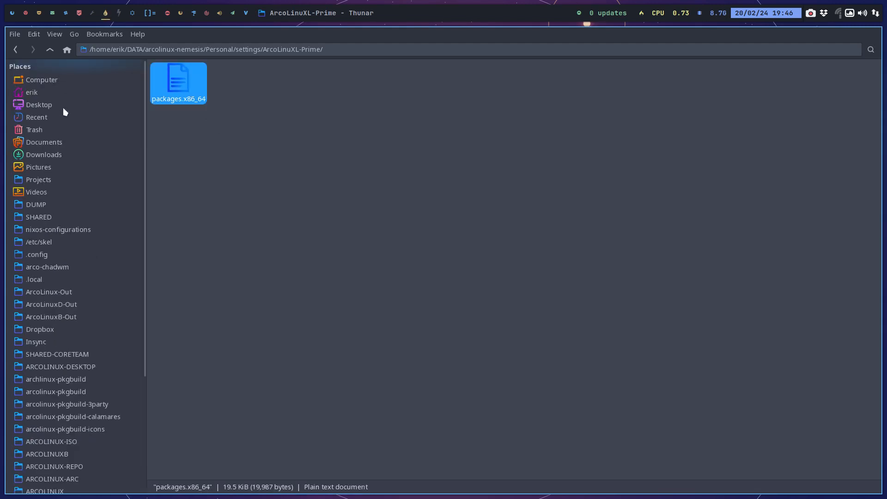
click(51, 105)
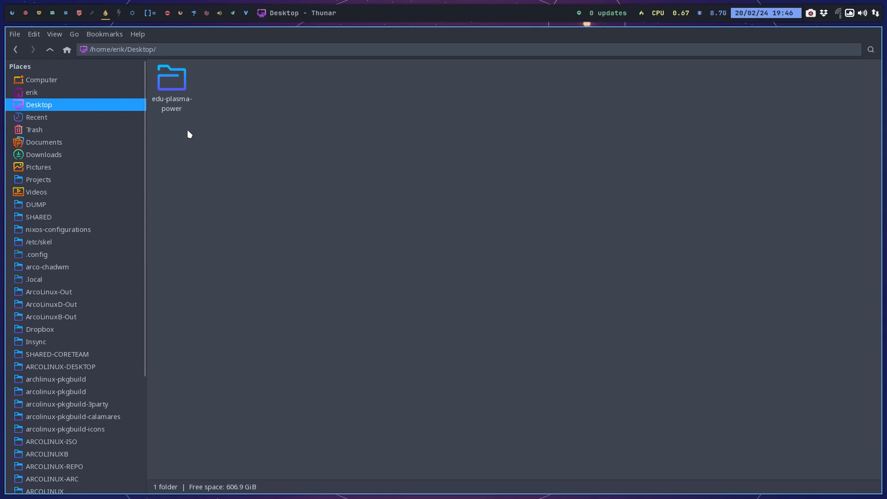
double_click(178, 90)
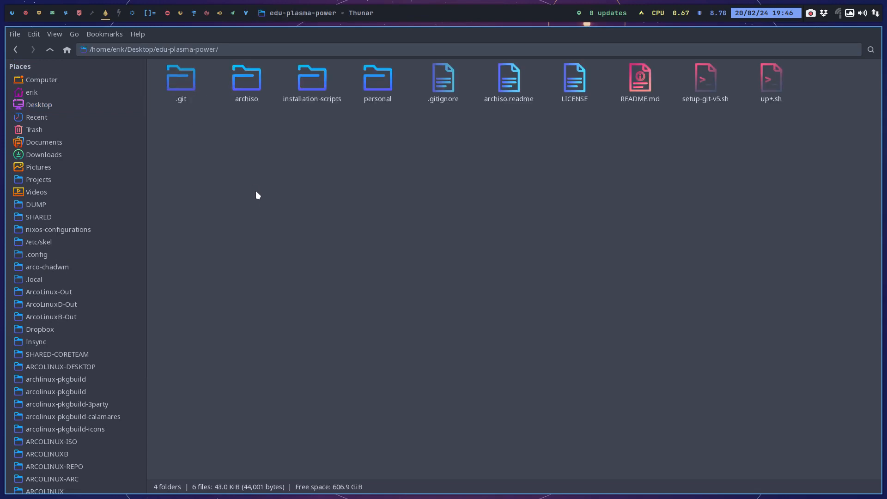
key(ctrl+v)
Rename the pasted package list as packages-prime.x86_64.
key(F2)
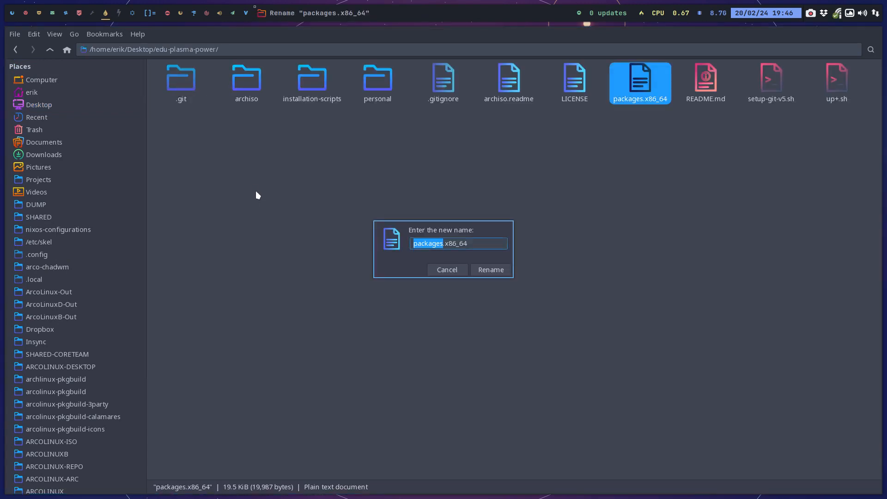
key(Right)
text(-prime)
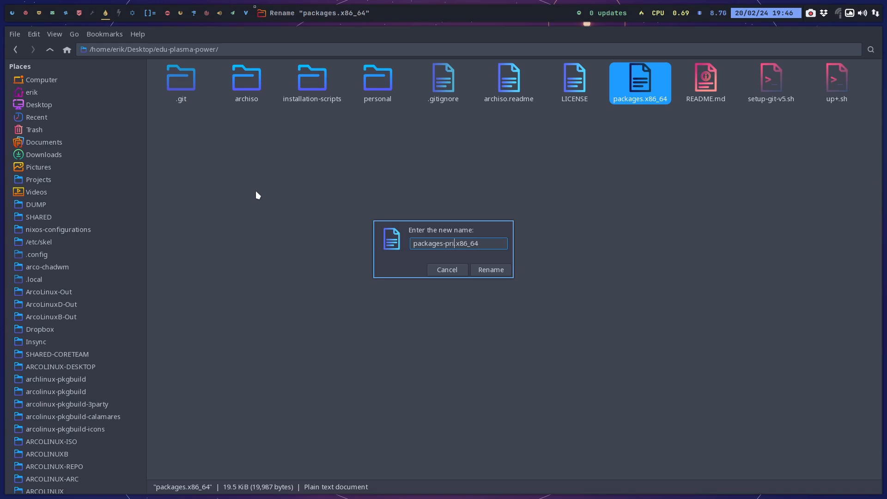
key(Return)
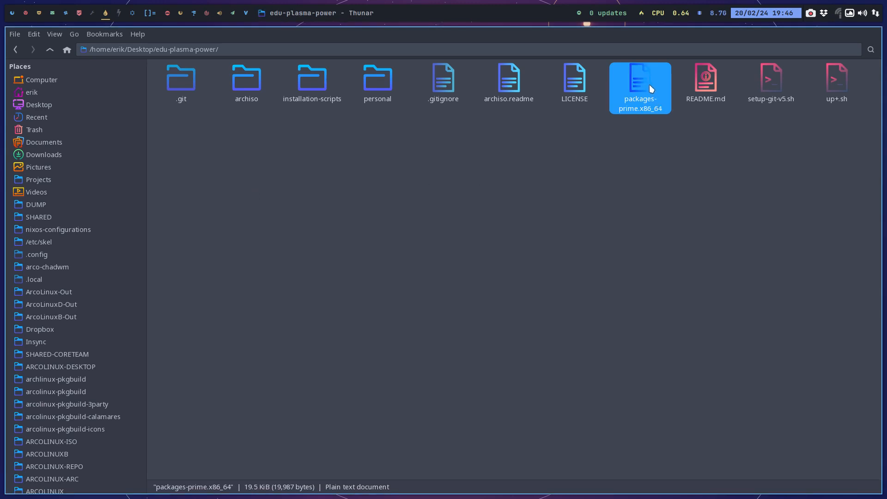
Move packages-prime.x86_64 into the archiso folder of edu-plasma-power.
click(259, 84)
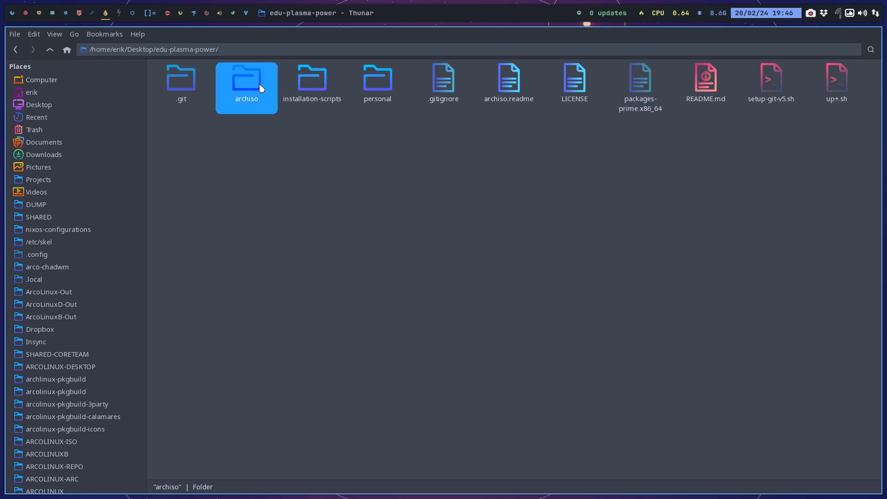
double_click(259, 84)
key(ctrl+v)
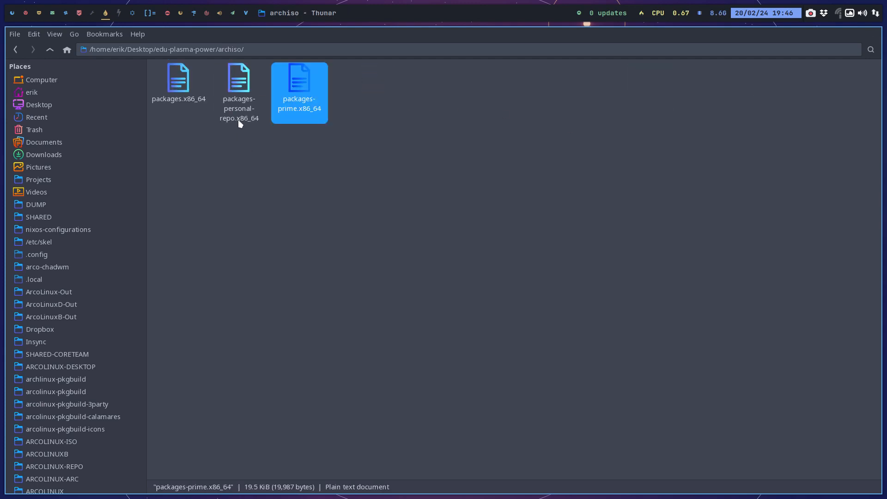
Compare packages.x86_64 with packages-prime.x86_64 side by side in Meld.
click(190, 101)
ctrl+click(298, 98)
right_click(299, 99)
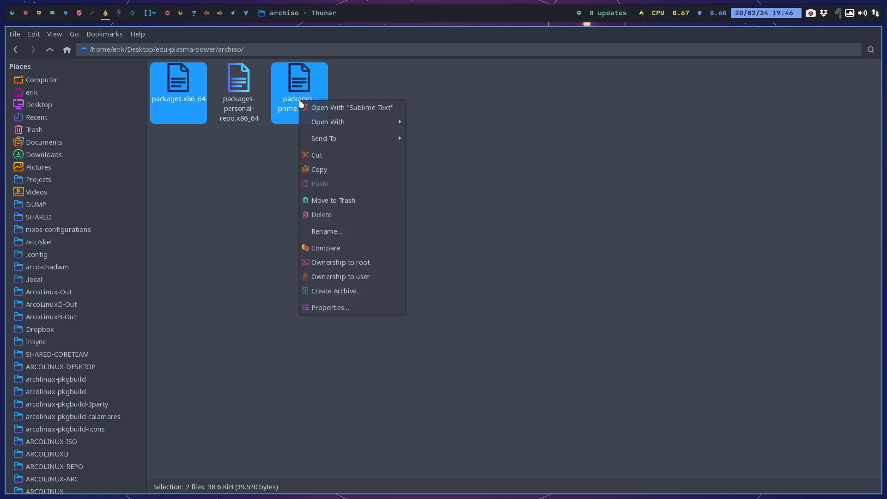
click(368, 250)
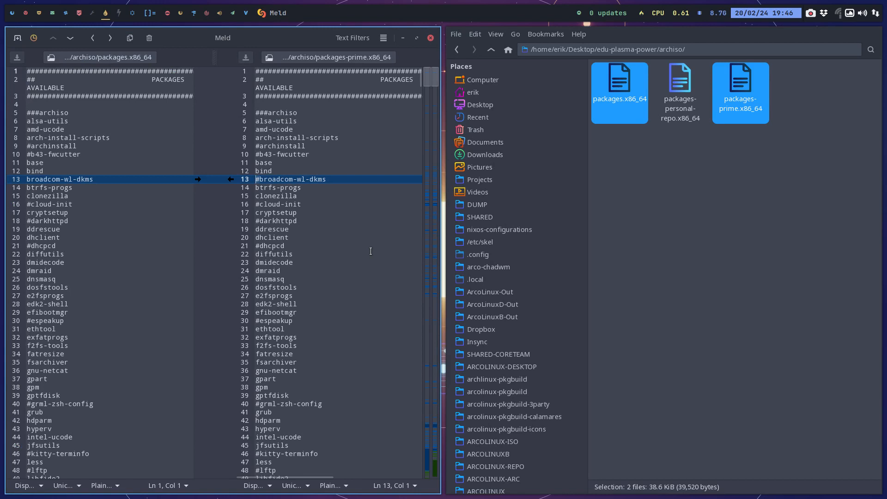
Try taking over the commented-out broadcom-wl-dkms line from packages-prime.x86_64 into packages.x86_64, and uncomment it again.
click(231, 180)
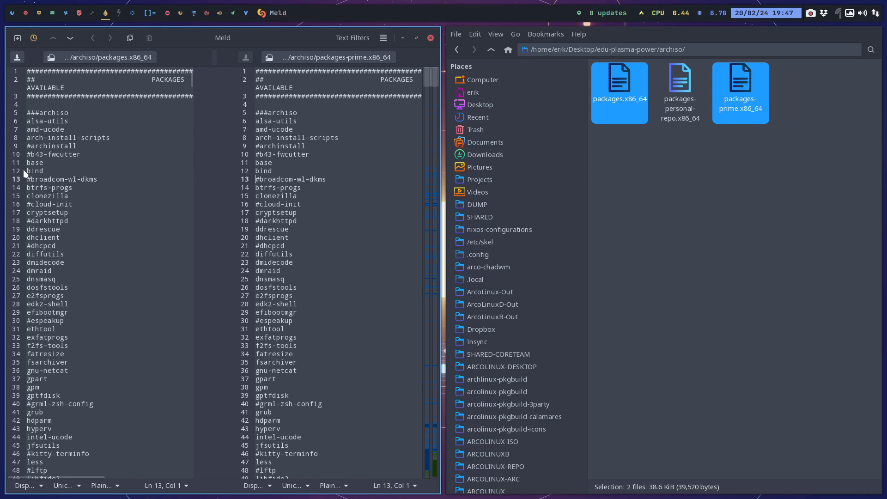
click(28, 179)
key(BackSpace)
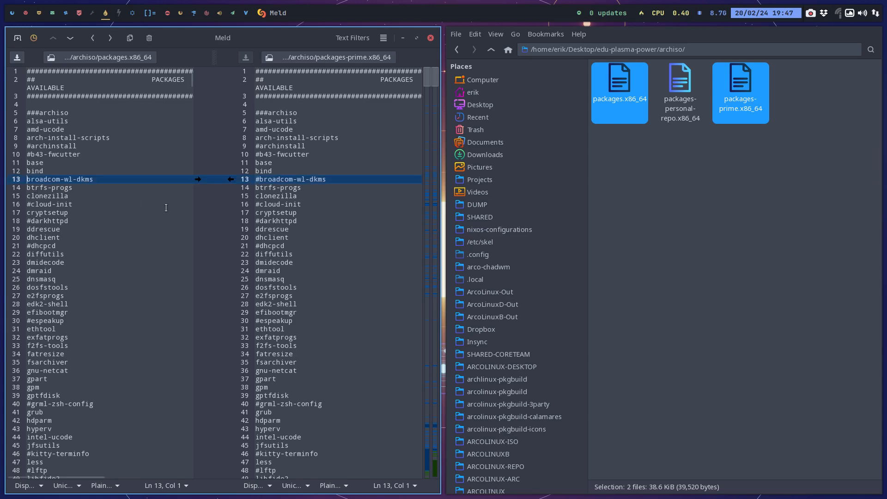
Take over the commented-out rxvt-unicode-terminfo line from packages-prime.x86_64 into packages.x86_64.
key(alt+Down)
scroll(198, 223, down, 3)
scroll(199, 223, up, 3)
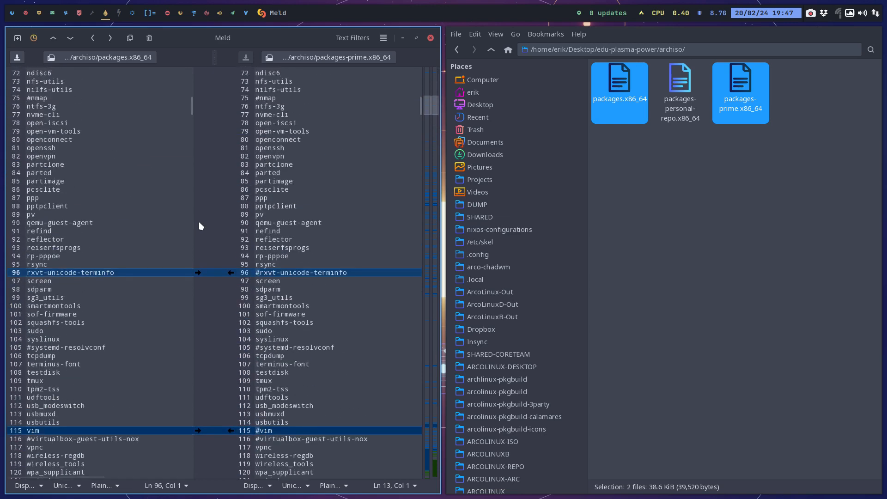
click(229, 272)
Add pavucontrol-qt on a new line after noto-fonts-emoji near the end of packages.x86_64 and save the file.
key(alt+Down)
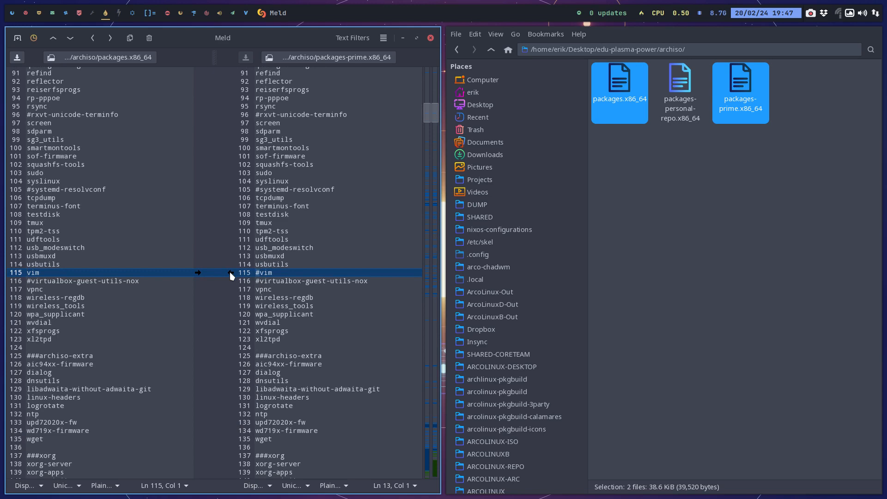
scroll(229, 273, down, 2)
scroll(229, 273, up, 1)
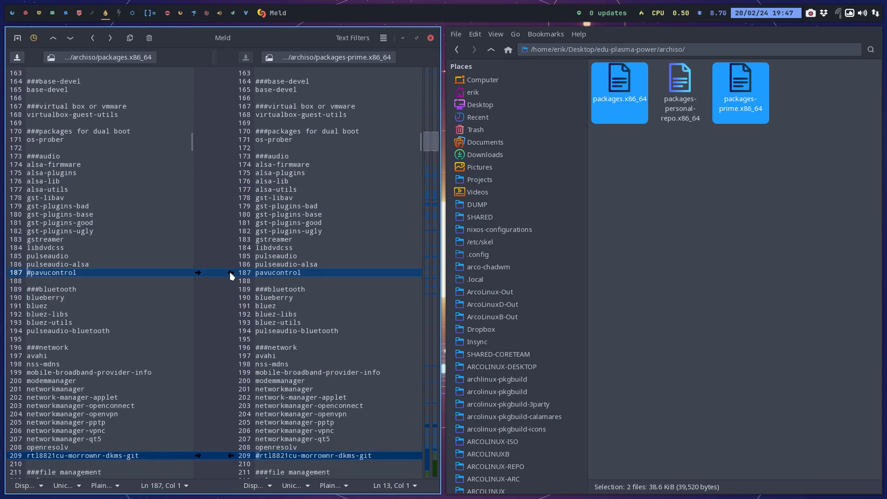
scroll(123, 270, down, 2)
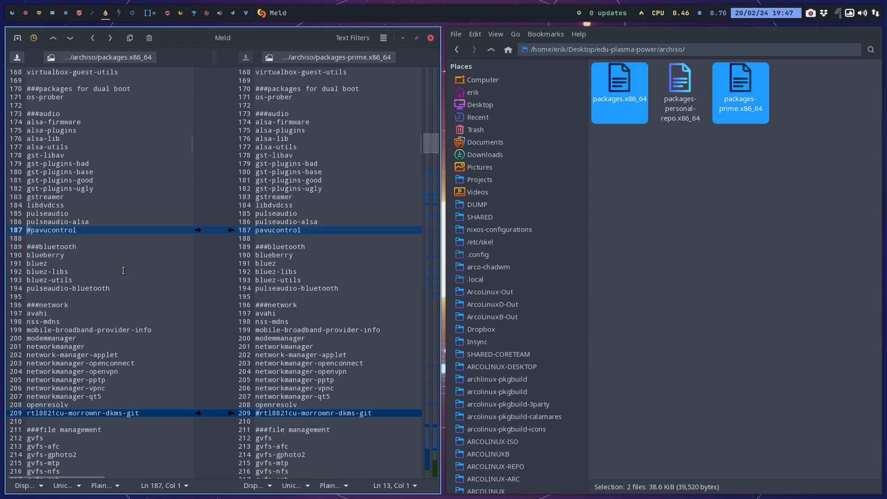
scroll(123, 270, down, 20)
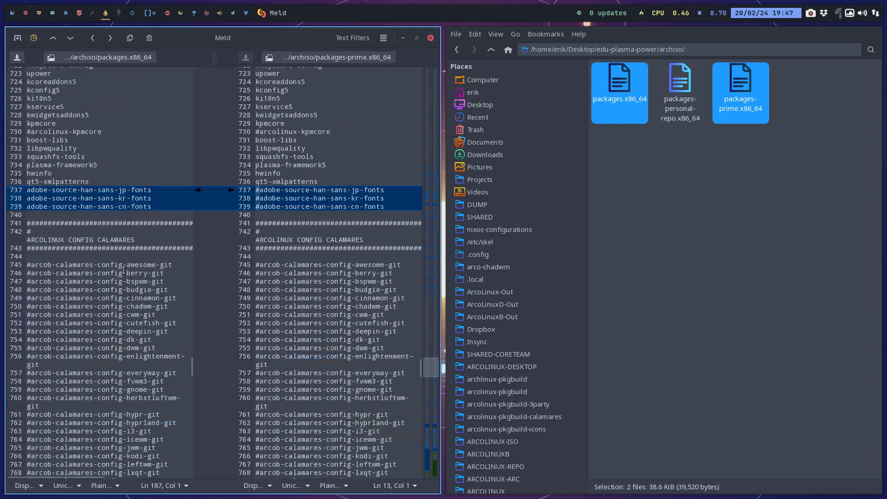
scroll(123, 271, down, 10)
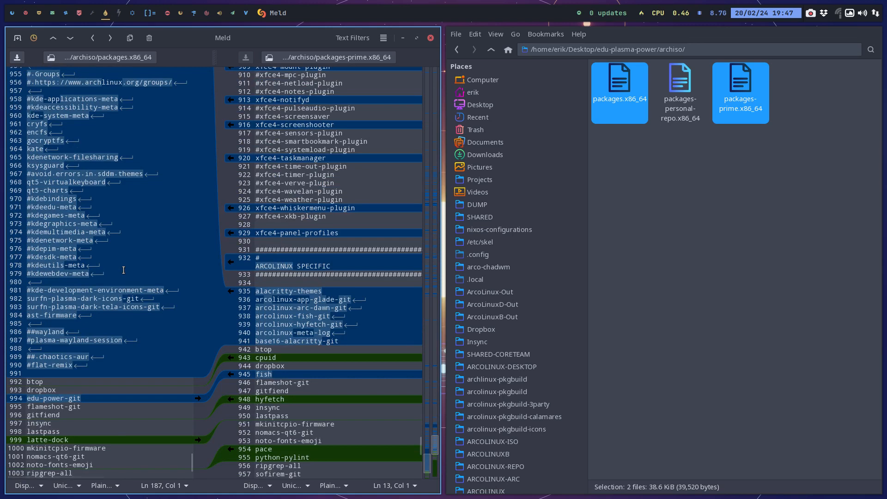
scroll(124, 270, down, 5)
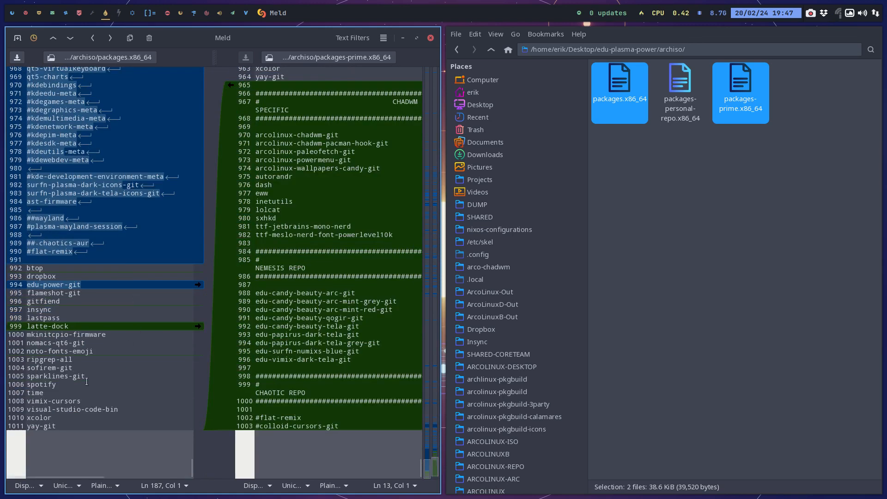
double_click(109, 354)
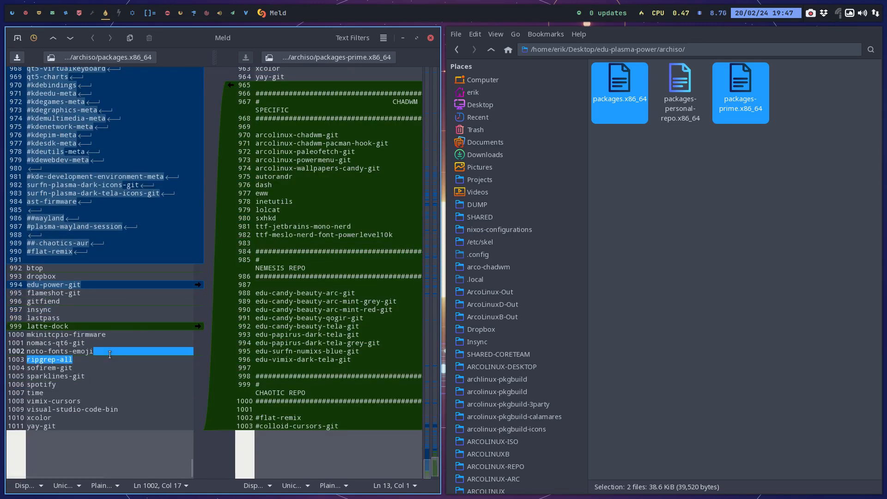
click(109, 354)
key(Return)
text(pava)
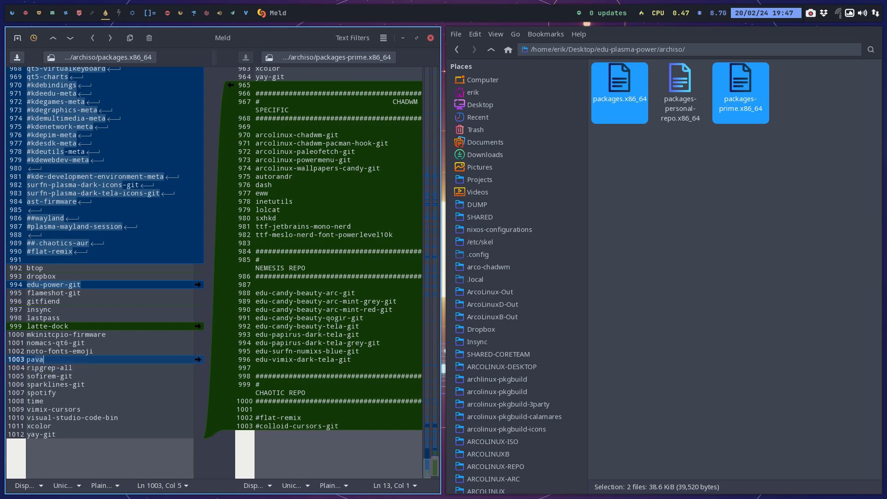
key(BackSpace)
text(ucontrol-qt)
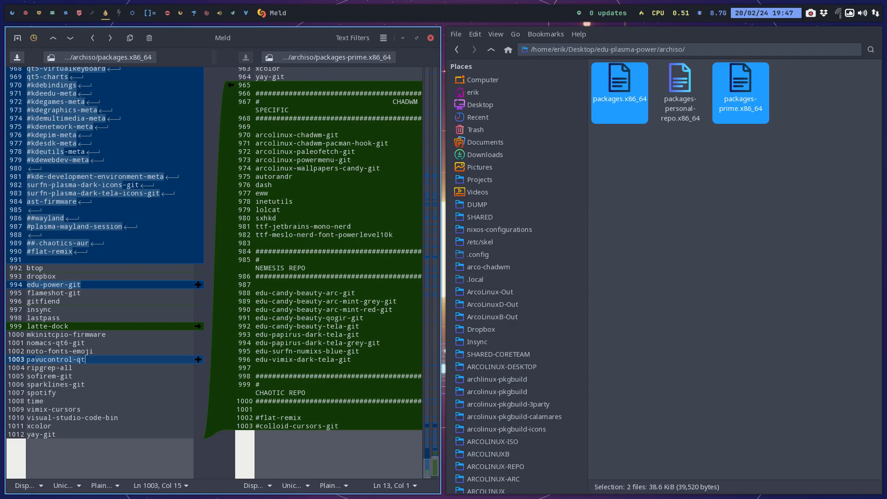
Comment out the vim package in the archiso section of packages.x86_64.
scroll(129, 297, up, 20)
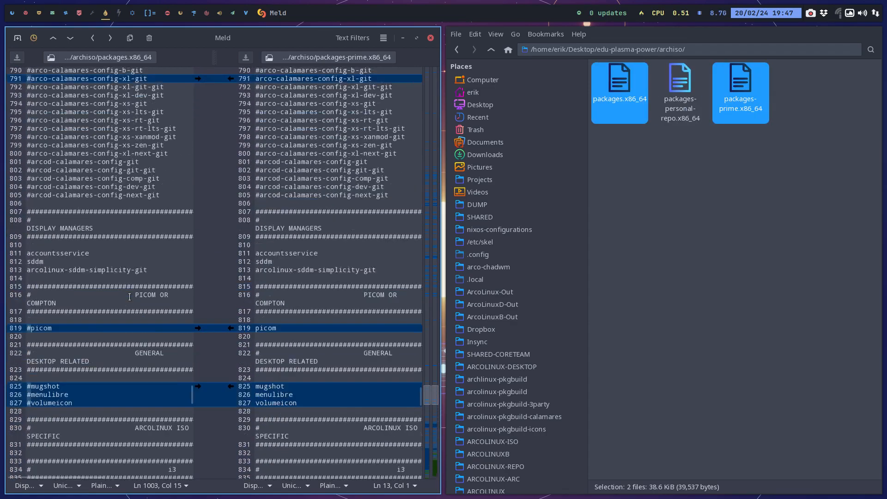
scroll(129, 297, up, 20)
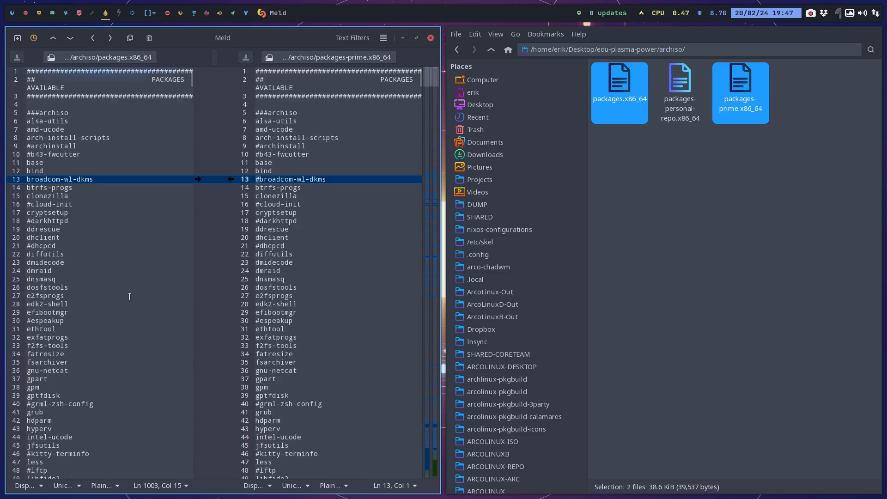
scroll(129, 297, down, 5)
scroll(130, 297, up, 5)
scroll(130, 297, down, 15)
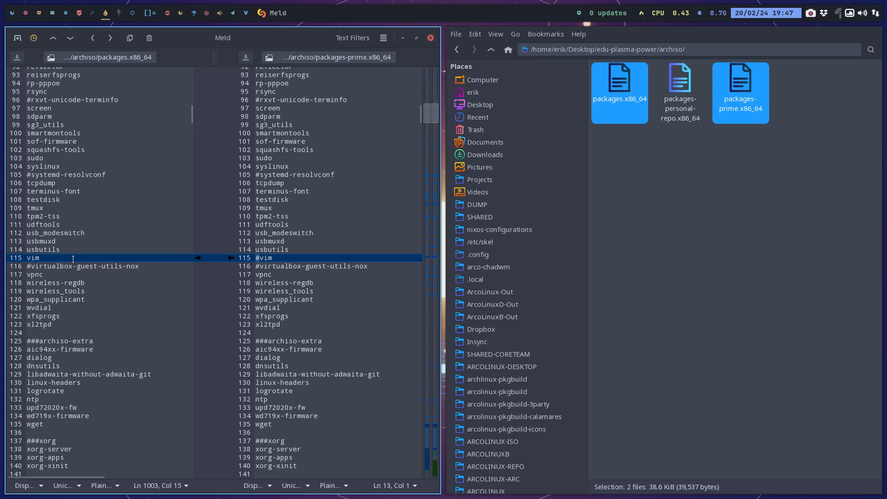
click(29, 260)
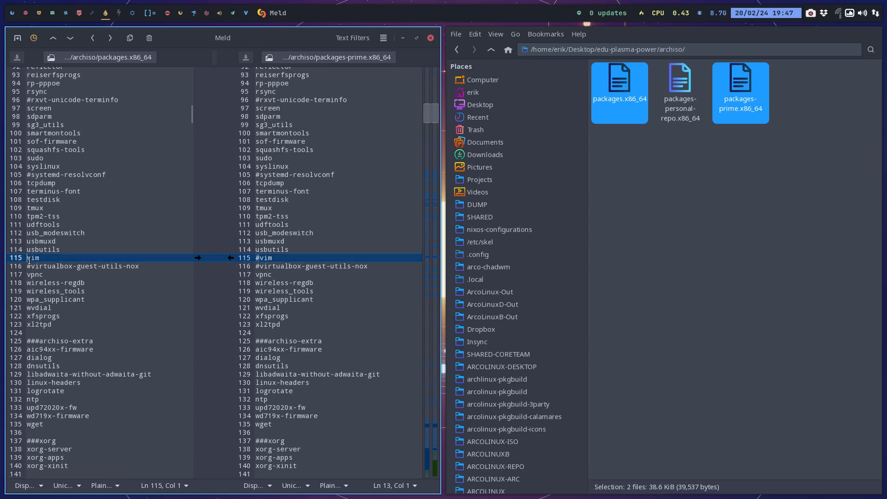
text(#)
Take over the uncommented dmenu, galculator and lshw lines from packages-prime.x86_64 into packages.x86_64.
scroll(54, 264, down, 5)
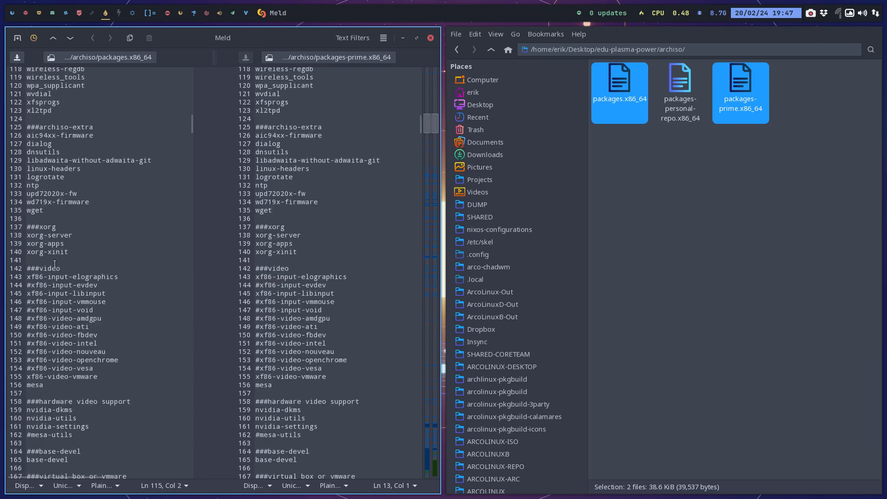
scroll(54, 264, down, 13)
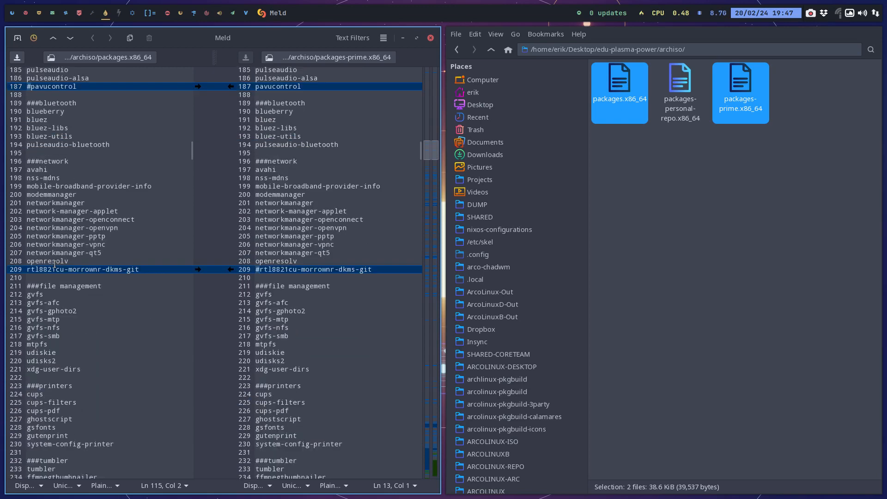
scroll(54, 264, down, 9)
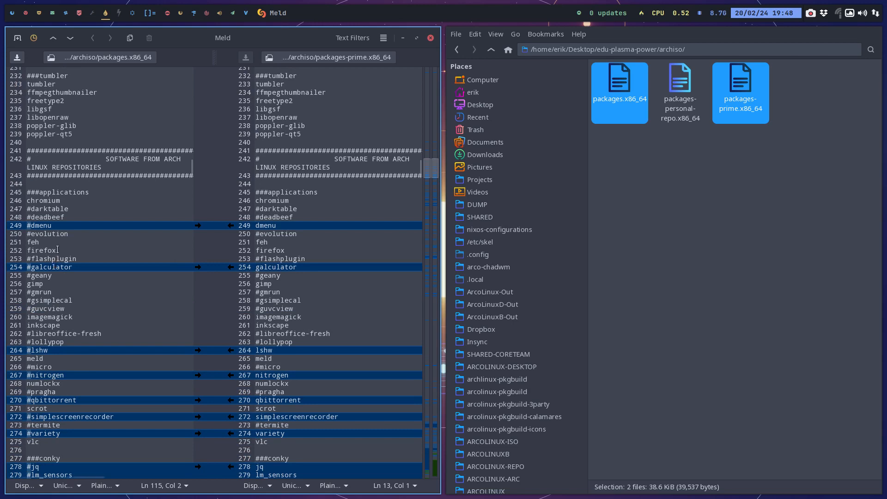
click(231, 225)
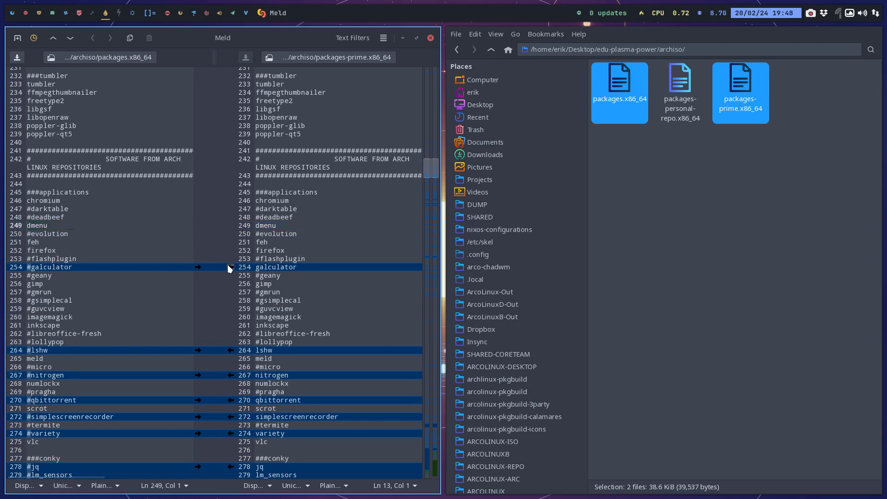
click(230, 266)
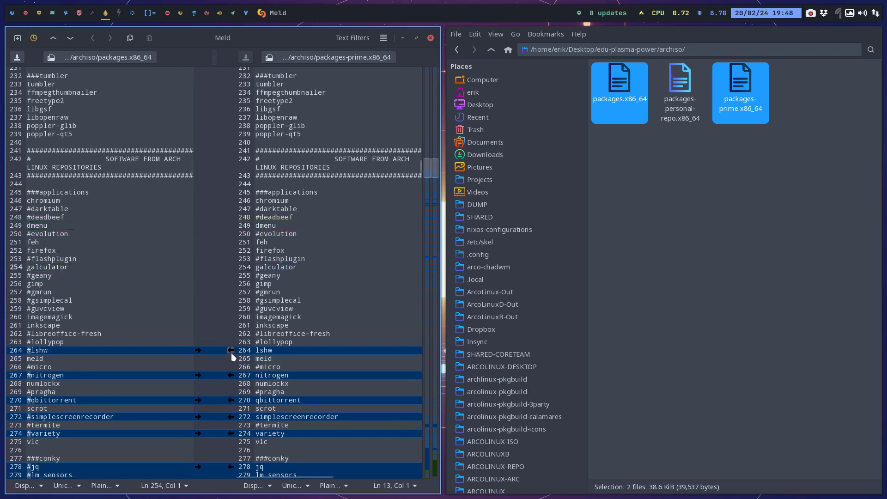
click(231, 351)
Take over the uncommented nitrogen, qbittorrent and simplescreenrecorder lines from packages-prime.x86_64 into packages.x86_64.
key(alt+Down)
key(alt+Down)
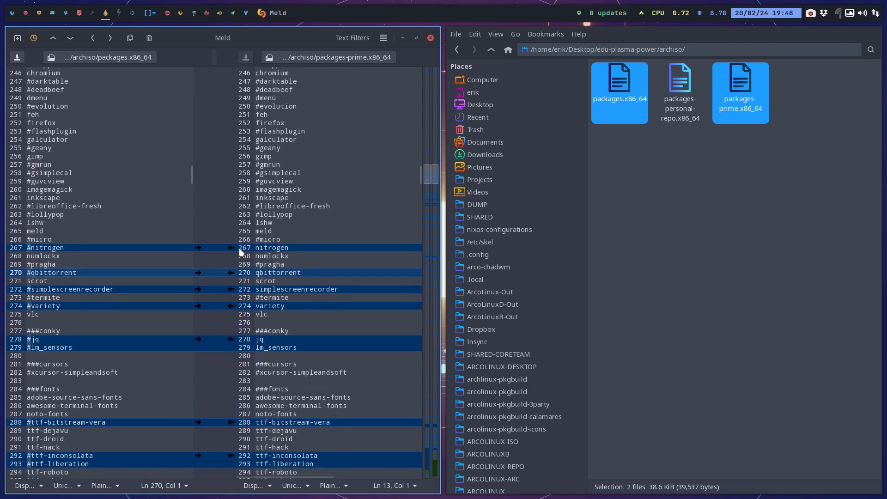
click(230, 248)
click(230, 272)
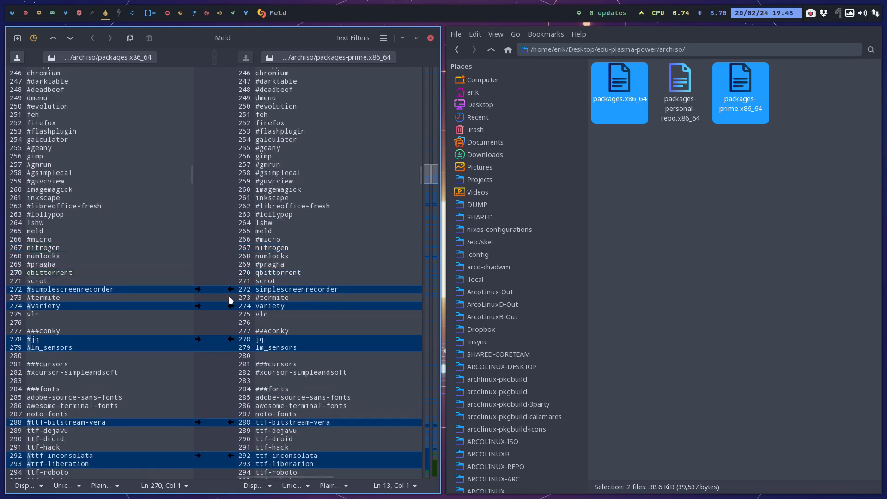
click(231, 289)
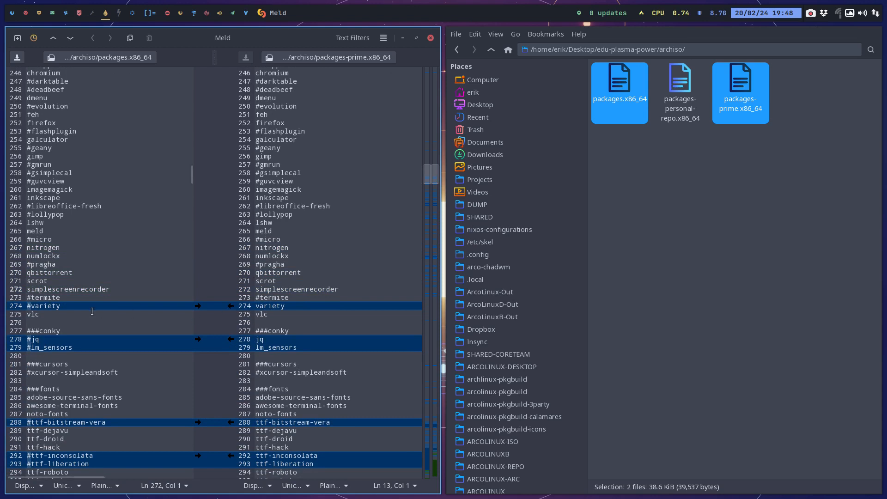
Take over the uncommented kvantum-qt6-git line in the themes section from packages-prime.x86_64 into packages.x86_64.
scroll(92, 311, down, 5)
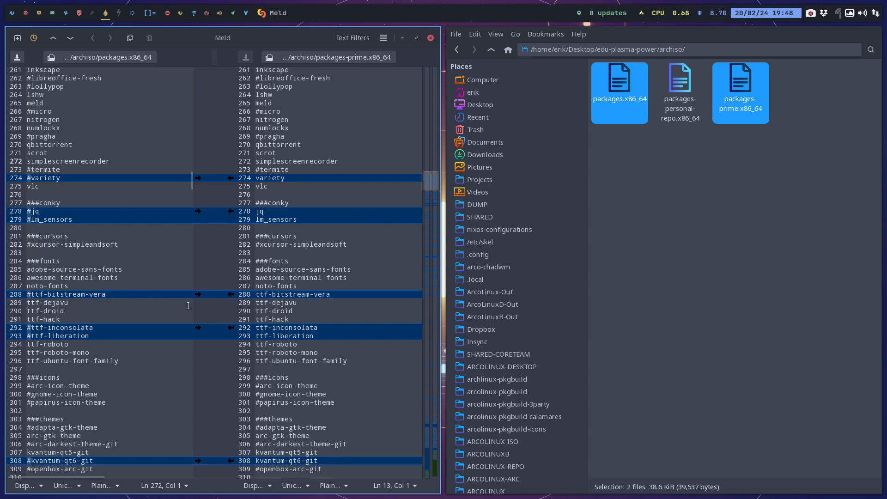
drag(233, 298, 256, 297)
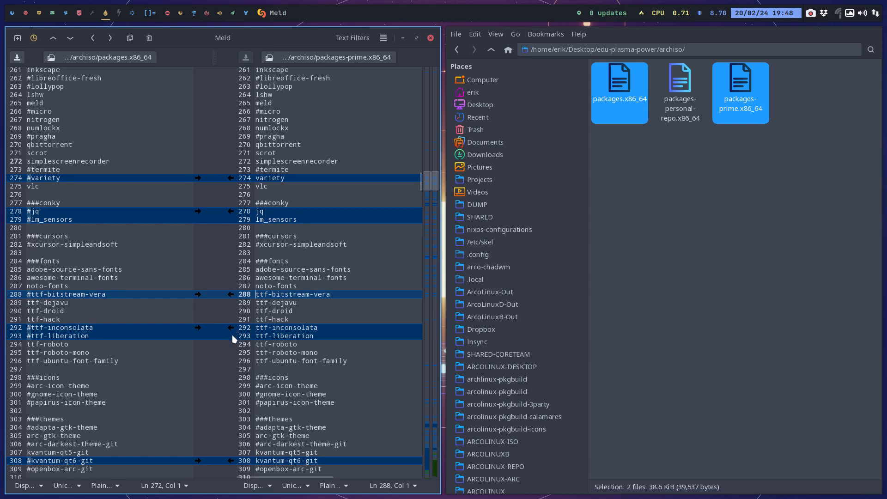
scroll(190, 356, down, 4)
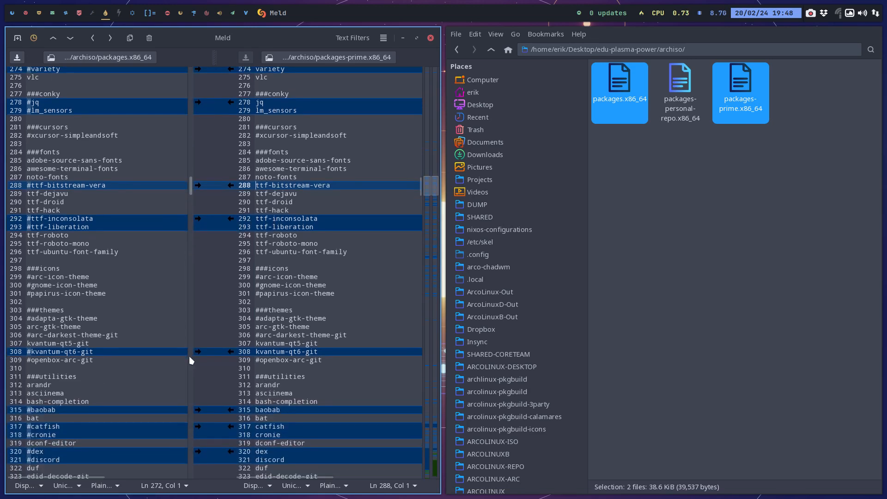
click(230, 352)
Take over the uncommented baobab, catfish, cronie, dex, discord, evince and filezilla lines in the utilities section into packages.x86_64.
key(alt+Down)
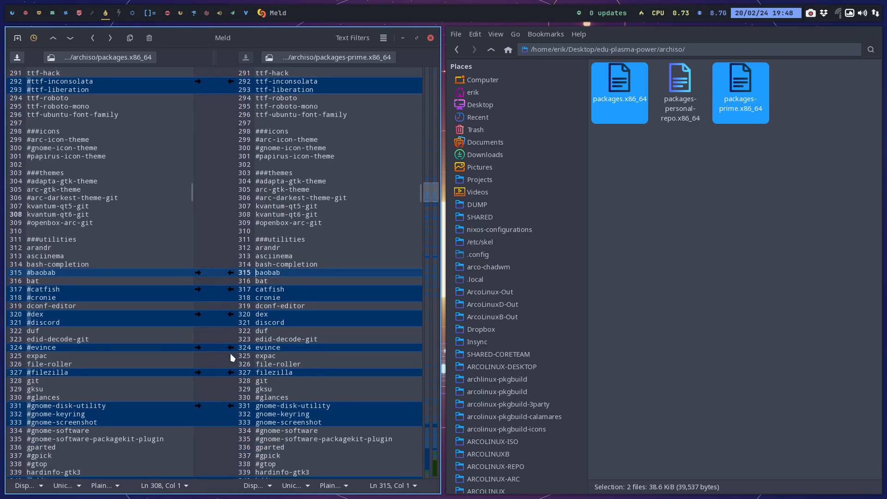
key(alt+Up)
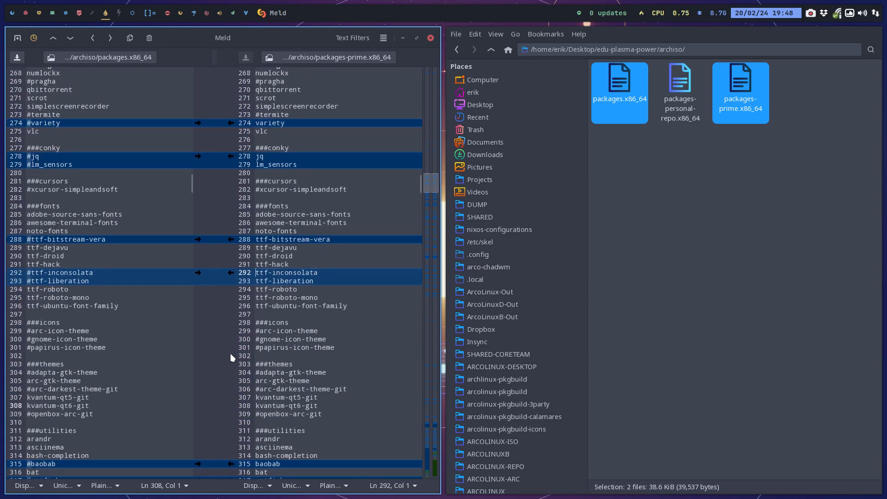
key(alt+Down)
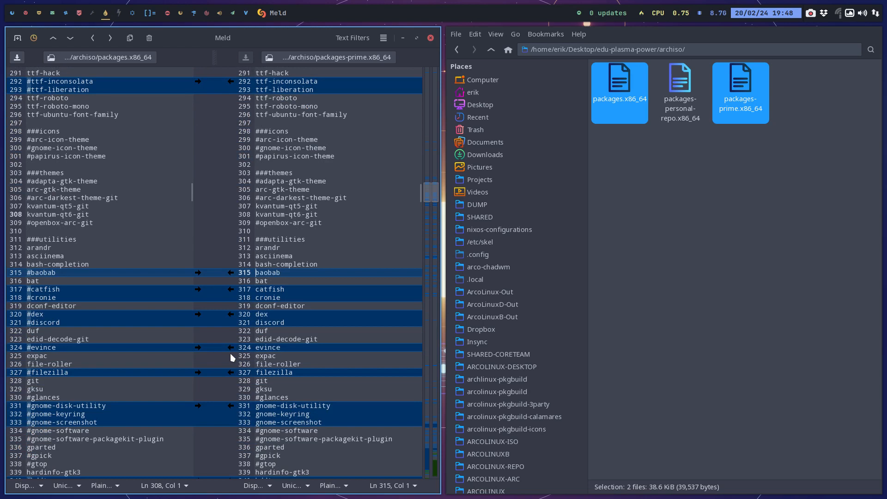
click(230, 272)
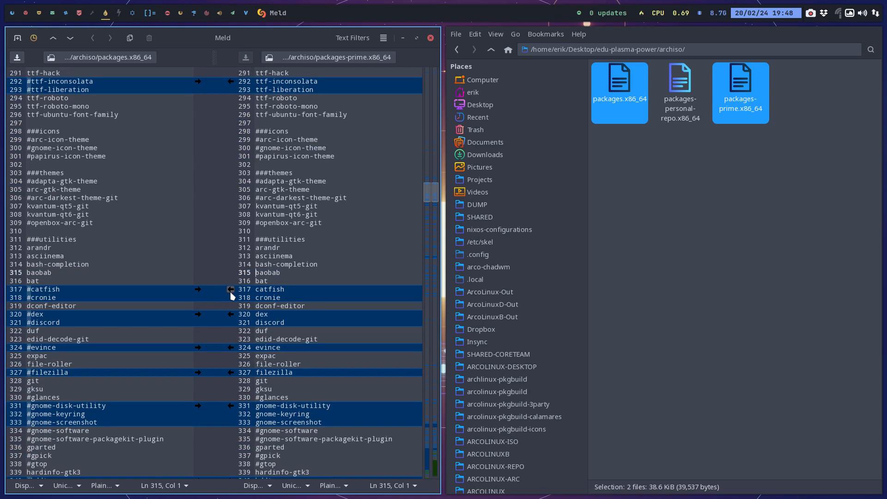
click(230, 290)
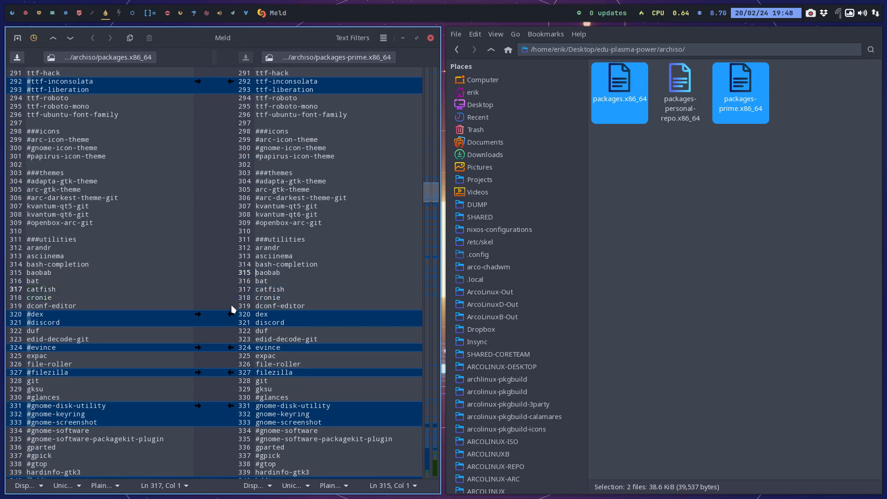
click(231, 314)
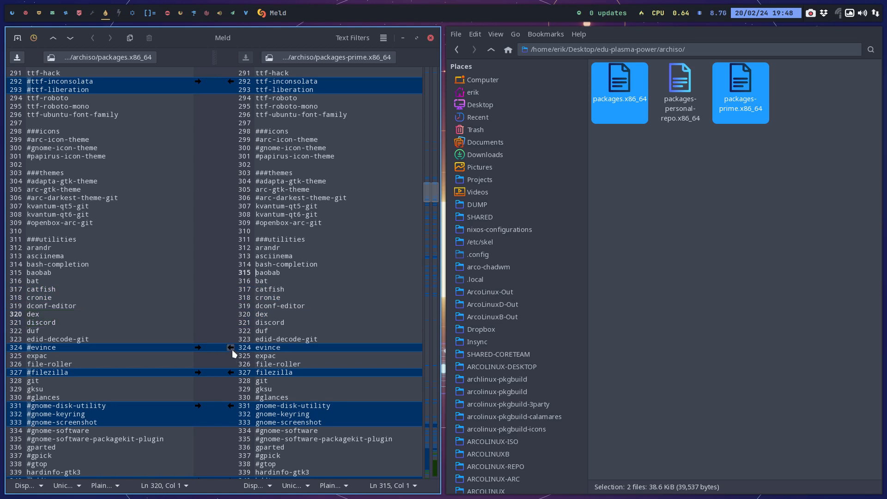
click(231, 348)
click(231, 372)
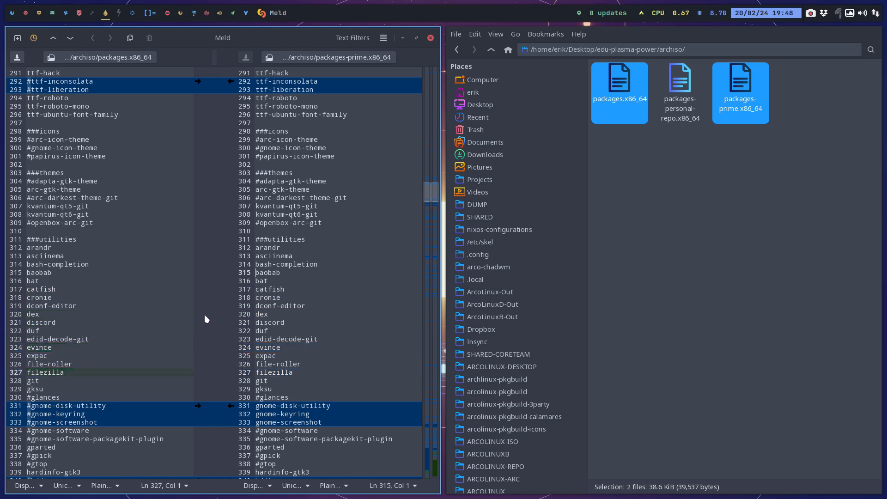
Take over the uncommented gnome-disk-utility, gnome-keyring and gnome-screenshot lines into packages.x86_64, and uncomment hddtemp there.
scroll(206, 319, down, 5)
click(231, 198)
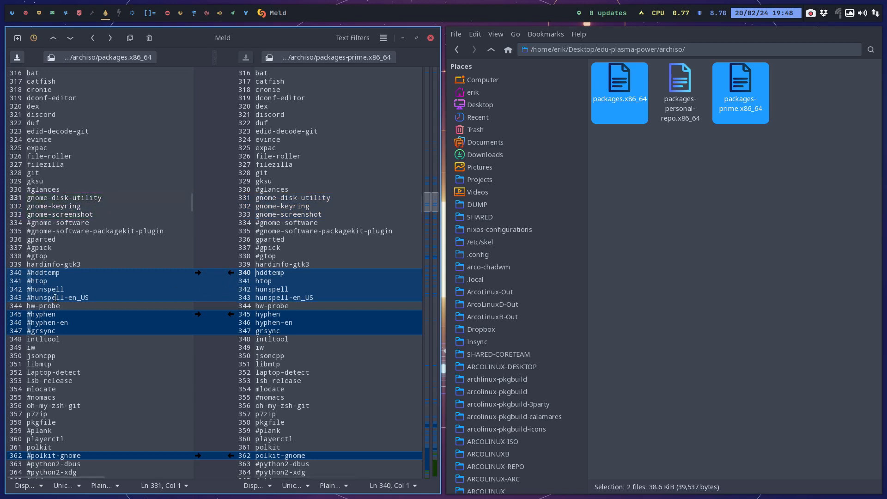
click(31, 273)
key(BackSpace)
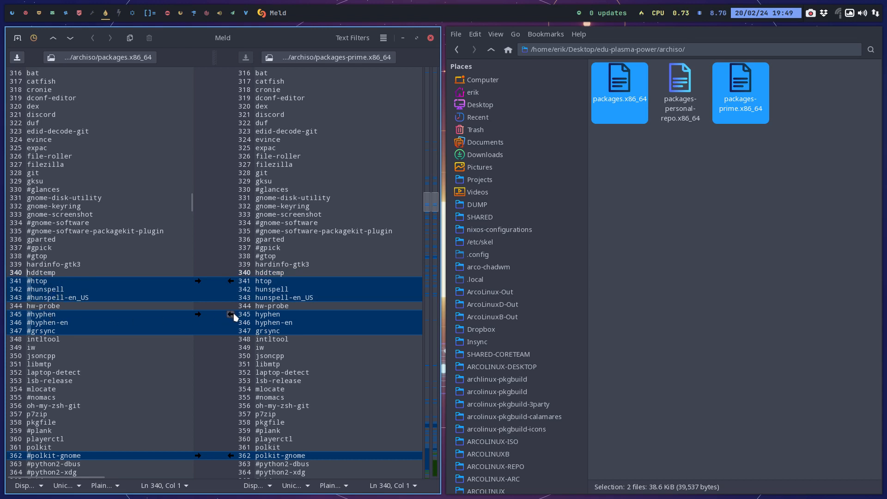
key(alt+Down)
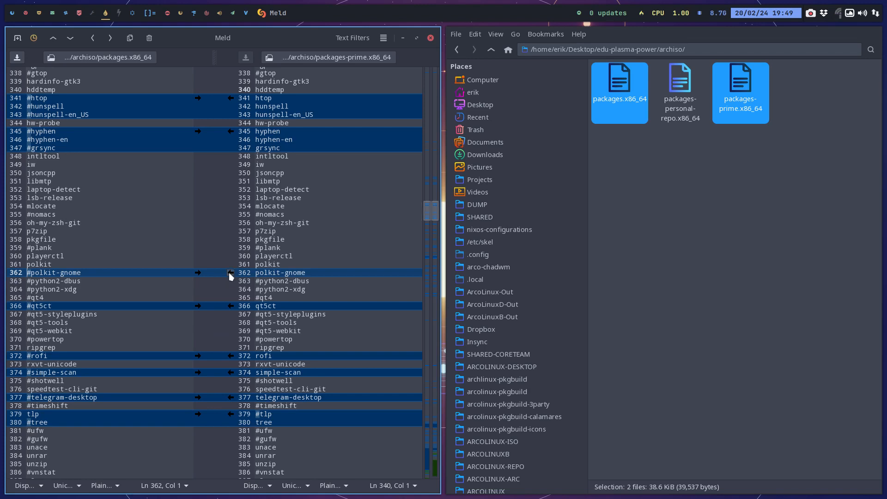
Take over the uncommented rofi, simple-scan and telegram-desktop lines from packages-prime.x86_64 into packages.x86_64, and uncomment tree there.
click(94, 270)
scroll(112, 288, down, 3)
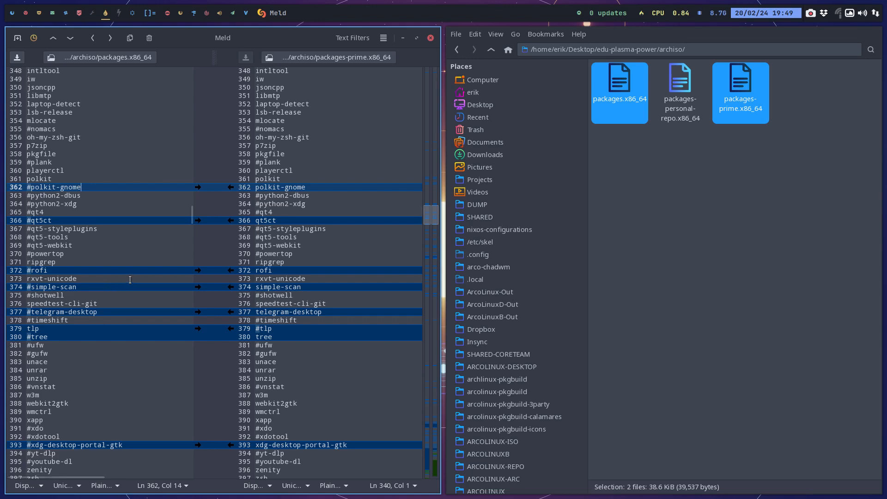
click(230, 270)
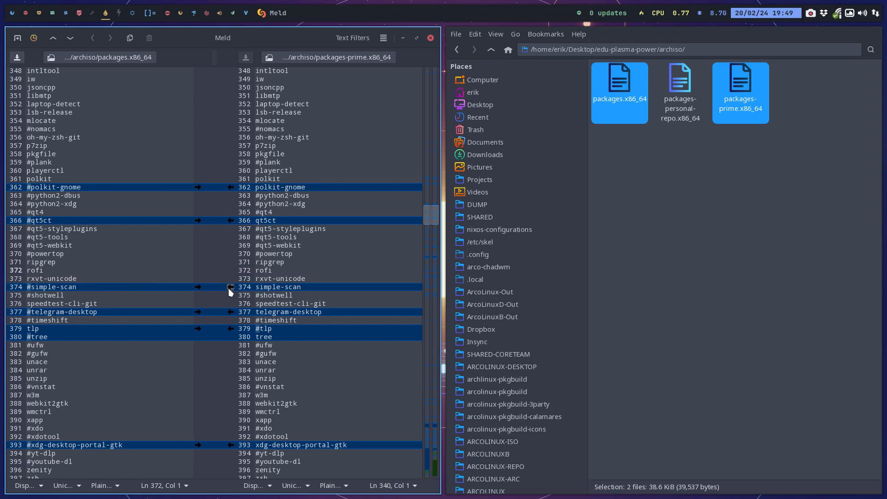
click(230, 288)
click(231, 311)
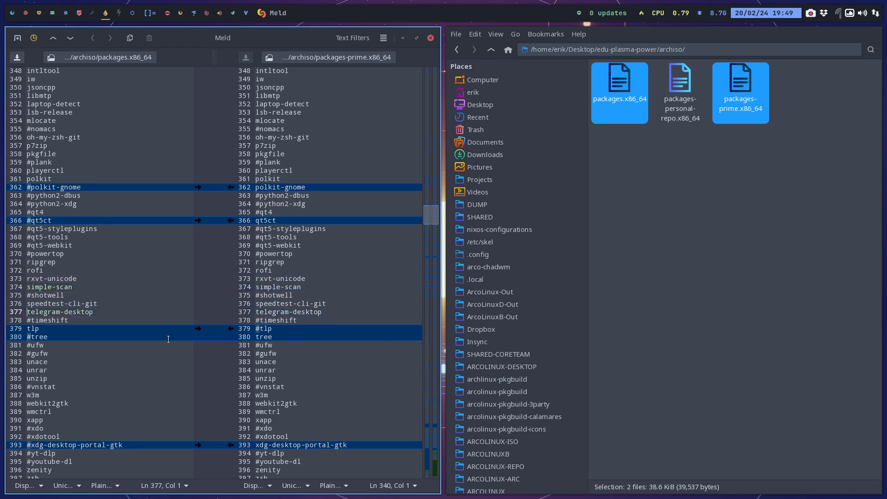
click(33, 337)
key(Left)
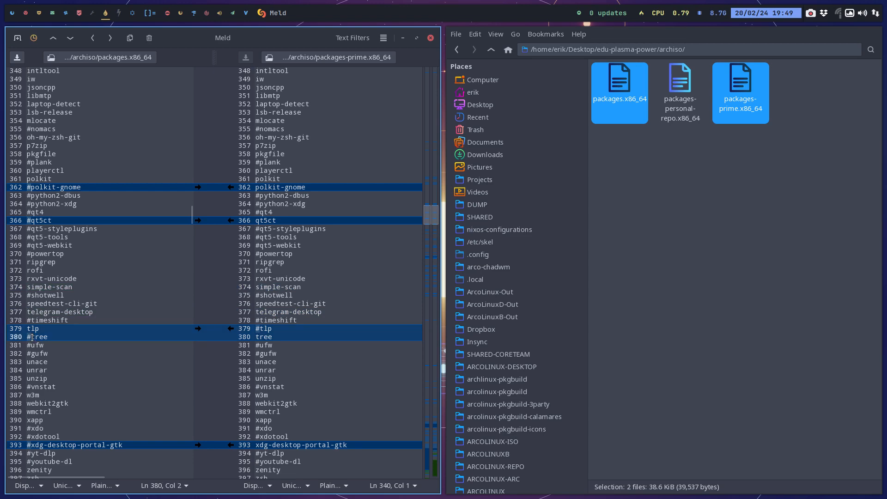
key(BackSpace)
Take over the uncommented vivaldi, vivaldi-ffmpeg-codecs and vivaldi-widevine lines in the applications section into packages.x86_64.
scroll(89, 297, down, 4)
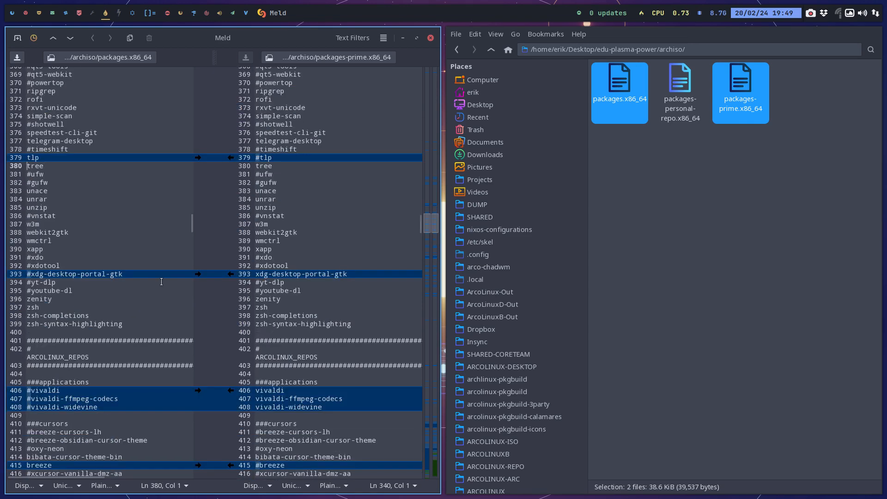
scroll(161, 281, down, 2)
scroll(230, 265, down, 1)
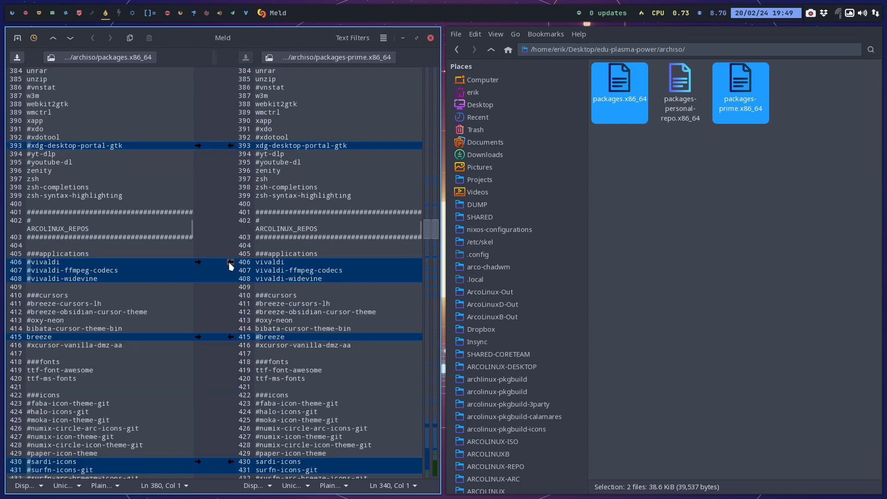
click(231, 262)
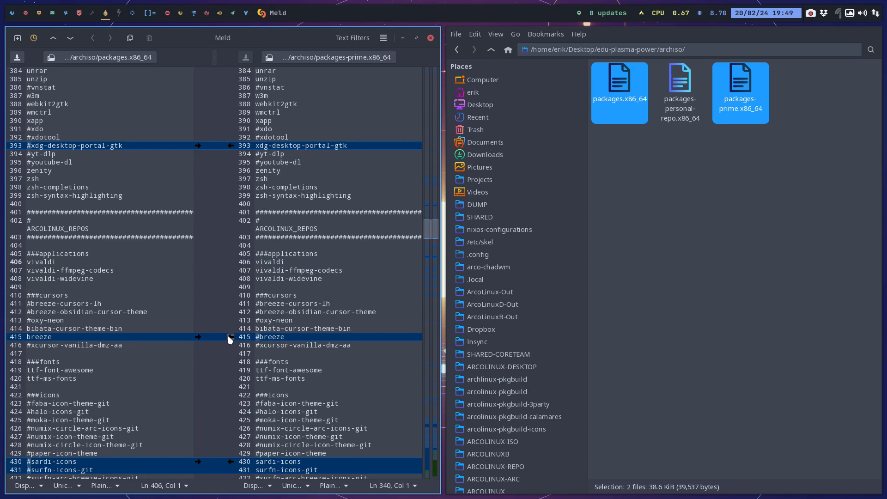
Uncomment font-manager and gitahead-bin in the utilities-repo section of packages.x86_64.
scroll(156, 308, down, 4)
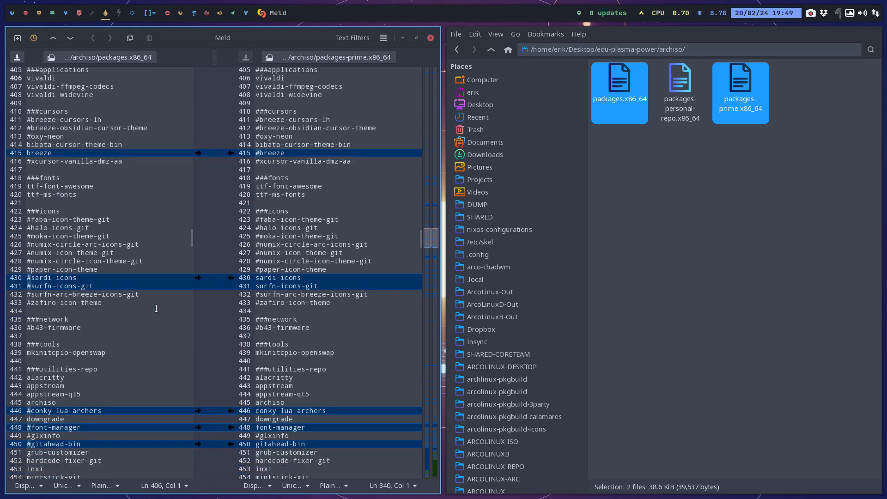
scroll(156, 309, down, 2)
scroll(156, 308, down, 3)
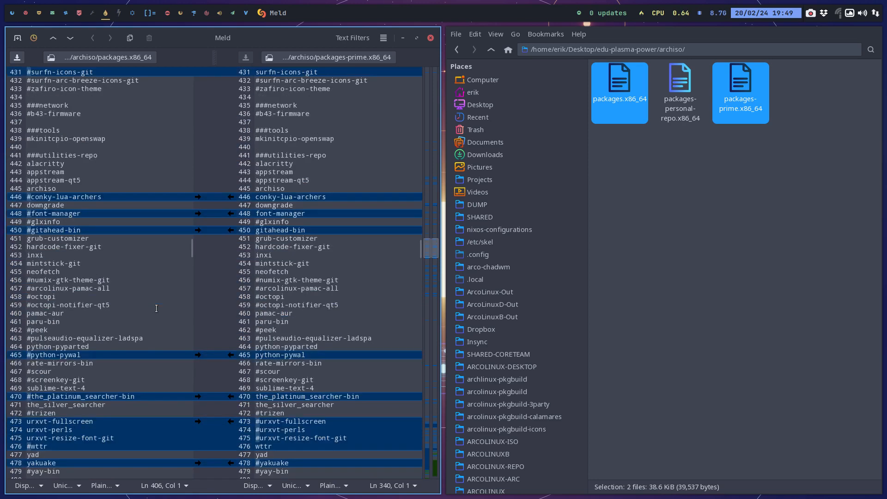
click(32, 213)
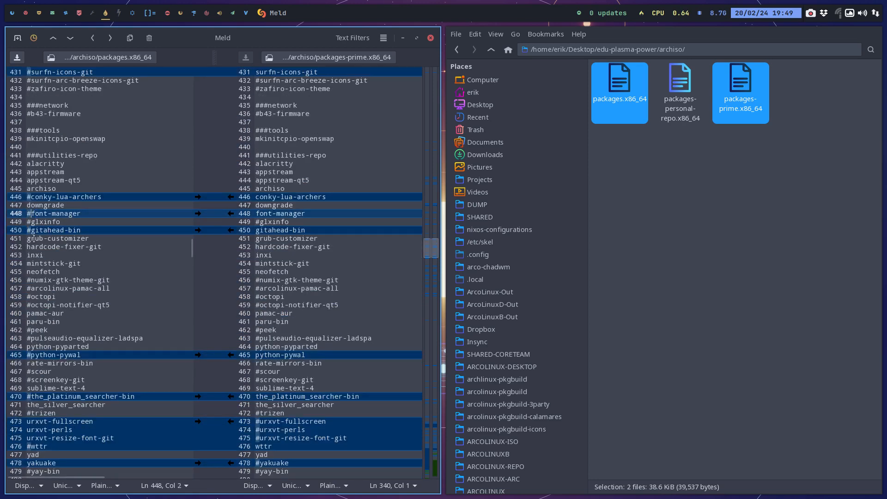
key(Left)
key(BackSpace)
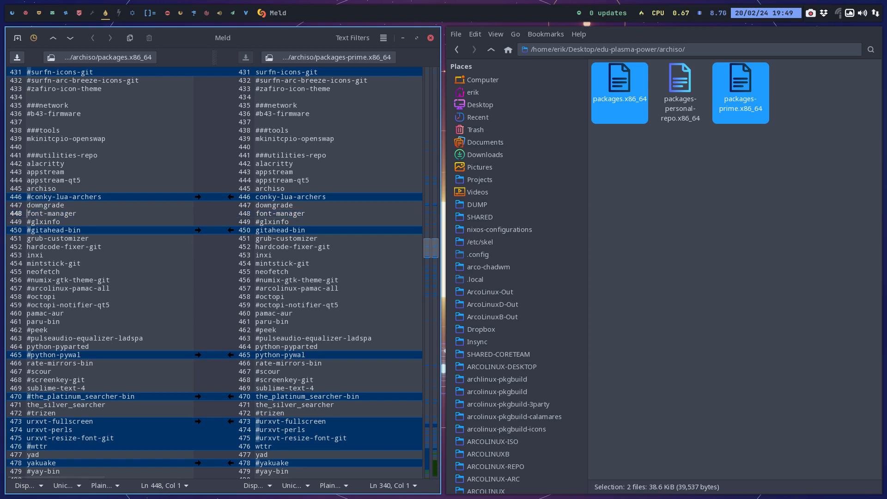
click(29, 230)
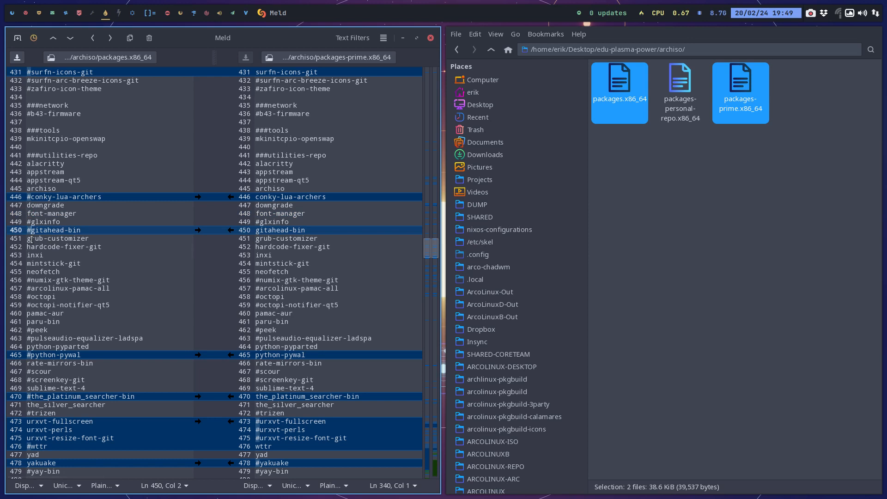
key(BackSpace)
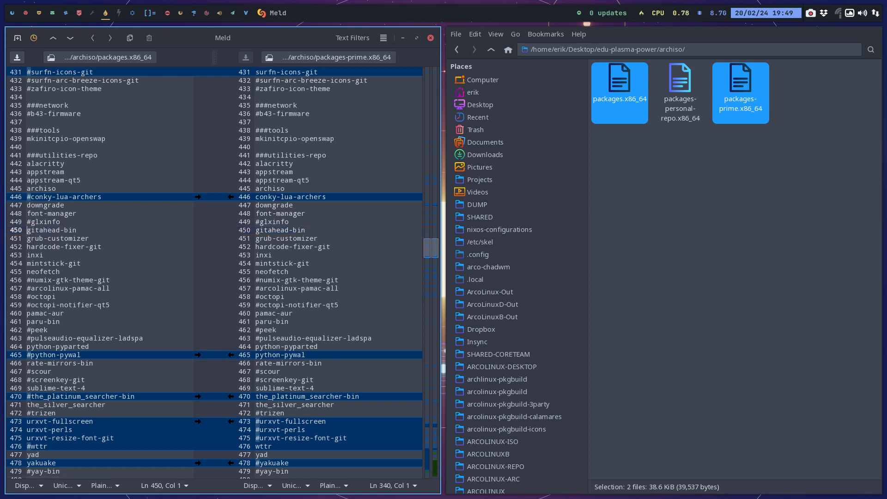
Search packages.x86_64 for gitahead.
double_click(42, 230)
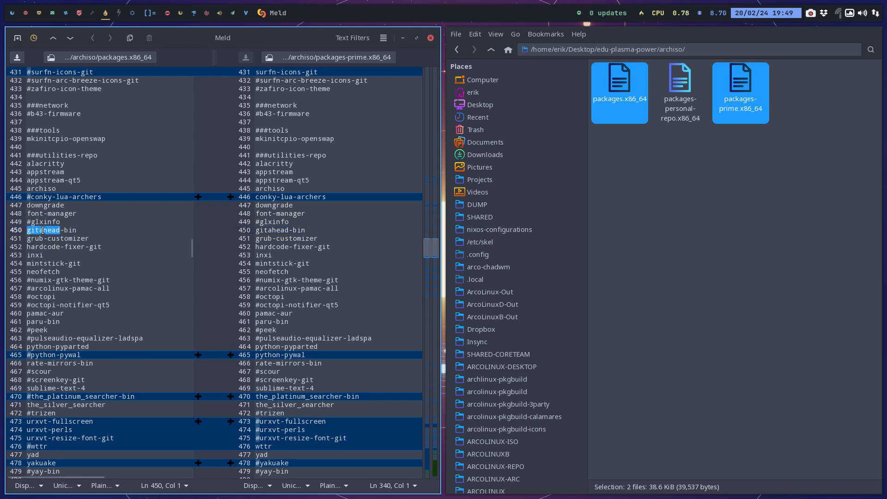
key(ctrl+f)
click(165, 454)
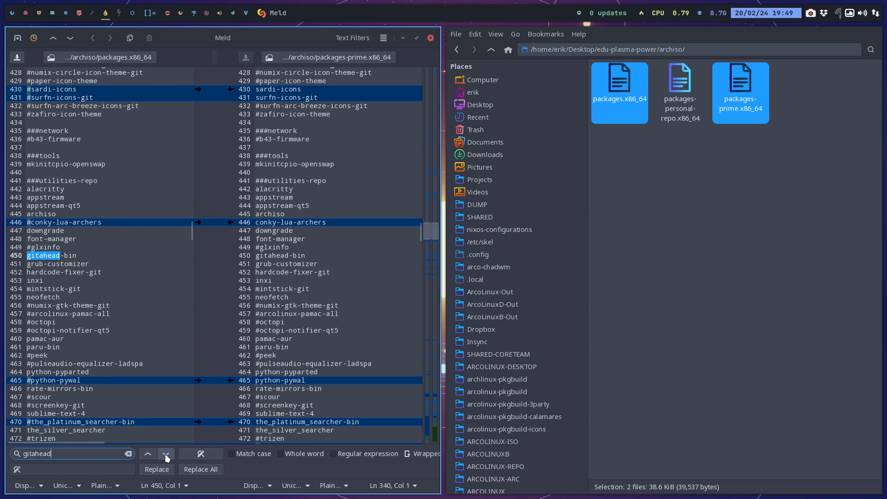
click(47, 261)
Take over the uncommented python-pywal and the_platinum_searcher-bin lines into packages.x86_64, plus the block that comments out the three urxvt packages and enables wttr.
scroll(46, 260, down, 5)
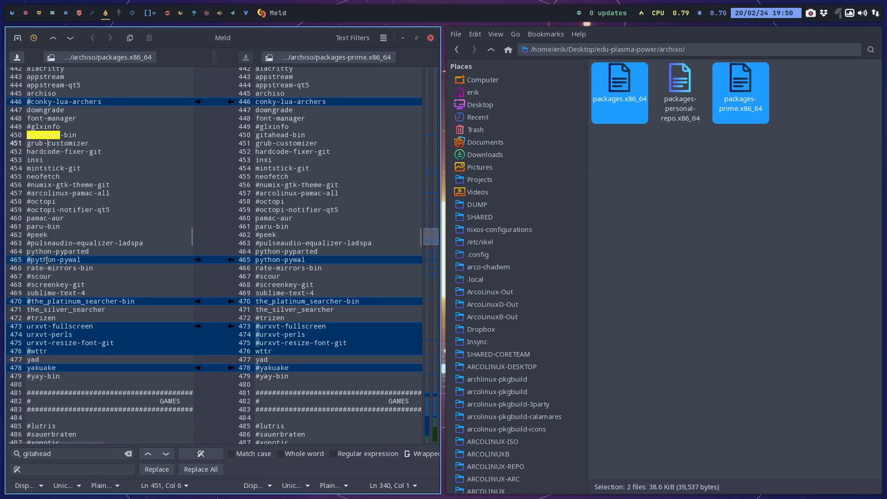
click(230, 259)
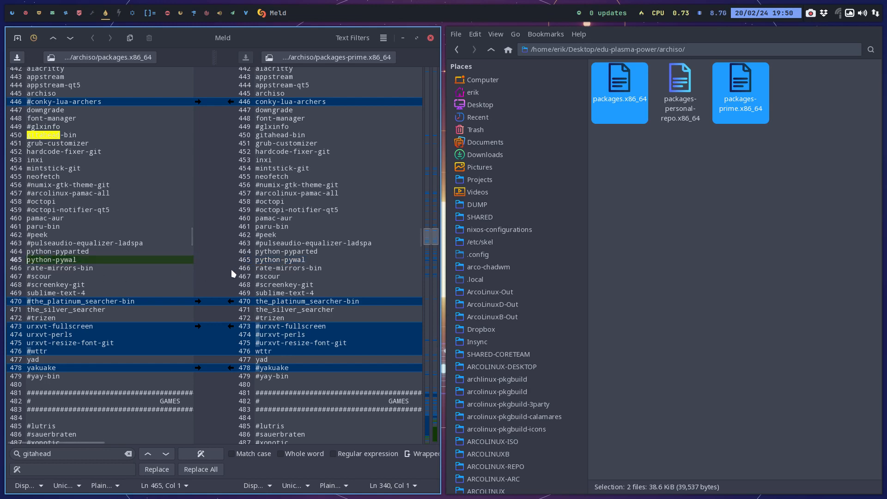
click(230, 300)
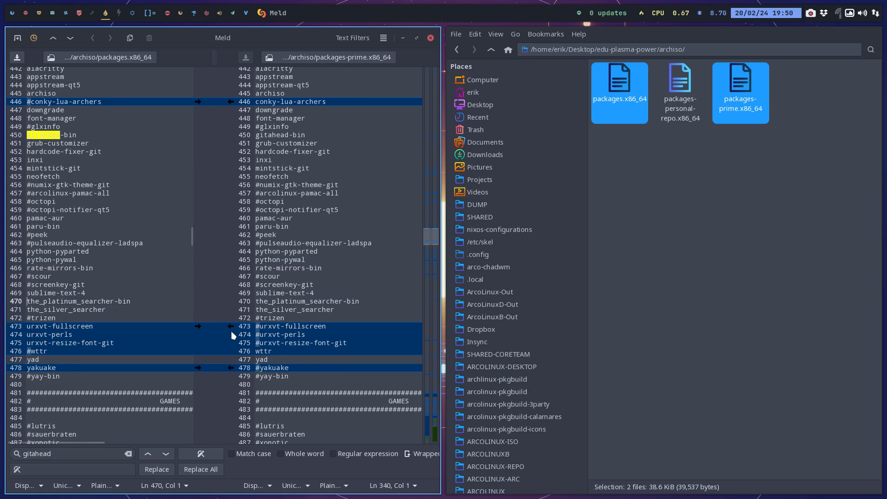
click(231, 326)
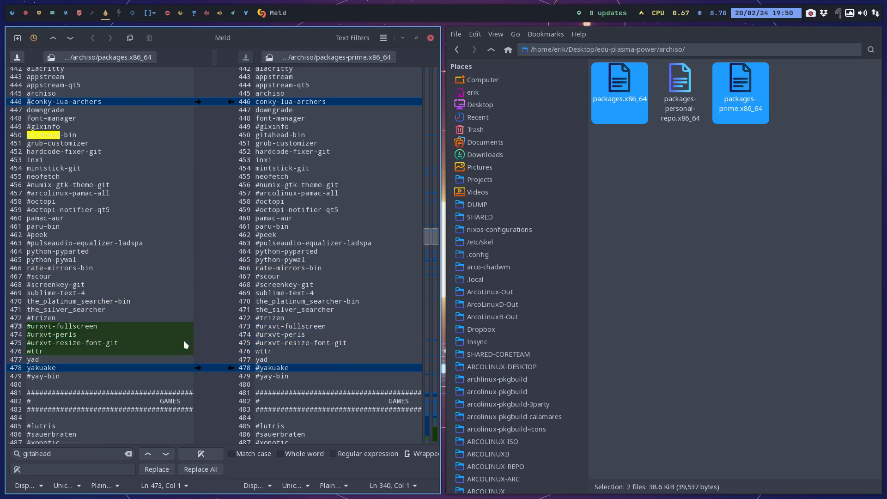
click(49, 353)
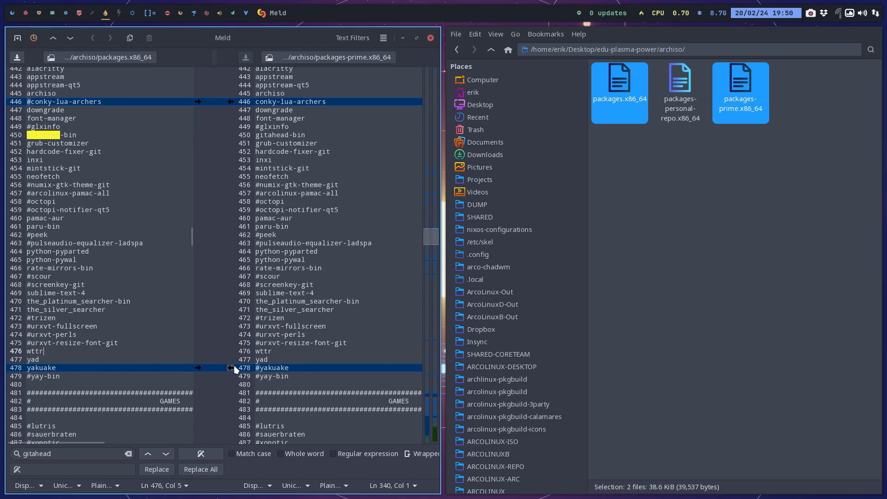
Take over the uncommented arcolinux-btop-git and a-candy-beauty-icon-theme-git lines in the ARCOLINUX FOLDER section into packages.x86_64.
scroll(172, 357, down, 3)
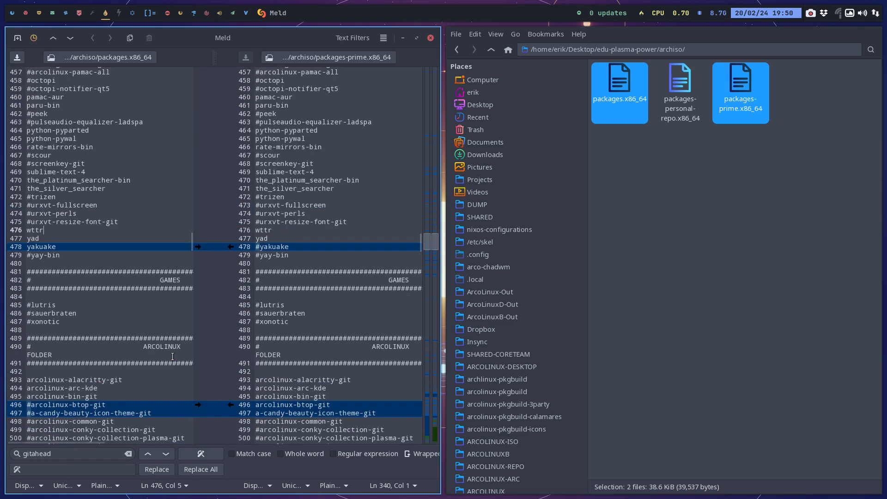
scroll(172, 356, down, 3)
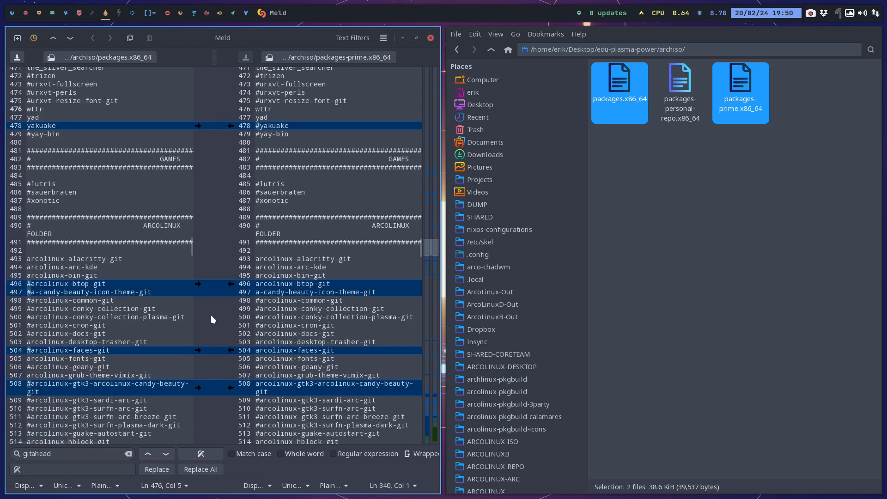
click(230, 286)
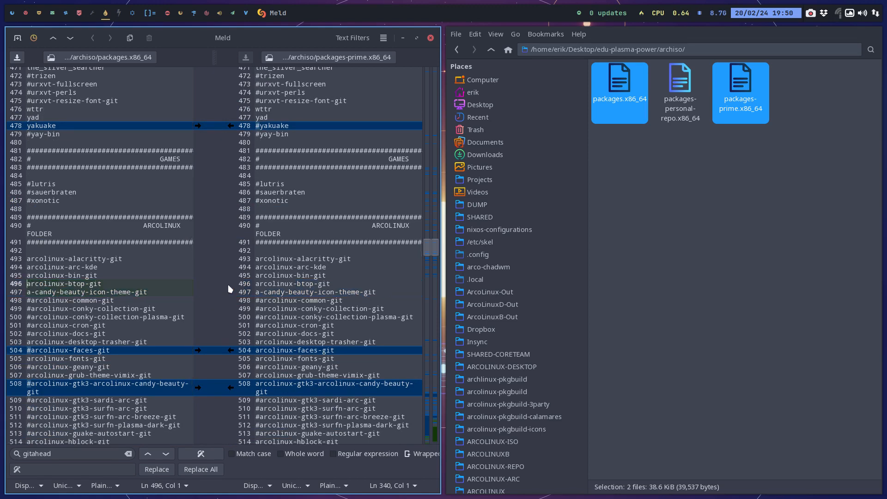
Uncomment archlinux-logout-git in packages.x86_64 and take over the uncommented arcolinux-nitrogen-git line from packages-prime.x86_64.
scroll(230, 286, down, 3)
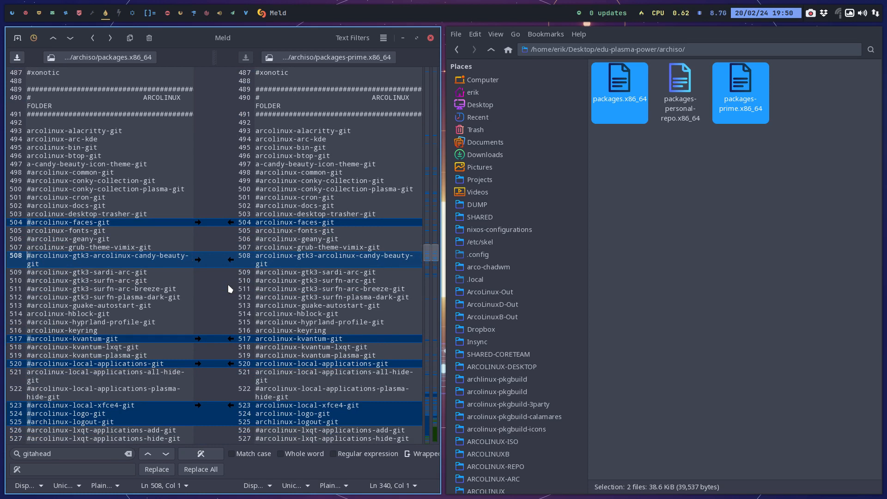
drag(118, 338, 20, 340)
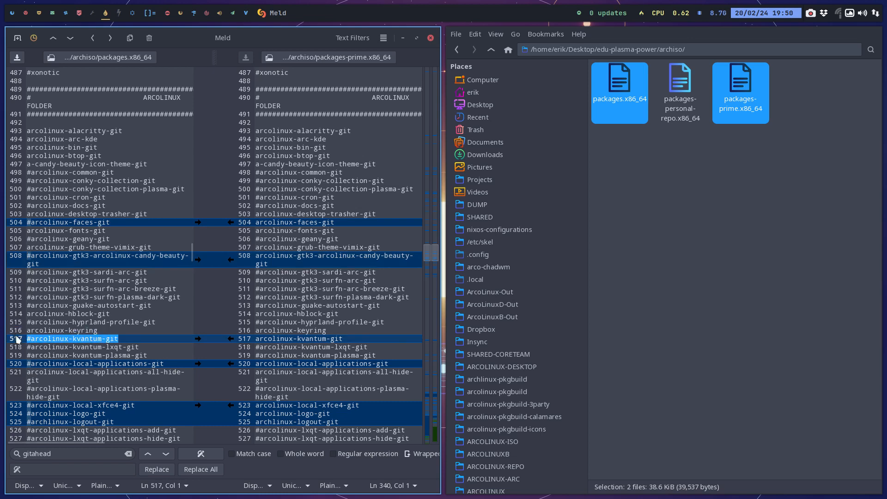
scroll(90, 337, down, 5)
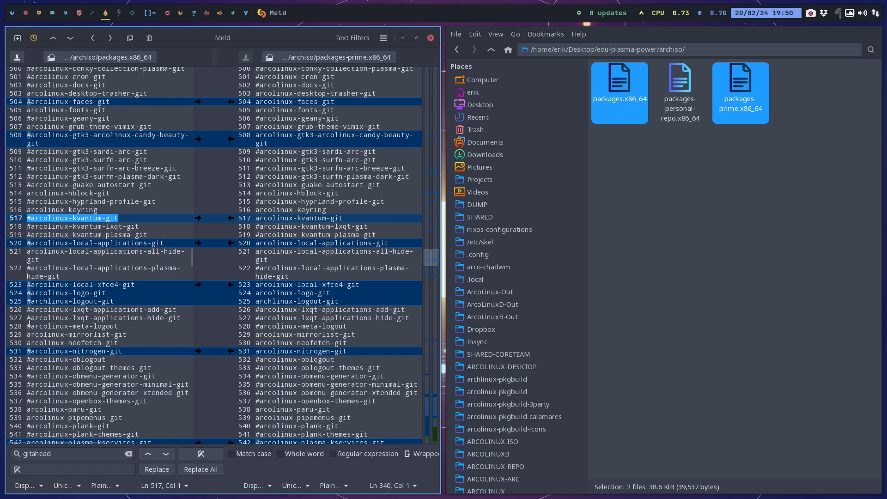
click(30, 301)
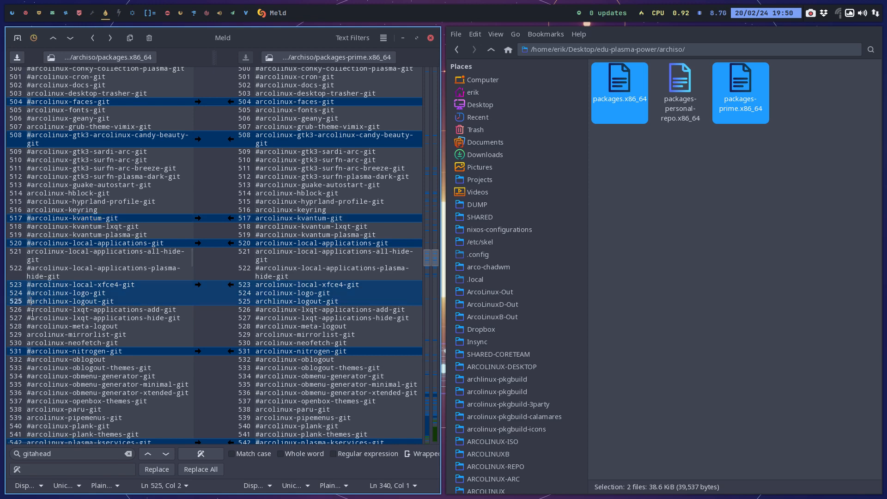
key(BackSpace)
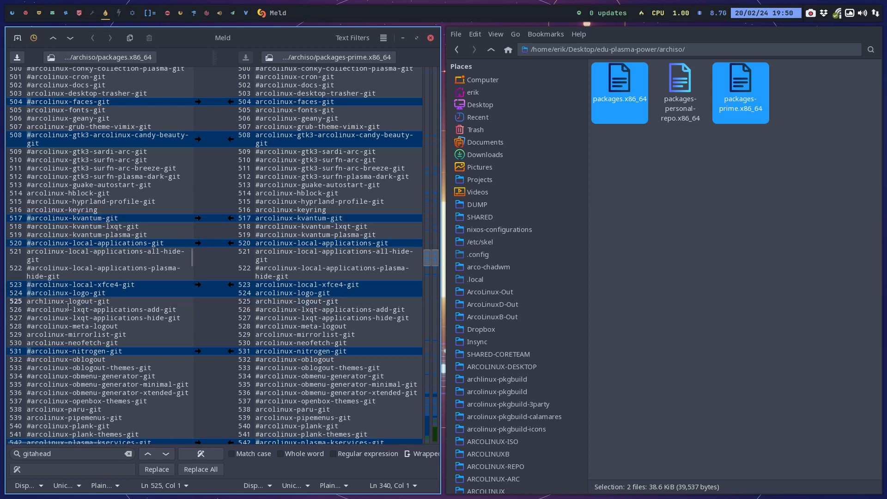
click(231, 351)
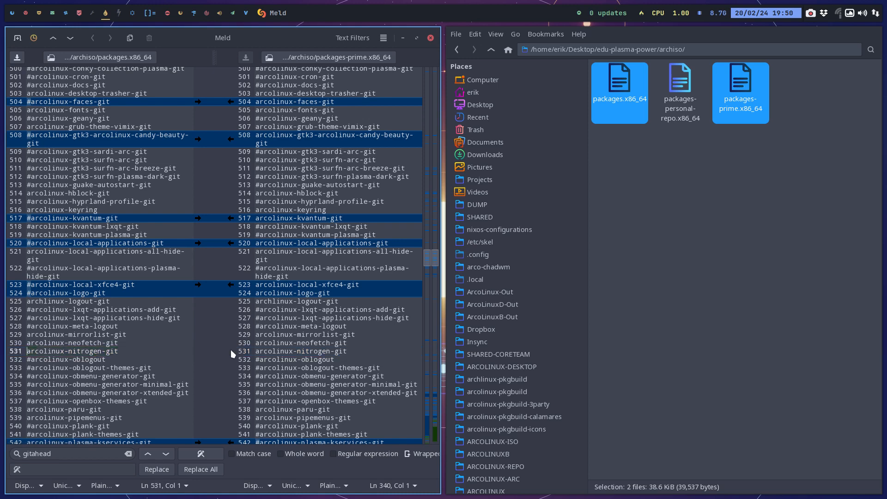
Take over the uncommented arcolinux-rofi-git and arcolinux-rofi-themes-git lines into packages.x86_64, and uncomment arcolinux-volumeicon-git there.
key(alt+Down)
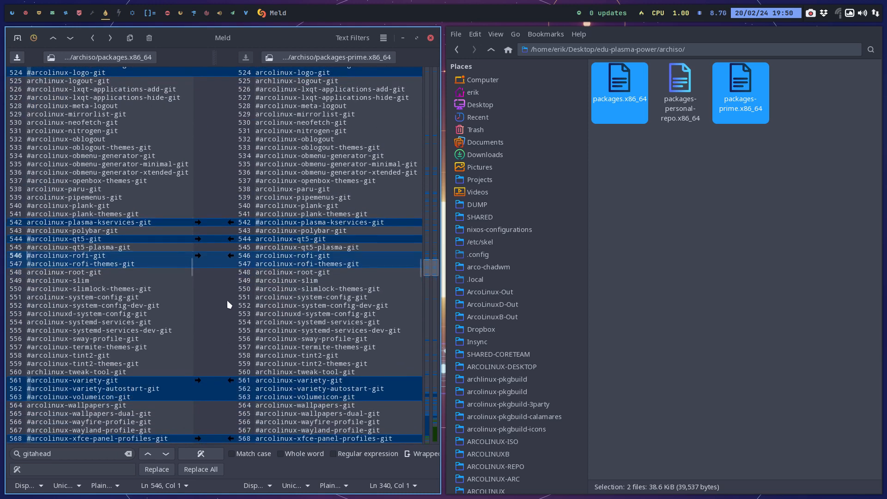
click(230, 257)
scroll(124, 366, down, 2)
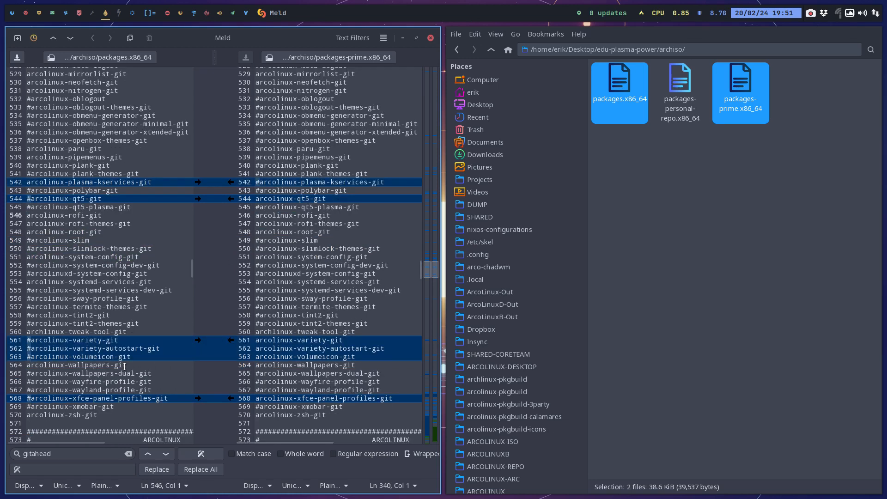
click(28, 356)
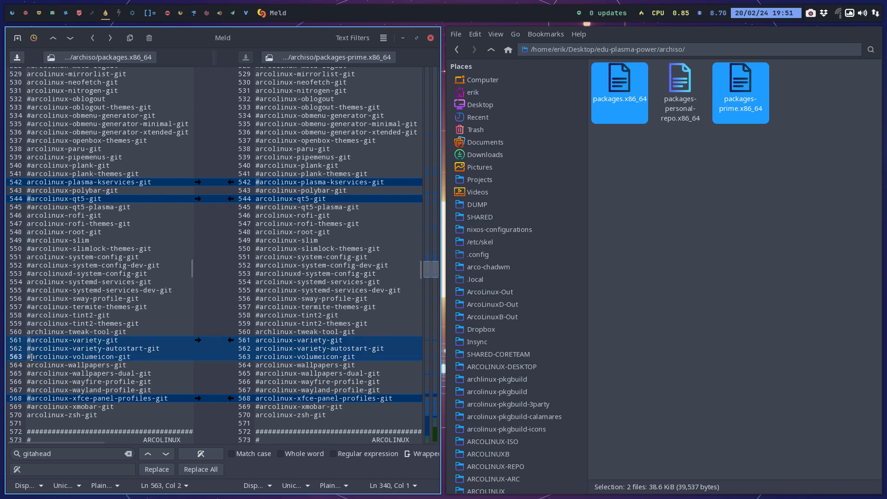
key(Delete)
Take over the commented-out adobe-source-han-sans jp, kr and cn font lines into packages.x86_64.
scroll(93, 310, down, 5)
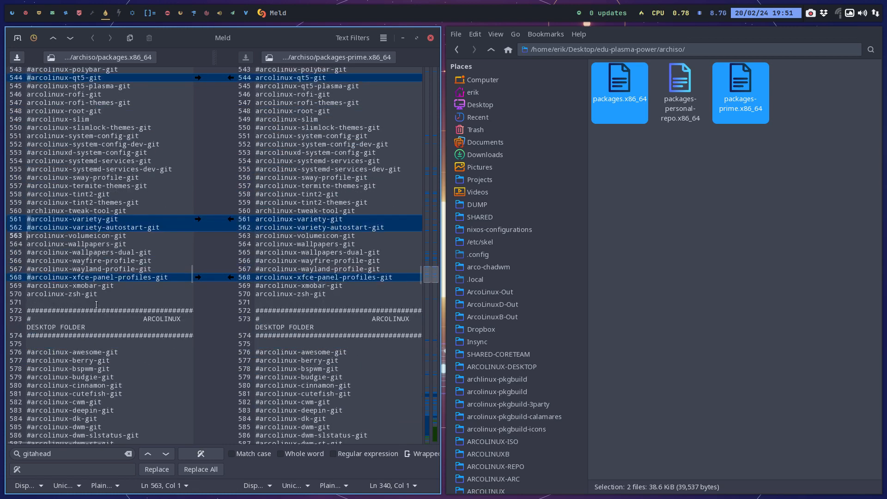
scroll(96, 304, down, 3)
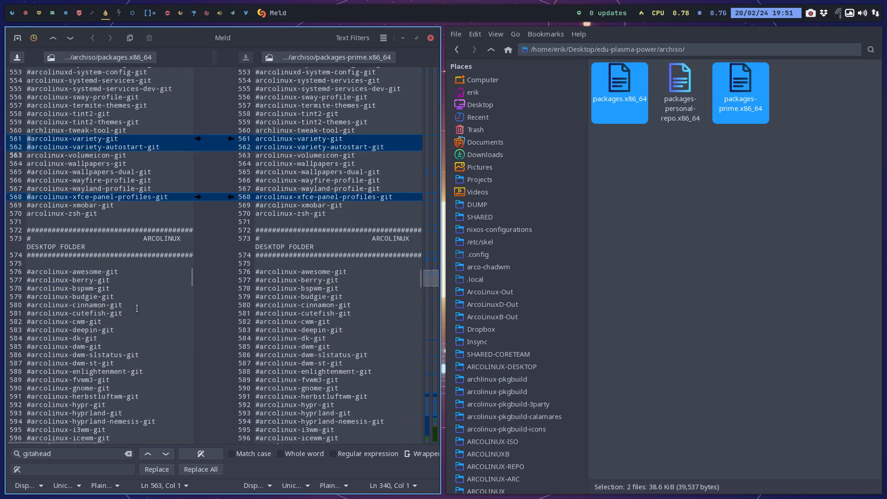
scroll(136, 309, down, 5)
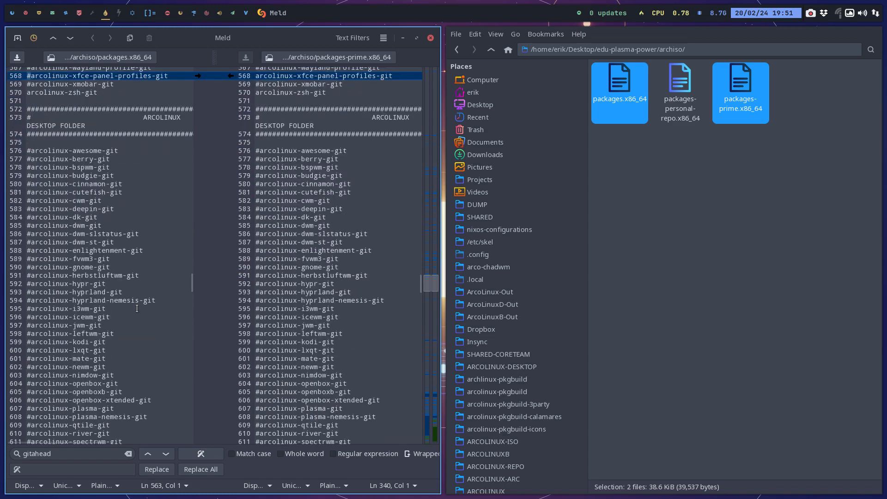
scroll(136, 309, down, 20)
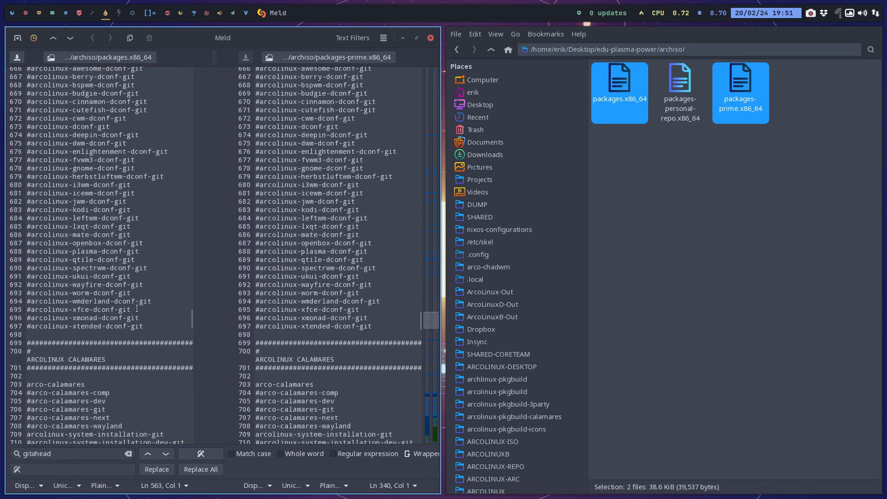
scroll(137, 308, down, 20)
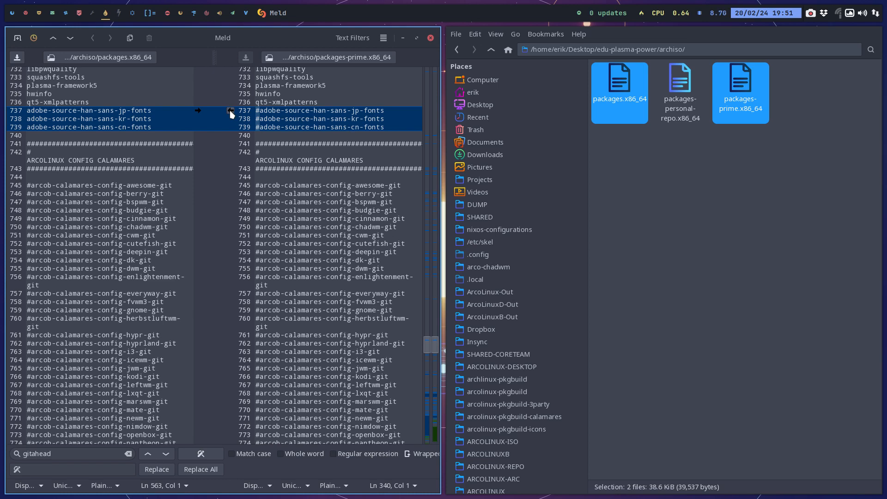
click(230, 111)
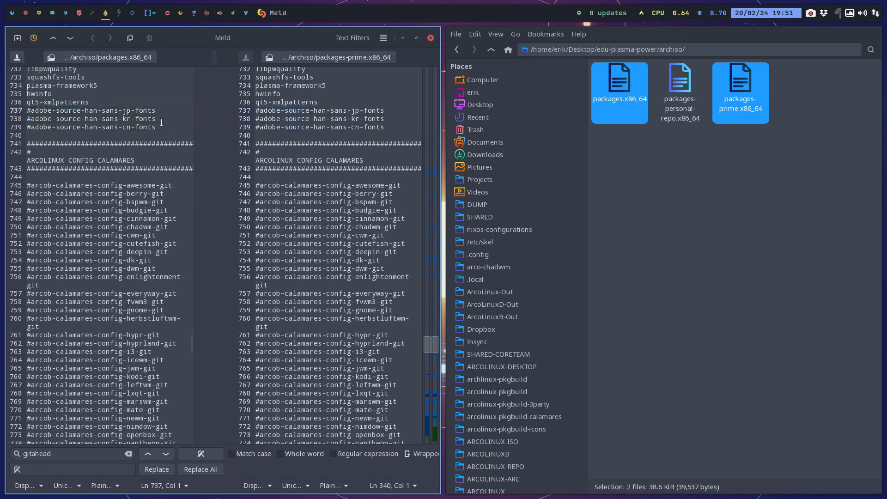
Take over the uncommented picom line in the PICOM OR COMPTON section into packages.x86_64.
scroll(162, 160, down, 3)
scroll(162, 159, down, 3)
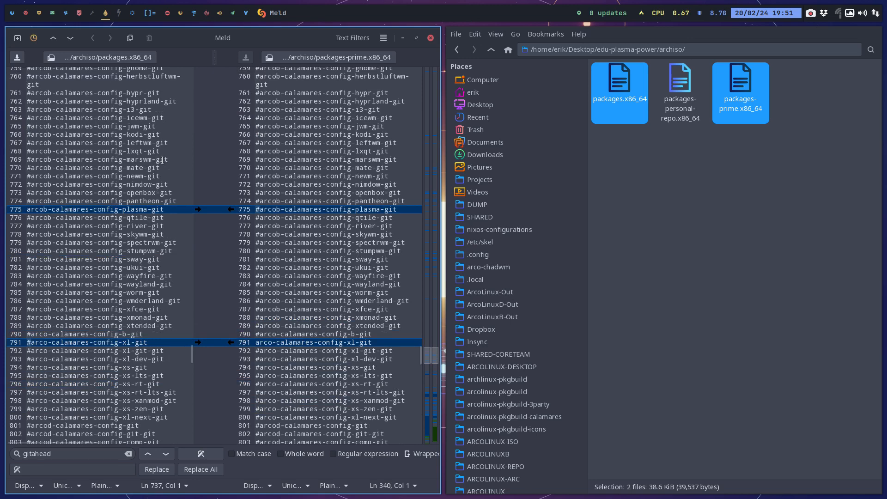
scroll(162, 160, down, 5)
scroll(162, 159, down, 3)
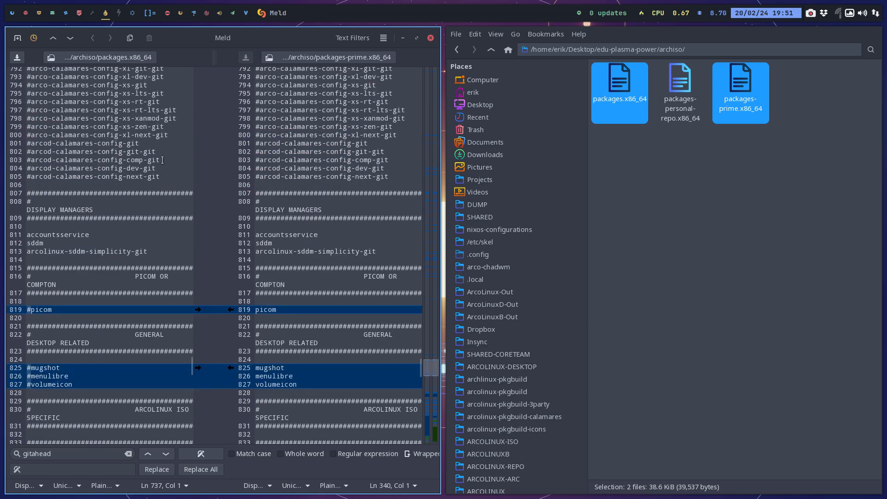
scroll(162, 160, down, 3)
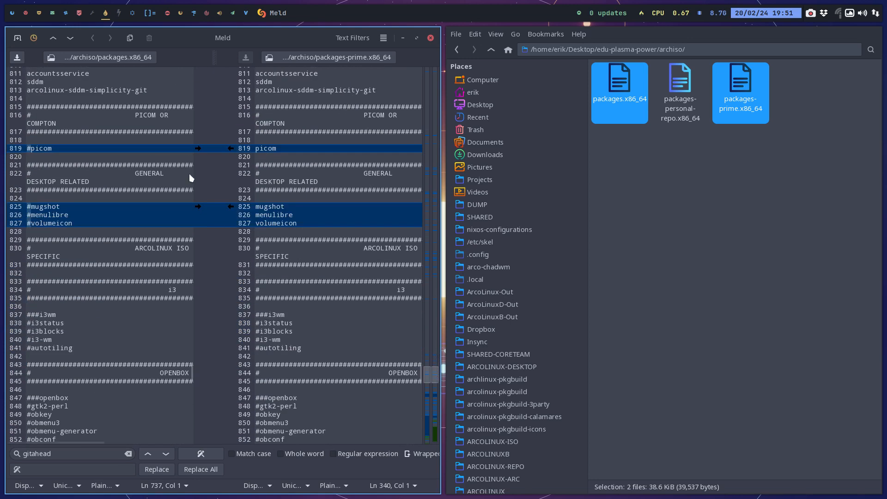
click(230, 148)
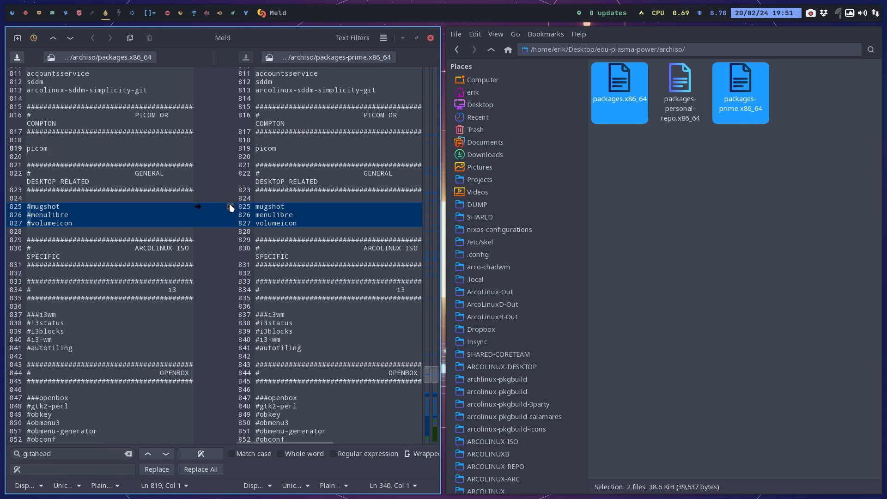
Search packages.x86_64 for volumeicon and uncomment the volumeicon line in the GENERAL DESKTOP RELATED section.
double_click(49, 224)
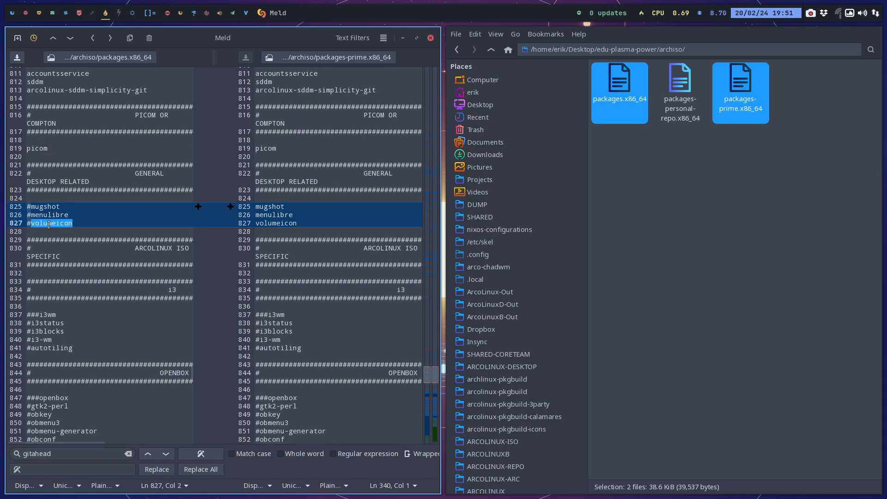
key(ctrl+f)
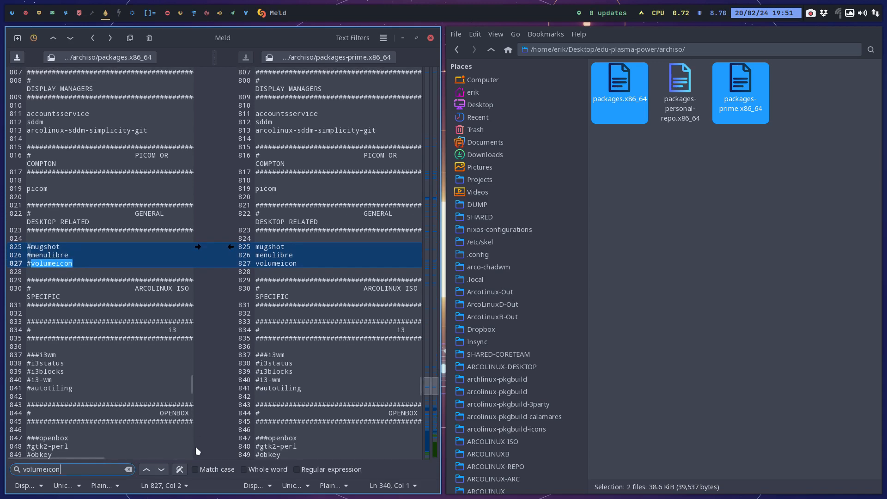
click(166, 469)
click(166, 469)
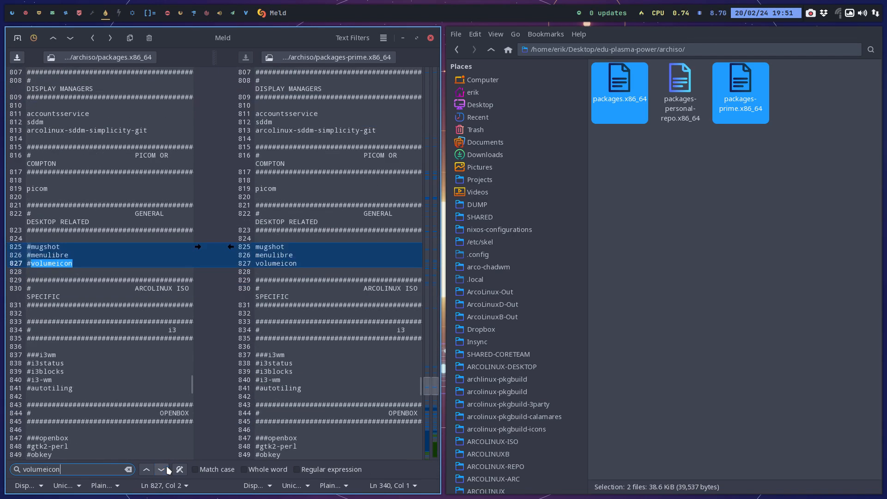
click(162, 468)
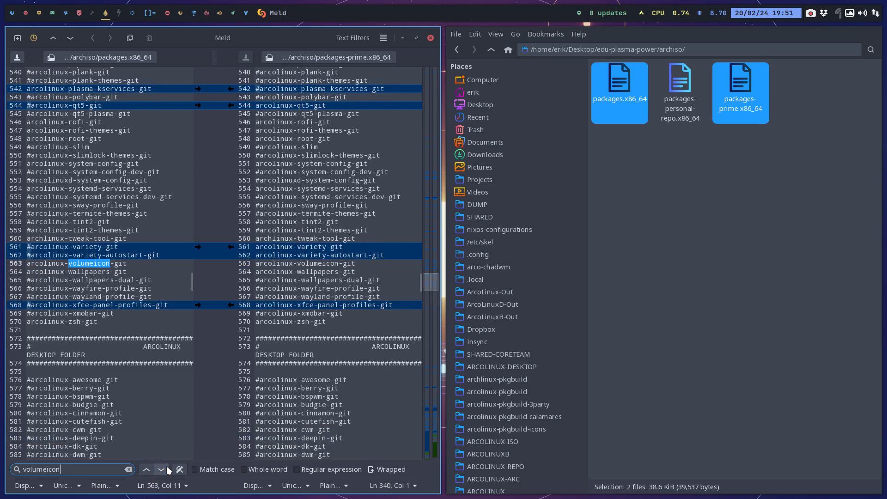
click(167, 469)
click(39, 268)
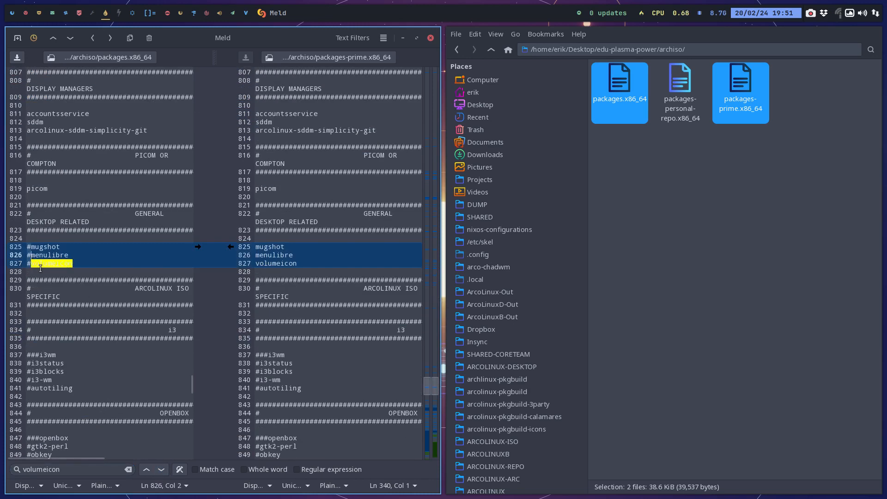
key(BackSpace)
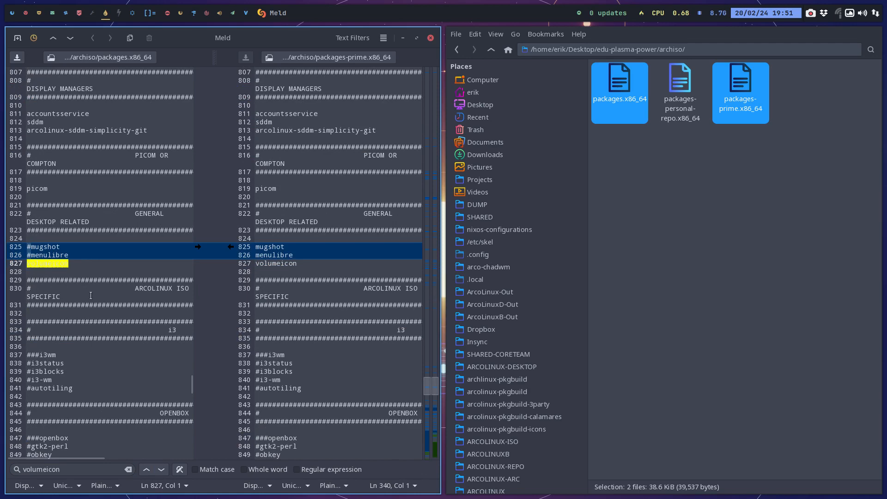
Uncomment lxappearance under lx-applications in packages.x86_64.
scroll(91, 295, down, 10)
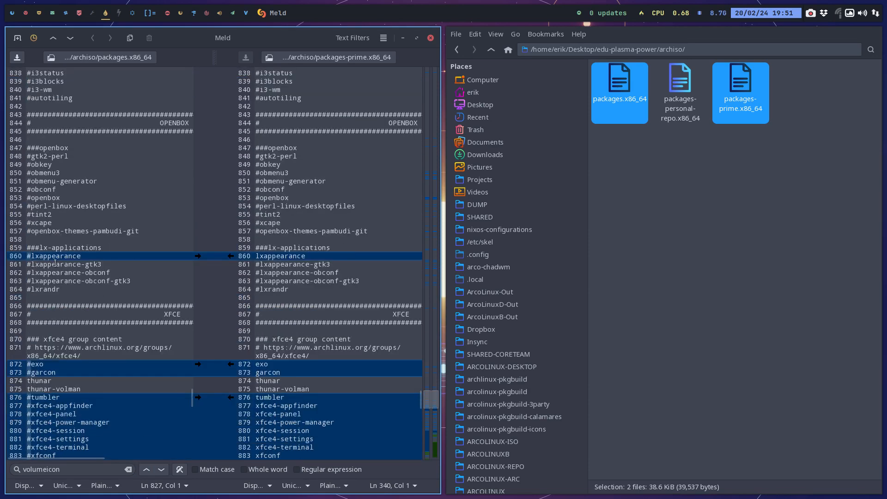
click(29, 256)
key(BackSpace)
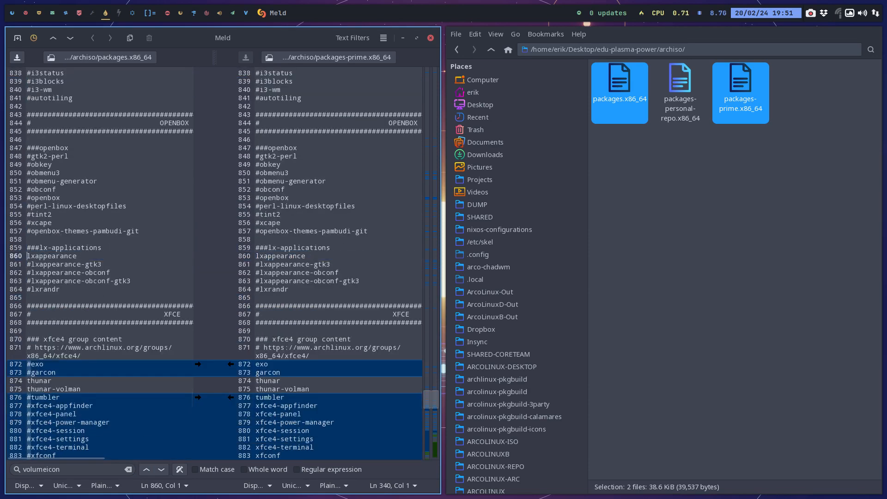
Take over the uncommented exo and garcon lines, the tumbler to xfwm4-themes block and the ristretto line of the XFCE section into packages.x86_64.
scroll(60, 281, down, 6)
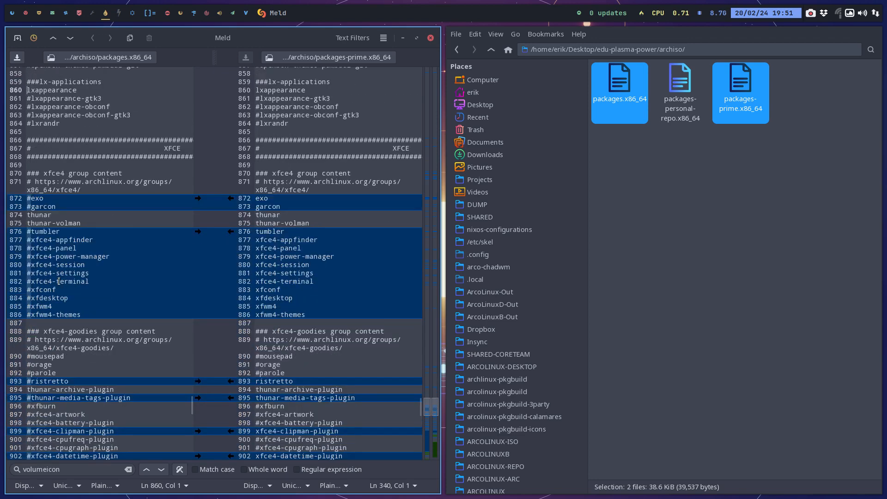
click(231, 198)
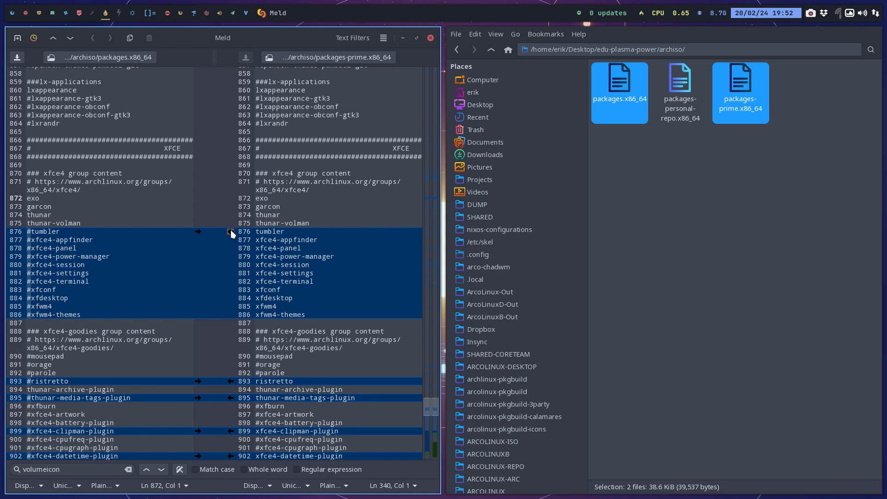
click(230, 232)
scroll(231, 249, down, 5)
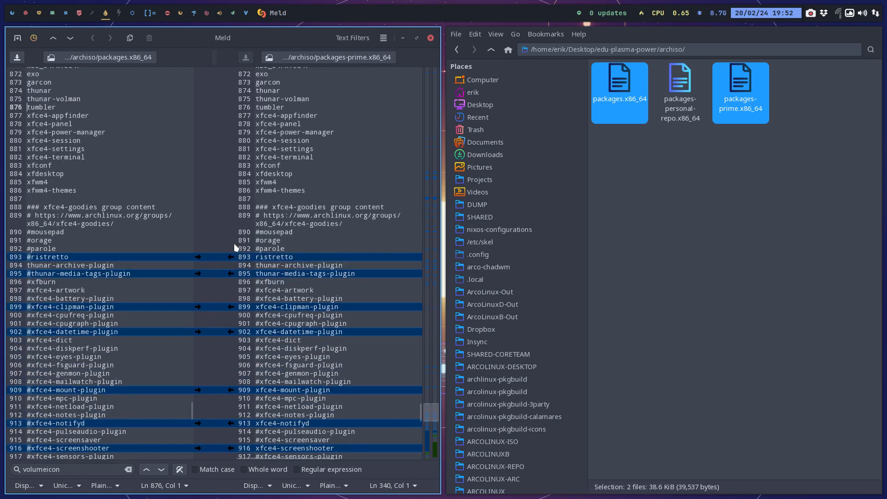
click(230, 258)
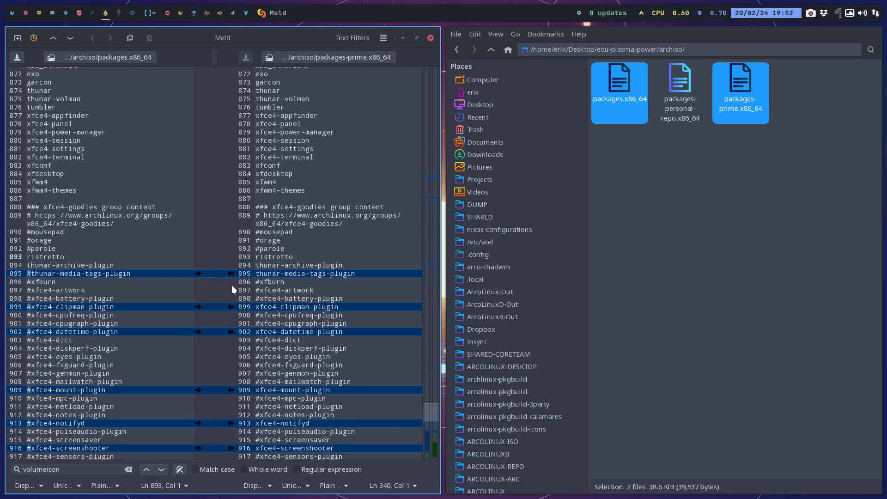
Add the cpuid line from packages-prime.x86_64 between btop and dropbox in packages.x86_64.
scroll(232, 285, down, 2)
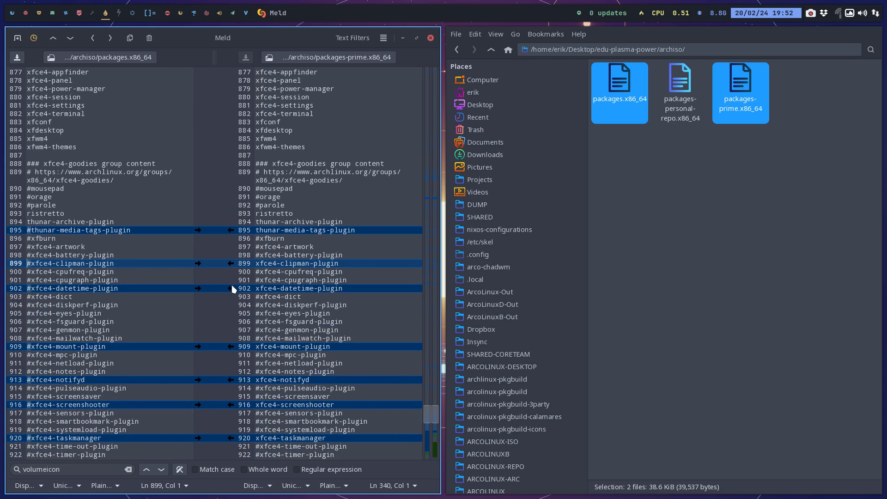
scroll(232, 289, down, 5)
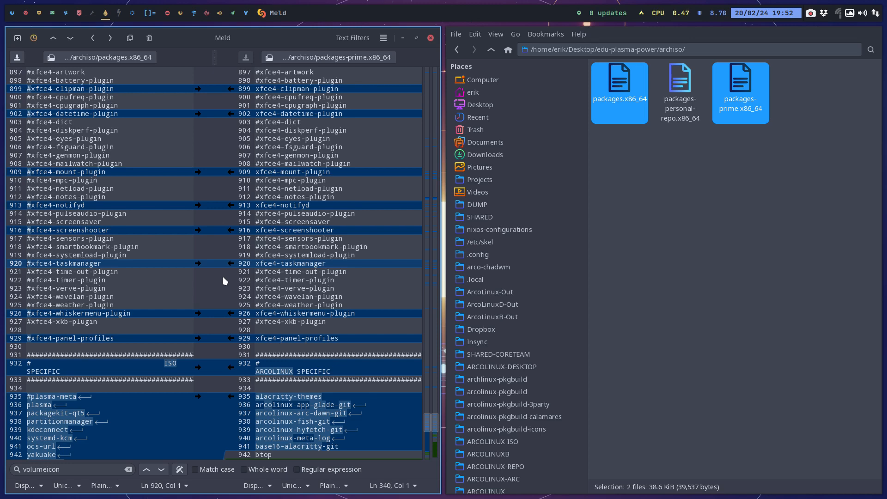
scroll(223, 277, down, 5)
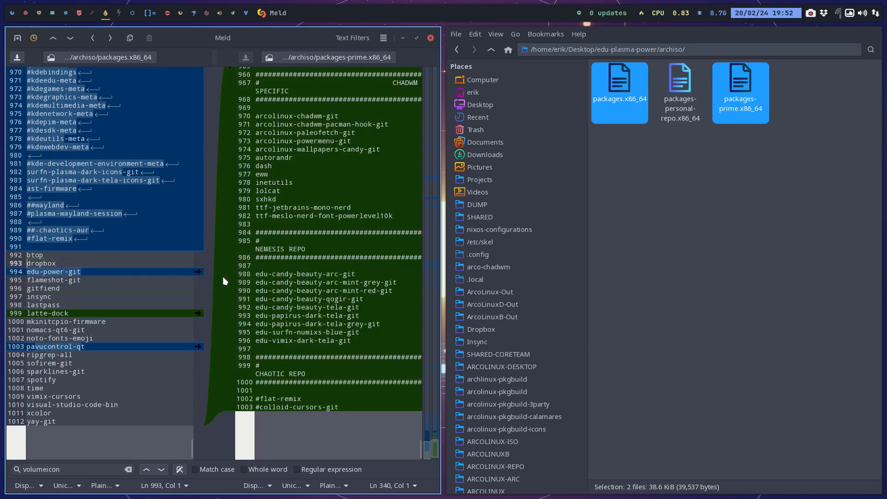
key(alt+Down)
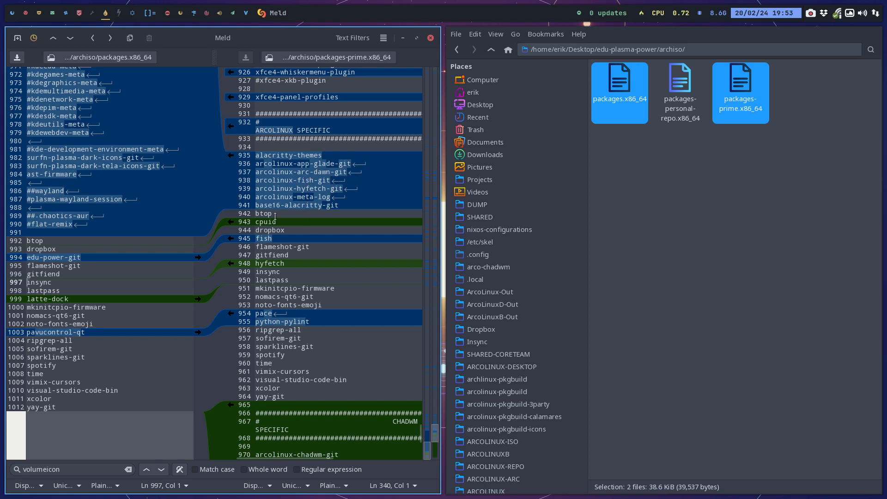
click(231, 222)
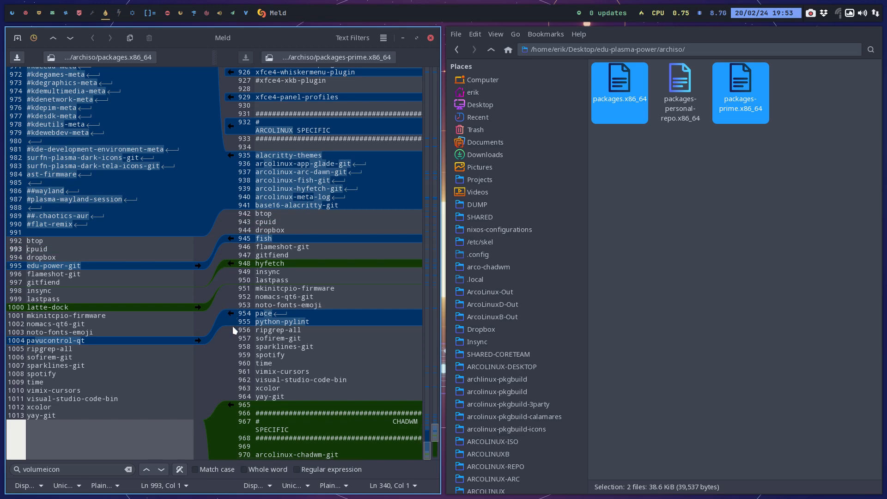
Take over the closing block with the CHADWM SPECIFIC, NEMESIS REPO and CHAOTIC REPO sections into packages.x86_64.
click(311, 322)
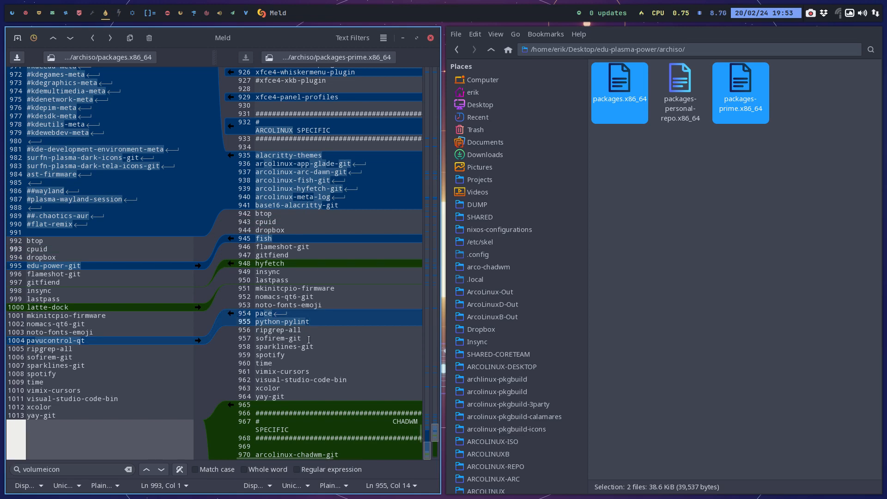
scroll(309, 339, down, 5)
scroll(308, 339, down, 2)
scroll(309, 340, down, 3)
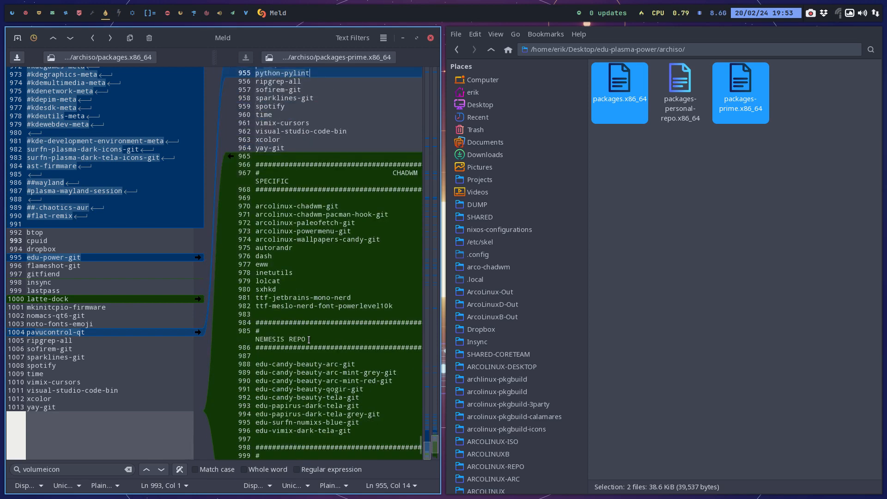
scroll(309, 340, down, 3)
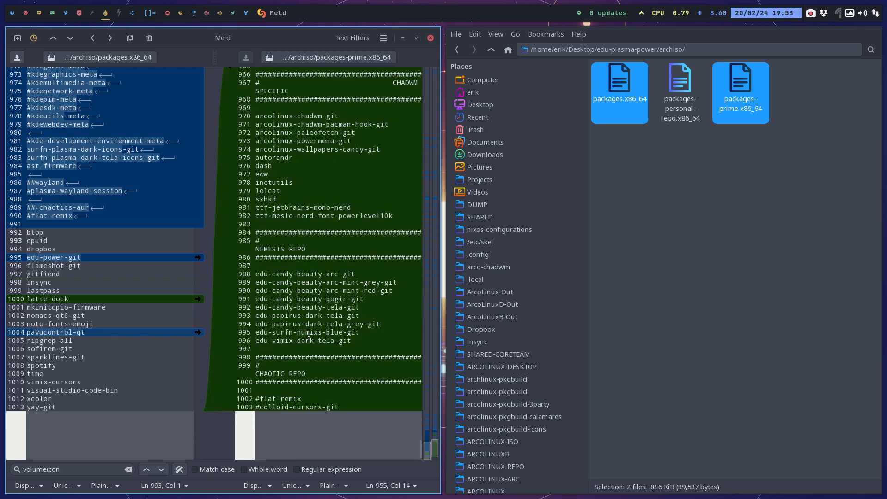
scroll(238, 95, up, 5)
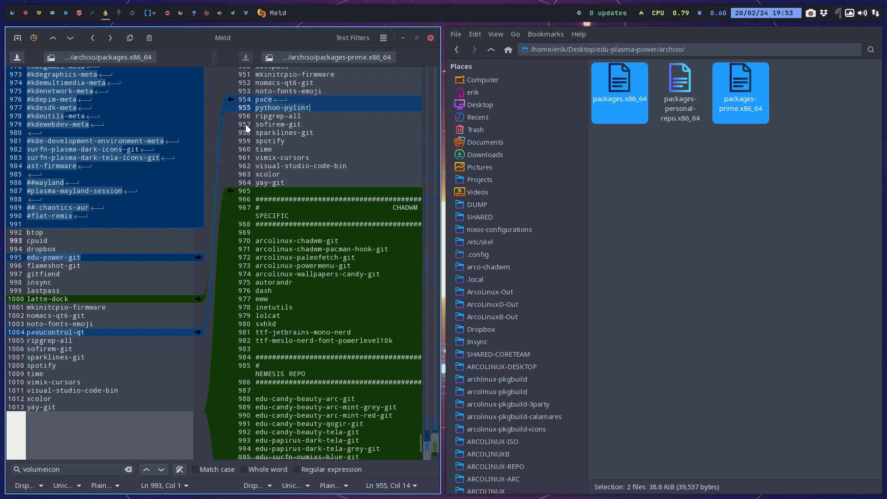
click(231, 191)
scroll(133, 311, down, 5)
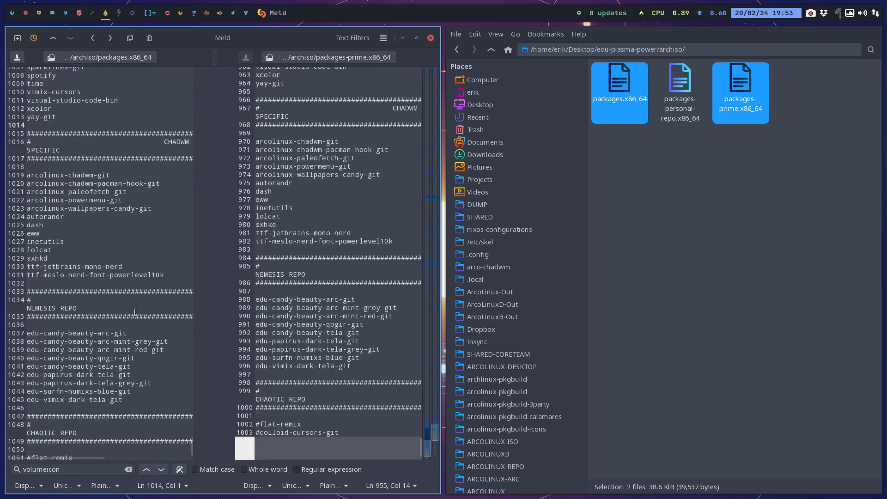
Delete the NEMESIS REPO and CHAOTIC REPO sections with their blank lines from the end of packages.x86_64 and save the file.
drag(110, 407, 17, 234)
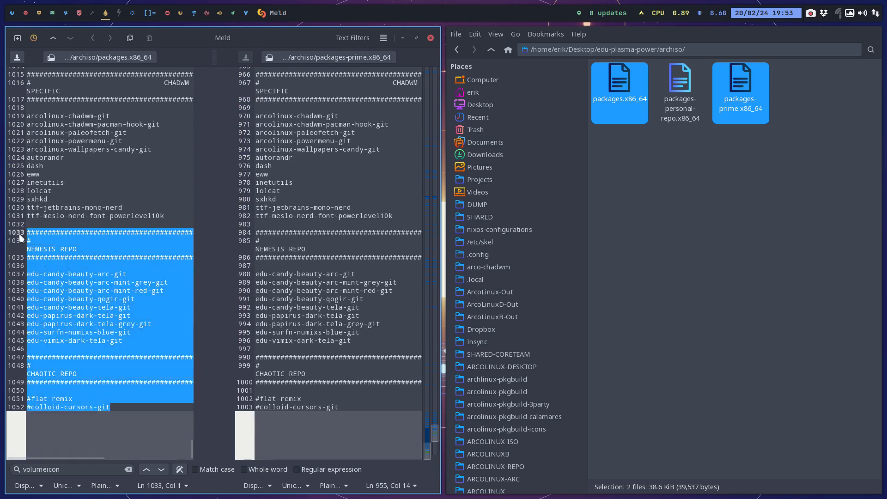
key(BackSpace)
key(BackSpace)
key(BackSpace)
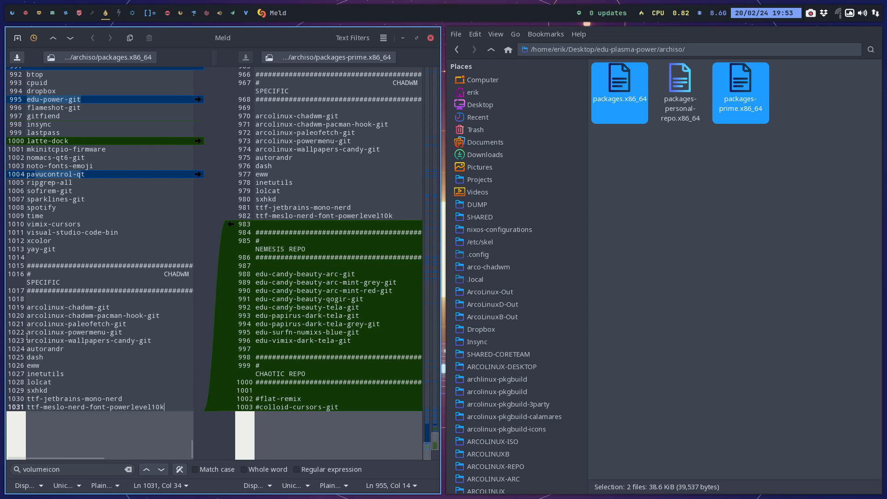
click(129, 340)
scroll(167, 340, up, 3)
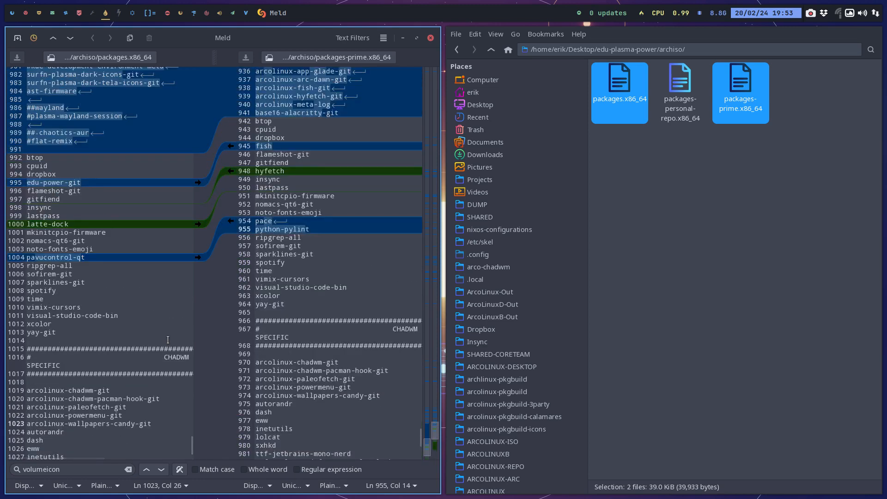
Close the package list comparison and delete packages-prime.x86_64 from the archiso folder.
scroll(168, 340, up, 3)
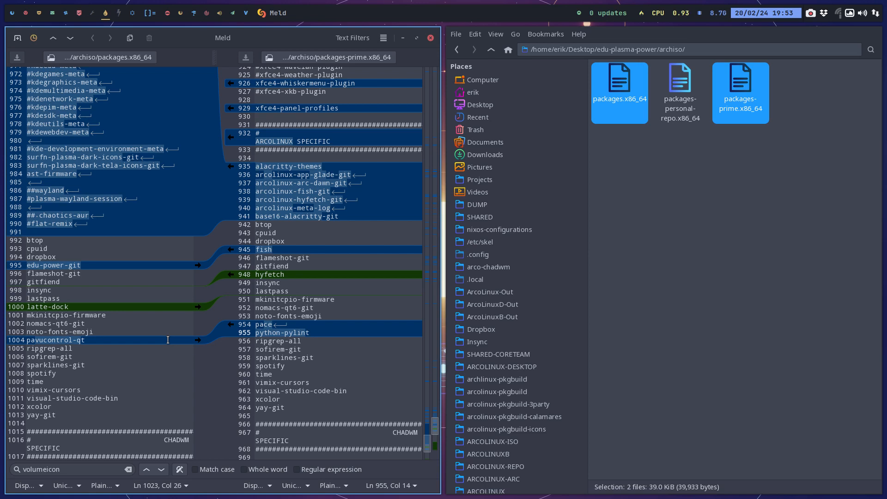
scroll(105, 266, up, 3)
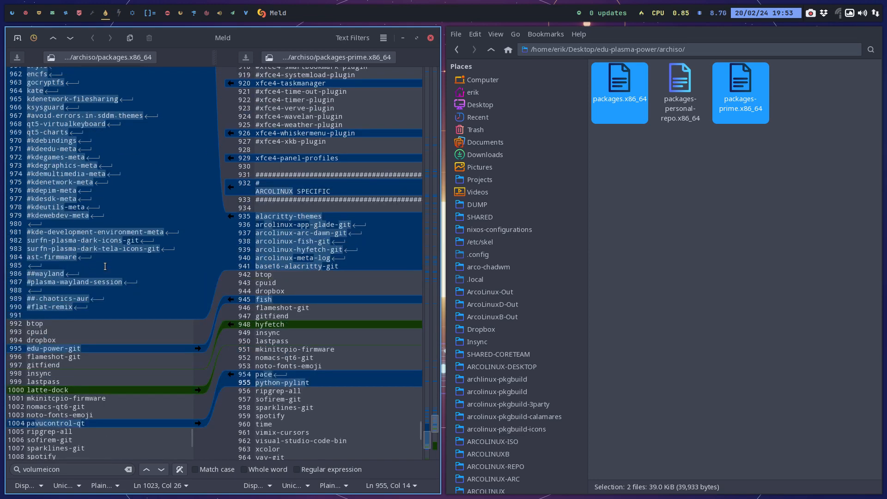
scroll(105, 266, up, 3)
scroll(105, 266, up, 2)
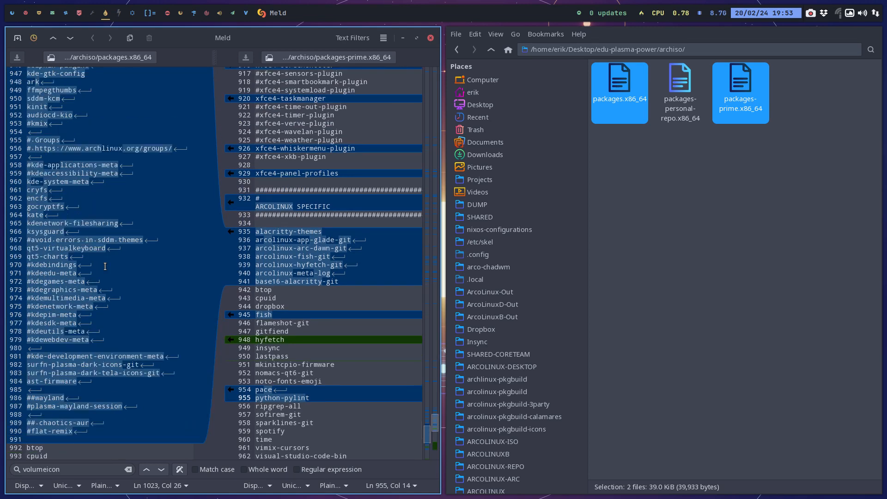
scroll(105, 266, up, 8)
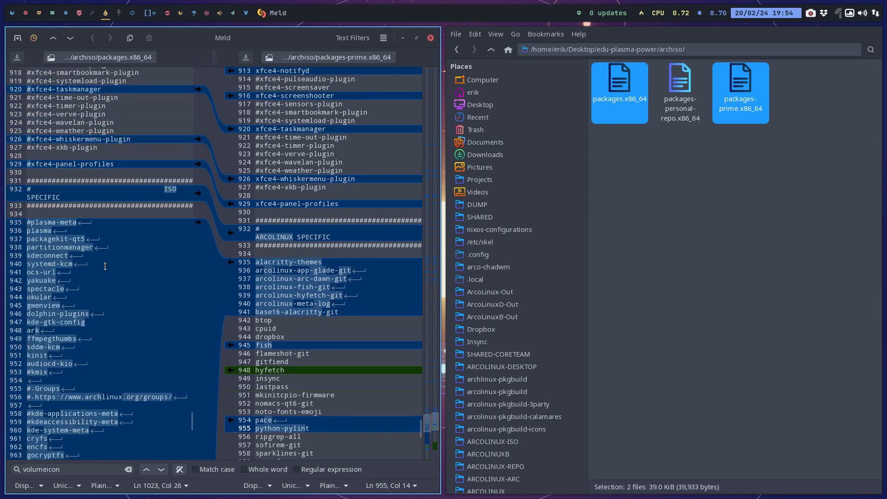
scroll(105, 266, up, 12)
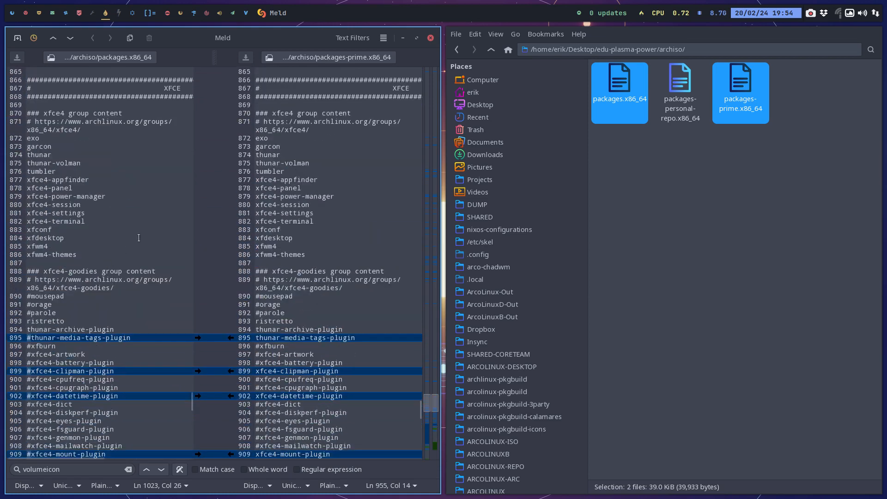
click(431, 37)
click(288, 220)
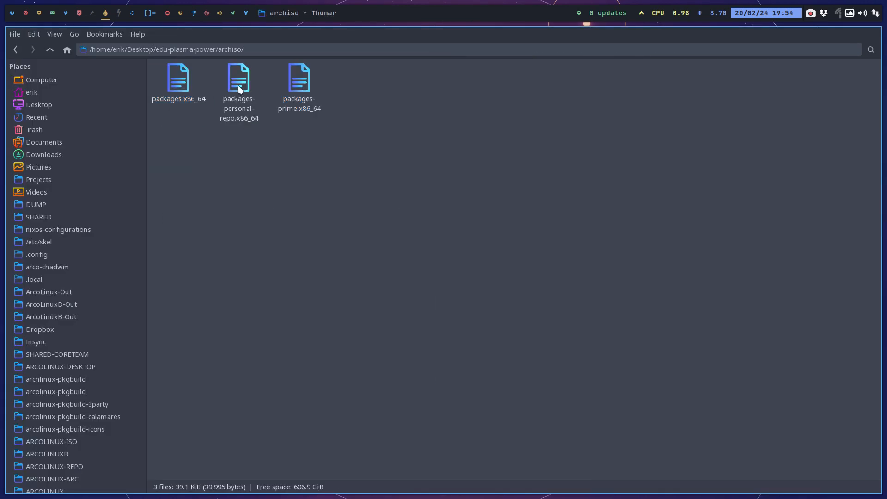
click(298, 84)
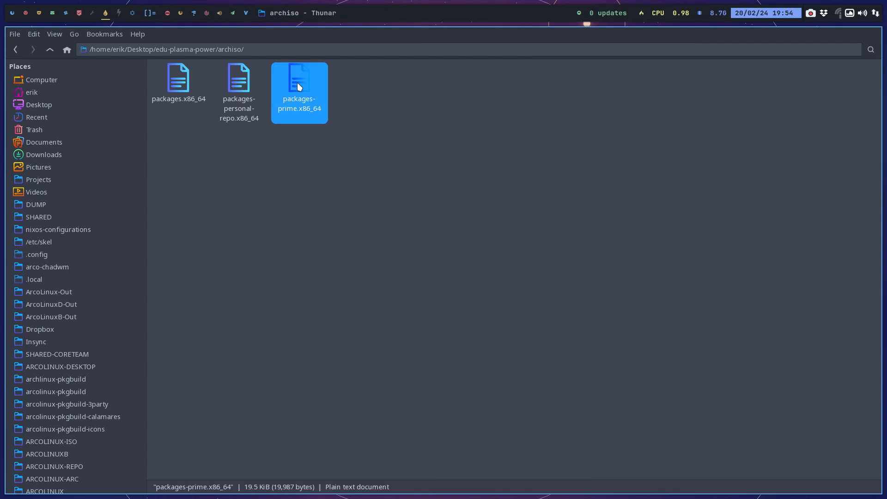
key(Delete)
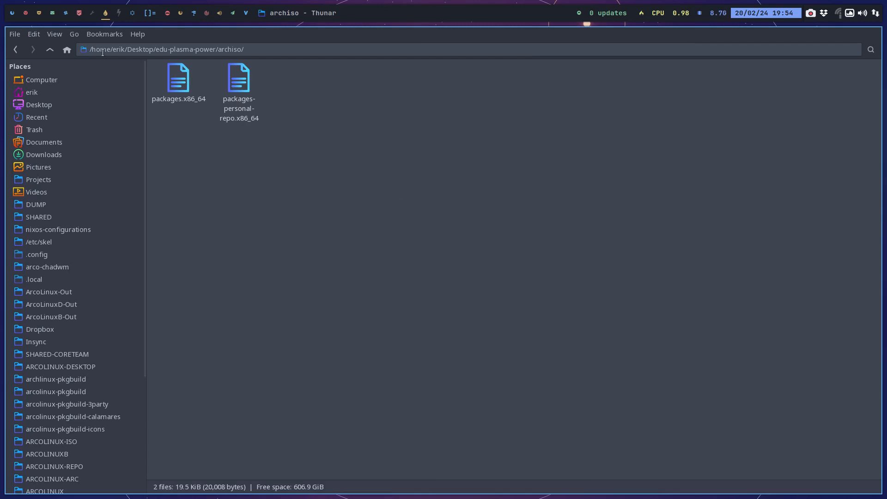
Go up to the Desktop folder containing edu-plasma-power and launch Meld beside it.
click(50, 50)
click(50, 50)
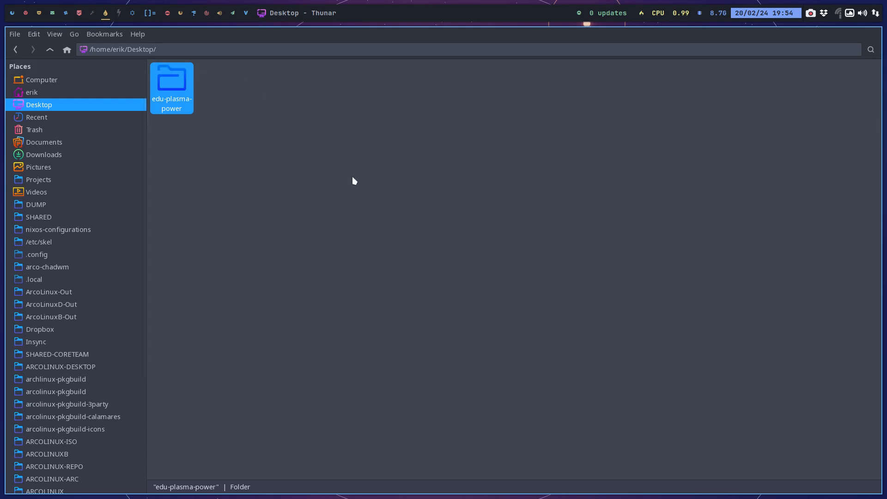
key(super+F5)
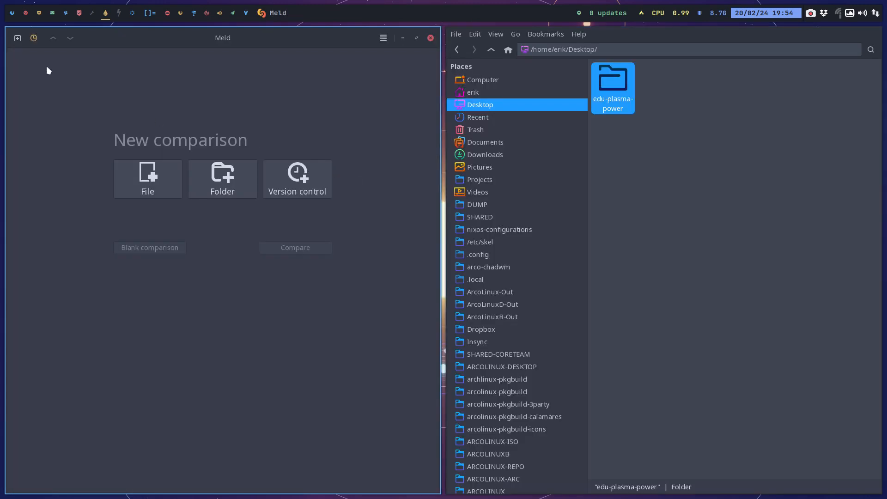
Try to reopen the recent comparison of arco-plasma-power with edu-plasma-power.
click(34, 38)
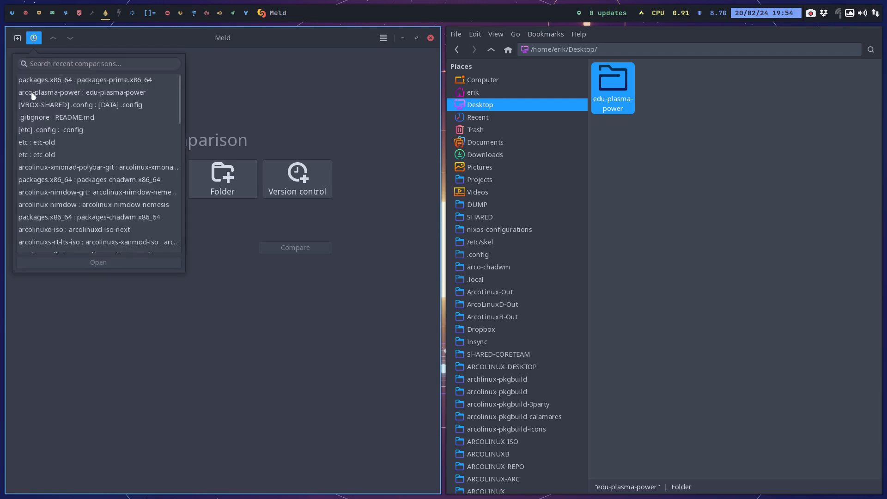
click(78, 94)
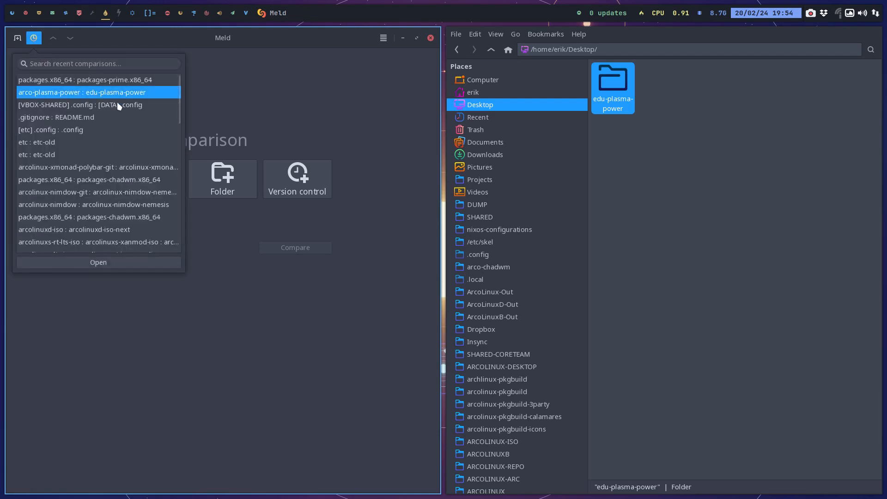
click(120, 261)
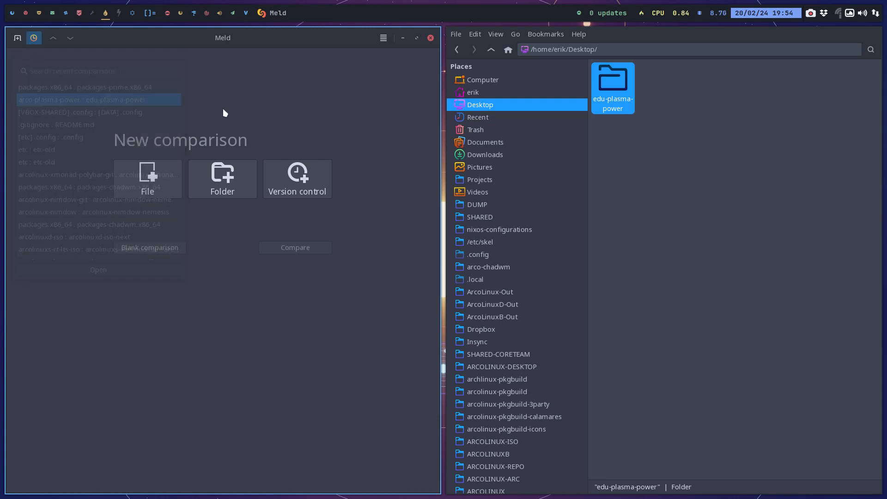
Start a folder comparison of the Desktop's edu-plasma-power with the edu-plasma-power folder in DATA/EDU.
click(237, 180)
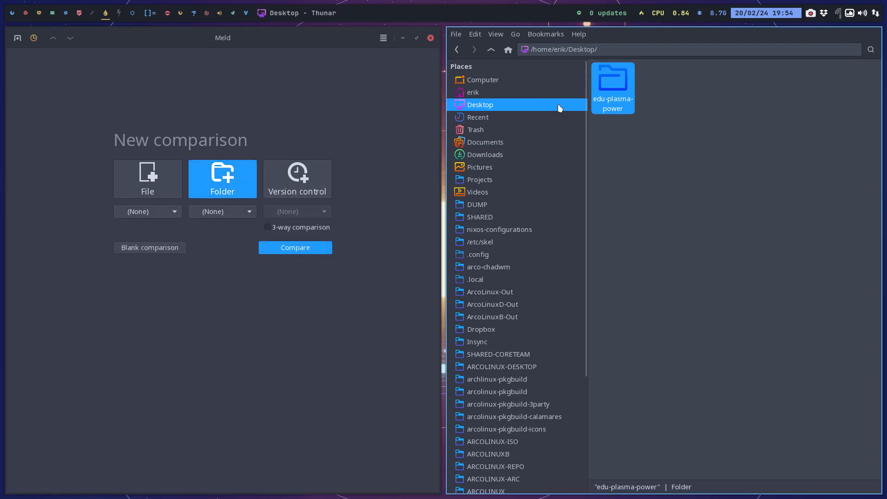
drag(617, 83, 89, 212)
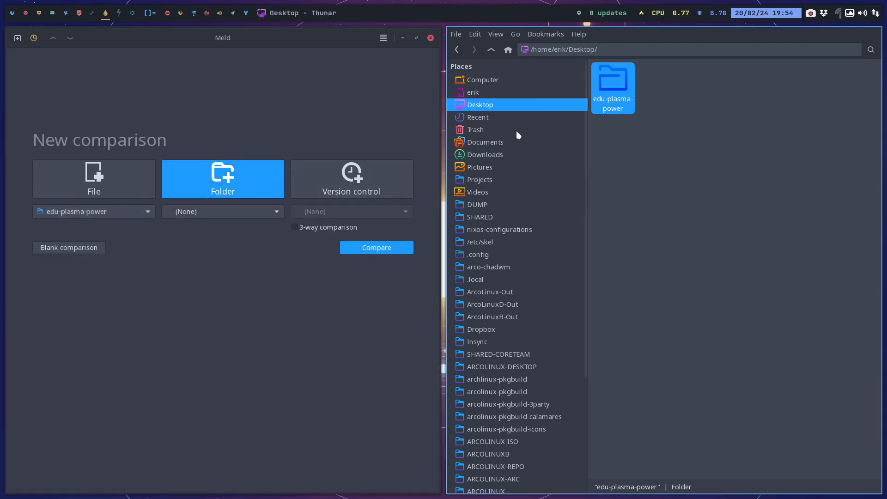
scroll(483, 286, down, 5)
click(478, 421)
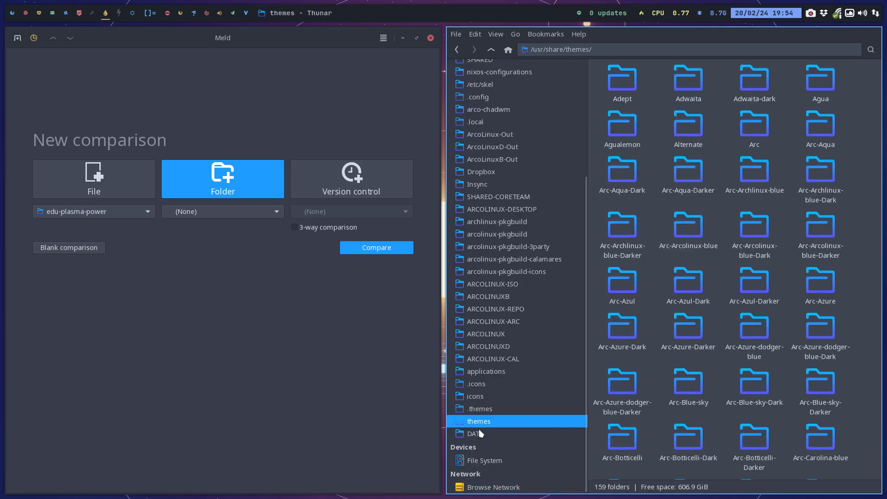
click(478, 433)
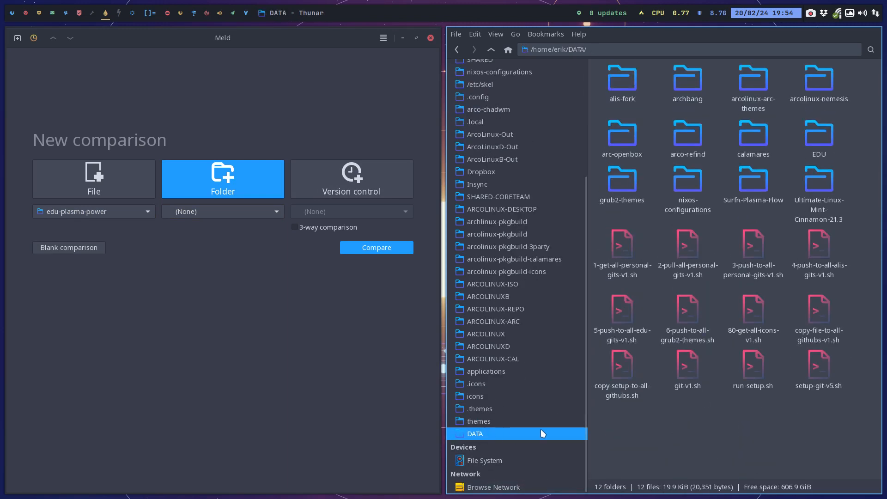
double_click(818, 136)
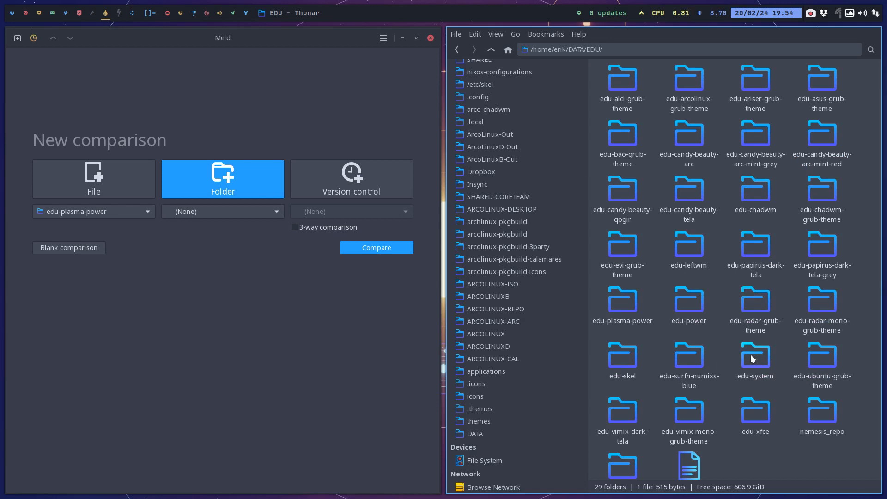
click(629, 304)
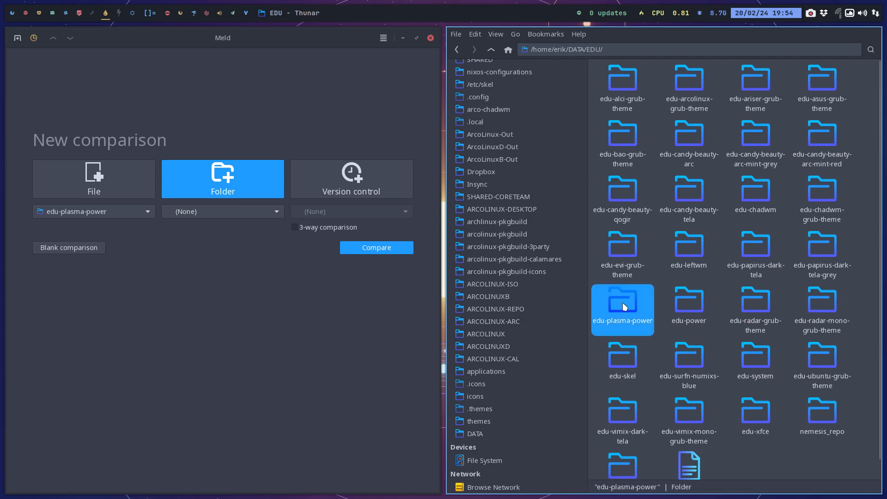
drag(624, 307, 226, 218)
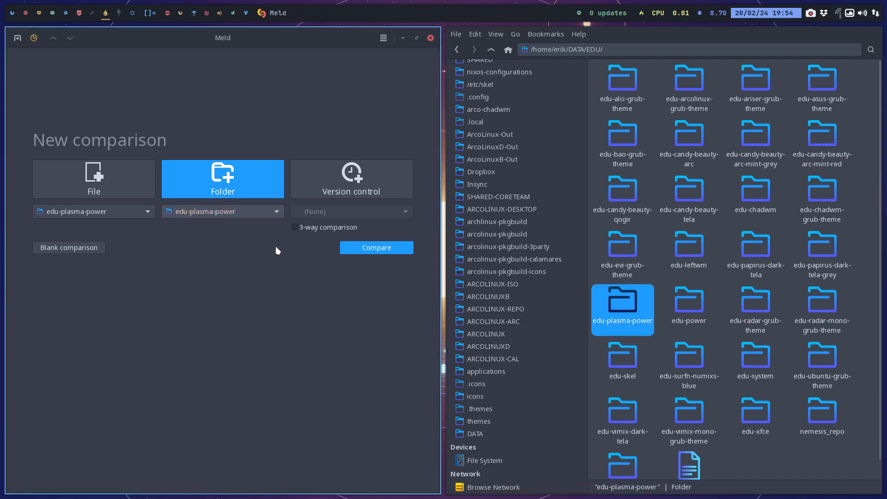
click(370, 250)
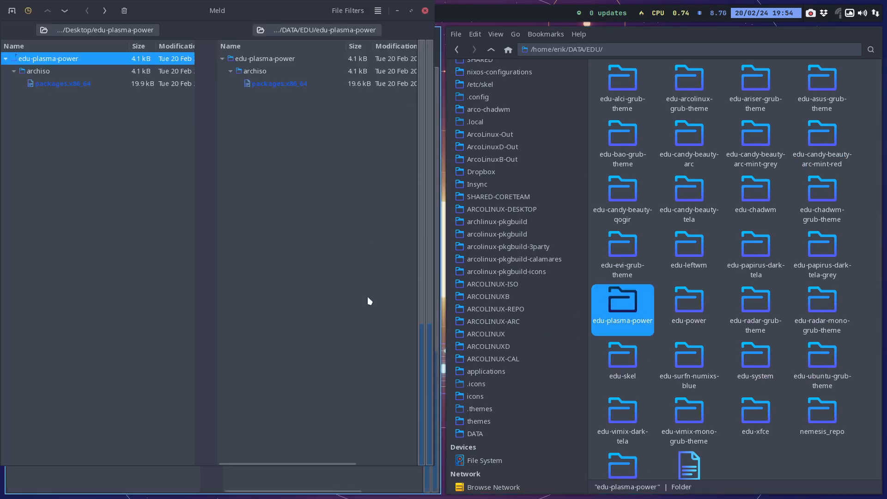
Open the packages.x86_64 comparison in full screen and carry the commented-out vim line over to the DATA copy.
key(F11)
double_click(47, 67)
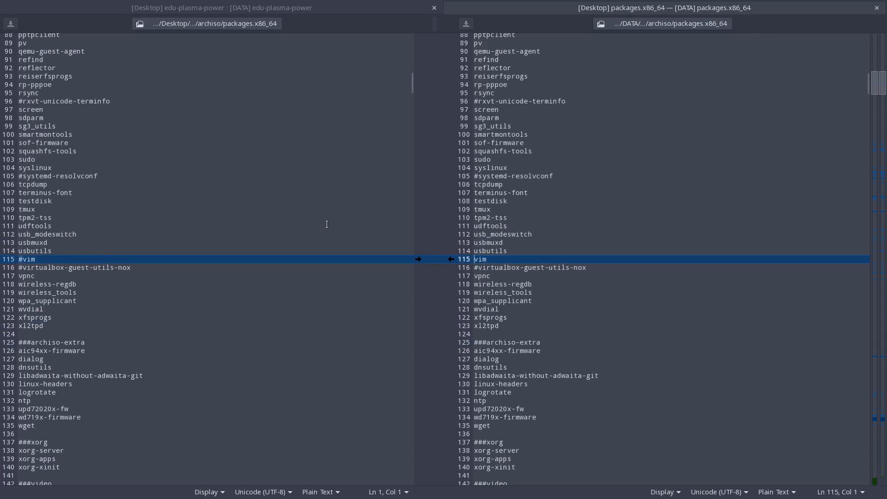
click(418, 259)
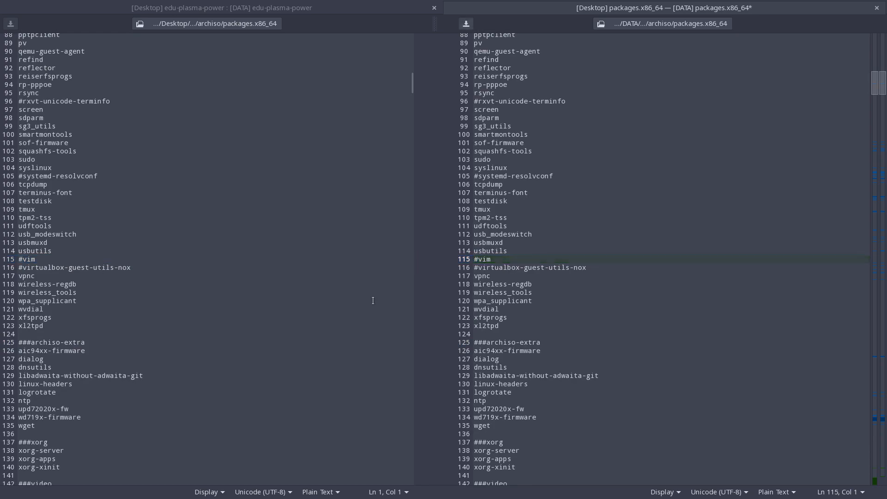
Carry the enabled dmenu, galculator, lshw, nitrogen and qbittorrent lines of the applications section over to the DATA copy.
scroll(373, 300, down, 5)
scroll(372, 300, down, 20)
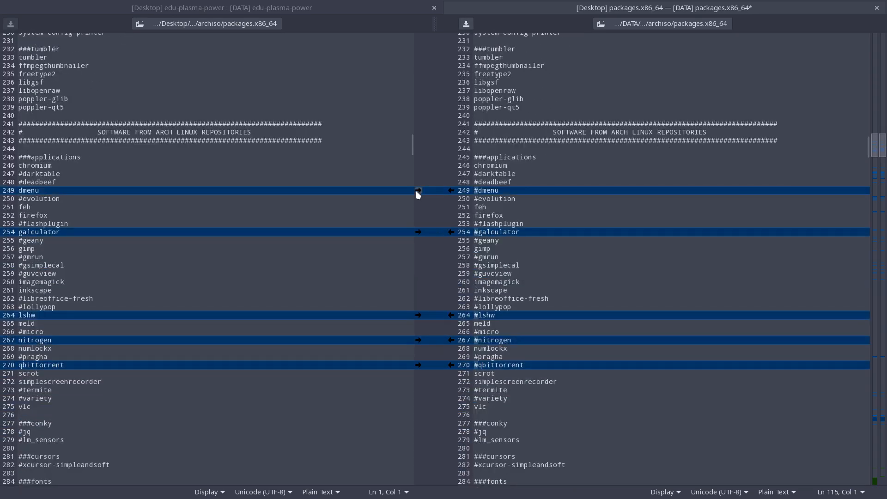
click(418, 190)
click(418, 232)
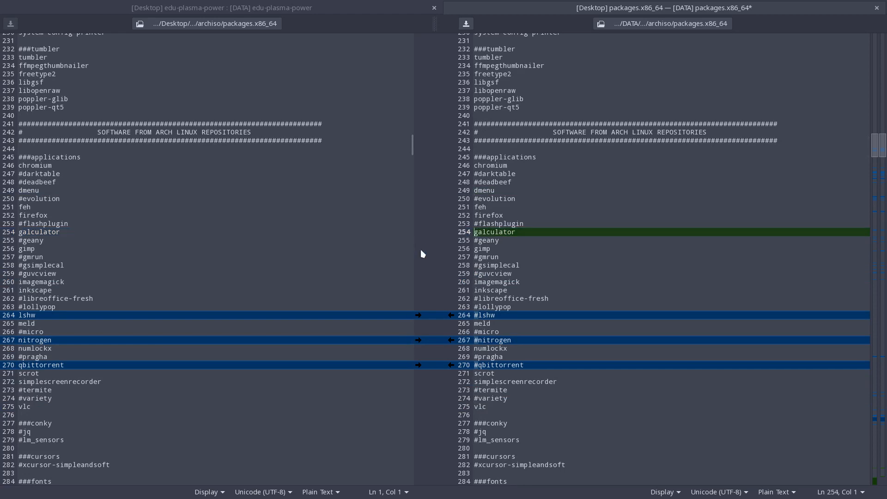
click(418, 315)
click(418, 340)
click(418, 365)
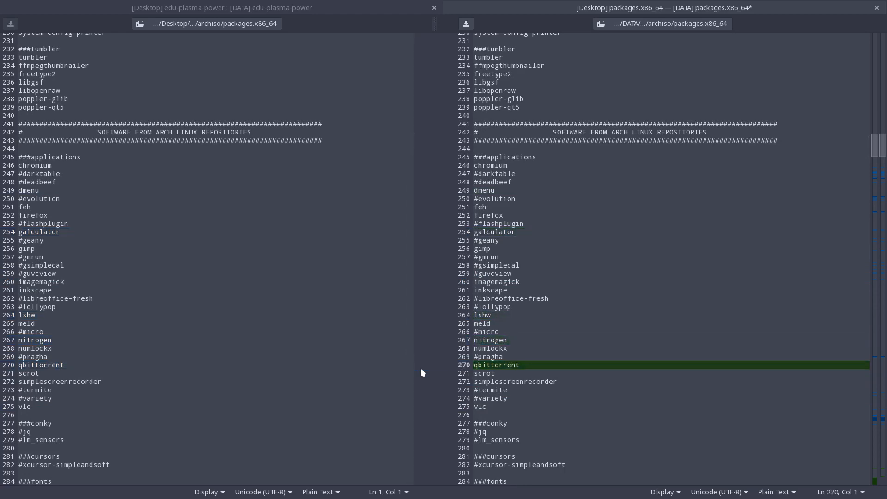
Carry the enabled kvantum-qt6-git, baobab, catfish, cronie, dex, discord, evince and filezilla lines over to the DATA copy.
scroll(422, 372, down, 7)
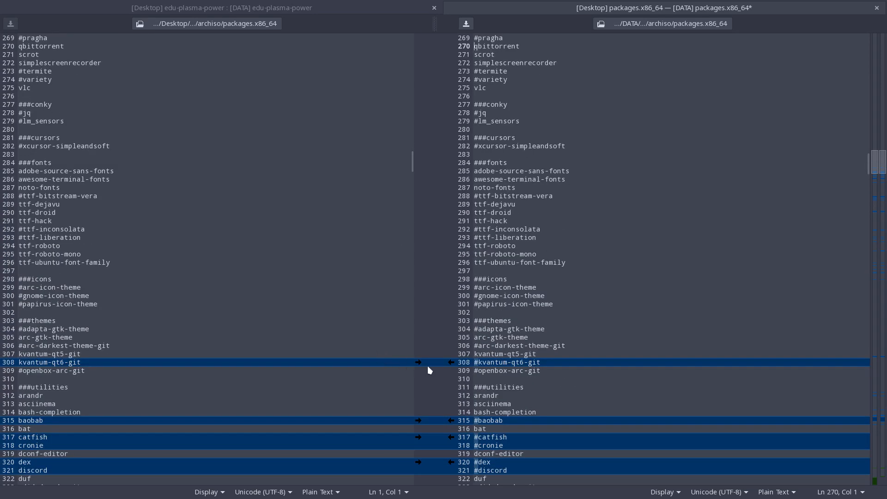
click(418, 363)
scroll(420, 368, down, 9)
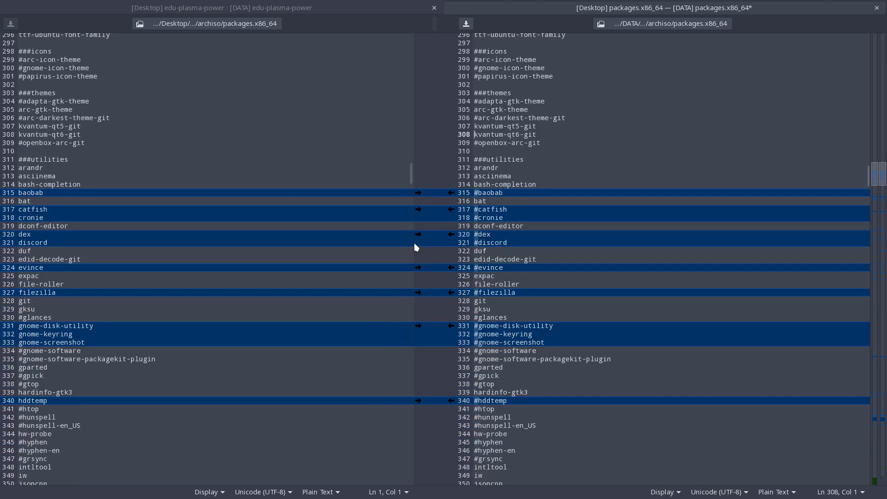
click(416, 192)
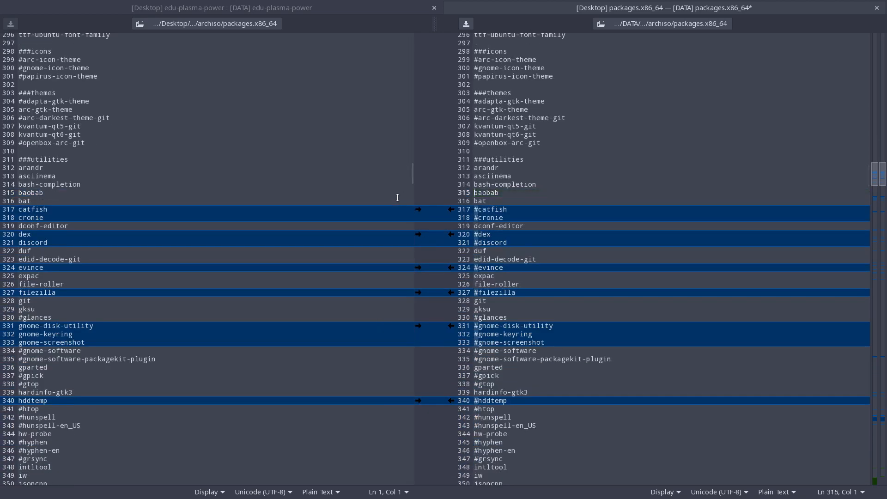
click(418, 209)
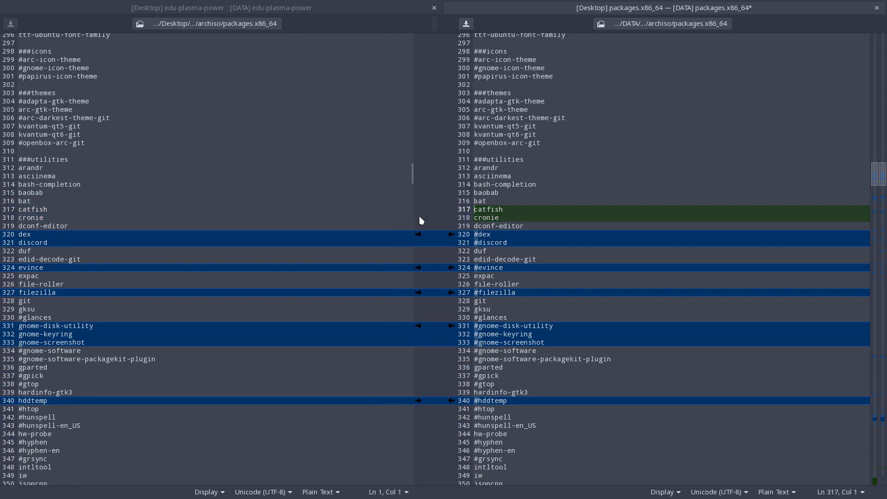
click(419, 235)
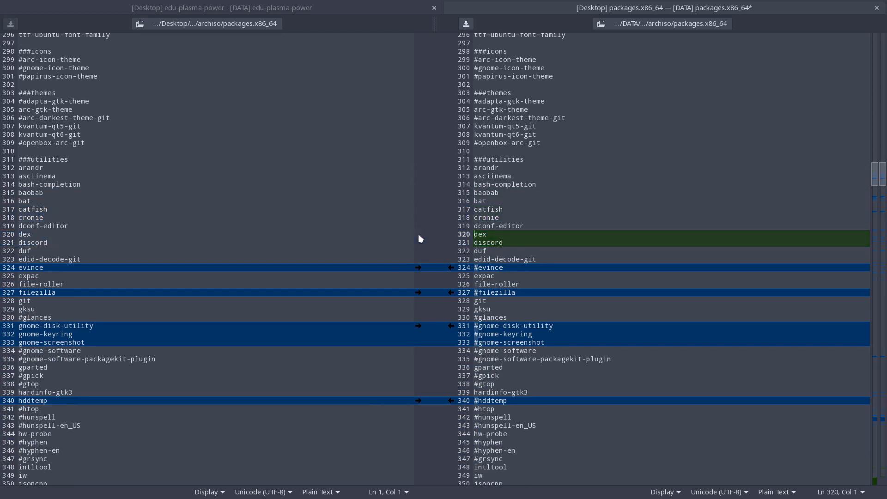
click(417, 268)
click(418, 293)
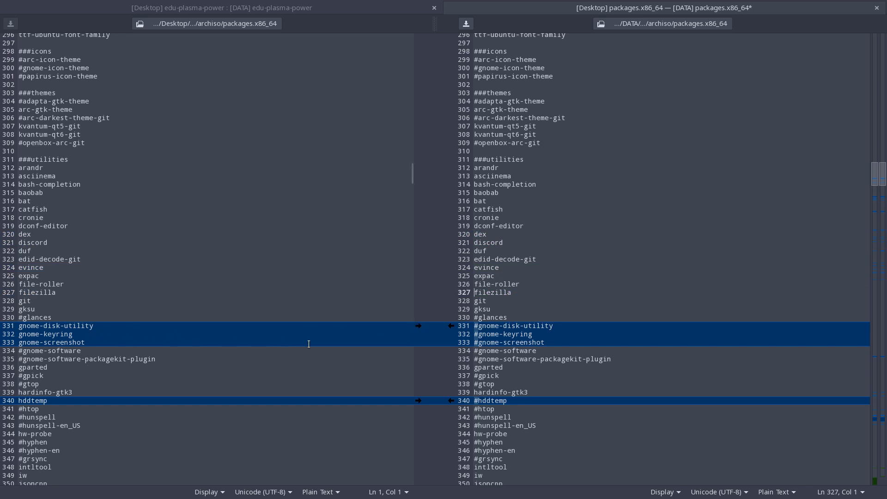
Uncomment only gnome-disk-utility of the three gnome lines in the DATA copy, and carry over the enabled hddtemp line.
click(478, 341)
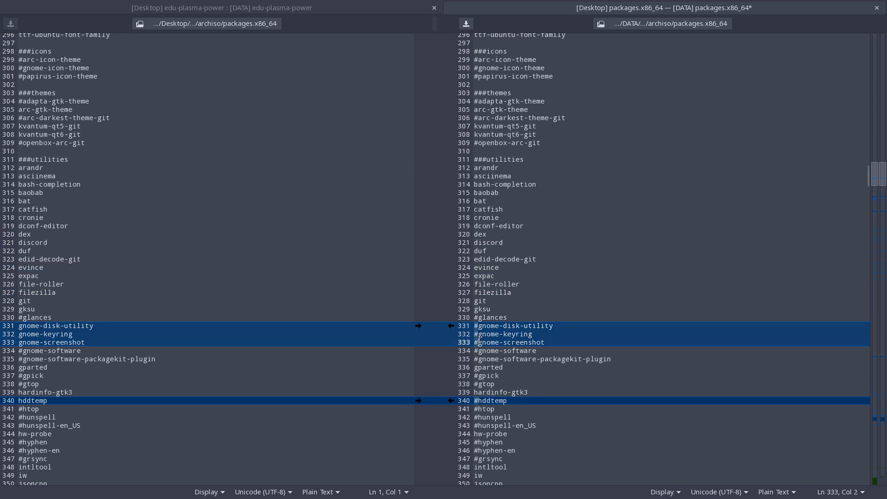
click(478, 335)
key(Up)
key(BackSpace)
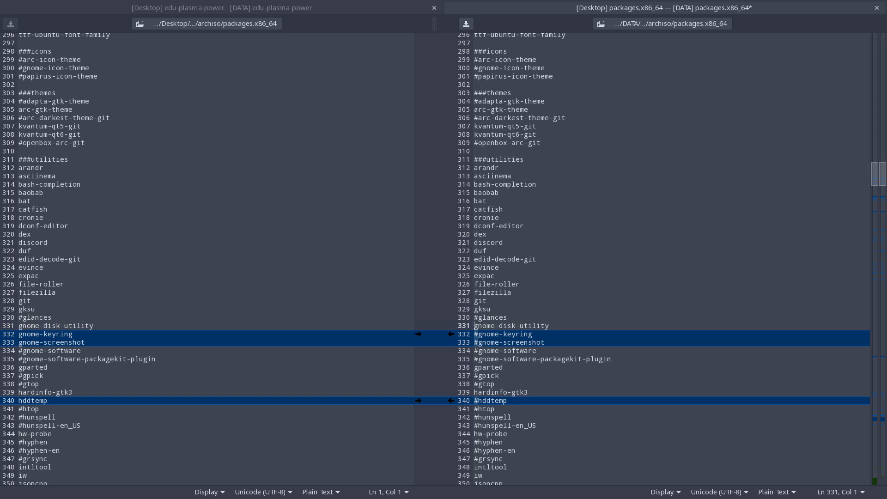
click(419, 400)
scroll(462, 397, down, 3)
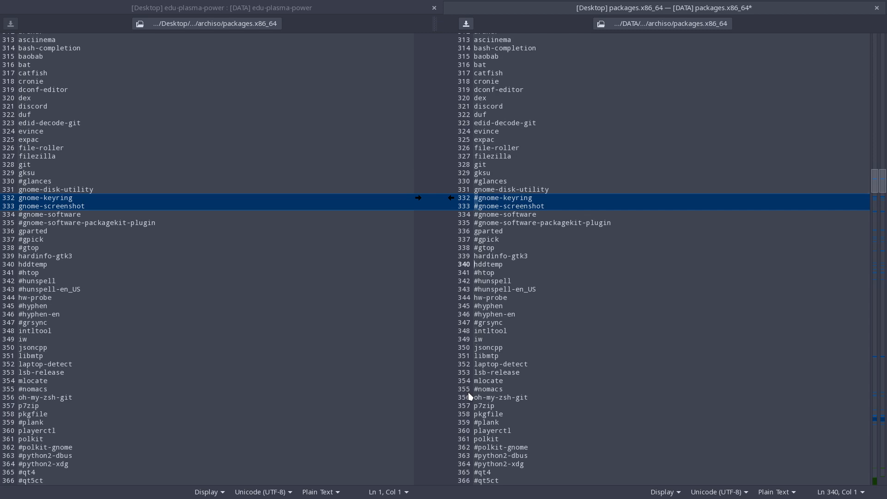
Uncomment rofi and simple-scan in the DATA copy, leaving rxvt-unicode commented out.
scroll(470, 396, down, 11)
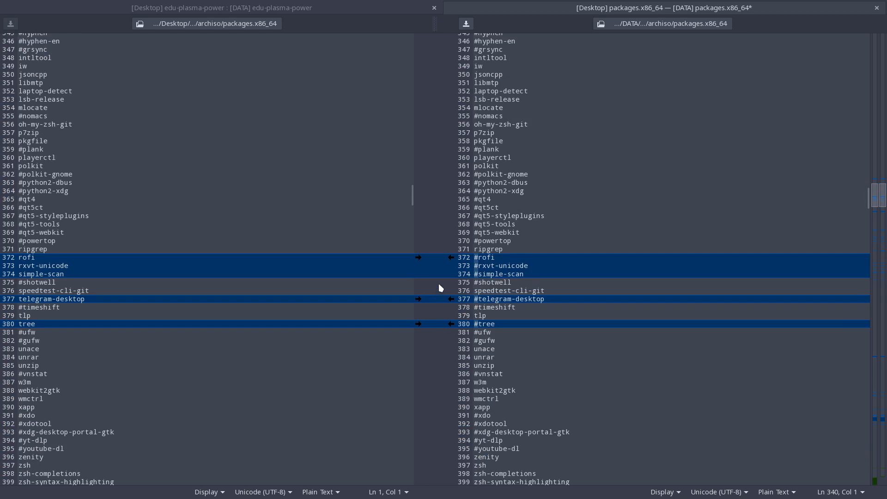
click(478, 257)
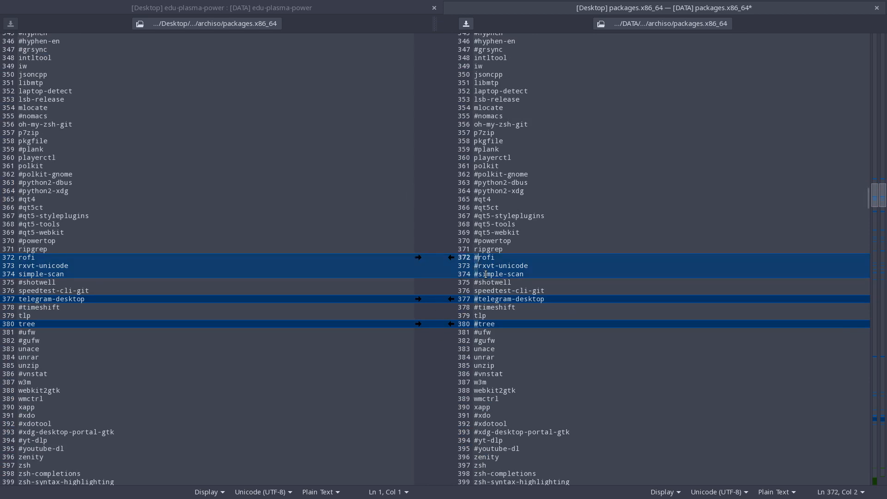
key(BackSpace)
click(477, 275)
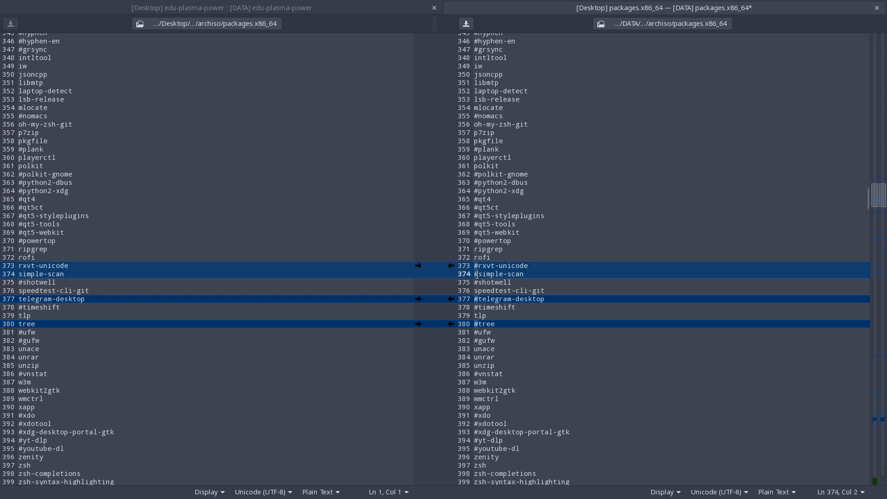
key(BackSpace)
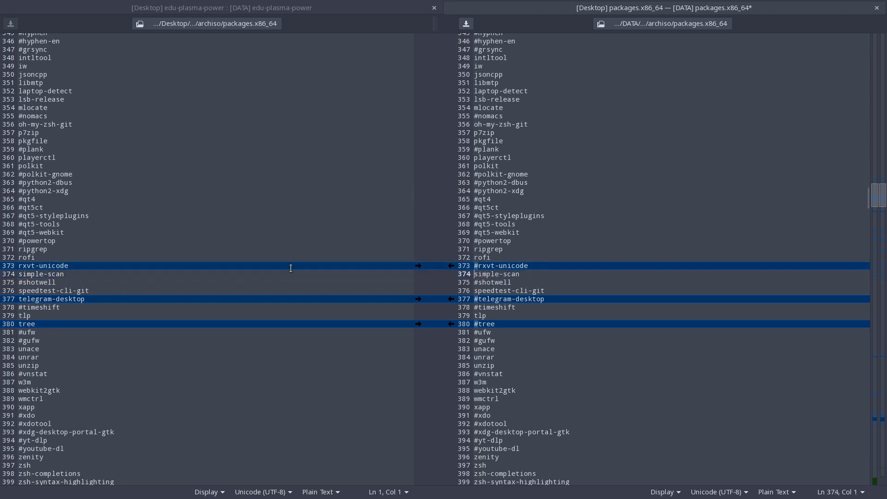
click(86, 266)
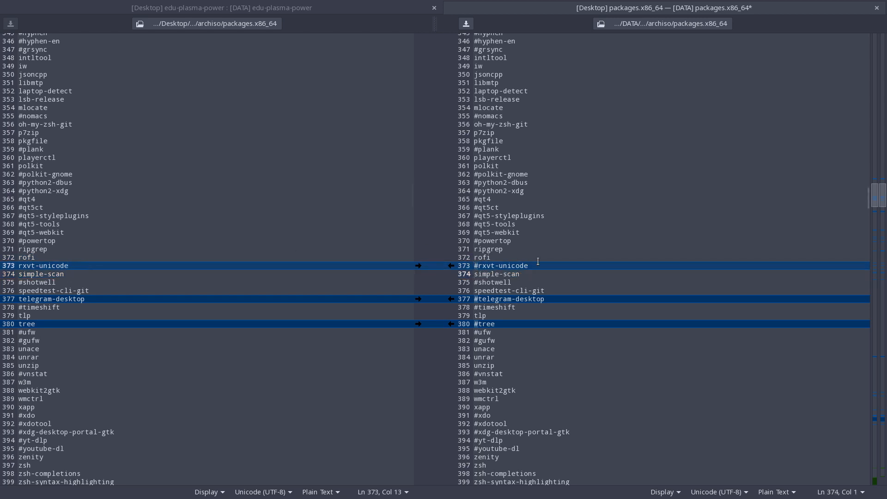
Carry the enabled telegram-desktop, tree, vivaldi, vivaldi-ffmpeg-codecs and vivaldi-widevine lines over to the DATA copy.
click(418, 299)
click(418, 323)
key(alt+Down)
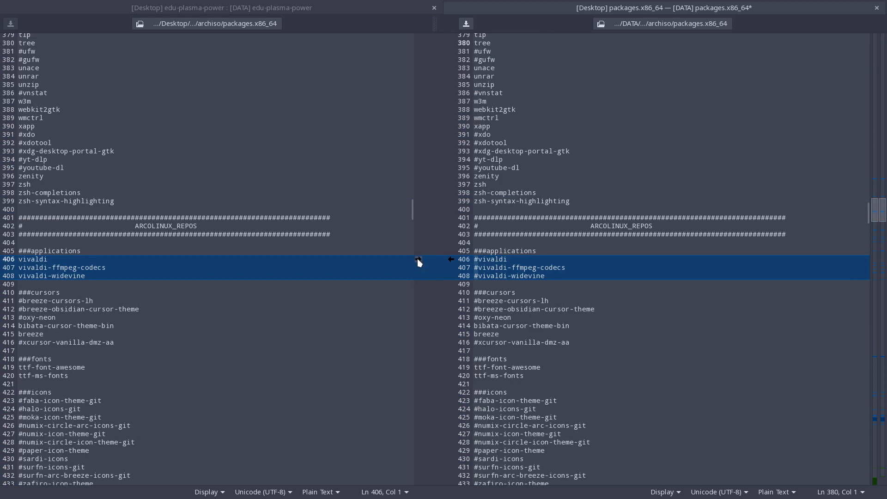
click(418, 259)
Carry the enabled font-manager, gitahead-bin, python-pywal, the_platinum_searcher-bin and wttr lines of the utilities-repo section over to the DATA copy.
key(alt+Down)
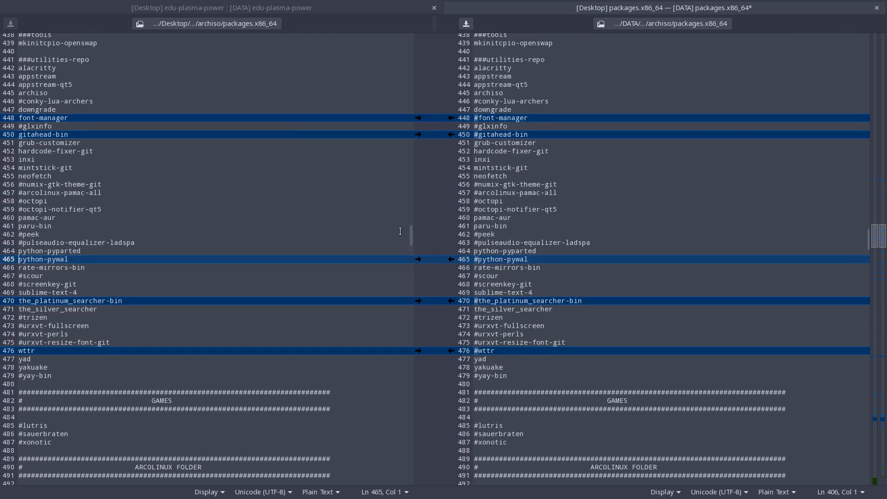
click(418, 118)
click(418, 134)
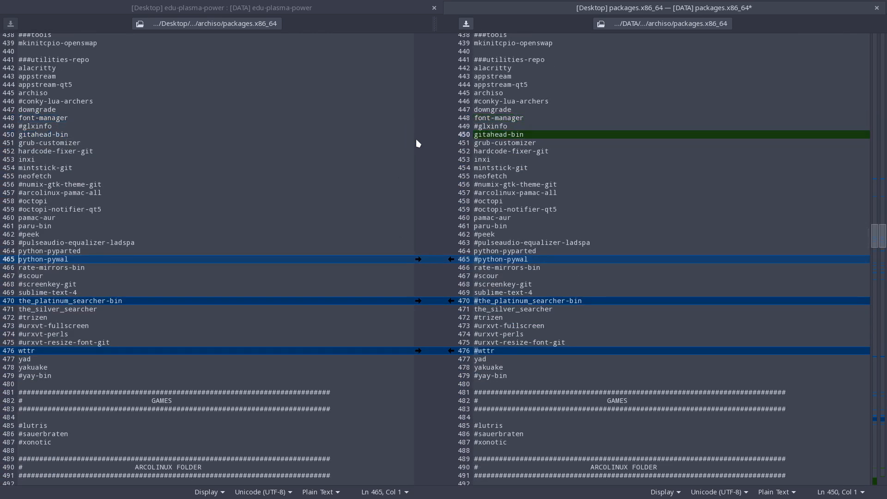
click(418, 259)
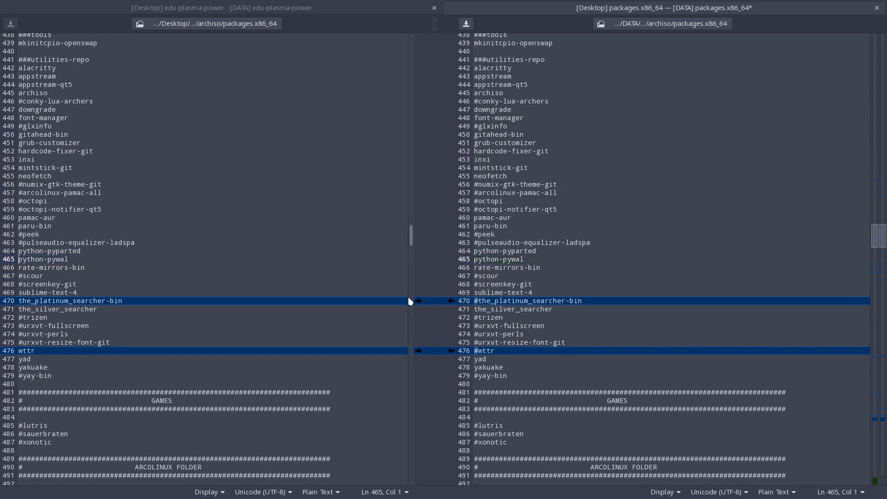
click(408, 297)
scroll(402, 284, up, 5)
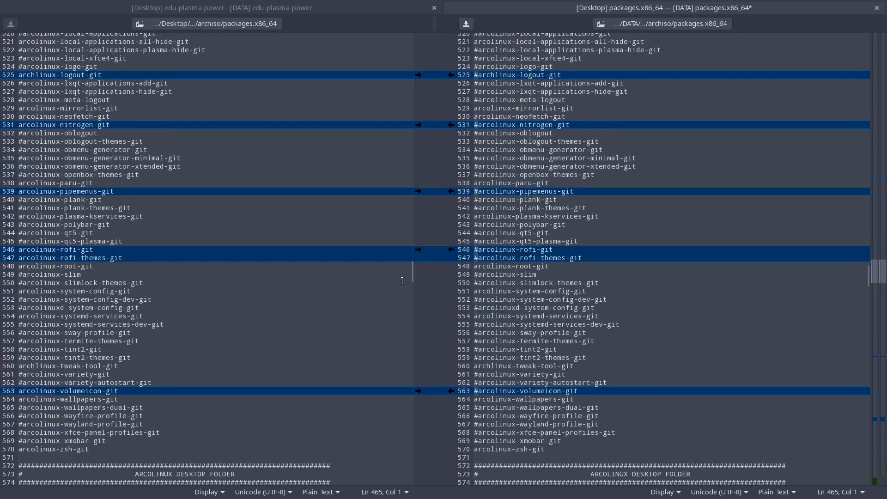
scroll(402, 281, up, 7)
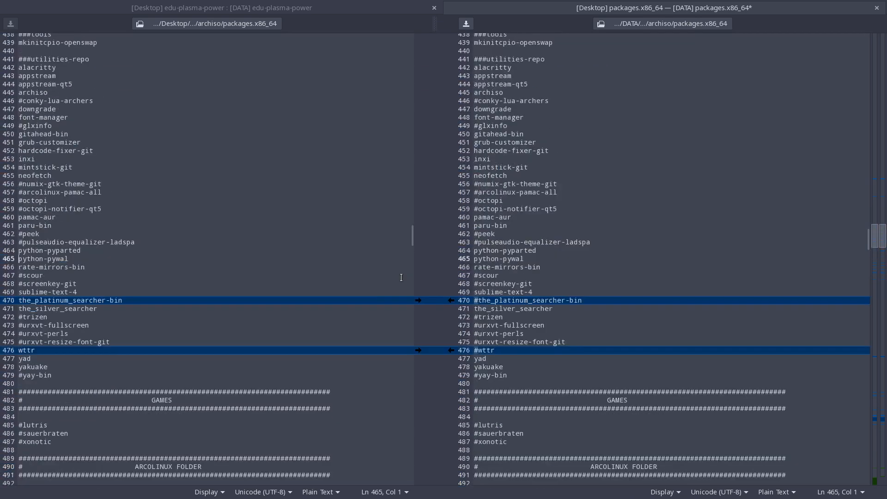
click(418, 300)
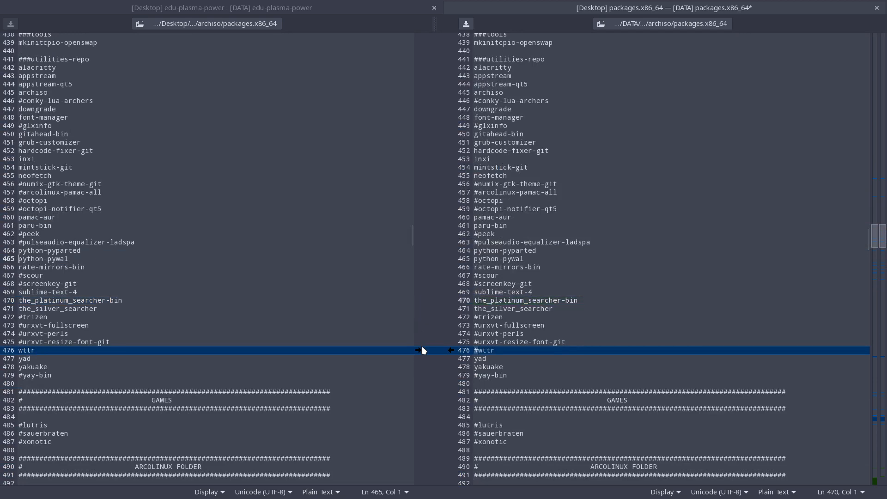
click(419, 350)
Carry the enabled arcolinux-btop-git, a-candy-beauty-icon-theme-git, archlinux-logout-git and arcolinux-nitrogen-git lines over to the DATA copy.
scroll(392, 328, down, 2)
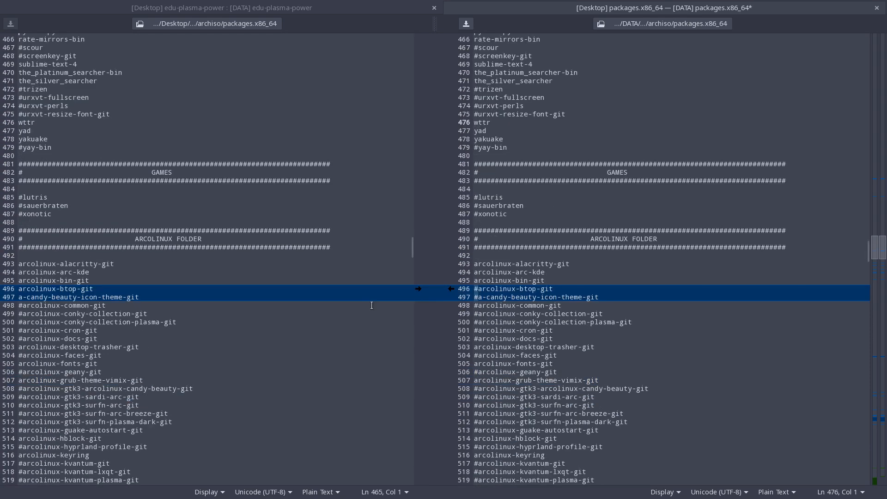
click(418, 289)
scroll(392, 300, down, 2)
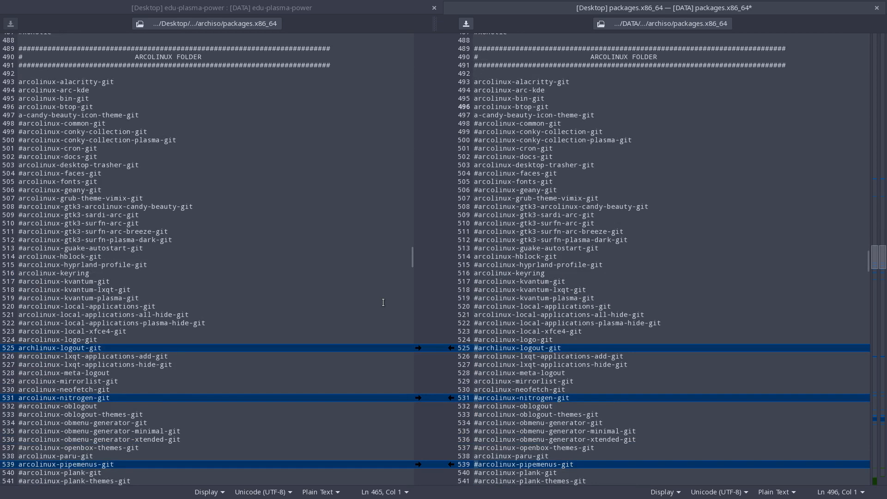
scroll(383, 302, down, 1)
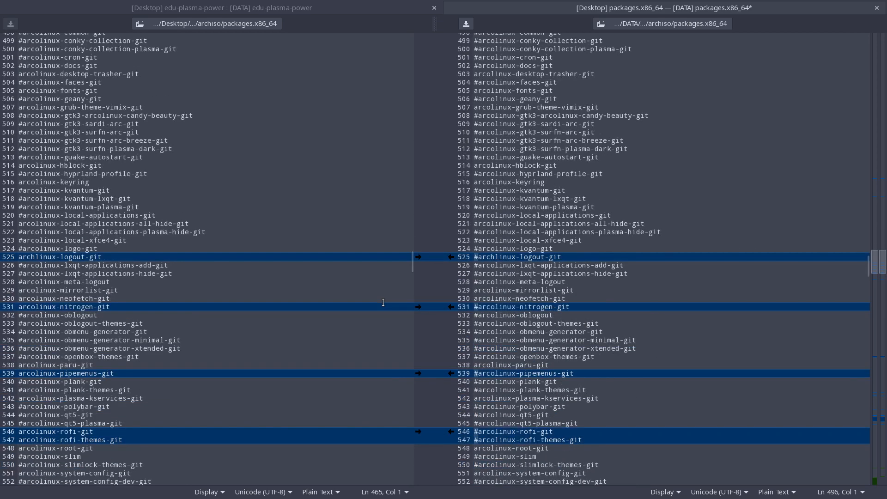
click(418, 257)
click(418, 307)
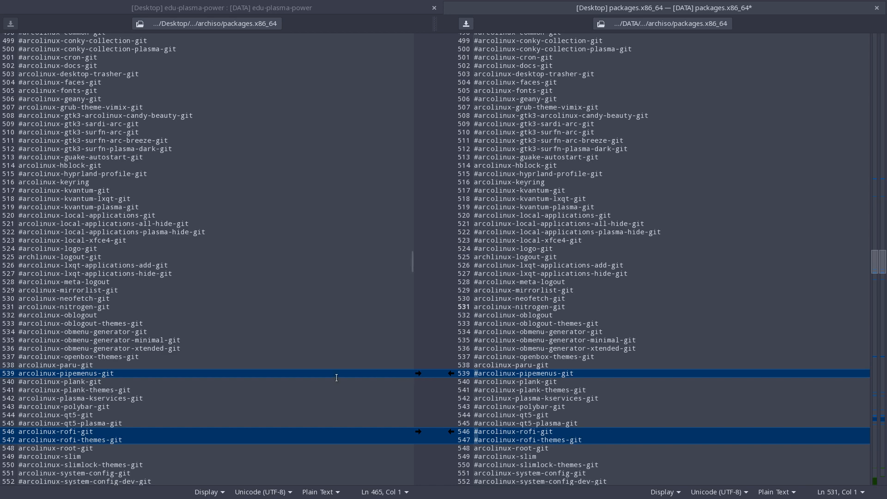
Carry the enabled arcolinux-rofi-git, arcolinux-rofi-themes-git and arcolinux-volumeicon-git lines over to the DATA copy, skipping arcolinux-pipemenus-git.
scroll(336, 378, down, 5)
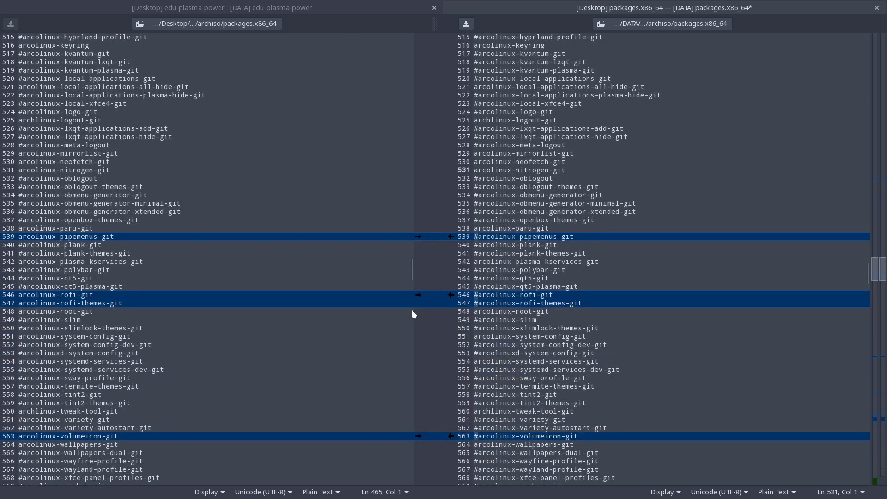
click(418, 295)
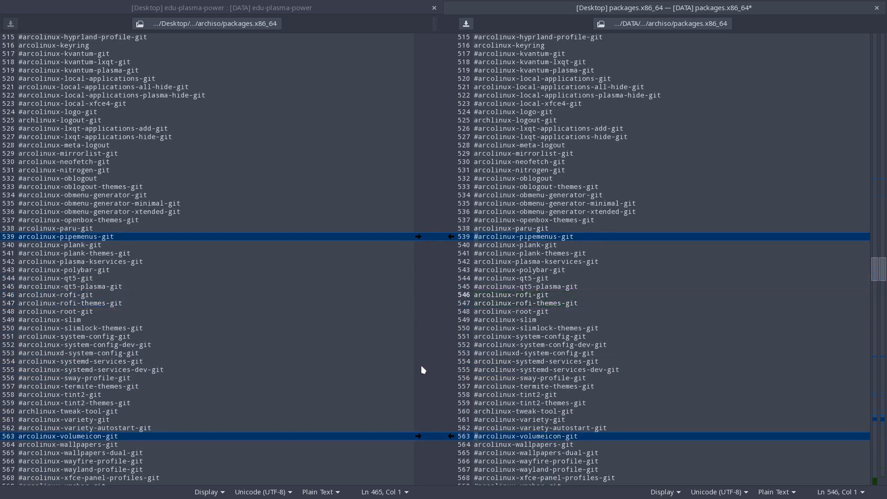
click(418, 436)
Carry the commented-out adobe-source-han-sans jp, kr and cn font lines of the Calamares dependencies over to the DATA copy.
scroll(345, 382, down, 5)
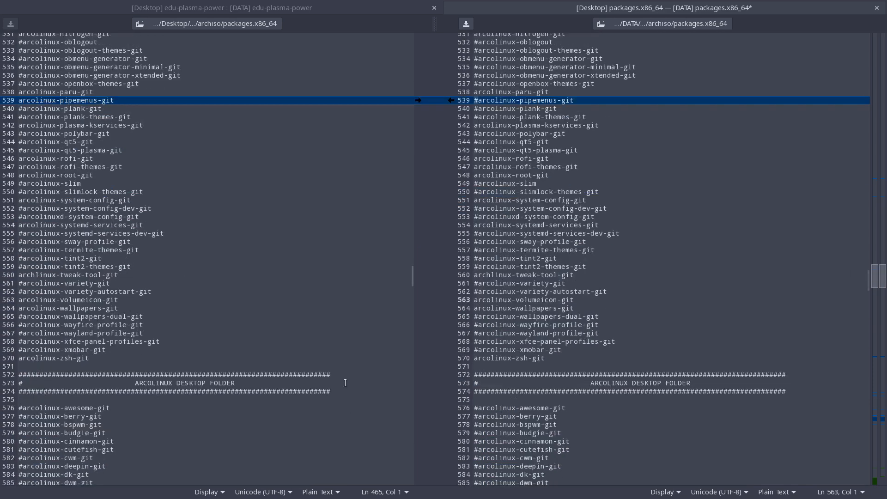
scroll(345, 382, down, 20)
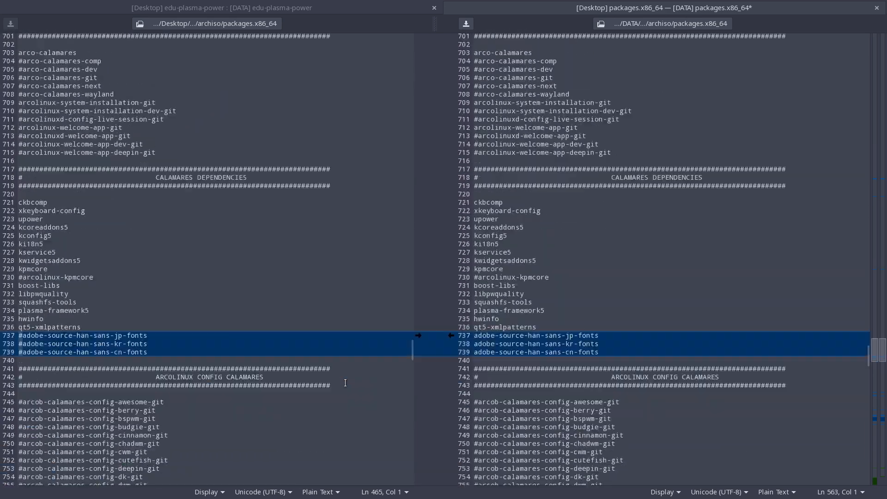
scroll(345, 383, down, 2)
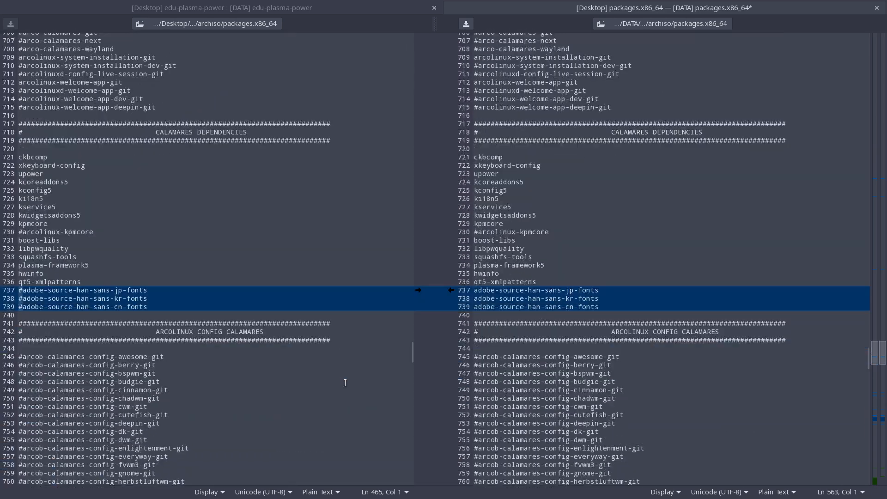
click(418, 291)
Carry the enabled picom and volumeicon lines over to the DATA copy.
scroll(409, 307, down, 3)
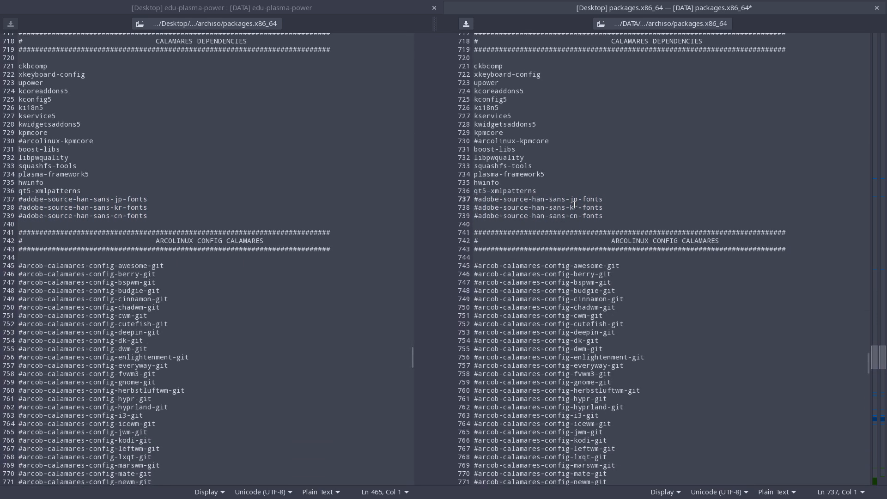
scroll(403, 352, down, 20)
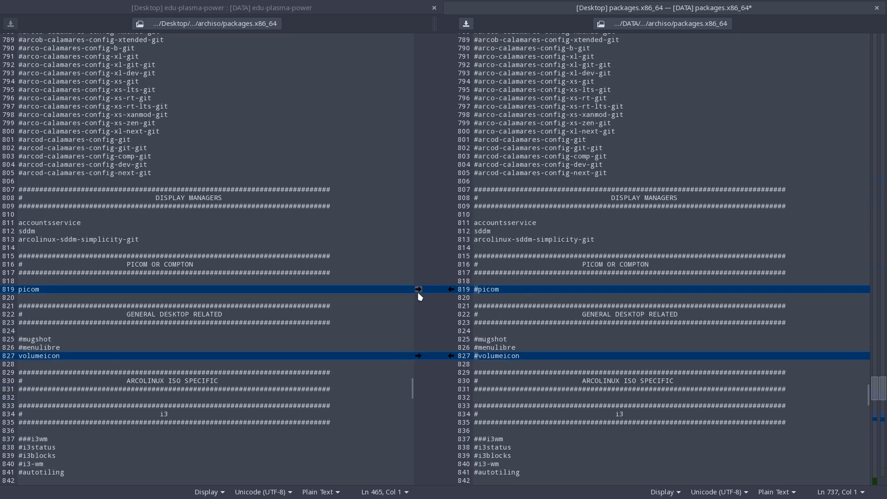
click(418, 289)
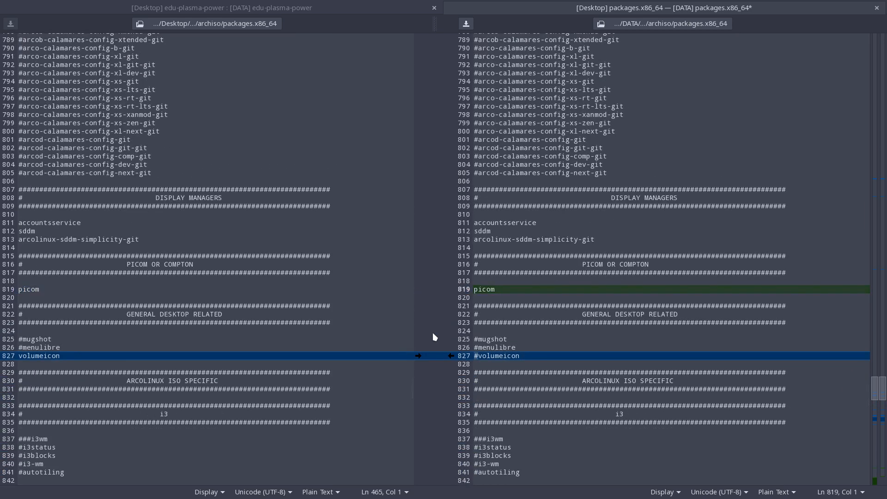
click(418, 356)
Carry the enabled lxappearance, exo and garcon lines over to the DATA copy.
scroll(408, 365, down, 13)
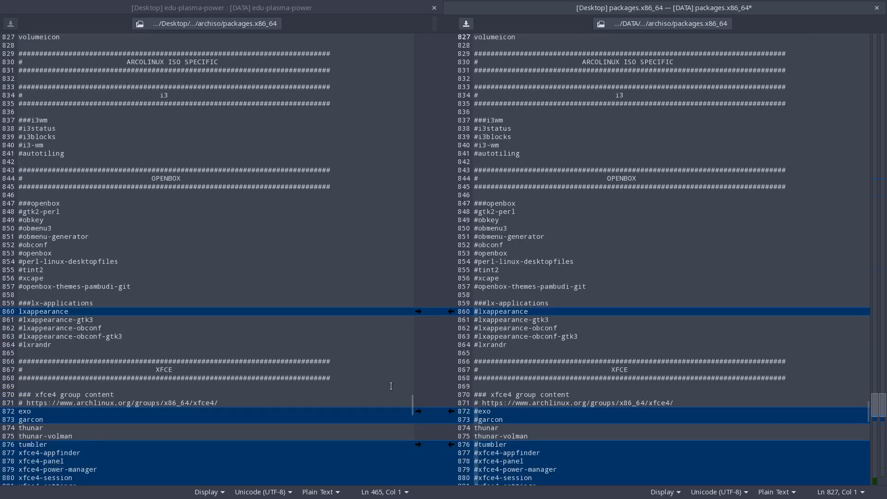
click(418, 311)
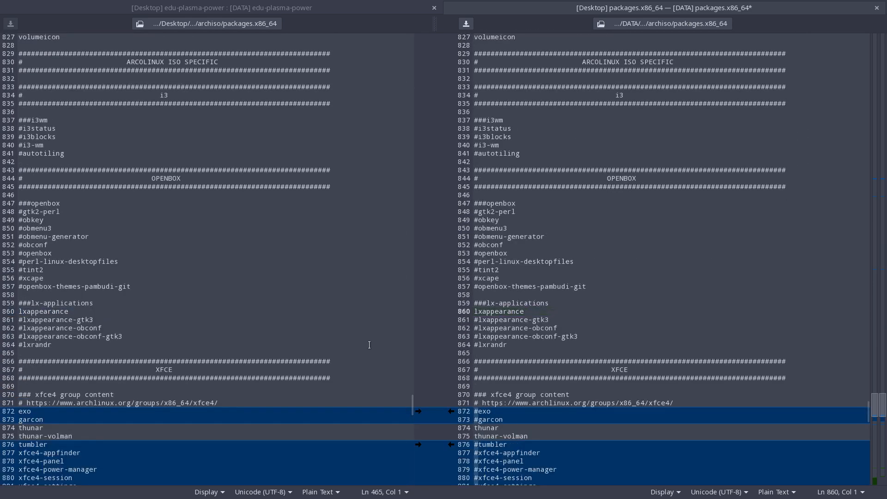
scroll(369, 345, down, 5)
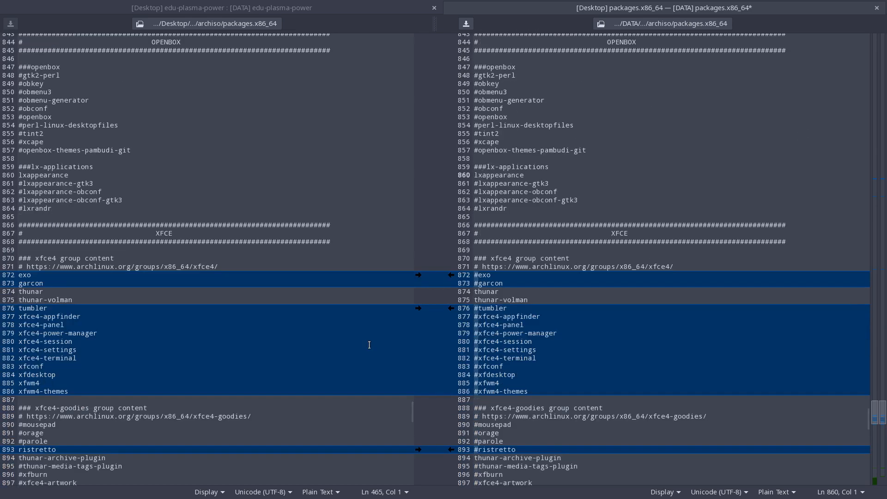
click(418, 275)
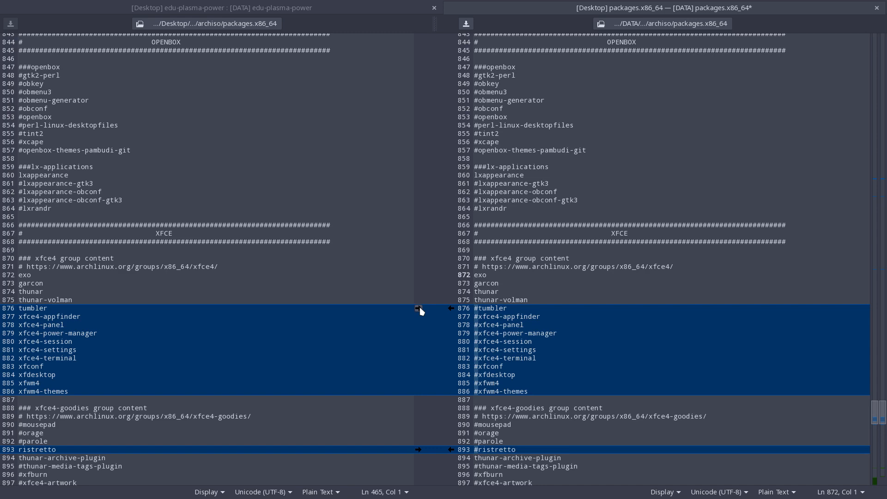
Uncomment only xfce4-appfinder and xfce4-terminal within the differing xfce4 group block of the DATA copy.
scroll(420, 308, down, 2)
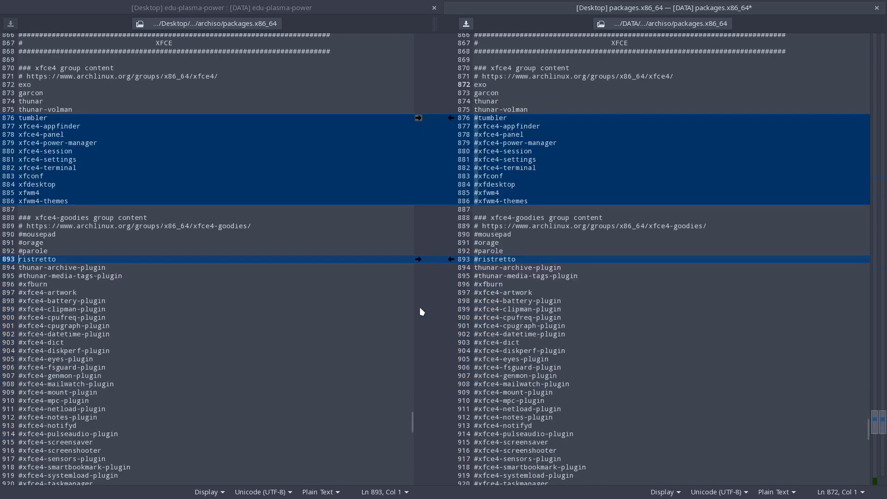
scroll(419, 308, up, 1)
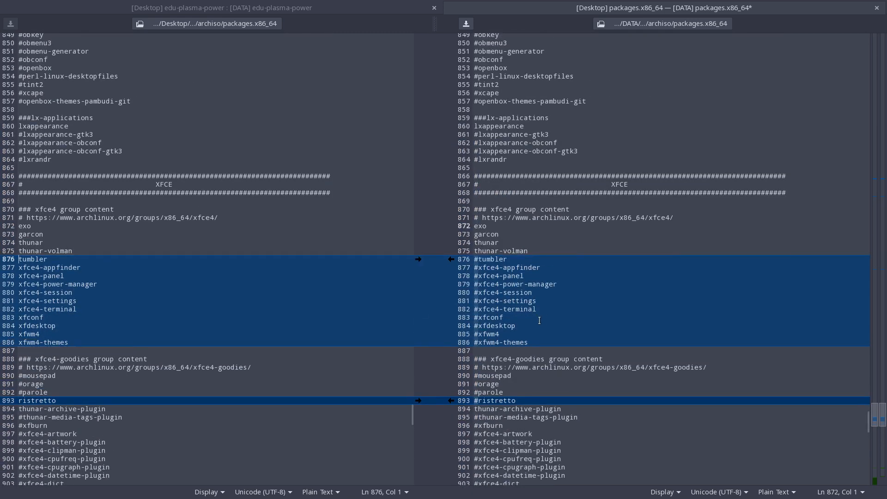
click(543, 292)
click(478, 268)
key(BackSpace)
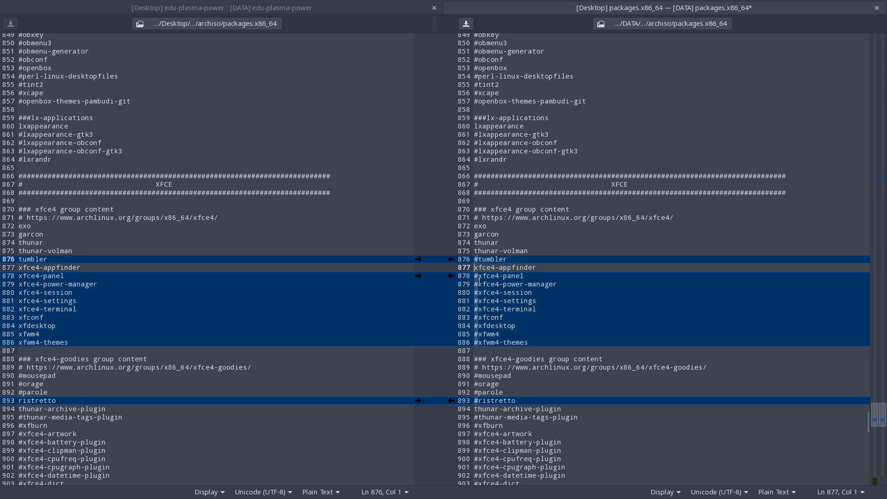
click(478, 310)
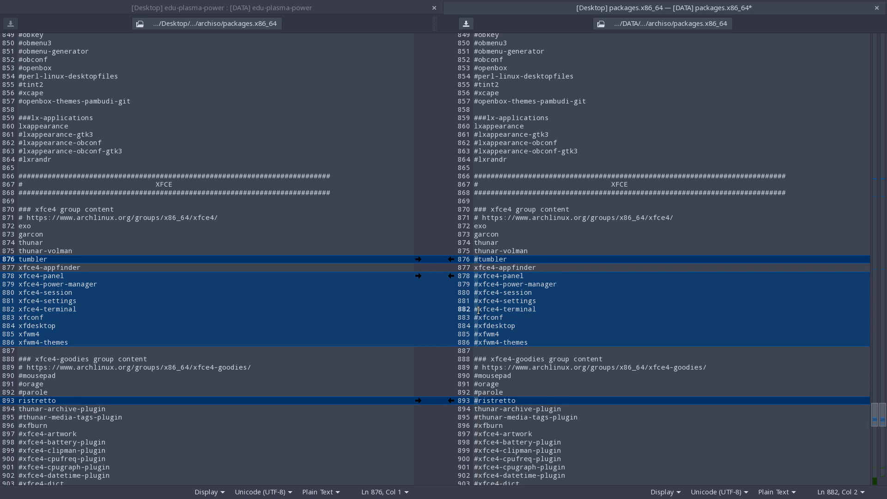
key(BackSpace)
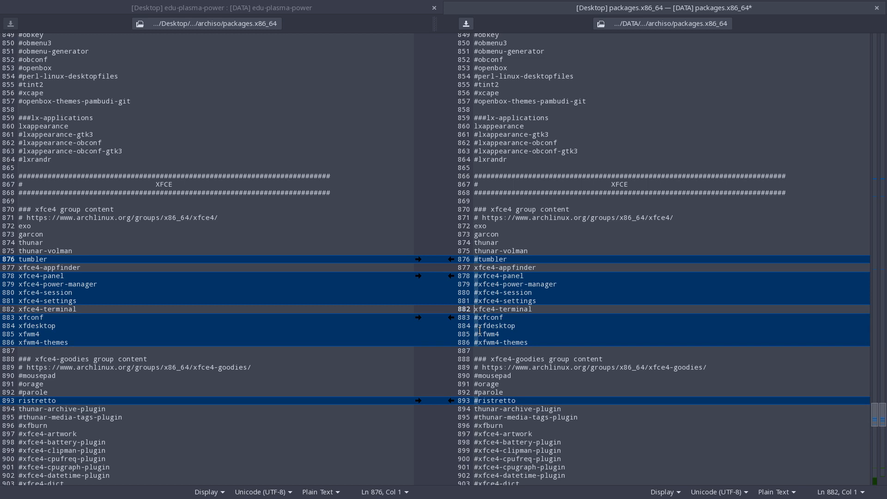
Carry the cpuid line and the whole CHADWM SPECIFIC section at the file's end over to the DATA copy.
scroll(479, 331, down, 4)
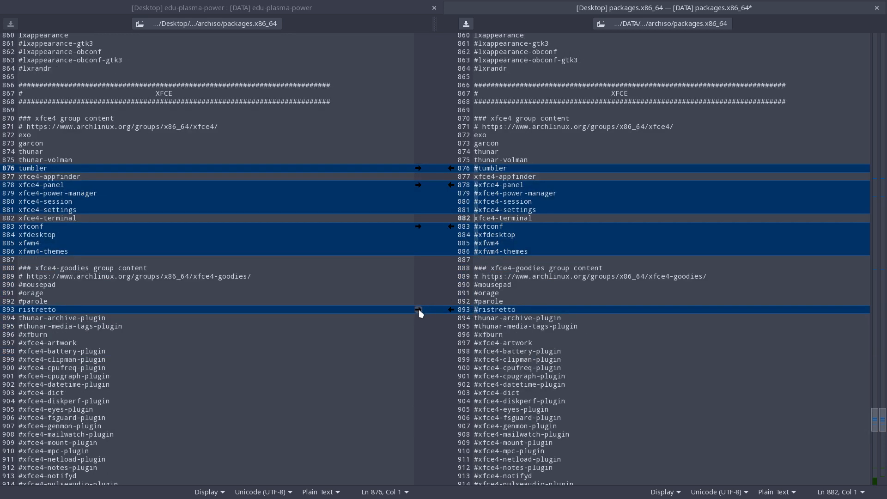
scroll(481, 310, down, 9)
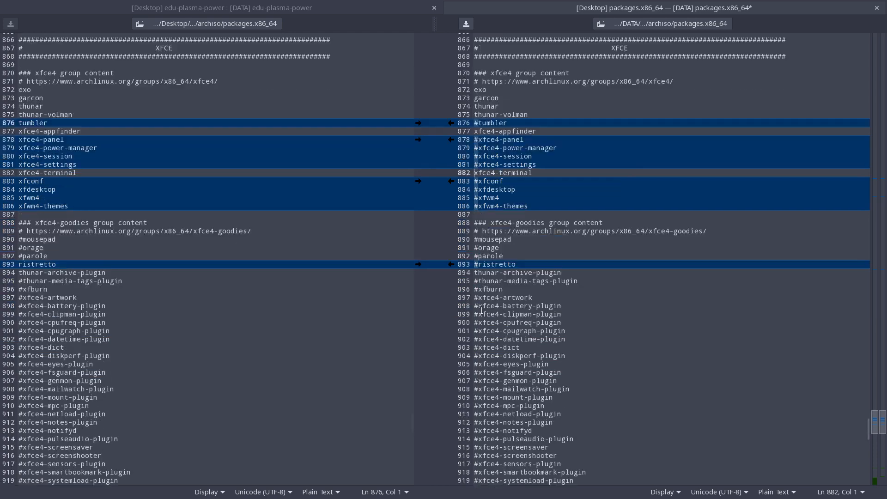
scroll(481, 310, down, 20)
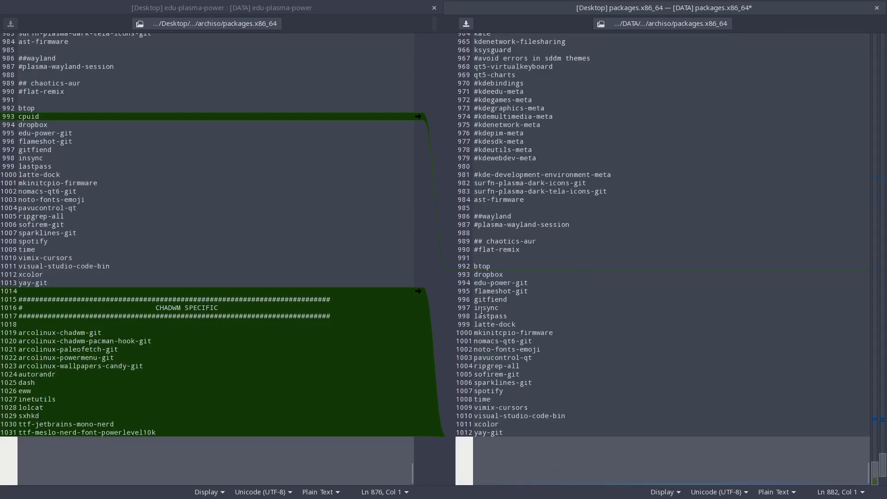
click(419, 117)
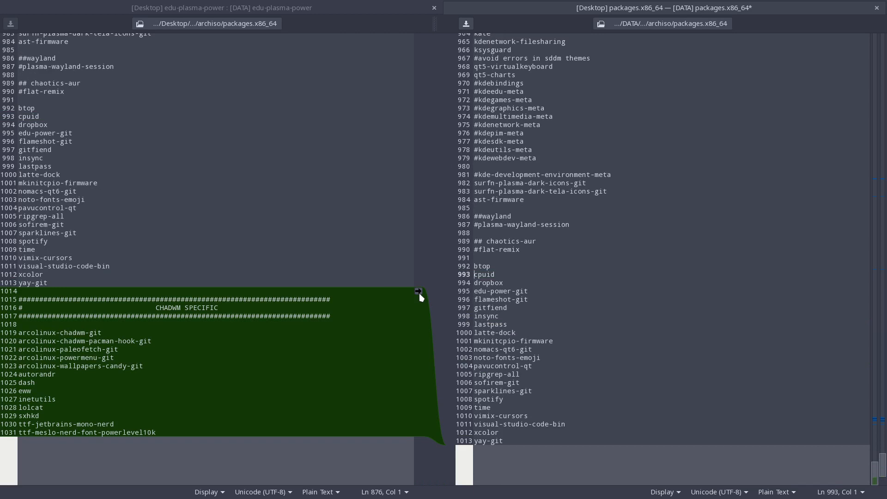
click(418, 292)
Review the remaining differences between the two package lists from the end of the file back to its first line.
scroll(690, 274, up, 15)
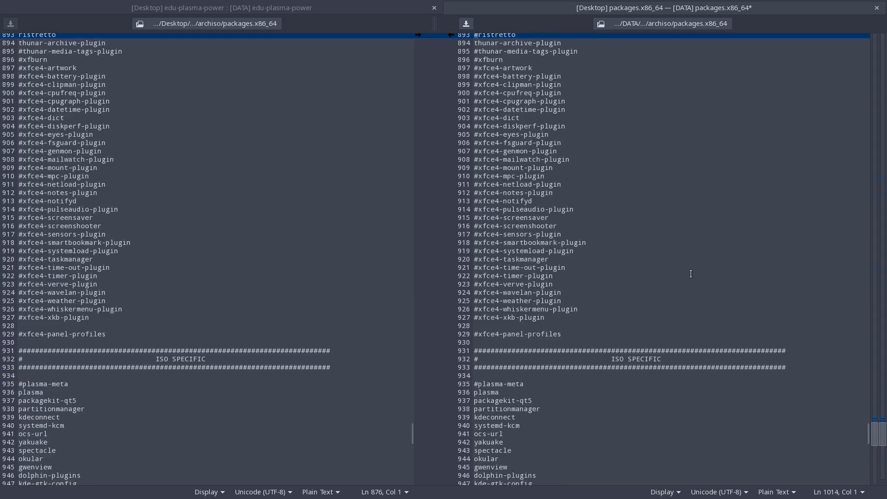
scroll(691, 273, up, 9)
scroll(690, 273, up, 2)
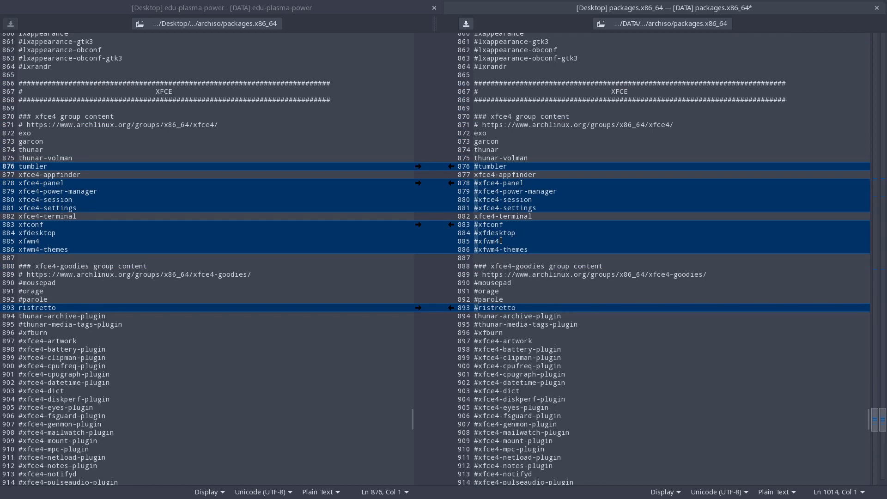
scroll(519, 233, up, 5)
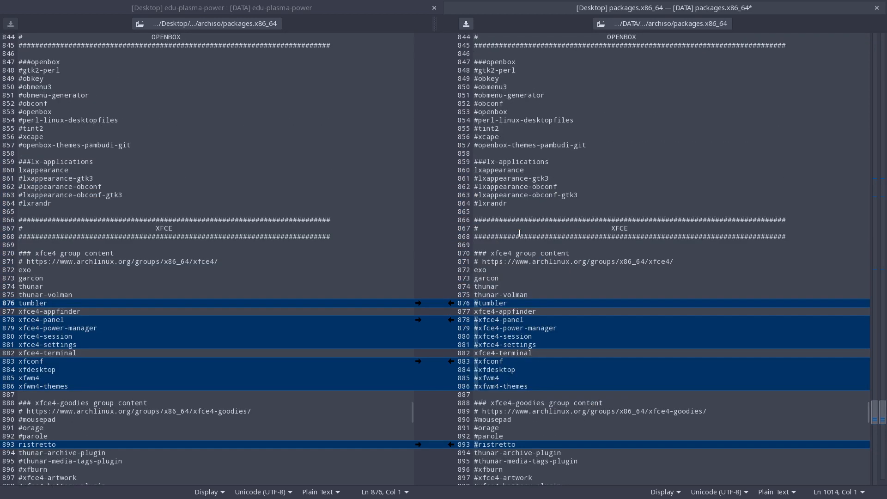
scroll(519, 233, up, 4)
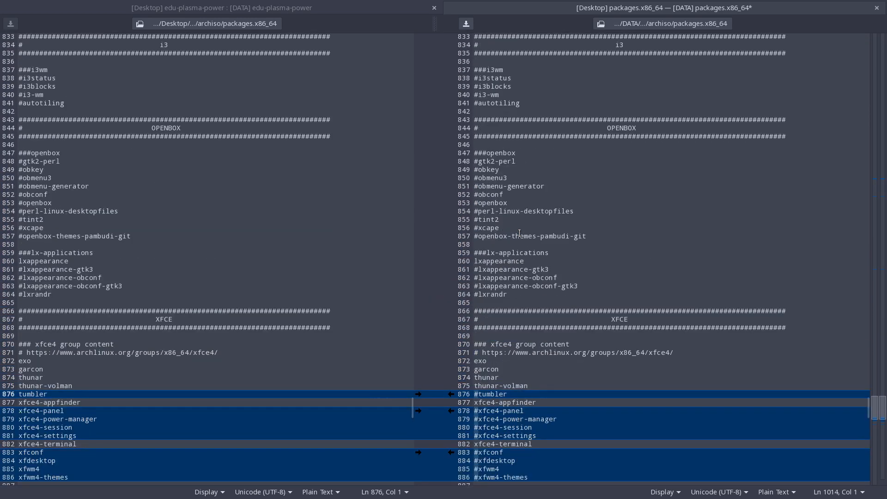
scroll(519, 232, up, 20)
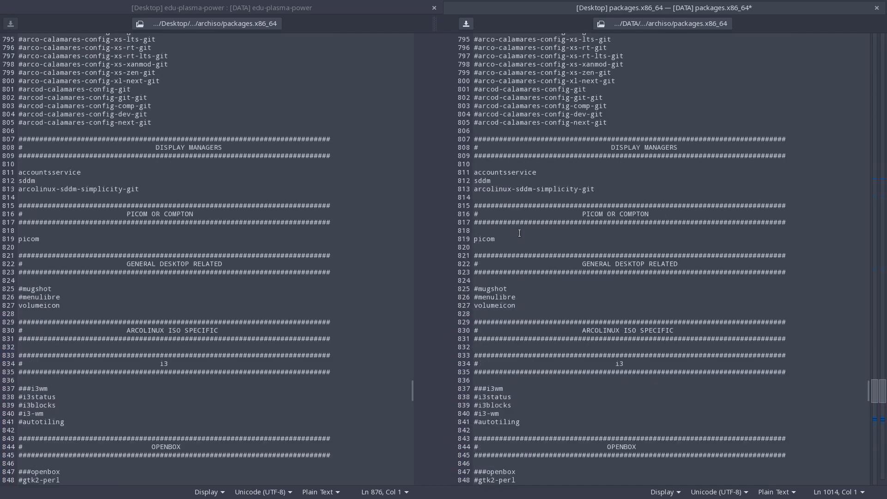
scroll(519, 233, up, 20)
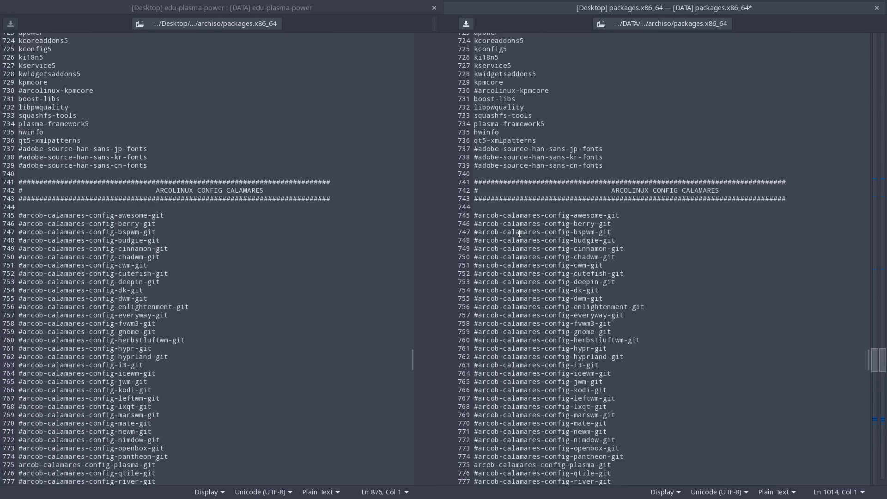
scroll(520, 233, up, 20)
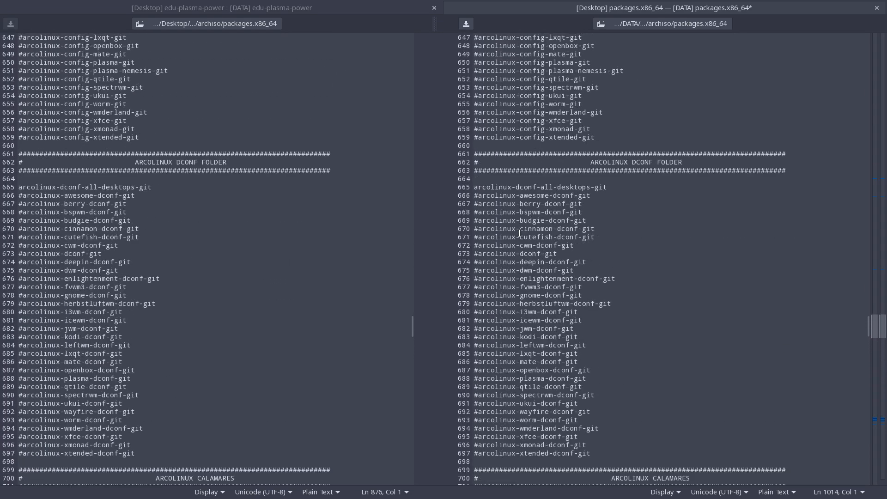
scroll(519, 233, up, 20)
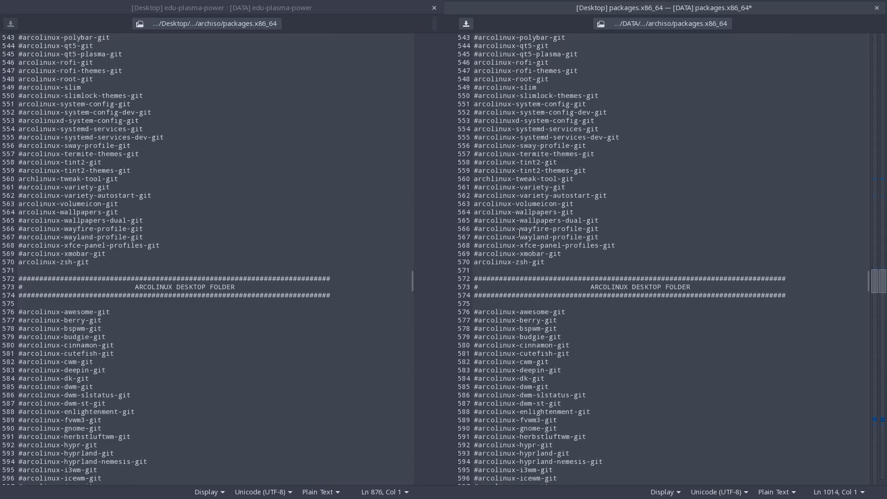
scroll(519, 233, up, 5)
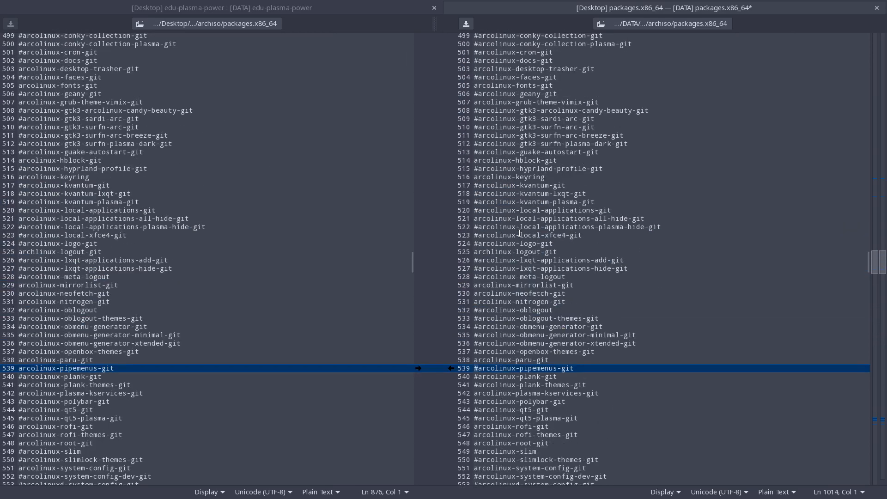
scroll(519, 234, up, 4)
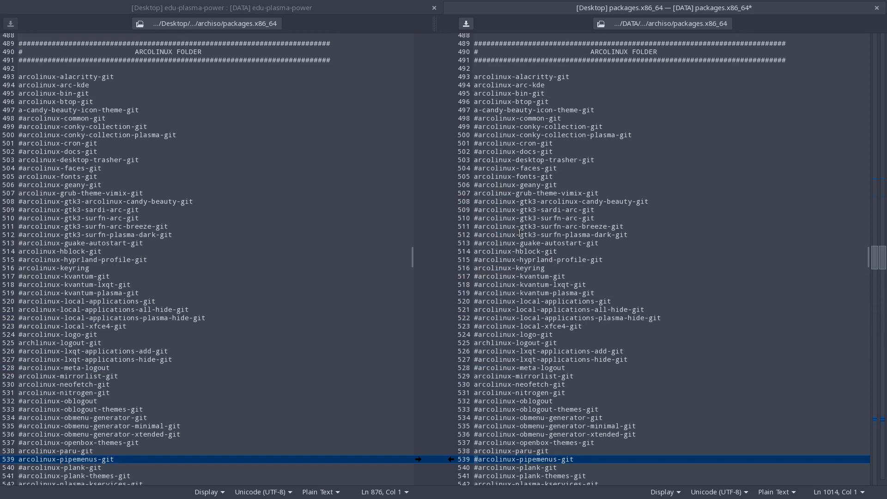
scroll(520, 234, up, 20)
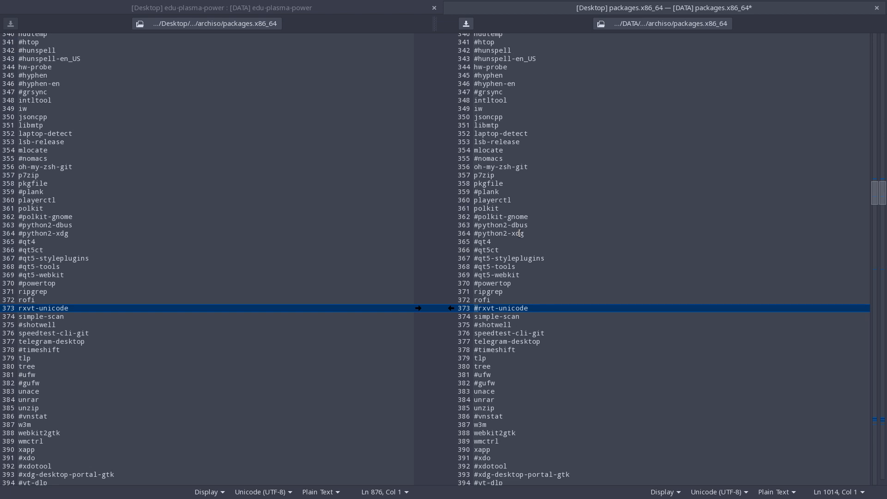
scroll(519, 233, up, 4)
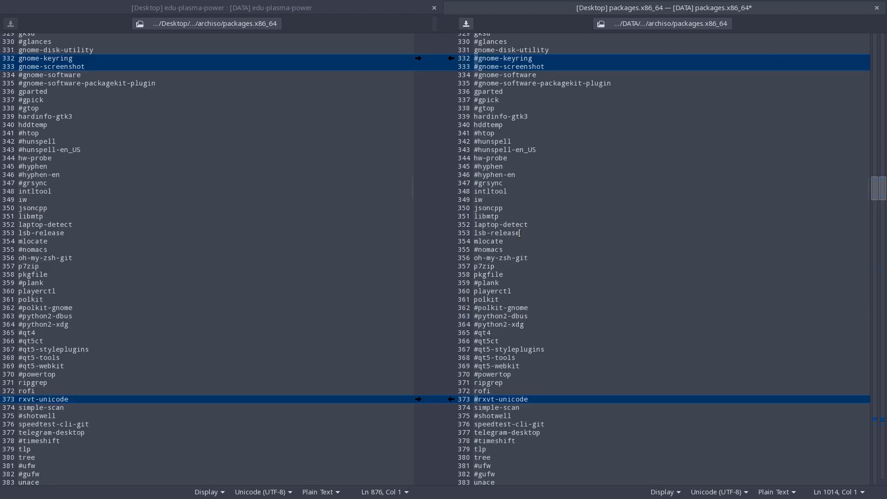
scroll(519, 233, up, 20)
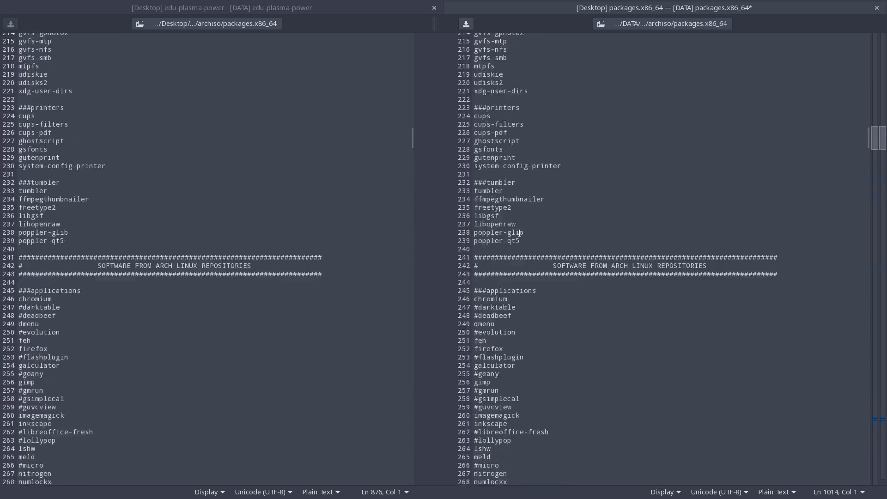
scroll(519, 233, up, 9)
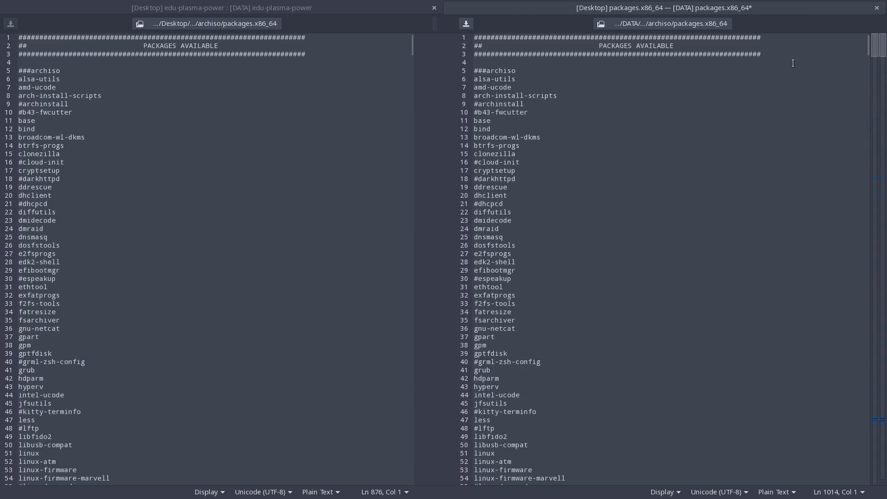
Save the merged packages.x86_64 in the DATA copy while closing the file comparison, and close the folder comparison as well.
click(876, 8)
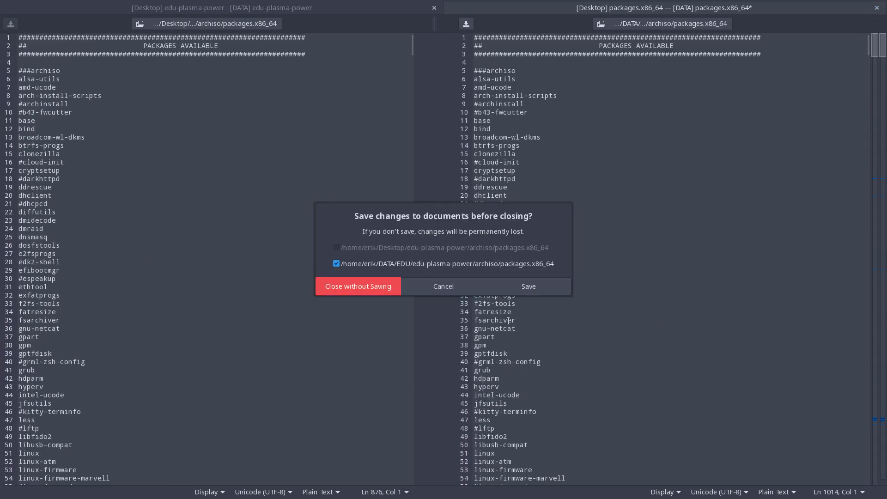
click(527, 287)
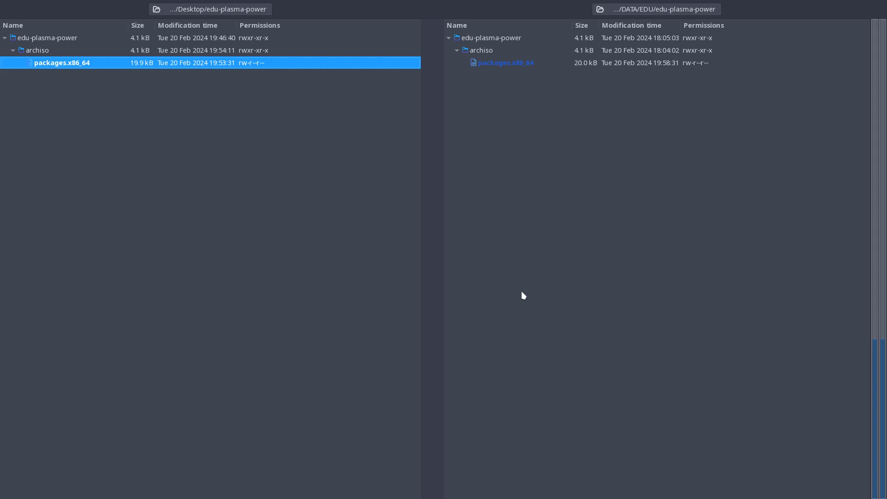
key(super+q)
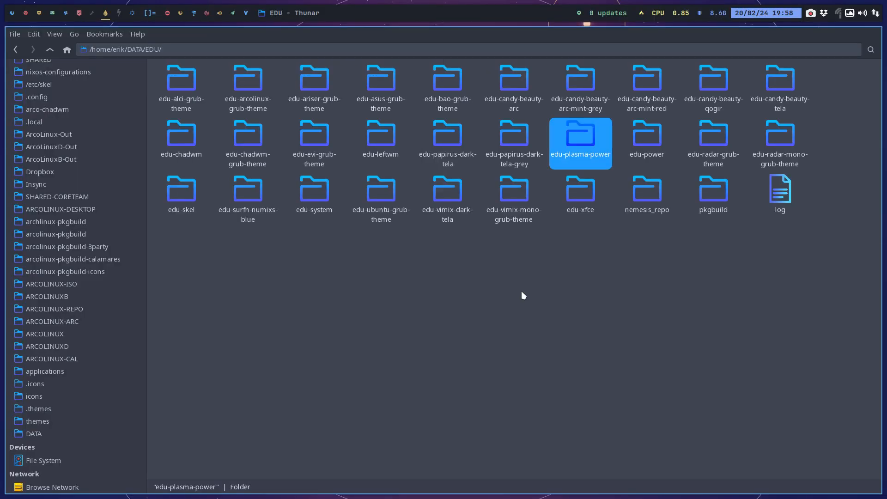
Open the installation-scripts folder of the Desktop's edu-plasma-power in the file manager.
click(536, 291)
click(580, 141)
scroll(123, 157, up, 5)
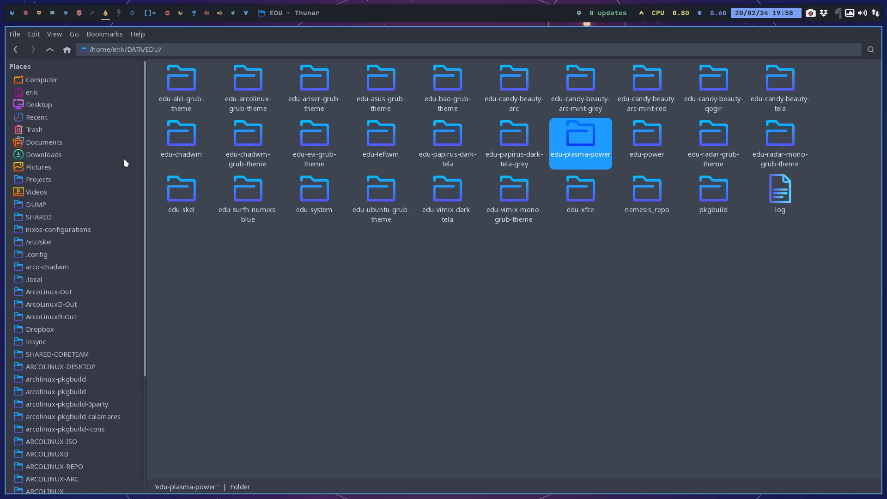
click(133, 105)
click(165, 91)
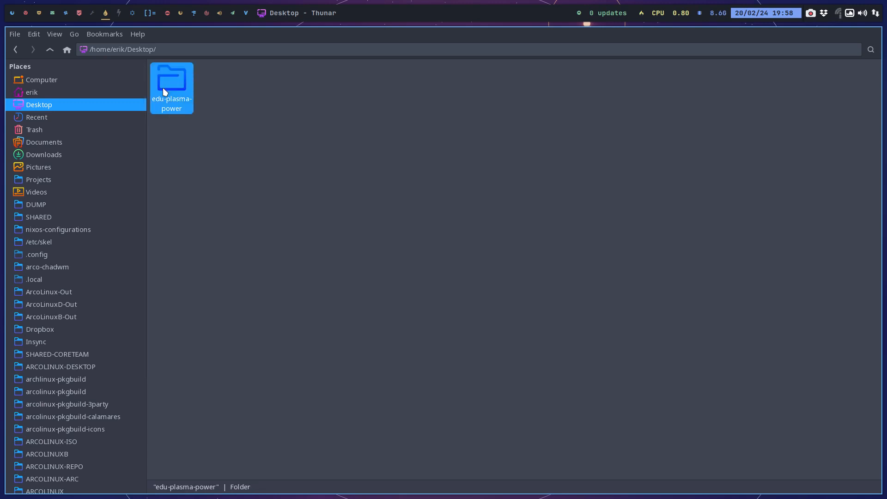
double_click(171, 83)
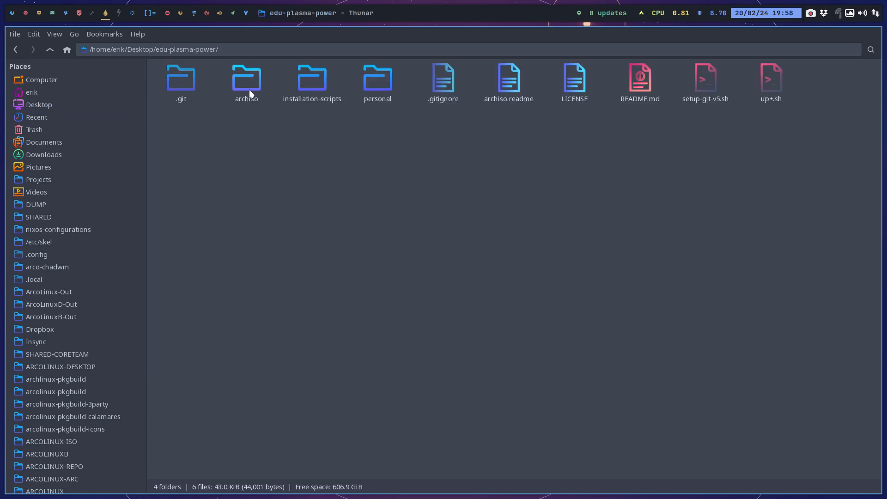
double_click(305, 82)
Run ./40-build-the-iso-local-again.sh from a terminal in this folder, enter the sudo password, and highlight the retrieved edu-power-git package.
right_click(253, 149)
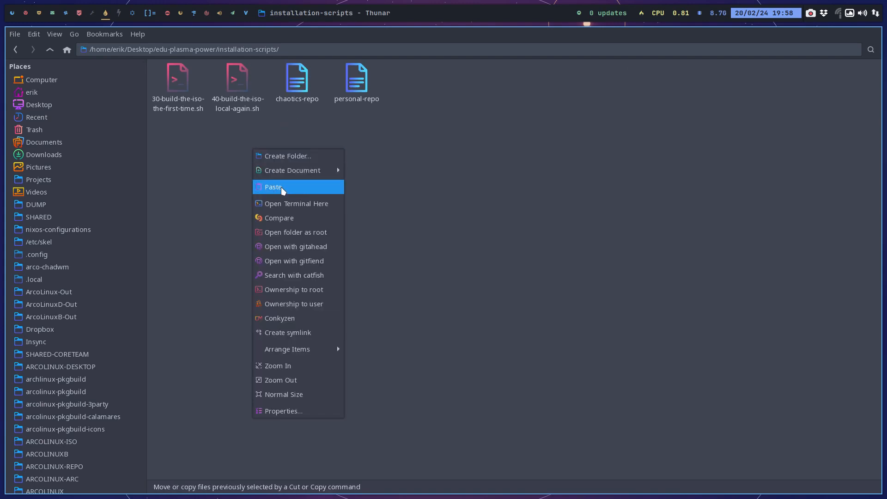
click(283, 198)
text(./40-build-the-iso-local-again.sh)
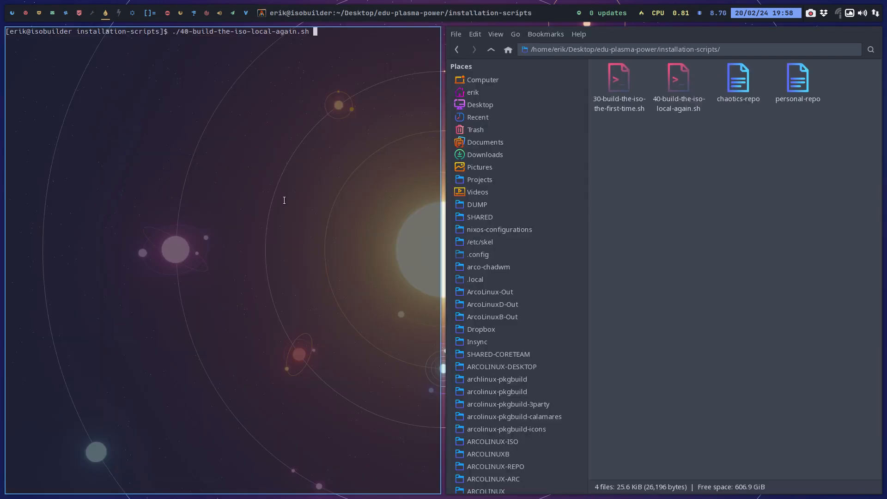
key(Return)
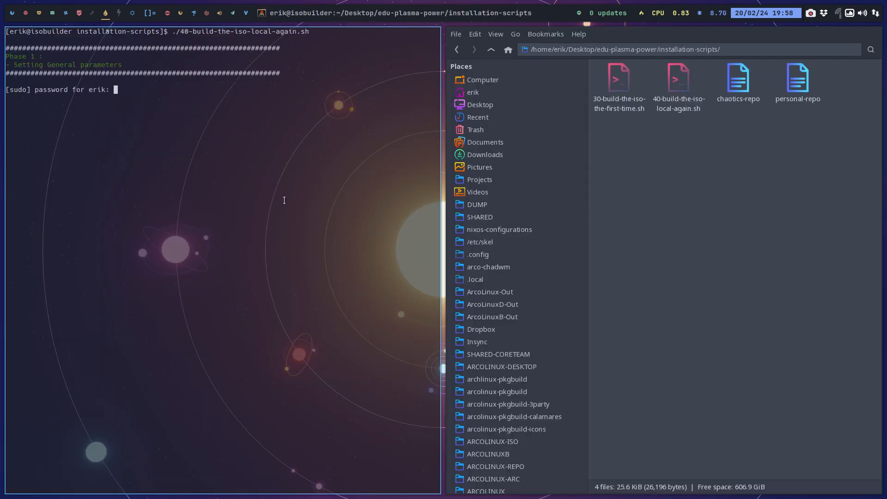
key(Return)
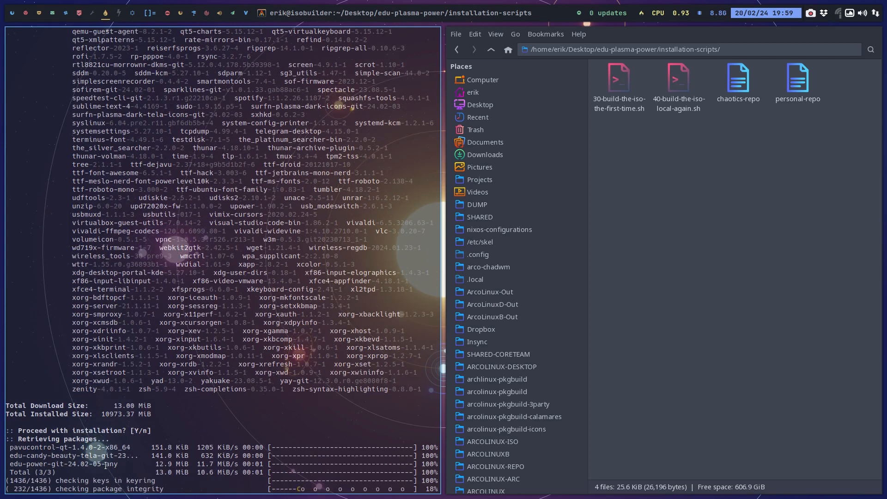
drag(105, 463, 7, 464)
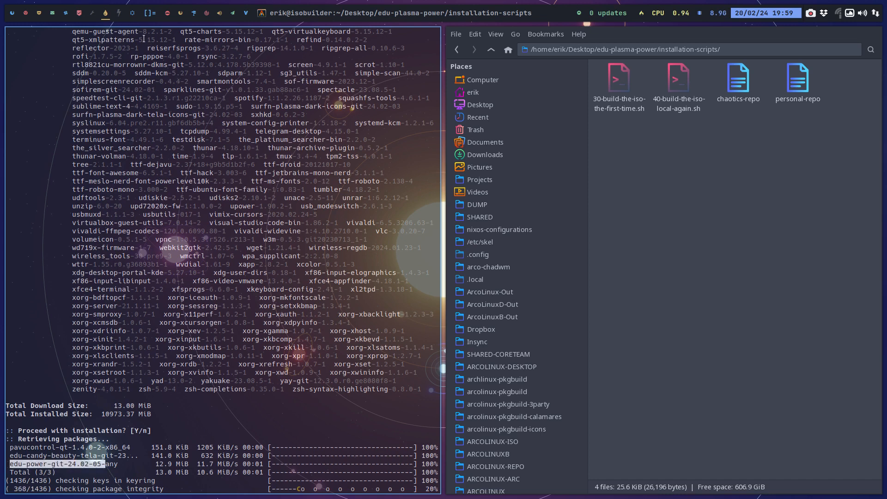
Close the terminal of the previously finished ISO build and the VirtualBox Manager on their workspaces.
mouse_move(71, 22)
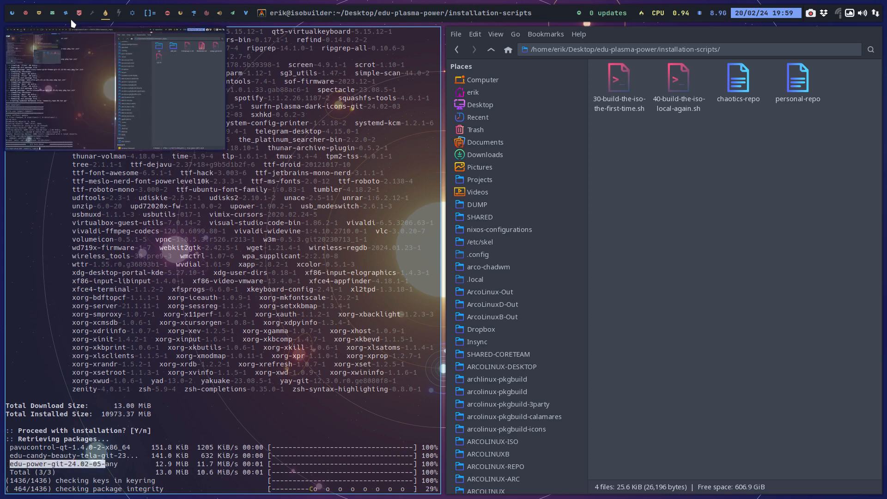
click(12, 13)
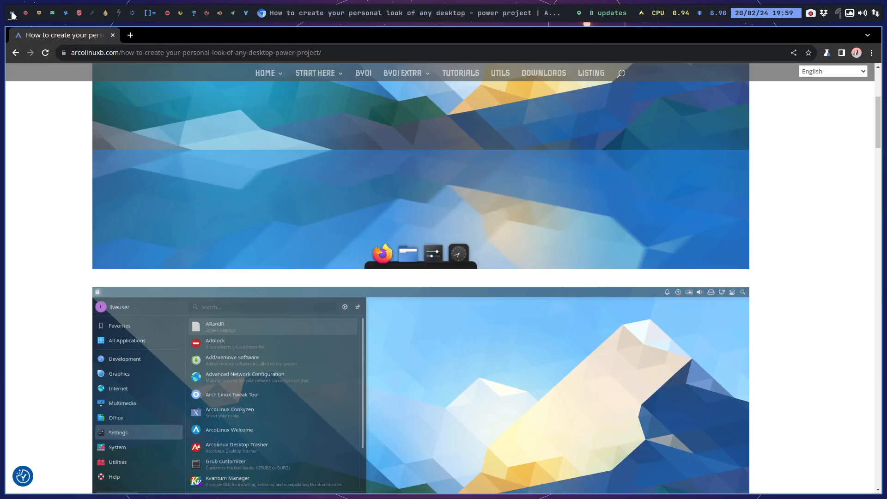
click(25, 13)
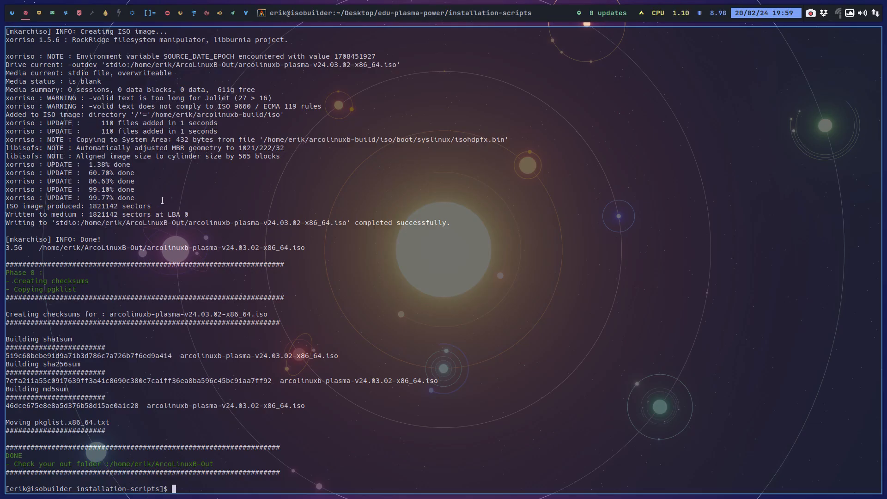
key(super+q)
click(40, 15)
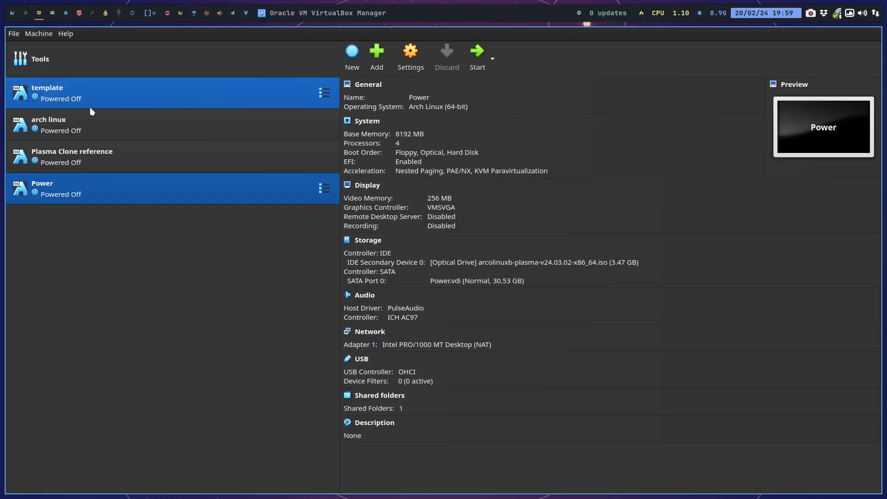
key(super+q)
Close the leftover nemesis_repo and edu-power-git terminals and file manager windows on the following workspaces.
click(53, 14)
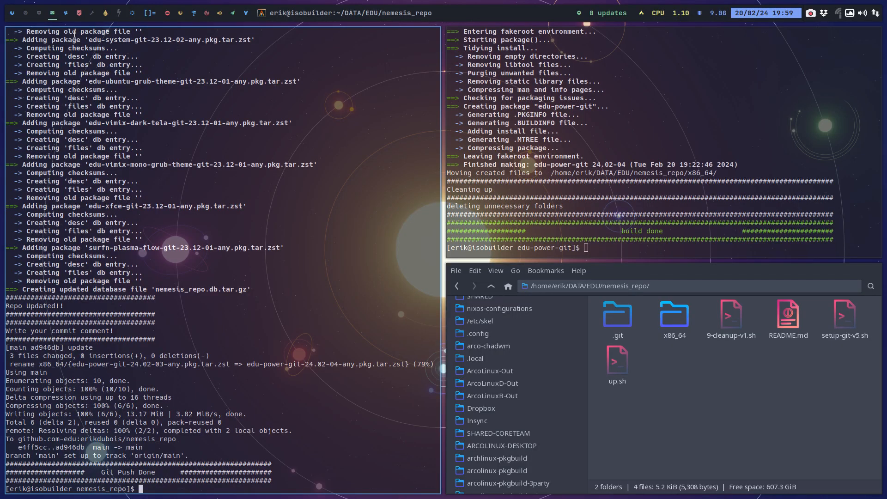
key(super+q)
key(super+q)
key(super+q)
key(super+q)
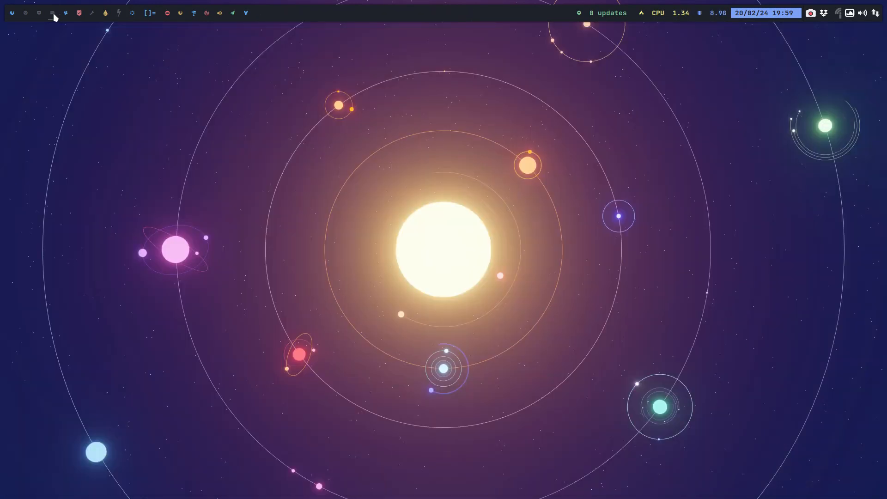
click(65, 13)
key(super+q)
key(super+q)
click(79, 13)
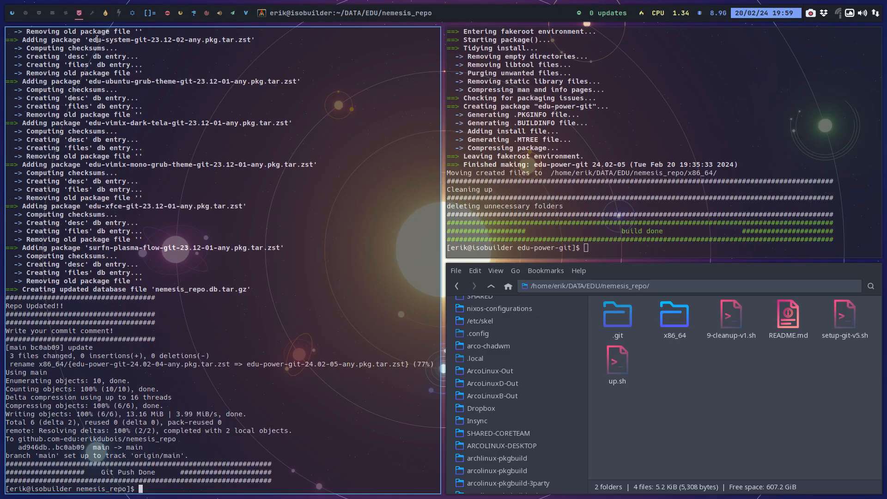
key(super+q)
key(super+q)
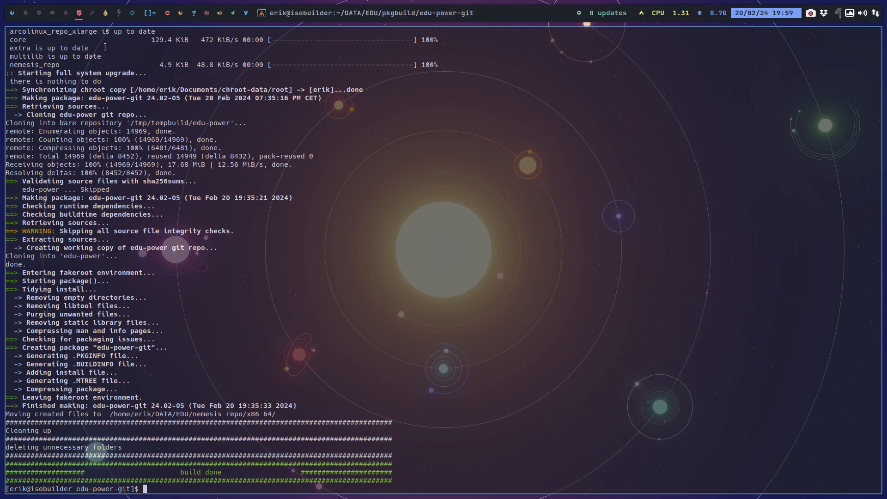
key(super+q)
Move the terminal running the ISO build to the second workspace and bring it into view there.
click(105, 13)
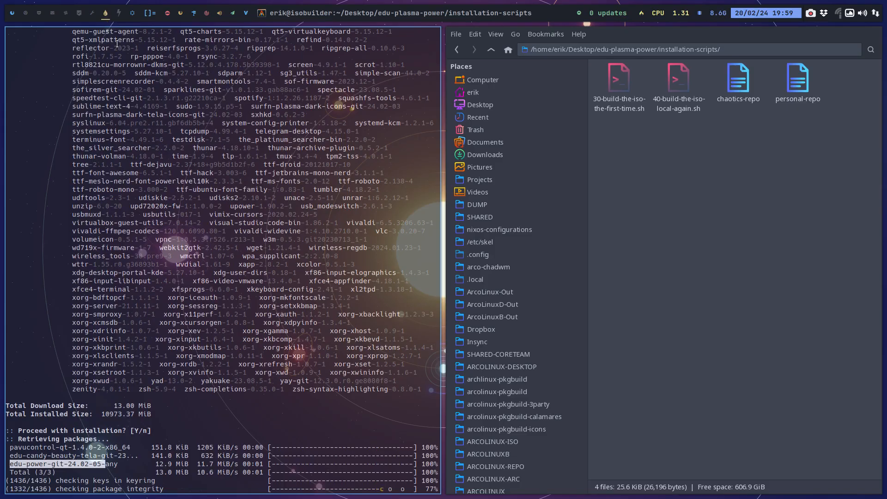
key(super+q)
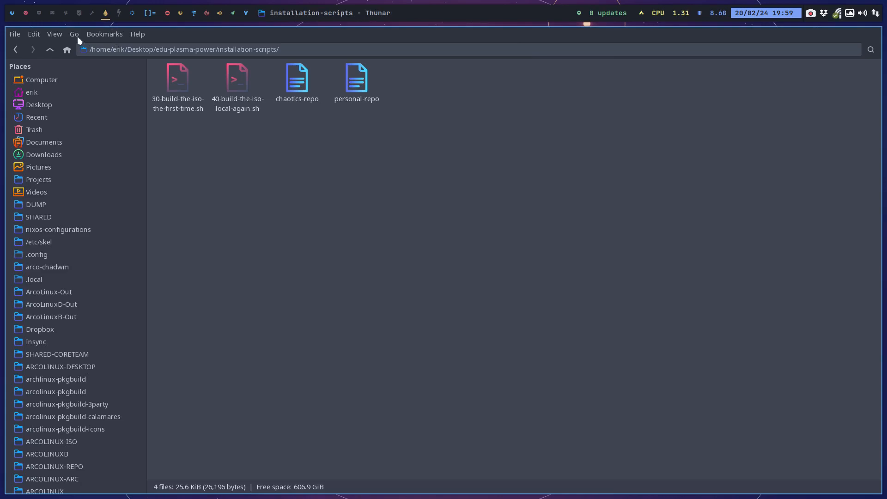
click(26, 13)
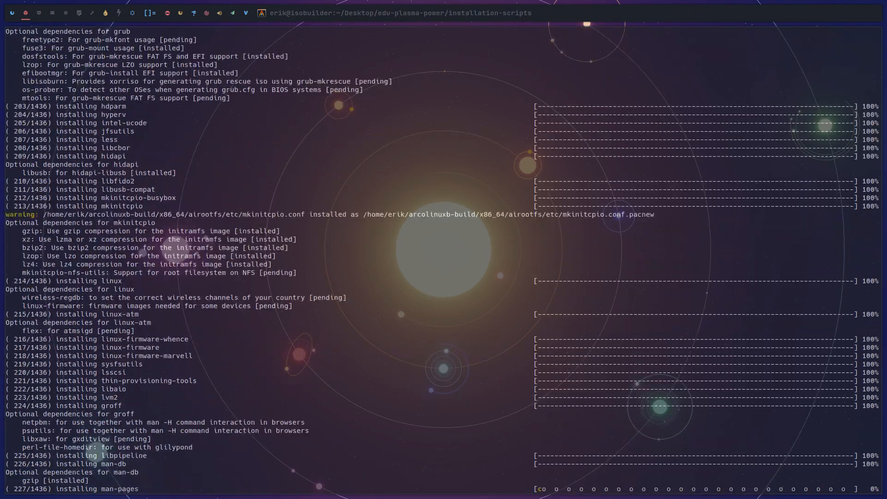
Open a new file manager window on the empty workspace and go to the DATA/EDU/edu-plasma-power folder.
key(super+0)
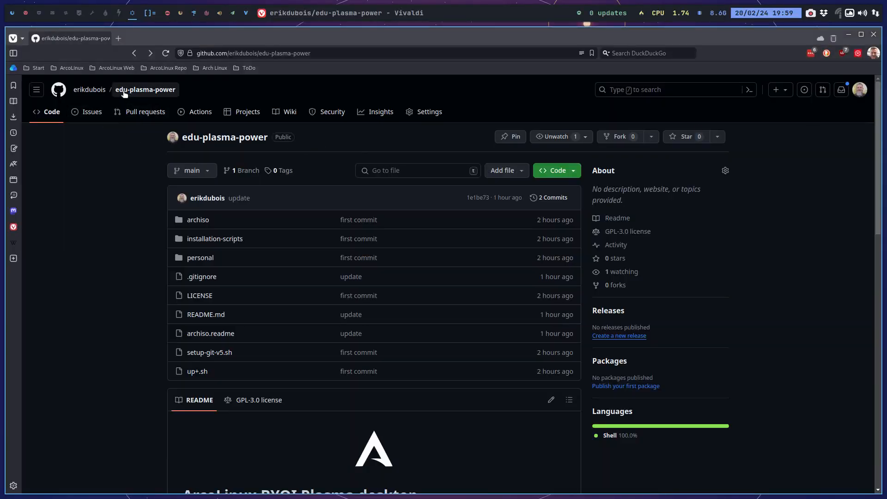
click(117, 15)
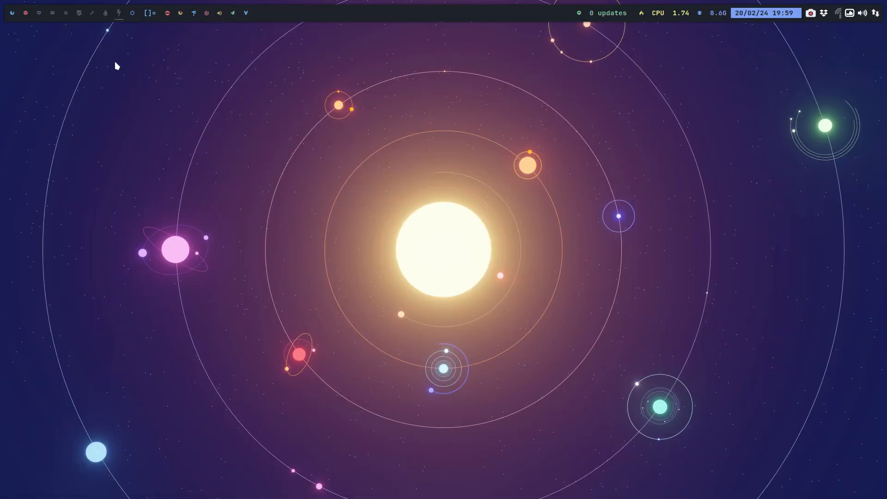
key(super+shift+Return)
scroll(105, 280, down, 6)
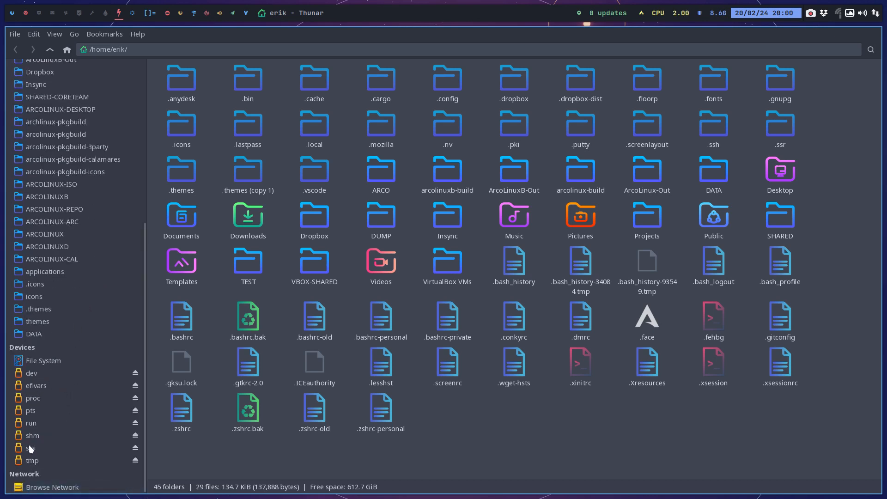
click(38, 333)
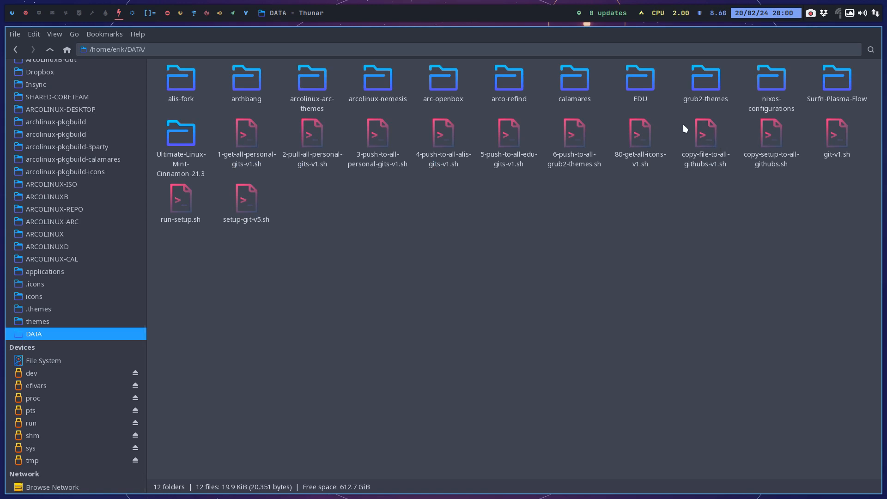
double_click(645, 83)
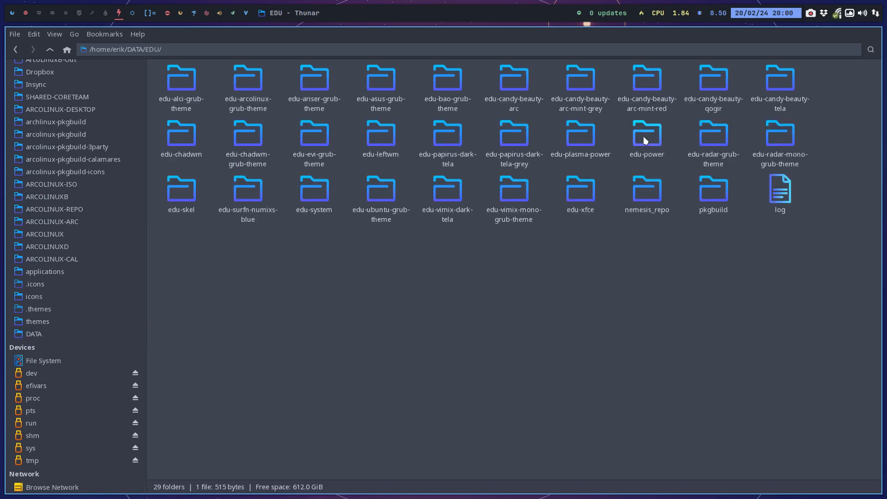
double_click(557, 142)
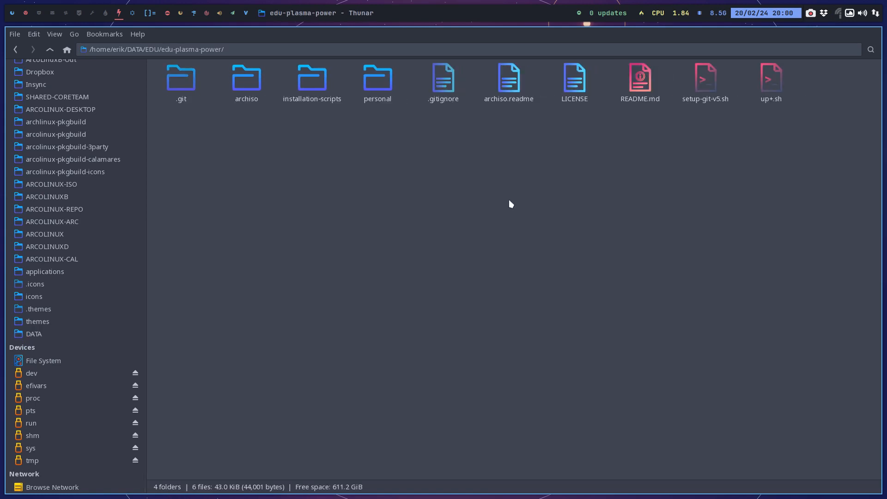
Push the repository from a terminal with ./up+.sh using the commit comment "chadwm", and close the terminal.
right_click(433, 201)
click(488, 252)
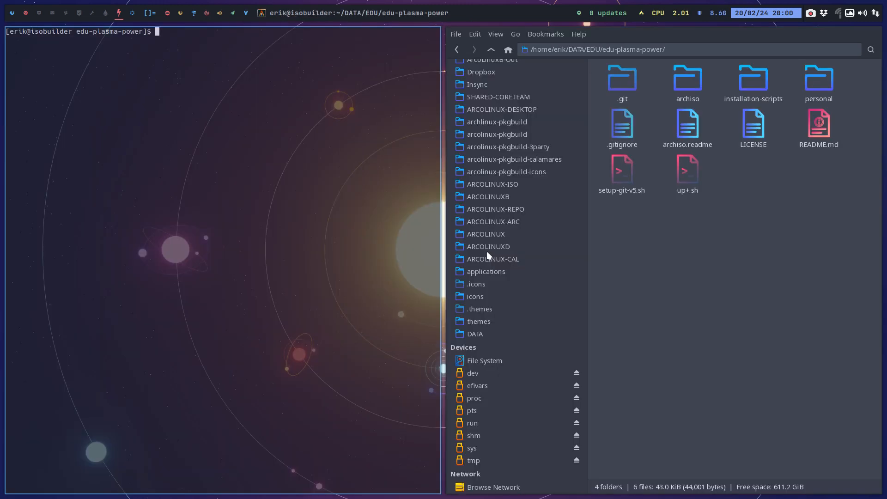
text(./up+.sh)
key(Return)
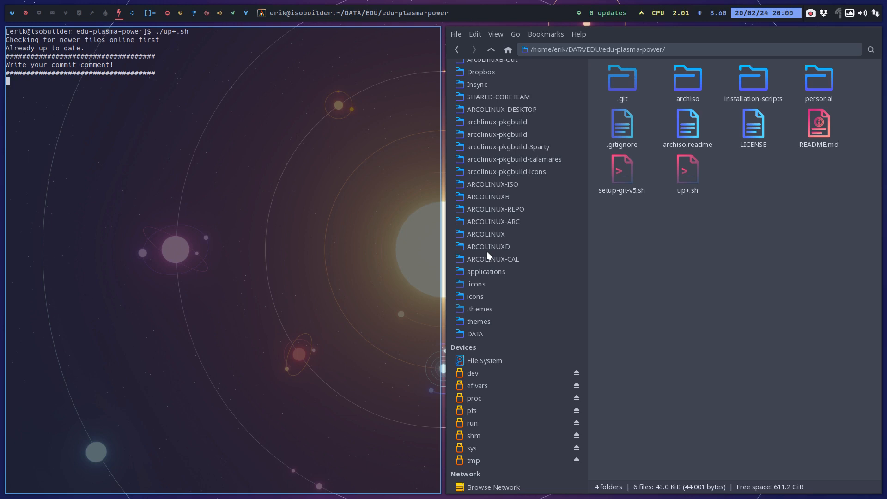
text(chadwm)
key(Return)
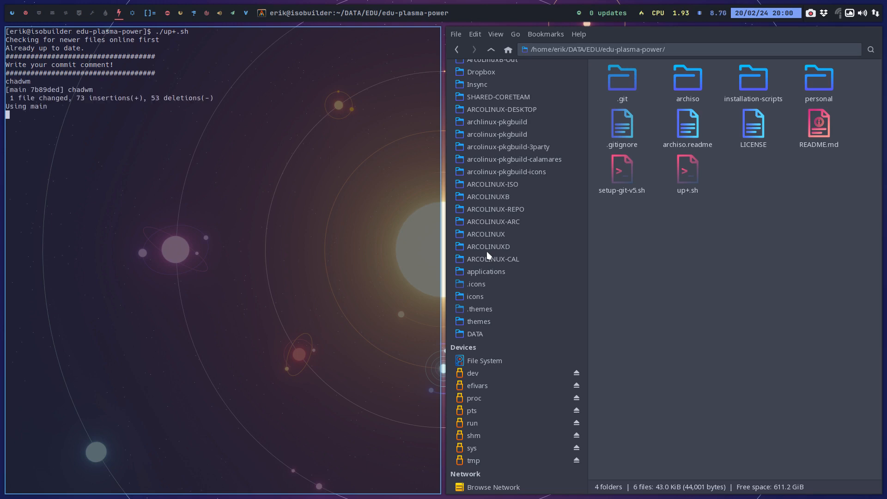
key(super+q)
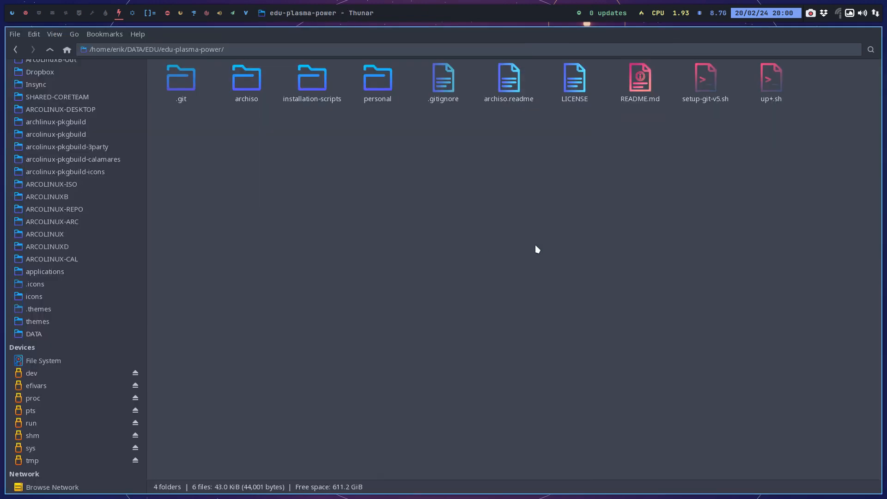
Open the edu-plasma-power repository in GitAhead and review the packages.x86_64 changes of the chadwm commit.
right_click(494, 174)
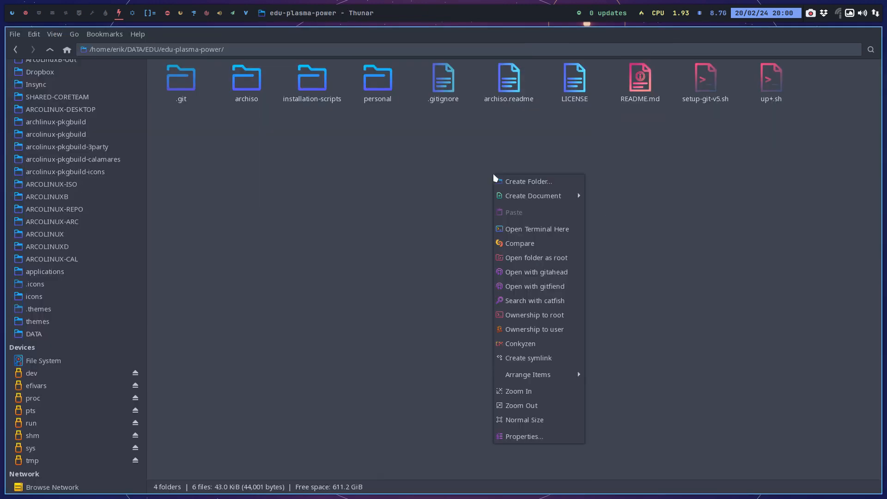
click(555, 272)
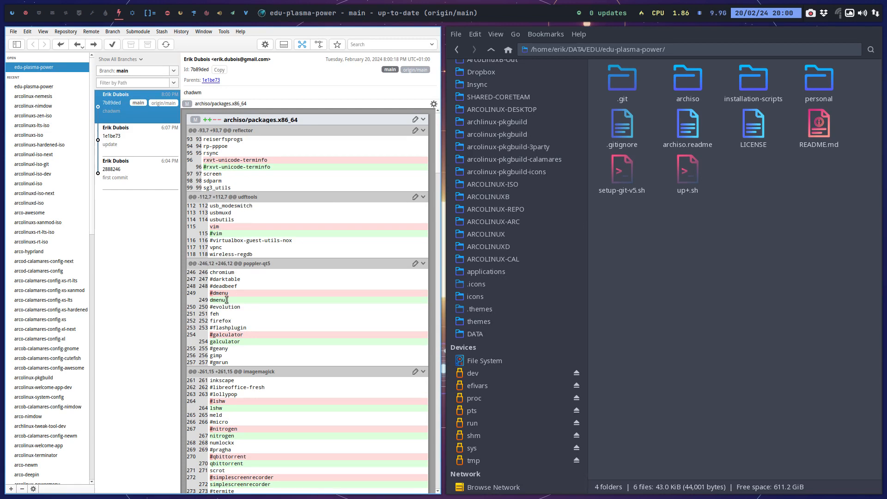
scroll(231, 346, down, 4)
scroll(271, 258, down, 4)
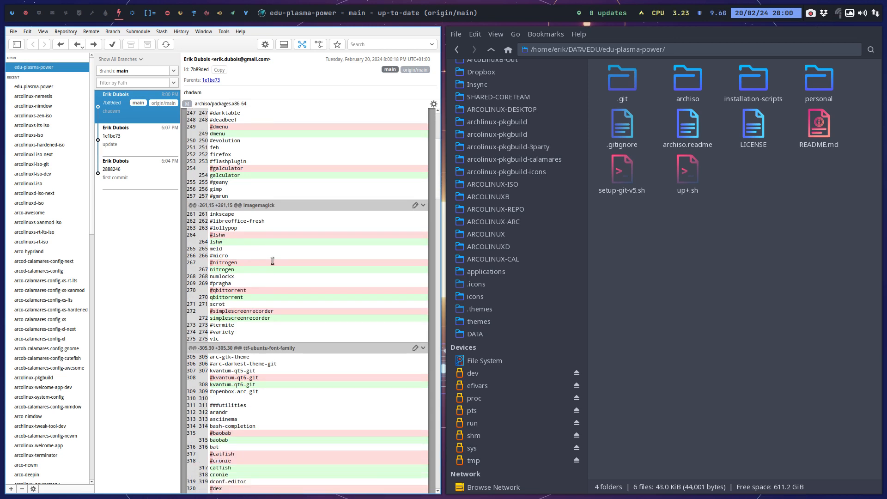
Examine the remaining packages.x86_64 changes of the chadwm commit down to the CHADWM SPECIFIC section, and close GitAhead.
scroll(272, 261, down, 3)
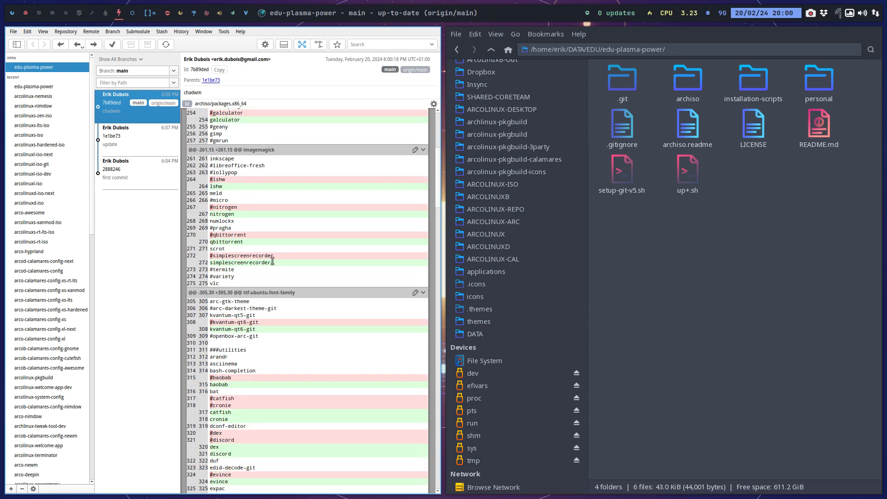
scroll(272, 261, down, 7)
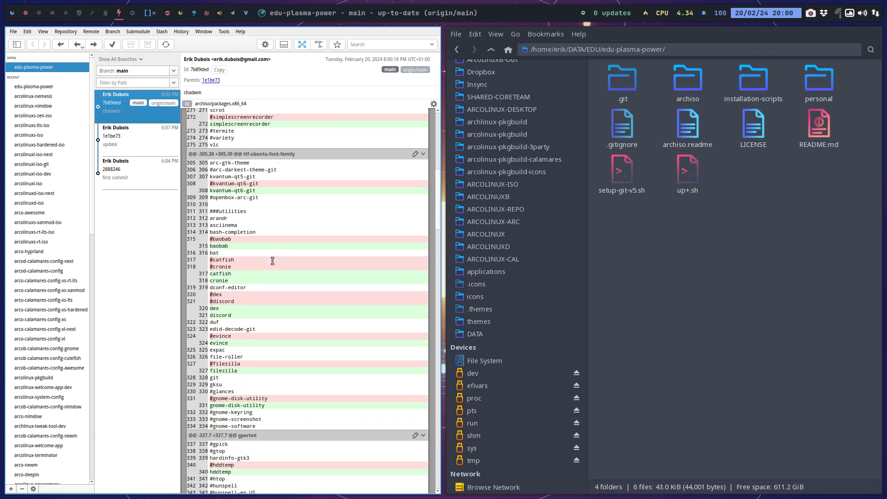
scroll(272, 261, down, 3)
scroll(272, 261, down, 3)
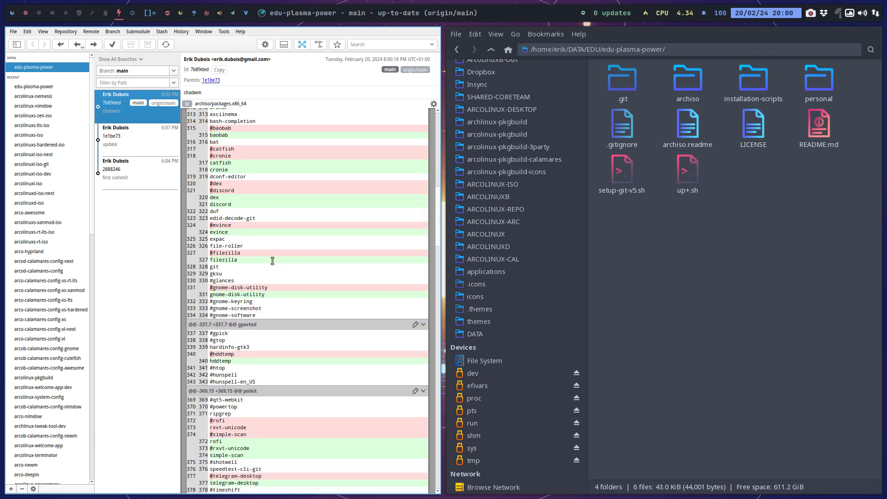
scroll(272, 261, down, 5)
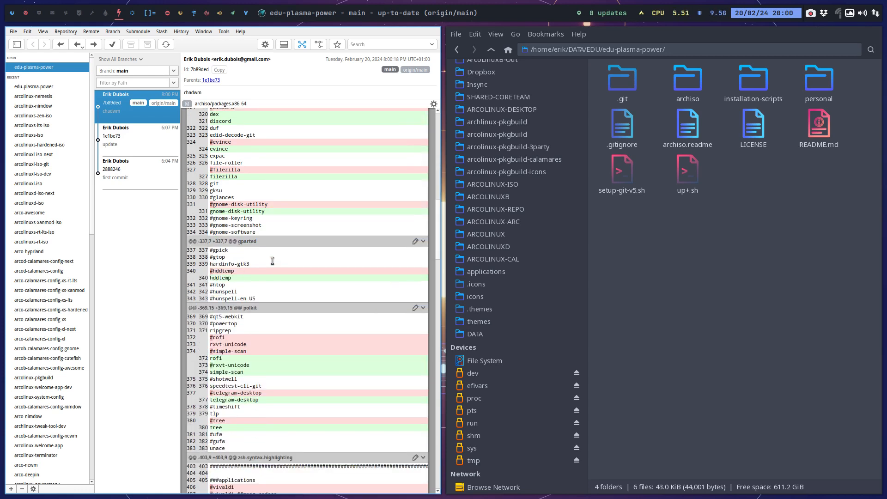
scroll(272, 261, down, 3)
scroll(272, 261, down, 6)
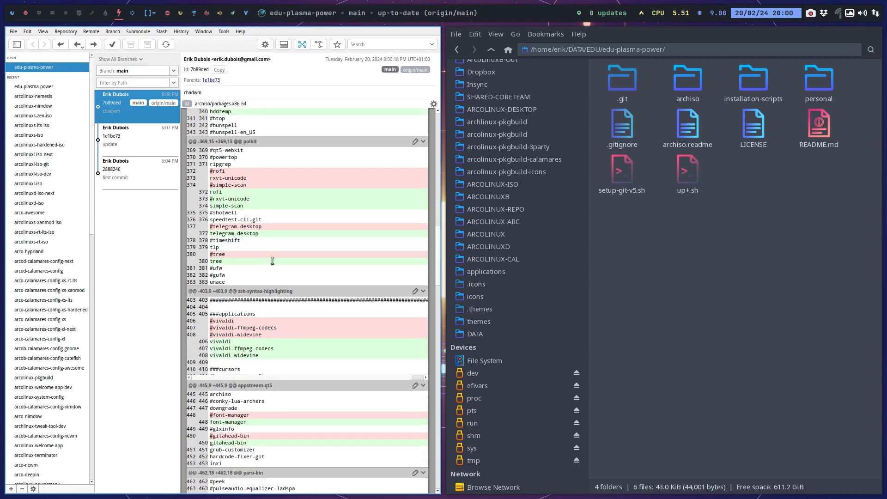
scroll(272, 261, down, 6)
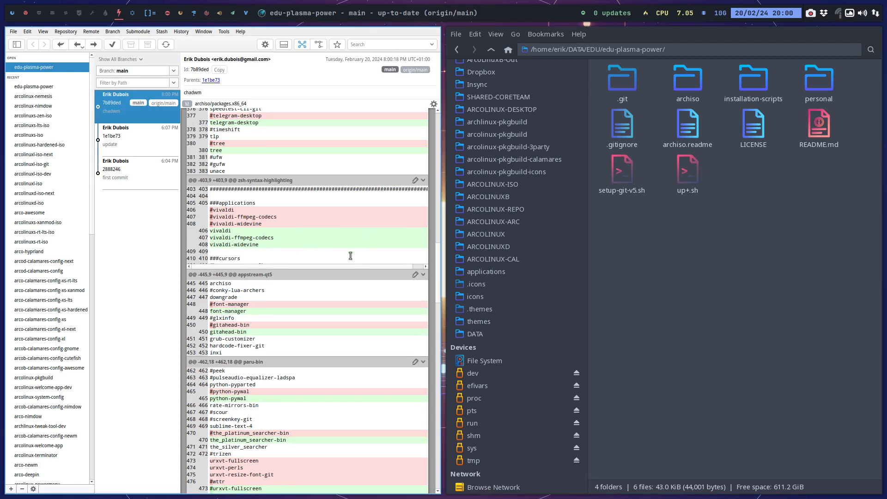
scroll(339, 261, down, 5)
scroll(338, 262, down, 15)
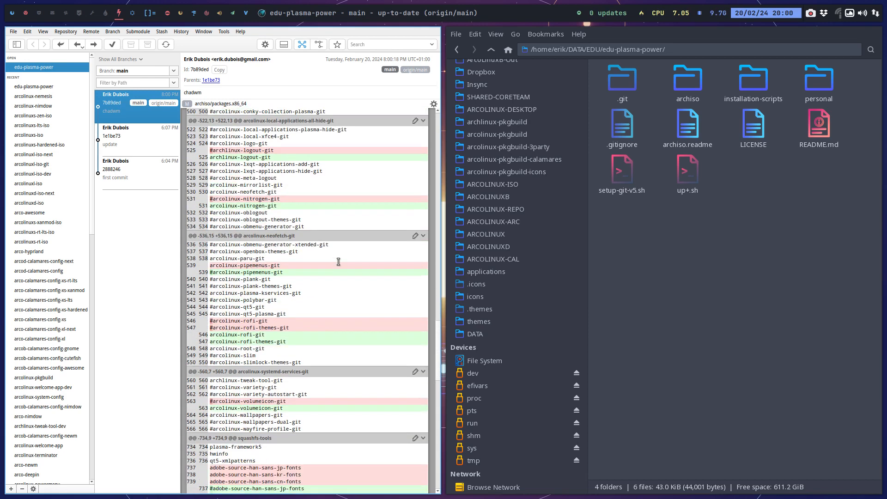
scroll(341, 266, down, 15)
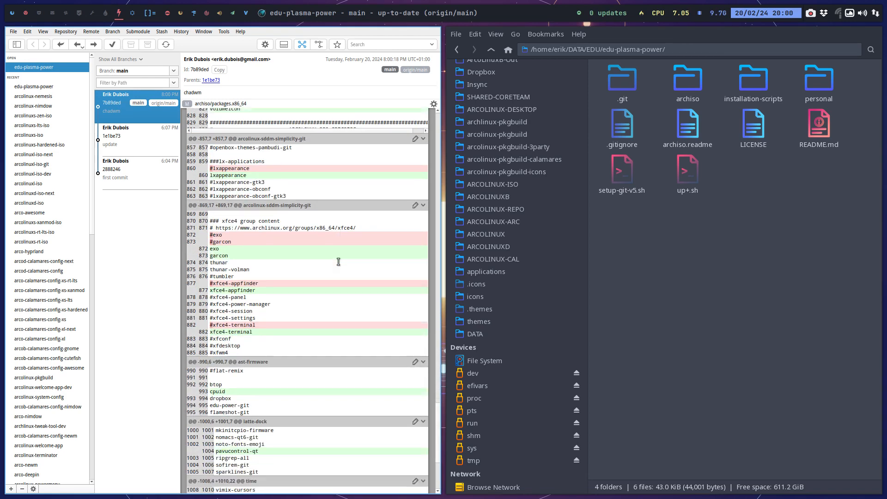
scroll(339, 262, down, 6)
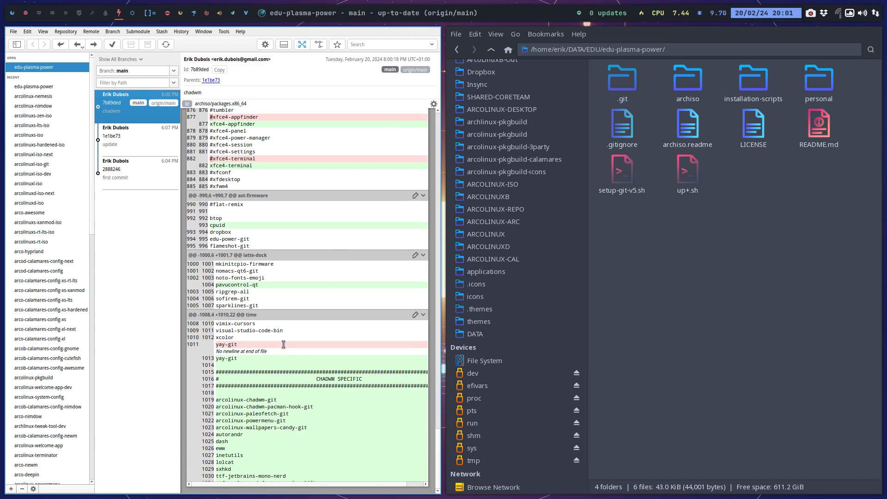
scroll(283, 342, up, 17)
scroll(287, 321, up, 12)
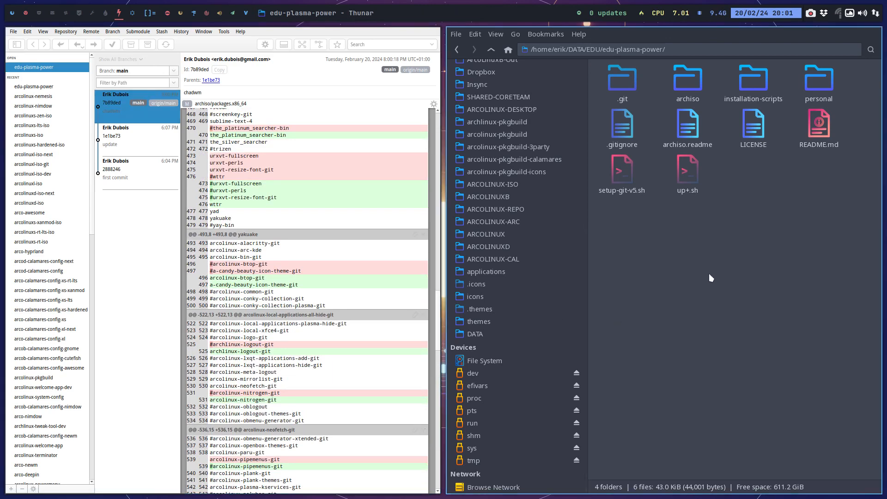
key(super+q)
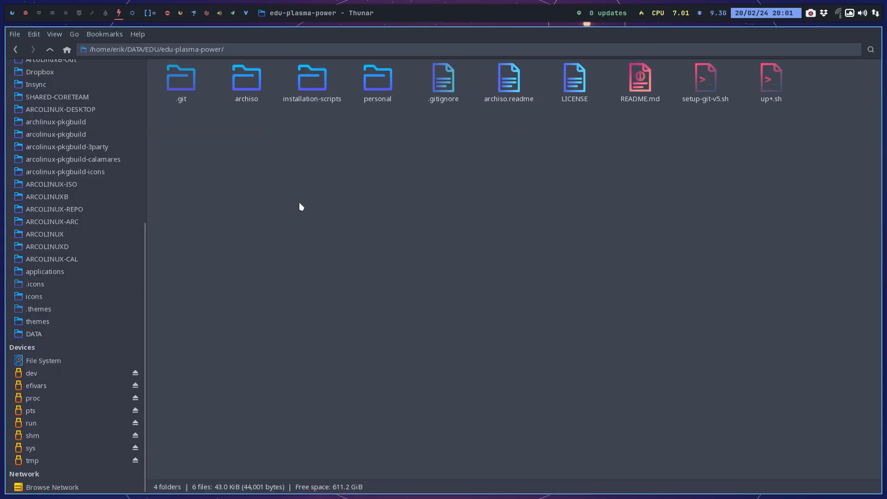
Open the DATA/EDU/edu-power repository in GitAhead, check the digitalclock plugin line in its latest commit, and close GitAhead.
click(50, 49)
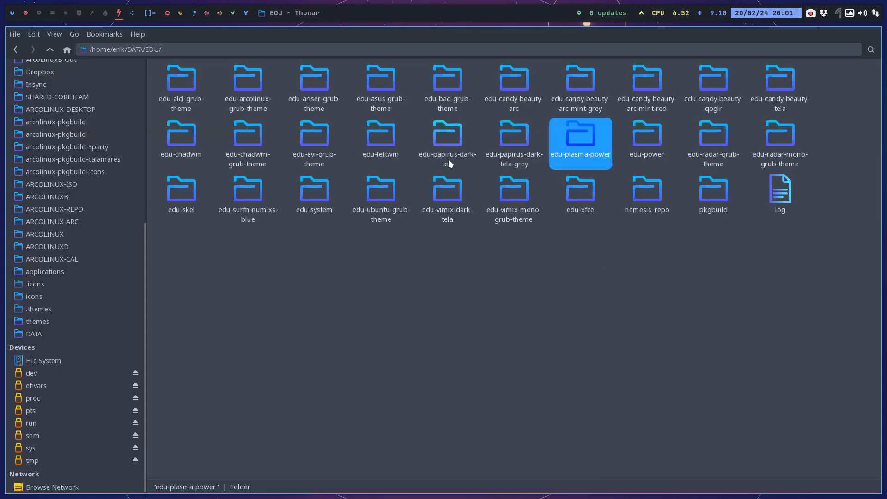
double_click(647, 137)
right_click(359, 206)
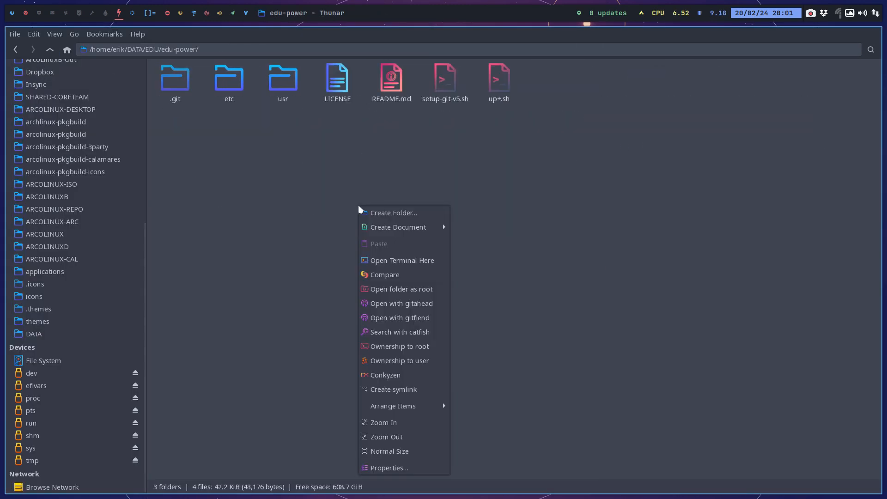
click(426, 301)
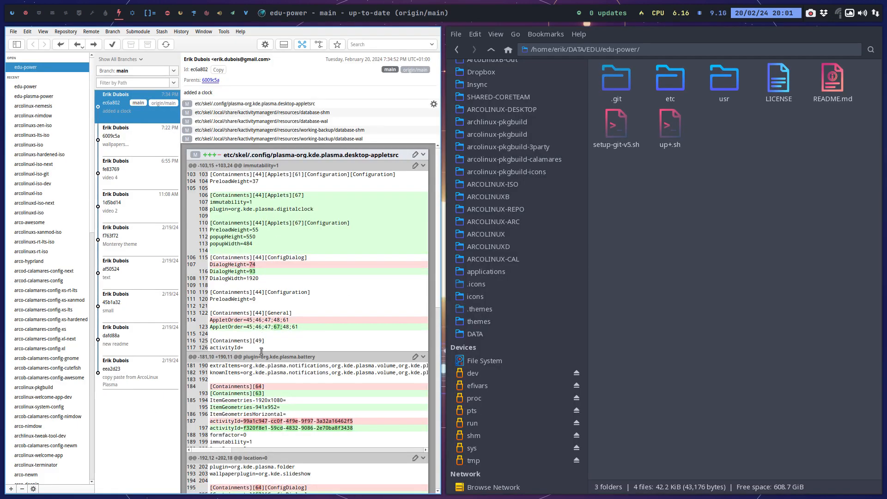
double_click(279, 209)
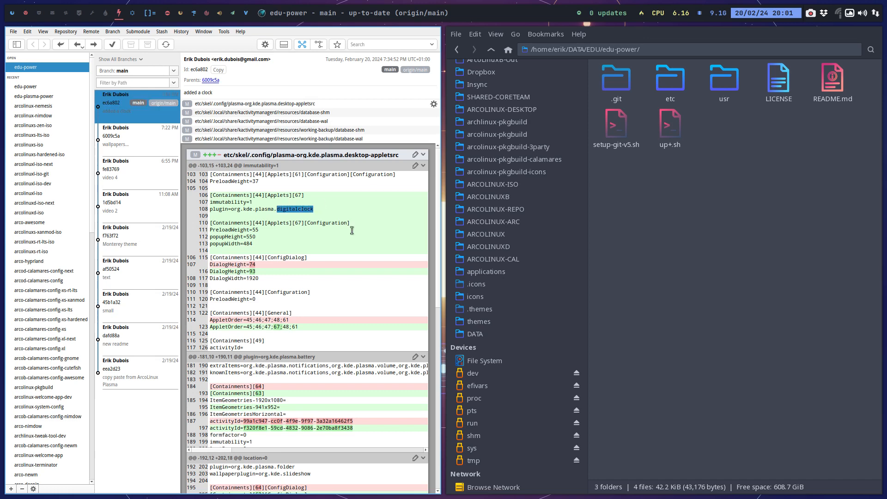
key(super+q)
Push the edu-power repository from a terminal with ./up+.sh using the commit comment "update", and close the terminal.
right_click(200, 162)
click(262, 214)
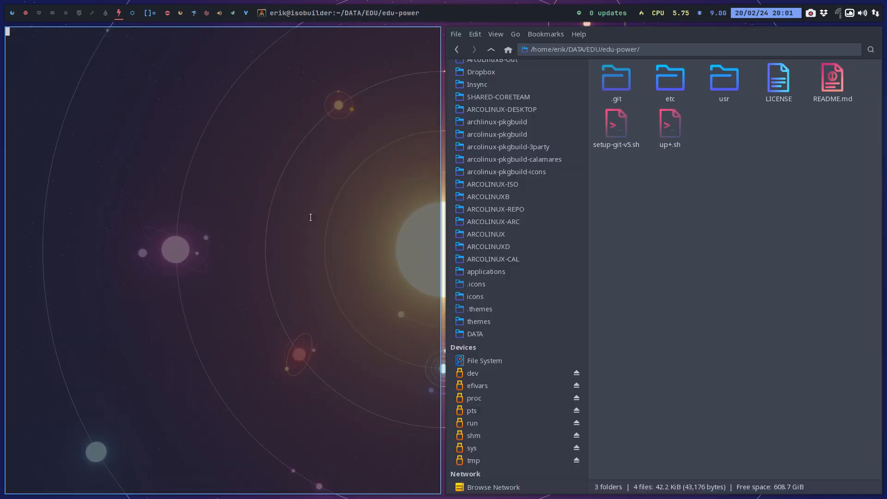
text(./up)
key(Tab)
key(Return)
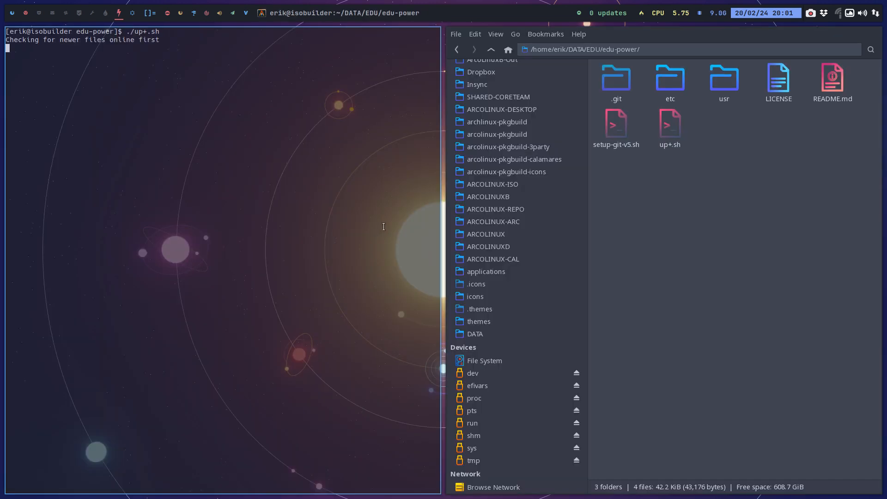
text(update)
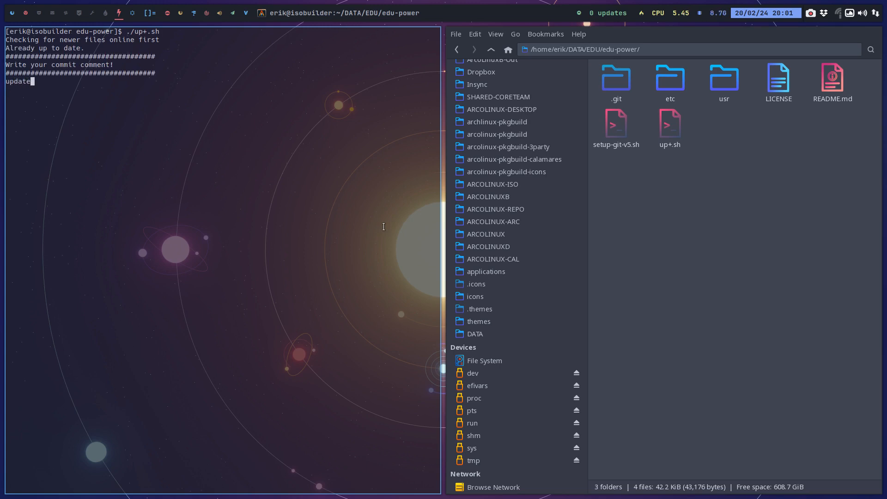
key(Return)
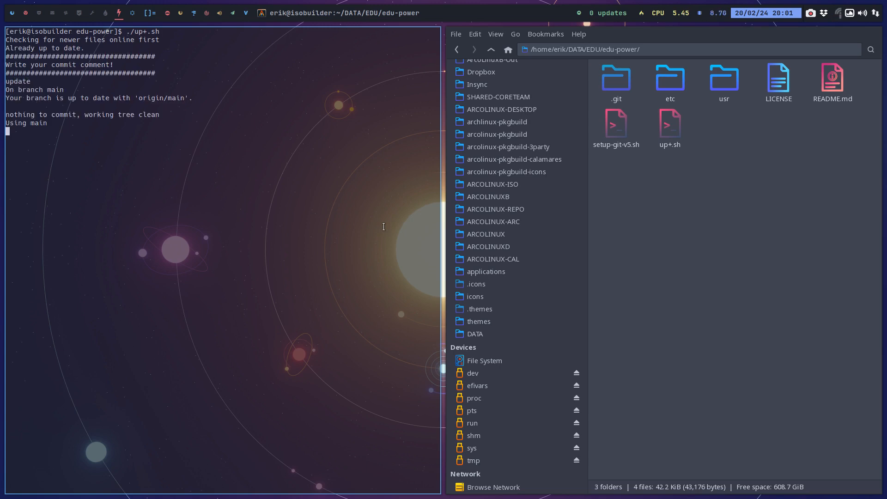
key(super+q)
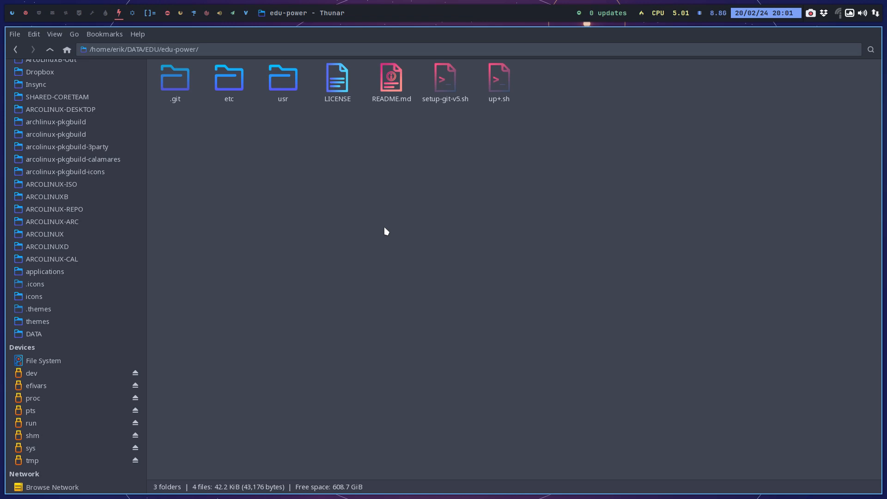
Switch to the workspace with VirtualBox Manager, and start and boot the Power virtual machine.
click(39, 12)
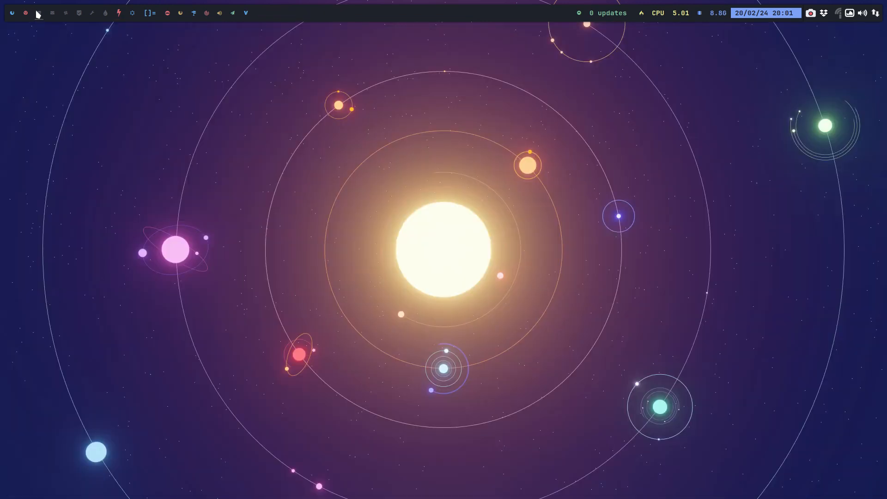
key(super+F7)
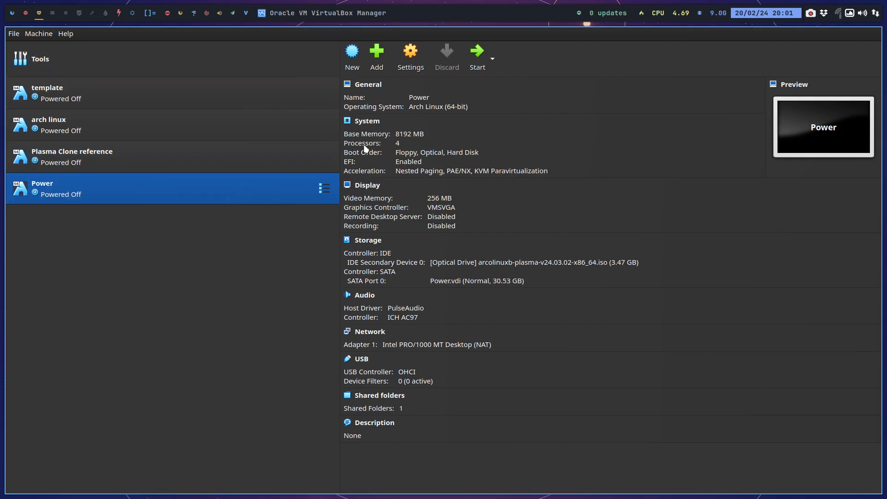
click(474, 55)
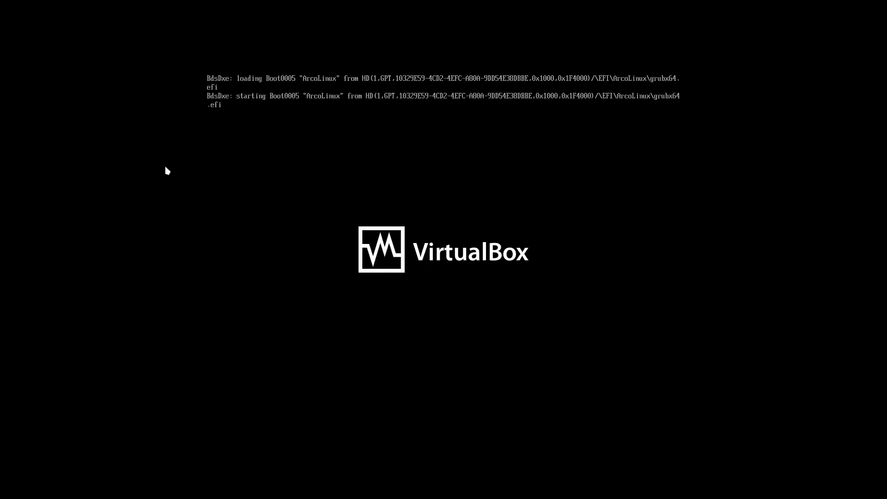
key(Return)
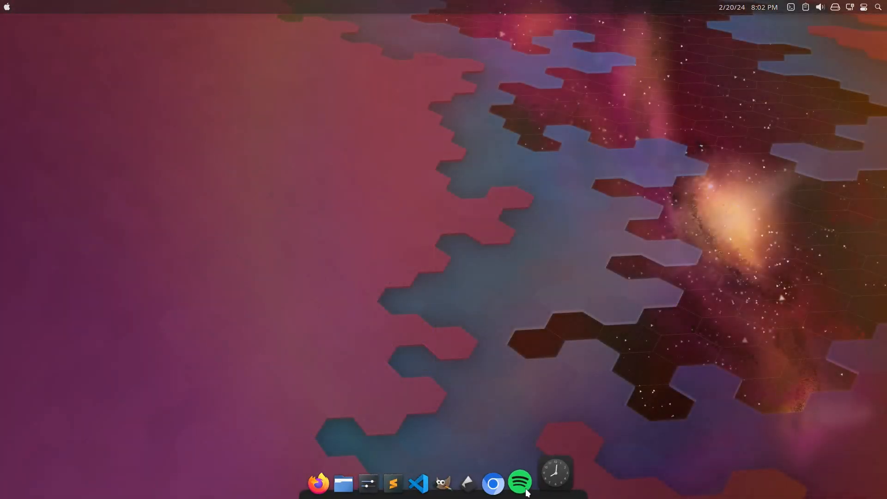
Open and close Dolphin in the virtual machine, and try to launch Thunar from the application launcher.
click(352, 479)
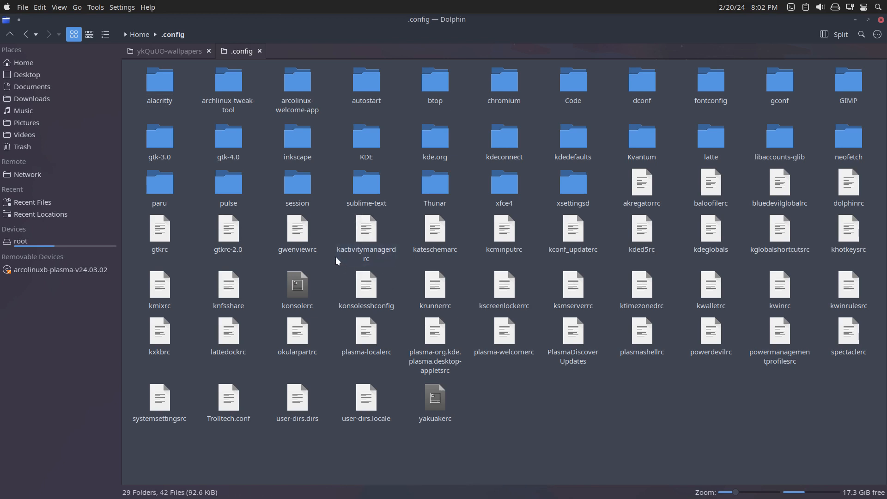
click(881, 21)
key(super)
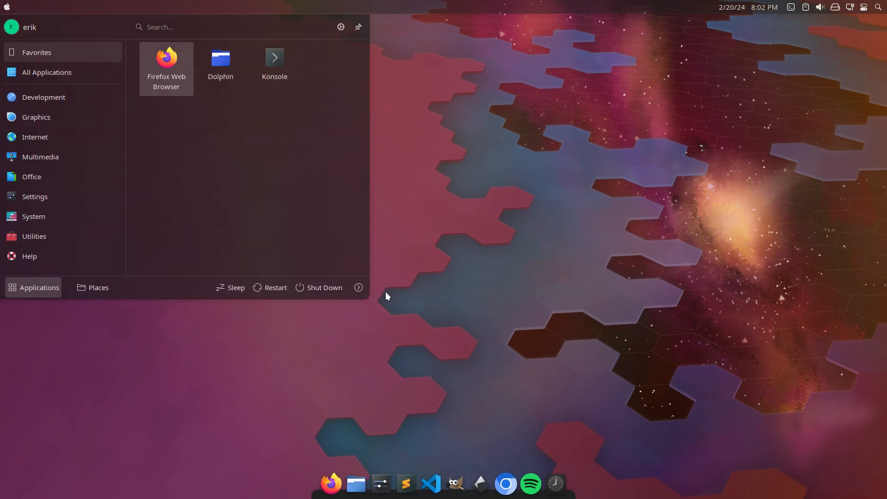
text(the)
key(Return)
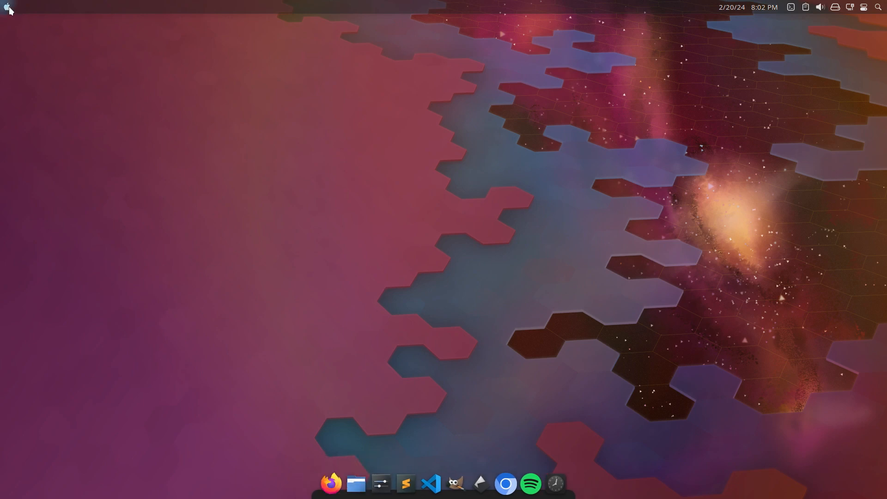
Run thunar from a new Konsole terminal and examine the output about the WhiteSur-dark image-missing.svg icon.
key(ctrl+alt+t)
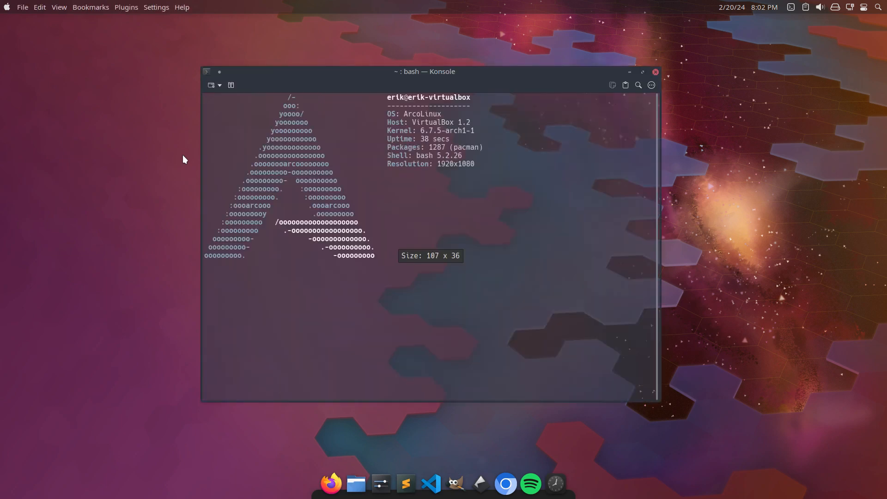
text(thunar)
key(Return)
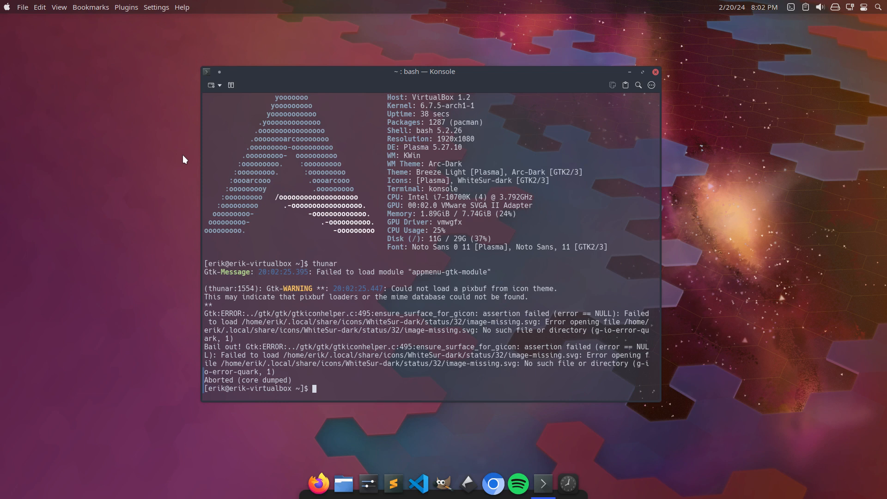
drag(292, 382, 196, 383)
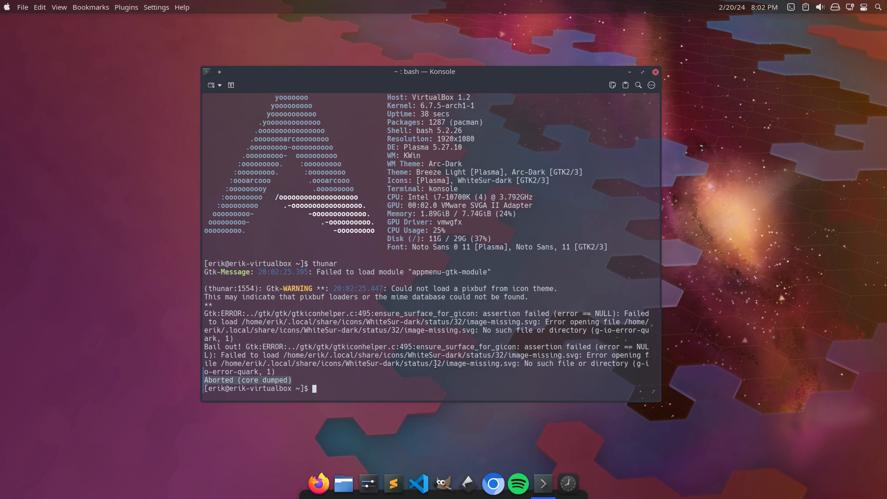
drag(436, 364, 514, 359)
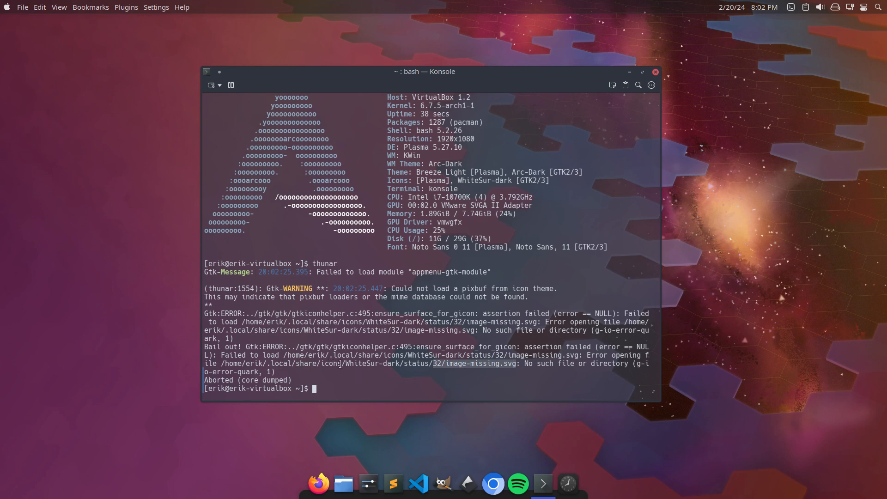
click(423, 374)
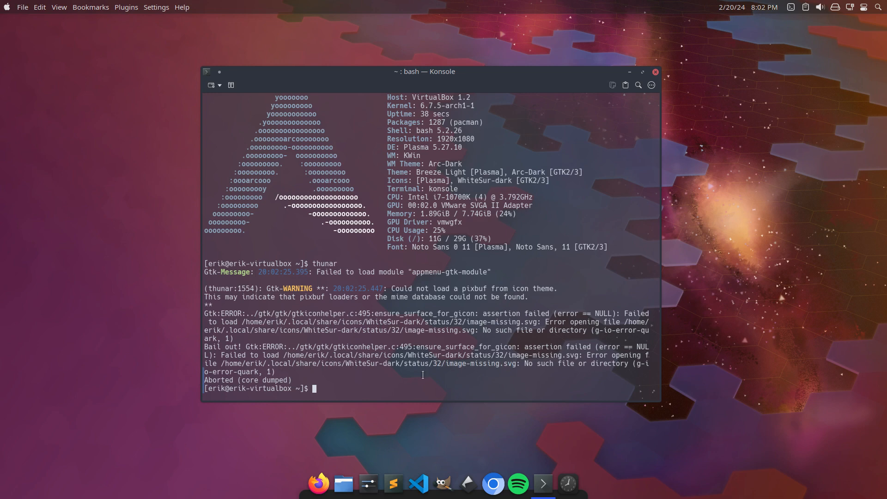
Copy the /etc/skel configuration to the home directory with skel, answering y, and run thunar again.
text(skel)
key(Return)
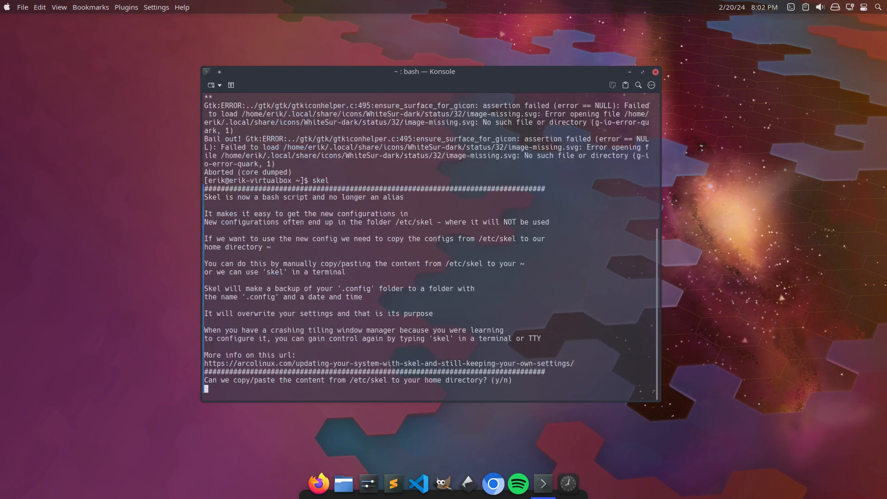
text(y)
key(Return)
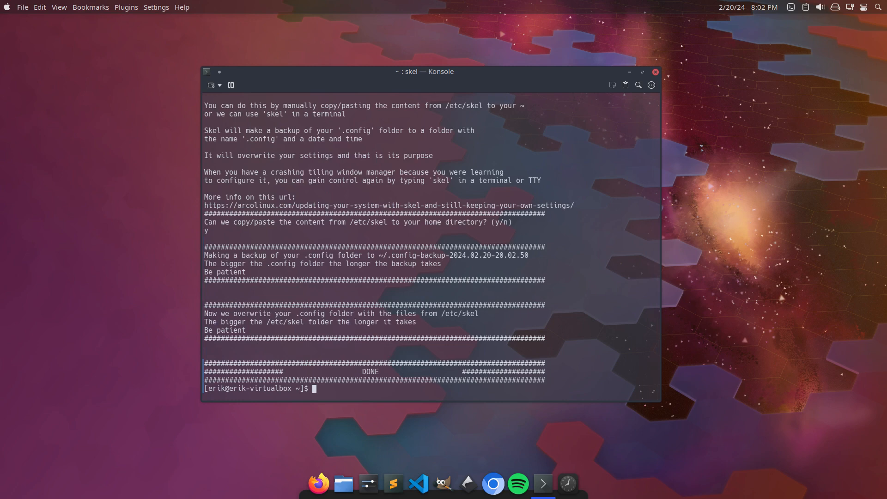
text(thunar)
key(Return)
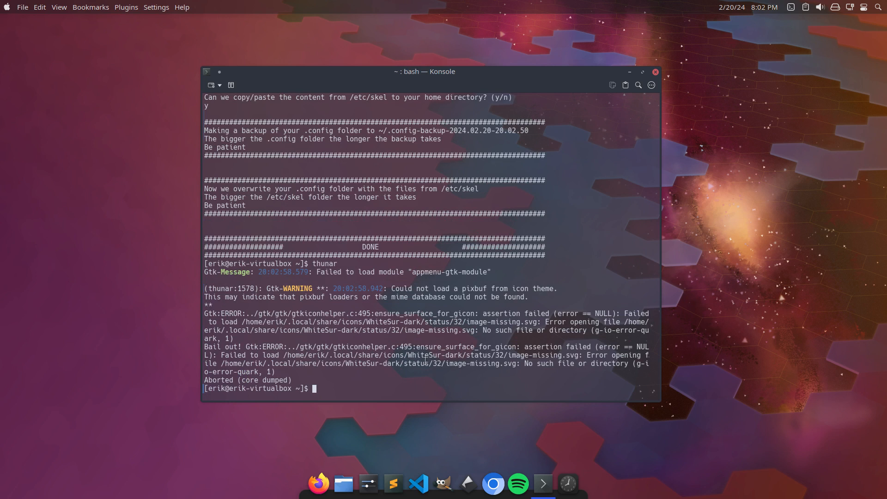
Examine the missing WhiteSur-dark/status/32/image-missing.svg path in the thunar error output, and close Konsole.
drag(334, 347, 630, 364)
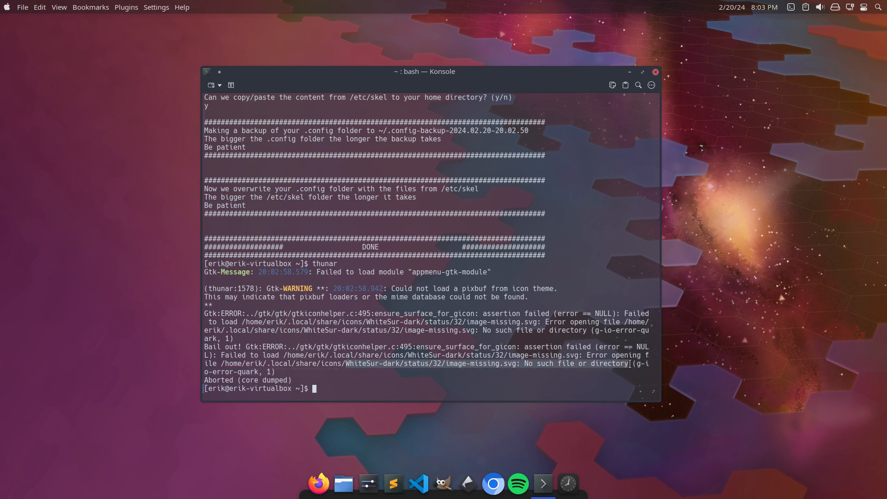
drag(404, 330, 474, 331)
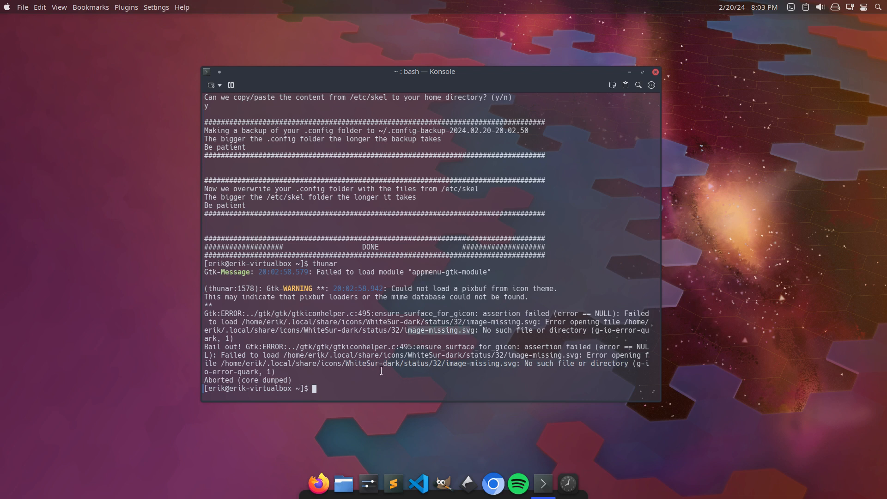
click(655, 72)
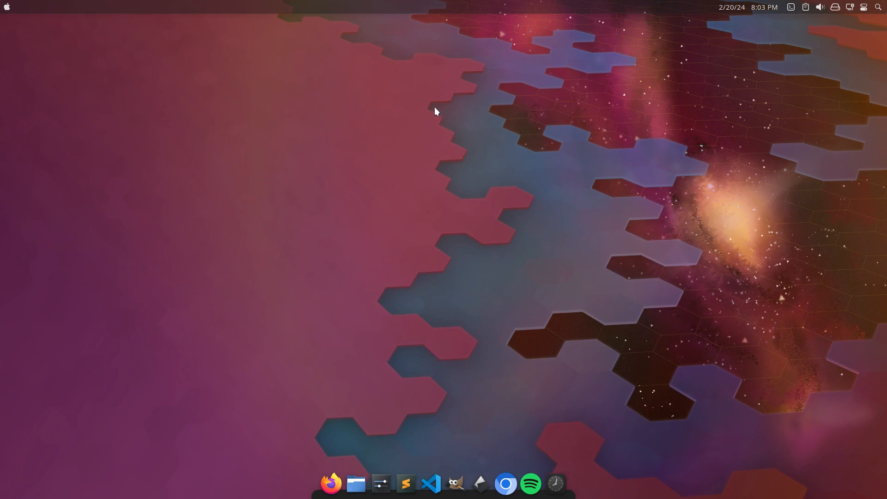
Leave the virtual machine's full-screen mode, check the ISO build progress in the terminal workspace, and return to VirtualBox.
key(ctrl+f)
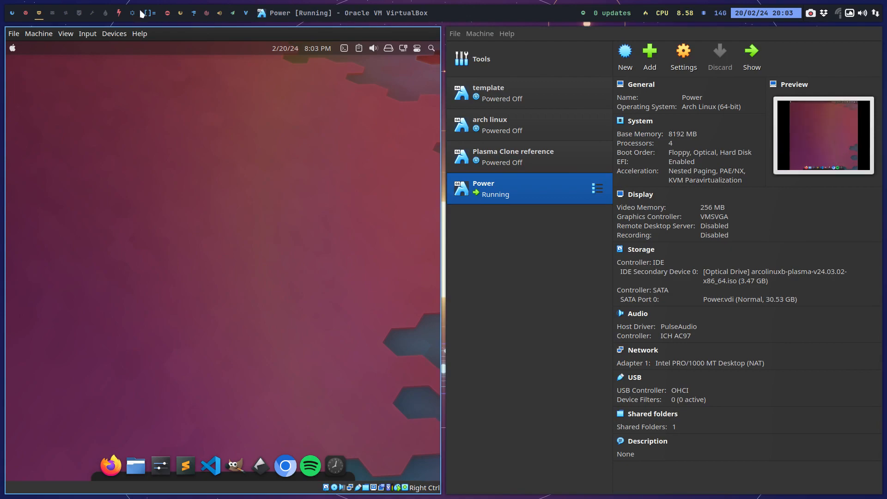
click(26, 17)
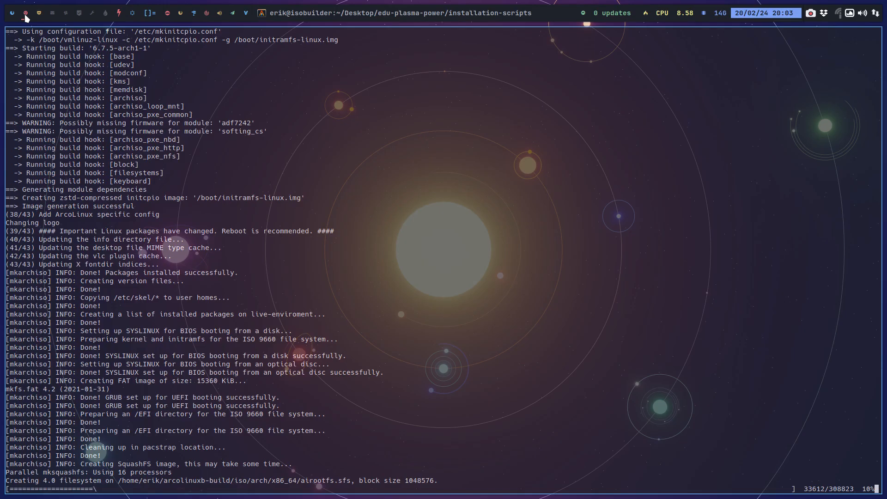
click(39, 16)
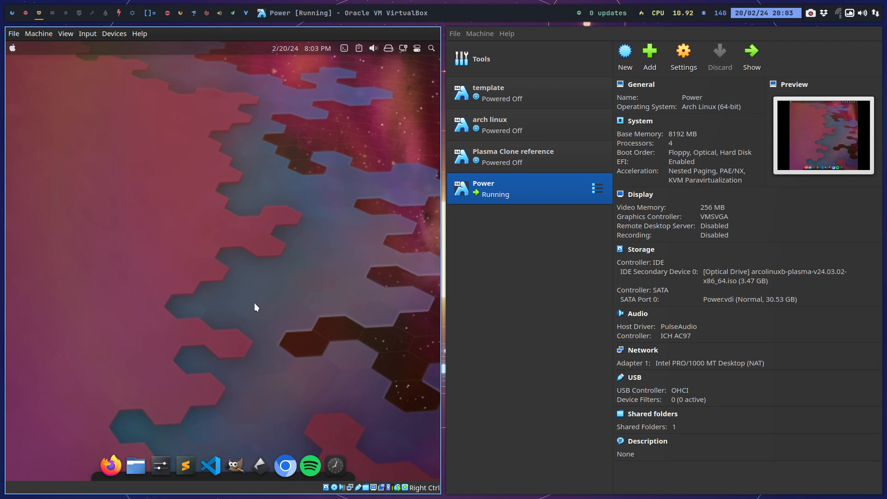
Shut down the Power virtual machine and close VirtualBox Manager.
key(ctrl+alt+Delete)
key(ctrl+f)
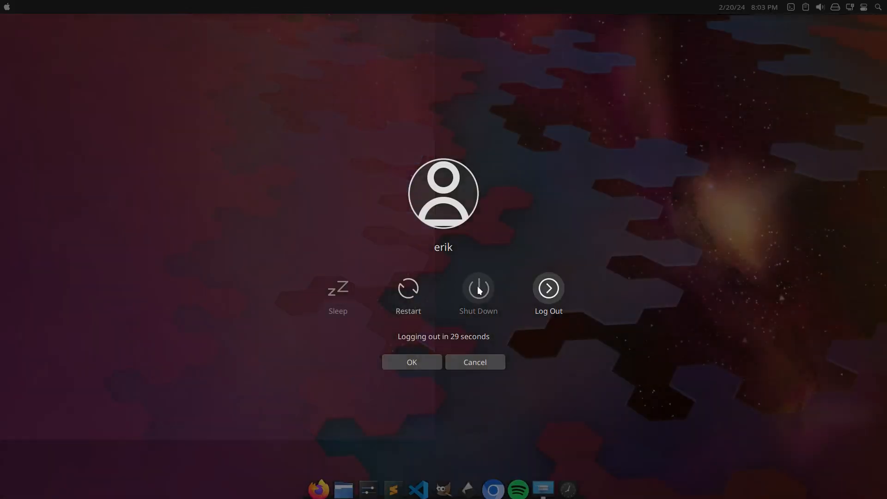
click(479, 289)
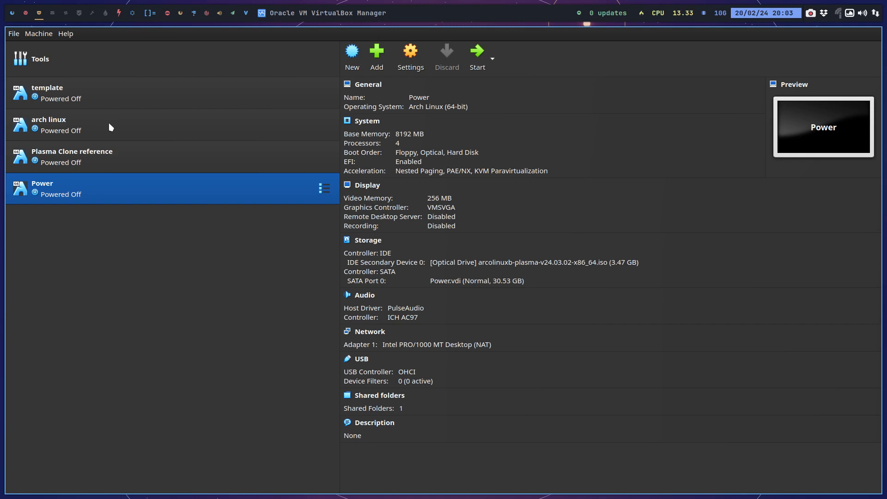
key(super+q)
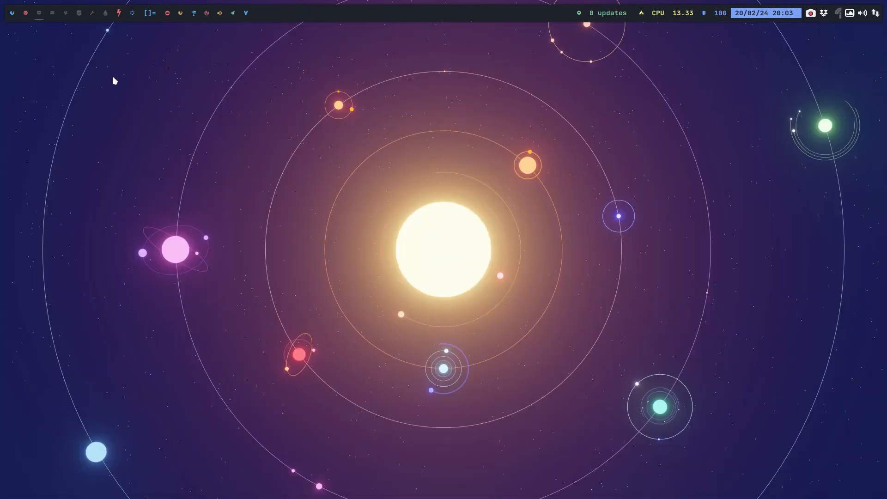
Switch to Vivaldi, search the web for "github monterey" in a new tab, and look through the macos-monterey GitHub topic.
click(133, 13)
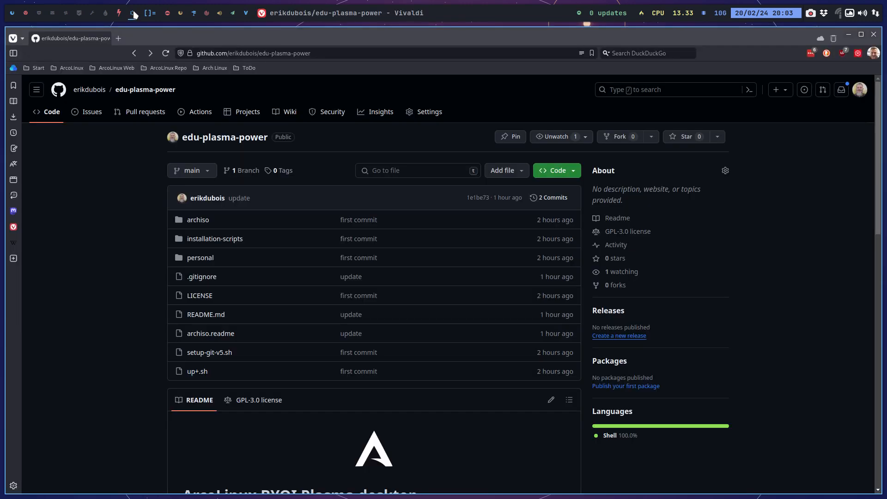
mouse_move(119, 16)
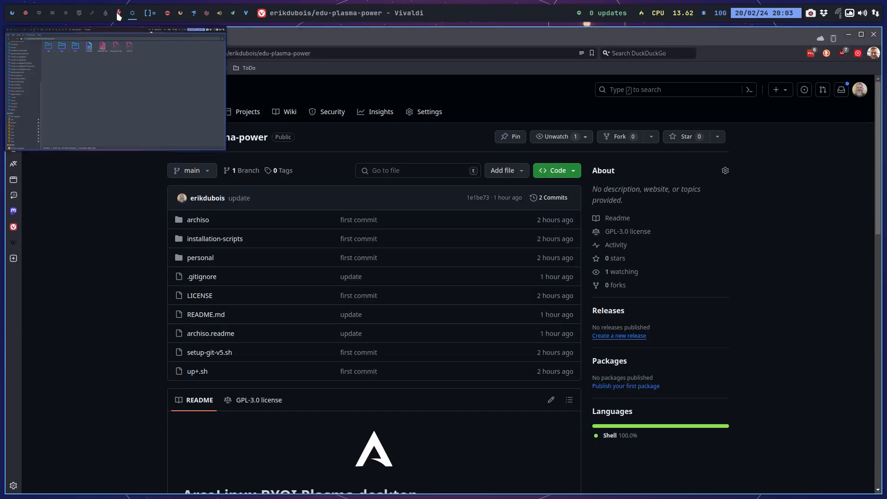
click(119, 39)
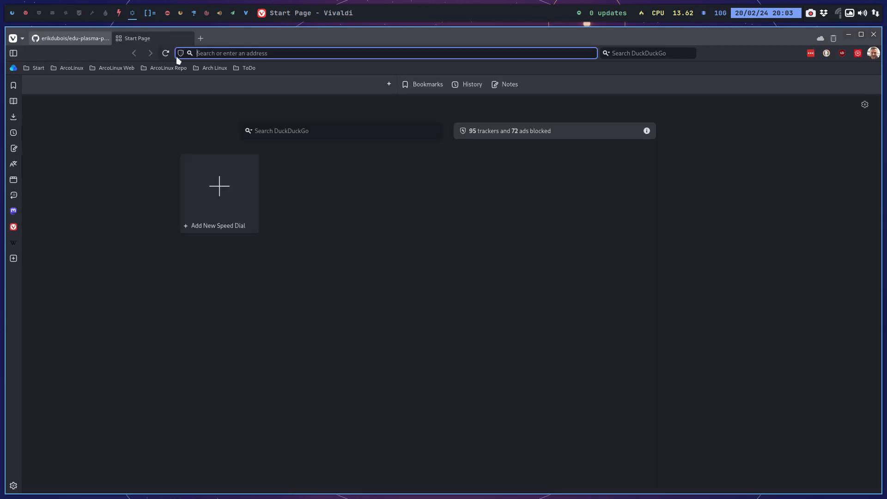
text(mon)
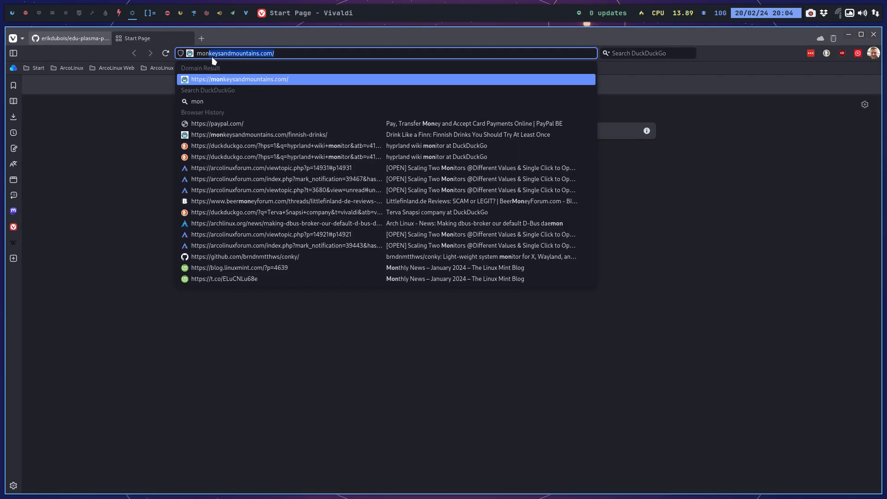
key(BackSpace)
key(BackSpace)
key(BackSpace)
key(BackSpace)
text(gi)
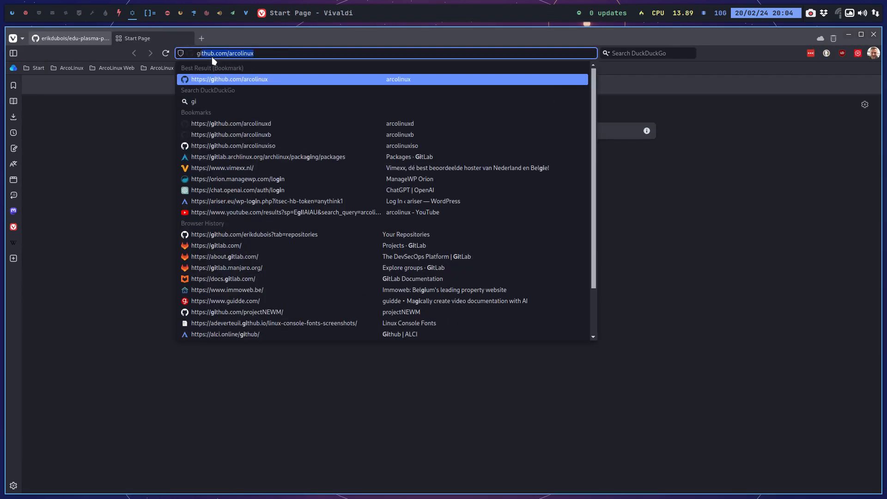
text(thub )
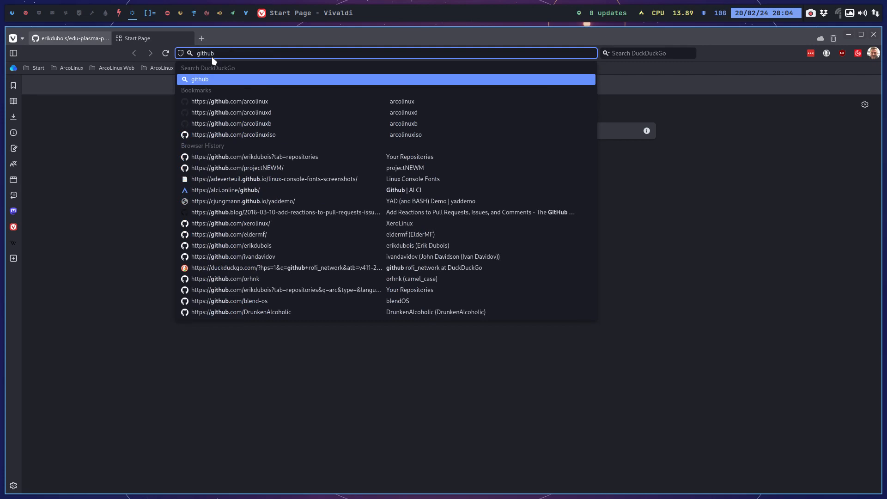
text(monterey)
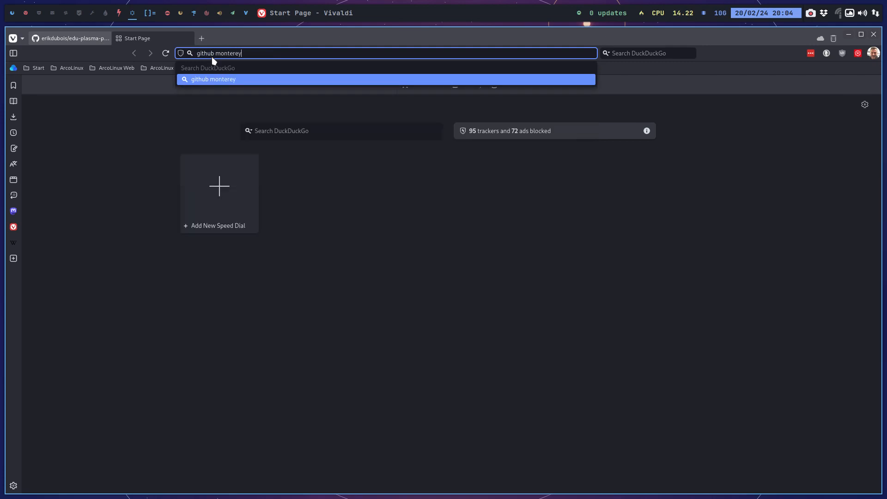
key(Return)
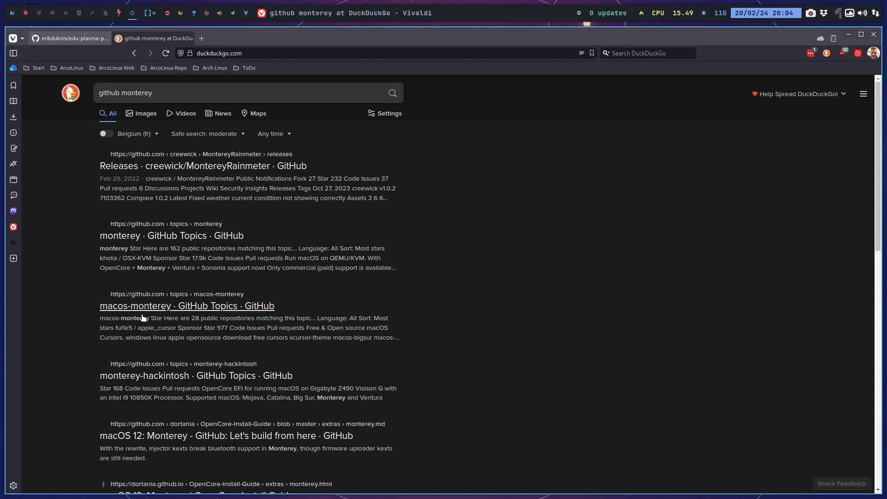
click(204, 308)
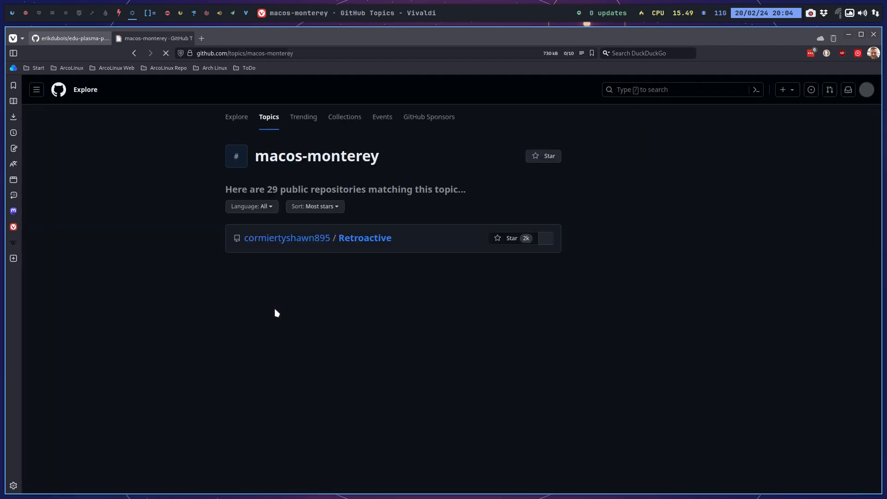
scroll(276, 313, down, 3)
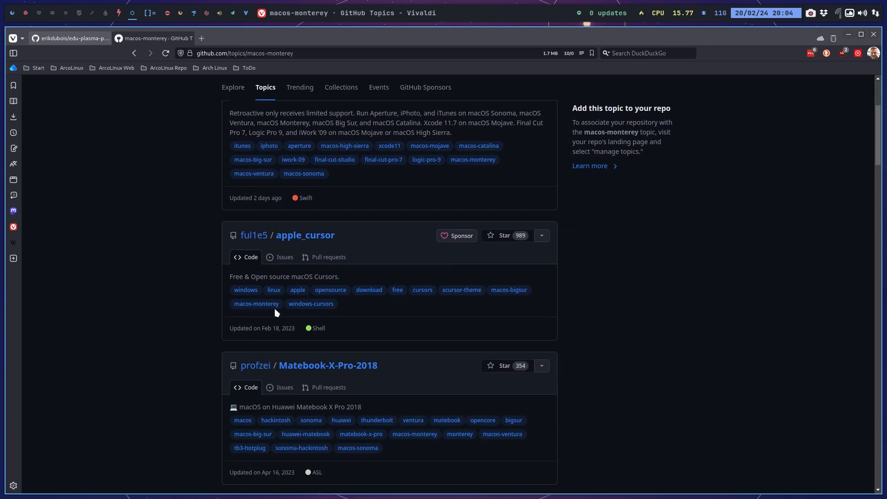
Search the web for "kde store monterey", open the KDE Monterey store page, and return to the results.
click(222, 52)
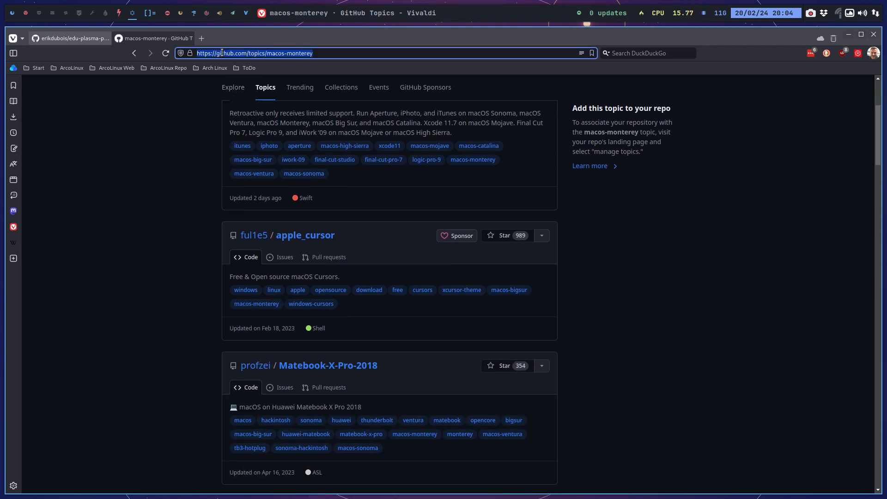
text(kde store)
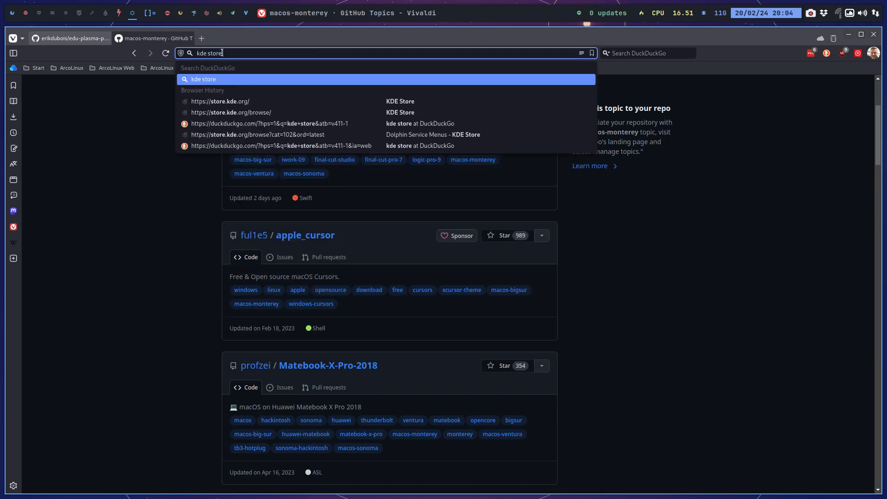
text( monterey)
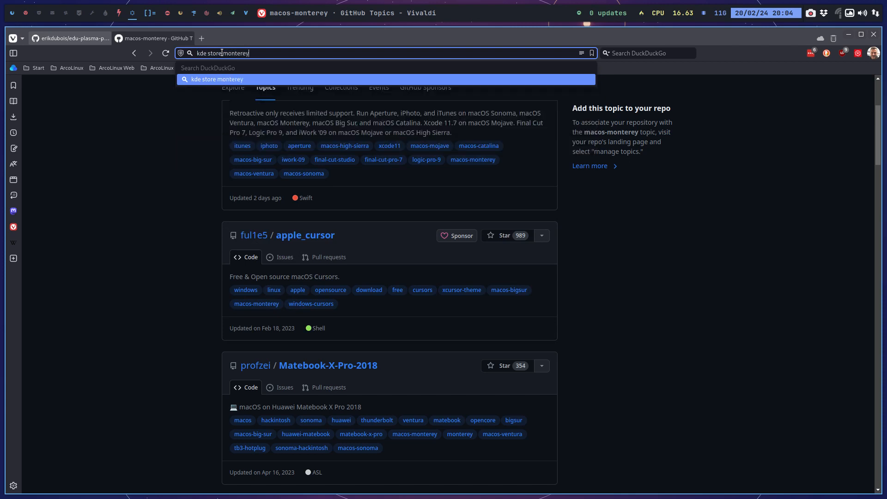
key(Return)
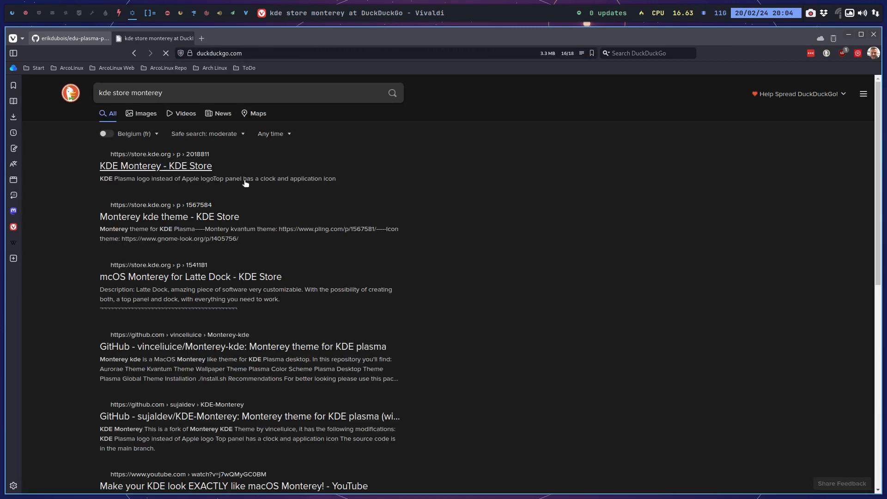
click(188, 167)
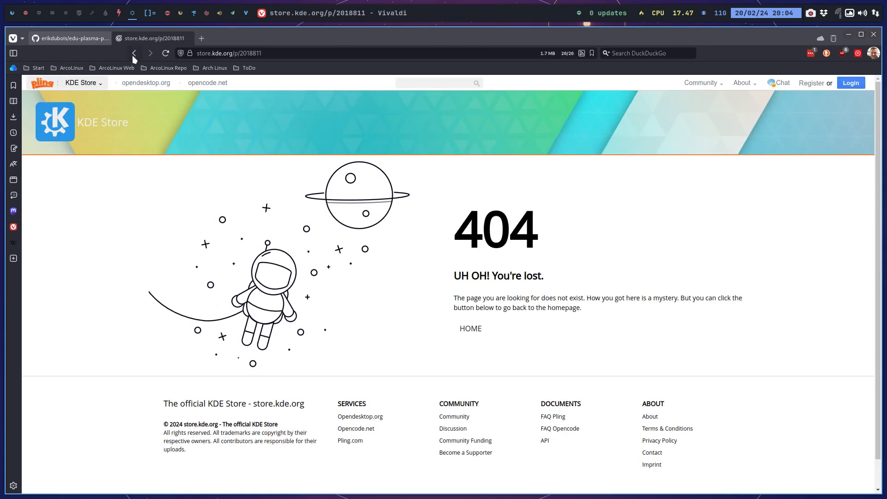
click(134, 55)
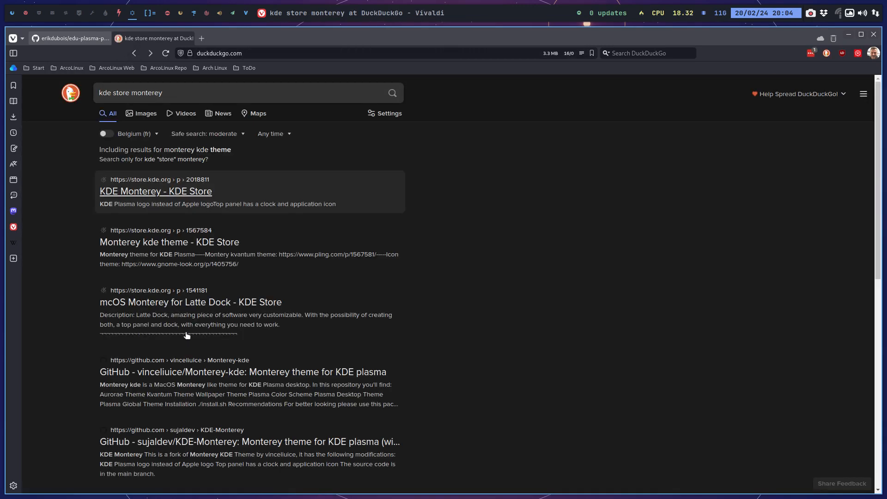
Open the Monterey-kde GitHub repository from the results, review its README and preview images, and copy its HTTPS clone URL.
click(210, 373)
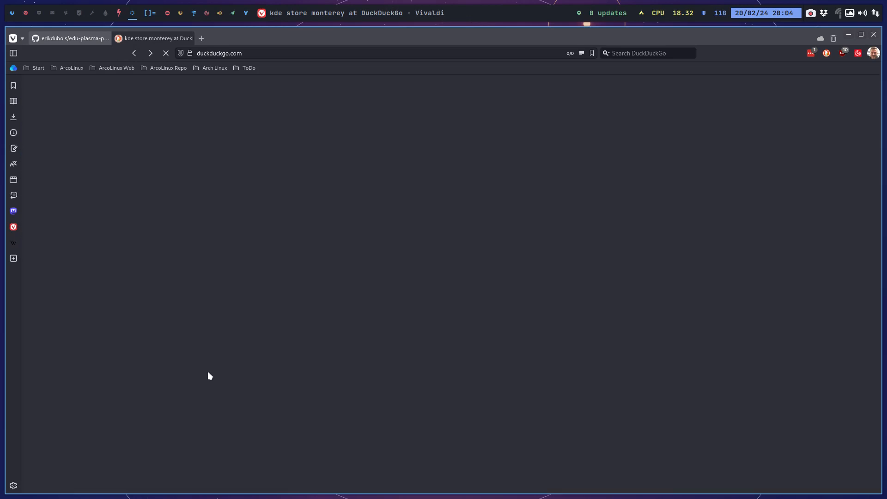
scroll(125, 350, down, 5)
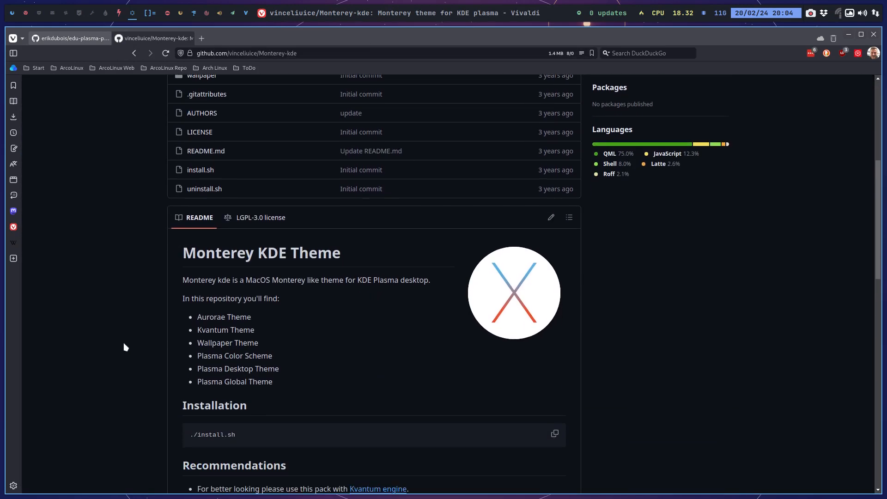
scroll(125, 347, down, 4)
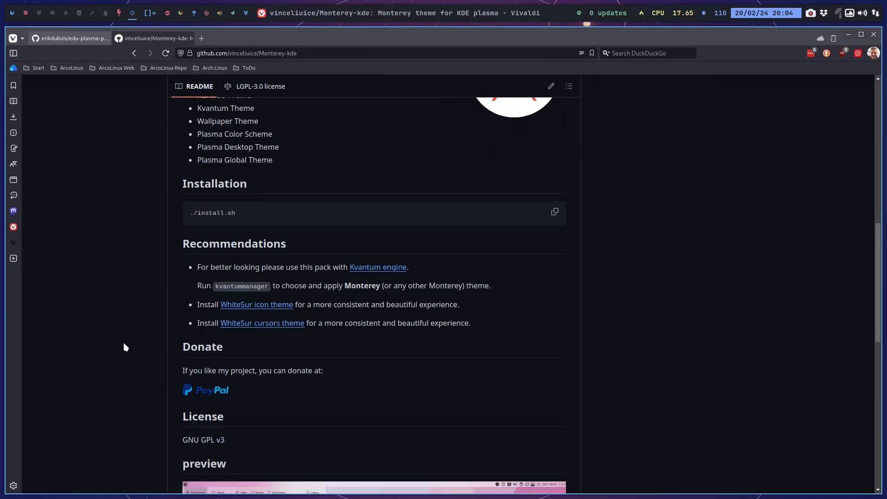
scroll(125, 347, down, 7)
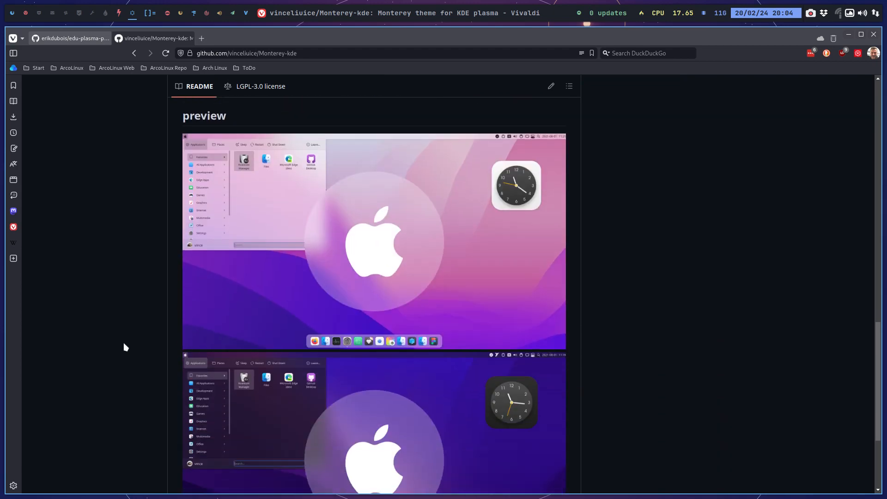
scroll(124, 348, up, 16)
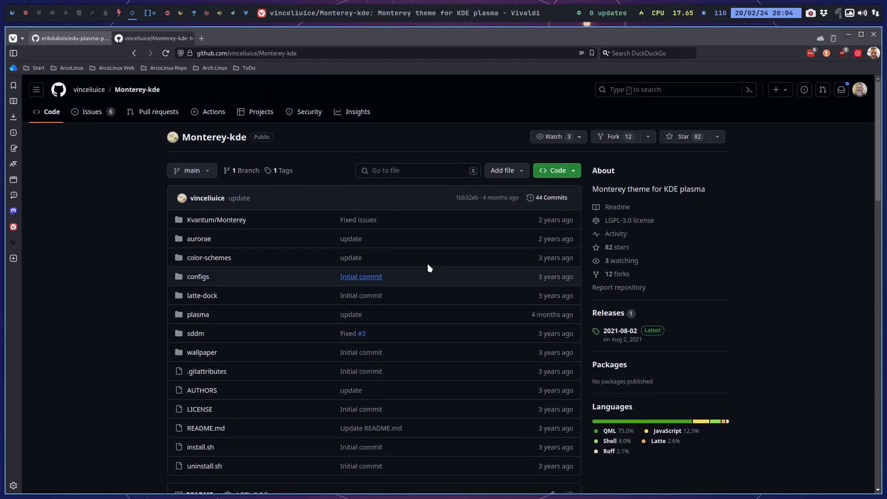
click(561, 171)
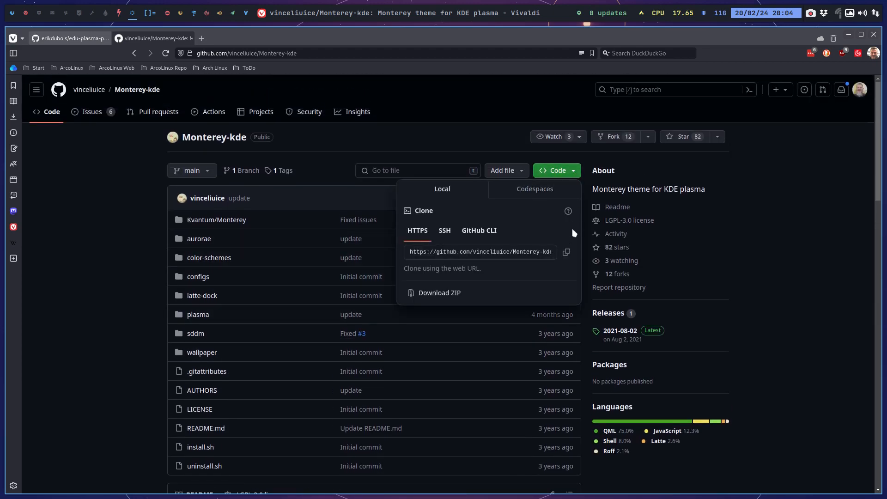
click(570, 255)
On another workspace, open Thunar, go to the Projects/Githubs folder, and open a terminal there.
click(38, 13)
key(super+shift+Return)
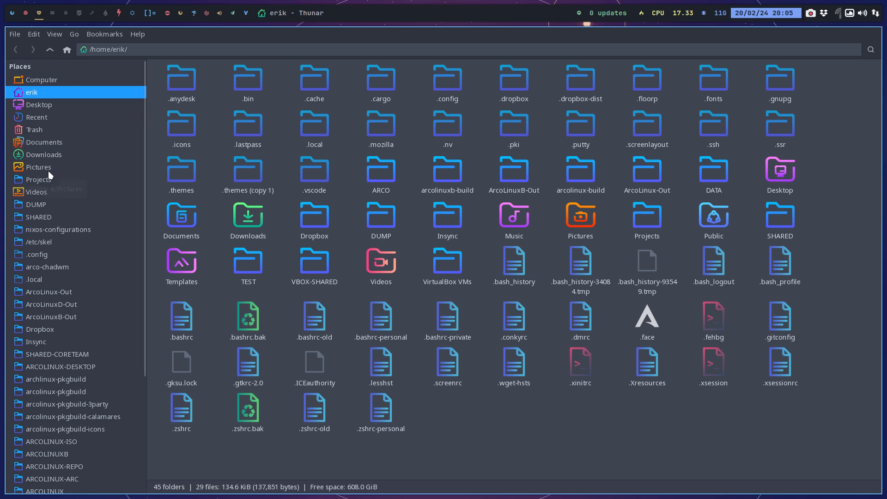
click(55, 181)
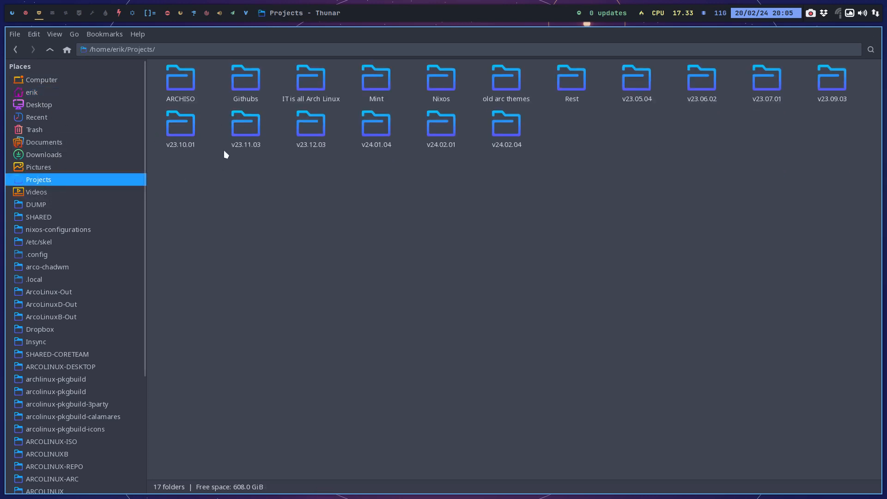
double_click(250, 82)
right_click(301, 124)
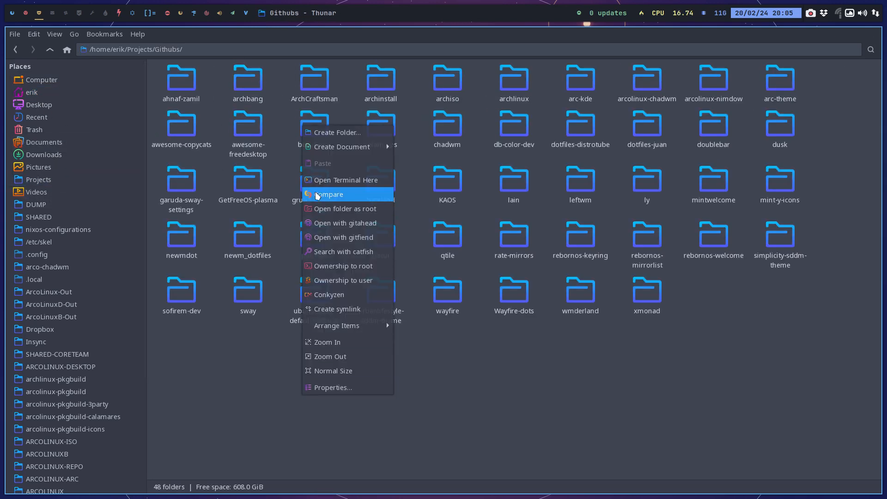
click(324, 181)
text(git c)
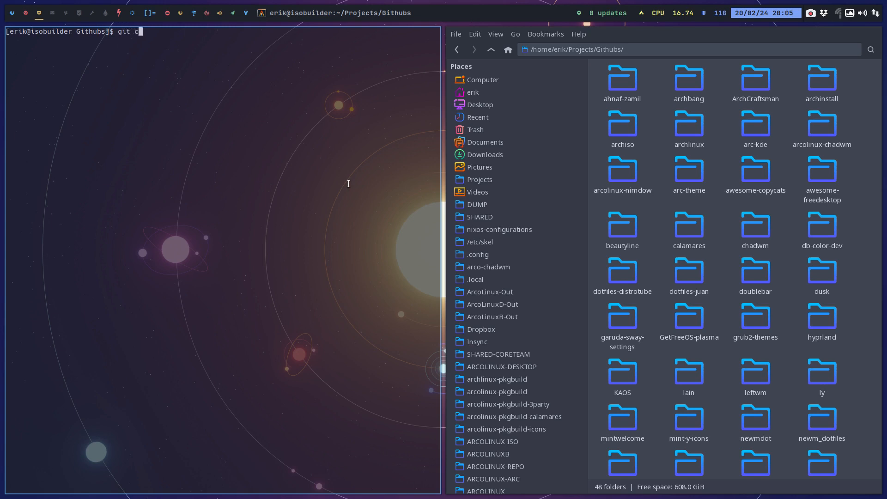
text(lone)
key(ctrl+shift+v)
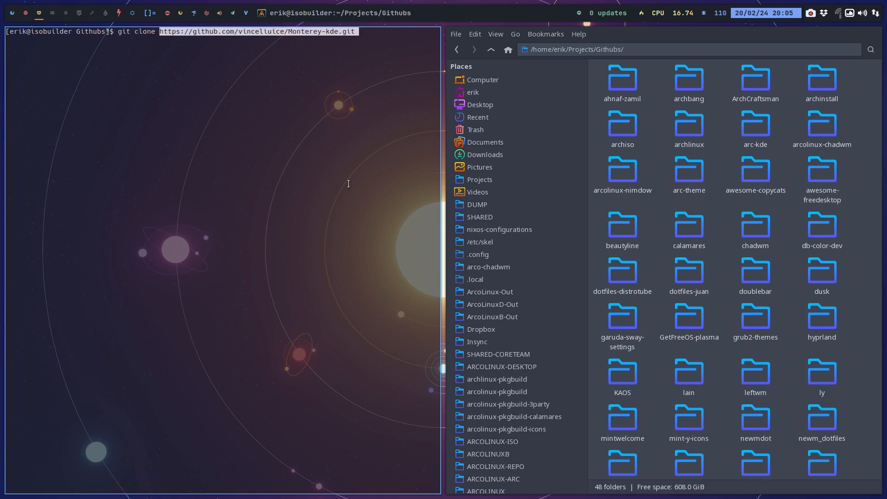
key(Return)
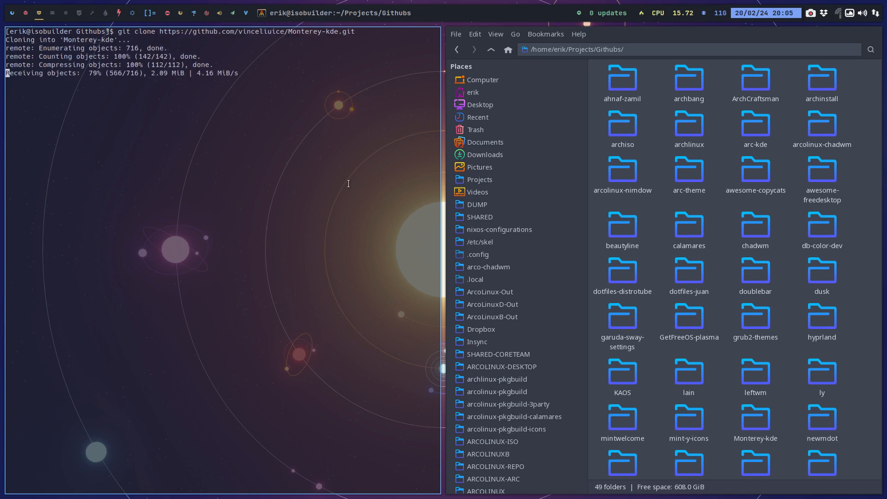
key(super+q)
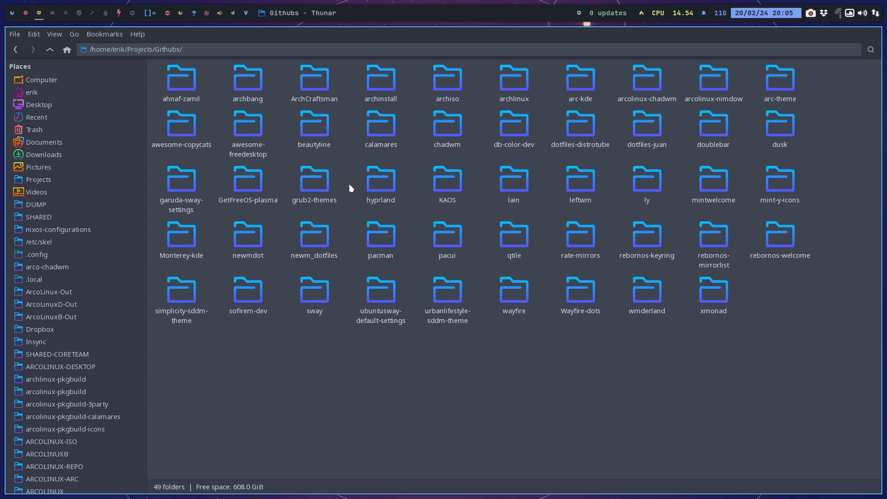
Look through the configs, aurorae, color-schemes and Kvantum folders of the cloned Monterey-kde repository.
double_click(195, 233)
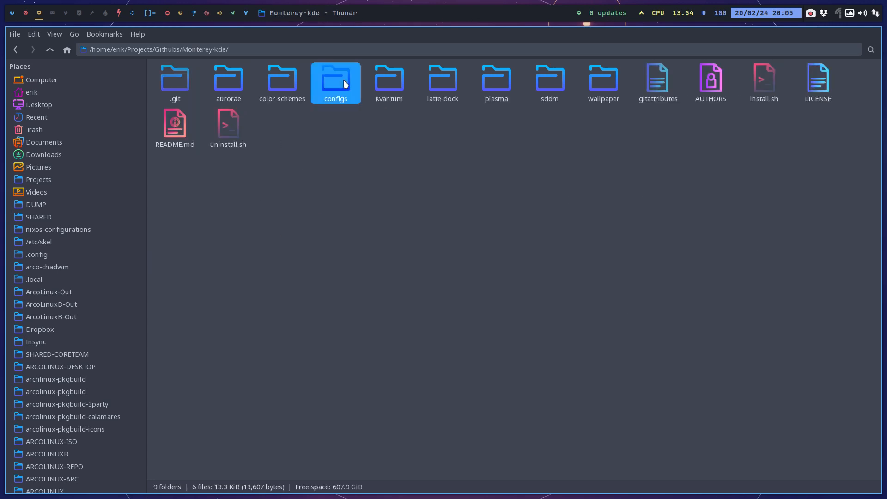
double_click(326, 84)
click(50, 49)
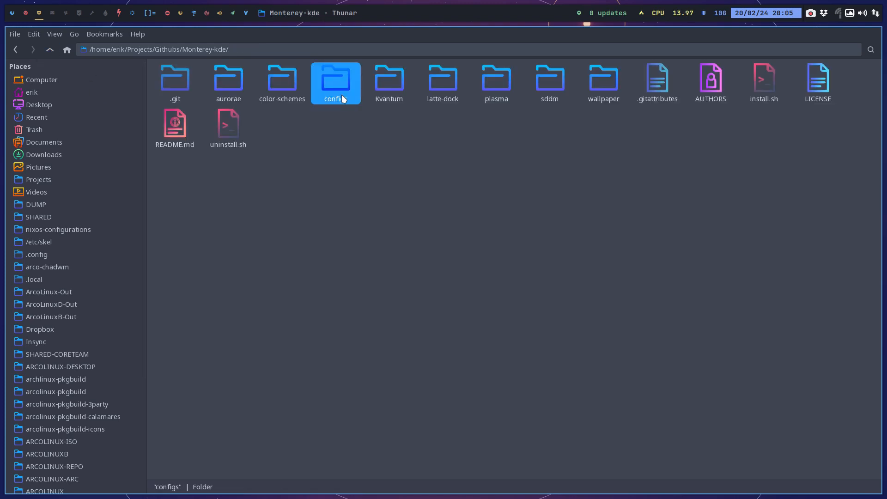
double_click(226, 88)
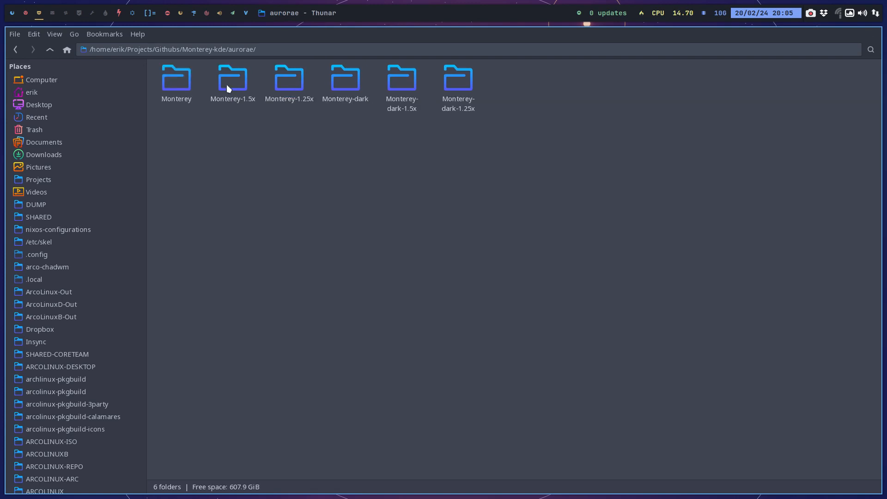
click(52, 49)
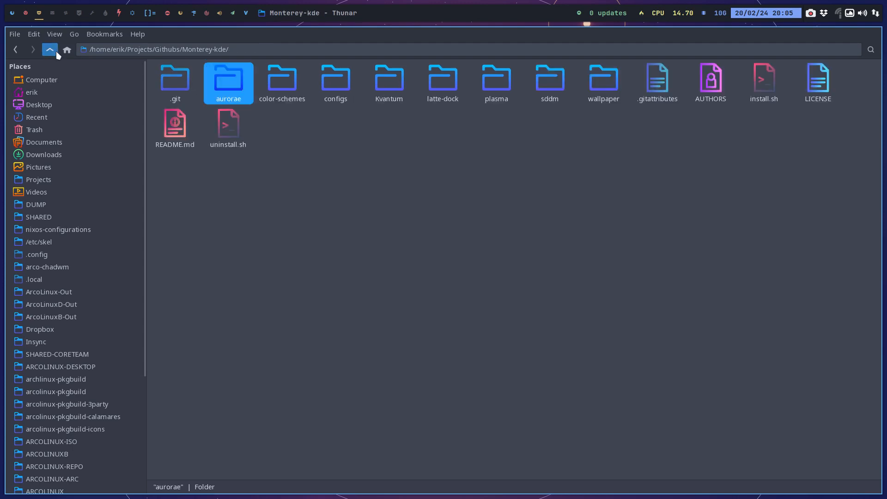
double_click(282, 82)
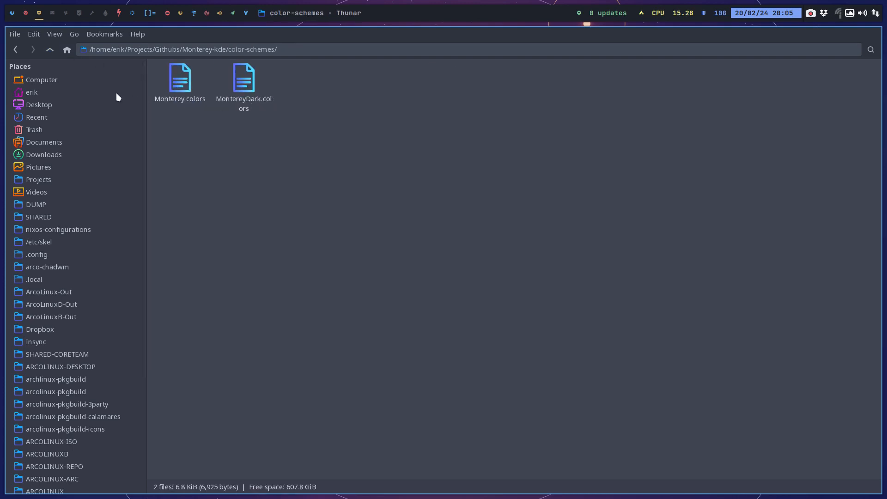
click(50, 49)
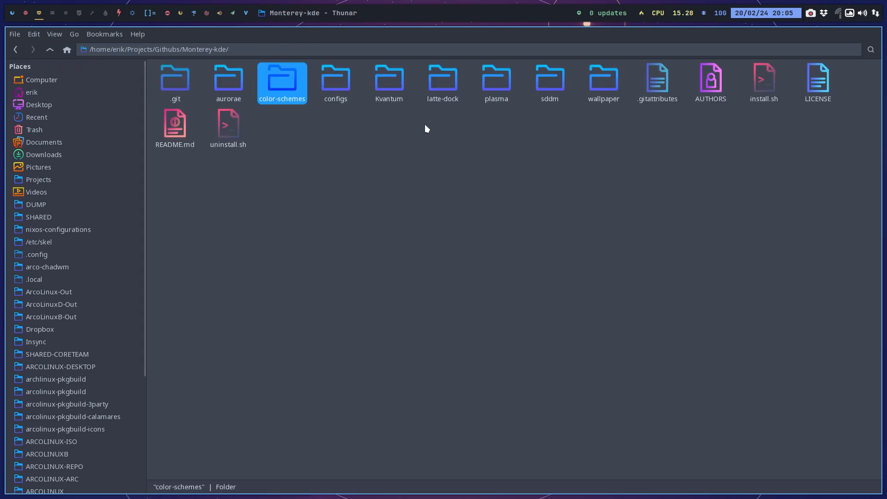
click(768, 90)
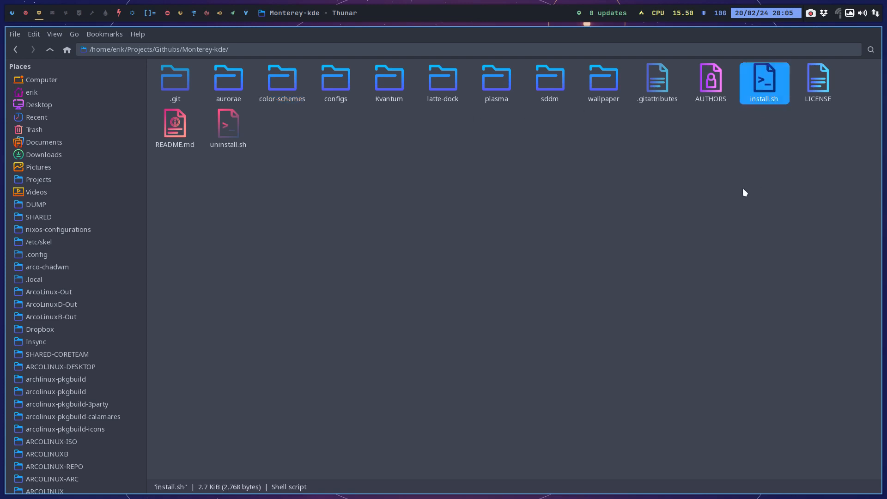
double_click(382, 86)
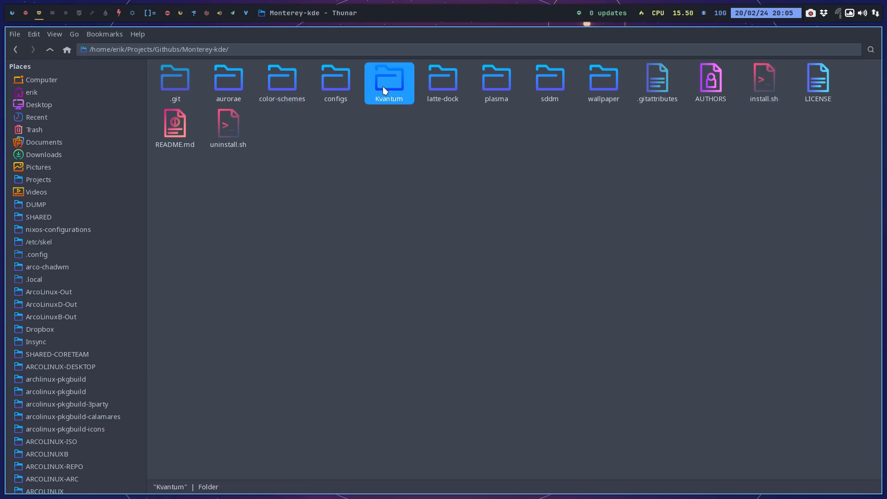
click(50, 50)
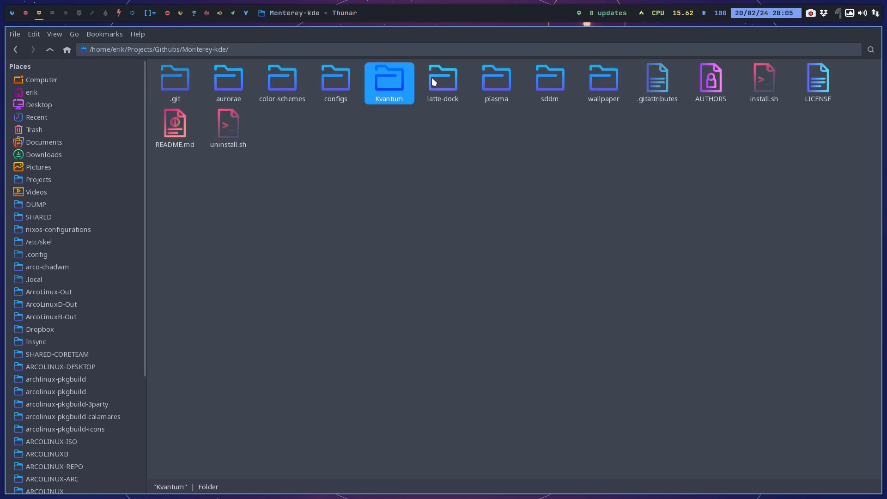
Examine the SVG files in plasma/desktoptheme/icons and return to the plasma folder.
click(462, 82)
double_click(488, 84)
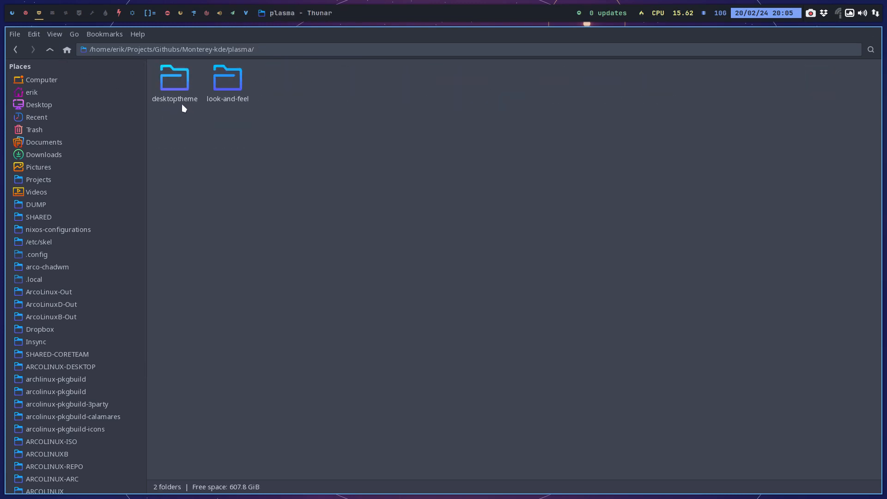
click(170, 80)
double_click(170, 80)
double_click(167, 81)
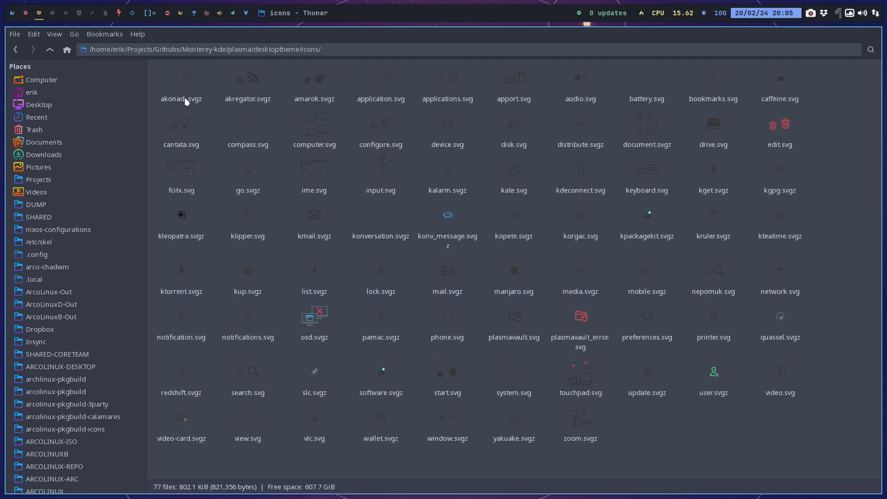
click(50, 49)
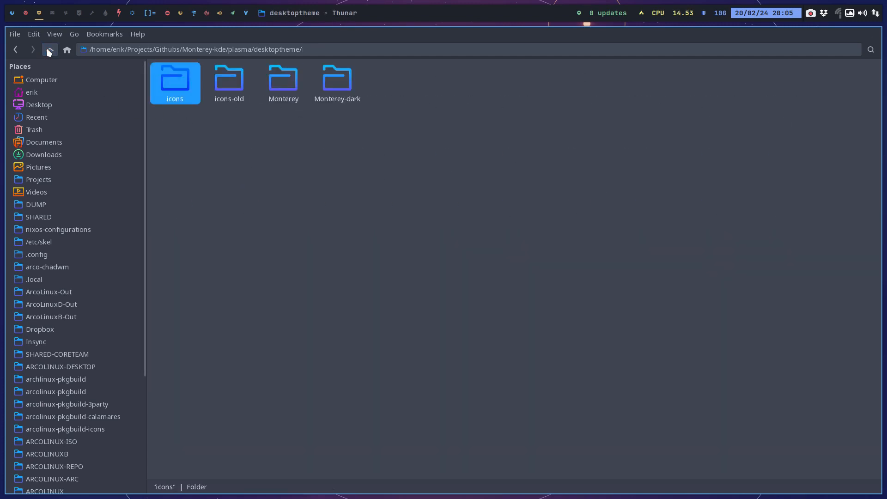
click(50, 50)
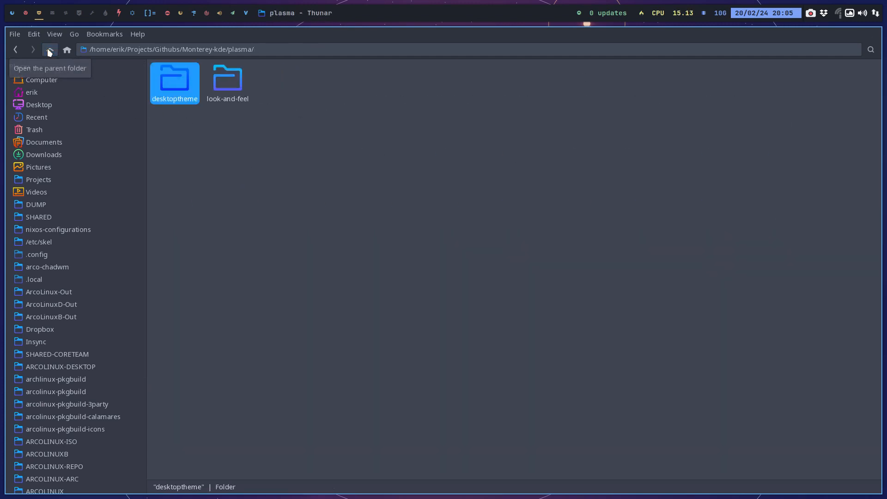
Inspect the contents folder of the Monterey look-and-feel package and return to the plasma folder.
double_click(218, 78)
double_click(188, 85)
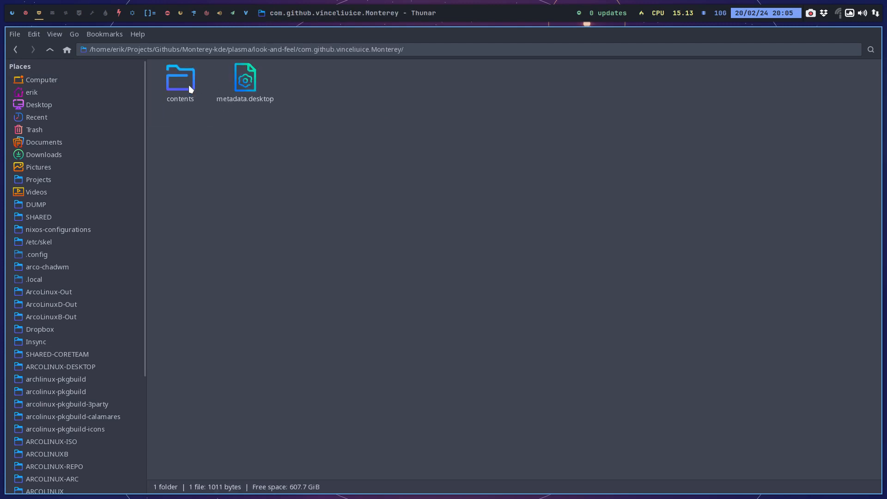
double_click(186, 84)
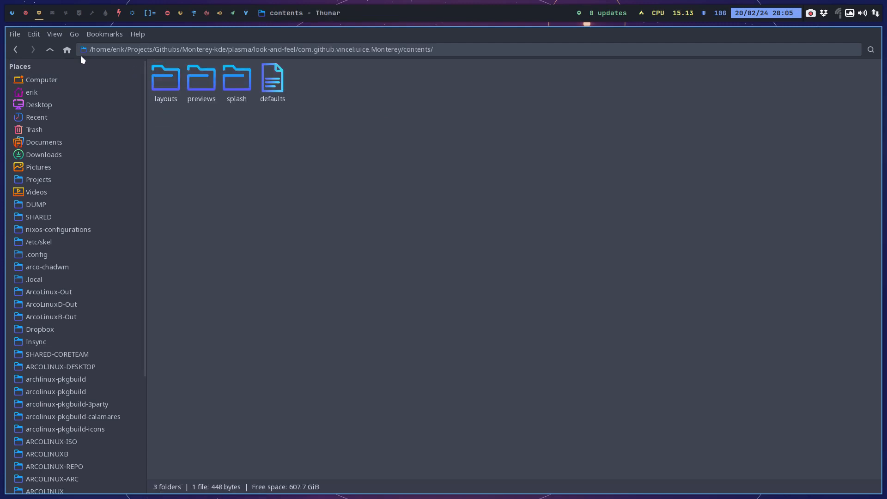
click(49, 50)
click(49, 50)
click(50, 50)
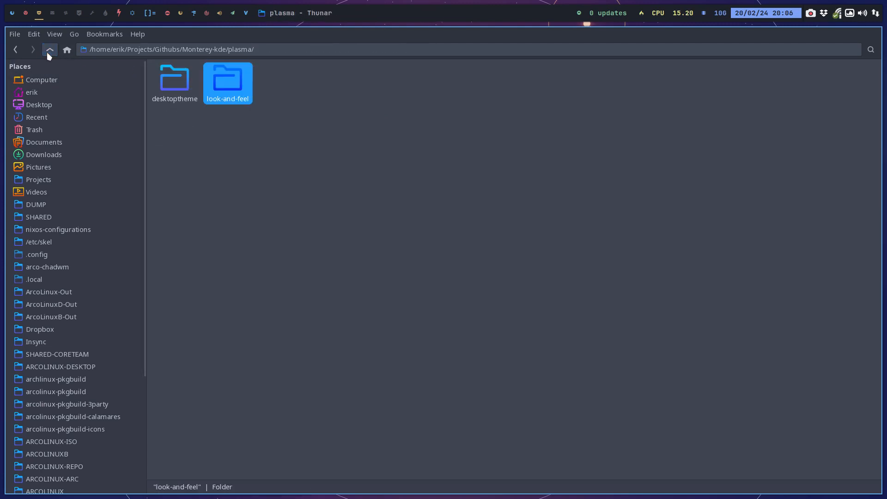
Open install.sh from the Monterey-kde root folder in the text editor and review its destination directories.
click(48, 50)
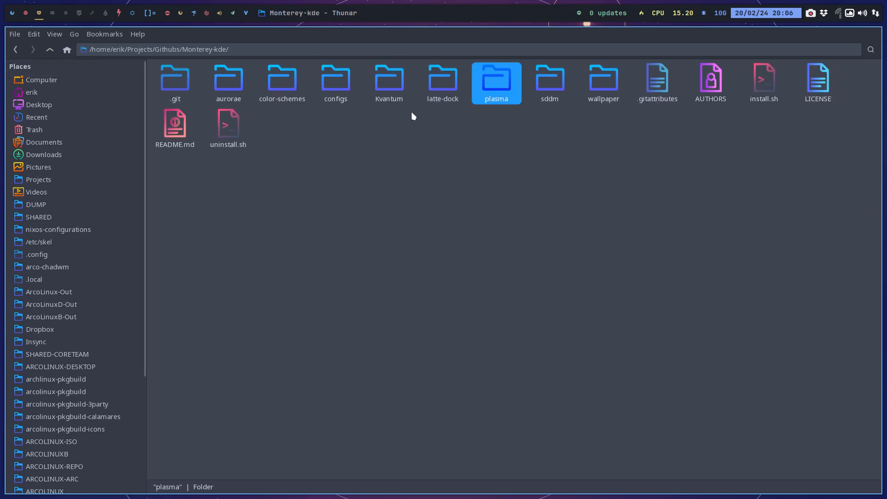
double_click(760, 83)
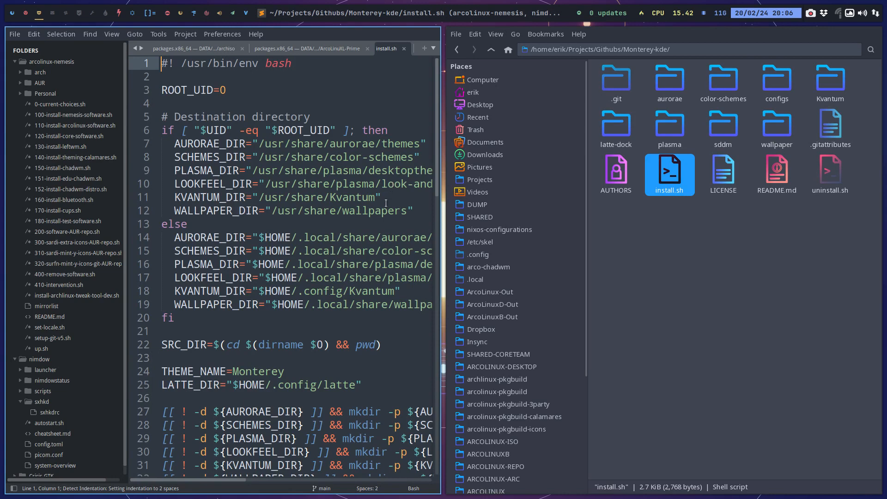
scroll(386, 204, down, 2)
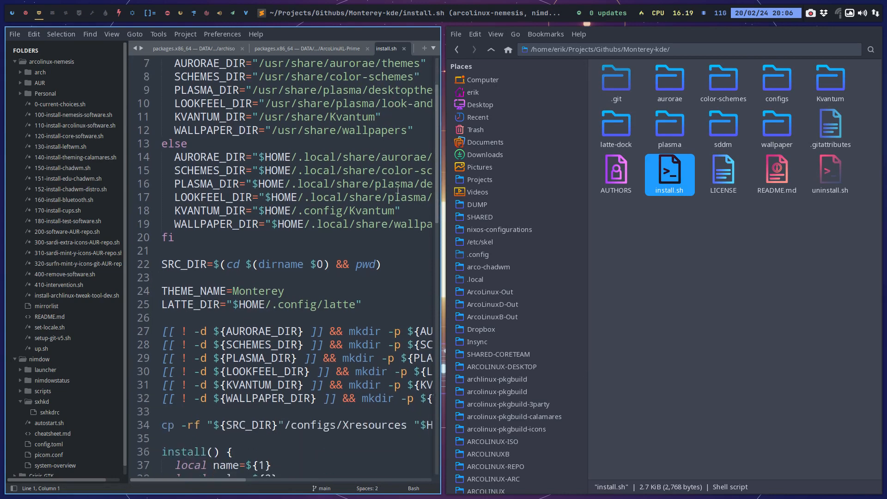
Open a terminal in the Monterey-kde folder, search its files with "rg svg", and look through the matches.
right_click(691, 256)
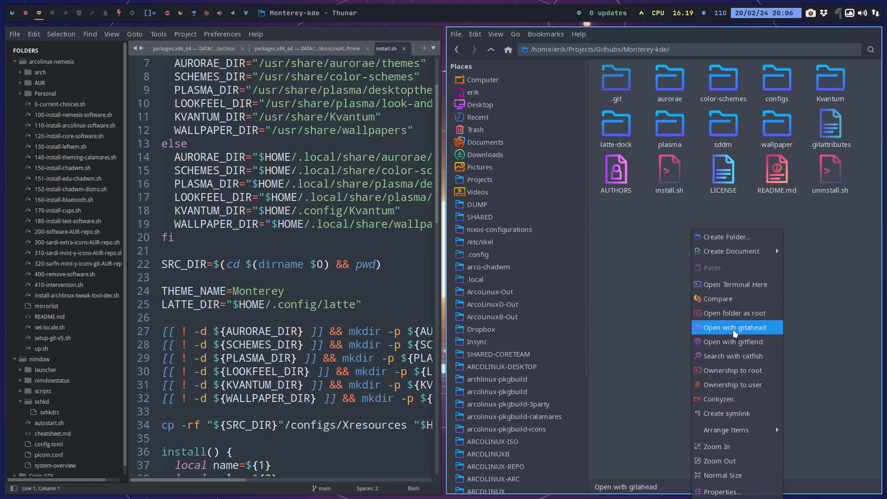
click(733, 284)
text(rg svg)
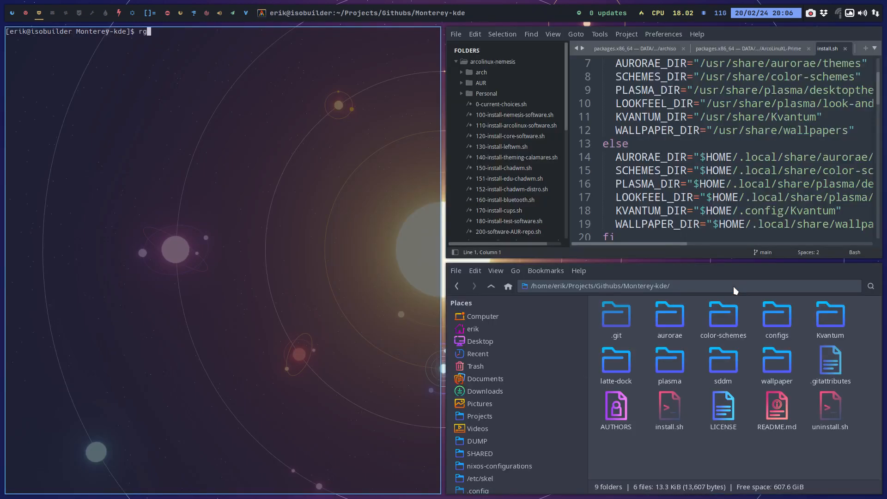
key(Return)
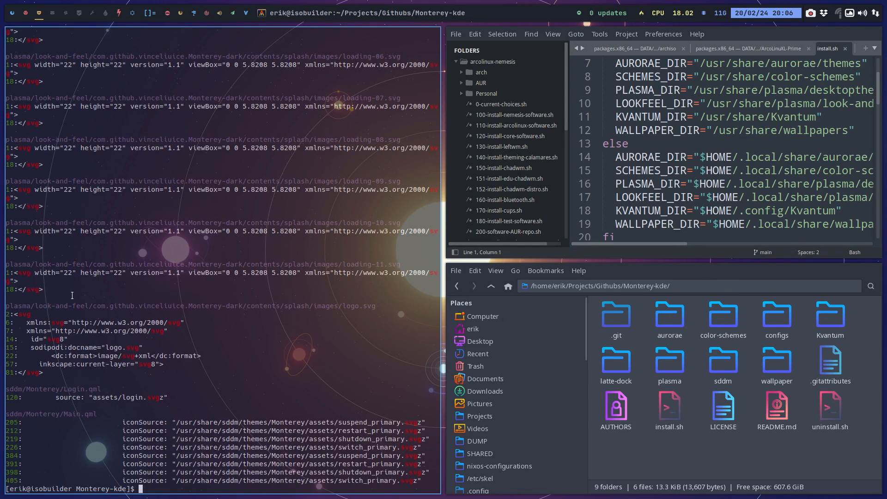
scroll(70, 383, up, 20)
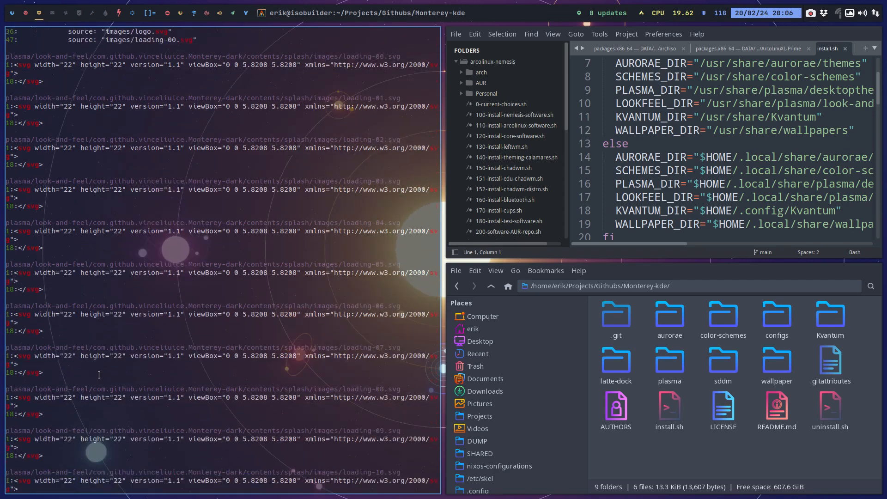
scroll(98, 374, up, 20)
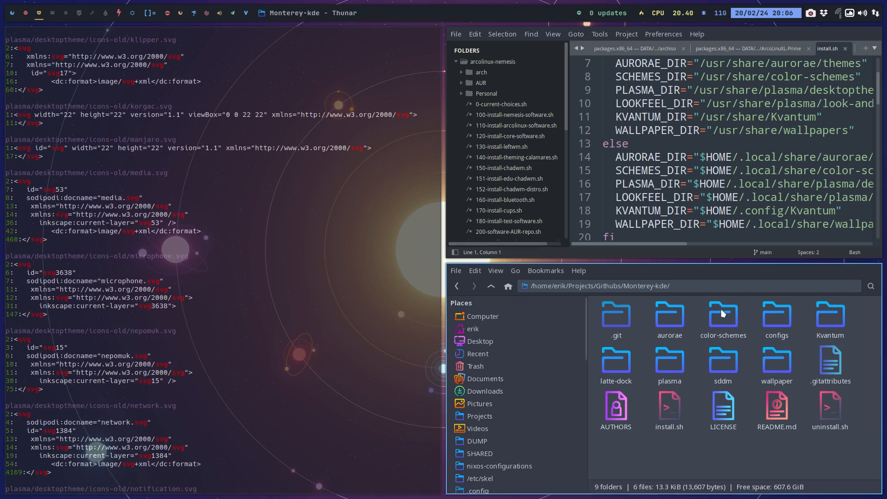
Check the plasma folder against the desktoptheme and look-and-feel install paths under $HOME/.local/share in install.sh.
click(669, 365)
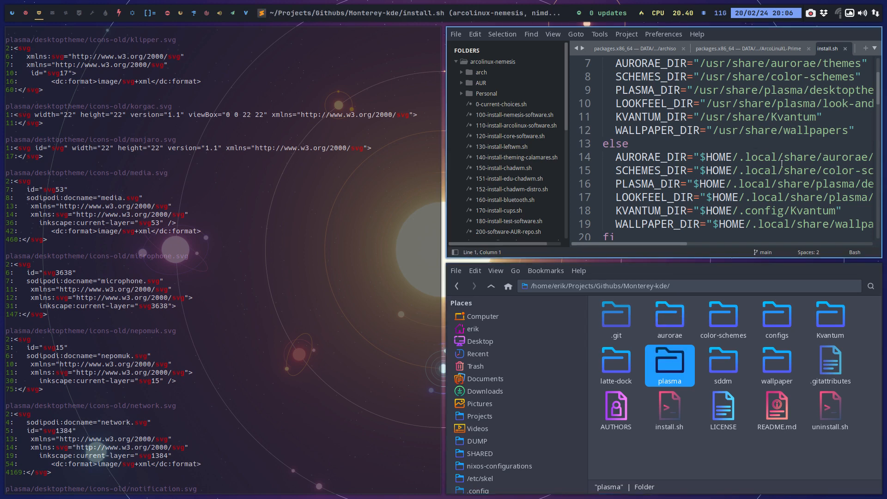
drag(820, 185, 882, 187)
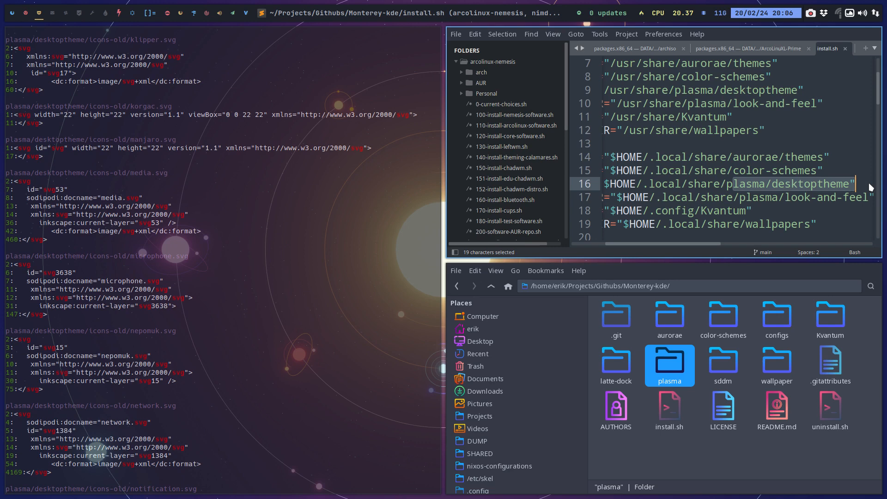
click(815, 193)
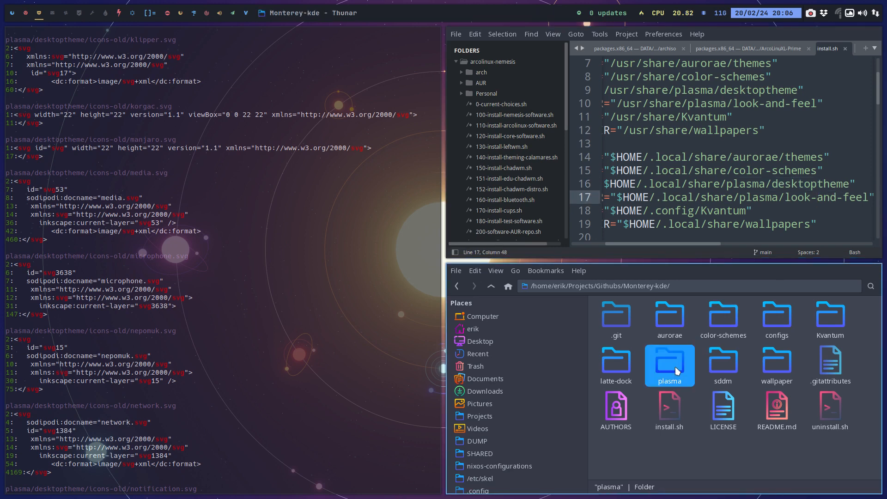
click(32, 15)
click(41, 16)
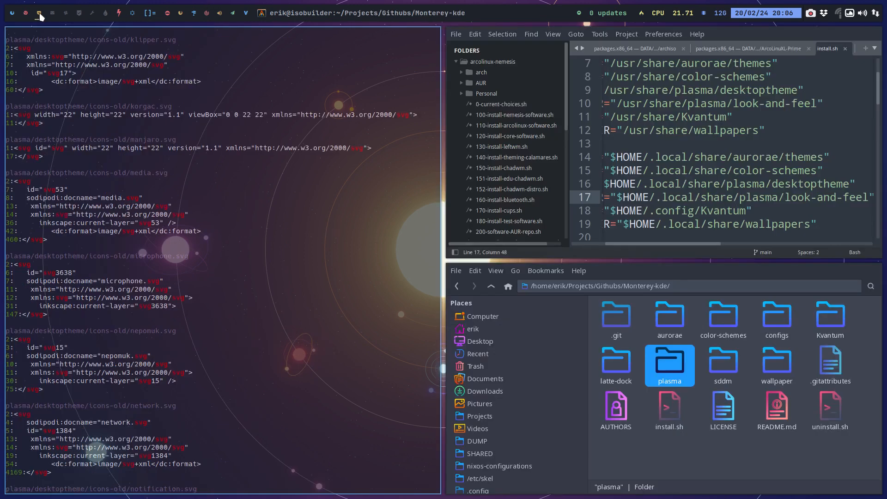
Open a new file manager window on an empty workspace and go to the DATA/EDU/edu-power folder.
click(55, 15)
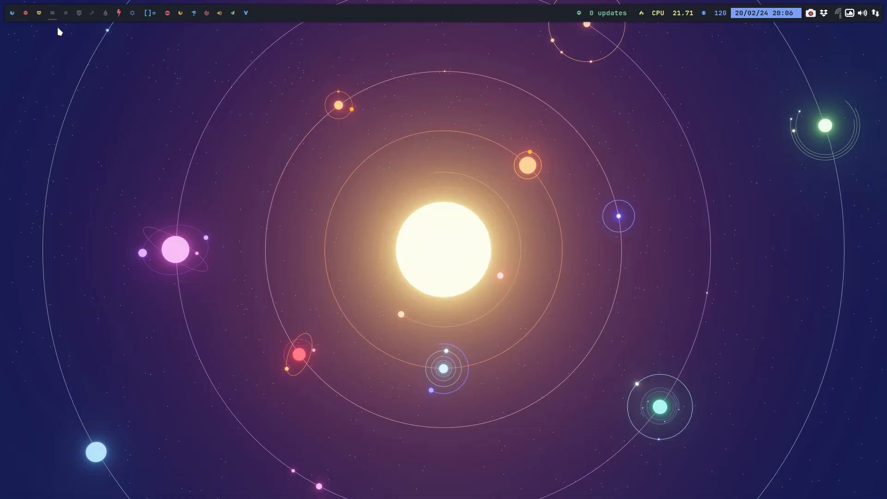
key(super+shift+Return)
scroll(122, 409, down, 5)
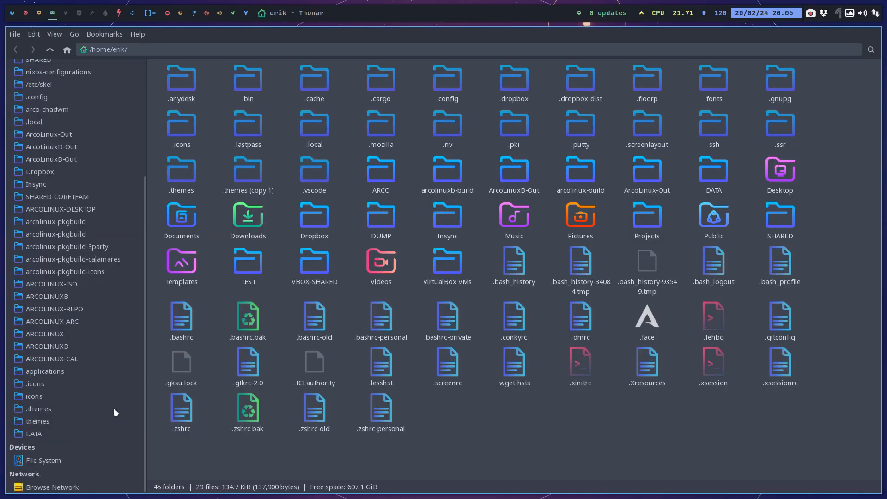
click(60, 434)
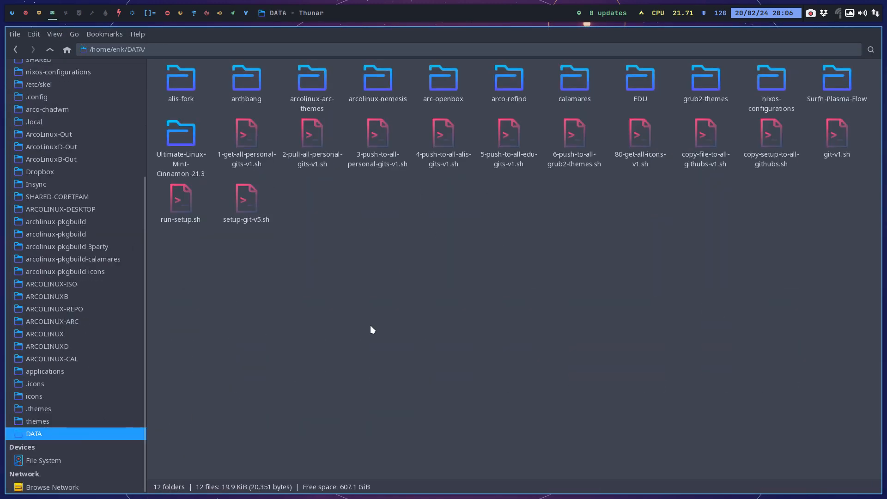
double_click(628, 79)
double_click(619, 152)
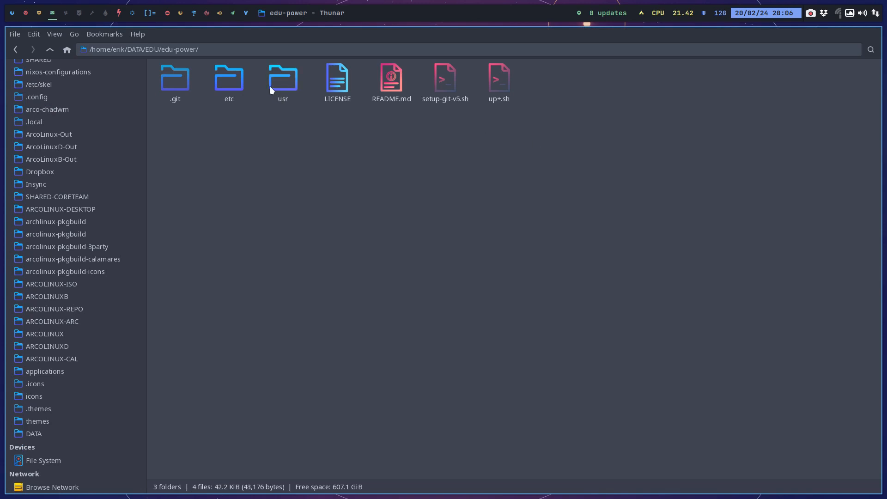
Go to etc/skel/.local/share in edu-power, check inside its plasma folder, and return to share.
double_click(228, 79)
double_click(162, 79)
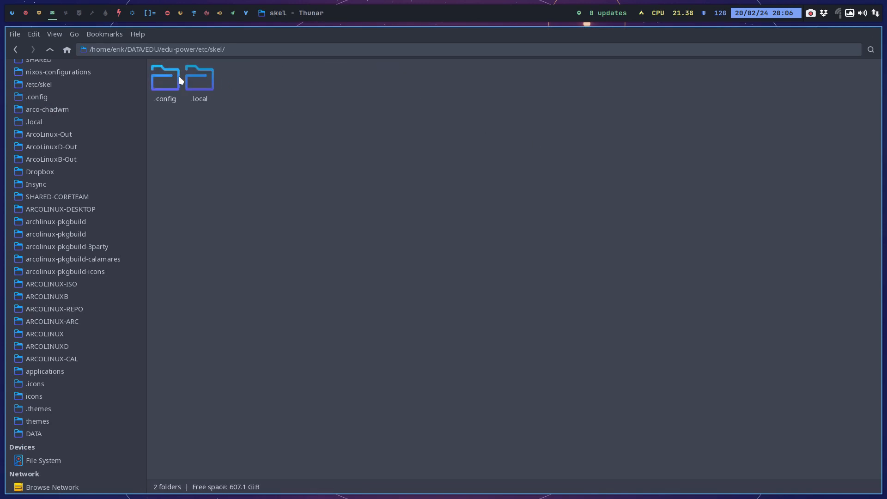
double_click(189, 81)
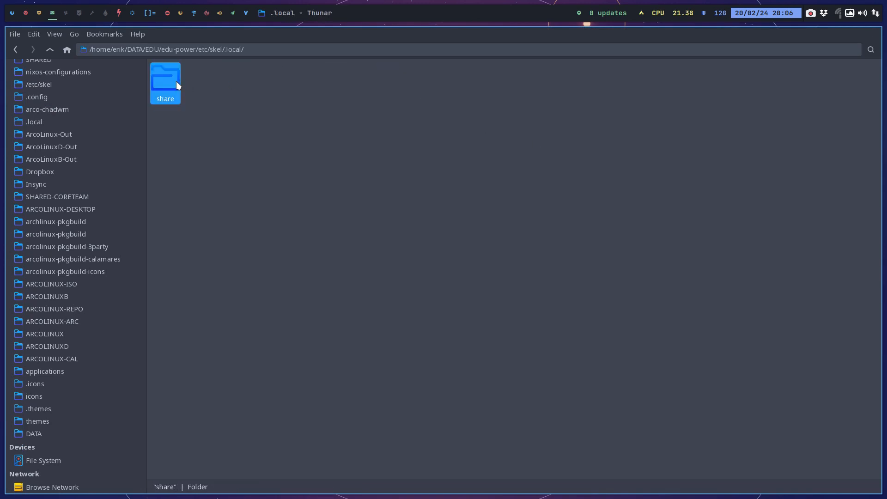
double_click(176, 81)
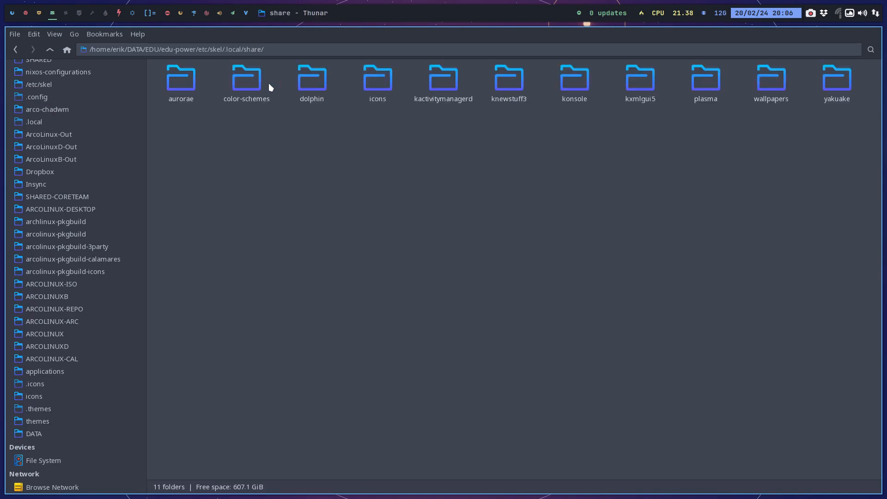
double_click(697, 83)
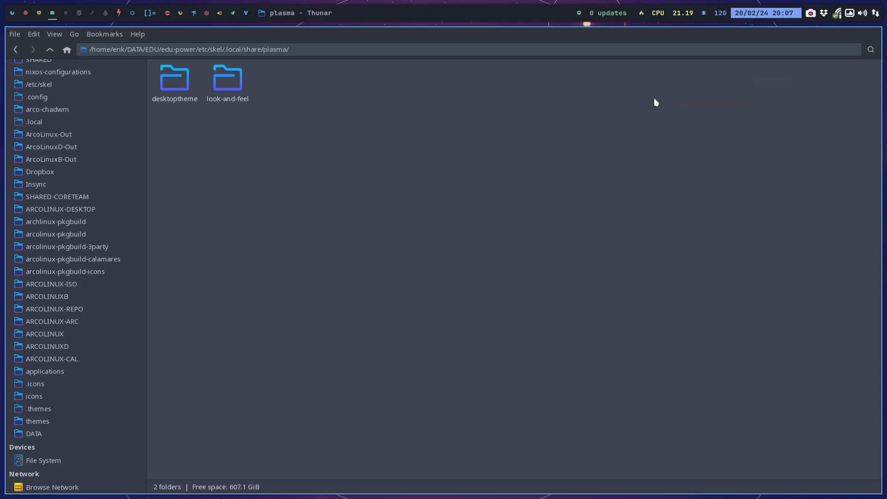
click(50, 50)
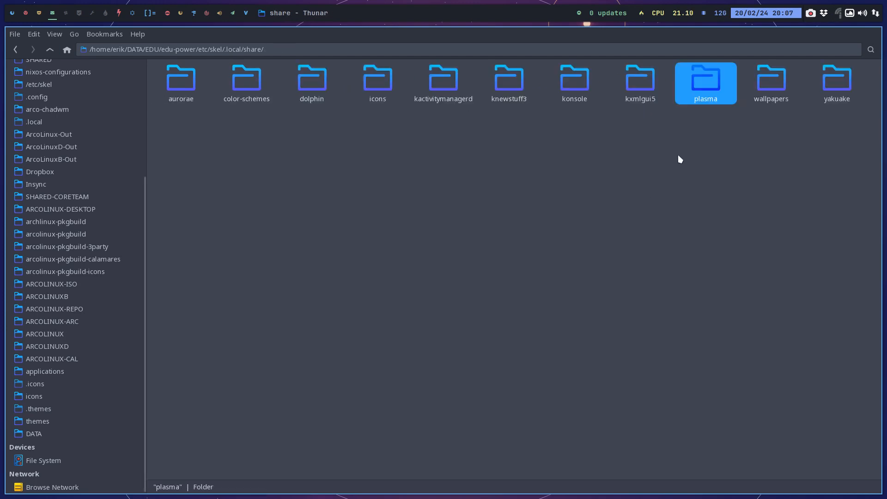
Open the properties of the plasma folder in share and move the dialog aside from the folder icons.
right_click(710, 86)
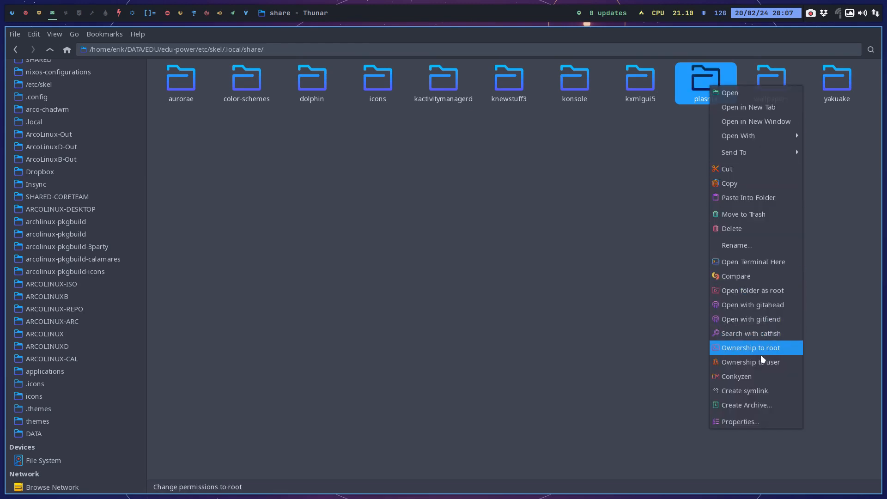
click(758, 427)
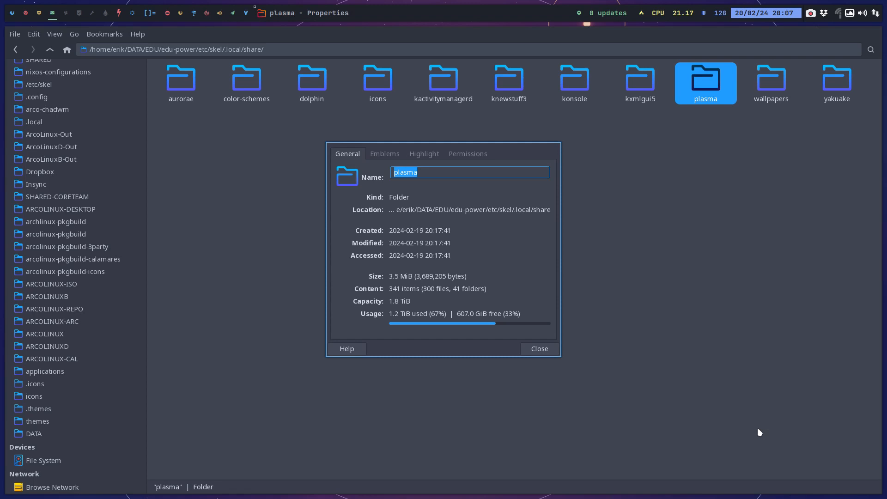
drag(501, 142, 349, 155)
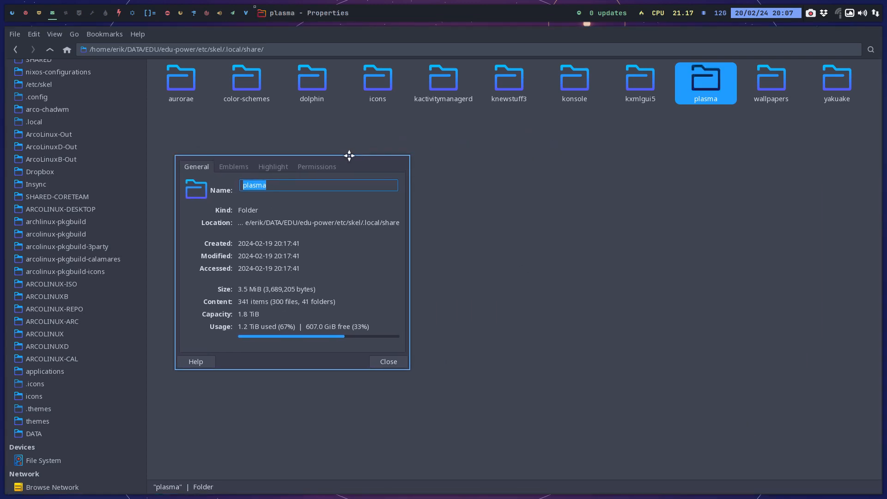
Paste the copied Monterey-kde plasma folder into share over the existing one, confirm the merge, and close the properties dialog.
click(650, 181)
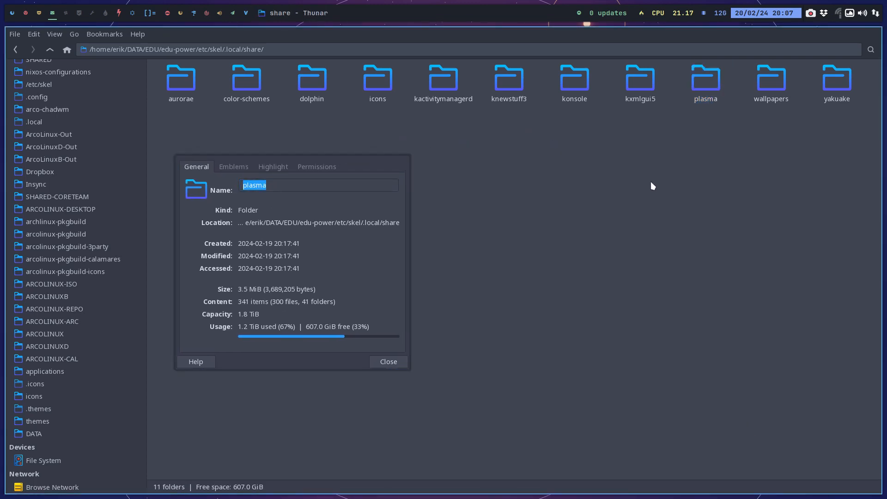
key(ctrl+v)
click(453, 305)
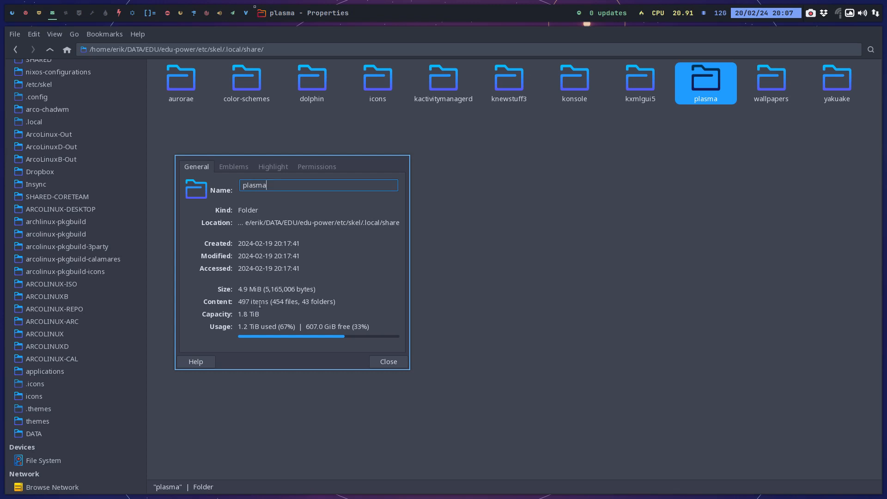
click(392, 363)
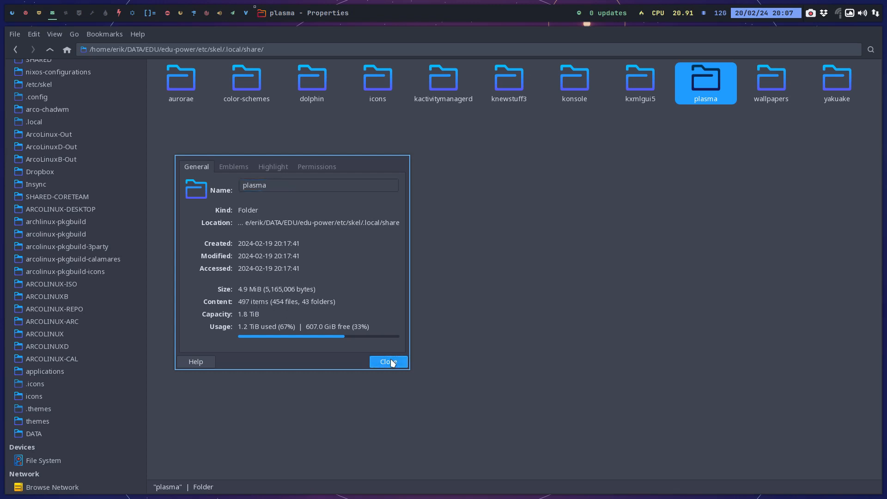
Go back up to the edu-power root folder, then reopen etc/skel/.local/share/plasma.
click(51, 53)
click(51, 53)
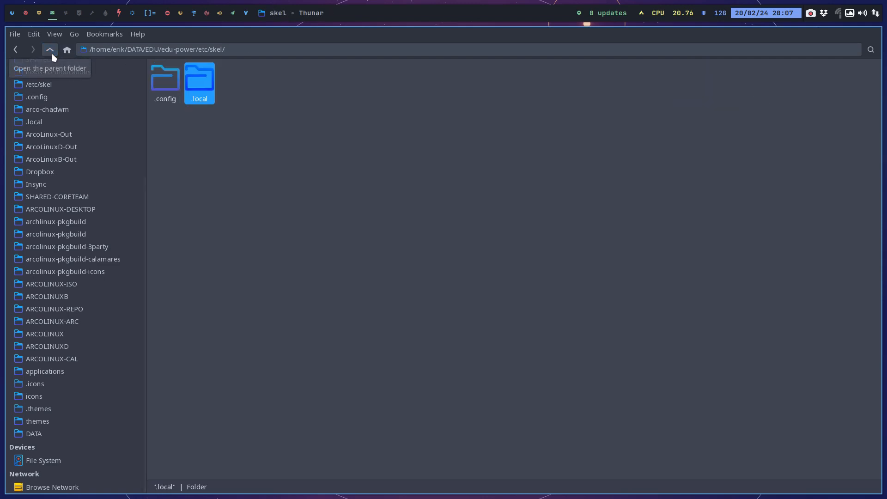
click(52, 53)
click(52, 53)
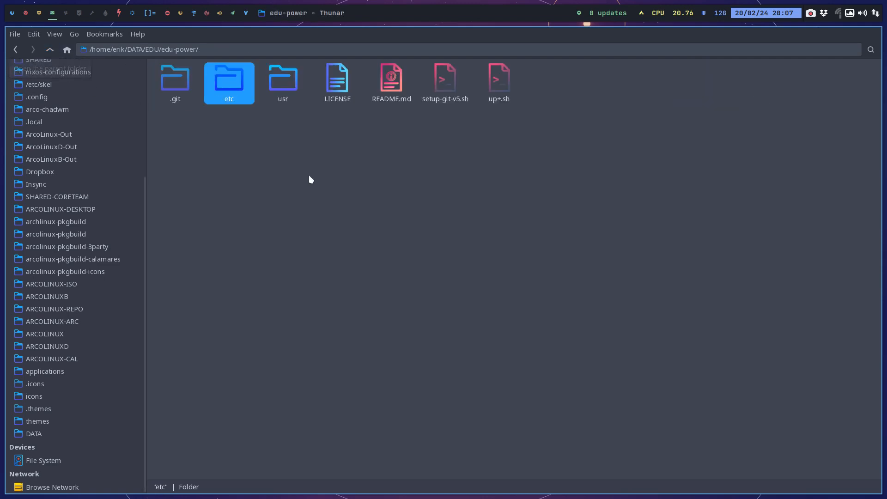
double_click(231, 83)
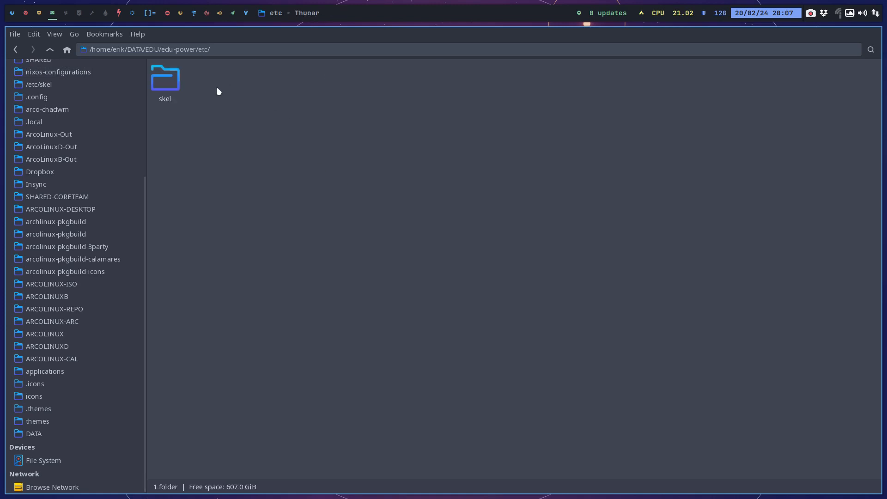
double_click(171, 81)
double_click(194, 82)
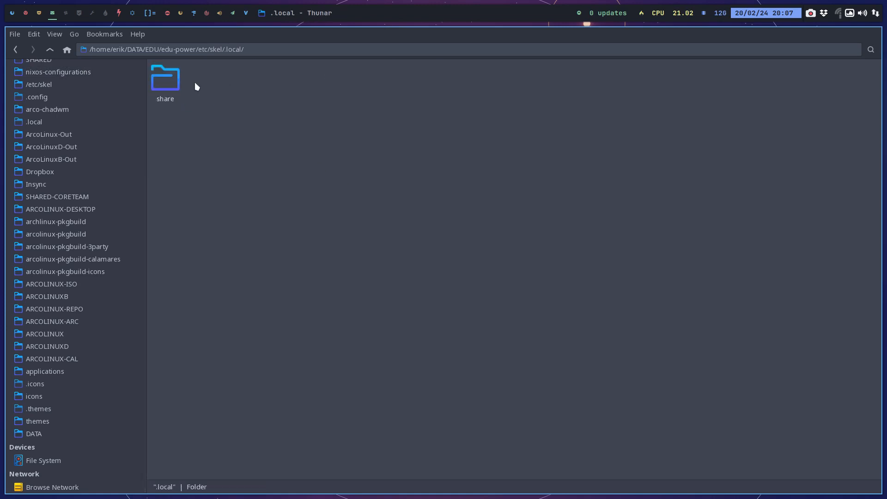
double_click(167, 89)
double_click(700, 87)
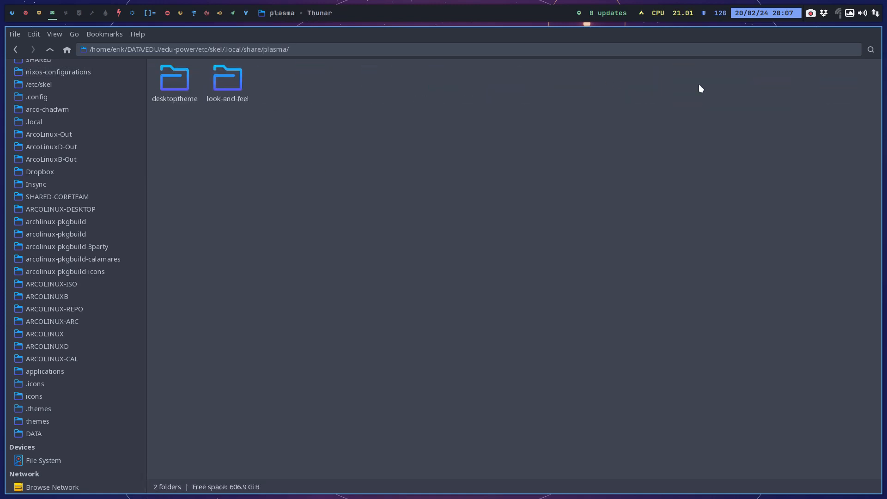
Inspect the icons-old and icons folders in edu-power's plasma/desktoptheme and return to desktoptheme.
double_click(190, 89)
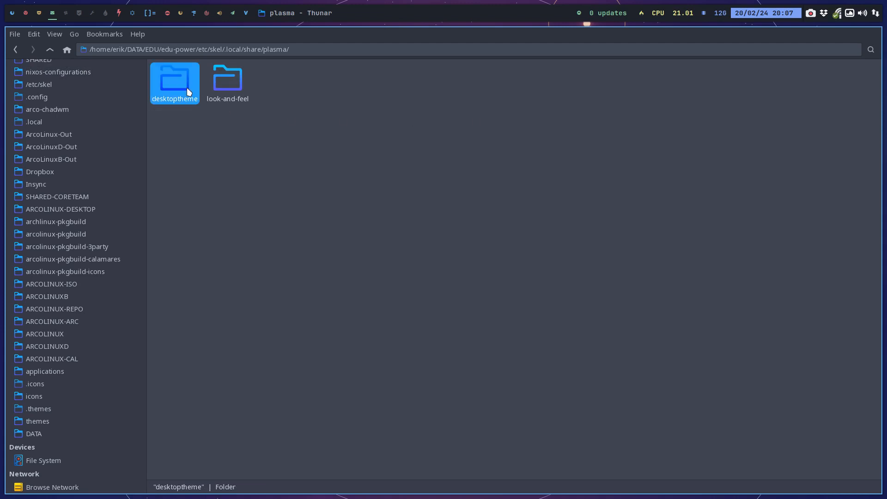
click(186, 87)
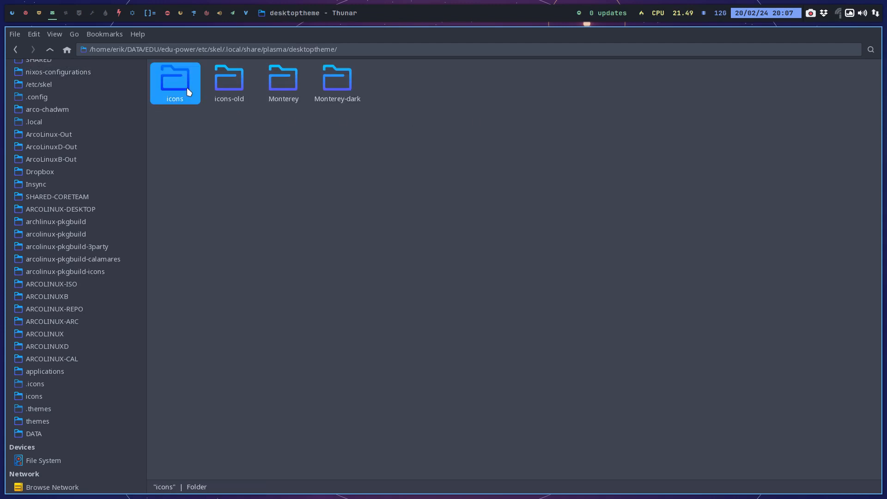
double_click(218, 82)
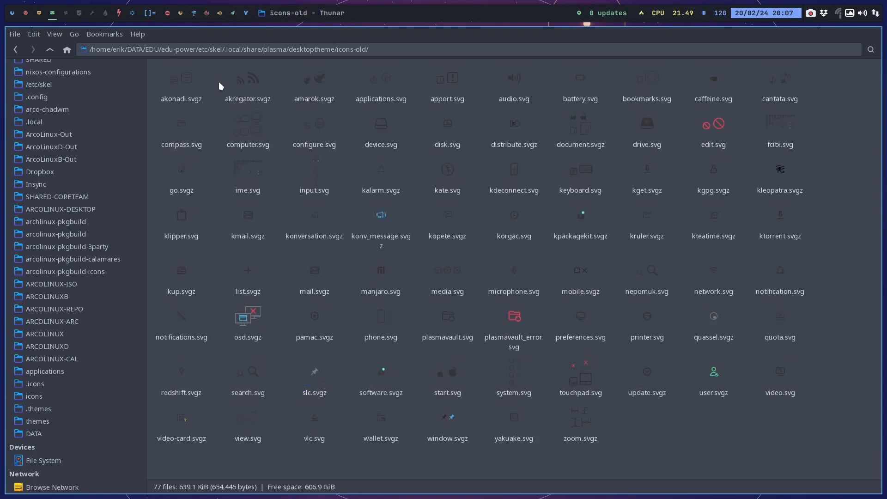
click(50, 50)
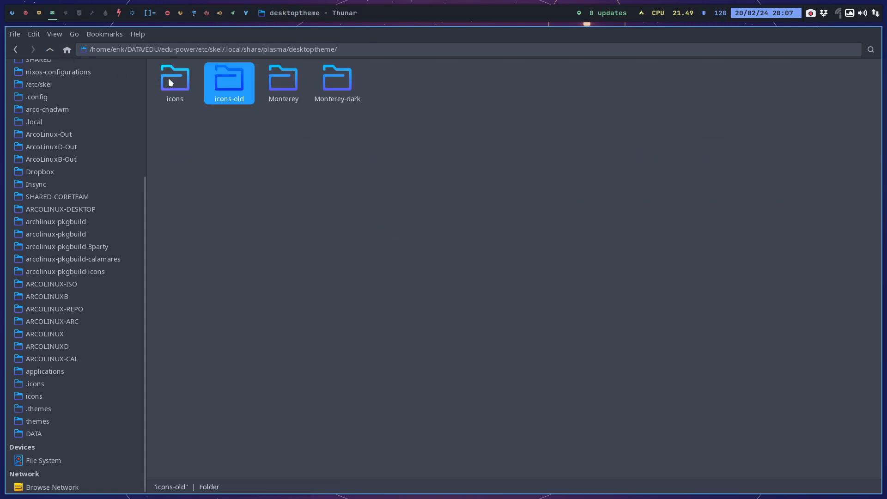
double_click(169, 77)
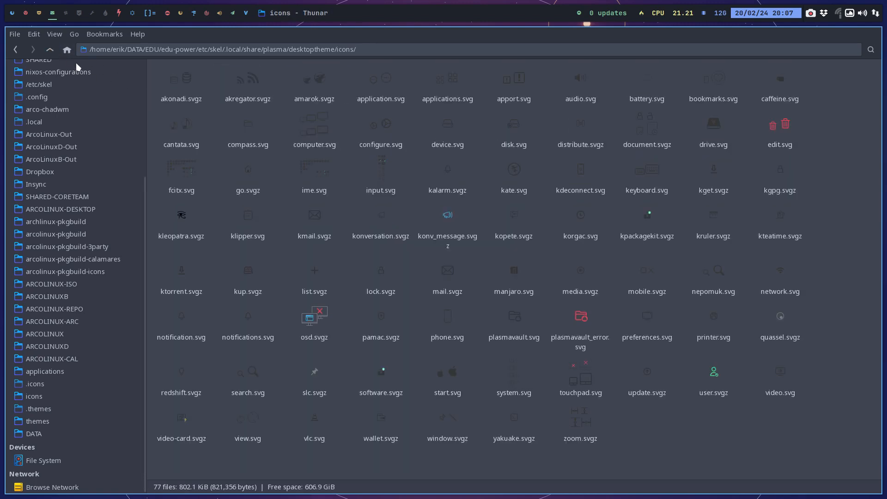
click(50, 51)
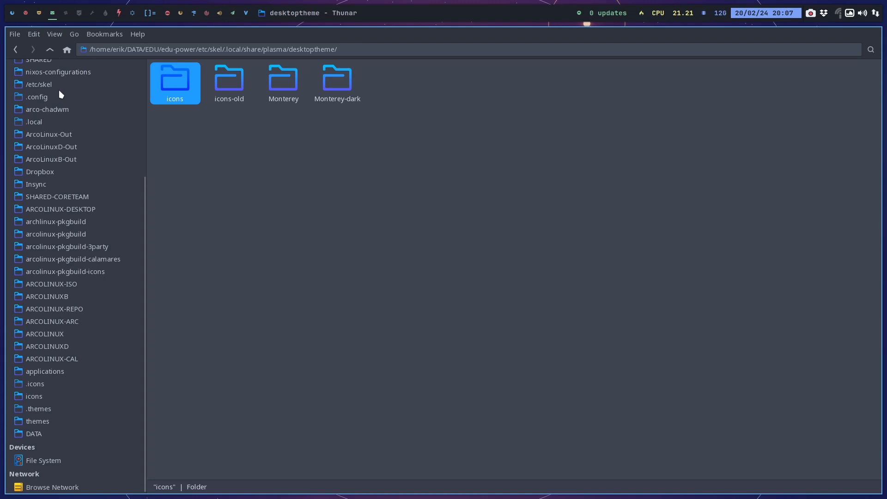
Switch back to the Monterey-kde workspace and close the terminal and the text editor there.
click(41, 15)
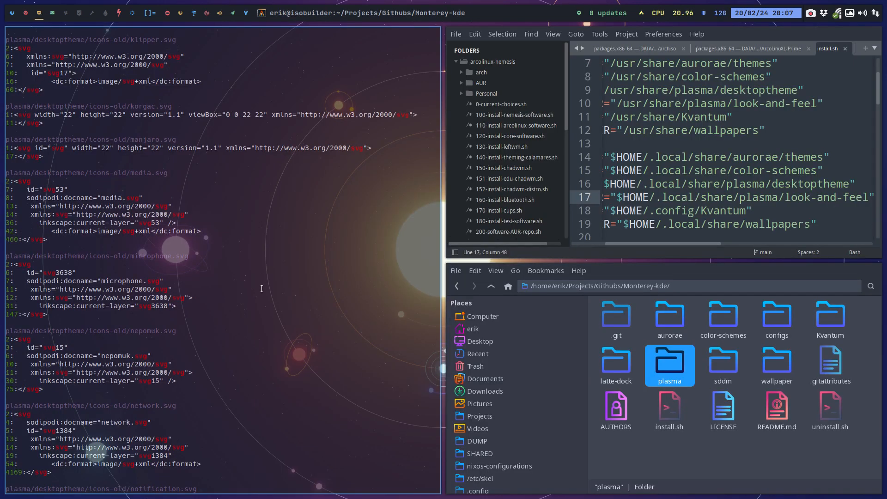
key(super+q)
click(261, 325)
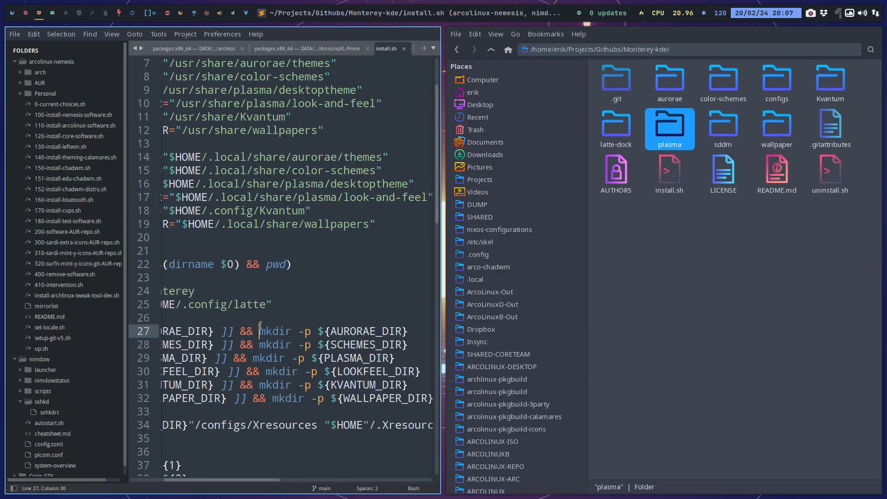
key(super+q)
Check the plasma/desktoptheme/icons-old folder in the Monterey-kde source and return to its plasma folder.
double_click(495, 88)
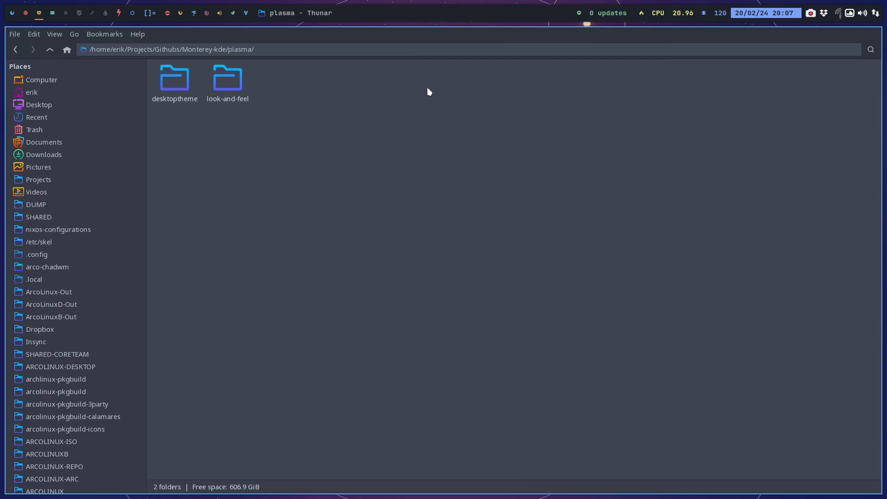
double_click(180, 88)
double_click(228, 80)
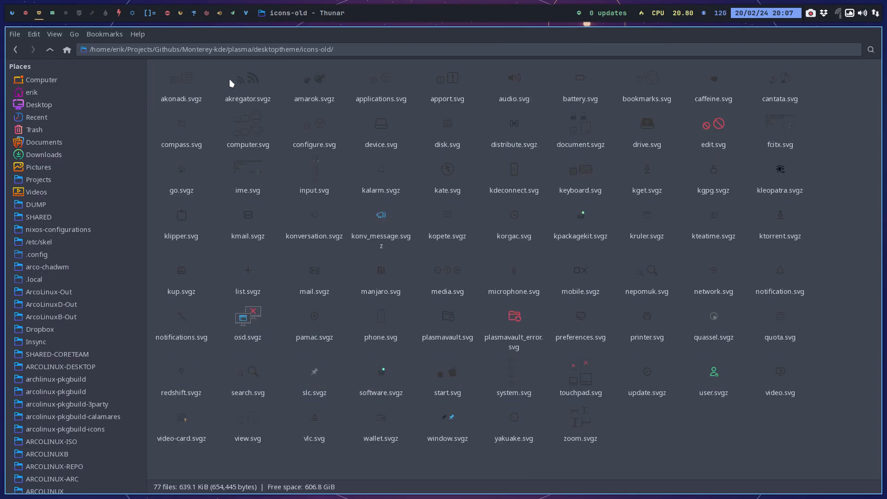
click(50, 50)
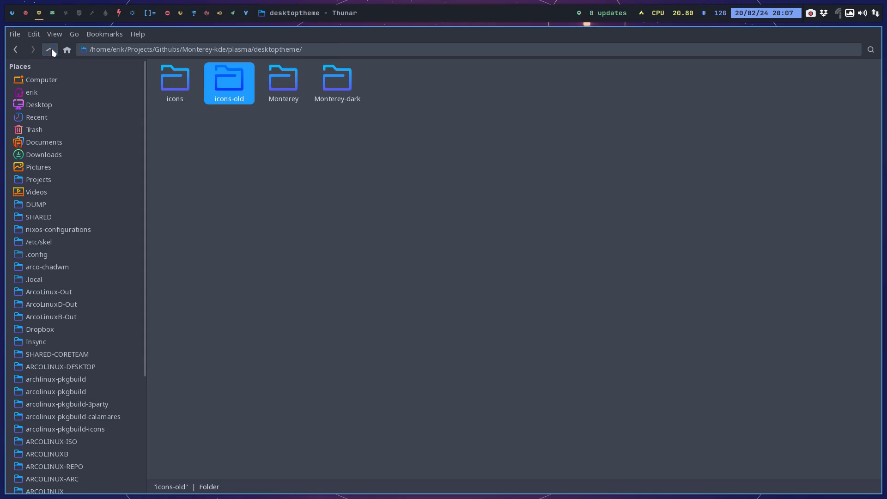
click(51, 50)
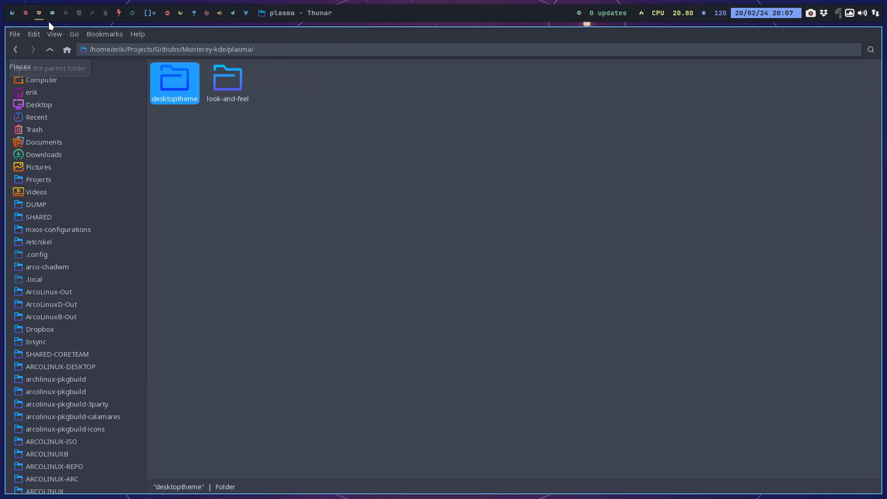
Switch to the edu-power file manager window and go up from desktoptheme to the etc folder.
mouse_move(52, 16)
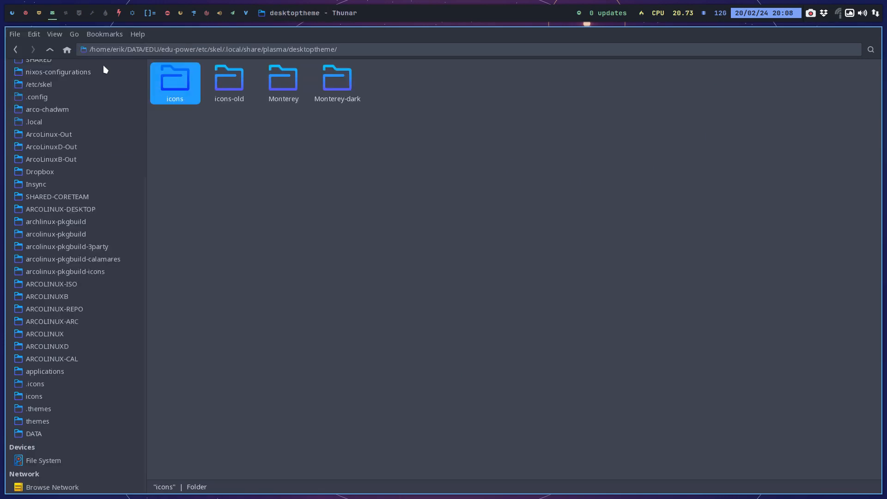
click(50, 50)
click(49, 51)
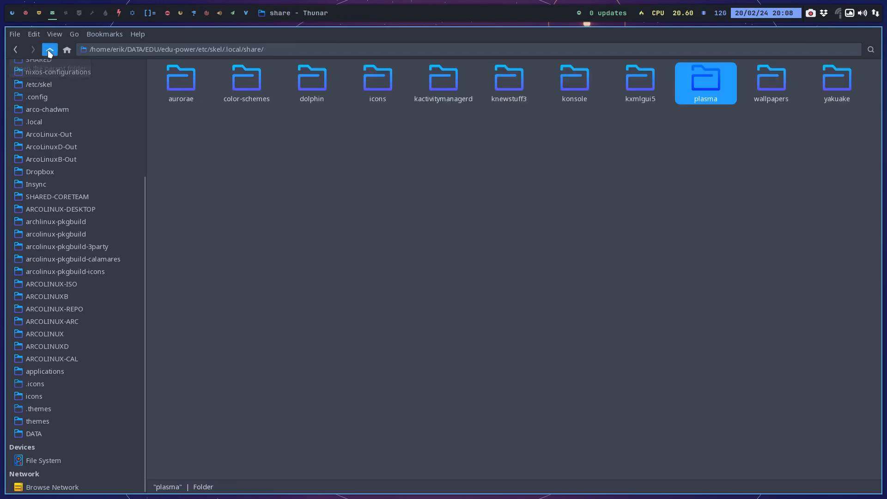
click(49, 51)
click(49, 51)
click(49, 49)
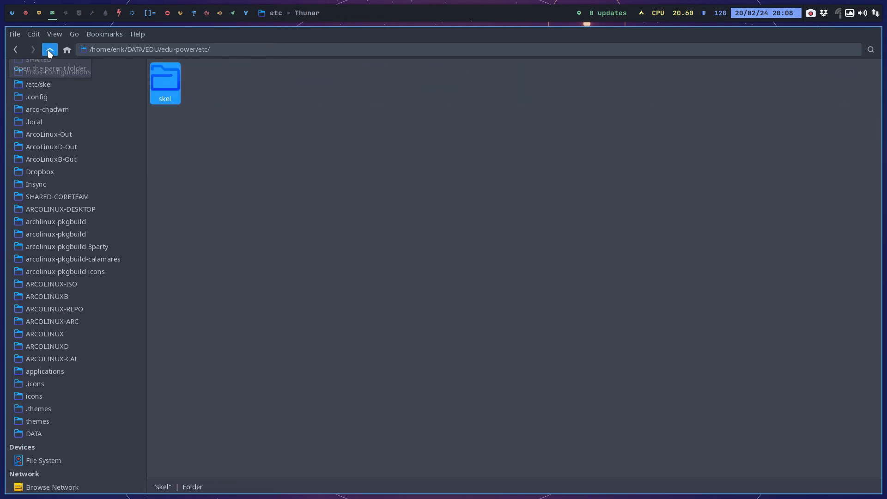
Open the edu-power repository in GitAhead, check the uncommitted icons and icons-old folders, and close it.
click(49, 50)
right_click(375, 172)
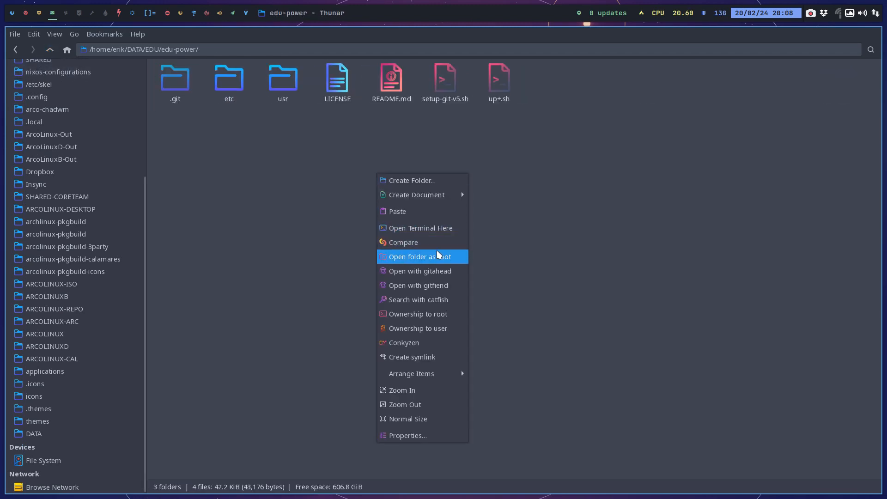
click(451, 277)
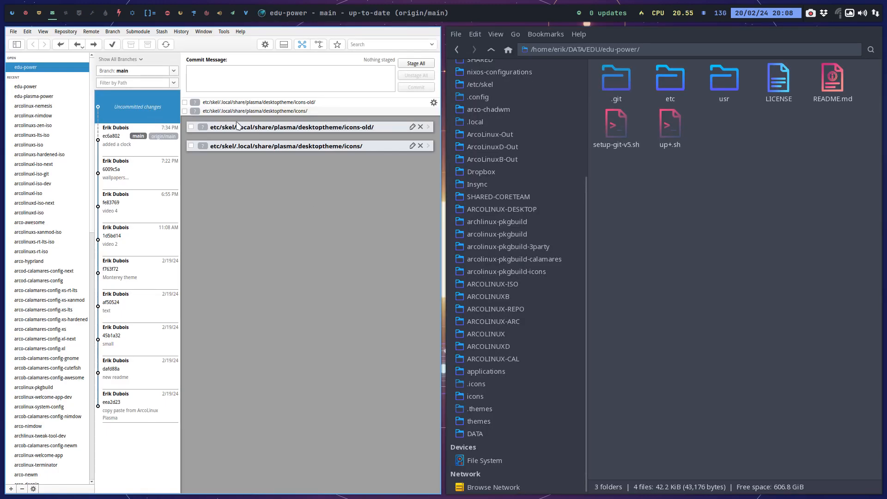
click(284, 111)
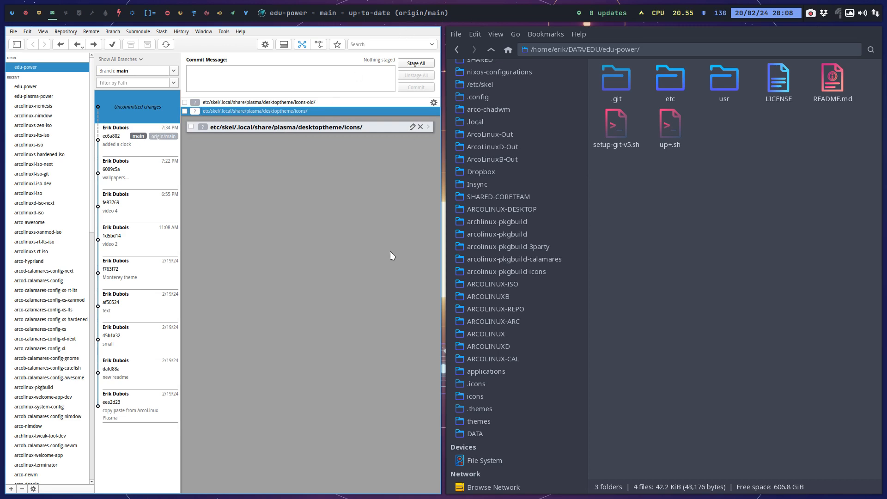
key(super+q)
Run ./up+.sh in a terminal in the edu-power folder to push the changes with the commit comment "extra icons".
right_click(318, 199)
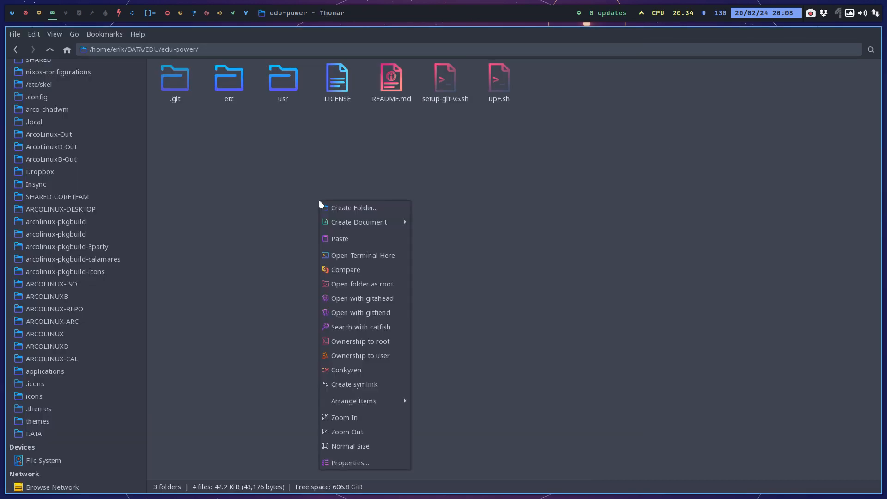
click(397, 257)
text(./up+.sh)
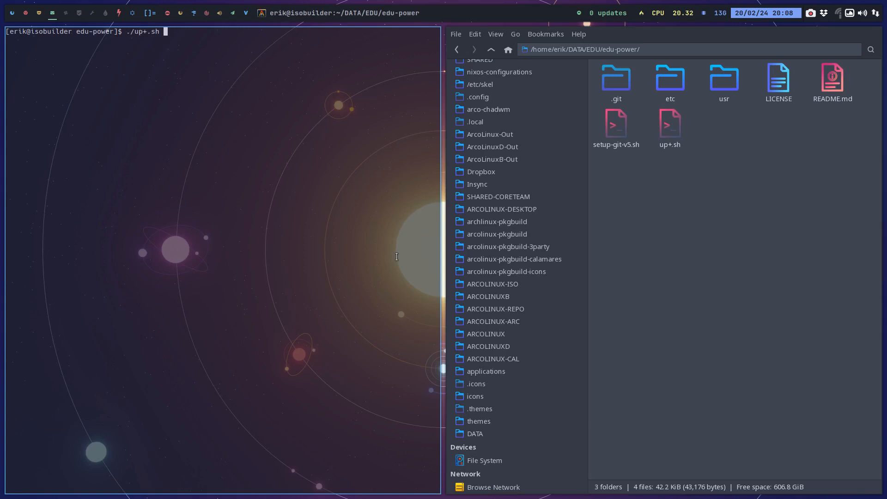
key(Return)
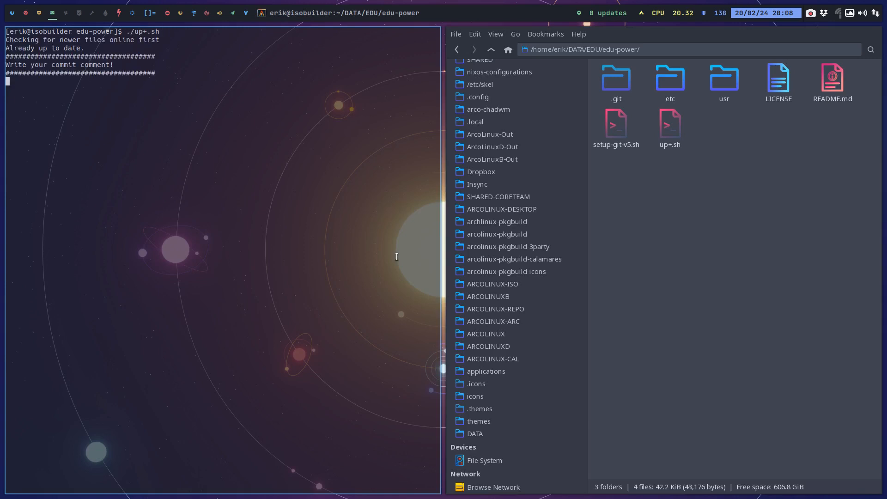
text(extra icons)
key(Return)
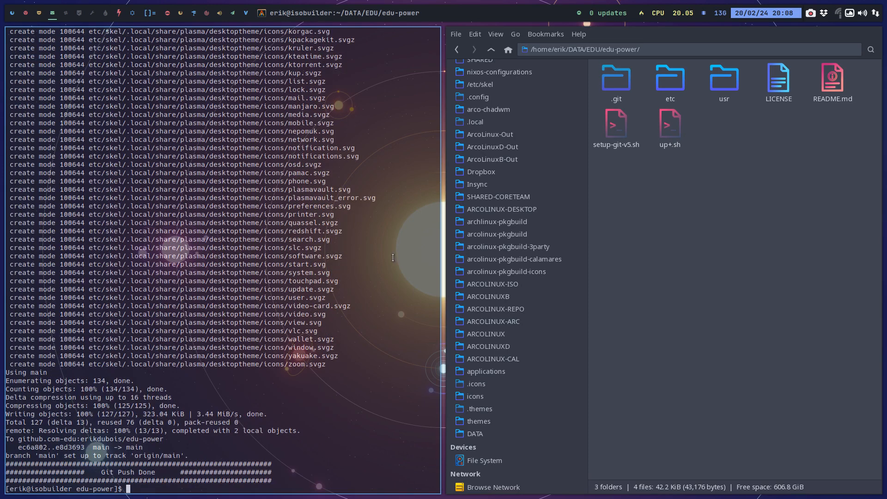
Review the committed icons-old and icons files in the push output, and close the terminal.
scroll(387, 260, up, 16)
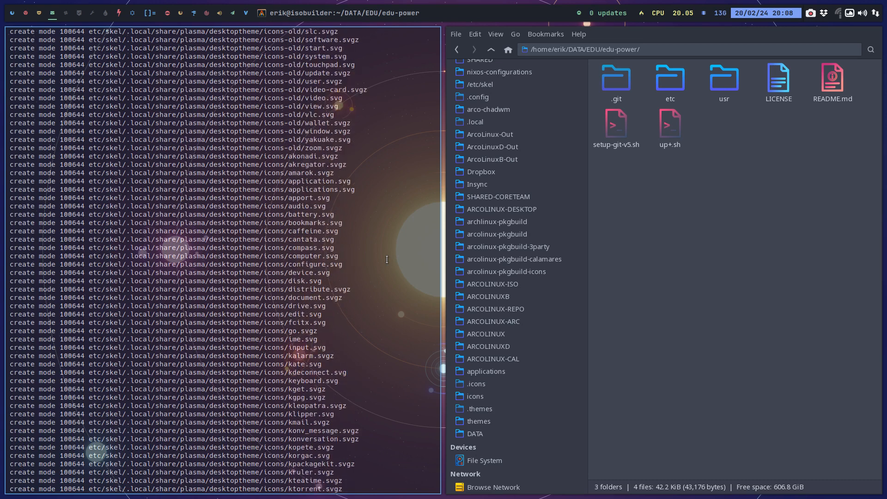
scroll(387, 259, up, 20)
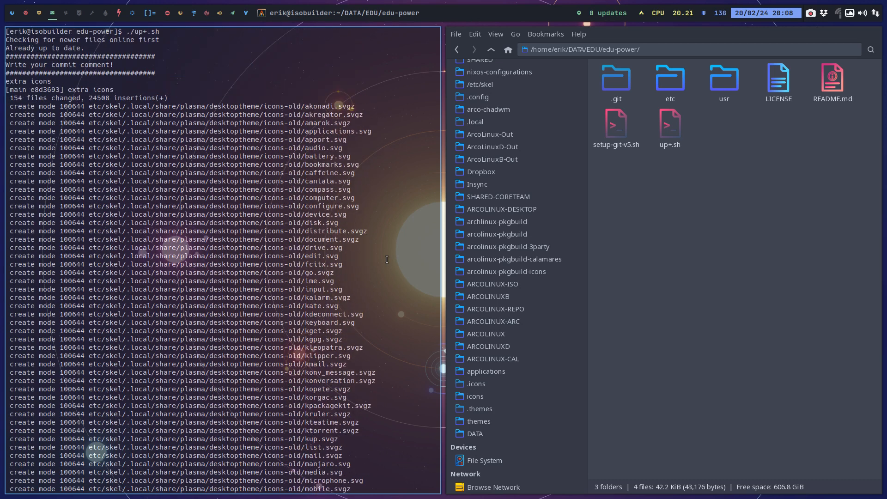
drag(282, 109, 316, 107)
scroll(363, 219, down, 20)
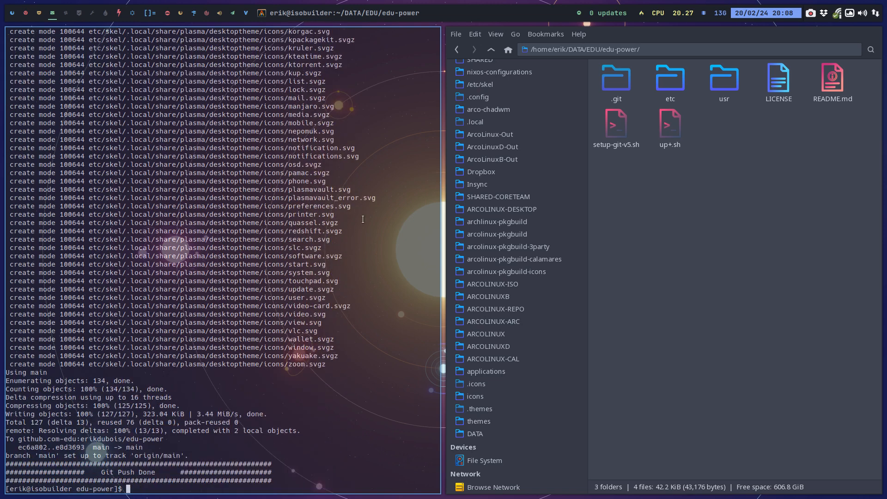
scroll(276, 253, up, 20)
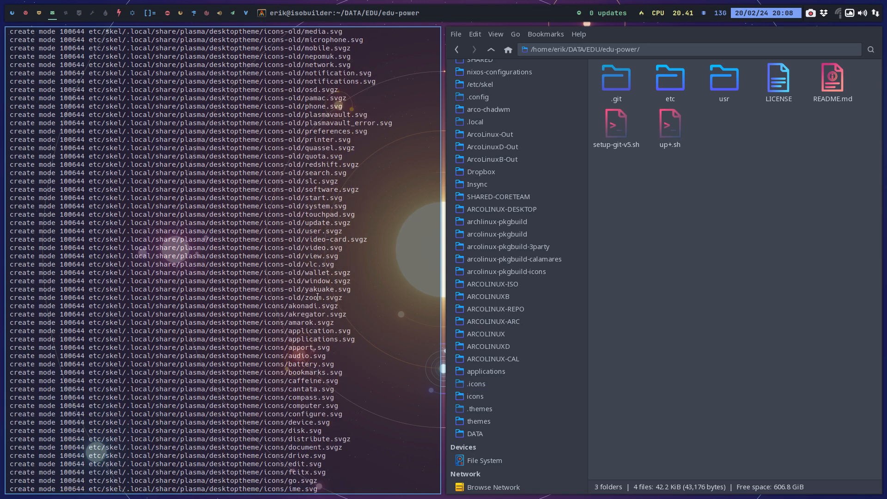
drag(358, 297, 163, 289)
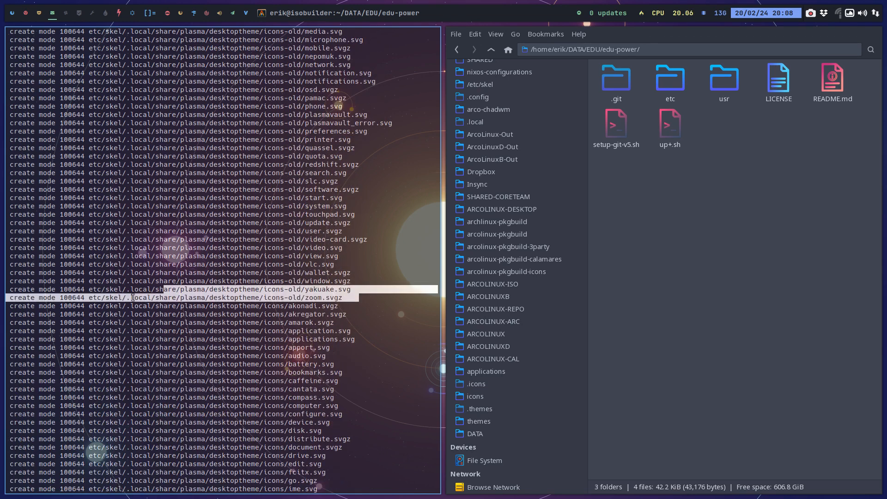
scroll(167, 289, down, 20)
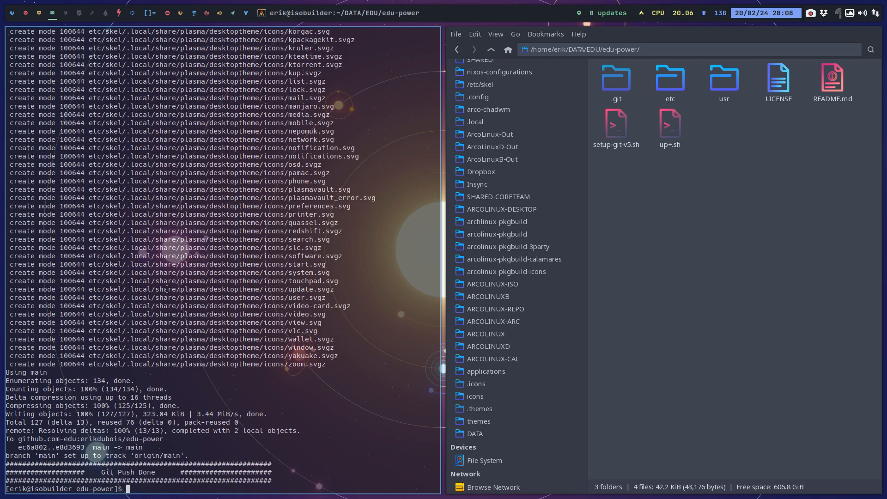
key(super+q)
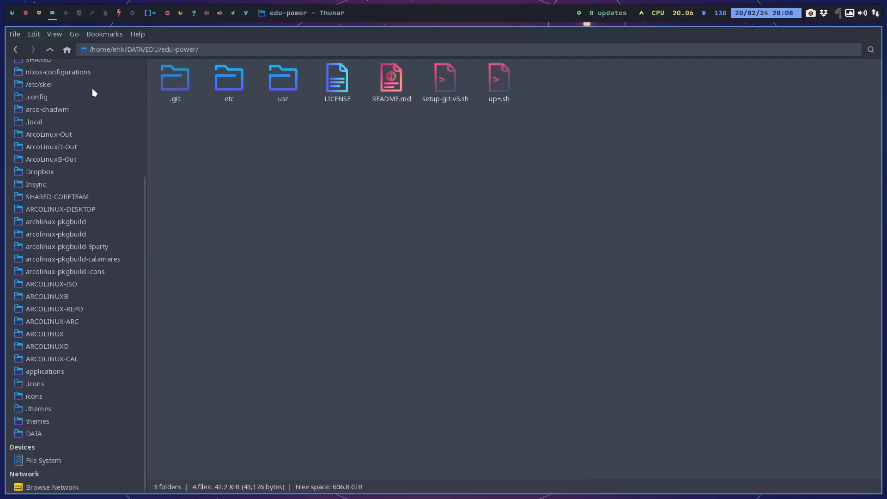
Go up to the EDU folder and open pkgbuild/edu-power-git.
click(50, 50)
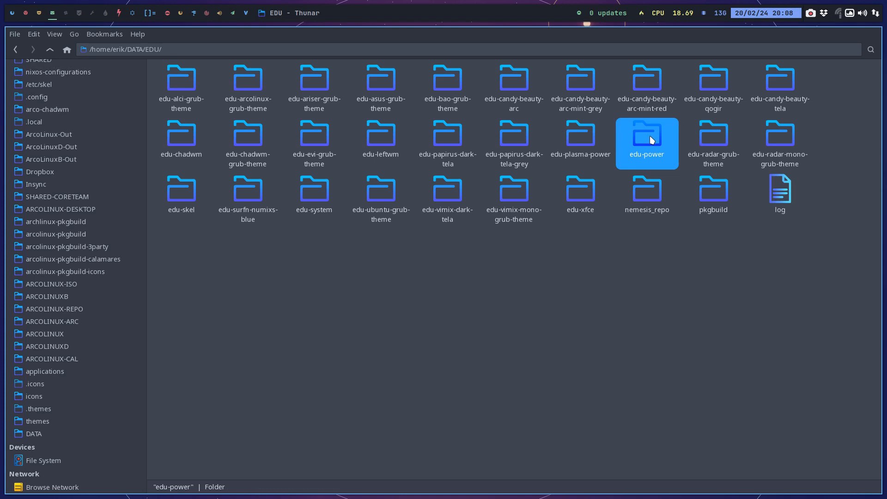
click(588, 137)
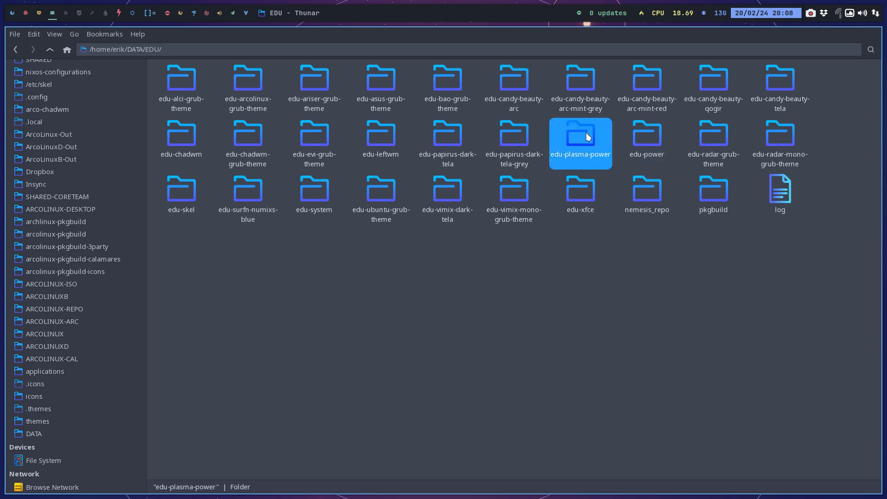
double_click(714, 191)
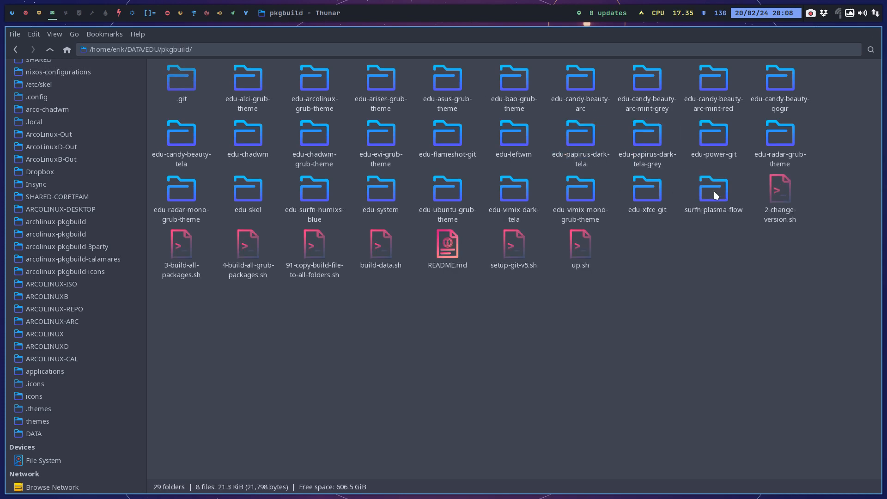
click(572, 192)
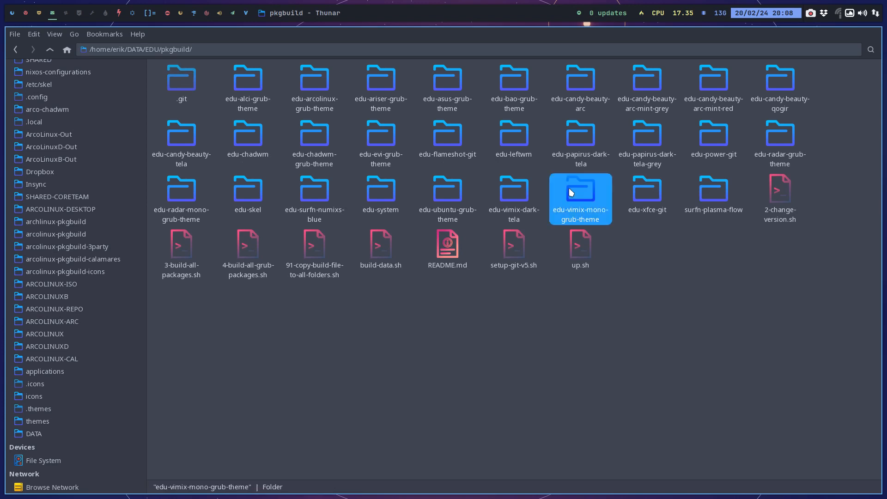
double_click(715, 136)
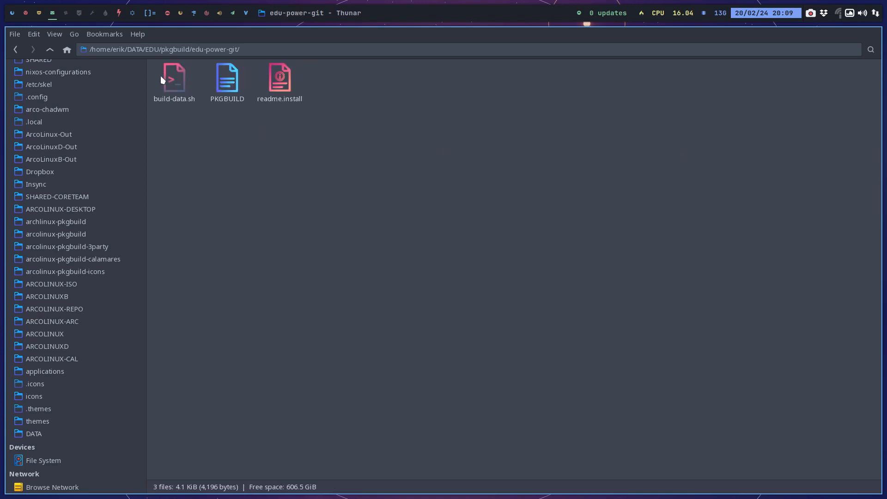
Set pkgrel to 06 in the edu-power-git PKGBUILD, save the file, and close the editor.
double_click(231, 74)
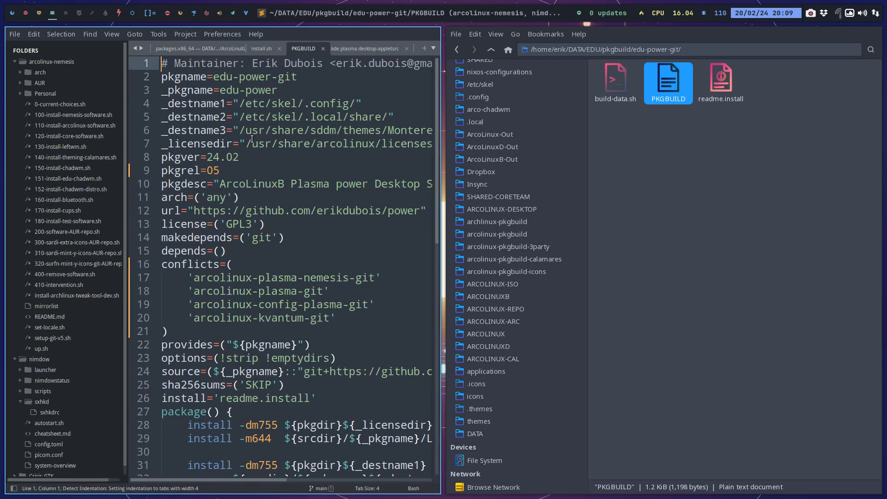
click(245, 171)
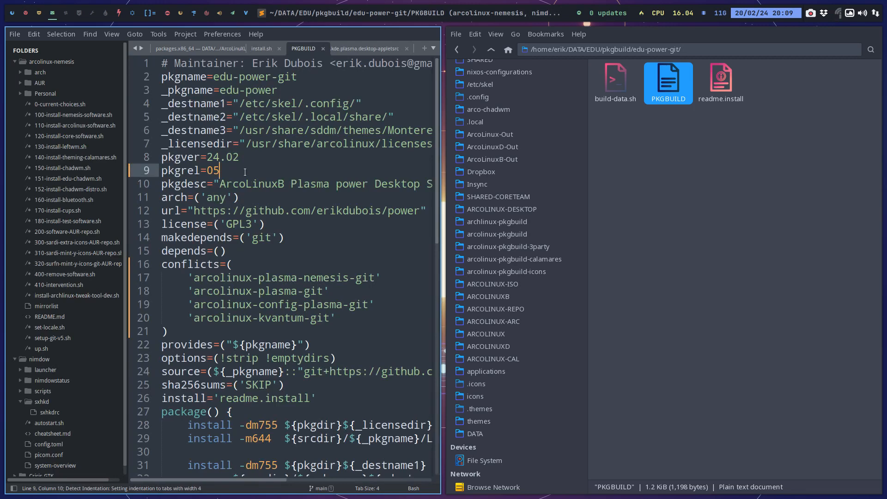
key(BackSpace)
text(6)
key(ctrl+s)
key(super+q)
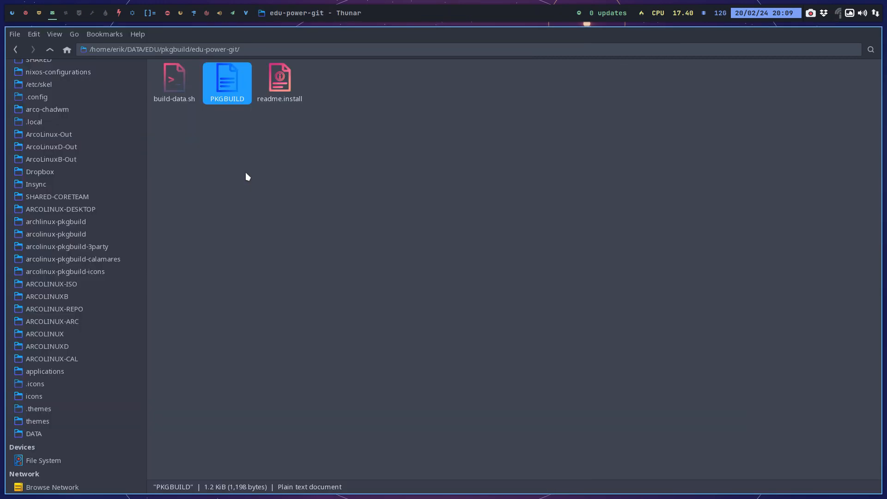
Run ./build-data.sh in a terminal in the edu-power-git folder and enter the sudo password to build the package.
right_click(245, 172)
click(284, 227)
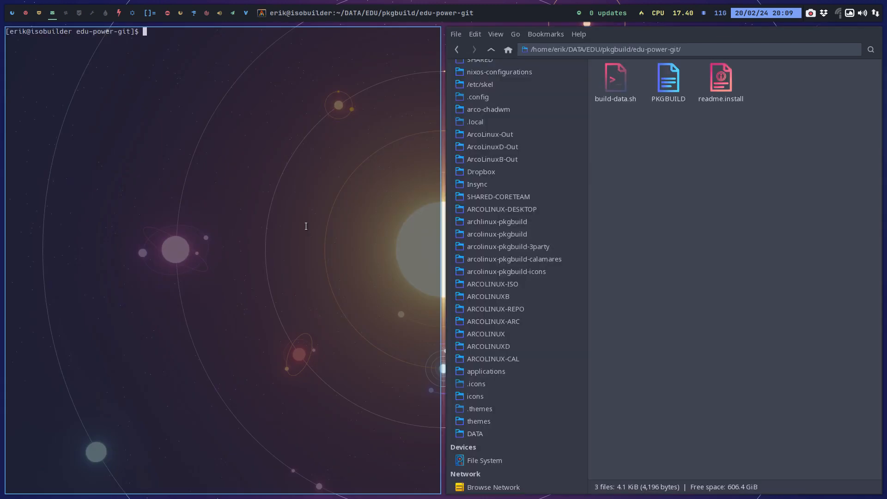
text(./build-data.sh)
key(Return)
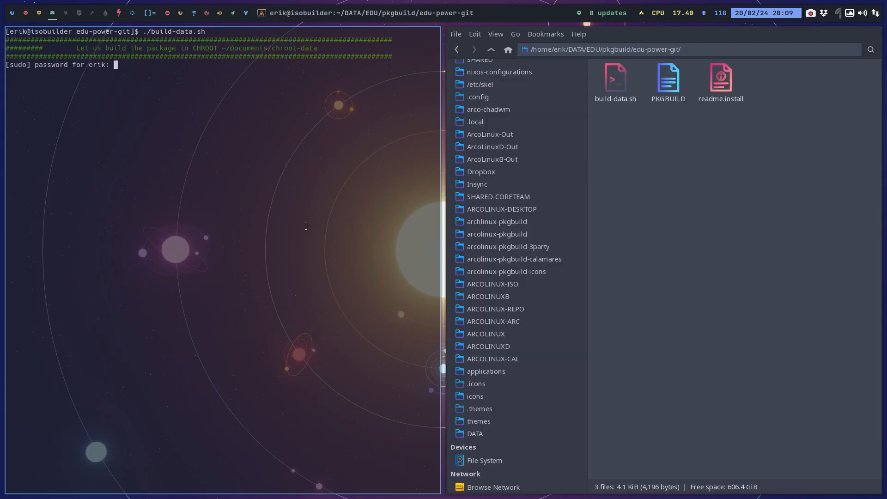
key(Return)
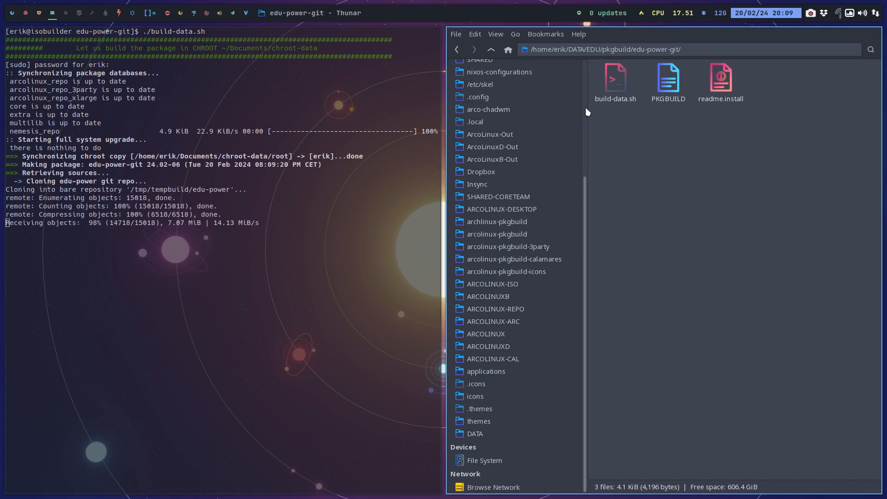
Open the DATA/EDU/nemesis_repo folder in the file manager.
click(539, 309)
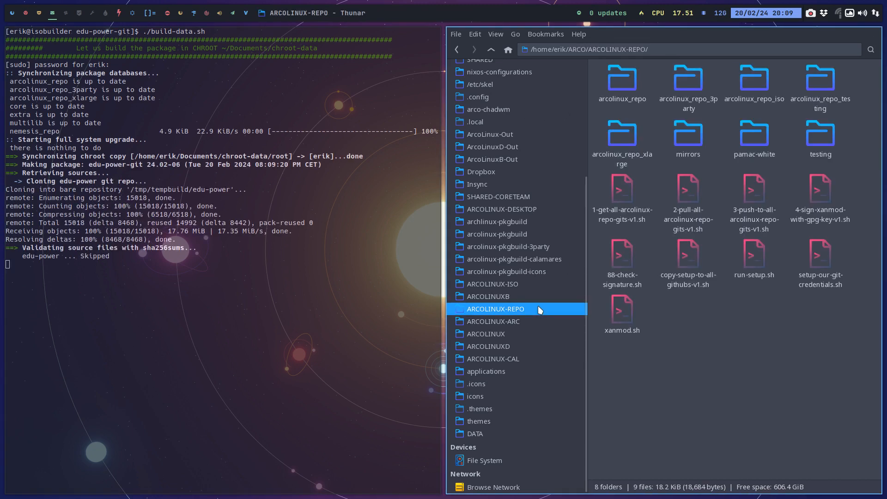
click(497, 430)
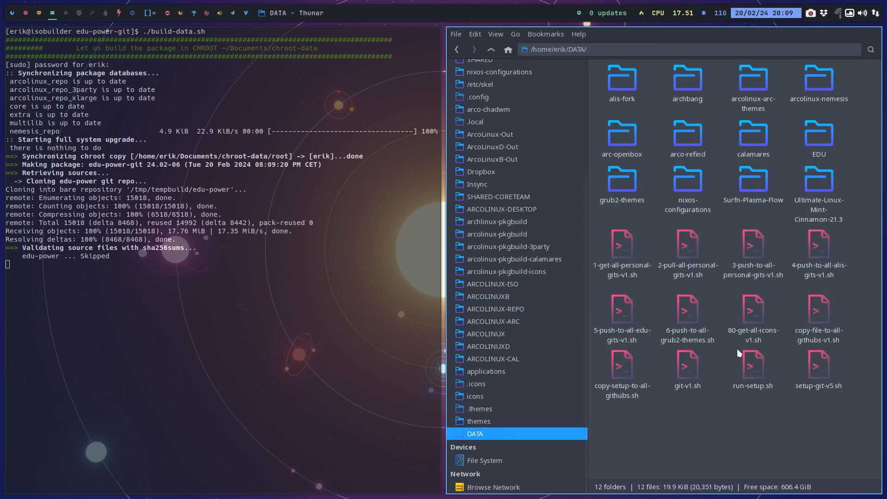
double_click(814, 140)
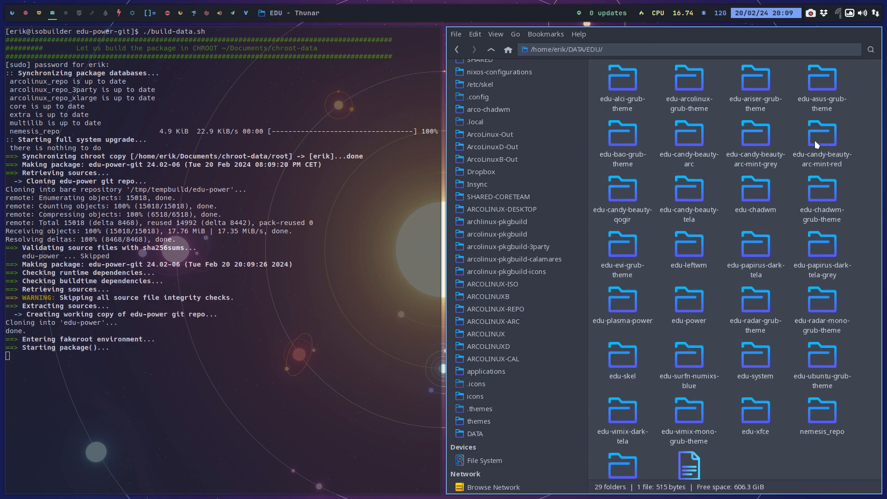
double_click(823, 416)
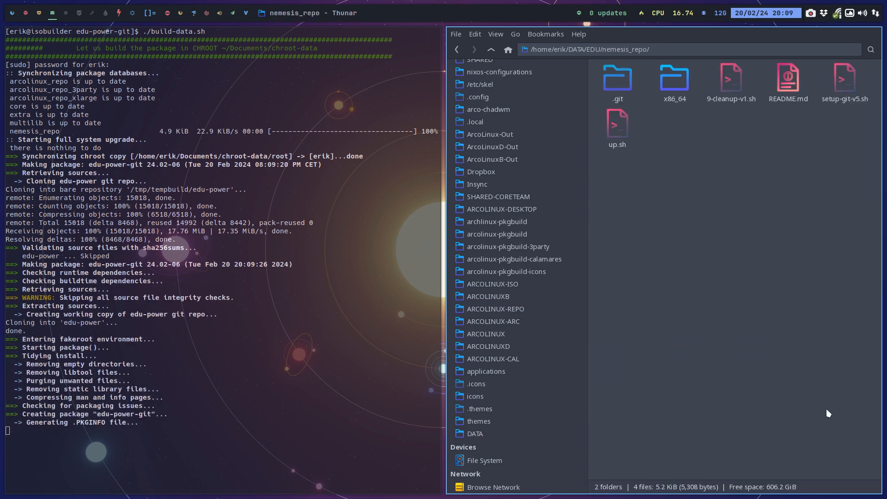
Run ./up.sh in a terminal in the nemesis_repo folder to update the package database and push the repository.
right_click(719, 217)
click(762, 259)
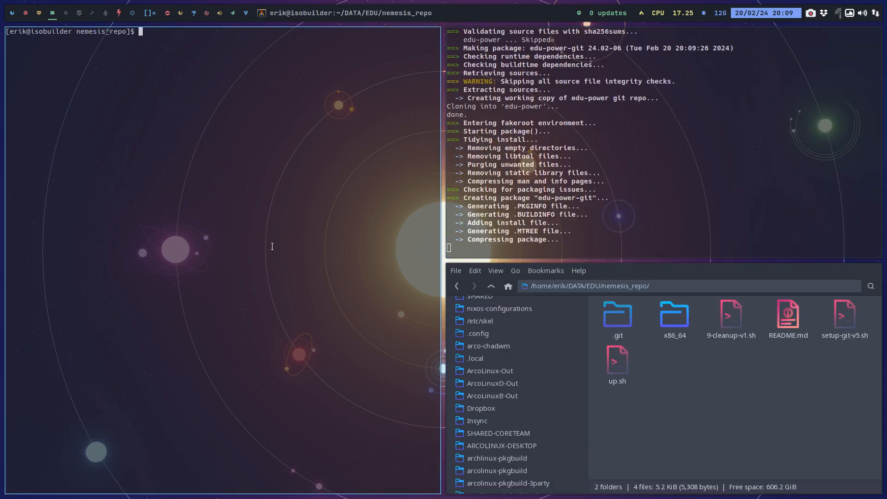
text(./u)
key(Tab)
key(Return)
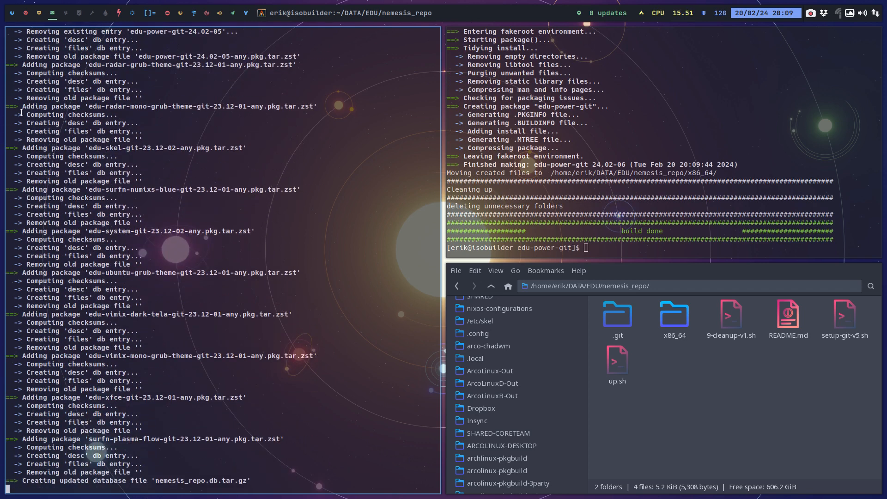
Check the ISO build and the nemesis_repo push on their workspaces, and switch to the Monterey-kde workspace.
click(27, 13)
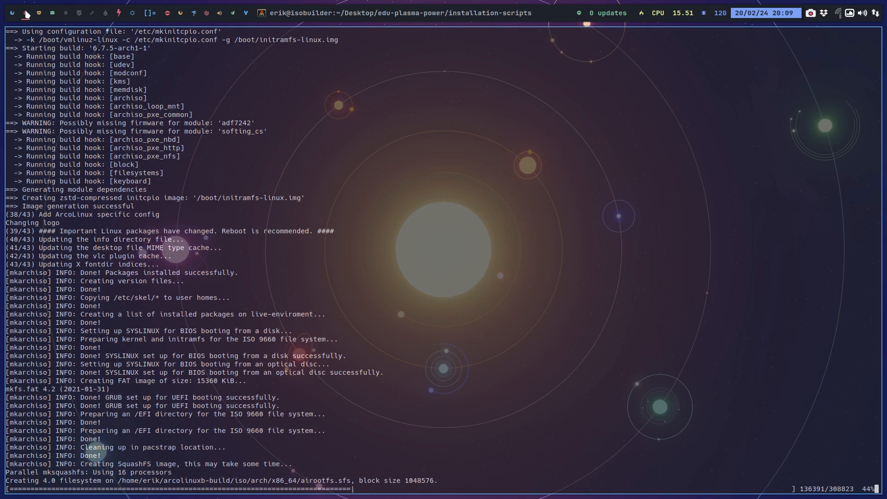
click(43, 15)
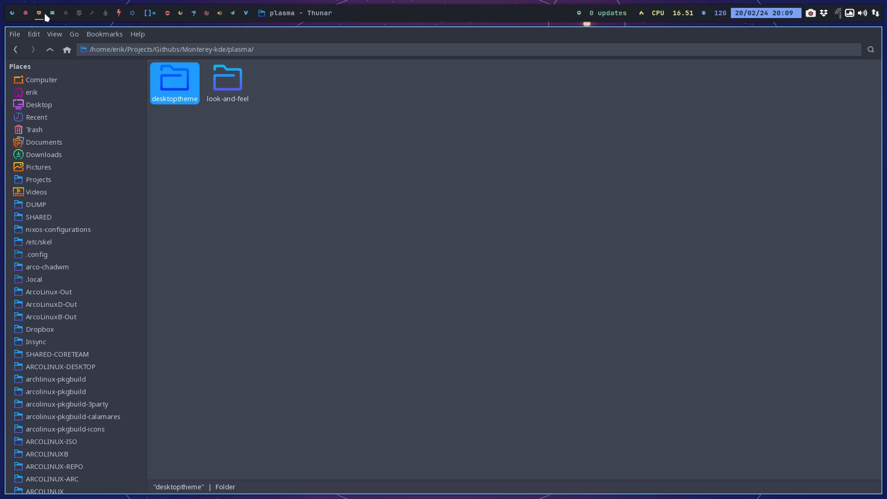
click(52, 16)
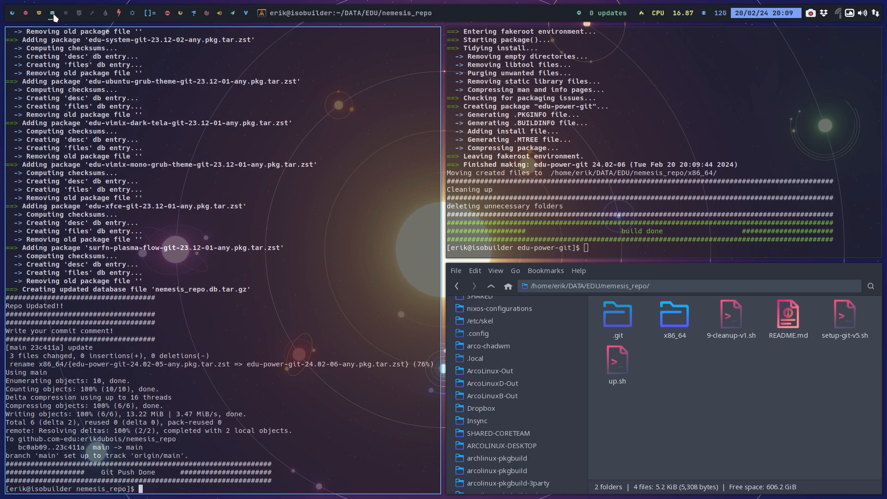
click(38, 16)
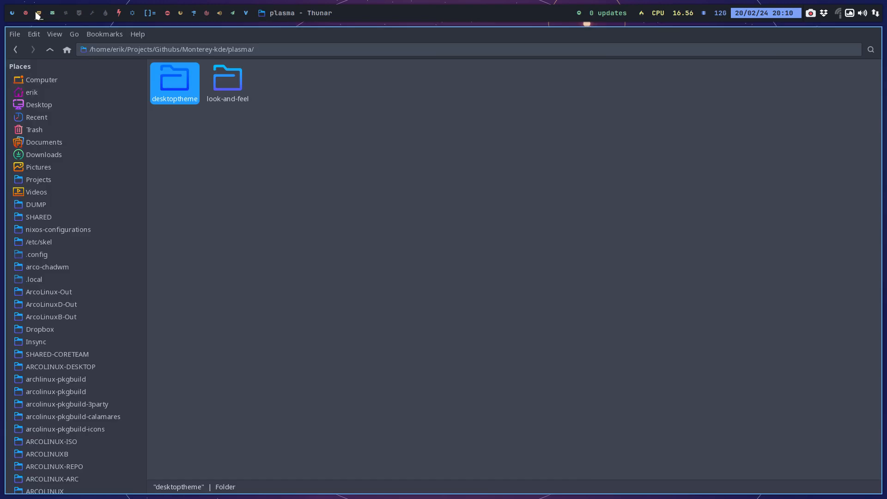
Check the ISO build progress and the system load in btop, and return to the Monterey-kde workspace.
click(26, 14)
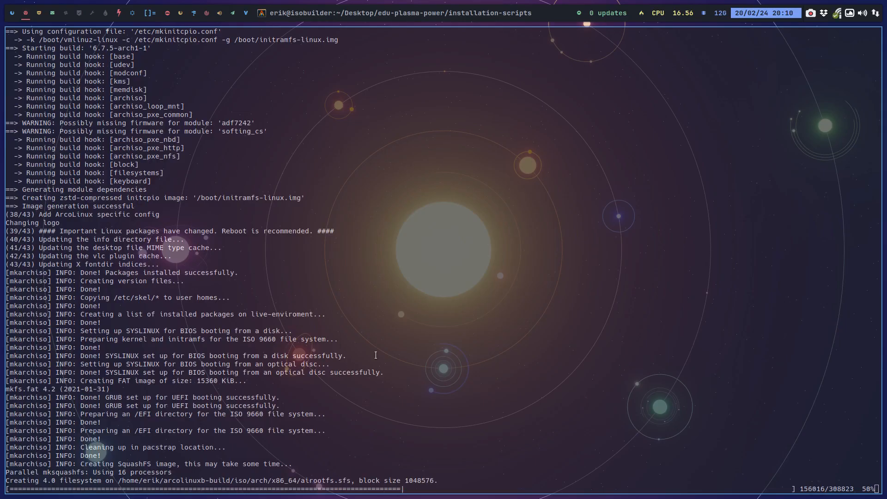
key(super+h)
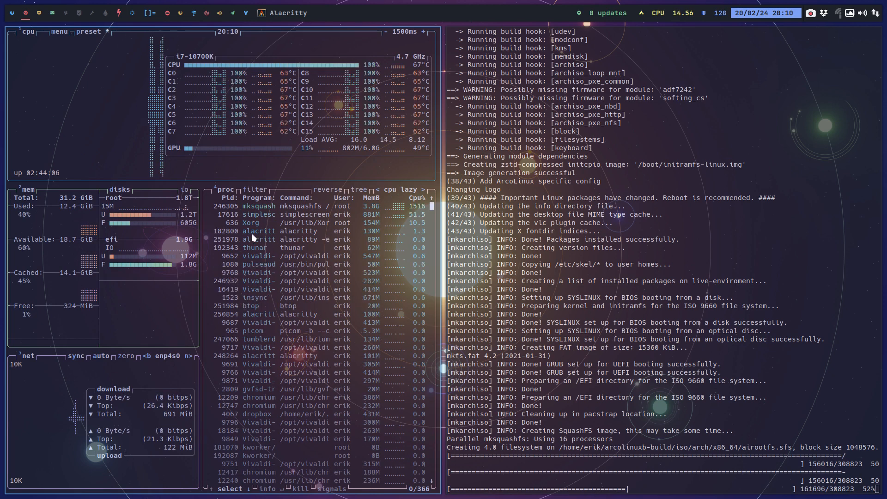
click(237, 223)
key(q)
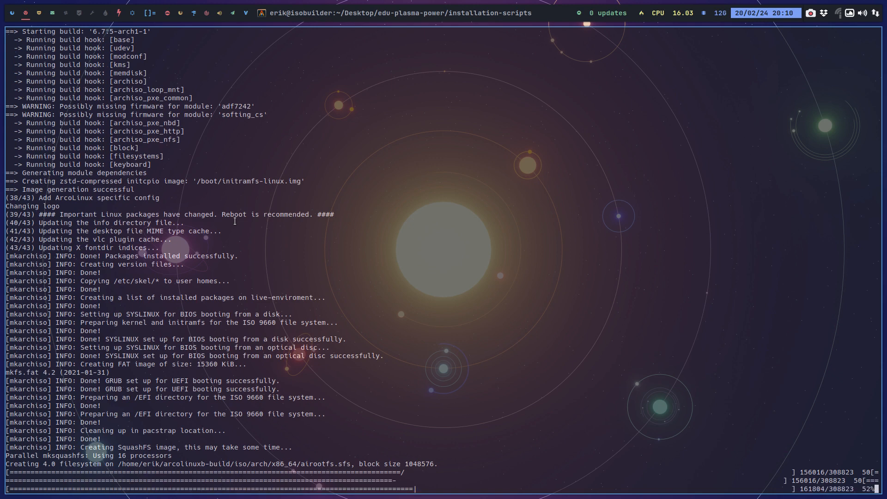
click(12, 13)
click(29, 13)
click(38, 13)
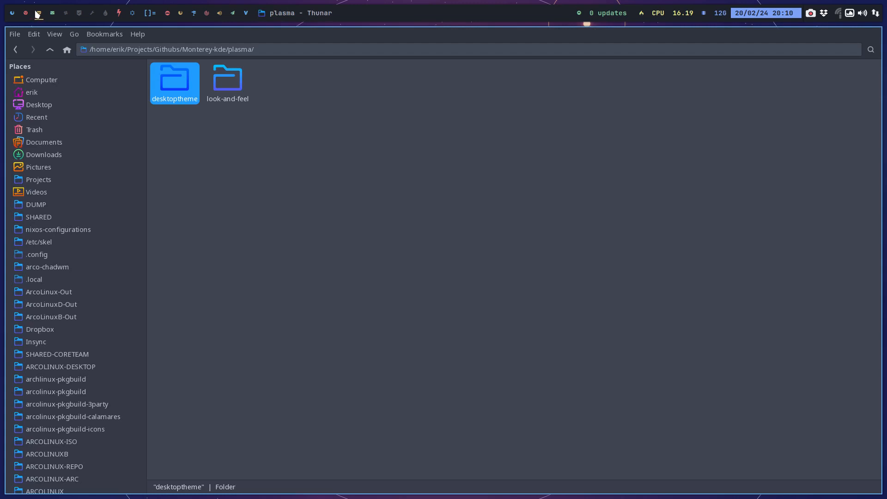
Run git pull in a terminal in the Githubs/Monterey-kde folder, repeat it, and close the terminal.
click(50, 51)
click(50, 51)
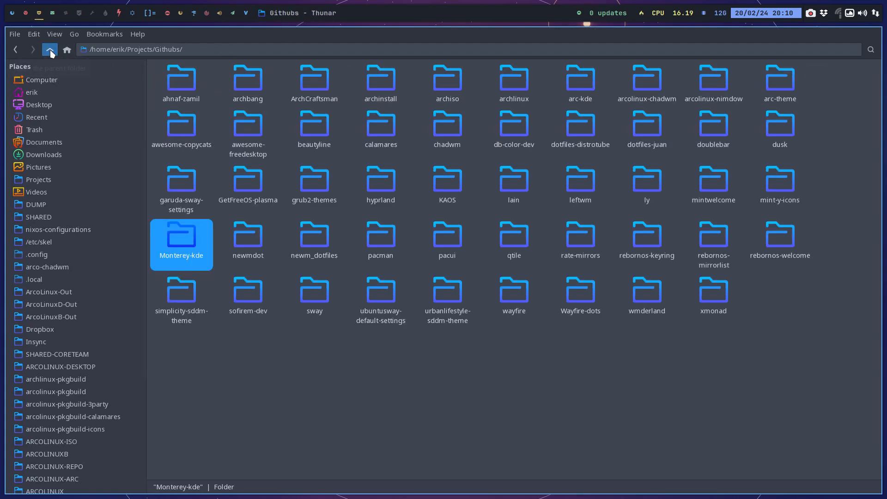
double_click(174, 253)
right_click(406, 189)
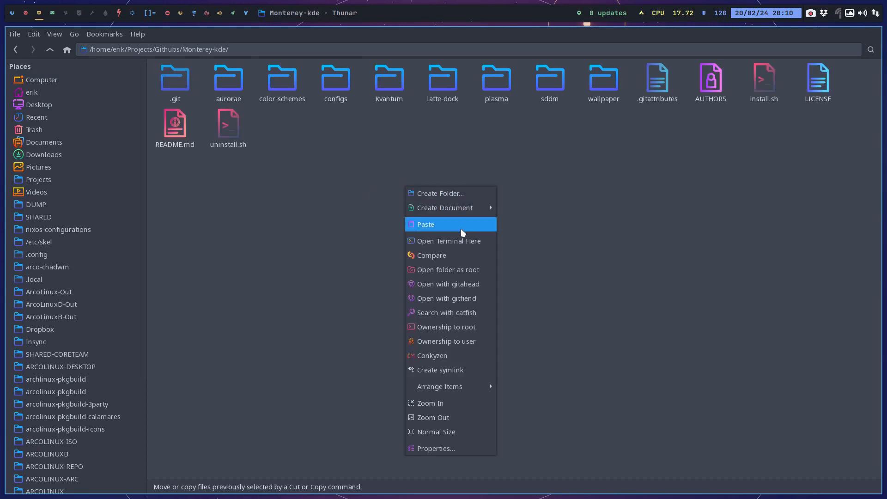
click(463, 241)
text(git )
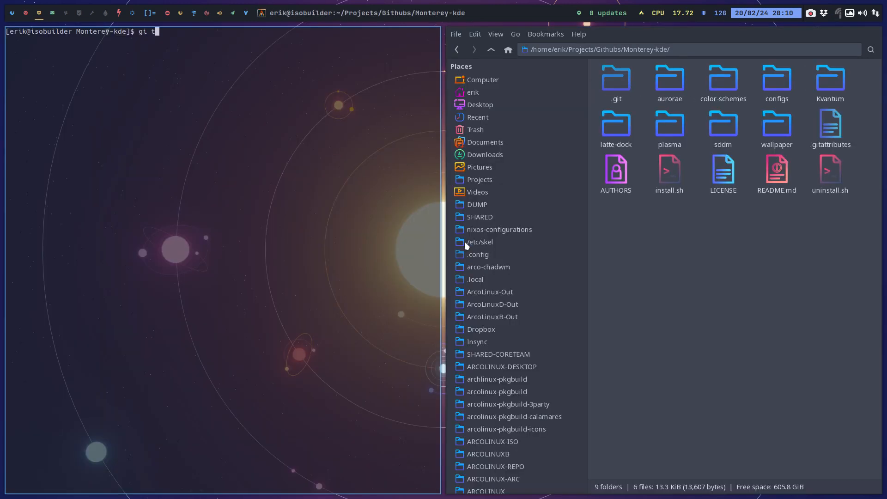
text(pull)
key(Return)
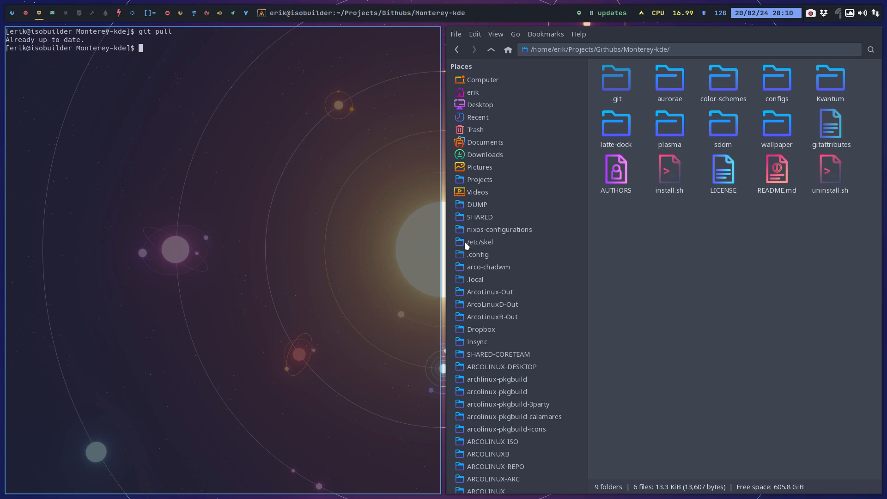
key(Up)
key(Return)
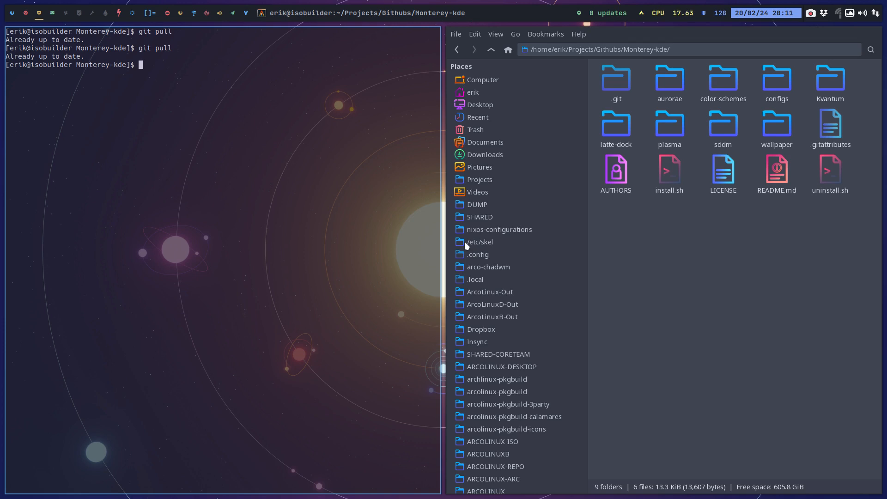
key(super+q)
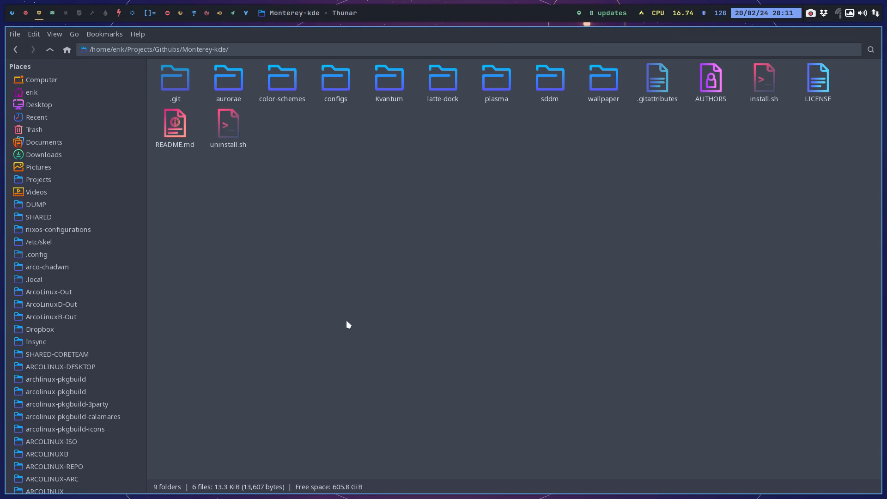
Open install.sh from the Monterey-kde folder in the text editor and examine its target directory definitions.
click(229, 129)
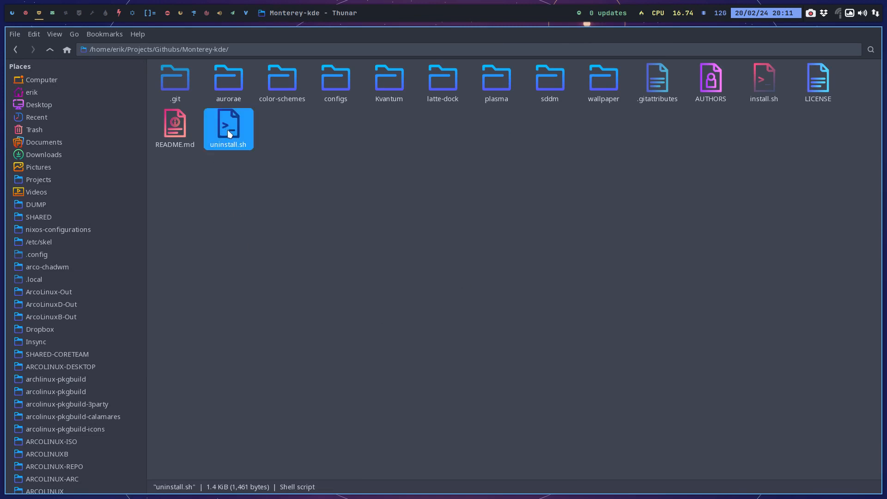
click(285, 127)
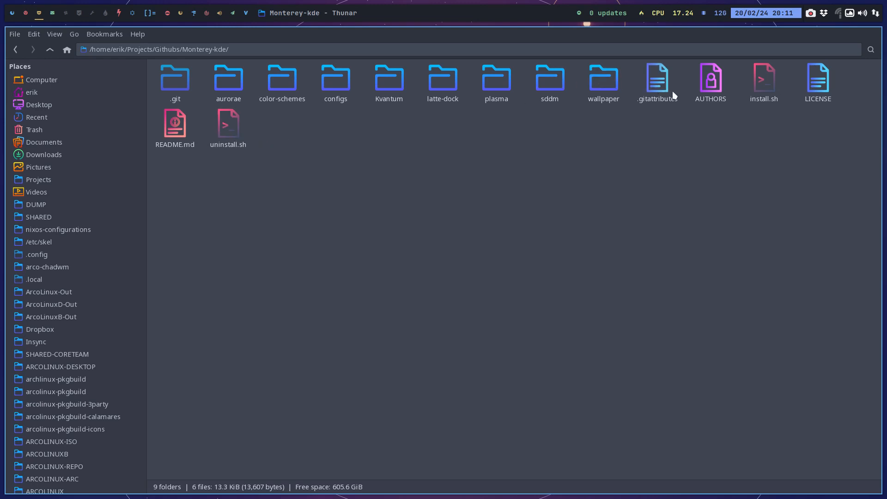
click(762, 85)
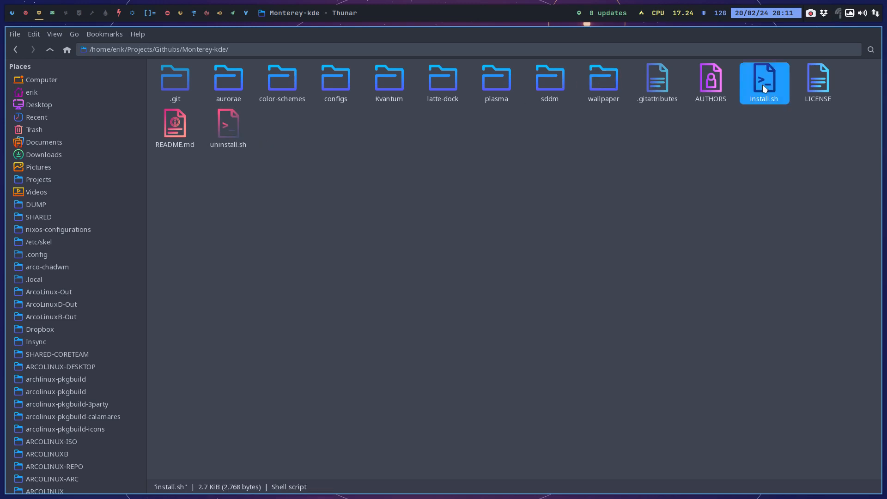
double_click(762, 85)
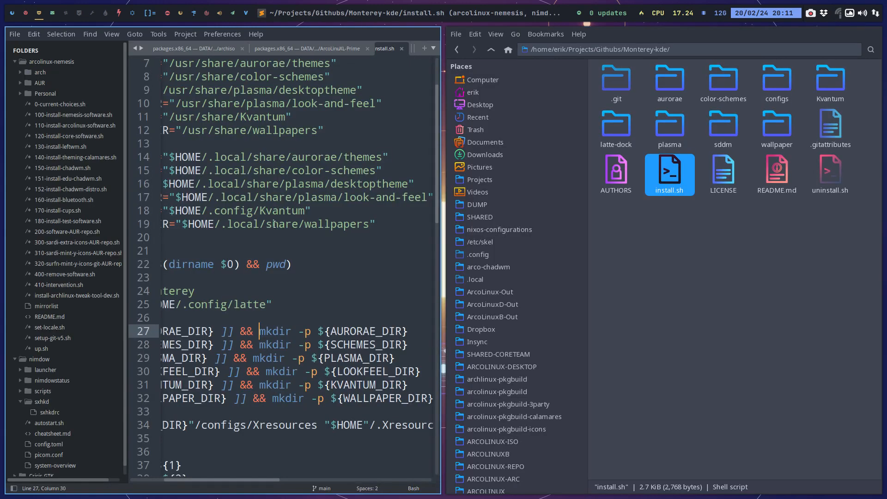
drag(213, 481, 147, 479)
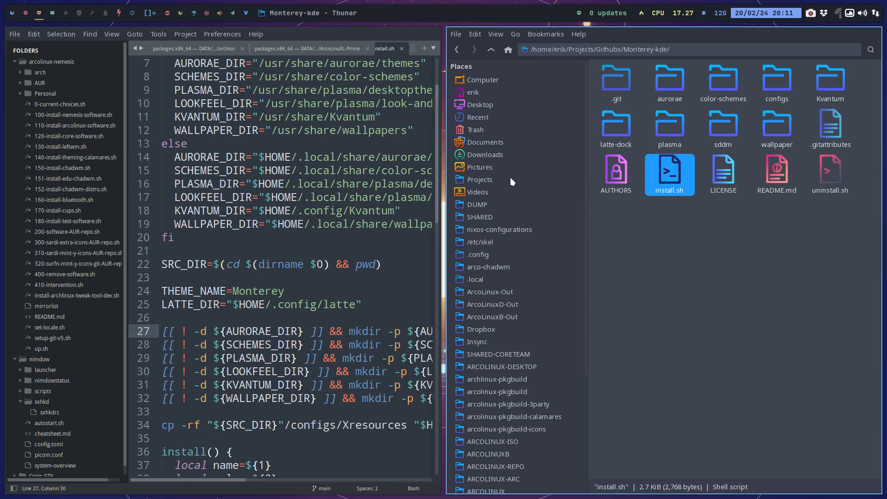
Open the DATA/EDU/edu-power/etc/skel/.local/share folder in the file manager.
scroll(508, 307, down, 5)
click(502, 434)
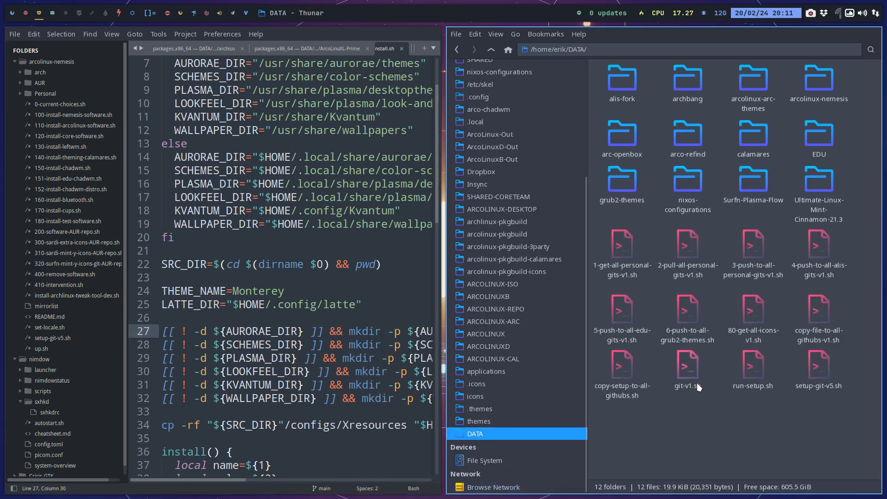
click(818, 150)
double_click(818, 150)
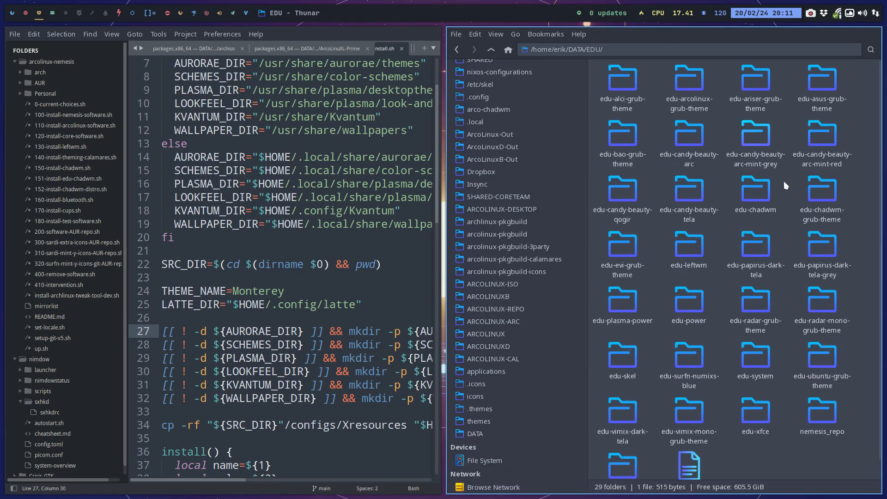
scroll(778, 277, down, 1)
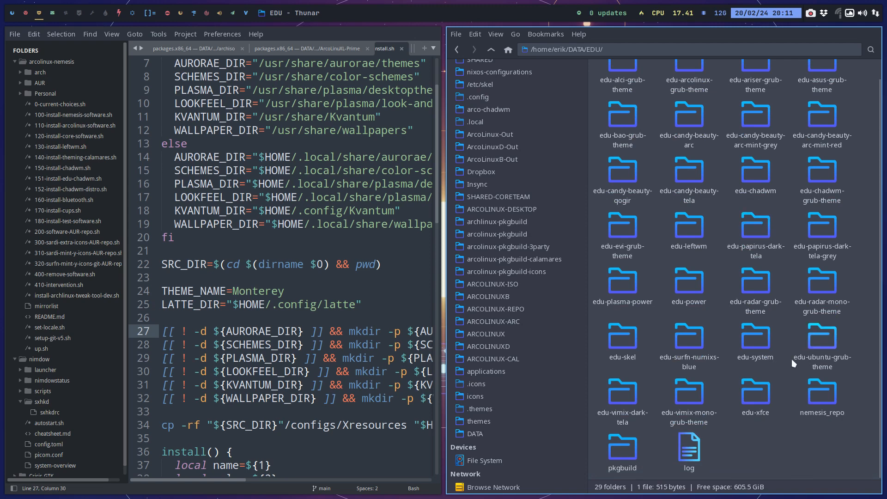
double_click(692, 287)
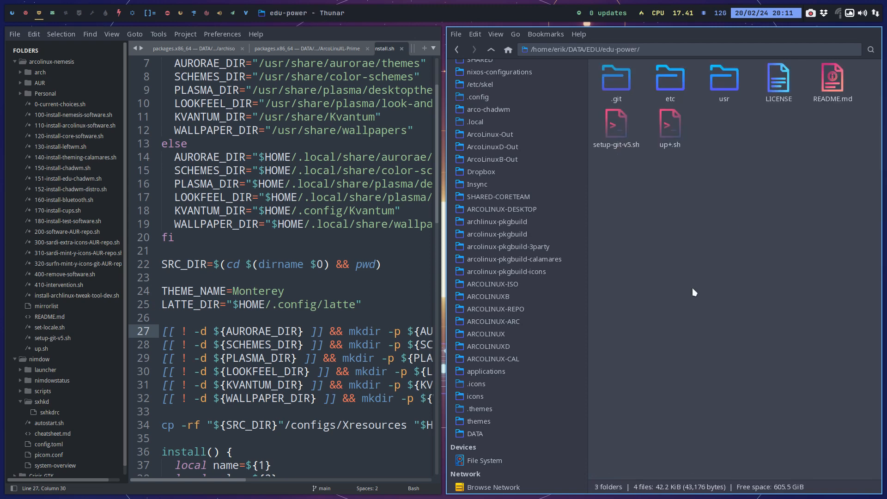
double_click(662, 82)
double_click(603, 85)
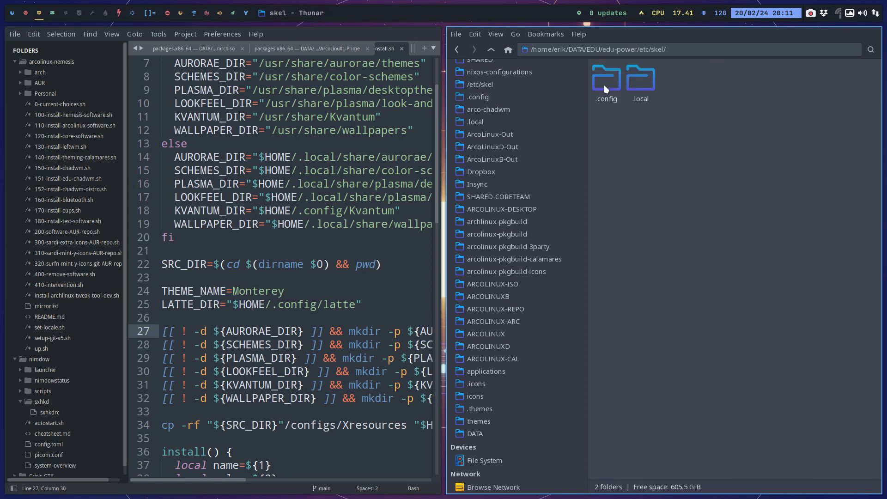
double_click(641, 83)
double_click(605, 83)
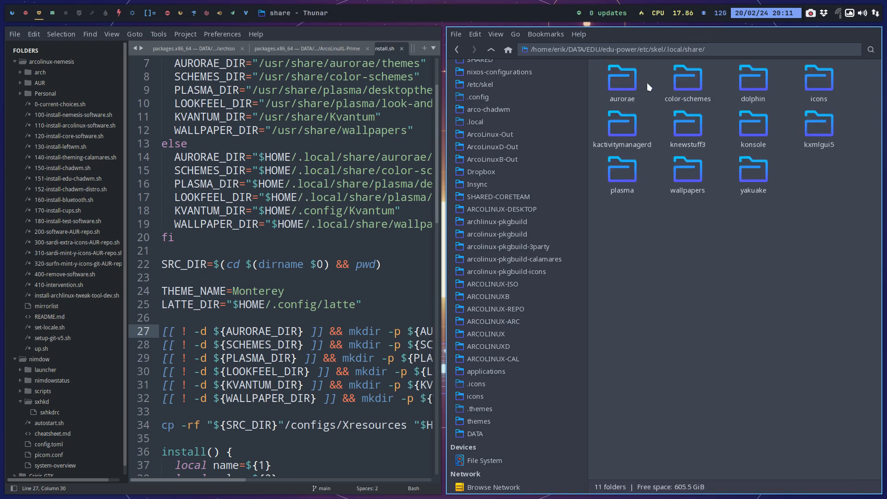
Copy the path of edu-power's aurorae folder and insert it as a new line below "else" in install.sh.
click(620, 85)
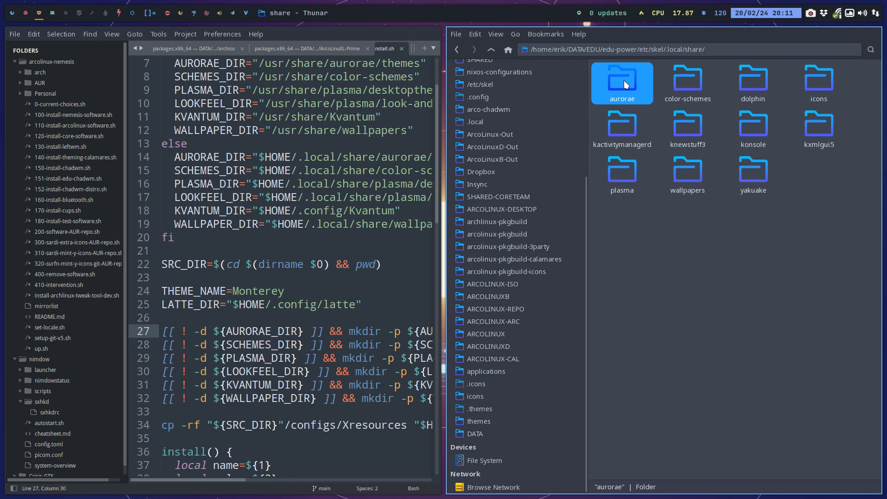
right_click(626, 84)
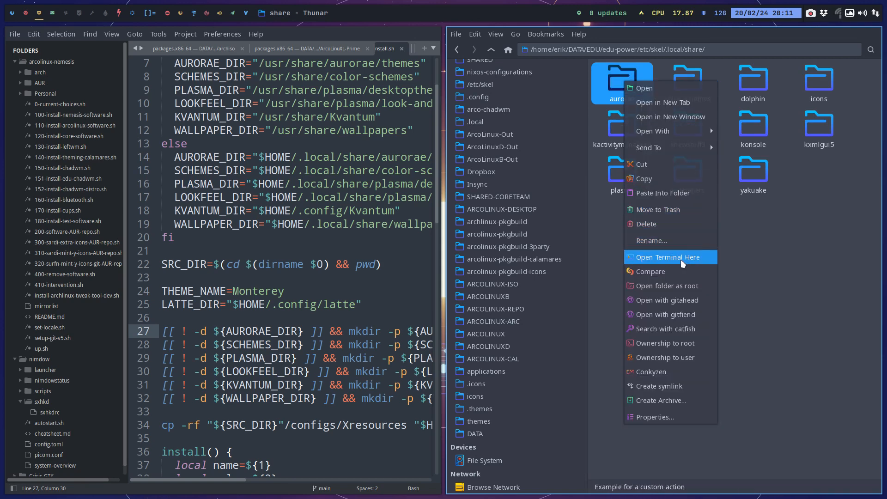
click(666, 174)
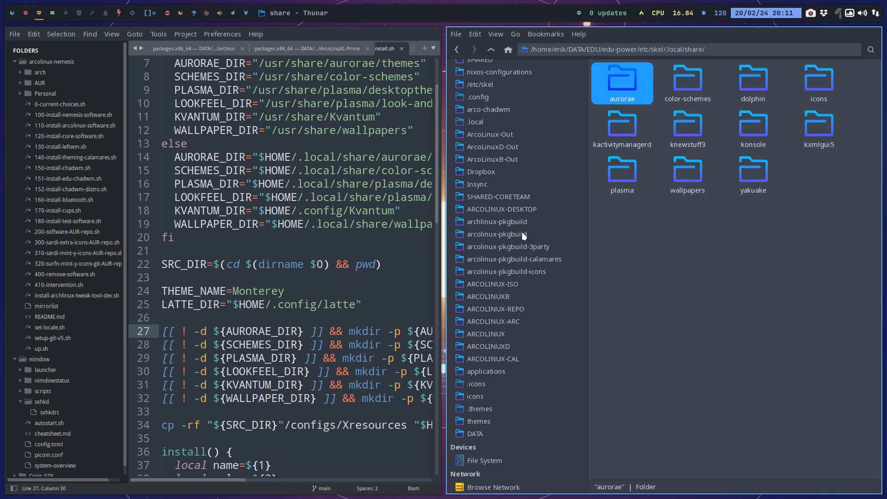
click(353, 143)
key(Return)
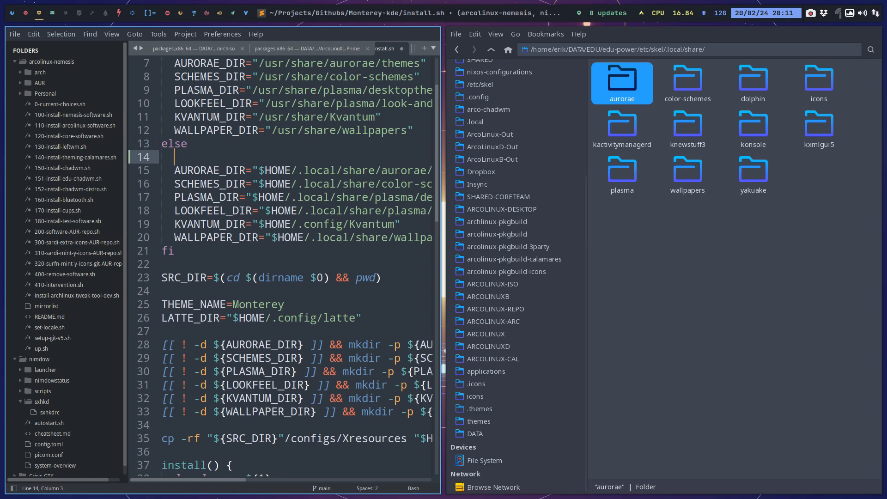
key(ctrl+v)
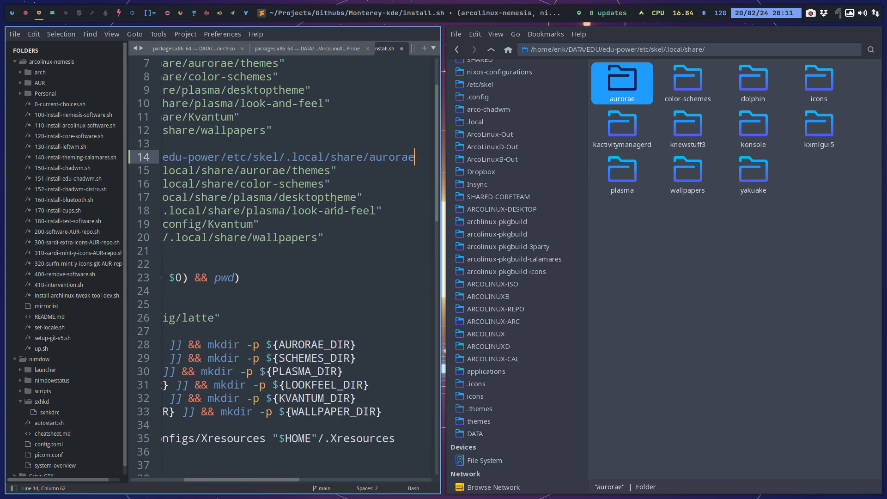
key(super+f)
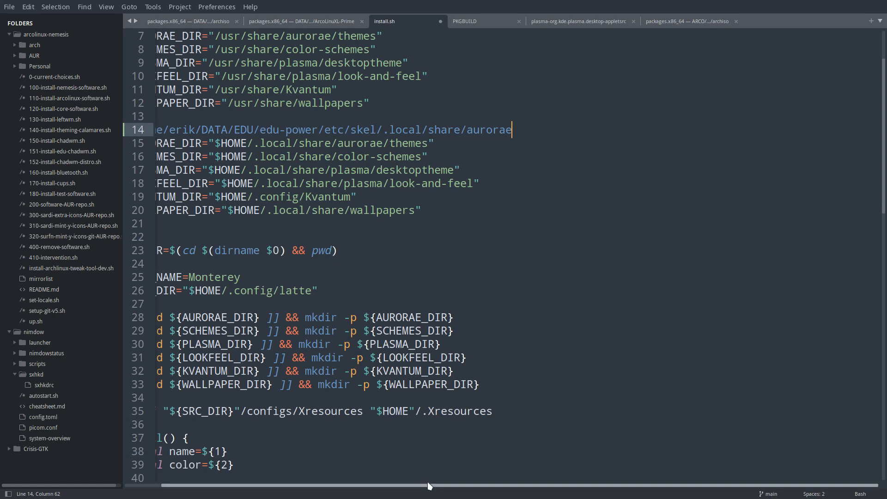
scroll(331, 188, left, 2)
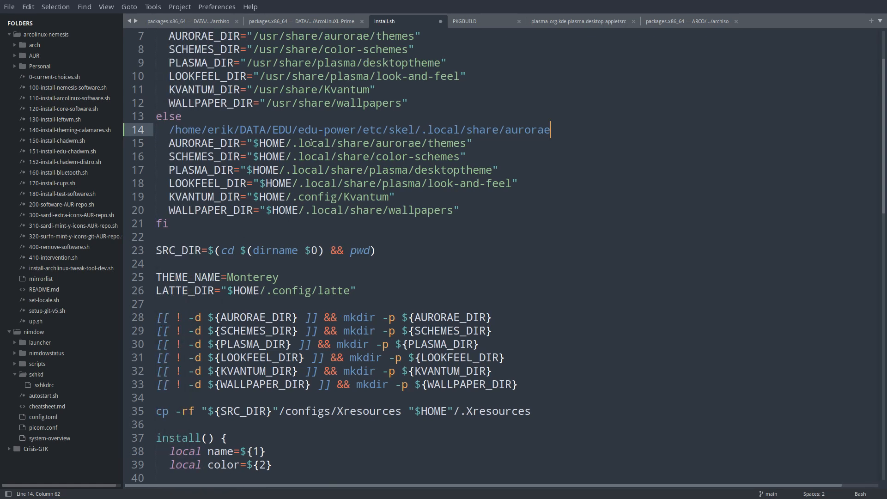
Edit the inserted path in install.sh to /DATA/EDU/edu-power/etc/skel/.local/share/aurorae/themes and compare it with the AURORAE_DIR line.
drag(252, 144, 466, 143)
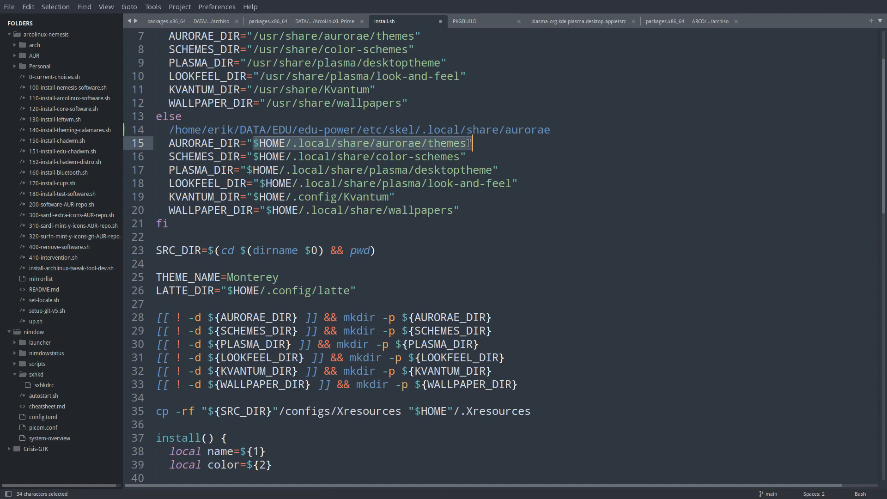
click(561, 128)
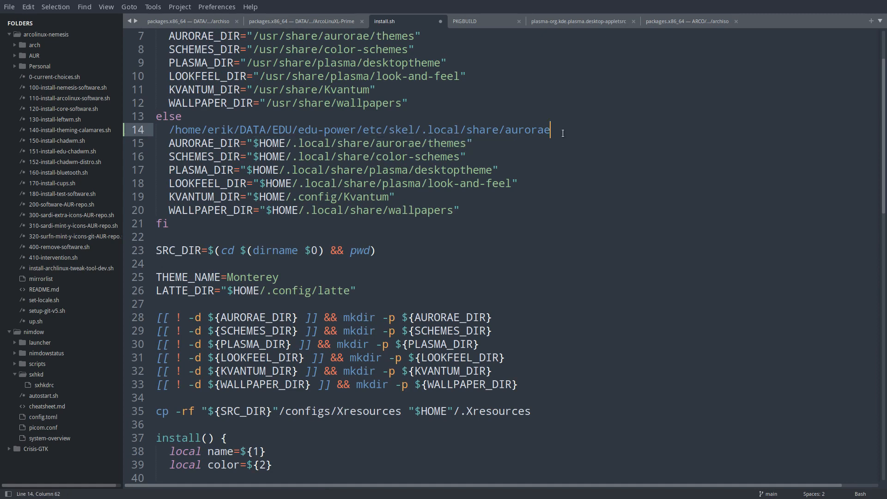
text(/themes)
drag(290, 143, 169, 126)
click(289, 131)
key(BackSpace)
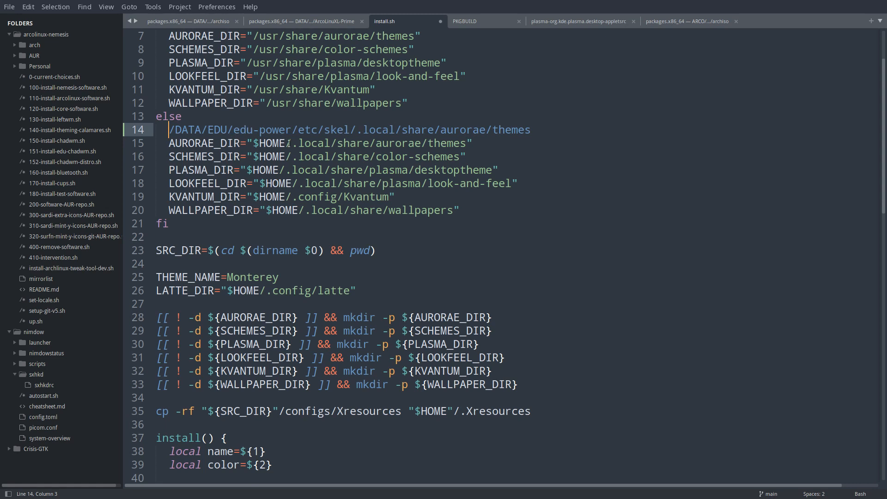
drag(293, 143, 466, 143)
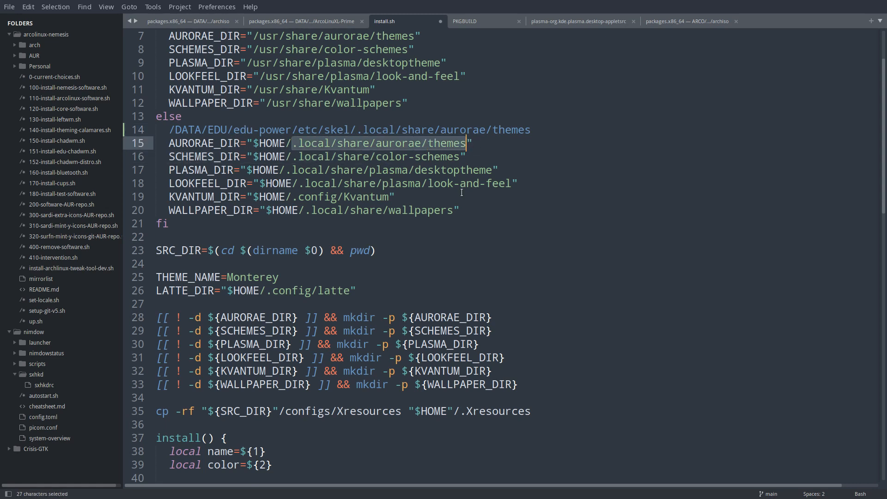
Undo all edits to install.sh and return to edu-power's .local/share folder in the file manager.
key(ctrl+z)
key(ctrl+z)
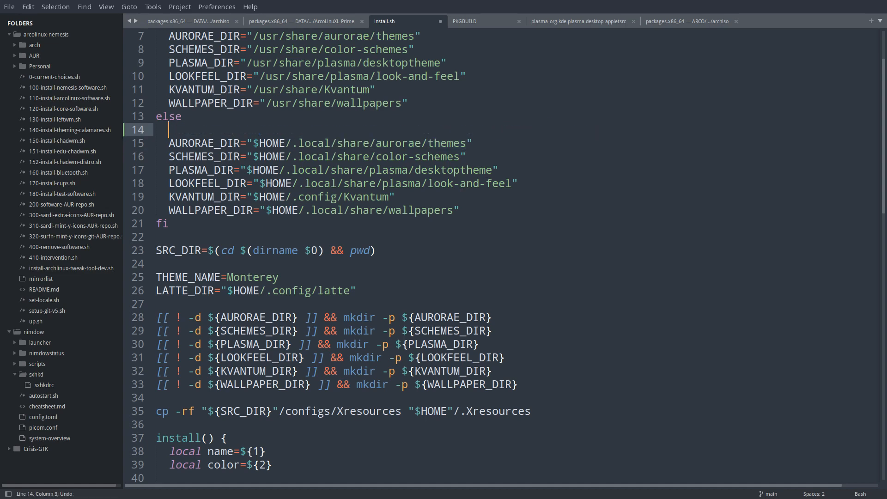
key(ctrl+z)
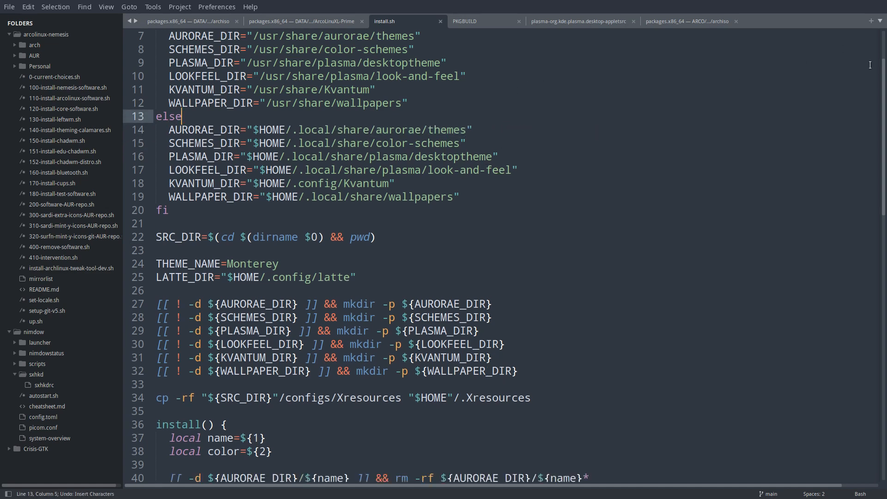
key(super+3)
click(227, 150)
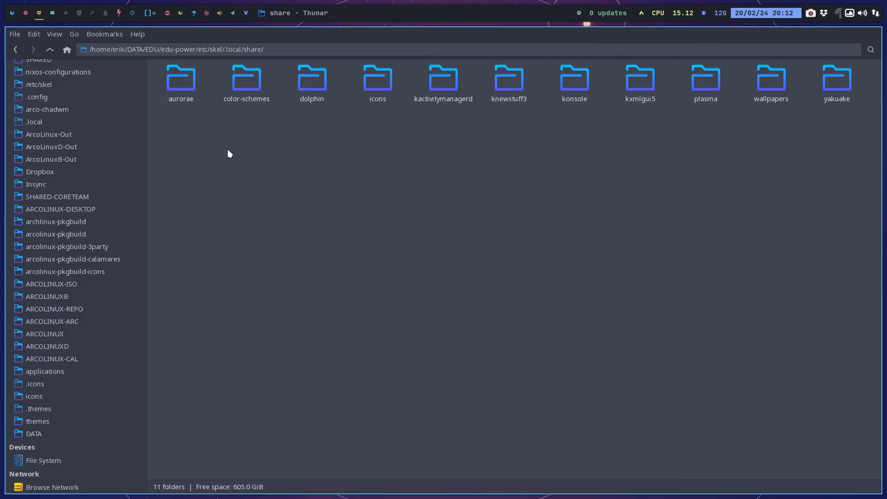
Close the finished ISO build terminal and start the Power virtual machine in VirtualBox.
click(25, 13)
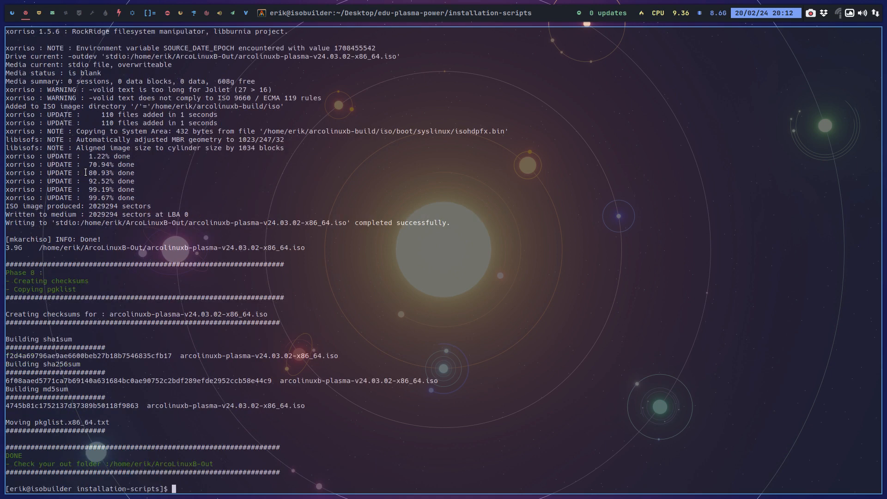
key(super+q)
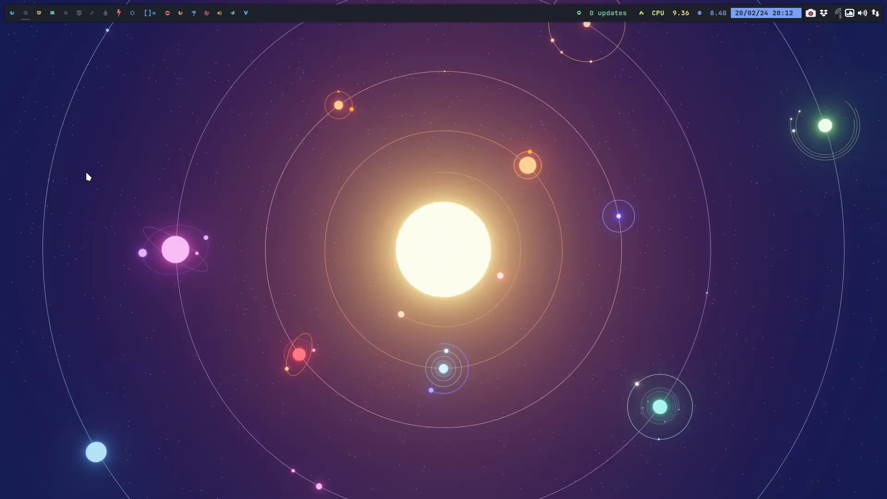
key(super+F7)
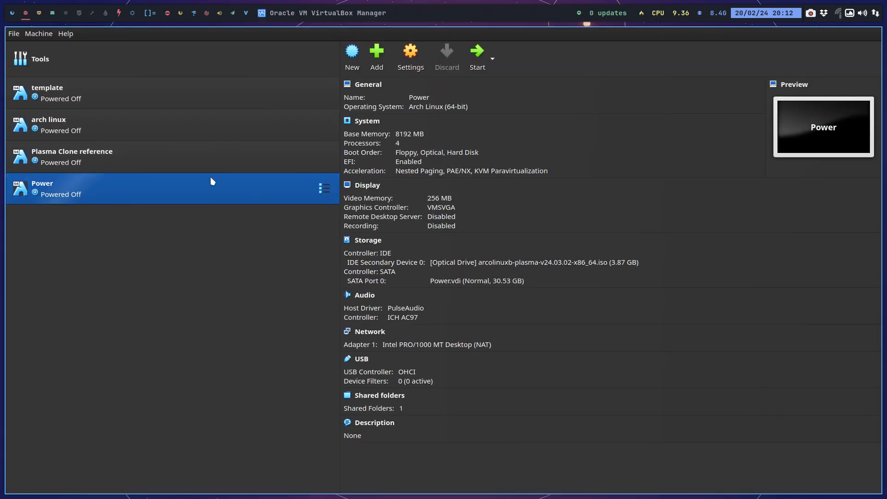
click(477, 53)
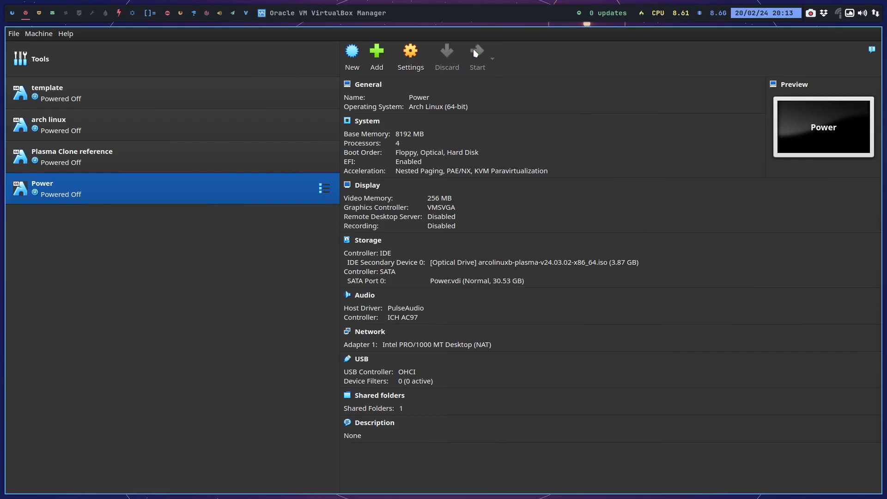
Boot the virtual machine through UEFI Firmware Settings and Boot Manager into the ArcoLinuxB-plasma install medium (x86_64, x64 UEFI, open source).
key(Down)
key(Down)
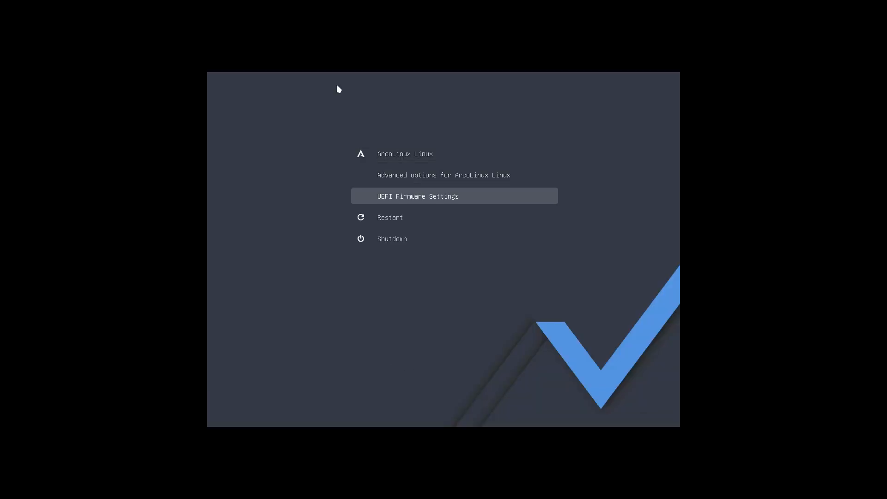
key(Return)
key(Down)
key(Down)
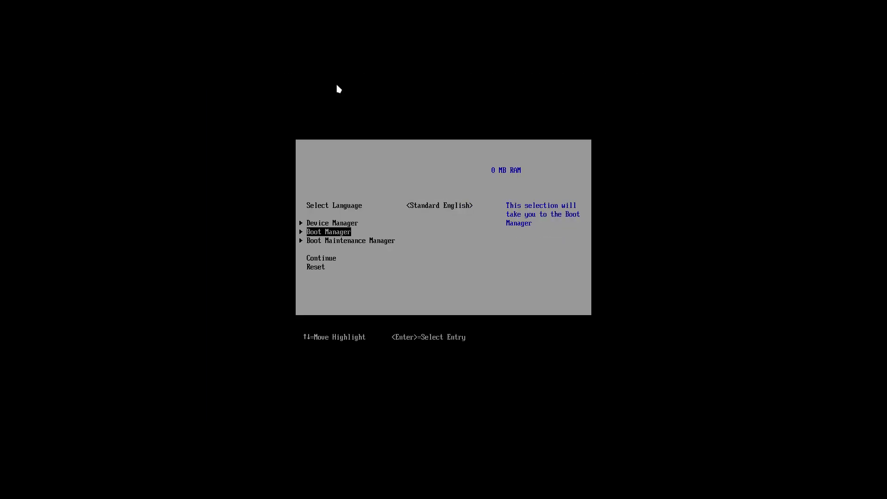
key(Return)
key(Return)
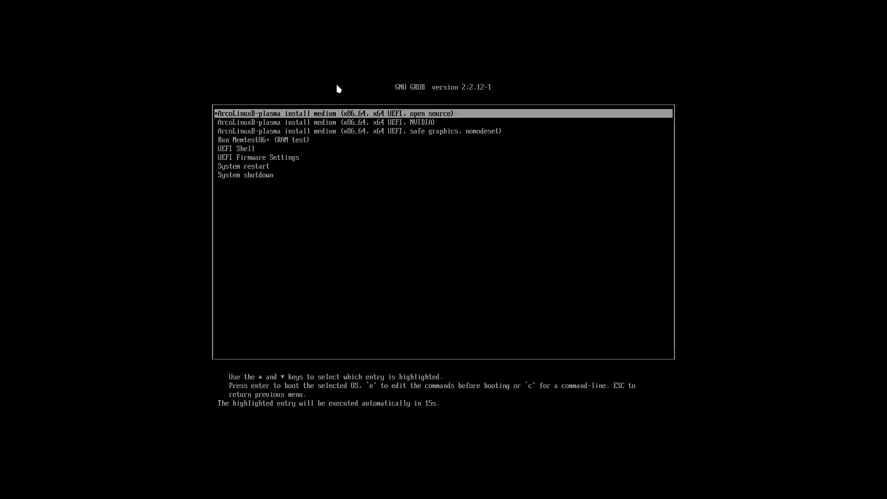
key(Return)
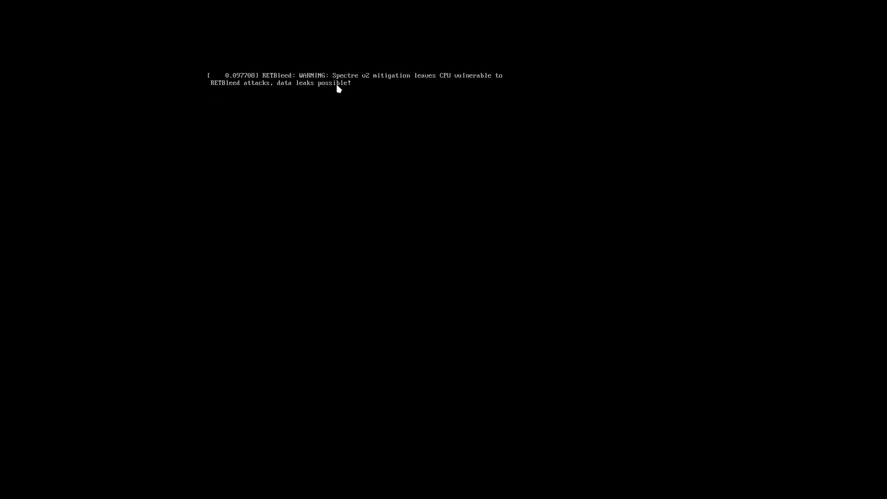
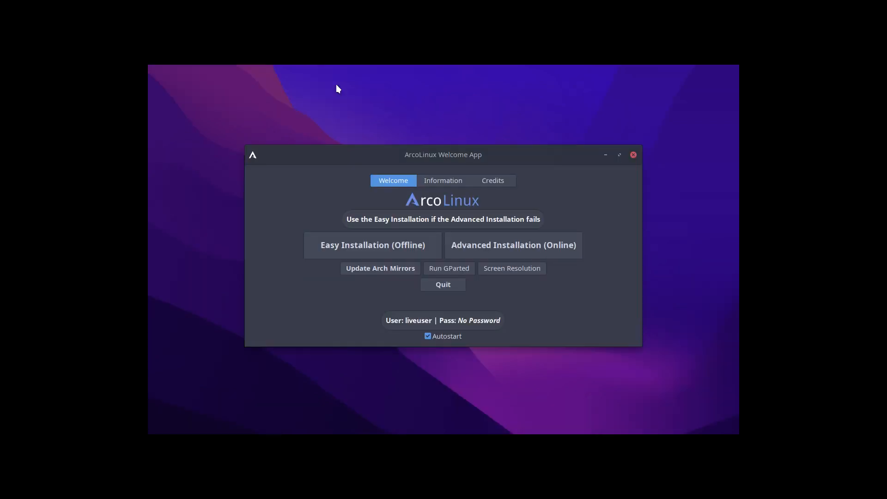
Expand the virtual machine to full screen, reposition the ArcoLinux Welcome App window and quit the app.
key(ctrl+f)
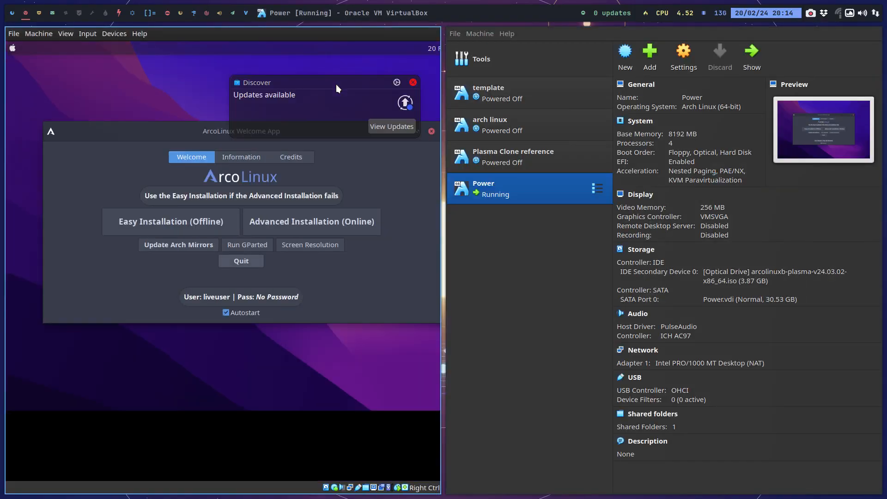
key(ctrl+f)
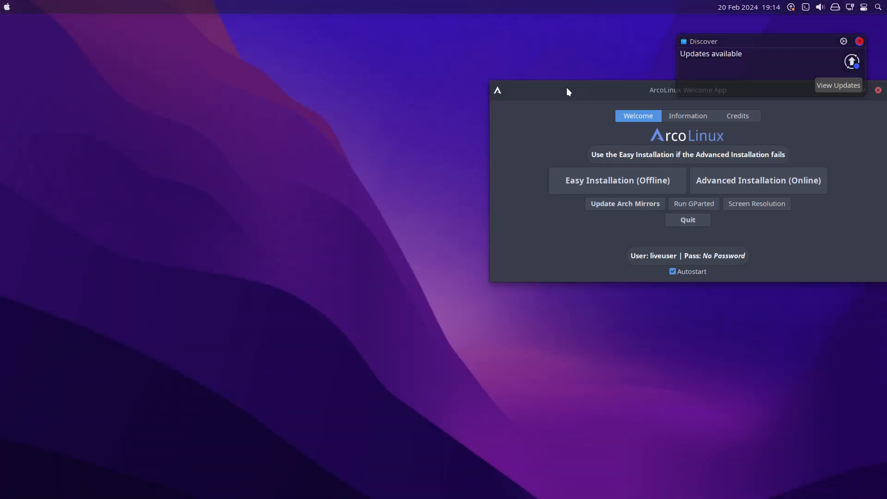
drag(568, 90, 299, 113)
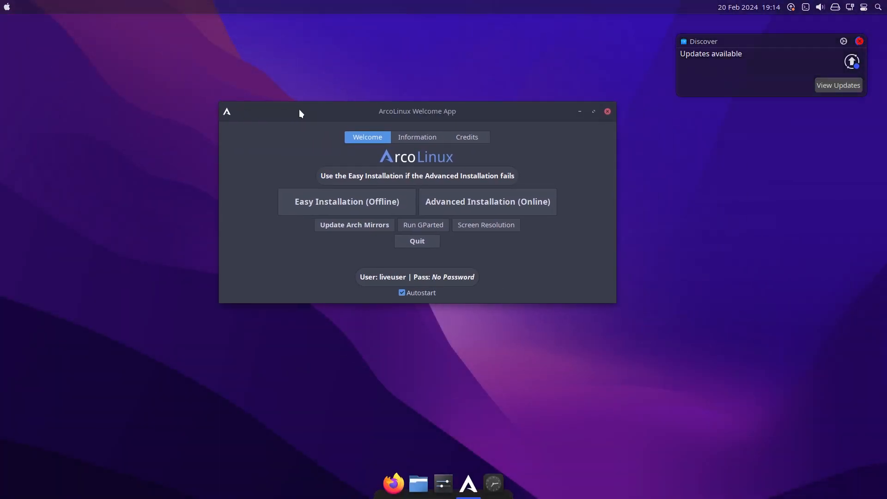
click(423, 242)
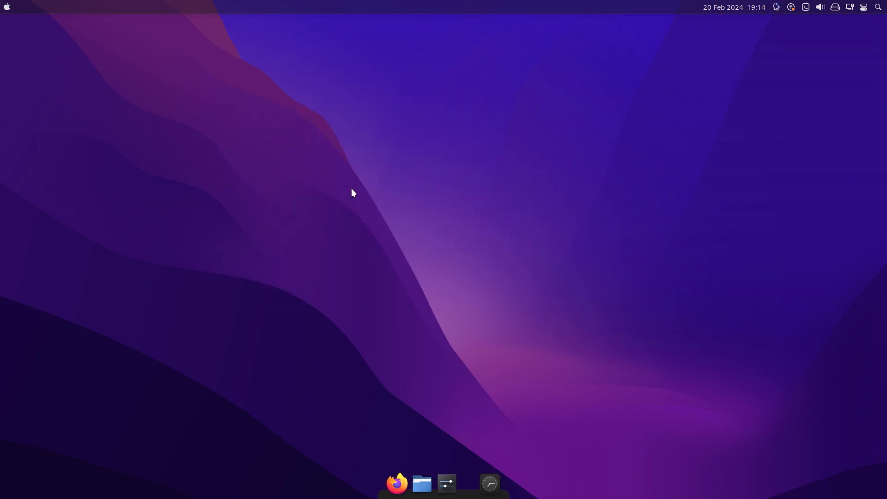
Run the vbm command in a terminal to set up VirtualBox shared folder access, and close the terminal.
key(ctrl+alt+t)
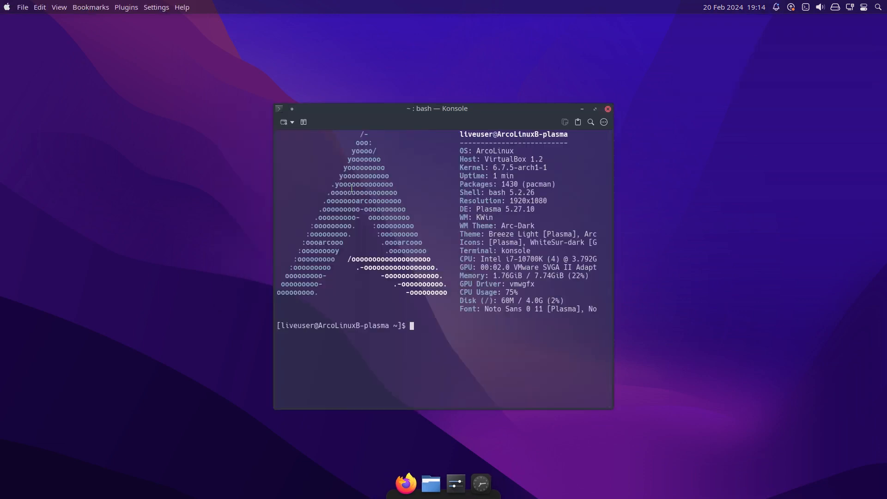
text(vb;m)
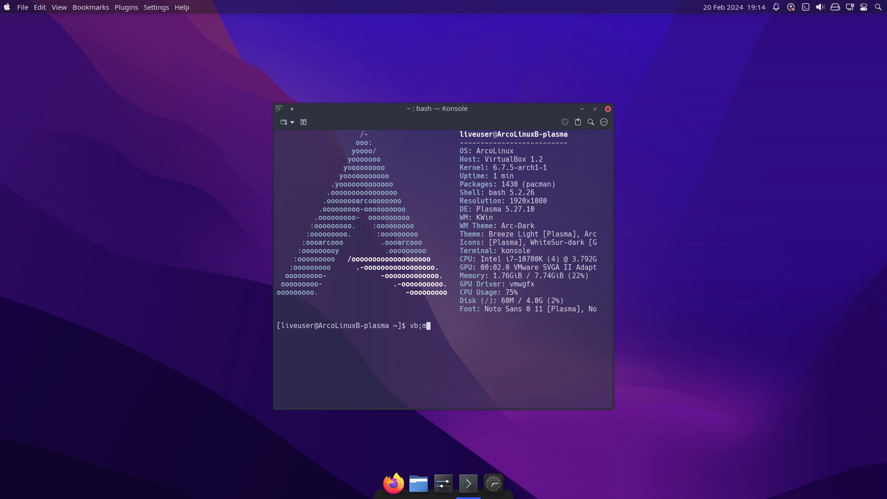
key(BackSpace)
key(BackSpace)
text(m)
key(Return)
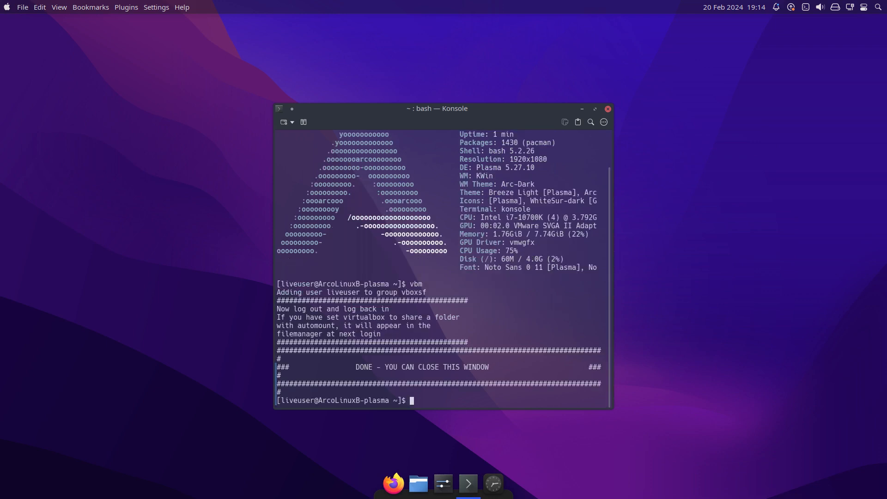
click(608, 109)
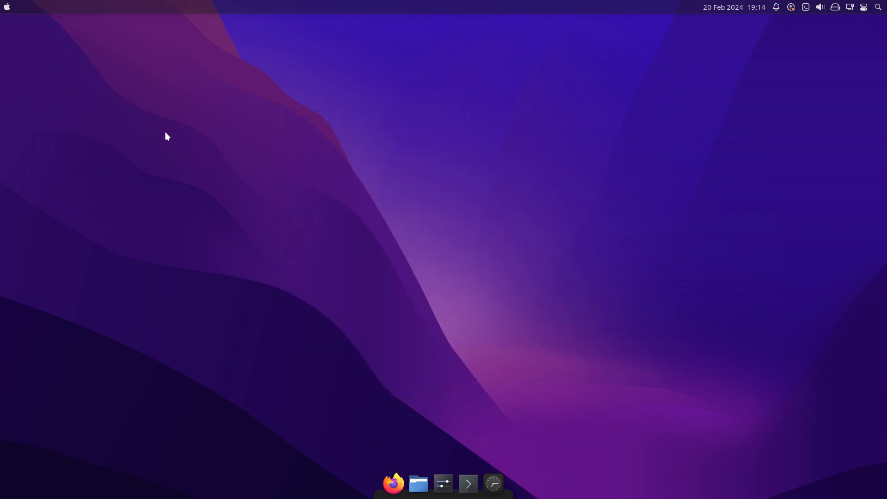
Examine the installed applications in the launcher's categories, from Development and Internet through Multimedia, Office and System.
click(6, 6)
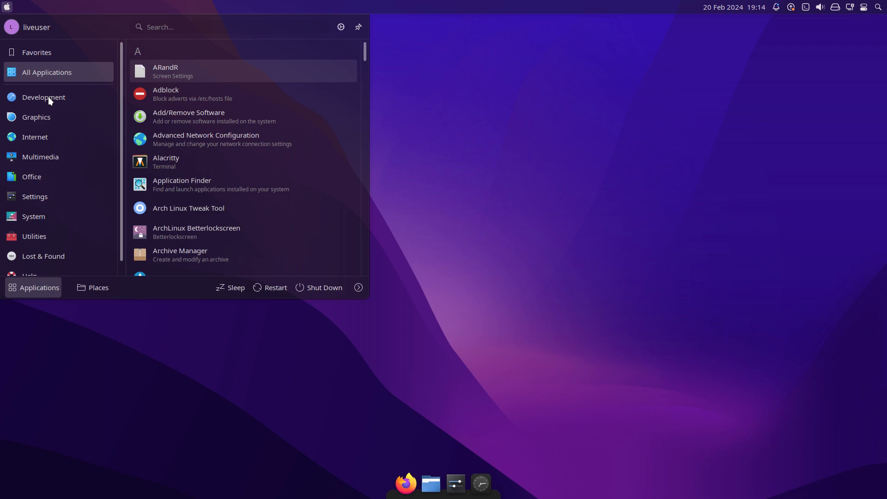
mouse_move(48, 98)
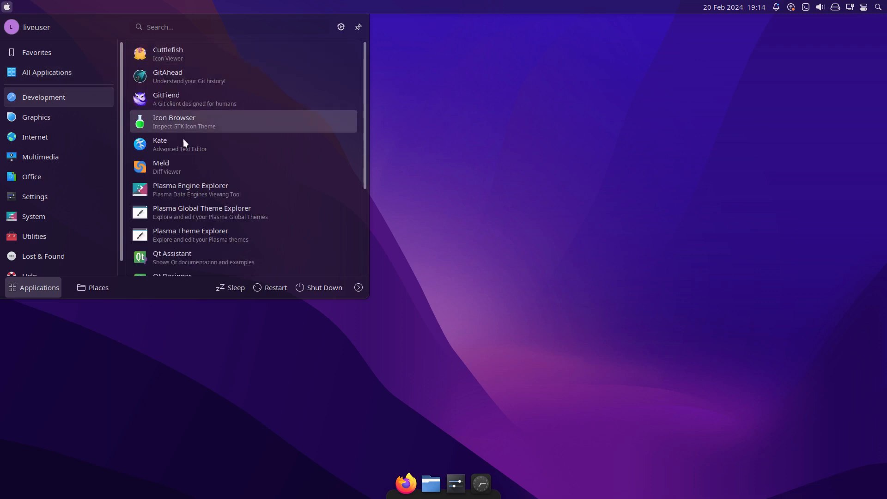
scroll(215, 170, down, 2)
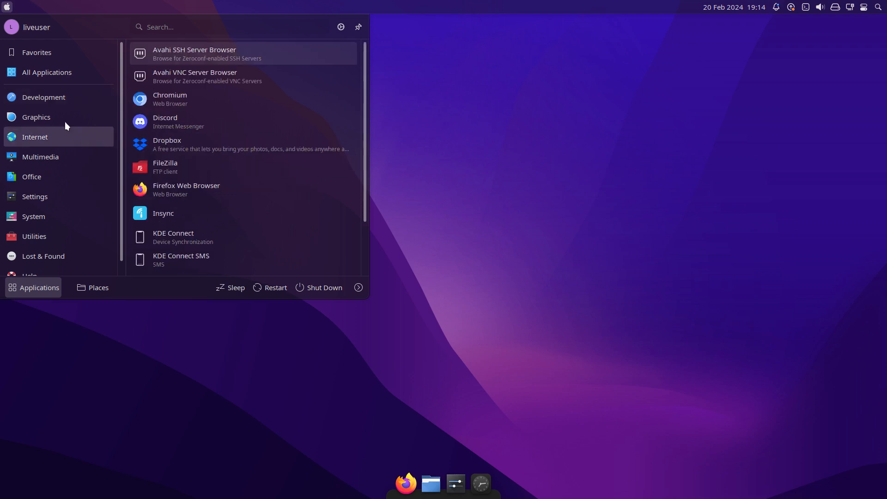
mouse_move(63, 118)
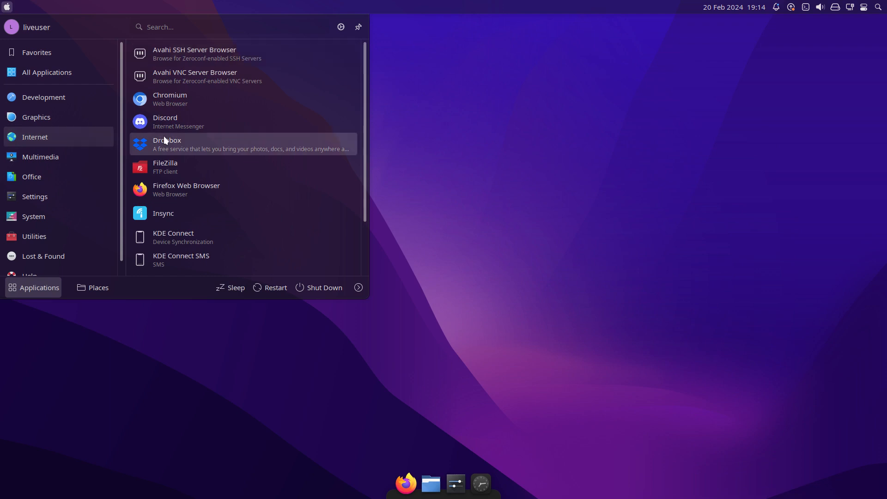
scroll(211, 161, down, 3)
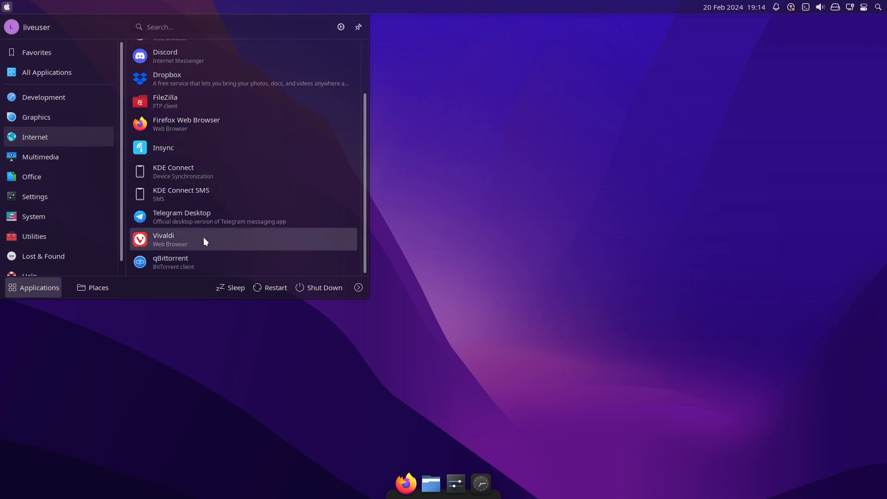
scroll(204, 220, up, 3)
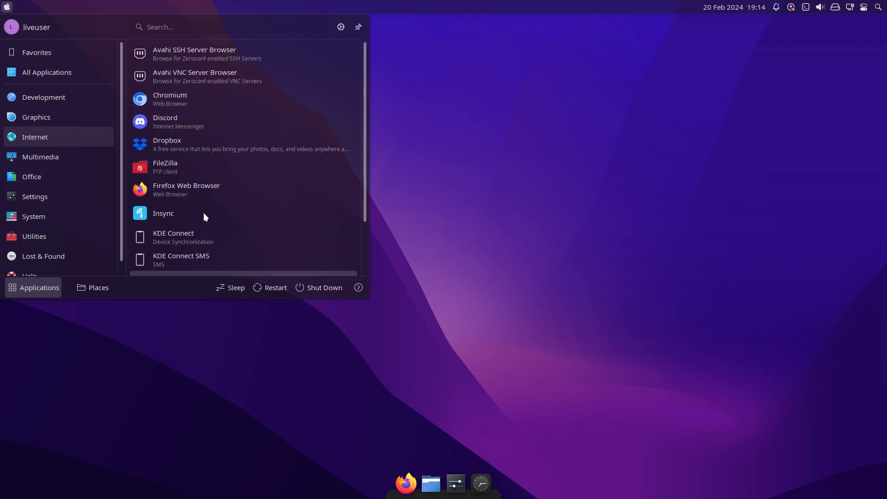
mouse_move(62, 156)
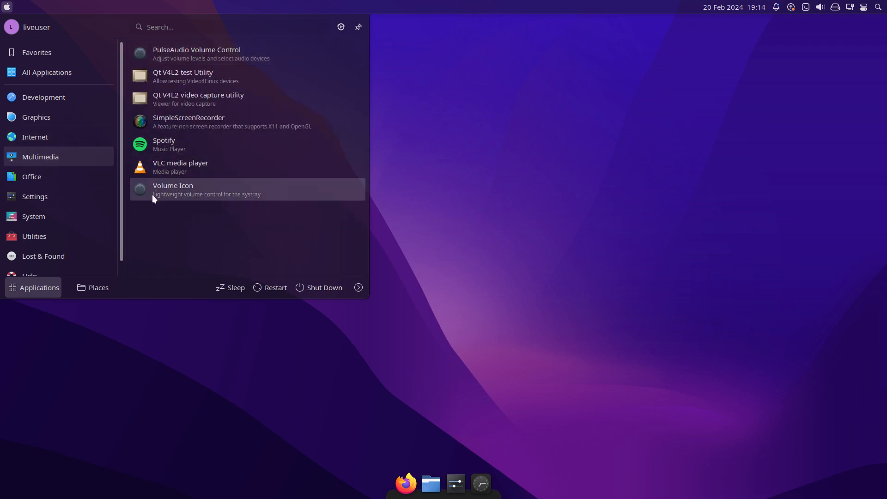
mouse_move(69, 177)
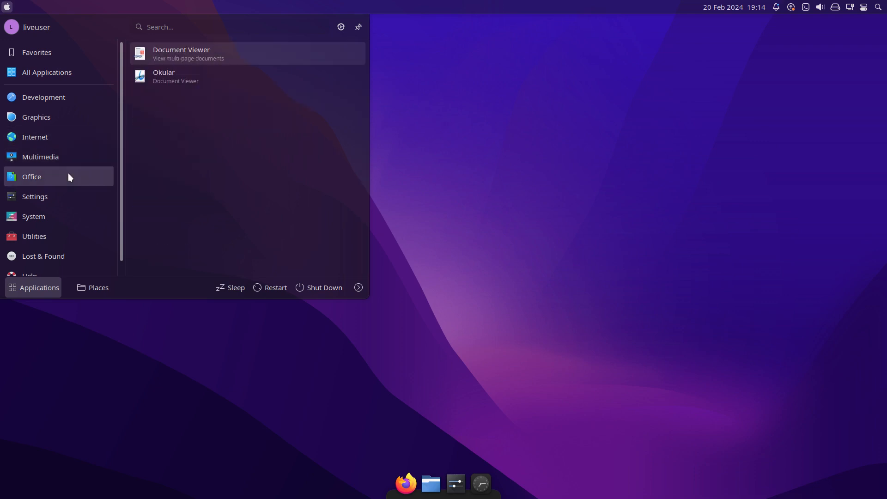
mouse_move(56, 199)
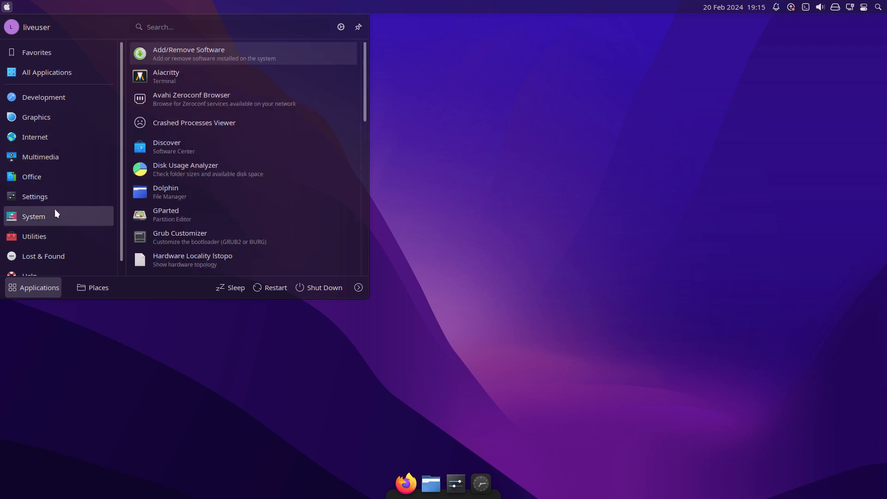
click(470, 213)
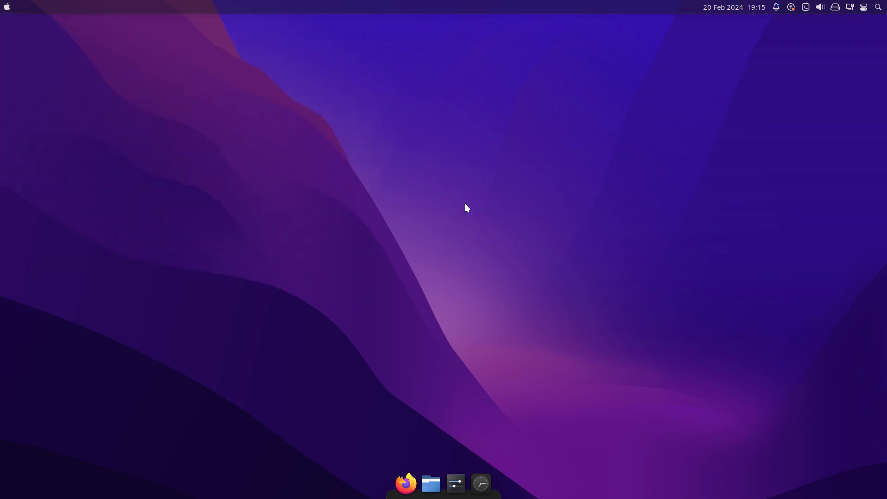
List the available desktop sessions with the xd command in a terminal, and log out of the live session.
text(xd)
key(Return)
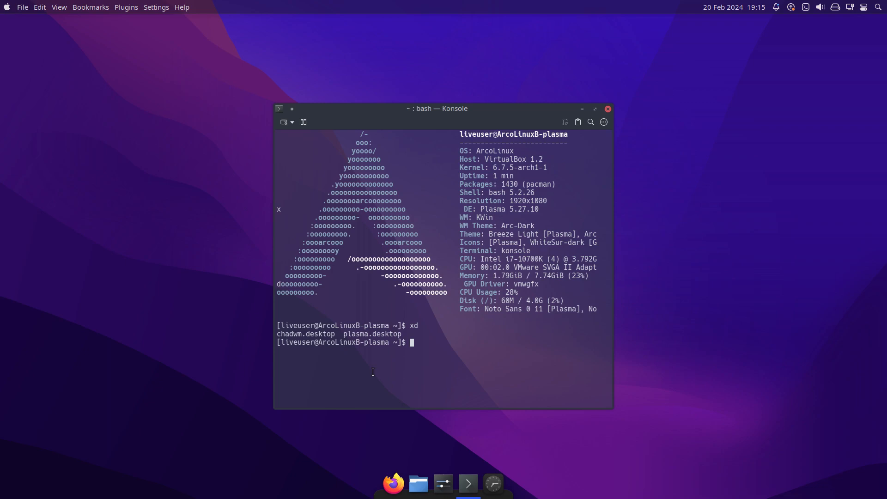
key(ctrl+alt+Delete)
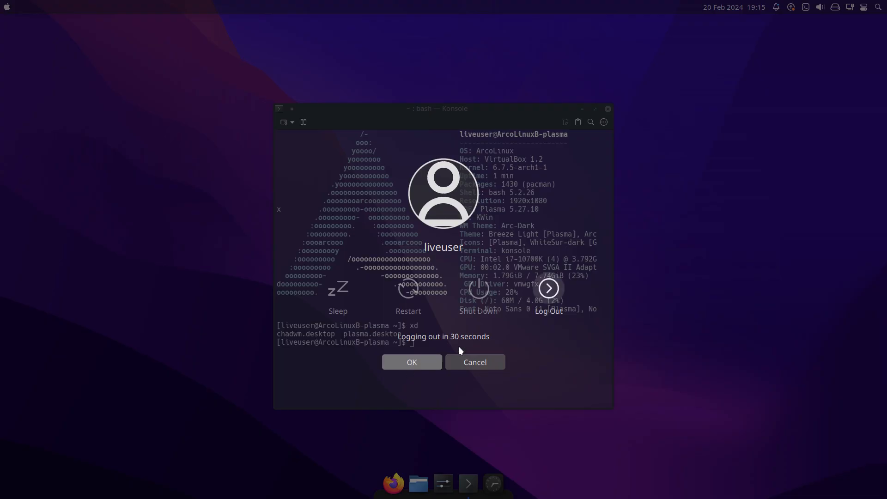
click(539, 296)
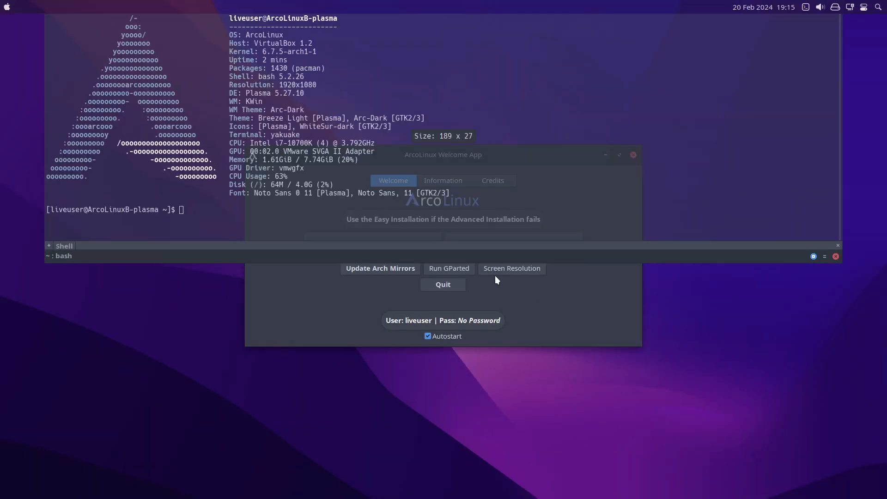
Hide the drop-down terminal and try to open the sf_VBOX-SHARED folder in the Thunar file manager.
key(F12)
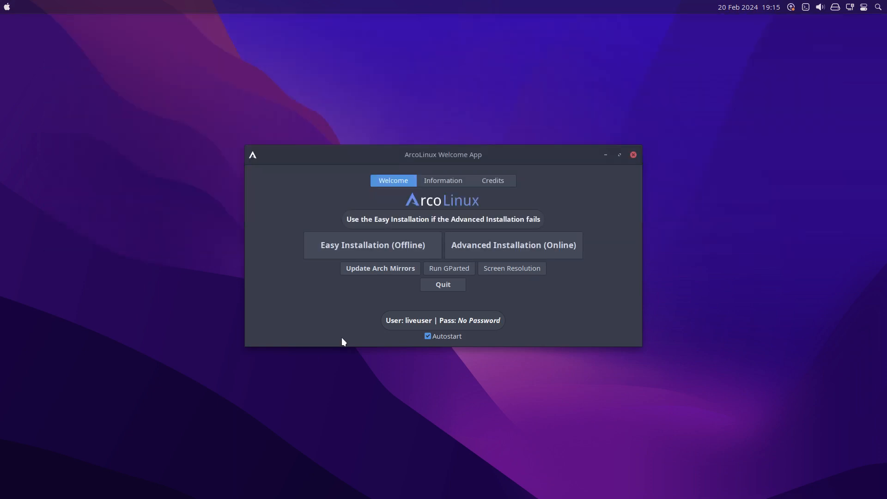
key(super)
text(thun)
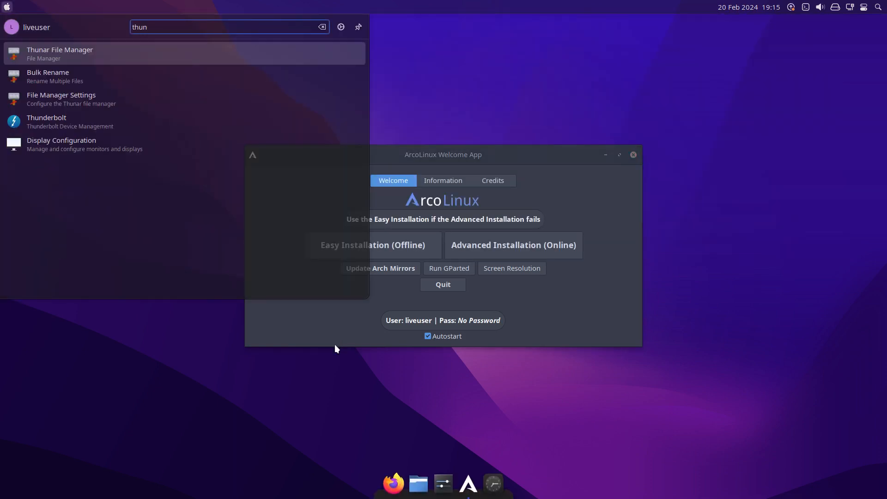
key(Return)
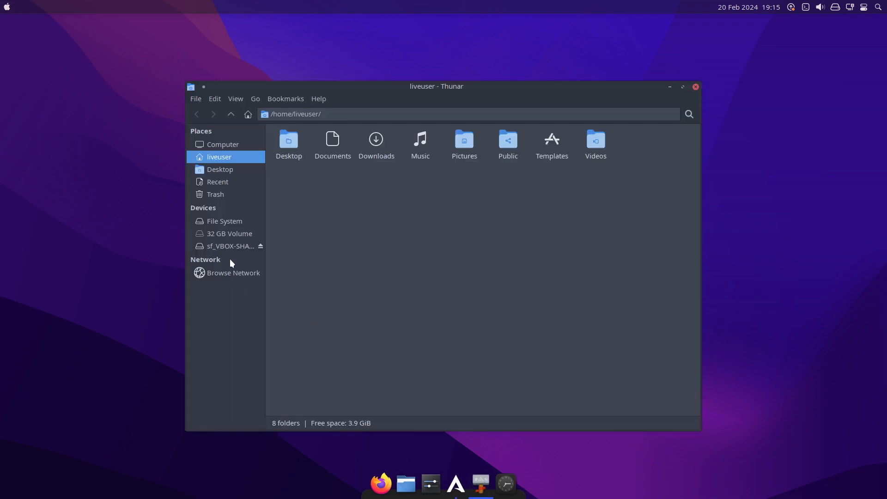
click(231, 247)
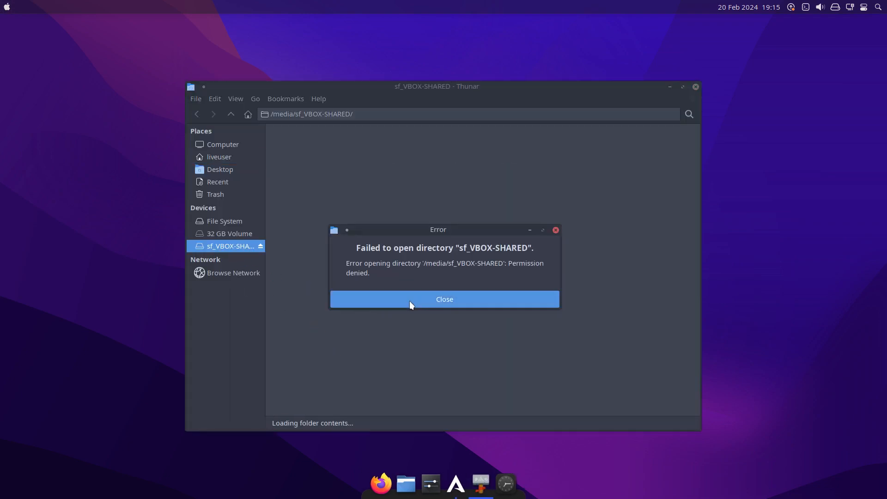
click(411, 301)
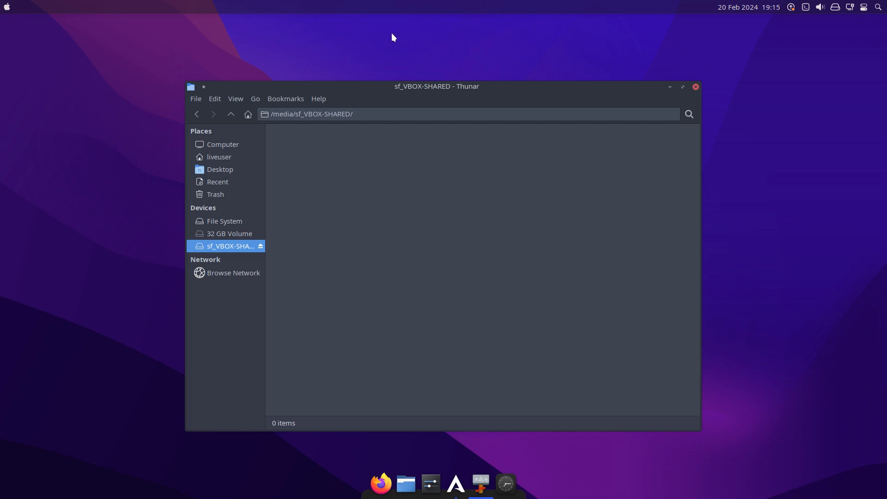
Start Thunar with root rights by running sudo thunar in the drop-down terminal, and hide the terminal.
key(F12)
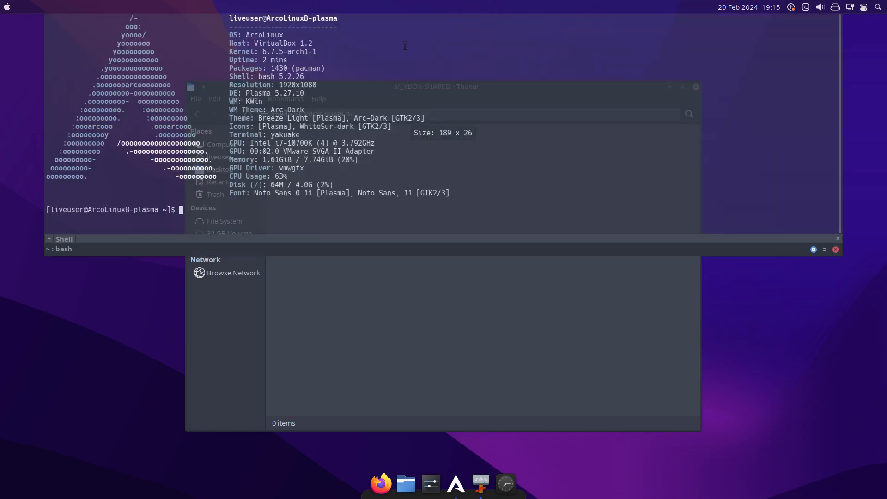
text(sud)
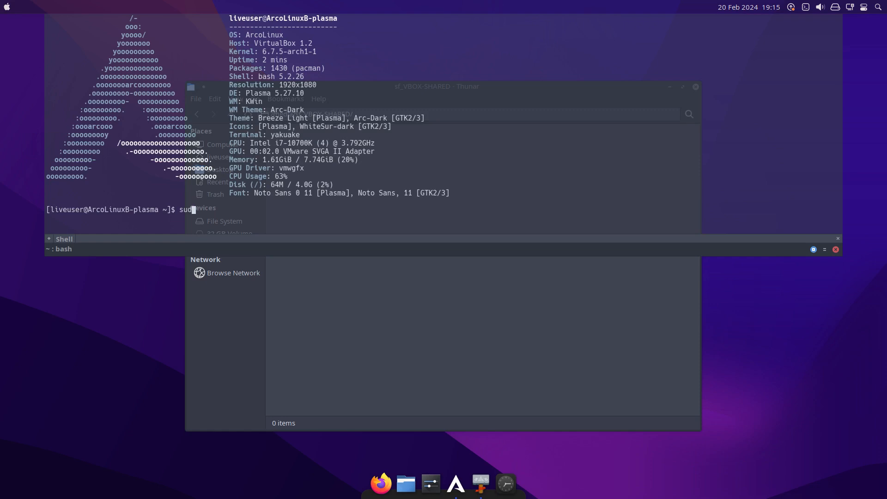
text(o thunar)
key(Return)
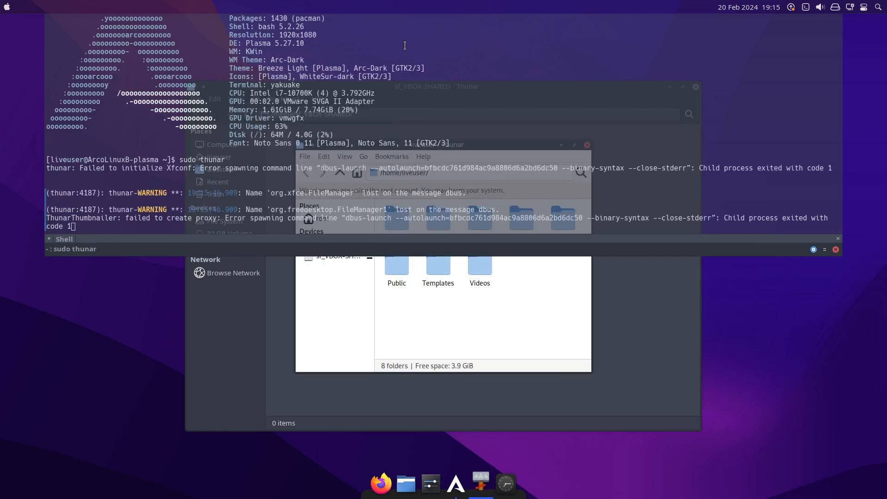
key(F12)
Open sf_VBOX-SHARED in the root Thunar window and place the two Thunar windows side by side.
click(342, 255)
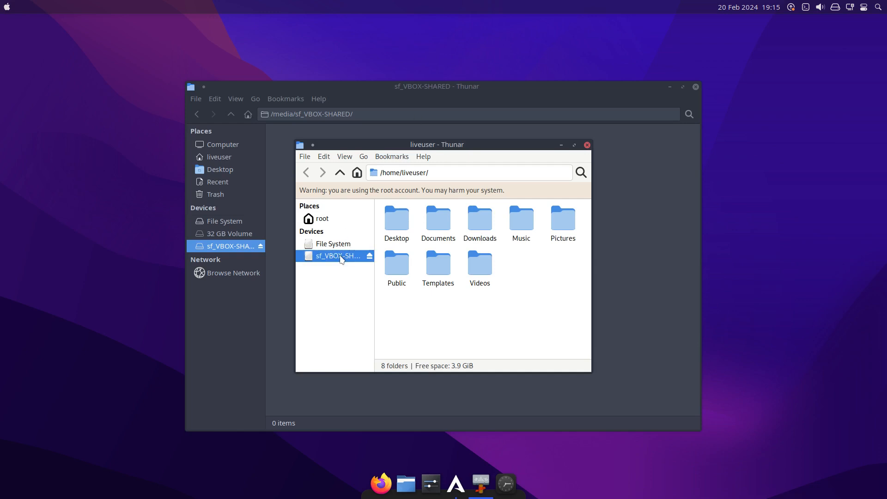
drag(447, 156, 153, 132)
drag(347, 88, 527, 112)
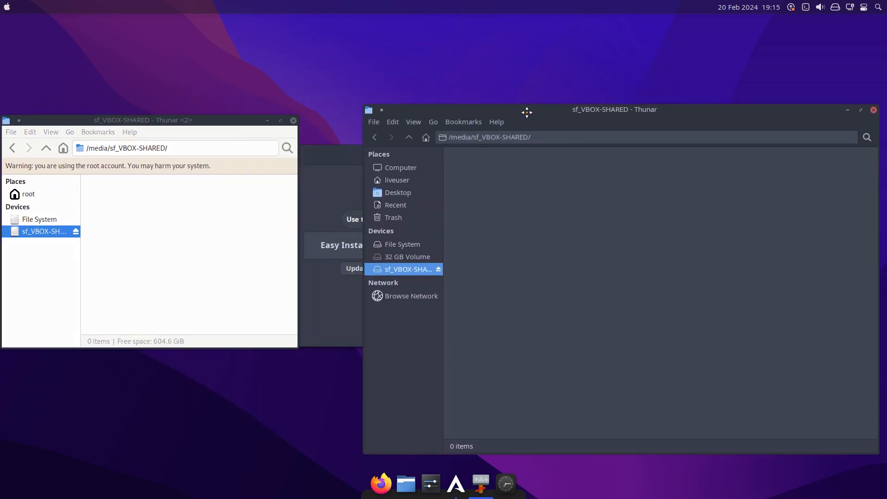
Show hidden files in the liveuser home folder of the regular Thunar window and browse the .config folder.
click(404, 181)
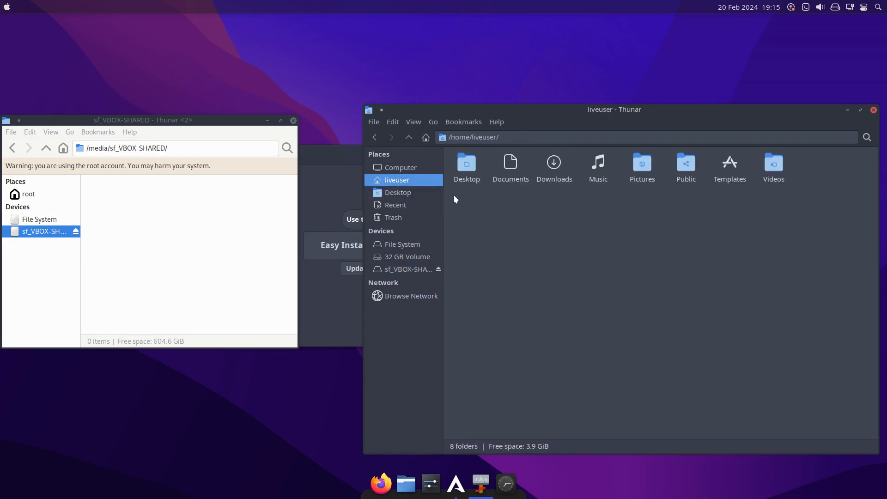
key(ctrl+h)
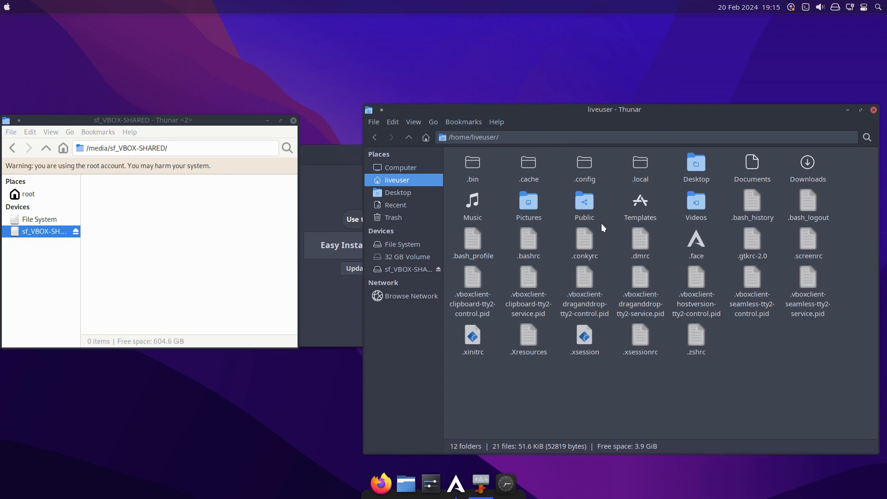
double_click(588, 162)
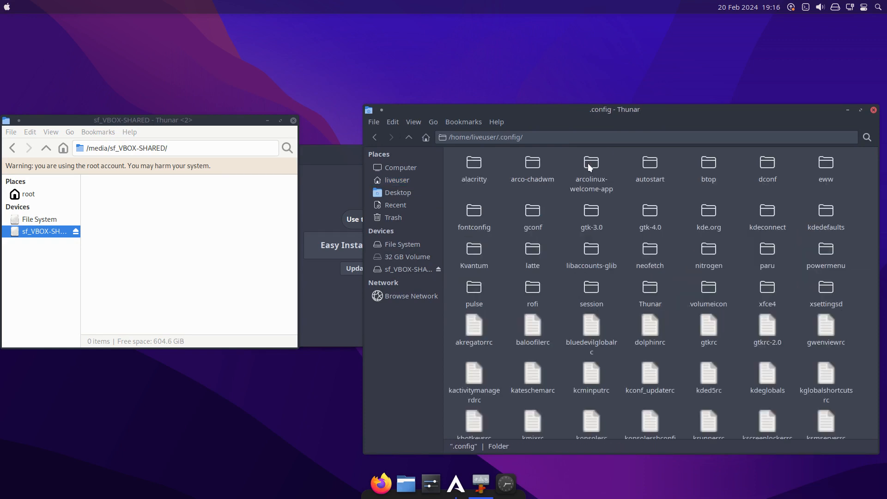
scroll(584, 379, down, 6)
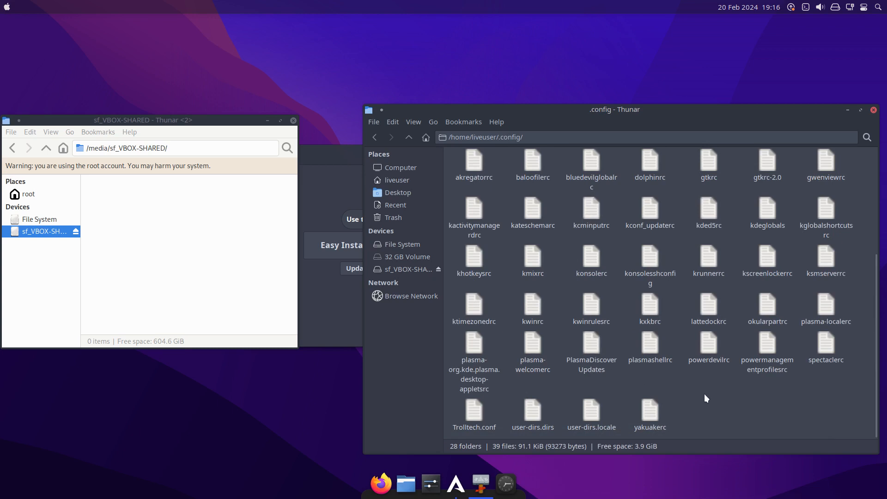
Open a terminal in the .config folder and search its files for "latte" with the command rg latte.
right_click(704, 394)
click(744, 180)
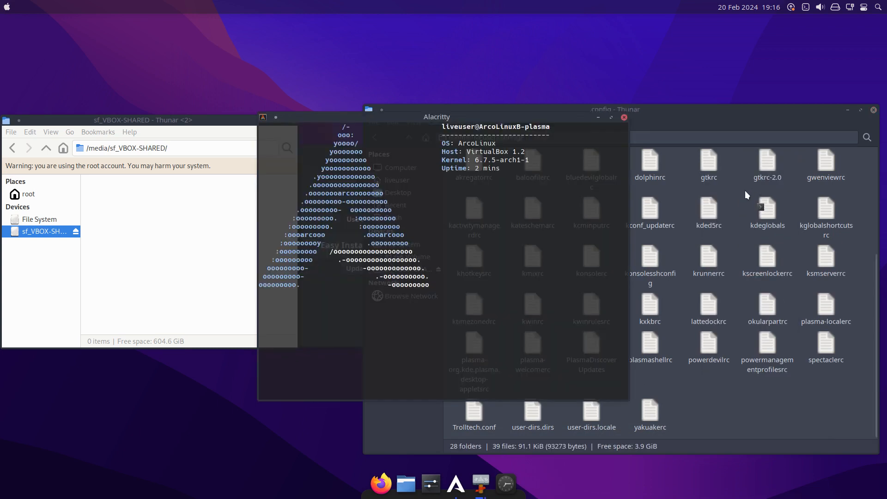
text(rg lqt)
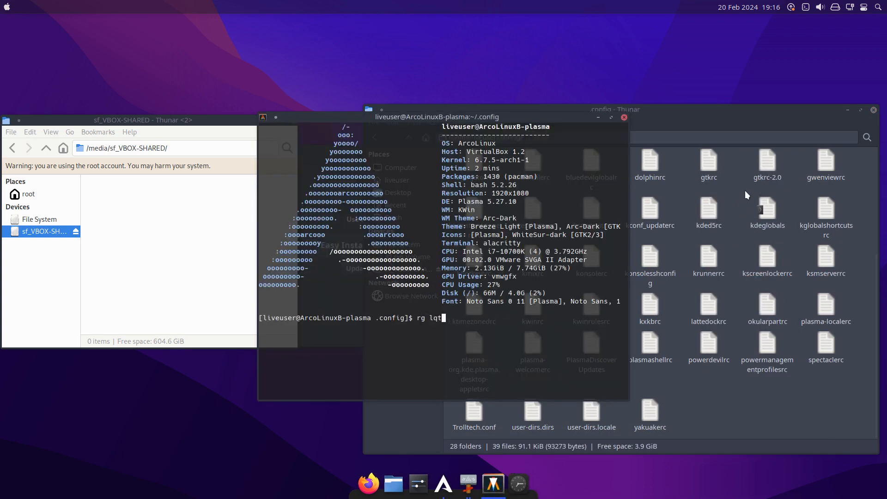
text(te)
key(Return)
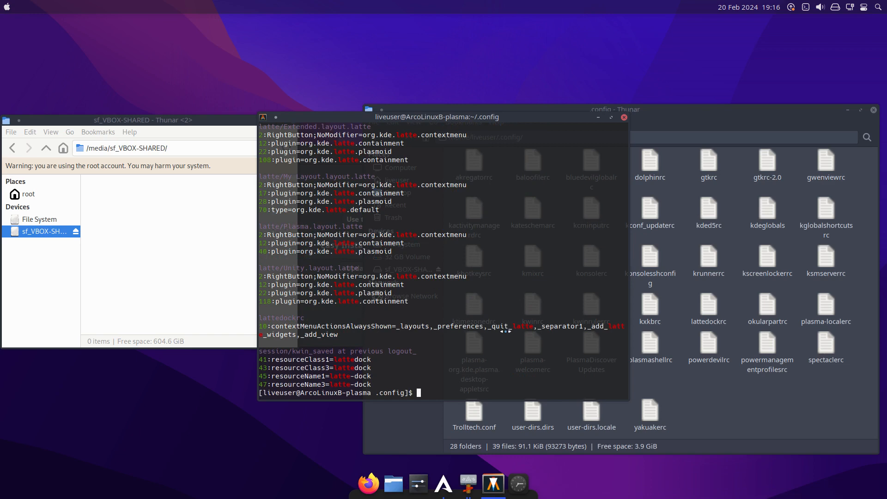
Return to the .config window in Thunar and select the latte folder.
click(723, 411)
scroll(738, 351, up, 4)
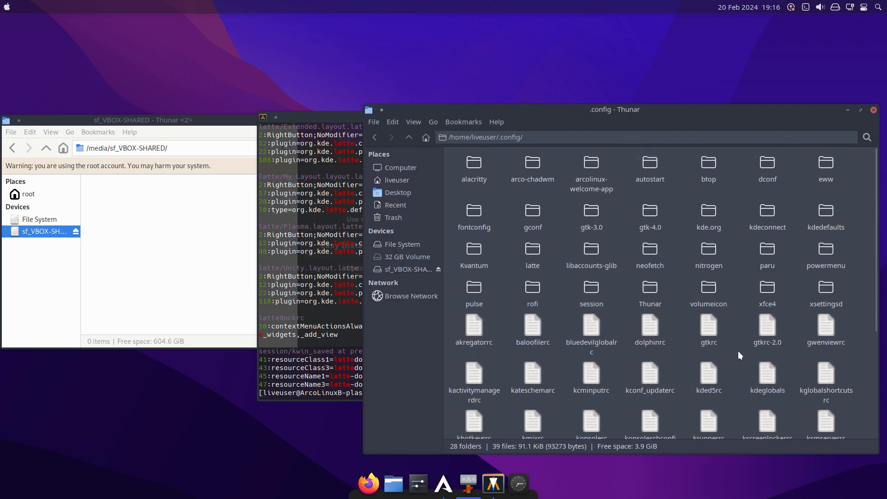
click(530, 248)
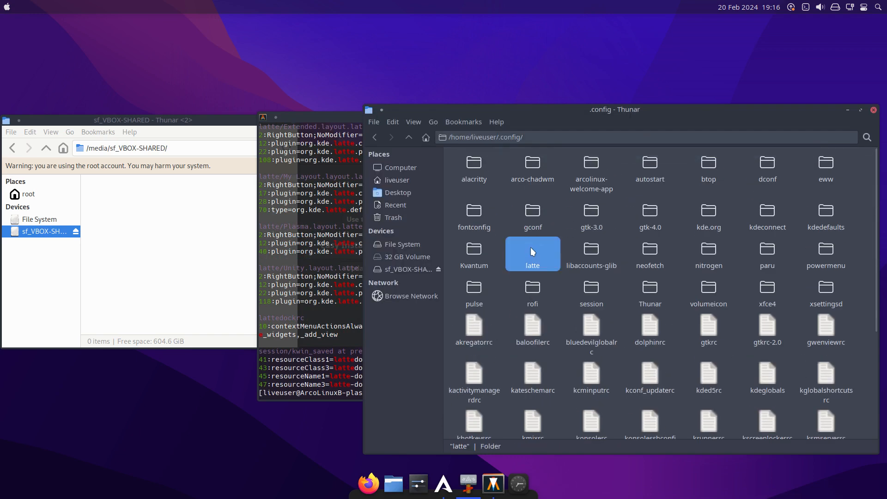
Review the rg latte matches back to the start of the terminal output and close the terminal.
click(330, 314)
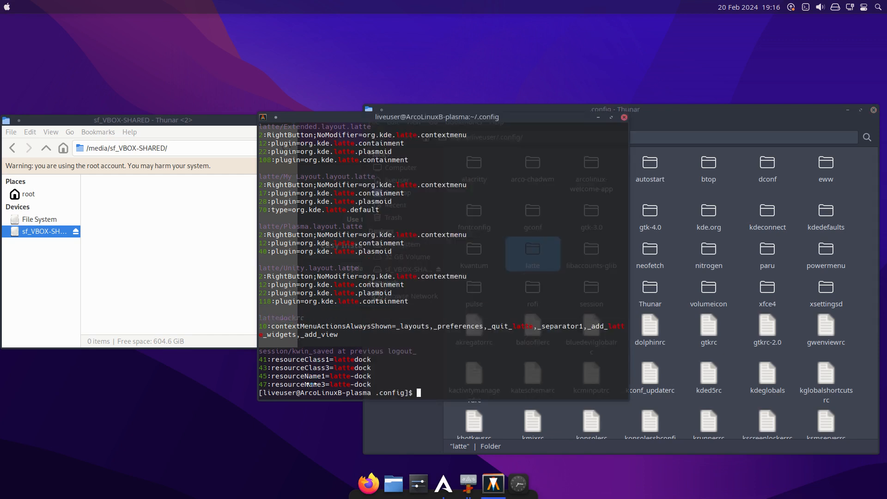
scroll(353, 290, up, 3)
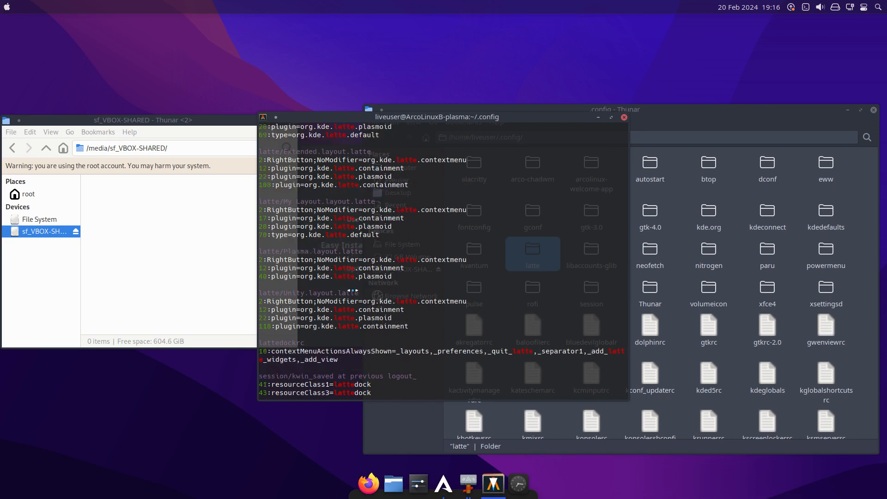
scroll(352, 291, up, 6)
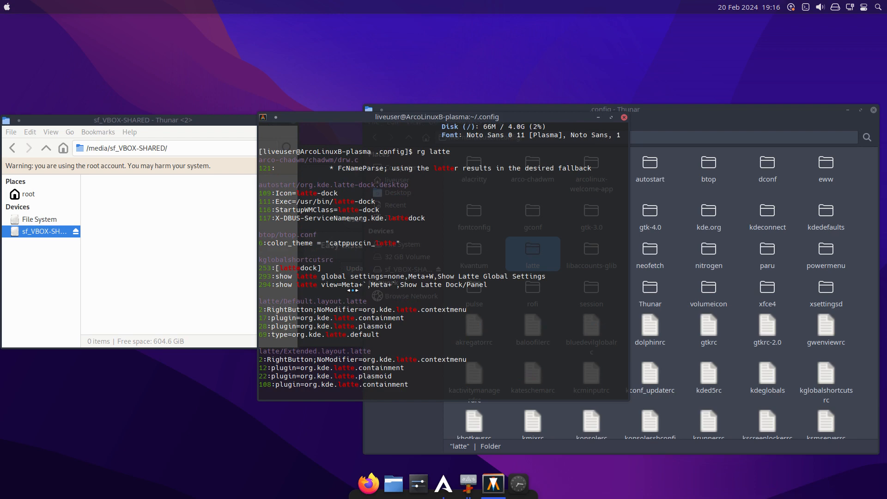
scroll(353, 290, up, 4)
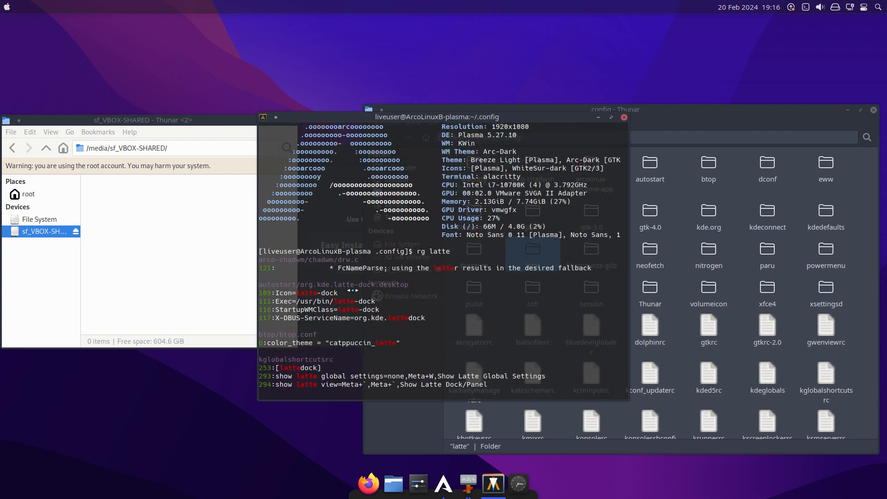
click(624, 118)
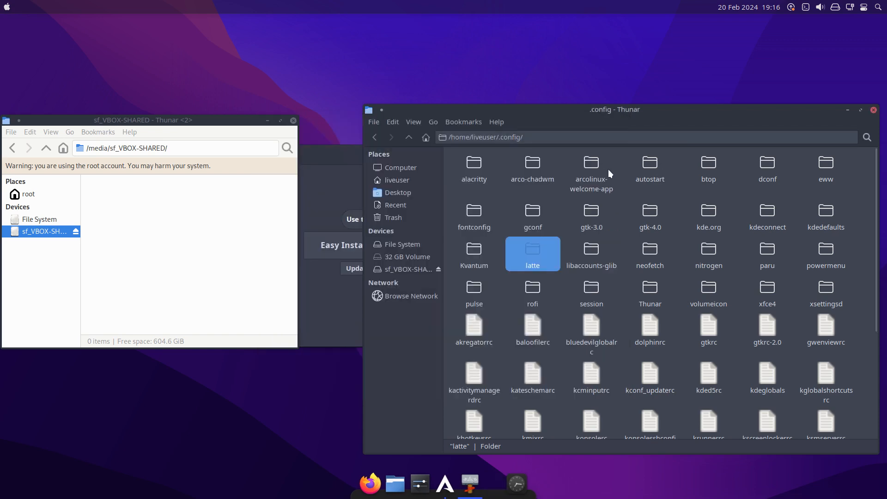
Go up to the liveuser home folder and duplicate the .config and .local folders there.
click(409, 138)
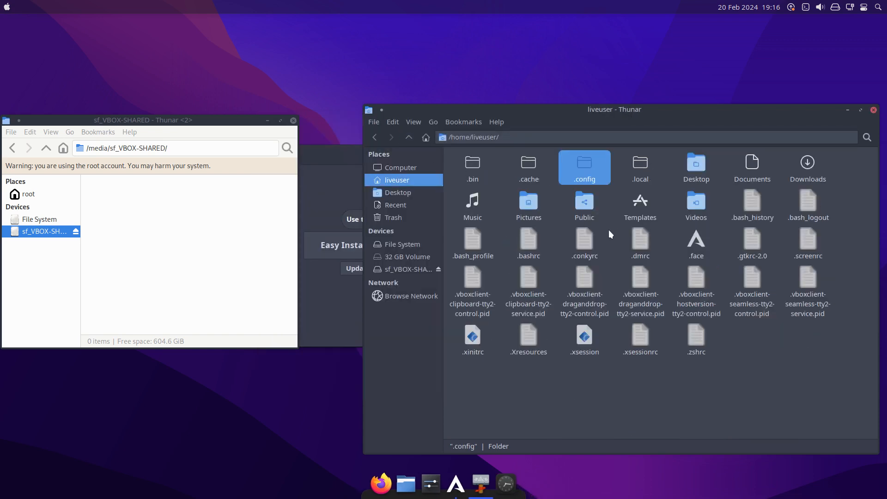
click(610, 196)
click(590, 165)
key(ctrl+v)
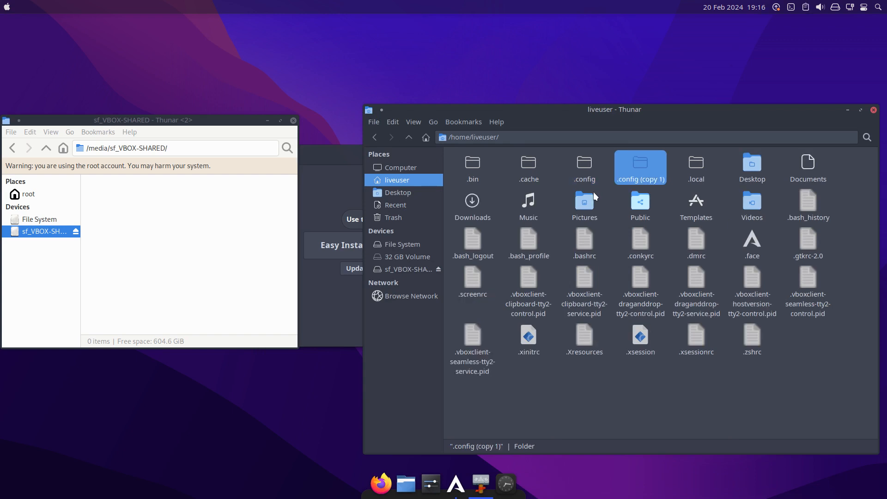
click(697, 168)
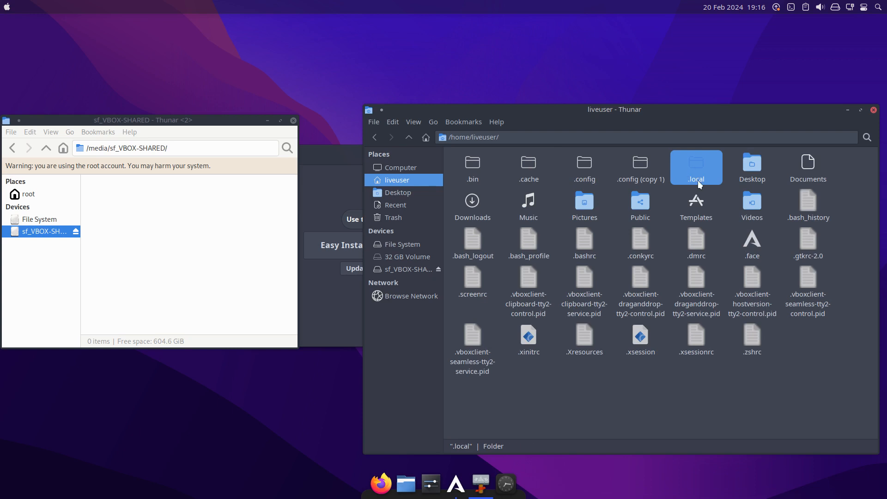
key(ctrl+v)
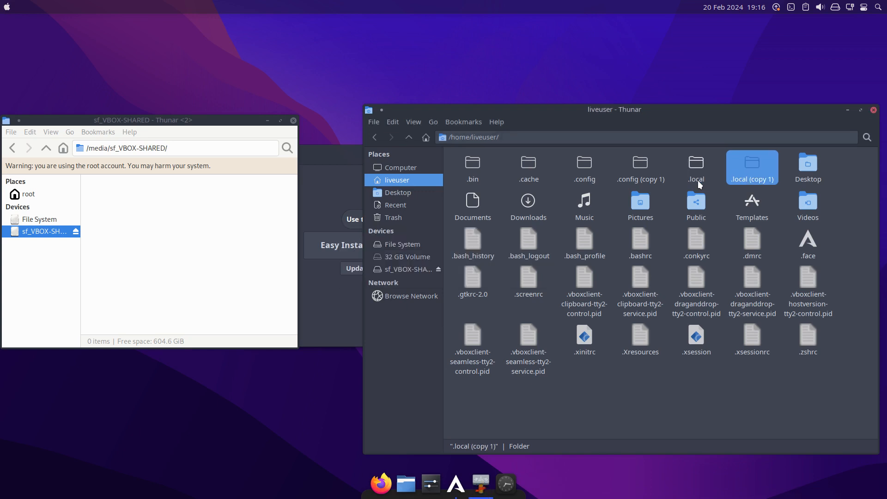
Launch Sublime Text from the Development applications and pin its launcher to the Latte dock.
click(8, 8)
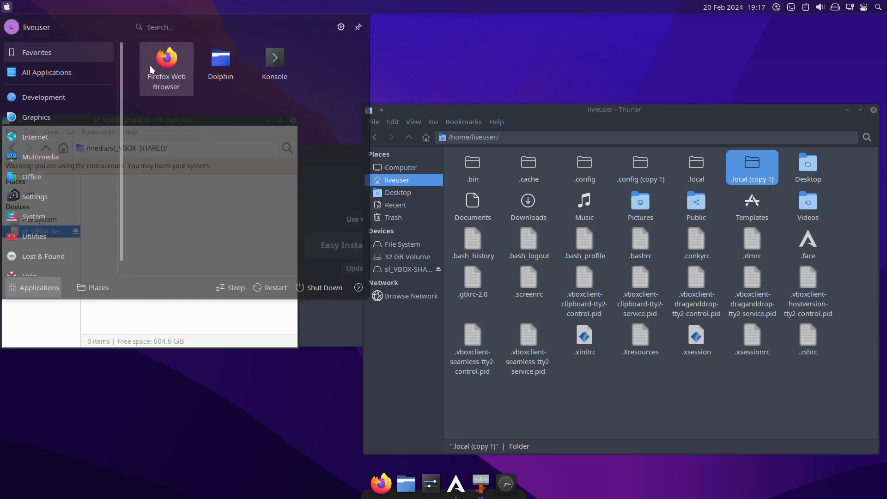
mouse_move(56, 104)
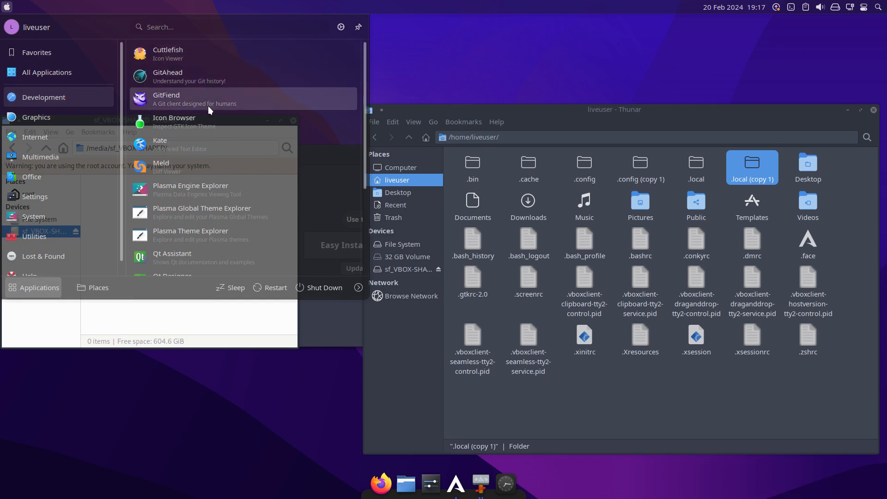
scroll(202, 178, down, 5)
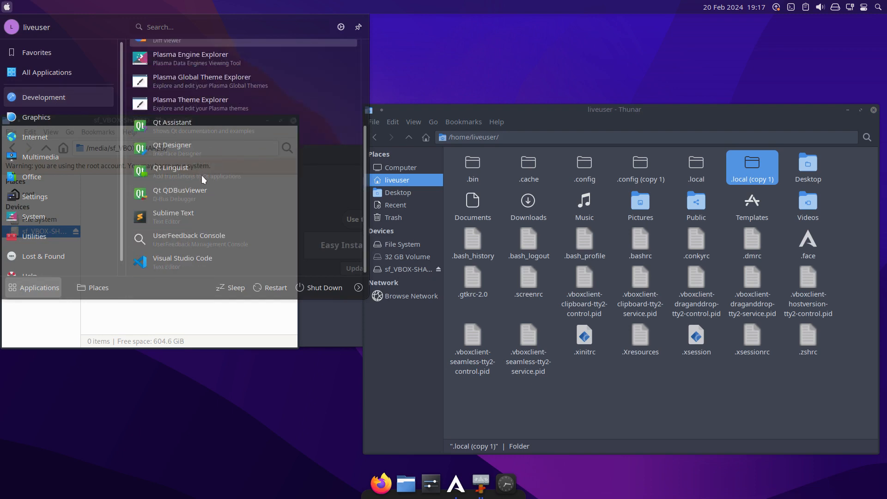
click(220, 213)
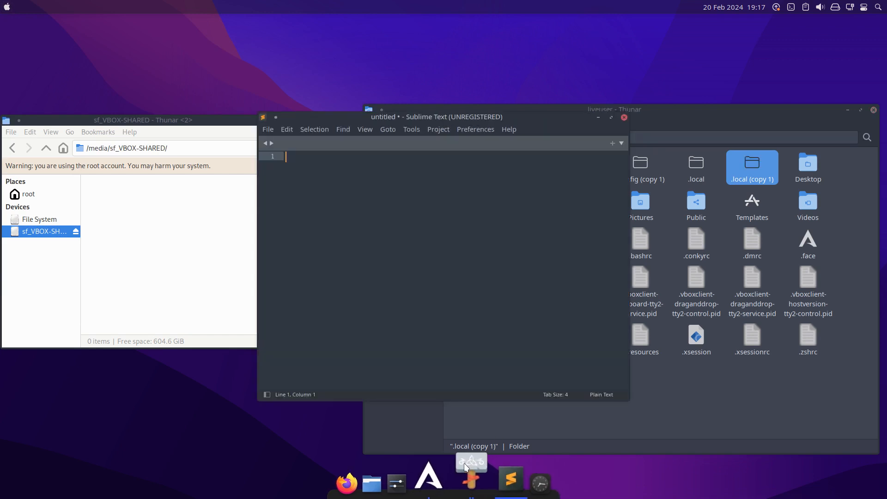
click(469, 463)
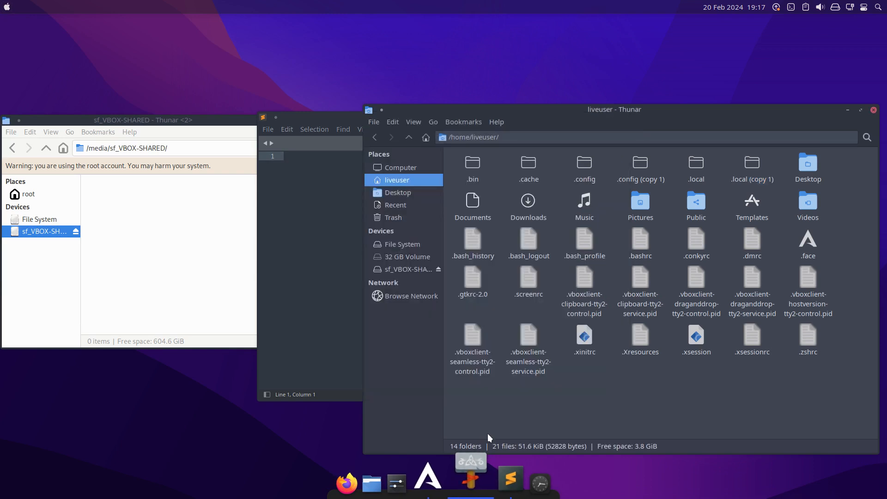
right_click(498, 470)
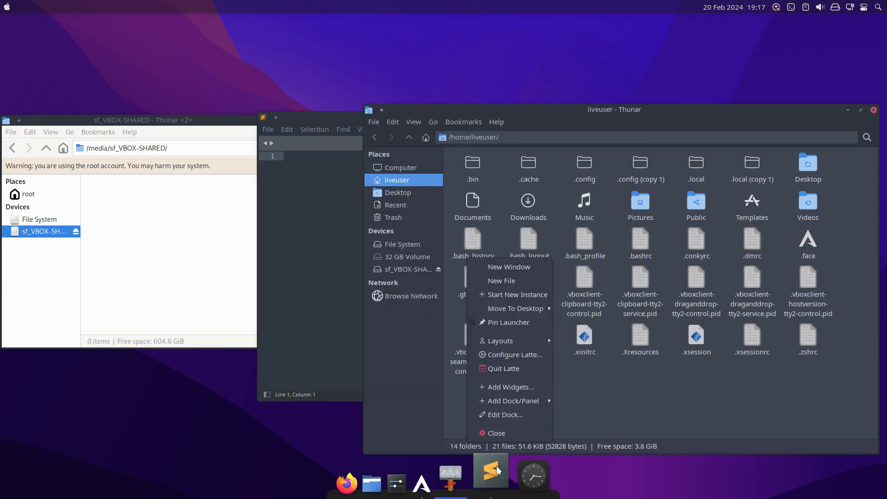
click(520, 323)
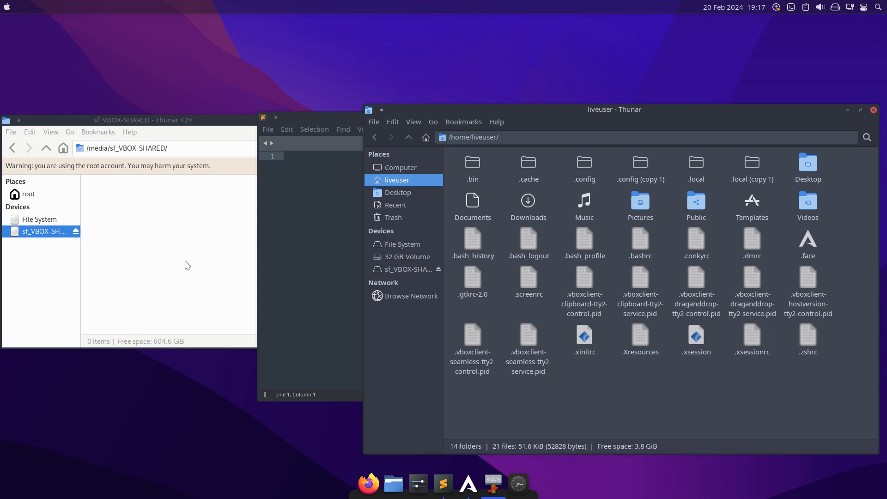
right_click(446, 482)
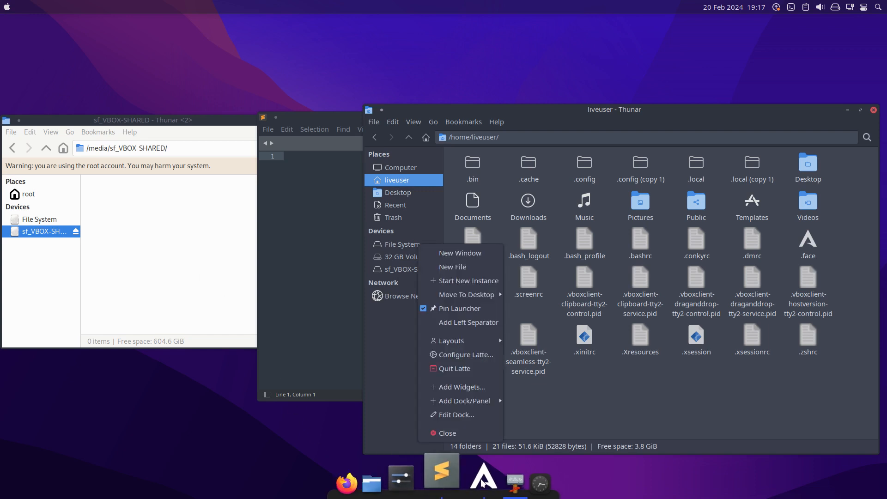
click(609, 477)
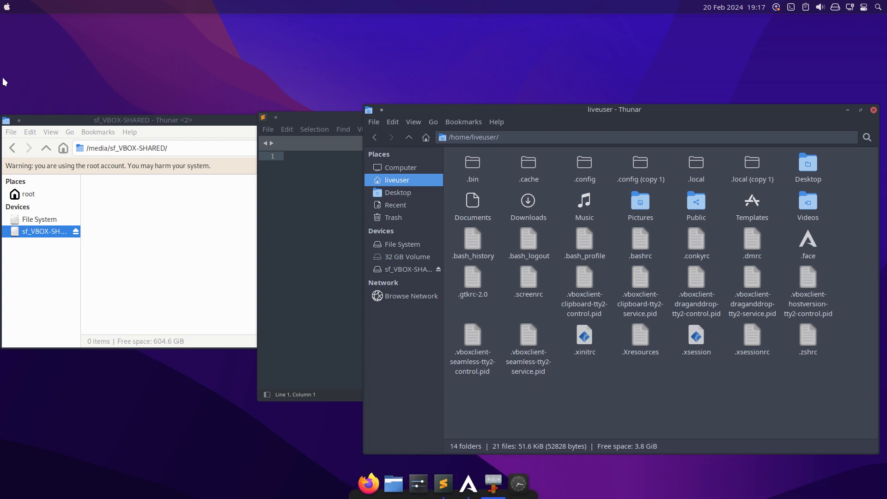
Launch Inkscape from the Graphics applications and pin its launcher to the Latte dock.
click(6, 7)
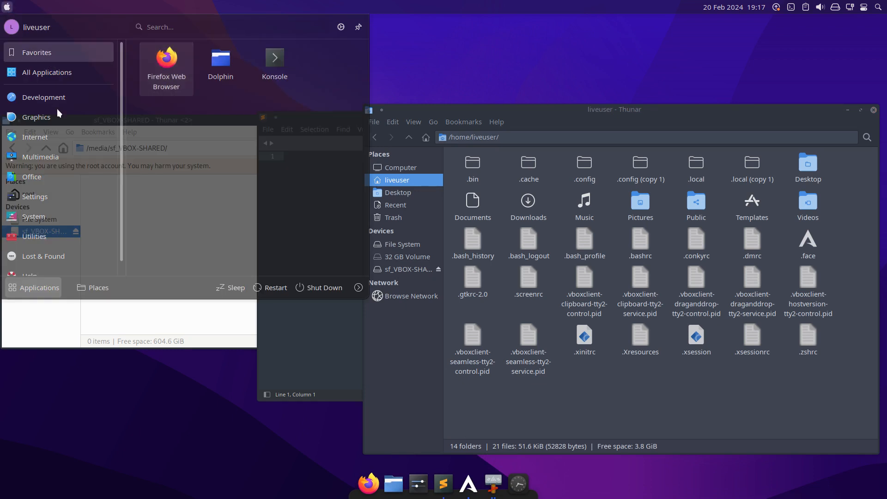
mouse_move(58, 110)
mouse_move(89, 114)
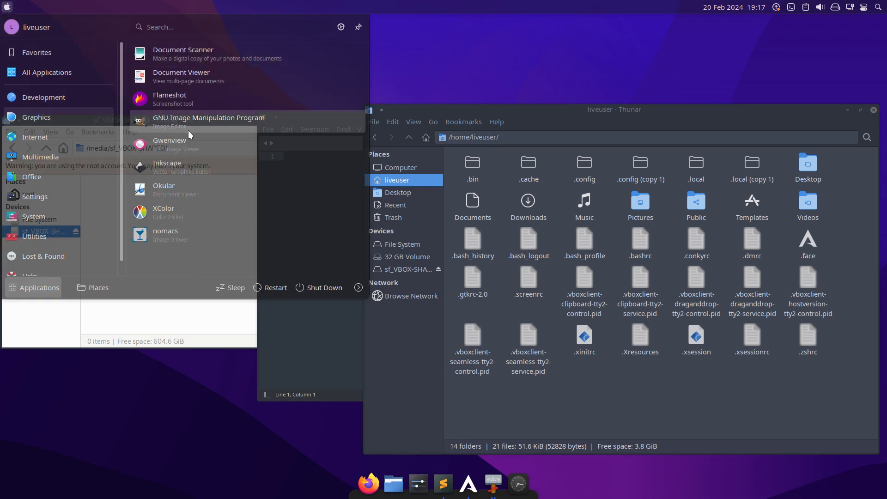
right_click(174, 171)
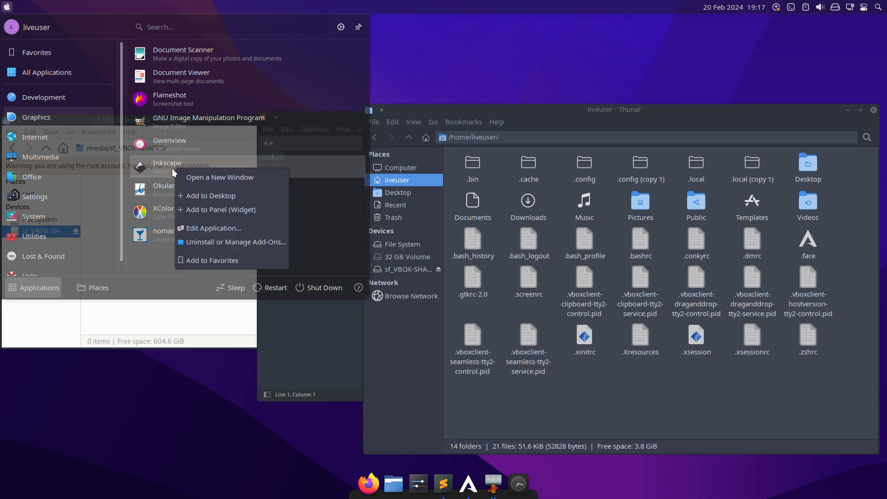
click(171, 169)
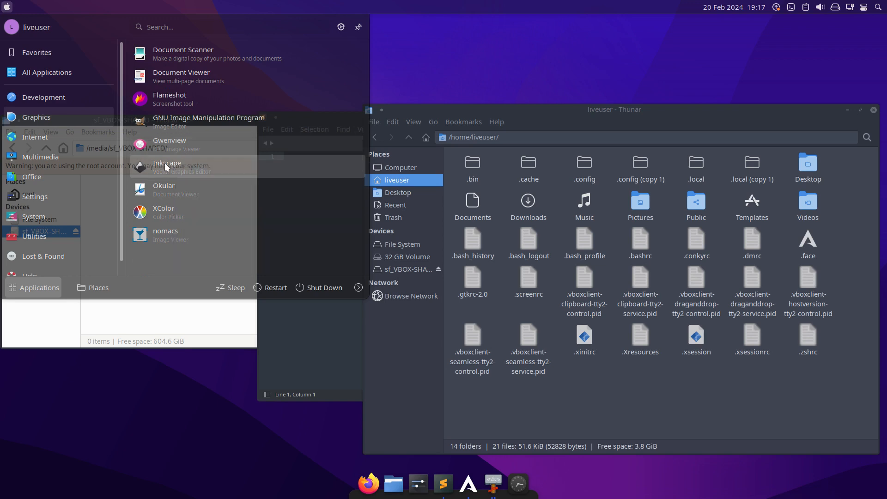
click(166, 165)
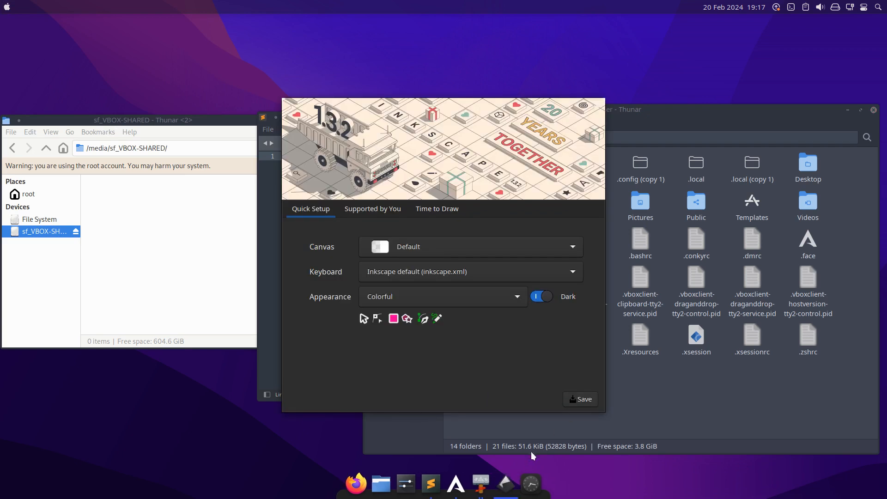
right_click(506, 483)
click(514, 323)
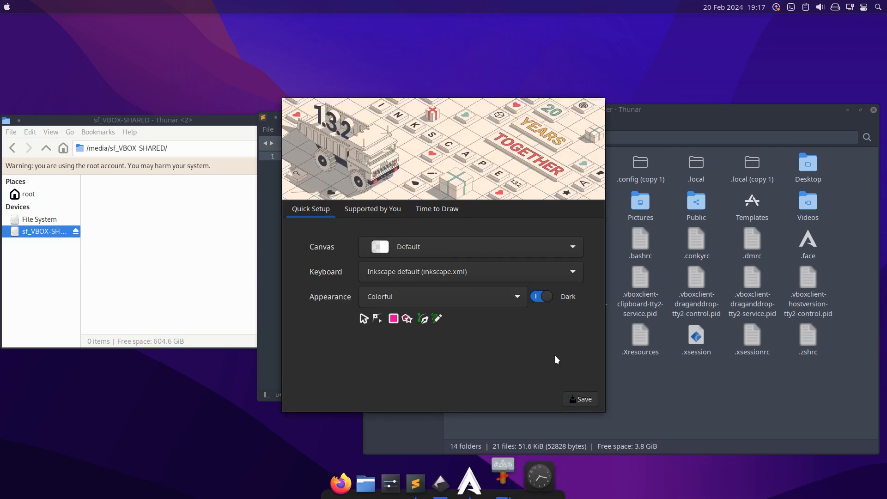
Save Inkscape's default quick setup, create a new document and close Inkscape.
click(581, 399)
click(581, 400)
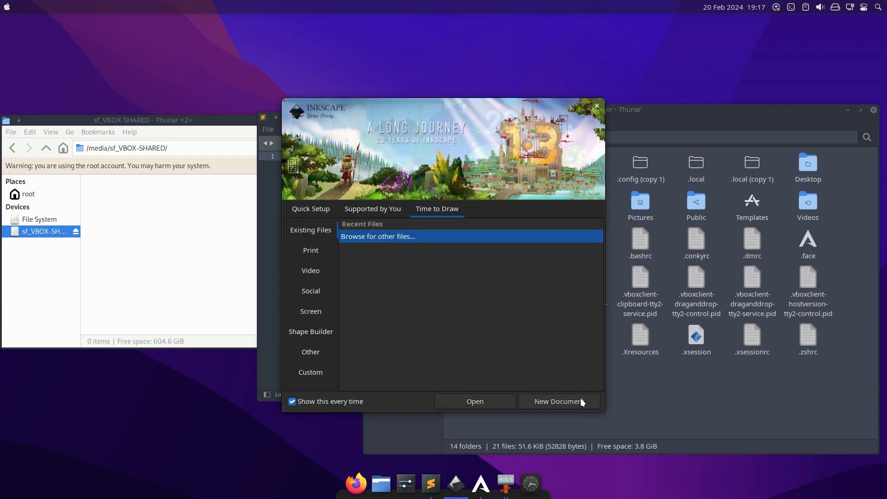
click(581, 401)
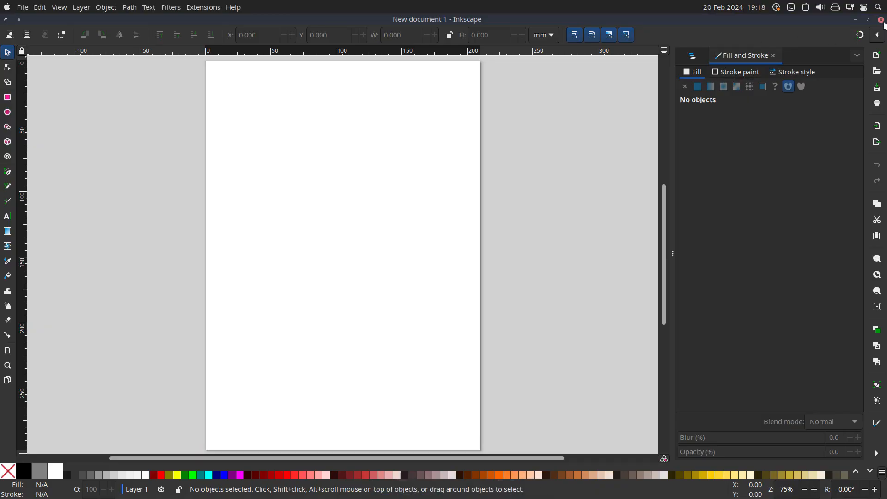
click(881, 21)
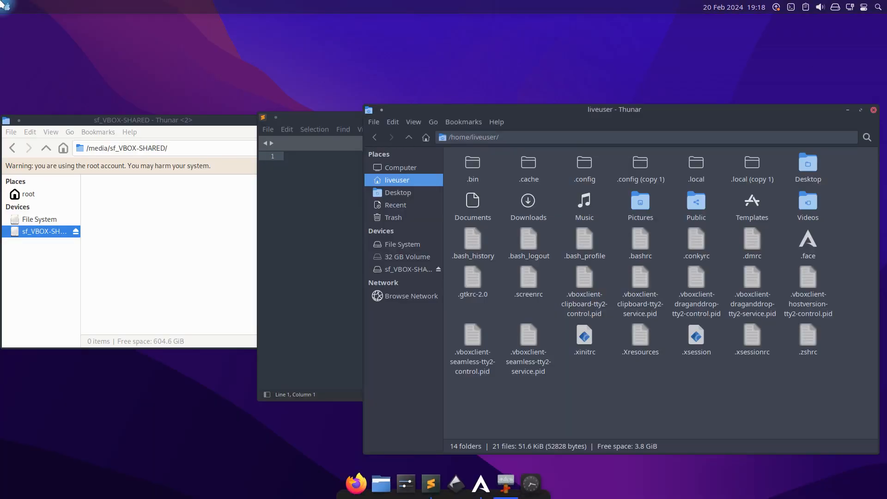
Launch the GNU Image Manipulation Program from the Graphics applications and pin its launcher to the Latte dock.
click(7, 7)
mouse_move(31, 127)
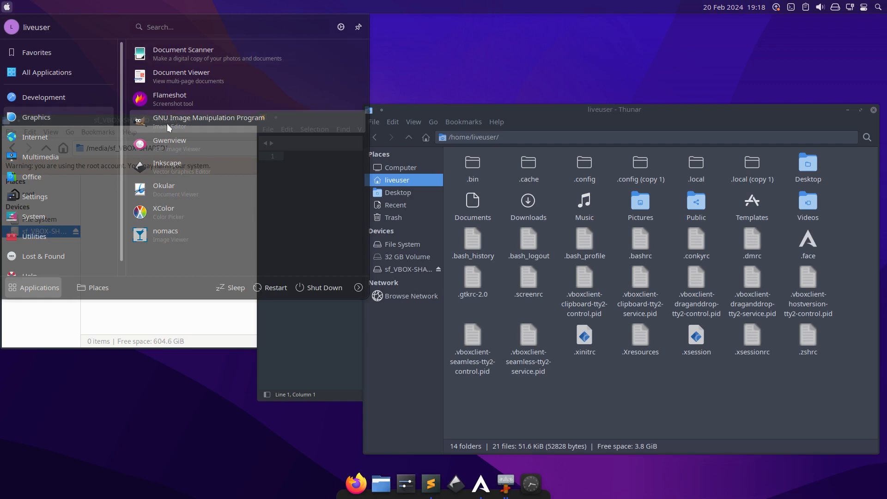
click(190, 123)
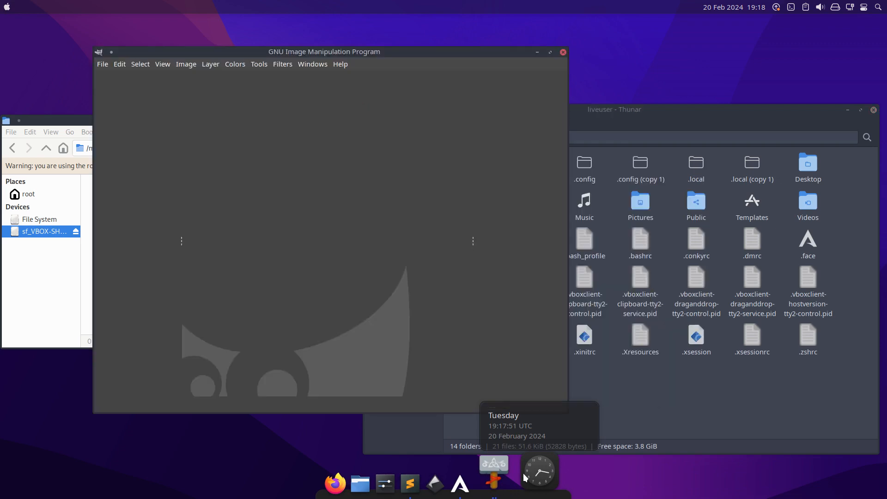
right_click(517, 478)
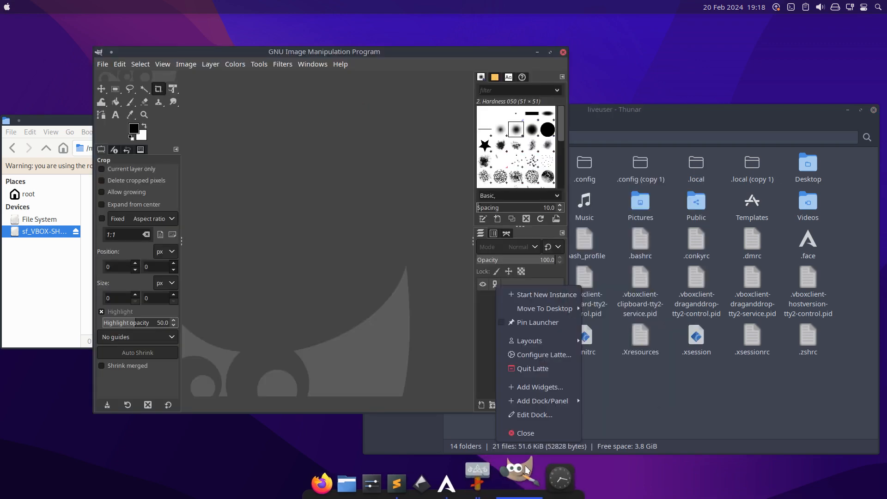
click(531, 324)
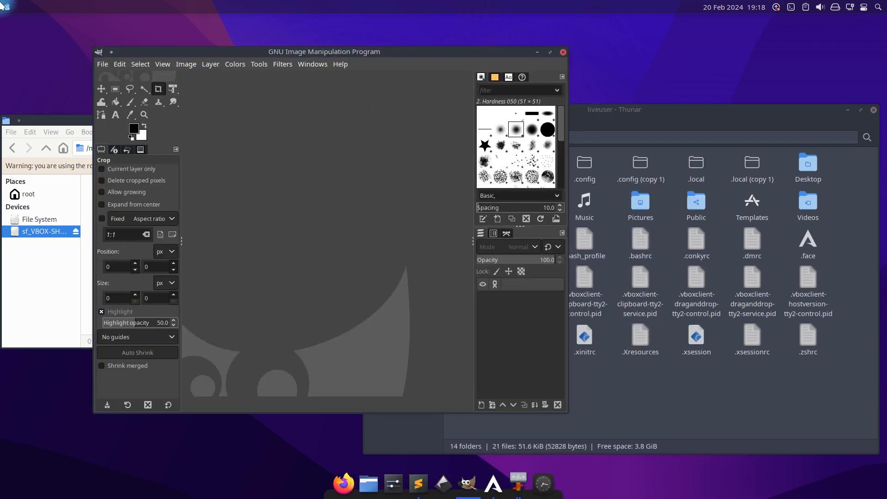
Launch Visual Studio Code from the Development applications and pin its launcher to the Latte dock.
click(7, 7)
mouse_move(44, 97)
scroll(215, 134, down, 3)
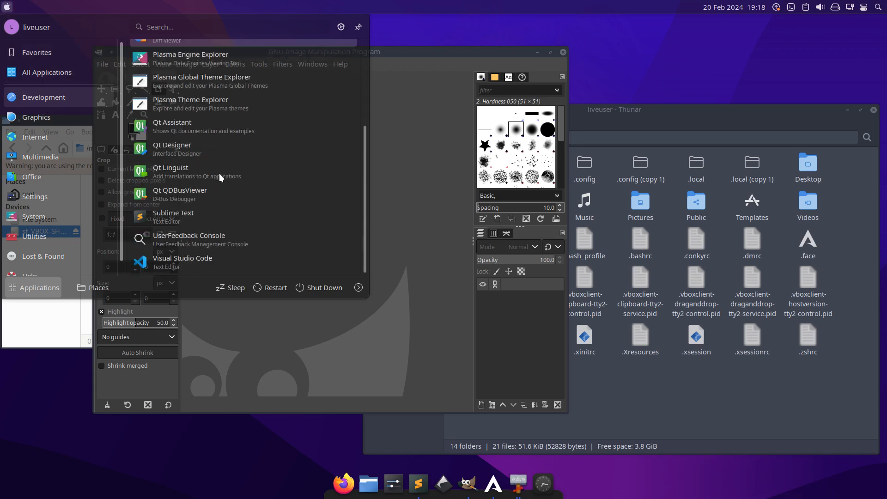
click(185, 264)
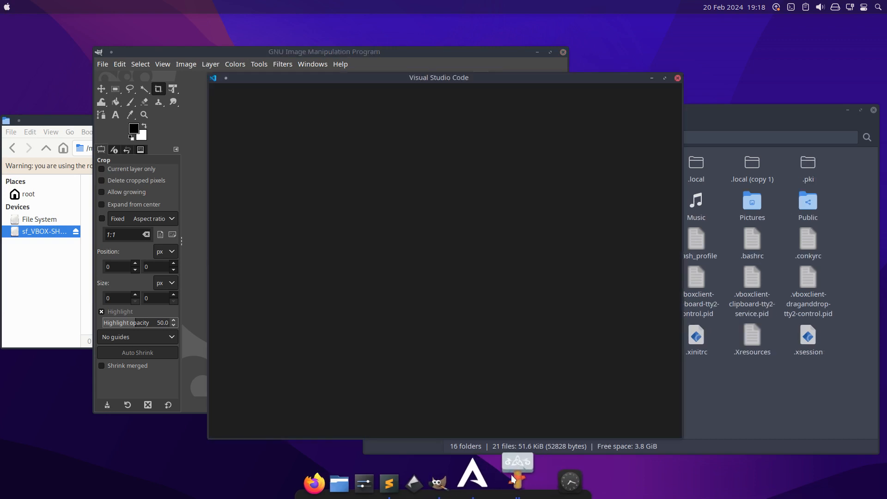
right_click(535, 473)
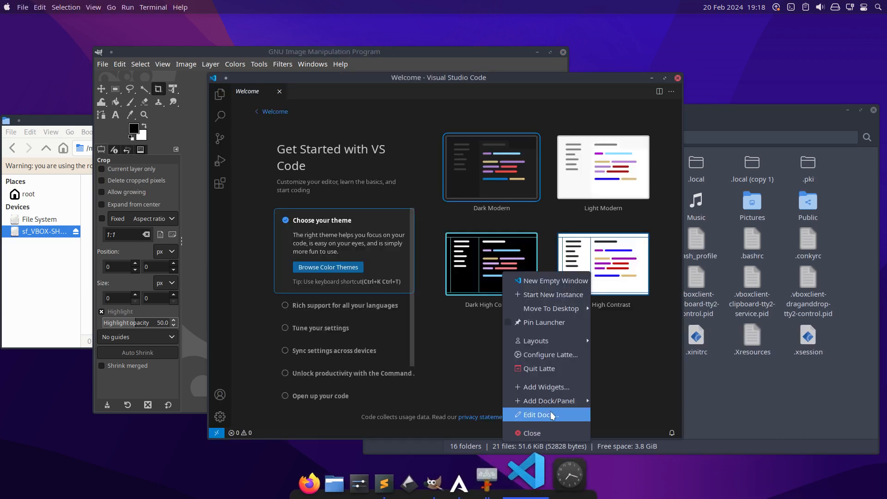
click(559, 323)
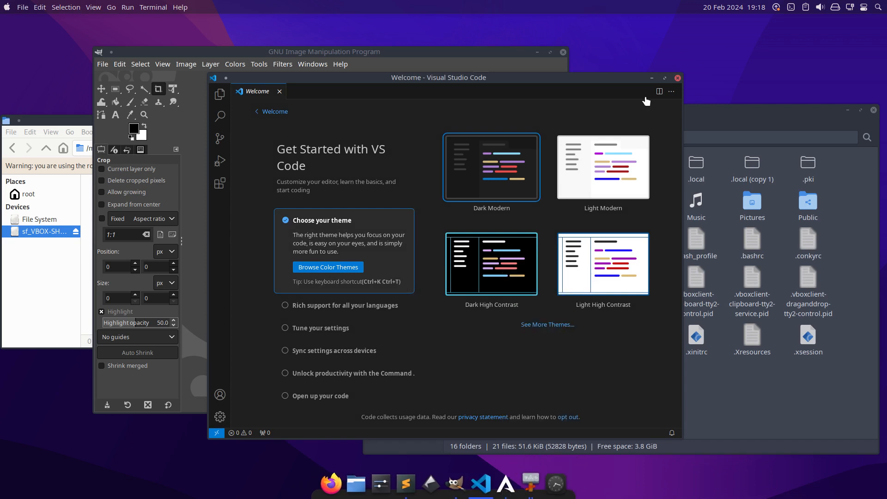
Close Visual Studio Code and GIMP, and move the Visual Studio Code launcher directly before Sublime Text in the dock.
click(677, 78)
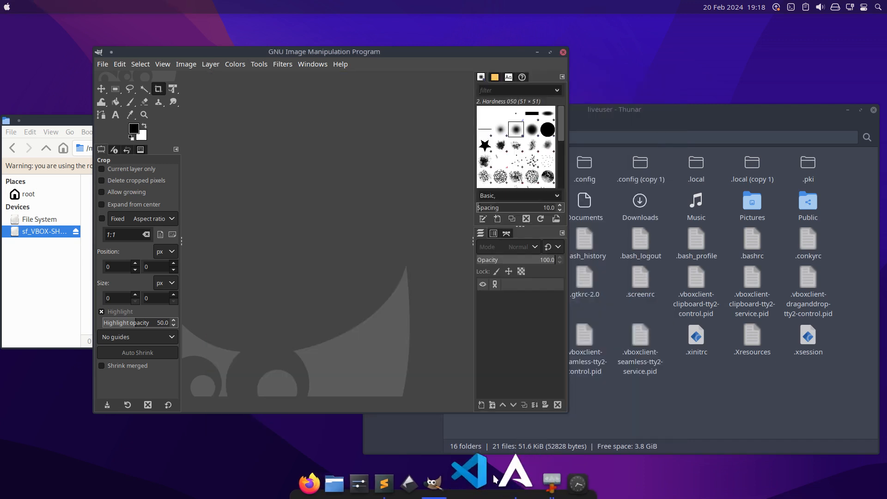
drag(477, 483, 403, 492)
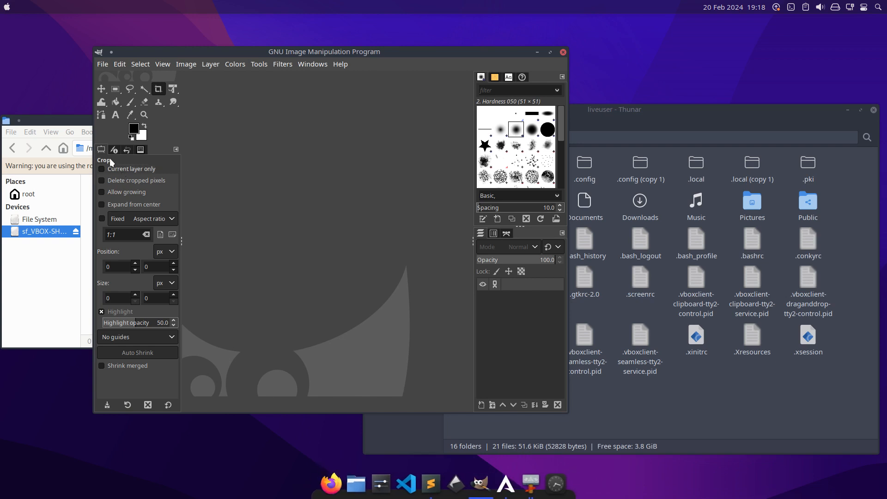
click(563, 51)
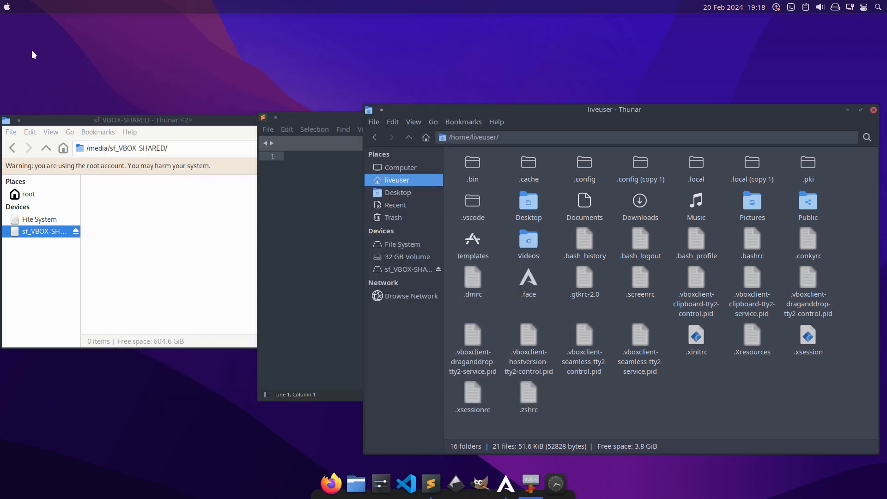
Launch Chromium from the Internet applications and create its kdewallet as a classic, blowfish encrypted file with an empty password.
click(7, 6)
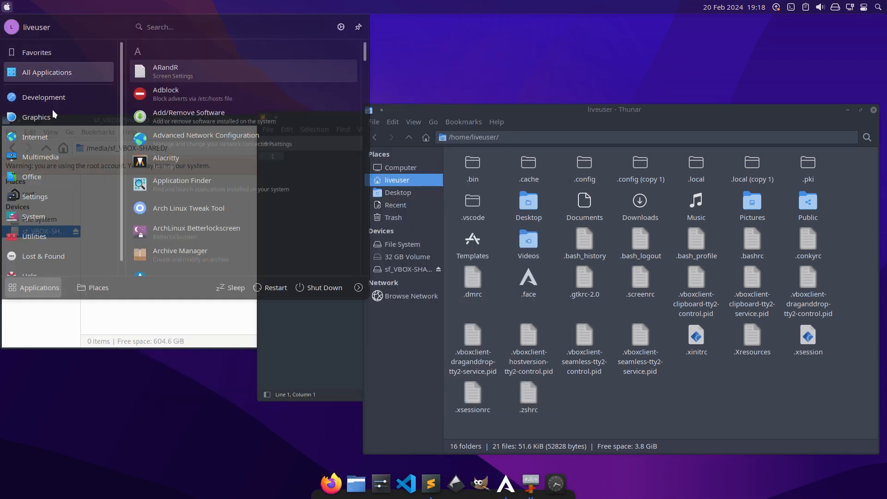
mouse_move(60, 132)
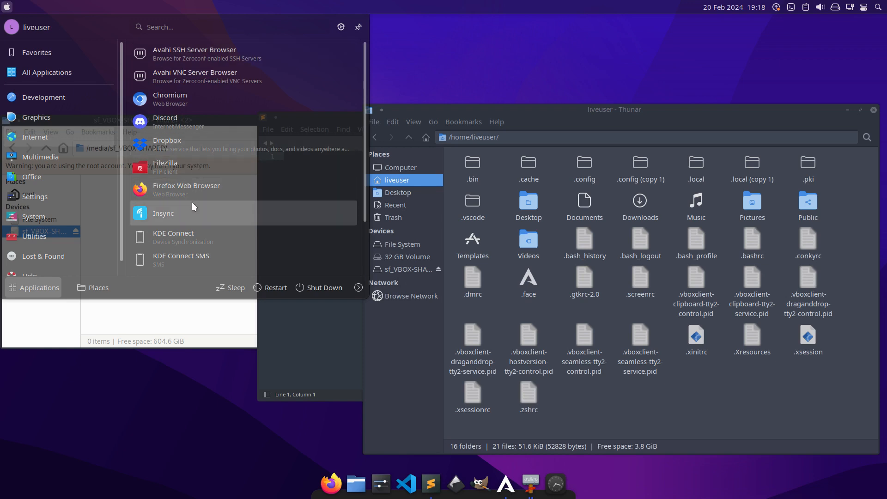
click(176, 103)
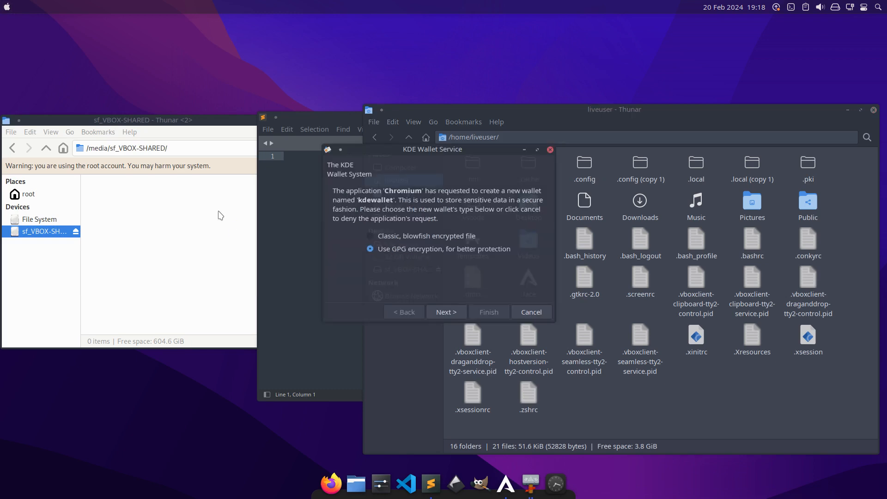
click(448, 236)
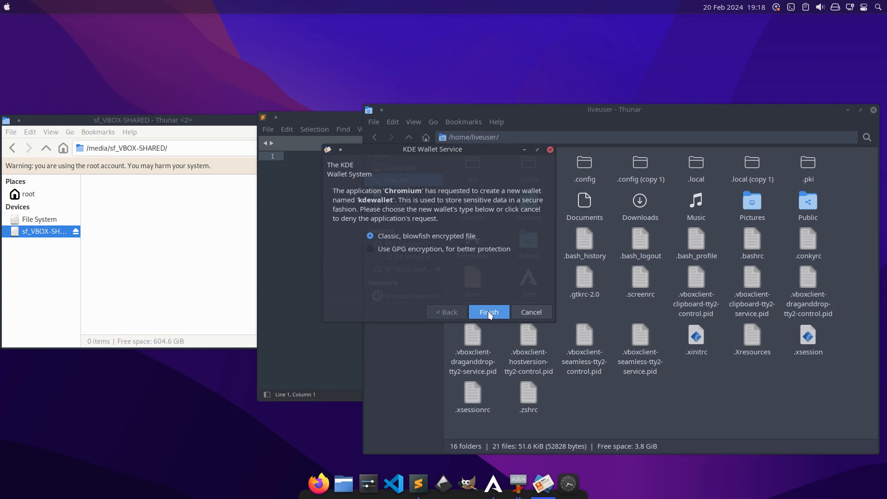
click(488, 311)
click(464, 300)
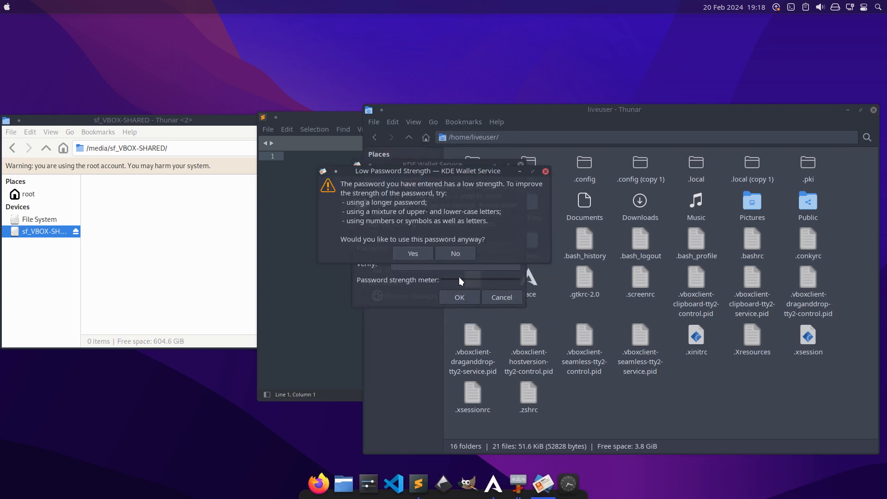
click(418, 255)
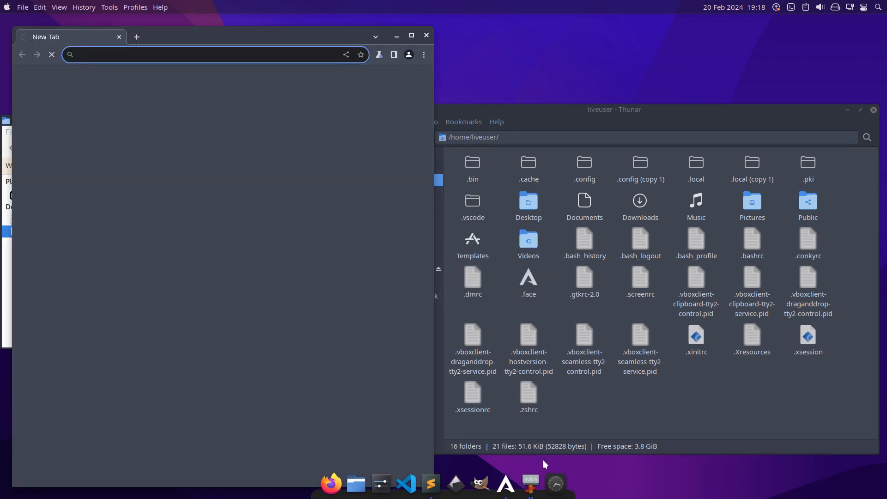
Pin Chromium's launcher to the Latte dock and close the browser window.
right_click(540, 483)
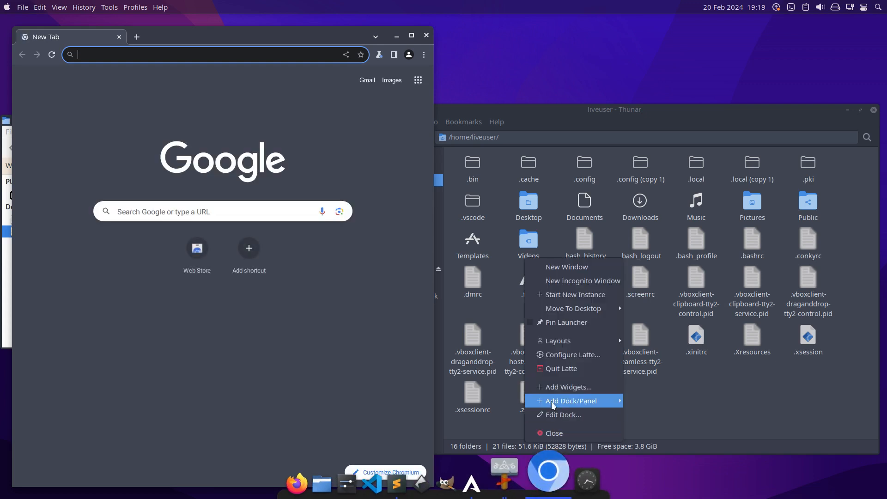
click(550, 322)
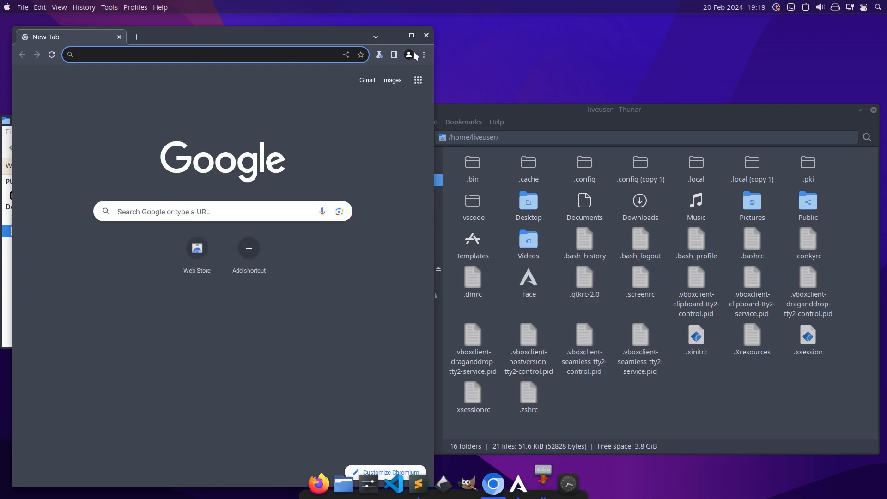
click(425, 36)
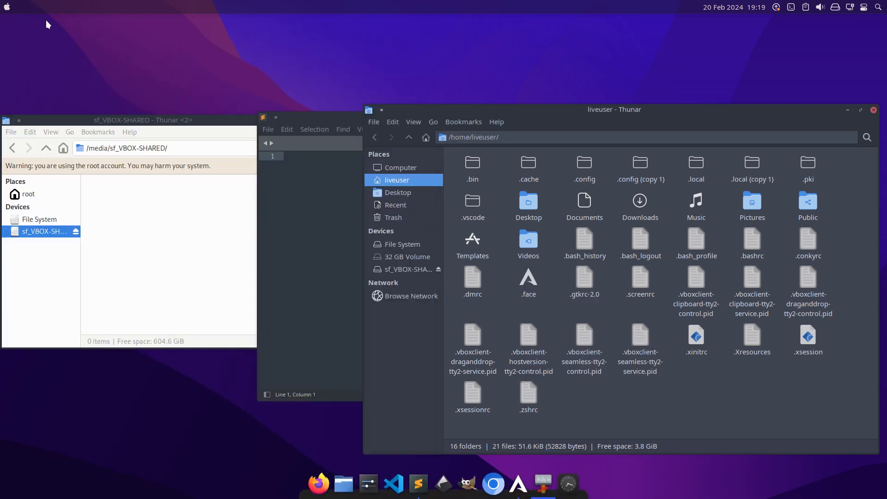
Launch Vivaldi from the Internet applications and pin its launcher to the Latte dock.
click(7, 7)
mouse_move(39, 137)
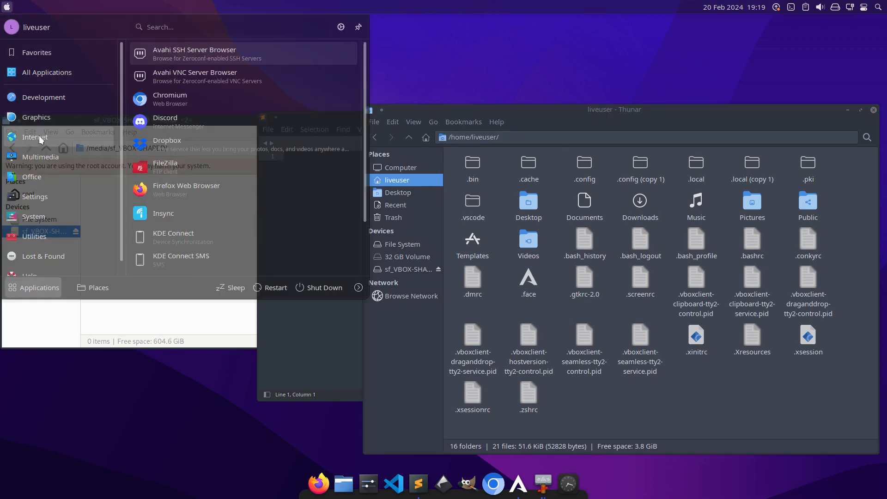
scroll(217, 197, down, 3)
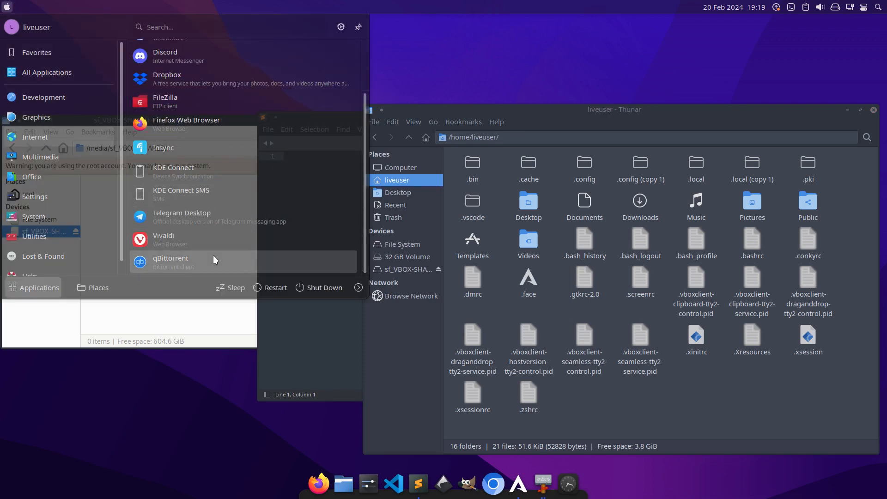
click(212, 240)
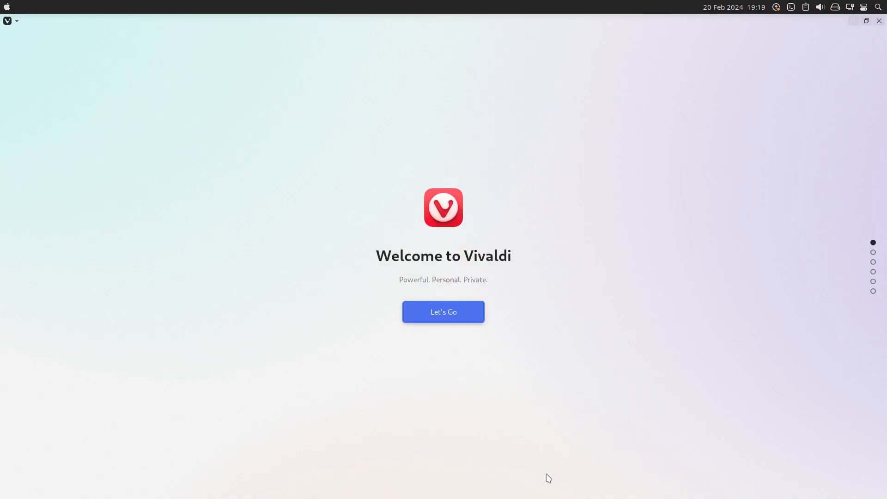
mouse_move(549, 496)
right_click(559, 472)
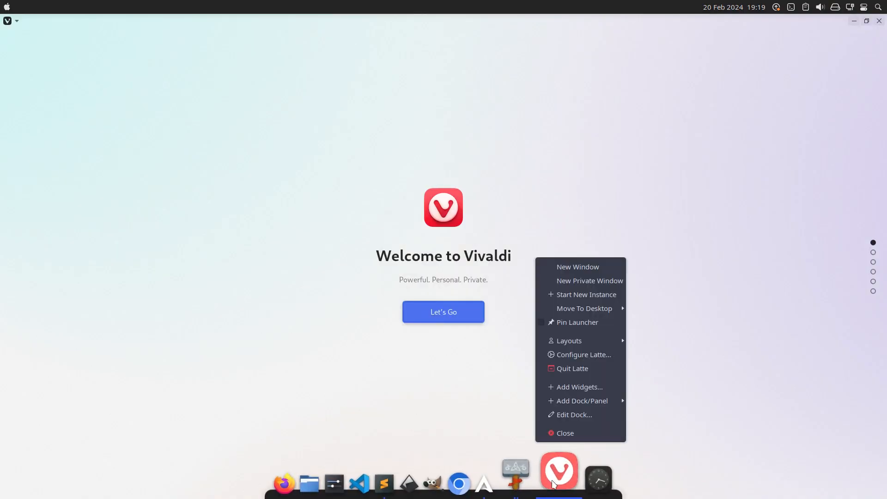
click(570, 322)
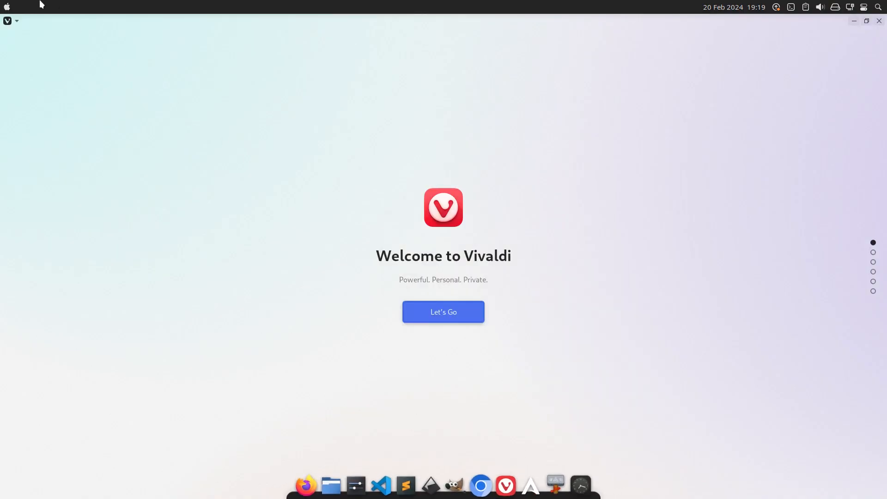
Close Vivaldi's welcome screen and its browser window, turning off further window-close confirmations.
click(879, 20)
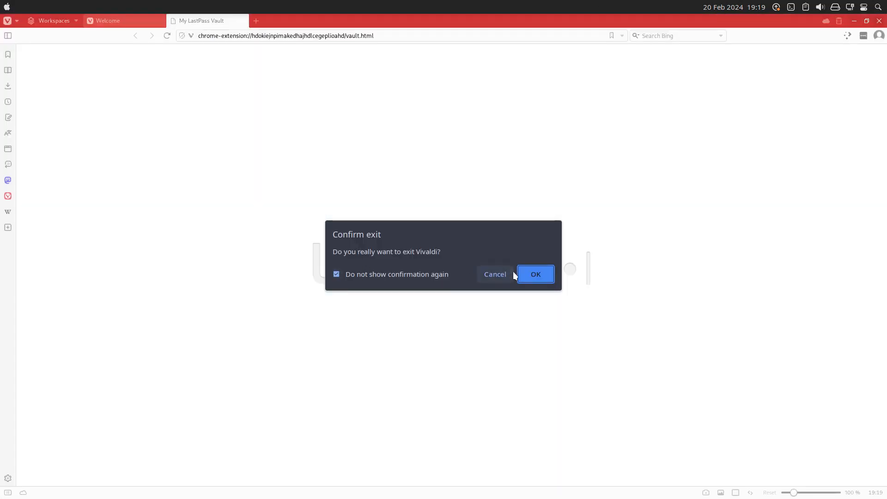
click(518, 274)
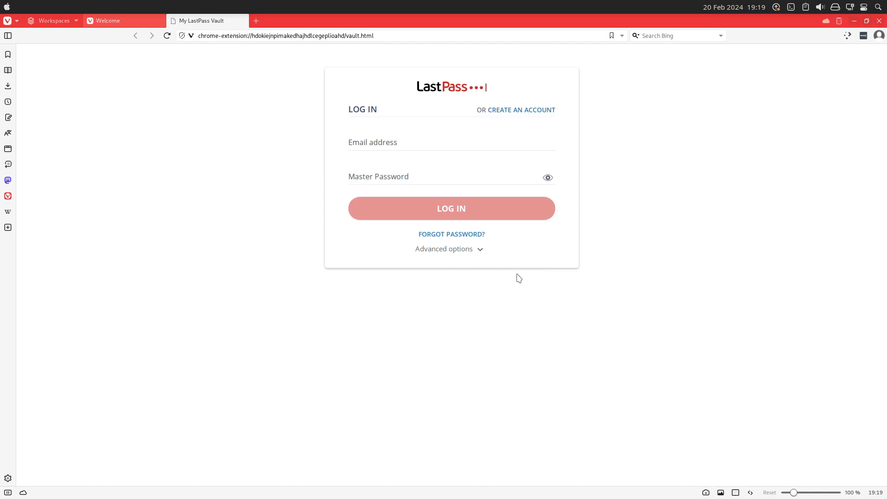
click(879, 21)
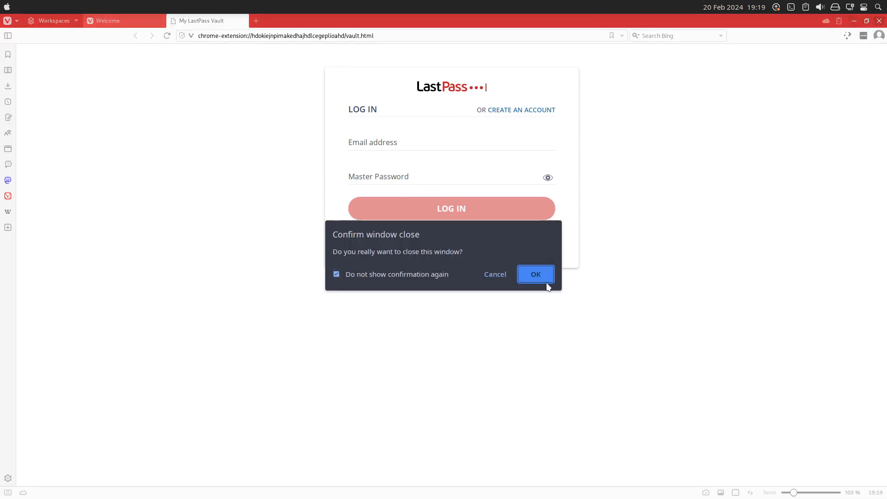
click(546, 282)
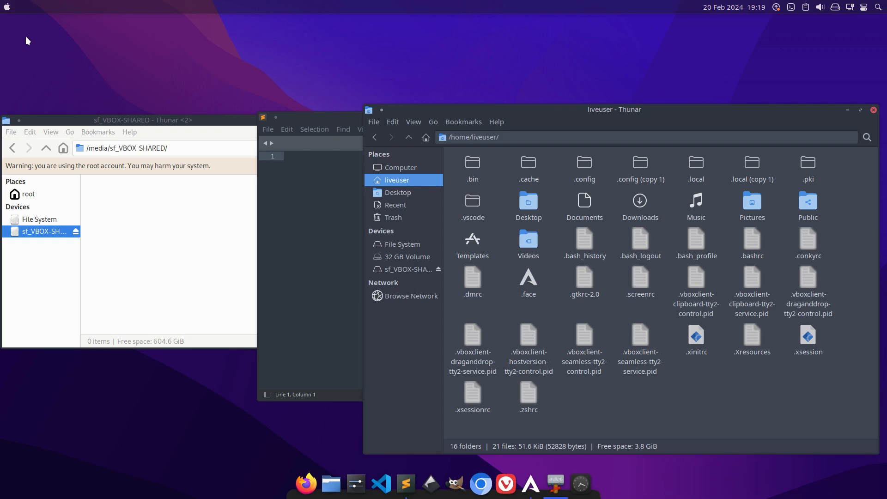
Launch Discord from the Internet applications and pin its launcher to the Latte dock.
click(7, 7)
mouse_move(37, 118)
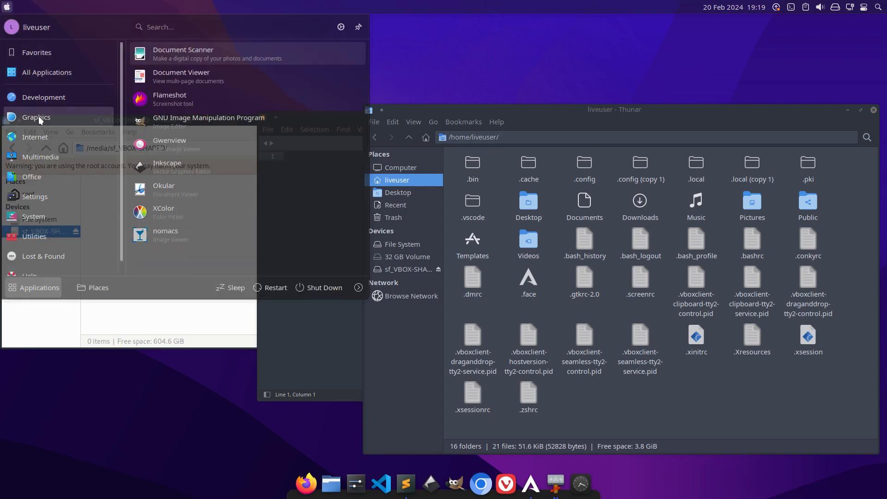
mouse_move(43, 135)
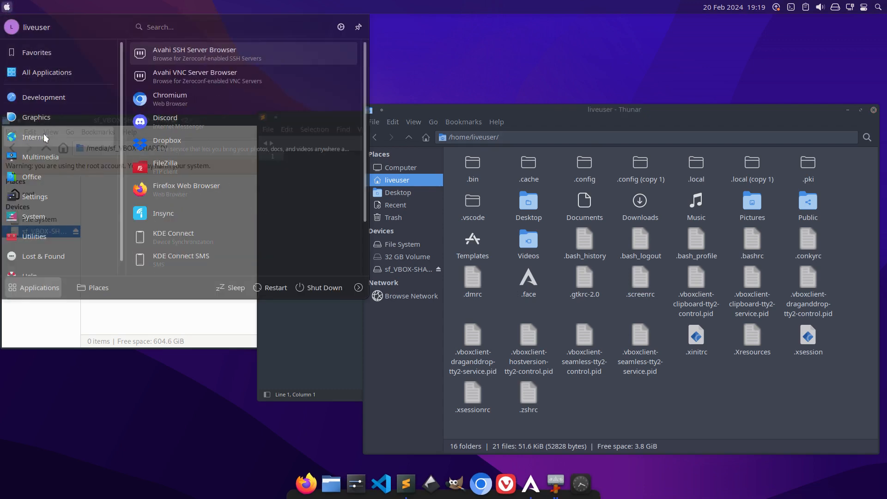
click(180, 119)
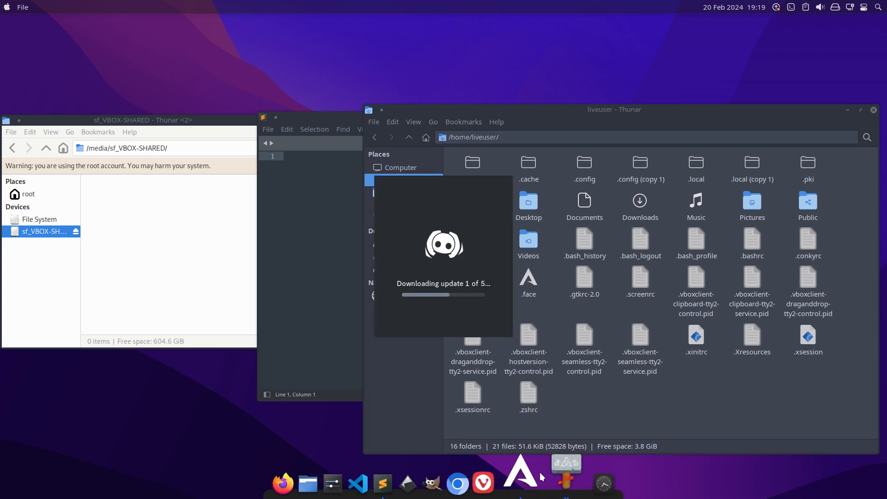
right_click(565, 478)
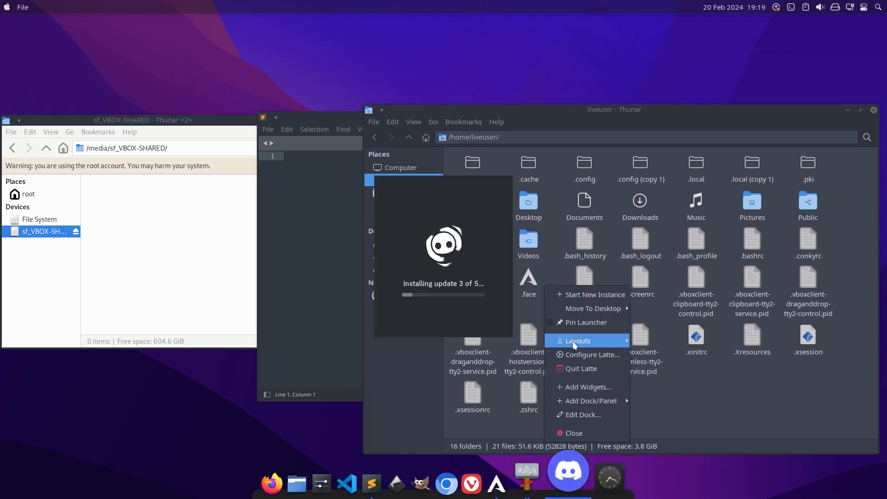
click(575, 329)
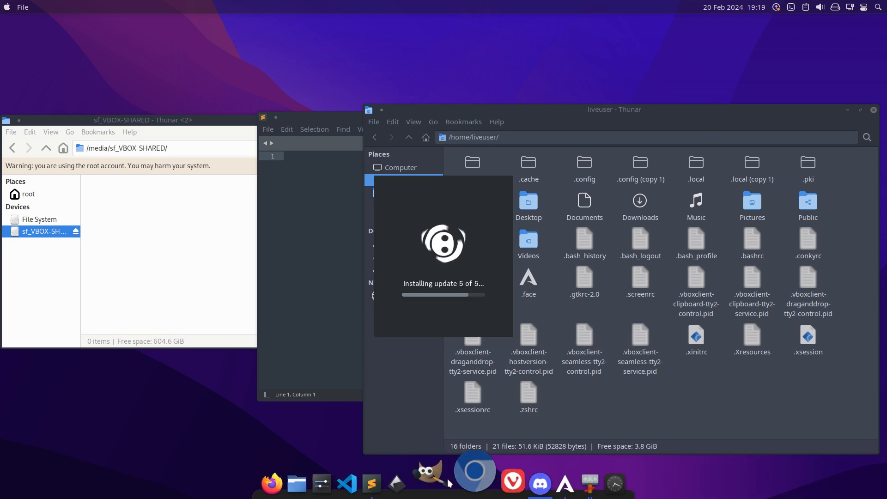
Move the Chromium launcher directly after Firefox in the Latte dock.
drag(478, 480, 305, 485)
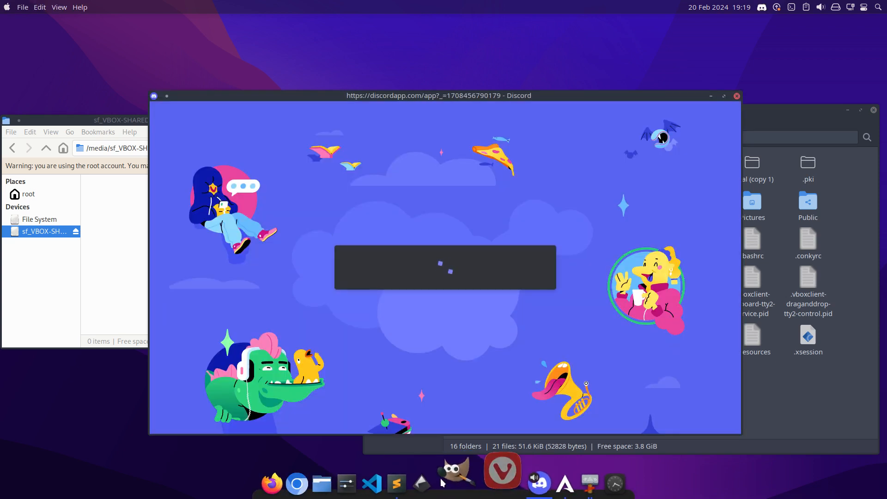
Move the Vivaldi launcher directly after Chromium in the Latte dock and close the Discord and Firefox windows.
drag(516, 482, 344, 482)
click(293, 483)
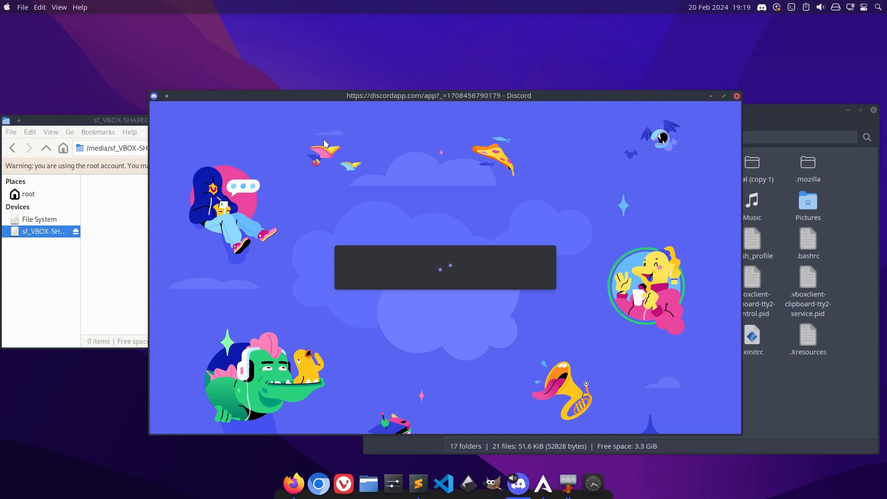
click(736, 96)
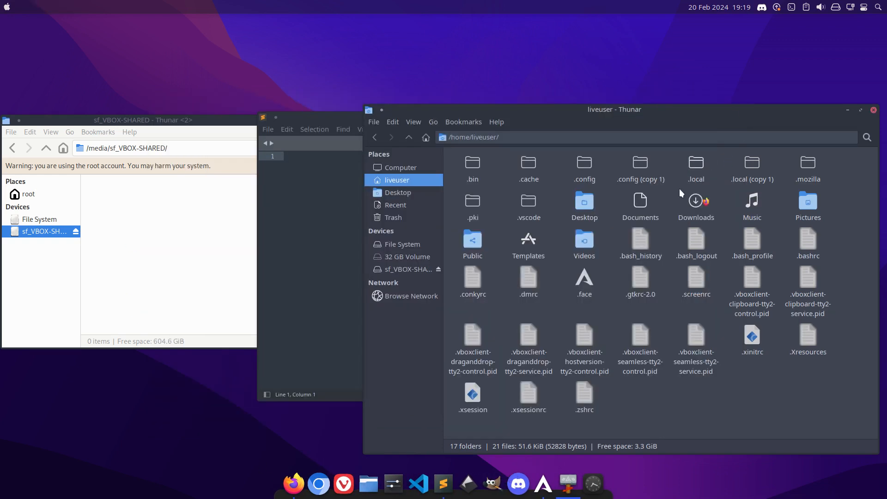
click(6, 8)
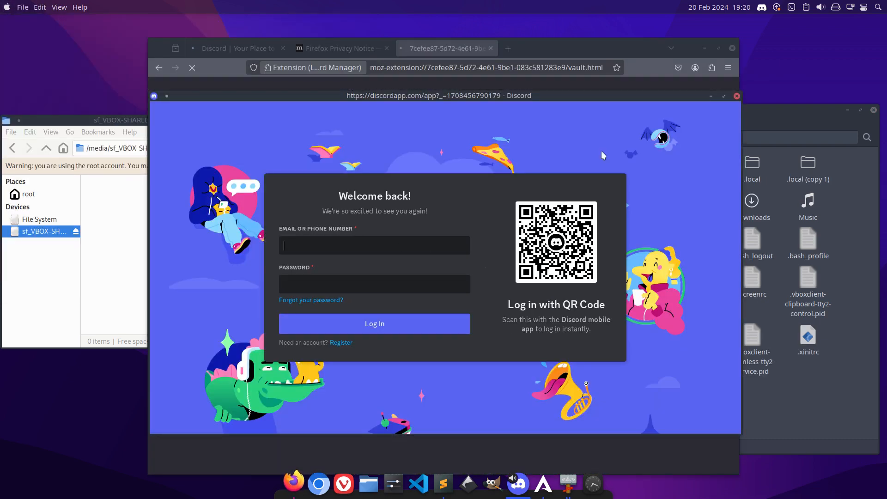
click(736, 95)
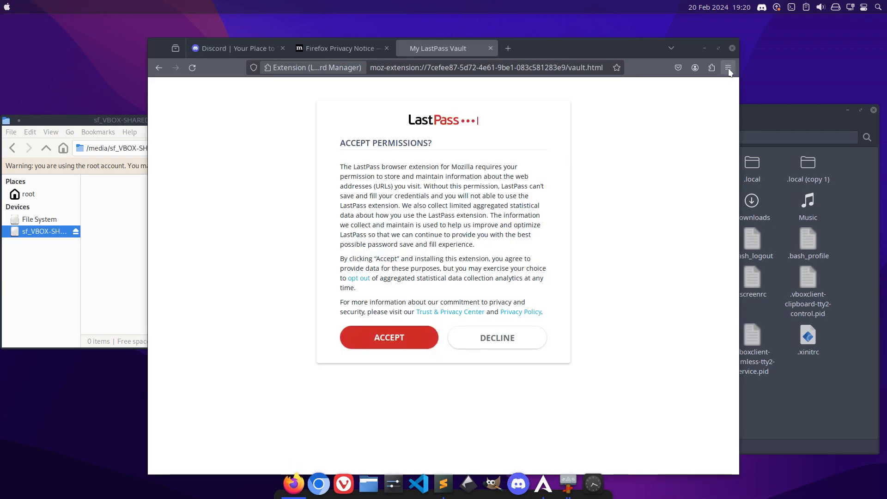
Launch Telegram Desktop from the Internet applications and pin its launcher to the Latte dock.
click(7, 6)
click(35, 137)
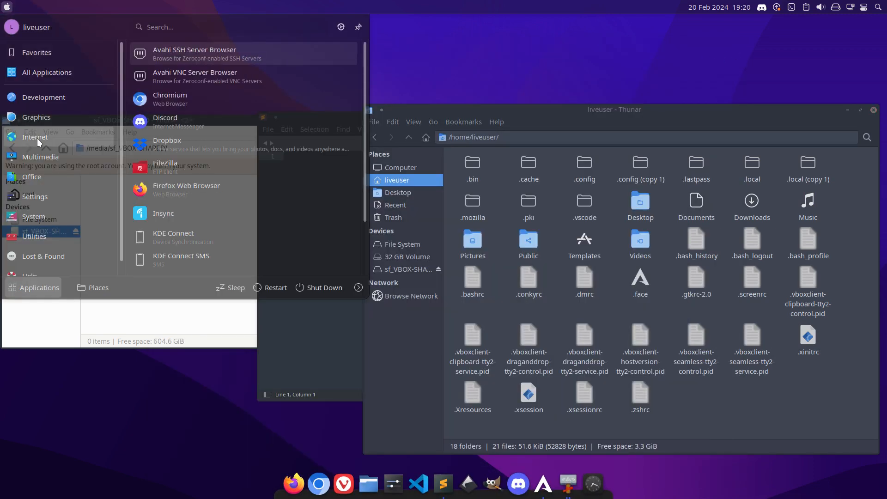
scroll(262, 187, down, 3)
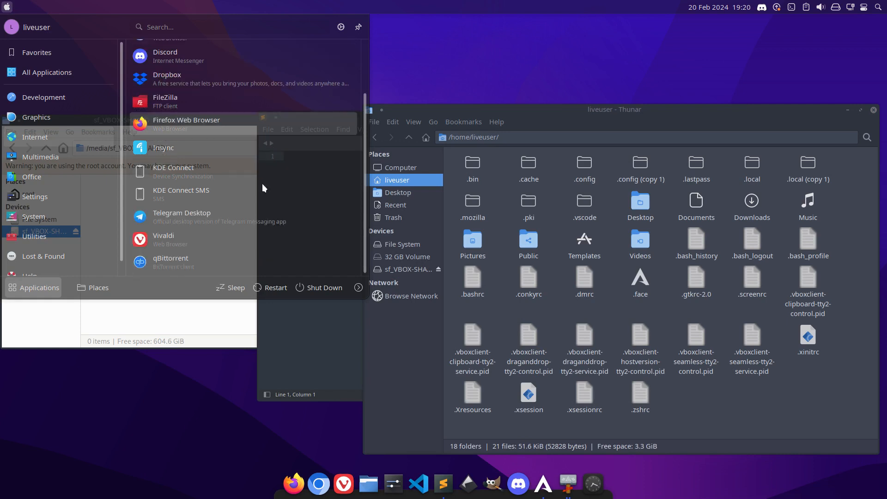
click(245, 220)
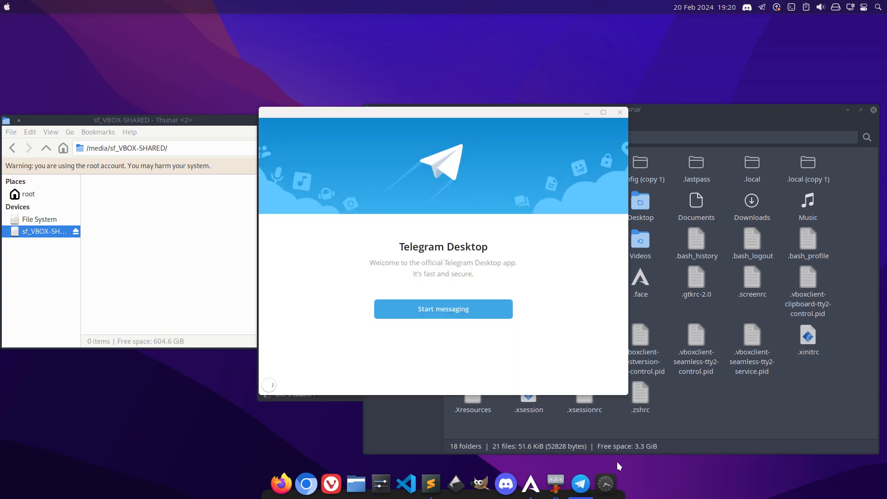
right_click(581, 471)
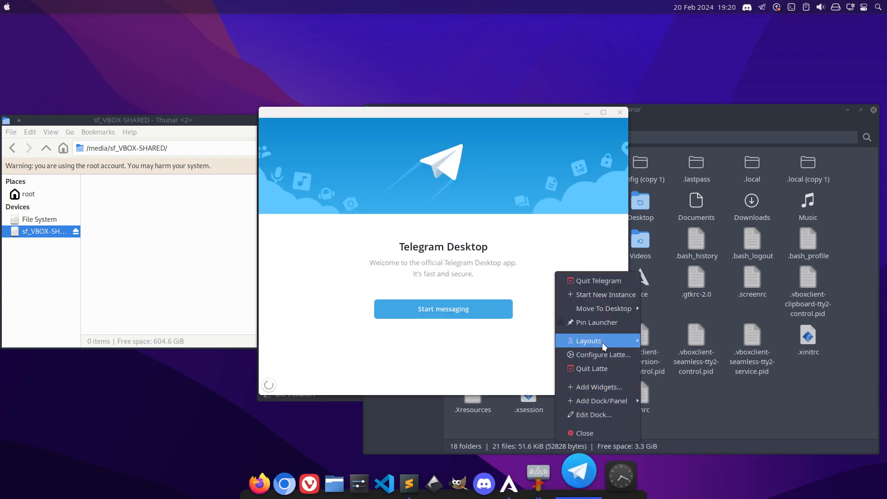
click(600, 325)
Launch Spotify from the Multimedia applications and pin its launcher to the Latte dock.
click(4, 8)
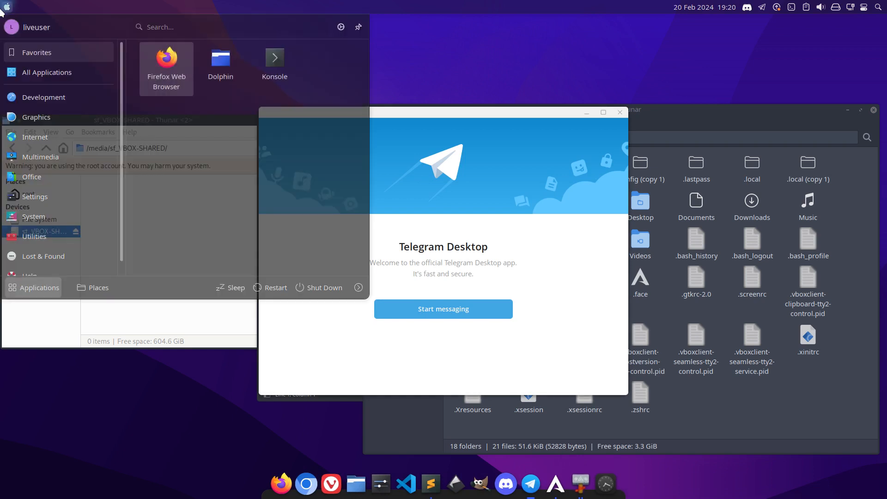
mouse_move(40, 133)
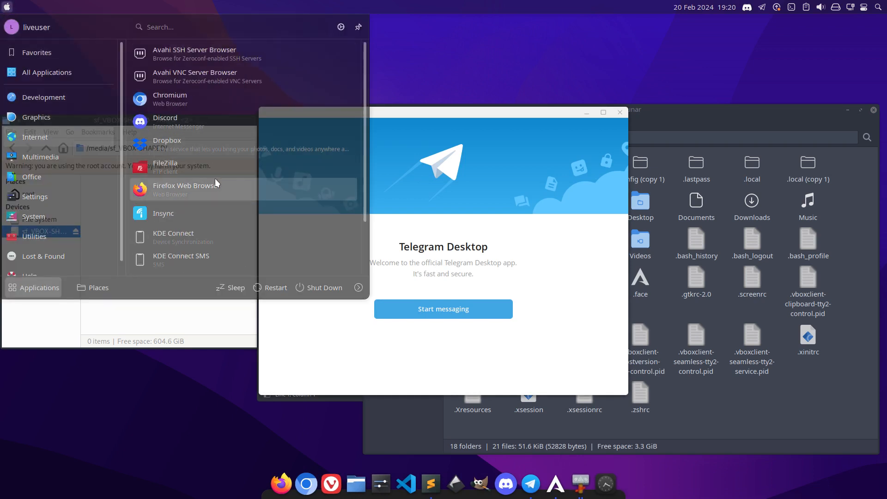
scroll(215, 178, down, 3)
mouse_move(46, 161)
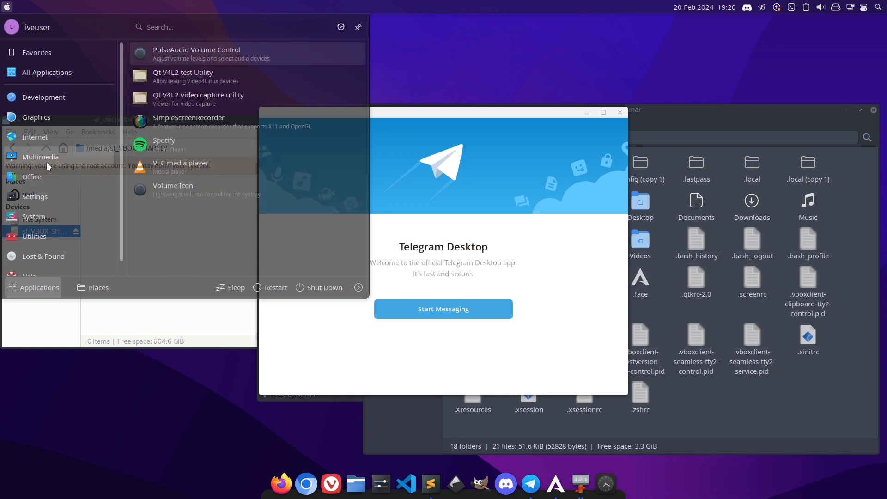
click(160, 151)
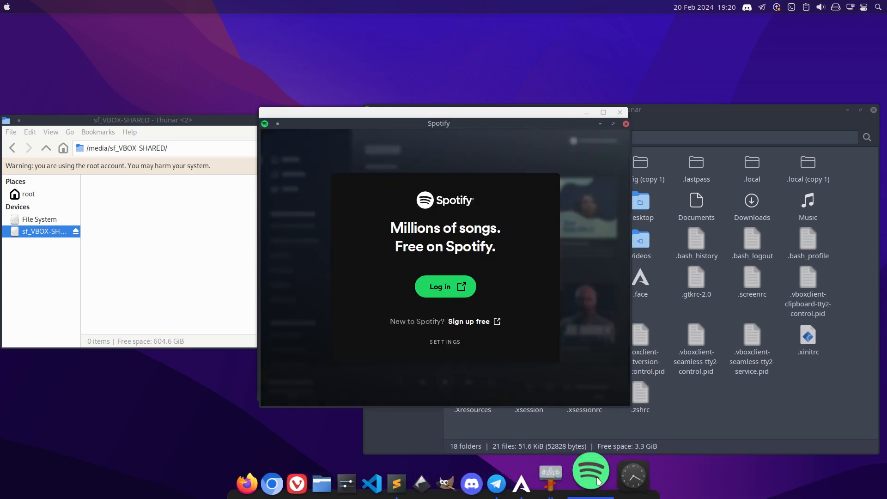
right_click(591, 476)
click(620, 319)
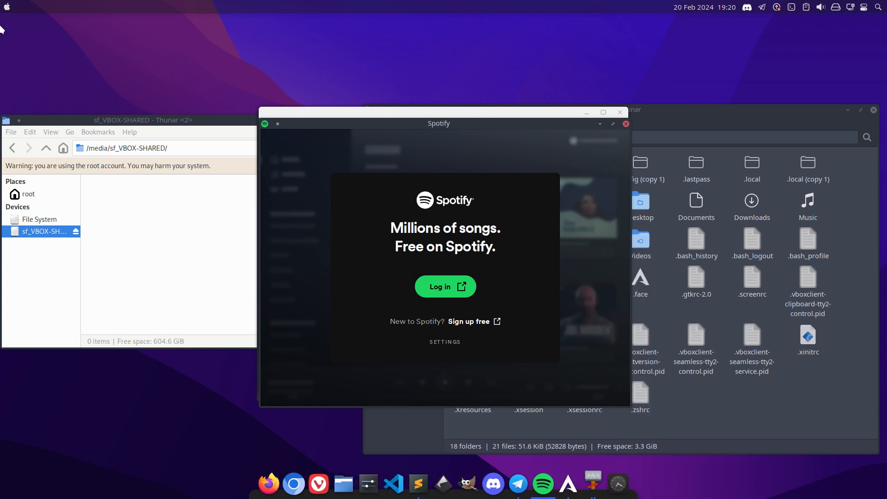
Look through the Settings, Utilities, Lost & Found and System applications for more programs worth pinning to the dock.
click(5, 7)
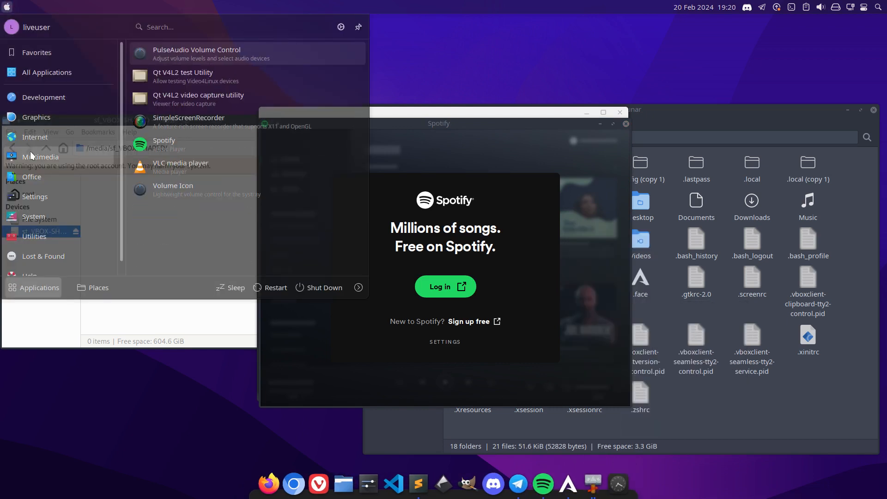
mouse_move(37, 183)
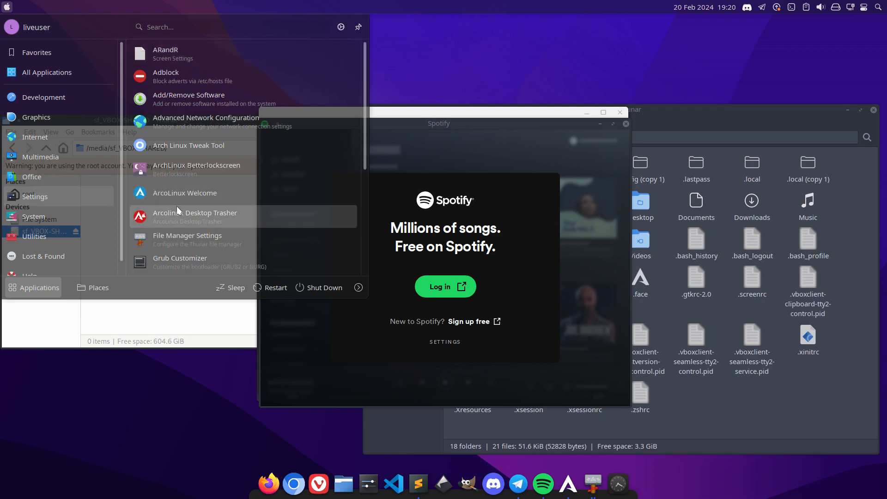
scroll(189, 231, down, 1)
scroll(188, 231, down, 6)
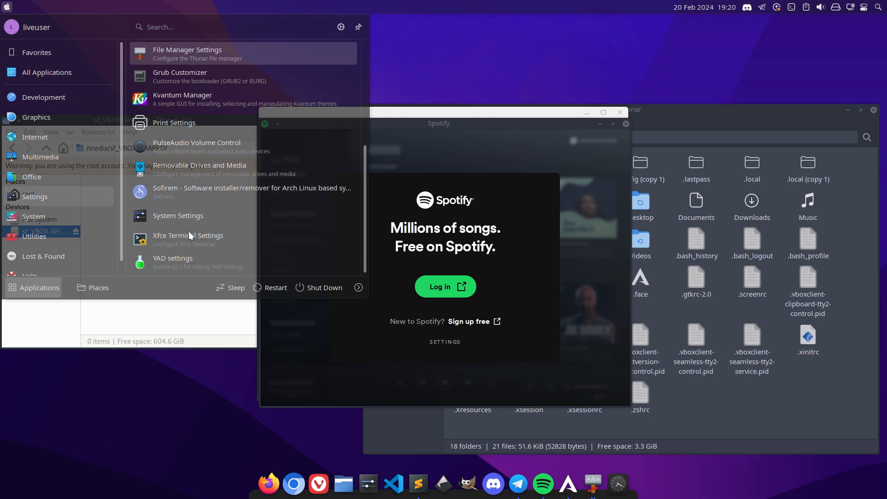
scroll(189, 231, up, 7)
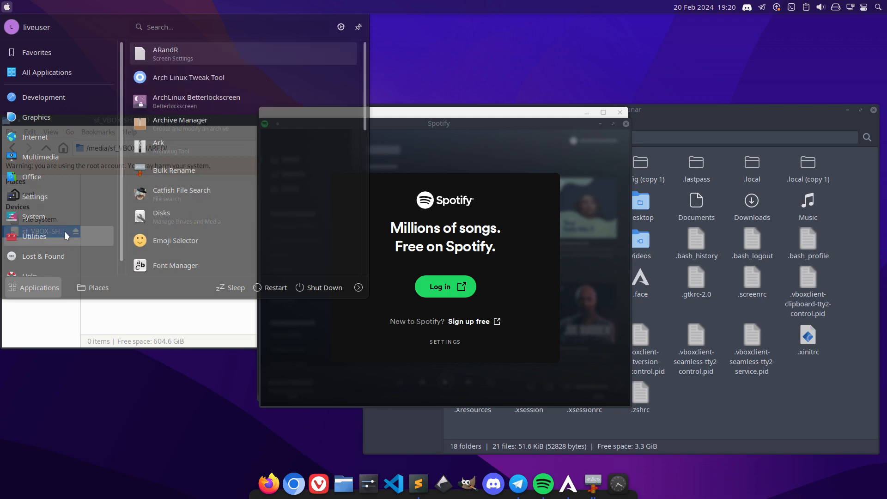
scroll(206, 226, down, 8)
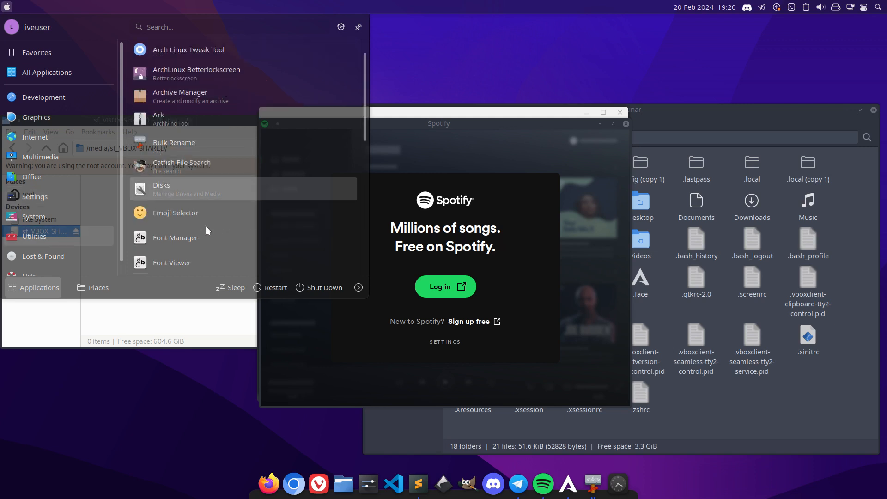
scroll(206, 227, down, 7)
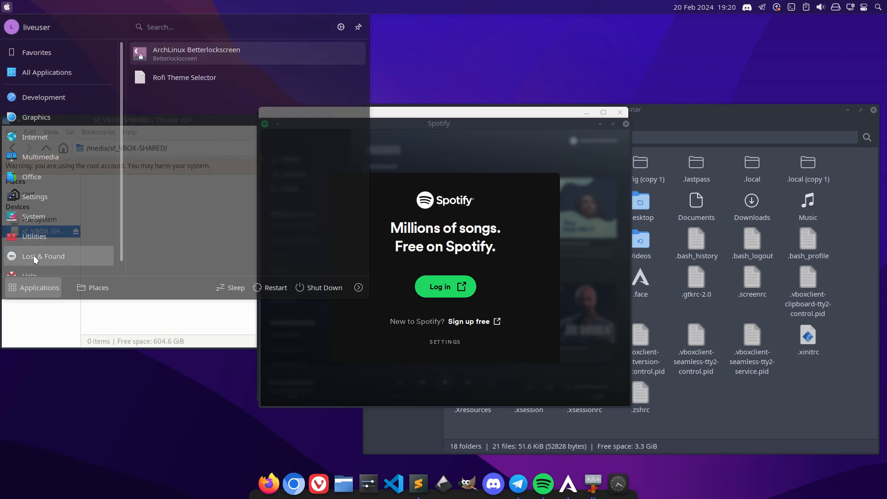
mouse_move(34, 238)
scroll(33, 238, down, 1)
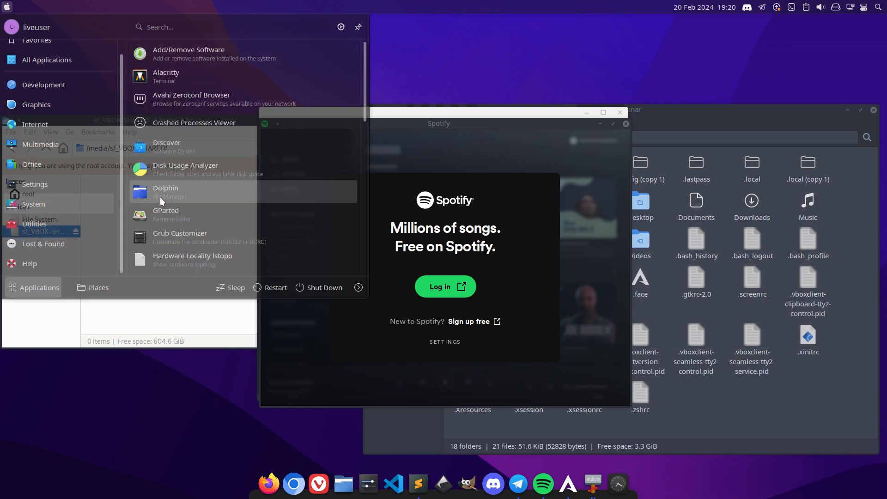
scroll(183, 198, down, 4)
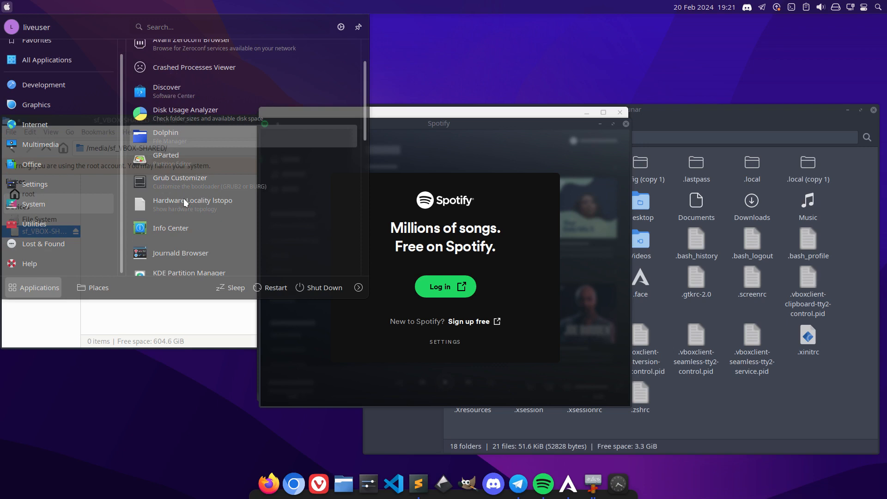
scroll(184, 198, down, 2)
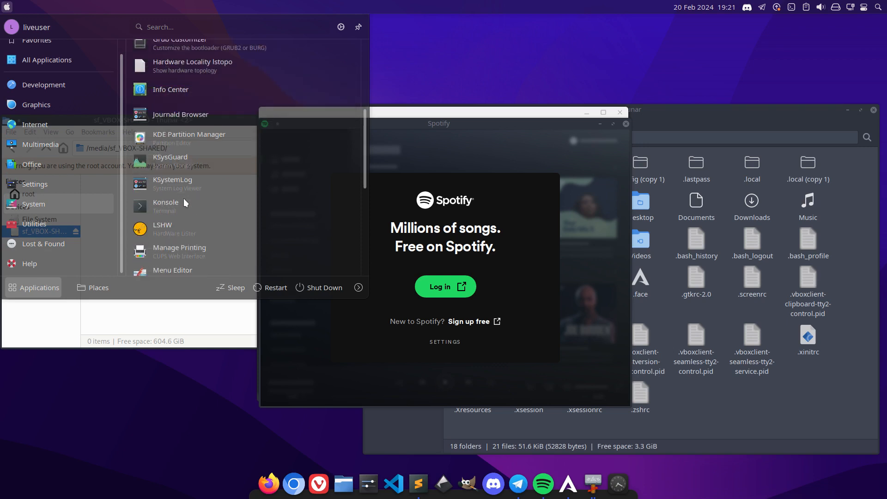
scroll(184, 199, down, 5)
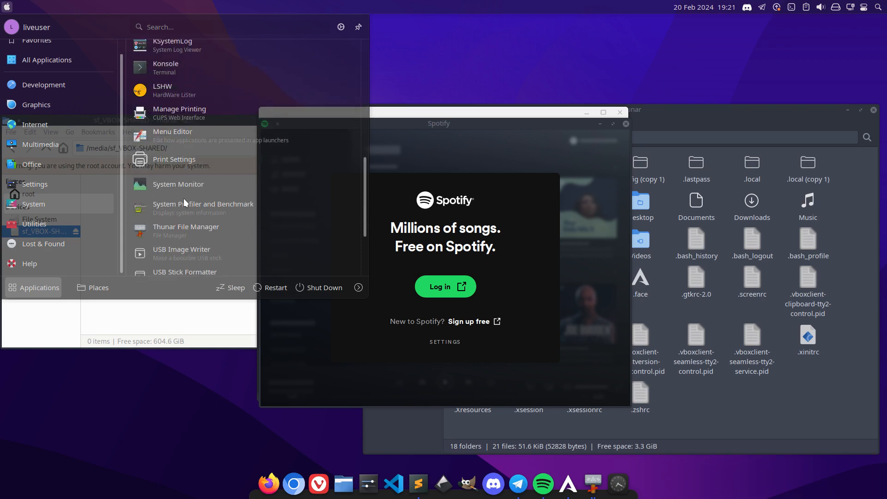
scroll(184, 202, down, 3)
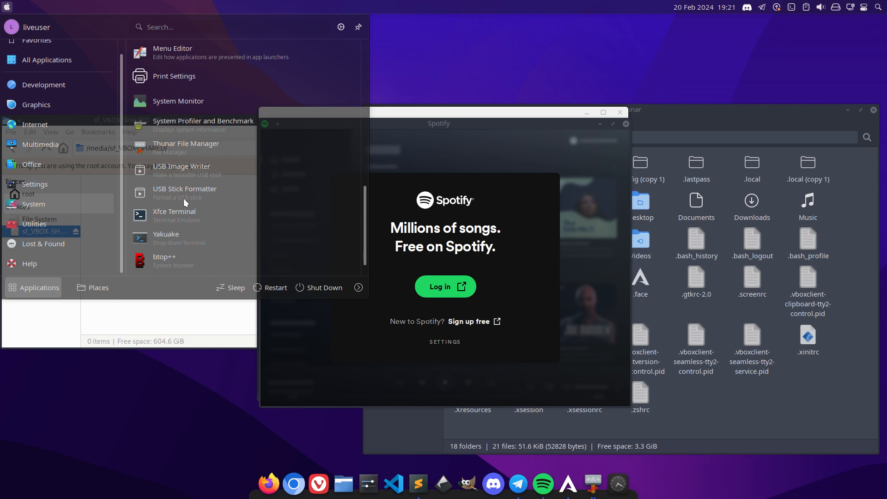
scroll(184, 199, down, 1)
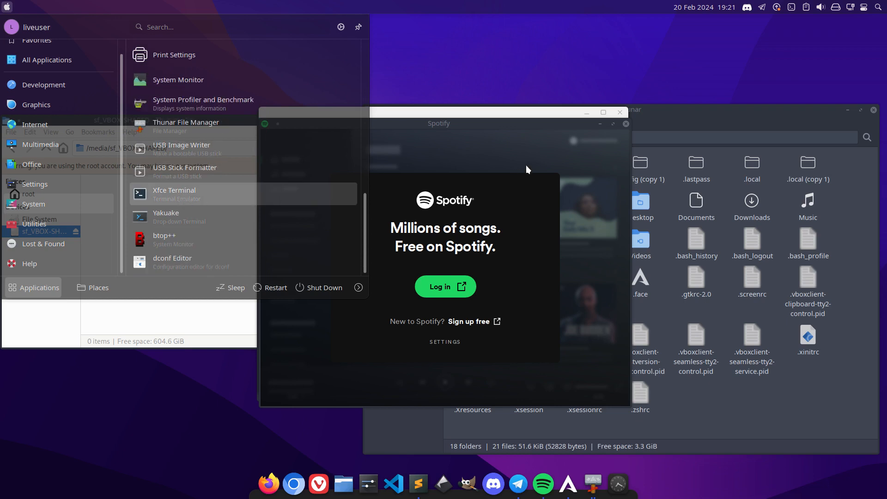
Close the Telegram and Spotify windows and move the Spotify launcher directly after Vivaldi in the dock.
click(620, 112)
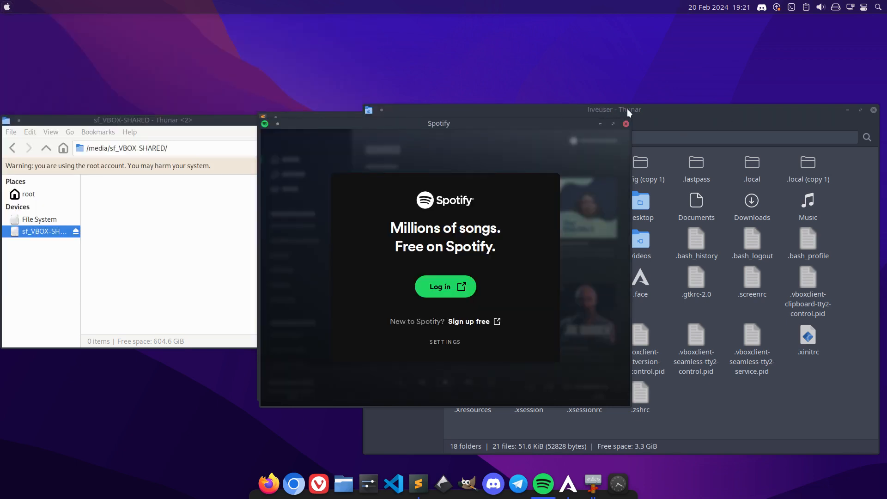
click(626, 123)
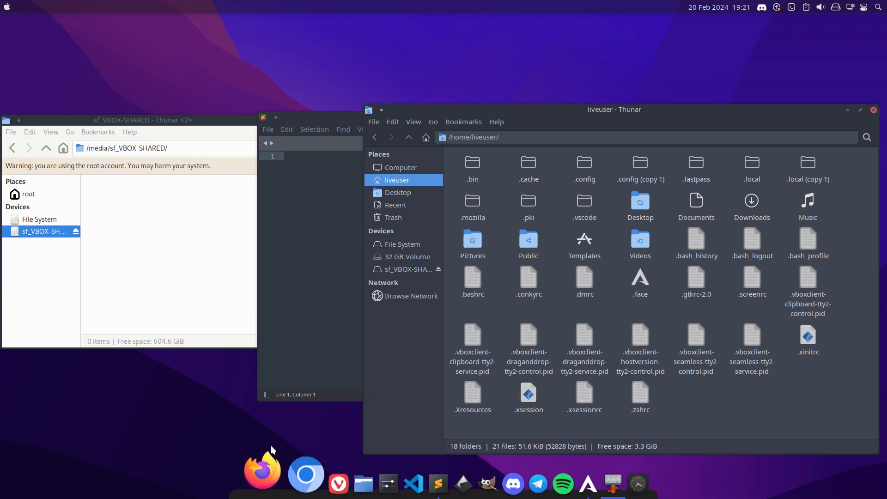
drag(564, 483, 343, 485)
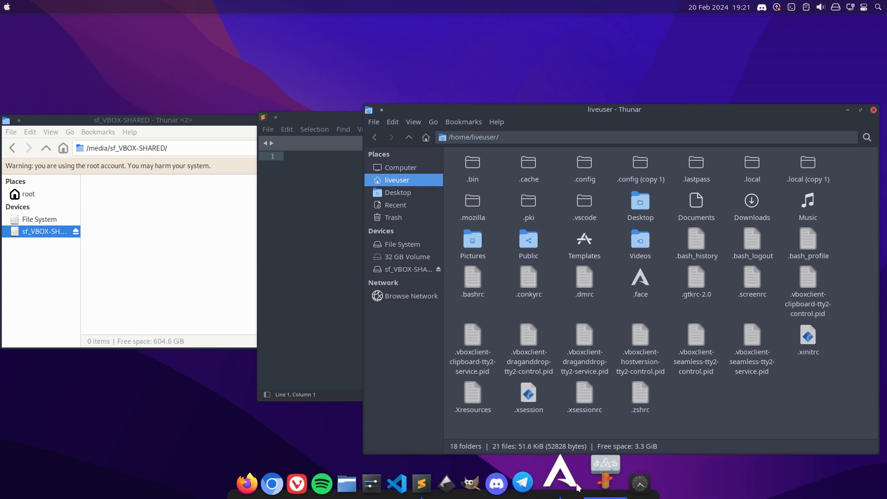
Remove the Analog Clock widget from the Latte dock in its edit mode, then close the dock settings.
mouse_move(621, 481)
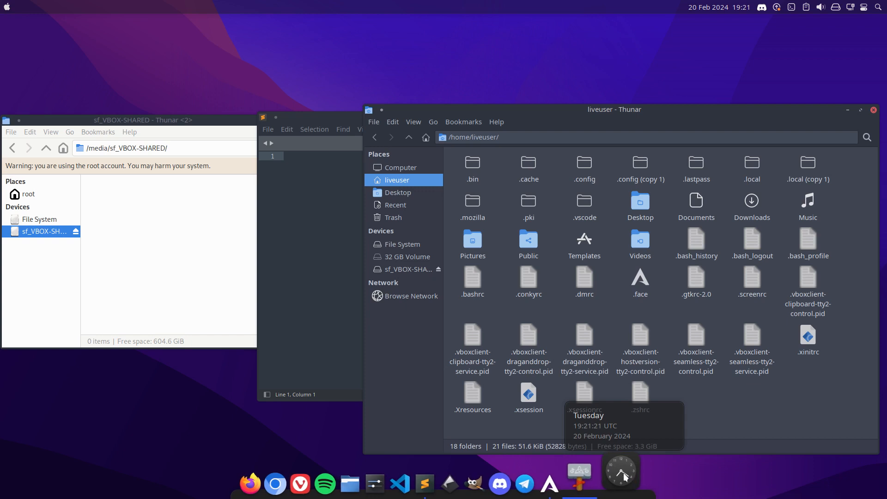
right_click(625, 473)
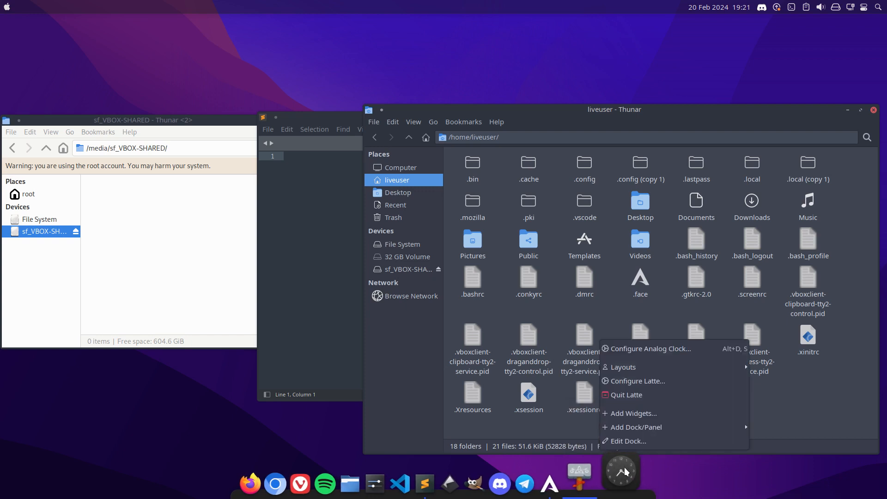
click(629, 441)
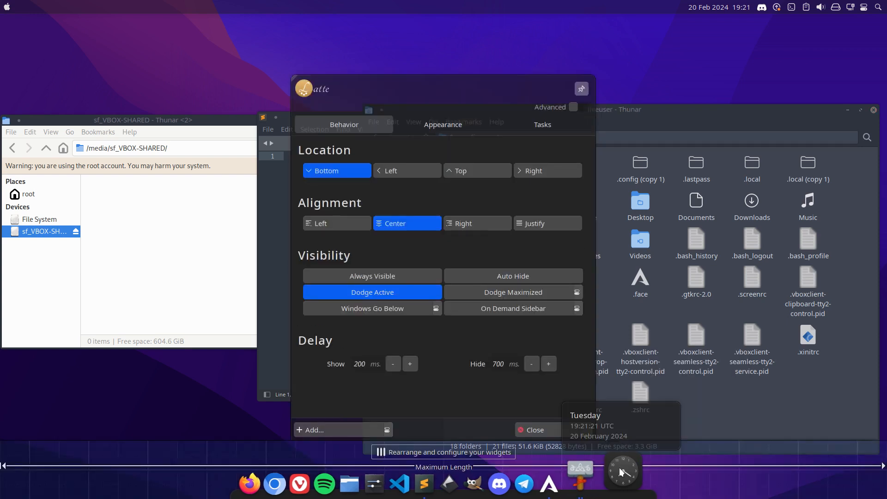
right_click(621, 472)
click(634, 445)
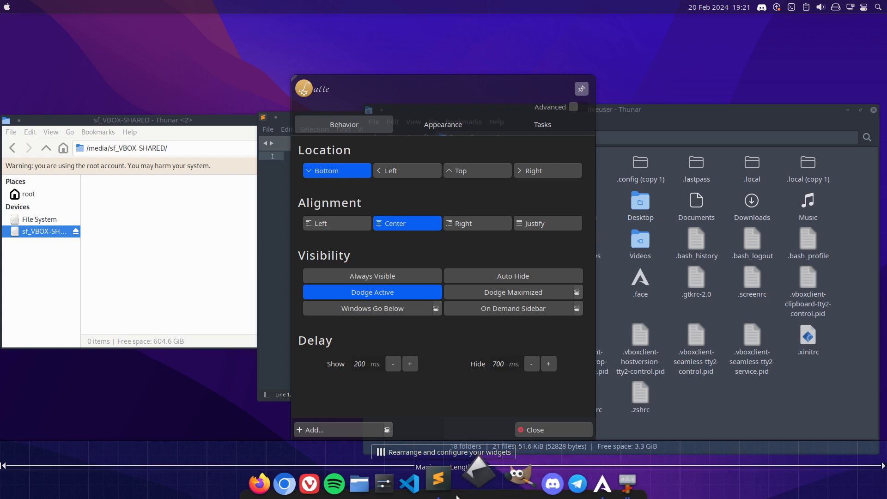
click(541, 430)
Close the sf_VBOX-SHARED and liveuser Thunar windows.
click(240, 119)
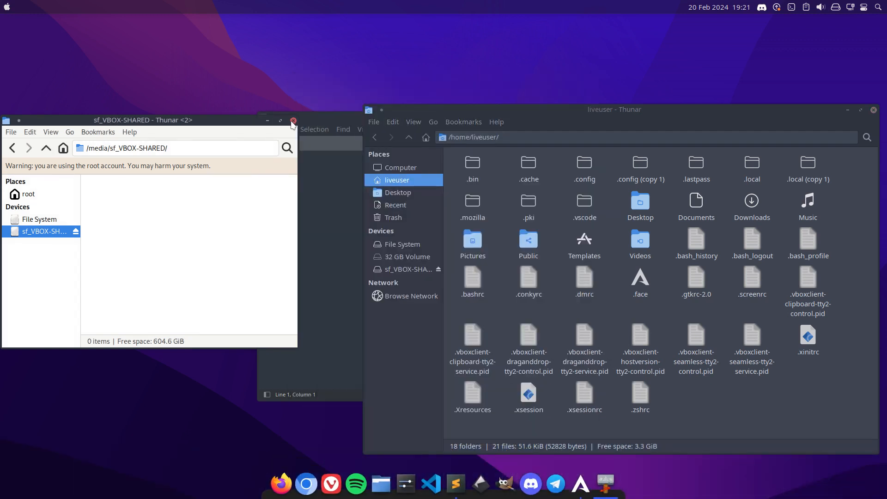
click(293, 121)
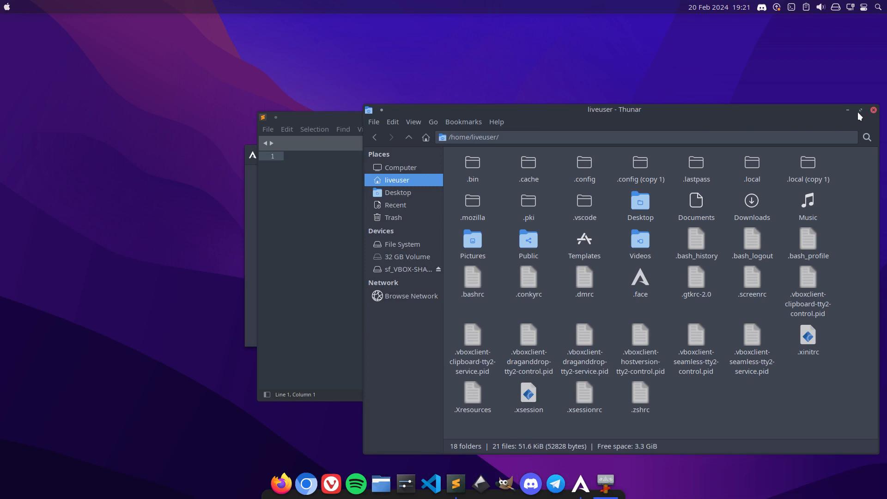
click(873, 110)
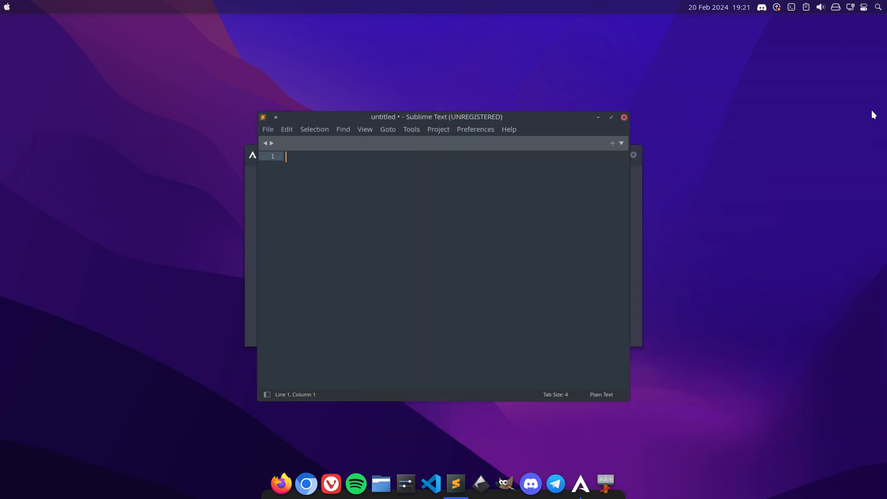
Close the Sublime Text window and the ArcoLinux Welcome App.
click(624, 117)
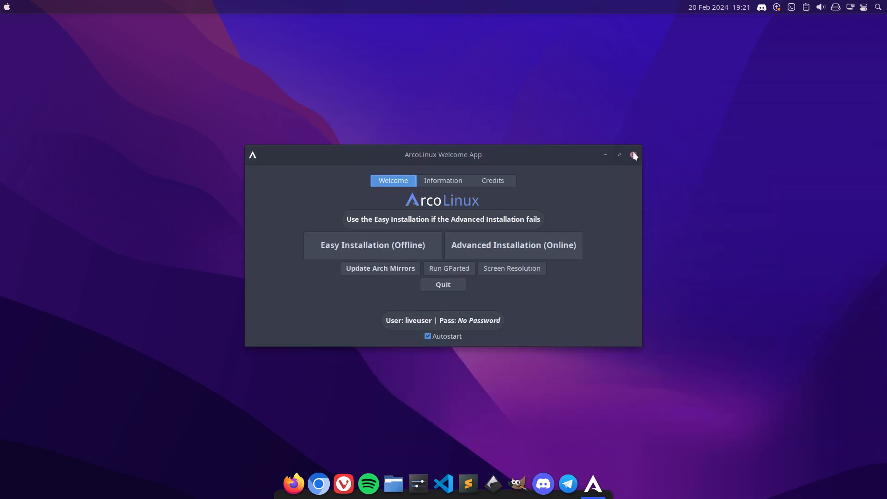
click(633, 156)
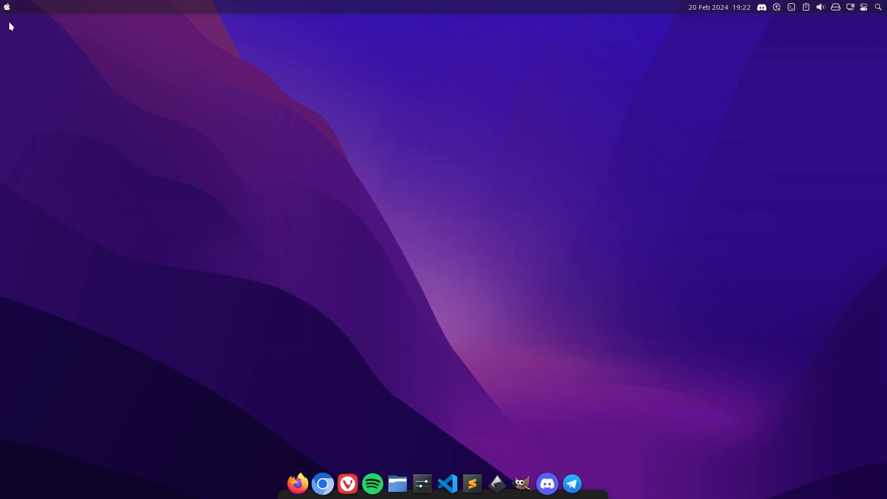
Open the Thunar File Manager, try minimizing and restoring it through its dock icon, and close it.
click(7, 6)
text(thu)
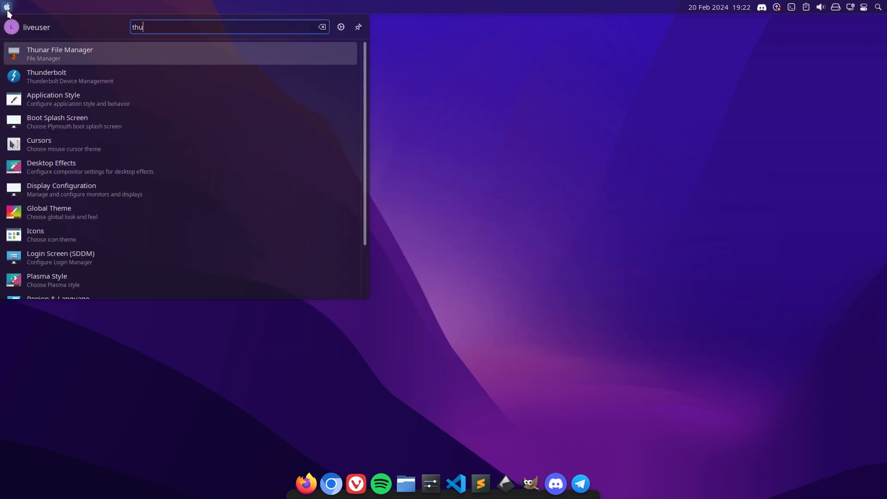
key(Return)
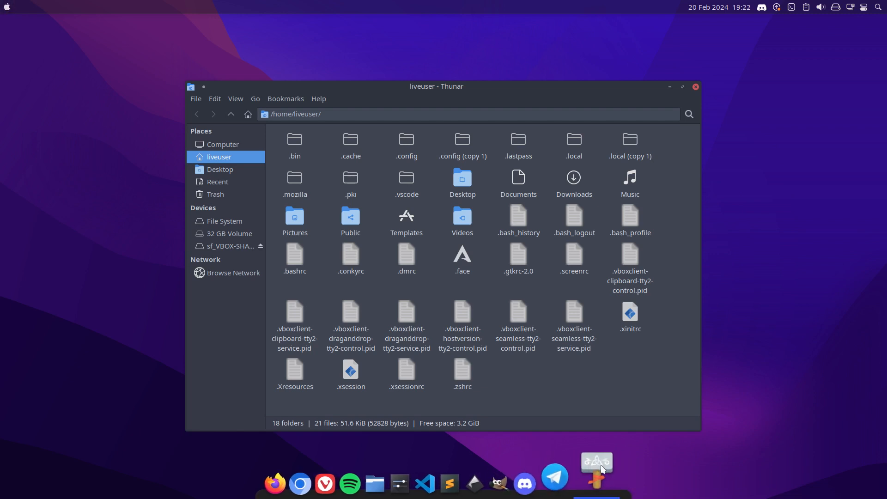
click(602, 469)
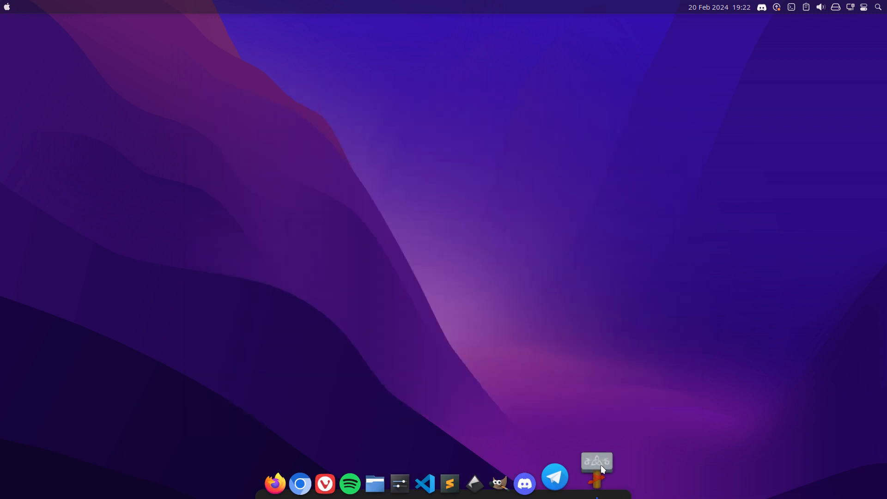
click(602, 469)
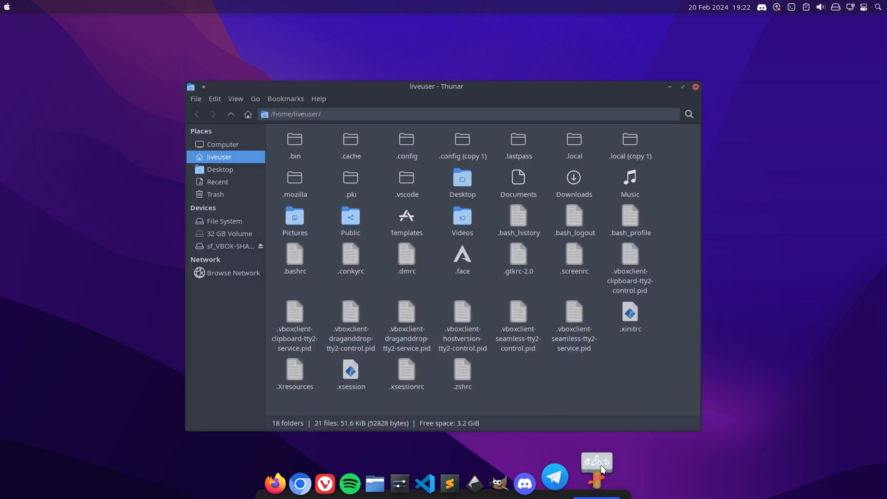
right_click(562, 481)
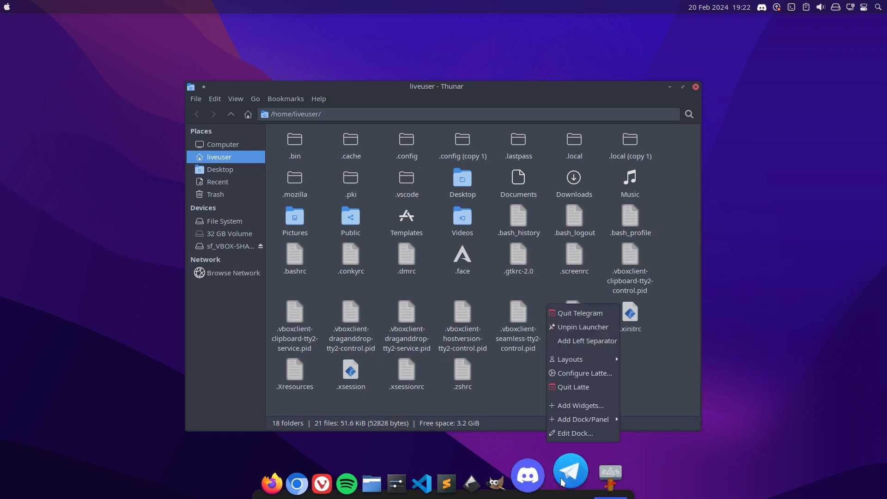
click(622, 472)
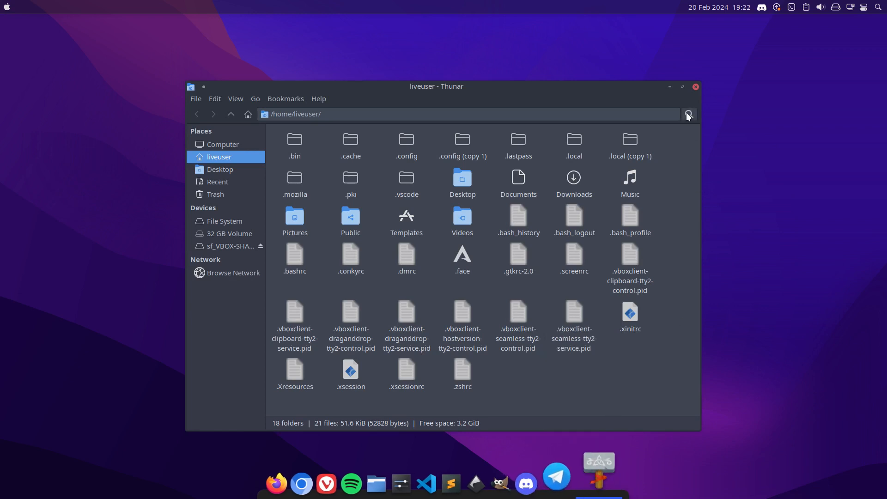
click(695, 88)
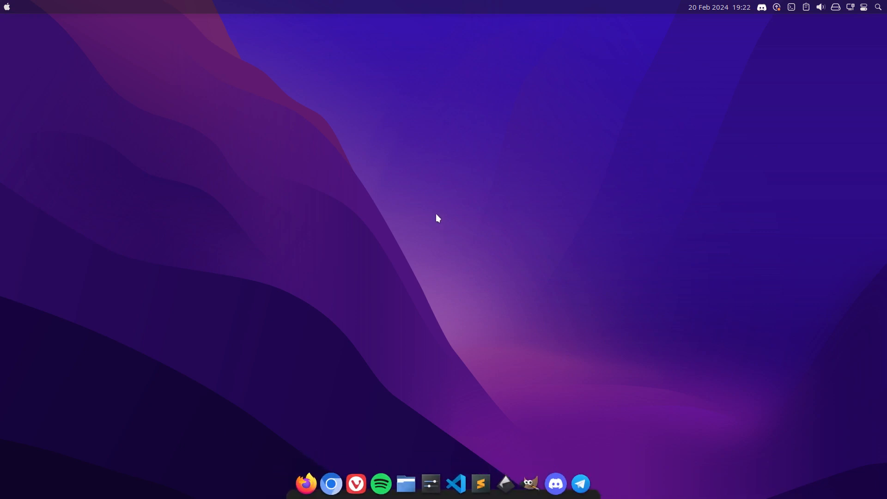
right_click(435, 196)
key(Escape)
right_click(421, 190)
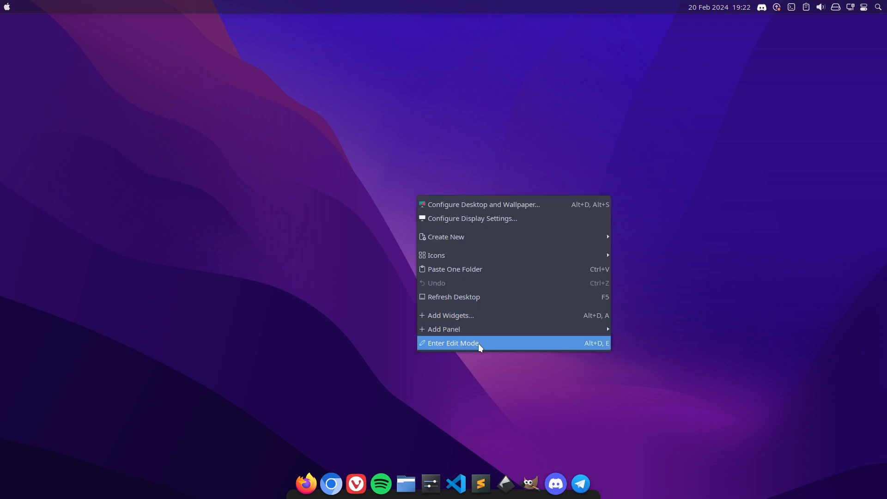
click(450, 165)
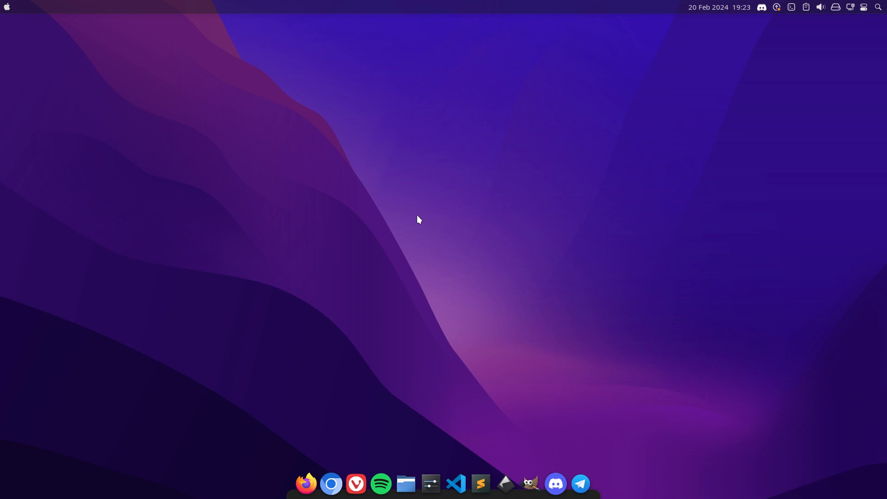
Try to open the sf_VBOX-SHARED device in Thunar, then dismiss the dialog and close the window.
key(super)
text(the)
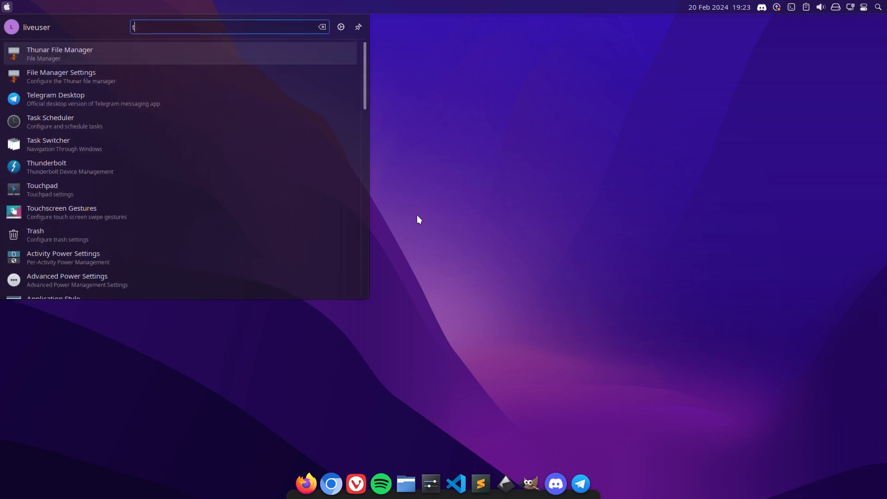
key(Return)
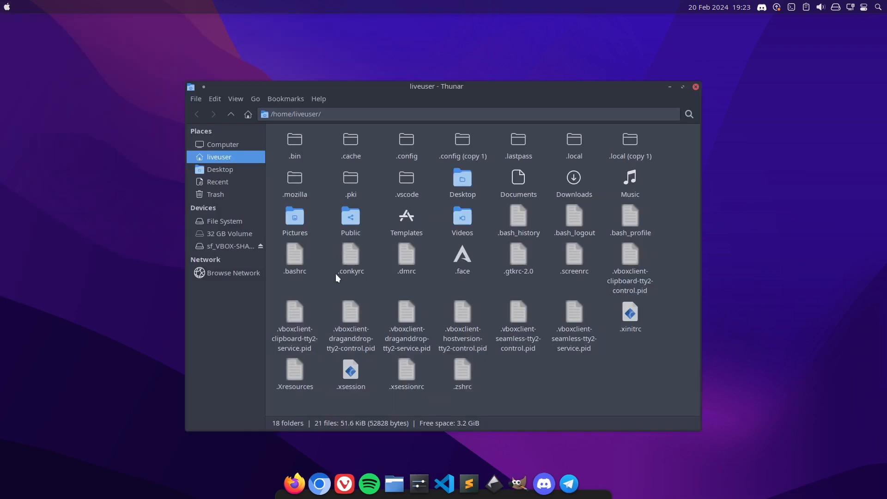
click(235, 244)
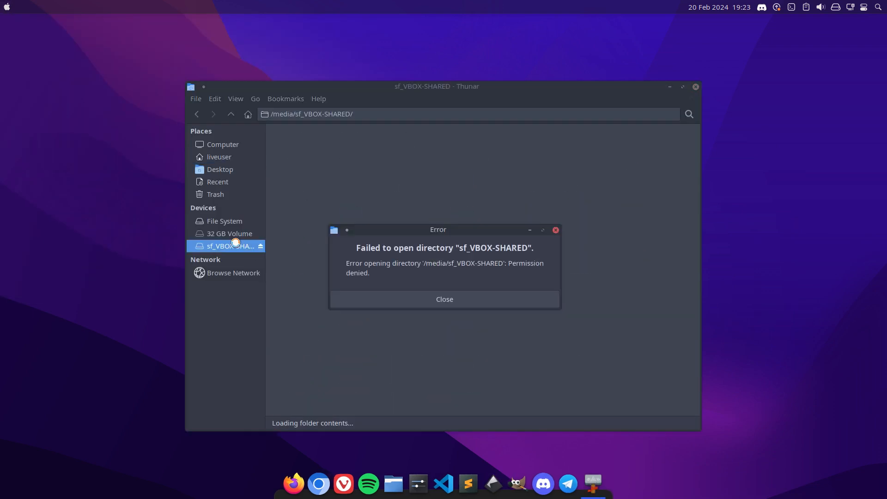
click(420, 305)
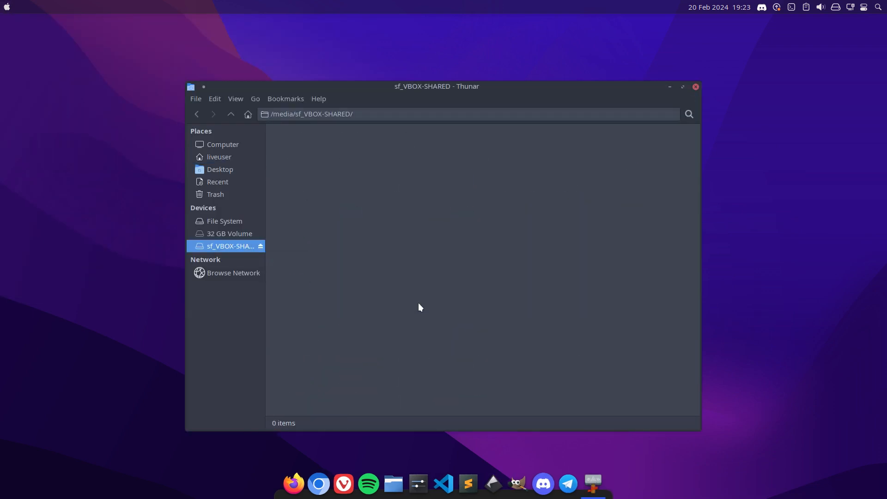
click(694, 88)
Run sudo thunar again in the drop-down terminal, hide the terminal and show hidden files in the liveuser folder.
key(F12)
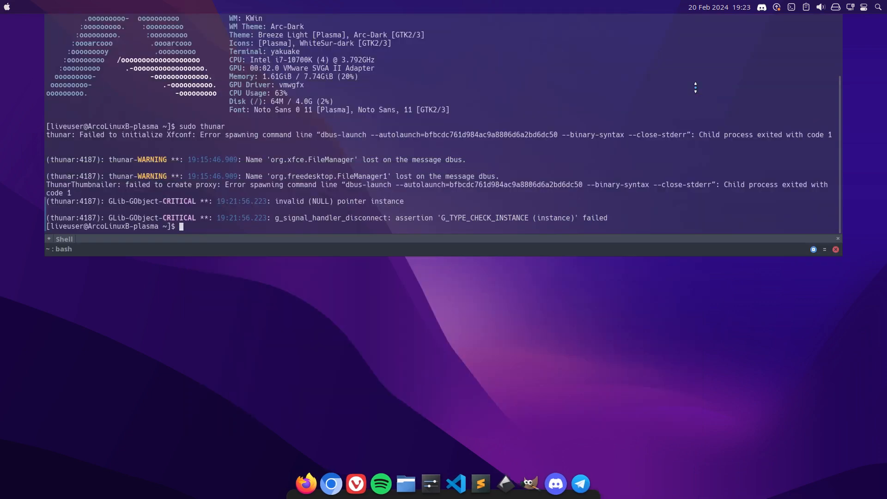
key(Up)
key(Return)
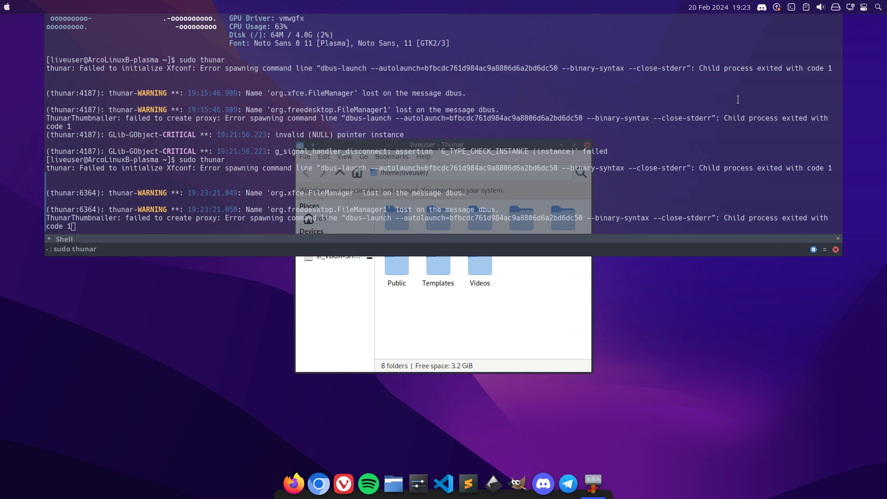
key(F12)
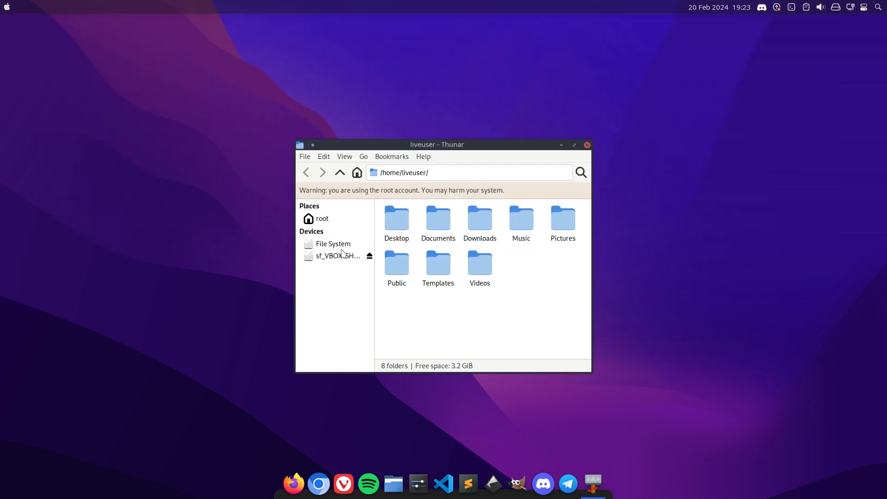
key(ctrl+h)
Try to compare .config with .config (copy 1) from the root Thunar window, then close it.
click(457, 229)
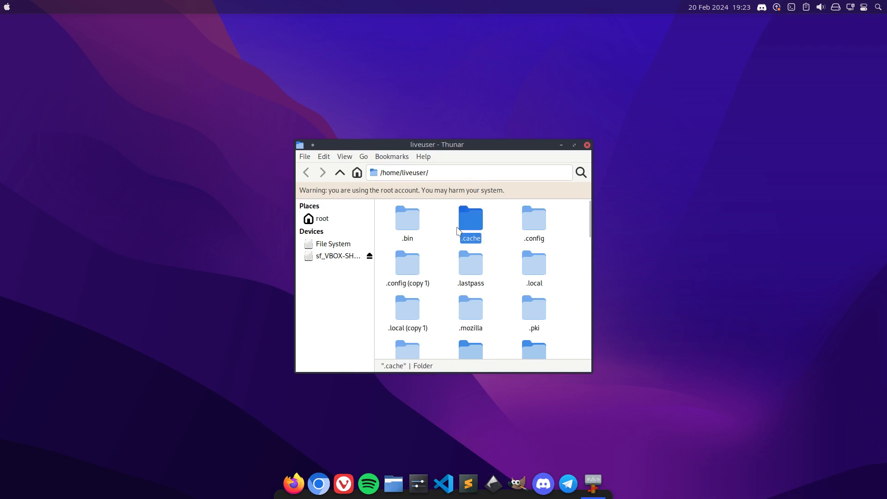
click(534, 224)
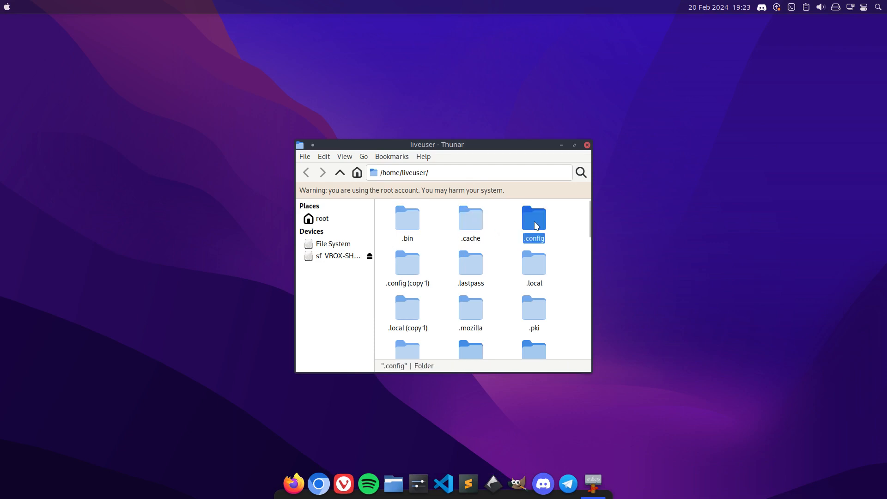
ctrl+click(417, 262)
right_click(412, 261)
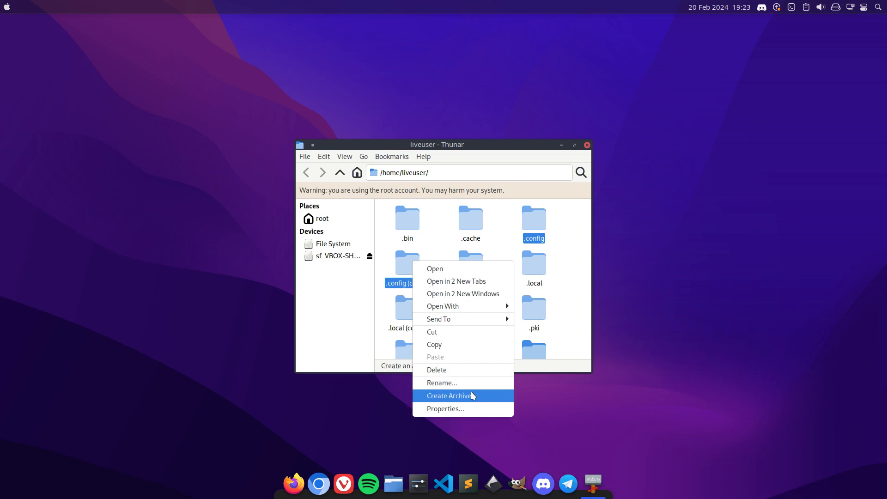
click(511, 221)
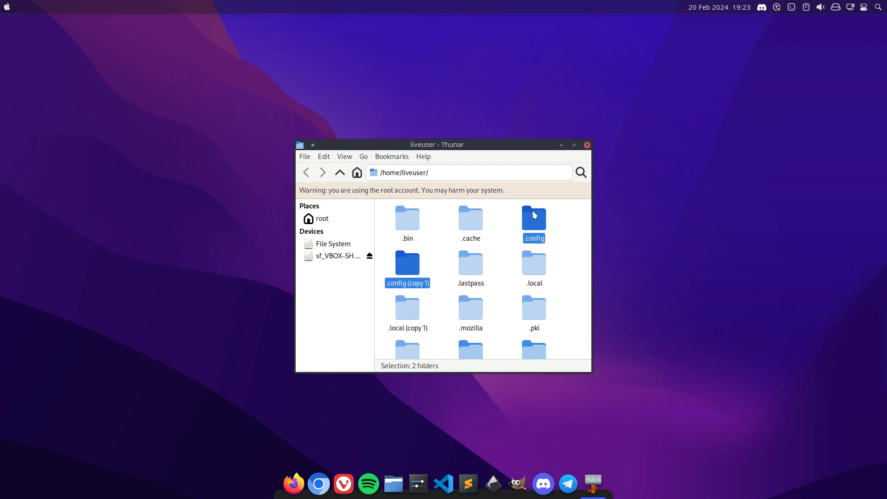
click(586, 146)
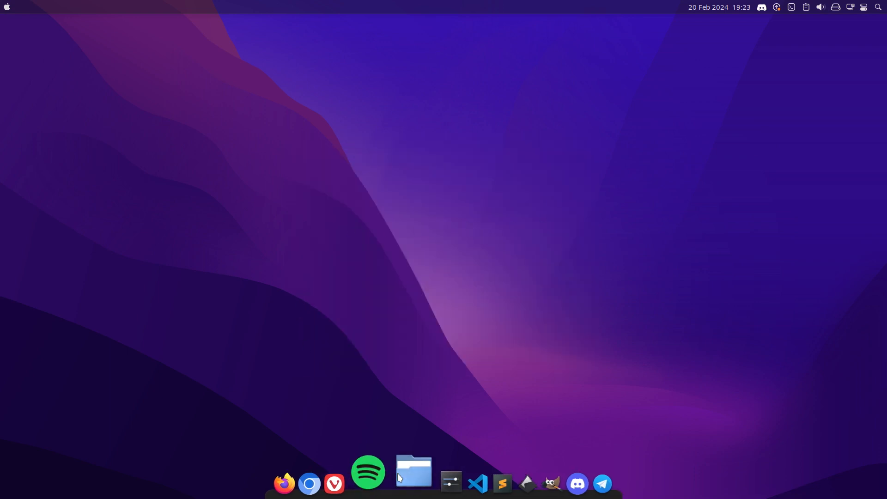
Open the home folder in Dolphin, select .config and .config (copy 1), and compare the two folders in Meld.
drag(397, 473, 386, 216)
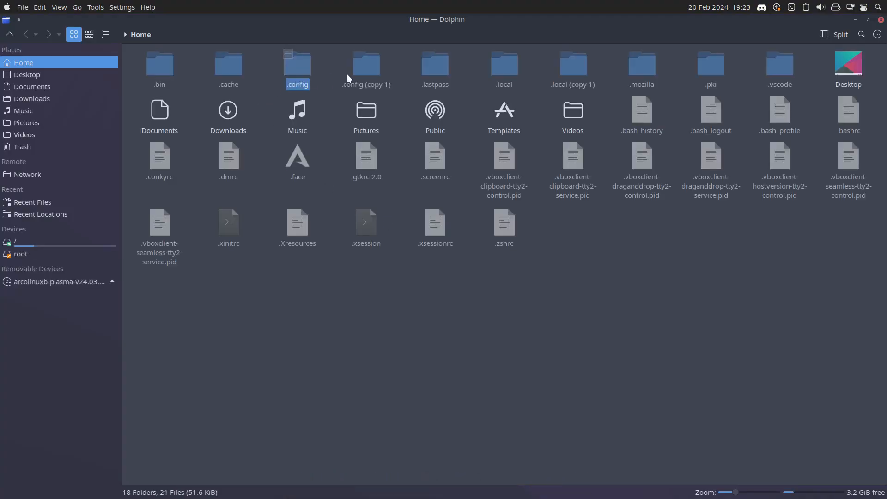
ctrl+click(364, 71)
right_click(364, 70)
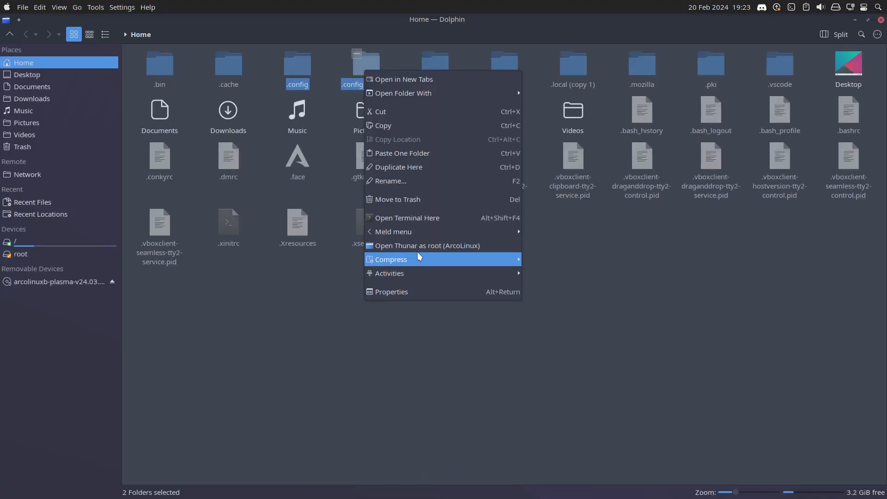
mouse_move(425, 233)
click(570, 245)
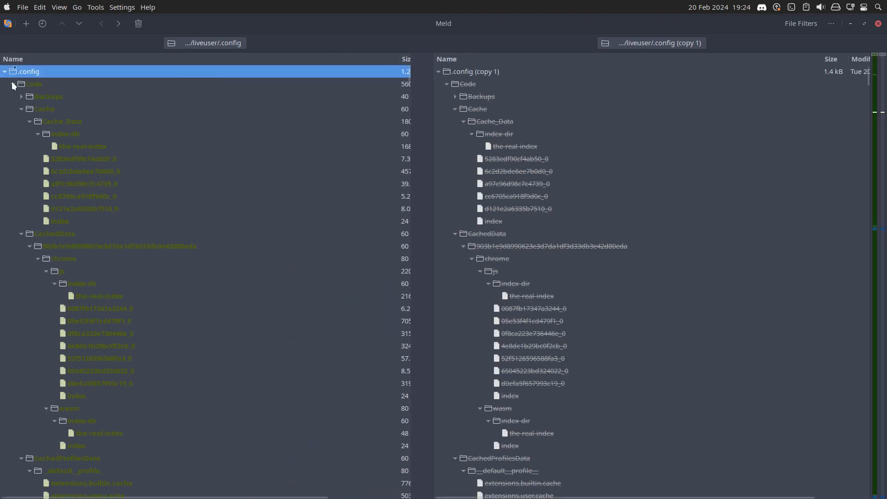
Collapse the Code, GIMP, chromium, discord and inkscape folders in the .config comparison tree.
click(13, 85)
click(13, 96)
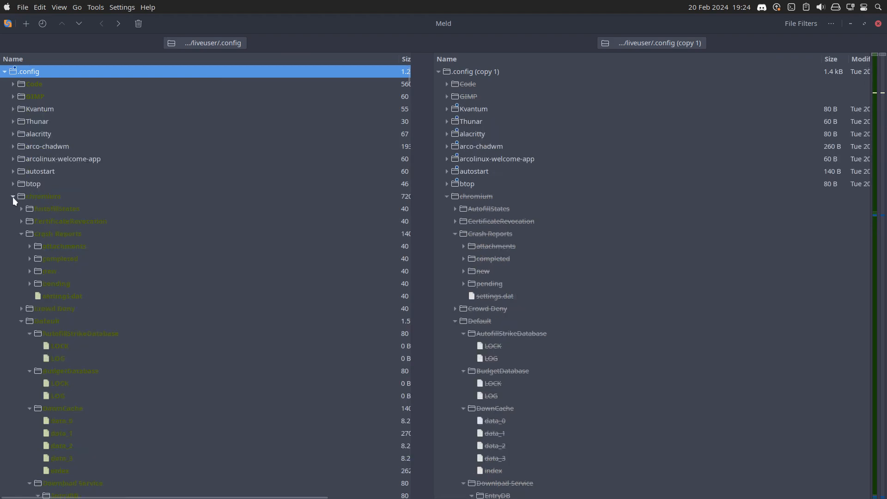
click(13, 196)
click(13, 221)
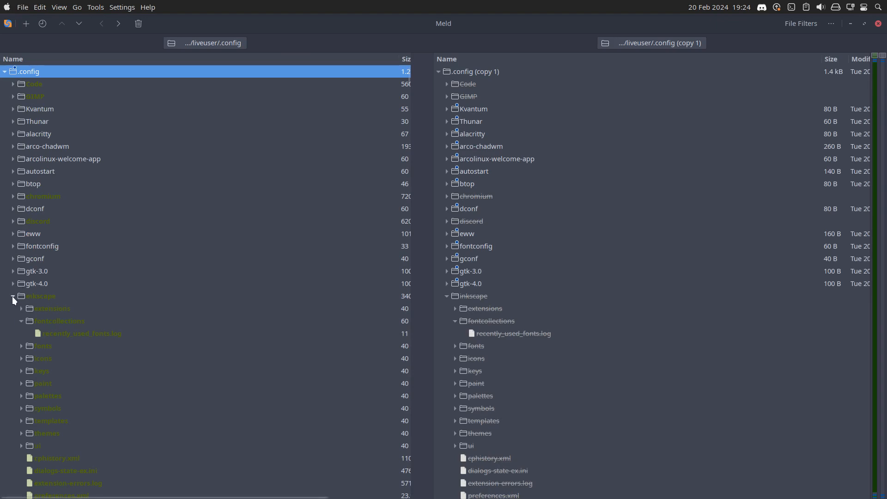
click(13, 296)
Open the comparison of My Layout.layout.latte in the latte folder and examine the differing launcher and applet lines.
scroll(55, 368, down, 16)
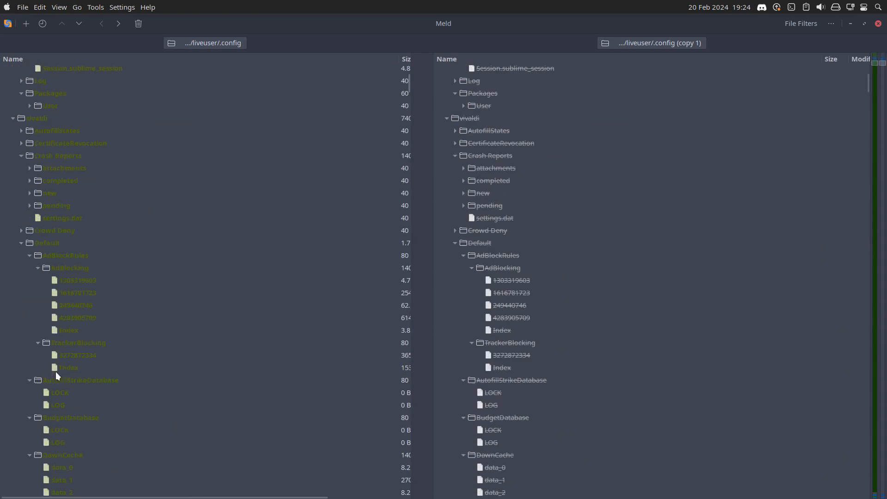
scroll(56, 368, up, 10)
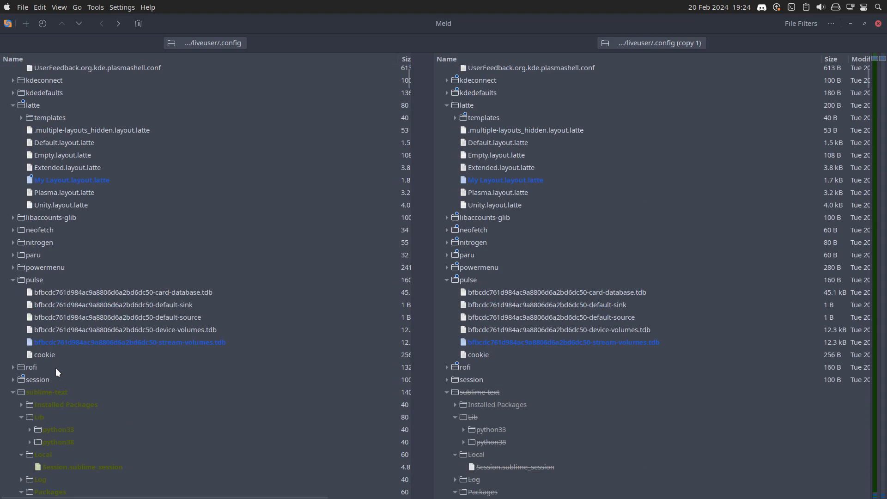
click(91, 343)
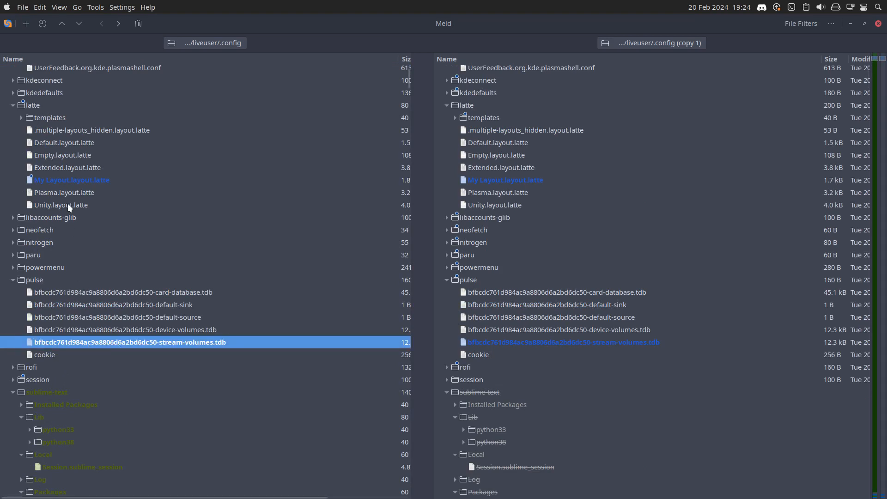
click(91, 180)
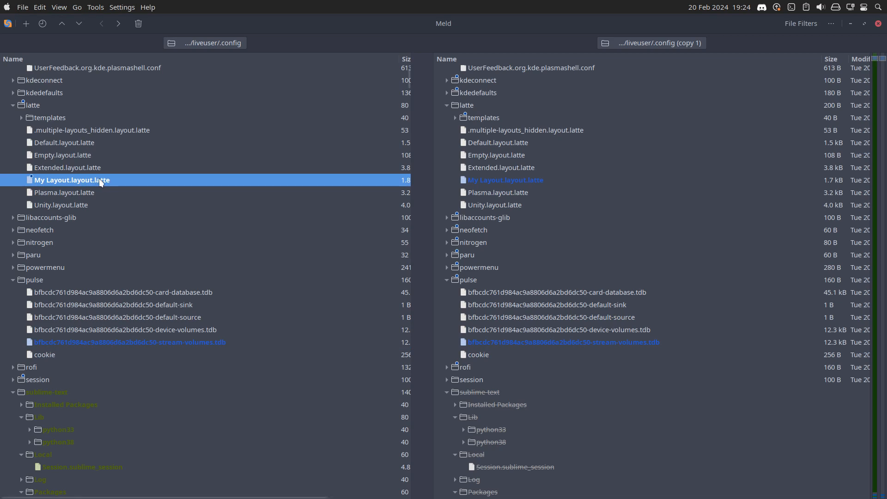
double_click(100, 180)
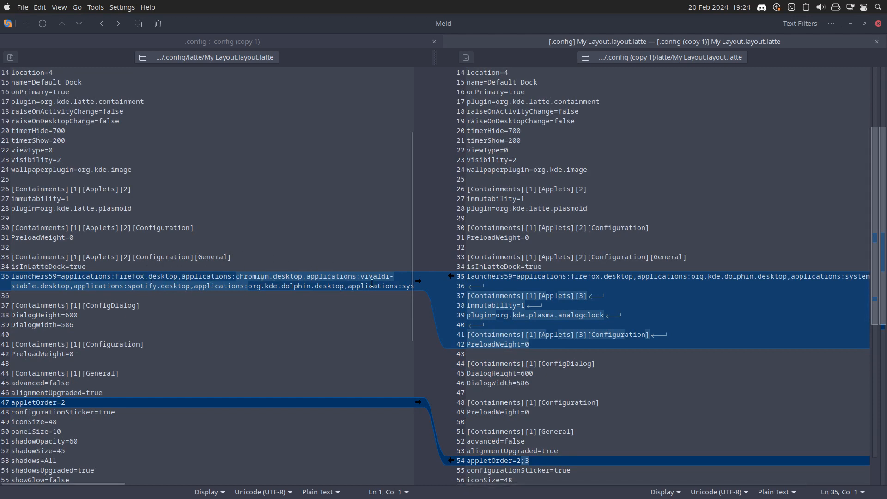
scroll(406, 284, down, 5)
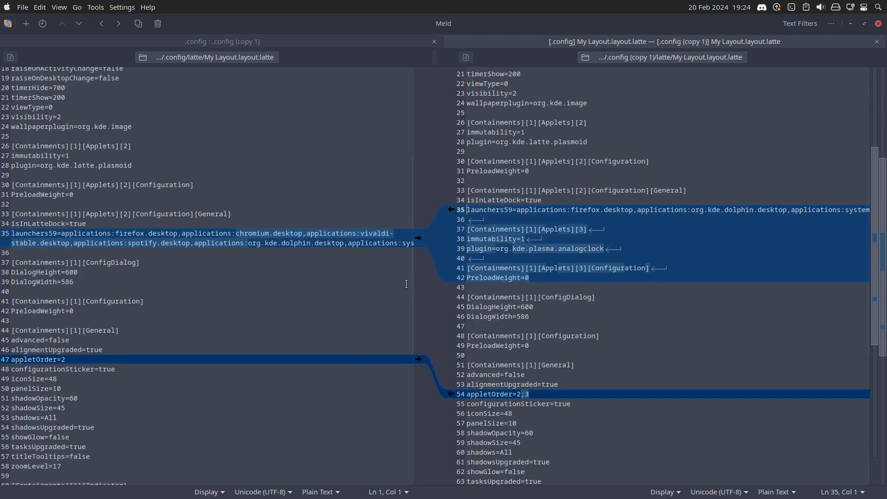
scroll(406, 284, down, 5)
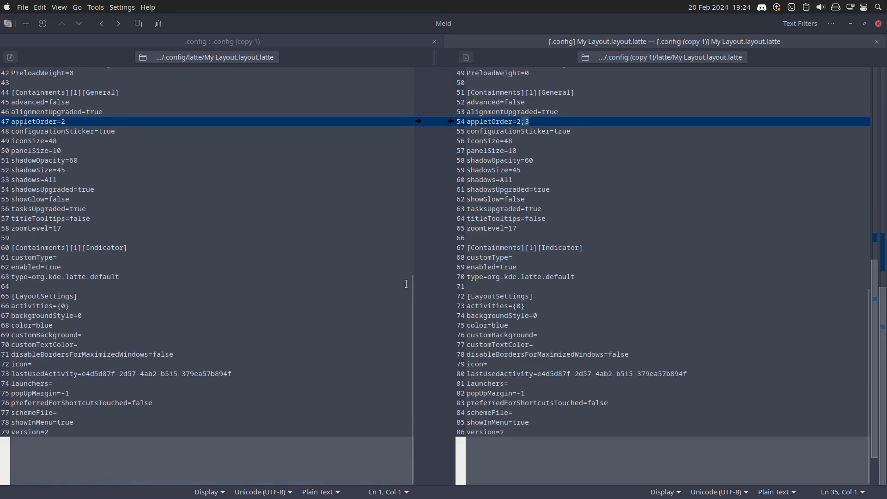
scroll(406, 284, up, 15)
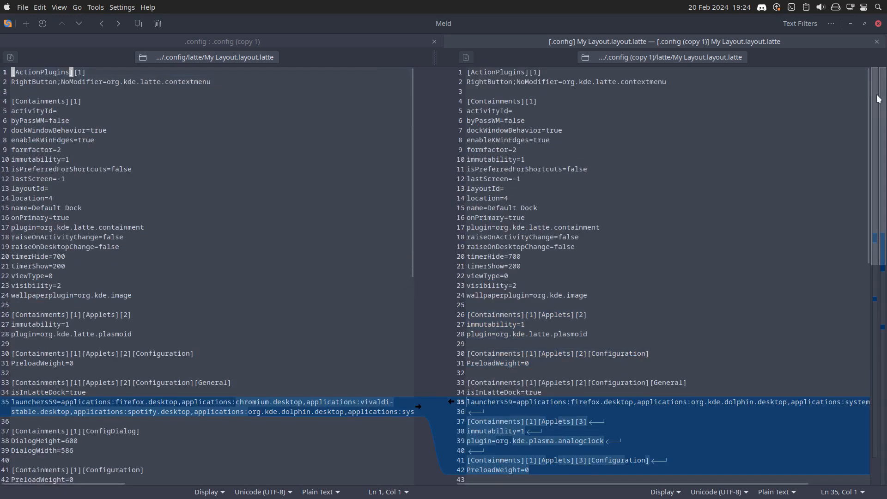
Close the My Layout.layout.latte comparison and collapse the sublime-text and vivaldi folders in the .config comparison tree.
click(877, 42)
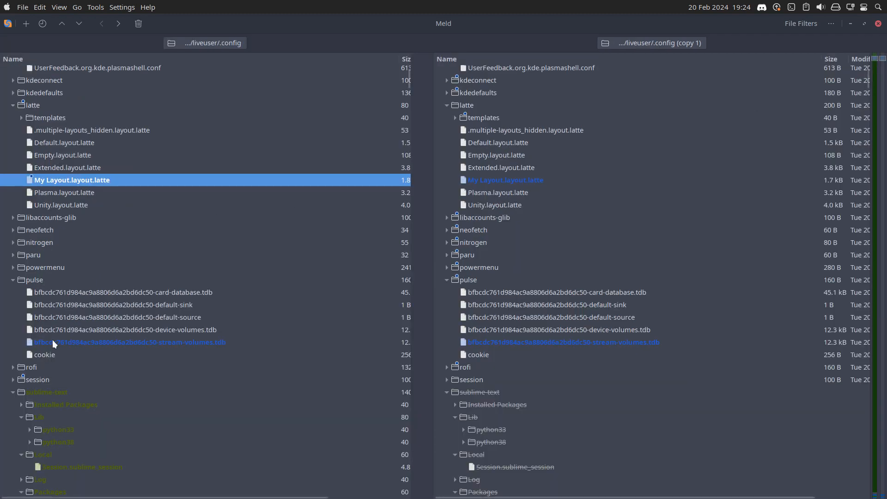
click(50, 400)
click(13, 392)
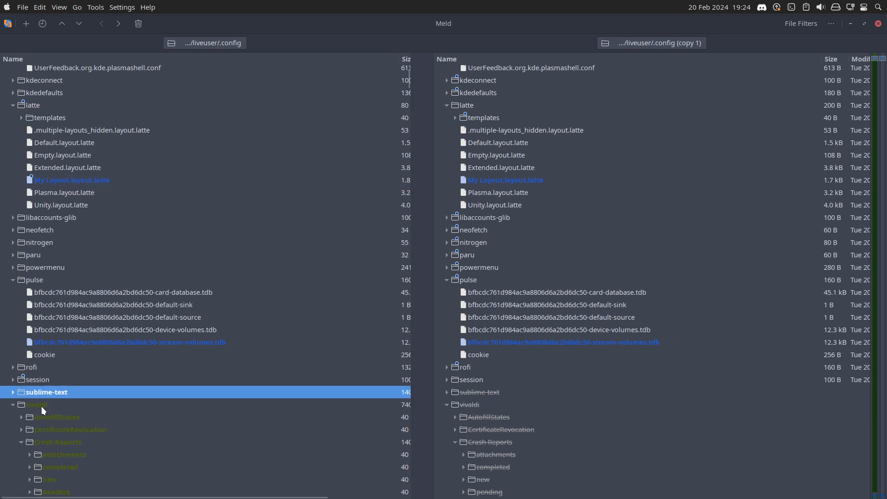
scroll(41, 406, down, 3)
click(13, 273)
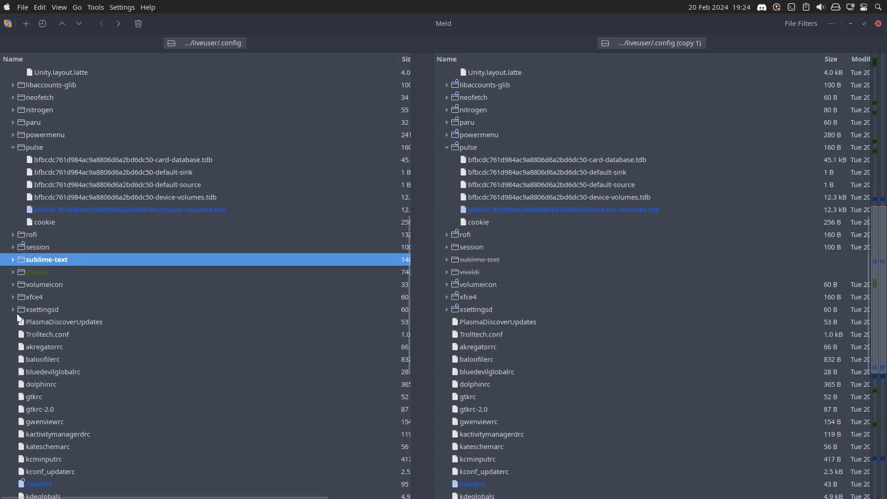
Open the comparison of kded5rc, examine the differing module lines, and close it.
scroll(37, 352, down, 5)
scroll(43, 350, down, 1)
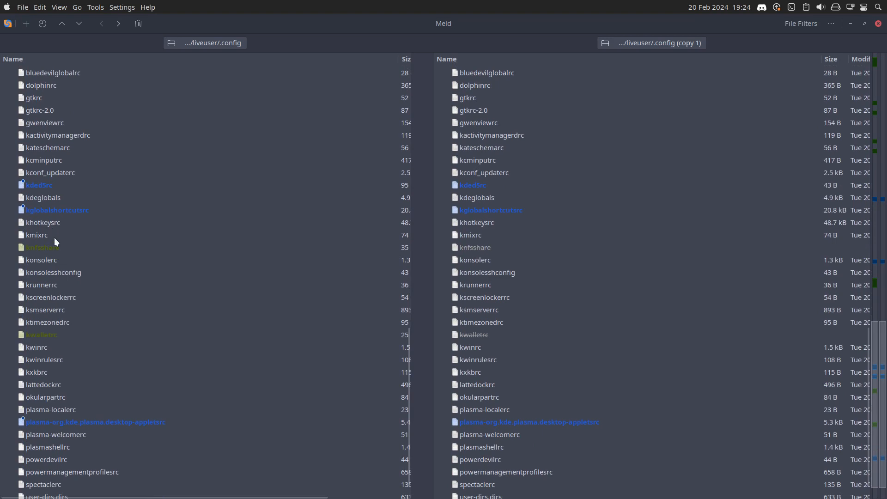
double_click(42, 188)
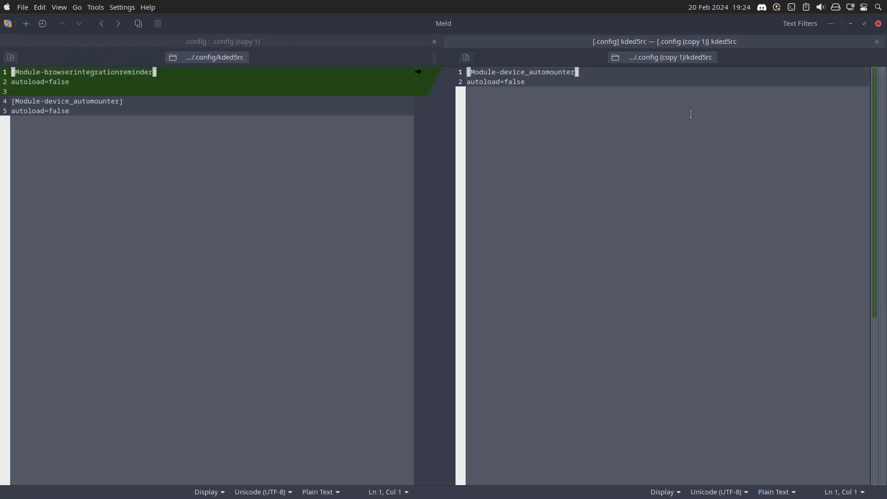
click(877, 42)
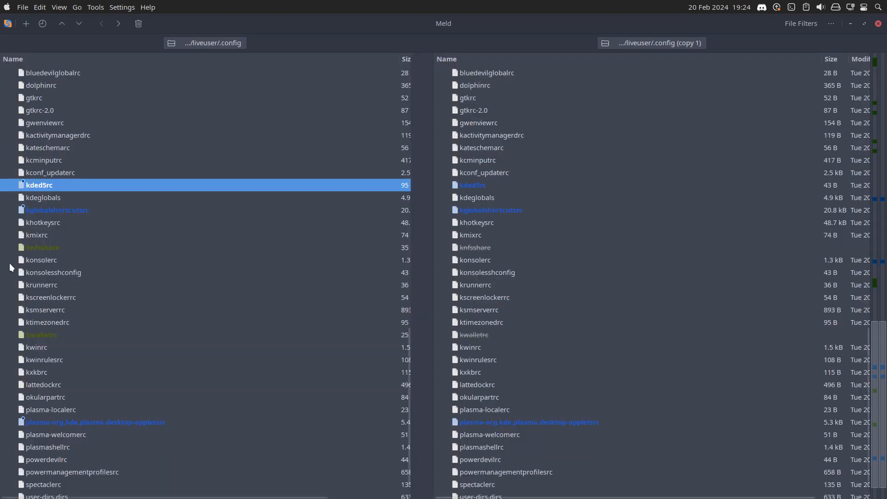
Open the comparison of kglobalshortcutsrc, examine the differing media control shortcut lines, and close it.
double_click(66, 209)
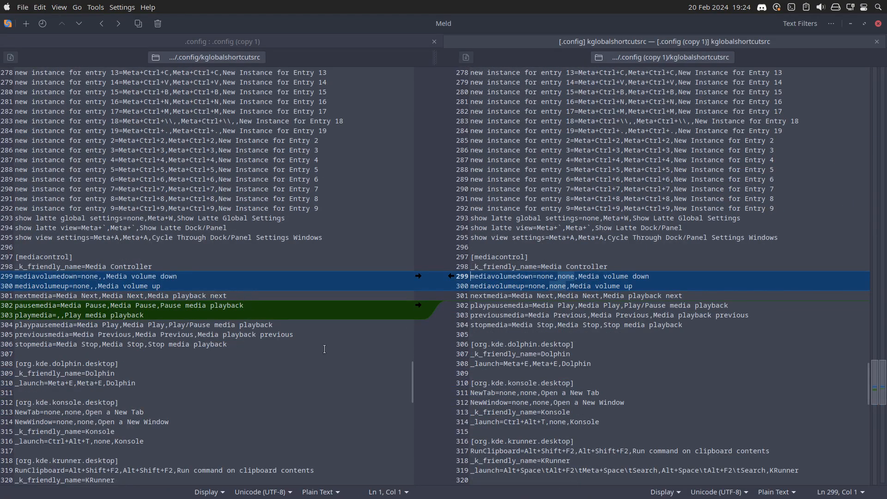
scroll(324, 348, down, 5)
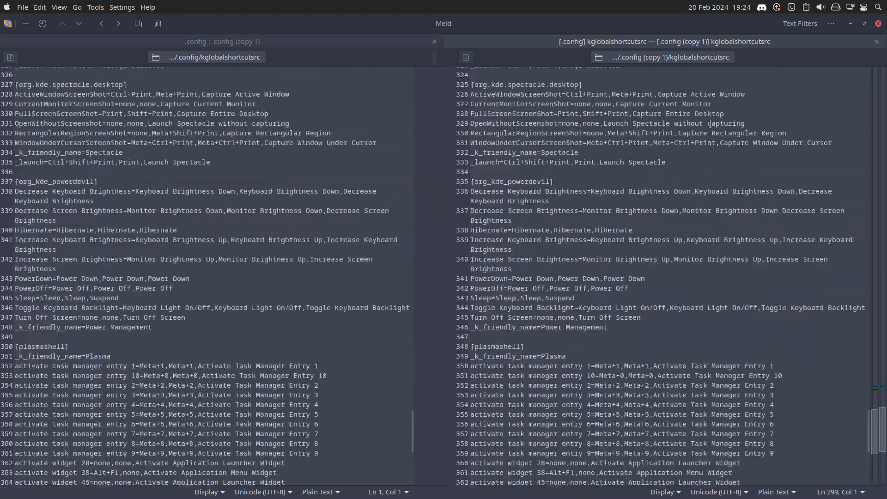
scroll(710, 124, up, 2)
click(876, 43)
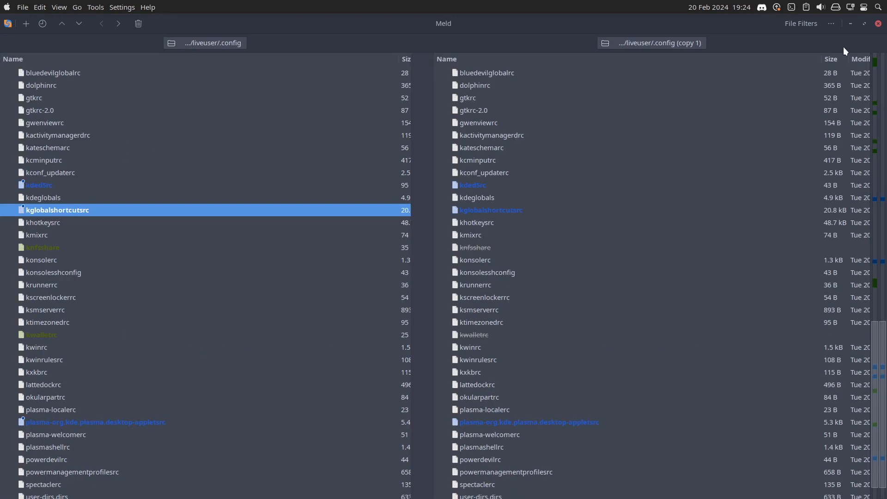
Open kwalletrc from the .config comparison, examine its contents, and close it.
click(44, 249)
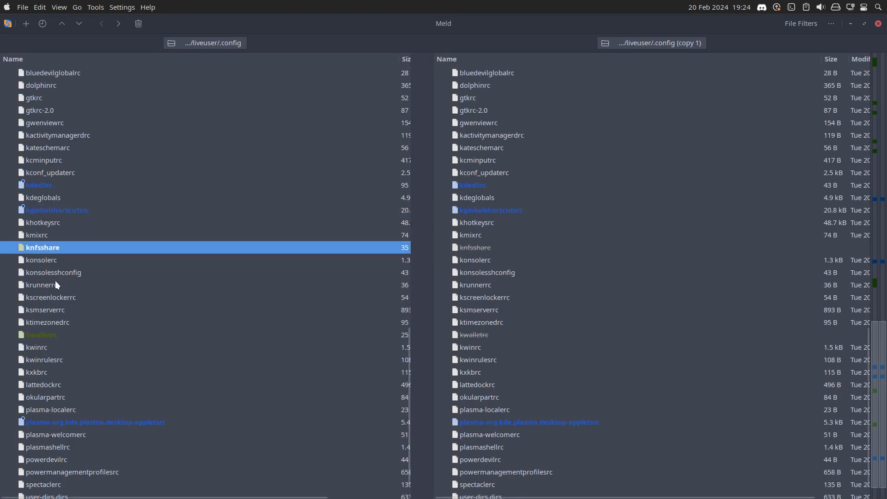
click(59, 334)
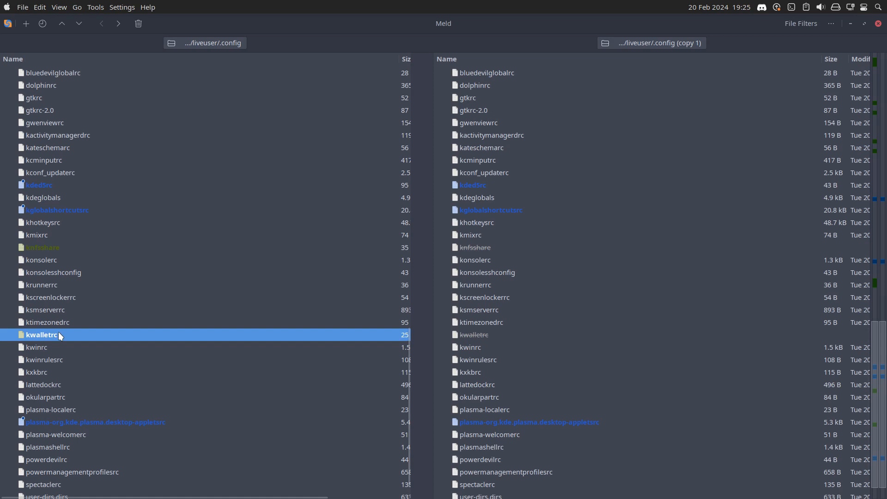
double_click(59, 333)
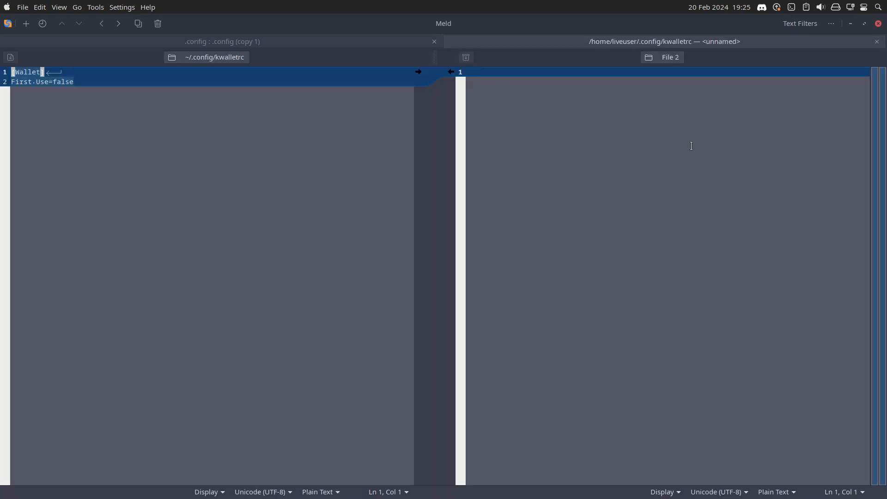
click(877, 41)
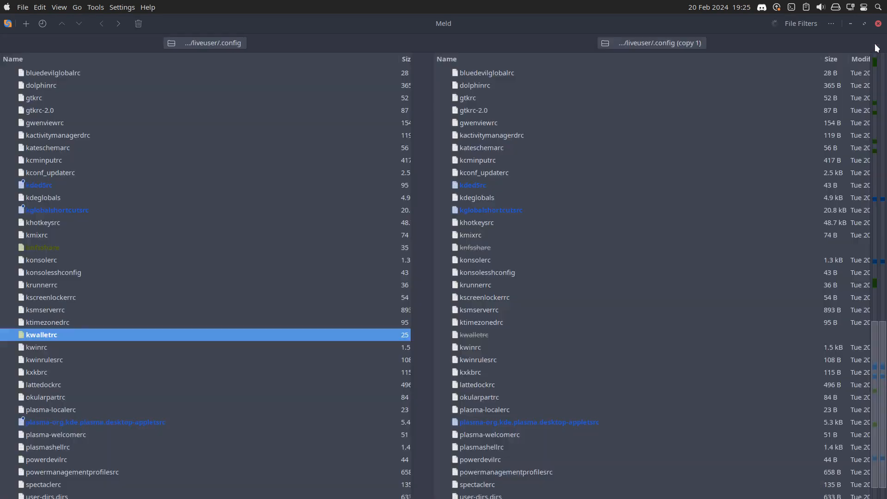
Open the comparison of plasma-org.kde.plasma.desktop-appletsrc, examine the differing applet lines, close it, and review the remaining changed files in the tree.
click(152, 426)
double_click(153, 425)
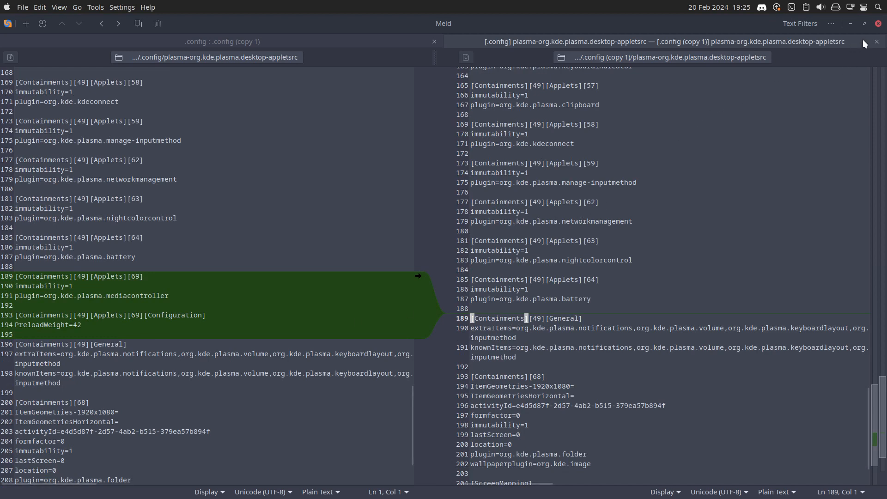
click(876, 42)
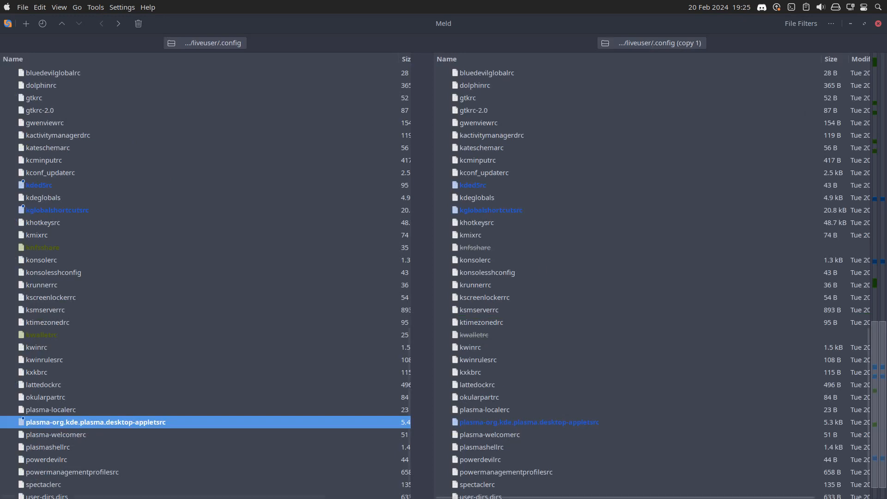
scroll(111, 432, down, 3)
scroll(115, 423, up, 5)
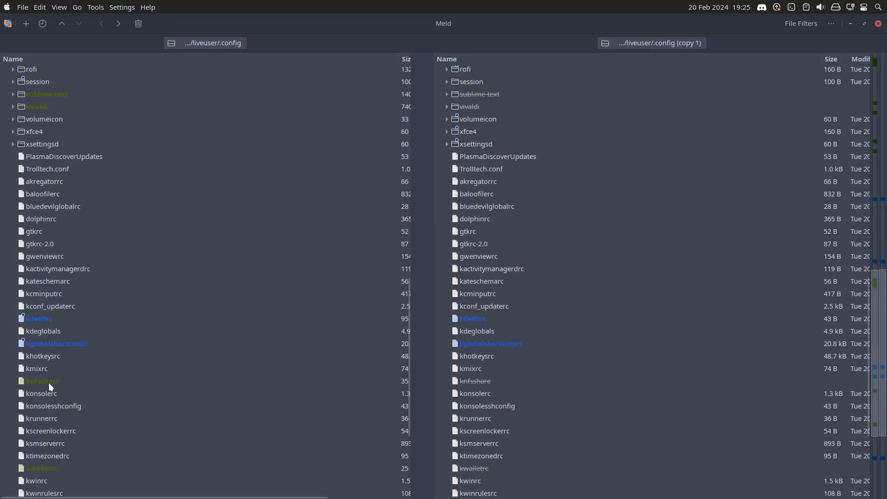
click(47, 469)
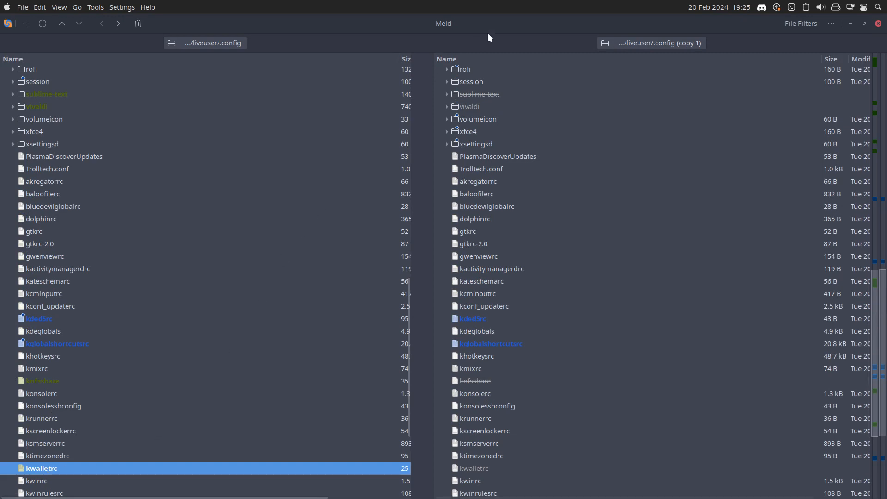
Tile Meld to the right half of the desktop and Dolphin to the top-left quarter.
drag(650, 21, 886, 210)
click(376, 21)
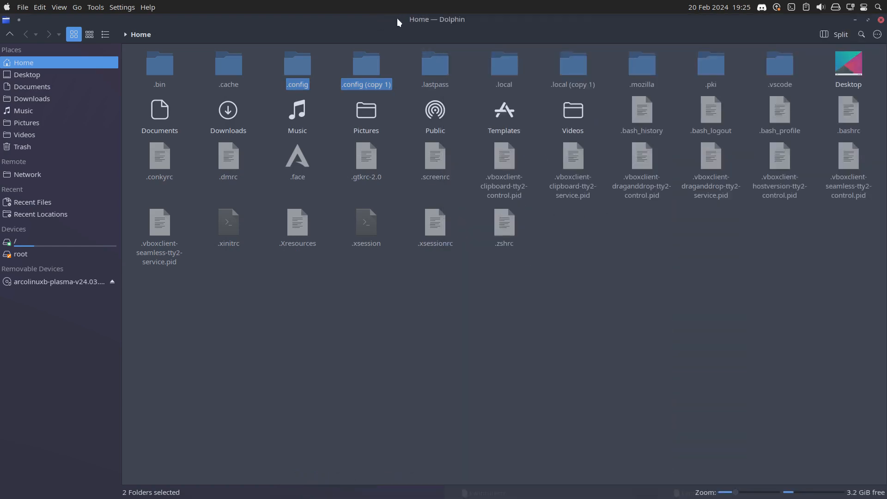
drag(397, 18, 1, 1)
click(122, 369)
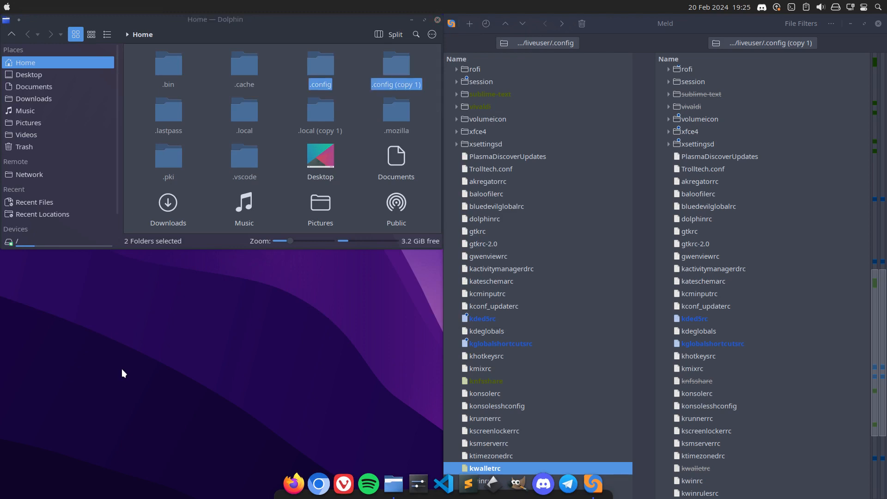
Launch Thunar as root by running sudo thunar in the drop-down terminal.
key(super)
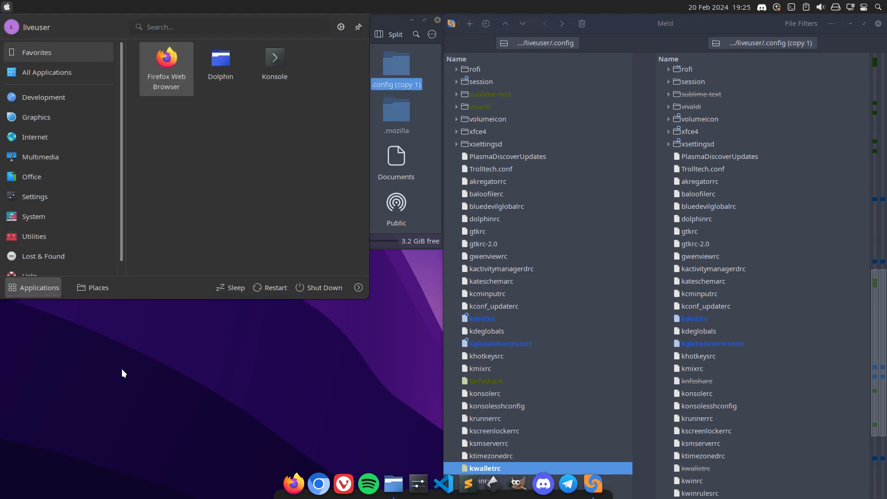
key(F12)
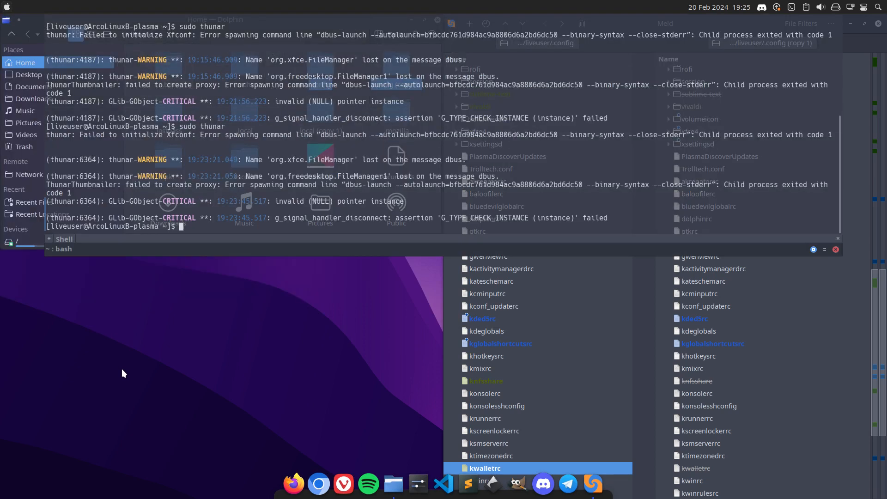
key(Up)
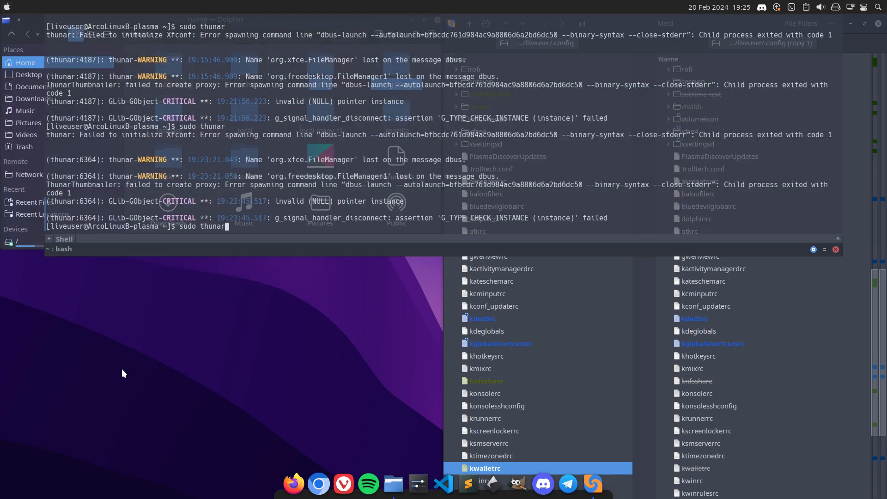
key(Return)
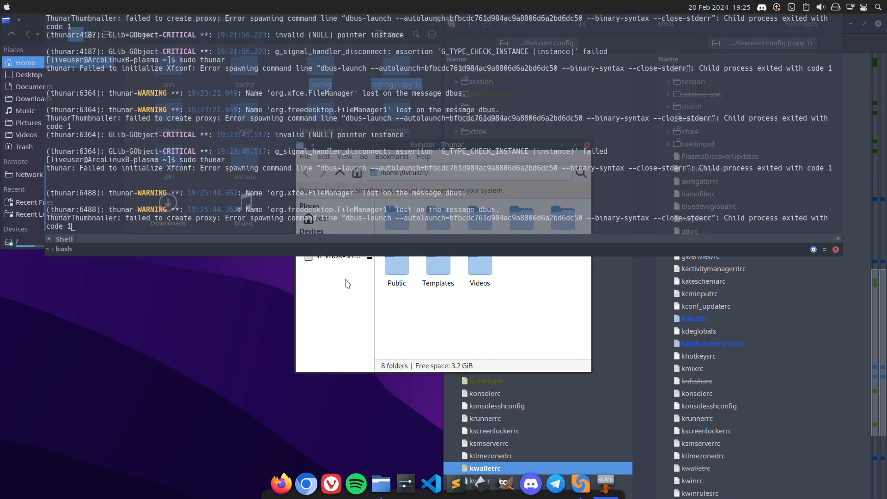
Show the sf_VBOX-SHARED device in the root Thunar window below Dolphin and place a second Thunar window beside it.
click(347, 259)
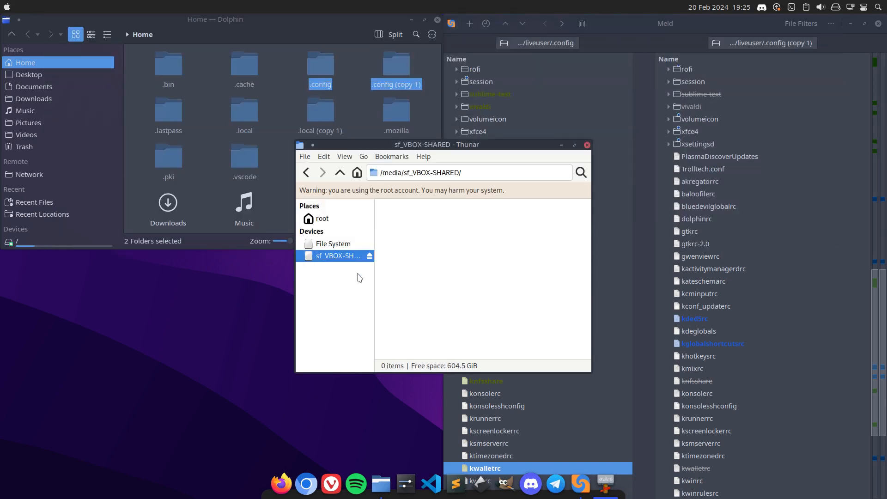
drag(448, 146, 159, 256)
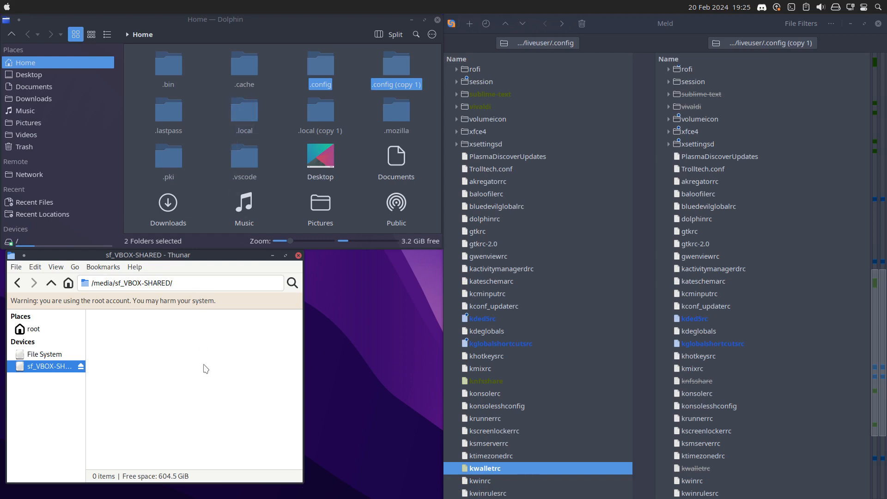
click(15, 268)
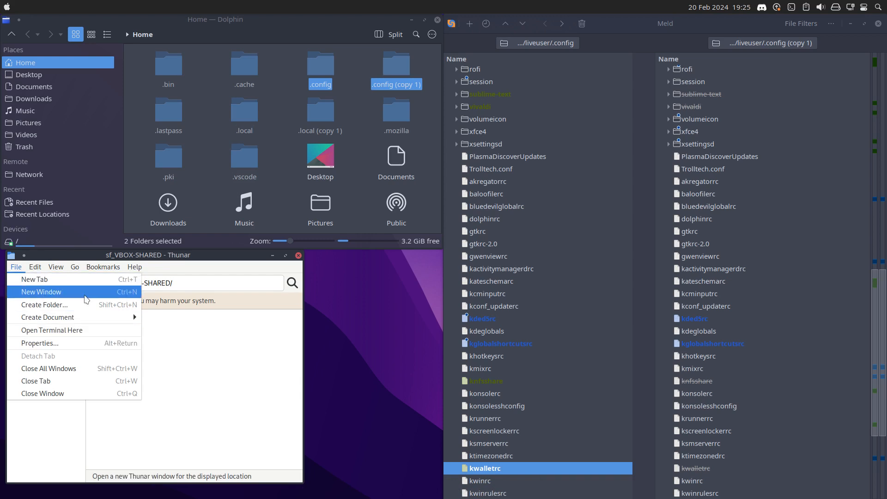
click(87, 292)
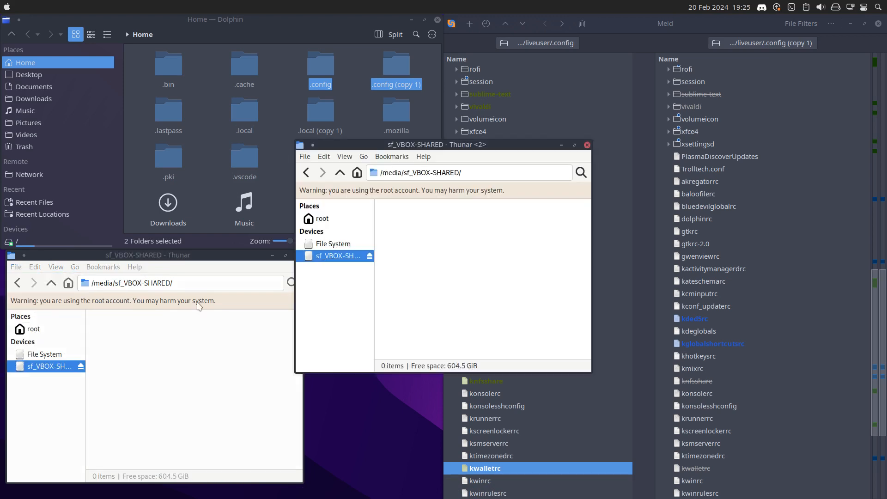
drag(434, 145, 499, 251)
Browse to /home/liveuser in the second Thunar window and show its hidden files.
click(413, 350)
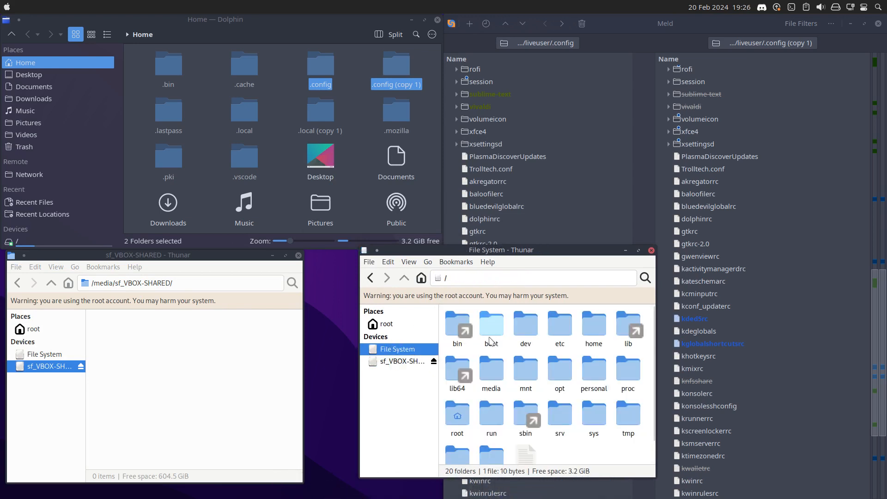
double_click(594, 326)
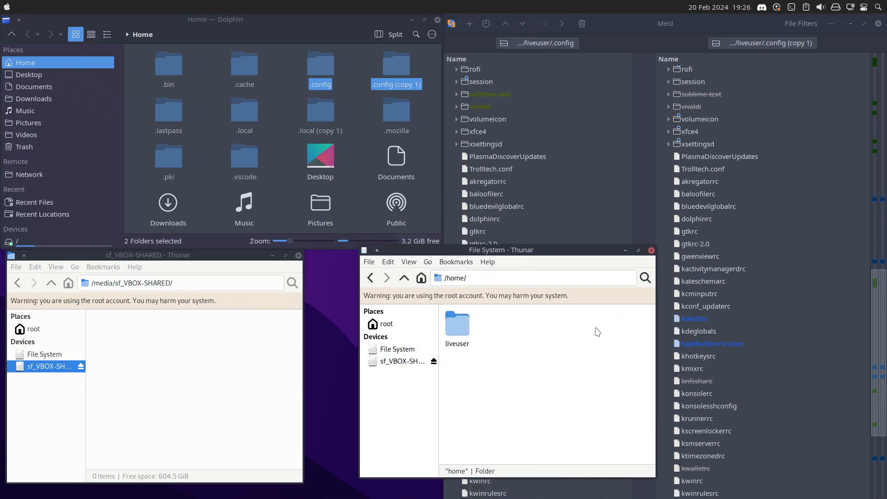
double_click(456, 326)
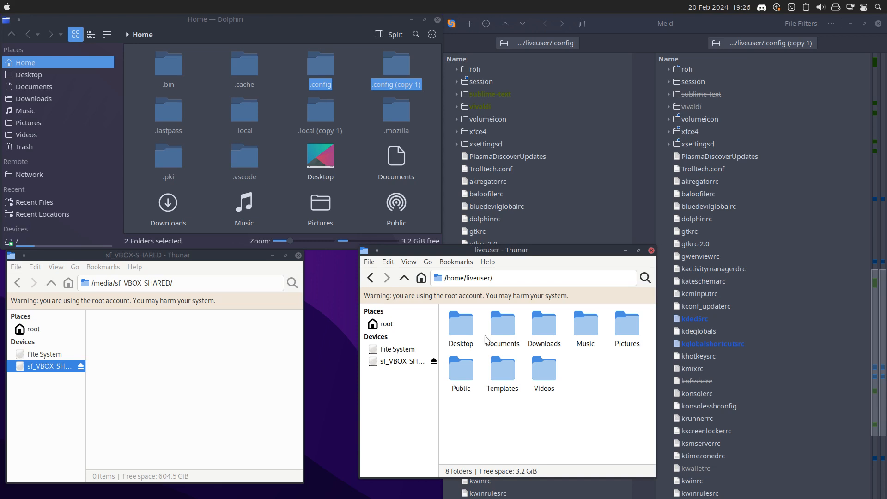
key(ctrl+h)
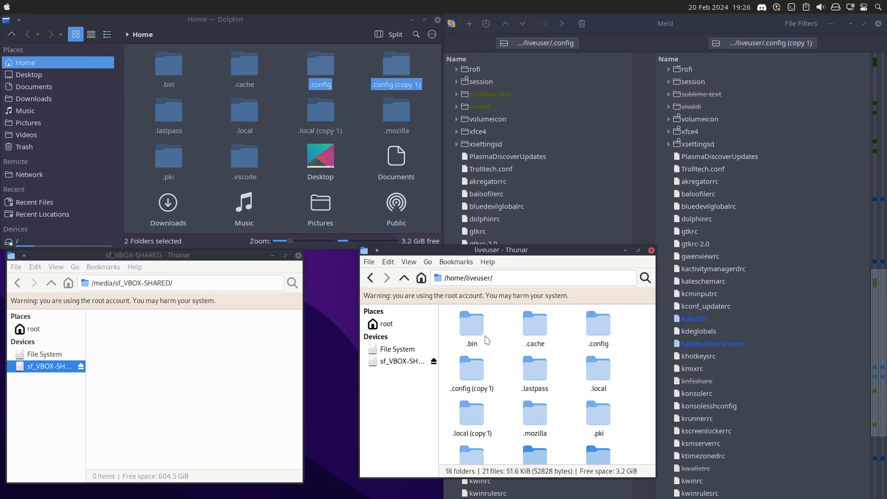
Copy the latte folder from /home/liveuser/.config into the sf_VBOX-SHARED window.
click(534, 331)
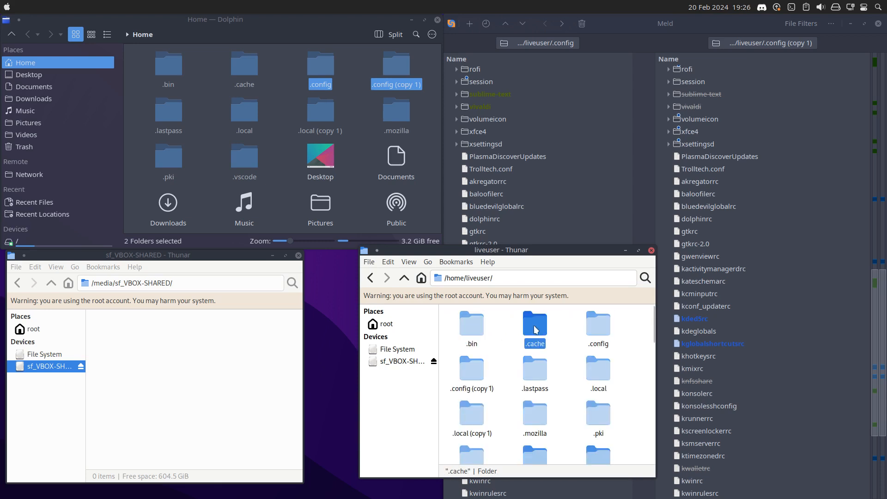
click(599, 329)
double_click(599, 328)
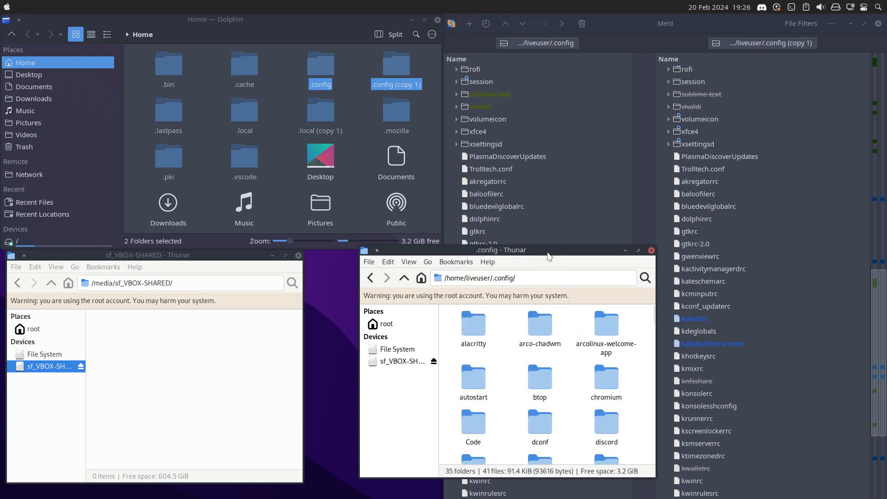
scroll(508, 366, down, 6)
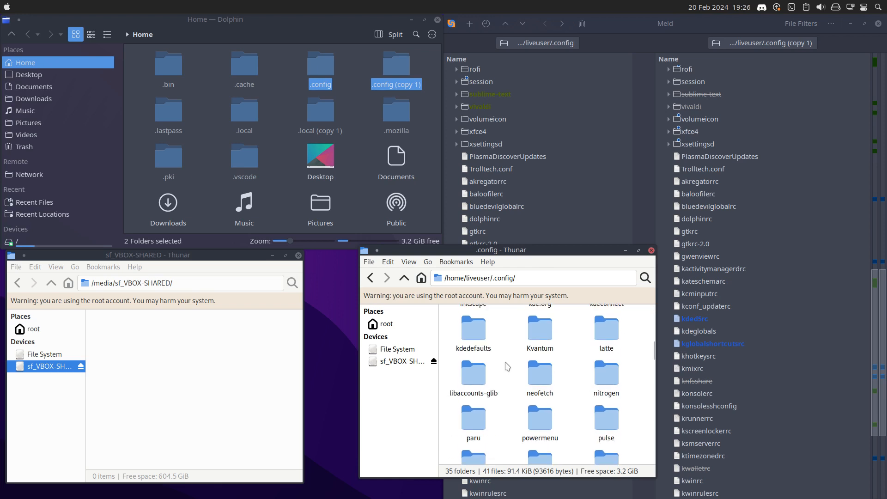
click(599, 338)
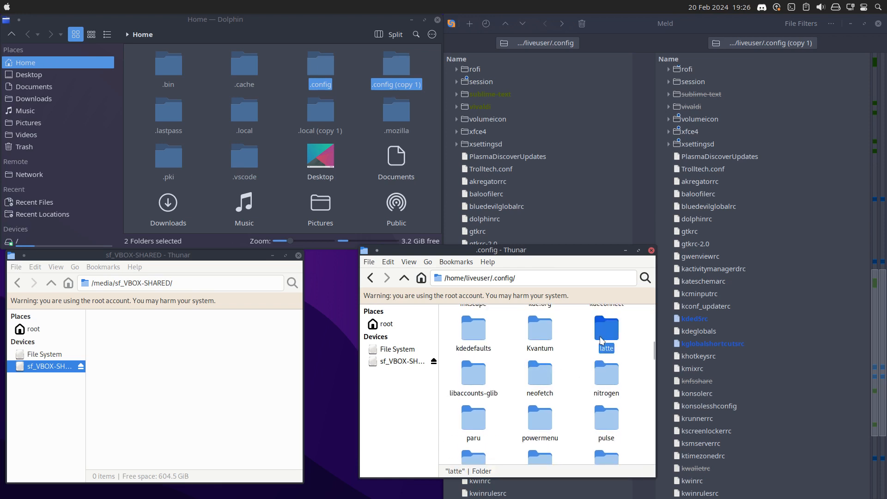
drag(601, 340, 152, 348)
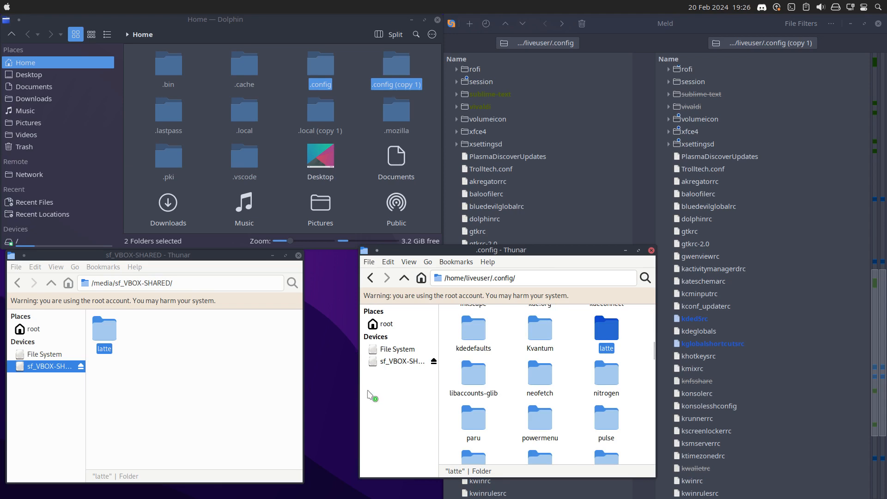
Review the Meld folder comparison from the latte folder down to kwalletrc for further changed files.
click(739, 315)
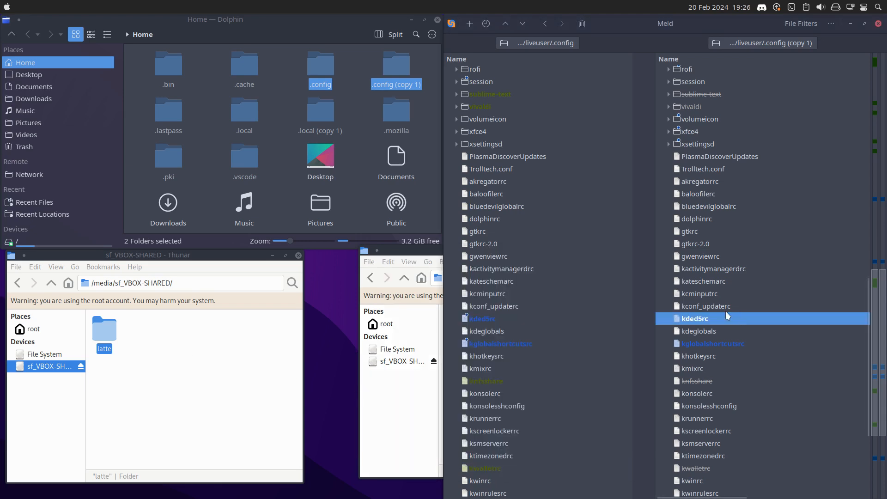
scroll(656, 301, up, 12)
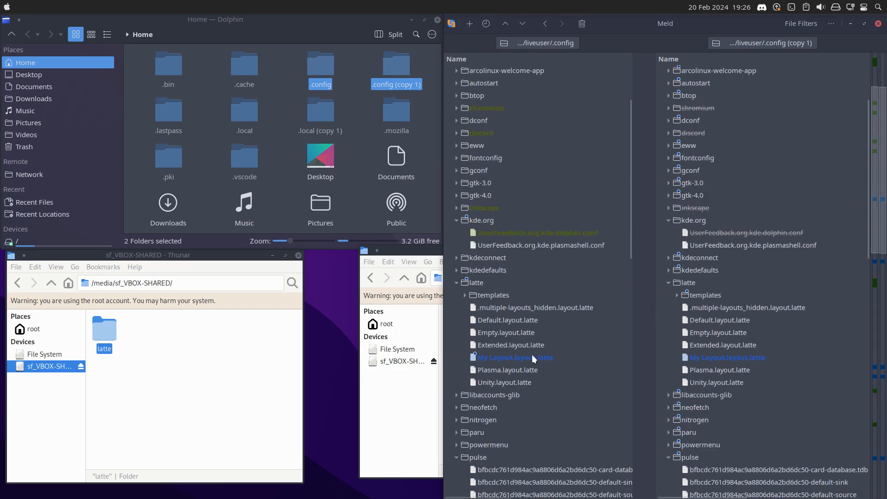
click(533, 357)
scroll(575, 362, down, 4)
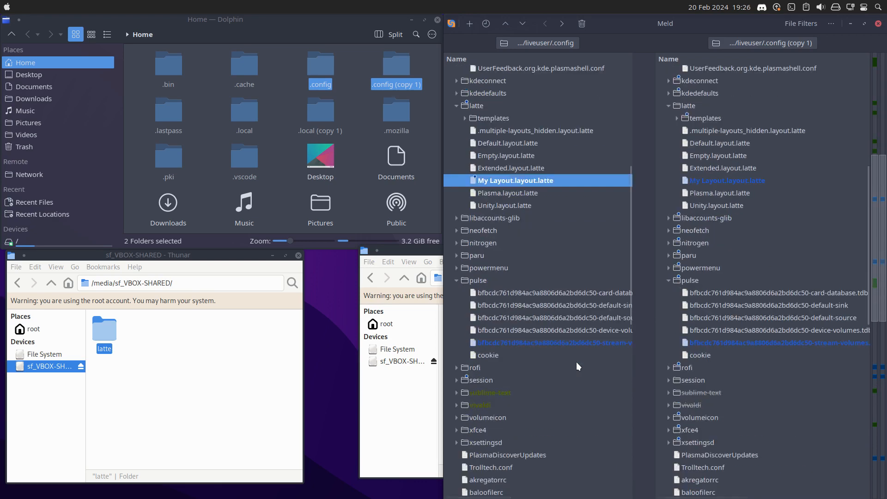
scroll(576, 361, down, 4)
scroll(576, 362, down, 5)
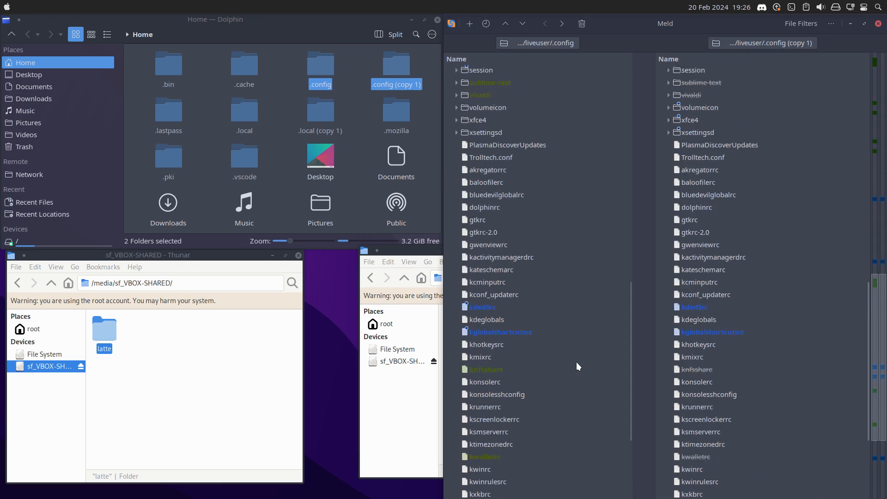
scroll(575, 362, down, 3)
click(501, 366)
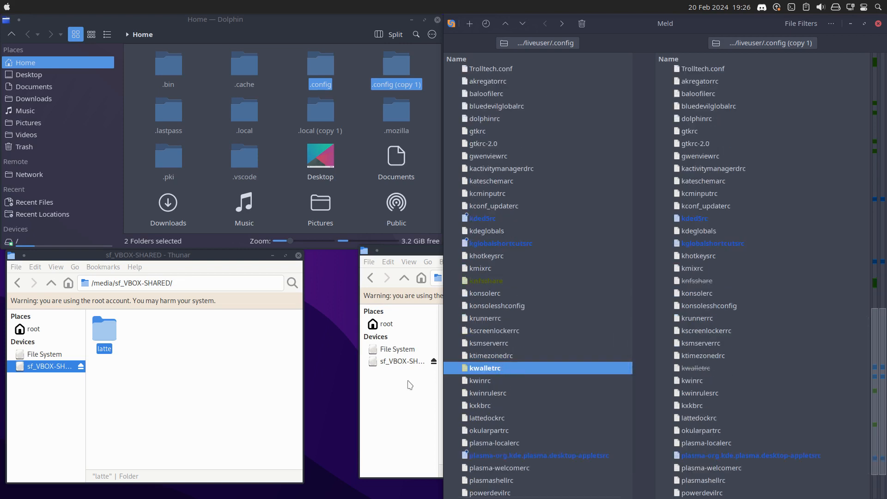
Copy the kwalletrc file from /home/liveuser/.config into the sf_VBOX-SHARED window.
click(425, 251)
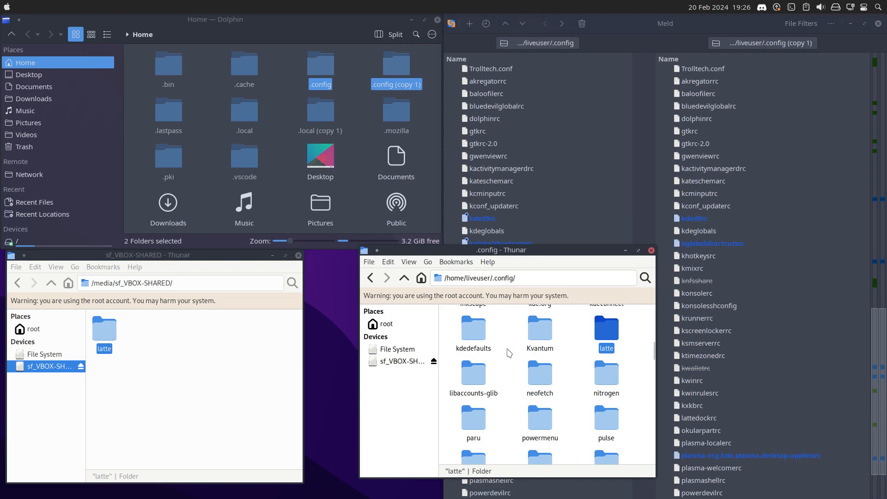
scroll(522, 388, down, 5)
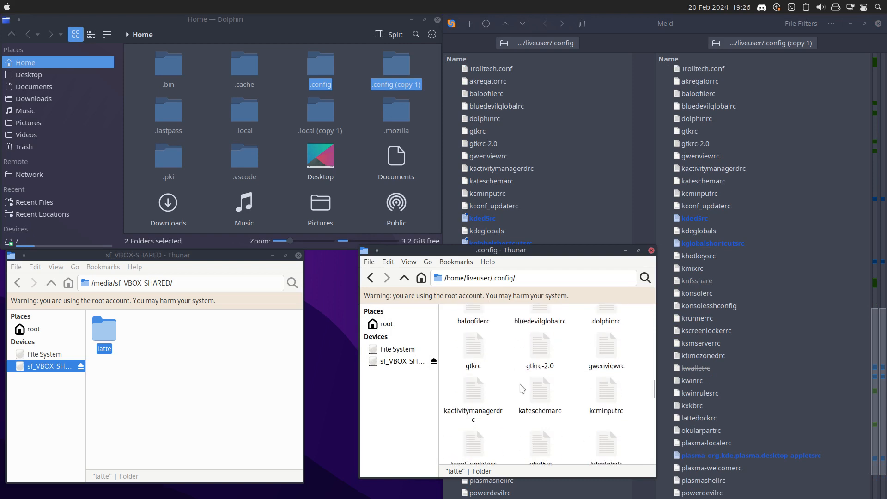
scroll(522, 389, down, 1)
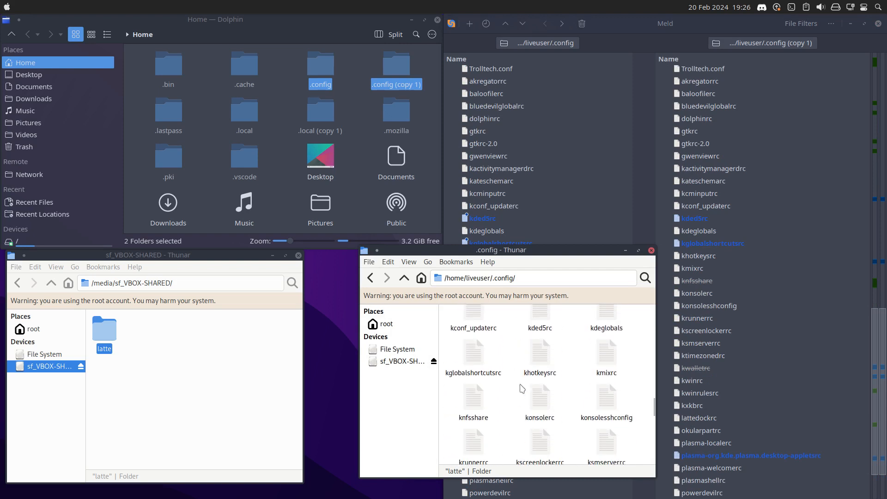
scroll(522, 388, down, 1)
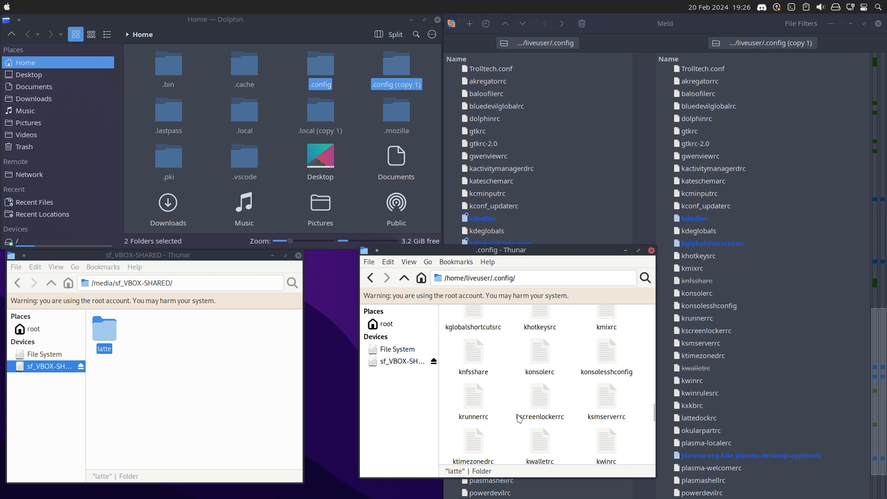
drag(538, 441, 201, 319)
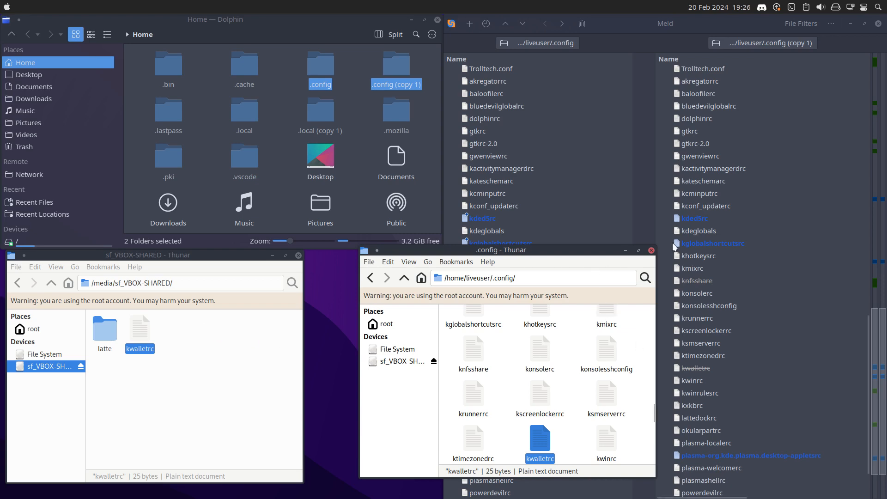
Compare the two versions of kglobalshortcutsrc in Meld and close that file comparison.
click(700, 243)
click(539, 244)
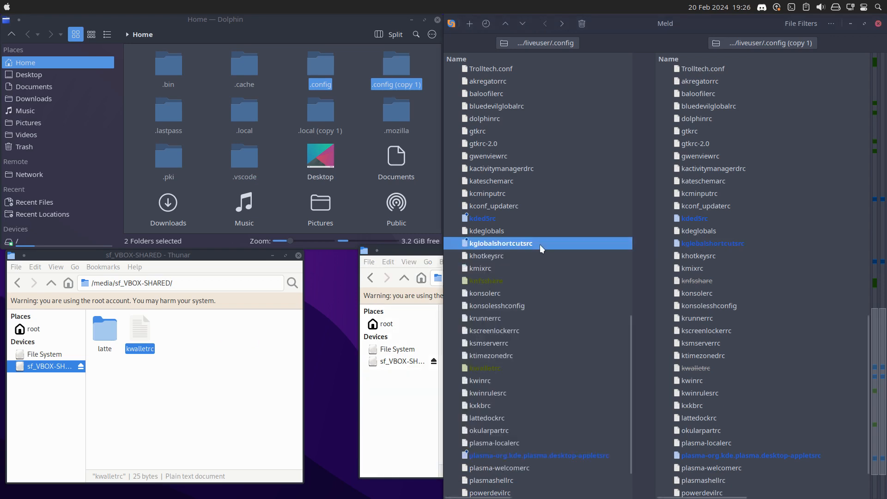
double_click(540, 245)
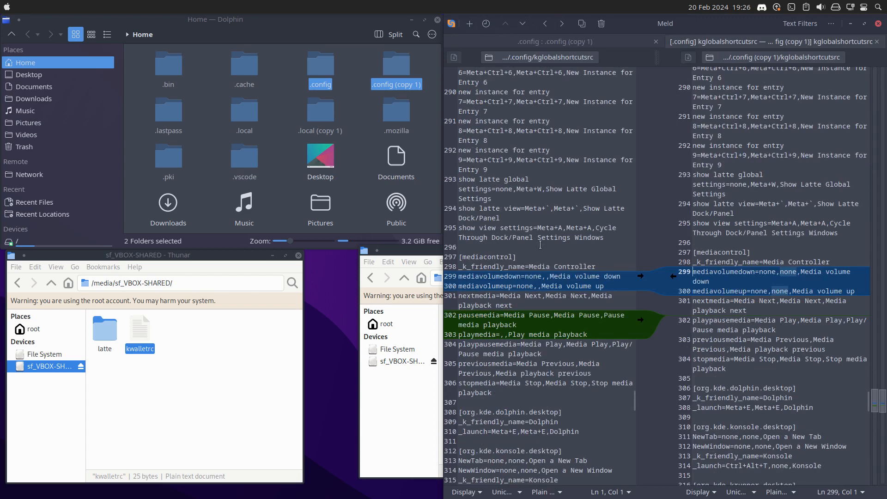
click(881, 454)
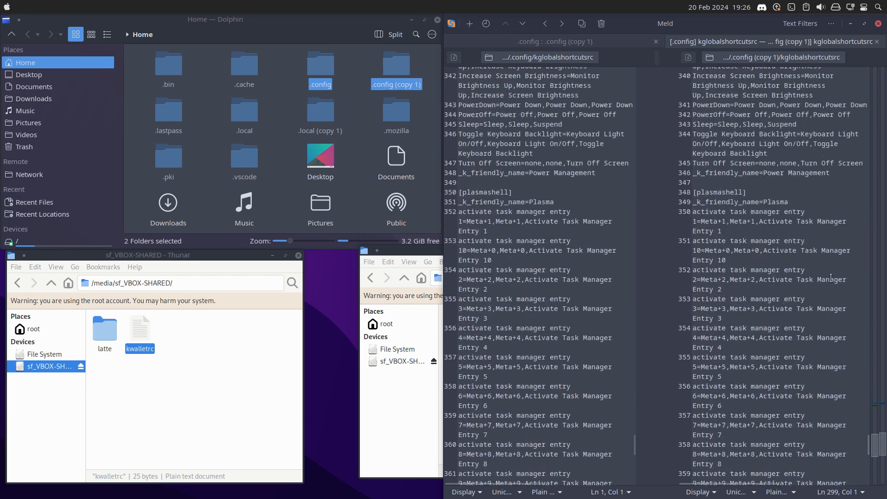
click(877, 41)
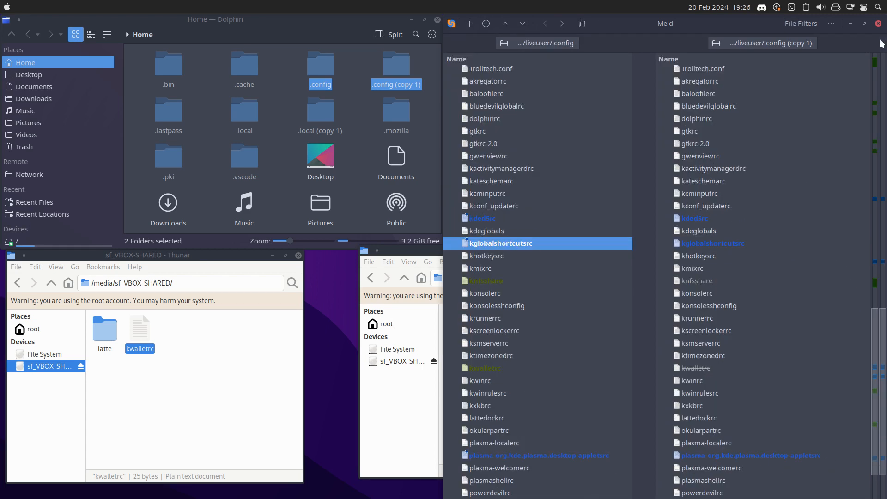
Compare kded5rc and plasma-org.kde.plasma.desktop-appletsrc between .config and .config (copy 1), closing each file comparison.
double_click(516, 218)
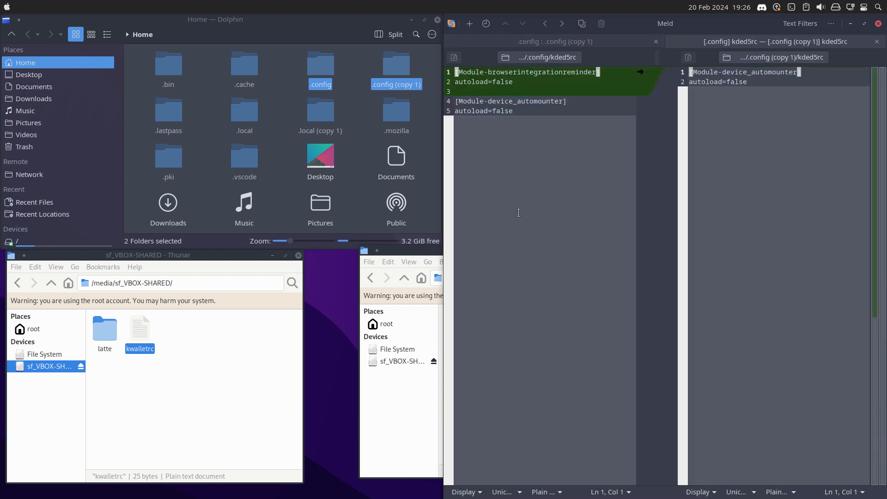
click(877, 41)
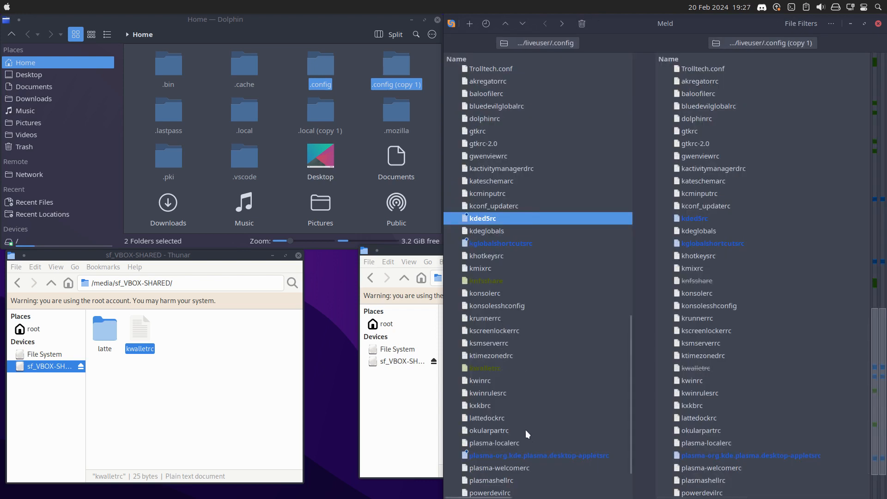
double_click(531, 455)
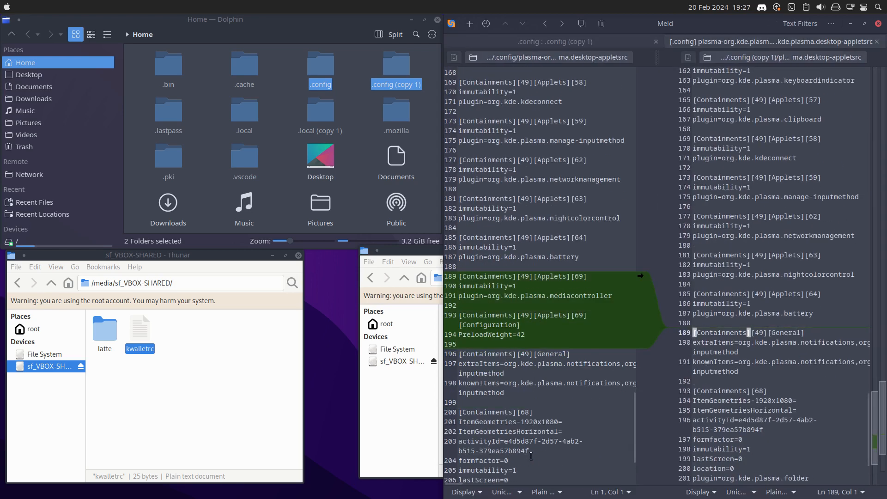
click(877, 41)
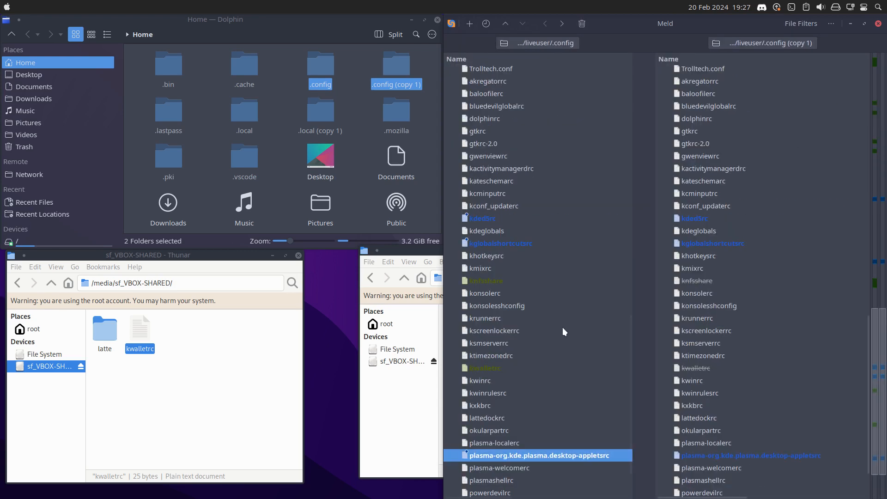
Check the remaining folder differences up to the start of the .config comparison and close Meld.
scroll(562, 329, up, 11)
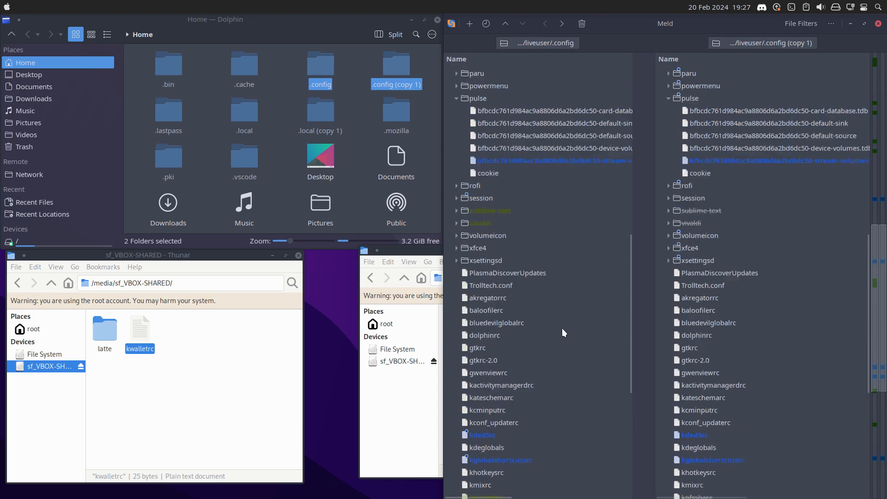
scroll(562, 328, up, 5)
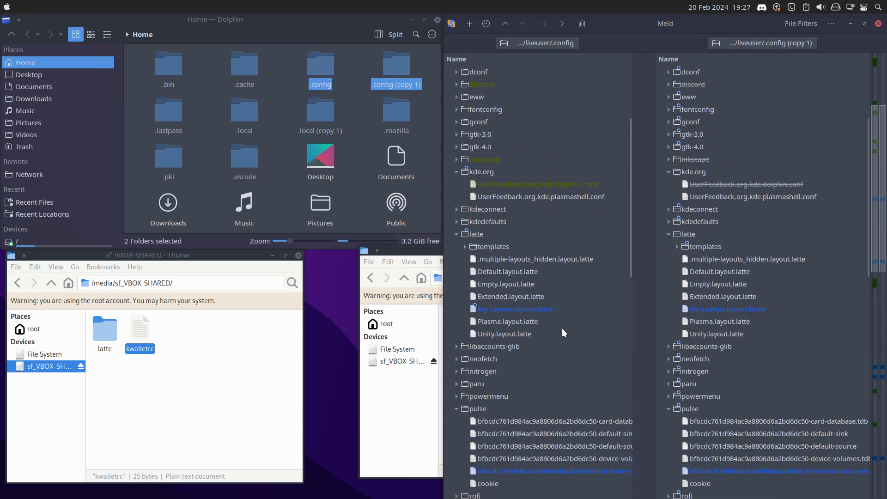
scroll(562, 328, up, 4)
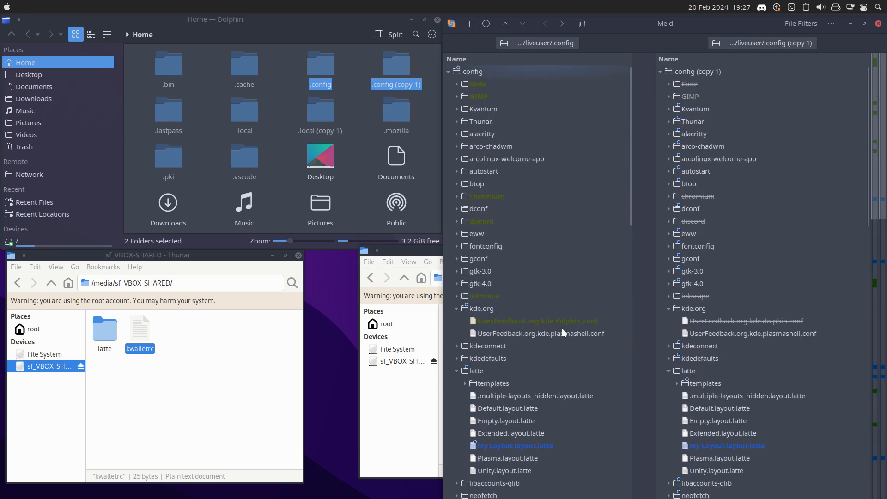
click(879, 23)
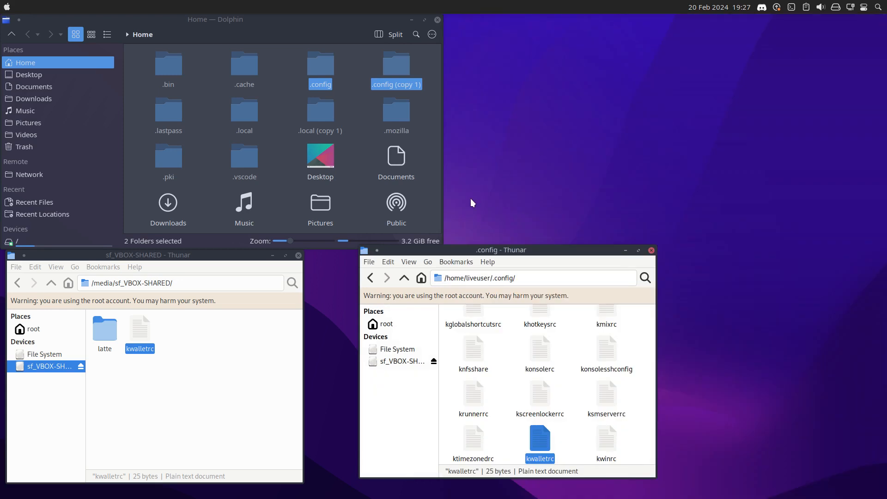
Shut down the Plasma live session in the virtual machine.
click(649, 115)
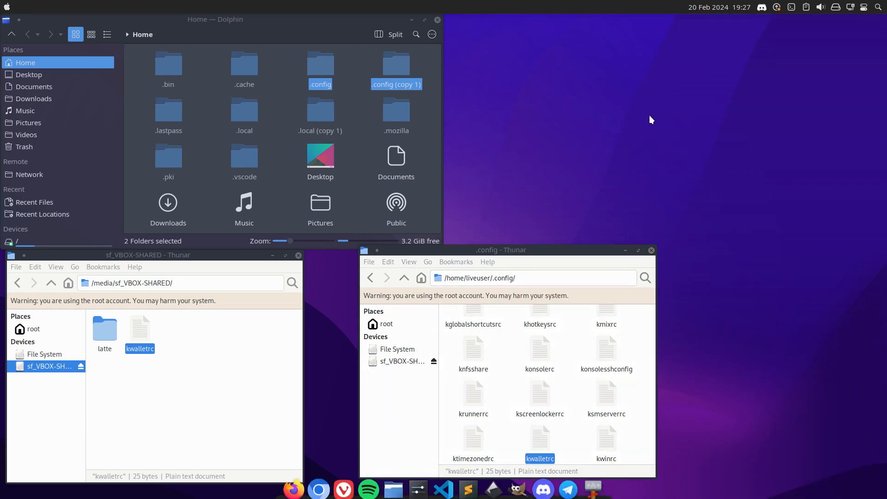
right_click(591, 107)
click(583, 72)
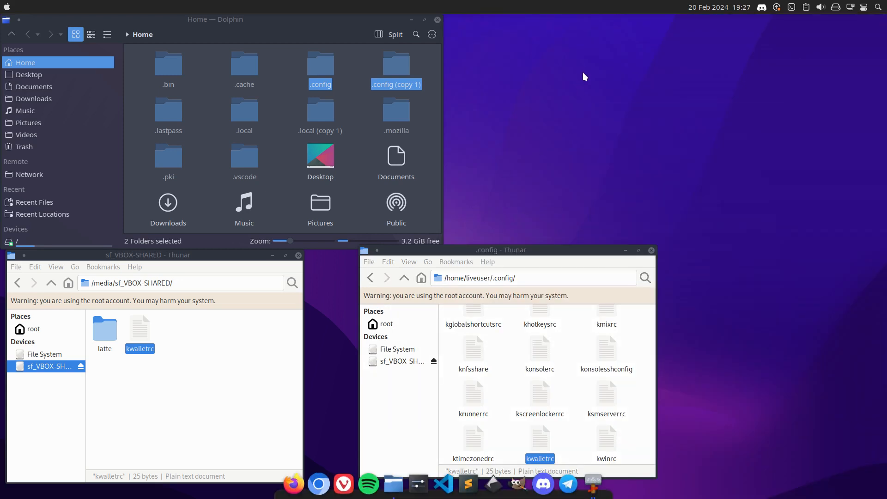
key(ctrl+alt+Delete)
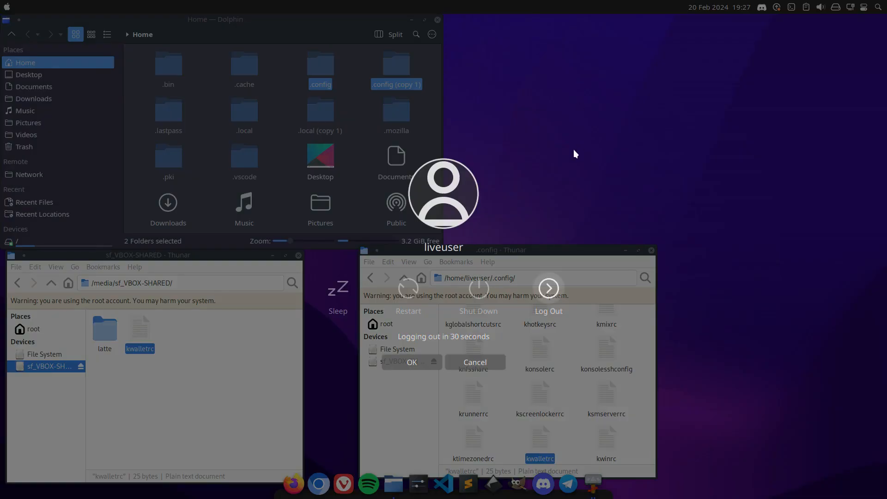
click(485, 294)
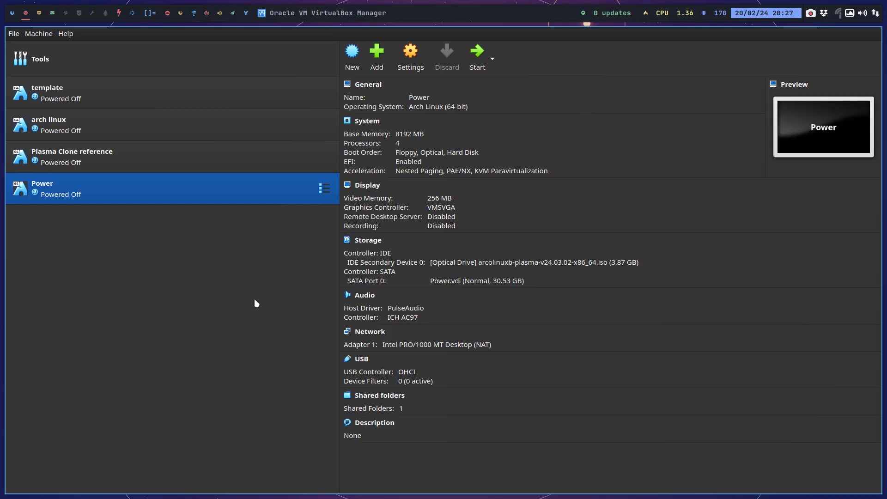
Close VirtualBox Manager and open the VBOX-SHARED folder from the home folder in the host's Thunar, with hidden files turned off.
key(super+q)
click(37, 17)
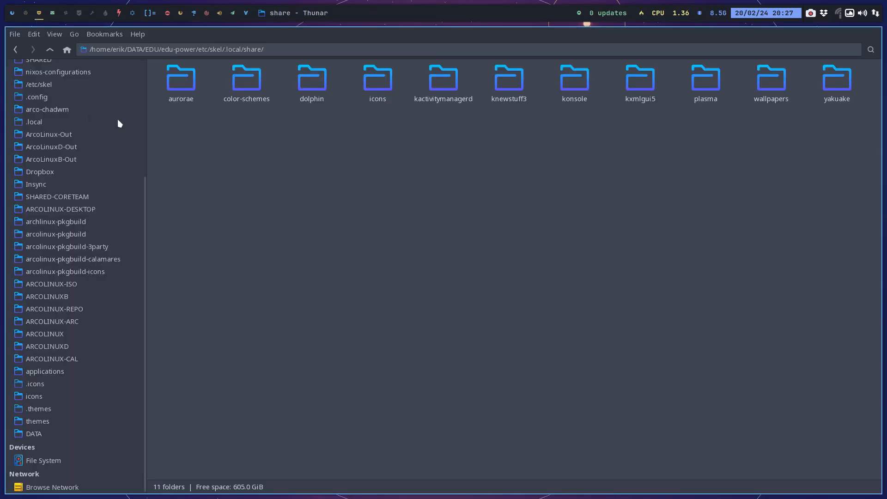
scroll(54, 203, up, 5)
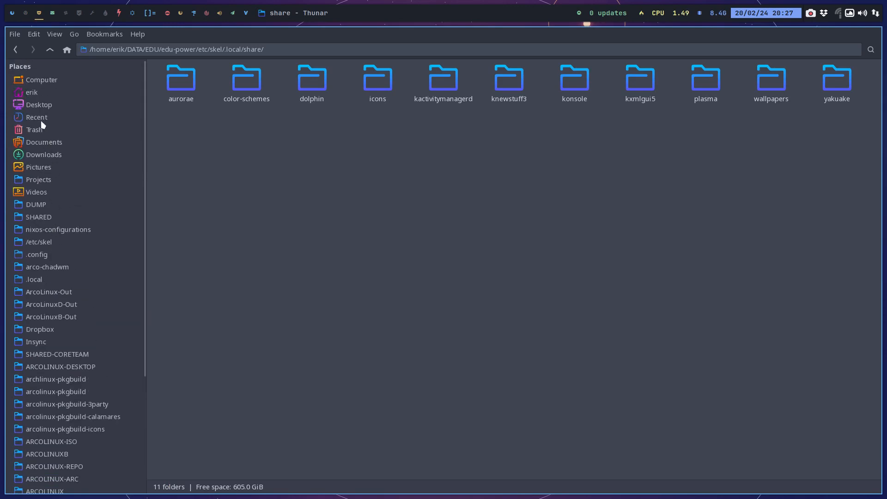
click(43, 104)
click(43, 92)
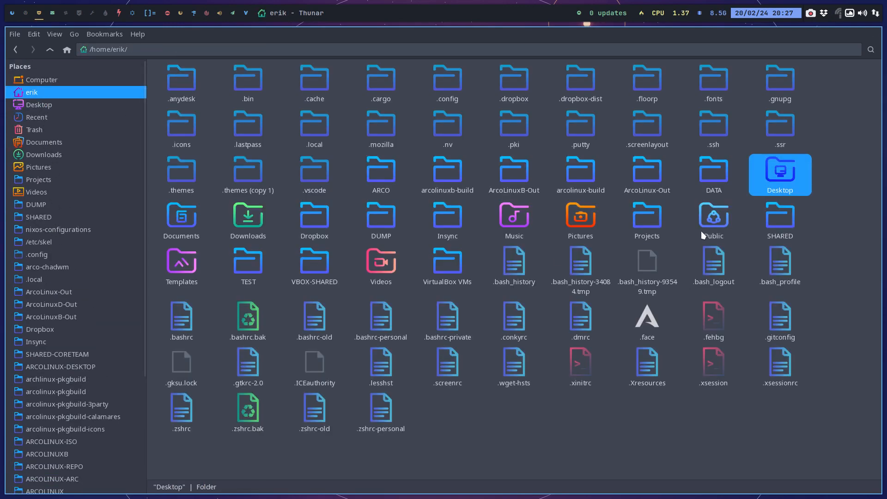
key(ctrl+h)
double_click(776, 135)
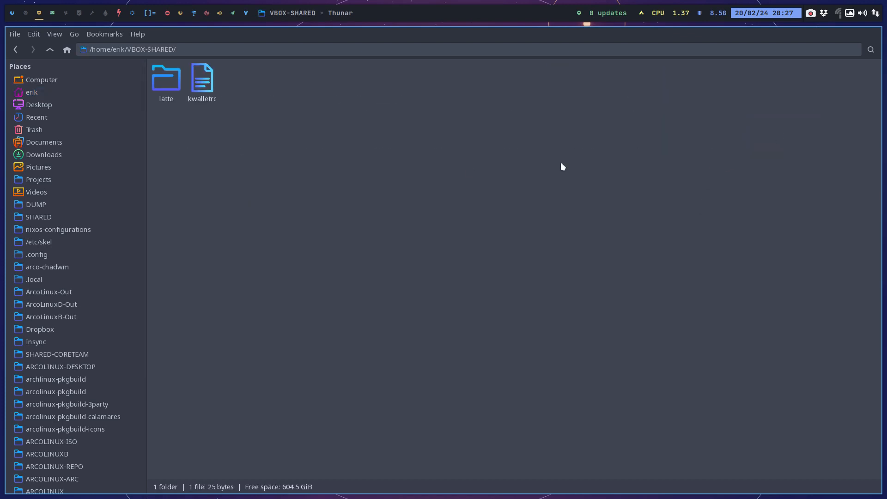
Open a second Thunar window and go to DATA/EDU/edu-power/etc/skel/.config, showing hidden files to reach .config.
key(super+shift+Return)
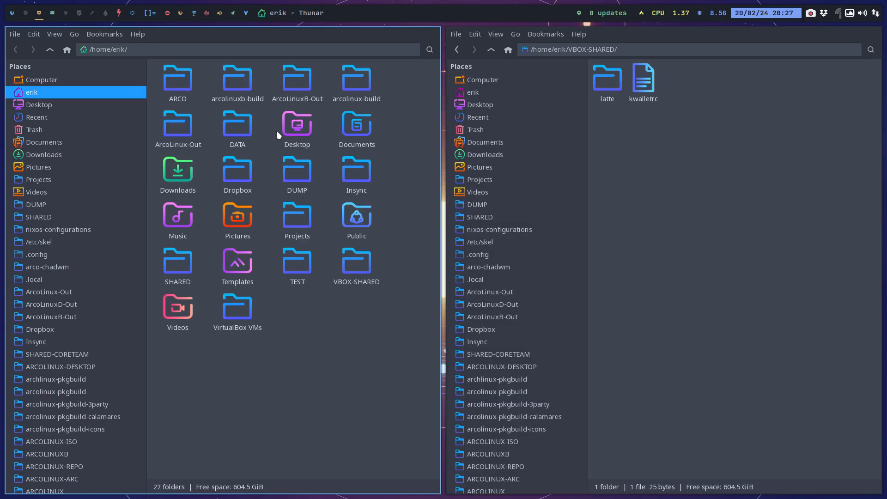
scroll(86, 383, down, 4)
click(68, 434)
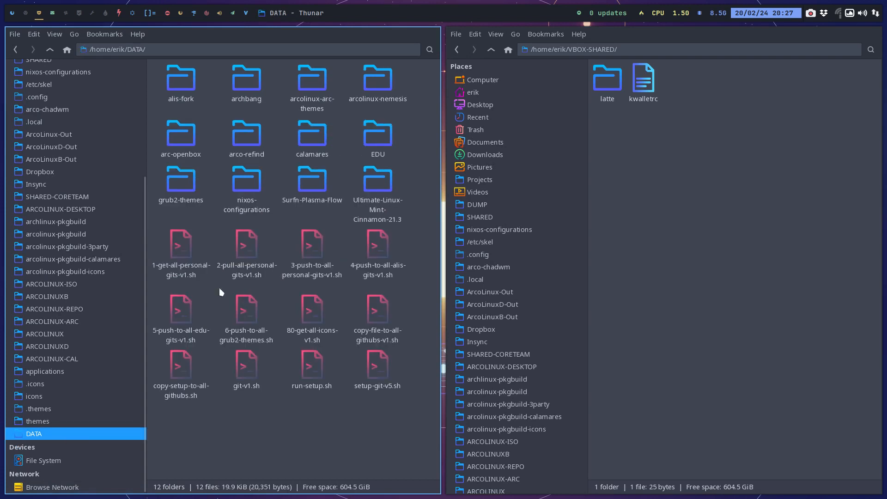
double_click(369, 151)
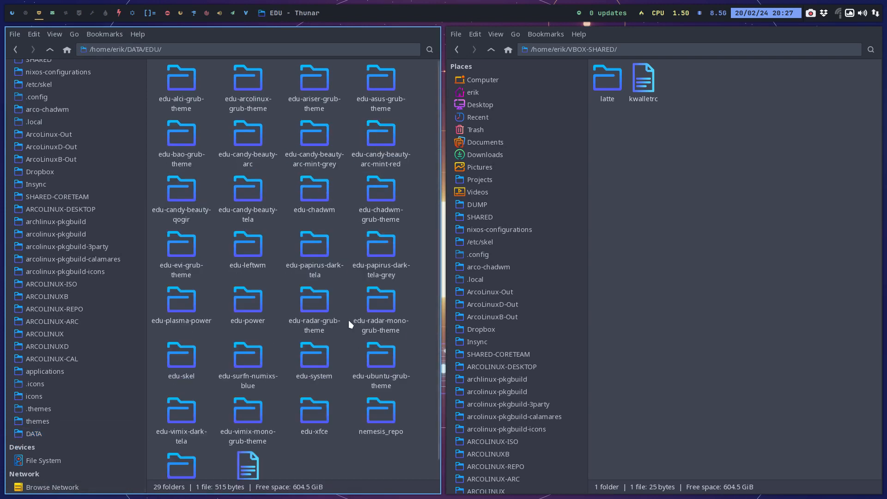
double_click(253, 302)
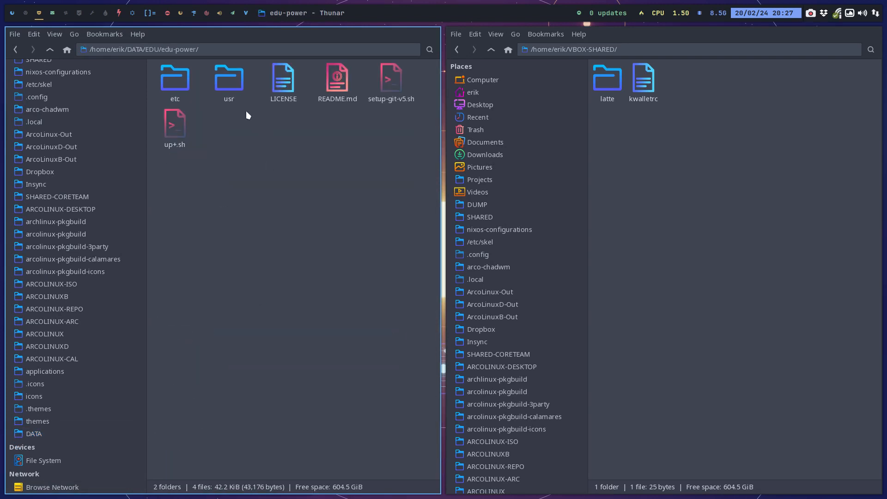
double_click(175, 79)
double_click(170, 83)
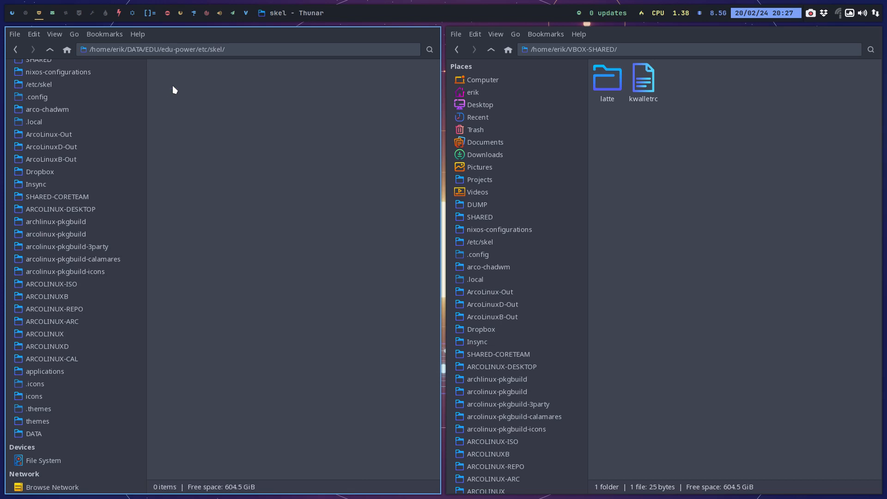
double_click(172, 85)
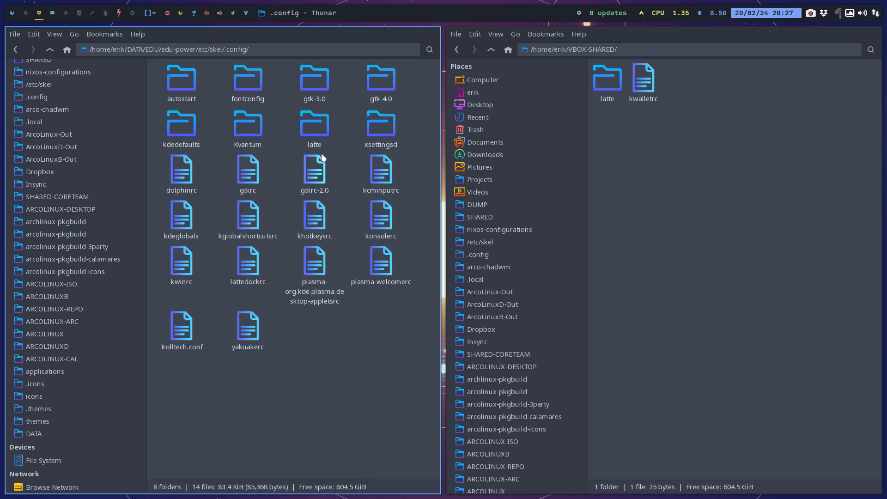
Delete the old latte folder from edu-power's .config and move the latte folder from VBOX-SHARED in its place.
click(318, 135)
key(Delete)
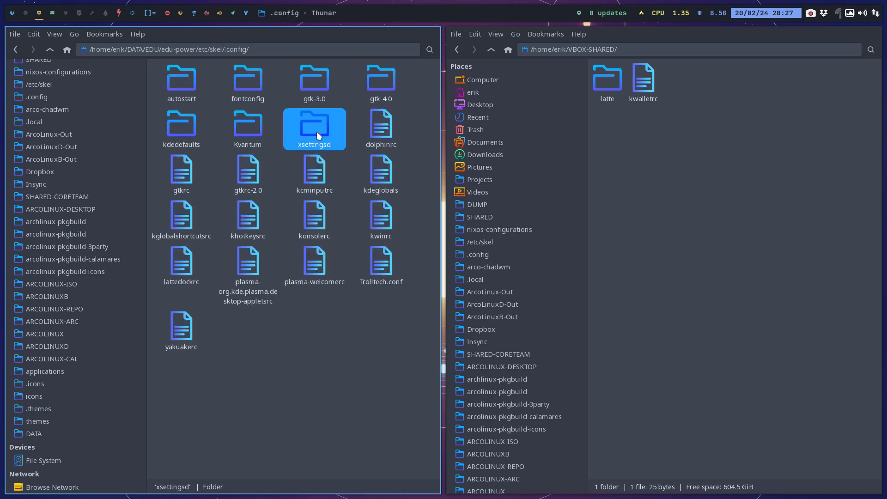
click(611, 102)
drag(613, 104, 277, 327)
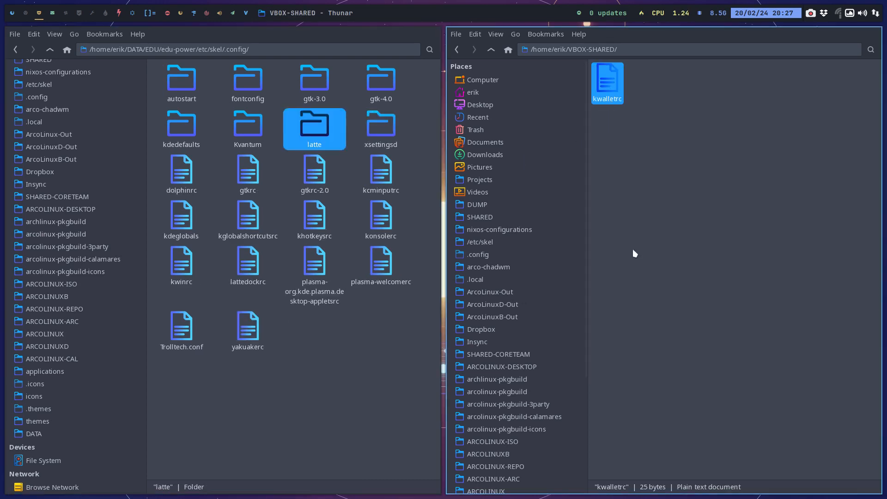
Move kwalletrc from VBOX-SHARED into edu-power's etc/skel/.config folder and clear the selection.
click(699, 197)
click(611, 88)
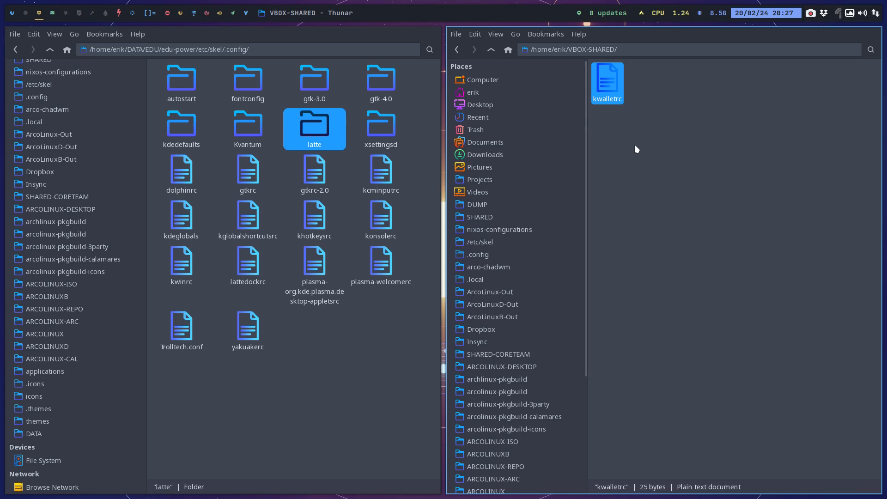
drag(456, 335, 358, 343)
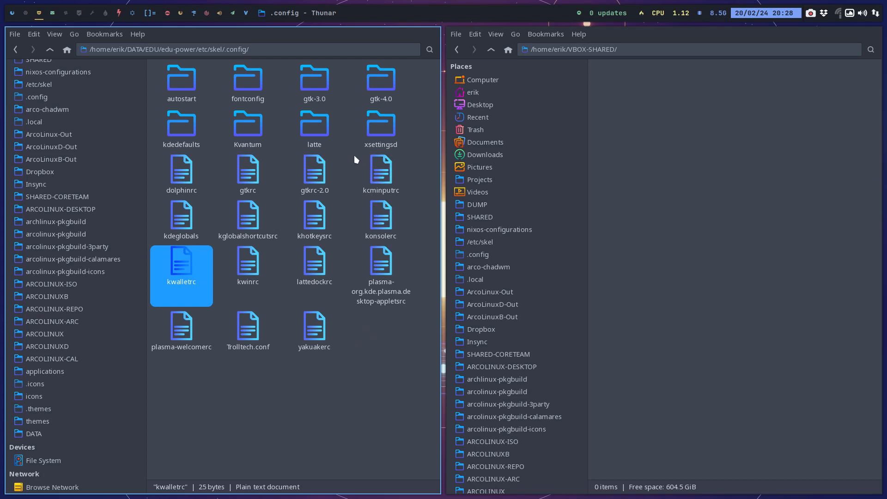
click(343, 124)
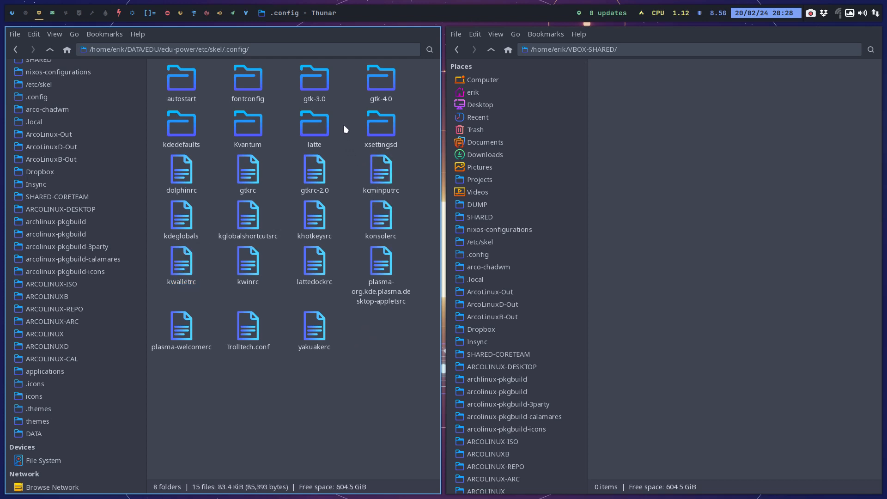
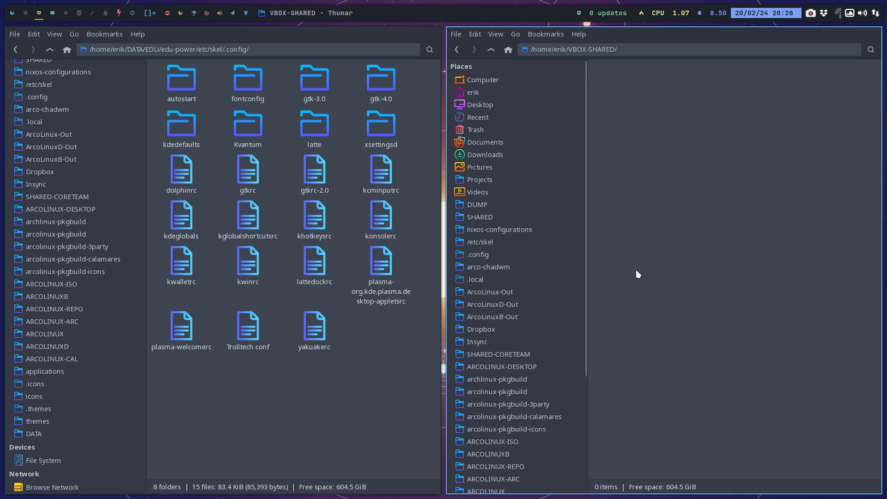
In the VBOX-SHARED window, go to ARCOLINUX-DESKTOP/arcolinux-xfce/etc/skel/.config, showing hidden files to reach .config.
click(513, 490)
click(550, 363)
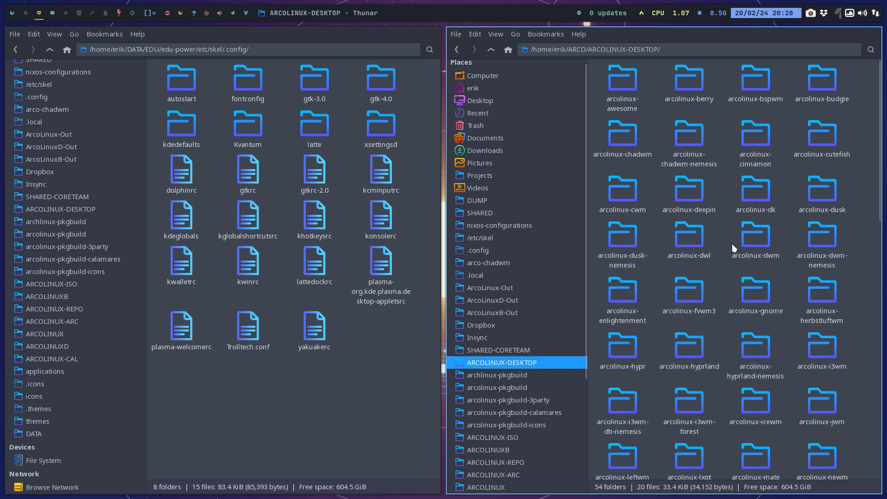
scroll(742, 319, down, 10)
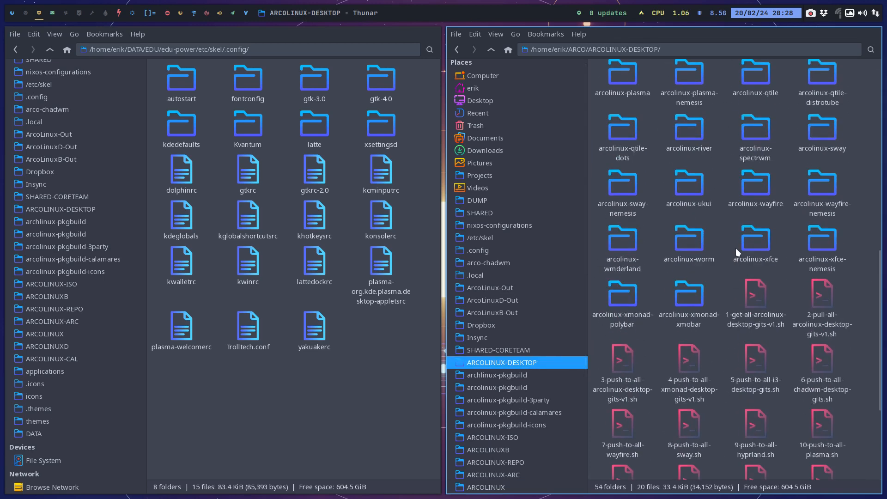
double_click(739, 245)
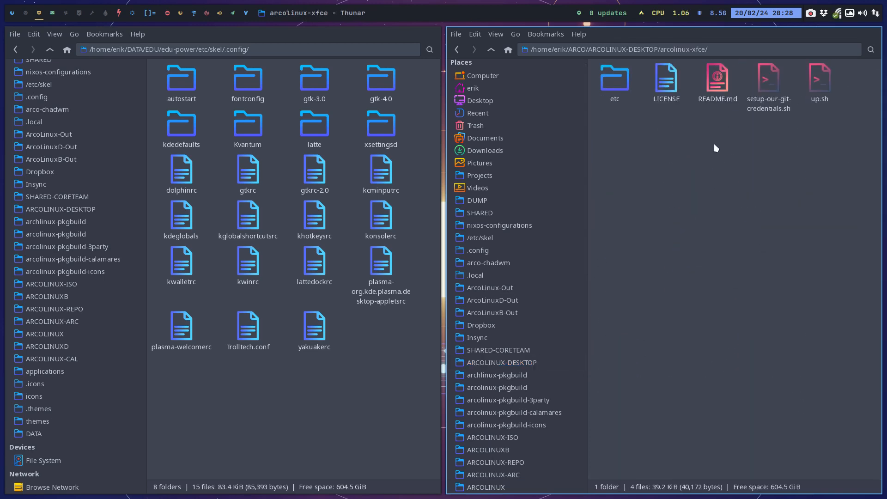
double_click(621, 78)
double_click(605, 84)
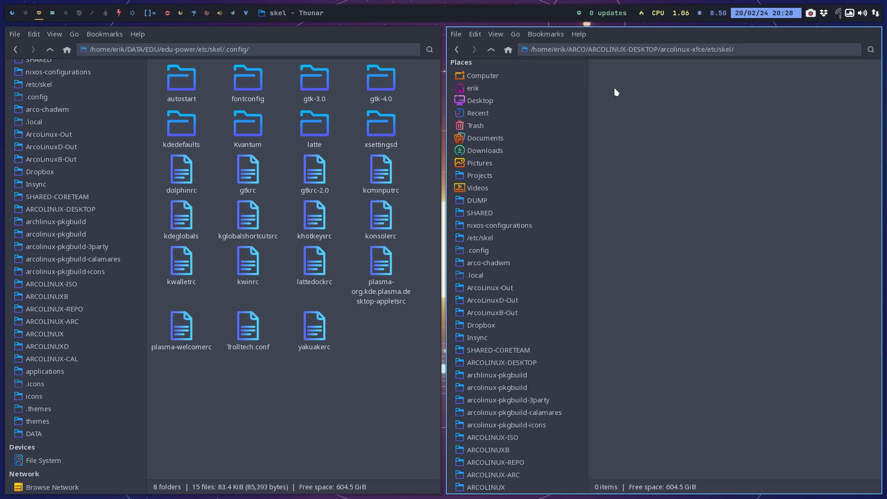
key(ctrl+h)
double_click(609, 79)
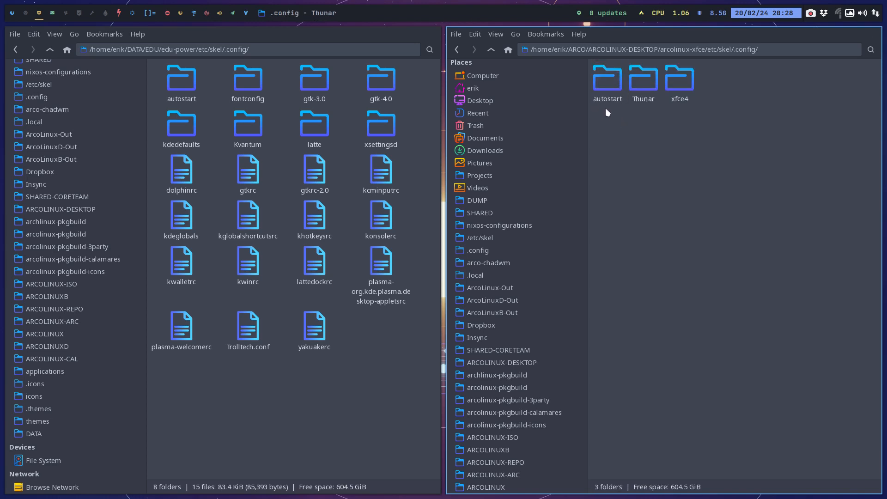
Copy the Thunar and xfce4 folders from arcolinux-xfce's .config into edu-power's .config and close the arcolinux-xfce window.
drag(642, 110, 719, 80)
double_click(610, 85)
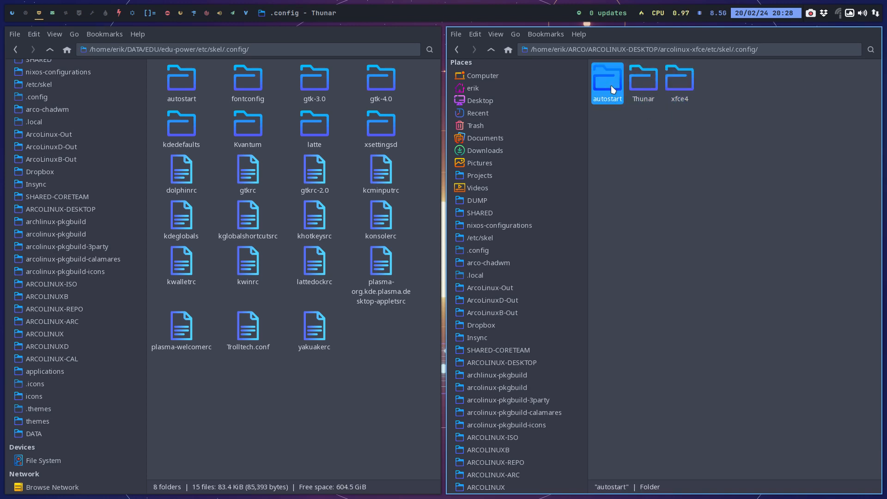
click(489, 50)
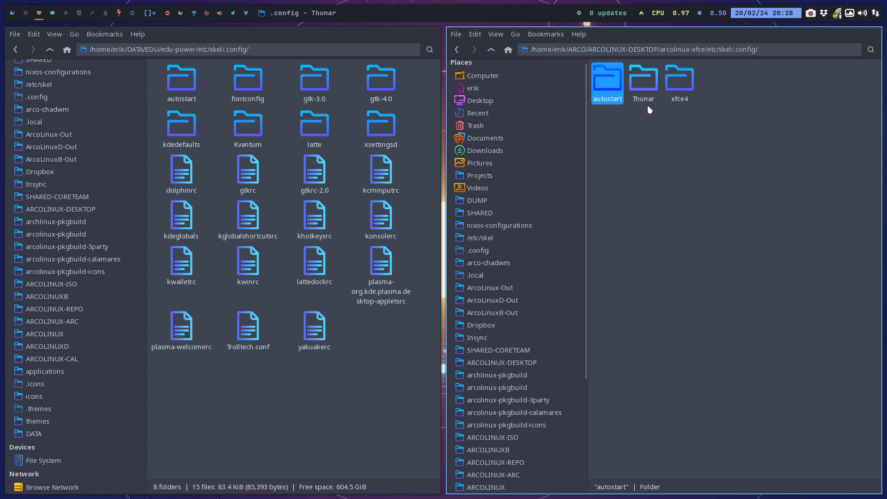
drag(638, 120, 725, 78)
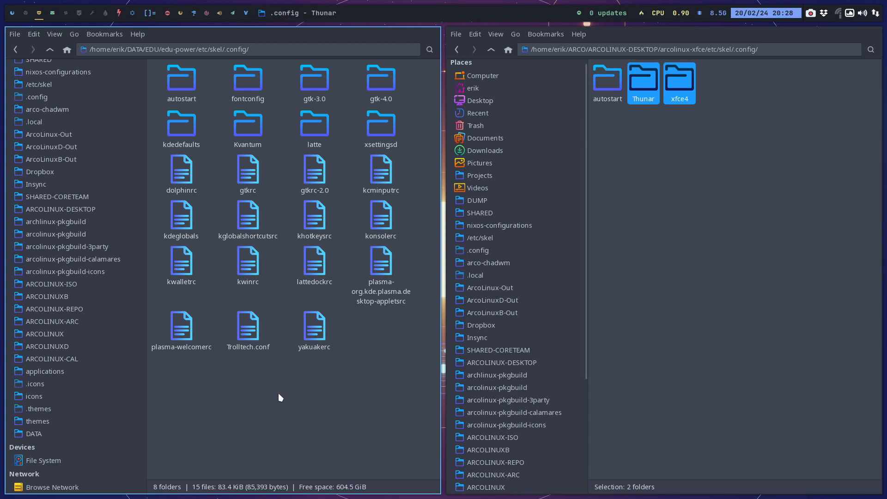
key(ctrl+v)
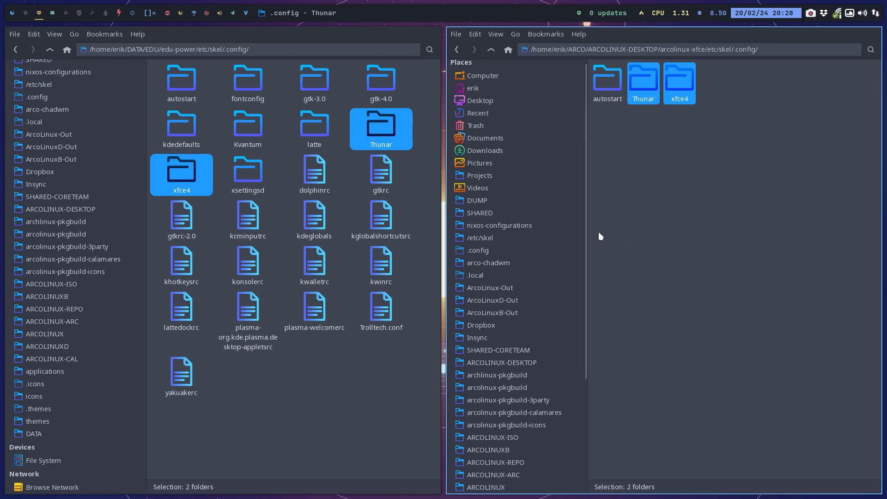
key(ctrl+s)
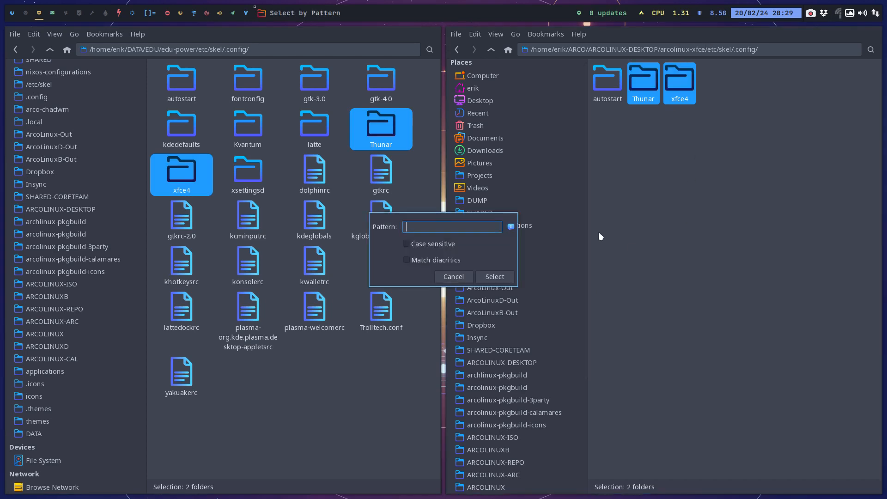
click(454, 276)
click(678, 223)
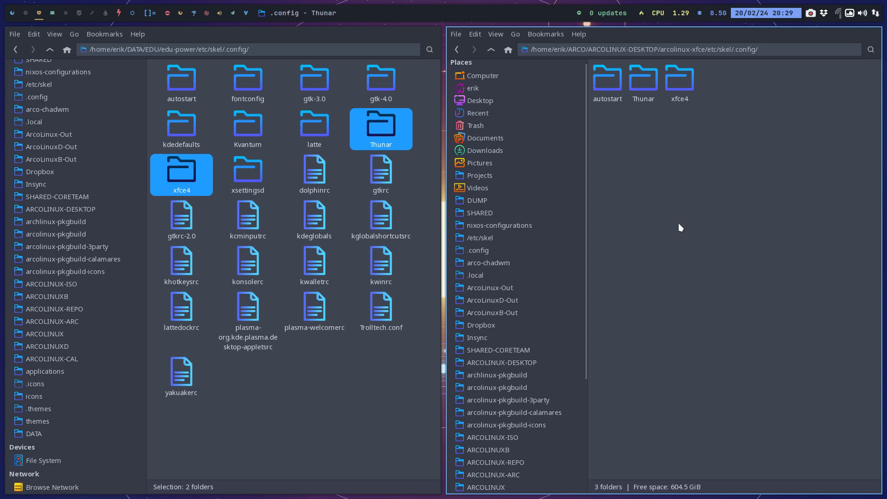
key(super+q)
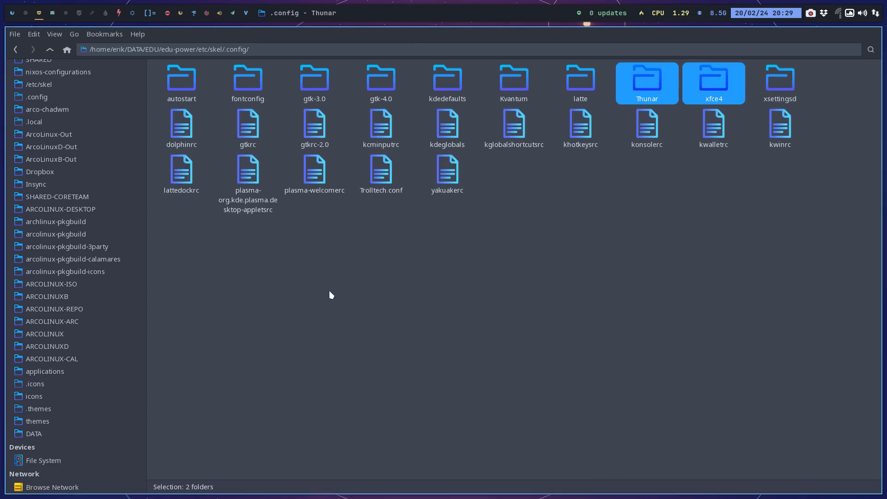
Go up to DATA/EDU and open packages.x86_64 from edu-plasma-power/archiso in the text editor.
click(50, 54)
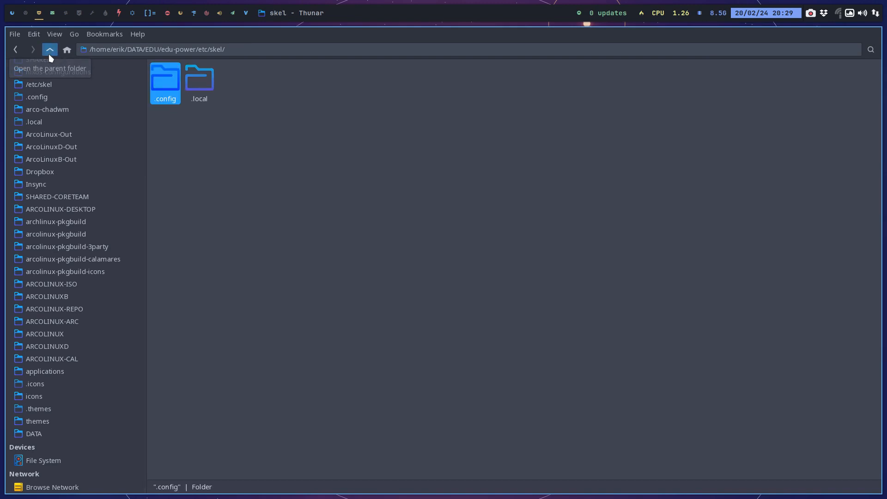
click(49, 54)
click(49, 54)
click(49, 54)
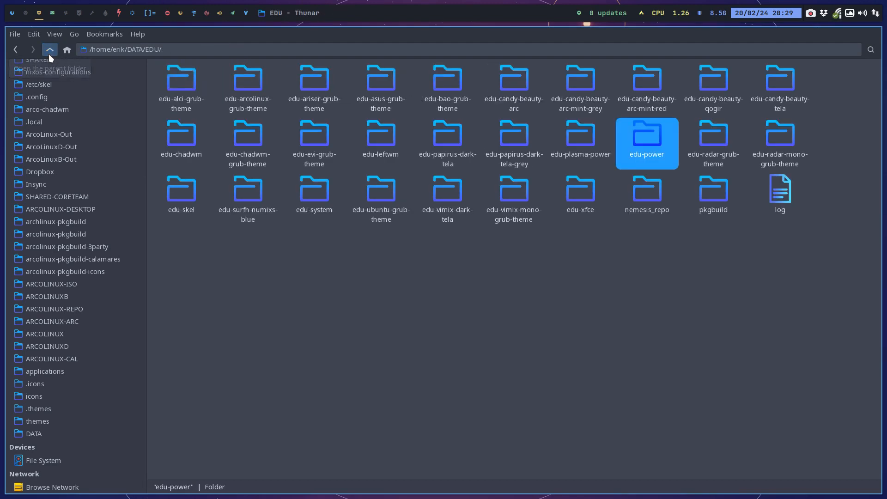
double_click(574, 136)
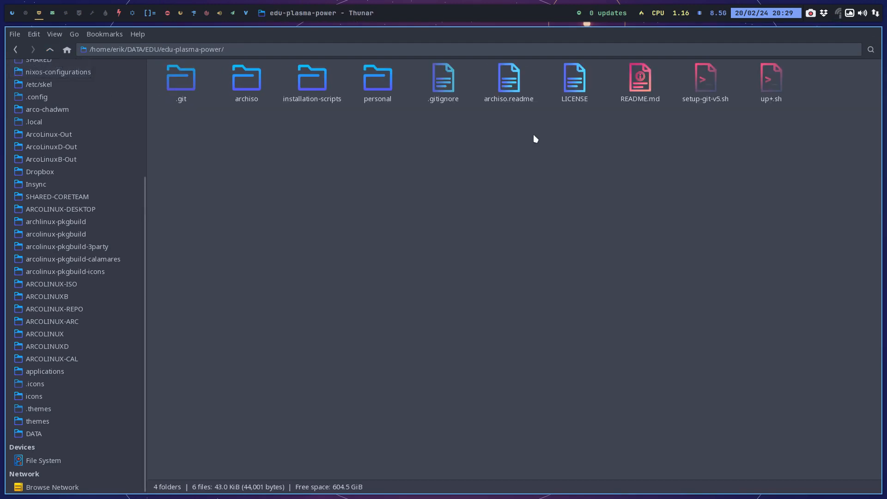
double_click(233, 87)
click(177, 93)
double_click(177, 94)
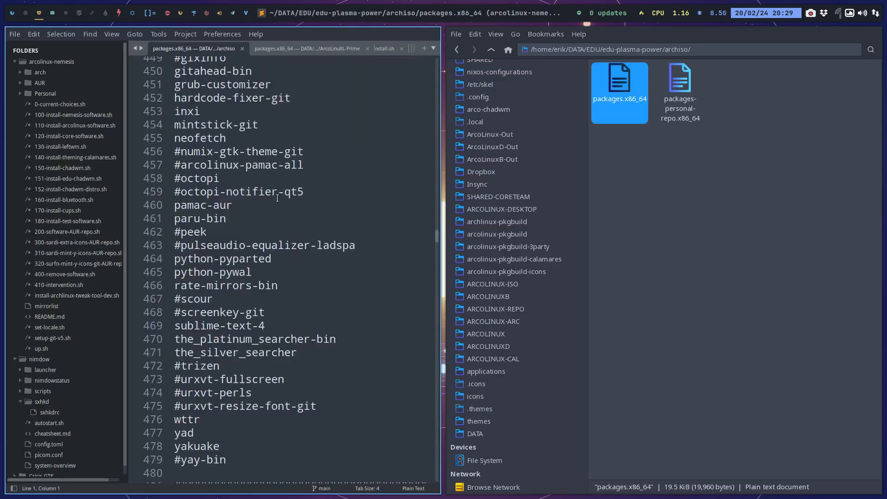
Find arcolinux-xfce in packages.x86_64, comment out the arcolinux-xfce-git line with #, and save and close the file.
key(ctrl+f)
text(arcolnu)
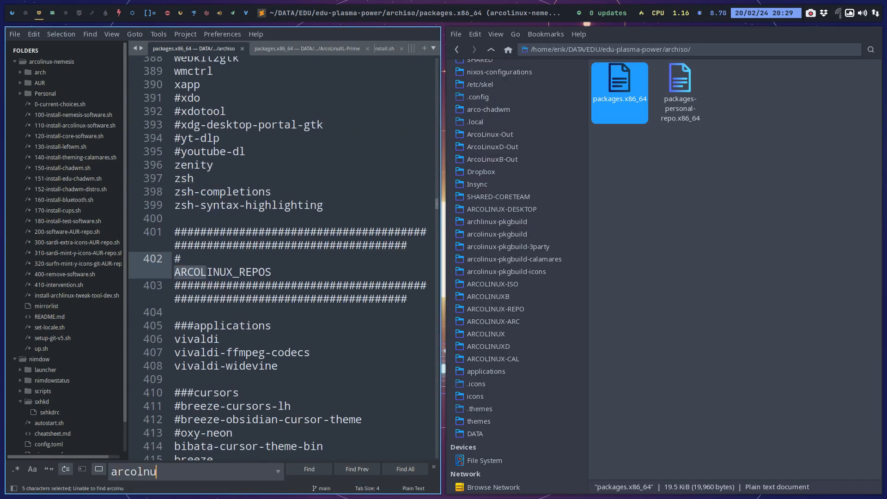
key(BackSpace)
key(BackSpace)
text(inux-x)
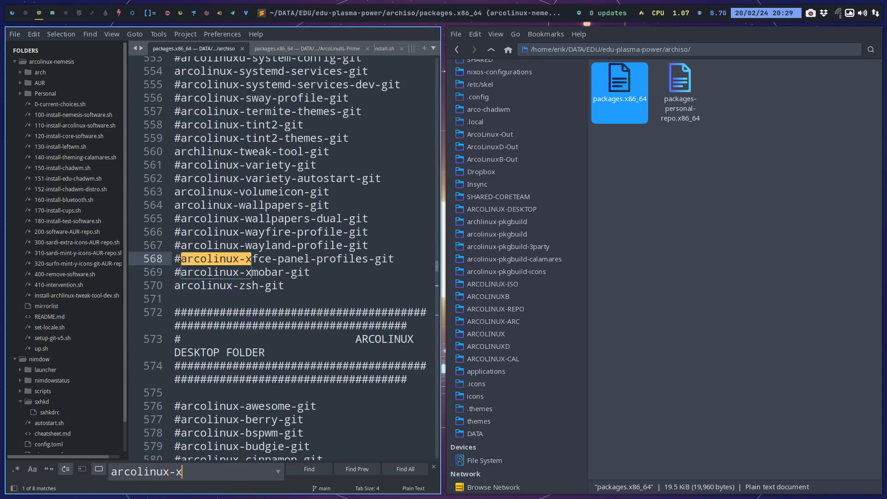
text(fce)
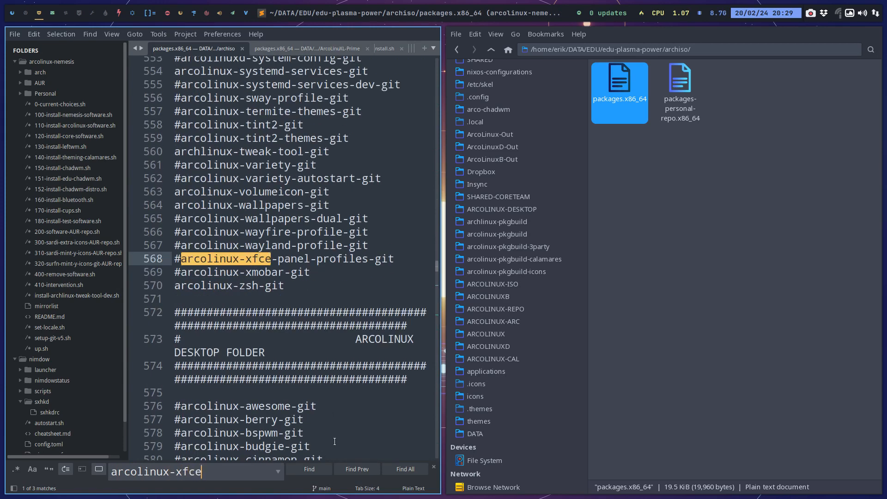
click(310, 471)
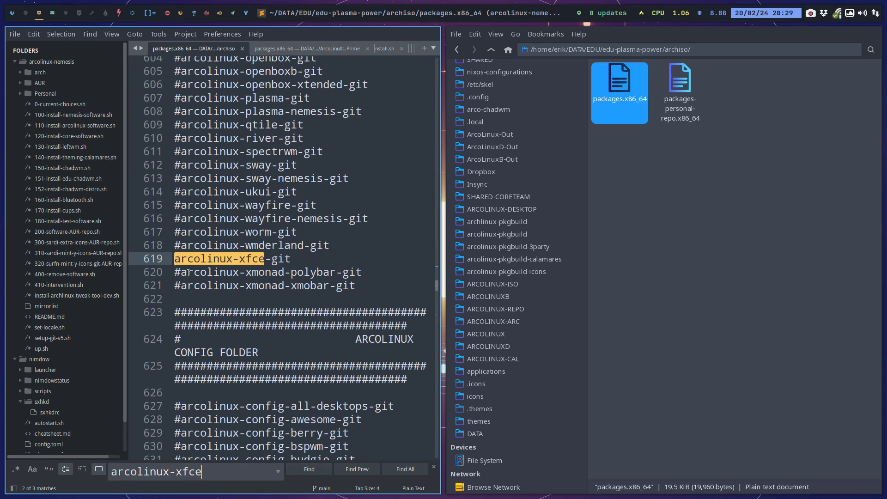
click(177, 264)
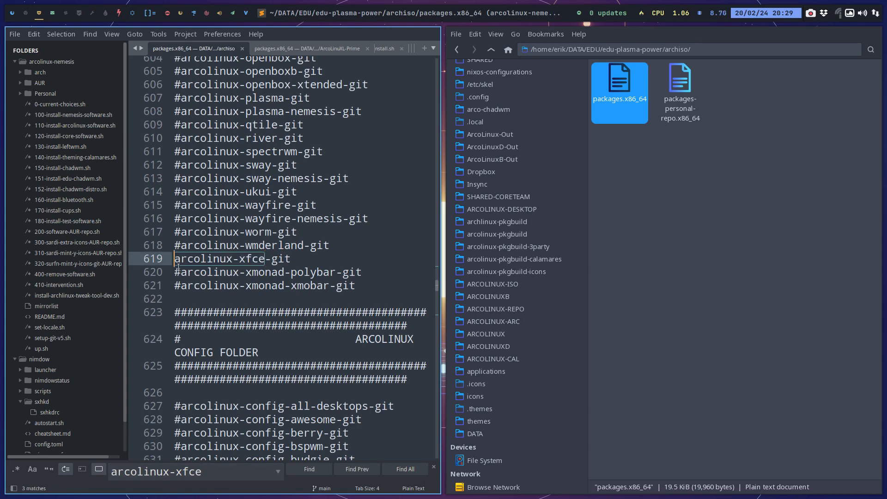
text(#)
key(ctrl+s)
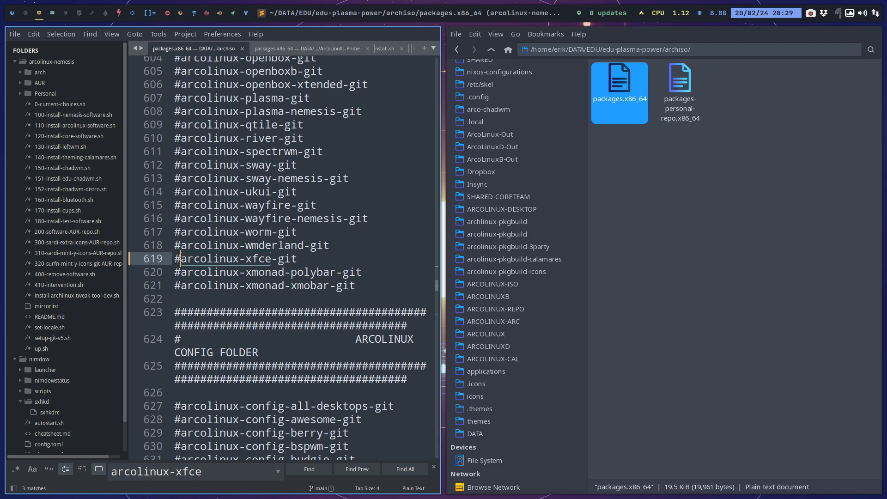
key(super+q)
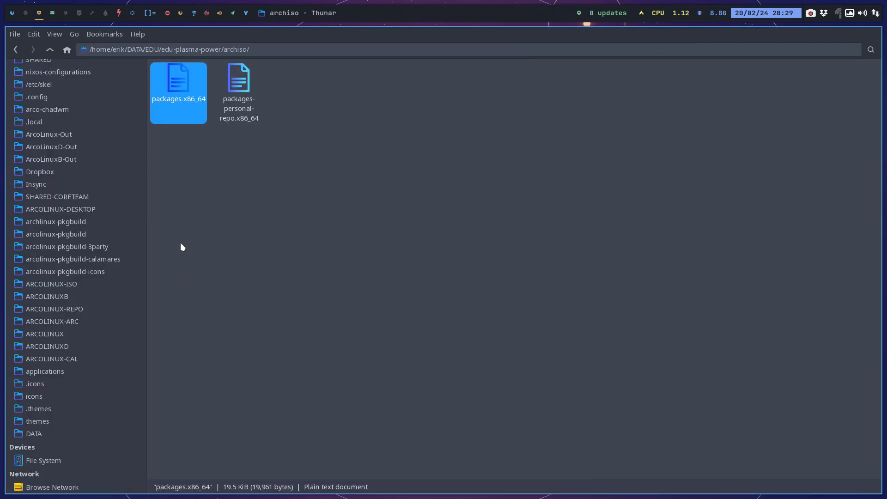
Reopen packages.x86_64 to check the arcolinux-xfce-git line and close it again.
click(181, 246)
double_click(179, 73)
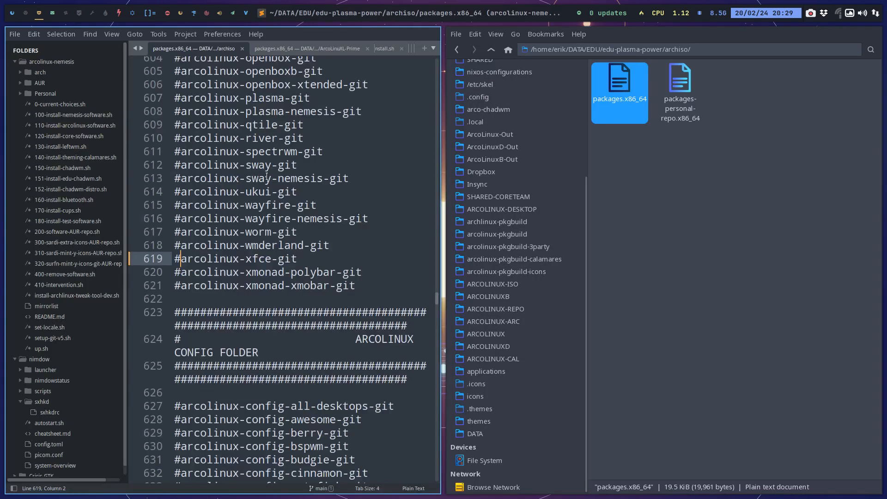
key(super+q)
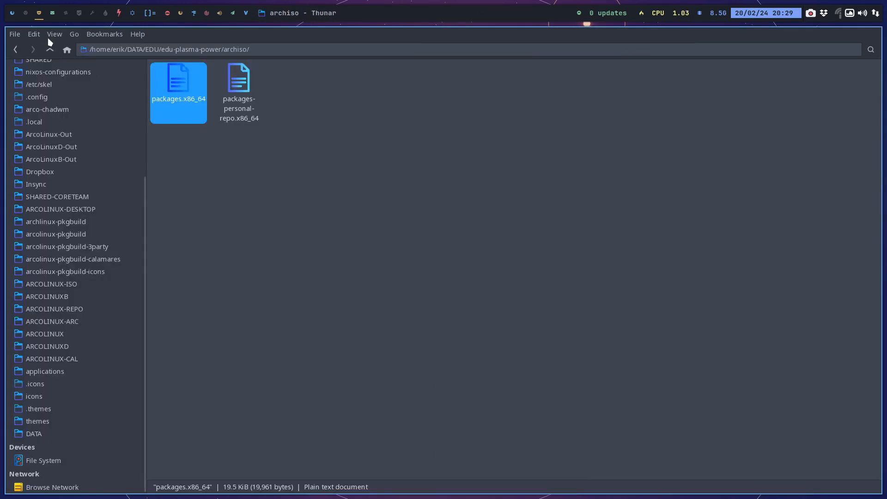
Clear the file selection in archiso and go back up to the DATA/EDU folder.
click(52, 14)
click(39, 14)
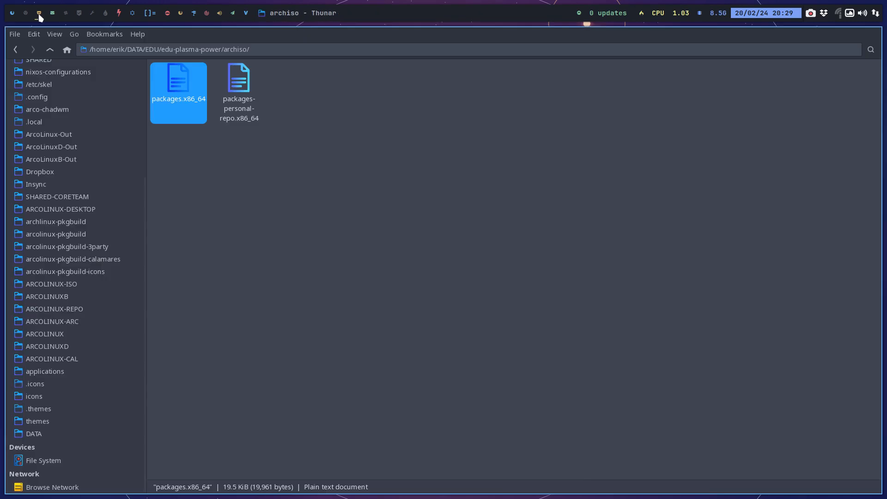
click(200, 190)
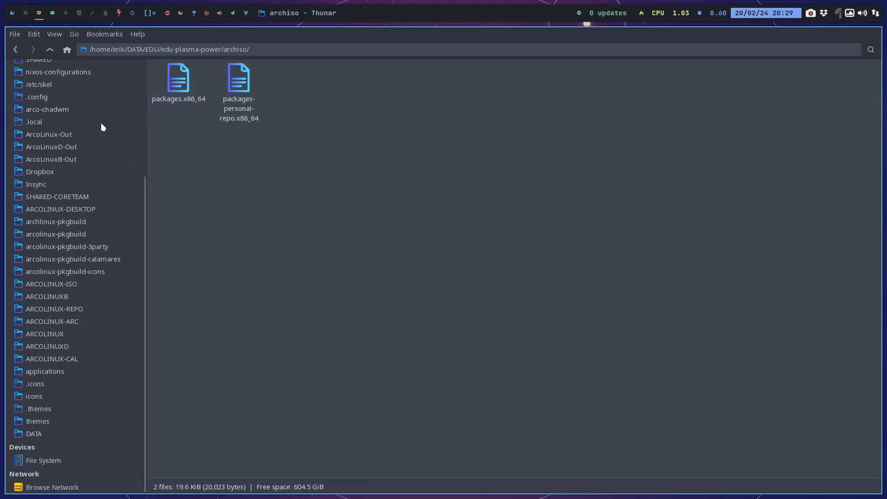
click(49, 50)
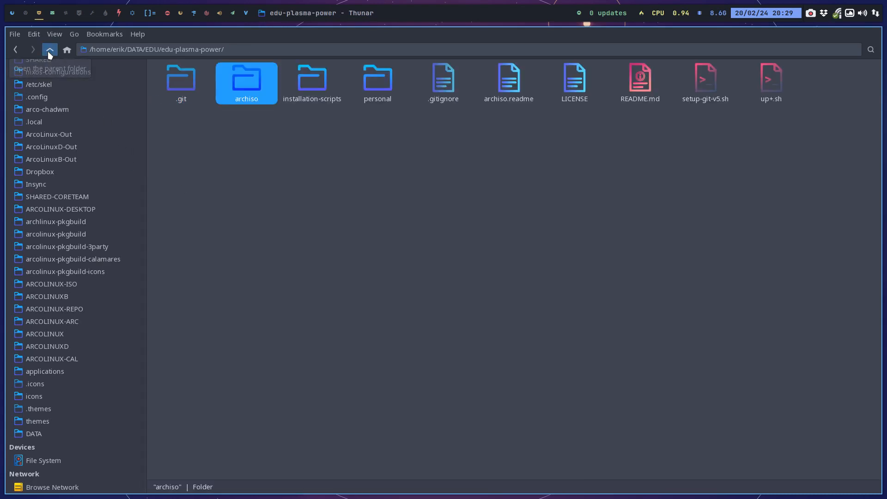
click(50, 50)
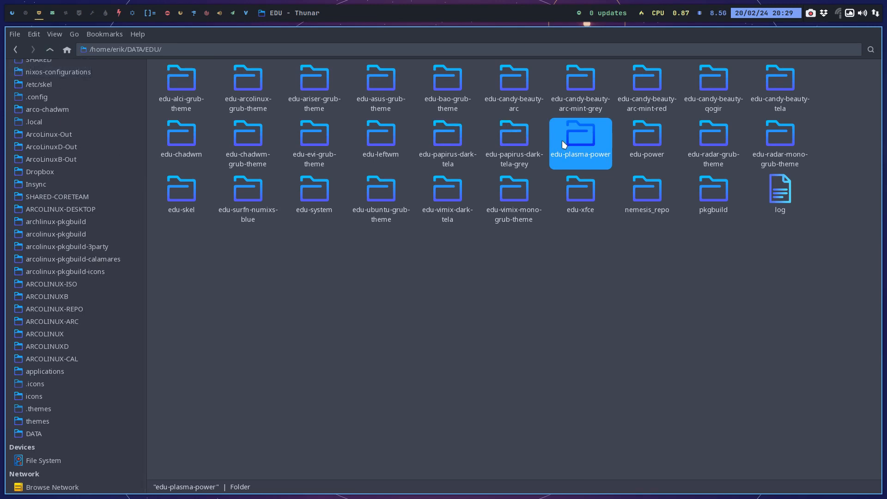
scroll(98, 165, up, 5)
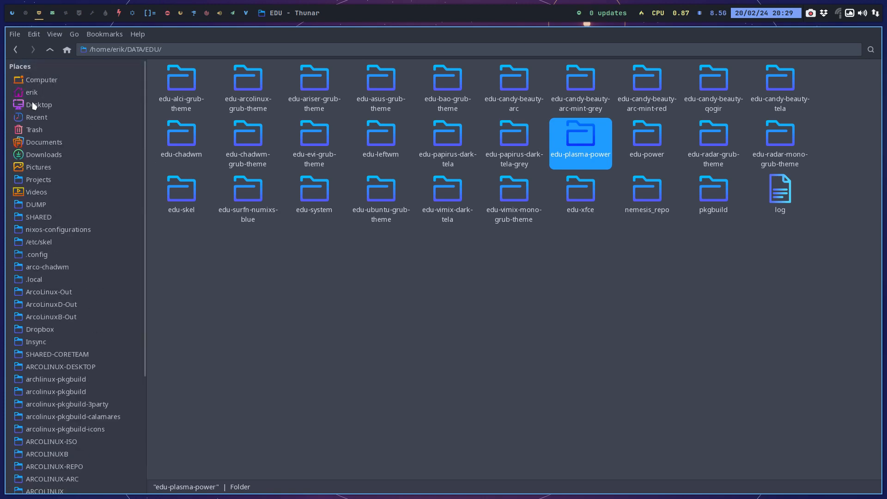
Start Meld on an empty workspace, reopen the recent Desktop versus DATA edu-plasma-power comparison, and compare their packages.x86_64 files.
click(27, 13)
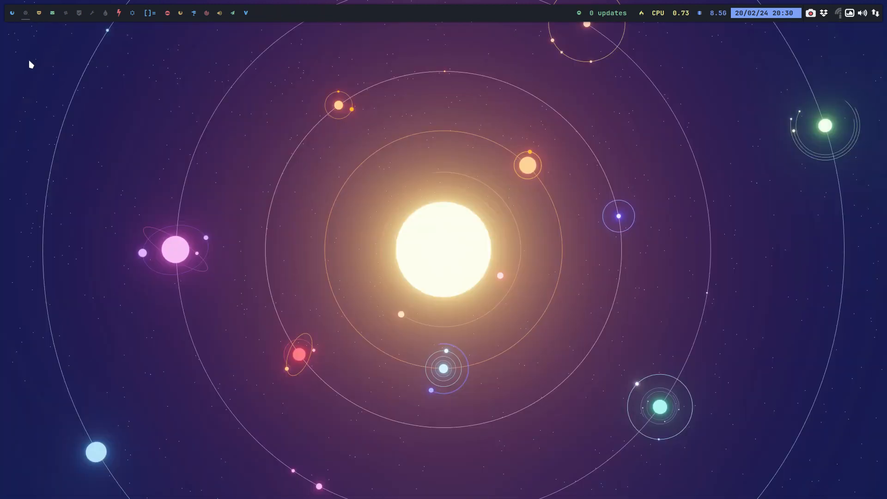
key(super+F5)
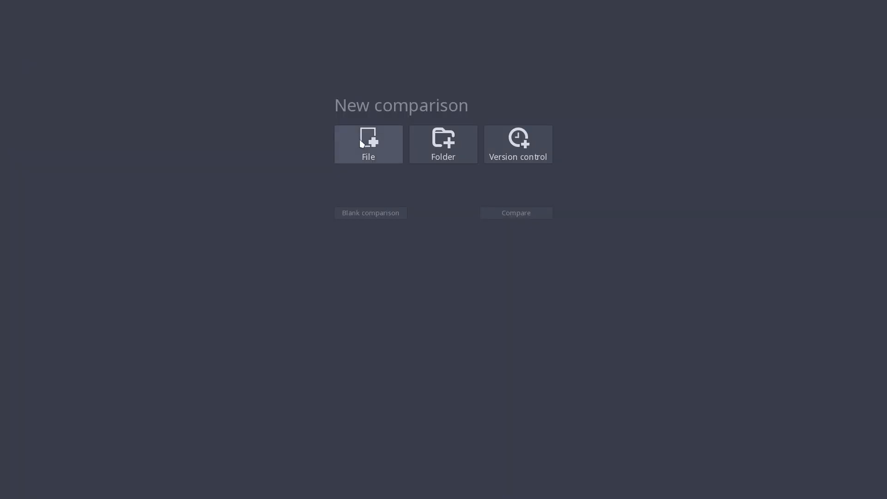
key(super+f)
click(34, 38)
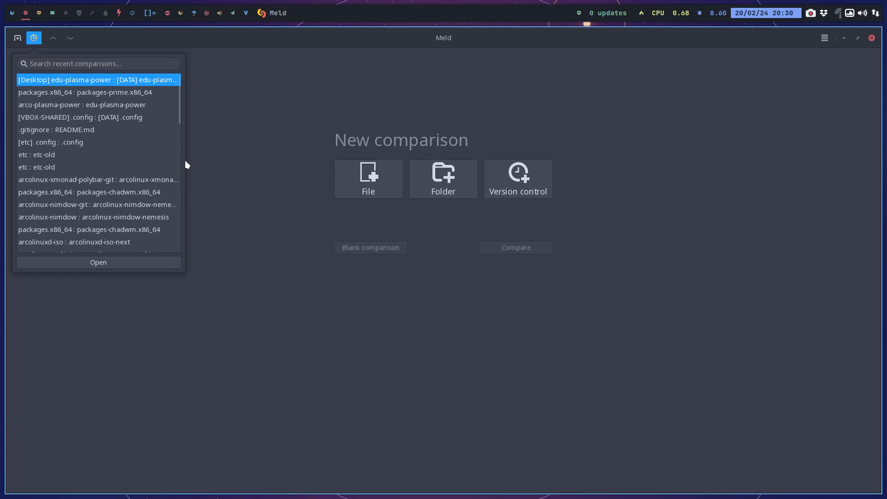
click(137, 260)
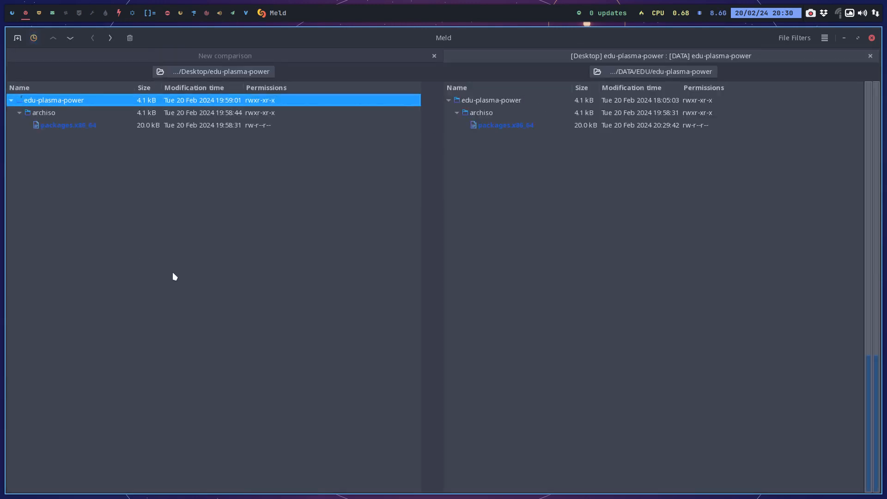
double_click(489, 122)
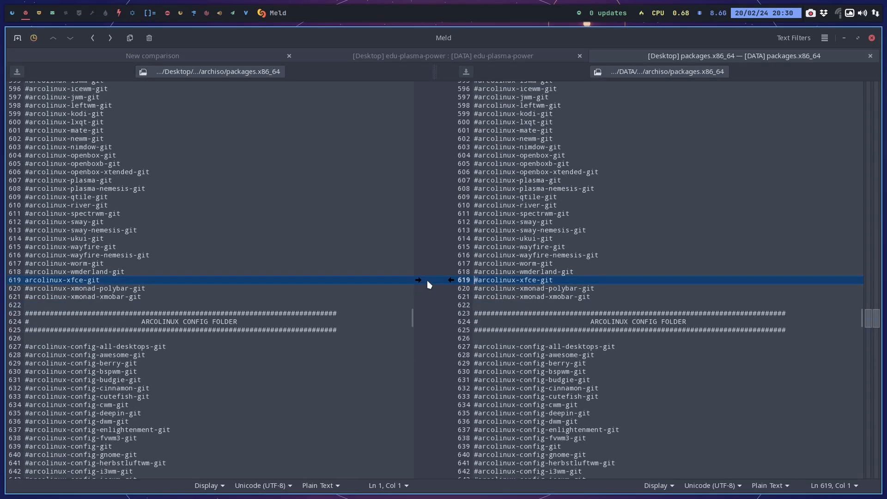
Copy the commented arcolinux-xfce-git line from the DATA packages.x86_64 into the Desktop version, save it, and close Meld.
click(450, 280)
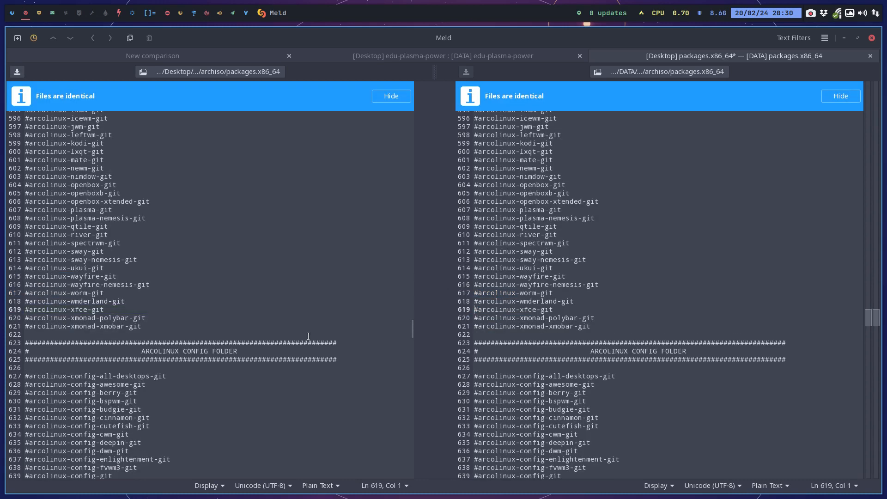
scroll(308, 335, down, 10)
click(870, 55)
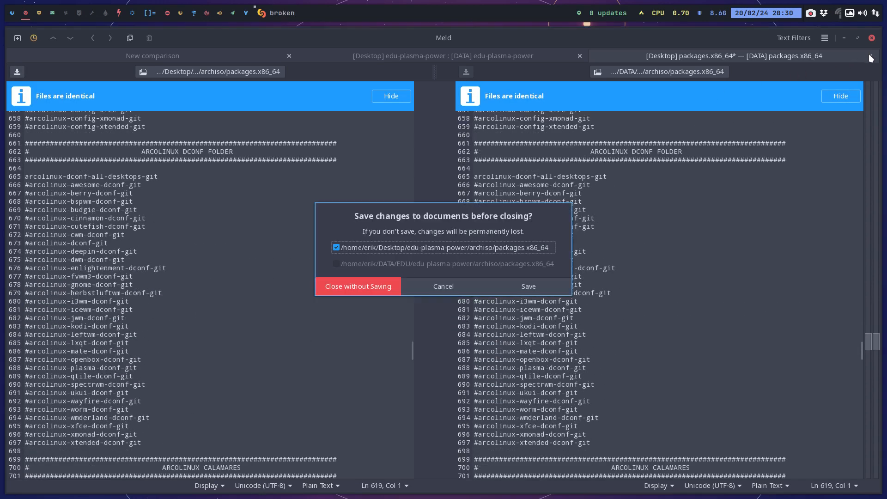
click(547, 281)
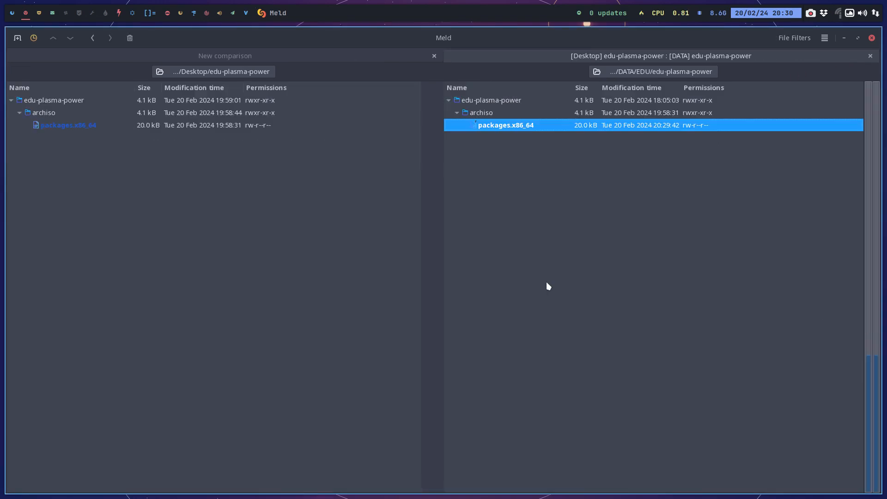
key(super+q)
Open the DATA/EDU/edu-power repository in GitAhead, review the uncommitted latte, xfce4, kwalletrc and Thunar entries, and close it.
click(53, 13)
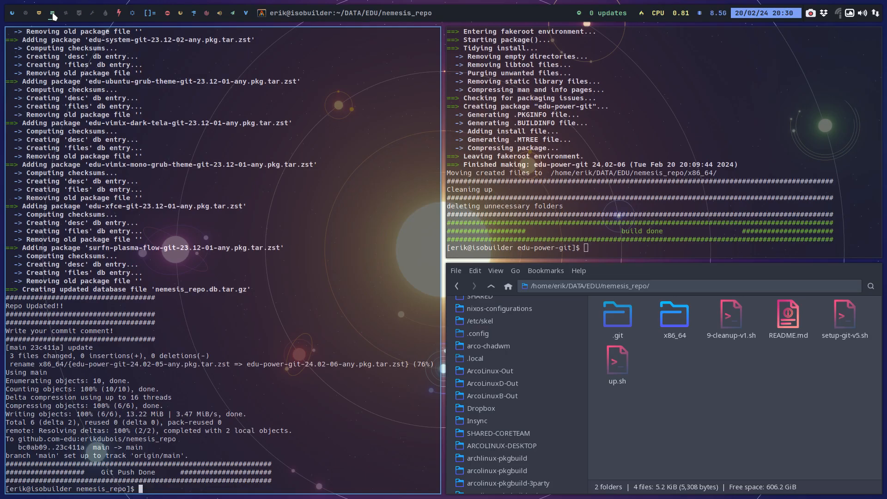
click(39, 13)
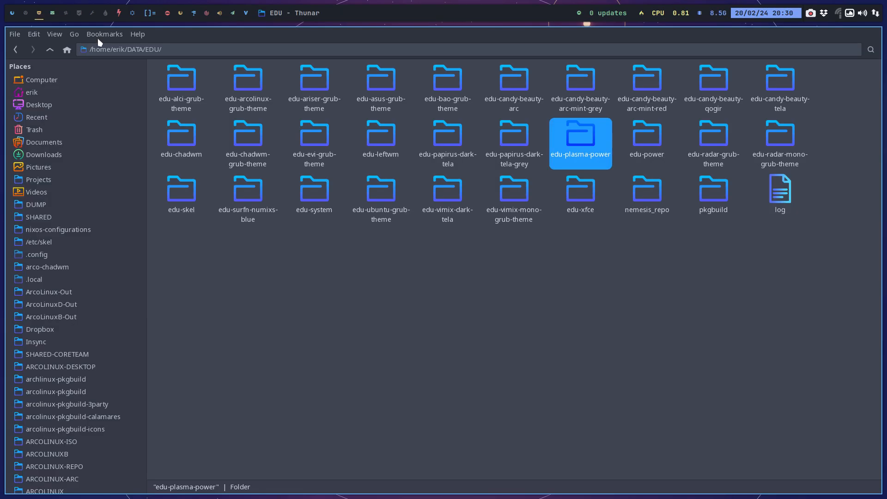
double_click(646, 133)
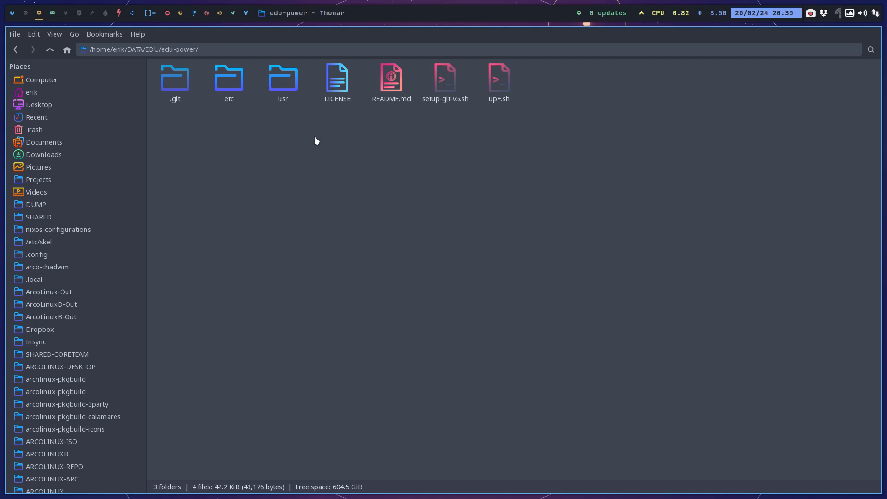
right_click(315, 137)
click(380, 236)
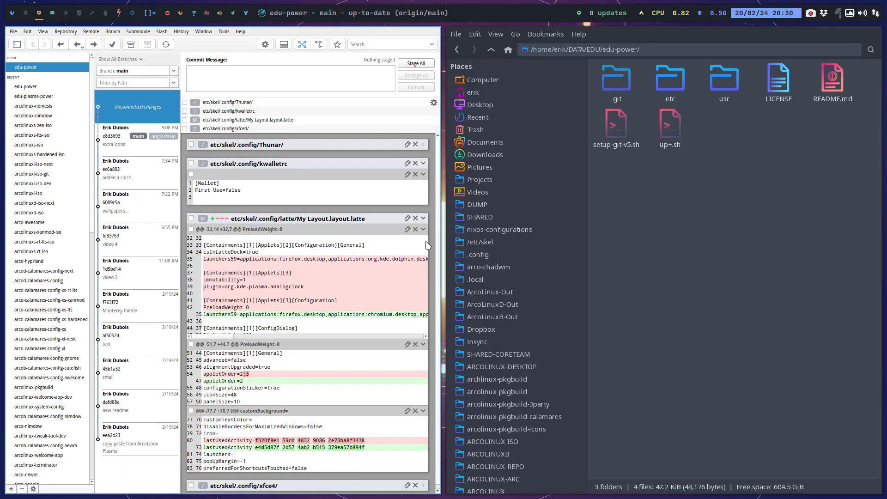
click(271, 121)
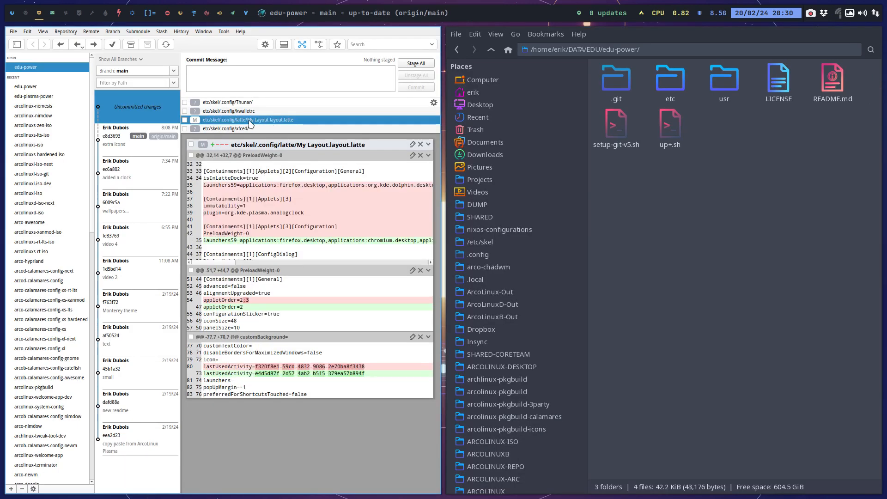
click(229, 129)
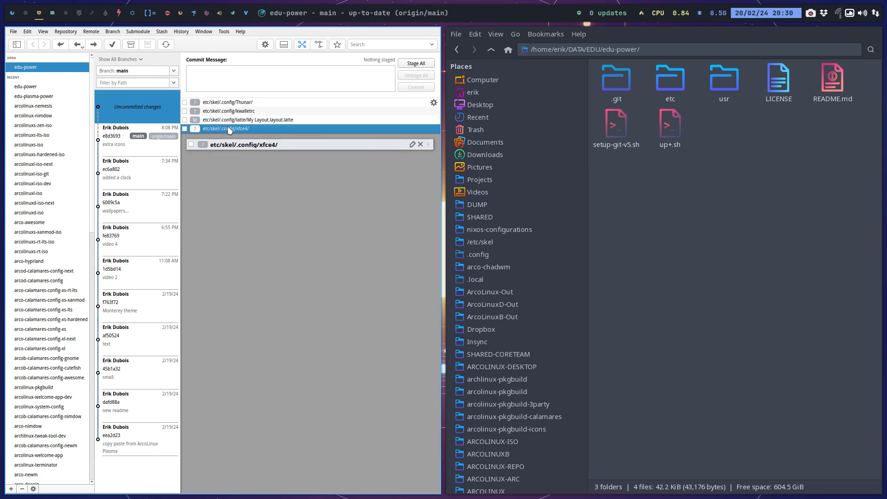
click(239, 112)
click(244, 103)
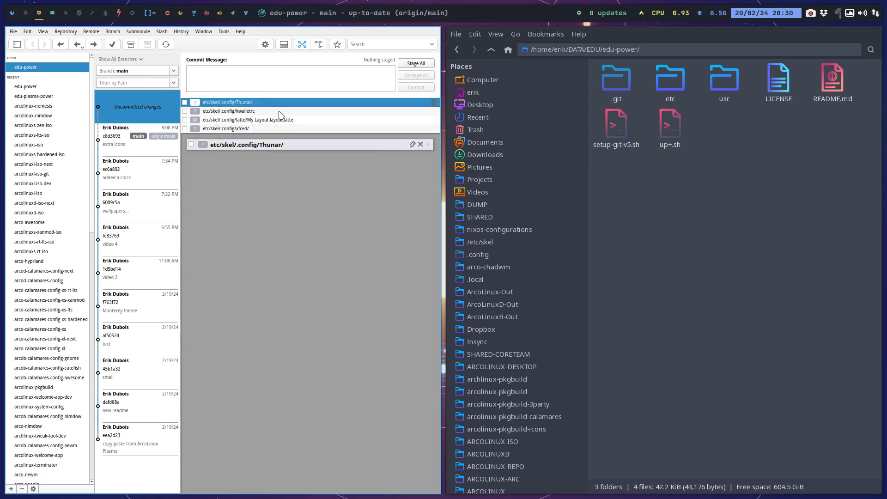
key(super+q)
Run ./up+.sh in a terminal in edu-power with the commit comment "xfce latte", and close the terminal after the push.
right_click(313, 176)
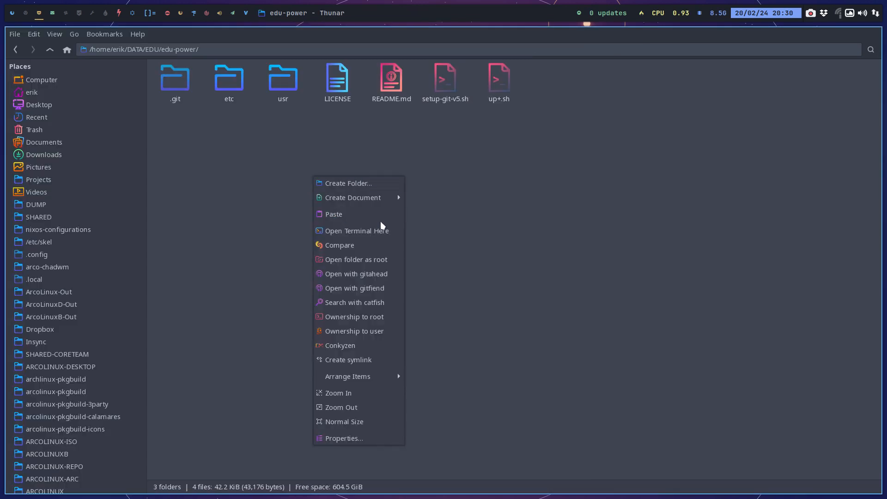
click(376, 230)
text(./up+.sh)
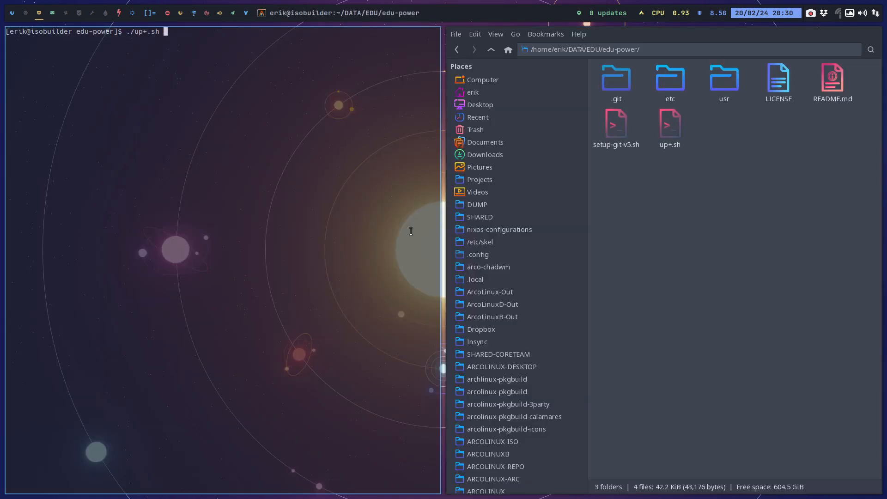
key(Return)
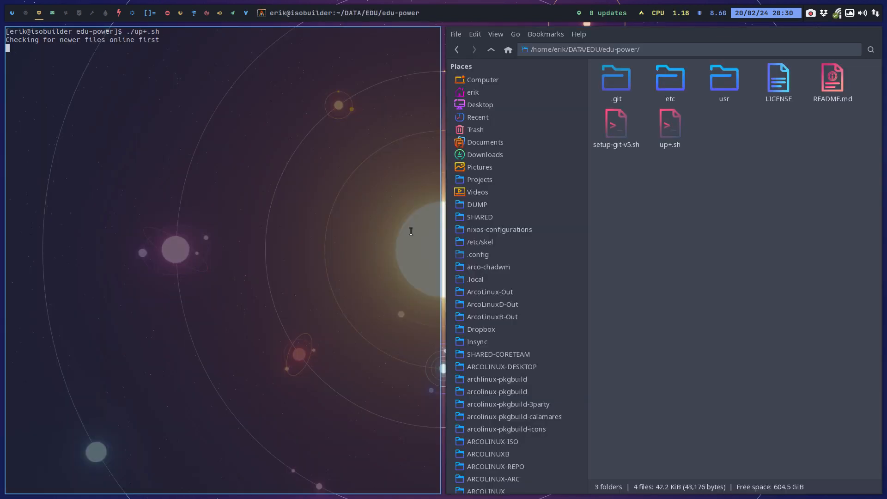
text(xfce l)
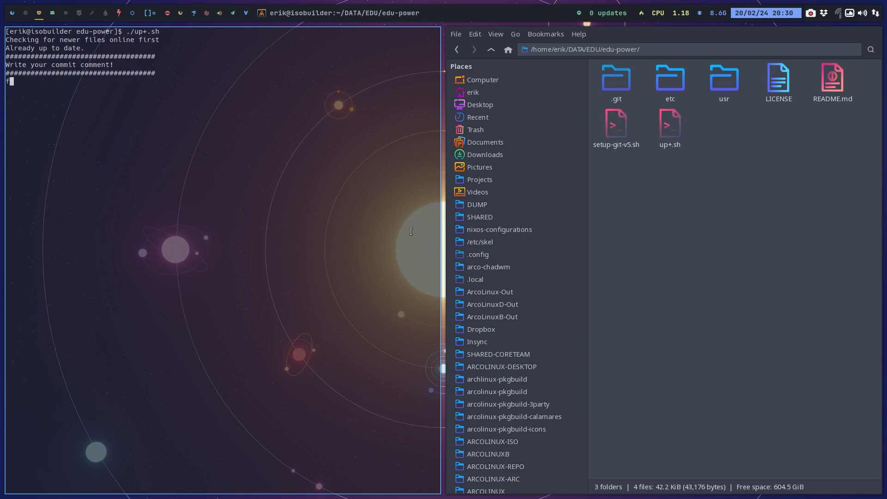
text(atte)
key(Return)
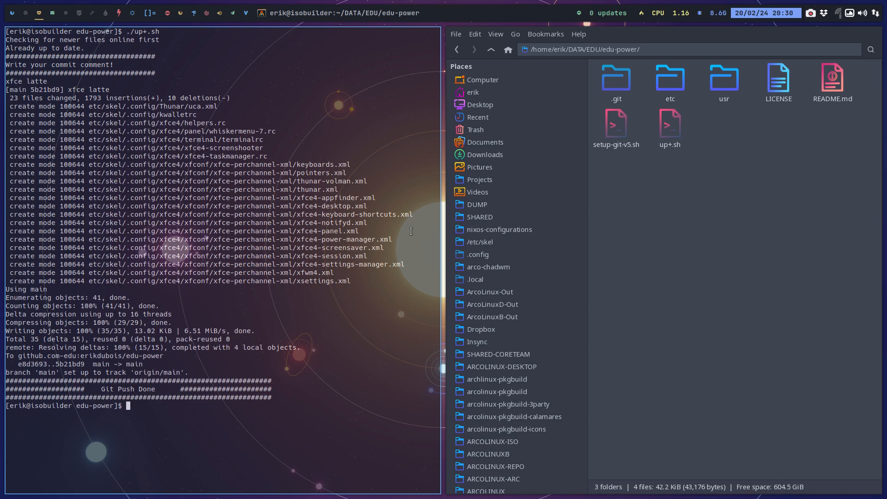
key(super+q)
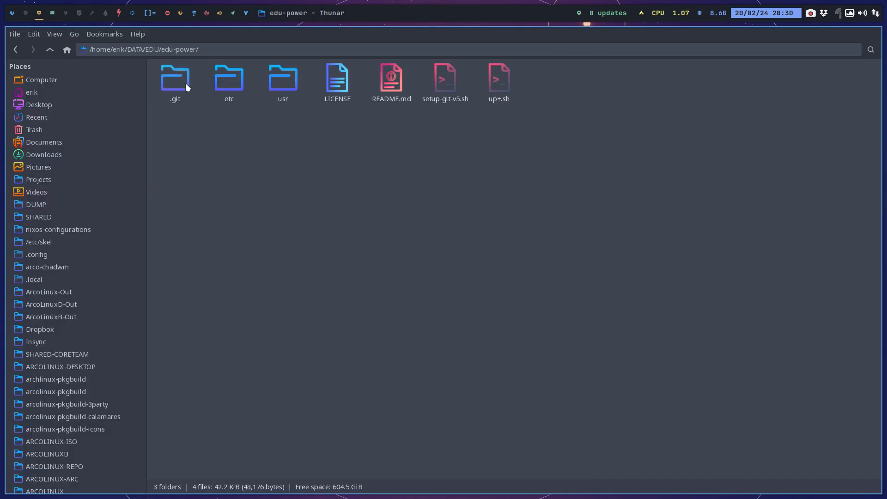
Open the PKGBUILD in EDU/pkgbuild/edu-power-git, set pkgrel to 07, and save and close the file.
click(50, 49)
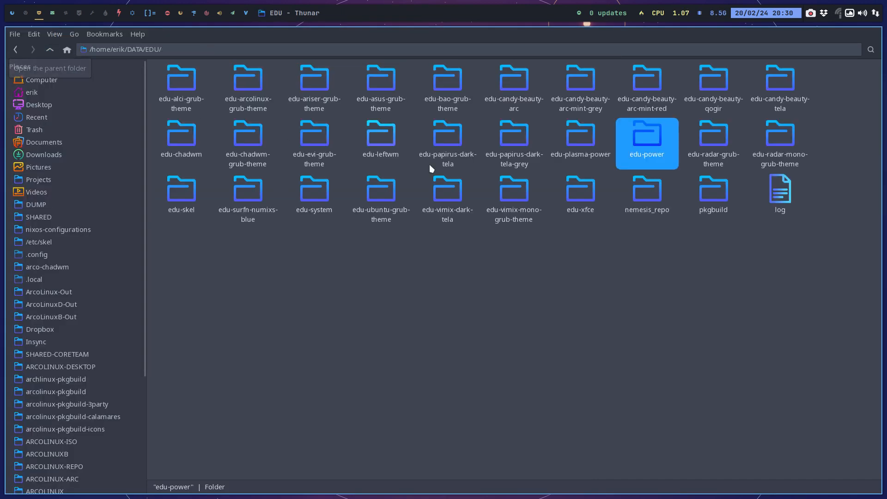
double_click(712, 188)
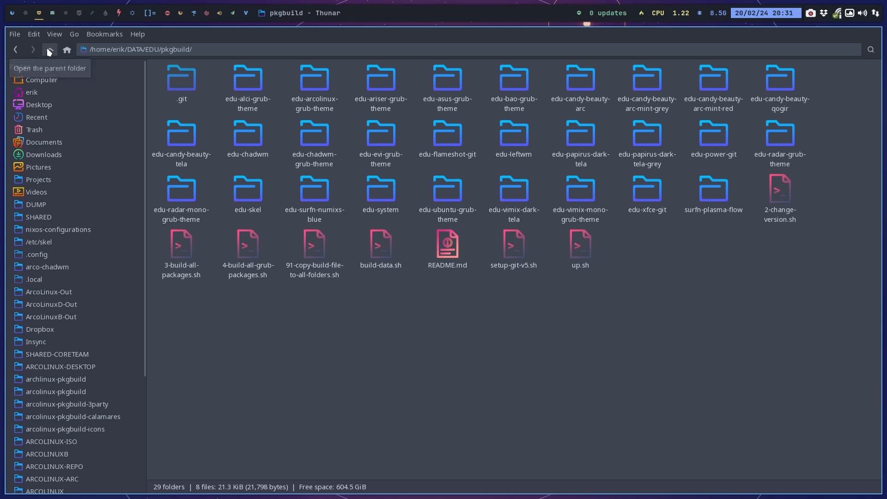
click(720, 149)
double_click(720, 148)
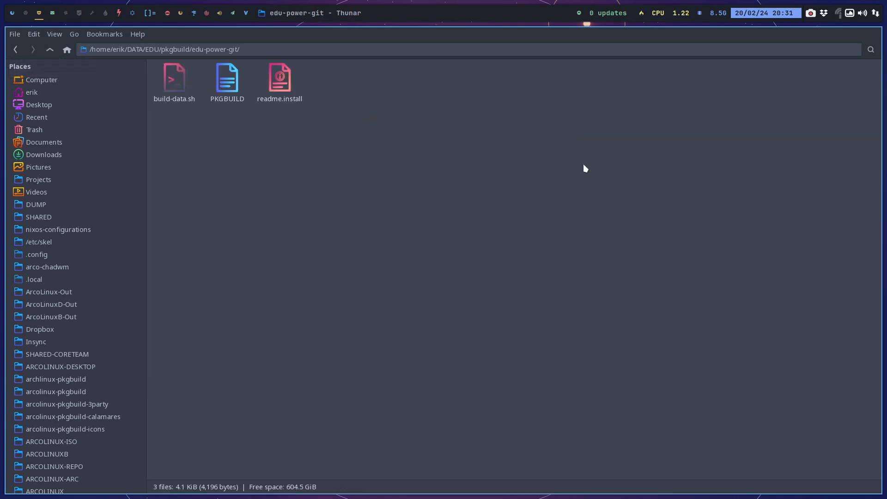
double_click(228, 79)
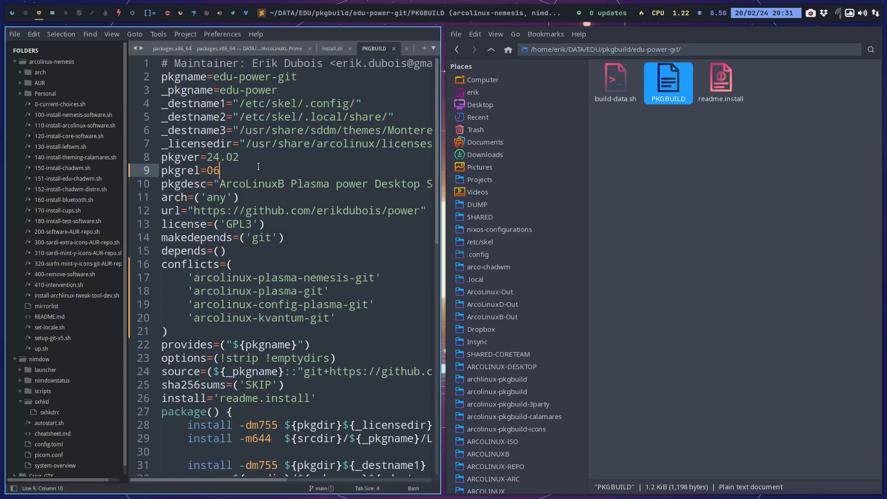
key(BackSpace)
text(7)
key(ctrl+s)
key(super+q)
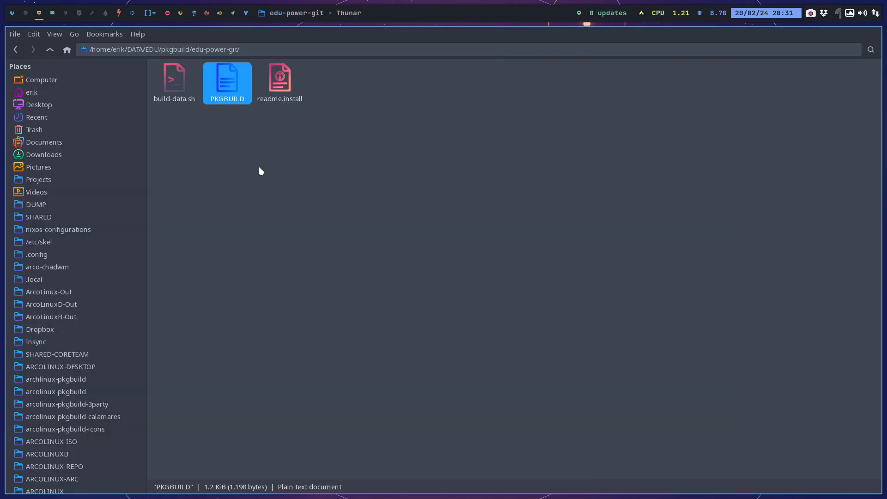
Start the edu-power-git package build with ./build-data.sh in a terminal in its folder, entering the sudo password.
right_click(260, 170)
click(302, 222)
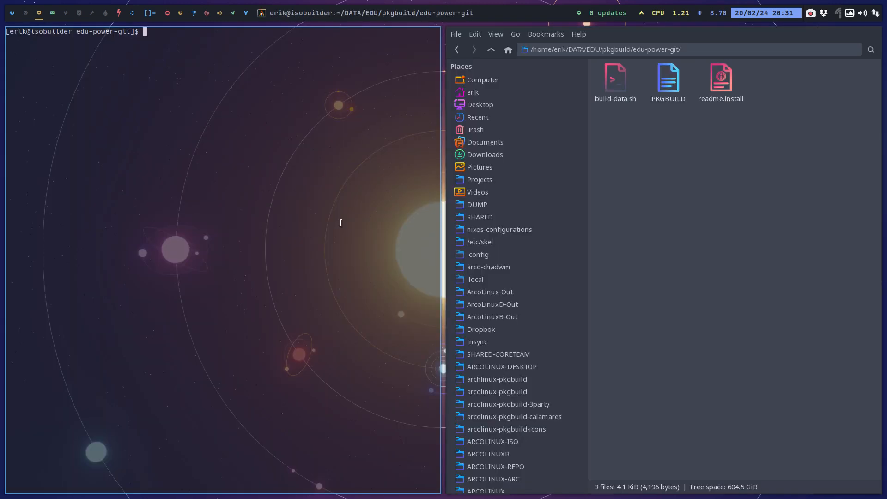
text(./build-data.sh)
key(Return)
key(Return)
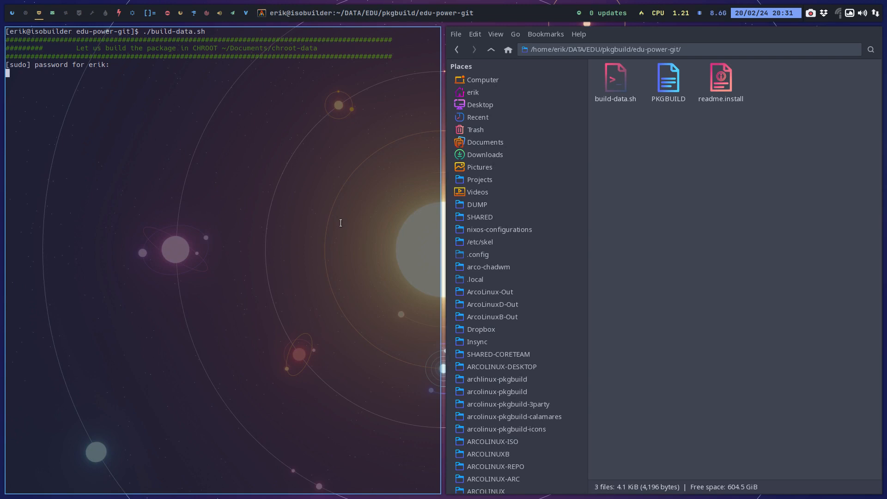
Open a terminal in EDU/nemesis_repo, run ./up.sh once the build has finished, and check the built package's release number.
click(493, 50)
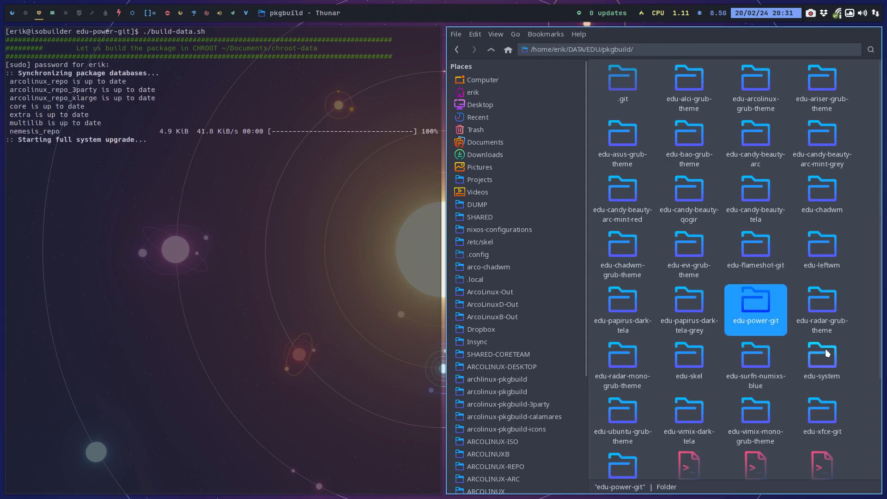
scroll(824, 349, down, 3)
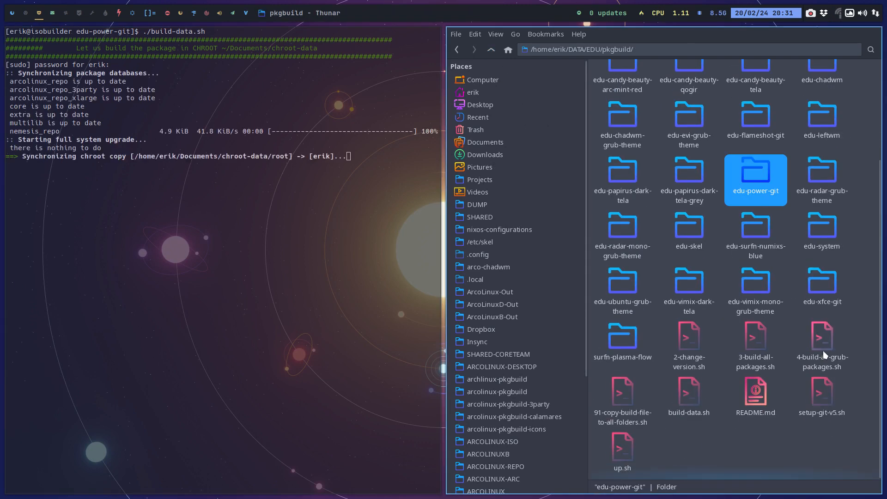
click(491, 50)
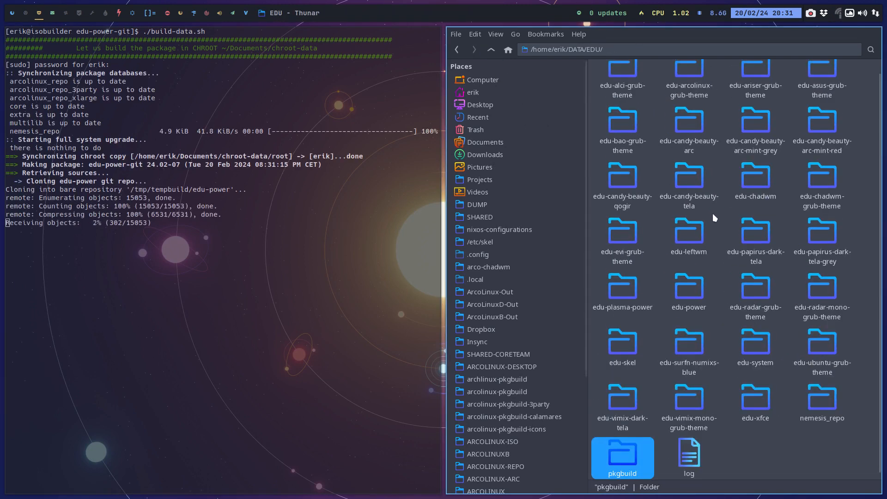
double_click(819, 398)
right_click(661, 206)
click(683, 264)
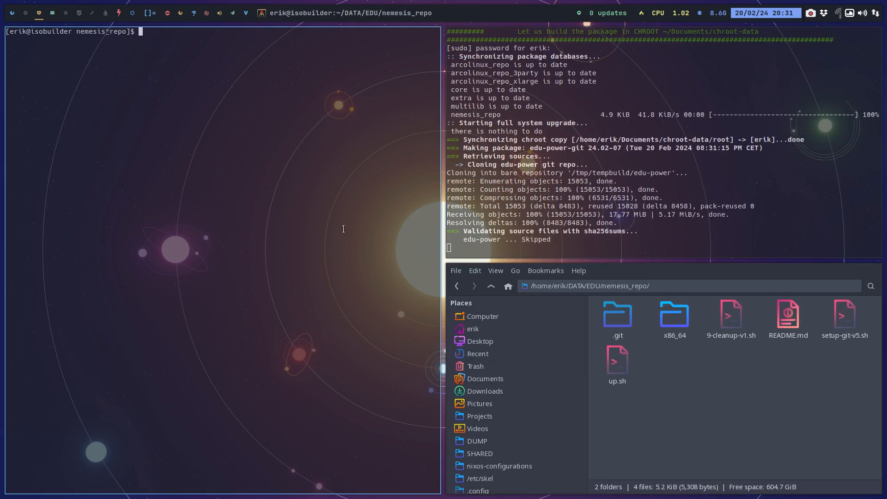
text(./up.sh)
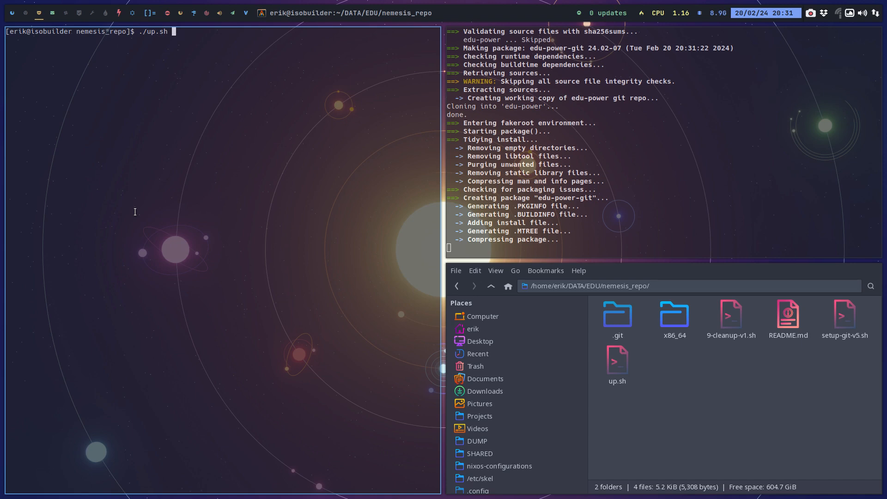
key(Return)
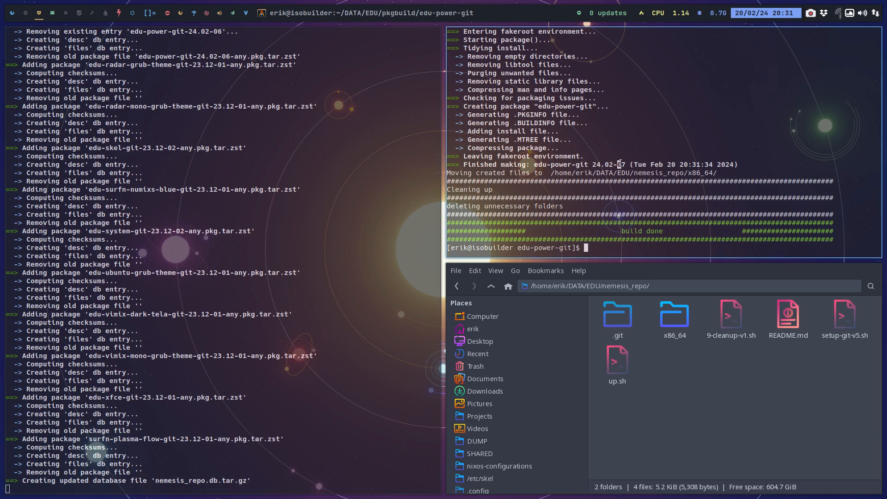
drag(619, 164, 630, 165)
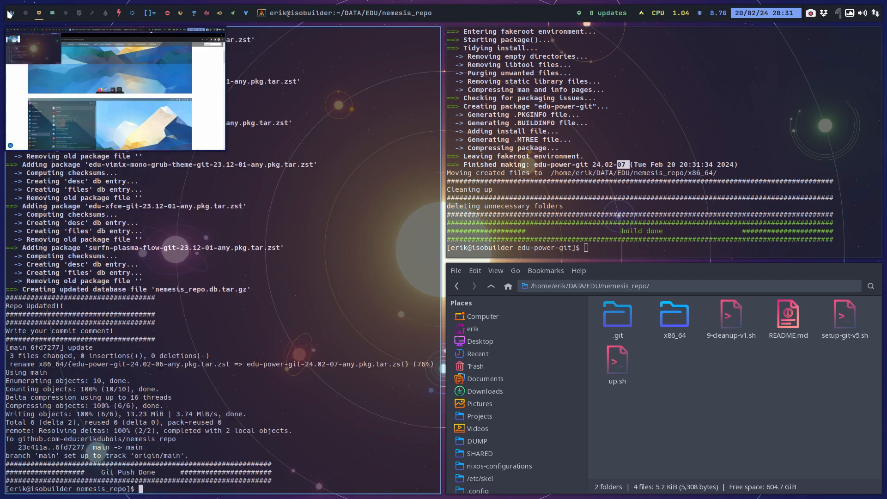
Open a new file manager window on the second workspace and select the edu-plasma-power folder on the Desktop.
click(25, 12)
key(super+shift+Return)
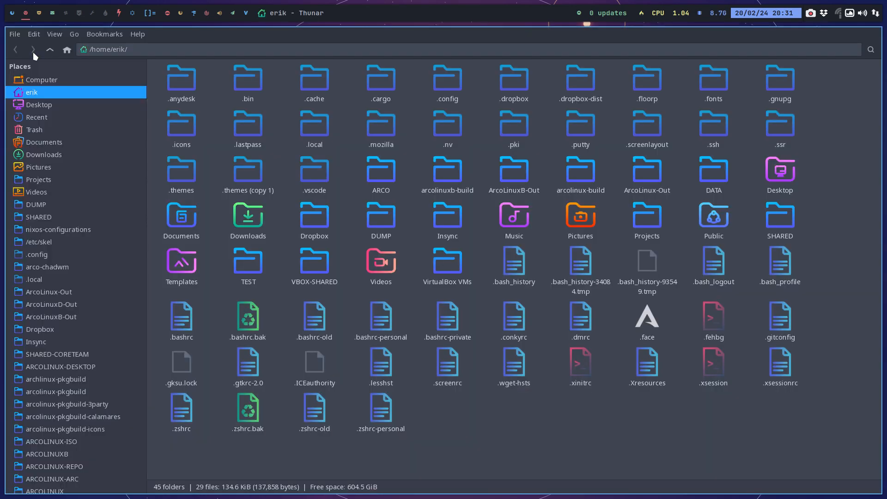
click(52, 104)
click(172, 91)
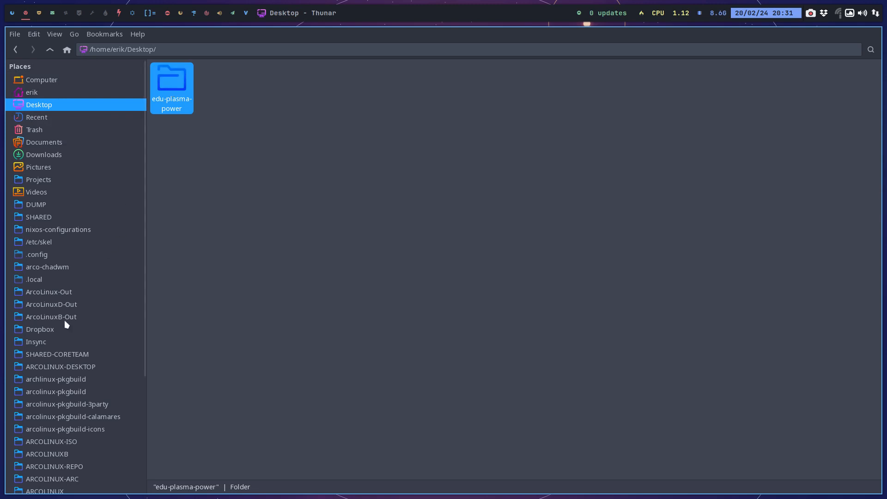
Open a terminal in DATA/EDU/edu-plasma-power and run the ./up+.sh script up to the commit comment.
scroll(63, 467, down, 5)
click(55, 458)
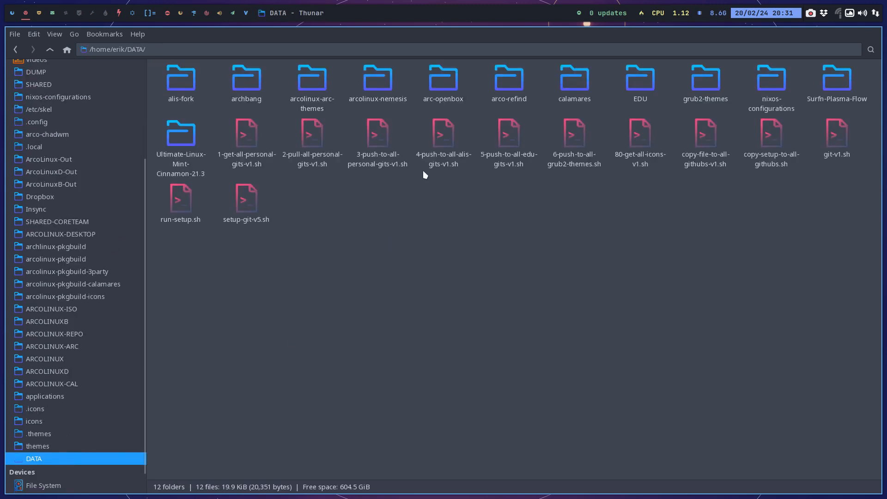
double_click(637, 76)
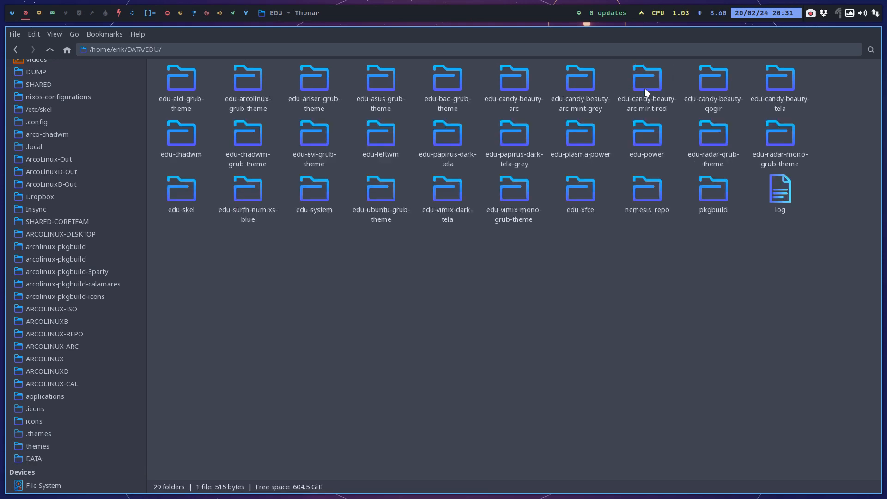
click(584, 137)
double_click(584, 137)
right_click(448, 173)
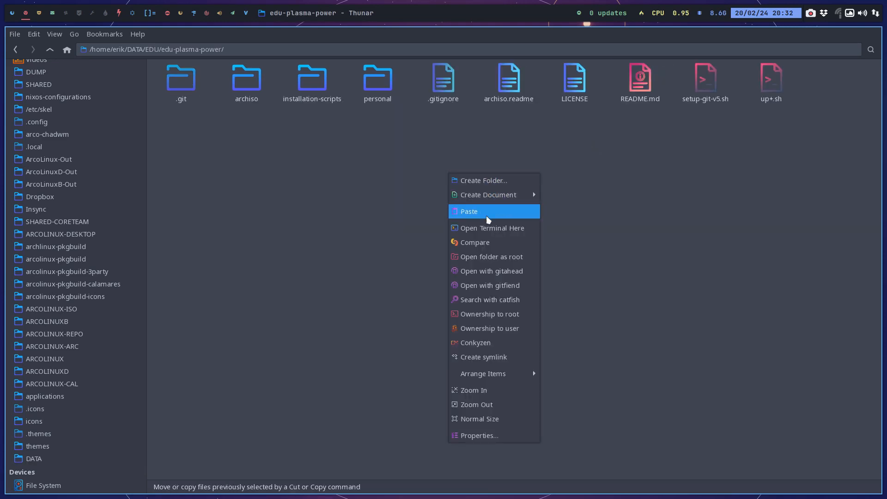
click(487, 225)
text(./up+.sh)
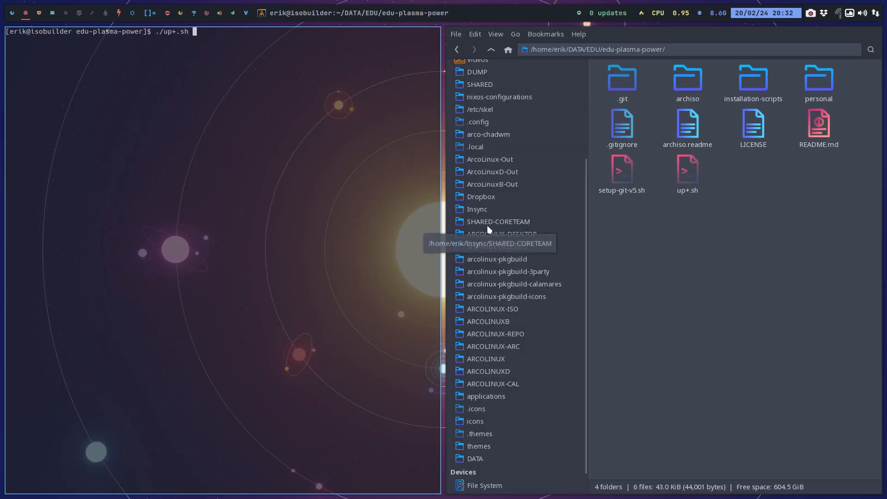
key(Return)
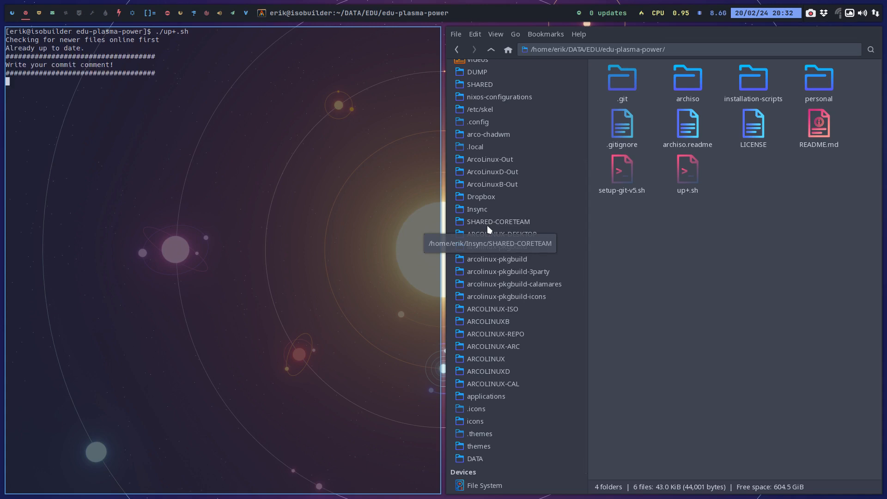
Open the edu-plasma-power repository in gitahead, review the uncommitted changes against the previous chadwm commit, and close gitahead.
right_click(600, 247)
click(615, 327)
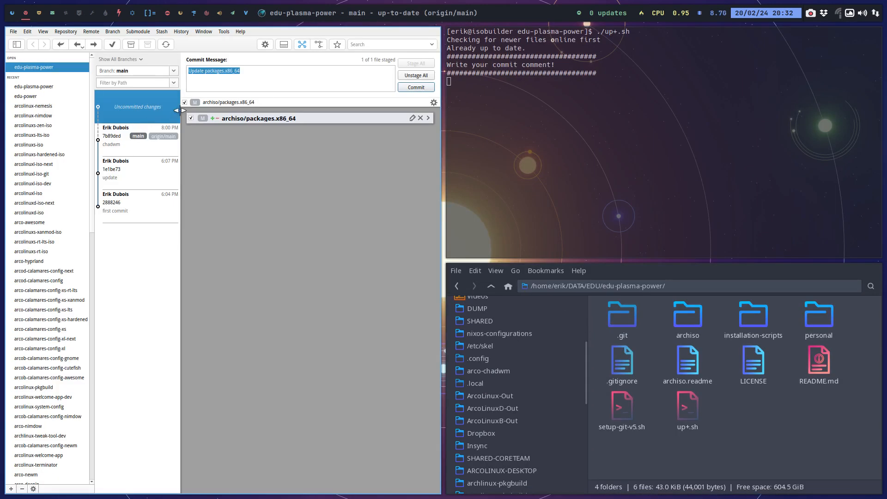
click(206, 103)
click(115, 143)
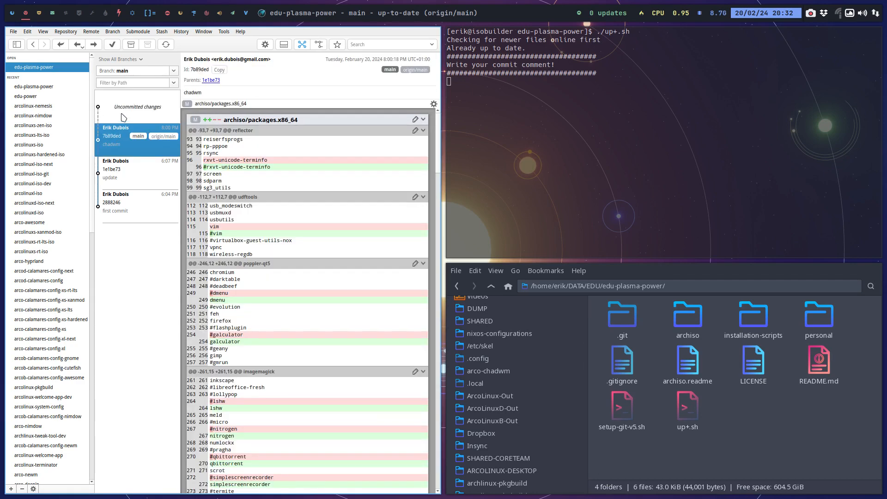
click(124, 113)
click(117, 134)
click(125, 111)
key(super+q)
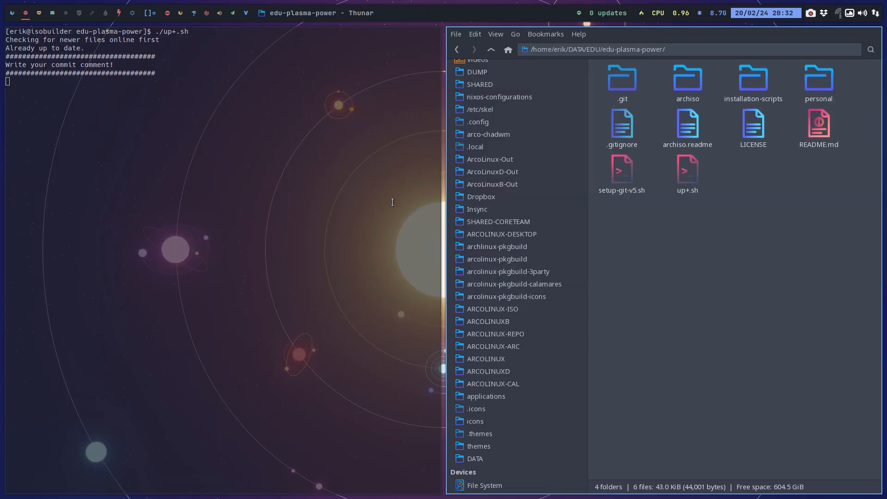
Commit and push edu-plasma-power with the comment update, and close the terminal when the push is done.
text(update)
key(Return)
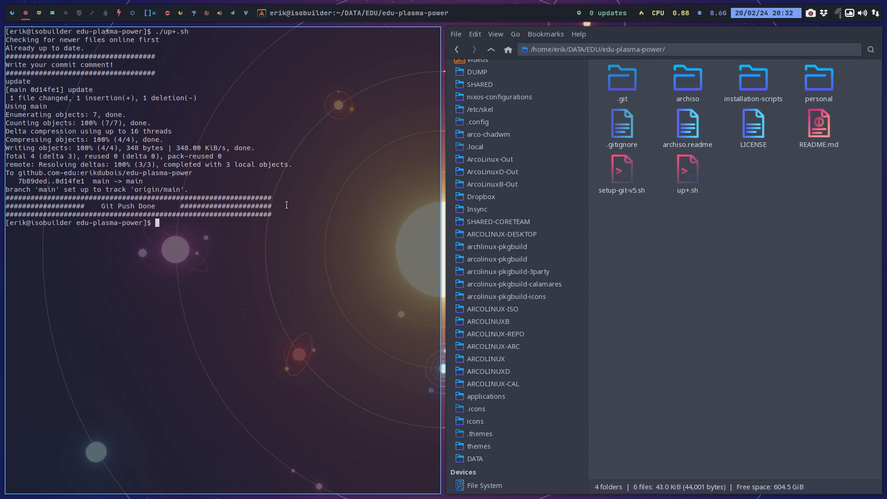
key(super+q)
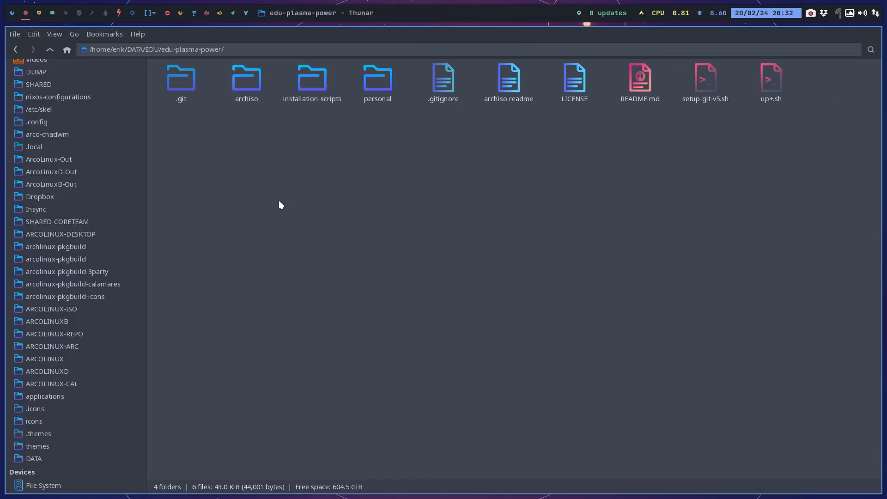
Check the arcolinux-xfce-git change in the latest edu-plasma-power commit in gitahead, and close gitahead.
right_click(471, 178)
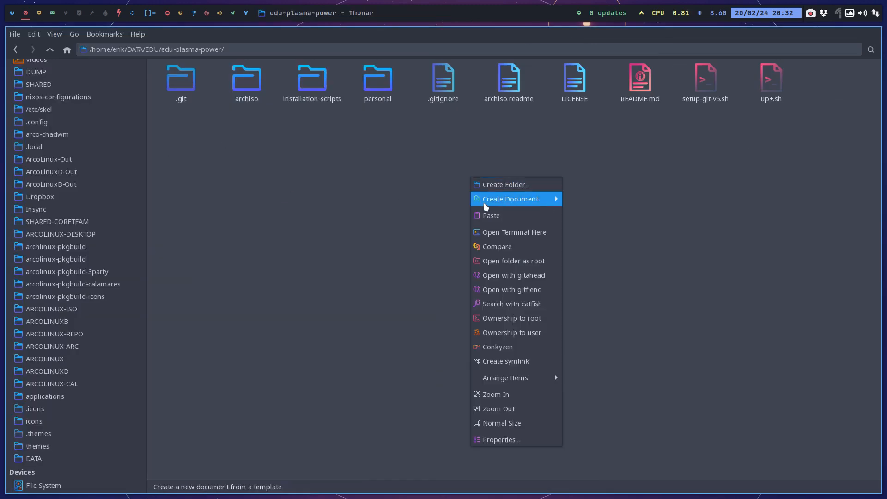
click(514, 262)
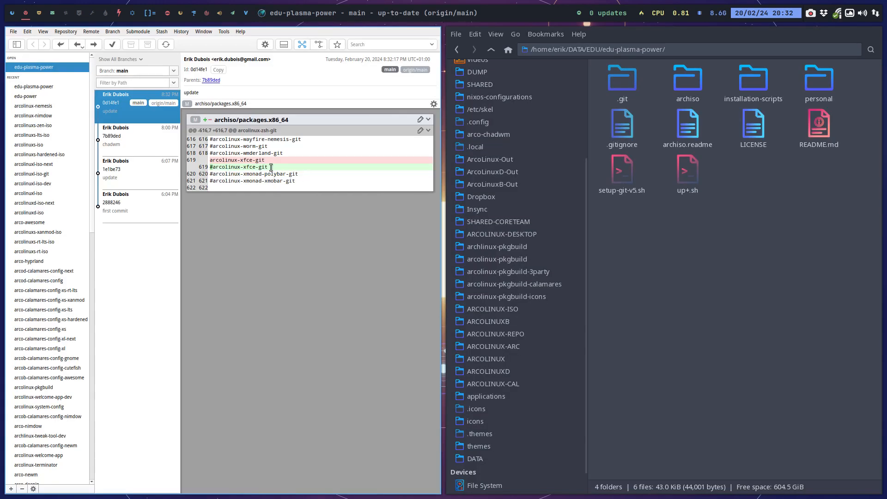
drag(267, 166, 210, 160)
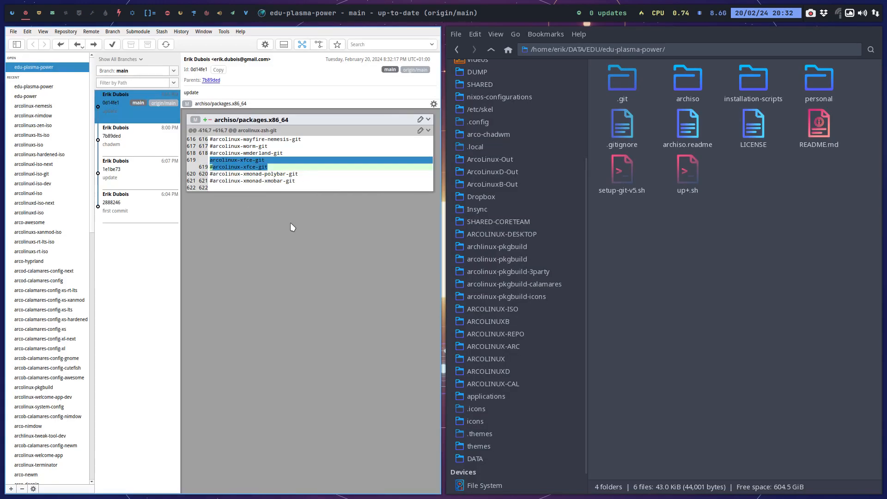
key(super+q)
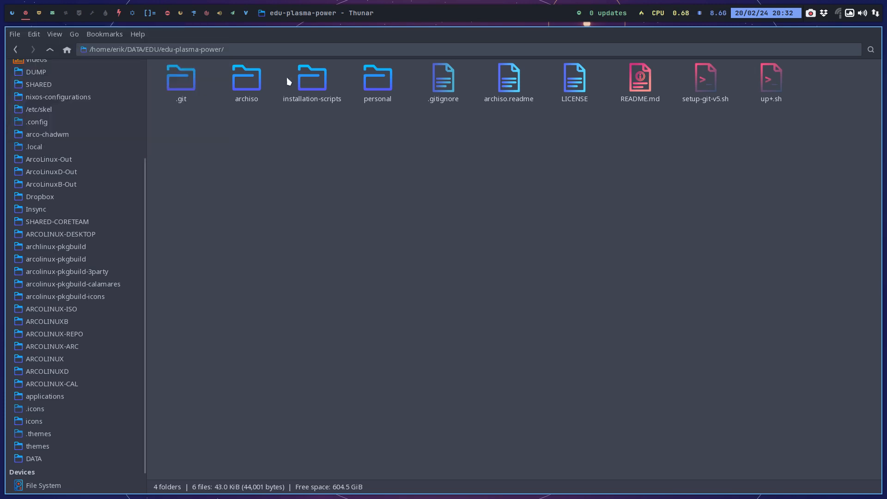
Open a terminal in the installation-scripts folder and run ./40-build-the-iso-local-again.sh.
double_click(312, 78)
right_click(286, 153)
click(331, 207)
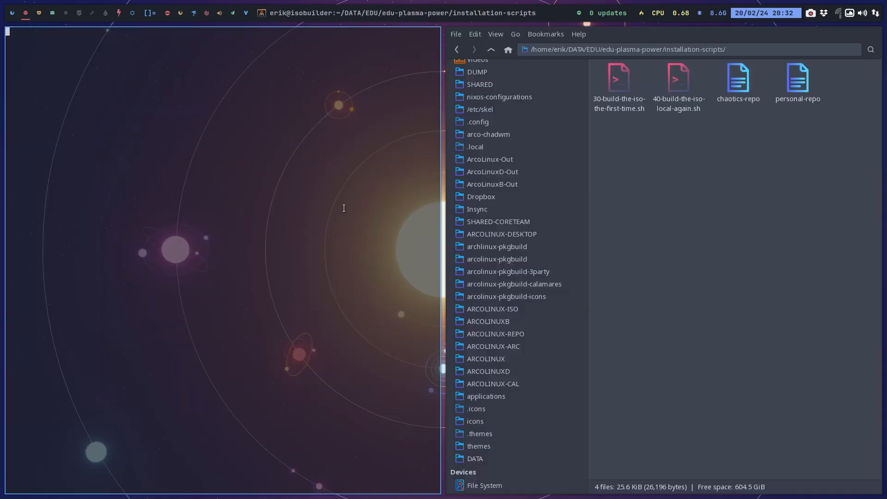
text(./4)
key(Tab)
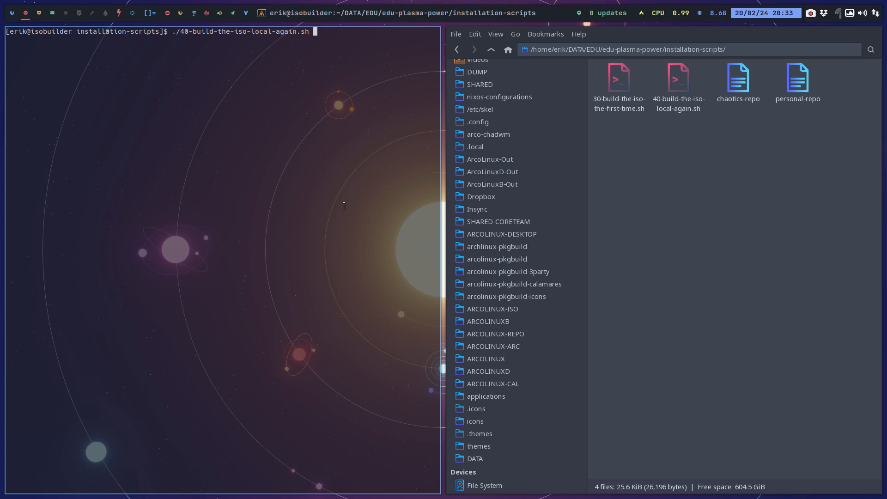
key(Return)
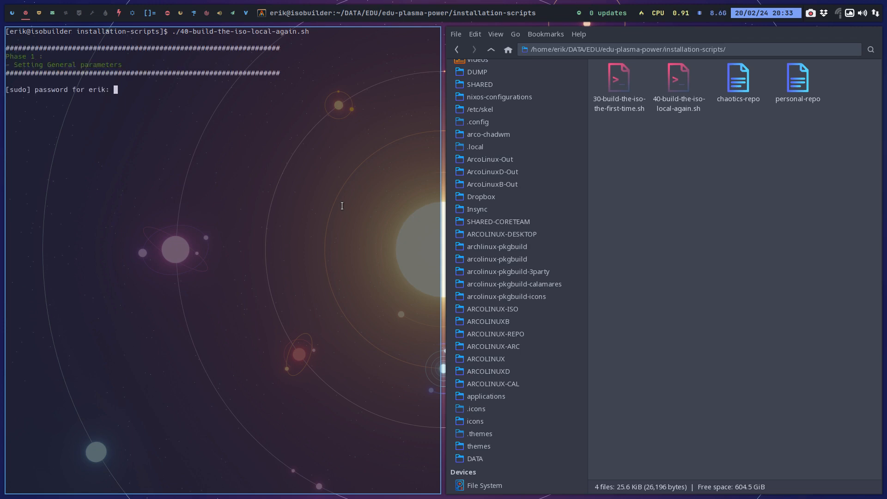
Check the edu-power-git release in the push output on the fourth workspace, and close all three windows there.
click(52, 14)
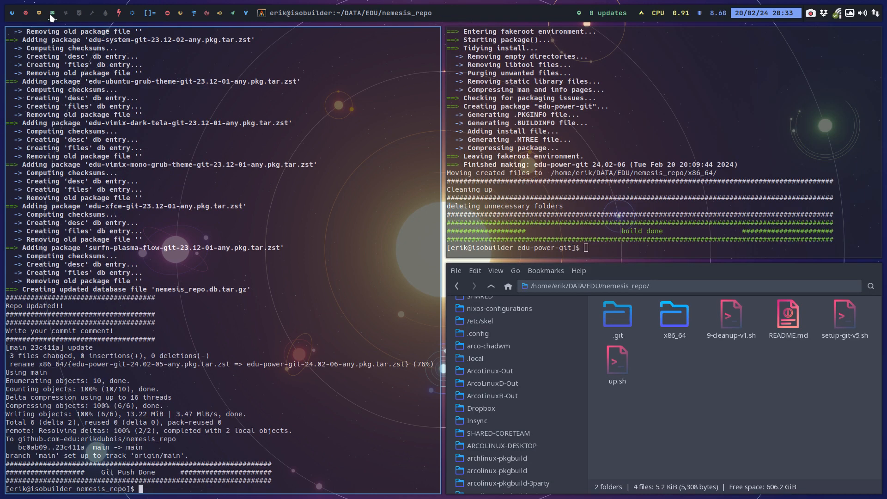
drag(326, 364, 351, 364)
key(super+q)
key(super+q)
key(super+q)
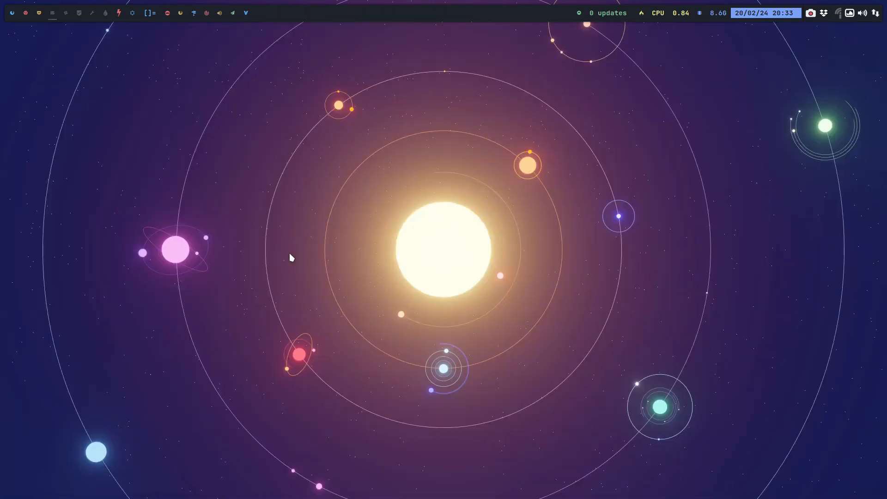
Check the edu-power-git release in the push output on the third workspace, and close its three windows.
click(39, 13)
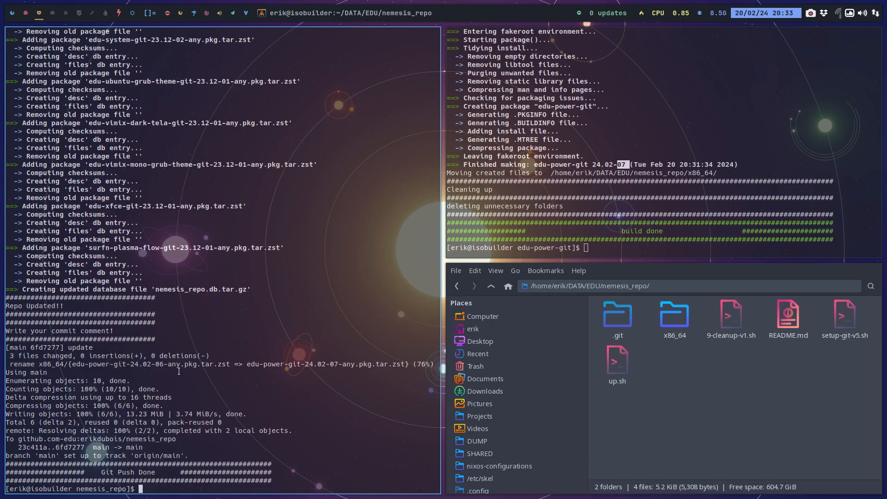
drag(322, 364, 363, 364)
key(super+q)
key(super+q)
key(super+q)
Enter the sudo password for the ISO build on the second workspace, and check the edu-power-git version it retrieves.
click(25, 12)
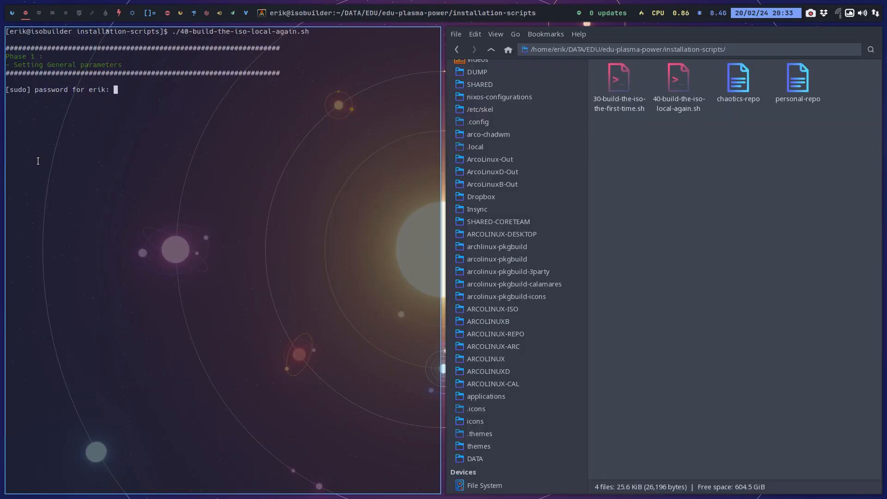
key(Return)
key(Return)
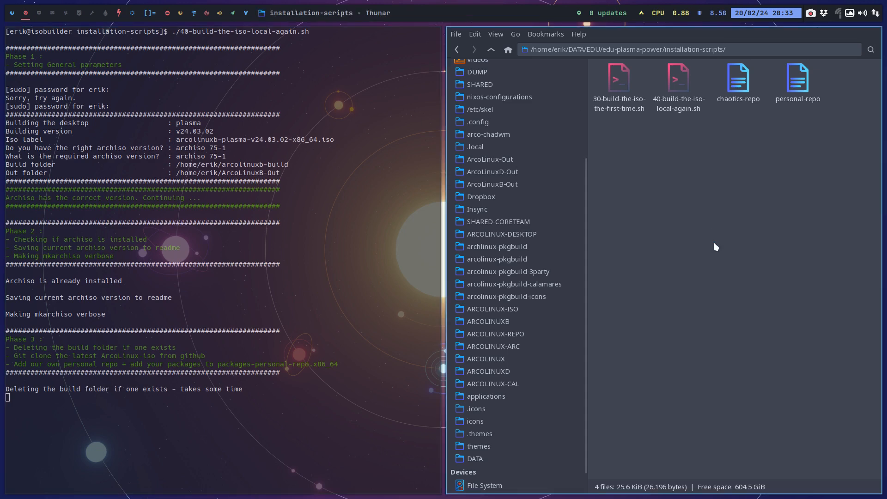
key(super+q)
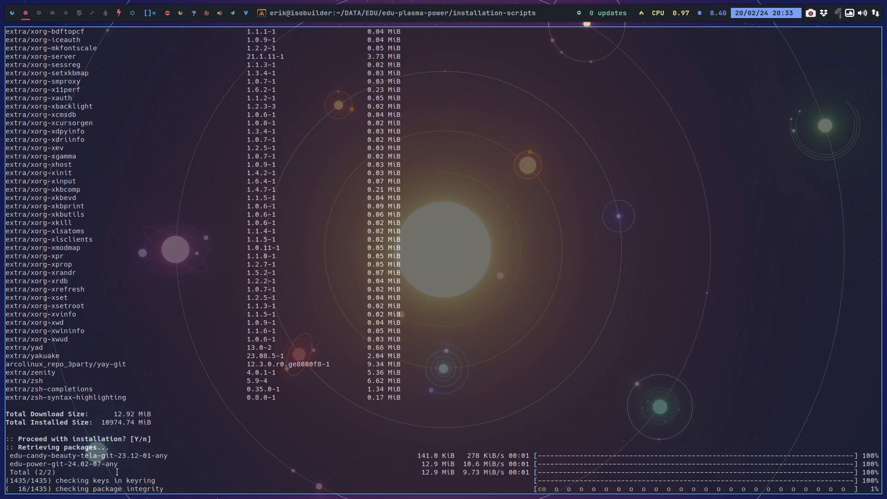
drag(105, 470, 45, 468)
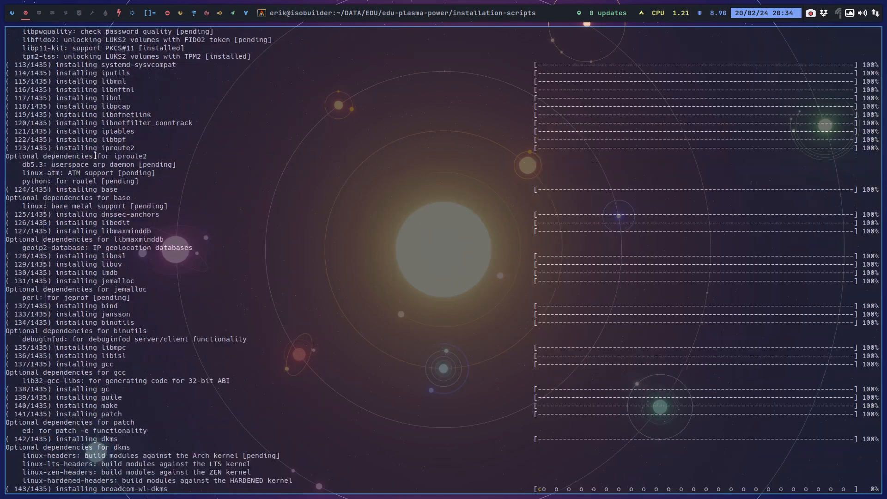
Open a new file manager window on an empty workspace and turn off the display of hidden files.
click(105, 14)
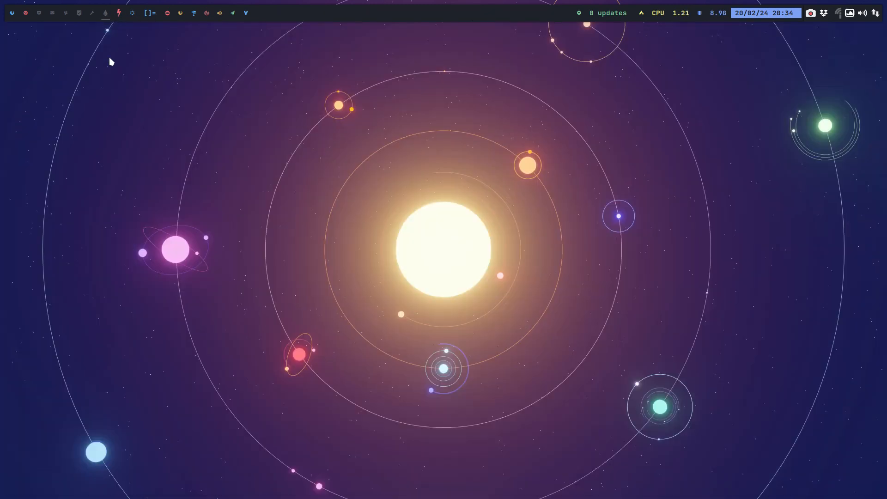
key(super+shift+Return)
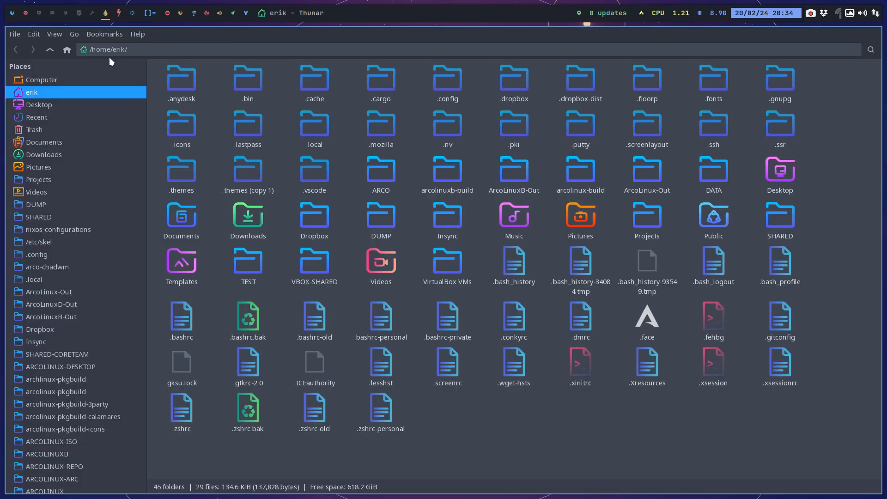
key(ctrl+h)
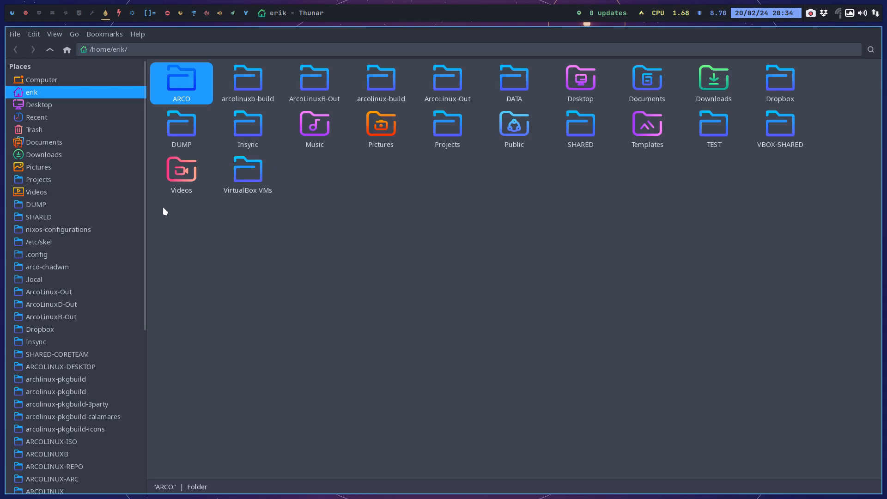
Open the PKGBUILD file from DATA/EDU/pkgbuild/edu-power-git in the text editor.
scroll(50, 424, down, 6)
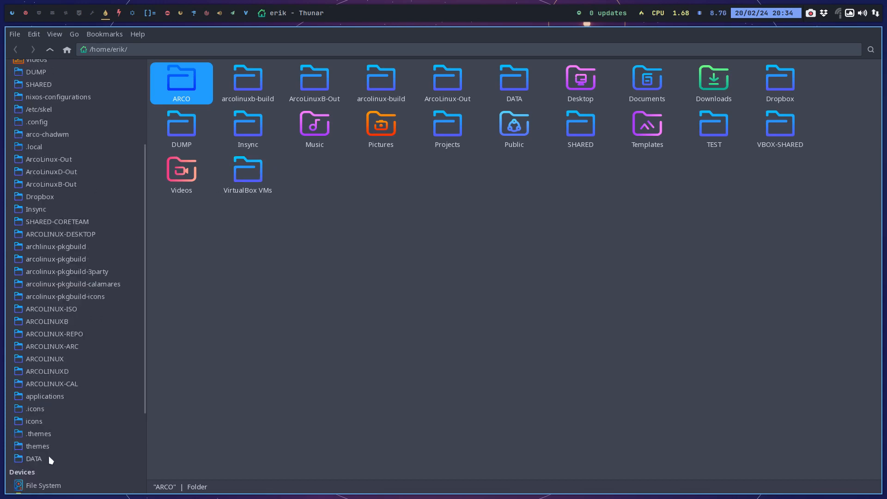
click(51, 459)
click(645, 84)
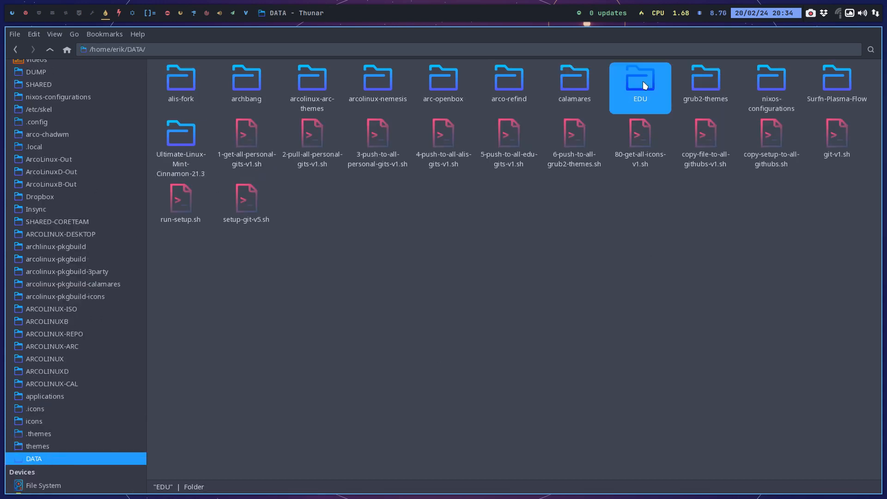
double_click(645, 84)
double_click(651, 138)
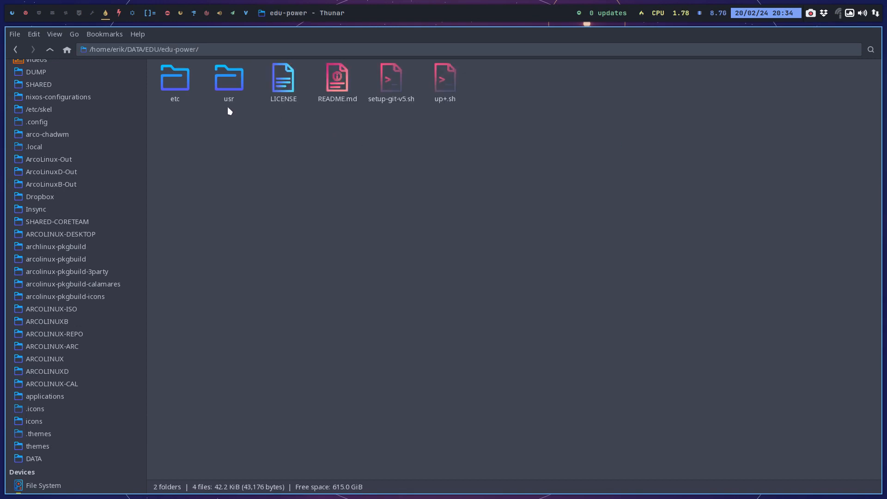
click(49, 49)
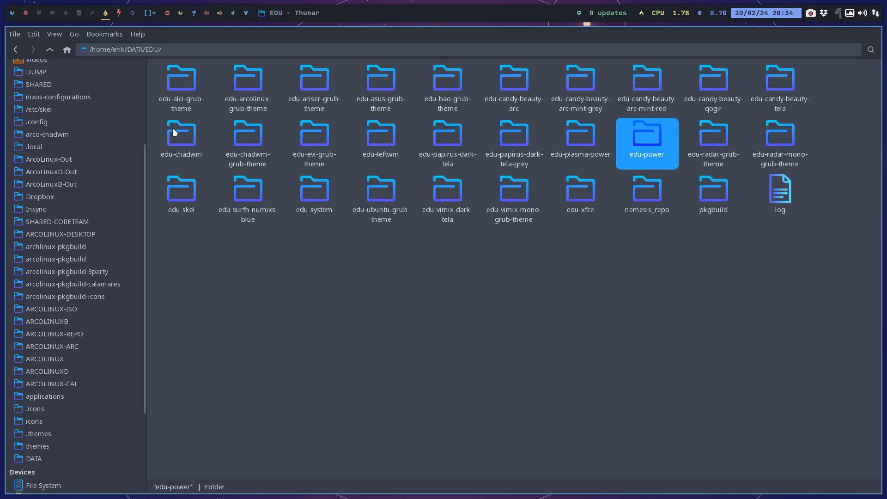
double_click(710, 204)
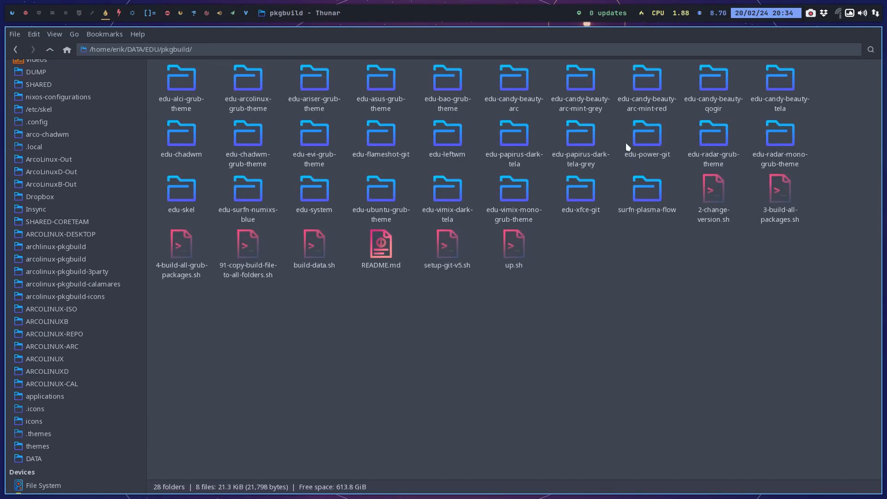
double_click(644, 139)
double_click(223, 85)
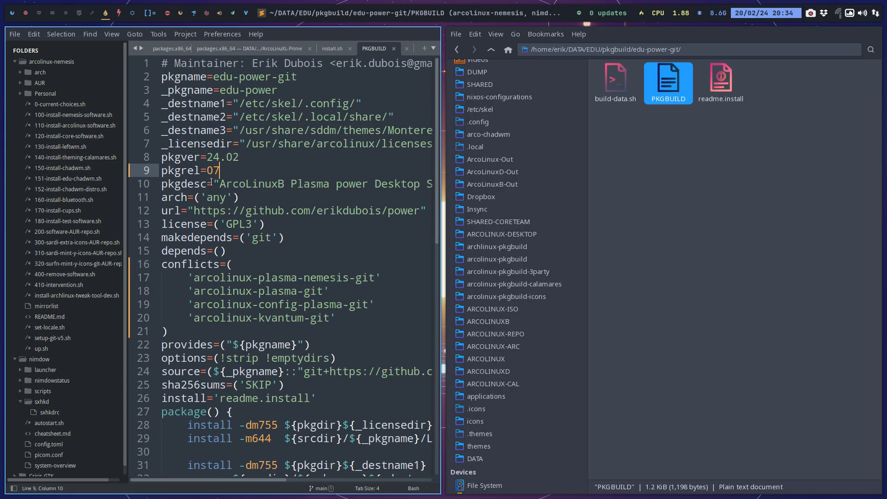
Add 'arcolinux-xfce-git' to the end of the conflicts list in the PKGBUILD and save the file.
click(337, 317)
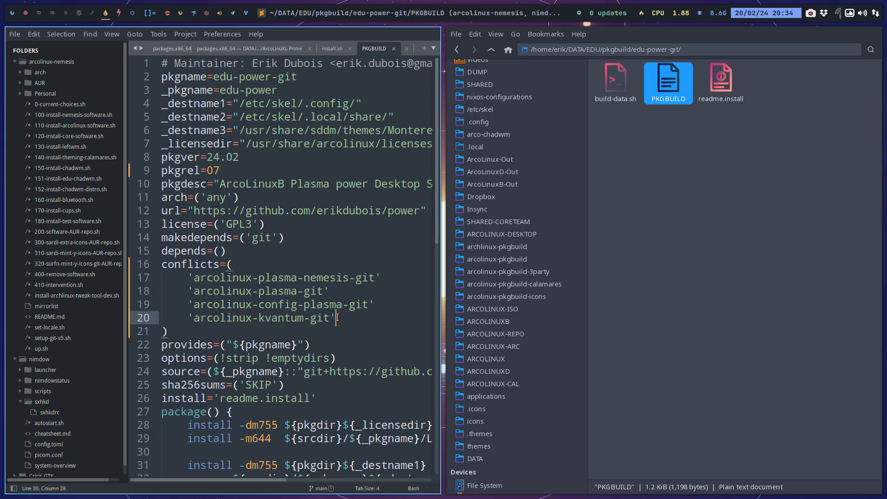
key(Return)
text('arcoli)
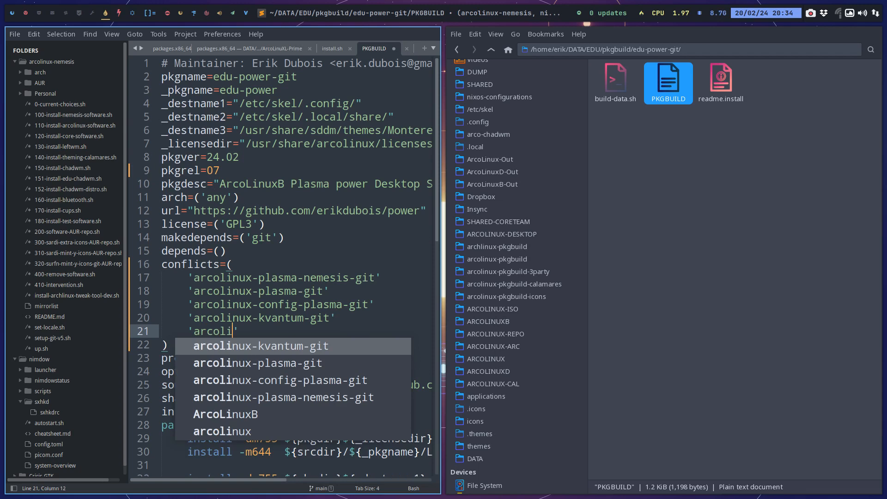
text(nux-xfce)
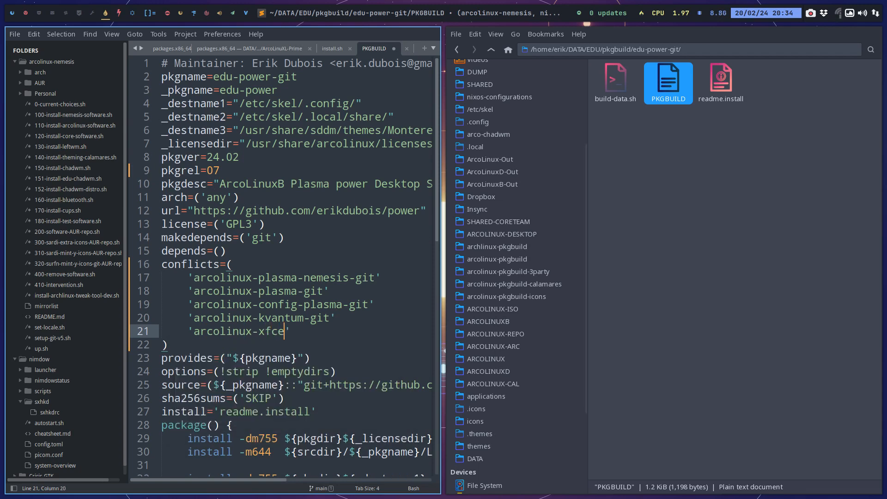
text(-go)
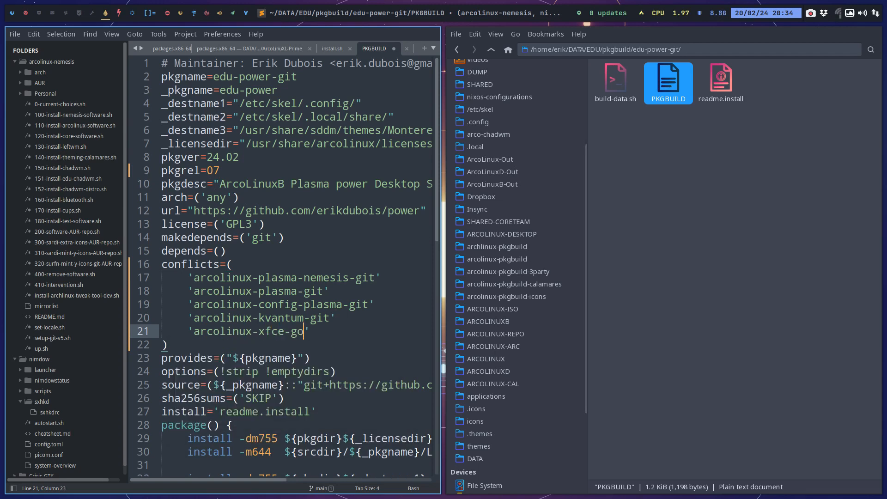
key(BackSpace)
text(it)
key(ctrl+s)
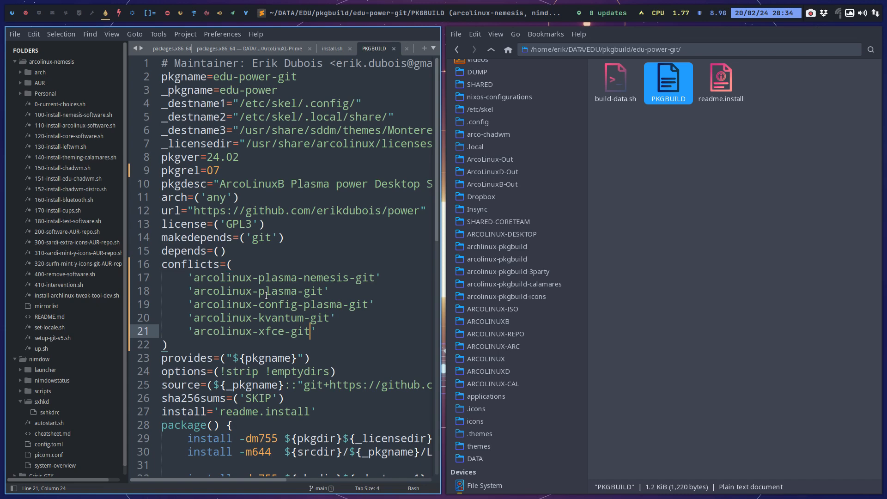
Set pkgrel to 08 in the PKGBUILD, save the file and close the text editor.
click(231, 173)
key(BackSpace)
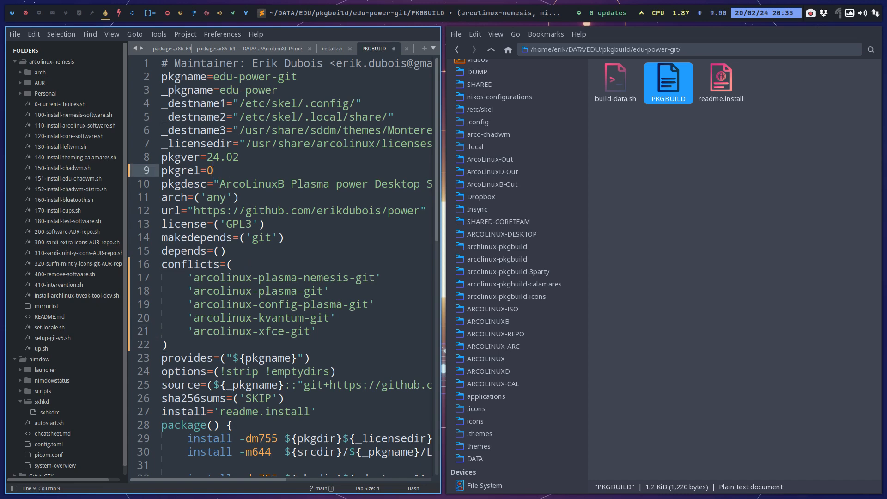
text(8)
key(ctrl+s)
key(super+q)
Run ./build-data.sh from a terminal in the edu-power-git folder, and enter the sudo password.
right_click(233, 175)
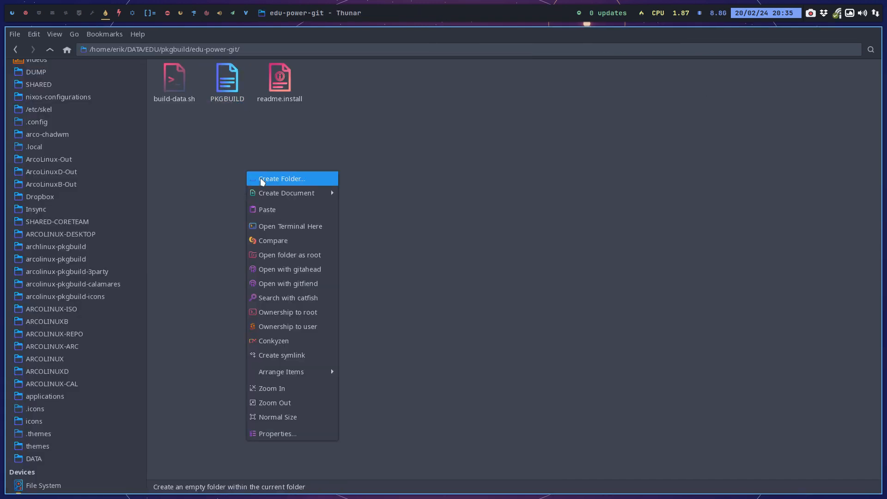
click(291, 227)
text(./build-data.sh)
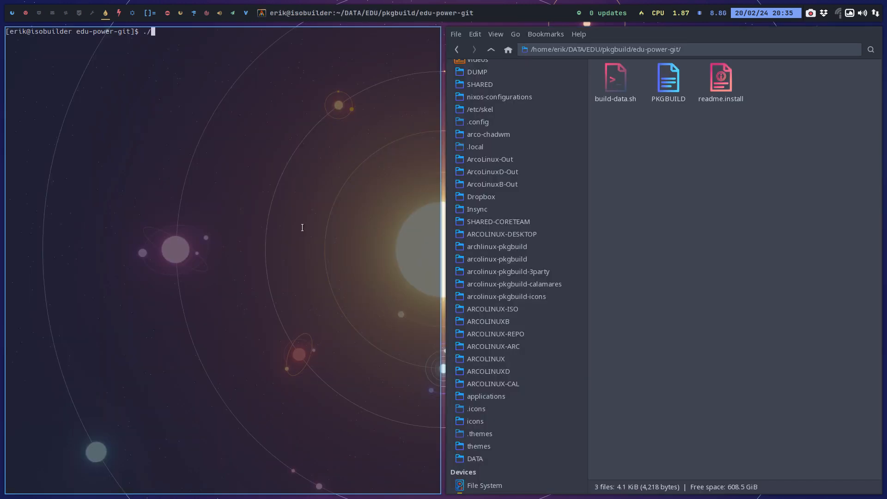
key(Return)
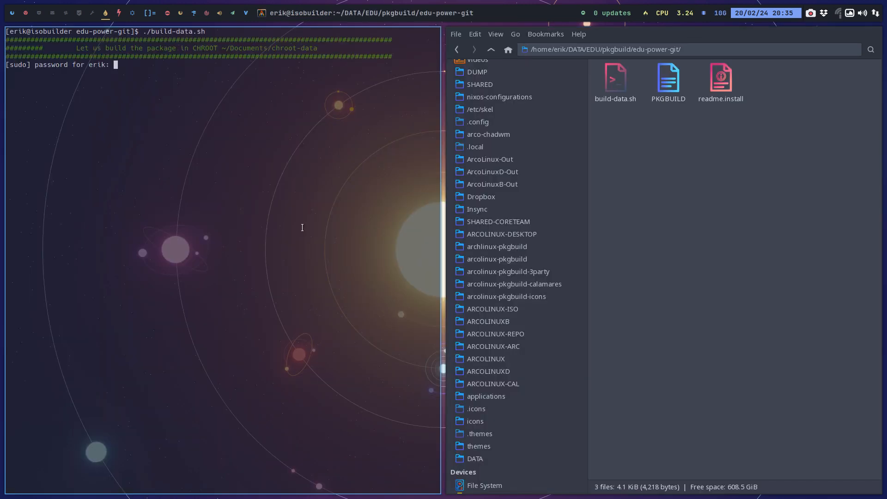
key(Return)
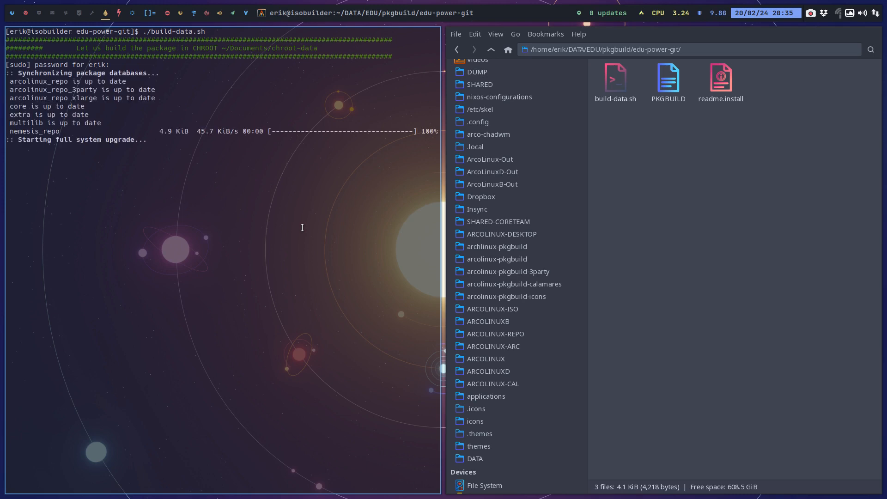
Go to the DATA/EDU/nemesis_repo folder in the file manager and open a terminal there.
click(501, 457)
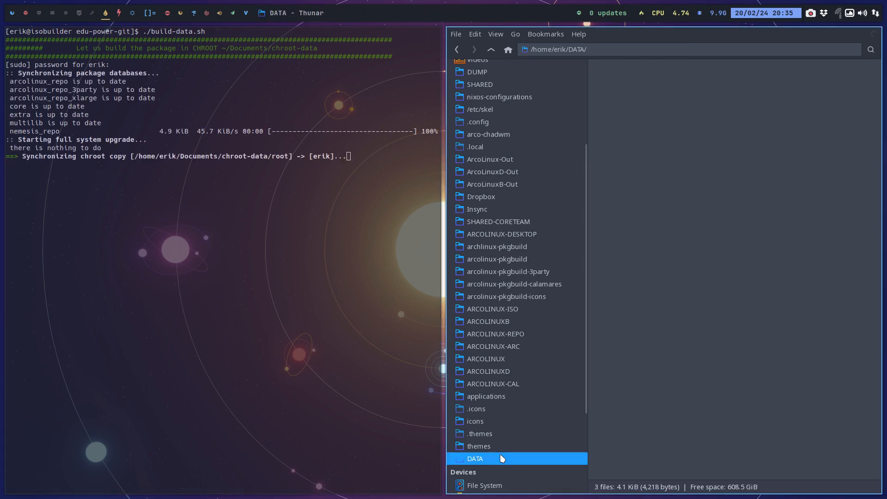
double_click(818, 139)
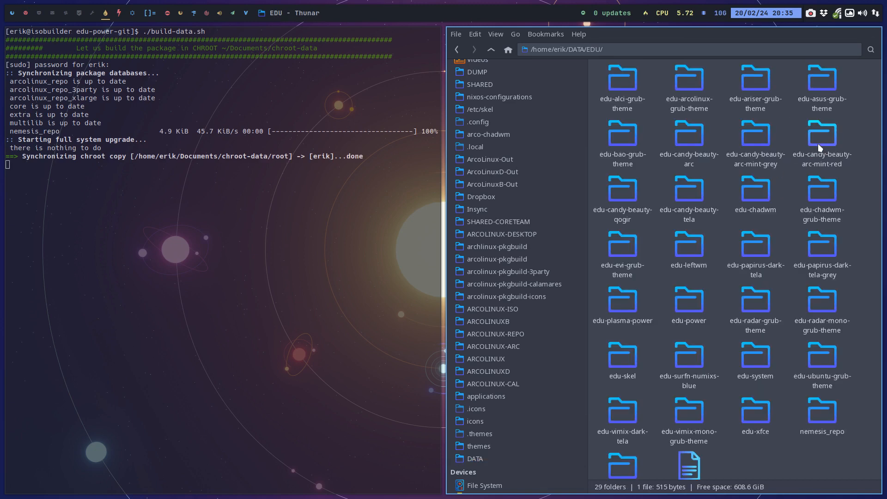
double_click(808, 415)
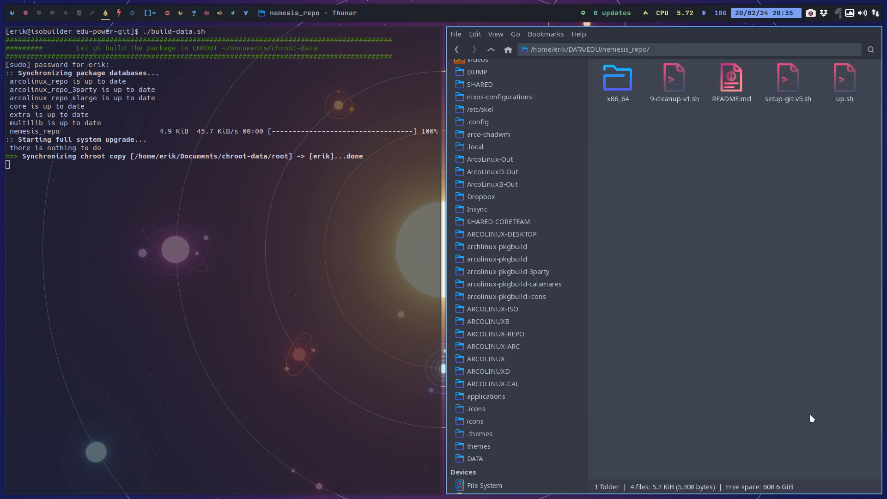
right_click(703, 207)
click(709, 261)
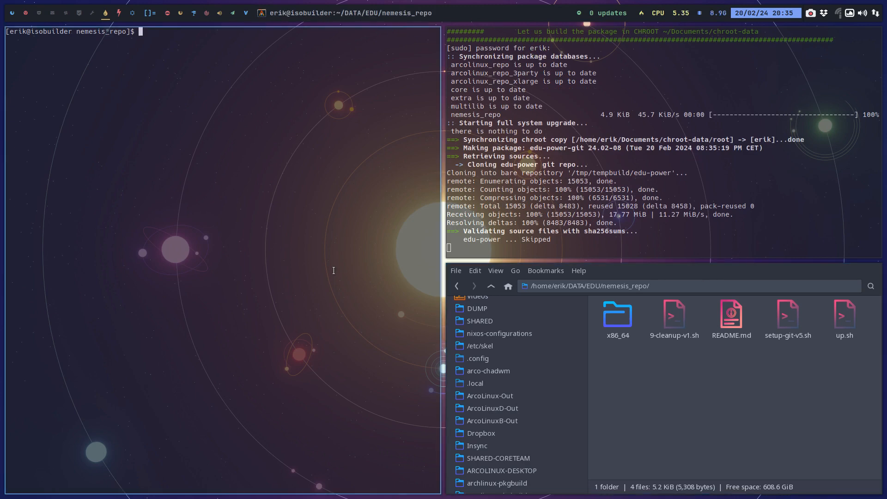
Run ./up.sh in the nemesis_repo terminal to update the package repository and push it to GitHub.
text(.:up.sh)
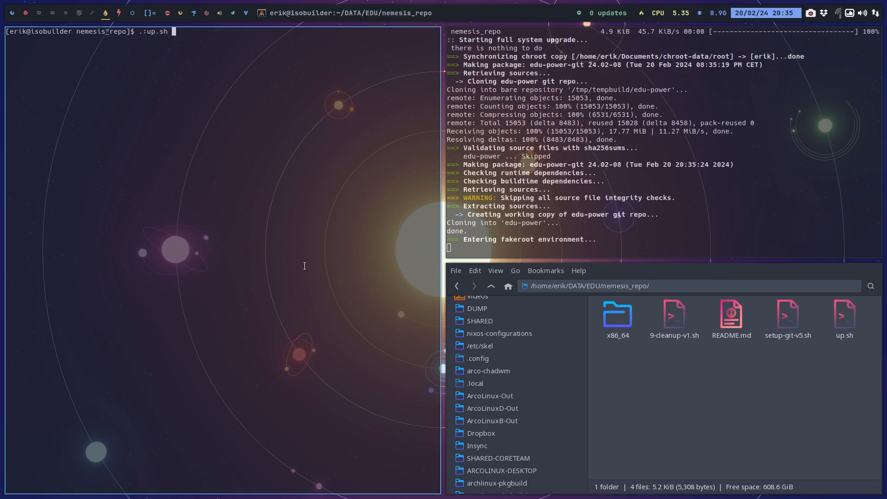
key(Return)
text(./up)
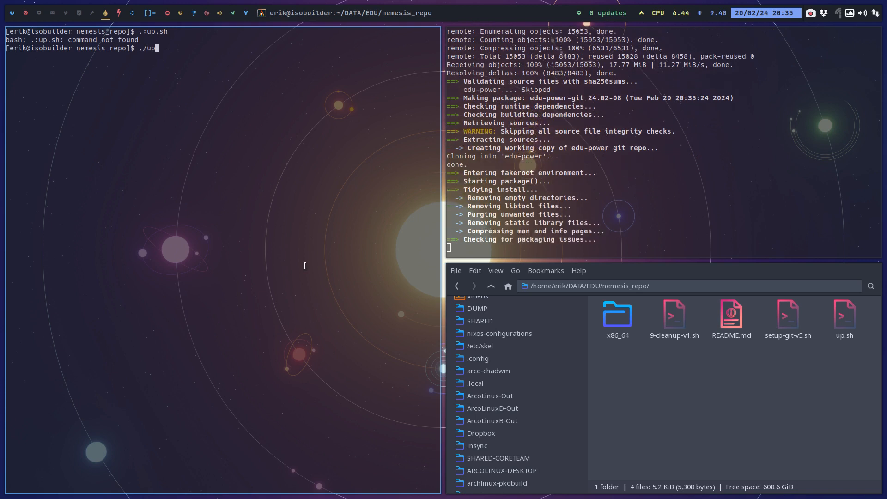
key(Tab)
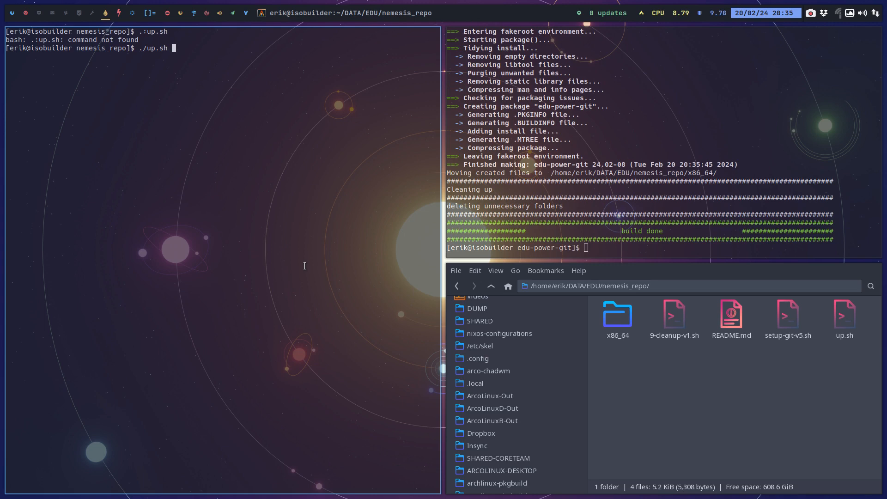
key(Return)
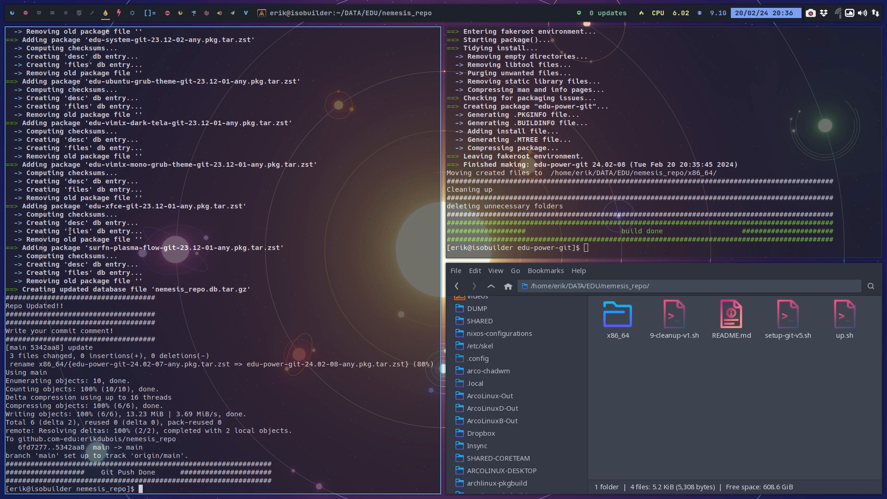
Check the ISO build's progress on the second workspace, and launch VirtualBox on the empty third workspace.
click(15, 14)
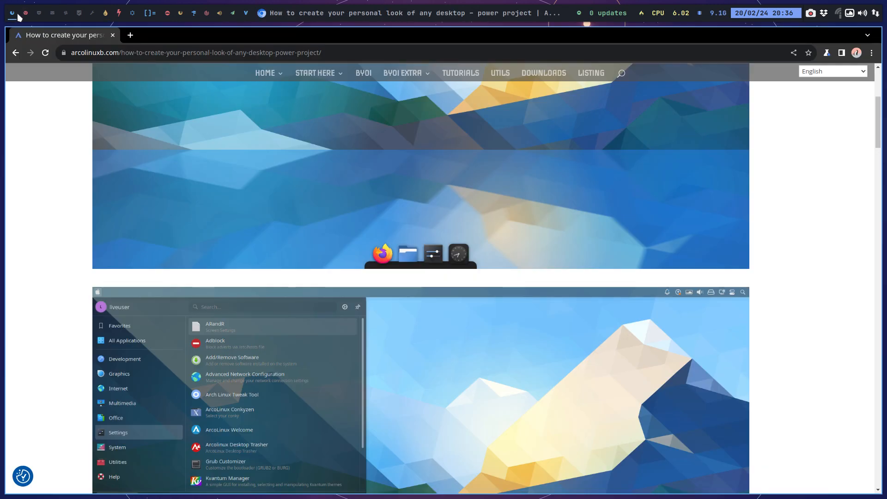
click(26, 15)
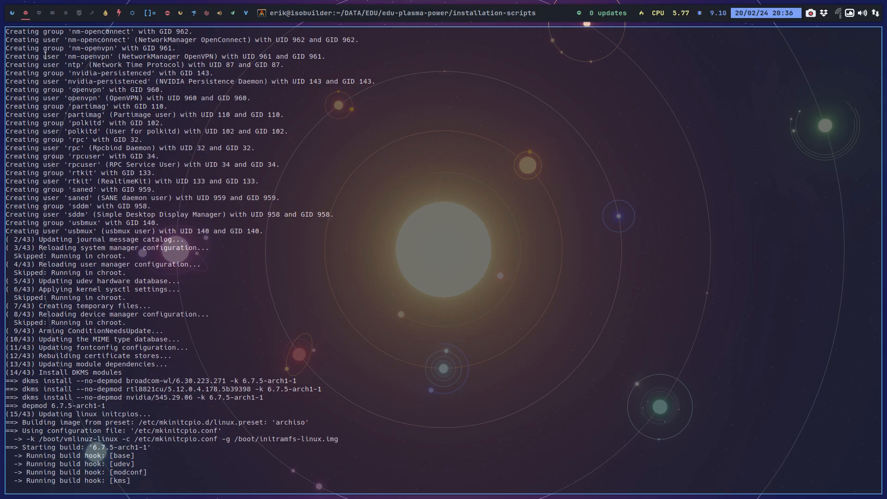
click(40, 13)
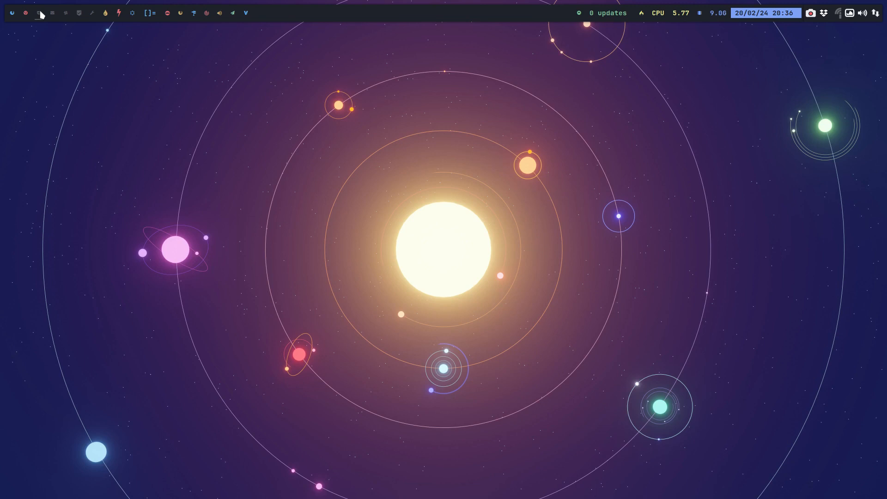
key(super+F7)
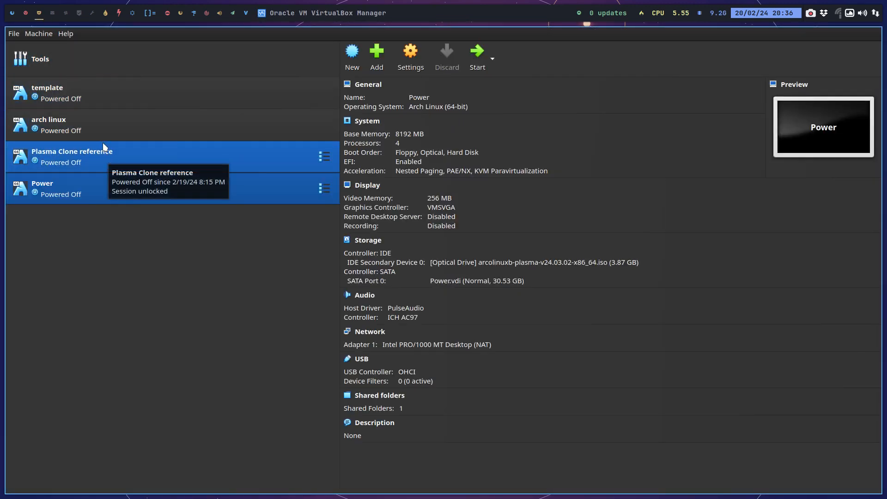
Clone the template virtual machine as a full clone named B Plasma.
right_click(94, 95)
click(140, 116)
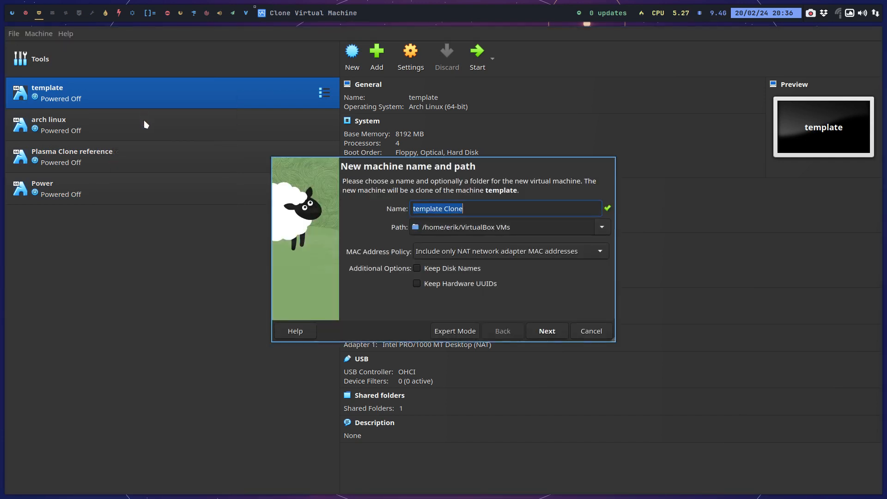
text(6 Plasma)
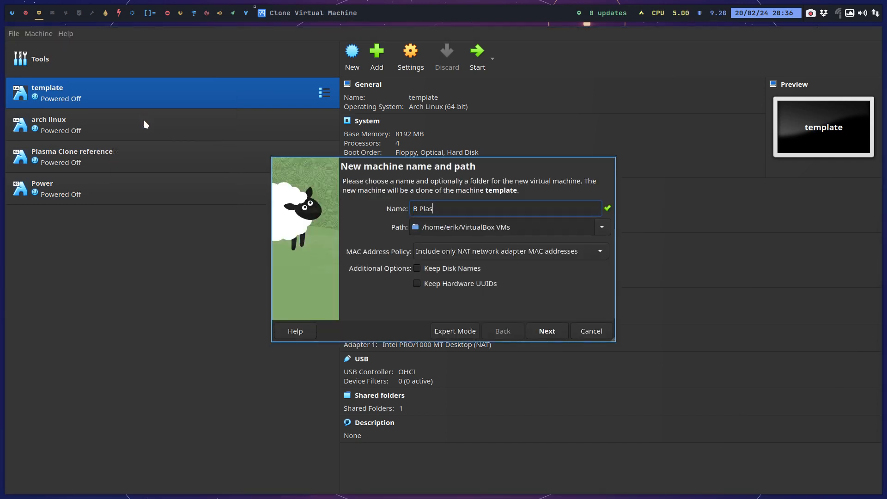
key(Return)
key(Return)
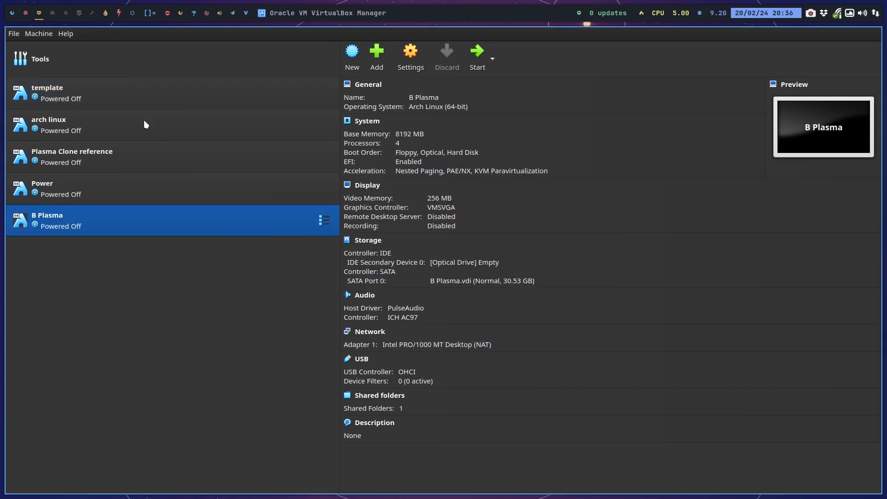
Load arcolinuxb-plasma-v24.03.01-x86_64.iso from the Insync/SHARED-CORETEAM folder into the optical drive of the B Plasma machine.
click(442, 262)
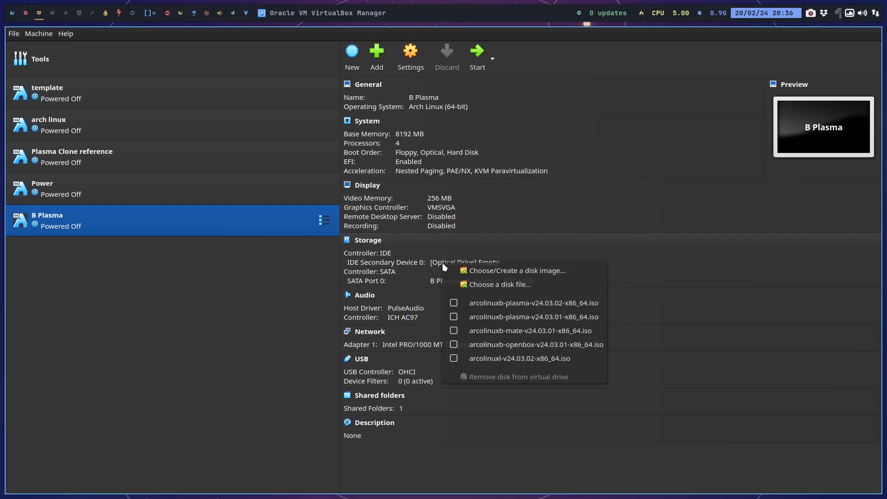
click(494, 272)
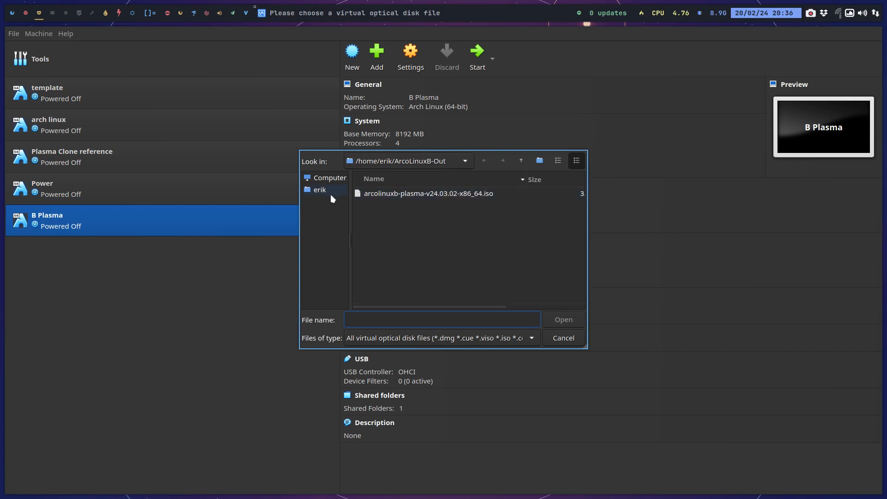
click(319, 190)
scroll(396, 231, down, 2)
double_click(394, 267)
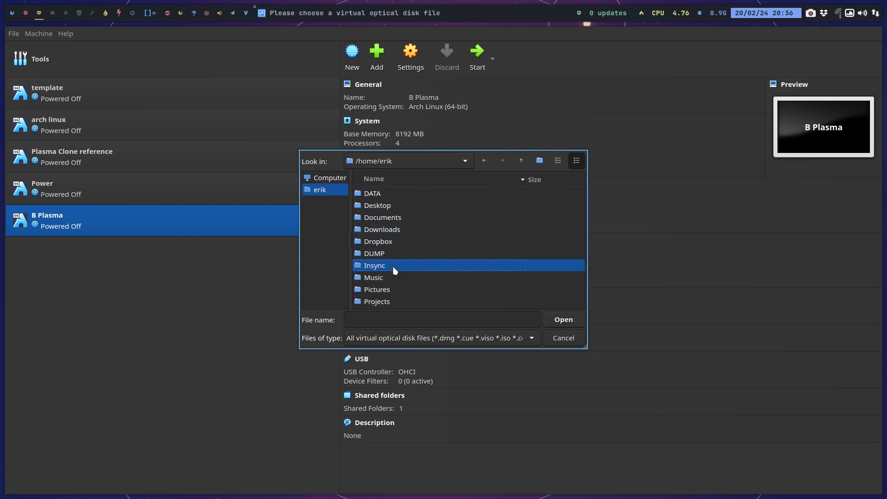
click(400, 254)
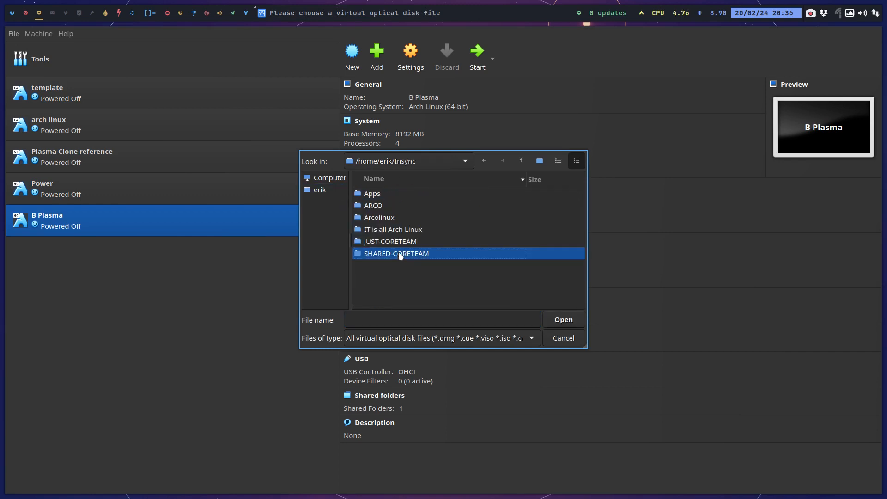
double_click(400, 255)
scroll(400, 255, down, 4)
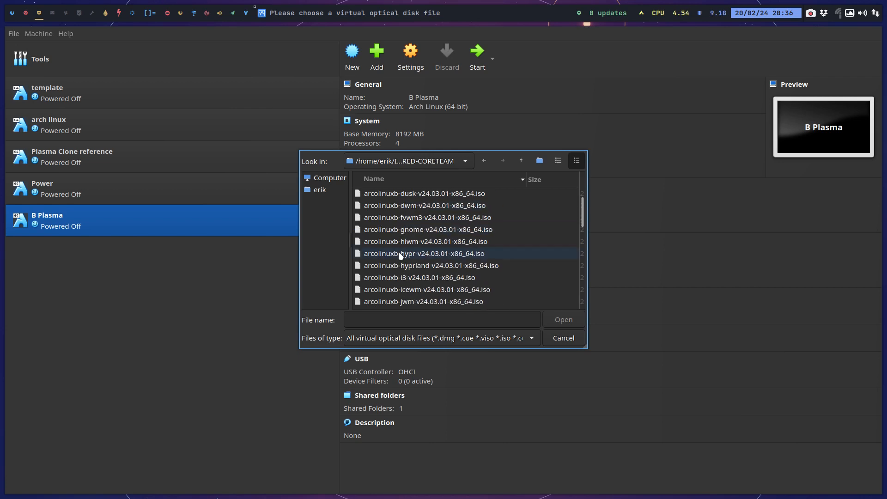
scroll(400, 255, down, 3)
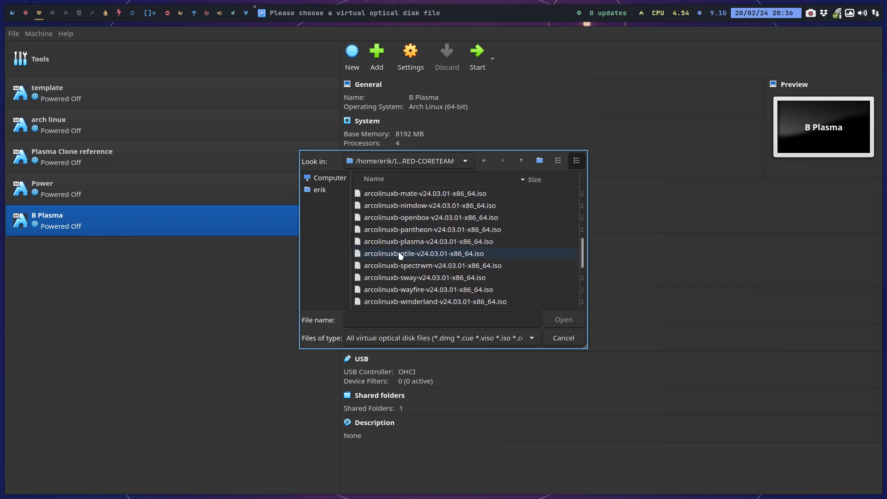
click(414, 244)
click(550, 323)
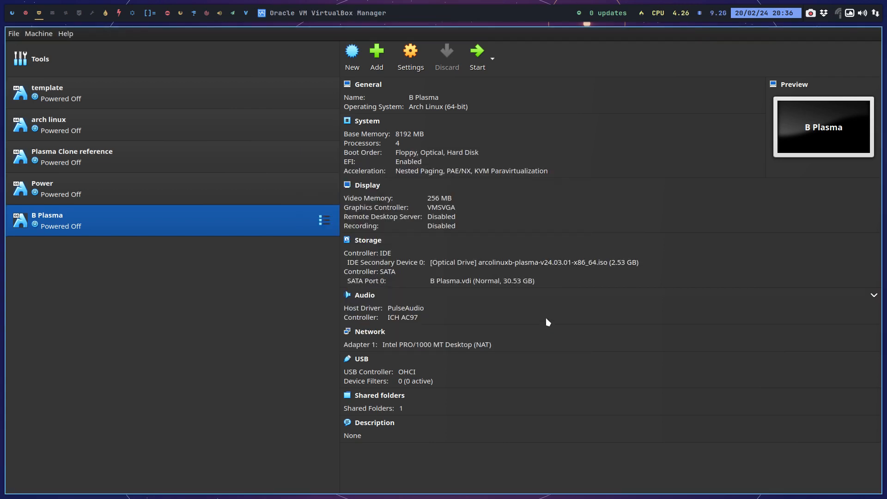
Start the B Plasma virtual machine, boot the default entry of the live ISO and switch its window to full screen.
click(479, 64)
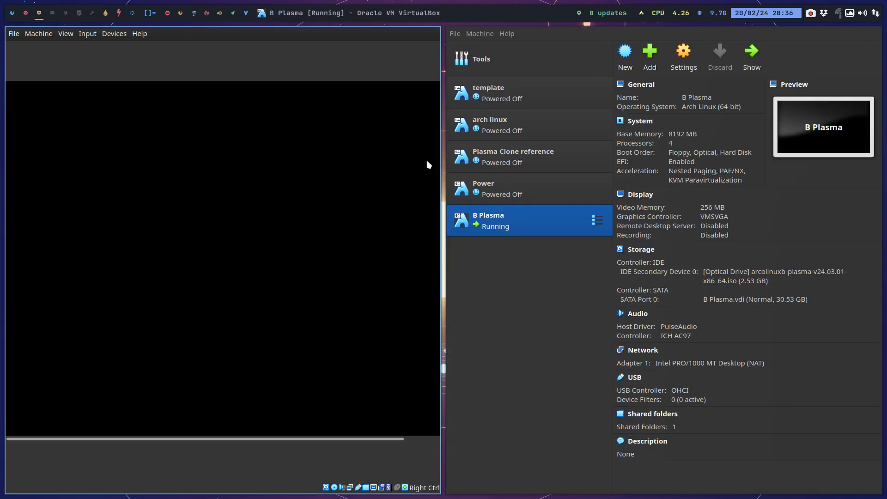
key(Return)
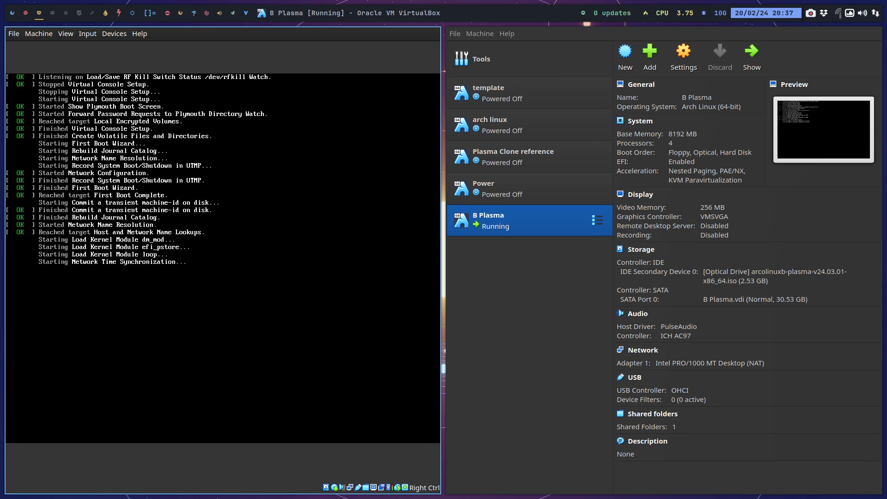
key(Control_R+f)
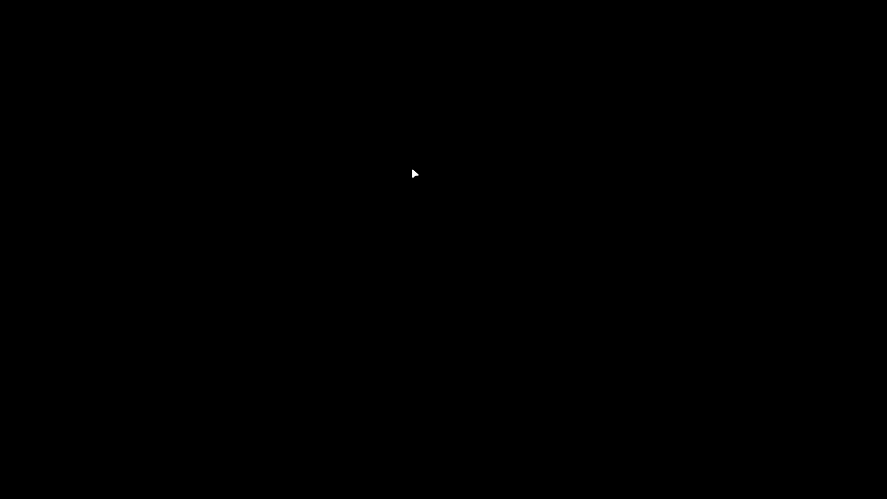
Leave full screen, power off the B Plasma virtual machine and close VirtualBox.
key(ctrl+f)
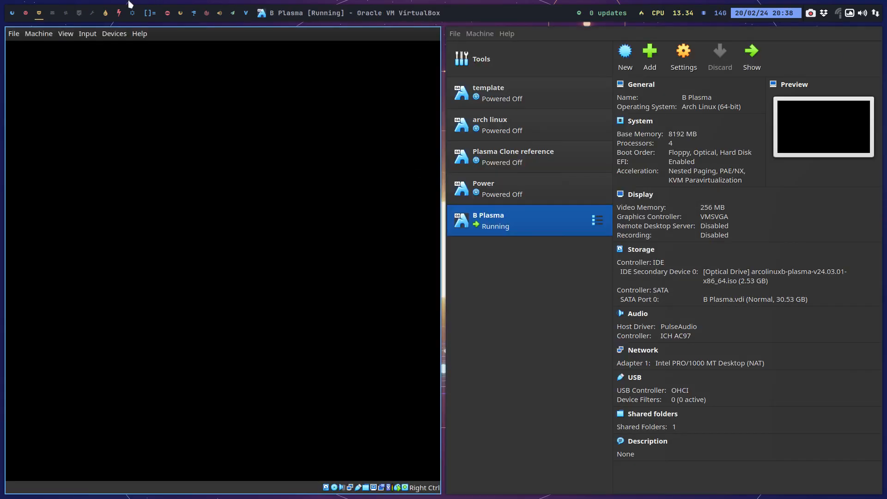
click(26, 12)
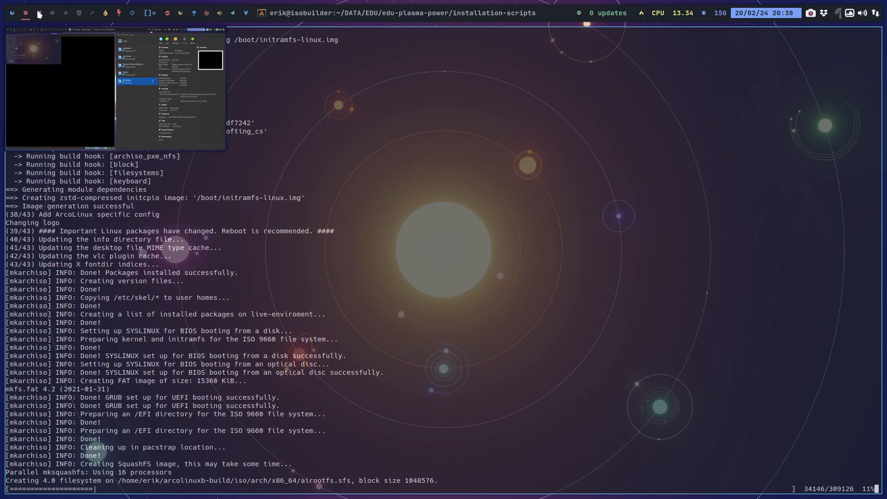
click(39, 13)
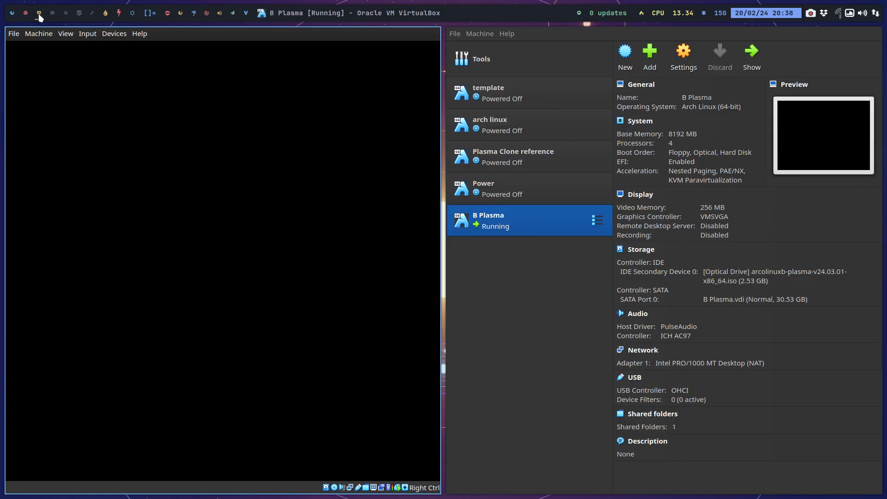
click(14, 34)
click(25, 81)
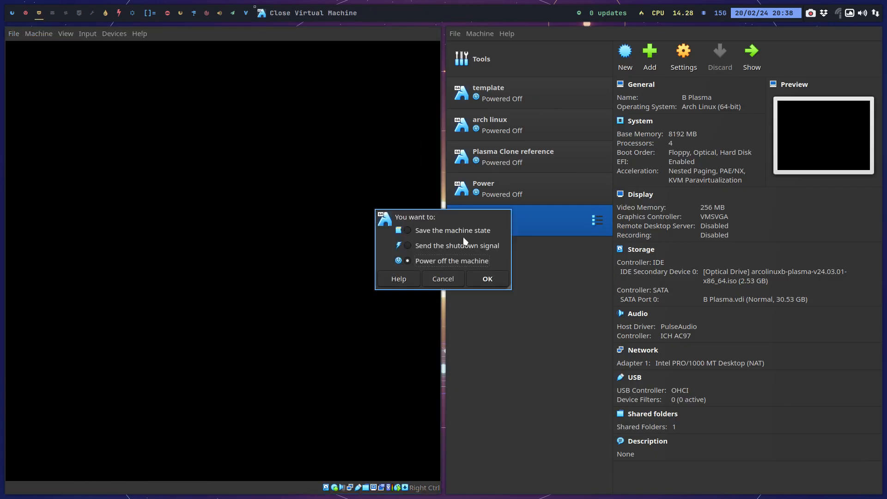
click(487, 281)
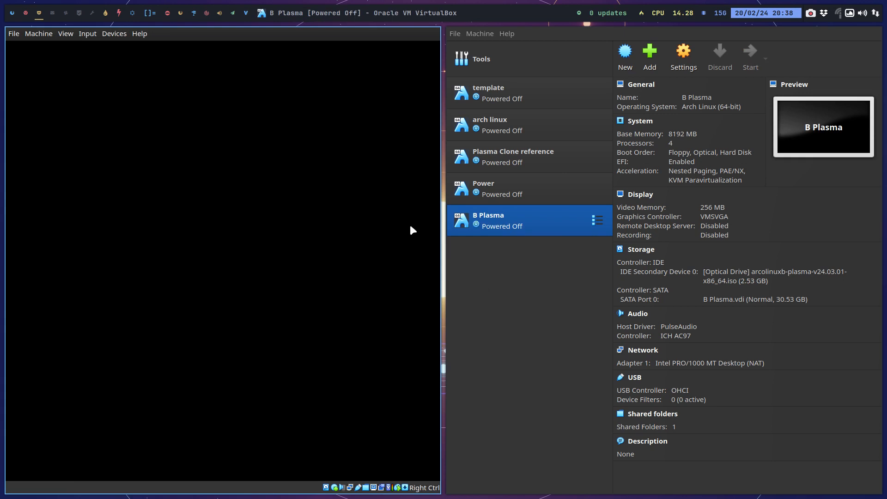
key(super+q)
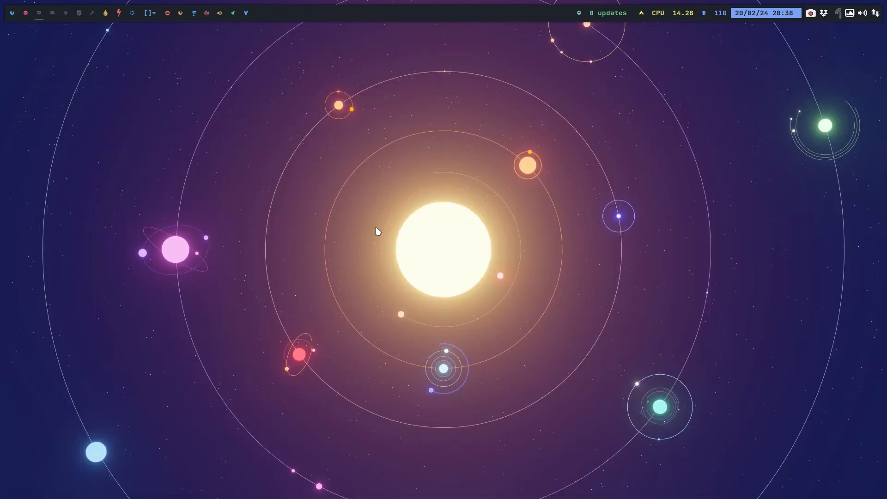
Launch USB Image Writer on the ISO build's workspace and load arcolinuxb-plasma-v24.03.02-x86_64.iso from the ArcoLinuxB-Out folder.
click(25, 15)
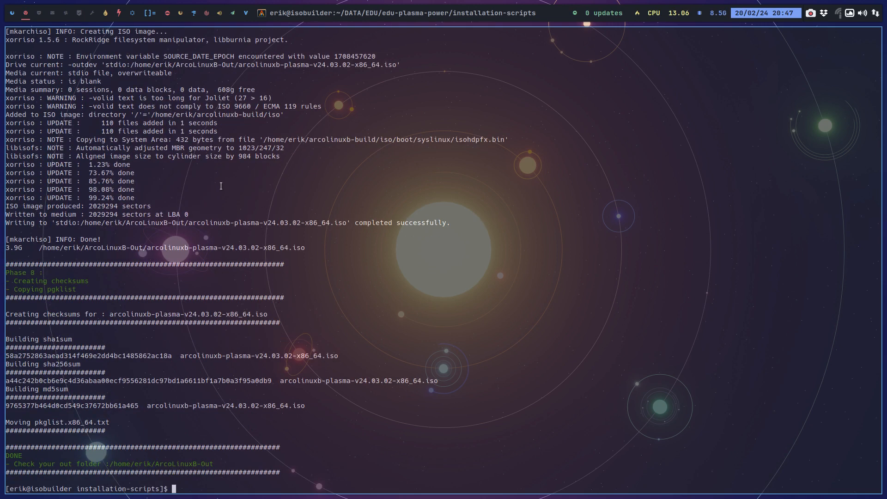
click(207, 13)
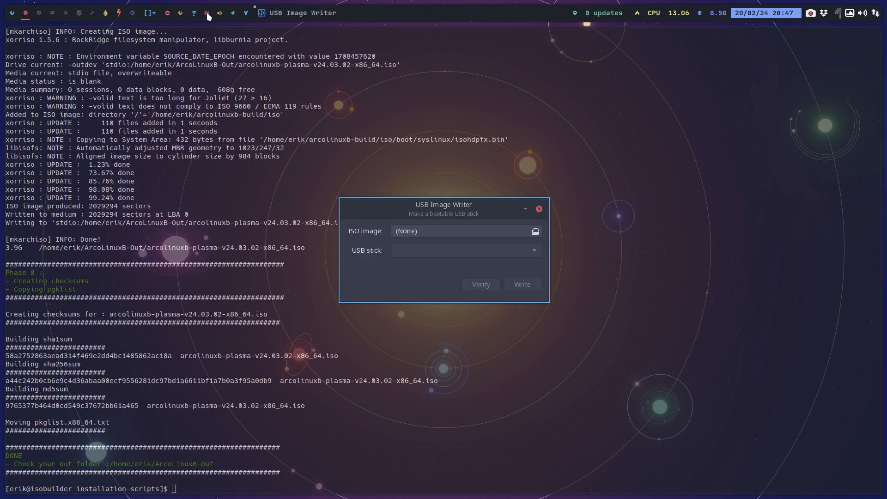
click(428, 234)
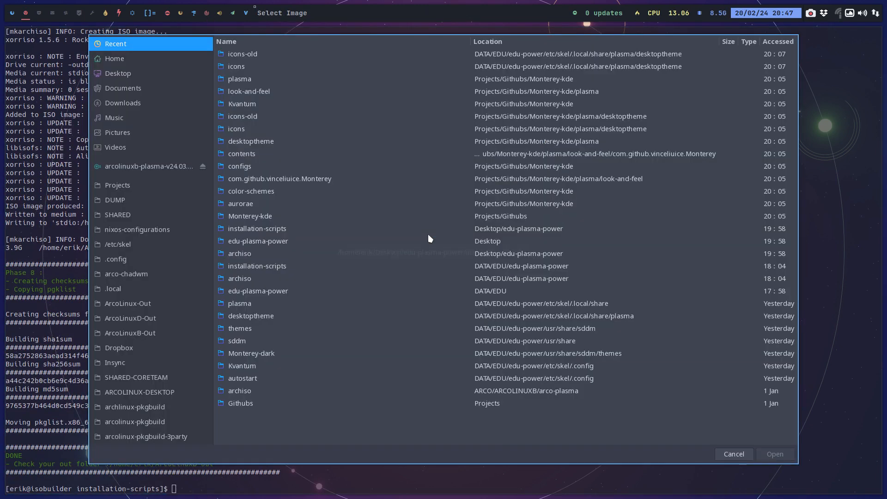
click(133, 61)
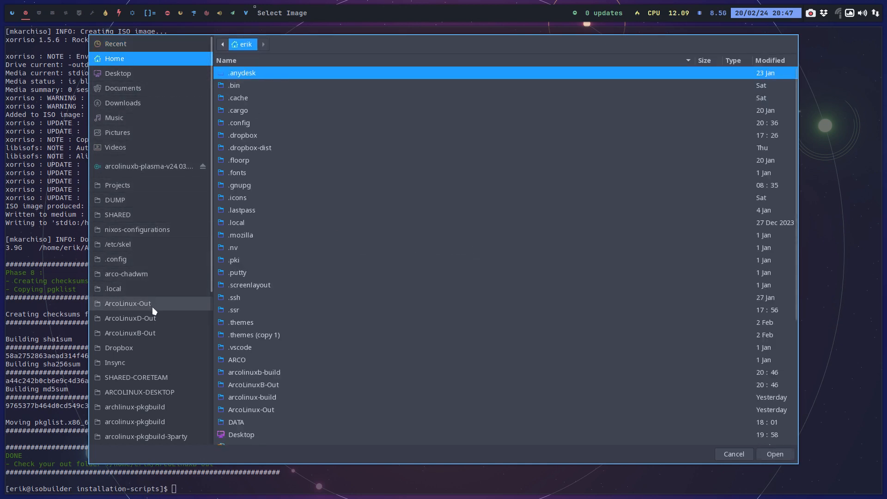
click(153, 331)
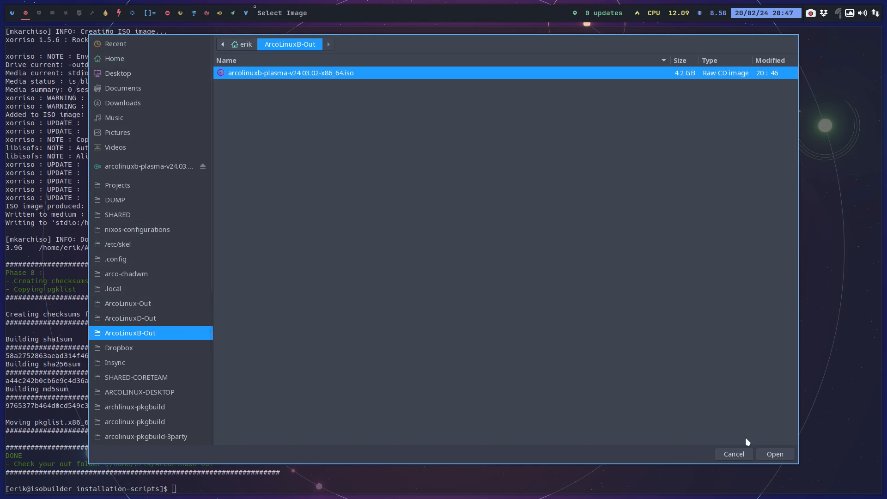
click(774, 454)
Write the ISO image to the 32GB Samsung Flash Drive FIT (/dev/sdb), entering the account password to authorise it.
click(518, 250)
click(493, 249)
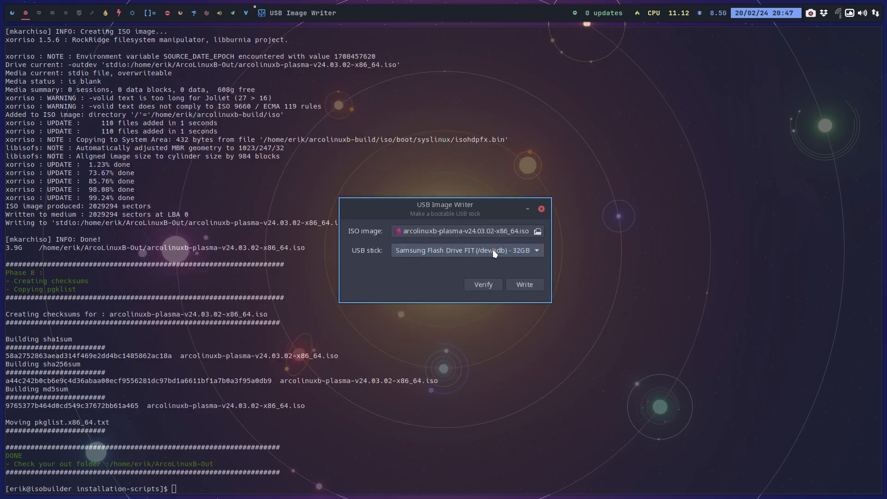
click(515, 283)
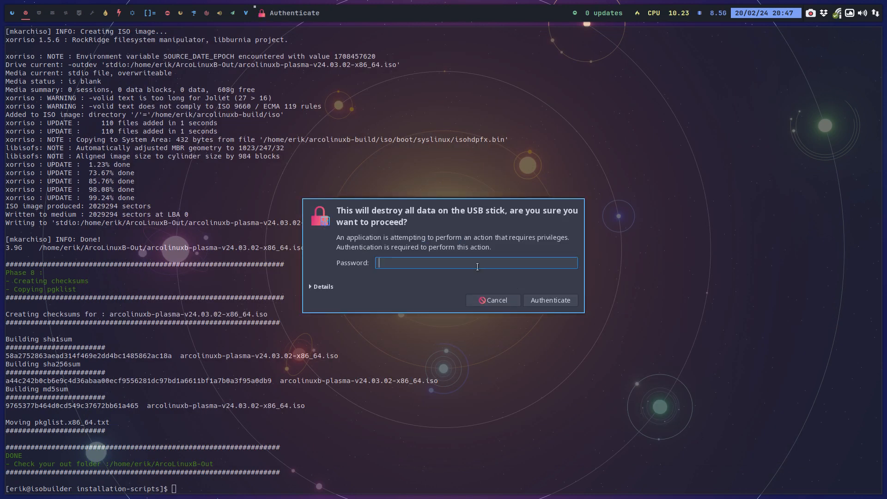
text(****)
key(Return)
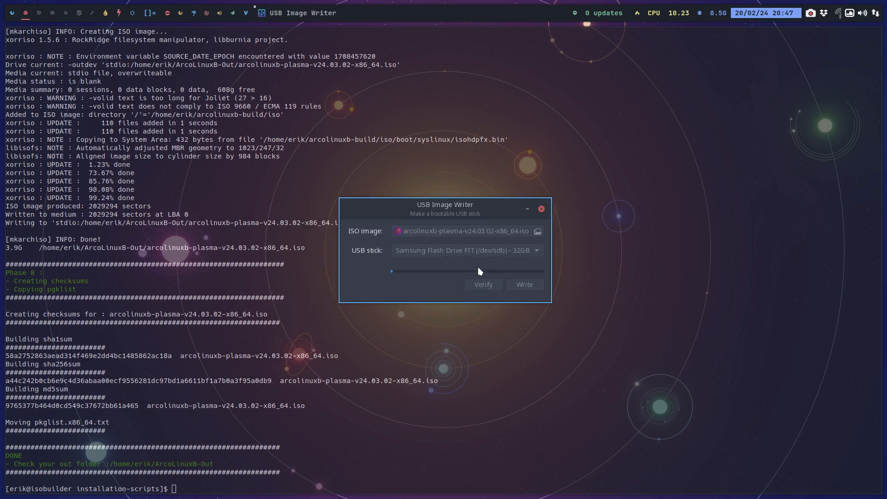
Launch VirtualBox on the empty third workspace.
mouse_move(6, 20)
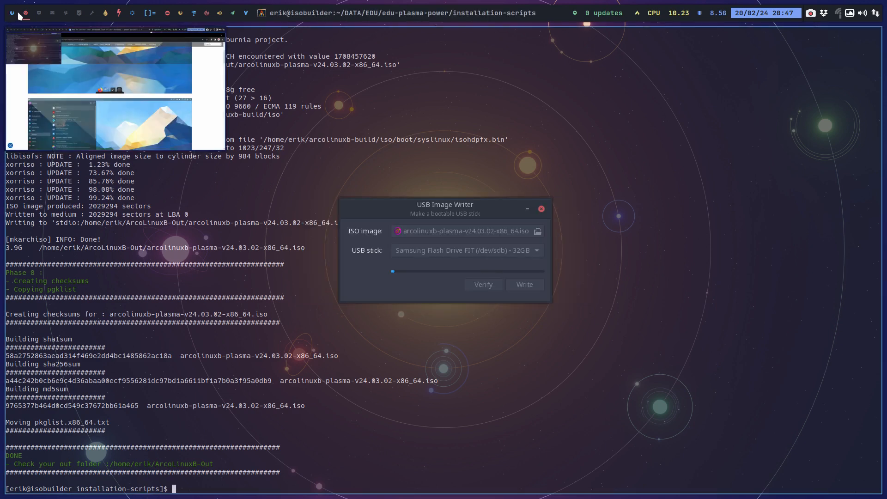
click(38, 14)
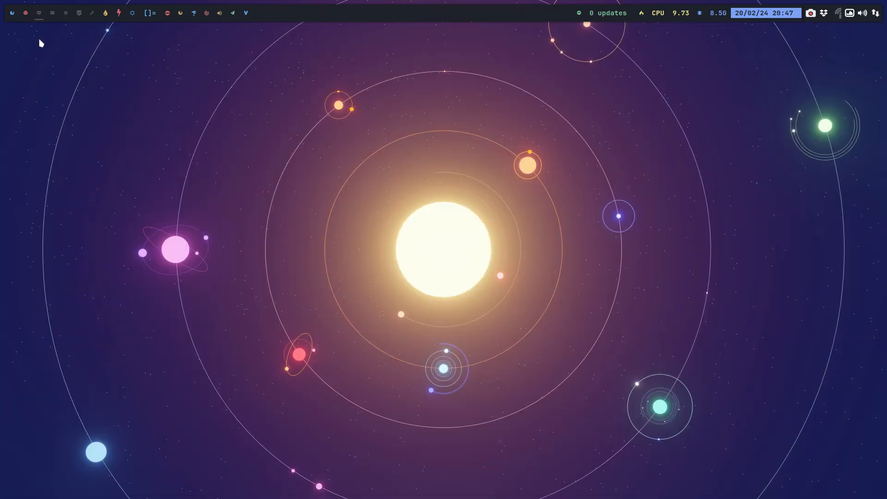
key(super+F7)
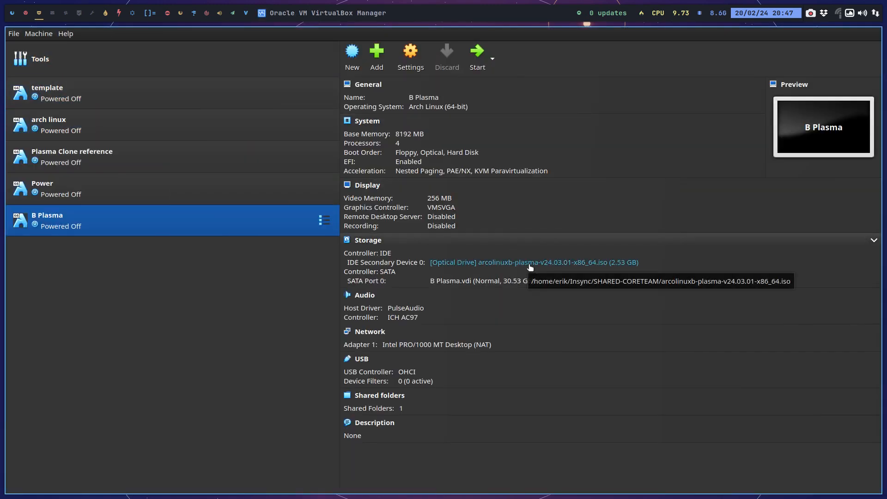
click(530, 268)
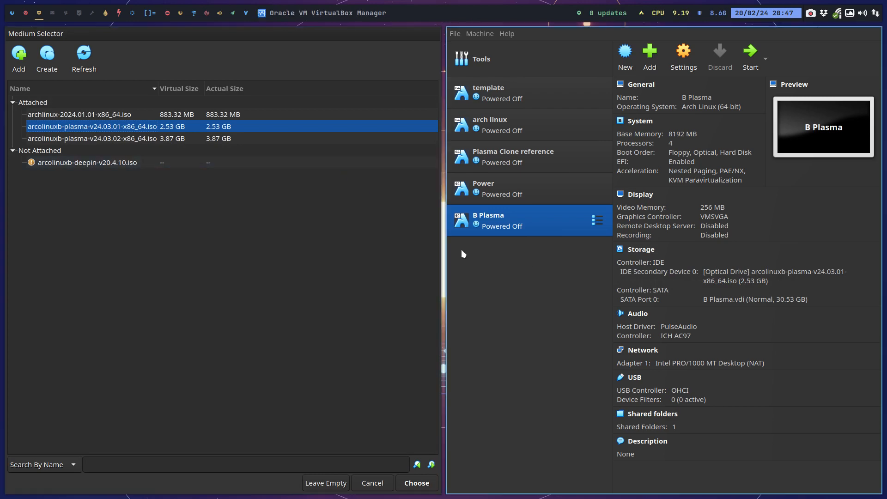
click(379, 484)
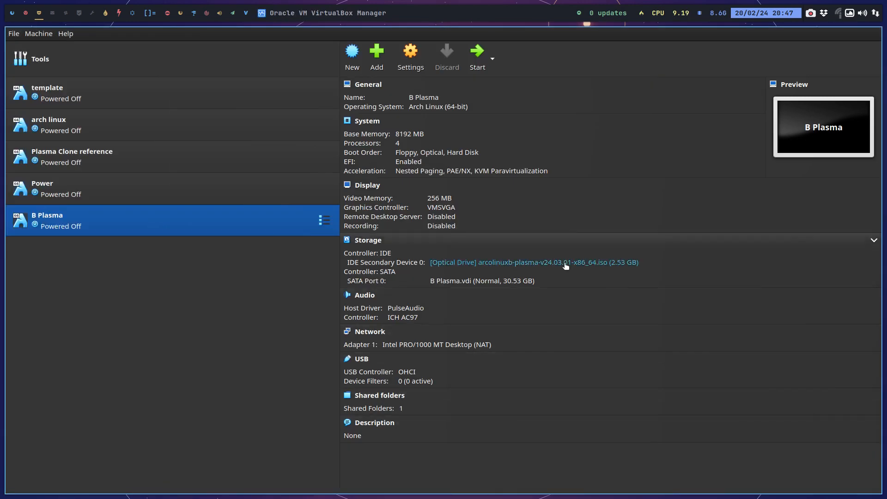
Load arcolinuxb-plasma-v24.03.02-x86_64.iso from the ArcoLinuxB-Out folder into the optical drive of the B Plasma machine.
click(566, 267)
click(597, 284)
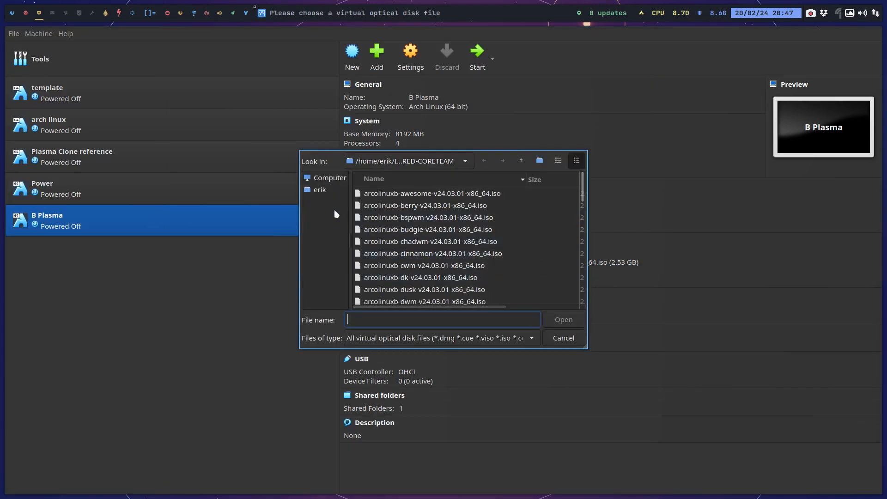
click(331, 191)
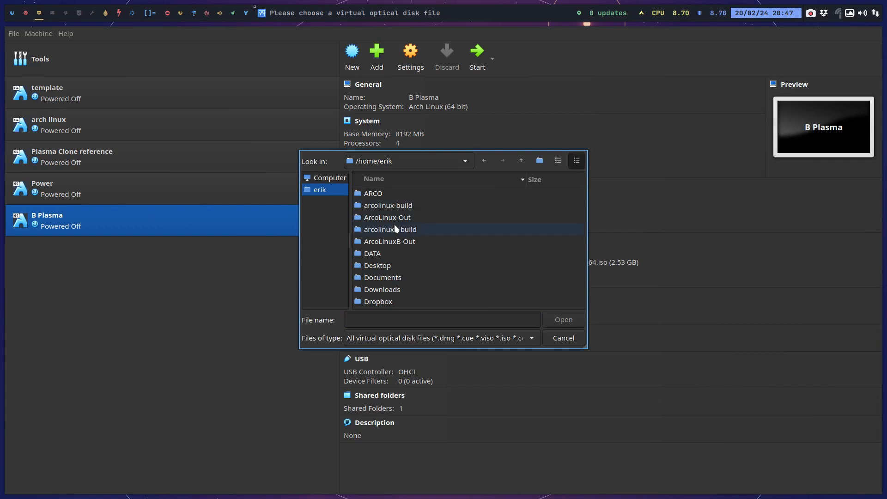
click(410, 244)
double_click(410, 243)
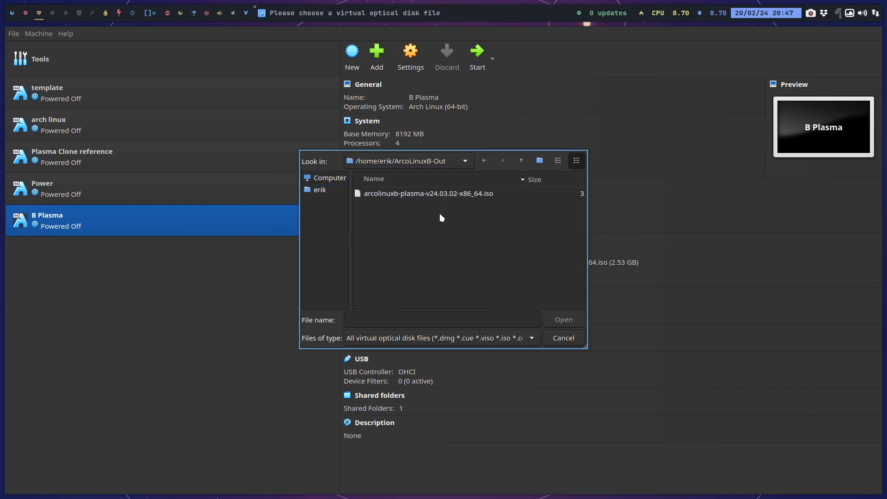
click(456, 196)
click(570, 325)
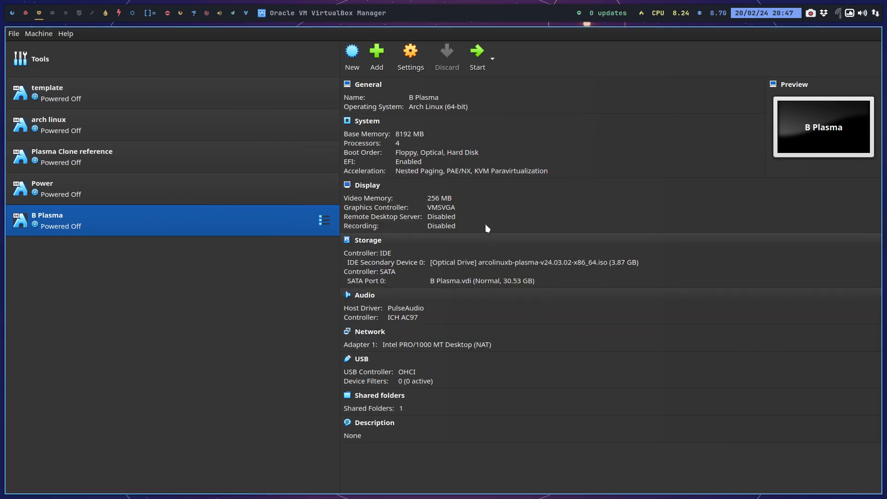
Start the B Plasma virtual machine in full screen and boot the default entry of the new ISO.
click(477, 52)
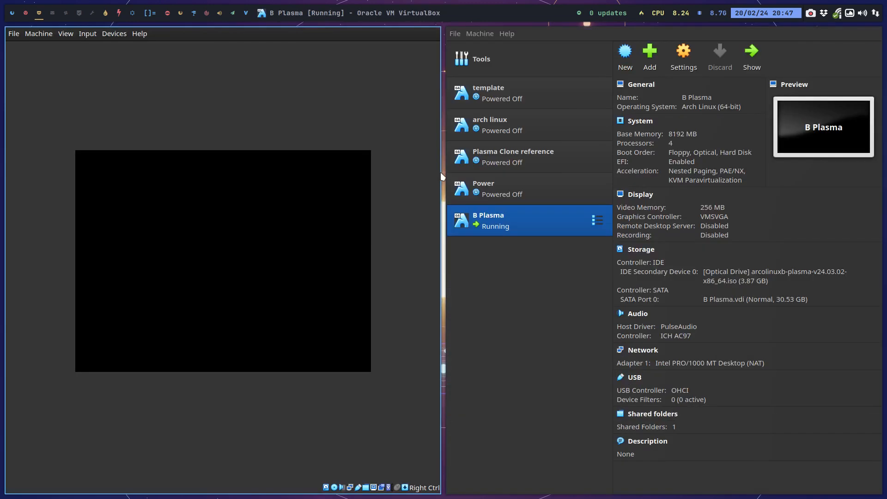
key(ctrl+f)
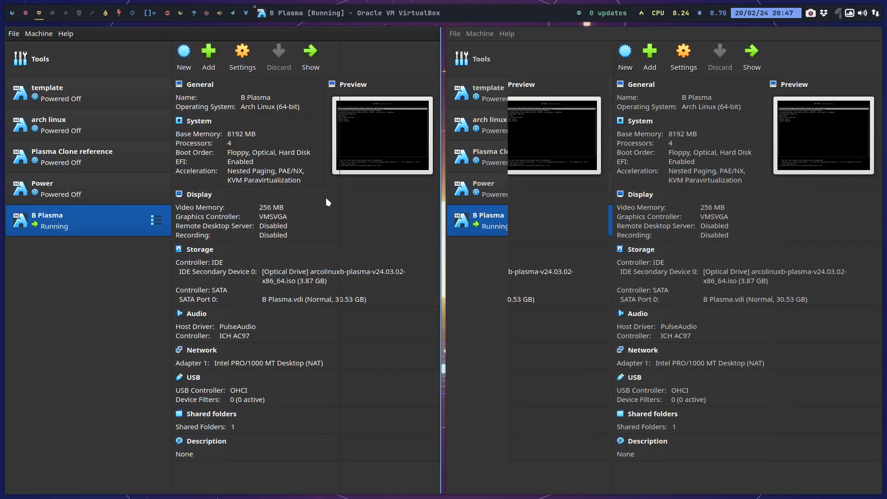
key(Return)
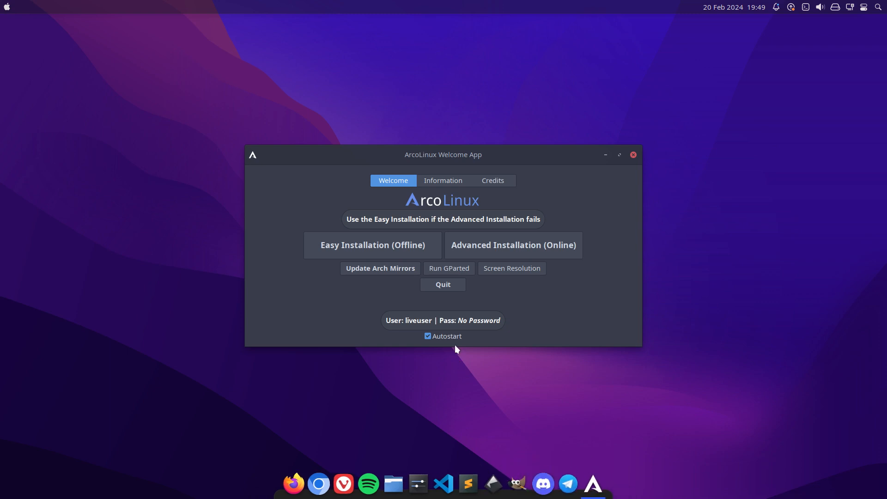
Start the easy offline ArcoLinux installation, accepting American English and the preset location.
click(406, 249)
click(412, 277)
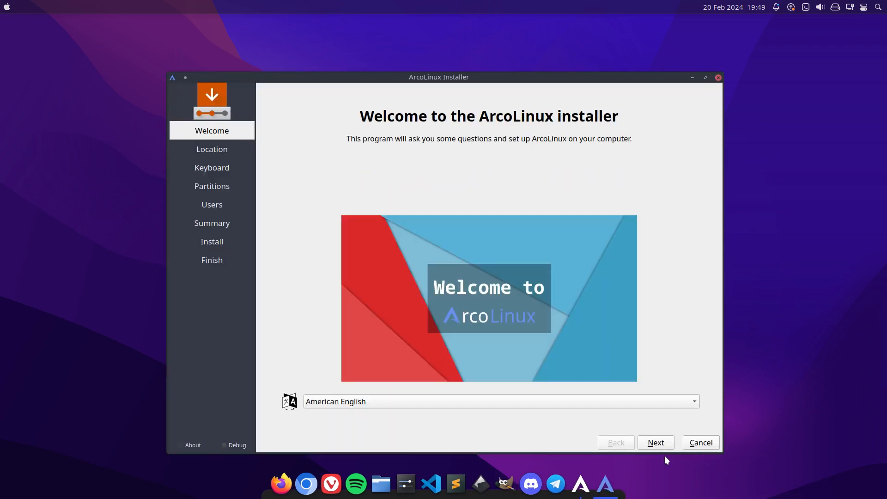
click(662, 444)
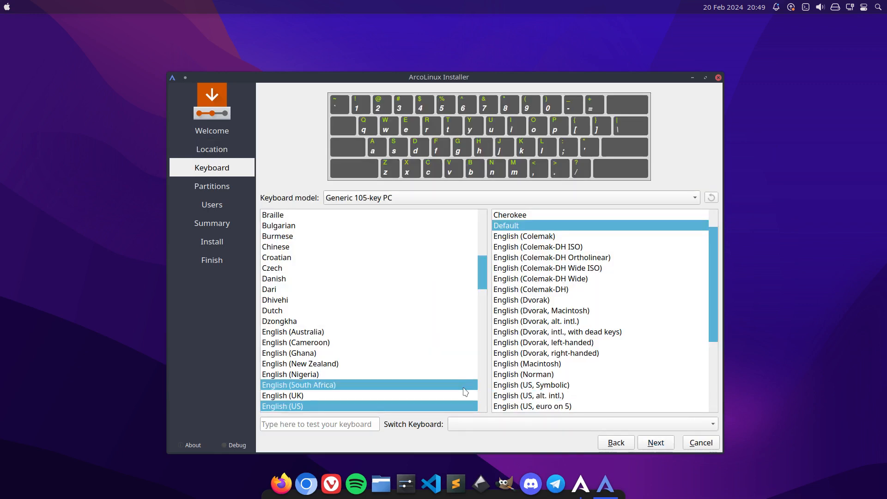
Set the keyboard layout to Belgian with the Default variant, and choose Erase disk for partitioning.
scroll(443, 377, up, 5)
click(338, 310)
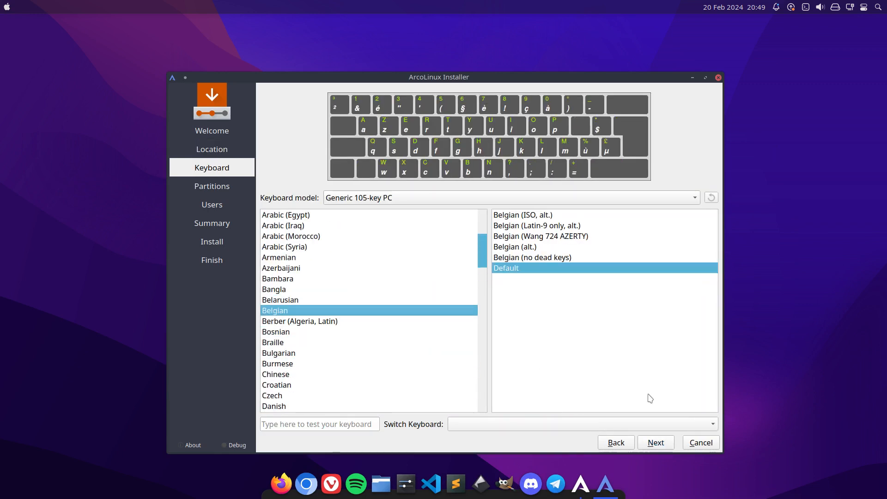
click(660, 442)
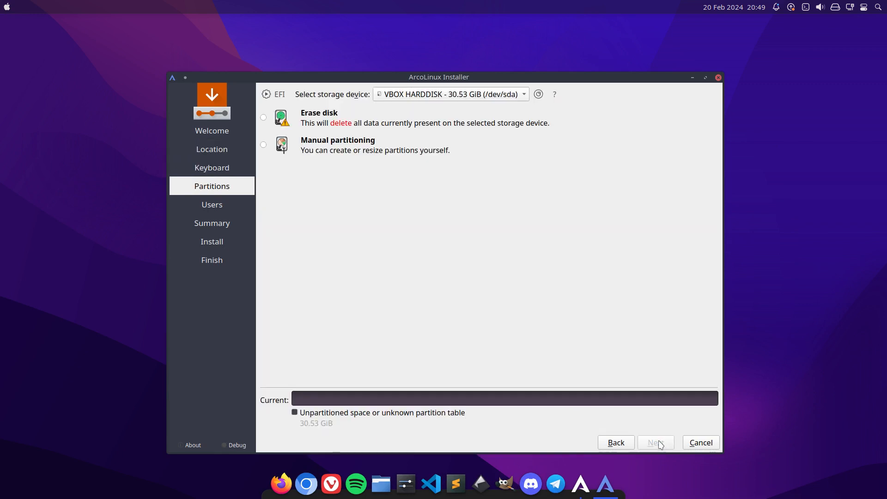
click(346, 125)
click(655, 447)
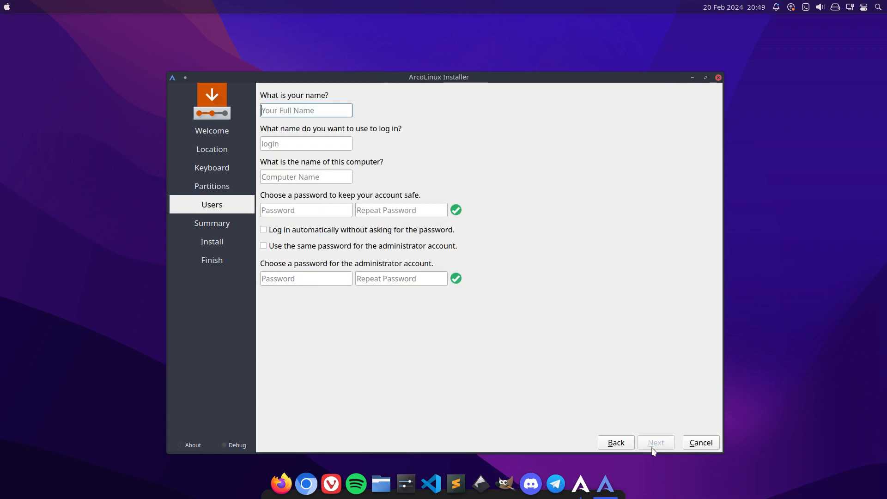
Enter the user's name for the new account, and fill in and repeat the account password.
key(Tab)
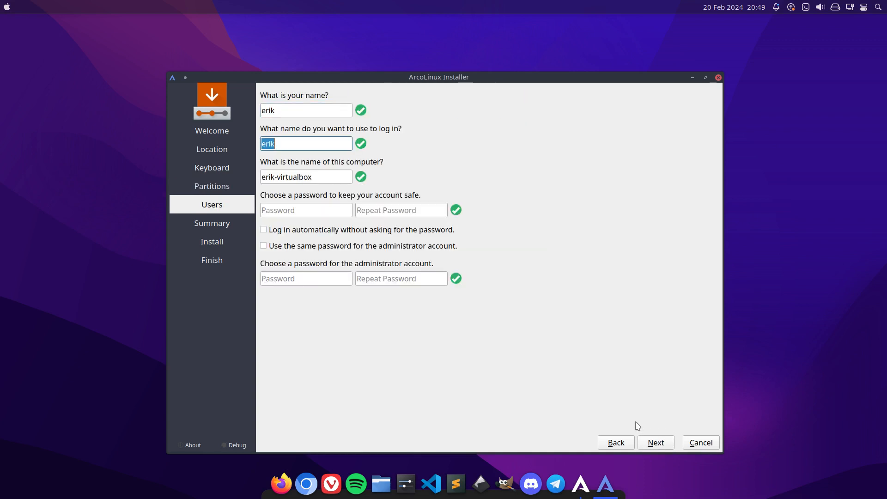
key(Tab)
key(Tab)
key(Tab)
key(shift+Tab)
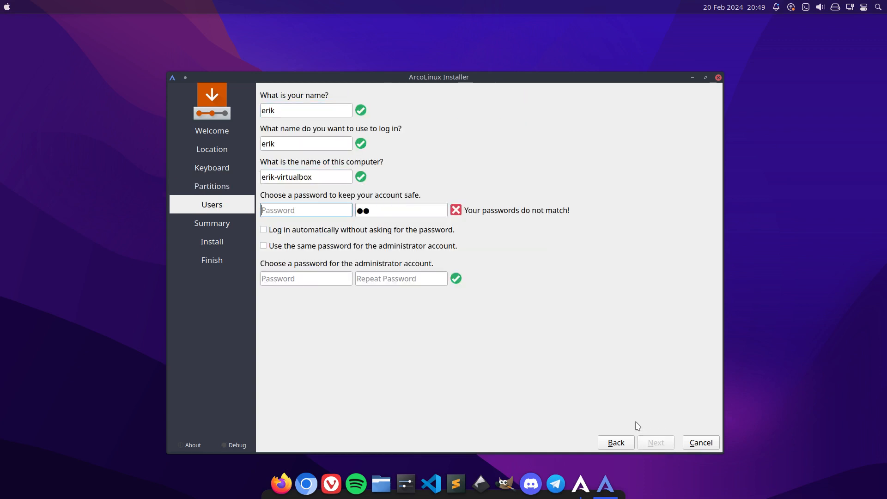
key(Tab)
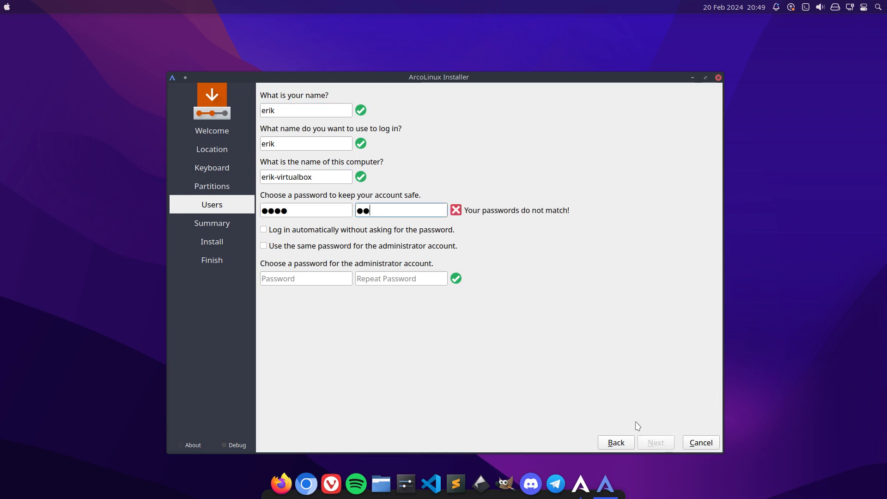
Enable automatic login and the use of the same password for the administrator account.
key(Tab)
key(space)
key(Tab)
key(space)
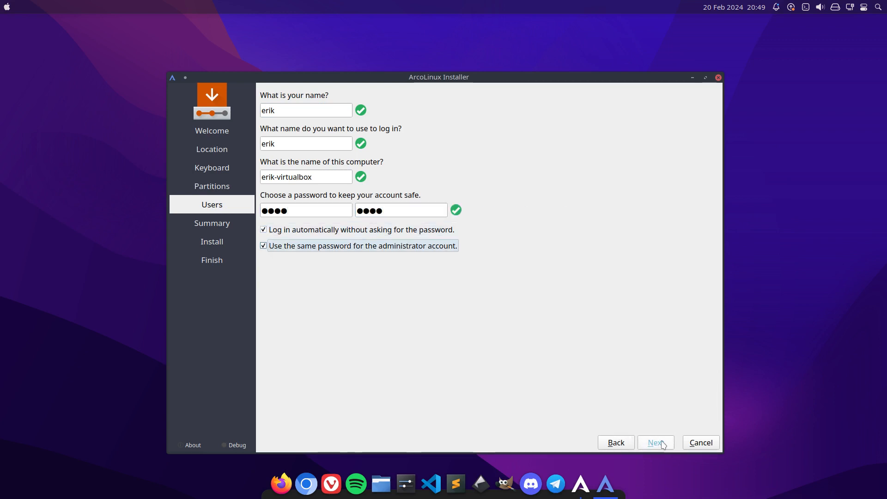
Proceed to the installation summary and start the ArcoLinux installation, confirming the disk changes.
click(658, 443)
click(656, 442)
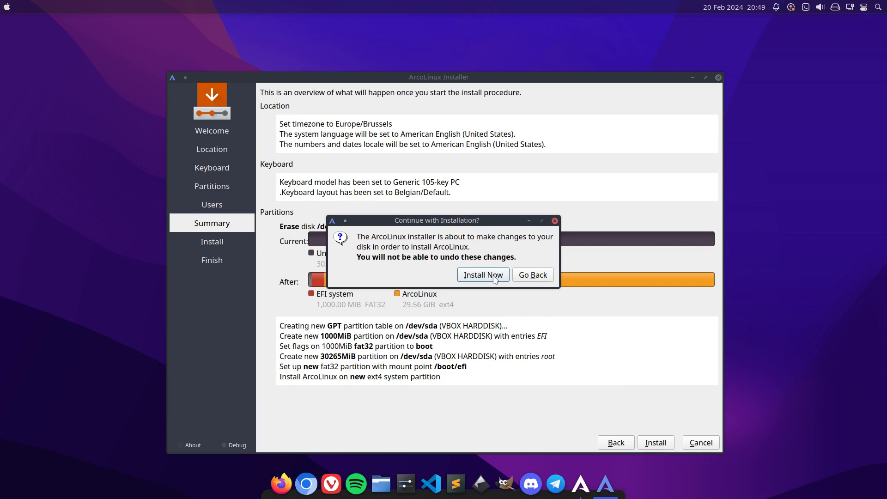
click(554, 273)
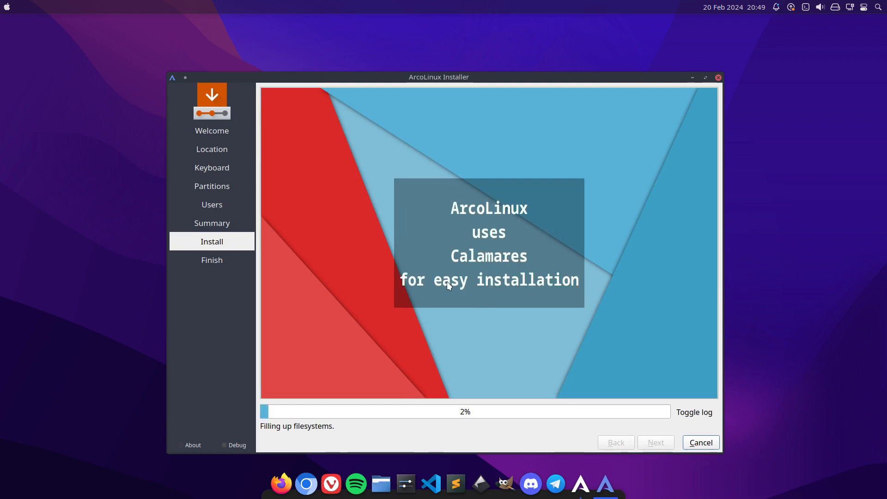
Leave the virtual machine's full screen, open the PKGBUILD from DATA/EDU/pkgbuild/edu-power-git in the text editor and show it full screen.
key(ctrl+f)
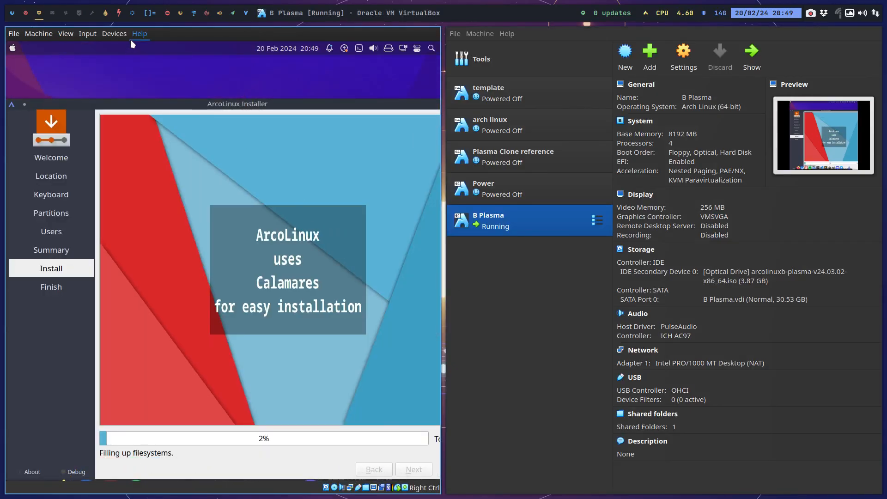
click(106, 14)
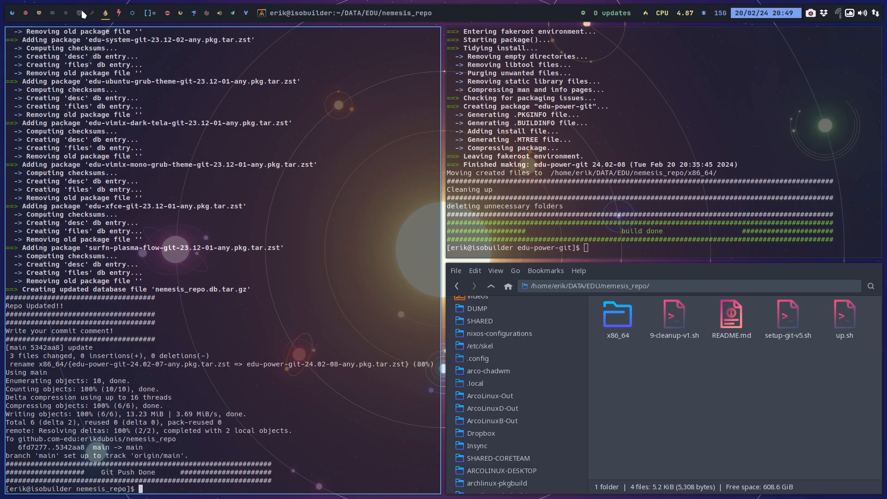
click(119, 14)
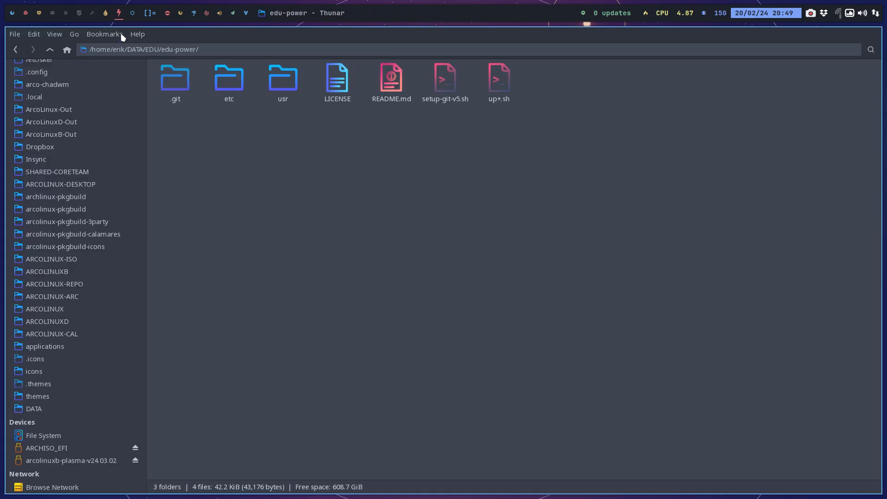
click(51, 49)
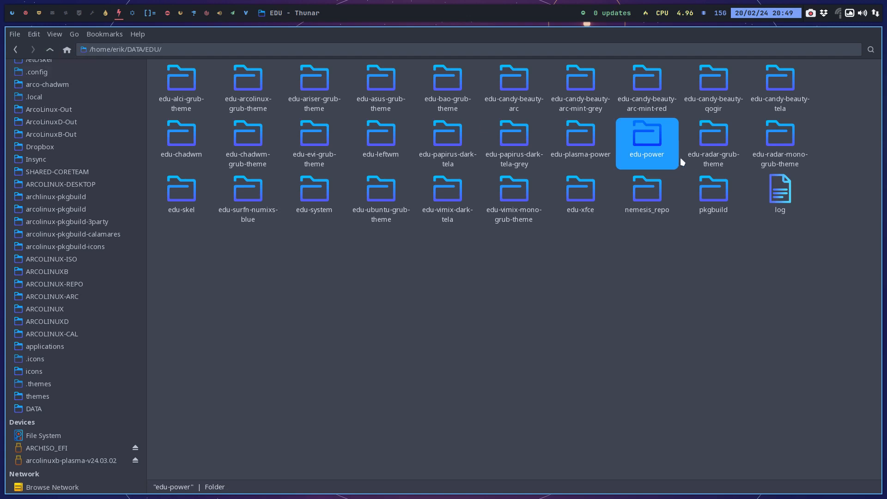
double_click(716, 192)
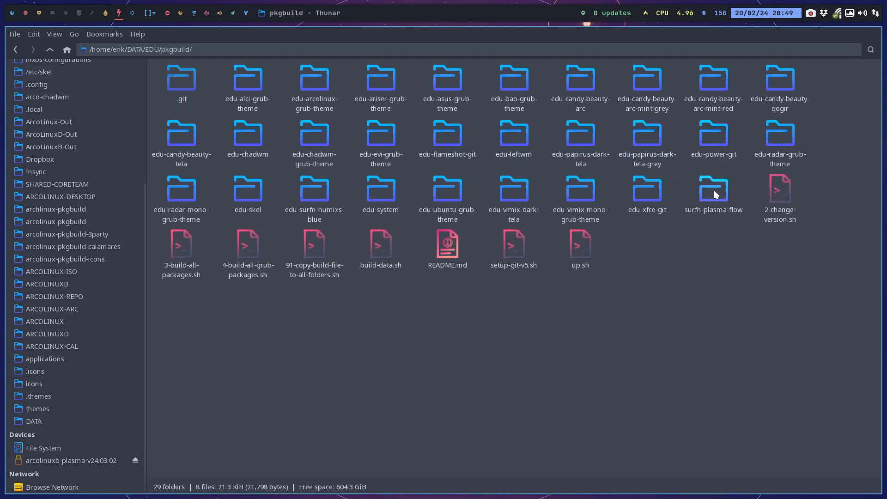
click(714, 137)
double_click(713, 137)
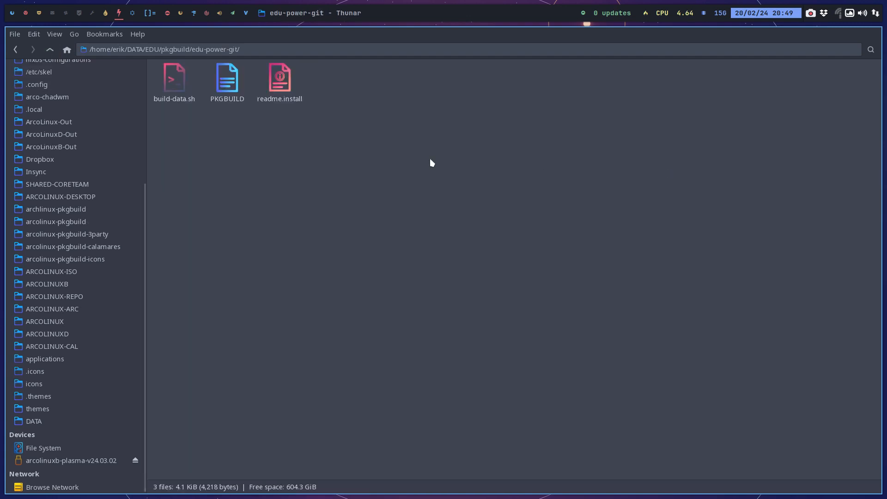
double_click(237, 85)
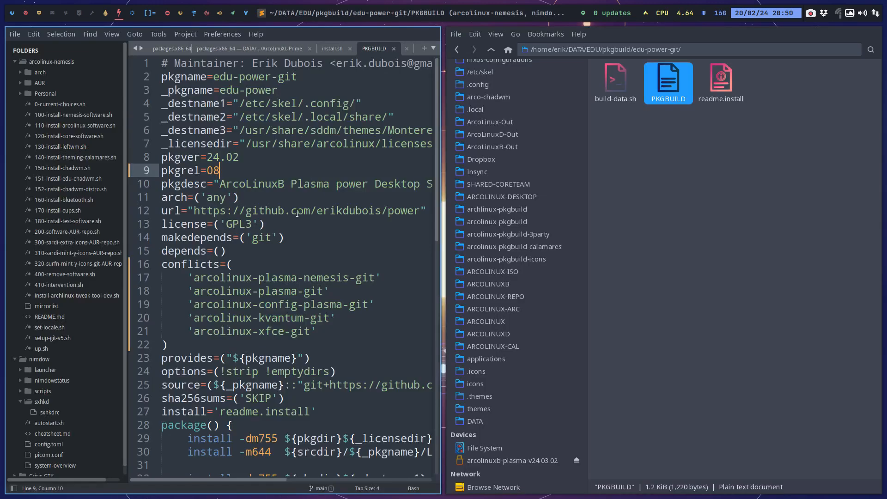
key(super+f)
Add 'arcolinux-config-all-desktops-git' to the conflicts list below 'arcolinux-xfce-git', and start another 'arcolinux-' entry under it.
click(327, 301)
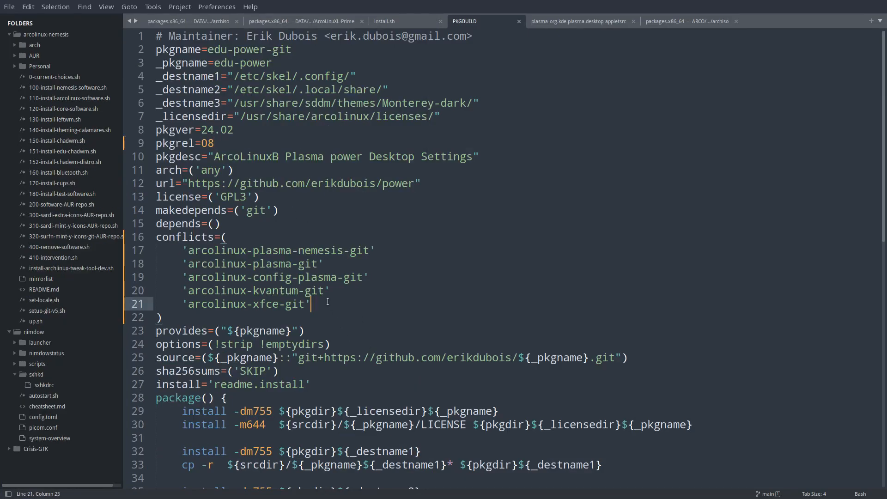
key(Return)
text(')
text(arcone)
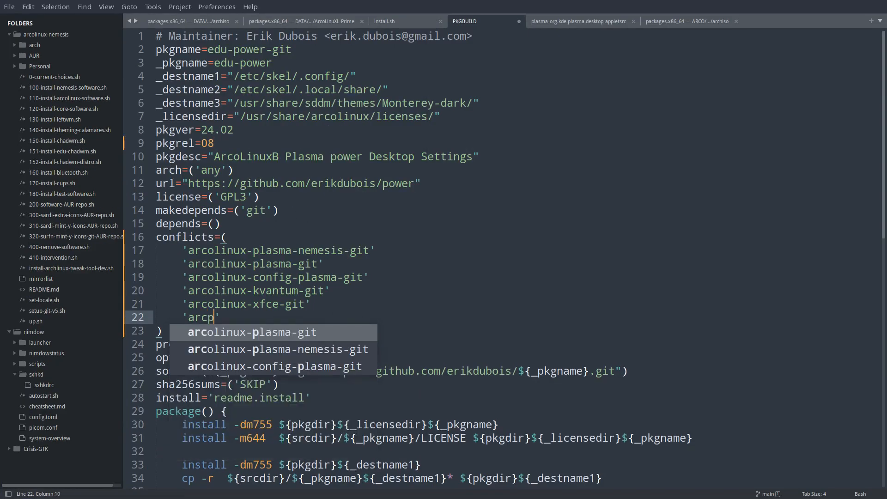
key(BackSpace)
key(BackSpace)
key(BackSpace)
text(olinux)
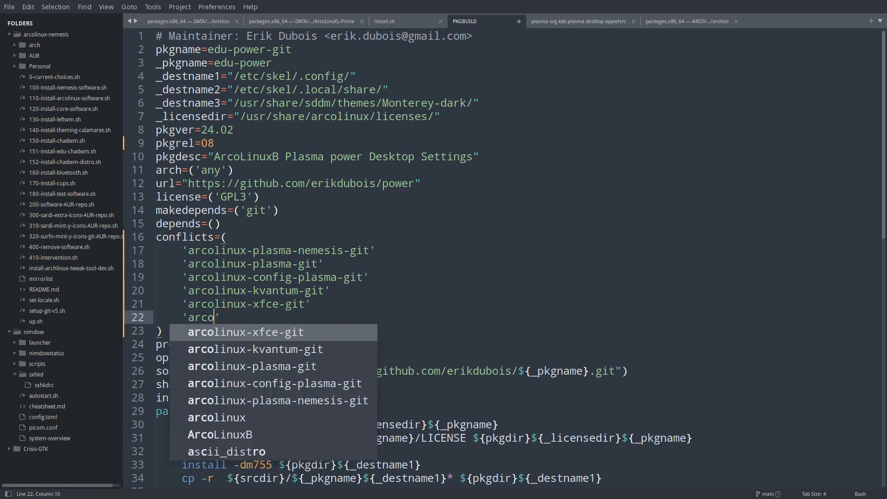
text(-)
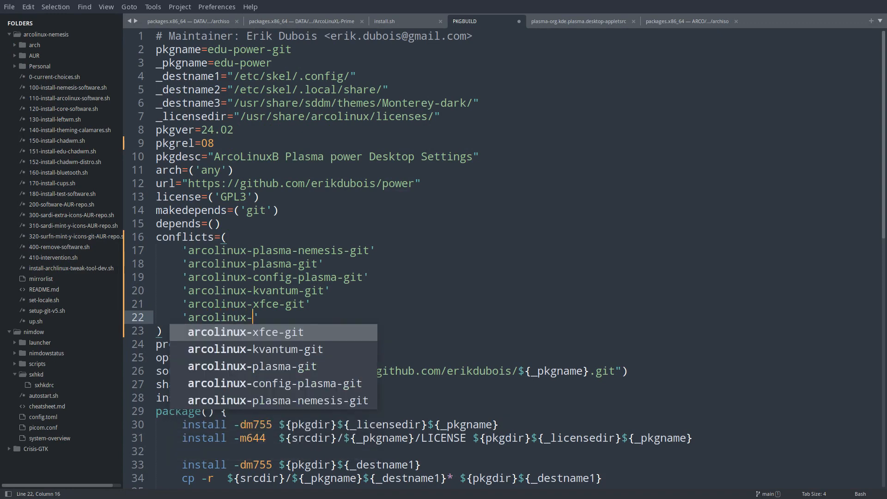
key(End)
key(Return)
text(')
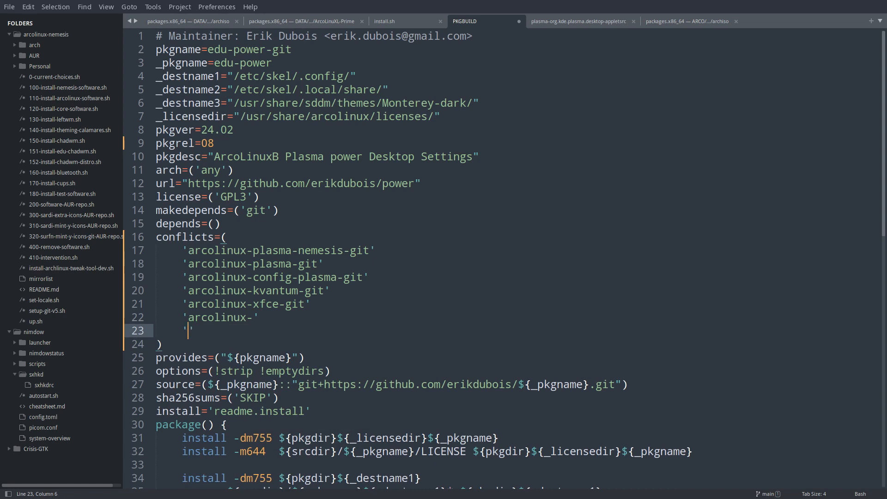
text(arcolinux)
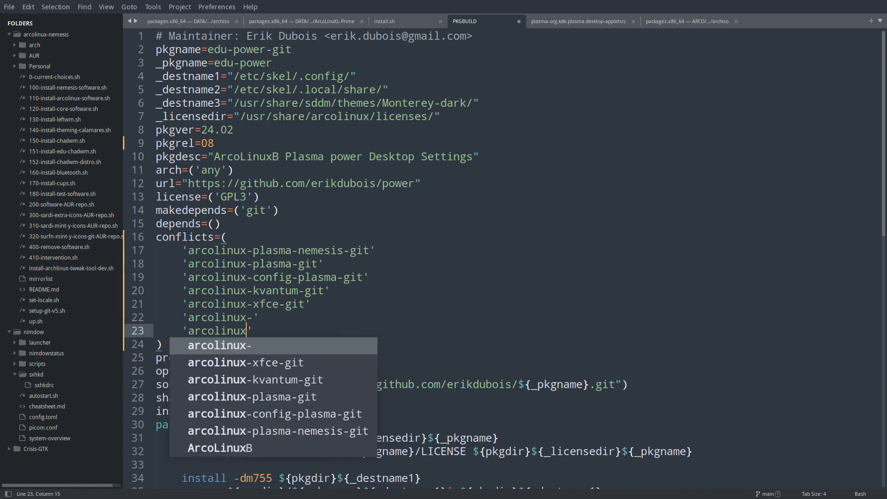
text(-)
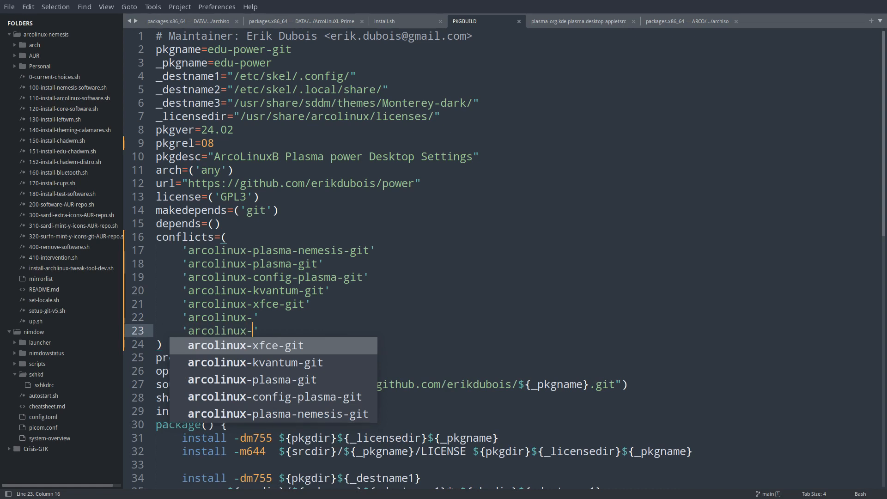
key(Up)
text(config-all)
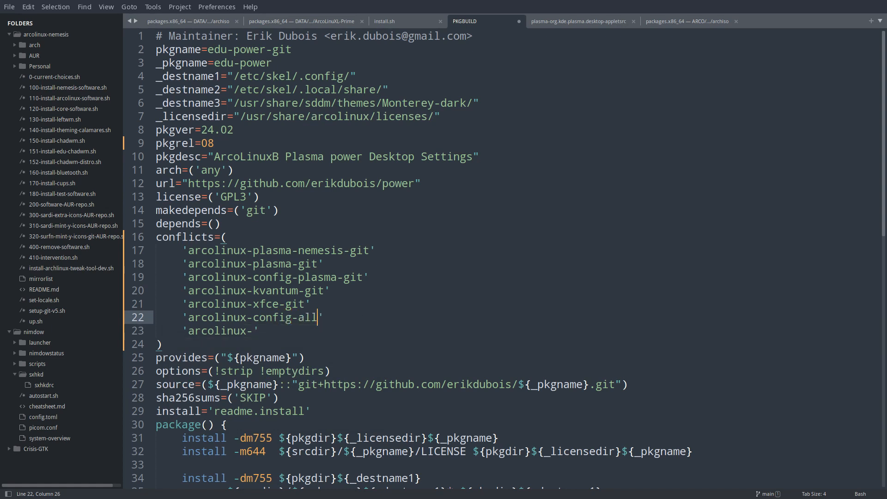
text(-desktops-git)
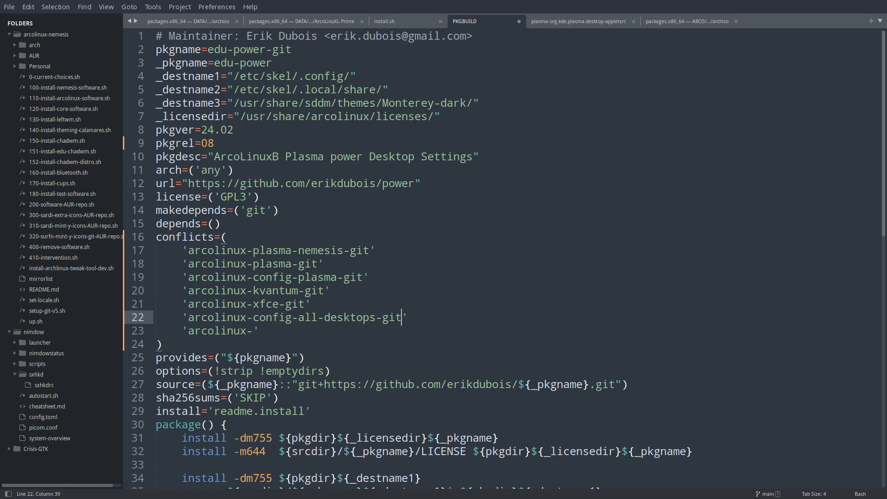
Complete the last conflicts entry as 'arcolinux-gtk3-surfn-arc-git' and save the PKGBUILD.
key(Down)
key(Left)
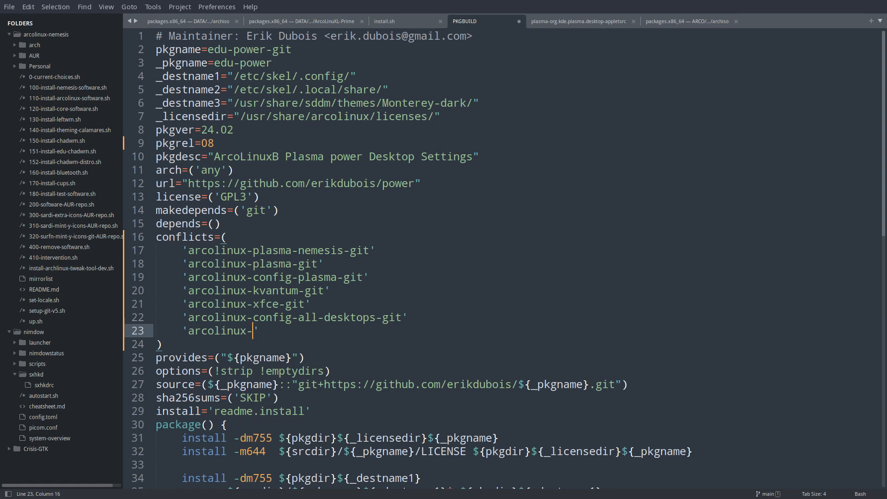
text(gtk)
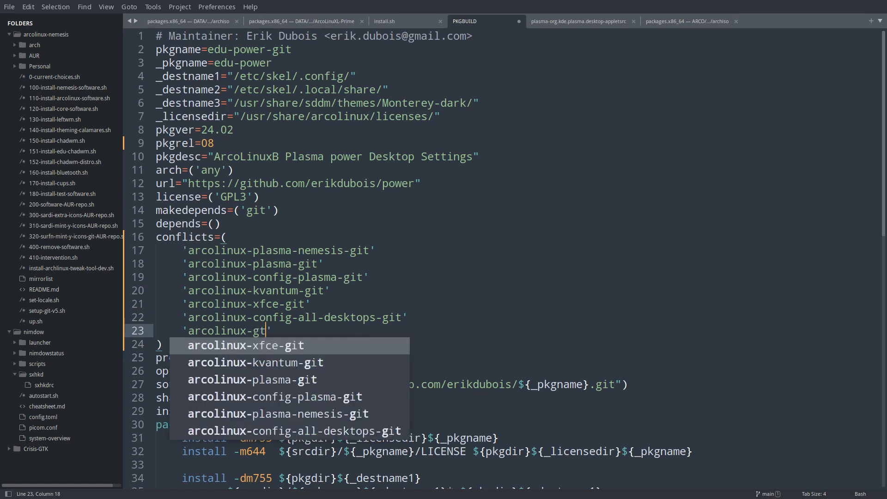
text(3-surfn)
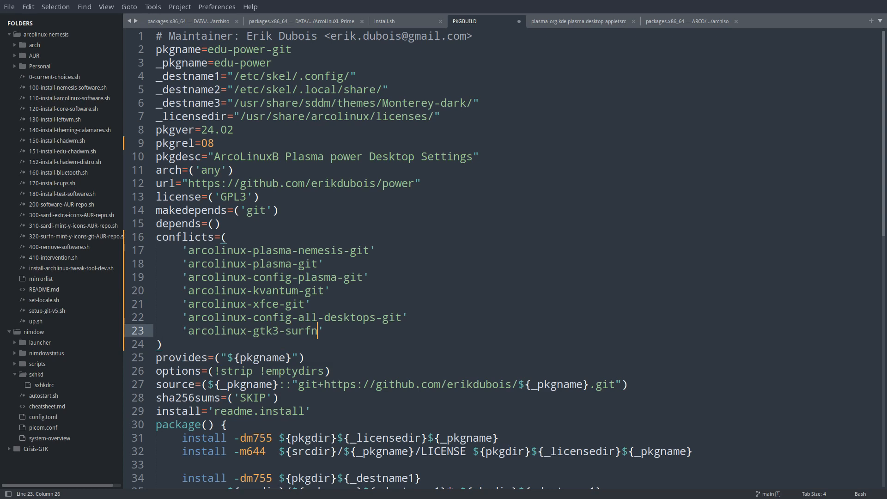
text(-arc-git)
key(ctrl+s)
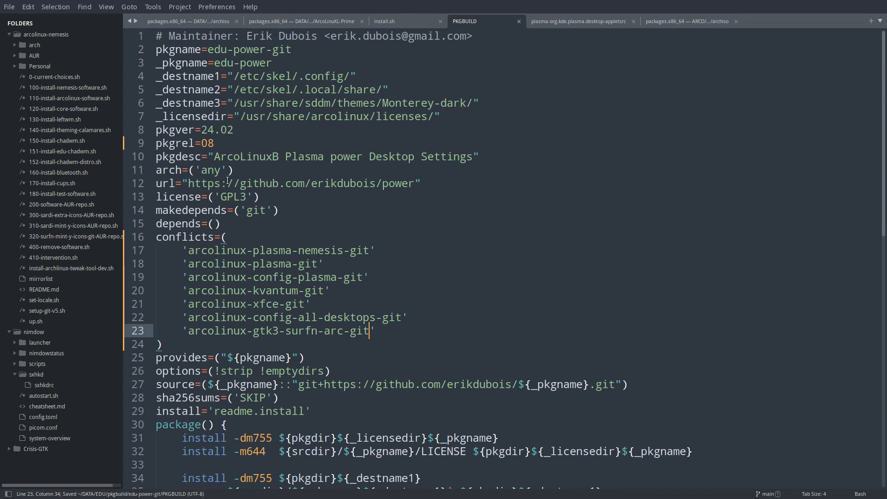
Set pkgrel to 09 in the PKGBUILD, save it and close the editor.
click(236, 145)
key(BackSpace)
text(9)
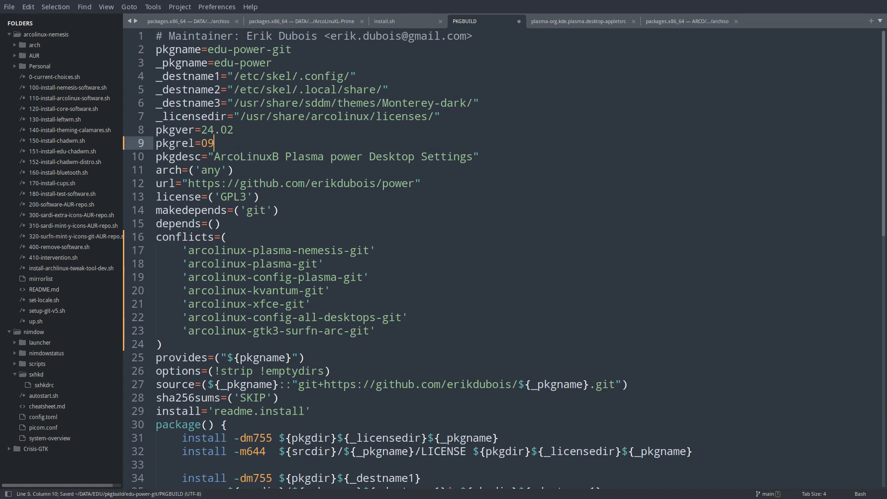
key(super+q)
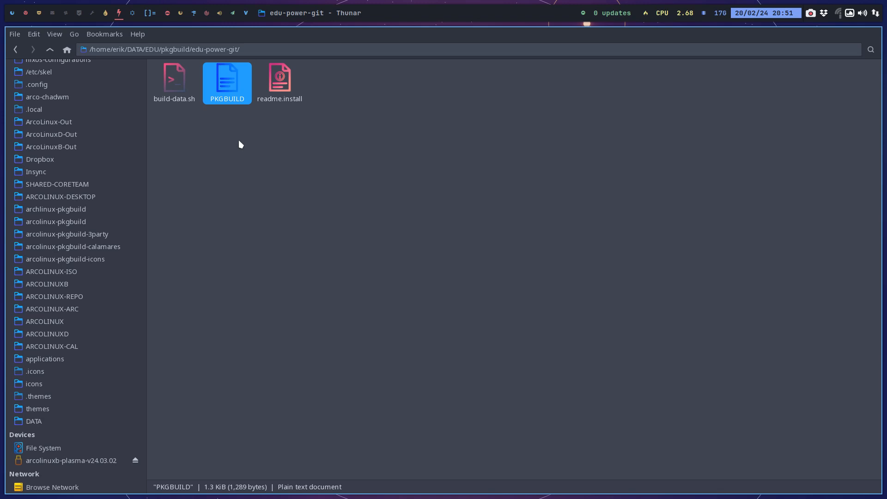
Open a terminal in the edu-power-git folder and run ./build-data.sh, entering the sudo password.
right_click(260, 135)
click(304, 190)
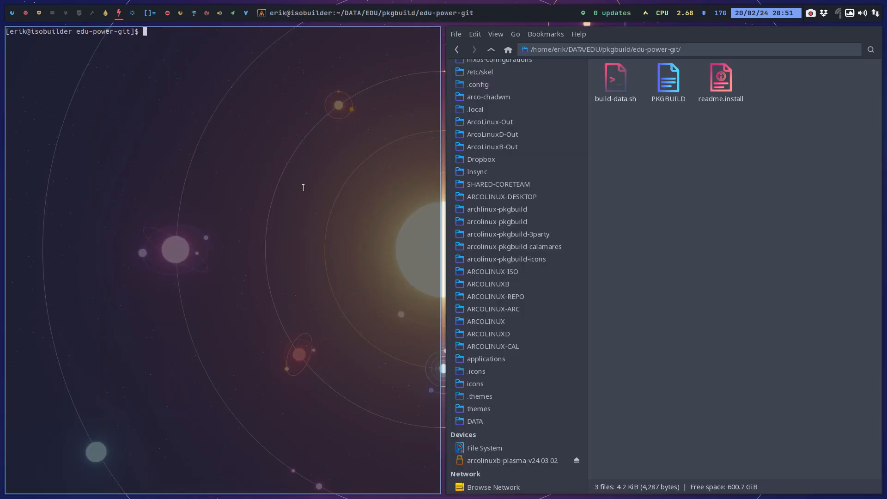
text(./b)
key(Tab)
key(Return)
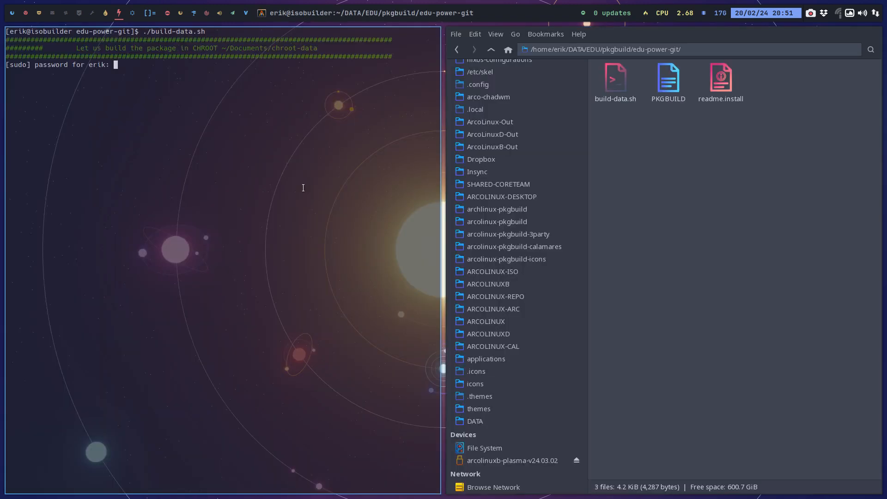
key(Return)
Open a terminal in the EDU/nemesis_repo folder and enter ./up.sh without running it.
click(494, 50)
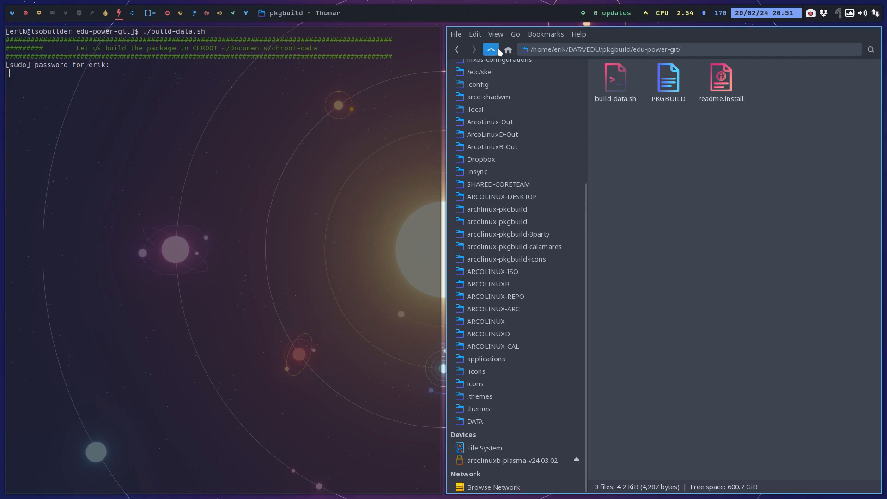
click(495, 50)
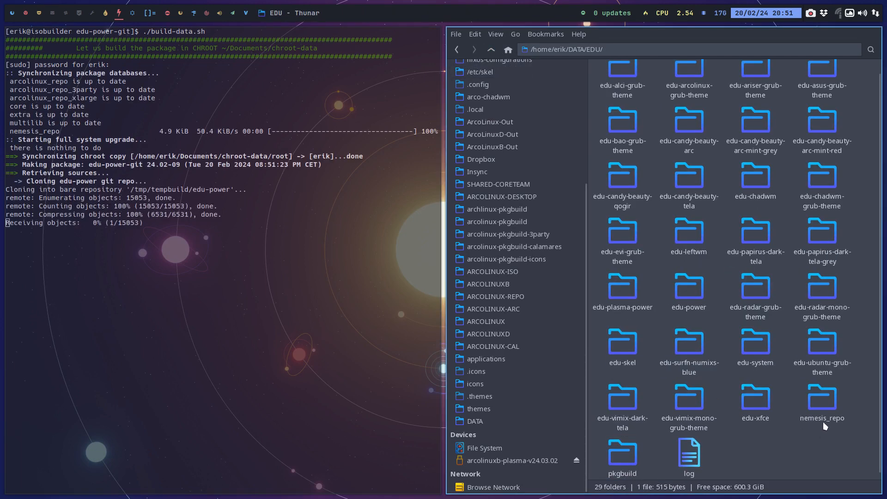
double_click(823, 400)
right_click(720, 159)
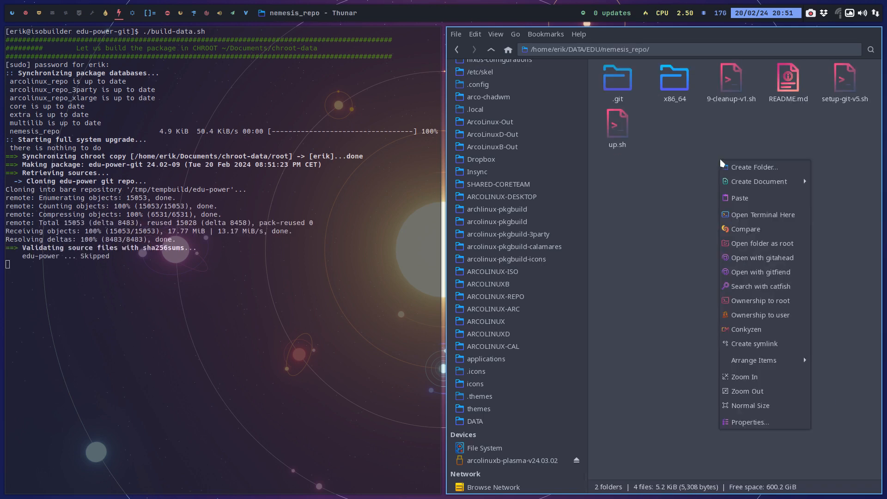
click(753, 213)
text(./up.sh)
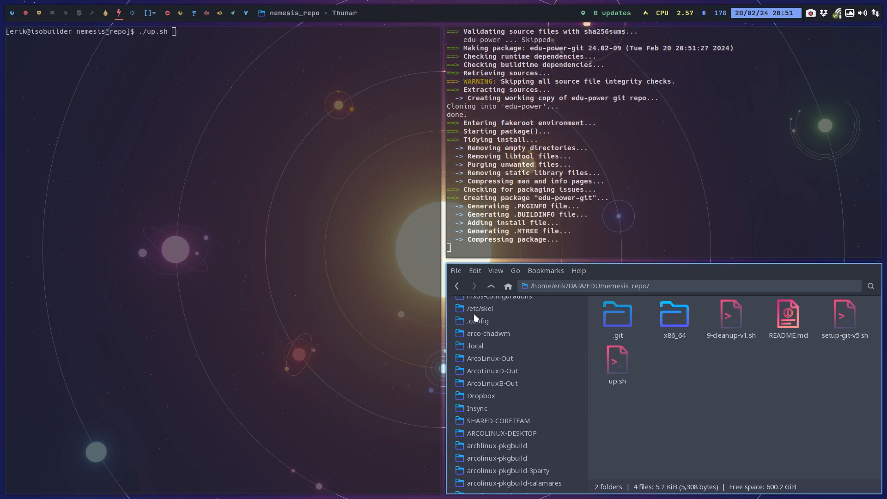
Run the prepared ./up.sh in nemesis_repo once the package build is done, and open the EDU/pkgbuild folder in the file manager.
click(491, 287)
click(491, 286)
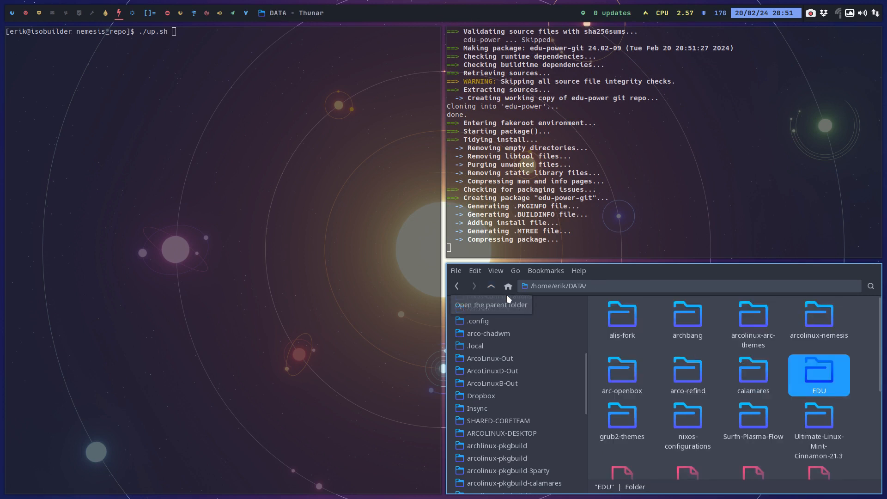
double_click(816, 372)
scroll(769, 382, down, 5)
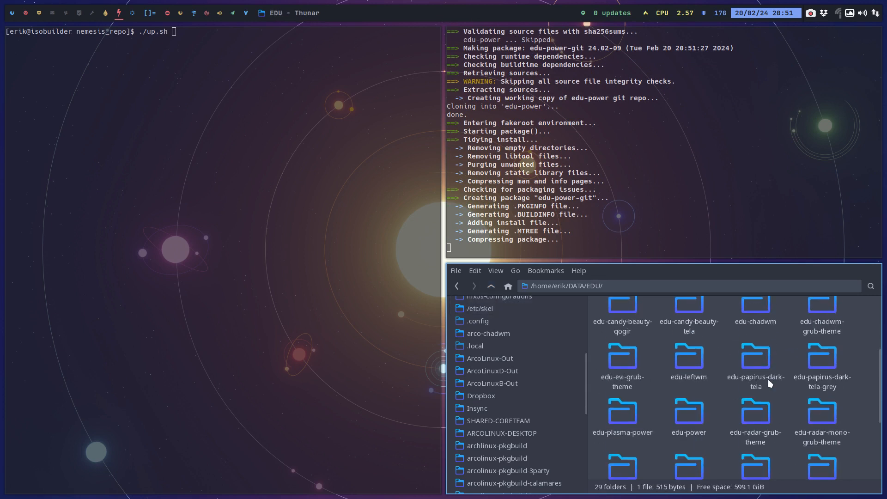
scroll(767, 378, down, 2)
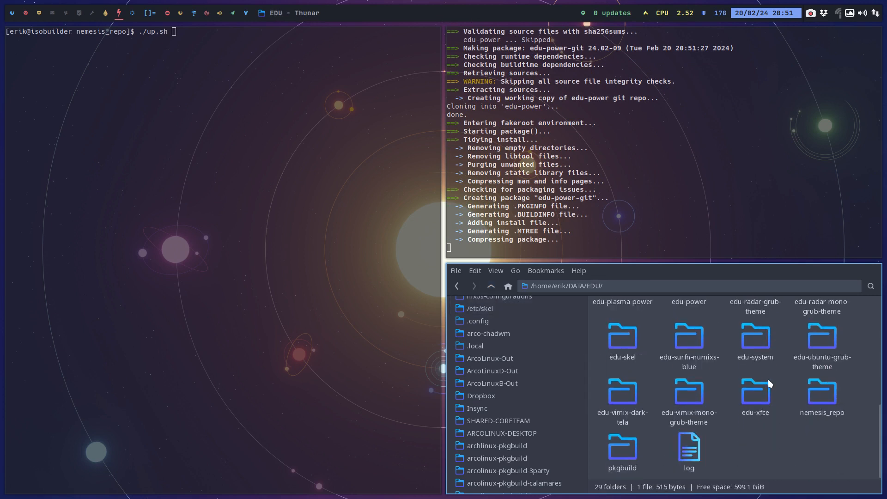
click(641, 451)
key(Return)
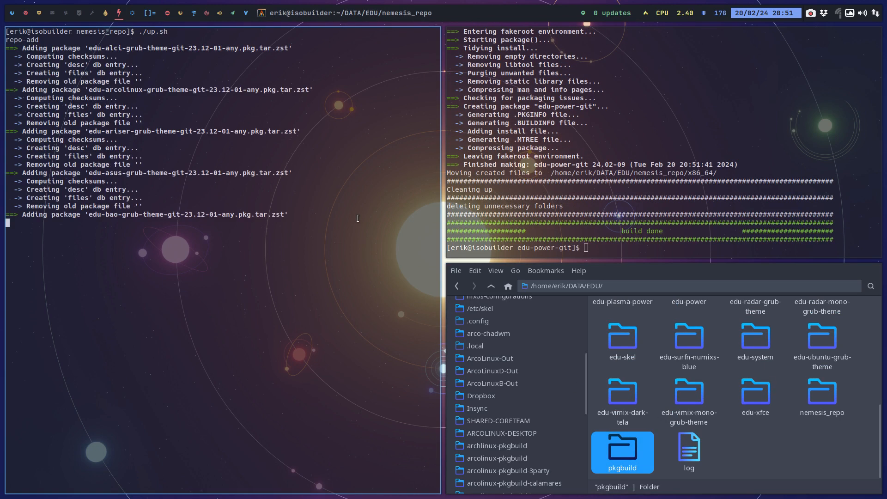
double_click(626, 448)
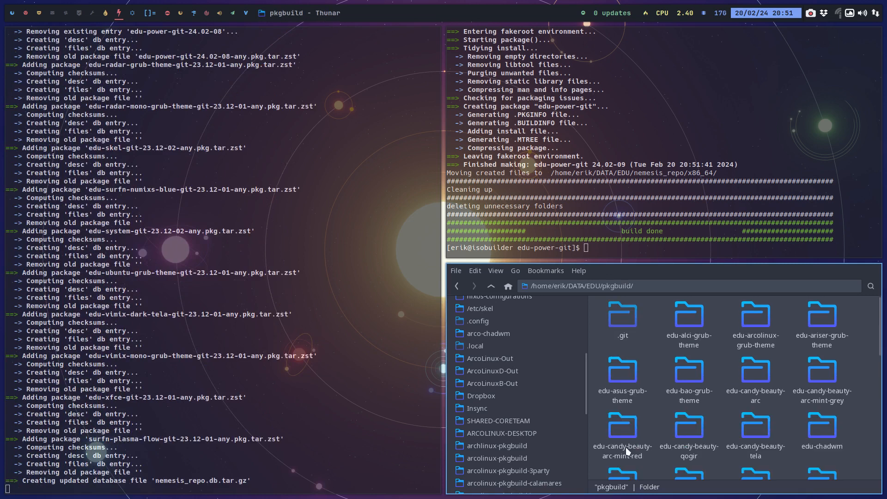
Run ./up.sh in a terminal in the EDU/pkgbuild folder with commit comment "new builds", and close that terminal once the push is done.
right_click(661, 345)
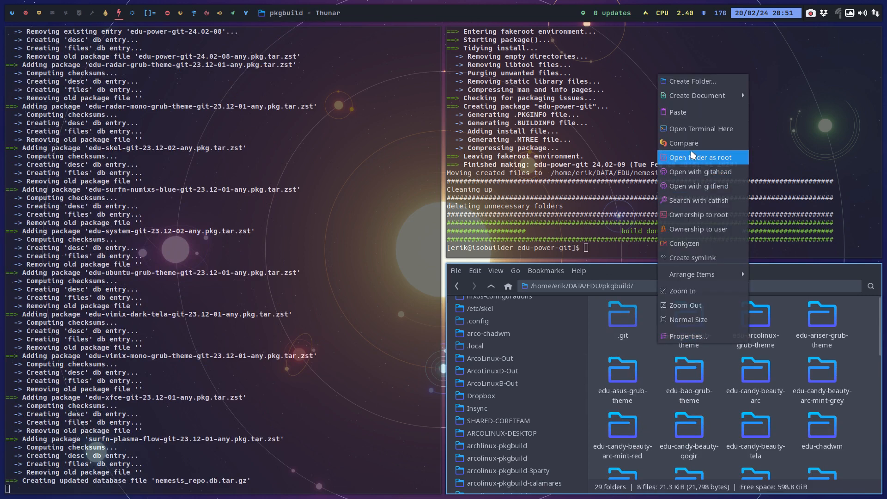
click(703, 129)
text(./up.sh)
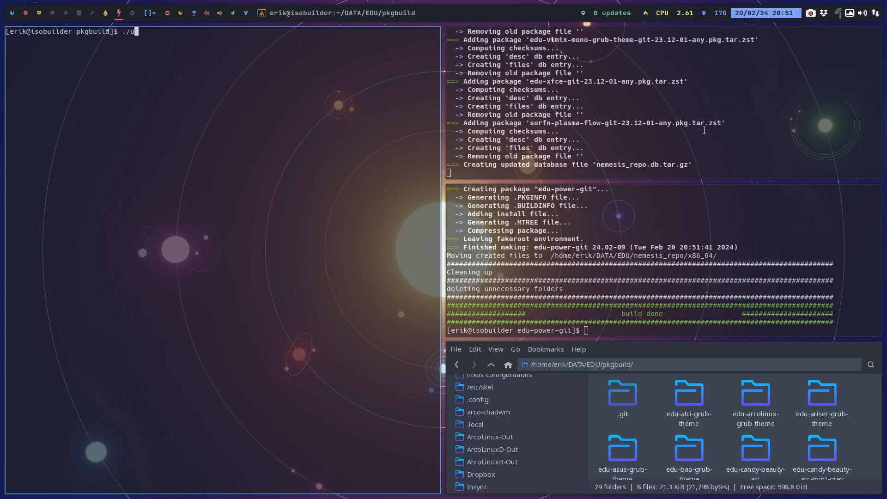
key(Return)
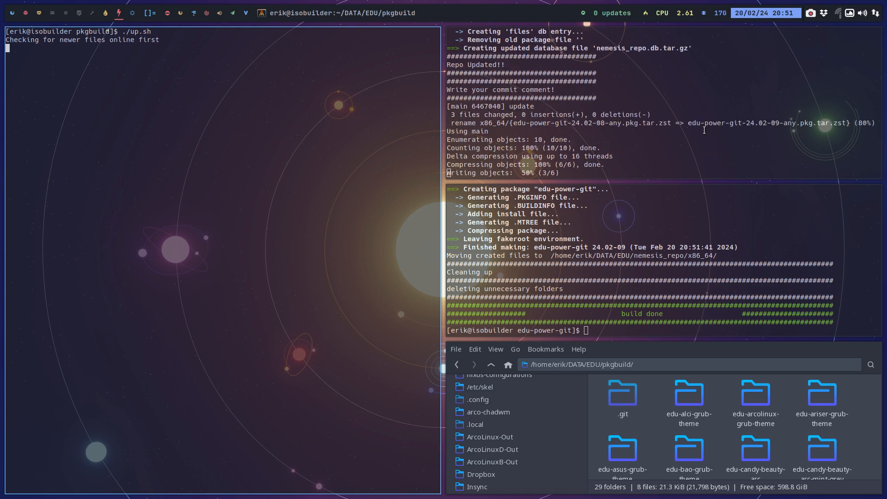
text(new bu)
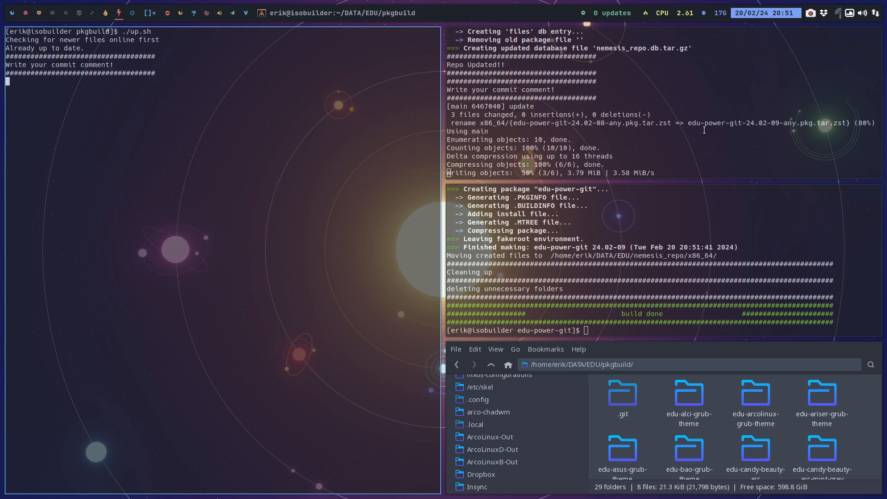
text(ilds)
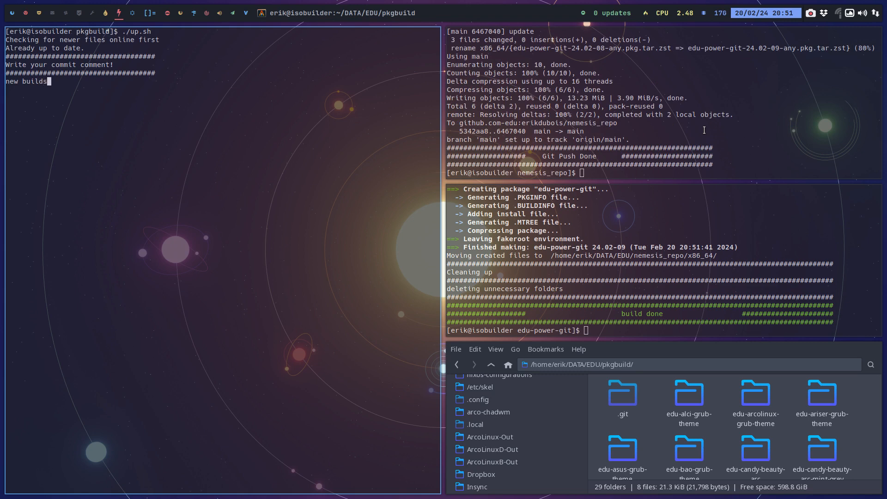
key(Return)
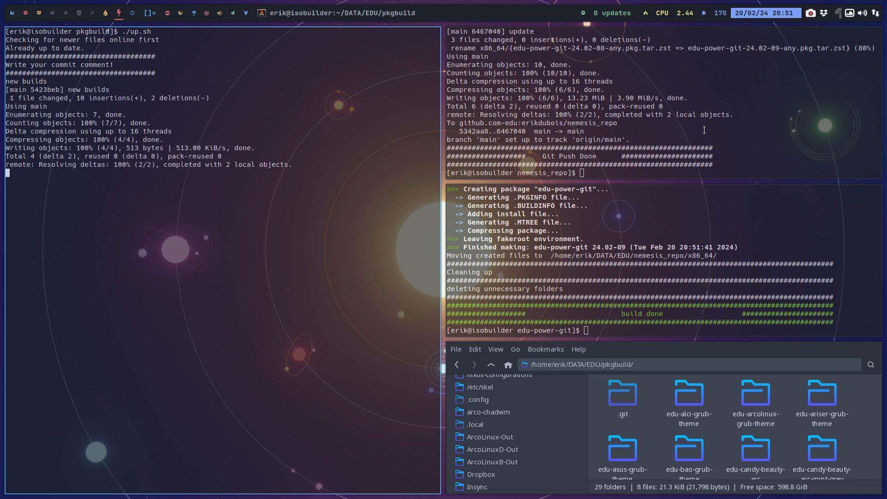
key(super+q)
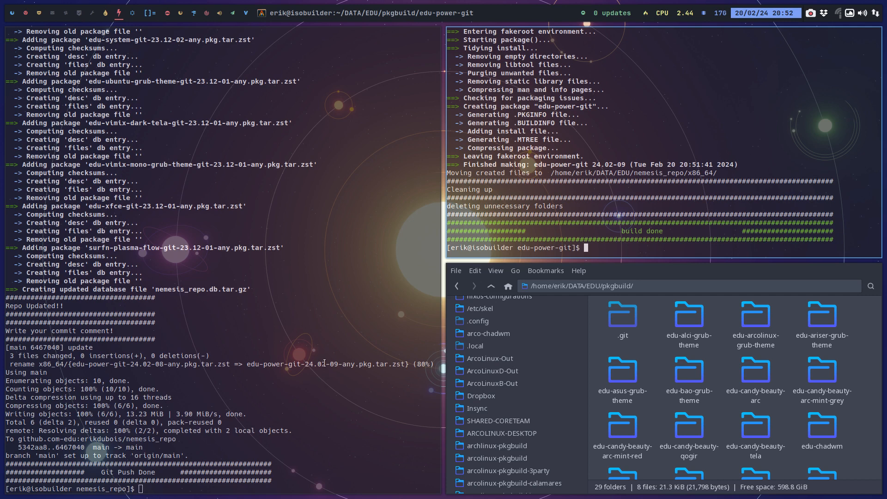
Check the package version pushed to nemesis_repo and the installer progress in the B Plasma machine, and compare the two build workspaces.
drag(325, 363, 343, 363)
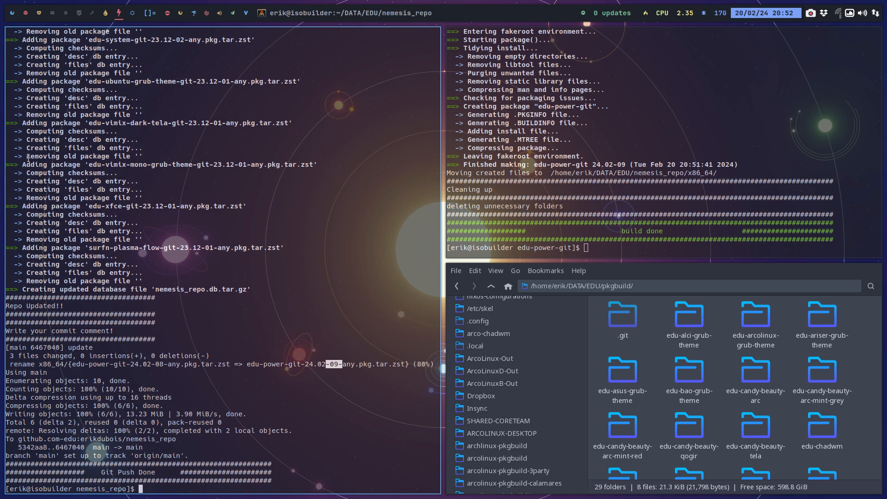
click(41, 14)
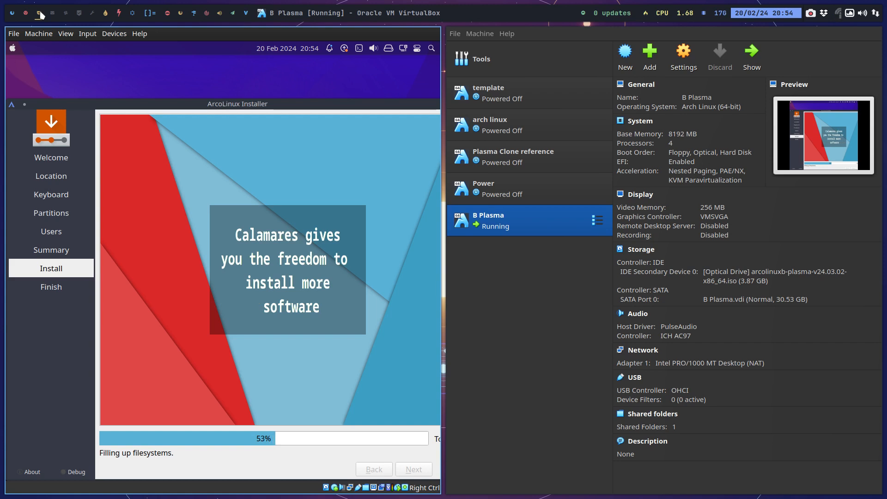
click(106, 15)
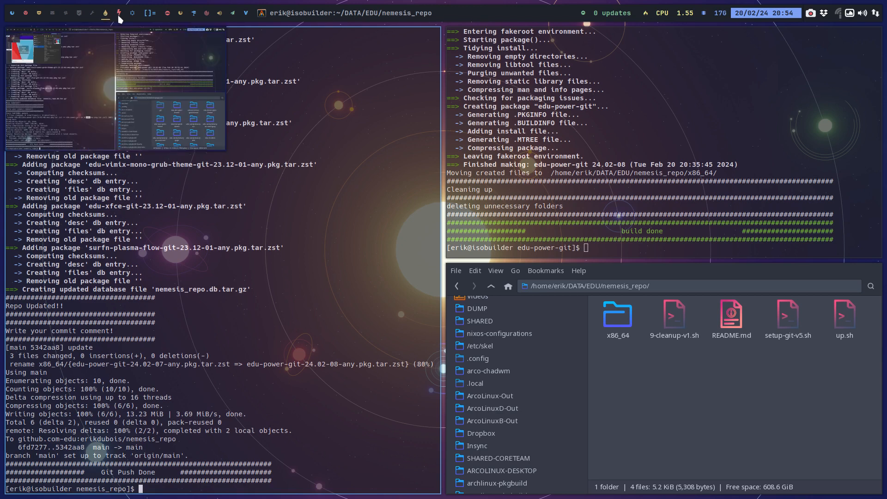
click(119, 16)
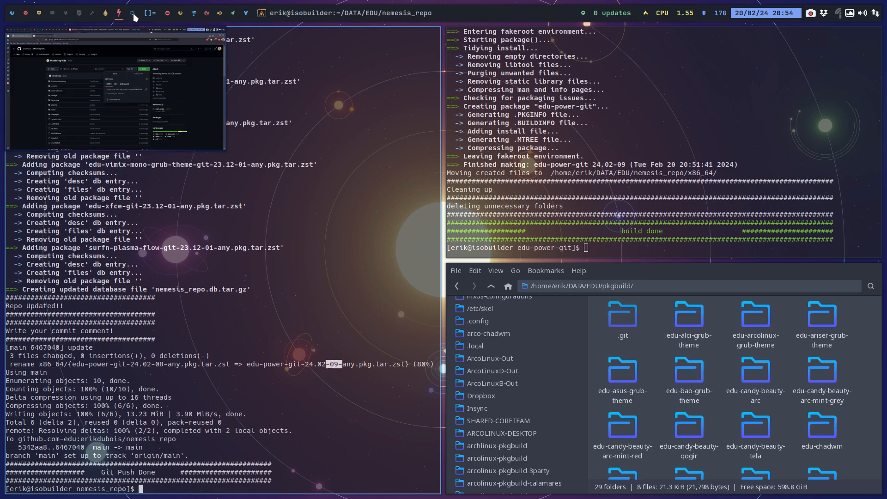
click(102, 14)
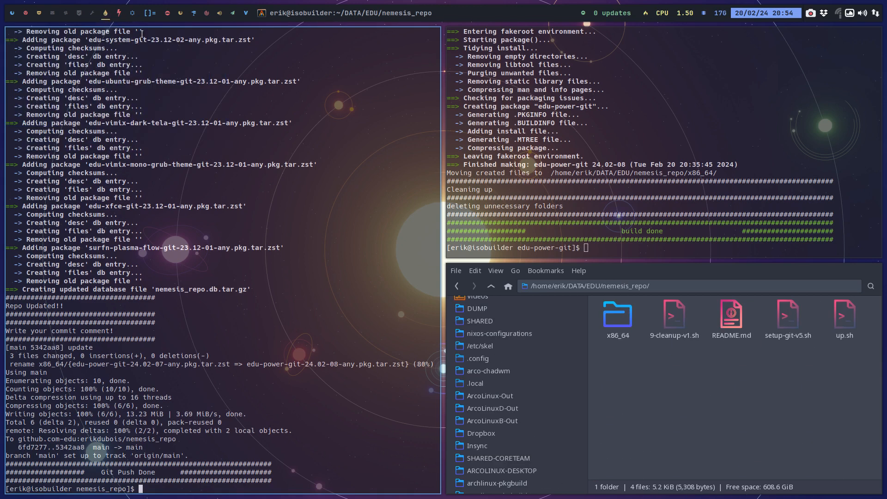
click(117, 14)
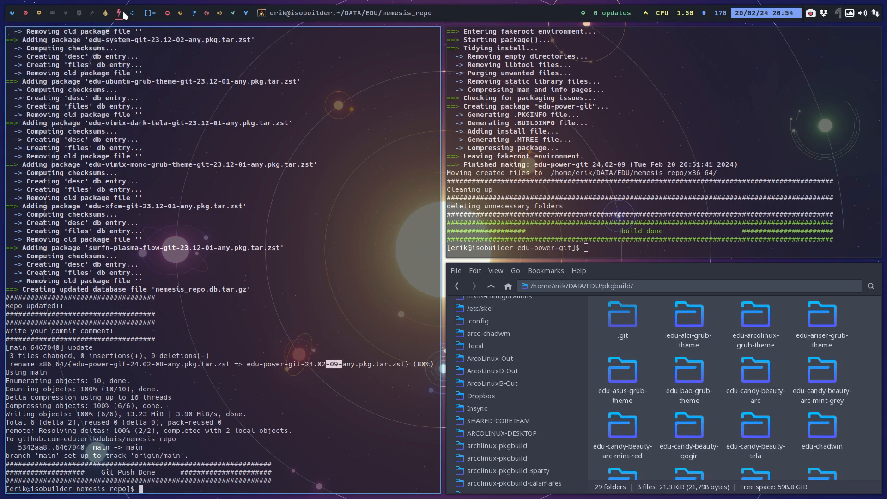
click(106, 15)
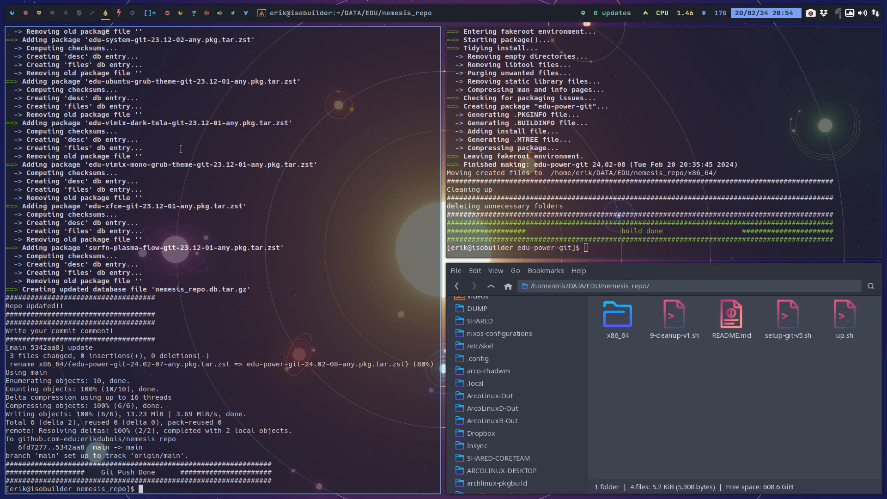
Close the two leftover terminals of the 24.02-08 build and go to the DATA/EDU folder in the file manager.
key(super+q)
key(super+q)
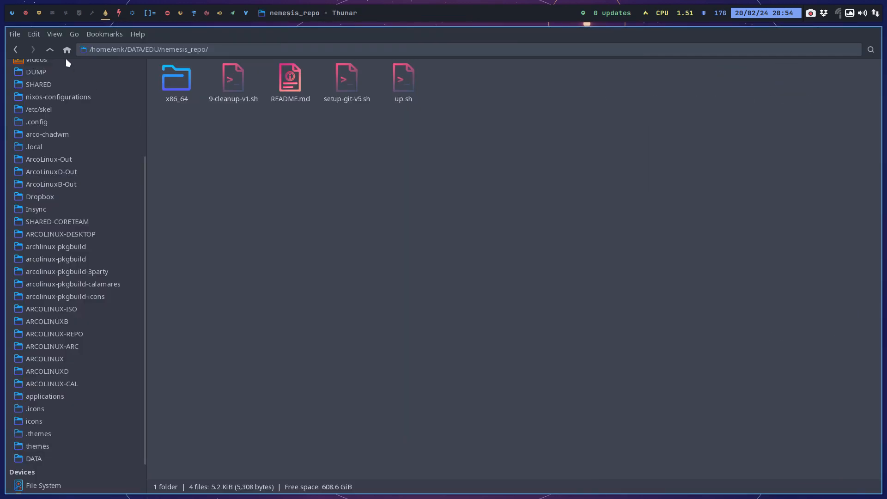
click(56, 48)
click(55, 49)
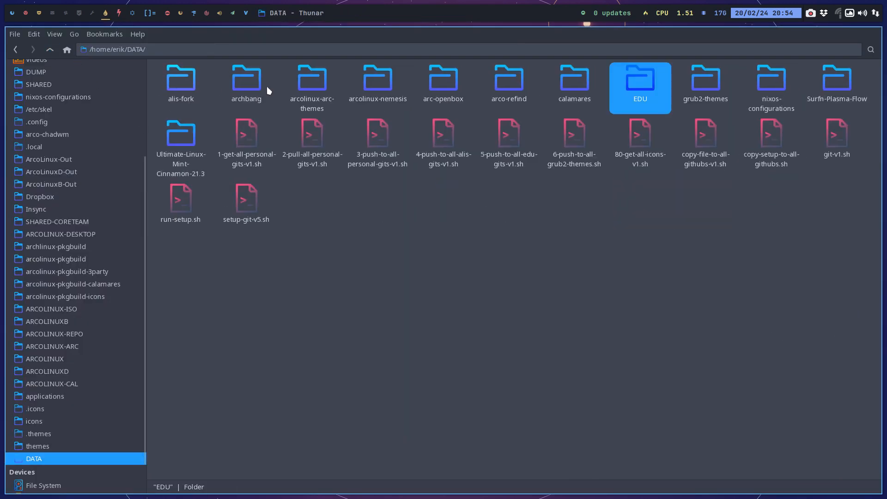
double_click(655, 79)
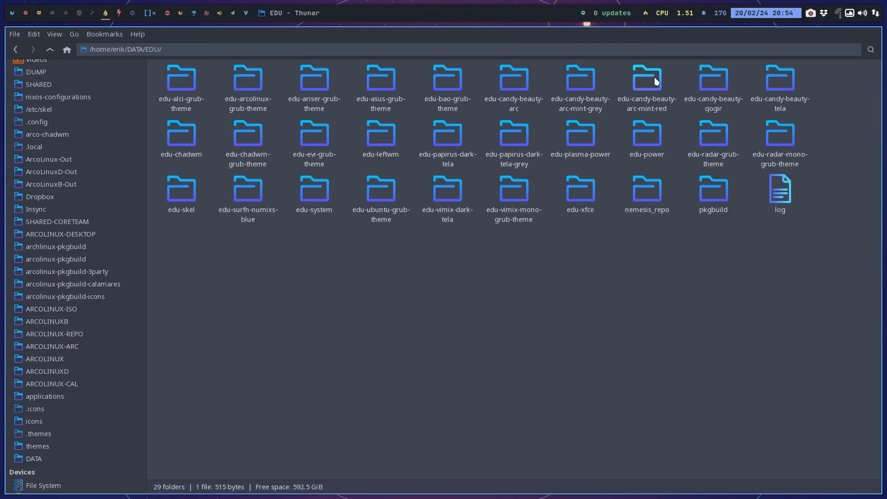
double_click(640, 134)
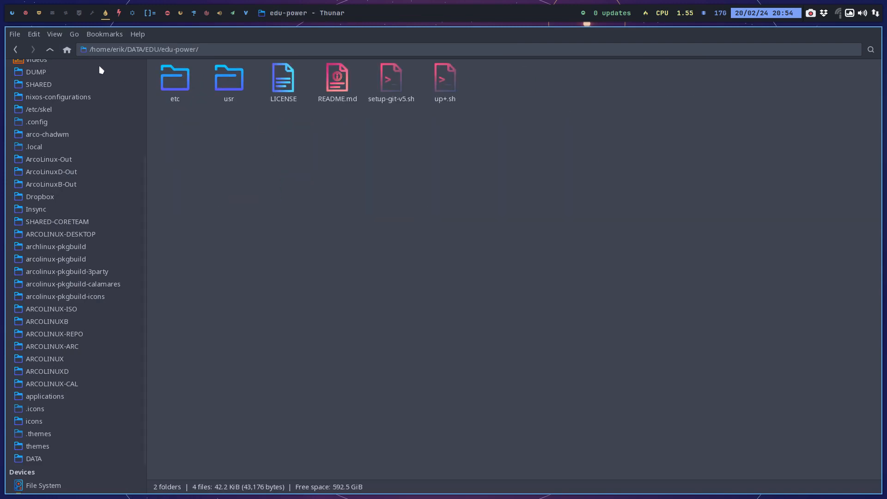
click(51, 50)
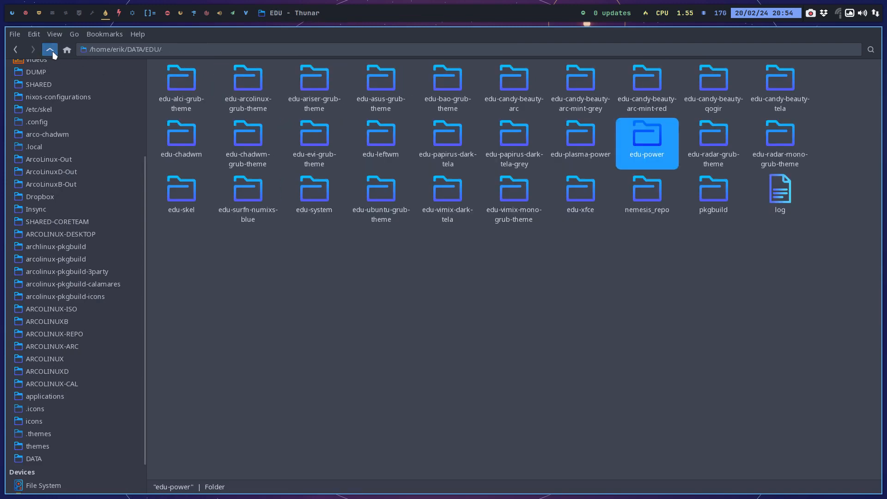
click(687, 183)
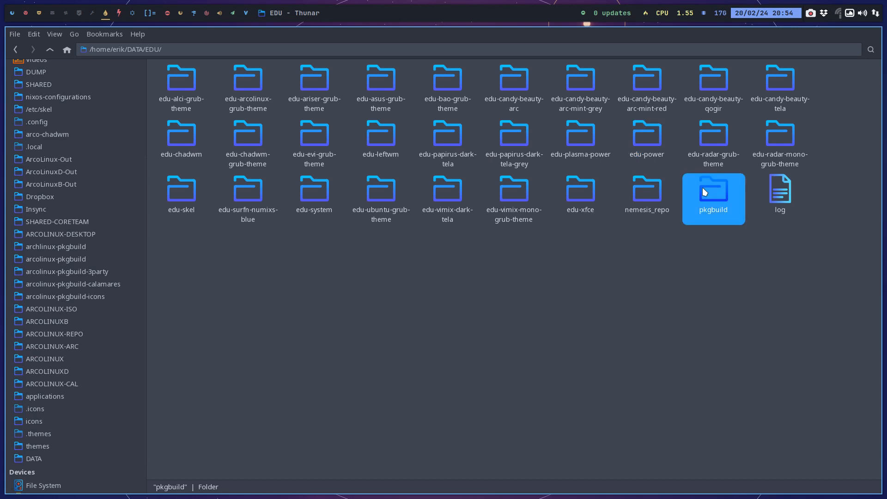
double_click(631, 167)
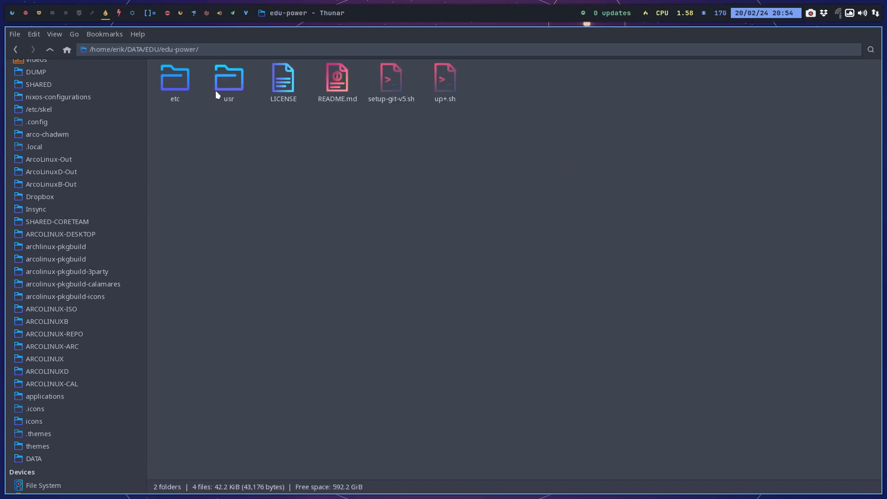
click(49, 49)
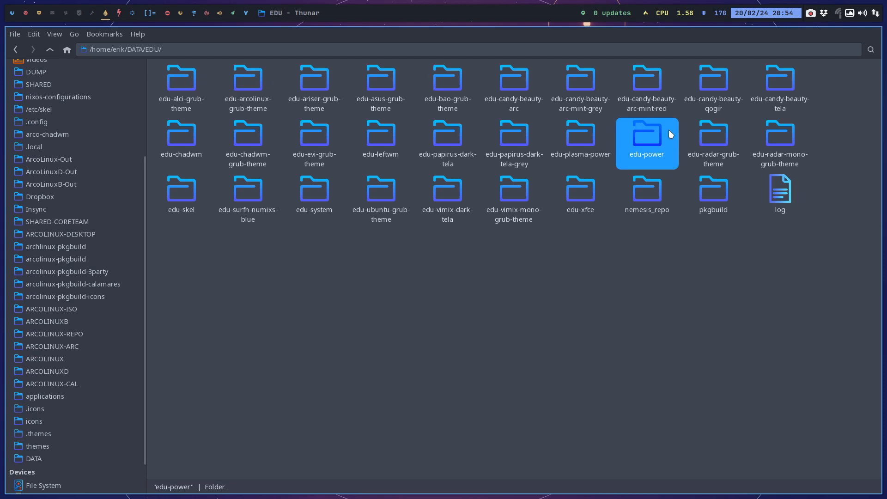
Add 'latte-dock' to depends in the PKGBUILD of pkgbuild/edu-power-git and save the file.
double_click(714, 187)
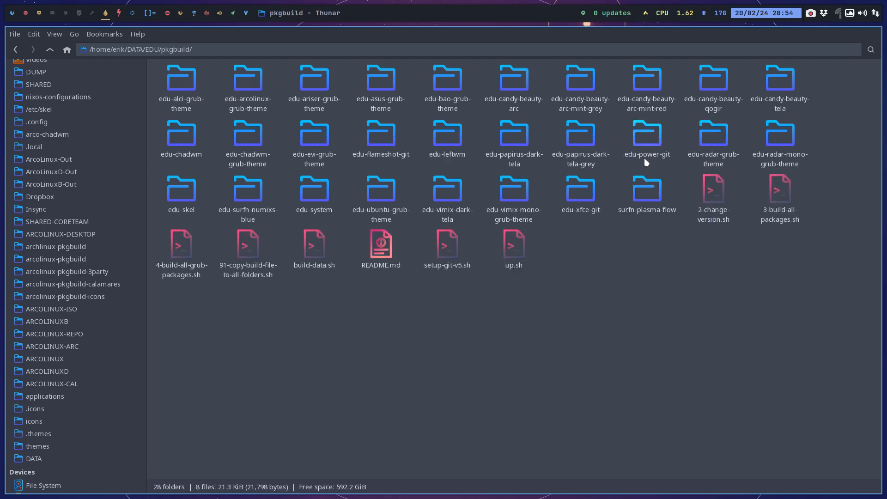
double_click(646, 137)
double_click(213, 81)
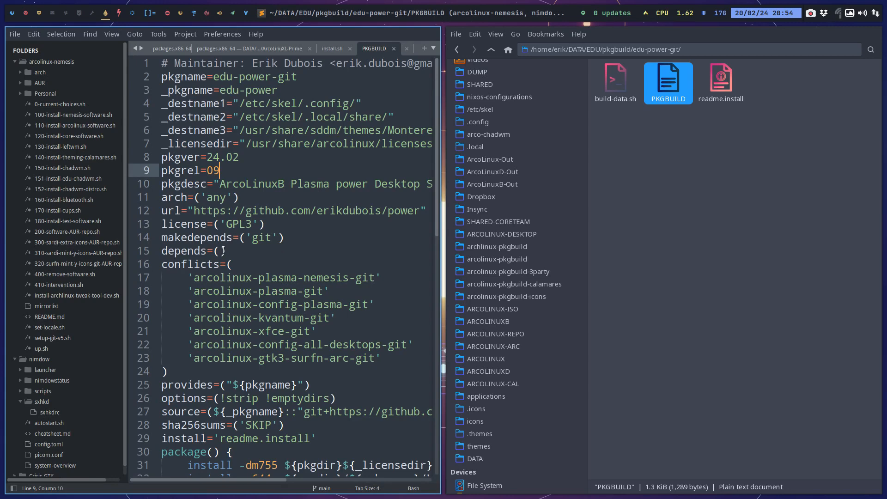
click(225, 251)
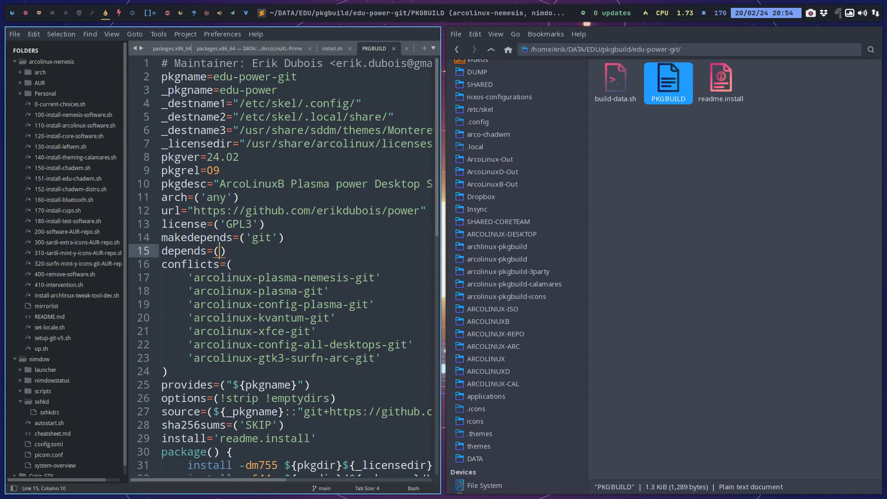
text(')
text(latte)
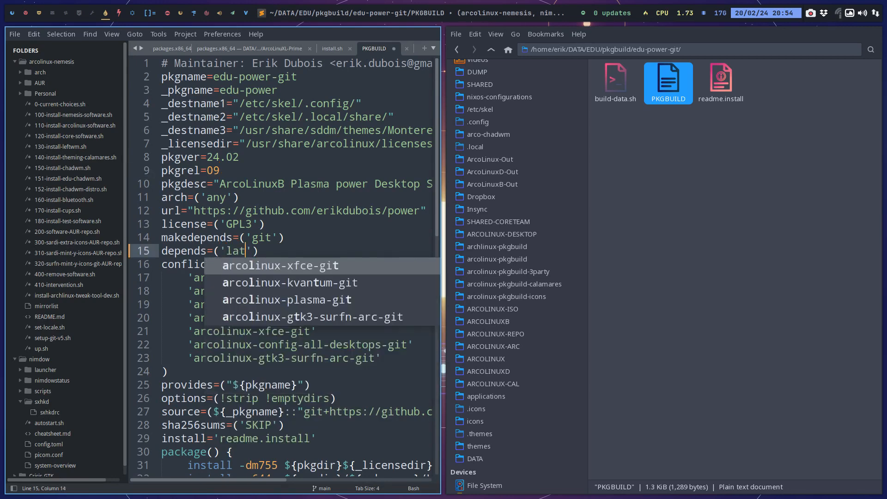
text(-dock)
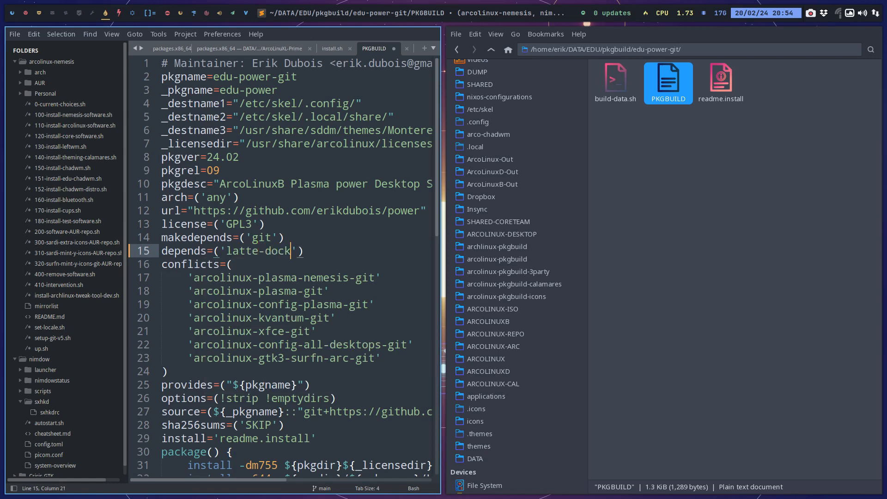
key(ctrl+s)
Look up the package names starting with "latte-" by completing sudo pacman -S in a terminal, and close it without installing anything.
key(super+Return)
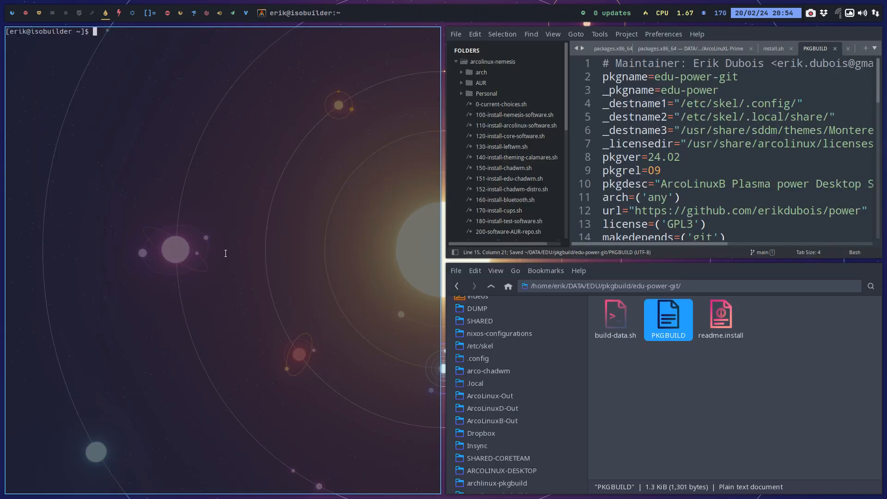
text(sidp)
key(BackSpace)
key(BackSpace)
key(BackSpace)
text(udo pacman )
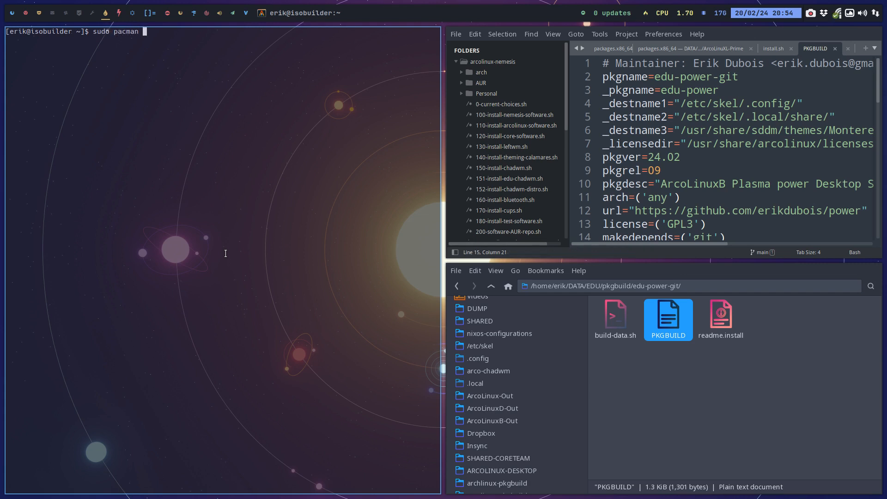
text(-S latte-)
key(Tab)
key(Tab)
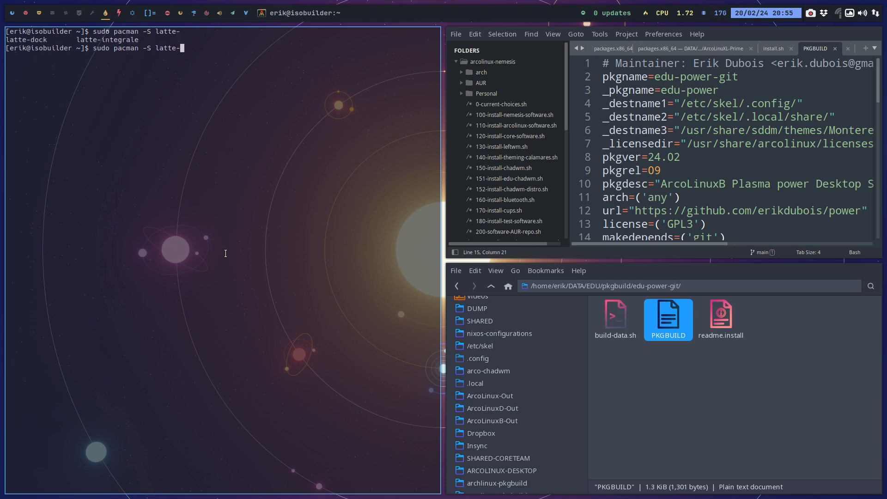
key(super+q)
Set pkgrel to 10 in the PKGBUILD and close the editor.
click(277, 254)
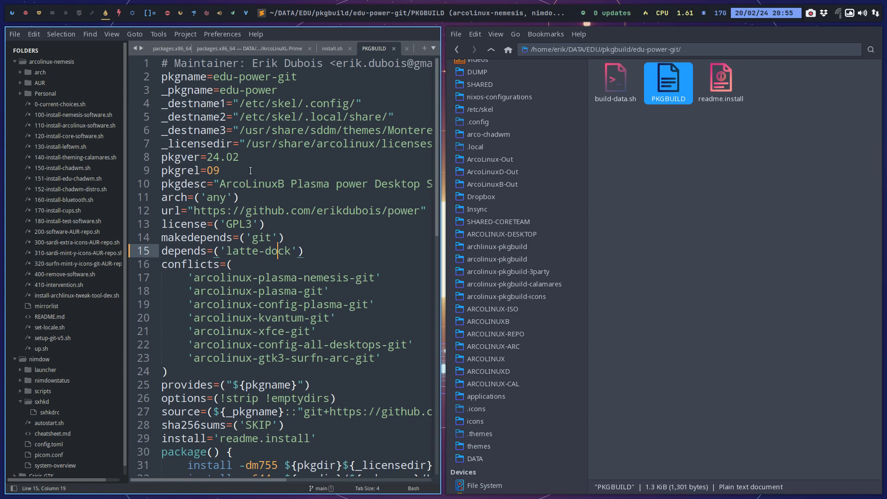
click(250, 170)
key(BackSpace)
key(BackSpace)
text(10)
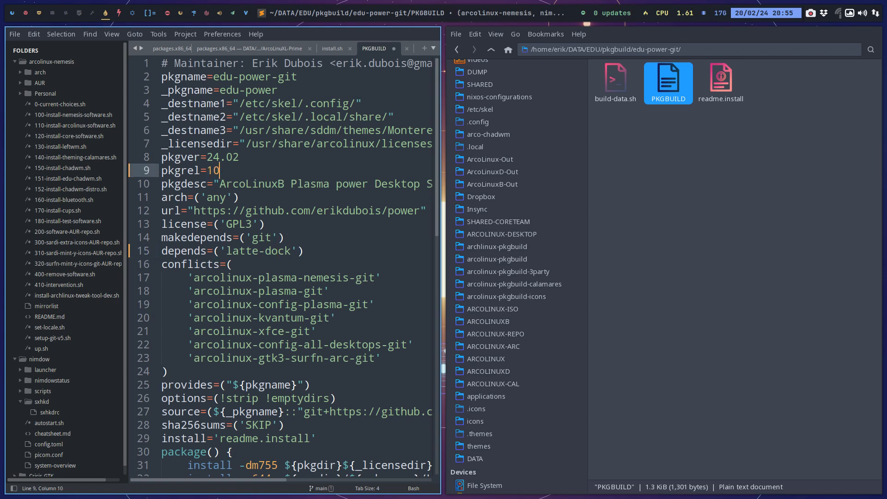
key(super+q)
Open a terminal in the edu-power-git folder and run ./build-data.sh, entering the sudo password.
right_click(247, 169)
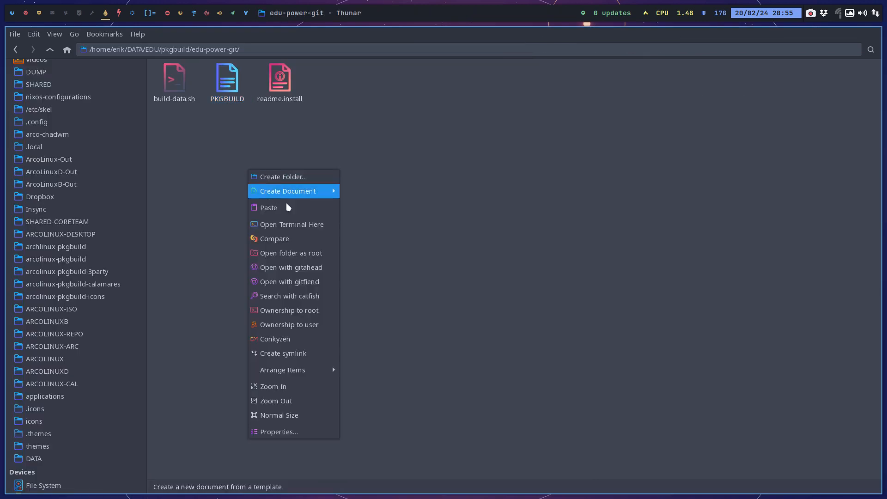
click(291, 224)
text(.)
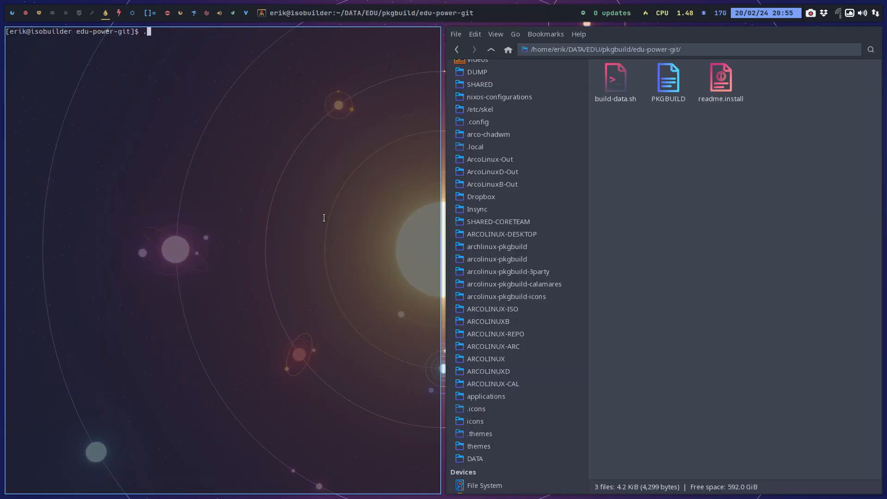
text(/build-data.sh)
key(Return)
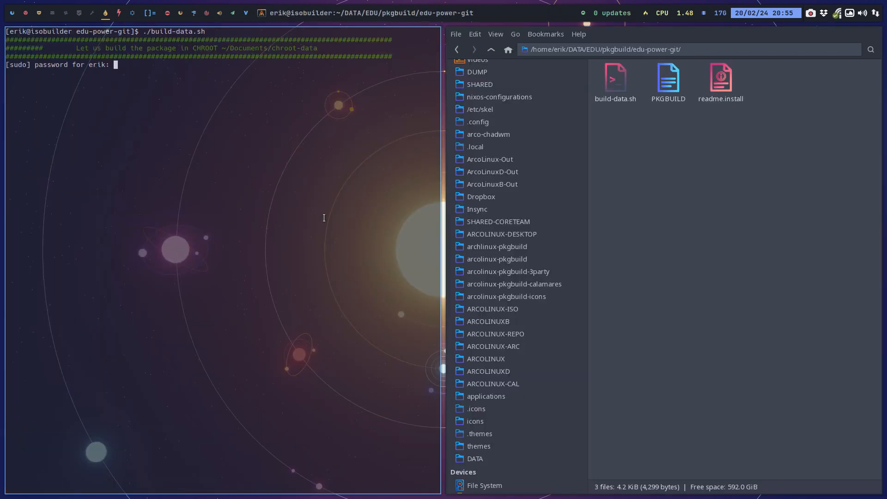
key(Return)
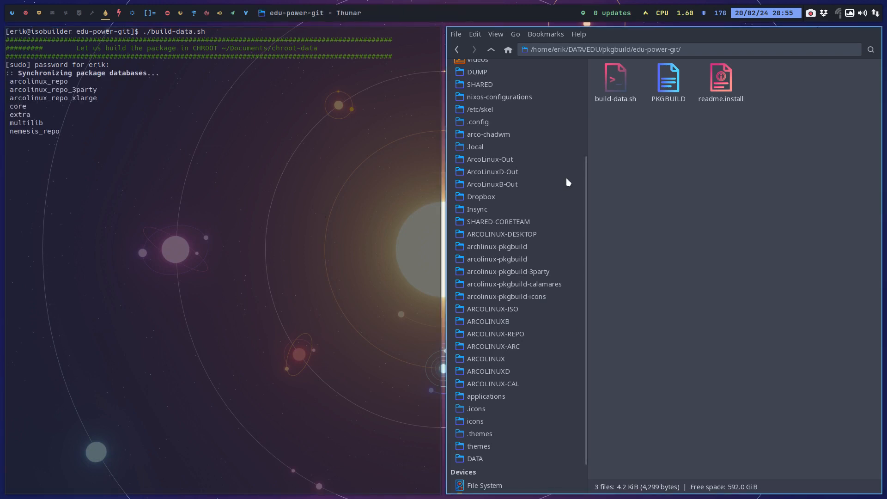
Go up to the EDU folder in the file manager and open nemesis_repo.
scroll(568, 185, up, 2)
scroll(521, 277, down, 3)
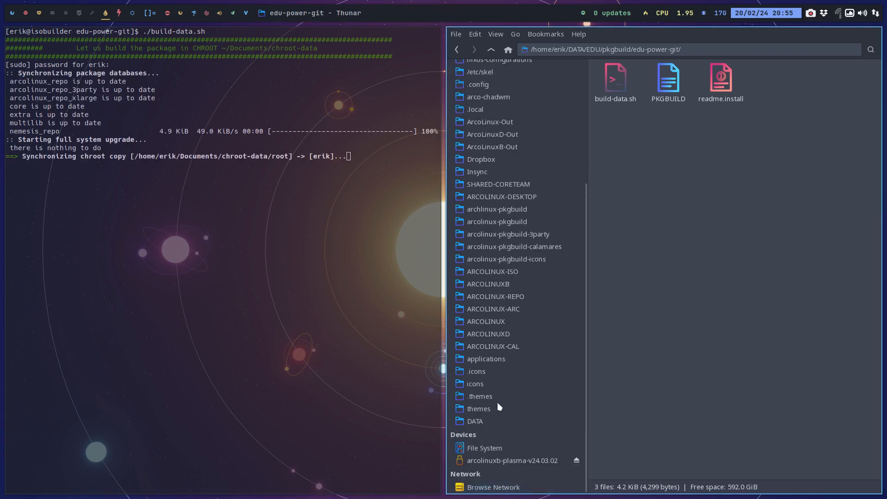
click(491, 50)
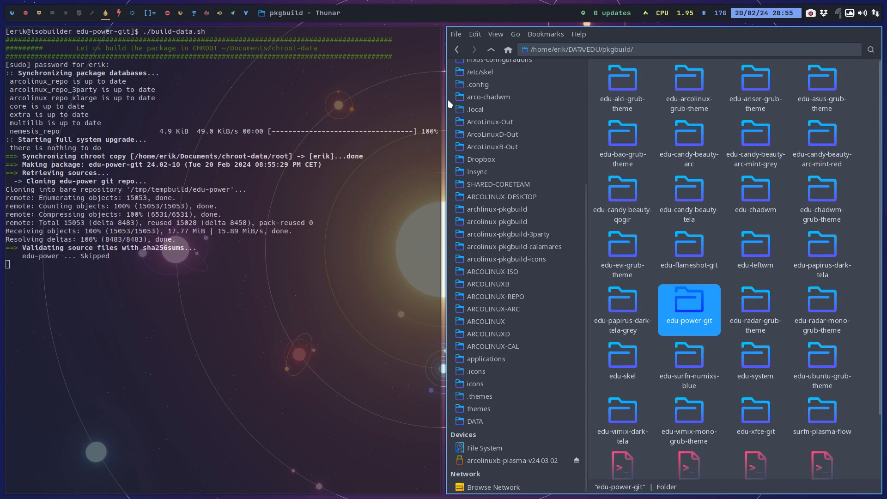
click(491, 49)
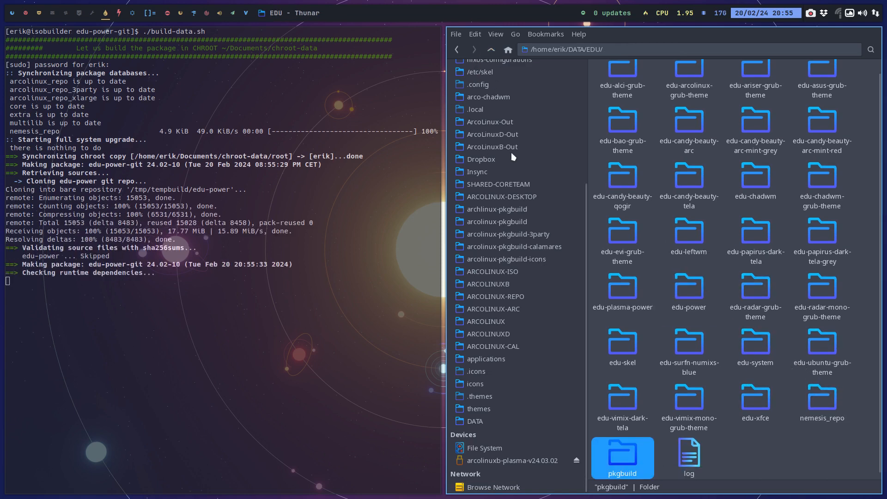
click(819, 404)
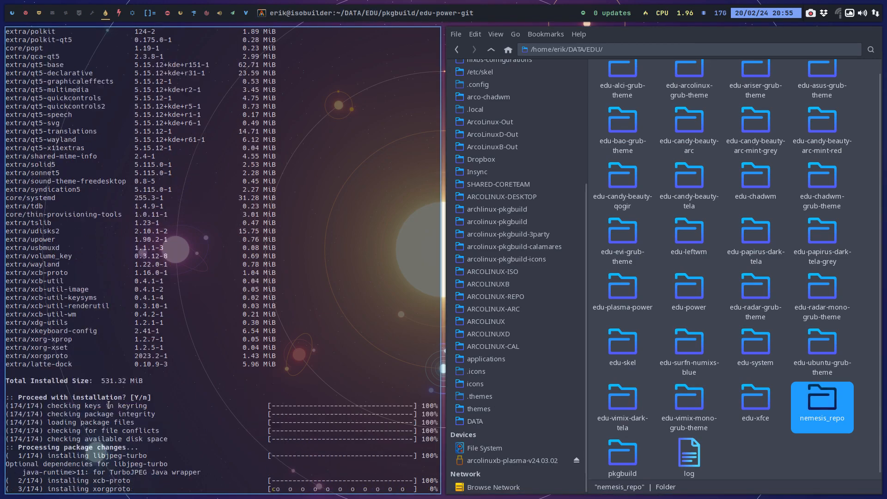
double_click(814, 403)
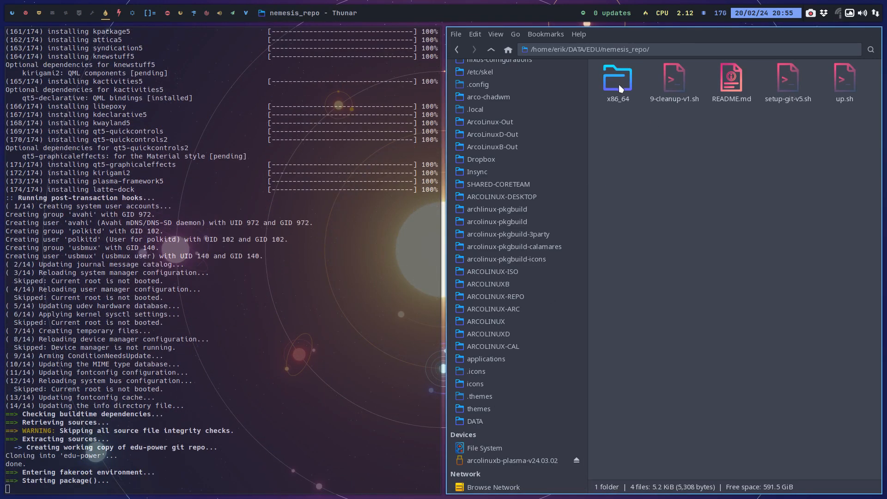
Open a terminal in nemesis_repo, review the edu-power-git build output and publish the repository with ./up.sh.
right_click(647, 130)
click(669, 183)
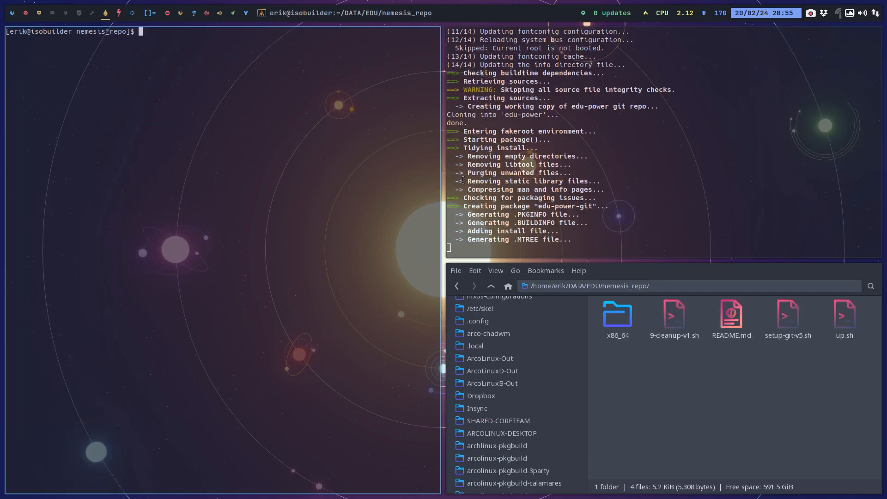
text(./up)
key(Tab)
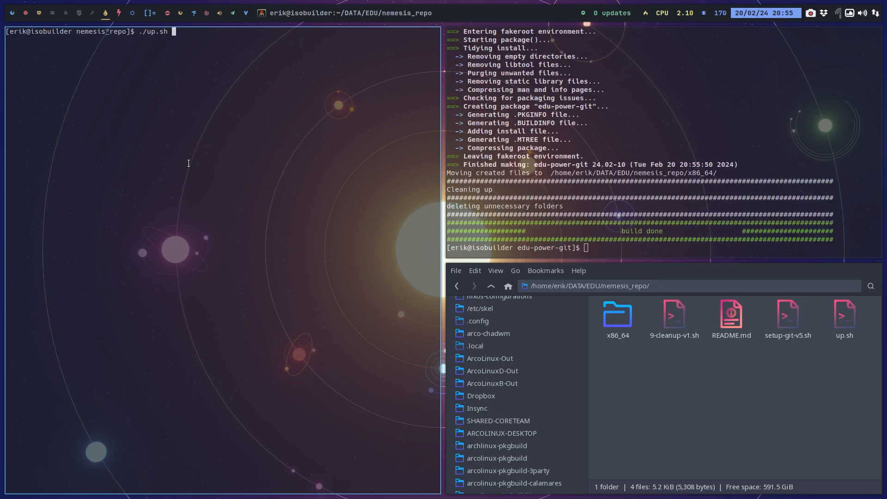
scroll(597, 169, up, 20)
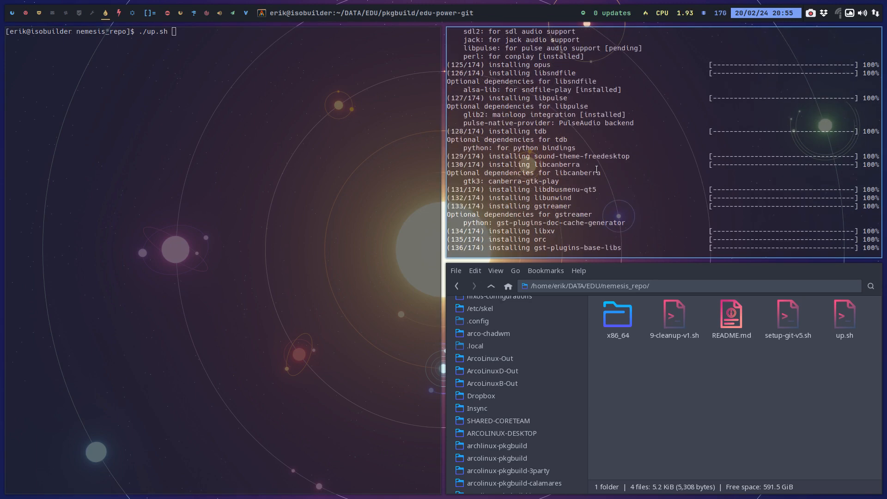
scroll(596, 169, up, 20)
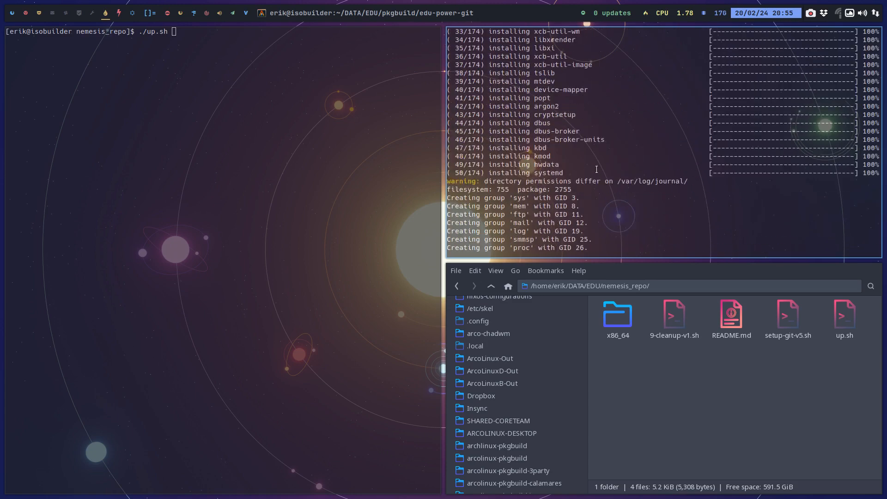
scroll(597, 169, up, 20)
scroll(595, 169, down, 20)
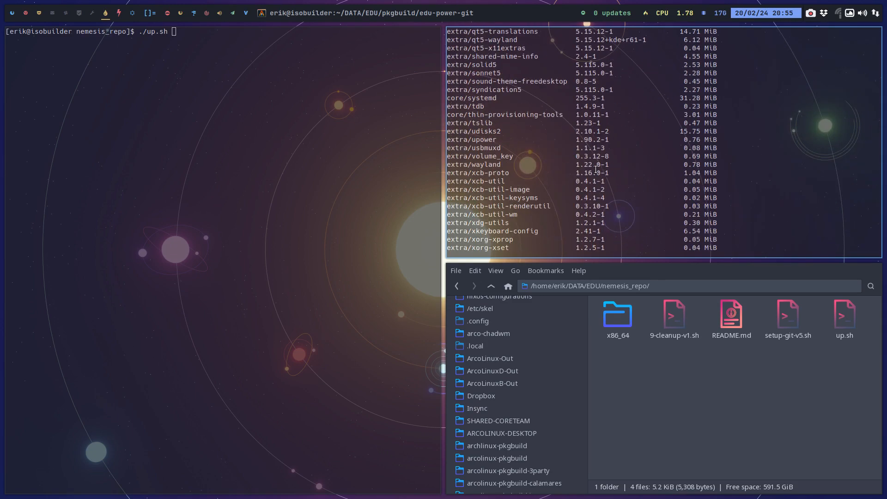
scroll(595, 169, down, 13)
scroll(593, 169, up, 6)
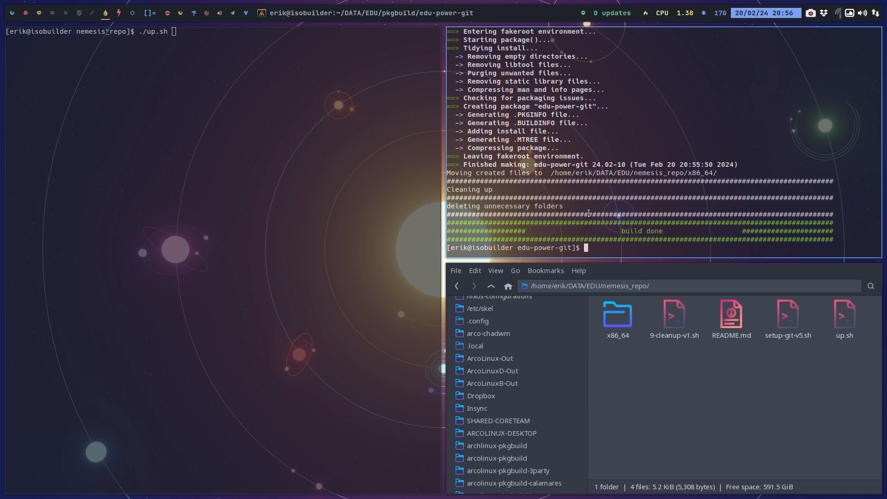
key(Return)
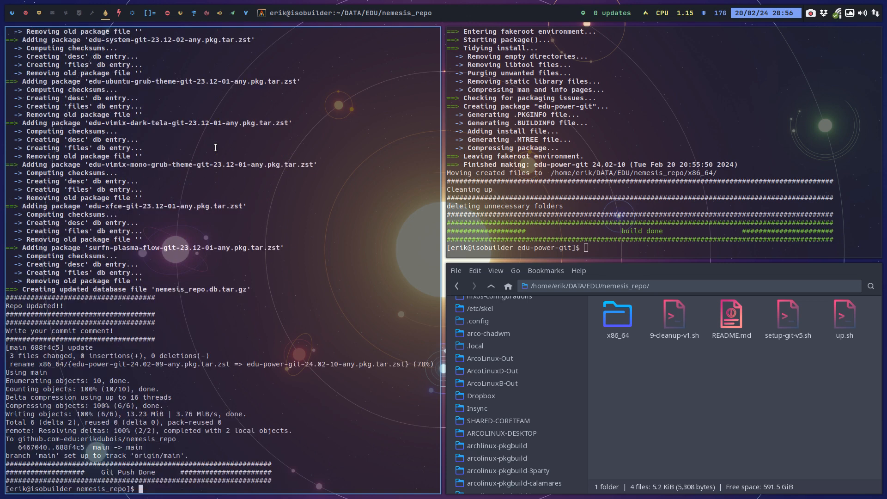
Close the finished USB Image Writer and switch to the B Plasma virtual machine in VirtualBox.
click(25, 13)
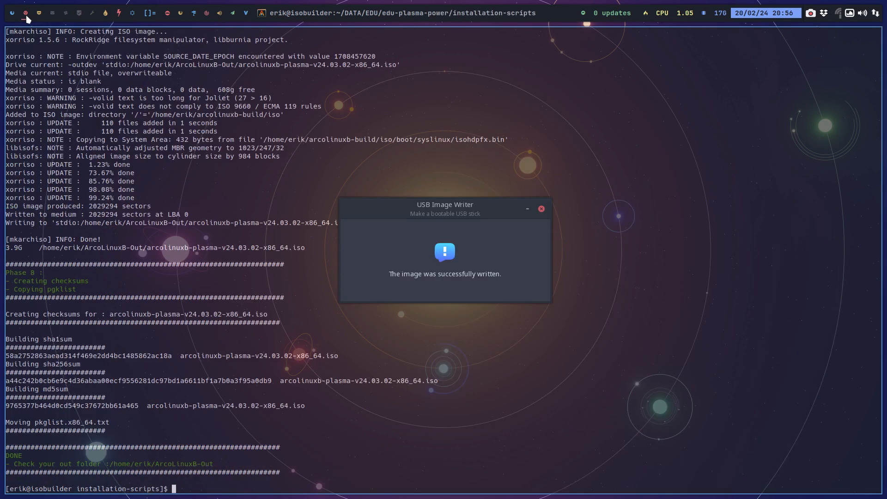
click(542, 208)
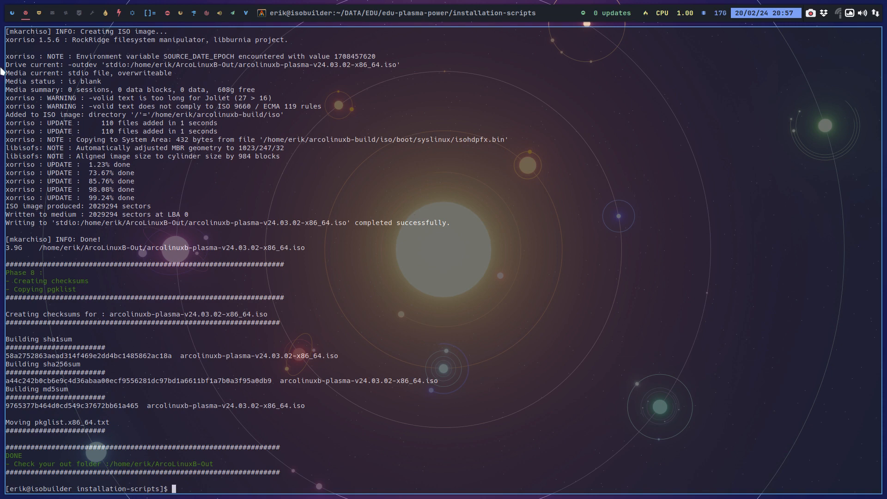
click(42, 17)
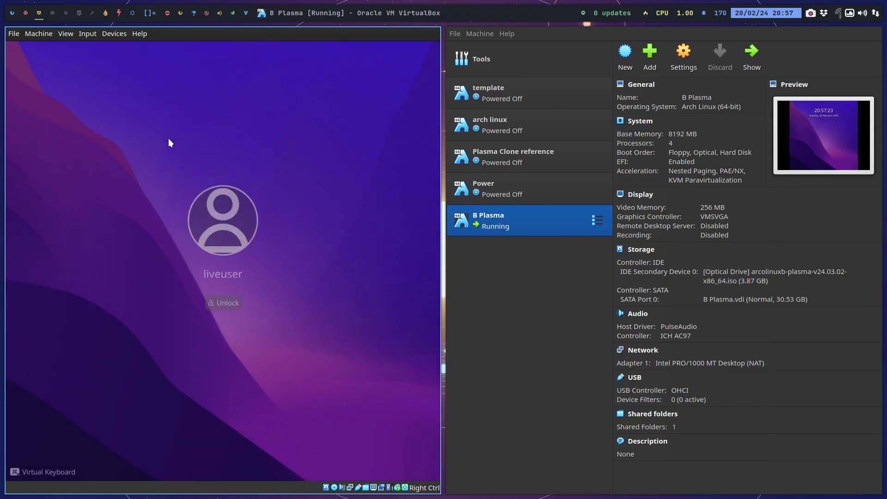
Unlock the live session, show it full screen and finish the ArcoLinux installer with Restart now enabled.
key(Return)
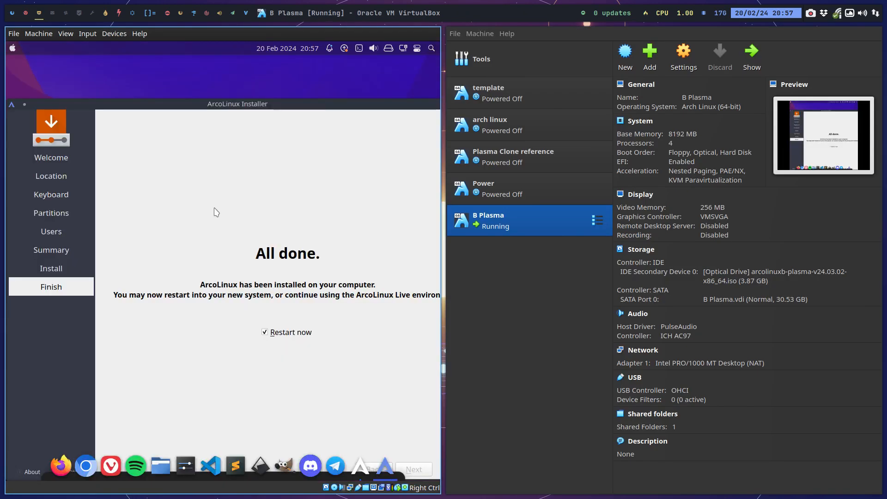
key(ctrl+f)
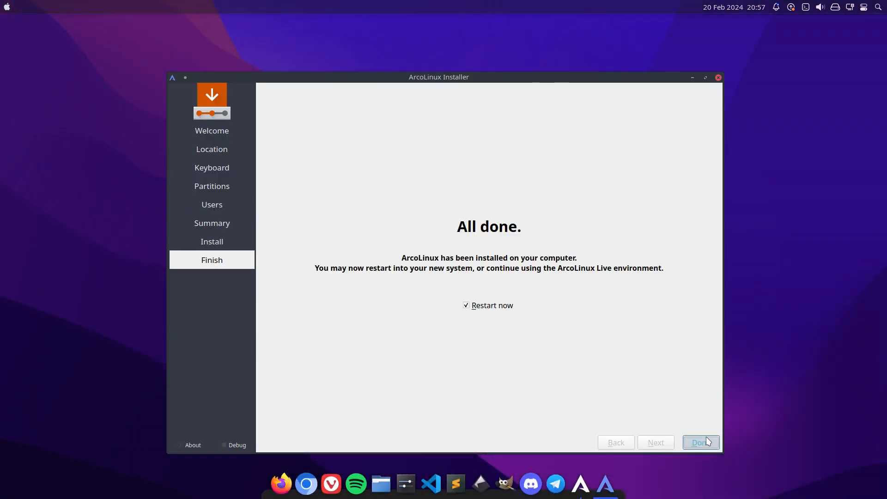
click(705, 437)
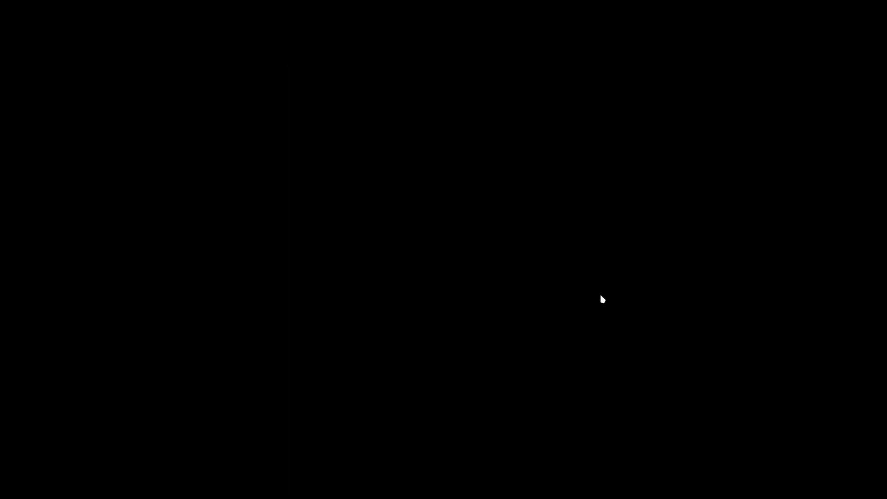
key(Return)
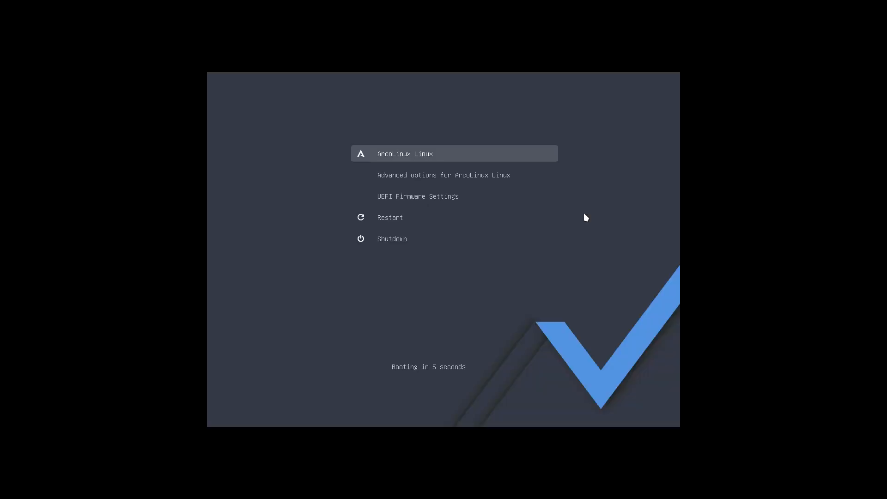
Boot the optical drive through the UEFI firmware's Boot Manager and start the ArcoLinuxB-plasma install medium with the open source entry.
key(Down)
key(Down)
key(Return)
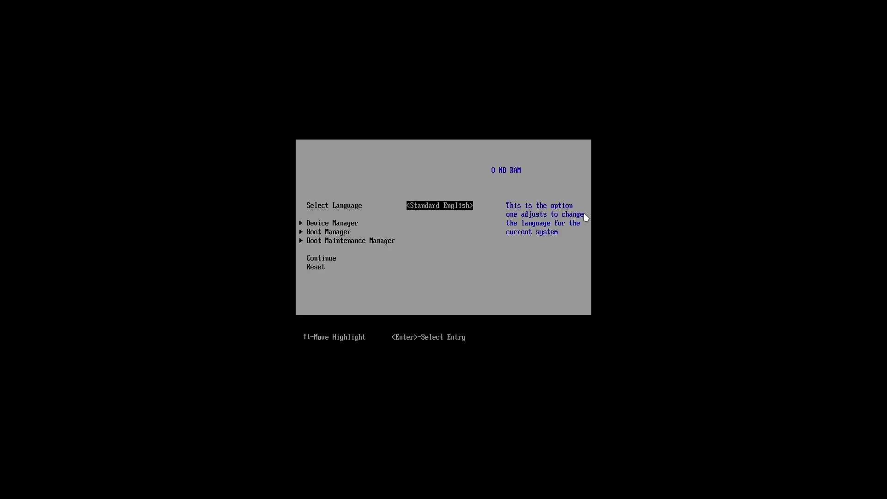
key(Down)
key(Return)
key(Down)
key(Return)
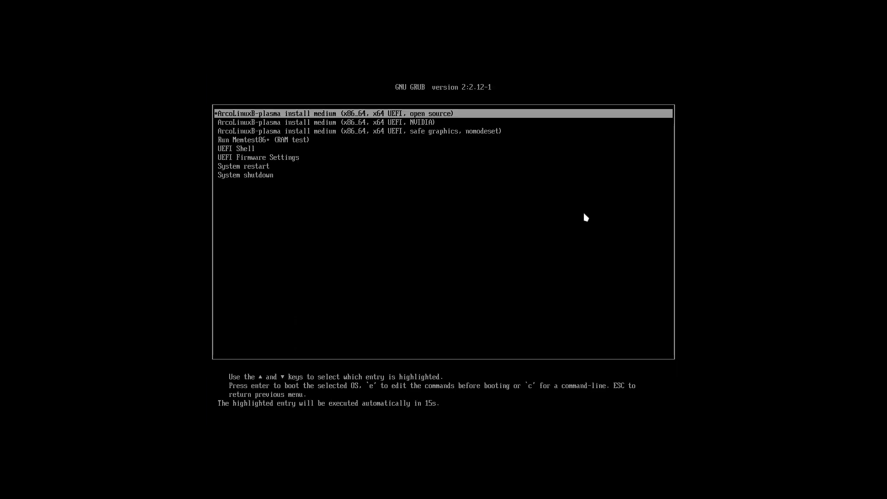
key(Return)
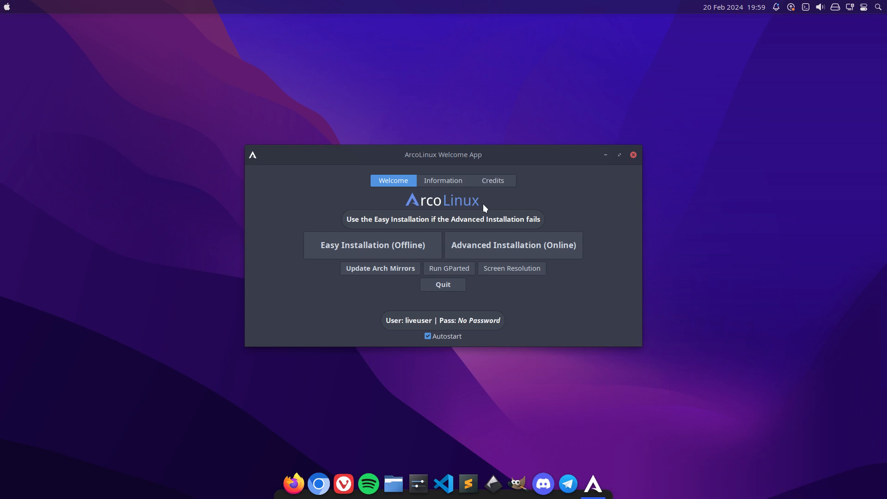
Start the Easy Installation (Offline) with Grub as bootloader and quit the ArcoLinux Welcome App.
click(396, 245)
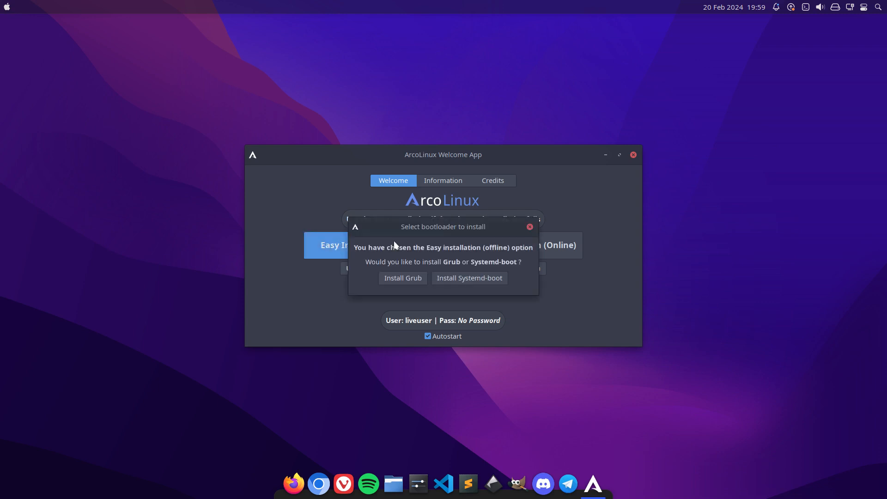
click(403, 276)
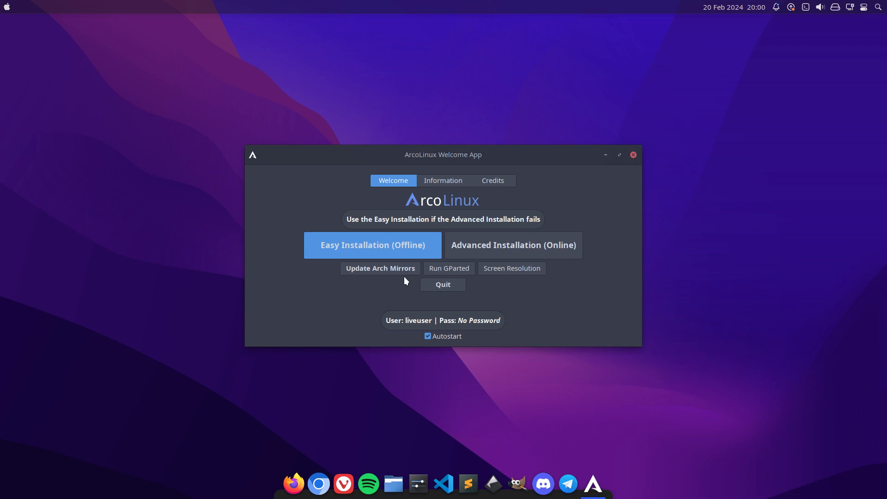
click(440, 284)
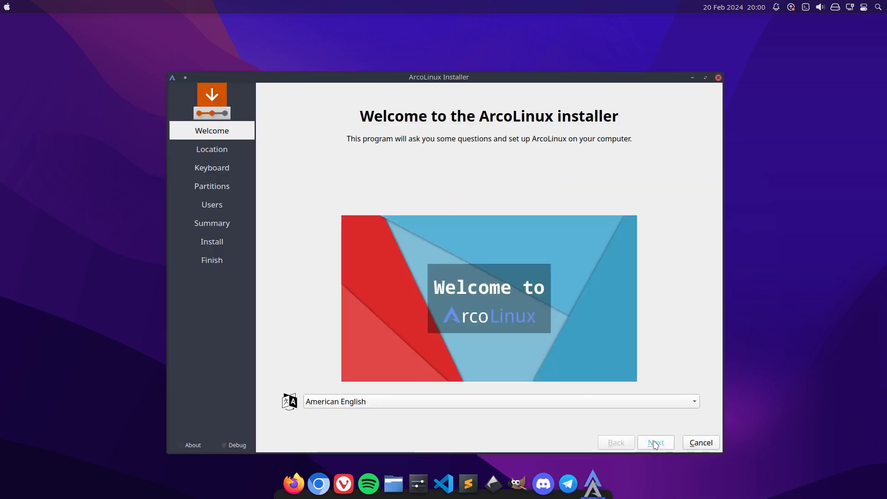
Keep the default language and location, set the keyboard layout to Belgian and choose Erase disk for partitioning.
click(655, 444)
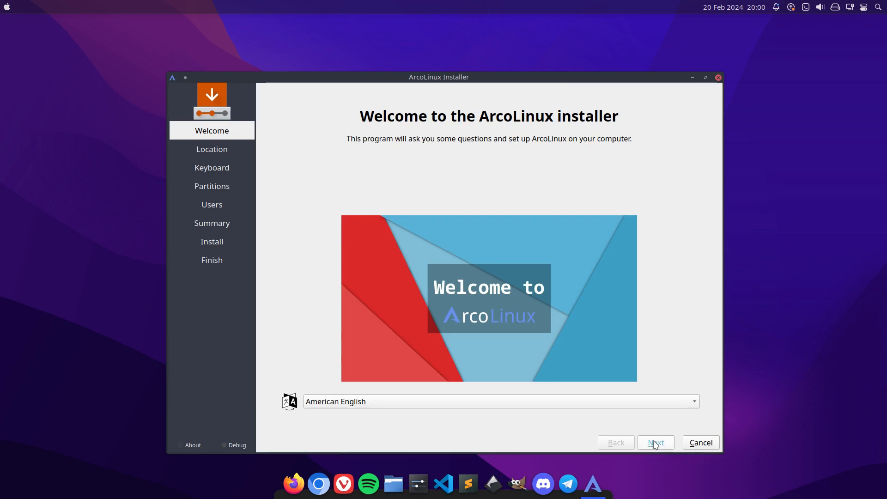
click(655, 444)
scroll(390, 336, up, 2)
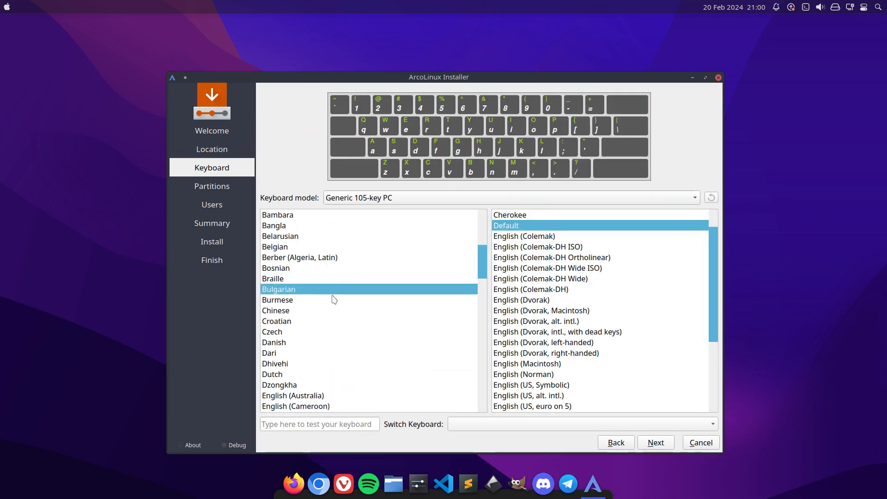
click(335, 249)
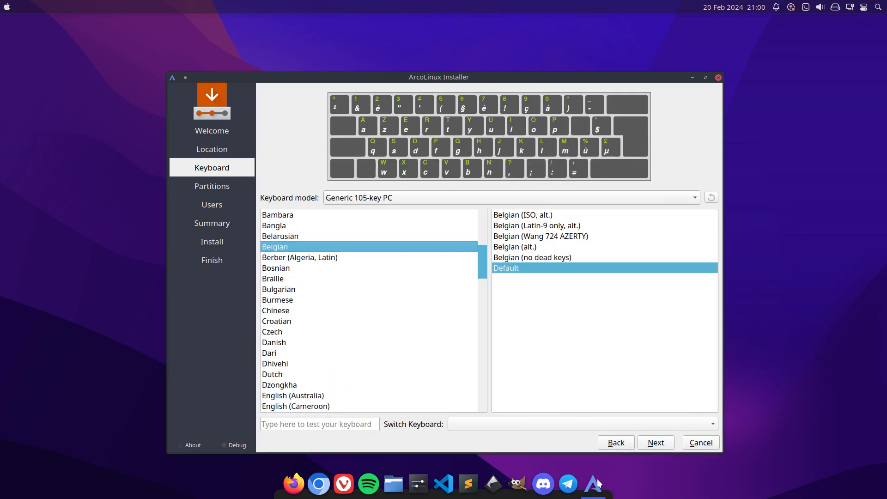
click(656, 443)
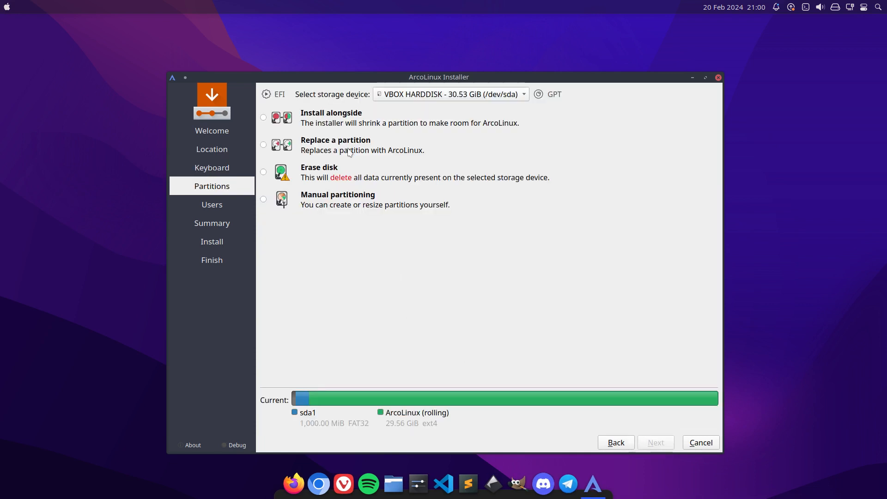
click(350, 174)
click(662, 448)
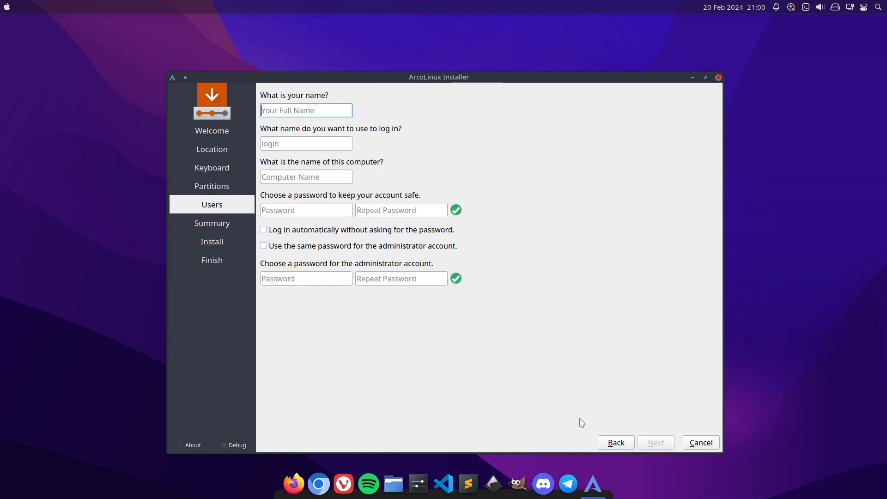
Fill in the user's name and repeated account password, and enable automatic login and the same password for the administrator account.
text(erik)
key(Tab)
key(Tab)
key(Tab)
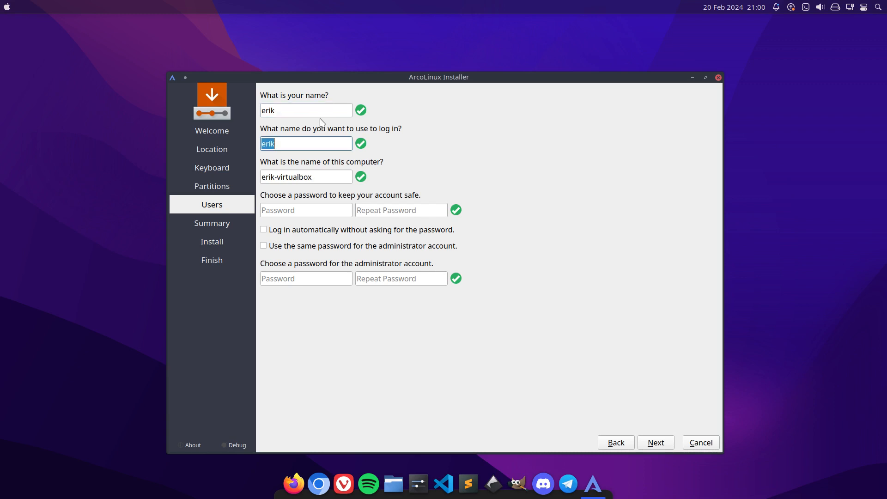
text(****)
key(Tab)
text(****)
key(Tab)
key(space)
key(Tab)
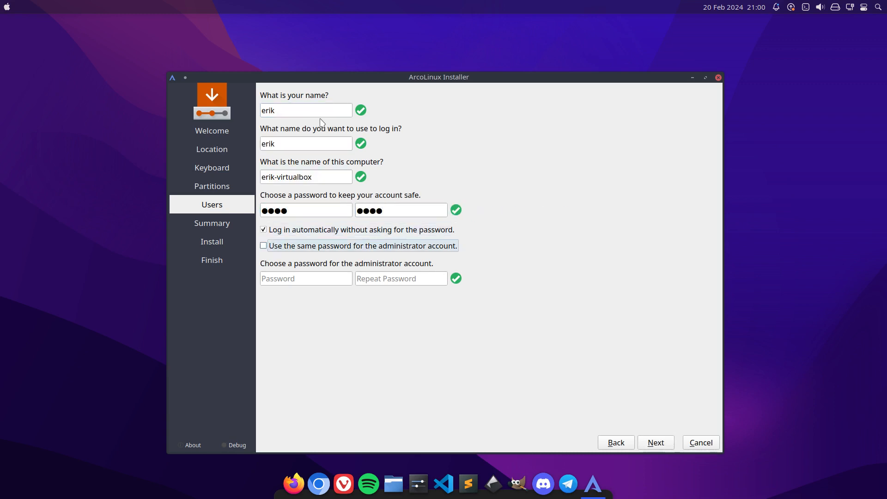
key(space)
Proceed through the installation summary and confirm the start of the ArcoLinux installation.
click(655, 438)
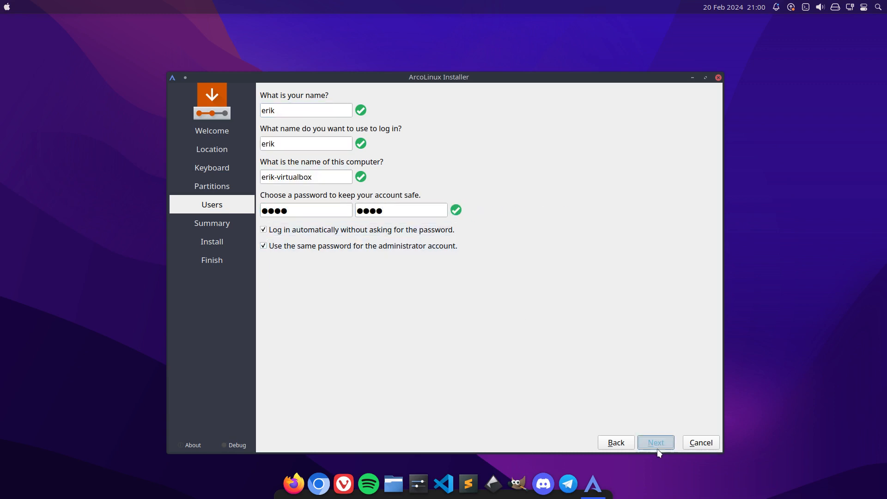
click(655, 442)
click(492, 279)
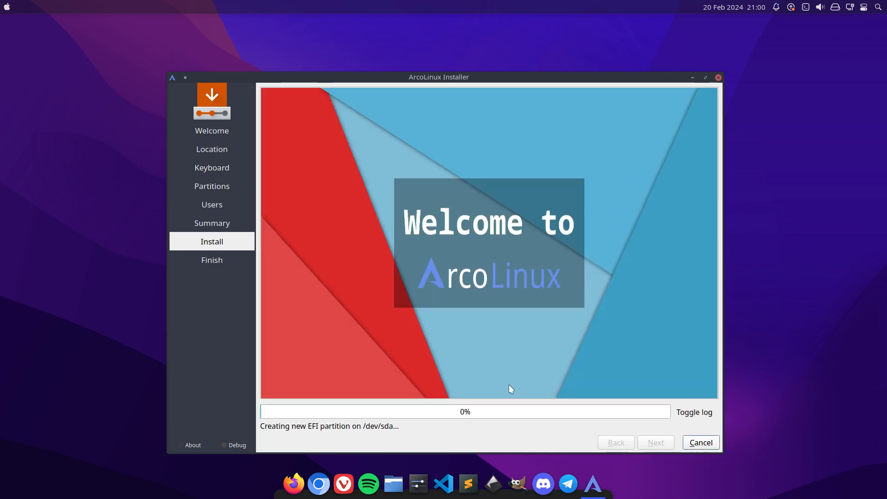
right_click(103, 201)
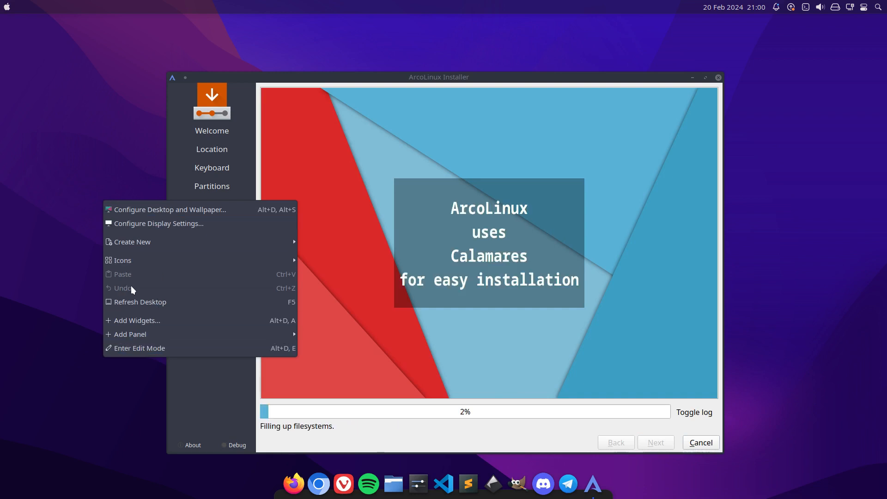
click(94, 53)
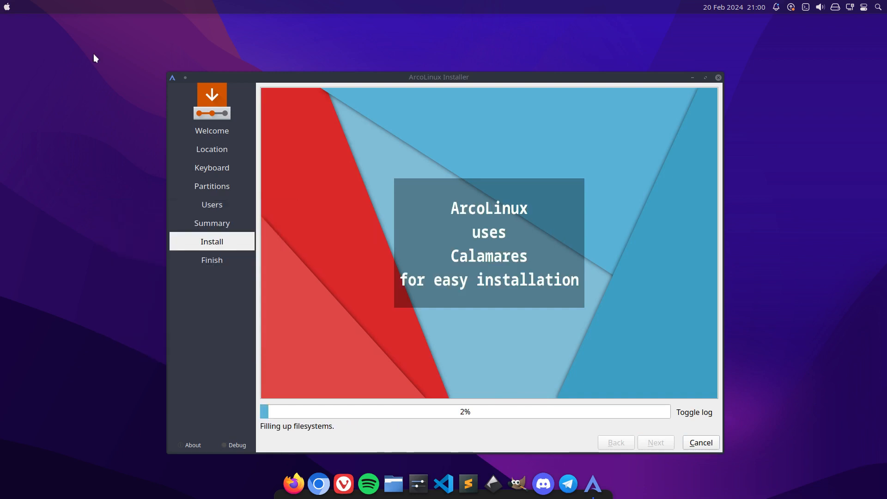
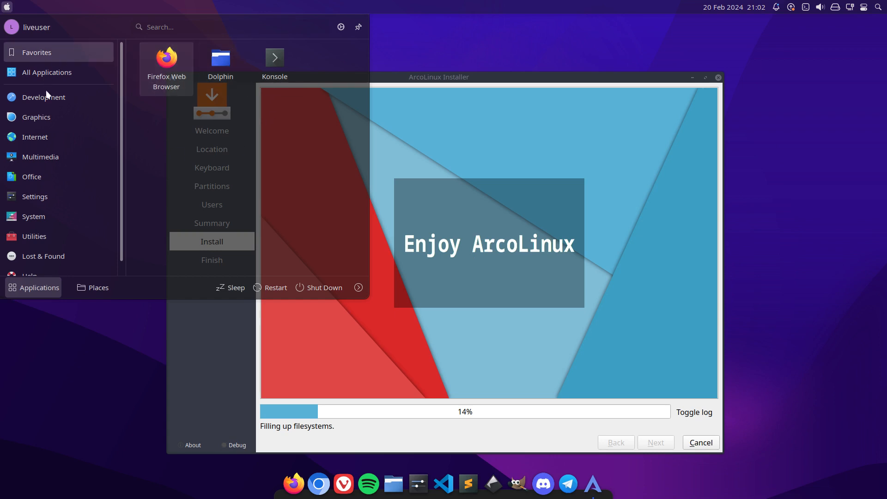
Add Sublime Text from the Development category to the application launcher's favorites while the installer runs.
scroll(150, 140, down, 3)
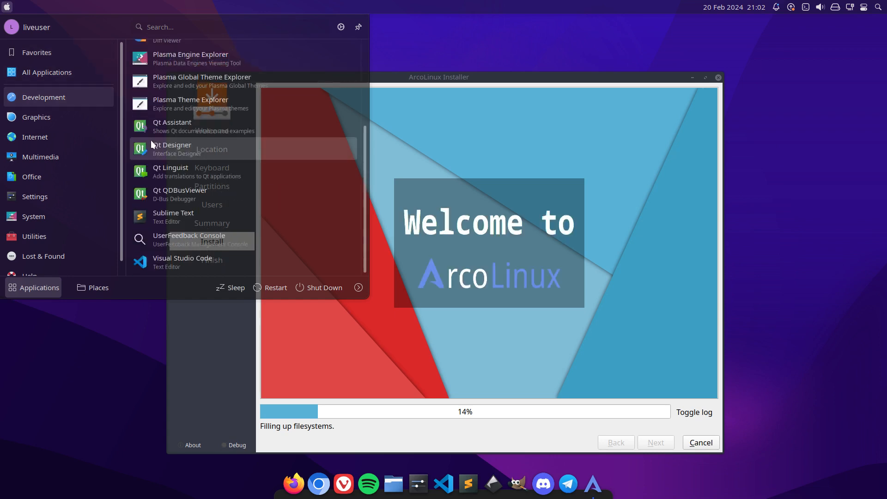
right_click(176, 219)
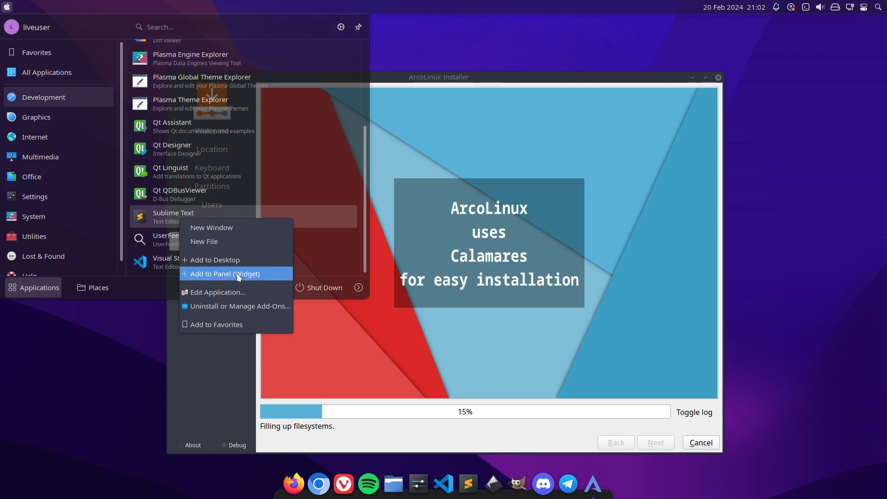
click(228, 323)
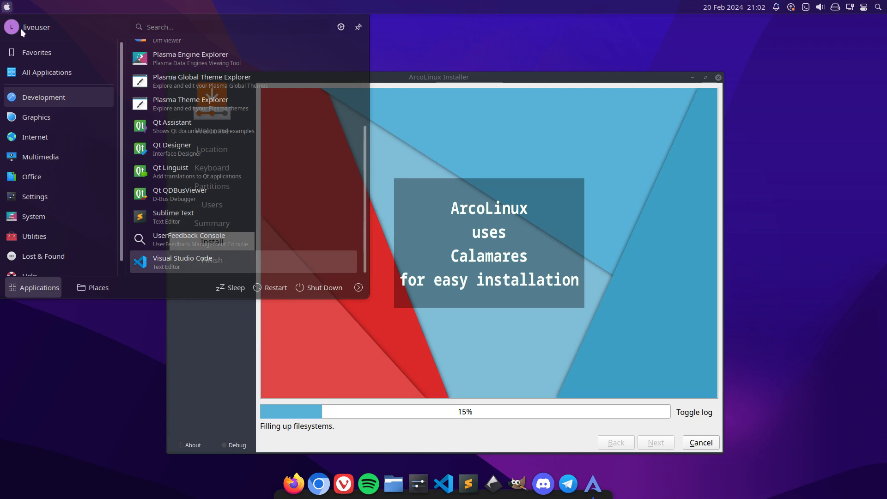
click(26, 46)
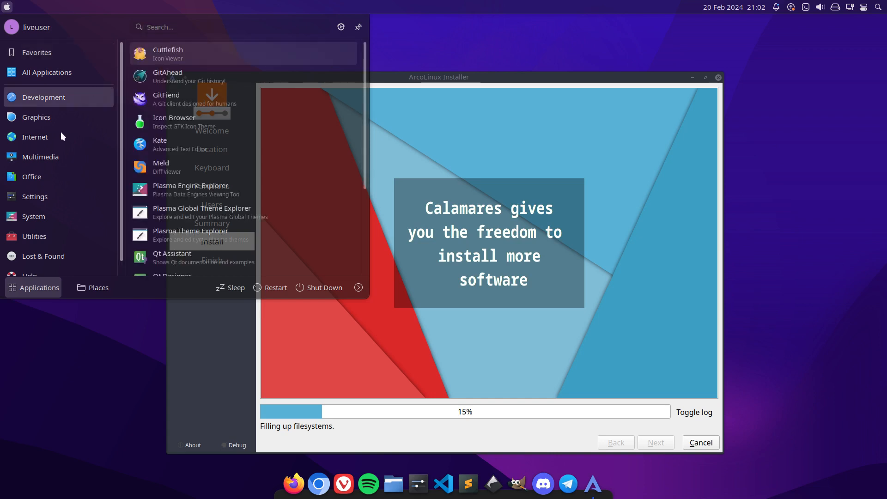
Add Chromium from the Internet category to the launcher's favorites and check the favorites list.
mouse_move(59, 137)
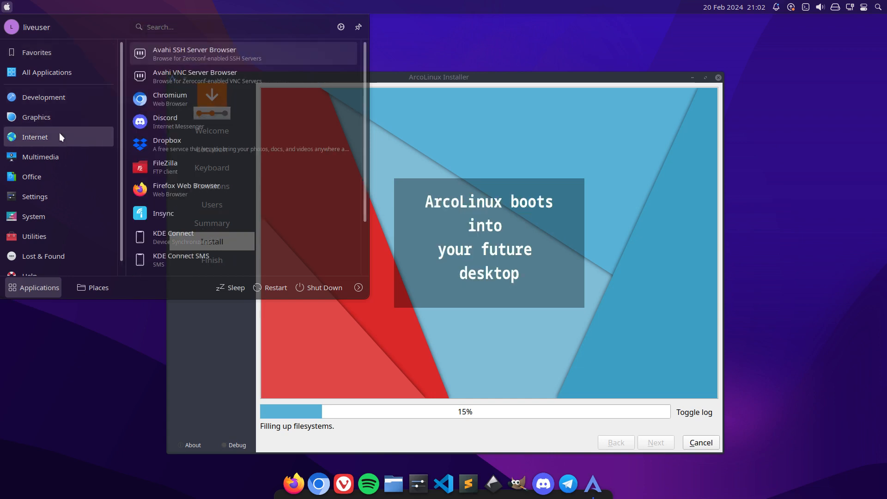
right_click(153, 187)
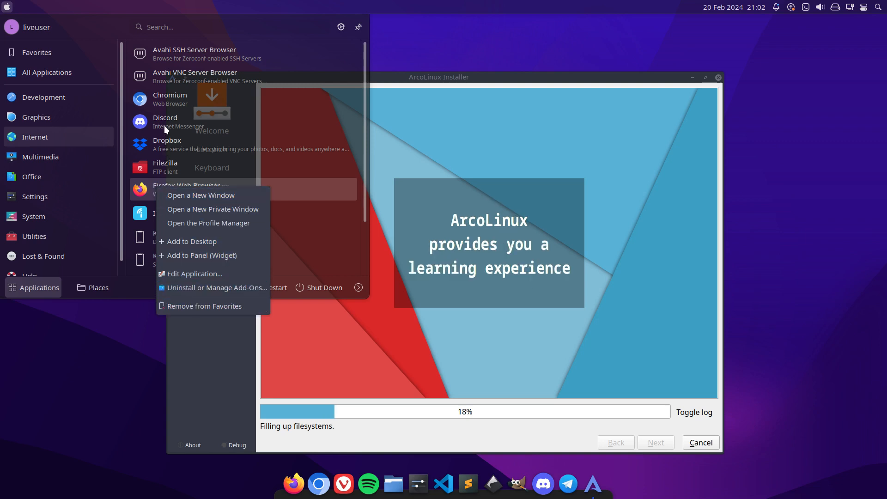
right_click(168, 104)
right_click(167, 103)
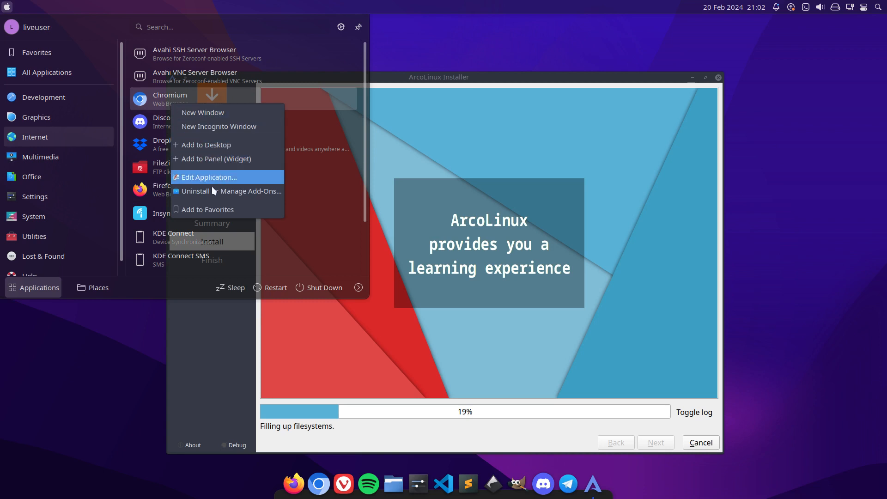
click(213, 207)
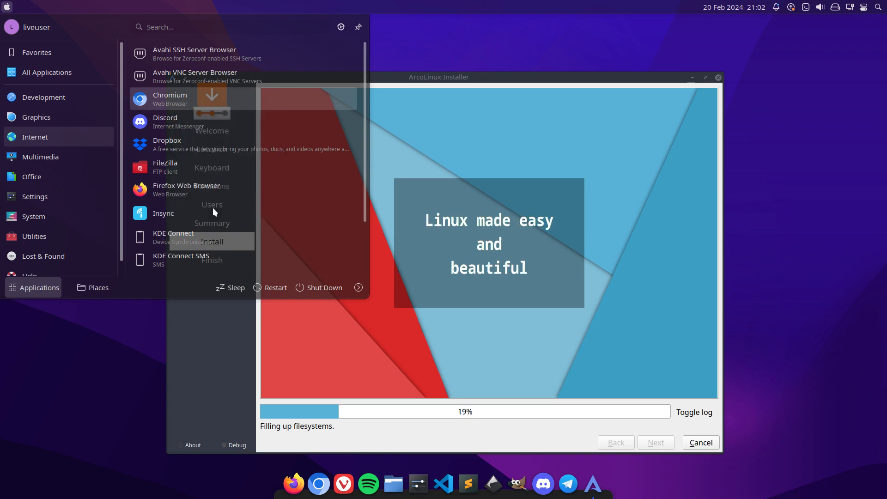
click(56, 55)
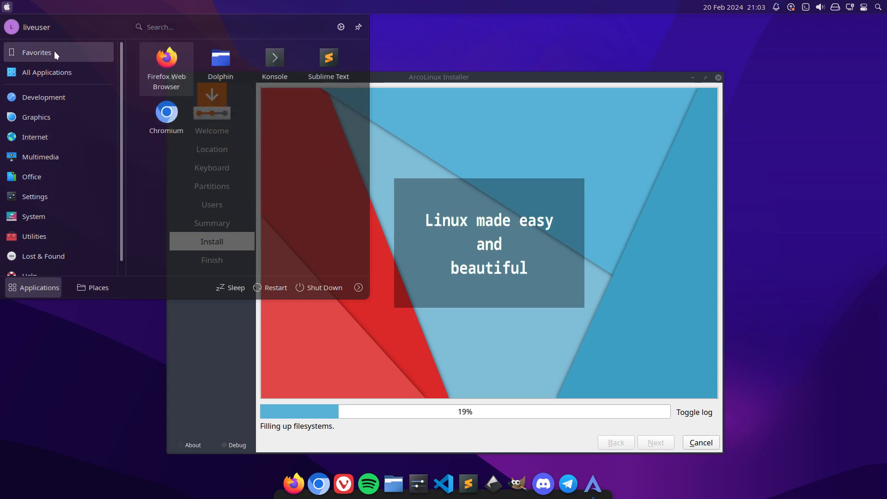
Add Spotify from the Multimedia category to the launcher's favorites, check the favorites list and dismiss the launcher.
mouse_move(76, 117)
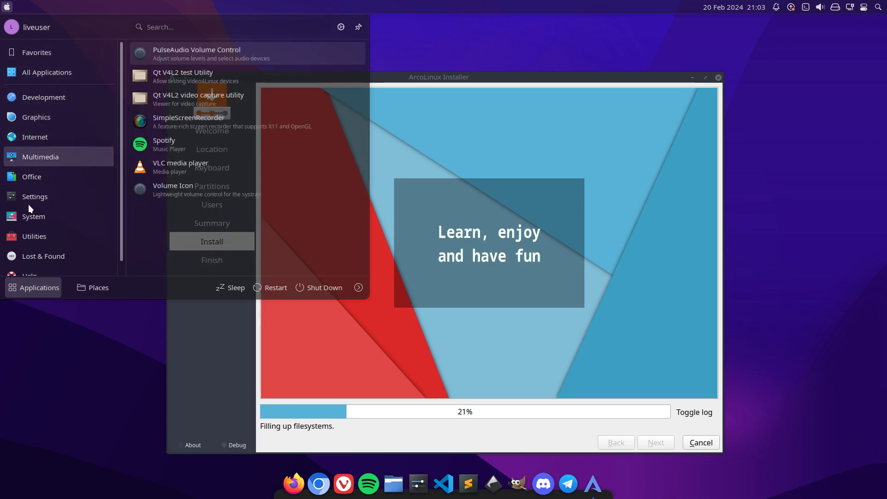
right_click(149, 145)
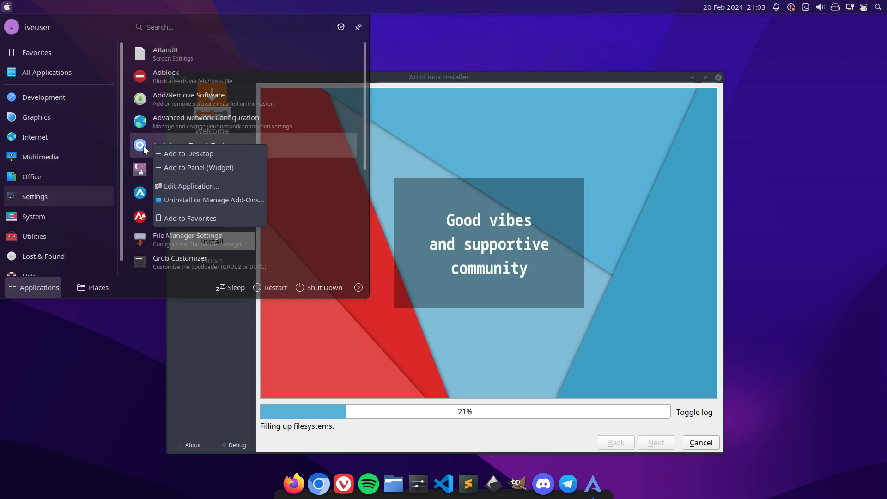
click(59, 156)
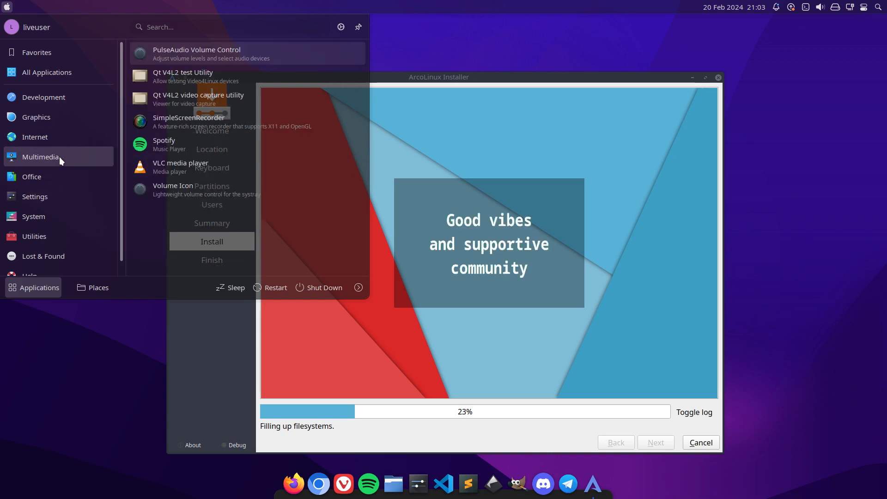
right_click(165, 147)
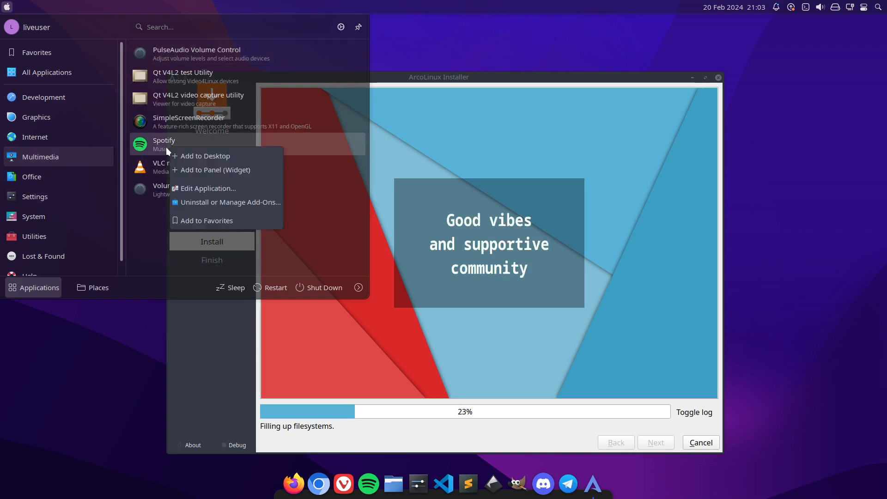
click(209, 221)
mouse_move(92, 69)
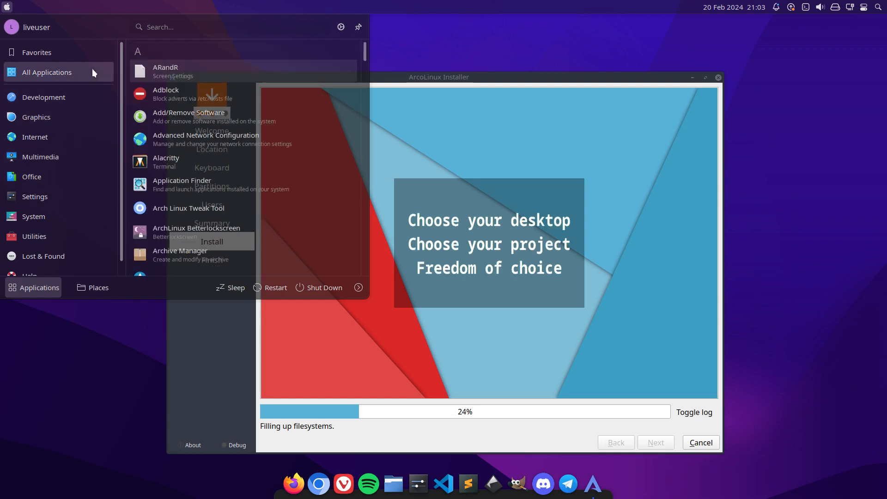
mouse_move(68, 60)
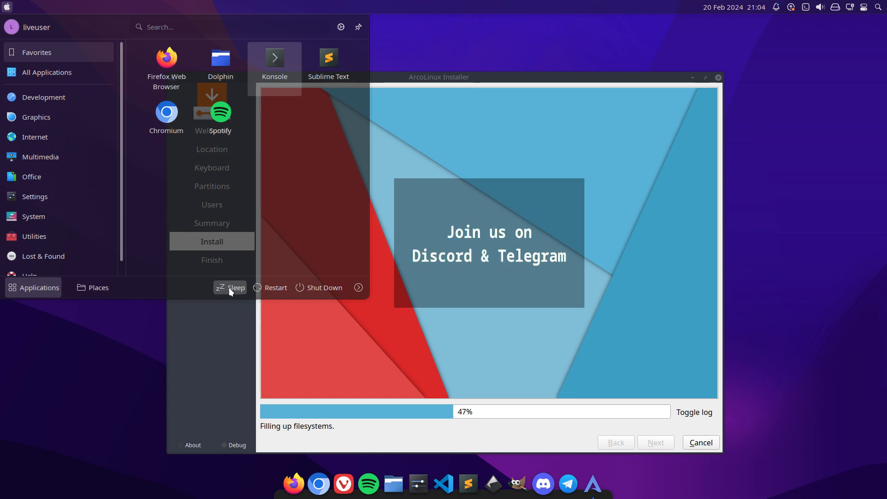
click(81, 359)
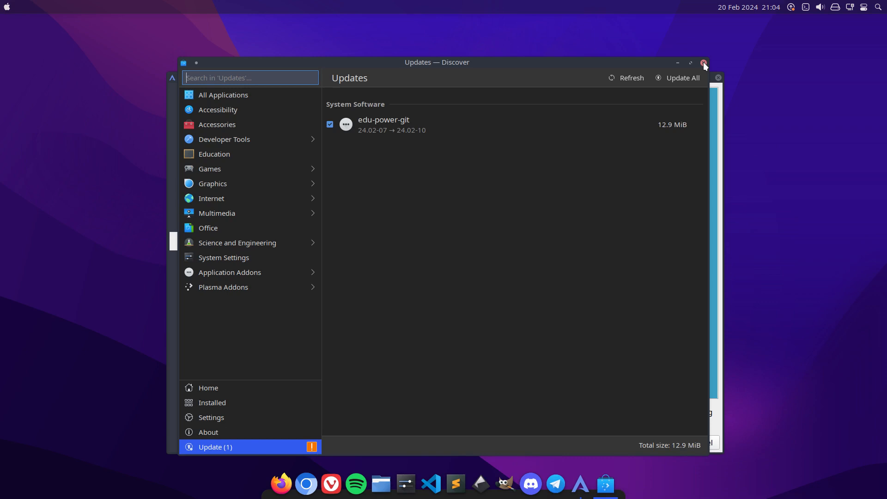
Close the Discover updates window and finish the installer with Restart now, booting the ArcoLinux Linux entry.
click(703, 63)
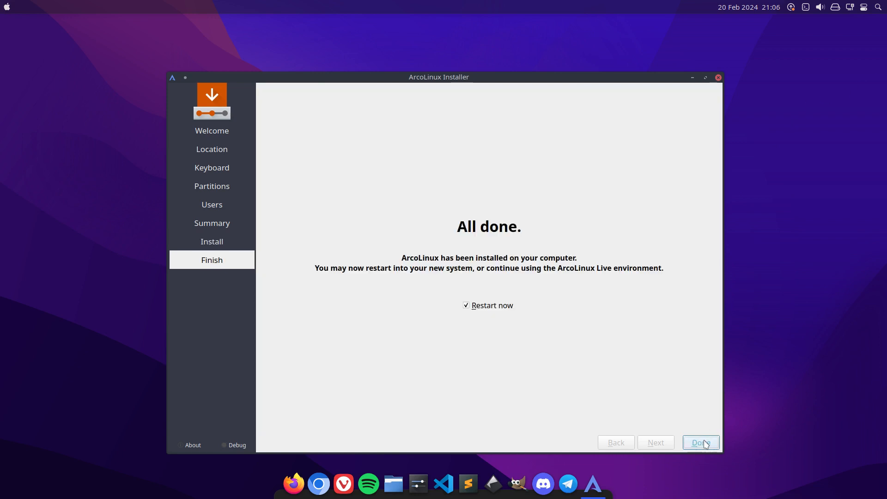
click(701, 442)
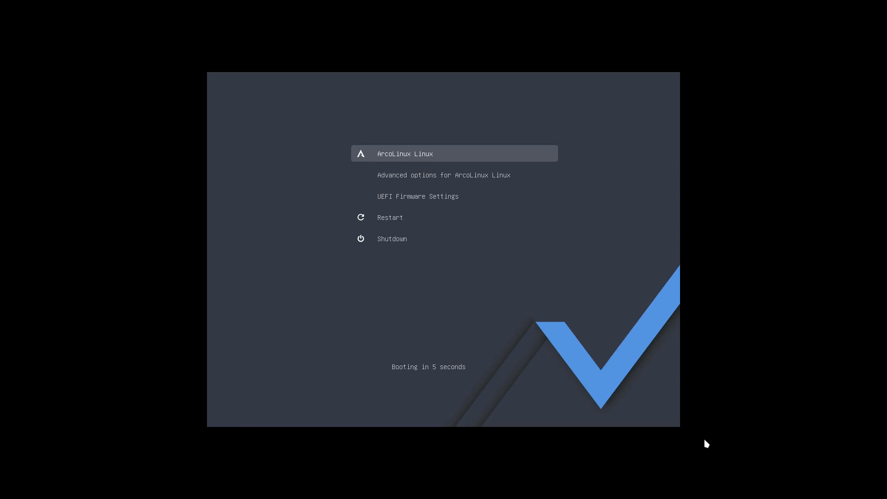
key(Return)
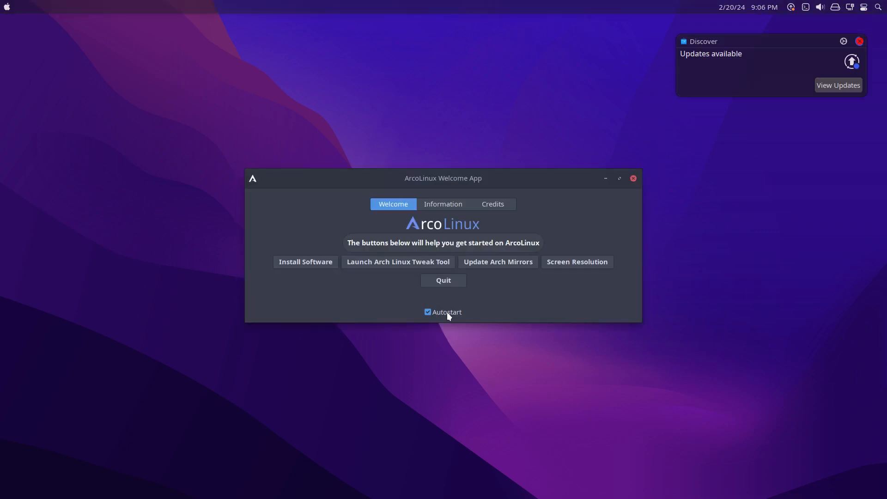
Quit the Welcome App and run update in a terminal, entering the account password and accepting the edu-power-git 24.02-10 upgrade.
click(454, 286)
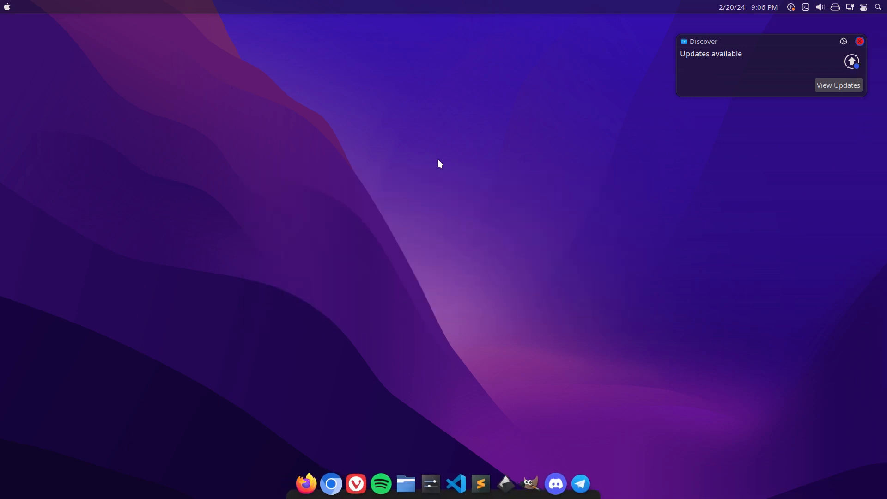
key(ctrl+alt+t)
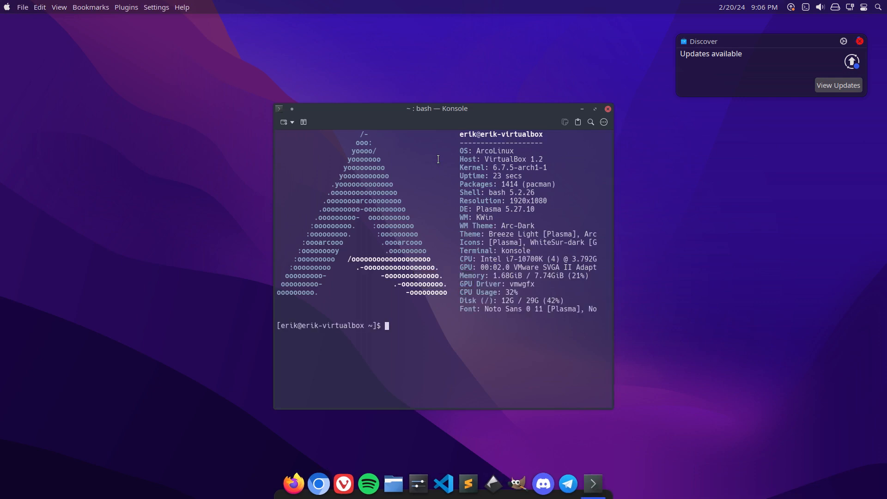
text(update)
key(Return)
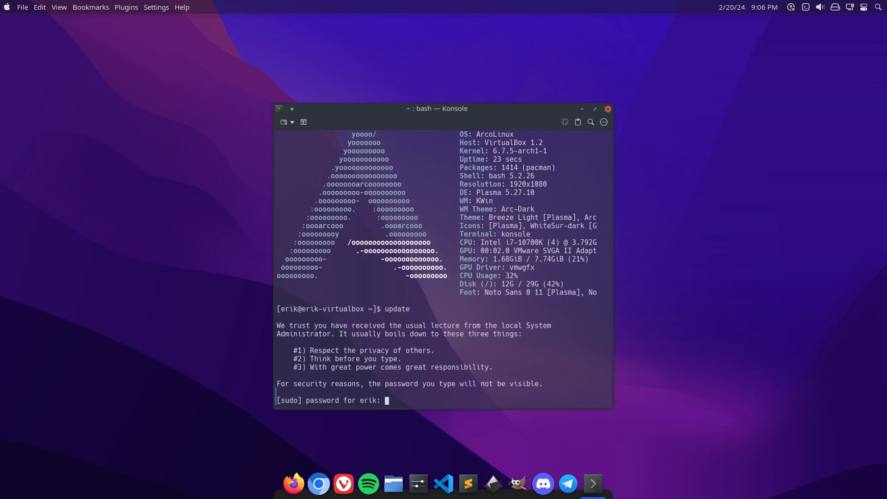
key(Return)
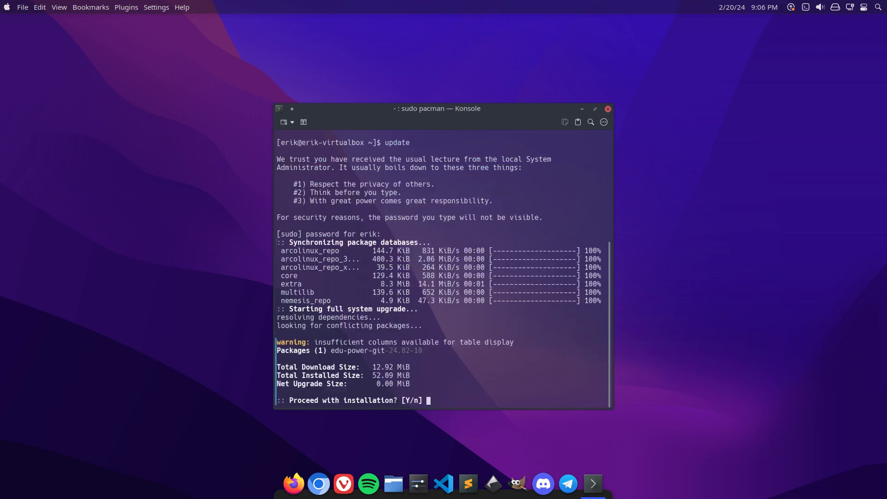
key(Return)
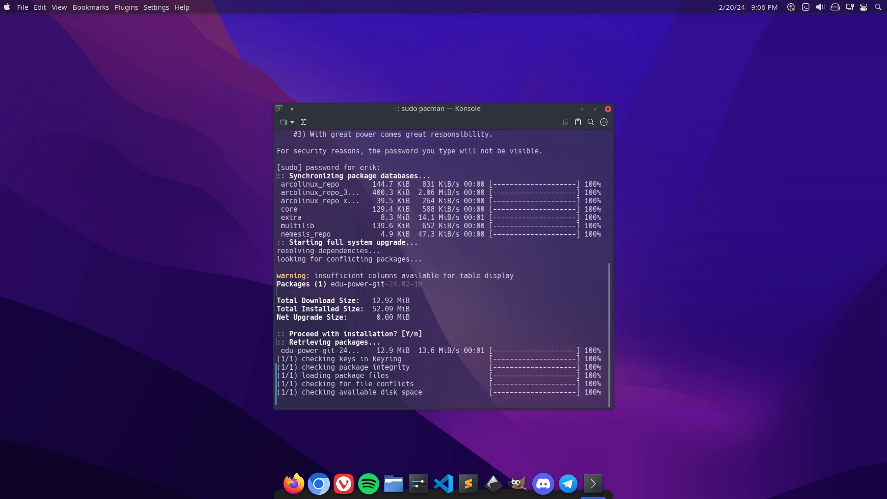
Run skel and answer y to copy the content of /etc/skel to the home directory.
text(s)
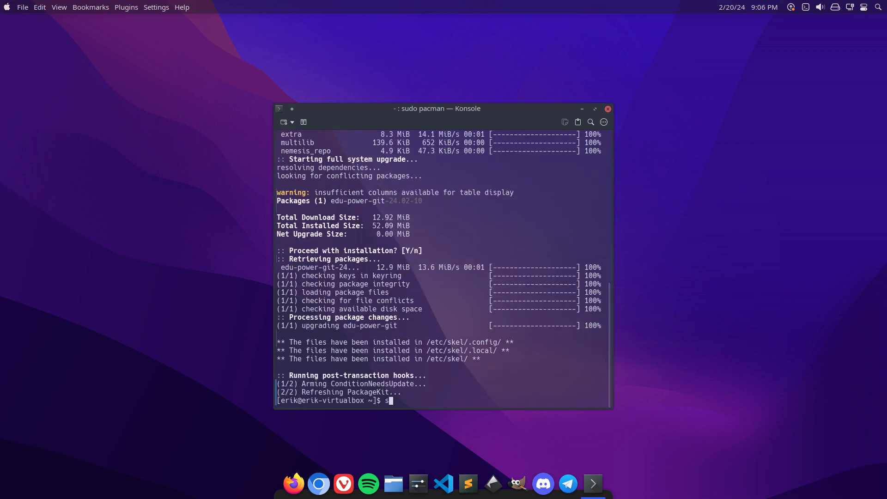
text(kel)
key(Return)
text(y)
key(Return)
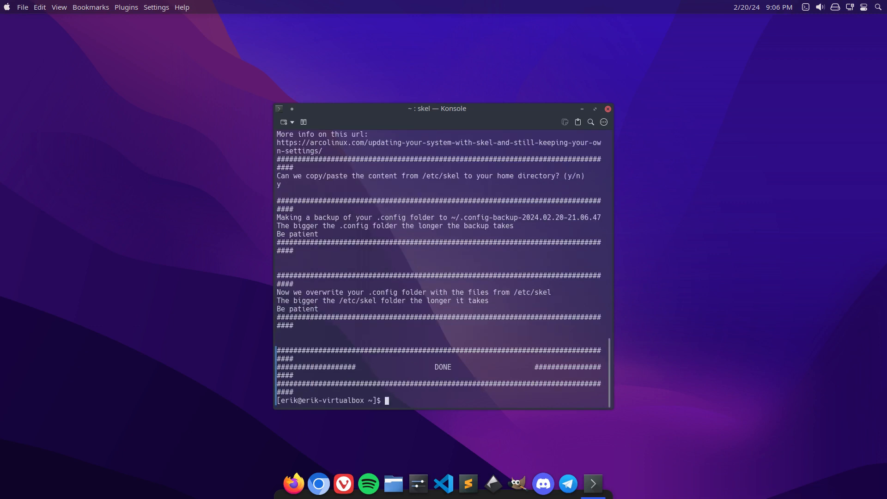
Restart the virtual machine from the session logout screen and boot the ArcoLinux Linux entry.
key(ctrl+alt+Delete)
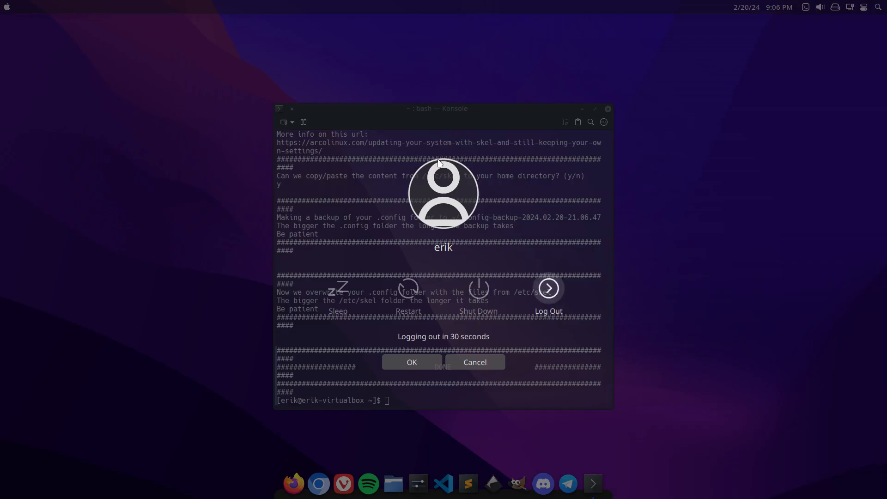
click(407, 292)
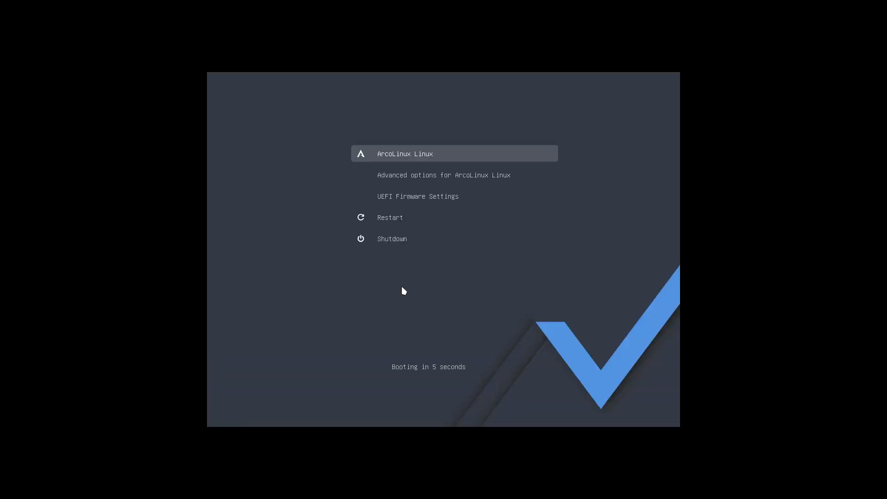
key(Return)
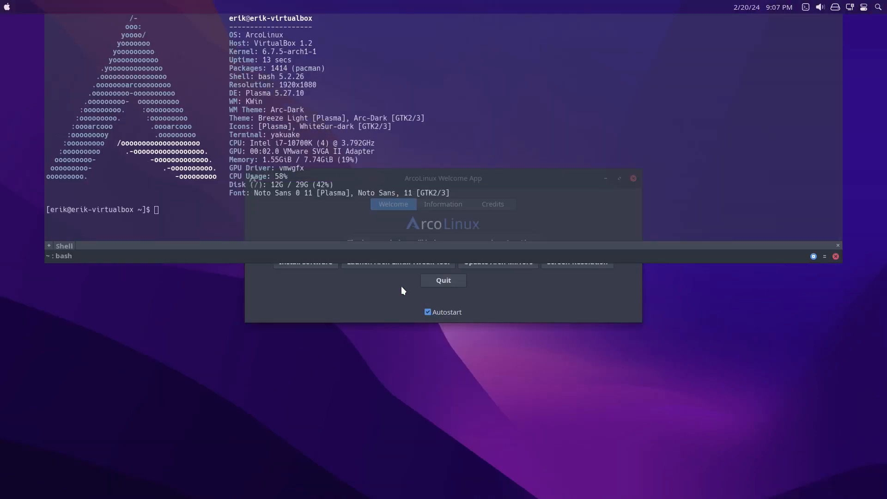
Hide the drop-down terminal and quit the ArcoLinux Welcome App.
key(F12)
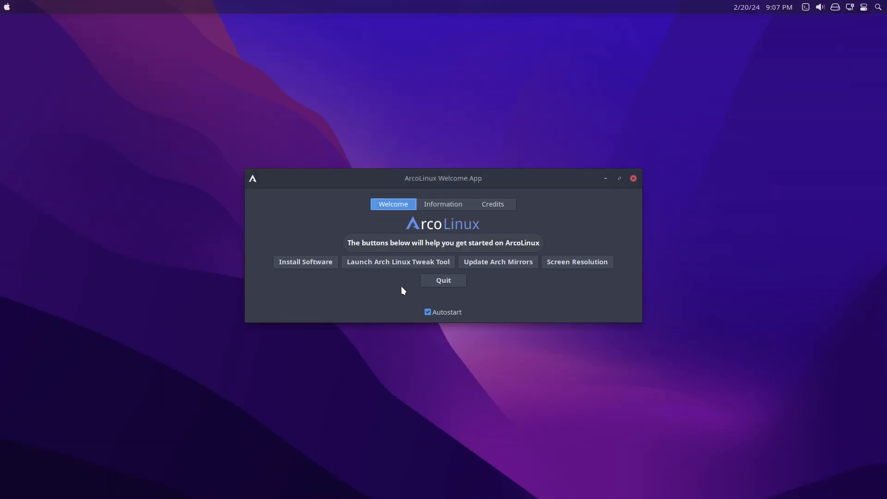
click(447, 282)
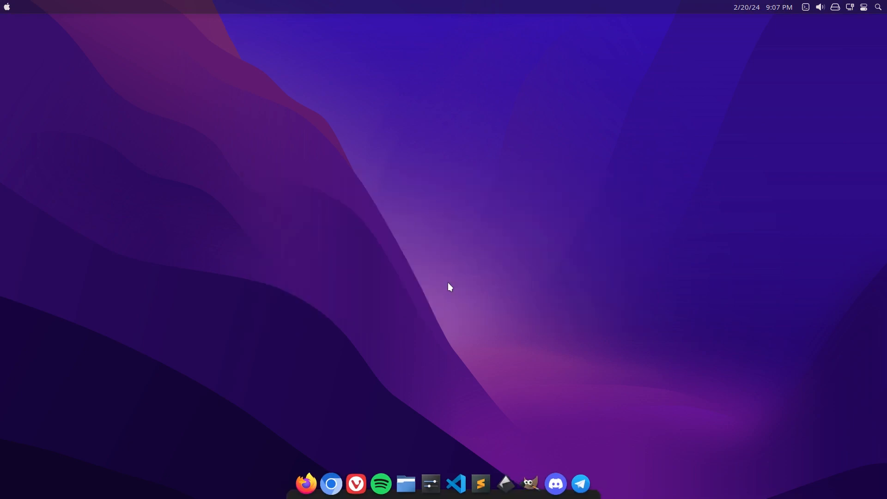
Check which applications are in the launcher's favorites on the installed system, and close the launcher.
click(8, 8)
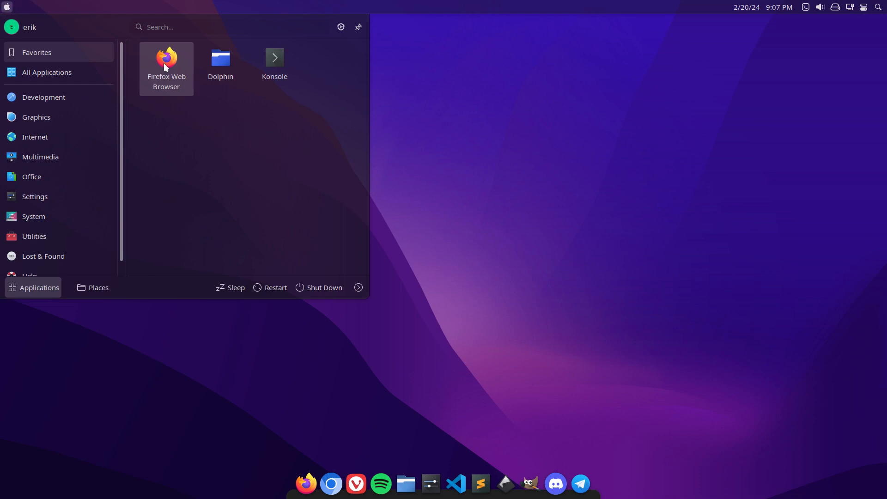
key(Right)
key(Right)
key(Return)
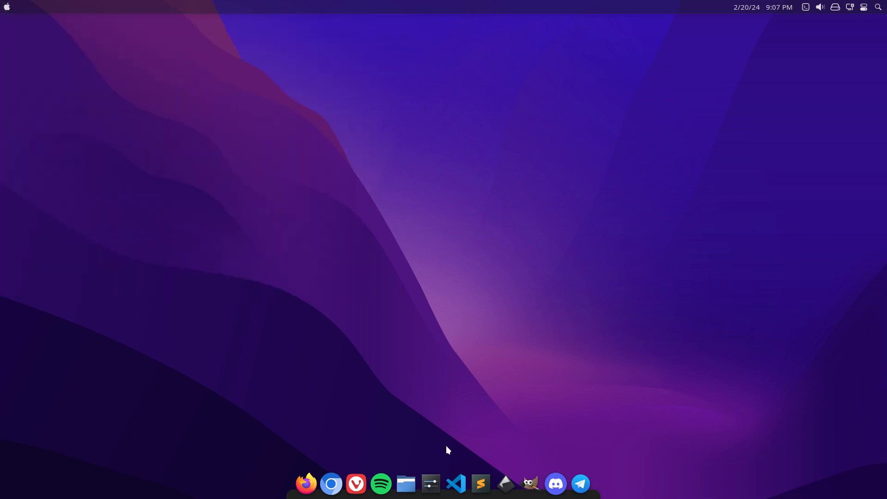
Look up the Desktop Session page in System Settings by searching for sess, check its session restore options, and close the window.
click(433, 474)
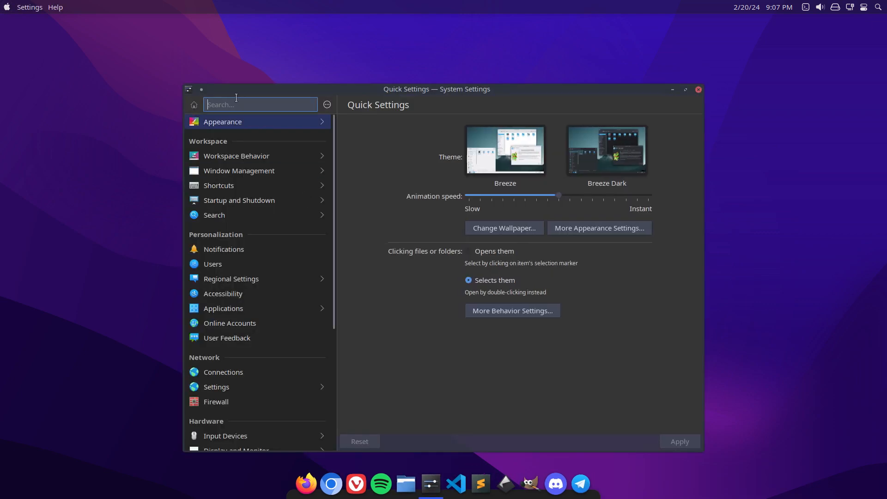
double_click(265, 87)
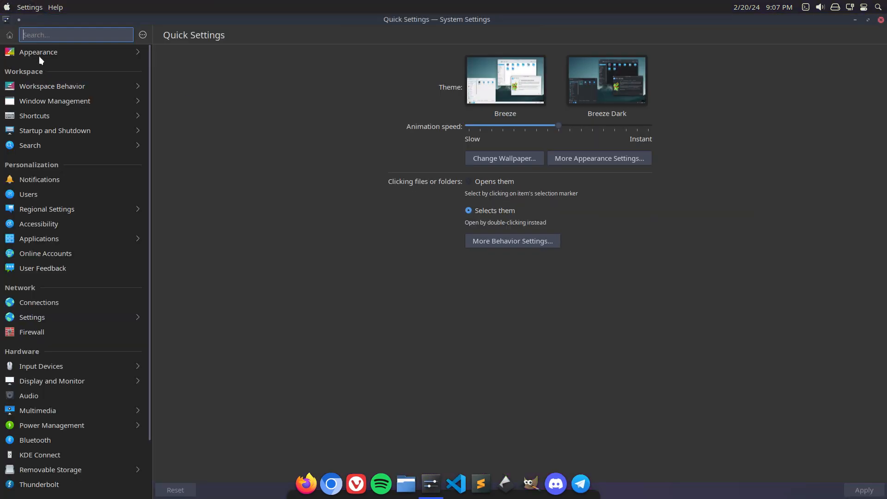
text(sess)
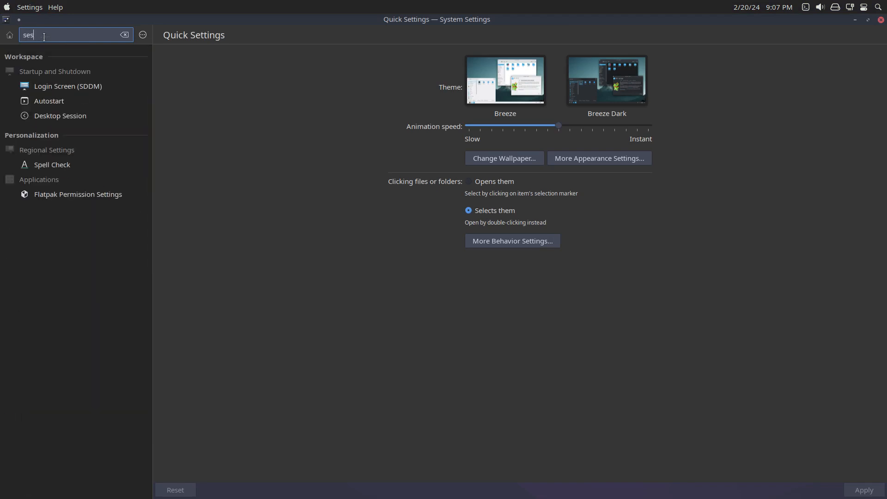
click(54, 122)
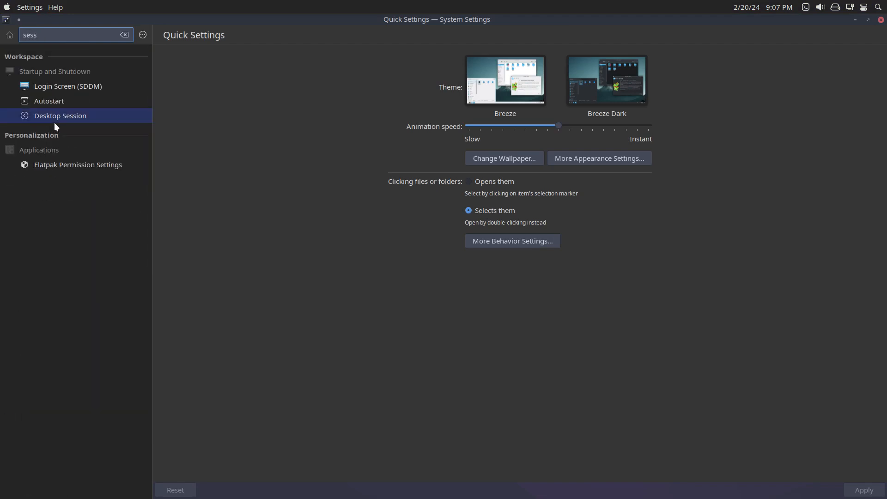
click(72, 117)
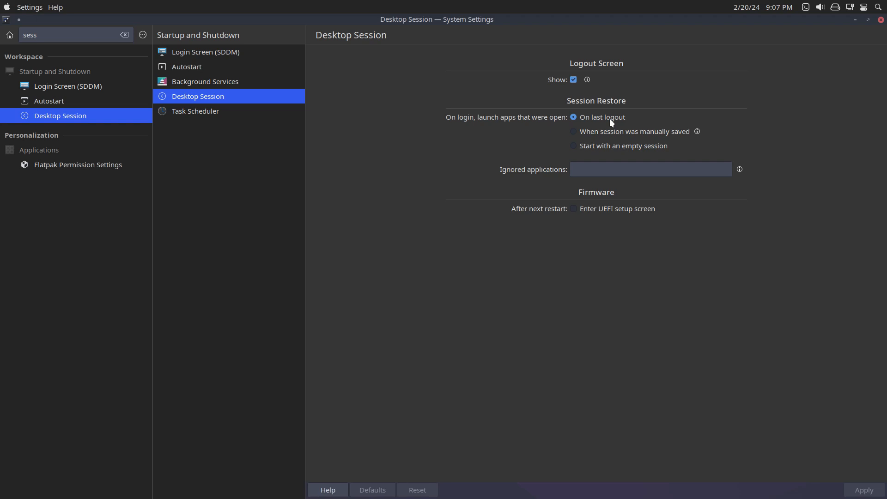
click(880, 20)
Check the desktop's context options and the available wallpaper types in the desktop wallpaper settings, then cancel the dialog.
right_click(129, 128)
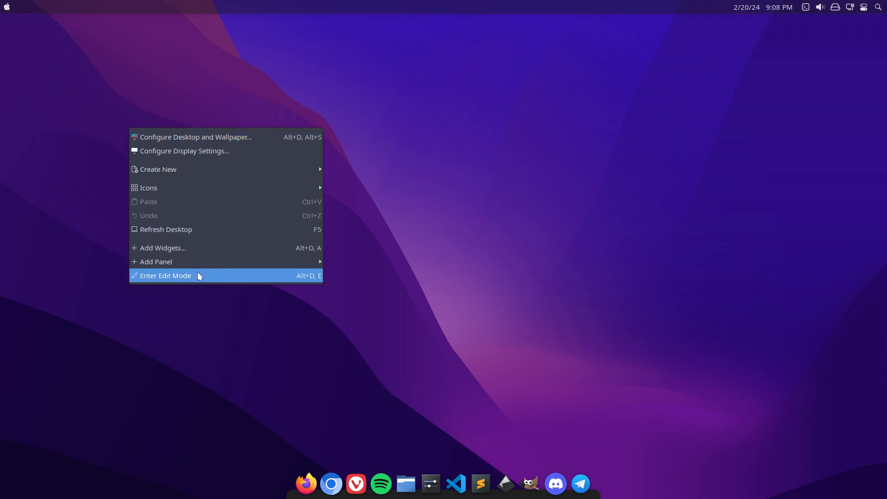
click(616, 118)
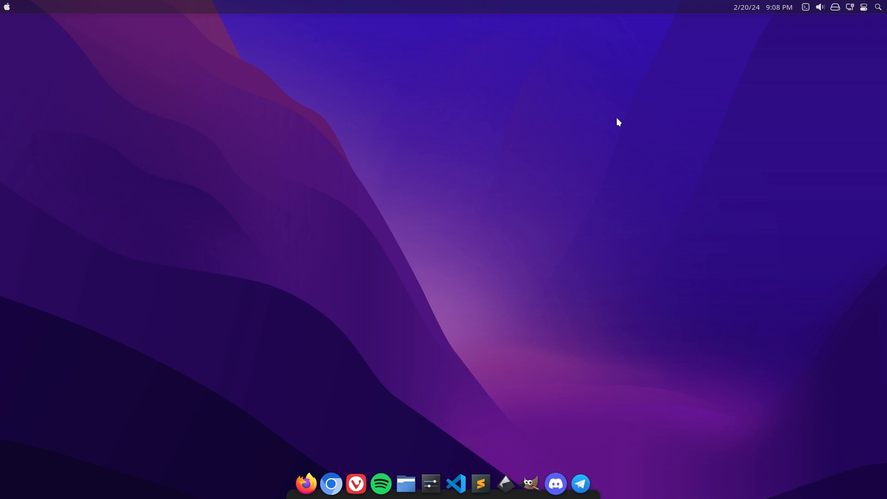
right_click(421, 127)
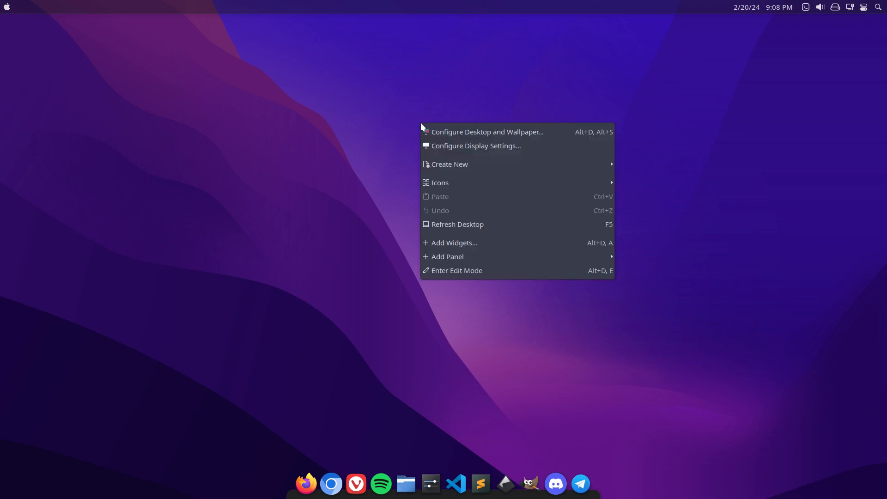
click(492, 133)
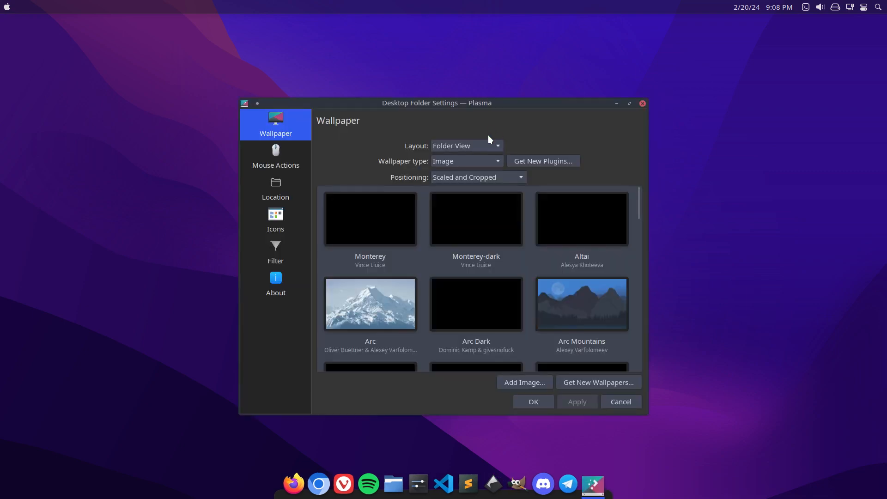
click(480, 160)
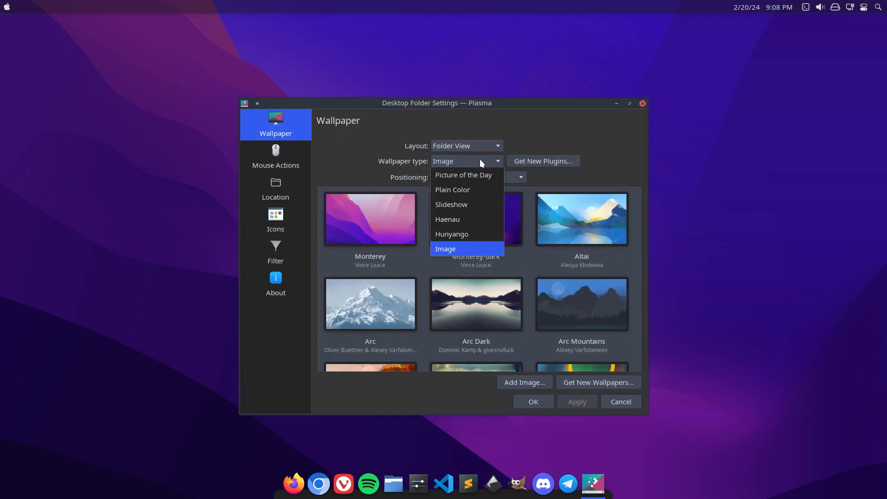
click(570, 125)
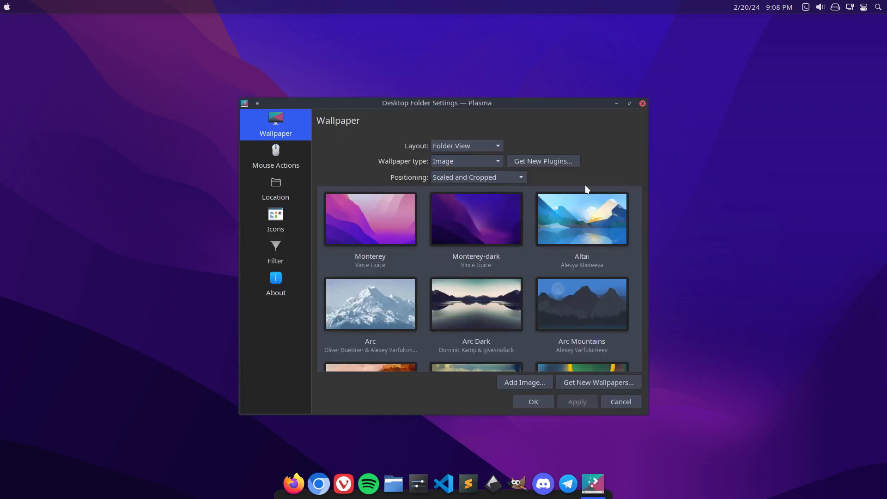
click(620, 400)
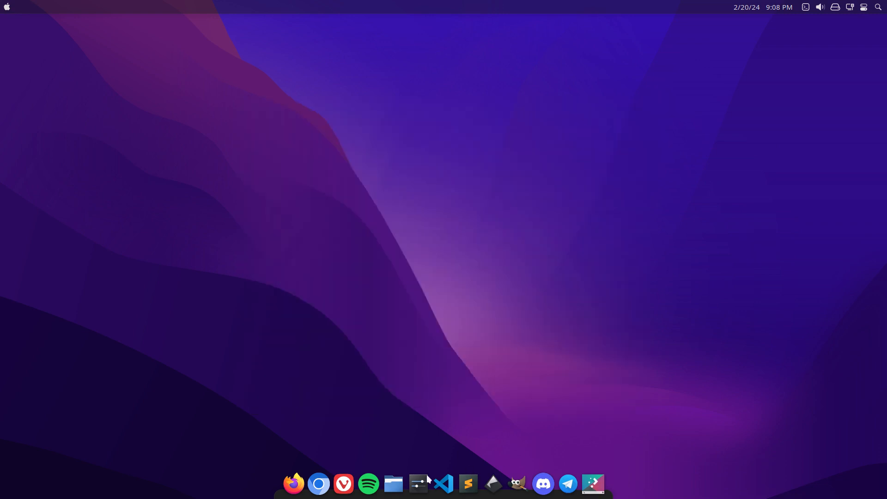
Move the .config-backup-2024.02.20-21.06.47 folder in the home directory to the trash.
click(402, 481)
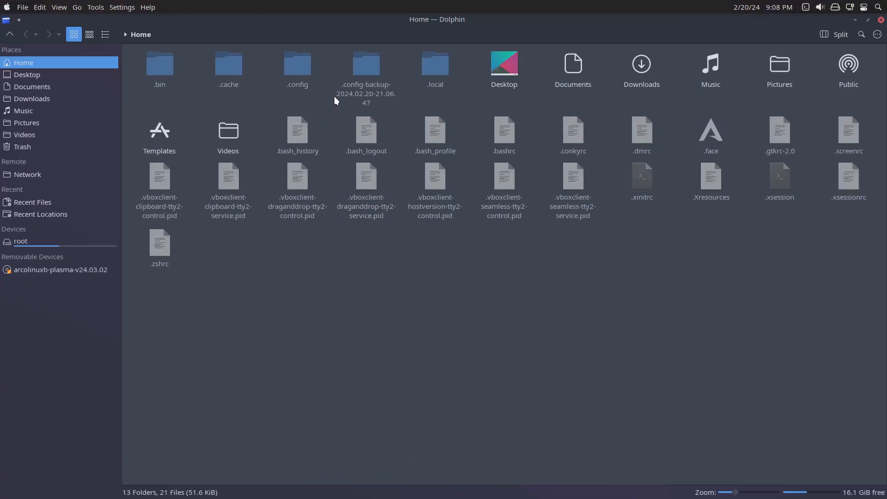
click(361, 75)
key(Delete)
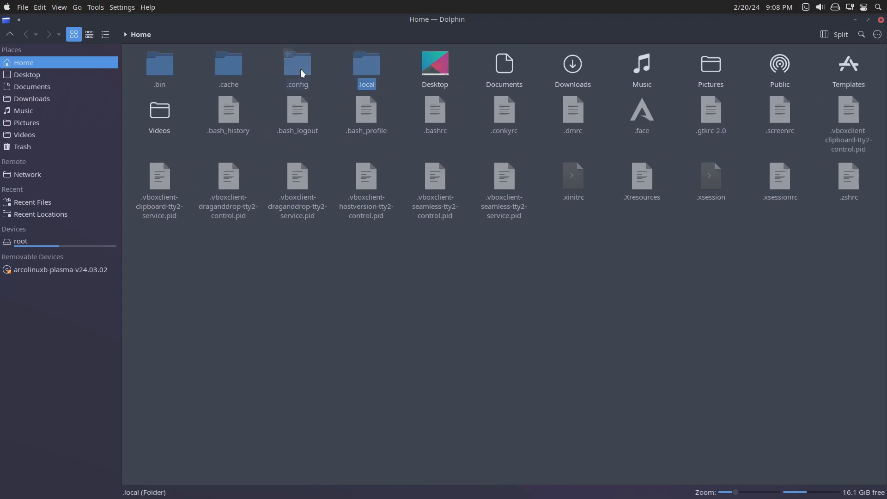
click(299, 69)
right_click(303, 71)
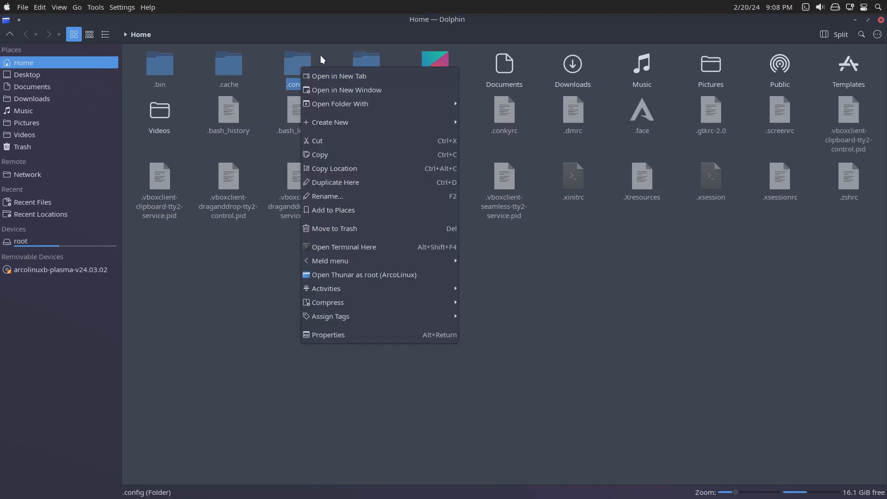
click(321, 56)
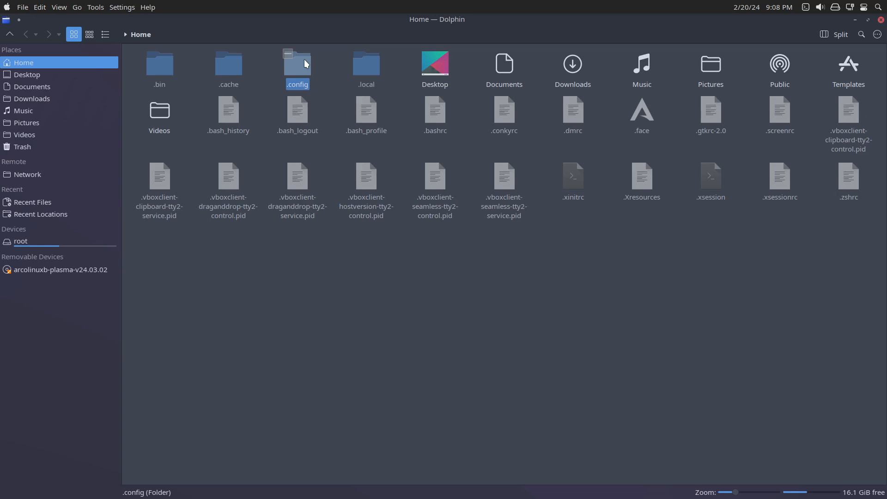
click(328, 51)
Copy the .config folder within the home directory under the name .config-backup.
click(303, 65)
key(ctrl+c)
key(ctrl+v)
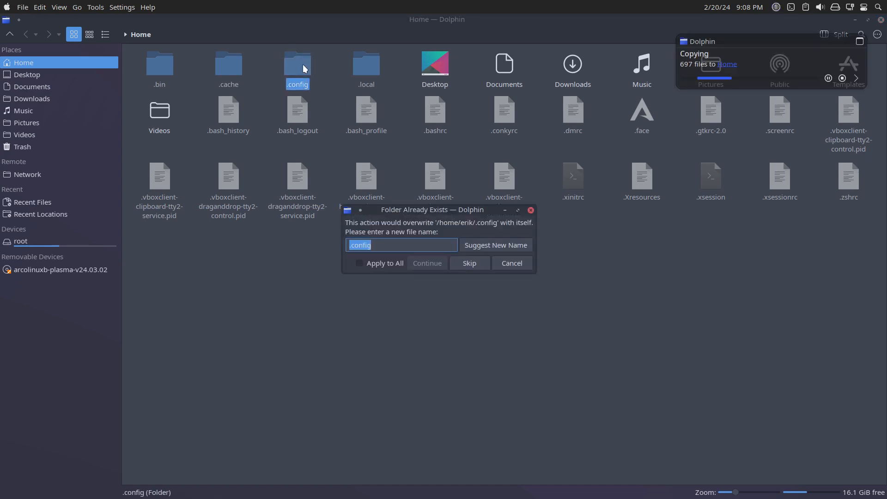
key(End)
text(-backu)
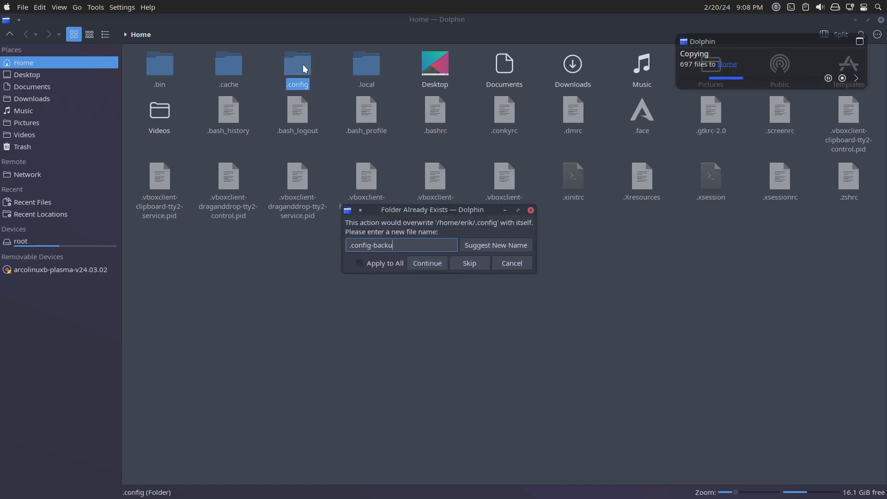
text(p)
key(Return)
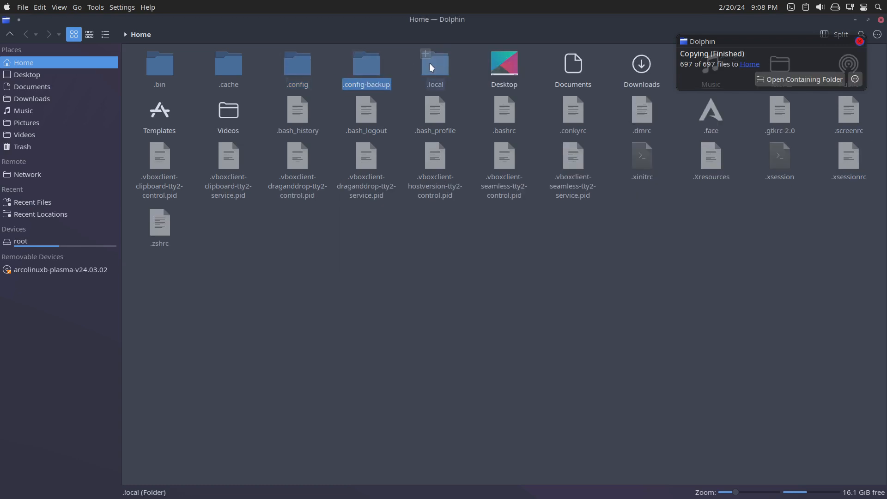
Copy the .local folder within the home directory under the name .local-backup.
click(430, 65)
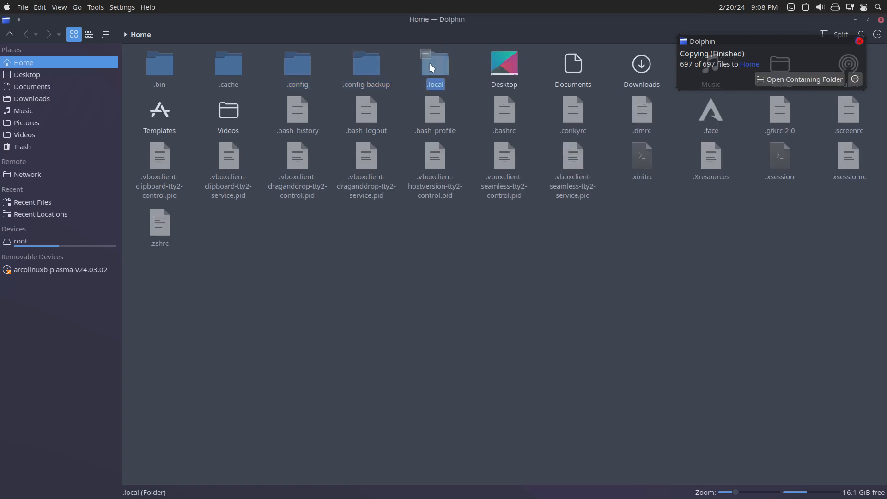
key(ctrl+c)
key(ctrl+v)
key(End)
text(-)
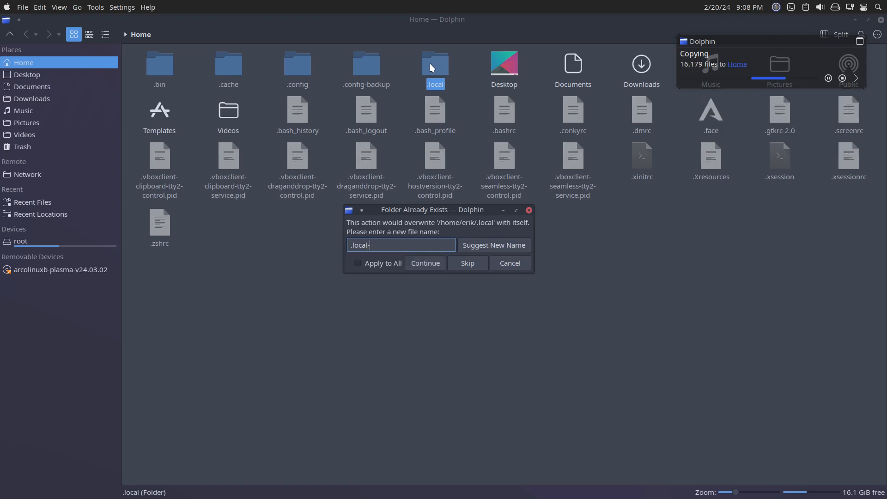
text(backup)
key(Return)
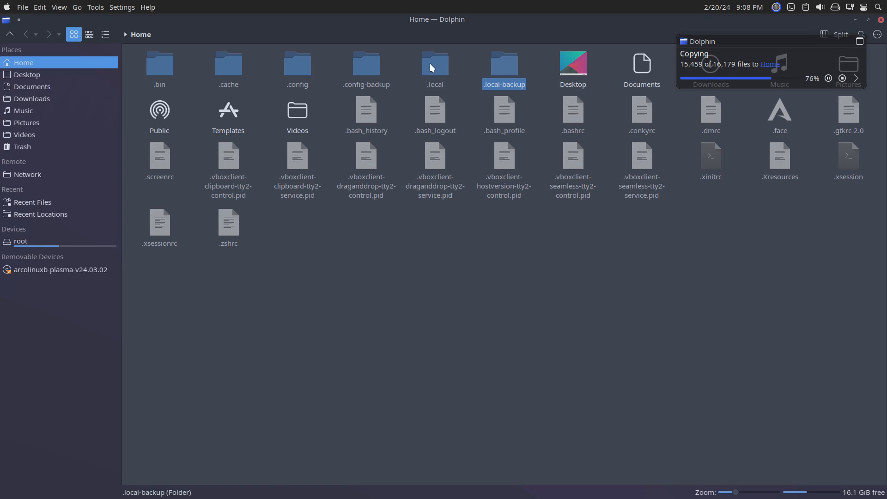
Look through the .cache folder's contents, return to the folder above the home directory, and close the file manager.
click(237, 70)
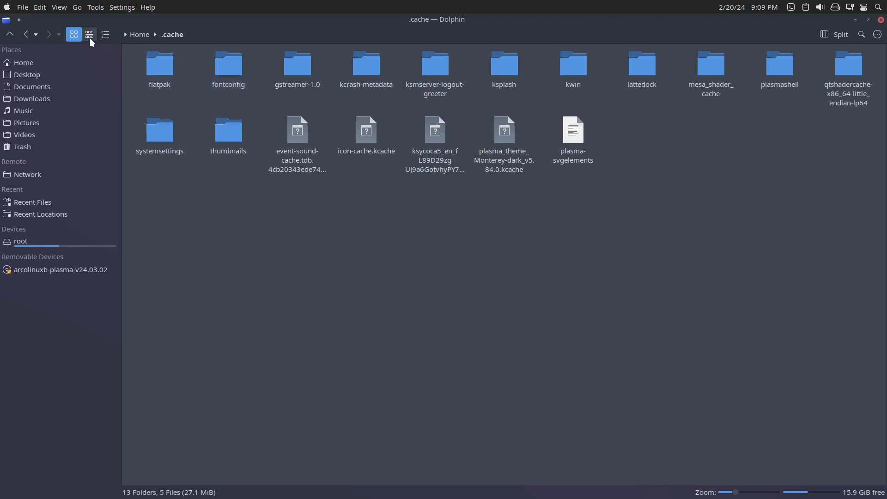
click(135, 34)
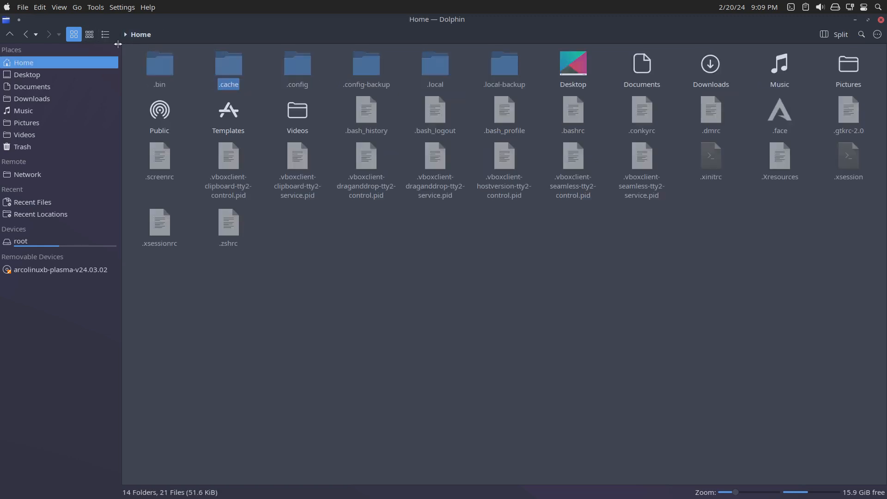
click(9, 35)
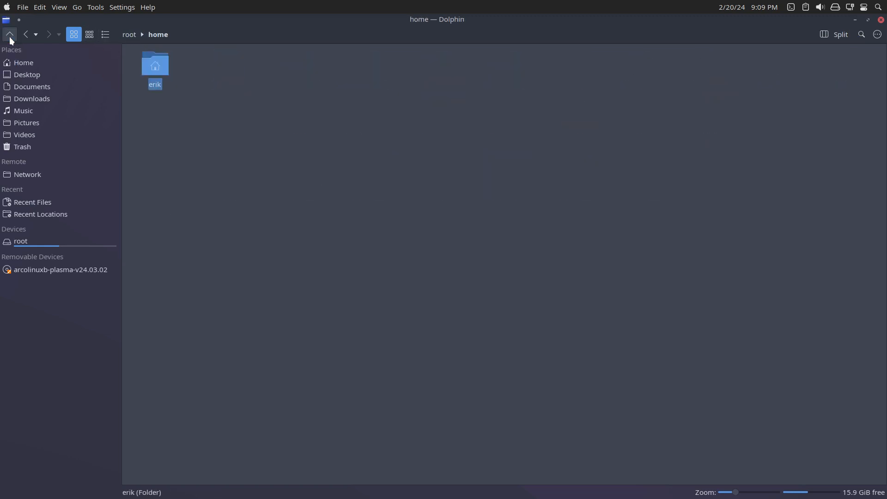
click(881, 21)
Test showing and hiding the drop-down terminal, including from its system tray entry.
key(F12)
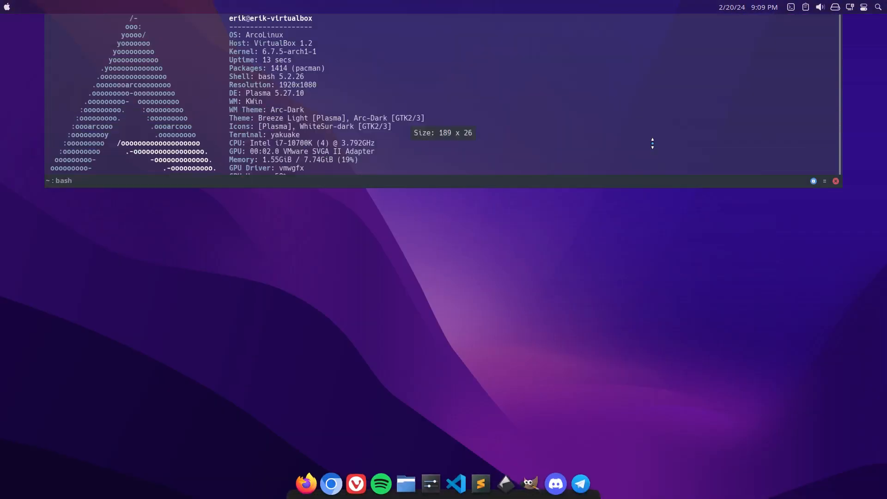
key(F12)
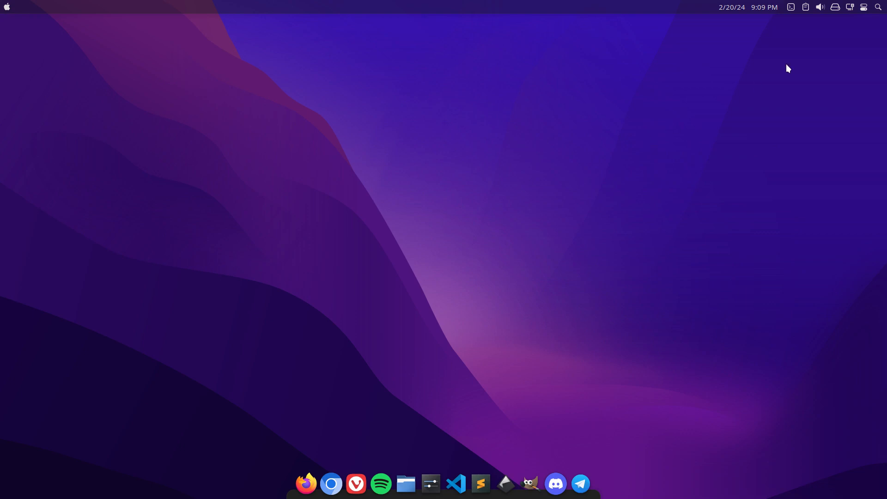
click(790, 8)
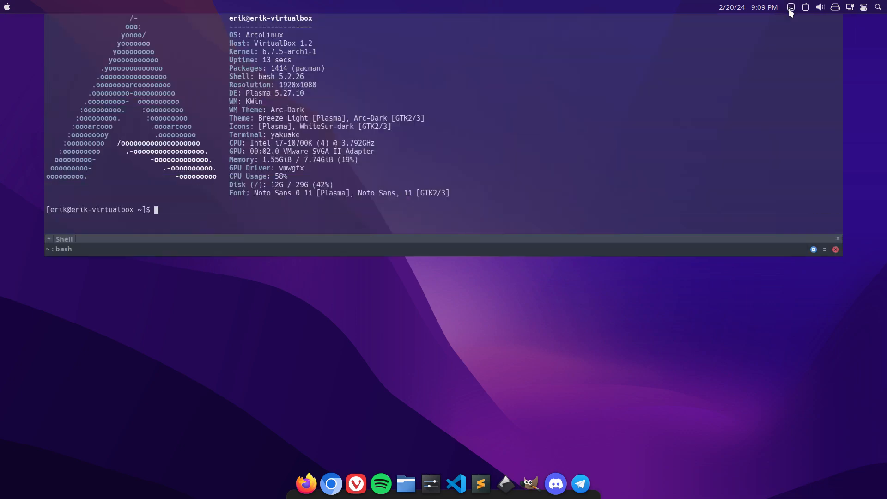
click(789, 8)
Check Yakuake's Behavior settings, including the system tray icon option, accept the dialog without changes, and hide the terminal.
click(791, 9)
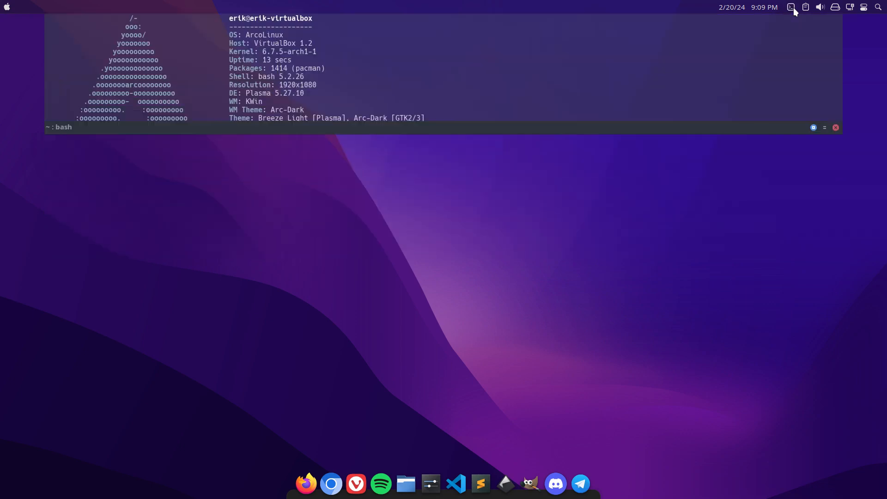
click(825, 249)
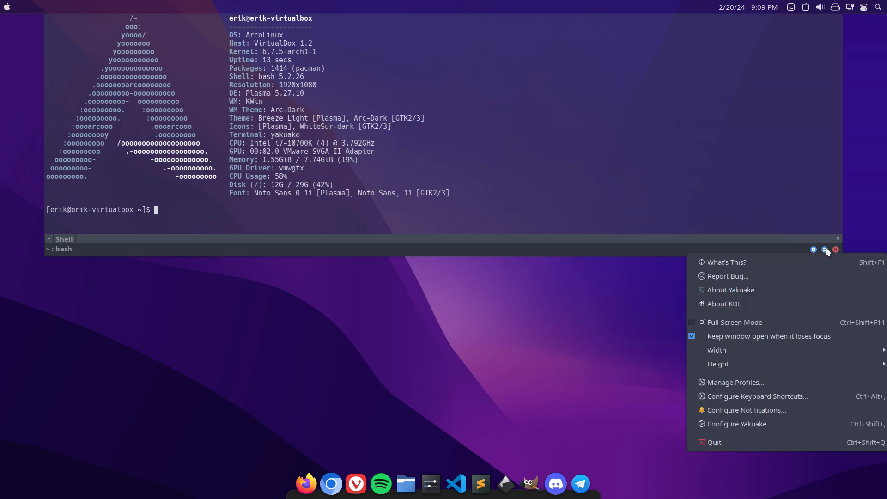
click(787, 421)
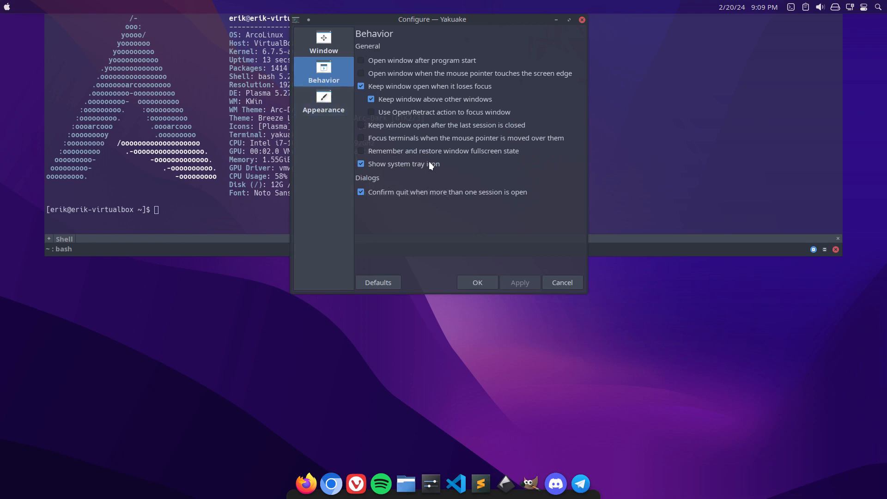
click(467, 283)
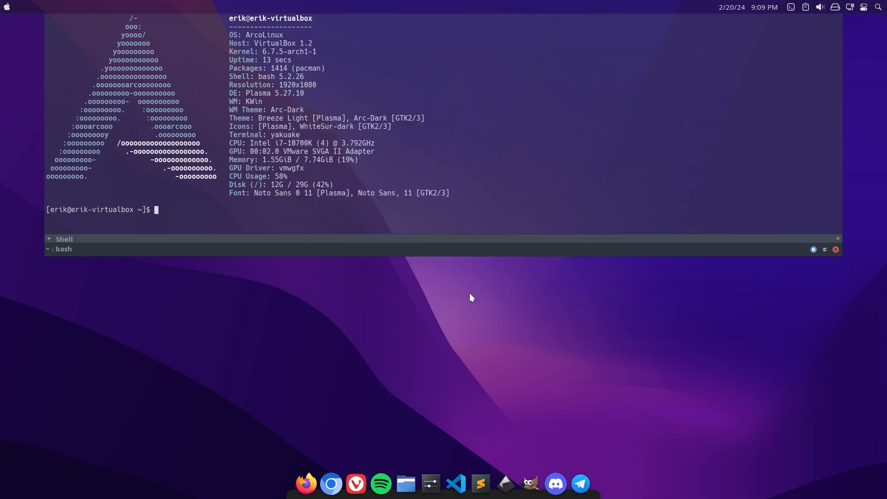
key(F12)
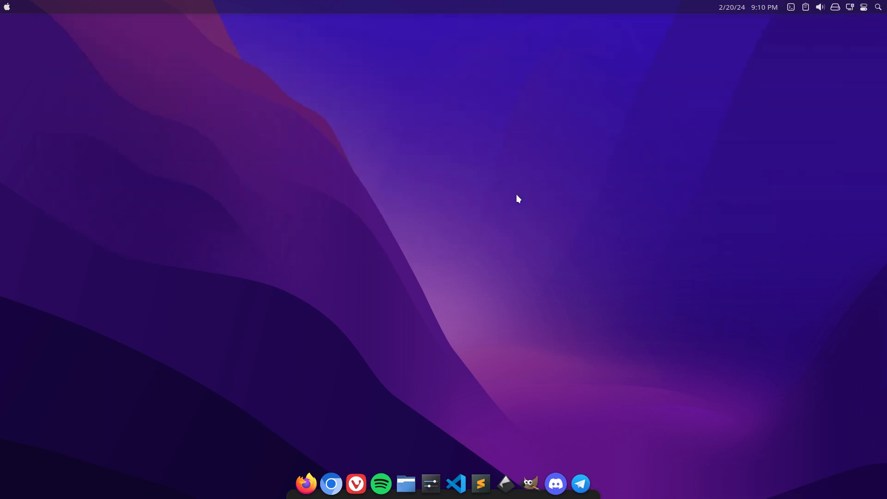
click(7, 7)
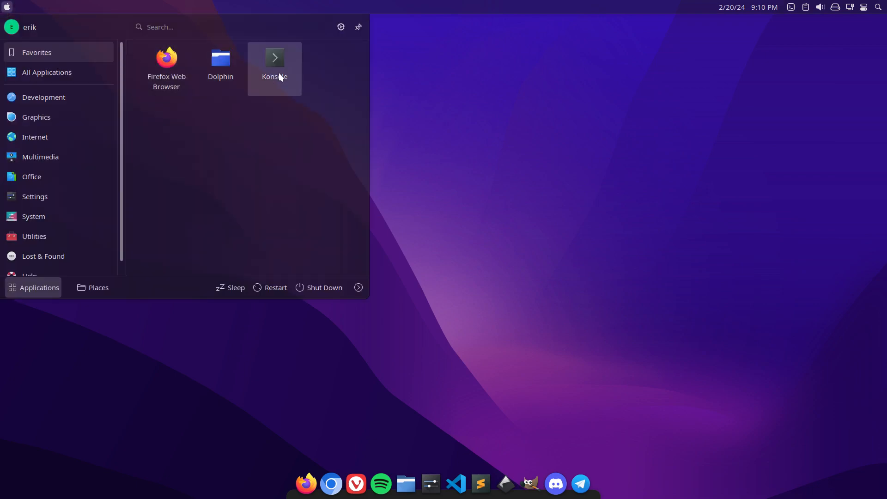
mouse_move(69, 197)
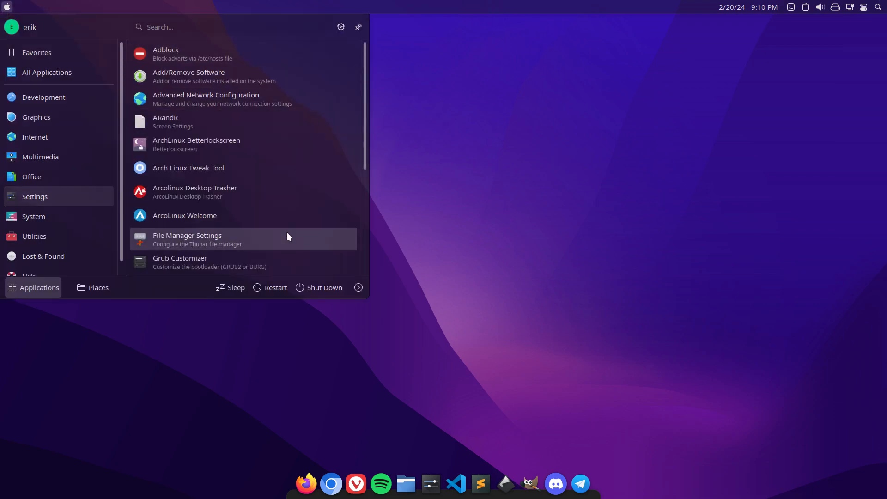
click(500, 177)
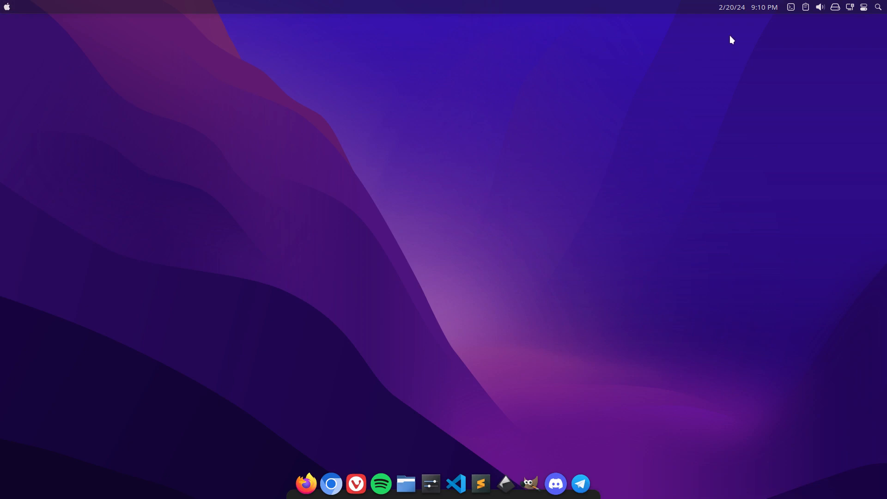
Set the desktop's wallpaper type to Slideshow, apply it, and close the desktop folder settings.
right_click(511, 58)
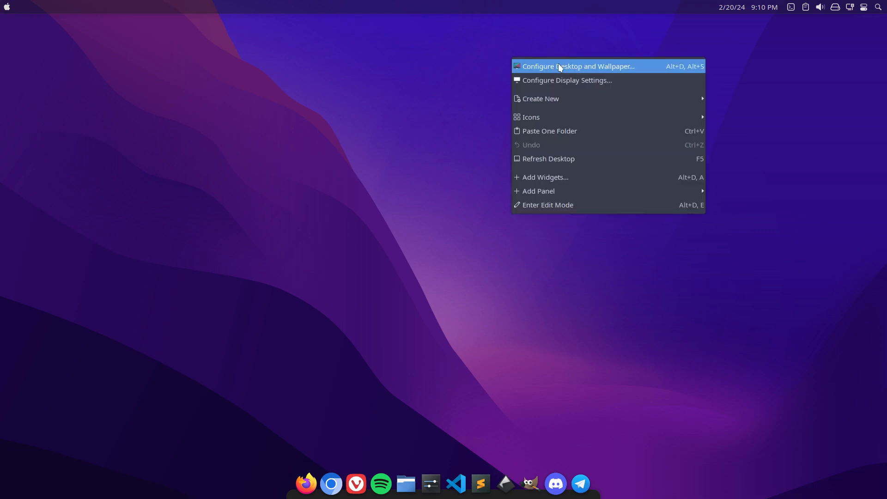
click(581, 67)
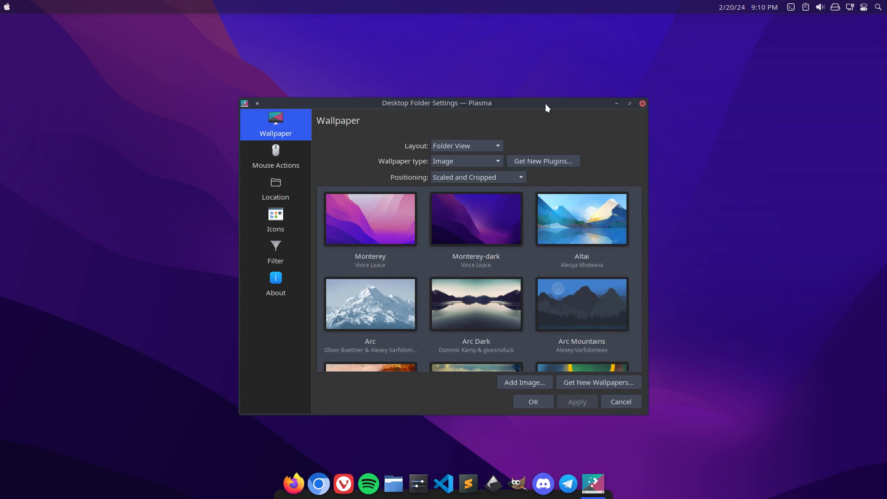
drag(545, 103, 488, 54)
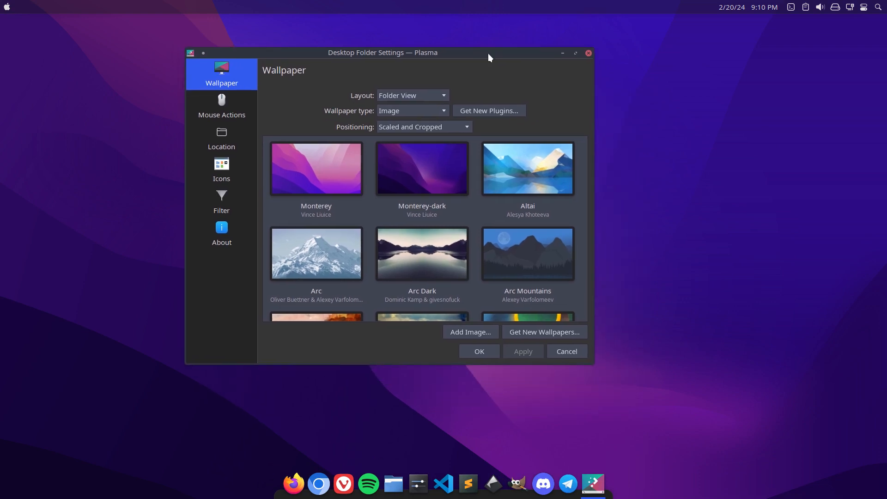
click(430, 112)
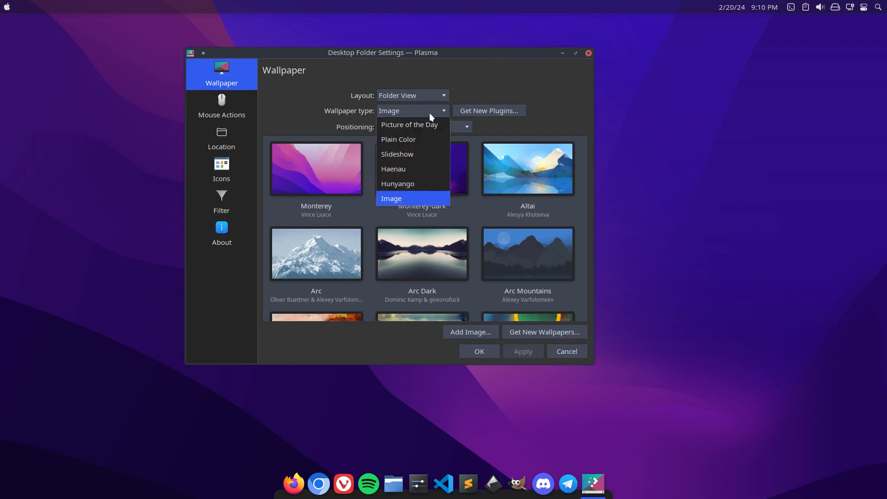
click(423, 155)
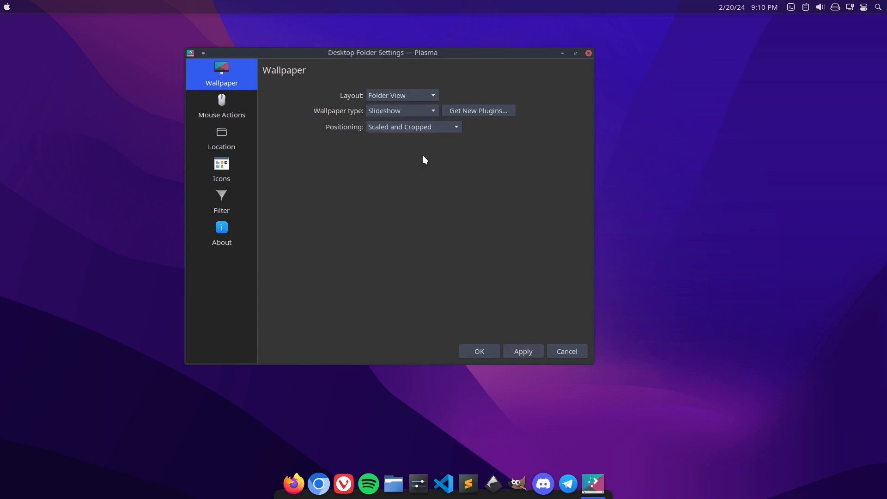
click(523, 350)
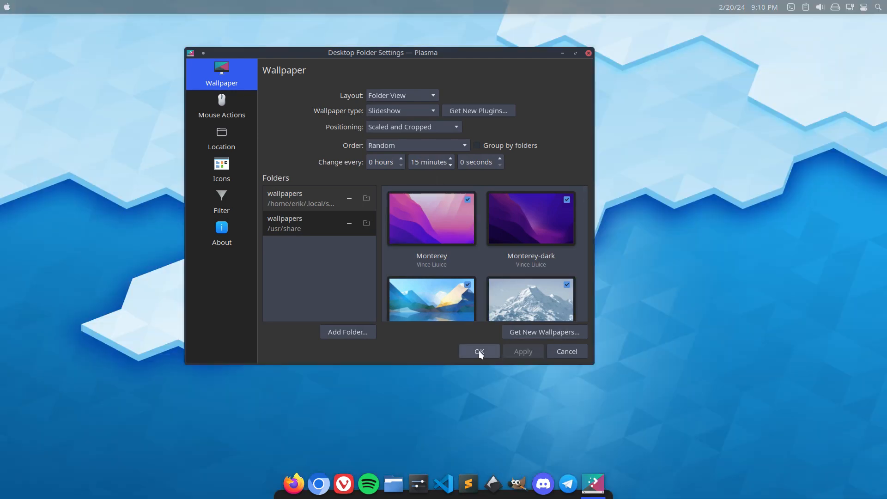
click(479, 351)
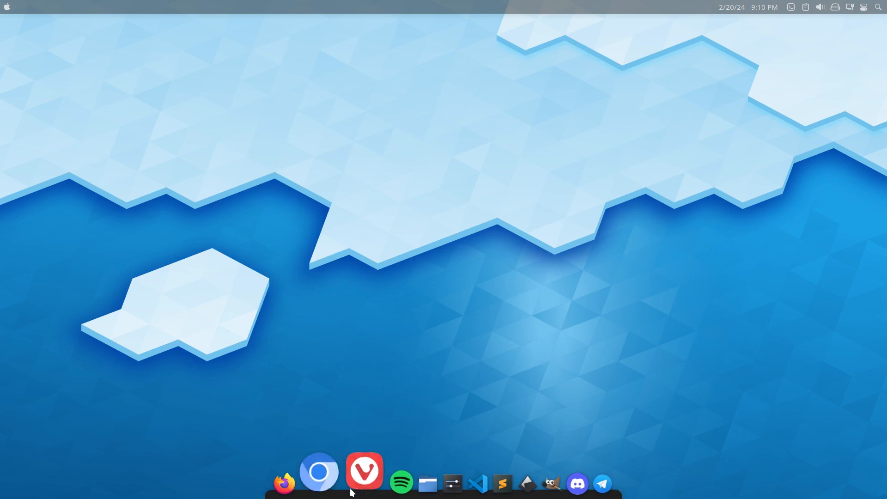
Open the home directory in the file manager and compare the .config and .config-backup folders in Meld.
click(403, 475)
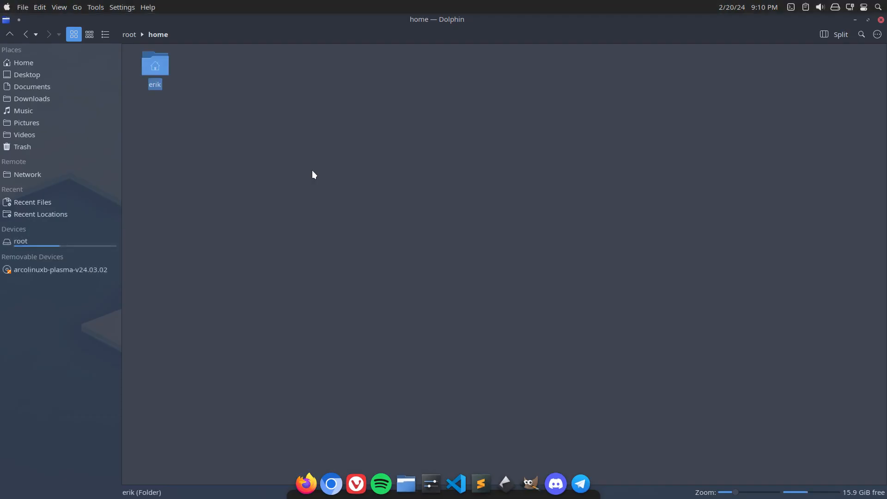
double_click(154, 69)
click(300, 70)
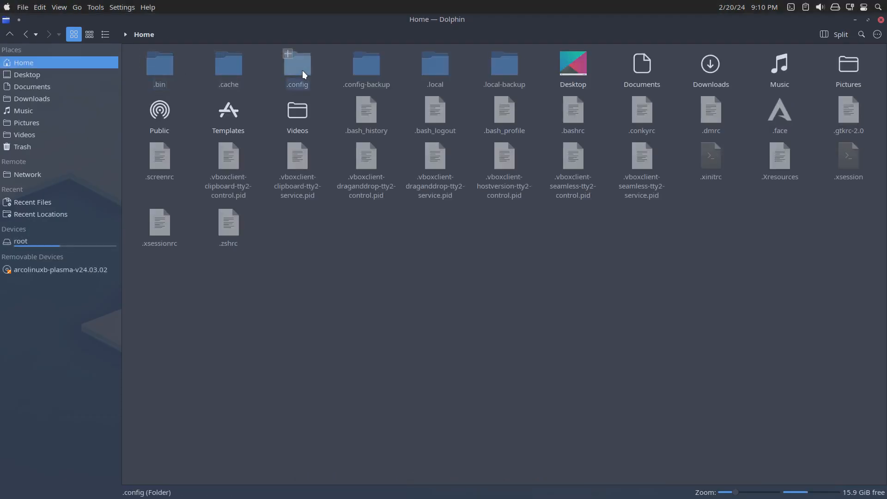
ctrl+click(370, 69)
right_click(370, 68)
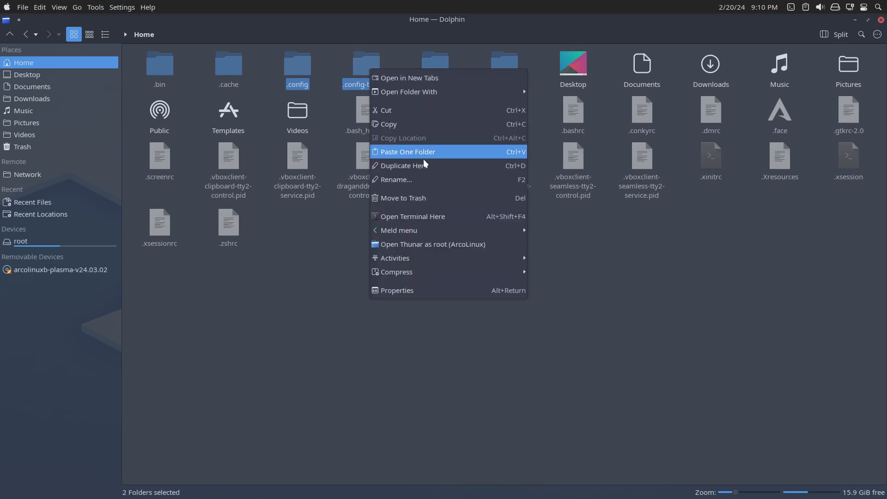
mouse_move(463, 231)
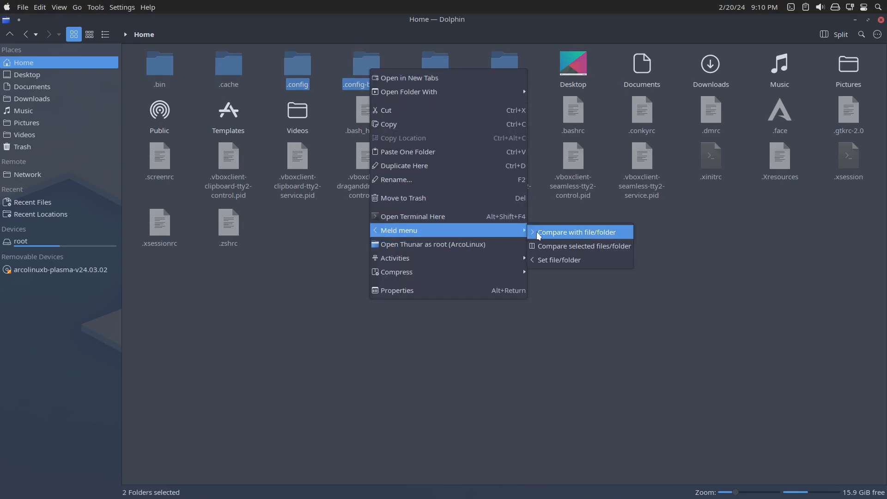
click(562, 246)
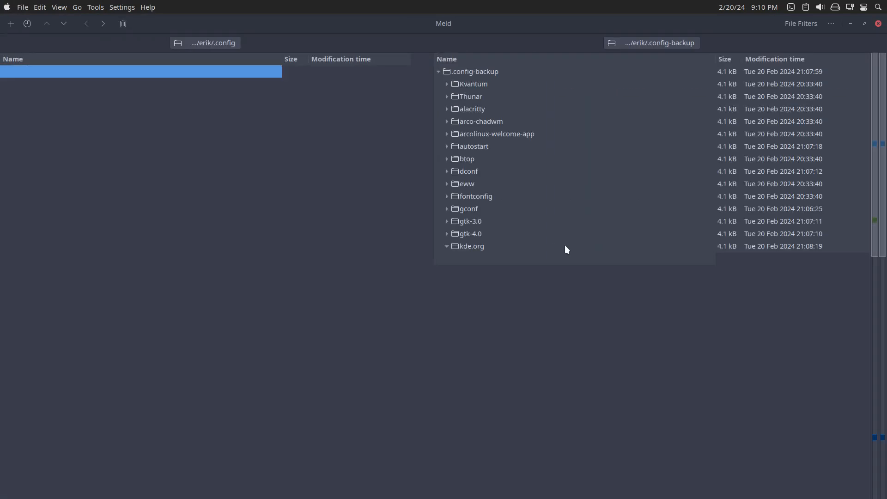
Filter identical files out of the Meld folder comparison, review the differences, and close Meld.
click(803, 23)
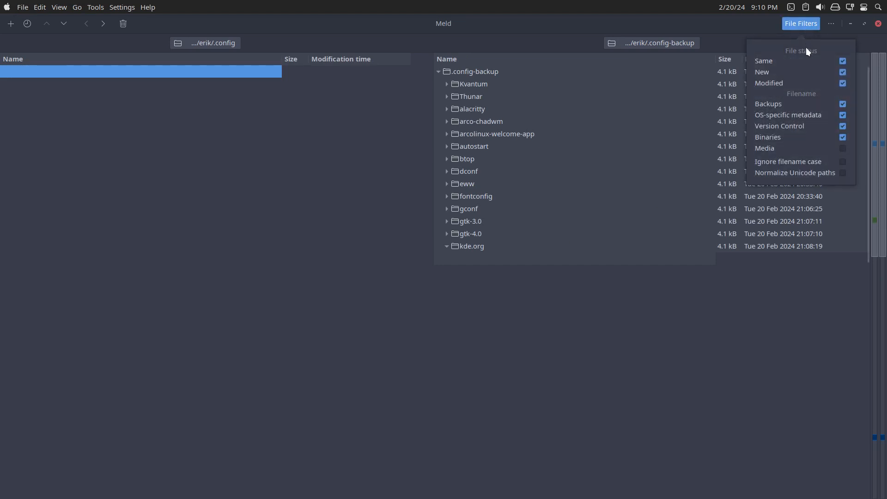
click(840, 61)
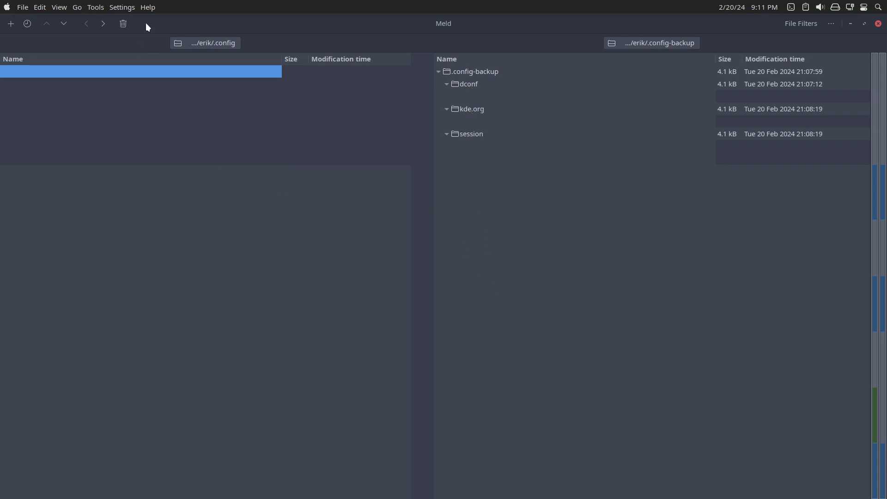
click(877, 24)
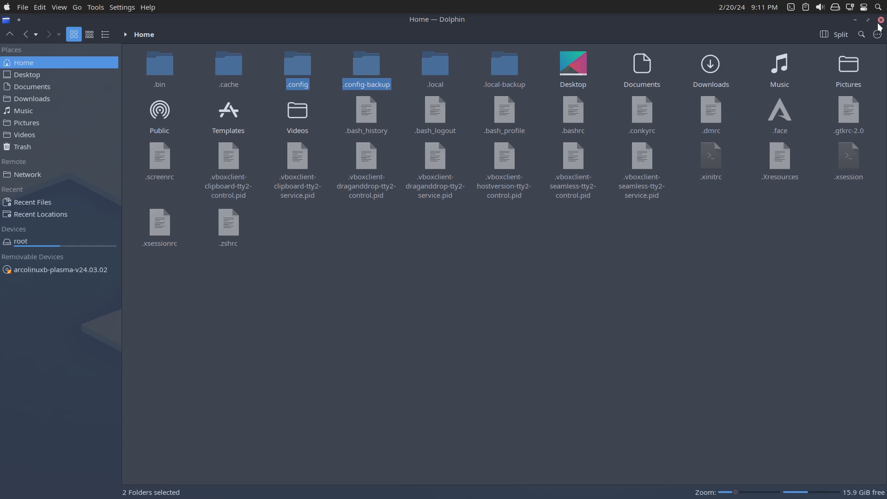
Launch Meld separately, start a new folder comparison, and tile Meld and the file manager side by side.
click(434, 69)
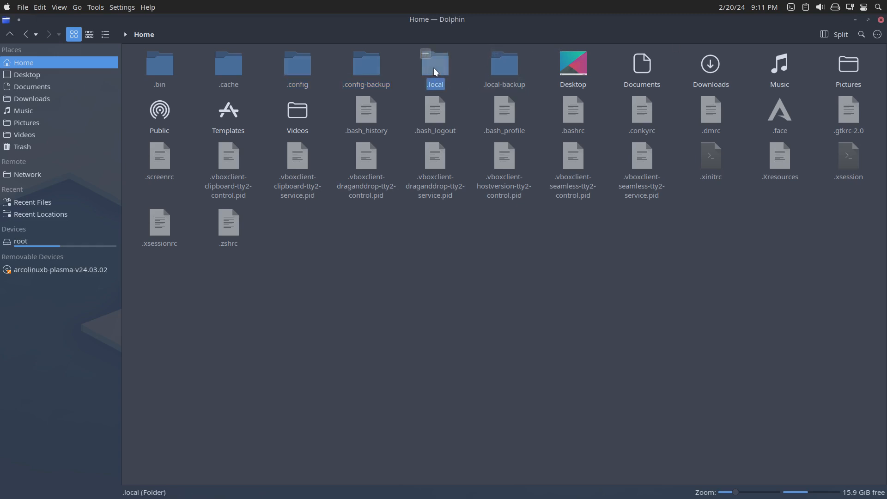
click(406, 290)
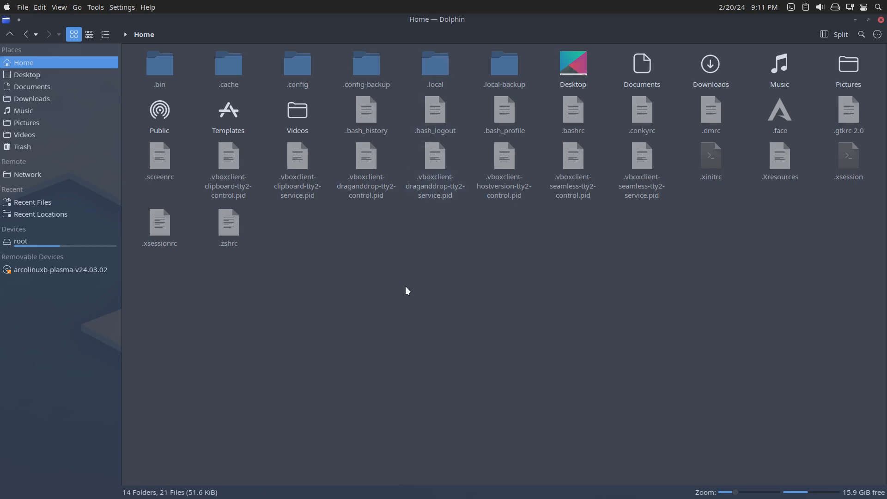
key(super+F5)
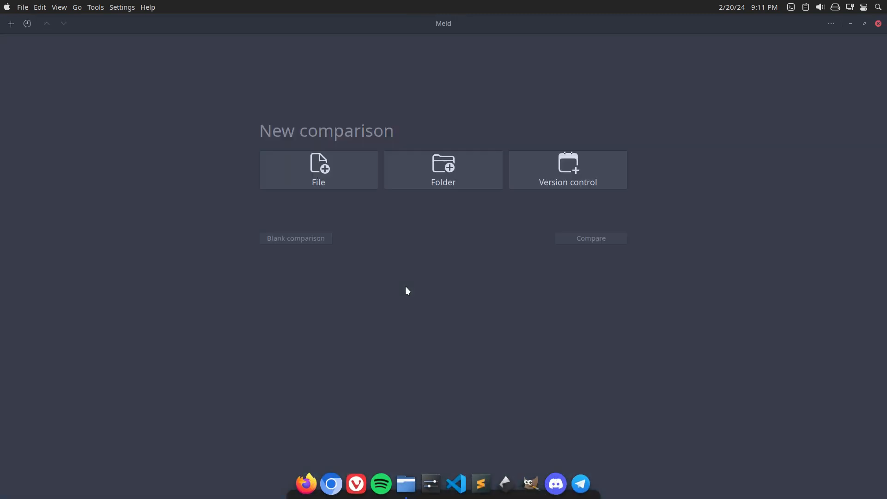
click(442, 170)
drag(458, 22, 885, 210)
drag(377, 21, 3, 199)
Compare .config with .config-backup by adding both folders to Meld's new comparison, and close Meld and the file manager.
click(324, 67)
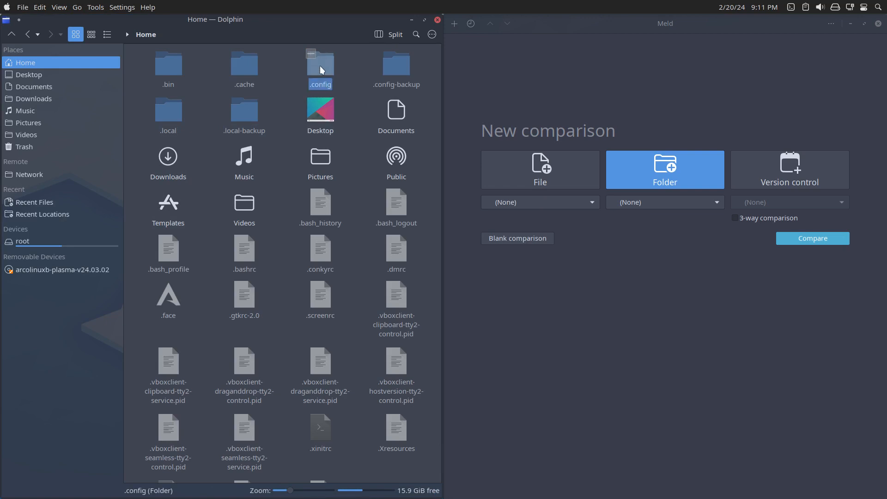
drag(324, 67, 572, 200)
drag(400, 65, 666, 205)
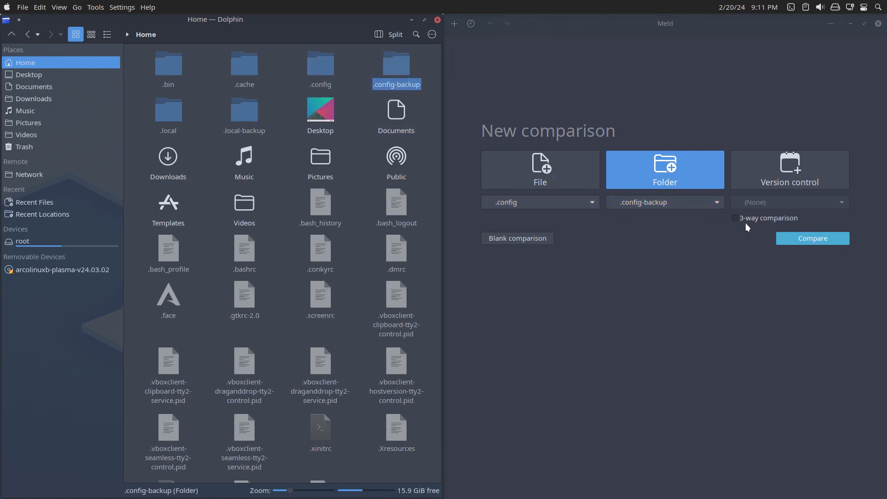
click(785, 238)
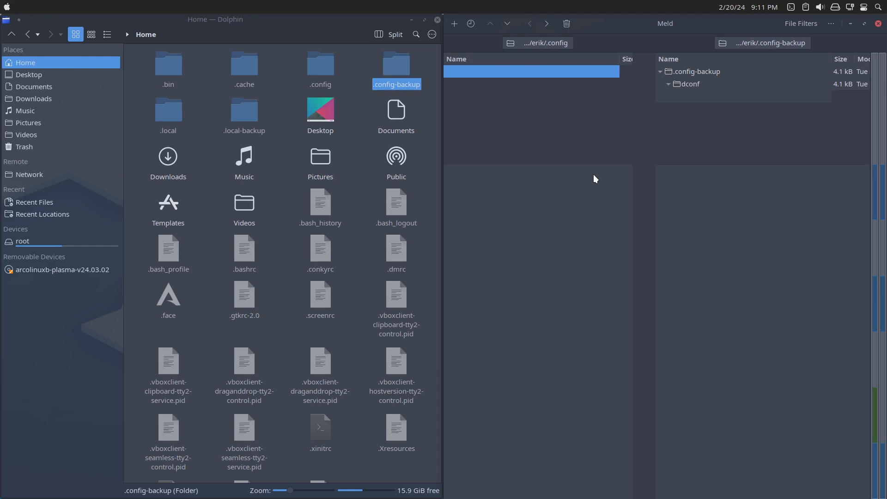
click(878, 24)
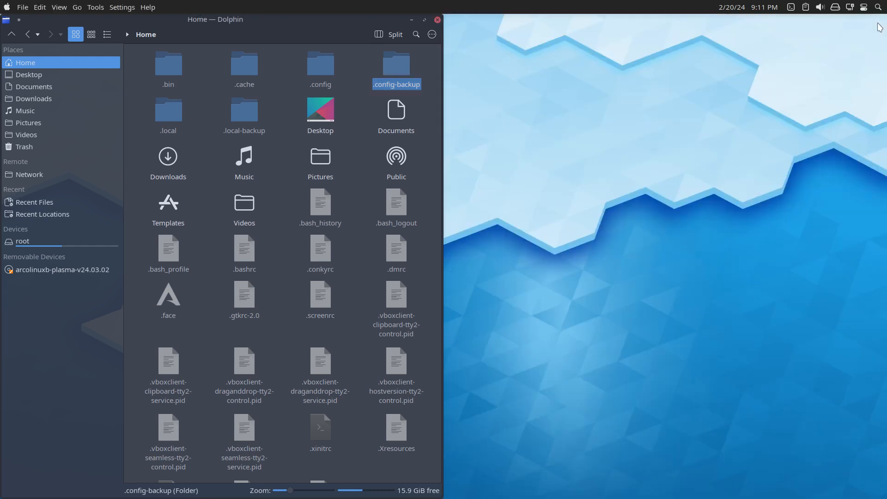
click(437, 20)
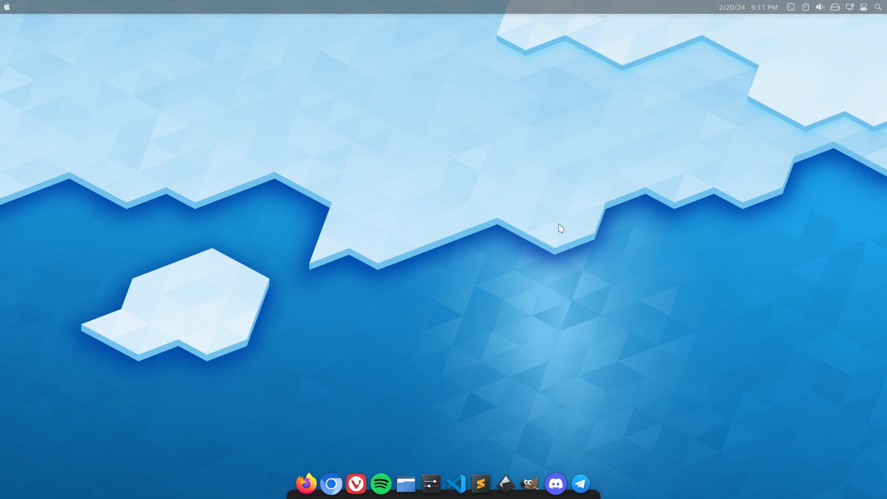
Log out and back in to the Plasma (X11) session with the account password, and hide the drop-down terminal.
key(ctrl+alt+Delete)
click(549, 288)
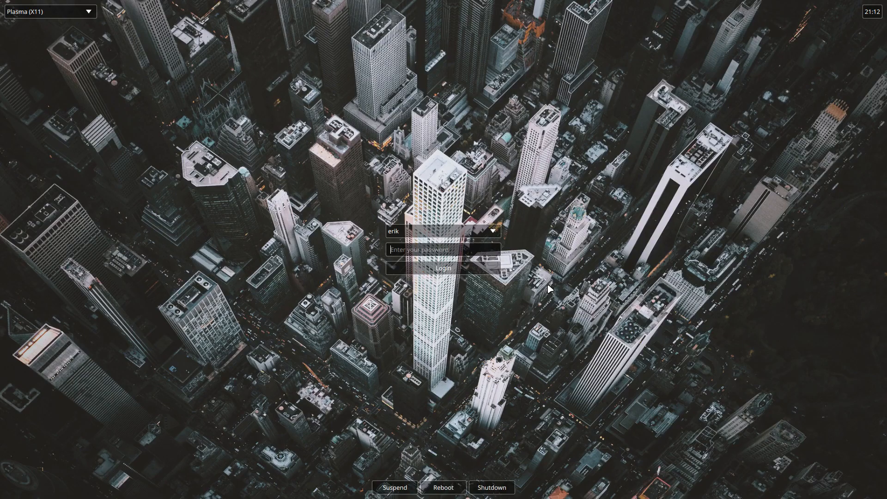
text(••••)
key(Return)
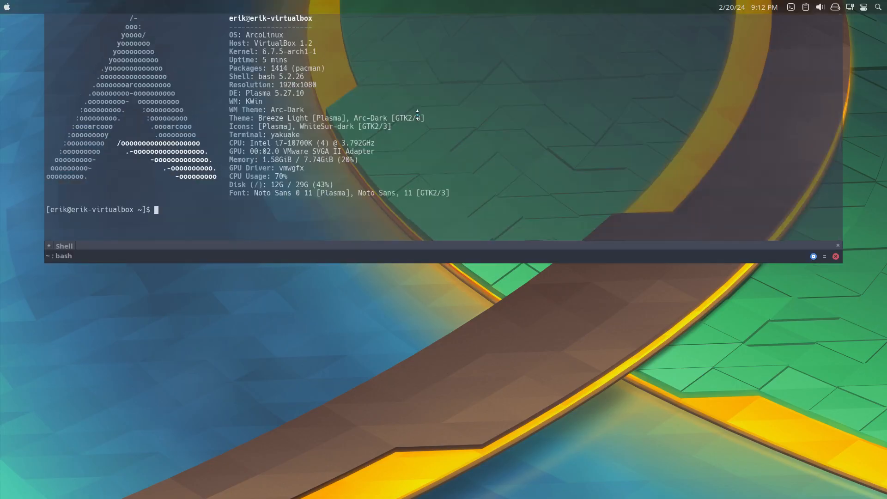
key(F12)
Reopen the home directory, compare .config and .config-backup again through the Meld menu, and close both windows.
key(super+e)
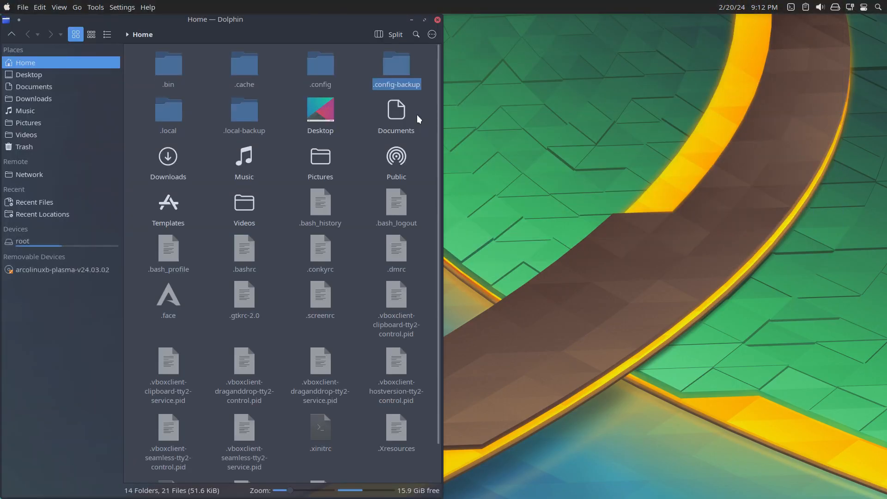
ctrl+click(320, 67)
right_click(319, 66)
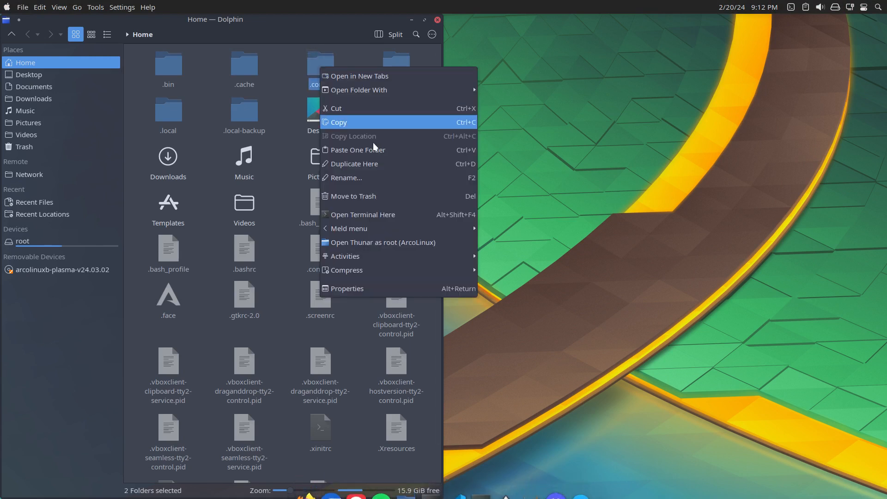
mouse_move(394, 233)
click(526, 242)
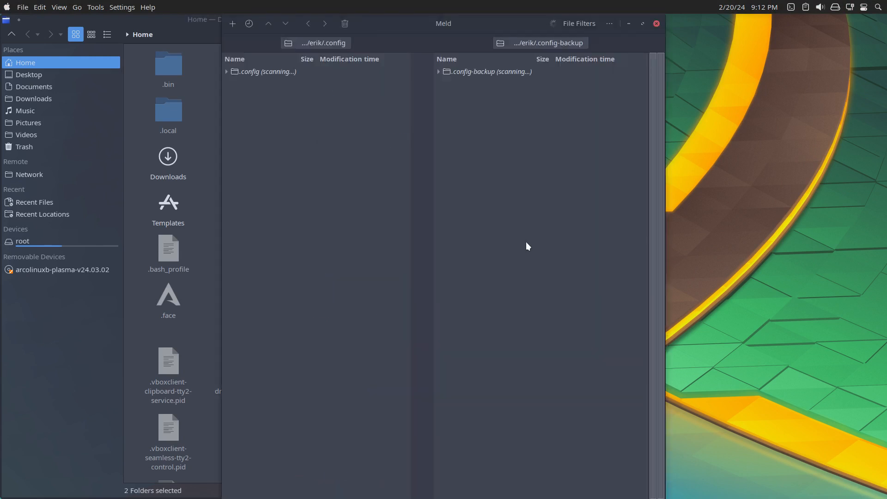
click(656, 24)
click(437, 20)
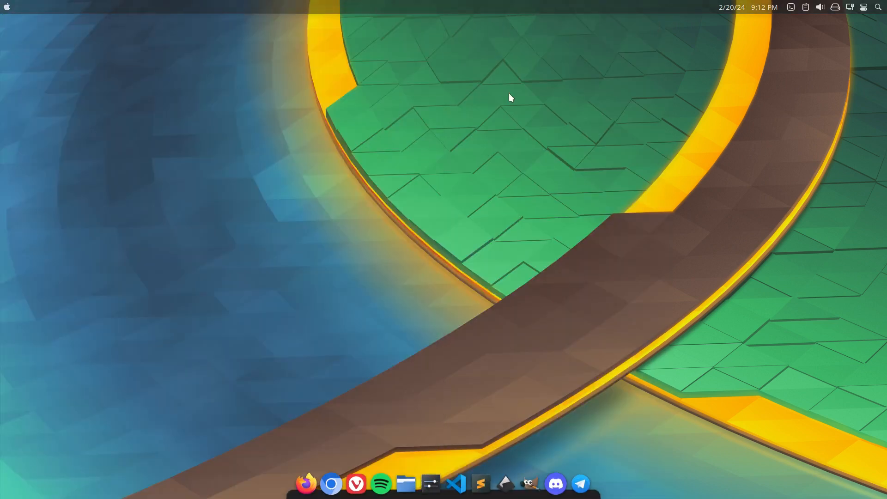
Log out of the Plasma session and select the Chadwm session on the login screen.
key(ctrl+alt+Delete)
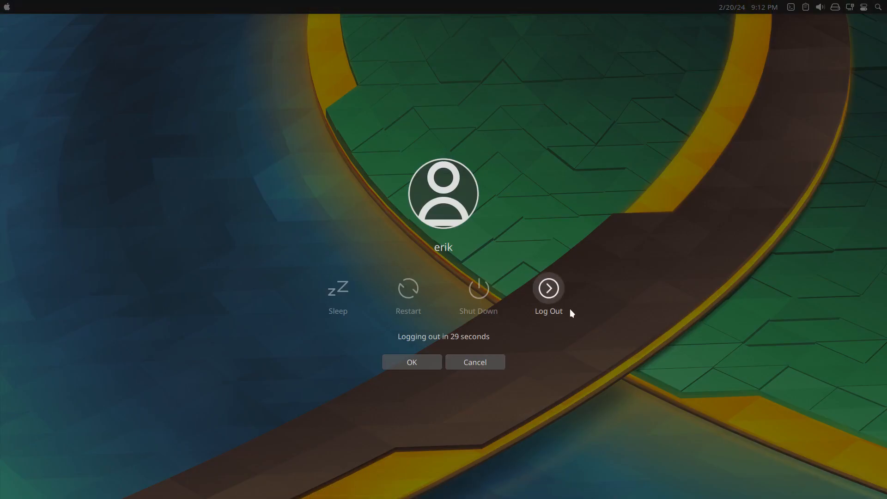
click(550, 291)
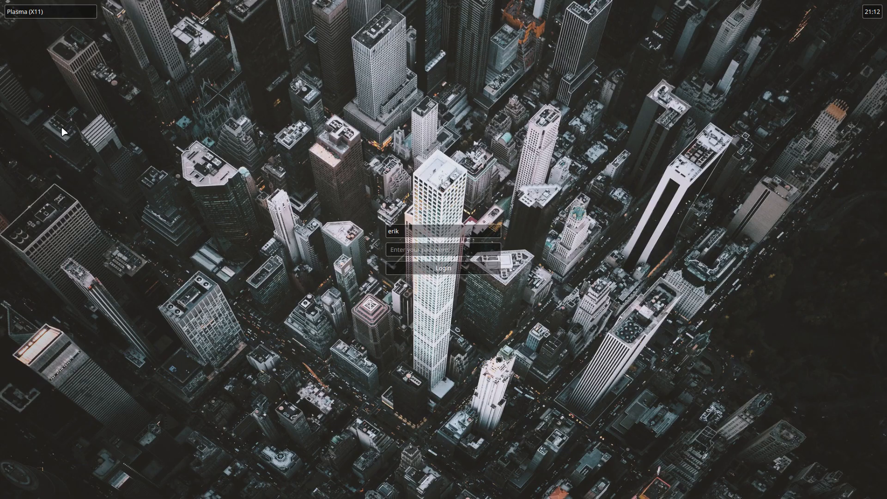
click(45, 10)
click(42, 33)
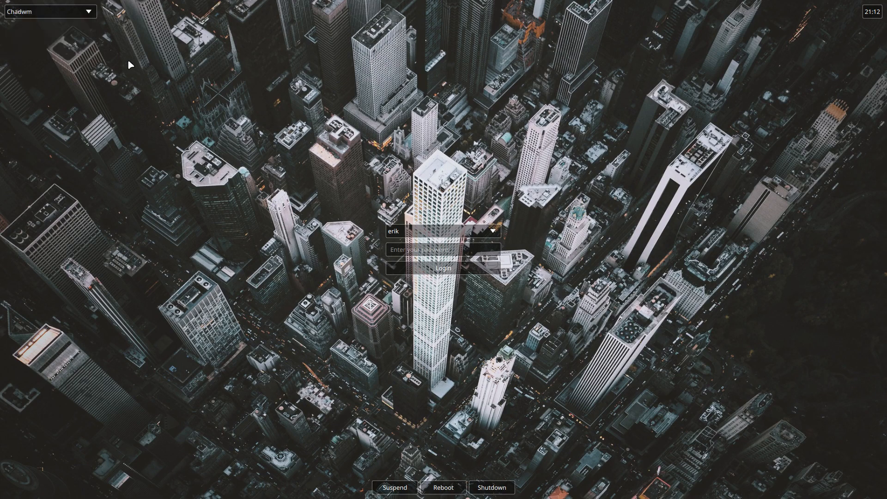
Log in to the Chadwm session with the account password, and check the wired network connection's menu without changing anything.
click(410, 249)
text(******)
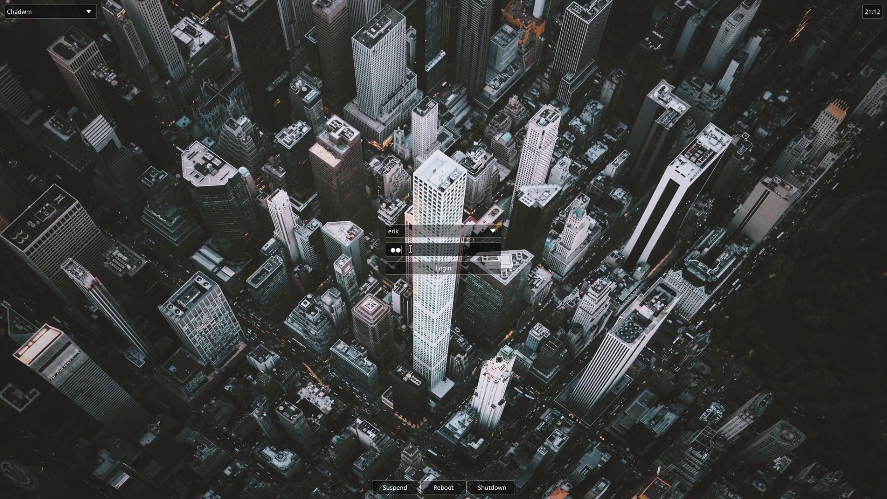
key(Return)
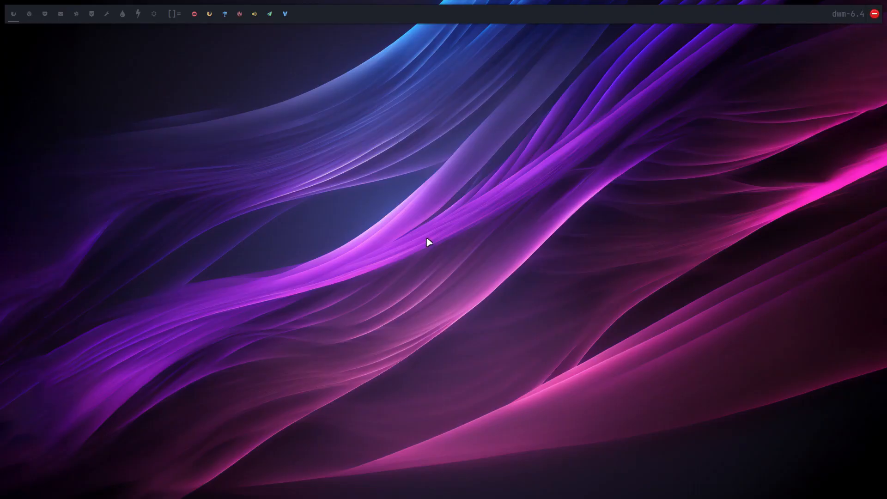
click(874, 15)
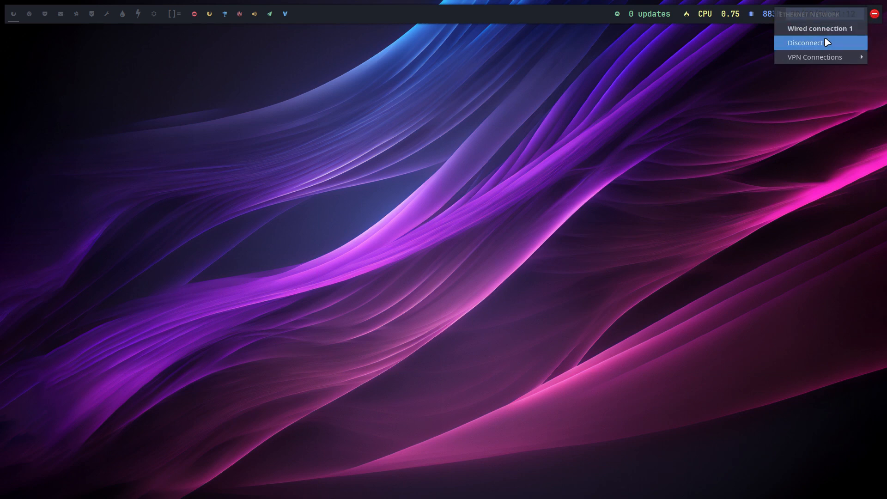
mouse_move(828, 60)
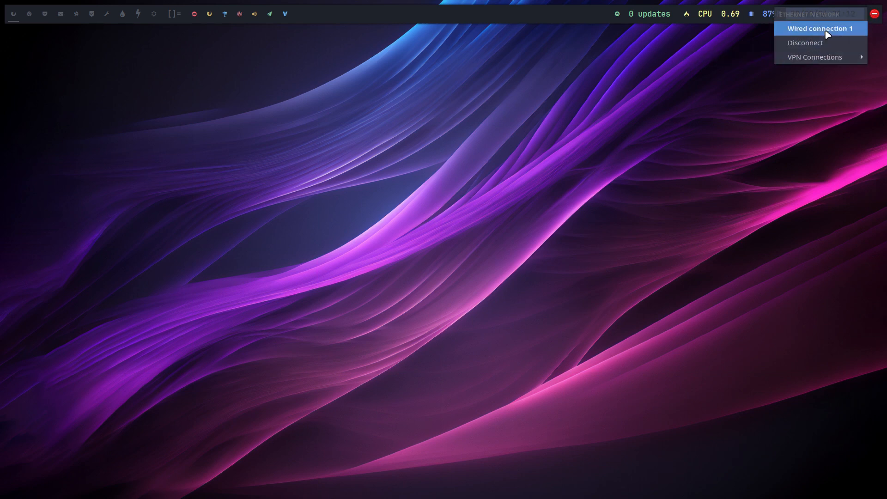
click(521, 216)
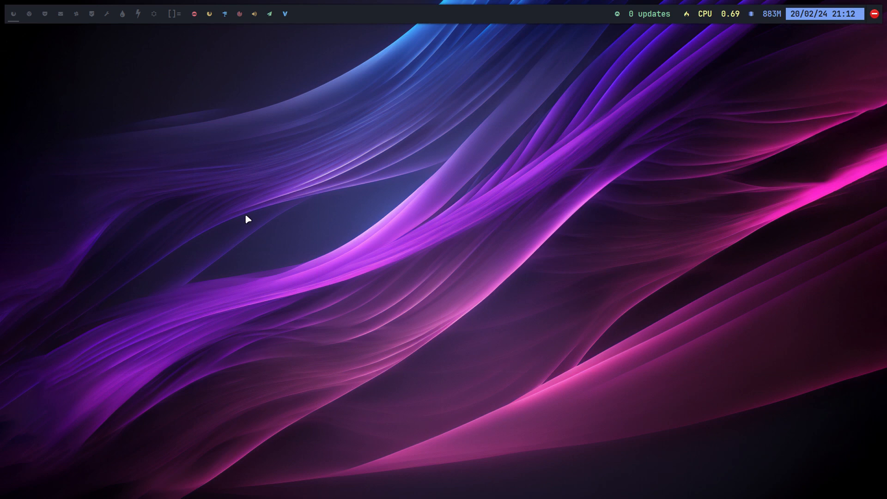
Open a terminal and try to launch the Thunar file manager with the command thunar.
key(super+Return)
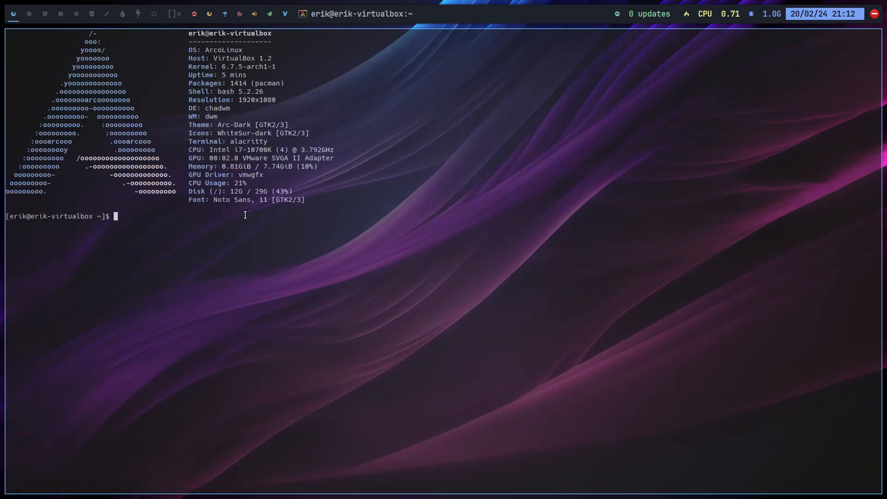
key(Return)
text(thunar)
key(Return)
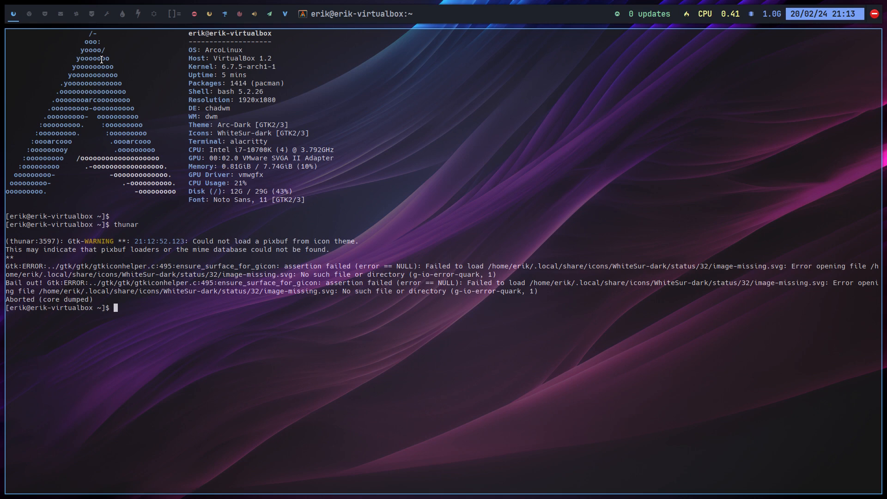
Test window tiling by opening additional terminals, and close all terminal windows.
key(super+Return)
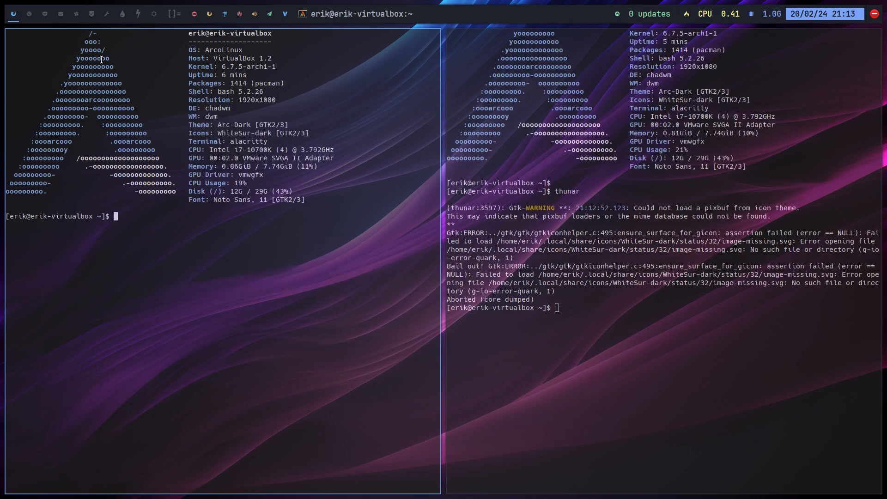
key(super+Return)
key(super+Return)
text(A)
key(super+q)
key(super+q)
key(super+q)
key(super+q)
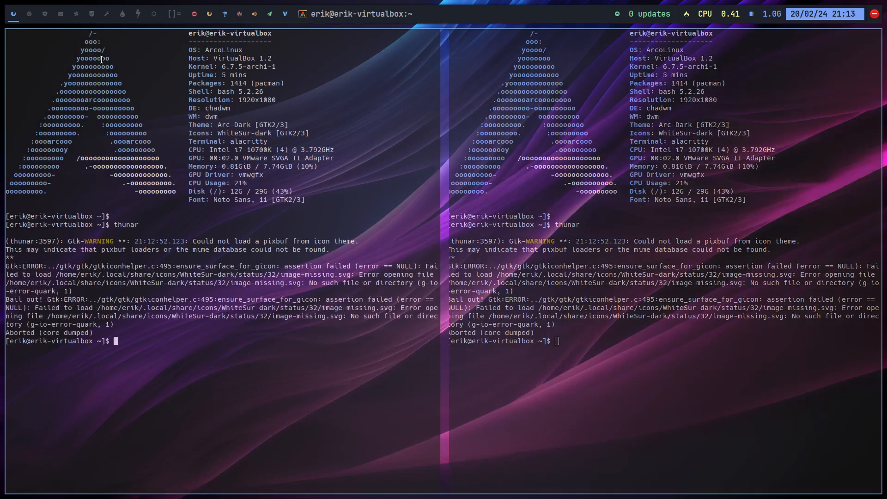
key(super+shift+x)
key(Return)
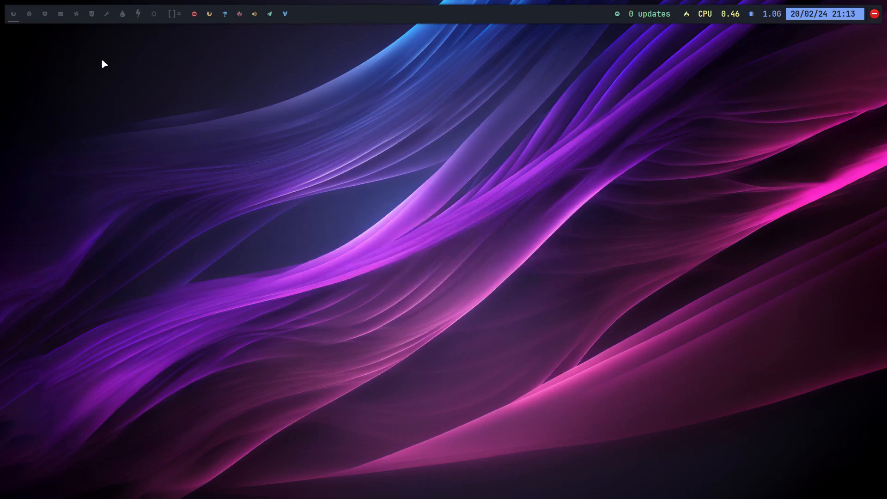
View the full-screen application launcher and dismiss it, and start Firefox, Discord, Telegram and Vivaldi.
key(super+x)
key(Escape)
key(super+F12)
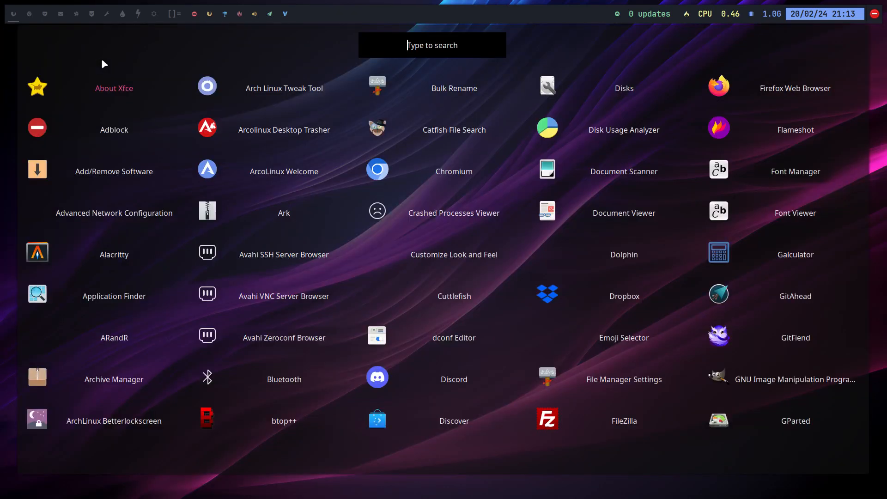
key(Escape)
key(super+shift+d)
key(Escape)
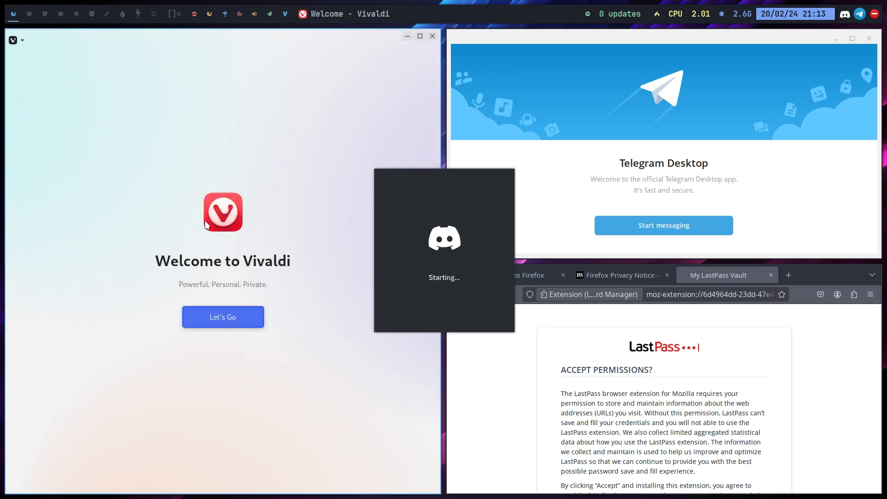
Close all open application windows, confirming Vivaldi's exit with "Do not show confirmation again" enabled.
key(super+q)
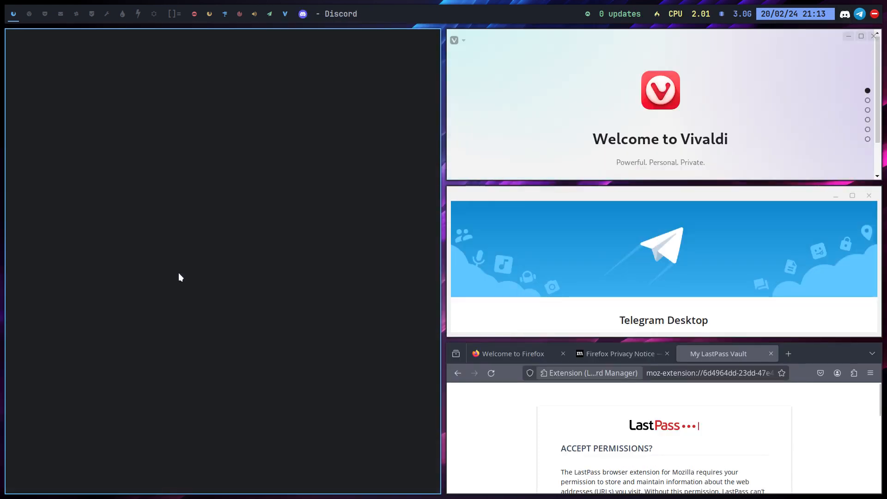
key(super+q)
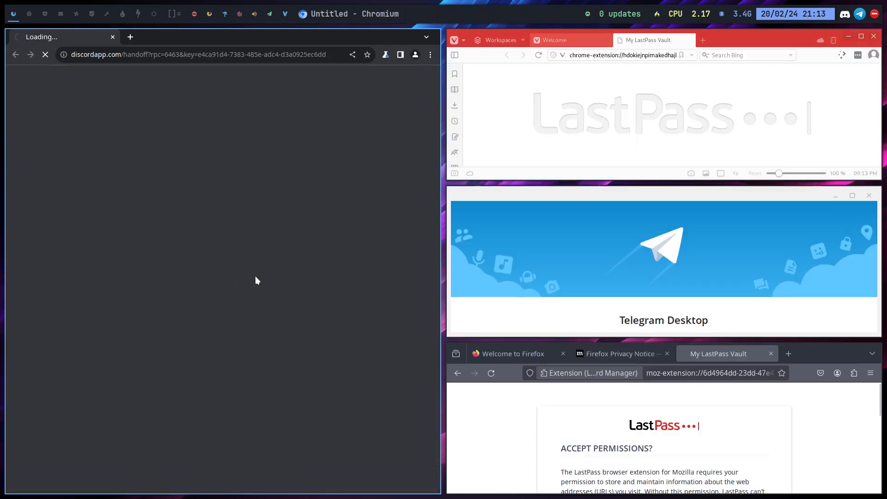
key(super+q)
click(208, 281)
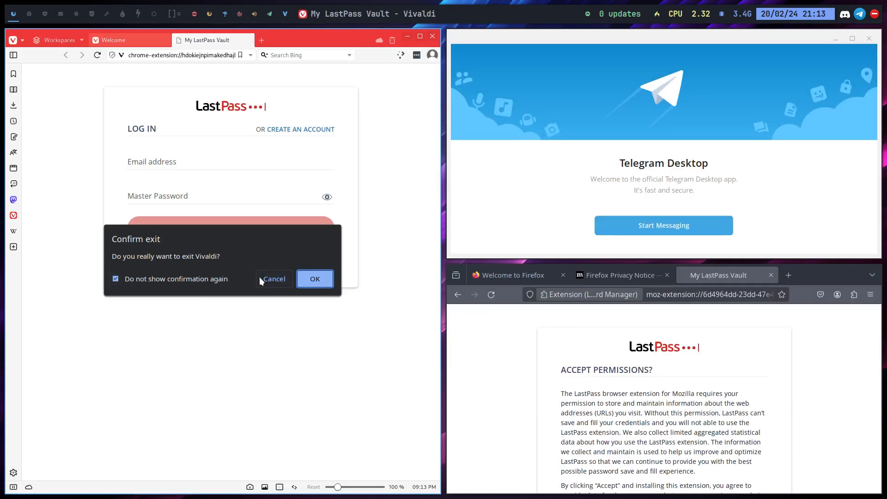
click(322, 280)
key(super+q)
key(super+q)
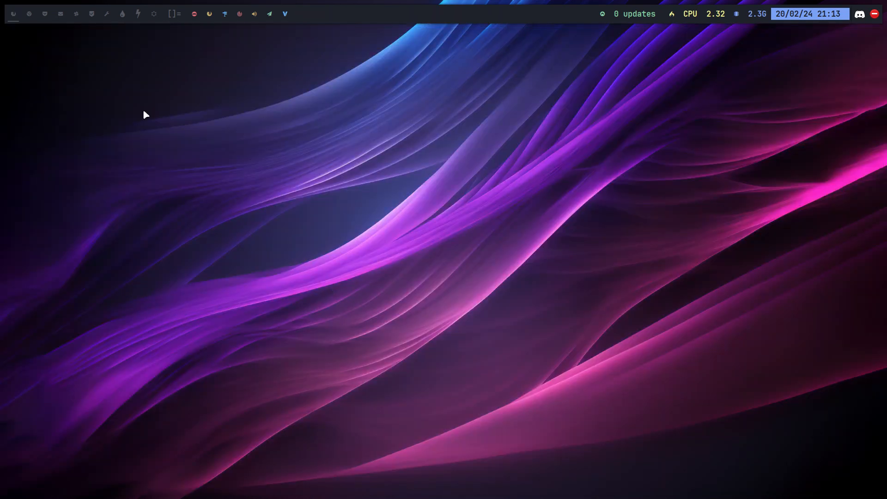
Log out of the Chadwm session and select the Plasma (X11) session on the login screen.
key(super+x)
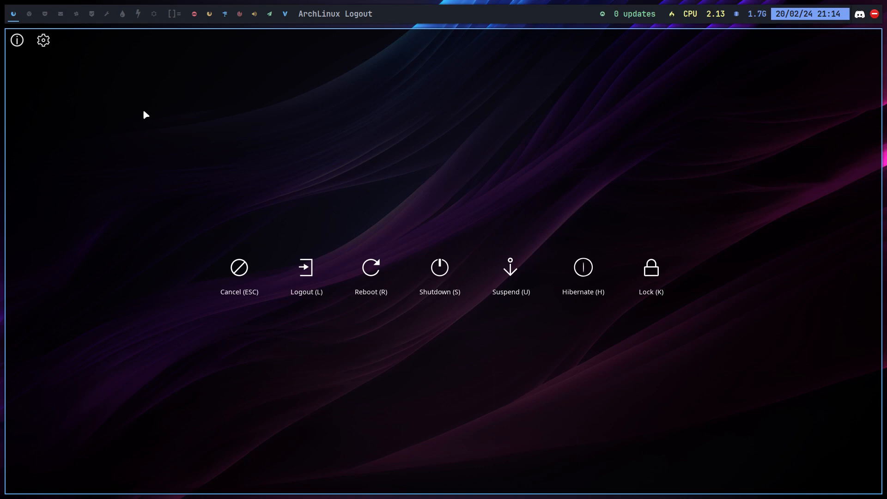
click(303, 267)
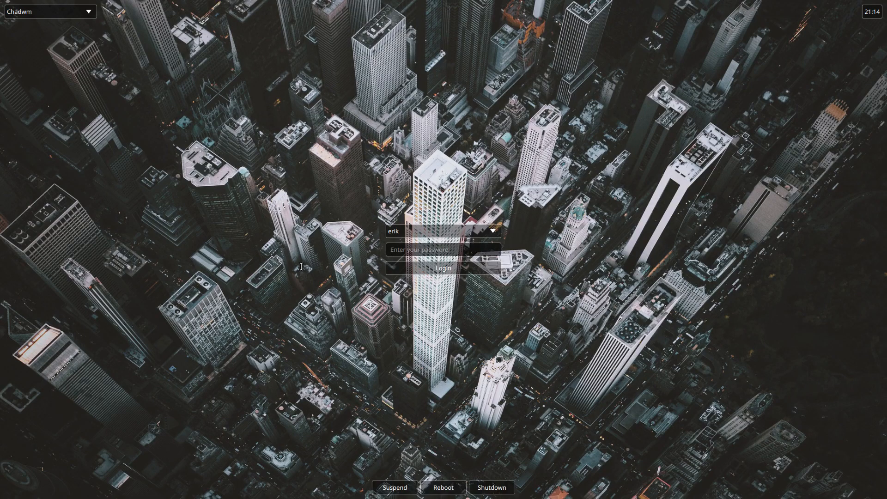
click(74, 12)
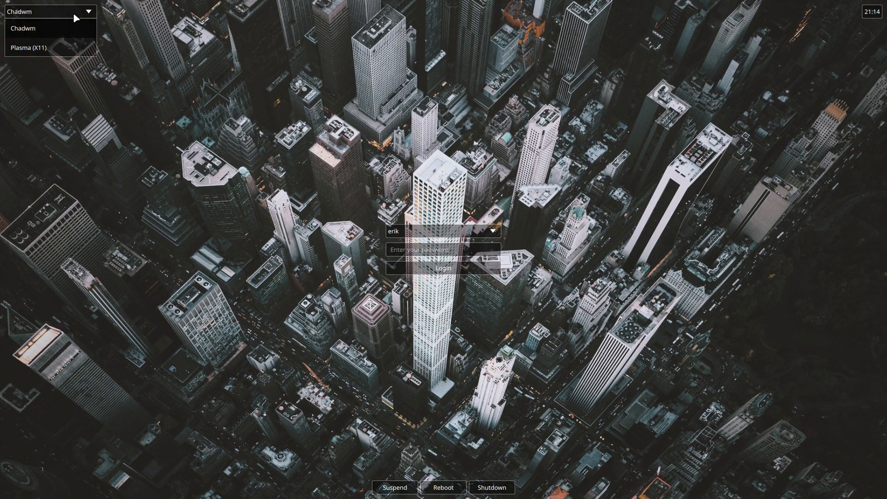
click(65, 46)
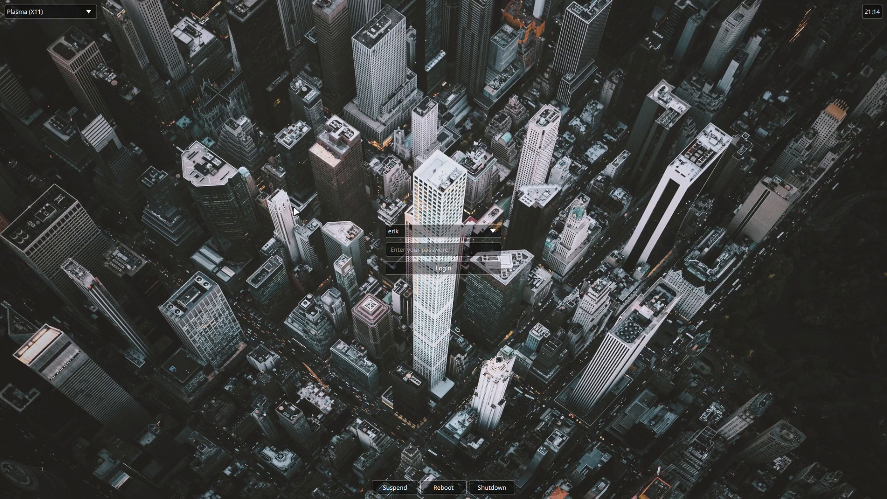
Log in to the Plasma session with the account password, and hide the drop-down terminal.
click(428, 247)
text(••••)
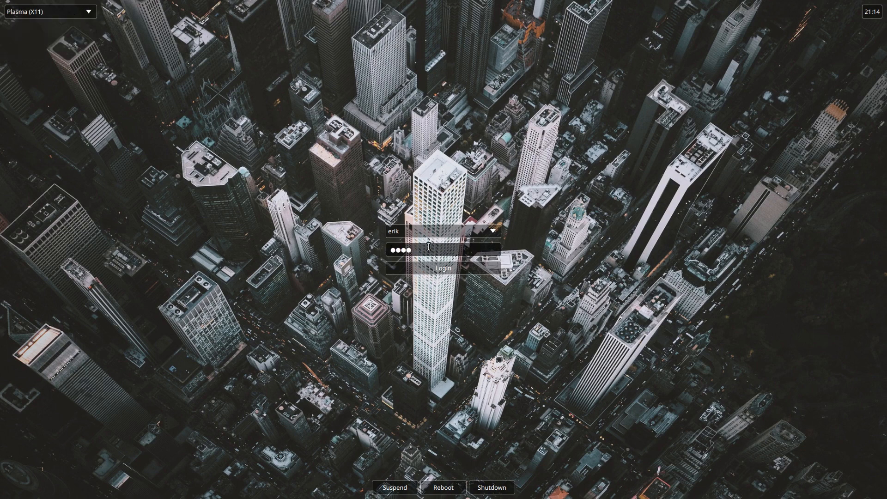
key(Return)
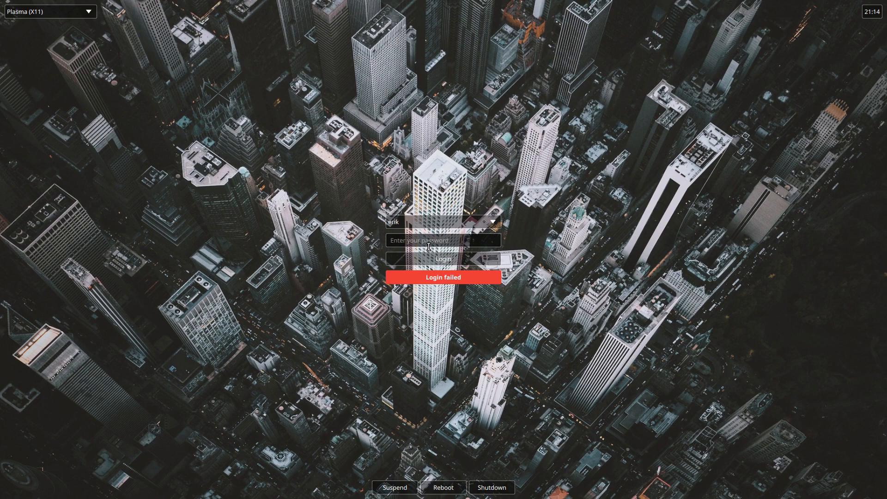
text(••••)
key(Return)
text(••••••)
key(Return)
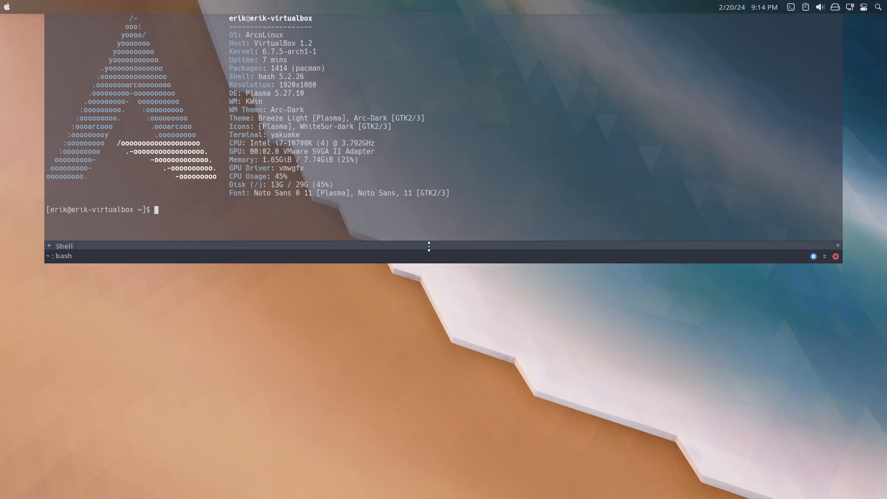
key(F12)
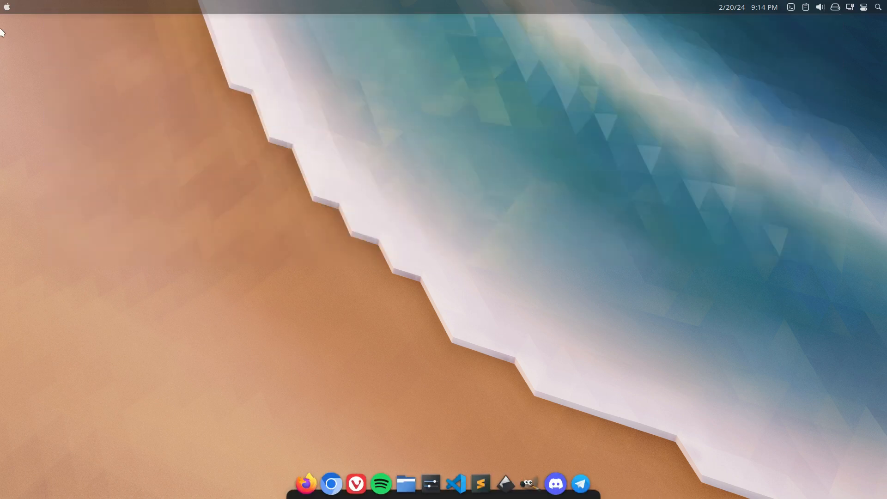
Look over the Plasma application launcher and the desktop's context menu, dismissing both.
click(2, 8)
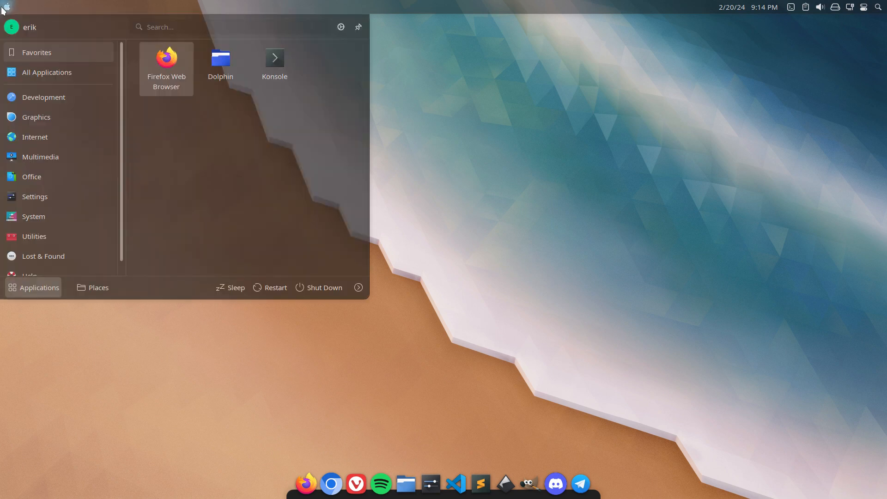
click(602, 74)
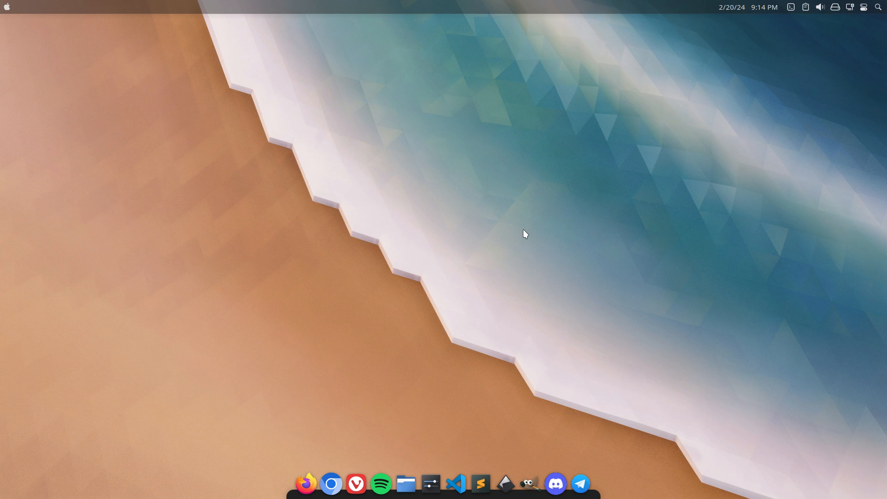
click(7, 6)
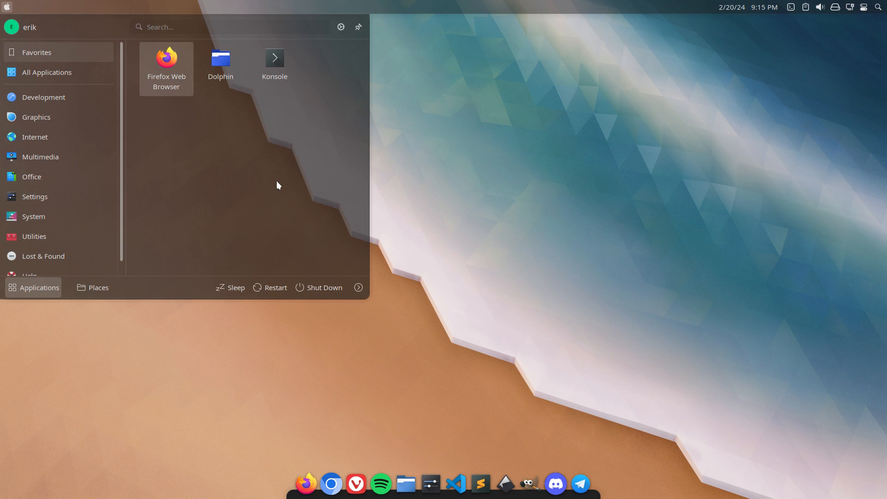
right_click(492, 150)
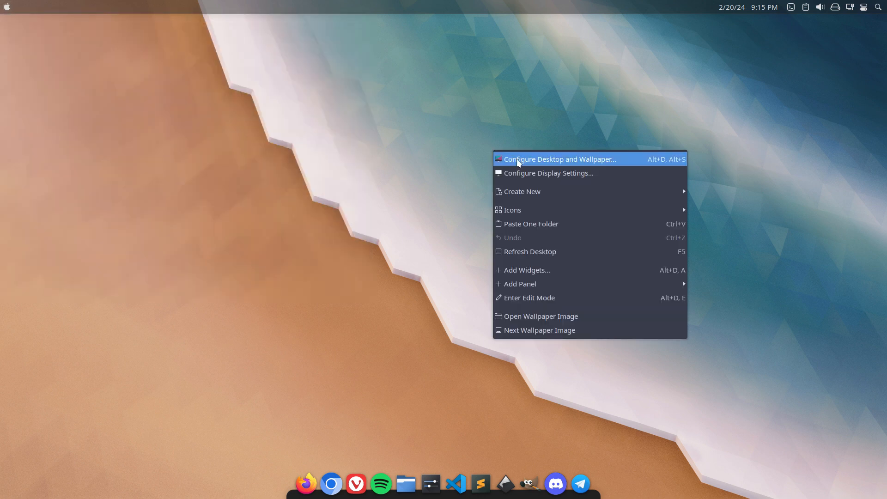
click(396, 159)
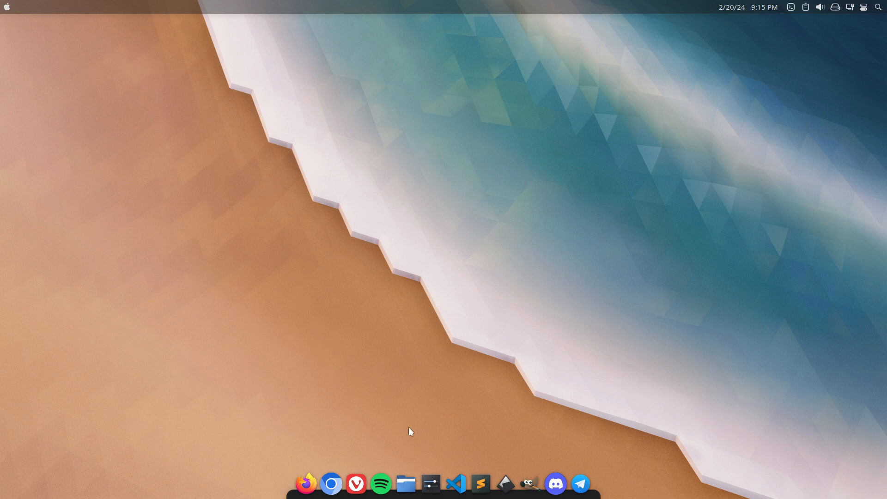
Open the home directory in the file manager and browse to the .config/xfce4 folder.
click(403, 475)
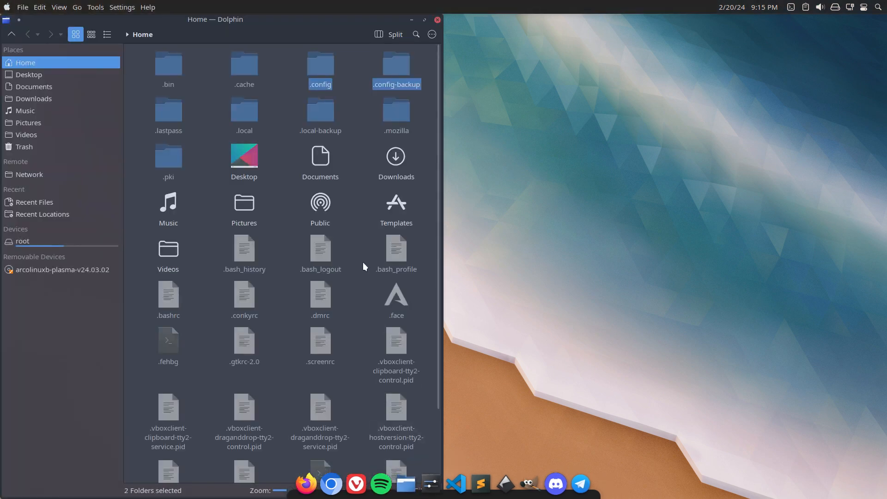
double_click(319, 74)
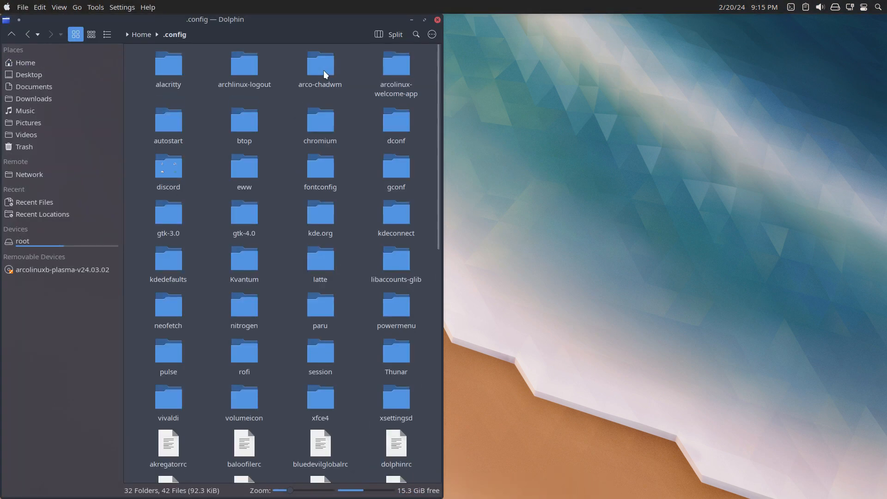
scroll(335, 385, down, 5)
double_click(322, 120)
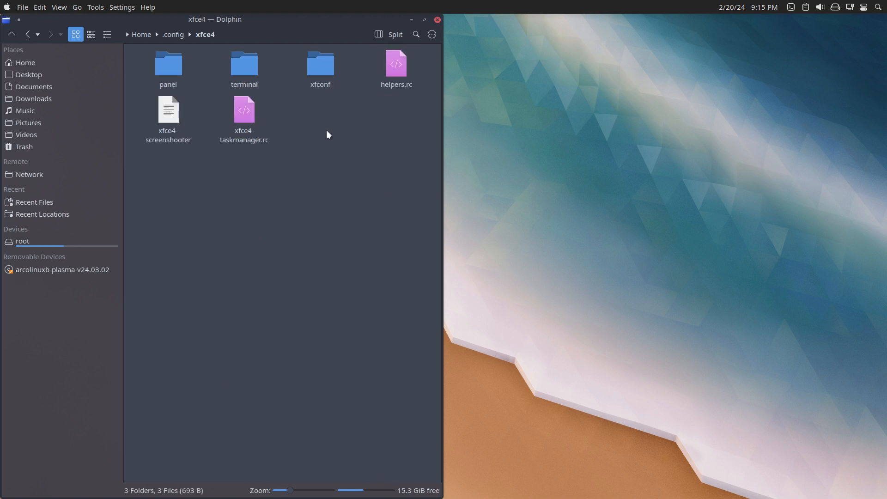
View xfce4-taskmanager.rc in the text editor and close it, and browse to the xfconf/xfce-perchannel-xml folder.
double_click(254, 132)
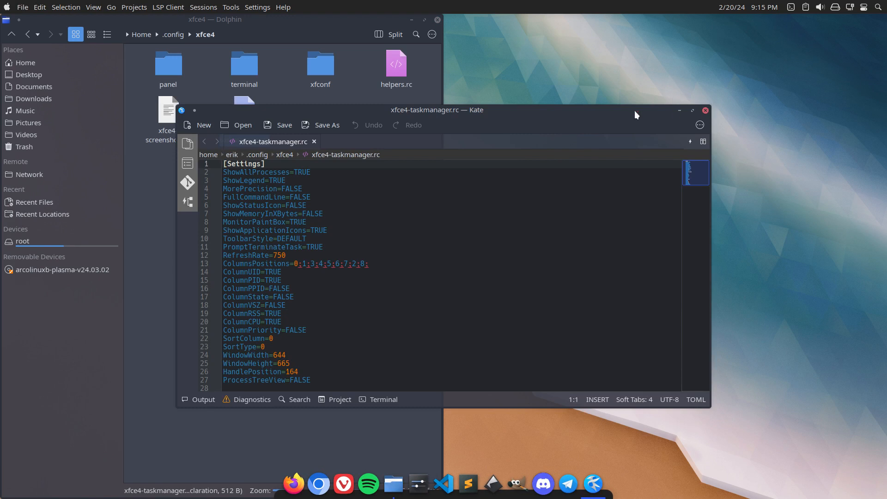
click(705, 110)
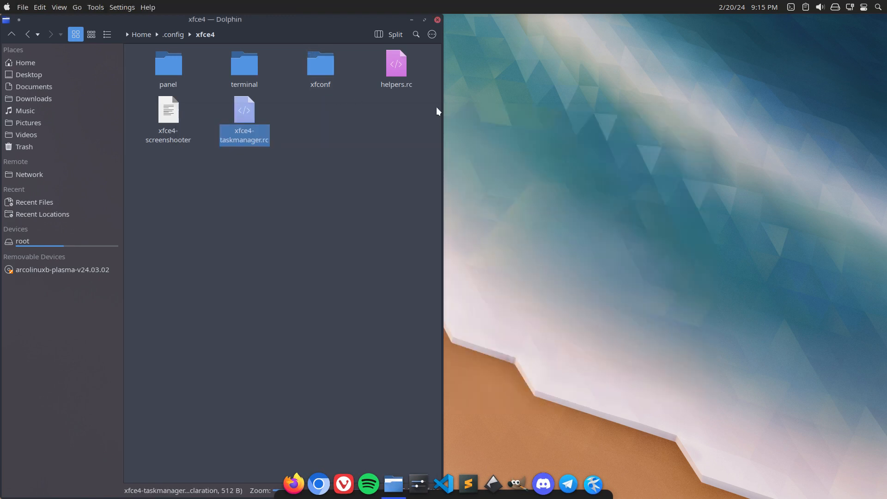
double_click(323, 79)
double_click(157, 74)
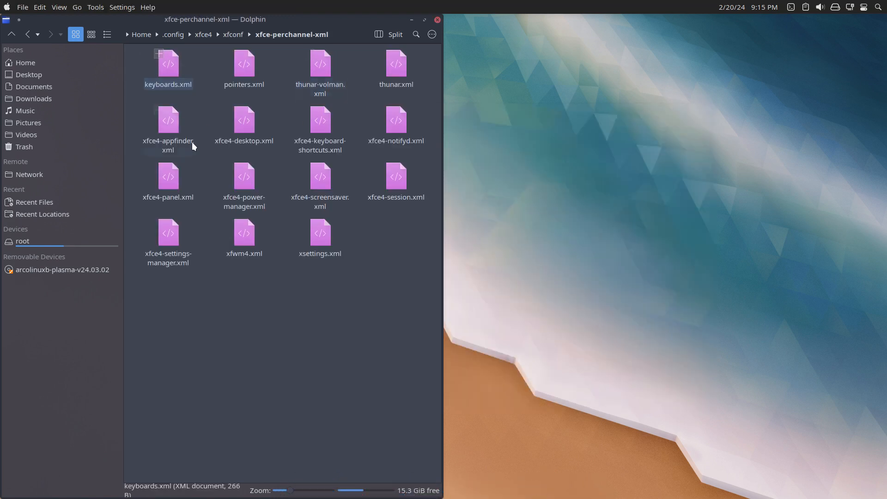
View xsettings.xml, and browse to /usr/share/icons in a second file manager window.
double_click(305, 255)
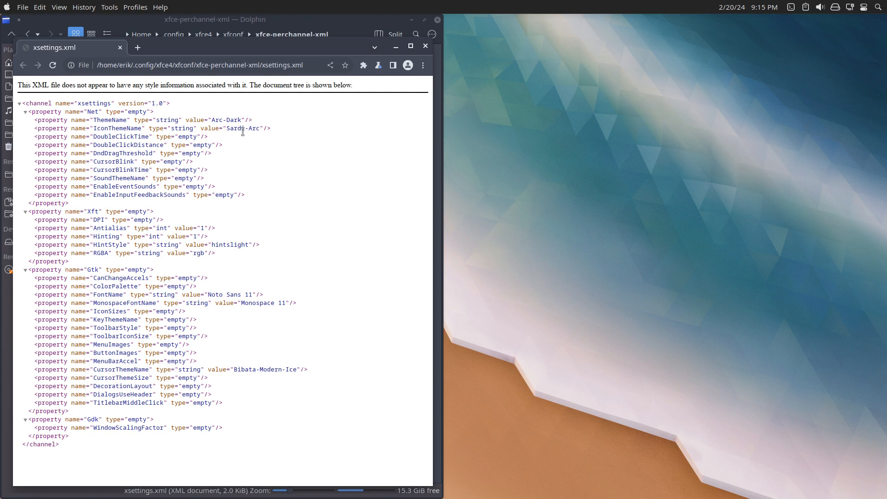
click(667, 192)
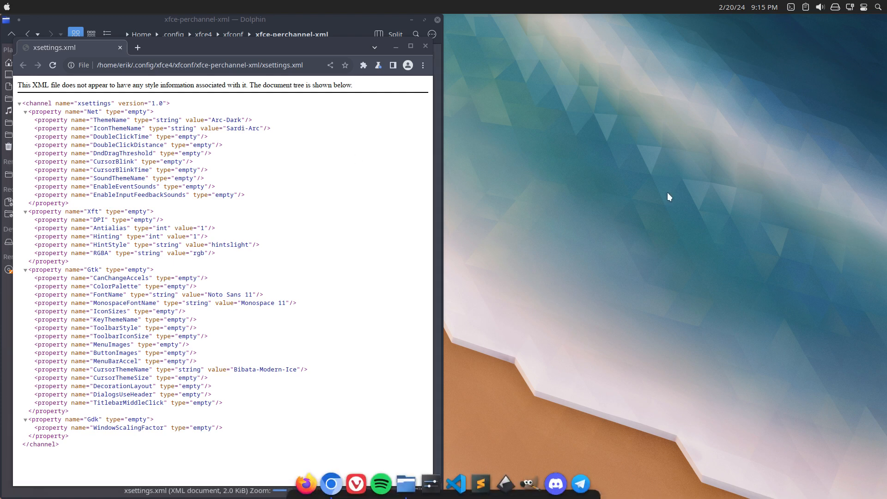
key(super+e)
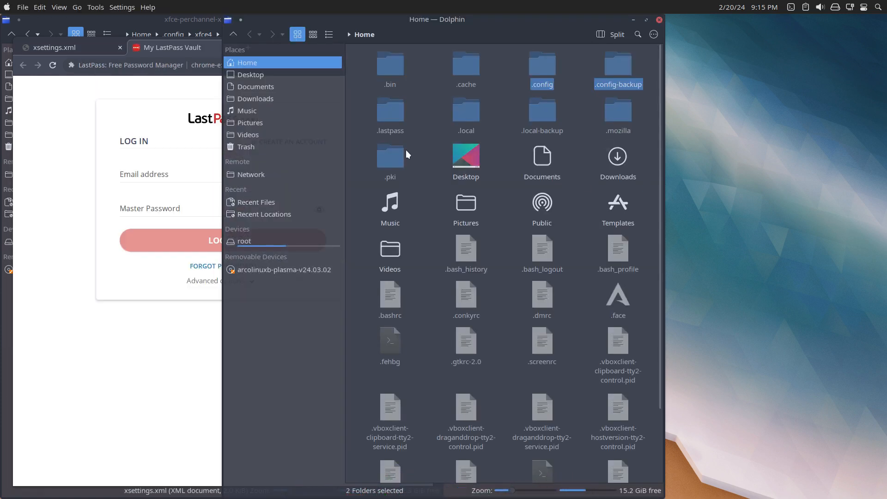
click(278, 243)
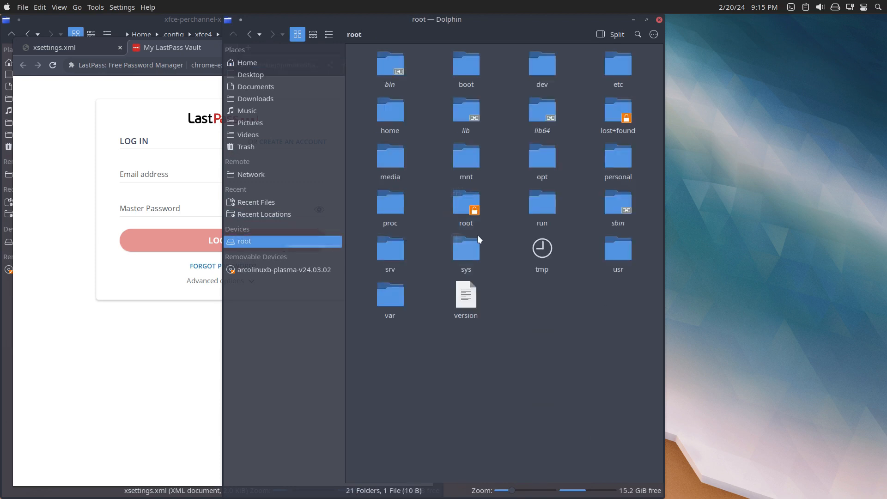
click(605, 253)
double_click(605, 253)
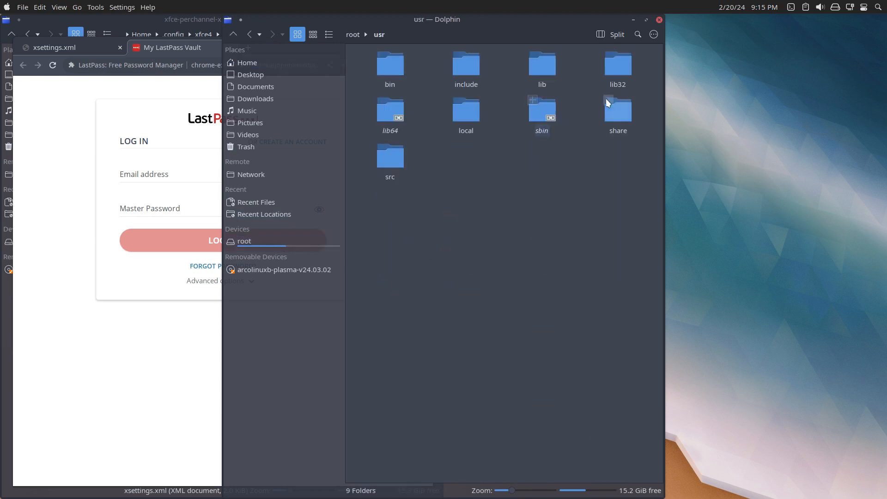
double_click(621, 114)
text(ico)
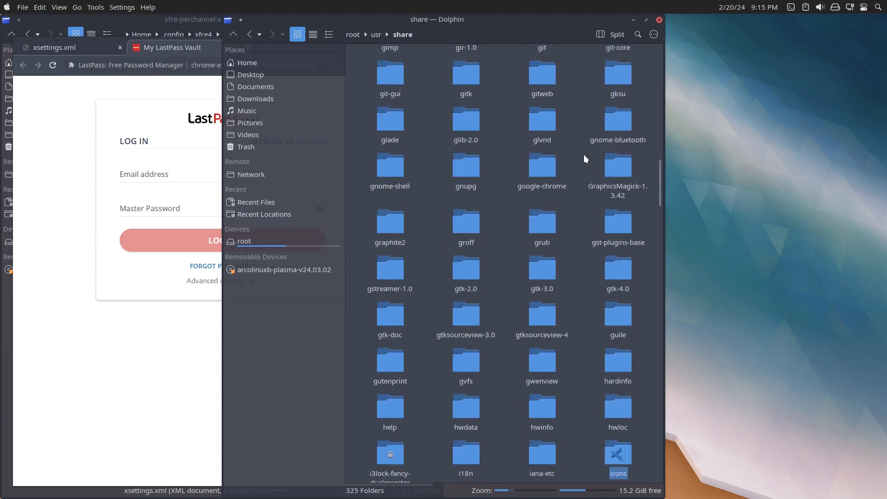
key(Return)
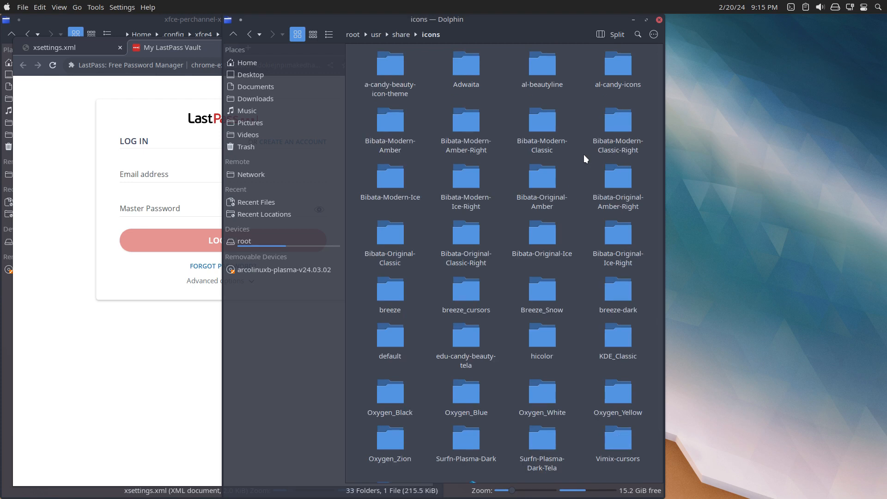
Browse from the home directory to the .local/share/icons folder.
click(254, 62)
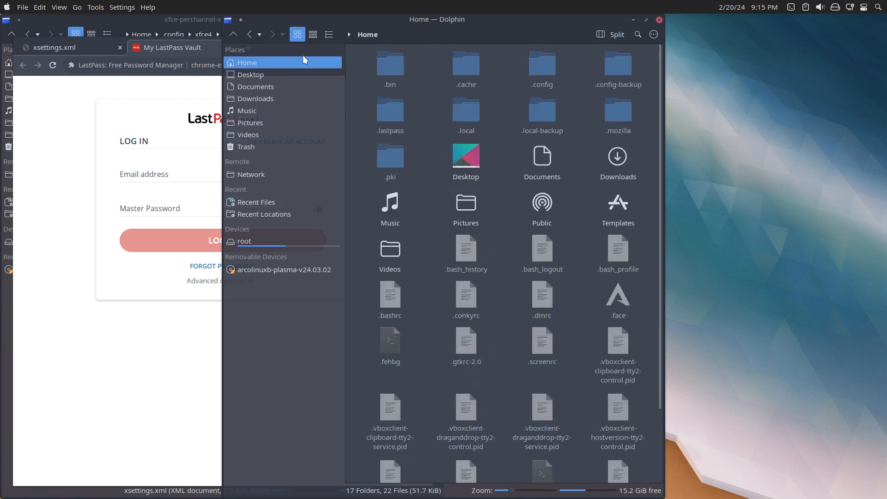
click(469, 104)
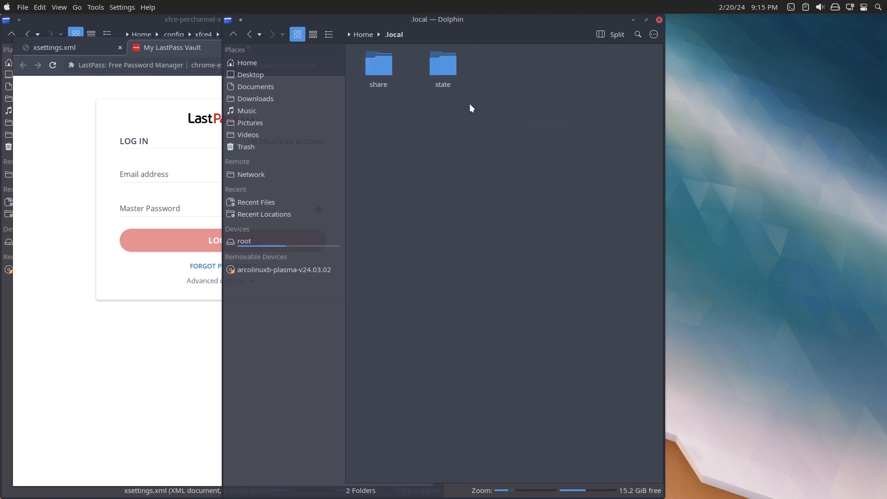
click(392, 63)
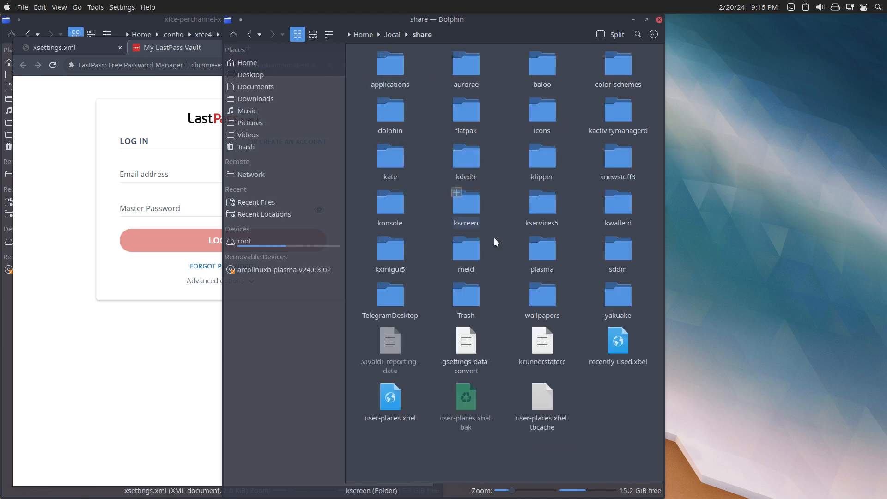
click(536, 116)
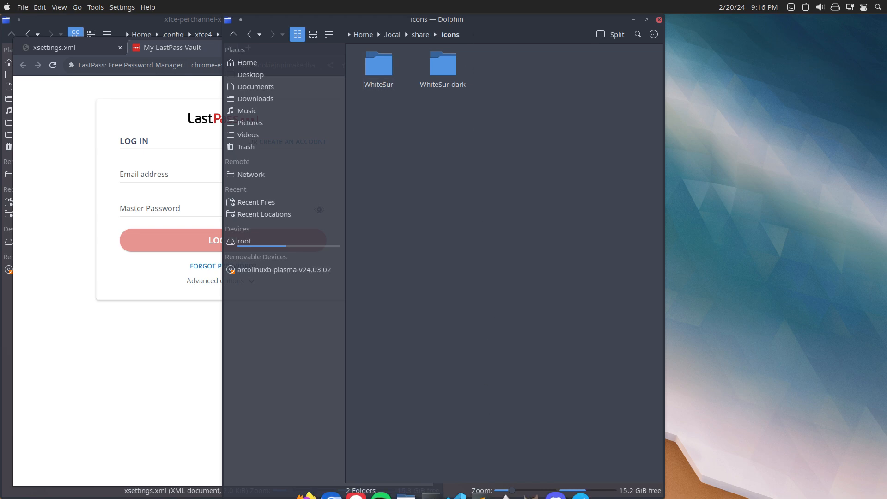
Check the selected icon theme in System Settings, and close the settings window.
click(430, 481)
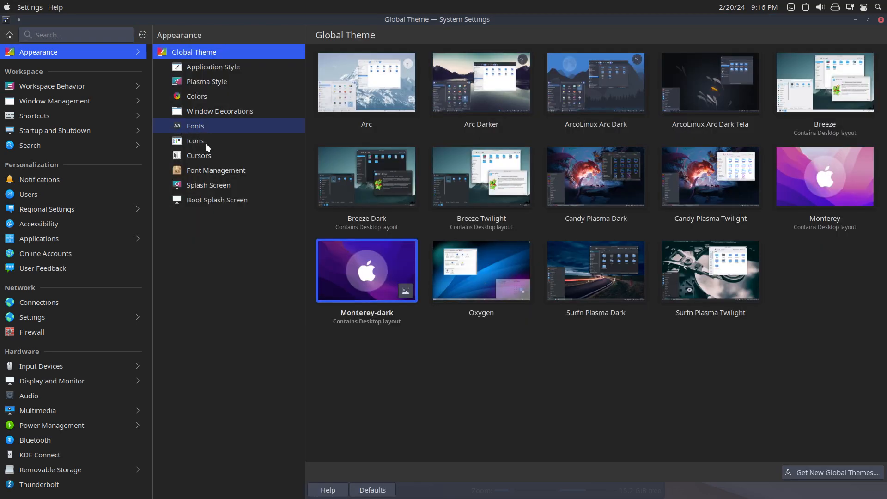
click(206, 144)
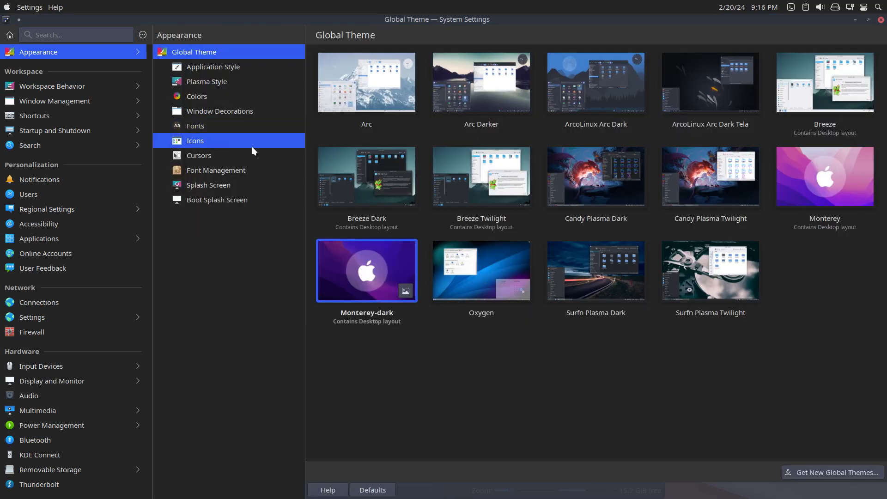
click(880, 19)
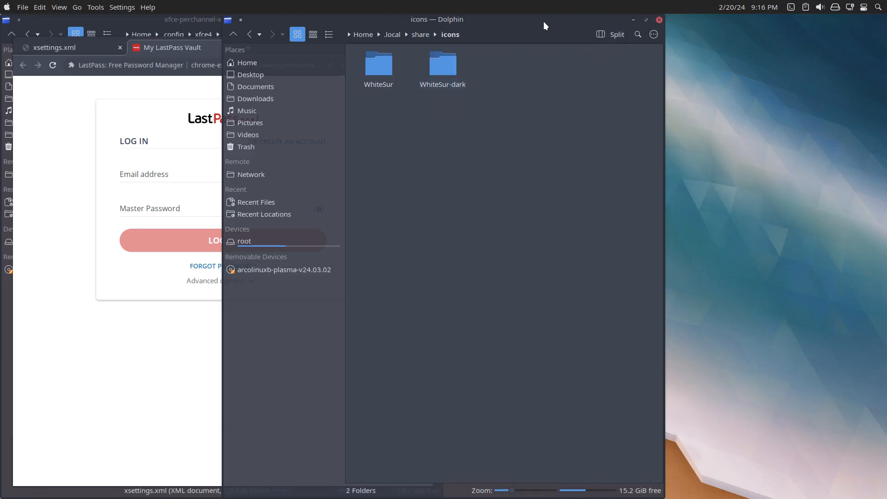
Close the browser window and place the icons folder window beside the xfce-perchannel-xml window.
mouse_move(480, 495)
click(71, 99)
click(425, 46)
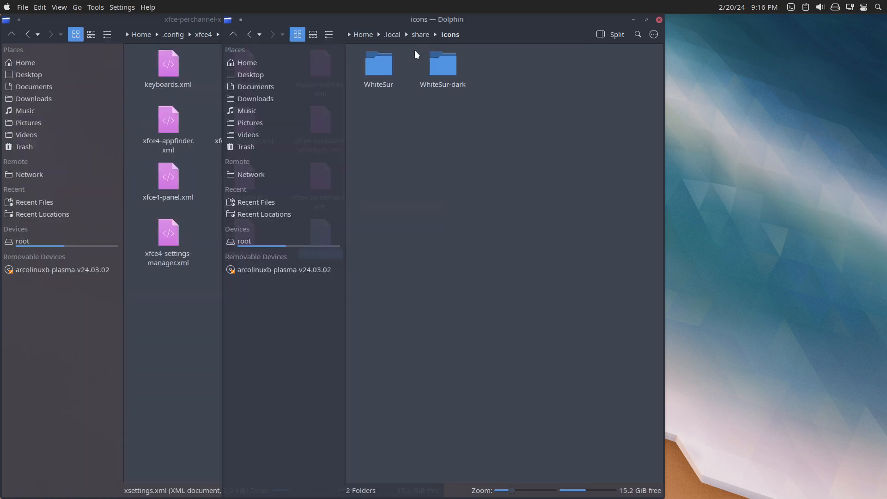
drag(492, 28, 725, 30)
Open xsettings.xml from the xfce-perchannel-xml folder in Sublime Text.
double_click(323, 242)
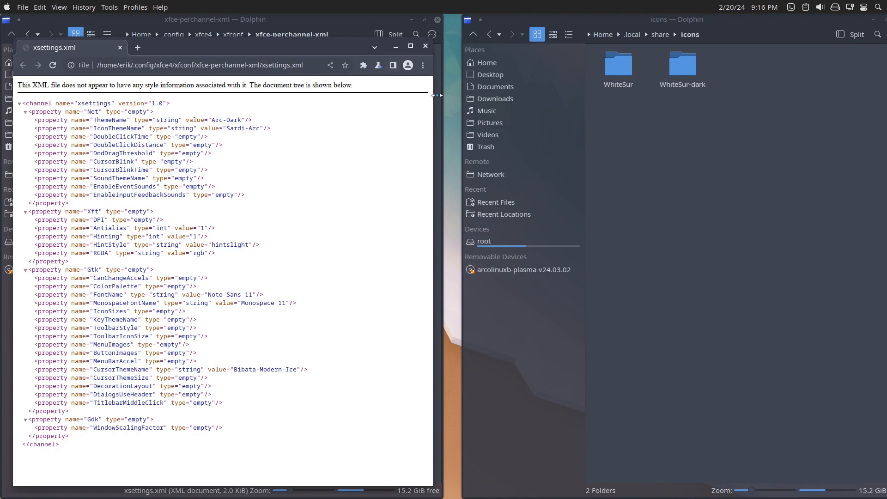
click(425, 46)
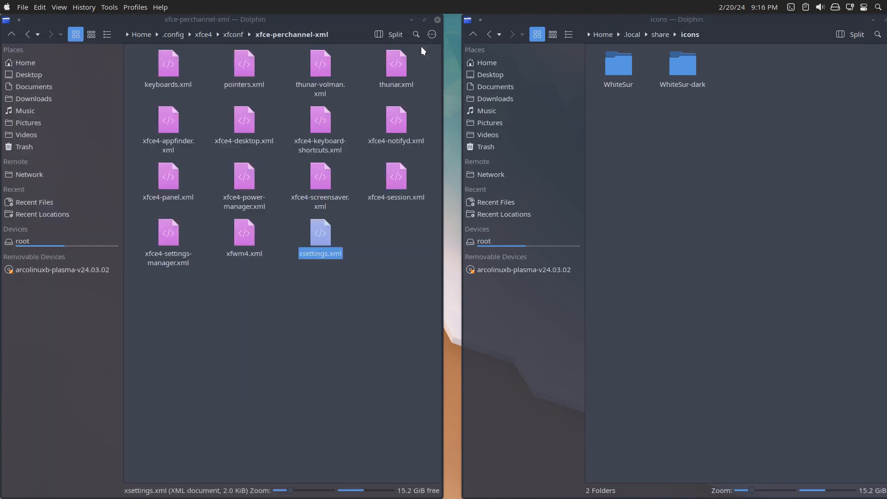
right_click(316, 240)
mouse_move(339, 260)
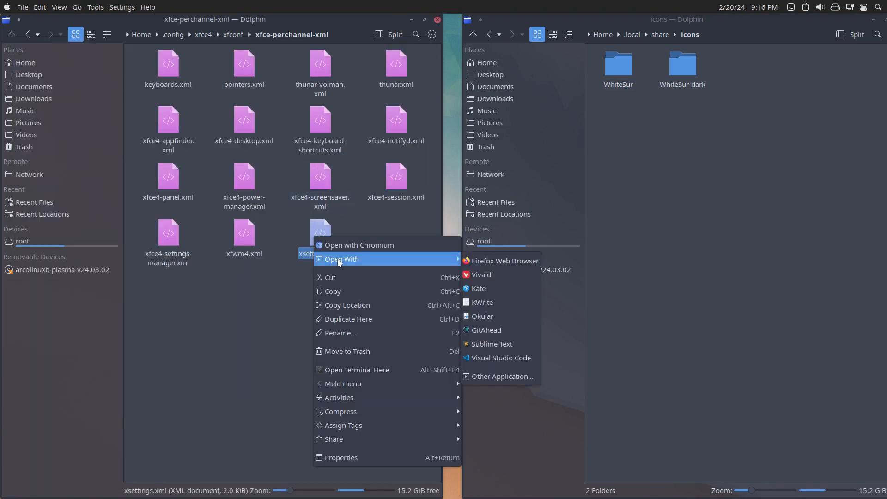
click(503, 343)
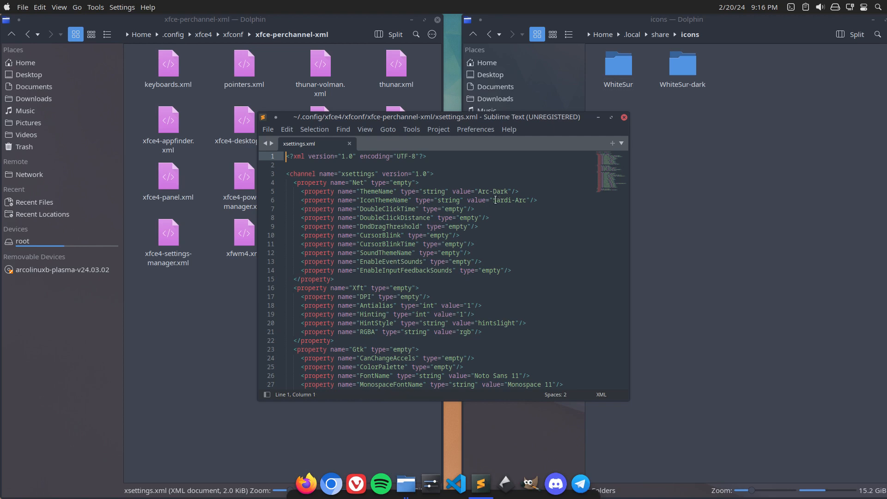
Set the IconThemeName value in xsettings.xml to WhiteSur-dark and save the file.
drag(493, 201, 525, 202)
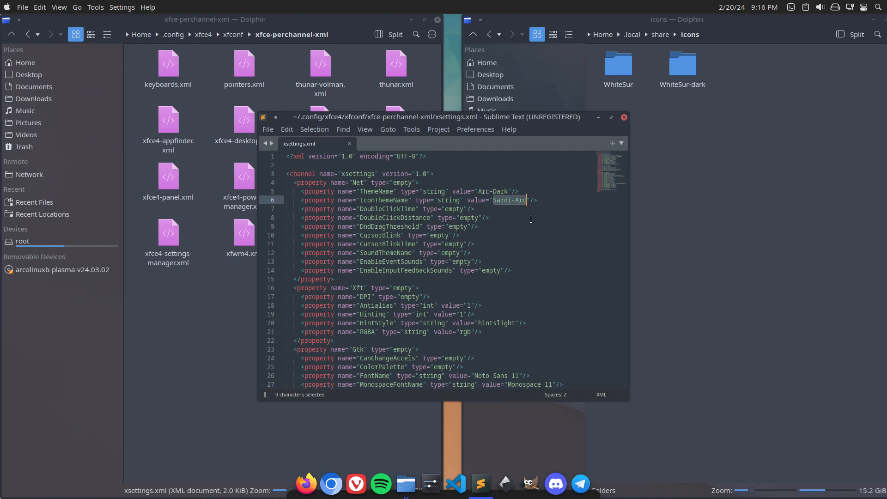
text(WhiteSu)
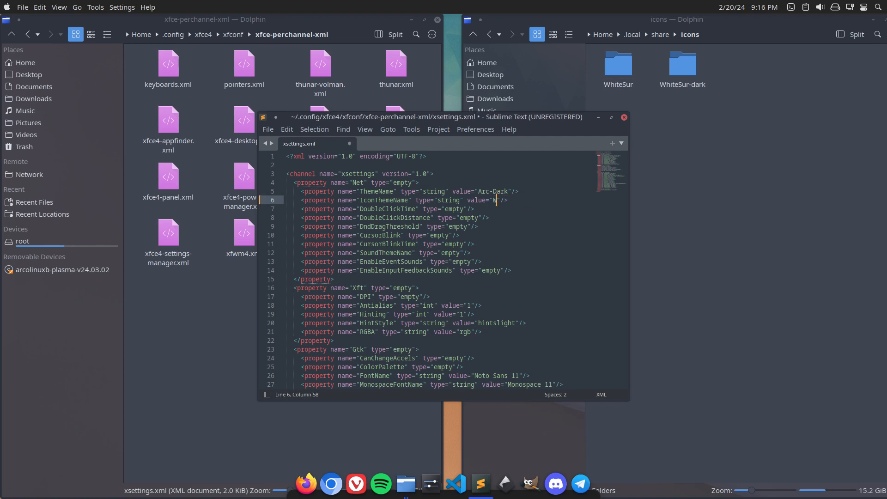
text(r-dark)
click(493, 192)
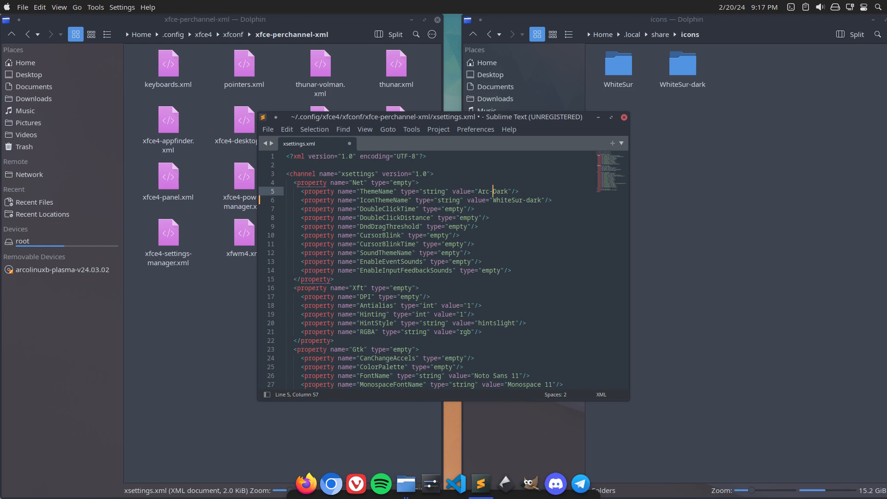
key(ctrl+s)
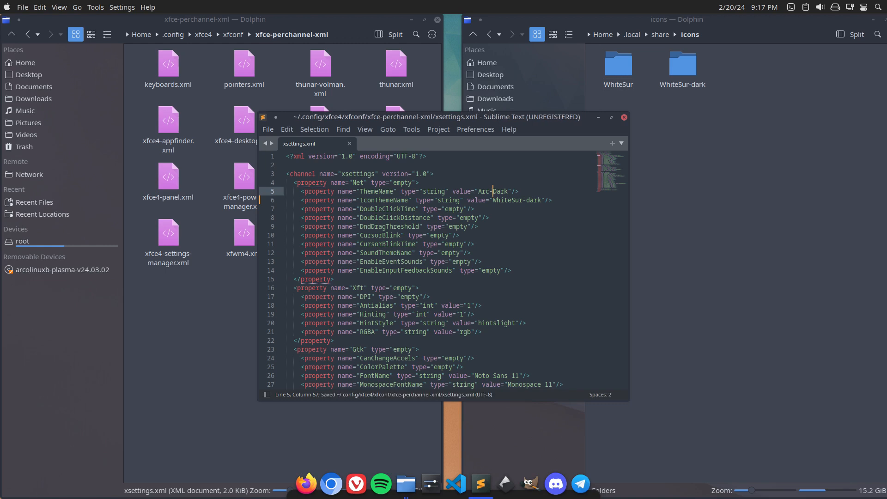
Move the xsettings.xml editor aside, and open settings.ini from the .config/gtk-3.0 folder in Kate.
scroll(492, 192, down, 2)
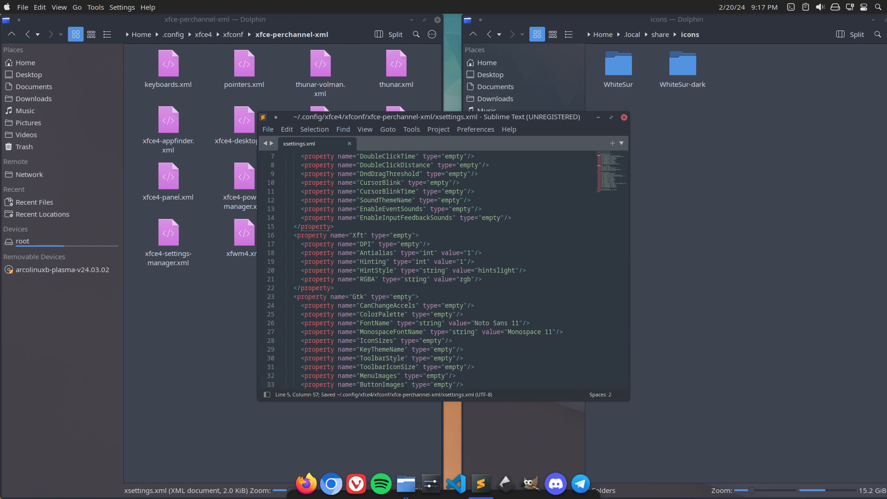
scroll(492, 191, up, 2)
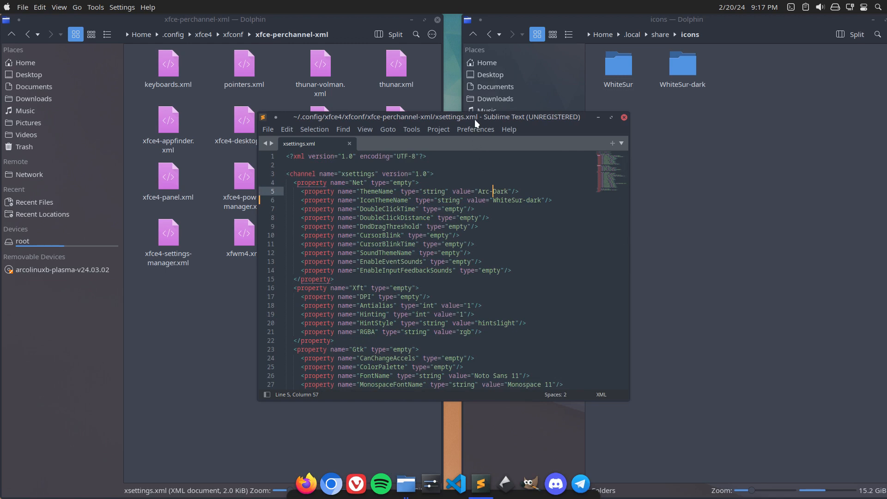
drag(475, 119, 687, 139)
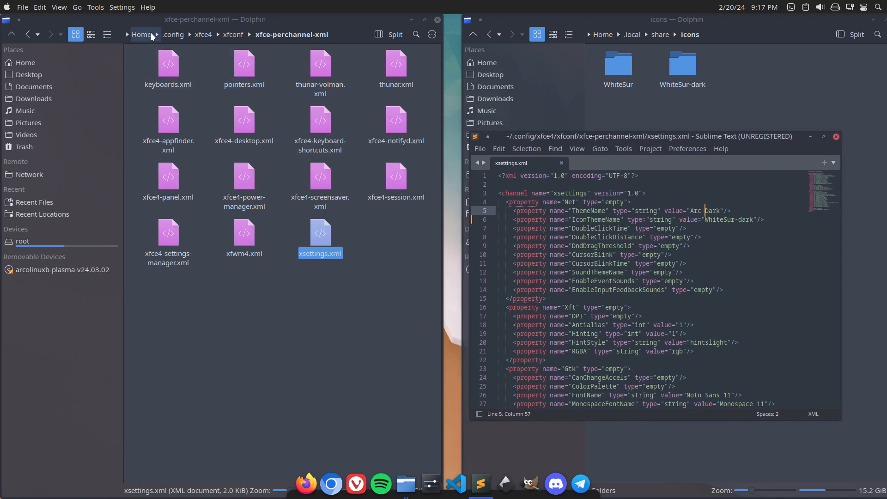
click(173, 35)
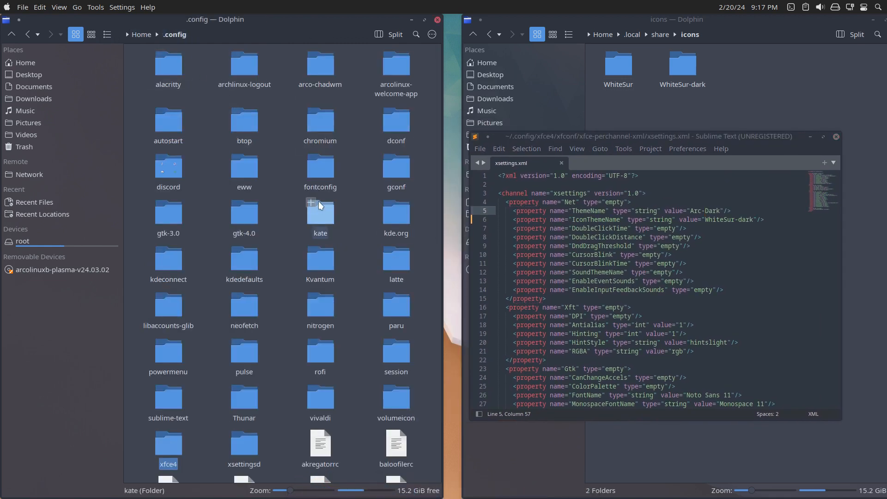
double_click(154, 213)
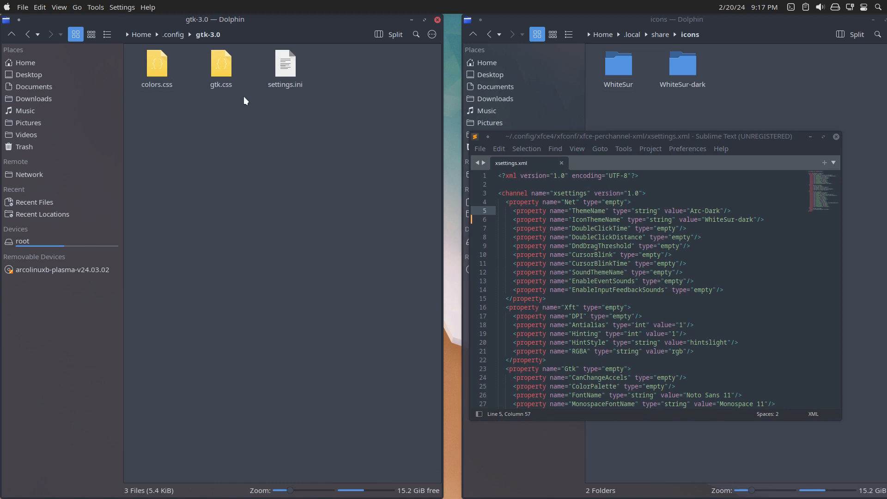
double_click(285, 67)
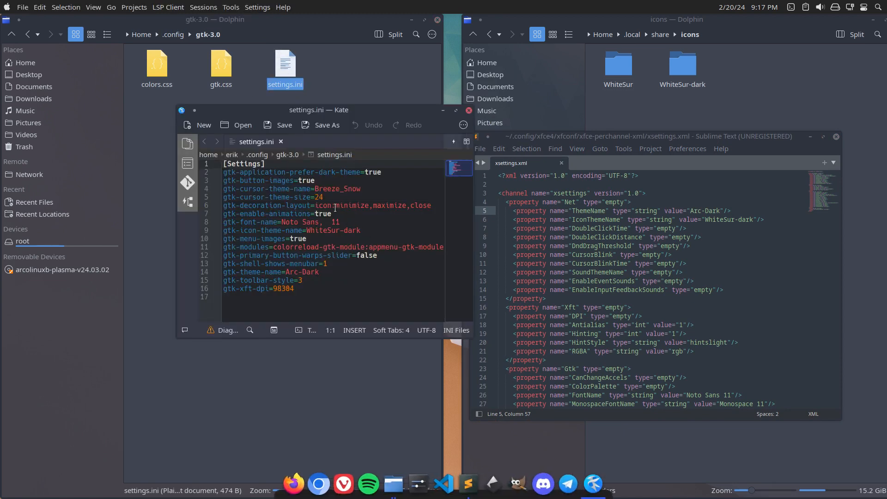
Copy the cursor theme name from settings.ini to set CursorThemeName in xsettings.xml to Breeze_Snow, and save the file.
drag(316, 190, 361, 190)
key(ctrl+c)
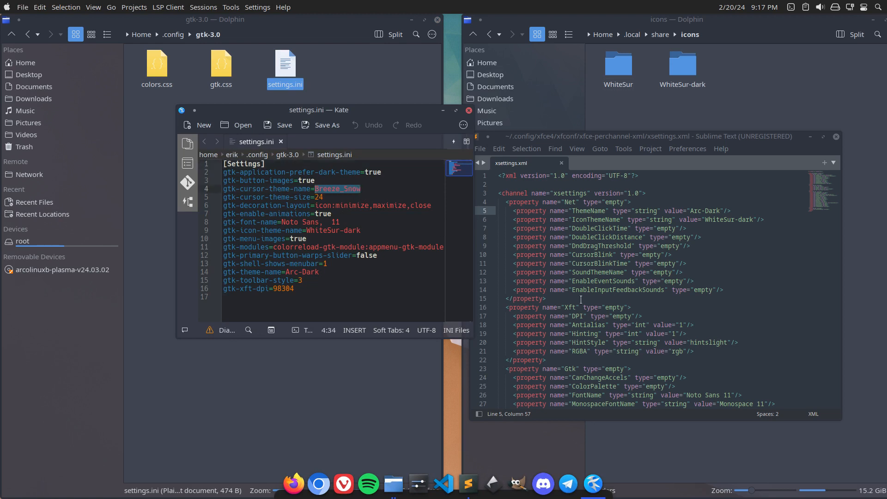
scroll(712, 360, down, 2)
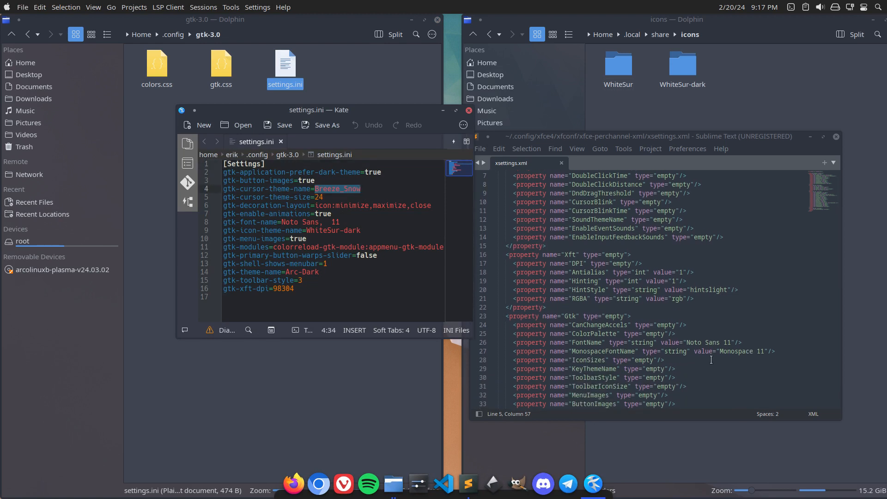
scroll(711, 360, down, 1)
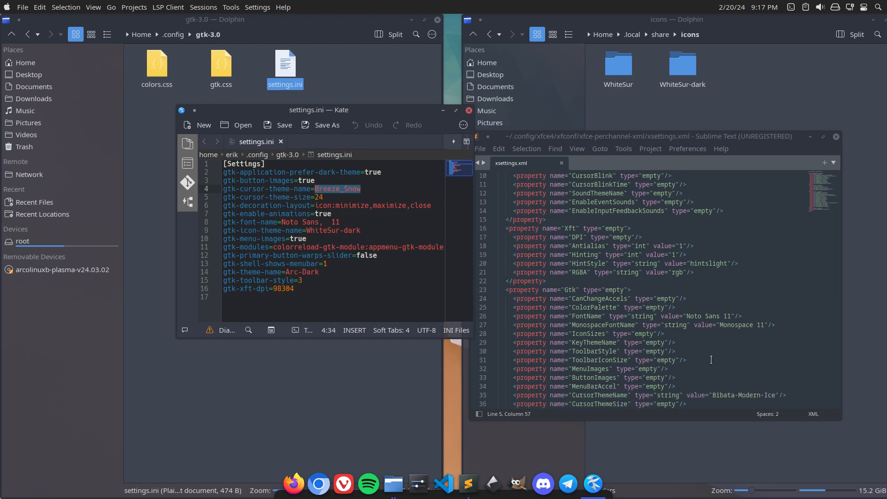
drag(712, 396, 778, 396)
key(ctrl+v)
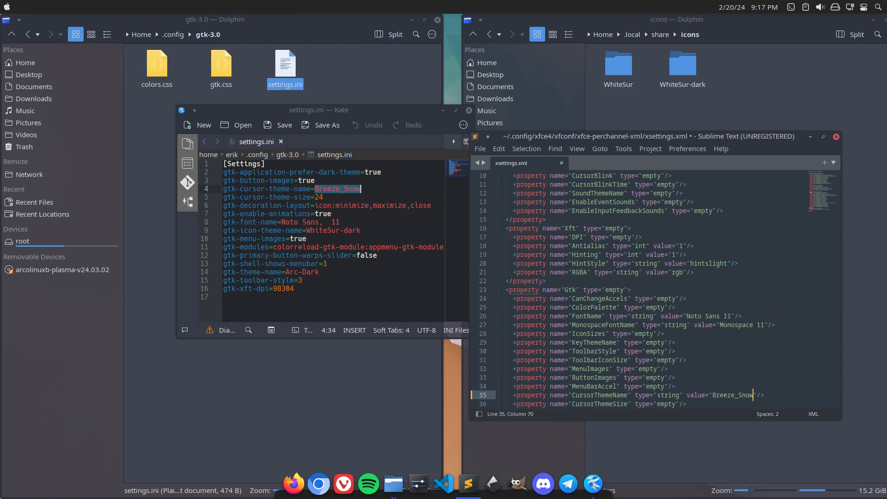
key(ctrl+s)
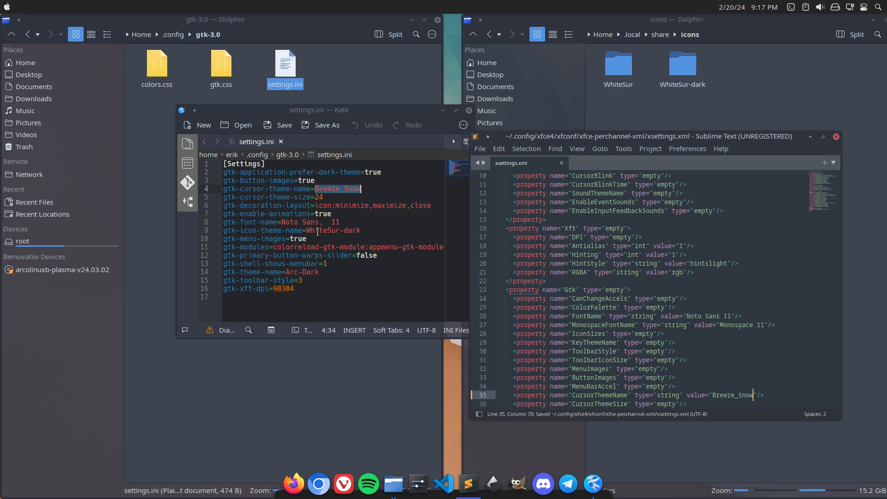
Compare the icon and GTK theme names in settings.ini with the IconThemeName and ThemeName values in xsettings.xml.
drag(306, 231, 360, 231)
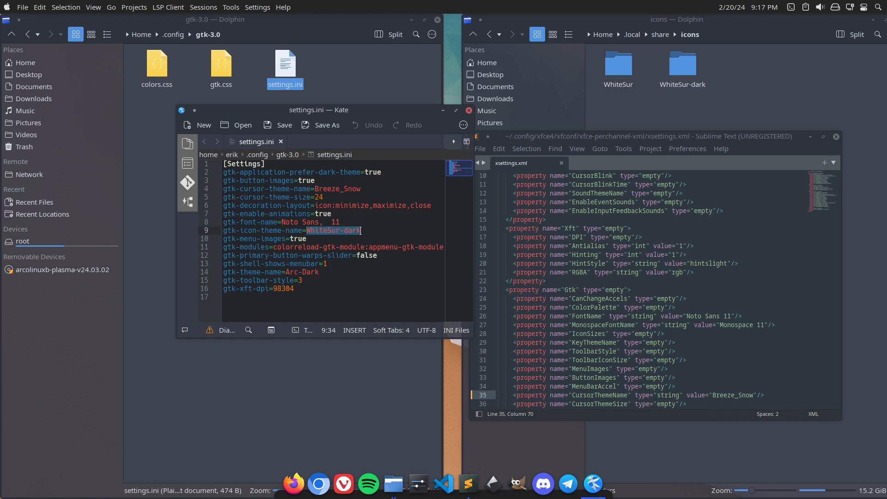
drag(285, 272, 320, 272)
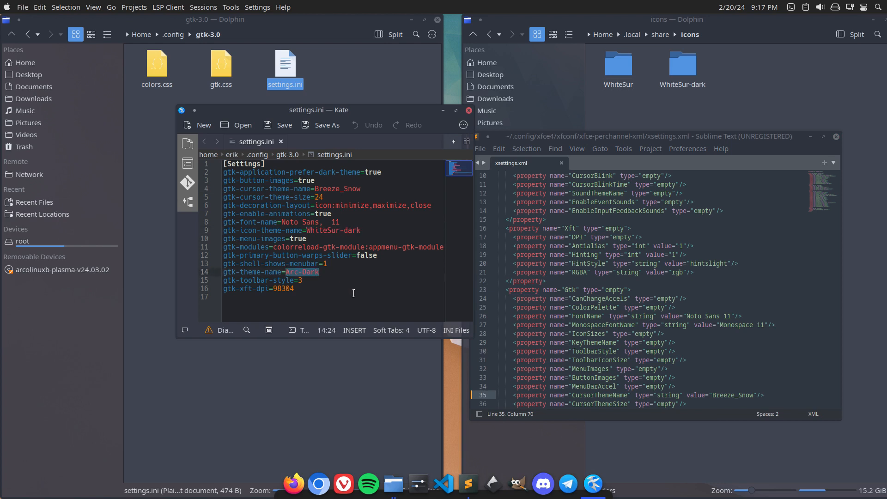
scroll(687, 274, up, 3)
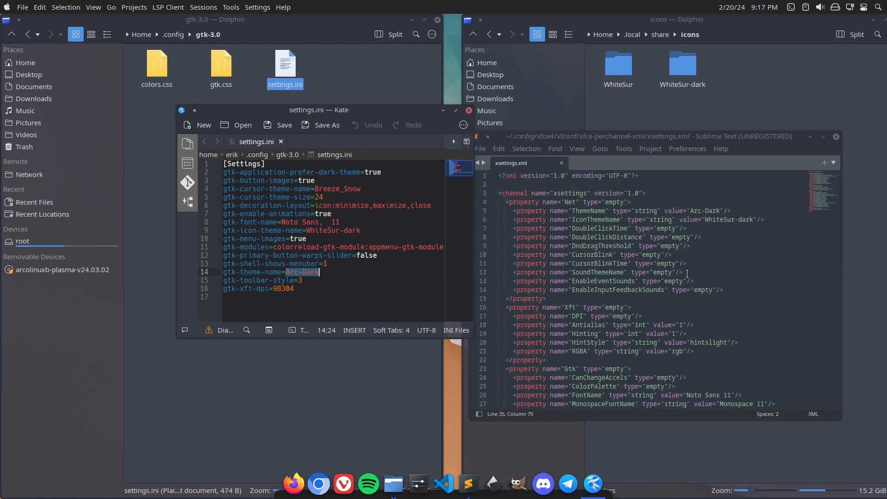
Close the xsettings.xml and settings.ini editors and both Dolphin windows.
click(836, 136)
click(468, 111)
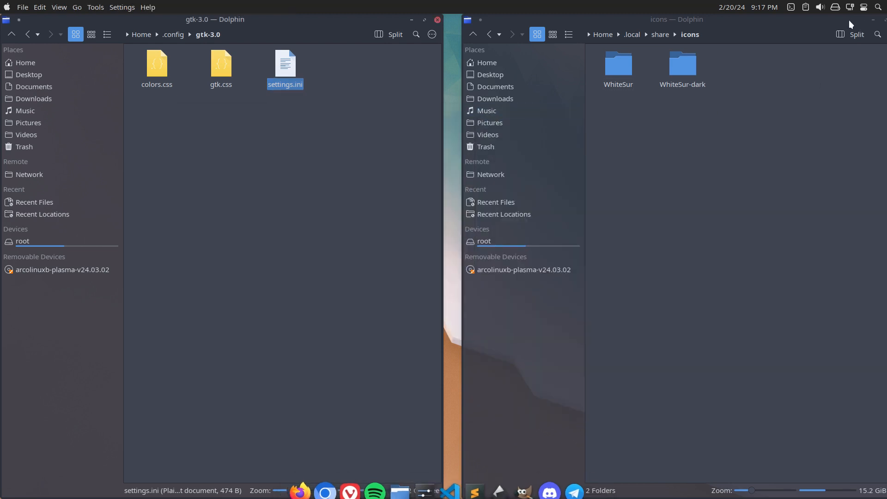
drag(851, 24, 792, 23)
click(822, 21)
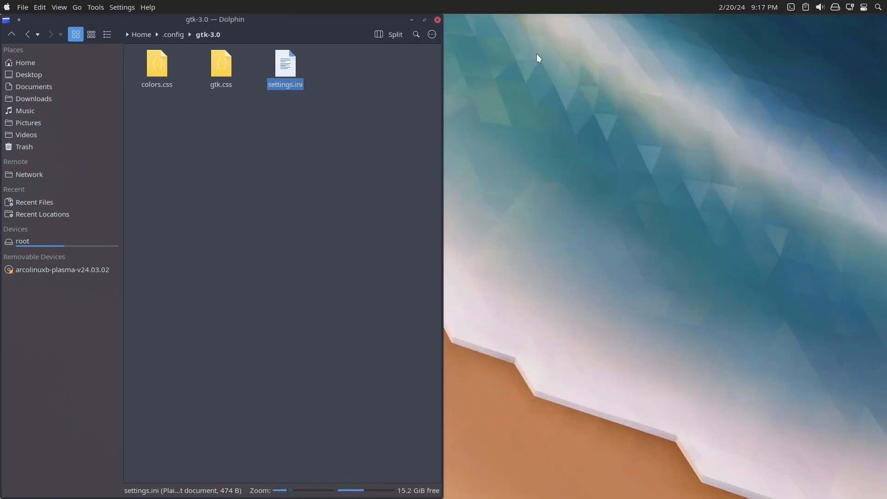
click(437, 21)
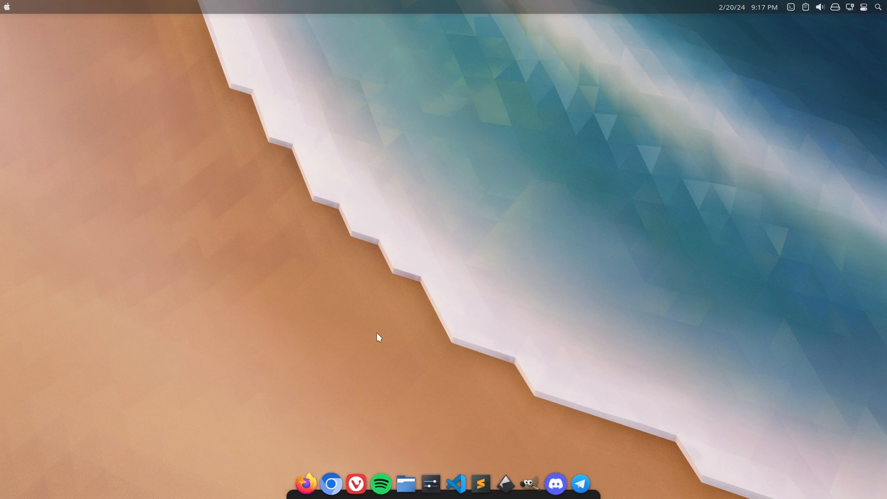
Open a terminal and quit any running Thunar instance with thunar -q.
key(ctrl+alt+t)
text(thunar -q)
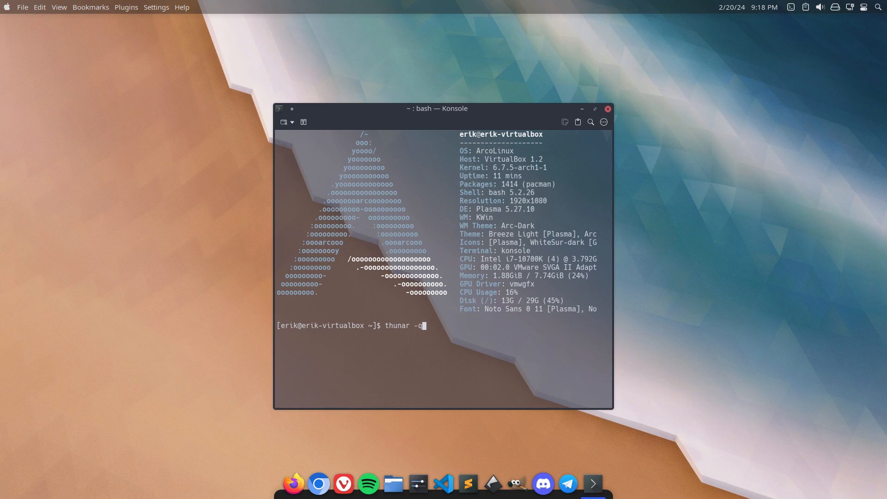
key(Return)
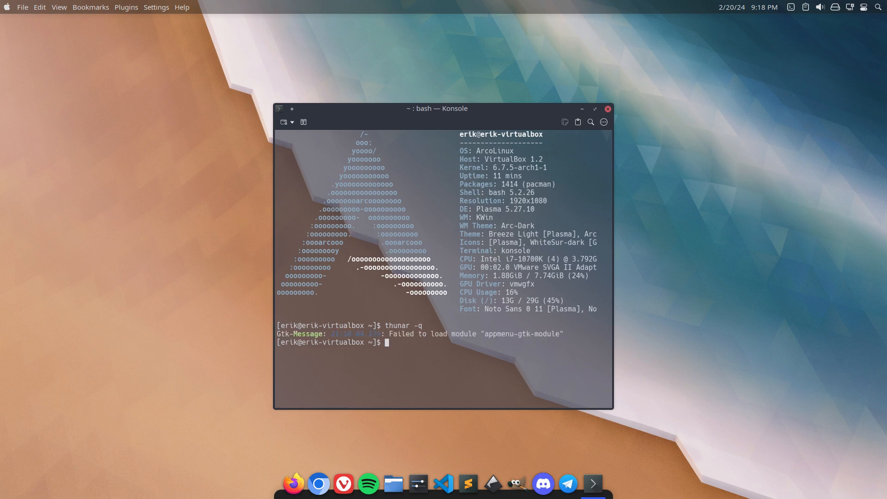
Install extra/appmenu-gtk-module with yay by choosing package 1, authenticating with the sudo password, and accepting the installation.
text(yay appmenu-gtk-module)
key(Return)
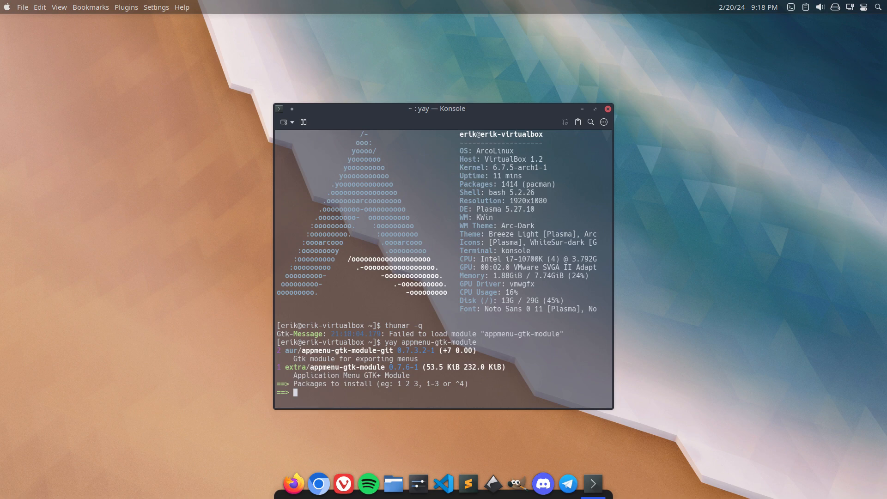
text(1)
key(Return)
key(Return)
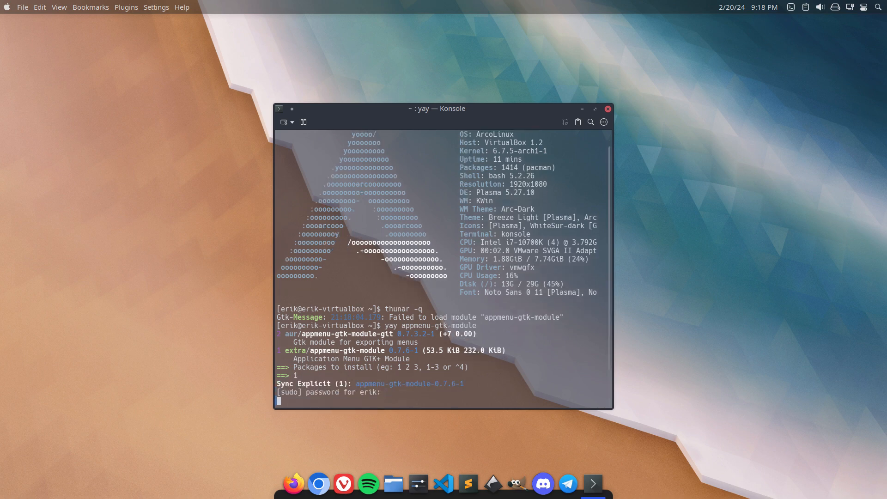
Run thunar from the terminal and review its output together with the appmenu-gtk-module installation log.
key(Return)
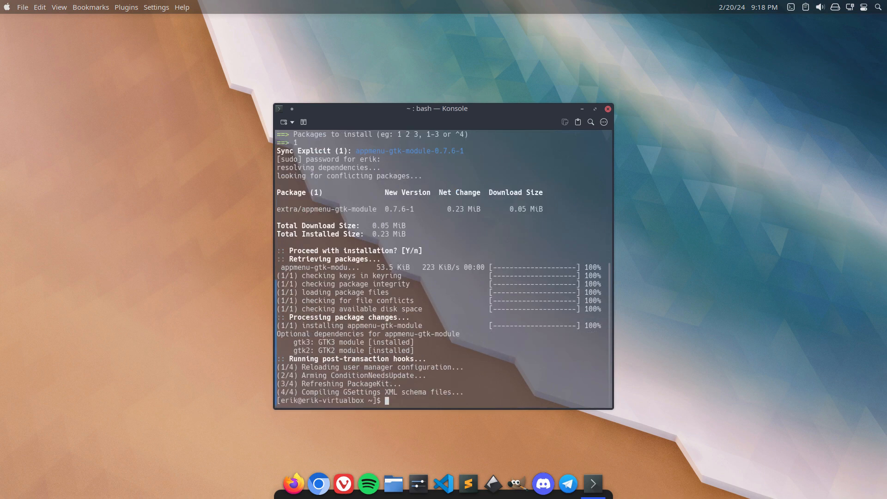
text(thunar)
key(Return)
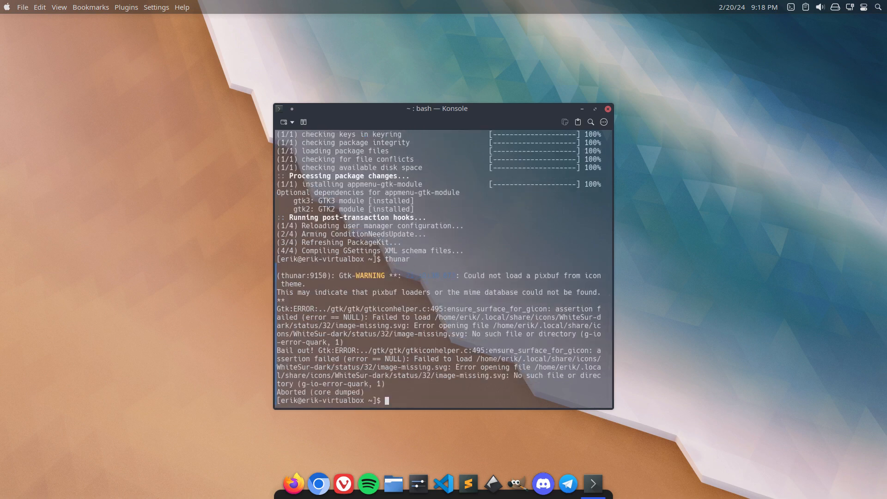
scroll(327, 355, up, 5)
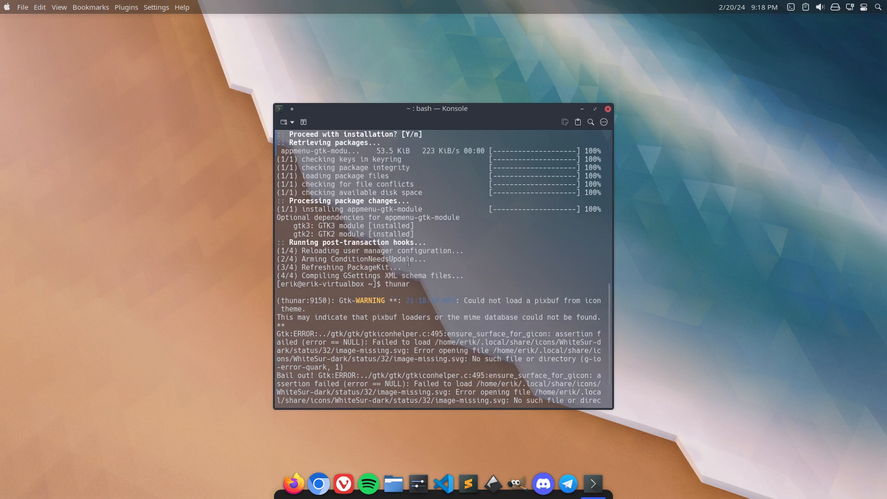
scroll(430, 251, up, 1)
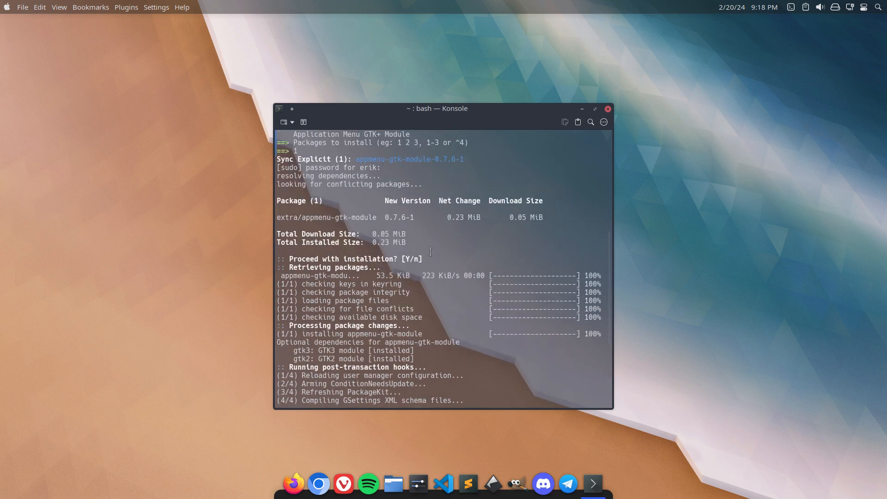
scroll(430, 252, up, 1)
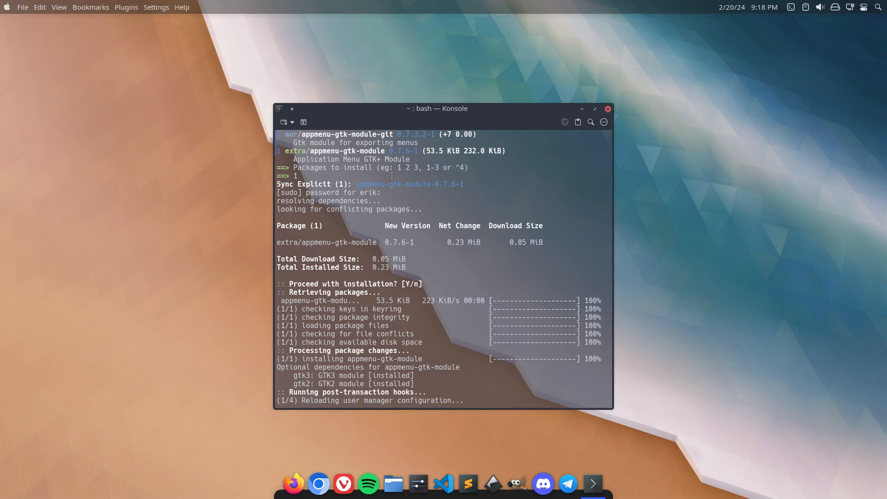
drag(362, 158, 424, 160)
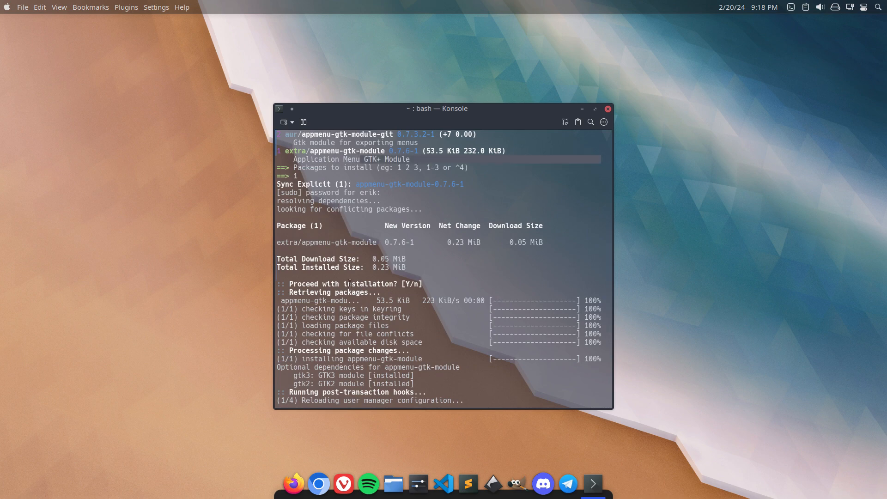
drag(304, 249, 365, 241)
click(393, 276)
scroll(405, 293, down, 4)
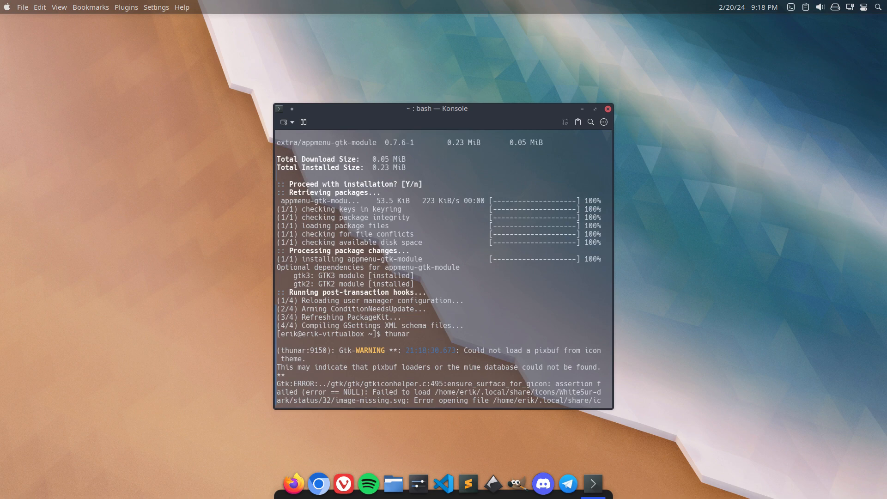
Move the terminal aside and open the .local/share folder from the home directory in Dolphin.
drag(454, 118, 218, 46)
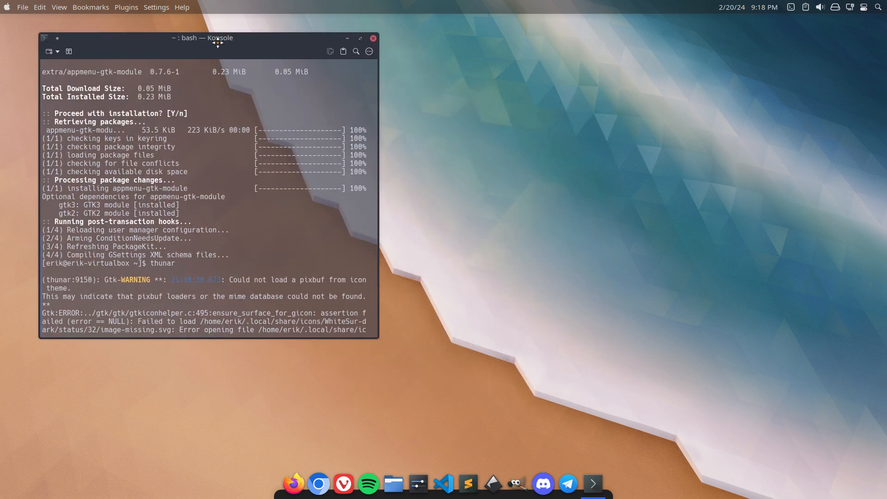
click(468, 287)
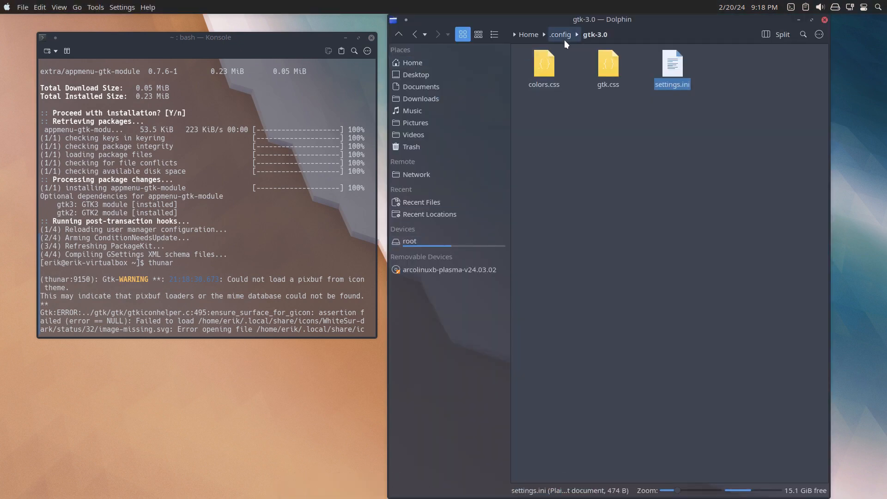
click(527, 36)
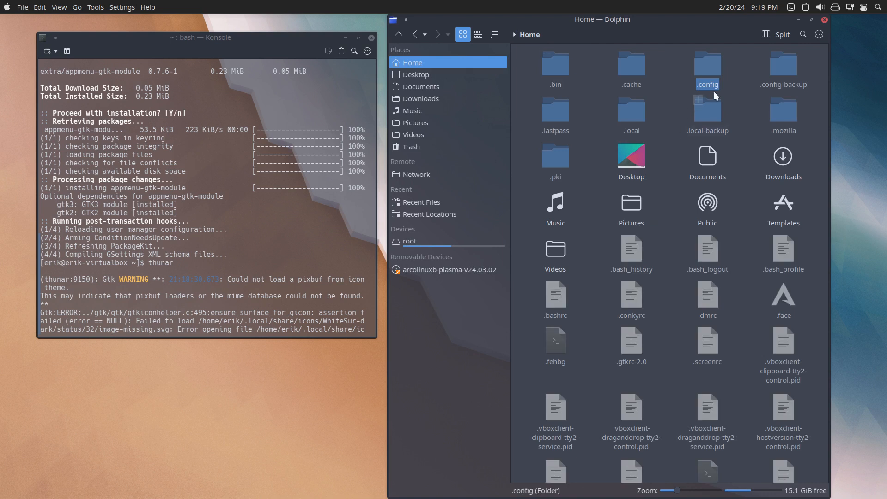
double_click(630, 110)
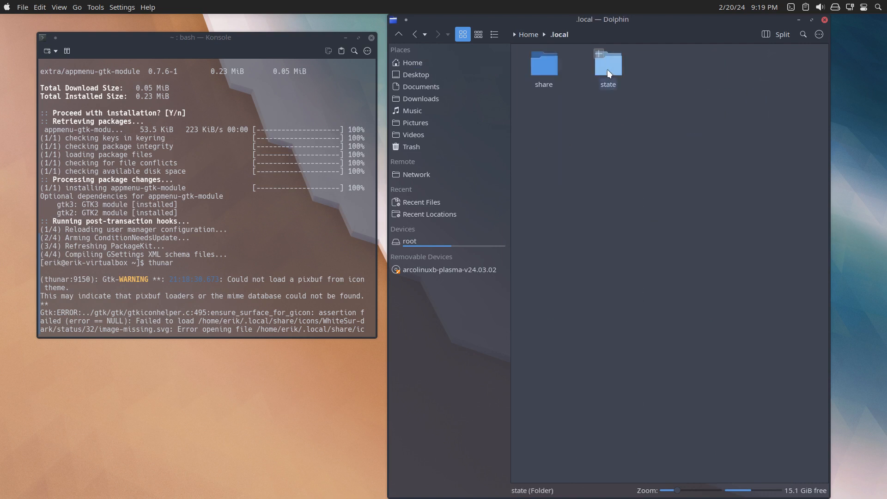
double_click(547, 63)
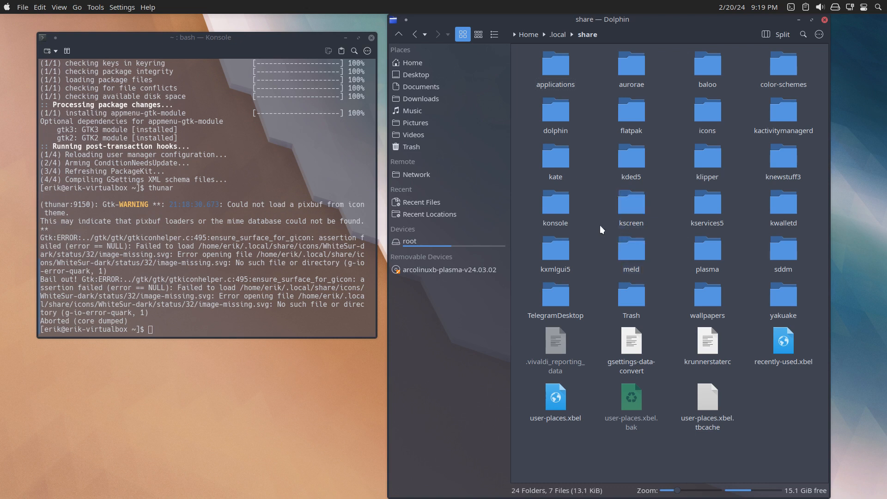
Open icons/WhiteSur-dark/status and check it against the status/32 path named in the terminal output.
click(706, 122)
click(610, 83)
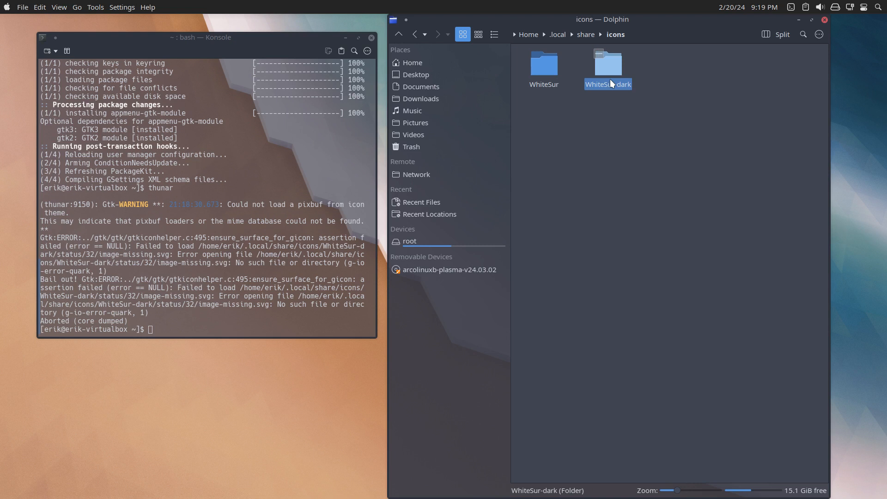
click(610, 79)
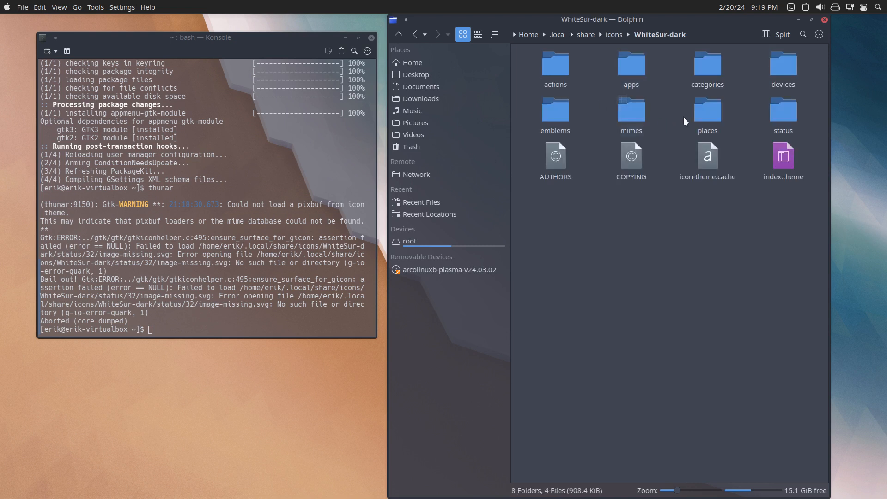
click(781, 119)
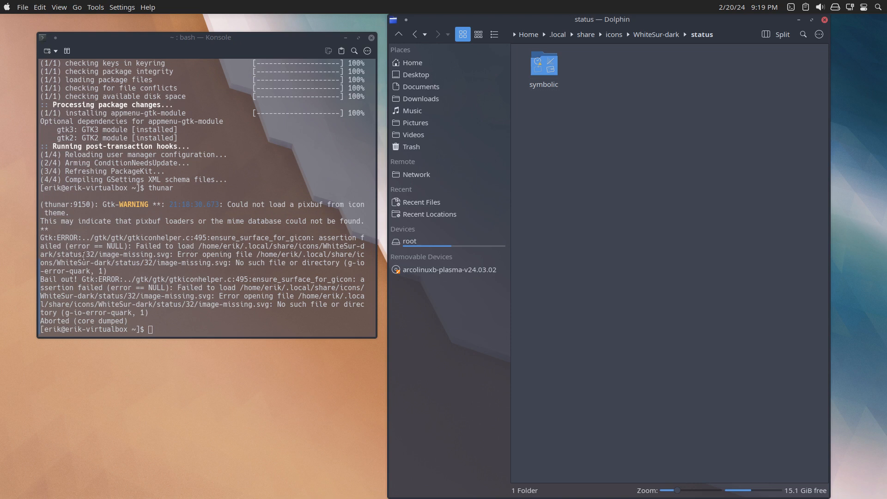
drag(83, 255, 100, 255)
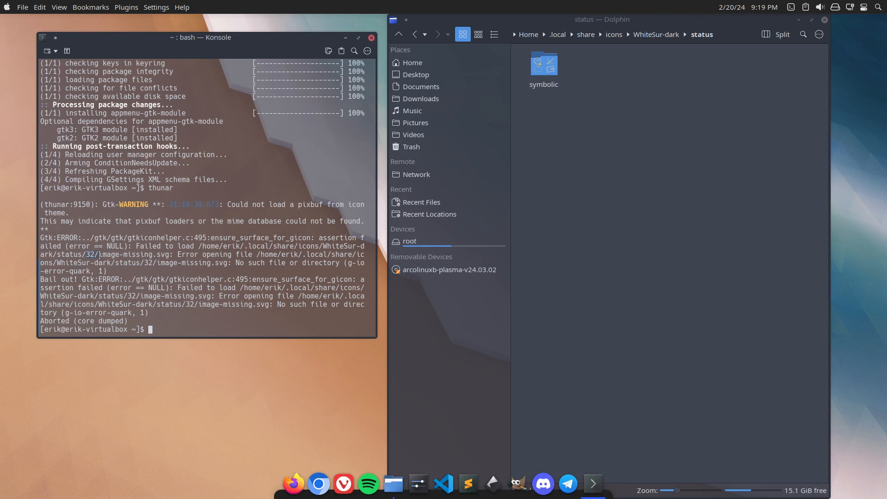
click(525, 251)
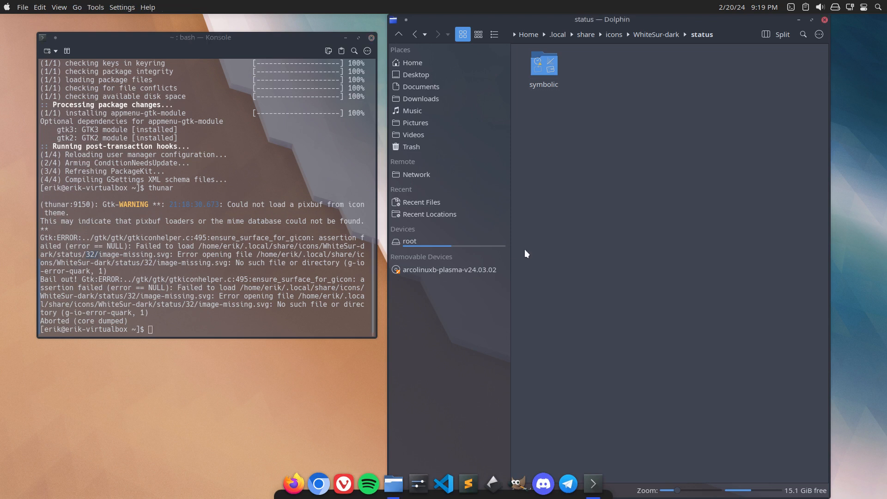
Close the Dolphin window showing the WhiteSur-dark status folder.
click(824, 20)
right_click(502, 112)
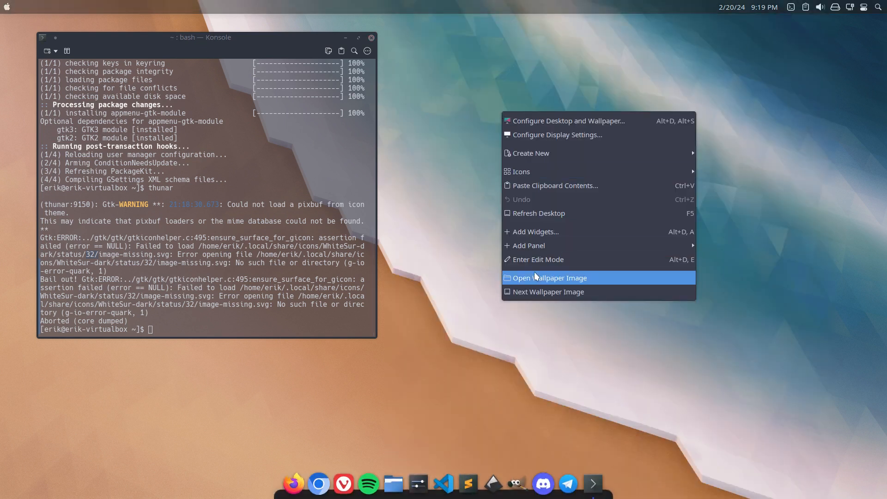
click(442, 279)
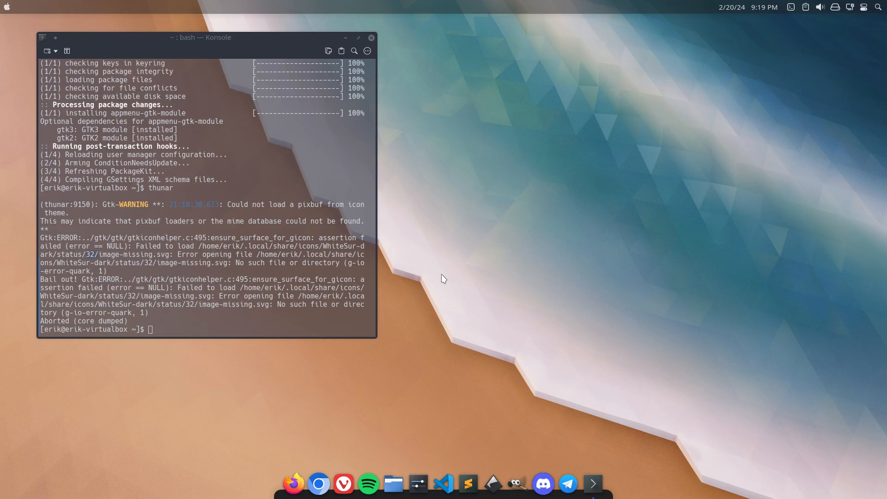
Shut down the B Plasma virtual machine and close VirtualBox Manager.
key(ctrl+alt+Delete)
click(494, 291)
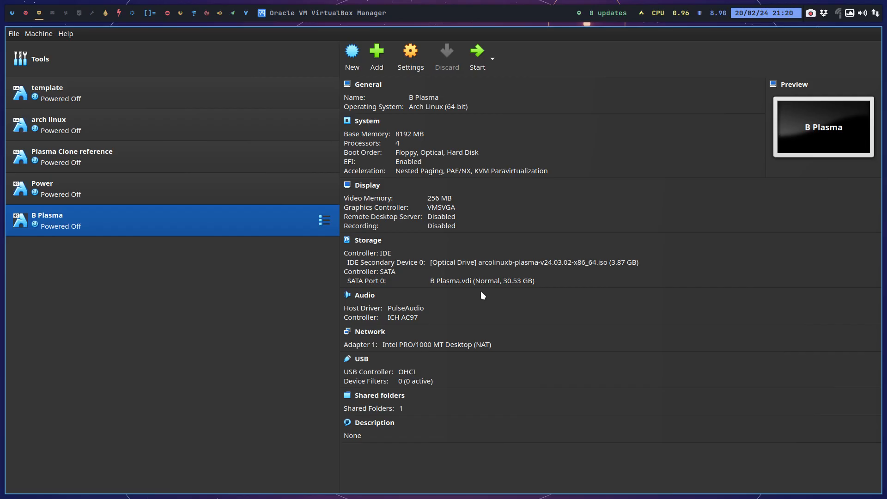
key(super+q)
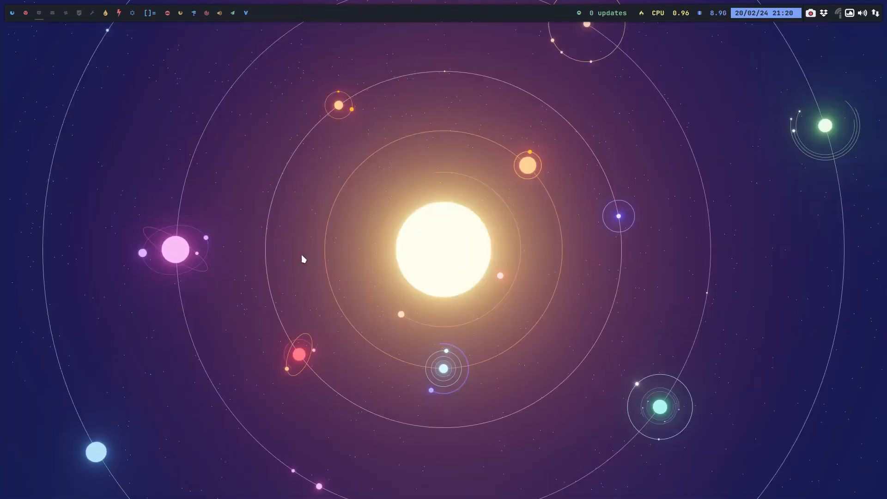
Switch to Thunar on the host and open the Projects/Githubs/Monterey-kde folder.
click(24, 16)
key(super+q)
key(super+shift+Return)
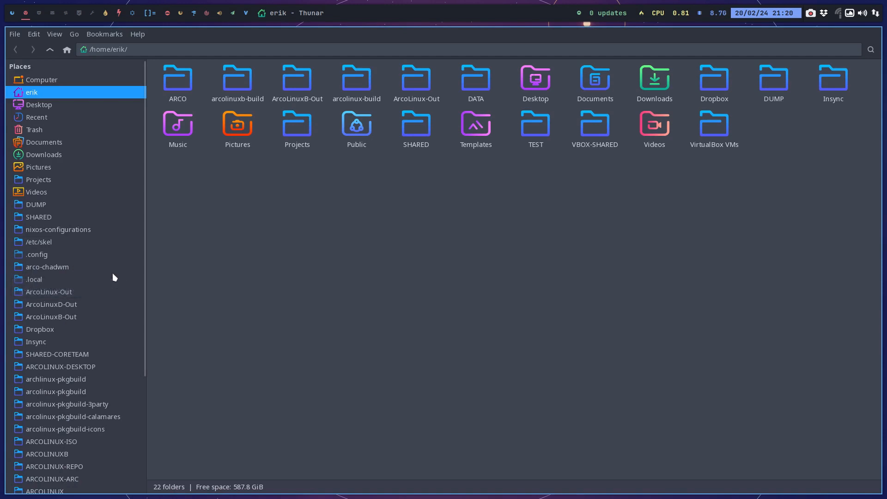
click(60, 180)
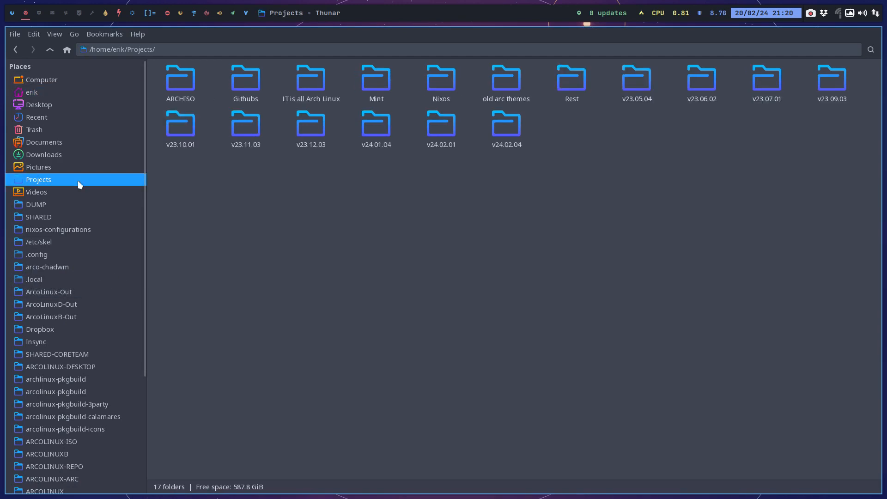
double_click(256, 87)
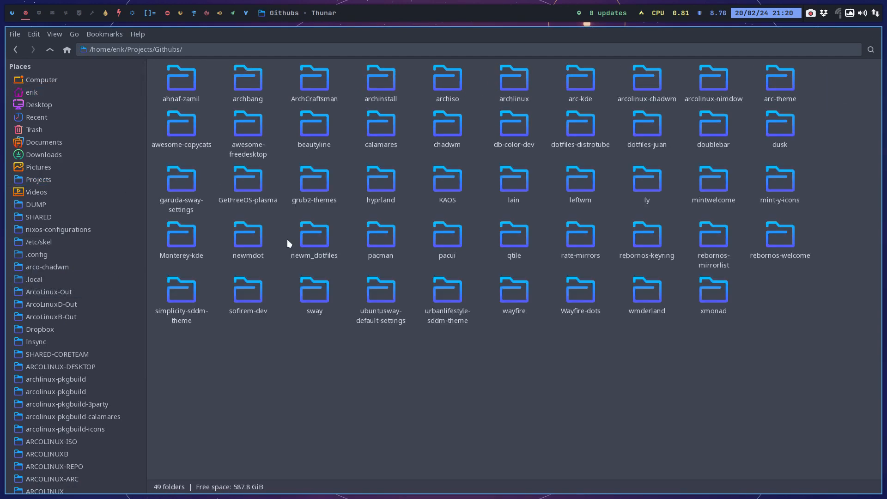
double_click(194, 238)
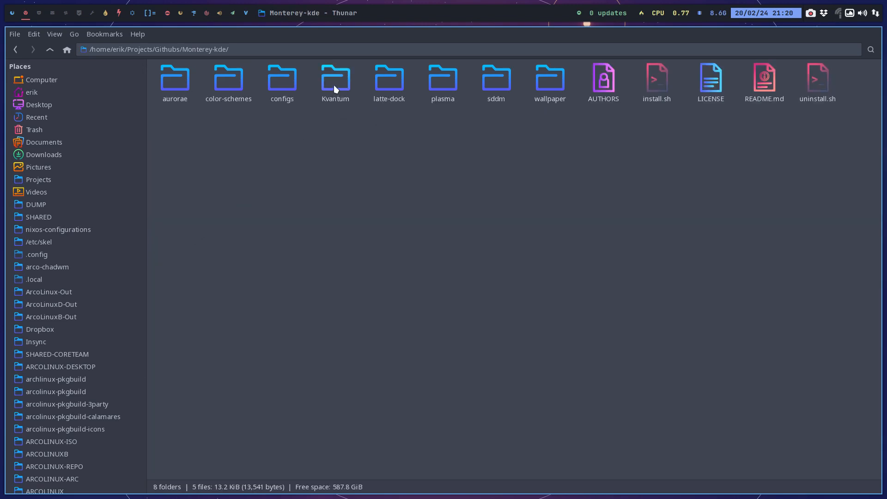
Open plasma/desktoptheme in Monterey-kde and examine the files in its icons and icons-old folders.
double_click(442, 79)
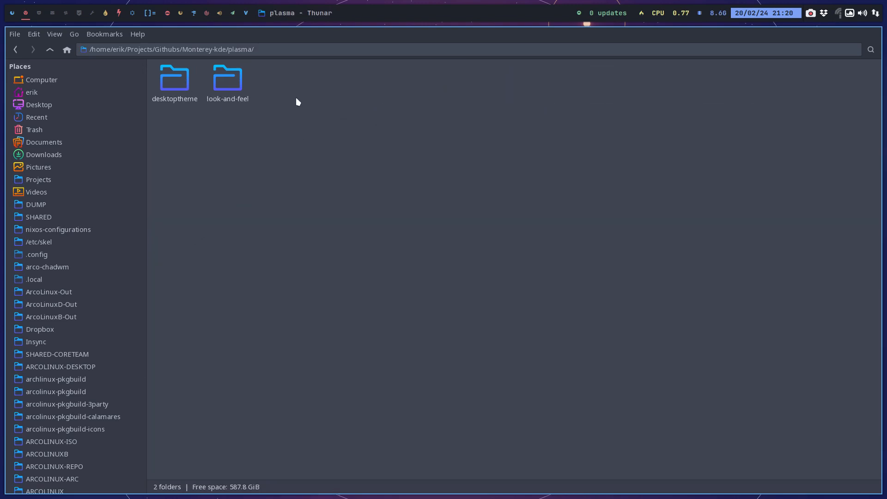
click(167, 82)
double_click(168, 82)
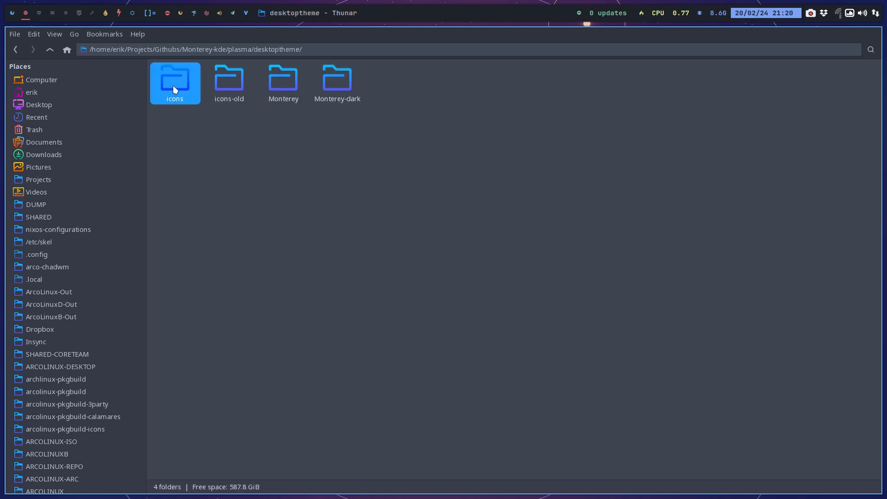
double_click(173, 85)
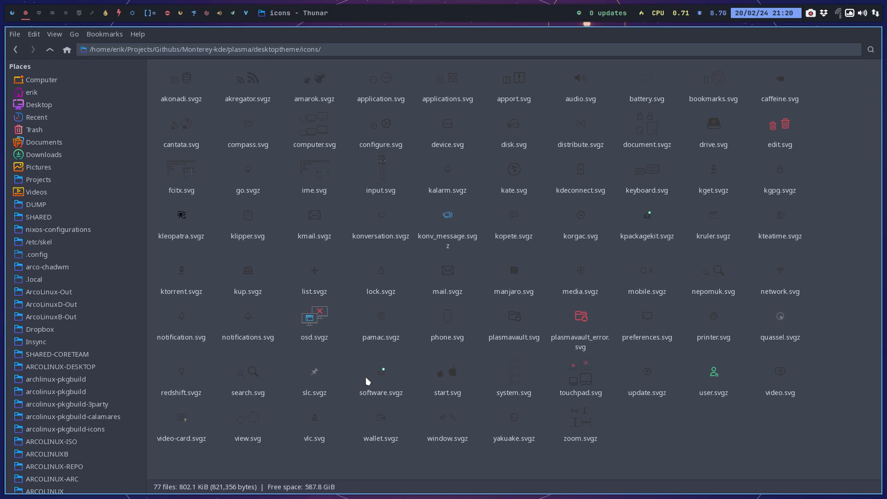
click(51, 49)
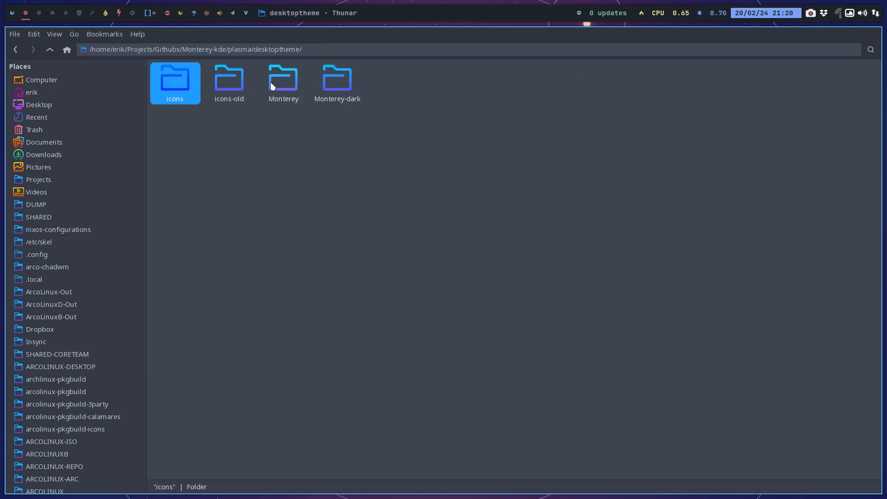
double_click(227, 81)
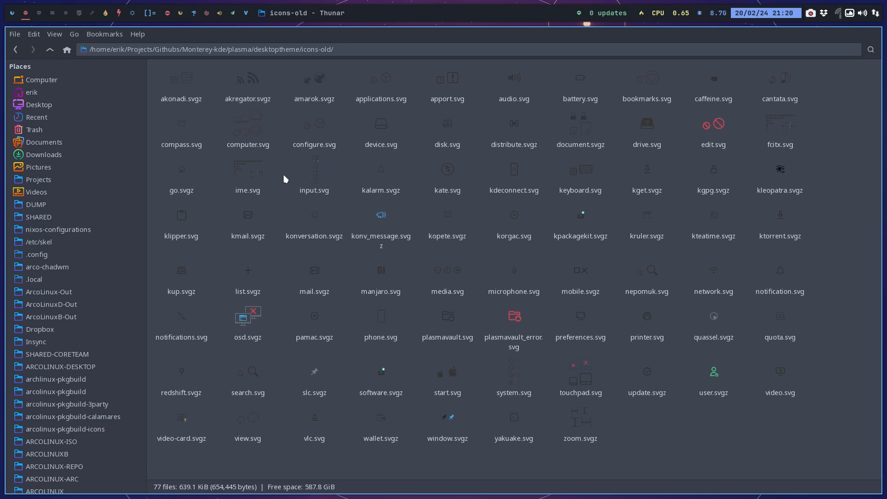
click(50, 49)
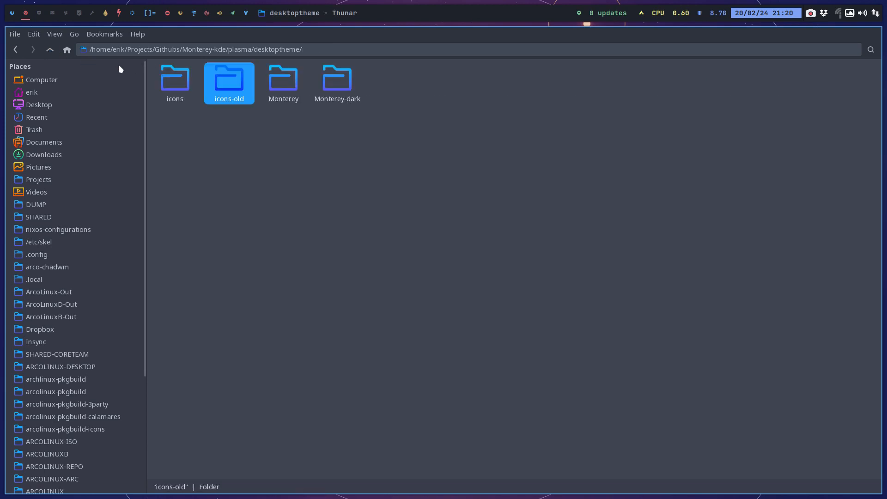
Check the Monterey folder inside desktoptheme and return to the Monterey-kde folder.
double_click(280, 76)
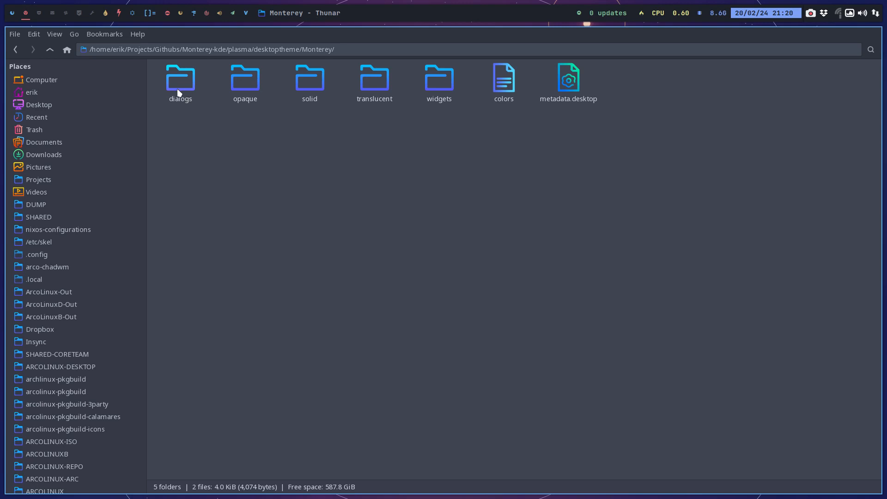
click(50, 49)
click(50, 49)
click(50, 49)
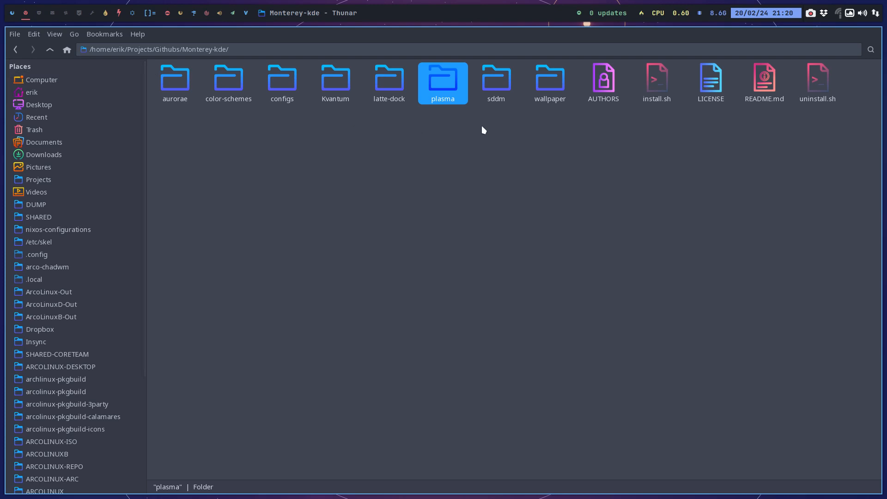
Examine the Monterey theme files in the aurorae folder and return to the Monterey-kde folder.
click(492, 84)
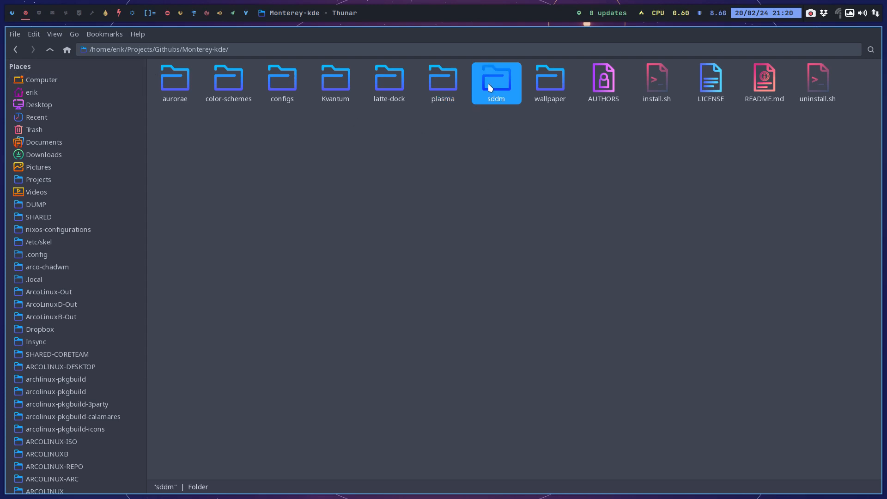
click(393, 79)
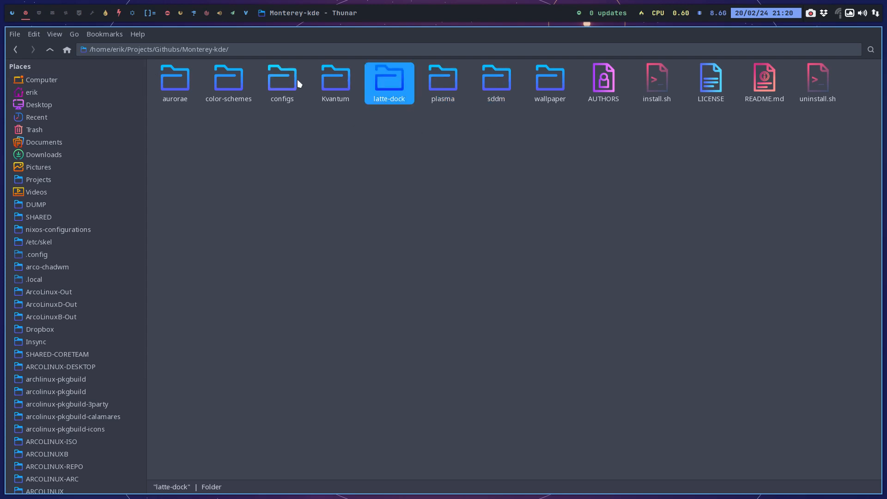
click(280, 83)
click(240, 87)
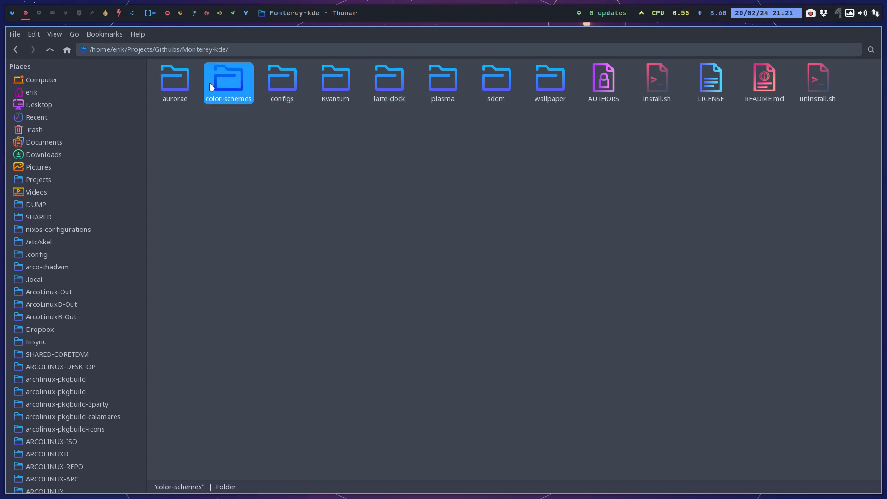
double_click(189, 84)
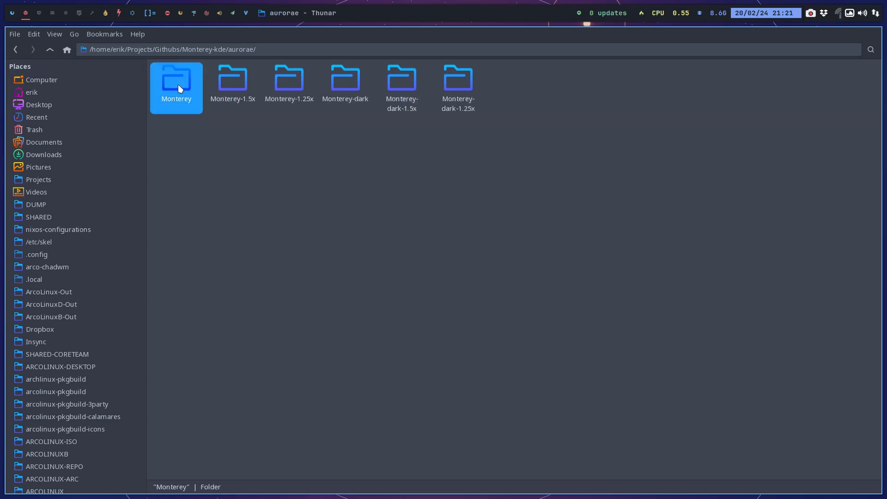
double_click(178, 84)
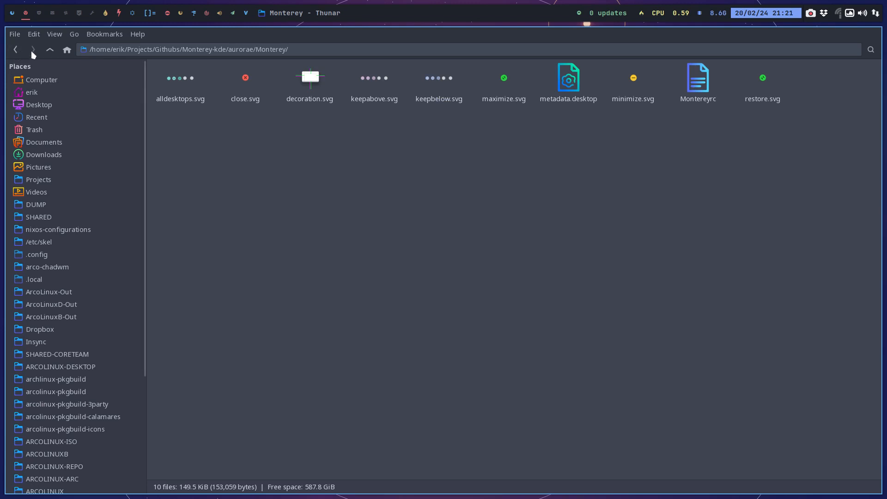
click(48, 50)
click(232, 82)
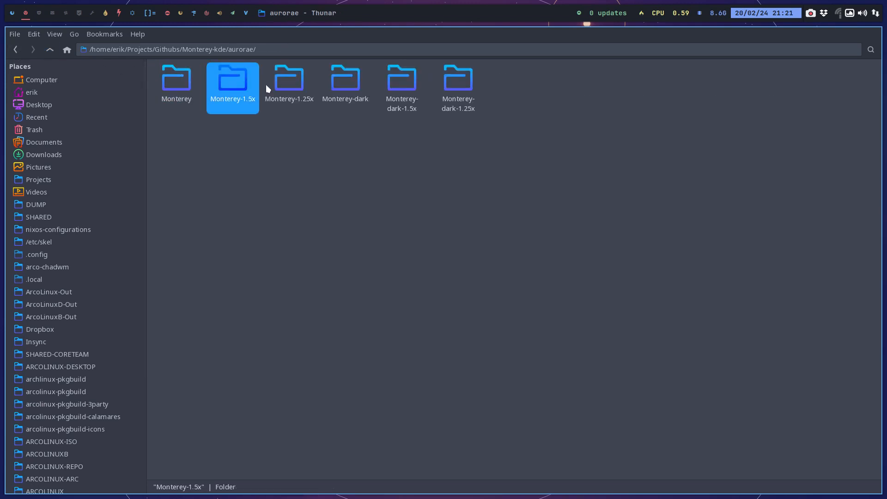
click(292, 83)
click(51, 51)
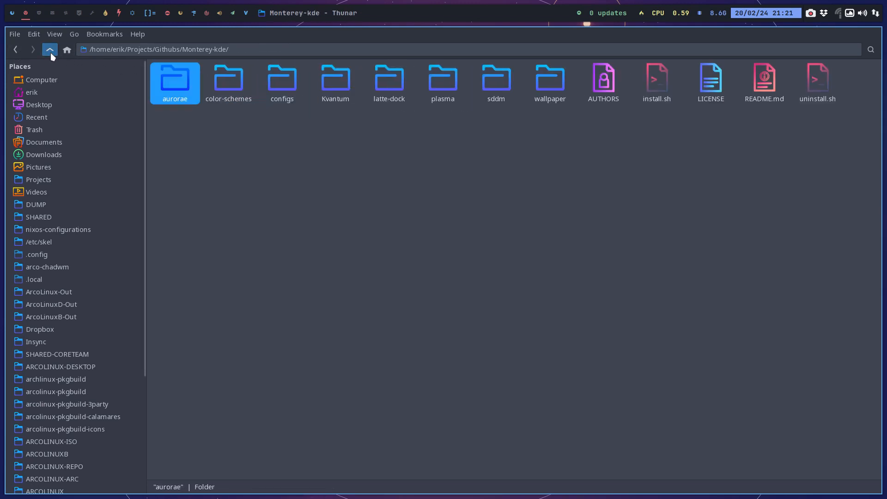
Check the contents of the color-schemes, configs and Kvantum folders, returning to Monterey-kde.
double_click(232, 72)
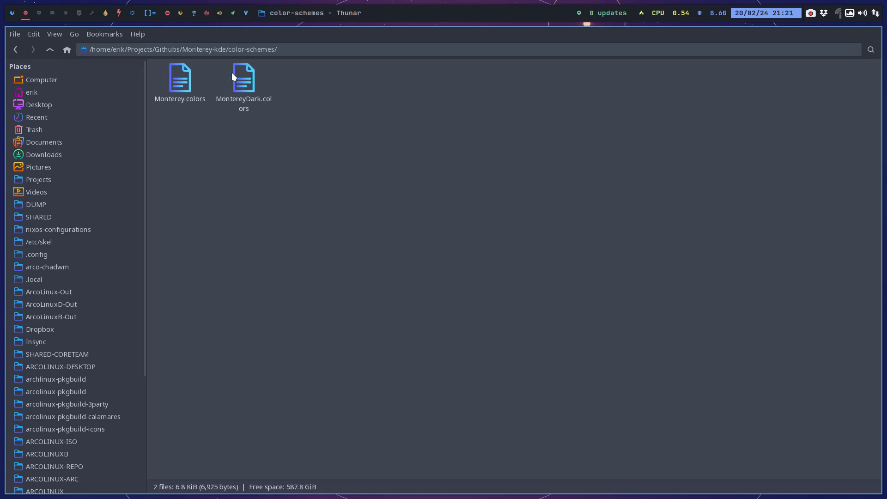
click(50, 49)
double_click(279, 71)
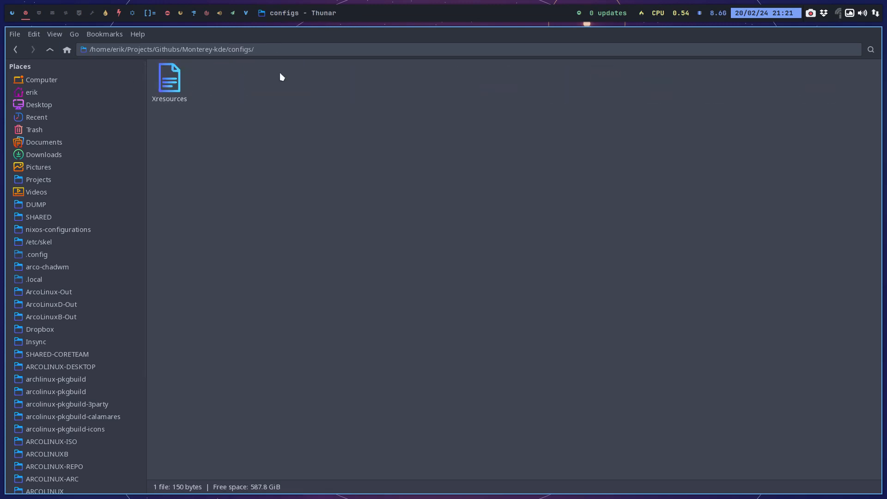
click(50, 49)
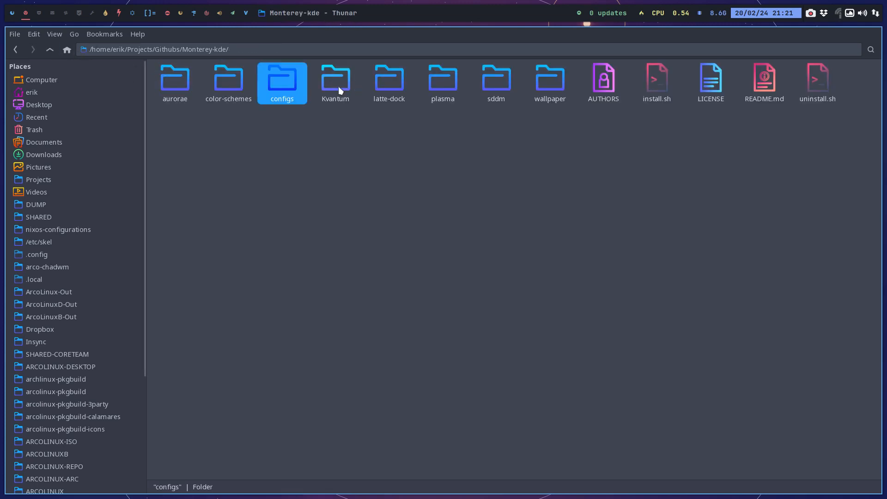
double_click(339, 87)
click(181, 77)
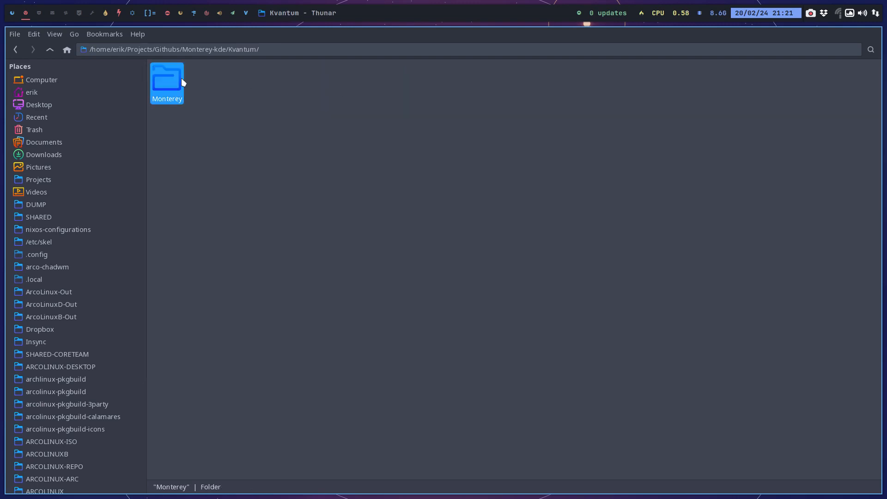
click(50, 49)
click(382, 87)
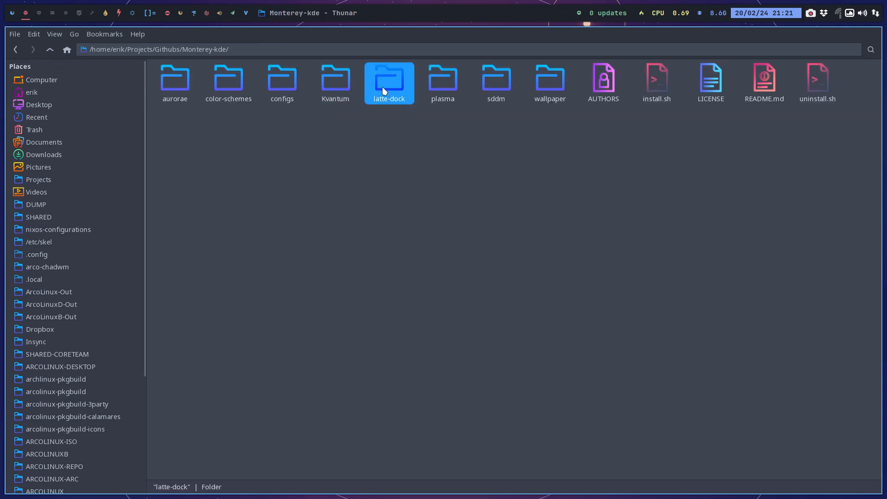
Open plasma/desktoptheme/Monterey and check its dialogs, opaque and solid subfolders.
click(437, 81)
double_click(437, 81)
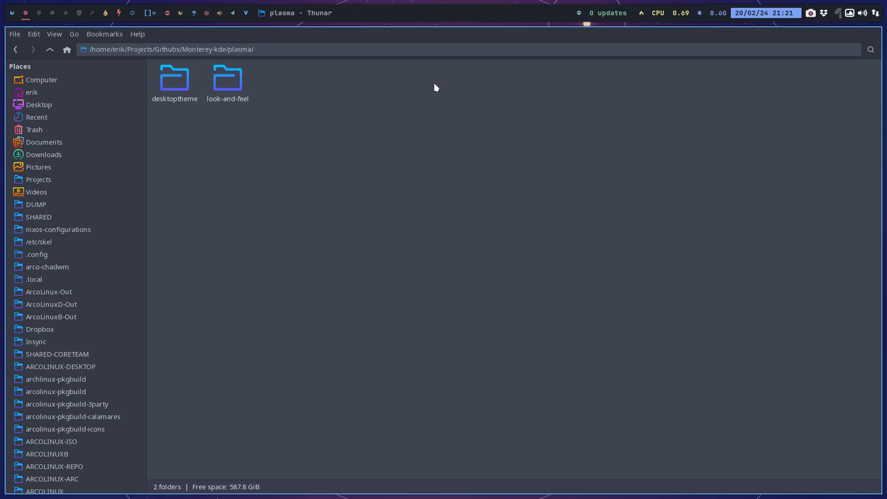
click(176, 84)
double_click(176, 84)
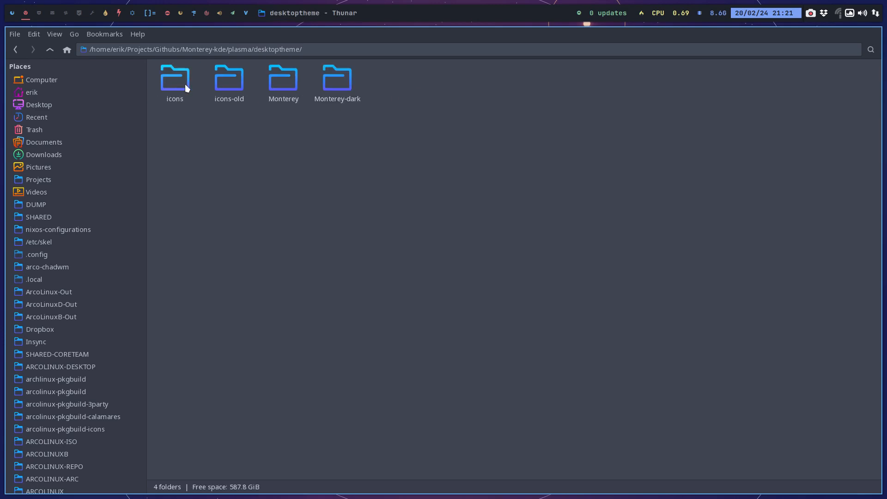
double_click(284, 80)
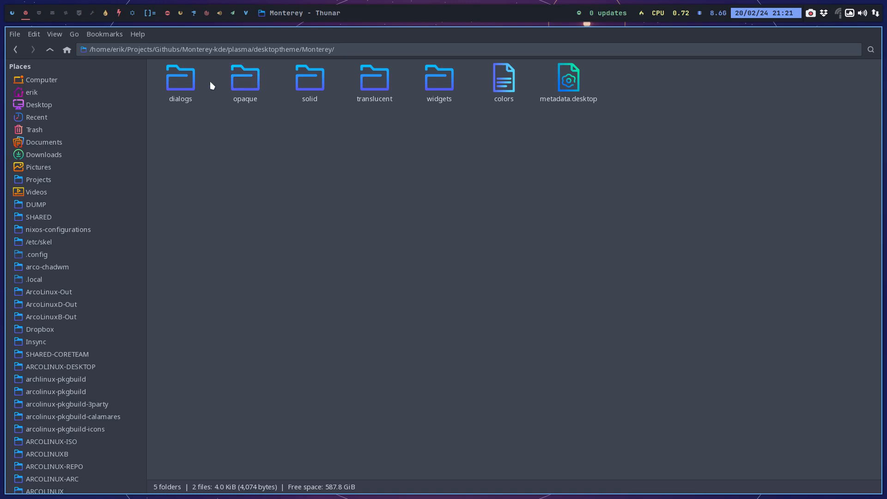
double_click(181, 79)
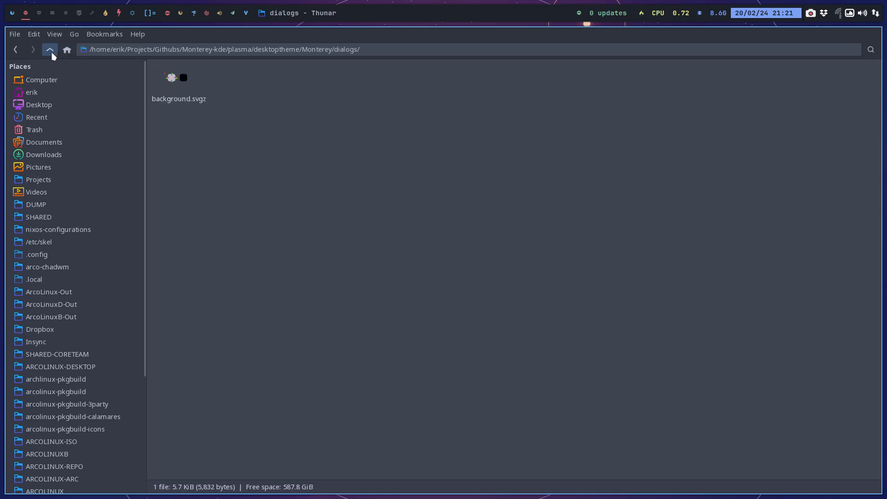
click(50, 49)
double_click(242, 83)
click(50, 49)
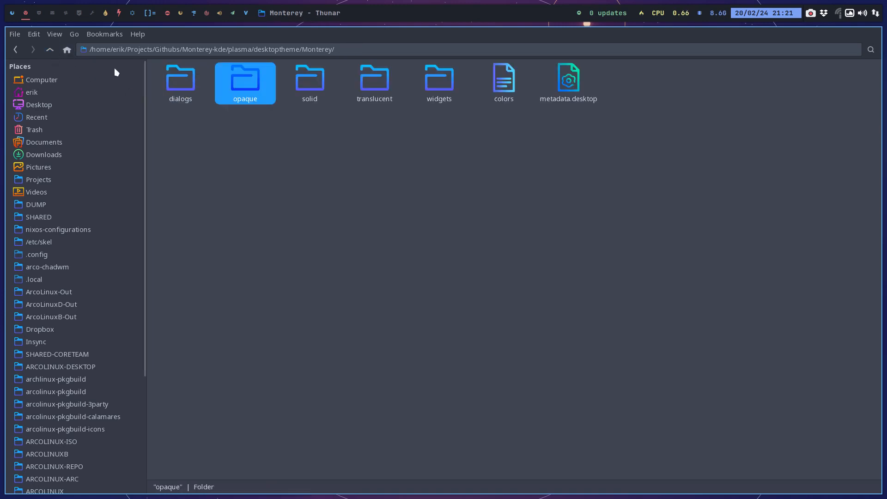
double_click(306, 87)
click(50, 50)
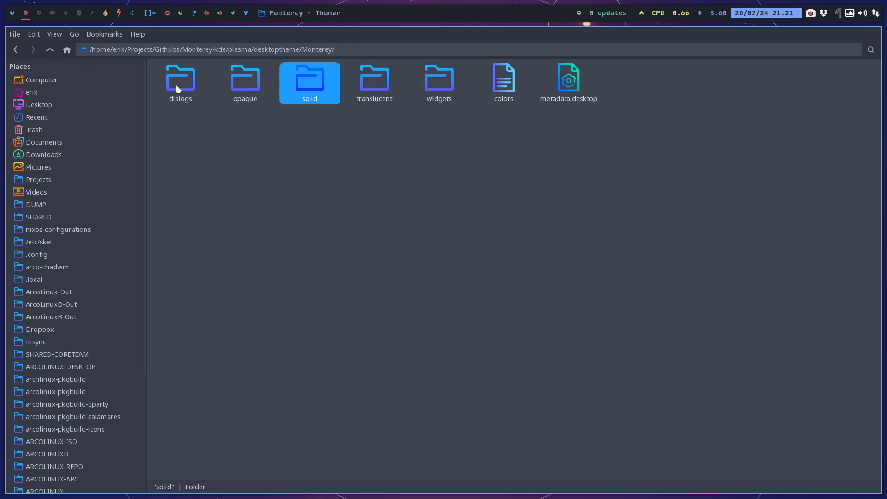
Examine the SVG files in Monterey's widgets folder and return to desktoptheme.
click(357, 74)
click(445, 83)
double_click(445, 82)
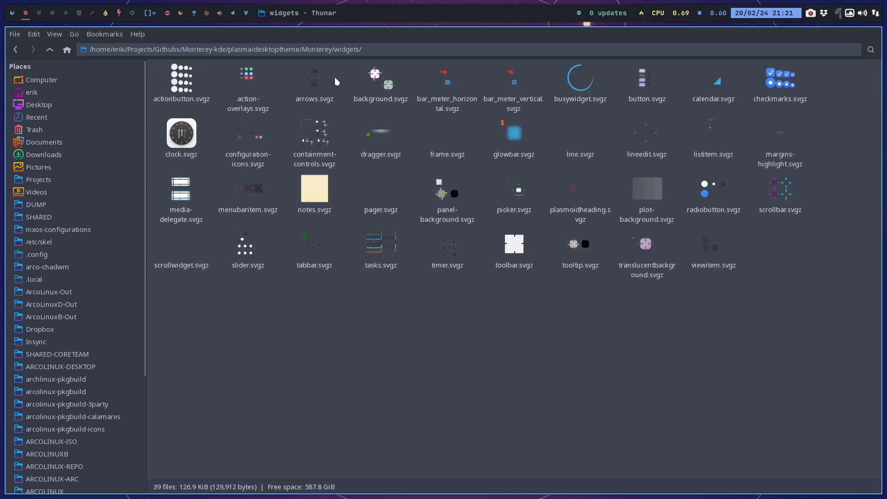
click(50, 49)
click(49, 49)
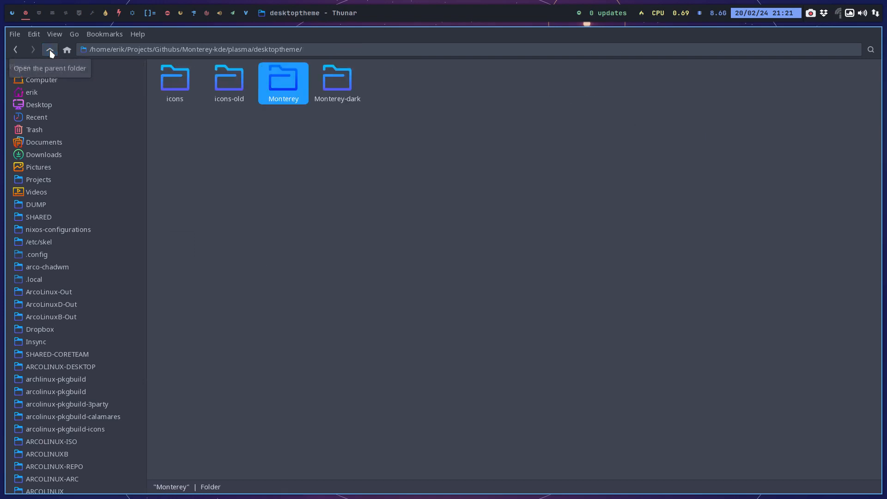
Review the desktoptheme icons folder again and go back to the plasma folder.
double_click(176, 82)
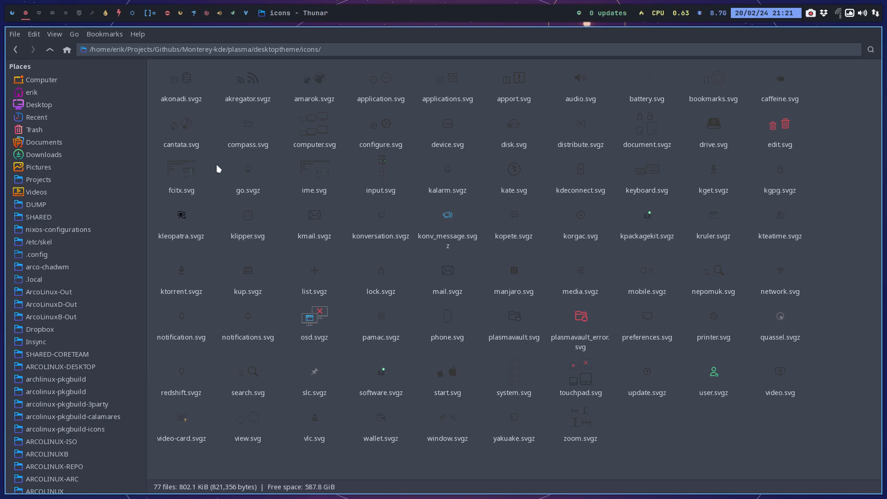
click(51, 50)
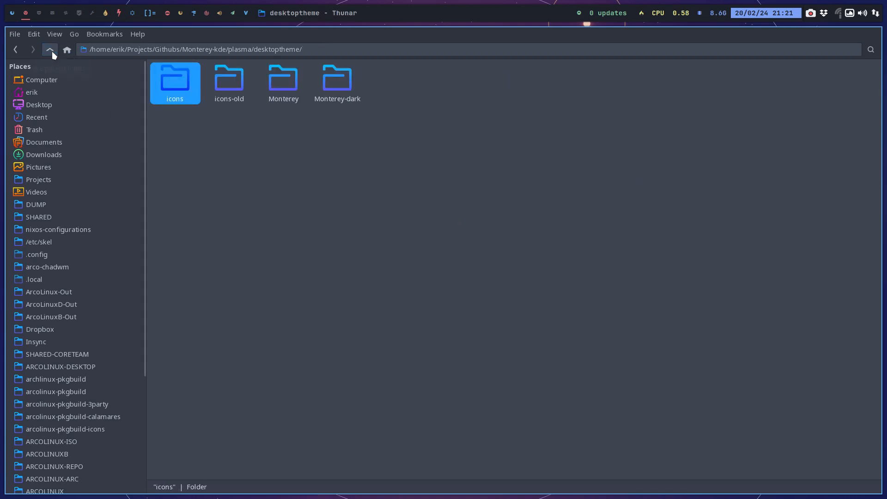
click(52, 51)
Open the contents folder of the light Monterey package under plasma/look-and-feel.
click(223, 79)
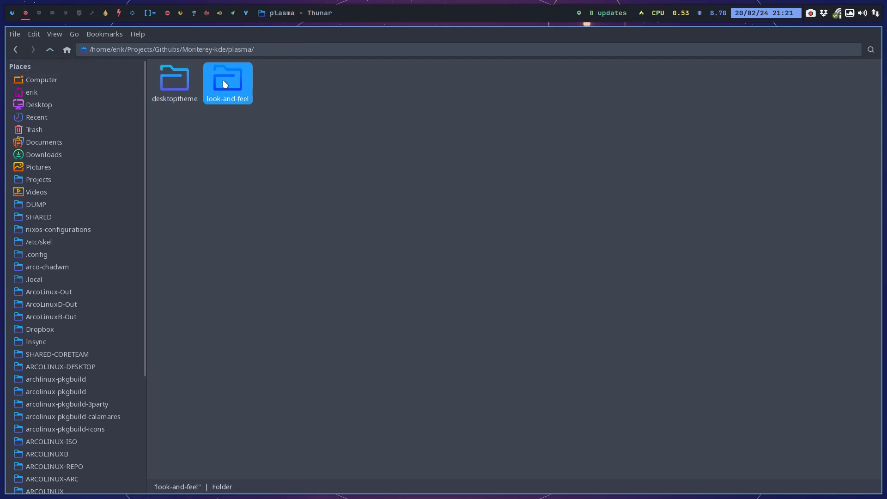
double_click(223, 79)
double_click(179, 91)
double_click(179, 88)
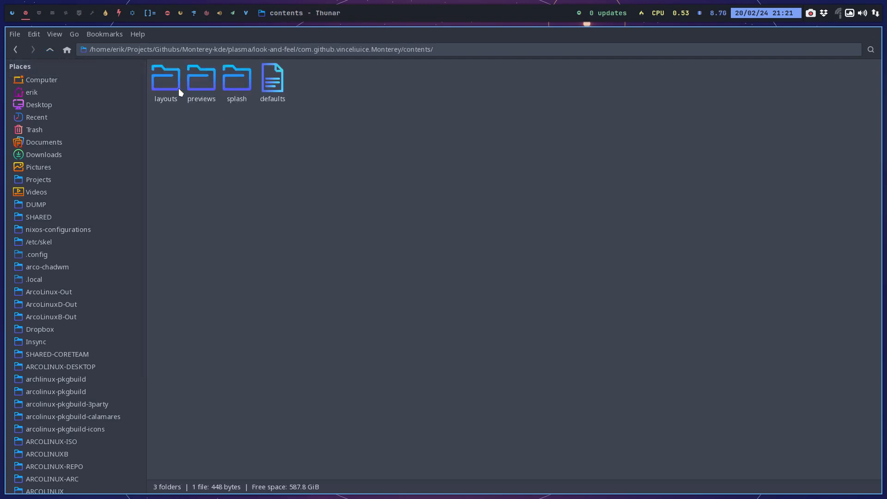
Check the layouts and previews folders of the Monterey look-and-feel package, then select its splash folder.
double_click(172, 87)
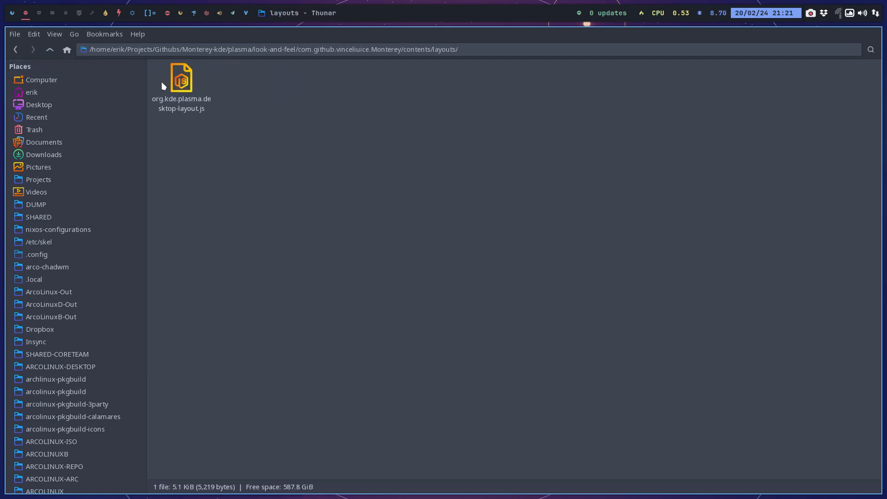
click(51, 50)
double_click(200, 77)
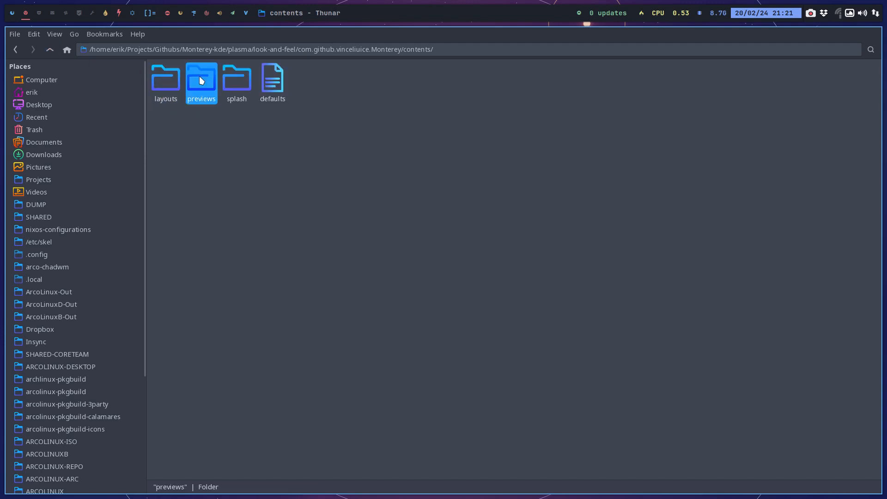
click(50, 50)
click(226, 88)
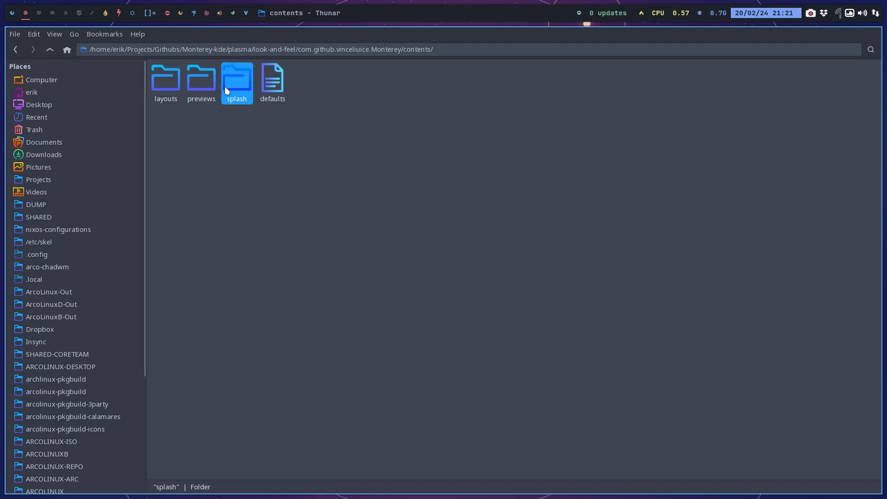
Close the Monterey contents folder window and open VirtualBox Manager.
click(283, 177)
key(super+q)
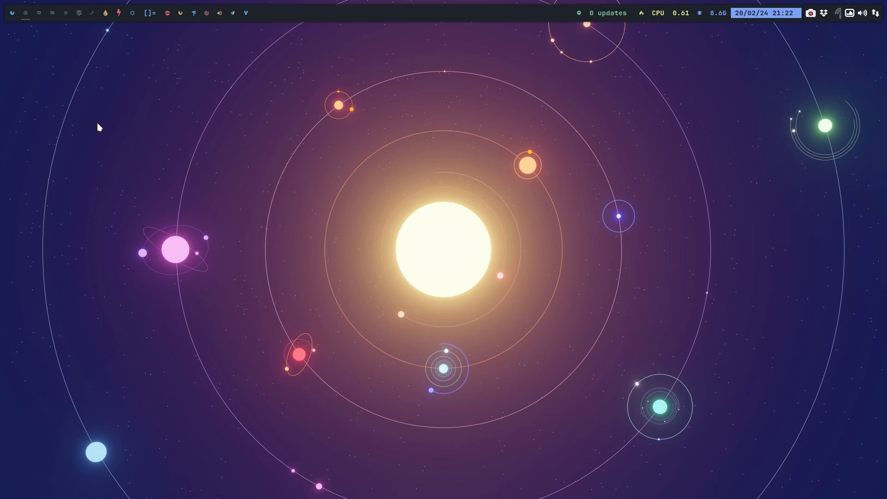
key(super+F7)
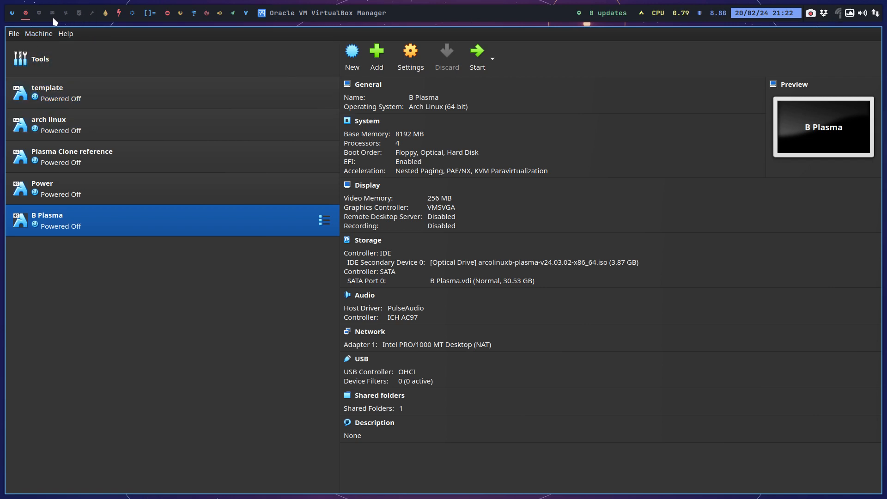
Open a file manager window on another workspace and go to Desktop/edu-plasma-power.
click(40, 13)
key(super+shift+Return)
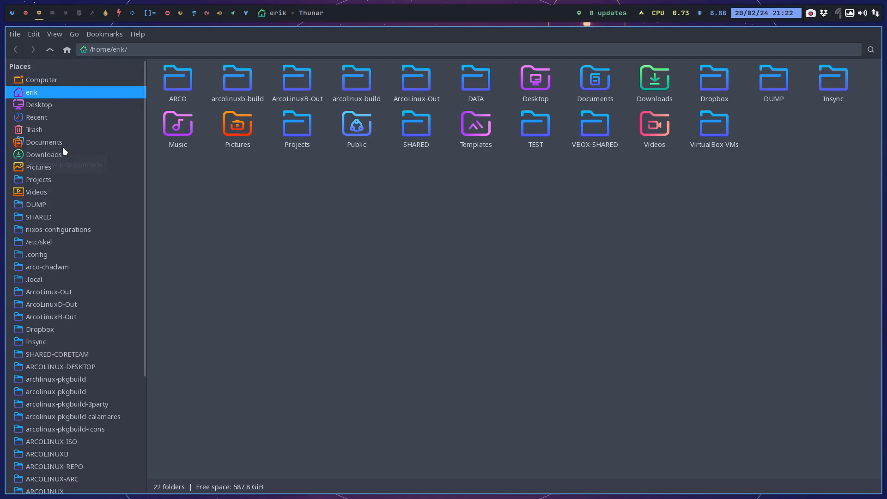
click(58, 105)
double_click(182, 90)
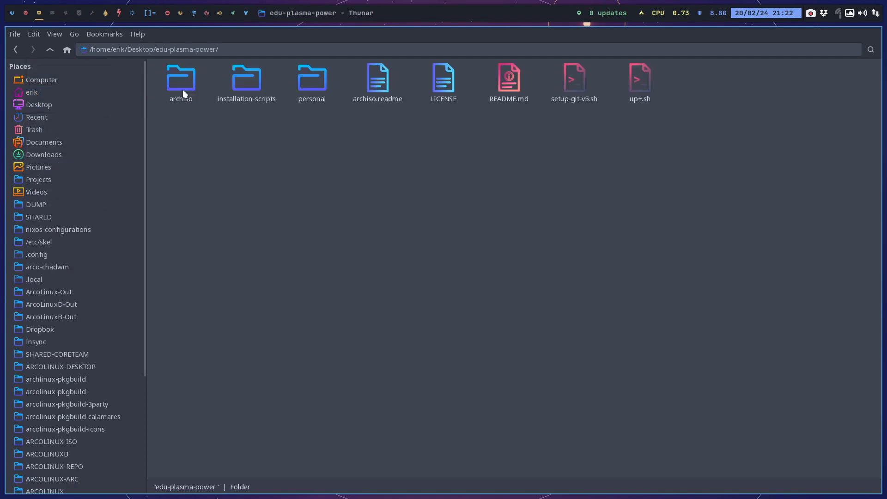
Check the installation-scripts folder, return, and open packages.x86_64 from the archiso folder in the text editor.
double_click(231, 77)
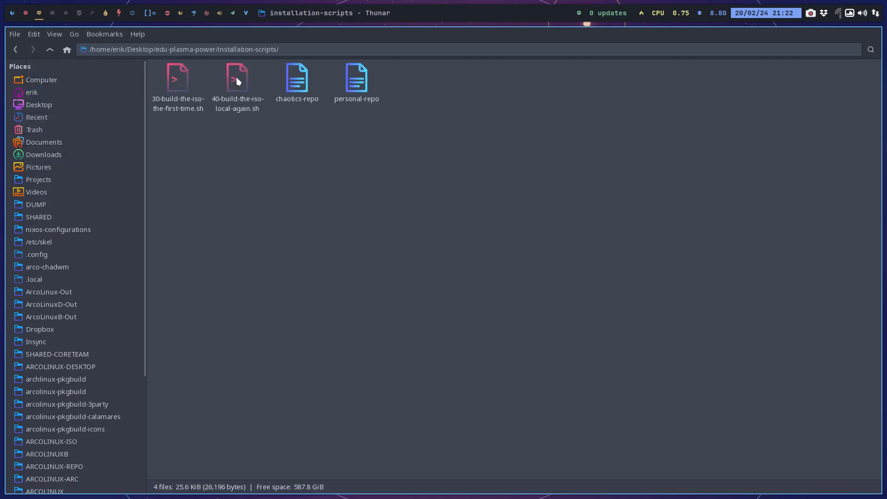
click(50, 50)
click(168, 74)
double_click(206, 88)
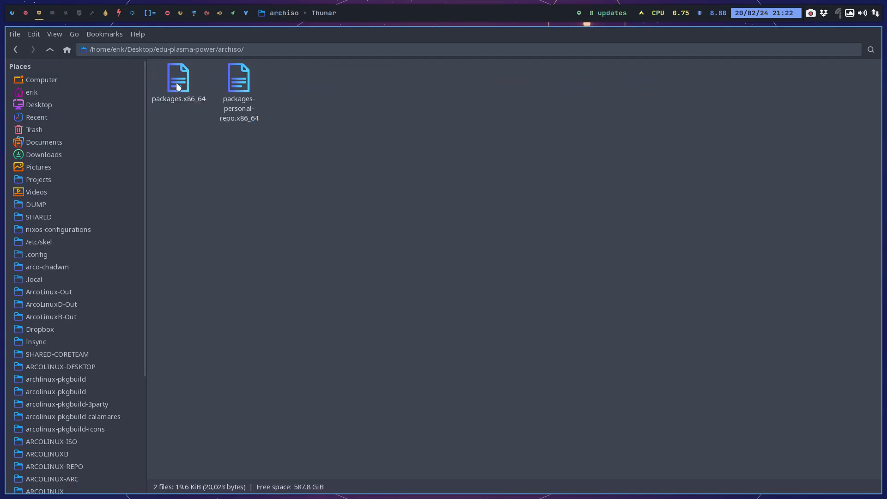
click(185, 81)
double_click(185, 80)
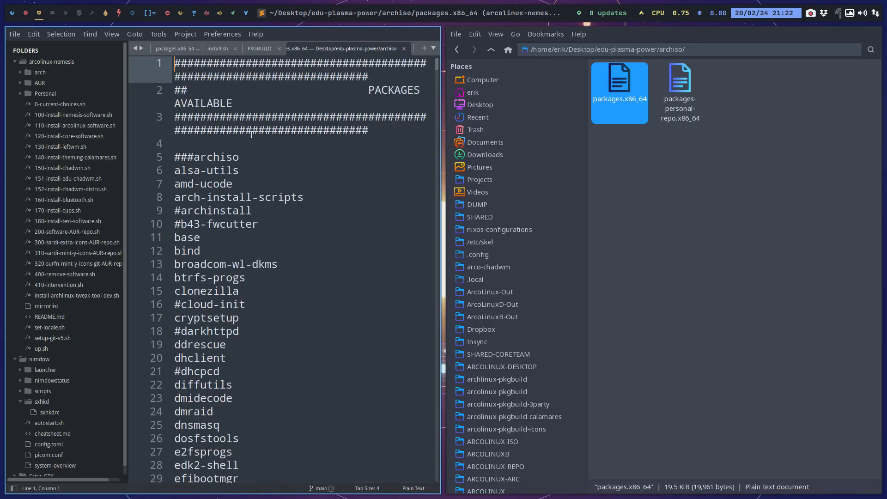
Add appmenu-gtk-module on a new line above btop in the chaotics-aur section of packages.x86_64 and save the file.
scroll(244, 185, down, 20)
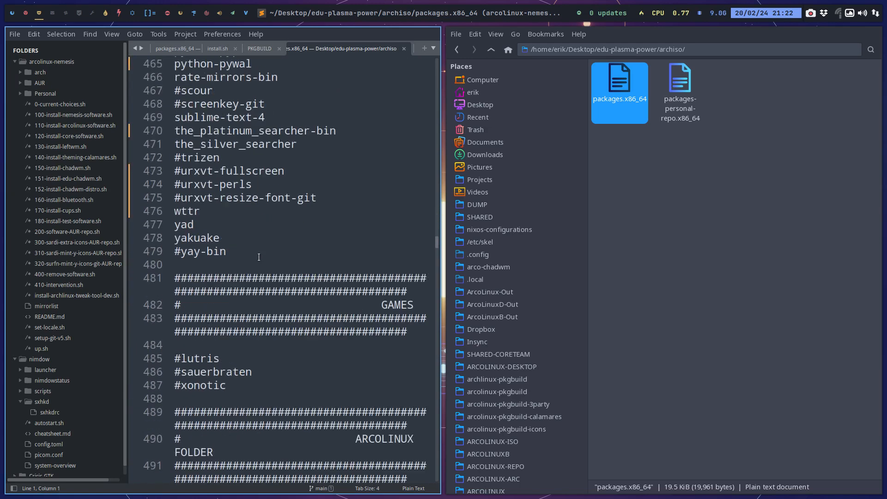
scroll(259, 258, down, 20)
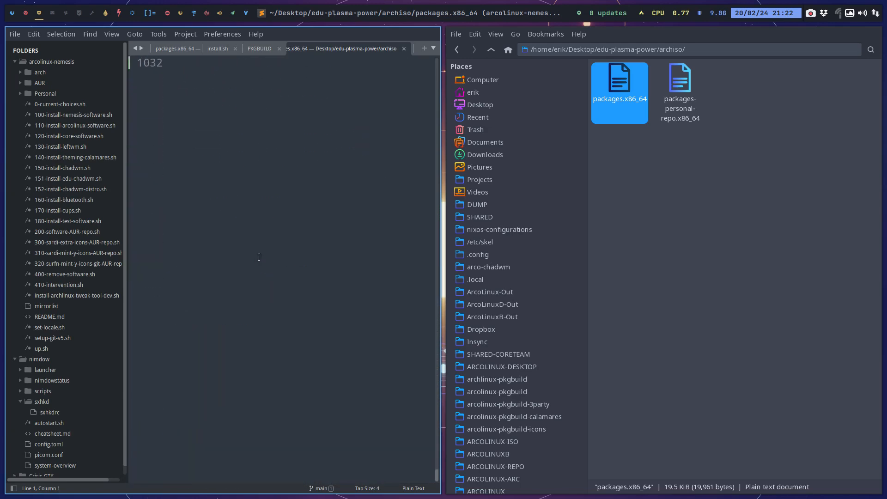
scroll(259, 258, up, 5)
click(242, 260)
scroll(247, 252, up, 12)
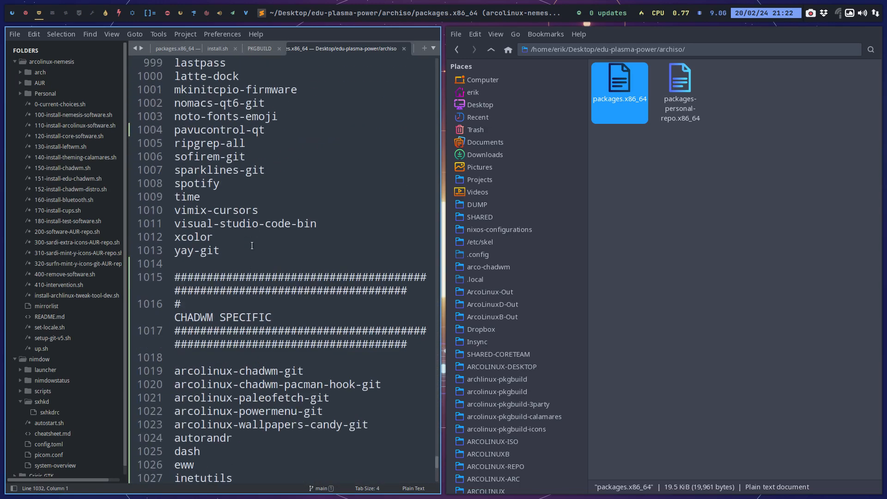
click(231, 210)
click(226, 201)
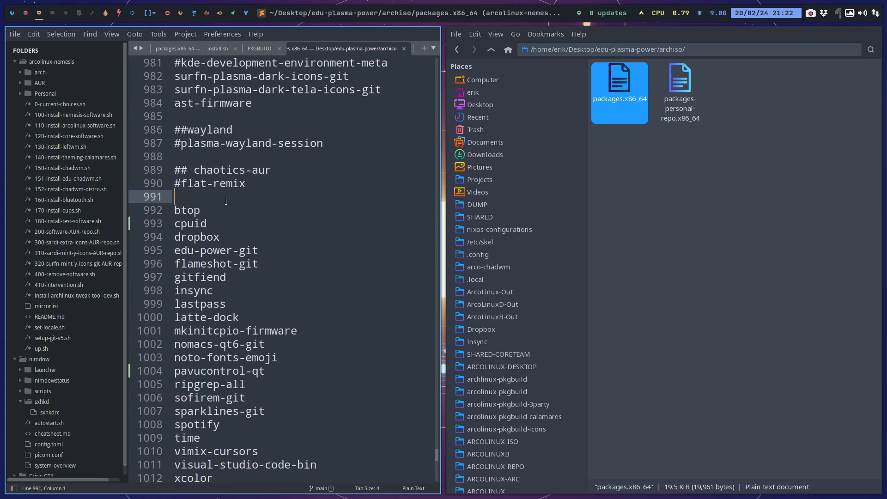
key(Return)
text(a)
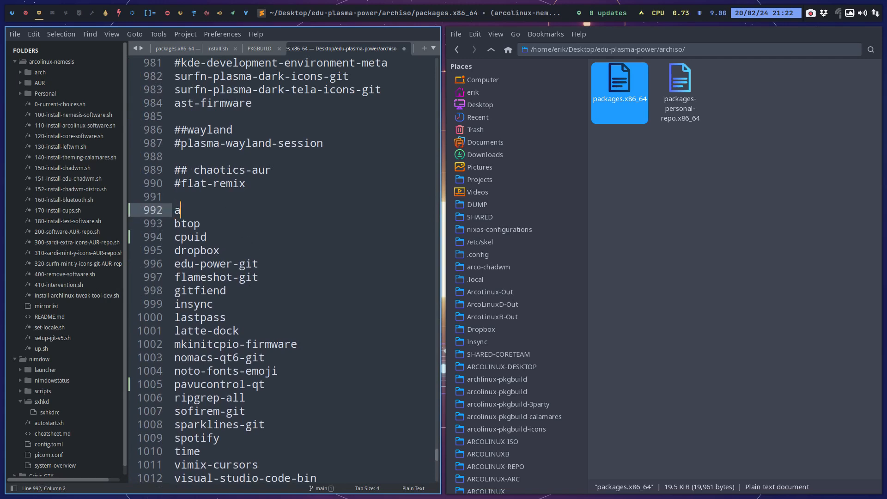
text(ppmenu-gtk-modu)
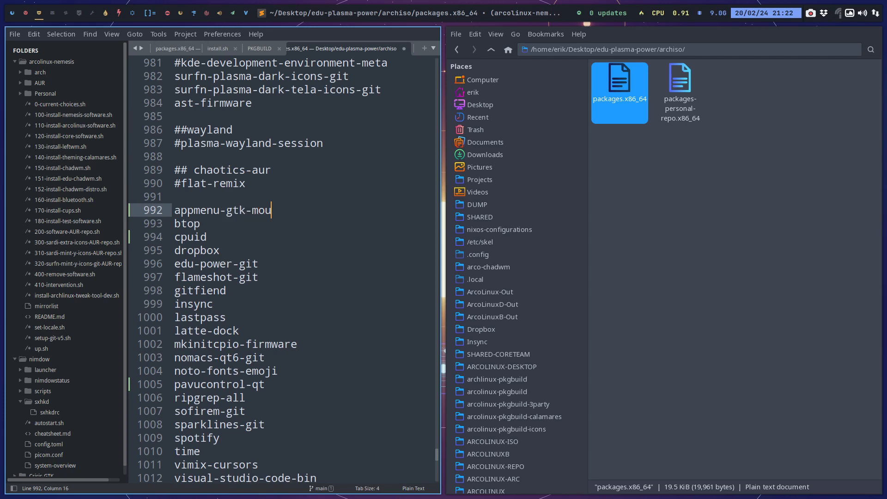
text(le)
key(ctrl+s)
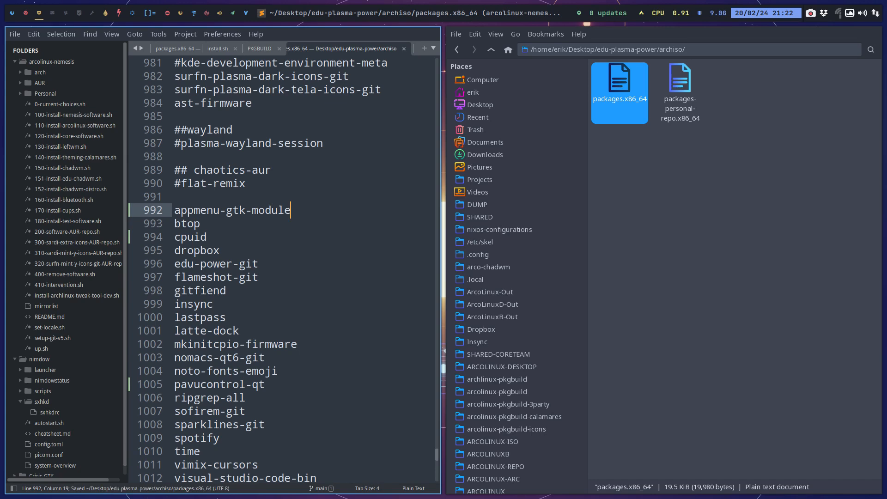
Review the packages in the ISO SPECIFIC section, highlight kde-gtk-config, and return to the chaotics-aur list.
scroll(281, 268, up, 8)
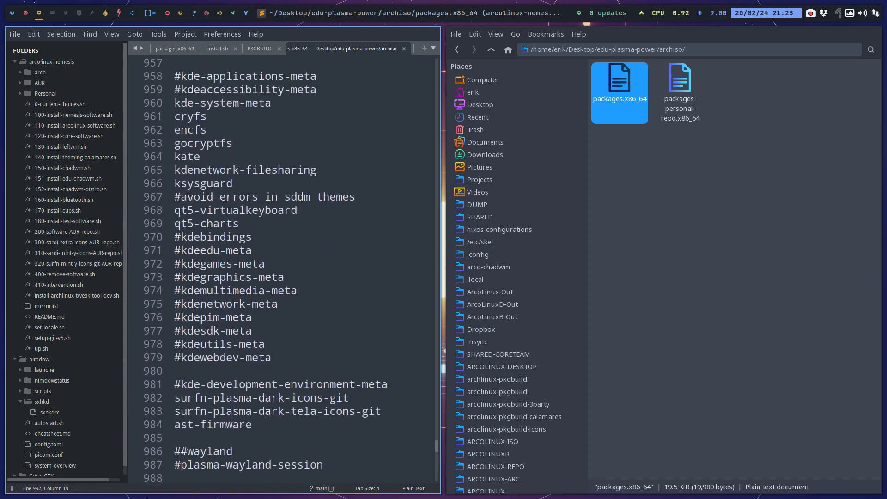
scroll(282, 267, up, 5)
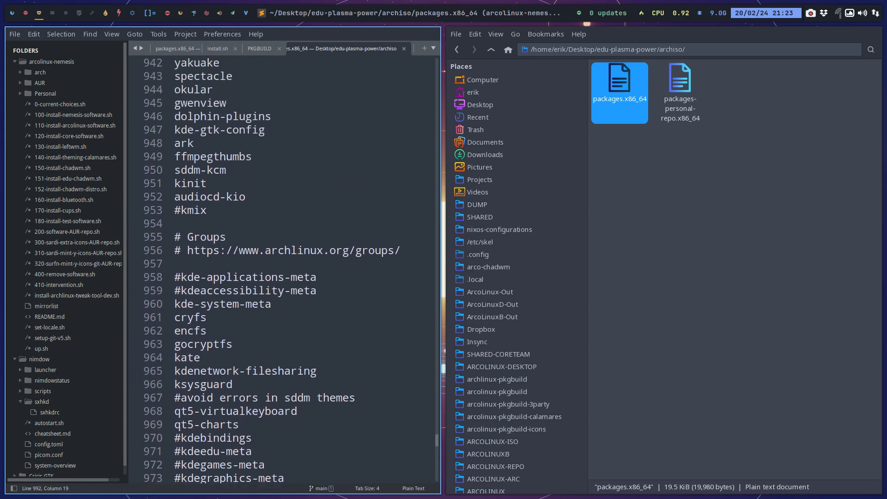
scroll(282, 268, up, 5)
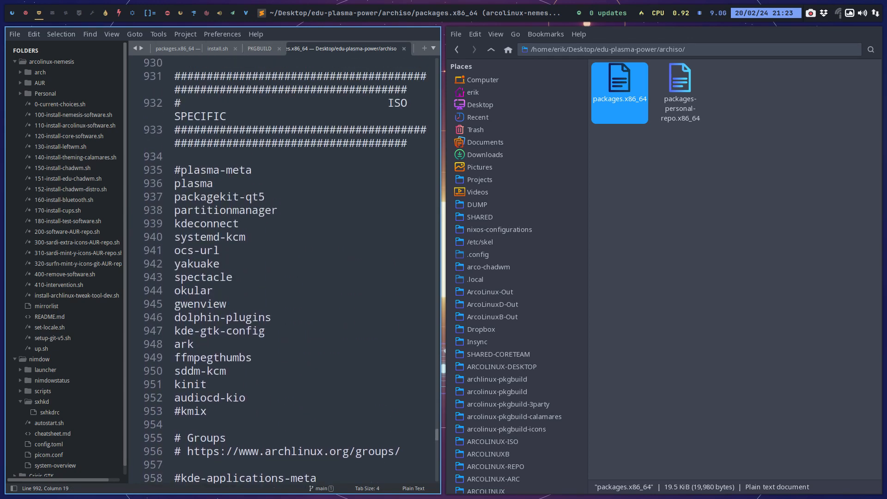
drag(265, 331, 180, 331)
scroll(232, 333, down, 19)
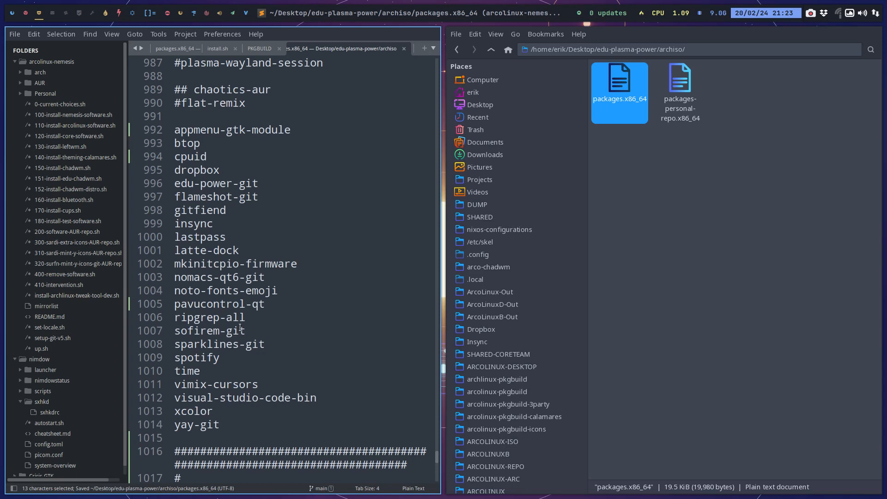
scroll(251, 313, down, 3)
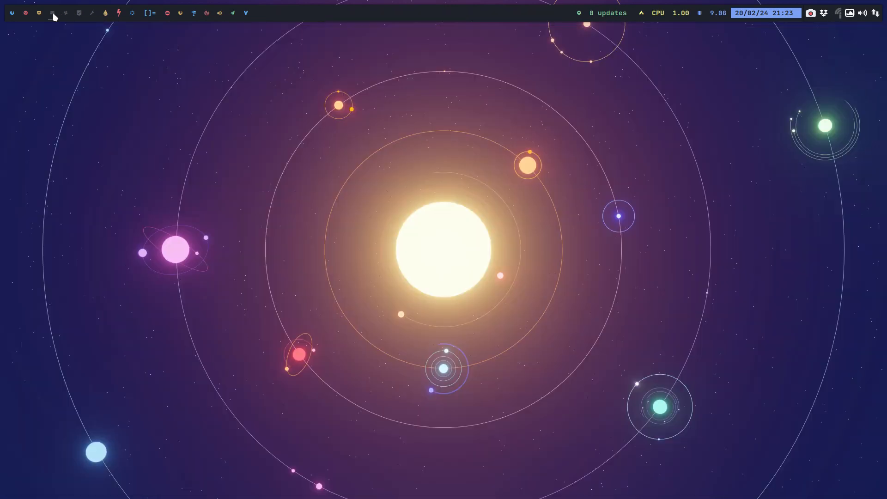
Launch Meld on an empty workspace, reopen the Desktop and DATA edu-plasma-power comparison, and compare their packages.x86_64 files.
click(53, 13)
key(super+F6)
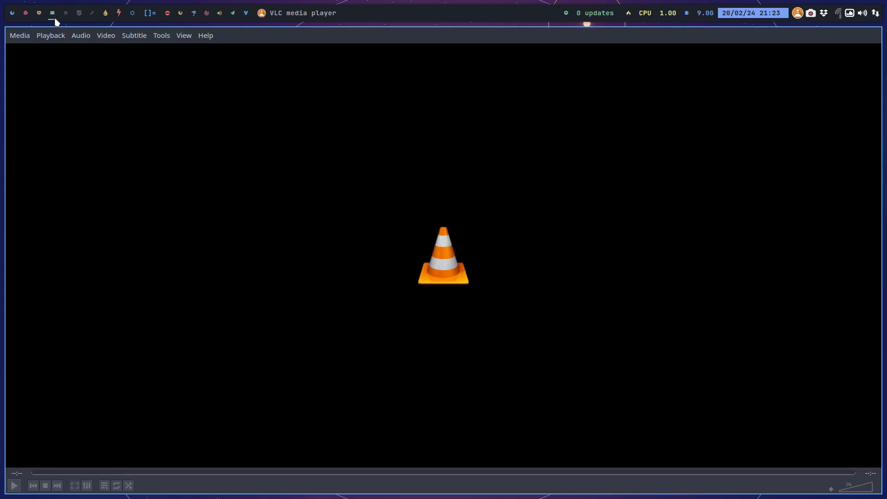
key(super+q)
key(super+F5)
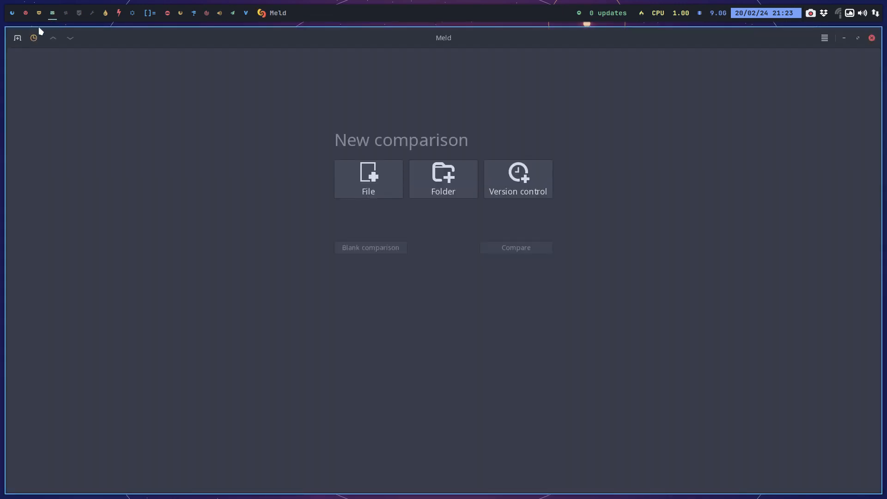
click(34, 38)
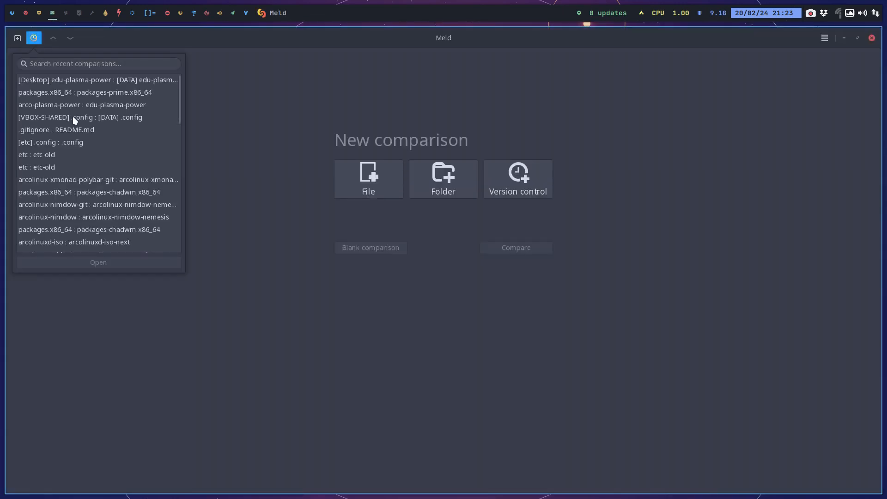
click(97, 81)
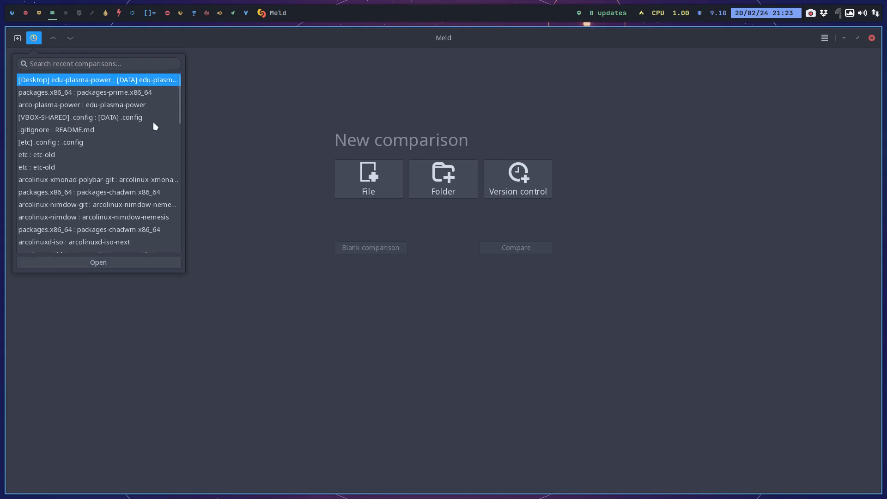
click(148, 260)
double_click(98, 126)
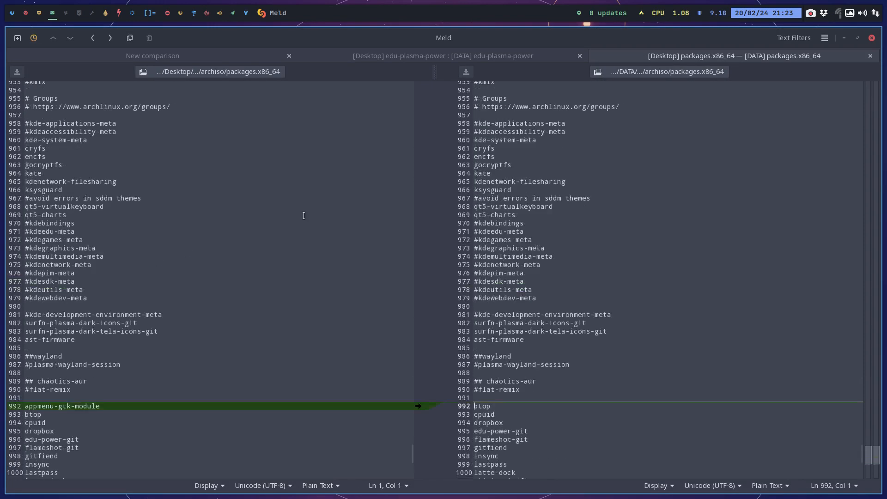
Copy the appmenu-gtk-module line into the DATA copy of packages.x86_64 and save it while closing the comparison.
click(418, 280)
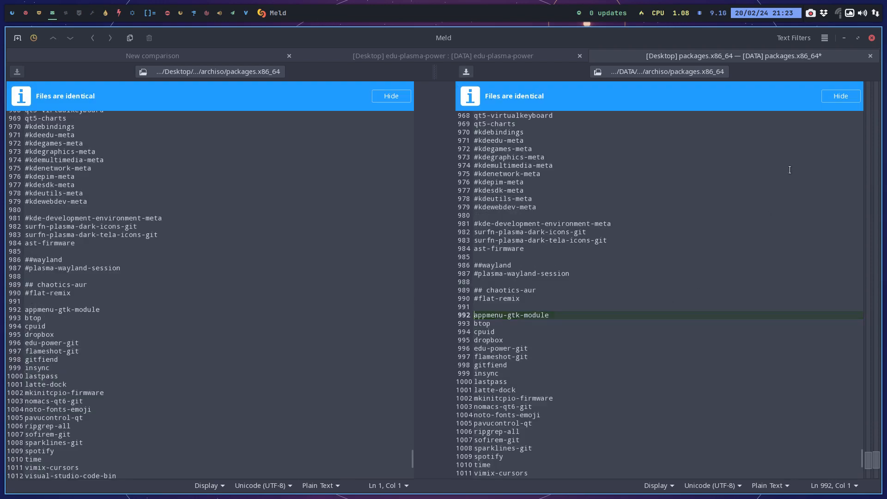
click(870, 55)
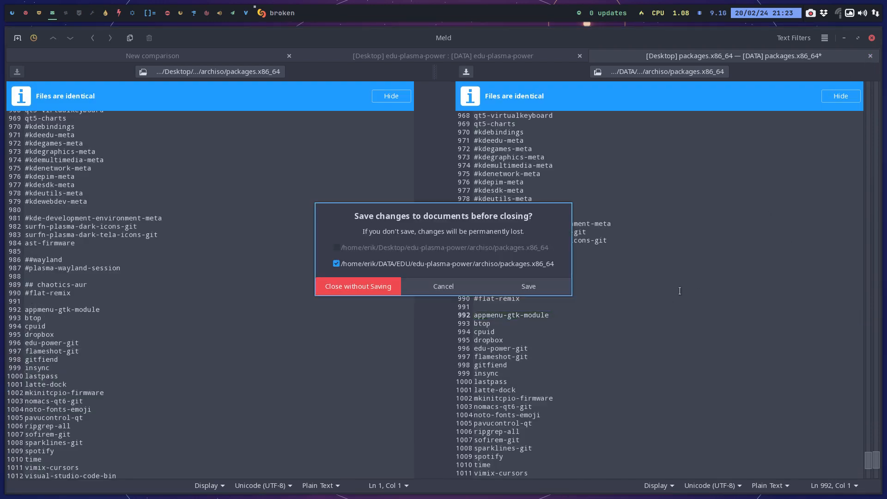
click(546, 290)
Open a file manager window on an empty workspace and go to DATA/EDU/edu-plasma-power.
click(132, 14)
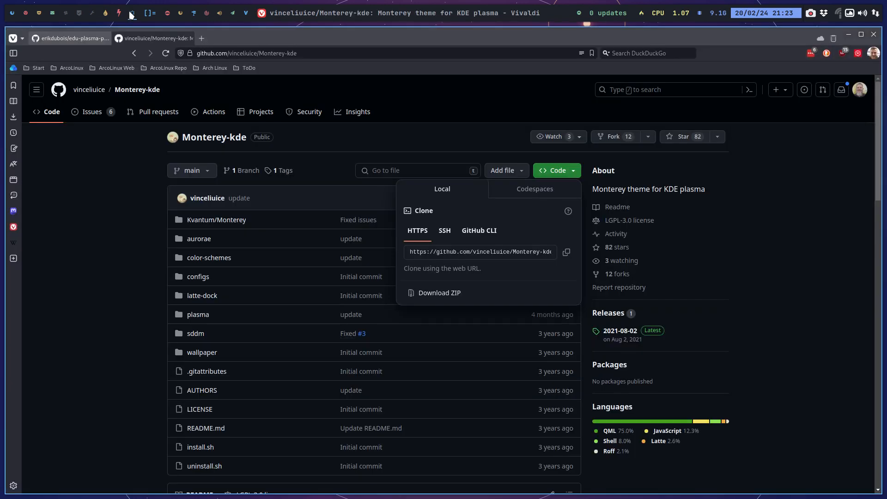
click(92, 13)
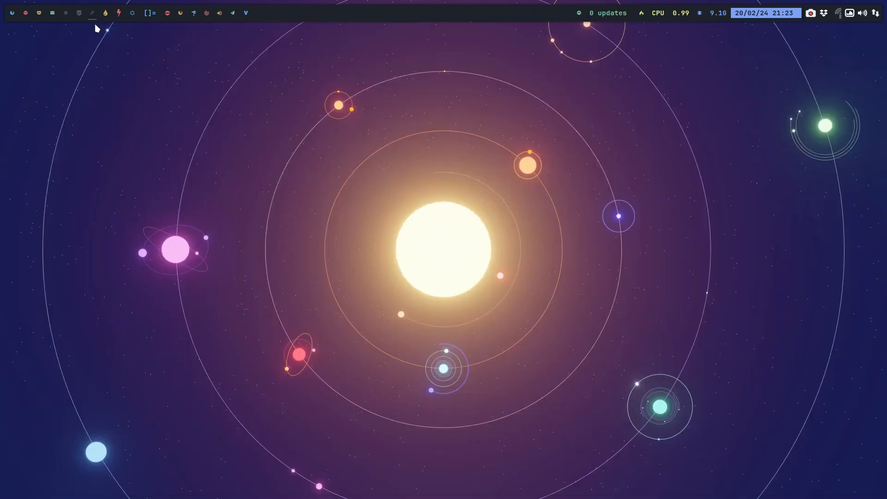
scroll(65, 268, down, 5)
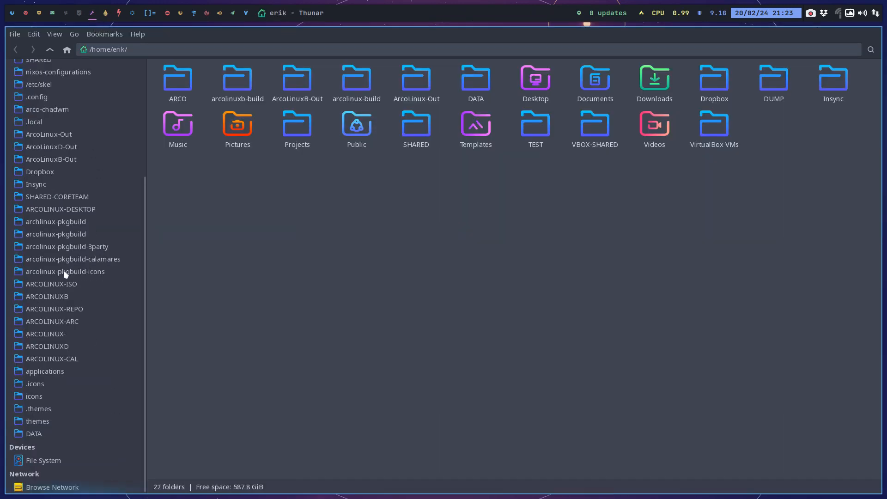
click(95, 433)
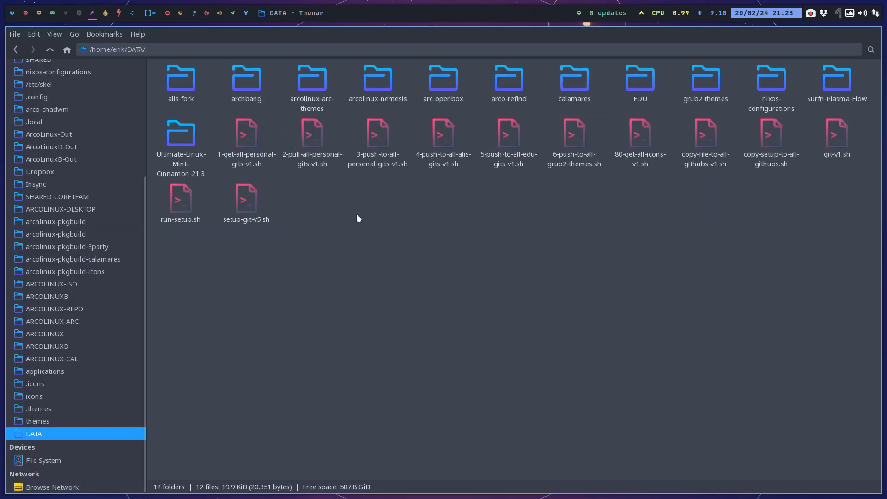
double_click(638, 81)
double_click(580, 134)
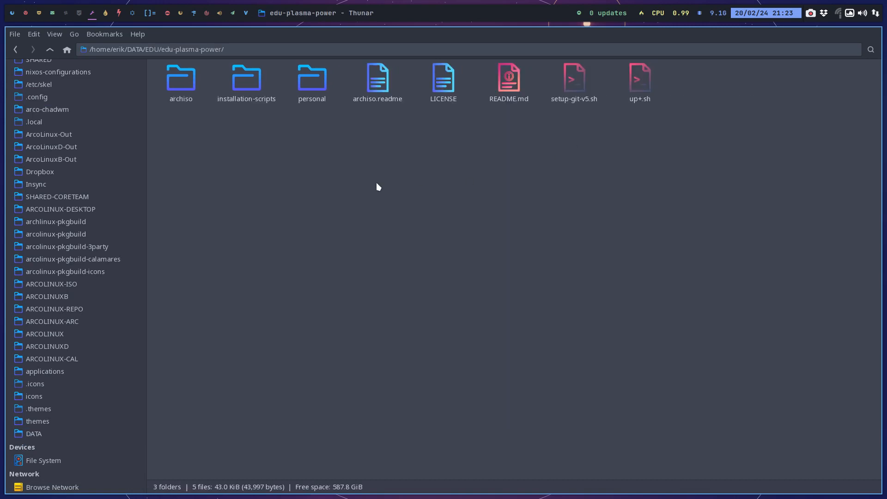
Open a terminal in the edu-plasma-power folder and run ./up+.sh.
right_click(376, 182)
click(314, 126)
right_click(365, 210)
click(413, 267)
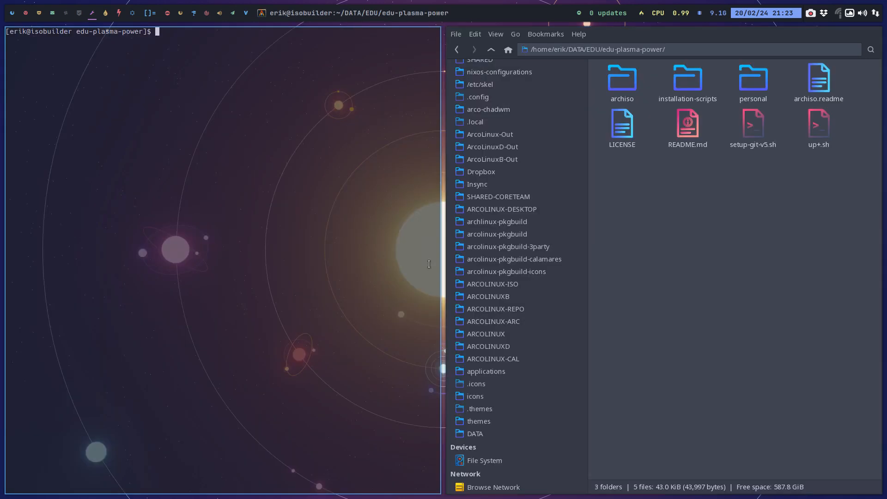
text(./up)
key(Tab)
key(Return)
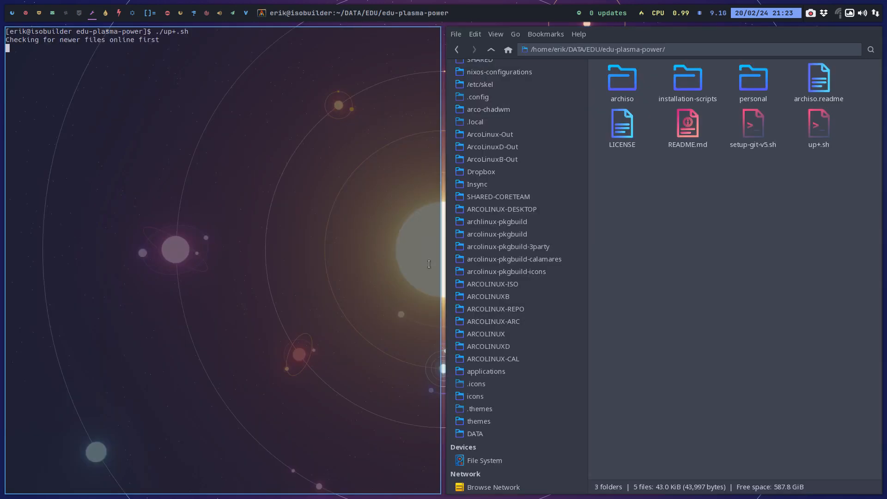
Enter the commit comment "extra app for thunar" and submit it to commit and push the change.
text(extfr)
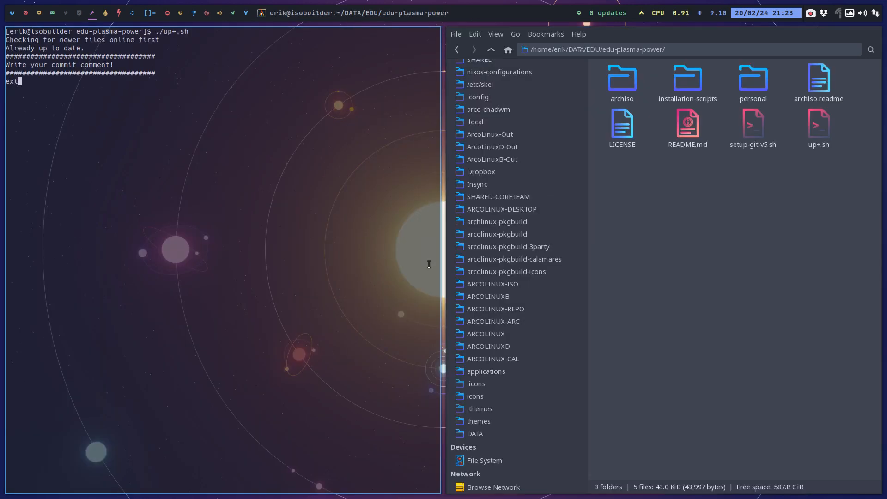
key(BackSpace)
key(BackSpace)
text(ra app for thuar)
key(BackSpace)
key(BackSpace)
text(nar)
key(Return)
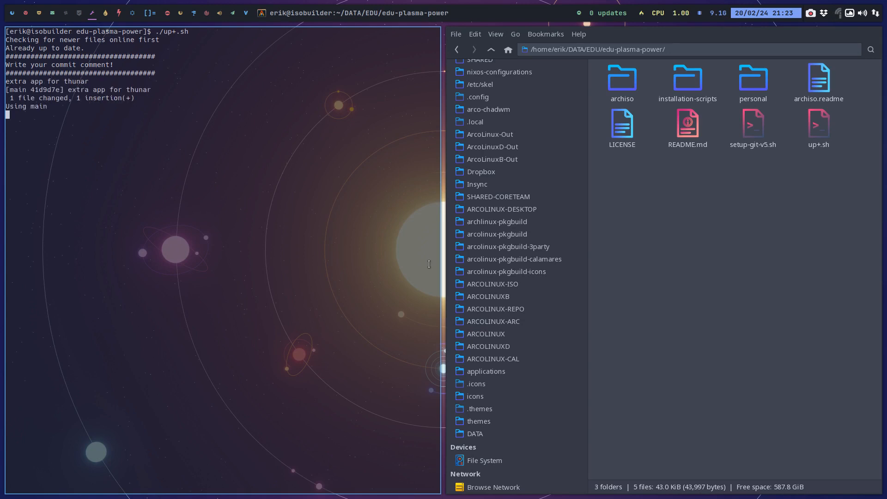
Open the edu-plasma-power repository in GitAhead and examine the latest commit's changes.
right_click(738, 229)
click(735, 249)
right_click(783, 282)
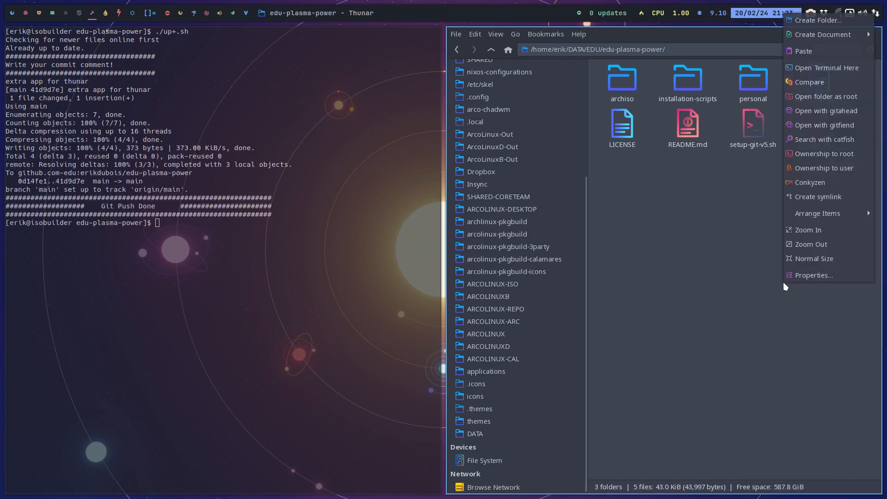
click(823, 112)
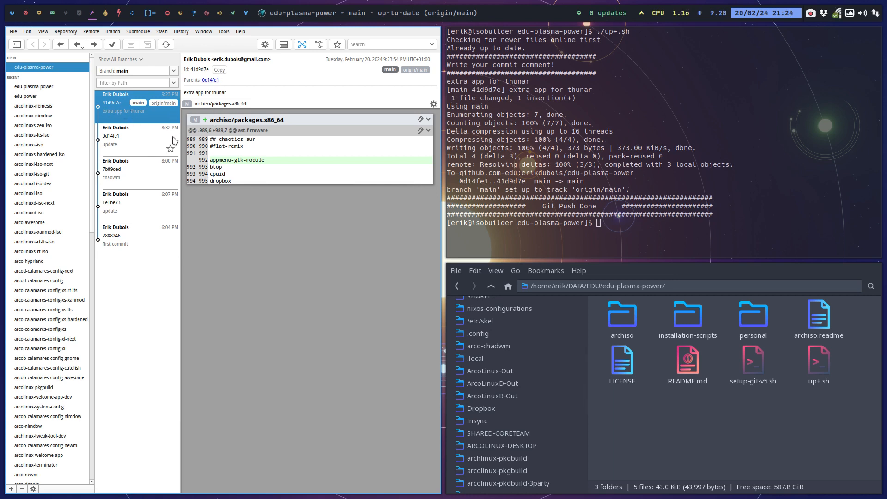
Close GitAhead, the terminal and the edu-plasma-power file manager window.
key(super+q)
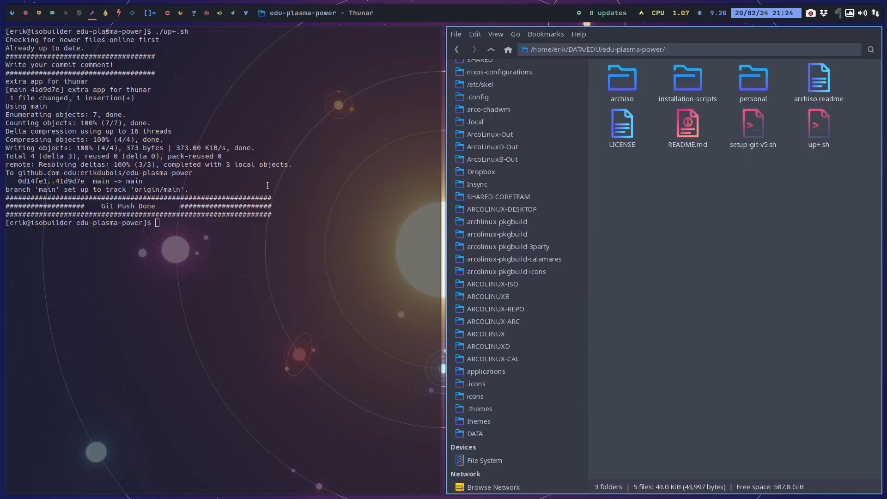
key(super+q)
key(super+q)
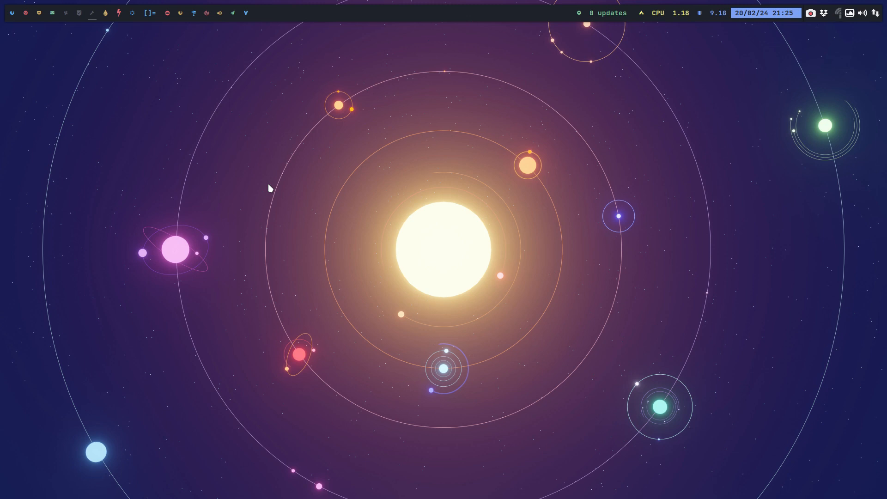
Open the VirtualBox Manager and boot the B Plasma virtual machine to its desktop.
click(13, 14)
click(26, 13)
mouse_move(39, 20)
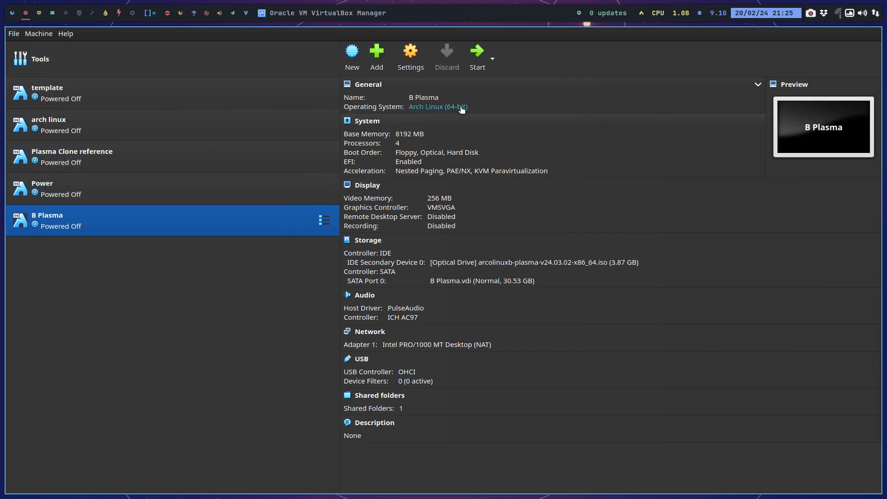
click(478, 56)
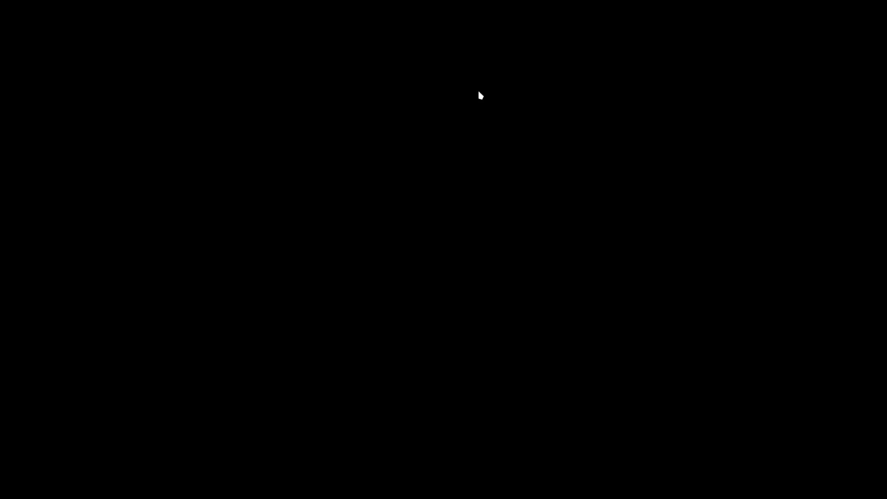
key(Return)
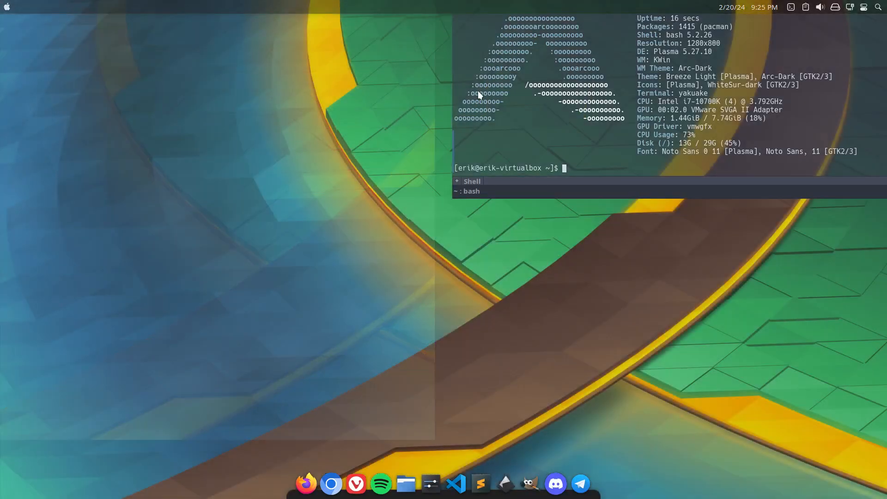
Hide the drop-down terminal and check the application launcher of the Plasma desktop.
key(F12)
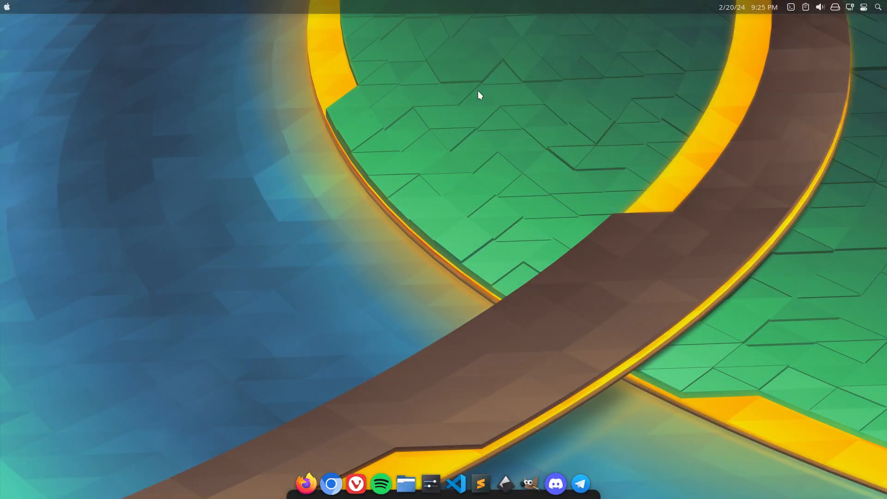
click(7, 9)
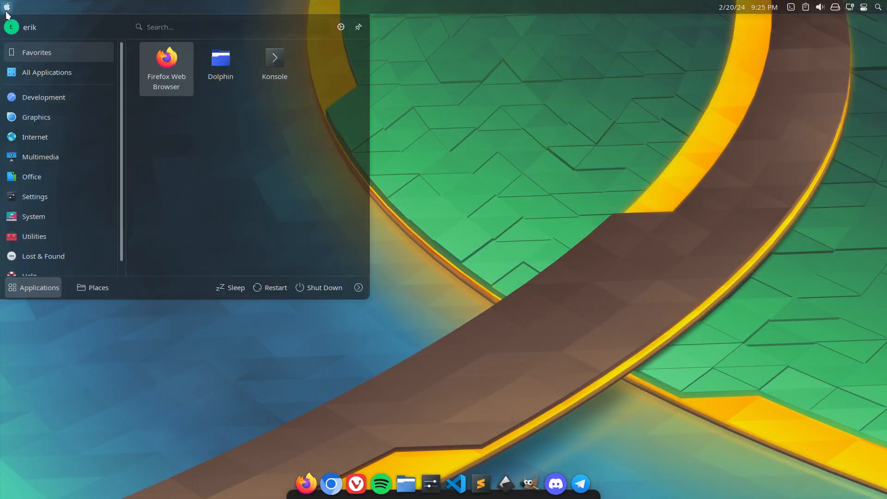
click(8, 13)
Advance the desktop to the next wallpaper image twice, and check the look of a terminal window before closing it.
right_click(474, 66)
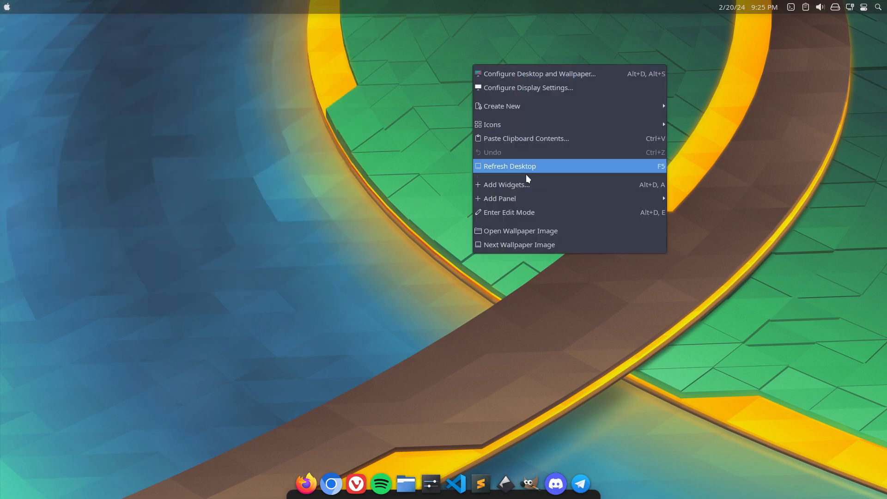
click(532, 239)
right_click(424, 175)
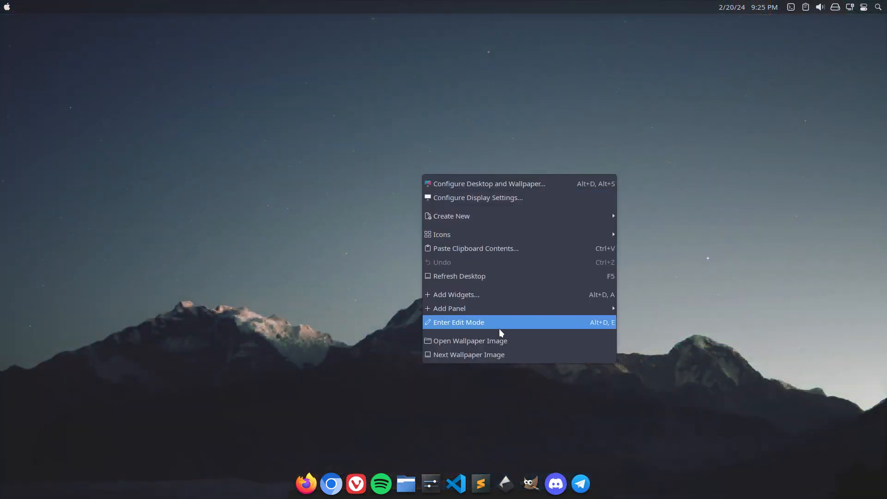
click(506, 353)
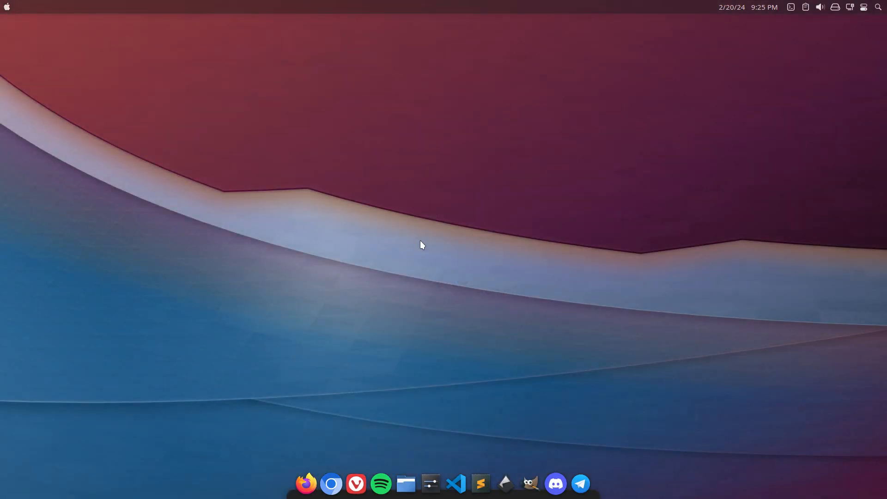
key(ctrl+alt+t)
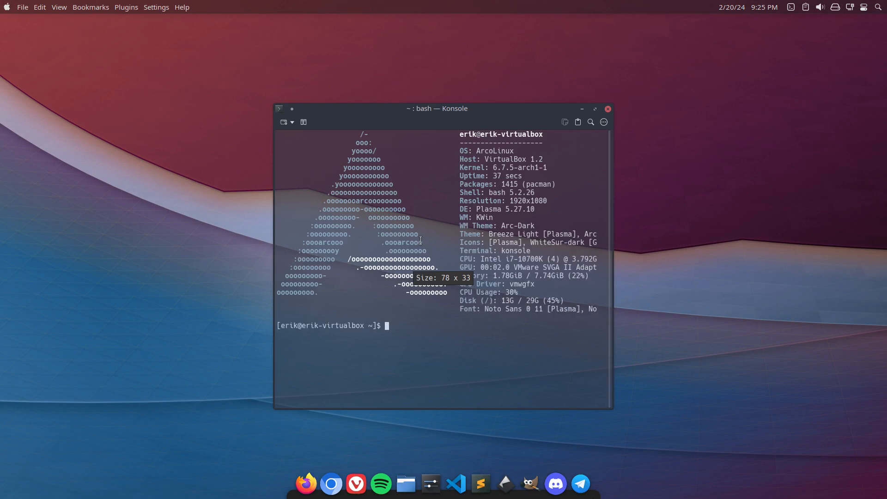
key(super+q)
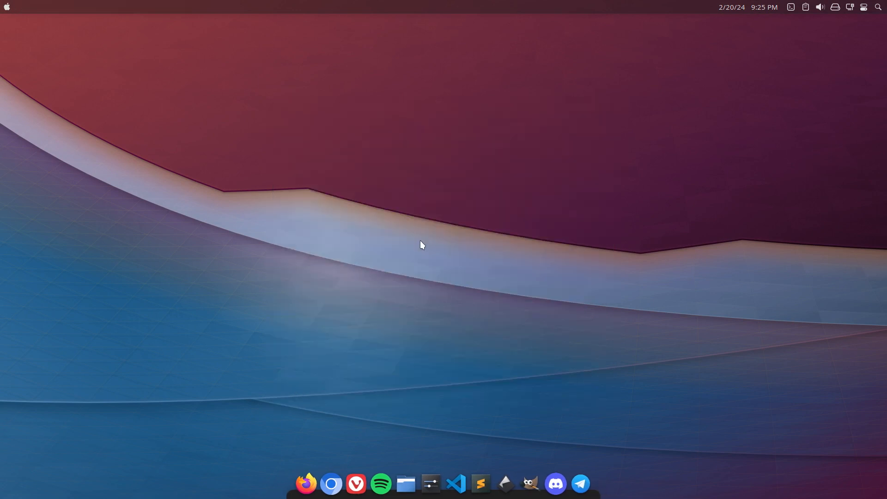
Open the Home folder in the file manager and compare .config with .config-backup in Meld.
key(super+e)
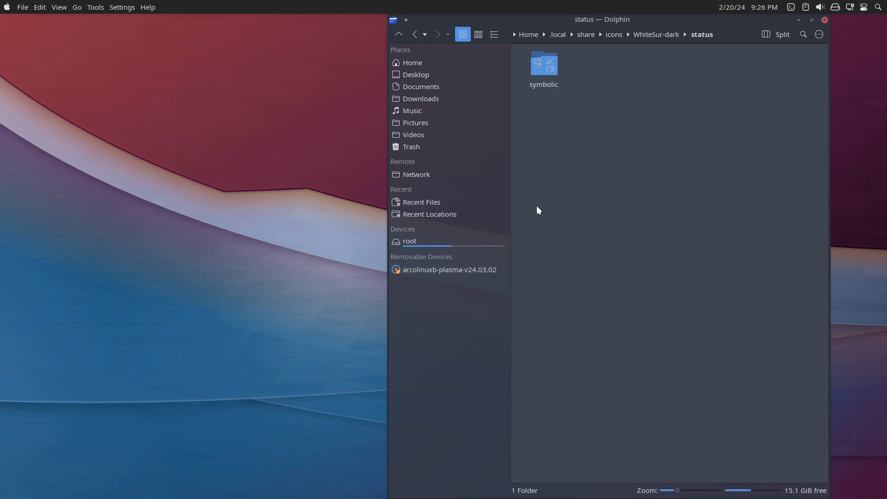
click(530, 37)
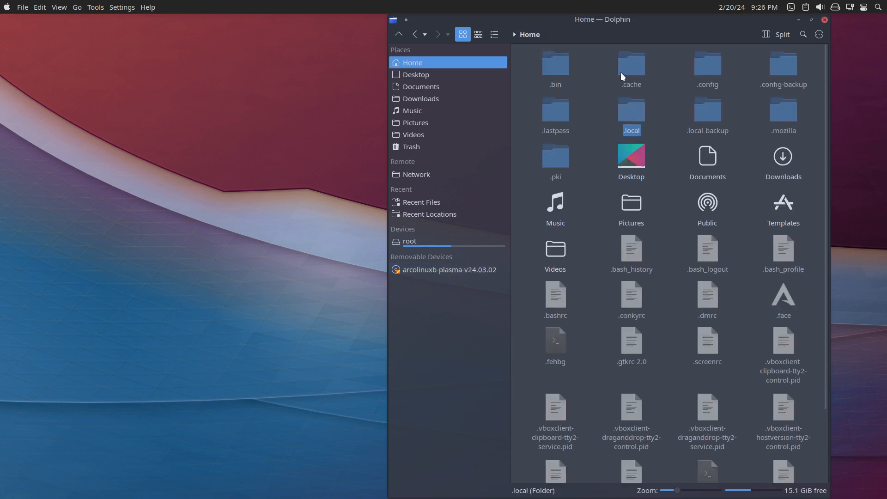
click(700, 77)
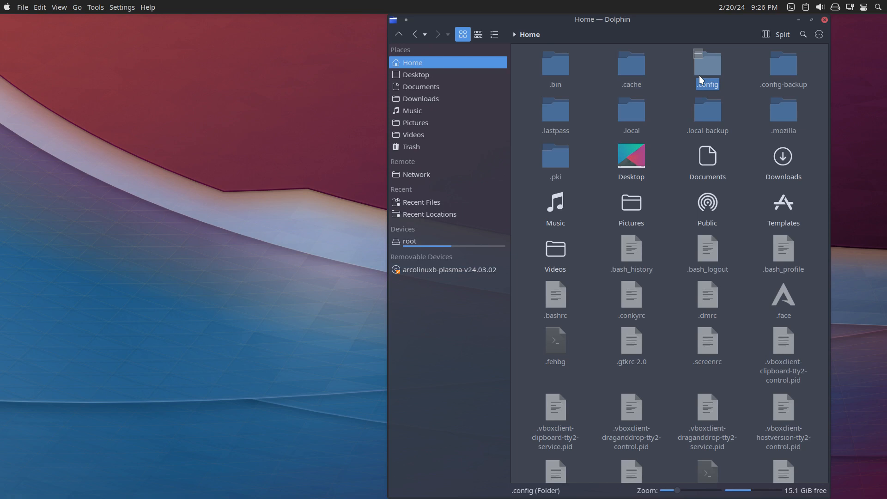
ctrl+click(779, 71)
right_click(779, 70)
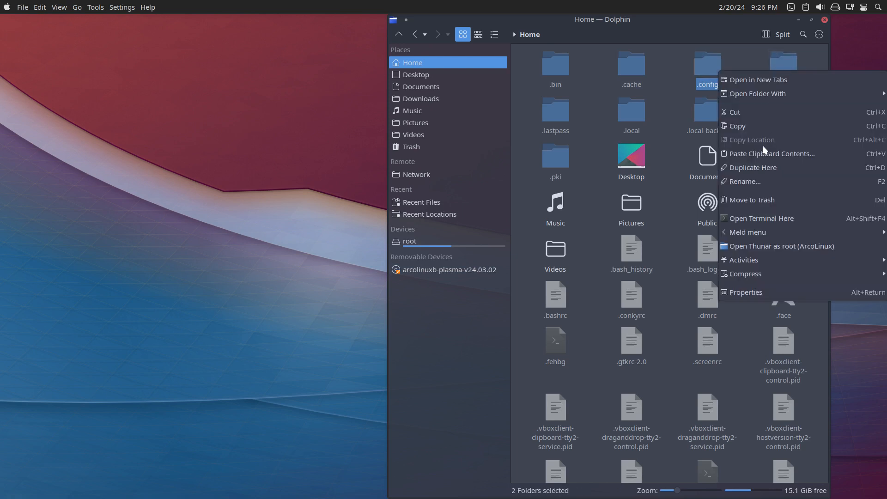
mouse_move(764, 230)
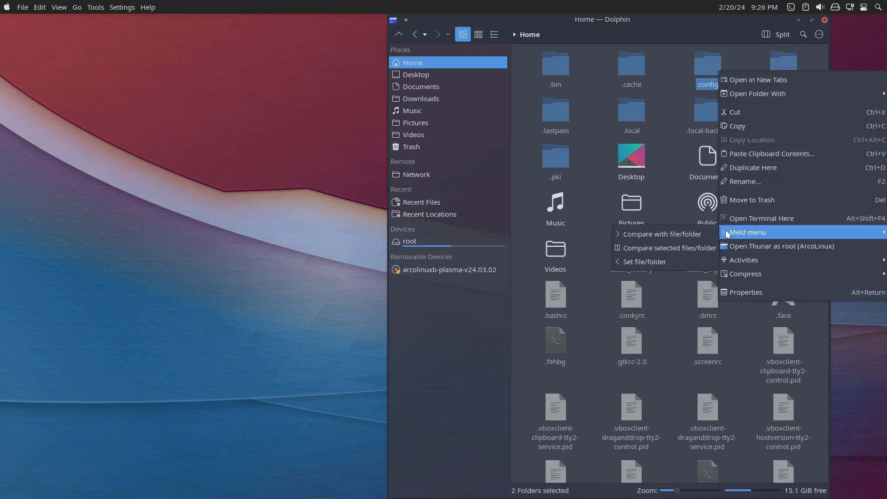
click(677, 247)
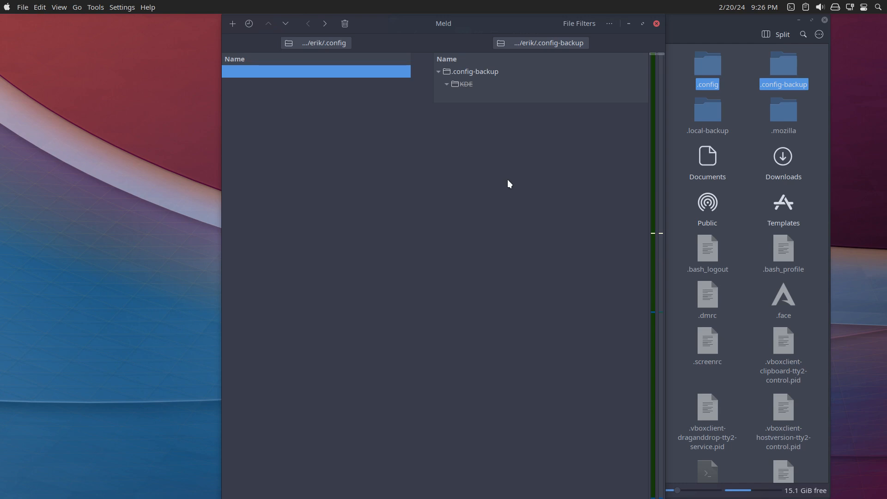
Close the Meld comparison and look through the .config folder before returning to Home.
click(656, 23)
double_click(703, 67)
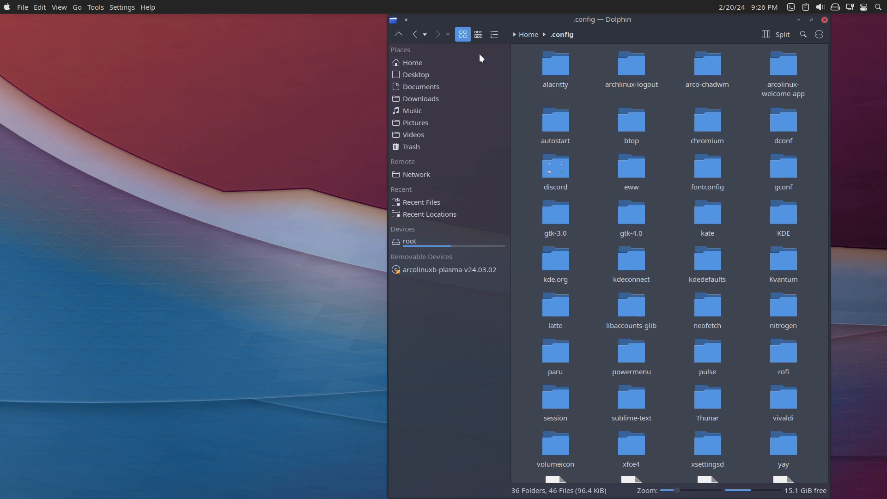
click(528, 38)
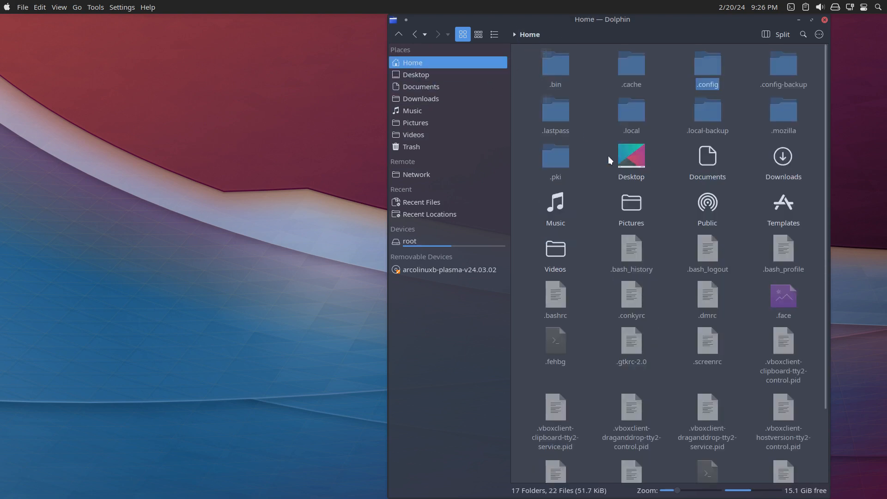
Move the meld folder inside .local/share to the trash.
click(642, 111)
click(556, 75)
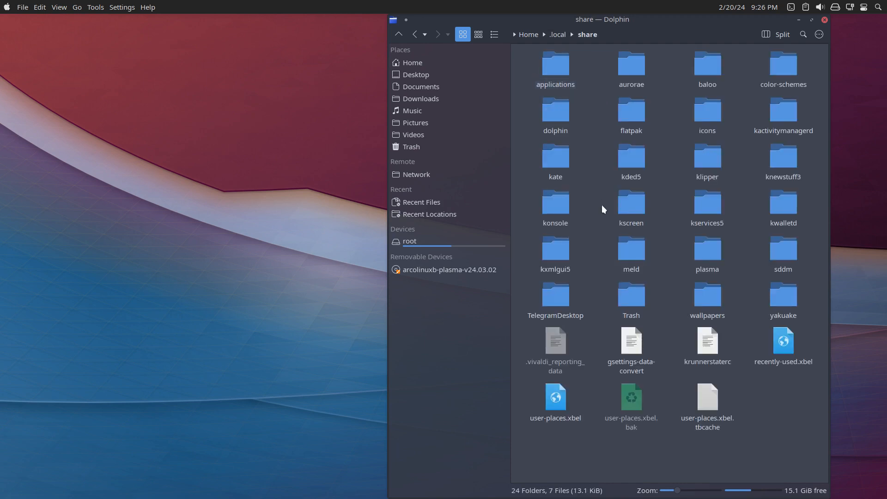
click(636, 245)
key(Delete)
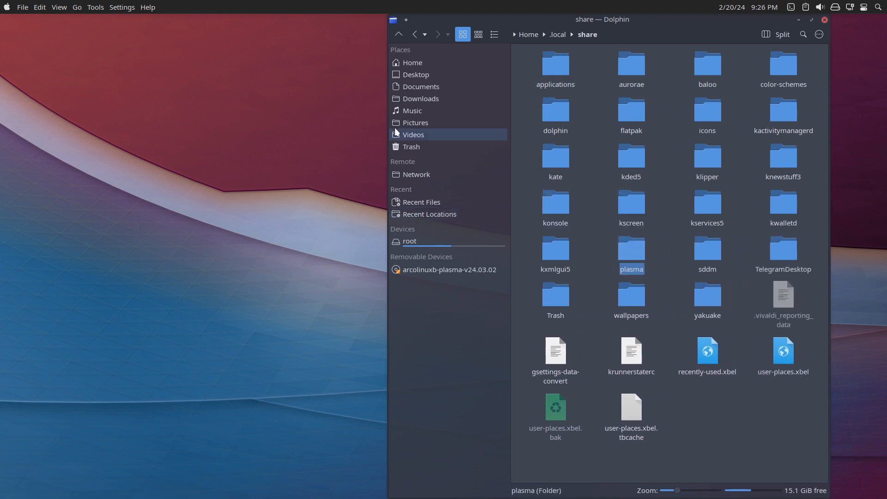
Compare the .config and .config-backup folders from Home in Meld again.
click(417, 65)
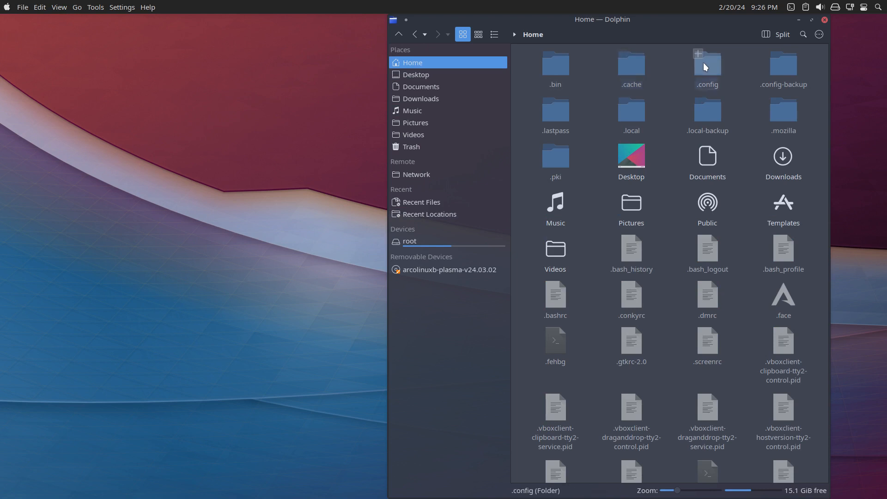
ctrl+click(778, 72)
right_click(779, 72)
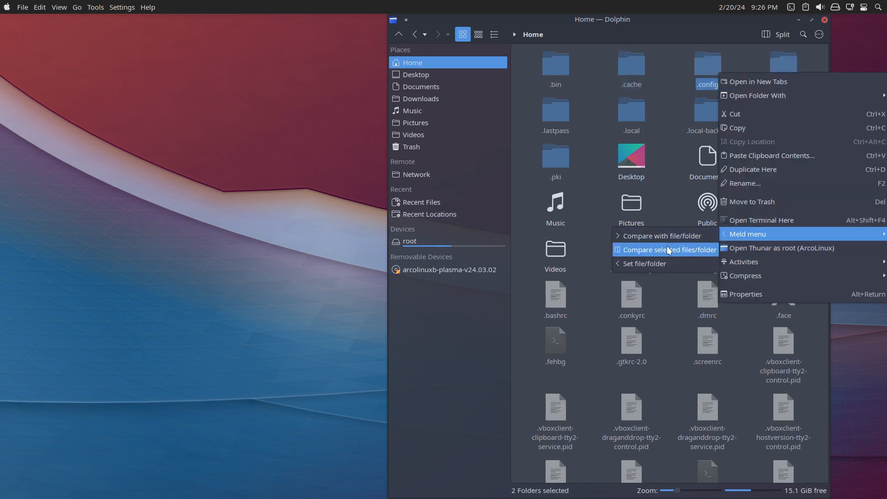
click(662, 247)
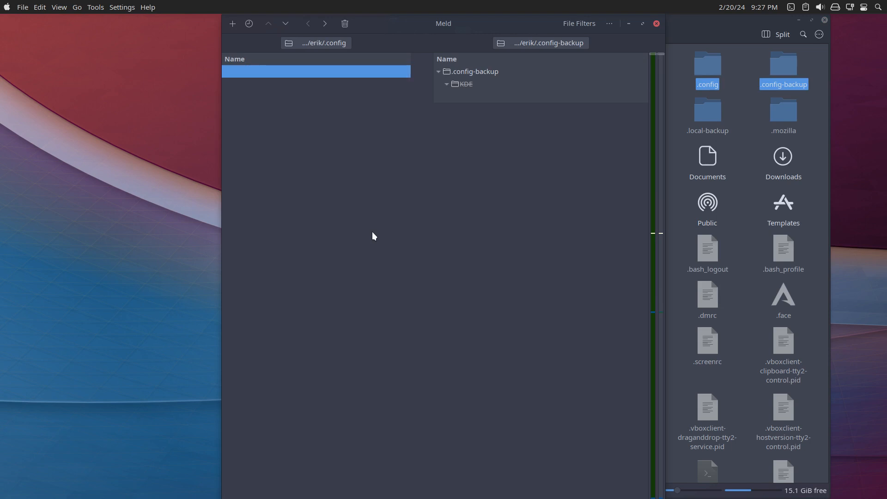
Search the available packages for Meld in a terminal with "yay meld".
key(ctrl+alt+t)
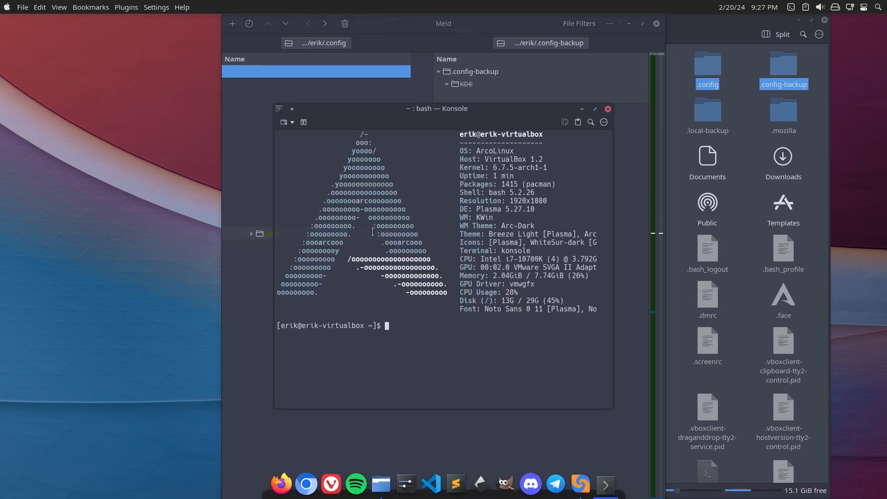
text(yay meld)
key(Return)
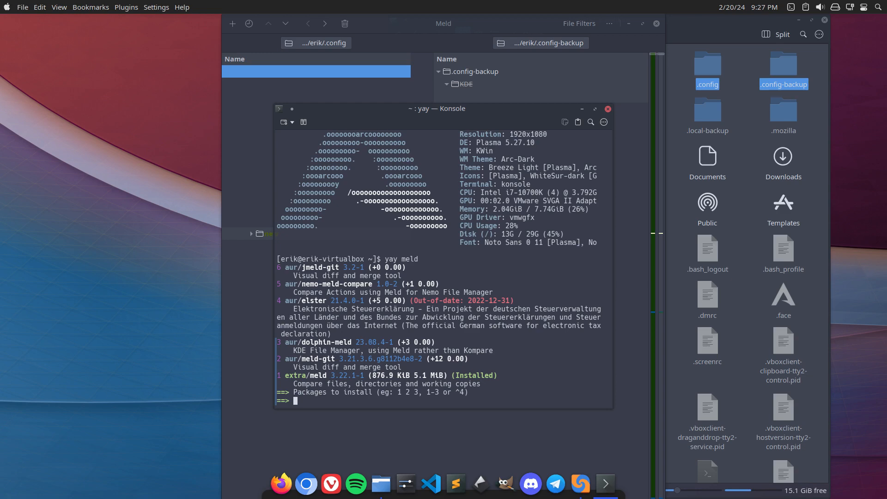
Leave the virtual machine's full-screen view and switch to the browser to read the ArcoLinuxB power project article.
key(Control_R+f)
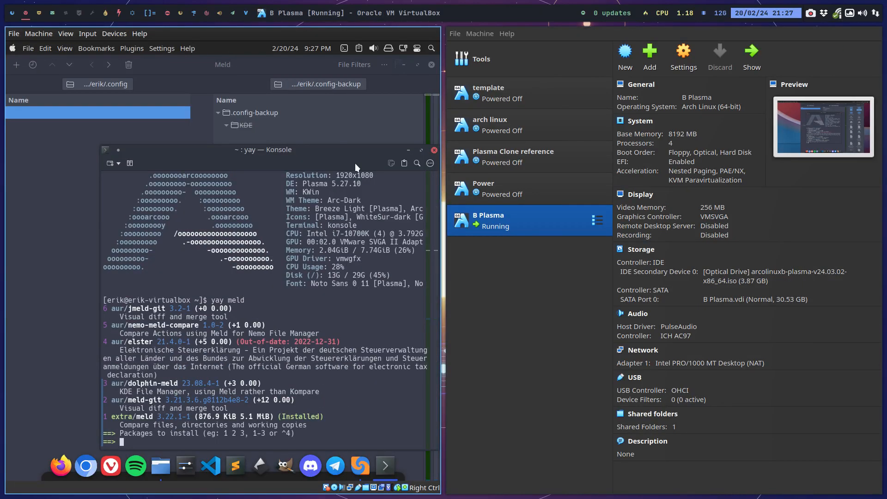
click(12, 15)
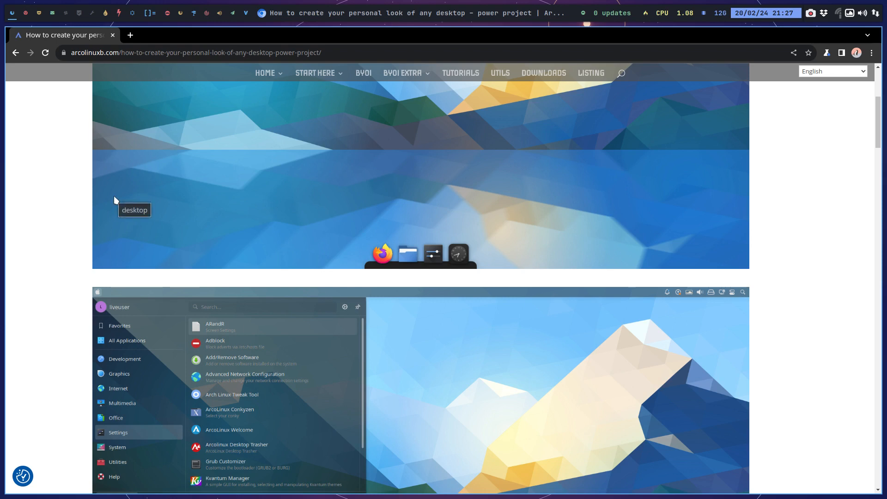
scroll(114, 196, down, 3)
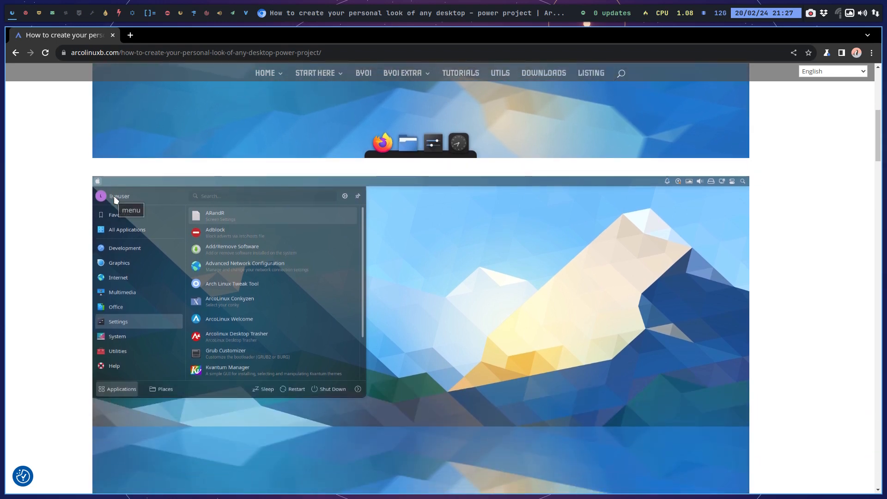